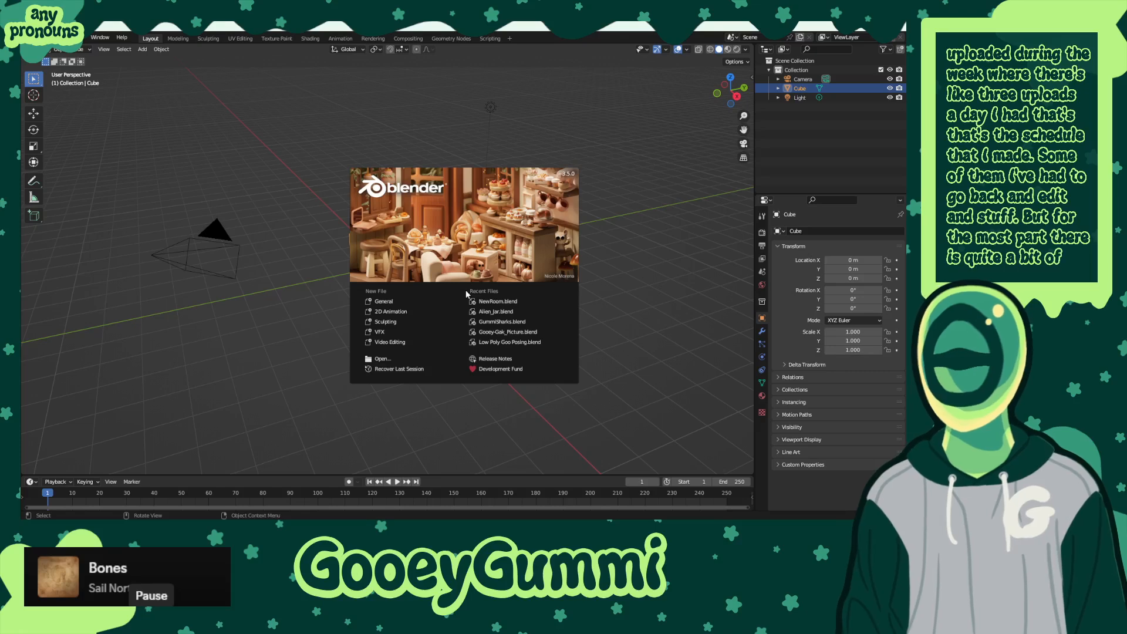
# - Open GummiSharks.blend and duplicate the lemon-lime gator, placing the copy about 0.69' away along the X axis
pyautogui.click(514, 321)
pyautogui.moveTo(584, 309)
pyautogui.mouseDown(button='middle')
pyautogui.moveTo(558, 332)
pyautogui.moveTo(533, 327)
pyautogui.moveTo(439, 375)
pyautogui.moveTo(540, 329)
pyautogui.moveTo(456, 360)
pyautogui.moveTo(564, 297)
pyautogui.moveTo(554, 309)
pyautogui.moveTo(517, 282)
pyautogui.moveTo(537, 327)
pyautogui.moveTo(591, 304)
pyautogui.mouseUp(button='middle')
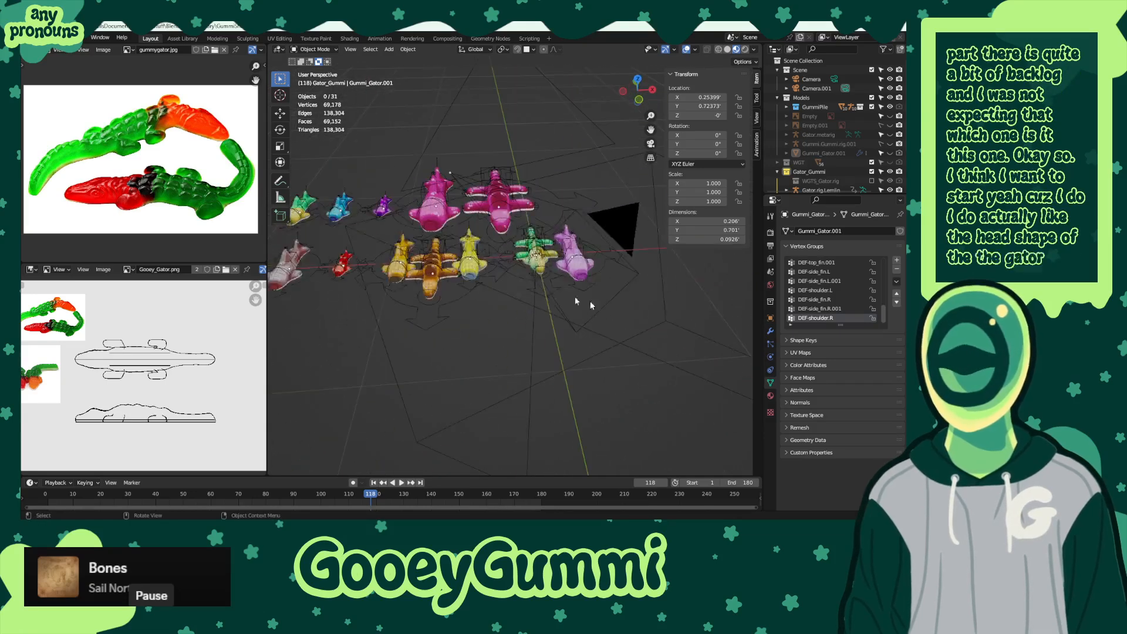
pyautogui.click(538, 272)
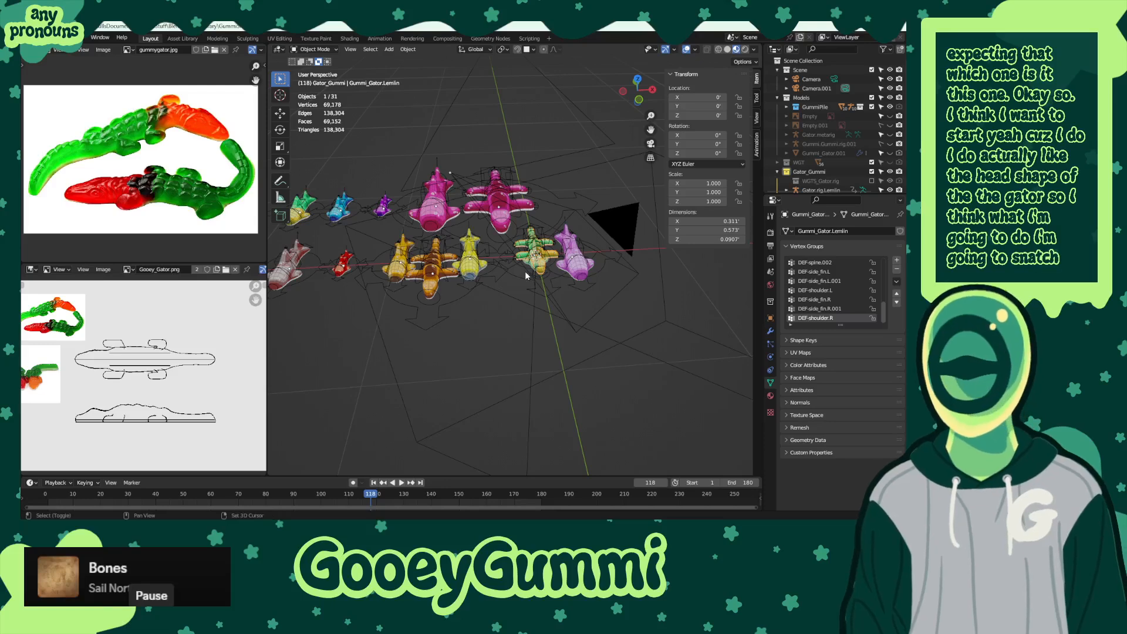
pyautogui.hotkey('shift', 'd')
pyautogui.press('x')
pyautogui.click(621, 273)
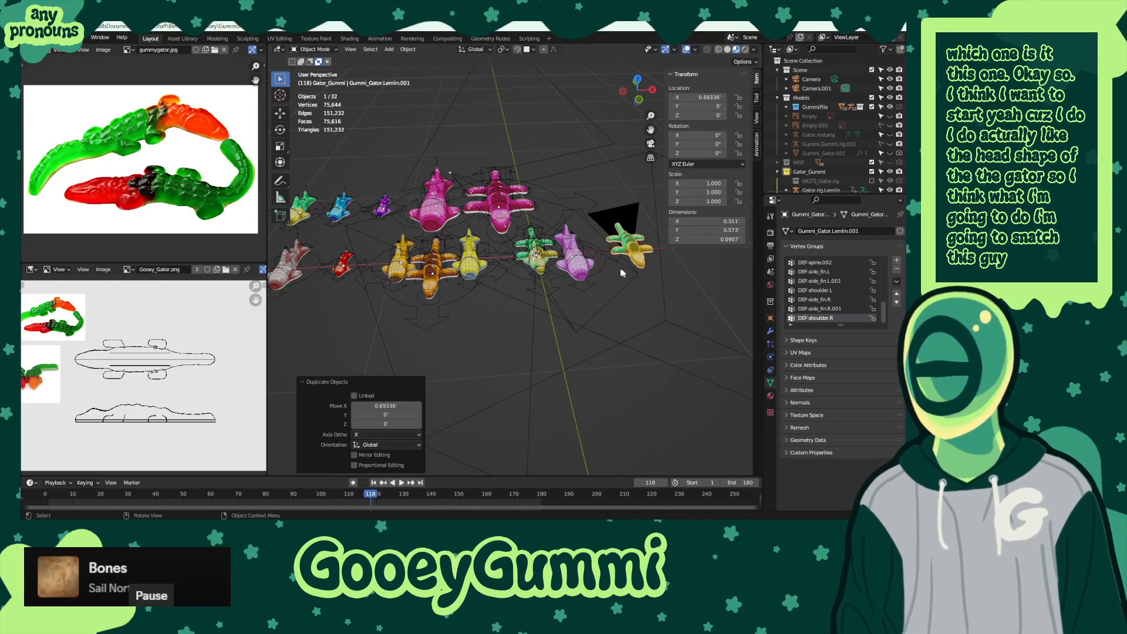
pyautogui.moveTo(621, 273); pyautogui.dragTo(593, 329, button='middle')
# - Create a new collection inside Models and rename it Gummi_Snake
pyautogui.scroll(-3, 870, 148)
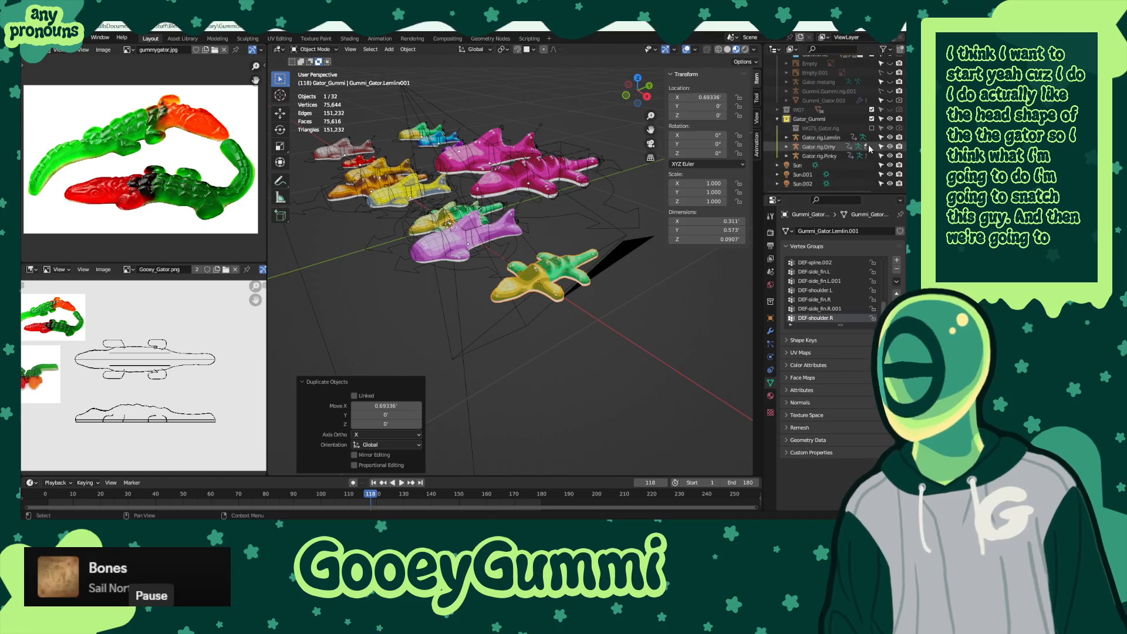
pyautogui.scroll(4, 845, 158)
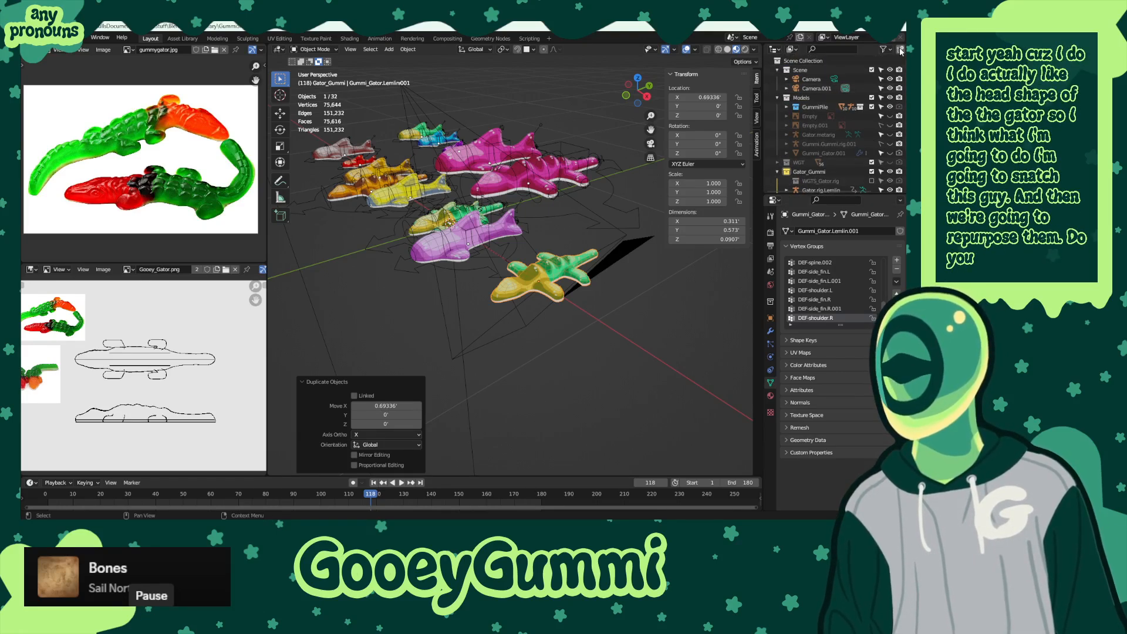
pyautogui.click(778, 172)
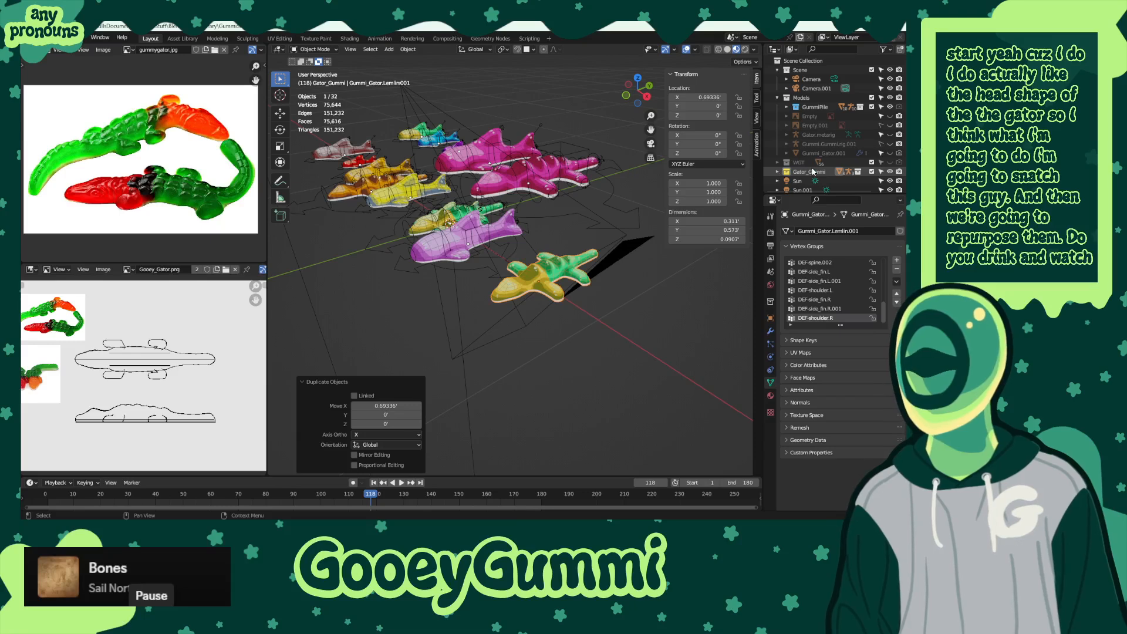
pyautogui.click(801, 98)
pyautogui.click(900, 49)
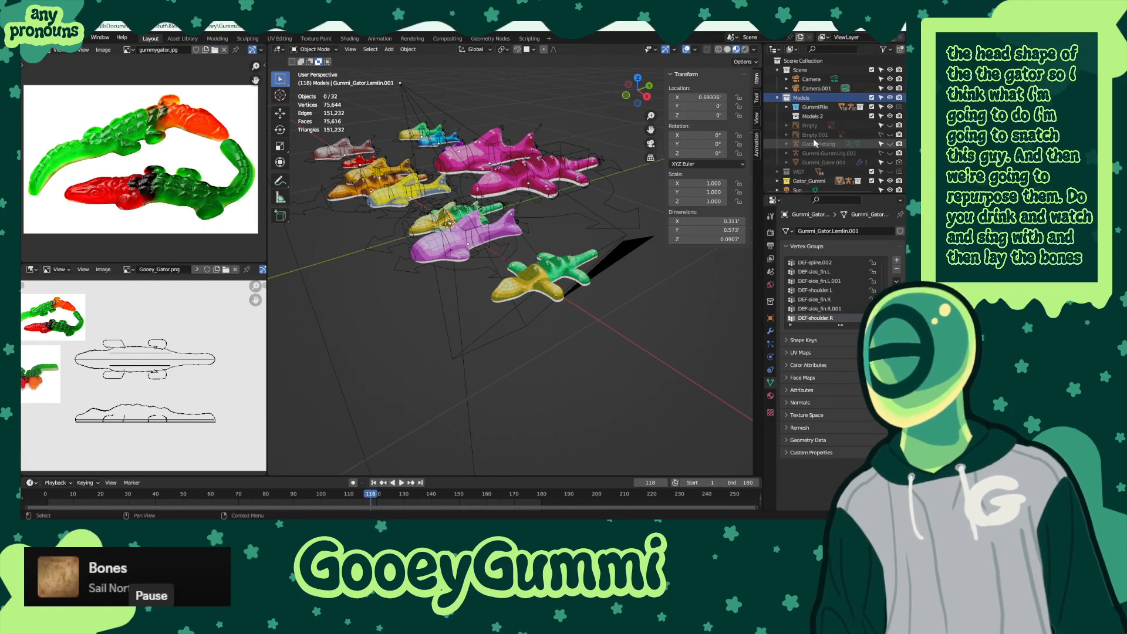
pyautogui.doubleClick(815, 115)
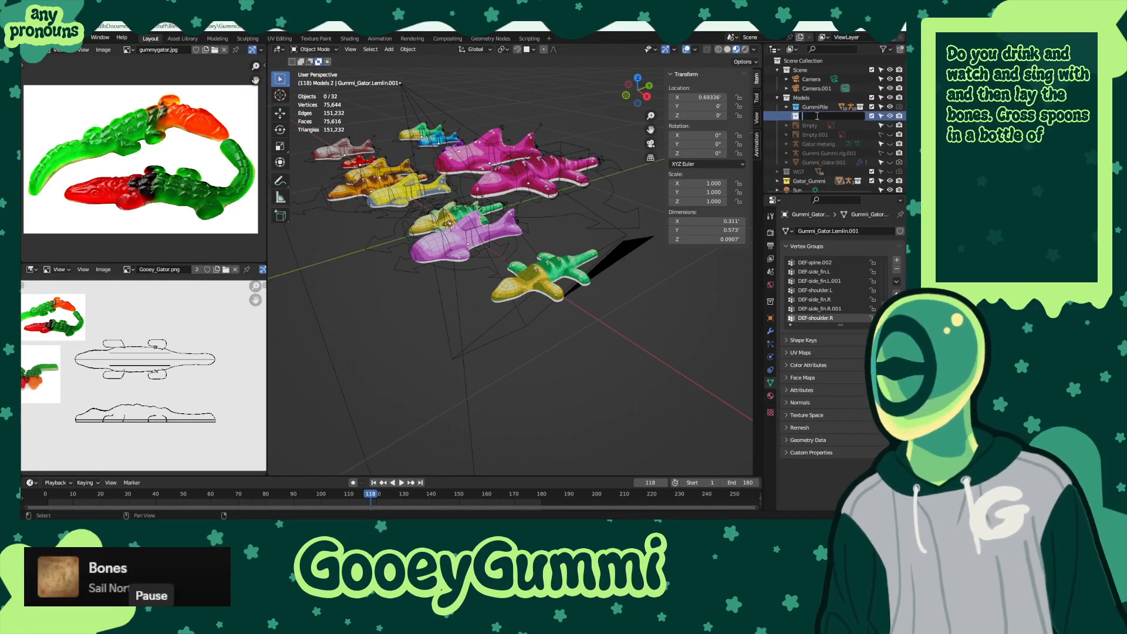
pyautogui.write('H')
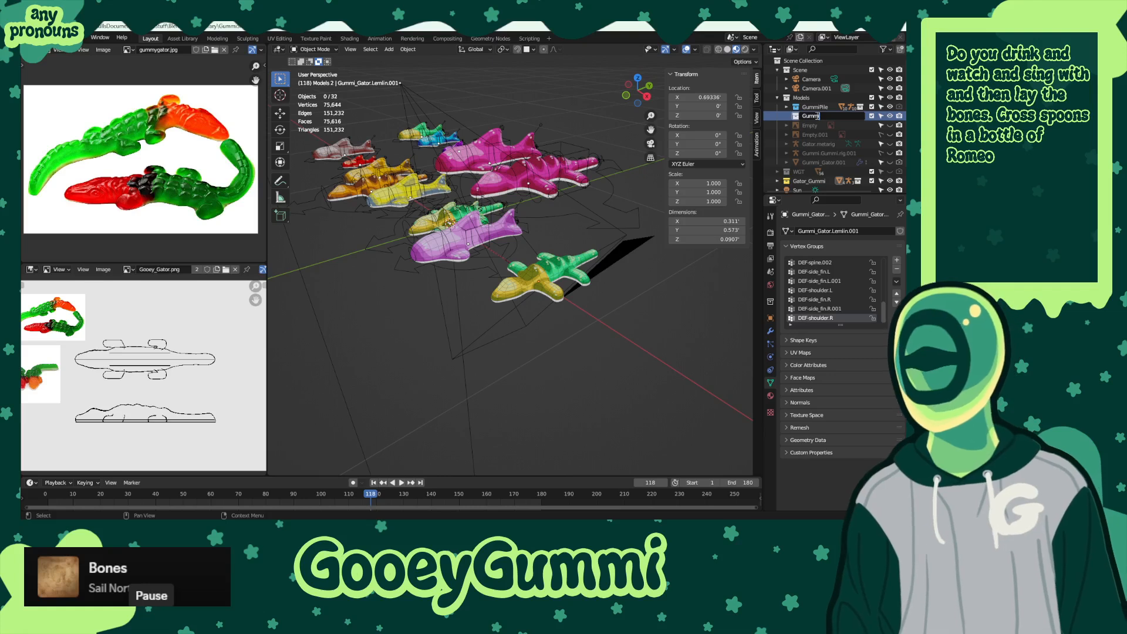
pyautogui.press('Return')
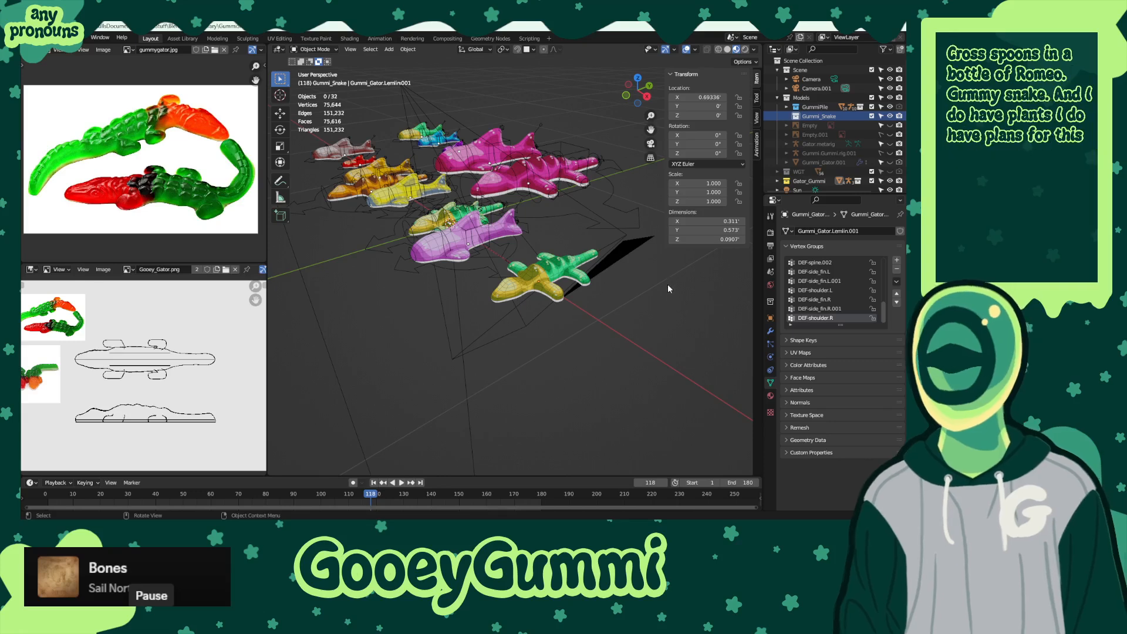
# - Clear the duplicated gator's parent and move it from Gator_Gummi into the Gummi_Snake collection
pyautogui.moveTo(667, 284); pyautogui.dragTo(622, 289, button='middle')
pyautogui.click(503, 283)
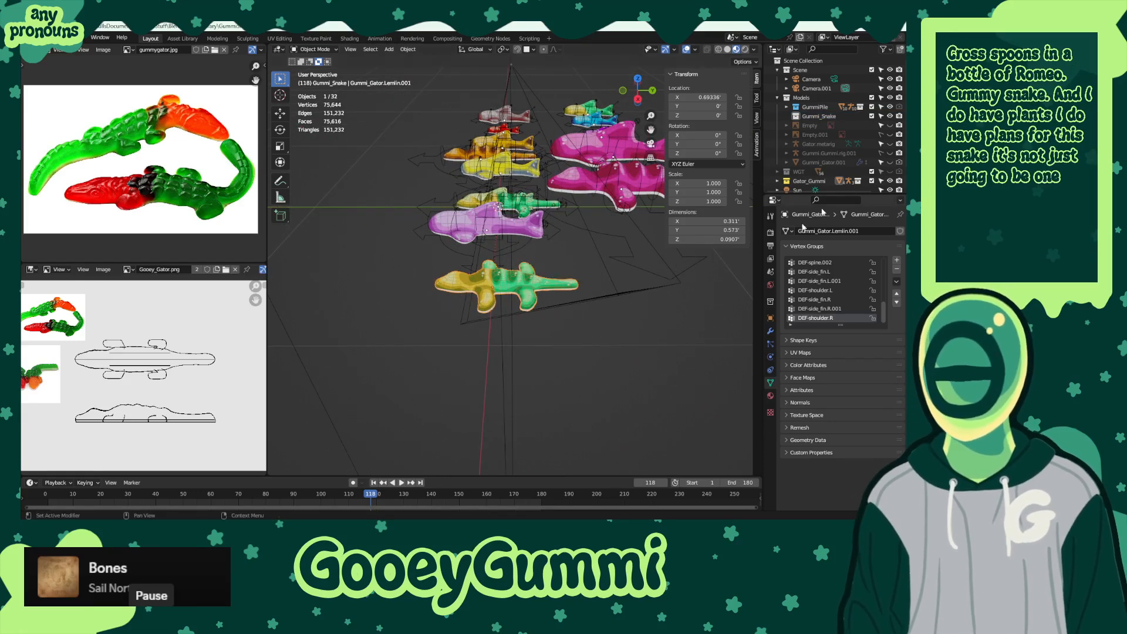
pyautogui.scroll(-2, 825, 174)
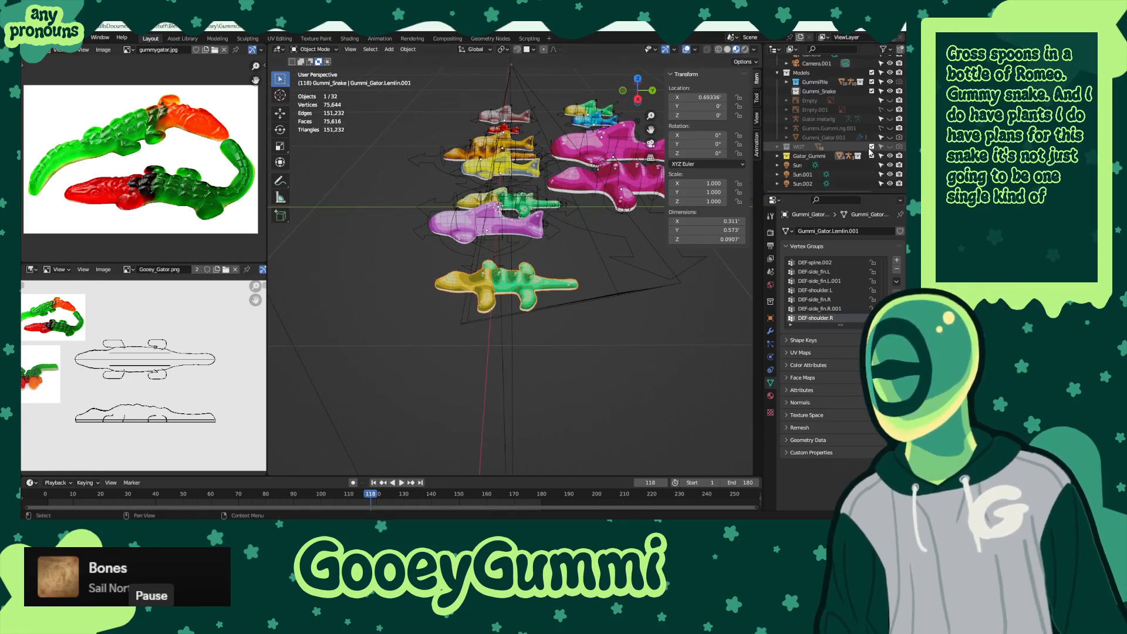
pyautogui.click(778, 156)
pyautogui.scroll(-2, 821, 156)
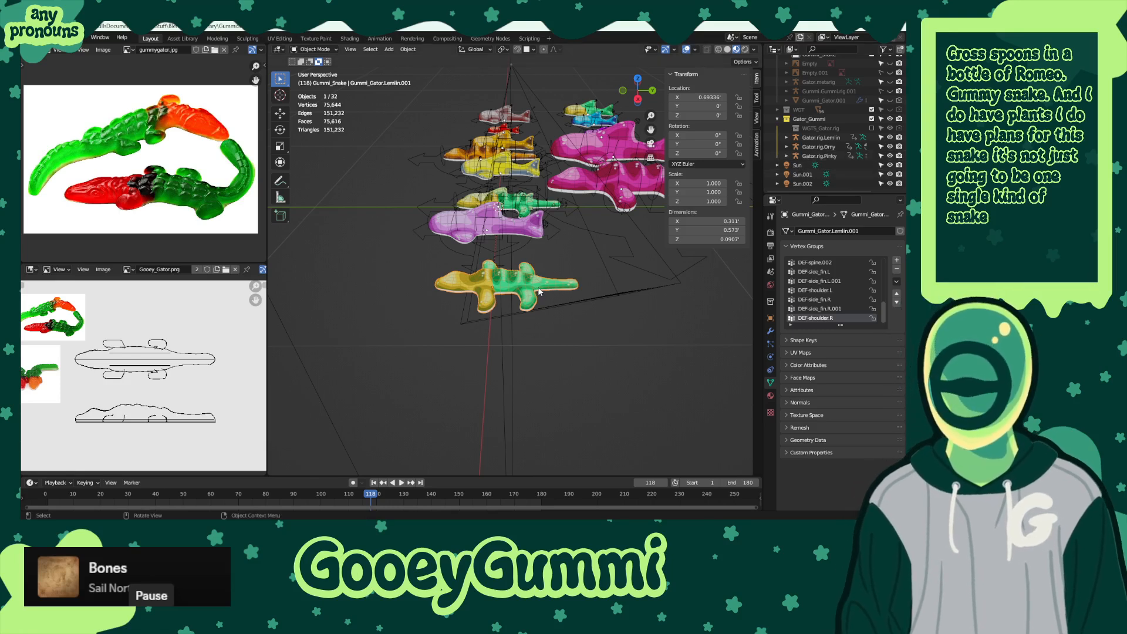
pyautogui.hotkey('alt', 'p')
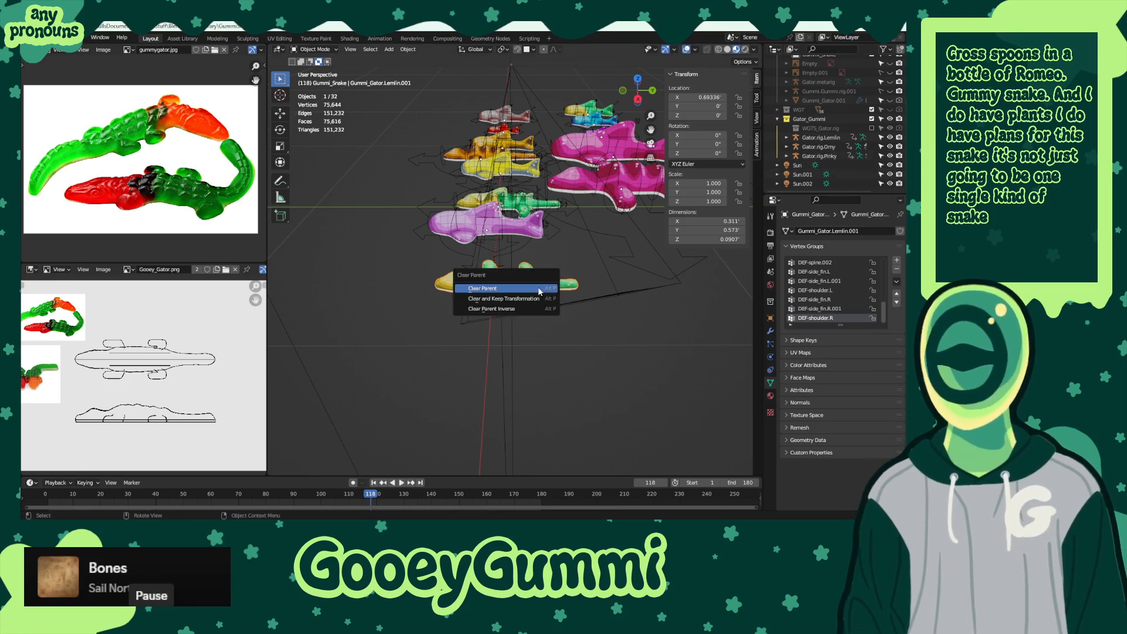
pyautogui.click(538, 290)
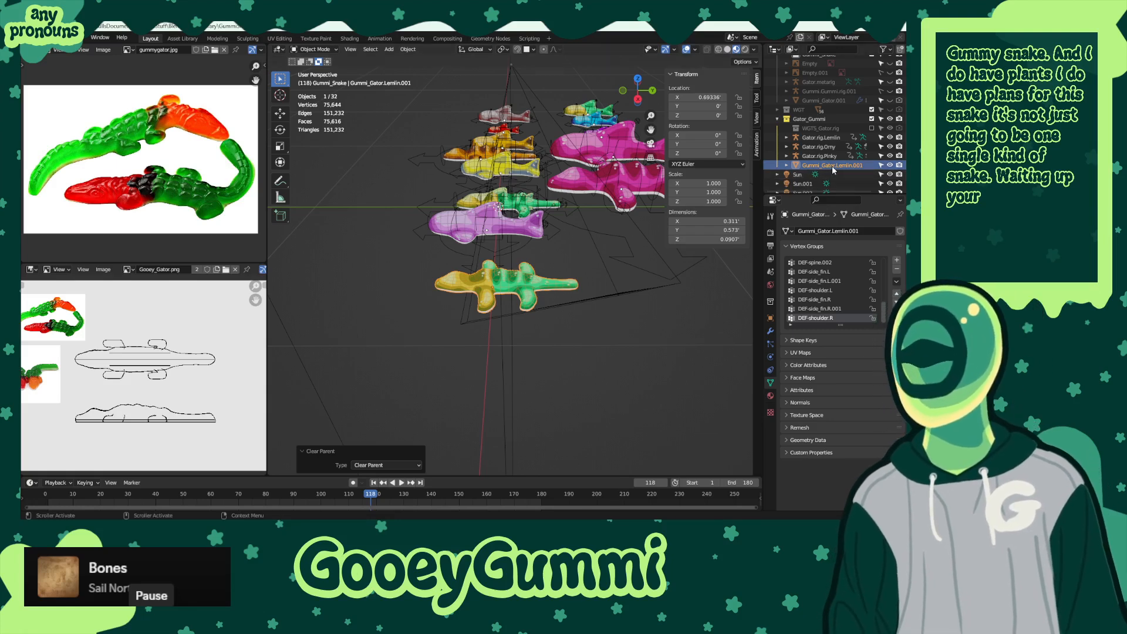
pyautogui.scroll(2, 838, 173)
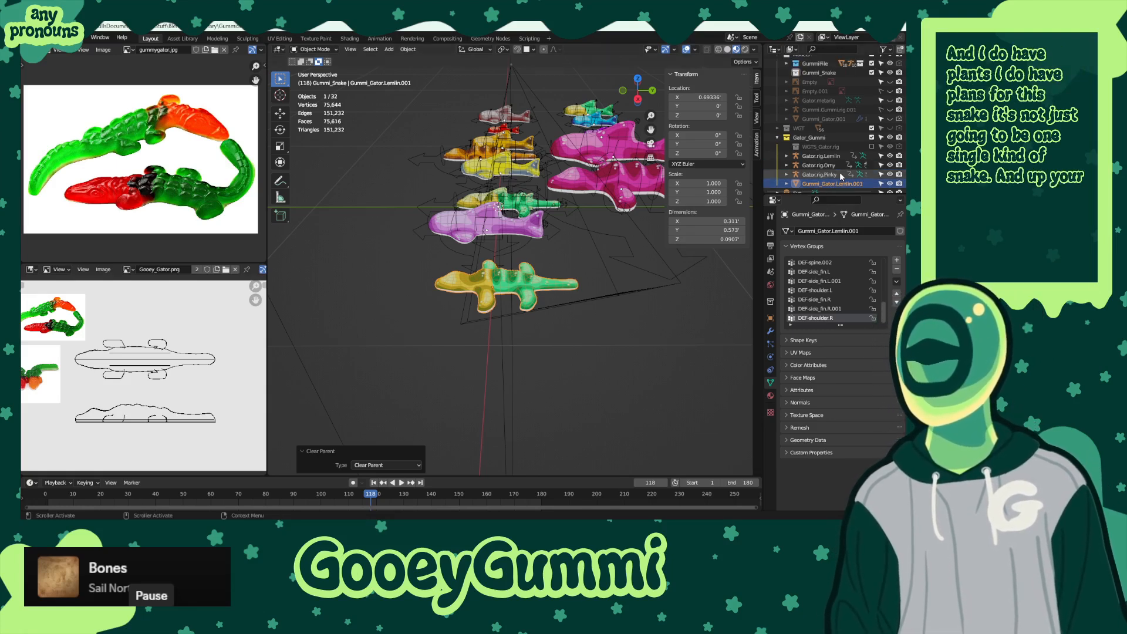
pyautogui.moveTo(836, 183); pyautogui.dragTo(826, 73)
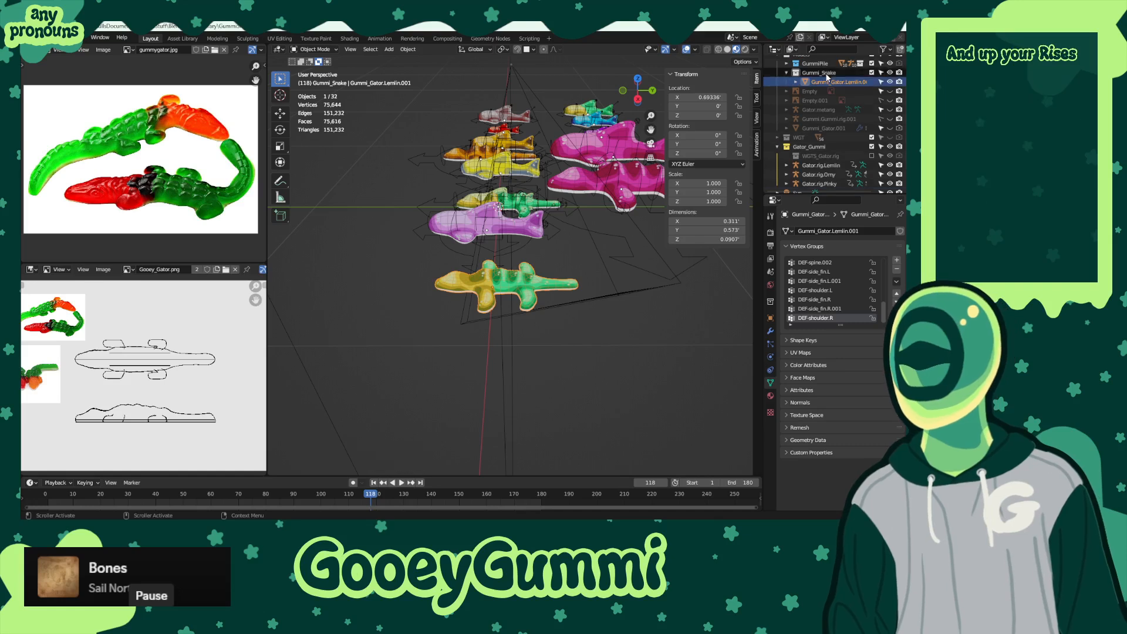
# - Assign a yellow colour tag to the Gummi_Snake collection
pyautogui.rightClick(822, 73)
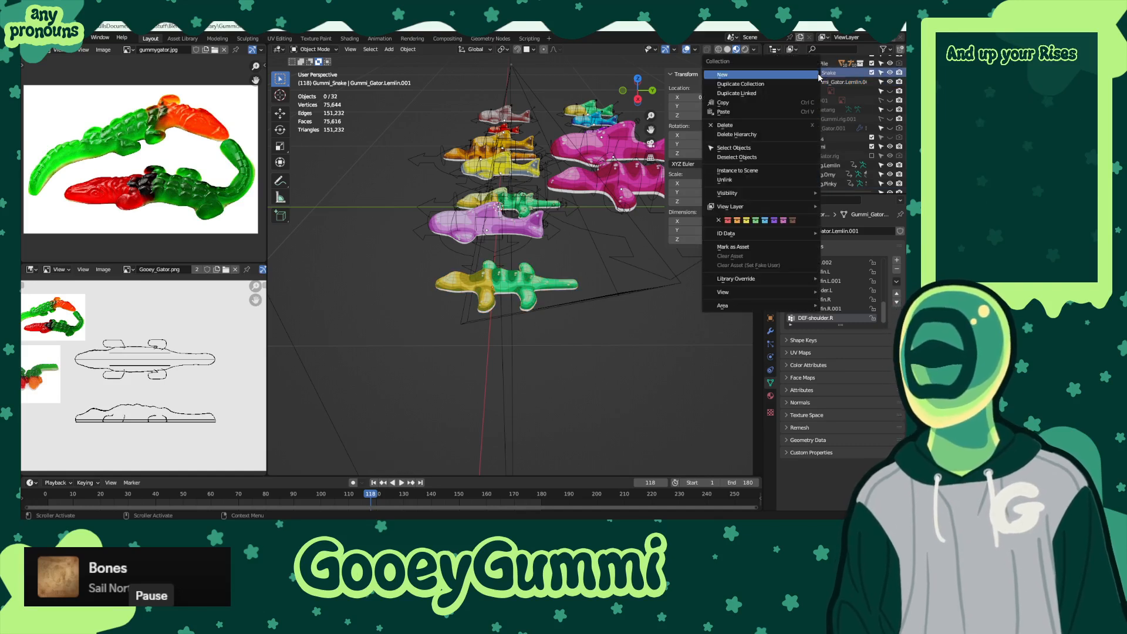
pyautogui.moveTo(764, 233)
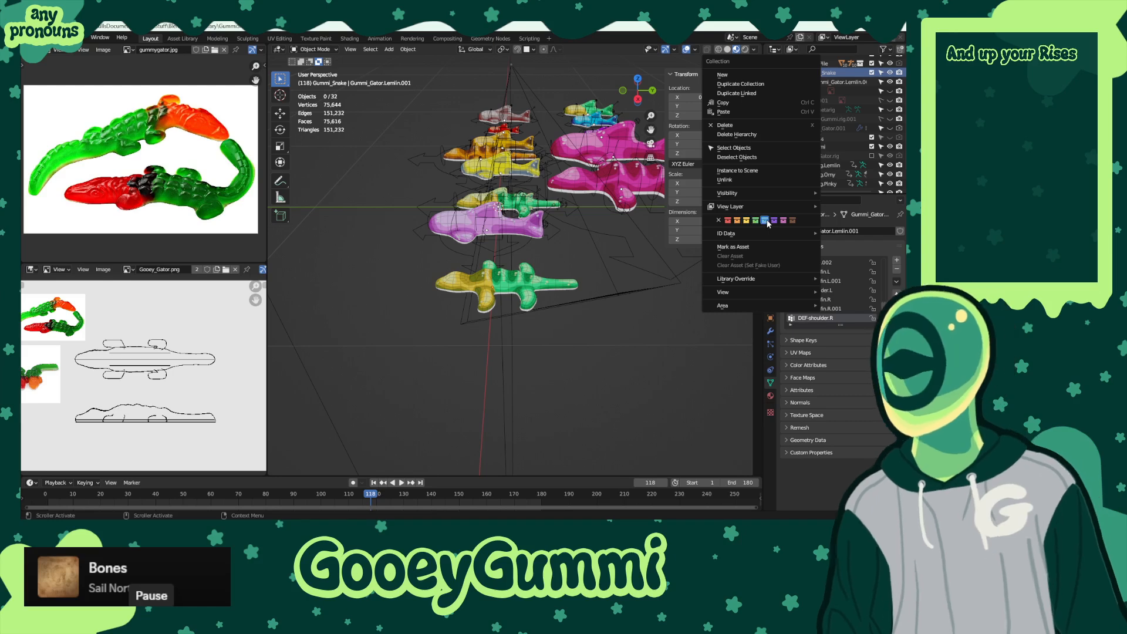
pyautogui.click(765, 220)
pyautogui.moveTo(516, 357); pyautogui.dragTo(607, 294, button='middle')
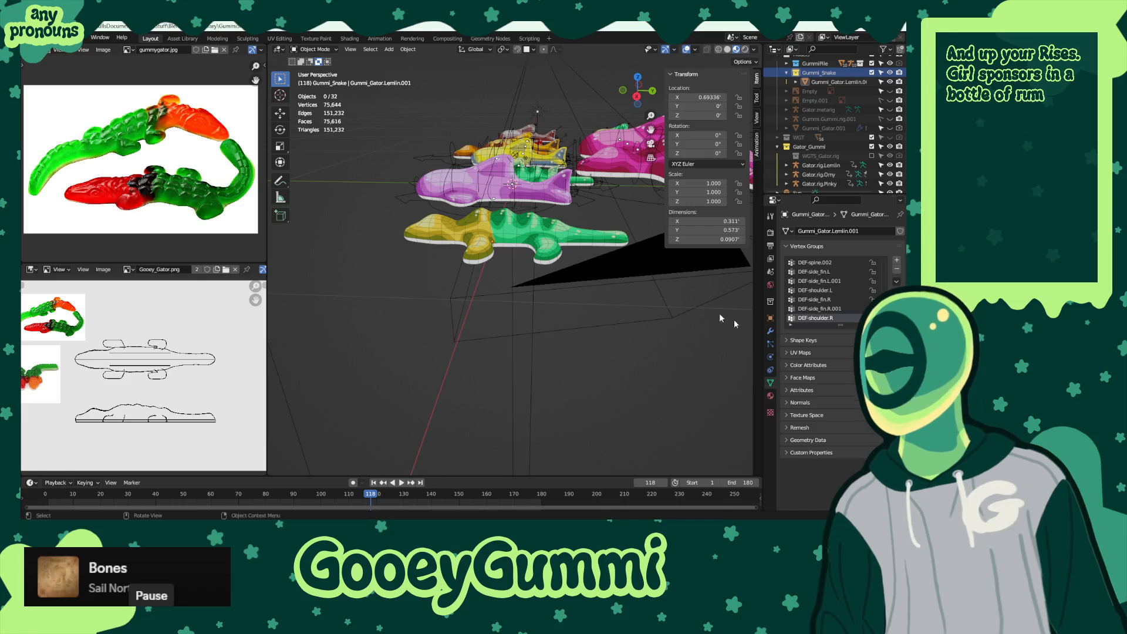
# - Replace the duplicated gator's Gummi.Gator.LemLim material with the GooBase material
pyautogui.click(546, 247)
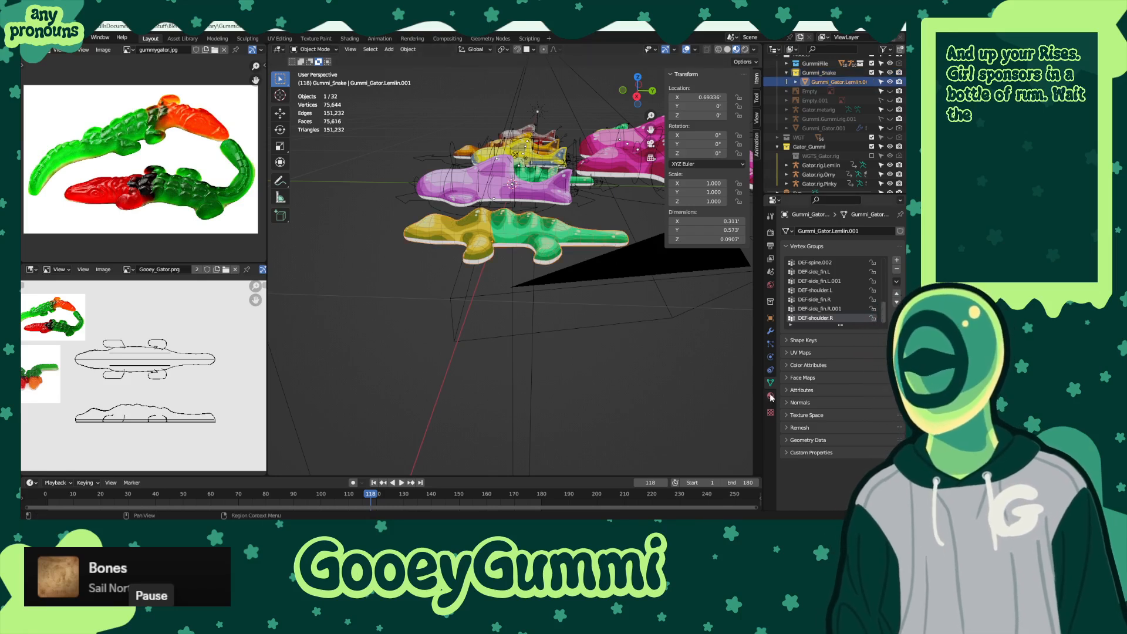
pyautogui.click(770, 396)
pyautogui.click(787, 289)
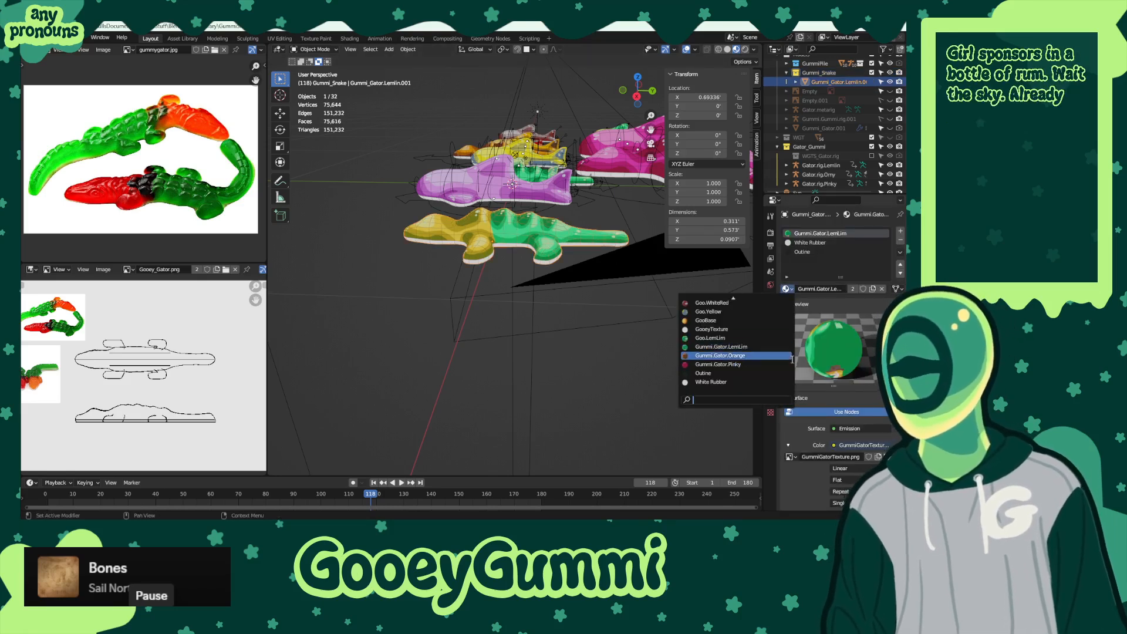
pyautogui.scroll(9, 728, 337)
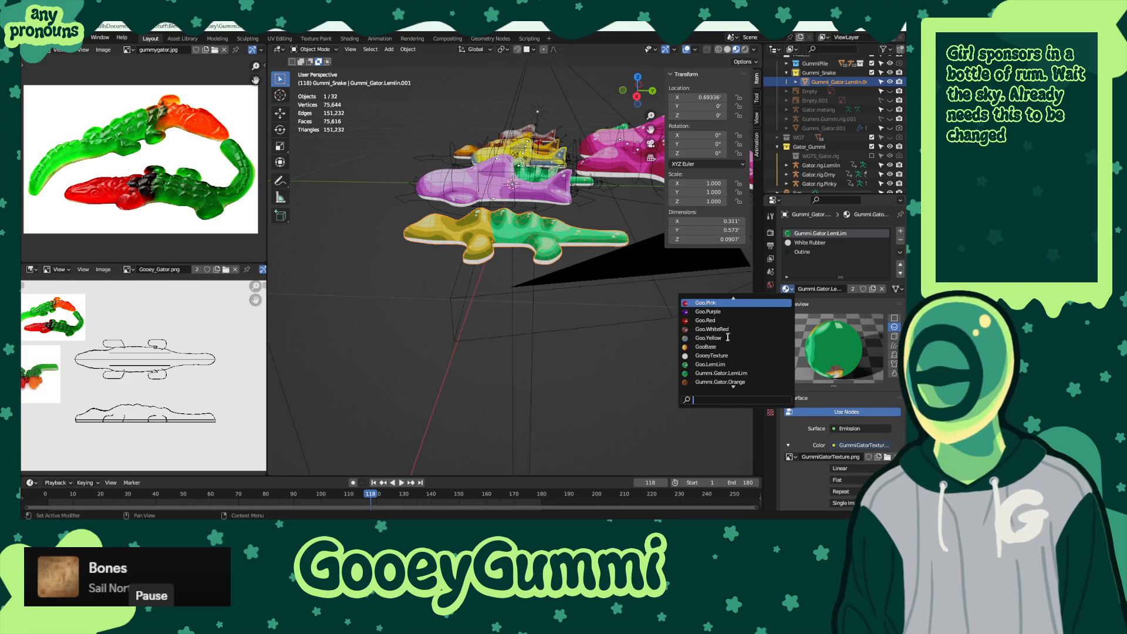
pyautogui.click(724, 347)
pyautogui.moveTo(529, 307); pyautogui.dragTo(555, 314, button='middle')
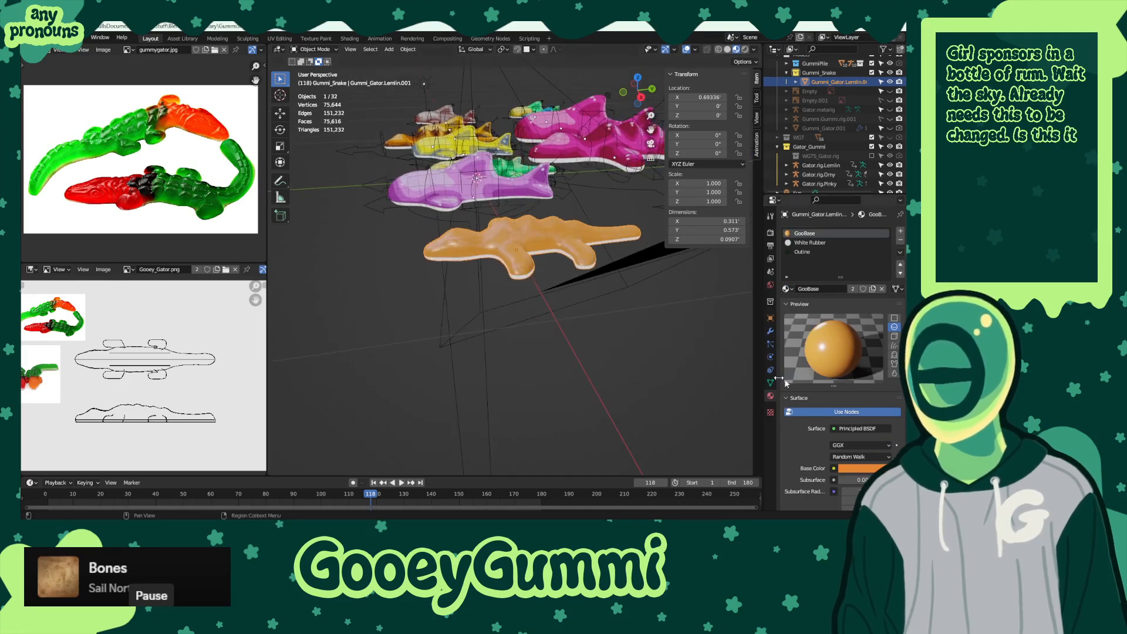
pyautogui.scroll(-2, 821, 352)
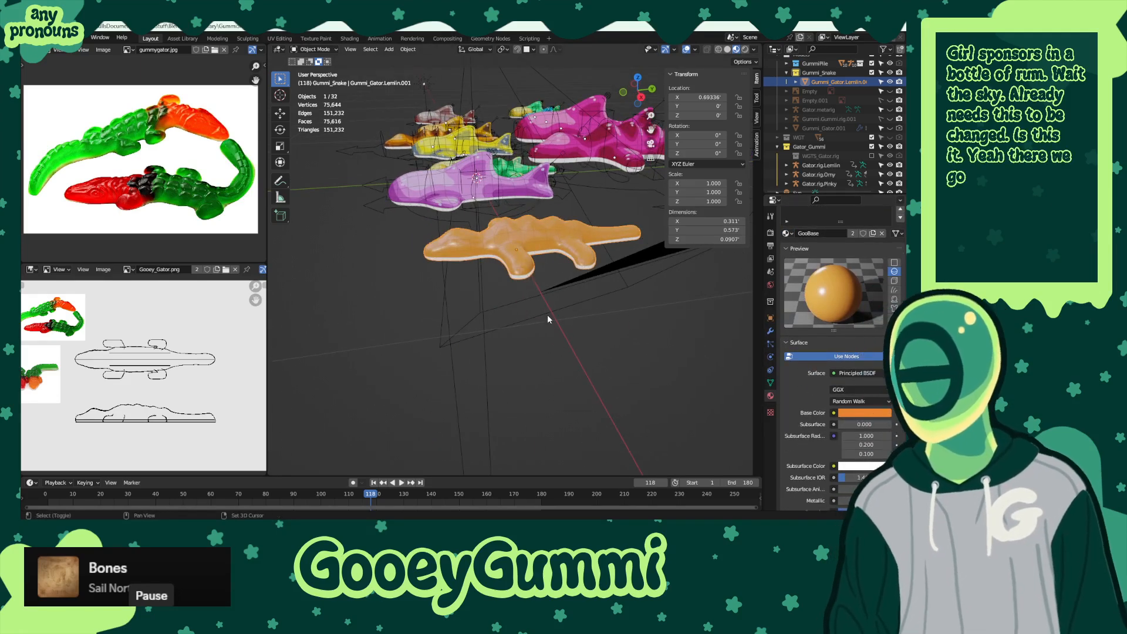
# - Hide the GummiPile and Gator_Gummi collections in the viewport so only the duplicated gator is shown
pyautogui.moveTo(548, 318); pyautogui.dragTo(645, 369, button='middle')
pyautogui.scroll(3, 786, 111)
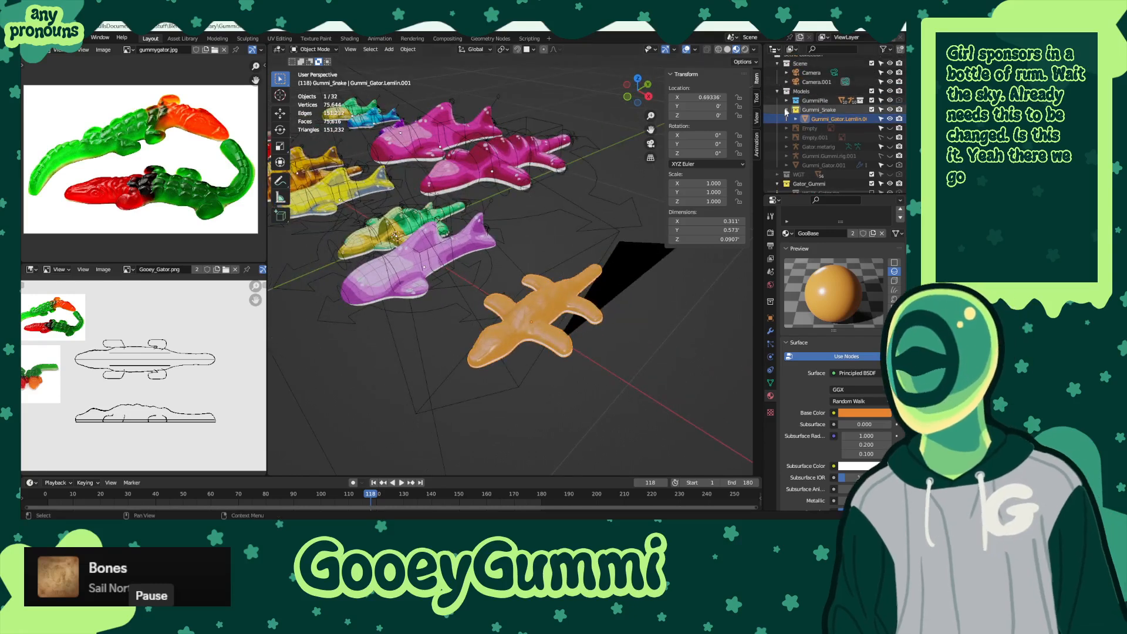
pyautogui.click(786, 110)
pyautogui.click(889, 100)
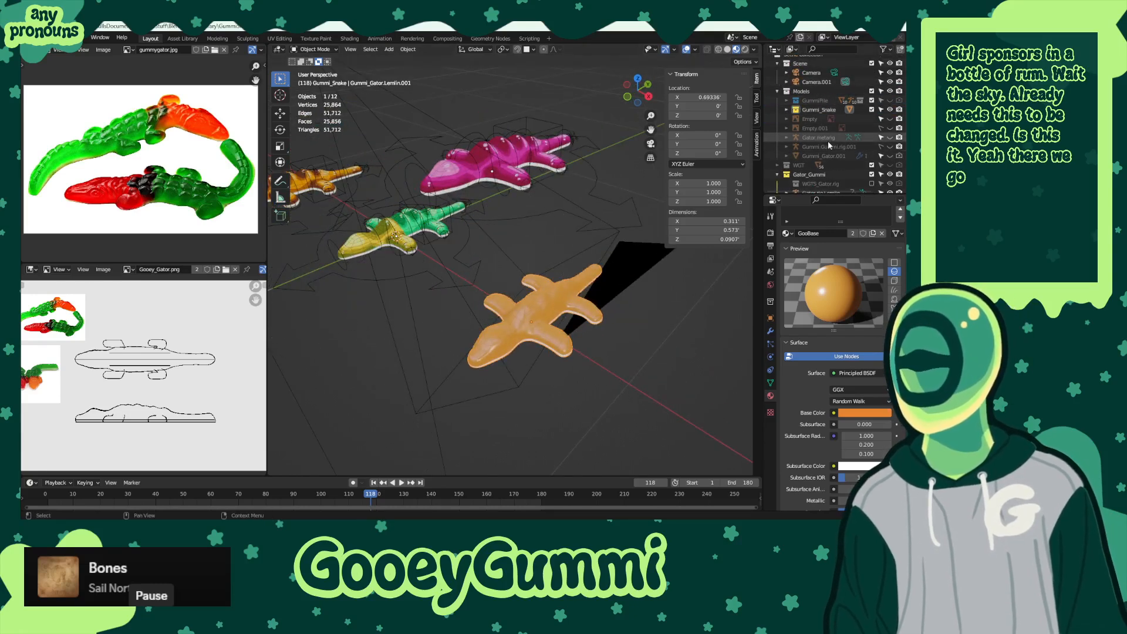
pyautogui.click(890, 174)
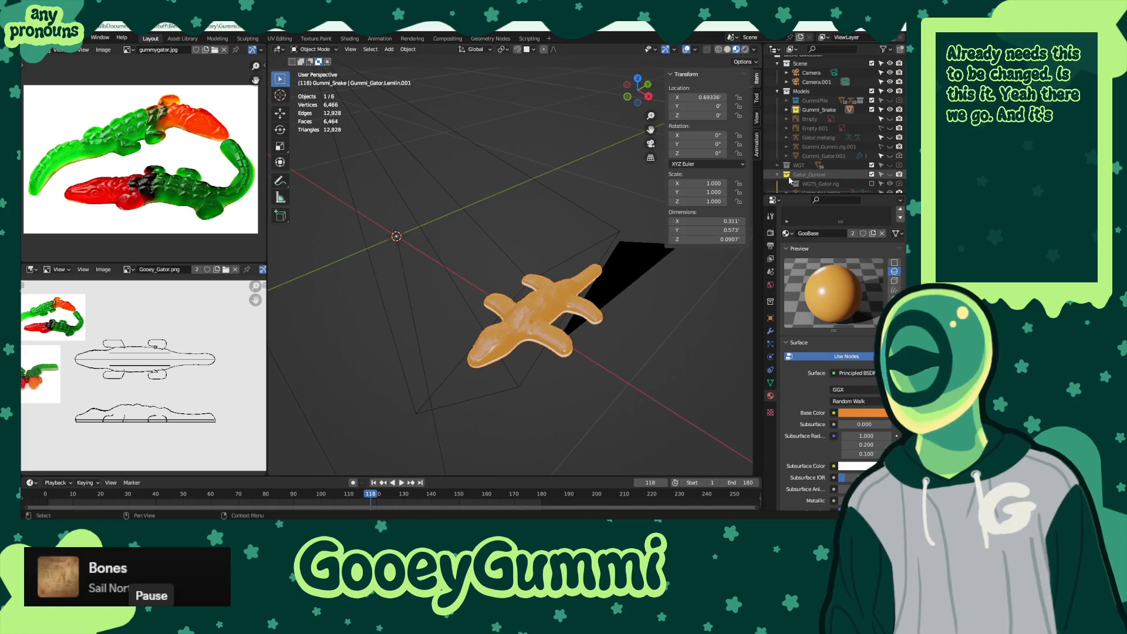
# - Move the Gator_Gummi collection into the Models collection and reselect the duplicated gator inside Gummi_Snake
pyautogui.click(809, 175)
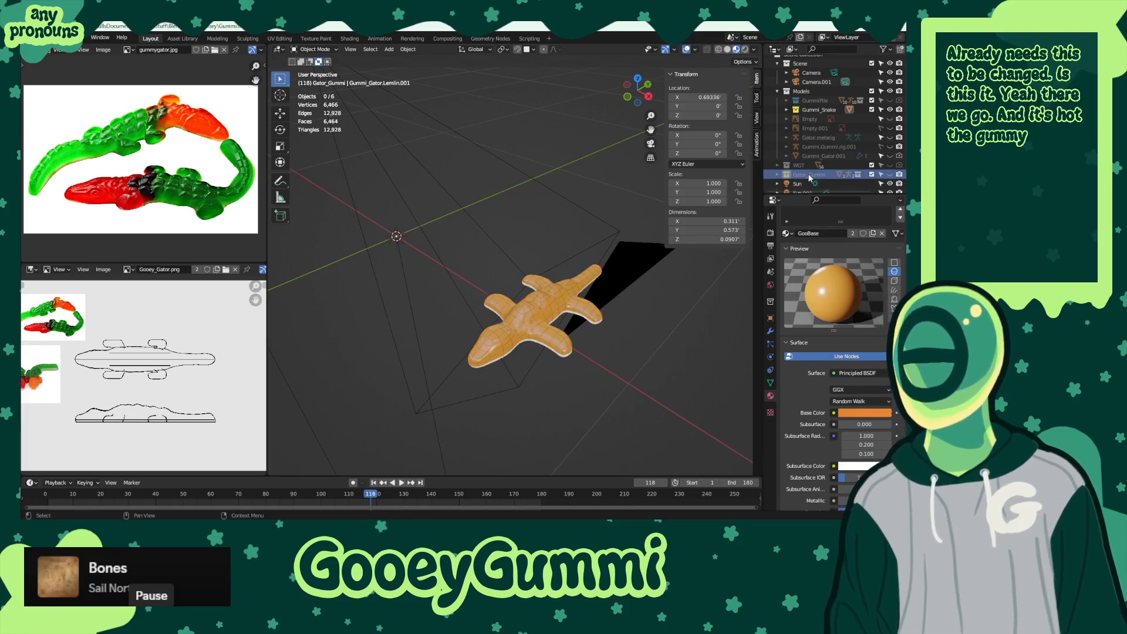
pyautogui.moveTo(808, 175); pyautogui.dragTo(813, 91)
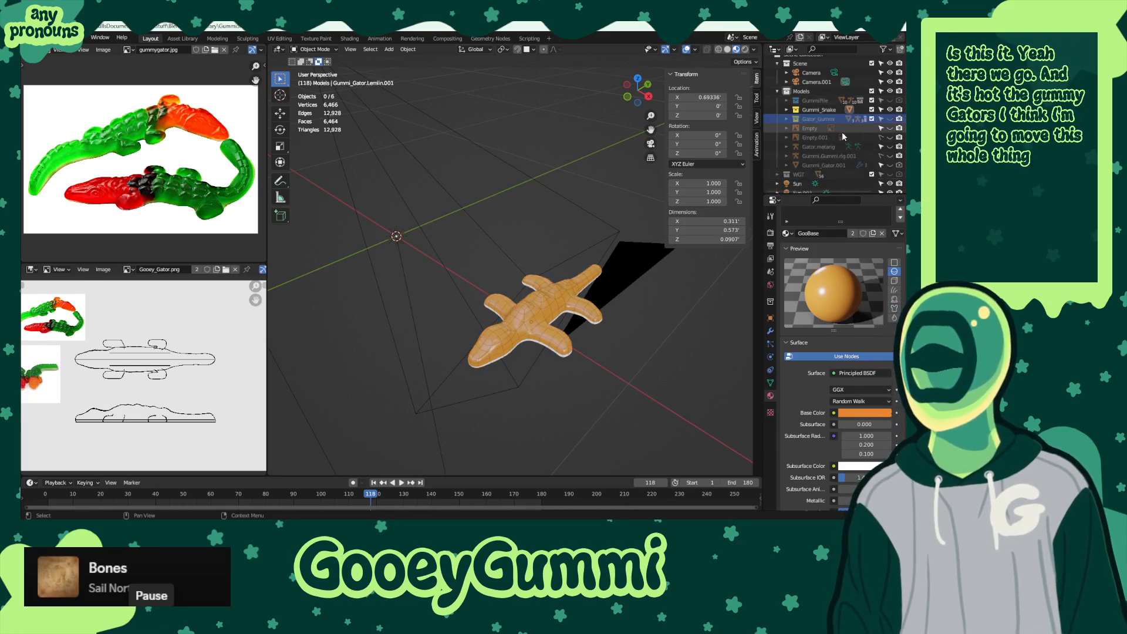
pyautogui.click(810, 110)
pyautogui.click(785, 110)
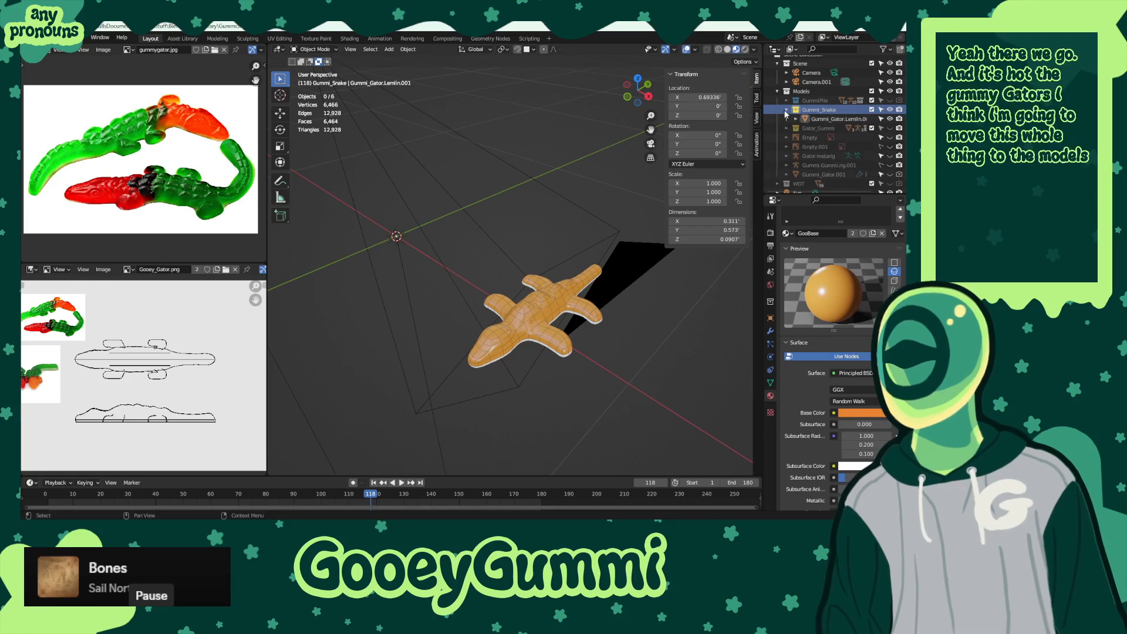
pyautogui.click(819, 118)
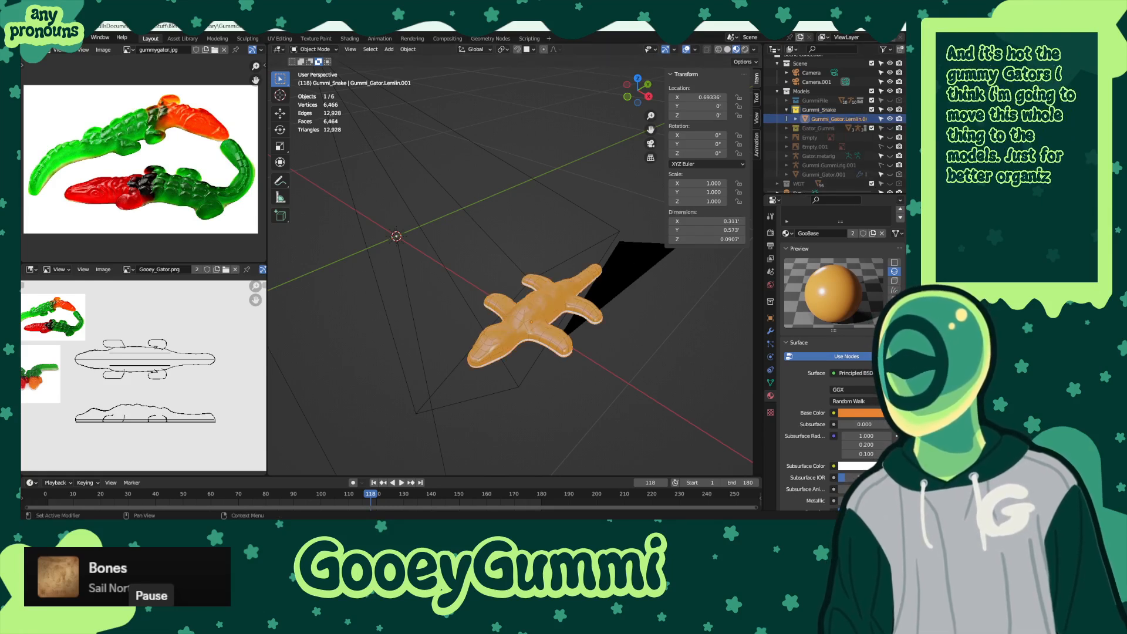
# - Save the changes to the GummiSharks.blend file
pyautogui.moveTo(518, 390); pyautogui.dragTo(524, 312, button='middle')
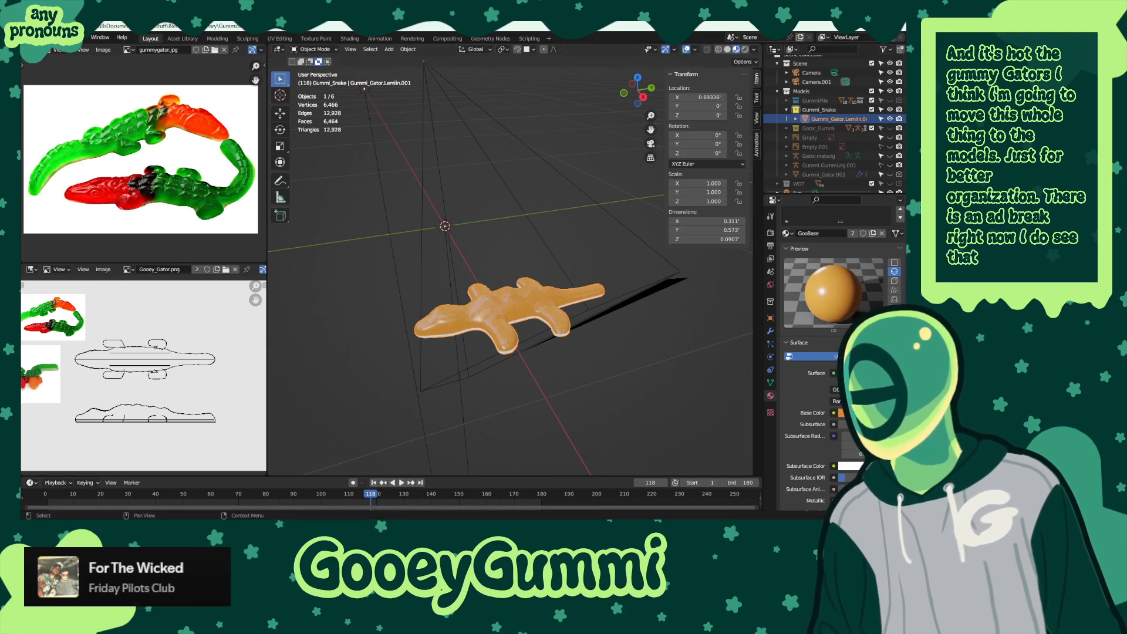
pyautogui.moveTo(517, 316); pyautogui.dragTo(527, 314, button='middle')
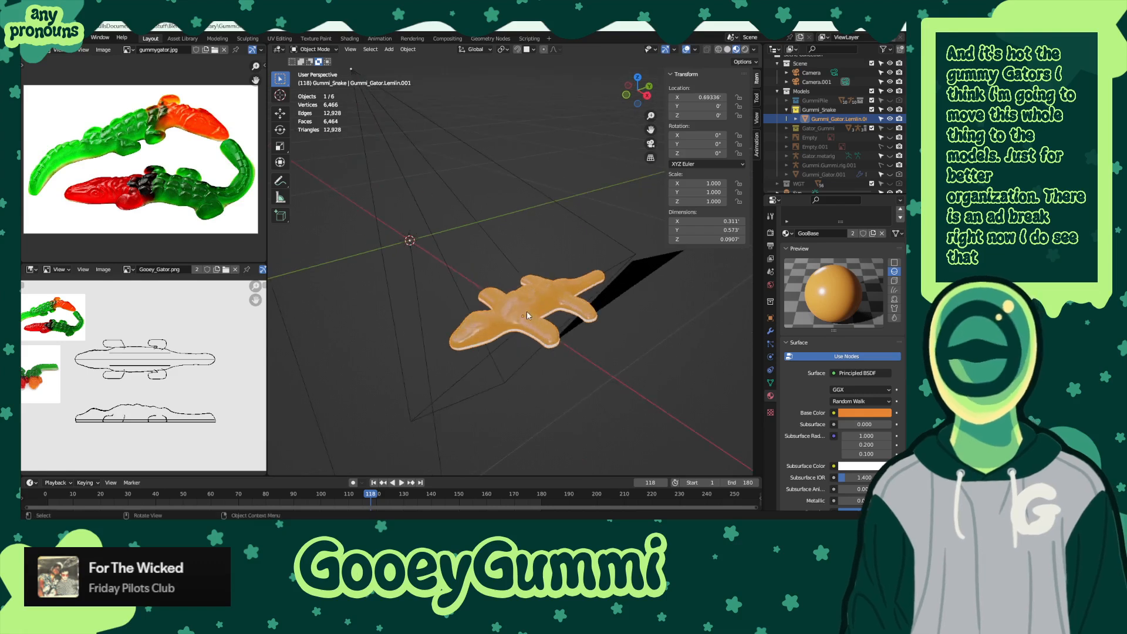
pyautogui.hotkey('ctrl', 's')
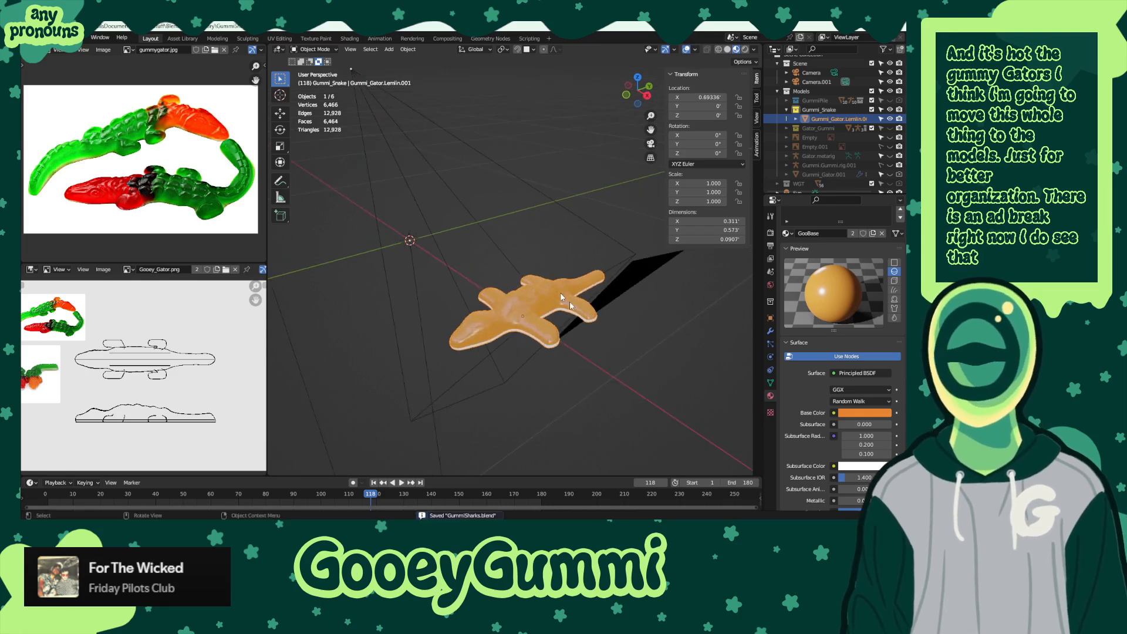
pyautogui.click(313, 49)
pyautogui.click(314, 49)
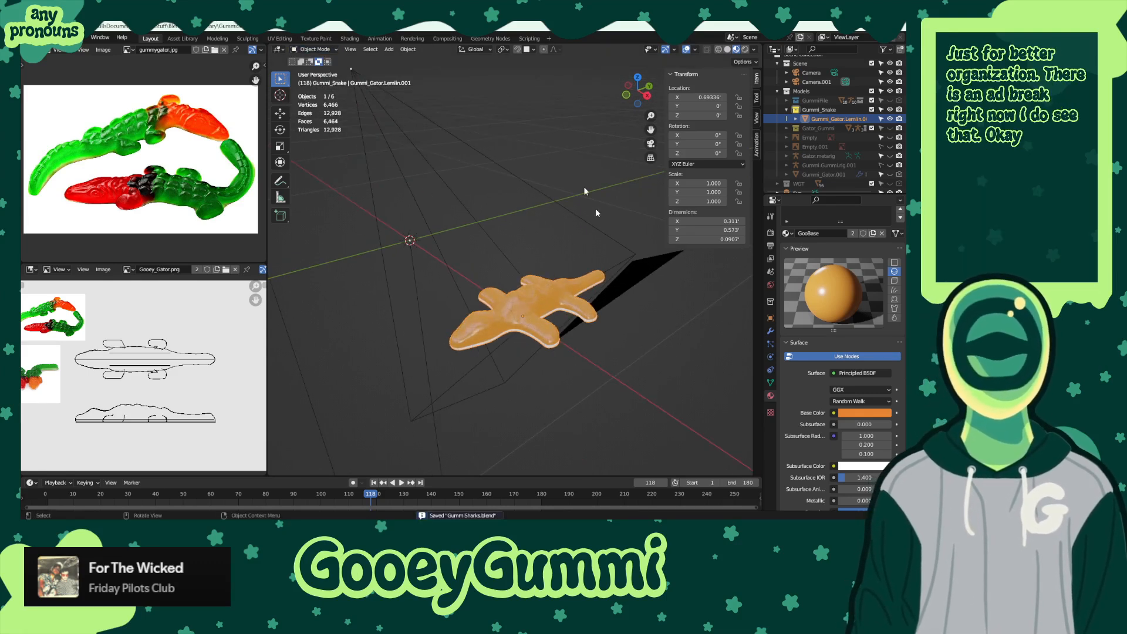
pyautogui.click(316, 50)
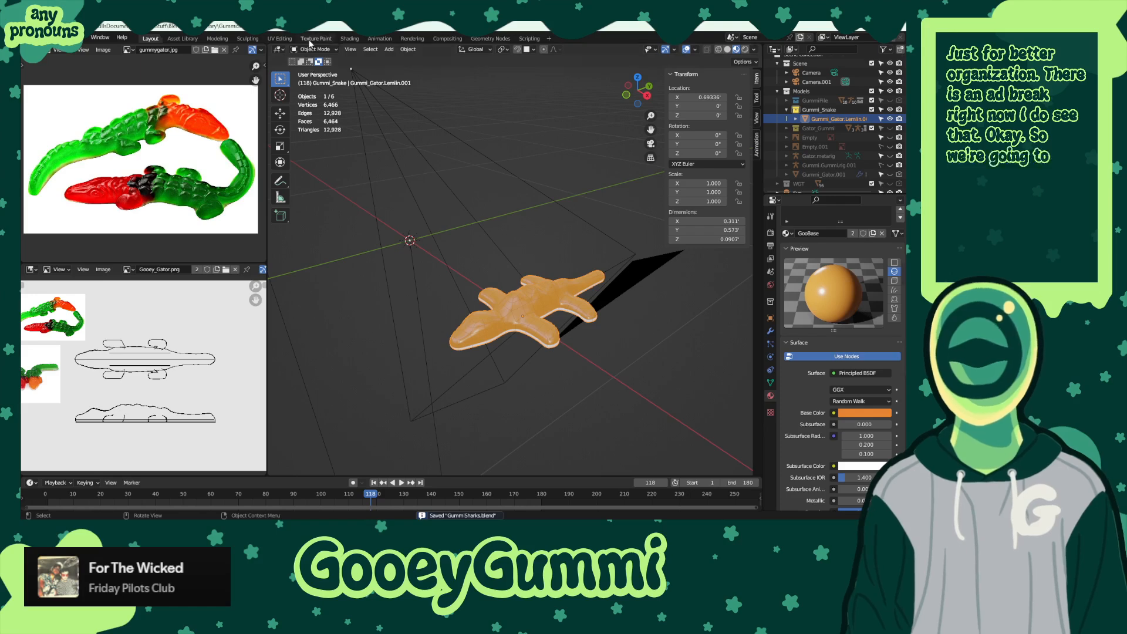
pyautogui.click(316, 38)
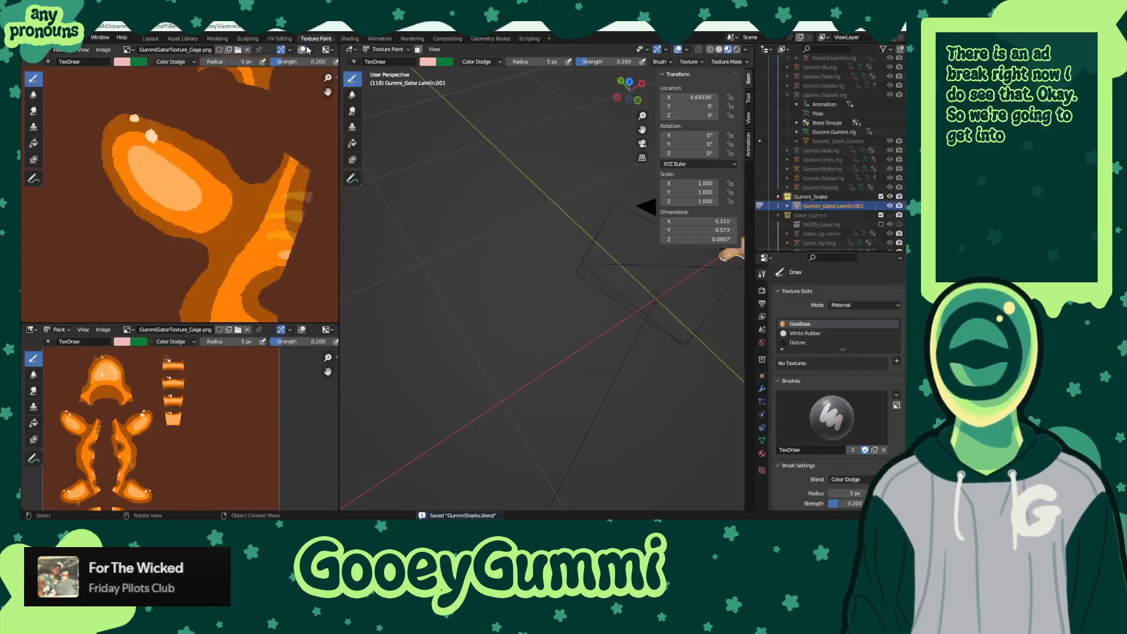
pyautogui.click(150, 39)
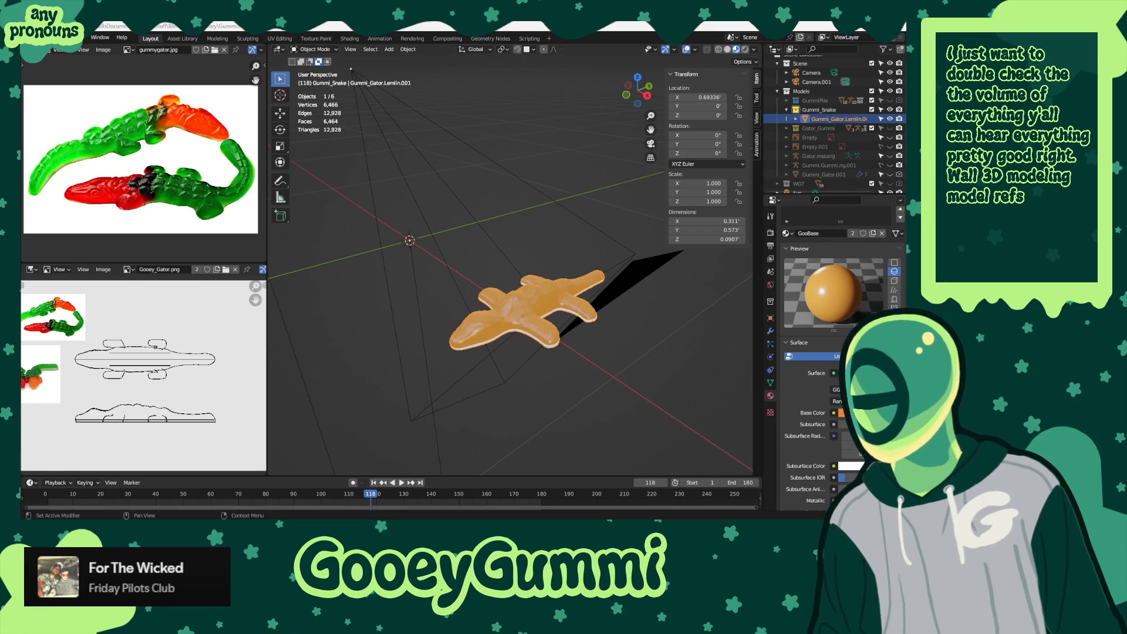
# - View the gummi snake image from the Model refs folder and load it into the upper image editor as the reference
pyautogui.hotkey('alt', 'Tab')
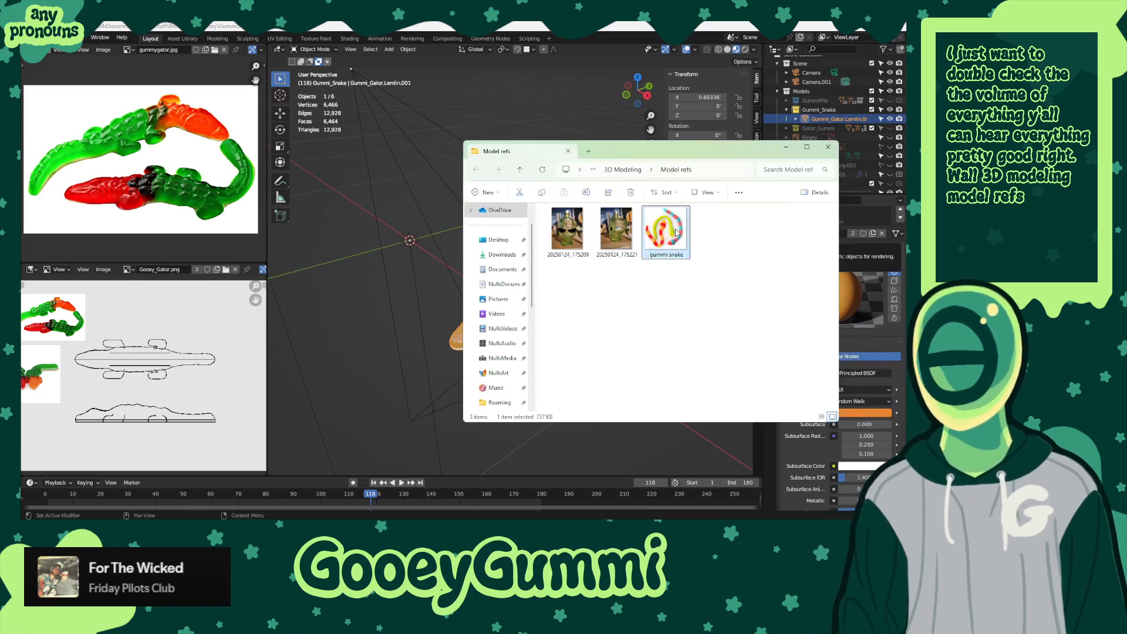
pyautogui.press('Return')
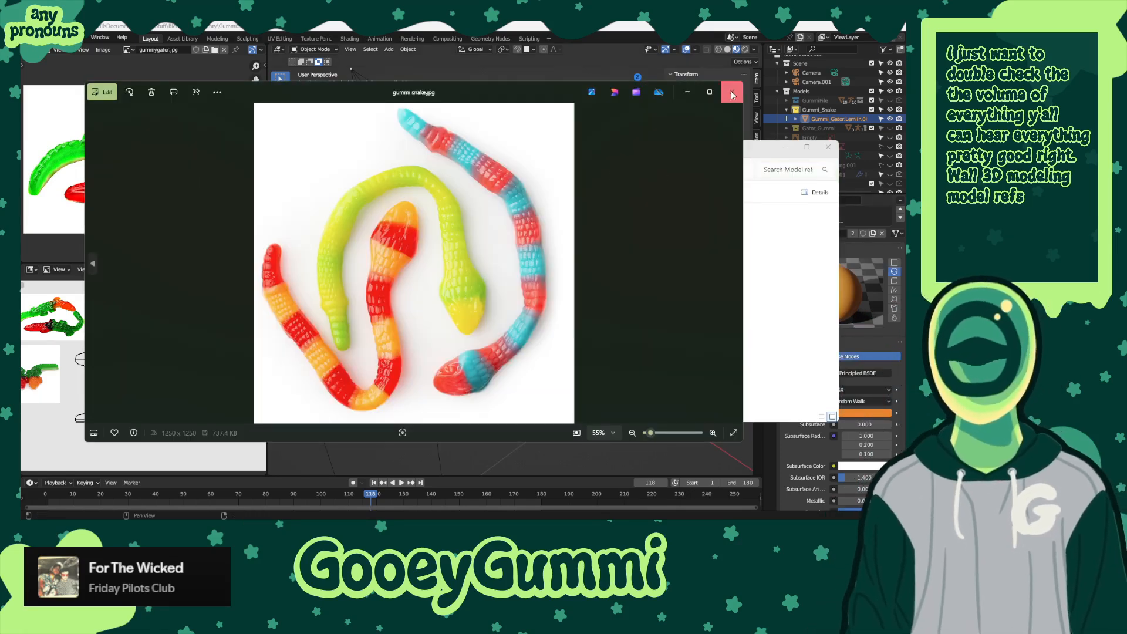
pyautogui.click(734, 88)
pyautogui.moveTo(690, 247); pyautogui.dragTo(162, 181)
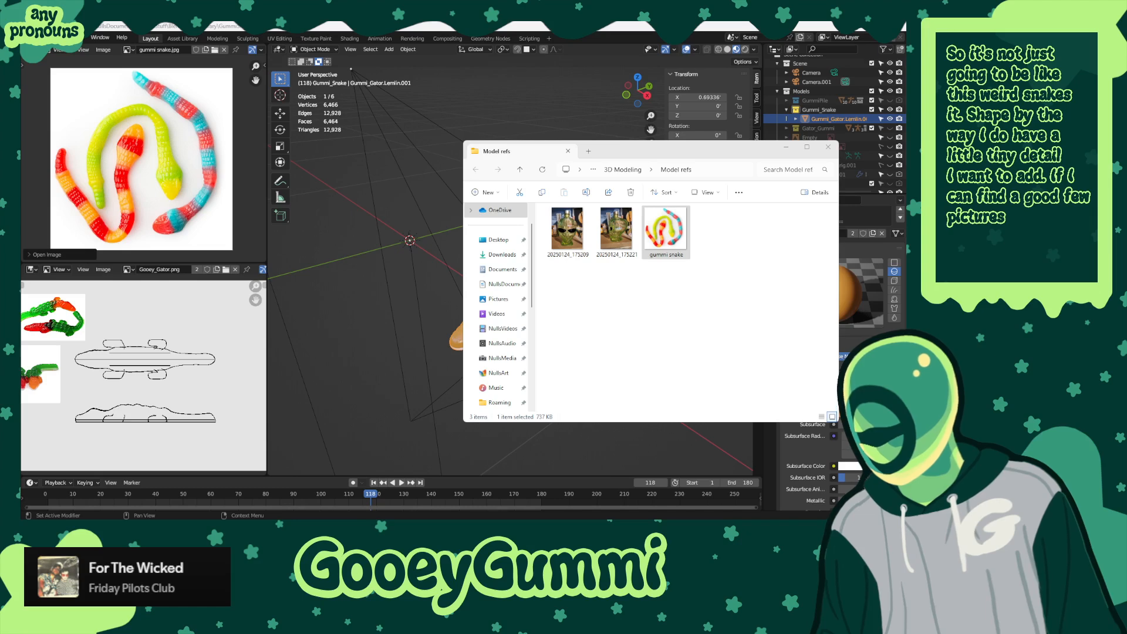
pyautogui.click(324, 33)
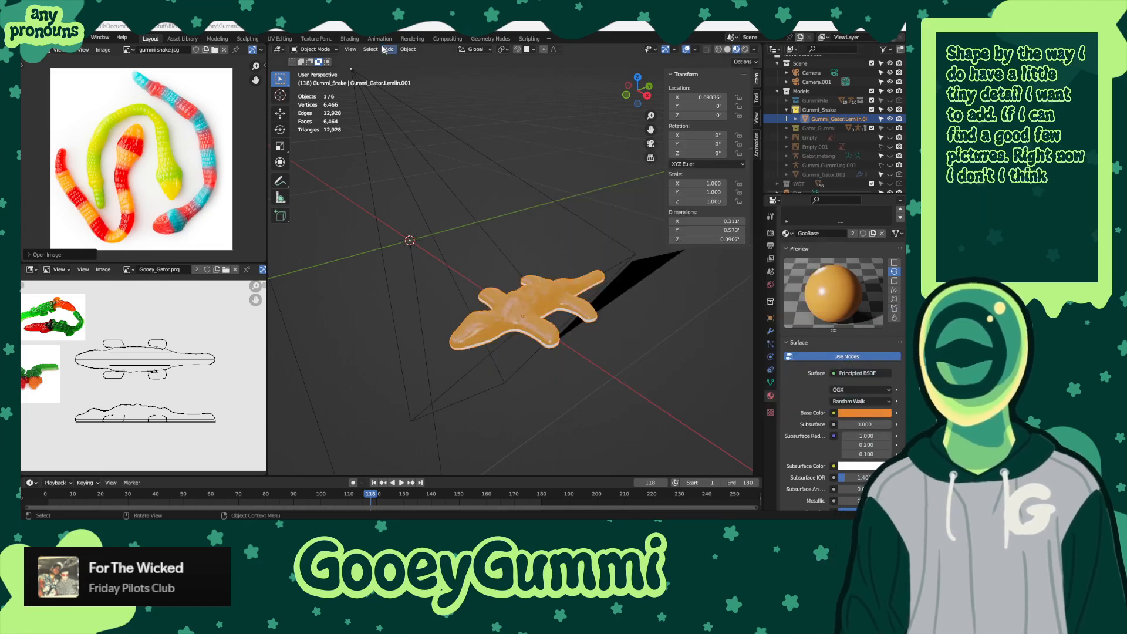
# - Enter Edit Mode on the duplicated gator and clear the seams from all of its mesh edges
pyautogui.moveTo(514, 385); pyautogui.dragTo(571, 429, button='middle')
pyautogui.moveTo(501, 306); pyautogui.dragTo(387, 227, button='middle')
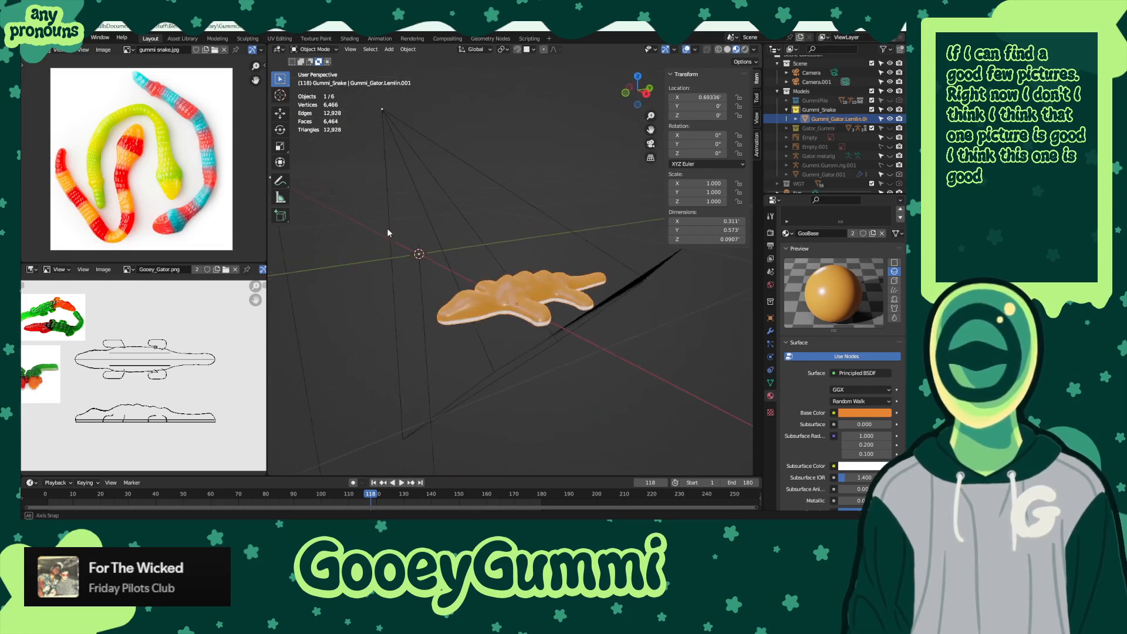
pyautogui.click(315, 49)
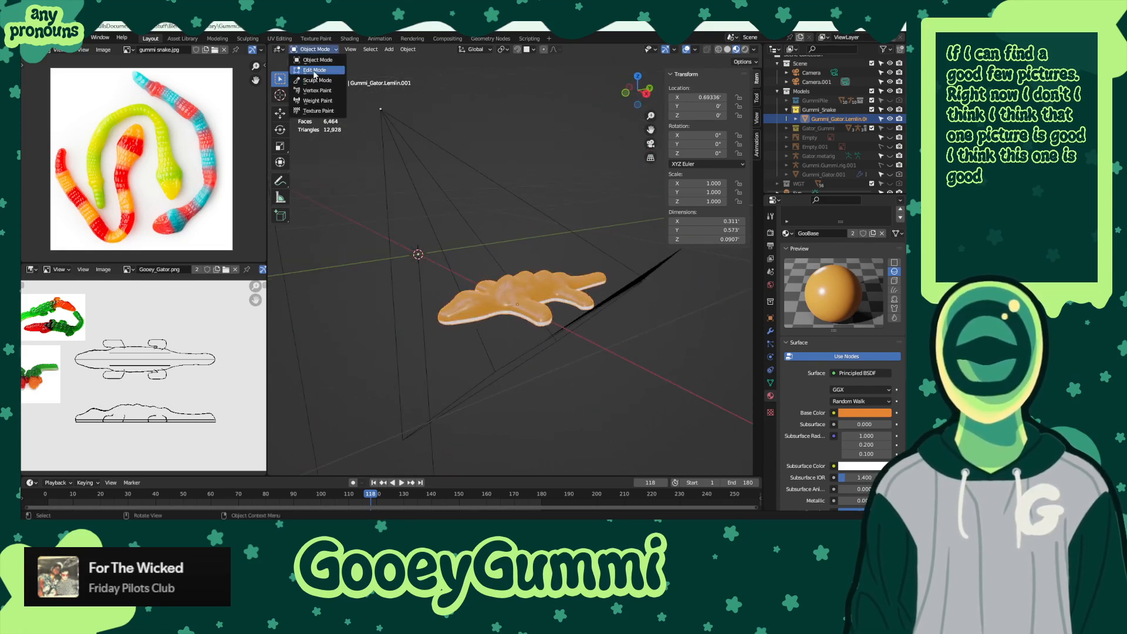
pyautogui.click(315, 70)
pyautogui.moveTo(581, 347); pyautogui.dragTo(484, 323, button='middle')
pyautogui.scroll(5, 479, 361)
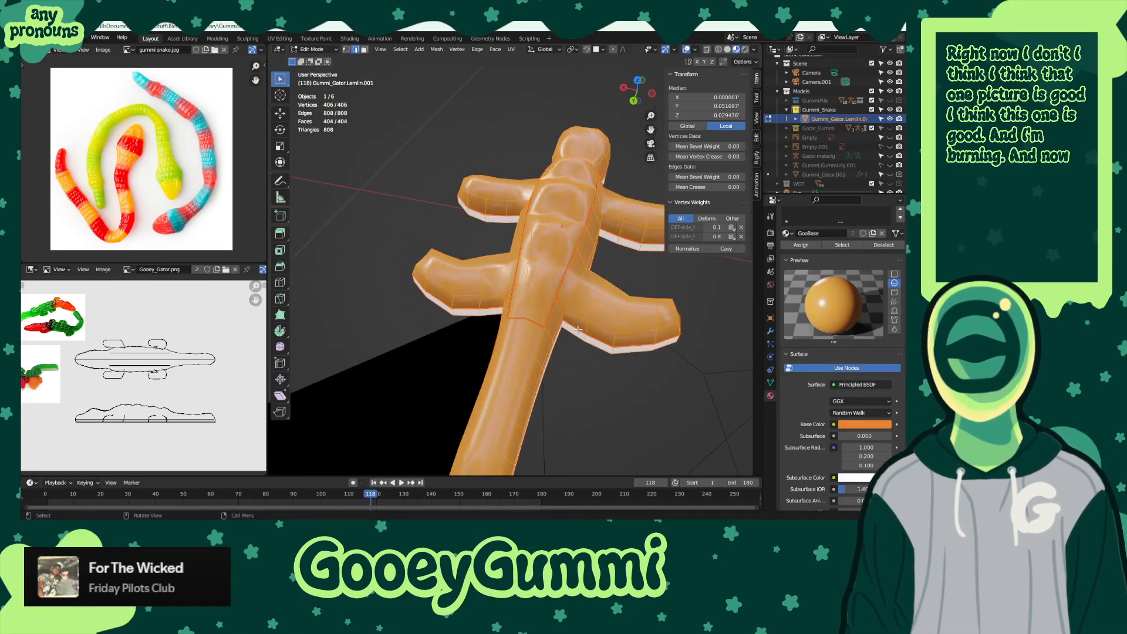
pyautogui.click(439, 51)
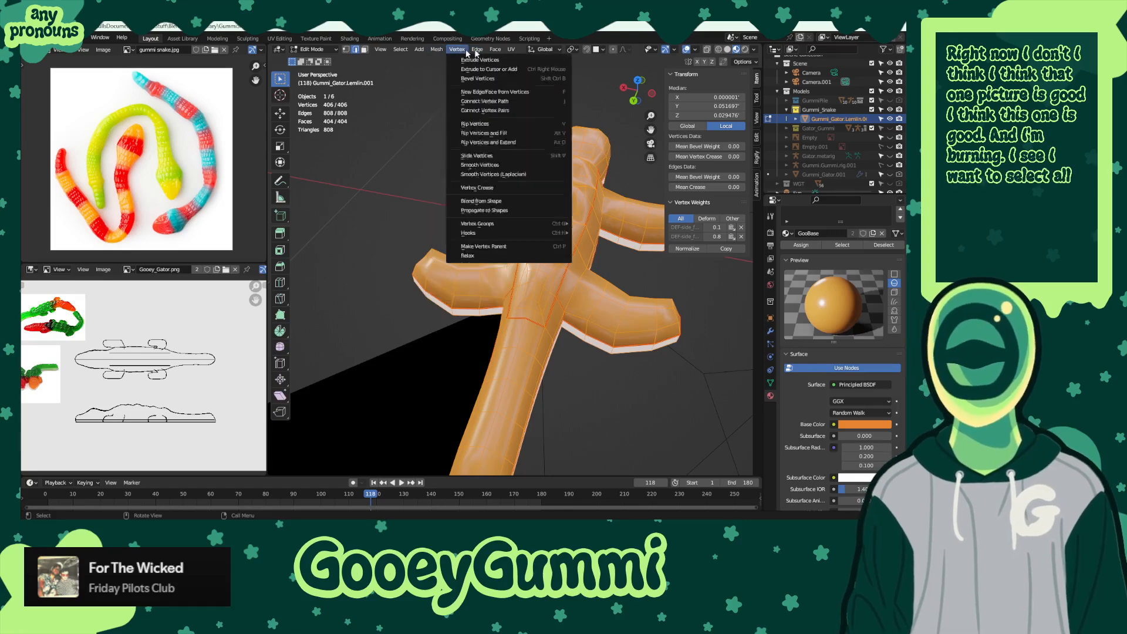
pyautogui.moveTo(477, 49)
pyautogui.click(514, 229)
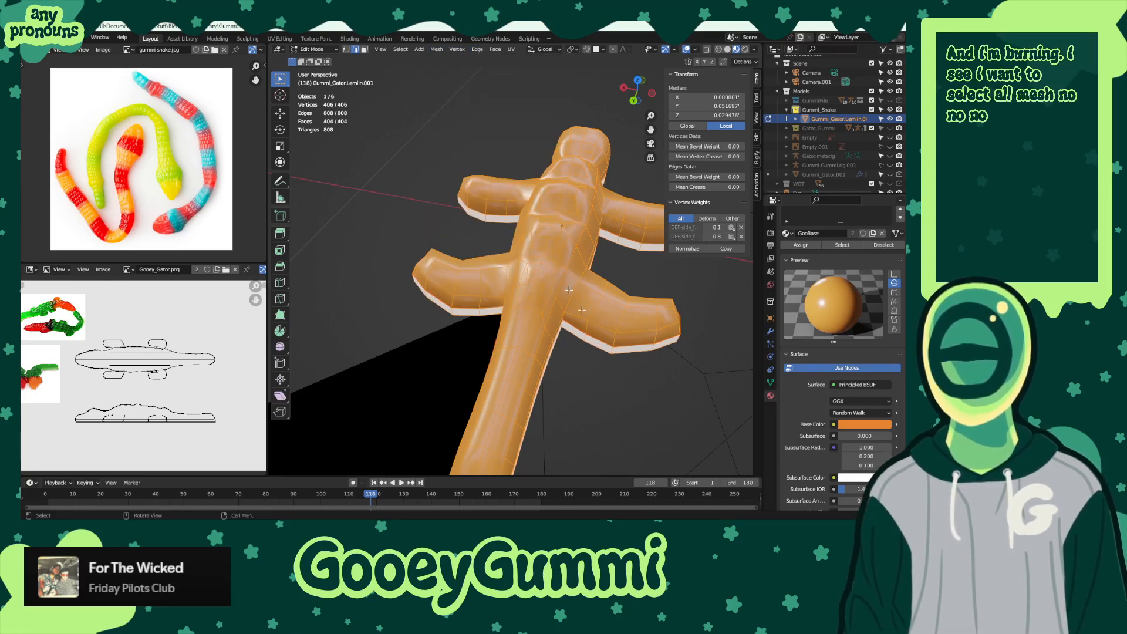
# - In front view with solid X-ray shading, delete the vertices of the gator's negative-X half, keeping the centre line
pyautogui.moveTo(514, 233); pyautogui.dragTo(509, 306, button='middle')
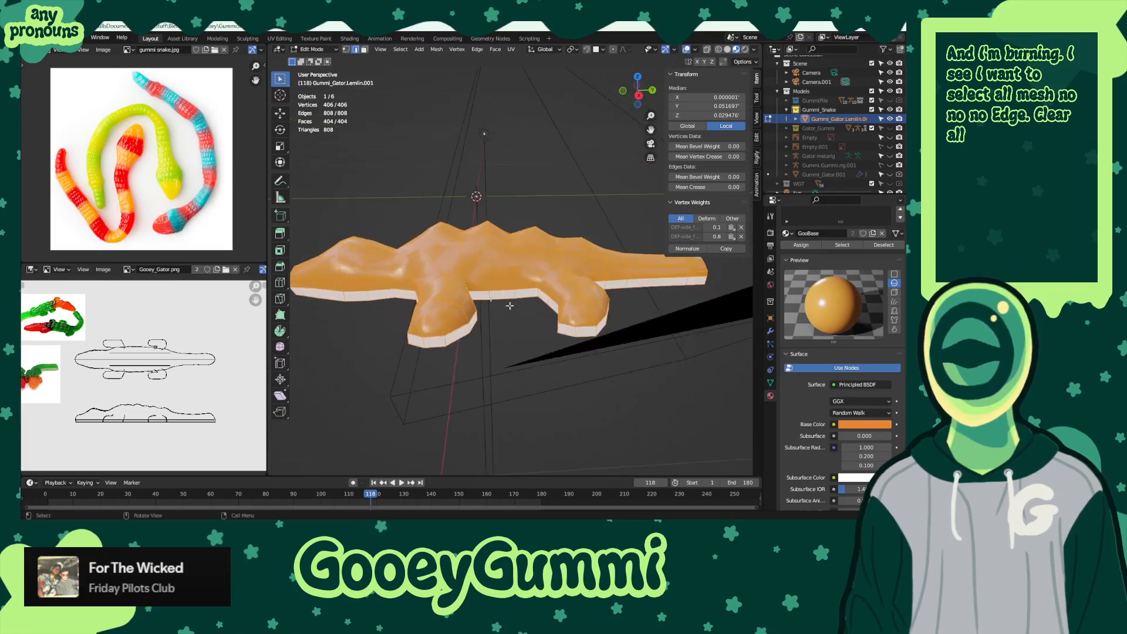
pyautogui.moveTo(454, 240); pyautogui.dragTo(514, 277, button='middle')
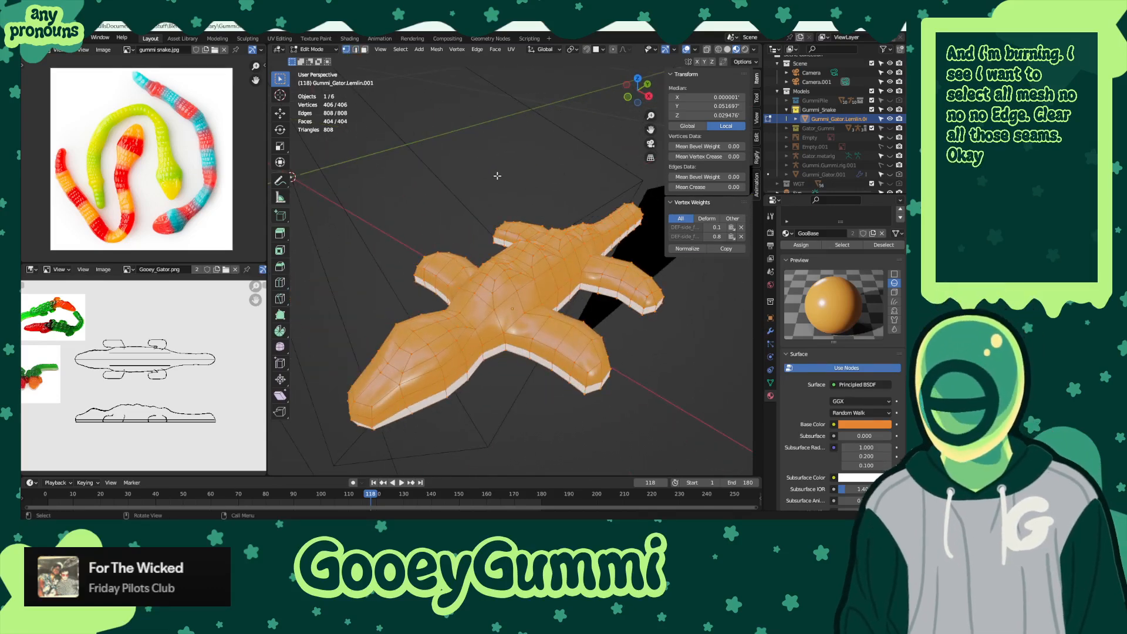
pyautogui.press('KP_1')
pyautogui.scroll(2, 529, 174)
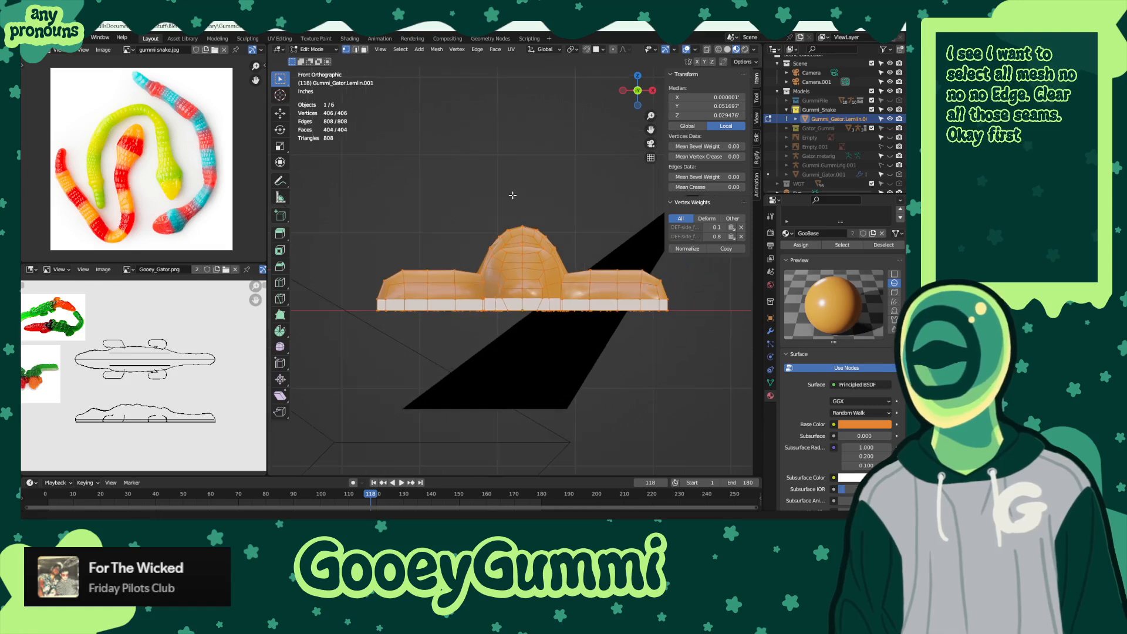
pyautogui.hotkey('shift', 'alt', 'z')
pyautogui.click(686, 49)
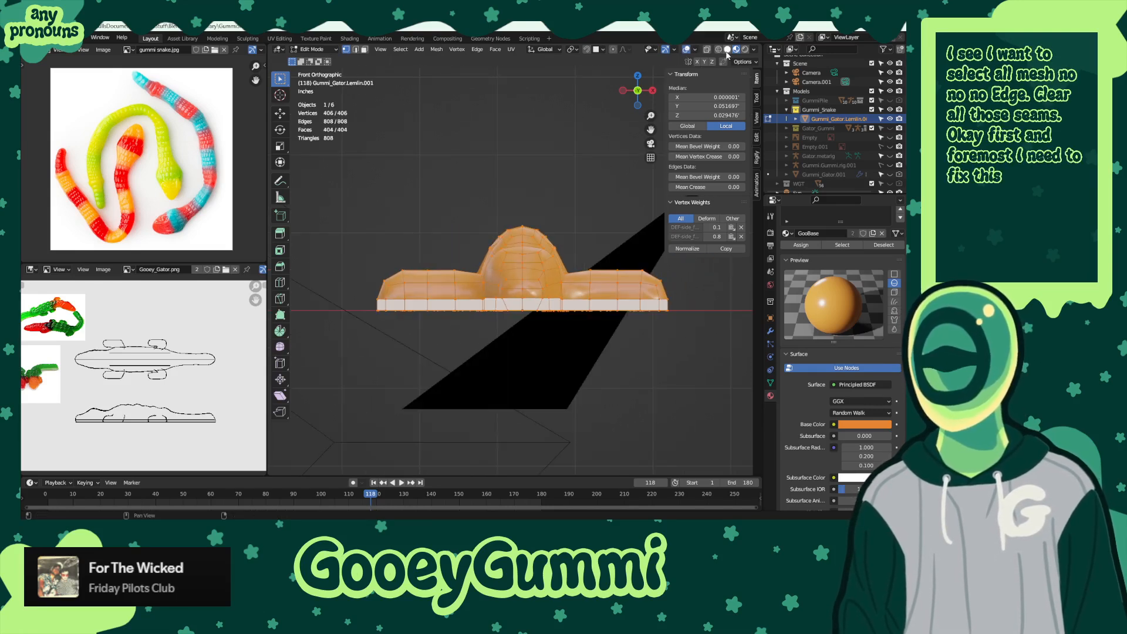
pyautogui.click(466, 201)
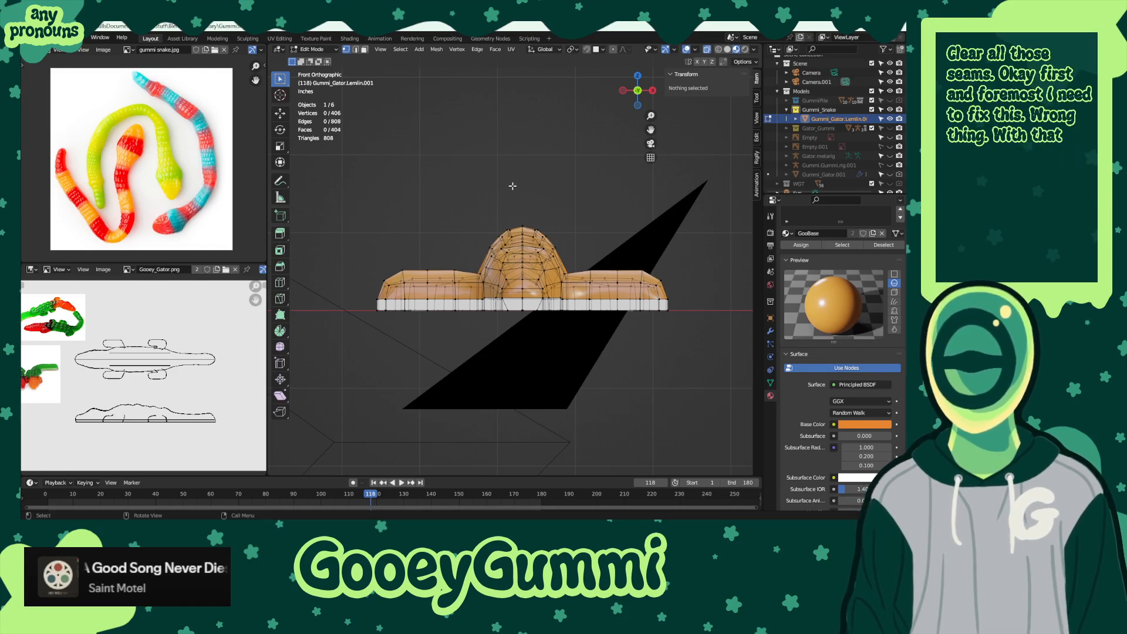
pyautogui.click(726, 50)
pyautogui.moveTo(333, 197)
pyautogui.mouseDown()
pyautogui.moveTo(390, 245)
pyautogui.moveTo(519, 394)
pyautogui.mouseUp()
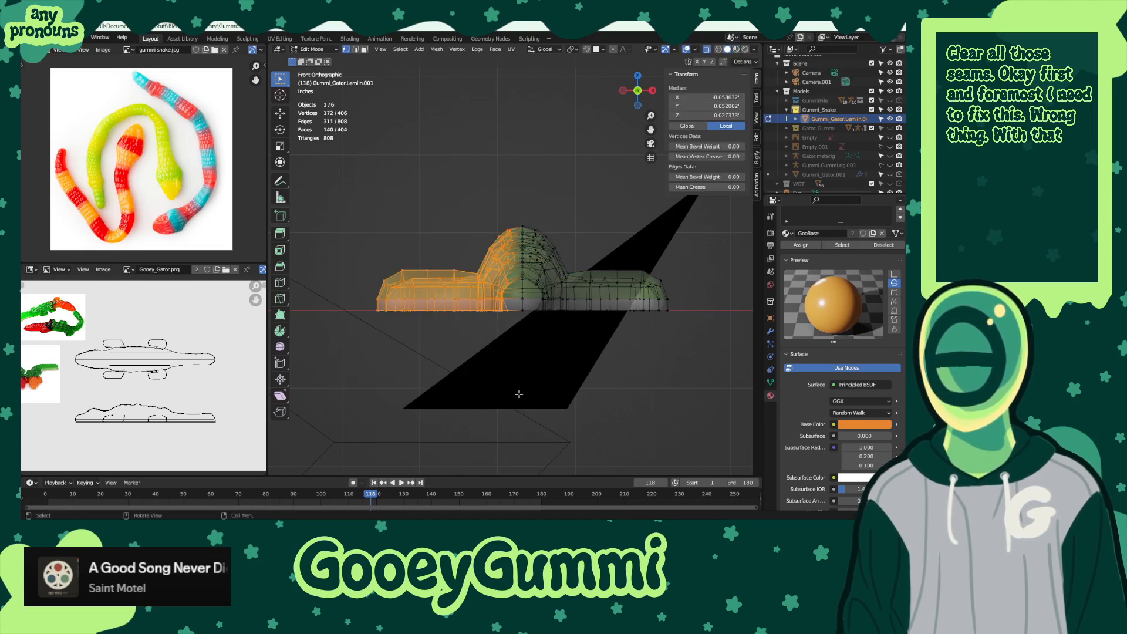
pyautogui.press('x')
pyautogui.click(485, 398)
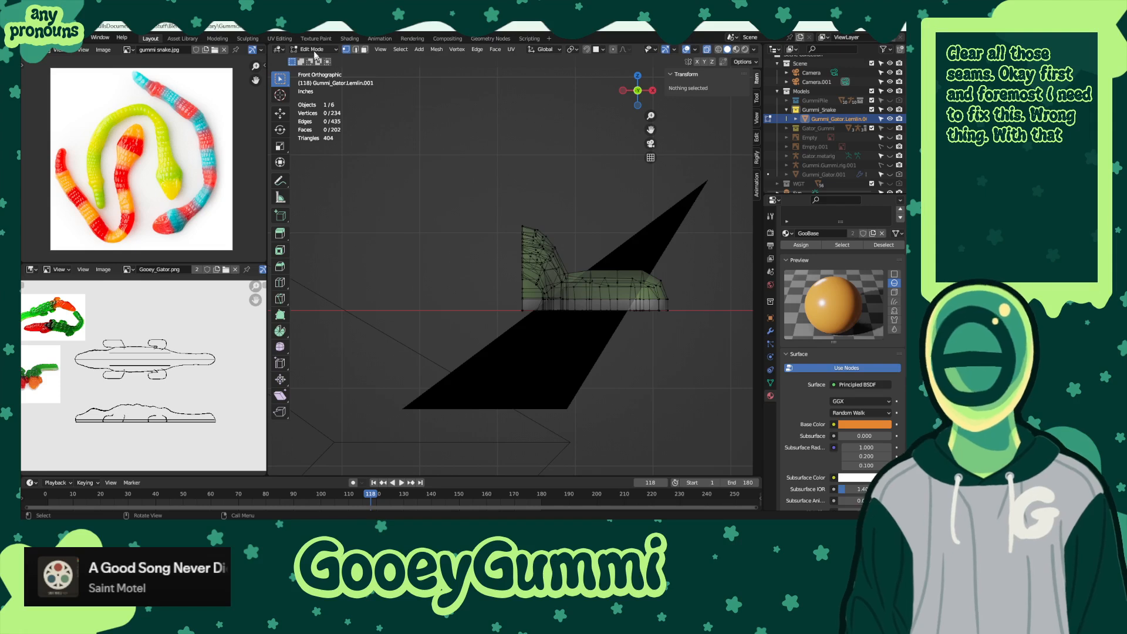
# - Add a Mirror modifier on the X axis with Clipping enabled and place it first in the modifier stack
pyautogui.click(770, 330)
pyautogui.click(814, 231)
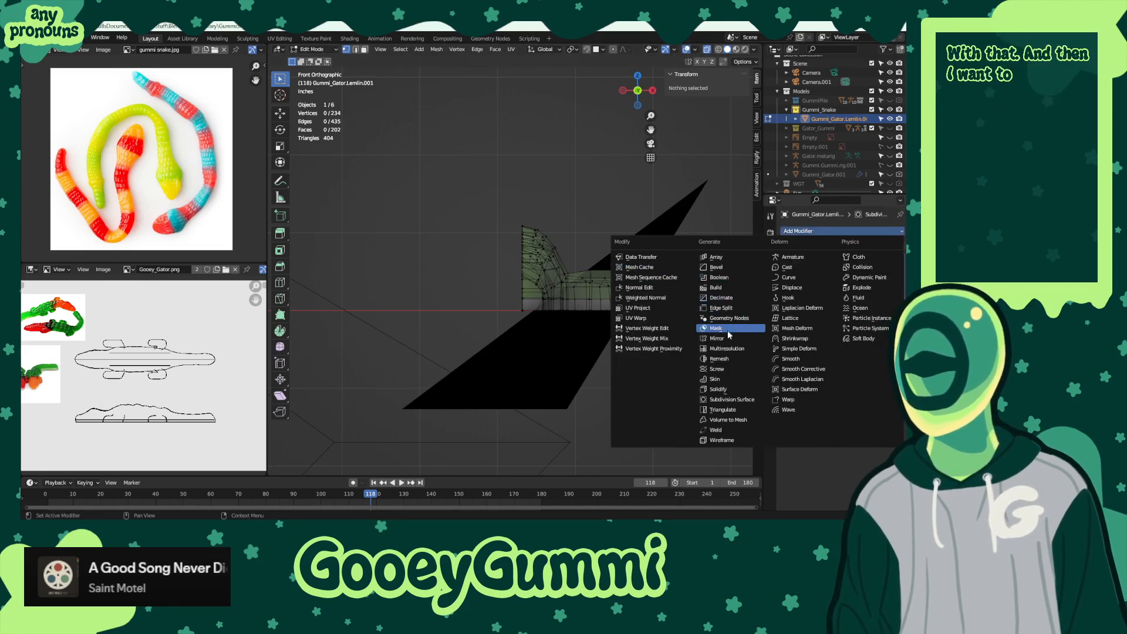
pyautogui.click(721, 338)
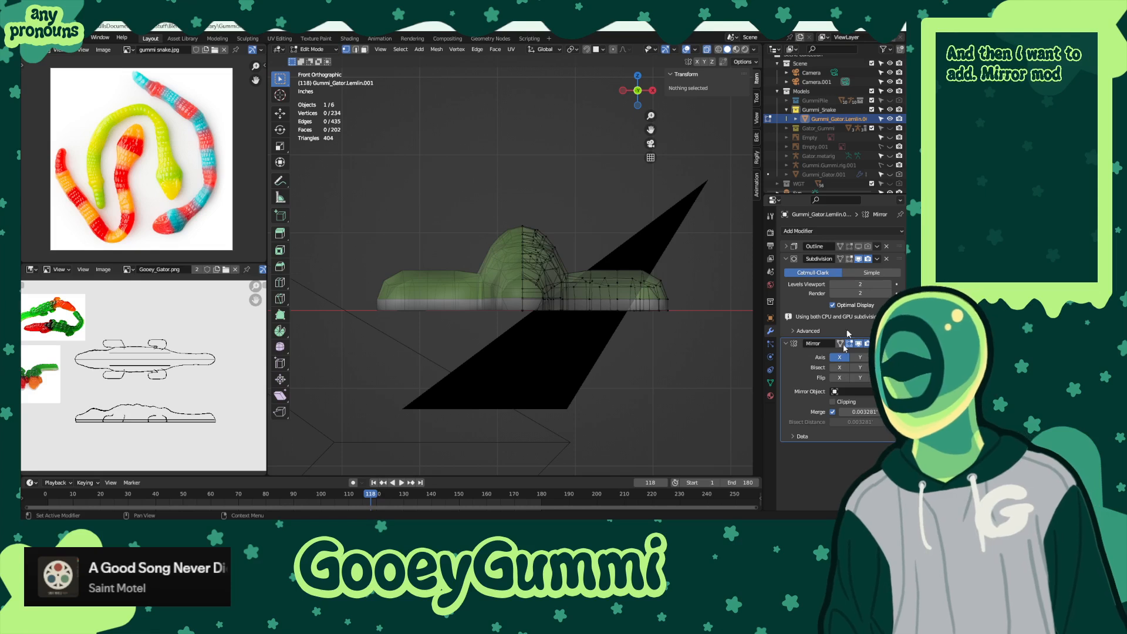
pyautogui.moveTo(898, 343); pyautogui.dragTo(890, 236)
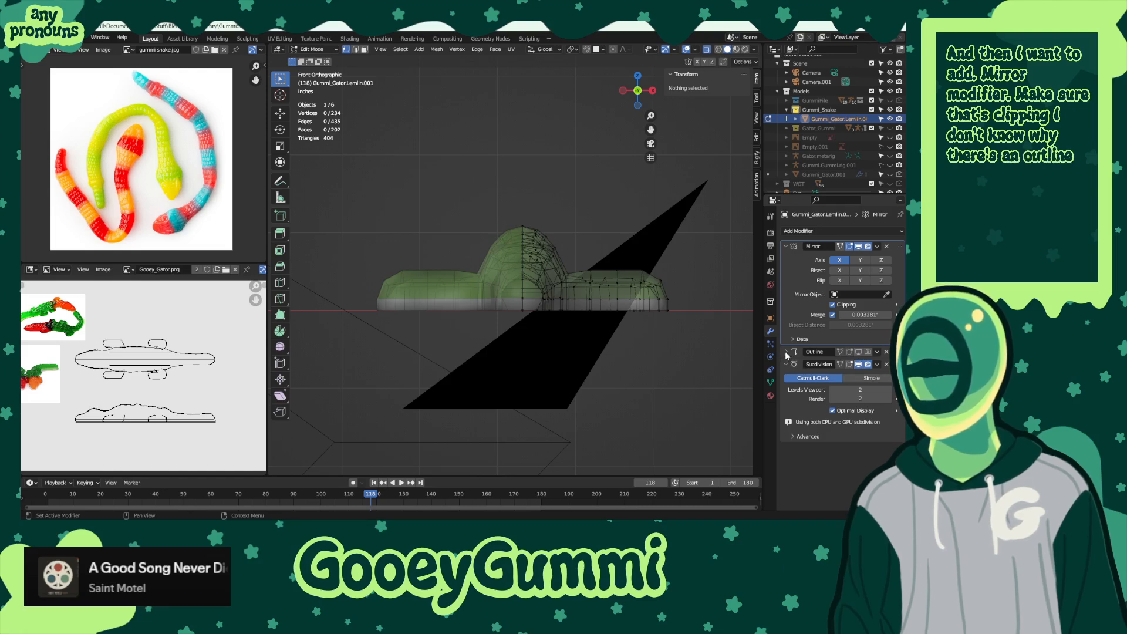
# - Return to Object Mode, examine the modifiers of Gummi_Shark.Blu in the GummiPile collection for an Outline modifier, and reselect the duplicated gator
pyautogui.click(786, 101)
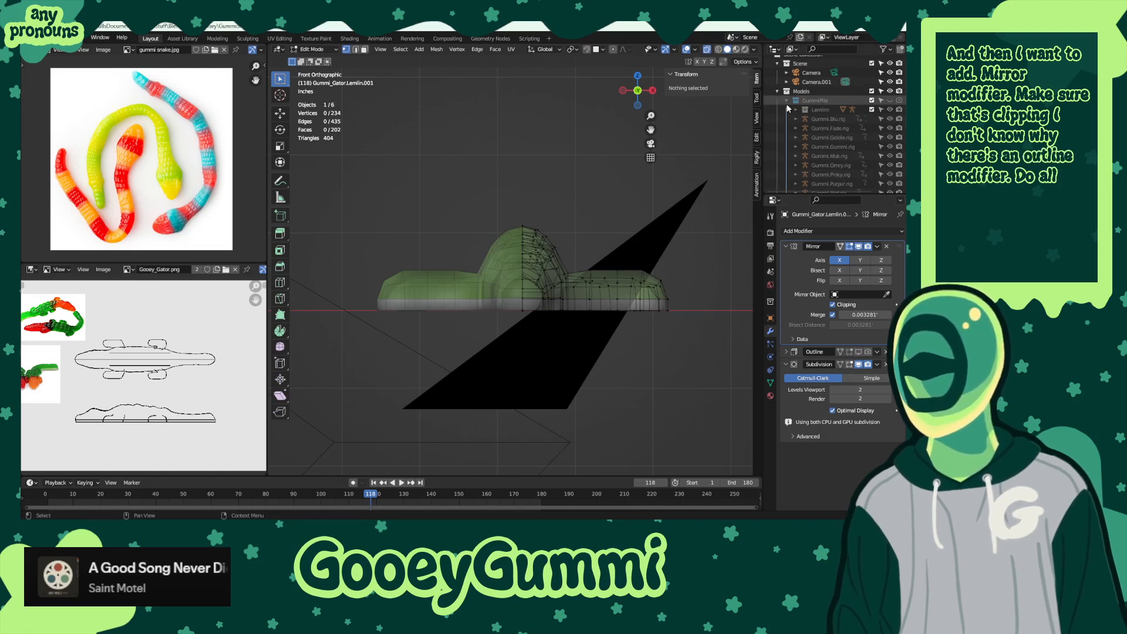
pyautogui.click(825, 119)
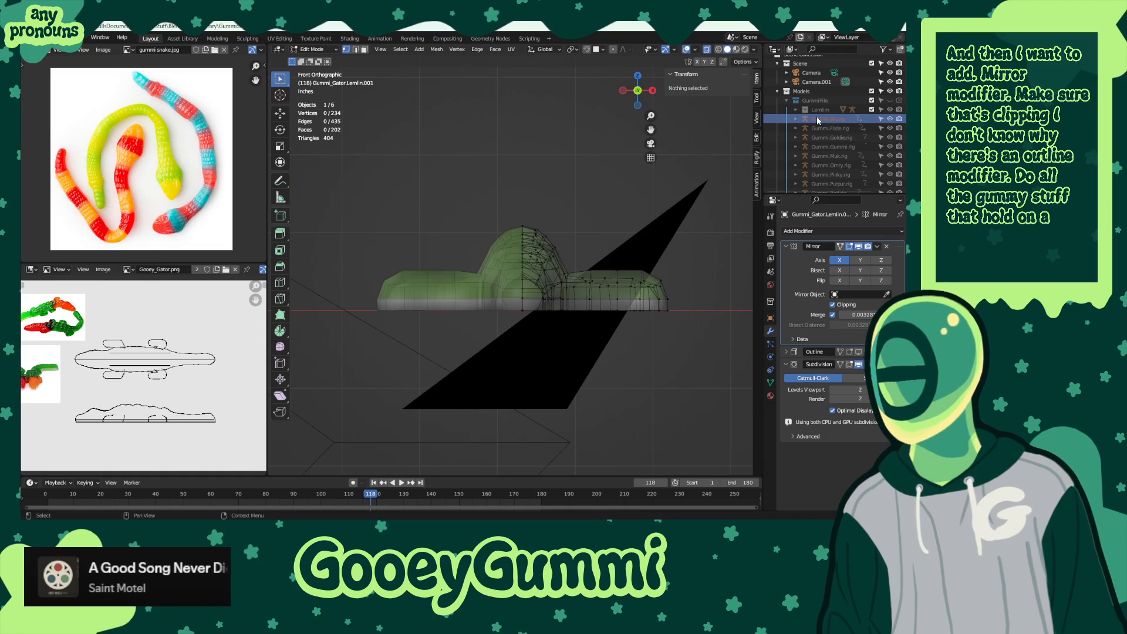
pyautogui.press('Tab')
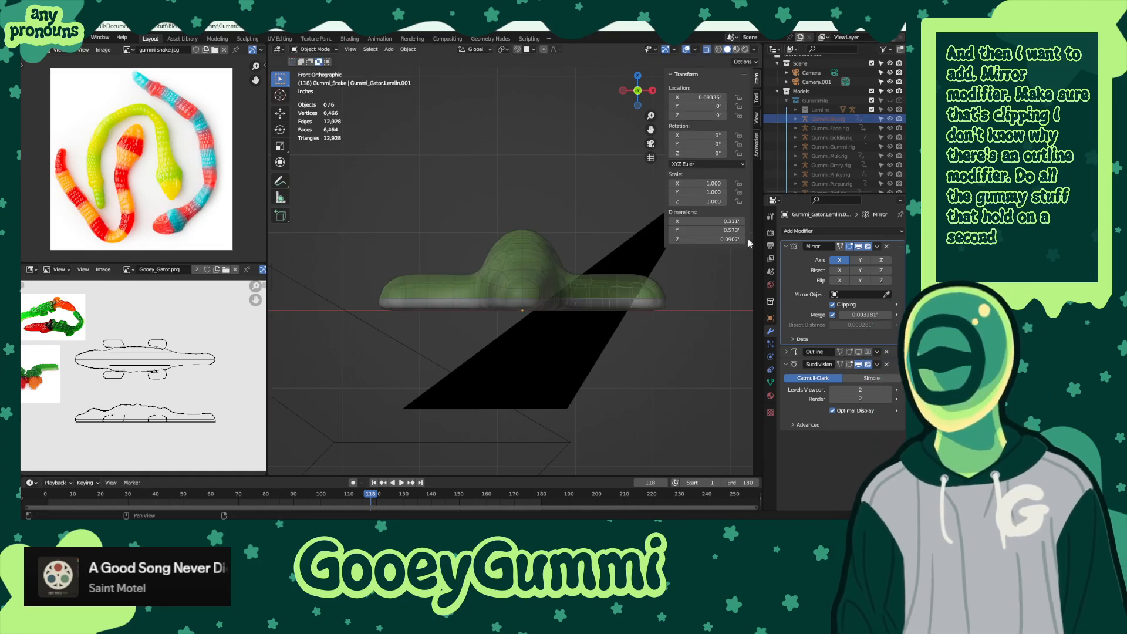
pyautogui.click(830, 119)
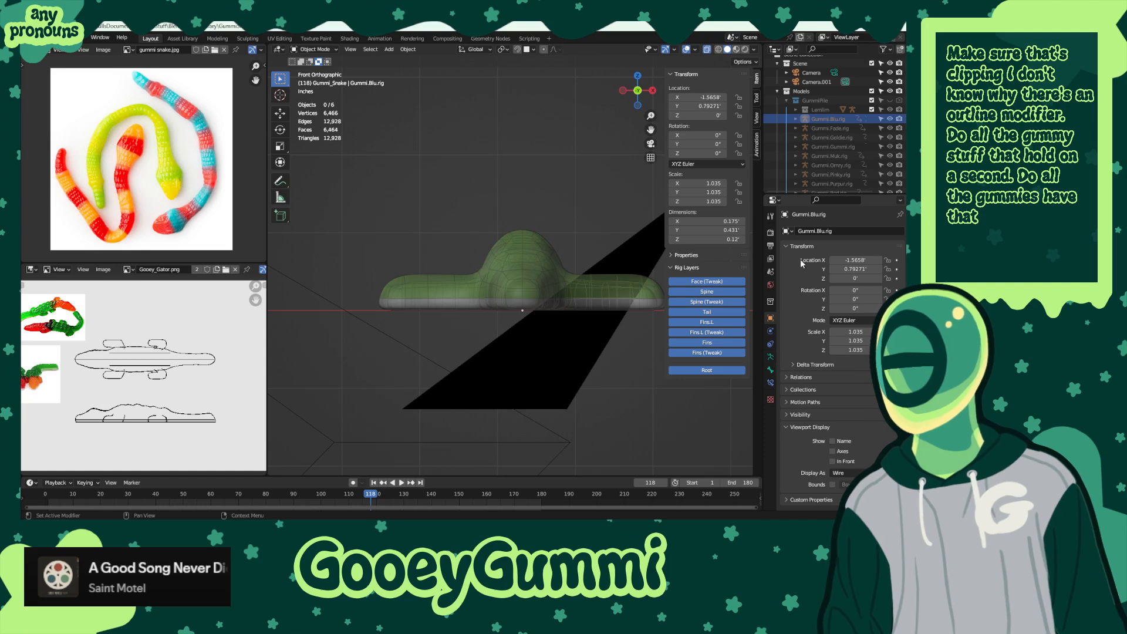
pyautogui.click(817, 110)
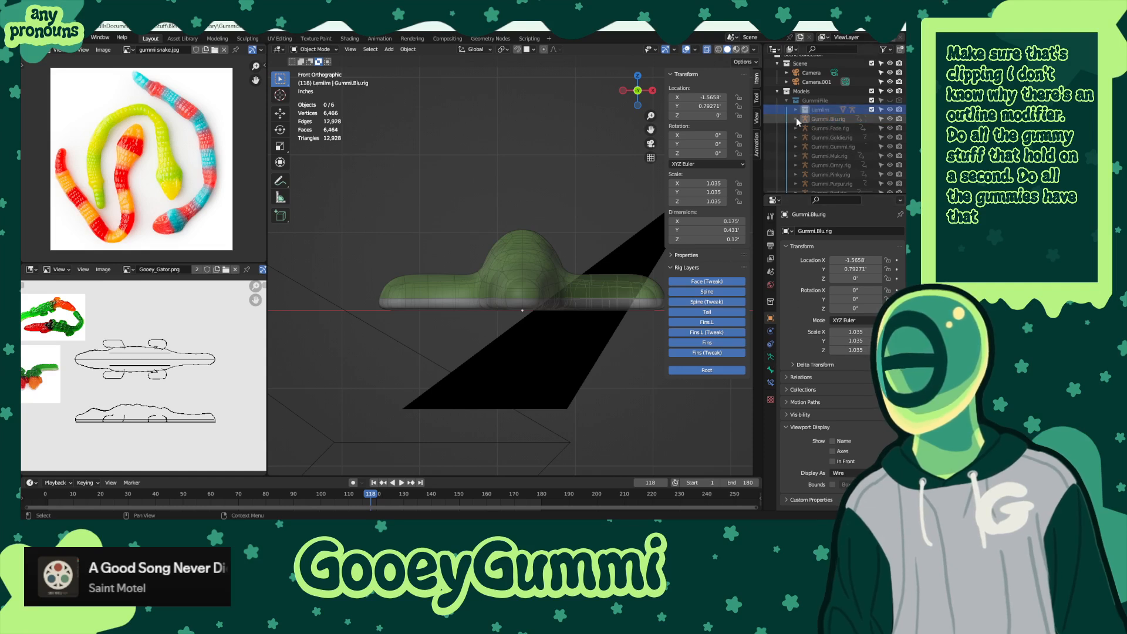
pyautogui.click(796, 119)
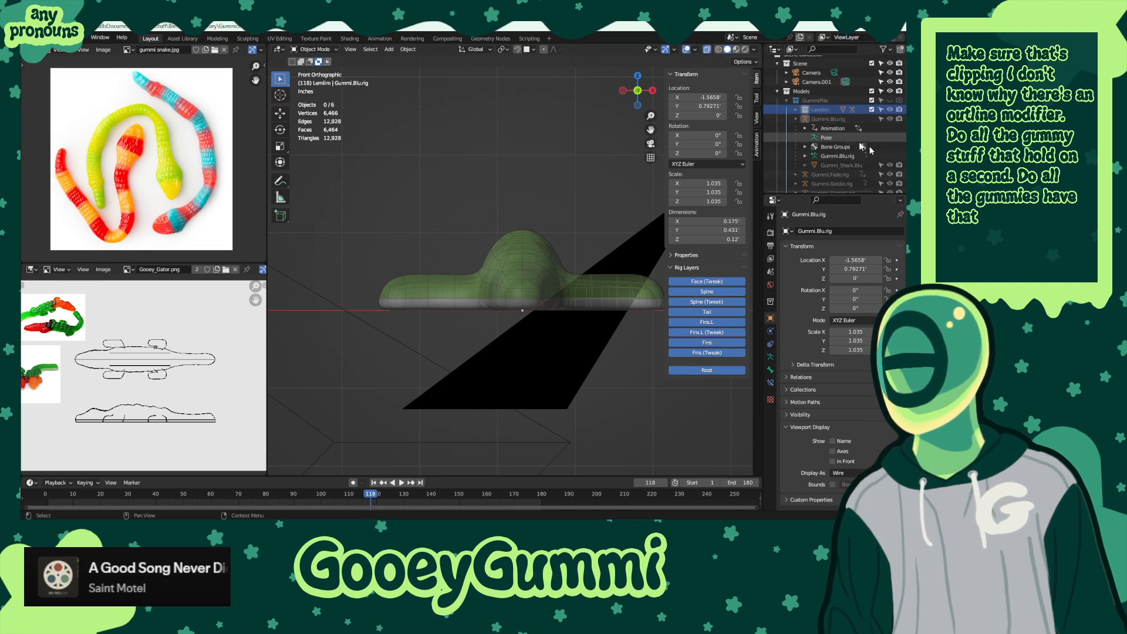
pyautogui.click(834, 166)
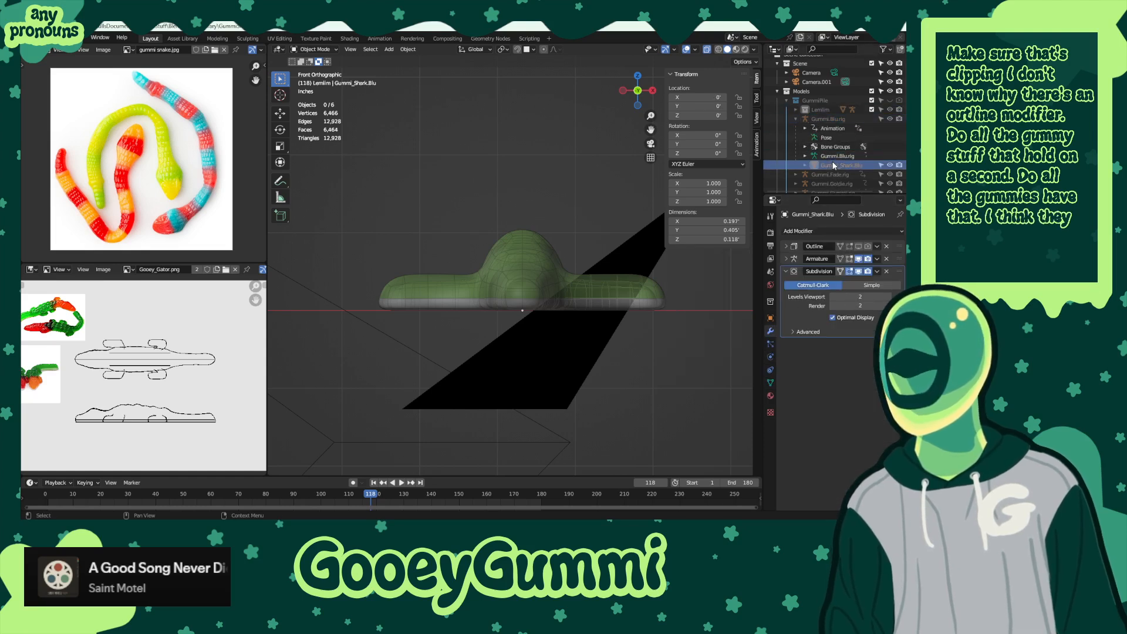
pyautogui.click(786, 100)
pyautogui.click(828, 119)
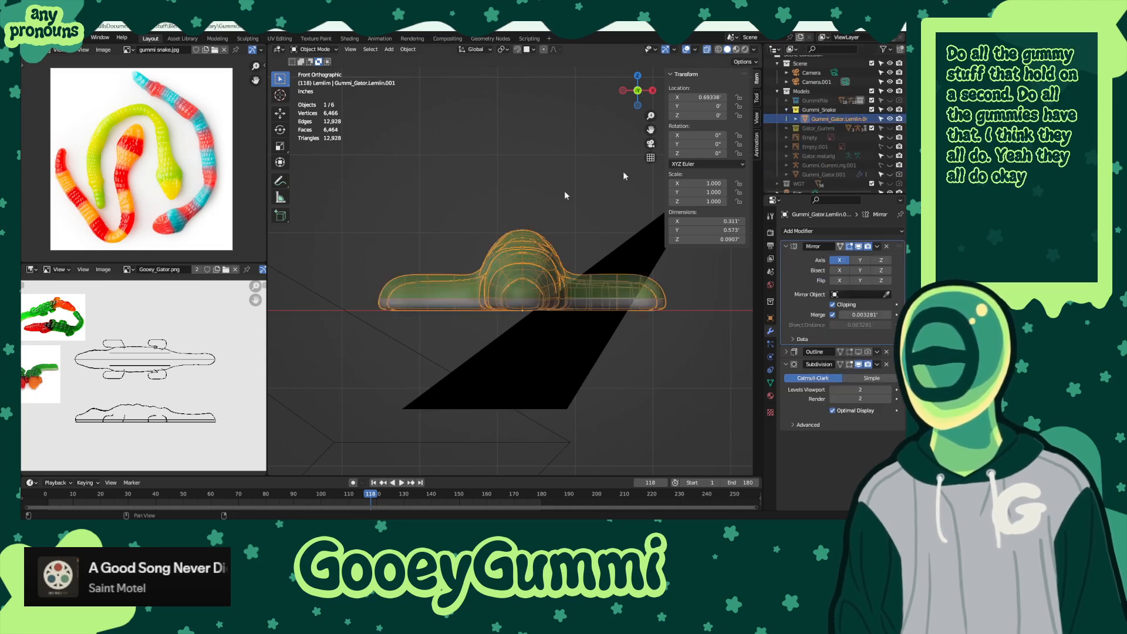
pyautogui.moveTo(584, 333); pyautogui.dragTo(515, 355, button='middle')
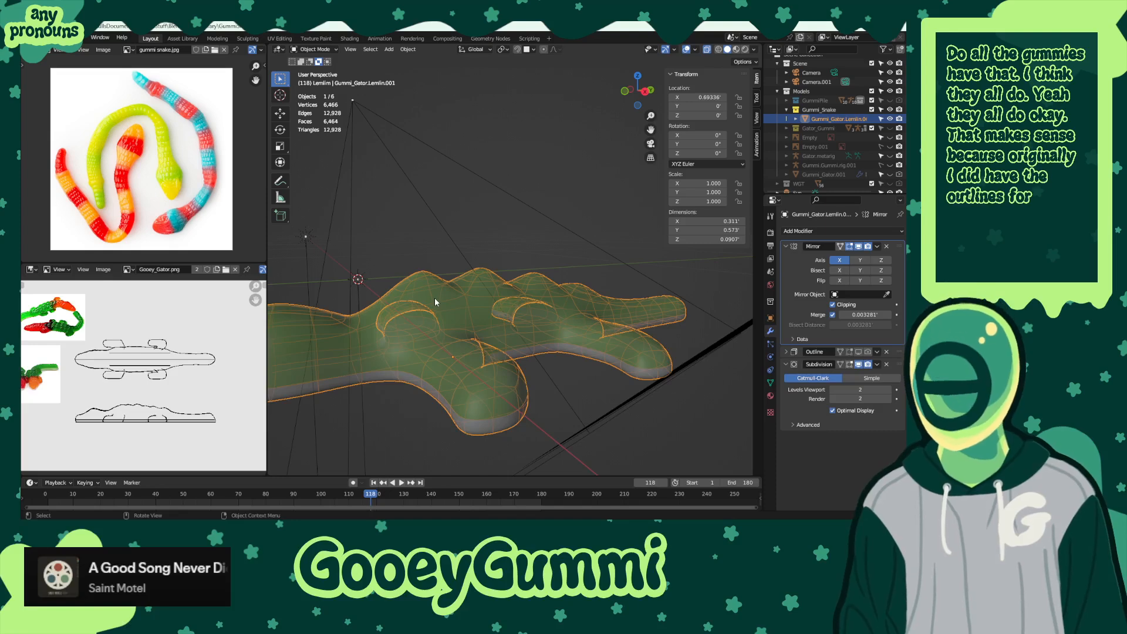
pyautogui.press('KP_1')
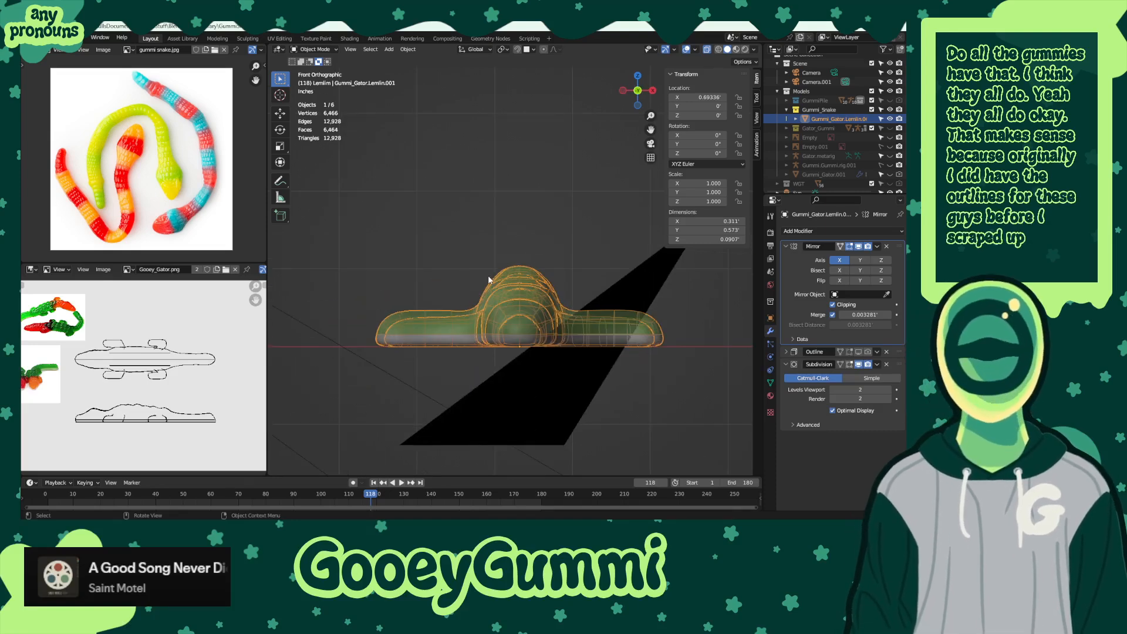
pyautogui.press('a')
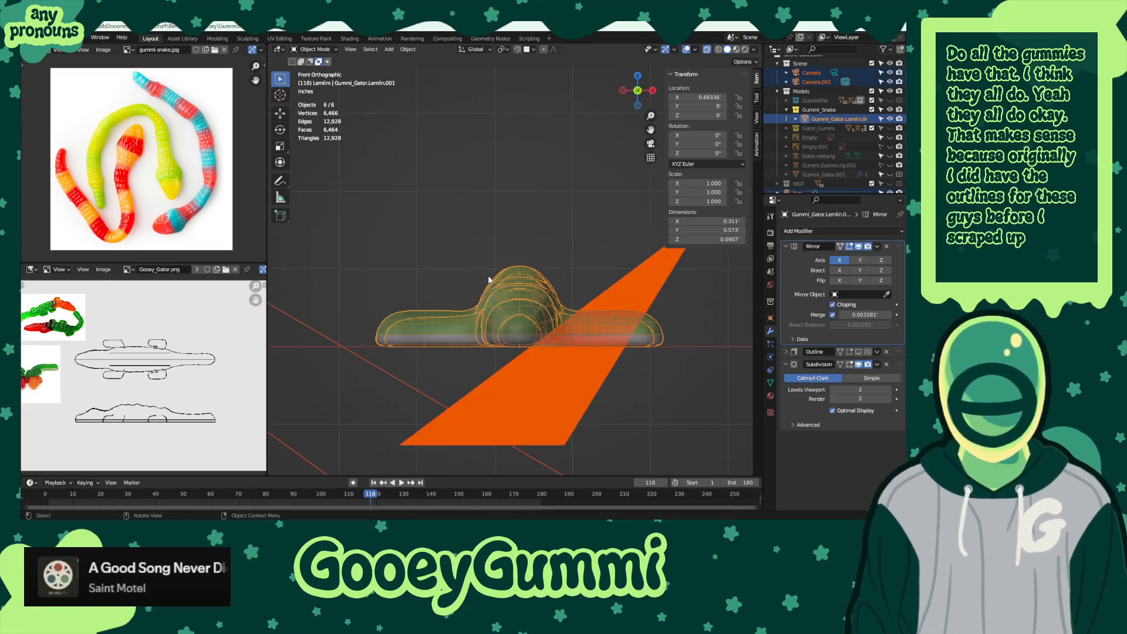
pyautogui.click(530, 263)
pyautogui.click(504, 273)
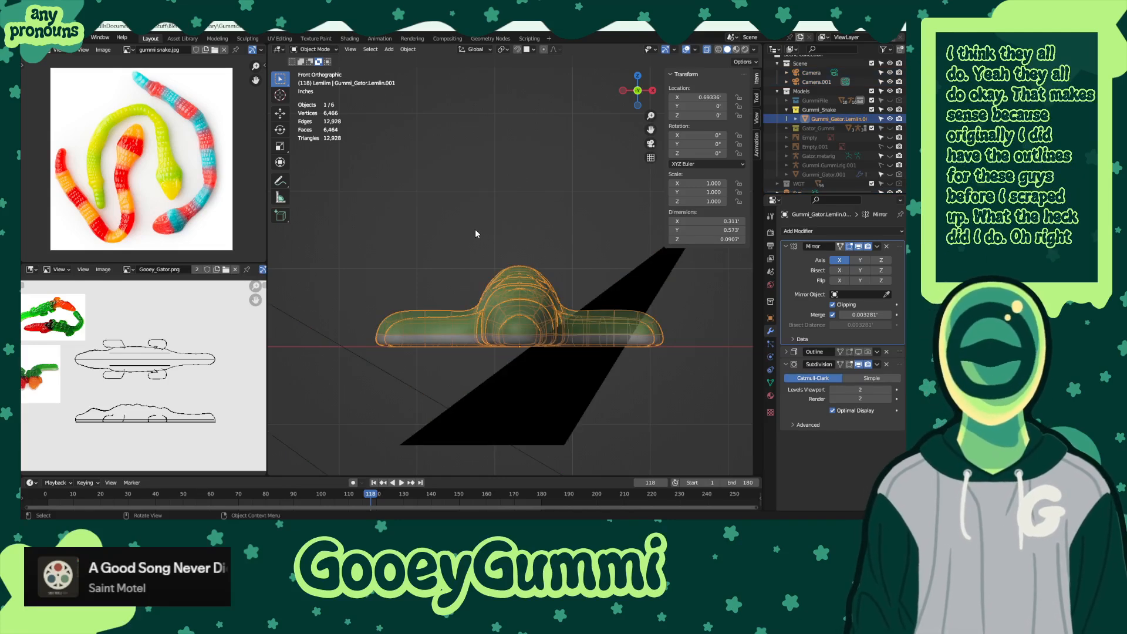
# - Enter Edit Mode and delete the vertices of both legs on the remaining half of the body
pyautogui.press('Tab')
pyautogui.moveTo(474, 229); pyautogui.dragTo(588, 313, button='middle')
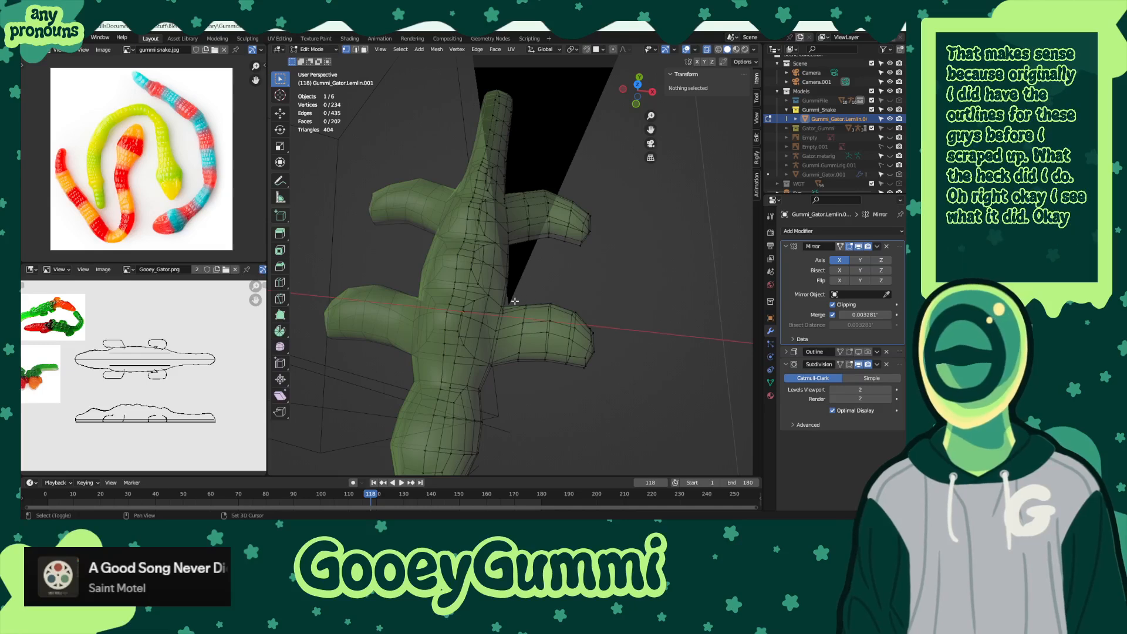
pyautogui.moveTo(515, 298); pyautogui.dragTo(649, 410)
pyautogui.moveTo(532, 193); pyautogui.dragTo(638, 293)
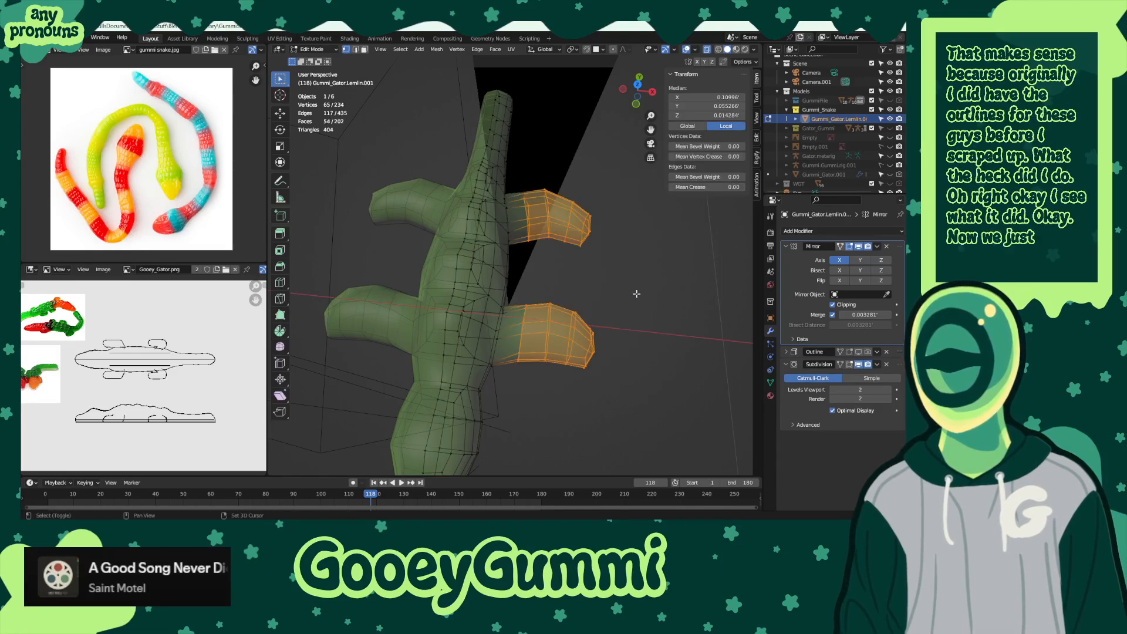
pyautogui.press('x')
pyautogui.click(625, 292)
# - In top view, delete the stray vertex left beside the body after removing the legs
pyautogui.moveTo(670, 316); pyautogui.dragTo(593, 269, button='middle')
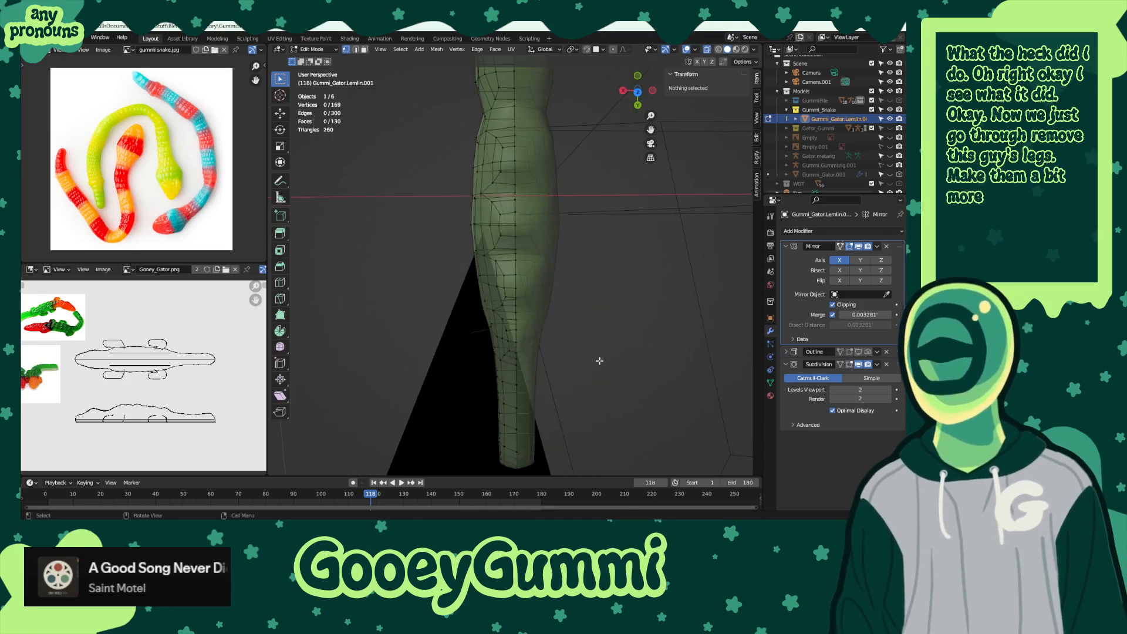
pyautogui.press('KP_7')
pyautogui.keyDown('shift'); pyautogui.moveTo(604, 281); pyautogui.dragTo(581, 258, button='middle'); pyautogui.keyUp('shift')
pyautogui.moveTo(604, 142); pyautogui.dragTo(526, 405)
pyautogui.keyDown('shift'); pyautogui.moveTo(588, 288); pyautogui.dragTo(631, 351, button='middle'); pyautogui.keyUp('shift')
pyautogui.press('x')
pyautogui.click(551, 249)
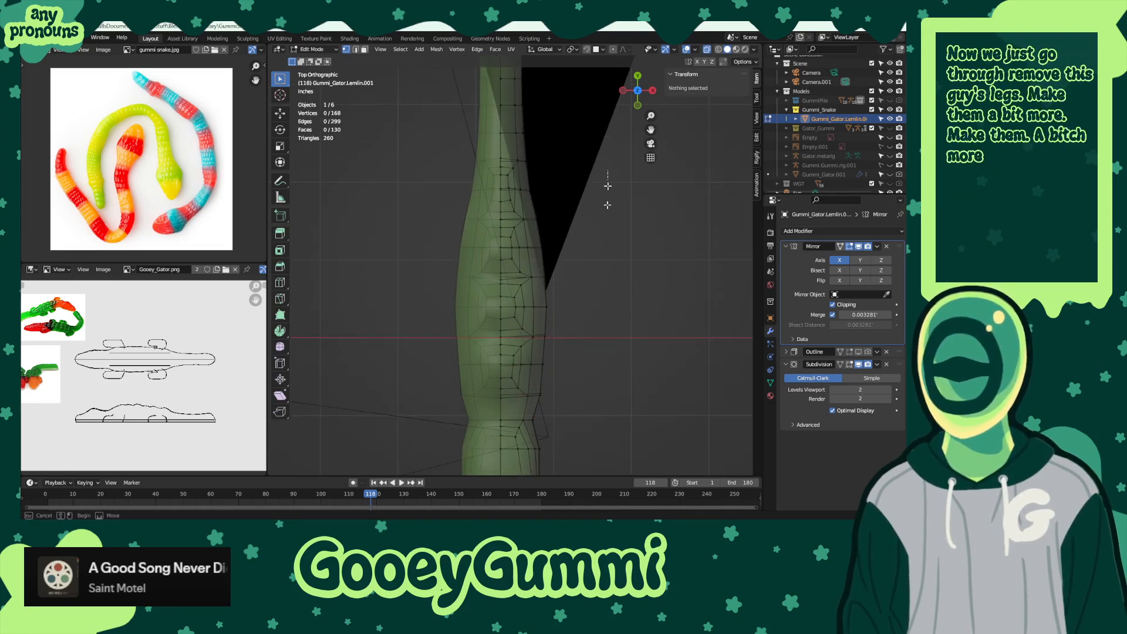
# - In edge select mode, select the edges forming the small back bump nearest the tail and dissolve them
pyautogui.moveTo(609, 170); pyautogui.dragTo(532, 431)
pyautogui.keyDown('shift'); pyautogui.scroll(3, 636, 368); pyautogui.keyUp('shift')
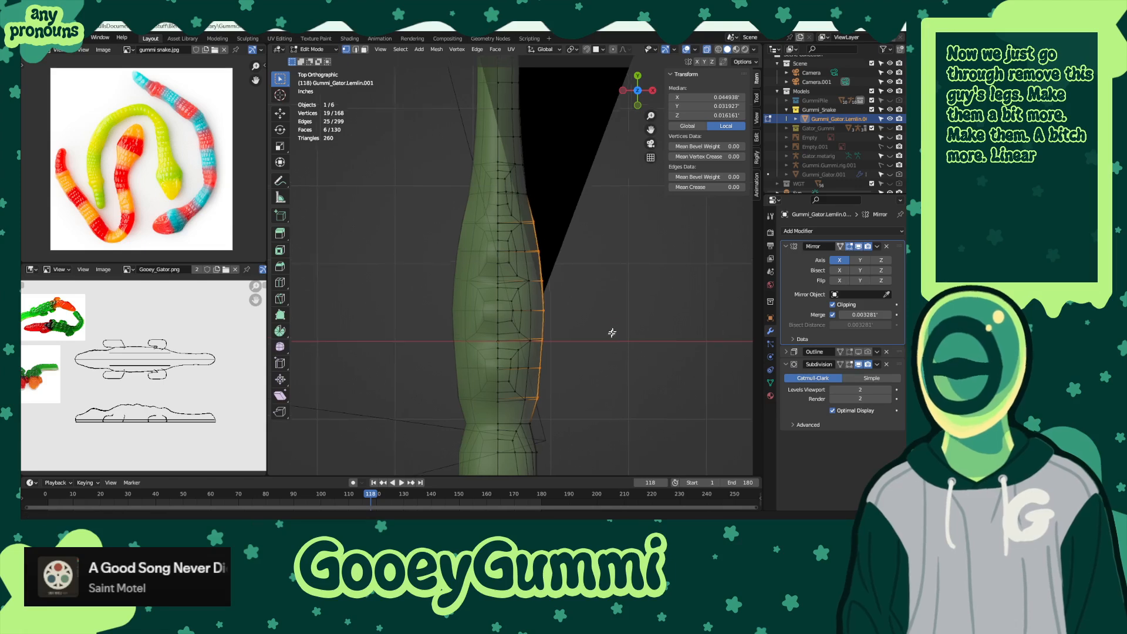
pyautogui.moveTo(615, 349); pyautogui.dragTo(548, 329, button='middle')
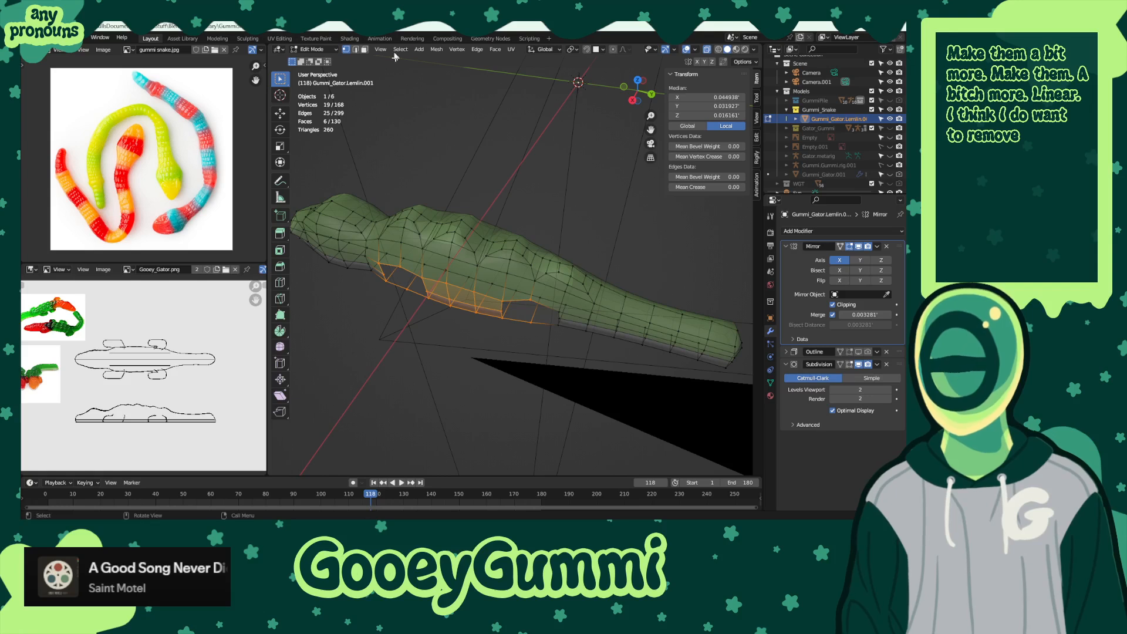
pyautogui.press('2')
pyautogui.click(550, 270)
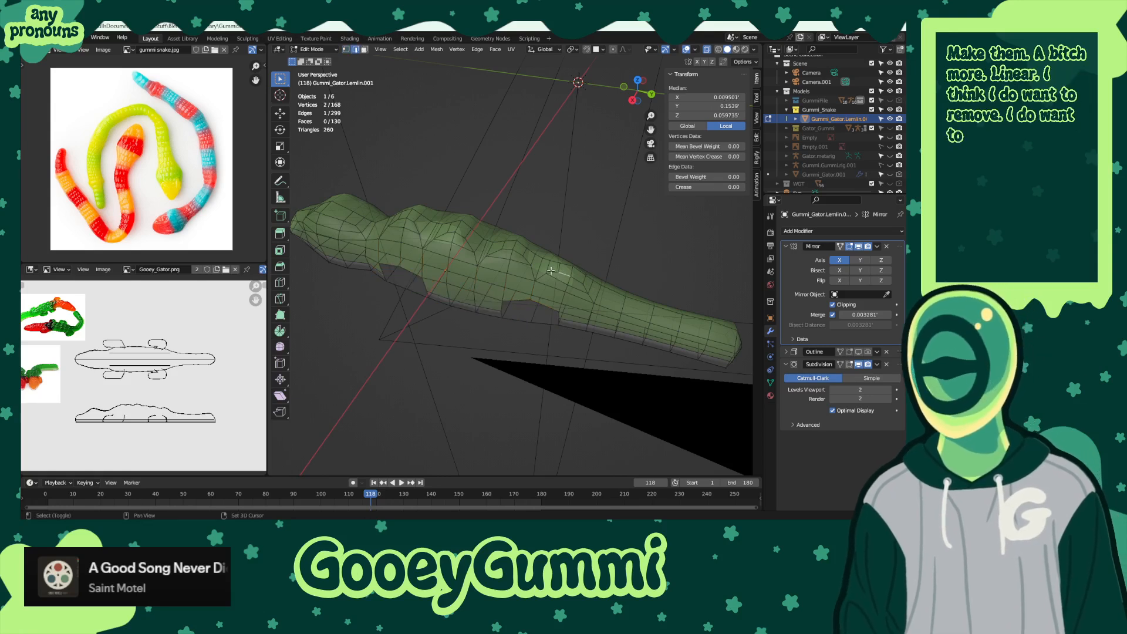
pyautogui.keyDown('ctrl'); pyautogui.click(552, 268); pyautogui.keyUp('ctrl')
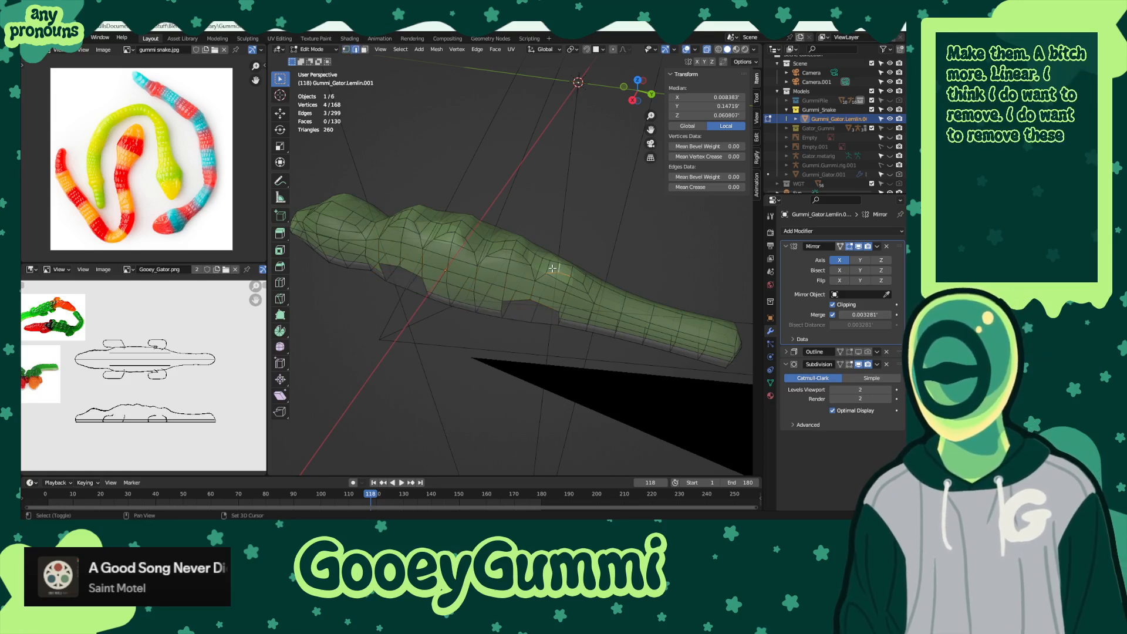
pyautogui.keyDown('ctrl'); pyautogui.click(580, 282); pyautogui.keyUp('ctrl')
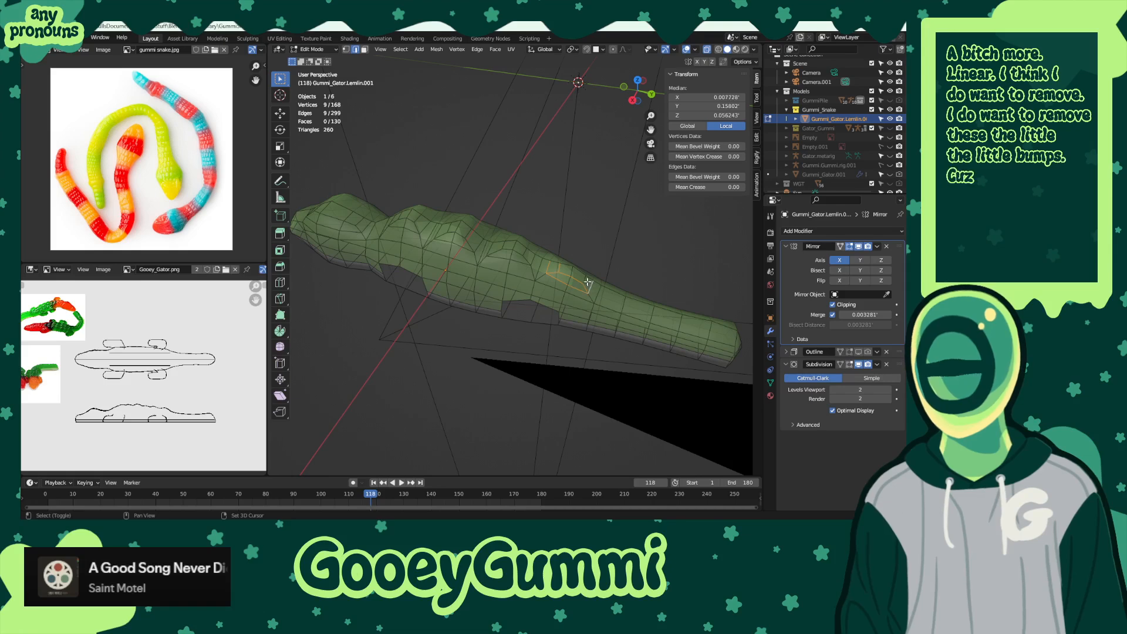
pyautogui.press('x')
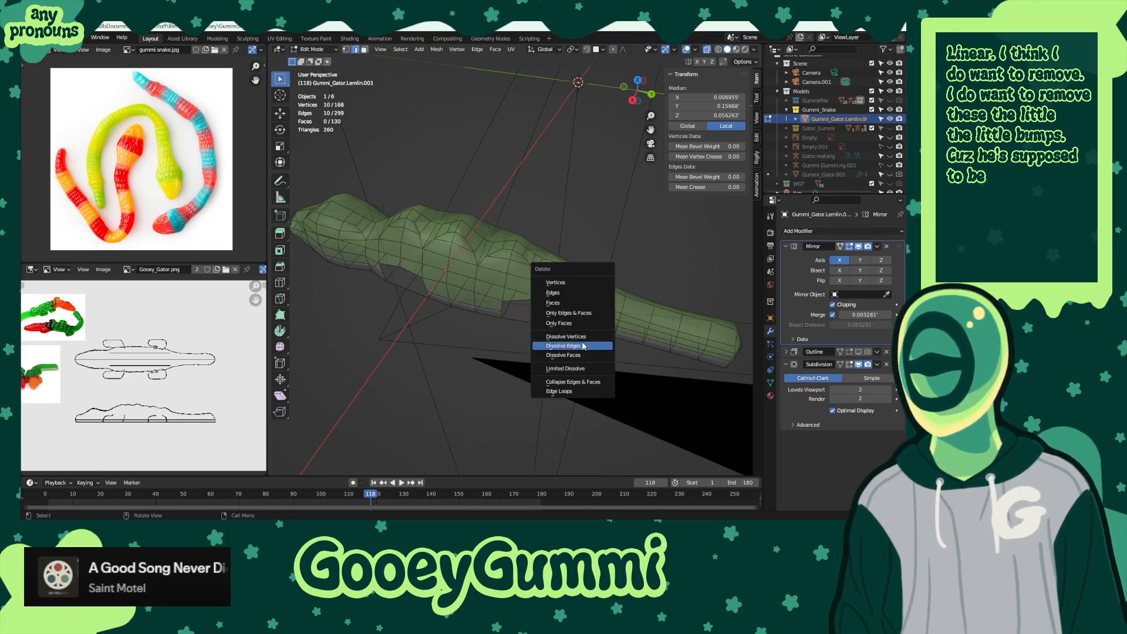
pyautogui.click(577, 346)
# - Select the edges forming the next back bump toward the head, and turn off X-ray shading
pyautogui.moveTo(577, 347); pyautogui.dragTo(502, 272, button='middle')
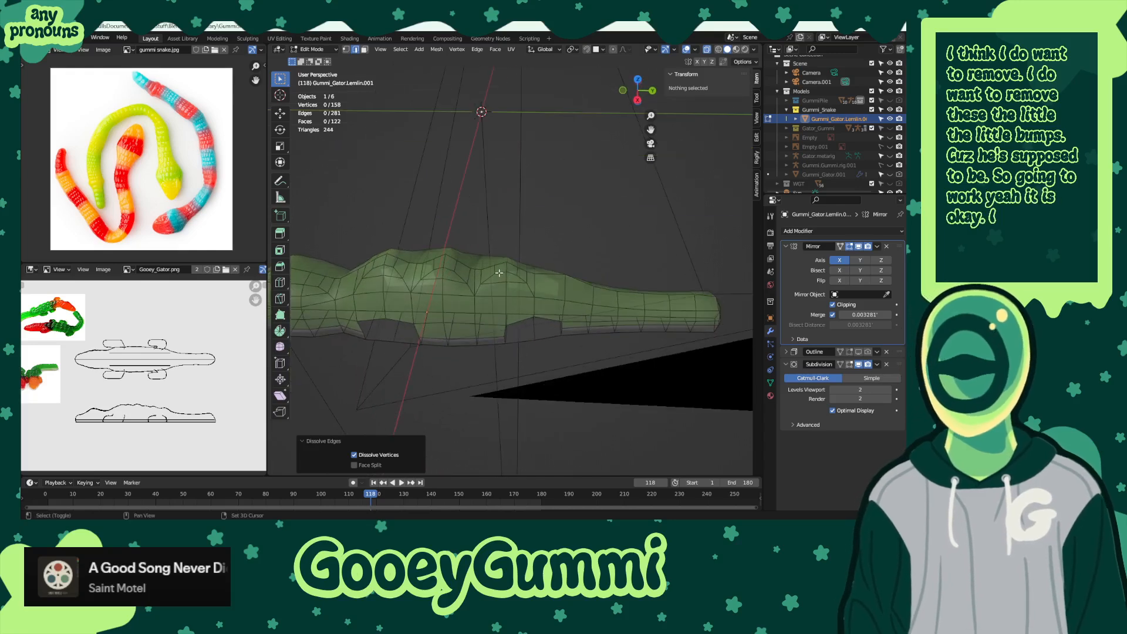
pyautogui.keyDown('alt'); pyautogui.click(494, 270); pyautogui.keyUp('alt')
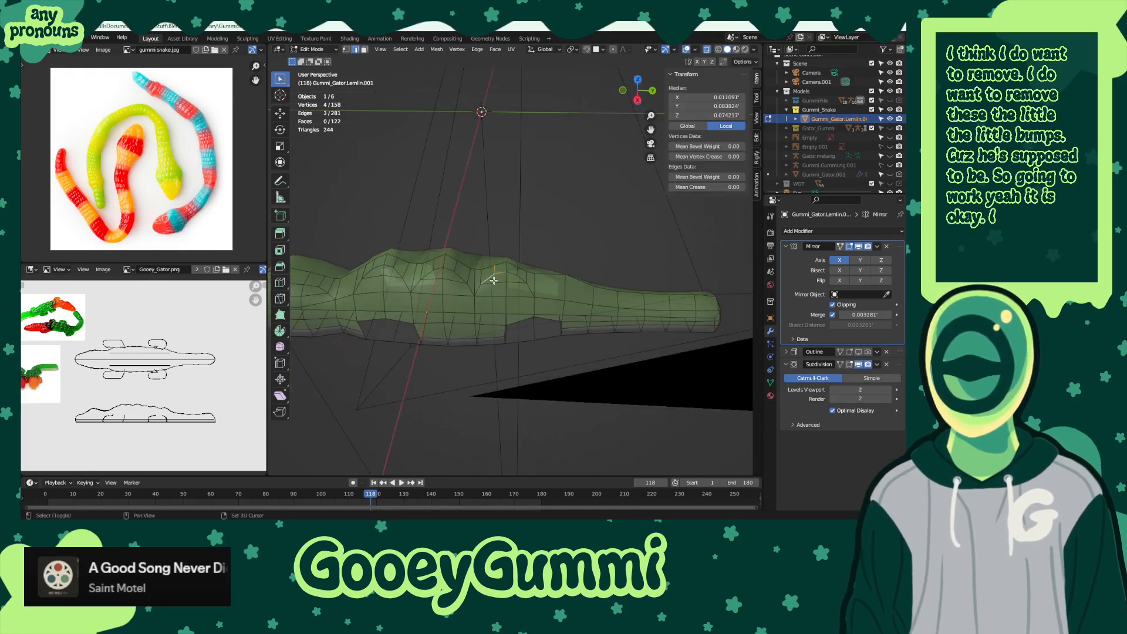
pyautogui.keyDown('shift'); pyautogui.click(514, 281); pyautogui.keyUp('shift')
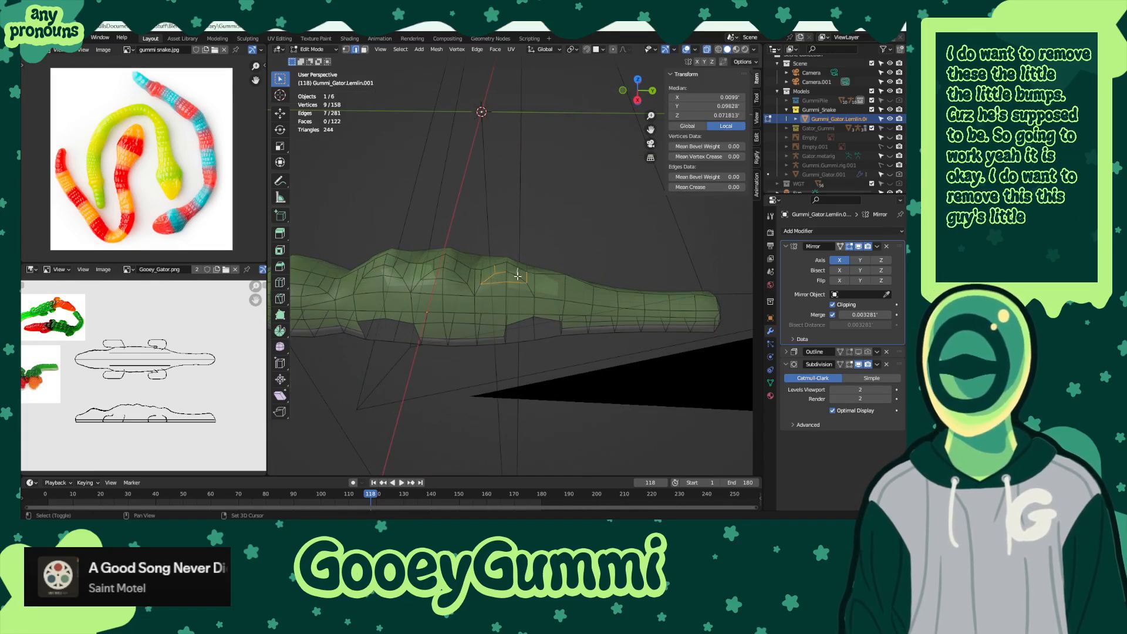
pyautogui.keyDown('shift'); pyautogui.click(518, 275); pyautogui.keyUp('shift')
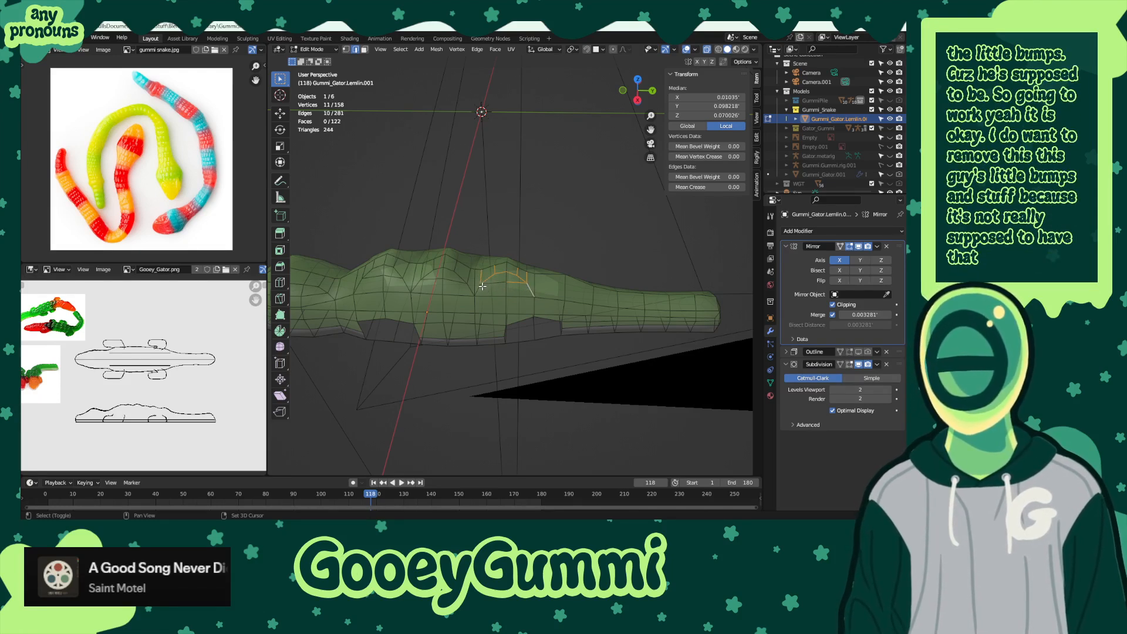
pyautogui.moveTo(480, 288); pyautogui.dragTo(502, 288, button='middle')
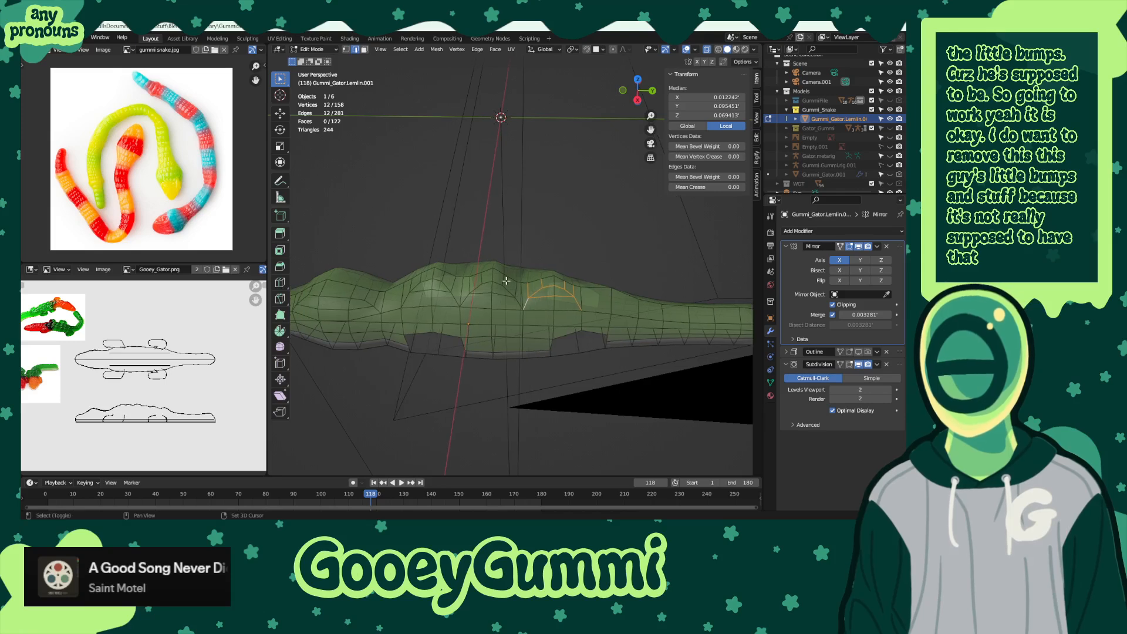
pyautogui.press('b')
pyautogui.press('Escape')
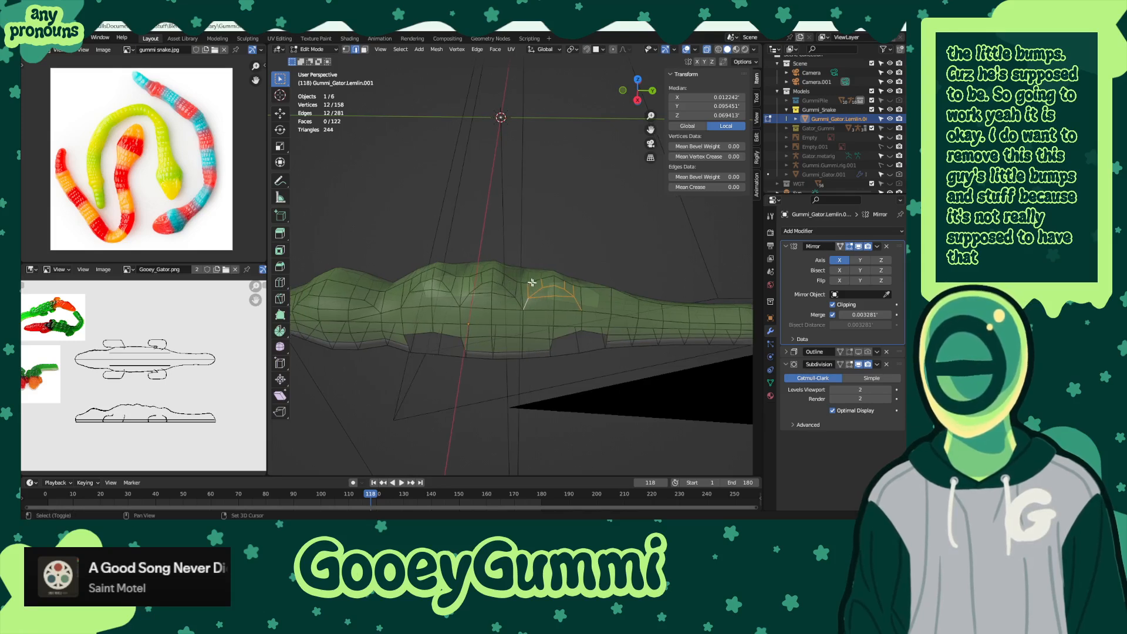
pyautogui.moveTo(540, 280); pyautogui.dragTo(568, 281, button='middle')
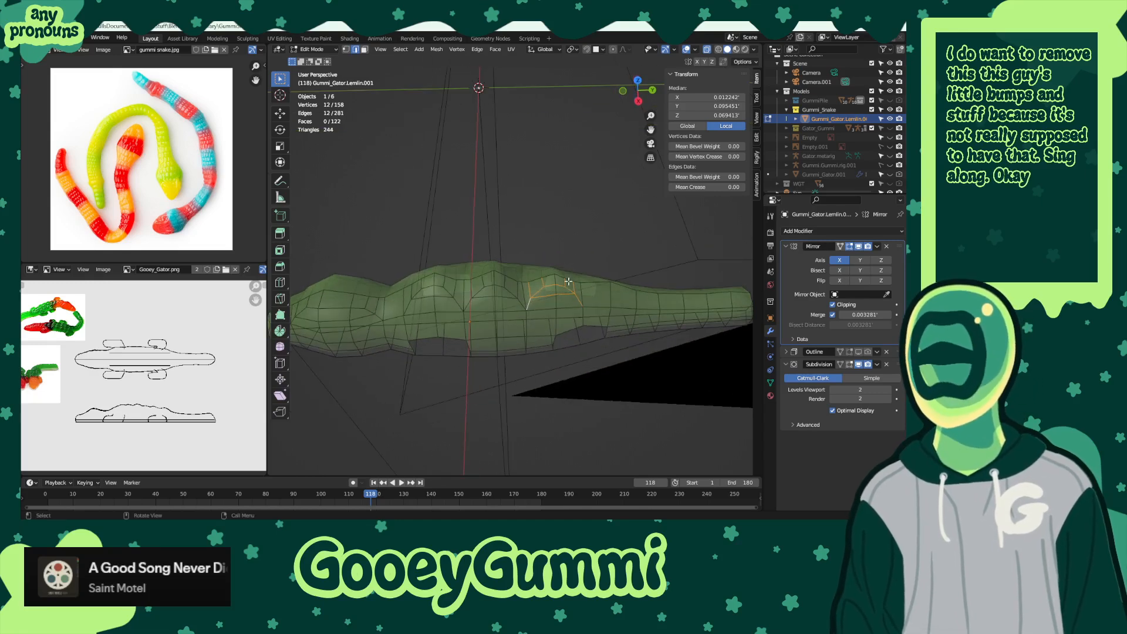
pyautogui.hotkey('shift', 'alt', 'z')
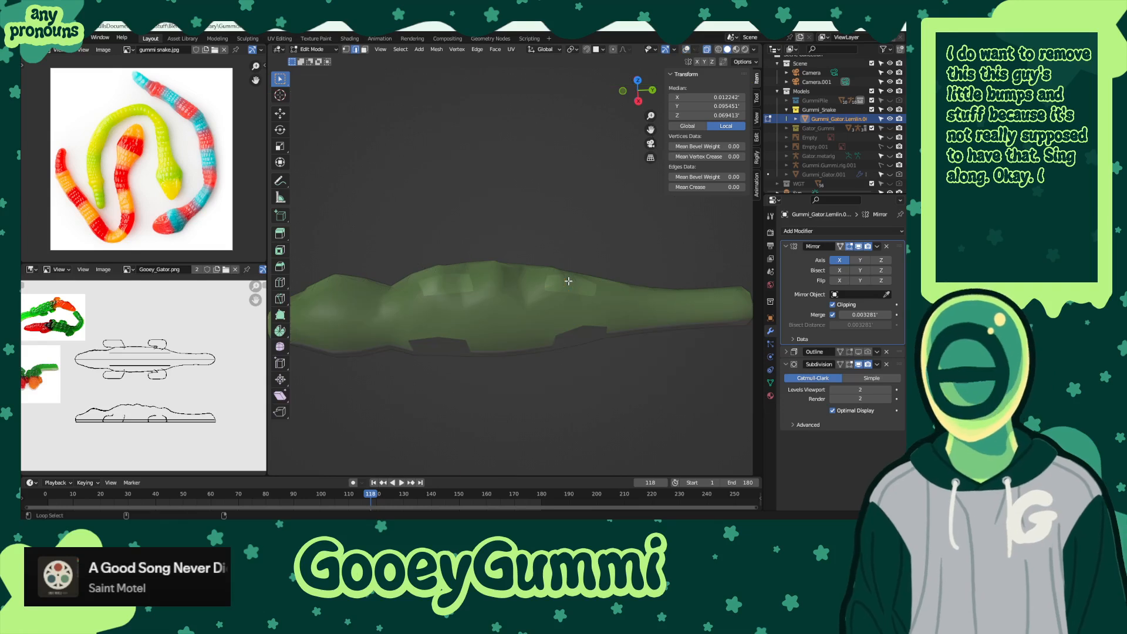
pyautogui.hotkey('shift', 'alt', 'z')
pyautogui.hotkey('alt', 'z')
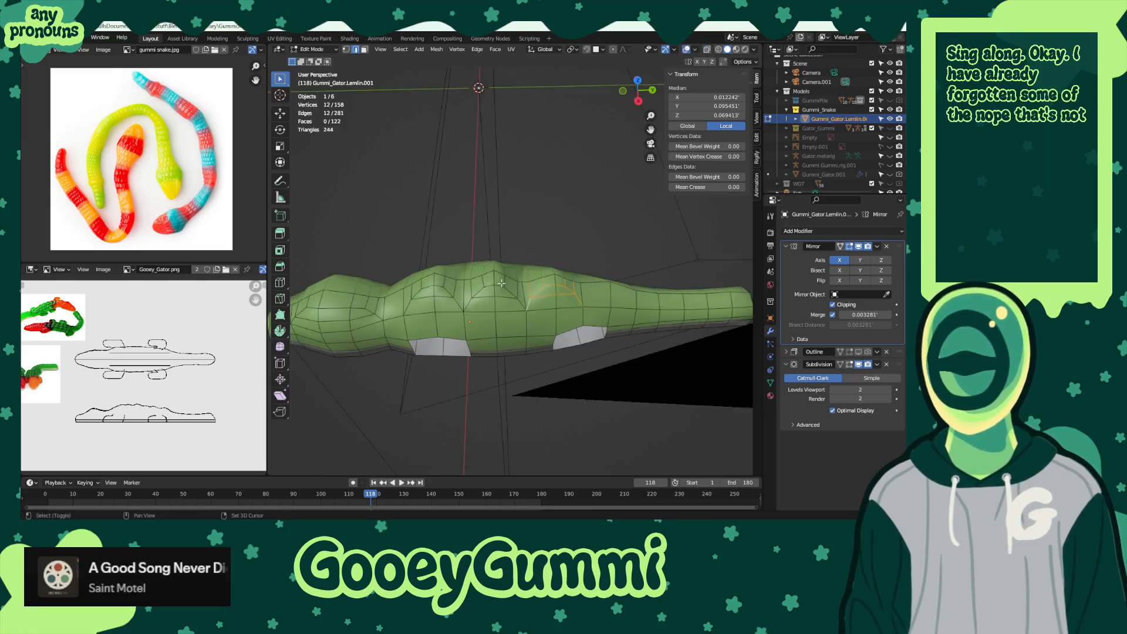
# - Extend the selection to the edges of the remaining back bumps up to the neck, and dissolve all the selected edges
pyautogui.moveTo(502, 283)
pyautogui.mouseDown()
pyautogui.moveTo(527, 308)
pyautogui.moveTo(517, 281)
pyautogui.mouseUp()
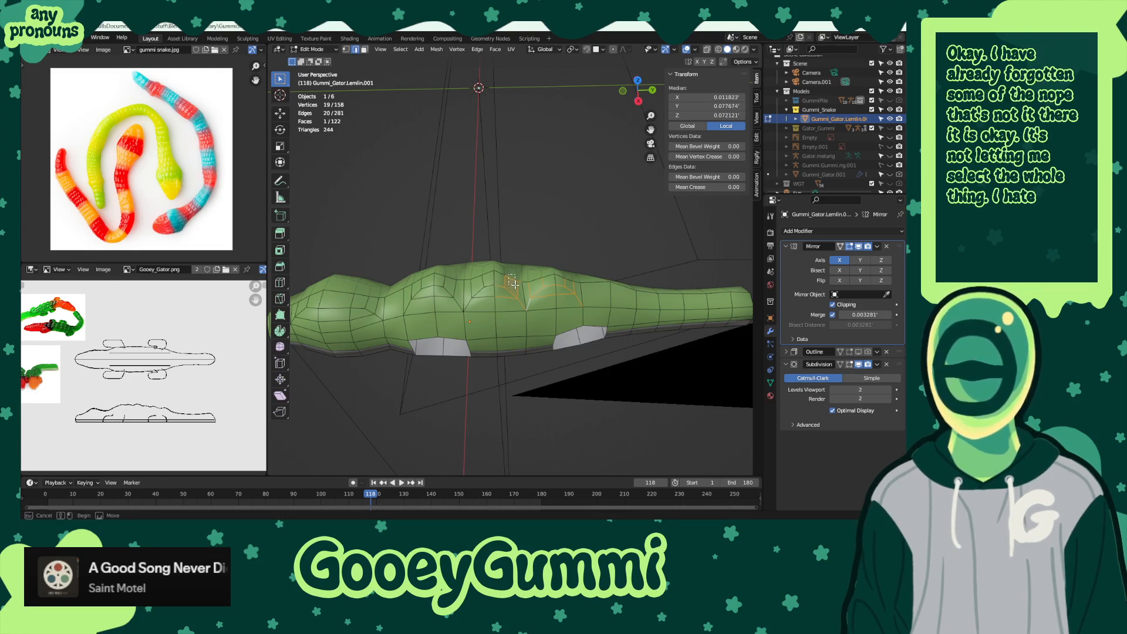
pyautogui.keyDown('shift'); pyautogui.click(519, 281); pyautogui.keyUp('shift')
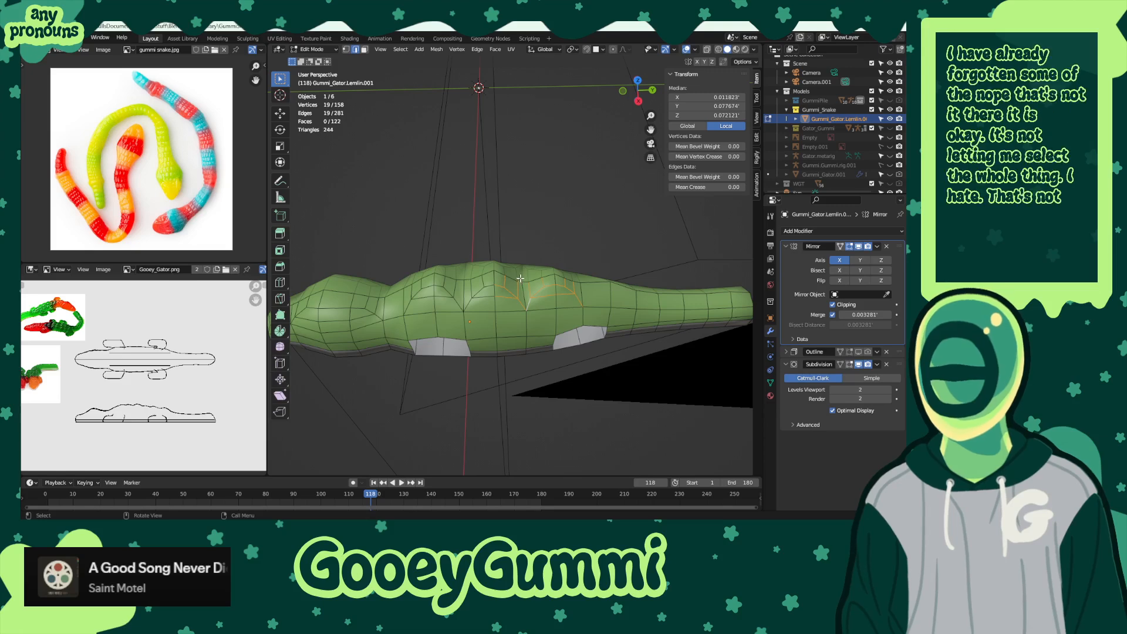
pyautogui.keyDown('ctrl'); pyautogui.click(534, 286); pyautogui.keyUp('ctrl')
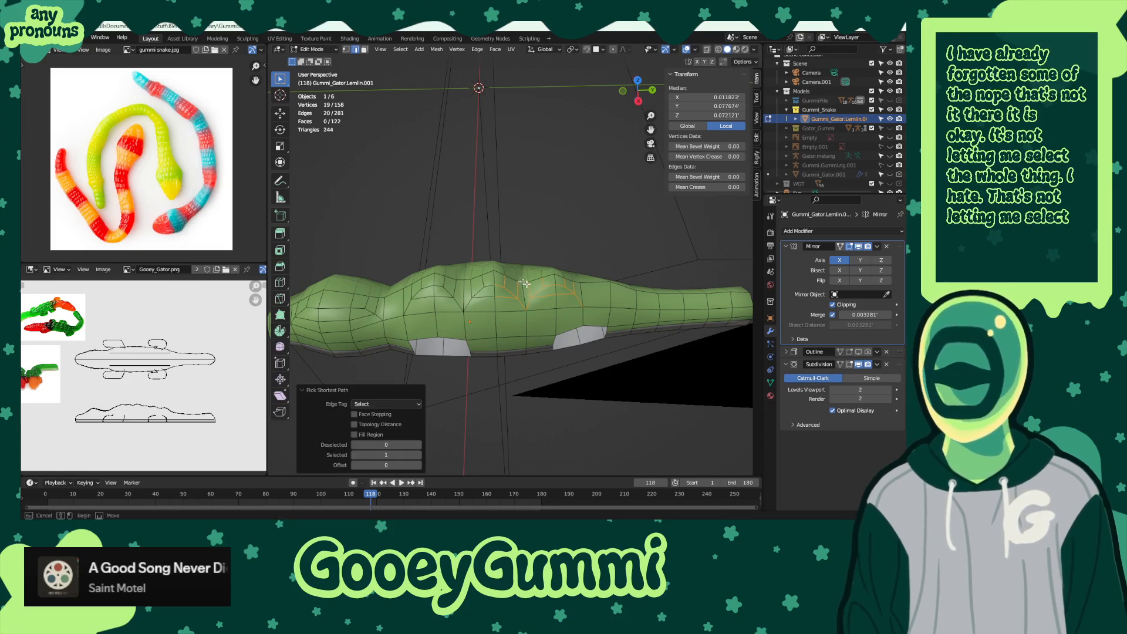
pyautogui.keyDown('shift'); pyautogui.click(520, 279); pyautogui.keyUp('shift')
pyautogui.keyDown('shift'); pyautogui.moveTo(522, 281); pyautogui.dragTo(568, 317, button='middle'); pyautogui.keyUp('shift')
pyautogui.scroll(5, 569, 317)
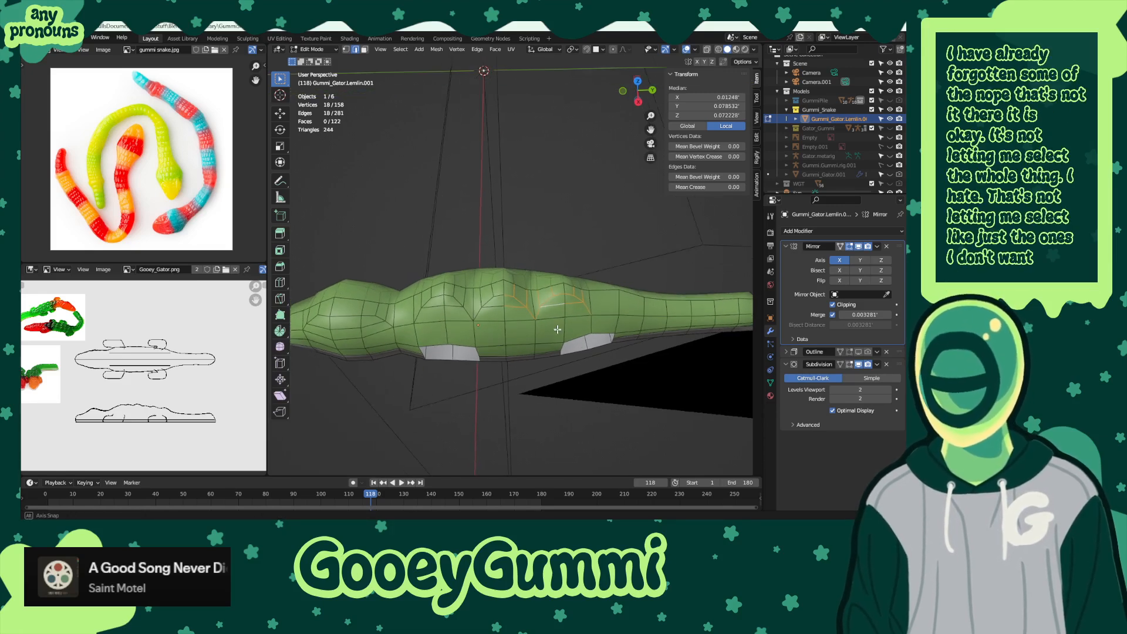
pyautogui.moveTo(432, 313); pyautogui.dragTo(494, 382)
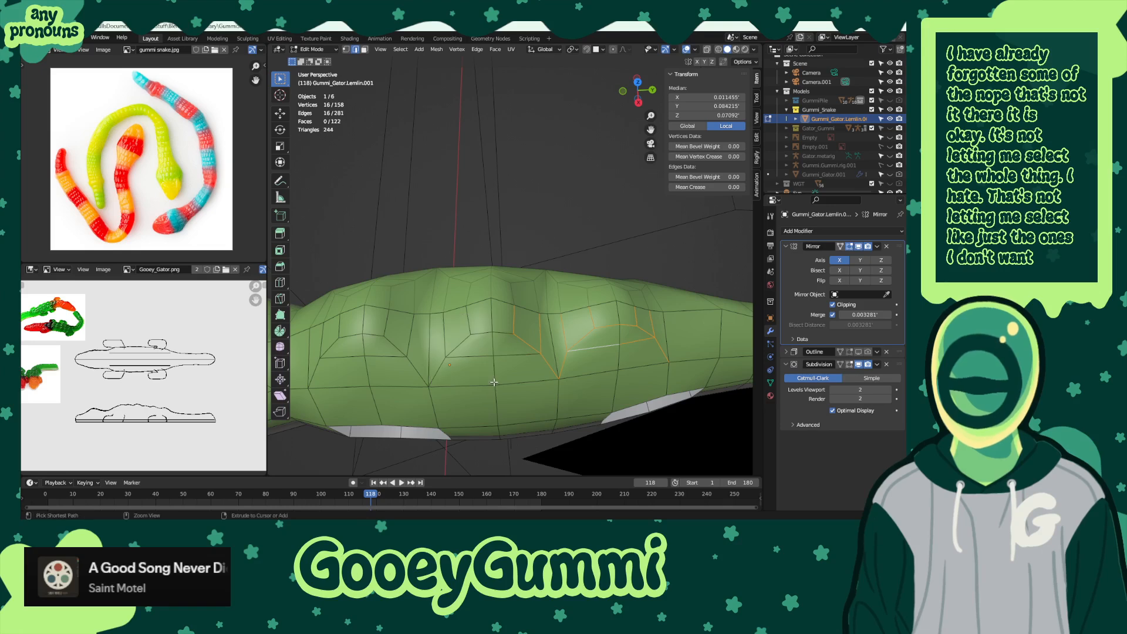
pyautogui.keyDown('shift'); pyautogui.click(465, 345); pyautogui.keyUp('shift')
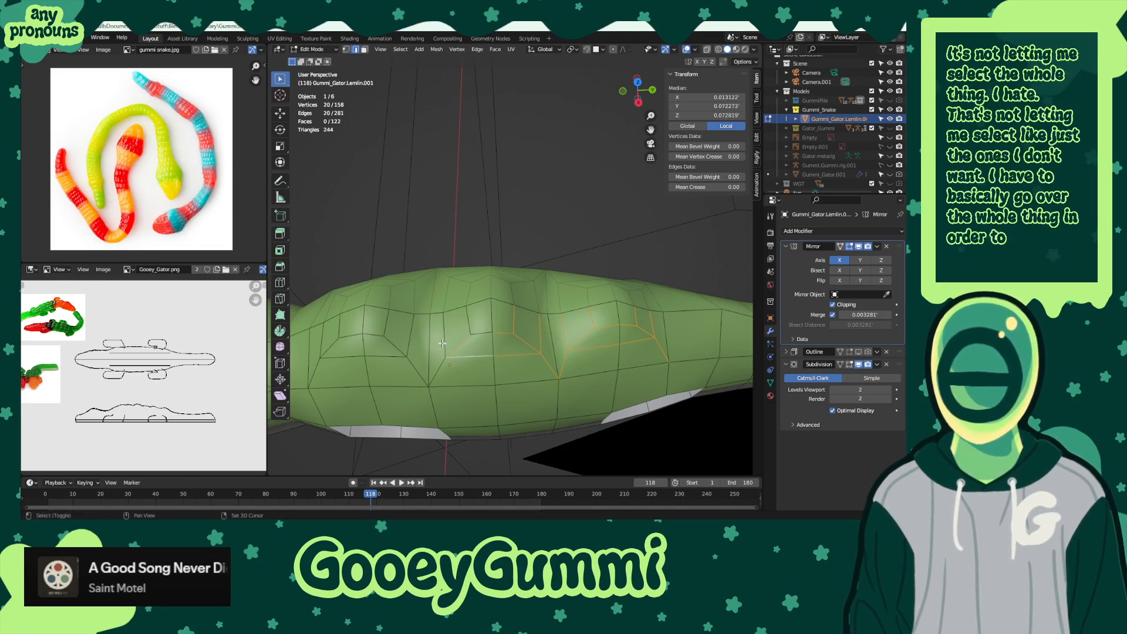
pyautogui.keyDown('shift'); pyautogui.click(471, 323); pyautogui.keyUp('shift')
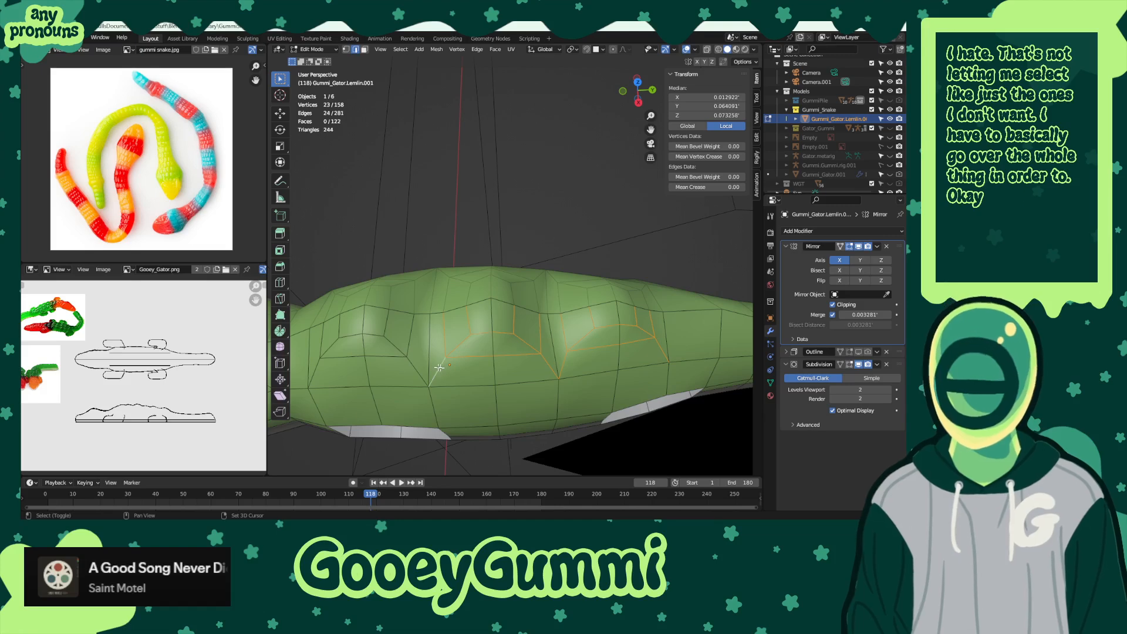
pyautogui.keyDown('shift'); pyautogui.click(410, 329); pyautogui.keyUp('shift')
pyautogui.keyDown('shift'); pyautogui.click(396, 344); pyautogui.keyUp('shift')
pyautogui.keyDown('shift'); pyautogui.click(389, 323); pyautogui.keyUp('shift')
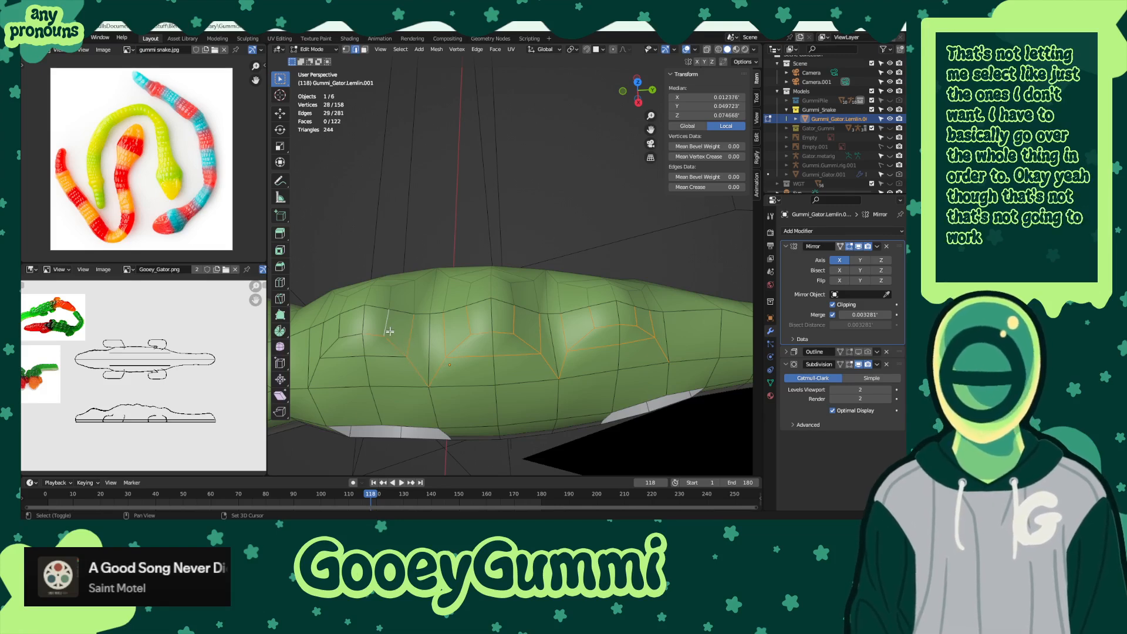
pyautogui.moveTo(408, 357); pyautogui.dragTo(519, 323, button='middle')
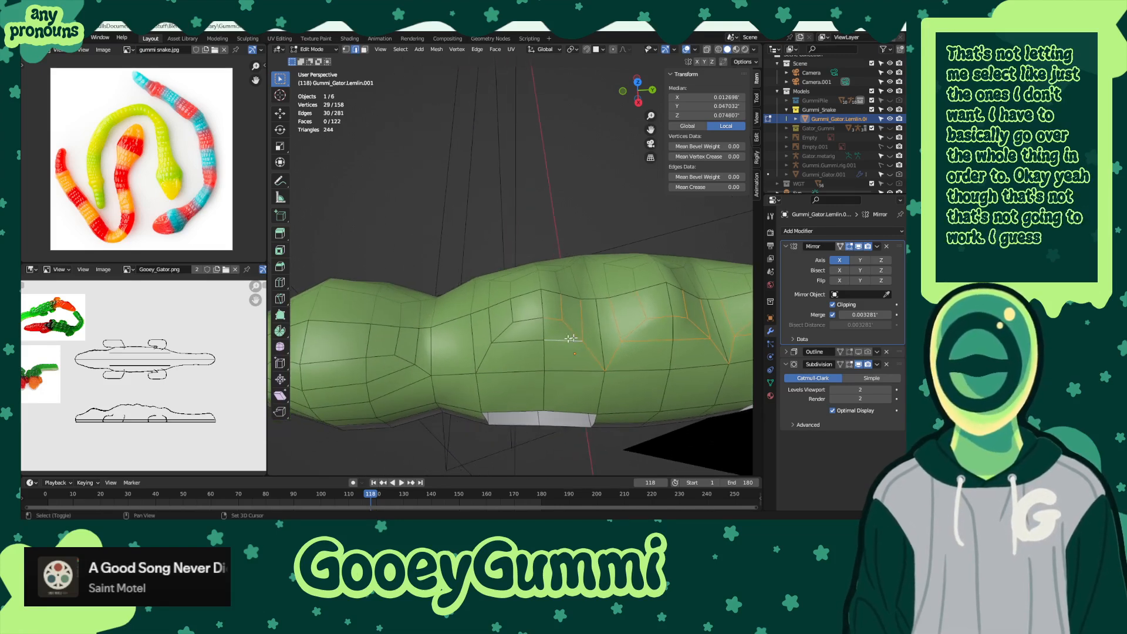
pyautogui.keyDown('shift'); pyautogui.click(512, 326); pyautogui.keyUp('shift')
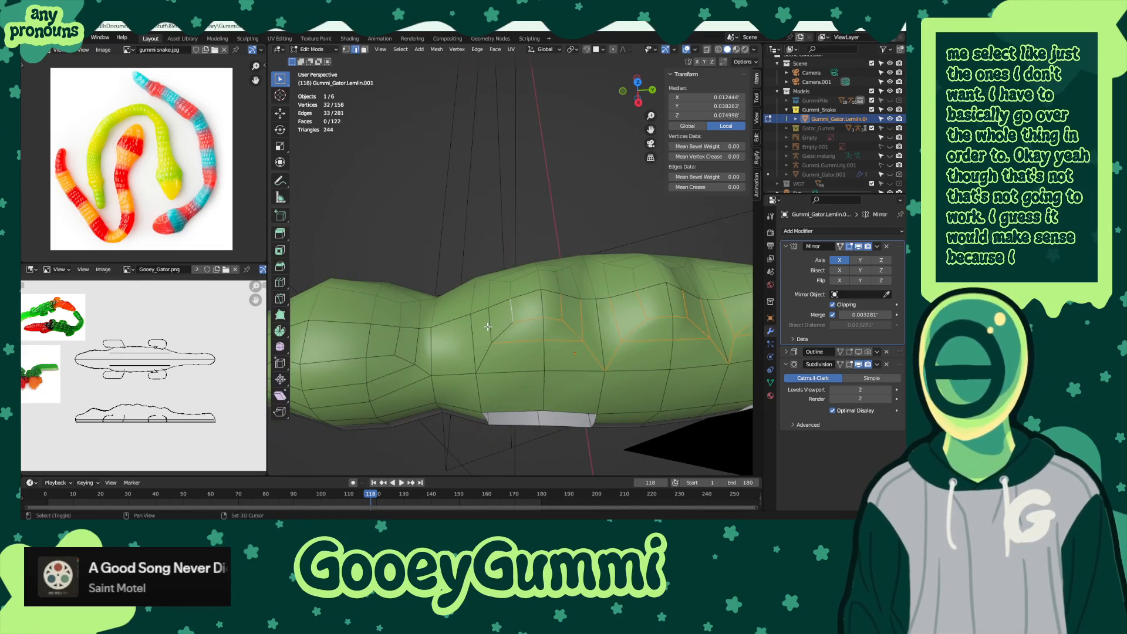
pyautogui.keyDown('shift'); pyautogui.click(492, 356); pyautogui.keyUp('shift')
pyautogui.moveTo(493, 356); pyautogui.dragTo(527, 356, button='middle')
pyautogui.press('x')
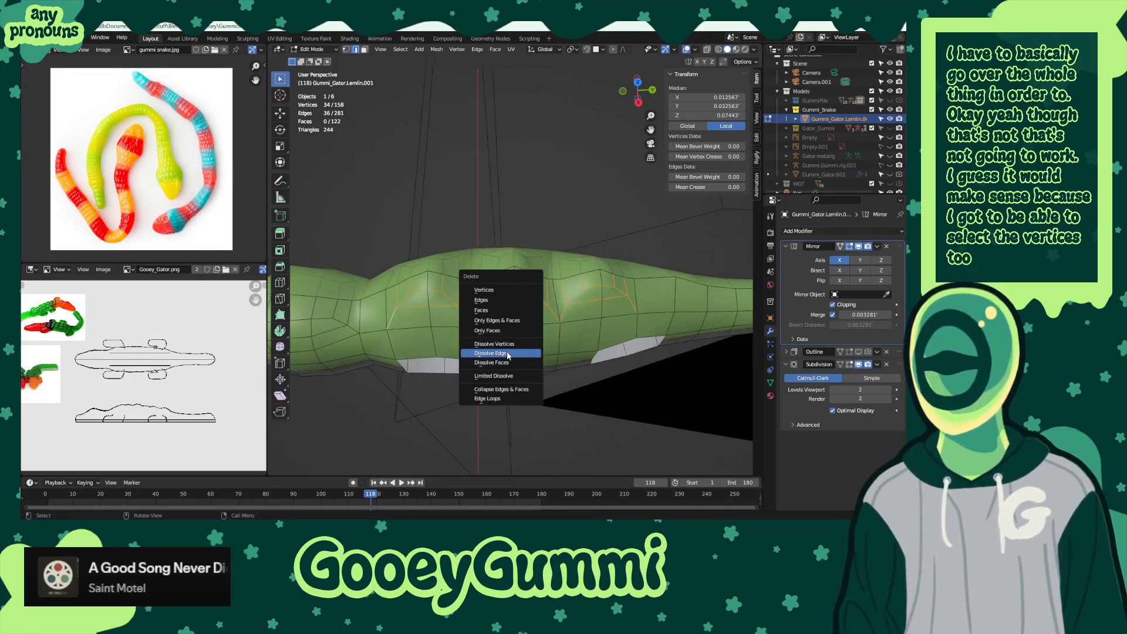
pyautogui.click(508, 354)
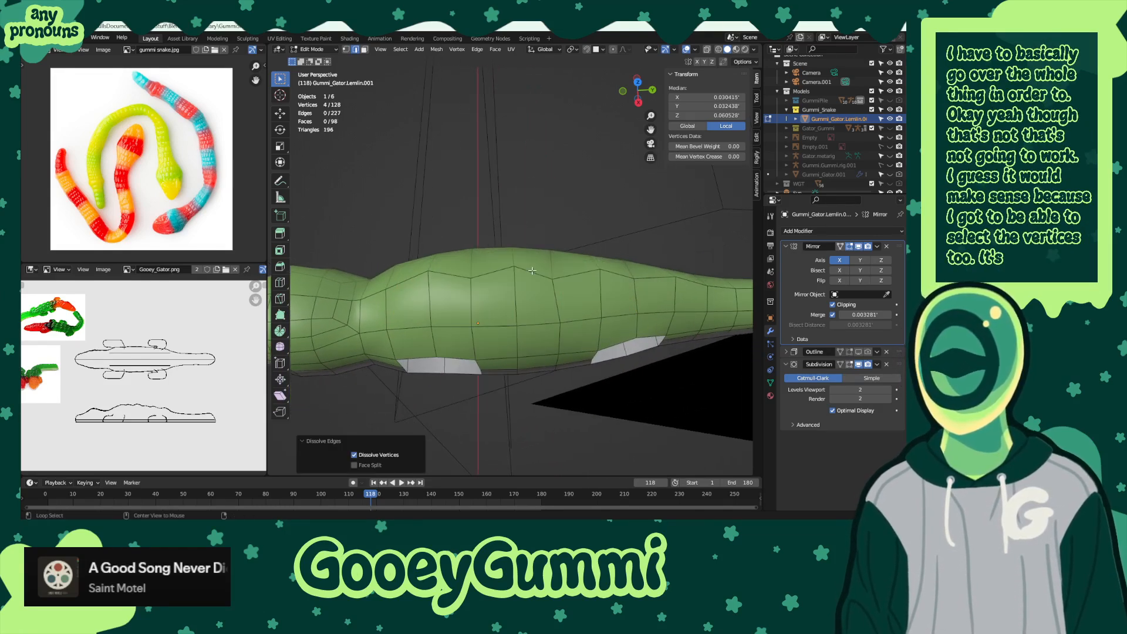
# - Select the body's centre edge loop and, in X-ray shading, deselect its head, underside and tail-tip portions, keeping the spine from neck to tail
pyautogui.keyDown('alt'); pyautogui.click(531, 270); pyautogui.keyUp('alt')
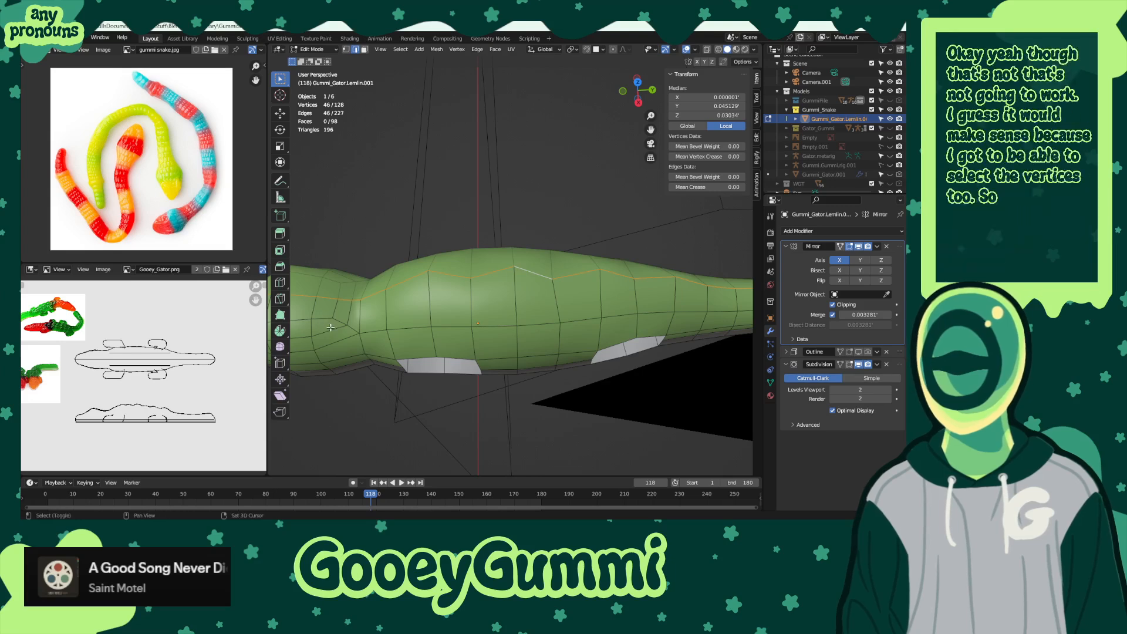
pyautogui.moveTo(522, 273); pyautogui.dragTo(504, 298, button='middle')
pyautogui.keyDown('ctrl'); pyautogui.moveTo(331, 261); pyautogui.dragTo(512, 390); pyautogui.keyUp('ctrl')
pyautogui.hotkey('alt', 'z')
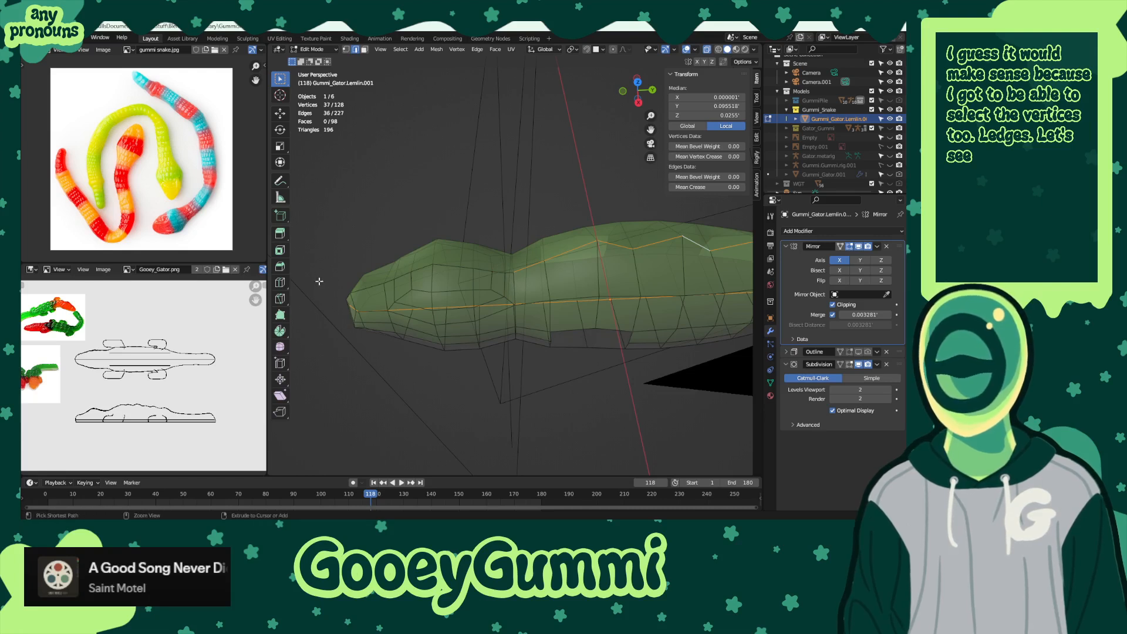
pyautogui.keyDown('ctrl'); pyautogui.moveTo(319, 281); pyautogui.dragTo(702, 374); pyautogui.keyUp('ctrl')
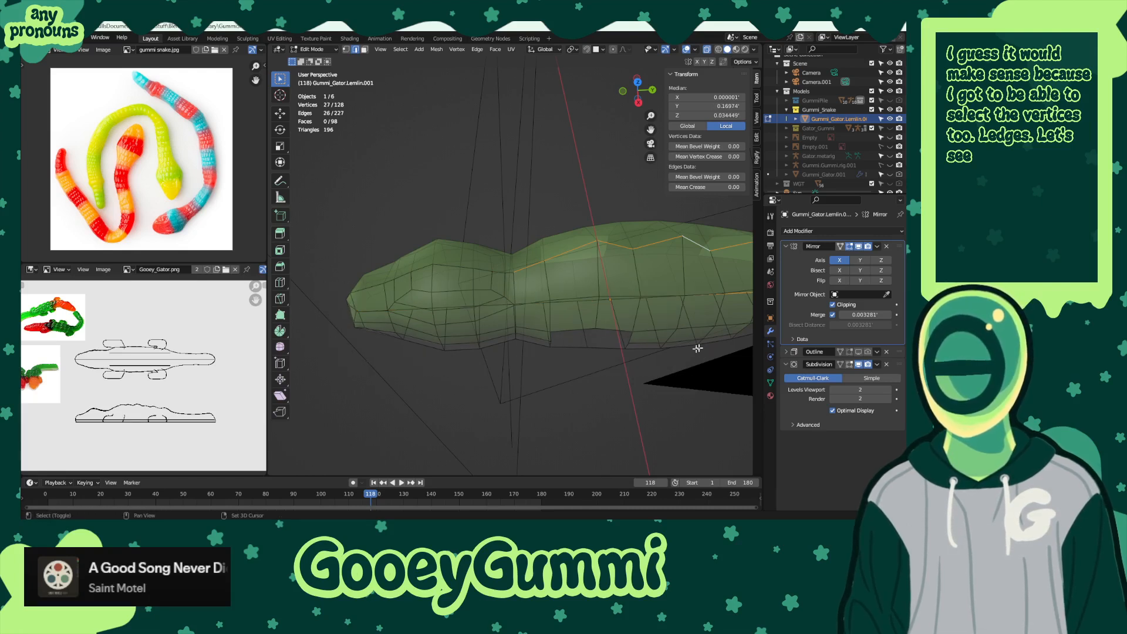
pyautogui.keyDown('shift'); pyautogui.moveTo(697, 348); pyautogui.dragTo(329, 368, button='middle'); pyautogui.keyUp('shift')
pyautogui.keyDown('ctrl'); pyautogui.moveTo(378, 298); pyautogui.dragTo(699, 345); pyautogui.keyUp('ctrl')
pyautogui.moveTo(666, 327); pyautogui.dragTo(542, 244, button='middle')
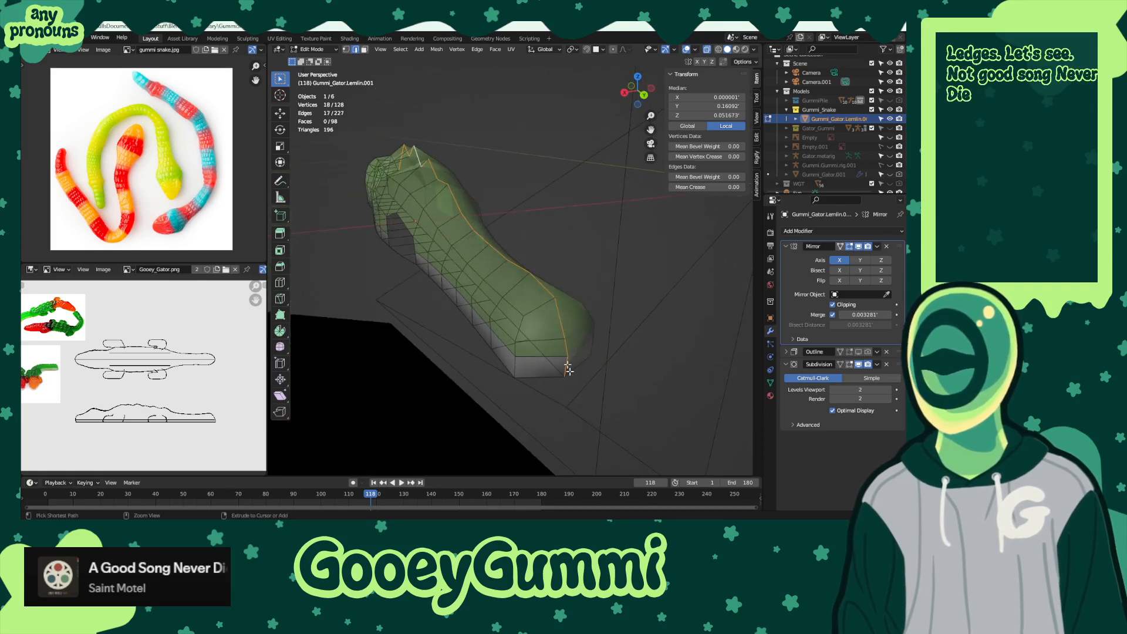
pyautogui.keyDown('ctrl'); pyautogui.moveTo(554, 322); pyautogui.dragTo(610, 388); pyautogui.keyUp('ctrl')
pyautogui.keyDown('ctrl'); pyautogui.moveTo(547, 297); pyautogui.dragTo(608, 369); pyautogui.keyUp('ctrl')
pyautogui.moveTo(608, 368); pyautogui.dragTo(548, 327, button='middle')
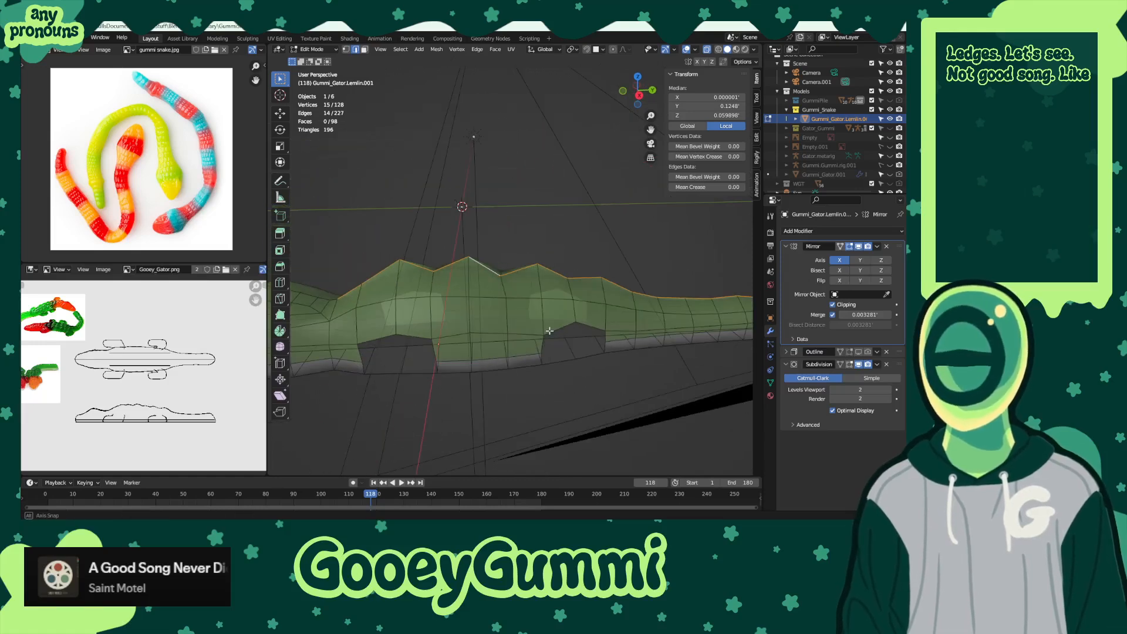
# - Smooth the selected spine edges with LoopTools Relax
pyautogui.click(757, 97)
pyautogui.click(757, 158)
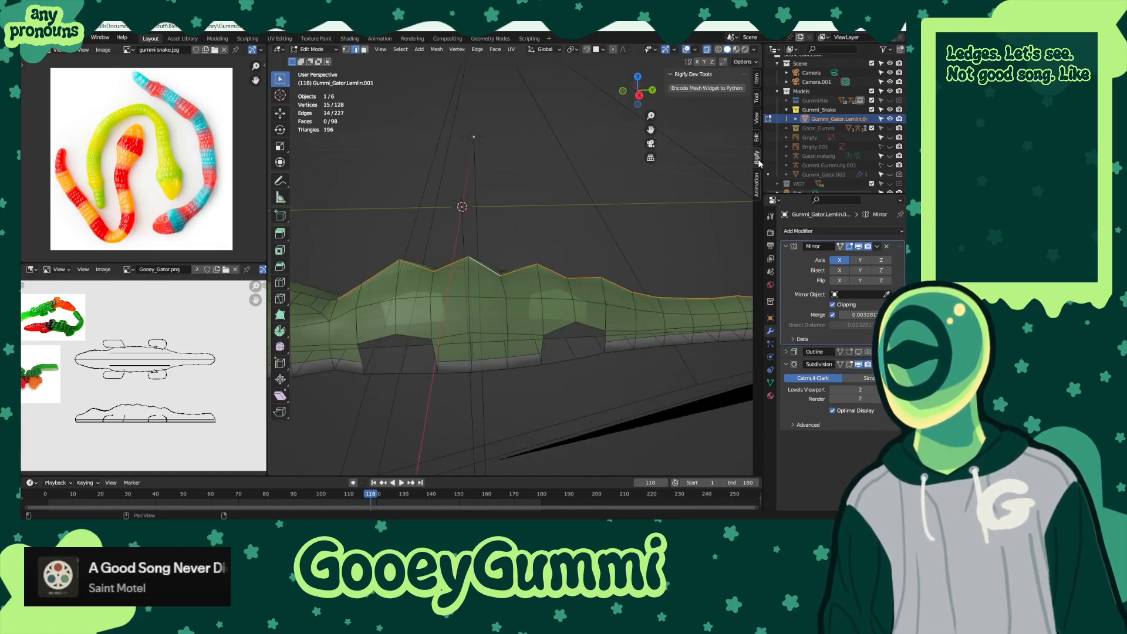
pyautogui.click(757, 139)
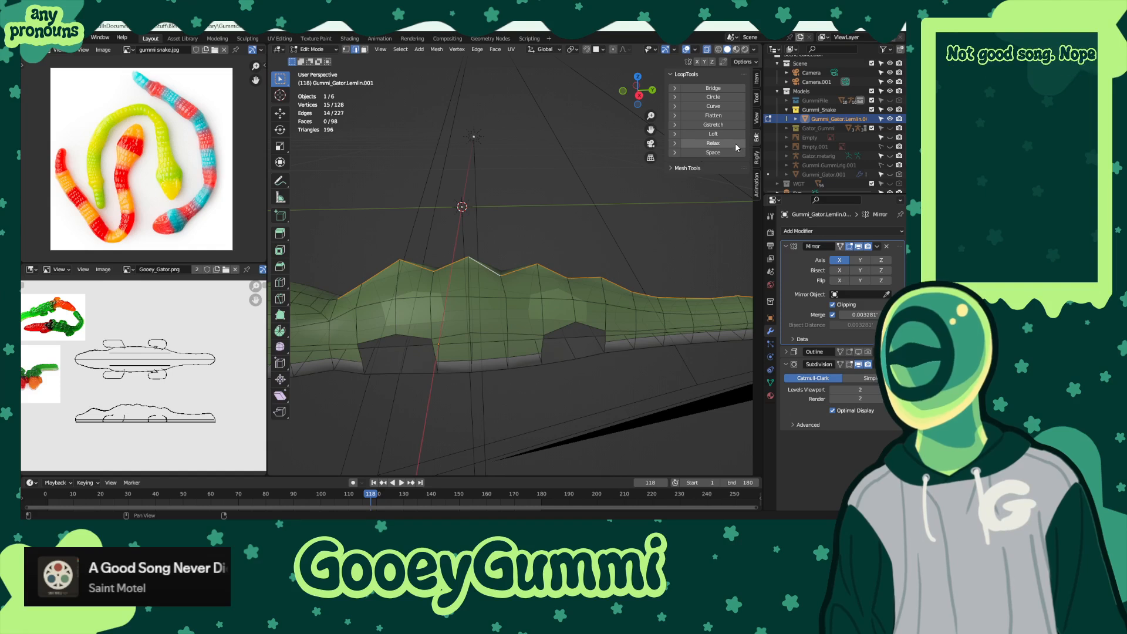
pyautogui.click(723, 143)
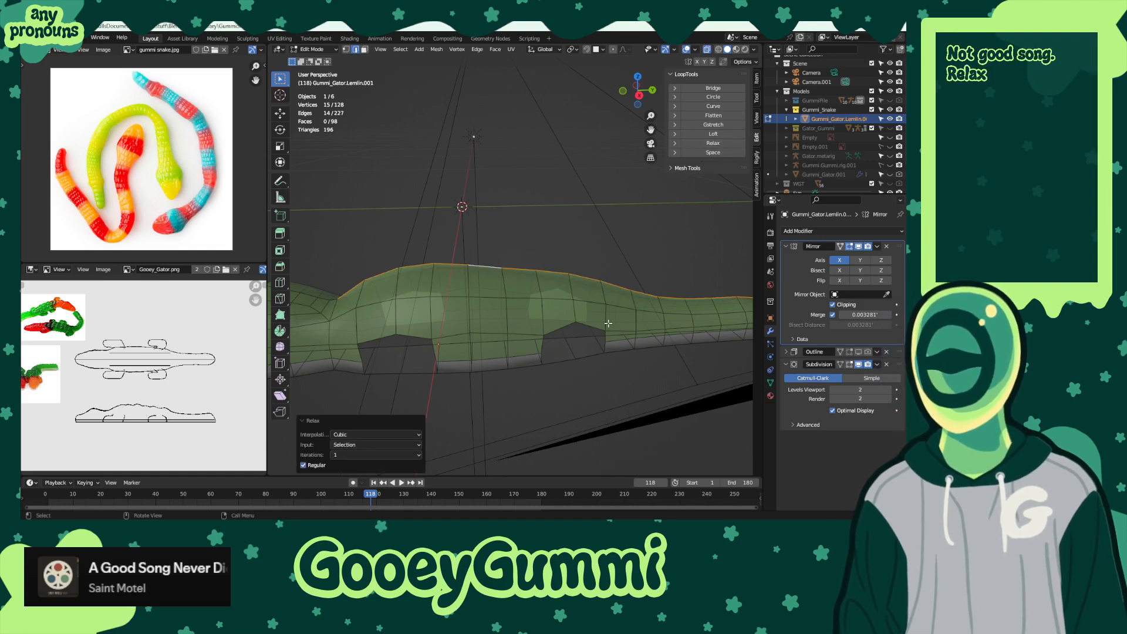
# - In side view, leave mesh editing to hide Camera.001, and reopen the snake mesh for editing
pyautogui.press('KP_3')
pyautogui.scroll(-7, 606, 282)
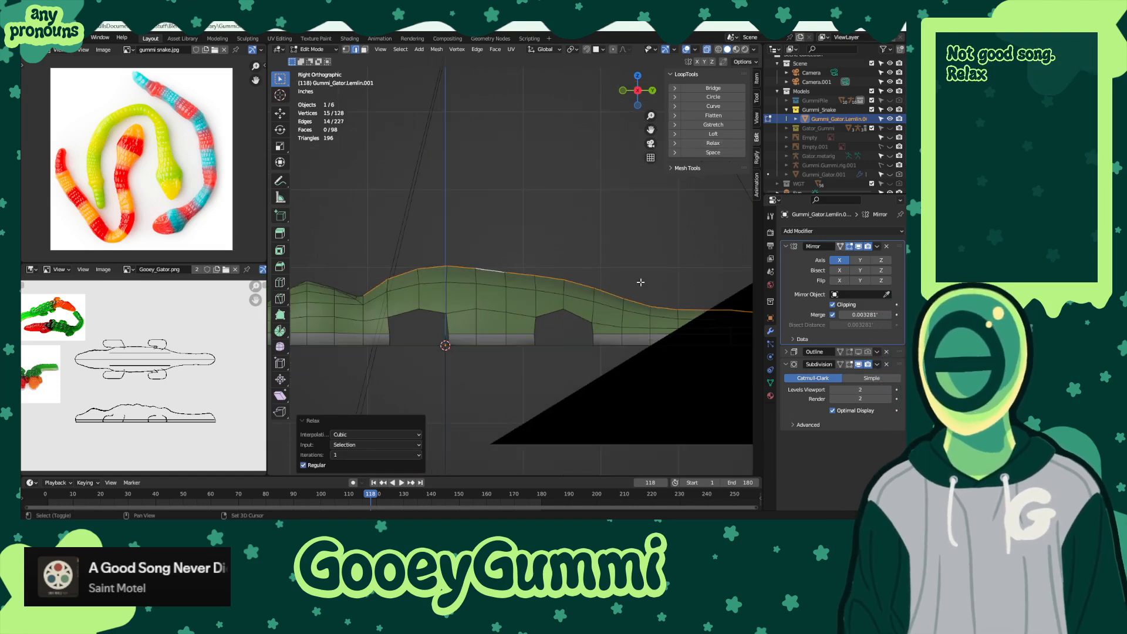
pyautogui.click(303, 50)
pyautogui.click(317, 60)
pyautogui.click(488, 99)
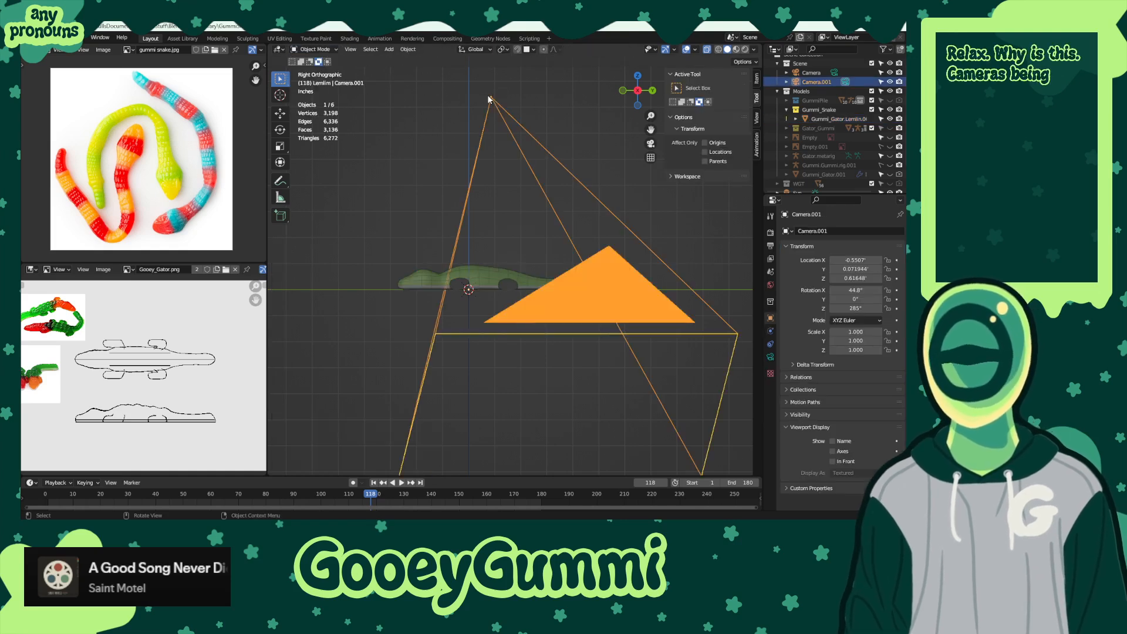
pyautogui.press('h')
pyautogui.click(490, 281)
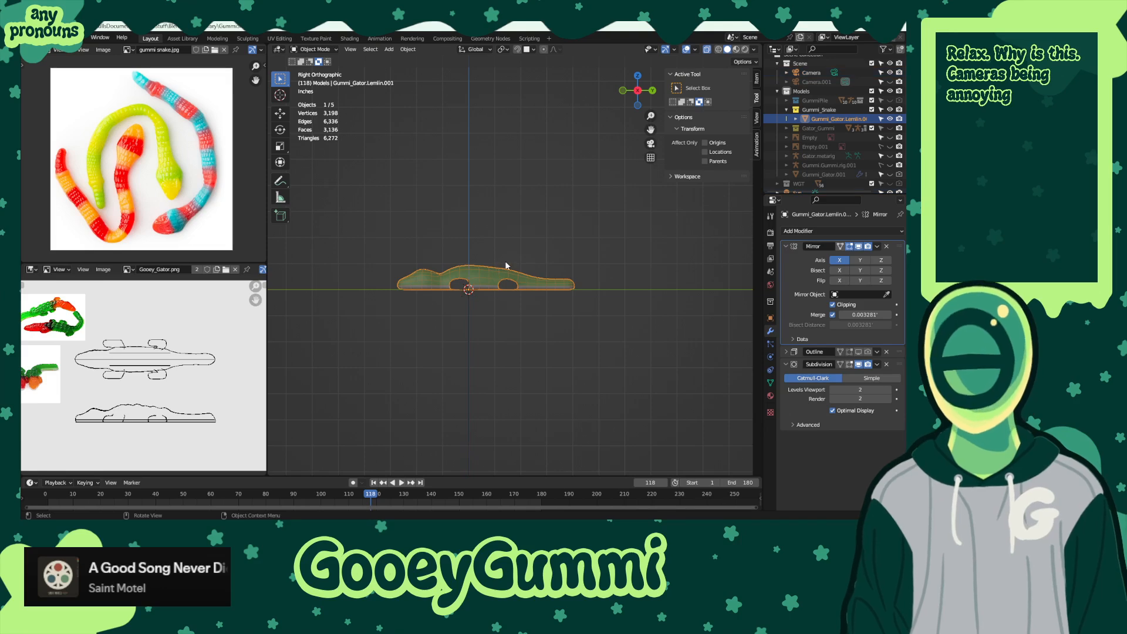
pyautogui.press('Tab')
# - In vertex select mode, extrude the lower head-side vertex of the front leg hole about 0.032' along Y to the hole's middle
pyautogui.scroll(6, 506, 267)
pyautogui.moveTo(509, 290); pyautogui.dragTo(592, 320, button='middle')
pyautogui.scroll(3, 600, 325)
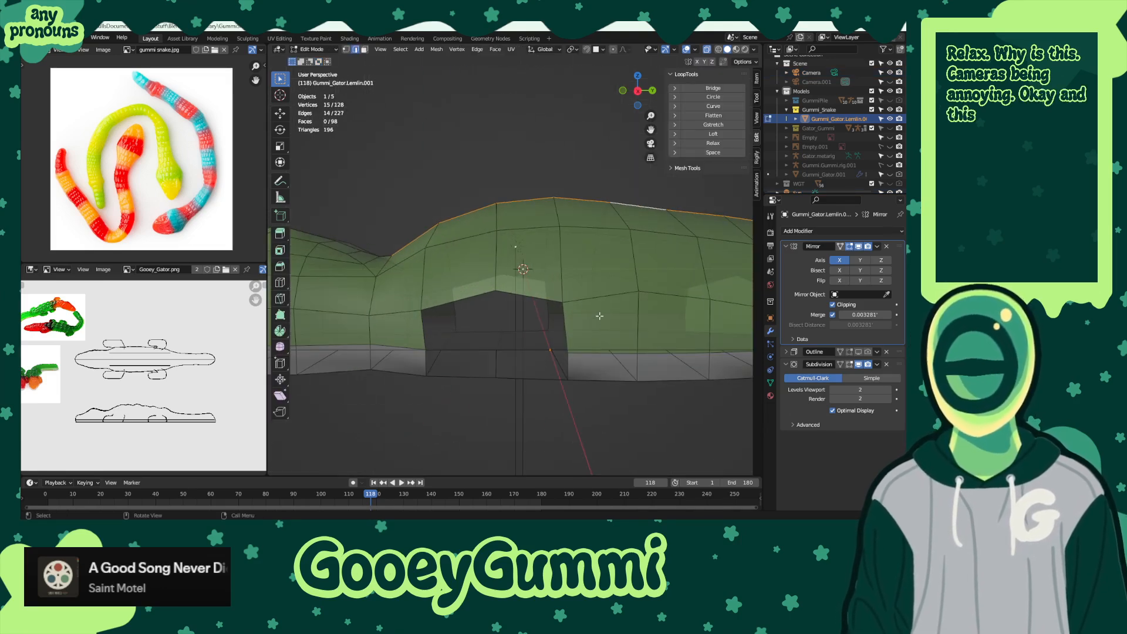
pyautogui.press('KP_3')
pyautogui.click(346, 50)
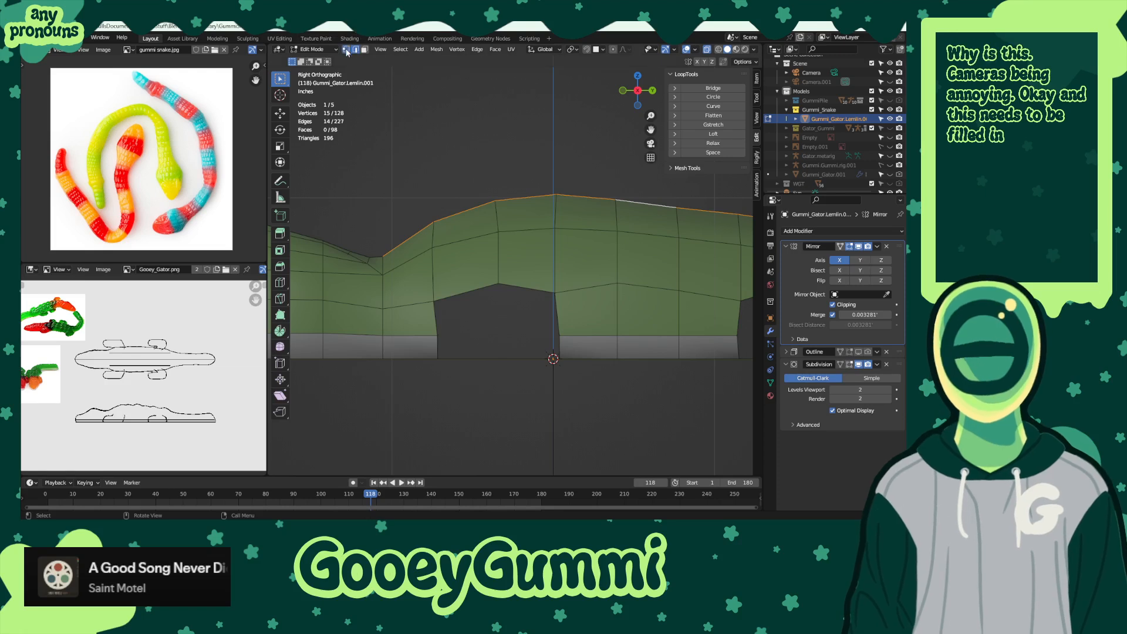
pyautogui.click(435, 332)
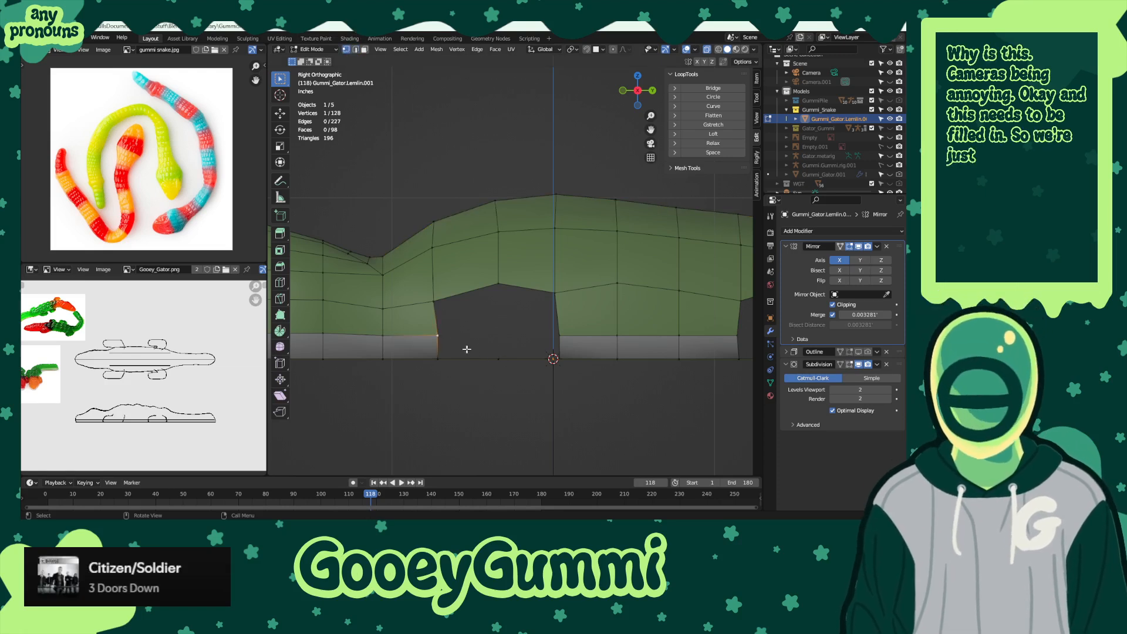
pyautogui.press('e')
pyautogui.press('y')
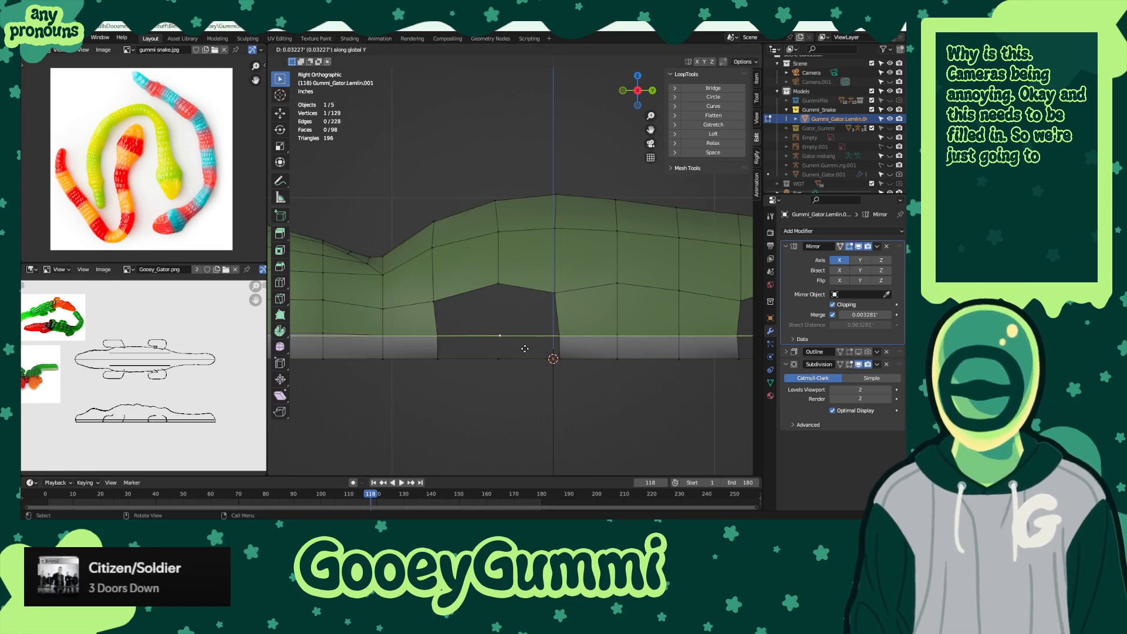
pyautogui.click(524, 349)
# - Fill the lower and upper faces on the tail side of the front leg hole
pyautogui.click(500, 359)
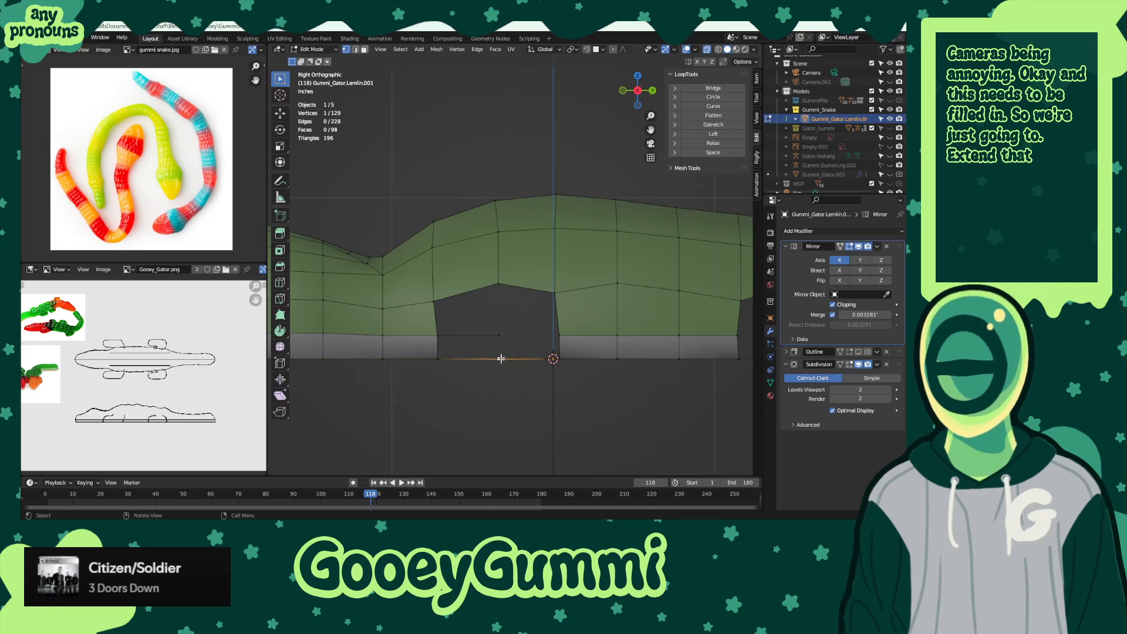
pyautogui.press('f')
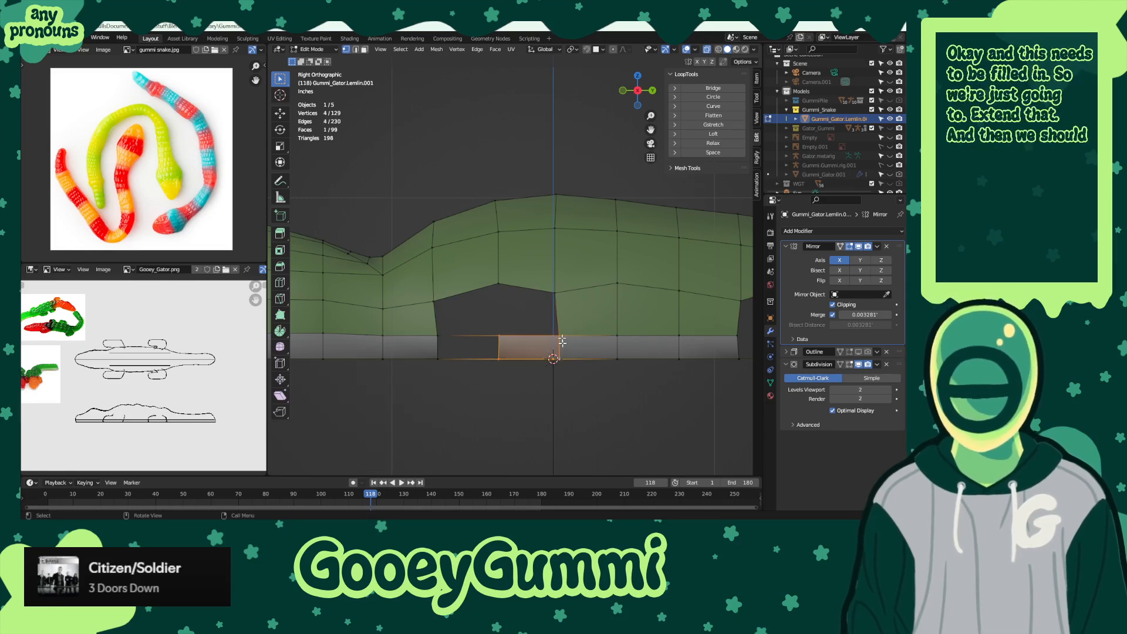
pyautogui.moveTo(580, 368)
pyautogui.mouseDown(button='middle')
pyautogui.moveTo(600, 306)
pyautogui.moveTo(596, 381)
pyautogui.mouseUp(button='middle')
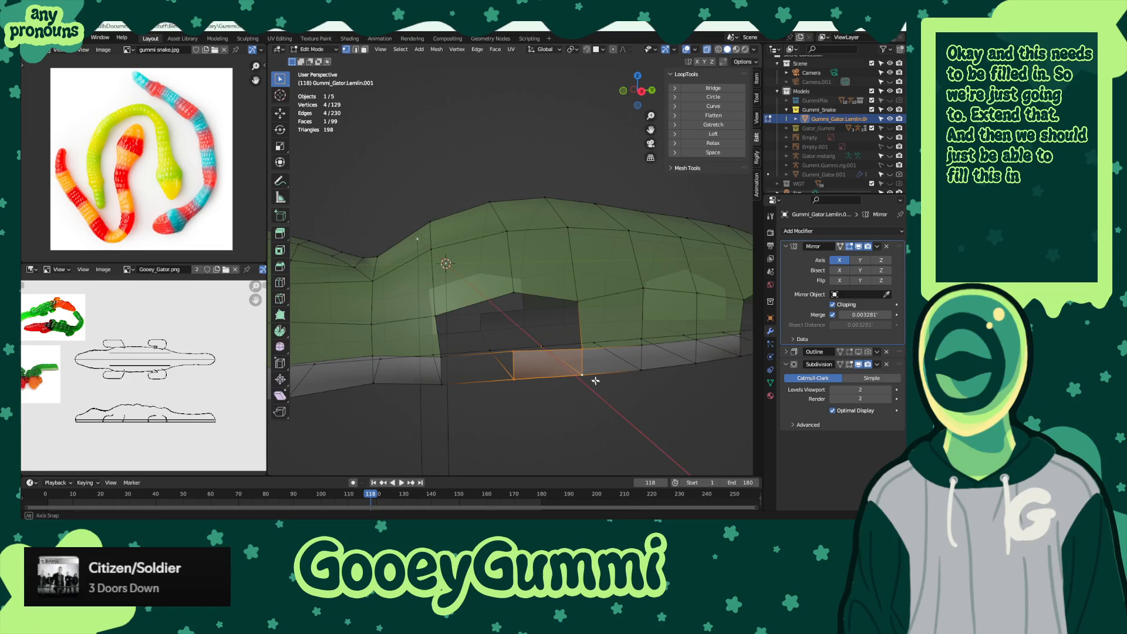
pyautogui.click(576, 301)
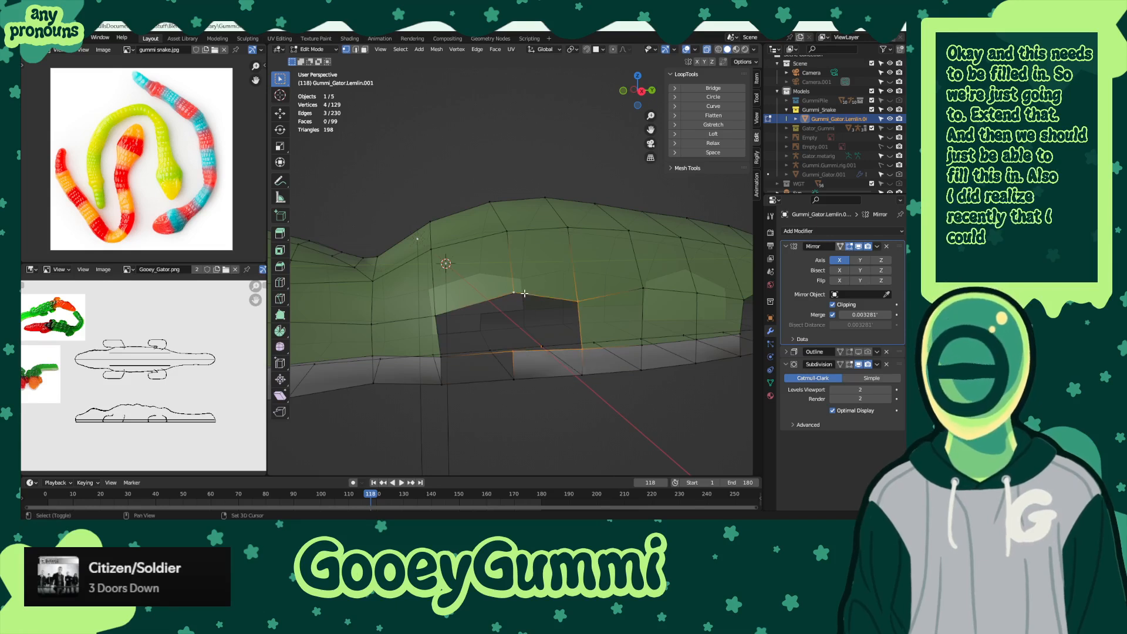
pyautogui.press('f')
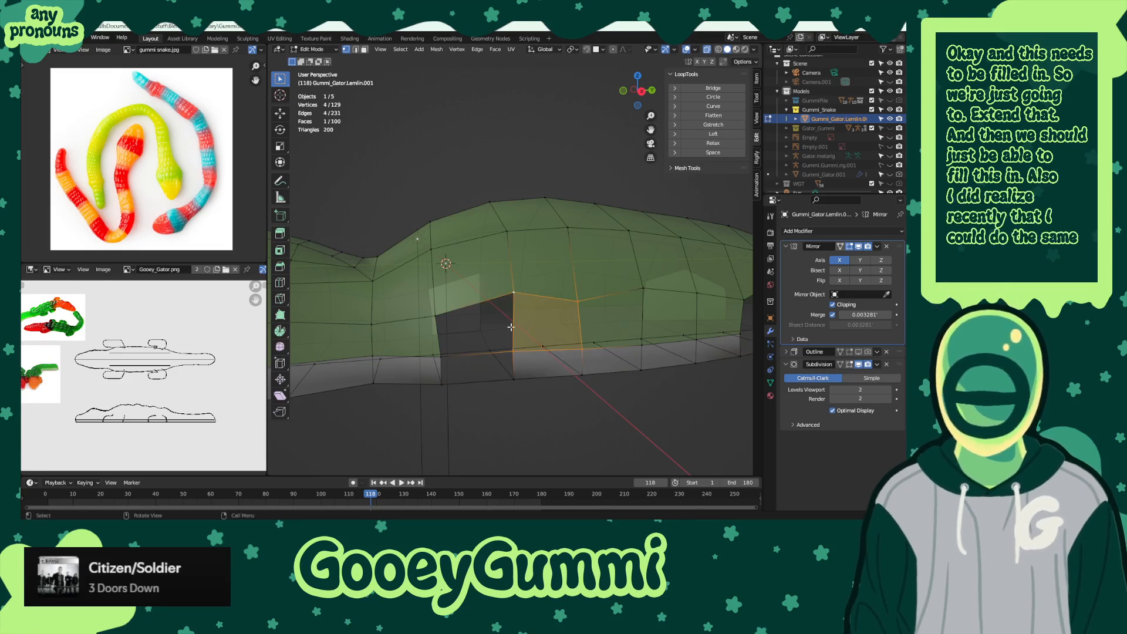
# - Close the remaining head-side half of the front leg hole with an upper and a lower face
pyautogui.click(444, 357)
pyautogui.keyDown('shift'); pyautogui.click(513, 358); pyautogui.keyUp('shift')
pyautogui.moveTo(433, 318); pyautogui.dragTo(594, 324, button='middle')
pyautogui.click(557, 275)
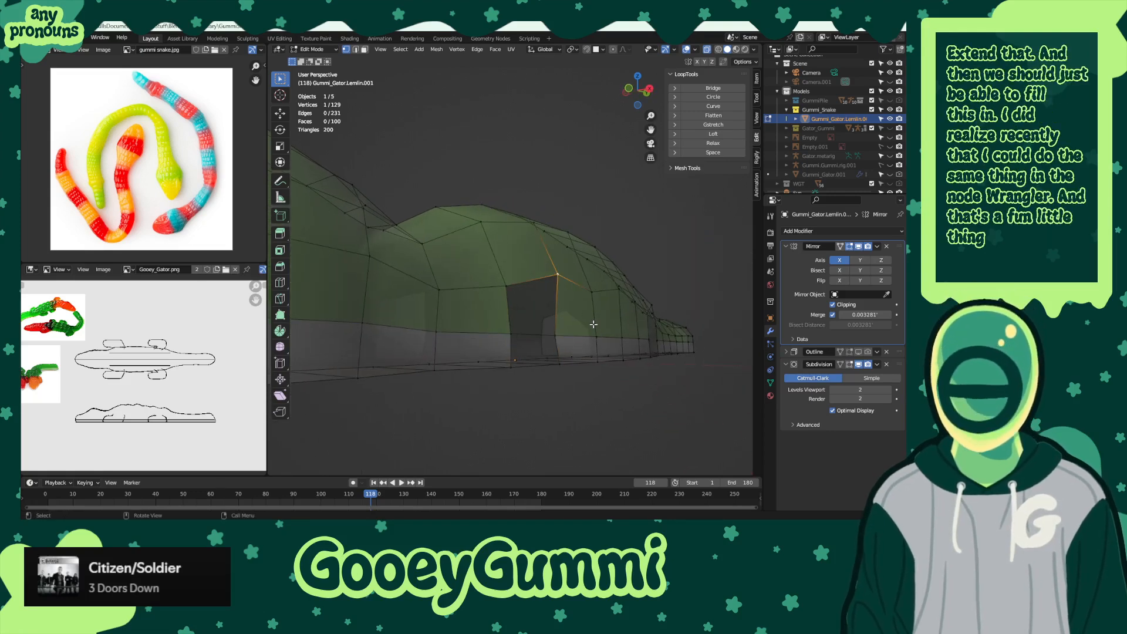
pyautogui.keyDown('shift'); pyautogui.click(506, 293); pyautogui.keyUp('shift')
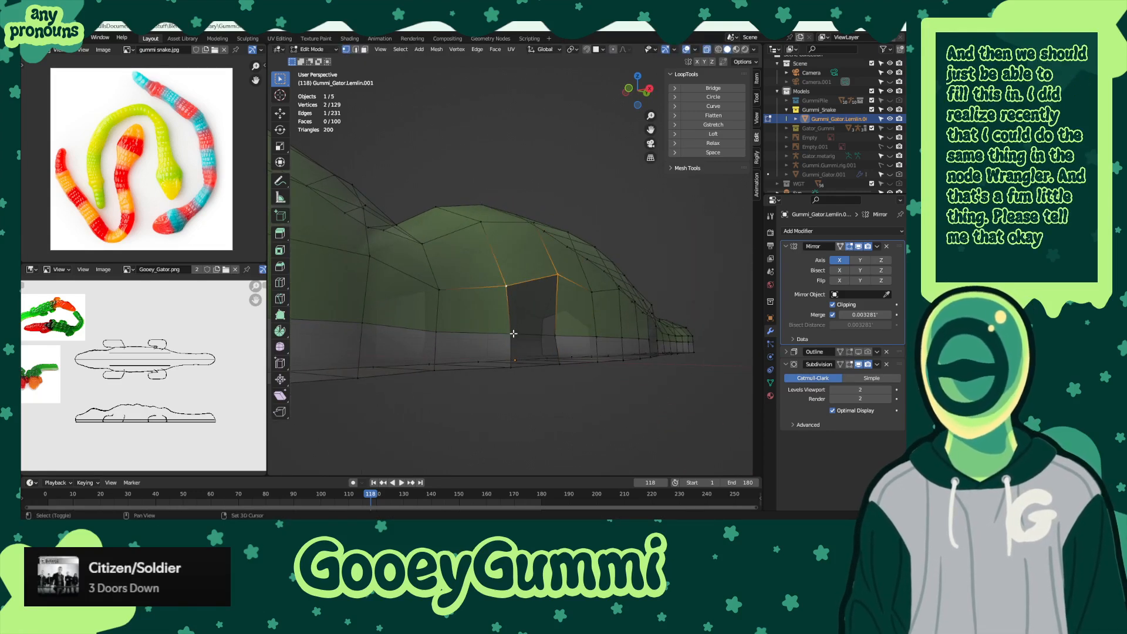
pyautogui.press('f')
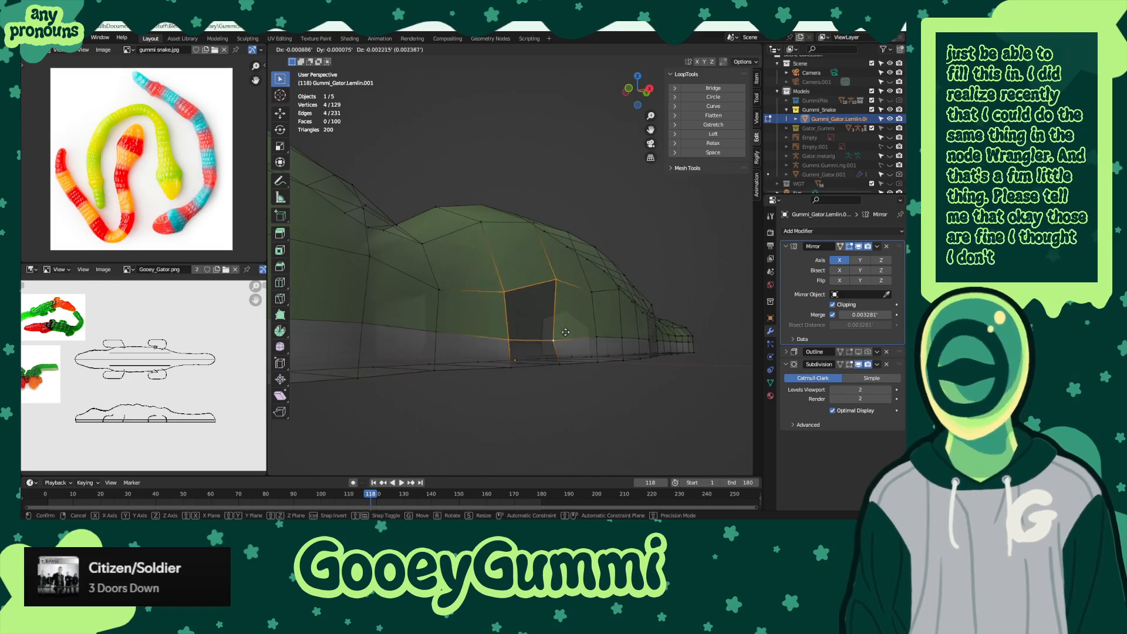
pyautogui.keyDown('alt'); pyautogui.click(557, 348); pyautogui.keyUp('alt')
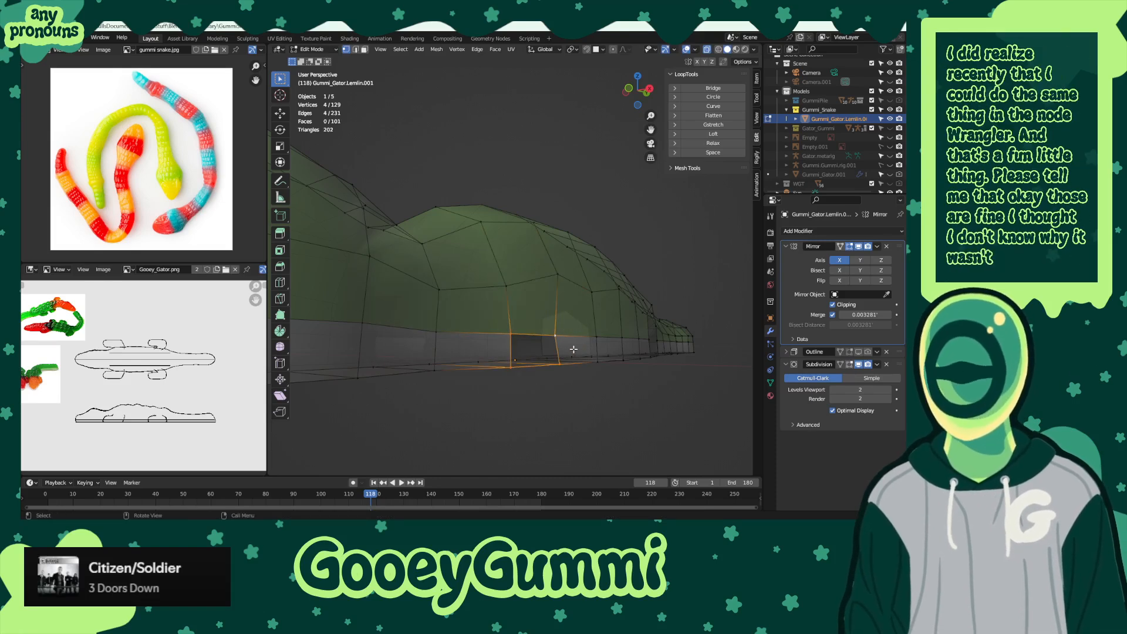
pyautogui.press('f')
# - At the rear leg hole, extrude the lower head-side vertex about 0.033' along Y and fill the face beneath the new edge
pyautogui.moveTo(574, 349); pyautogui.dragTo(534, 337, button='middle')
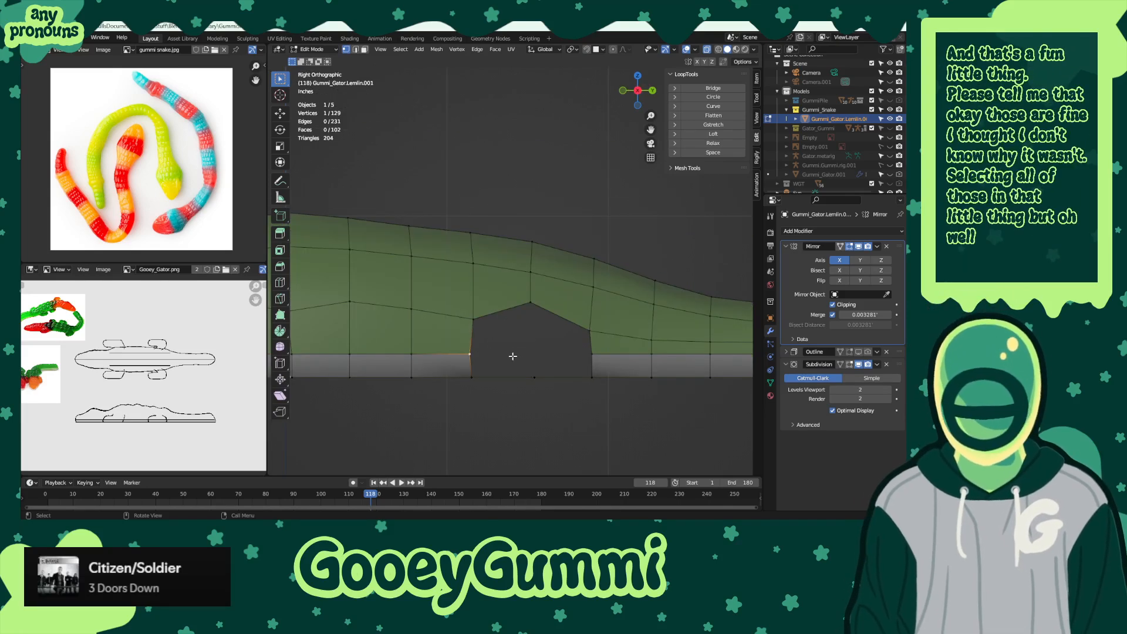
pyautogui.press('e')
pyautogui.press('y')
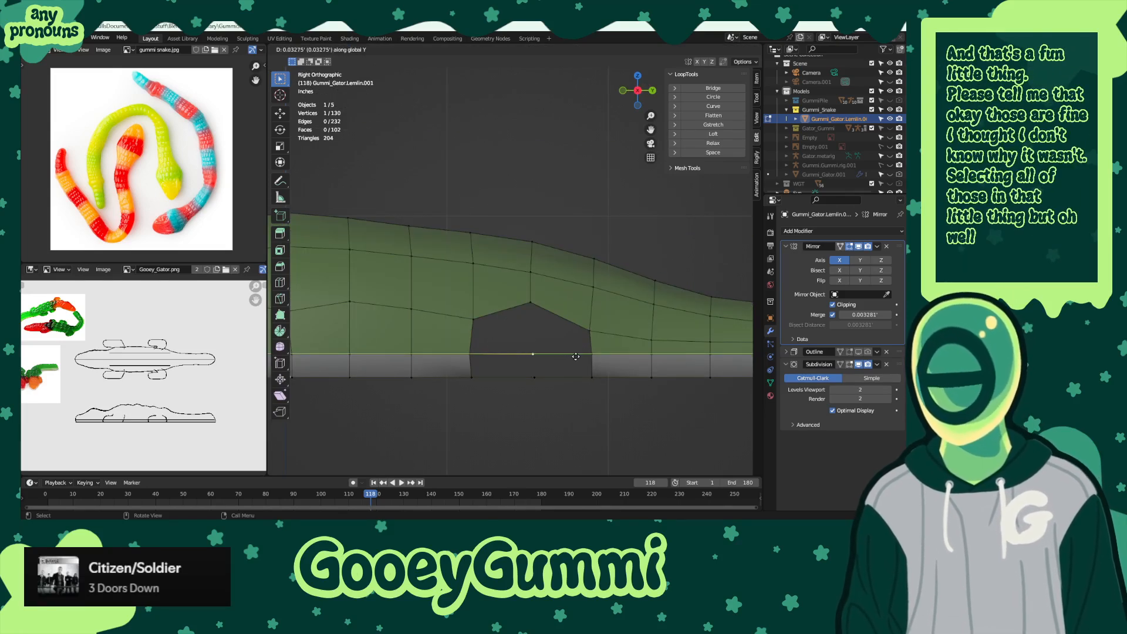
pyautogui.click(576, 356)
pyautogui.keyDown('shift'); pyautogui.click(532, 376); pyautogui.keyUp('shift')
pyautogui.keyDown('shift'); pyautogui.click(471, 377); pyautogui.keyUp('shift')
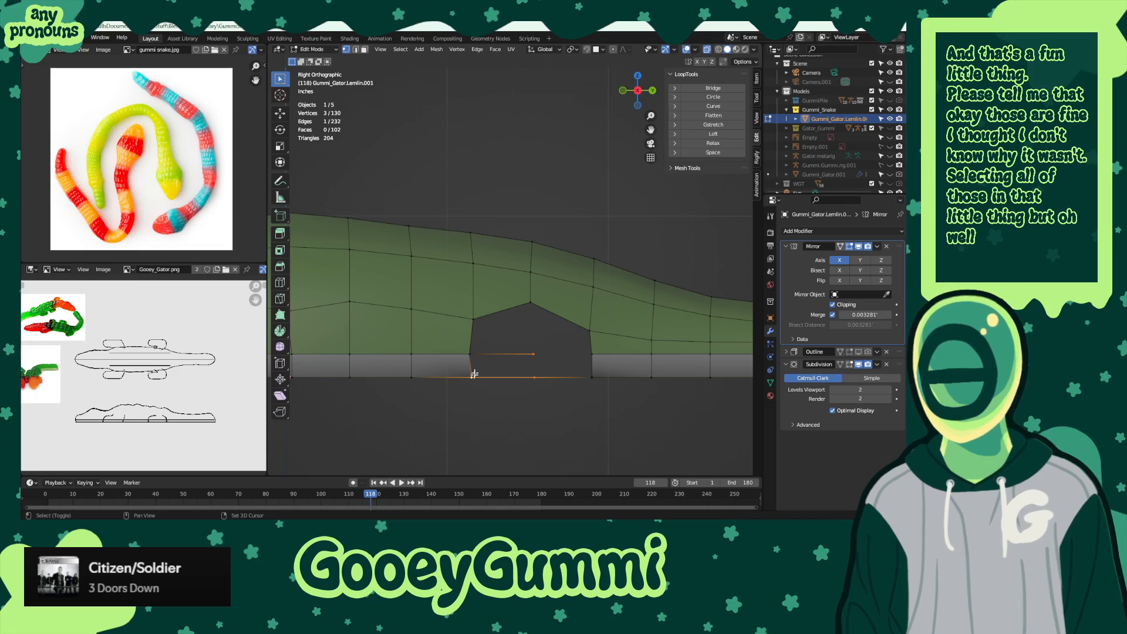
pyautogui.keyDown('shift'); pyautogui.click(470, 354); pyautogui.keyUp('shift')
pyautogui.moveTo(547, 372)
pyautogui.mouseDown(button='middle')
pyautogui.moveTo(537, 439)
pyautogui.moveTo(536, 370)
pyautogui.mouseUp(button='middle')
pyautogui.press('f')
# - Move the newly extruded vertex of the rear leg hole slightly inward along X toward the body
pyautogui.click(525, 323)
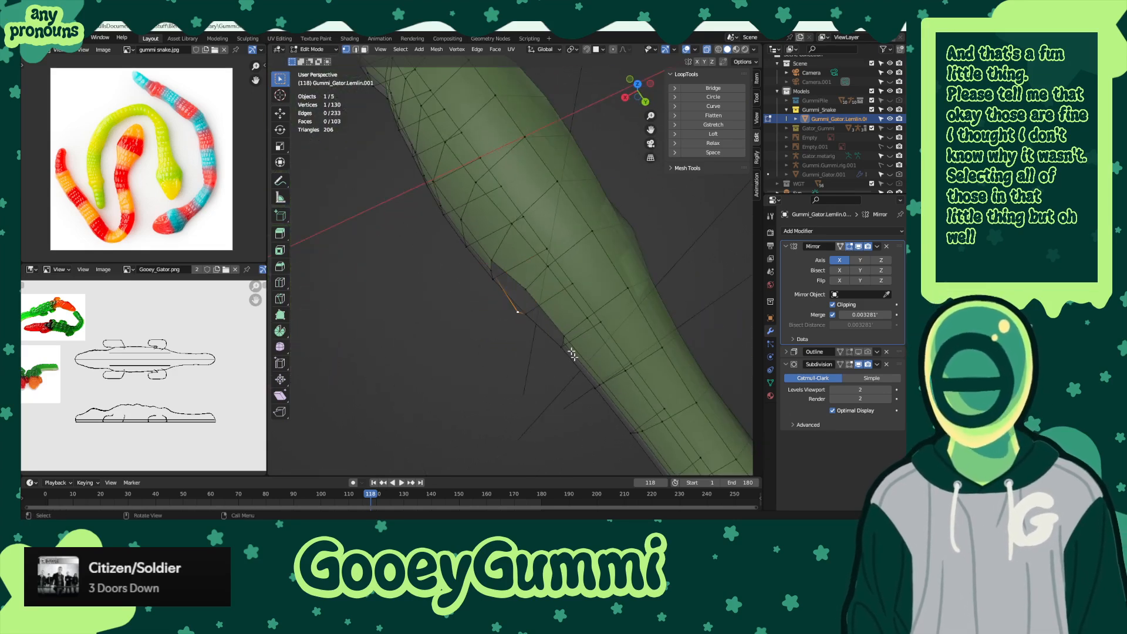
pyautogui.press('g')
pyautogui.press('x')
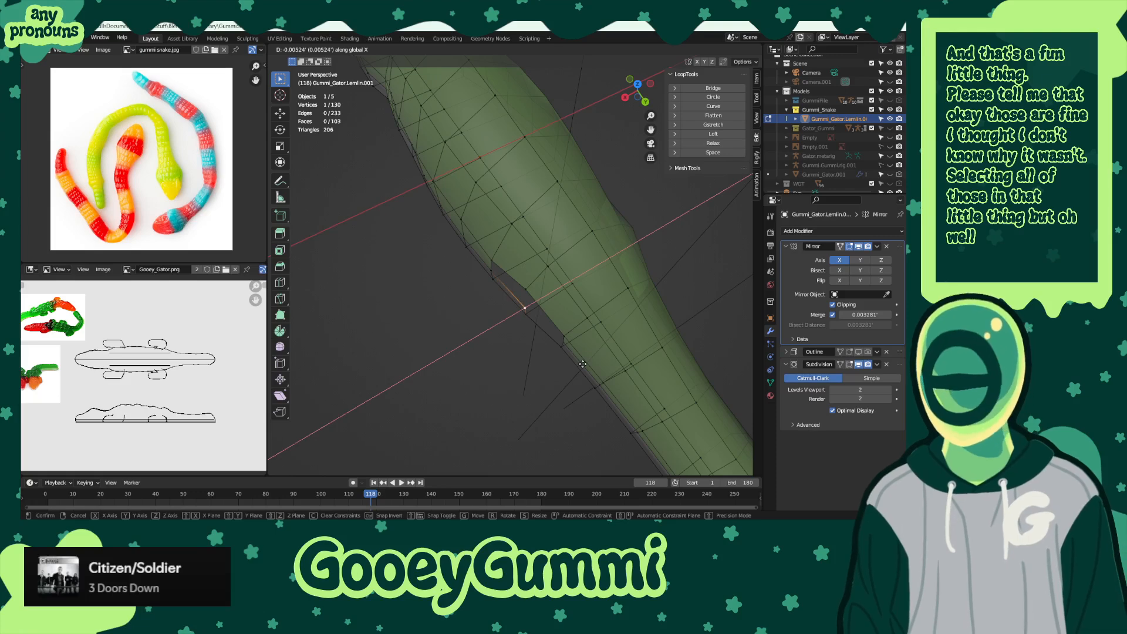
pyautogui.click(578, 366)
# - Fill the lower gap on the tail side of the rear leg hole with a face
pyautogui.moveTo(578, 366); pyautogui.dragTo(585, 333, button='middle')
pyautogui.keyDown('shift'); pyautogui.click(531, 344); pyautogui.keyUp('shift')
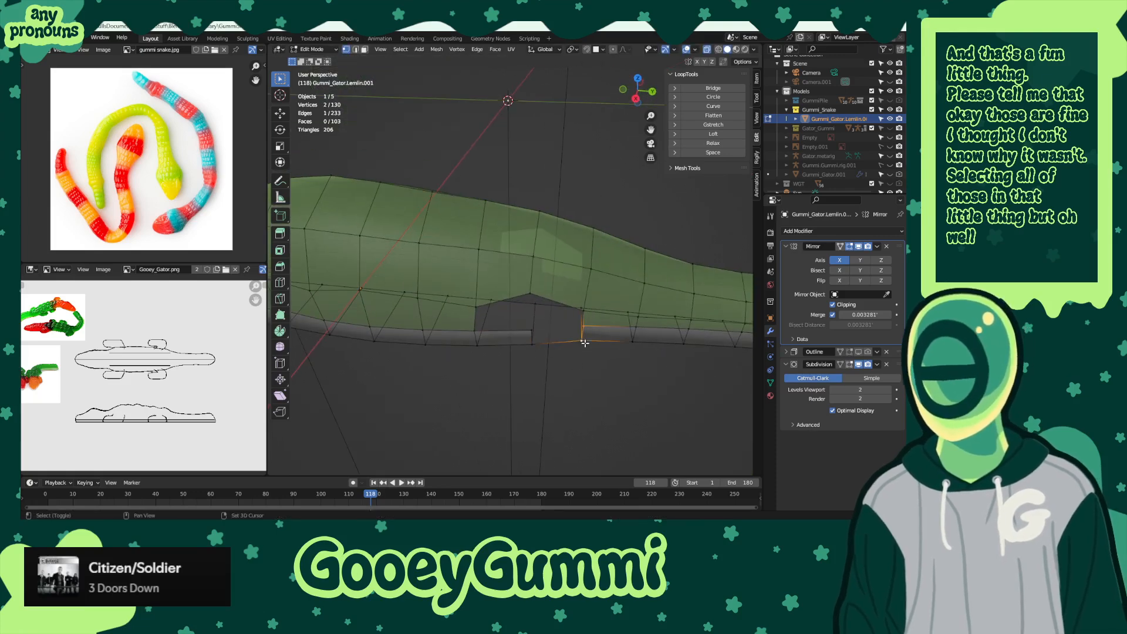
pyautogui.keyDown('shift'); pyautogui.click(581, 340); pyautogui.keyUp('shift')
pyautogui.keyDown('shift'); pyautogui.click(582, 326); pyautogui.keyUp('shift')
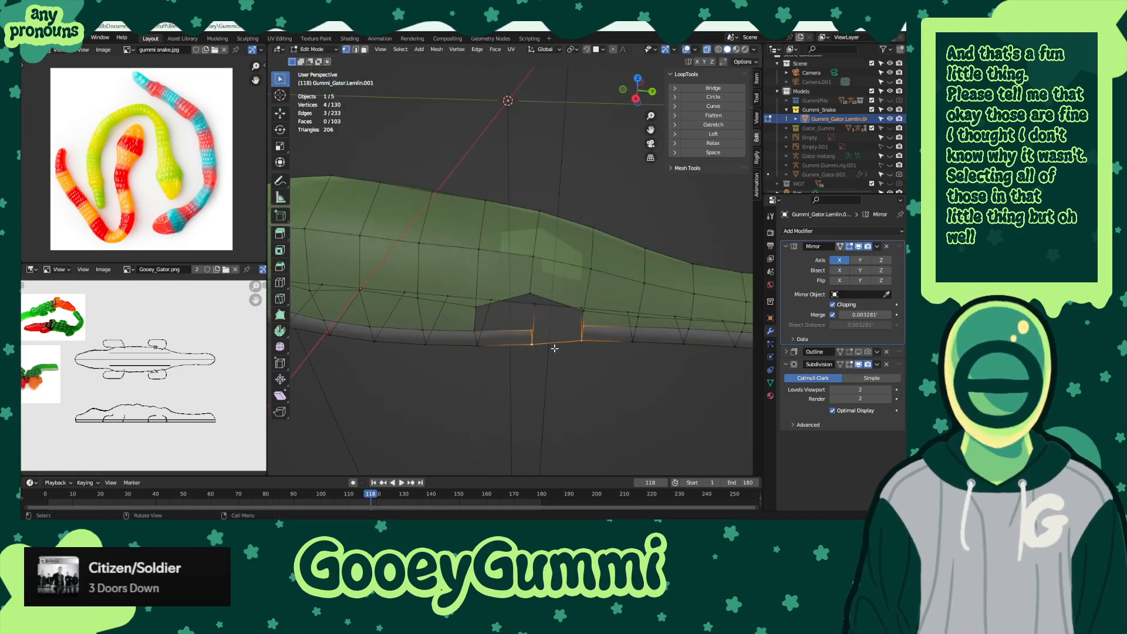
pyautogui.press('f')
# - Fill the two upper faces of the rear leg hole, first on the tail side and then on the head side
pyautogui.click(581, 340)
pyautogui.moveTo(581, 339); pyautogui.dragTo(591, 290, button='middle')
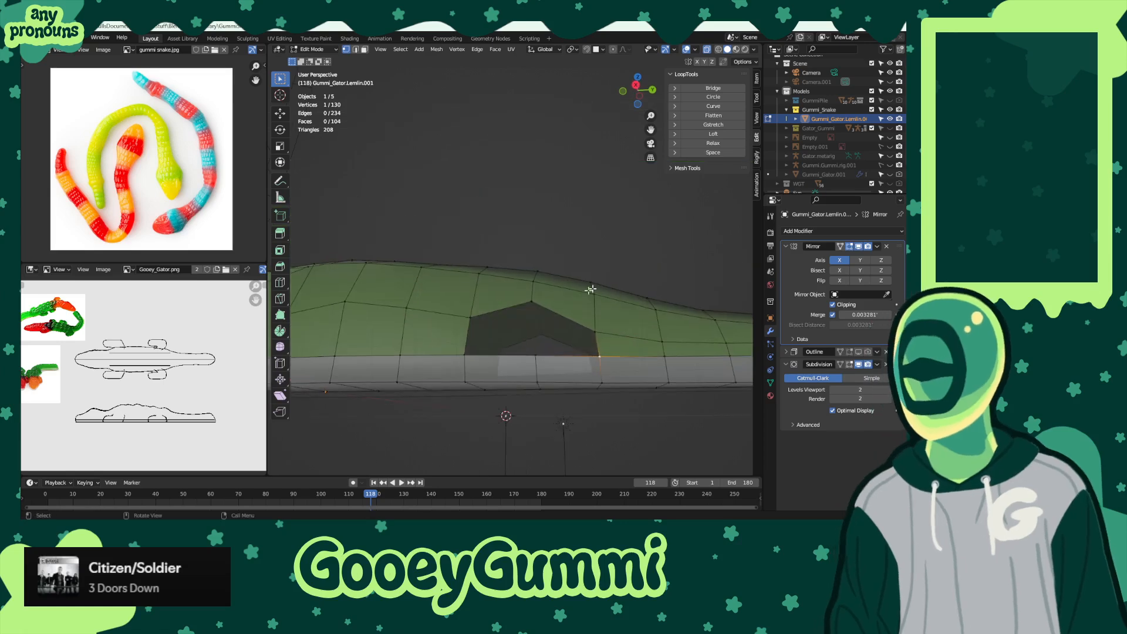
pyautogui.keyDown('shift'); pyautogui.click(535, 354); pyautogui.keyUp('shift')
pyautogui.keyDown('shift'); pyautogui.click(596, 333); pyautogui.keyUp('shift')
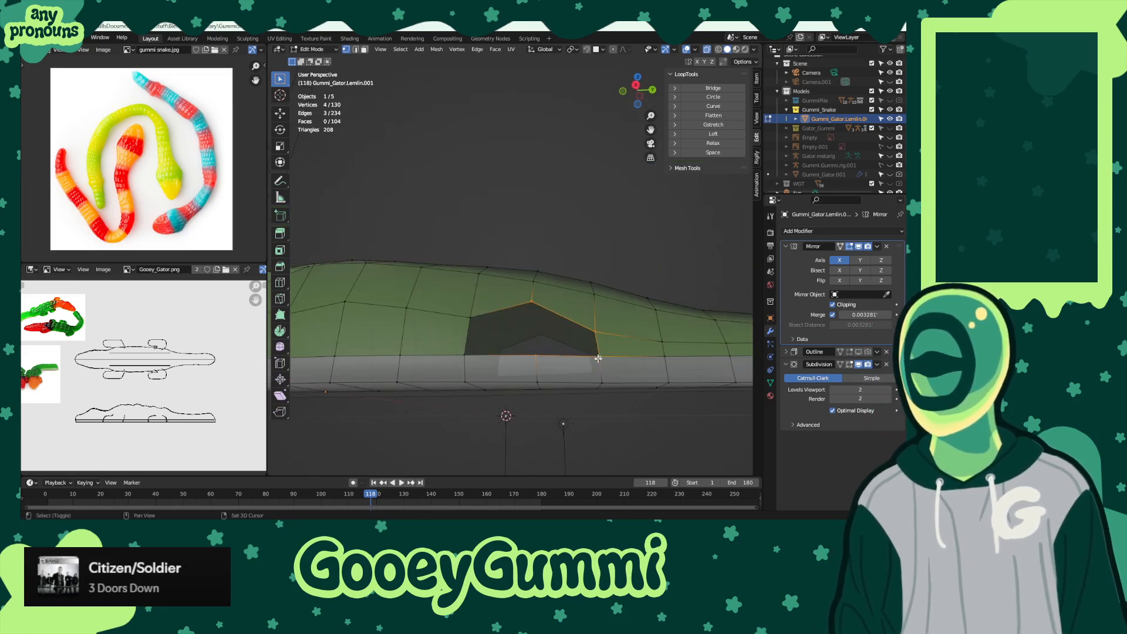
pyautogui.keyDown('shift'); pyautogui.click(593, 355); pyautogui.keyUp('shift')
pyautogui.press('f')
pyautogui.keyDown('alt'); pyautogui.click(514, 306); pyautogui.keyUp('alt')
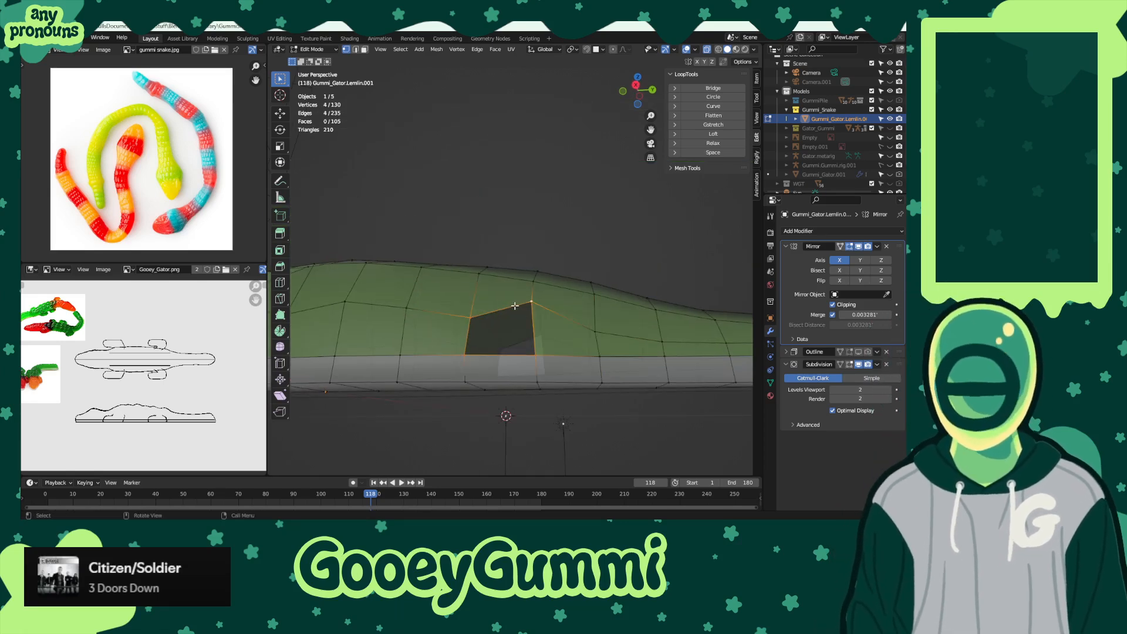
pyautogui.press('f')
# - Relax the lengthwise edge loop along the body's side, from behind the neck to the tail, with the head section excluded
pyautogui.moveTo(514, 306); pyautogui.dragTo(381, 282, button='middle')
pyautogui.keyDown('alt'); pyautogui.click(488, 315); pyautogui.keyUp('alt')
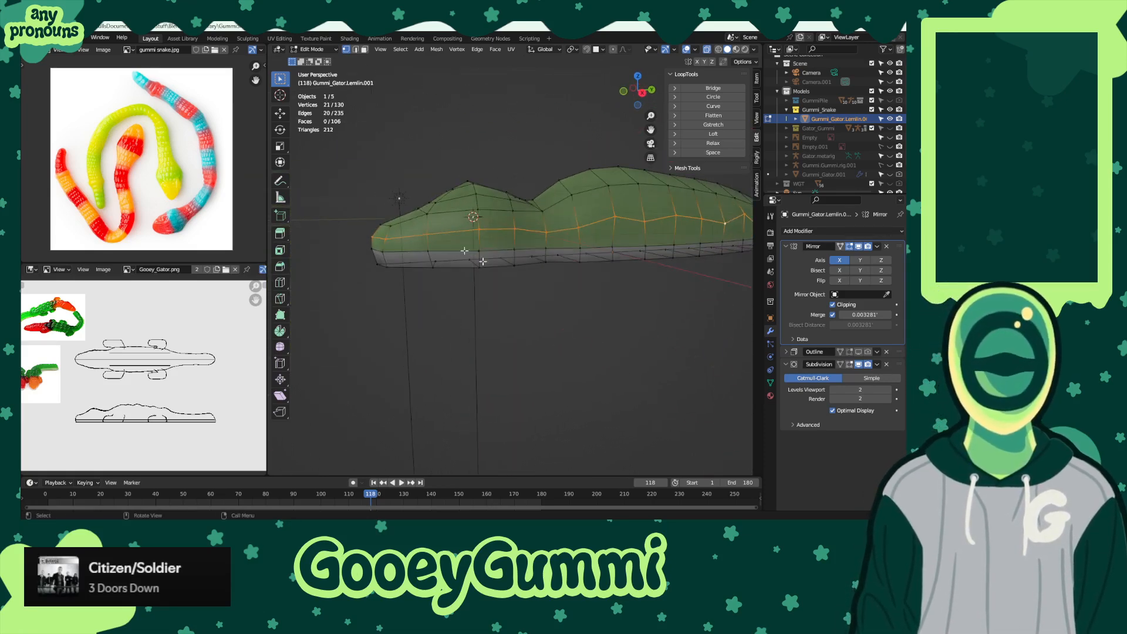
pyautogui.keyDown('ctrl'); pyautogui.moveTo(335, 176); pyautogui.dragTo(530, 305); pyautogui.keyUp('ctrl')
pyautogui.moveTo(610, 304); pyautogui.dragTo(587, 317, button='middle')
pyautogui.keyDown('shift'); pyautogui.click(404, 288); pyautogui.keyUp('shift')
pyautogui.scroll(3, 505, 334)
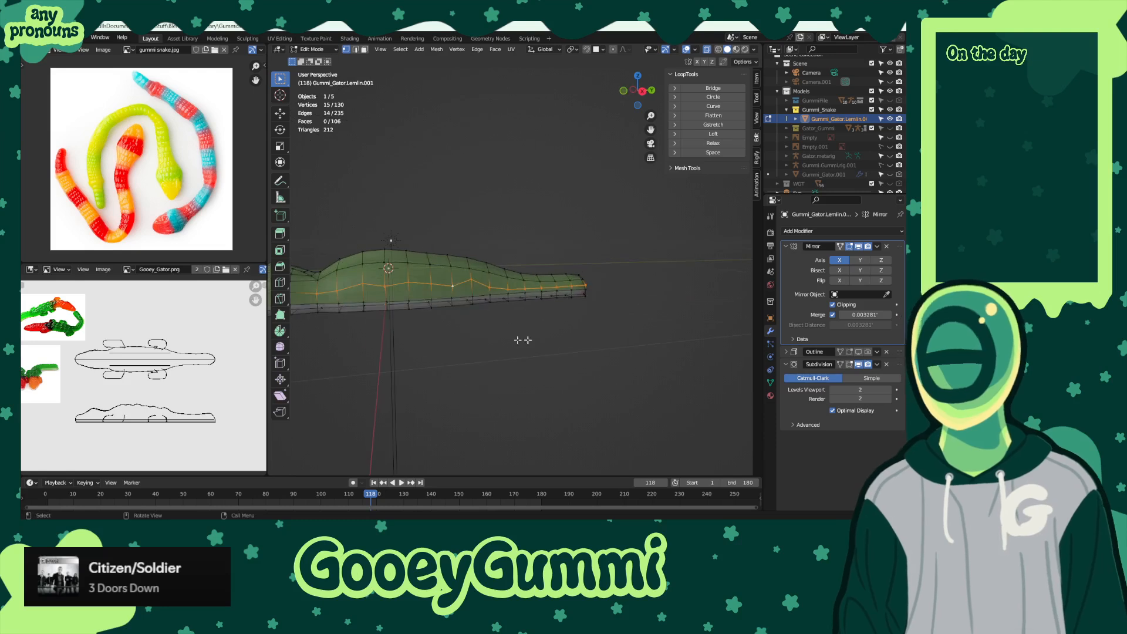
pyautogui.moveTo(521, 339); pyautogui.dragTo(596, 310, button='middle')
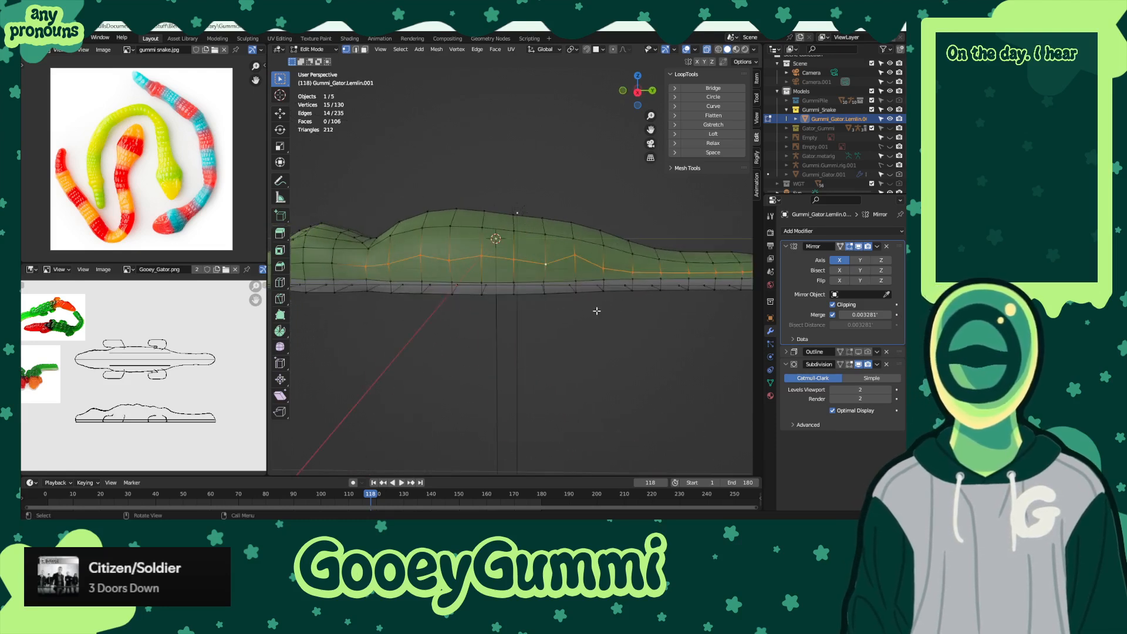
pyautogui.click(713, 143)
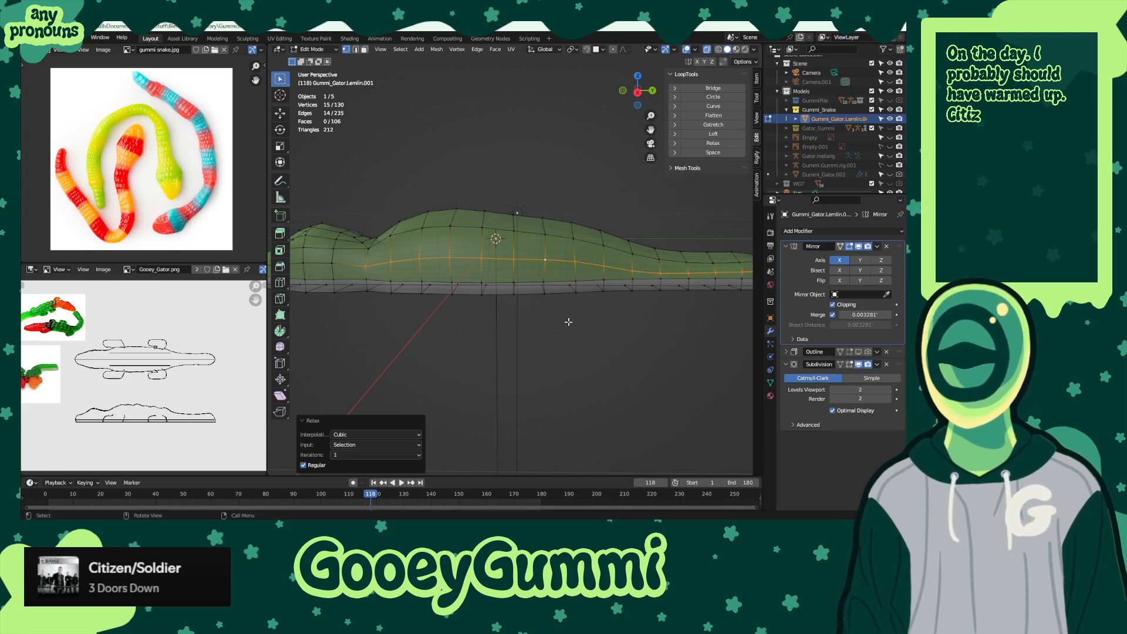
# - Flatten the two neighbouring vertical edge loops at the front of the torso by scaling each to 0 along Y
pyautogui.moveTo(498, 305); pyautogui.dragTo(426, 258, button='middle')
pyautogui.click(426, 258)
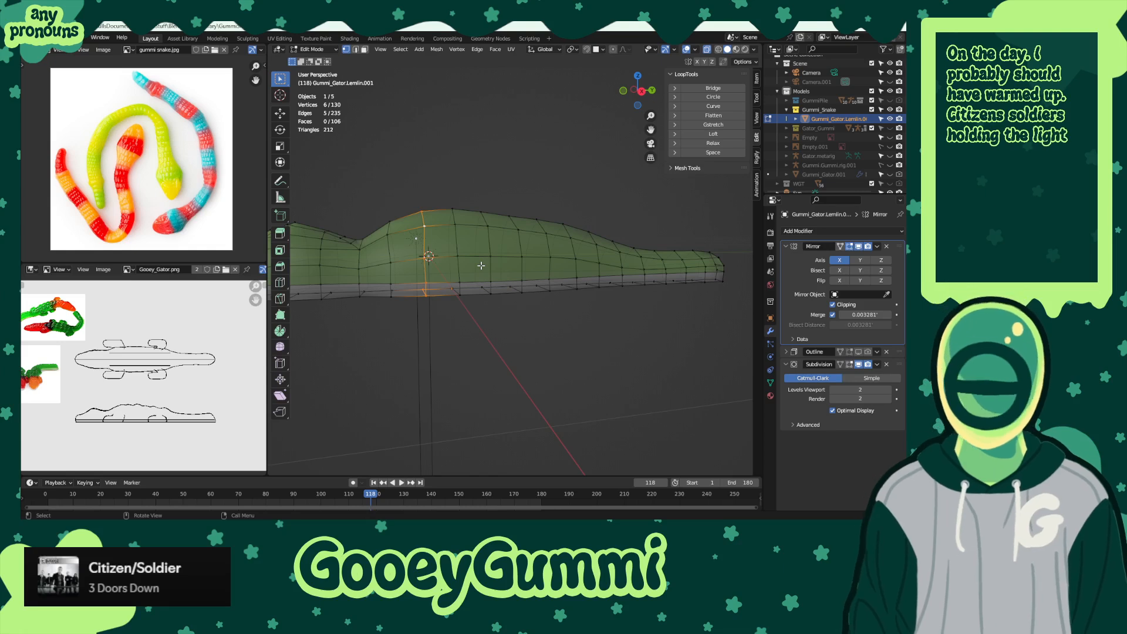
pyautogui.press('s')
pyautogui.press('y')
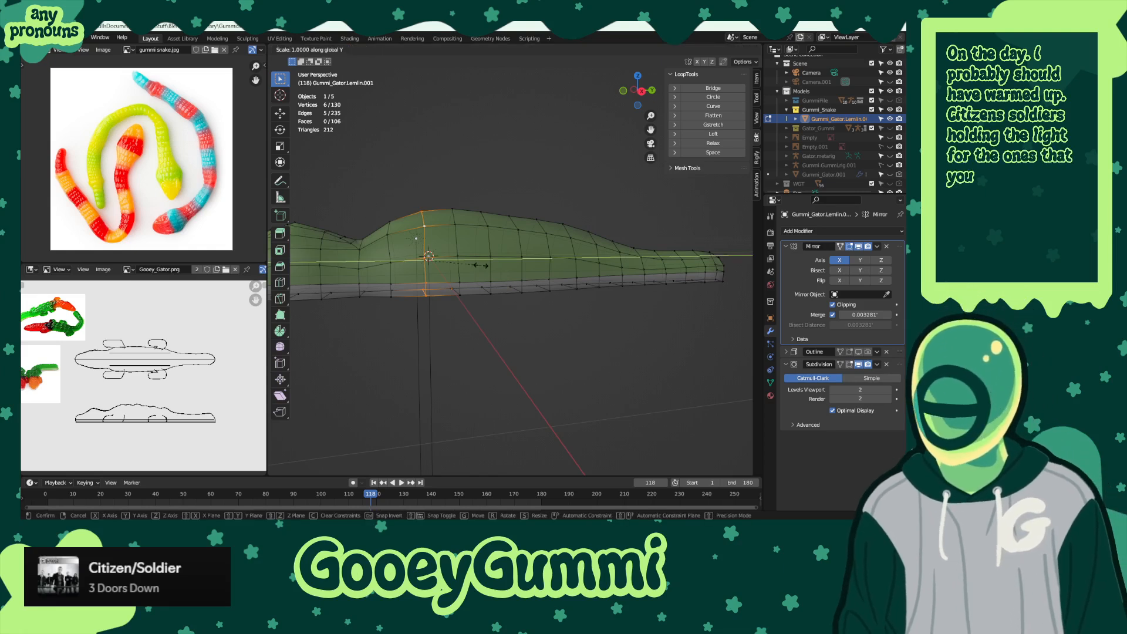
pyautogui.press('Return')
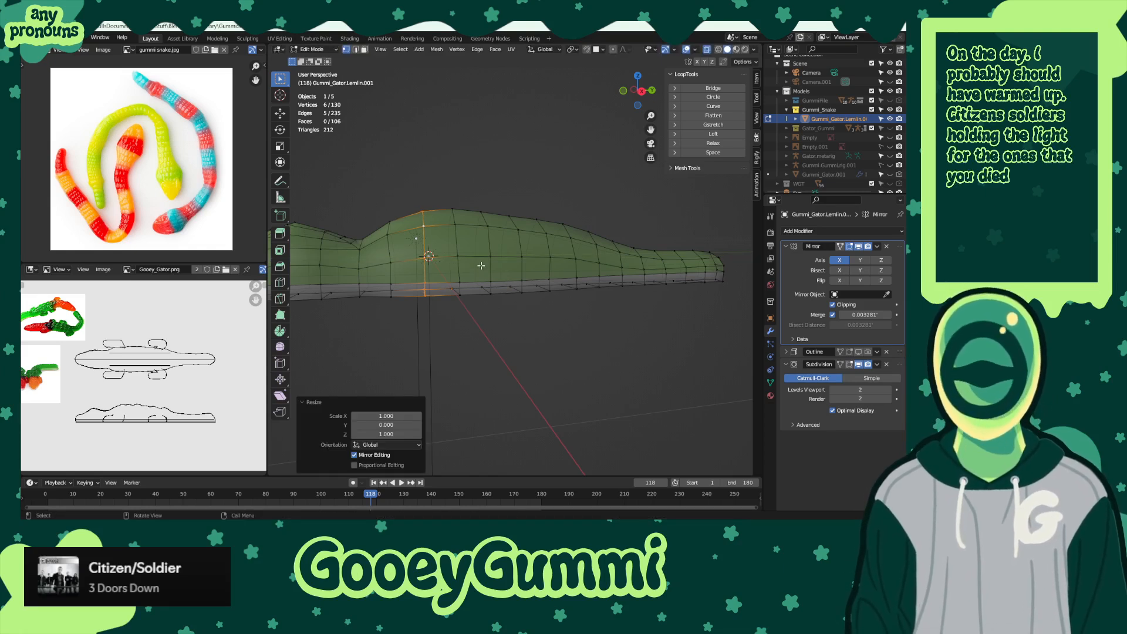
pyautogui.keyDown('alt'); pyautogui.click(388, 251); pyautogui.keyUp('alt')
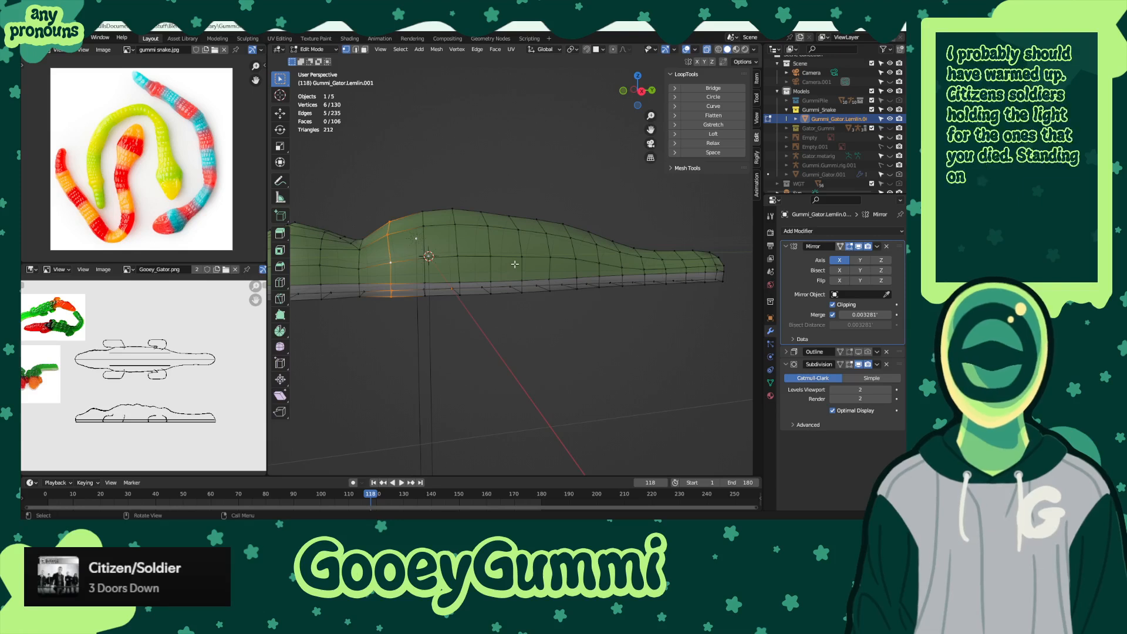
pyautogui.press('s')
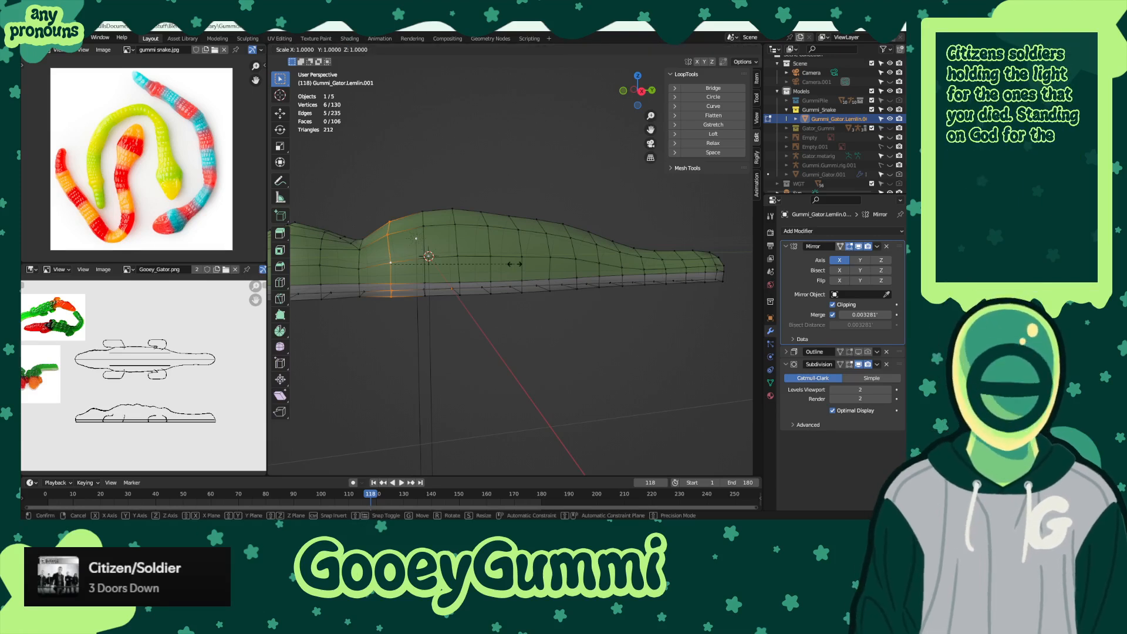
pyautogui.press('y')
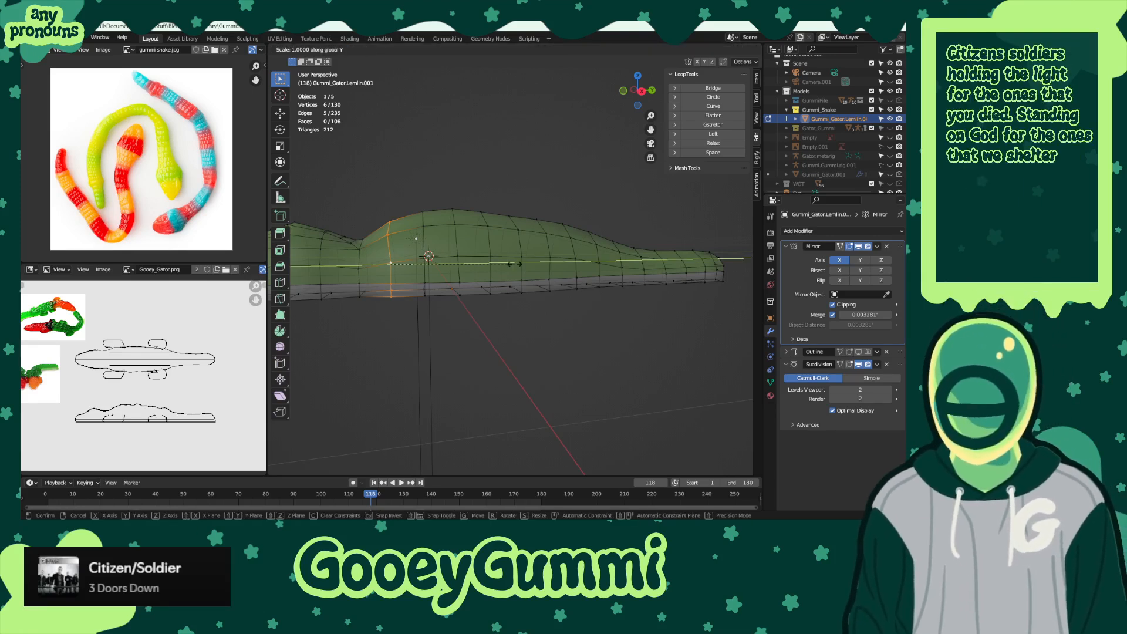
pyautogui.press('Return')
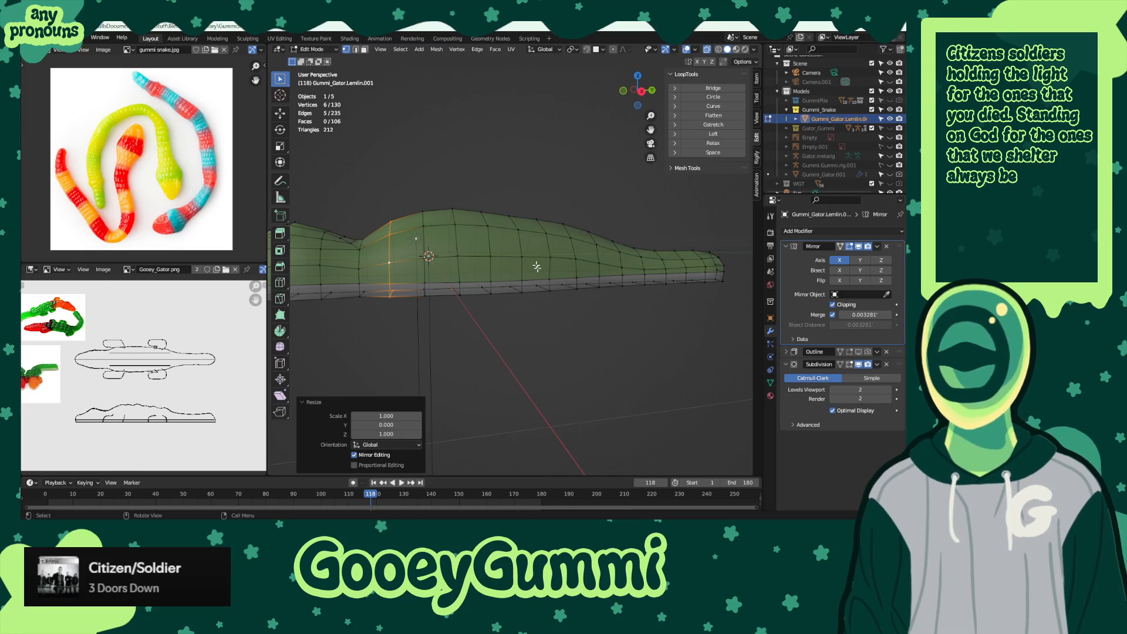
# - In the right side view, delete all body vertices between the neck and the tail tip, keeping the head and the tail end
pyautogui.moveTo(642, 309); pyautogui.dragTo(581, 288, button='middle')
pyautogui.moveTo(419, 242); pyautogui.dragTo(624, 328)
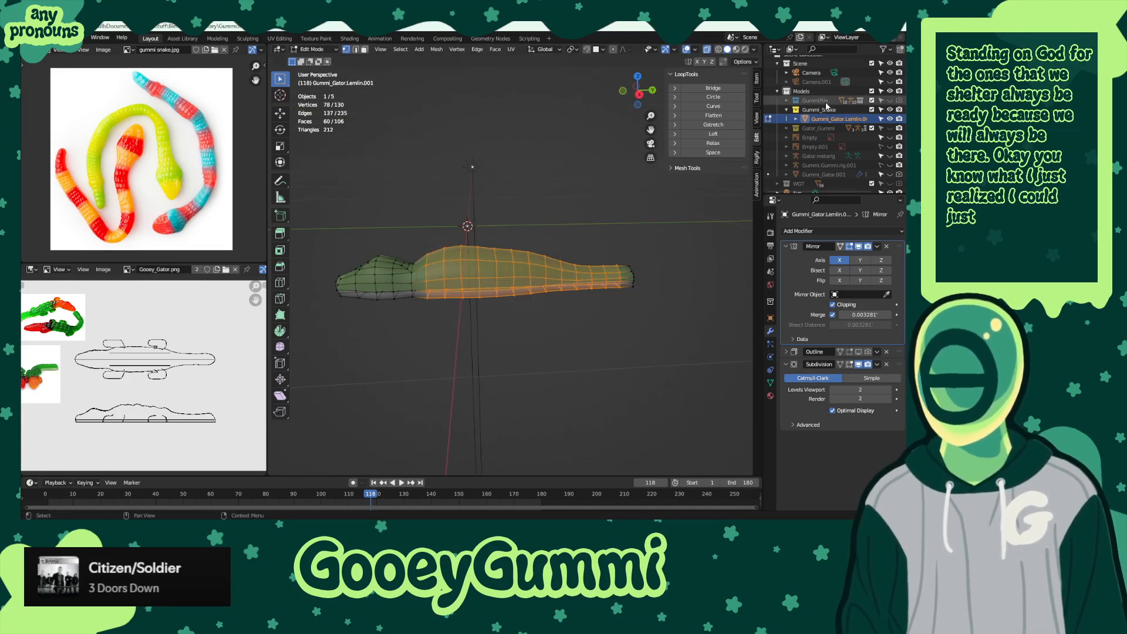
pyautogui.hotkey('alt', 'a')
pyautogui.press('KP_3')
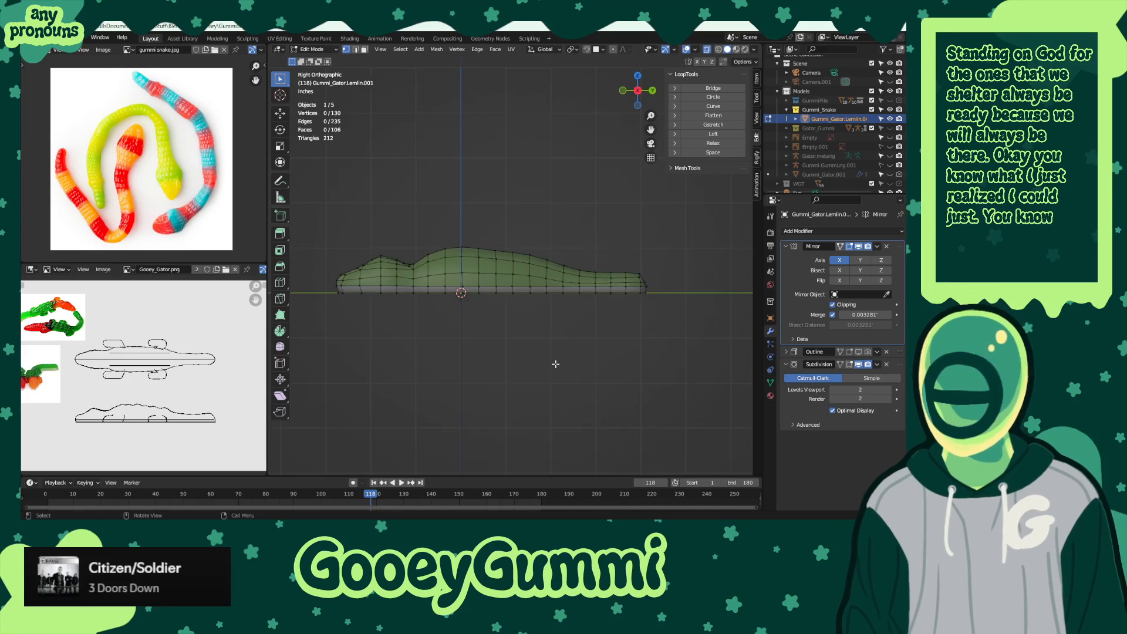
pyautogui.moveTo(418, 239); pyautogui.dragTo(631, 326)
pyautogui.press('x')
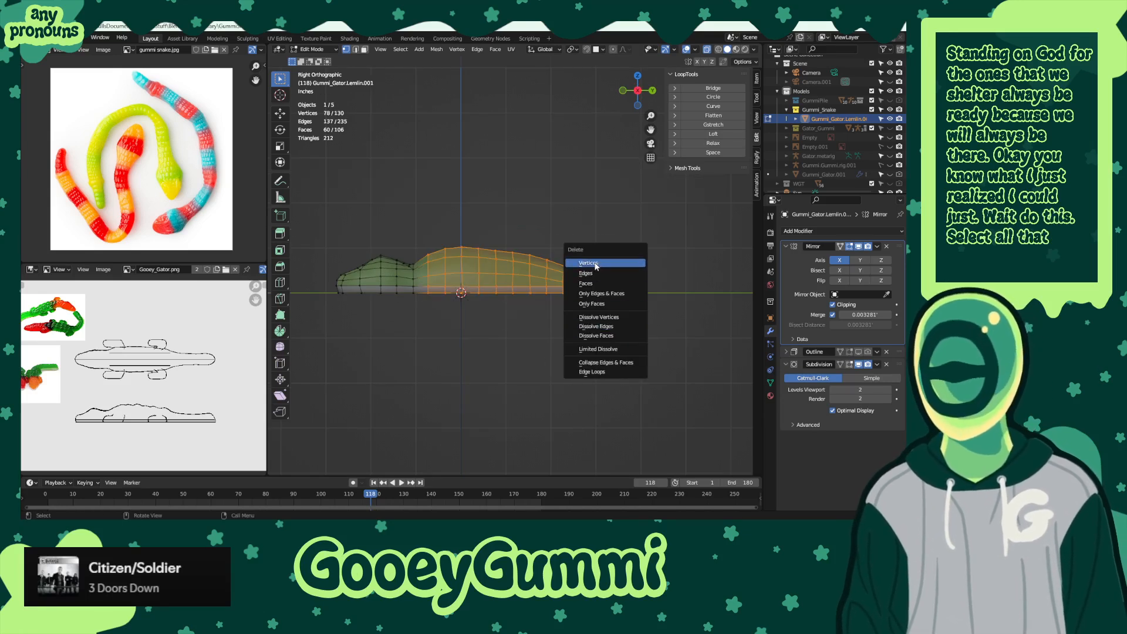
pyautogui.click(622, 269)
pyautogui.hotkey('ctrl', 'z')
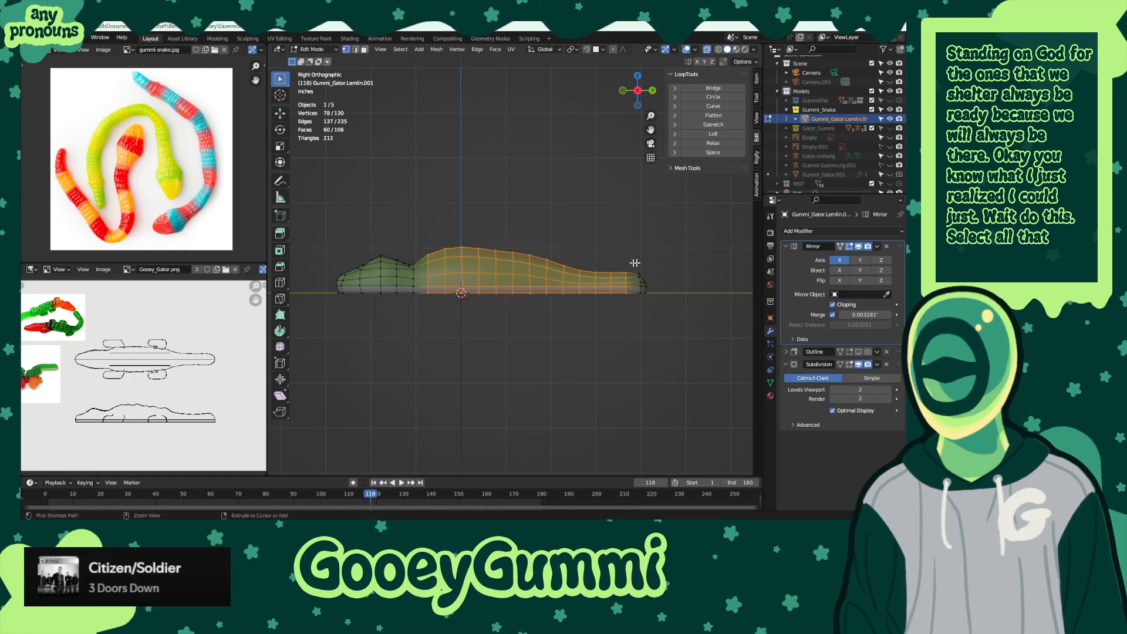
pyautogui.moveTo(622, 265); pyautogui.dragTo(649, 296, button='middle')
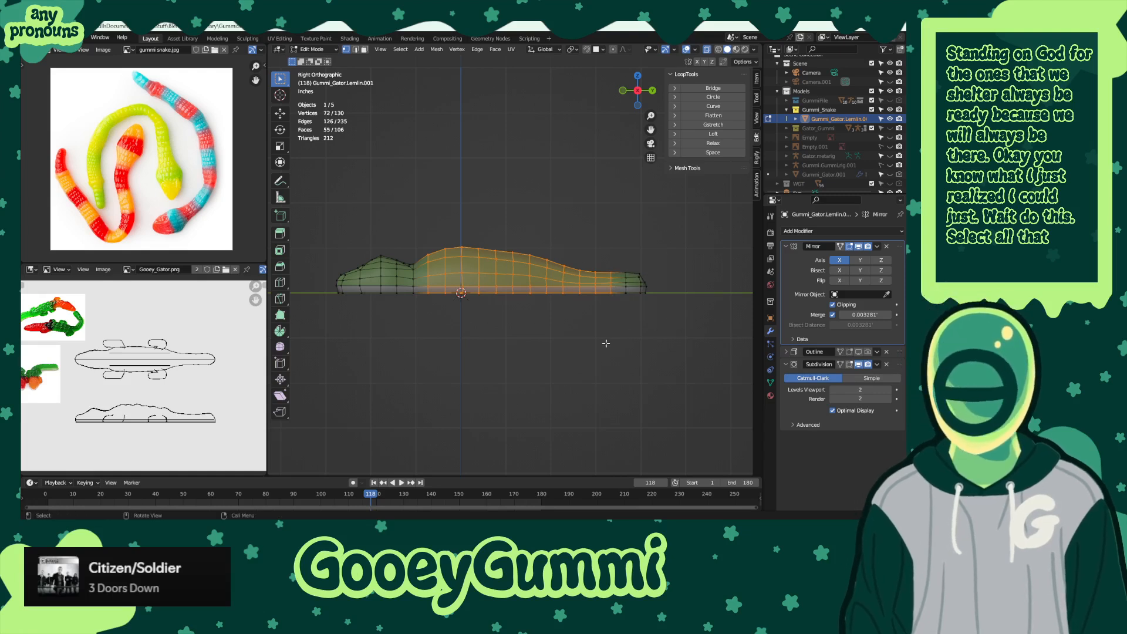
pyautogui.press('x')
pyautogui.click(606, 343)
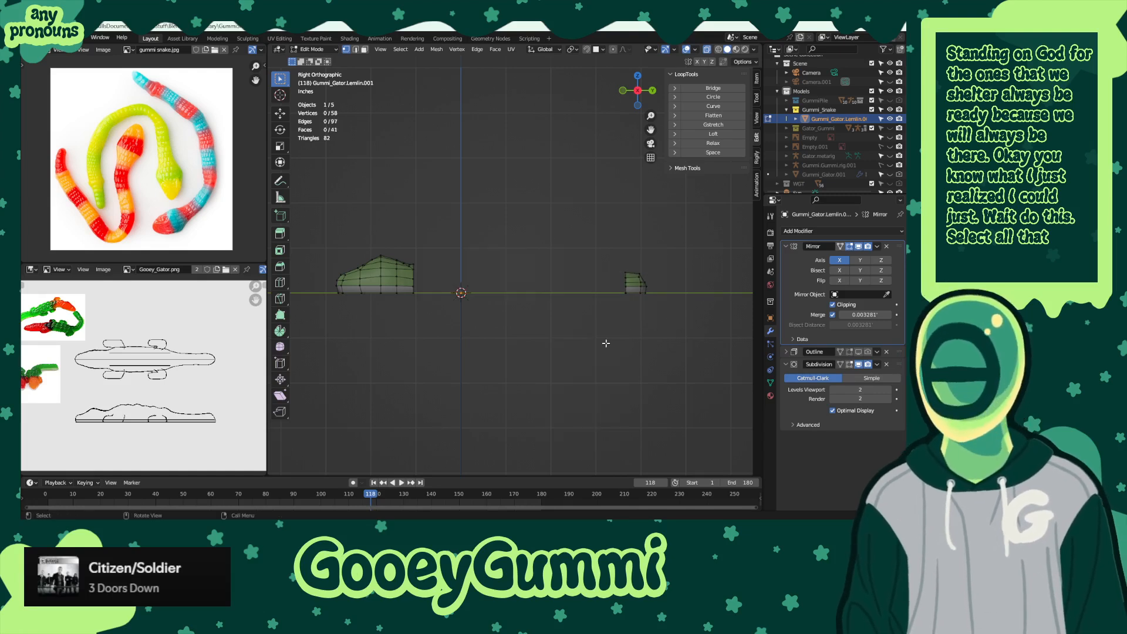
# - Try to extrude the tail end's open edge loop about 0.36' along Y toward the head
pyautogui.moveTo(601, 245); pyautogui.dragTo(634, 330)
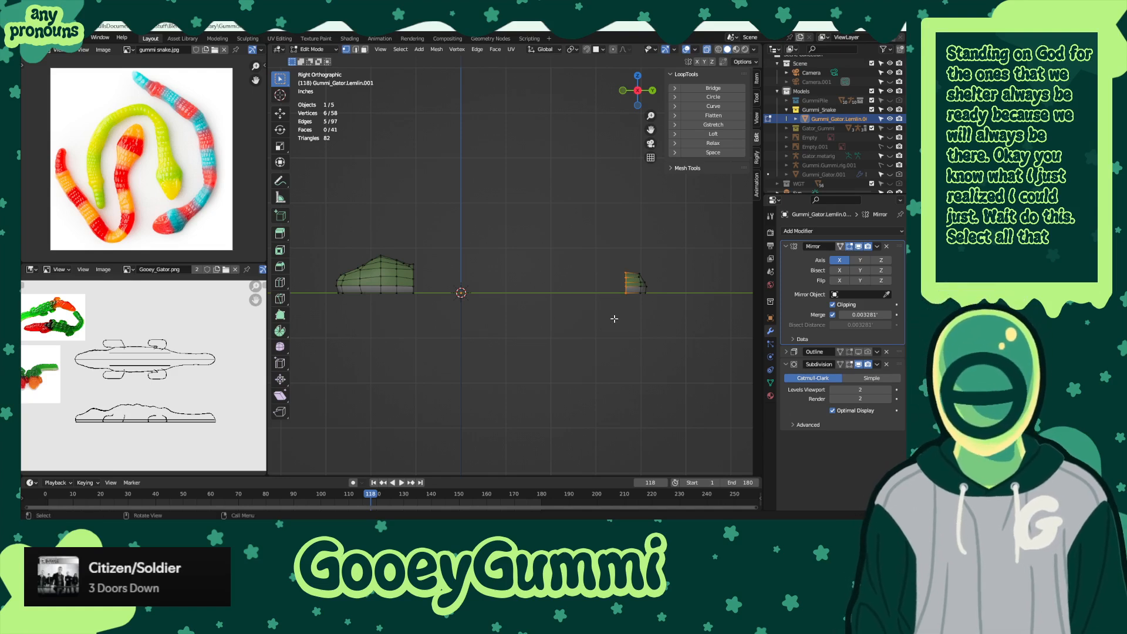
pyautogui.press('e')
pyautogui.press('y')
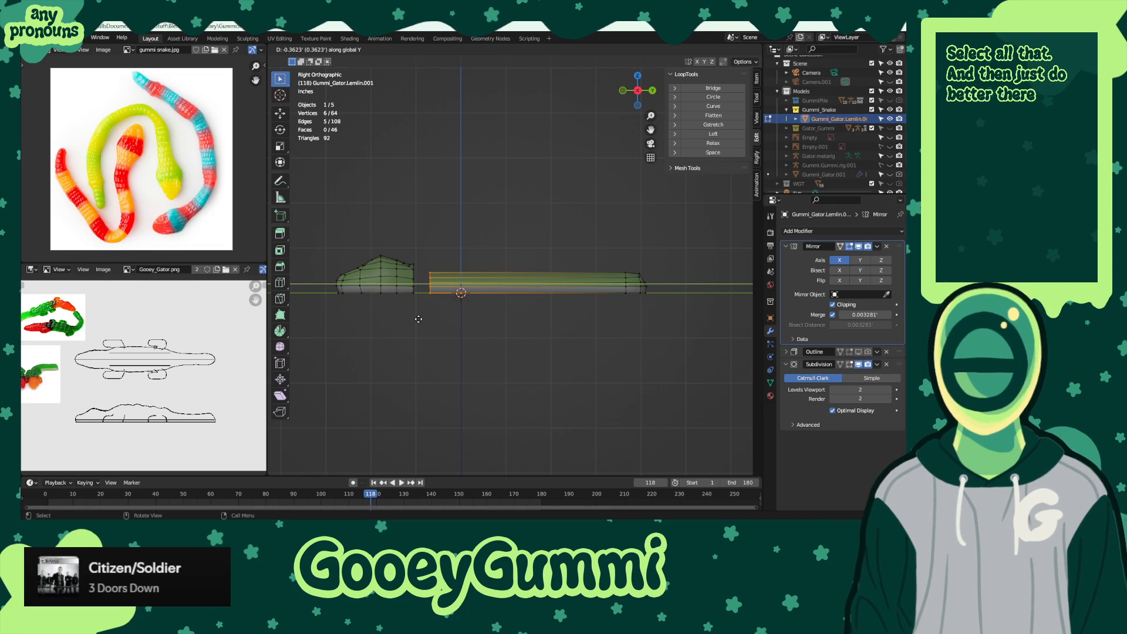
pyautogui.click(418, 318)
pyautogui.hotkey('ctrl', 'z')
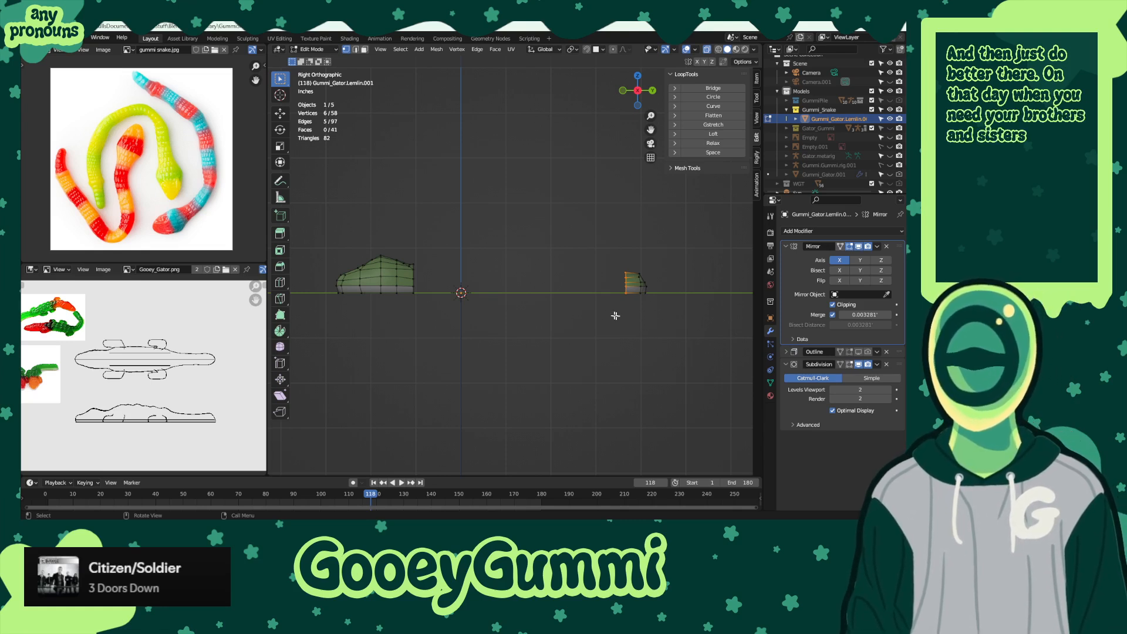
# - Bridge the open edge loop of the neck with the open edge loop of the tail end
pyautogui.moveTo(621, 316); pyautogui.dragTo(556, 275, button='middle')
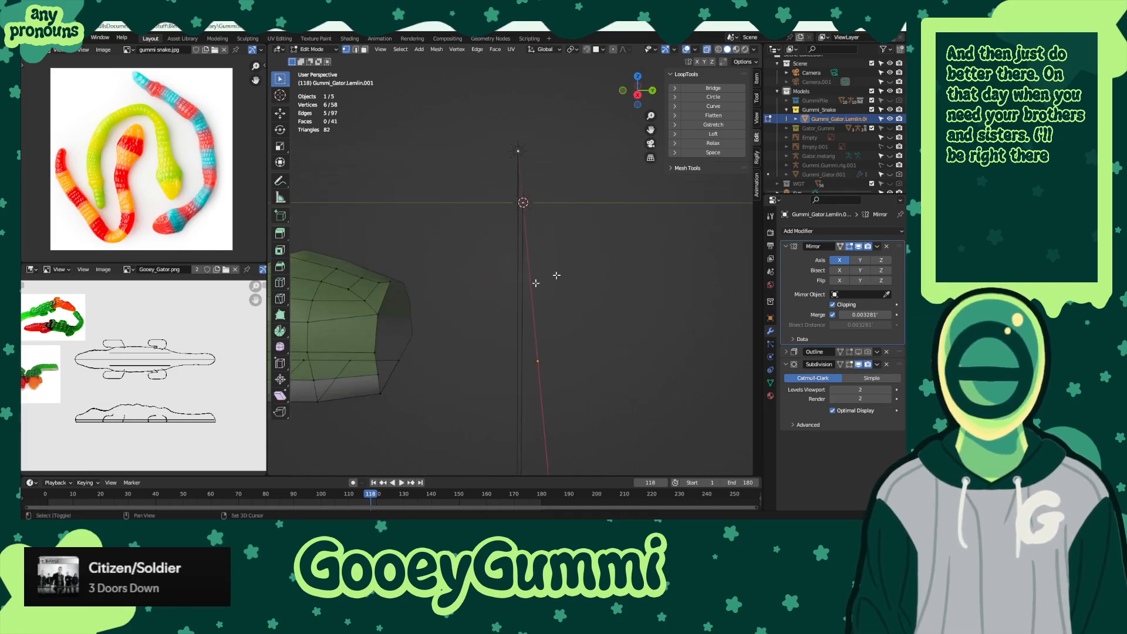
pyautogui.moveTo(568, 337); pyautogui.dragTo(541, 316, button='middle')
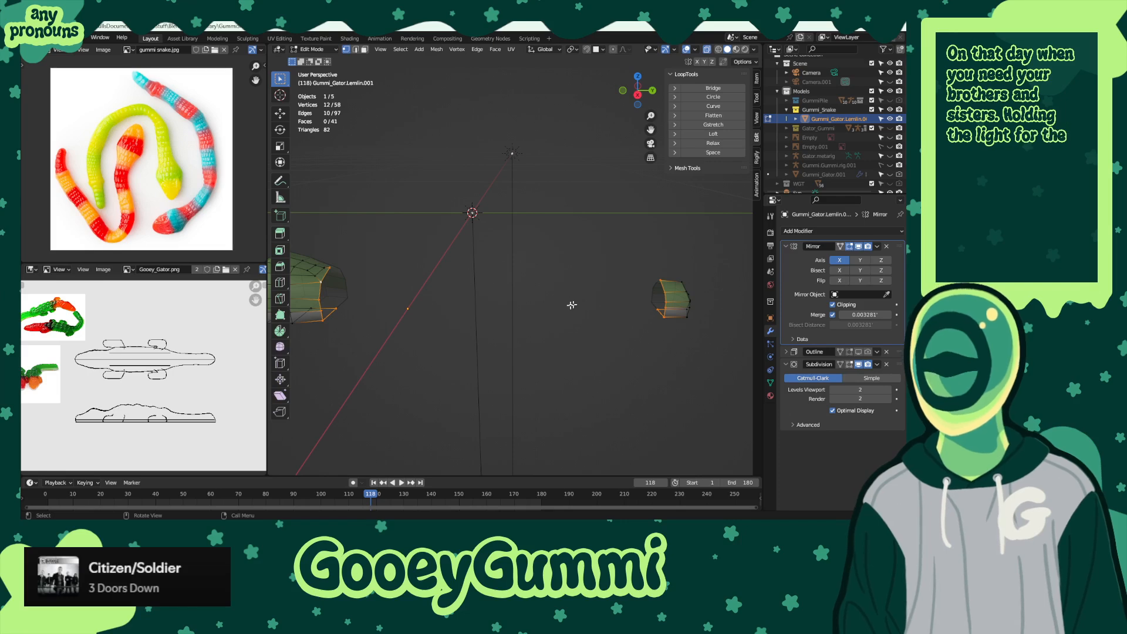
pyautogui.click(713, 88)
# - Select the edge loop around the neck where the new body begins and snap the 3D cursor to it
pyautogui.moveTo(517, 381); pyautogui.dragTo(511, 300, button='middle')
pyautogui.scroll(-5, 536, 288)
pyautogui.hotkey('alt', 'a')
pyautogui.scroll(4, 561, 338)
pyautogui.keyDown('alt'); pyautogui.click(510, 299); pyautogui.keyUp('alt')
pyautogui.keyDown('shift'); pyautogui.click(477, 276); pyautogui.keyUp('shift')
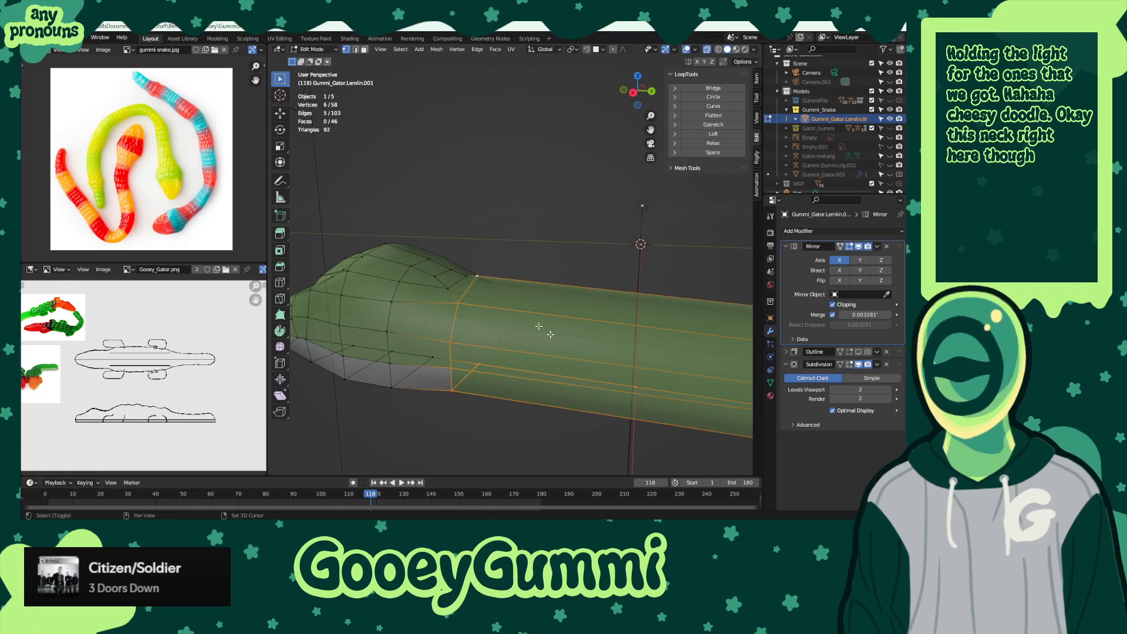
pyautogui.moveTo(578, 342); pyautogui.dragTo(693, 361, button='middle')
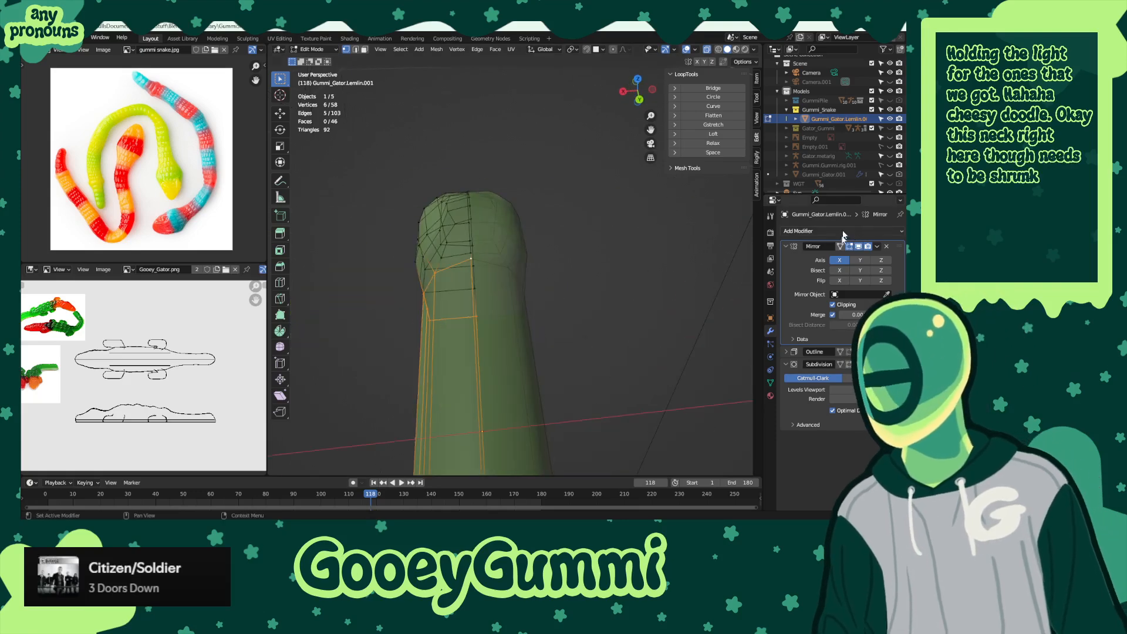
pyautogui.moveTo(554, 332); pyautogui.dragTo(574, 317, button='middle')
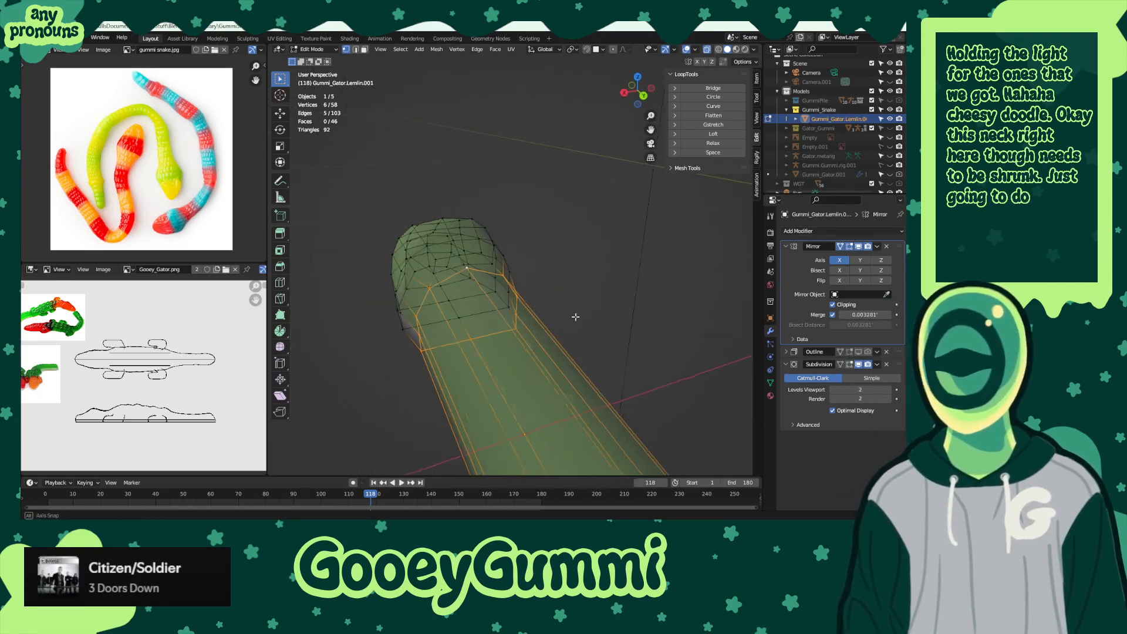
pyautogui.hotkey('shift', 's')
pyautogui.click(574, 370)
# - Set the 3D cursor's X location to 0
pyautogui.moveTo(574, 371); pyautogui.dragTo(761, 73, button='middle')
pyautogui.click(756, 117)
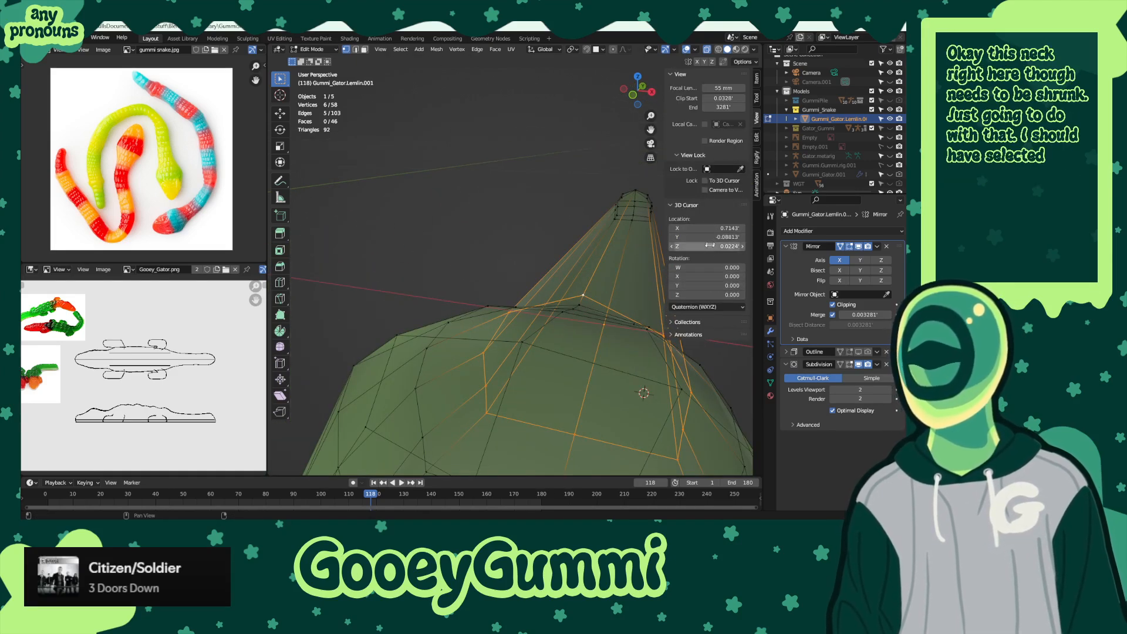
pyautogui.write('0')
pyautogui.press('Return')
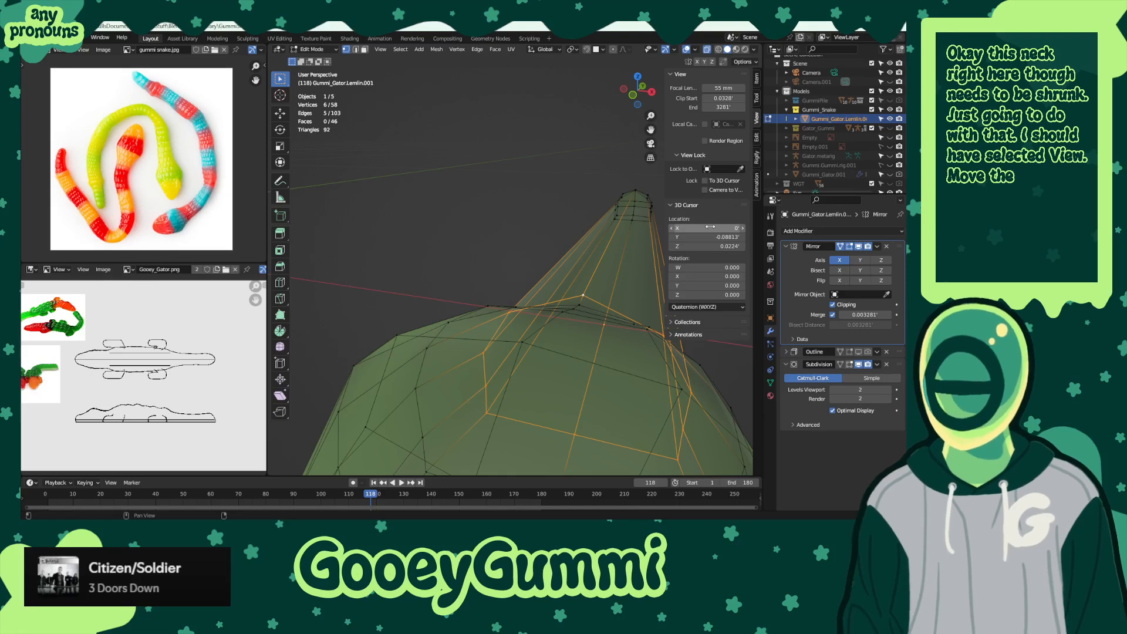
# - Switch to Object Mode, set the snake object's X location to 0, and frame it in the view
pyautogui.moveTo(572, 366); pyautogui.dragTo(540, 404, button='middle')
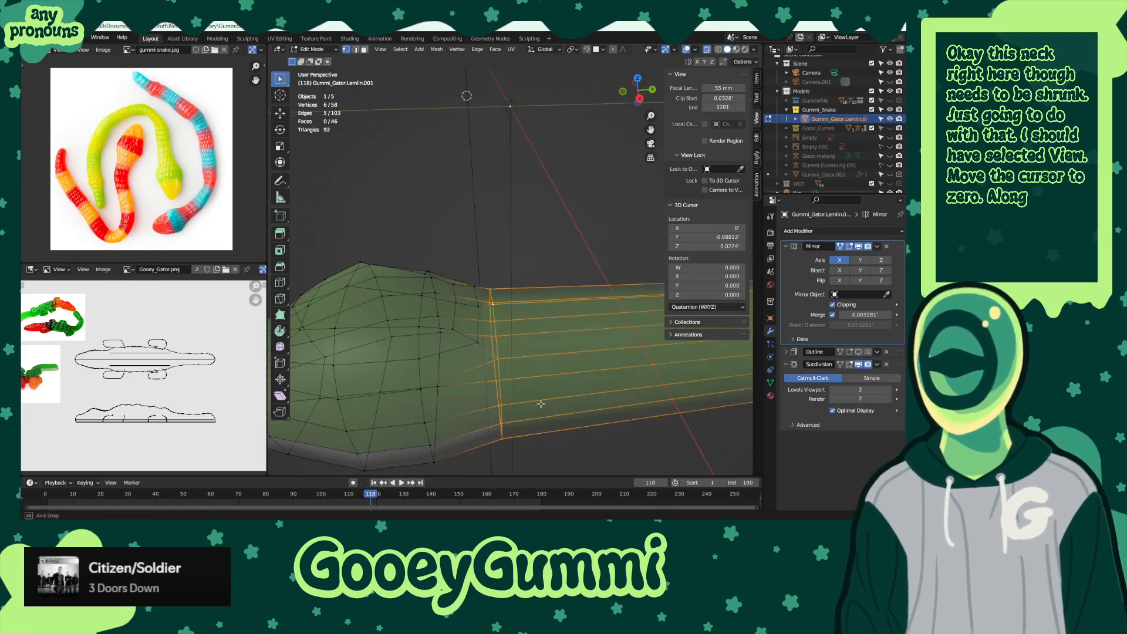
pyautogui.click(313, 49)
pyautogui.click(311, 60)
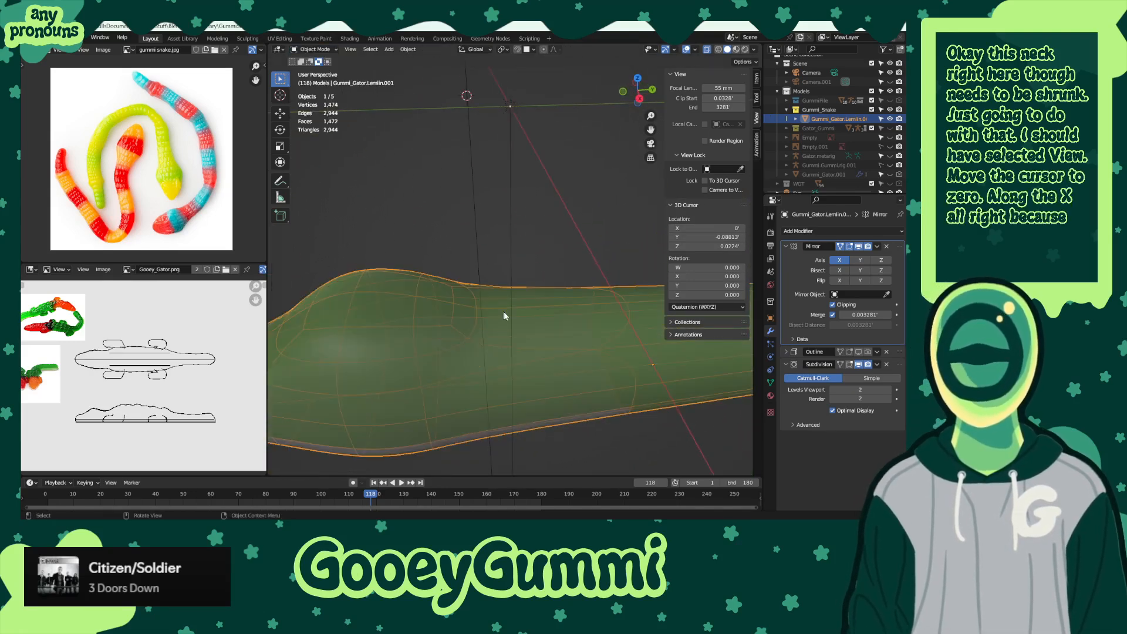
pyautogui.moveTo(504, 311); pyautogui.dragTo(531, 245, button='middle')
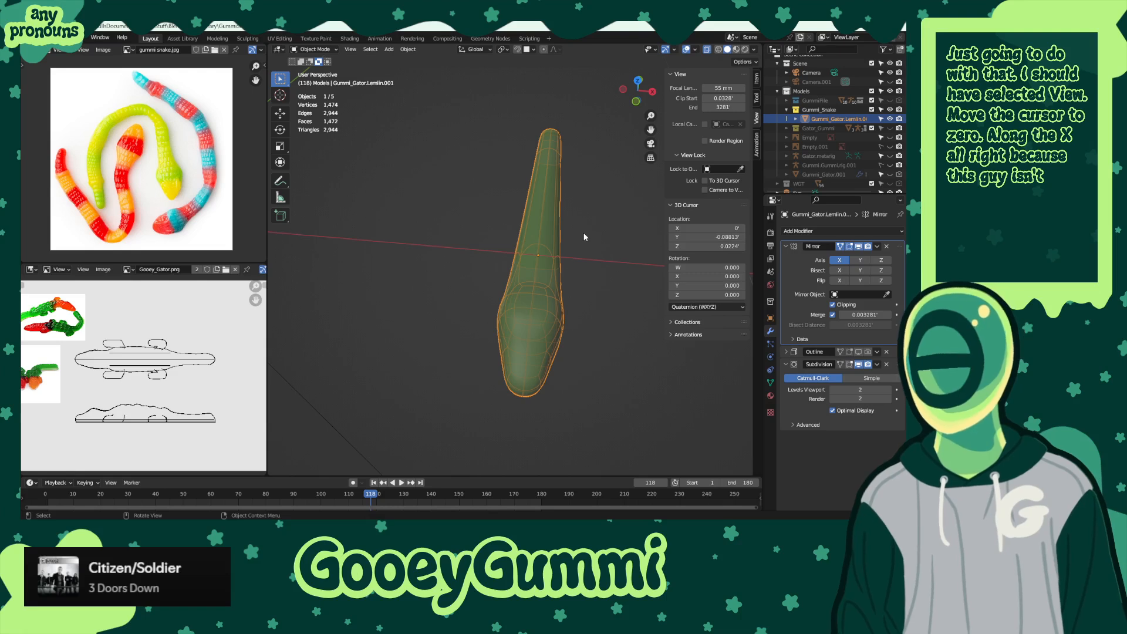
pyautogui.click(757, 82)
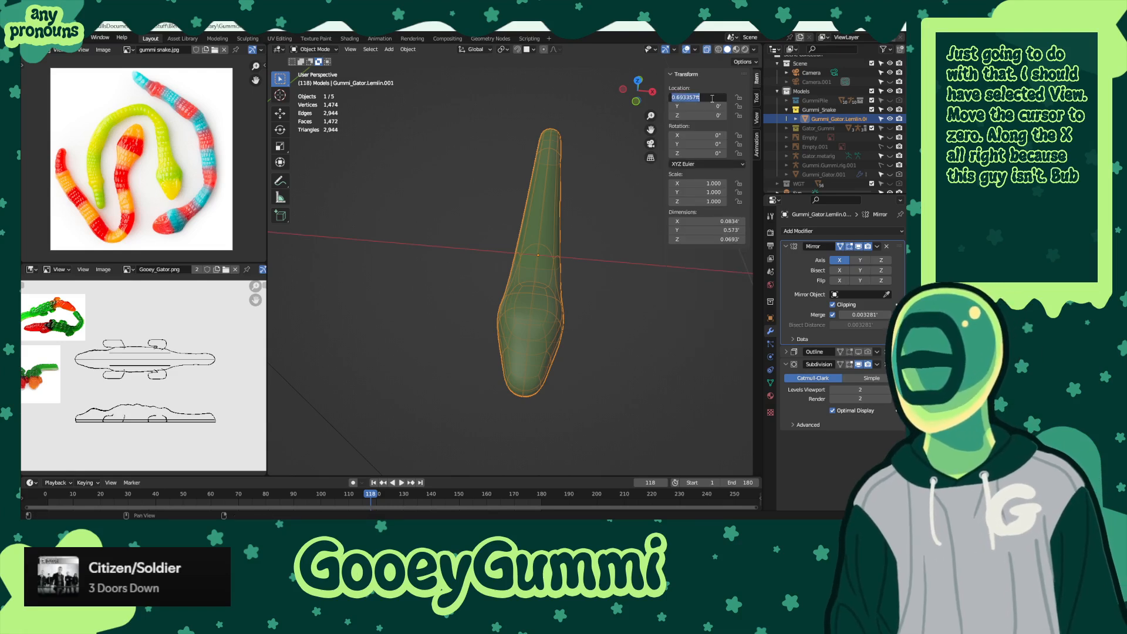
pyautogui.write('0')
pyautogui.press('Return')
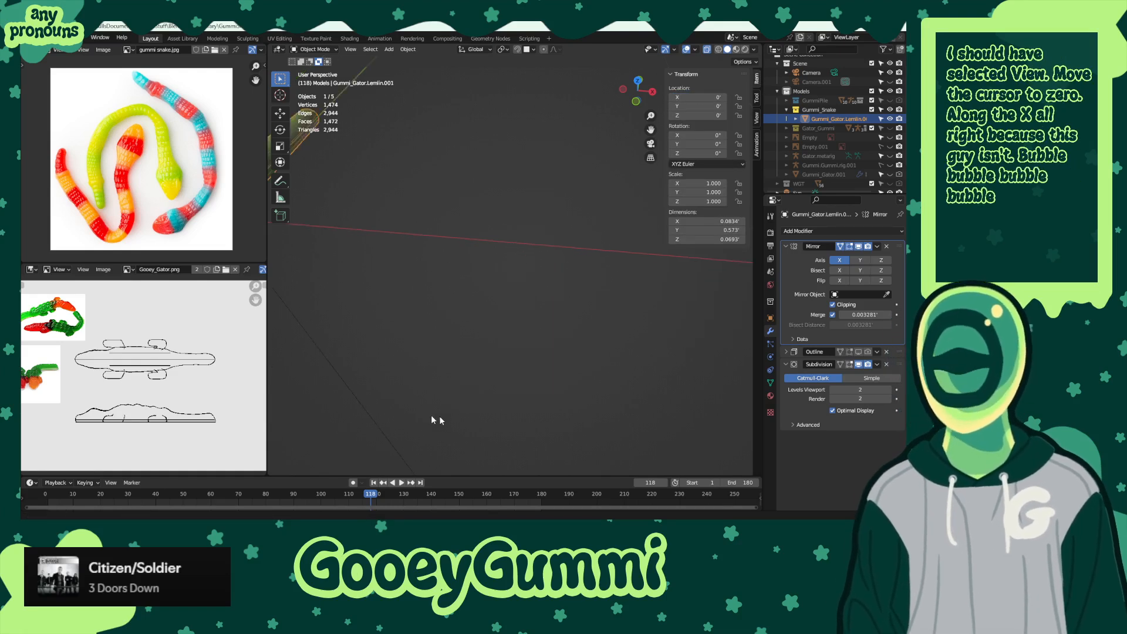
pyautogui.press('KP_Decimal')
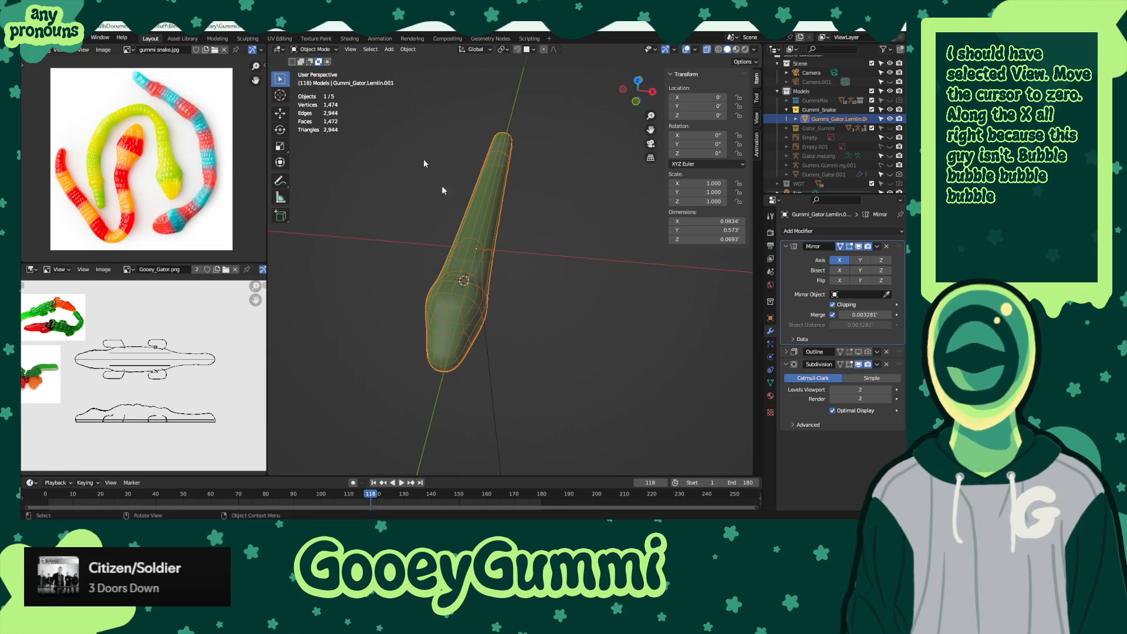
# - In Edit Mode, scale the neck edge loop to about 0.78 along X, with the 3D cursor as pivot point
pyautogui.click(313, 50)
pyautogui.click(313, 71)
pyautogui.scroll(3, 528, 264)
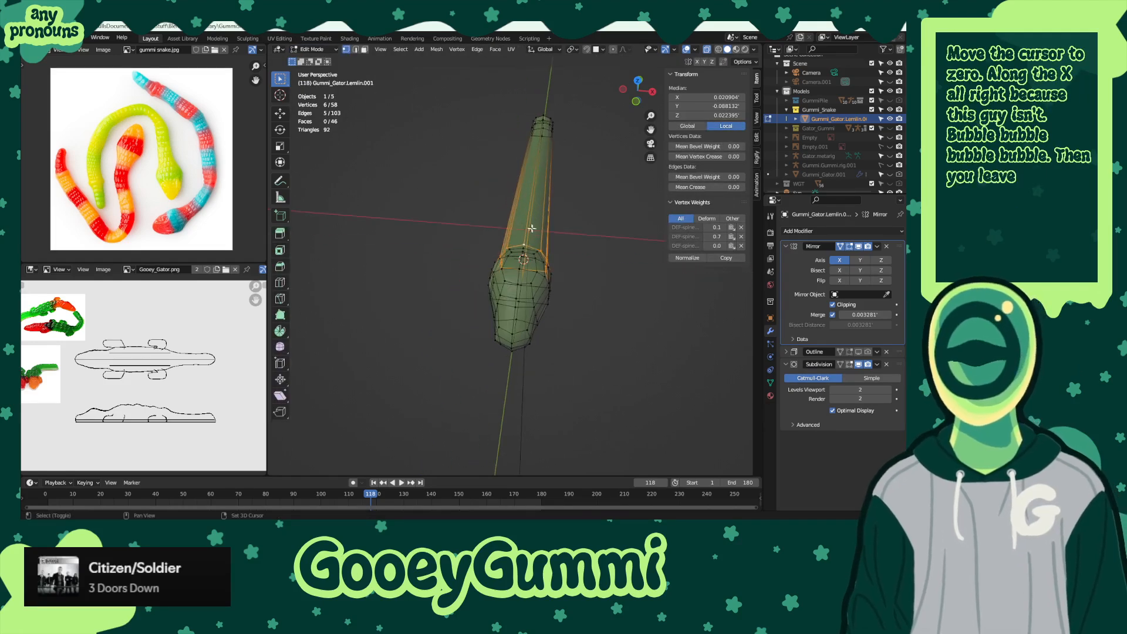
pyautogui.keyDown('alt'); pyautogui.click(573, 270); pyautogui.keyUp('alt')
pyautogui.moveTo(572, 270); pyautogui.dragTo(505, 234, button='middle')
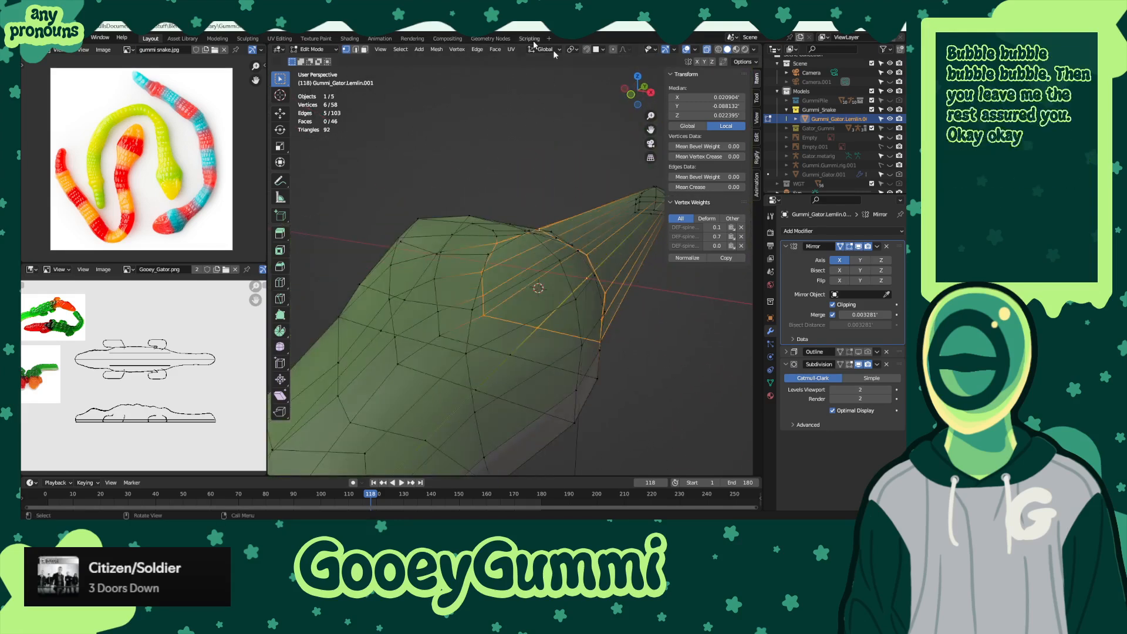
pyautogui.click(570, 49)
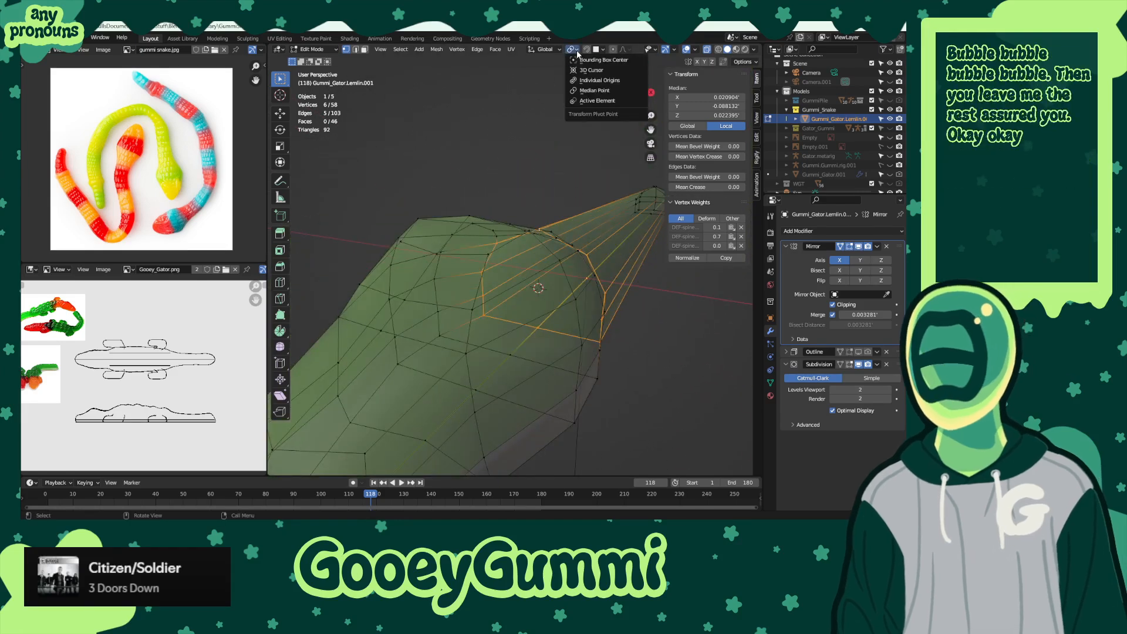
pyautogui.click(605, 73)
pyautogui.press('s')
pyautogui.press('x')
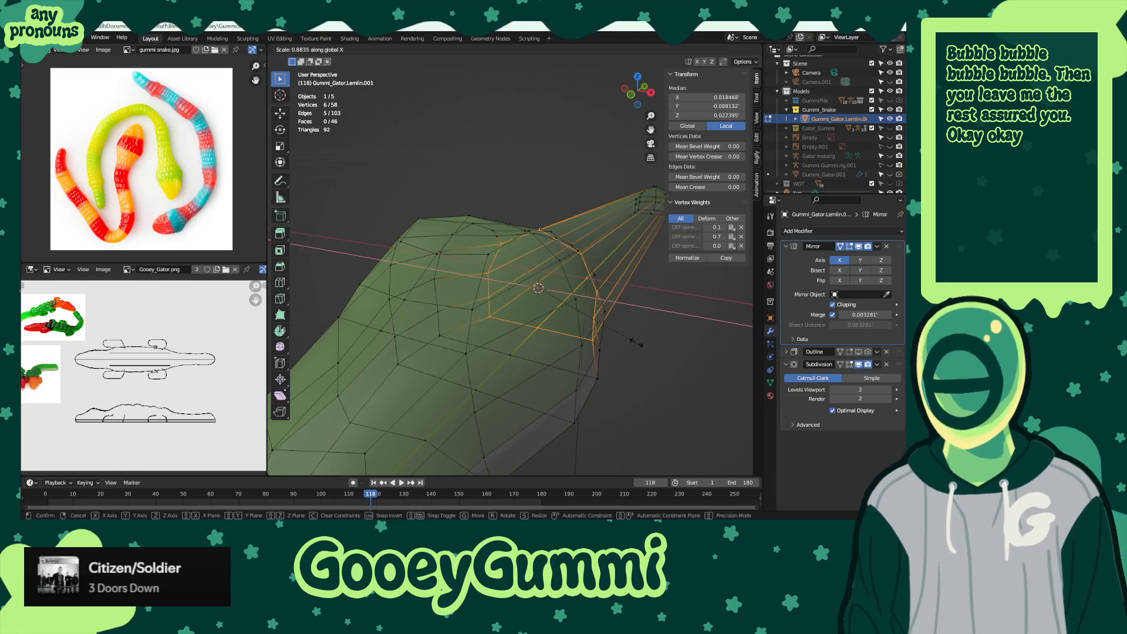
pyautogui.click(626, 335)
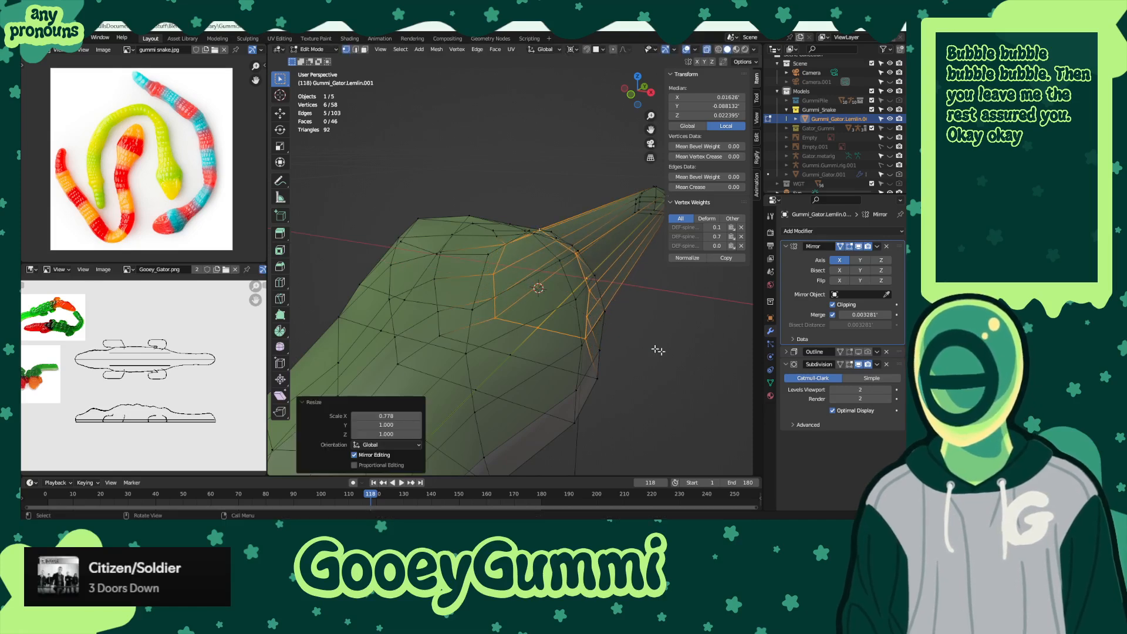
pyautogui.moveTo(627, 335); pyautogui.dragTo(520, 287, button='middle')
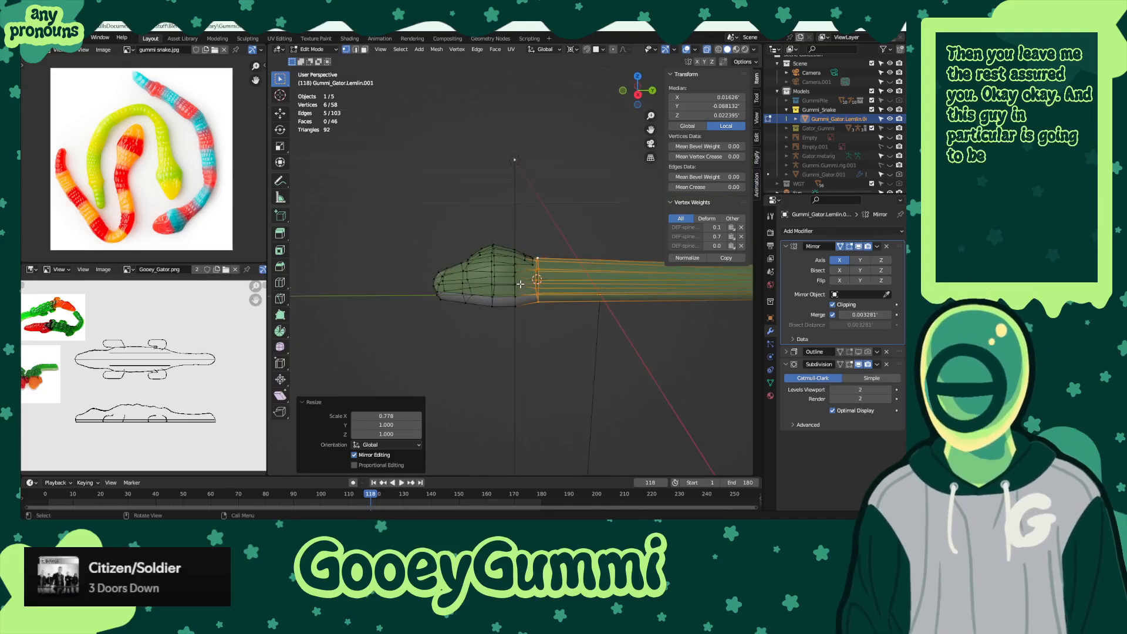
# - Select the topmost vertex of the head in the right side view and enable proportional editing
pyautogui.press('KP_3')
pyautogui.moveTo(456, 217); pyautogui.dragTo(522, 252)
pyautogui.press('g')
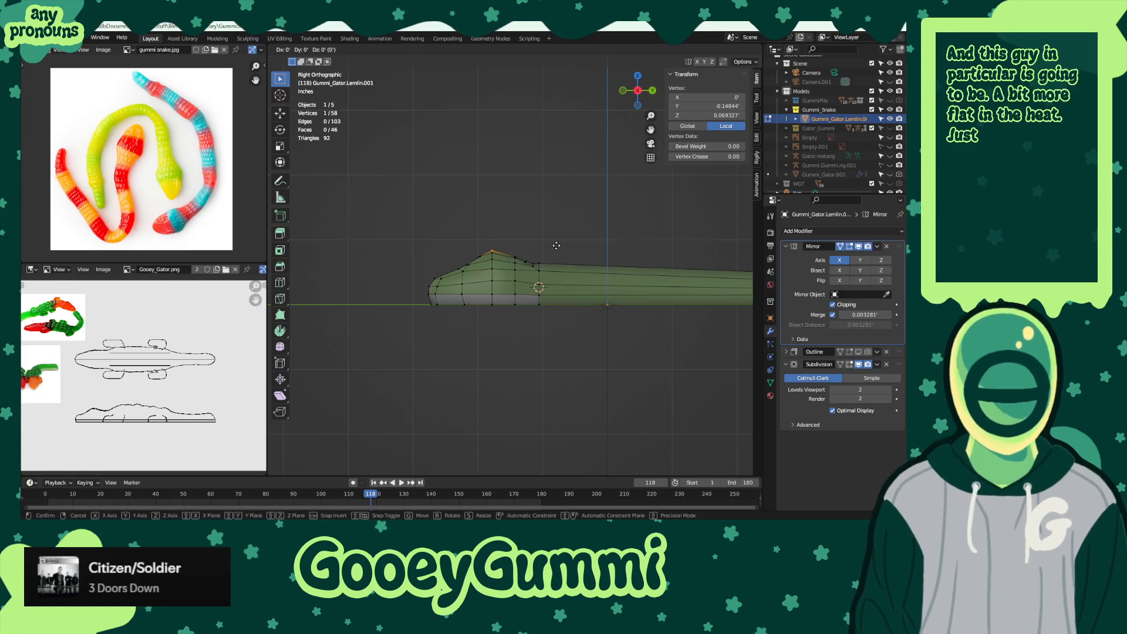
pyautogui.press('y')
pyautogui.press('z')
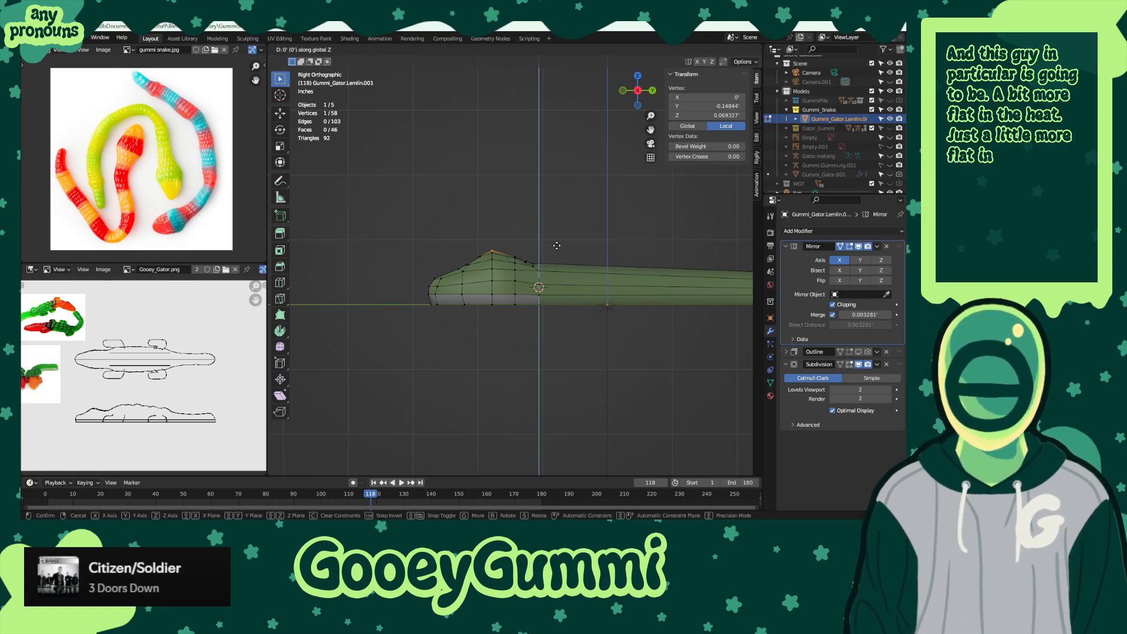
pyautogui.click(556, 245)
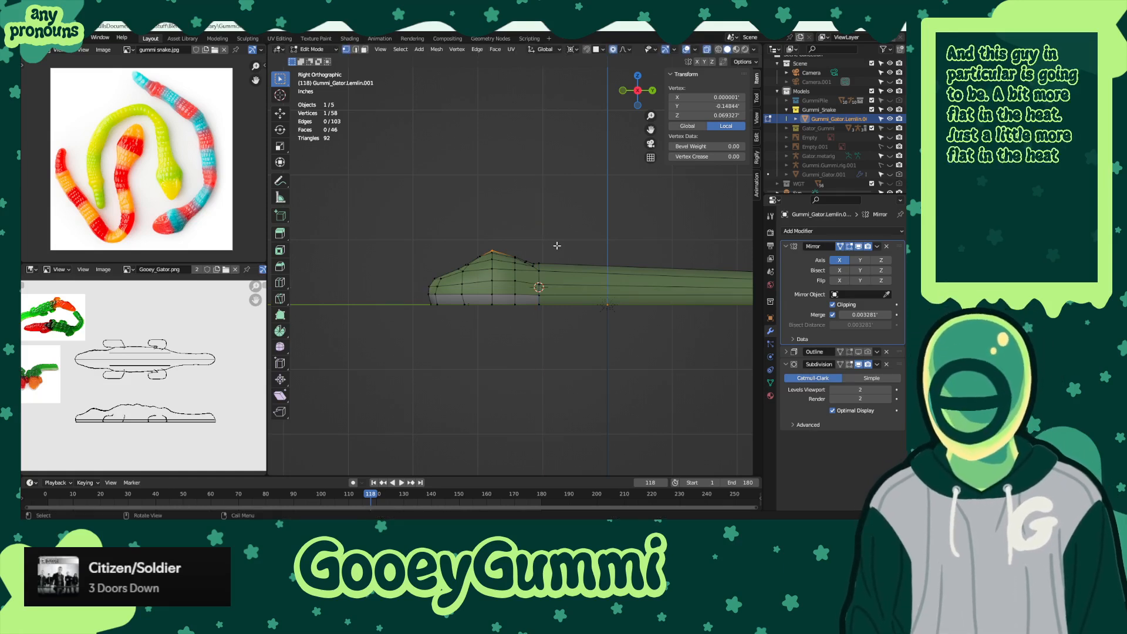
pyautogui.press('g')
pyautogui.press('z')
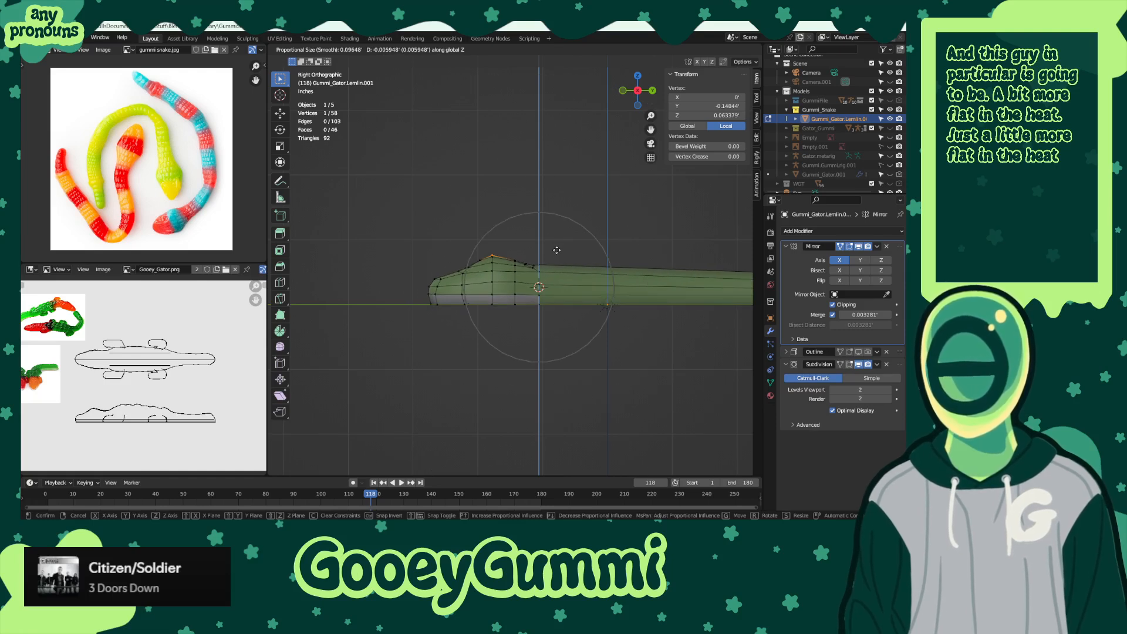
pyautogui.click(557, 250)
# - Set the pivot to Median Point and lower the head's top vertex about 0.010' along Z with a proportional size of about 0.066'
pyautogui.click(571, 50)
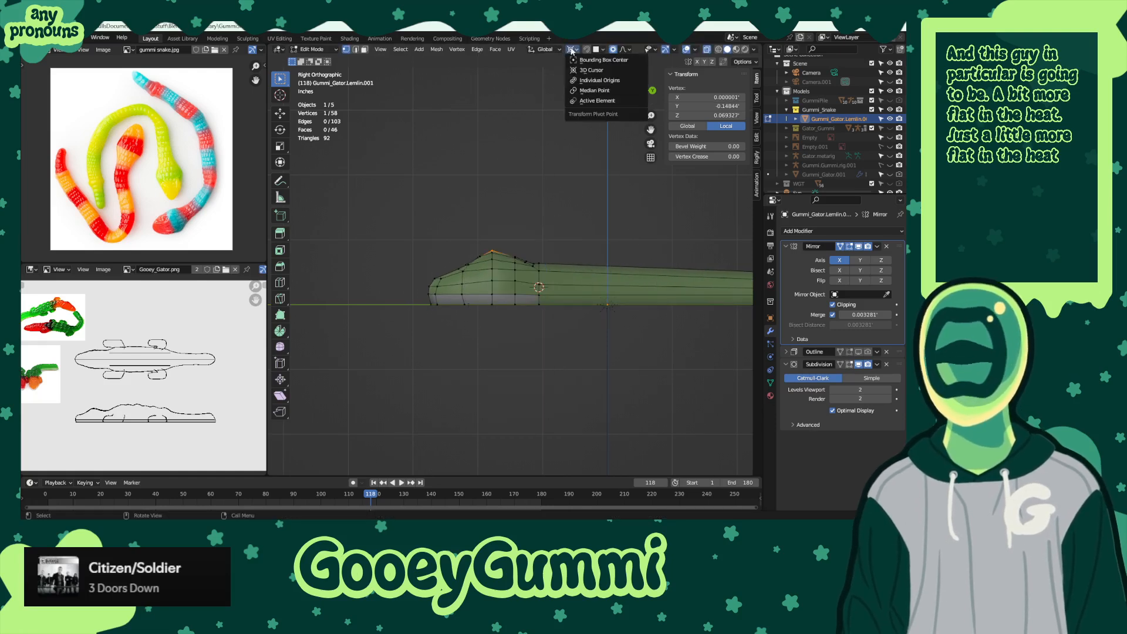
pyautogui.click(597, 89)
pyautogui.press('g')
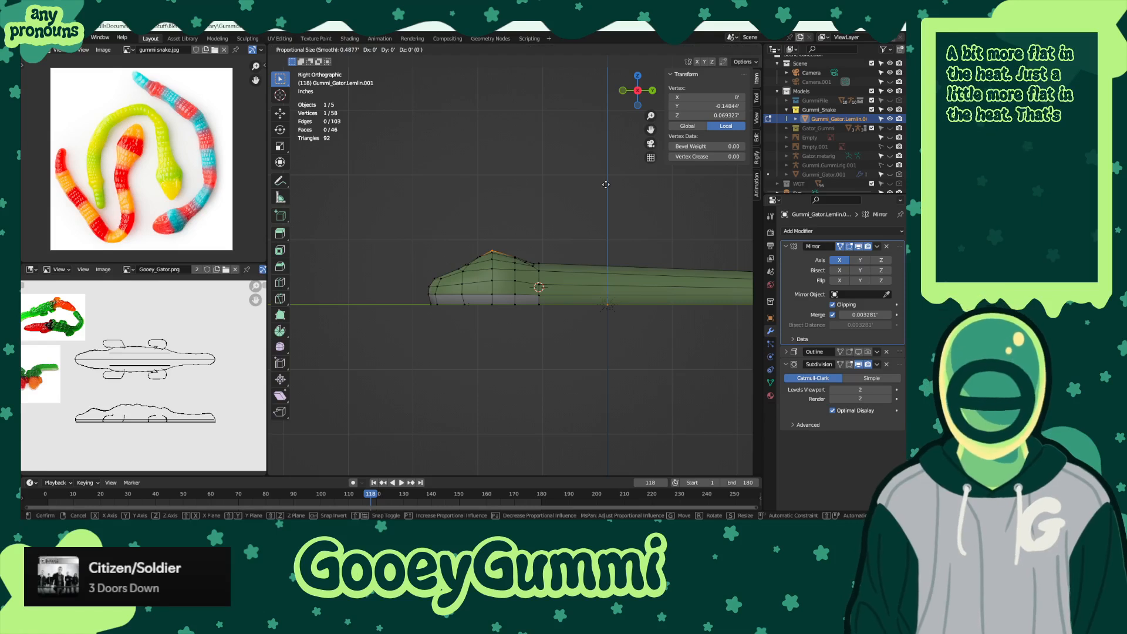
pyautogui.press('y')
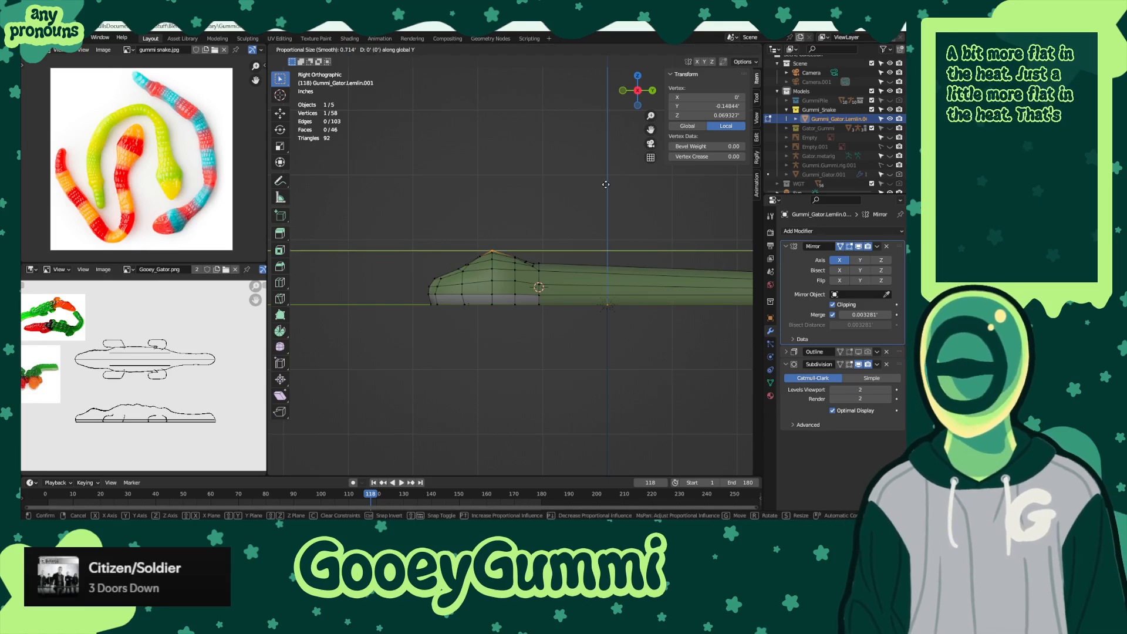
pyautogui.scroll(-5, 606, 184)
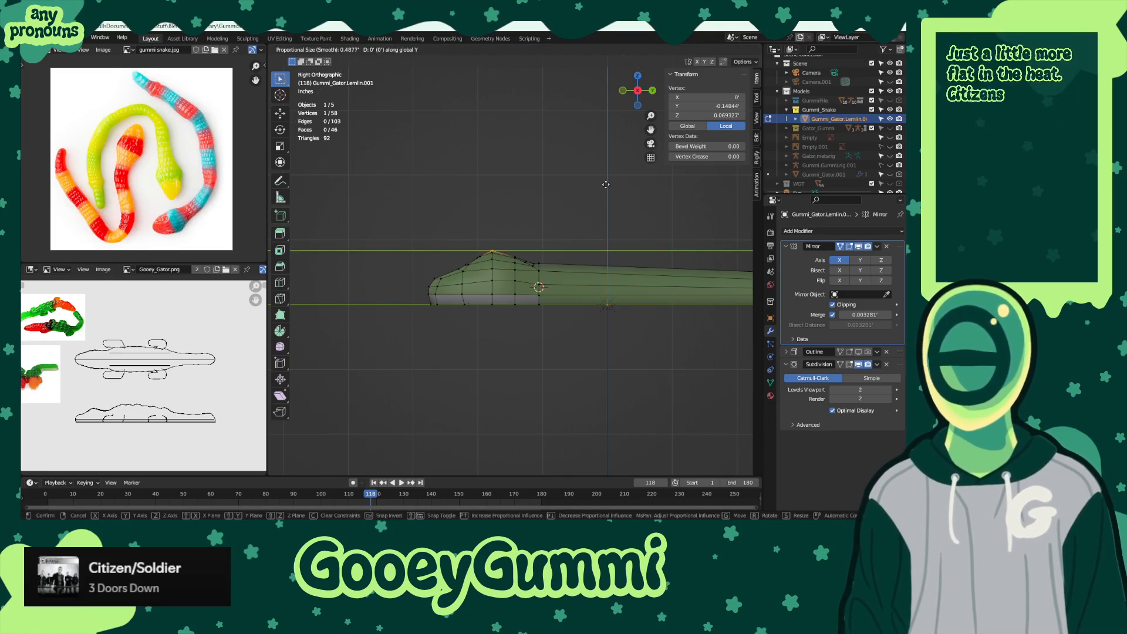
pyautogui.scroll(20, 605, 184)
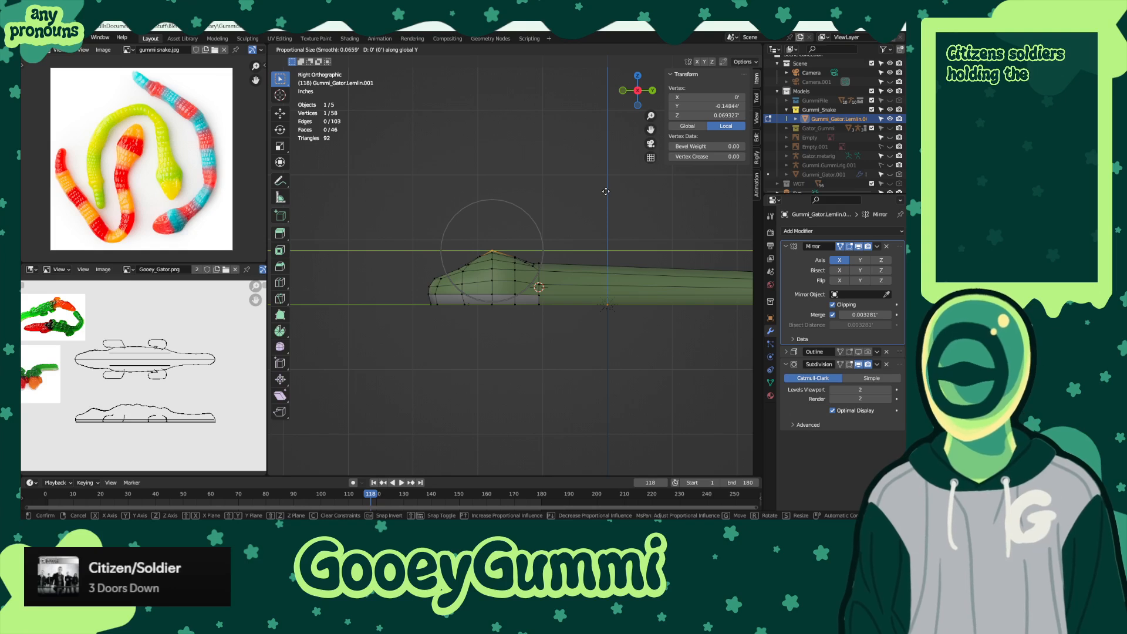
pyautogui.press('z')
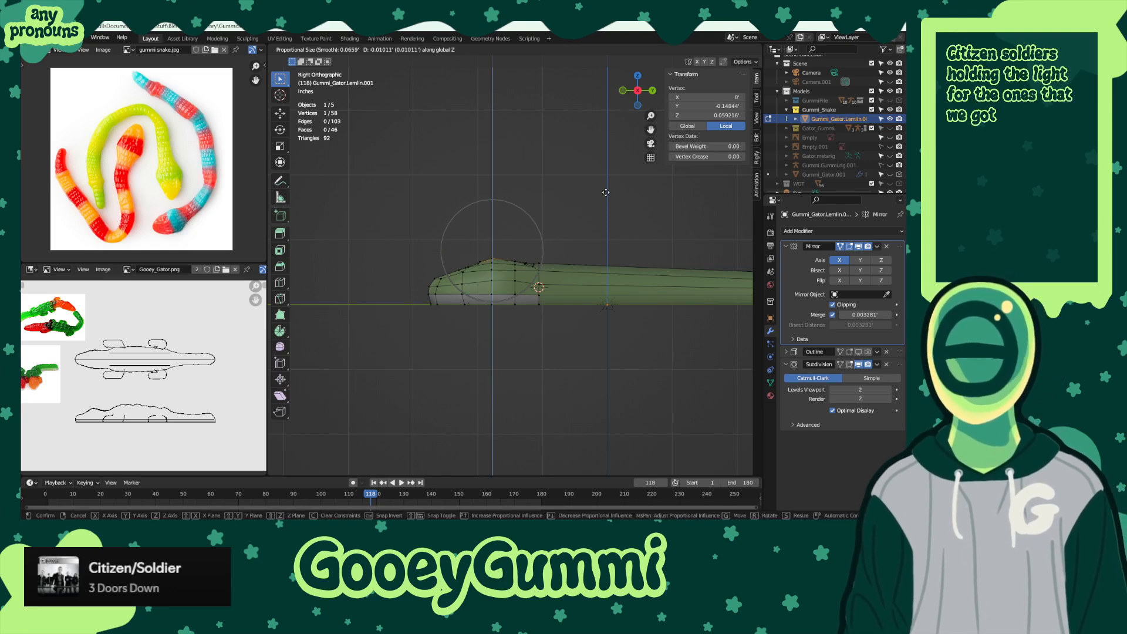
pyautogui.click(605, 192)
# - Move the side vertex of the snout outward about 0.008' along X with a proportional size of about 0.045'
pyautogui.moveTo(605, 192); pyautogui.dragTo(546, 352, button='middle')
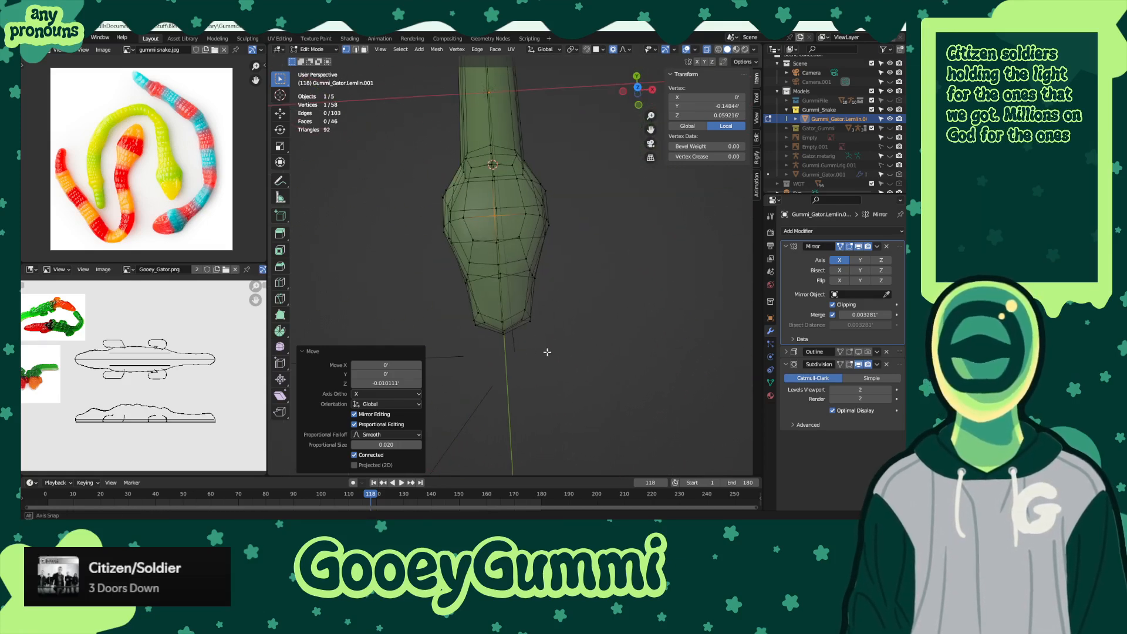
pyautogui.keyDown('alt'); pyautogui.click(543, 277); pyautogui.keyUp('alt')
pyautogui.moveTo(543, 277); pyautogui.dragTo(582, 323, button='middle')
pyautogui.click(531, 309)
pyautogui.press('g')
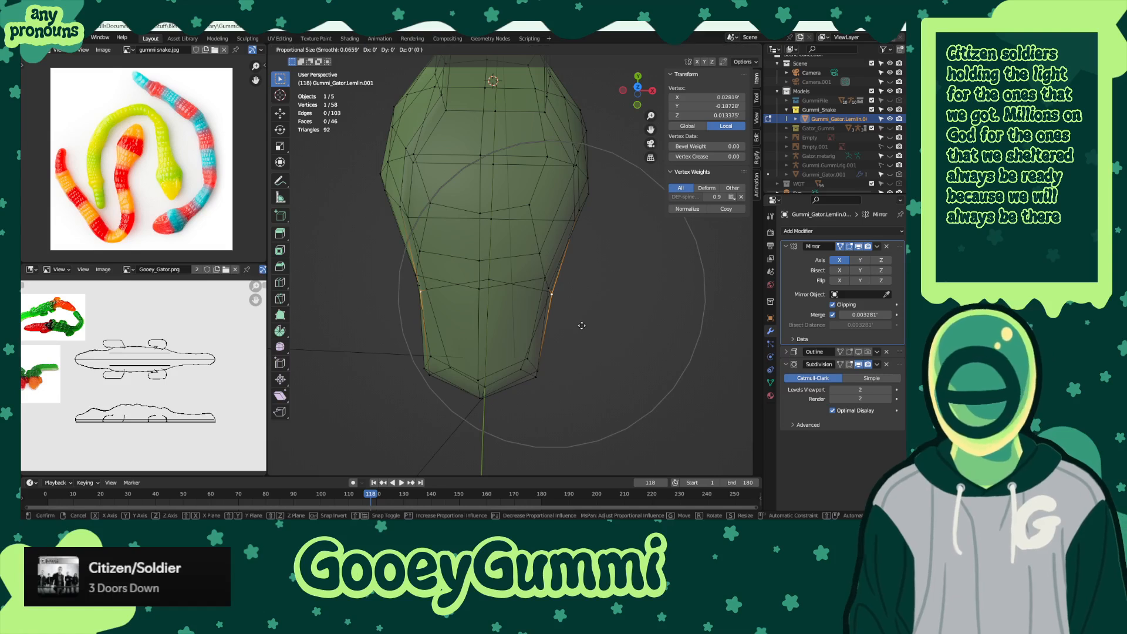
pyautogui.press('x')
pyautogui.scroll(1, 587, 325)
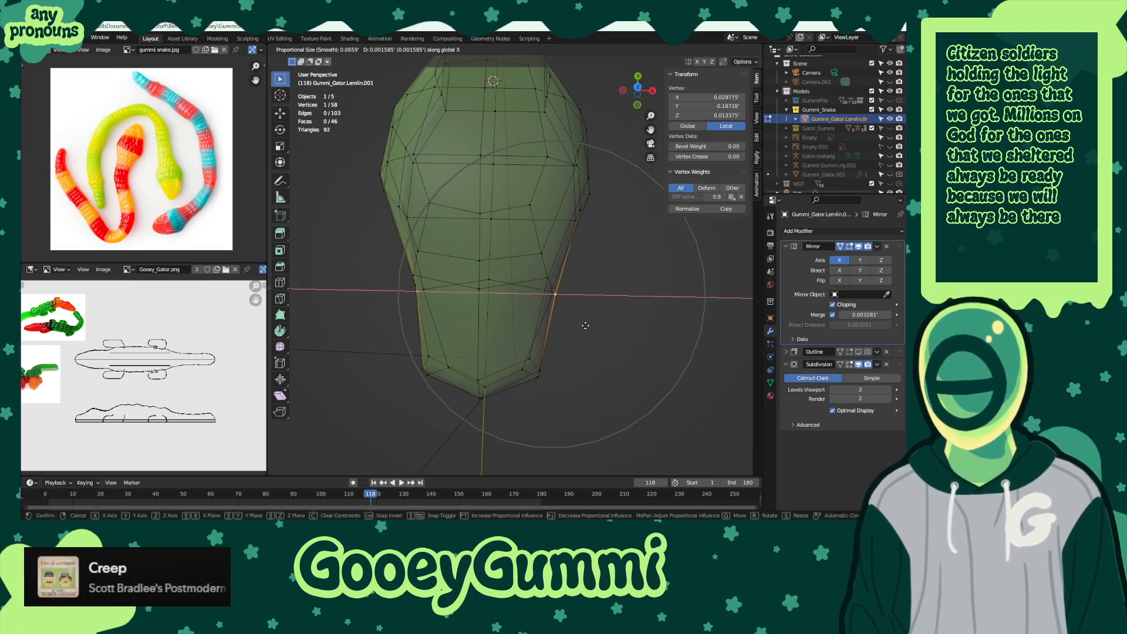
pyautogui.scroll(3, 594, 326)
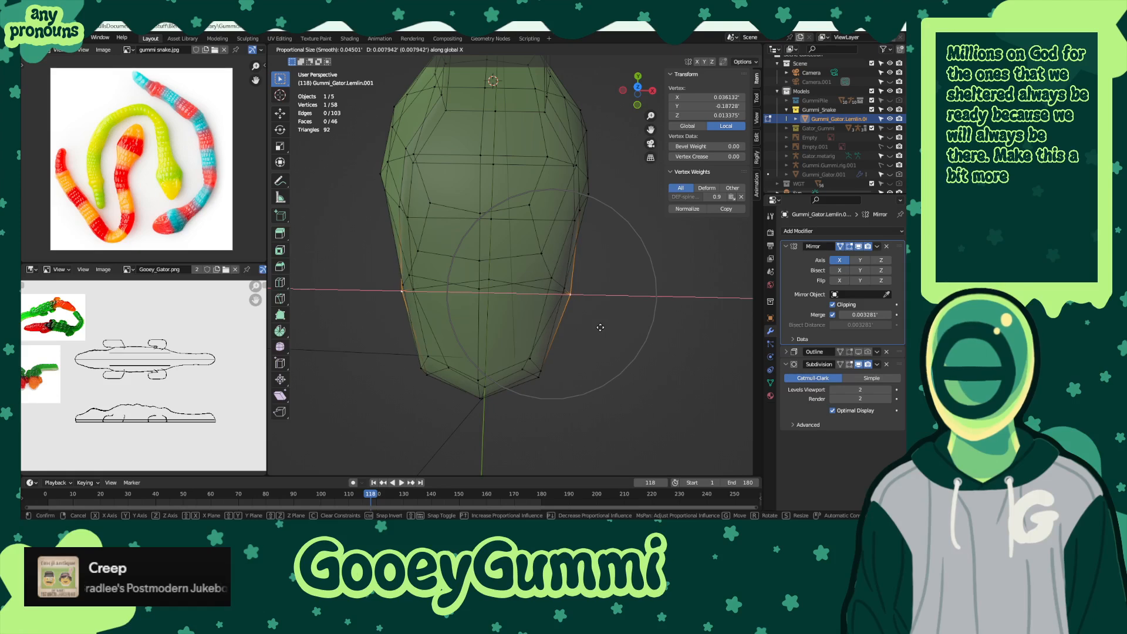
pyautogui.click(603, 327)
# - Move the vertex just above it on the snout's side outward about 0.003' along X with a proportional size of about 0.031'
pyautogui.moveTo(603, 327); pyautogui.dragTo(454, 255, button='middle')
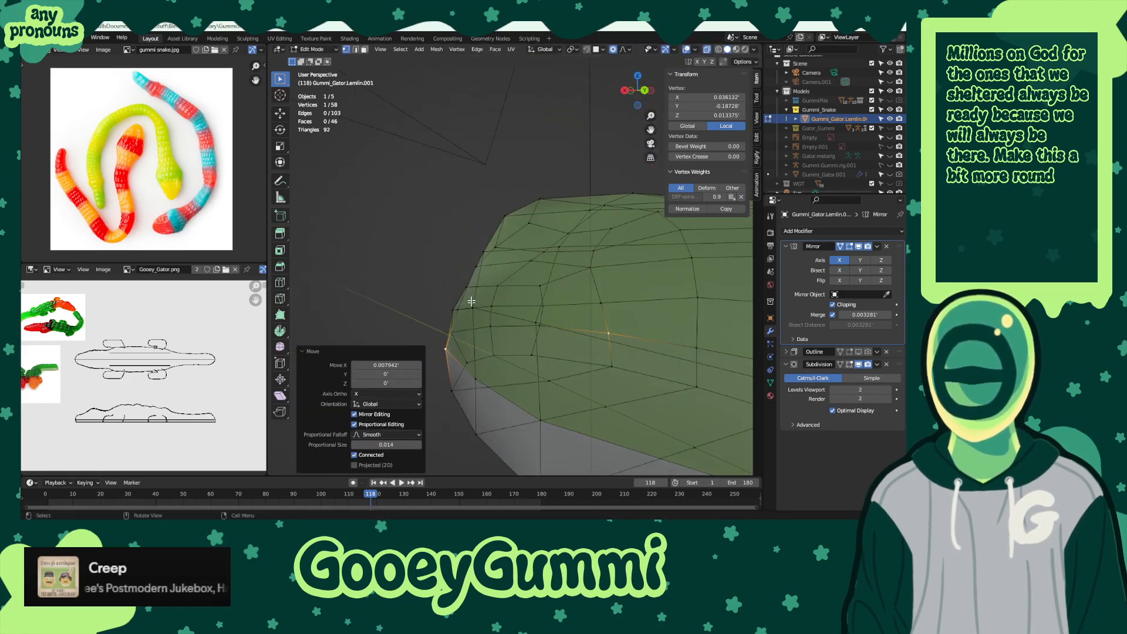
pyautogui.click(457, 312)
pyautogui.moveTo(457, 312); pyautogui.dragTo(613, 307, button='middle')
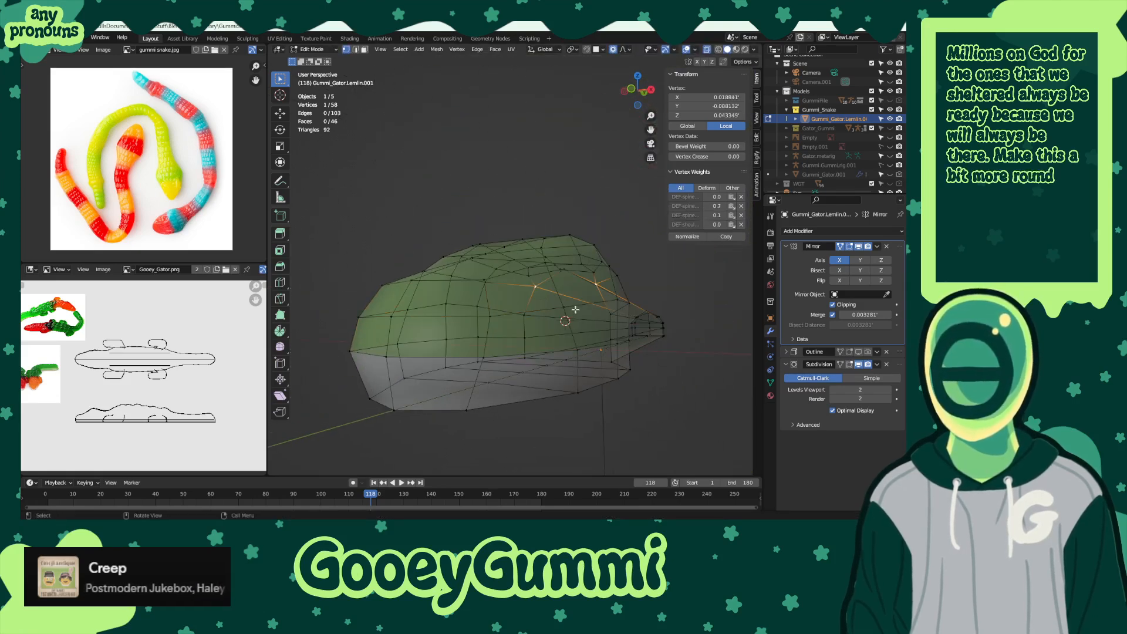
pyautogui.moveTo(541, 304); pyautogui.dragTo(623, 347, button='middle')
pyautogui.press('g')
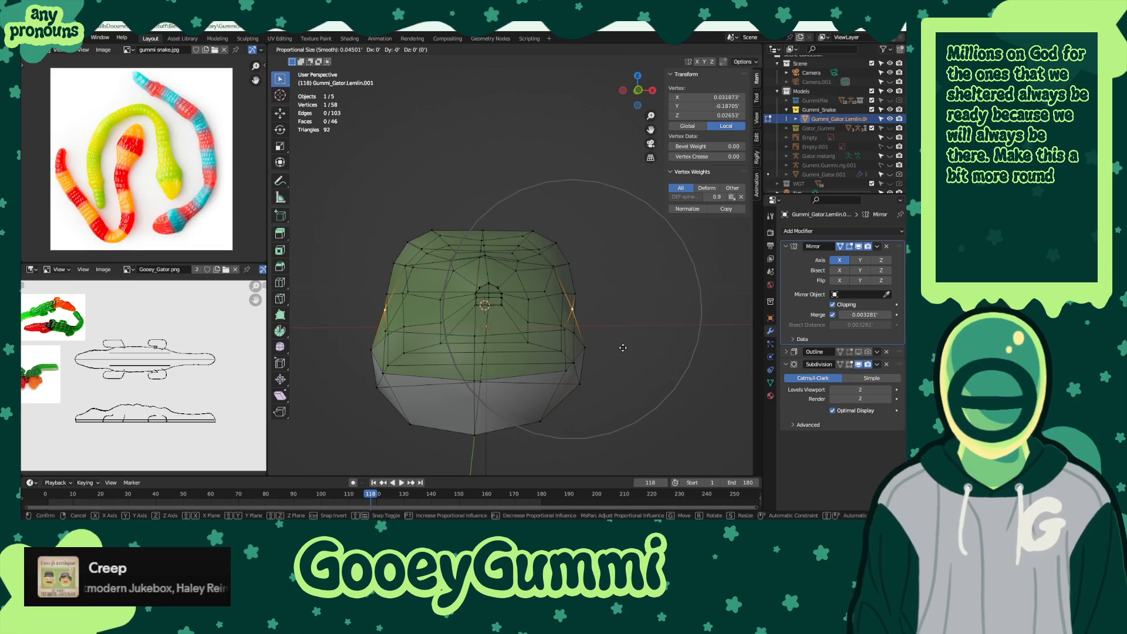
pyautogui.press('x')
pyautogui.scroll(4, 625, 348)
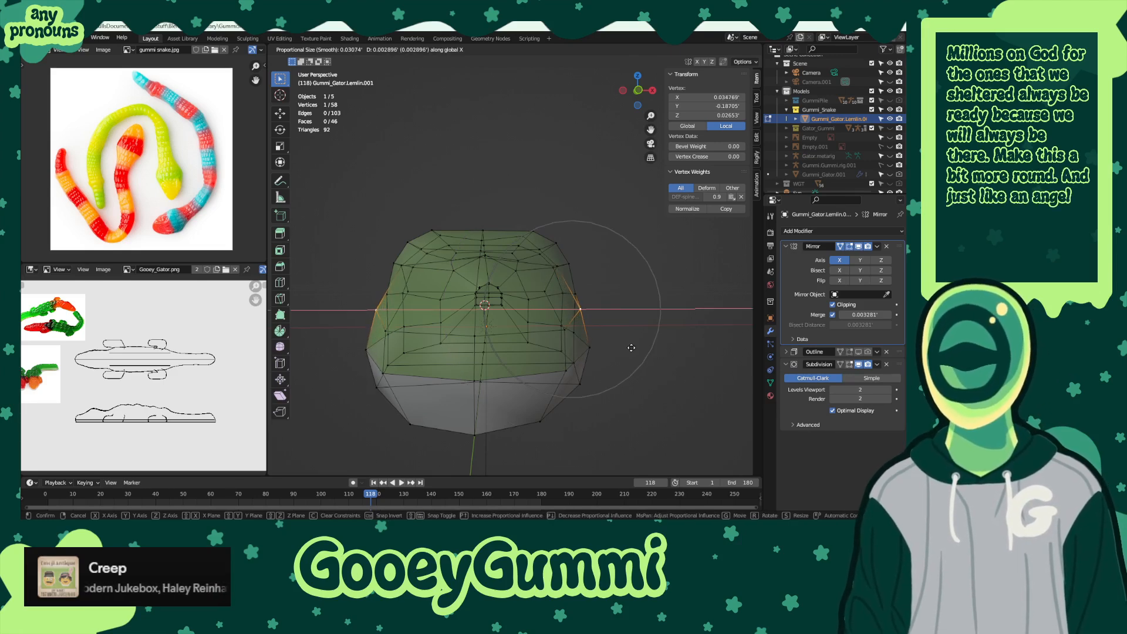
pyautogui.click(631, 347)
# - Select the body's underside face and adjoining lower side face, and assign the White Rubber material to them
pyautogui.moveTo(631, 347); pyautogui.dragTo(406, 83, button='middle')
pyautogui.click(365, 50)
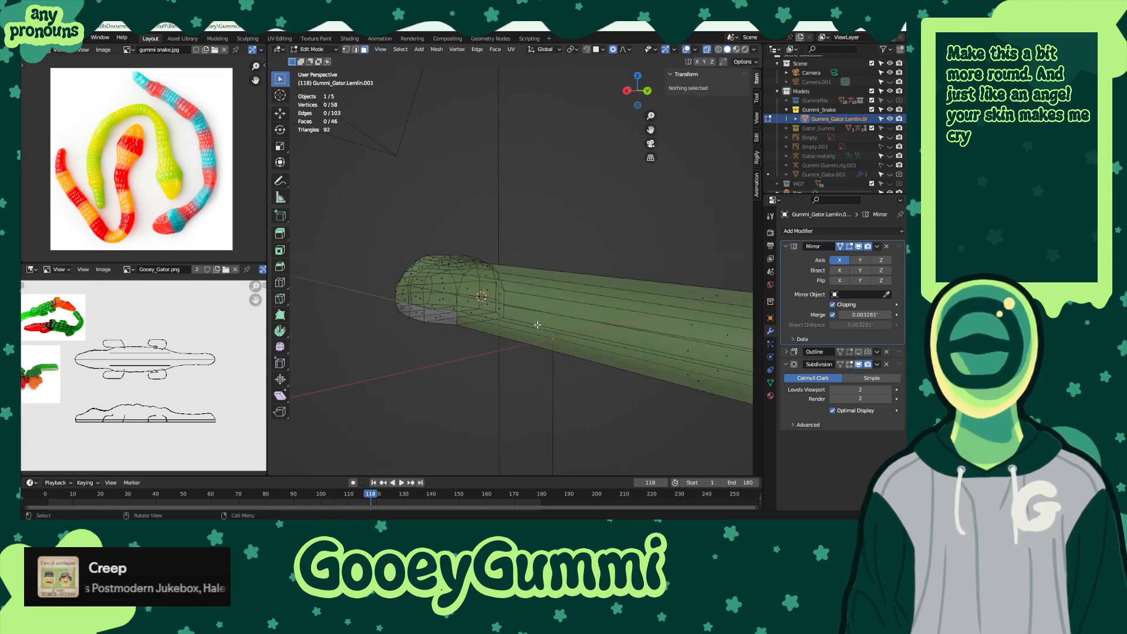
pyautogui.click(697, 382)
pyautogui.moveTo(696, 382); pyautogui.dragTo(632, 411, button='middle')
pyautogui.keyDown('shift'); pyautogui.click(564, 420); pyautogui.keyUp('shift')
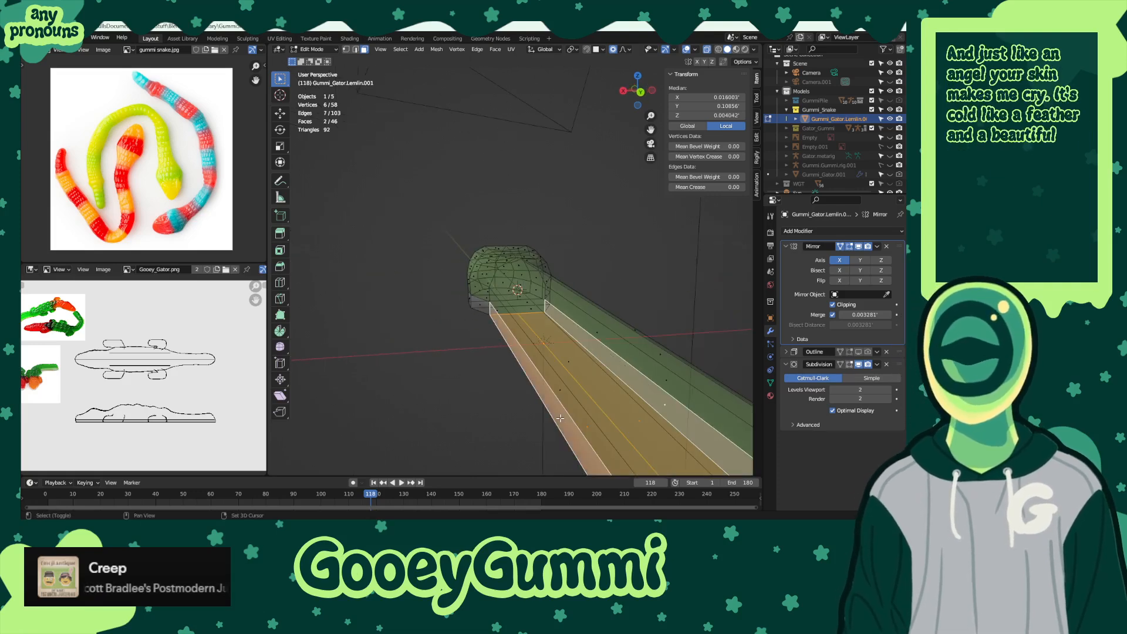
pyautogui.moveTo(564, 420); pyautogui.dragTo(670, 408, button='middle')
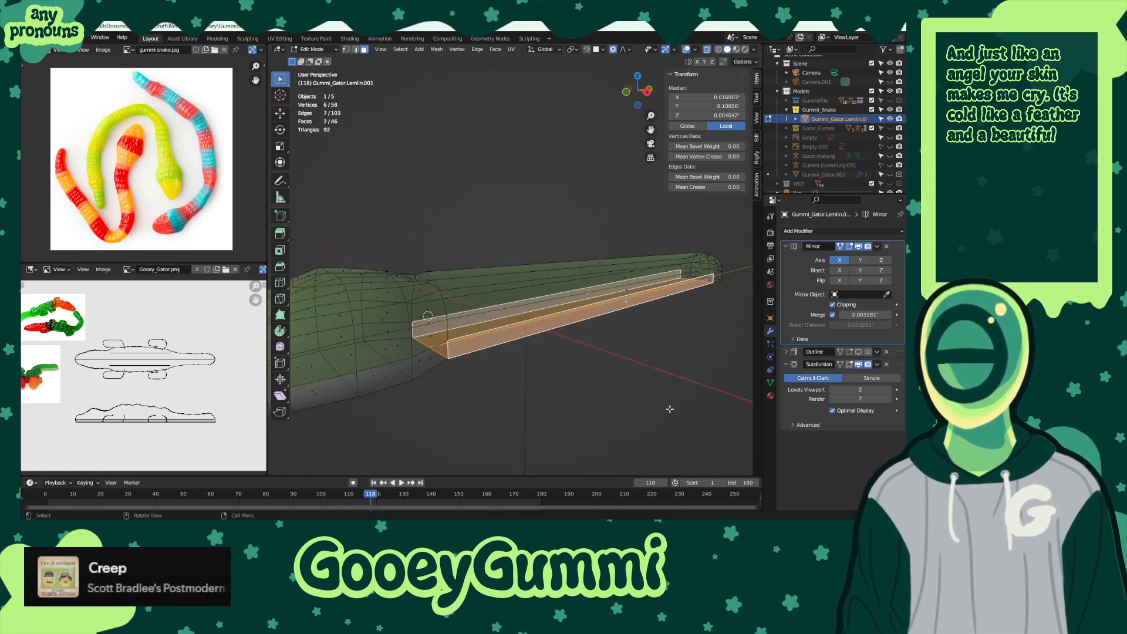
pyautogui.click(770, 396)
pyautogui.click(821, 242)
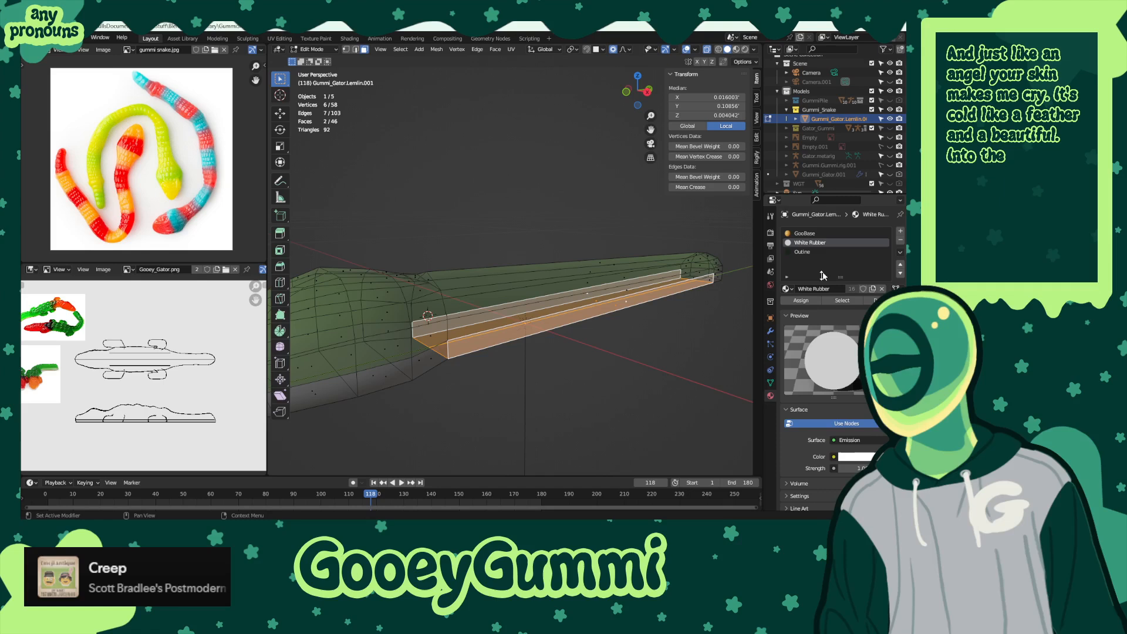
pyautogui.click(800, 301)
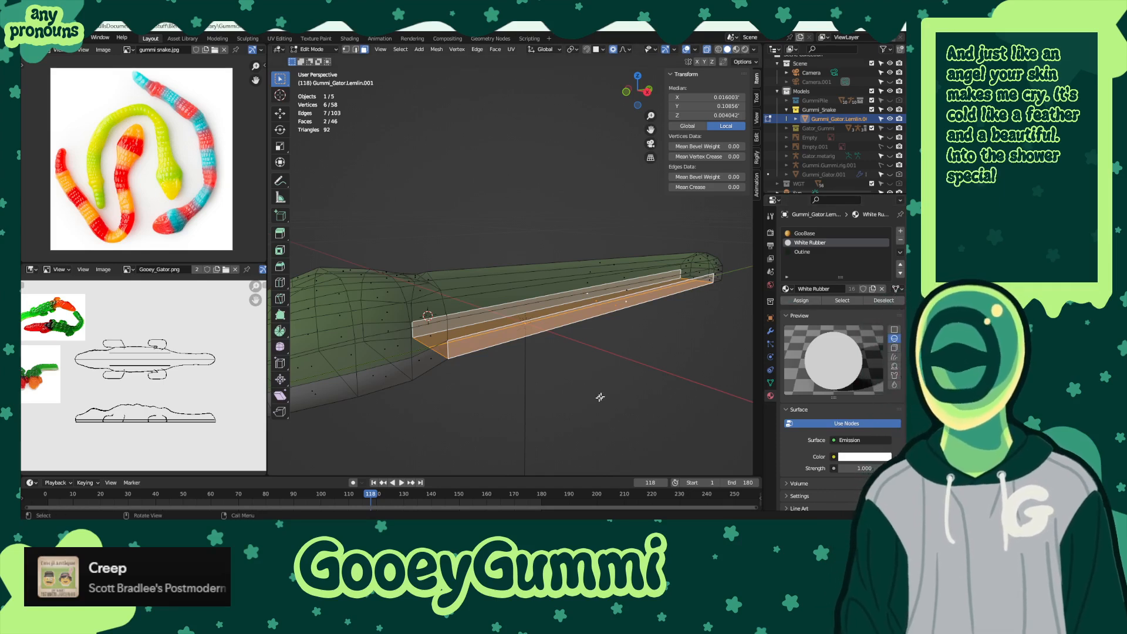
# - Switch to vertex selection, clear the selection and turn off X-ray display
pyautogui.moveTo(599, 397); pyautogui.dragTo(590, 349, button='middle')
pyautogui.click(609, 222)
pyautogui.moveTo(609, 223)
pyautogui.mouseDown(button='middle')
pyautogui.moveTo(594, 262)
pyautogui.moveTo(483, 325)
pyautogui.moveTo(686, 309)
pyautogui.mouseUp(button='middle')
pyautogui.hotkey('alt', 'z')
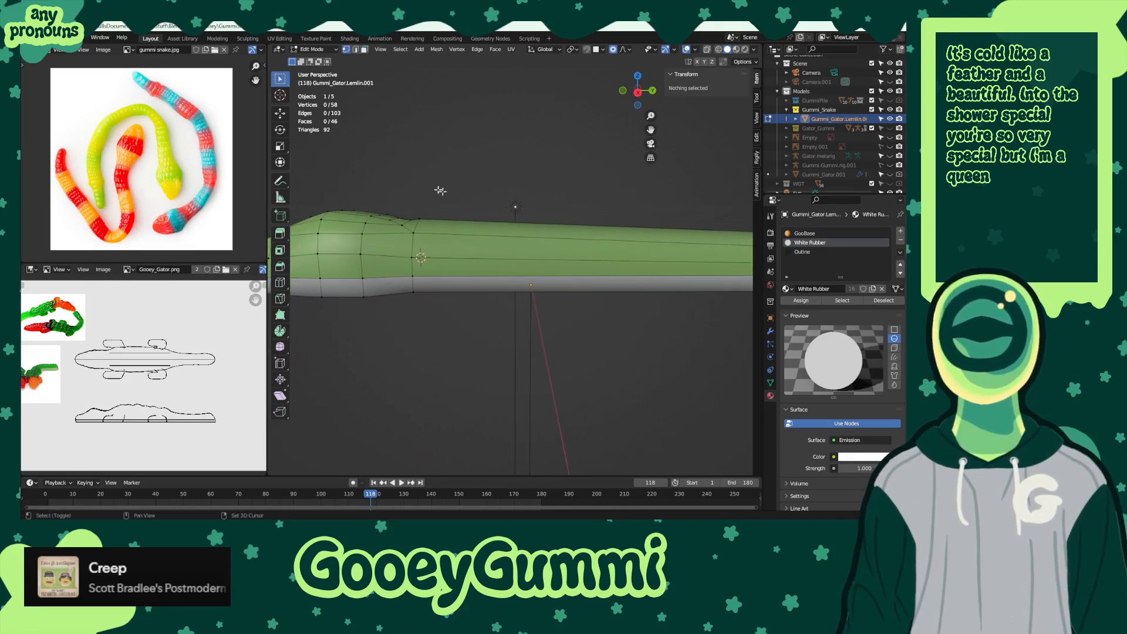
# - Lower the top vertex where the neck meets the body about 0.005' along Z with a proportional size of about 0.021', and deselect it
pyautogui.moveTo(440, 191); pyautogui.dragTo(462, 224, button='middle')
pyautogui.click(467, 223)
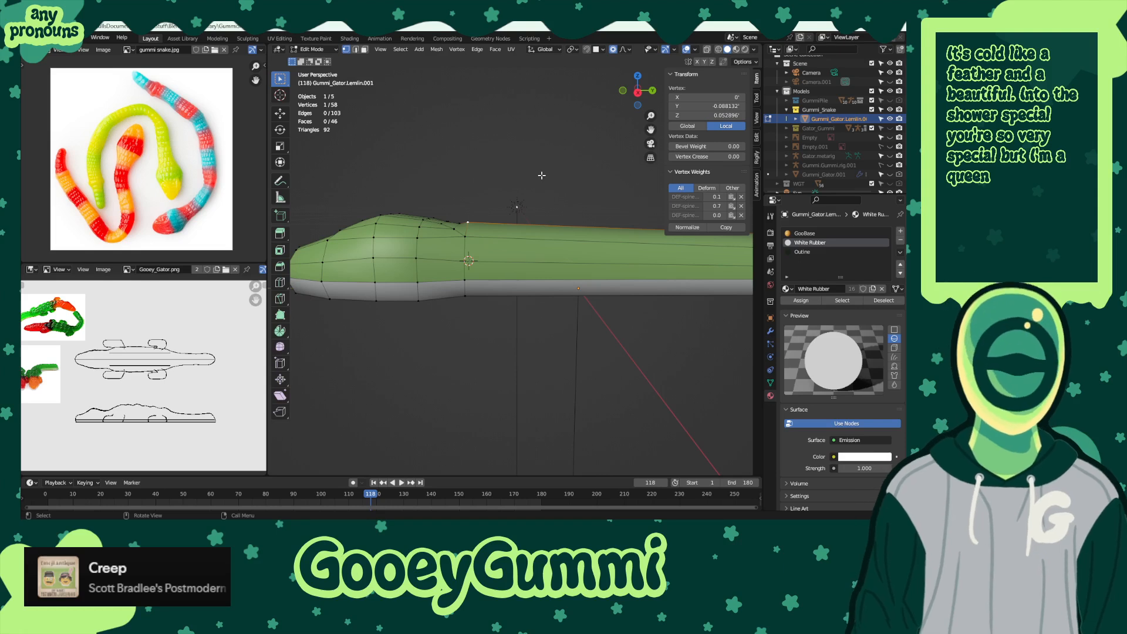
pyautogui.press('g')
pyautogui.press('z')
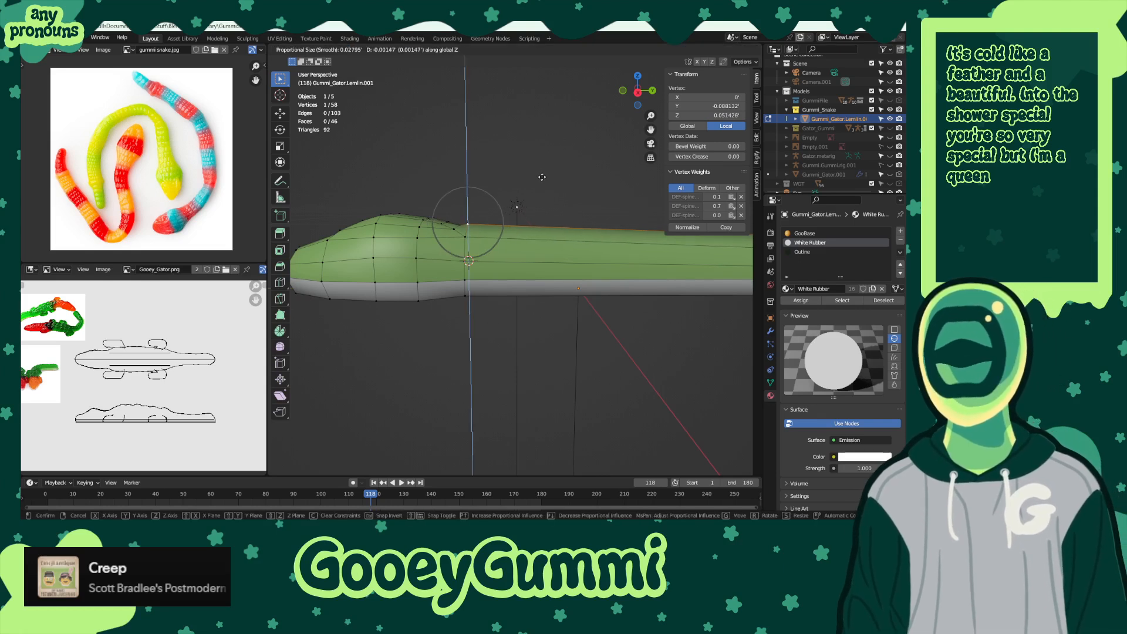
pyautogui.scroll(2, 542, 178)
pyautogui.scroll(3, 543, 182)
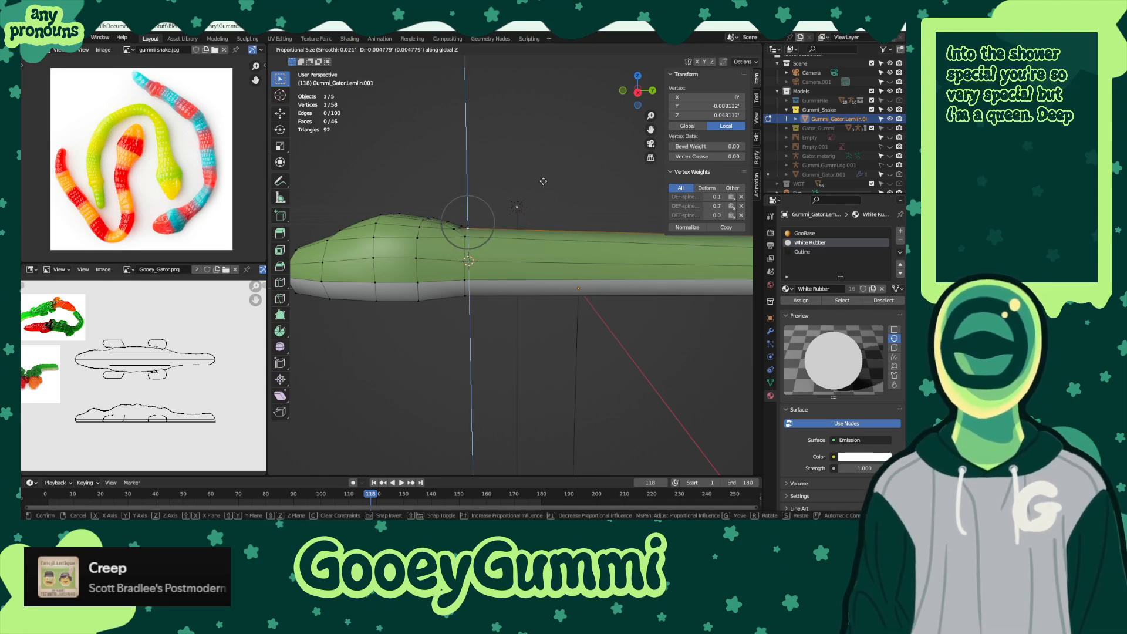
pyautogui.click(542, 181)
pyautogui.press('KP_3')
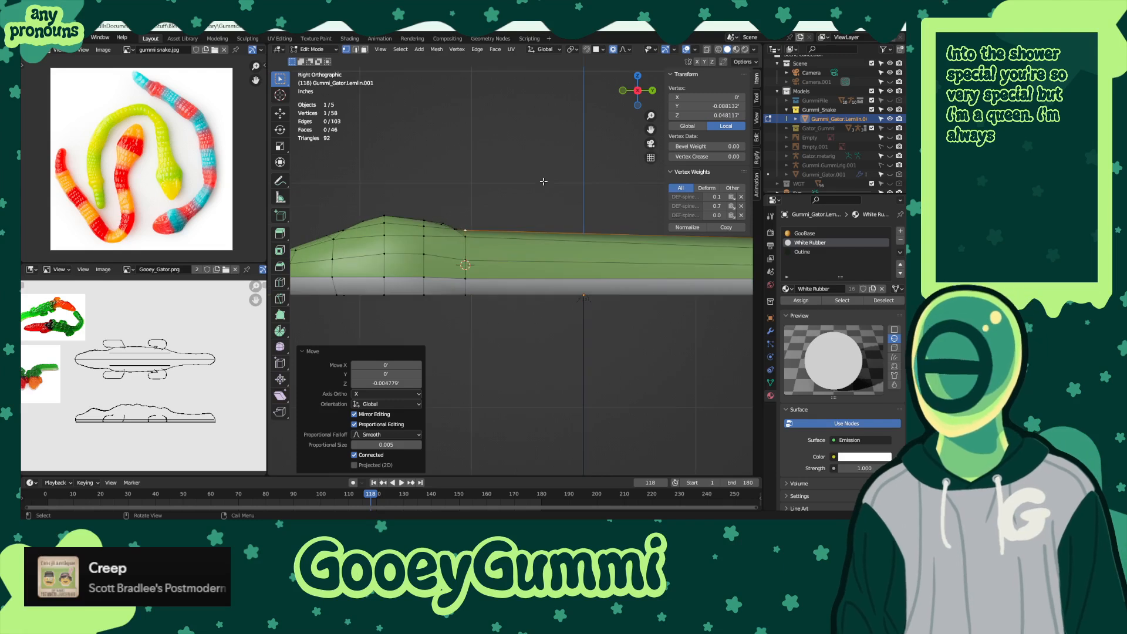
pyautogui.click(505, 351)
pyautogui.scroll(-5, 572, 329)
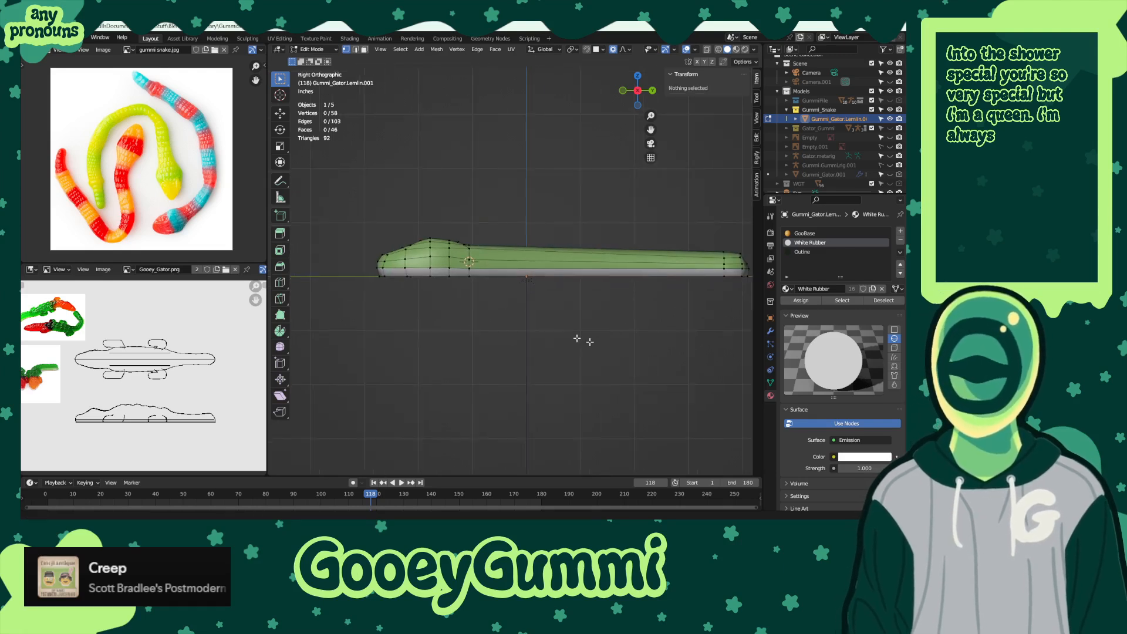
# - Slide the upper side vertex where the neck meets the body slightly along its edge, deselect it and save the file
pyautogui.keyDown('shift'); pyautogui.moveTo(580, 281); pyautogui.dragTo(626, 280, button='middle'); pyautogui.keyUp('shift')
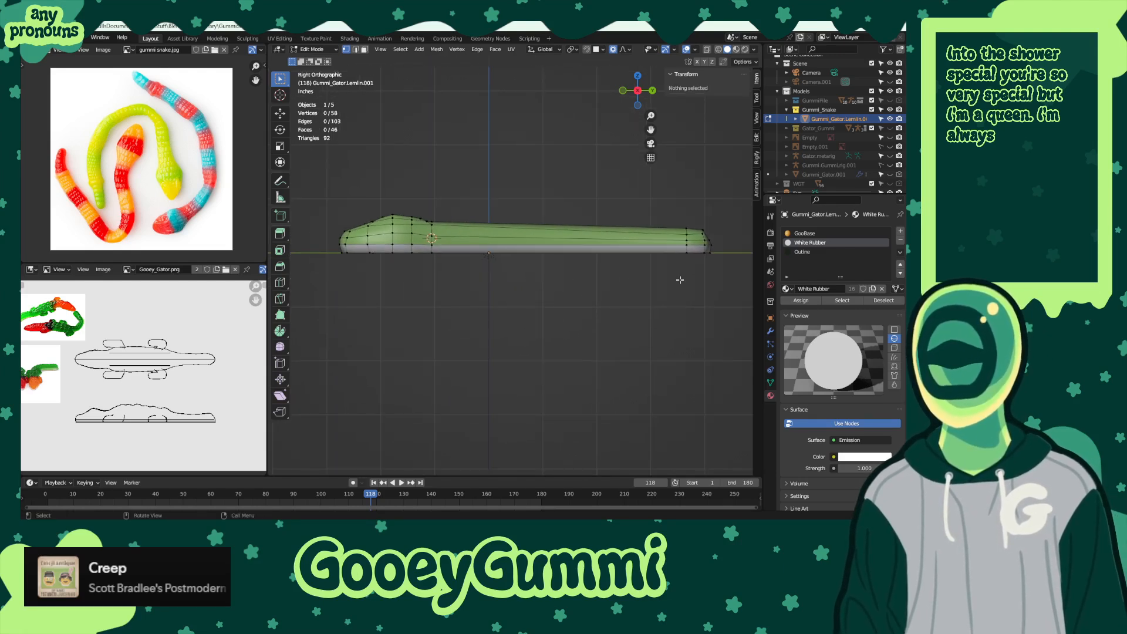
pyautogui.click(435, 226)
pyautogui.press('g')
pyautogui.press('g')
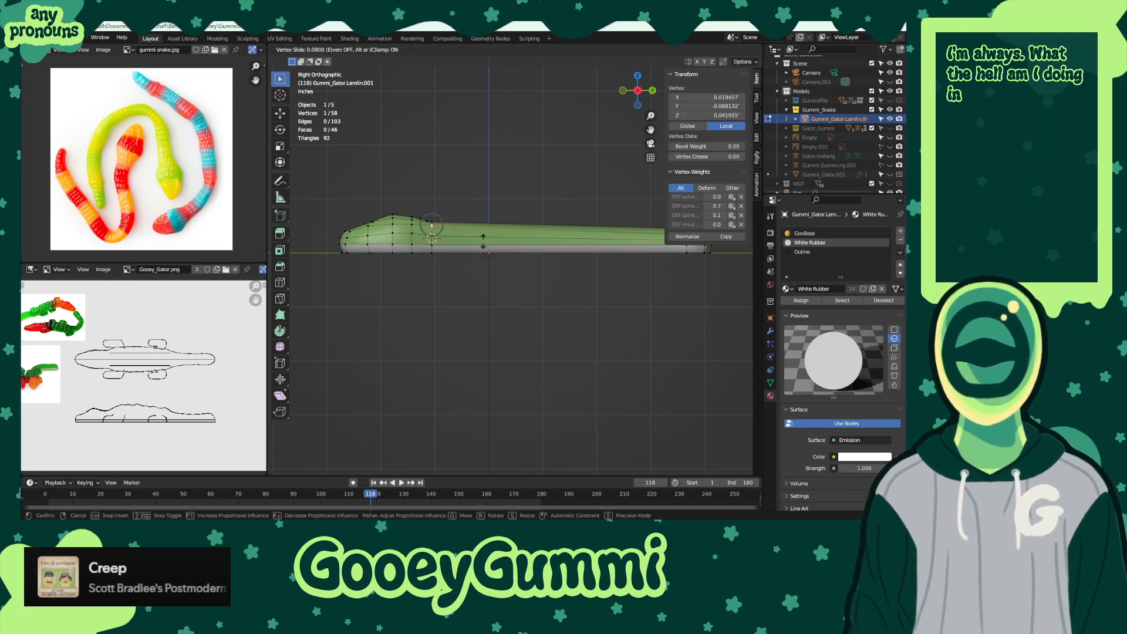
pyautogui.click(483, 241)
pyautogui.moveTo(589, 250); pyautogui.dragTo(388, 298, button='middle')
pyautogui.click(564, 296)
pyautogui.keyDown('shift'); pyautogui.moveTo(460, 214); pyautogui.dragTo(667, 327, button='middle'); pyautogui.keyUp('shift')
pyautogui.scroll(4, 547, 222)
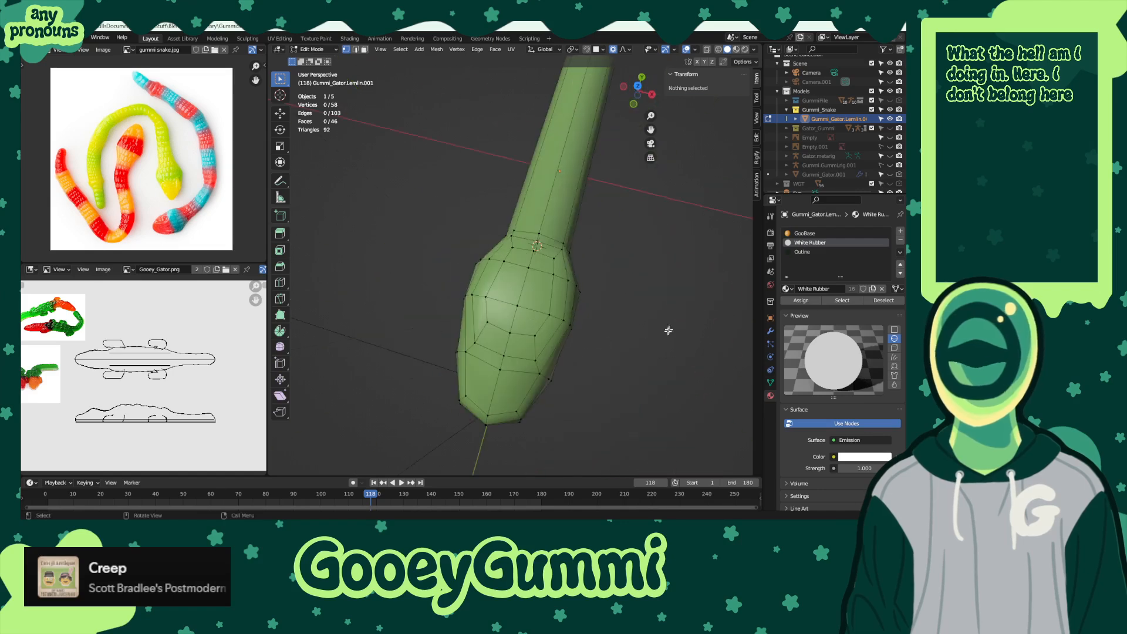
pyautogui.moveTo(649, 226); pyautogui.dragTo(533, 307, button='middle')
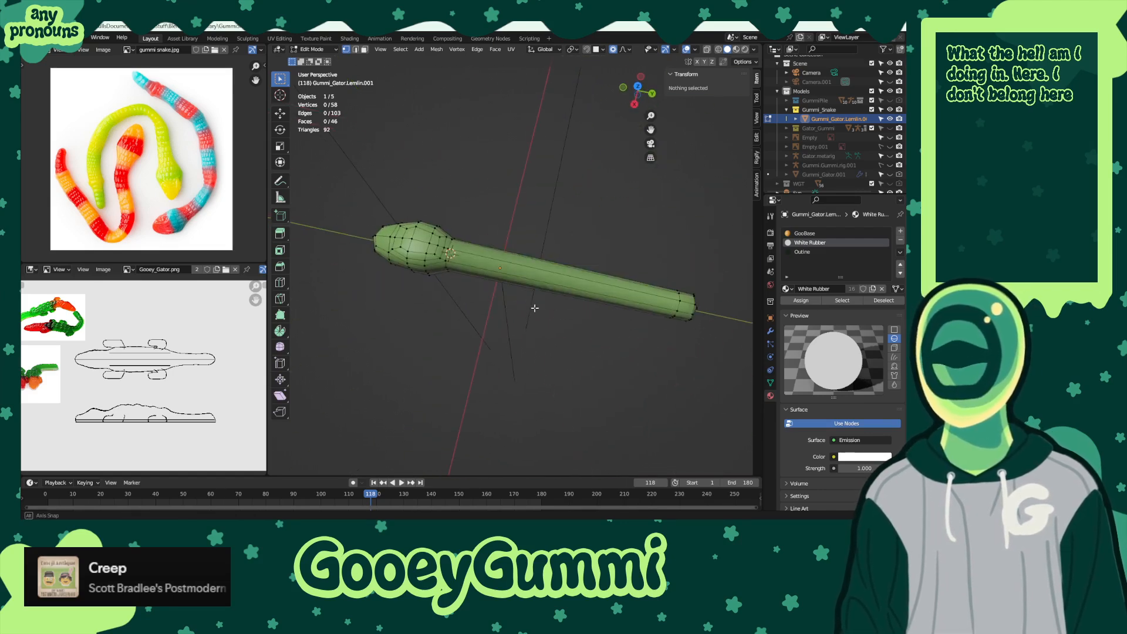
pyautogui.hotkey('ctrl', 's')
# - Move the tail-end vertices outward about 0.122' along Y with a proportional size of about 0.017' to lengthen the body
pyautogui.keyDown('shift'); pyautogui.moveTo(646, 281); pyautogui.dragTo(526, 269, button='middle'); pyautogui.keyUp('shift')
pyautogui.moveTo(495, 252); pyautogui.dragTo(612, 351)
pyautogui.press('g')
pyautogui.press('y')
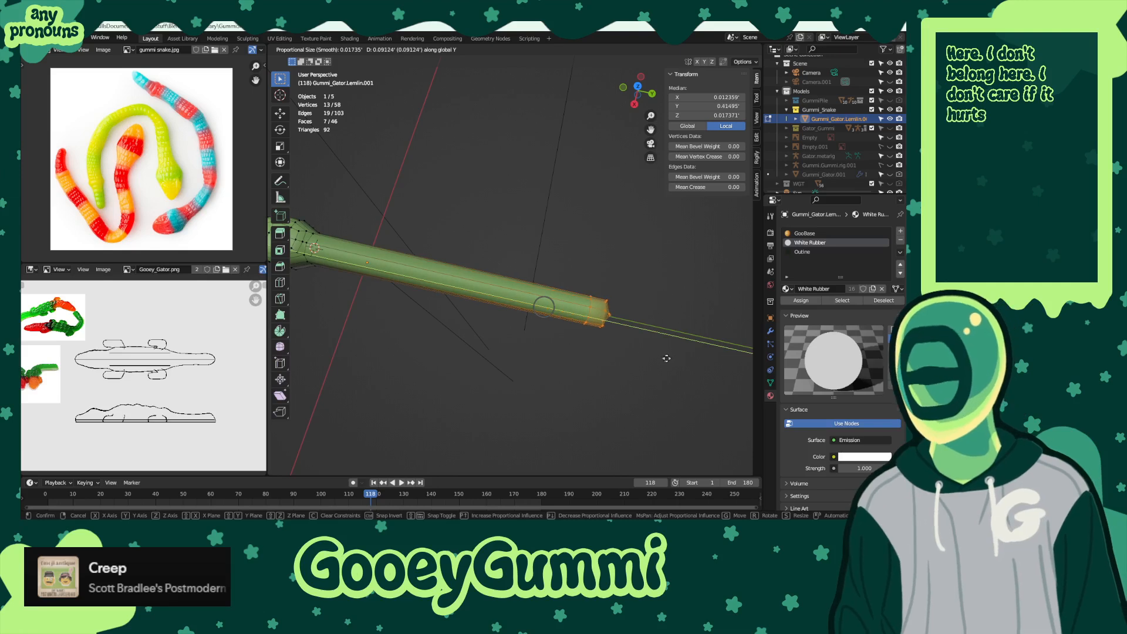
pyautogui.click(683, 360)
# - Select the three vertices at the tip of the tail
pyautogui.moveTo(574, 372); pyautogui.dragTo(619, 415, button='middle')
pyautogui.scroll(6, 517, 344)
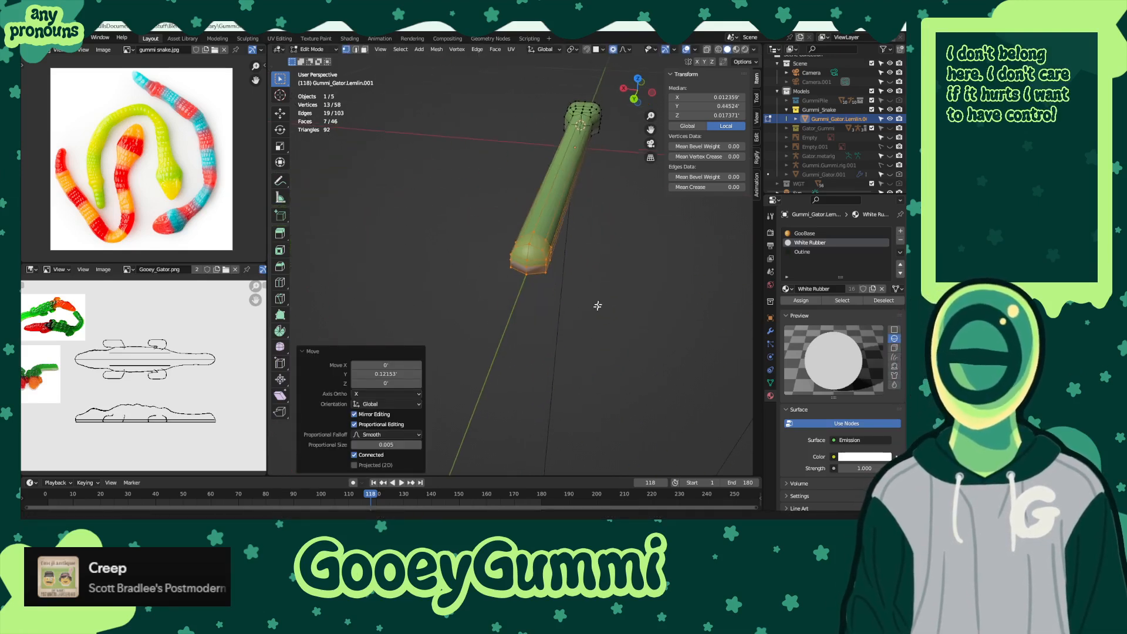
pyautogui.moveTo(517, 345); pyautogui.dragTo(555, 404)
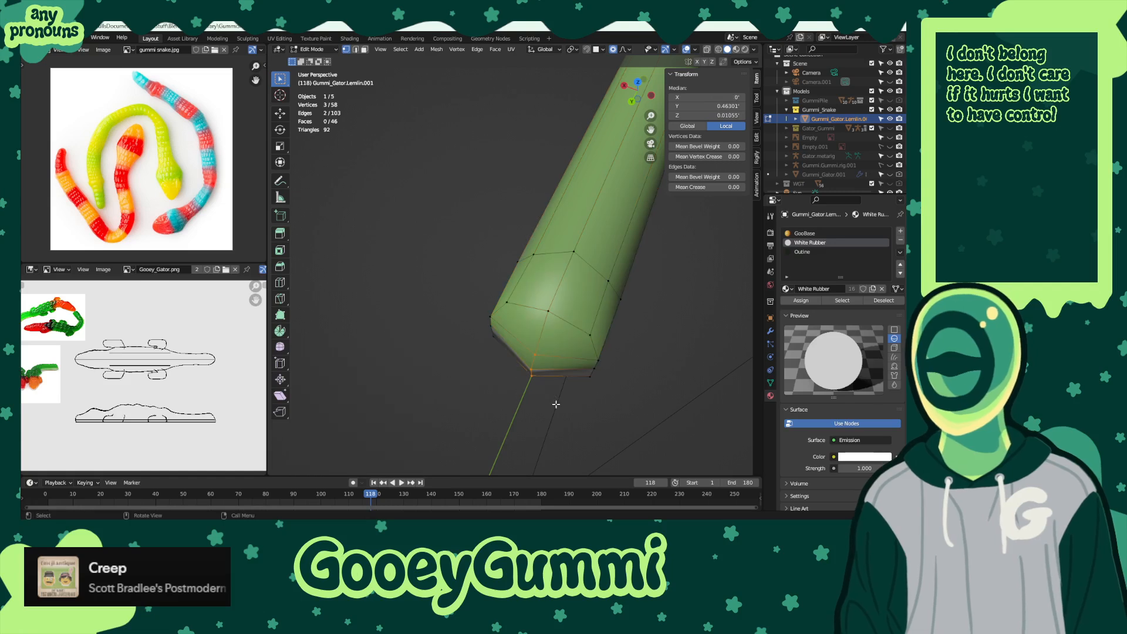
pyautogui.moveTo(577, 403); pyautogui.dragTo(564, 375, button='middle')
# - Try to pull the tail-tip vertices outward about 0.012' along Y with a proportional size of about 0.031'
pyautogui.press('g')
pyautogui.press('y')
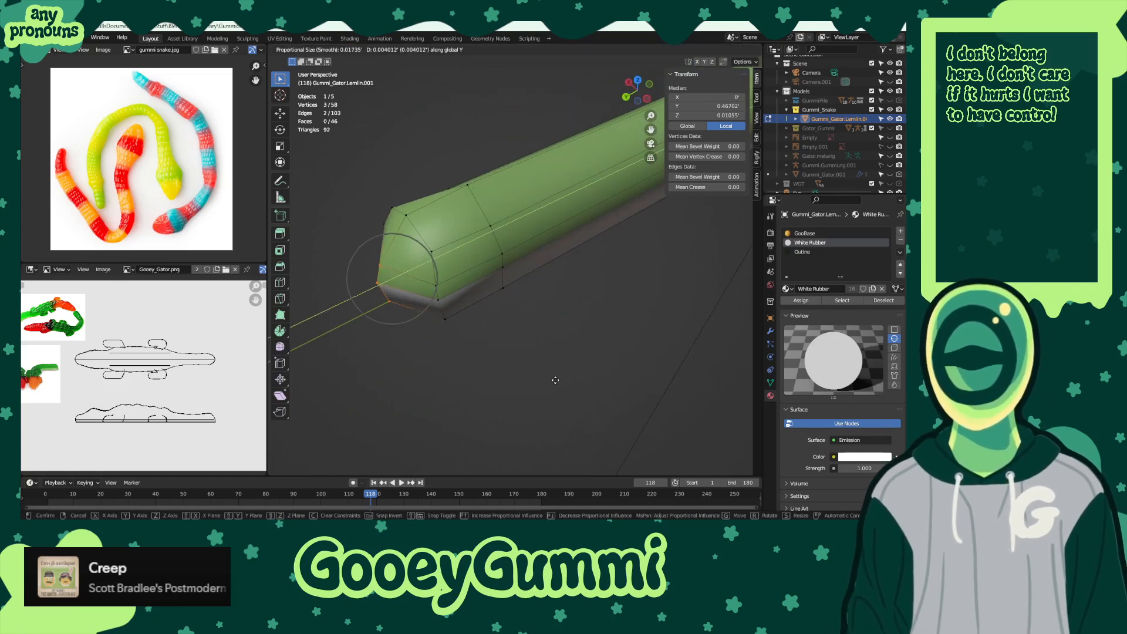
pyautogui.scroll(-6, 555, 379)
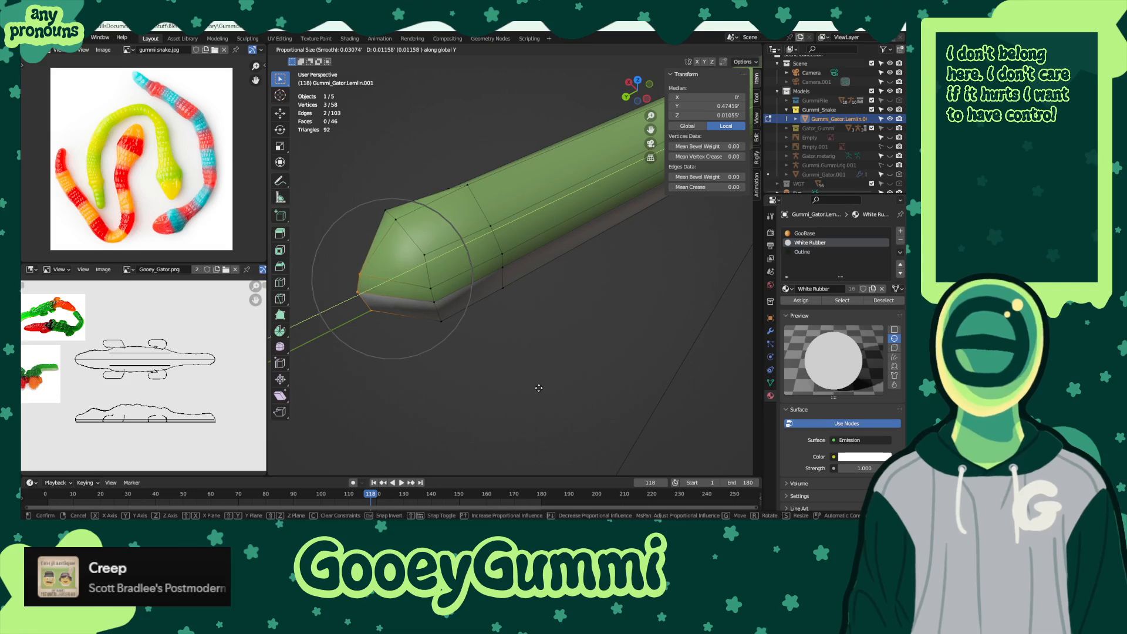
pyautogui.click(537, 389)
pyautogui.moveTo(537, 389); pyautogui.dragTo(567, 378, button='middle')
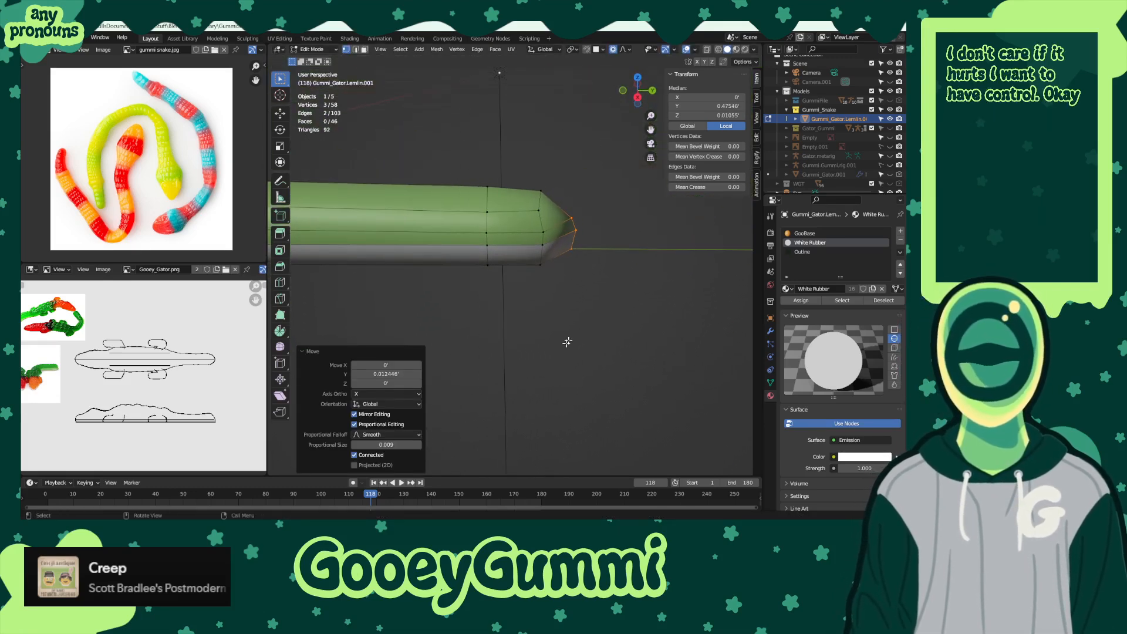
pyautogui.hotkey('ctrl', 'z')
# - Pull the tail-tip vertices slightly outward along Y with a proportional size of about 0.031'
pyautogui.press('g')
pyautogui.press('y')
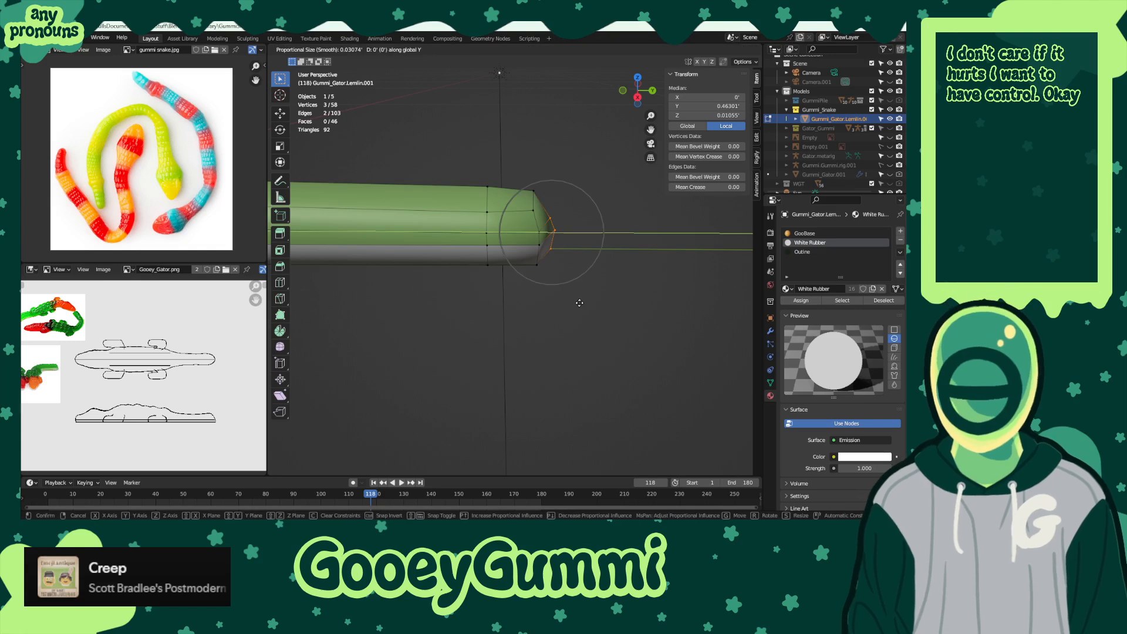
pyautogui.click(595, 301)
# - Slide the top centre vertex of the tail's last ring along its edge toward the tip
pyautogui.moveTo(595, 301); pyautogui.dragTo(609, 368, button='middle')
pyautogui.click(641, 398)
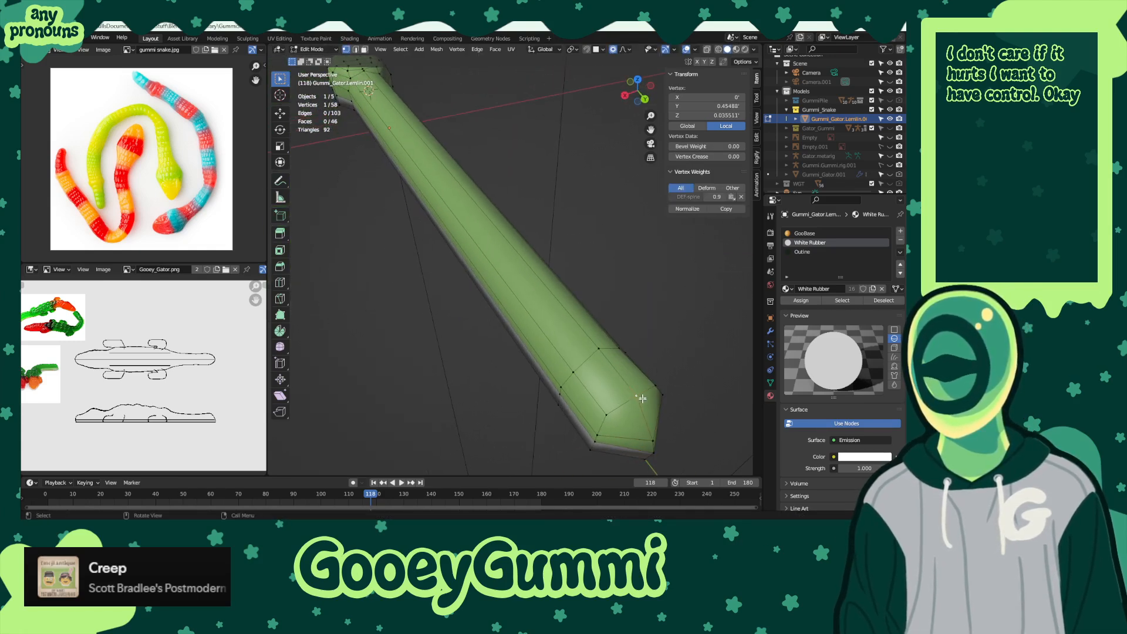
pyautogui.press('g')
pyautogui.press('g')
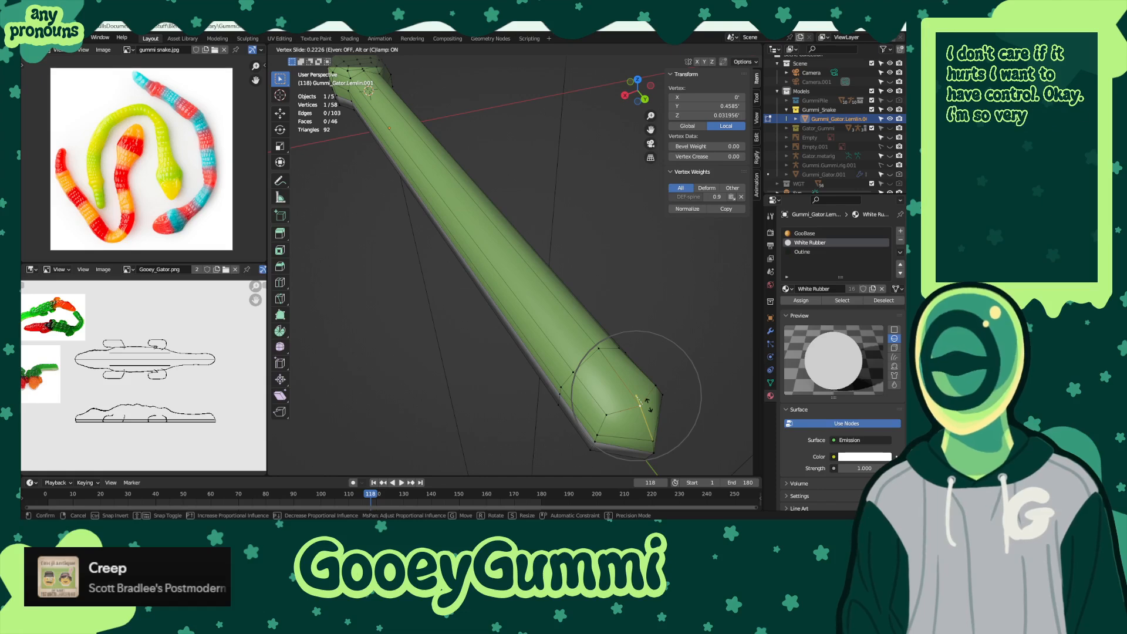
pyautogui.click(614, 413)
# - Move the ring's upper side vertex about 0.0015' outward along Y and 0.0013' down along Z, with a proportional size of about 0.019'
pyautogui.click(651, 451)
pyautogui.moveTo(651, 452); pyautogui.dragTo(695, 389, button='middle')
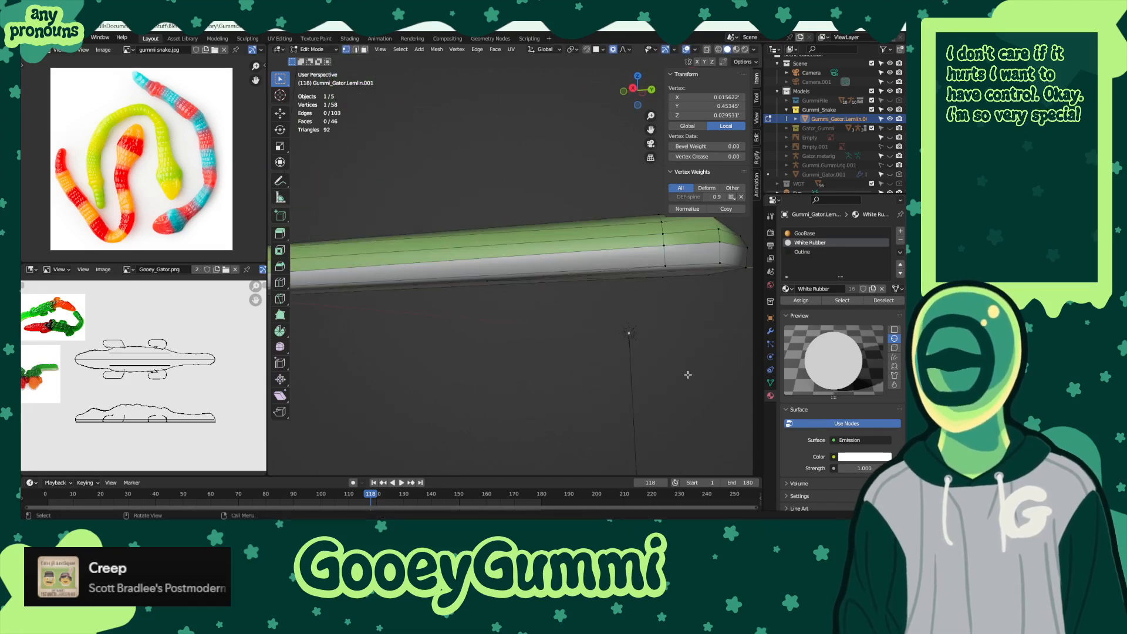
pyautogui.press('KP_3')
pyautogui.keyDown('shift'); pyautogui.moveTo(681, 340); pyautogui.dragTo(510, 378, button='middle'); pyautogui.keyUp('shift')
pyautogui.scroll(3, 535, 327)
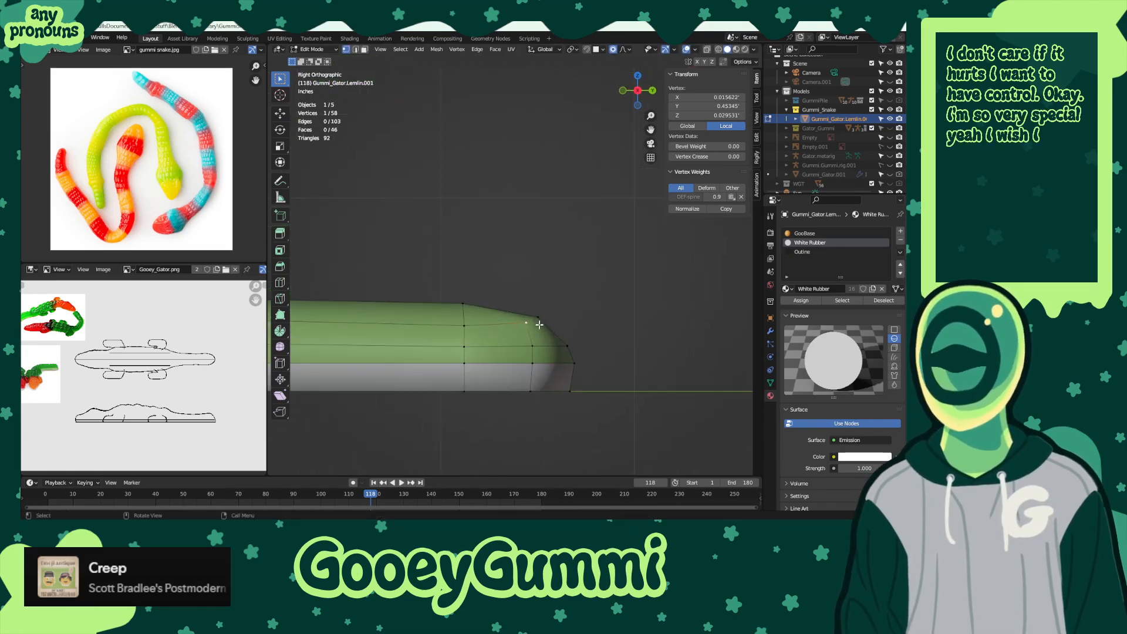
pyautogui.press('g')
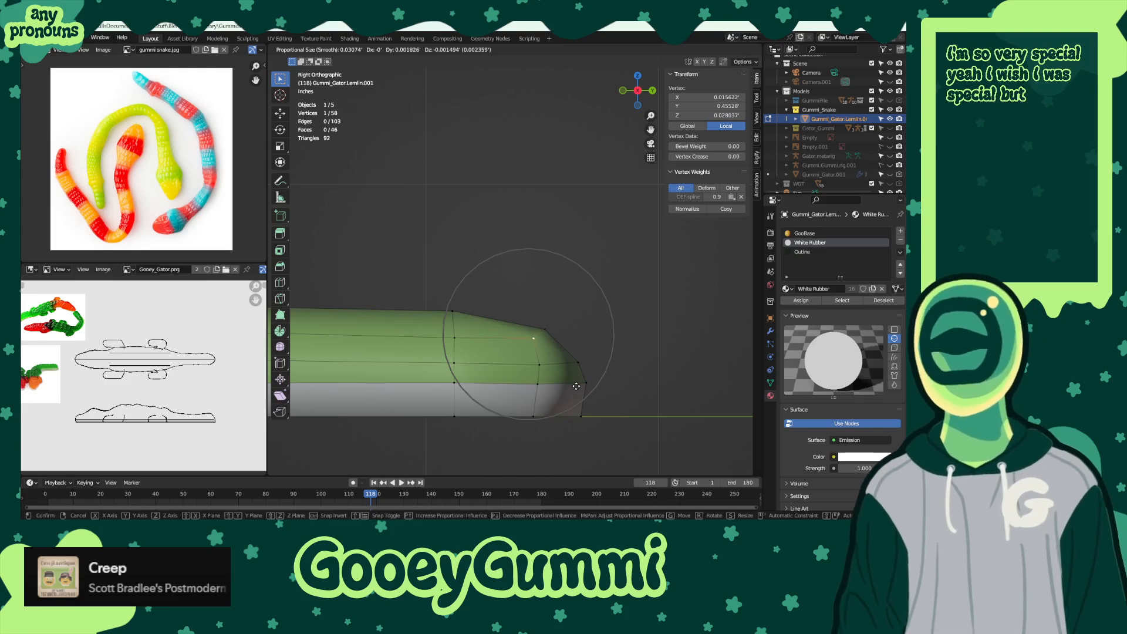
pyautogui.scroll(5, 575, 385)
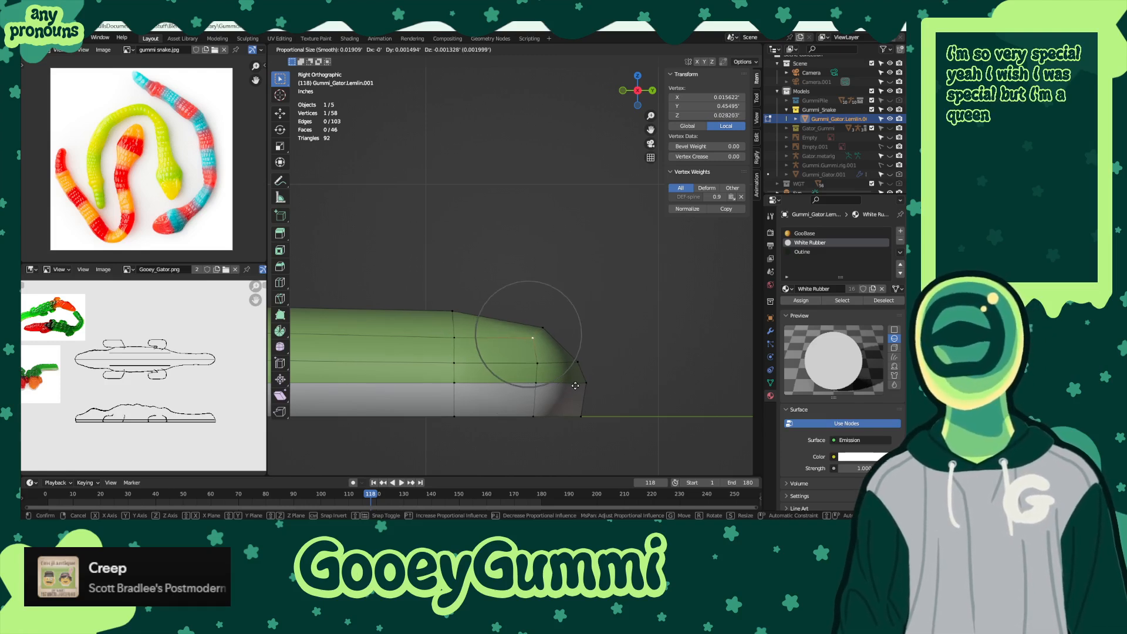
pyautogui.click(575, 386)
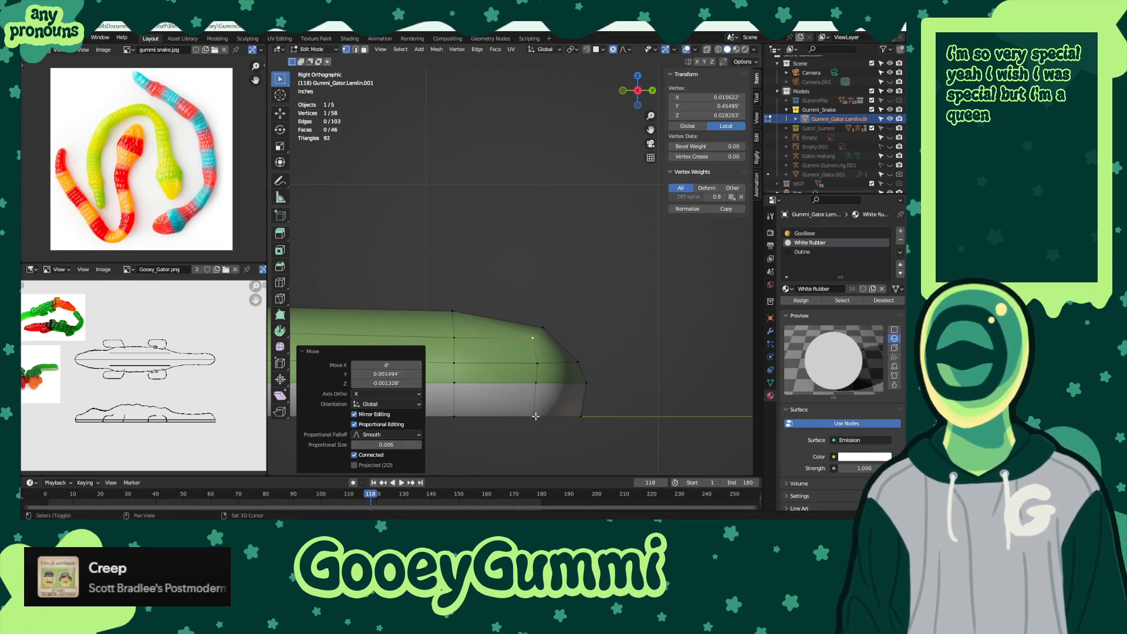
# - Slide the underside's out-of-line centre vertex along the centre edge by a factor of about 0.73 to line up with the tail loop
pyautogui.keyDown('alt'); pyautogui.click(534, 393); pyautogui.keyUp('alt')
pyautogui.moveTo(534, 367); pyautogui.dragTo(567, 349, button='middle')
pyautogui.click(369, 299)
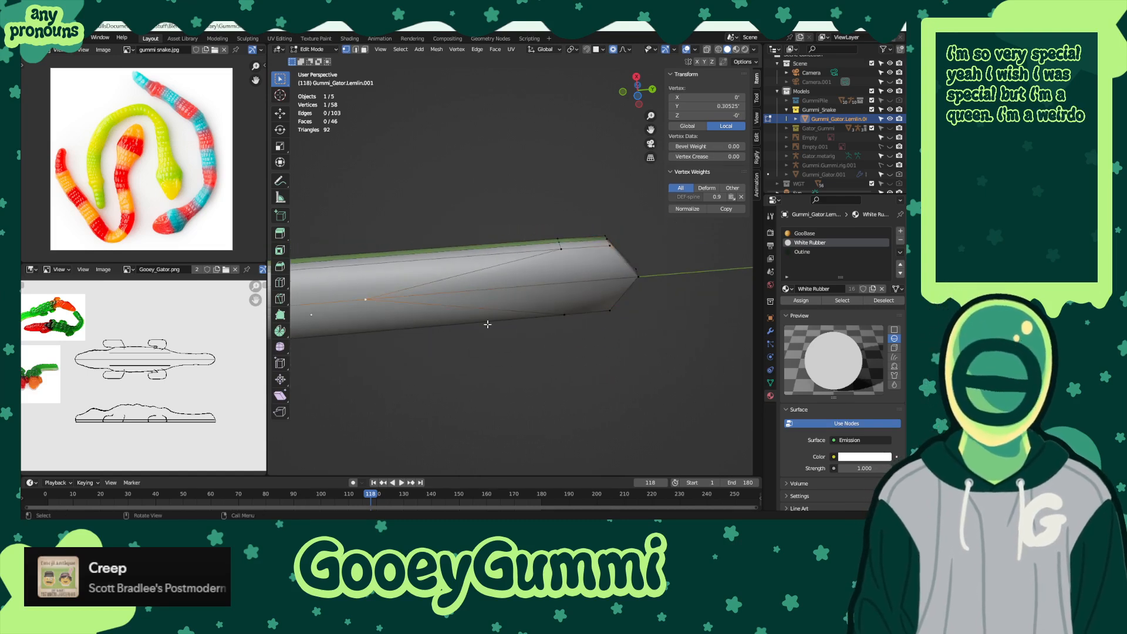
pyautogui.press('g')
pyautogui.press('g')
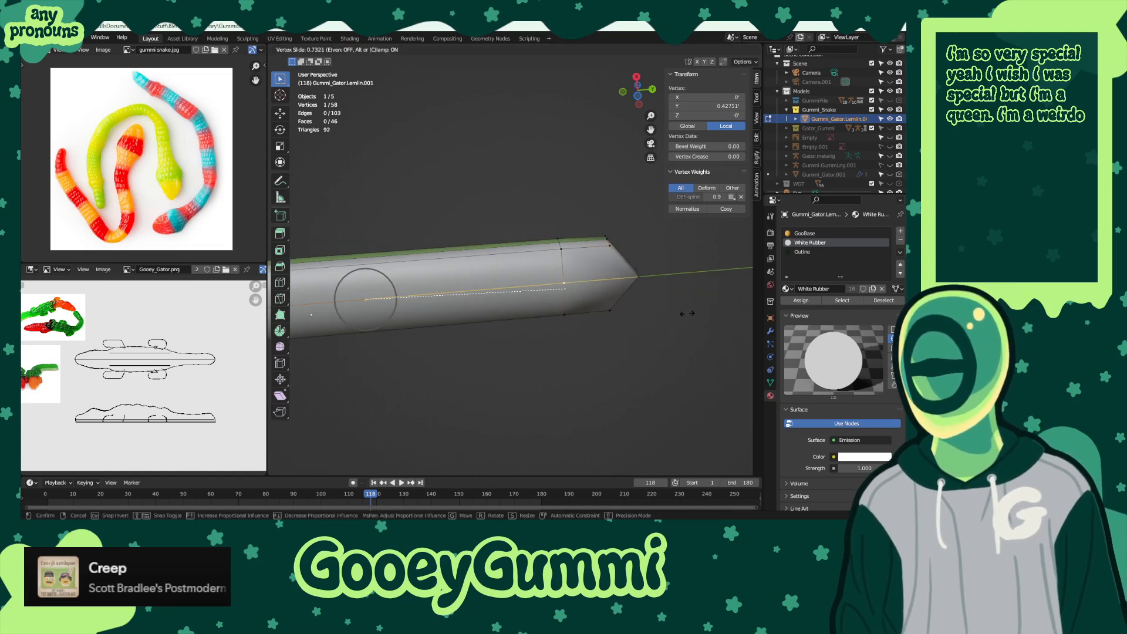
pyautogui.click(685, 313)
# - Flatten the edge loop just before the tail end by scaling it to 0 along Y
pyautogui.keyDown('alt'); pyautogui.click(563, 267); pyautogui.keyUp('alt')
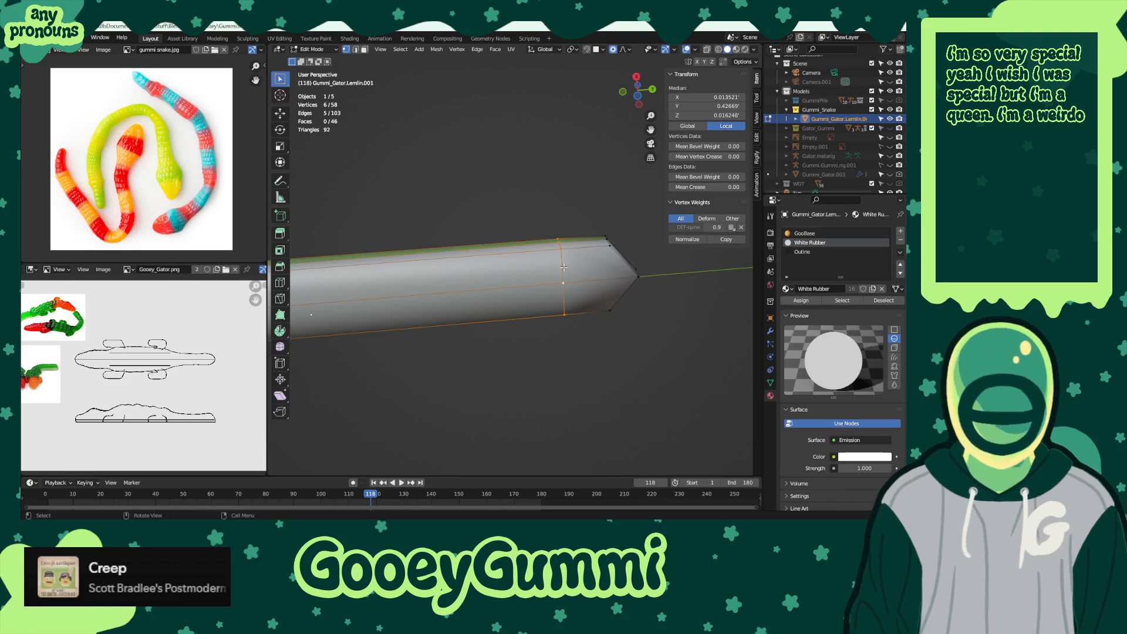
pyautogui.press('s')
pyautogui.press('y')
pyautogui.press('0')
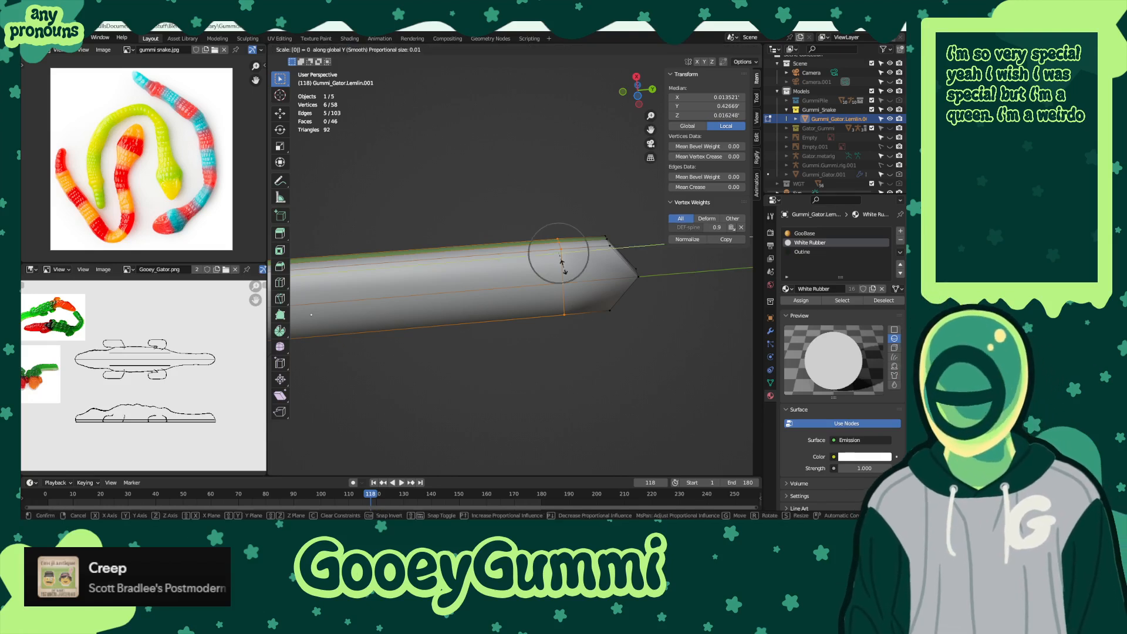
pyautogui.press('Return')
# - Flatten the four side and underside vertices of the ring nearest the tail tip by scaling them to 0 along Y, and deselect them
pyautogui.moveTo(642, 269); pyautogui.dragTo(611, 292, button='middle')
pyautogui.keyDown('shift'); pyautogui.click(588, 294); pyautogui.keyUp('shift')
pyautogui.keyDown('shift'); pyautogui.click(604, 301); pyautogui.keyUp('shift')
pyautogui.press('s')
pyautogui.press('y')
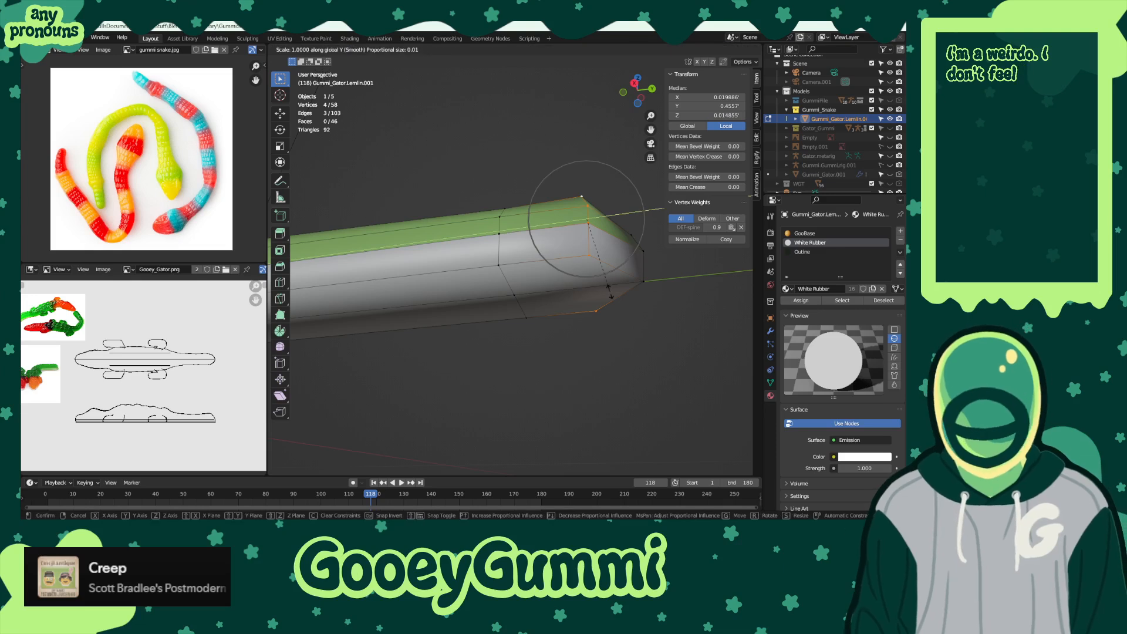
pyautogui.press('0')
pyautogui.press('Return')
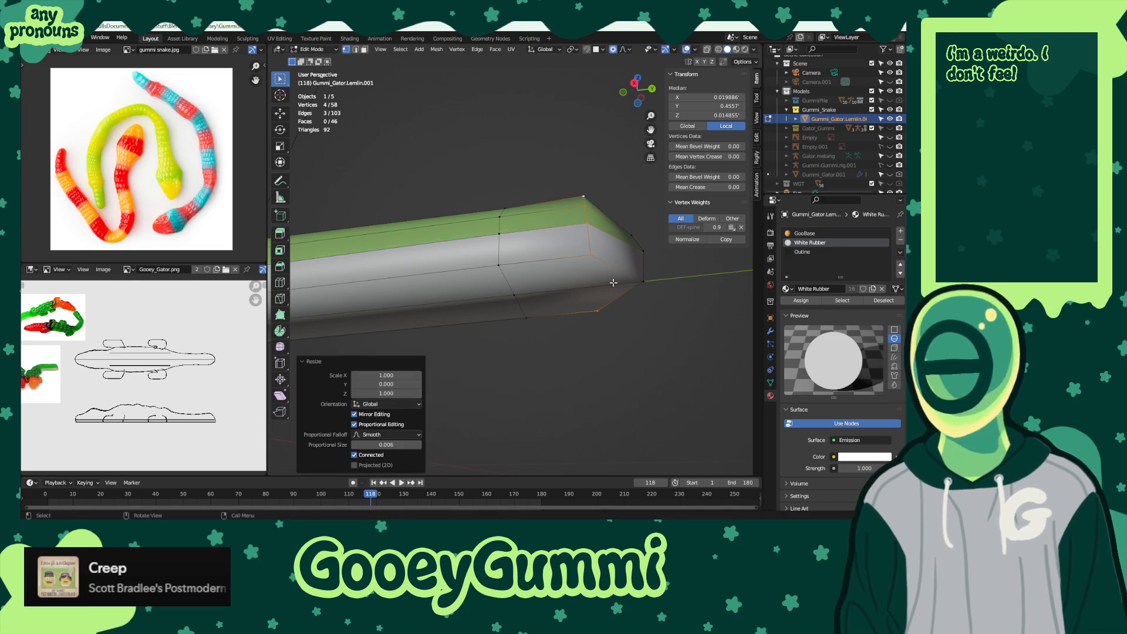
pyautogui.moveTo(613, 282); pyautogui.dragTo(628, 329, button='middle')
pyautogui.click(631, 281)
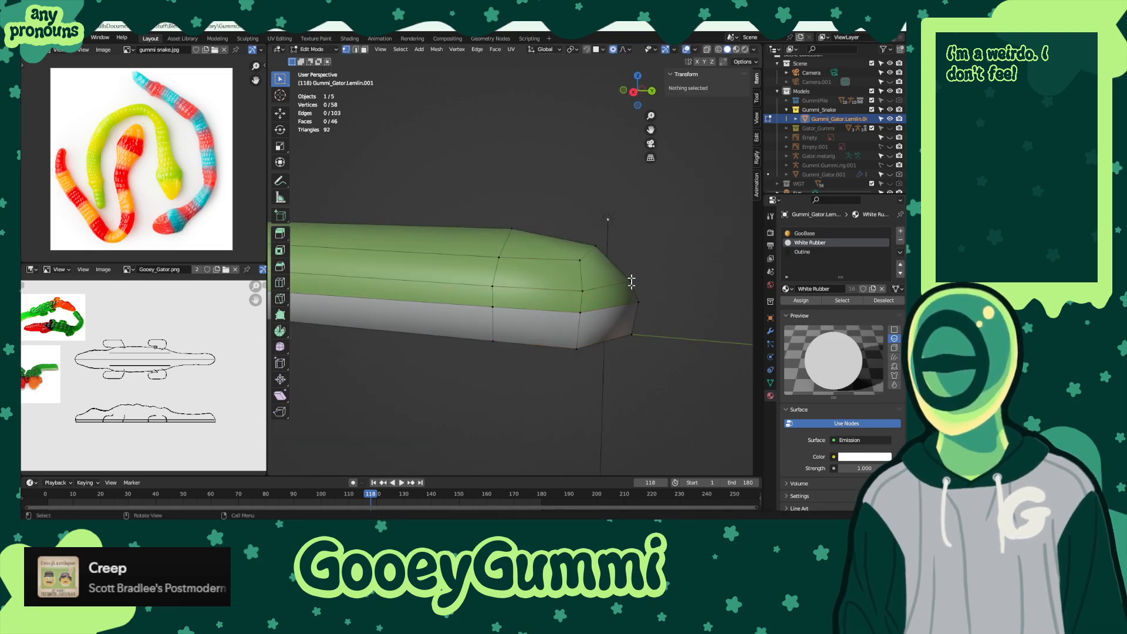
# - Move the edge loop before the tail end about 0.005' toward the tip along Y with a proportional size of about 0.019'
pyautogui.moveTo(631, 281); pyautogui.dragTo(615, 273, button='middle')
pyautogui.keyDown('alt'); pyautogui.click(615, 274); pyautogui.keyUp('alt')
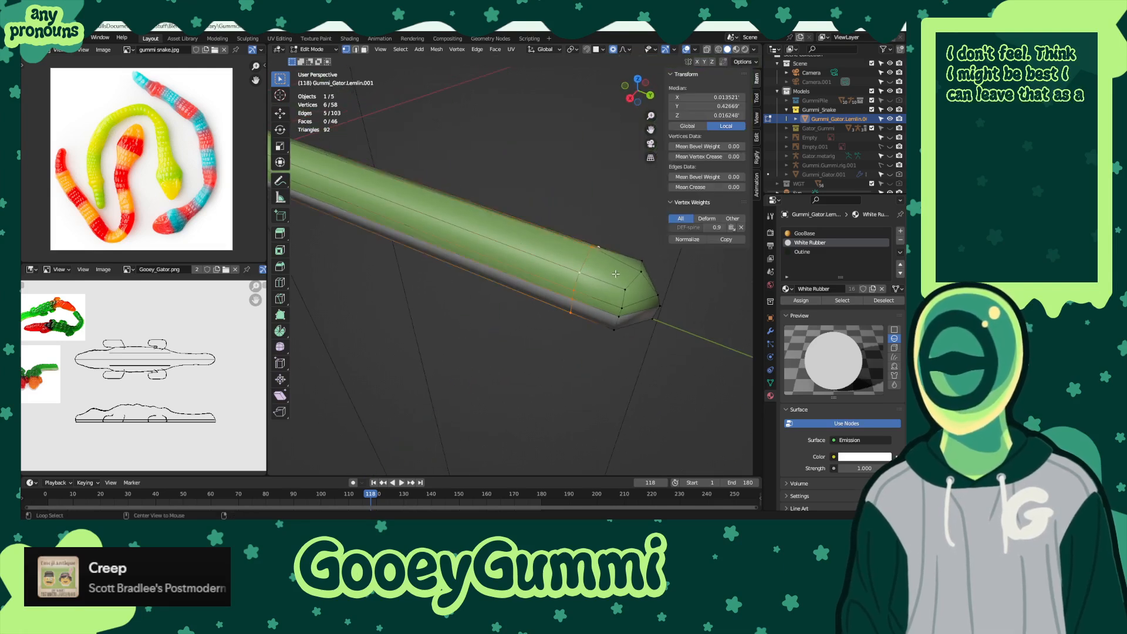
pyautogui.press('g')
pyautogui.press('y')
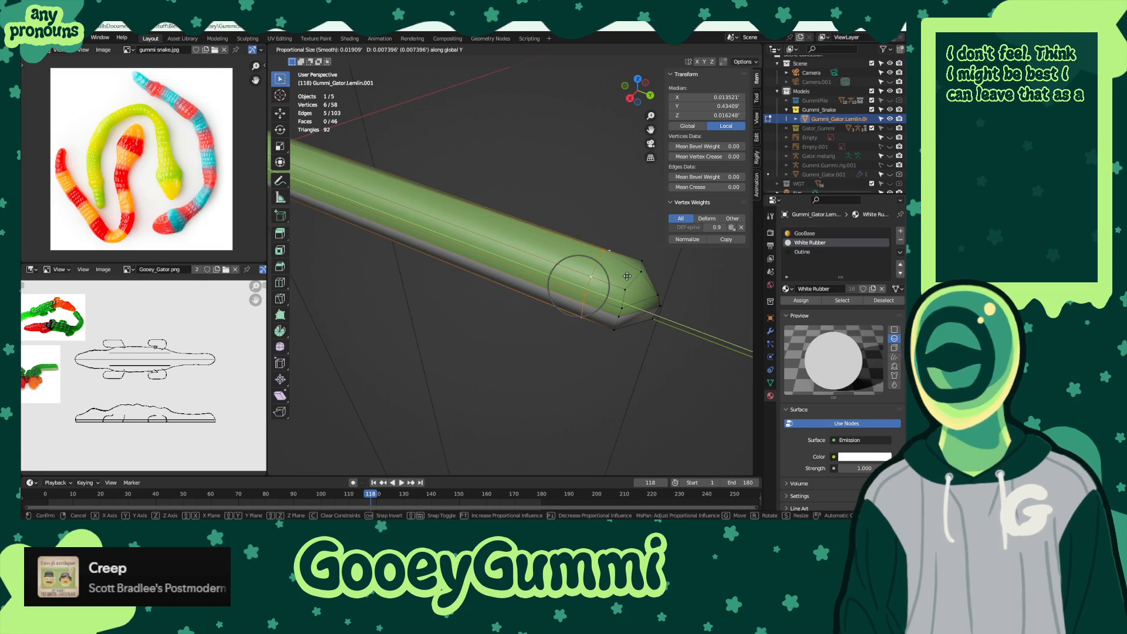
pyautogui.click(615, 285)
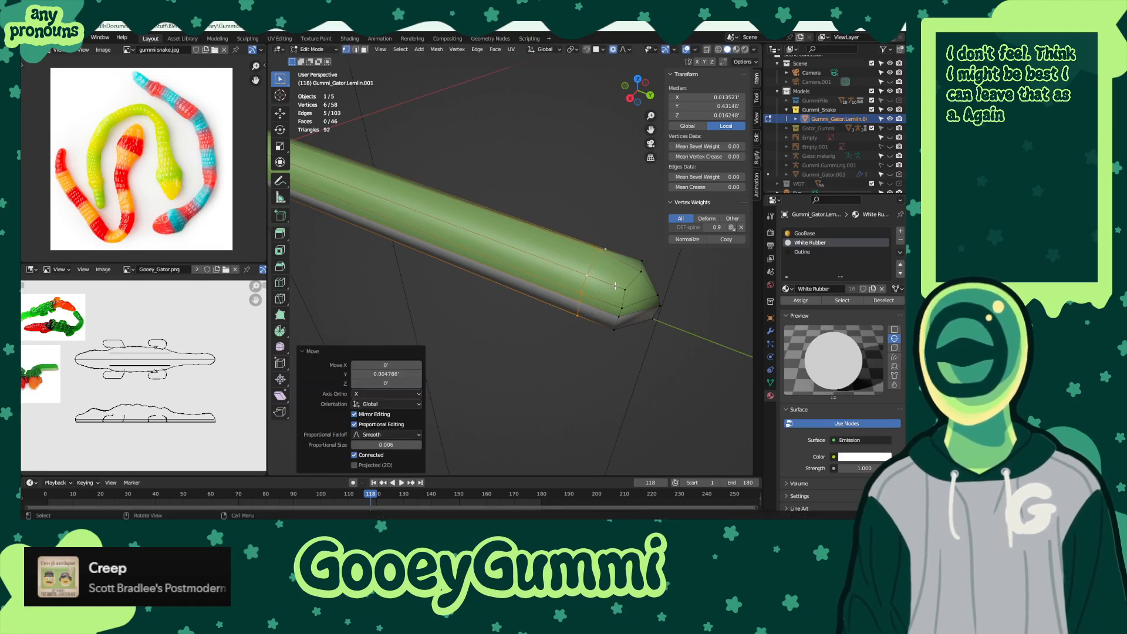
# - Cut 13 evenly spaced edge loops across the body between the head and the tail end, without sliding them
pyautogui.press('KP_3')
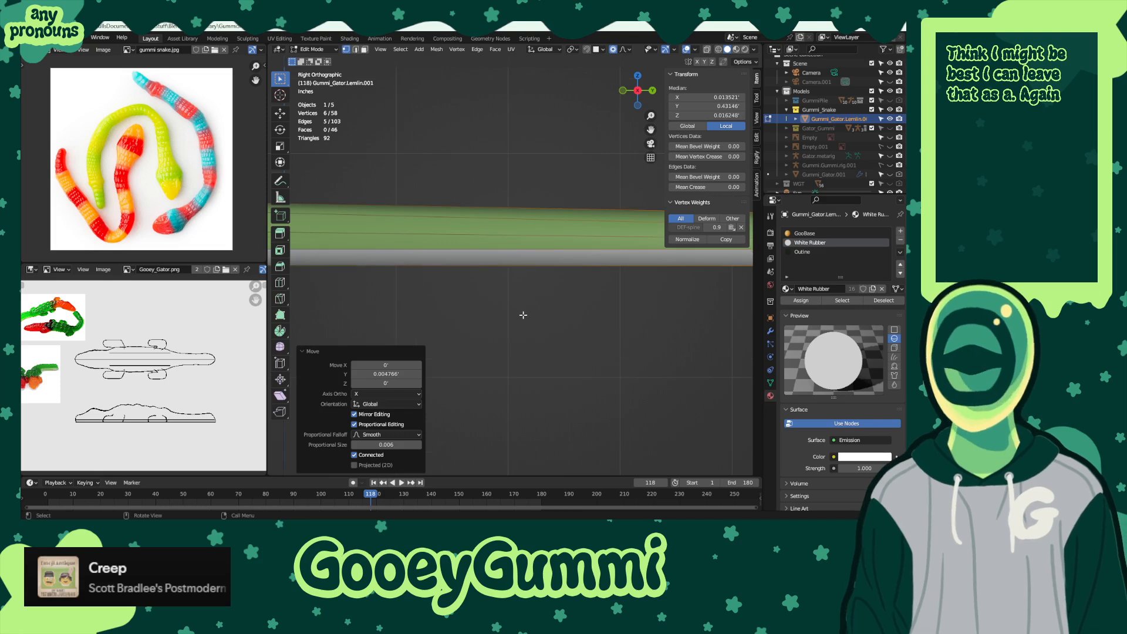
pyautogui.scroll(-2, 527, 315)
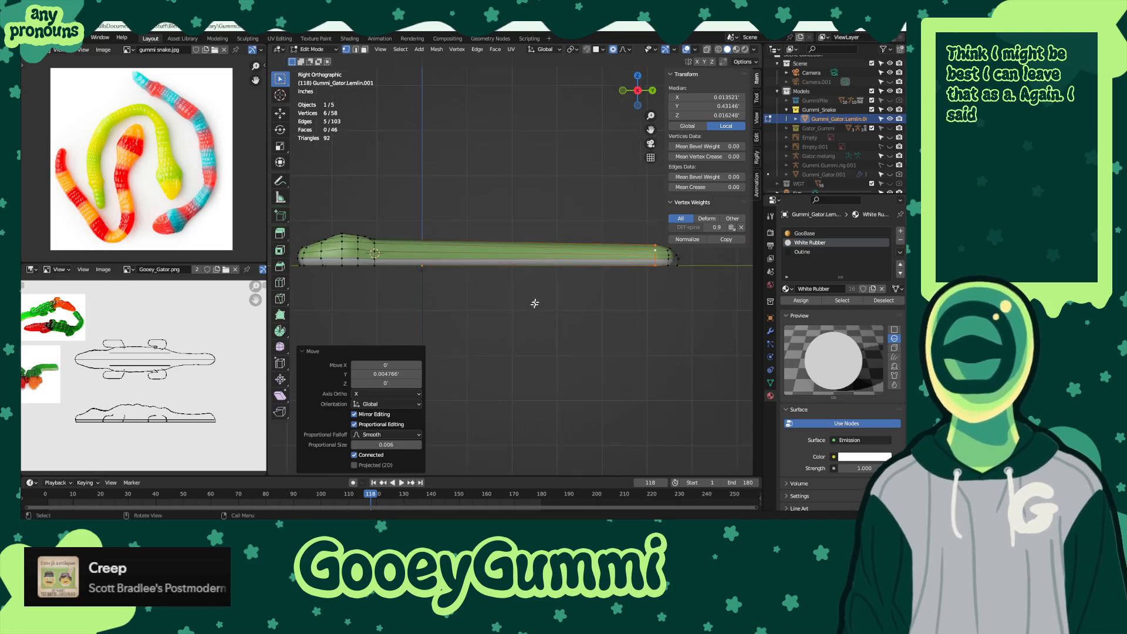
pyautogui.keyDown('shift'); pyautogui.moveTo(534, 303); pyautogui.dragTo(530, 322, button='middle'); pyautogui.keyUp('shift')
pyautogui.hotkey('ctrl', 'r')
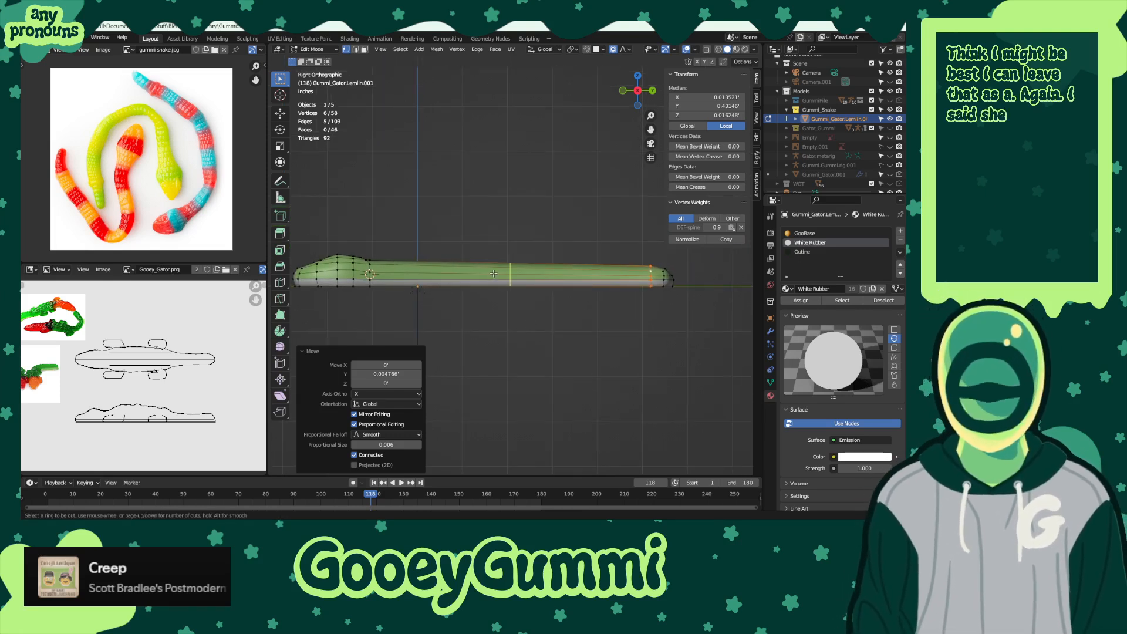
pyautogui.scroll(7, 496, 273)
pyautogui.scroll(2, 496, 273)
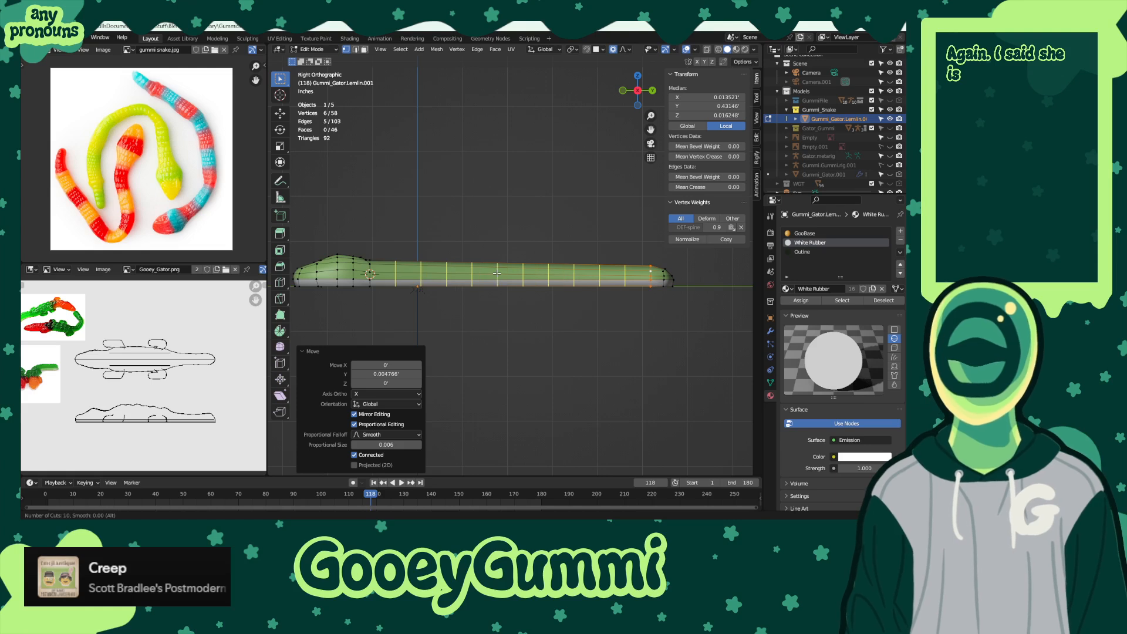
pyautogui.scroll(1, 495, 273)
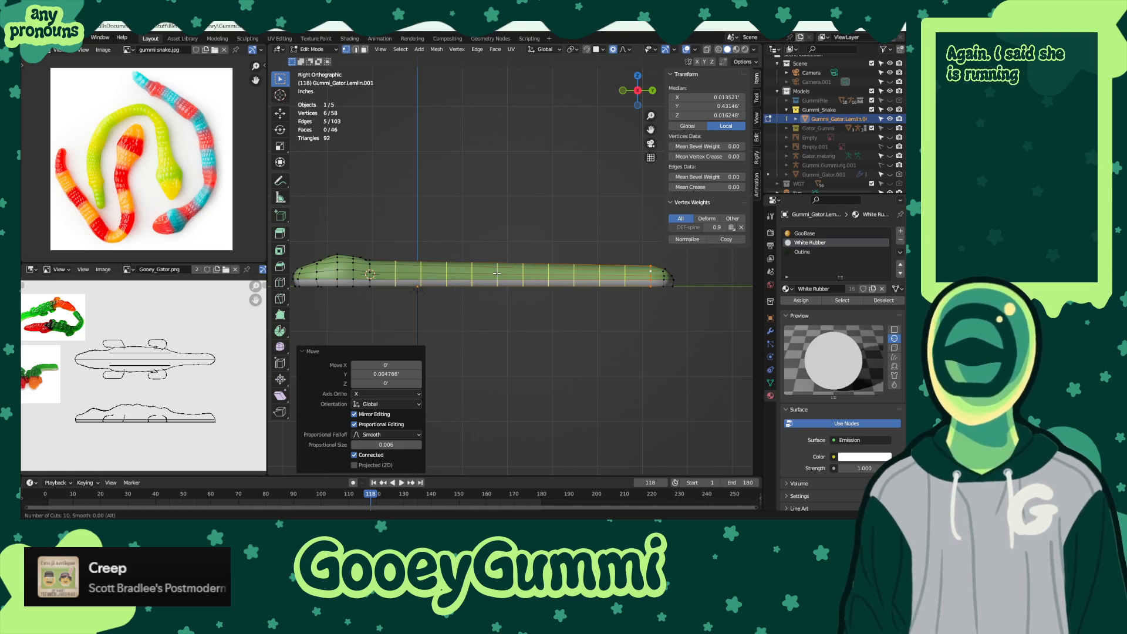
pyautogui.scroll(-2, 495, 273)
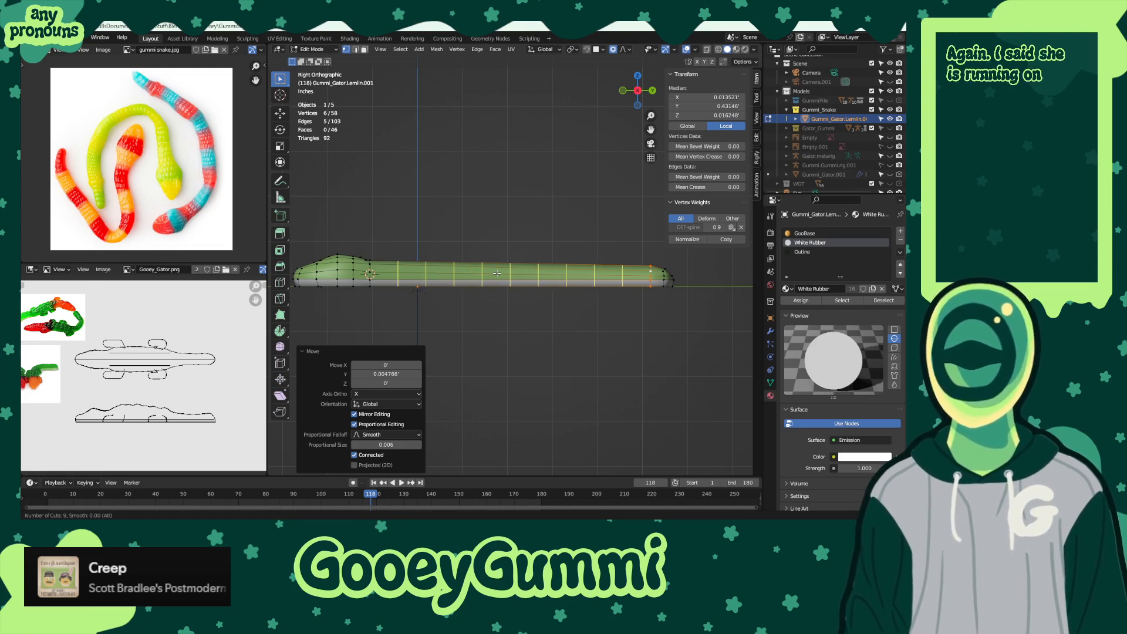
pyautogui.scroll(-1, 496, 272)
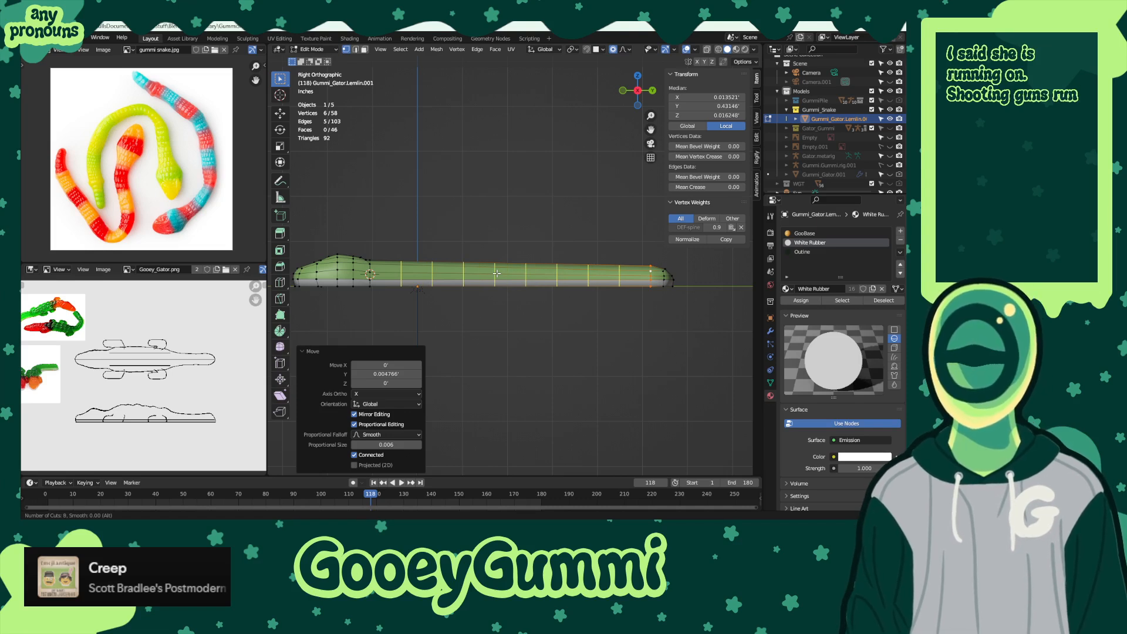
pyautogui.scroll(4, 496, 273)
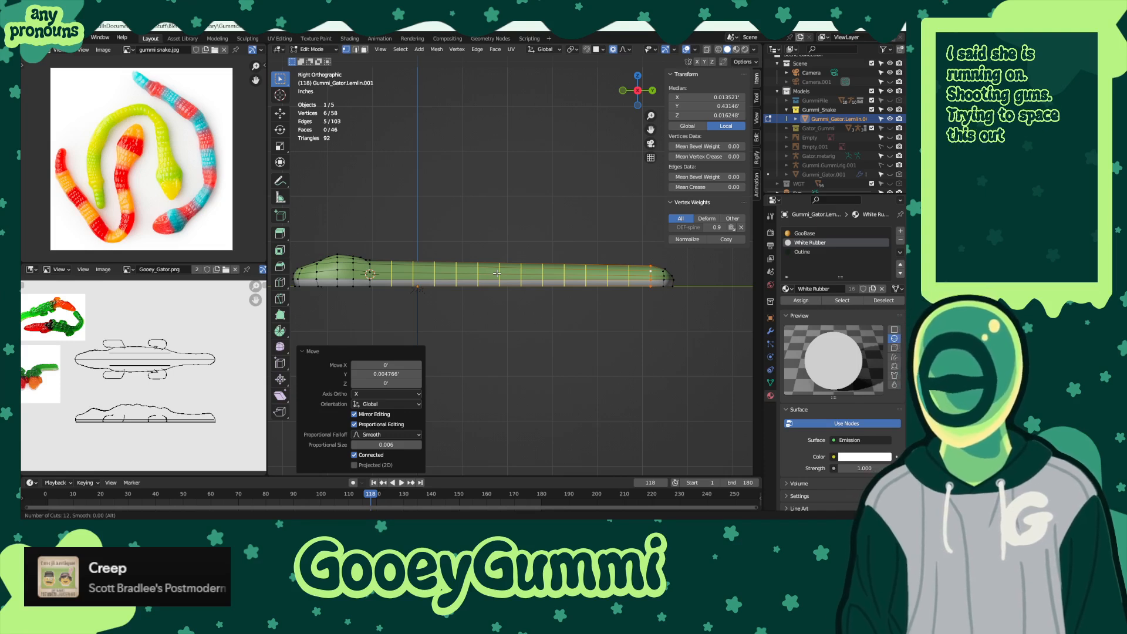
pyautogui.scroll(1, 496, 273)
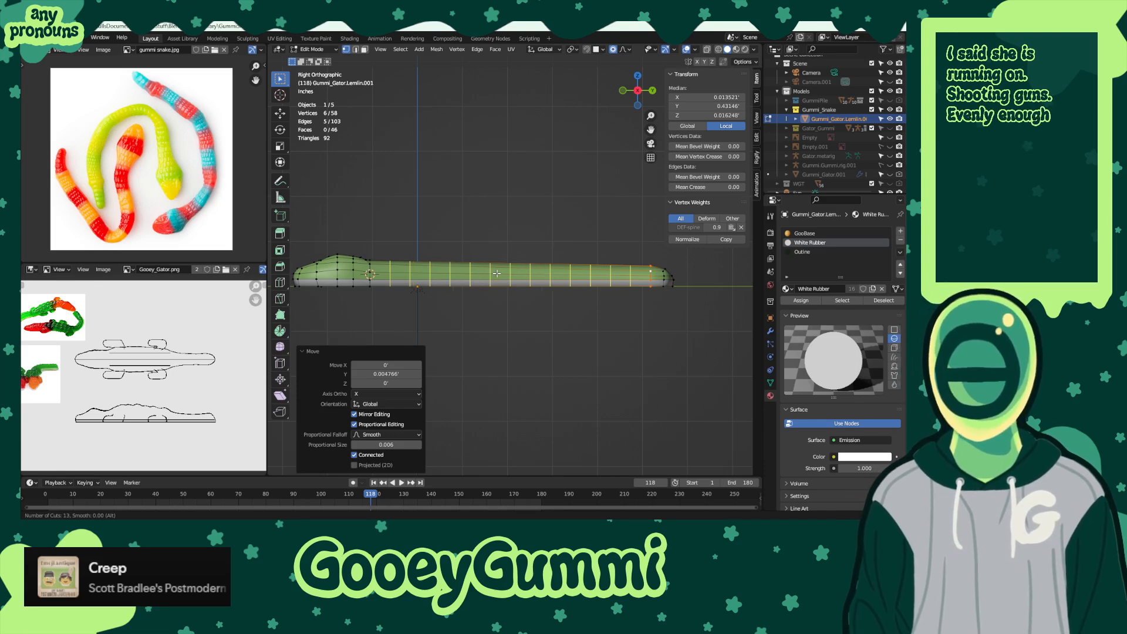
pyautogui.click(496, 273)
pyautogui.rightClick(496, 272)
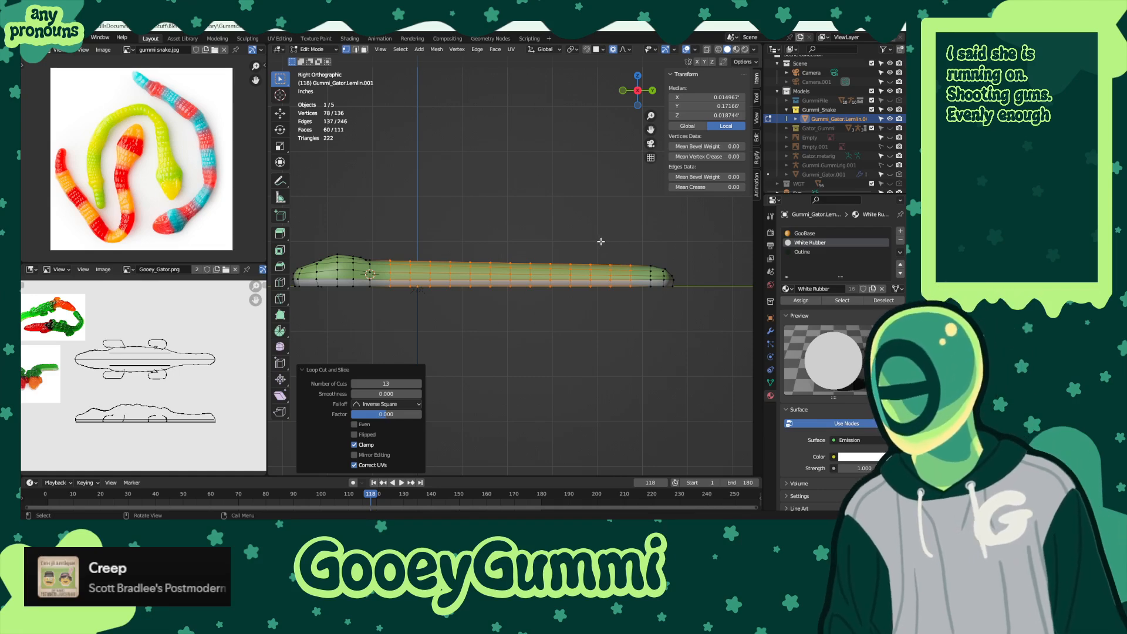
# - Select the first new edge loop behind the head, and undo both this selection and the 13-loop cut
pyautogui.moveTo(610, 261); pyautogui.dragTo(594, 201, button='middle')
pyautogui.keyDown('shift'); pyautogui.moveTo(576, 159); pyautogui.dragTo(565, 297, button='middle'); pyautogui.keyUp('shift')
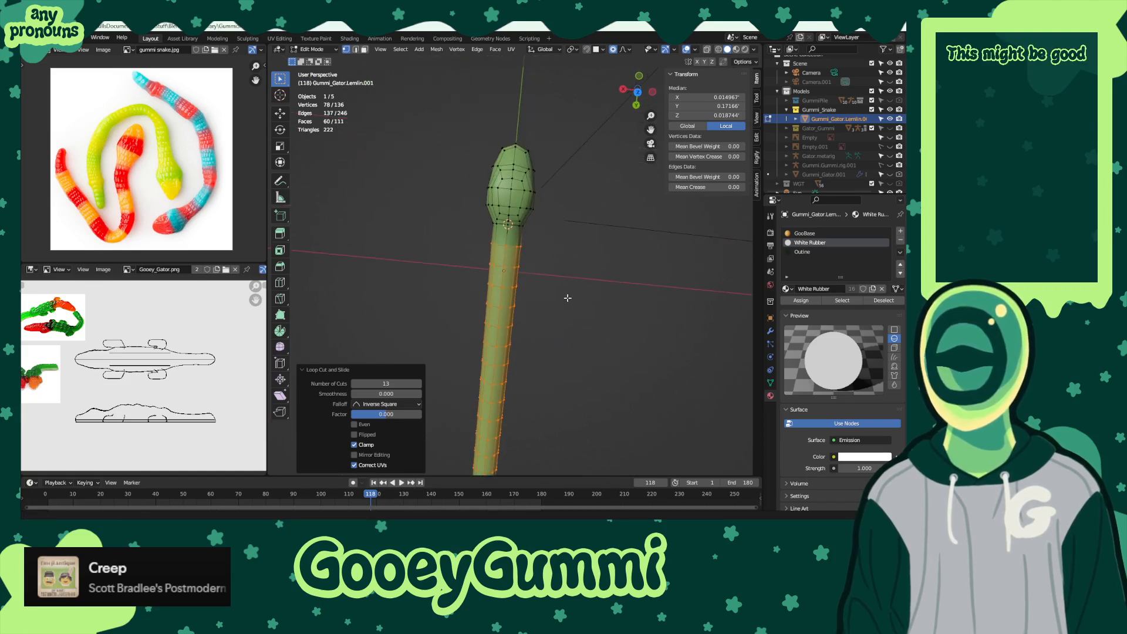
pyautogui.scroll(2, 542, 245)
pyautogui.keyDown('alt'); pyautogui.click(512, 239); pyautogui.keyUp('alt')
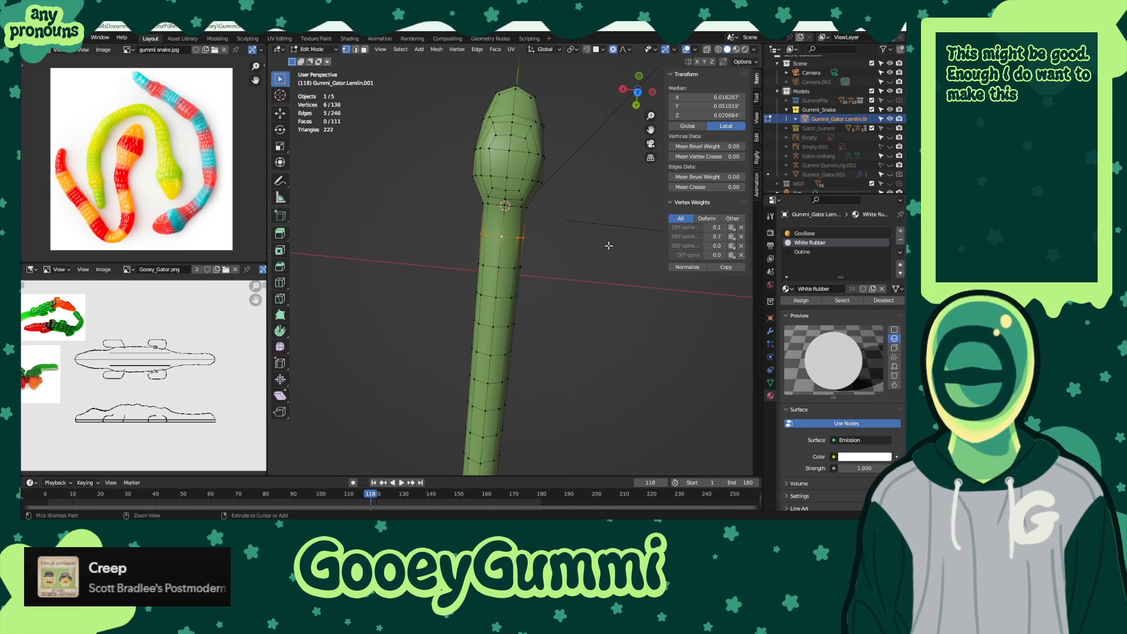
pyautogui.hotkey('ctrl', 'z')
pyautogui.hotkey('ctrl', 'z')
# - Add a single edge loop around the body and slide it by a factor of about 0.875 to sit just behind the head
pyautogui.moveTo(555, 310); pyautogui.dragTo(468, 277, button='middle')
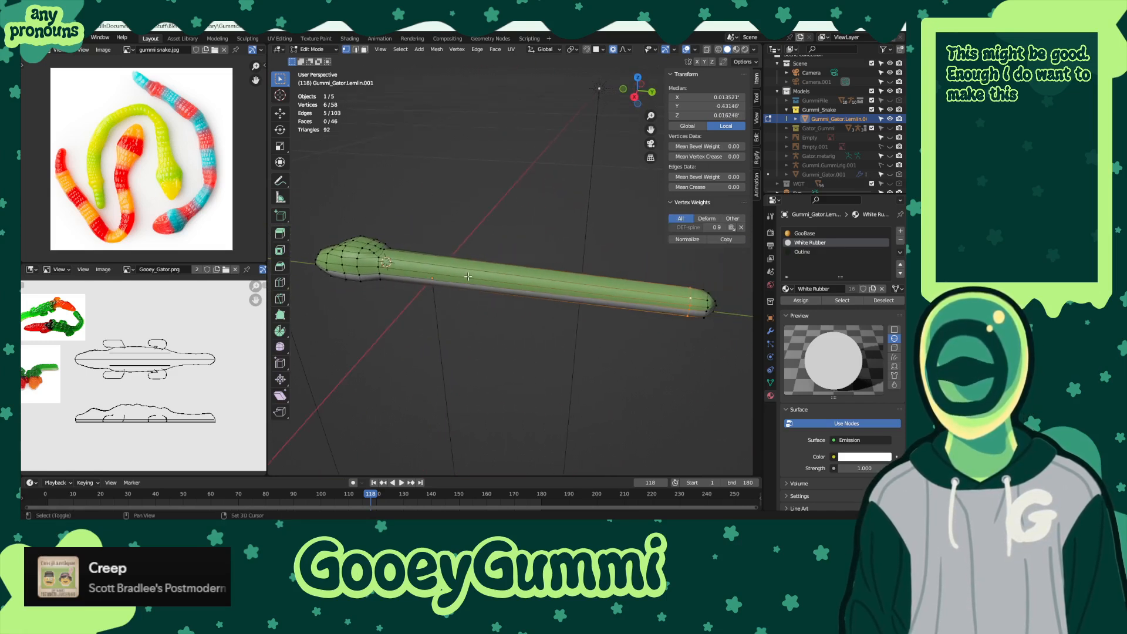
pyautogui.hotkey('ctrl', 'r')
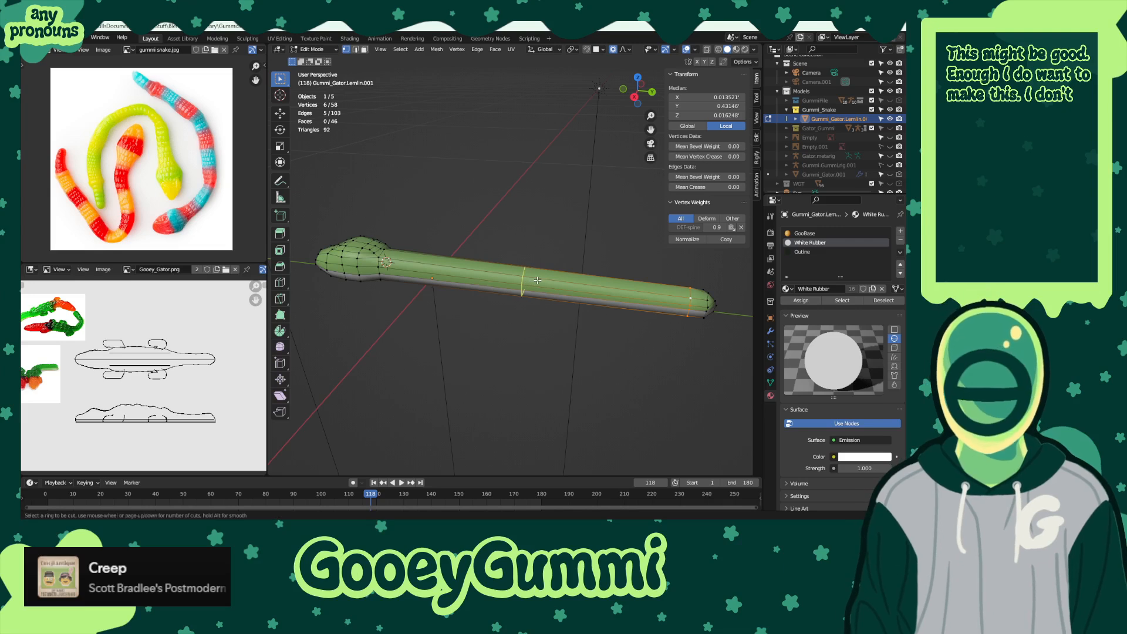
pyautogui.click(535, 274)
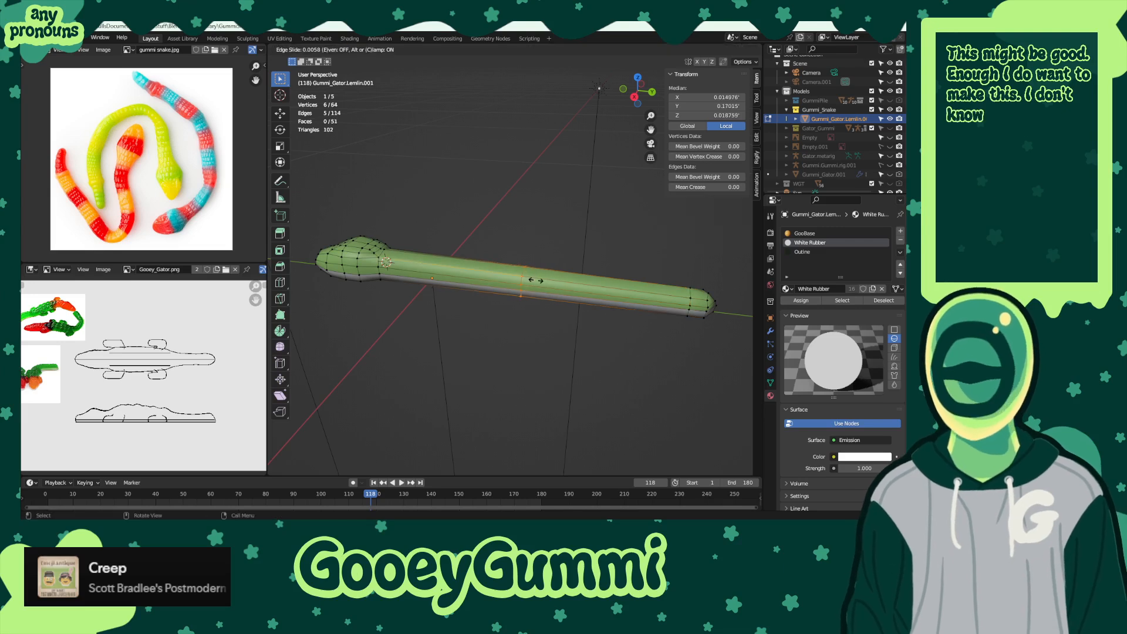
pyautogui.click(401, 266)
# - Start moving the single loop behind the head in the right side view, cancel it, and undo the loop cut
pyautogui.keyDown('shift'); pyautogui.moveTo(425, 318); pyautogui.dragTo(439, 308, button='middle'); pyautogui.keyUp('shift')
pyautogui.press('KP_3')
pyautogui.press('g')
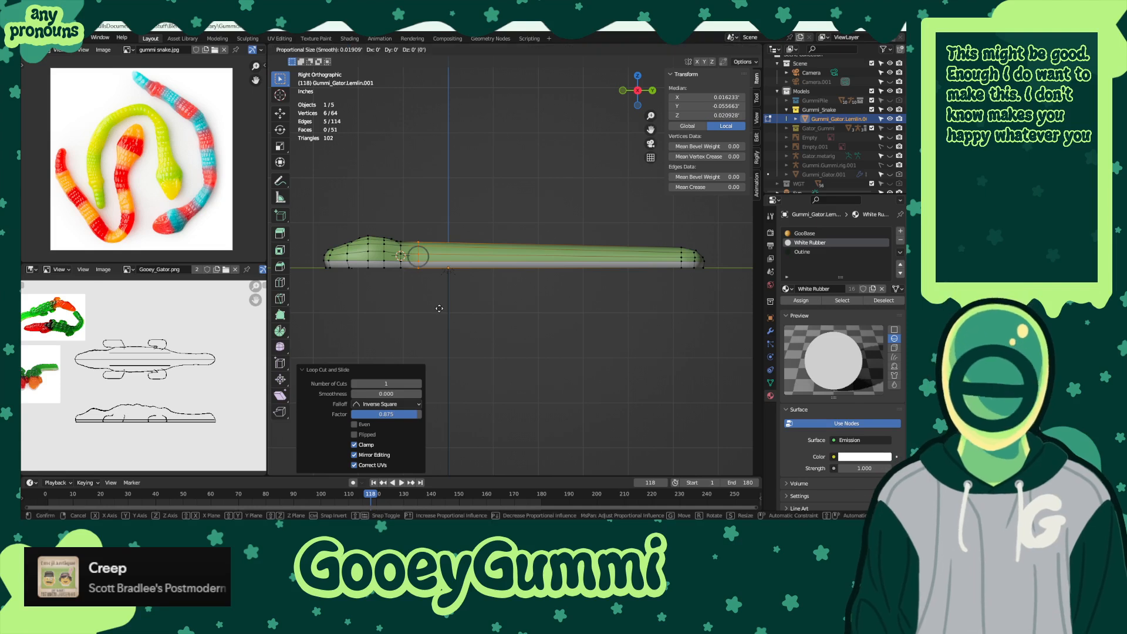
pyautogui.press('Escape')
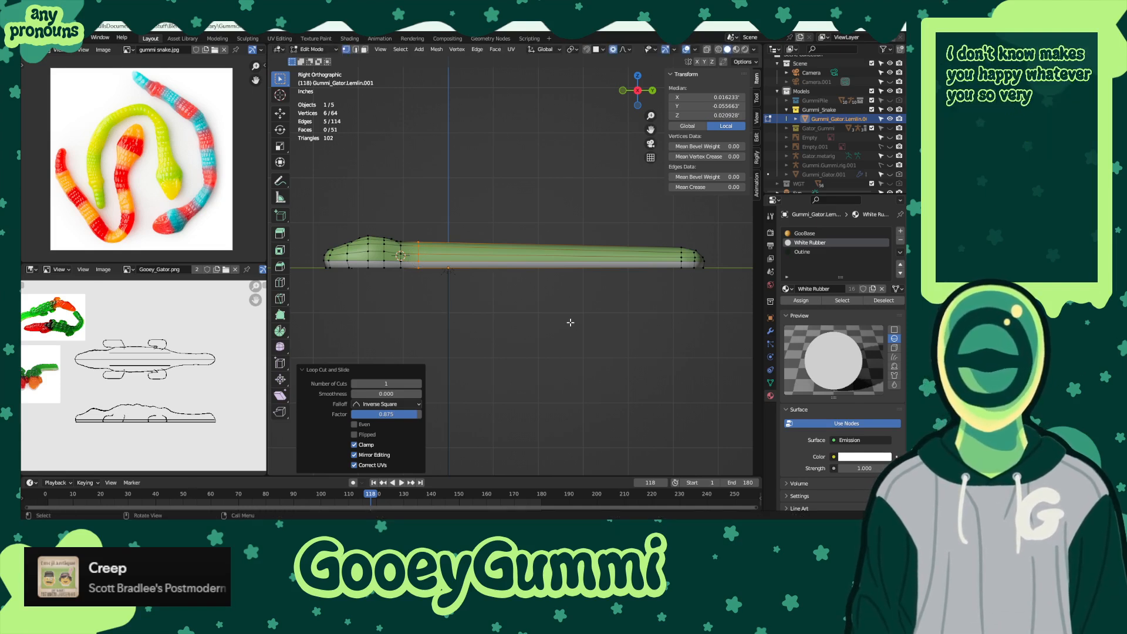
pyautogui.hotkey('ctrl', 'z')
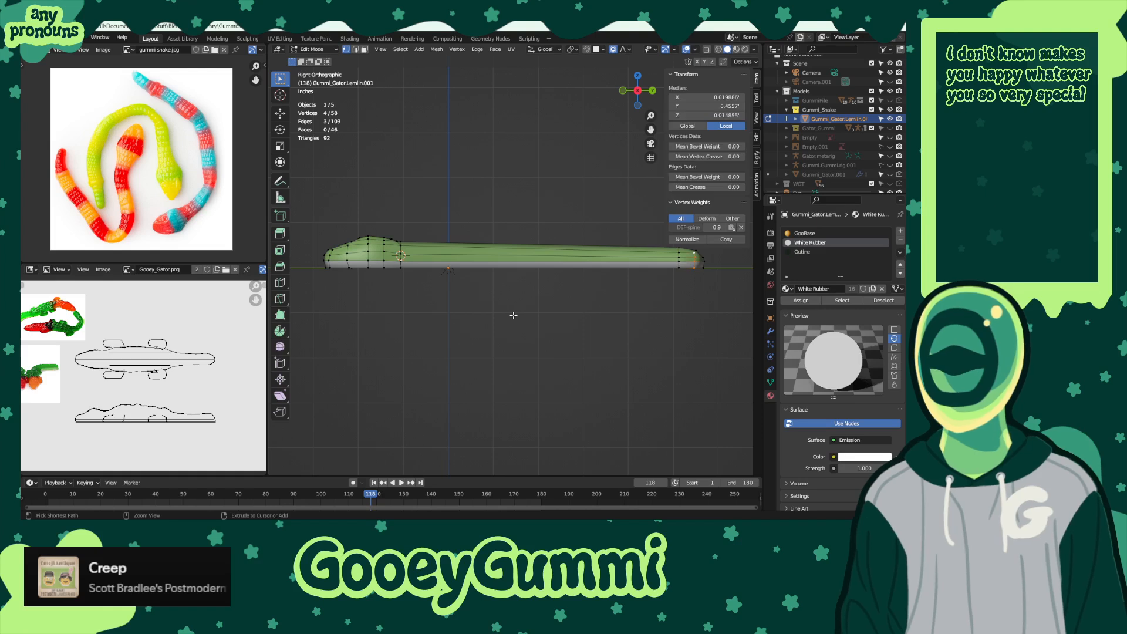
pyautogui.hotkey('ctrl', 'shift', 'z')
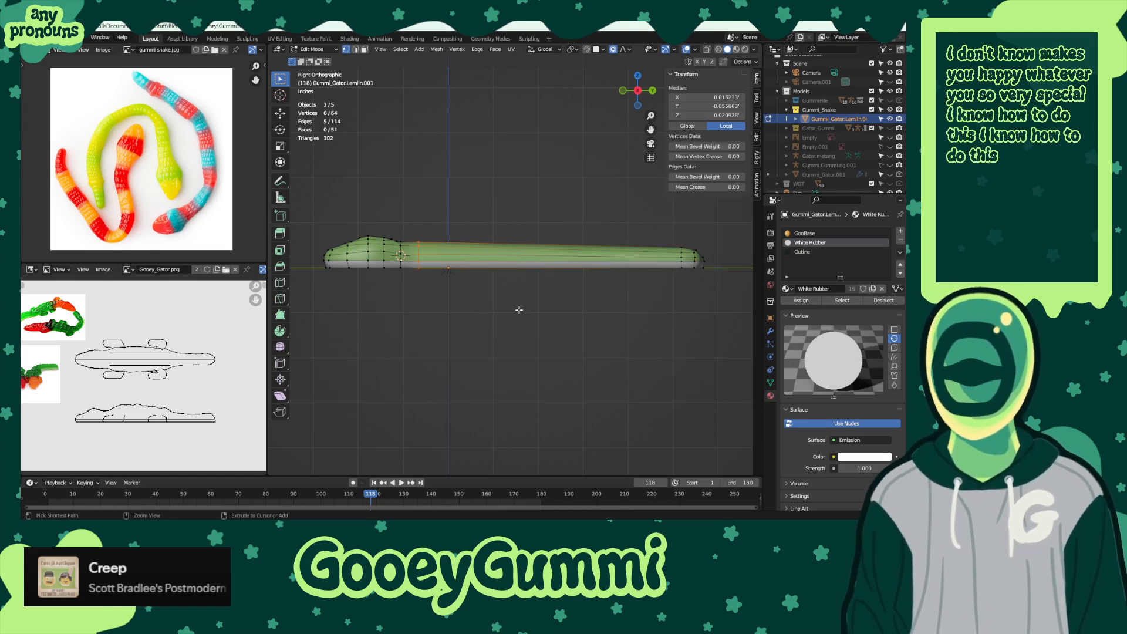
pyautogui.hotkey('ctrl', 'z')
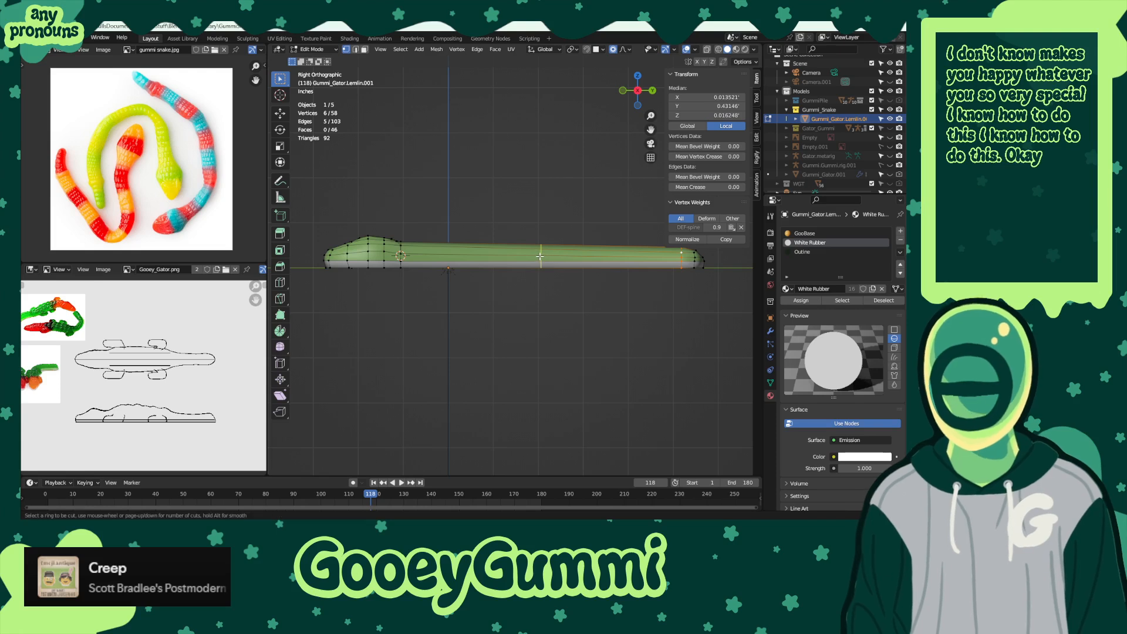
# - Cut 14 evenly spaced edge loops across the body between the head and the tail end, without sliding them
pyautogui.hotkey('ctrl', 'r')
pyautogui.scroll(10, 540, 255)
pyautogui.scroll(2, 539, 255)
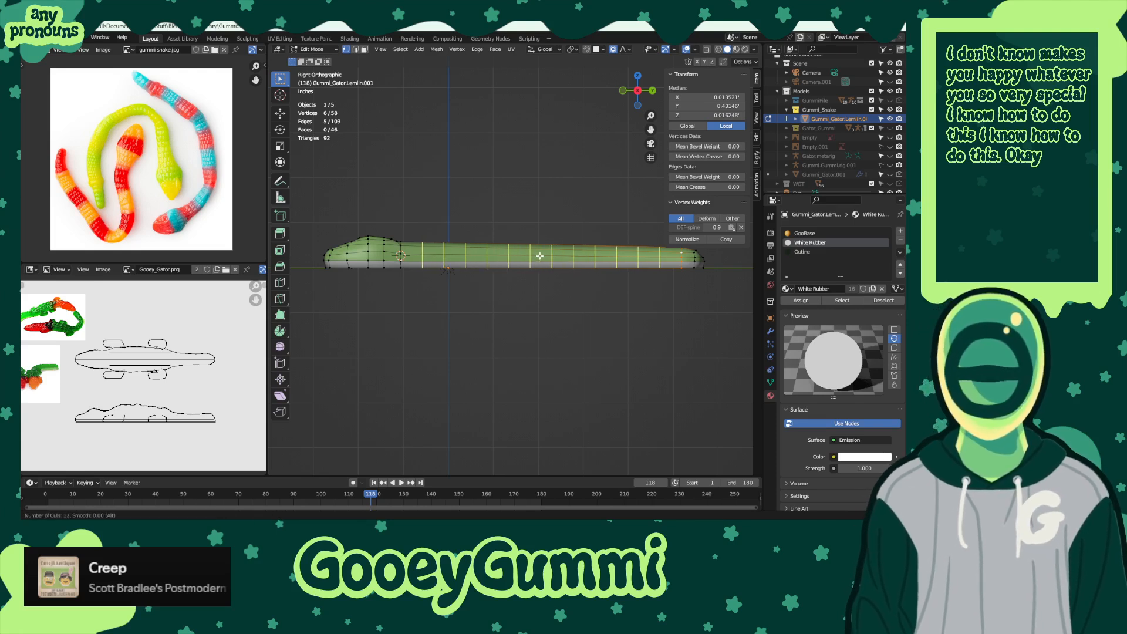
pyautogui.scroll(1, 540, 256)
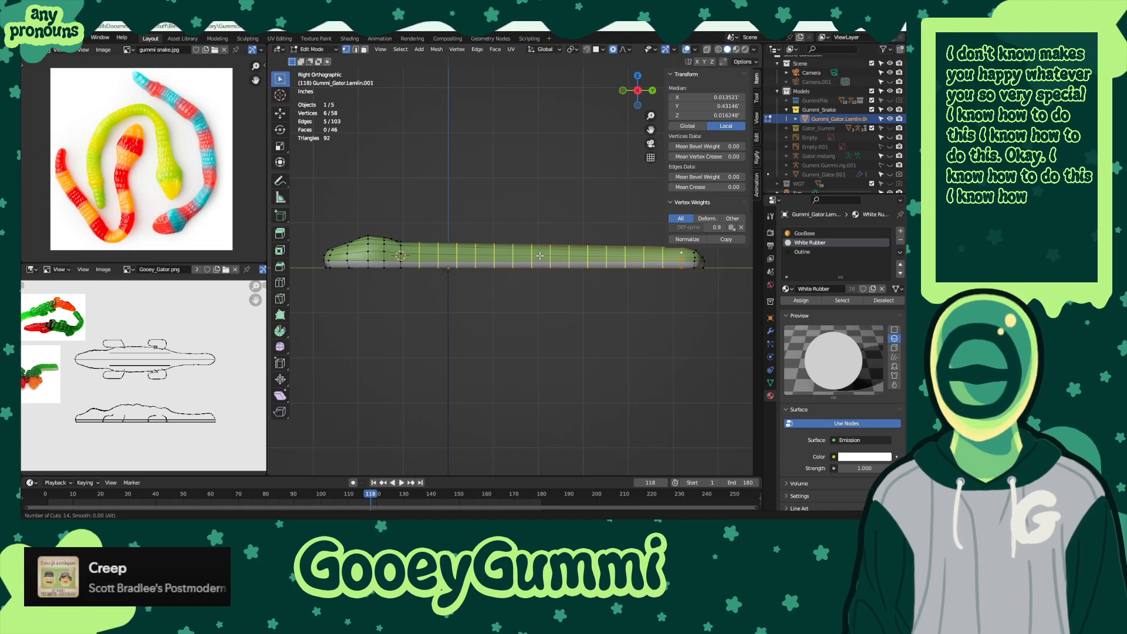
pyautogui.click(539, 256)
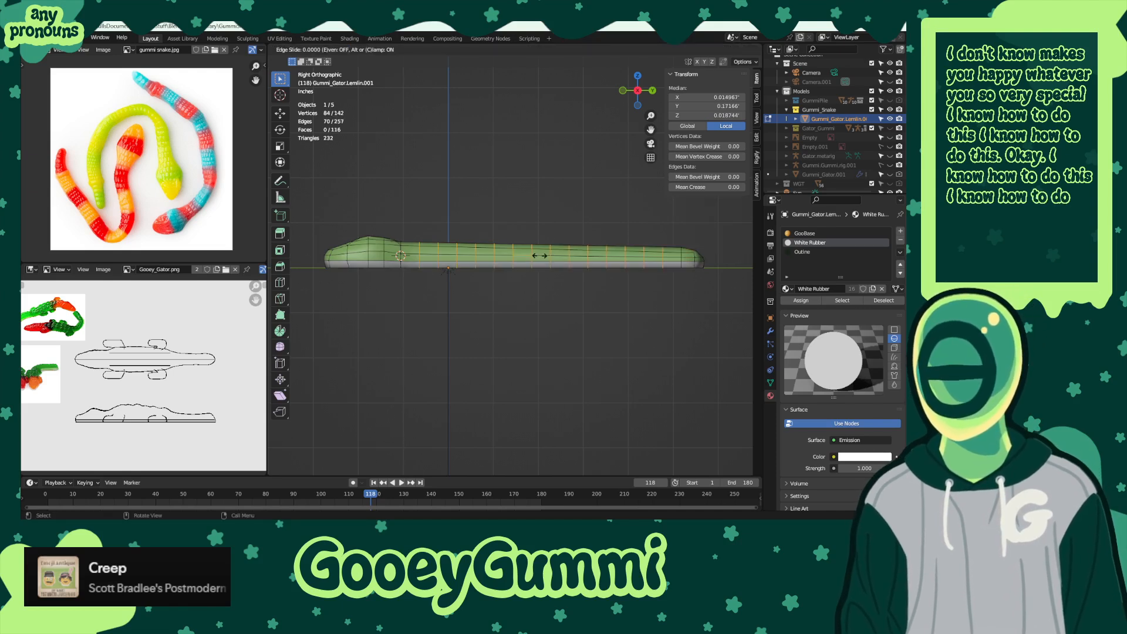
pyautogui.click(539, 255)
# - Enable X-ray display, select all the head vertices up to the neck ring, and hide them
pyautogui.moveTo(316, 202); pyautogui.dragTo(411, 308)
pyautogui.hotkey('alt', 'z')
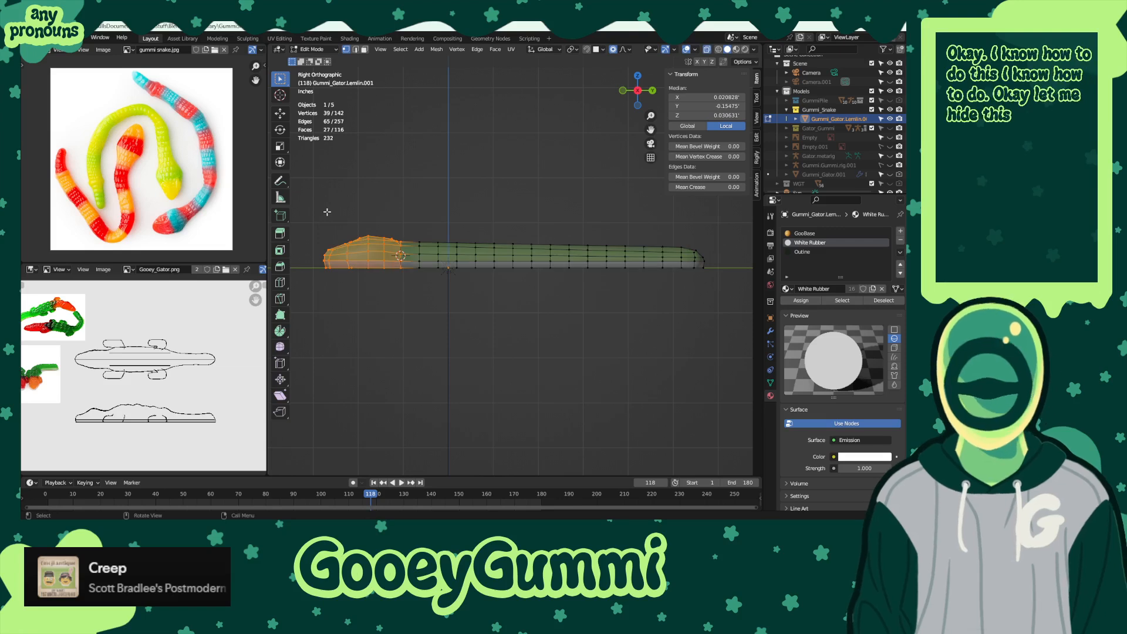
pyautogui.moveTo(314, 206); pyautogui.dragTo(406, 312)
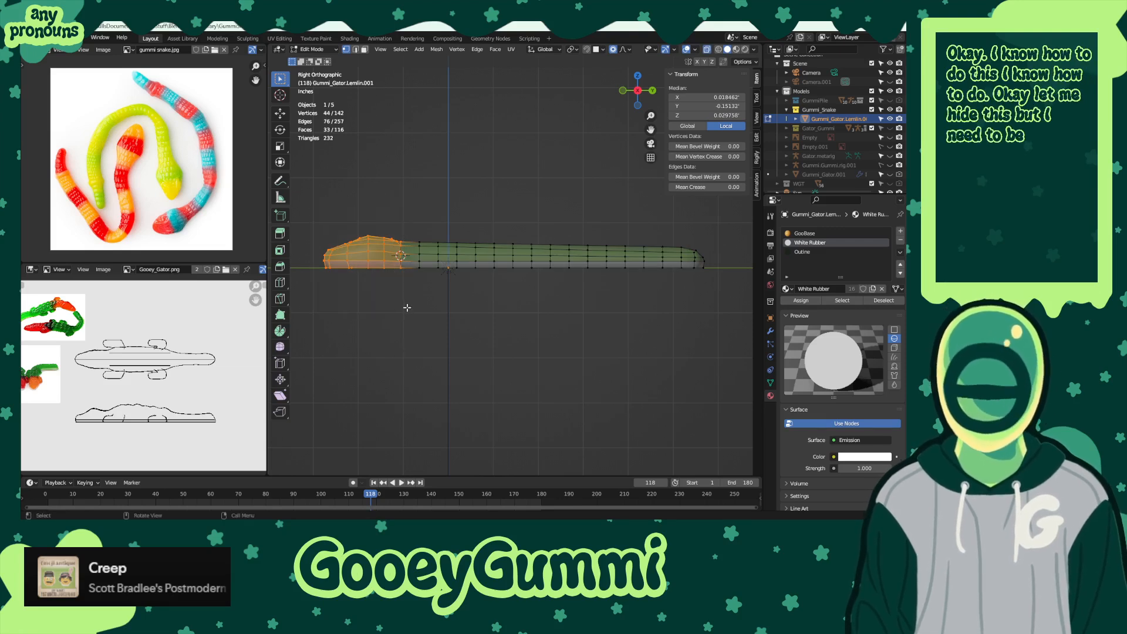
pyautogui.press('h')
# - Scale the first visible body ring to about 0.93 on X and Z with a proportional size of about 0.092, and reveal the head with nothing selected
pyautogui.moveTo(399, 229); pyautogui.dragTo(429, 301)
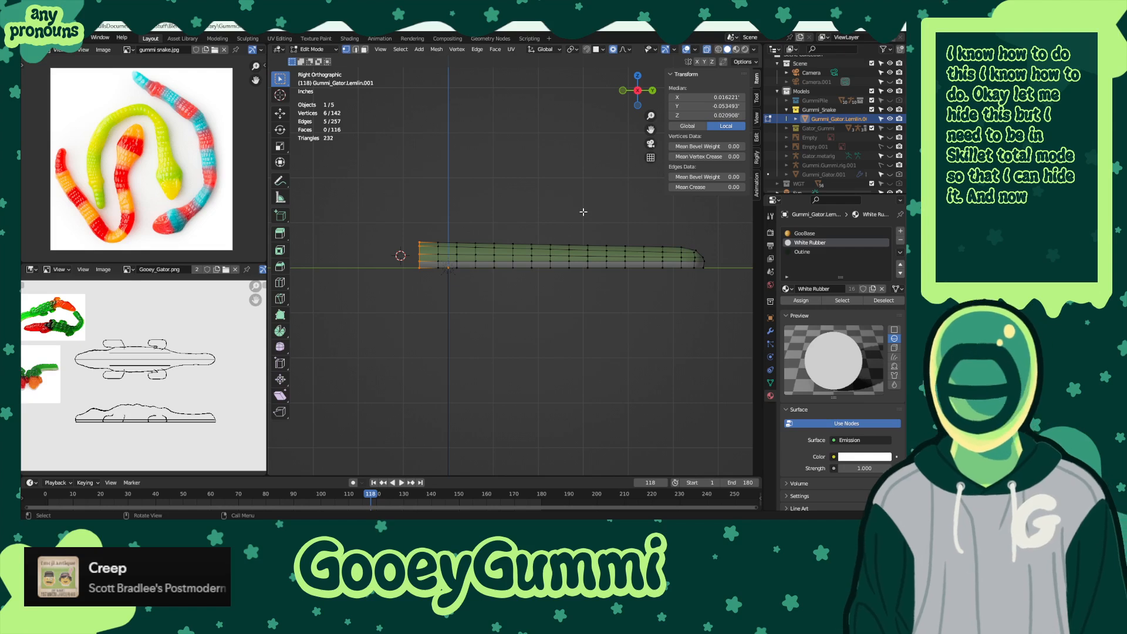
pyautogui.press('s')
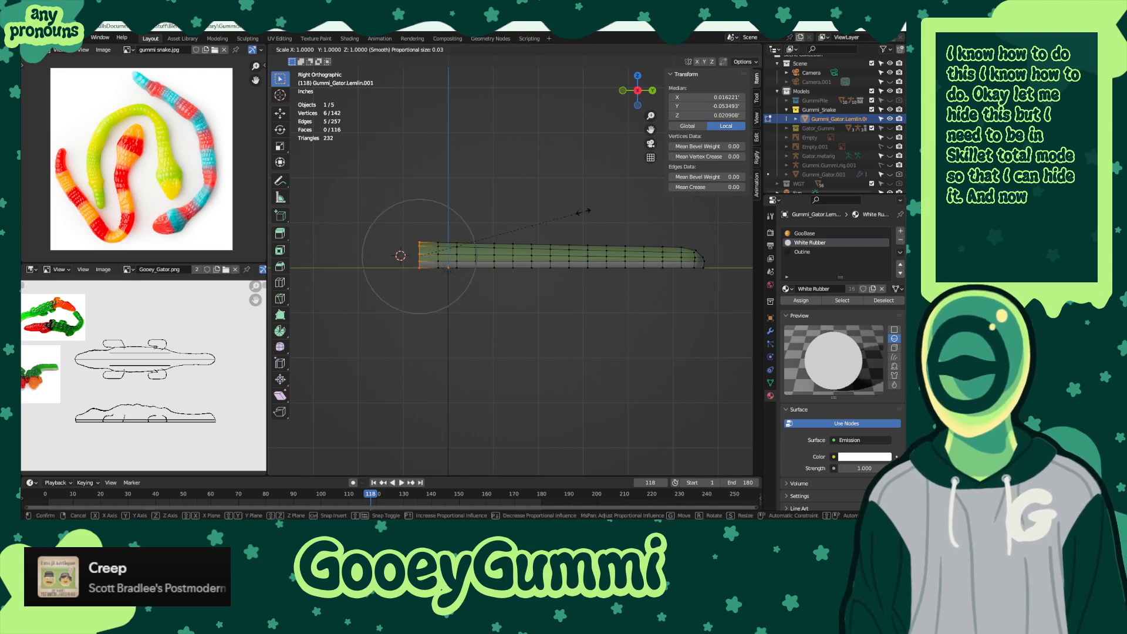
pyautogui.scroll(-15, 581, 212)
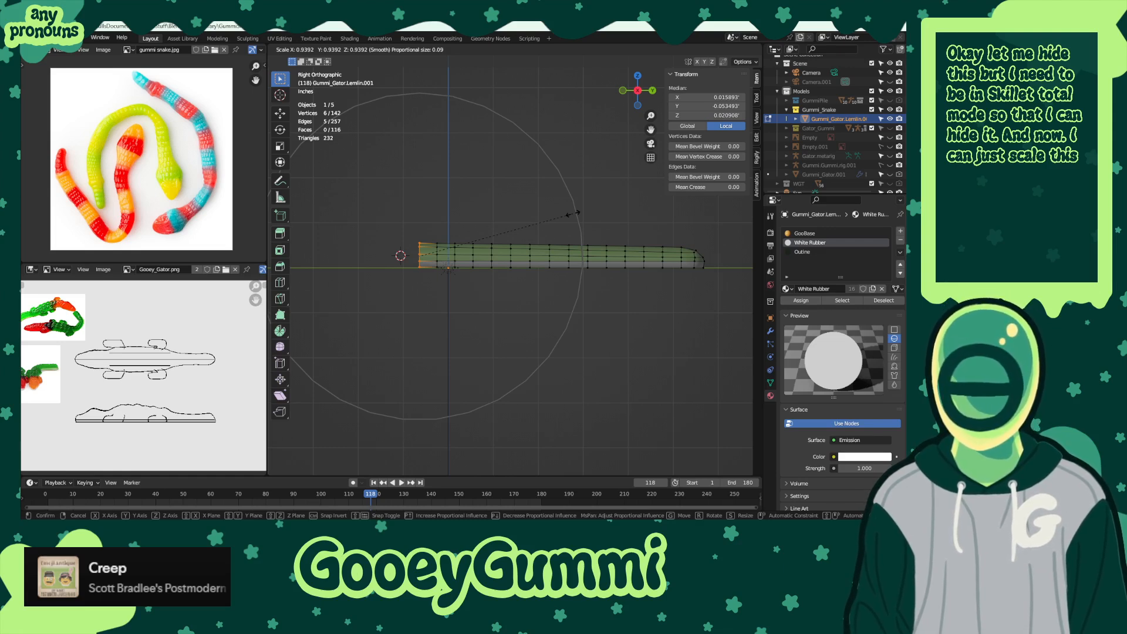
pyautogui.hotkey('shift', 'y')
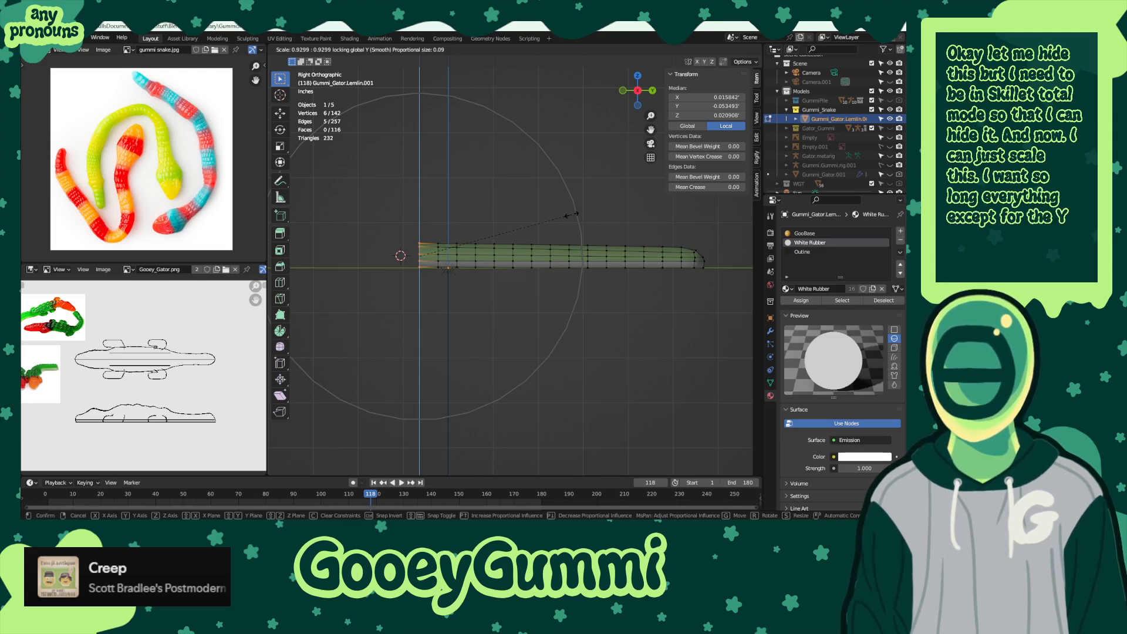
pyautogui.click(572, 215)
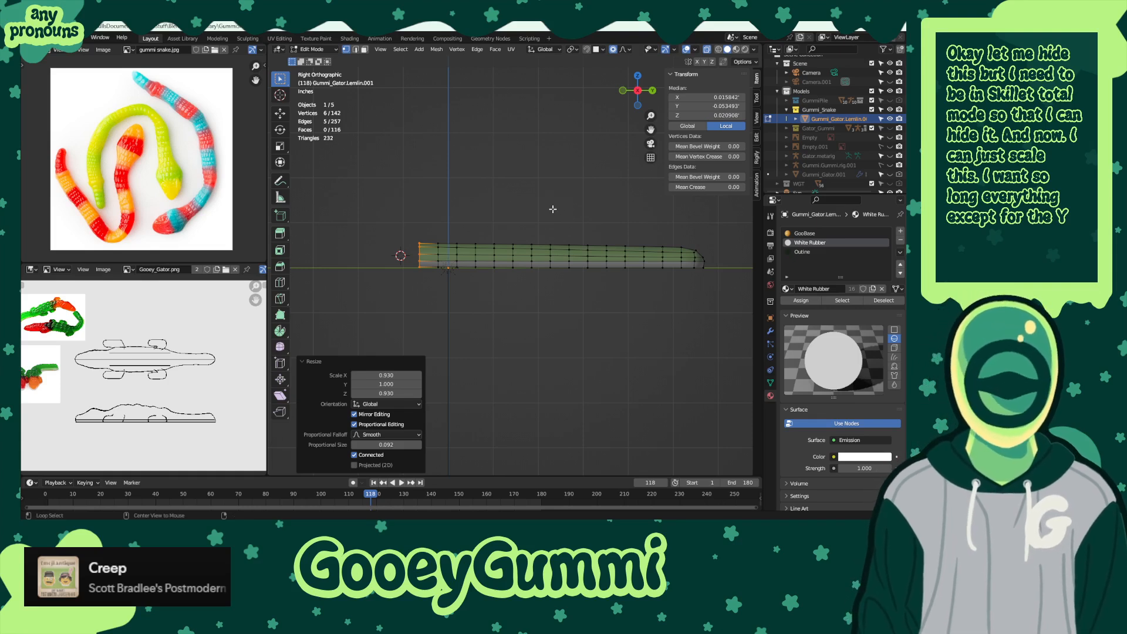
pyautogui.hotkey('alt', 'h')
pyautogui.hotkey('alt', 'a')
# - Scale the tail tip, with its selection grown by one ring, to about 0.861 on X and Z with a proportional size of about 0.047
pyautogui.keyDown('shift'); pyautogui.moveTo(478, 215); pyautogui.dragTo(514, 220, button='middle'); pyautogui.keyUp('shift')
pyautogui.keyDown('shift'); pyautogui.moveTo(583, 227); pyautogui.dragTo(452, 242, button='middle'); pyautogui.keyUp('shift')
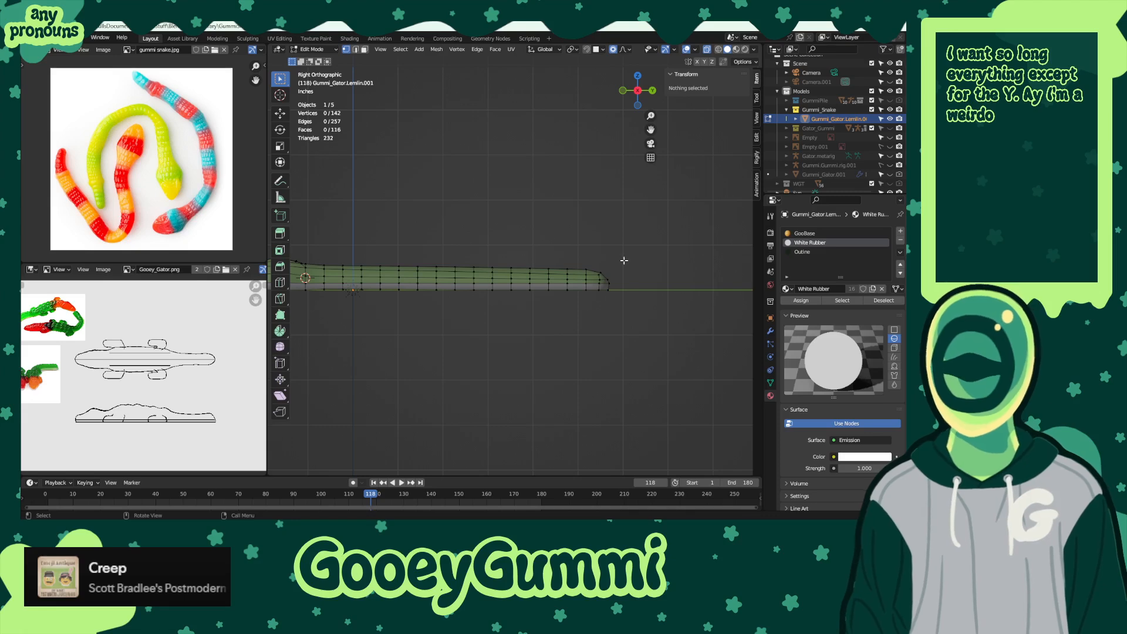
pyautogui.moveTo(622, 261); pyautogui.dragTo(559, 233, button='middle')
pyautogui.press('b')
pyautogui.moveTo(559, 233); pyautogui.dragTo(615, 299)
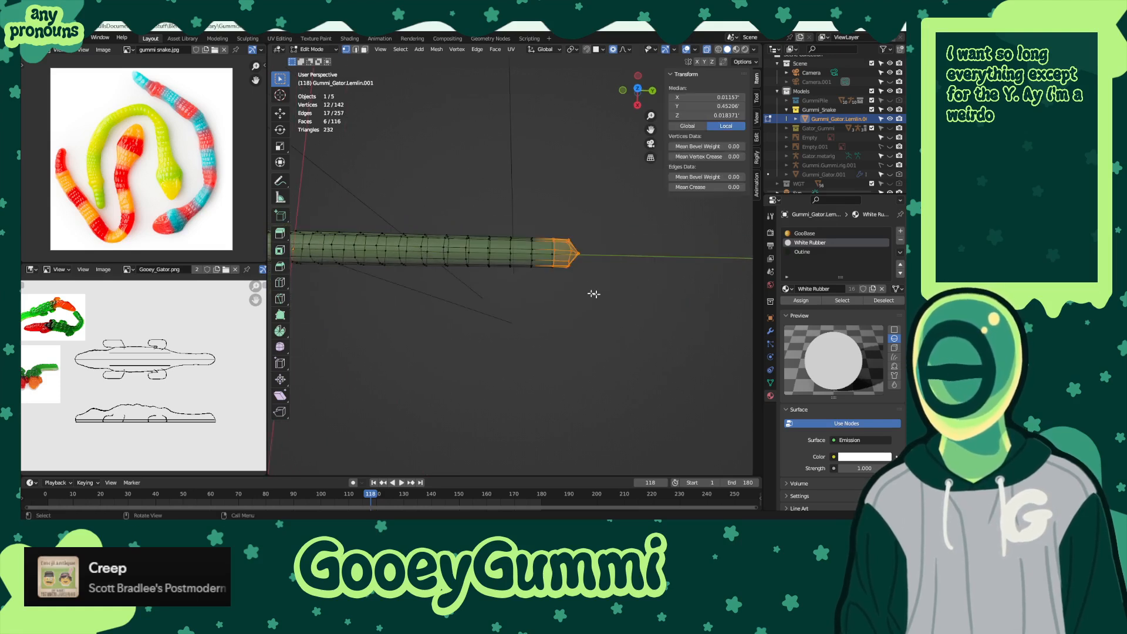
pyautogui.press('b')
pyautogui.moveTo(566, 230); pyautogui.dragTo(606, 291)
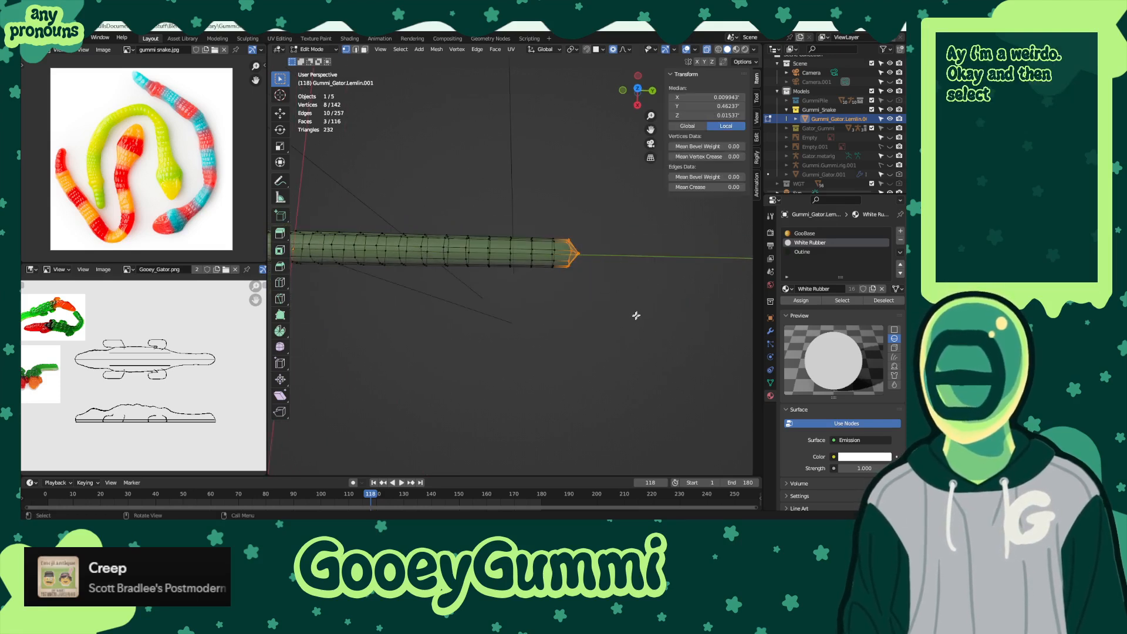
pyautogui.moveTo(636, 314); pyautogui.dragTo(507, 298, button='middle')
pyautogui.press('b')
pyautogui.moveTo(508, 331); pyautogui.dragTo(461, 369)
pyautogui.moveTo(528, 352); pyautogui.dragTo(587, 293, button='middle')
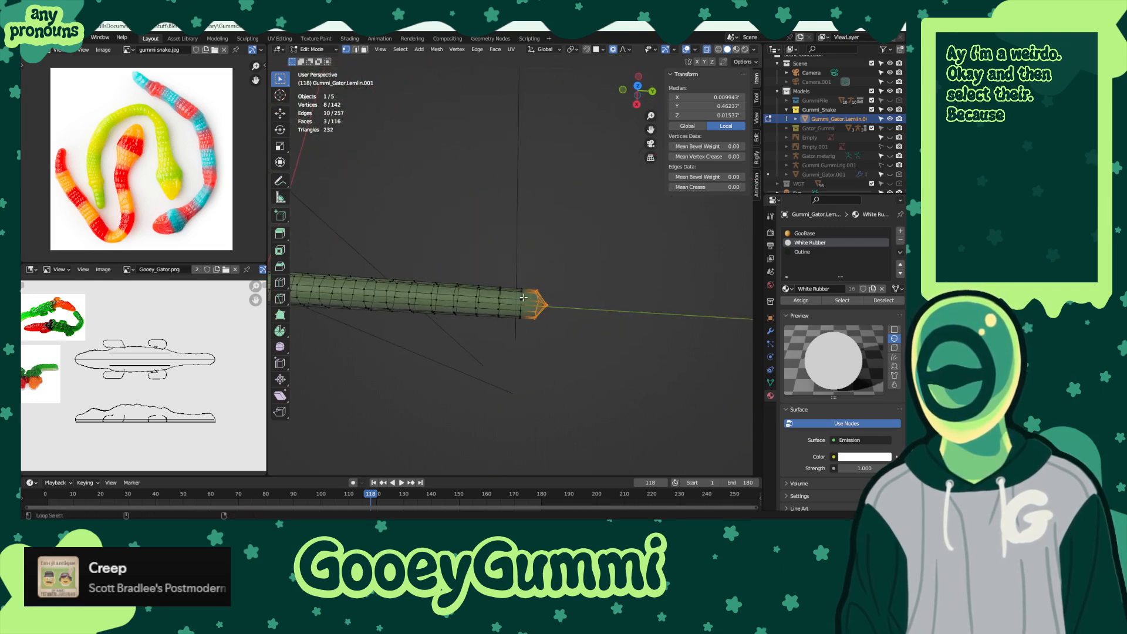
pyautogui.press('ctrl+KP_Add')
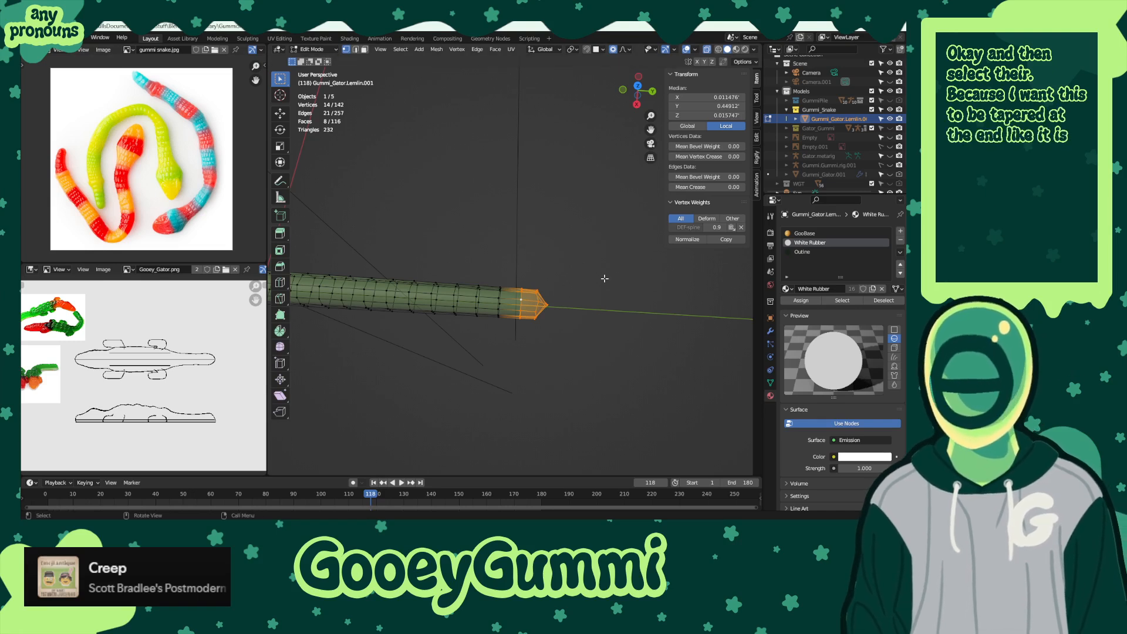
pyautogui.press('s')
pyautogui.scroll(1, 599, 280)
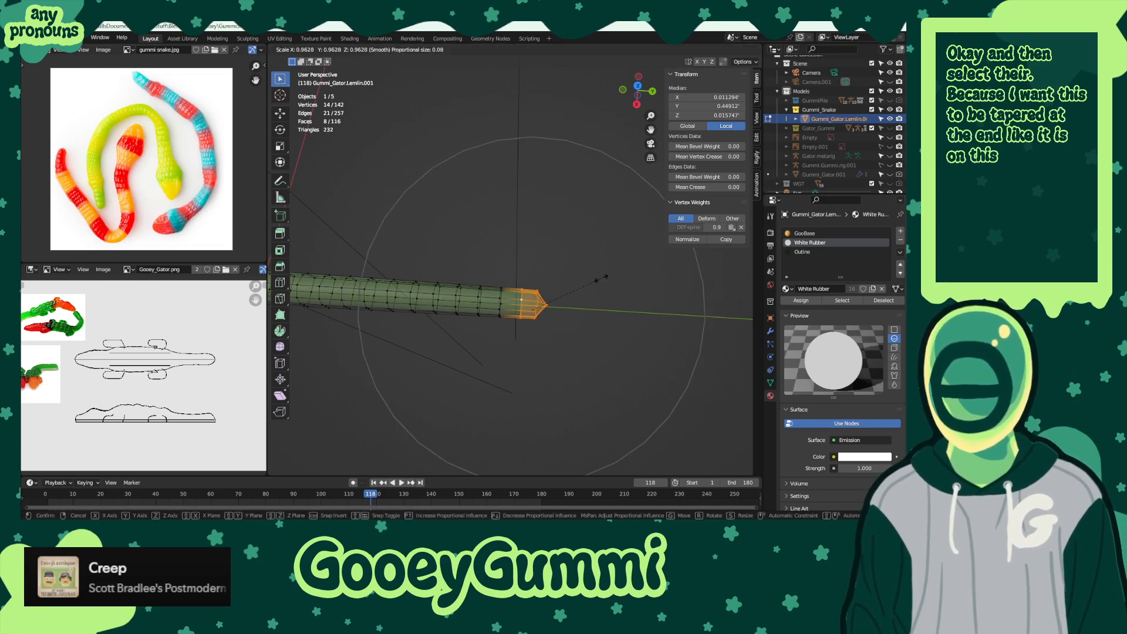
pyautogui.hotkey('shift', 'y')
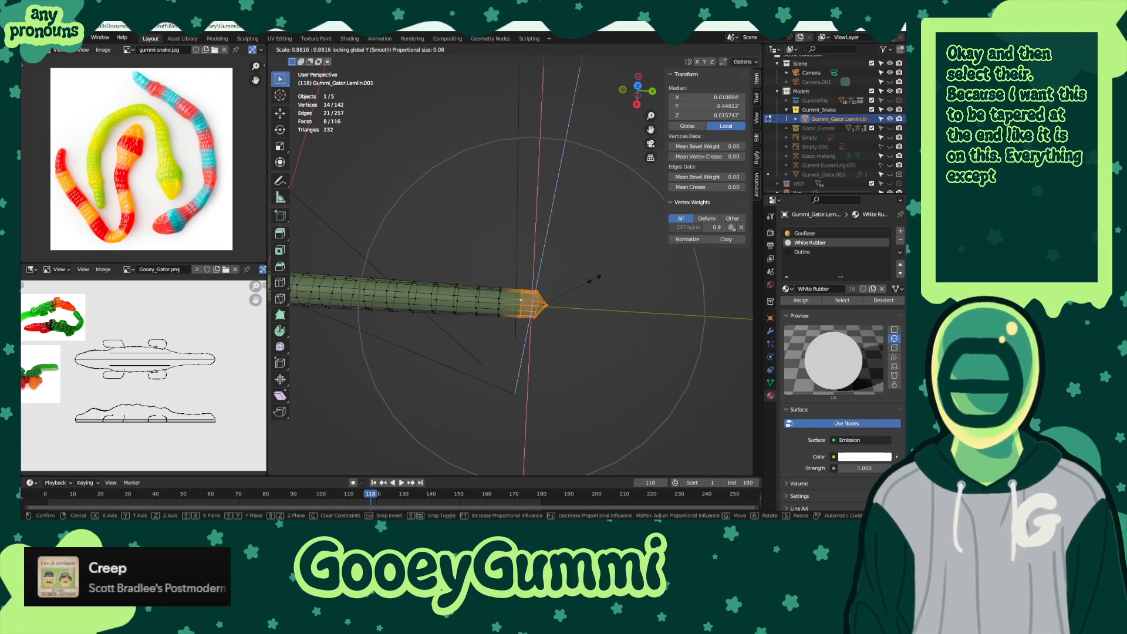
pyautogui.scroll(5, 594, 279)
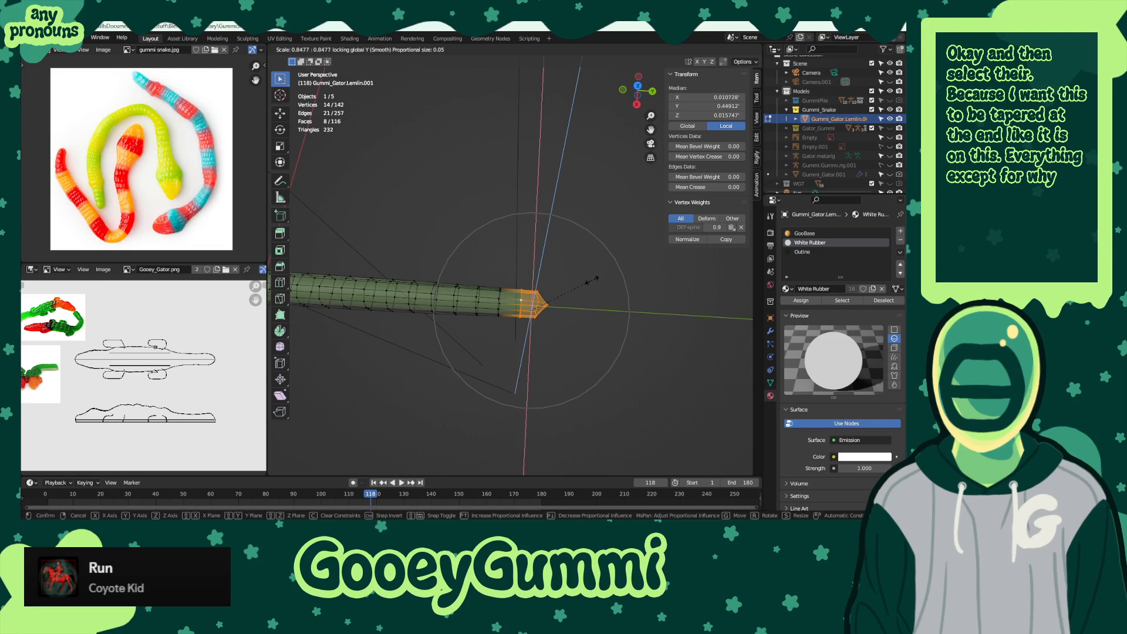
pyautogui.click(594, 280)
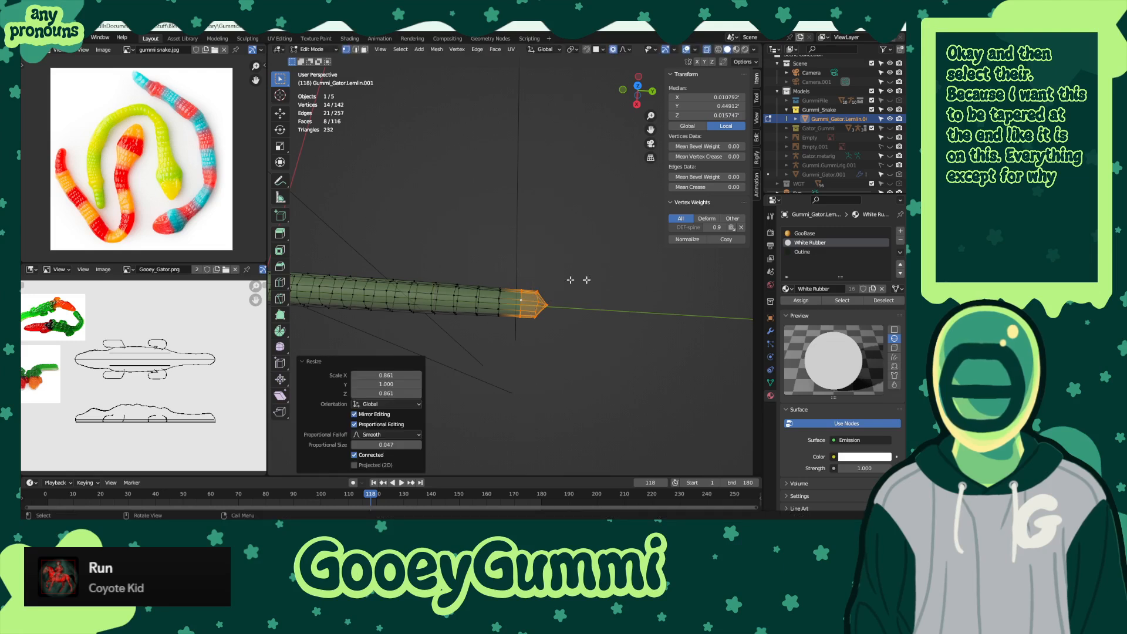
# - Scale the single body ring just before the tail end to about 0.953 on X and Z, and clear the selection
pyautogui.keyDown('alt'); pyautogui.click(498, 294); pyautogui.keyUp('alt')
pyautogui.keyDown('alt'); pyautogui.click(478, 293); pyautogui.keyUp('alt')
pyautogui.press('s')
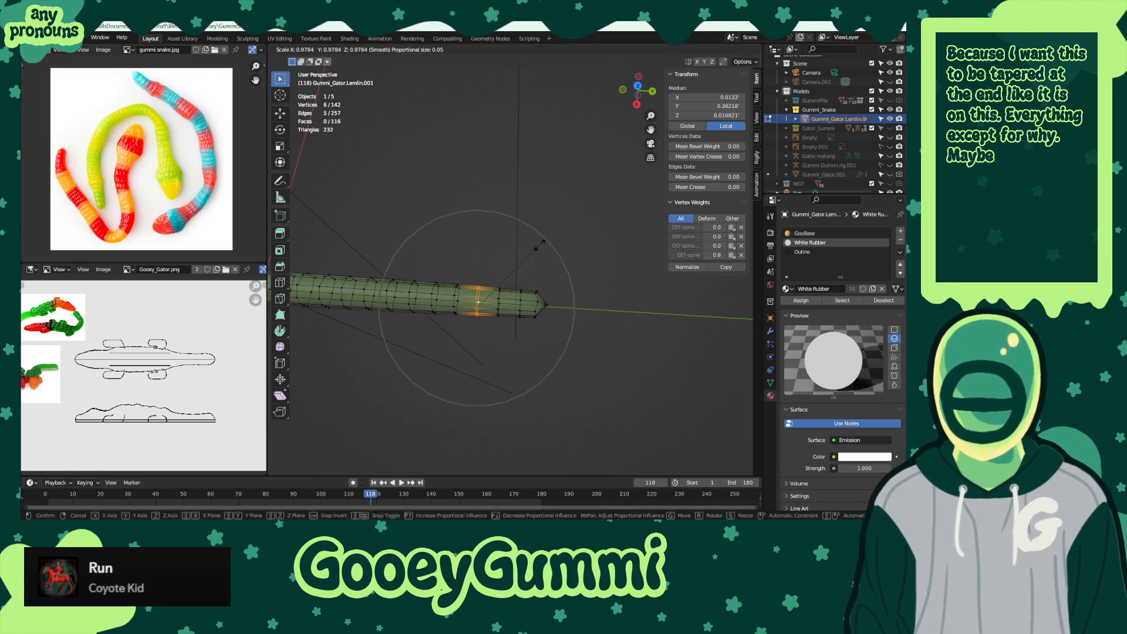
pyautogui.hotkey('shift', 'y')
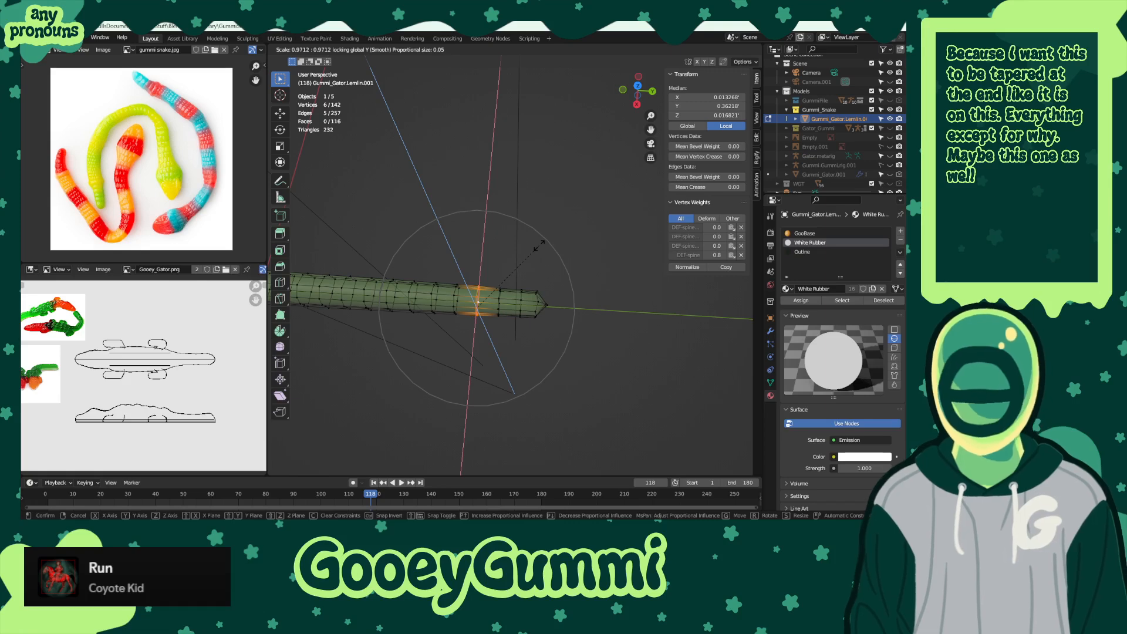
pyautogui.click(538, 249)
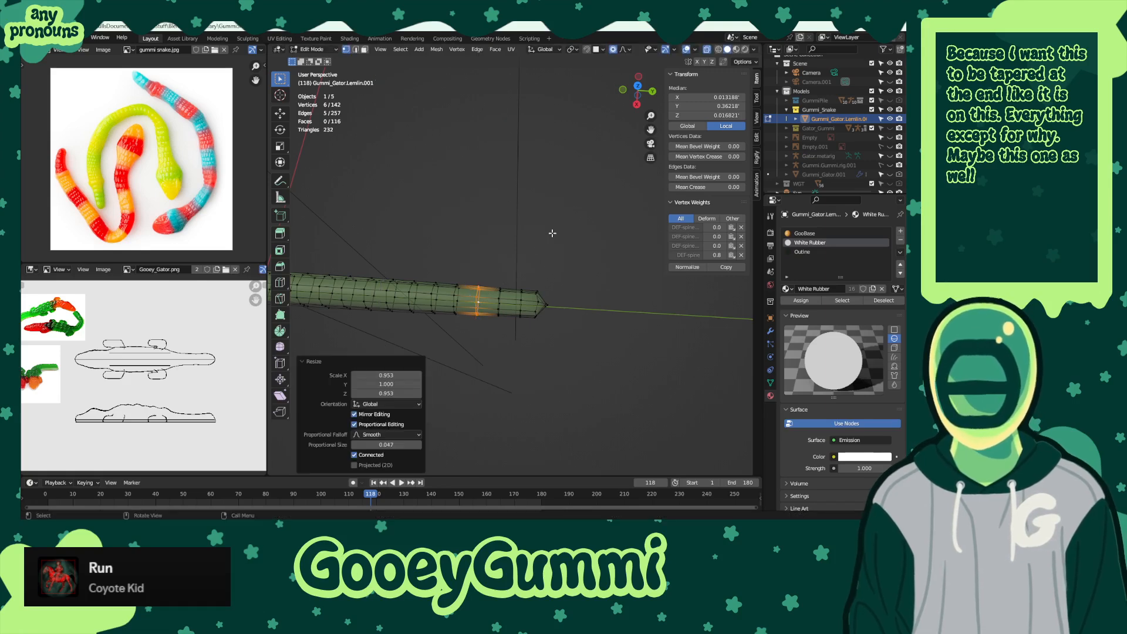
pyautogui.hotkey('alt', 'a')
# - Move the side edges at the middle of the head outward about 0.0051 ft on X with a reduced proportional size
pyautogui.moveTo(538, 249); pyautogui.dragTo(528, 276, button='middle')
pyautogui.keyDown('alt'); pyautogui.click(511, 332); pyautogui.keyUp('alt')
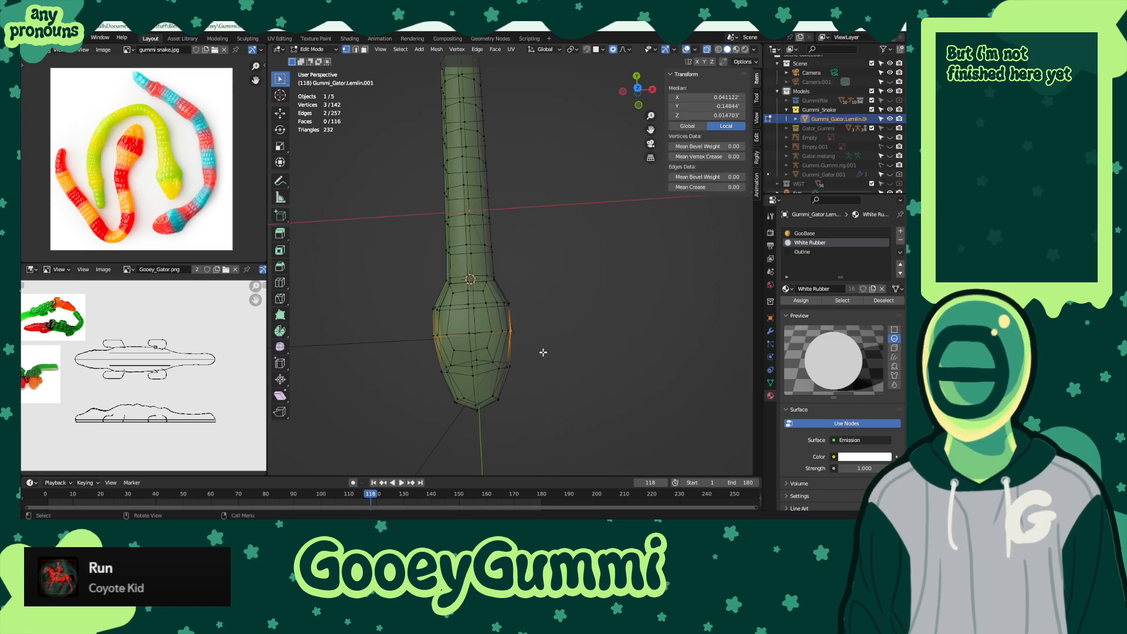
pyautogui.moveTo(543, 352); pyautogui.dragTo(496, 209, button='middle')
pyautogui.moveTo(510, 251); pyautogui.dragTo(528, 269, button='middle')
pyautogui.press('g')
pyautogui.press('x')
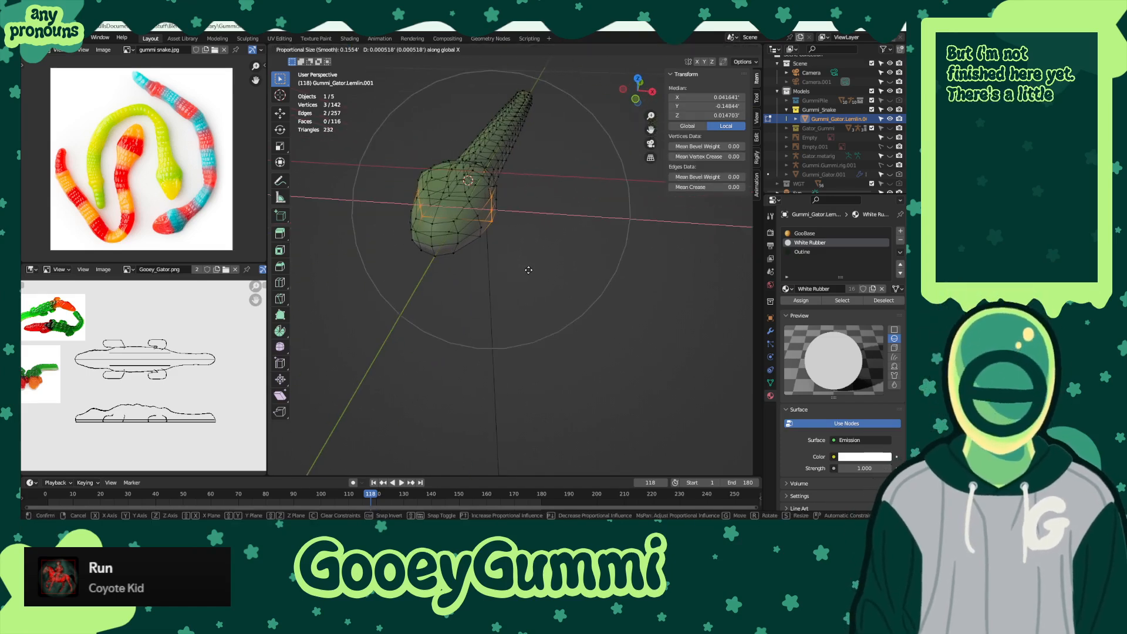
pyautogui.scroll(3, 529, 270)
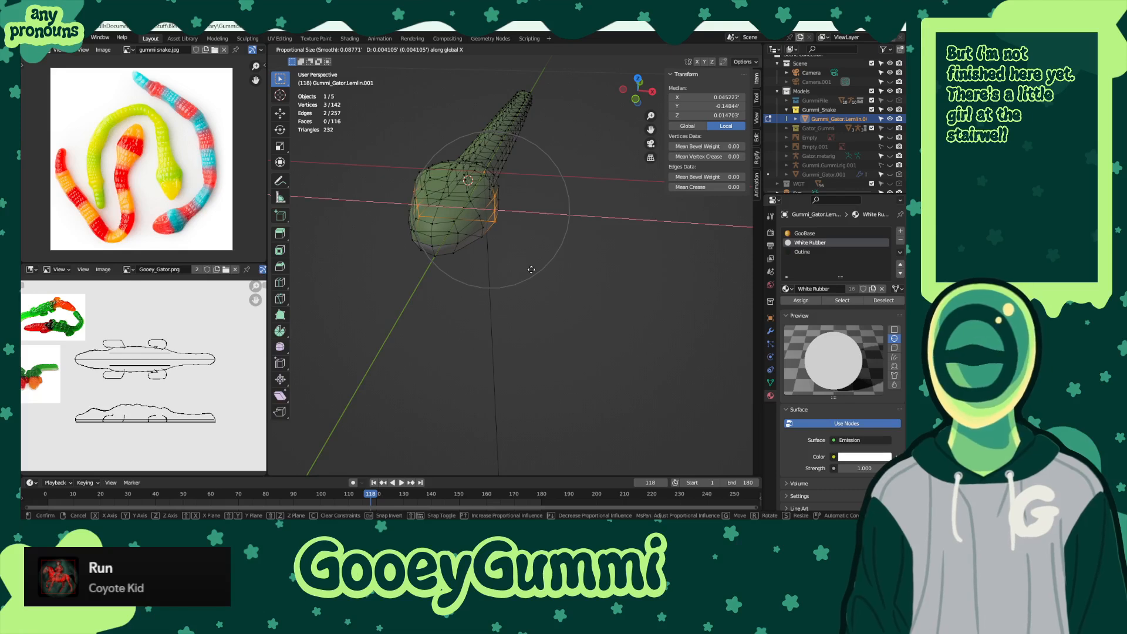
pyautogui.click(531, 269)
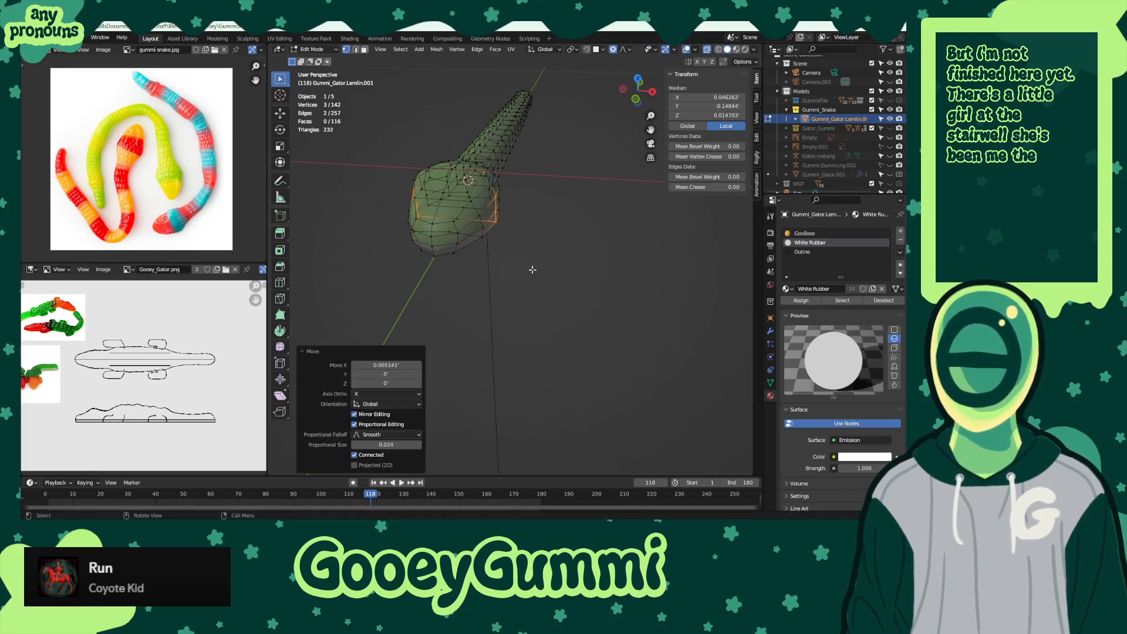
# - Move the side edges at the back of the head inward about 0.0038 ft on X with a proportional size of about 0.037 ft
pyautogui.moveTo(531, 270); pyautogui.dragTo(613, 267, button='middle')
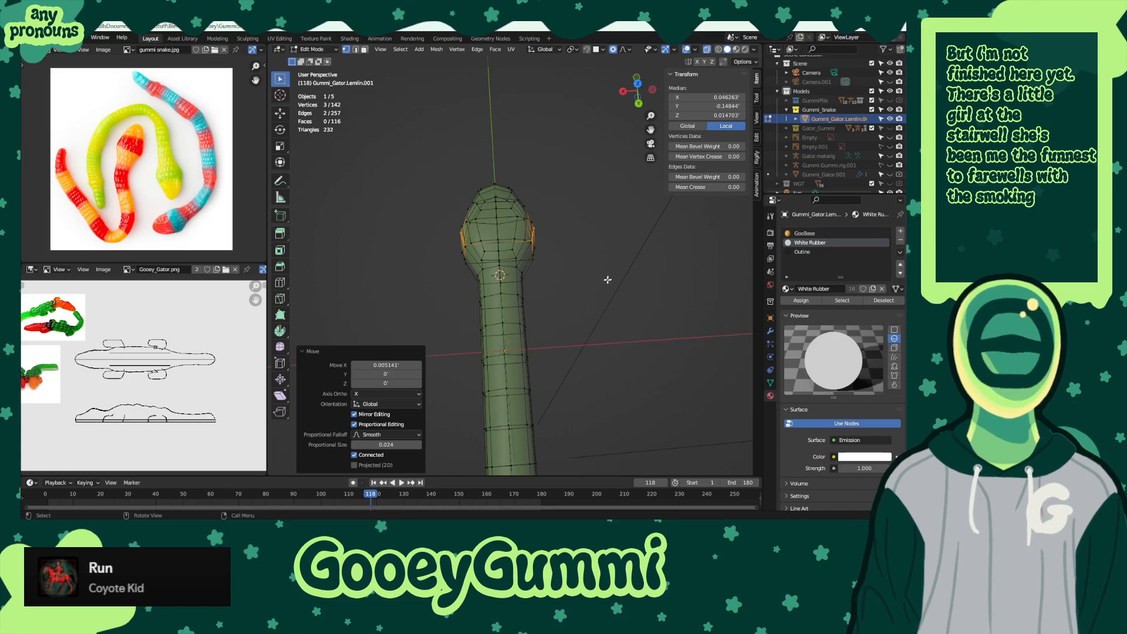
pyautogui.moveTo(515, 303); pyautogui.dragTo(531, 285, button='middle')
pyautogui.keyDown('alt'); pyautogui.click(496, 268); pyautogui.keyUp('alt')
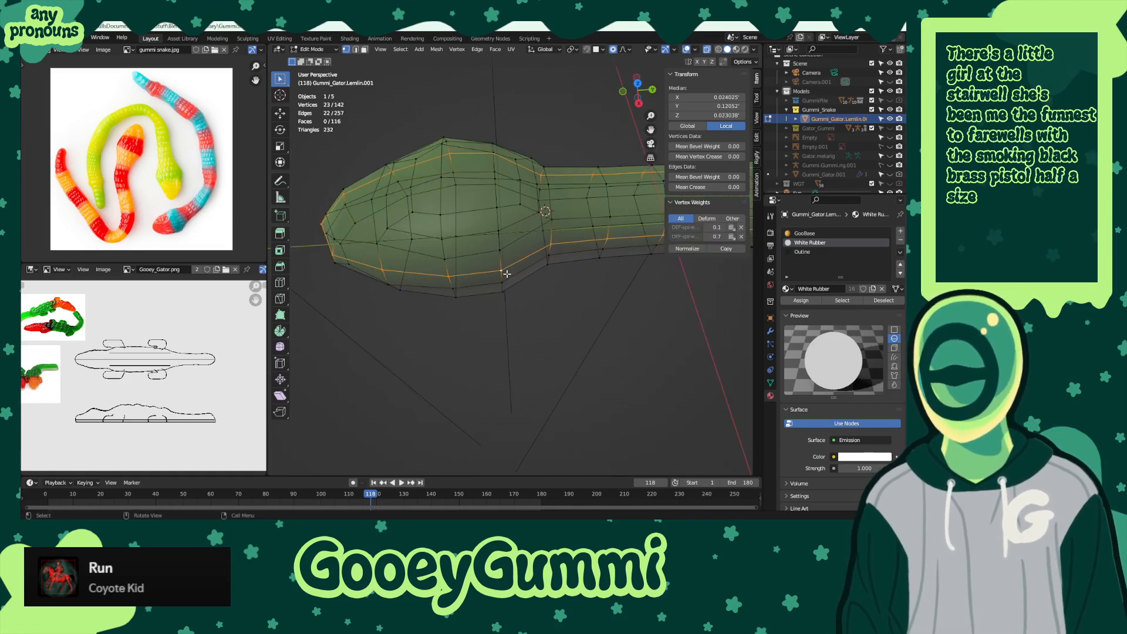
pyautogui.click(507, 273)
pyautogui.moveTo(507, 276); pyautogui.dragTo(508, 292, button='middle')
pyautogui.press('g')
pyautogui.press('x')
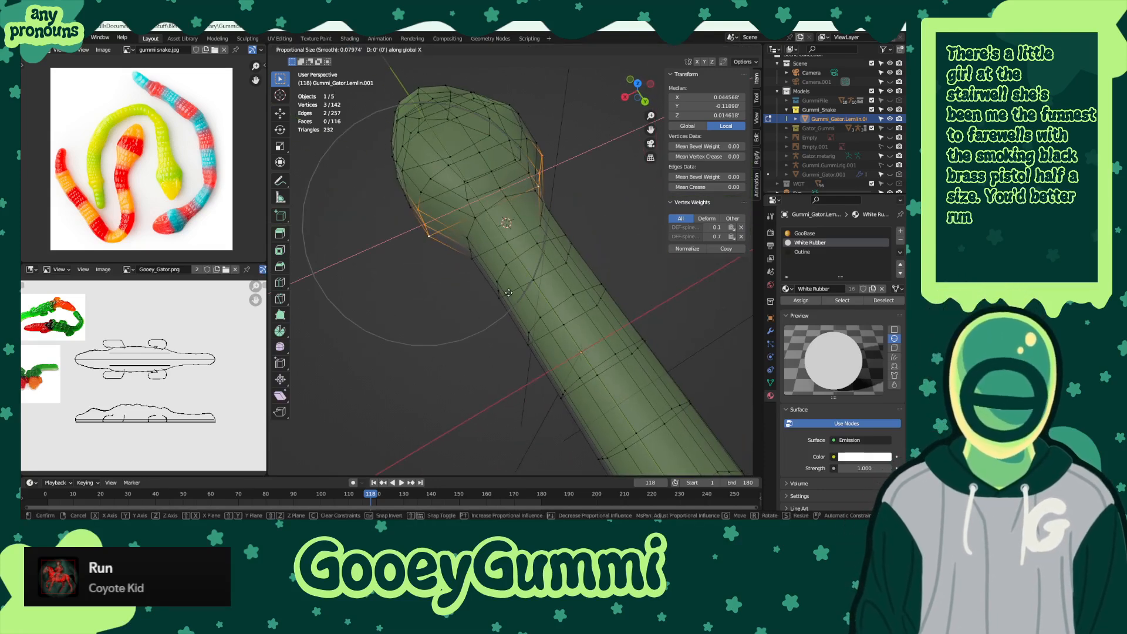
pyautogui.scroll(5, 508, 292)
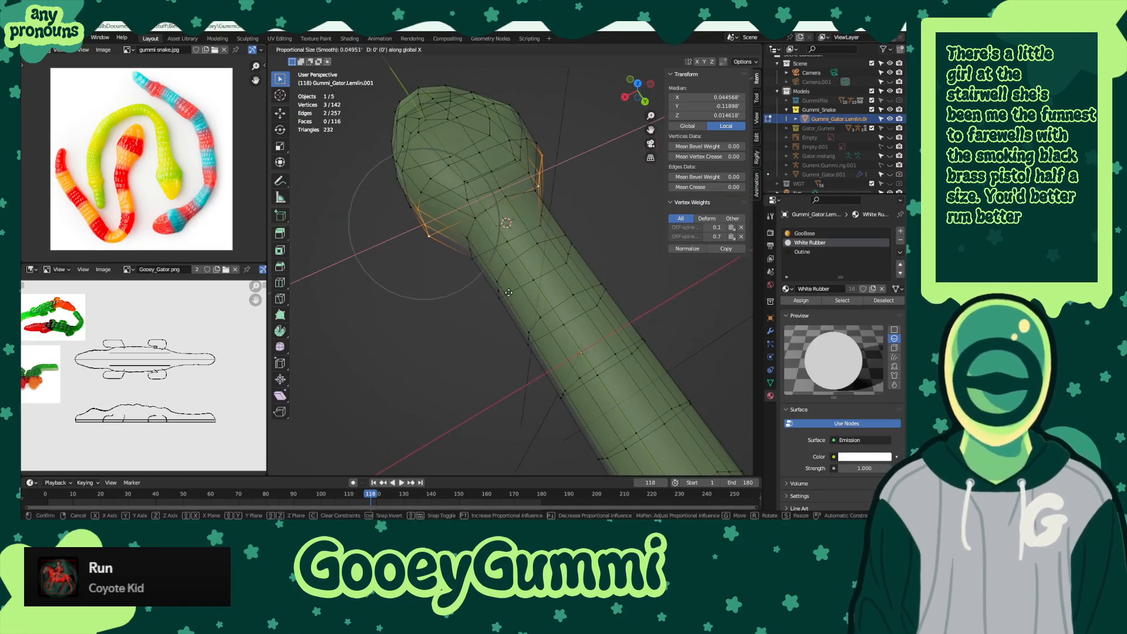
pyautogui.scroll(3, 510, 291)
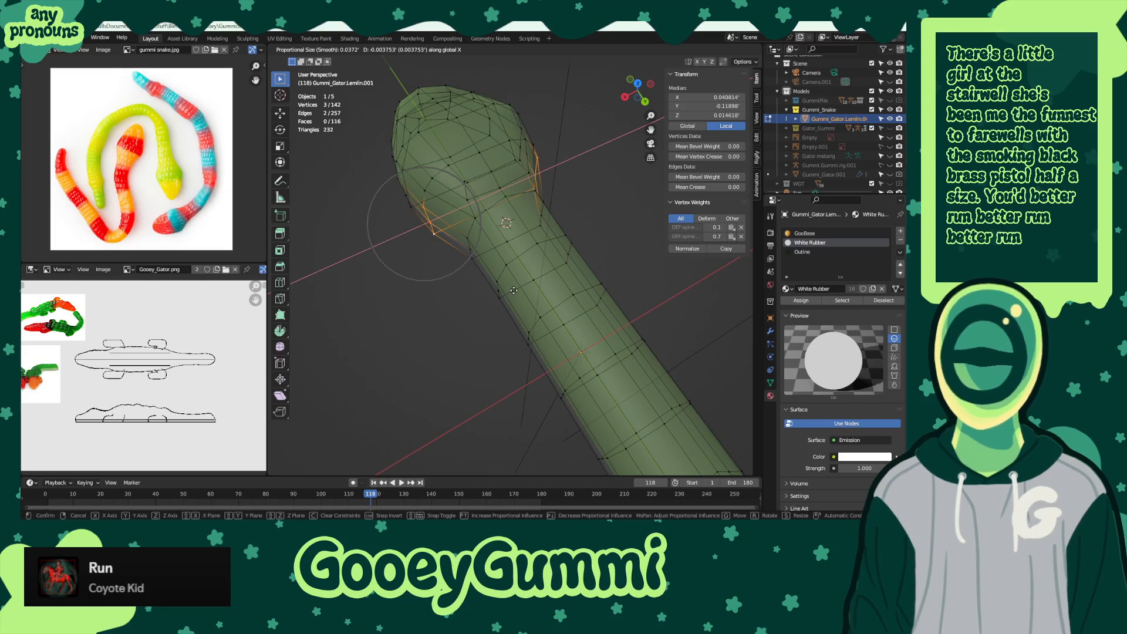
pyautogui.click(514, 289)
# - Clear the selection, save the file, and switch the snake to Object Mode
pyautogui.moveTo(514, 289); pyautogui.dragTo(548, 288, button='middle')
pyautogui.click(561, 467)
pyautogui.hotkey('ctrl', 's')
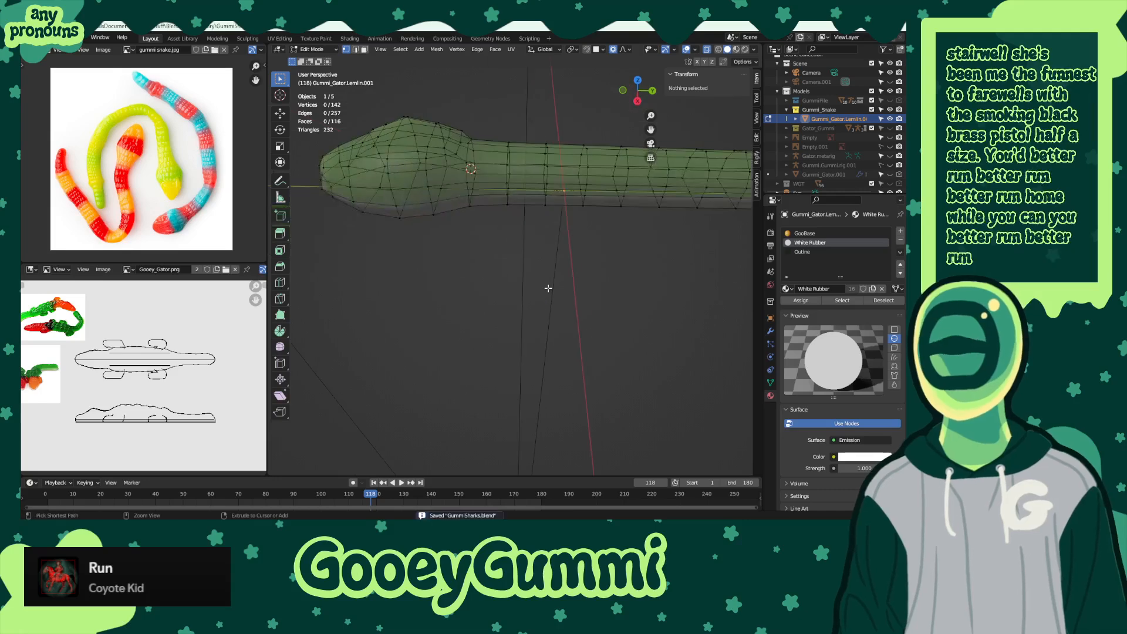
pyautogui.click(336, 50)
pyautogui.click(319, 49)
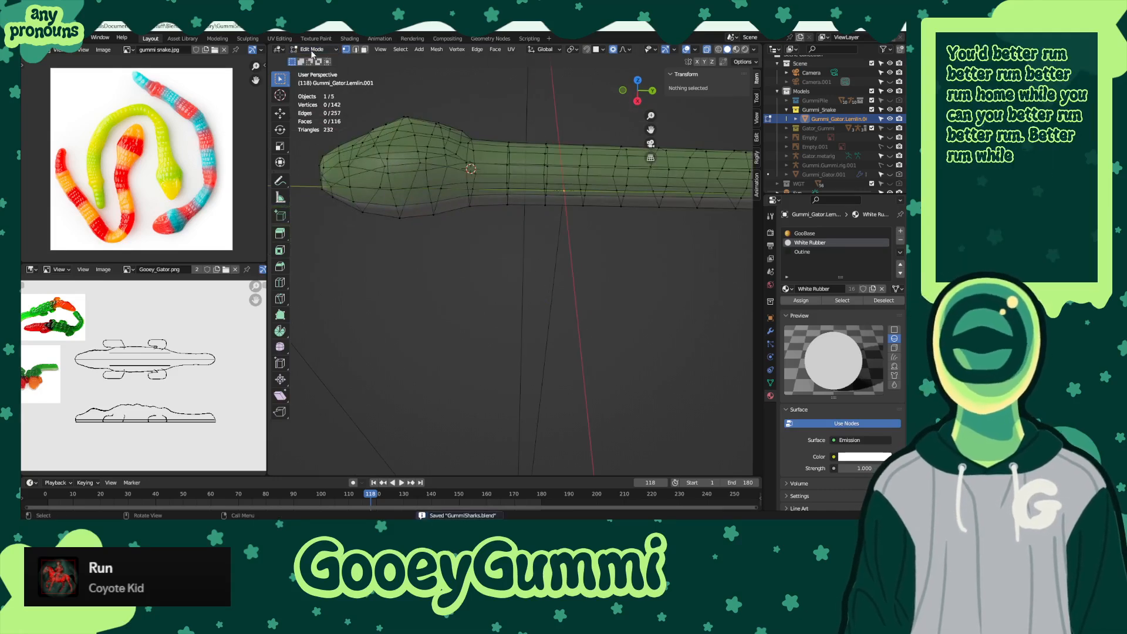
pyautogui.click(314, 50)
pyautogui.click(312, 60)
pyautogui.moveTo(548, 261); pyautogui.dragTo(544, 286, button='middle')
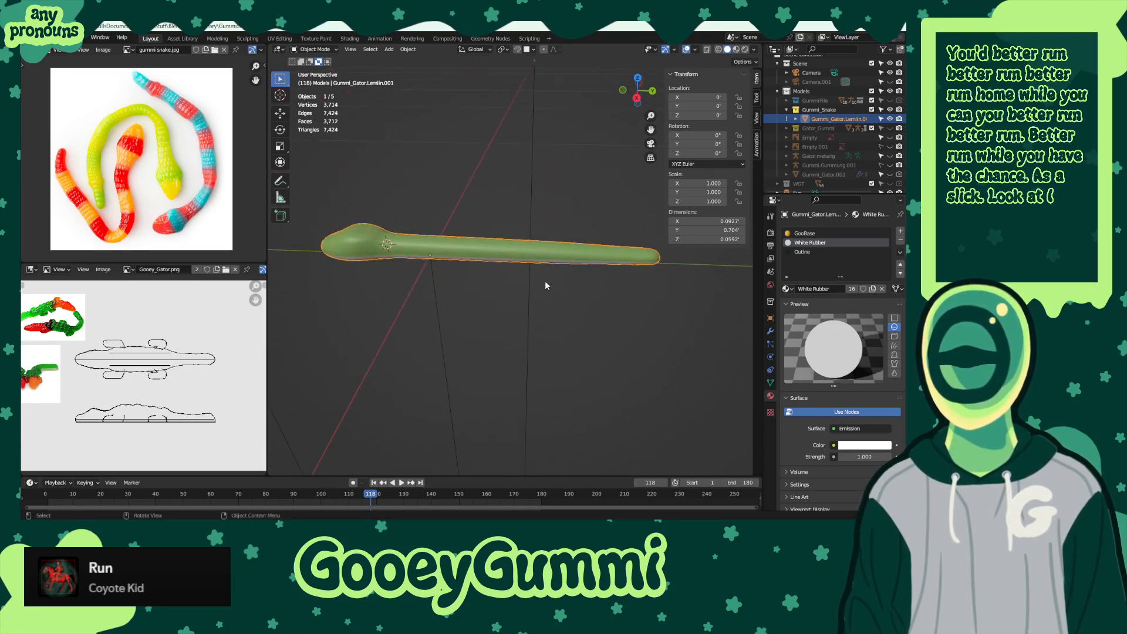
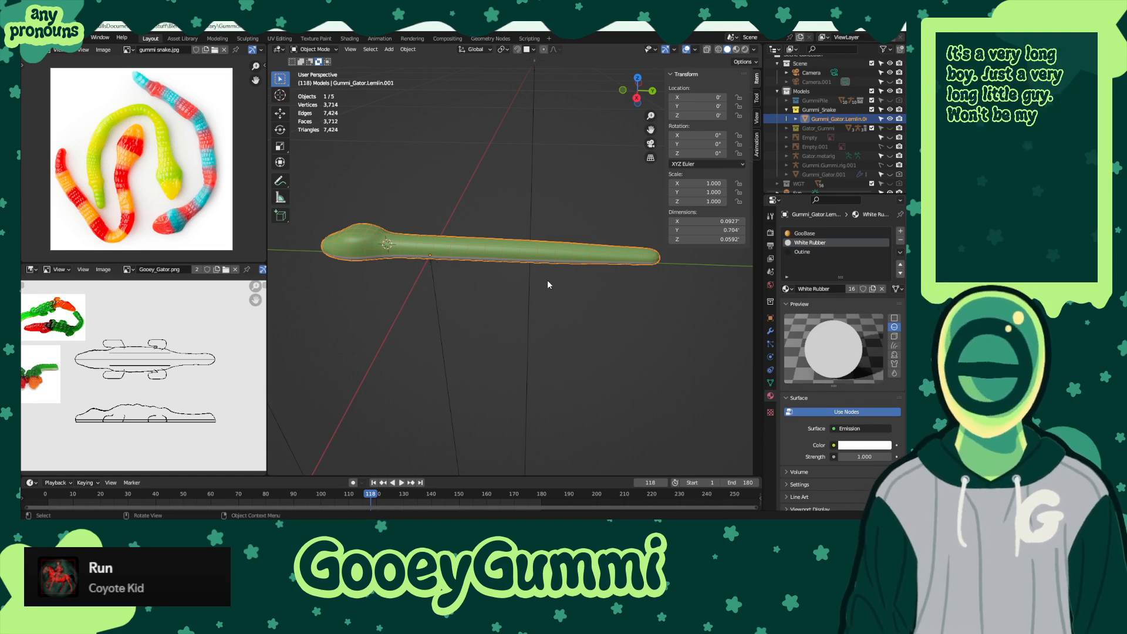
# - Examine the snake's mesh in Edit Mode from the right side view, and return to Object Mode
pyautogui.moveTo(534, 292); pyautogui.dragTo(628, 329, button='middle')
pyautogui.click(315, 49)
pyautogui.click(317, 73)
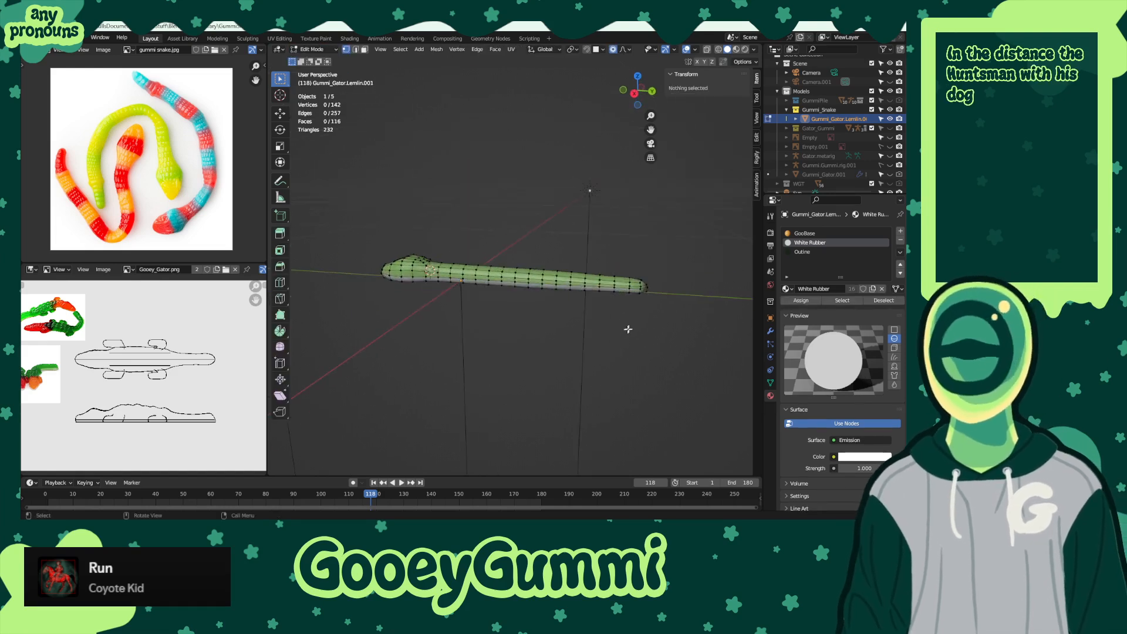
pyautogui.press('KP_3')
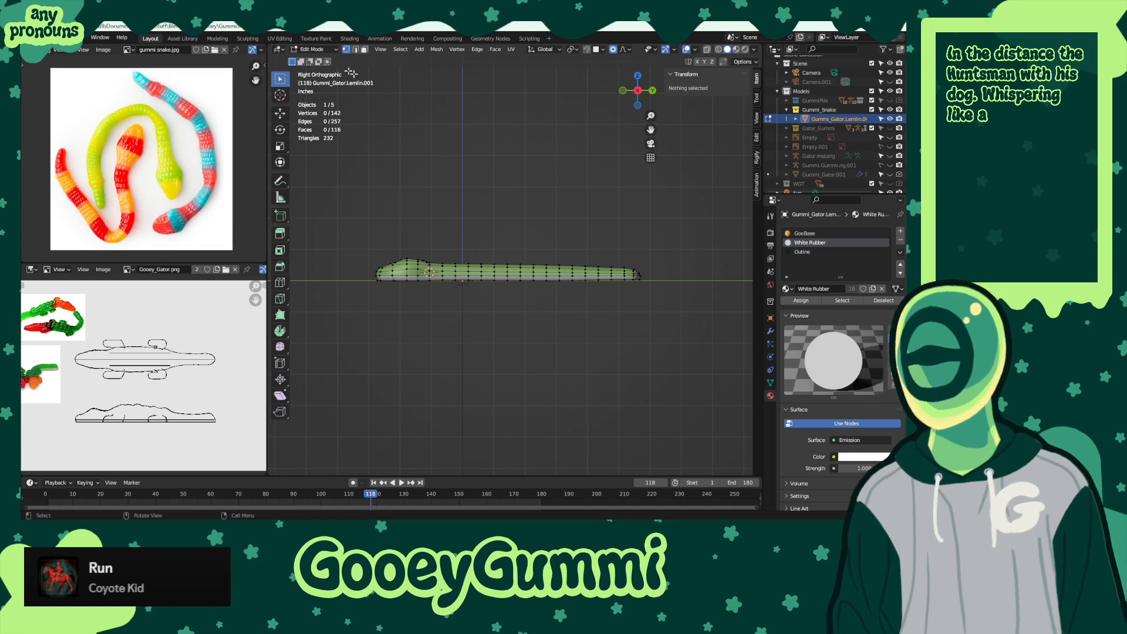
pyautogui.click(315, 49)
pyautogui.click(317, 61)
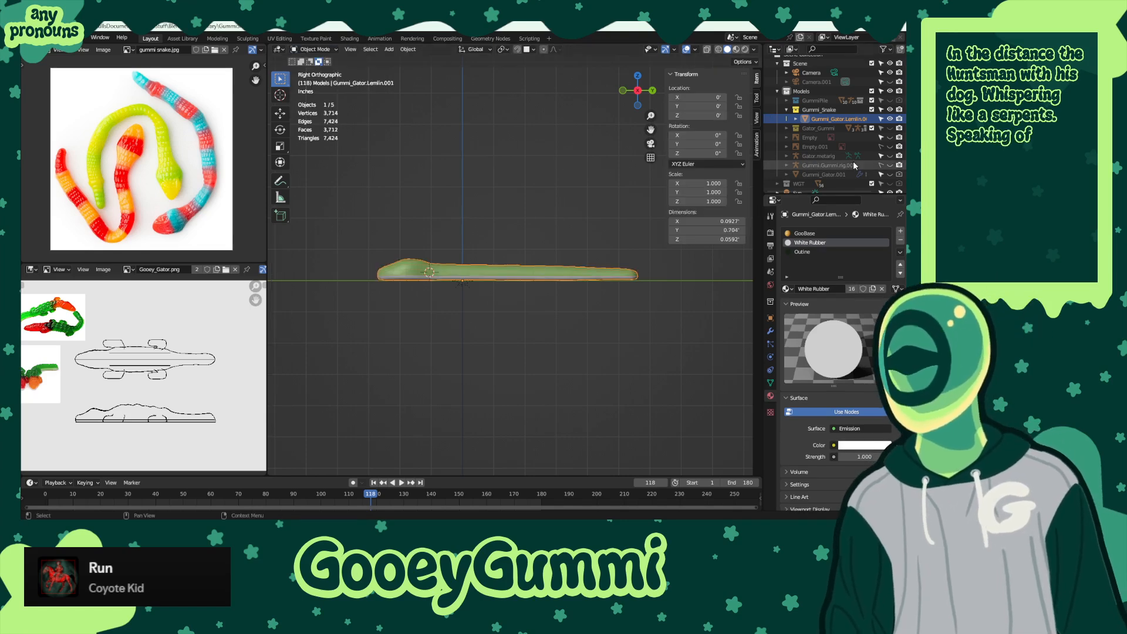
# - Show the GummiPile collection and move the small shark rig overlapping the snake about -0.147 ft along X
pyautogui.click(890, 101)
pyautogui.moveTo(610, 305); pyautogui.dragTo(650, 350, button='middle')
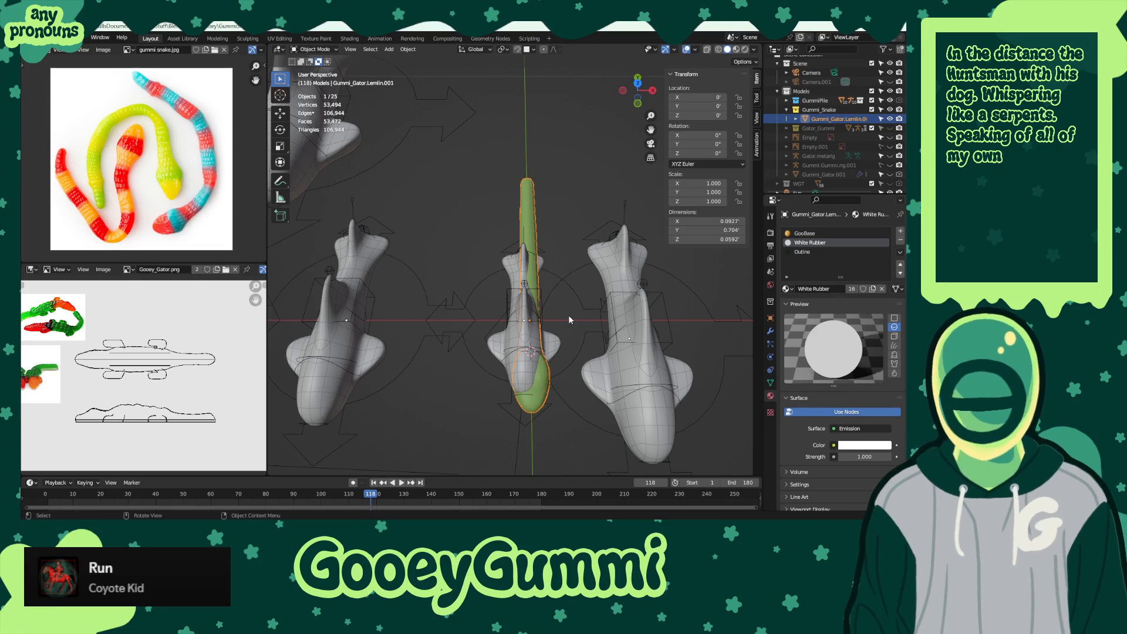
pyautogui.click(458, 353)
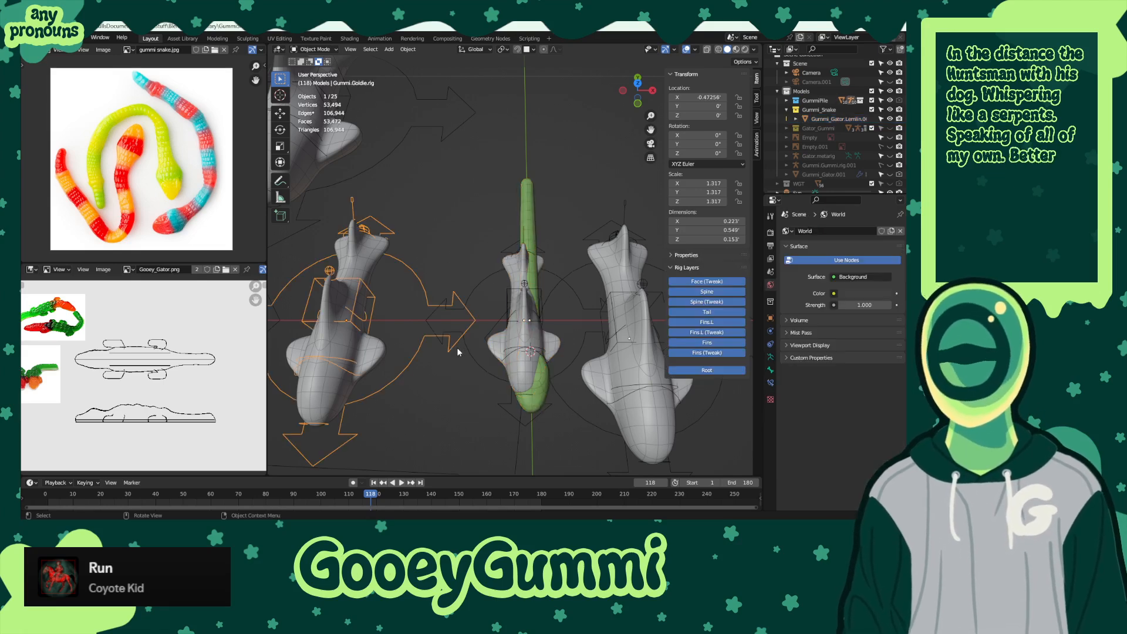
pyautogui.click(475, 356)
pyautogui.press('g')
pyautogui.press('x')
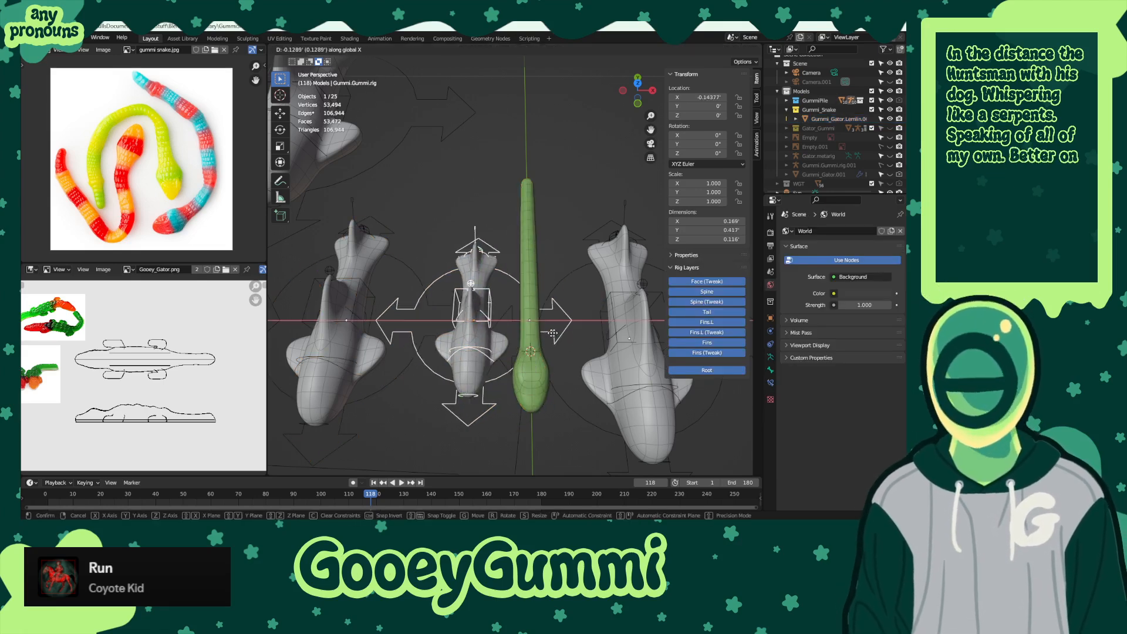
pyautogui.click(549, 329)
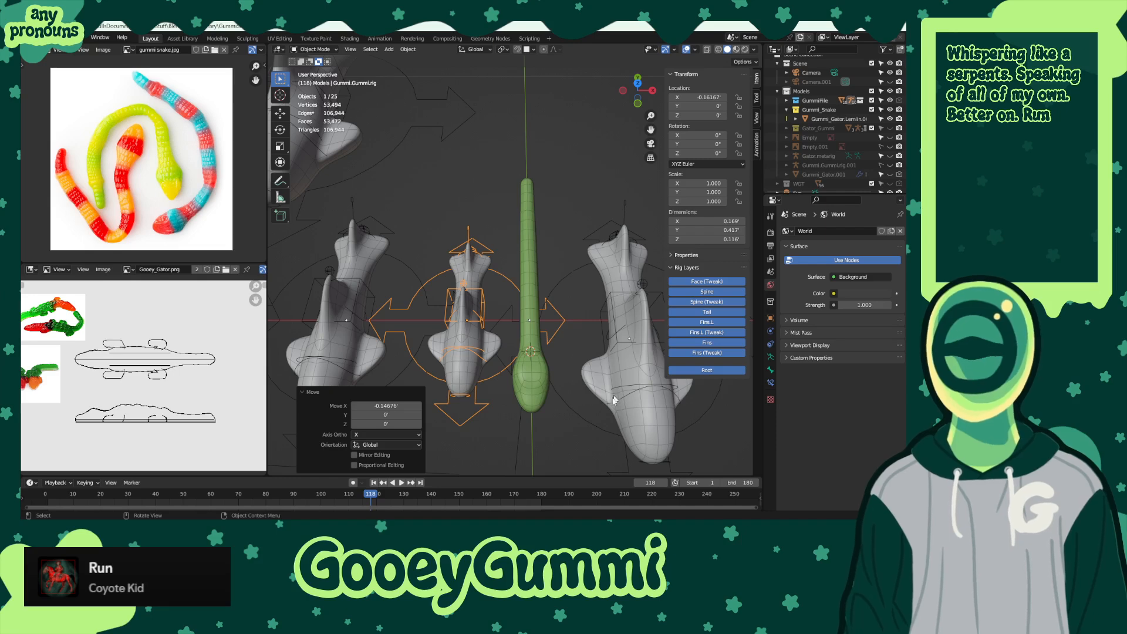
# - Compare the snake with the gummy sharks, select the snake mesh, and hide the GummiPile collection
pyautogui.moveTo(554, 329); pyautogui.dragTo(613, 354, button='middle')
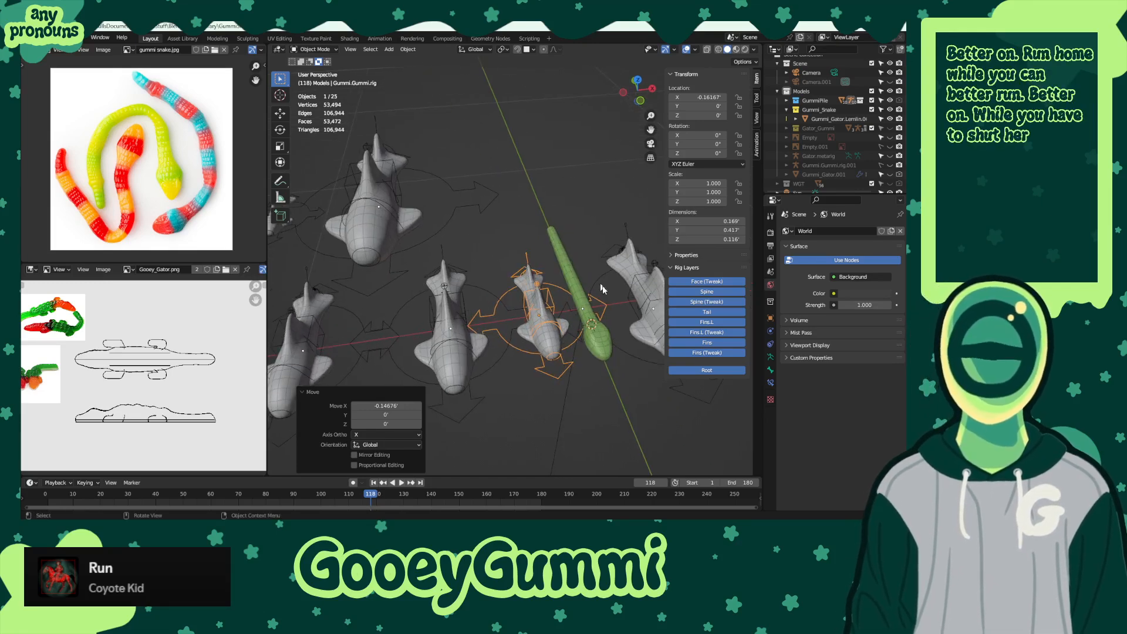
pyautogui.moveTo(602, 285); pyautogui.dragTo(521, 305, button='middle')
pyautogui.click(833, 119)
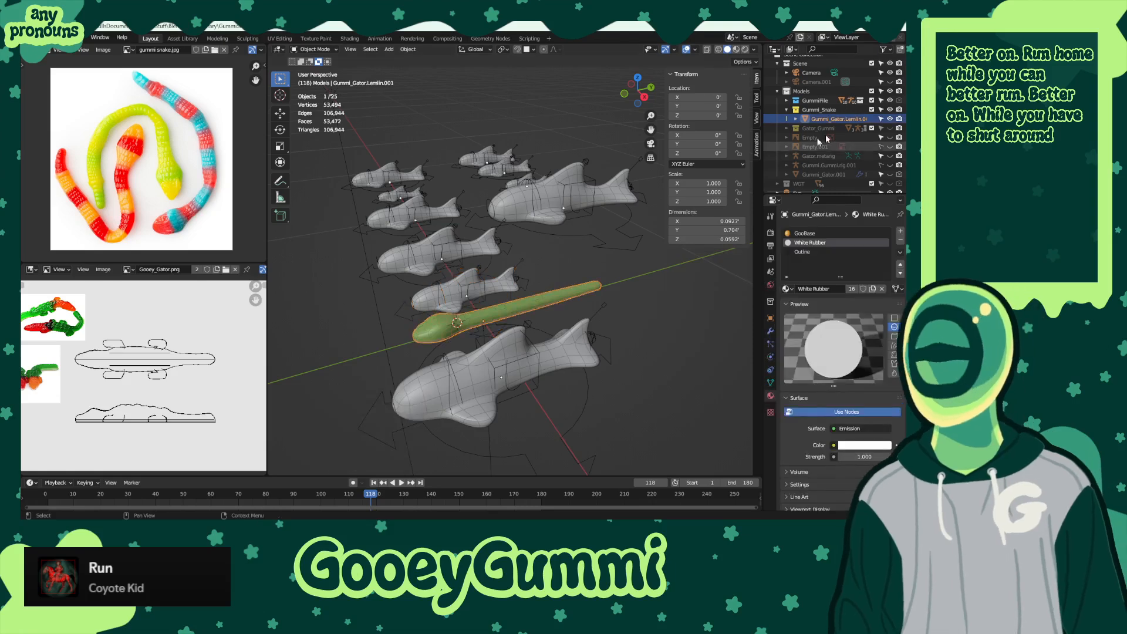
pyautogui.click(890, 100)
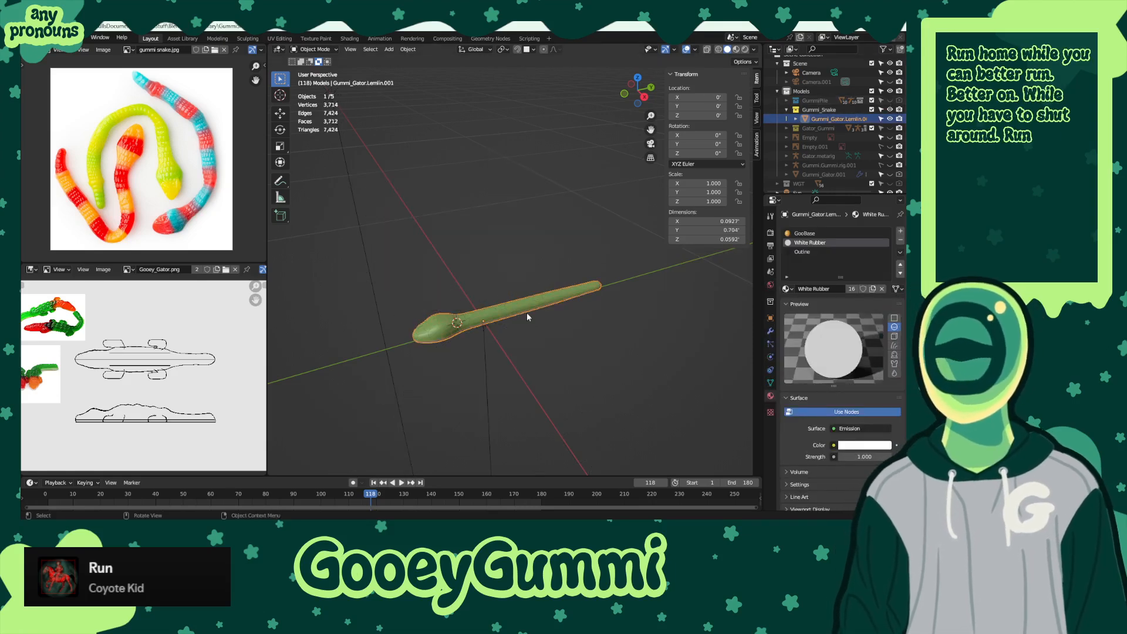
# - Switch the snake mesh to Edit Mode and view its body and tail from the right side
pyautogui.click(315, 49)
pyautogui.click(311, 70)
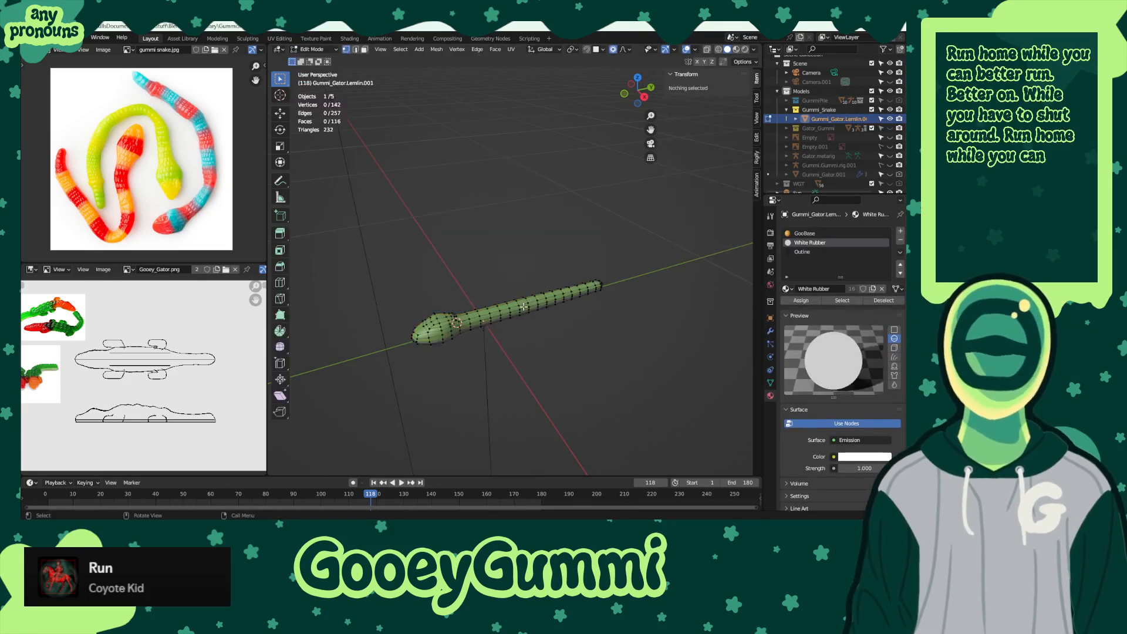
pyautogui.press('KP_3')
pyautogui.scroll(5, 540, 305)
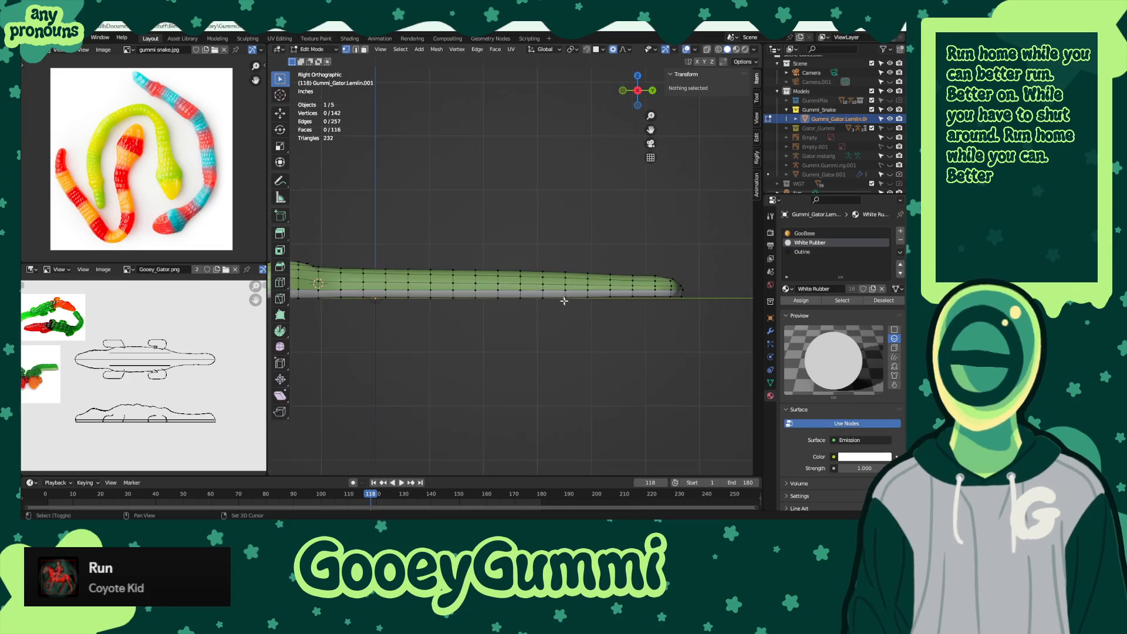
pyautogui.scroll(-1, 551, 307)
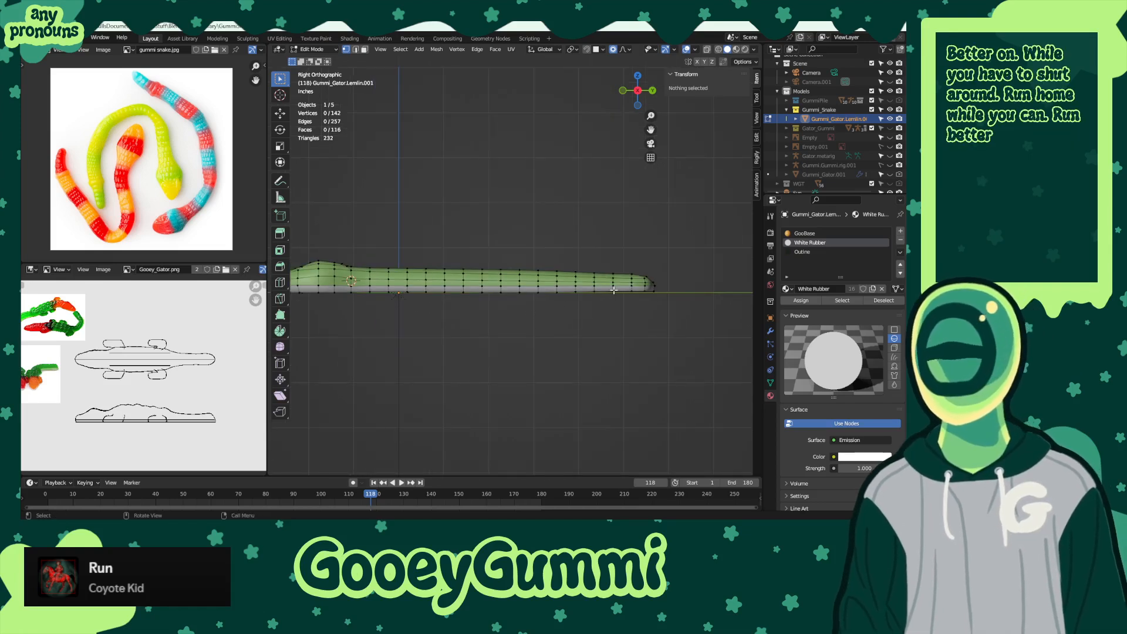
pyautogui.moveTo(361, 258); pyautogui.dragTo(624, 345)
pyautogui.press('x')
pyautogui.click(619, 348)
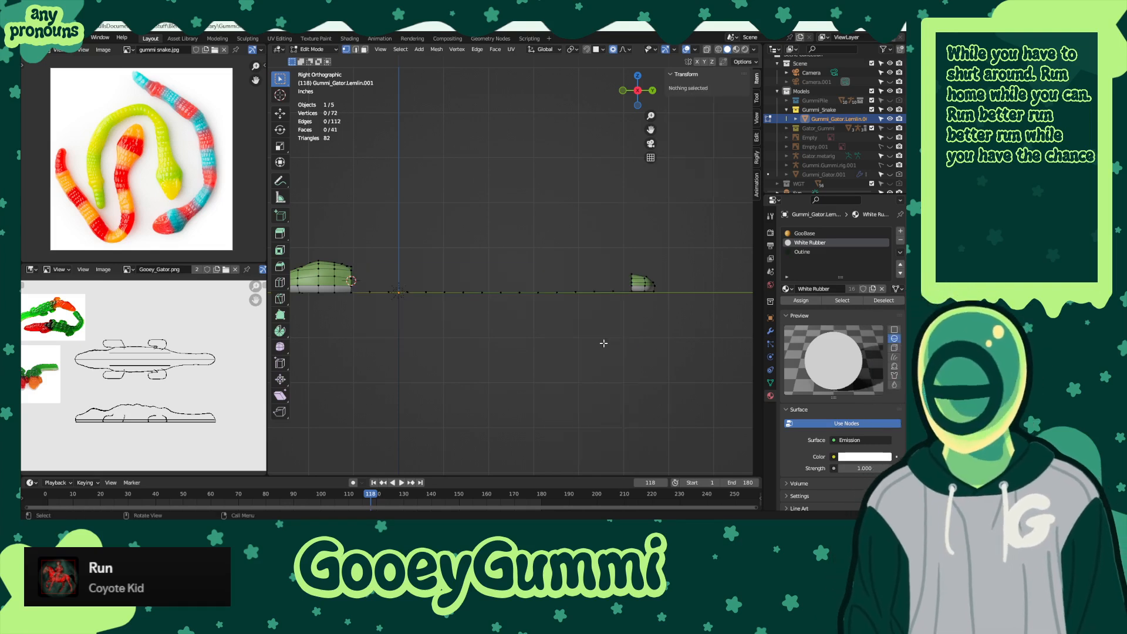
pyautogui.hotkey('ctrl', 'z')
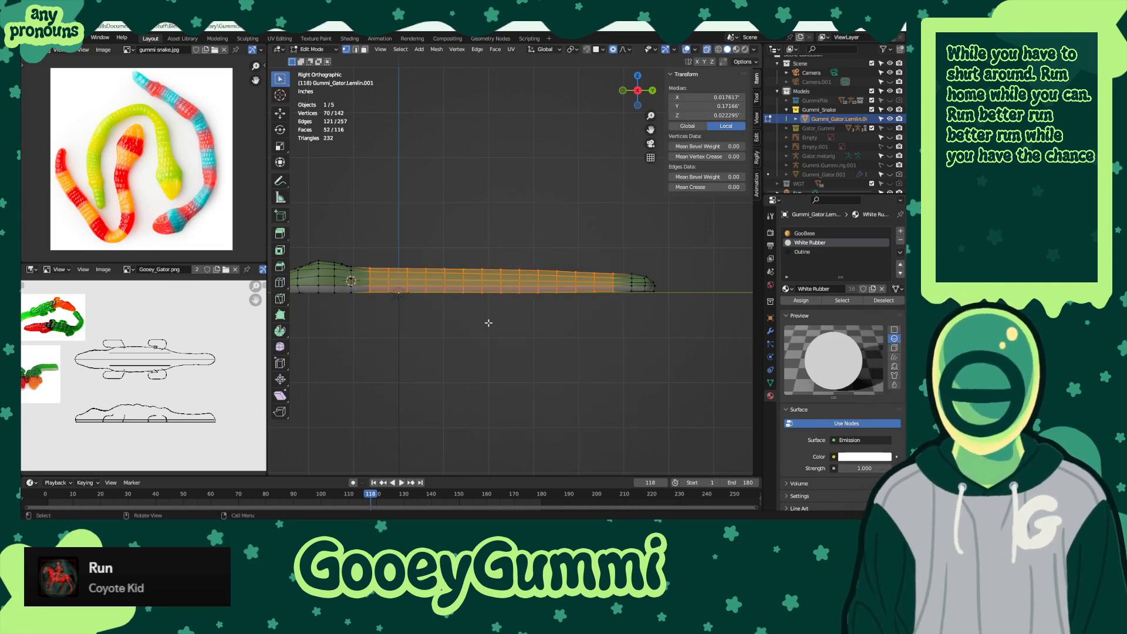
# - Delete all the body vertices between the head and the tail tip, including the underside row
pyautogui.moveTo(365, 259); pyautogui.dragTo(627, 344)
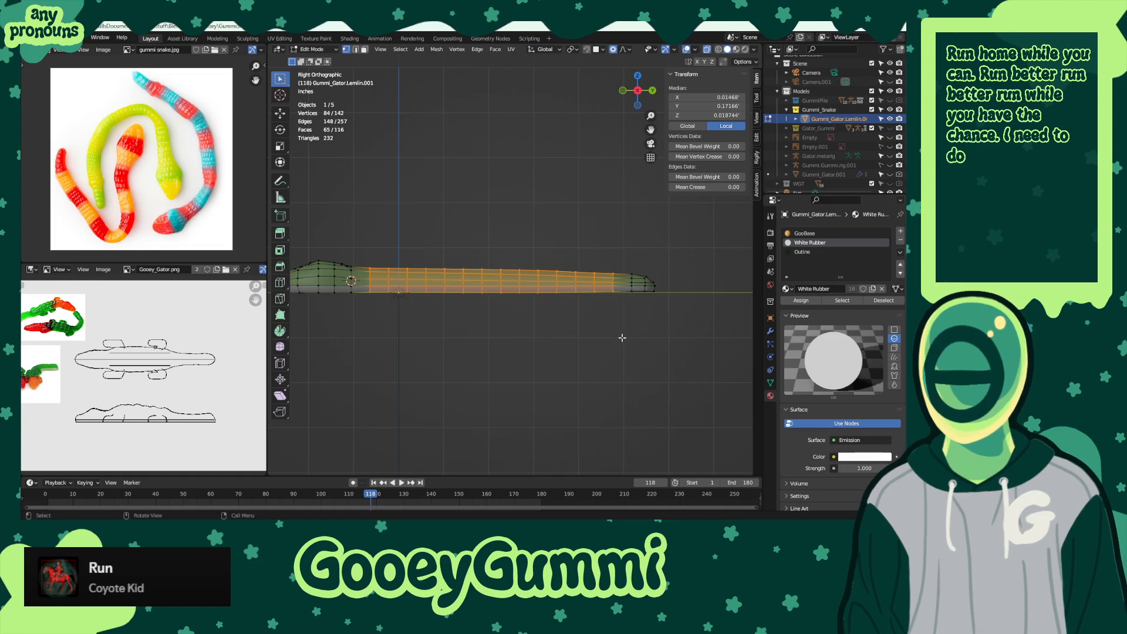
pyautogui.press('x')
pyautogui.click(599, 339)
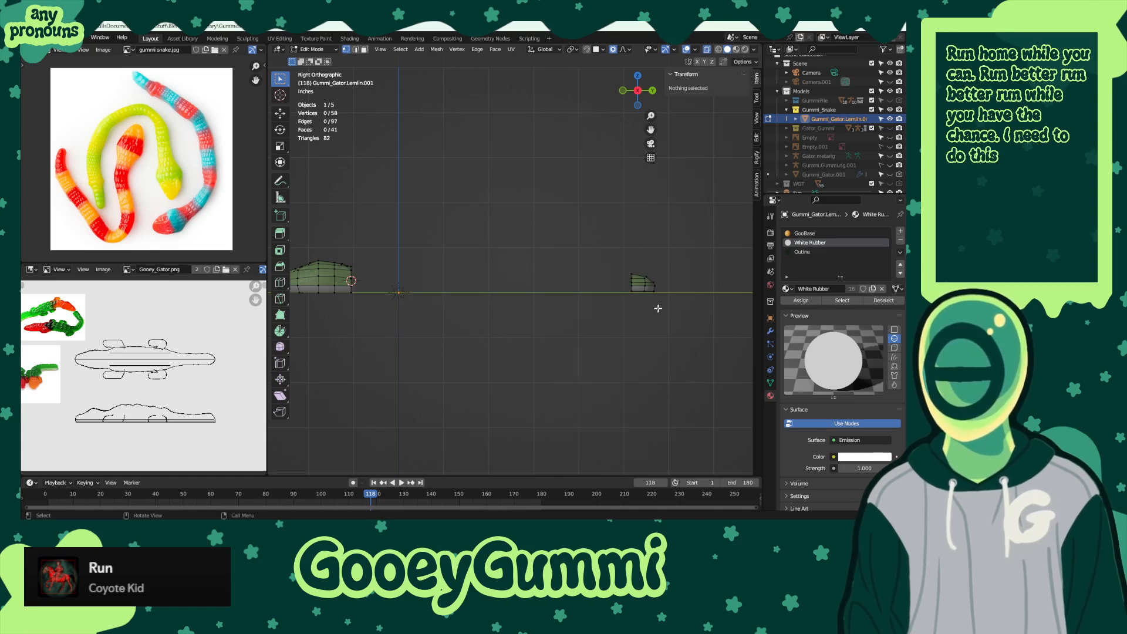
# - Move the whole tail tip about -0.00235 ft along Z so its underside meets the ground line
pyautogui.moveTo(616, 249); pyautogui.dragTo(666, 296)
pyautogui.press('KP_Decimal')
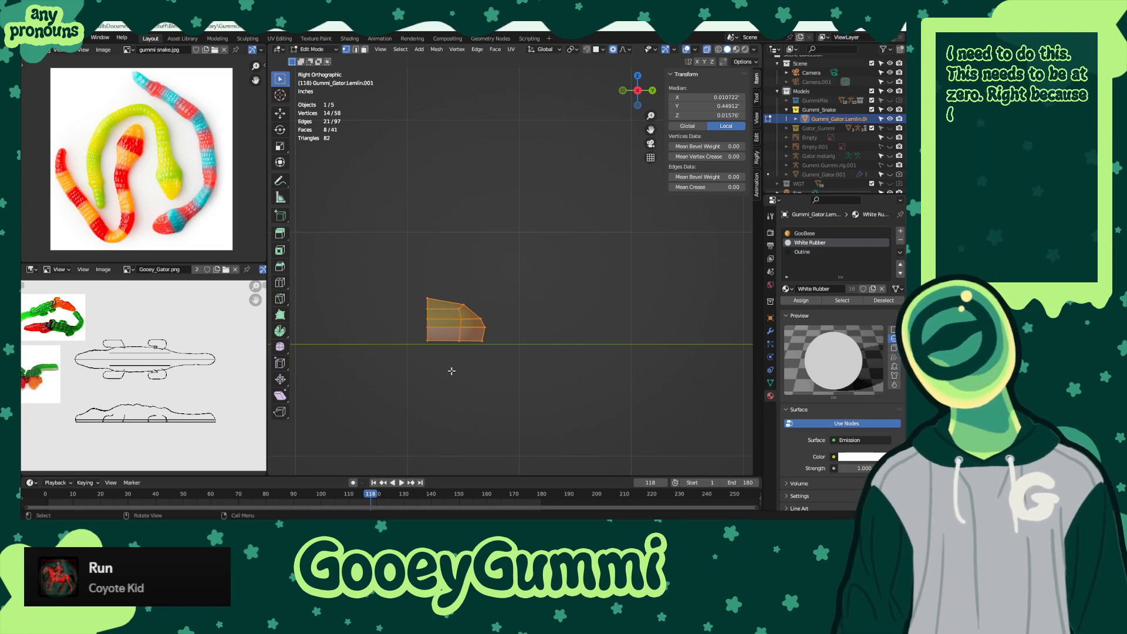
pyautogui.scroll(5, 451, 371)
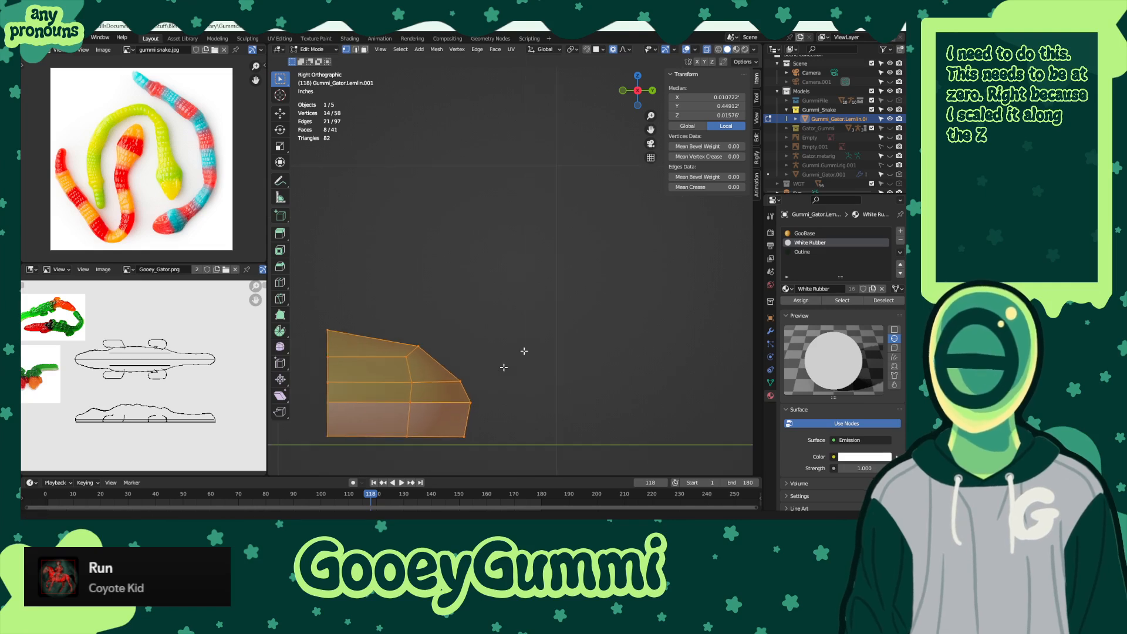
pyautogui.press('g')
pyautogui.press('z')
pyautogui.moveTo(567, 310)
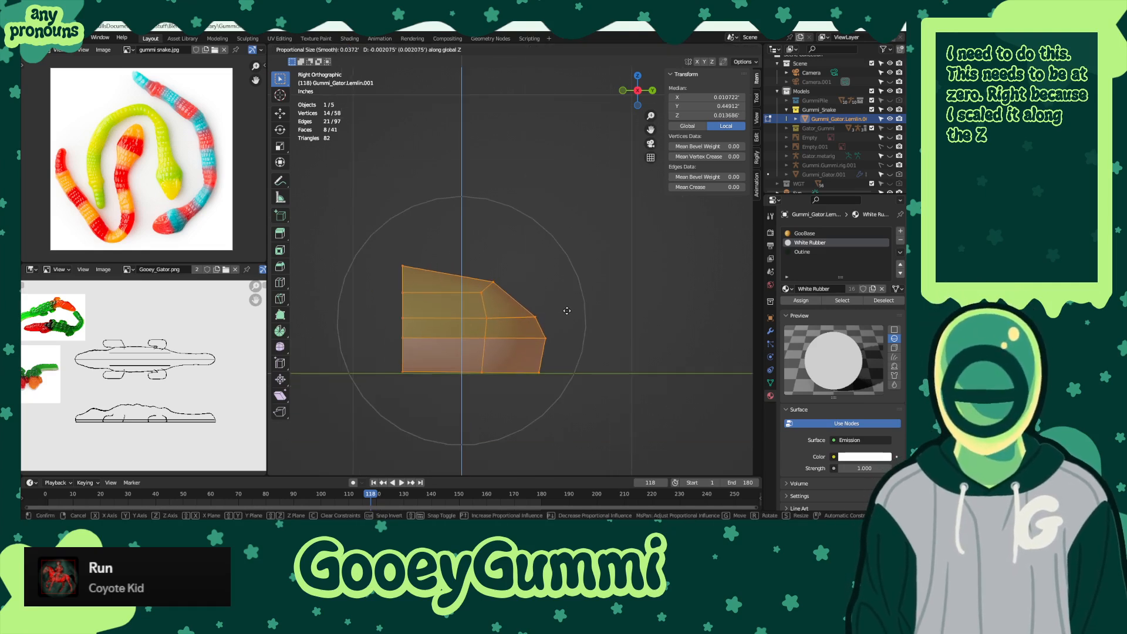
pyautogui.click(565, 311)
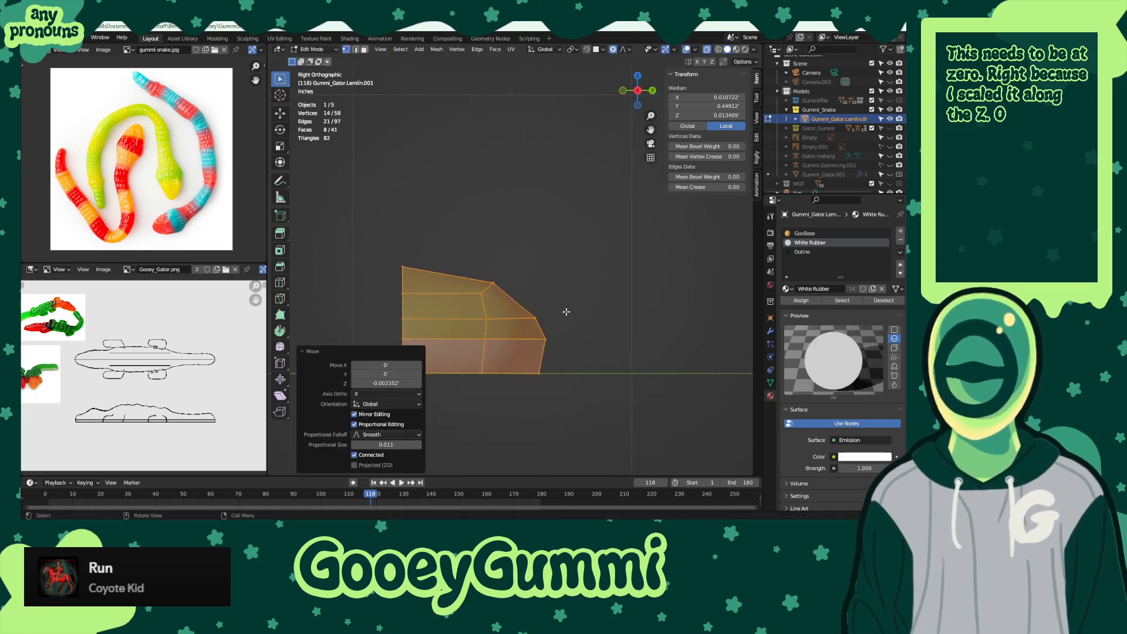
# - Select the tail tip's bottom vertices and set their median Z to 0
pyautogui.keyDown('shift'); pyautogui.moveTo(526, 406); pyautogui.dragTo(594, 357, button='middle'); pyautogui.keyUp('shift')
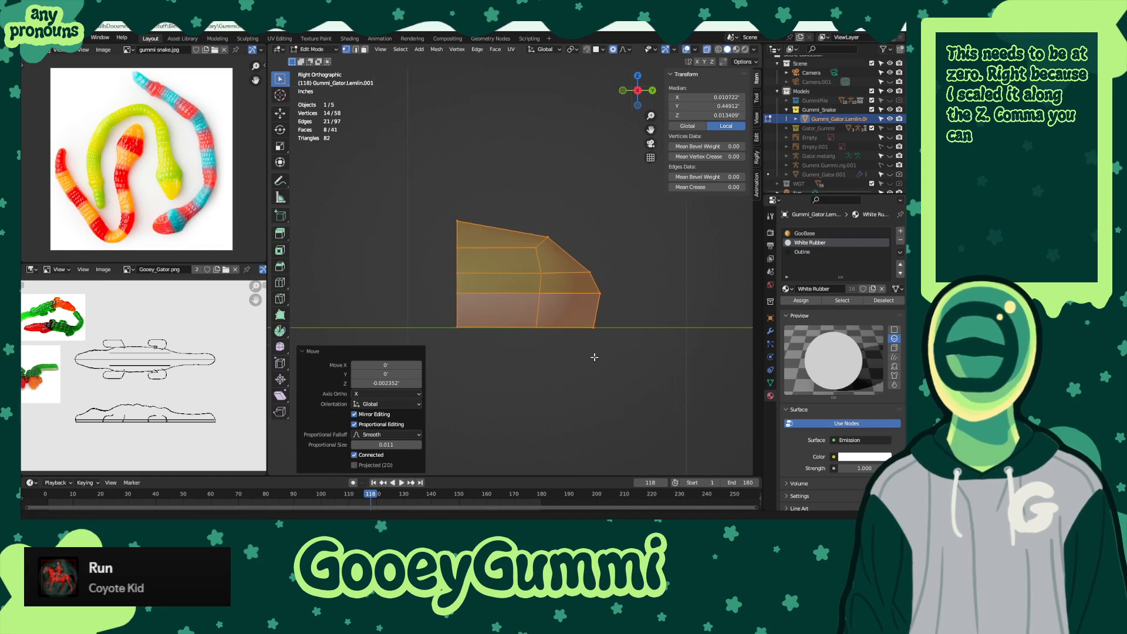
pyautogui.moveTo(442, 314); pyautogui.dragTo(668, 378)
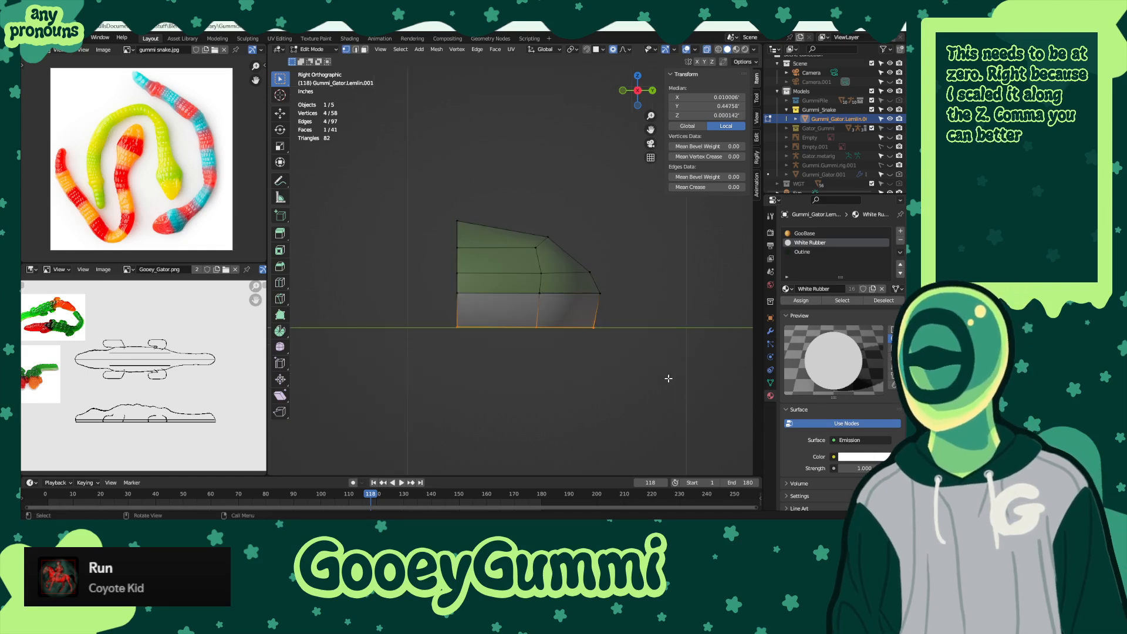
pyautogui.click(757, 98)
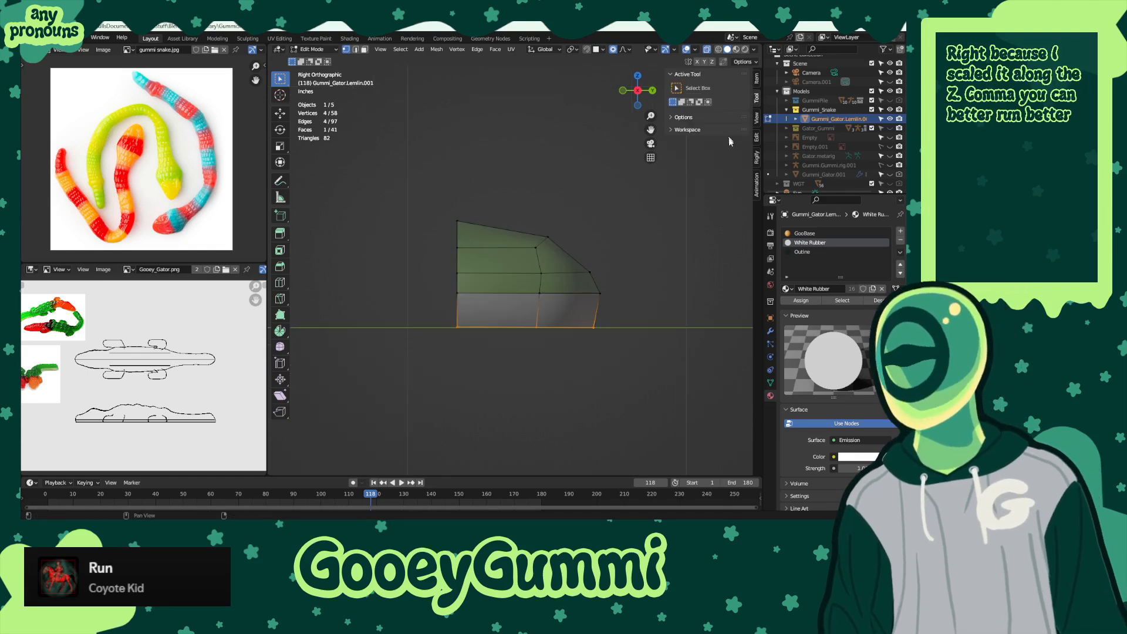
pyautogui.click(757, 80)
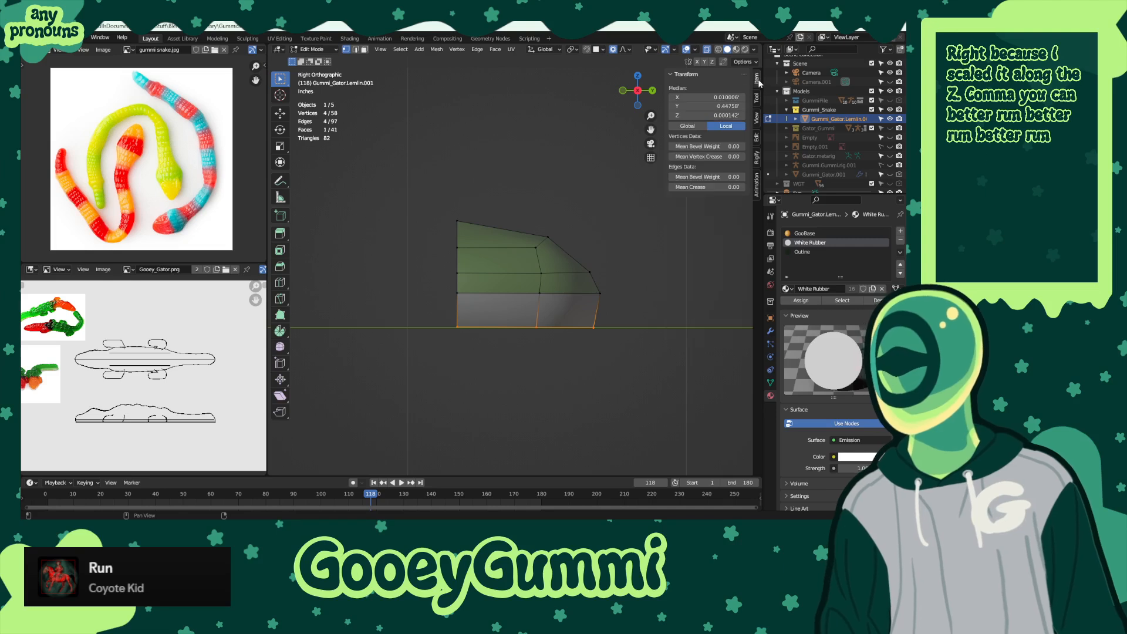
pyautogui.click(702, 116)
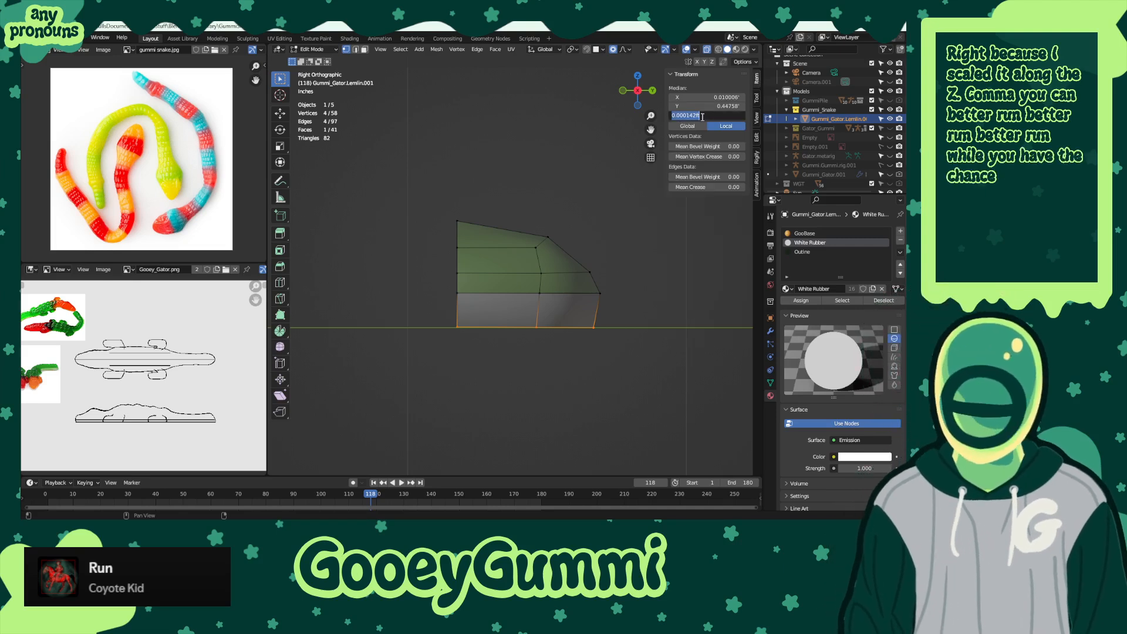
pyautogui.press('Return')
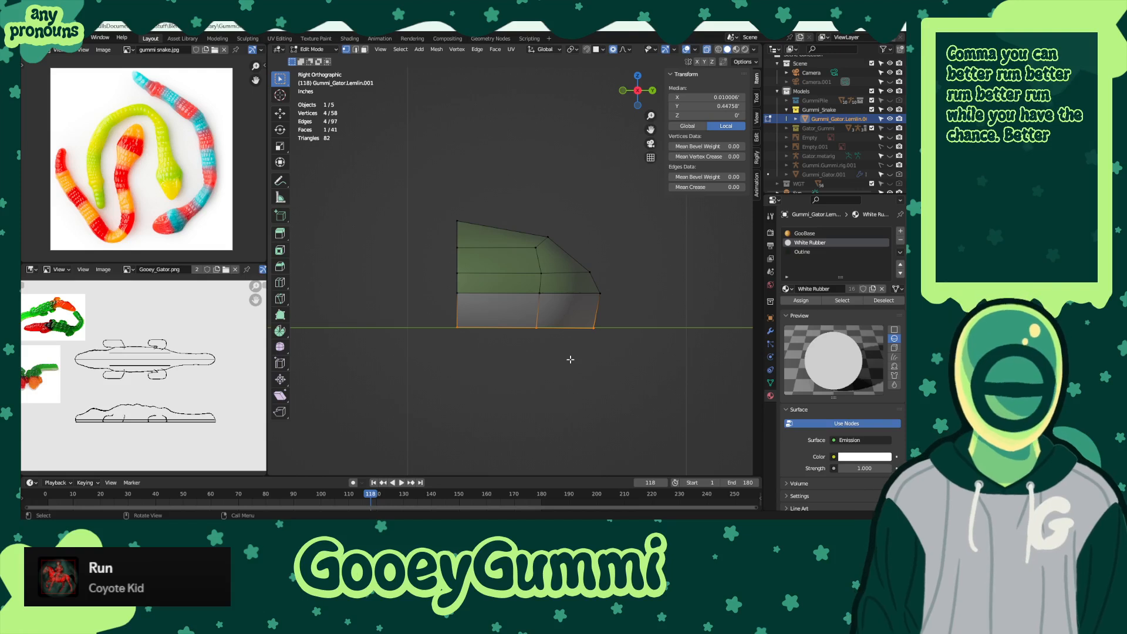
# - Flatten the tail tip's bottom vertices by scaling them to 0 along Z with proportional editing off
pyautogui.press('s')
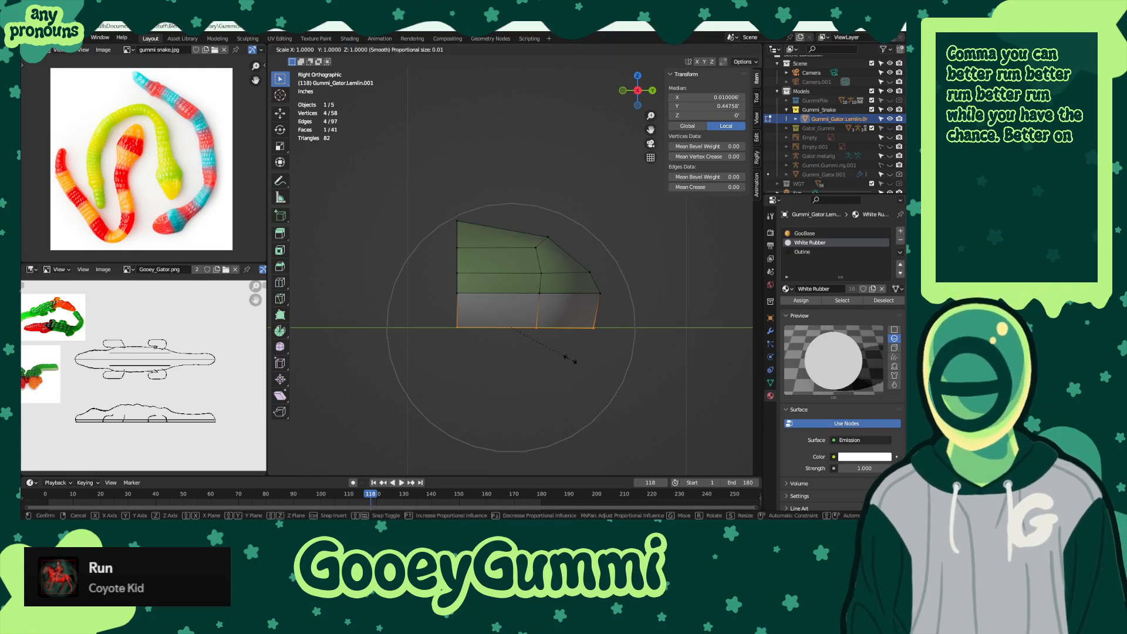
pyautogui.press('Escape')
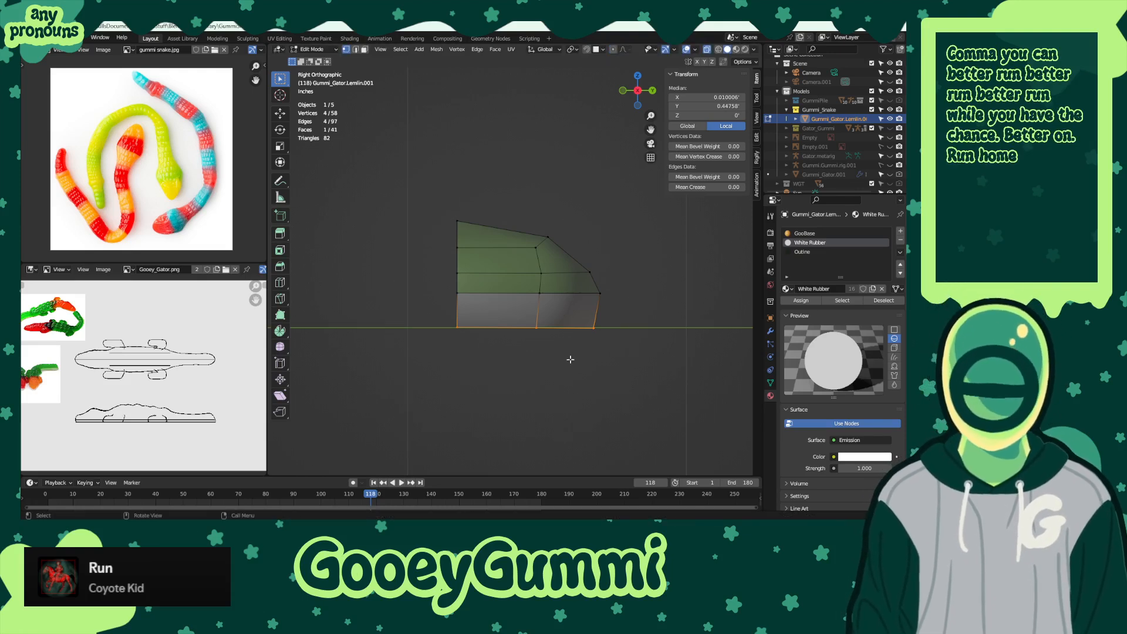
pyautogui.press('s')
pyautogui.press('z')
pyautogui.press('0')
pyautogui.press('Return')
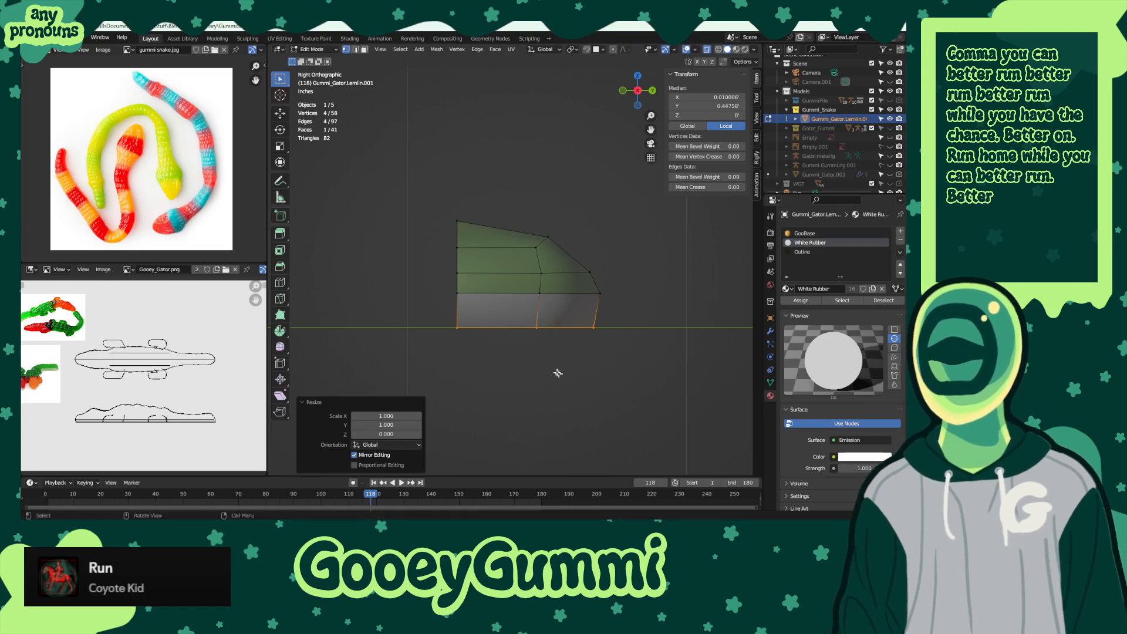
# - Move the snake's head section about -0.104 ft along Y, away from the tail tip, and save the file
pyautogui.scroll(-4, 558, 373)
pyautogui.moveTo(466, 234); pyautogui.dragTo(497, 338)
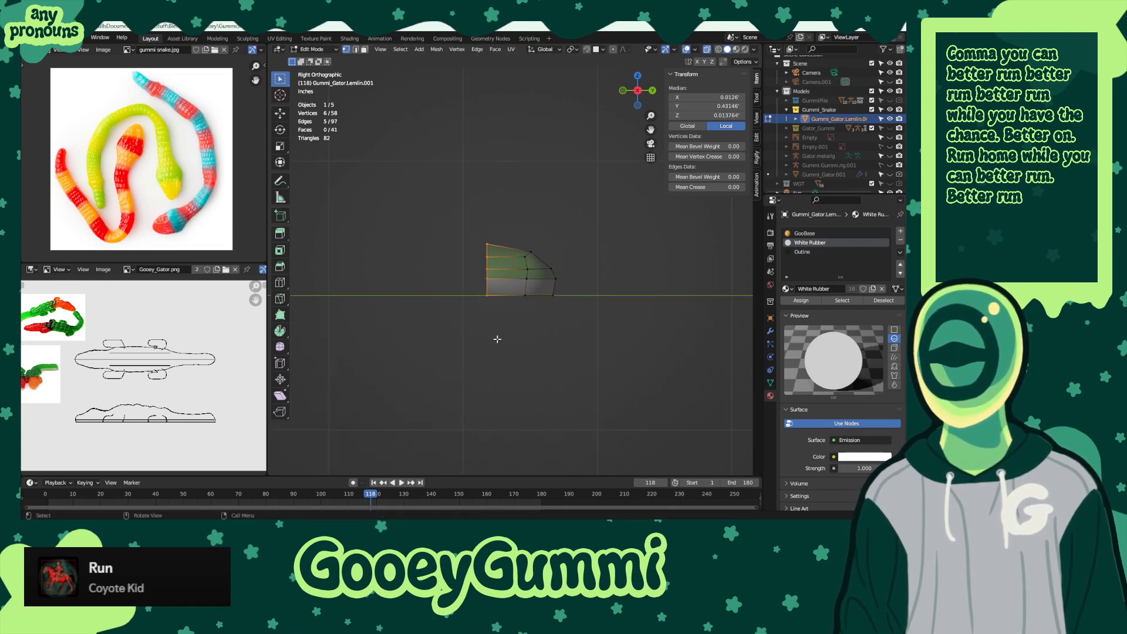
pyautogui.scroll(-3, 472, 337)
pyautogui.keyDown('shift'); pyautogui.moveTo(448, 335); pyautogui.dragTo(641, 333, button='middle'); pyautogui.keyUp('shift')
pyautogui.scroll(-4, 448, 332)
pyautogui.keyDown('shift'); pyautogui.moveTo(447, 332); pyautogui.dragTo(512, 335, button='middle'); pyautogui.keyUp('shift')
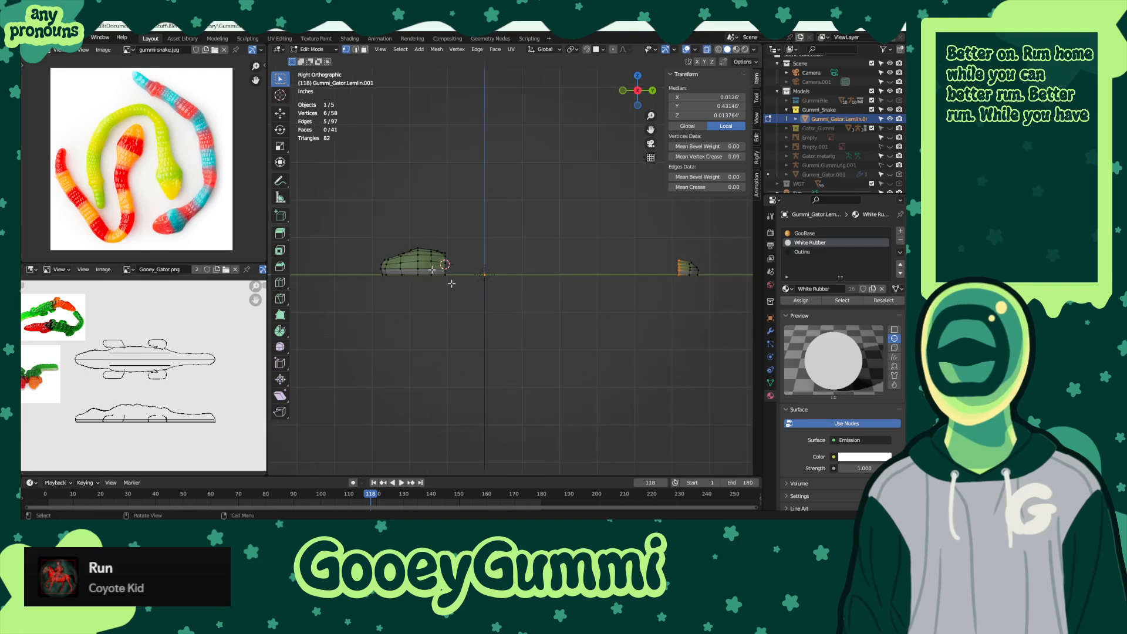
pyautogui.moveTo(322, 210); pyautogui.dragTo(494, 309)
pyautogui.press('g')
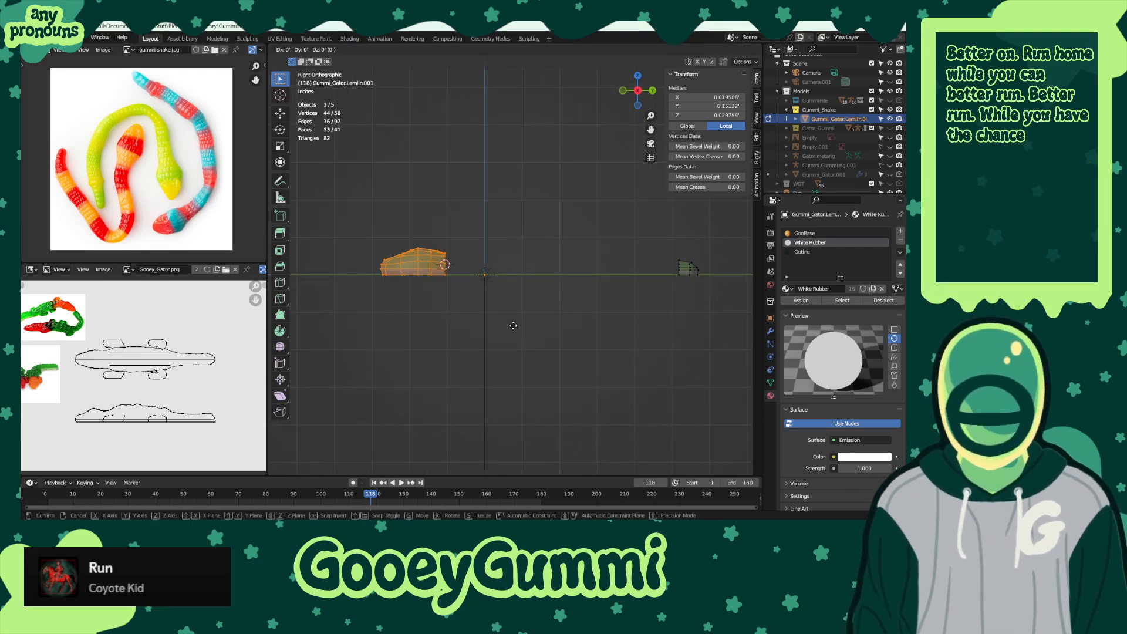
pyautogui.press('y')
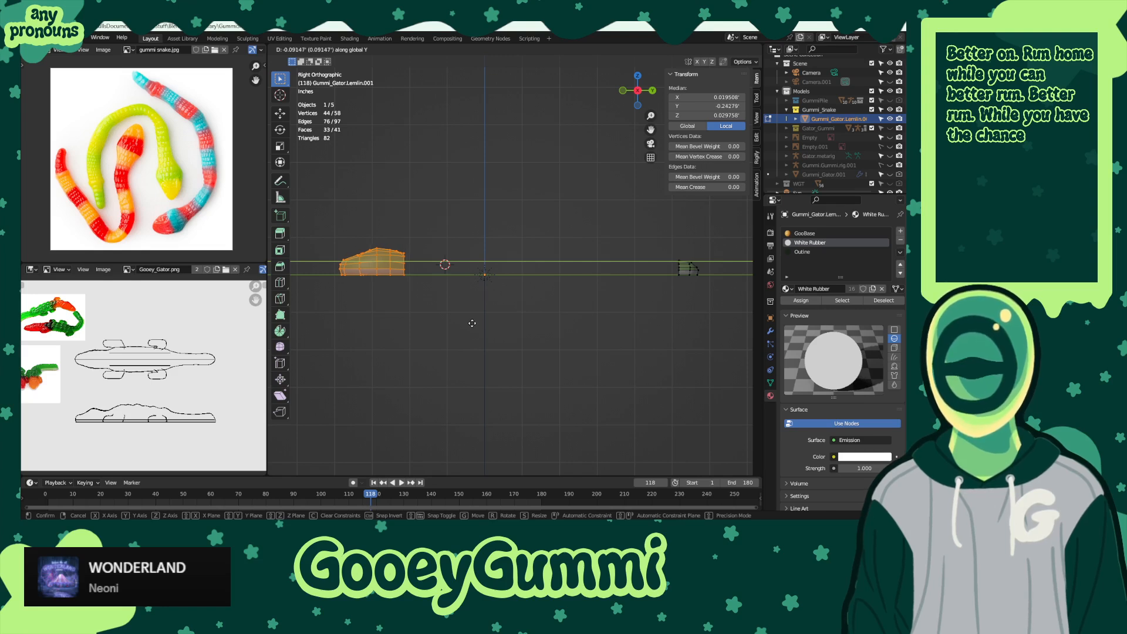
pyautogui.click(465, 322)
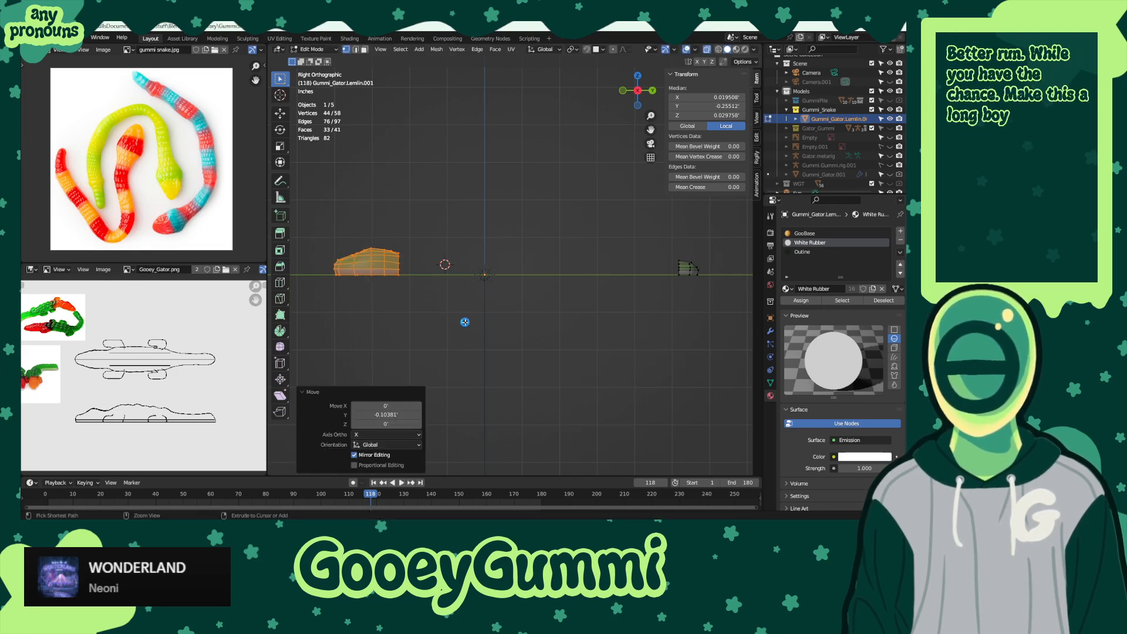
pyautogui.hotkey('ctrl', 's')
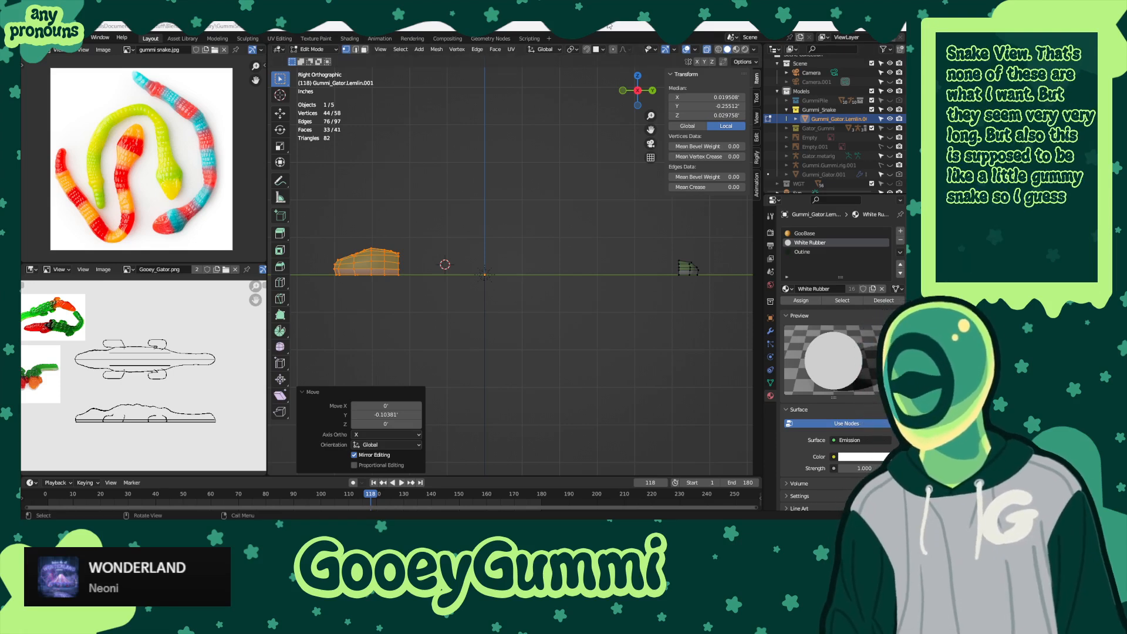
# - Move the head section a further -0.121 ft or so along Y to lengthen the snake
pyautogui.press('g')
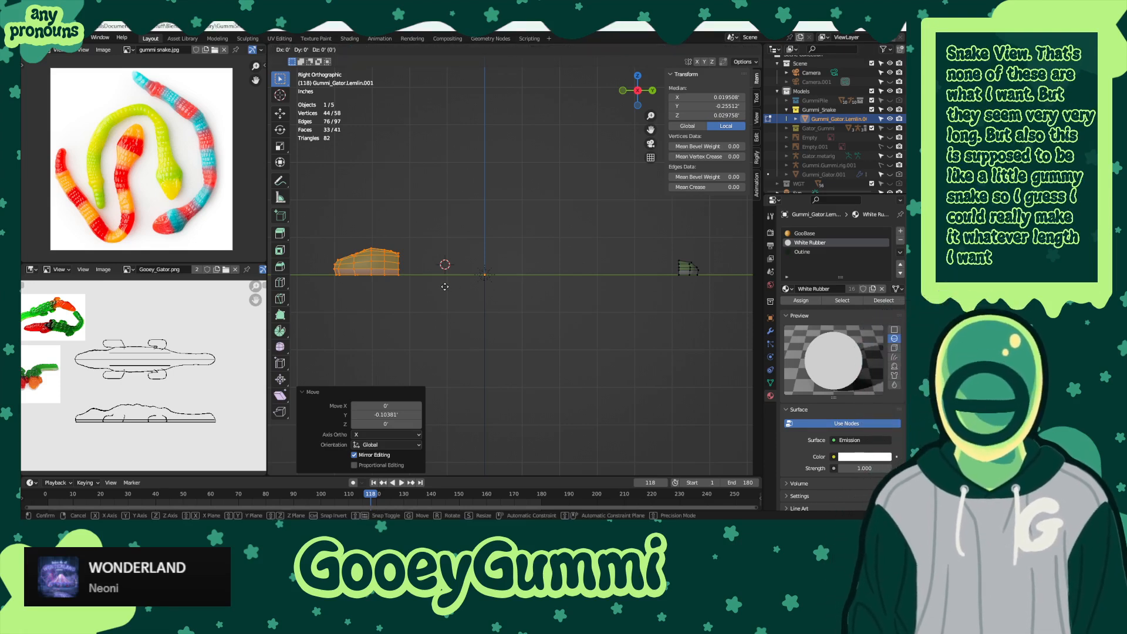
pyautogui.press('y')
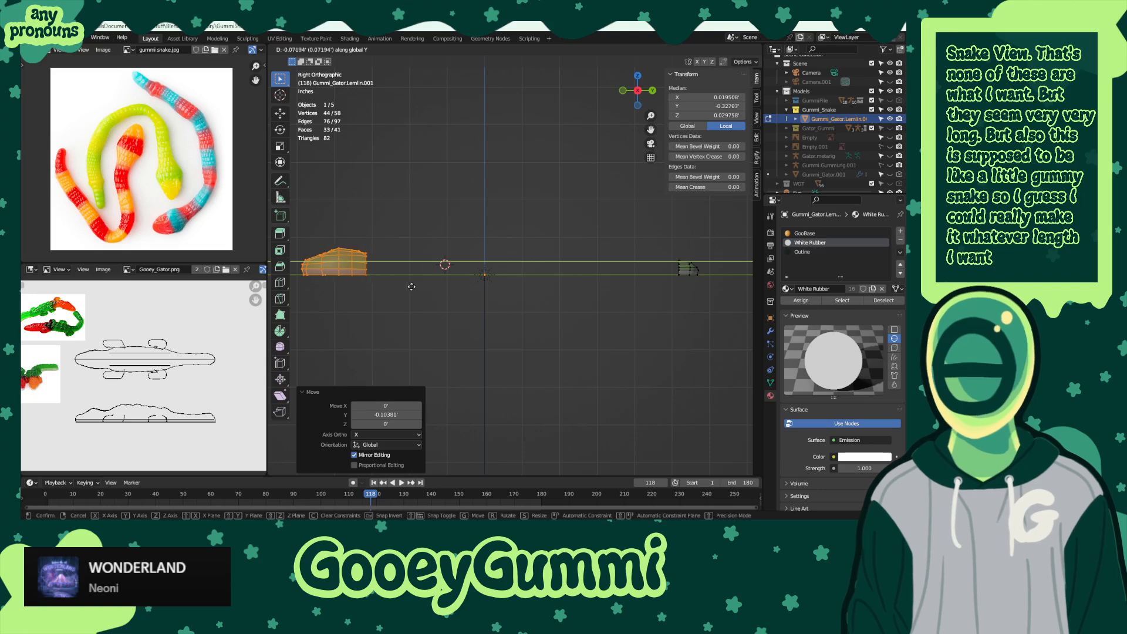
pyautogui.click(389, 285)
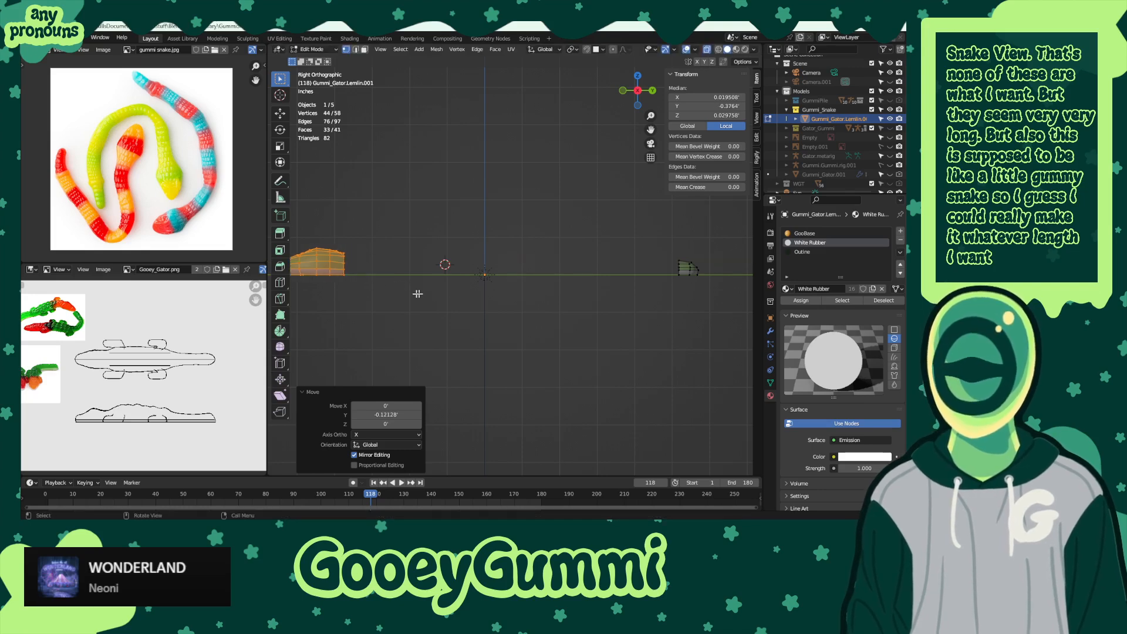
# - Select the open edge loops at the back of the head and the front of the tail tip
pyautogui.moveTo(354, 277); pyautogui.dragTo(563, 293, button='middle')
pyautogui.hotkey('alt', 'a')
pyautogui.moveTo(572, 277); pyautogui.dragTo(508, 392)
pyautogui.moveTo(602, 393); pyautogui.dragTo(555, 367, button='middle')
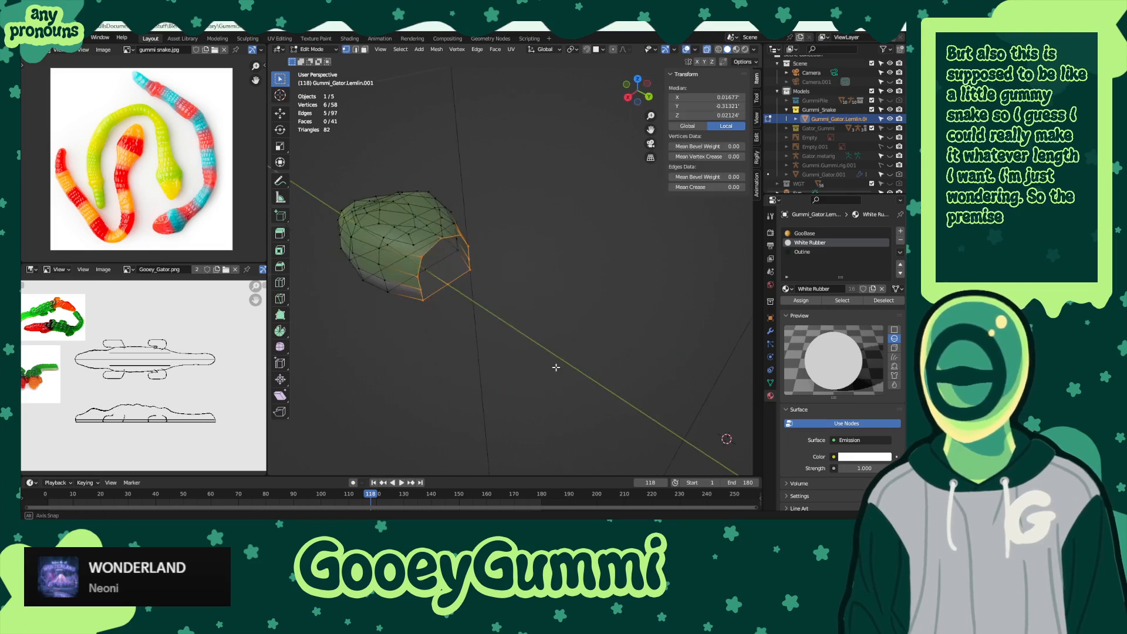
pyautogui.moveTo(656, 363); pyautogui.dragTo(507, 332, button='middle')
pyautogui.scroll(4, 429, 379)
pyautogui.scroll(-4, 430, 372)
pyautogui.moveTo(432, 377); pyautogui.dragTo(452, 385, button='middle')
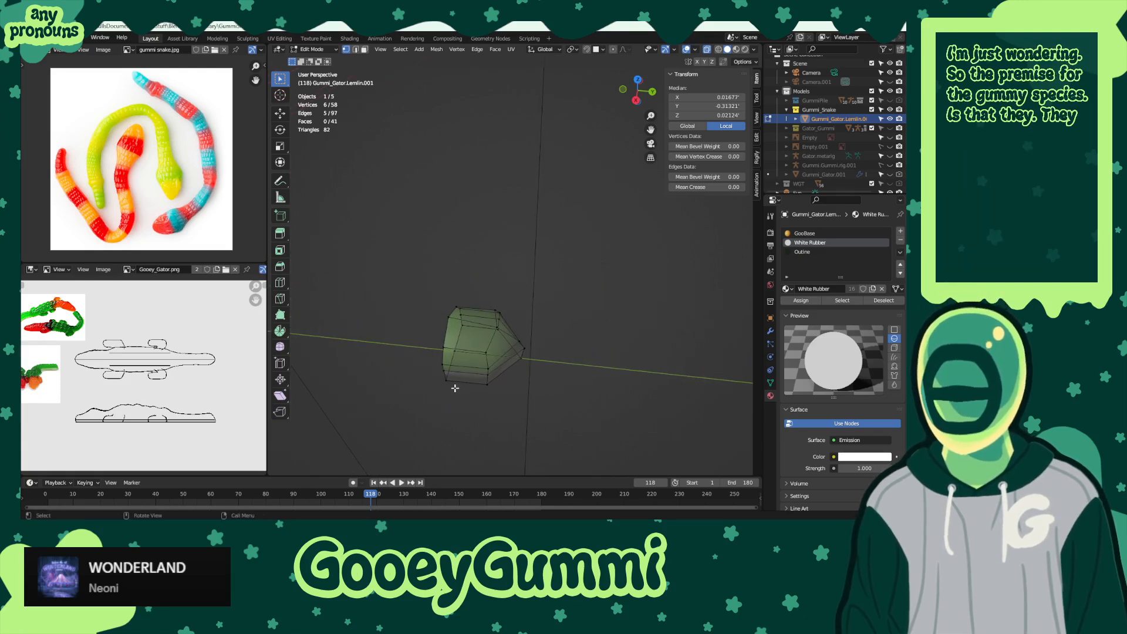
pyautogui.keyDown('alt'); pyautogui.keyDown('shift'); pyautogui.click(452, 331); pyautogui.keyUp('shift'); pyautogui.keyUp('alt')
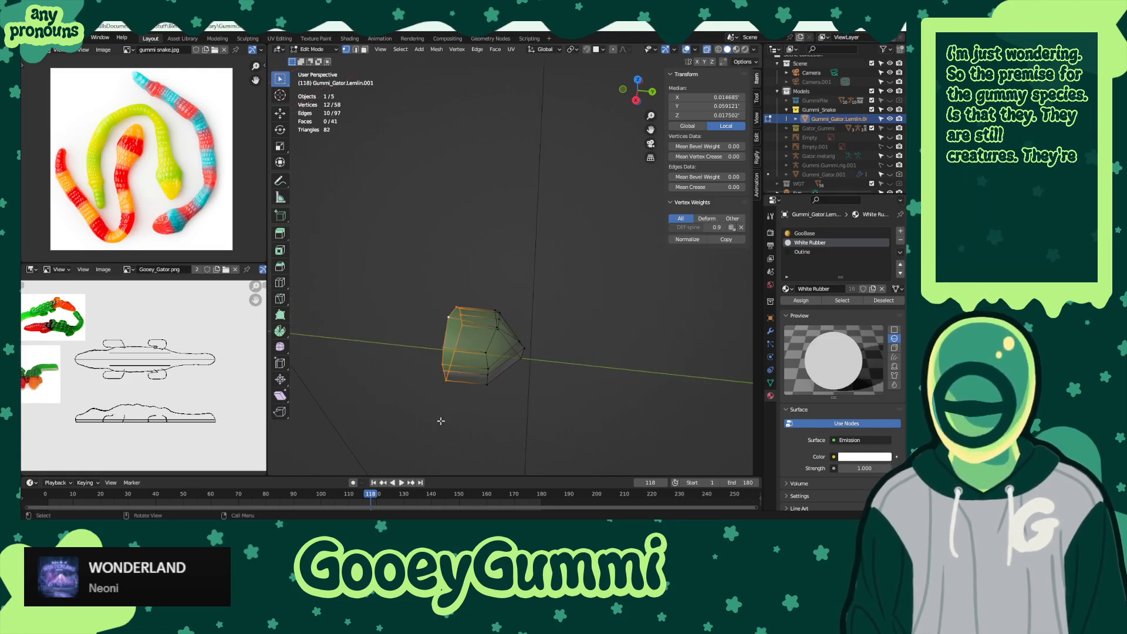
# - Join the selected open loops at the back of the head and front of the tail with the LoopTools Bridge
pyautogui.hotkey('alt', 'h')
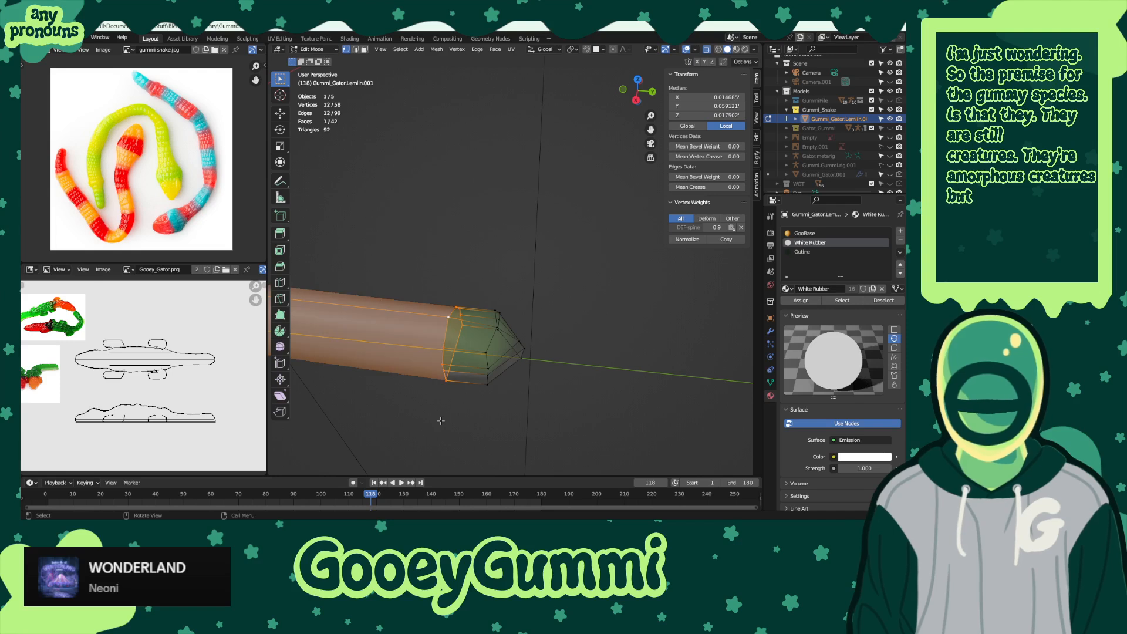
pyautogui.hotkey('ctrl', 'z')
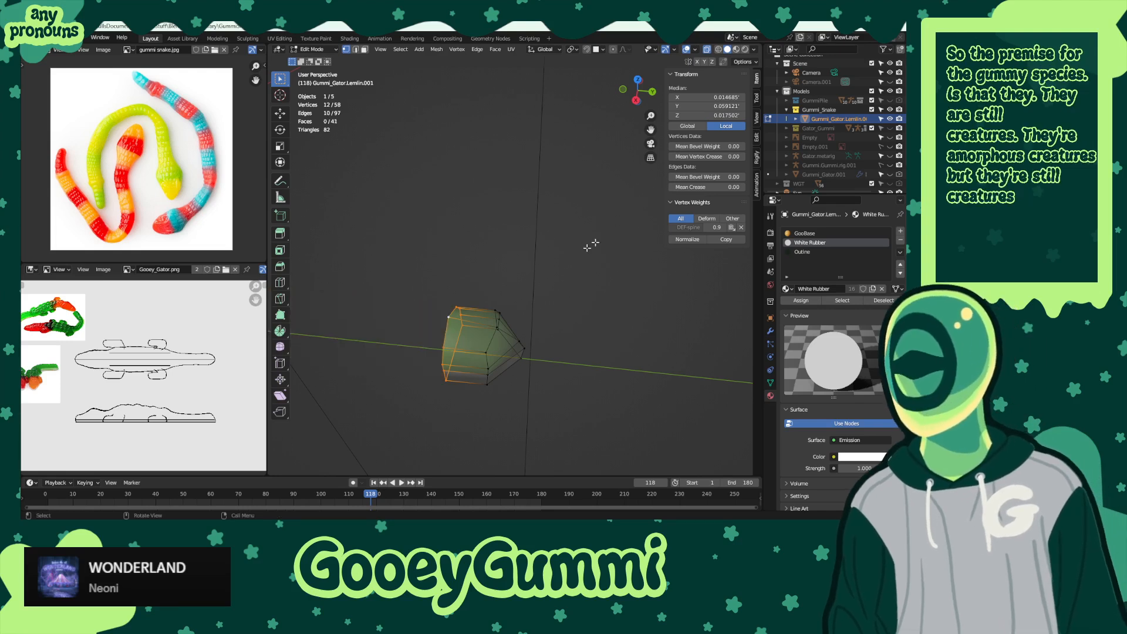
pyautogui.click(757, 139)
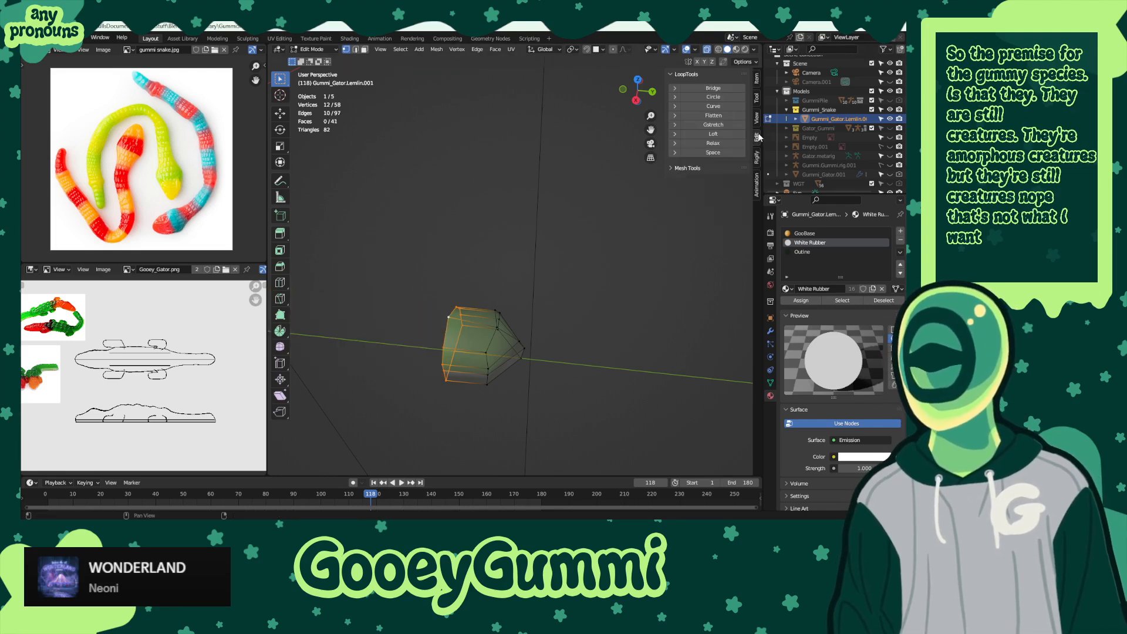
pyautogui.click(720, 88)
pyautogui.moveTo(593, 246); pyautogui.dragTo(615, 242, button='middle')
pyautogui.keyDown('shift'); pyautogui.moveTo(574, 190); pyautogui.dragTo(566, 213, button='middle'); pyautogui.keyUp('shift')
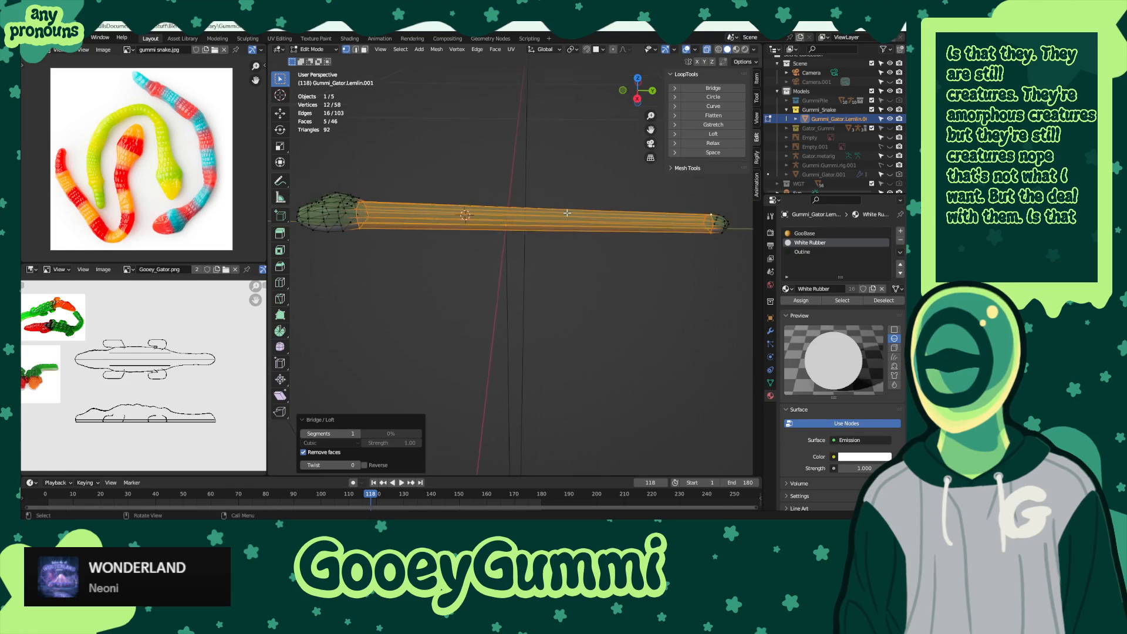
# - Assign the White Rubber material to the two underside faces of the bridged body and clear the selection
pyautogui.click(364, 50)
pyautogui.scroll(2, 566, 282)
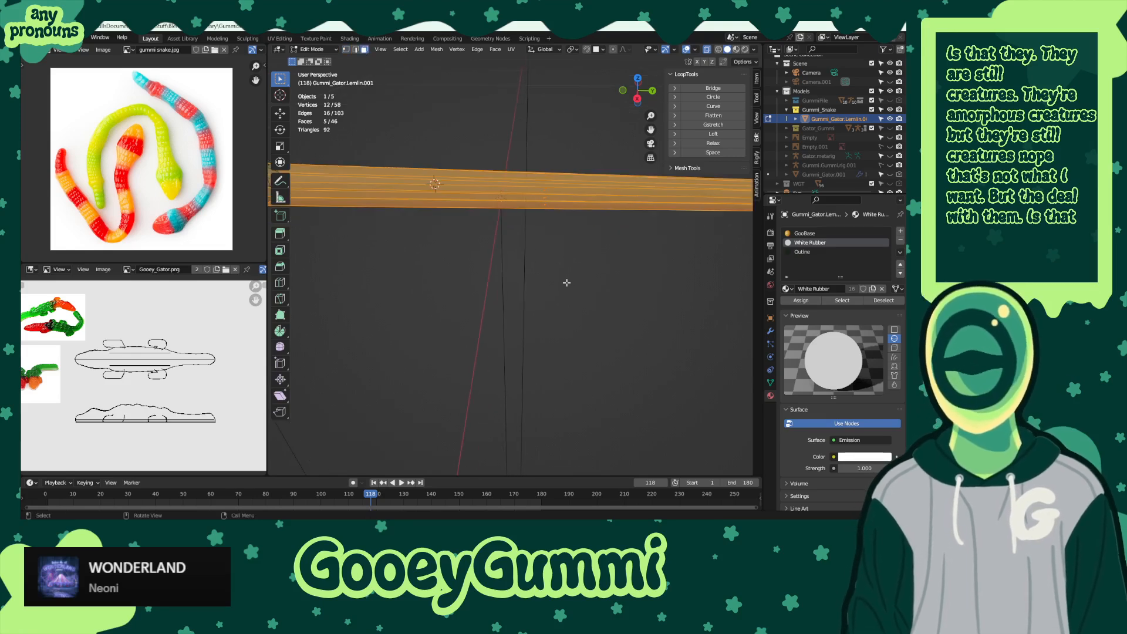
pyautogui.click(562, 225)
pyautogui.moveTo(574, 227); pyautogui.dragTo(550, 207, button='middle')
pyautogui.hotkey('alt', 'z')
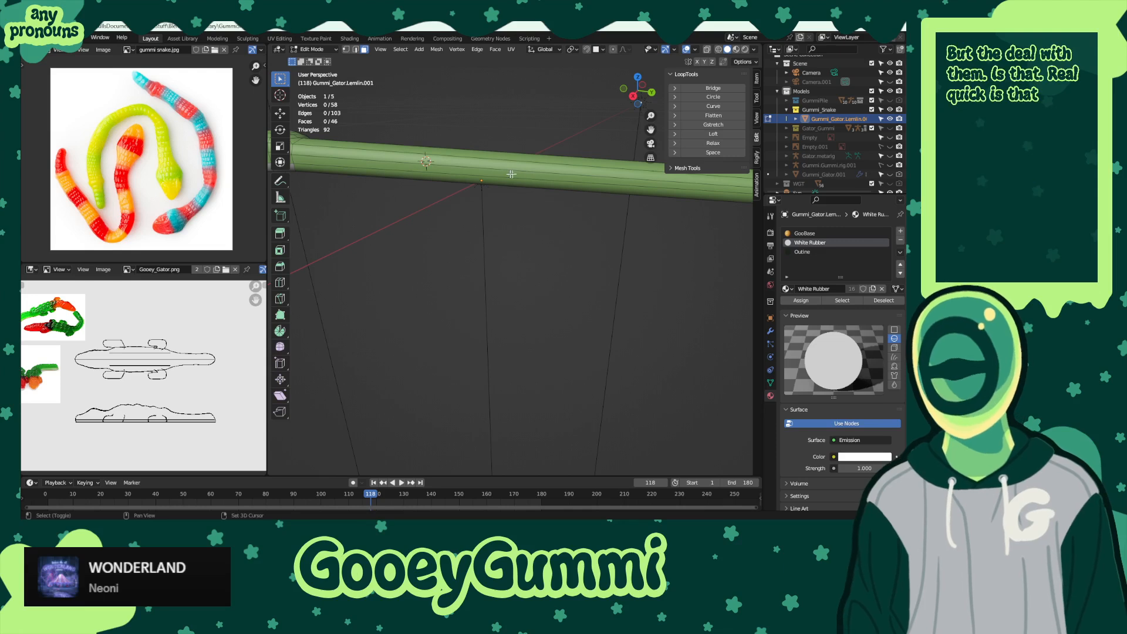
pyautogui.keyDown('shift'); pyautogui.moveTo(511, 175); pyautogui.dragTo(548, 176, button='middle'); pyautogui.keyUp('shift')
pyautogui.keyDown('shift'); pyautogui.click(531, 198); pyautogui.keyUp('shift')
pyautogui.keyDown('shift'); pyautogui.click(538, 152); pyautogui.keyUp('shift')
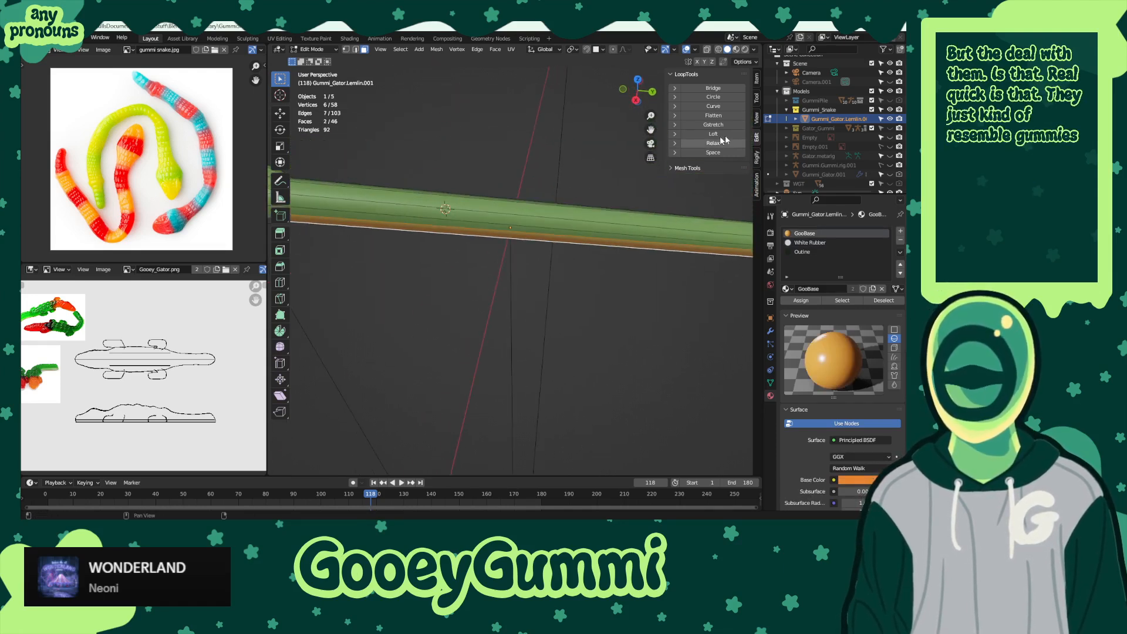
pyautogui.click(816, 242)
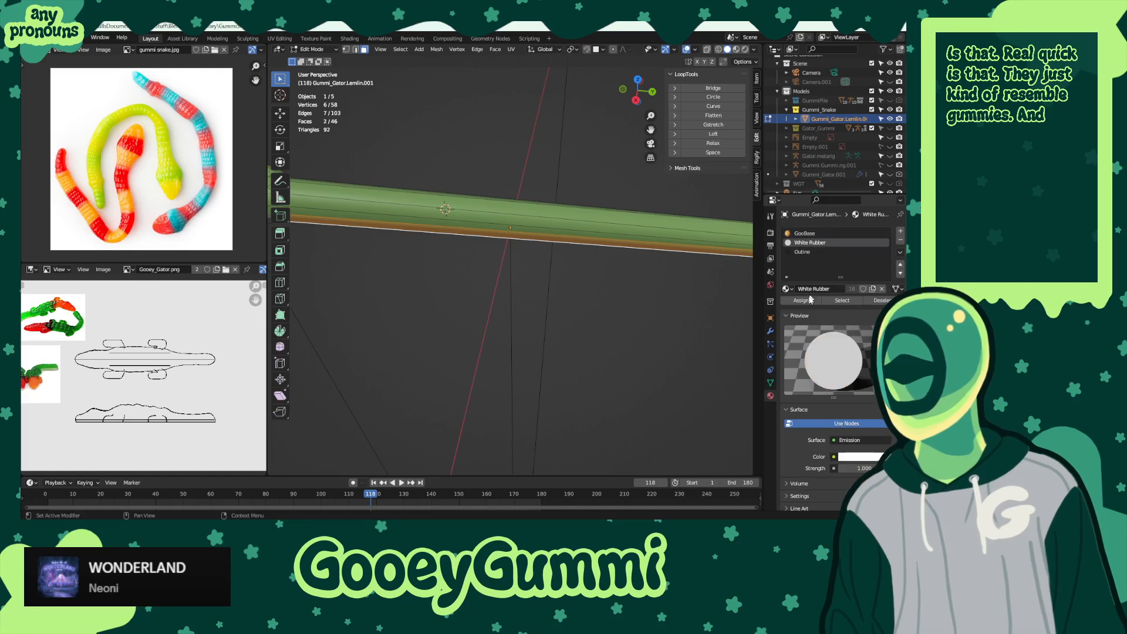
pyautogui.click(801, 300)
pyautogui.hotkey('alt', 'a')
# - Add 22 evenly spaced loop cuts along the bridged body between the head and tail without sliding them
pyautogui.moveTo(640, 284); pyautogui.dragTo(595, 293, button='middle')
pyautogui.press('KP_3')
pyautogui.scroll(2, 584, 290)
pyautogui.scroll(-1, 591, 284)
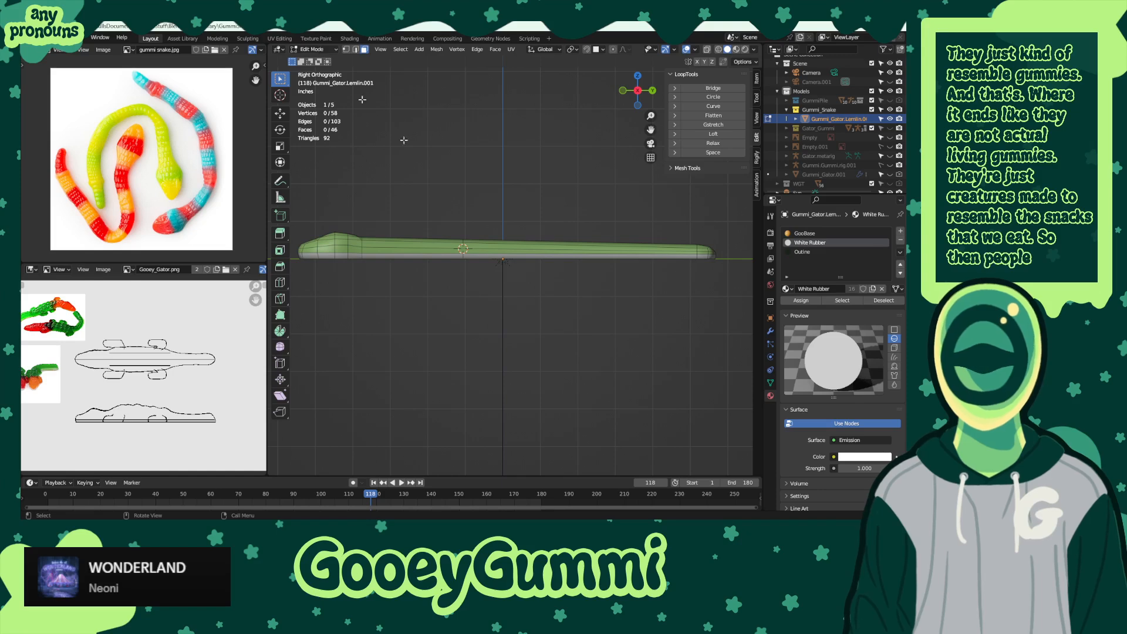
pyautogui.hotkey('ctrl', 'r')
pyautogui.scroll(3, 528, 251)
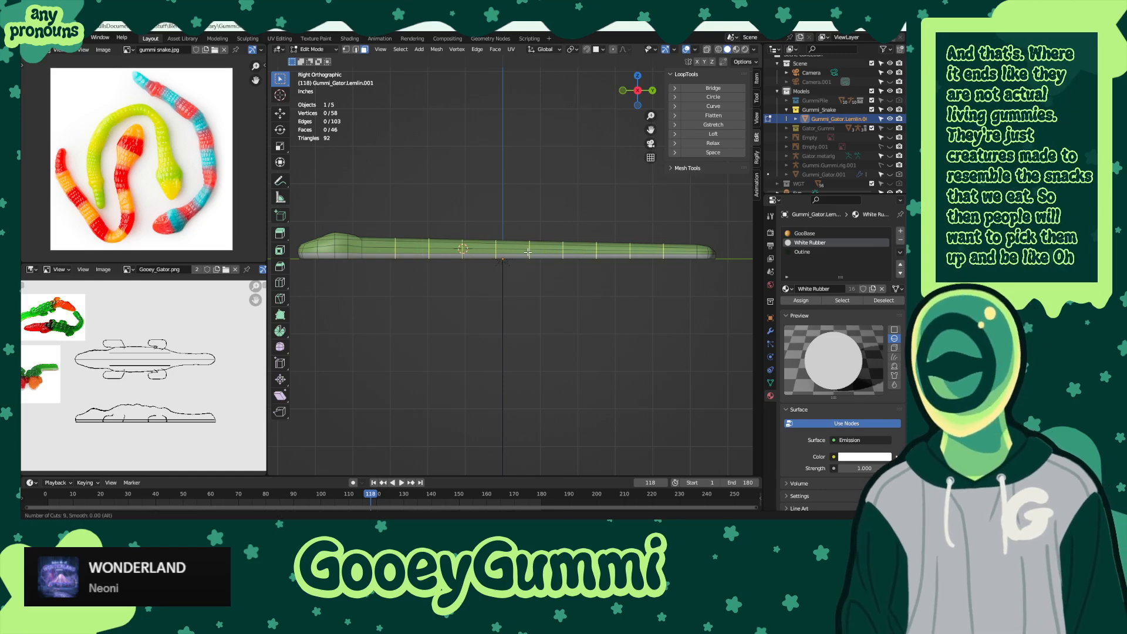
pyautogui.scroll(3, 528, 252)
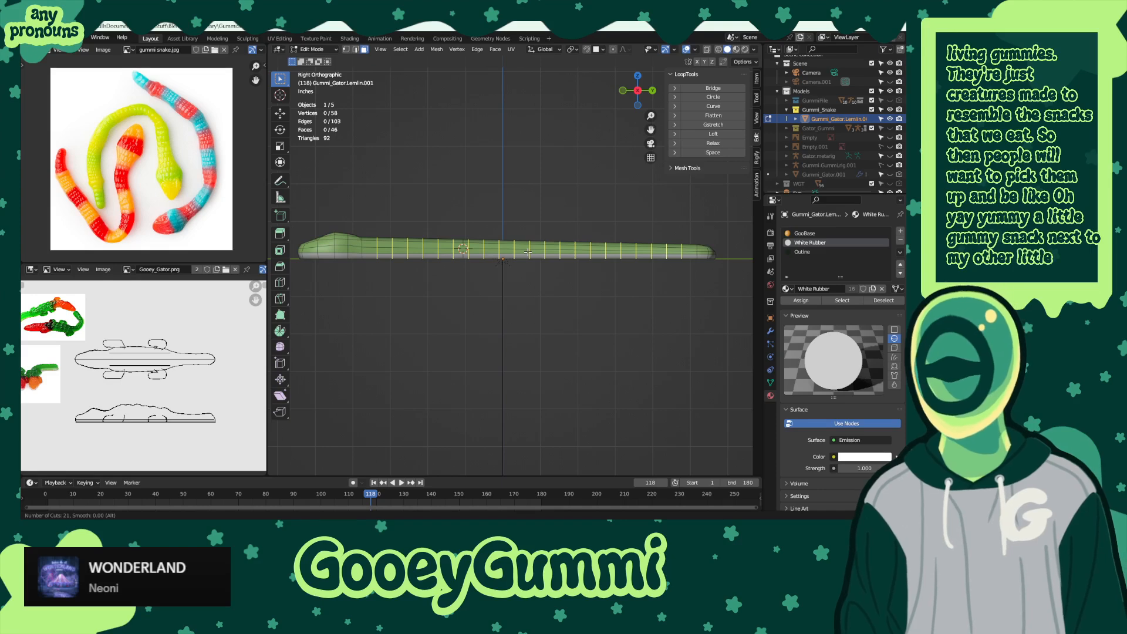
pyautogui.scroll(1, 527, 251)
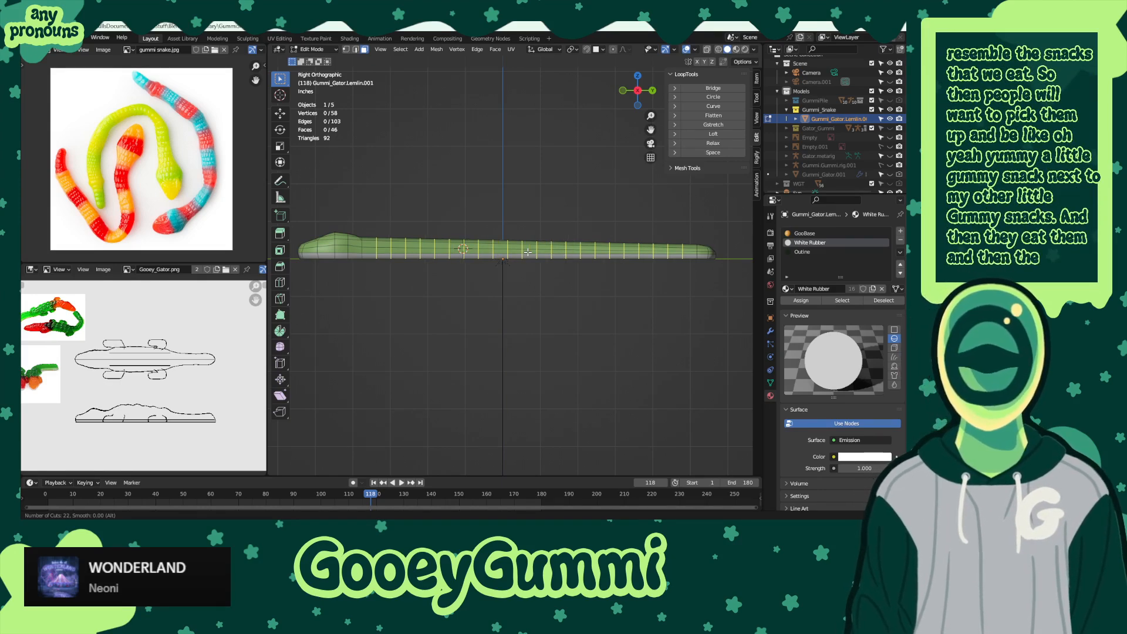
pyautogui.click(528, 251)
pyautogui.rightClick(527, 251)
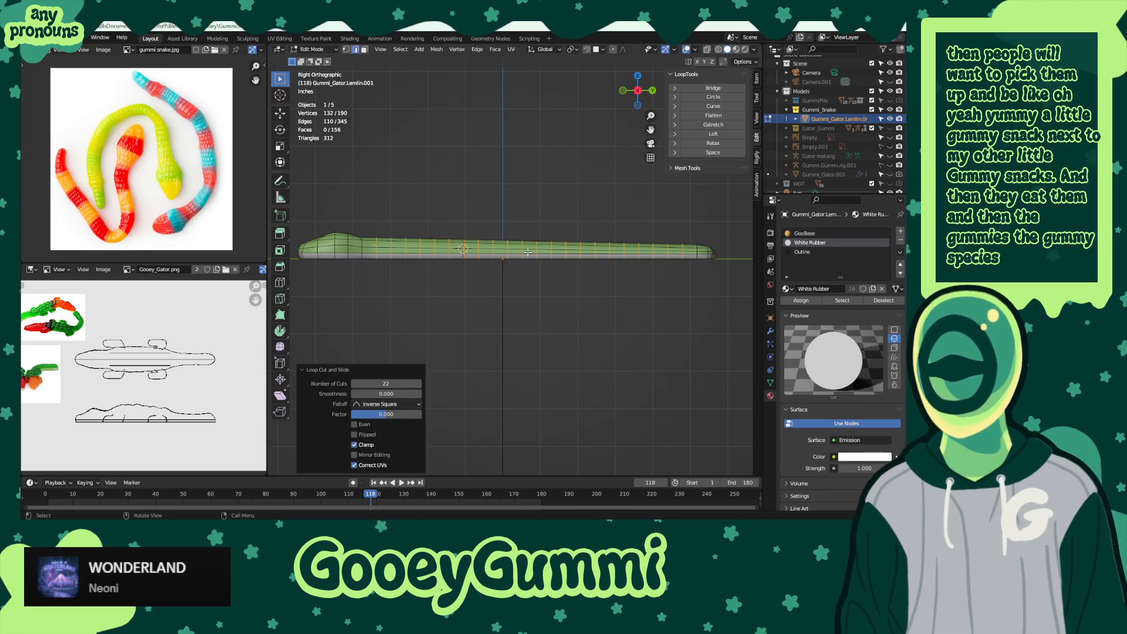
# - Deselect the loops nearest the tail and the center-line vertices of the remaining body loops
pyautogui.keyDown('shift'); pyautogui.moveTo(712, 306); pyautogui.dragTo(695, 321, button='middle'); pyautogui.keyUp('shift')
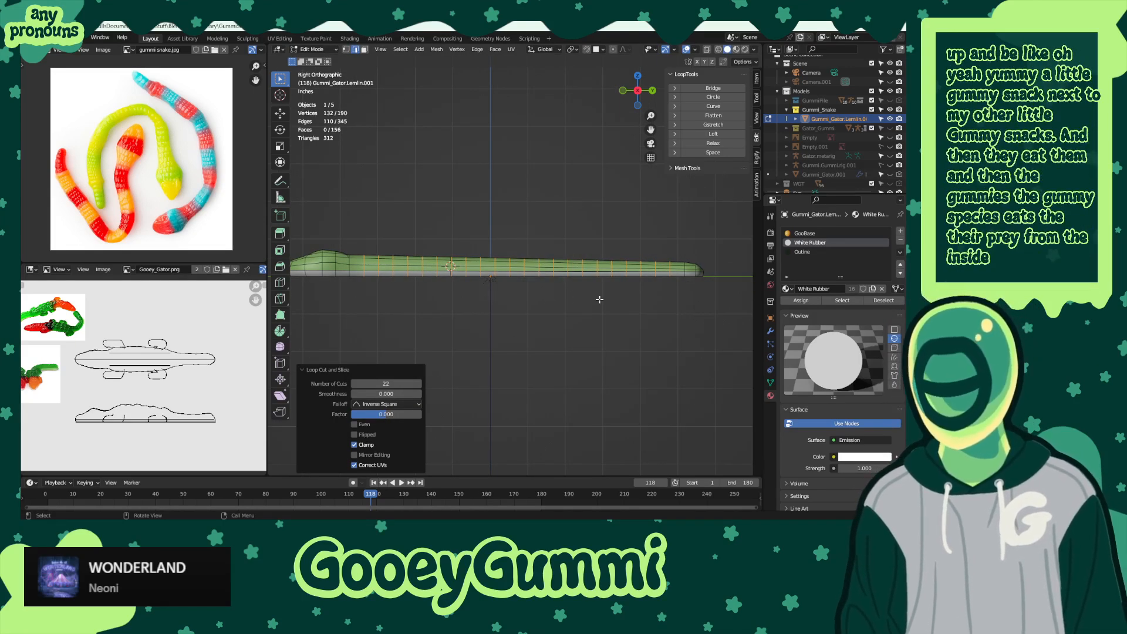
pyautogui.moveTo(632, 249); pyautogui.dragTo(606, 365, button='middle')
pyautogui.moveTo(532, 398); pyautogui.dragTo(729, 394, button='middle')
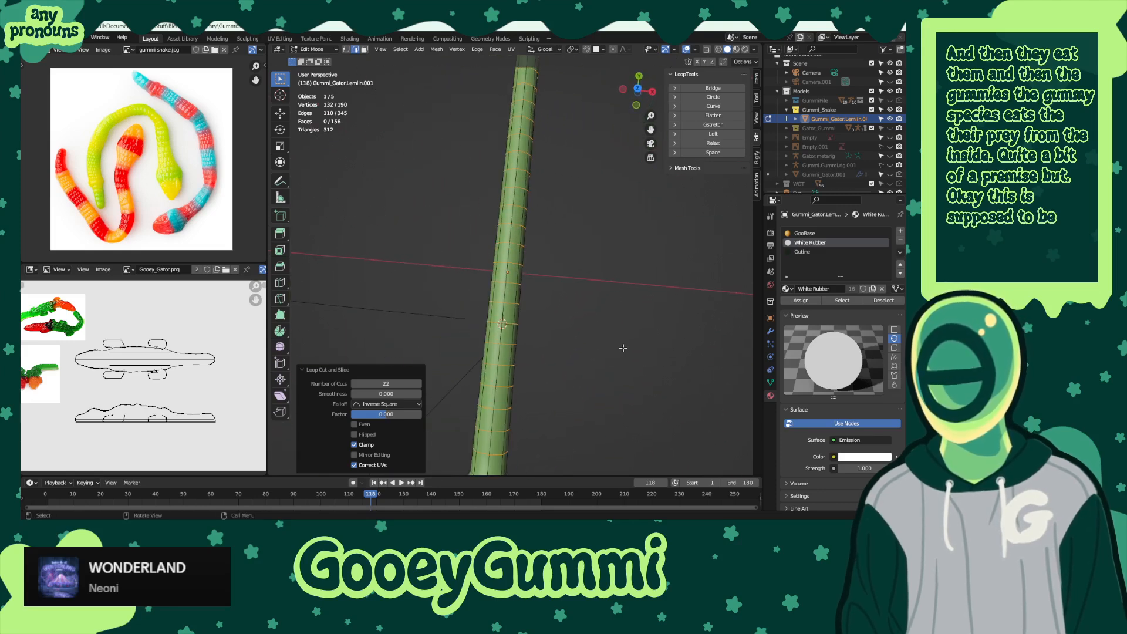
pyautogui.keyDown('shift'); pyautogui.moveTo(605, 243); pyautogui.dragTo(595, 319, button='middle'); pyautogui.keyUp('shift')
pyautogui.moveTo(458, 105); pyautogui.dragTo(556, 210)
pyautogui.hotkey('alt', 'z')
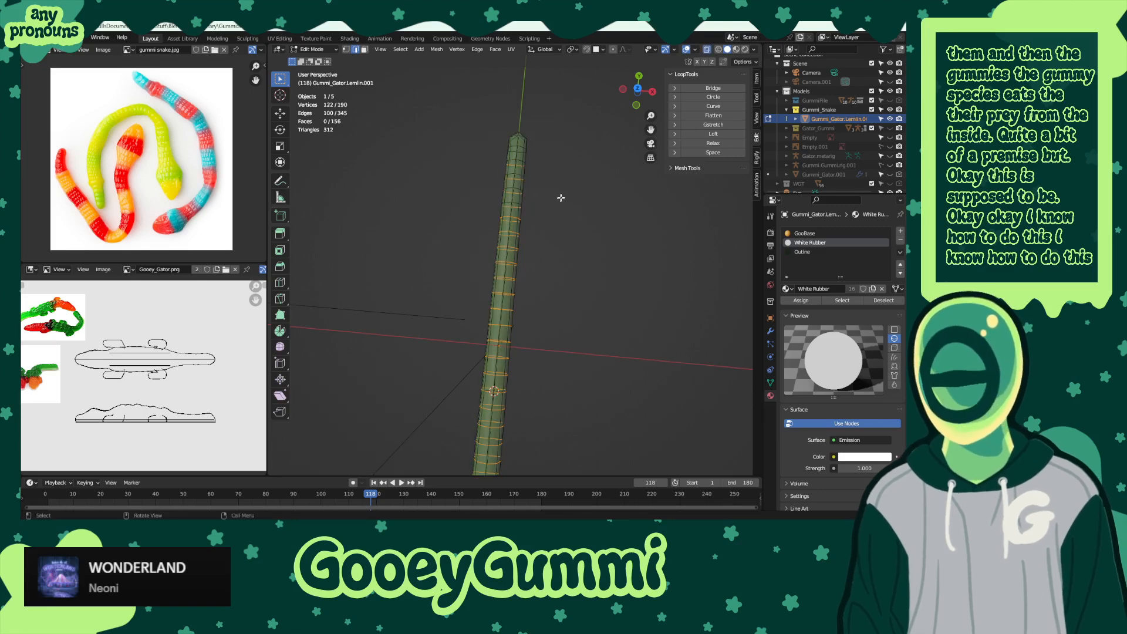
pyautogui.press('KP_7')
pyautogui.moveTo(474, 106); pyautogui.dragTo(564, 219)
pyautogui.keyDown('shift'); pyautogui.moveTo(576, 289); pyautogui.dragTo(536, 238, button='middle'); pyautogui.keyUp('shift')
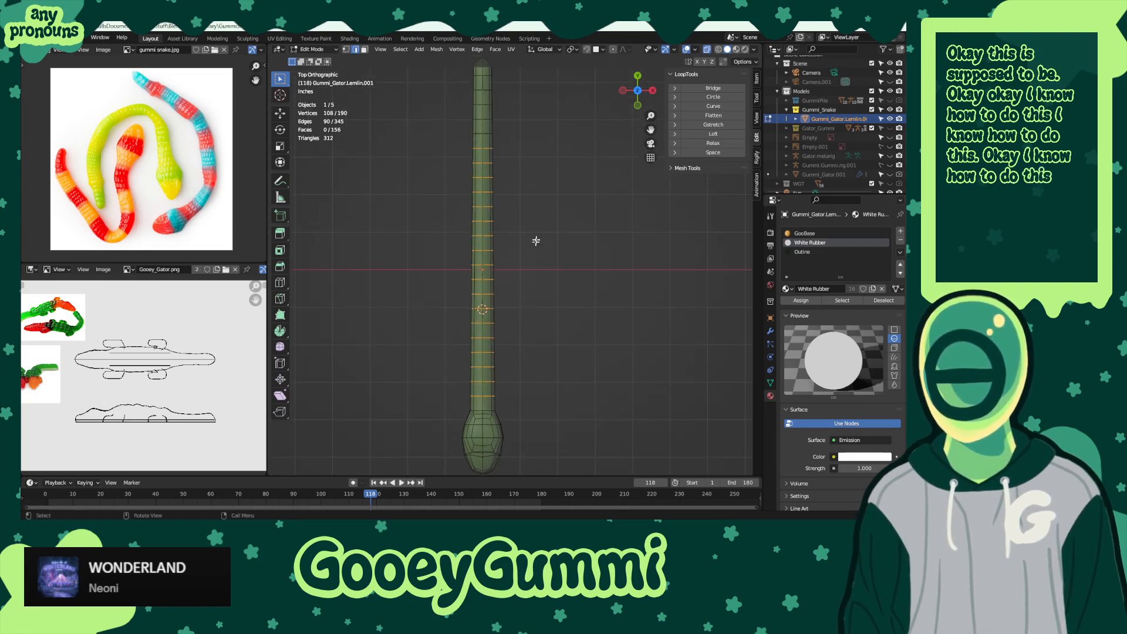
pyautogui.moveTo(475, 142); pyautogui.dragTo(494, 420)
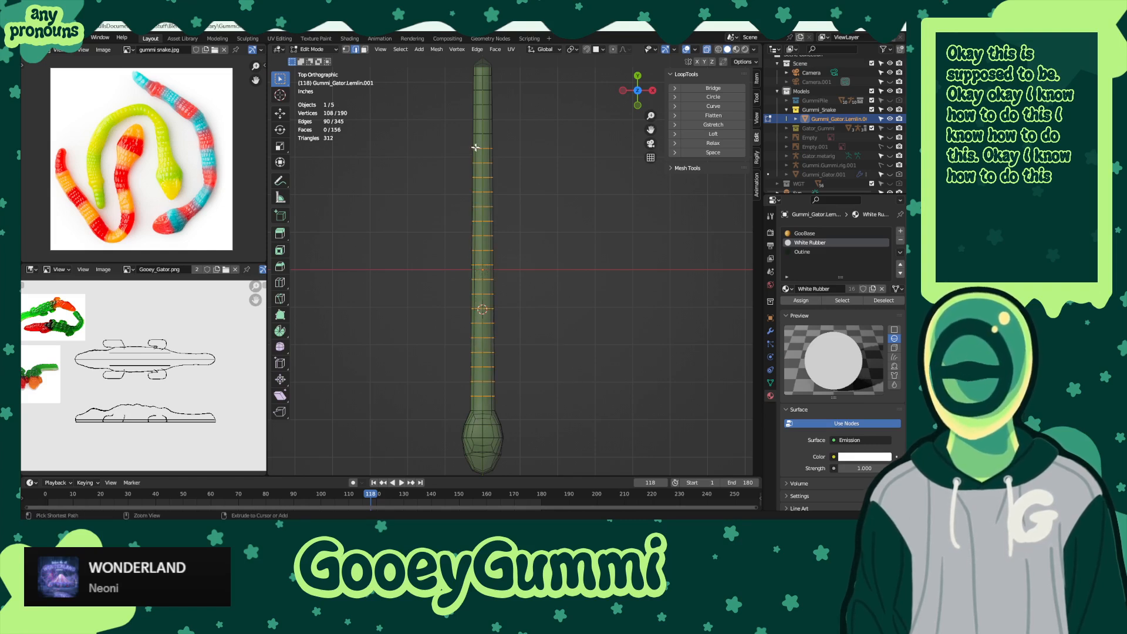
pyautogui.moveTo(474, 145); pyautogui.dragTo(492, 428)
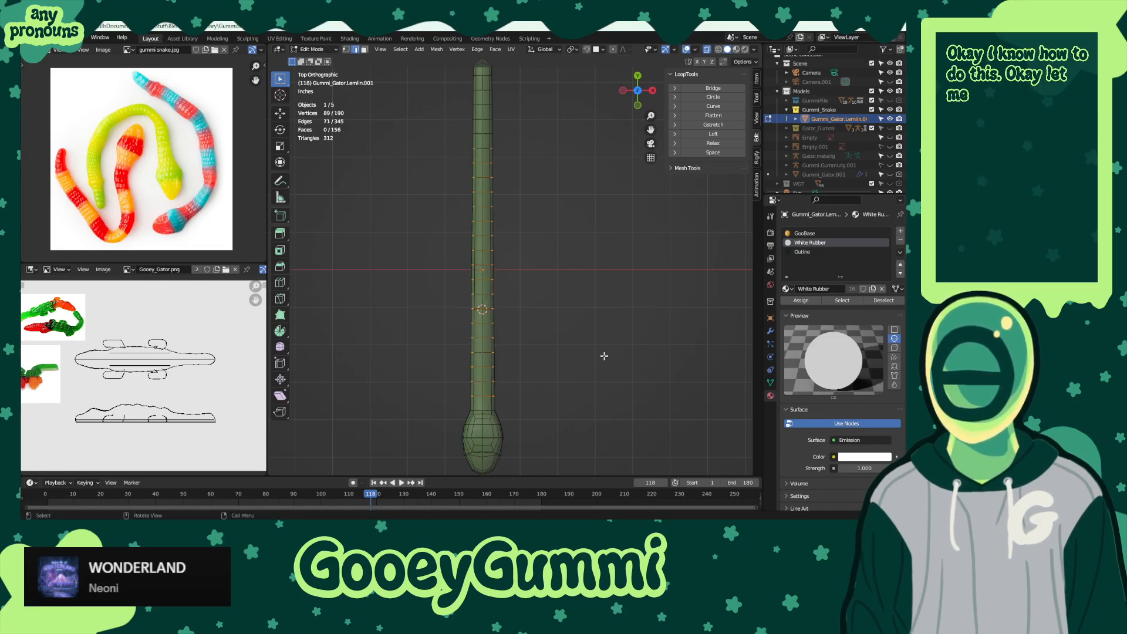
# - Deselect the upper vertices of the body loops, keeping only the lower side and underside portions selected
pyautogui.moveTo(604, 356); pyautogui.dragTo(590, 298, button='middle')
pyautogui.scroll(2, 501, 330)
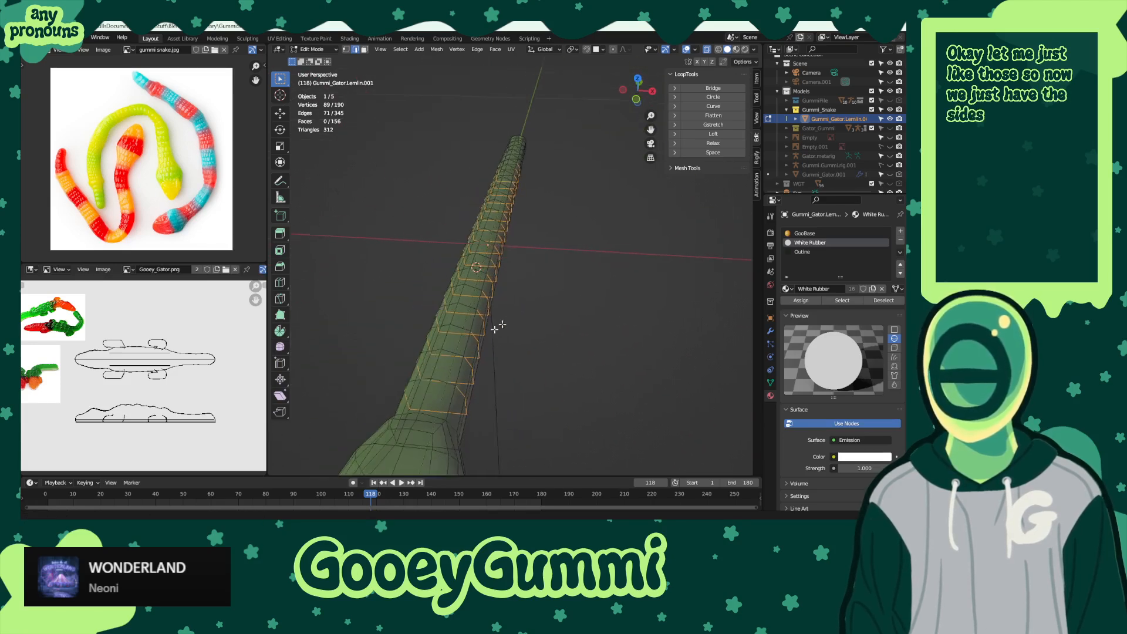
pyautogui.moveTo(495, 329); pyautogui.dragTo(516, 212, button='middle')
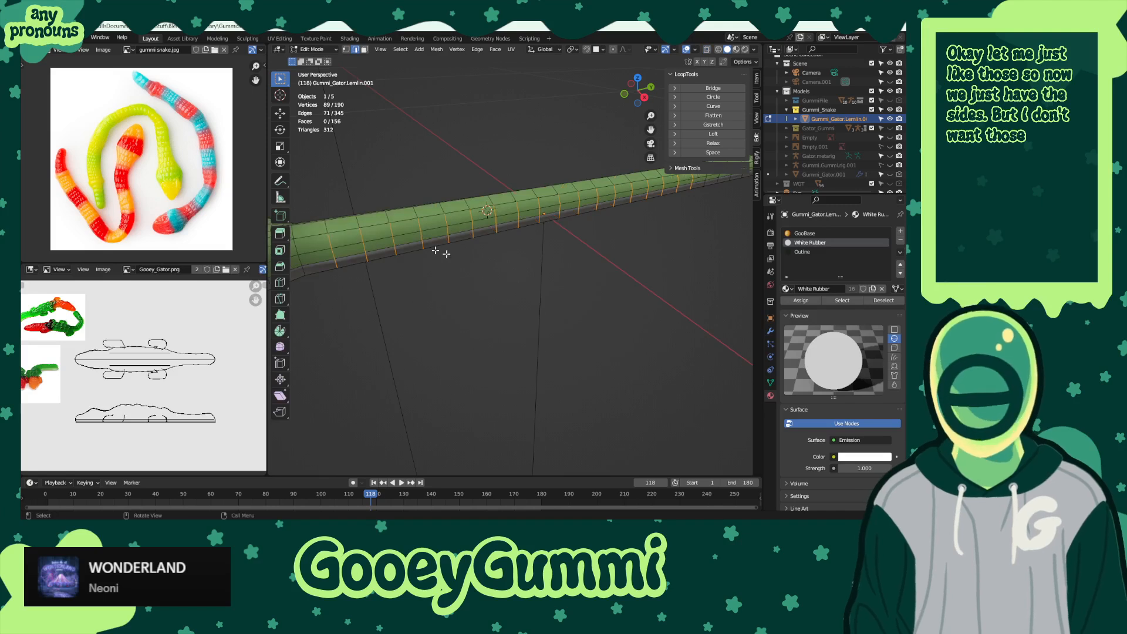
pyautogui.moveTo(434, 250); pyautogui.dragTo(504, 246, button='middle')
pyautogui.press('KP_3')
pyautogui.press('b')
pyautogui.moveTo(332, 171); pyautogui.dragTo(669, 219)
pyautogui.moveTo(580, 255)
pyautogui.mouseDown(button='middle')
pyautogui.moveTo(528, 282)
pyautogui.moveTo(566, 287)
pyautogui.moveTo(586, 242)
pyautogui.mouseUp(button='middle')
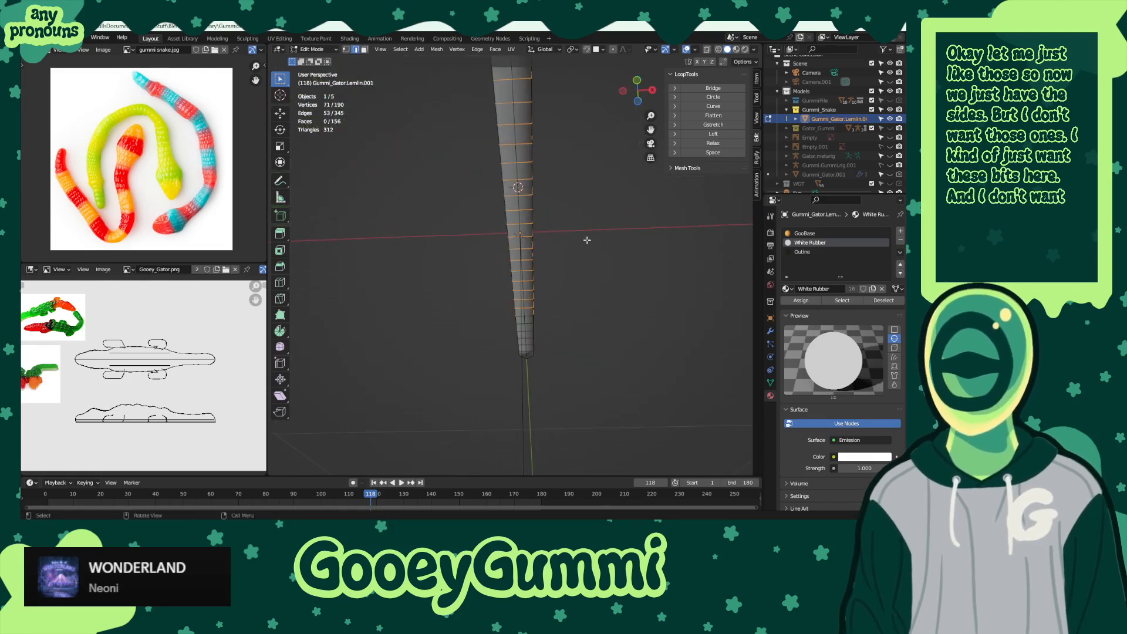
# - Align the selected lower body vertices by scaling them to 0 along the global X axis
pyautogui.moveTo(596, 242)
pyautogui.mouseDown(button='middle')
pyautogui.moveTo(531, 315)
pyautogui.moveTo(534, 340)
pyautogui.moveTo(599, 378)
pyautogui.mouseUp(button='middle')
pyautogui.press('s')
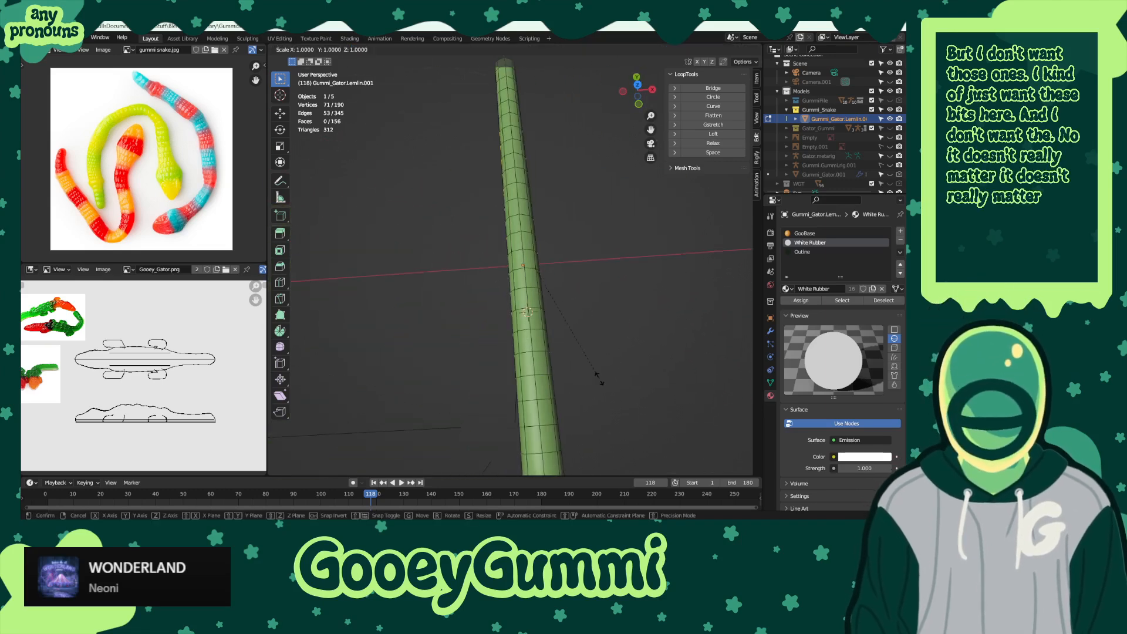
pyautogui.press('x')
pyautogui.press('0')
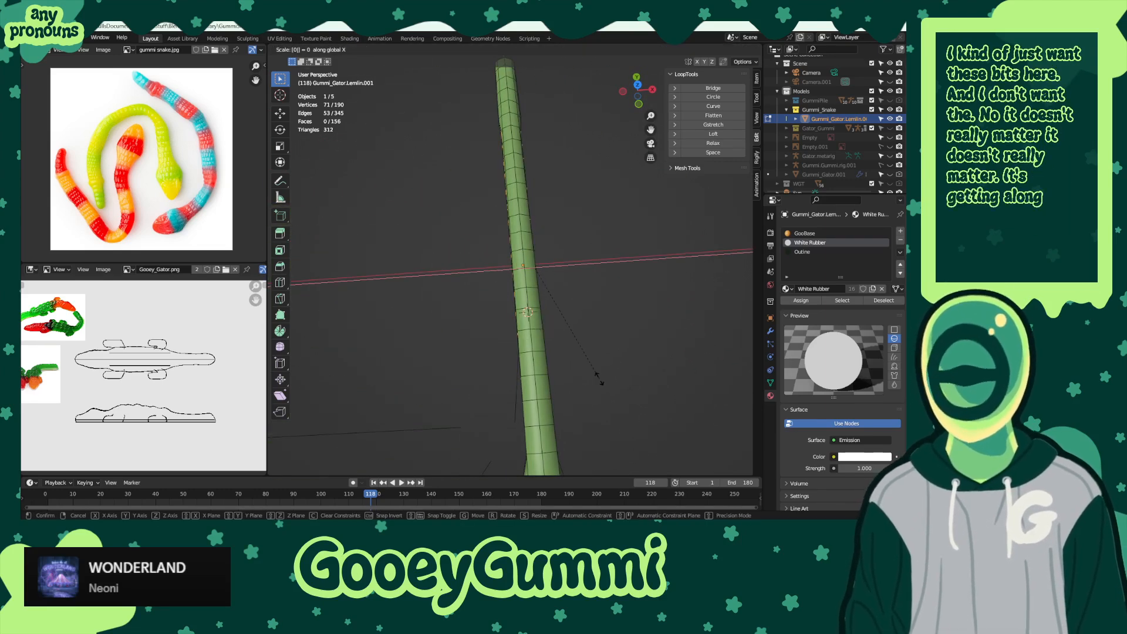
pyautogui.press('Return')
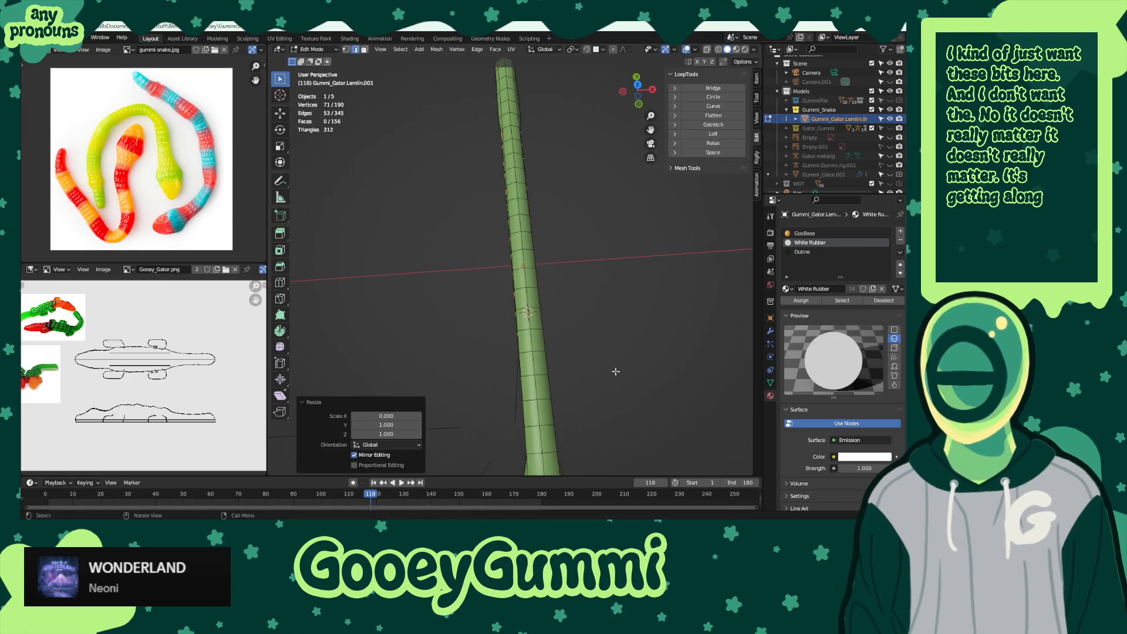
pyautogui.moveTo(610, 372); pyautogui.dragTo(599, 281, button='middle')
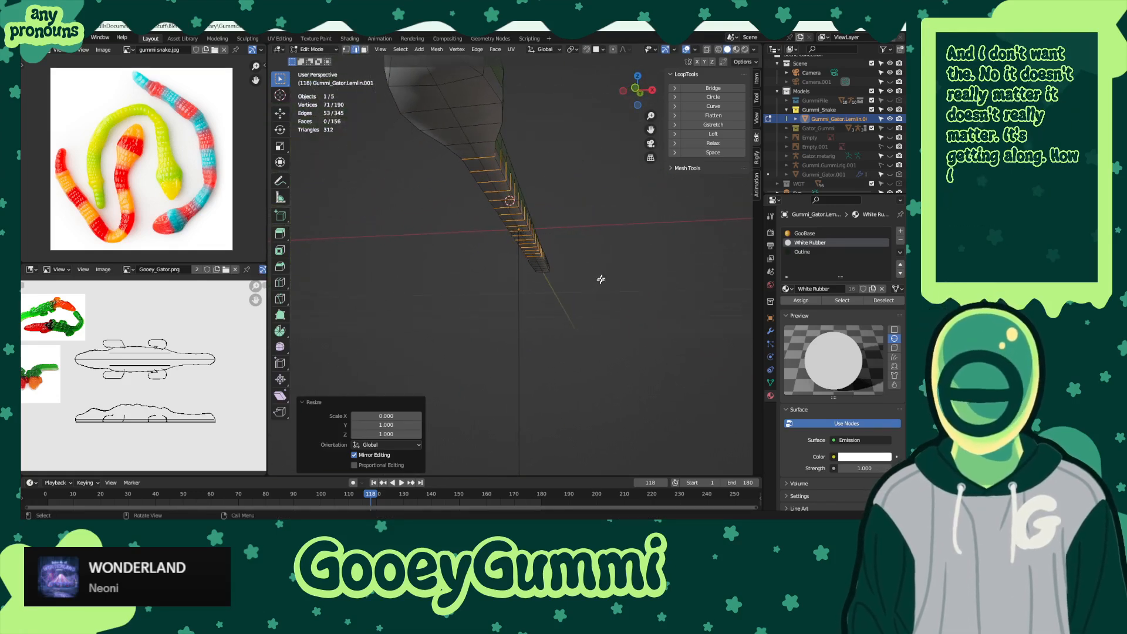
pyautogui.press('KP_7')
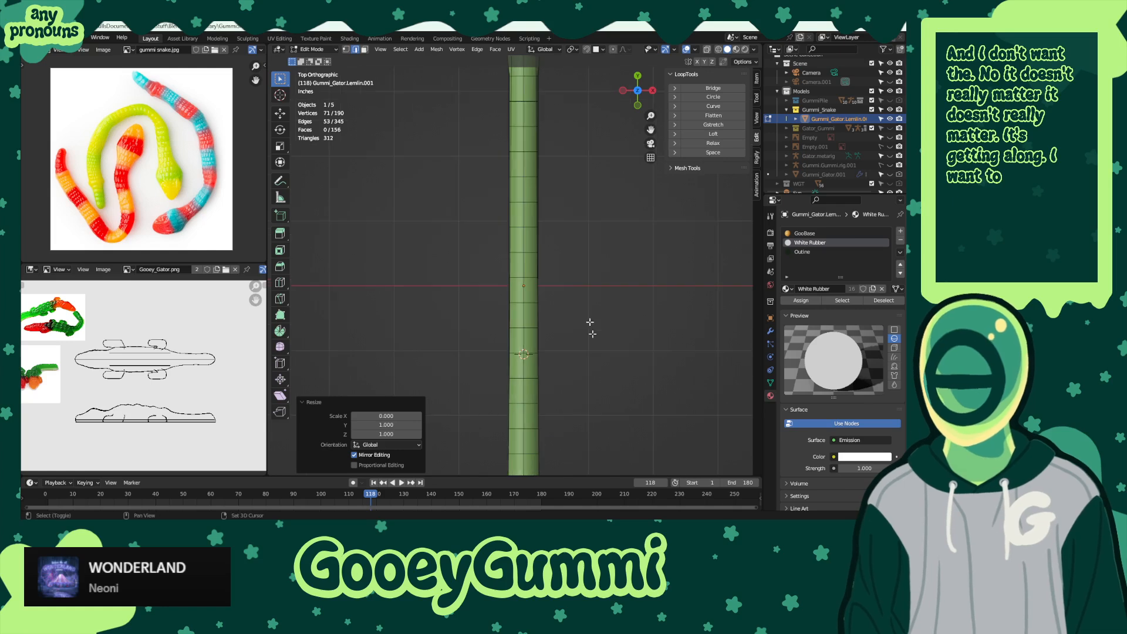
# - Move the aligned lower body vertices 0.007732 ft along the global X axis
pyautogui.keyDown('shift'); pyautogui.moveTo(589, 325); pyautogui.dragTo(571, 219, button='middle'); pyautogui.keyUp('shift')
pyautogui.scroll(2, 569, 202)
pyautogui.press('g')
pyautogui.press('x')
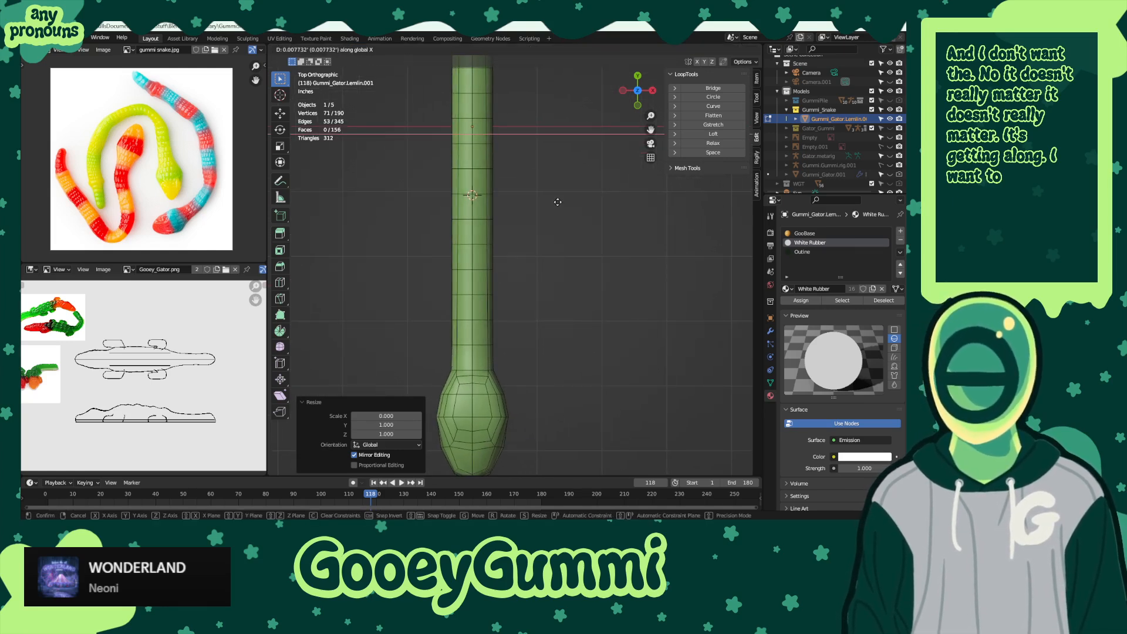
pyautogui.click(557, 202)
pyautogui.keyDown('shift'); pyautogui.moveTo(516, 92); pyautogui.dragTo(552, 305, button='middle'); pyautogui.keyUp('shift')
pyautogui.keyDown('shift'); pyautogui.moveTo(551, 148); pyautogui.dragTo(534, 245, button='middle'); pyautogui.keyUp('shift')
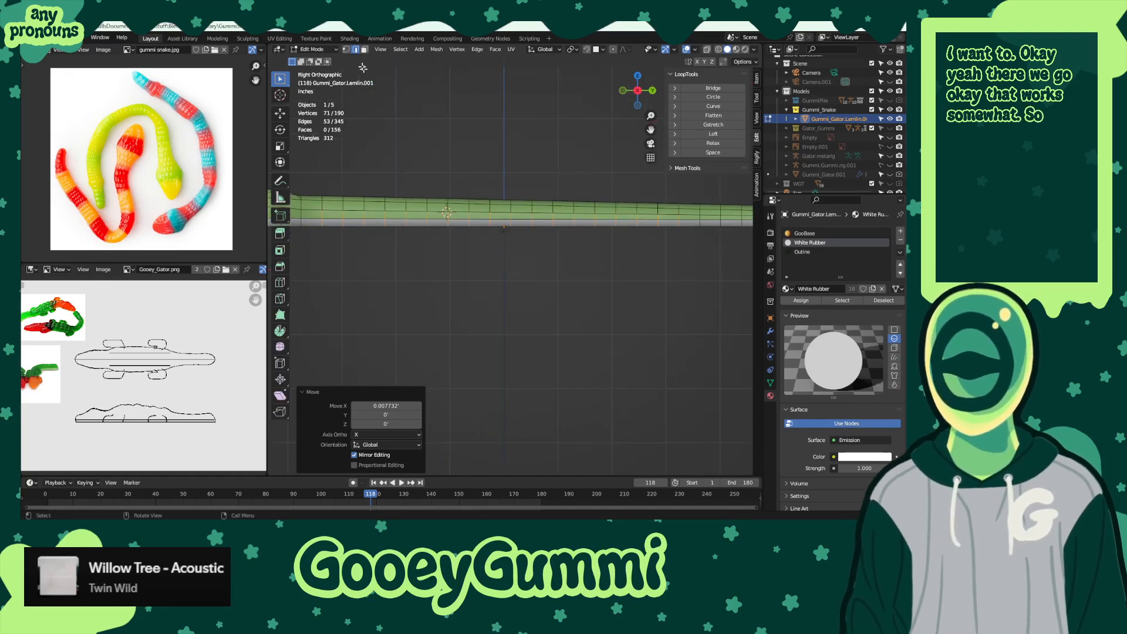
# - Select the lengthwise vertex loop along the body's top edge, leaving out the vertices at the tail and head
pyautogui.click(346, 49)
pyautogui.scroll(-2, 441, 213)
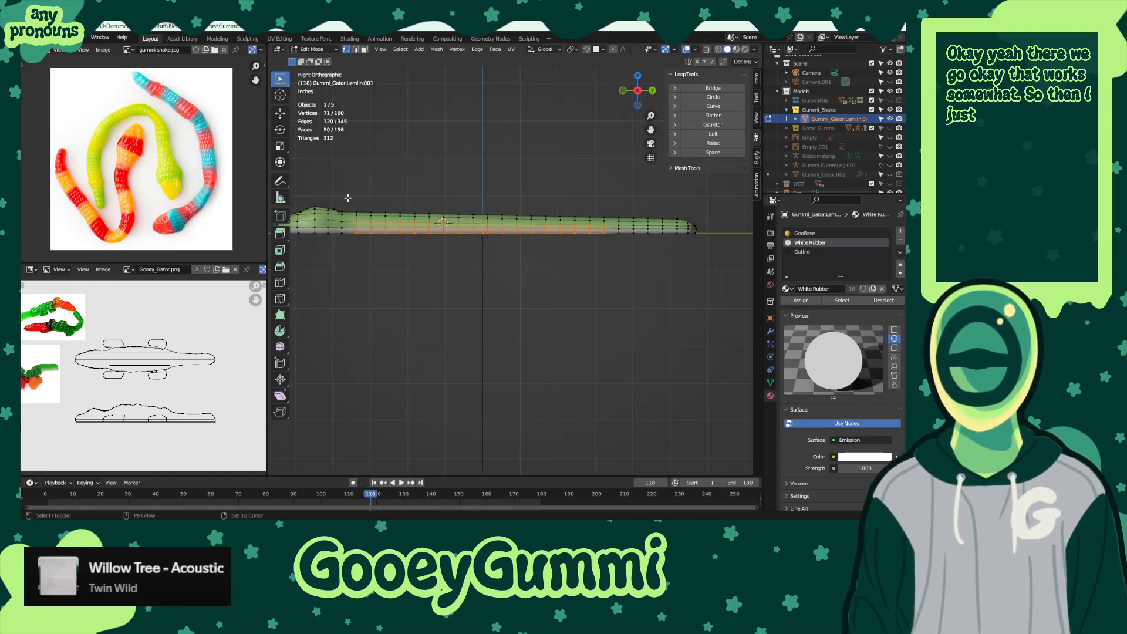
pyautogui.keyDown('shift'); pyautogui.moveTo(348, 197); pyautogui.dragTo(598, 216); pyautogui.keyUp('shift')
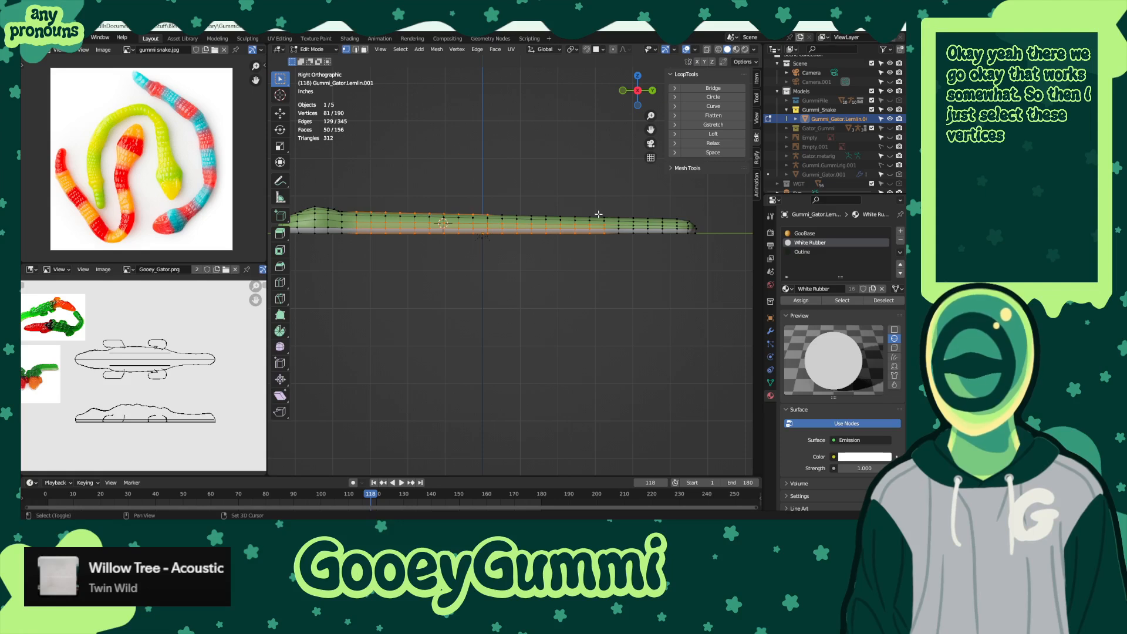
pyautogui.keyDown('alt'); pyautogui.click(510, 214); pyautogui.keyUp('alt')
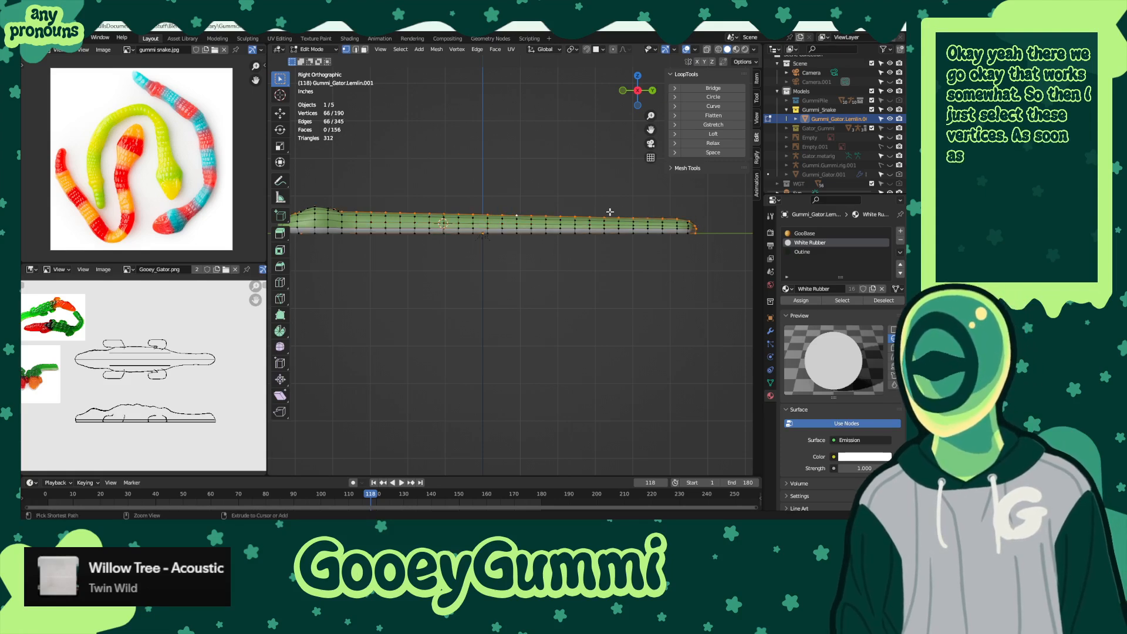
pyautogui.keyDown('ctrl'); pyautogui.moveTo(601, 207); pyautogui.dragTo(739, 283); pyautogui.keyUp('ctrl')
pyautogui.keyDown('shift'); pyautogui.moveTo(366, 258); pyautogui.dragTo(484, 258, button='middle'); pyautogui.keyUp('shift')
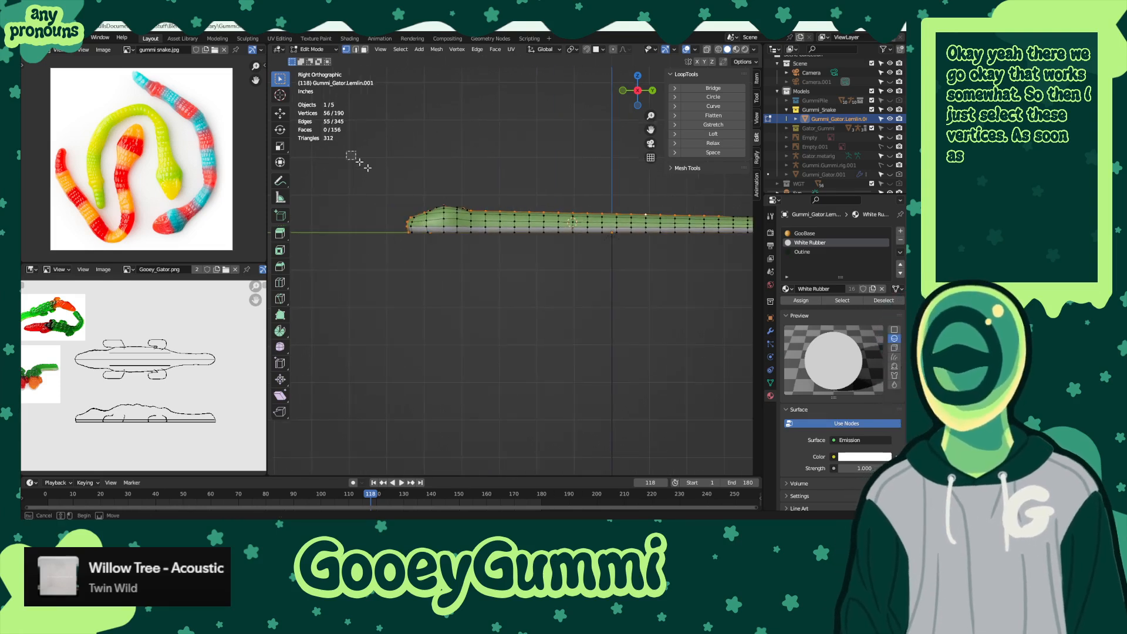
pyautogui.keyDown('ctrl'); pyautogui.moveTo(345, 150); pyautogui.dragTo(479, 281); pyautogui.keyUp('ctrl')
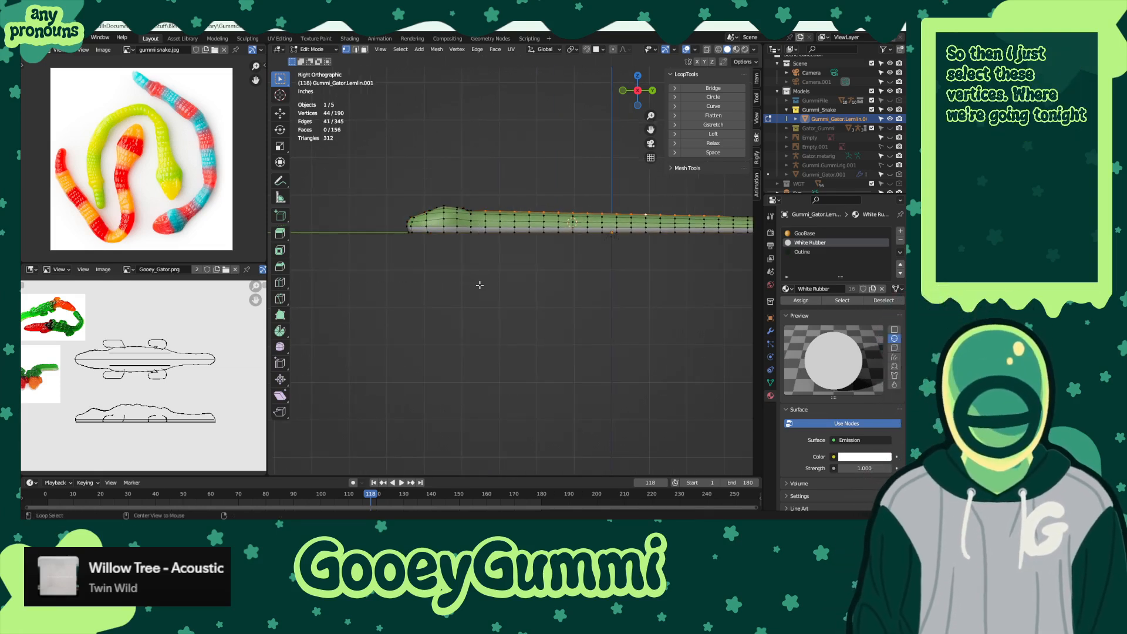
pyautogui.moveTo(528, 289)
pyautogui.mouseDown(button='middle')
pyautogui.moveTo(566, 294)
pyautogui.moveTo(524, 306)
pyautogui.mouseUp(button='middle')
pyautogui.press('KP_3')
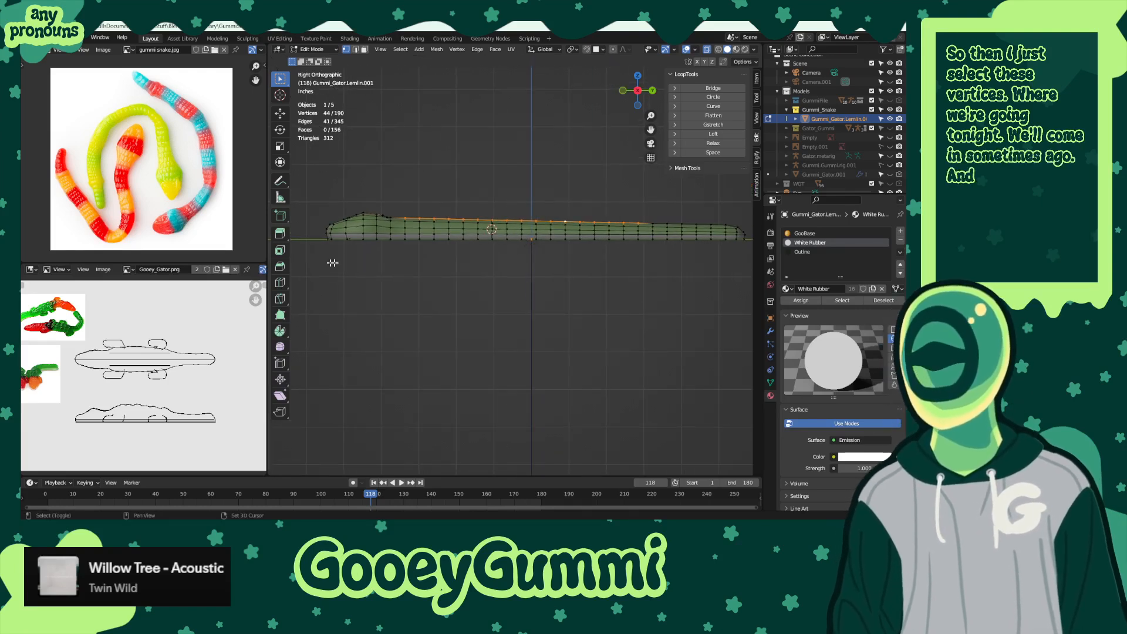
# - Select only the row of vertices along the body's top edge, from just behind the head to the tail end
pyautogui.keyDown('shift'); pyautogui.moveTo(332, 262); pyautogui.dragTo(745, 234); pyautogui.keyUp('shift')
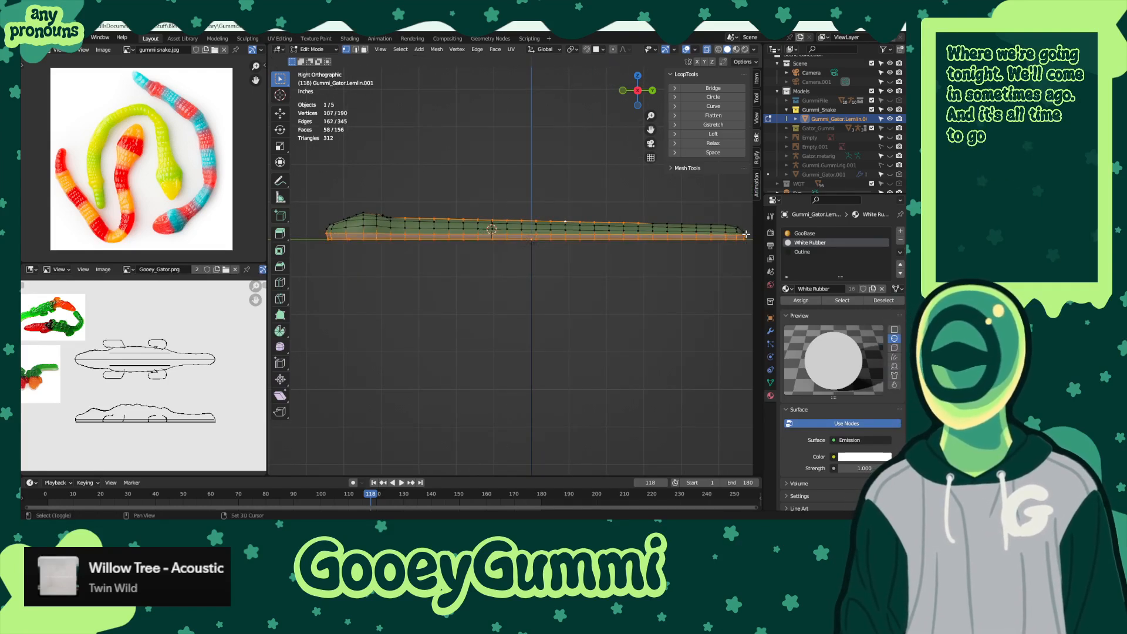
pyautogui.hotkey('ctrl', 'z')
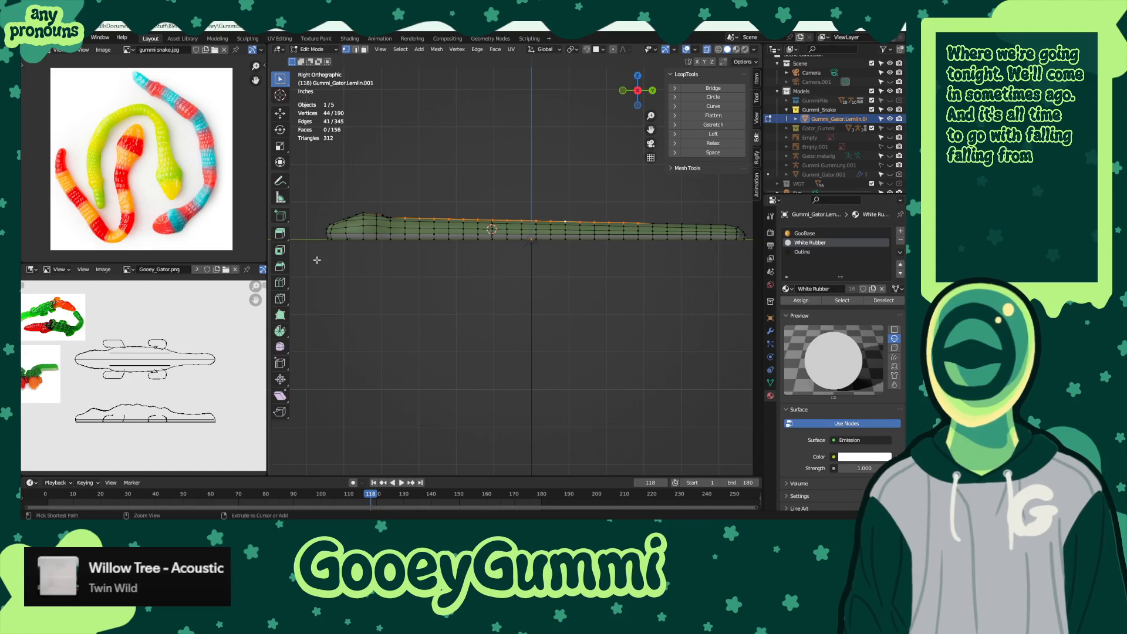
pyautogui.moveTo(316, 259); pyautogui.dragTo(746, 233)
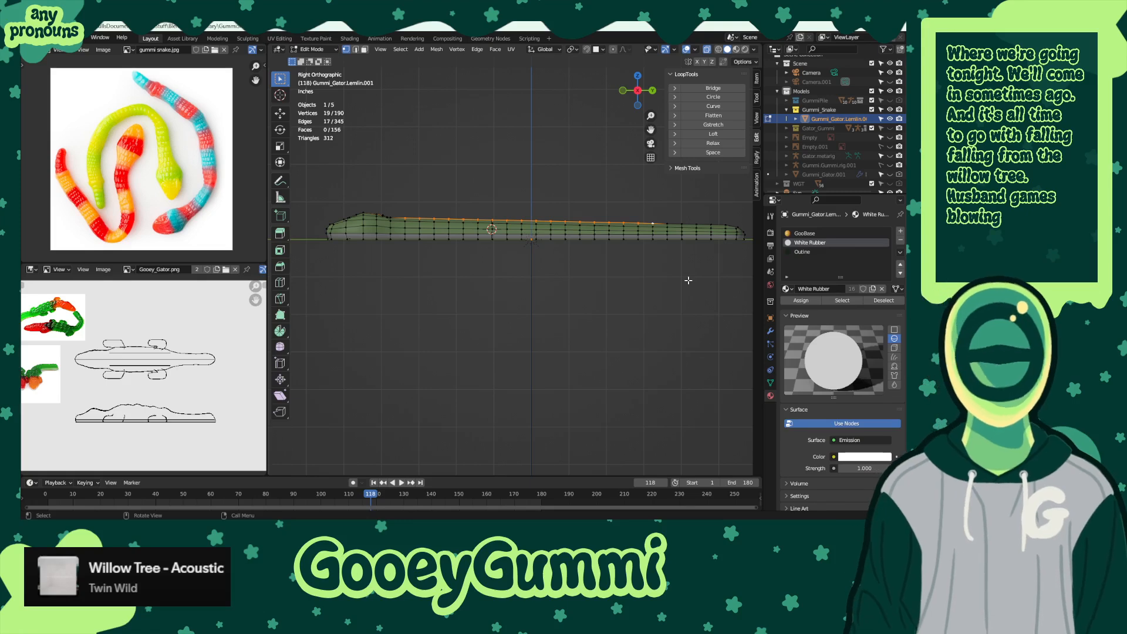
pyautogui.keyDown('ctrl'); pyautogui.moveTo(324, 187); pyautogui.dragTo(397, 276); pyautogui.keyUp('ctrl')
pyautogui.moveTo(436, 251); pyautogui.dragTo(424, 303, button='middle')
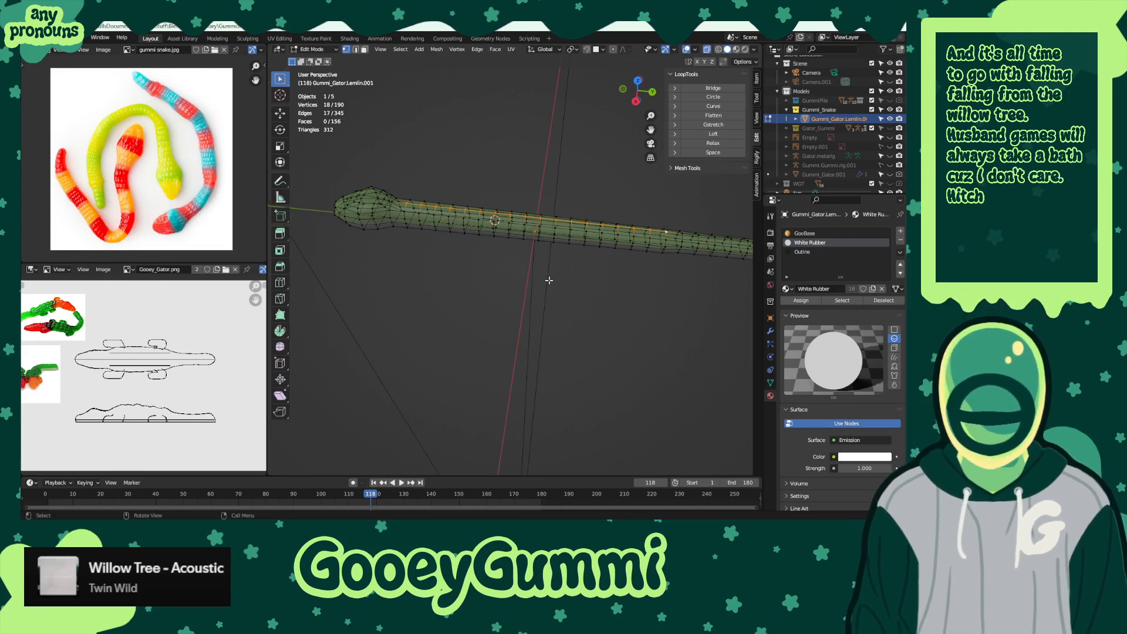
pyautogui.press('KP_3')
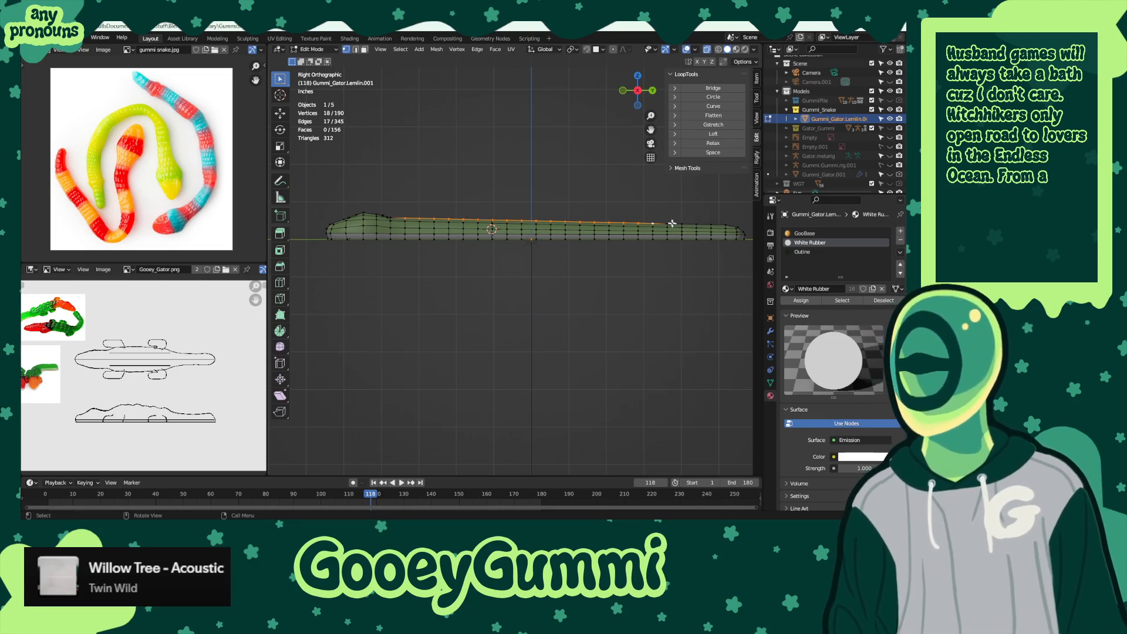
pyautogui.keyDown('shift'); pyautogui.moveTo(653, 206); pyautogui.dragTo(736, 224); pyautogui.keyUp('shift')
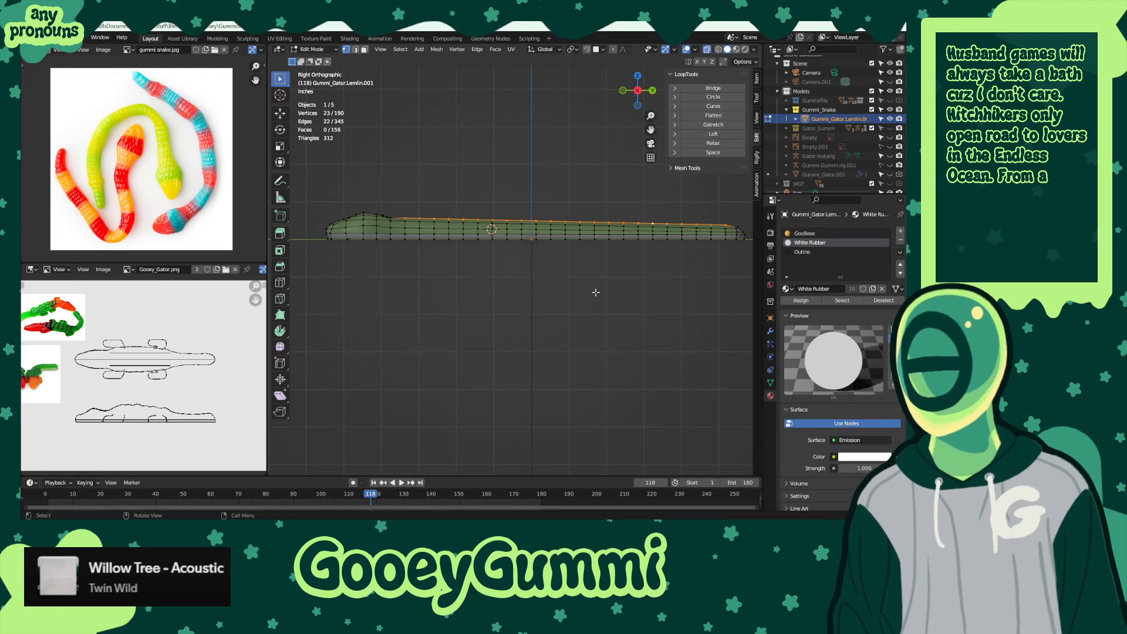
# - Flatten the selected top-edge row by scaling it to 0 along the global Z axis, and raise it 0.008017 ft along Z
pyautogui.press('s')
pyautogui.press('z')
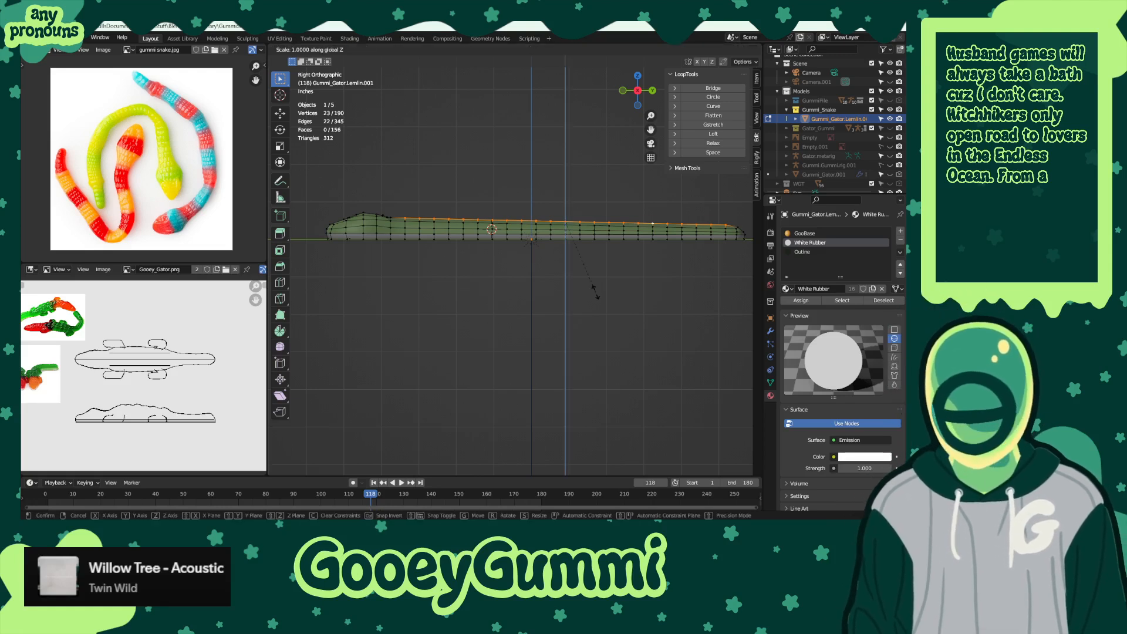
pyautogui.press('0')
pyautogui.press('Return')
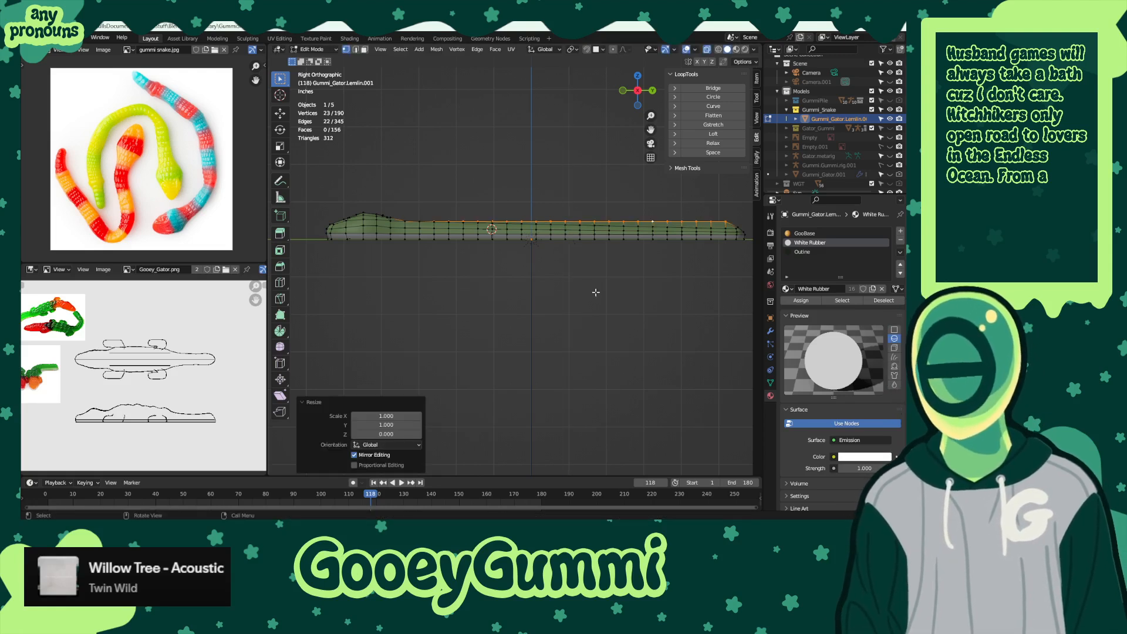
pyautogui.press('g')
pyautogui.press('z')
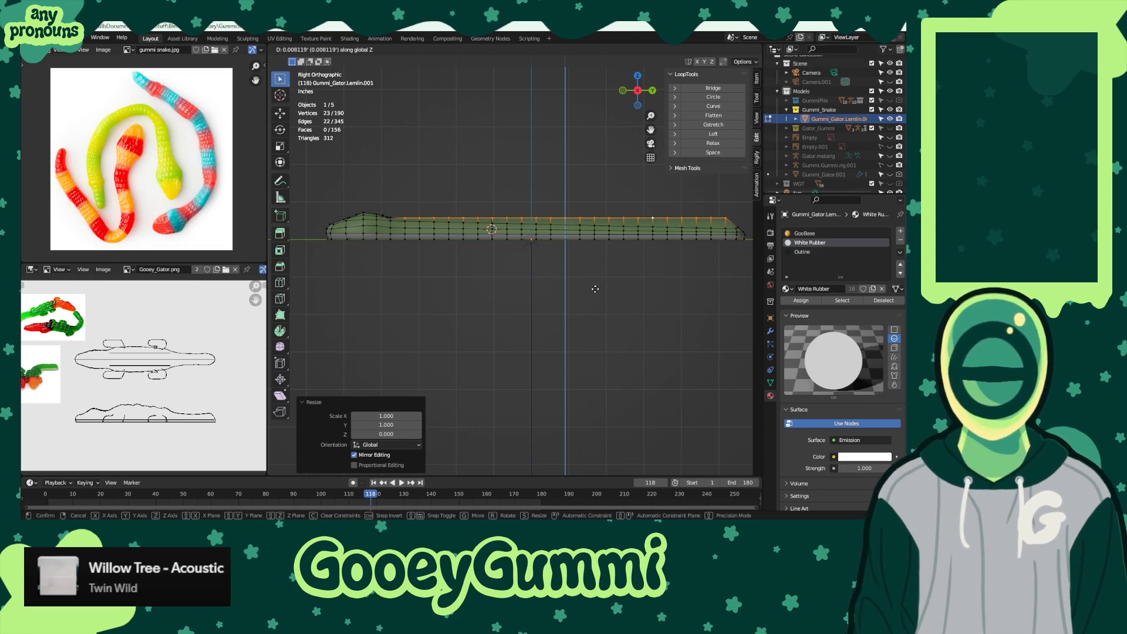
pyautogui.click(596, 289)
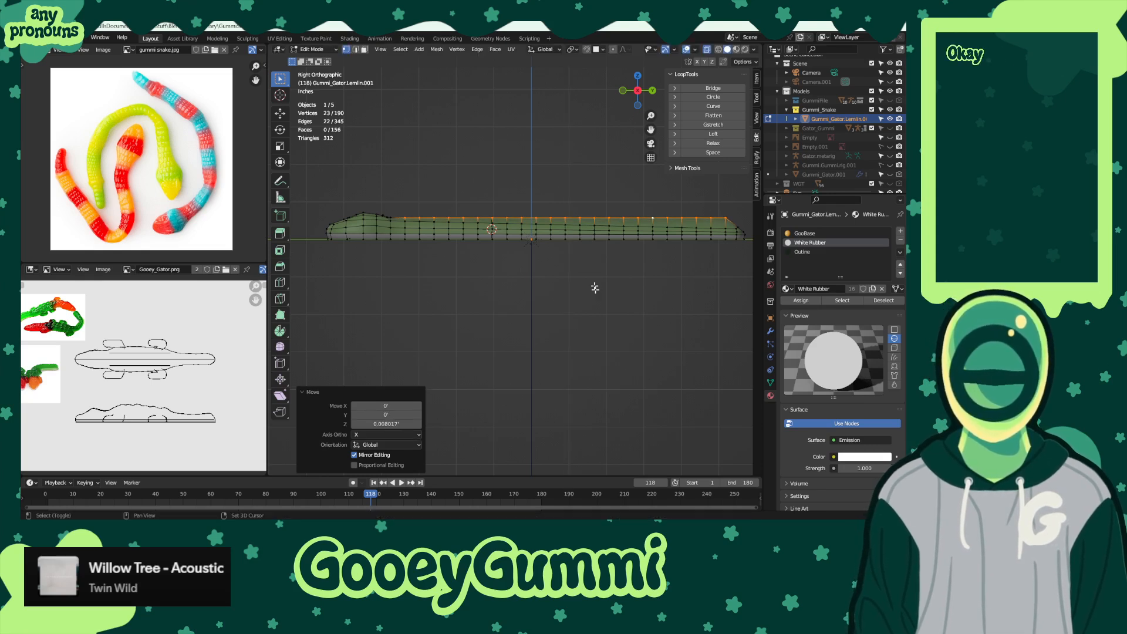
# - Flatten the lengthwise row just below the top edge, excluding head and tail-tip vertices, by scaling it to 0 along global Z, and start moving it
pyautogui.keyDown('alt'); pyautogui.click(456, 223); pyautogui.keyUp('alt')
pyautogui.keyDown('ctrl'); pyautogui.moveTo(338, 199); pyautogui.dragTo(400, 267); pyautogui.keyUp('ctrl')
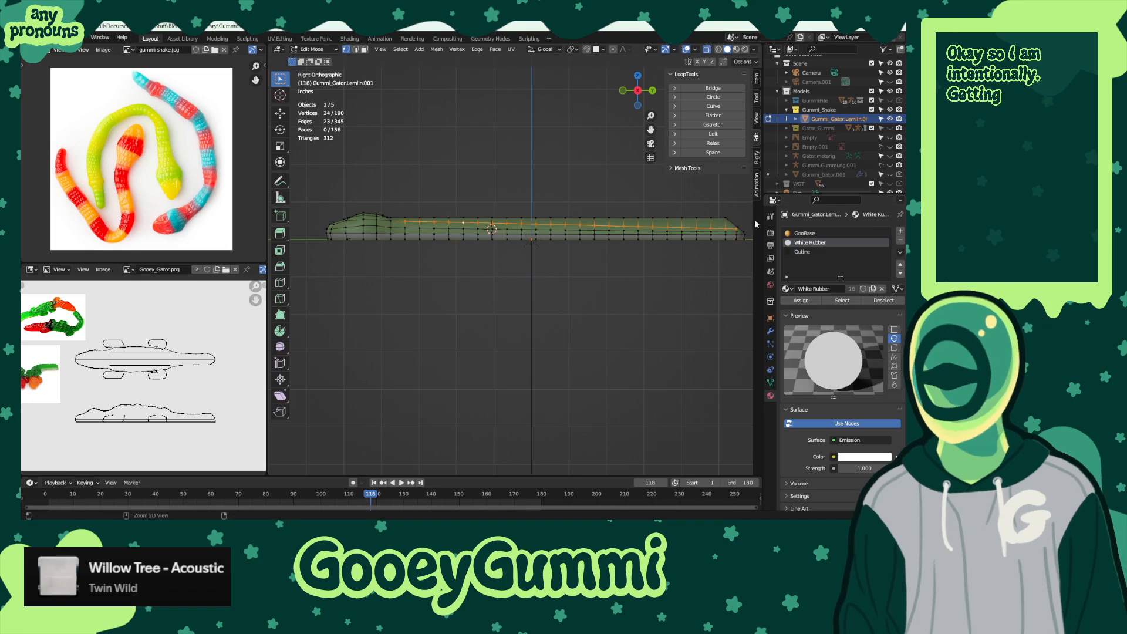
pyautogui.keyDown('ctrl'); pyautogui.moveTo(728, 219); pyautogui.dragTo(746, 251); pyautogui.keyUp('ctrl')
pyautogui.write('sz0')
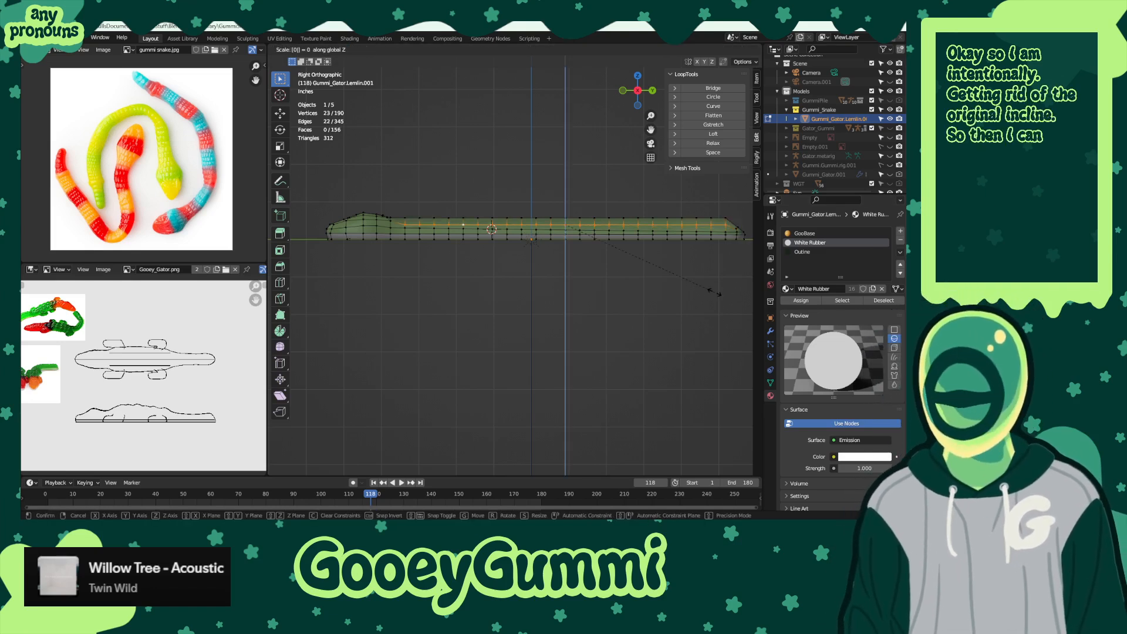
pyautogui.press('Return')
pyautogui.press('g')
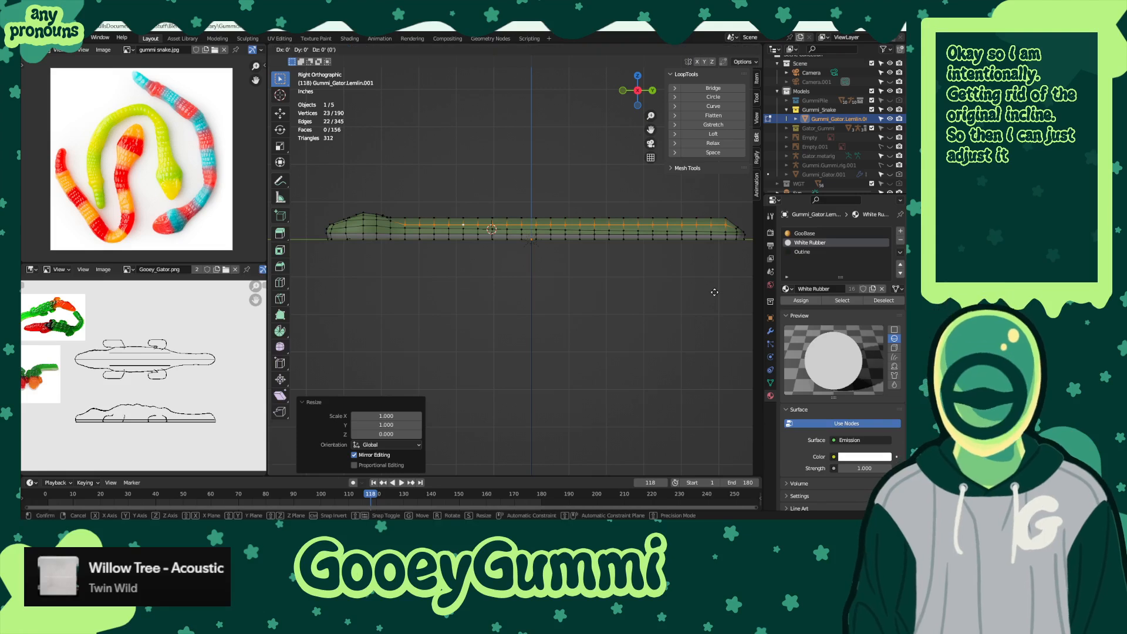
# - Raise the selected upper side edge row of the snake body about 0.0072' along Z
pyautogui.press('z')
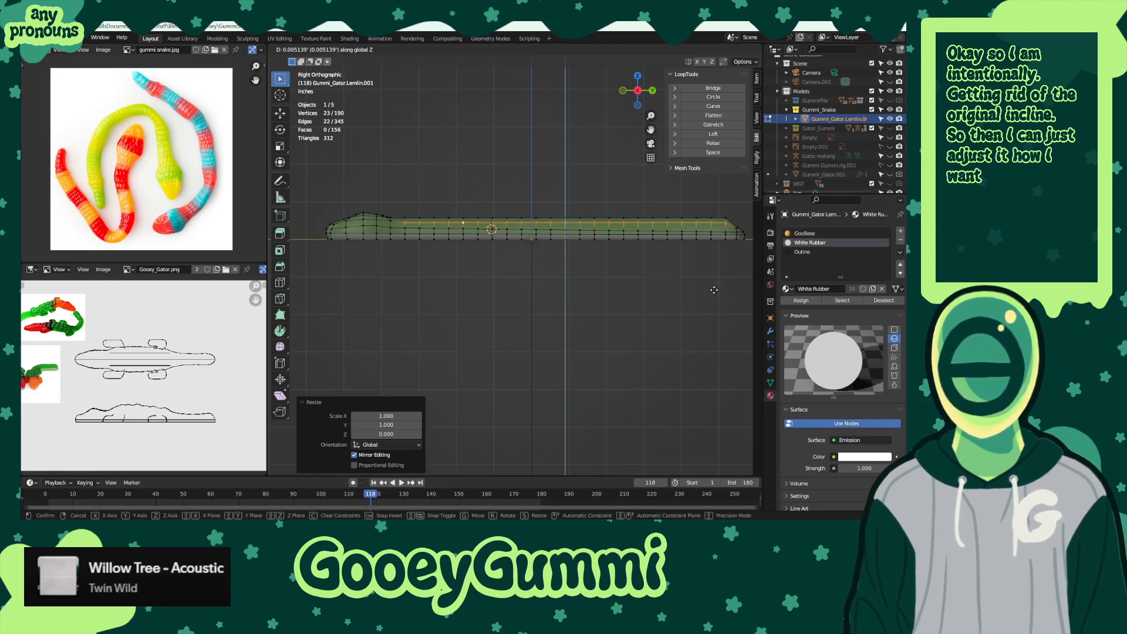
pyautogui.click(713, 288)
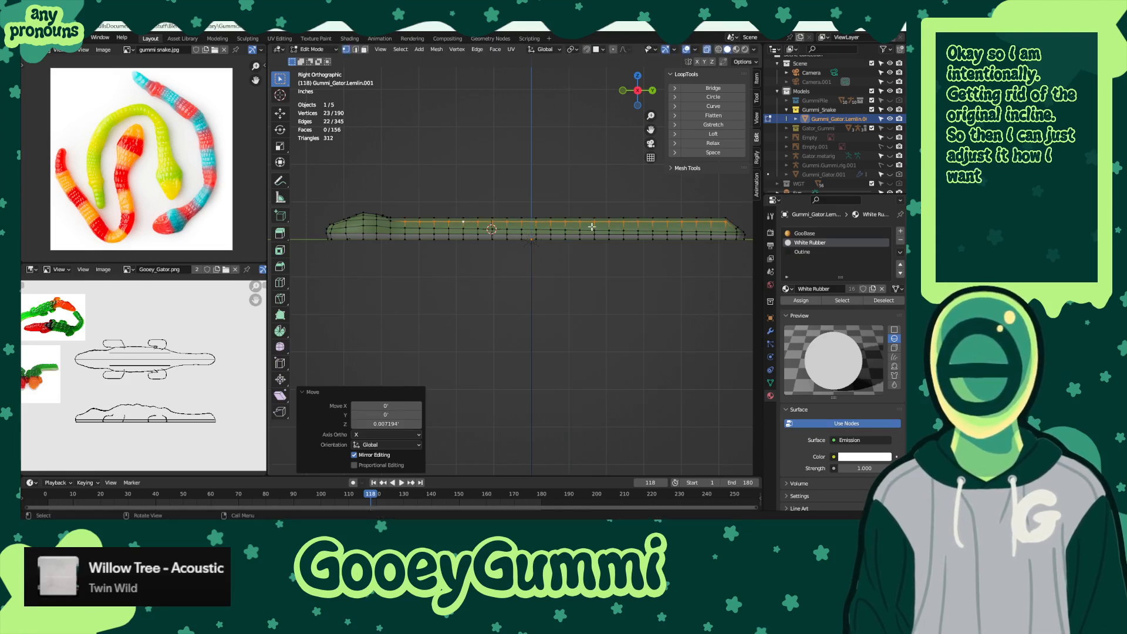
# - Flatten the middle side edge row, excluding its head and tail-tip vertices, to zero Z scale and raise it about 0.006'
pyautogui.keyDown('alt'); pyautogui.click(546, 232); pyautogui.keyUp('alt')
pyautogui.moveTo(308, 204); pyautogui.dragTo(389, 288)
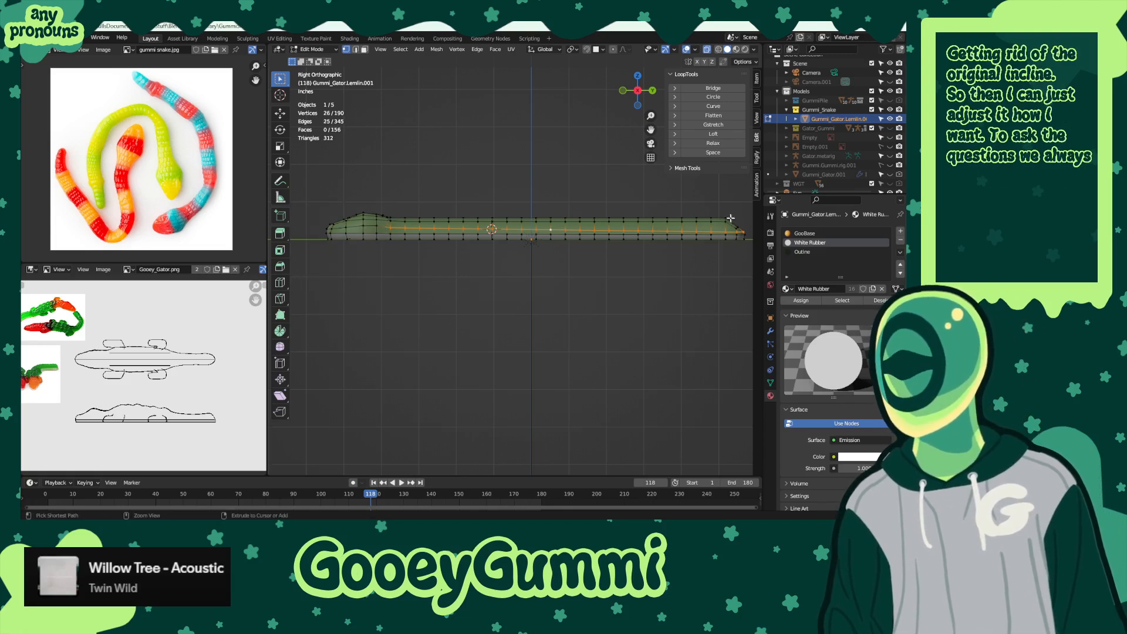
pyautogui.keyDown('ctrl'); pyautogui.moveTo(730, 218); pyautogui.dragTo(761, 277); pyautogui.keyUp('ctrl')
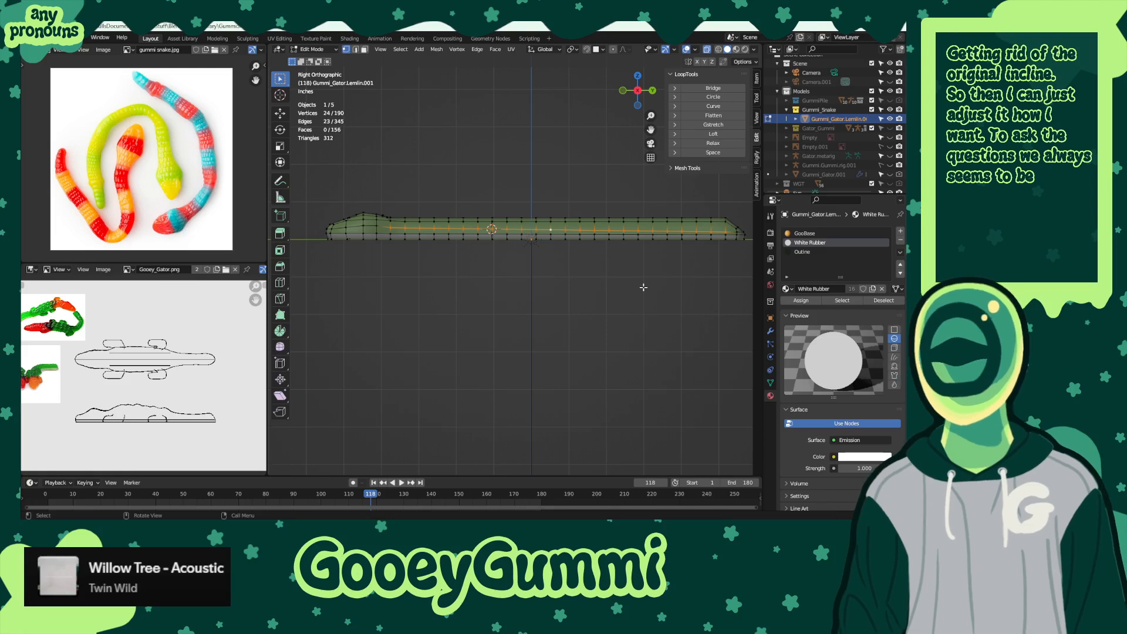
pyautogui.press('s')
pyautogui.press('z')
pyautogui.press('0')
pyautogui.press('Return')
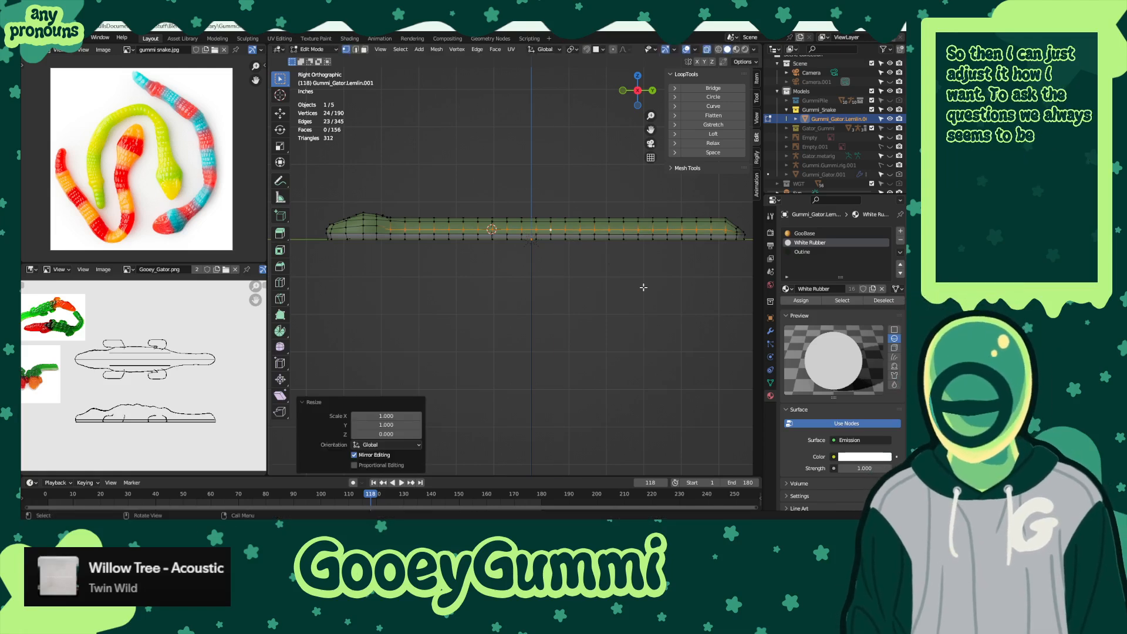
pyautogui.press('g')
pyautogui.press('z')
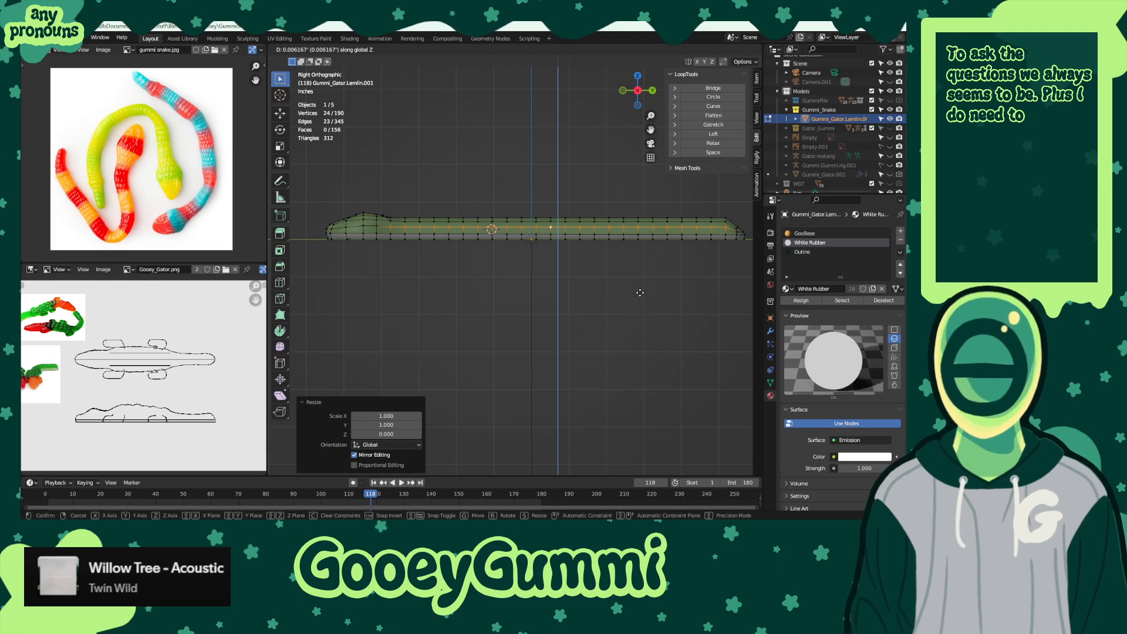
pyautogui.click(639, 292)
# - Flatten the full edge loop just above the base to zero Z scale and raise it about 0.0022'
pyautogui.keyDown('alt'); pyautogui.click(440, 236); pyautogui.keyUp('alt')
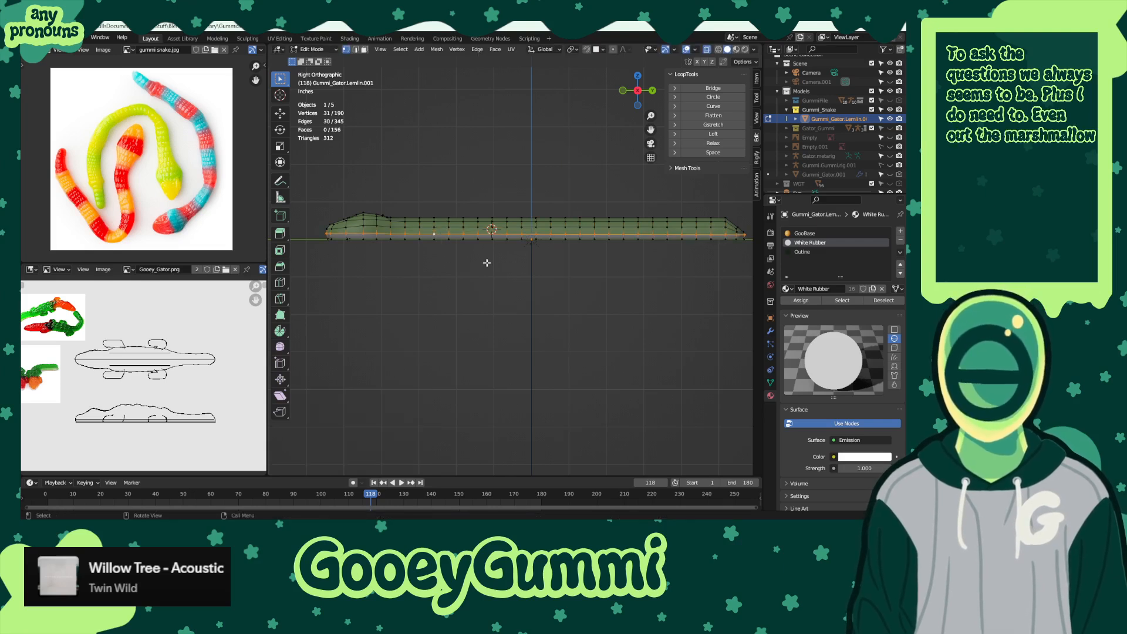
pyautogui.press('s')
pyautogui.press('z')
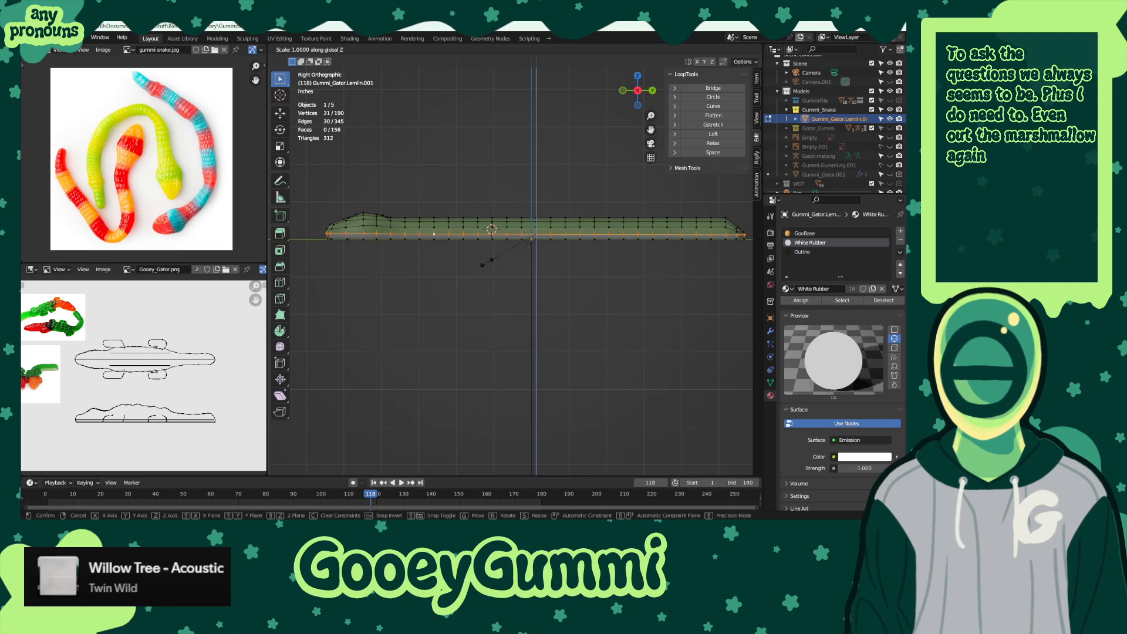
pyautogui.press('Return')
pyautogui.press('g')
pyautogui.press('z')
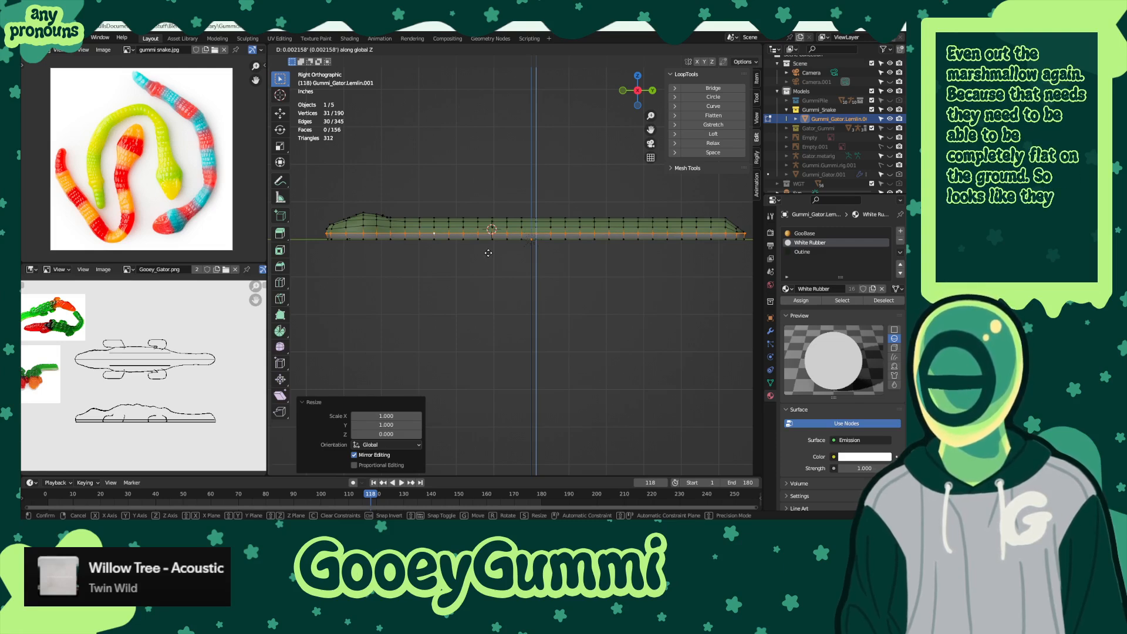
pyautogui.click(487, 253)
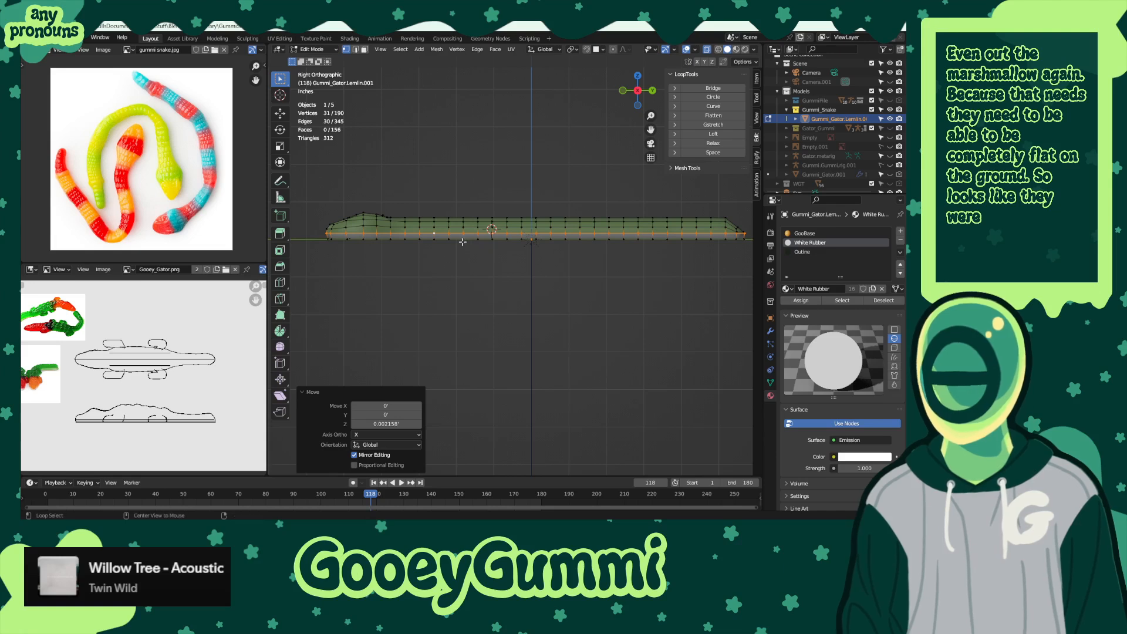
# - Flatten all bottom vertices to zero Z scale and set their local median Z to 0
pyautogui.moveTo(310, 272); pyautogui.dragTo(749, 237)
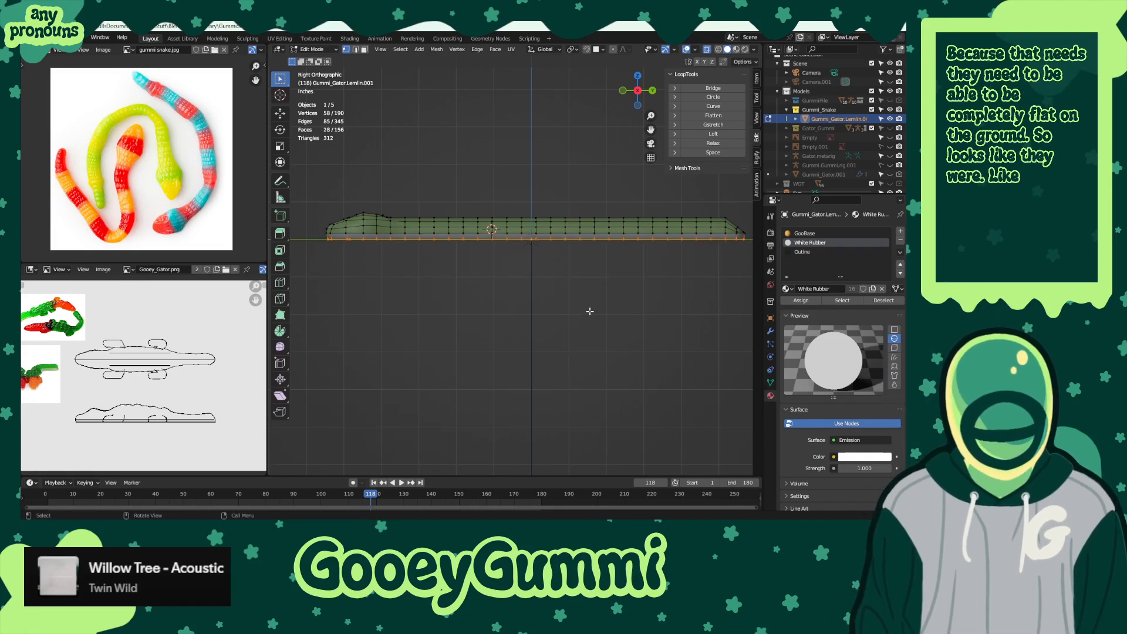
pyautogui.press('s')
pyautogui.press('z')
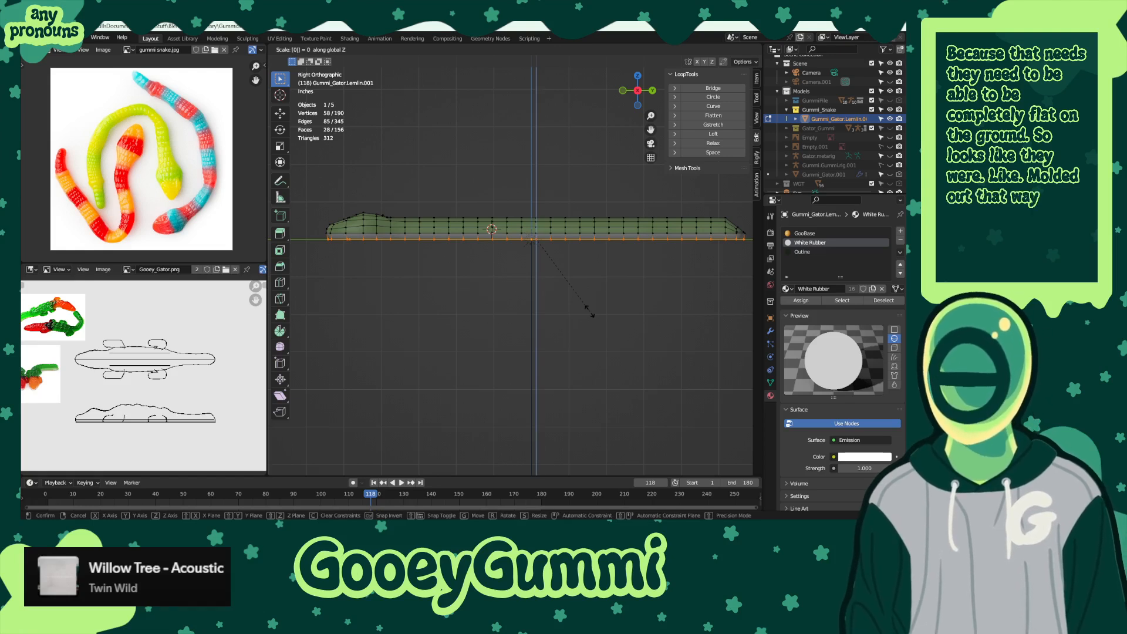
pyautogui.press('Return')
pyautogui.click(757, 79)
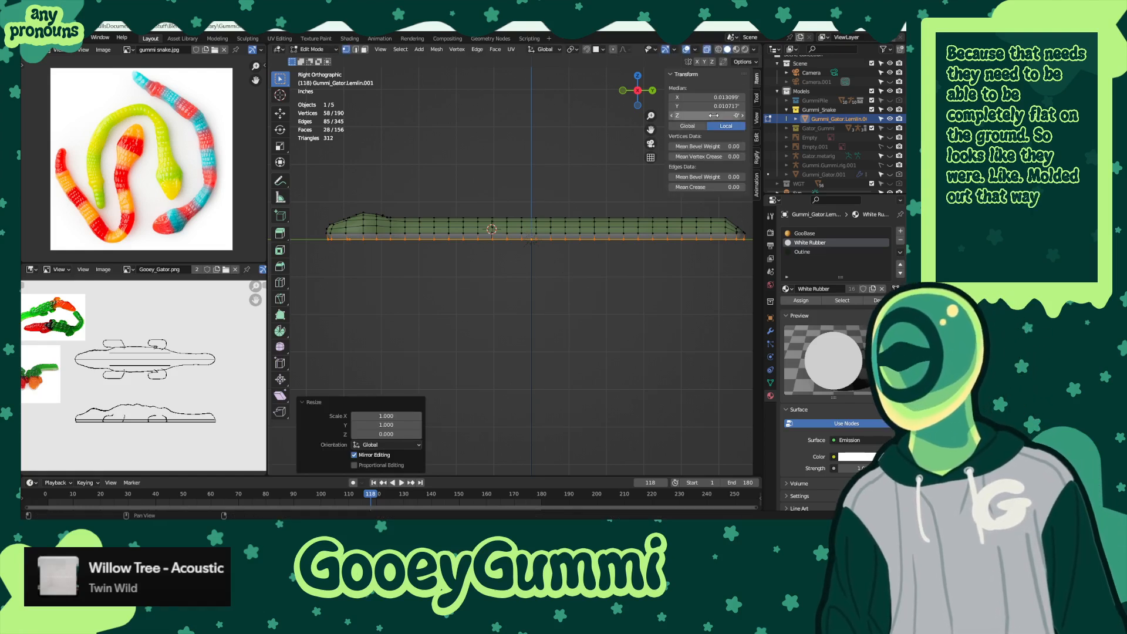
pyautogui.click(713, 116)
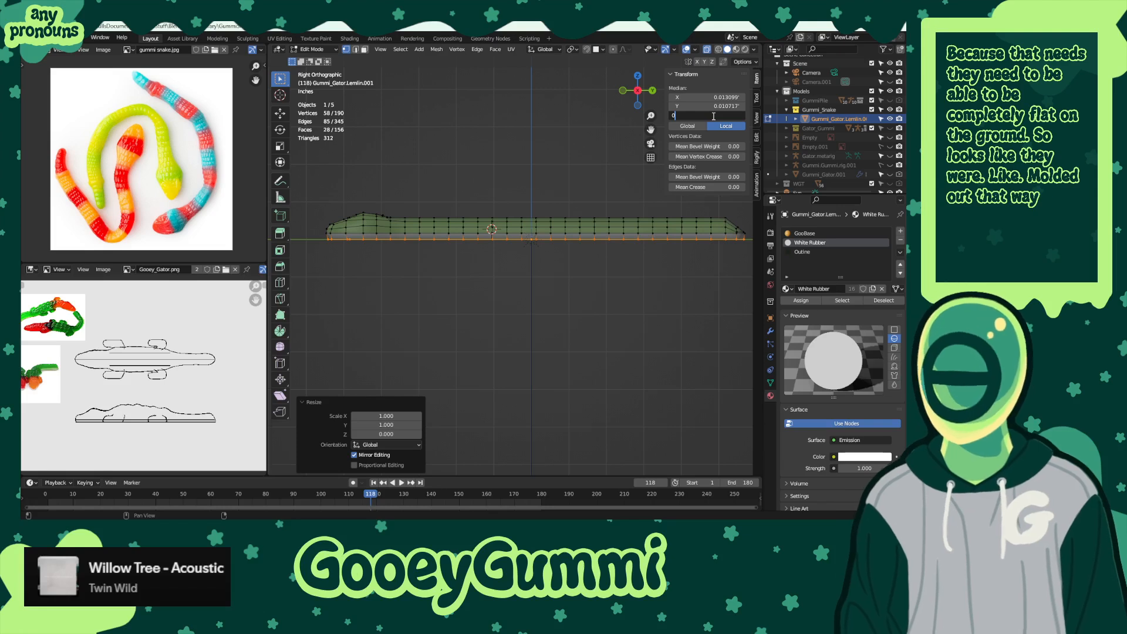
pyautogui.write('0')
pyautogui.press('Return')
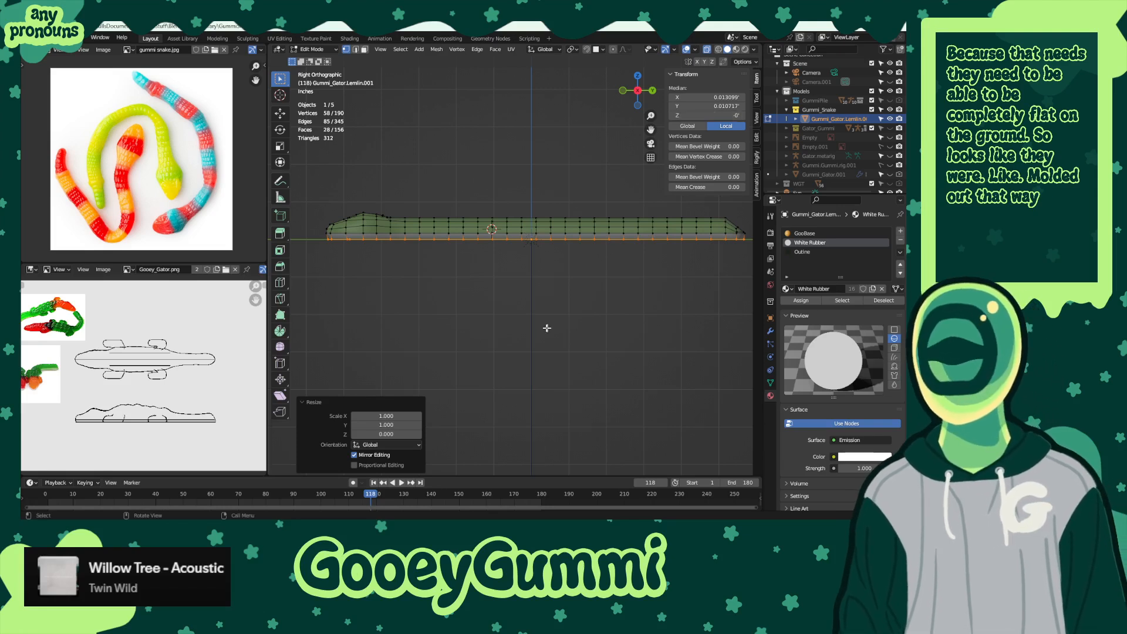
pyautogui.click(531, 302)
# - Lower the edge loop just above the base about 0.001' along Z
pyautogui.keyDown('shift'); pyautogui.moveTo(531, 302); pyautogui.dragTo(520, 314, button='middle'); pyautogui.keyUp('shift')
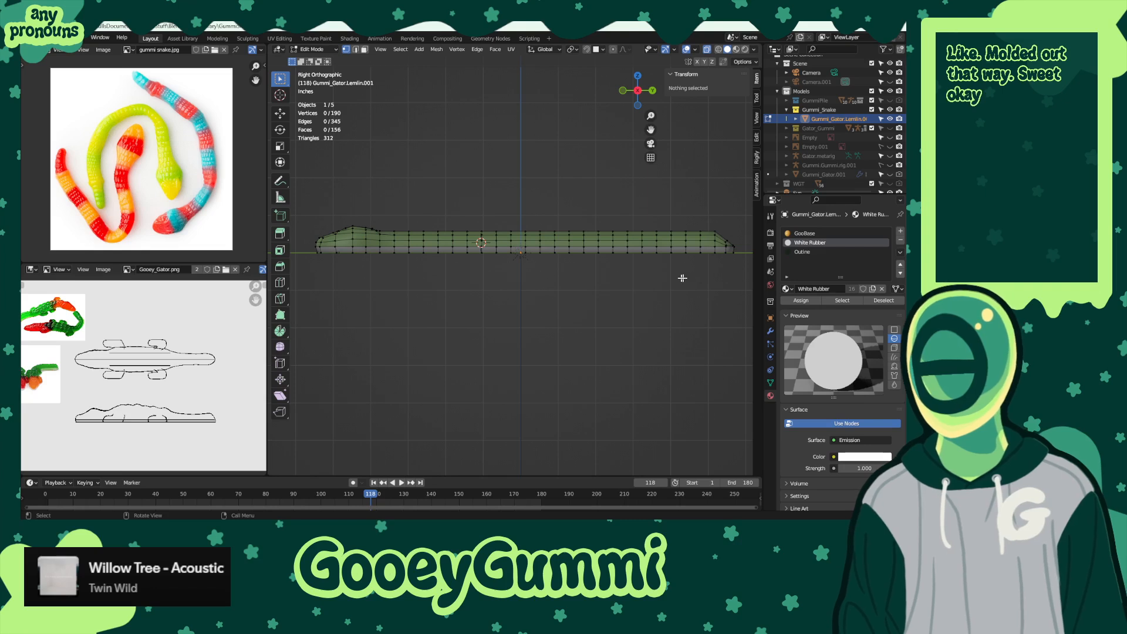
pyautogui.keyDown('alt'); pyautogui.click(573, 247); pyautogui.keyUp('alt')
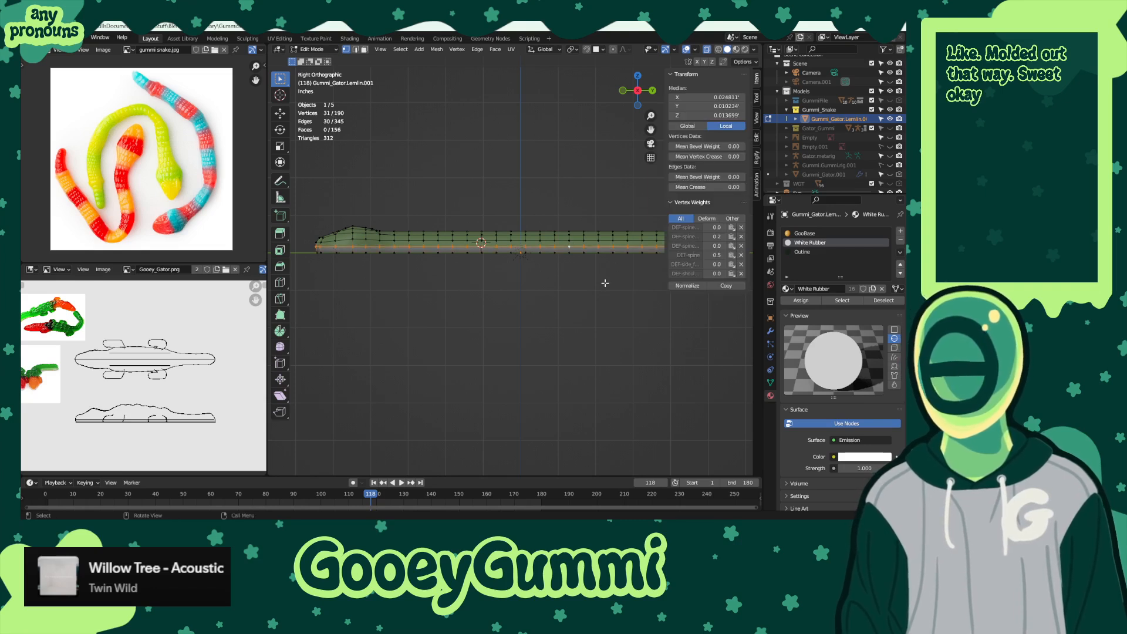
pyautogui.press('g')
pyautogui.press('z')
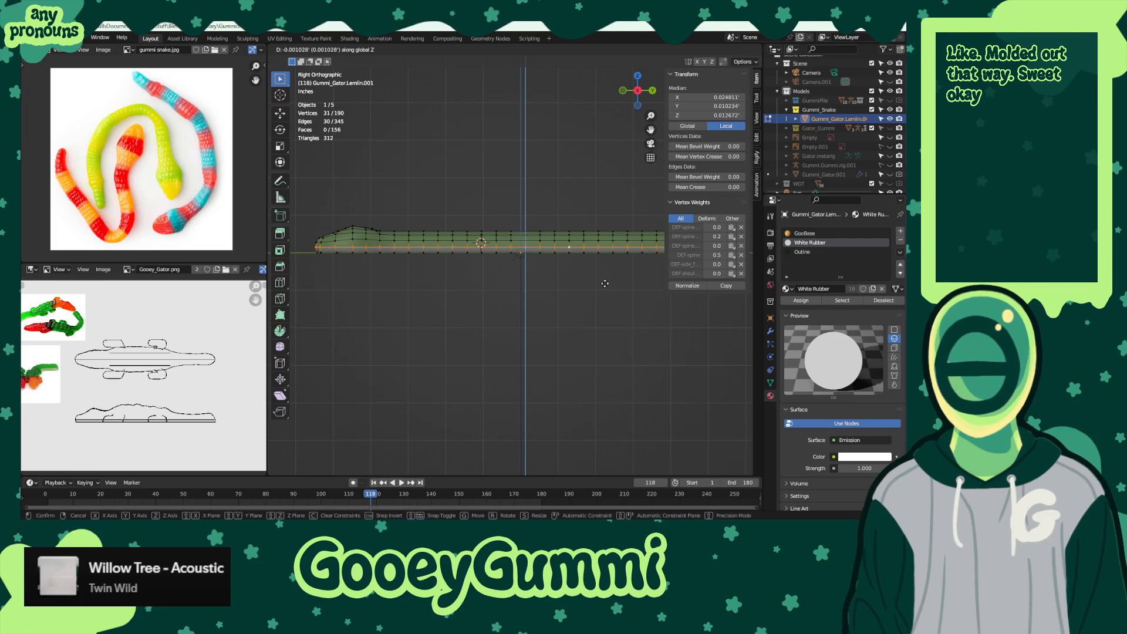
pyautogui.click(604, 283)
pyautogui.click(604, 283)
# - Raise the four upper vertices of the sloping tail tip about 0.0119' along Z to blunt the end
pyautogui.keyDown('shift'); pyautogui.moveTo(603, 284); pyautogui.dragTo(587, 285, button='middle'); pyautogui.keyUp('shift')
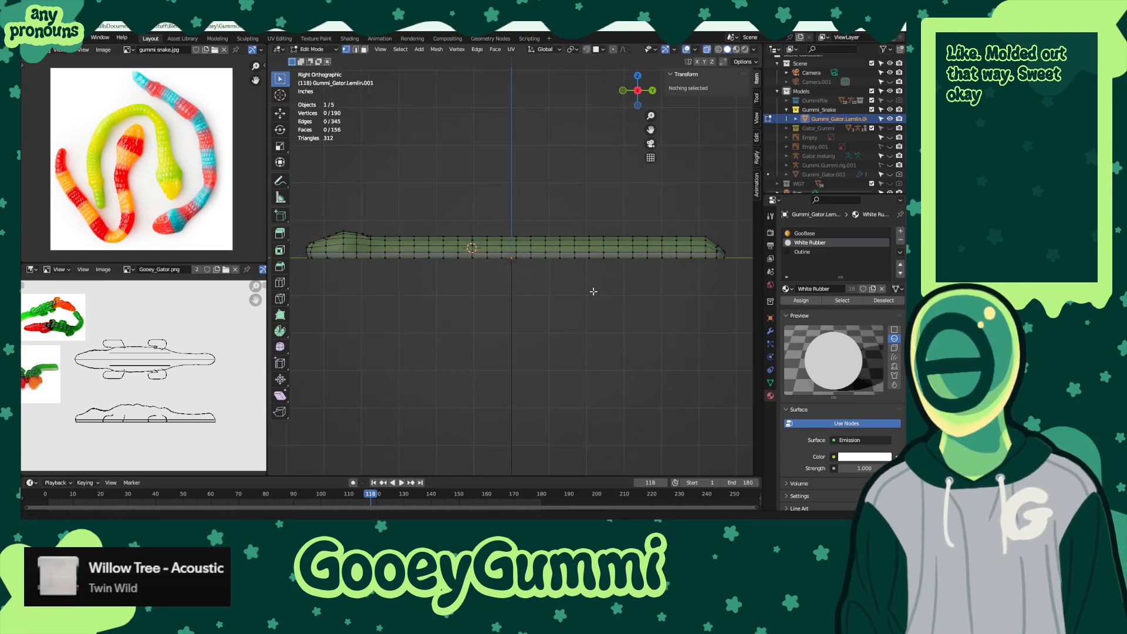
pyautogui.scroll(4, 583, 294)
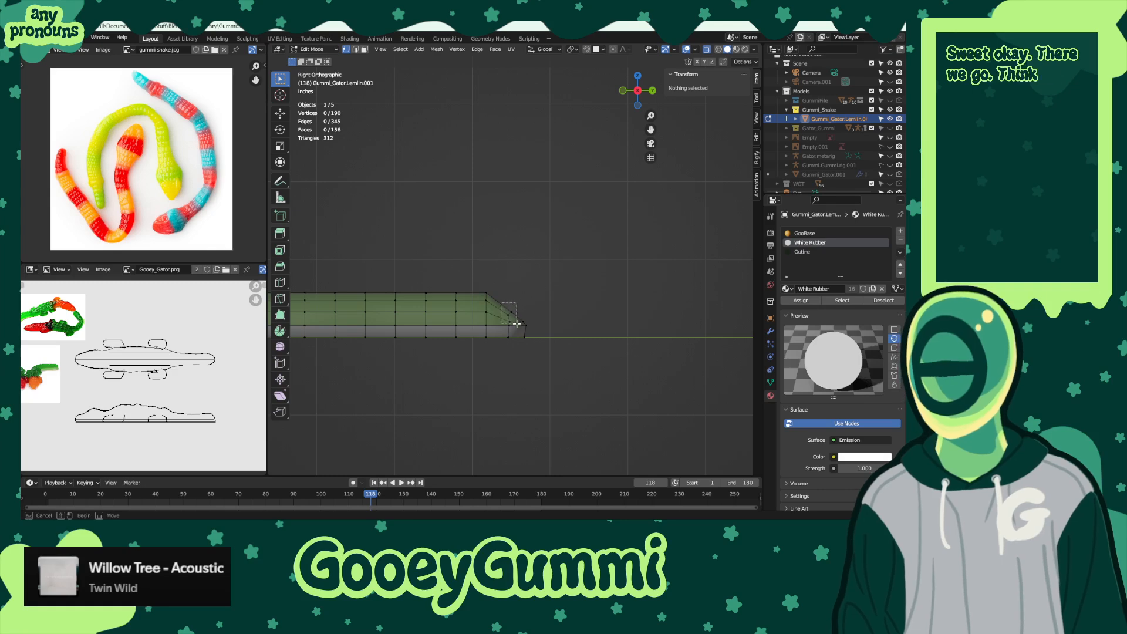
pyautogui.click(515, 315)
pyautogui.press('g')
pyautogui.press('z')
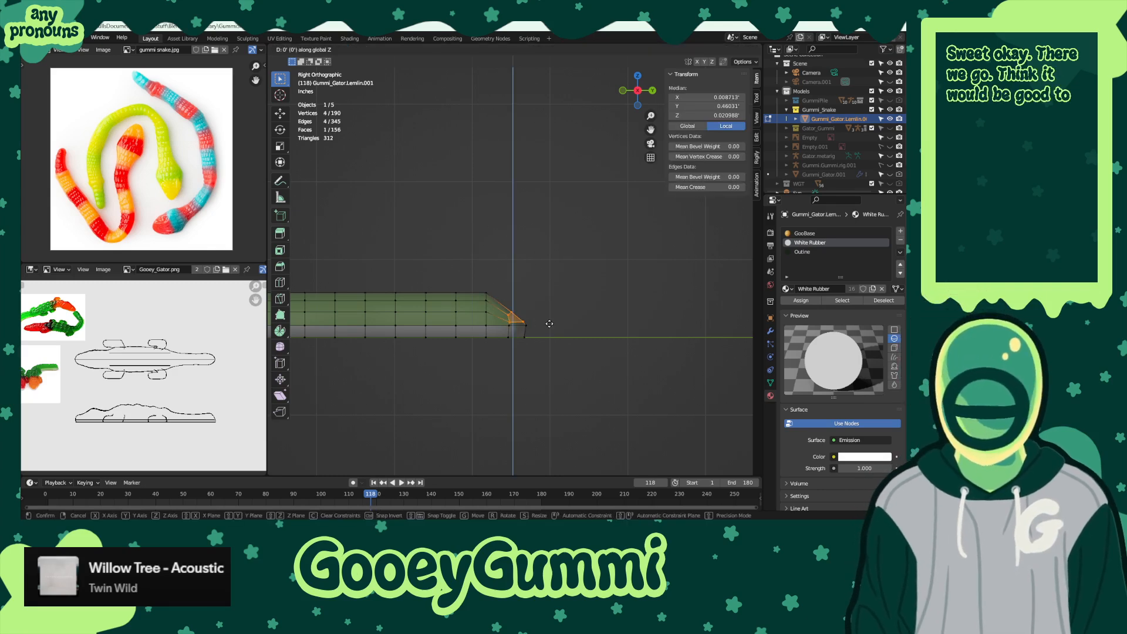
pyautogui.click(549, 313)
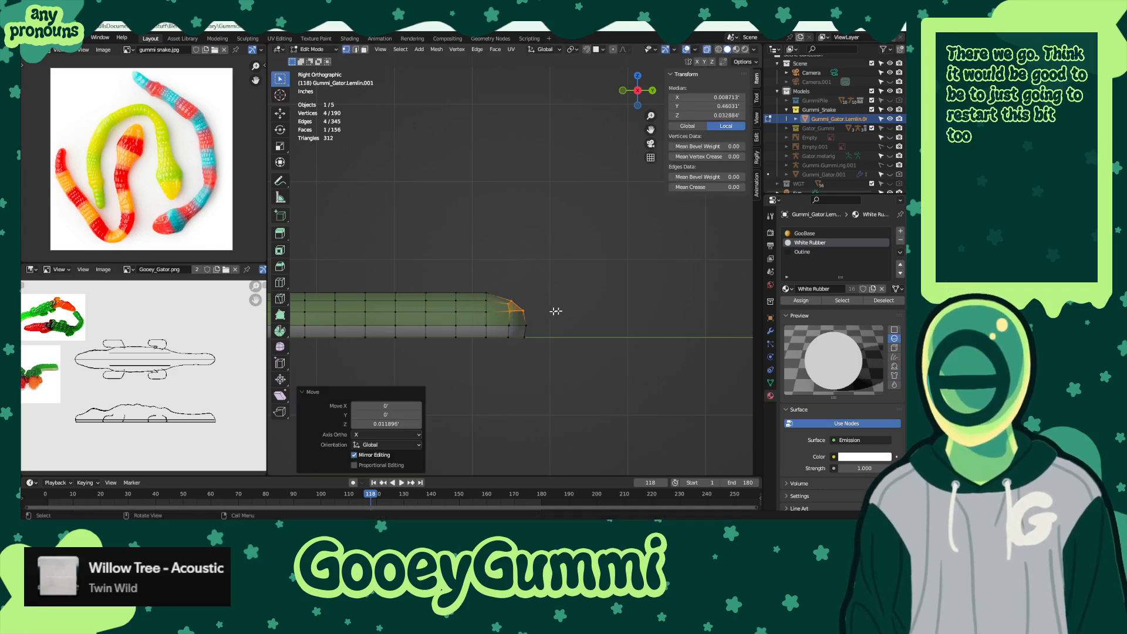
pyautogui.click(583, 326)
# - From the top view, widen the narrowed tail section by moving its outer side vertices about 0.0041' outward along X
pyautogui.moveTo(589, 326); pyautogui.dragTo(493, 360, button='middle')
pyautogui.moveTo(590, 303); pyautogui.dragTo(504, 298, button='middle')
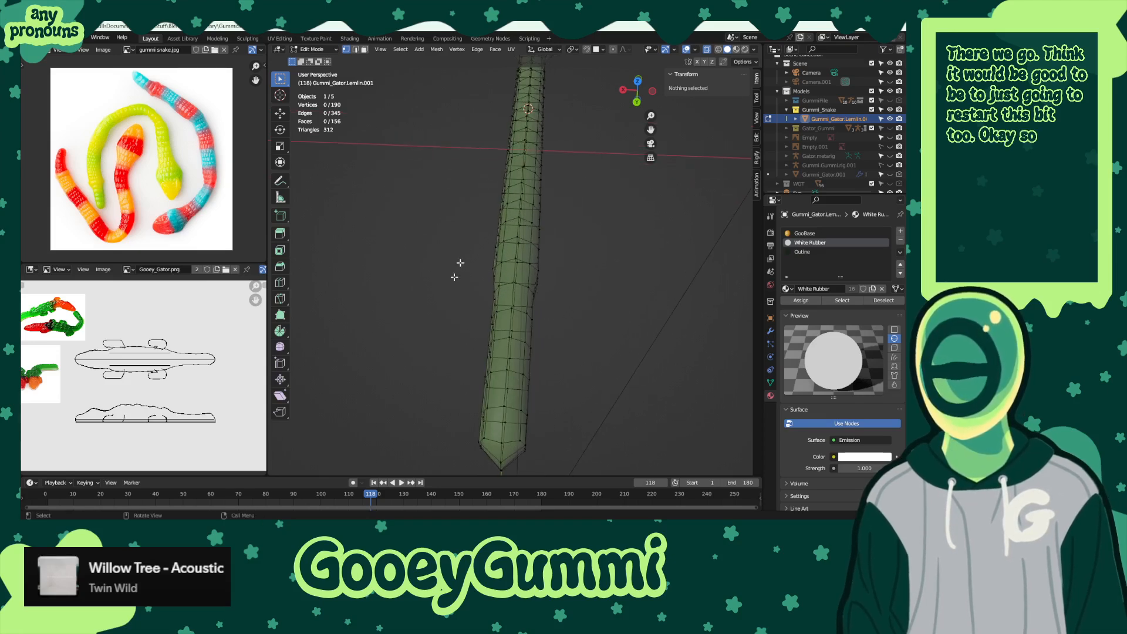
pyautogui.moveTo(460, 263); pyautogui.dragTo(534, 356, button='middle')
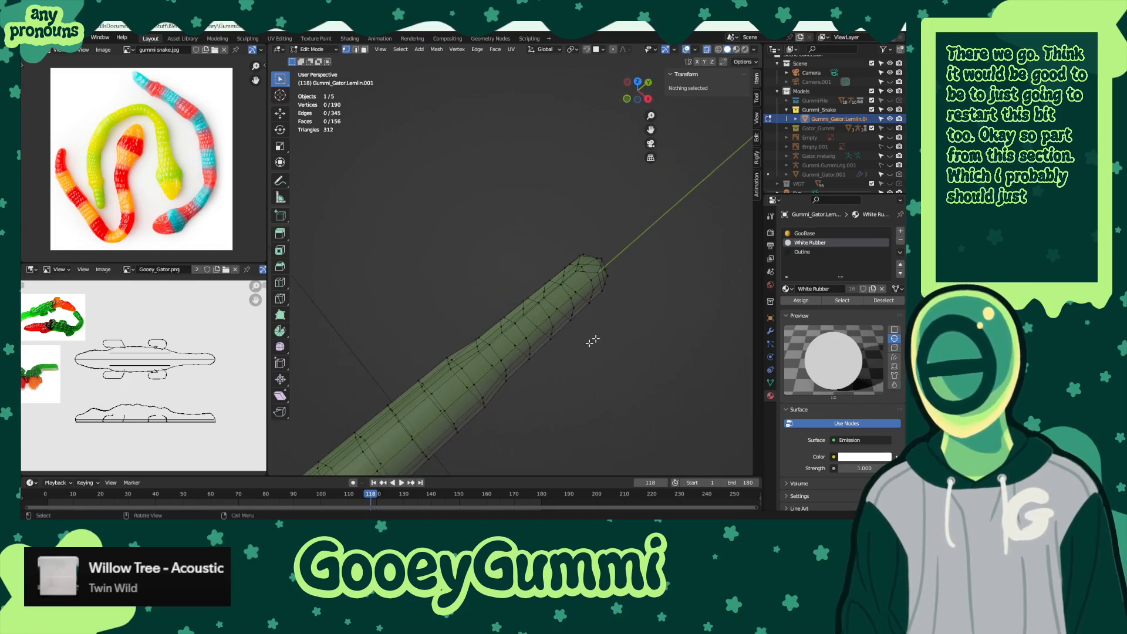
pyautogui.press('KP_7')
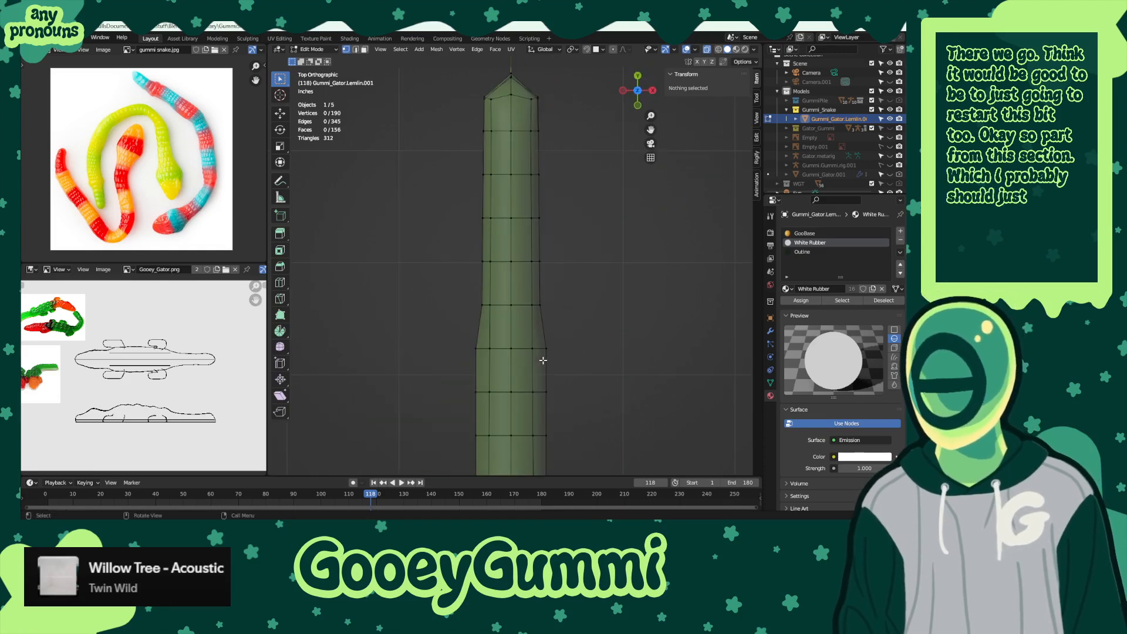
pyautogui.press('ctrl+KP_8')
pyautogui.moveTo(584, 128); pyautogui.dragTo(476, 380)
pyautogui.press('g')
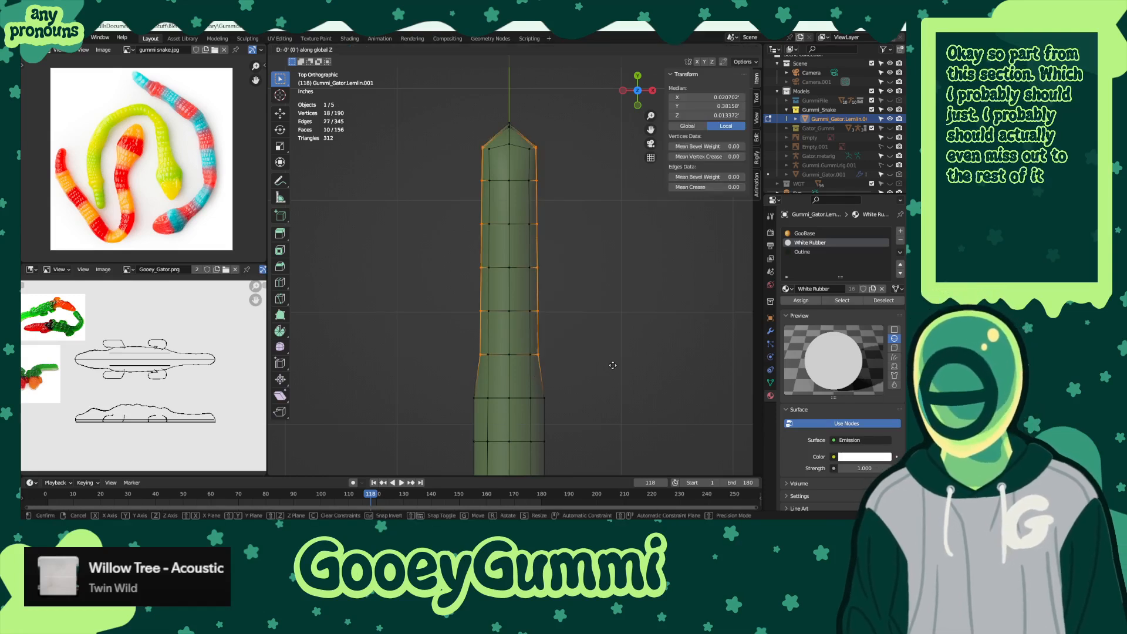
pyautogui.press('x')
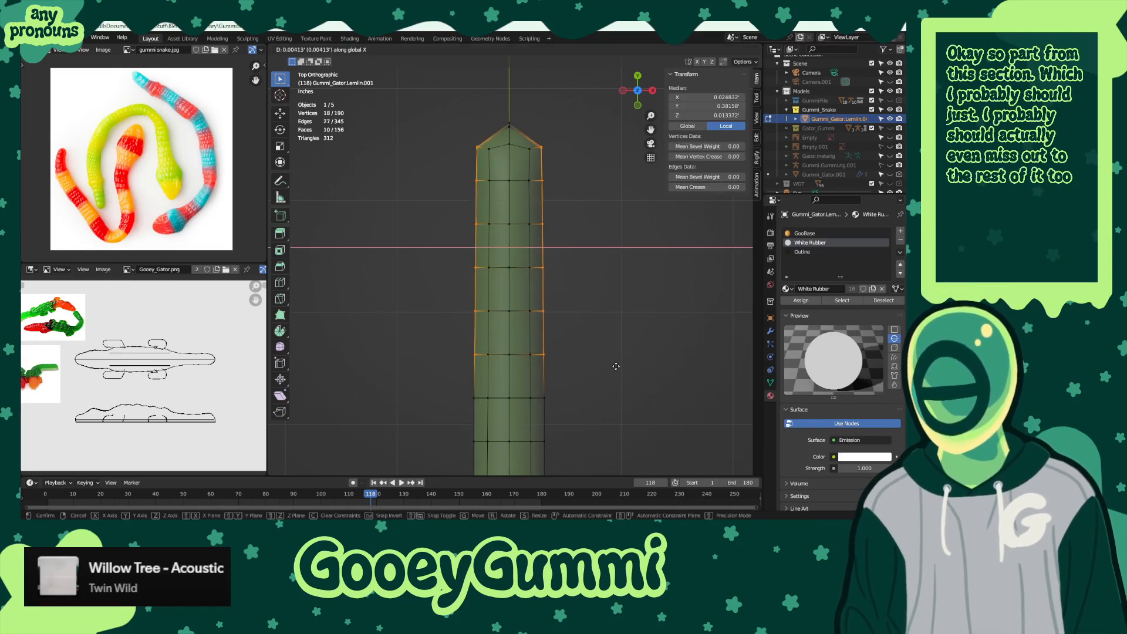
pyautogui.click(616, 367)
pyautogui.hotkey('alt', 'a')
# - From the top view, narrow the outer side vertices of the last three tail rings about 0.0043' inward along X with smooth proportional editing
pyautogui.moveTo(604, 302); pyautogui.dragTo(460, 311, button='middle')
pyautogui.keyDown('shift'); pyautogui.moveTo(437, 369); pyautogui.dragTo(569, 357, button='middle'); pyautogui.keyUp('shift')
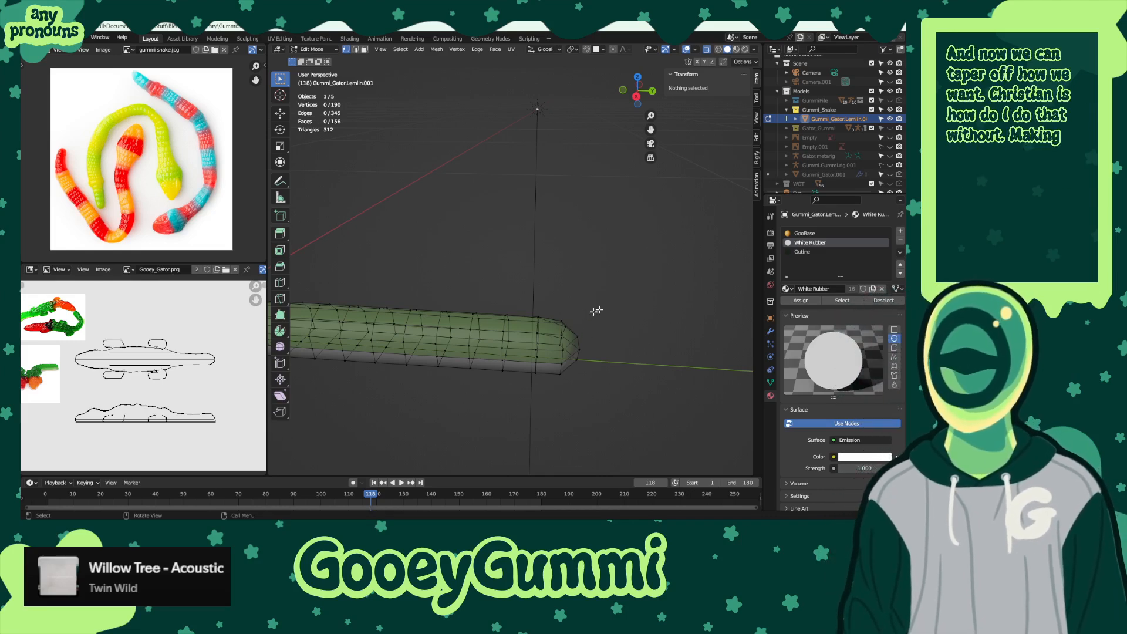
pyautogui.moveTo(596, 311); pyautogui.dragTo(579, 347, button='middle')
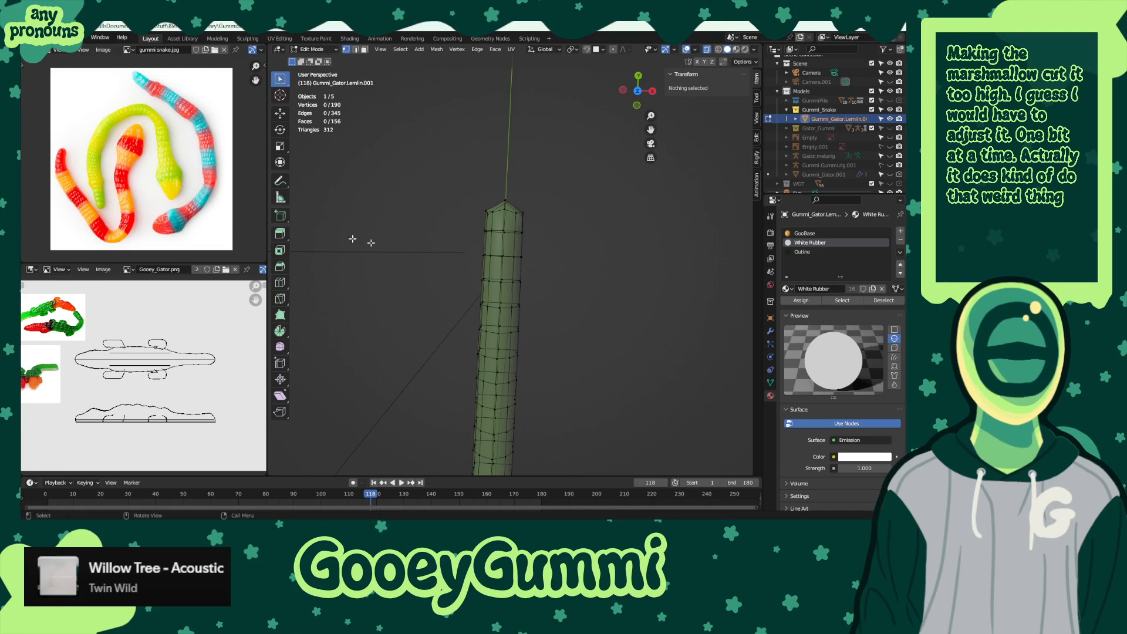
pyautogui.press('KP_7')
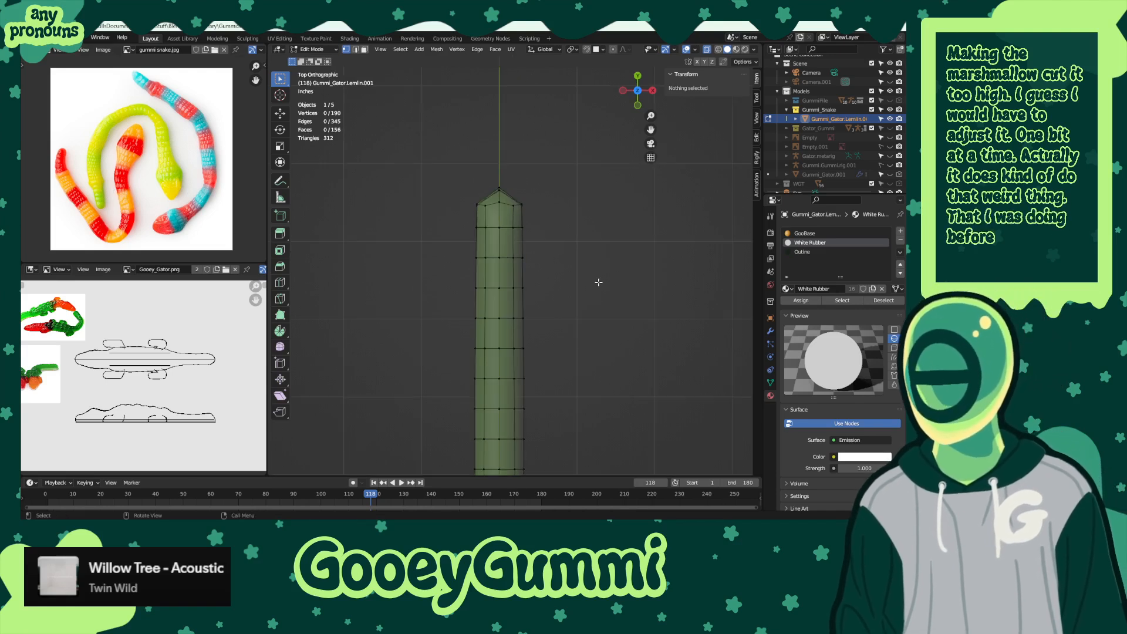
pyautogui.moveTo(567, 183); pyautogui.dragTo(513, 278)
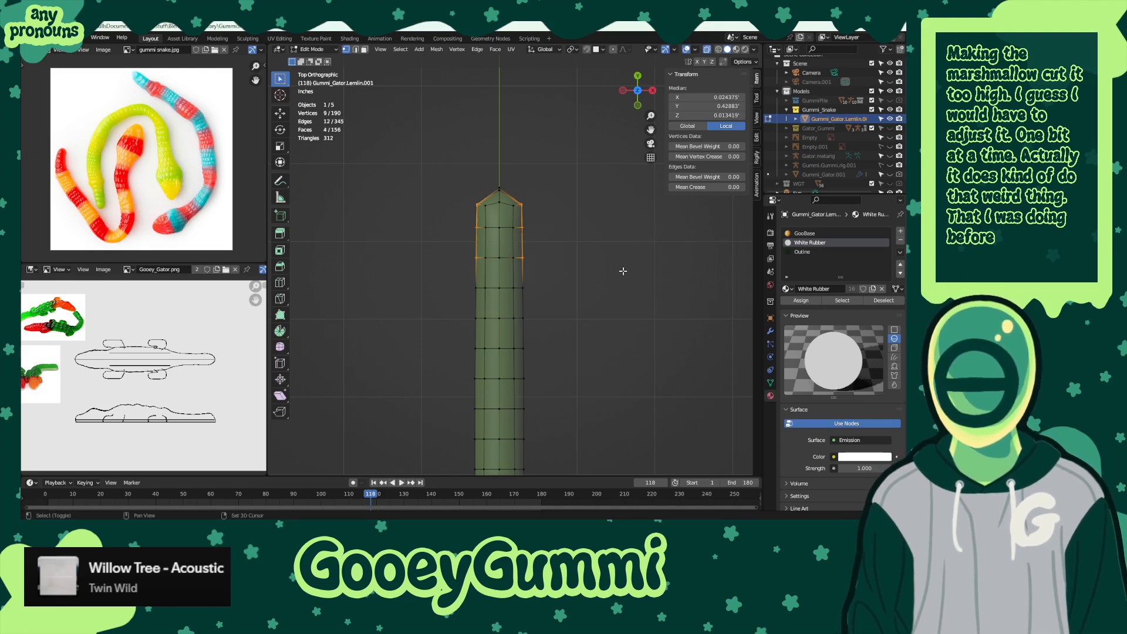
pyautogui.scroll(-3, 623, 273)
pyautogui.press('g')
pyautogui.press('Escape')
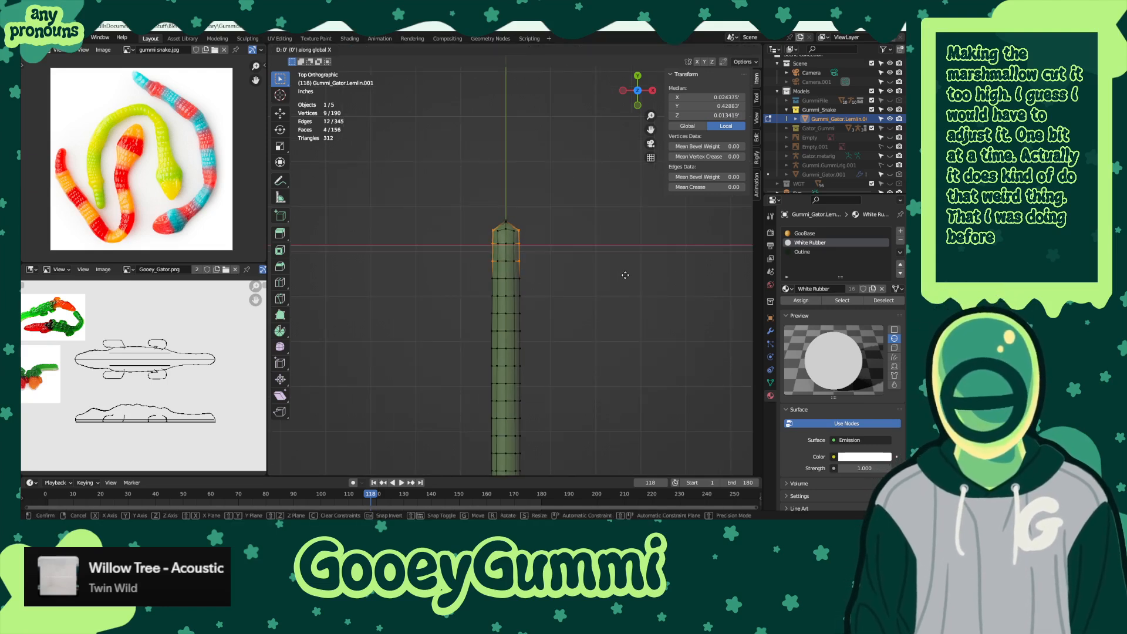
pyautogui.press('g')
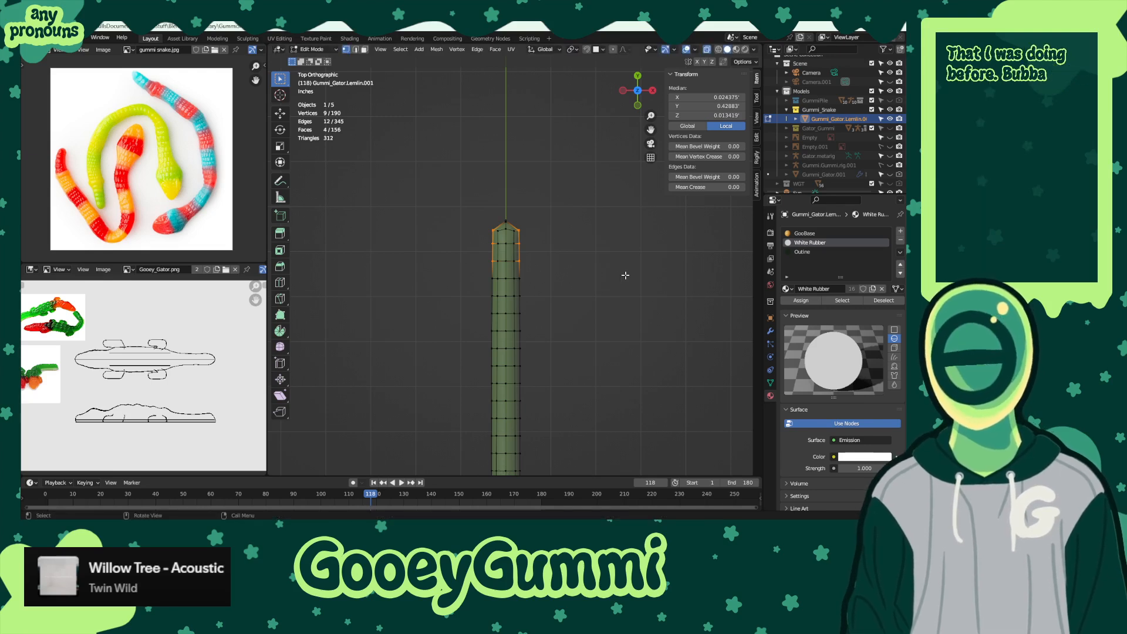
pyautogui.press('o')
pyautogui.press('x')
pyautogui.scroll(-10, 625, 274)
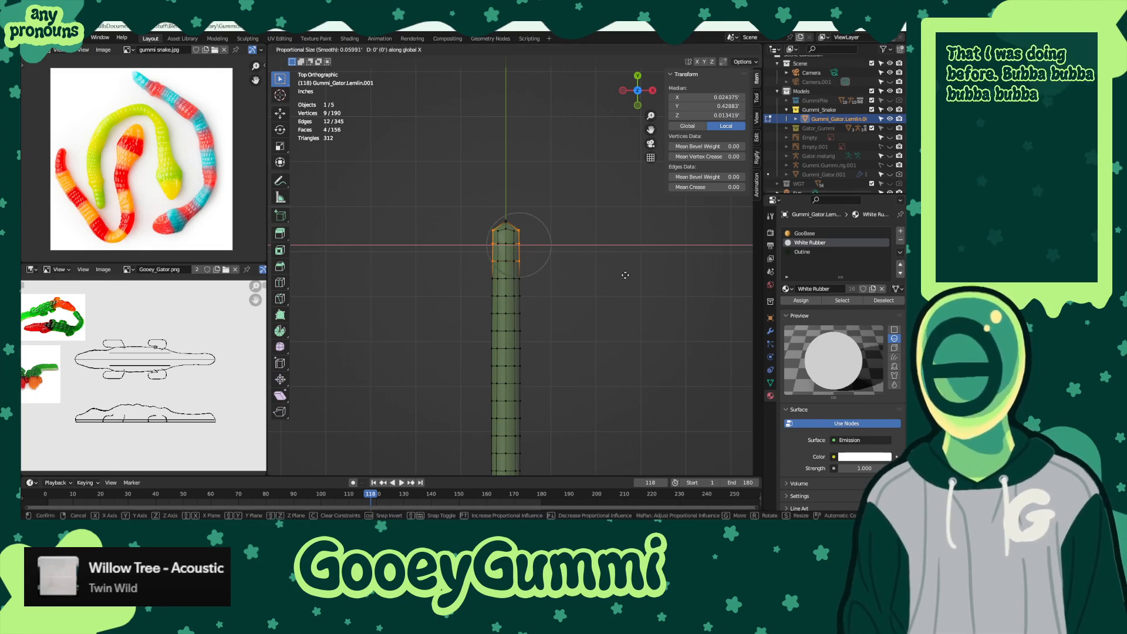
pyautogui.scroll(-4, 625, 275)
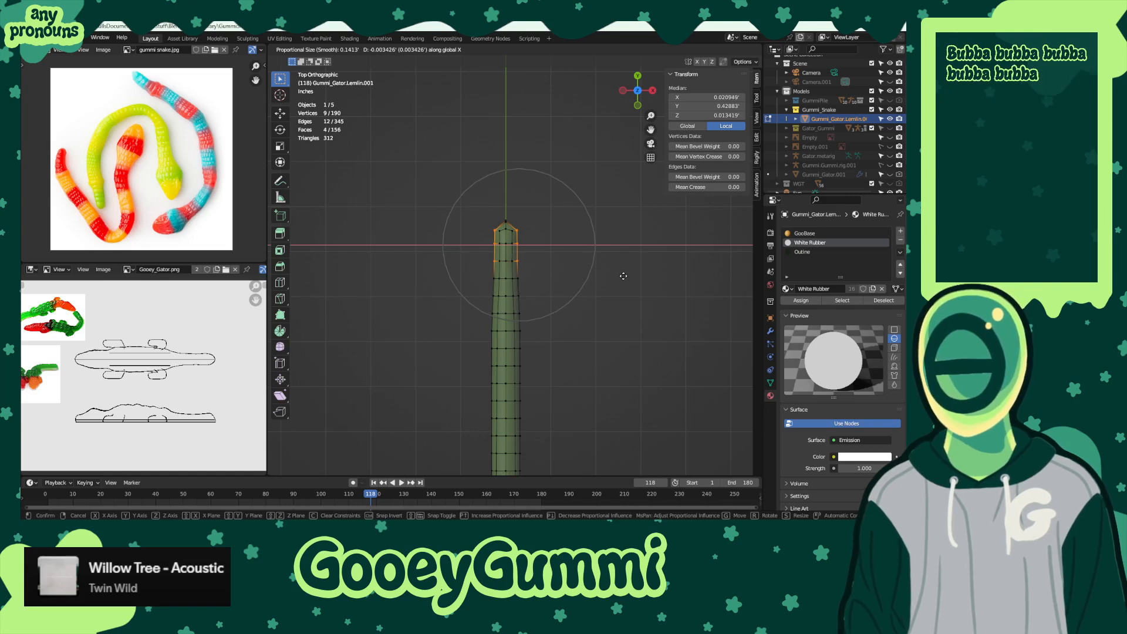
pyautogui.scroll(4, 623, 275)
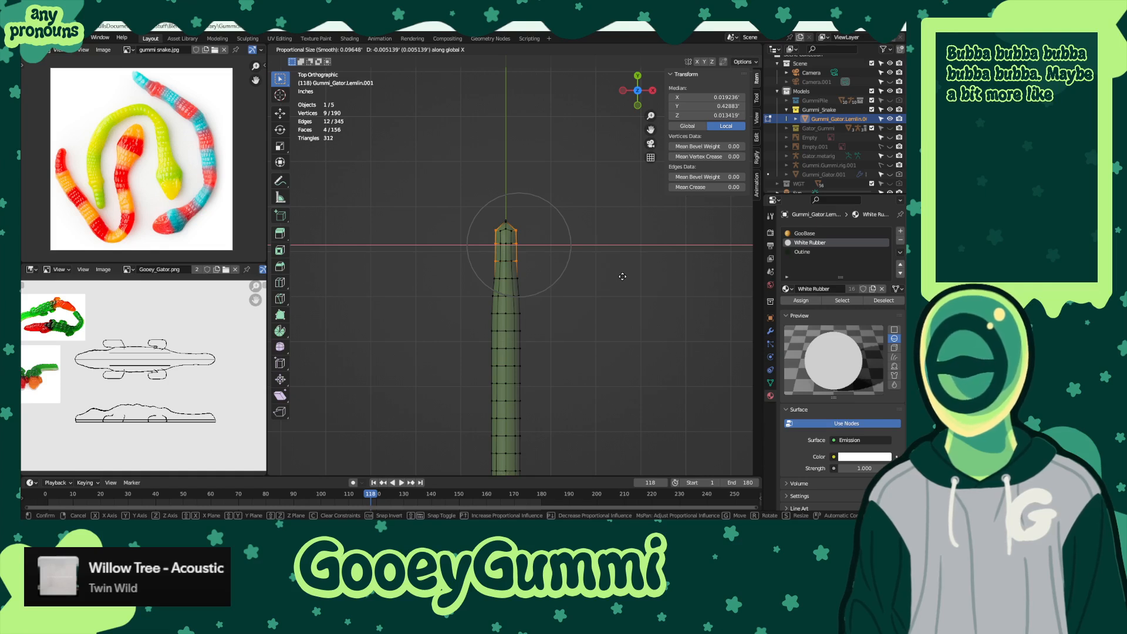
pyautogui.click(622, 276)
# - From the right view, lower the two top centre vertices near the tail tip about 0.0052' along Z with a reduced proportional radius
pyautogui.moveTo(622, 276)
pyautogui.mouseDown(button='middle')
pyautogui.moveTo(525, 236)
pyautogui.moveTo(566, 299)
pyautogui.moveTo(547, 274)
pyautogui.moveTo(613, 284)
pyautogui.mouseUp(button='middle')
pyautogui.press('KP_7')
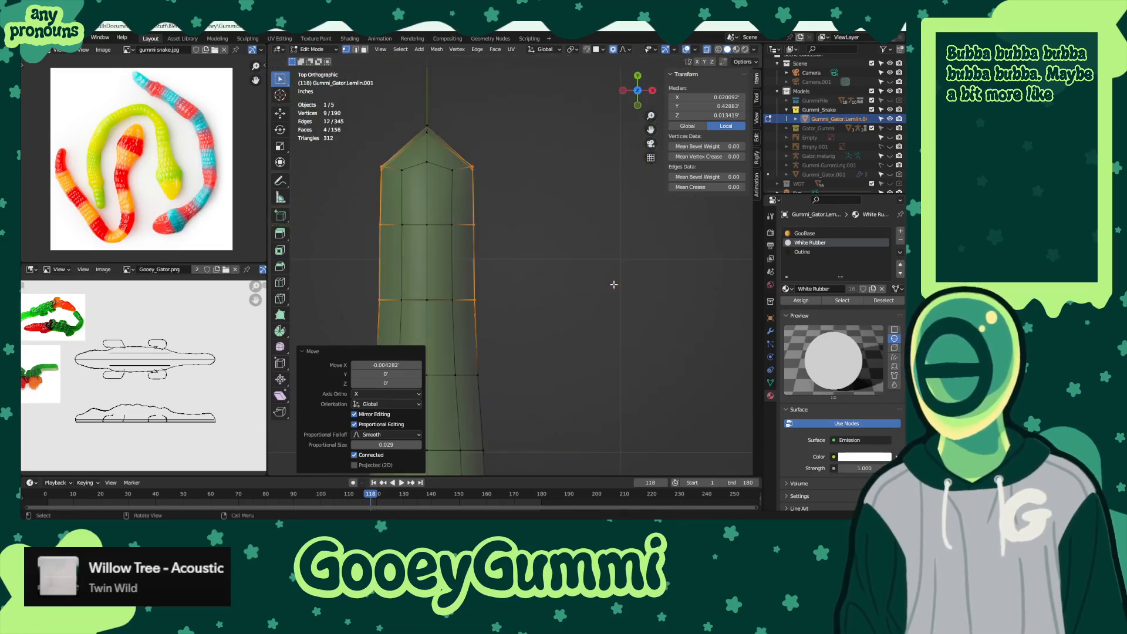
pyautogui.press('KP_3')
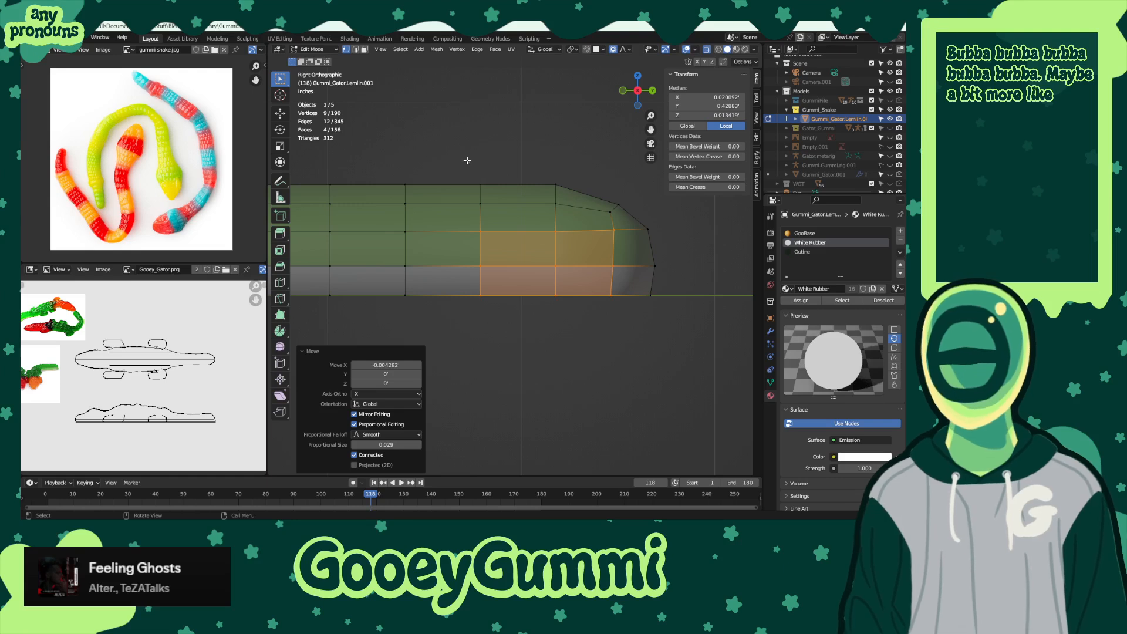
pyautogui.moveTo(463, 157); pyautogui.dragTo(574, 194)
pyautogui.press('g')
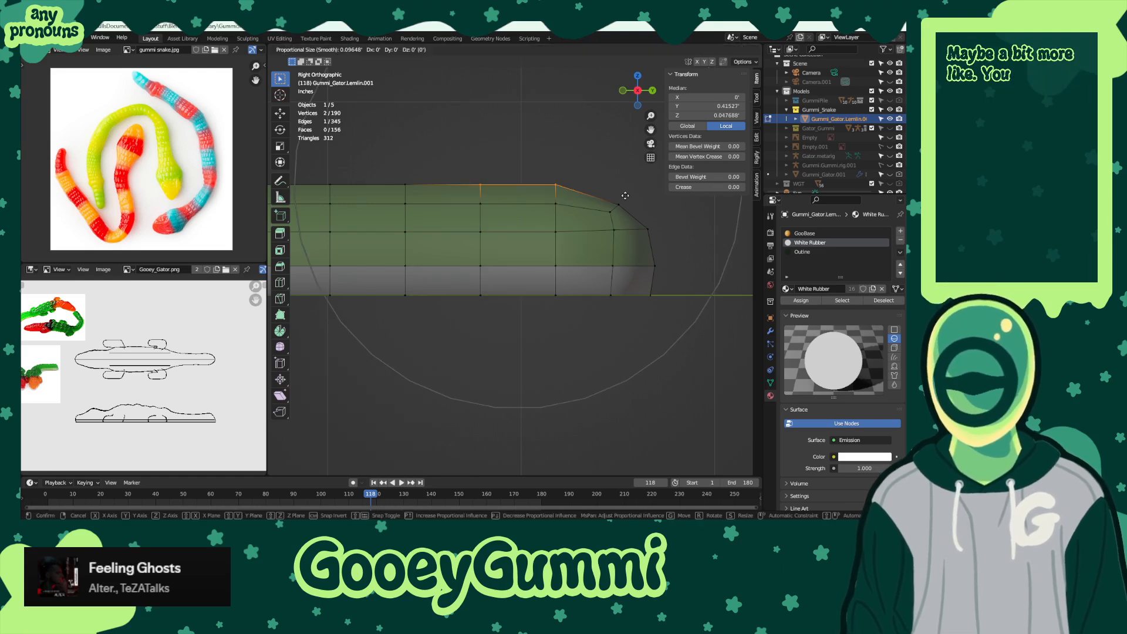
pyautogui.press('z')
pyautogui.scroll(4, 623, 196)
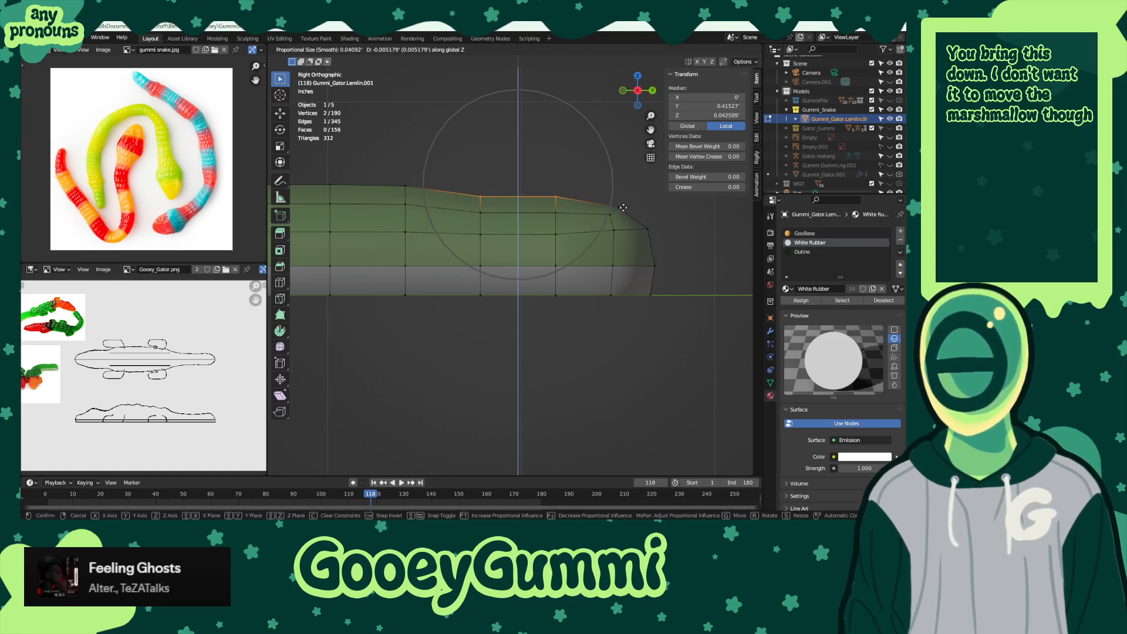
pyautogui.click(623, 207)
# - Select the upper side vertex at the rounded tail tip
pyautogui.scroll(-5, 573, 237)
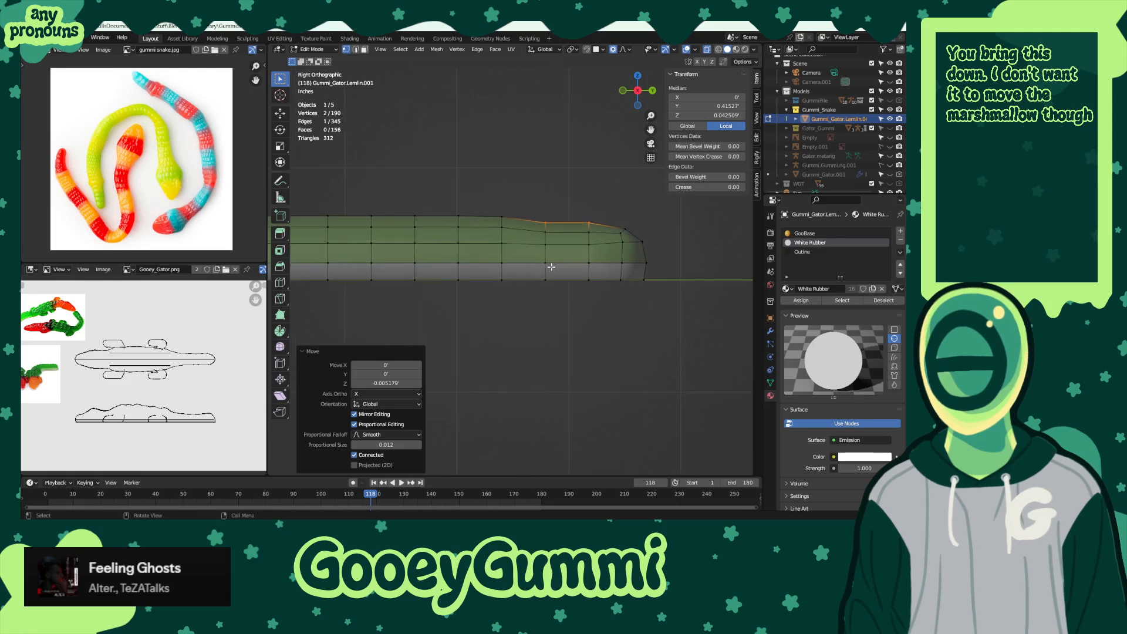
pyautogui.scroll(3, 543, 273)
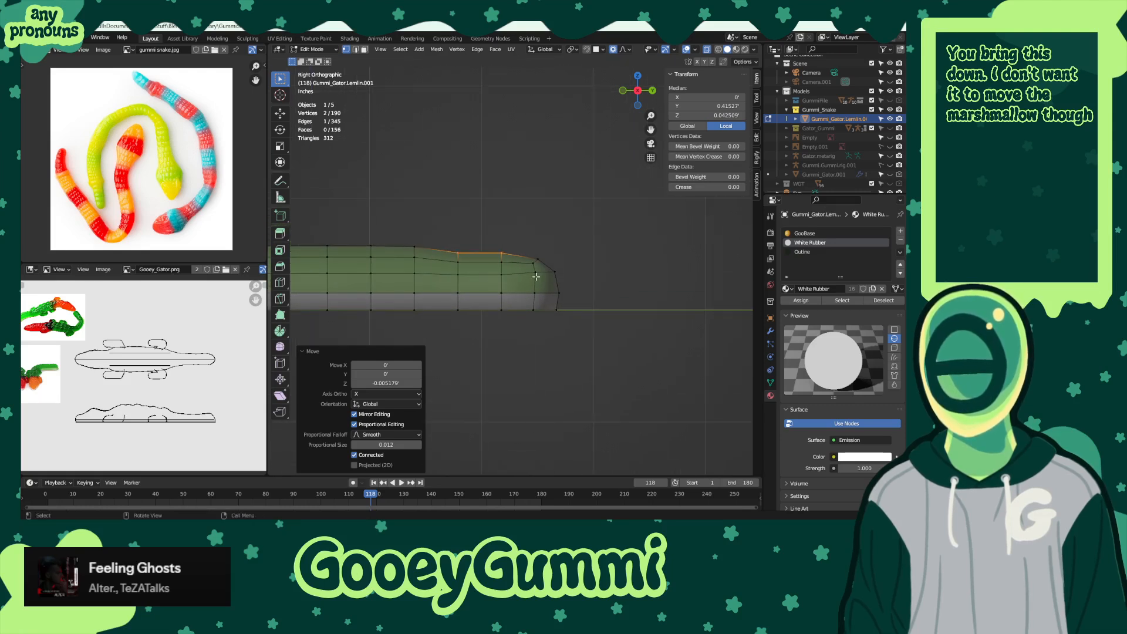
pyautogui.click(535, 272)
pyautogui.press('g')
pyautogui.press('z')
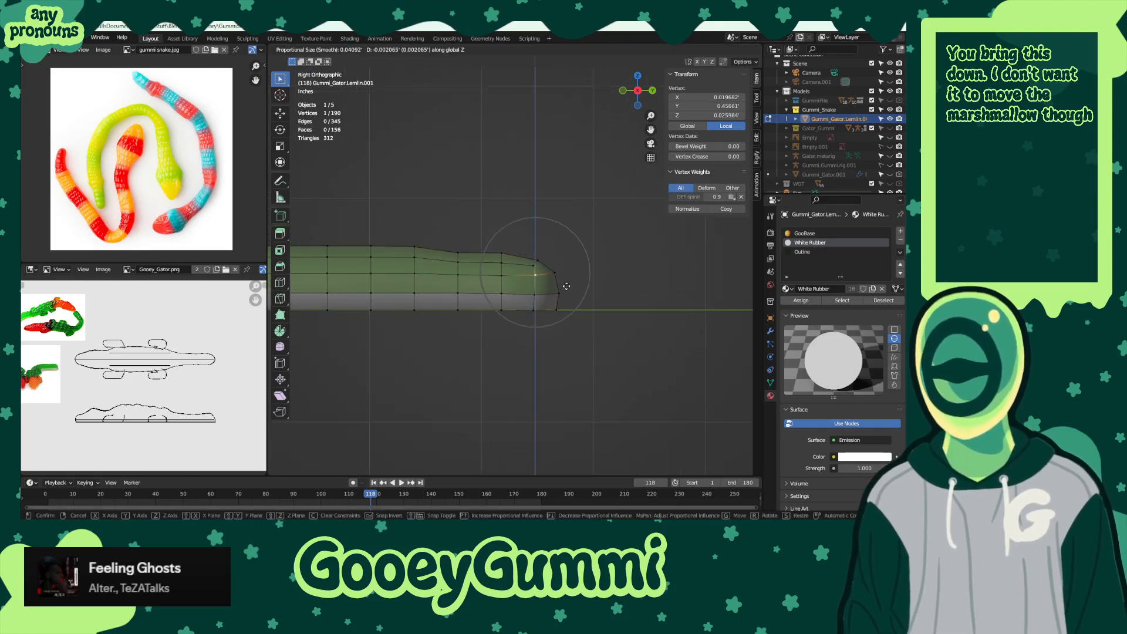
pyautogui.scroll(4, 566, 286)
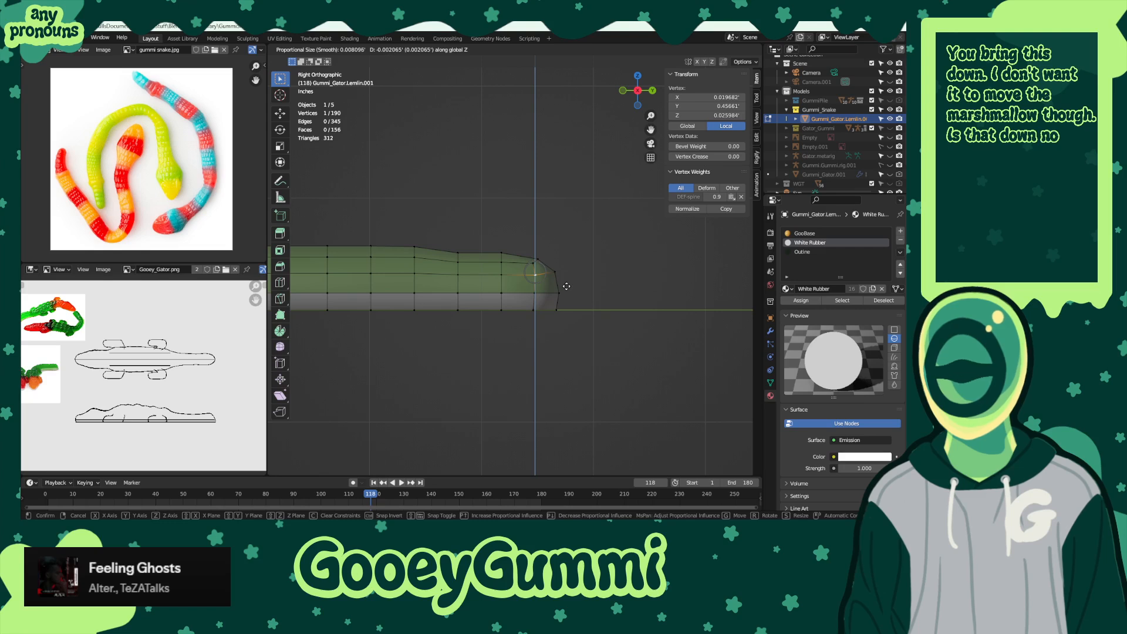
pyautogui.rightClick(567, 286)
# - Add the adjacent centre vertex at the tip to the selection and lower both about 0.0031' along Z with a small proportional radius
pyautogui.keyDown('shift'); pyautogui.click(554, 274); pyautogui.keyUp('shift')
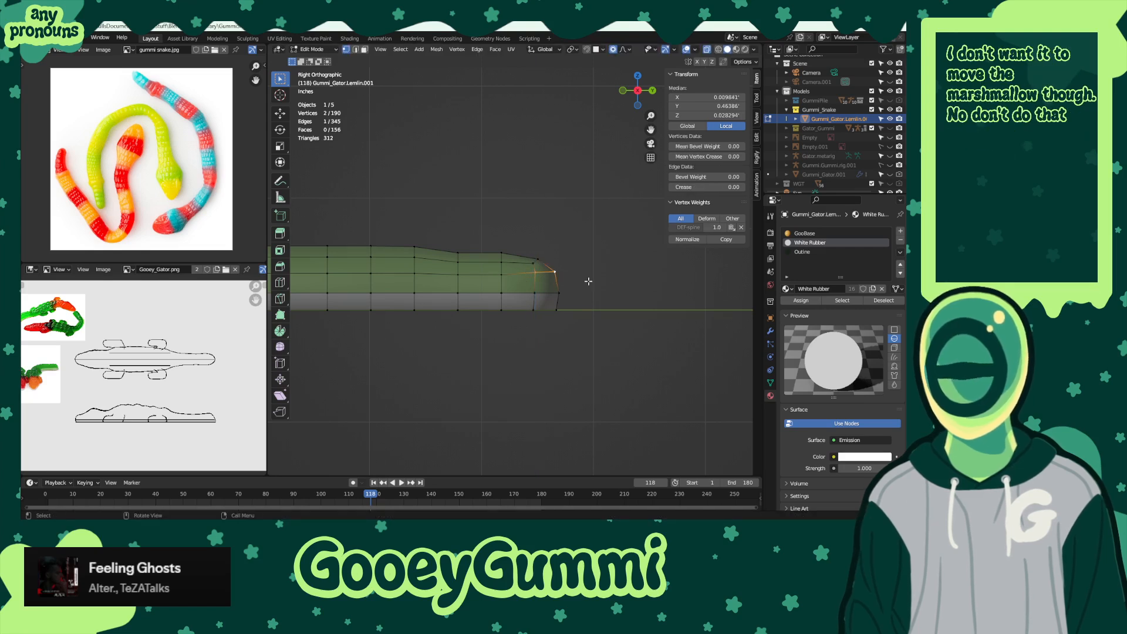
pyautogui.press('g')
pyautogui.press('z')
pyautogui.scroll(4, 587, 283)
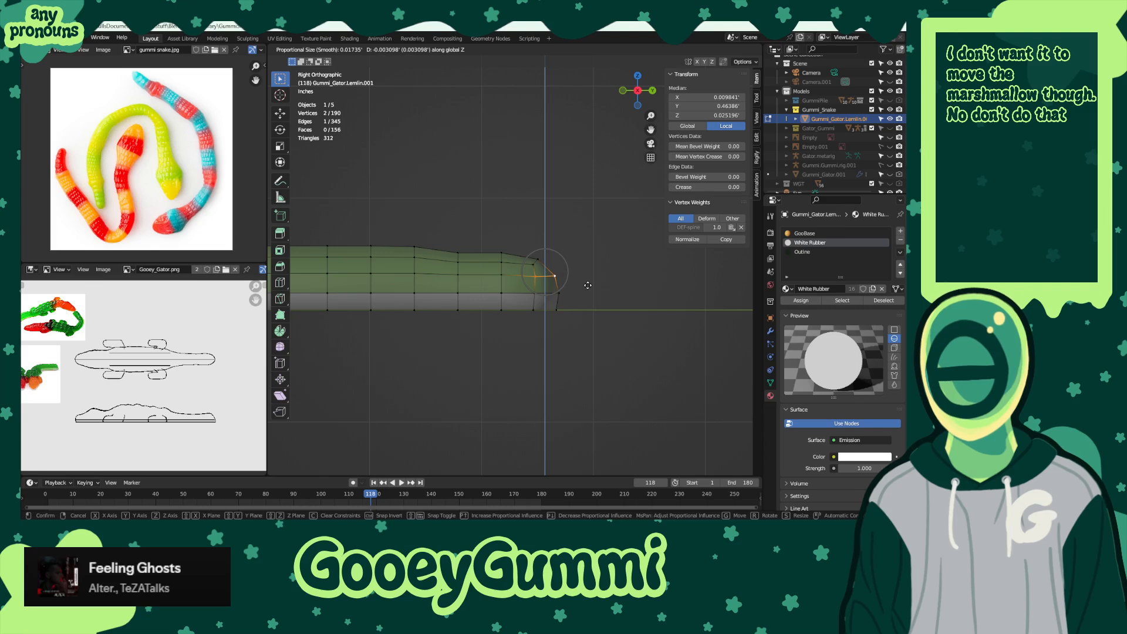
pyautogui.click(587, 286)
pyautogui.click(590, 269)
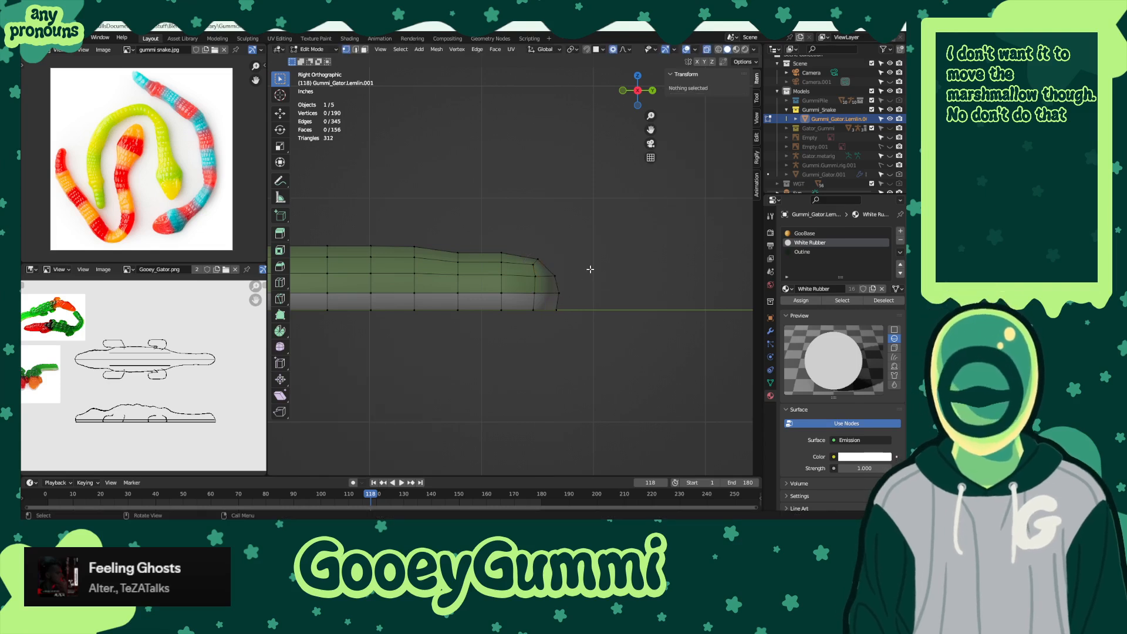
# - Lower only the upper centre vertex at the tail tip about 0.0007' along Z
pyautogui.click(557, 277)
pyautogui.press('g')
pyautogui.press('z')
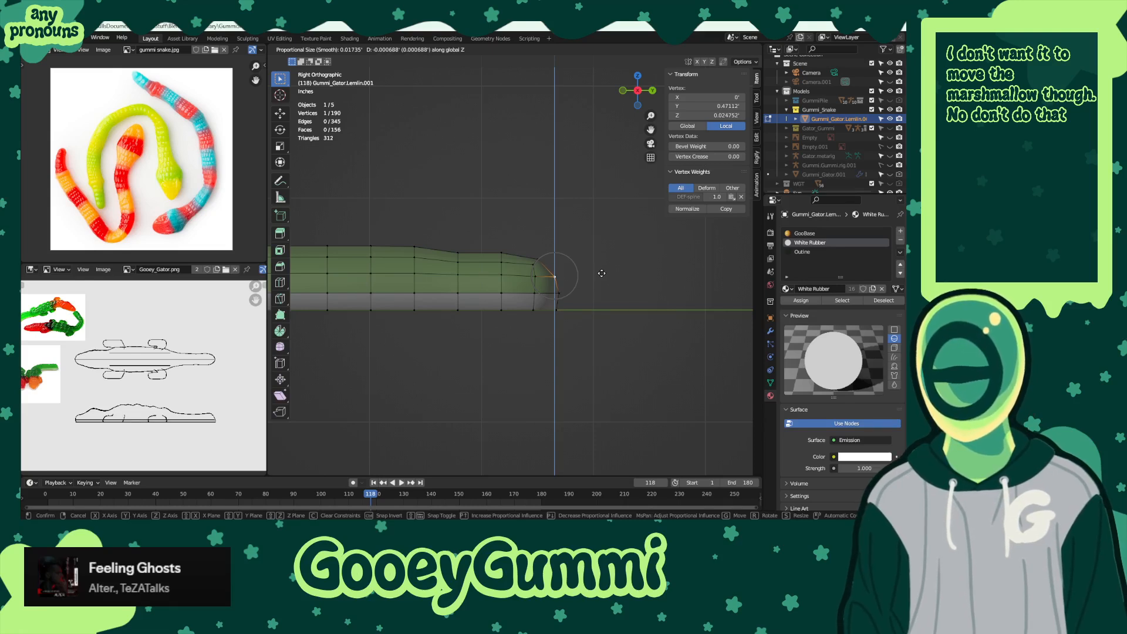
pyautogui.click(602, 273)
pyautogui.click(591, 264)
# - Lower the two upper vertices where the tail starts to taper about 0.0023' along Z to smooth the slope
pyautogui.scroll(-5, 617, 308)
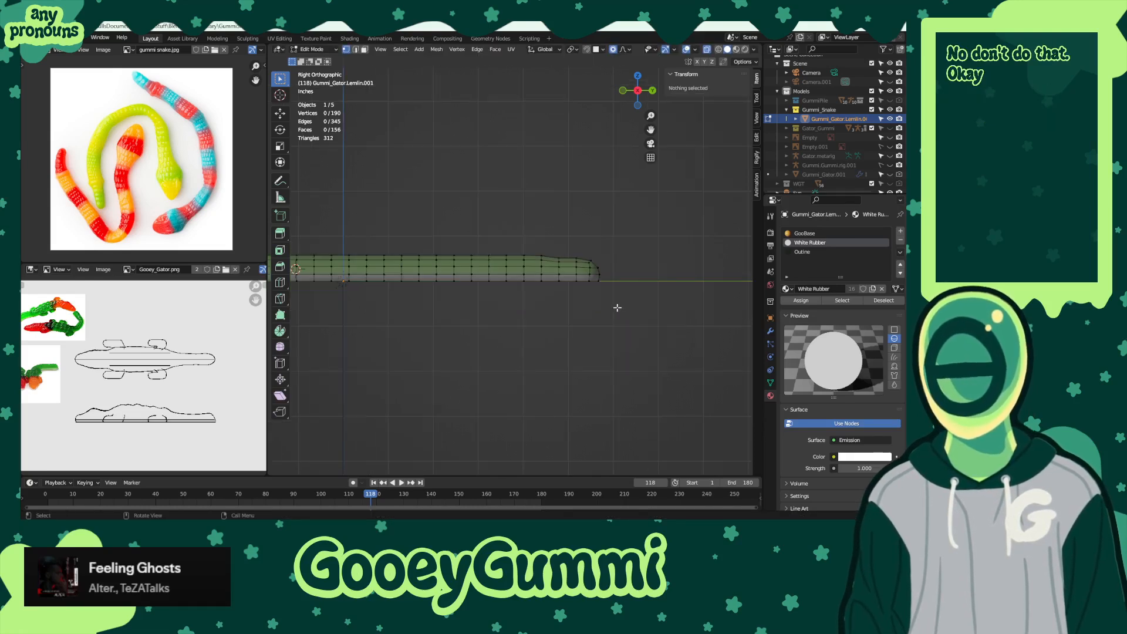
pyautogui.scroll(6, 587, 282)
pyautogui.moveTo(503, 228); pyautogui.dragTo(542, 264)
pyautogui.press('g')
pyautogui.press('z')
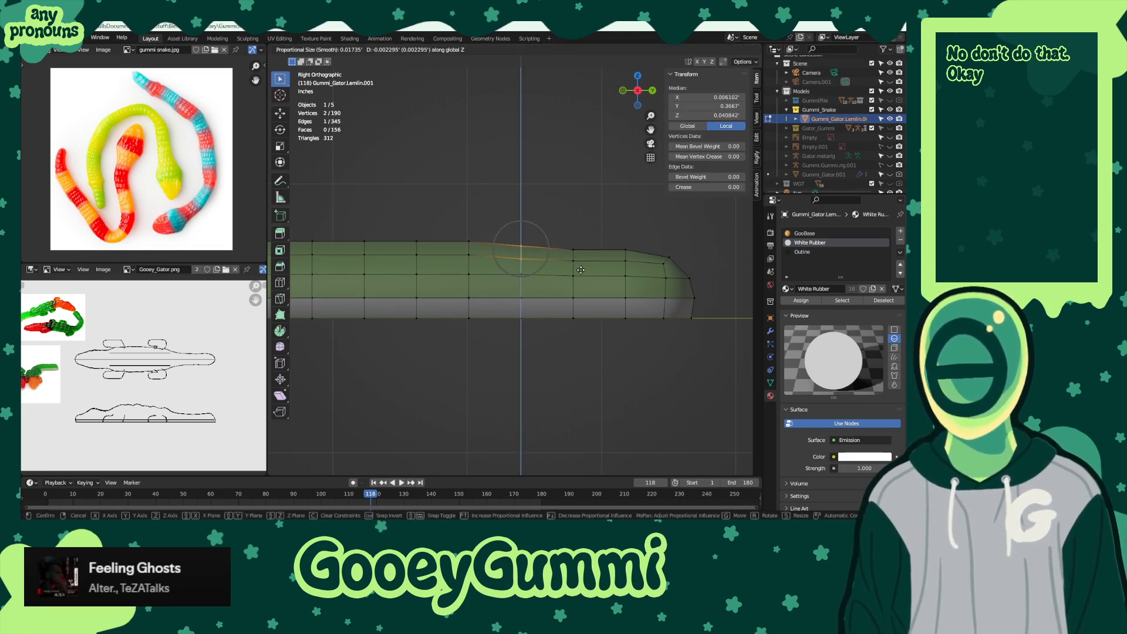
pyautogui.click(581, 270)
pyautogui.scroll(-4, 569, 224)
pyautogui.click(570, 213)
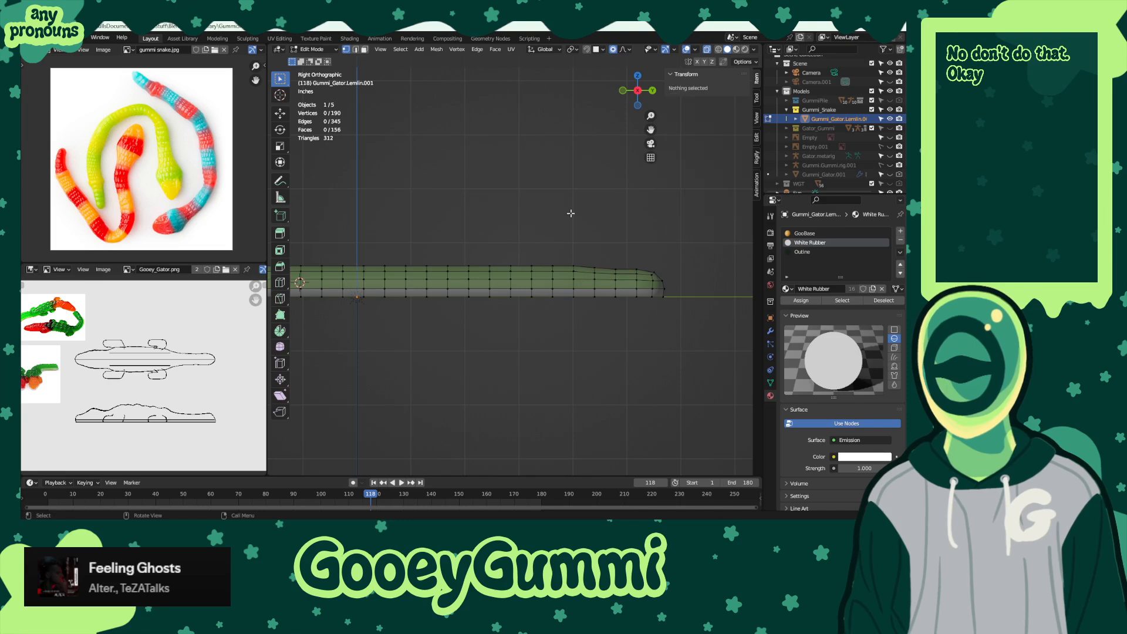
# - Slide the upper side vertex of the ring just before the taper slightly down its edge by a factor of 0.095
pyautogui.scroll(5, 637, 270)
pyautogui.keyDown('shift'); pyautogui.moveTo(641, 251); pyautogui.dragTo(420, 228, button='middle'); pyautogui.keyUp('shift')
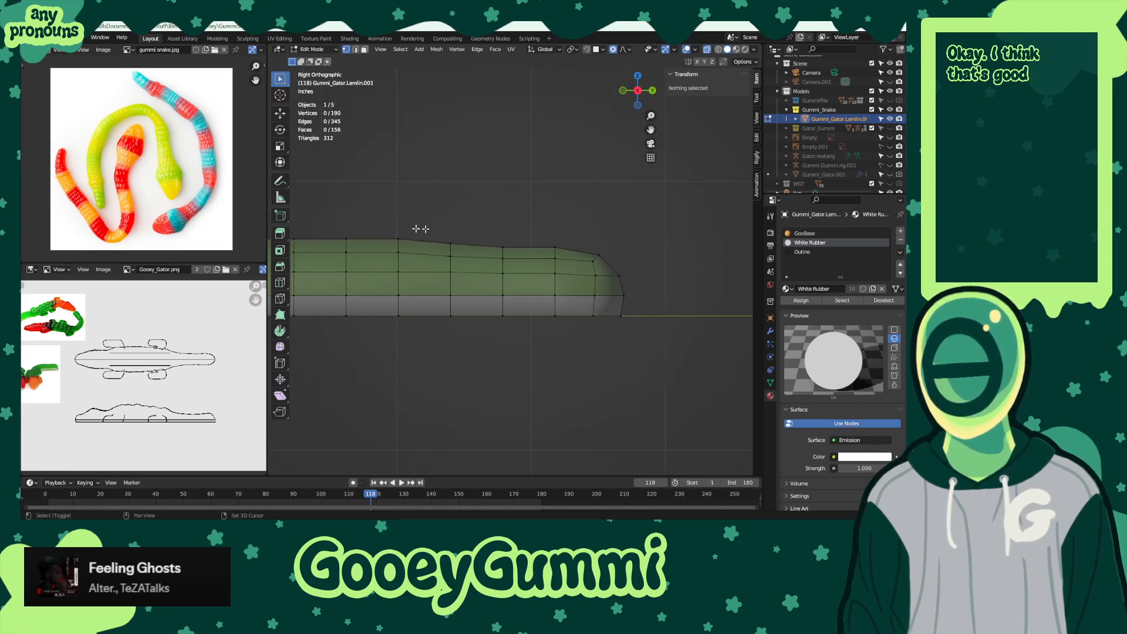
pyautogui.click(405, 253)
pyautogui.press('g')
pyautogui.press('g')
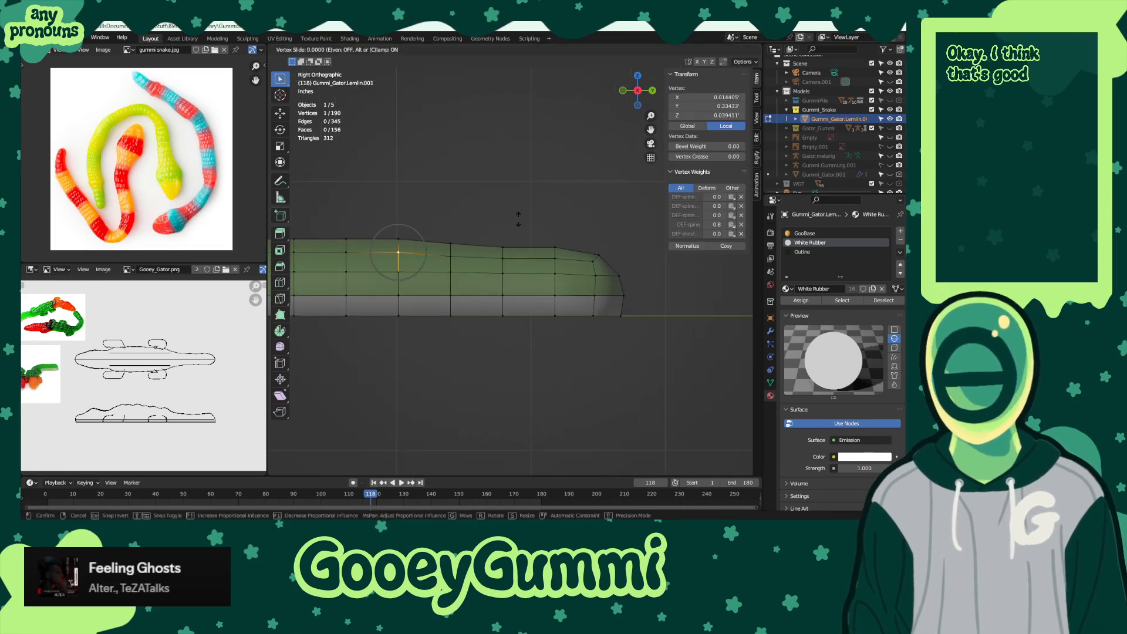
pyautogui.click(519, 222)
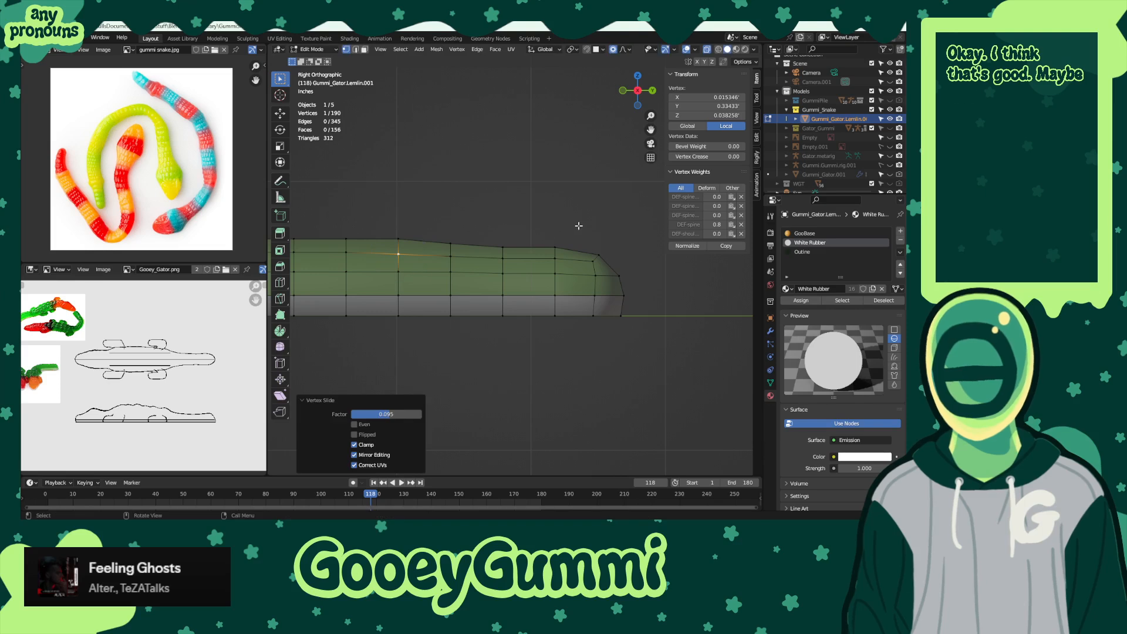
# - From the top view, move that same side vertex about 0.0006' inward along X to even out the taper
pyautogui.press('KP_7')
pyautogui.scroll(-4, 581, 224)
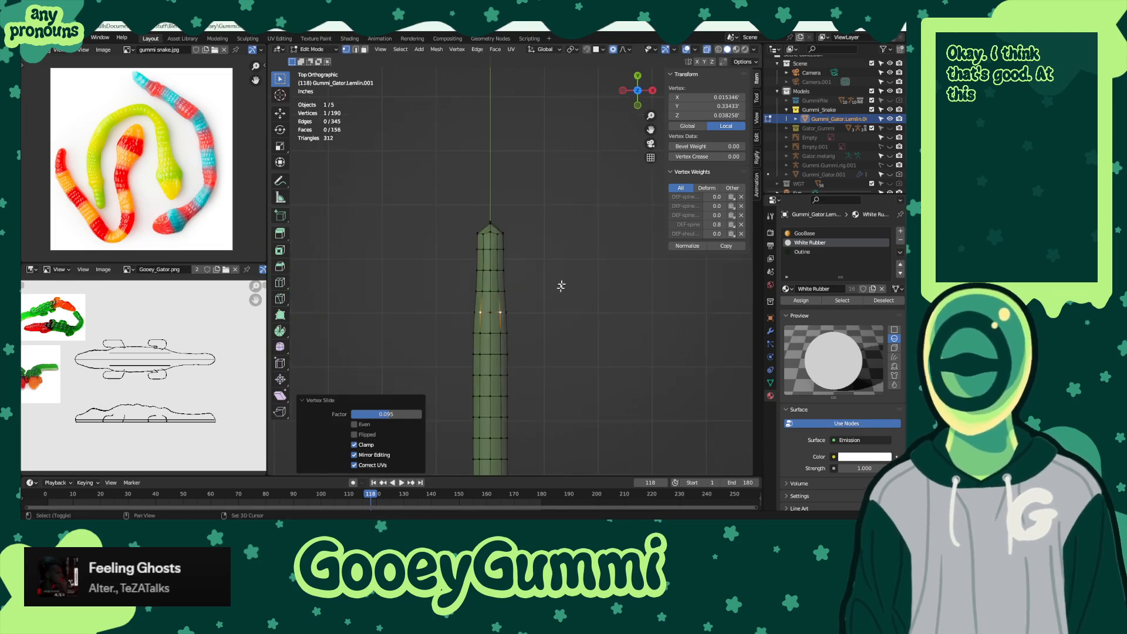
pyautogui.click(564, 293)
pyautogui.keyDown('shift'); pyautogui.moveTo(548, 307); pyautogui.dragTo(544, 236, button='middle'); pyautogui.keyUp('shift')
pyautogui.scroll(5, 544, 237)
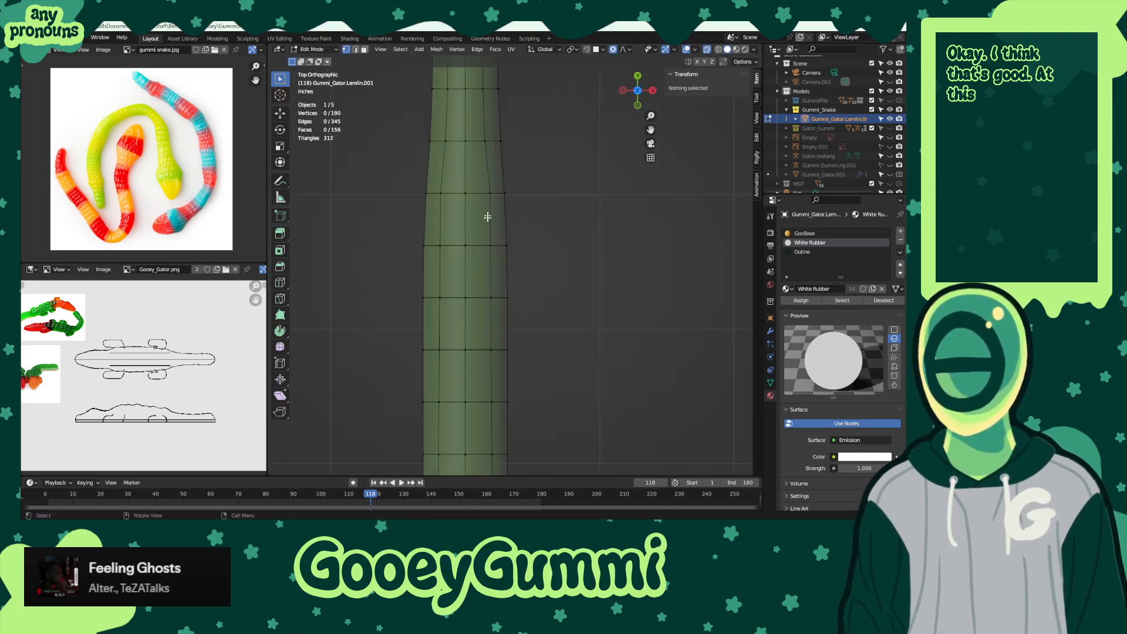
pyautogui.click(490, 193)
pyautogui.press('g')
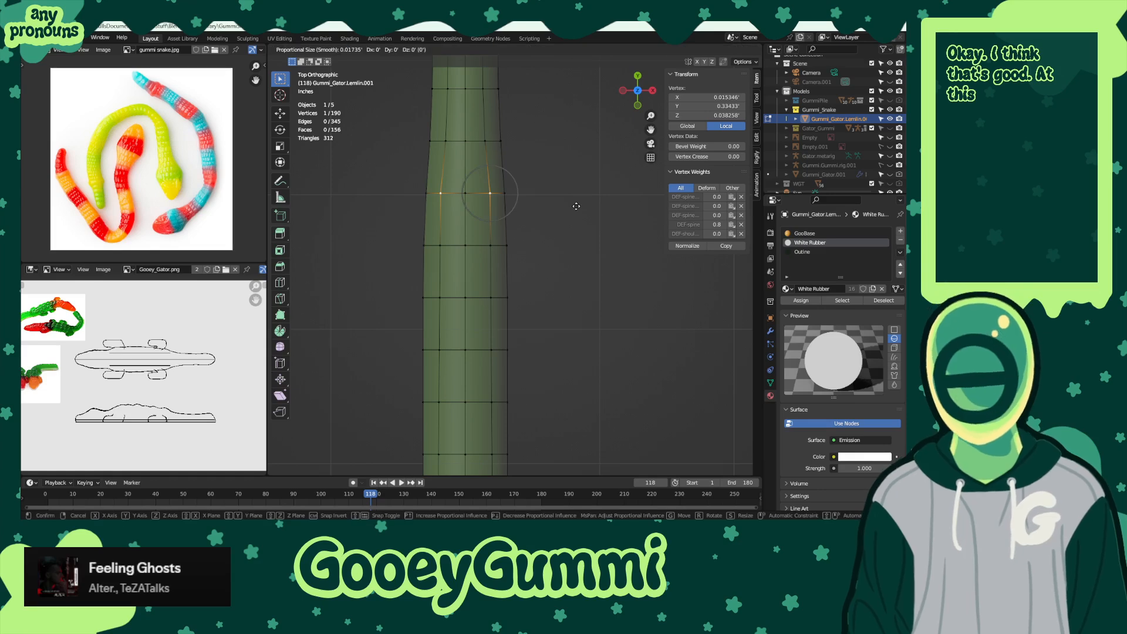
pyautogui.press('x')
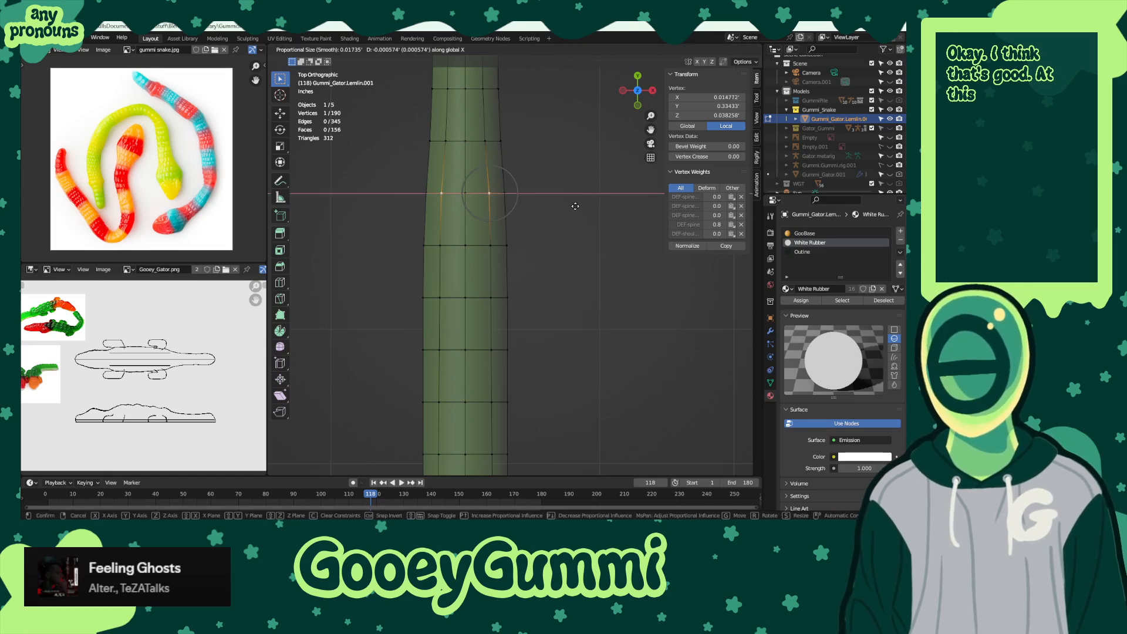
pyautogui.click(575, 206)
pyautogui.click(577, 205)
# - Examine the snake's overall shape from tail to head with the viewport overlays hidden
pyautogui.scroll(-5, 588, 264)
pyautogui.moveTo(608, 306); pyautogui.dragTo(467, 177, button='middle')
pyautogui.scroll(-3, 481, 200)
pyautogui.moveTo(489, 213); pyautogui.dragTo(521, 239, button='middle')
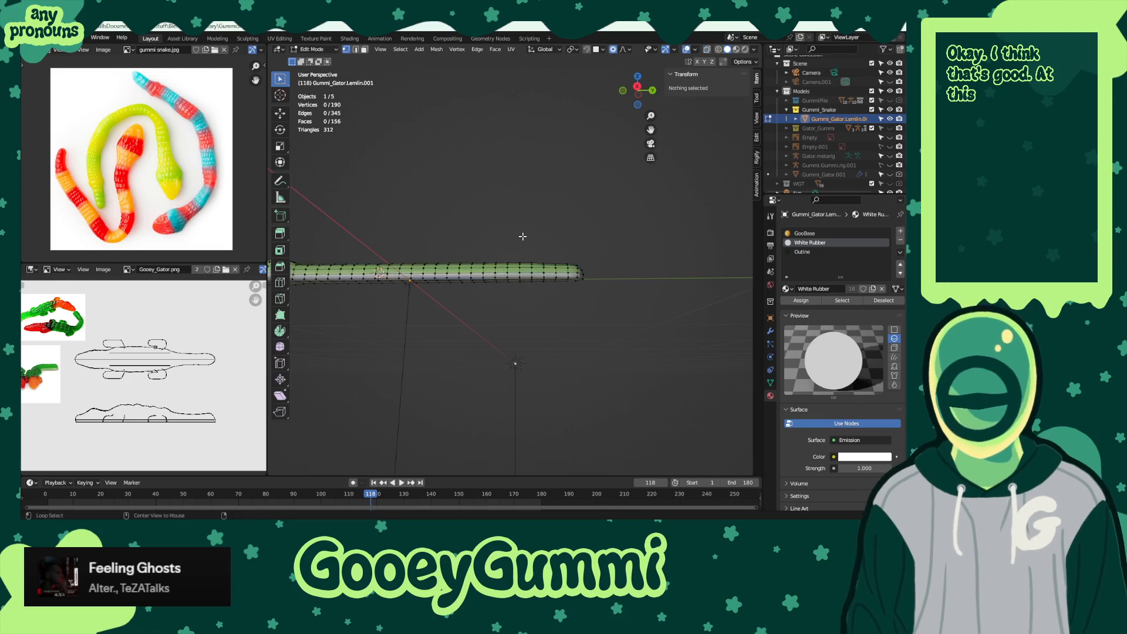
pyautogui.moveTo(450, 196); pyautogui.dragTo(555, 303, button='middle')
pyautogui.hotkey('shift', 'alt', 'z')
pyautogui.scroll(-4, 544, 228)
pyautogui.moveTo(572, 341)
pyautogui.keyDown('shift'); pyautogui.mouseDown(button='middle')
pyautogui.moveTo(576, 298)
pyautogui.moveTo(564, 305)
pyautogui.moveTo(541, 282)
pyautogui.moveTo(578, 252)
pyautogui.moveTo(554, 297)
pyautogui.moveTo(563, 336)
pyautogui.moveTo(575, 266)
pyautogui.moveTo(562, 258)
pyautogui.moveTo(468, 281)
pyautogui.moveTo(464, 339)
pyautogui.moveTo(405, 296)
pyautogui.moveTo(431, 311)
pyautogui.moveTo(583, 323)
pyautogui.mouseUp(button='middle'); pyautogui.keyUp('shift')
pyautogui.scroll(5, 576, 302)
pyautogui.scroll(4, 563, 314)
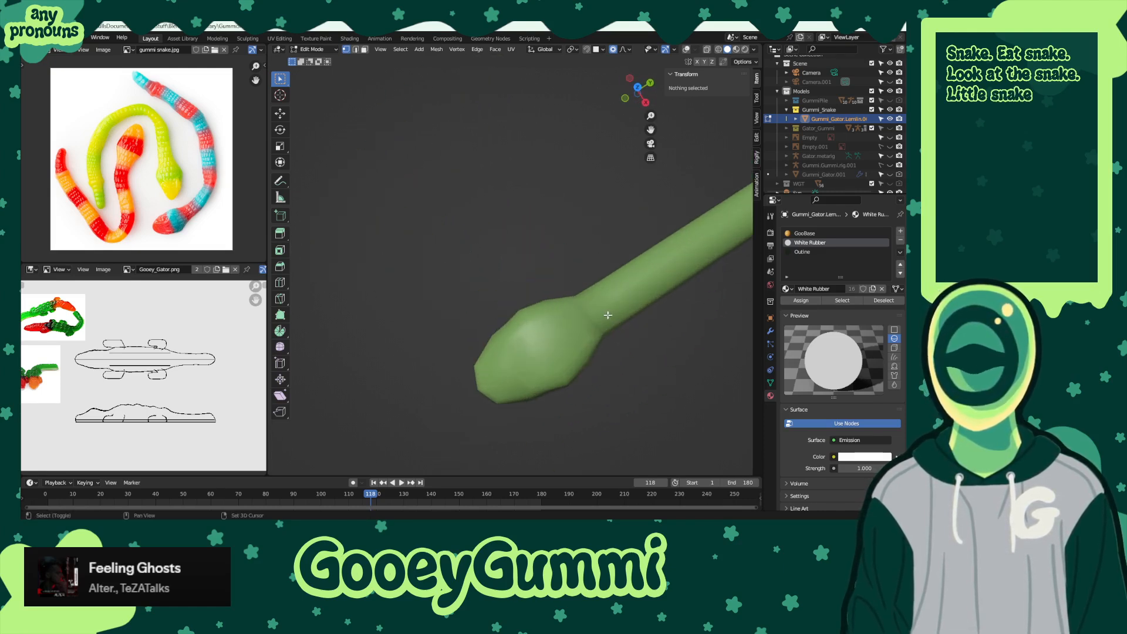
# - Select the top centre vertex just behind the head and show the viewport overlays again around the head
pyautogui.click(506, 304)
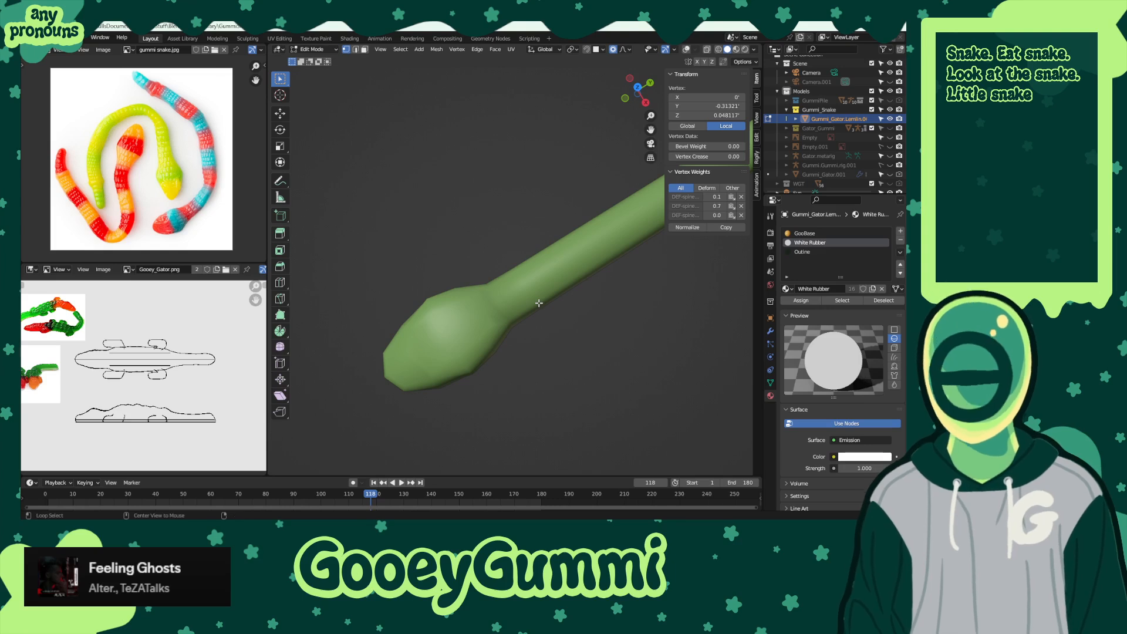
pyautogui.hotkey('alt', 'shift', 'z')
pyautogui.scroll(1, 535, 346)
pyautogui.keyDown('shift'); pyautogui.moveTo(534, 365); pyautogui.dragTo(573, 292, button='middle'); pyautogui.keyUp('shift')
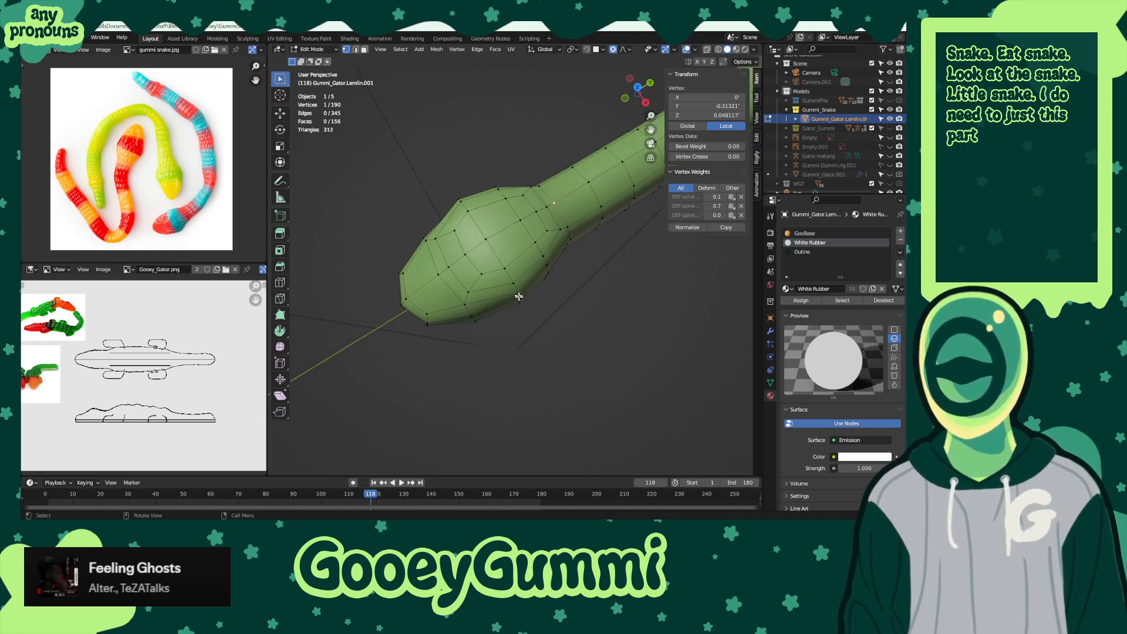
# - Select the three lower side vertices at the head's widest point and move them outward about 0.0027' along X with proportional editing
pyautogui.click(519, 293)
pyautogui.keyDown('shift'); pyautogui.scroll(-3, 534, 307); pyautogui.keyUp('shift')
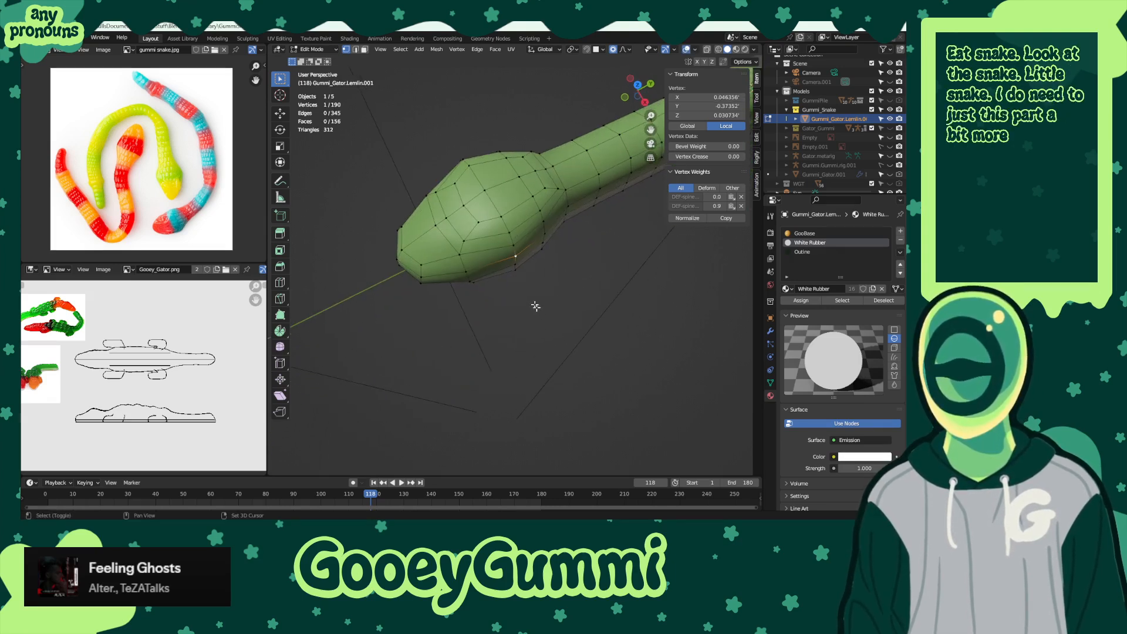
pyautogui.keyDown('shift'); pyautogui.click(515, 263); pyautogui.keyUp('shift')
pyautogui.keyDown('shift'); pyautogui.click(515, 269); pyautogui.keyUp('shift')
pyautogui.press('g')
pyautogui.press('x')
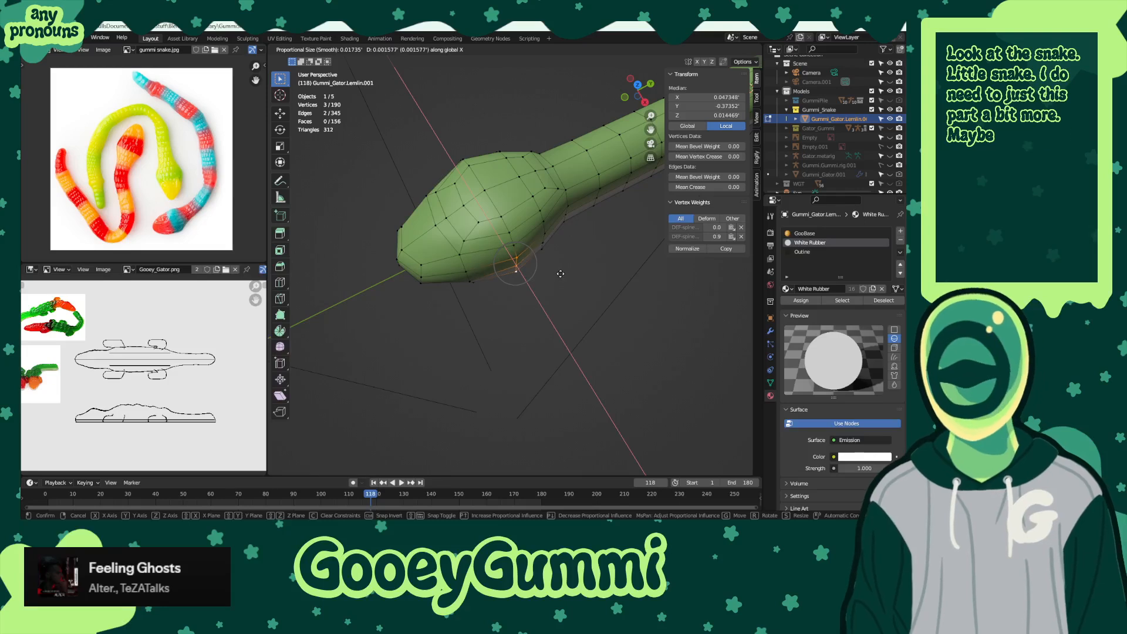
pyautogui.scroll(-6, 561, 273)
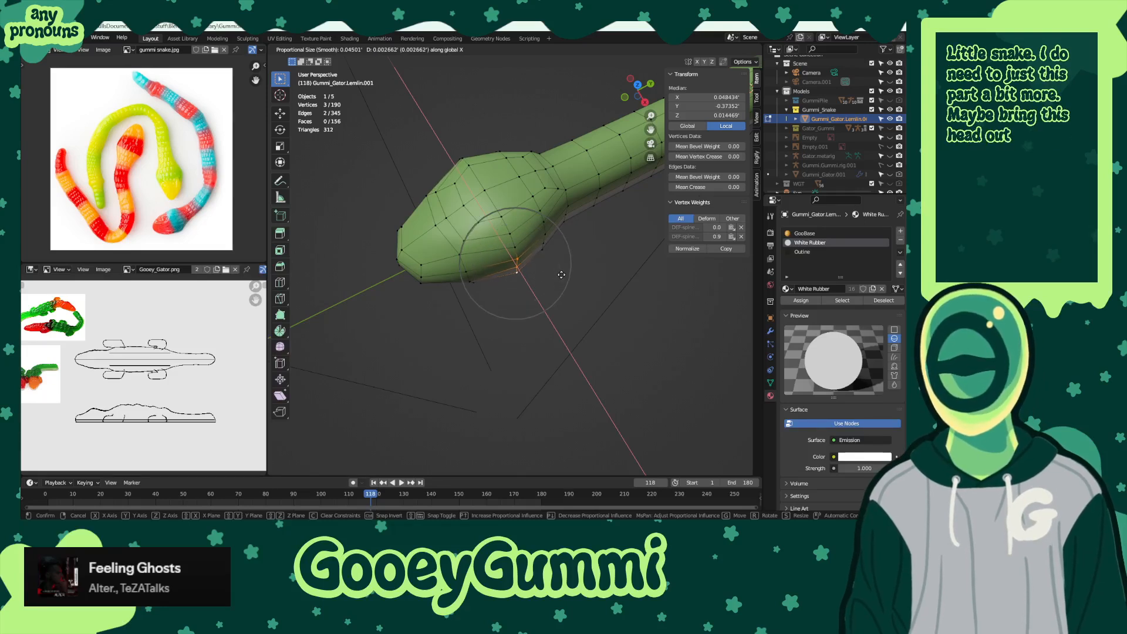
pyautogui.scroll(12, 561, 274)
pyautogui.click(561, 274)
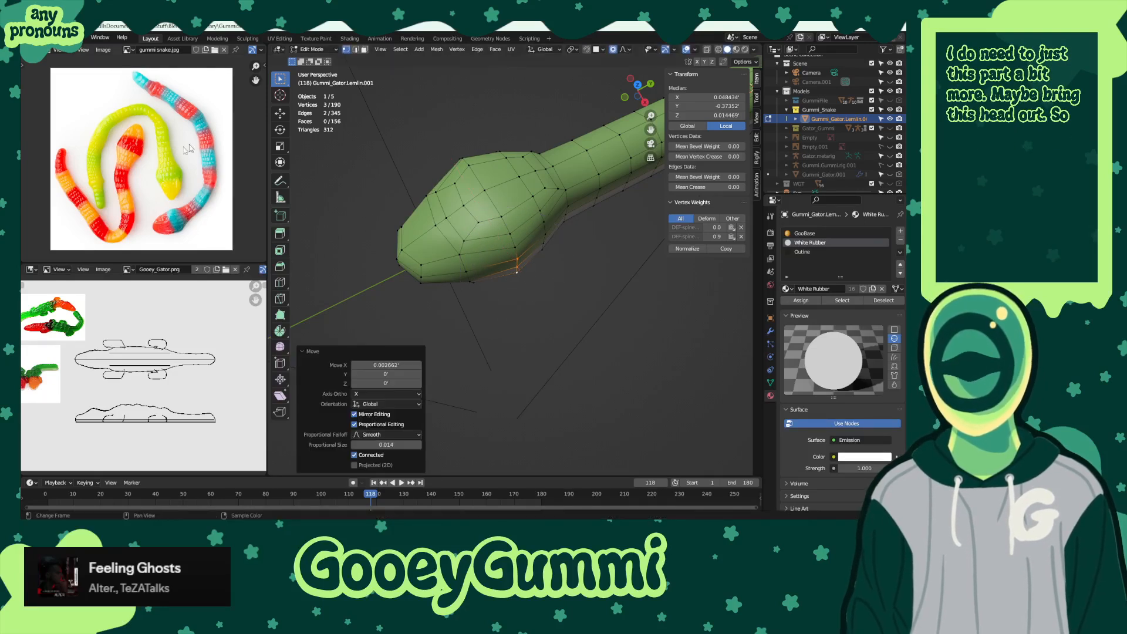
# - Select the eight snout-tip vertices and pull them forward about 0.0095' along Y, with a proportional editing size of about 0.072'
pyautogui.moveTo(561, 274); pyautogui.dragTo(509, 302, button='middle')
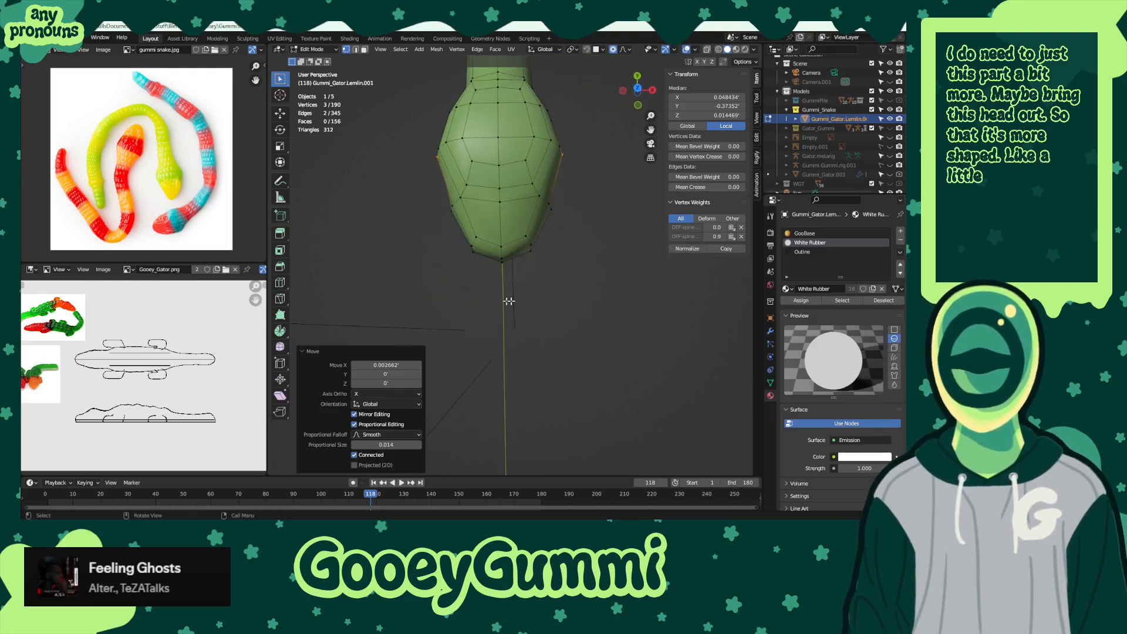
pyautogui.moveTo(471, 236); pyautogui.dragTo(519, 293)
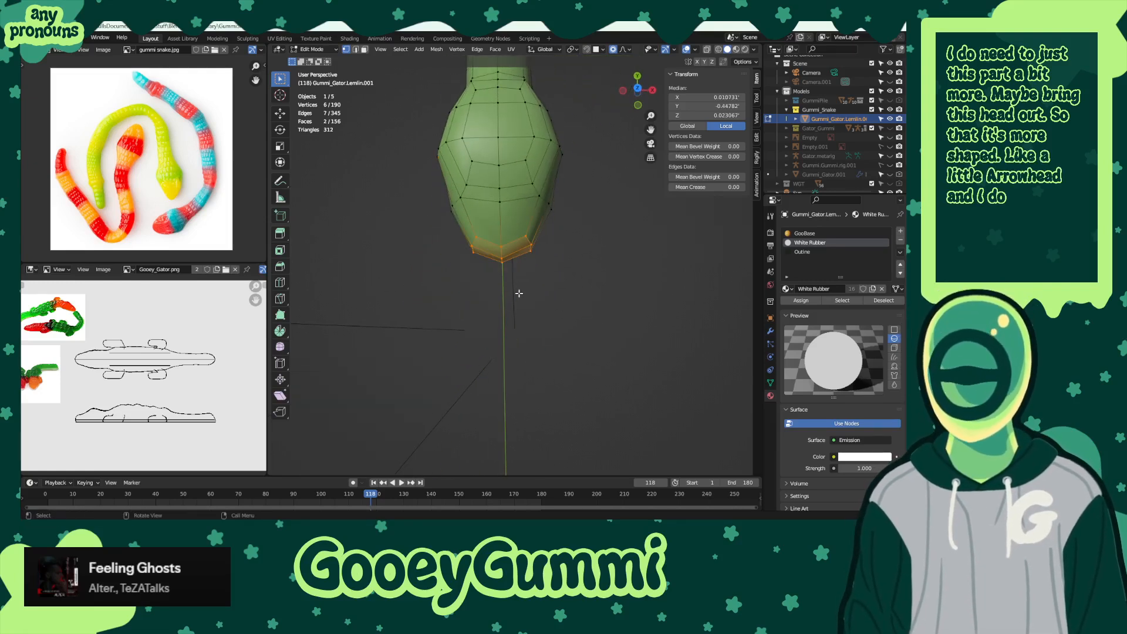
pyautogui.press('g')
pyautogui.click(519, 292)
pyautogui.moveTo(519, 293); pyautogui.dragTo(520, 261, button='middle')
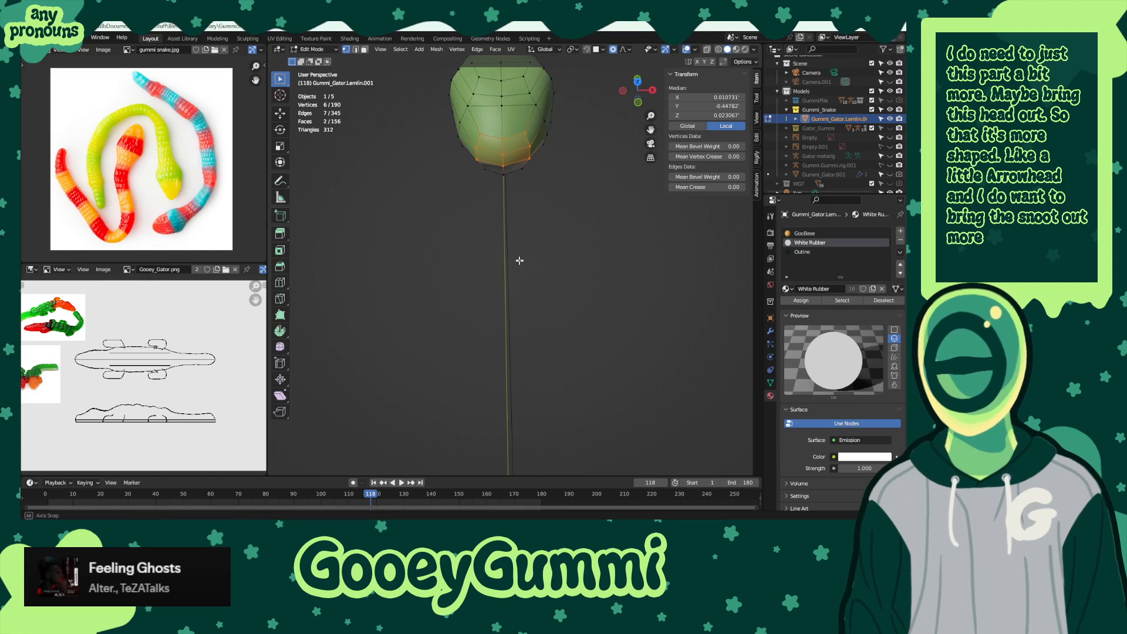
pyautogui.keyDown('shift'); pyautogui.moveTo(483, 160); pyautogui.dragTo(536, 192); pyautogui.keyUp('shift')
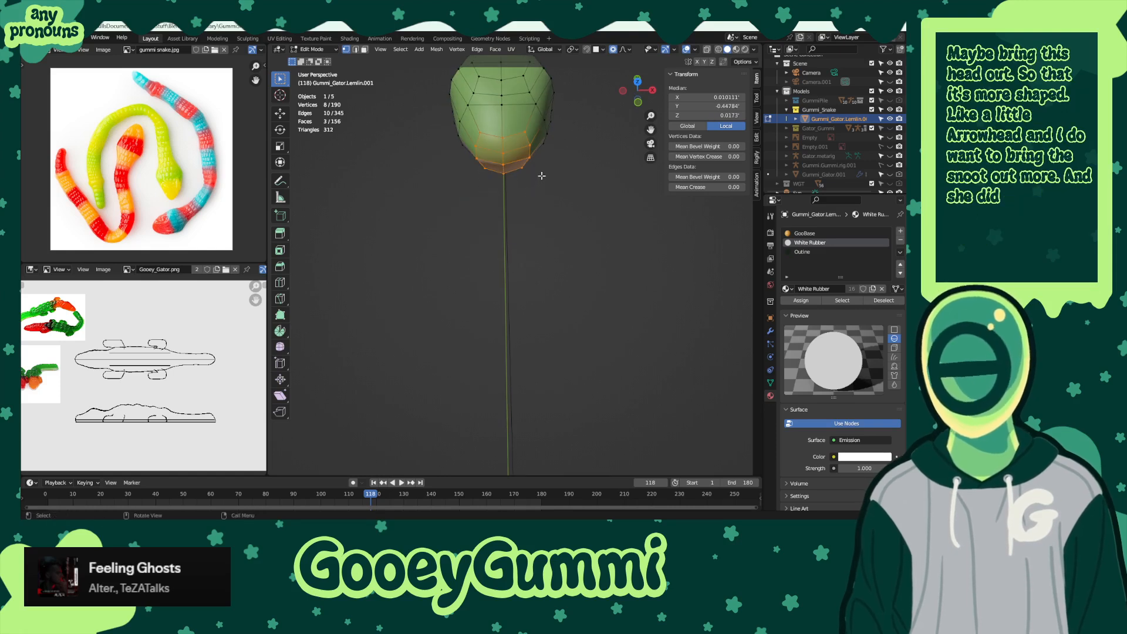
pyautogui.moveTo(540, 176); pyautogui.dragTo(539, 223, button='middle')
pyautogui.press('g')
pyautogui.press('z')
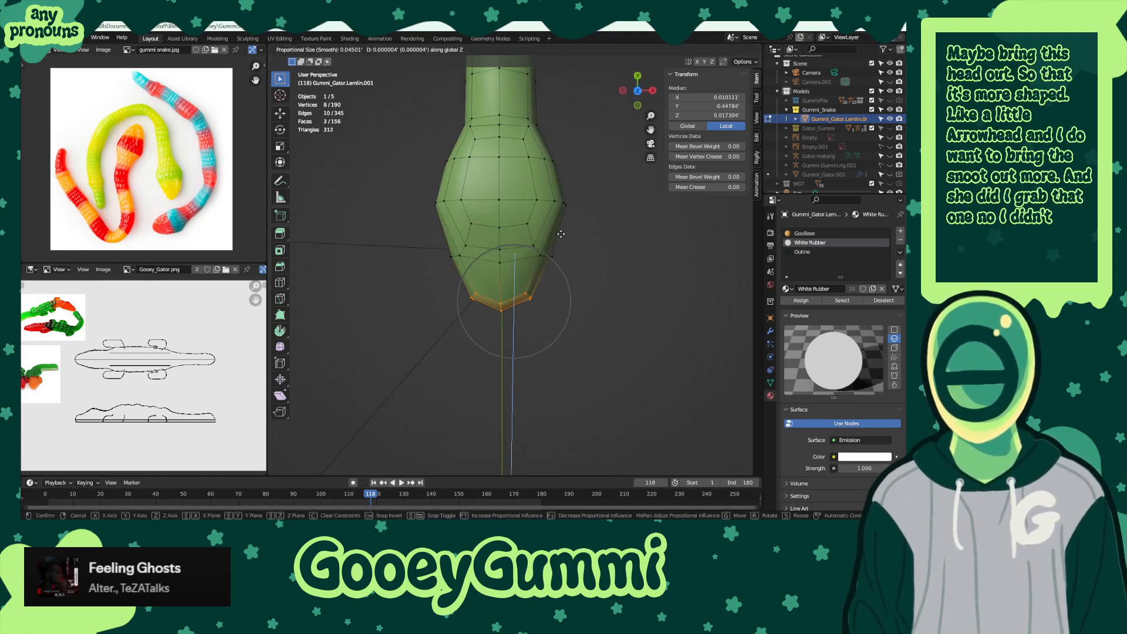
pyautogui.press('y')
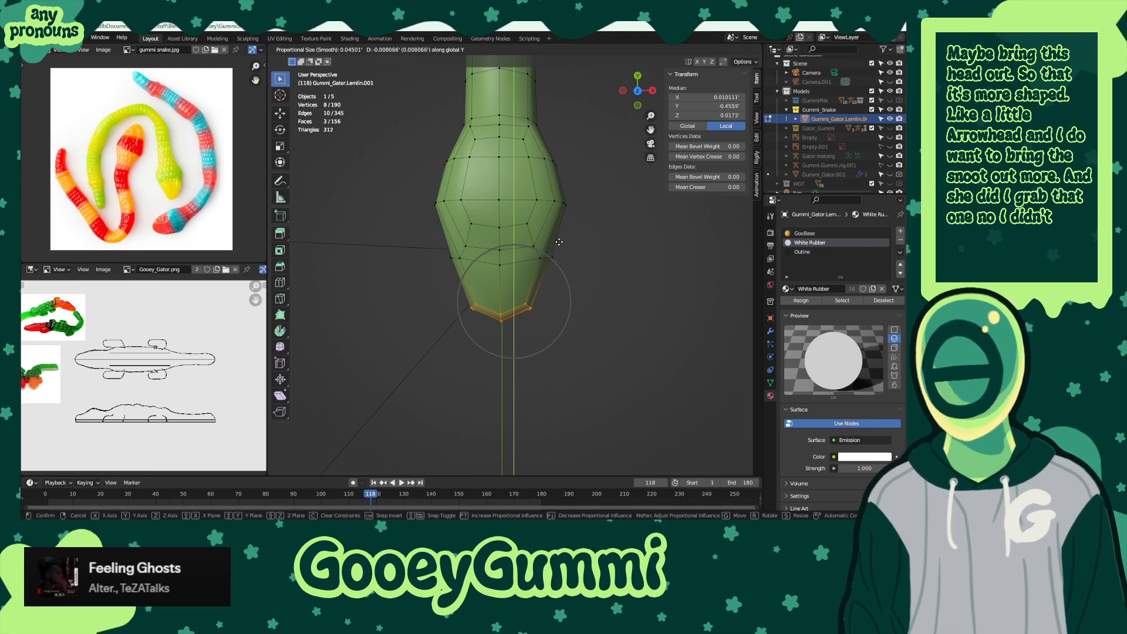
pyautogui.scroll(-7, 559, 243)
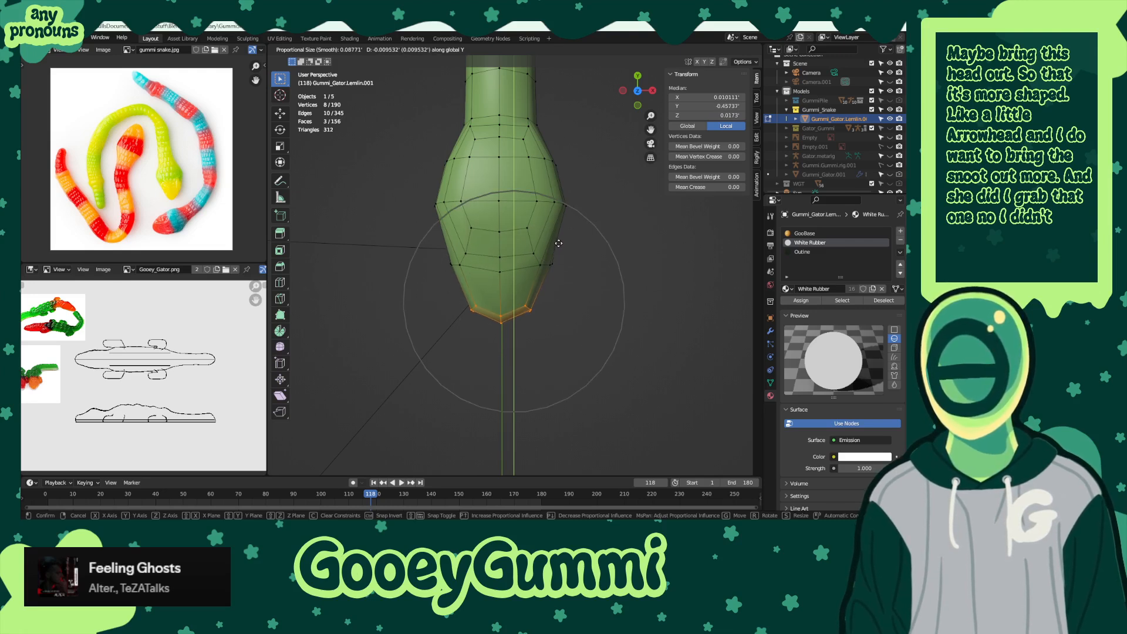
pyautogui.scroll(2, 559, 242)
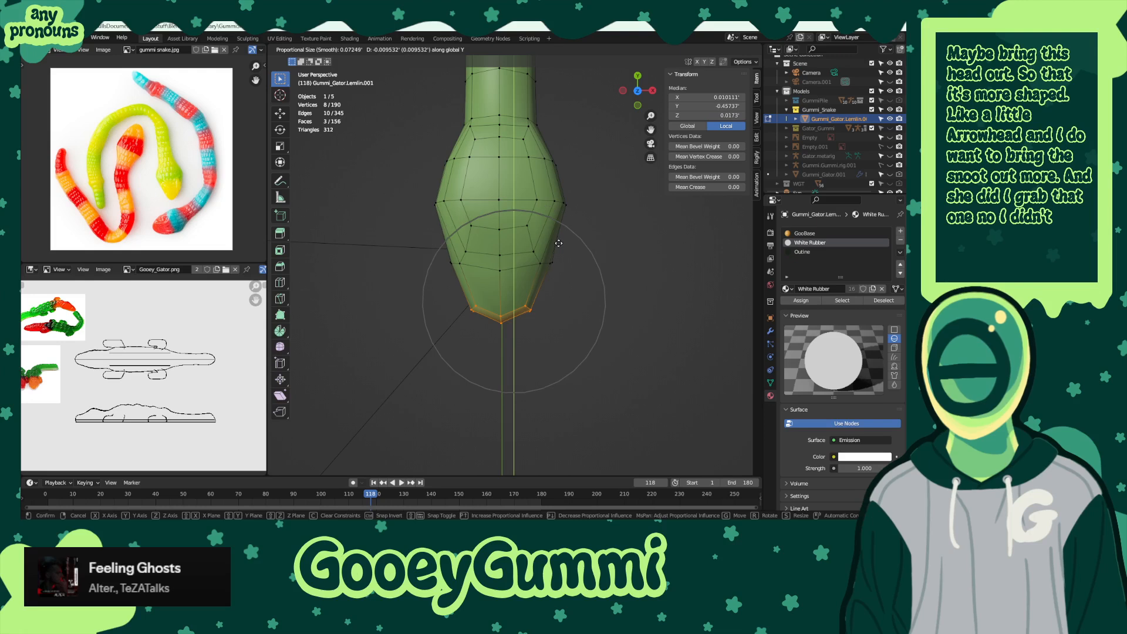
pyautogui.click(559, 243)
# - Edge-slide the upper edge between the snout and the middle of the head toward the tip by a factor of about -0.190
pyautogui.moveTo(559, 242); pyautogui.dragTo(535, 207, button='middle')
pyautogui.click(535, 209)
pyautogui.keyDown('shift'); pyautogui.click(569, 193); pyautogui.keyUp('shift')
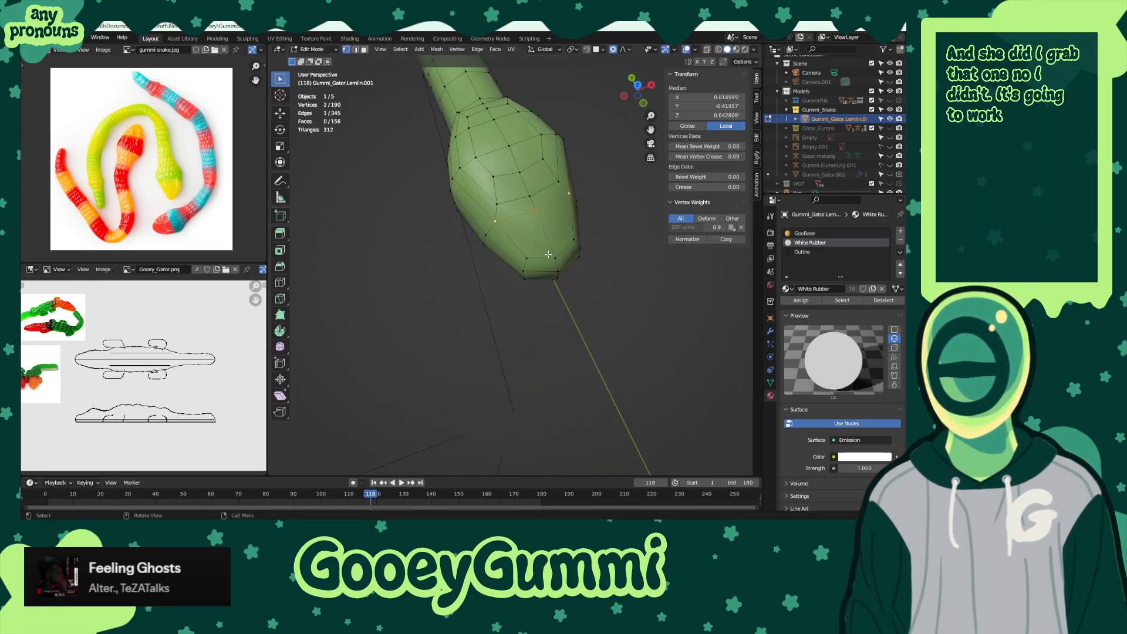
pyautogui.press('g')
pyautogui.press('g')
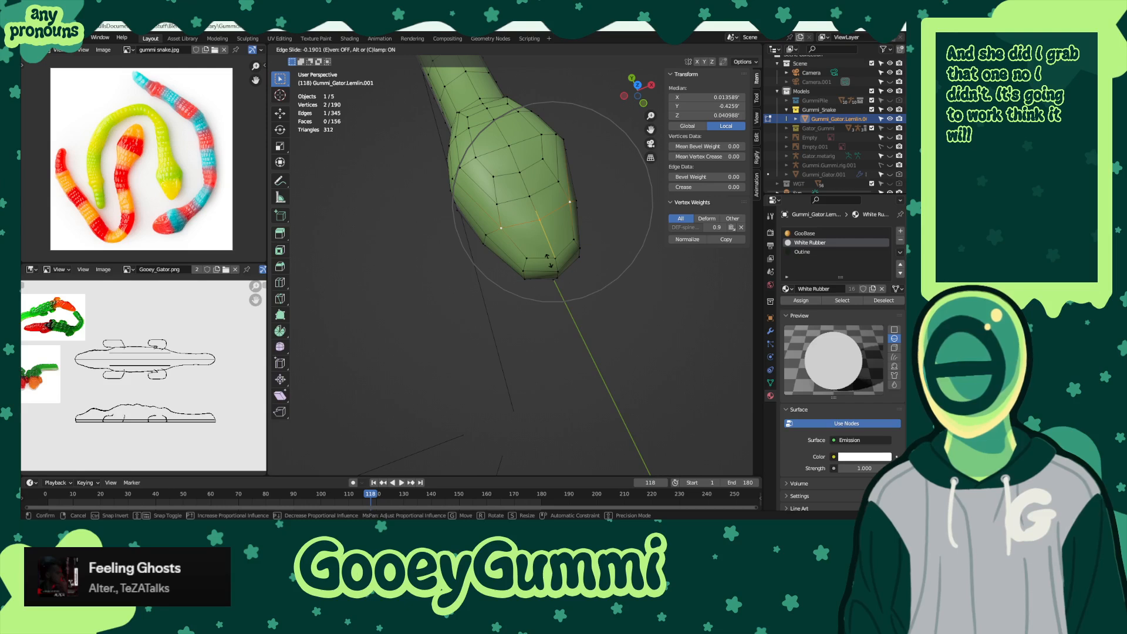
pyautogui.click(549, 258)
# - Vertex-slide the single vertex on the side of the snout along its edge by a factor of 0.104
pyautogui.moveTo(551, 245); pyautogui.dragTo(490, 203, button='middle')
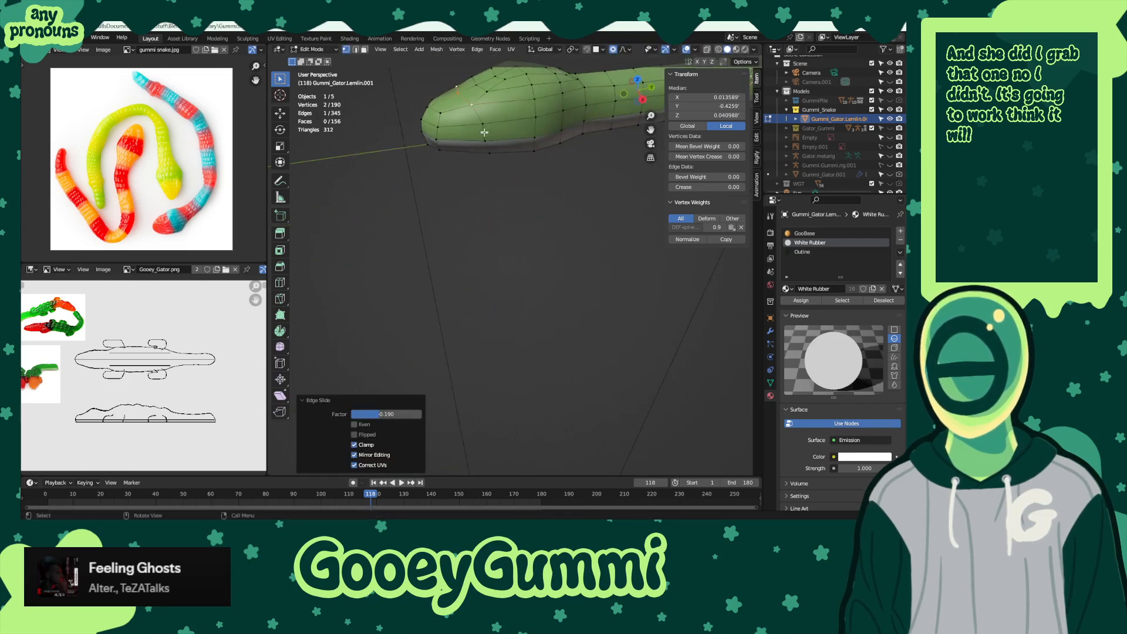
pyautogui.click(482, 125)
pyautogui.press('g')
pyautogui.press('g')
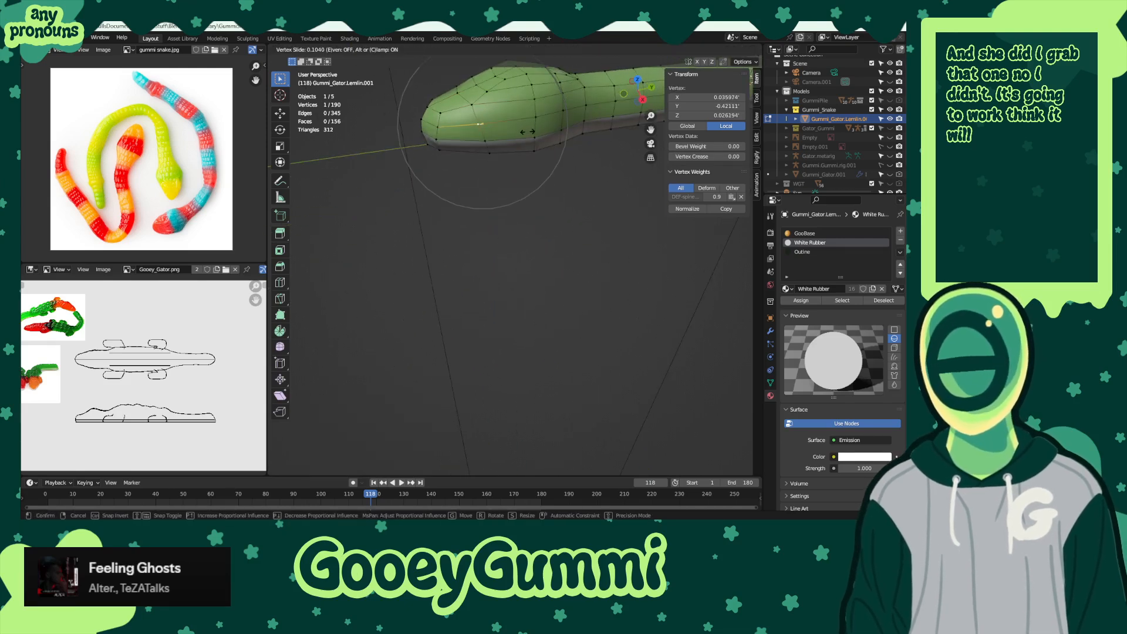
pyautogui.click(526, 131)
# - Select the neck ring just behind the head, including its top vertex, and scale it to 1.070 with a proportional size of about 0.009'
pyautogui.moveTo(526, 132); pyautogui.dragTo(522, 256, button='middle')
pyautogui.scroll(5, 521, 256)
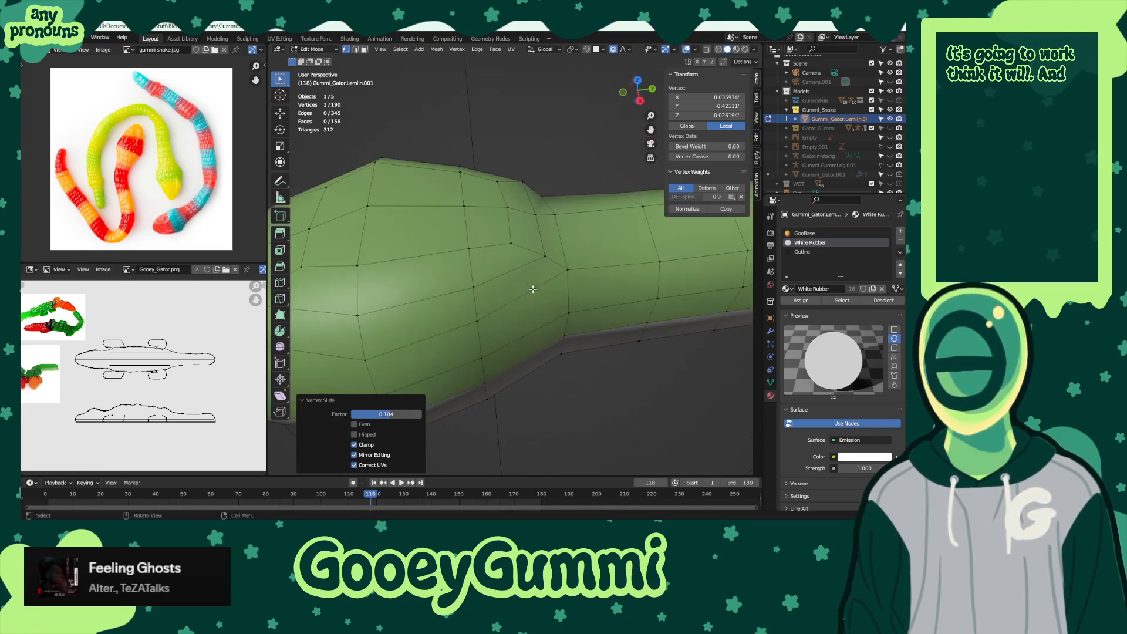
pyautogui.moveTo(521, 195); pyautogui.dragTo(528, 276, button='middle')
pyautogui.keyDown('alt'); pyautogui.click(527, 276); pyautogui.keyUp('alt')
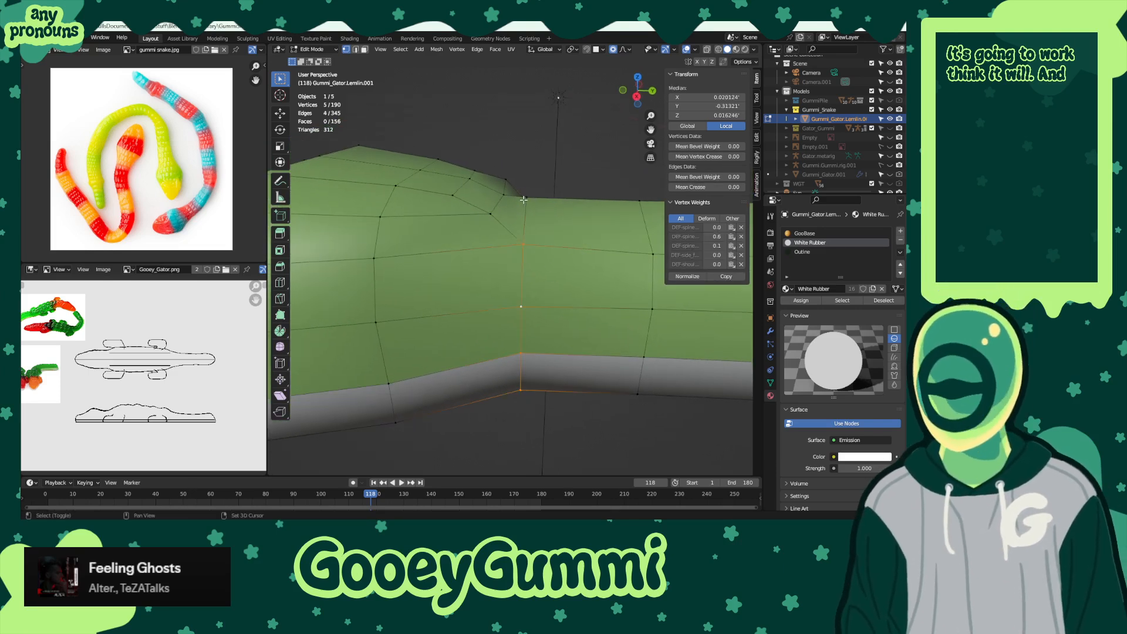
pyautogui.keyDown('shift'); pyautogui.click(579, 233); pyautogui.keyUp('shift')
pyautogui.press('s')
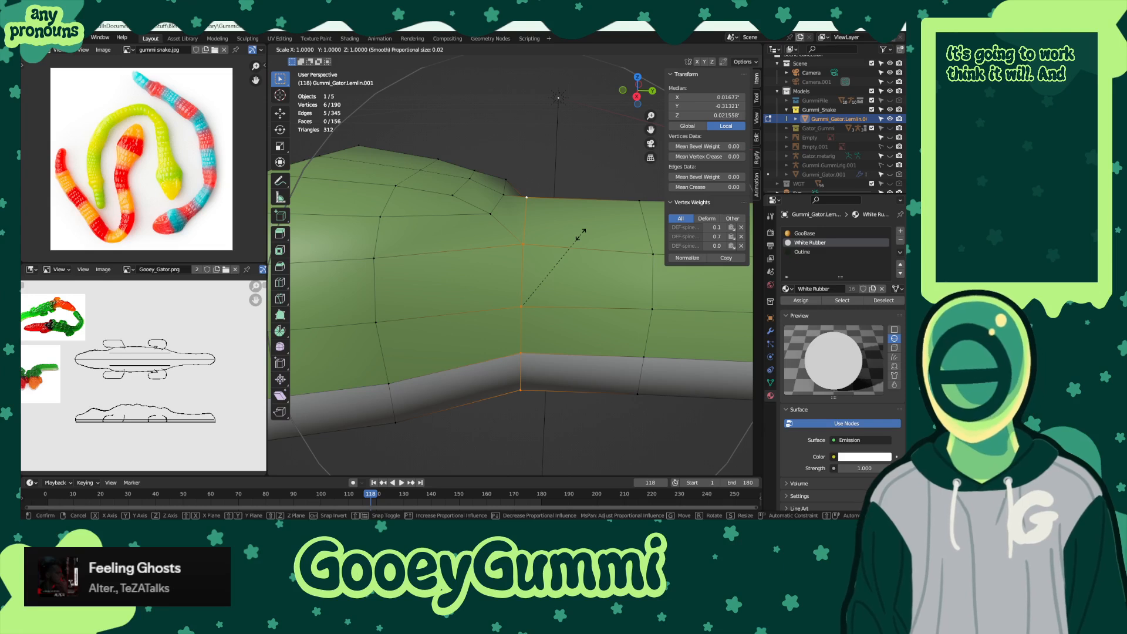
pyautogui.scroll(11, 580, 235)
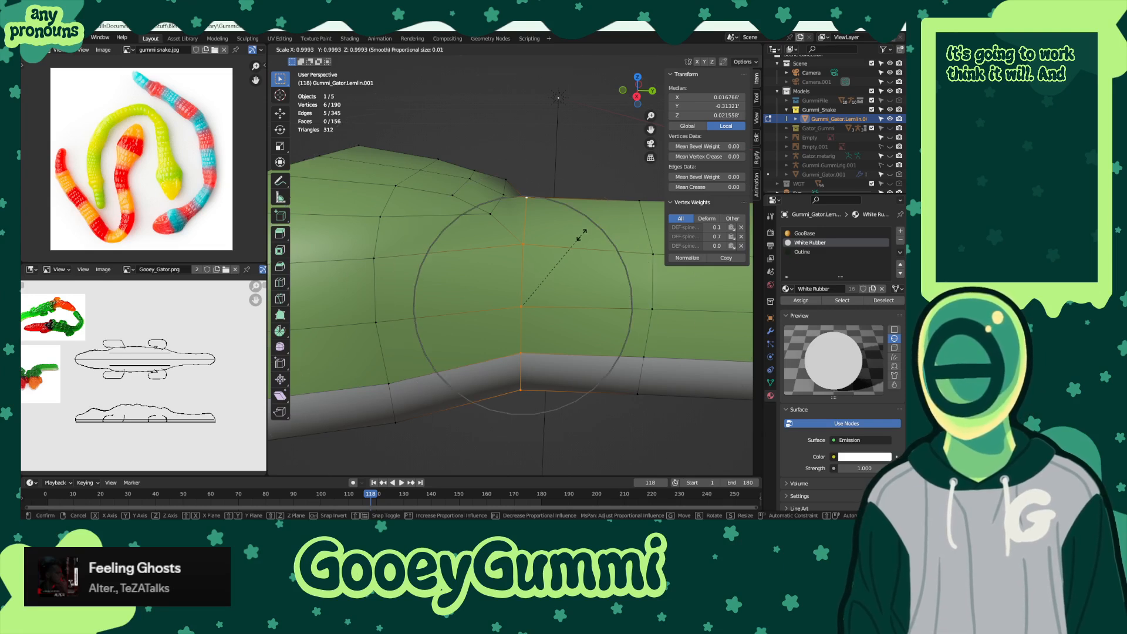
pyautogui.click(592, 234)
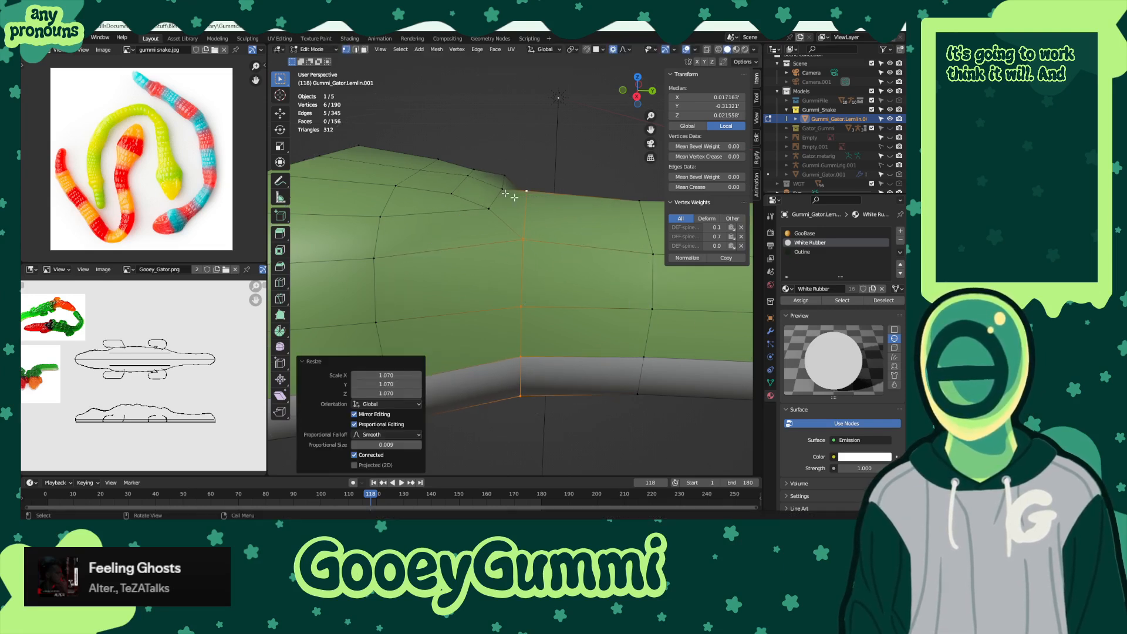
# - With proportional editing off, move the upper side vertex at the back of the head about 0.003' forward, down and outward, and nudge it slightly further
pyautogui.click(488, 209)
pyautogui.press('g')
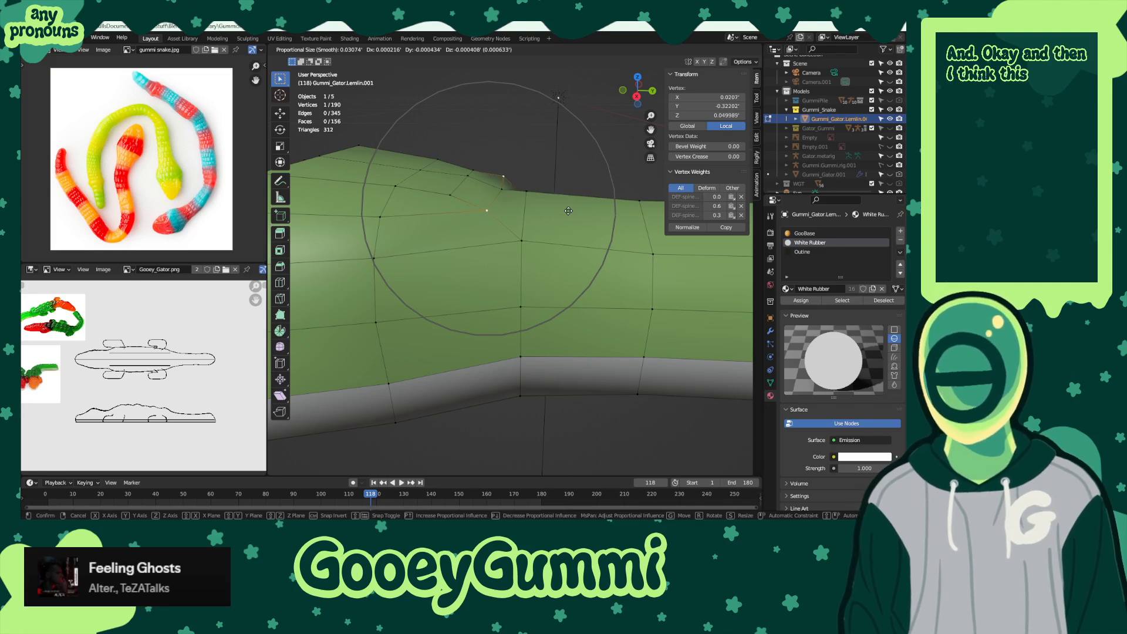
pyautogui.press('Escape')
pyautogui.press('g')
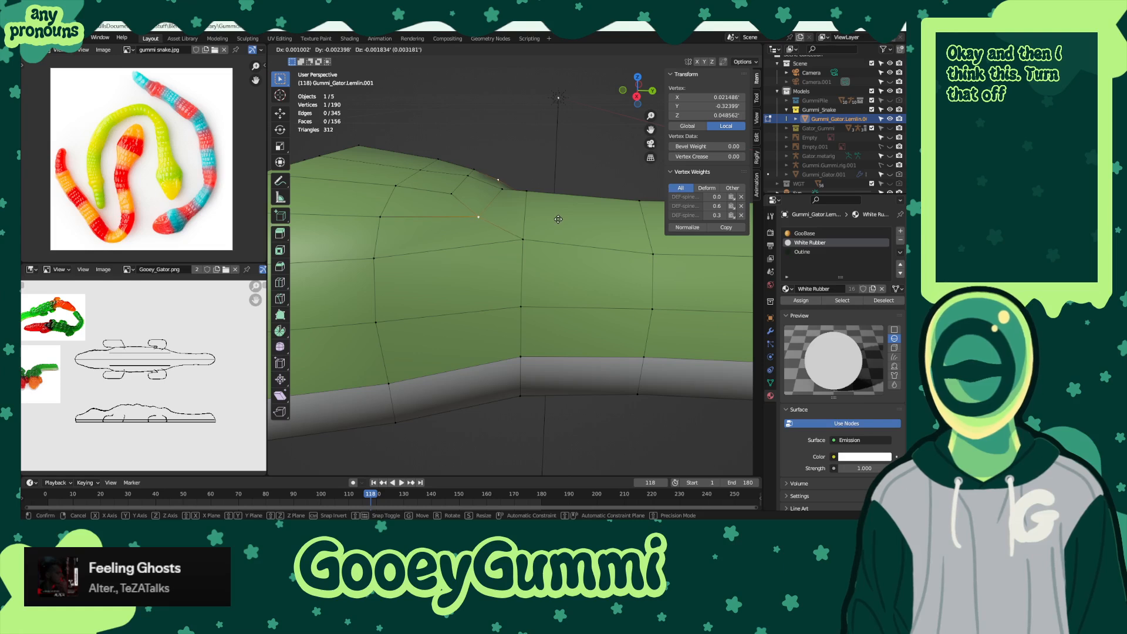
pyautogui.click(558, 219)
pyautogui.moveTo(558, 219); pyautogui.dragTo(597, 231, button='middle')
pyautogui.press('g')
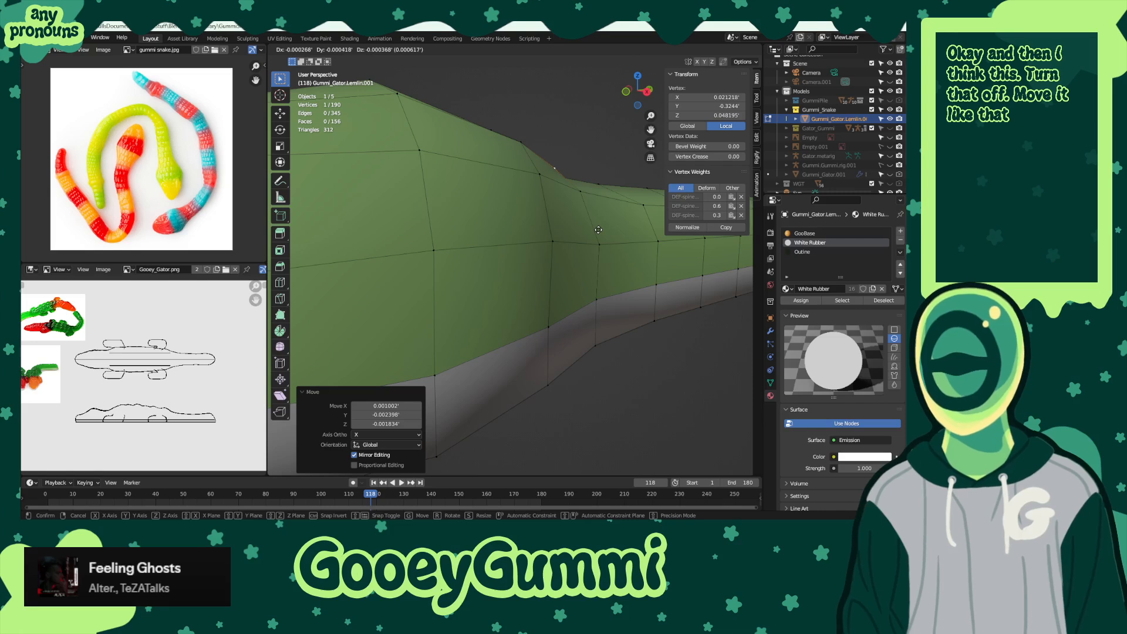
pyautogui.click(597, 230)
# - Nudge the two neighbouring upper side vertices on the back of the head slightly to smooth the transition into the neck
pyautogui.click(530, 148)
pyautogui.moveTo(530, 148); pyautogui.dragTo(563, 181, button='middle')
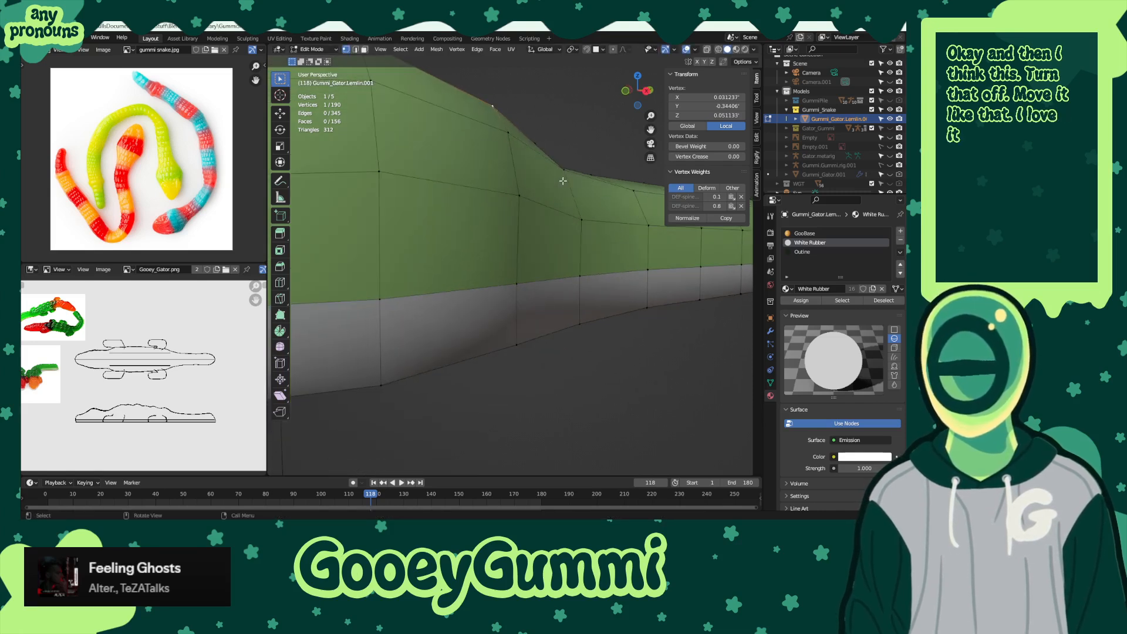
pyautogui.press('g')
pyautogui.click(525, 148)
pyautogui.click(508, 139)
pyautogui.moveTo(509, 139); pyautogui.dragTo(573, 248, button='middle')
pyautogui.press('g')
pyautogui.click(595, 185)
pyautogui.scroll(-5, 595, 185)
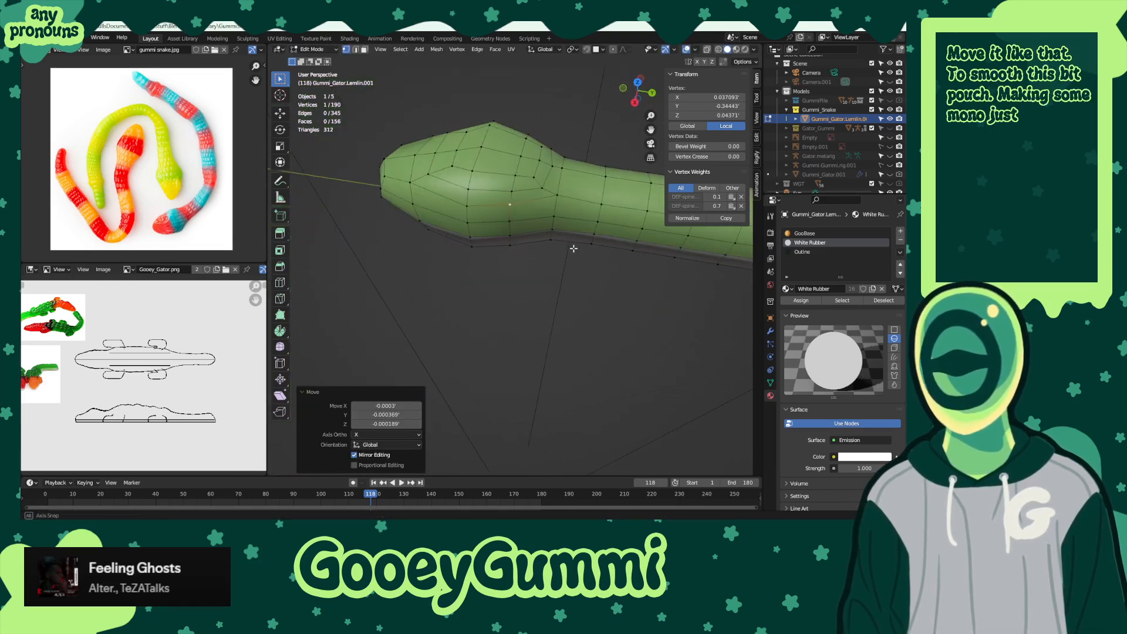
# - Clear the selection, examine the smoothed head and neck in Object Mode, and return to Edit Mode
pyautogui.click(521, 173)
pyautogui.click(552, 312)
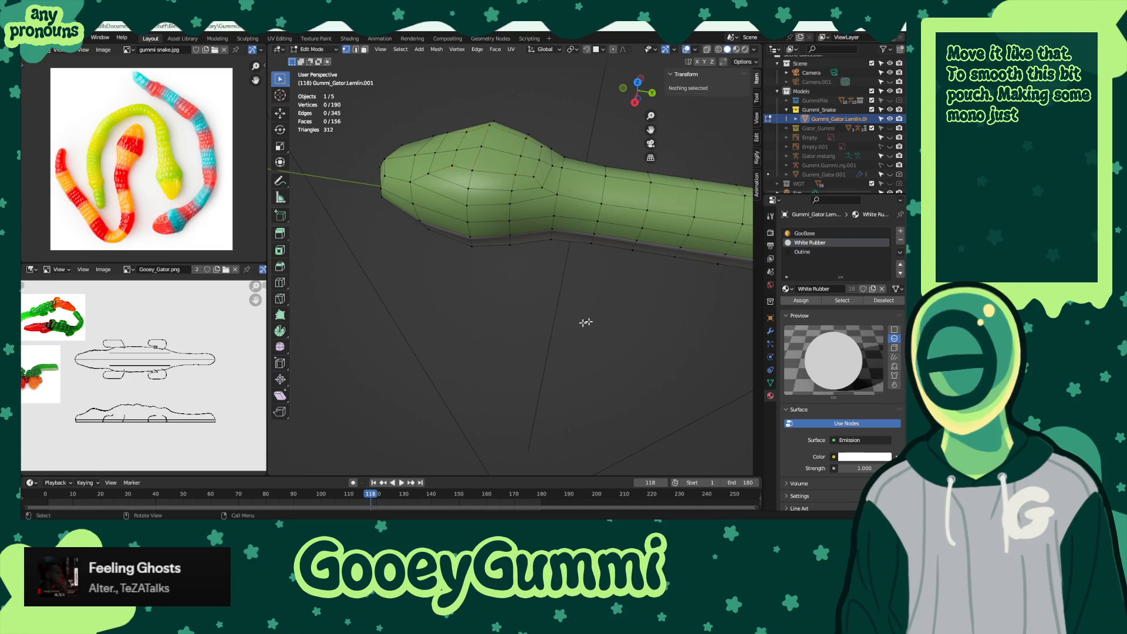
pyautogui.keyDown('shift'); pyautogui.moveTo(583, 319); pyautogui.dragTo(570, 360, button='middle'); pyautogui.keyUp('shift')
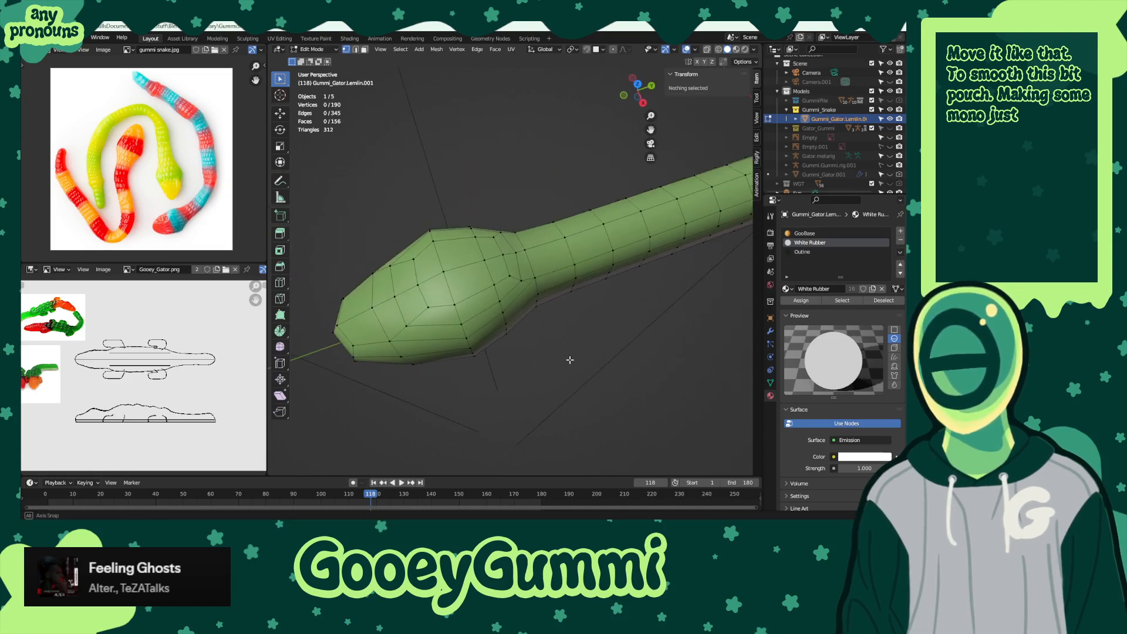
pyautogui.click(336, 51)
pyautogui.click(311, 45)
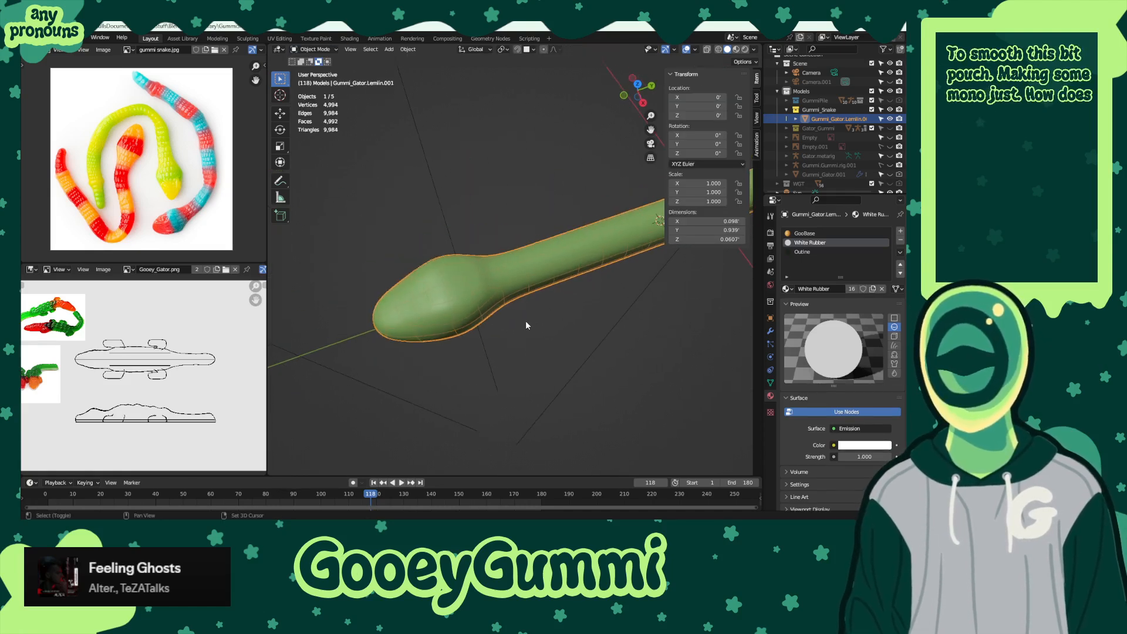
pyautogui.moveTo(524, 328); pyautogui.dragTo(467, 264, button='middle')
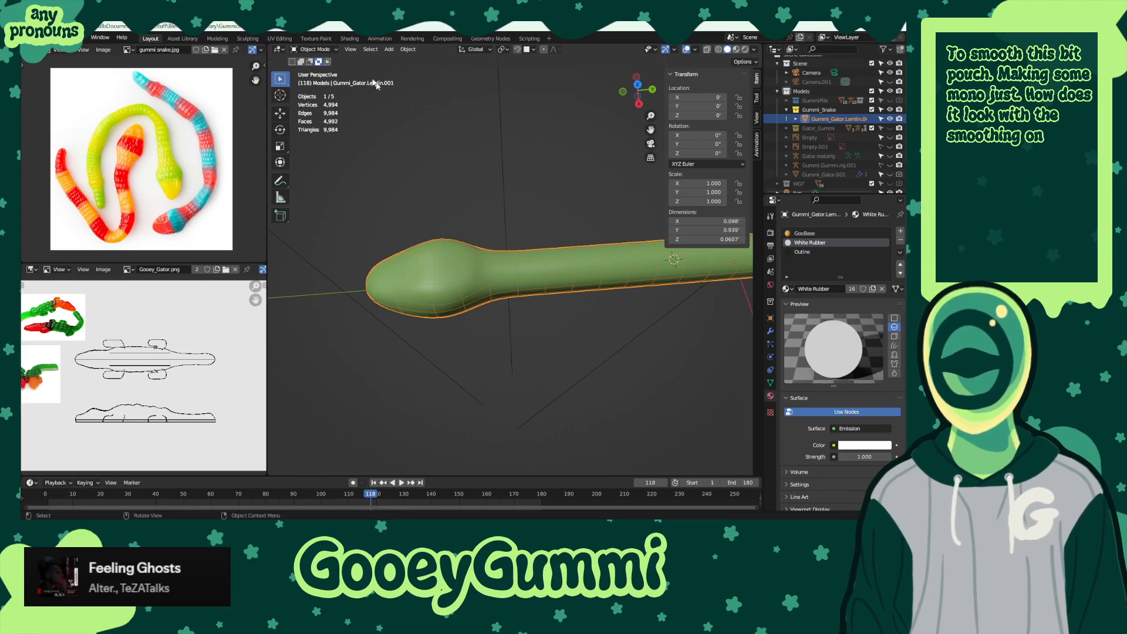
pyautogui.click(314, 49)
pyautogui.click(311, 64)
# - Select the two upper vertices forming the bump behind the head and move them about 0.001' down and slightly forward, followed by a similar nudge
pyautogui.scroll(5, 492, 320)
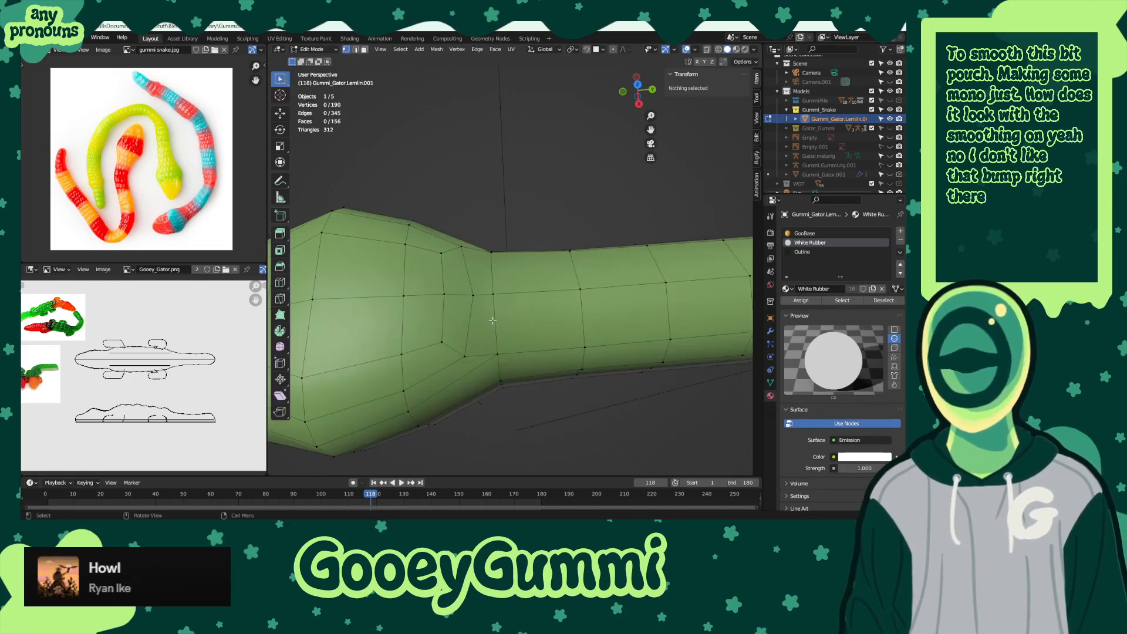
pyautogui.moveTo(492, 320); pyautogui.dragTo(498, 264, button='middle')
pyautogui.click(439, 196)
pyautogui.keyDown('shift'); pyautogui.click(447, 174); pyautogui.keyUp('shift')
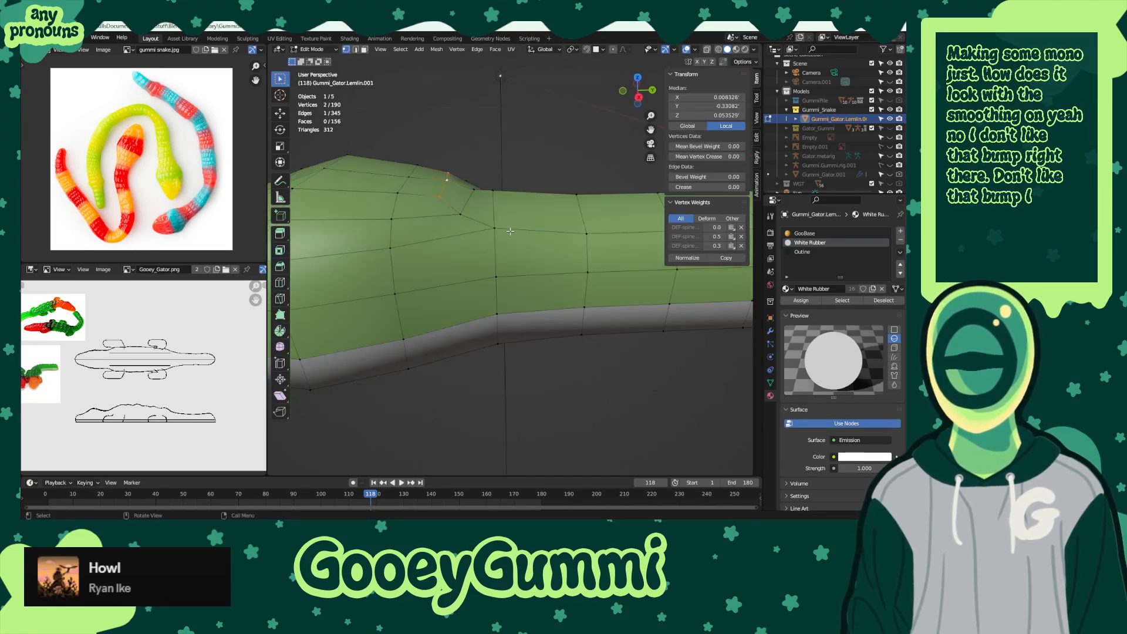
pyautogui.press('KP_3')
pyautogui.scroll(2, 567, 310)
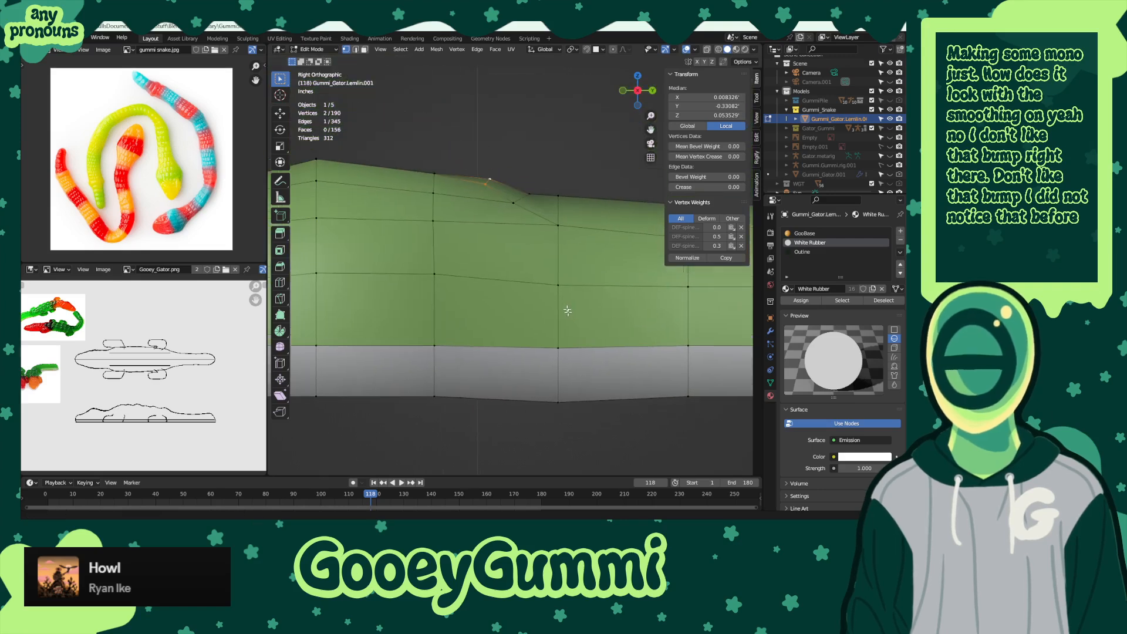
pyautogui.keyDown('shift'); pyautogui.moveTo(567, 310); pyautogui.dragTo(572, 328, button='middle'); pyautogui.keyUp('shift')
pyautogui.moveTo(507, 217); pyautogui.dragTo(505, 214)
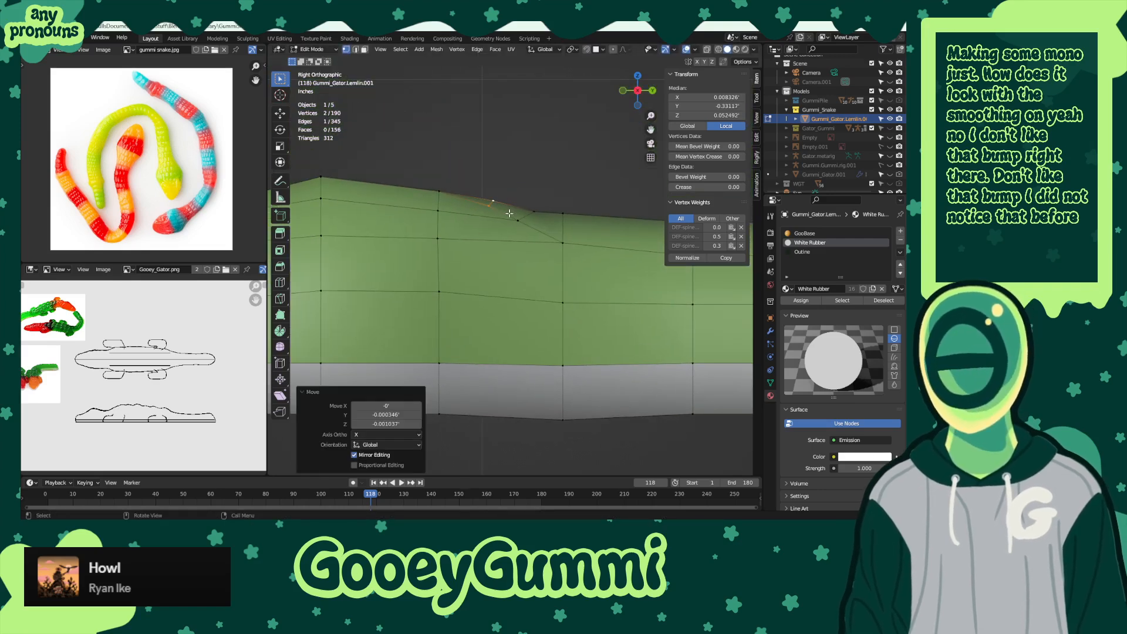
pyautogui.press('g')
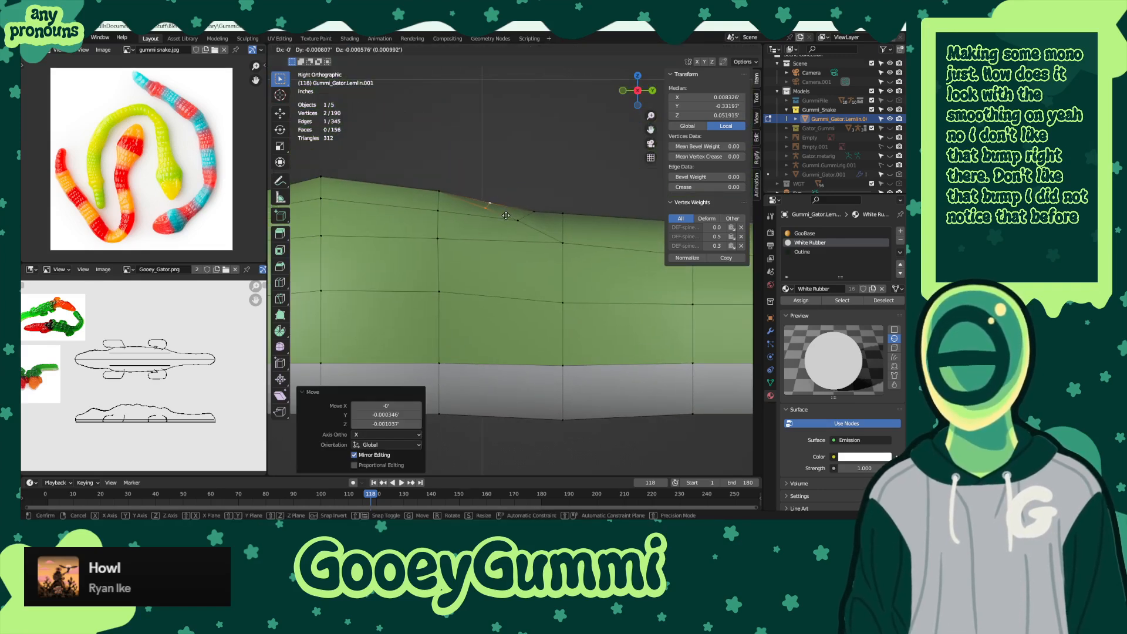
pyautogui.click(506, 215)
# - Examine the smoothed head and neck from several angles in Object Mode and return to Edit Mode
pyautogui.moveTo(571, 261); pyautogui.dragTo(571, 347, button='middle')
pyautogui.click(309, 51)
pyautogui.click(317, 69)
pyautogui.moveTo(490, 313); pyautogui.dragTo(516, 349, button='middle')
pyautogui.moveTo(547, 313); pyautogui.dragTo(484, 308, button='middle')
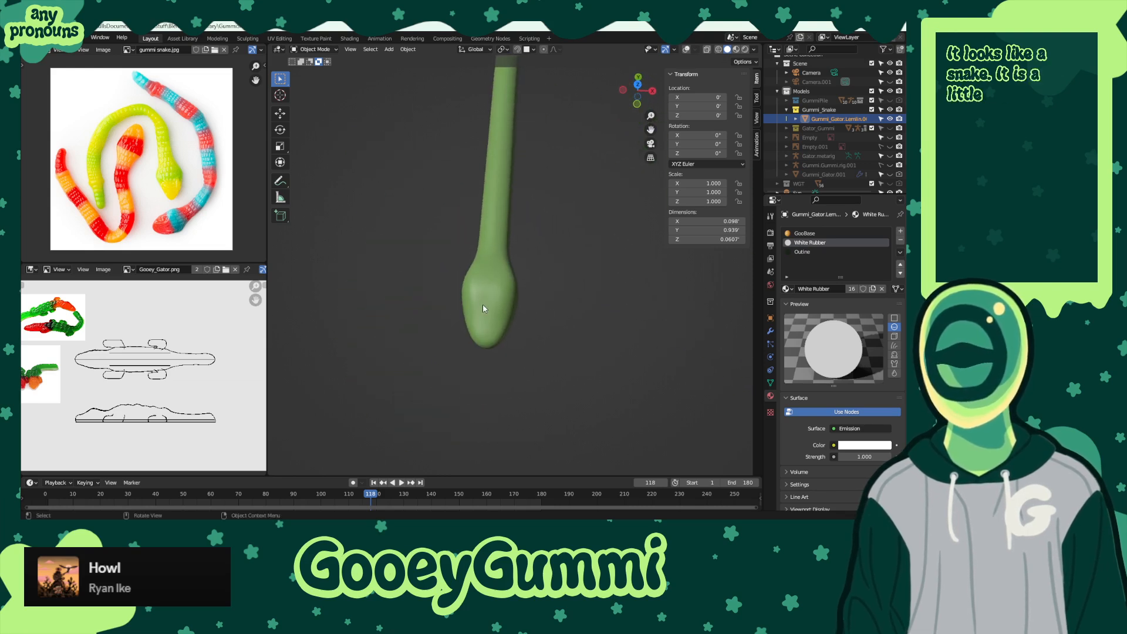
pyautogui.click(311, 52)
pyautogui.click(314, 63)
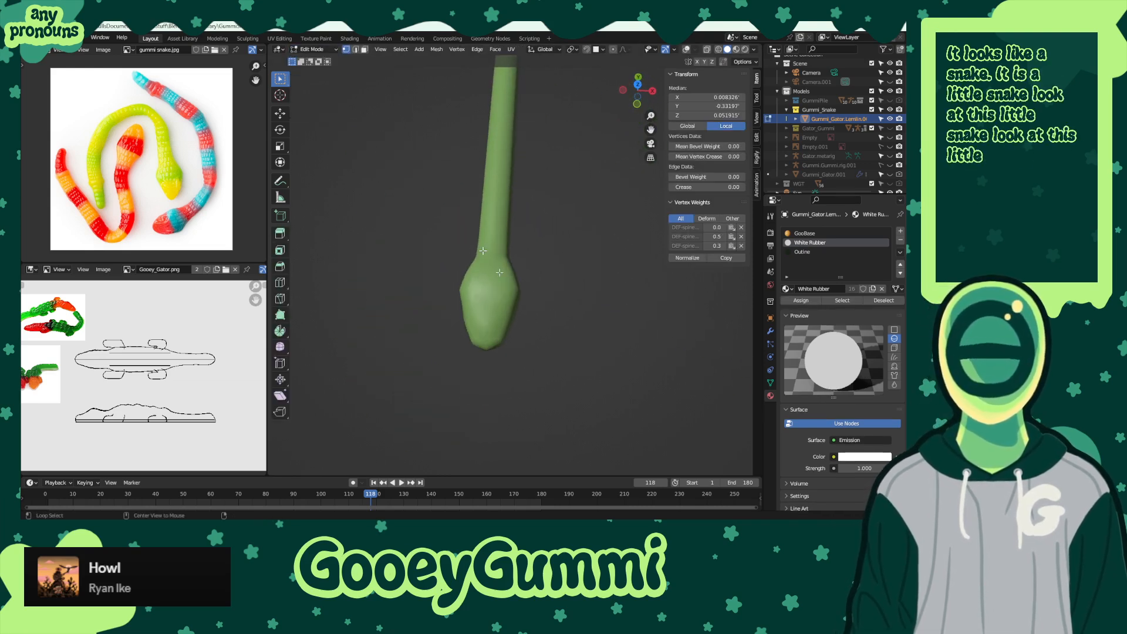
# - Move the lower side vertex midway along the snout about 0.001' inward along the X axis
pyautogui.scroll(4, 549, 384)
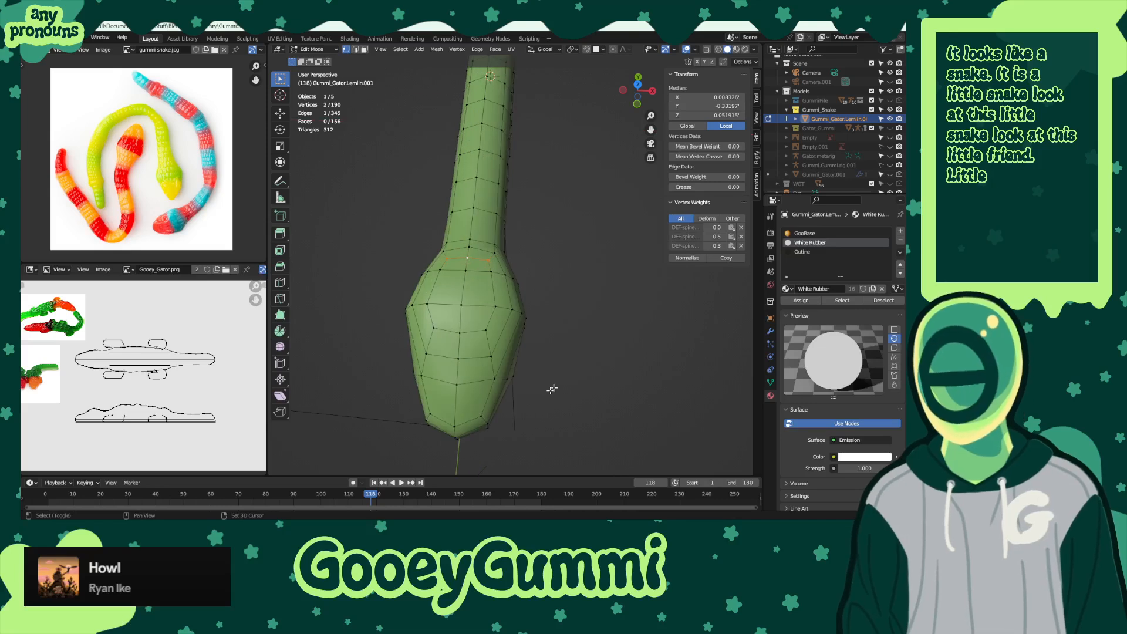
pyautogui.click(558, 293)
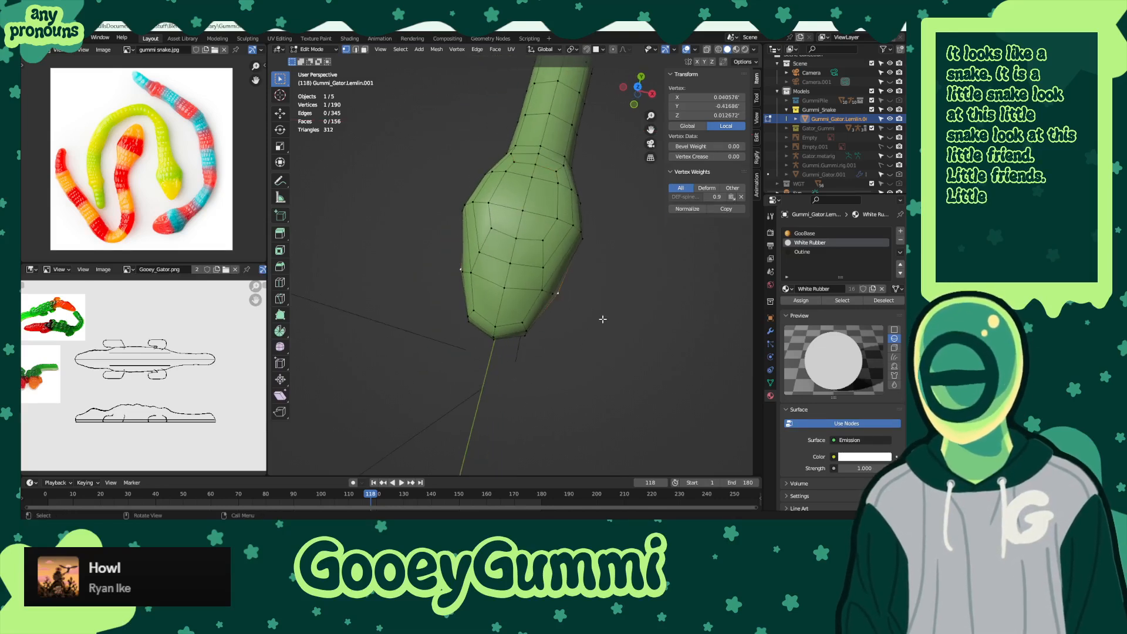
pyautogui.press('g')
pyautogui.press('x')
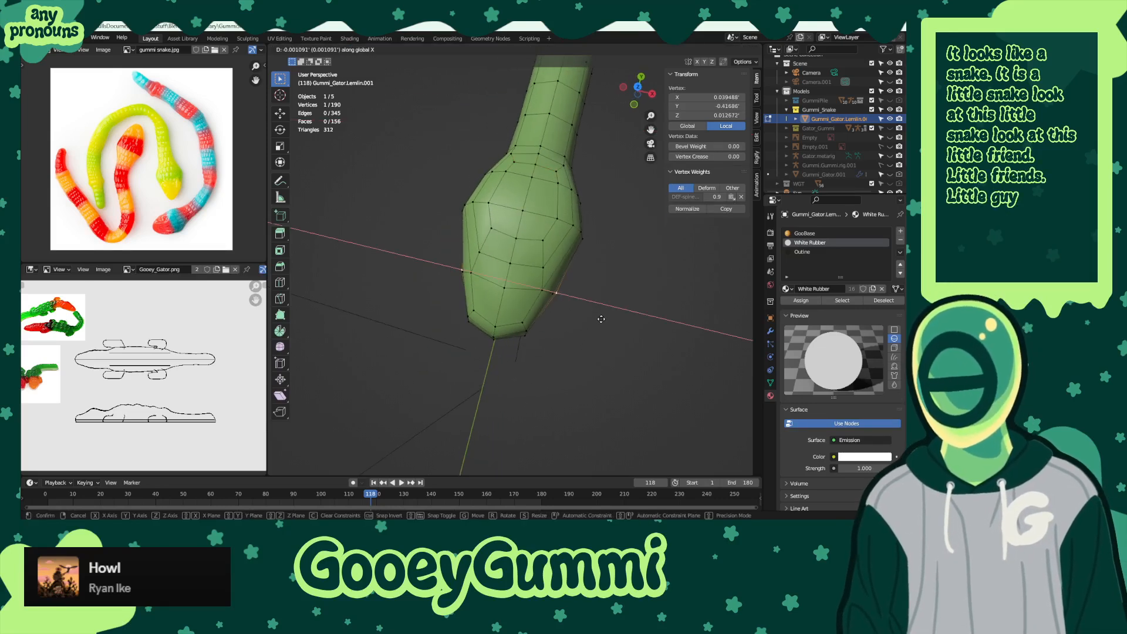
pyautogui.click(599, 318)
# - Select the three side vertices at the snout tip and move them -0.001227' along X with smooth proportional editing at a size of 0.022
pyautogui.moveTo(599, 318); pyautogui.dragTo(537, 353, button='middle')
pyautogui.keyDown('shift'); pyautogui.click(540, 309); pyautogui.keyUp('shift')
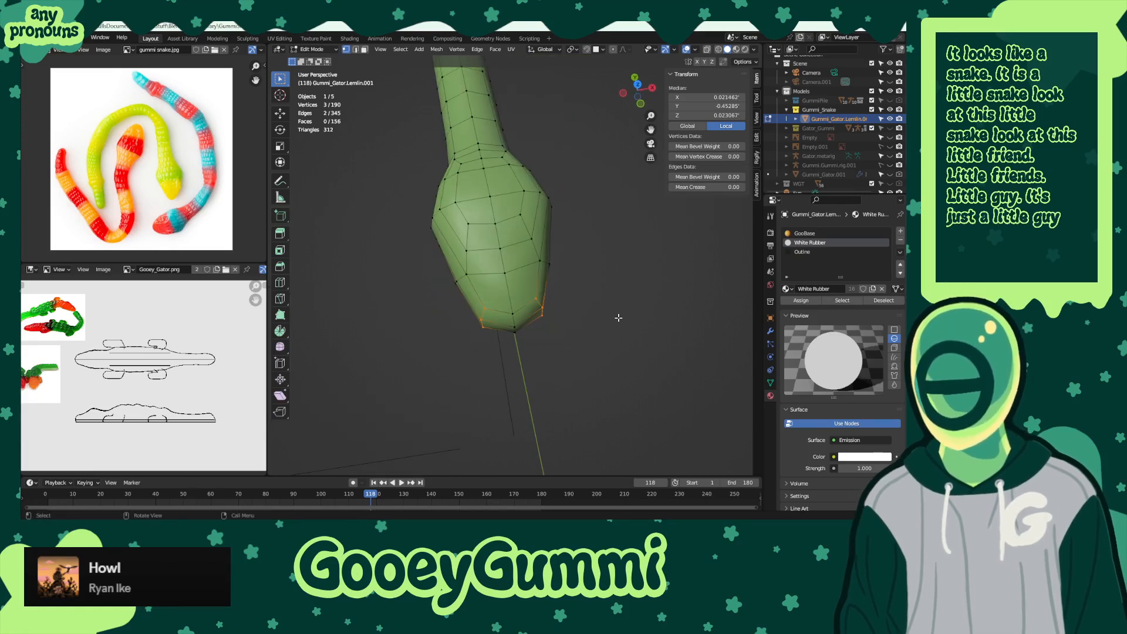
pyautogui.press('g')
pyautogui.press('x')
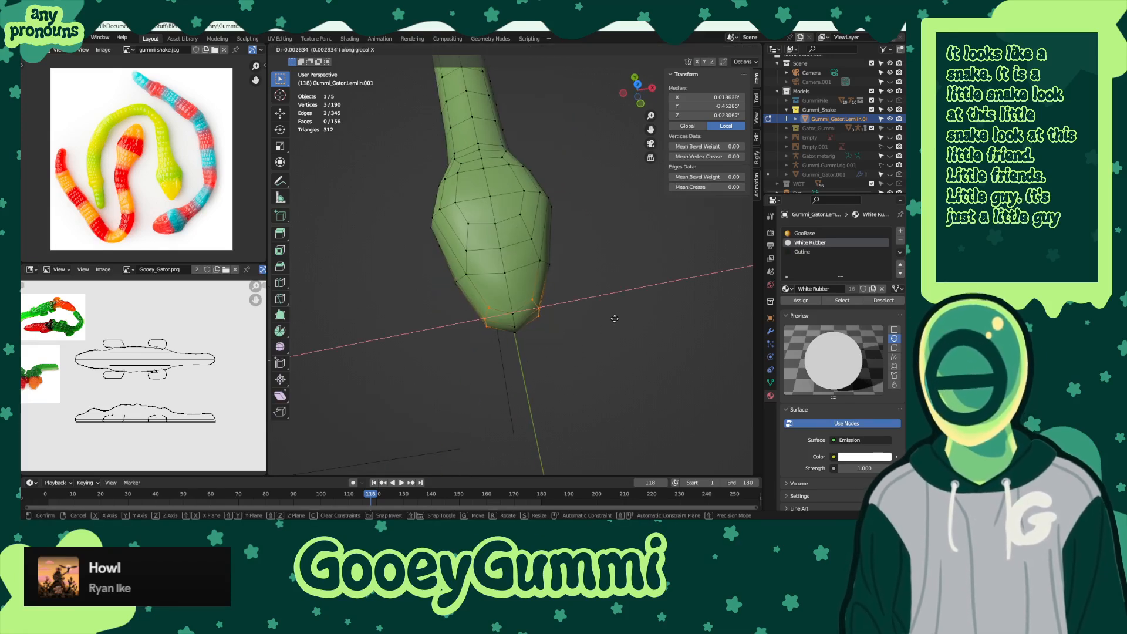
pyautogui.click(614, 318)
pyautogui.press('g')
pyautogui.press('x')
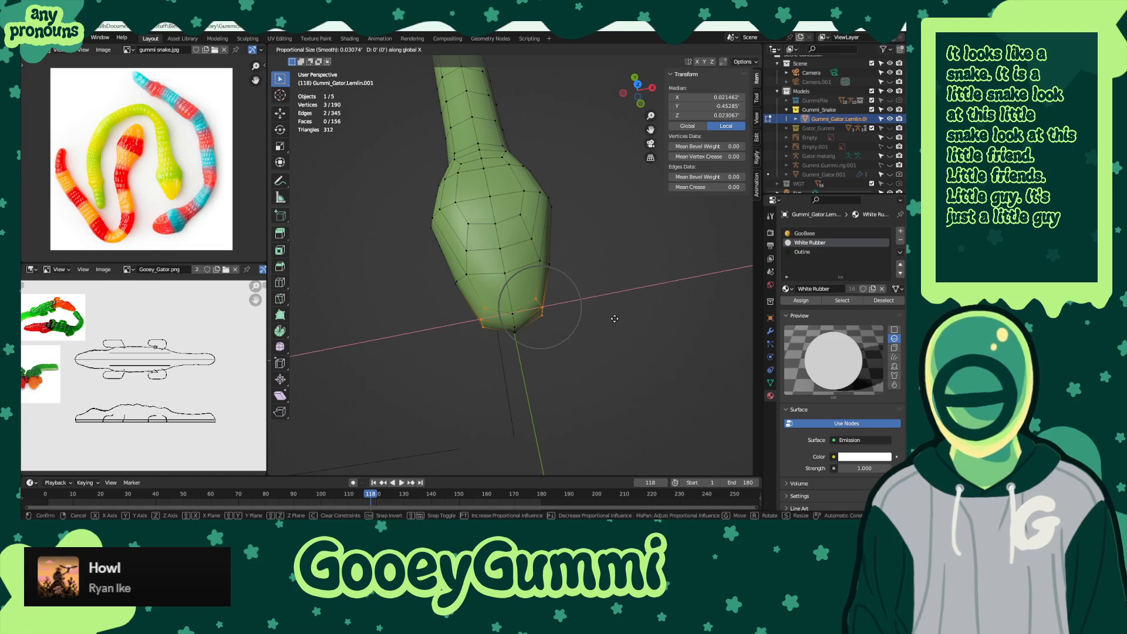
pyautogui.scroll(-6, 614, 319)
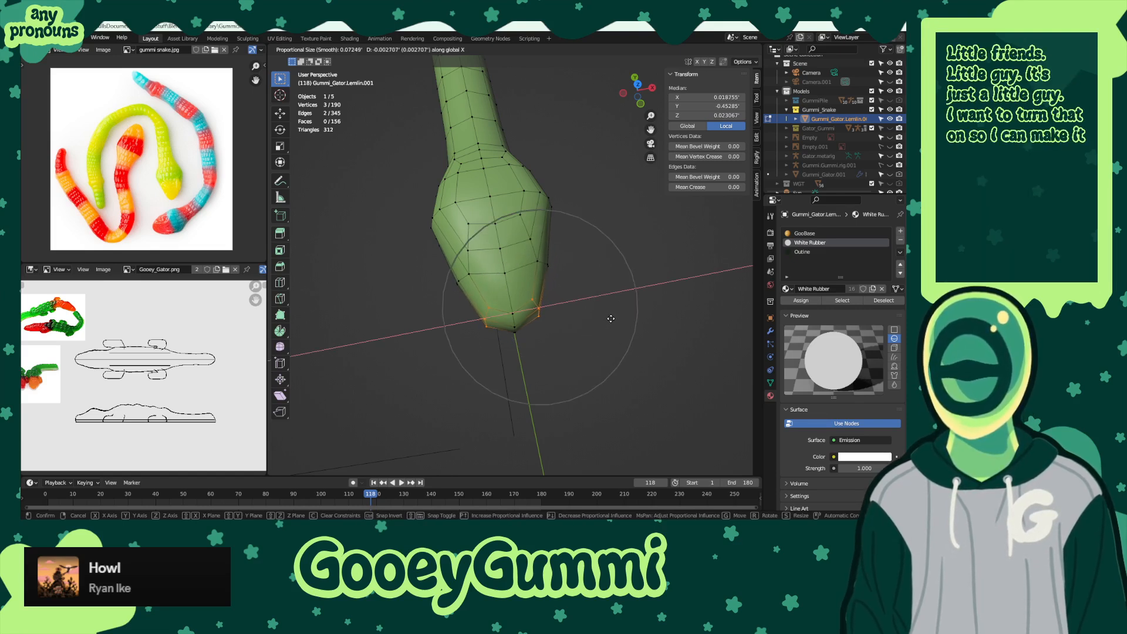
pyautogui.click(612, 318)
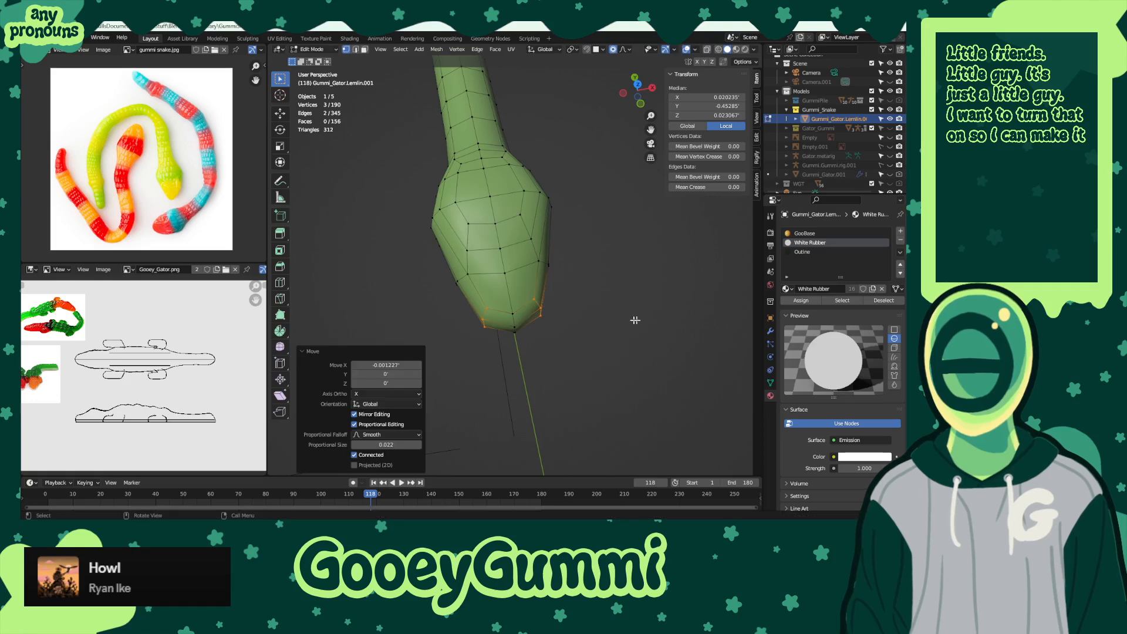
# - Examine the narrowed snout and whole snake in Object Mode and save the file
pyautogui.moveTo(612, 318); pyautogui.dragTo(479, 202, button='middle')
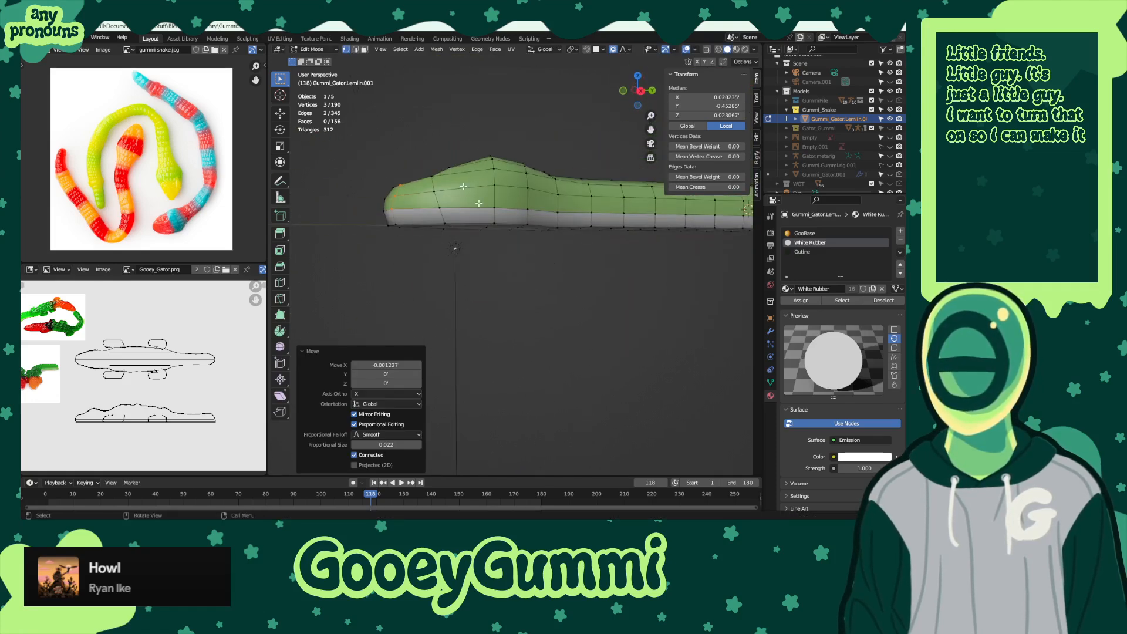
pyautogui.click(311, 49)
pyautogui.click(320, 38)
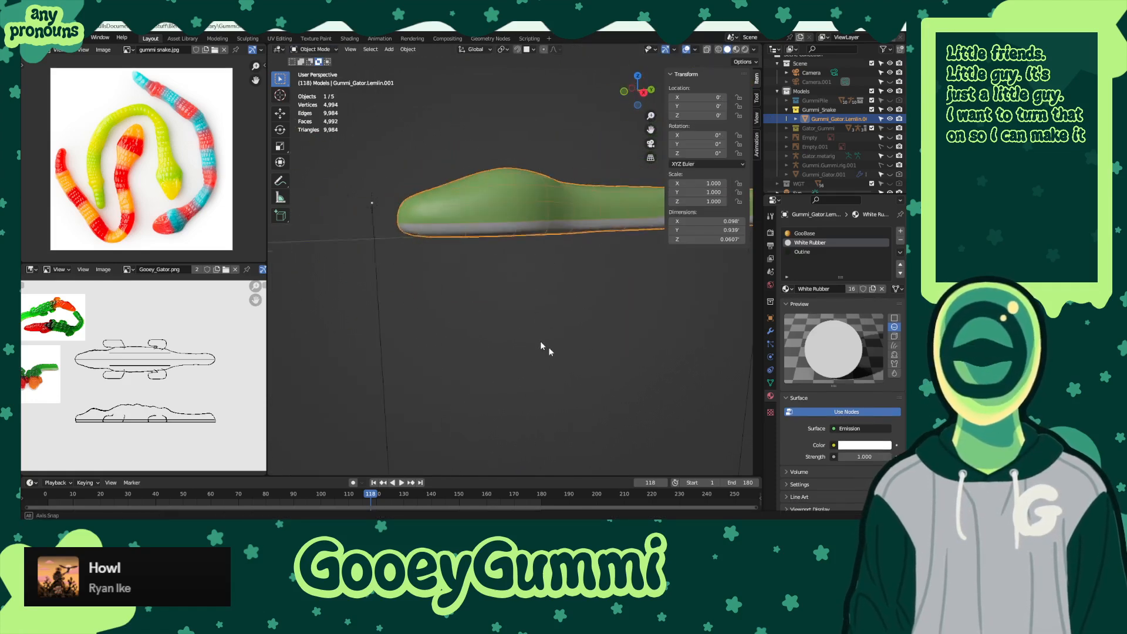
pyautogui.moveTo(540, 340); pyautogui.dragTo(466, 378, button='middle')
pyautogui.hotkey('ctrl', 's')
pyautogui.click(314, 49)
pyautogui.click(320, 61)
pyautogui.scroll(-2, 485, 336)
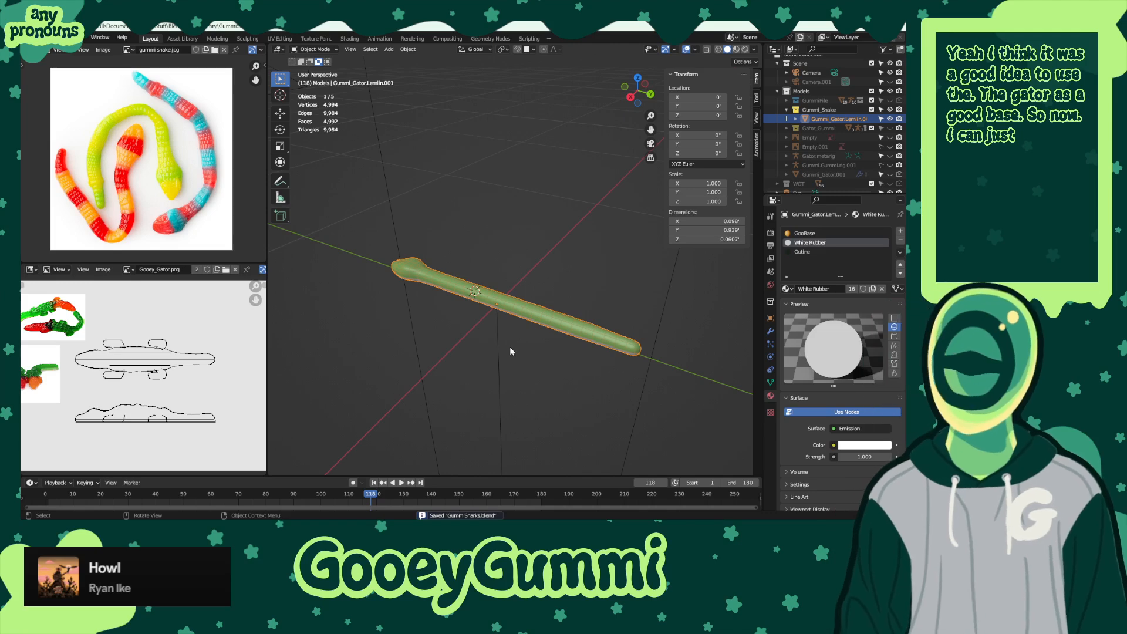
# - In Edit Mode, mark the lengthwise edge loop along the snake's lower side as a seam, clear the selection and save the file
pyautogui.click(314, 49)
pyautogui.click(311, 71)
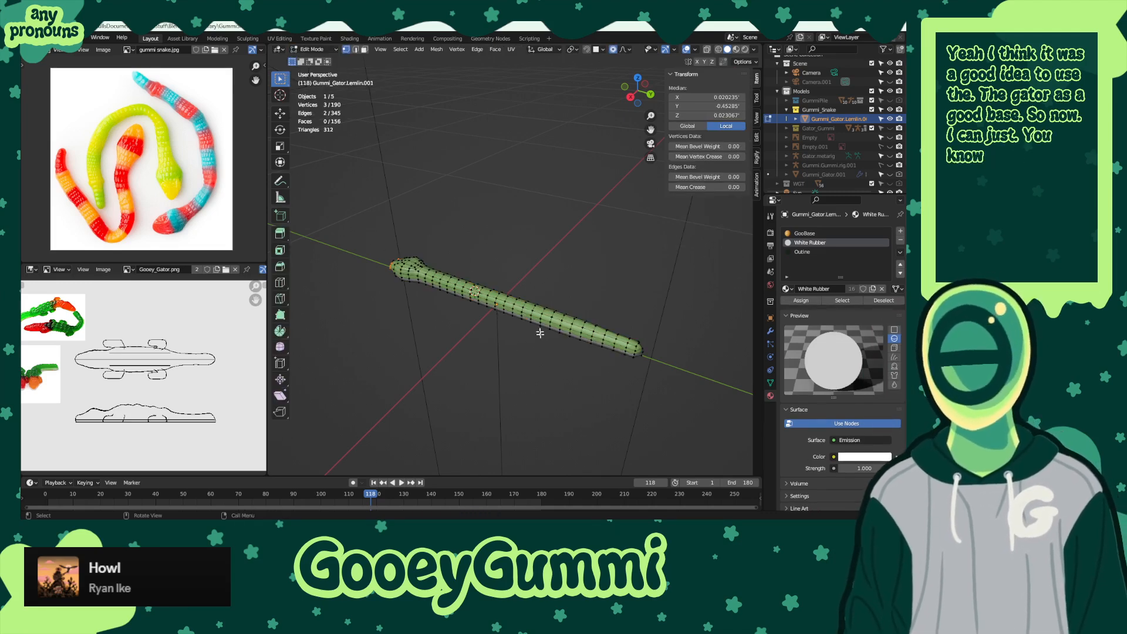
pyautogui.scroll(5, 540, 333)
pyautogui.keyDown('alt'); pyautogui.click(494, 357); pyautogui.keyUp('alt')
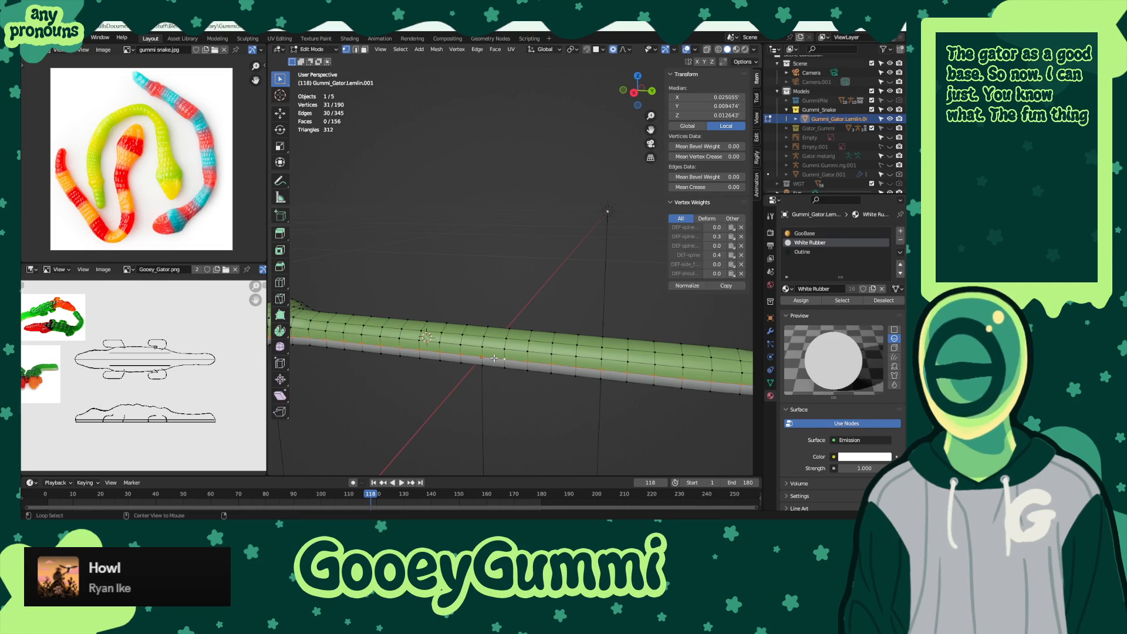
pyautogui.scroll(-4, 548, 377)
pyautogui.moveTo(478, 460); pyautogui.dragTo(501, 352, button='middle')
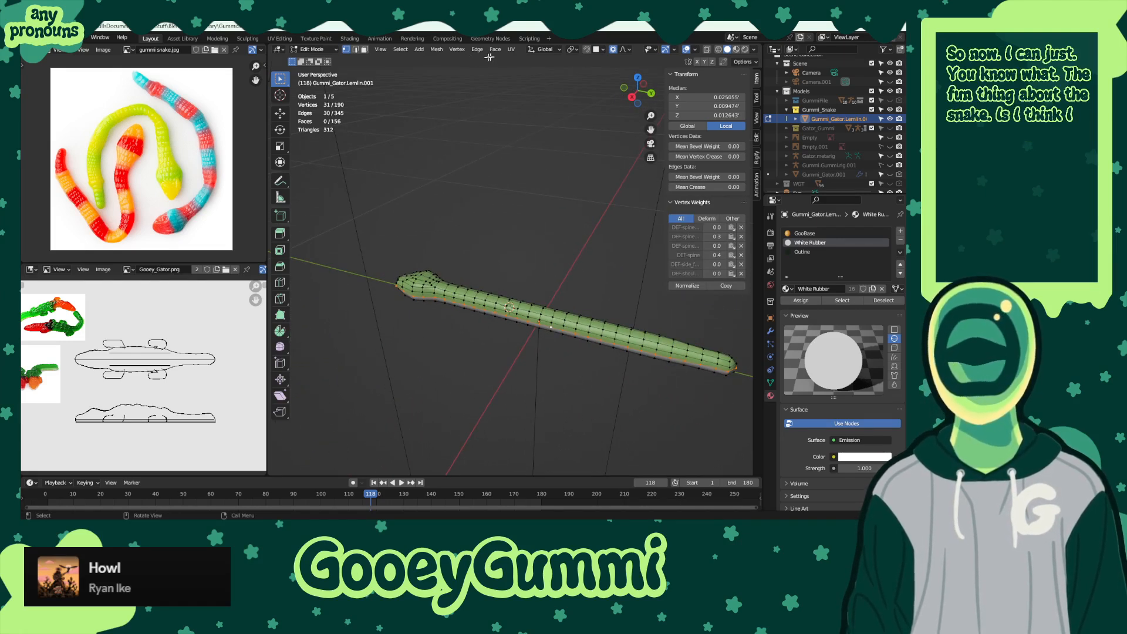
pyautogui.click(477, 49)
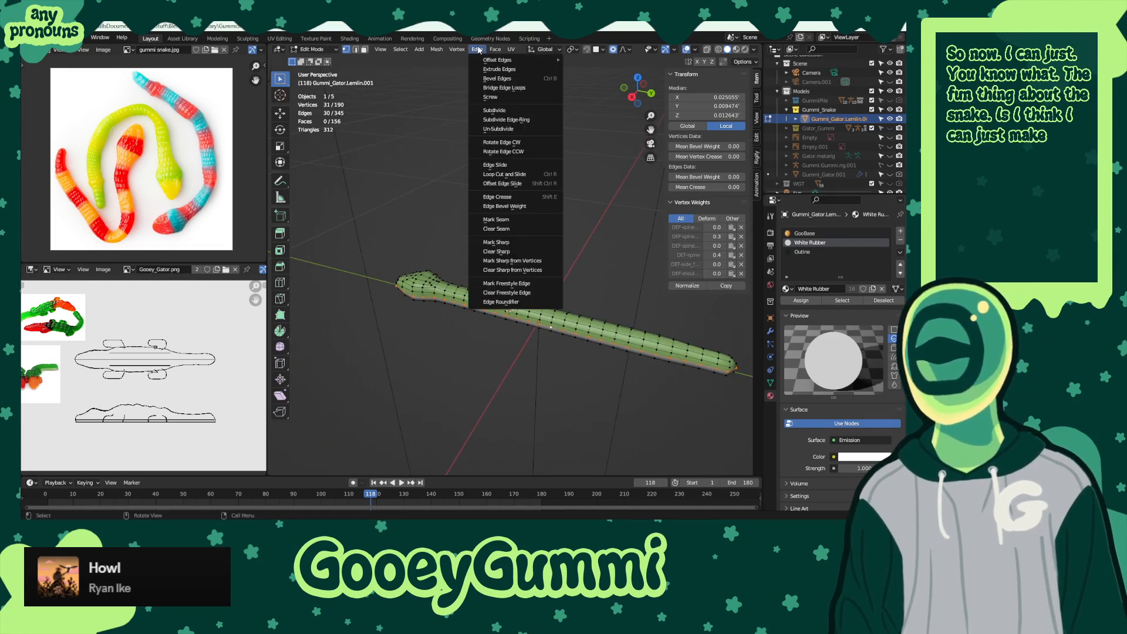
pyautogui.click(493, 219)
pyautogui.click(463, 244)
pyautogui.keyDown('shift'); pyautogui.moveTo(463, 244); pyautogui.dragTo(463, 245, button='middle'); pyautogui.keyUp('shift')
pyautogui.hotkey('ctrl', 's')
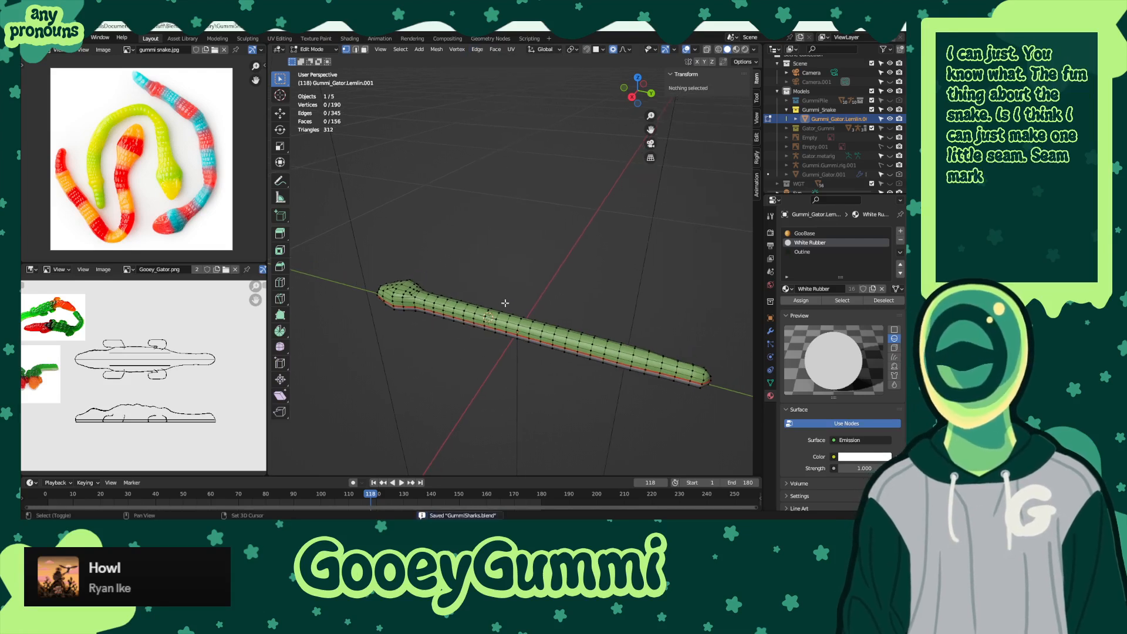
# - Check the seam from the side, save the file again and switch to Object Mode
pyautogui.moveTo(505, 303); pyautogui.dragTo(544, 250, button='middle')
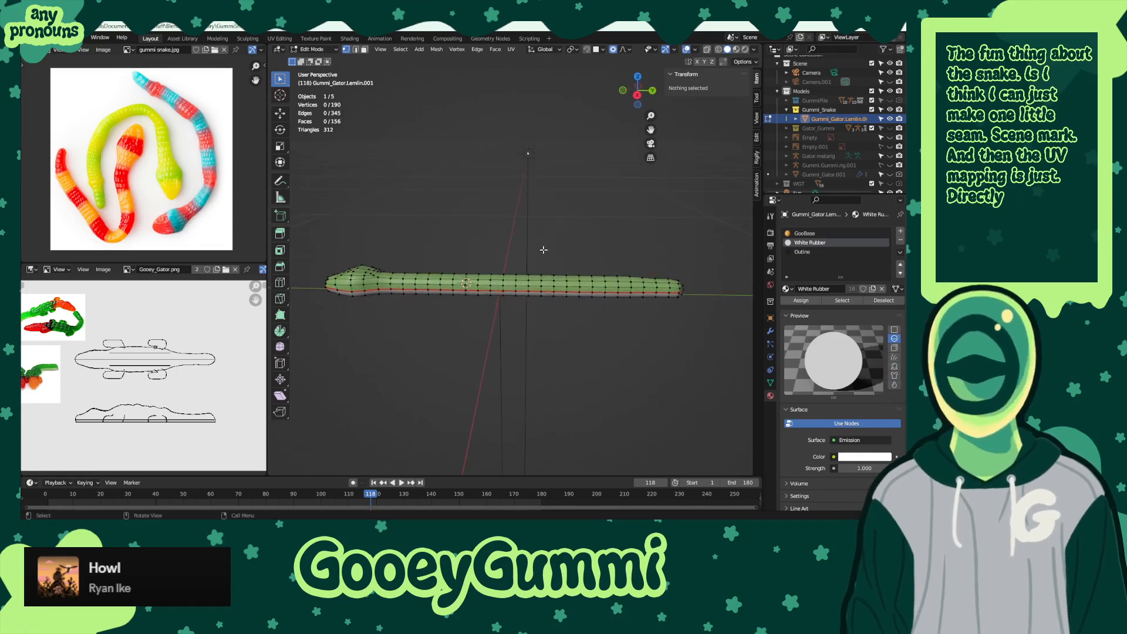
pyautogui.hotkey('ctrl', 's')
pyautogui.click(315, 49)
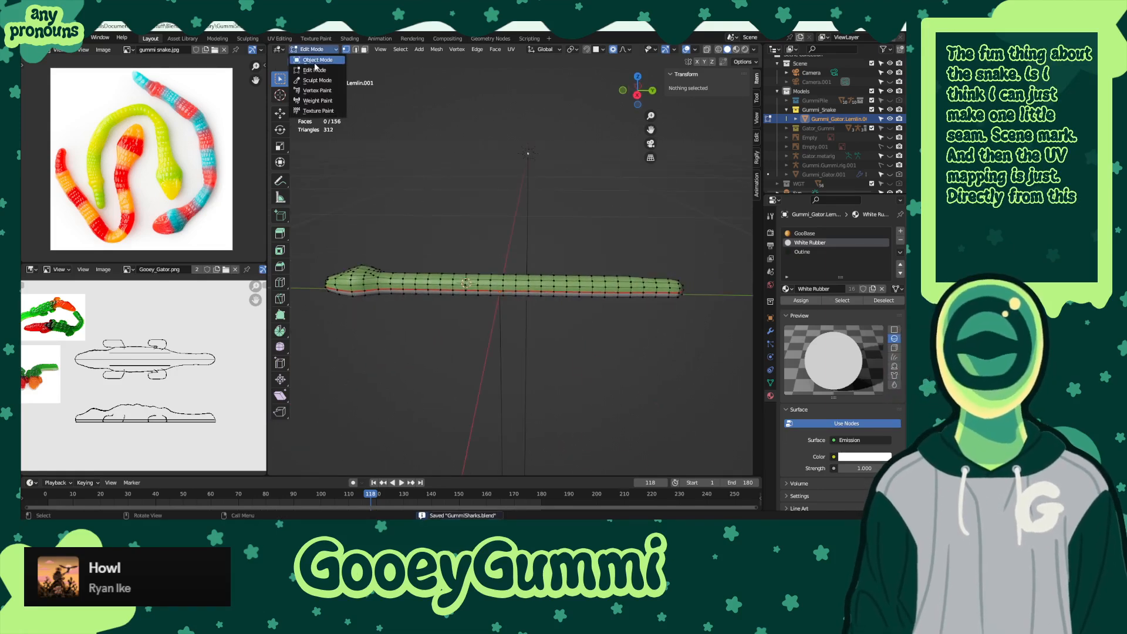
pyautogui.click(317, 60)
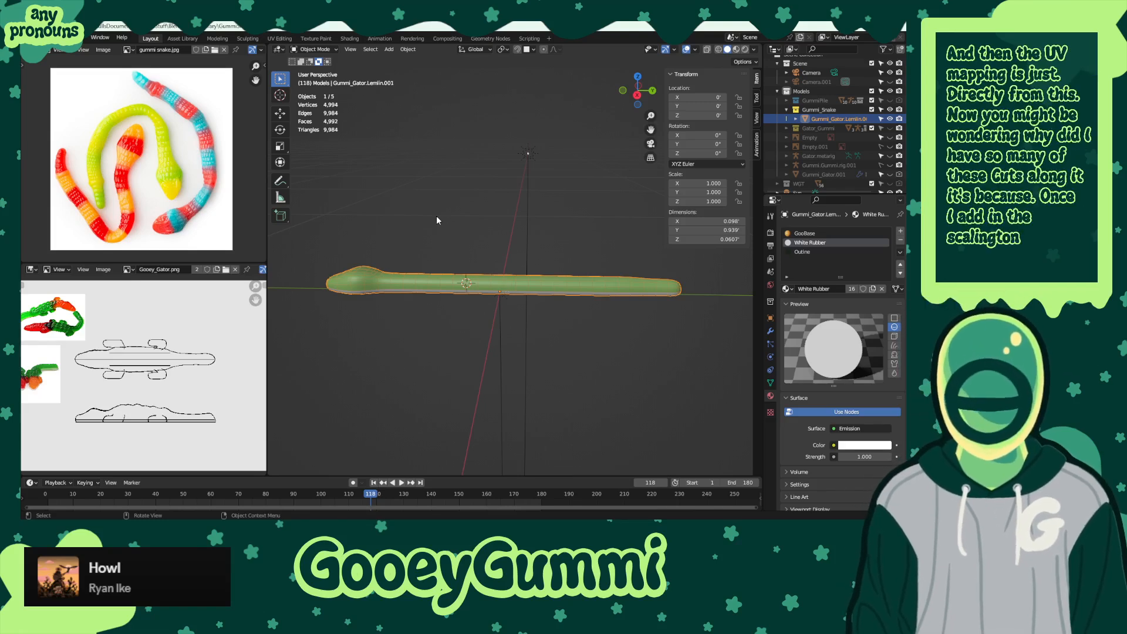
# - Deselect the snake and add a Shark (Meta-Rig) armature to the scene
pyautogui.click(544, 252)
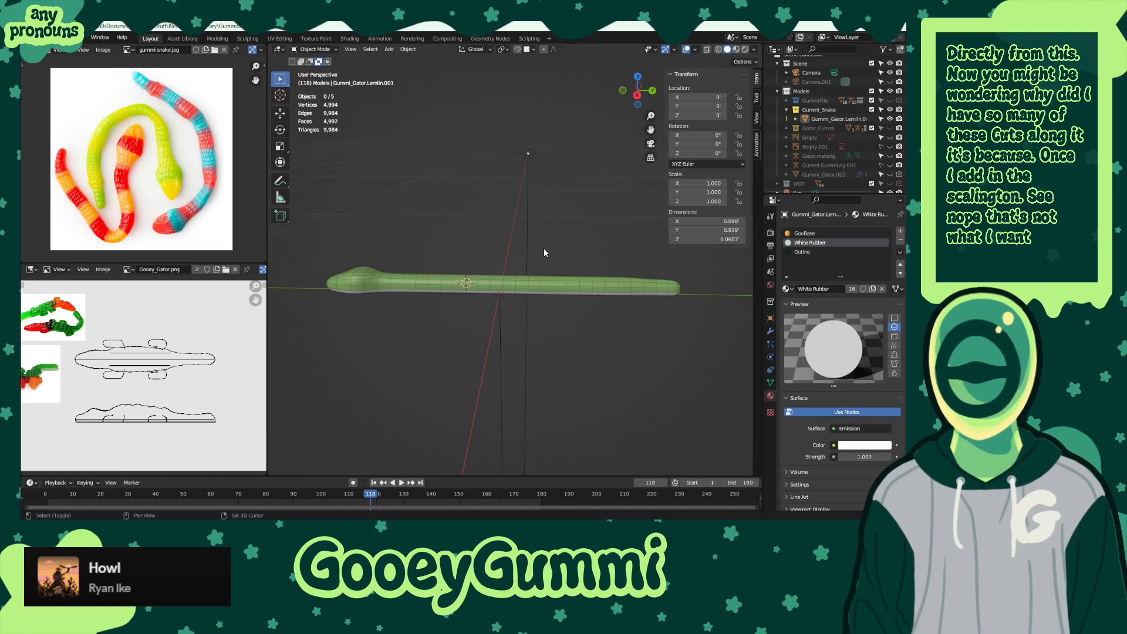
pyautogui.hotkey('shift', 'a')
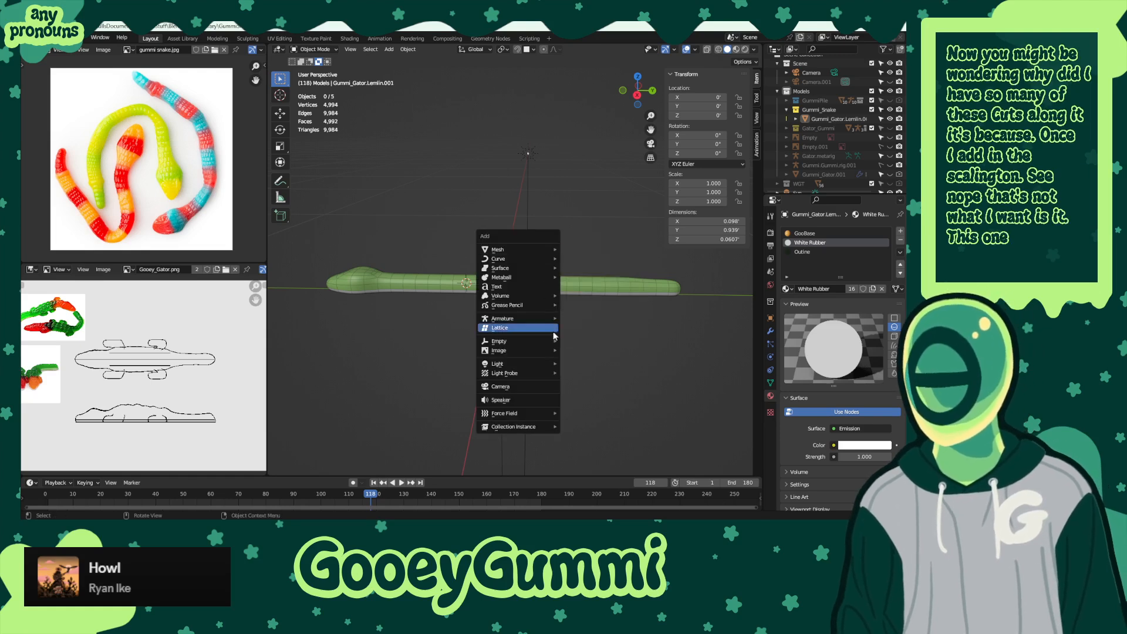
pyautogui.moveTo(546, 319)
pyautogui.moveTo(639, 347)
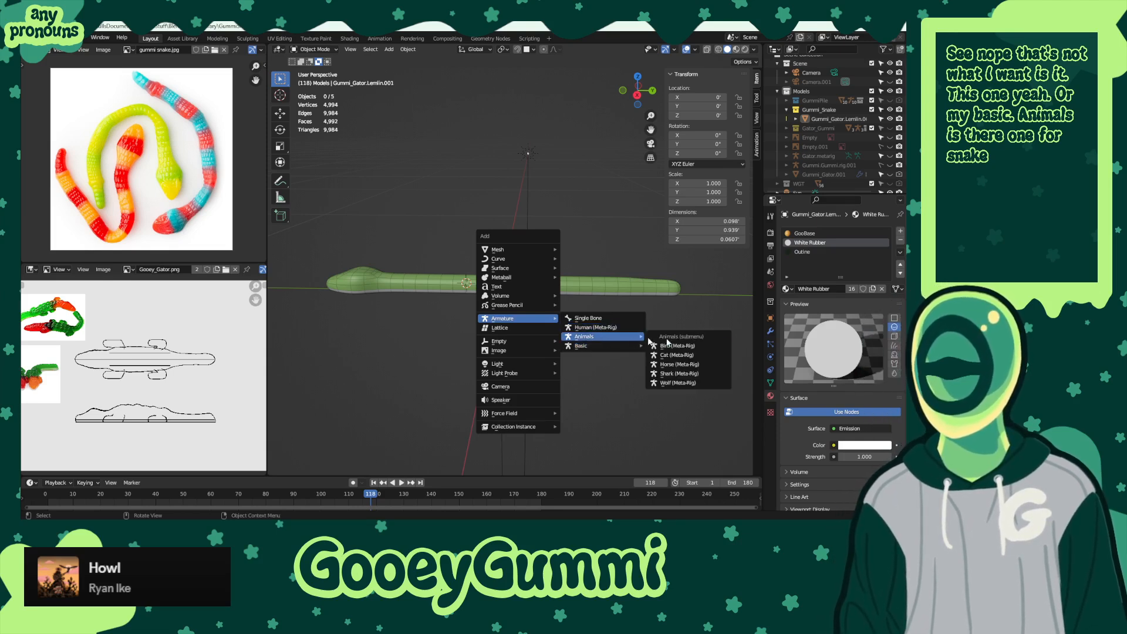
pyautogui.click(679, 373)
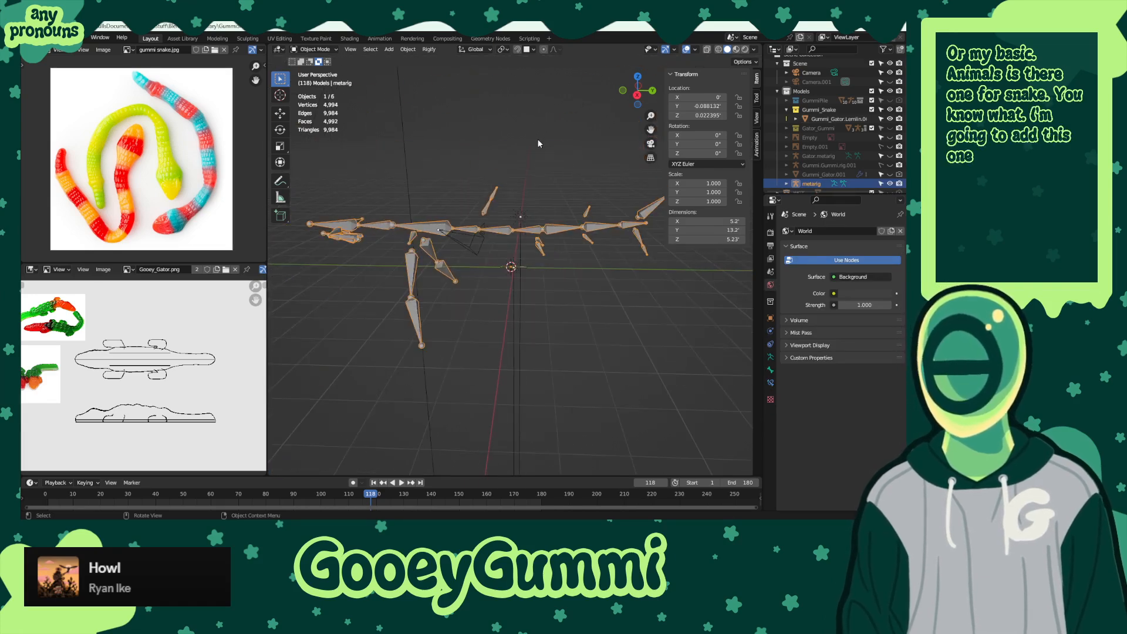
# - Scale the shark meta-rig uniformly by 0.109 and again by 0.792 to bring it closer to the snake's size
pyautogui.press('s')
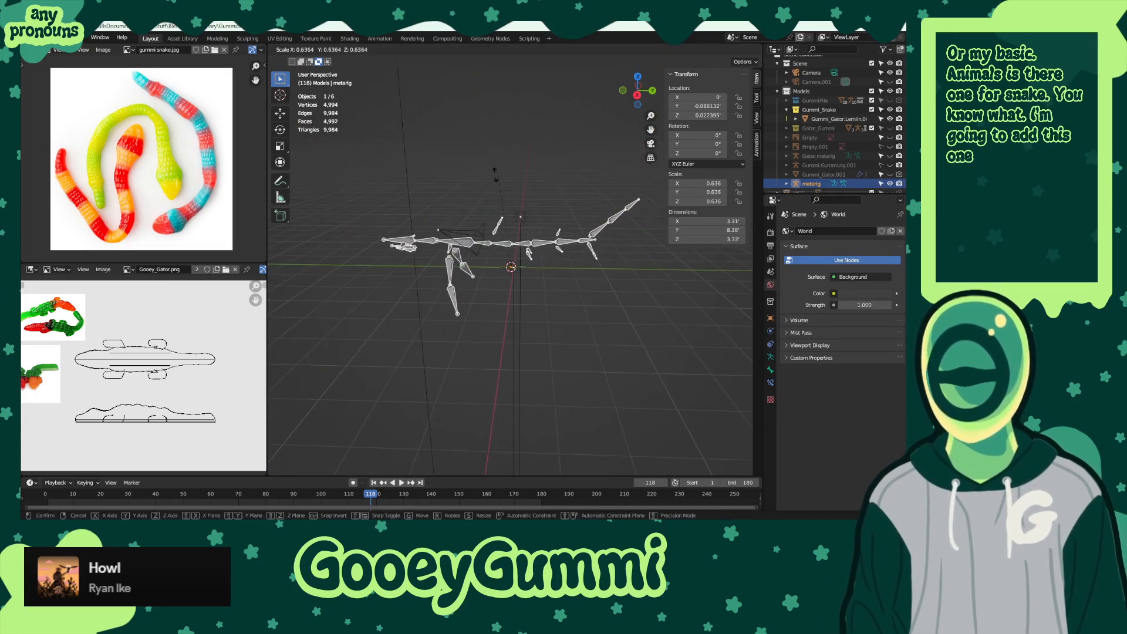
pyautogui.click(516, 320)
pyautogui.scroll(3, 515, 320)
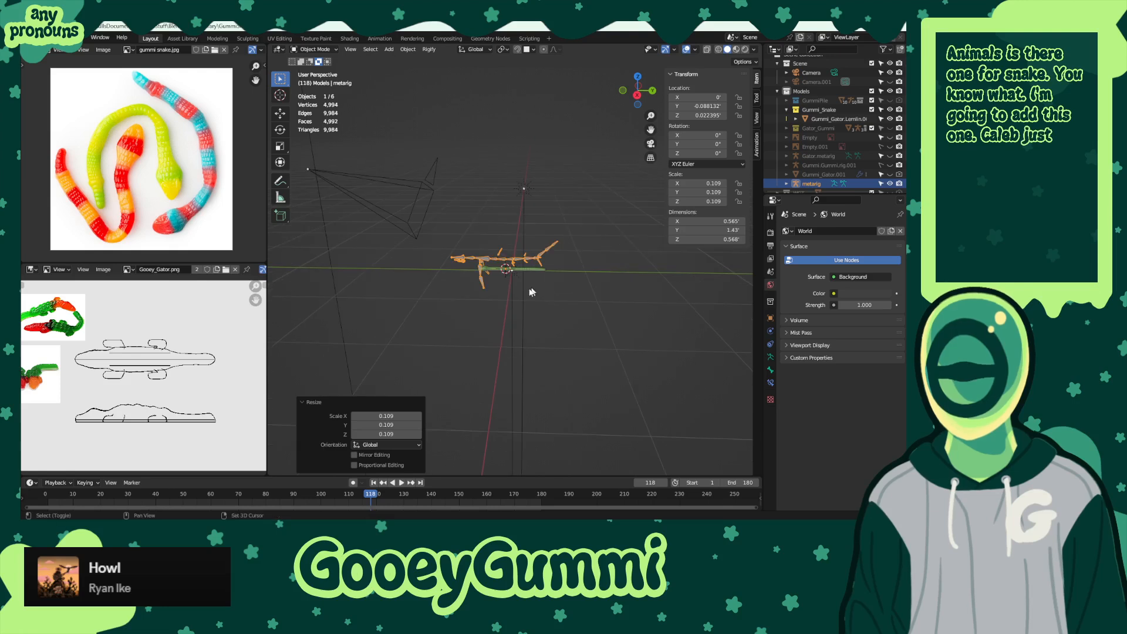
pyautogui.scroll(8, 516, 320)
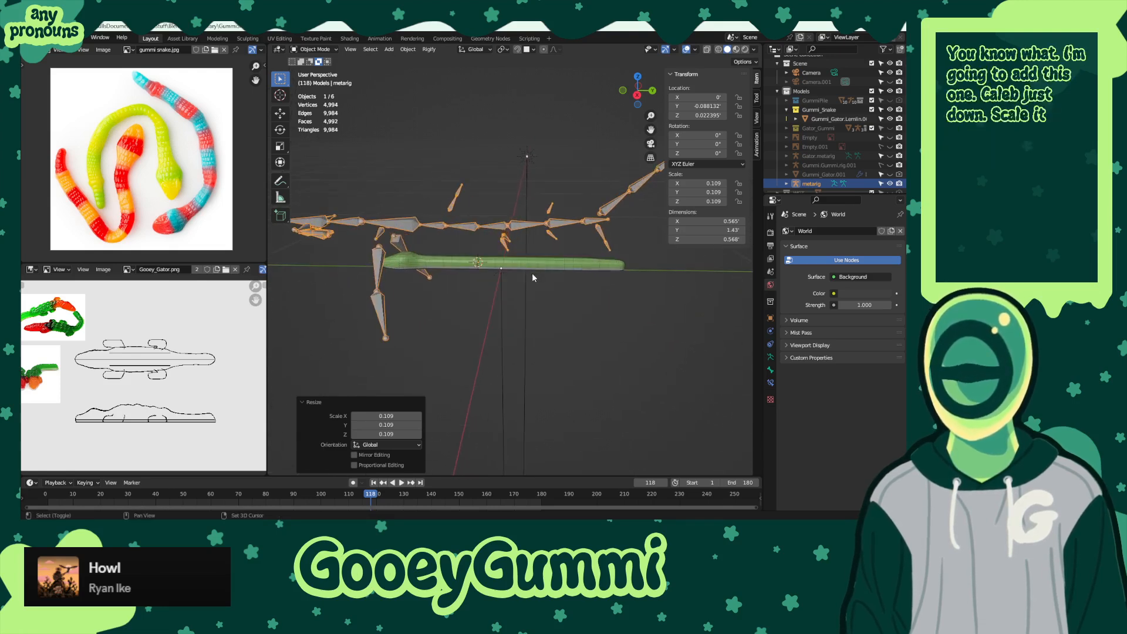
pyautogui.press('s')
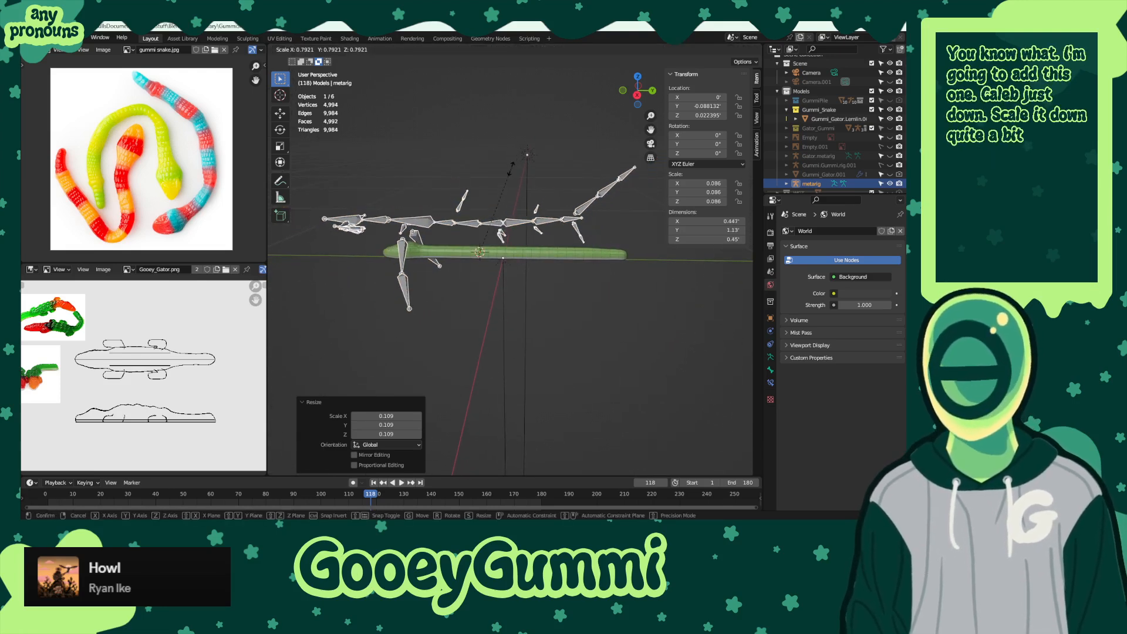
pyautogui.click(511, 169)
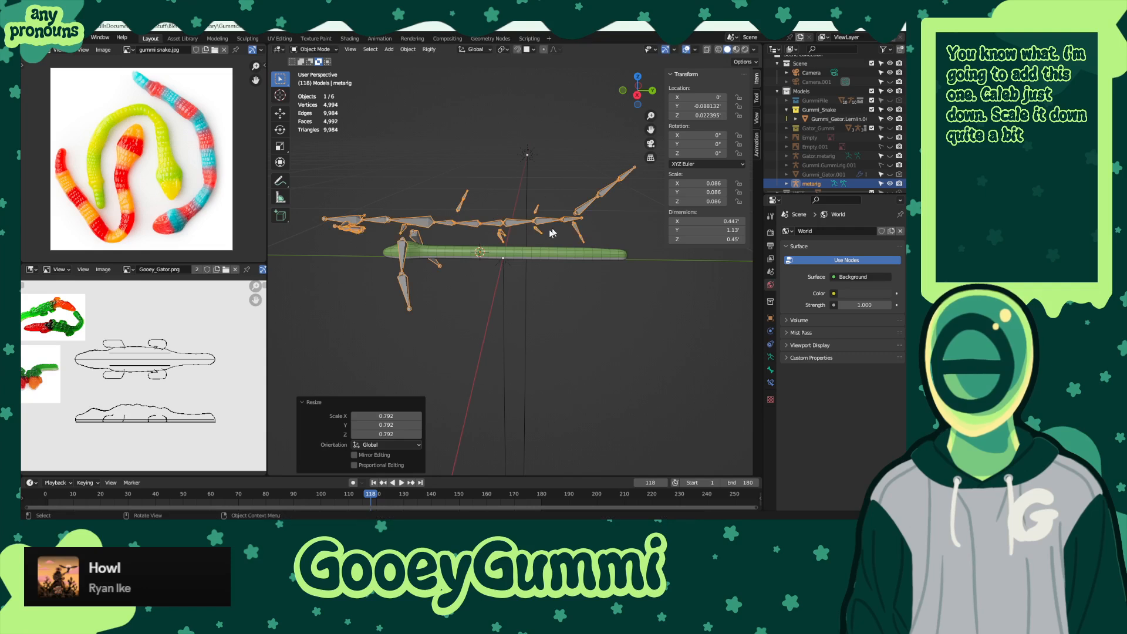
# - Save the file, move the shark meta-rig into the Gummi_Snake collection, and save again
pyautogui.hotkey('ctrl', 's')
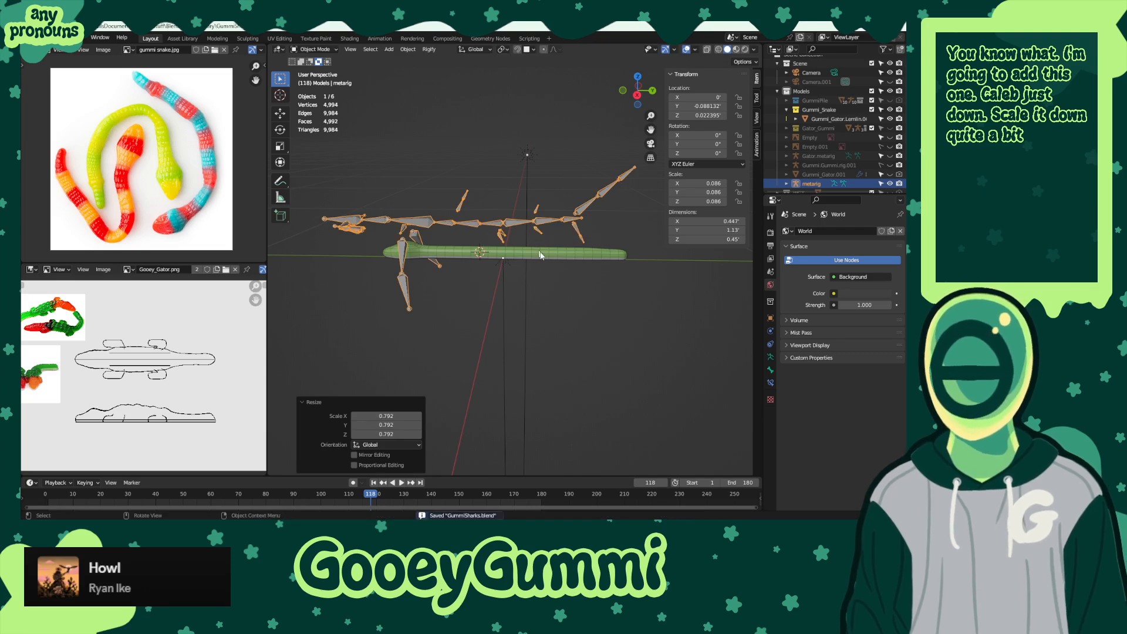
pyautogui.moveTo(540, 255); pyautogui.dragTo(516, 266, button='middle')
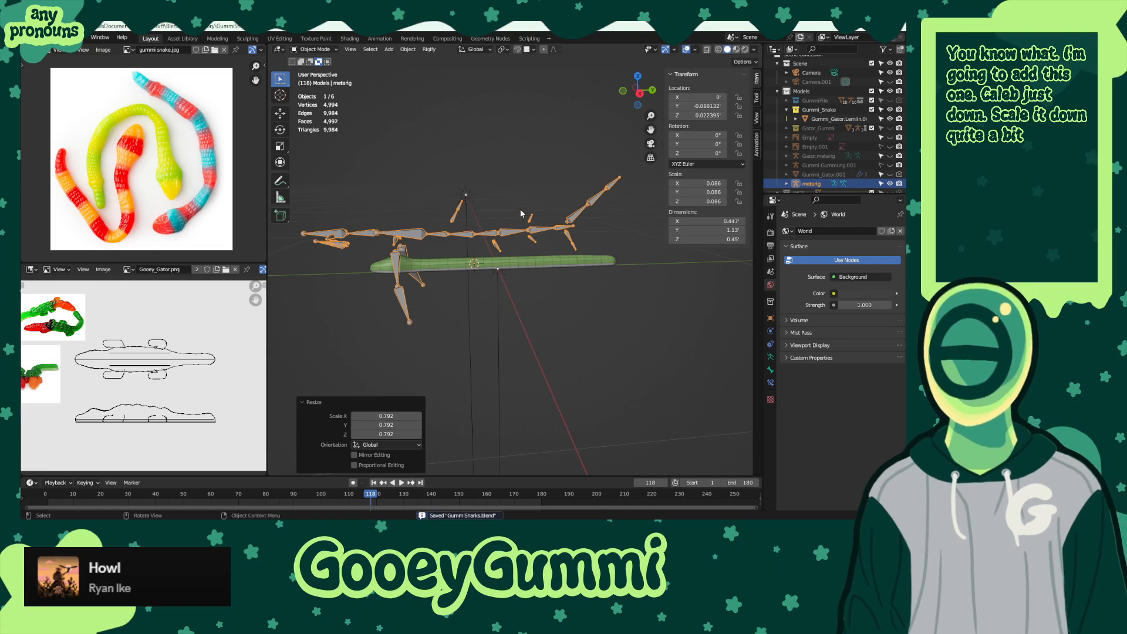
pyautogui.moveTo(811, 158); pyautogui.dragTo(818, 110)
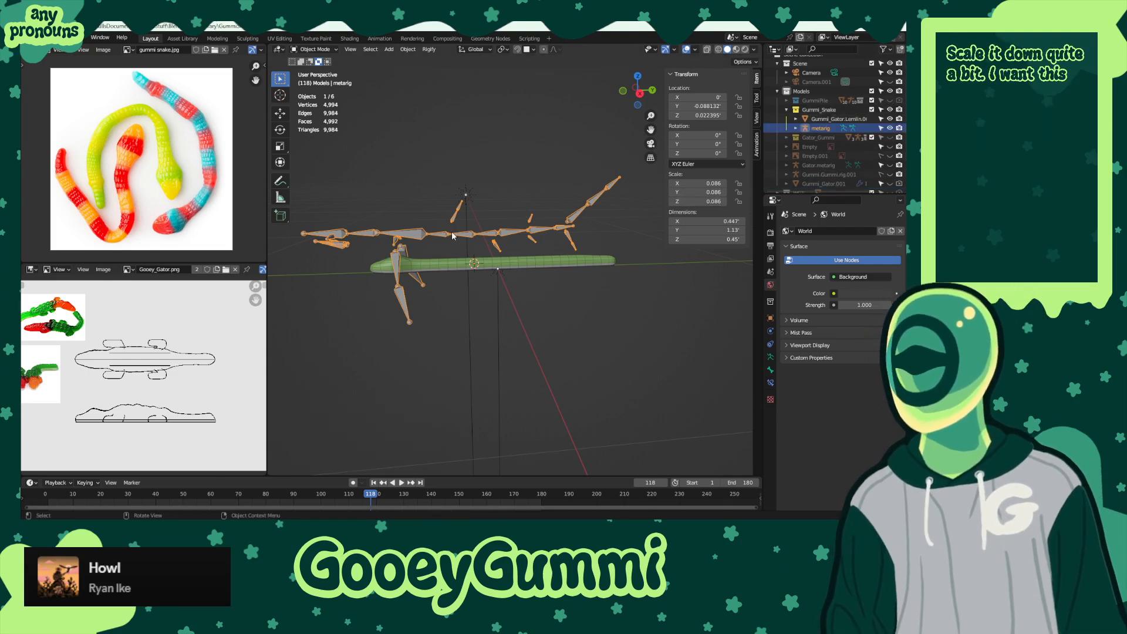
pyautogui.moveTo(452, 235); pyautogui.dragTo(483, 247, button='middle')
pyautogui.hotkey('ctrl', 's')
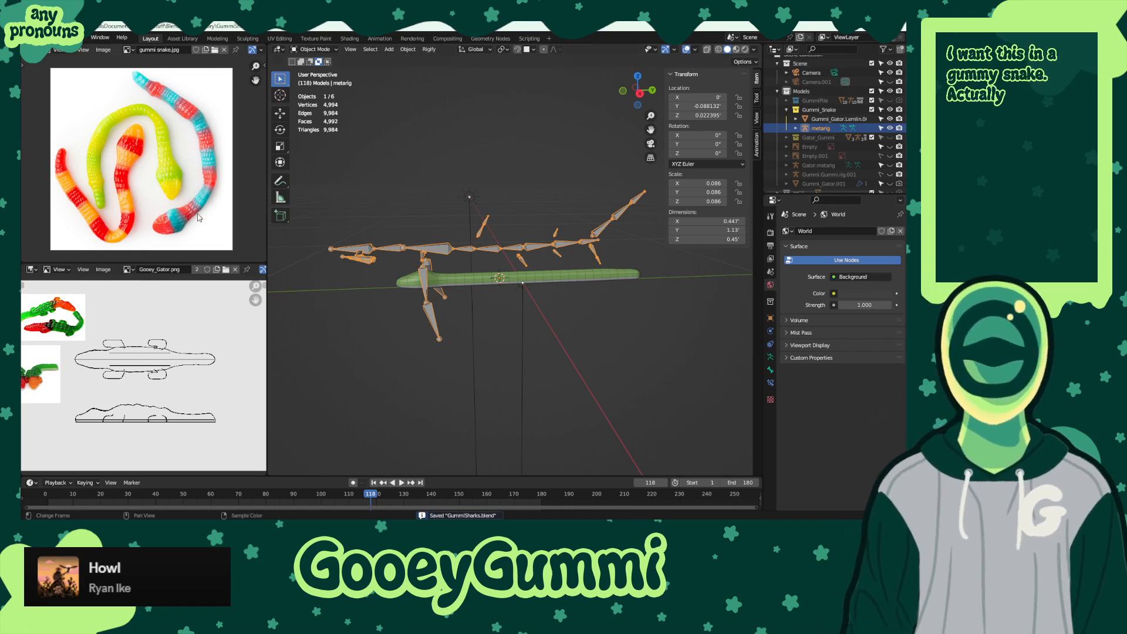
pyautogui.click(315, 49)
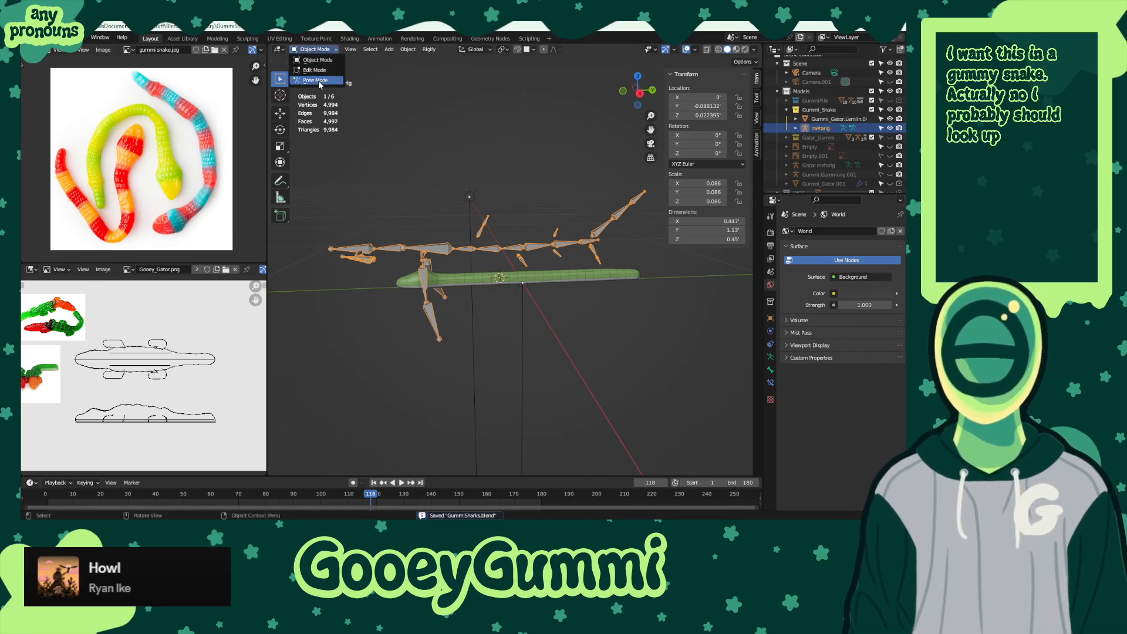
pyautogui.click(319, 80)
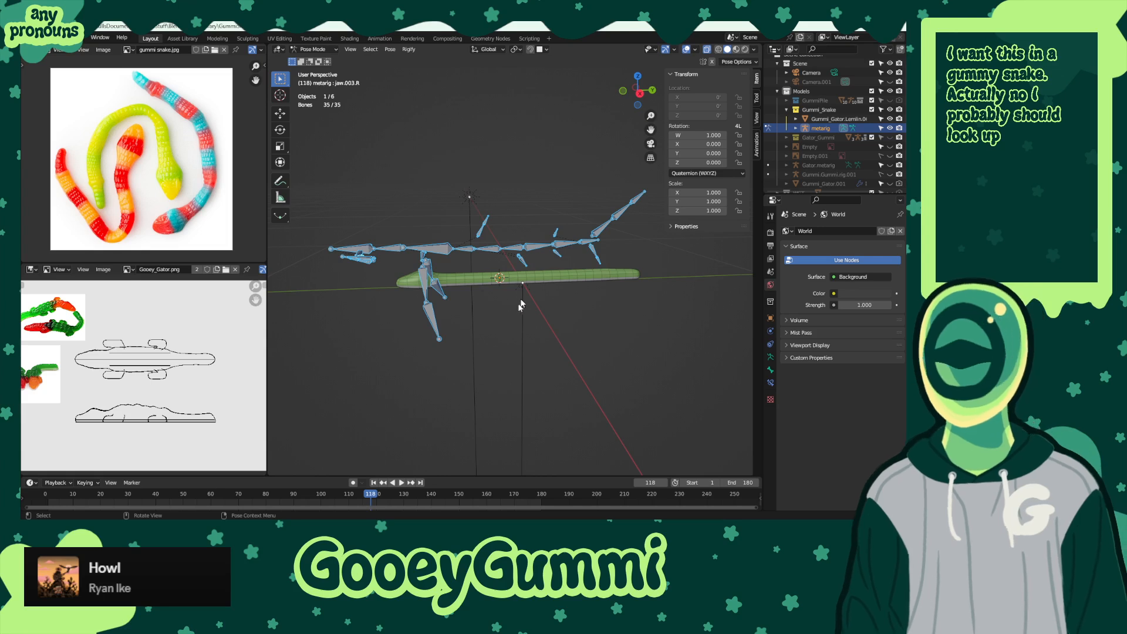
pyautogui.moveTo(521, 304)
pyautogui.mouseDown(button='middle')
pyautogui.moveTo(532, 298)
pyautogui.moveTo(524, 291)
pyautogui.moveTo(532, 298)
pyautogui.mouseUp(button='middle')
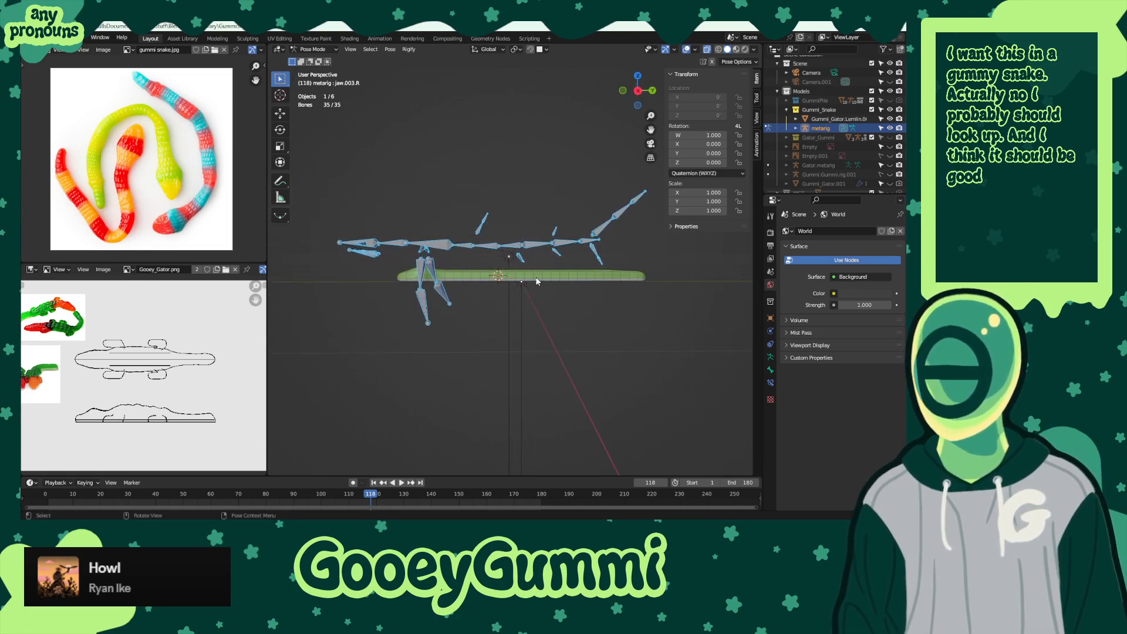
pyautogui.press('KP_3')
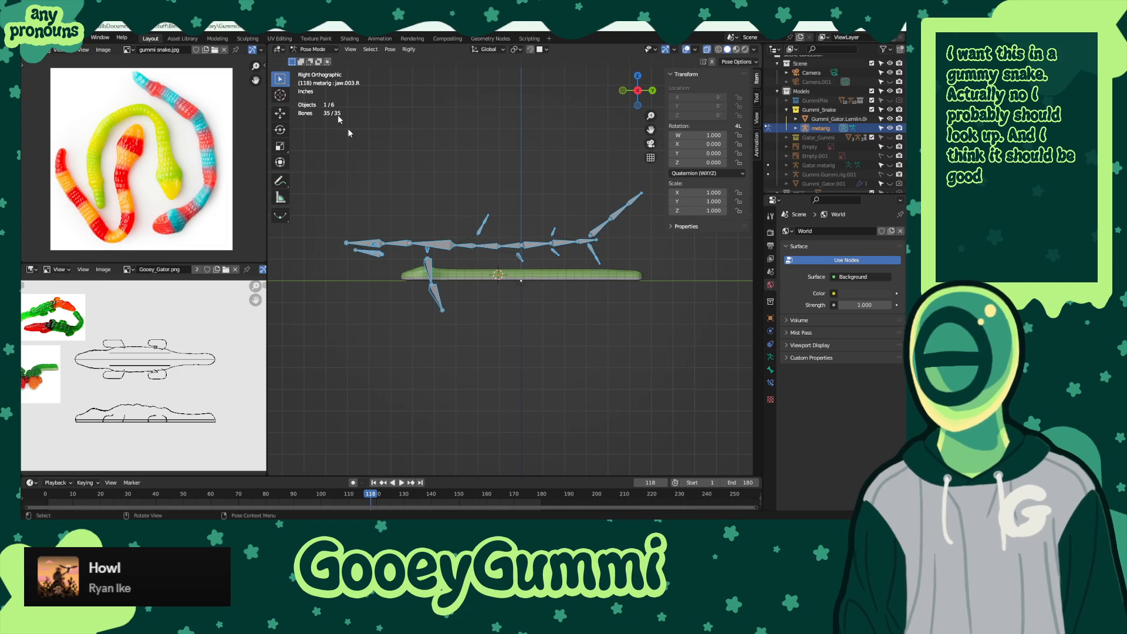
pyautogui.click(315, 49)
pyautogui.click(311, 60)
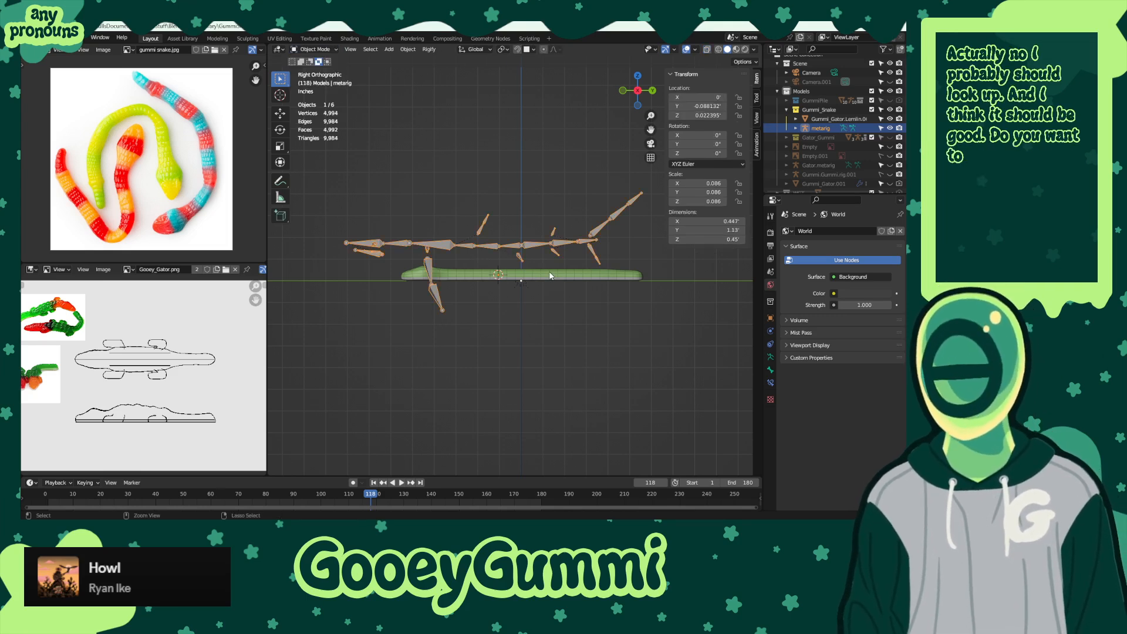
# - Apply all transforms to the meta-rig and enter its Edit Mode
pyautogui.hotkey('ctrl', 'a')
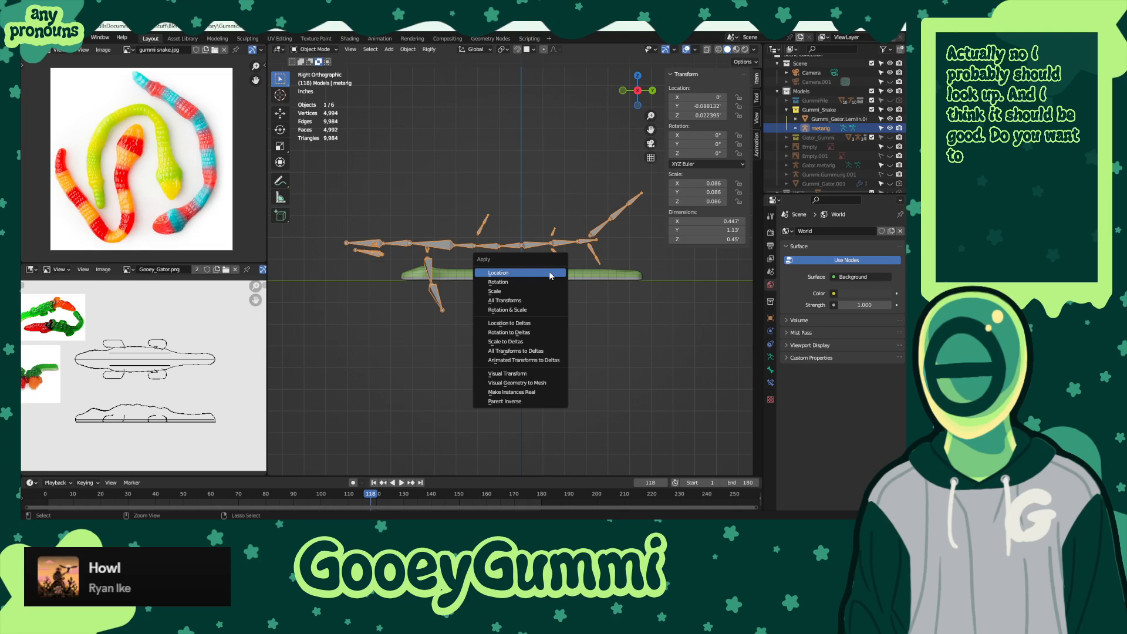
pyautogui.click(517, 300)
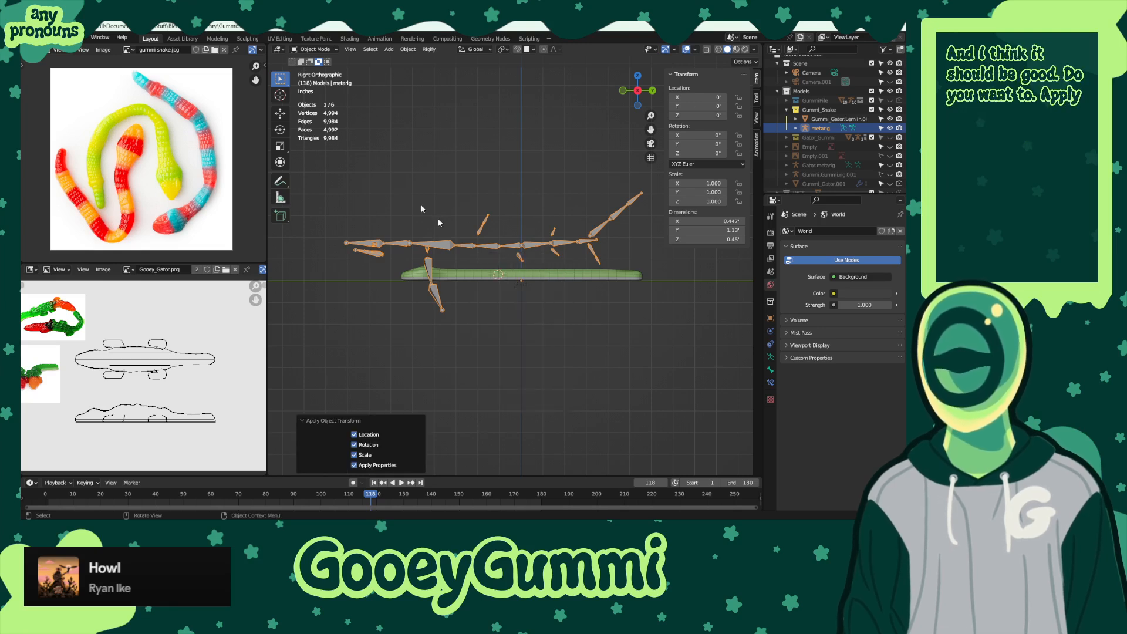
pyautogui.click(311, 50)
pyautogui.click(306, 71)
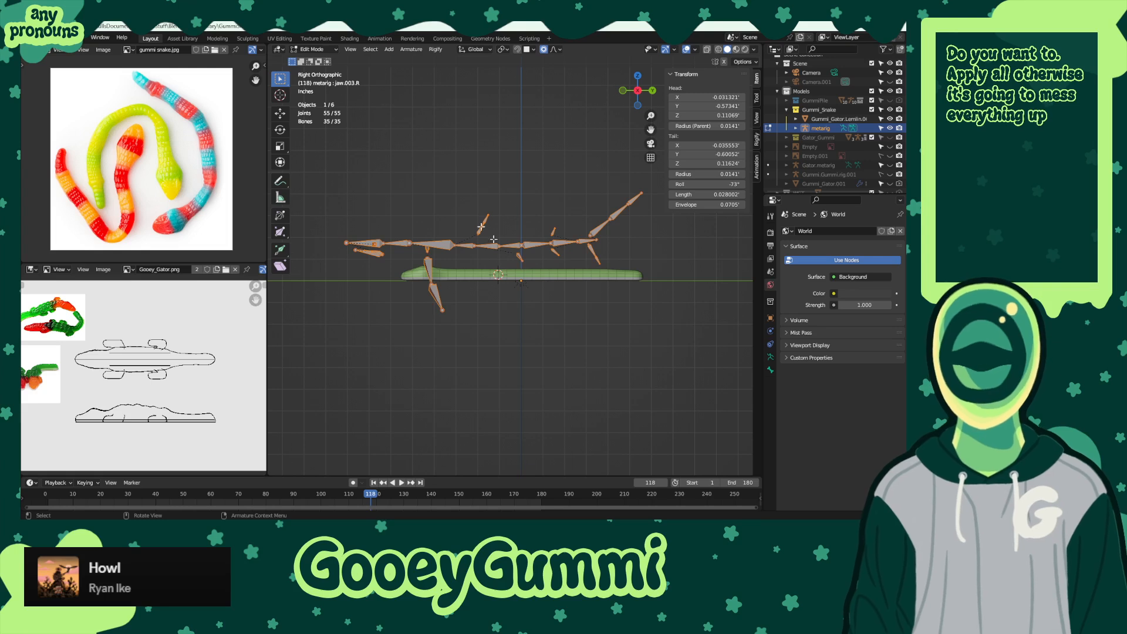
# - Move all the meta-rig bones about 0.19' along Y and about -0.03' along Z to bring them closer to the snake
pyautogui.press('g')
pyautogui.press('z')
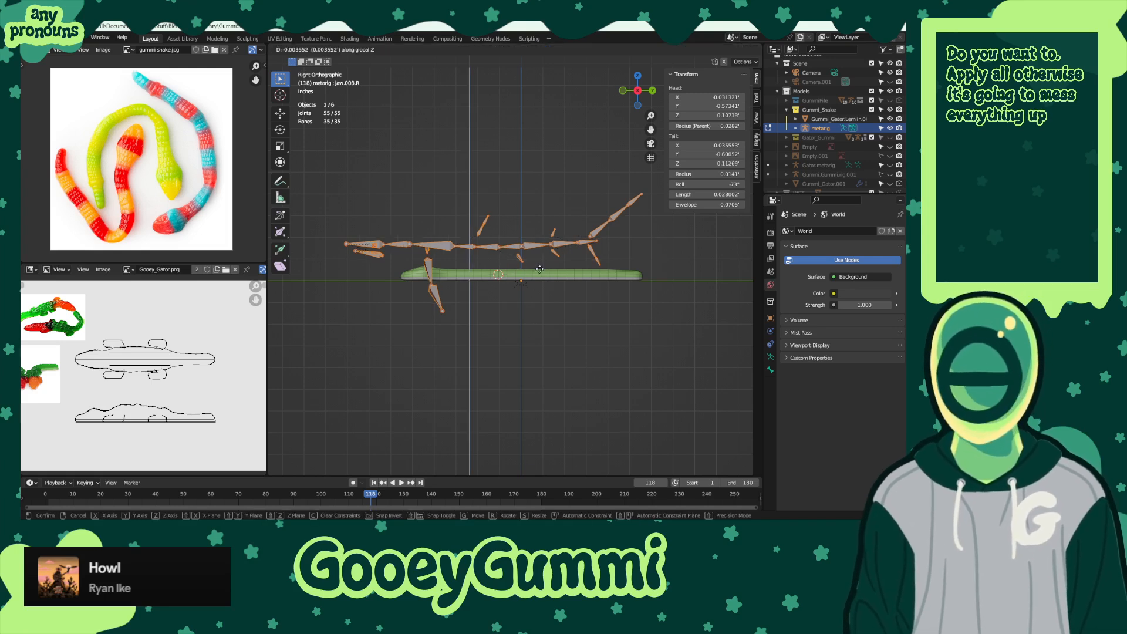
pyautogui.press('y')
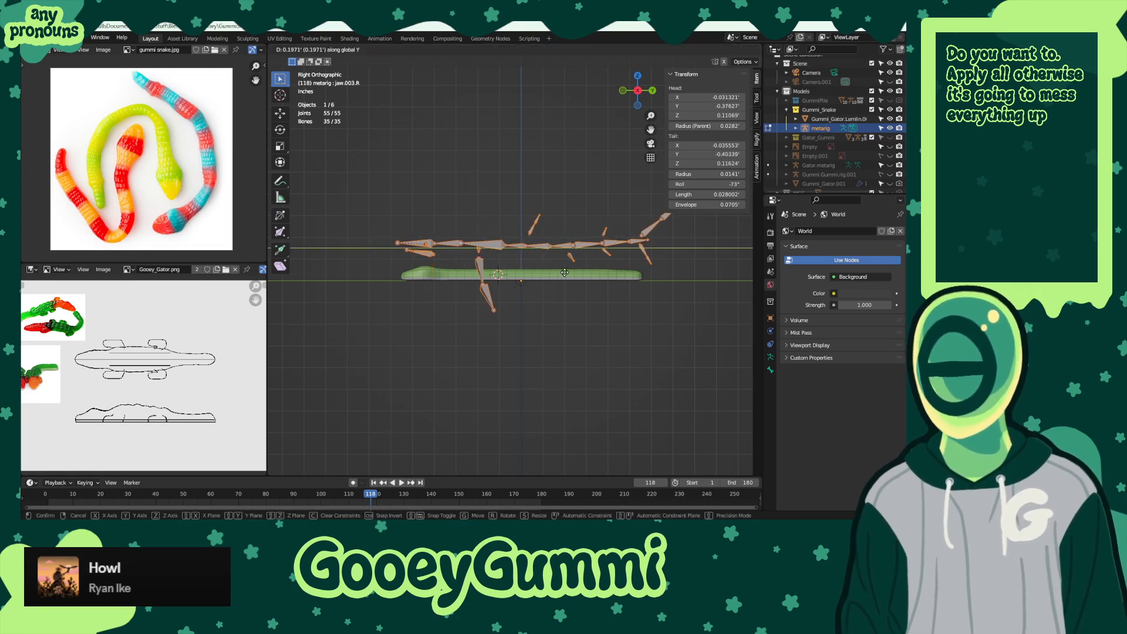
pyautogui.click(563, 272)
pyautogui.press('g')
pyautogui.press('z')
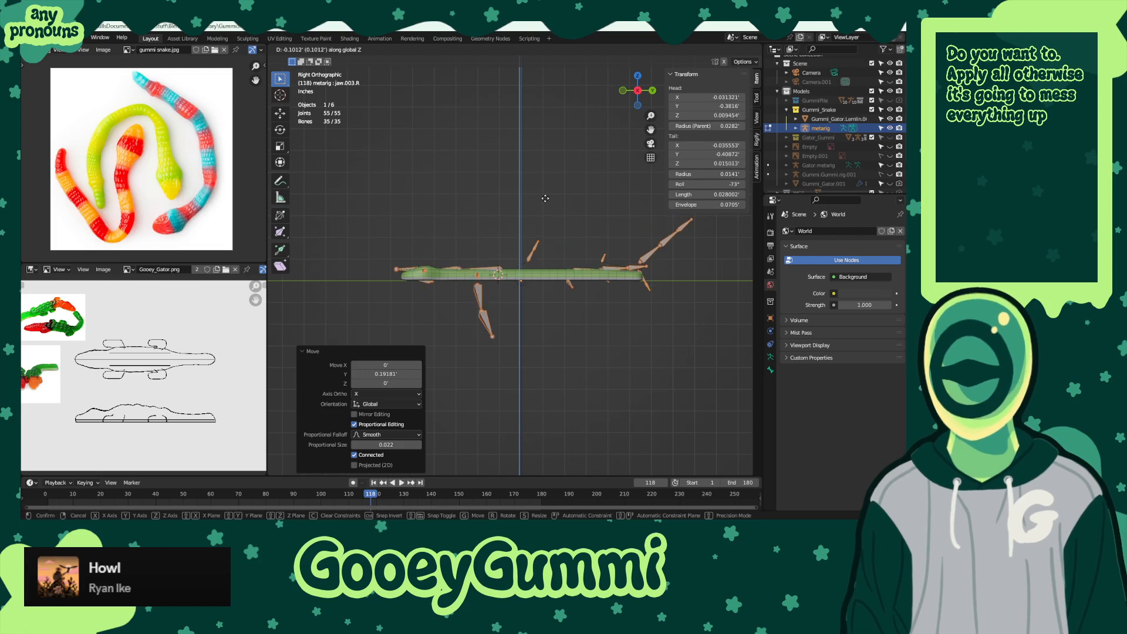
pyautogui.click(549, 171)
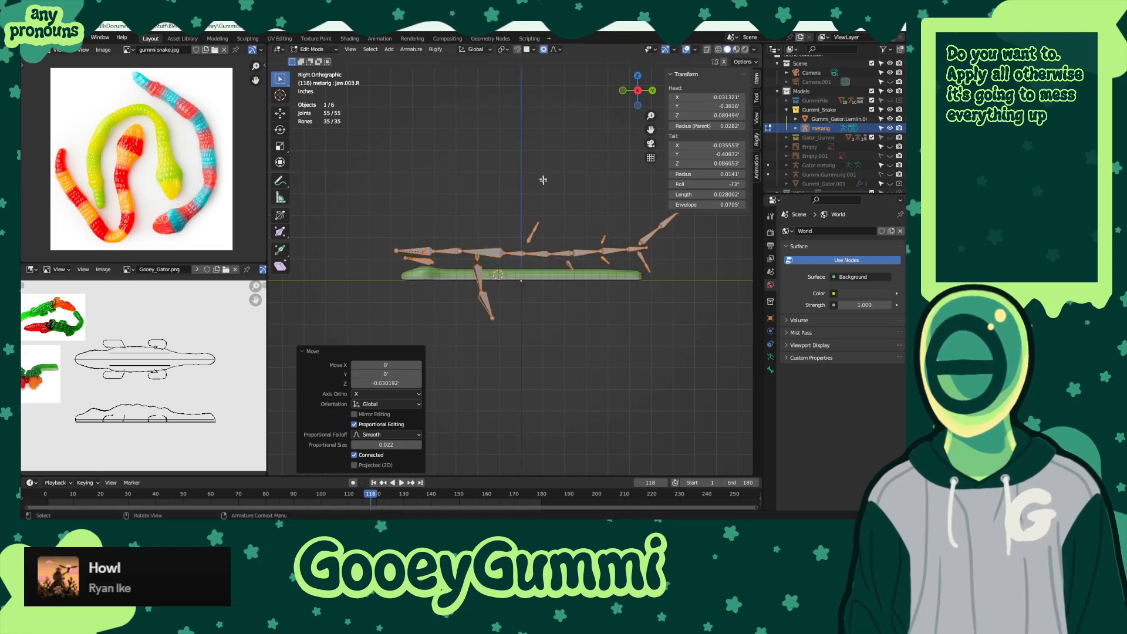
# - Delete the three bones of the upper tail fin from the meta-rig
pyautogui.scroll(3, 616, 287)
pyautogui.keyDown('shift'); pyautogui.moveTo(619, 295); pyautogui.dragTo(509, 300, button='middle'); pyautogui.keyUp('shift')
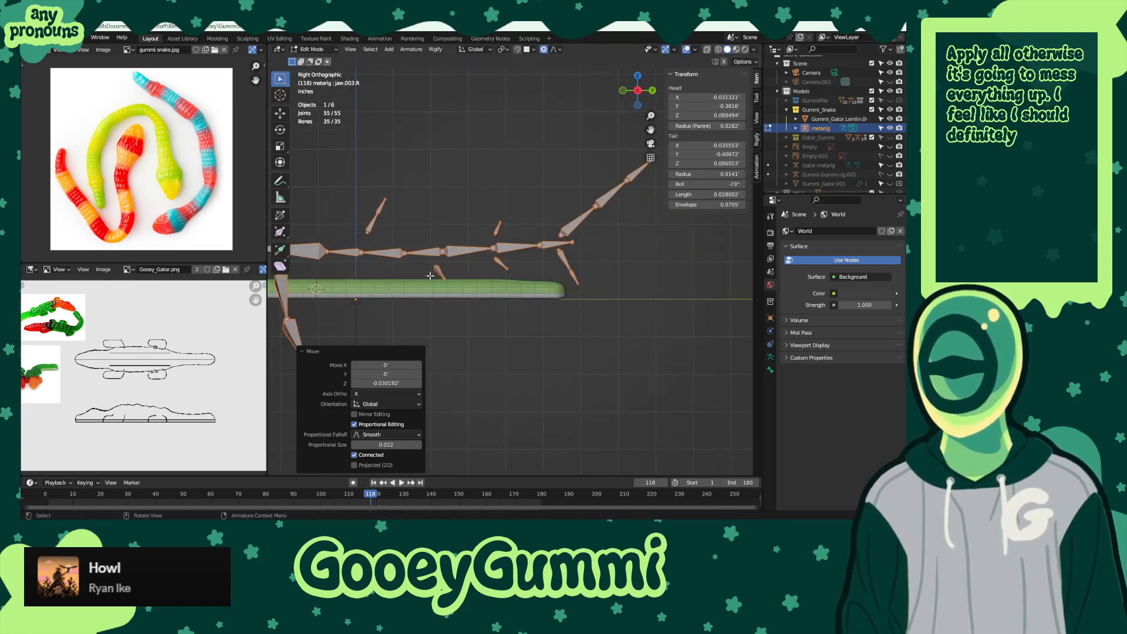
pyautogui.keyDown('shift'); pyautogui.moveTo(434, 212); pyautogui.dragTo(449, 174, button='middle'); pyautogui.keyUp('shift')
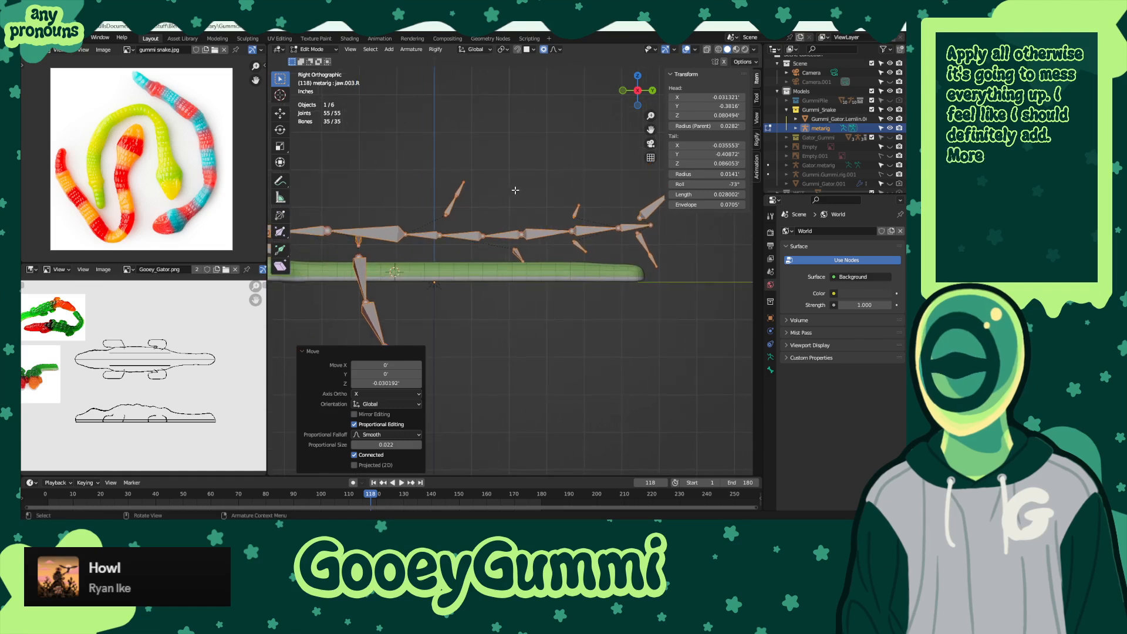
pyautogui.scroll(-3, 527, 231)
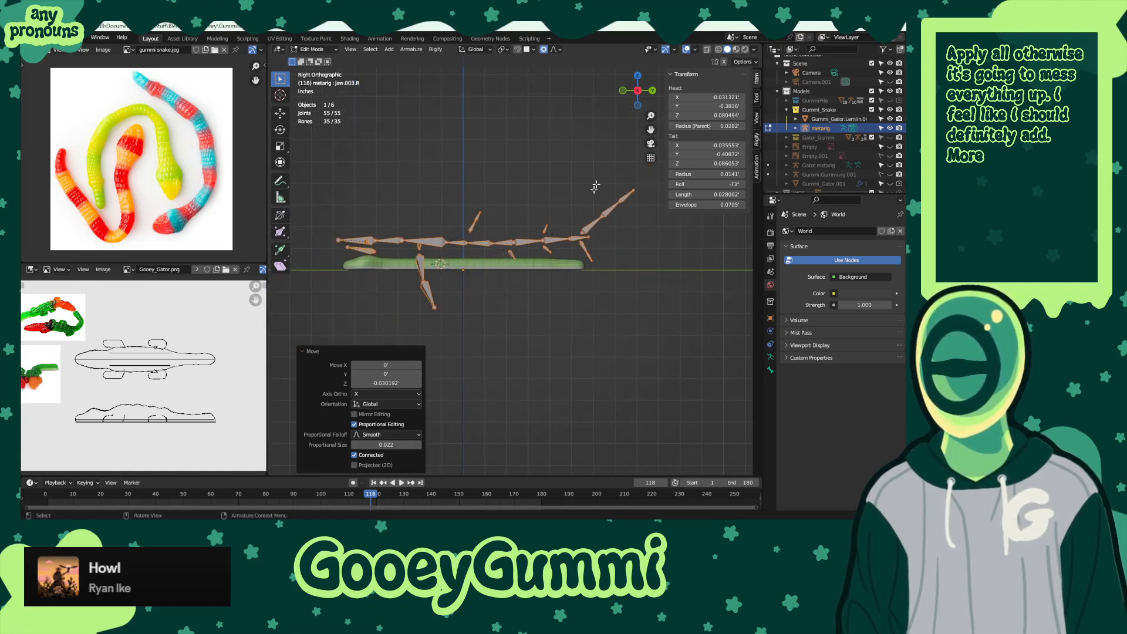
pyautogui.moveTo(572, 186); pyautogui.dragTo(640, 232)
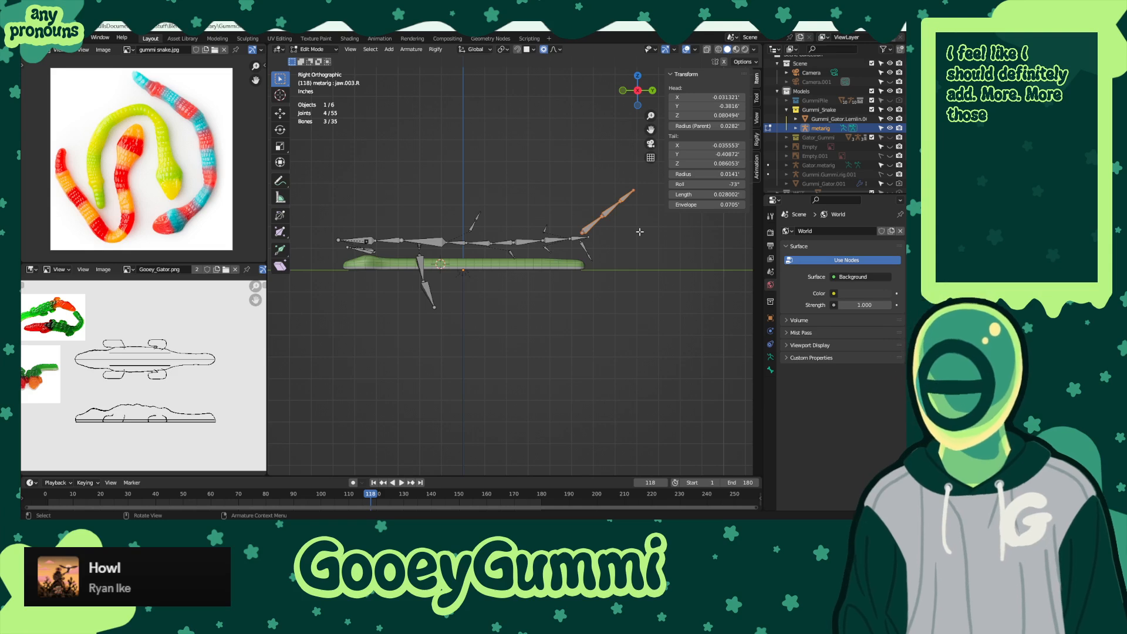
pyautogui.press('x')
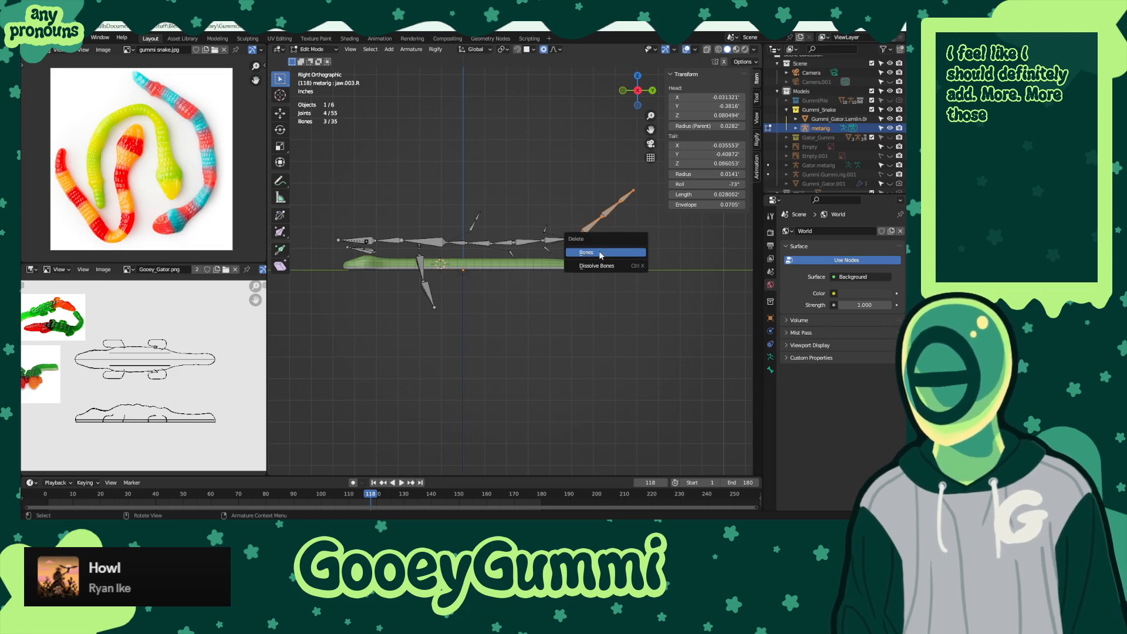
pyautogui.click(601, 255)
# - Delete the lower tail fin bones and one small rear fin bone beside the tail
pyautogui.press('x')
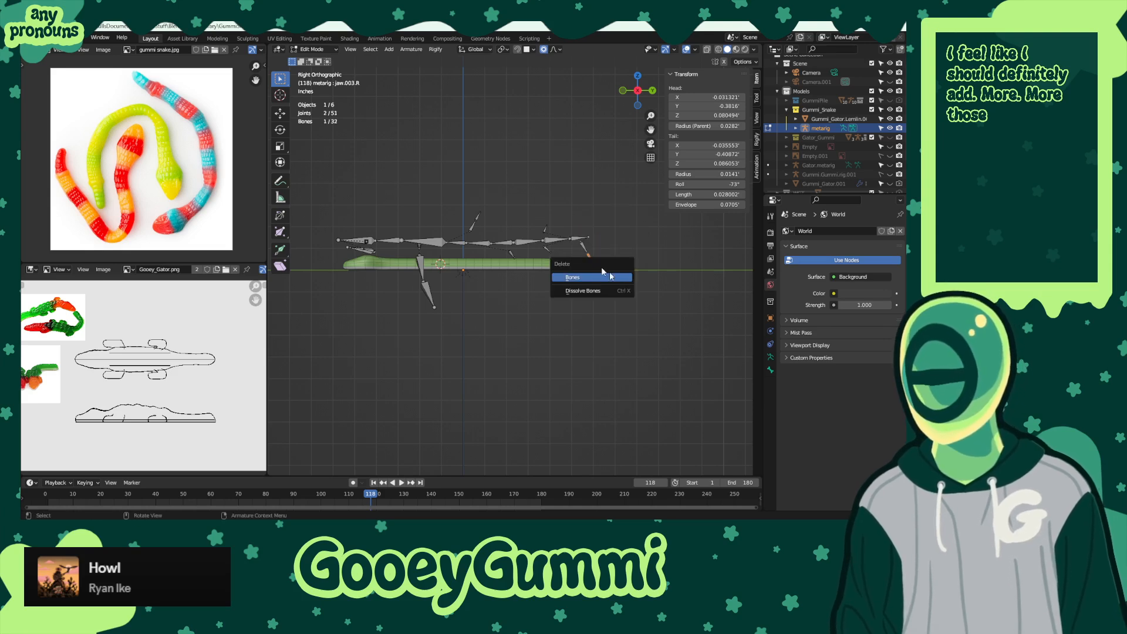
pyautogui.click(582, 280)
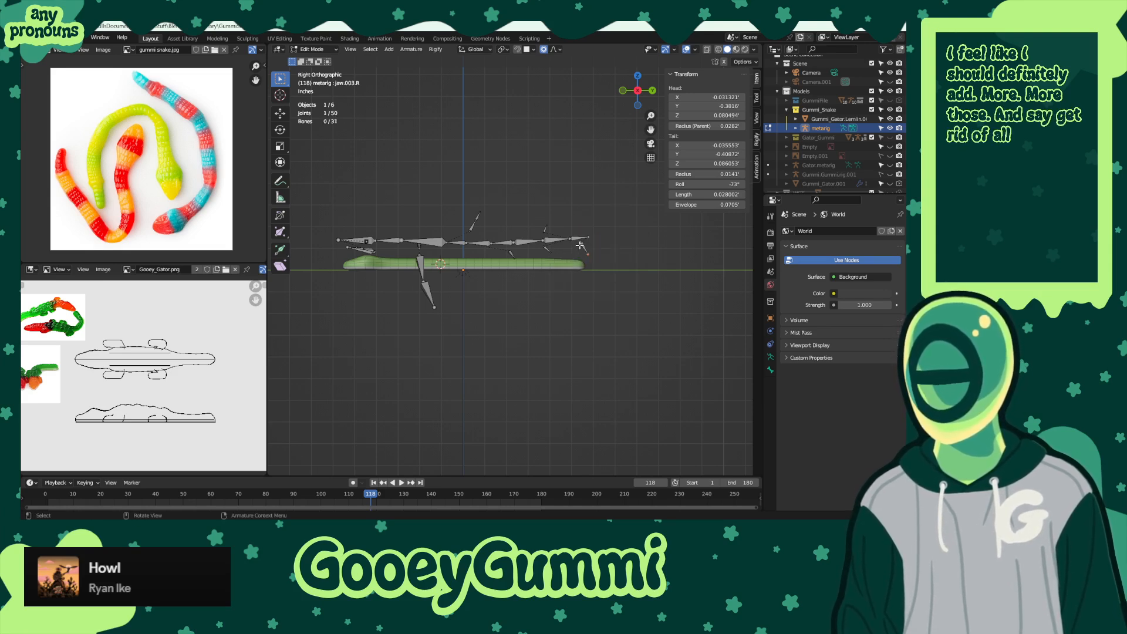
pyautogui.press('x')
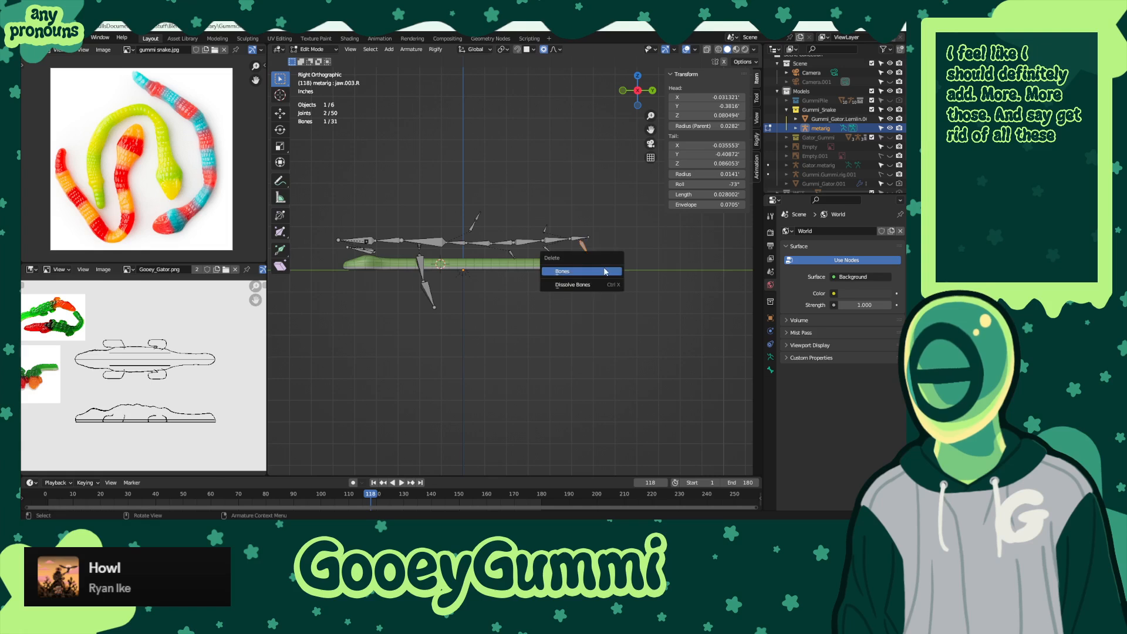
pyautogui.click(601, 276)
pyautogui.click(544, 235)
pyautogui.press('x')
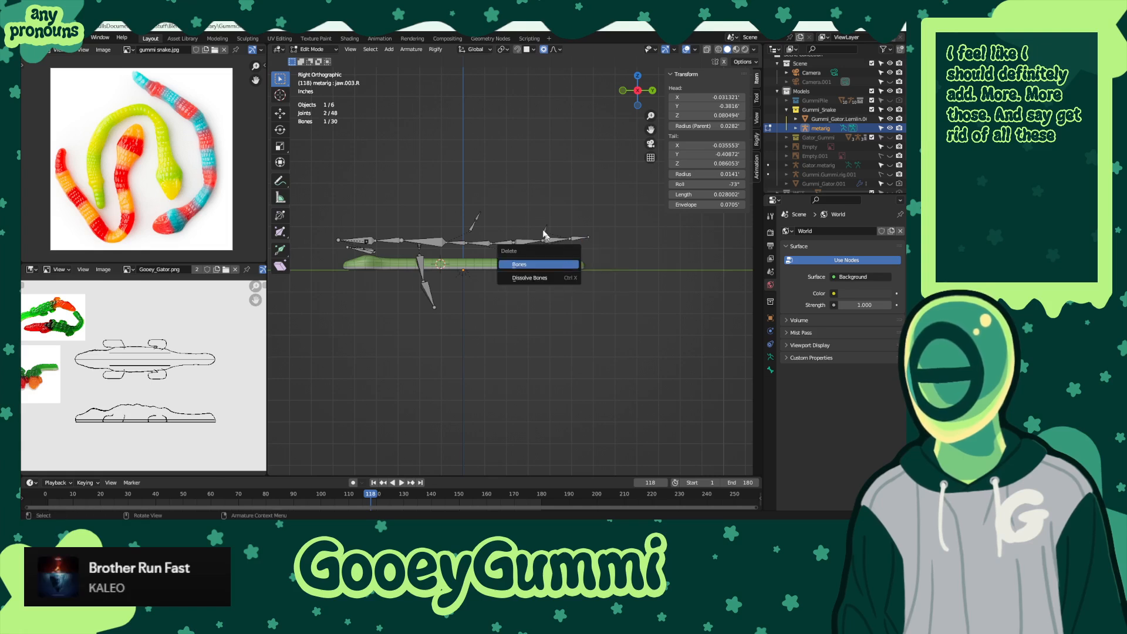
pyautogui.click(542, 264)
# - Select the remaining back, belly and side fin bones plus the jaw and eye bones, and delete them, leaving only the spine chain
pyautogui.click(545, 228)
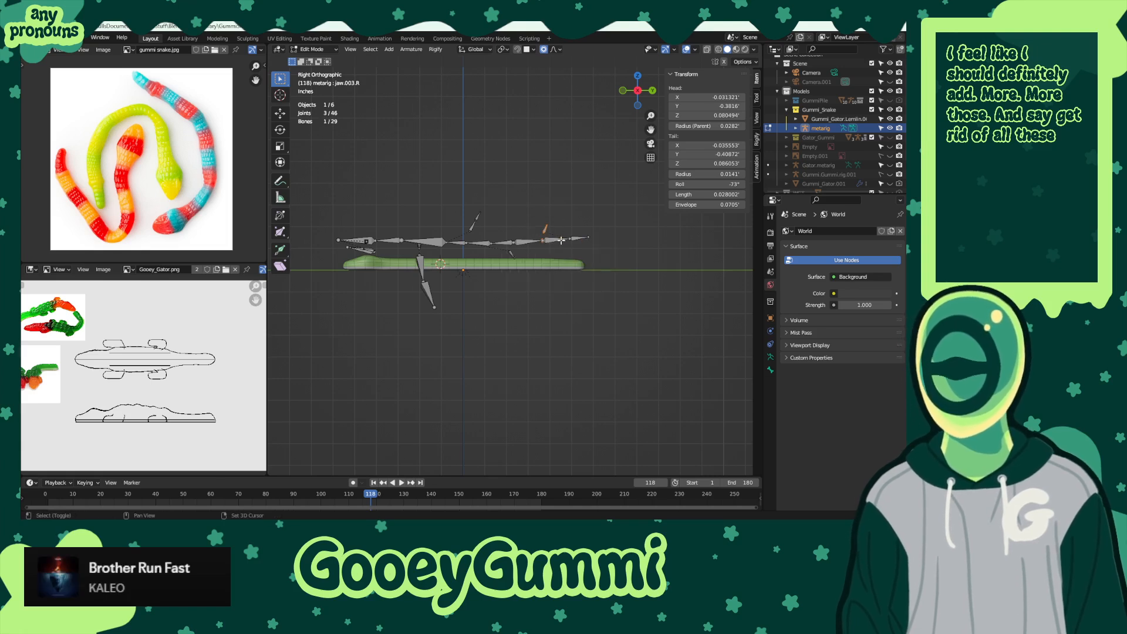
pyautogui.keyDown('shift'); pyautogui.click(544, 228); pyautogui.keyUp('shift')
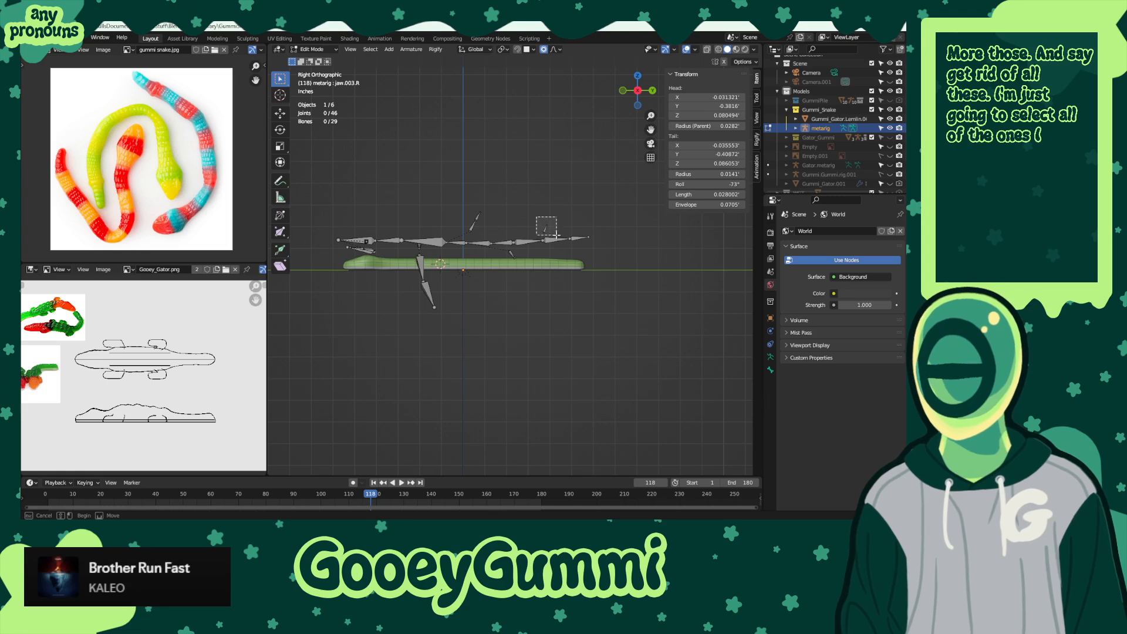
pyautogui.keyDown('shift'); pyautogui.click(475, 220); pyautogui.keyUp('shift')
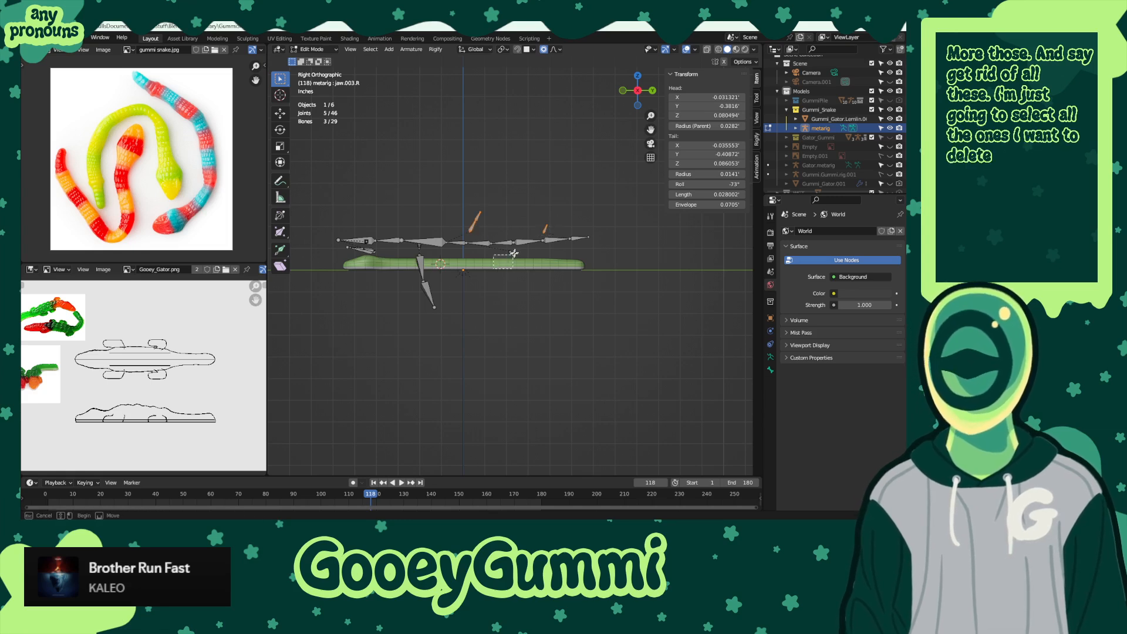
pyautogui.keyDown('shift'); pyautogui.moveTo(523, 246); pyautogui.dragTo(522, 247); pyautogui.keyUp('shift')
pyautogui.keyDown('shift'); pyautogui.moveTo(408, 250); pyautogui.dragTo(479, 344); pyautogui.keyUp('shift')
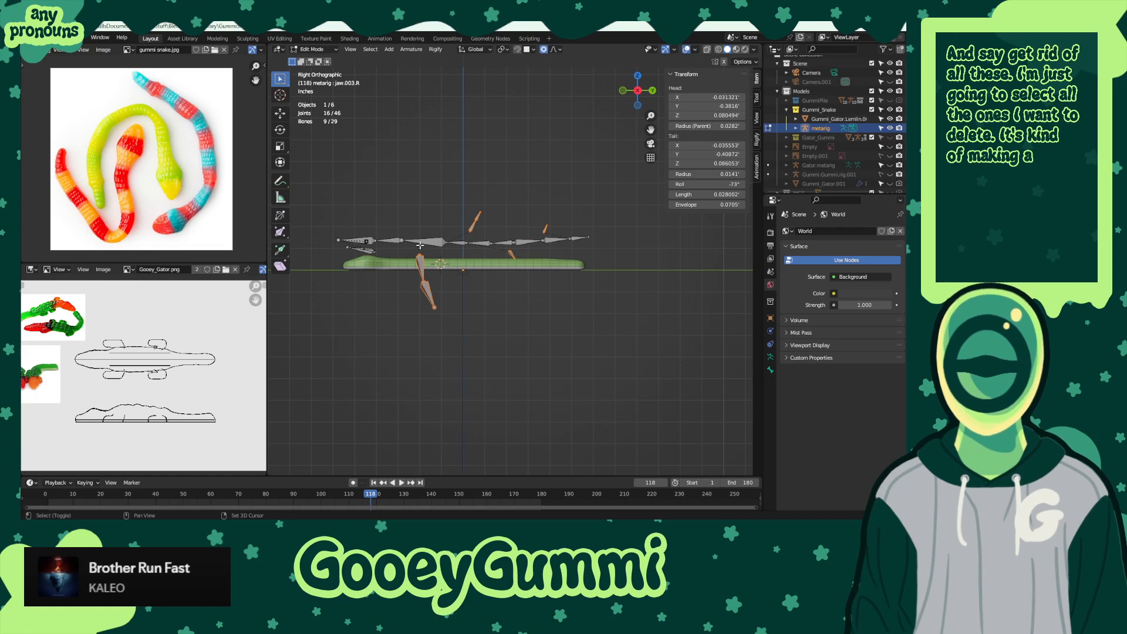
pyautogui.keyDown('shift'); pyautogui.moveTo(339, 271); pyautogui.dragTo(393, 241); pyautogui.keyUp('shift')
pyautogui.moveTo(366, 242); pyautogui.dragTo(509, 295, button='middle')
pyautogui.keyDown('shift'); pyautogui.click(448, 316); pyautogui.keyUp('shift')
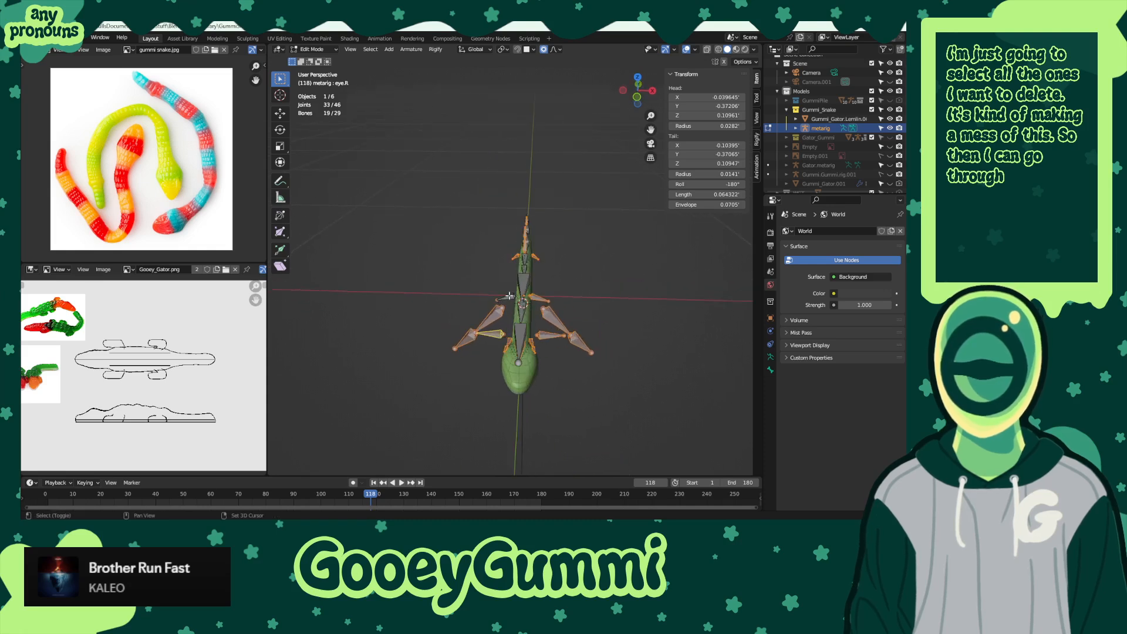
pyautogui.moveTo(566, 249); pyautogui.dragTo(535, 330, button='middle')
pyautogui.press('x')
pyautogui.click(567, 307)
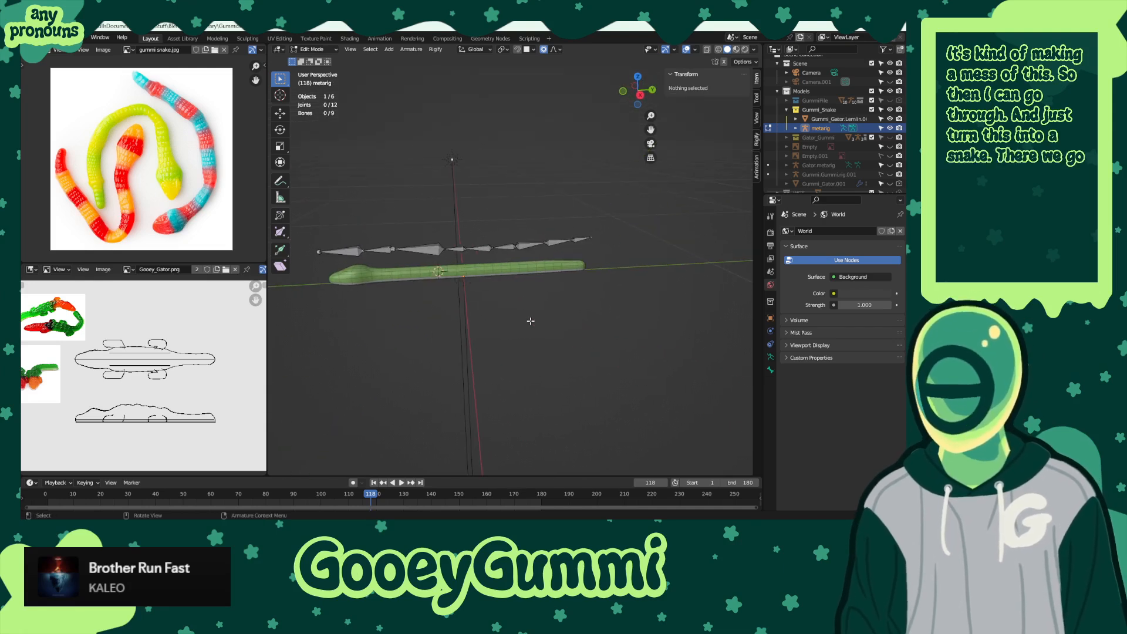
# - Inspect the bone and armature properties of the middle and tail-end spine bones, including the Deform and Bendy Bones settings
pyautogui.press('KP_3')
pyautogui.scroll(2, 549, 300)
pyautogui.keyDown('shift'); pyautogui.moveTo(579, 215); pyautogui.dragTo(452, 269, button='middle'); pyautogui.keyUp('shift')
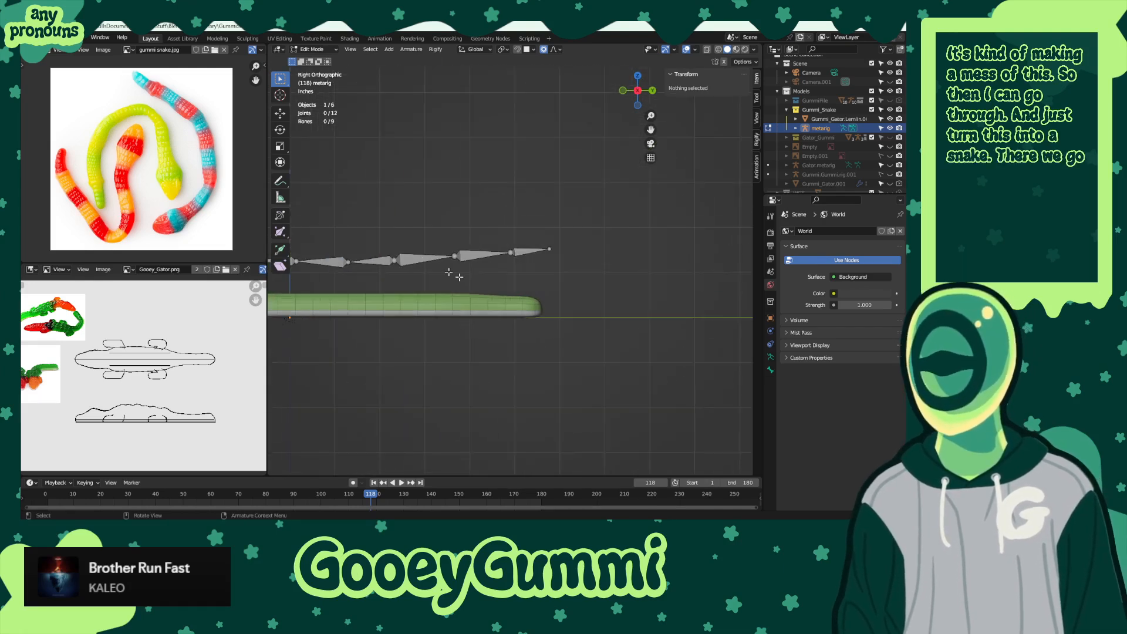
pyautogui.click(407, 263)
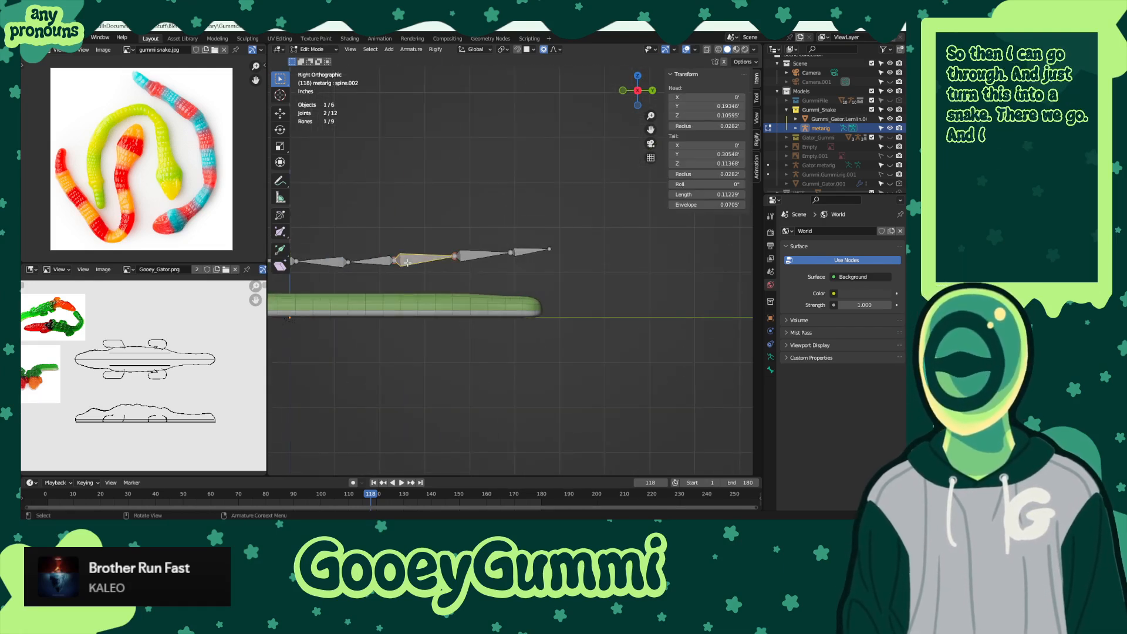
pyautogui.click(771, 371)
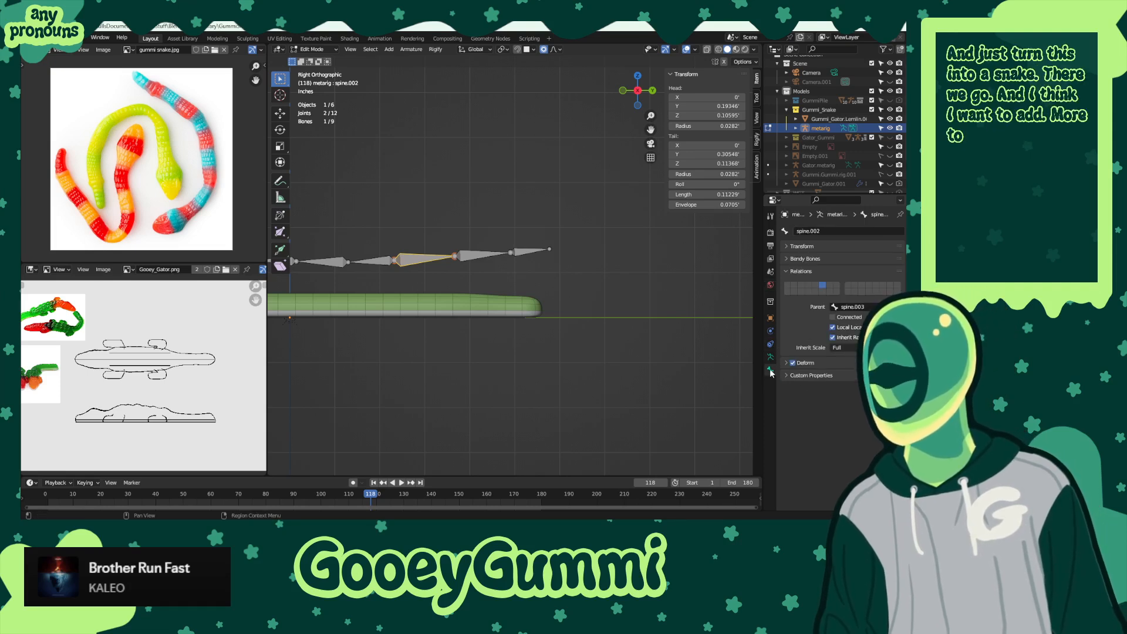
pyautogui.click(770, 358)
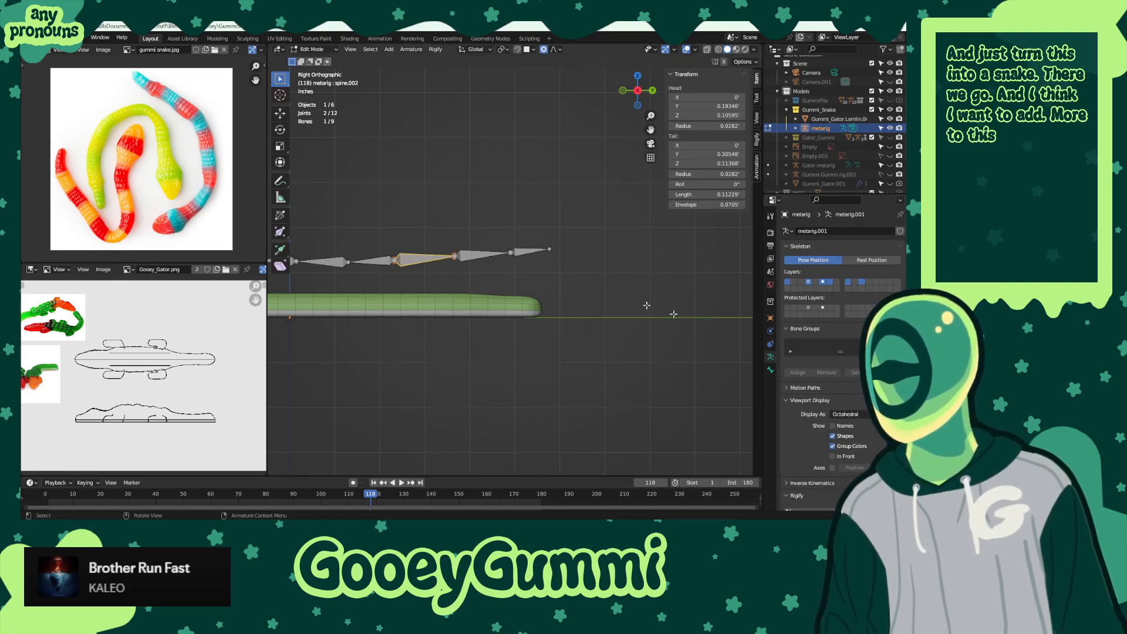
pyautogui.click(530, 251)
pyautogui.click(770, 370)
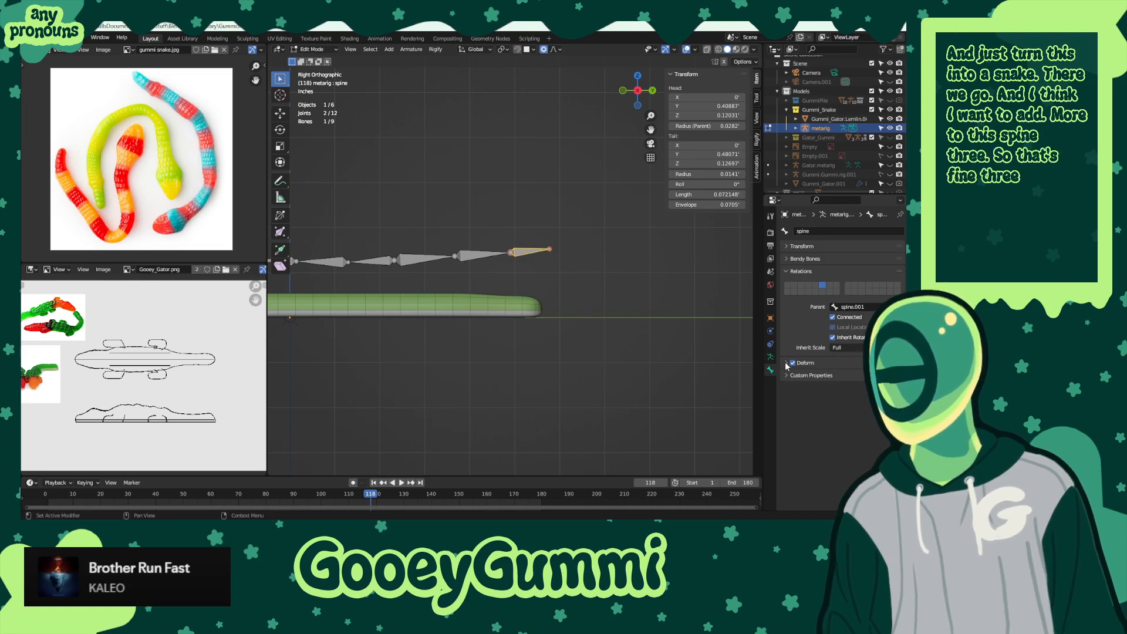
pyautogui.click(787, 364)
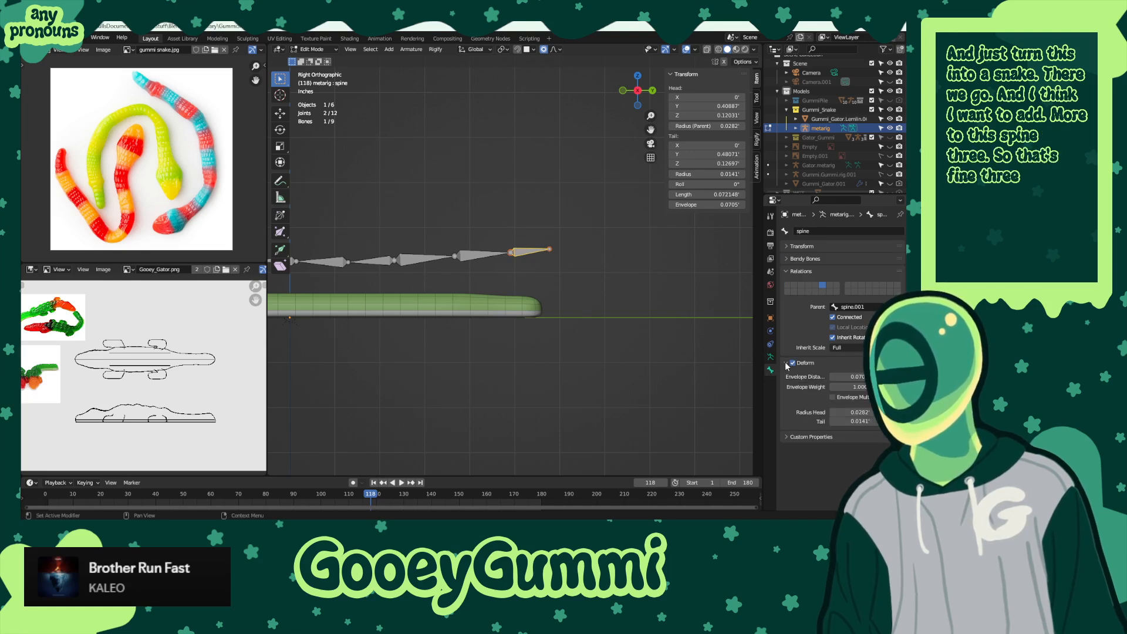
pyautogui.click(786, 363)
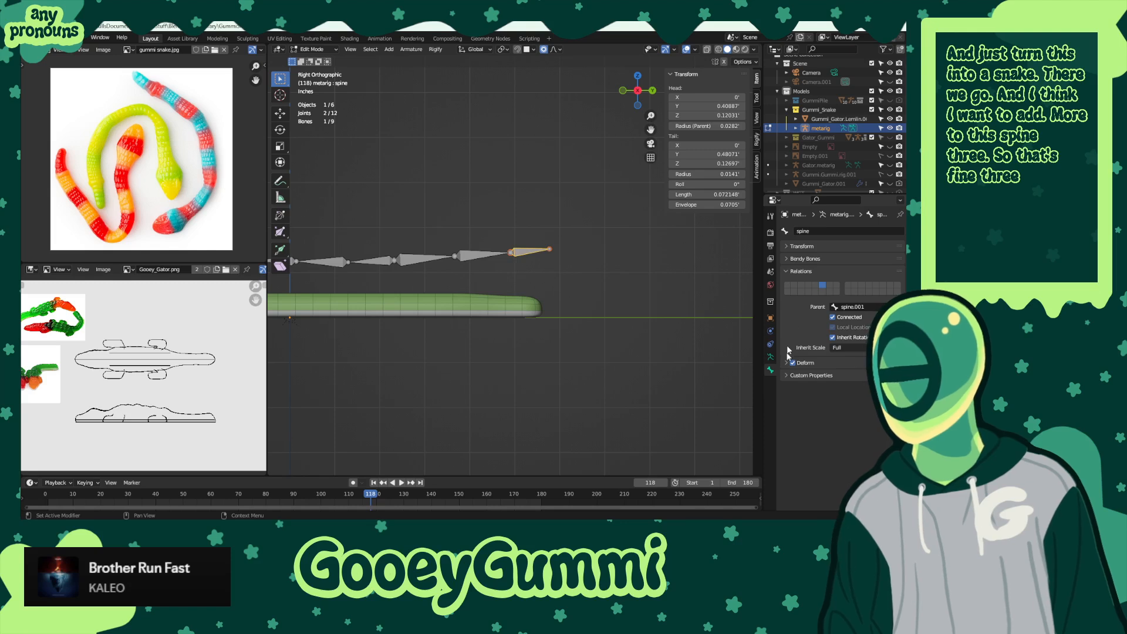
pyautogui.click(786, 259)
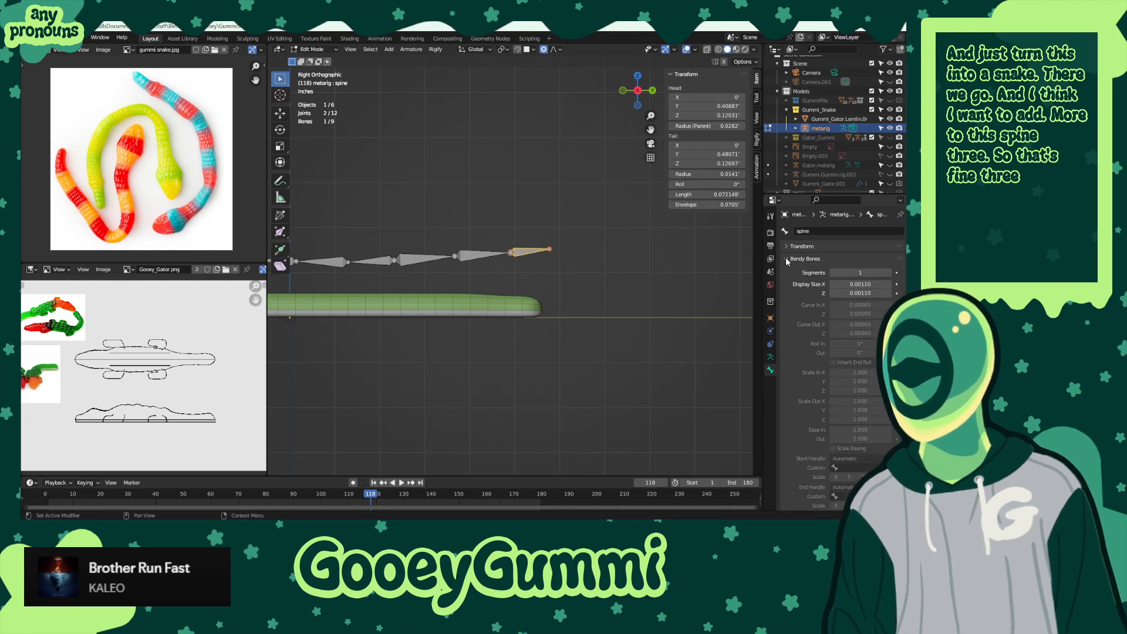
# - Compare the Bendy Bones settings of the rear spine bones and review the armature's display and Rigify settings
pyautogui.click(474, 251)
pyautogui.click(423, 257)
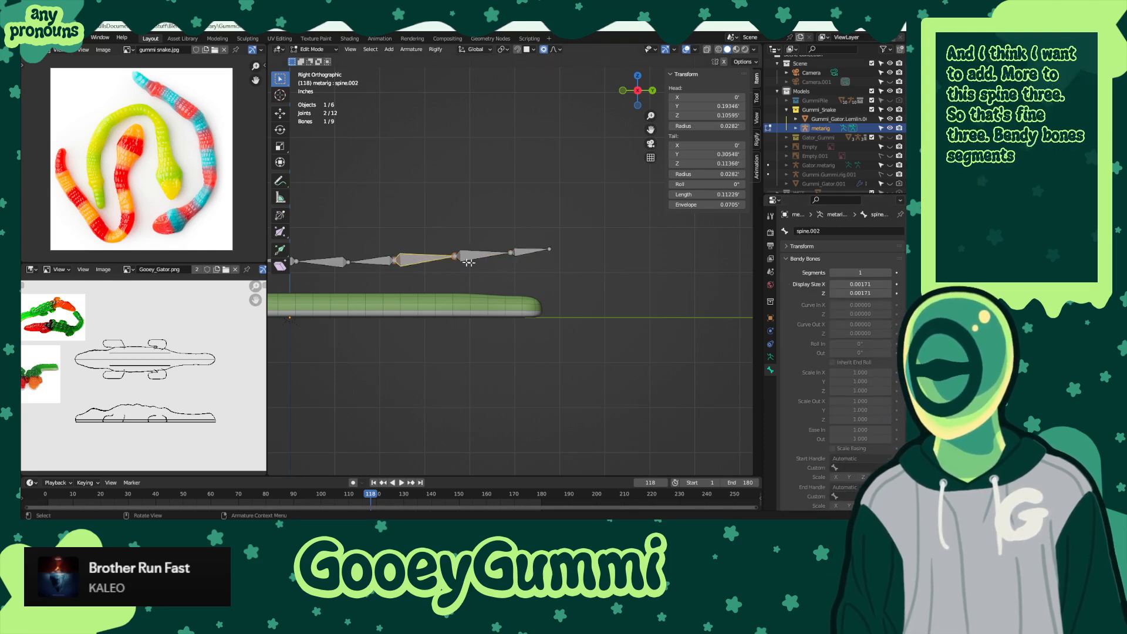
pyautogui.click(524, 253)
pyautogui.click(787, 259)
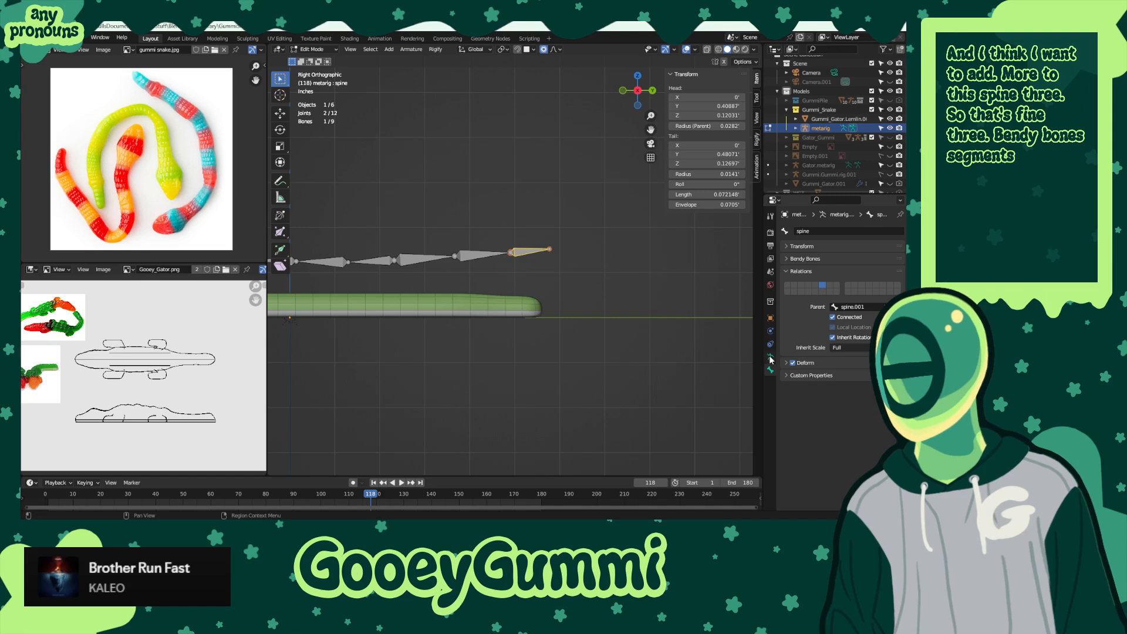
pyautogui.click(770, 357)
pyautogui.scroll(-3, 805, 401)
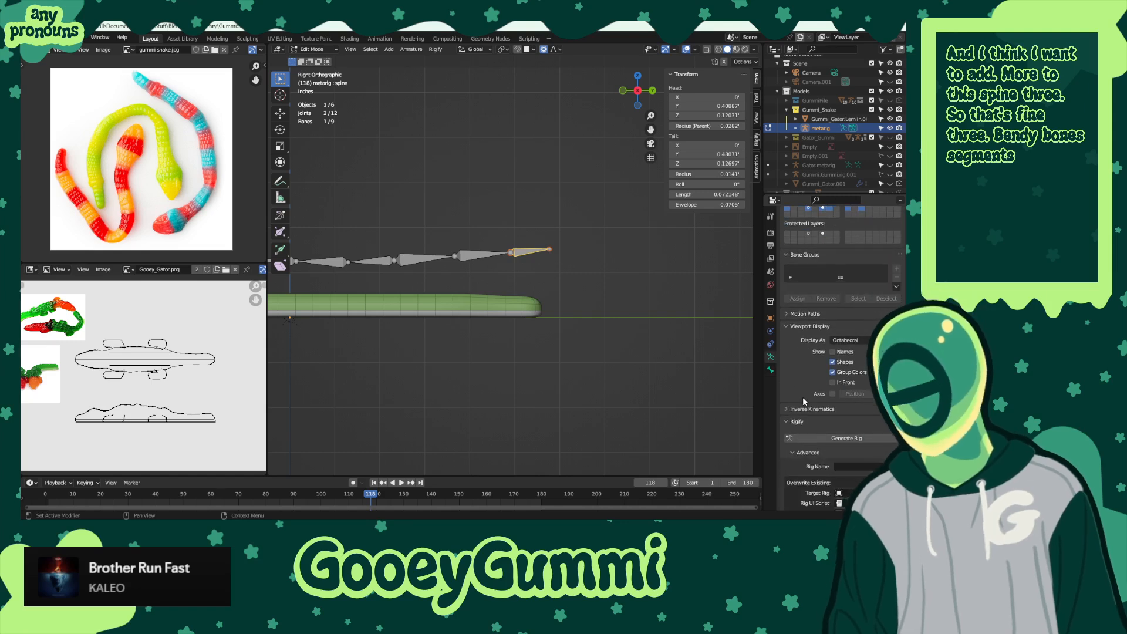
pyautogui.scroll(-2, 805, 401)
pyautogui.click(771, 370)
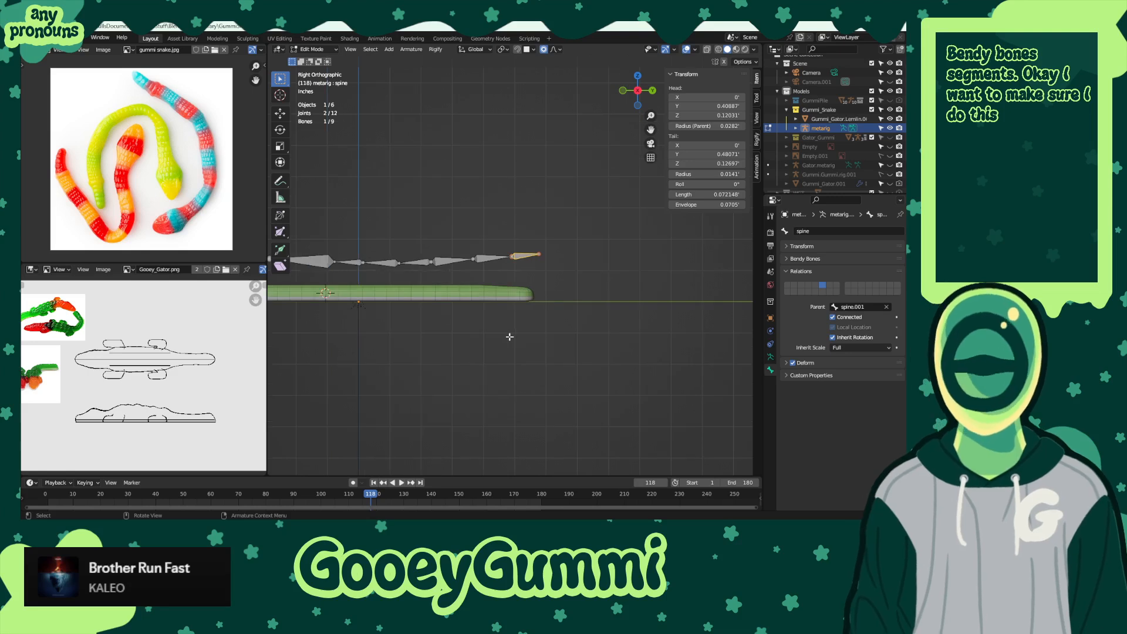
# - Move the three short middle spine bones about -0.084' along Y and 0.0074' along Z, toward the head
pyautogui.press('Home')
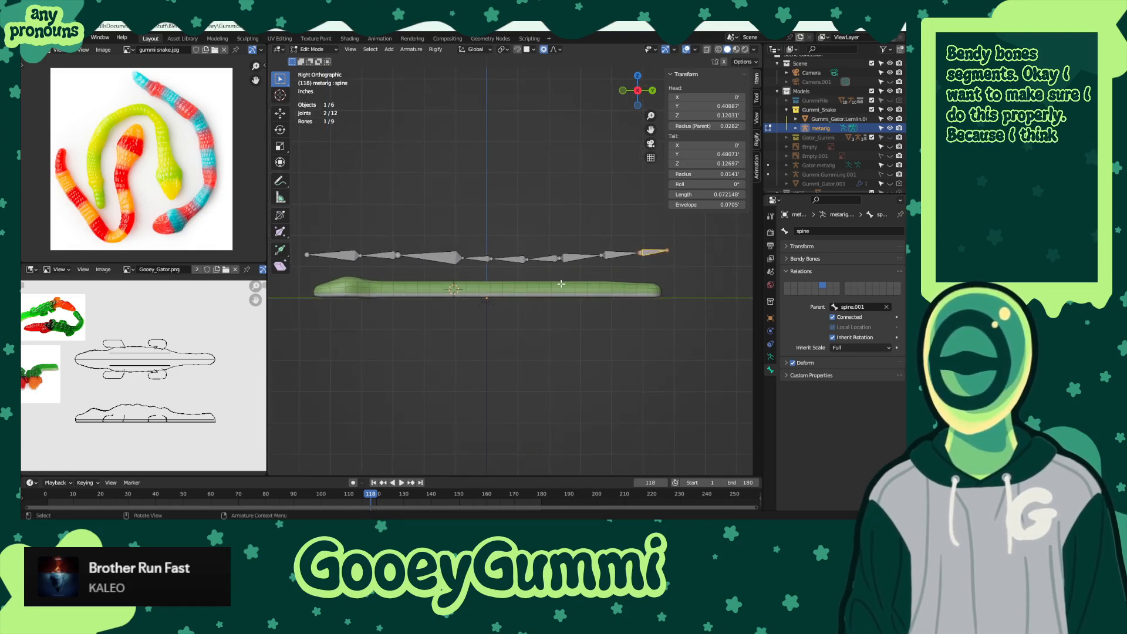
pyautogui.click(459, 256)
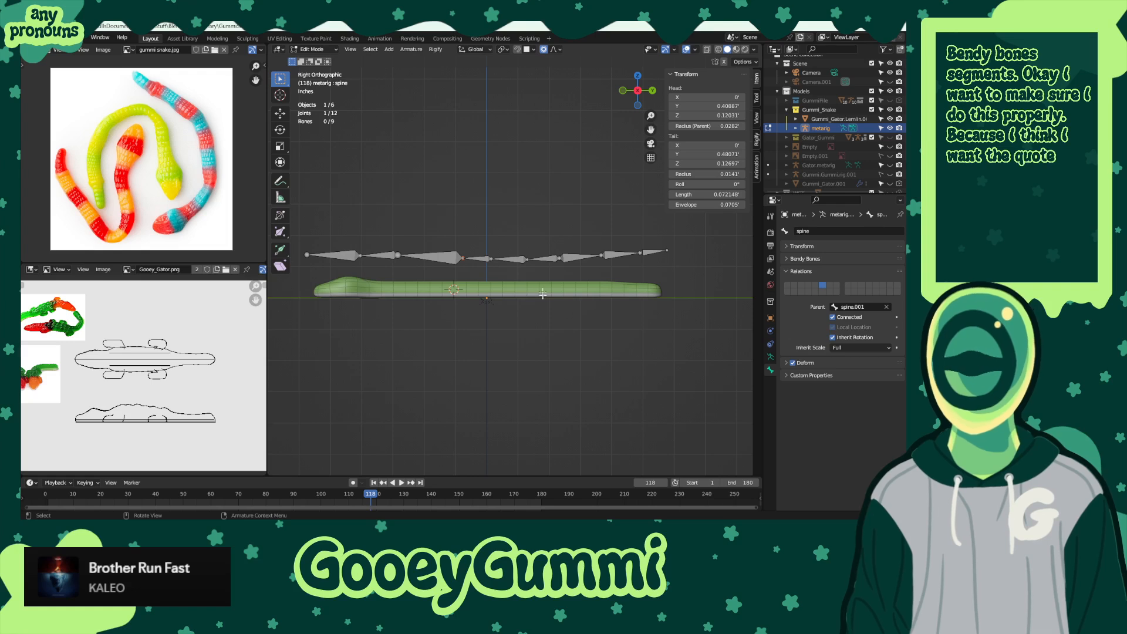
pyautogui.moveTo(511, 269); pyautogui.dragTo(439, 222)
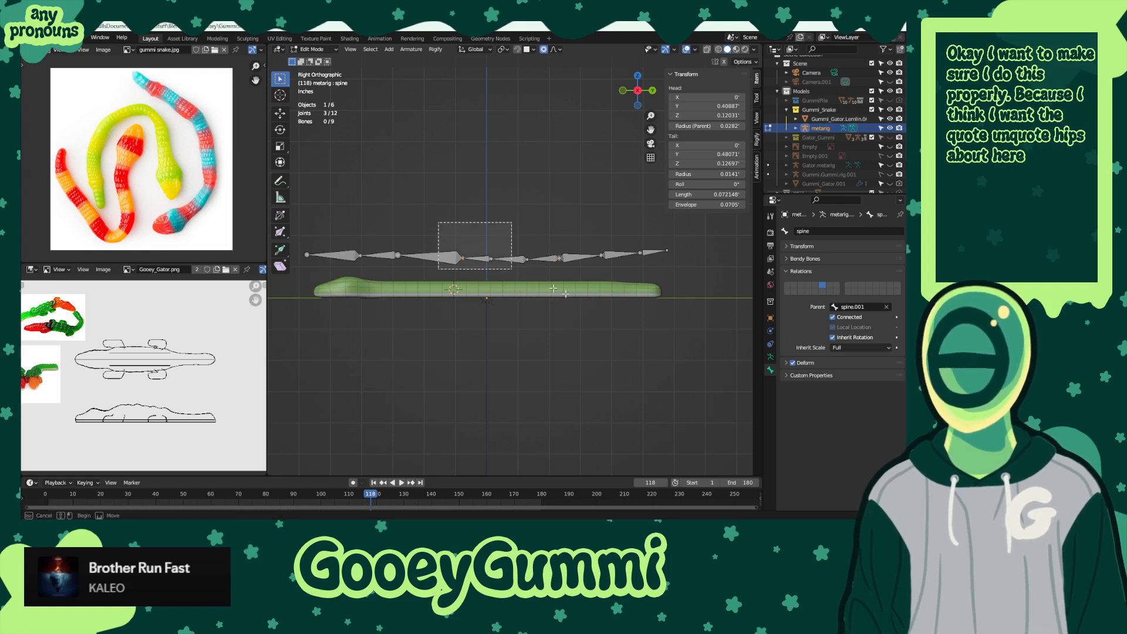
pyautogui.moveTo(553, 288); pyautogui.dragTo(577, 286)
pyautogui.press('g')
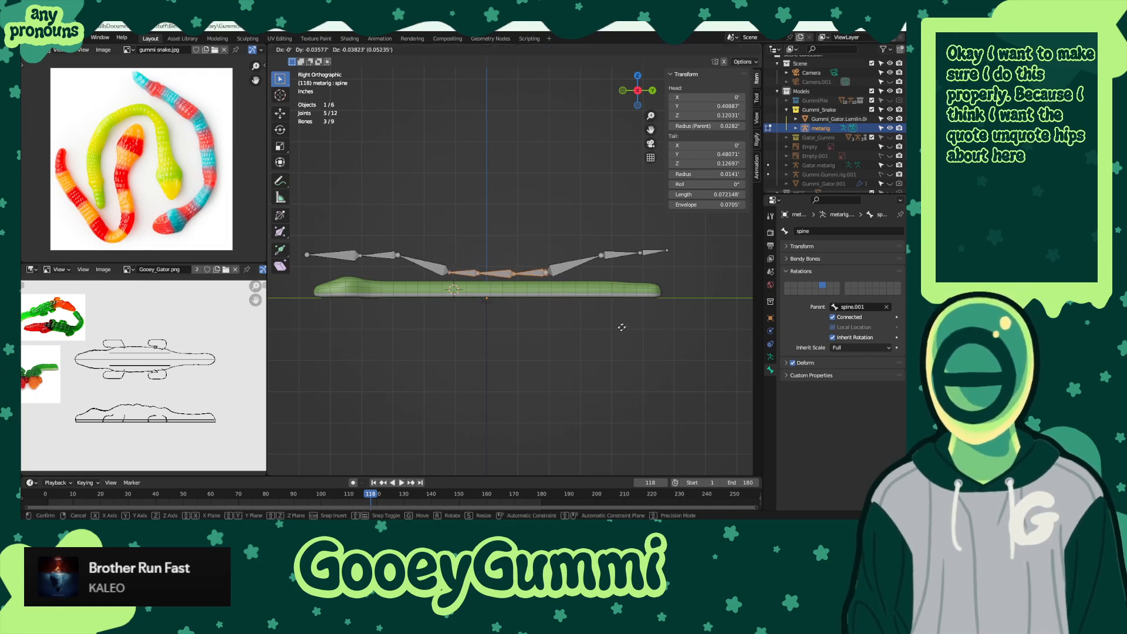
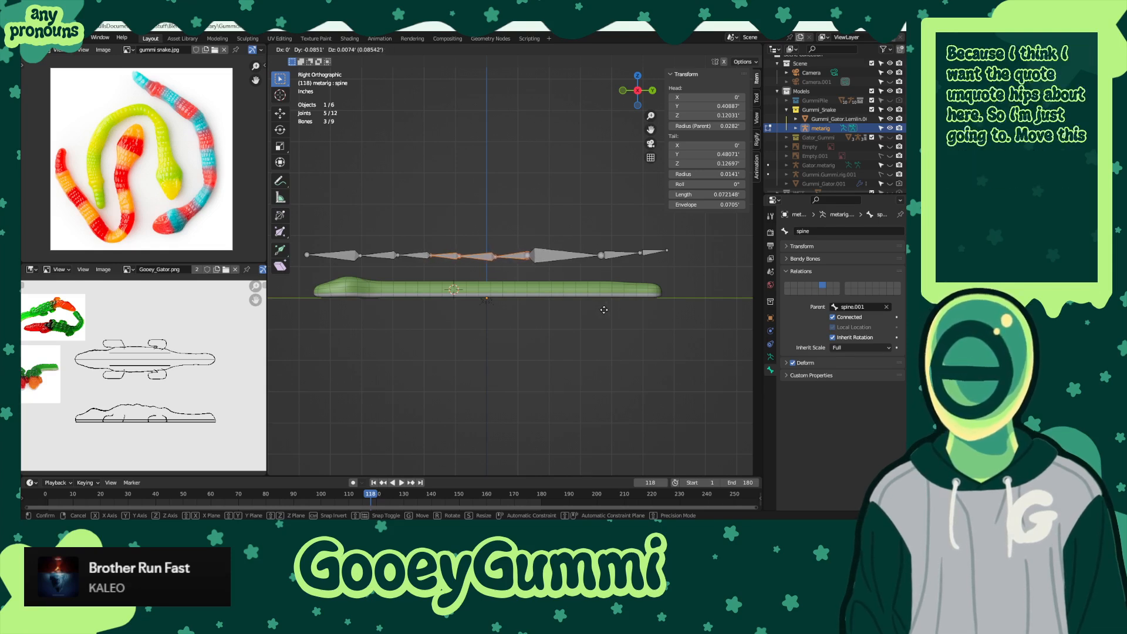
pyautogui.click(604, 309)
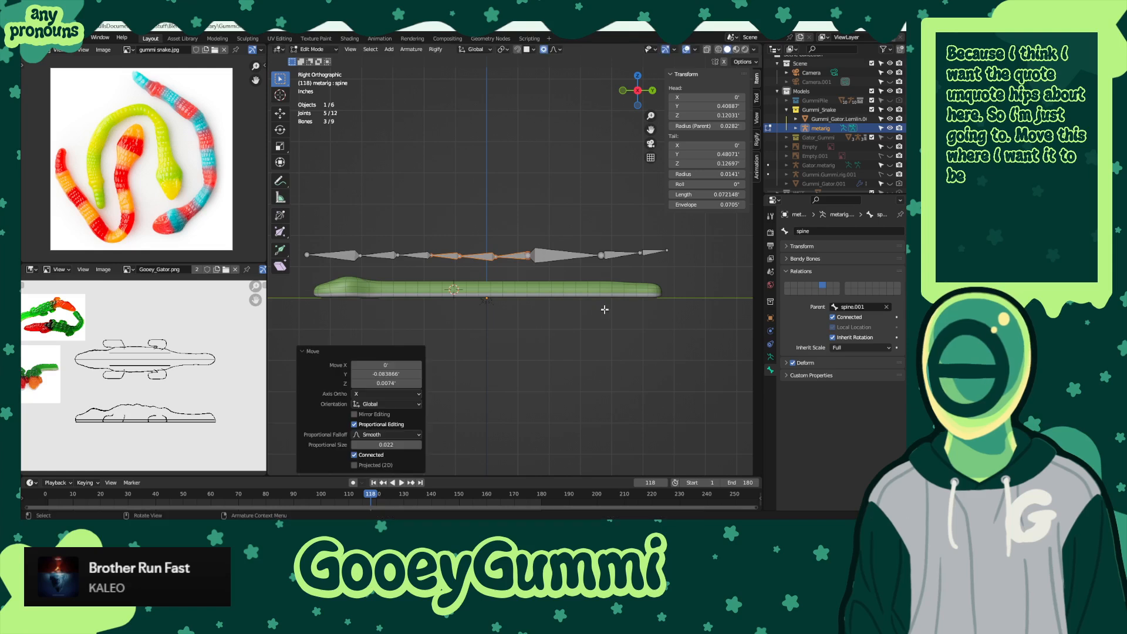
# - Flatten the whole spine chain into a straight horizontal line by scaling all bones to 0 along Z
pyautogui.moveTo(300, 216); pyautogui.dragTo(684, 331)
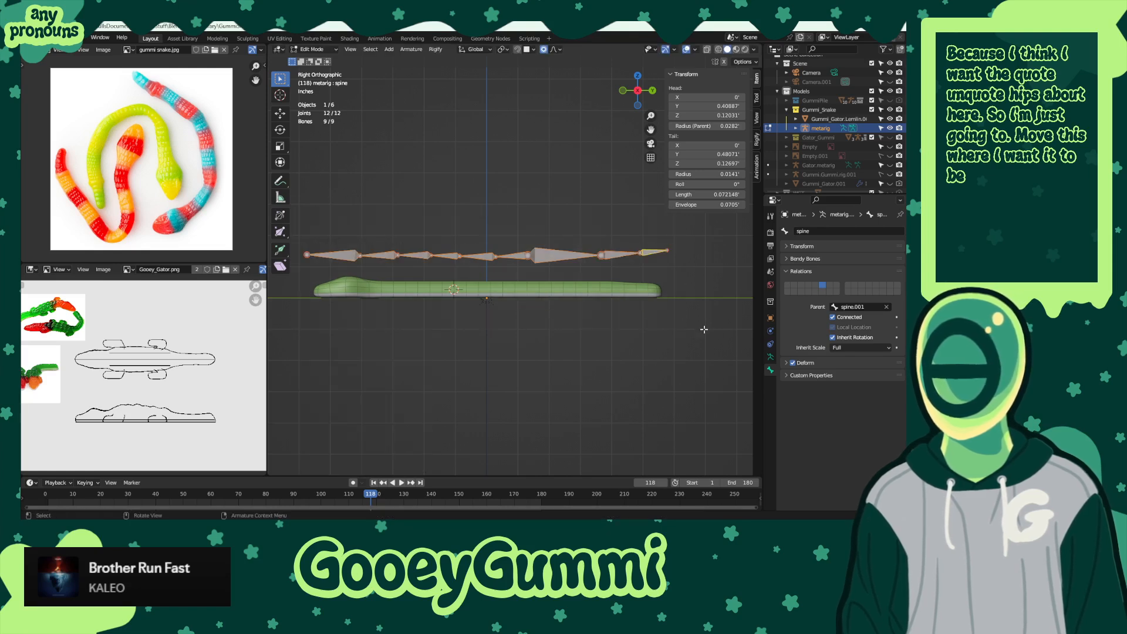
pyautogui.press('s')
pyautogui.press('z')
pyautogui.press('0')
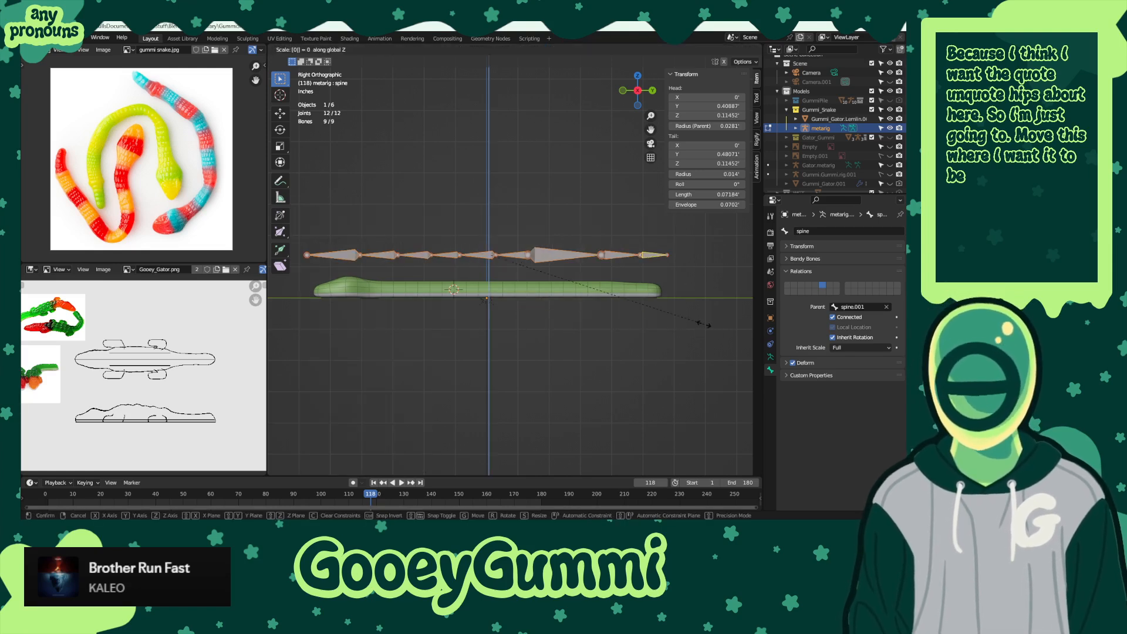
pyautogui.press('Return')
pyautogui.click(704, 324)
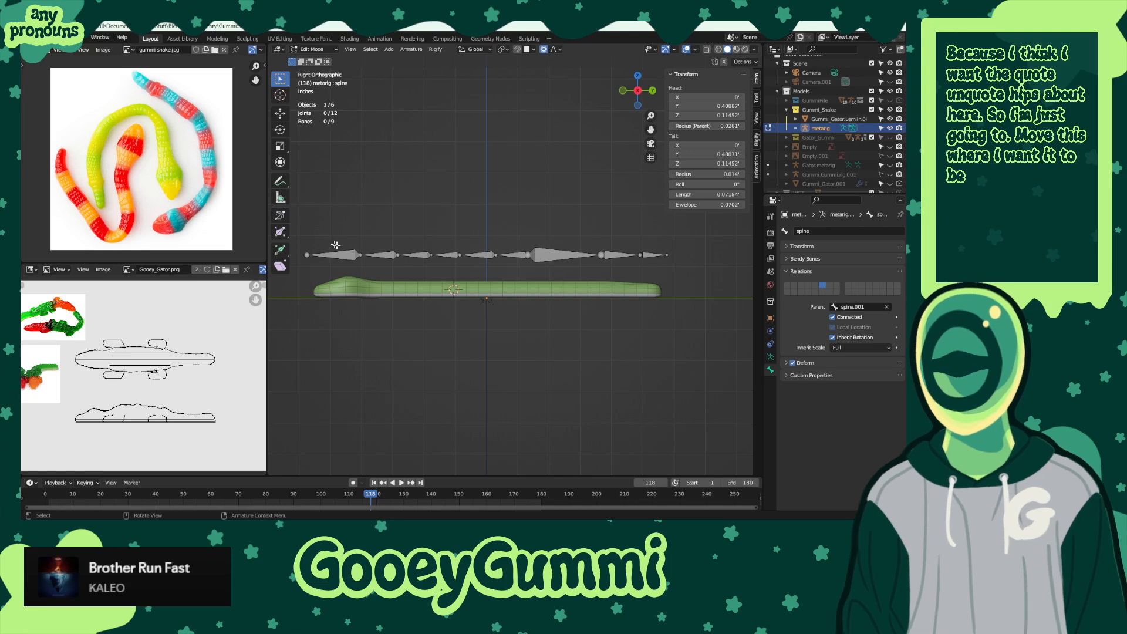
# - Shift the last two tail bones along Y by about -0.088' and a further -0.011' to shorten the long bone before them
pyautogui.moveTo(297, 234); pyautogui.dragTo(669, 317)
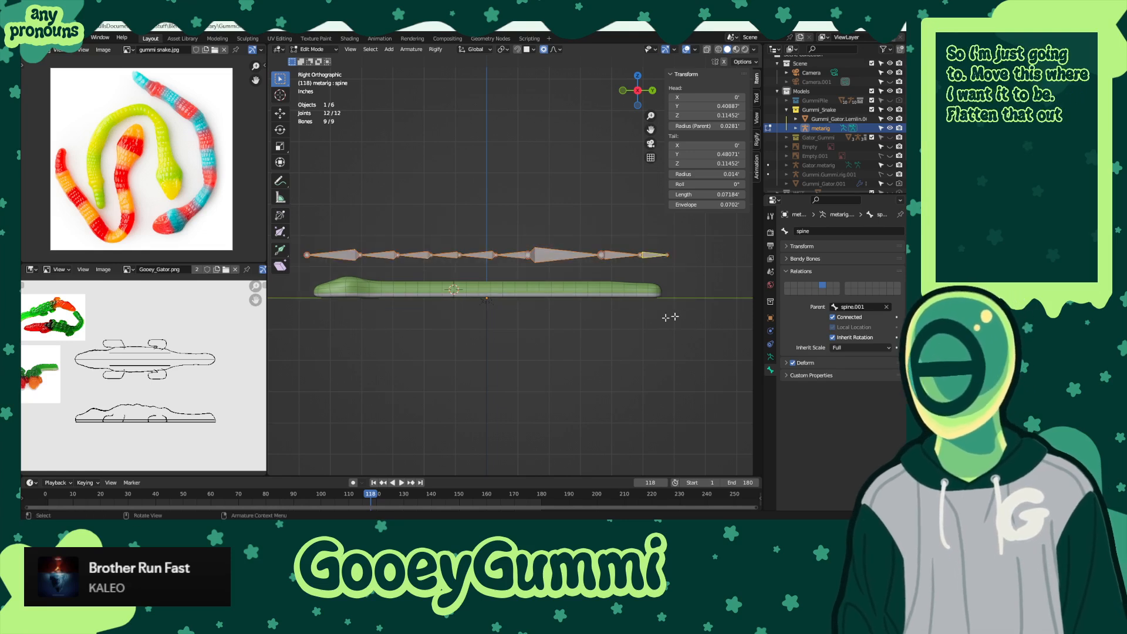
pyautogui.moveTo(585, 232); pyautogui.dragTo(684, 293)
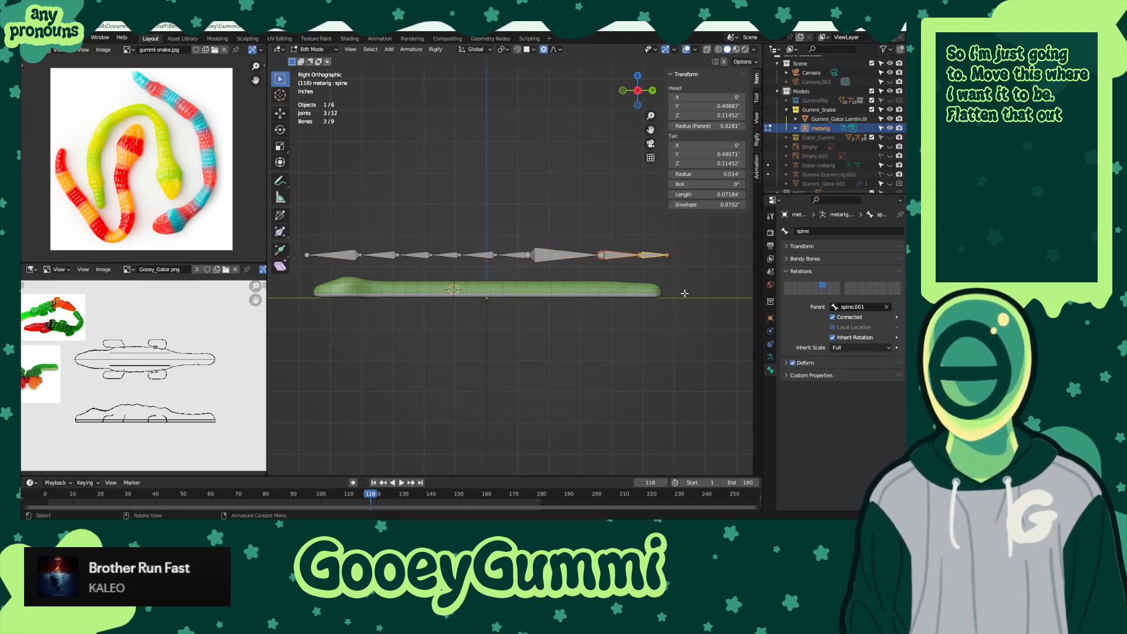
pyautogui.press('g')
pyautogui.press('y')
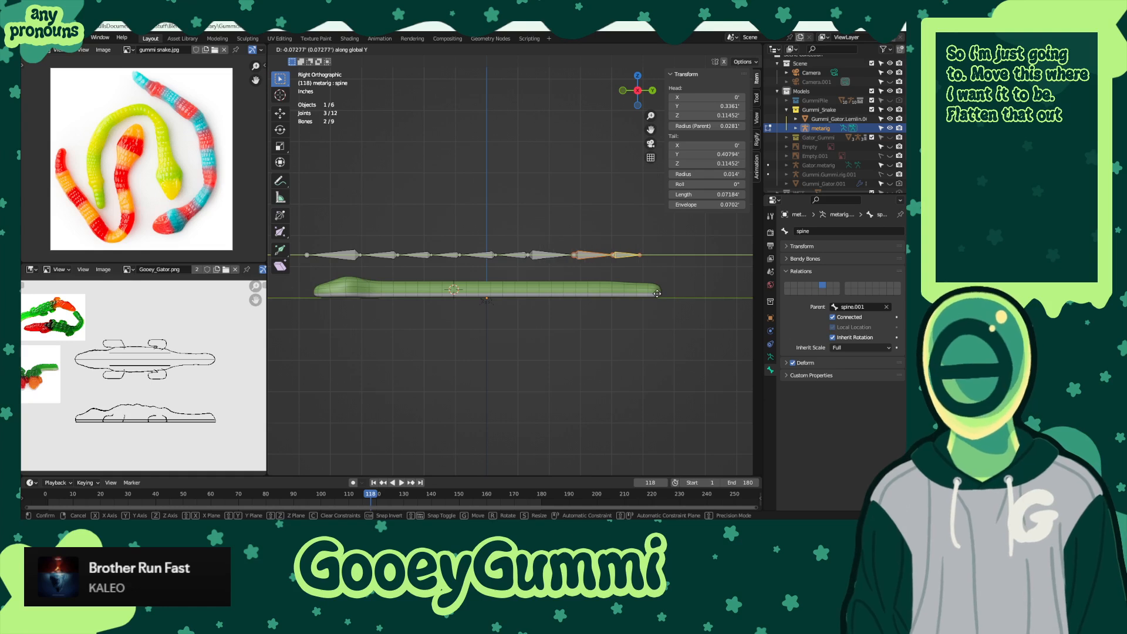
pyautogui.click(652, 293)
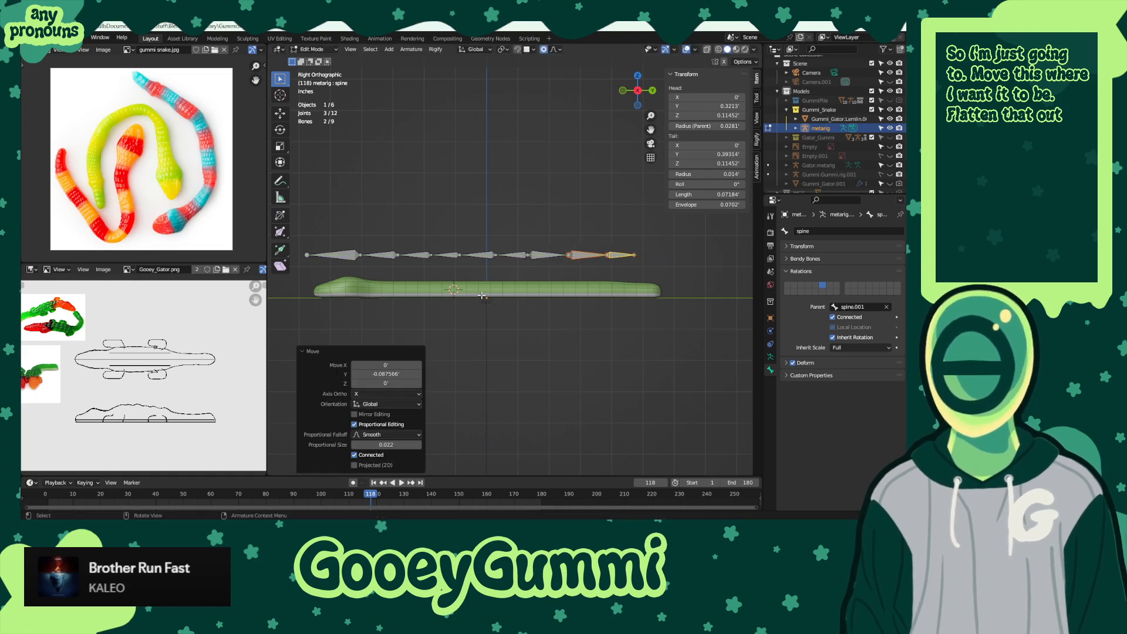
pyautogui.press('g')
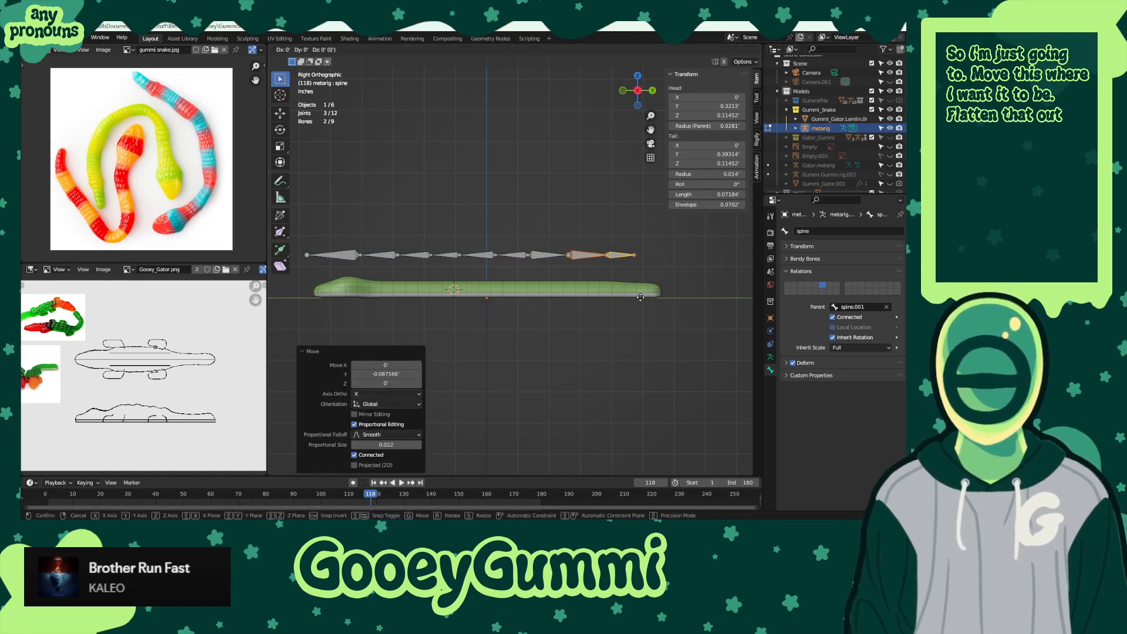
pyautogui.press('y')
pyautogui.click(636, 297)
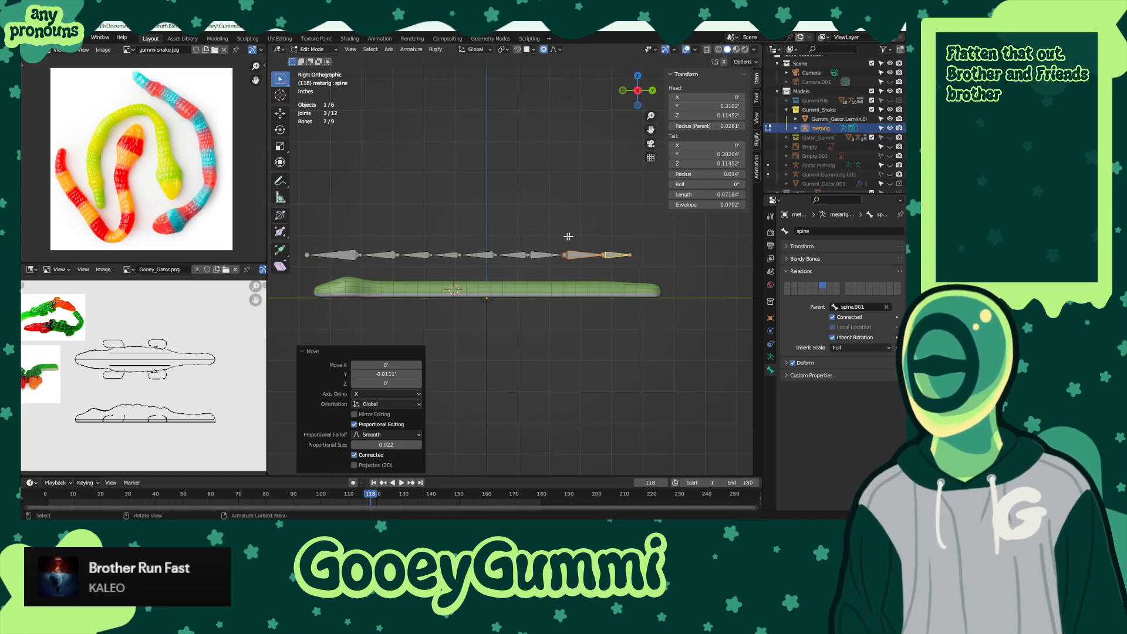
# - Move the rear four spine bones about -0.0037' along Y to even out the bone lengths
pyautogui.moveTo(476, 228); pyautogui.dragTo(677, 315)
pyautogui.press('g')
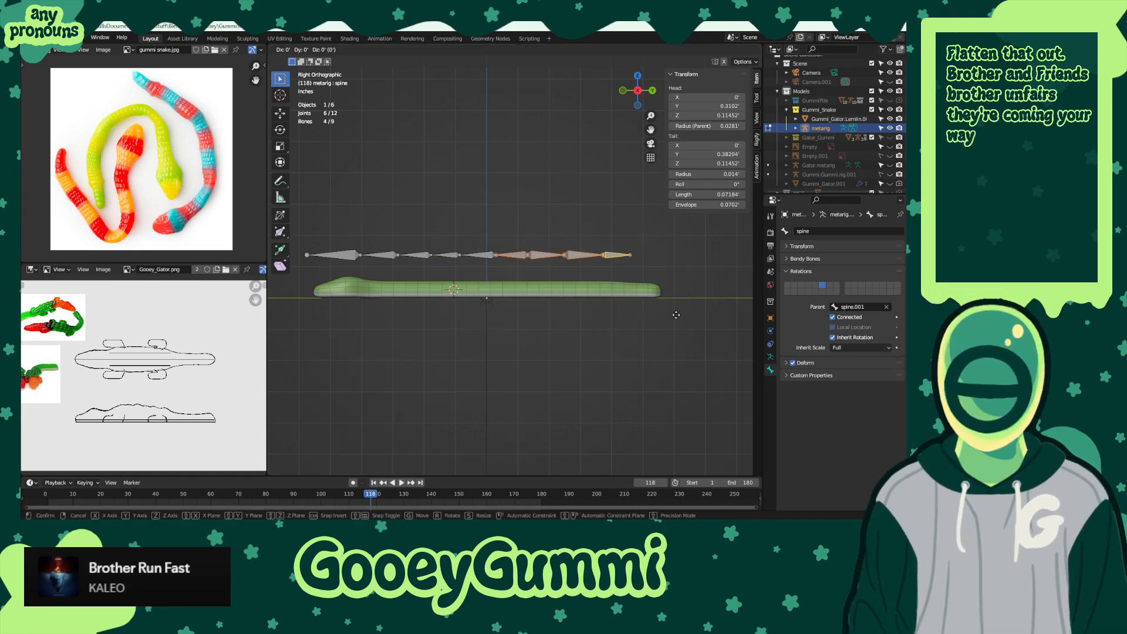
pyautogui.press('x')
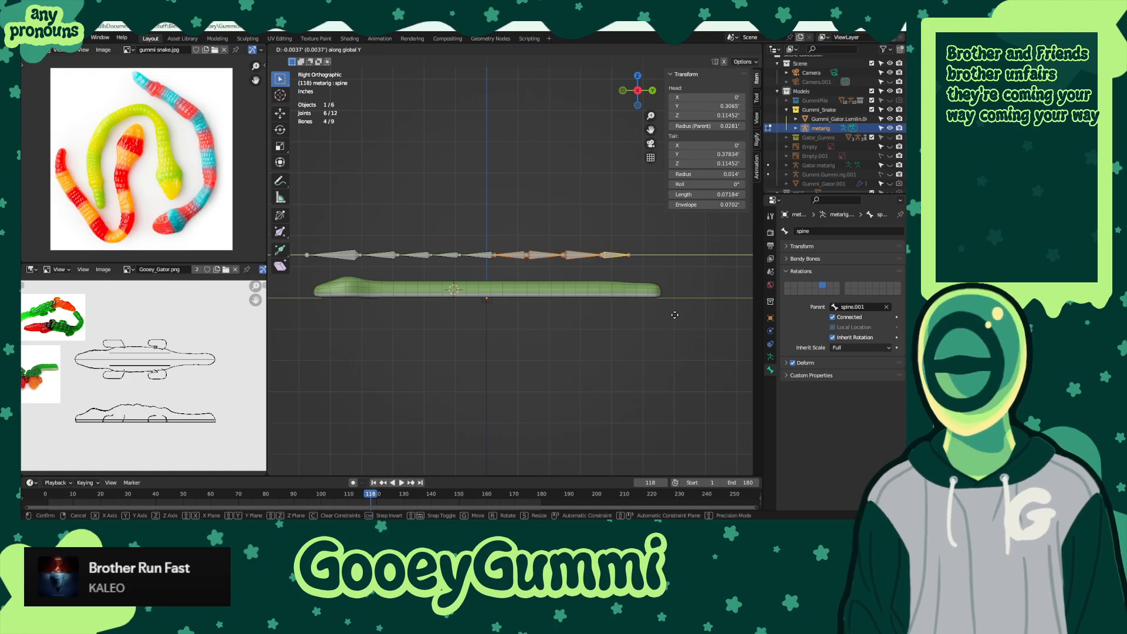
pyautogui.click(674, 315)
pyautogui.click(639, 303)
pyautogui.moveTo(613, 242); pyautogui.dragTo(663, 282)
# - Lower the whole spine chain into the snake by -0.0814' along Z and set the armature to display In Front
pyautogui.moveTo(299, 223); pyautogui.dragTo(683, 350)
pyautogui.press('g')
pyautogui.press('z')
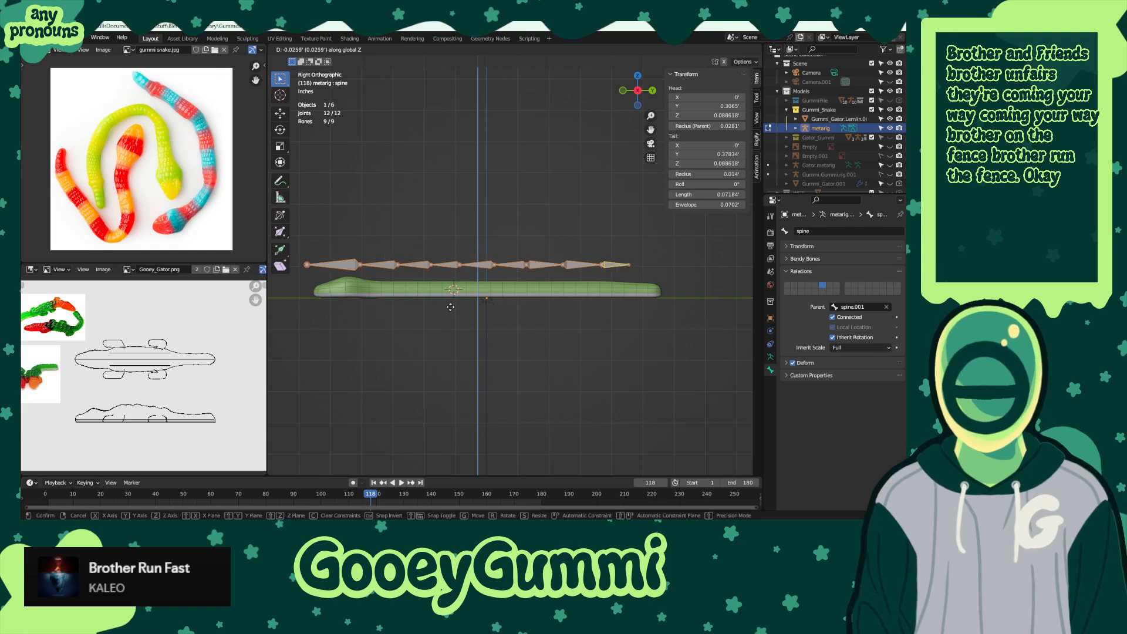
pyautogui.click(450, 326)
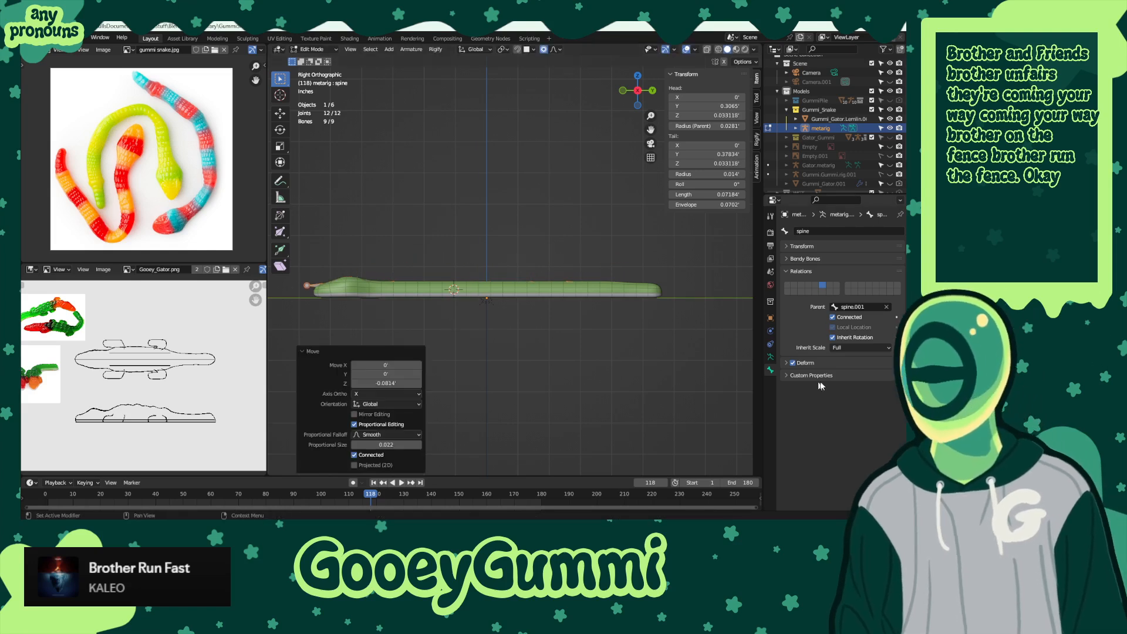
pyautogui.click(769, 357)
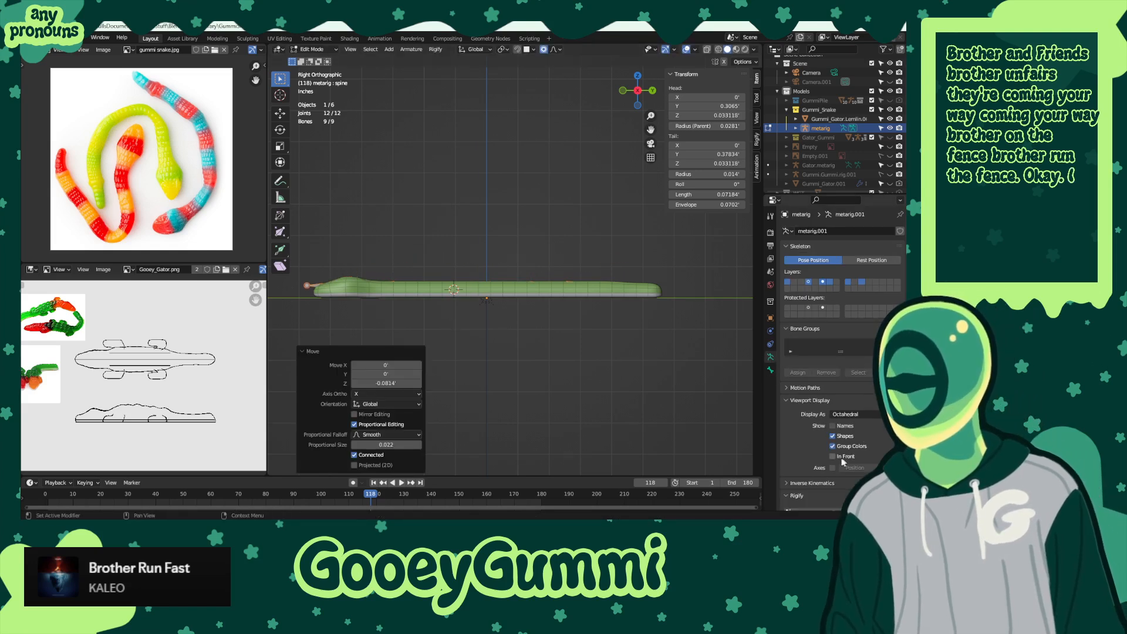
pyautogui.click(841, 457)
# - Move the whole spine chain about 0.0123' along Y and -0.0123' along Z to centre it inside the snake body
pyautogui.scroll(1, 555, 353)
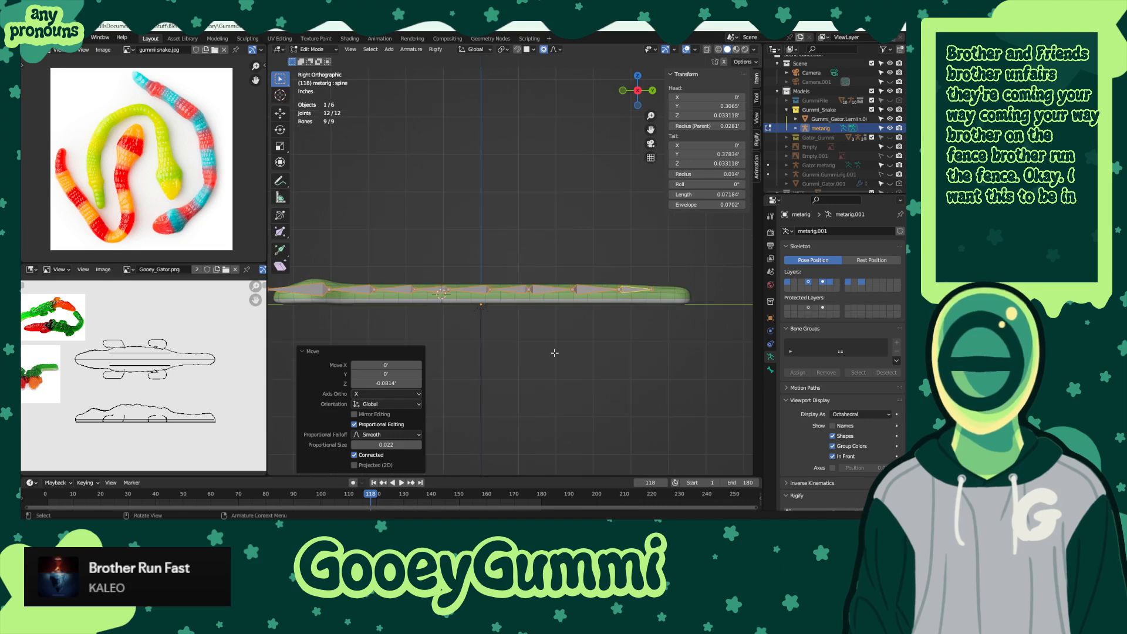
pyautogui.keyDown('shift'); pyautogui.moveTo(547, 347); pyautogui.dragTo(563, 331, button='middle'); pyautogui.keyUp('shift')
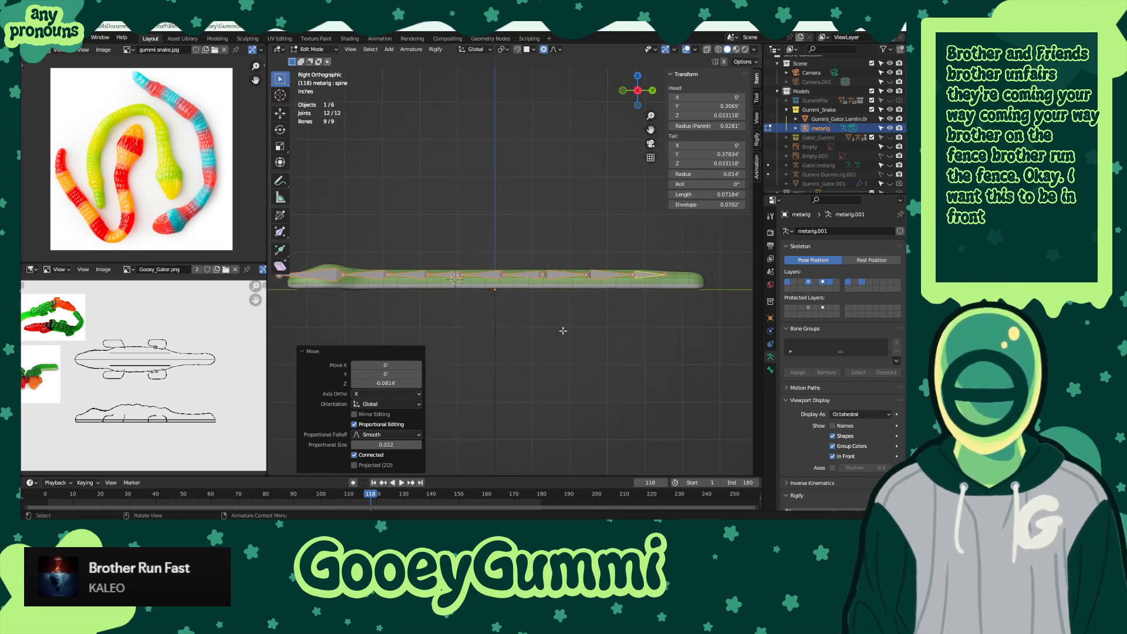
pyautogui.press('g')
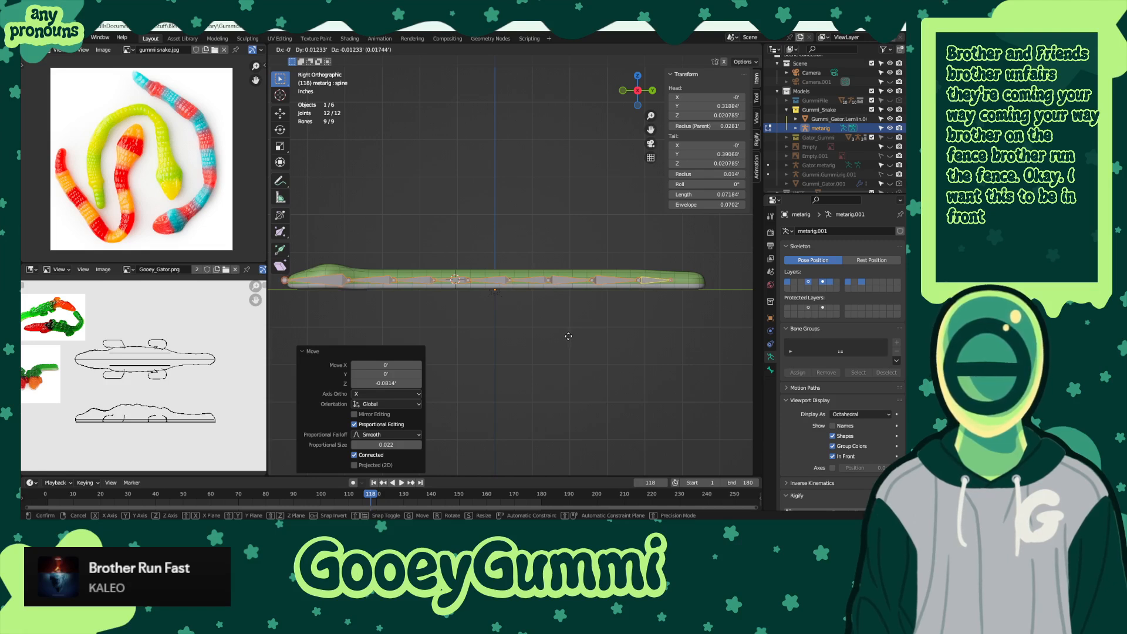
pyautogui.click(568, 336)
# - Move the joint at the back of the head bone about -0.018' along Y to shorten the head bone
pyautogui.scroll(7, 625, 263)
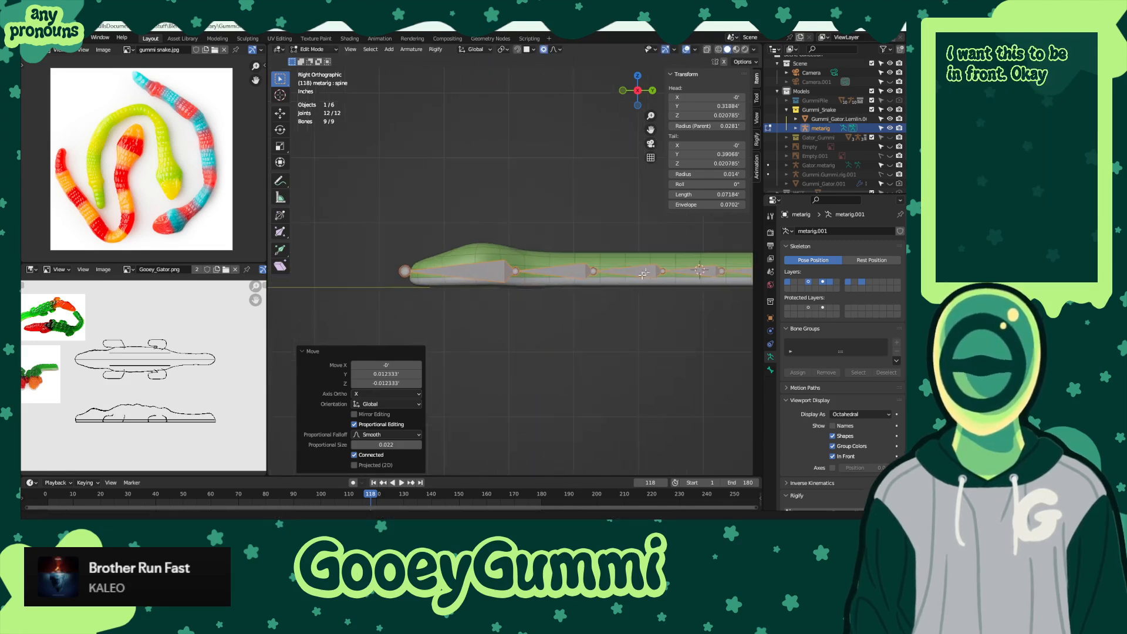
pyautogui.keyDown('shift'); pyautogui.moveTo(625, 263); pyautogui.dragTo(591, 287, button='middle'); pyautogui.keyUp('shift')
pyautogui.click(512, 269)
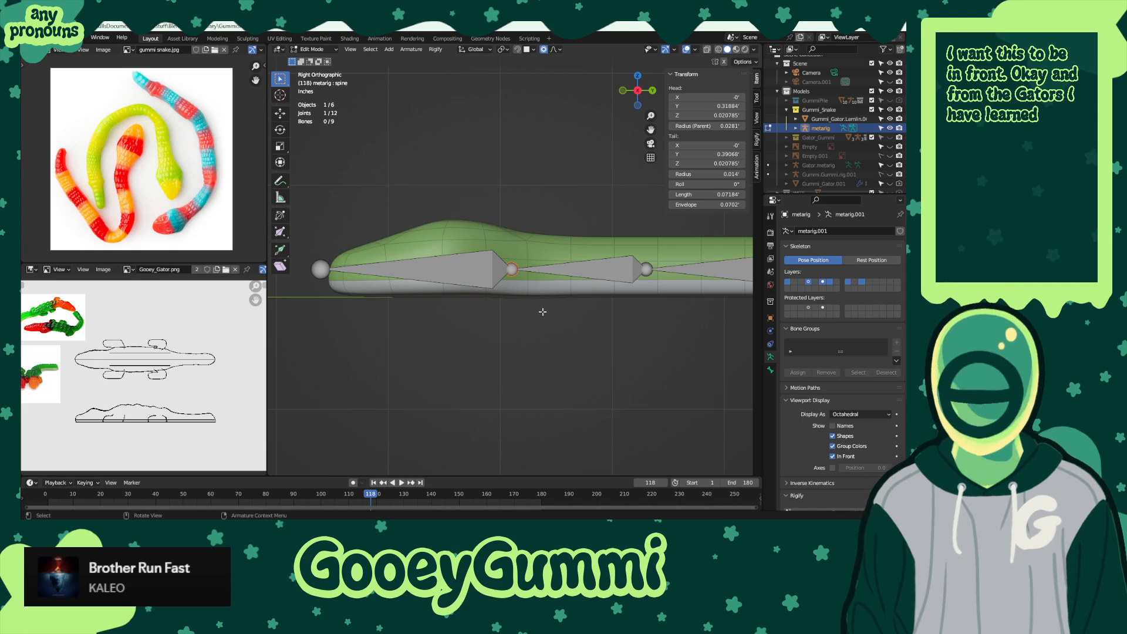
pyautogui.press('g')
pyautogui.press('y')
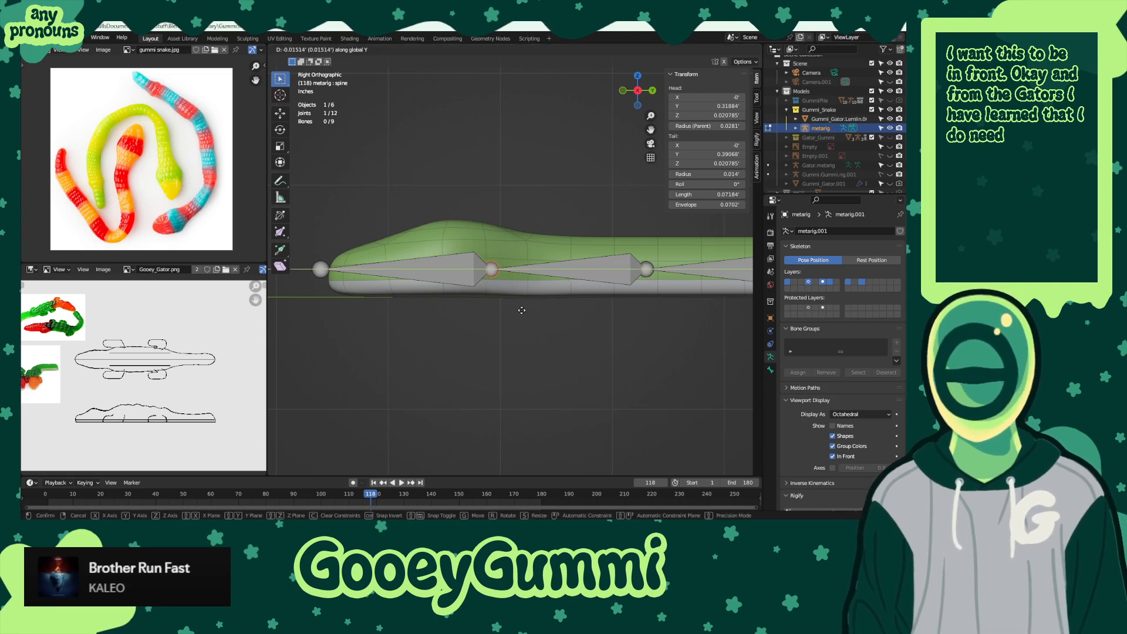
pyautogui.click(517, 310)
# - Move the joint behind the first neck bone about -0.058' along Y to shorten that bone
pyautogui.moveTo(613, 251); pyautogui.dragTo(663, 301)
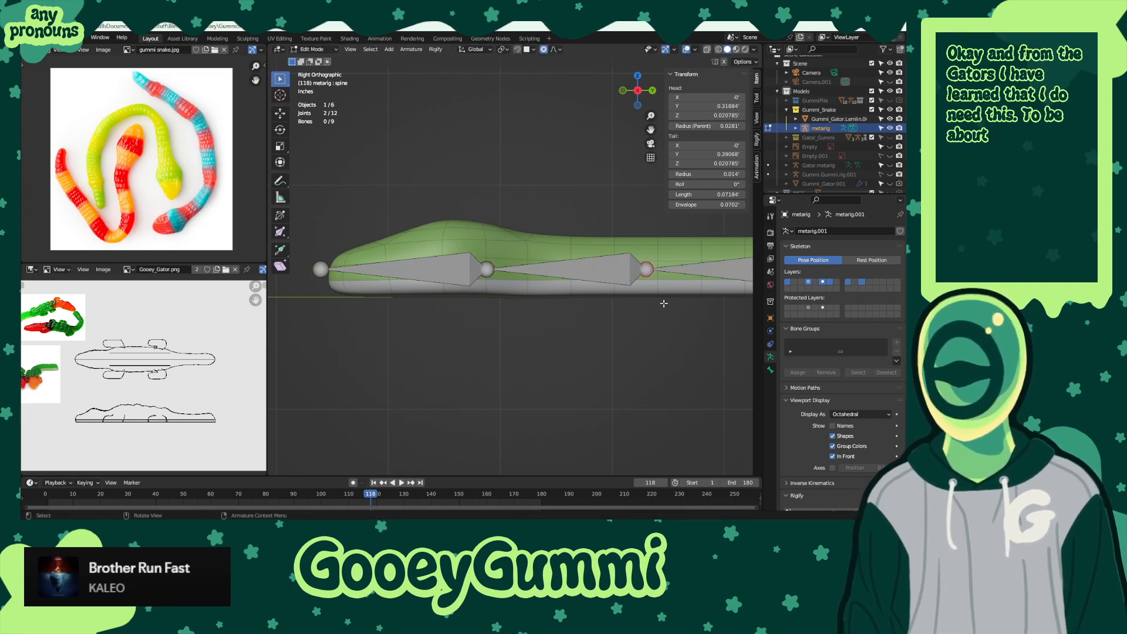
pyautogui.press('g')
pyautogui.press('y')
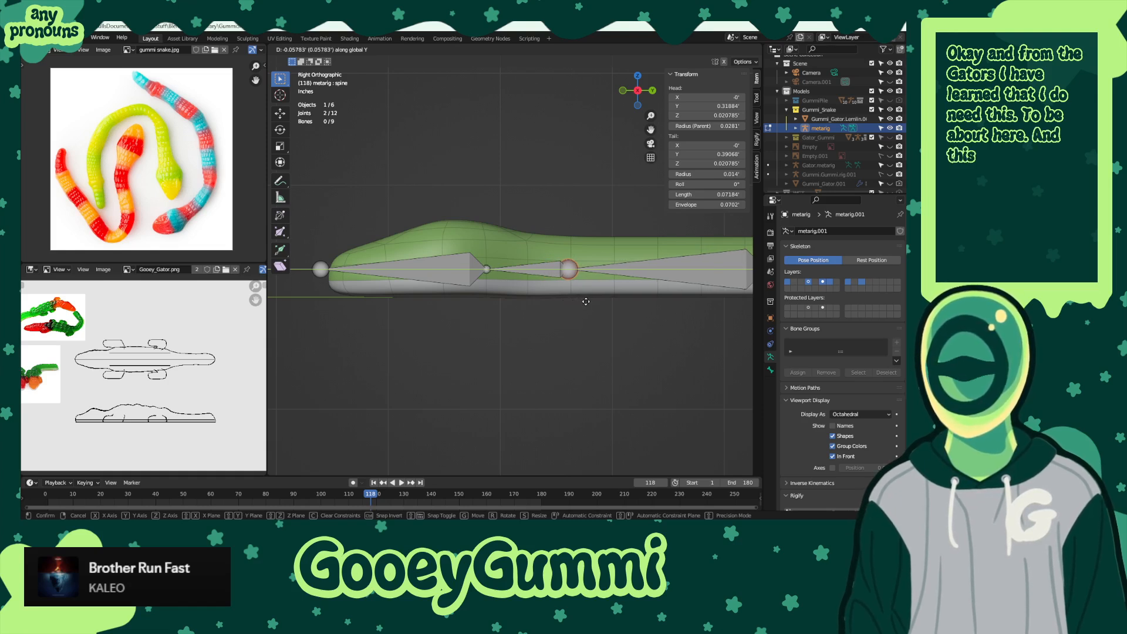
pyautogui.click(585, 301)
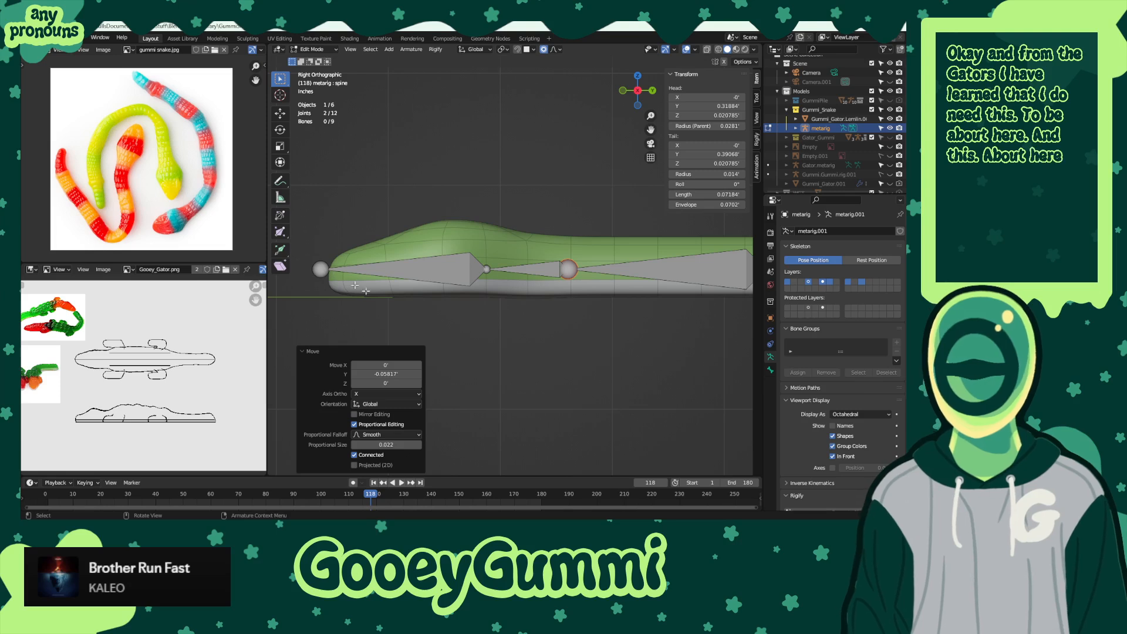
# - Turn on snapping and move the joint at the snake's snout about 0.0066' along Y into the mesh
pyautogui.keyDown('shift'); pyautogui.moveTo(339, 273); pyautogui.dragTo(429, 277, button='middle'); pyautogui.keyUp('shift')
pyautogui.click(410, 272)
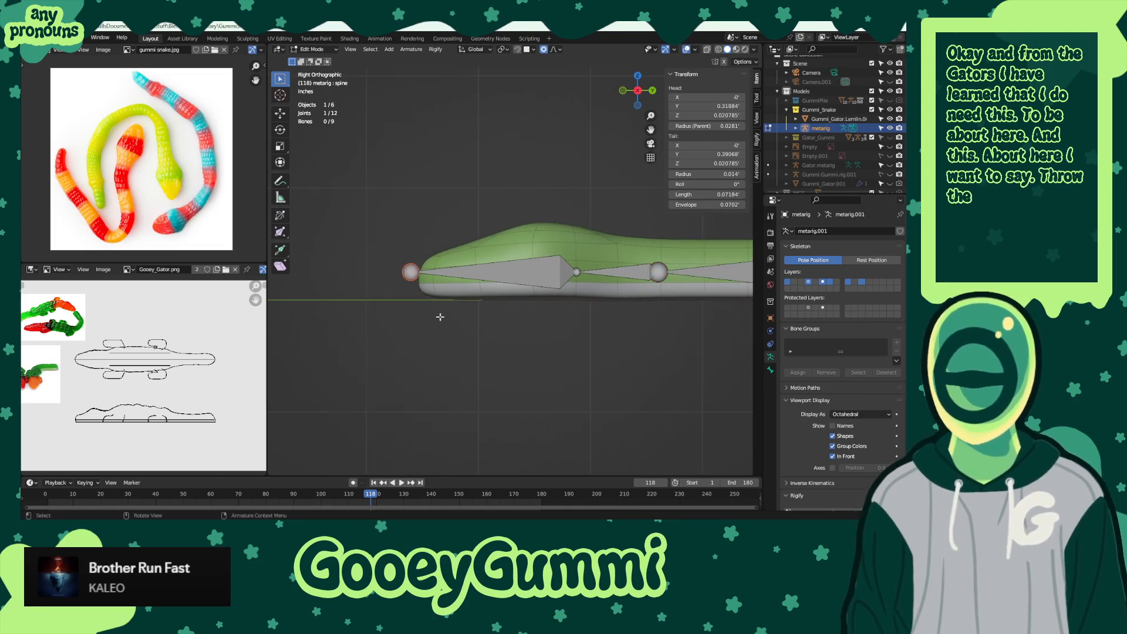
pyautogui.keyDown('shift'); pyautogui.moveTo(362, 276); pyautogui.dragTo(595, 356, button='middle'); pyautogui.keyUp('shift')
pyautogui.click(517, 50)
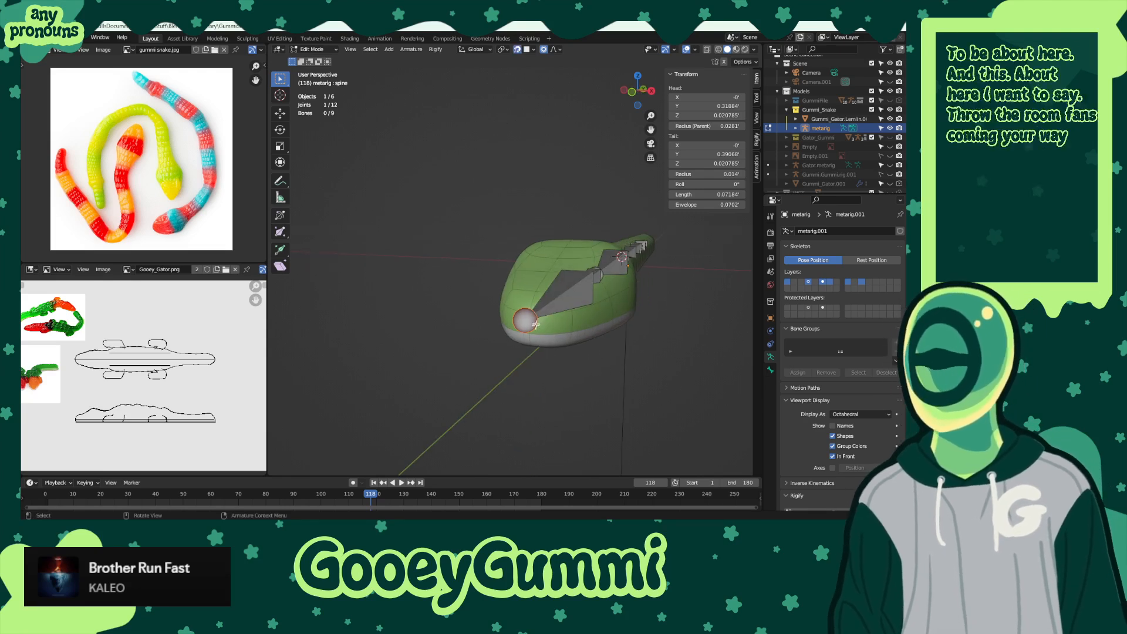
pyautogui.press('g')
pyautogui.press('y')
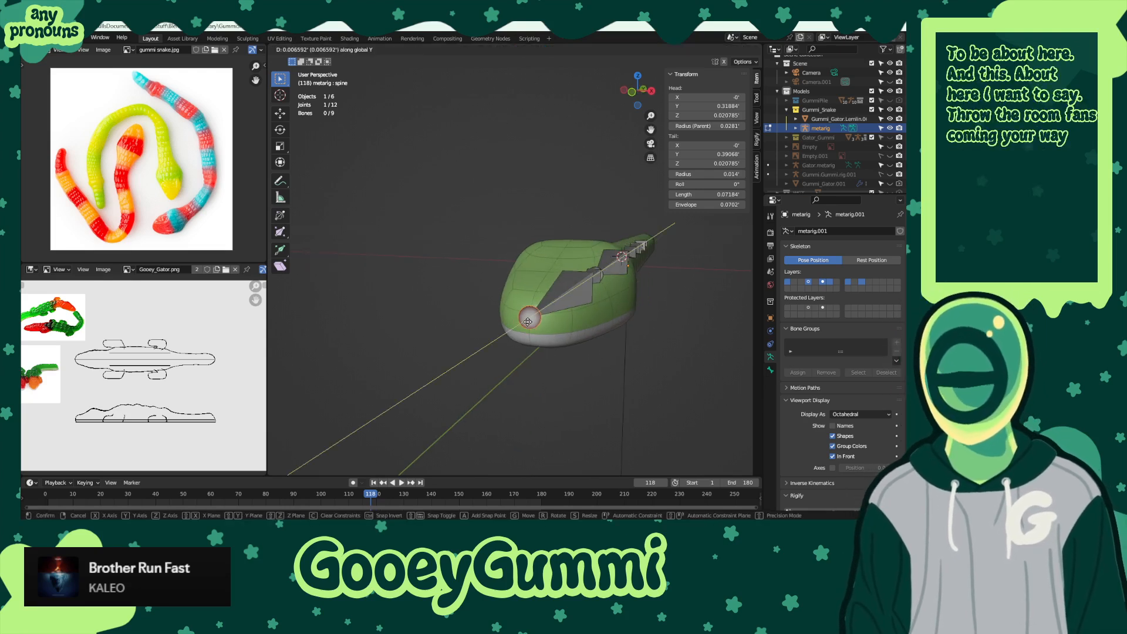
pyautogui.click(527, 321)
# - Shift the rear six spine bones along Y by about -0.038' and a further -0.0144'
pyautogui.moveTo(543, 346); pyautogui.dragTo(568, 333, button='middle')
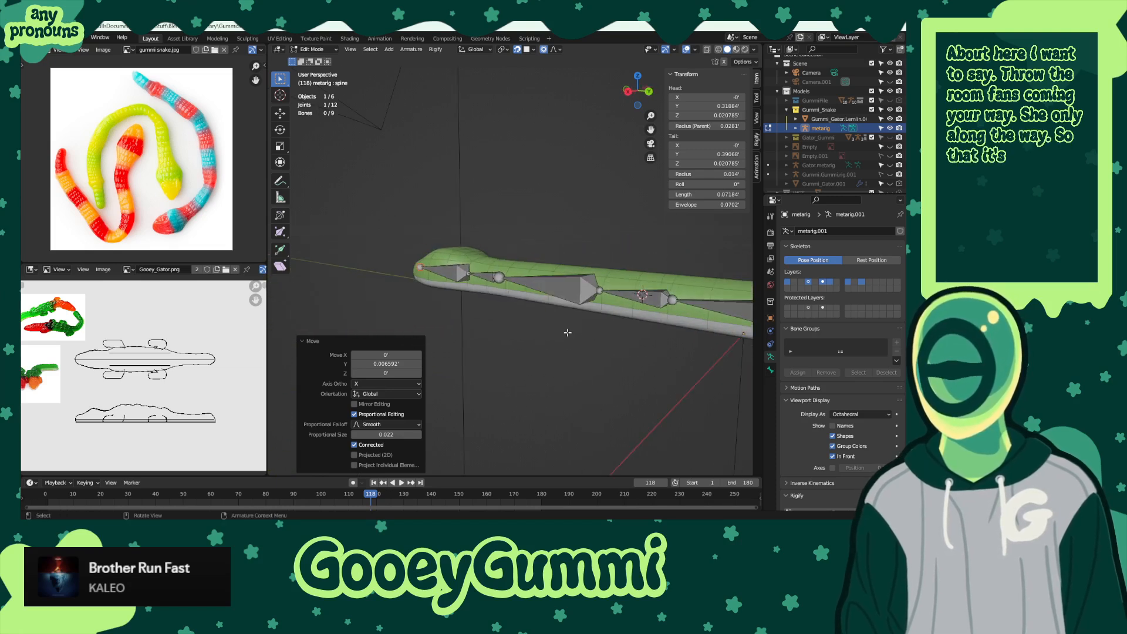
pyautogui.press('KP_3')
pyautogui.scroll(-5, 591, 345)
pyautogui.keyDown('shift'); pyautogui.moveTo(652, 337); pyautogui.dragTo(515, 342, button='middle'); pyautogui.keyUp('shift')
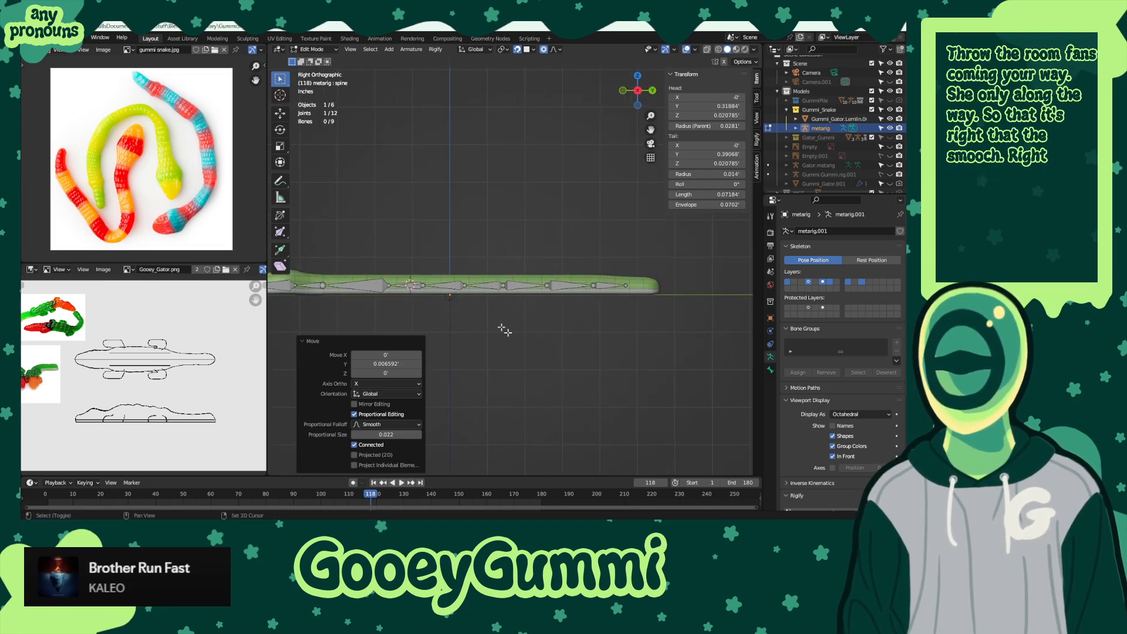
pyautogui.moveTo(369, 263); pyautogui.dragTo(659, 340)
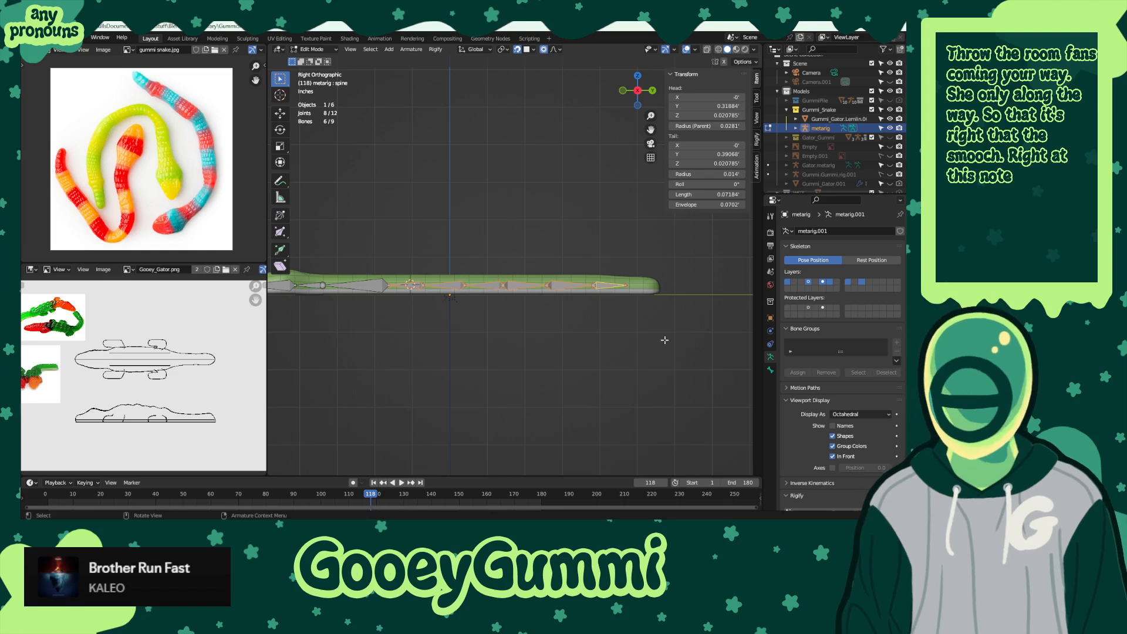
pyautogui.press('g')
pyautogui.press('y')
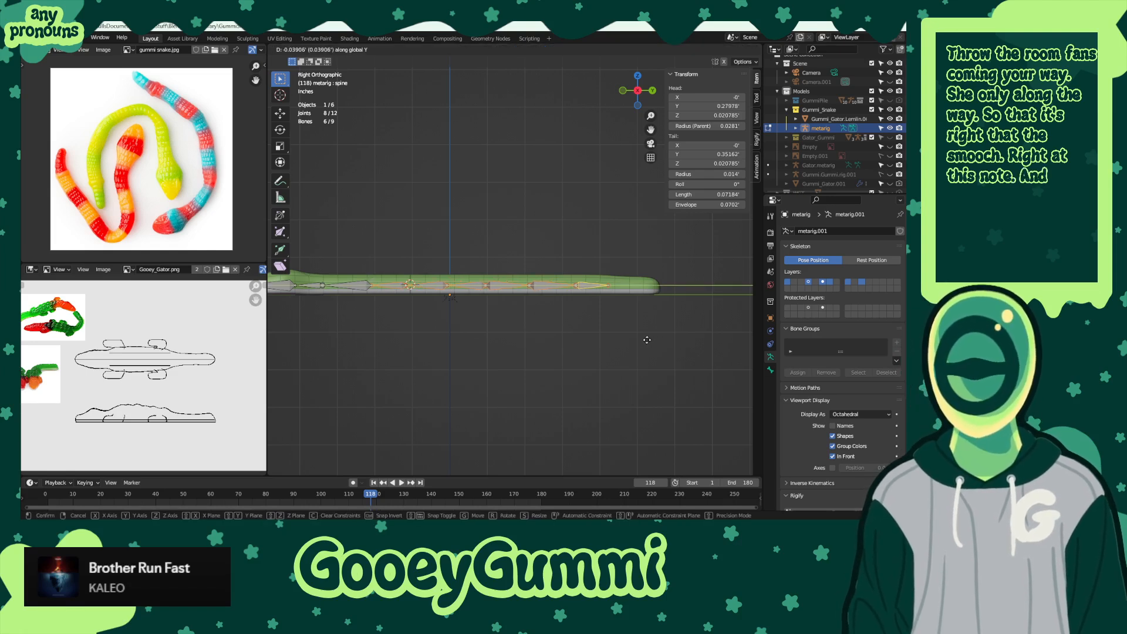
pyautogui.click(647, 339)
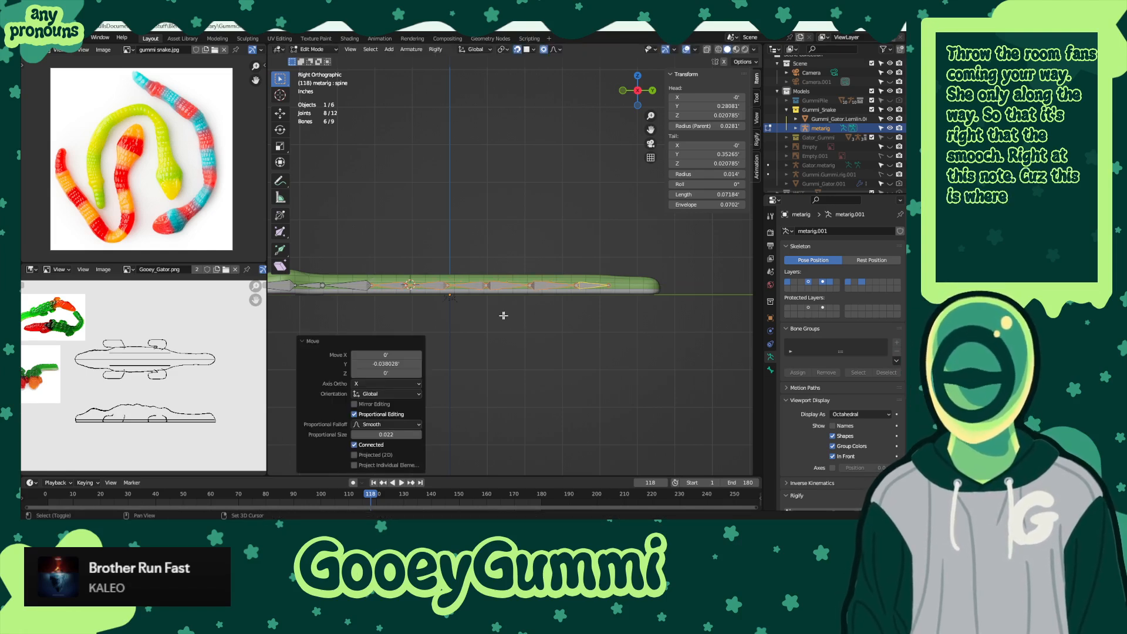
pyautogui.keyDown('shift'); pyautogui.moveTo(511, 317); pyautogui.dragTo(540, 319, button='middle'); pyautogui.keyUp('shift')
pyautogui.press('g')
pyautogui.press('y')
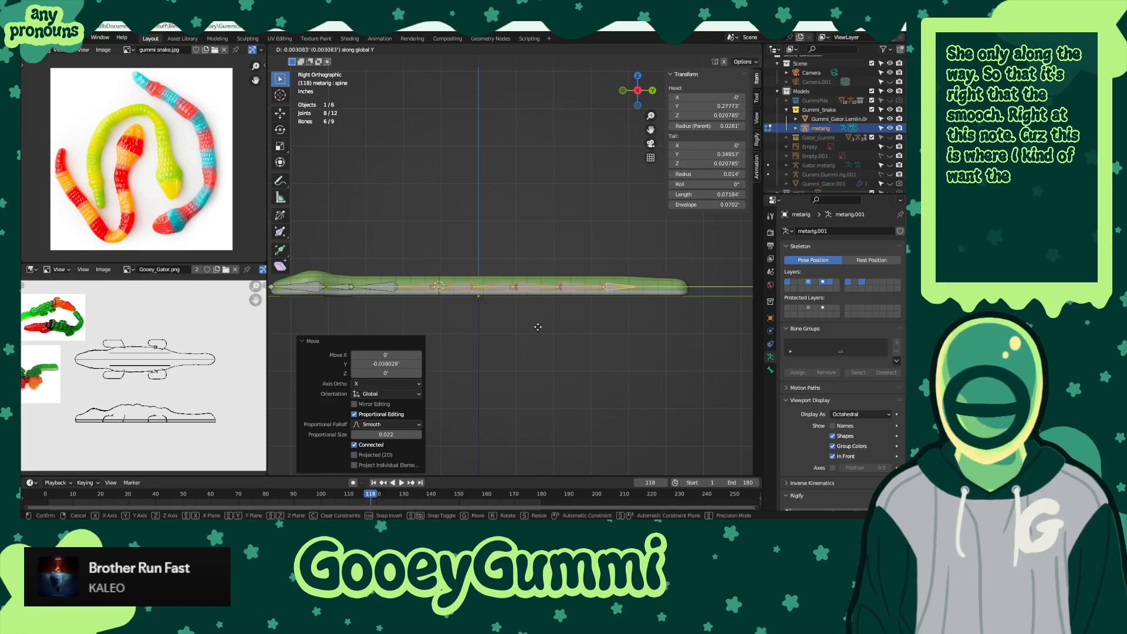
pyautogui.click(533, 325)
# - Extrude a new bone from the last tail joint about 0.133' along Y to the tip of the snake's tail
pyautogui.keyDown('shift'); pyautogui.moveTo(533, 326); pyautogui.dragTo(507, 337, button='middle'); pyautogui.keyUp('shift')
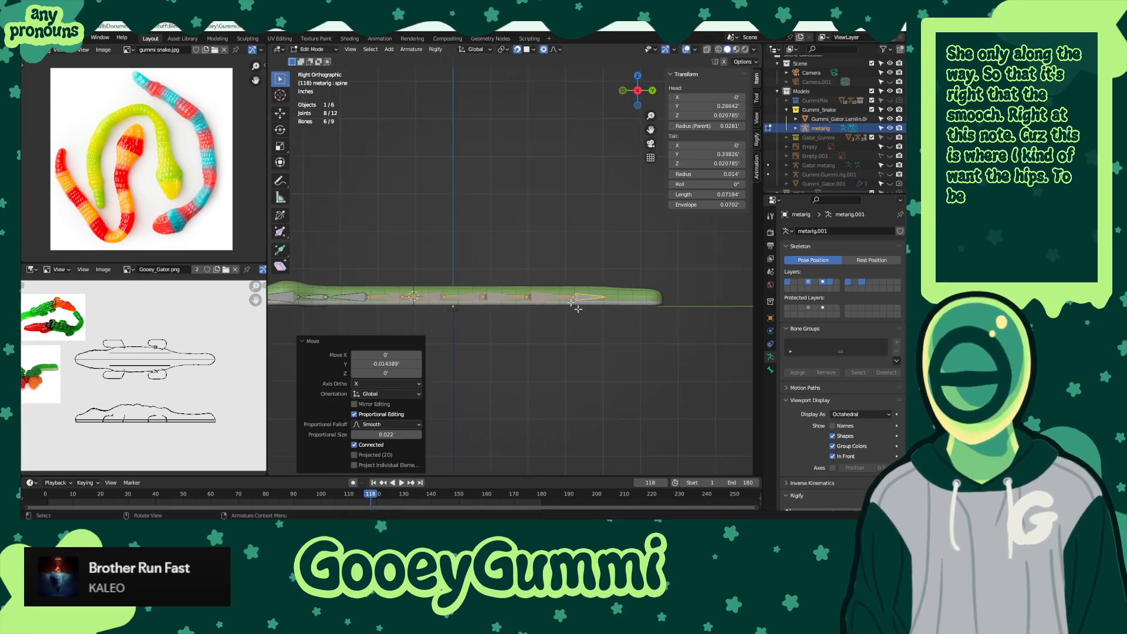
pyautogui.keyDown('shift'); pyautogui.moveTo(545, 278); pyautogui.dragTo(610, 284, button='middle'); pyautogui.keyUp('shift')
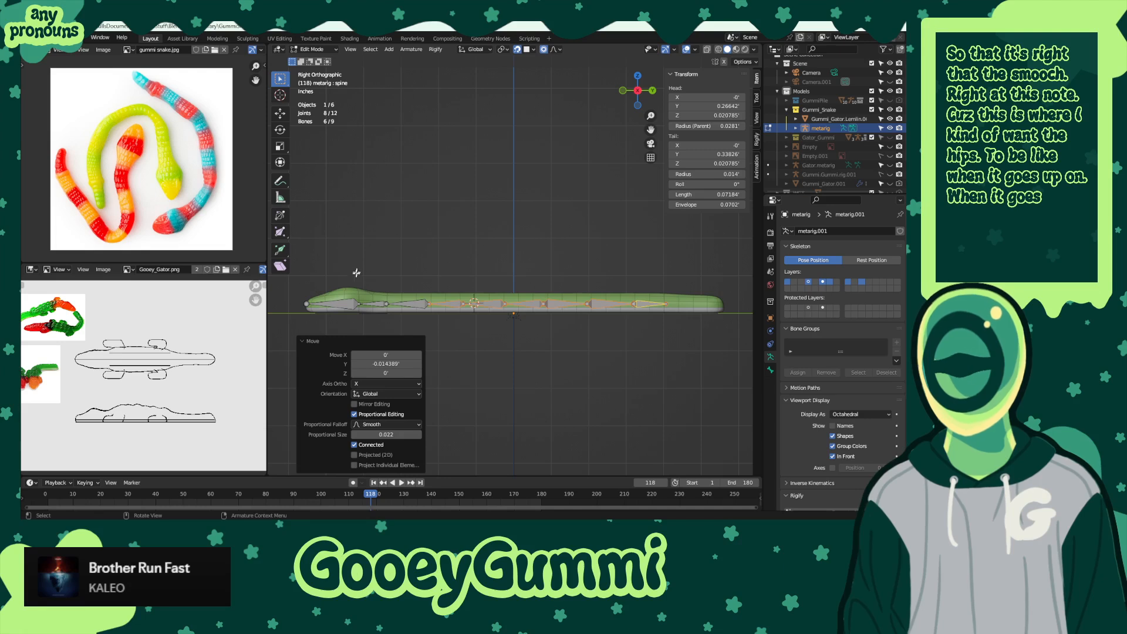
pyautogui.keyDown('shift'); pyautogui.moveTo(649, 293); pyautogui.dragTo(545, 289, button='middle'); pyautogui.keyUp('shift')
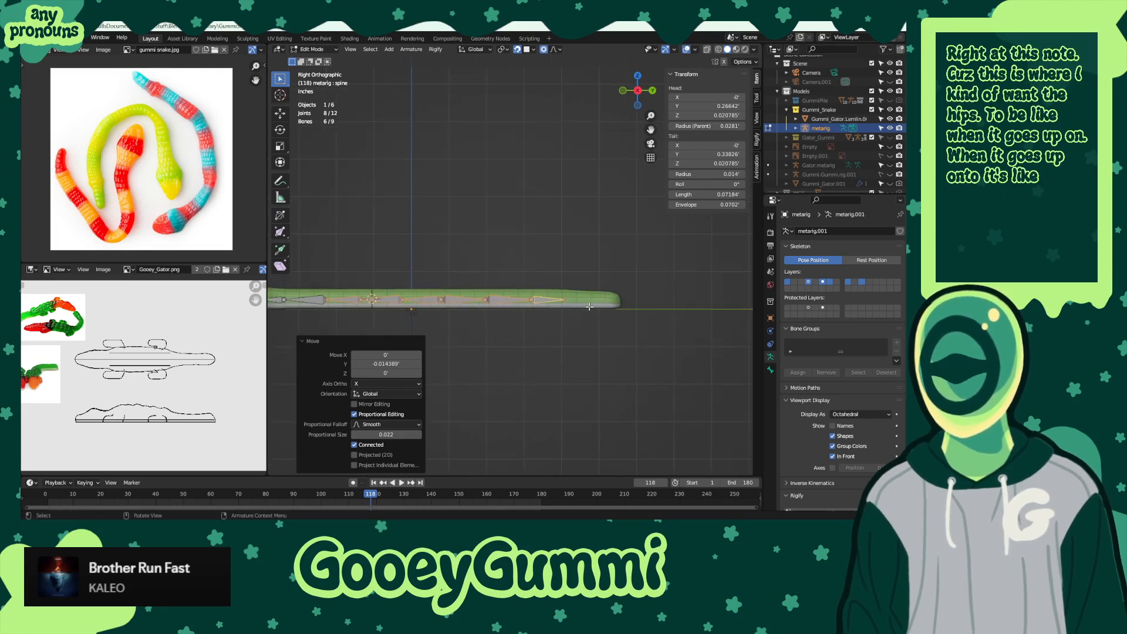
pyautogui.click(563, 299)
pyautogui.keyDown('shift'); pyautogui.moveTo(624, 320); pyautogui.dragTo(561, 319, button='middle'); pyautogui.keyUp('shift')
pyautogui.scroll(4, 558, 319)
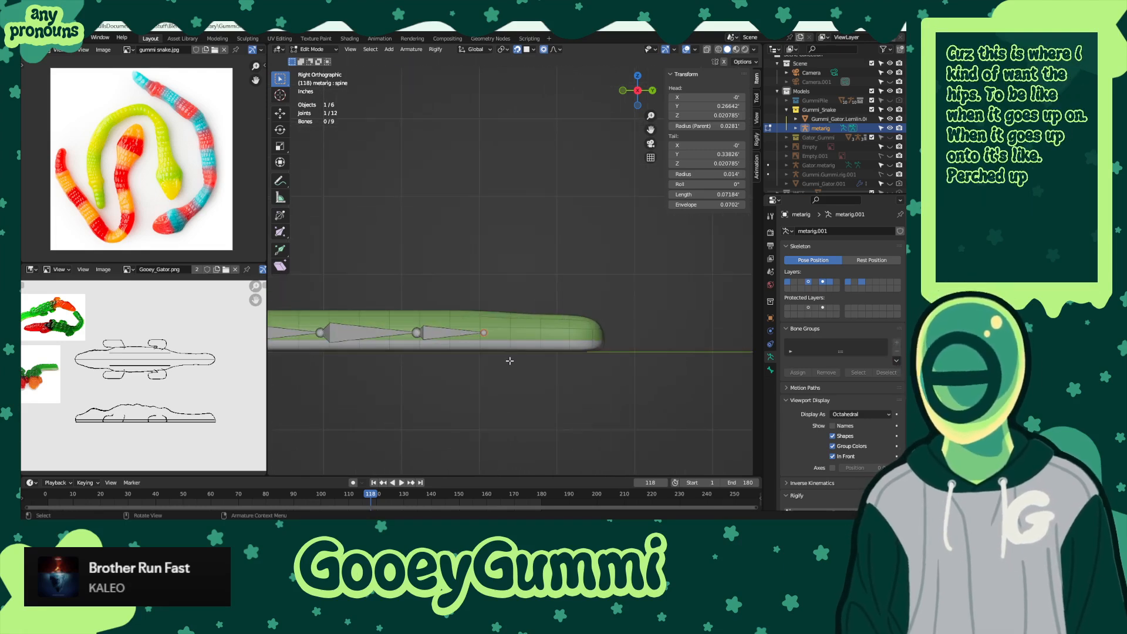
pyautogui.press('e')
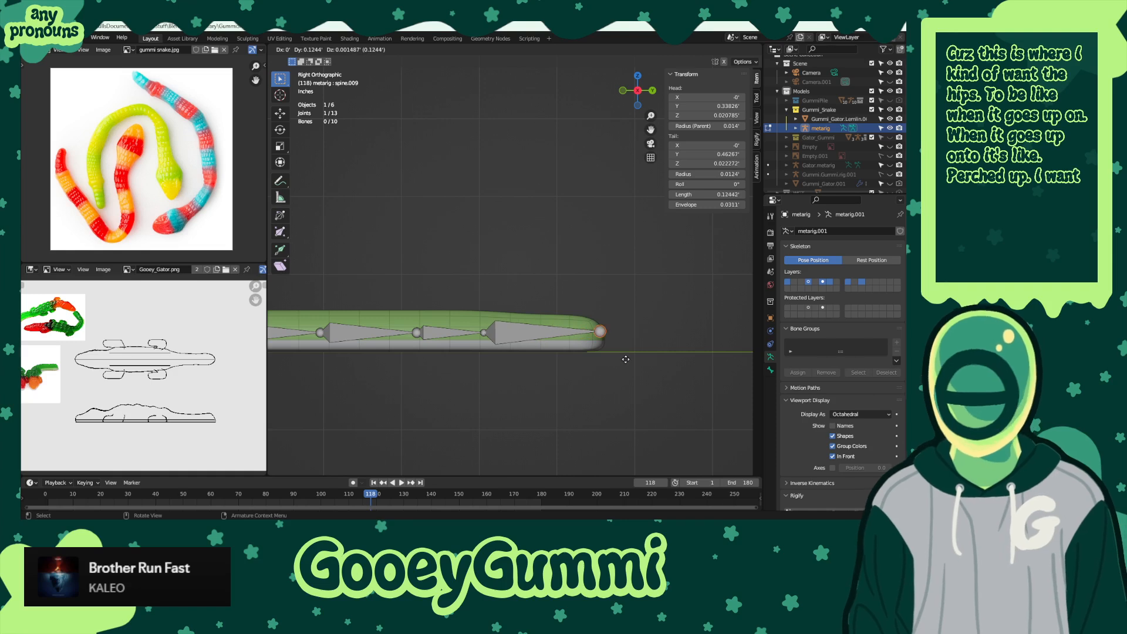
pyautogui.press('y')
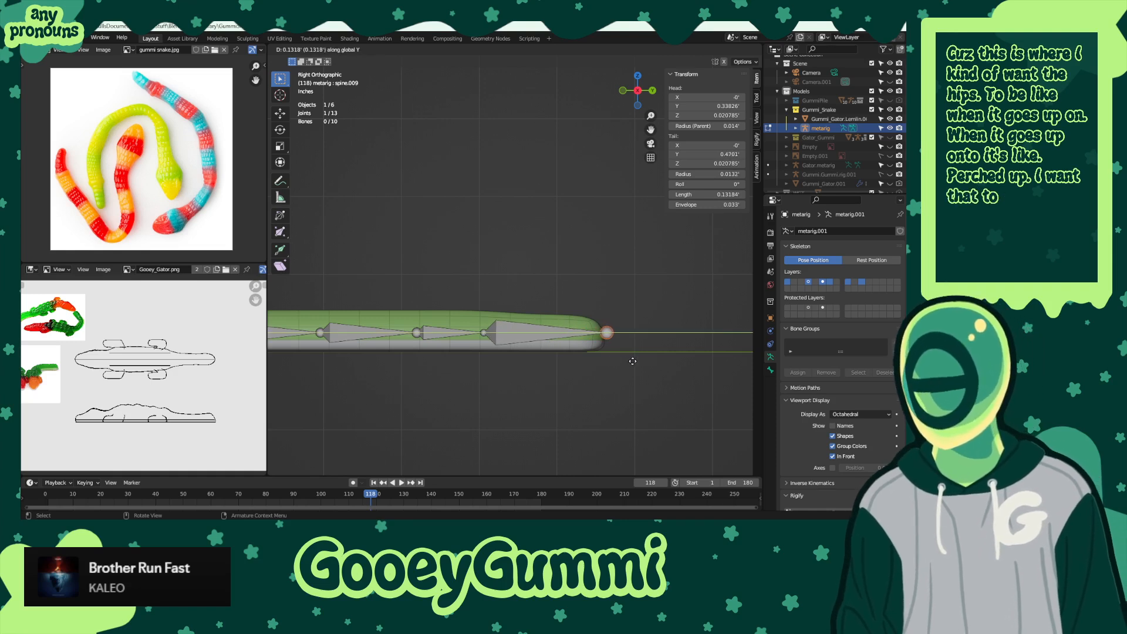
pyautogui.click(633, 361)
# - Move the joint at the base of the new tail bone about 0.0186' along Y
pyautogui.scroll(-2, 586, 352)
pyautogui.keyDown('shift'); pyautogui.moveTo(528, 355); pyautogui.dragTo(602, 325, button='middle'); pyautogui.keyUp('shift')
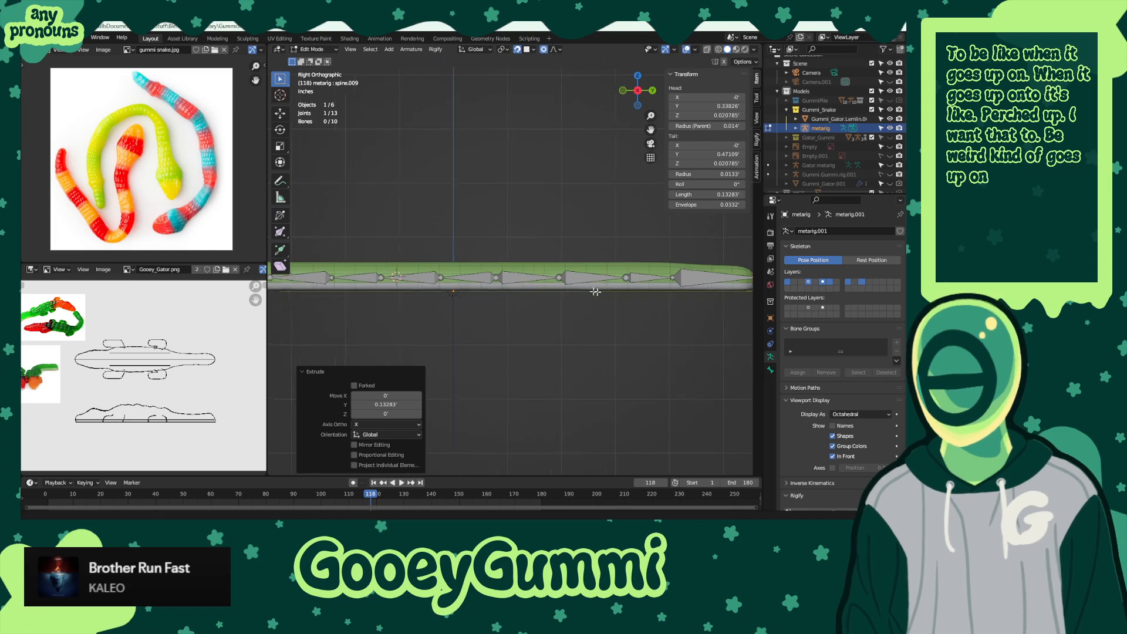
pyautogui.keyDown('shift'); pyautogui.moveTo(666, 256); pyautogui.dragTo(609, 253, button='middle'); pyautogui.keyUp('shift')
pyautogui.press('g')
pyautogui.press('y')
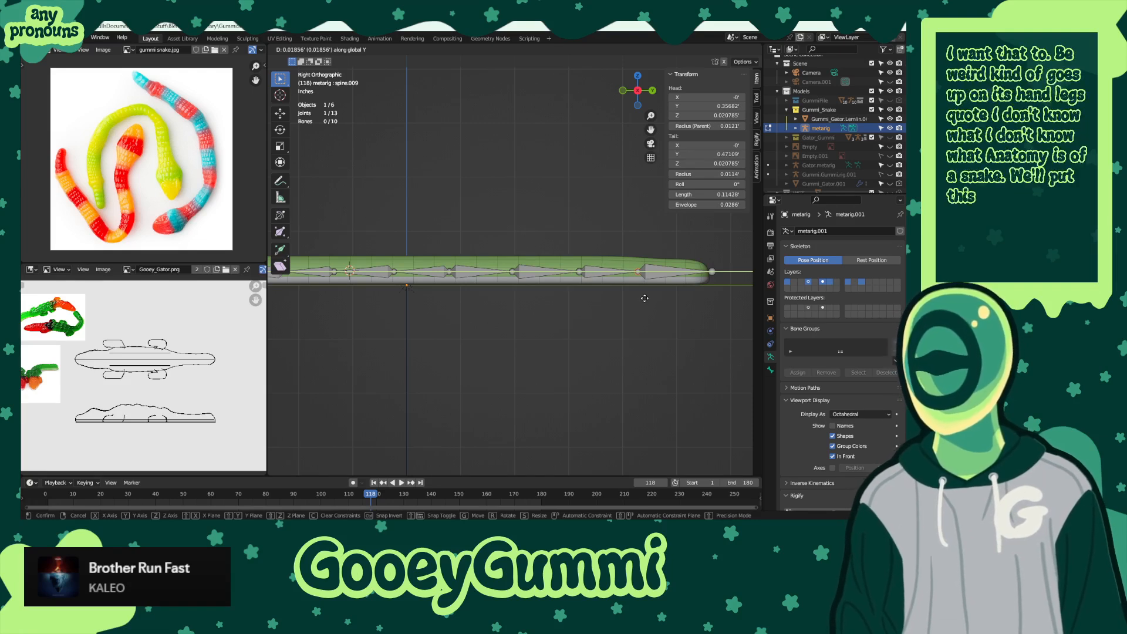
pyautogui.click(644, 298)
# - Move the joint behind the short neck bone about 0.0103' along Y to lengthen that bone
pyautogui.press('Home')
pyautogui.scroll(-1, 591, 312)
pyautogui.keyDown('shift'); pyautogui.moveTo(586, 317); pyautogui.dragTo(586, 332, button='middle'); pyautogui.keyUp('shift')
pyautogui.scroll(2, 461, 318)
pyautogui.keyDown('shift'); pyautogui.moveTo(475, 320); pyautogui.dragTo(538, 268, button='middle'); pyautogui.keyUp('shift')
pyautogui.keyDown('shift'); pyautogui.click(414, 238); pyautogui.keyUp('shift')
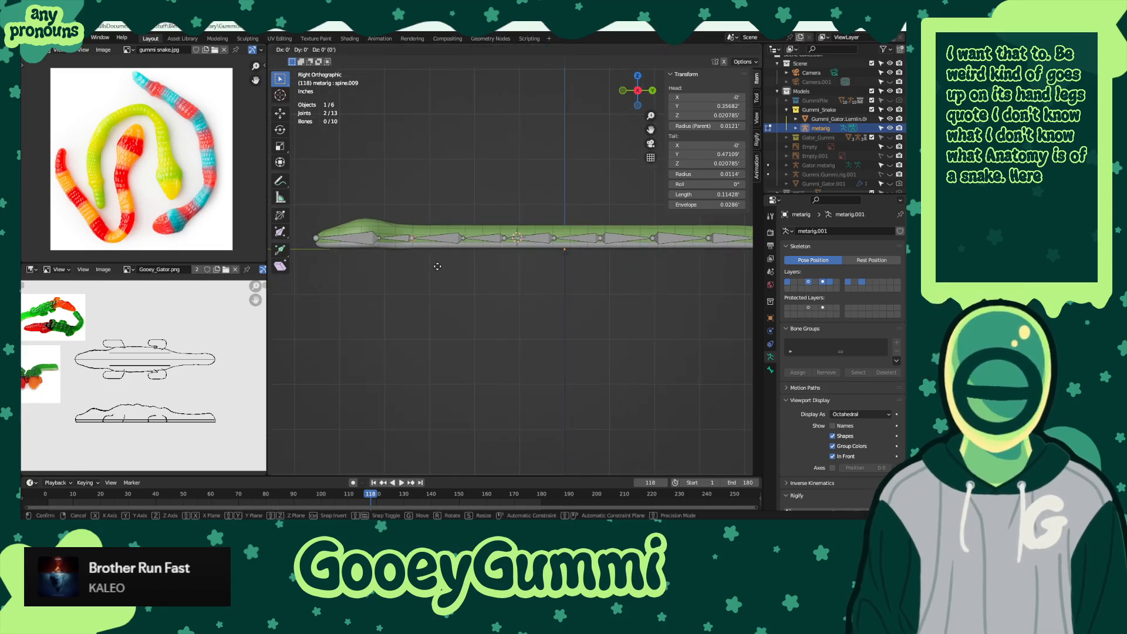
pyautogui.press('g')
pyautogui.press('y')
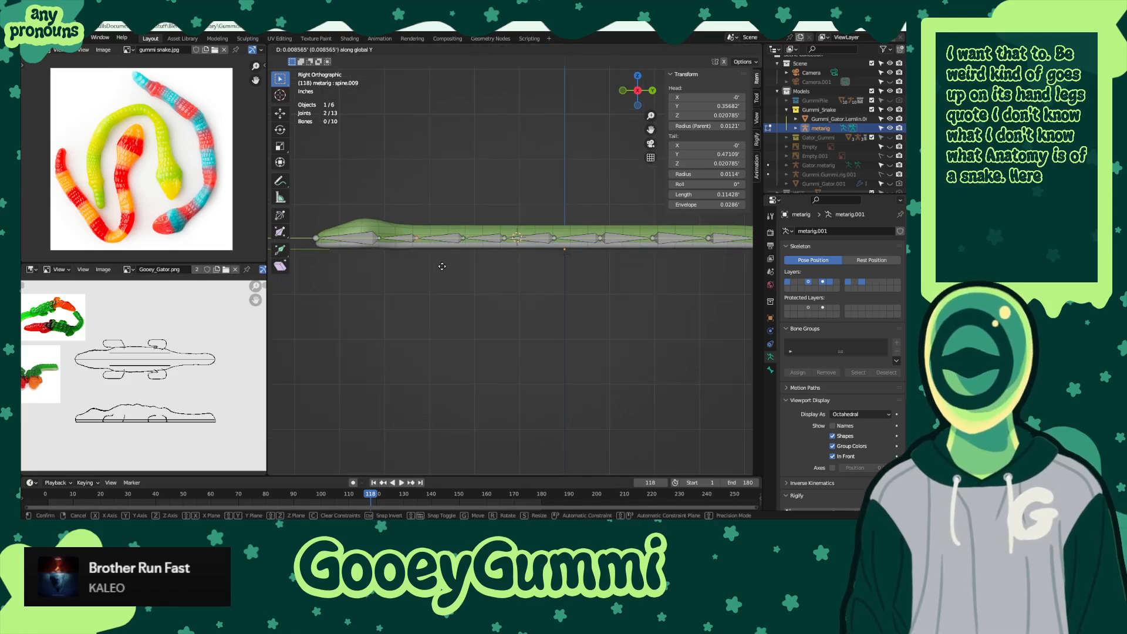
pyautogui.click(443, 266)
# - Select the seven body bones between the short neck bone and the last tail bone
pyautogui.keyDown('shift'); pyautogui.moveTo(646, 289); pyautogui.dragTo(521, 297, button='middle'); pyautogui.keyUp('shift')
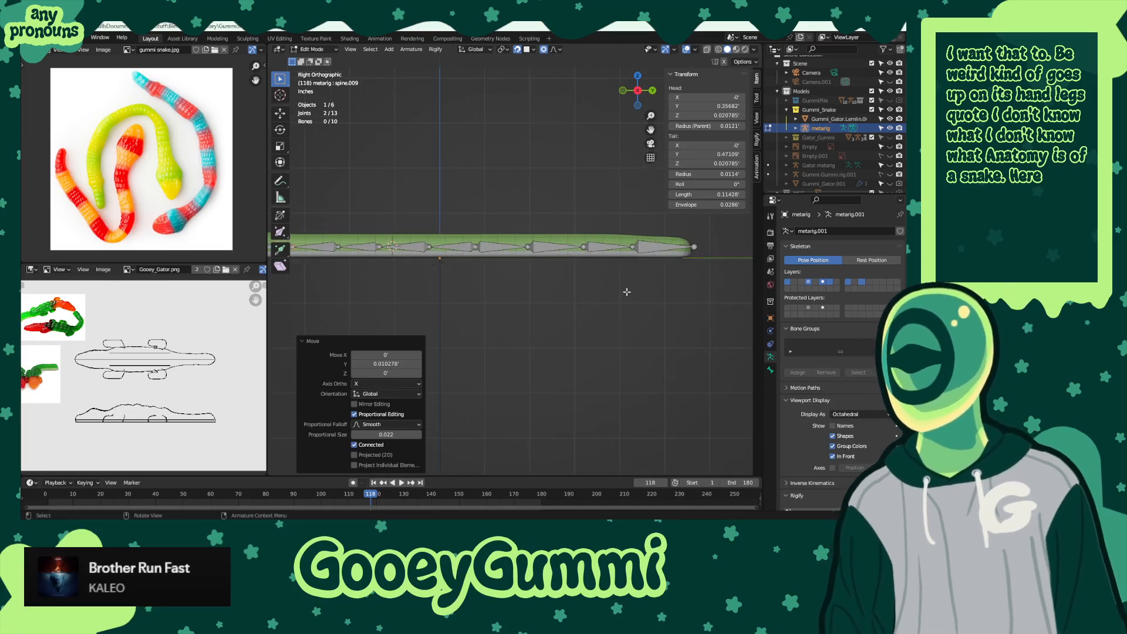
pyautogui.keyDown('shift'); pyautogui.moveTo(565, 293); pyautogui.dragTo(624, 287, button='middle'); pyautogui.keyUp('shift')
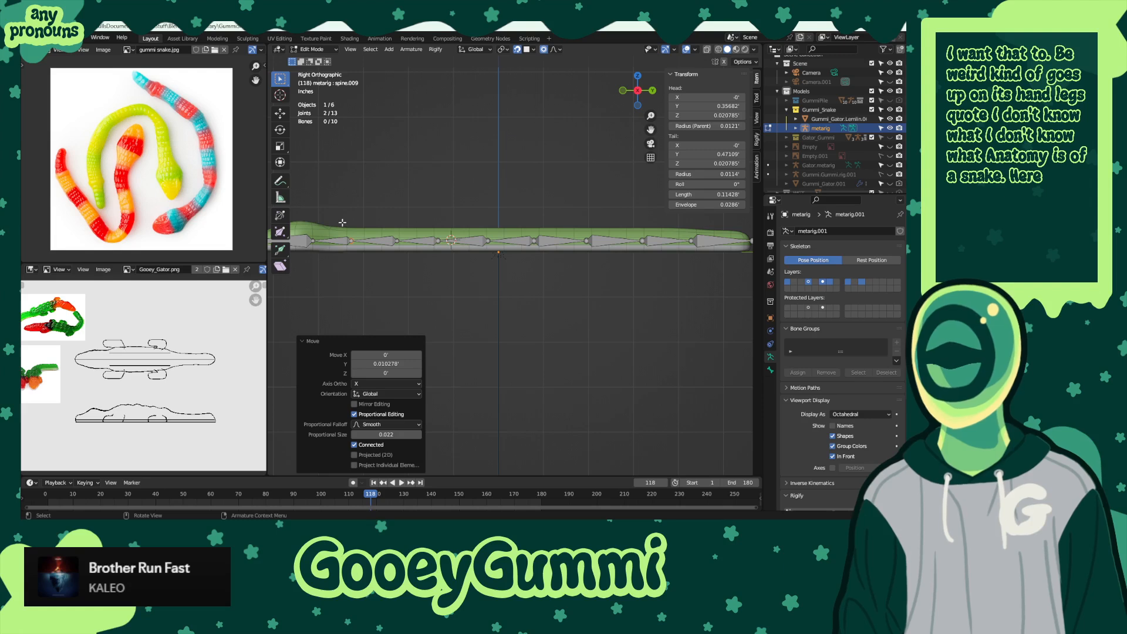
pyautogui.moveTo(343, 223); pyautogui.dragTo(698, 313)
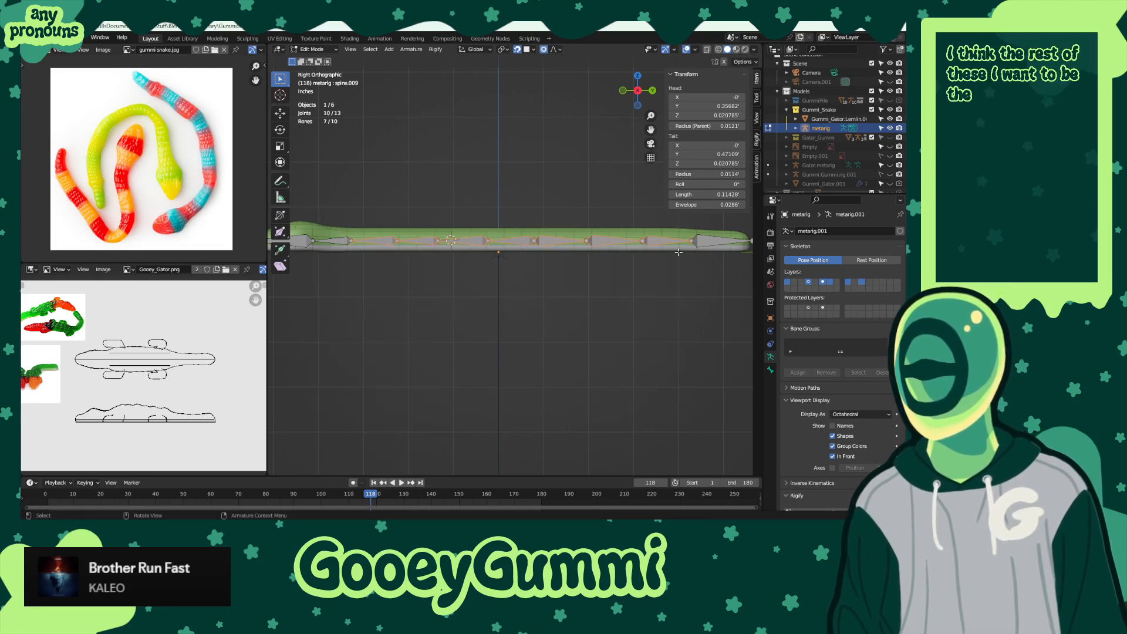
pyautogui.click(714, 194)
pyautogui.write('1')
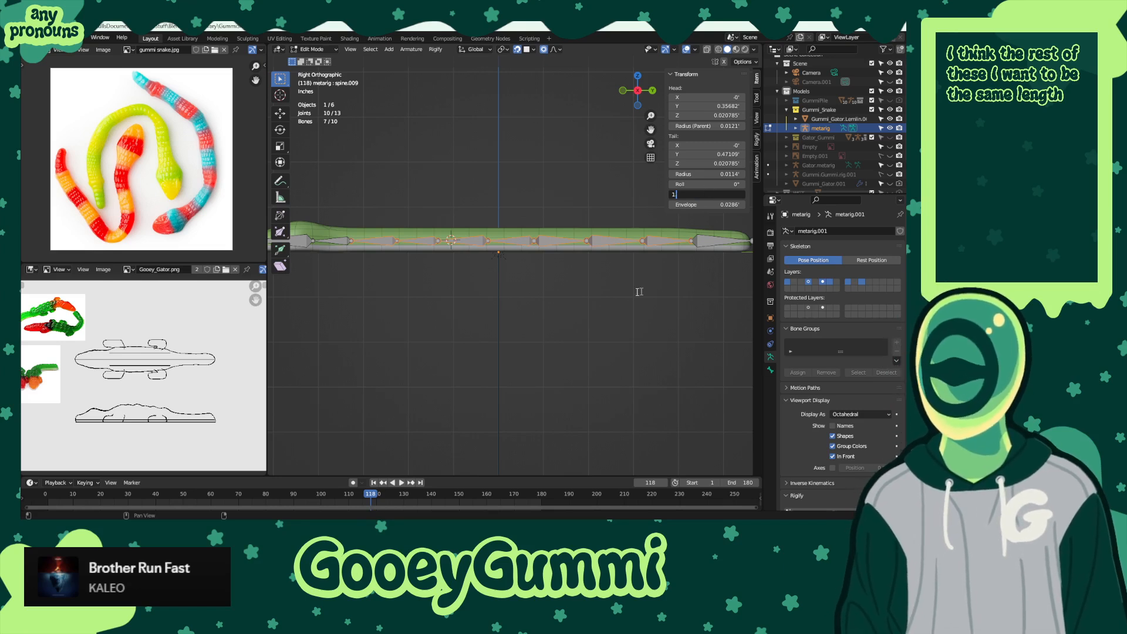
pyautogui.press('Escape')
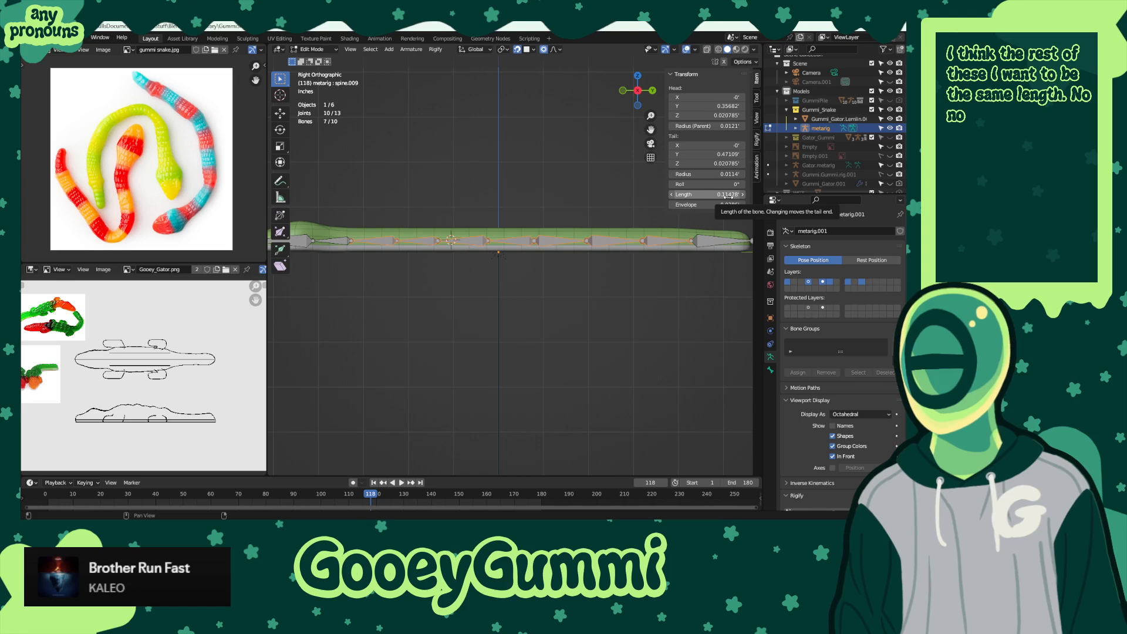
# - Set the length of the selected body bones to 0.115'
pyautogui.click(710, 196)
pyautogui.moveTo(676, 194); pyautogui.dragTo(690, 196)
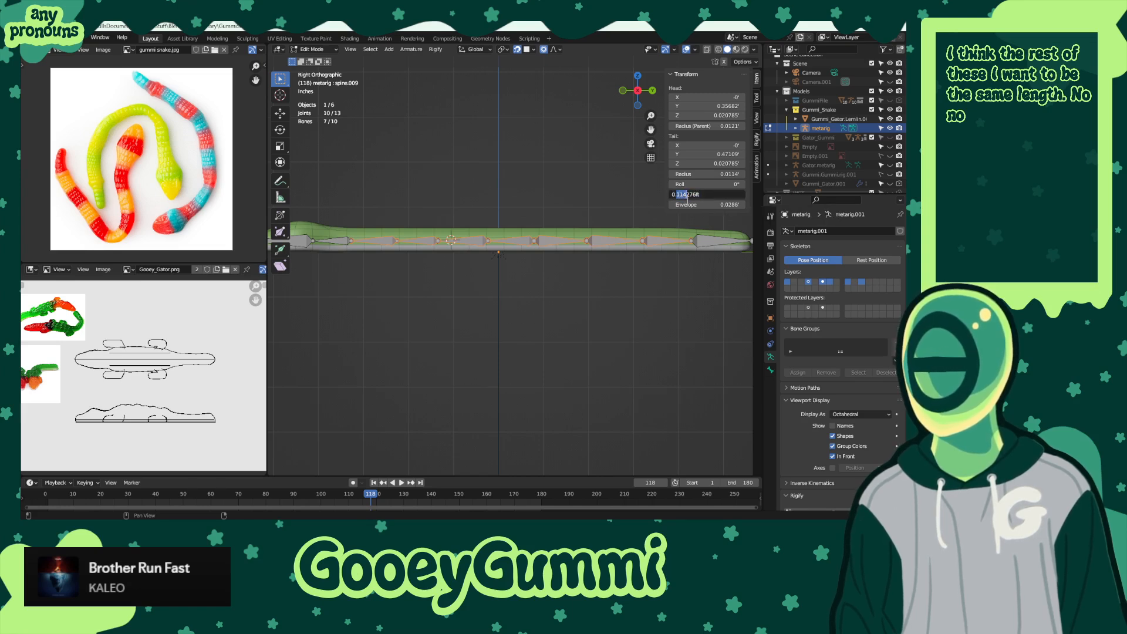
pyautogui.moveTo(684, 200); pyautogui.dragTo(688, 201)
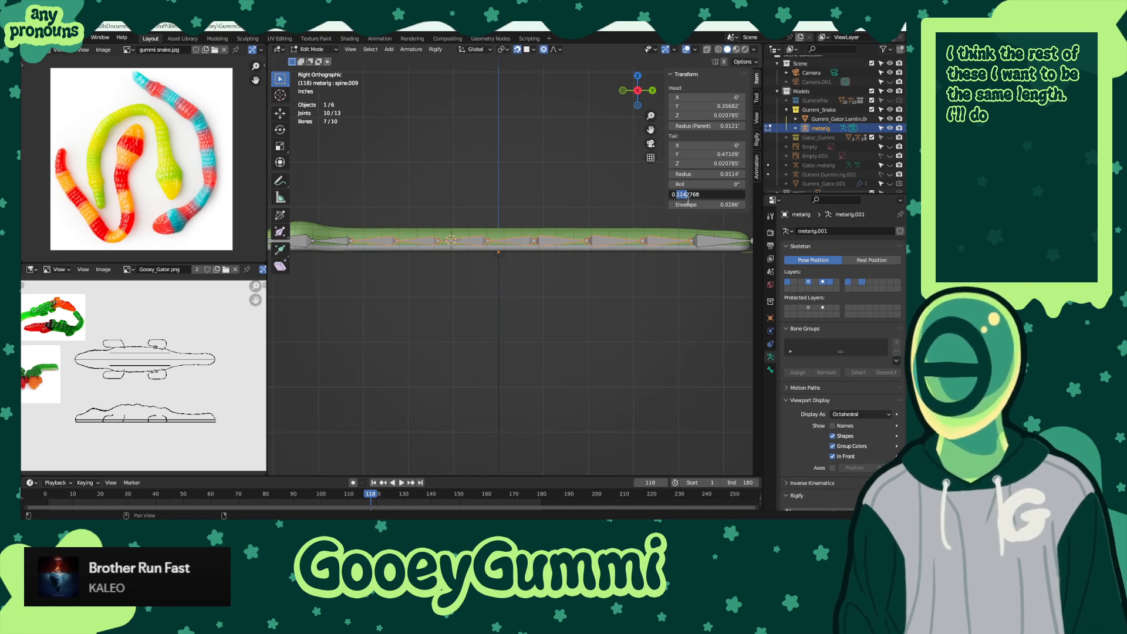
pyautogui.press('Right')
pyautogui.press('Right')
pyautogui.press('Right')
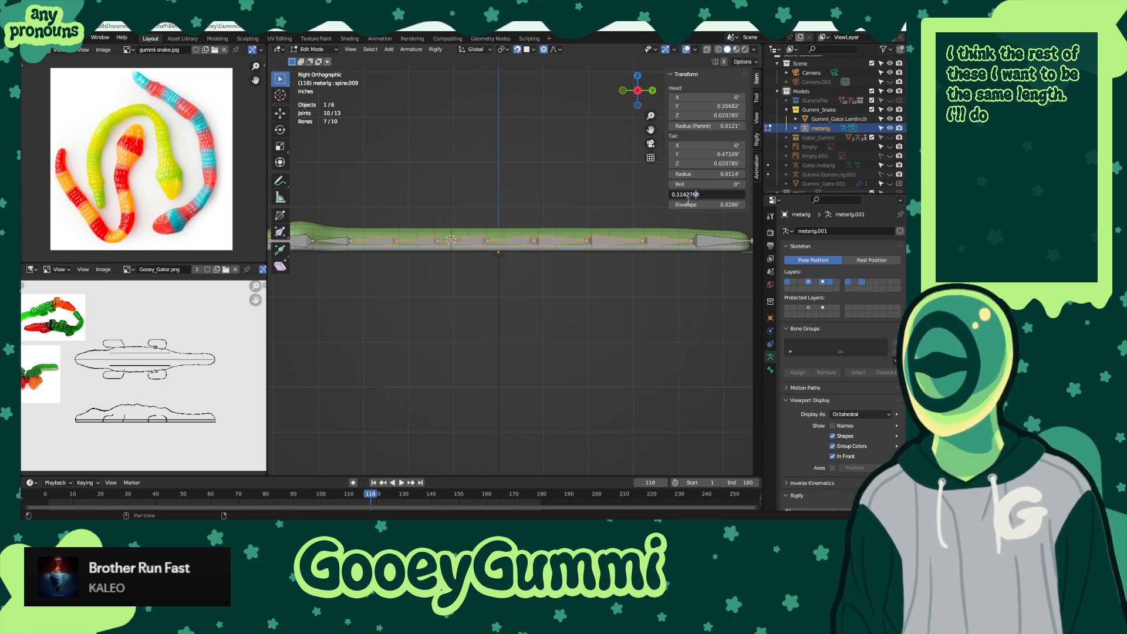
pyautogui.press('BackSpace')
pyautogui.press('BackSpace')
pyautogui.press('BackSpace')
pyautogui.press('BackSpace')
pyautogui.press('BackSpace')
pyautogui.press('BackSpace')
pyautogui.press('BackSpace')
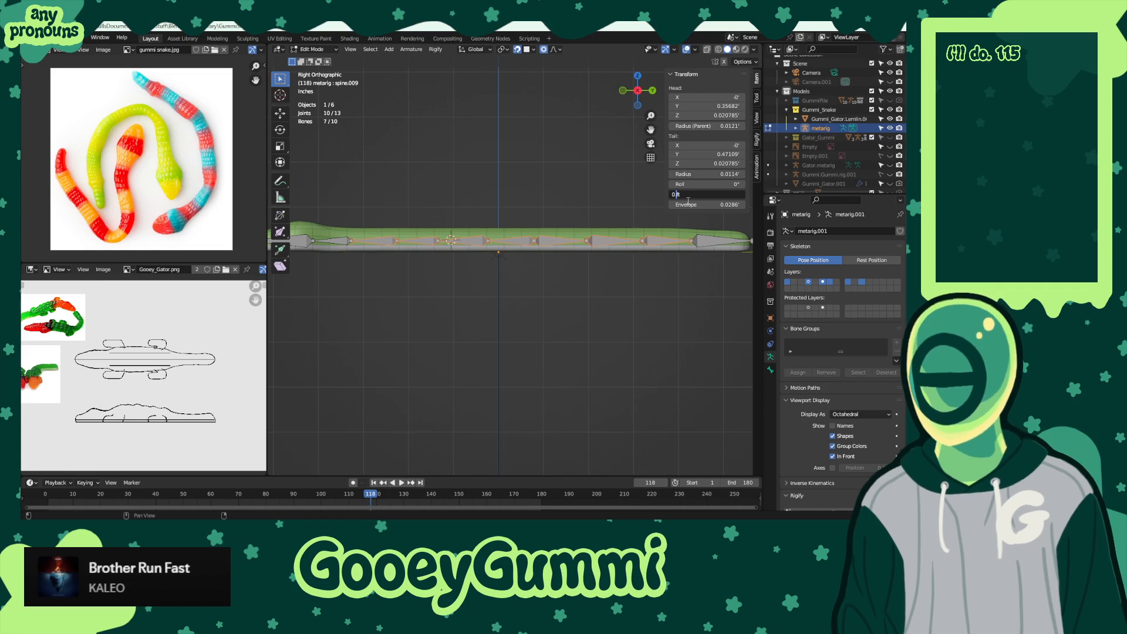
pyautogui.write('.115')
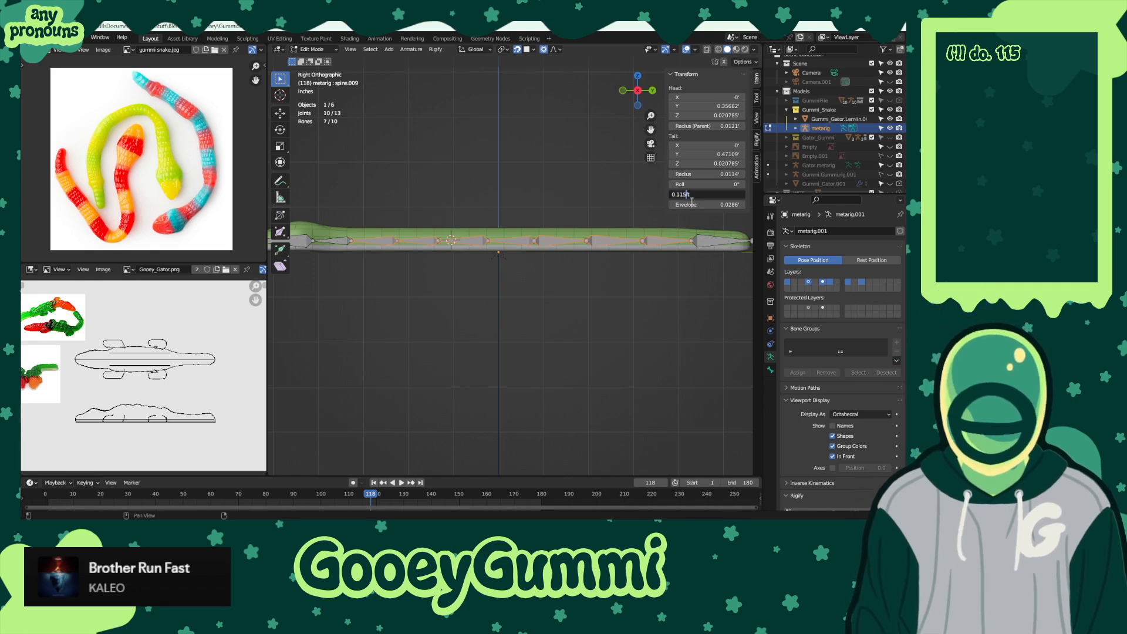
pyautogui.press('Return')
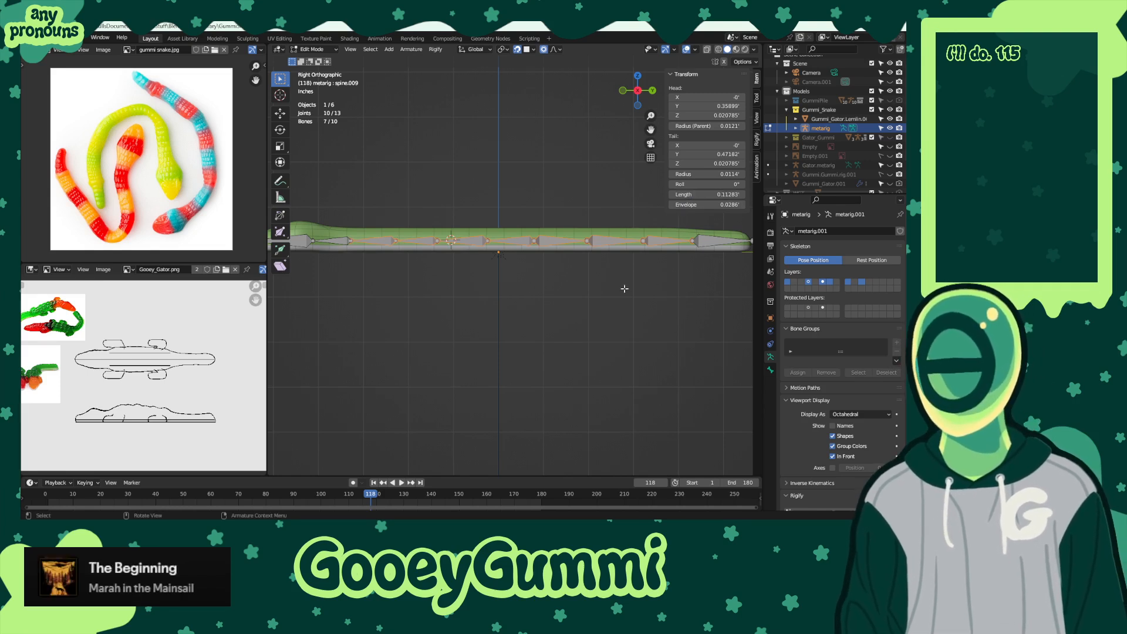
# - Try to set only the length of the body bone directly behind the short neck bone to 0.115'
pyautogui.click(427, 241)
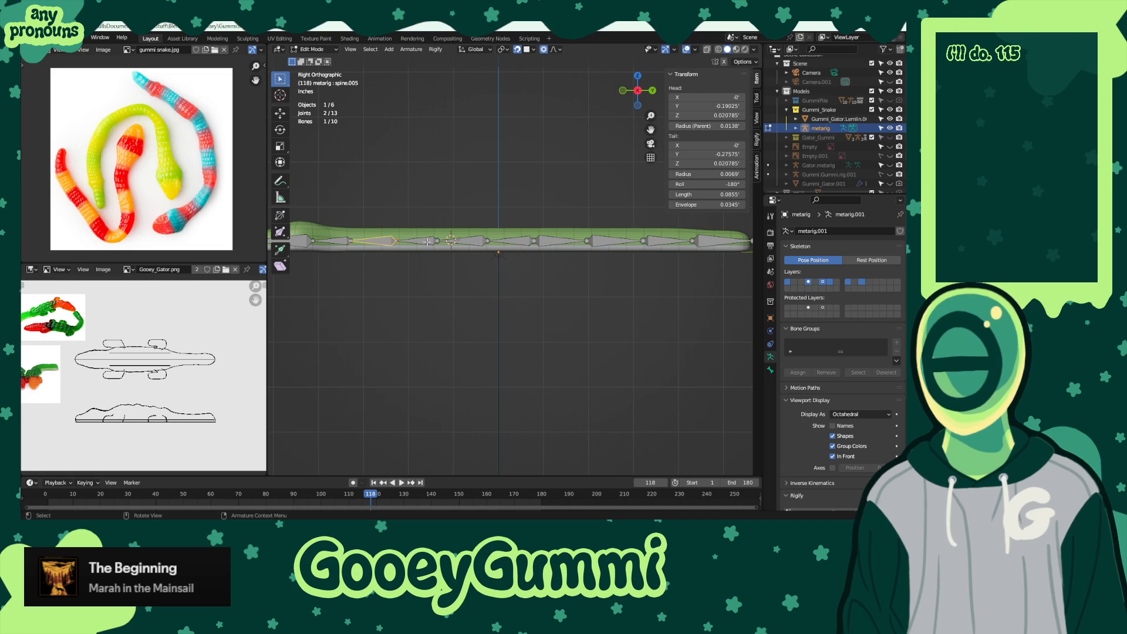
pyautogui.keyDown('ctrl'); pyautogui.click(526, 268); pyautogui.keyUp('ctrl')
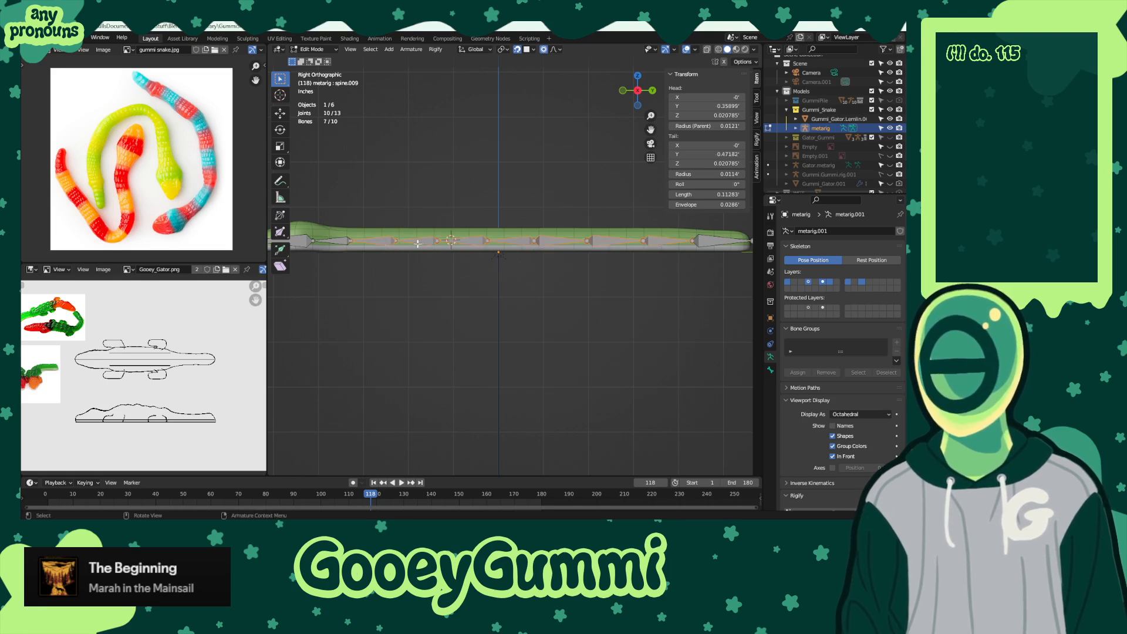
pyautogui.click(384, 239)
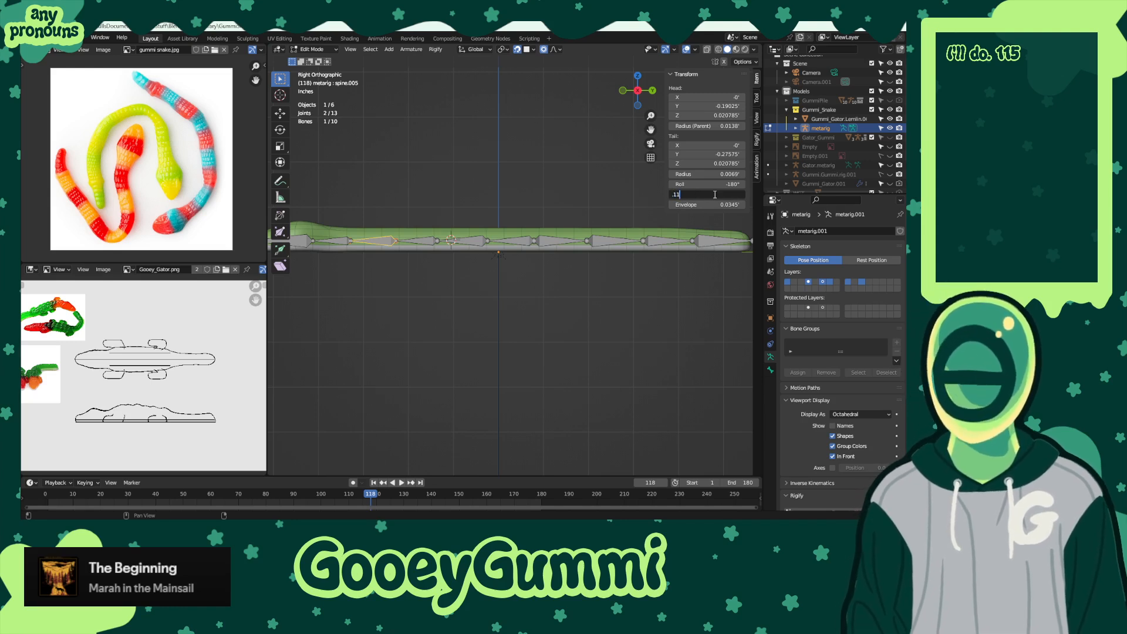
pyautogui.hotkey('ctrl', 'a')
pyautogui.press('Return')
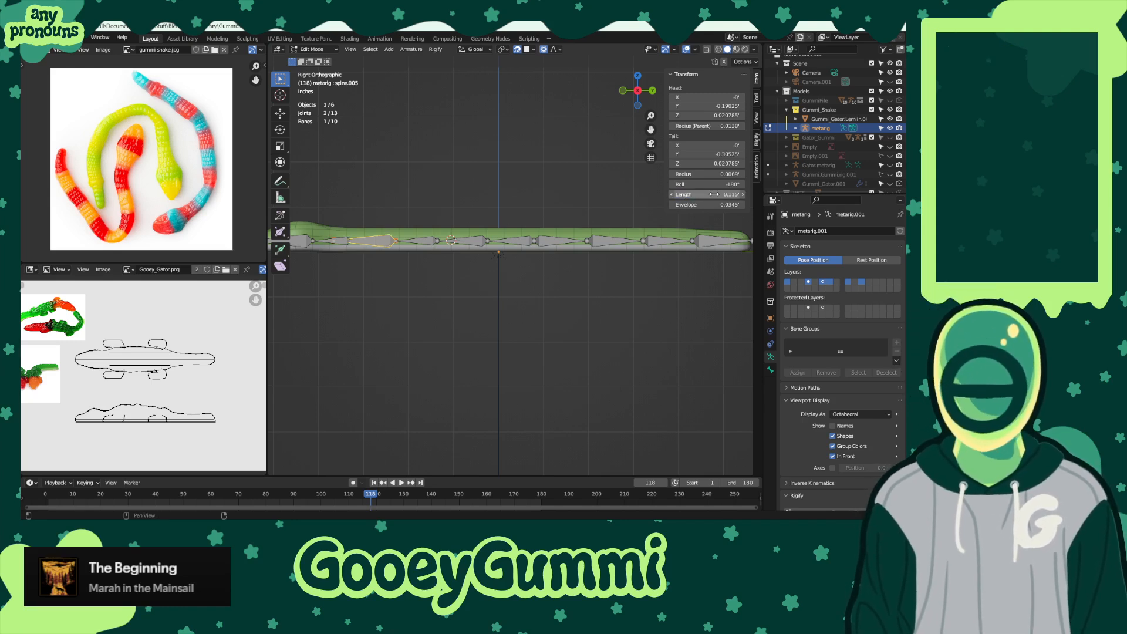
pyautogui.hotkey('ctrl', 'z')
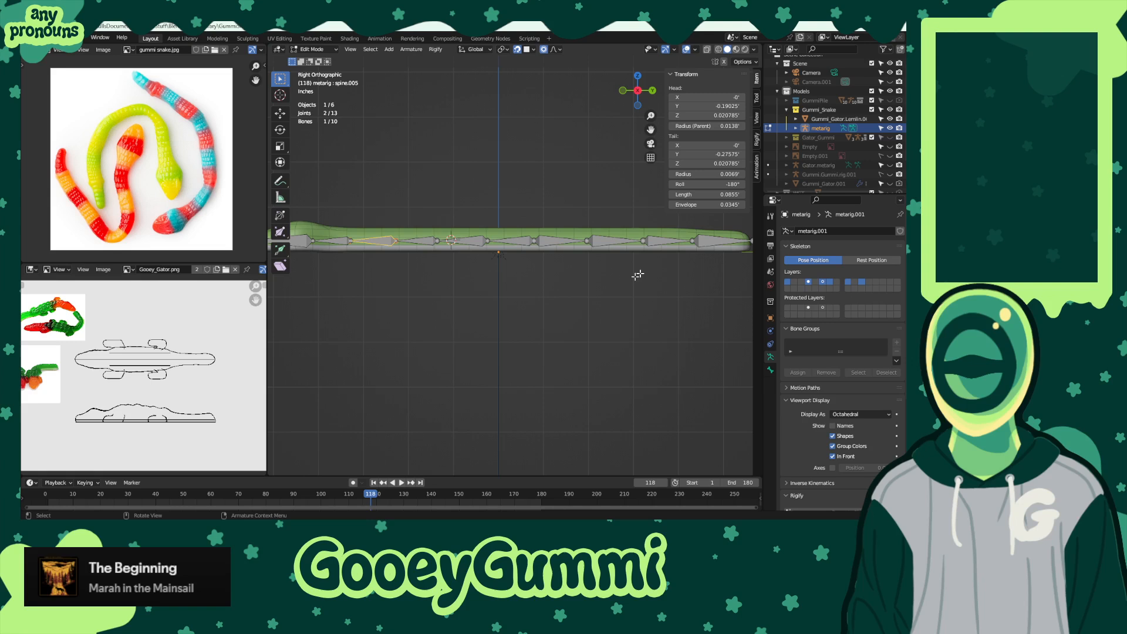
# - Select the loose tail joint of the body bone directly behind the short neck bone
pyautogui.click(423, 242)
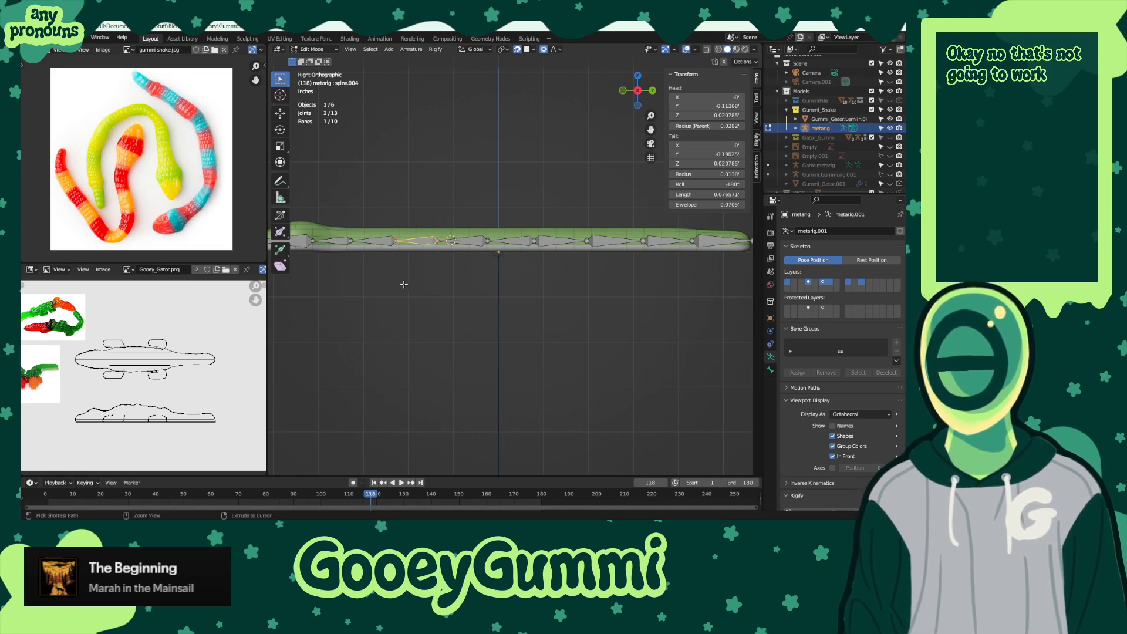
pyautogui.scroll(3, 423, 249)
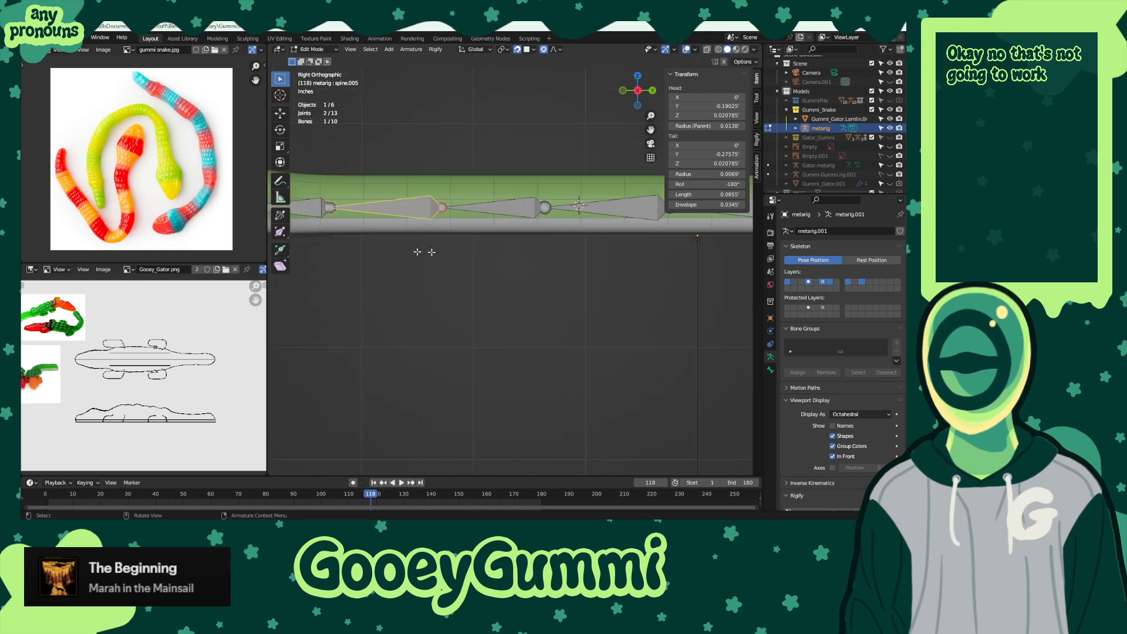
pyautogui.keyDown('shift'); pyautogui.moveTo(422, 249); pyautogui.dragTo(531, 285, button='middle'); pyautogui.keyUp('shift')
pyautogui.hotkey('alt', 'a')
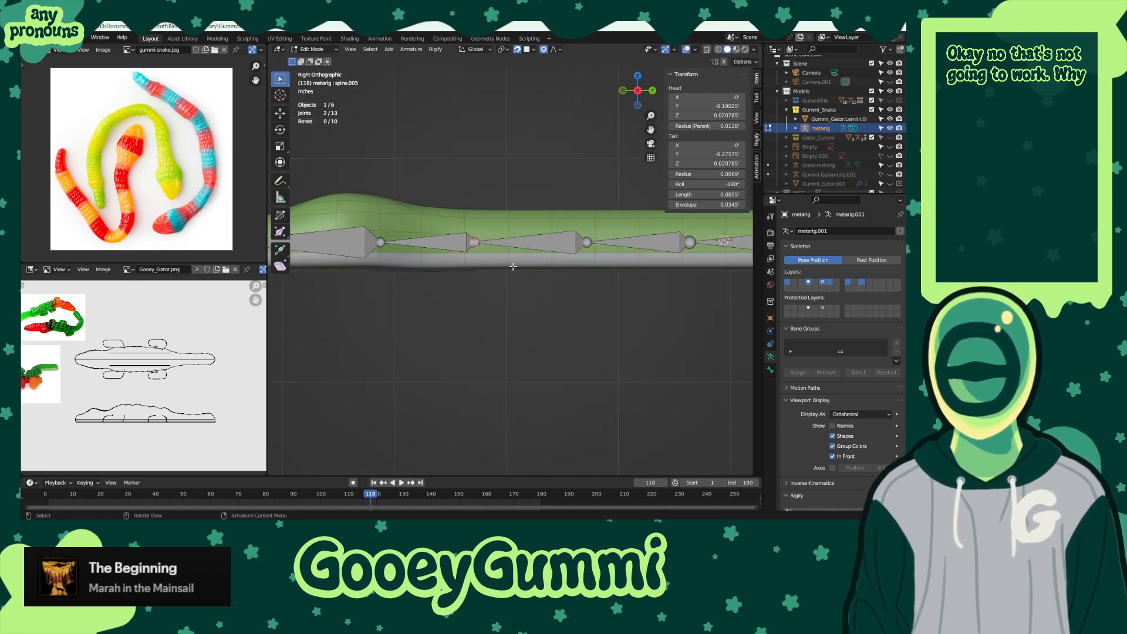
pyautogui.click(645, 243)
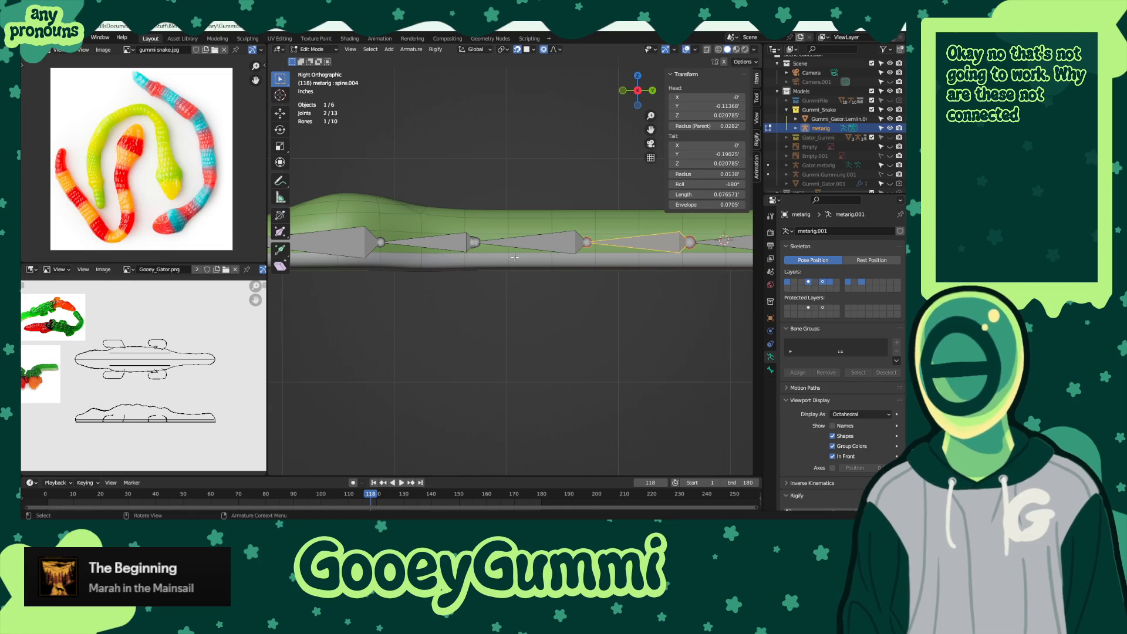
pyautogui.scroll(3, 515, 256)
pyautogui.click(484, 251)
pyautogui.click(487, 248)
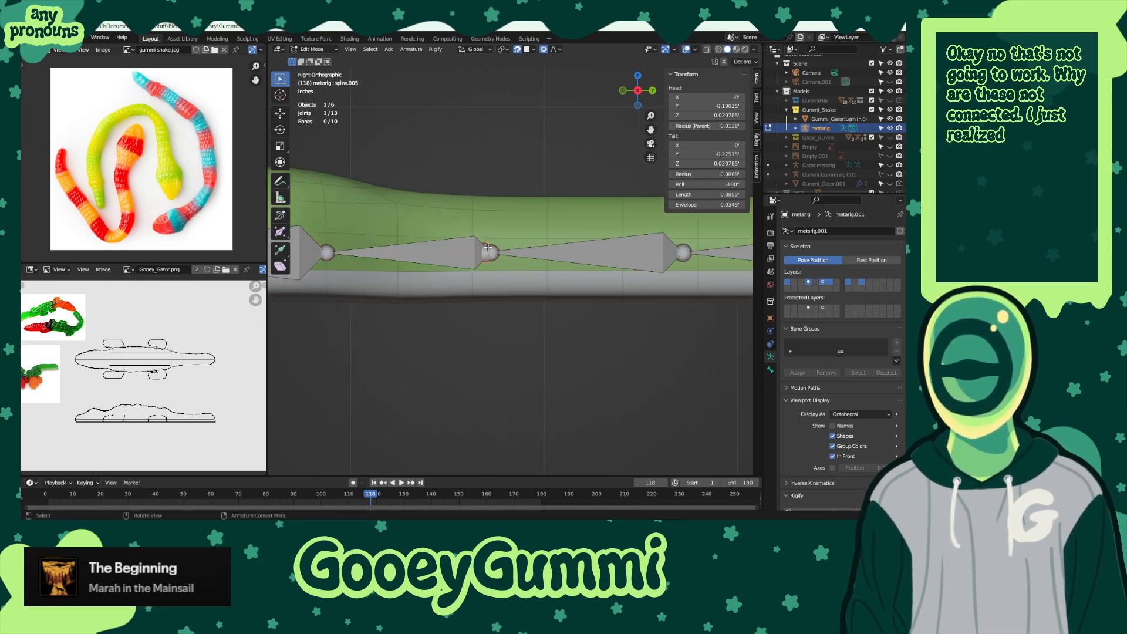
pyautogui.press('g')
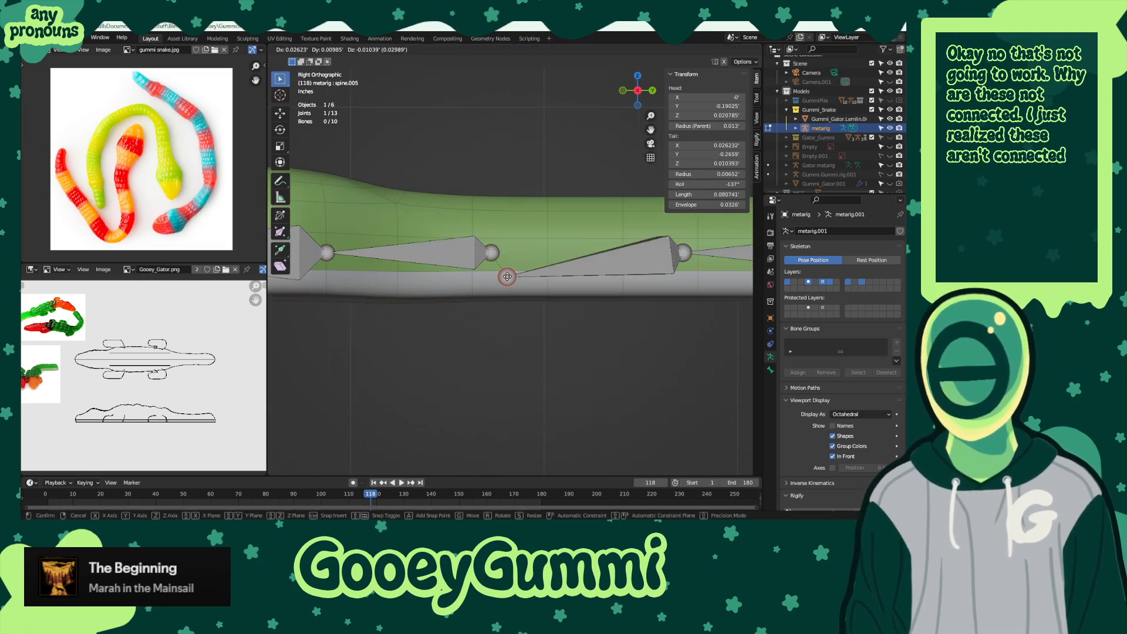
pyautogui.press('y')
pyautogui.press('Escape')
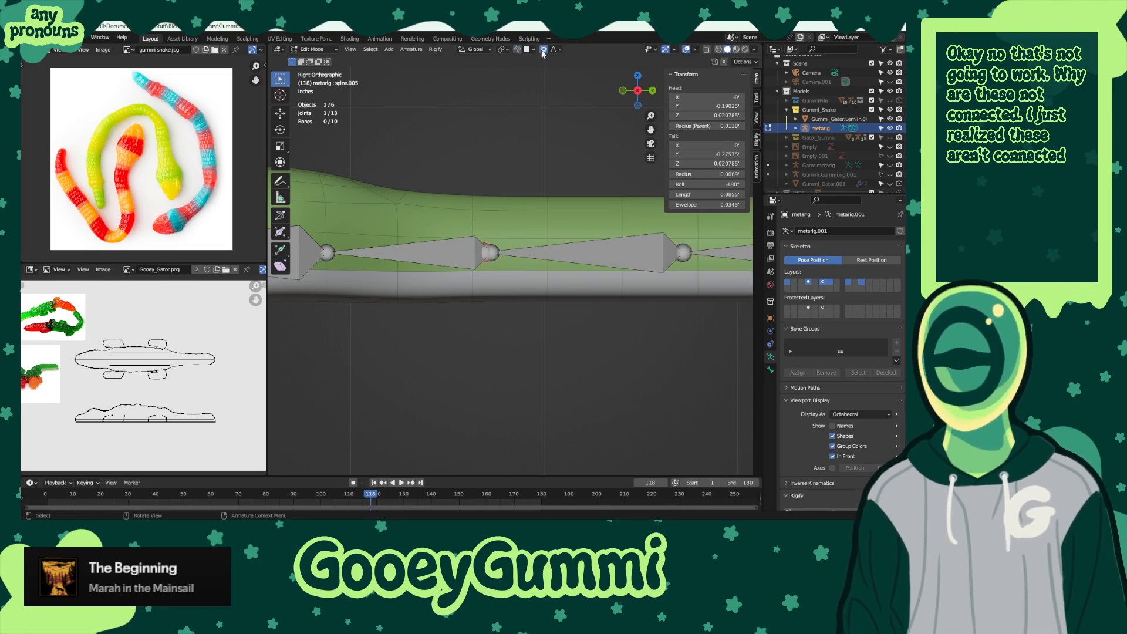
# - Turn off proportional editing and move the selected loose joint about 0.0033' along Y onto the neck bone's head joint
pyautogui.click(542, 49)
pyautogui.scroll(4, 503, 252)
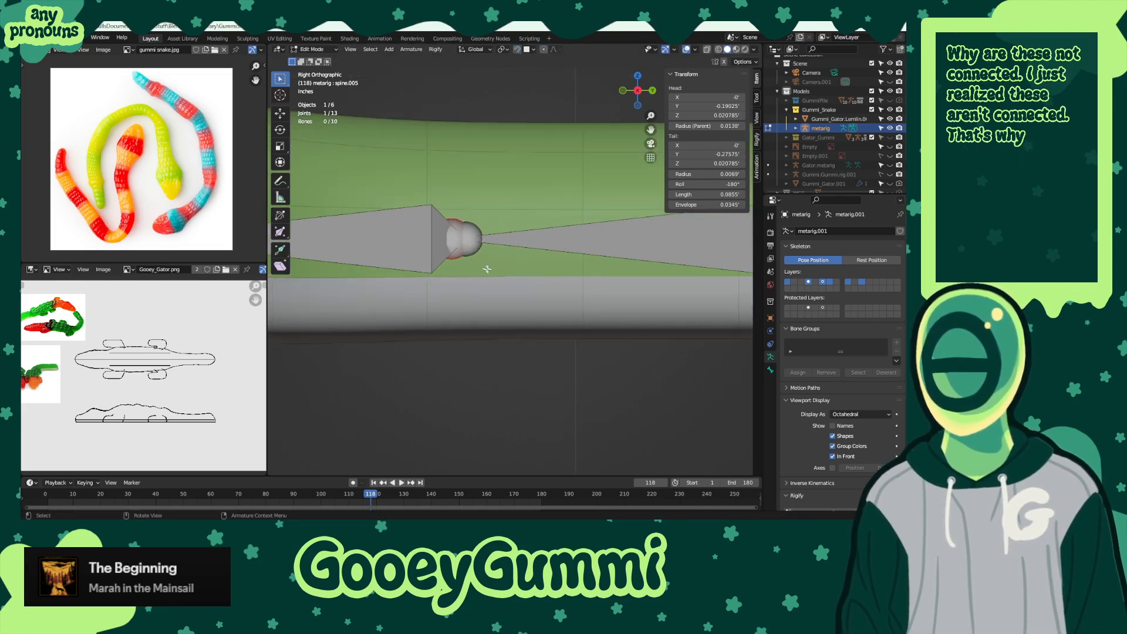
pyautogui.press('g')
pyautogui.press('y')
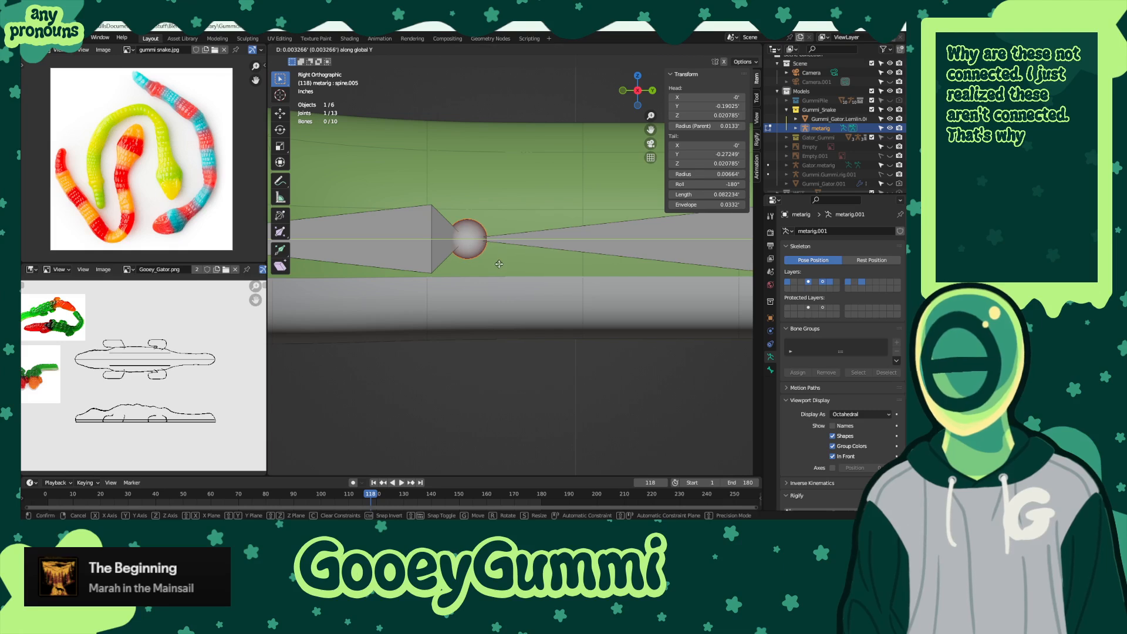
pyautogui.click(499, 264)
# - Check the Y coordinate of the short neck bone's head joint where it meets the bone behind it
pyautogui.click(432, 240)
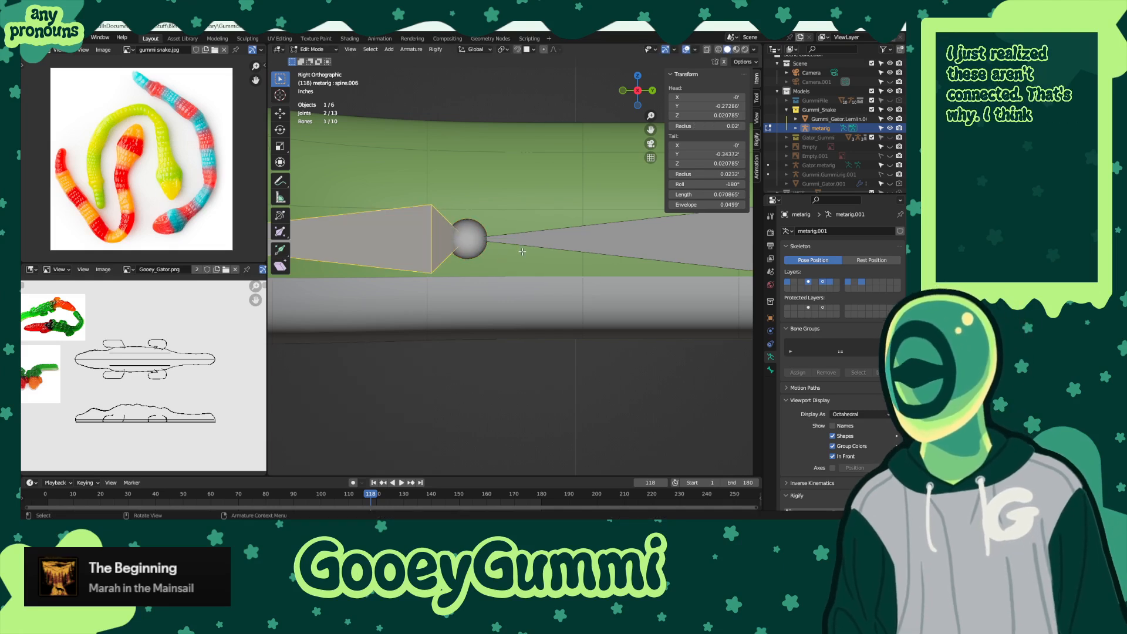
pyautogui.scroll(2, 522, 251)
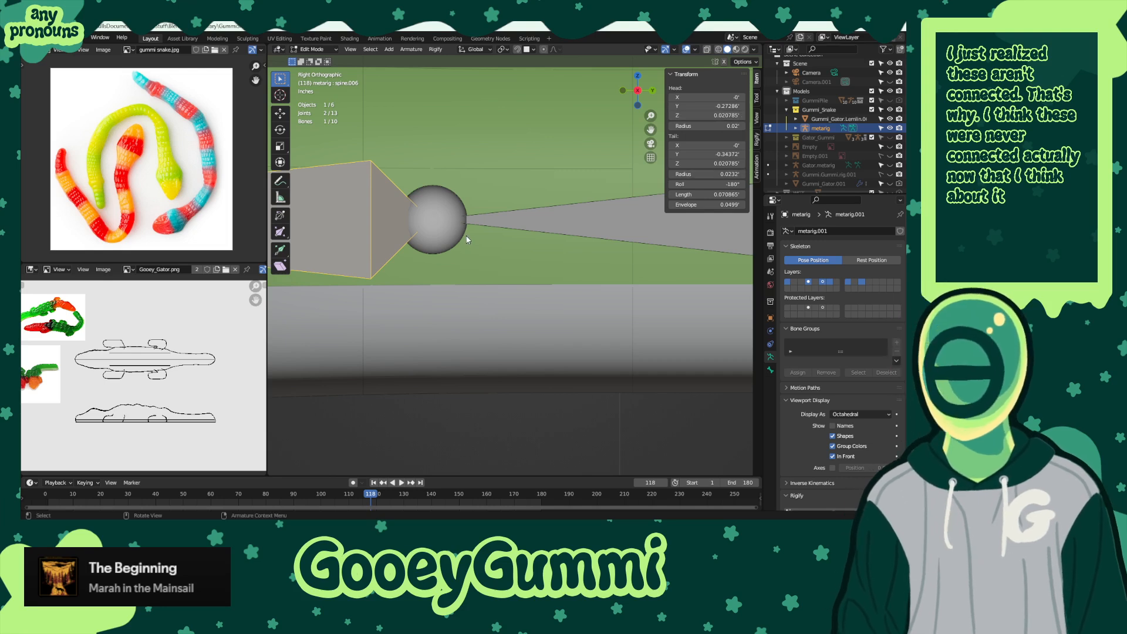
pyautogui.click(441, 220)
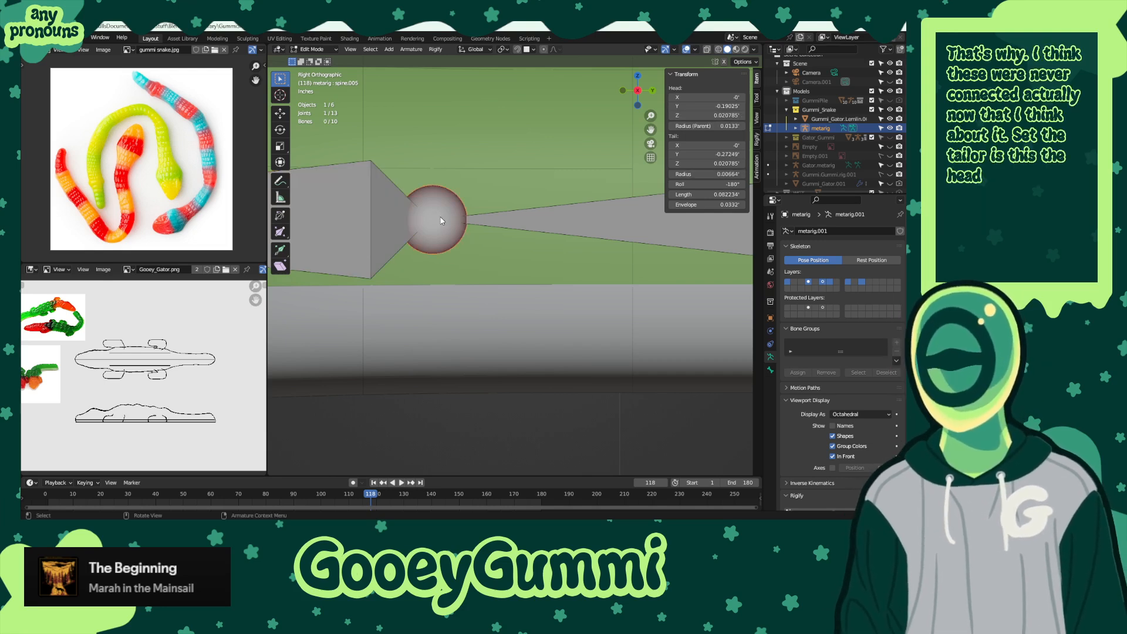
pyautogui.press('g')
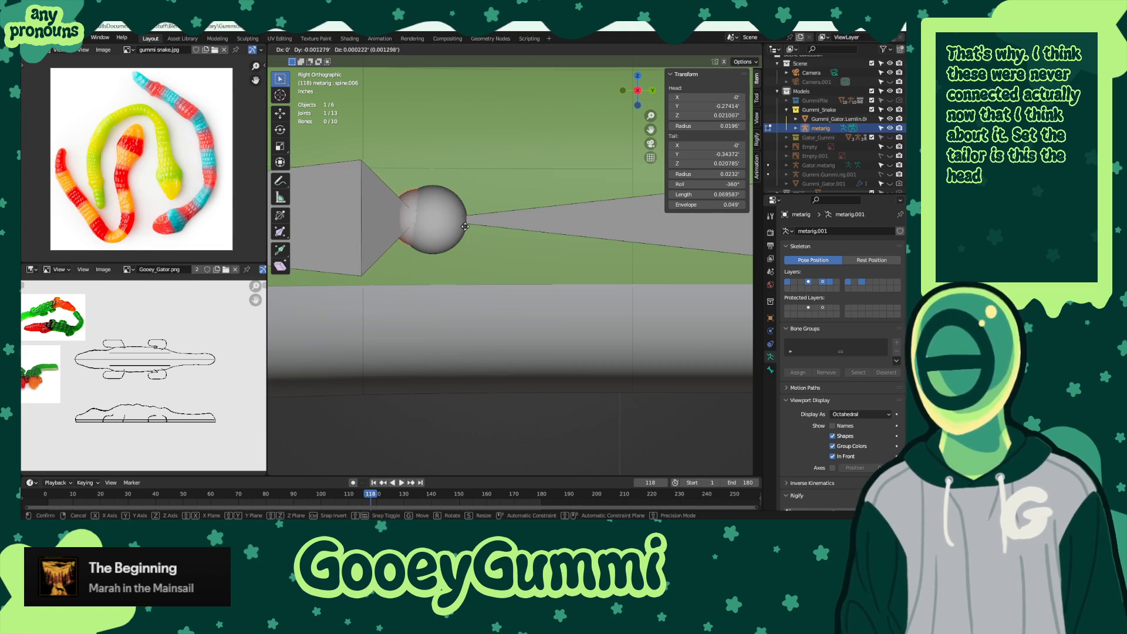
pyautogui.click(437, 223)
pyautogui.click(707, 106)
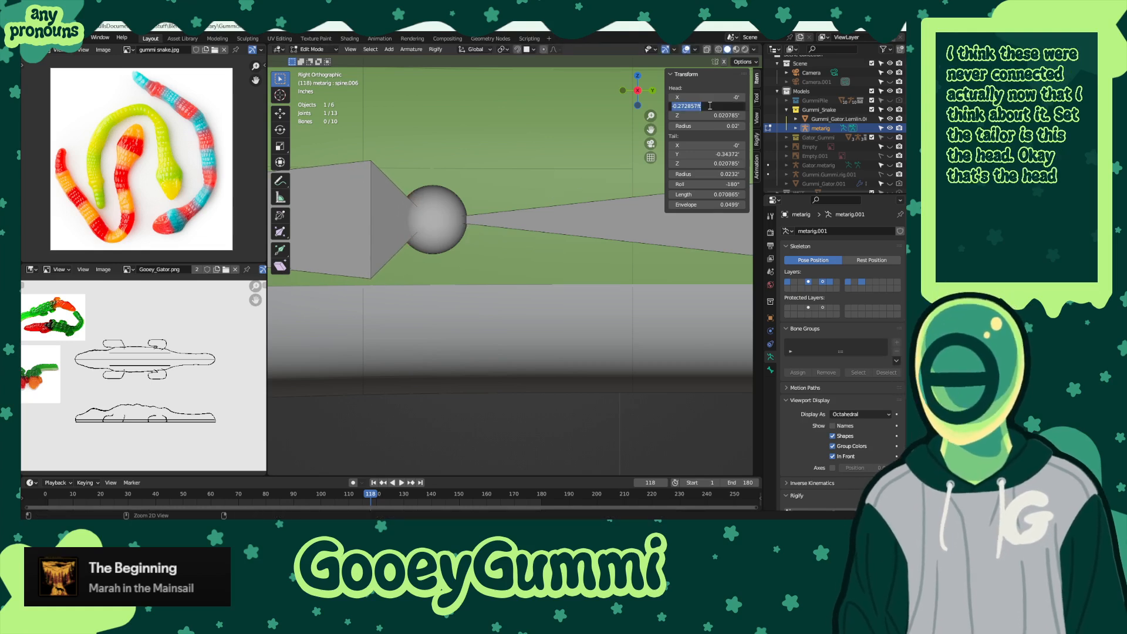
pyautogui.write('0')
pyautogui.press('Return')
pyautogui.hotkey('ctrl', 'z')
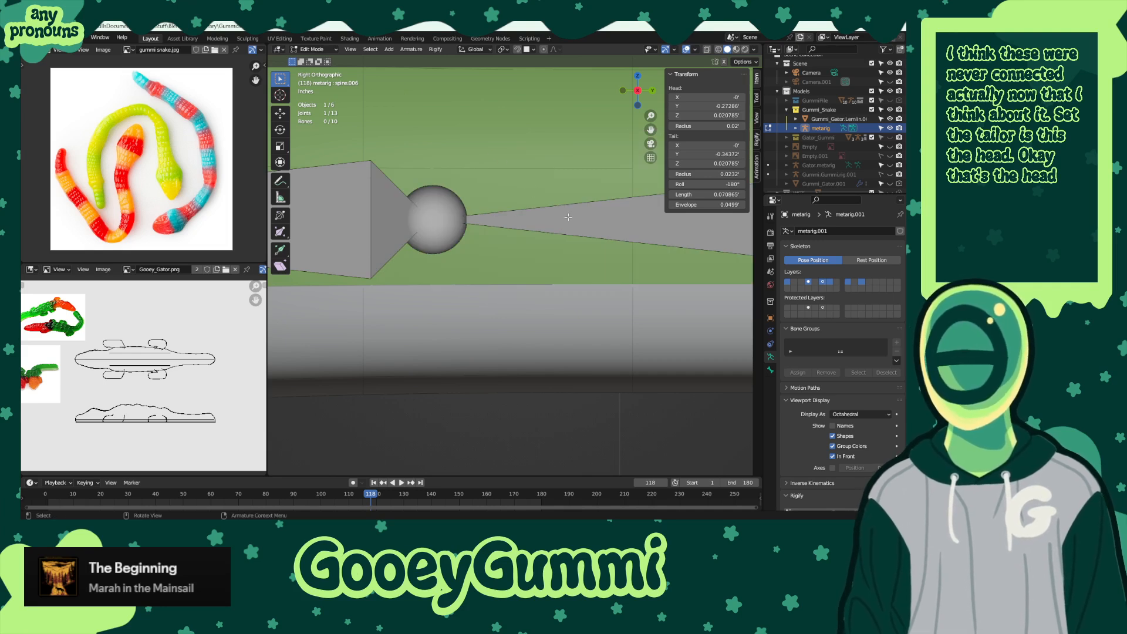
# - Set the tail Y position of the bone behind the short neck bone to -0.27286' to match the neck bone's head
pyautogui.click(568, 217)
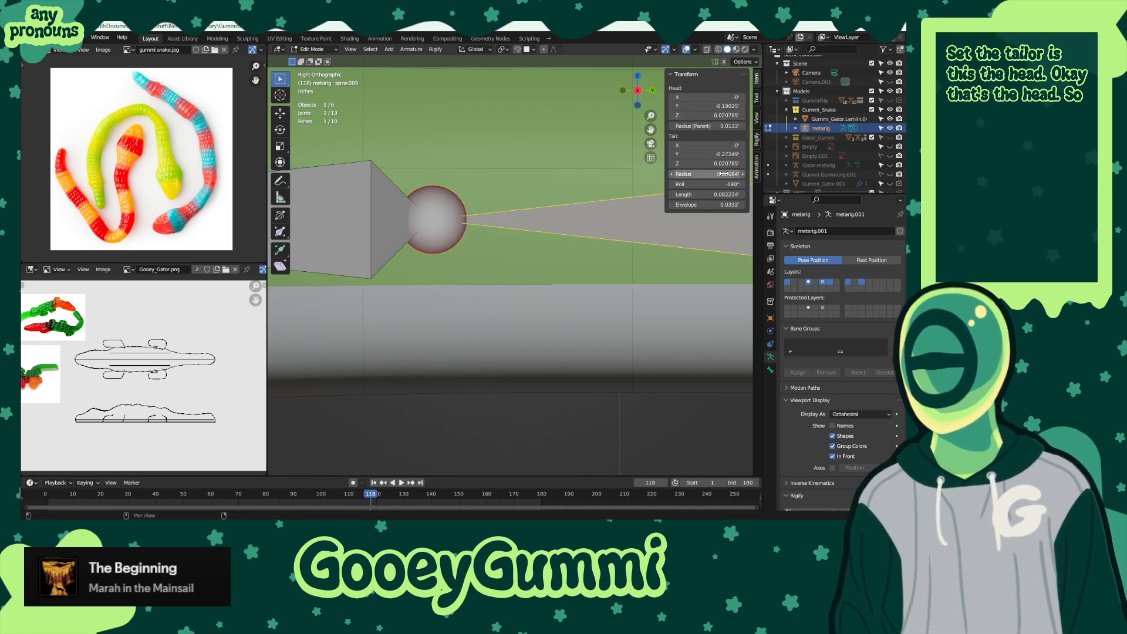
pyautogui.click(711, 154)
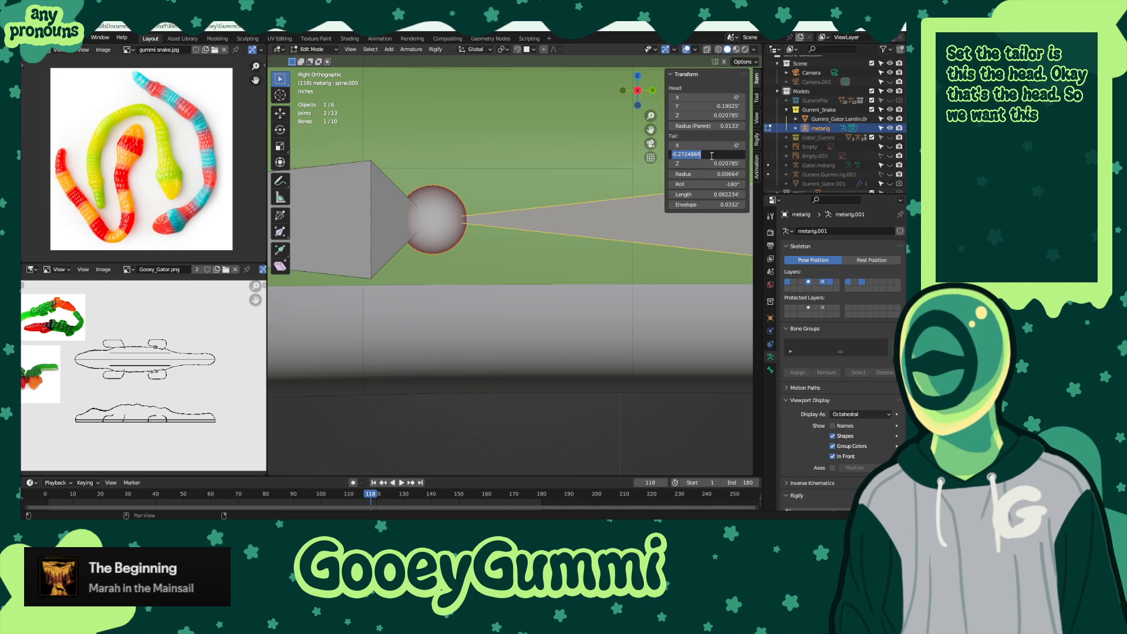
pyautogui.write('-0.27286')
pyautogui.press('Return')
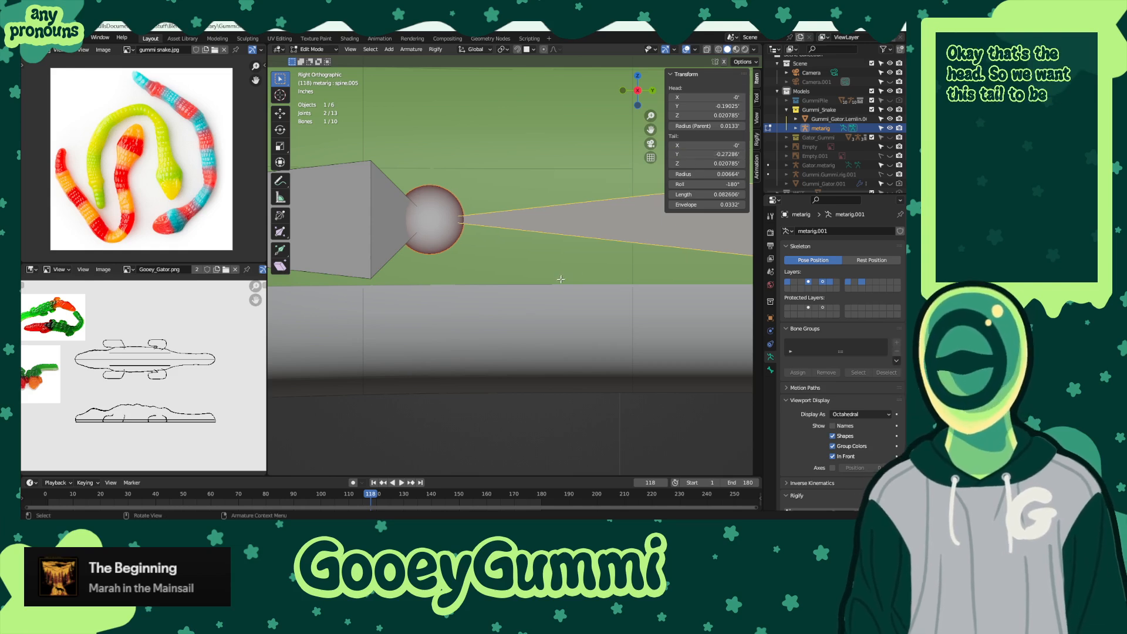
pyautogui.click(652, 260)
# - Move the joint at the tip of the snake's tail about -0.0053' along Y
pyautogui.scroll(-6, 651, 260)
pyautogui.scroll(-3, 653, 262)
pyautogui.keyDown('shift'); pyautogui.moveTo(653, 261); pyautogui.dragTo(536, 262, button='middle'); pyautogui.keyUp('shift')
pyautogui.scroll(-1, 536, 262)
pyautogui.scroll(1, 691, 279)
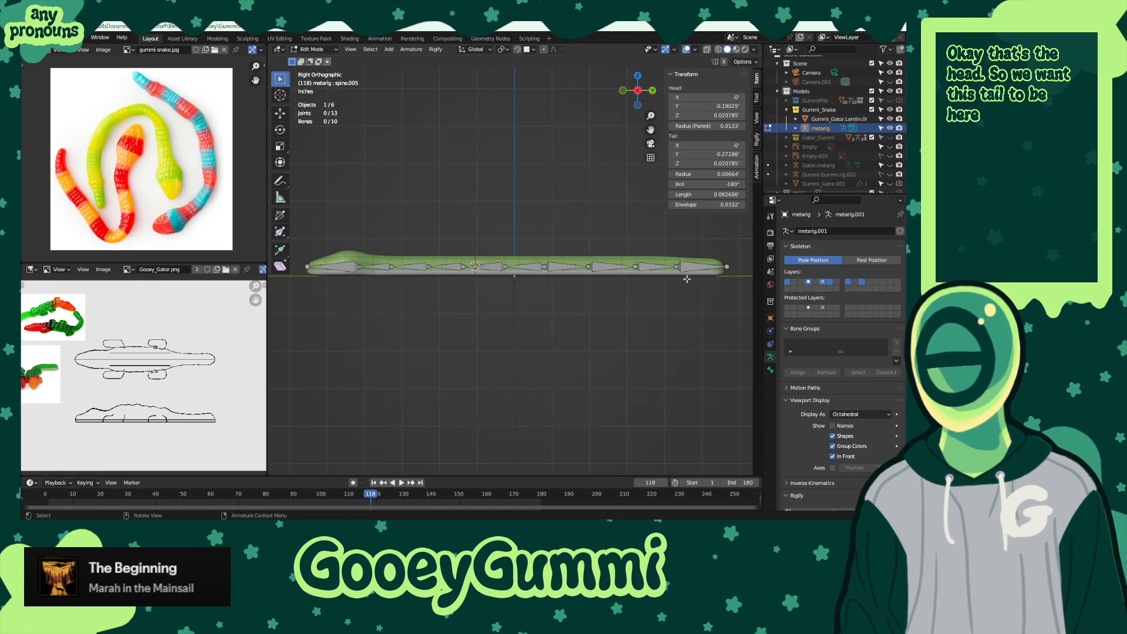
pyautogui.moveTo(705, 269); pyautogui.dragTo(604, 259, button='middle')
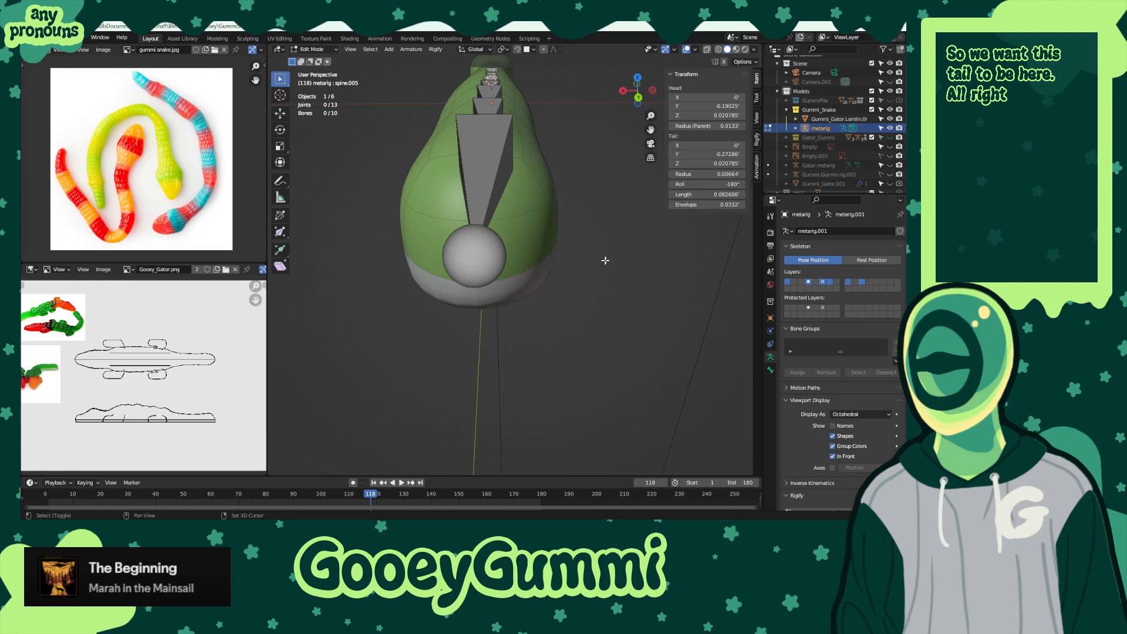
pyautogui.click(473, 258)
pyautogui.moveTo(506, 267); pyautogui.dragTo(597, 286, button='middle')
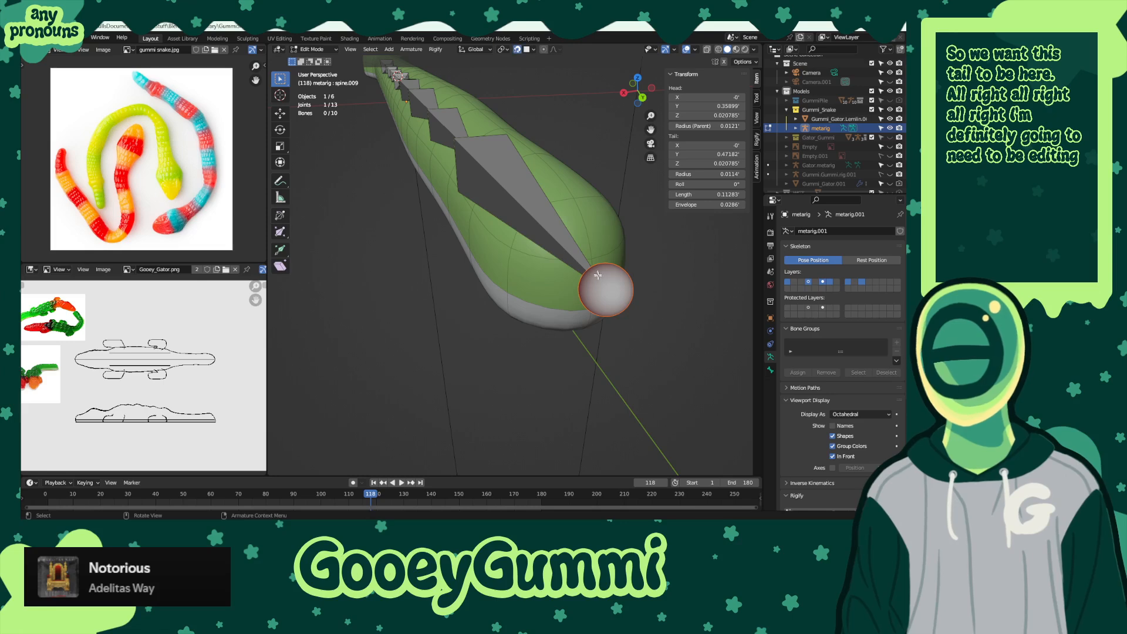
pyautogui.press('g')
pyautogui.press('y')
pyautogui.click(598, 284)
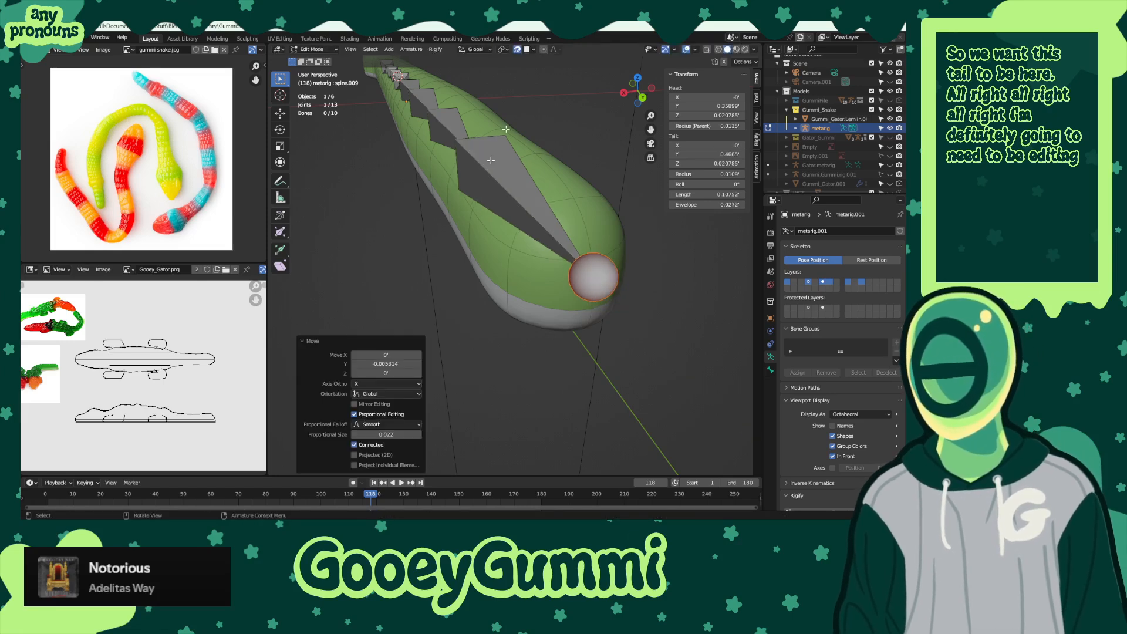
# - Turn off snapping and save the file
pyautogui.click(517, 54)
pyautogui.hotkey('ctrl', 's')
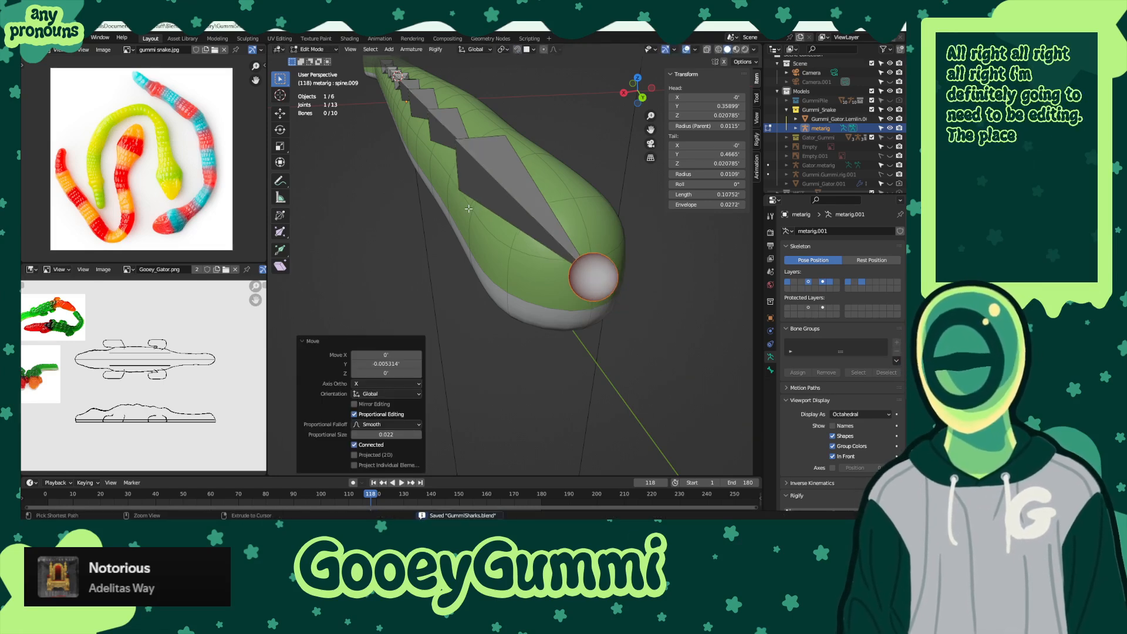
pyautogui.press('KP_3')
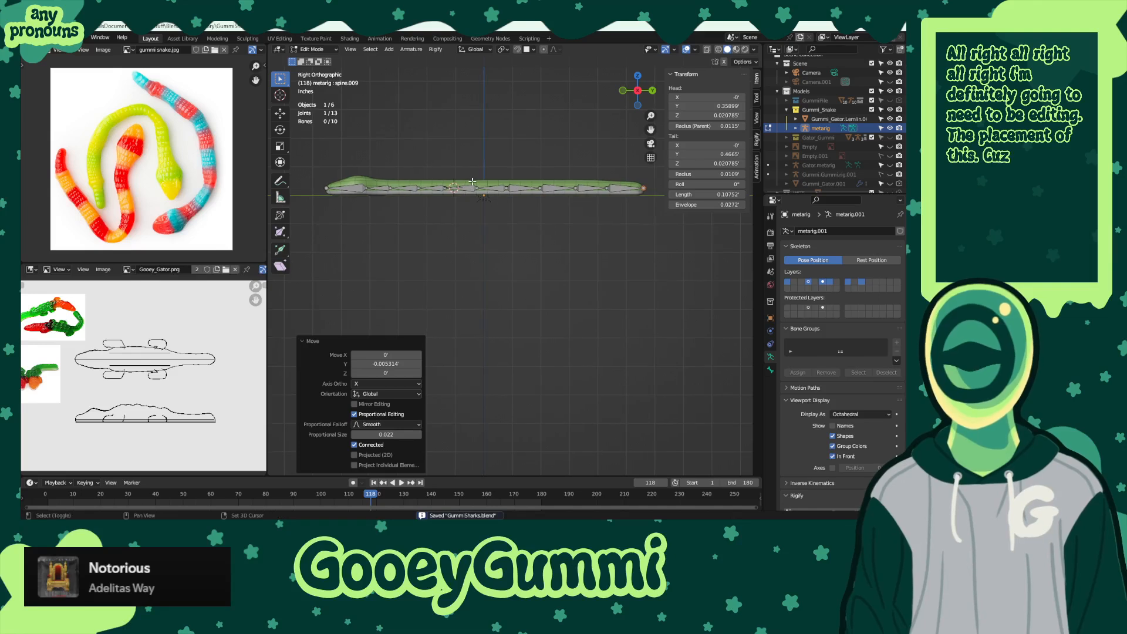
# - Move all joints of the snake metarig down about 0.0041' along Z, nearer the underside of the mesh
pyautogui.press('a')
pyautogui.press('g')
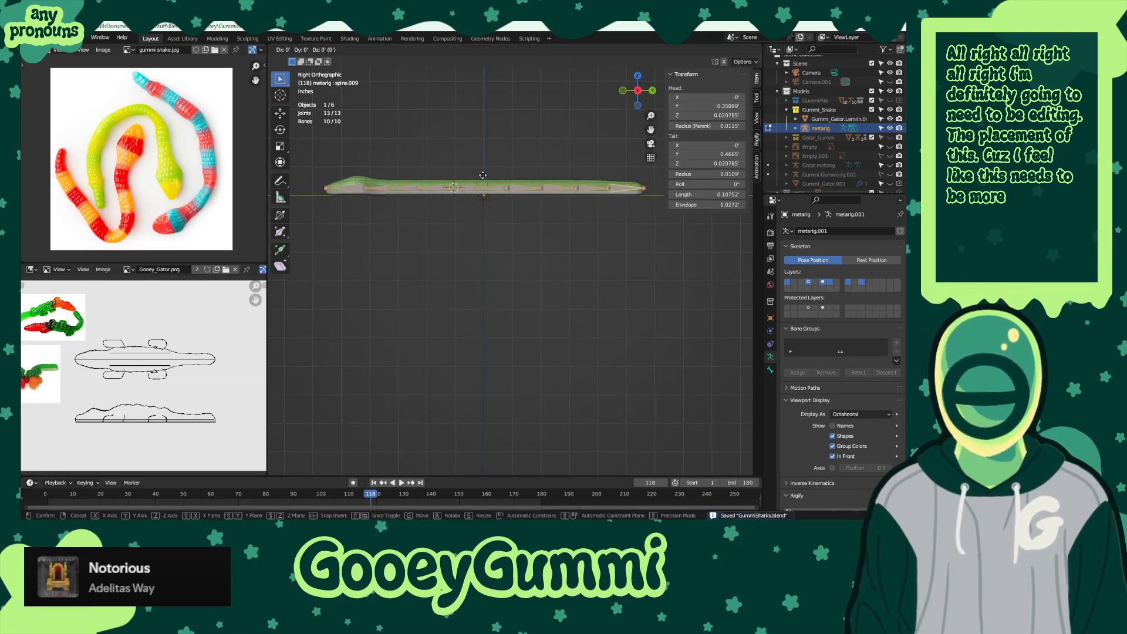
pyautogui.press('z')
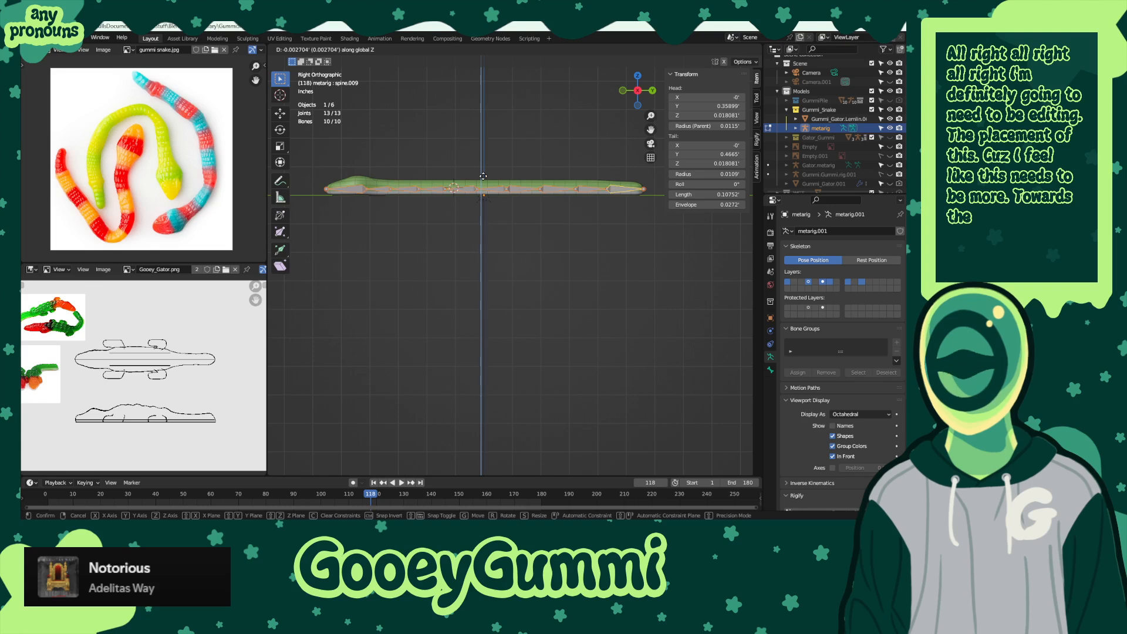
pyautogui.click(483, 176)
pyautogui.scroll(3, 560, 291)
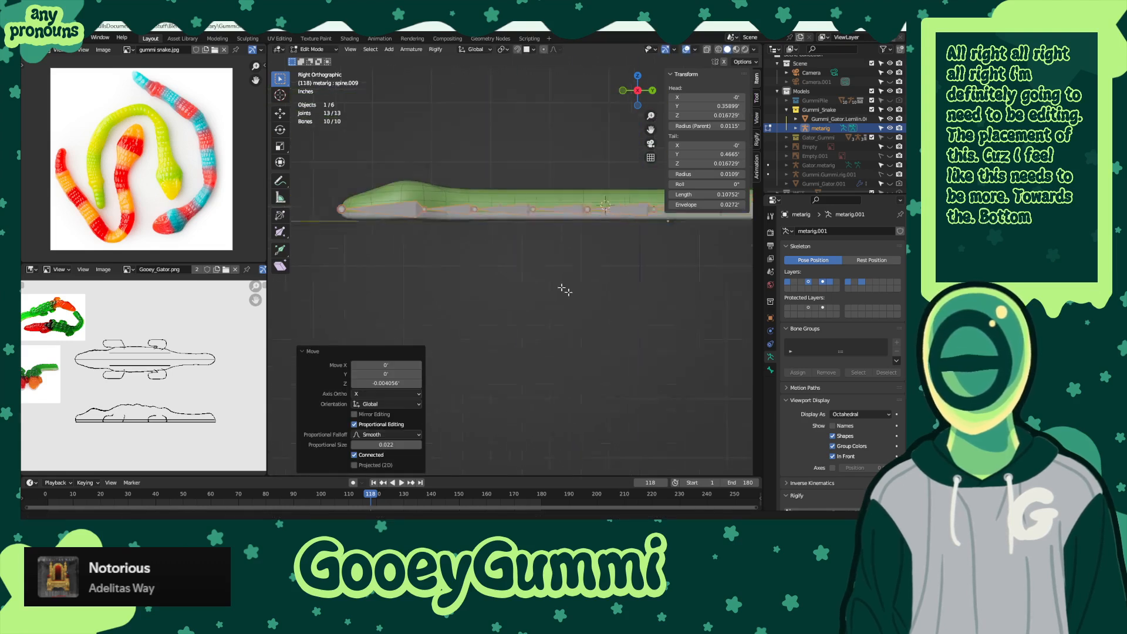
pyautogui.scroll(2, 360, 182)
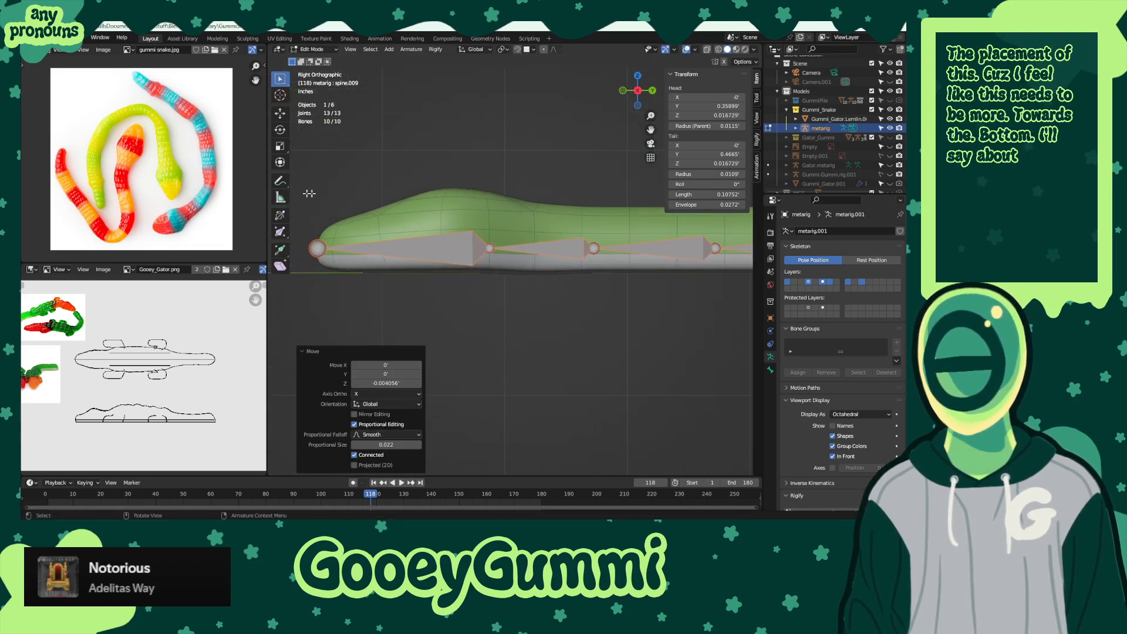
# - Raise the whole head bone, both joints included, about 0.0063' along Z
pyautogui.moveTo(296, 209); pyautogui.dragTo(514, 313)
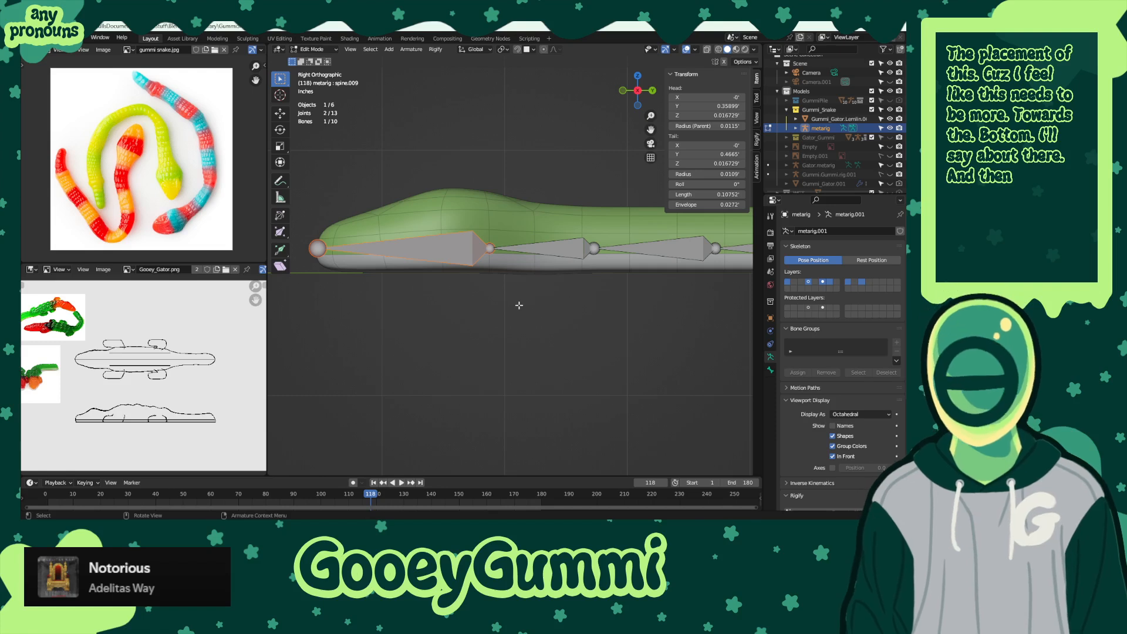
pyautogui.press('g')
pyautogui.press('z')
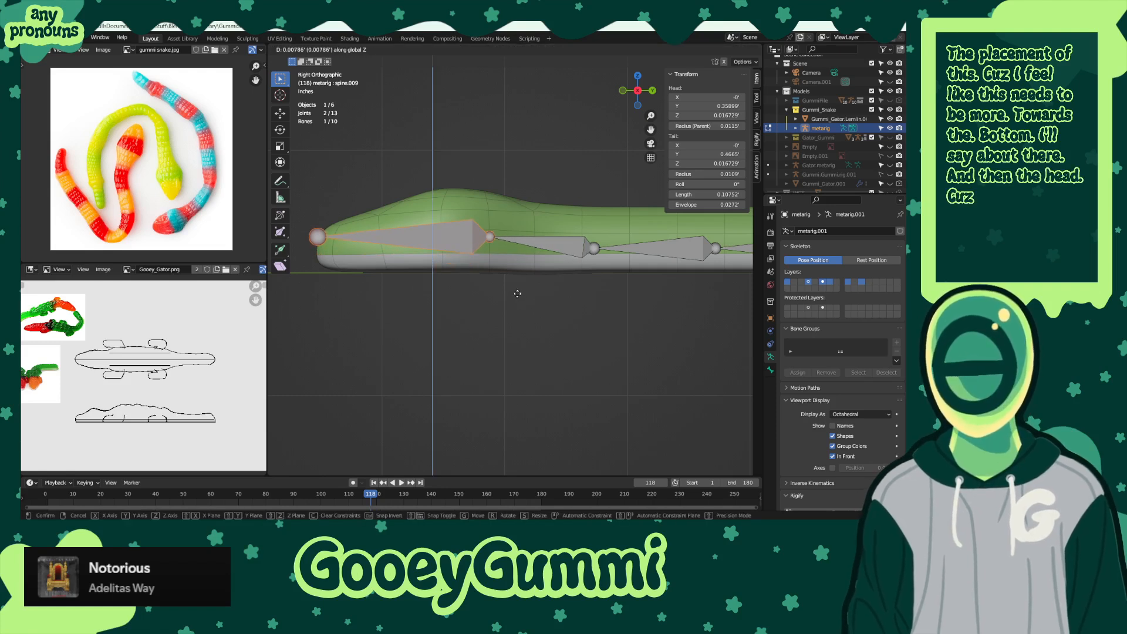
pyautogui.click(518, 295)
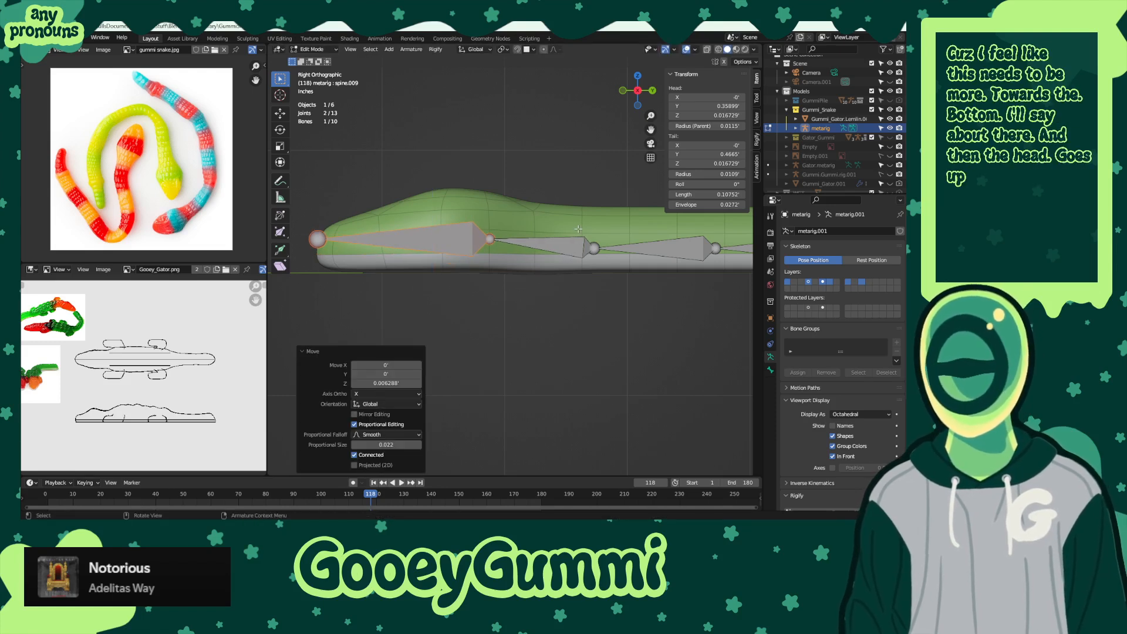
# - Raise the joint between the short neck bone and the bone behind it about 0.0019' along Z, and save the file
pyautogui.click(594, 247)
pyautogui.press('g')
pyautogui.press('z')
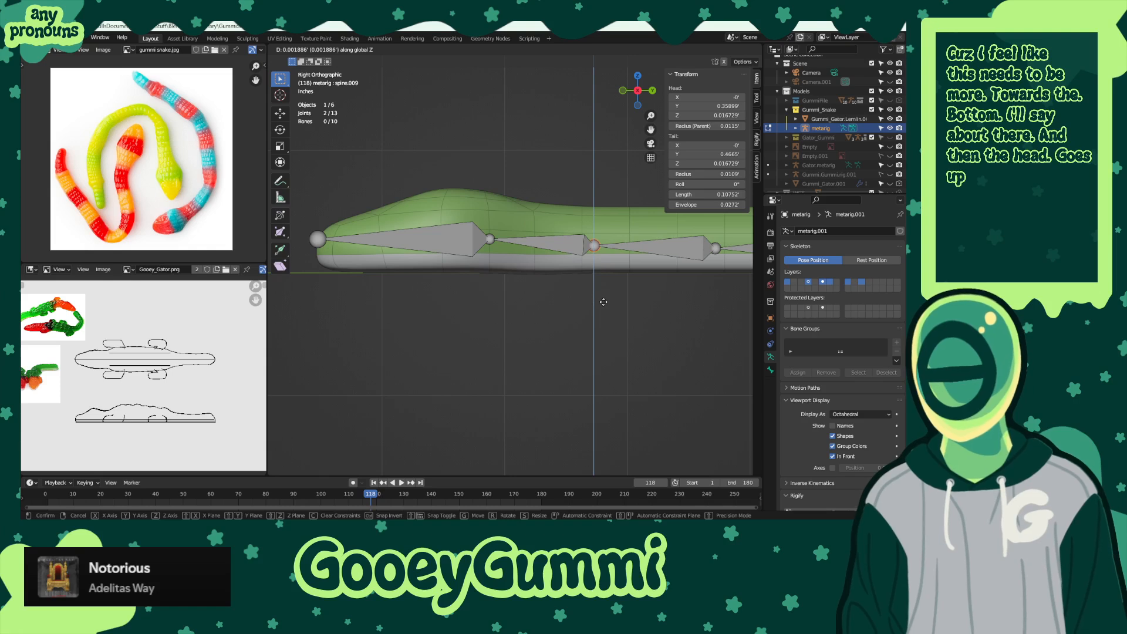
pyautogui.click(603, 302)
pyautogui.hotkey('ctrl', 's')
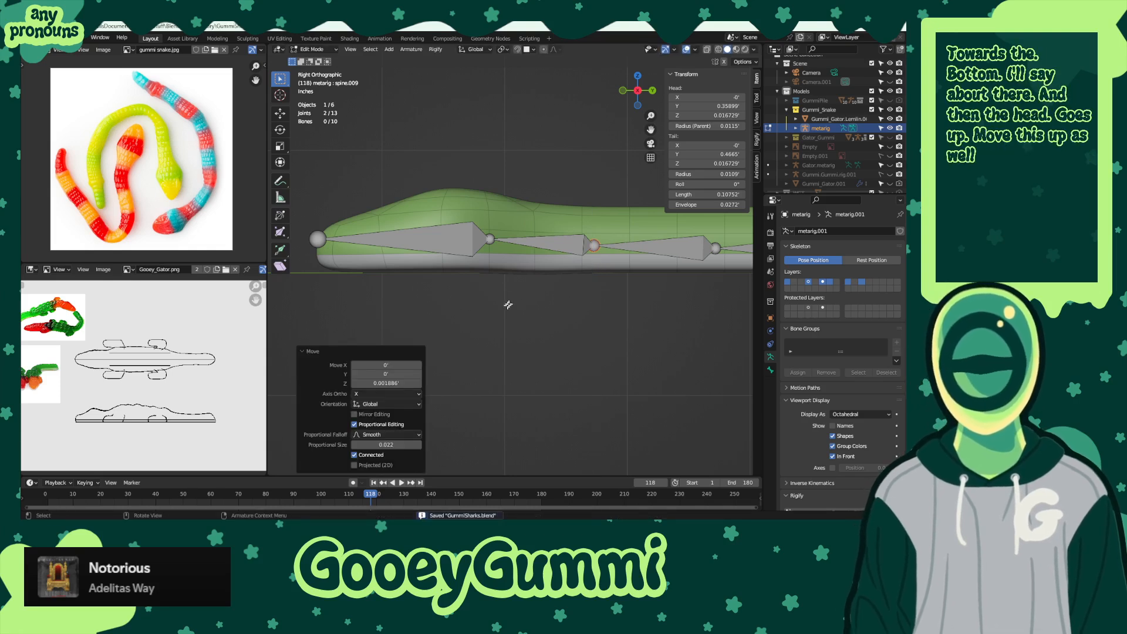
# - Check the Z coordinates of the head bone's head and tail joints, and save the file
pyautogui.click(490, 239)
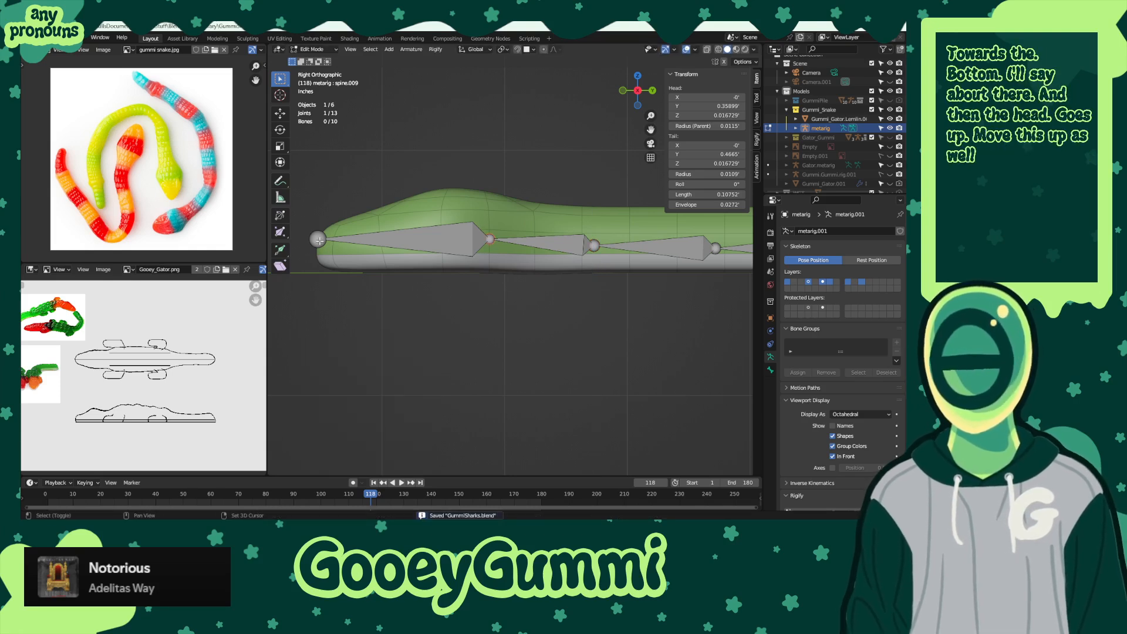
pyautogui.keyDown('shift'); pyautogui.click(319, 240); pyautogui.keyUp('shift')
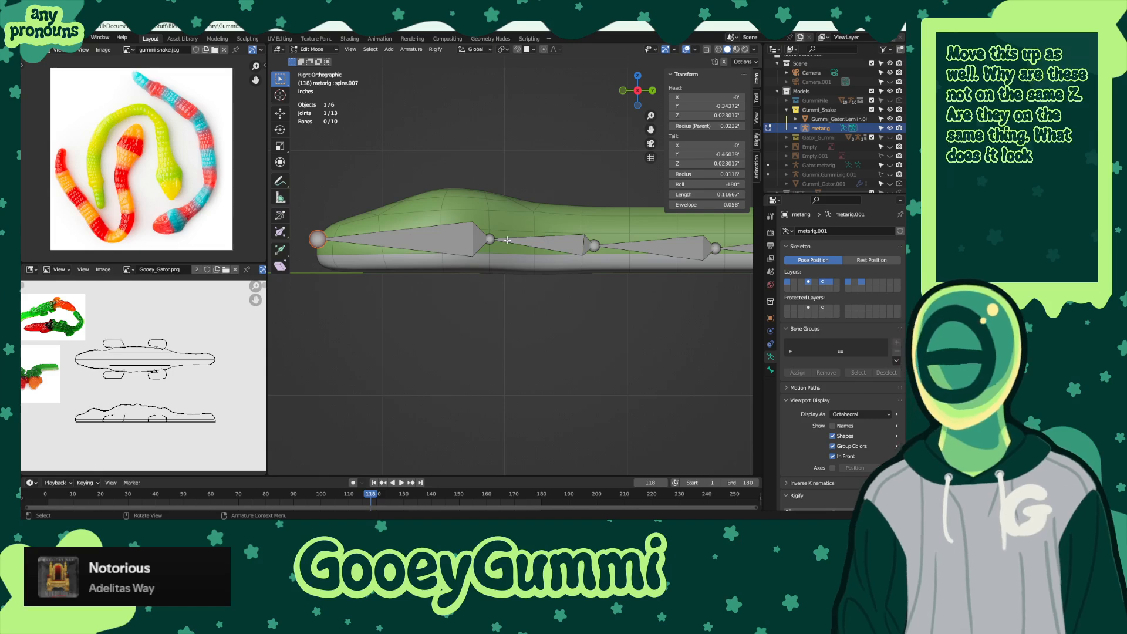
pyautogui.hotkey('ctrl', 's')
pyautogui.scroll(-6, 566, 284)
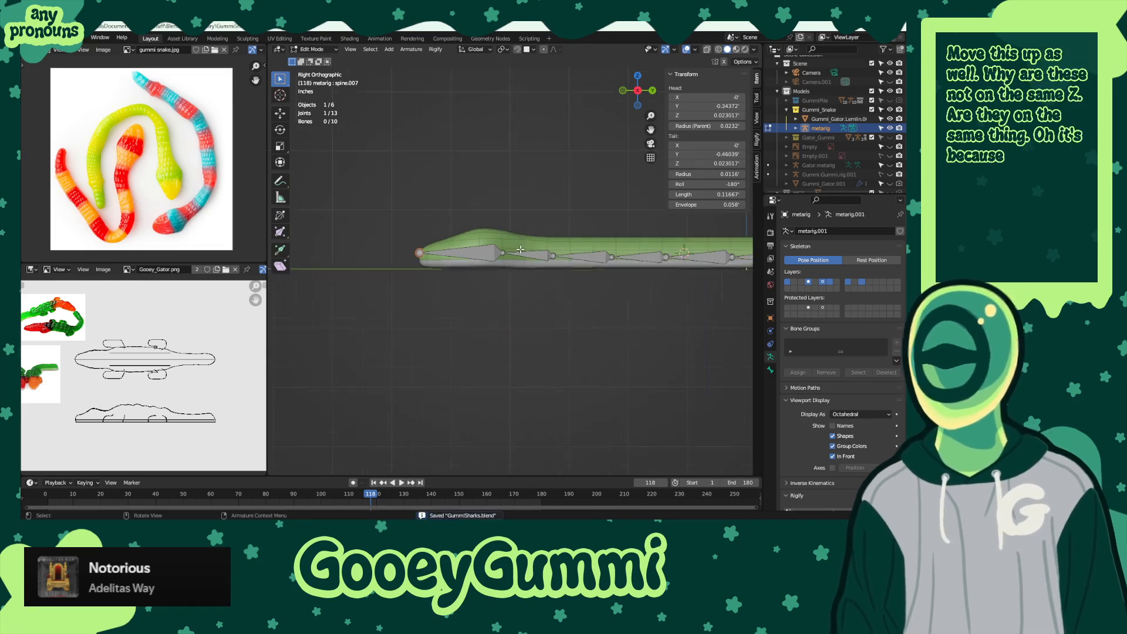
pyautogui.keyDown('shift'); pyautogui.moveTo(567, 285); pyautogui.dragTo(515, 291, button='middle'); pyautogui.keyUp('shift')
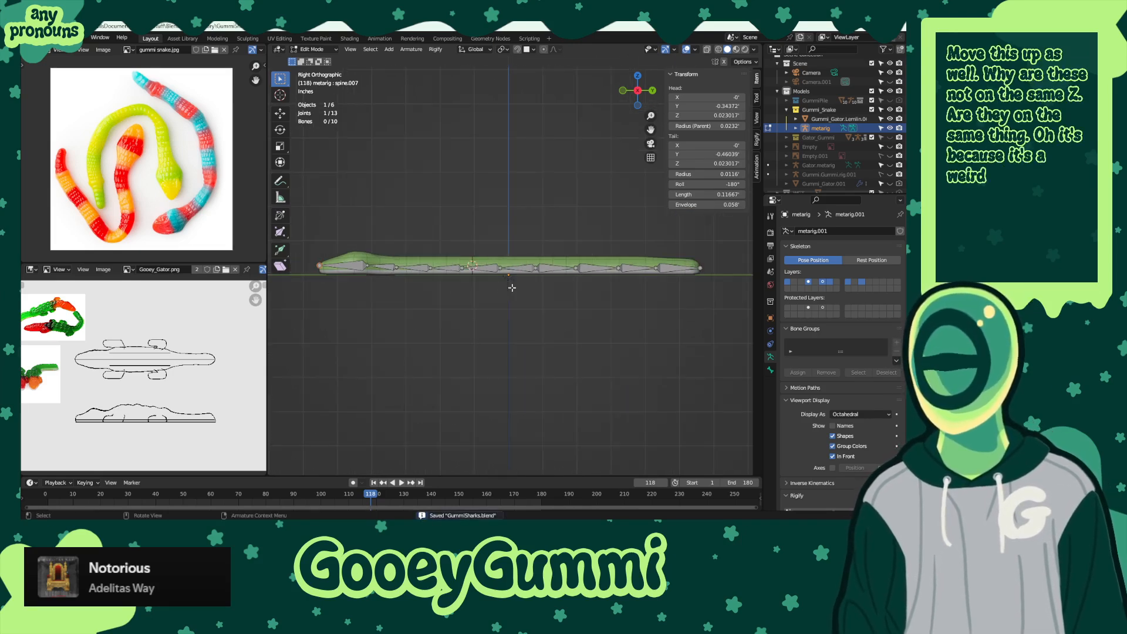
# - Return the metarig to Object Mode and save the file
pyautogui.click(313, 49)
pyautogui.click(315, 60)
pyautogui.moveTo(527, 345); pyautogui.dragTo(442, 318, button='middle')
pyautogui.hotkey('ctrl', 's')
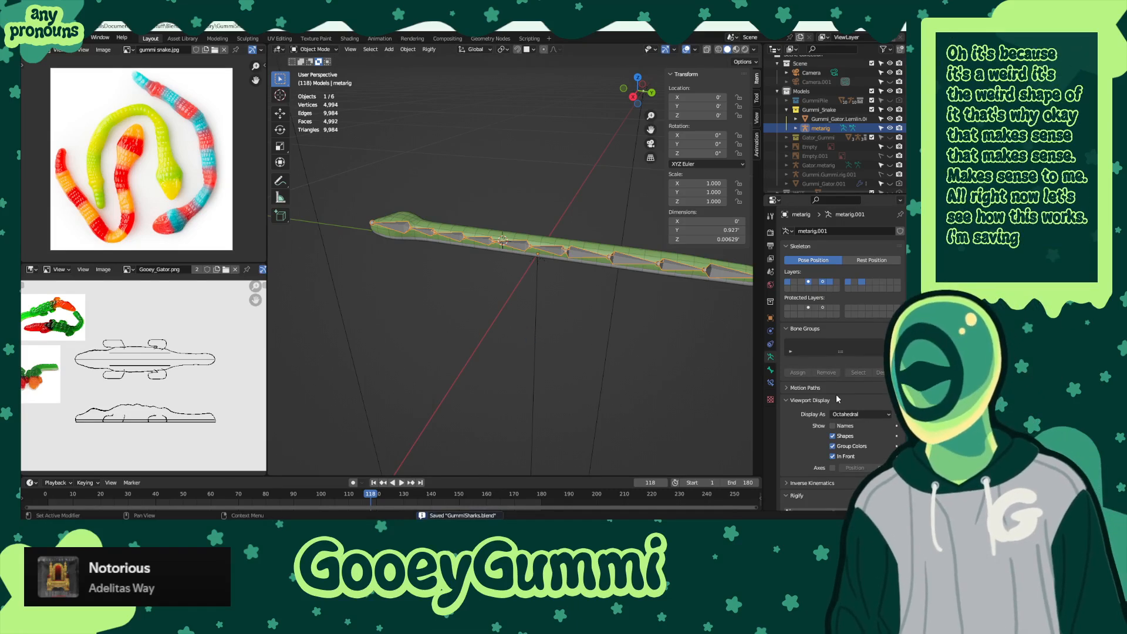
# - Generate the Rigify rig from the snake metarig and hide the metarig
pyautogui.scroll(-5, 813, 399)
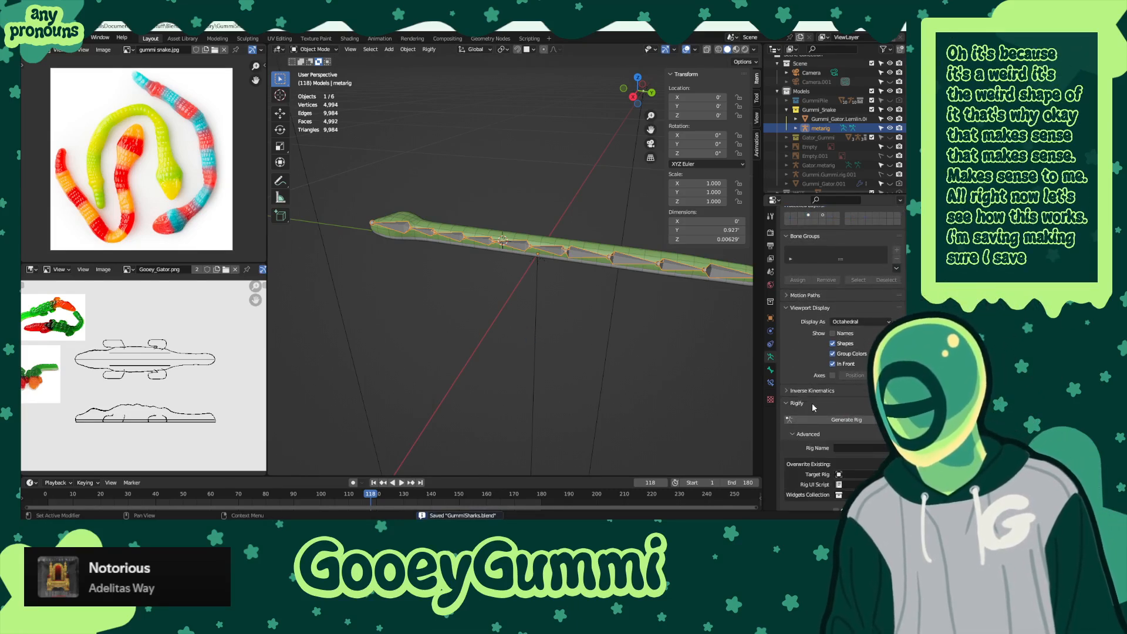
pyautogui.click(828, 404)
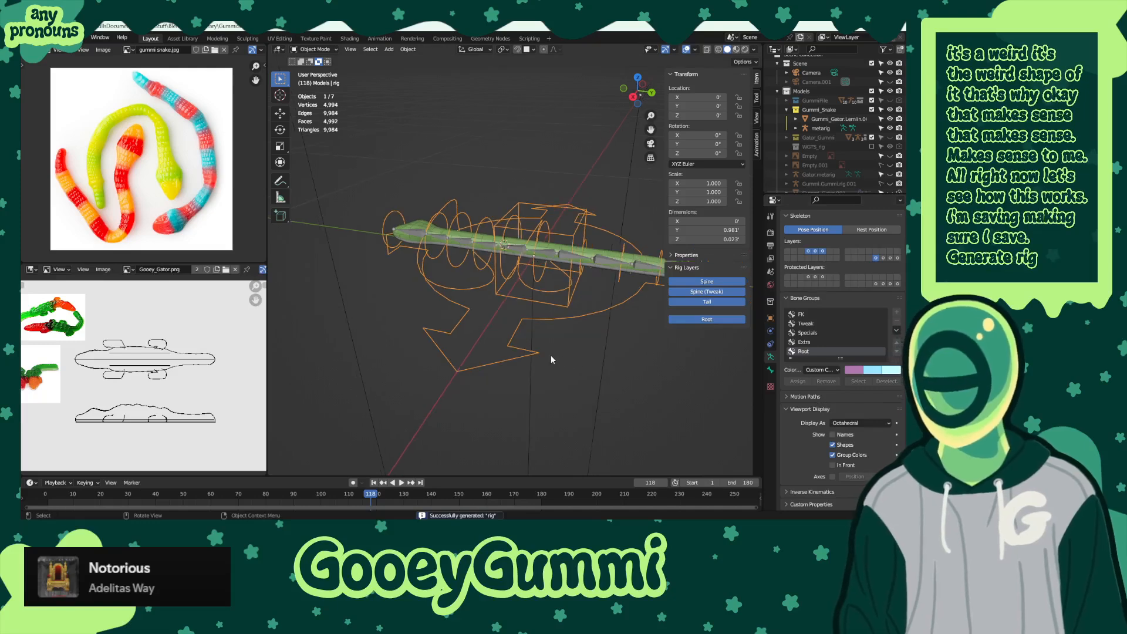
pyautogui.moveTo(536, 366); pyautogui.dragTo(345, 369, button='middle')
pyautogui.hotkey('ctrl', 'z')
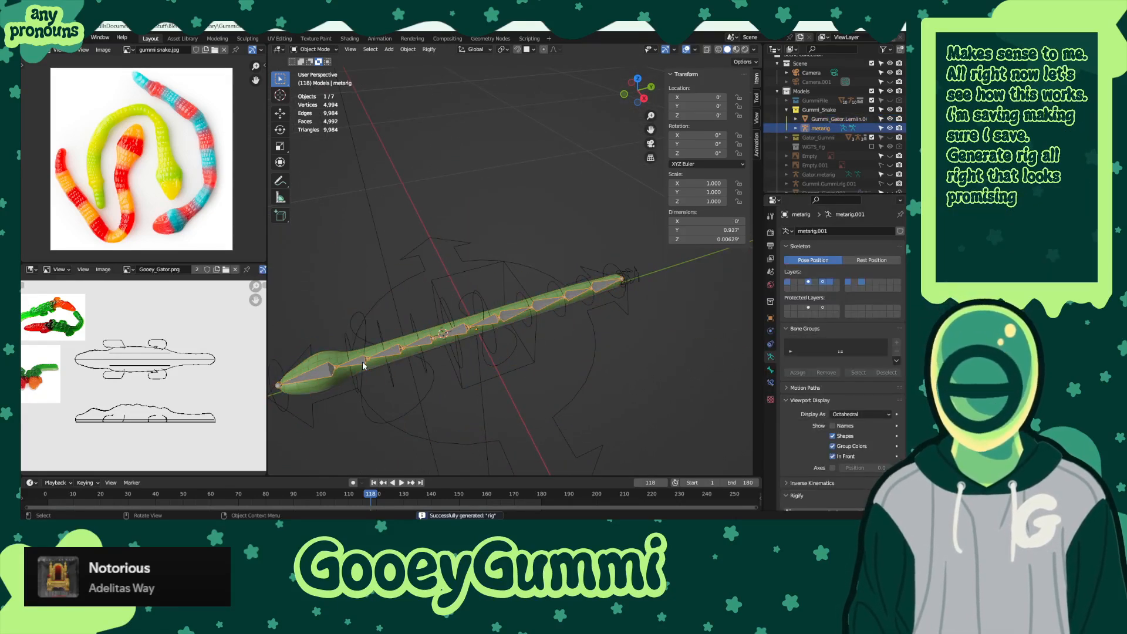
pyautogui.hotkey('ctrl', 'shift', 'z')
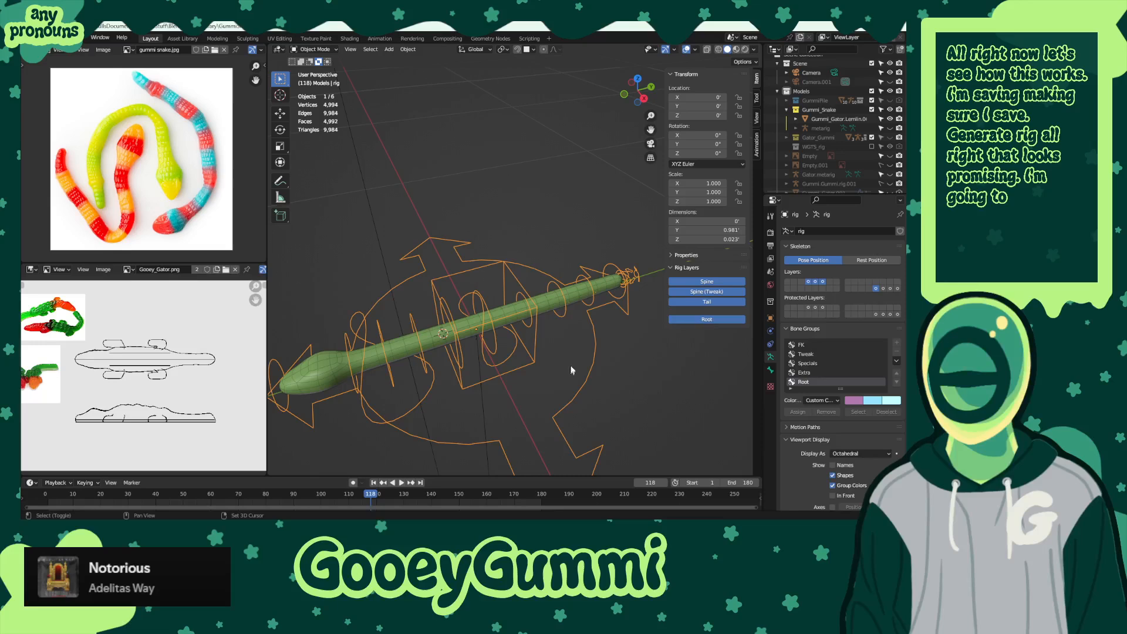
# - Parent the snake mesh to the generated rig with automatic weights
pyautogui.click(572, 297)
pyautogui.keyDown('shift'); pyautogui.click(551, 280); pyautogui.keyUp('shift')
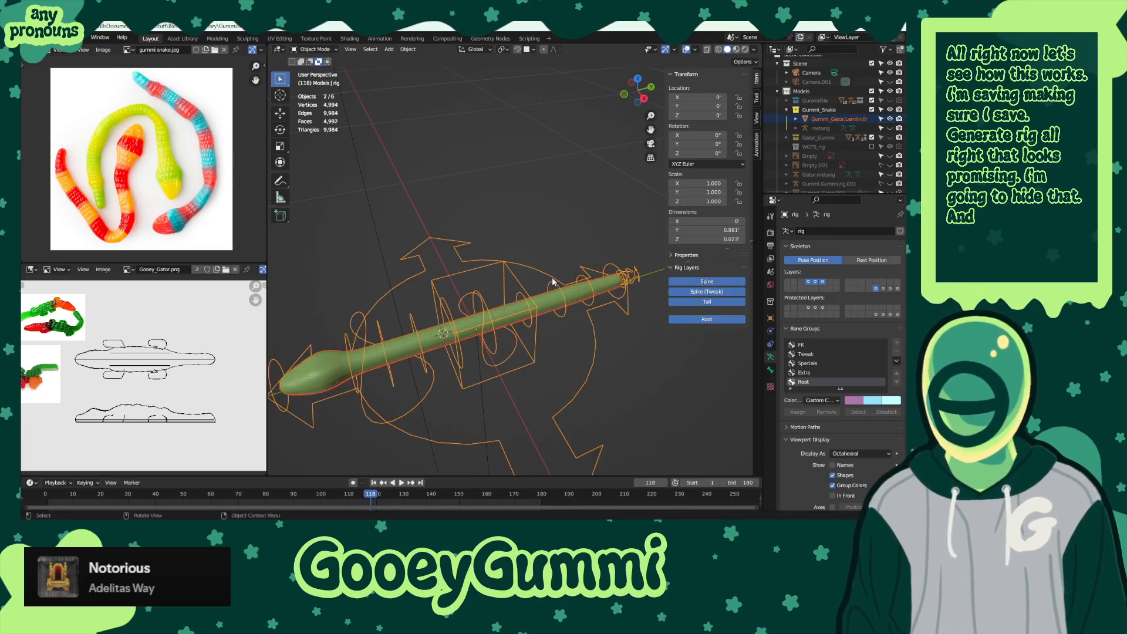
pyautogui.hotkey('ctrl', 'p')
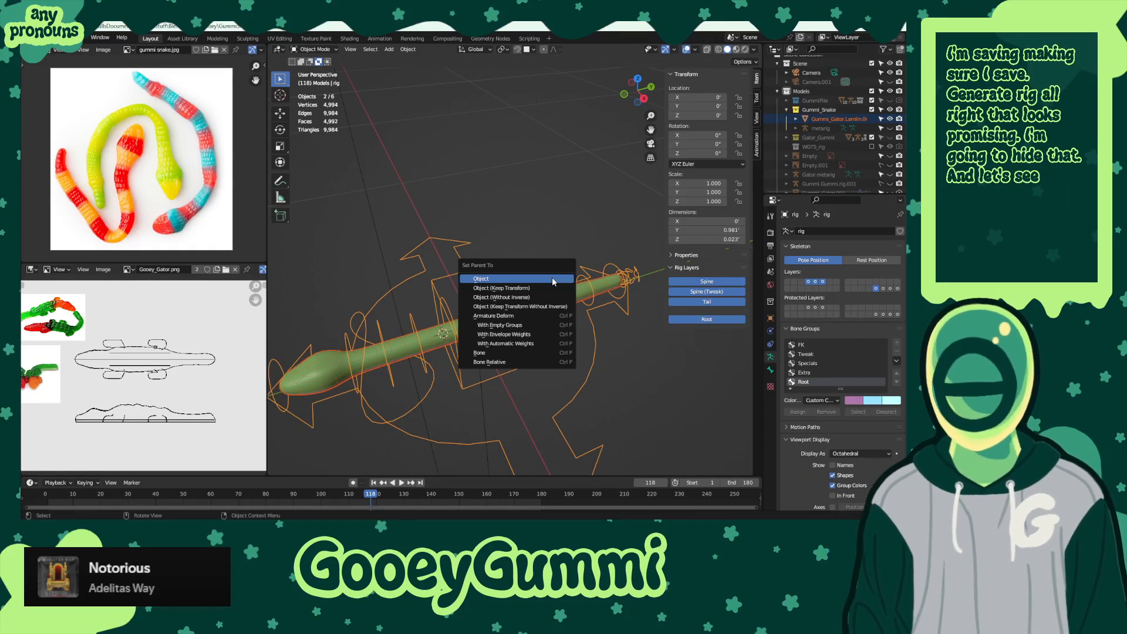
pyautogui.click(533, 344)
pyautogui.moveTo(531, 347); pyautogui.dragTo(521, 354, button='middle')
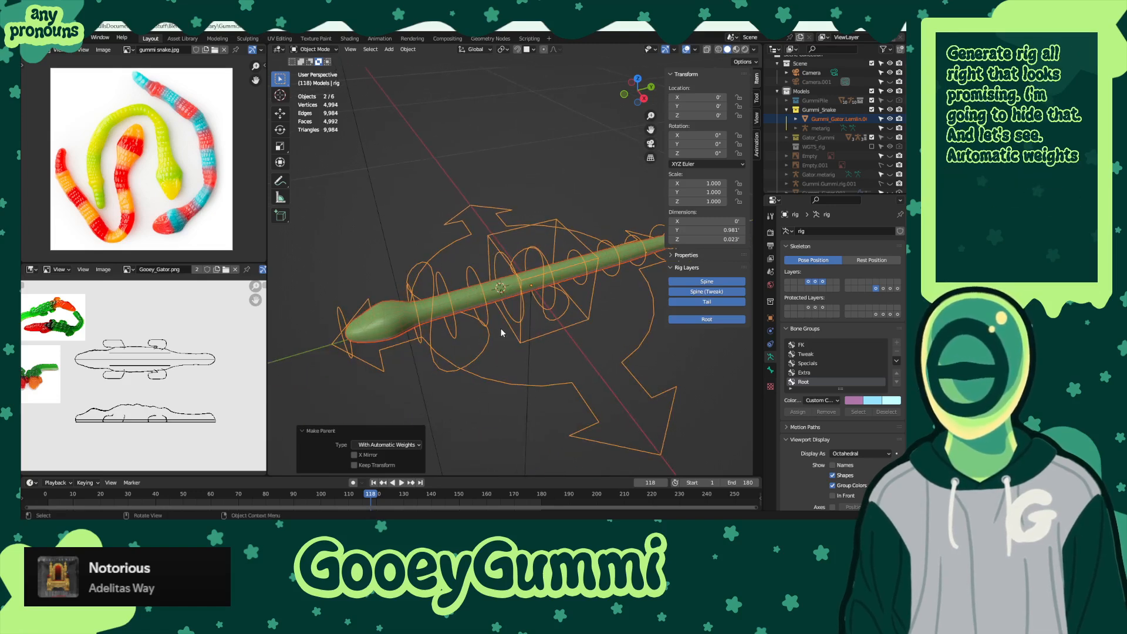
# - Put the generated rig in Pose Mode and test the front body by rotating the chest control about -89.2° around global X
pyautogui.click(381, 321)
pyautogui.click(436, 278)
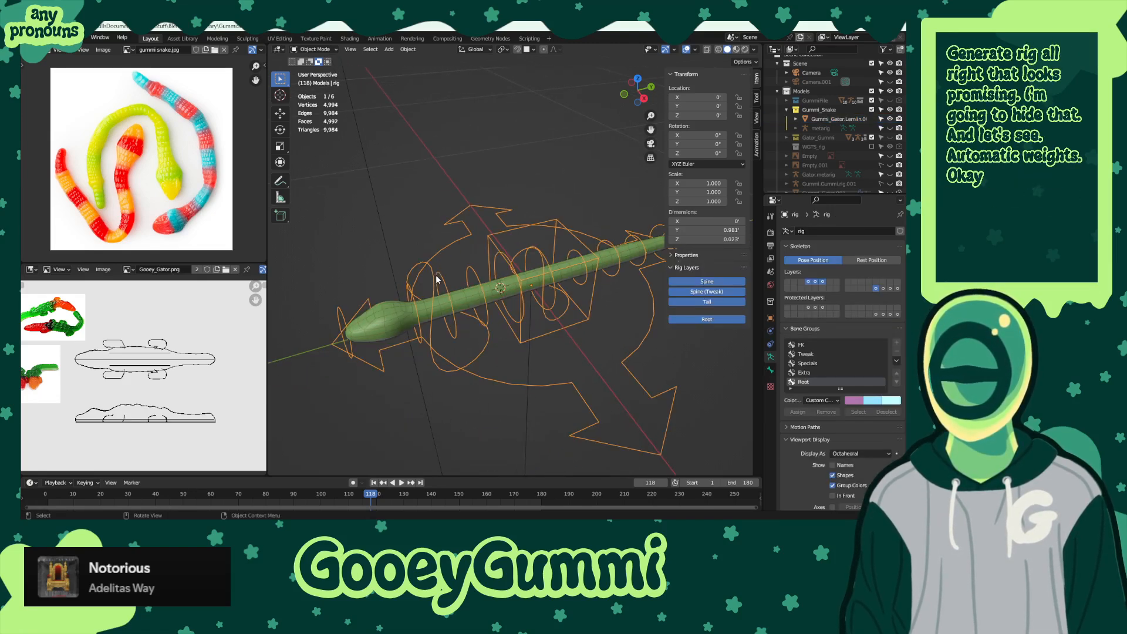
pyautogui.moveTo(488, 268); pyautogui.dragTo(382, 201, button='middle')
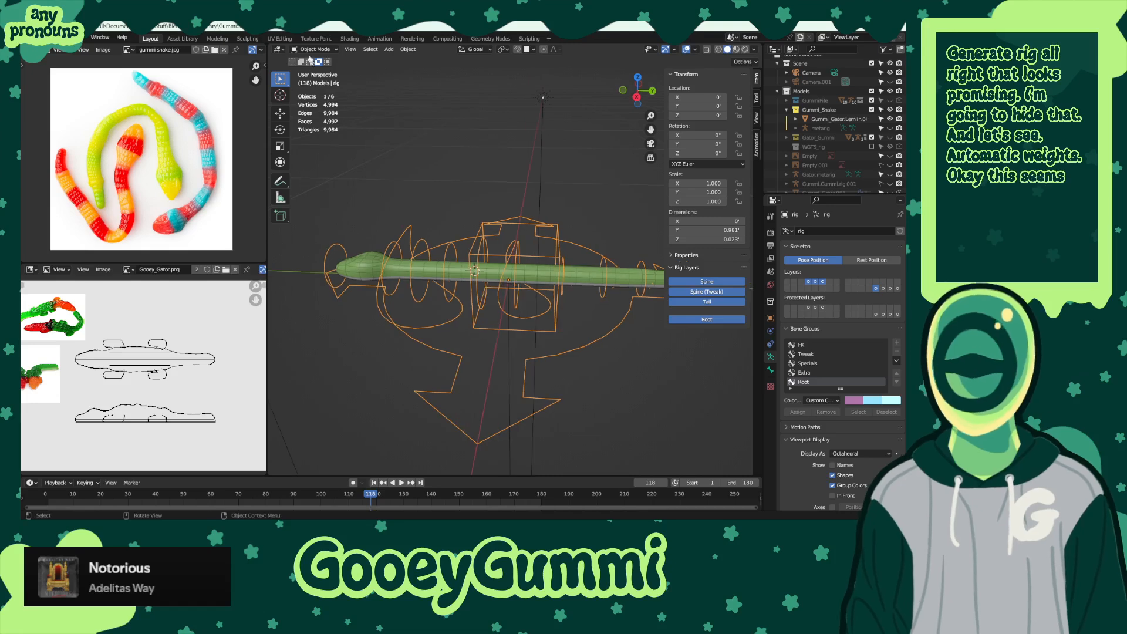
pyautogui.hotkey('ctrl', 'Tab')
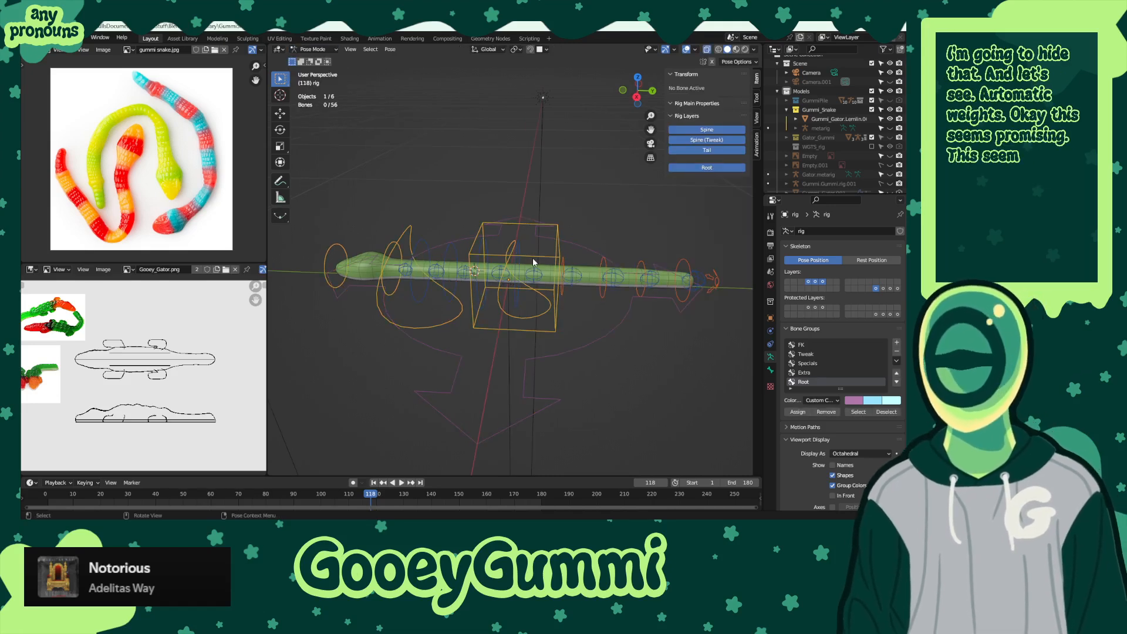
pyautogui.click(414, 253)
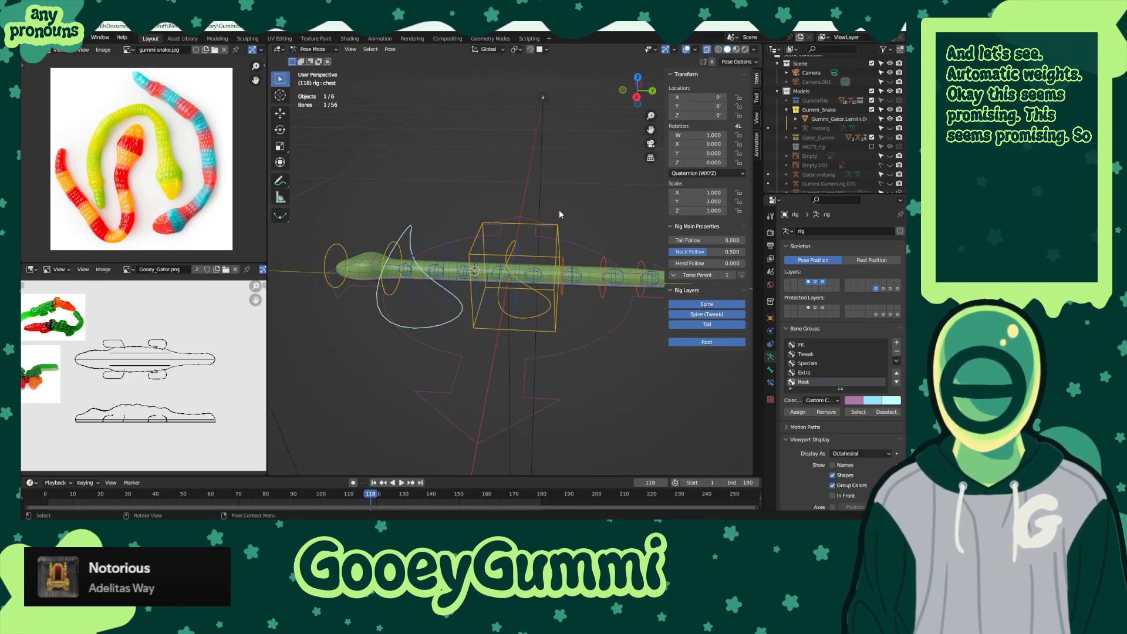
pyautogui.press('r')
pyautogui.press('x')
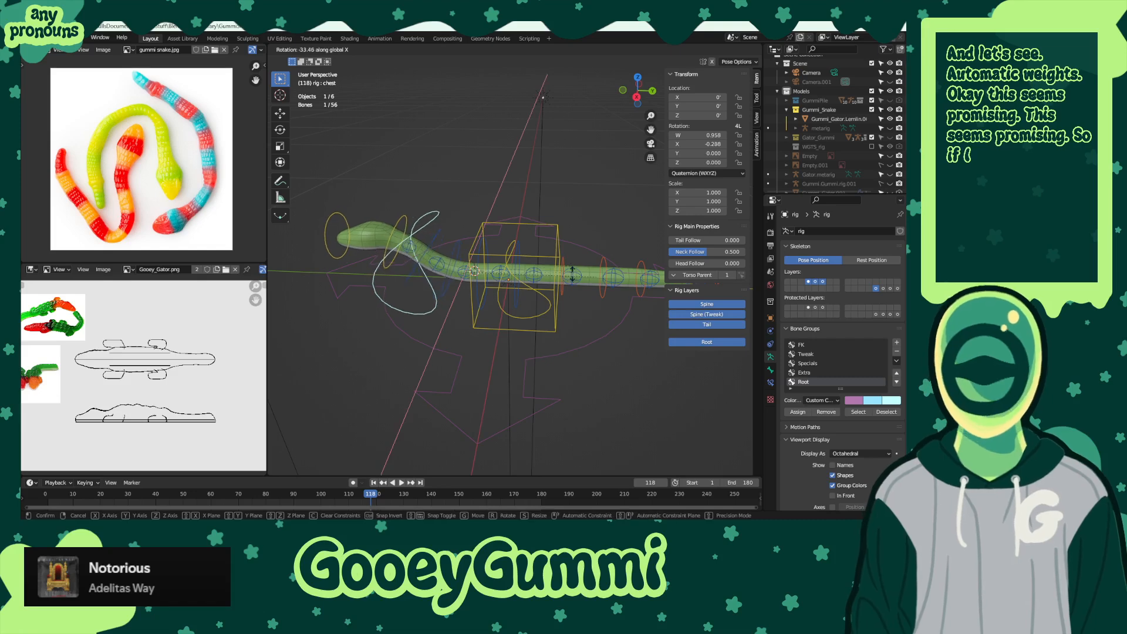
pyautogui.click(480, 330)
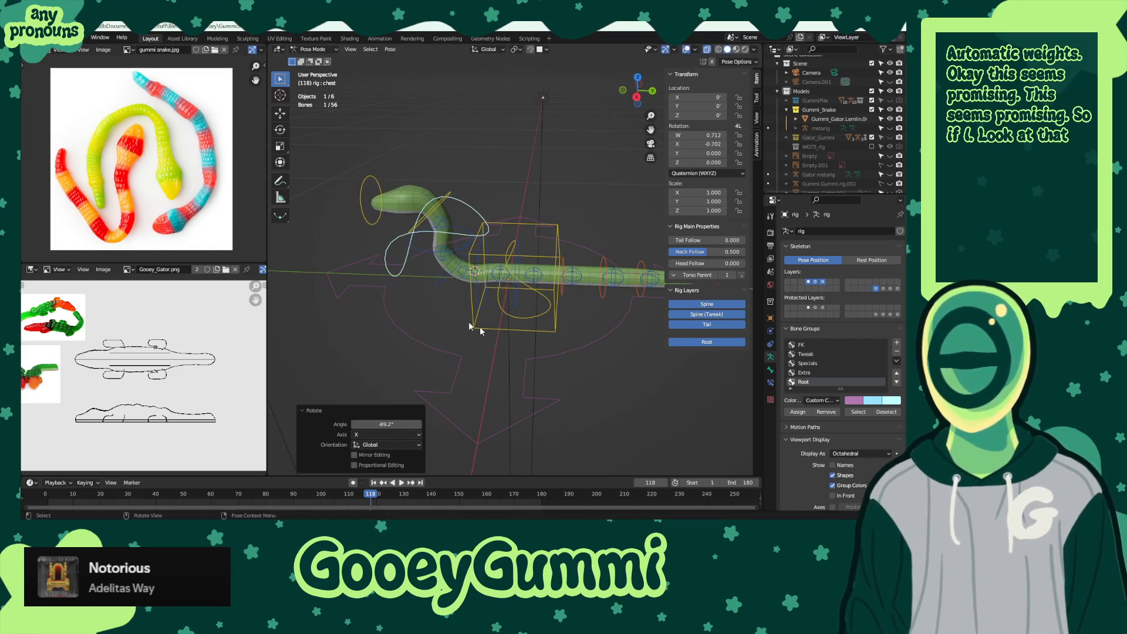
pyautogui.moveTo(480, 331); pyautogui.dragTo(435, 239, button='middle')
pyautogui.click(485, 255)
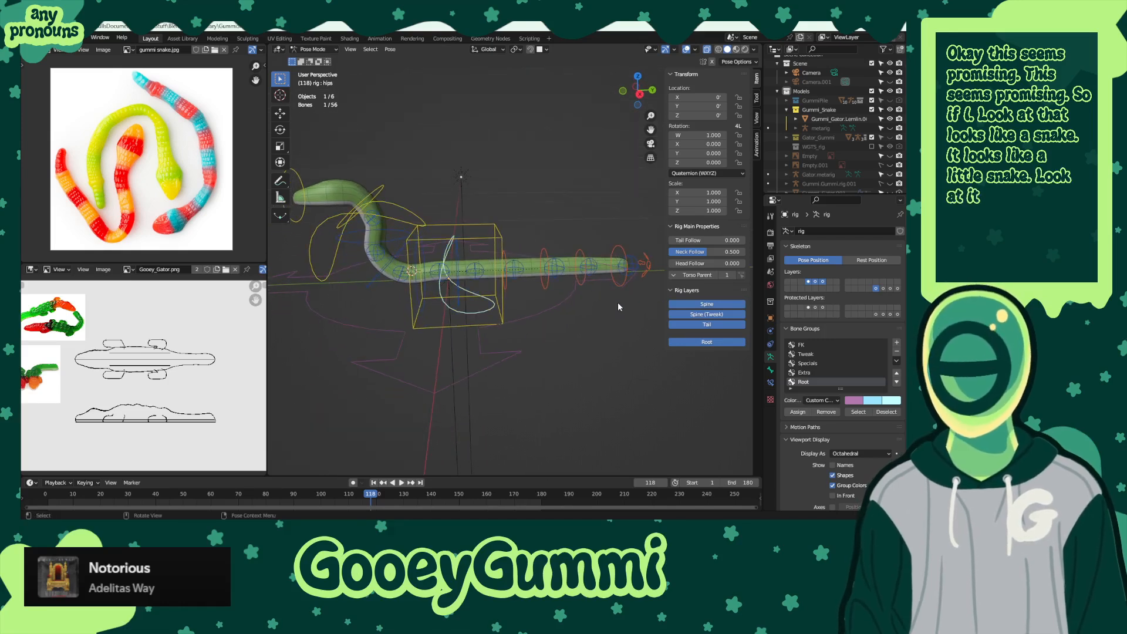
pyautogui.press('r')
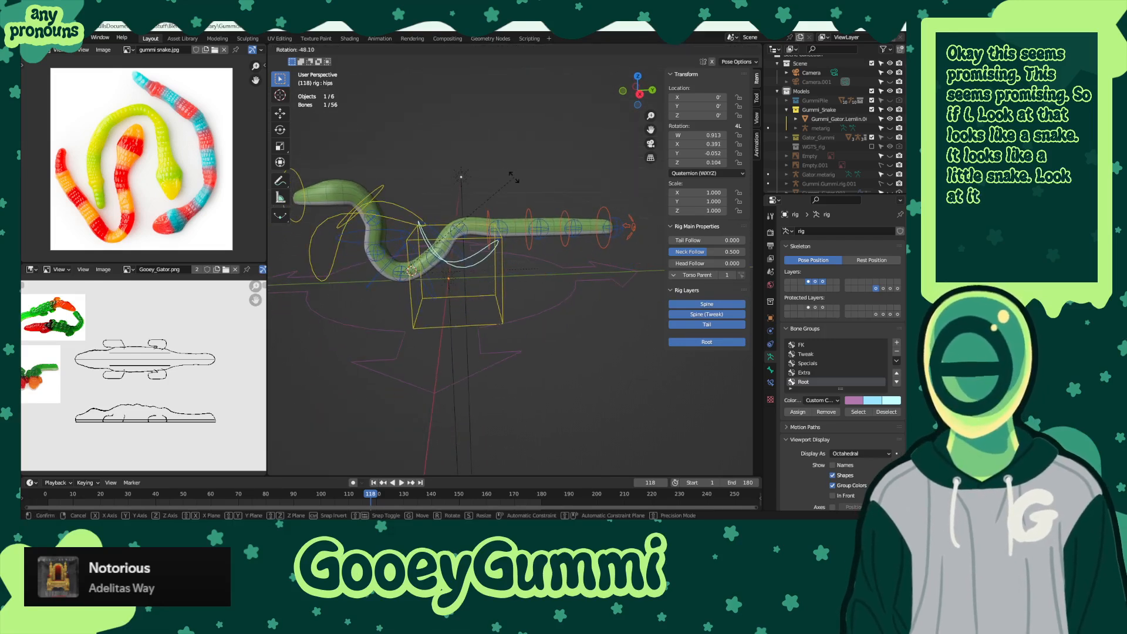
pyautogui.press('Escape')
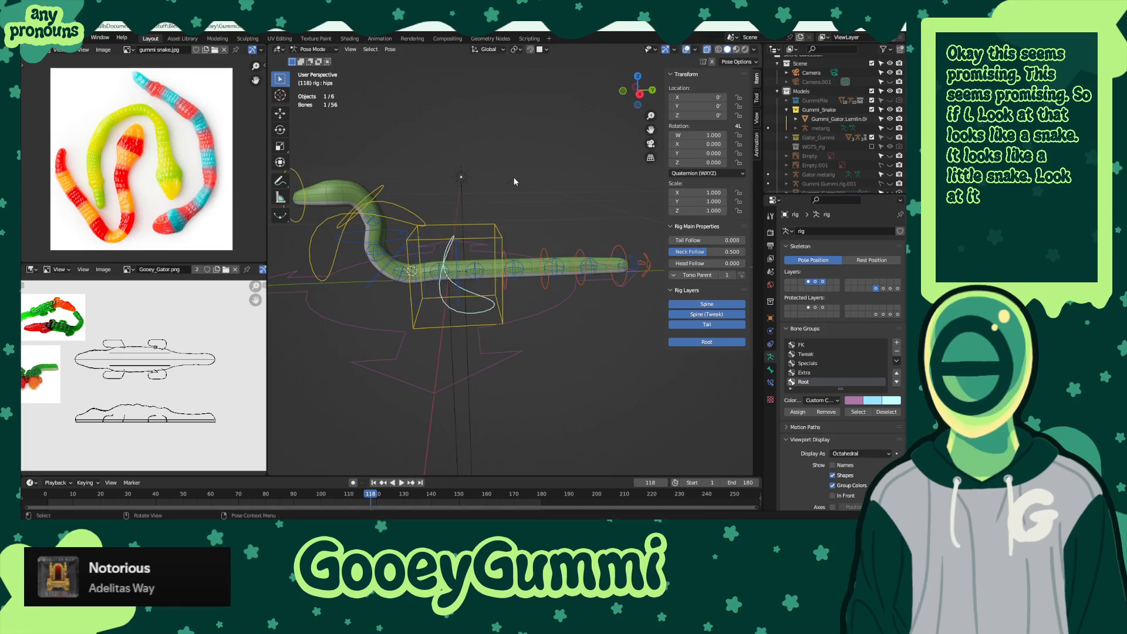
pyautogui.keyDown('shift'); pyautogui.moveTo(601, 301); pyautogui.dragTo(448, 370, button='middle'); pyautogui.keyUp('shift')
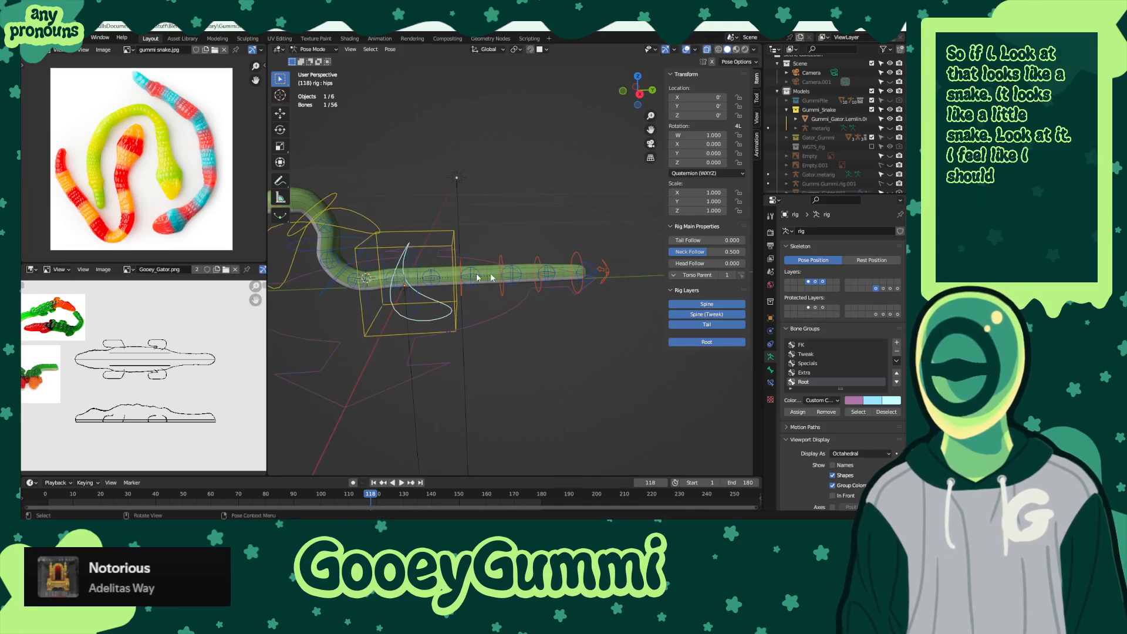
# - Test the tail by rotating its master control about -28.7° in the view, and clear the test poses and return to Object Mode
pyautogui.moveTo(524, 280); pyautogui.dragTo(603, 280, button='middle')
pyautogui.click(610, 275)
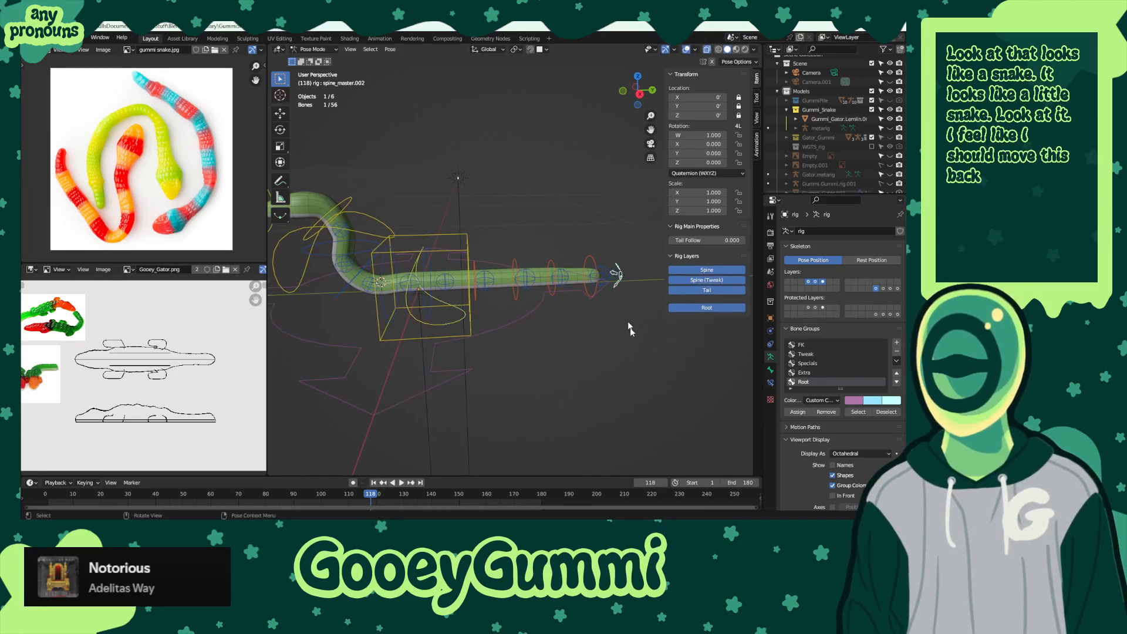
pyautogui.press('r')
pyautogui.click(609, 251)
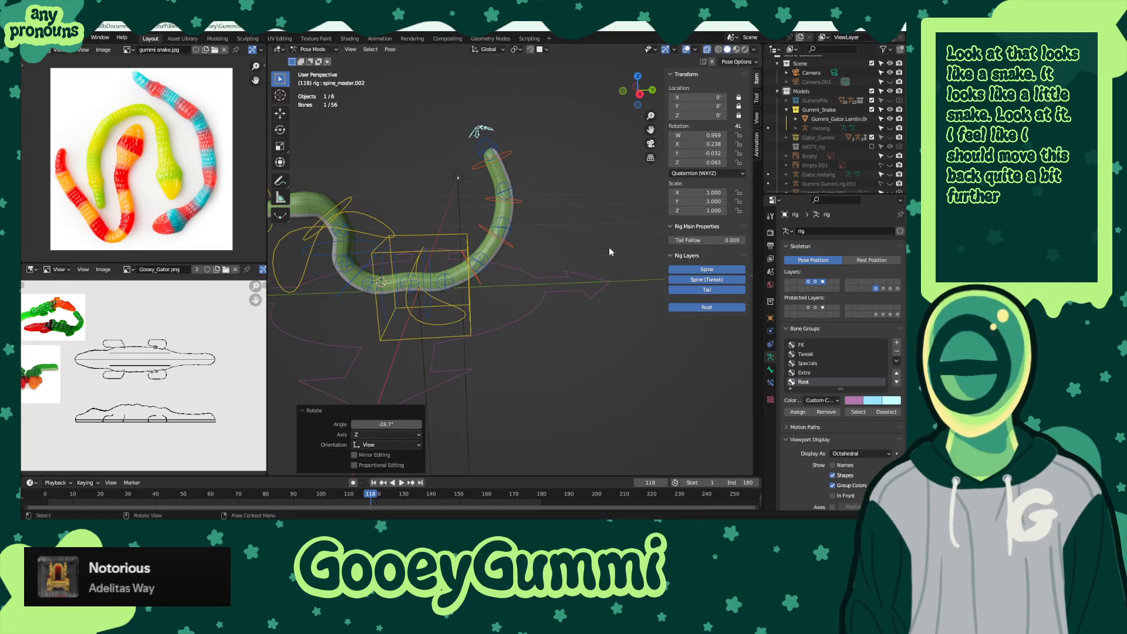
pyautogui.moveTo(610, 251); pyautogui.dragTo(530, 268, button='middle')
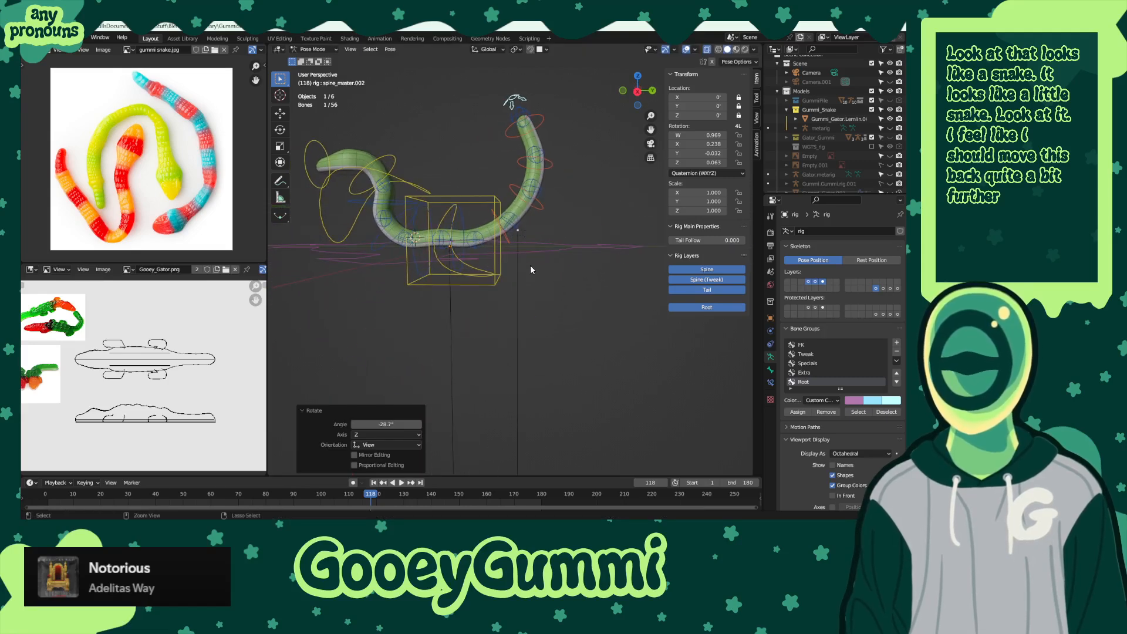
pyautogui.hotkey('ctrl', 'Tab')
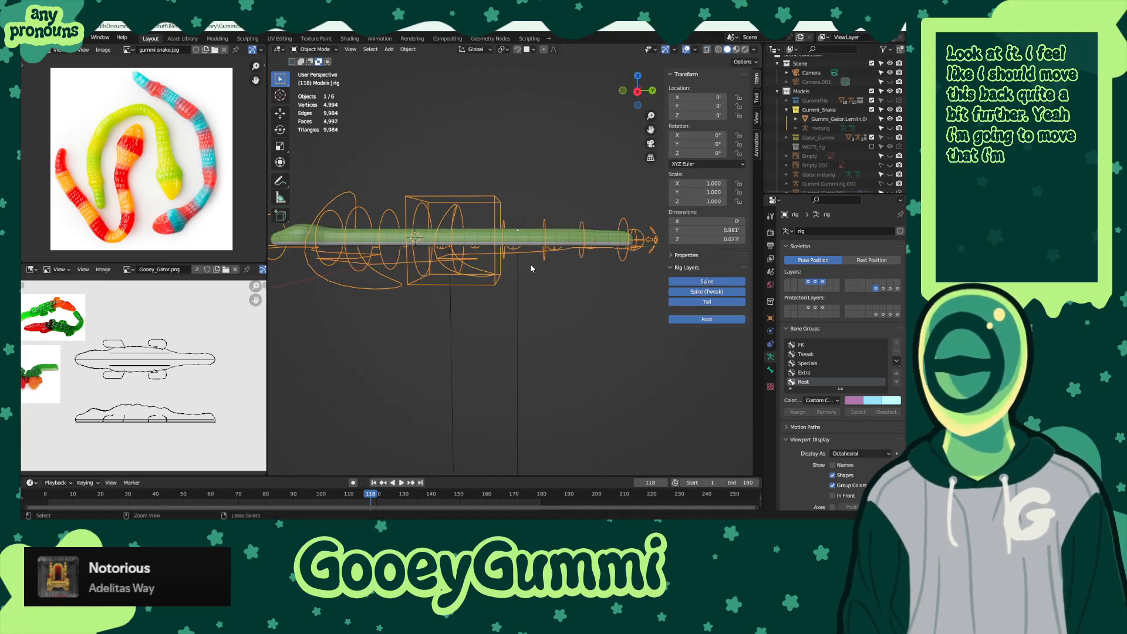
# - Undo the snake mesh's binding and the Rigify rig generation, going back to the visible metarig
pyautogui.keyDown('ctrl'); pyautogui.click(530, 263); pyautogui.keyUp('ctrl')
pyautogui.click(505, 222)
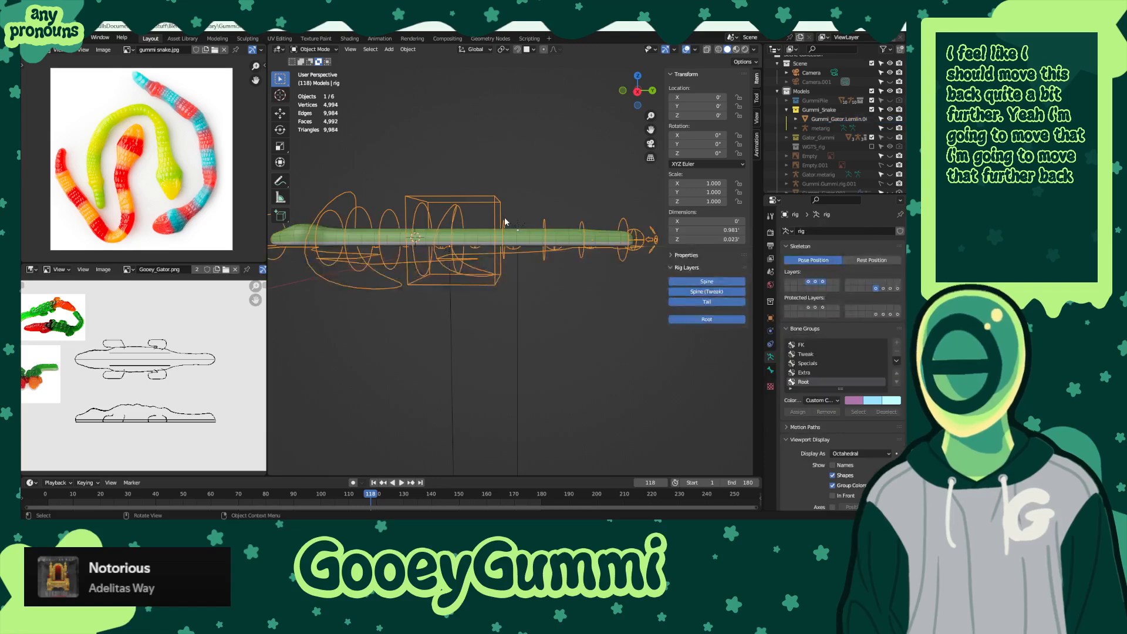
pyautogui.keyDown('ctrl'); pyautogui.click(526, 248); pyautogui.keyUp('ctrl')
pyautogui.keyDown('ctrl'); pyautogui.click(541, 263); pyautogui.keyUp('ctrl')
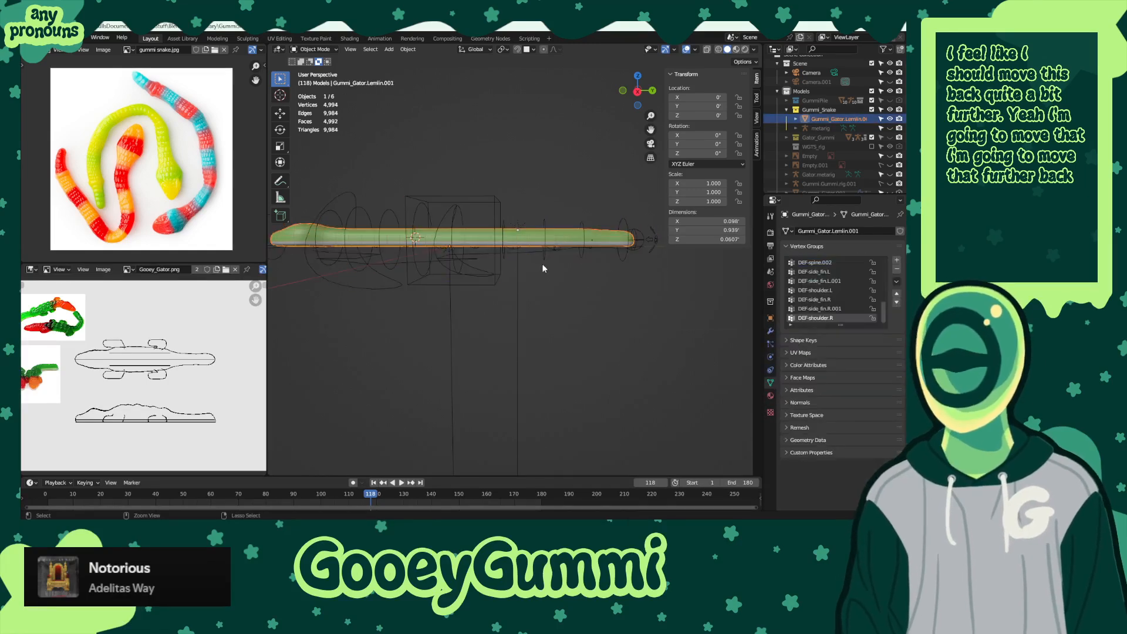
pyautogui.keyDown('ctrl'); pyautogui.click(541, 263); pyautogui.keyUp('ctrl')
pyautogui.hotkey('ctrl', 'z')
pyautogui.hotkey('ctrl', 'z')
pyautogui.hotkey('ctrl', 'z')
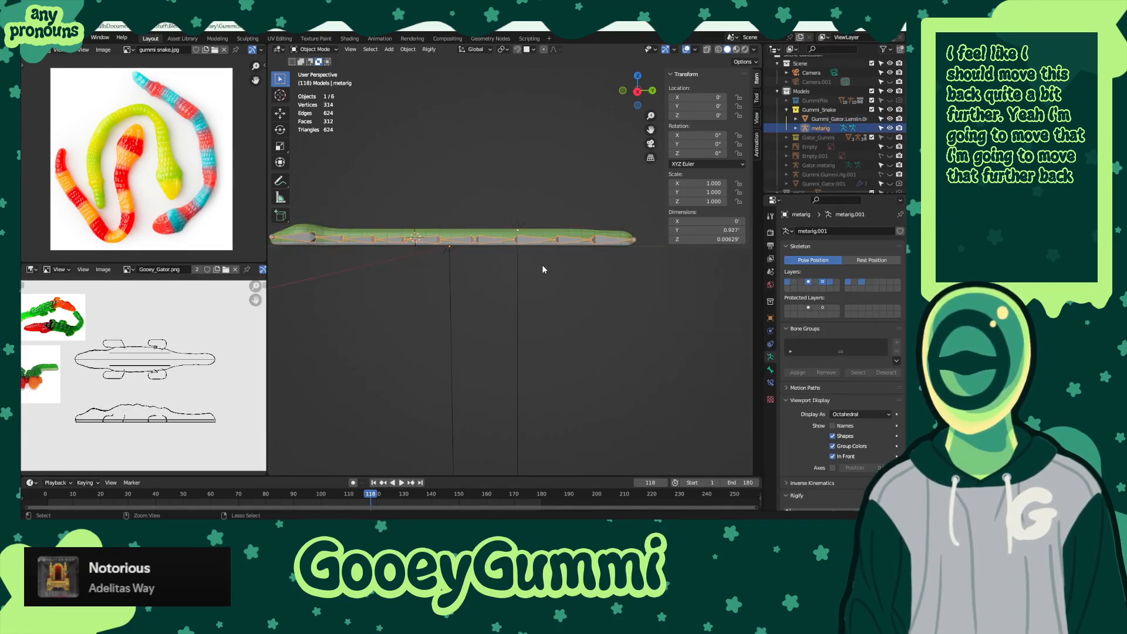
# - Put the snake metarig in Edit Mode and delete the rearmost tail bone
pyautogui.moveTo(435, 255); pyautogui.dragTo(470, 264, button='middle')
pyautogui.click(316, 49)
pyautogui.click(315, 71)
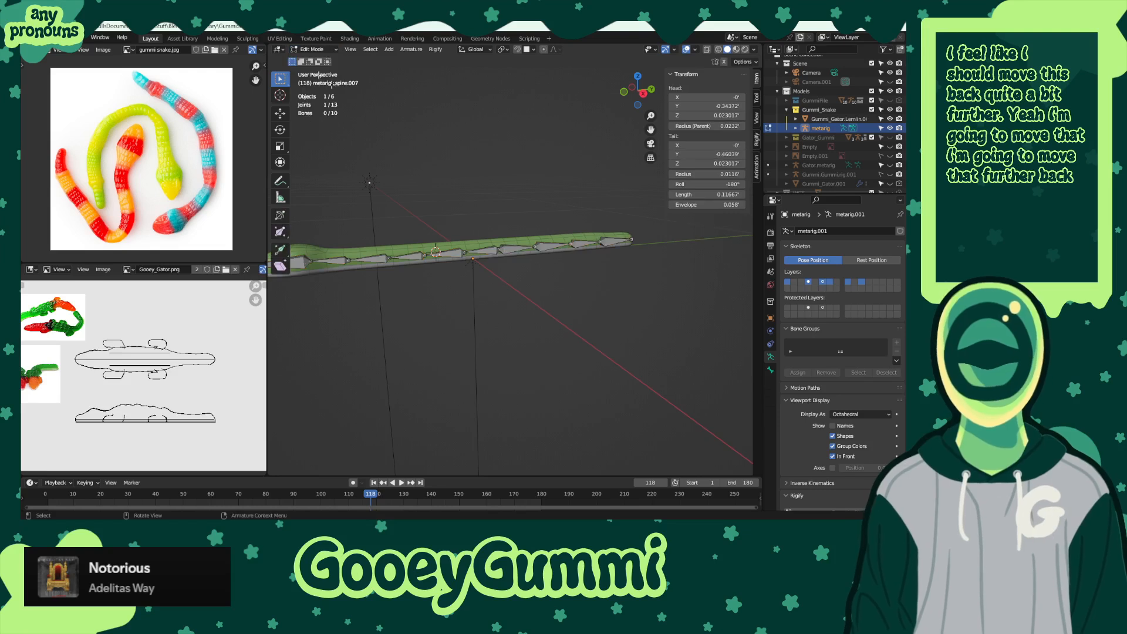
pyautogui.press('KP_3')
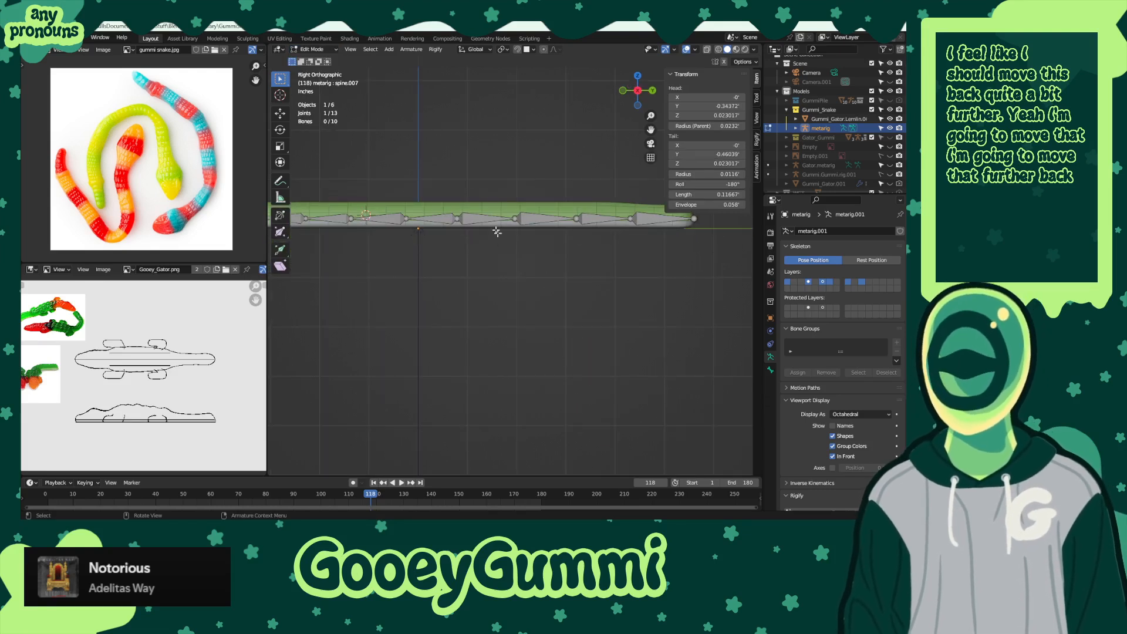
pyautogui.keyDown('shift'); pyautogui.moveTo(520, 235); pyautogui.dragTo(511, 287, button='middle'); pyautogui.keyUp('shift')
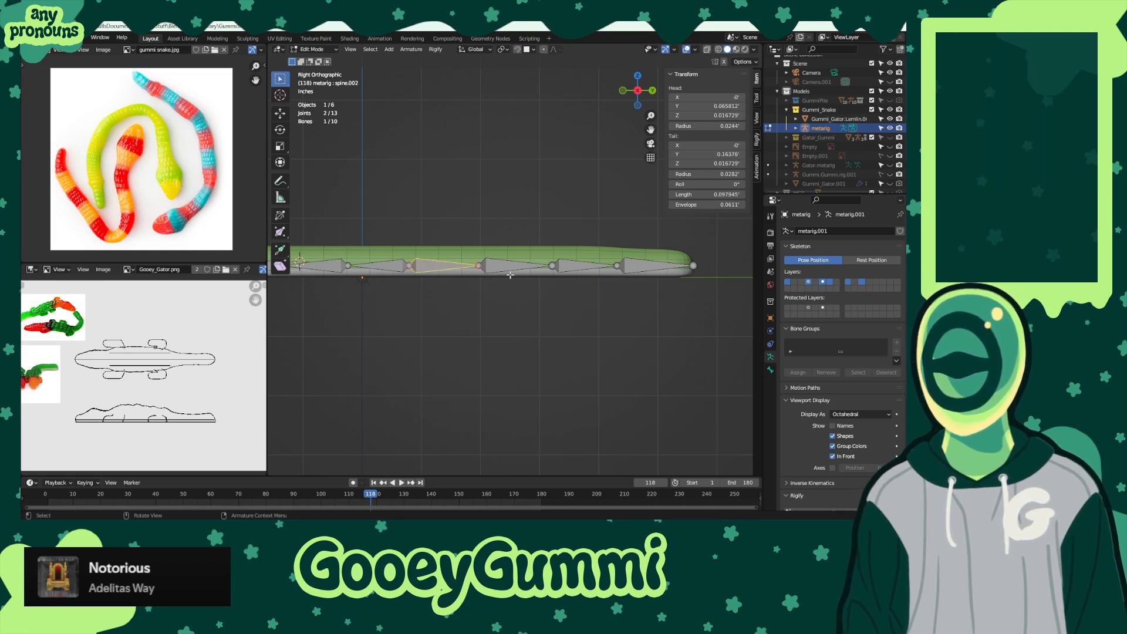
pyautogui.click(648, 263)
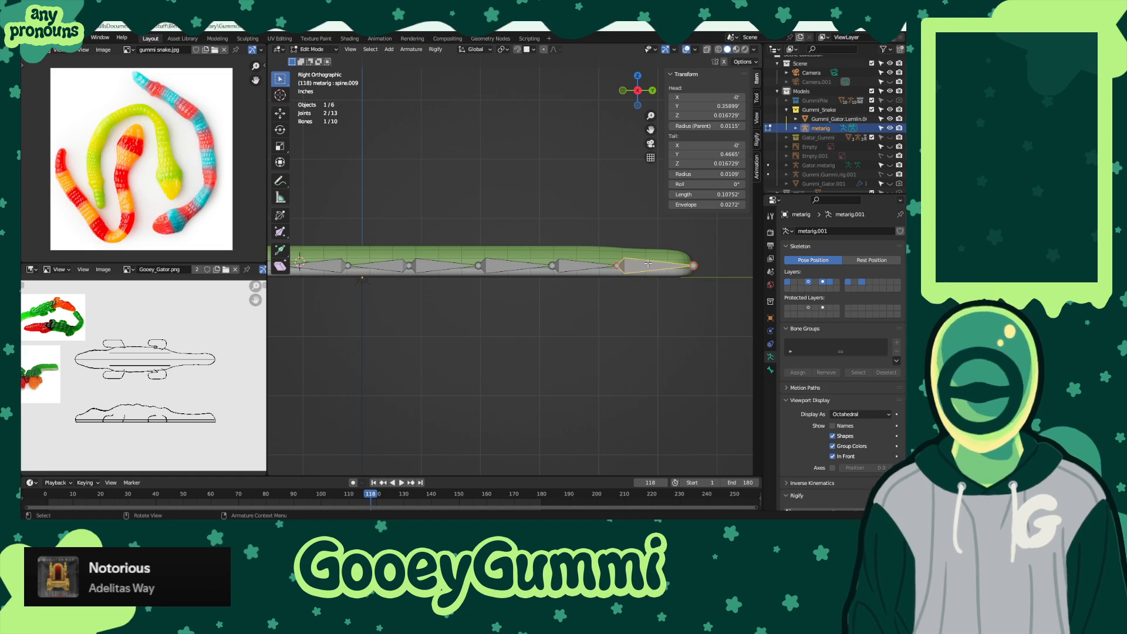
pyautogui.press('g')
pyautogui.press('Escape')
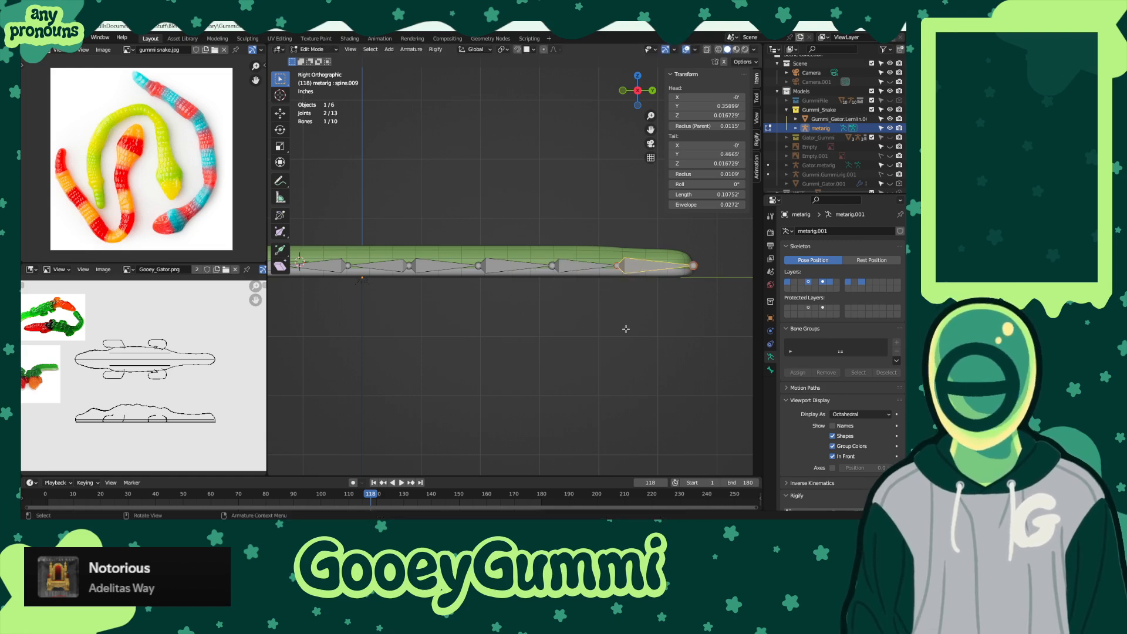
pyautogui.press('x')
pyautogui.click(585, 328)
# - Try to shift only the three rearmost remaining spine bones along global Y toward the tail tip, and undo the move
pyautogui.moveTo(409, 235); pyautogui.dragTo(655, 336)
pyautogui.press('g')
pyautogui.press('y')
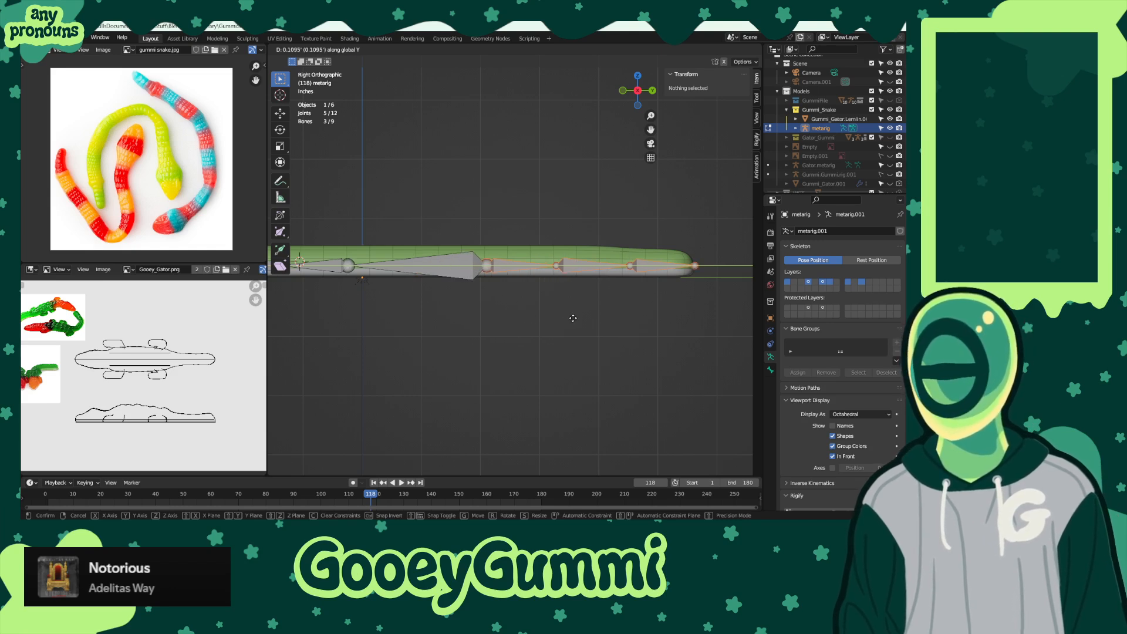
pyautogui.press('Escape')
pyautogui.hotkey('ctrl', 'z')
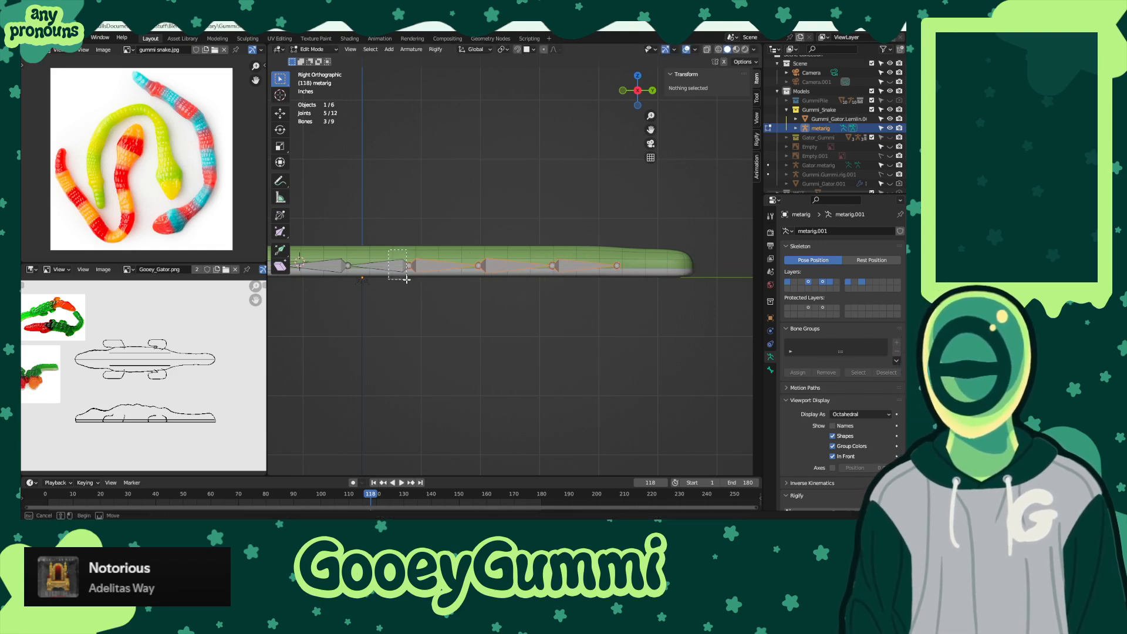
pyautogui.keyDown('shift'); pyautogui.click(439, 273); pyautogui.keyUp('shift')
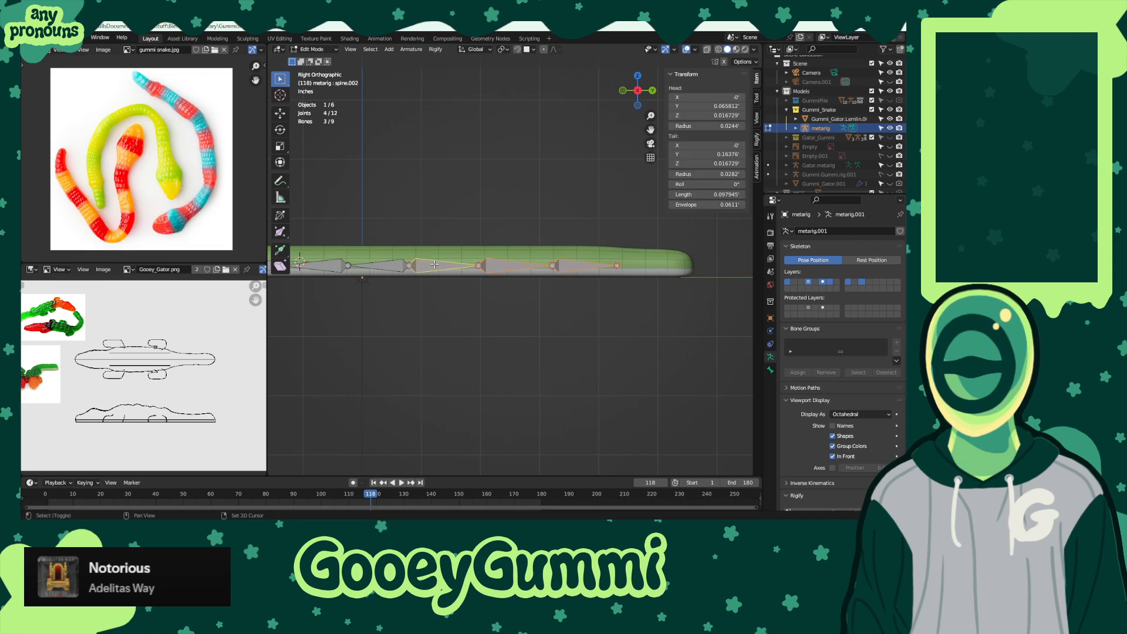
pyautogui.press('g')
pyautogui.press('y')
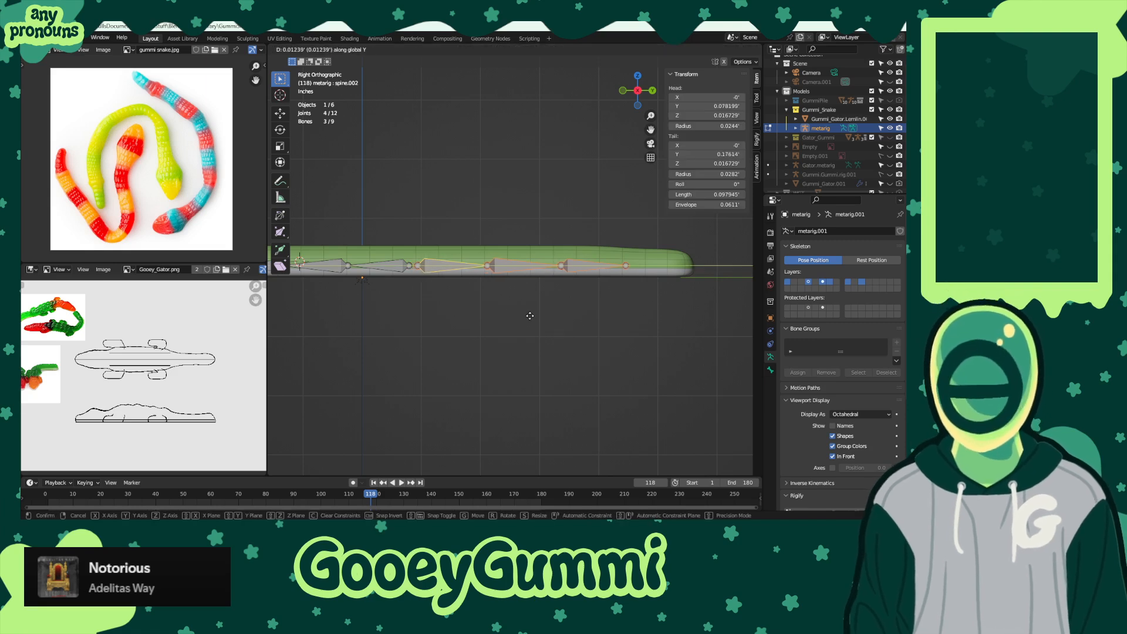
pyautogui.click(599, 316)
pyautogui.hotkey('ctrl', 'z')
# - Move the seven spine bones behind the head and neck bones about 0.1103' along global Y toward the tail tip
pyautogui.keyDown('shift'); pyautogui.moveTo(599, 317); pyautogui.dragTo(646, 324, button='middle'); pyautogui.keyUp('shift')
pyautogui.keyDown('shift'); pyautogui.moveTo(424, 245); pyautogui.dragTo(672, 350); pyautogui.keyUp('shift')
pyautogui.keyDown('shift'); pyautogui.click(444, 266); pyautogui.keyUp('shift')
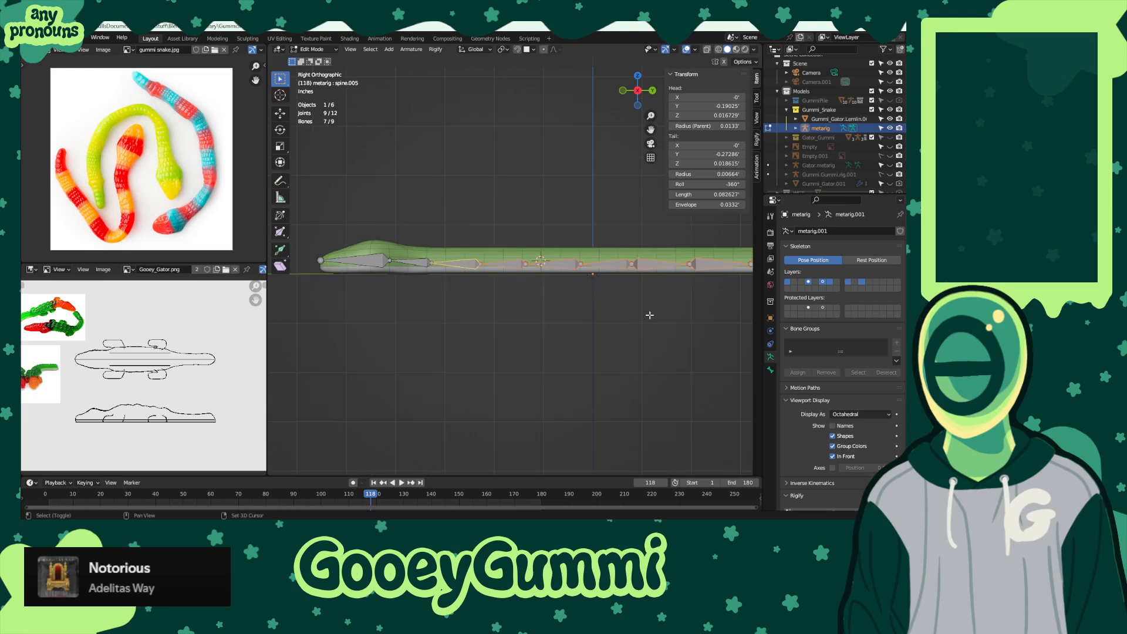
pyautogui.keyDown('shift'); pyautogui.moveTo(649, 314); pyautogui.dragTo(408, 324, button='middle'); pyautogui.keyUp('shift')
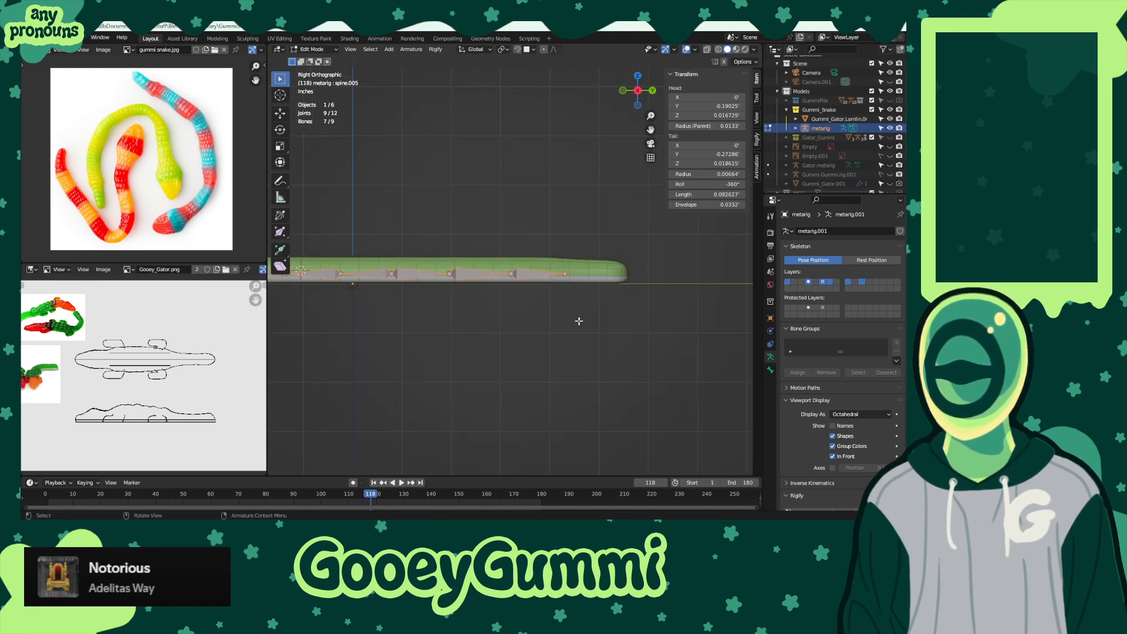
pyautogui.scroll(2, 598, 318)
pyautogui.keyDown('shift'); pyautogui.moveTo(607, 318); pyautogui.dragTo(443, 316, button='middle'); pyautogui.keyUp('shift')
pyautogui.press('g')
pyautogui.press('y')
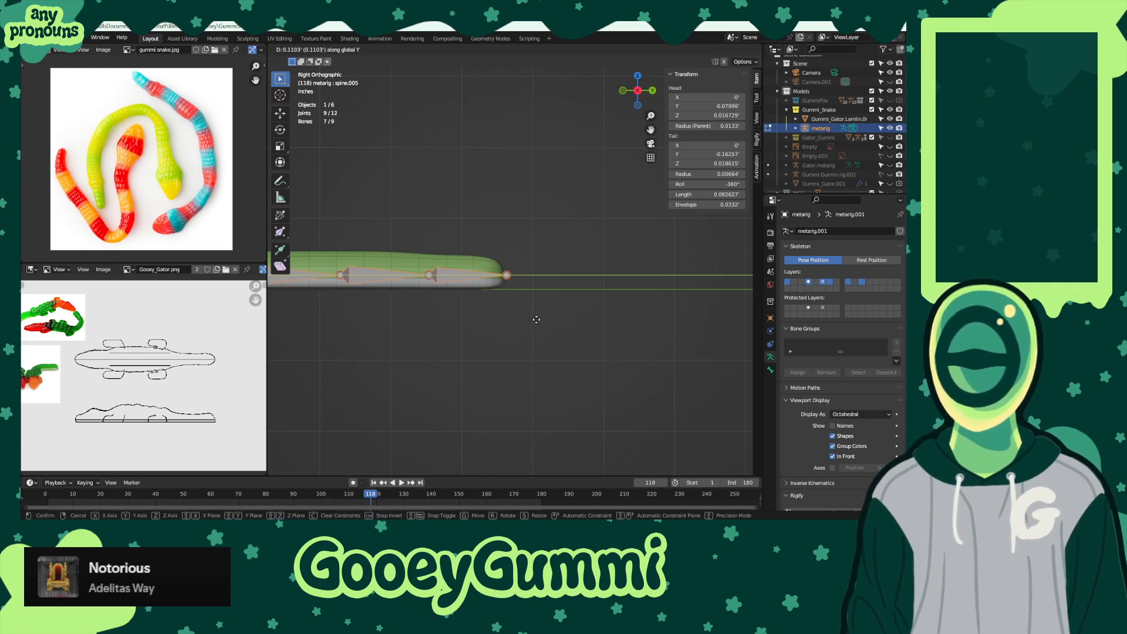
pyautogui.click(535, 320)
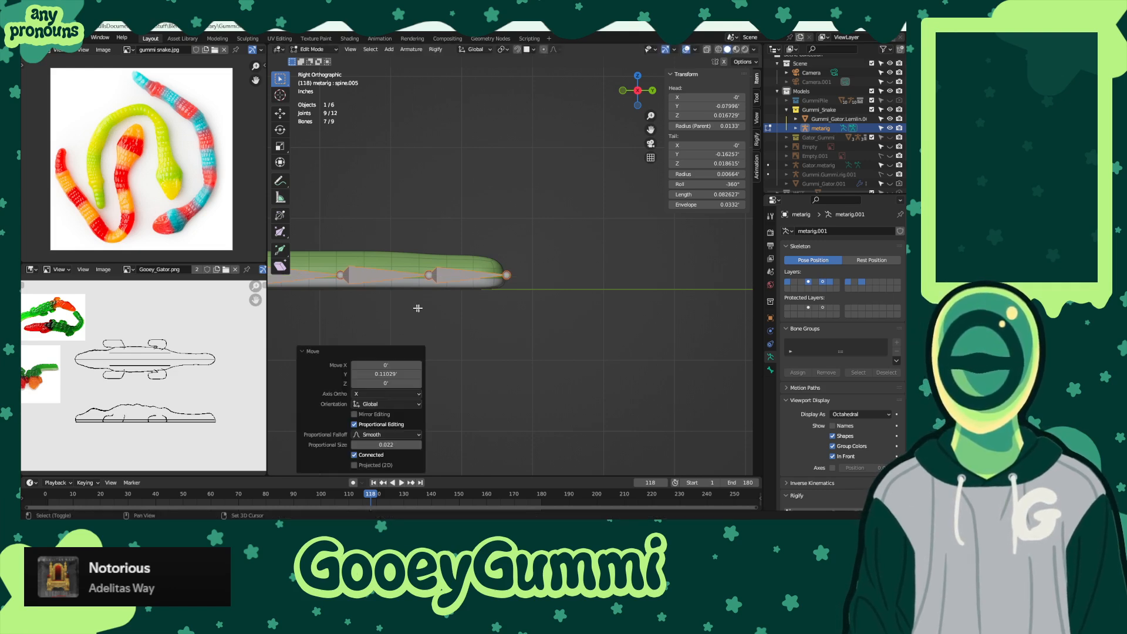
# - Nudge the two joints ahead of the tail tip slightly forward along Y, the rearmost of them by about -0.0092'
pyautogui.keyDown('ctrl'); pyautogui.scroll(4, 518, 312); pyautogui.keyUp('ctrl')
pyautogui.click(531, 277)
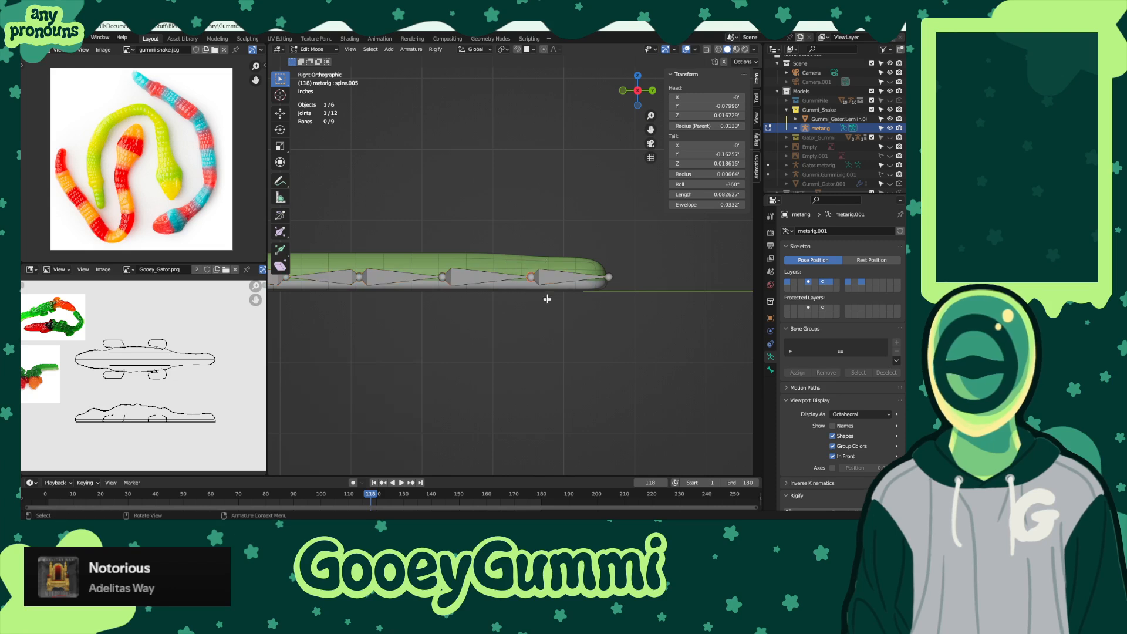
pyautogui.press('g')
pyautogui.press('y')
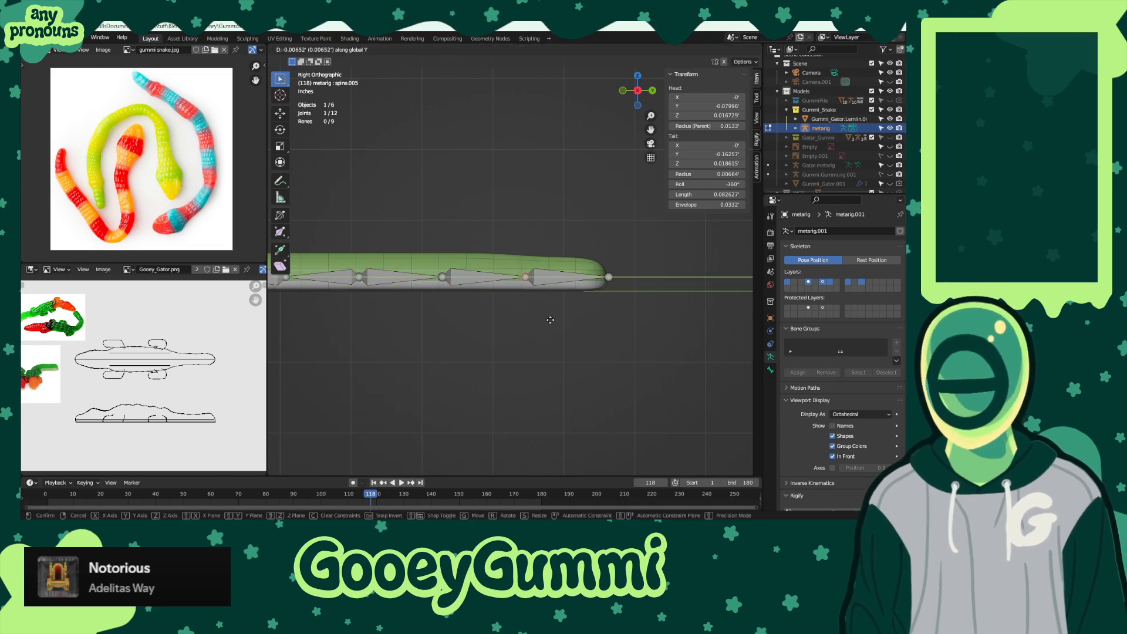
pyautogui.click(547, 320)
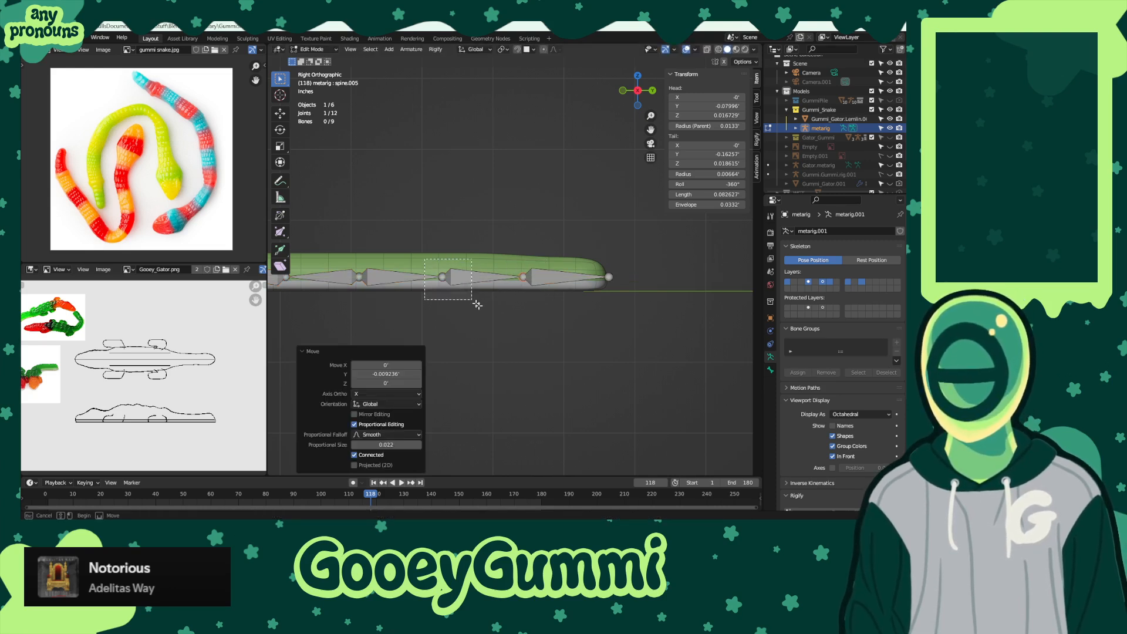
pyautogui.click(441, 276)
pyautogui.press('g')
pyautogui.press('y')
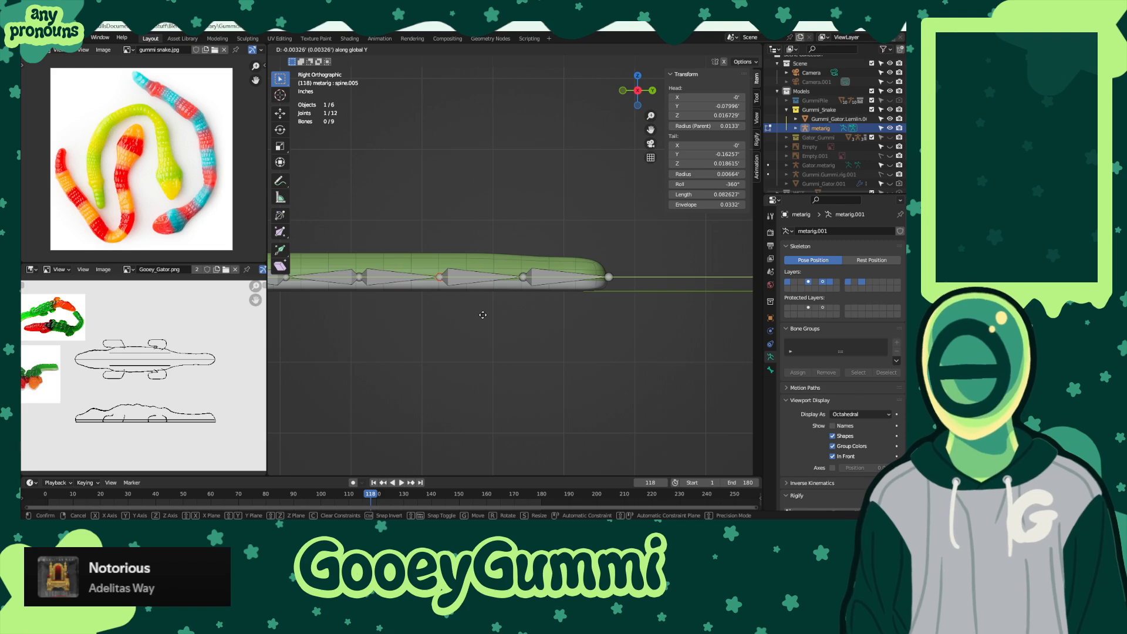
pyautogui.click(633, 304)
# - Move the tail-tip joint about 0.0039' along Y with snapping on to reach the mesh's end, and turn snapping off again
pyautogui.click(609, 277)
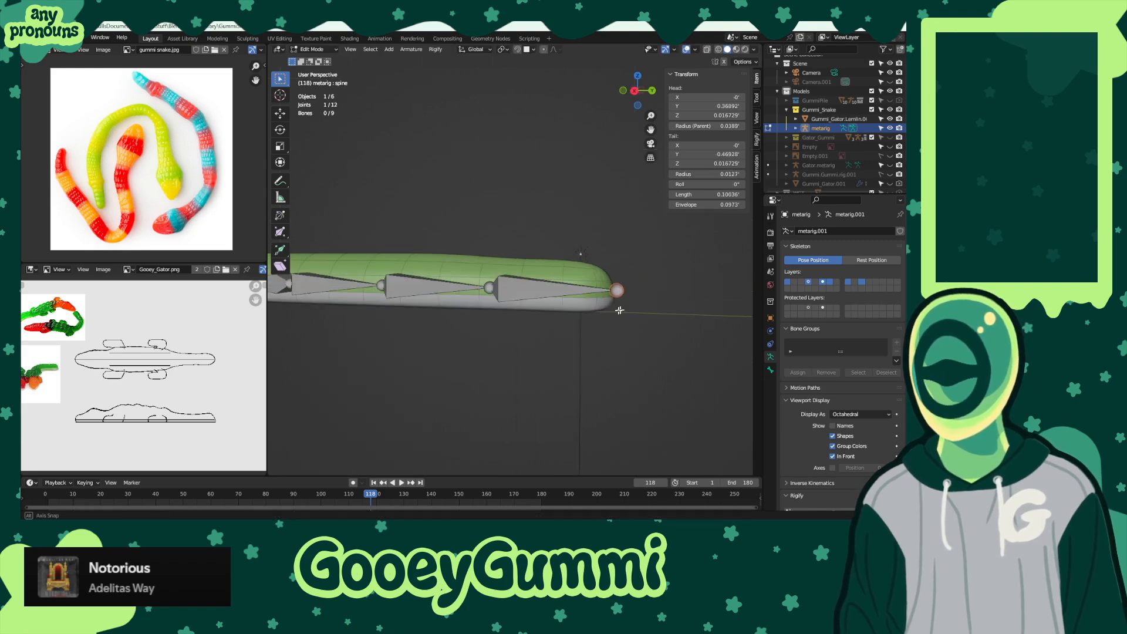
pyautogui.moveTo(609, 281); pyautogui.dragTo(541, 330, button='middle')
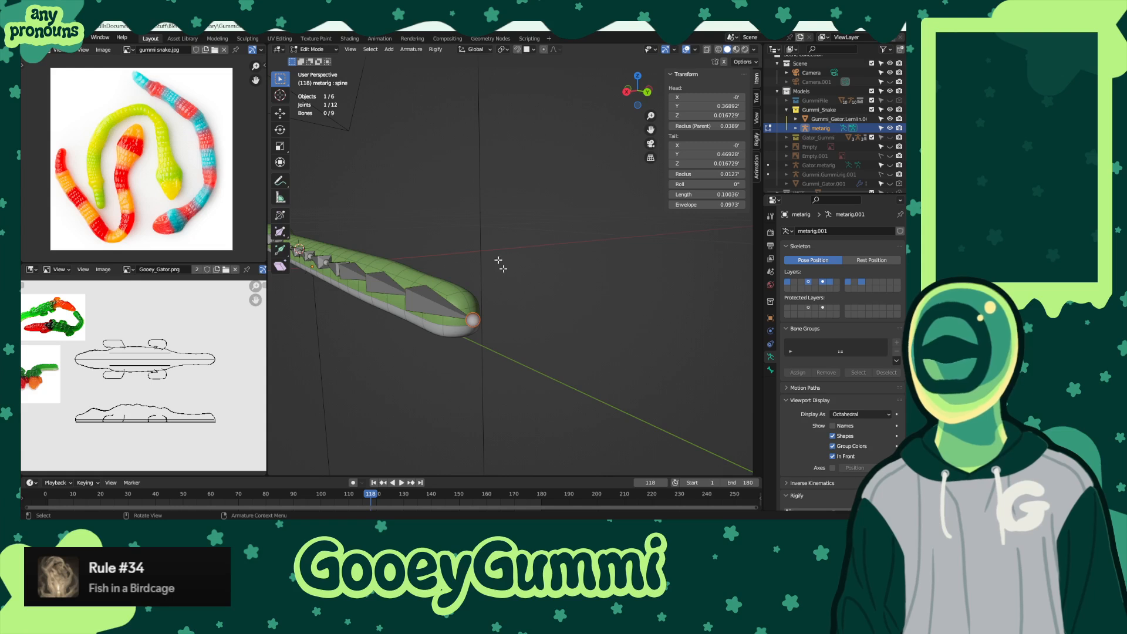
pyautogui.hotkey('shift', 'Tab')
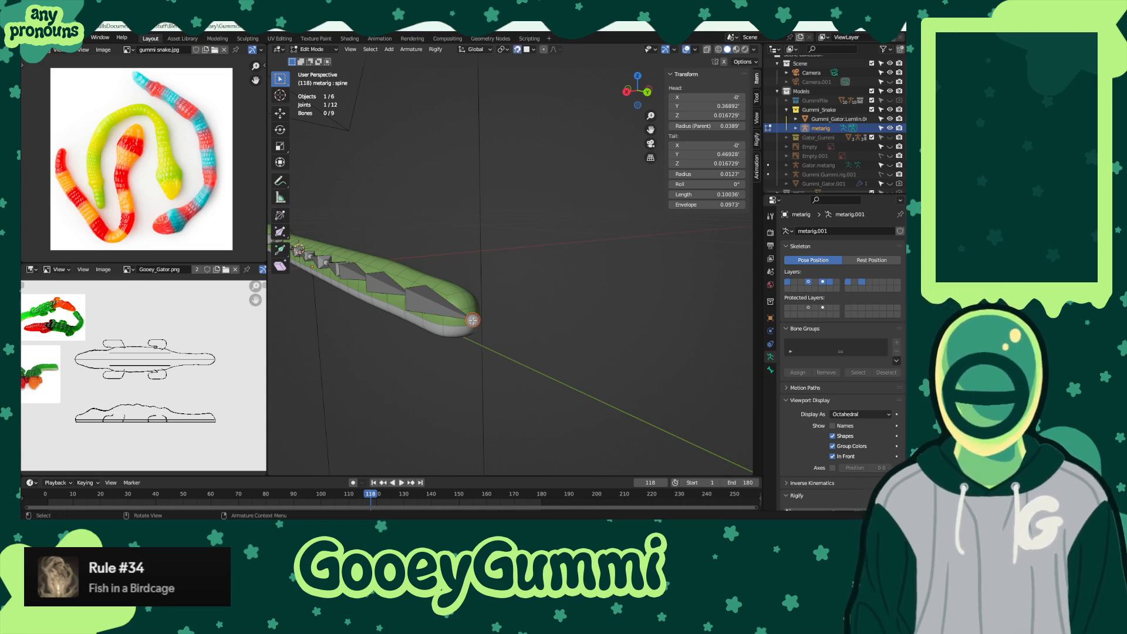
pyautogui.press('g')
pyautogui.press('y')
pyautogui.click(472, 321)
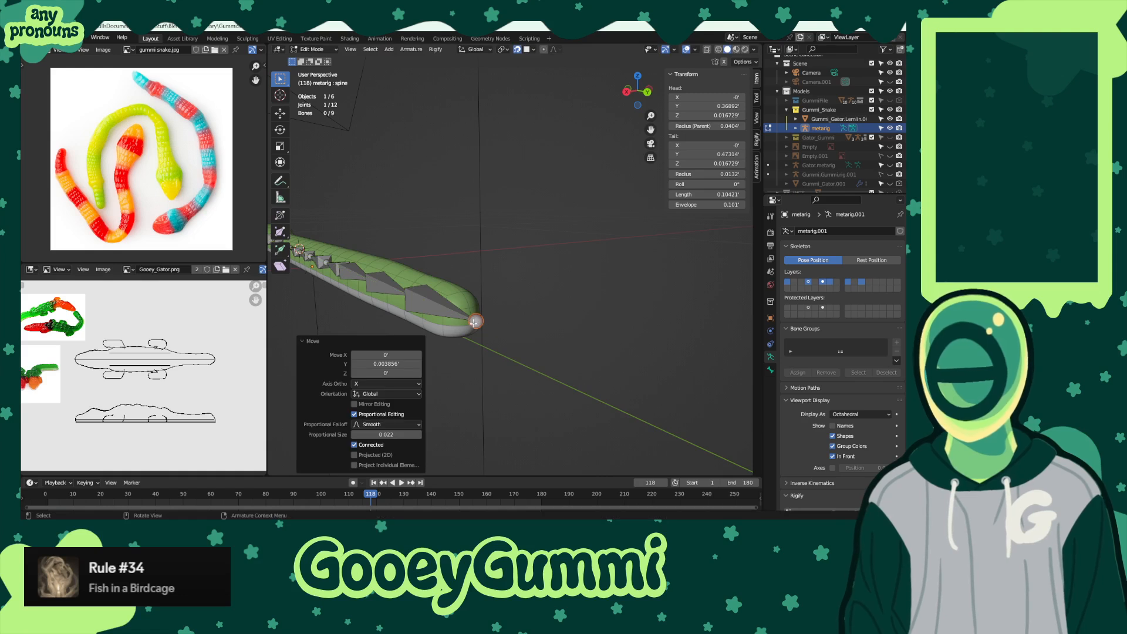
pyautogui.hotkey('shift', 'Tab')
# - Compare the head and tail Z positions of the moved chain's front bone and check them against the bone behind it
pyautogui.moveTo(474, 324)
pyautogui.mouseDown(button='middle')
pyautogui.moveTo(435, 327)
pyautogui.moveTo(488, 331)
pyautogui.mouseUp(button='middle')
pyautogui.press('KP_3')
pyautogui.scroll(-2, 455, 328)
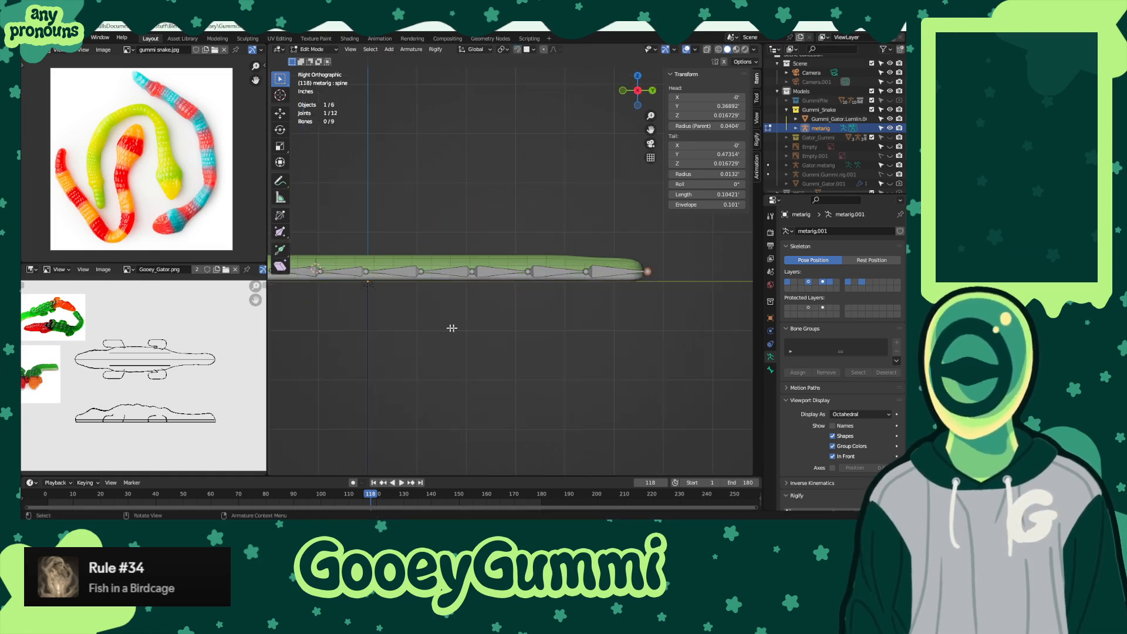
pyautogui.keyDown('shift'); pyautogui.moveTo(412, 321); pyautogui.dragTo(570, 333, button='middle'); pyautogui.keyUp('shift')
pyautogui.scroll(4, 463, 326)
pyautogui.keyDown('shift'); pyautogui.moveTo(463, 326); pyautogui.dragTo(519, 317, button='middle'); pyautogui.keyUp('shift')
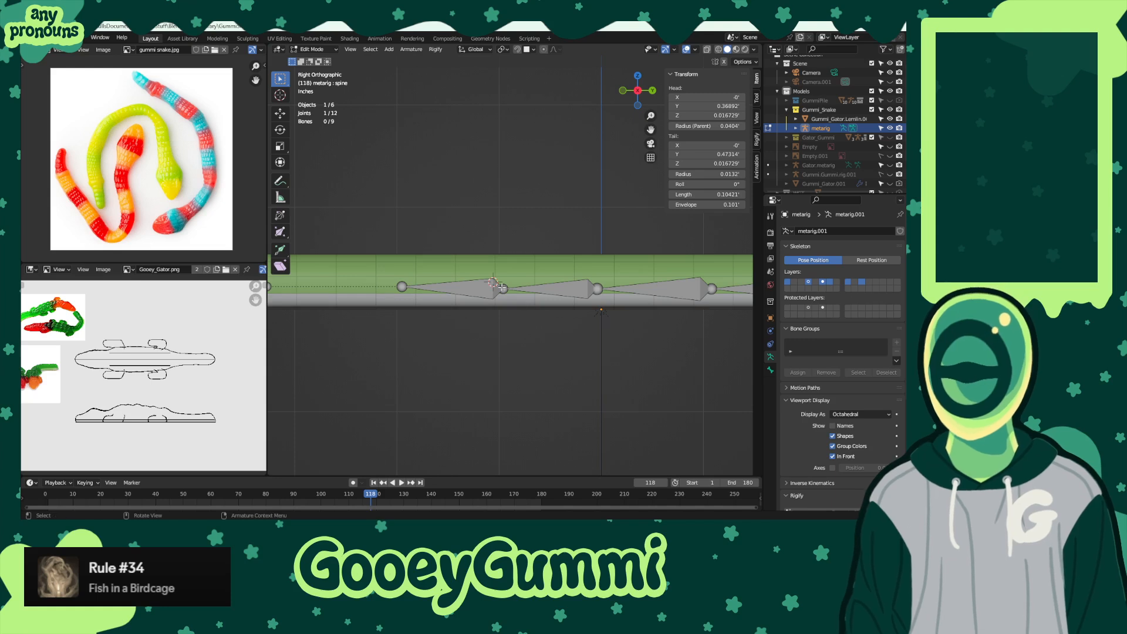
pyautogui.scroll(4, 543, 307)
pyautogui.click(476, 329)
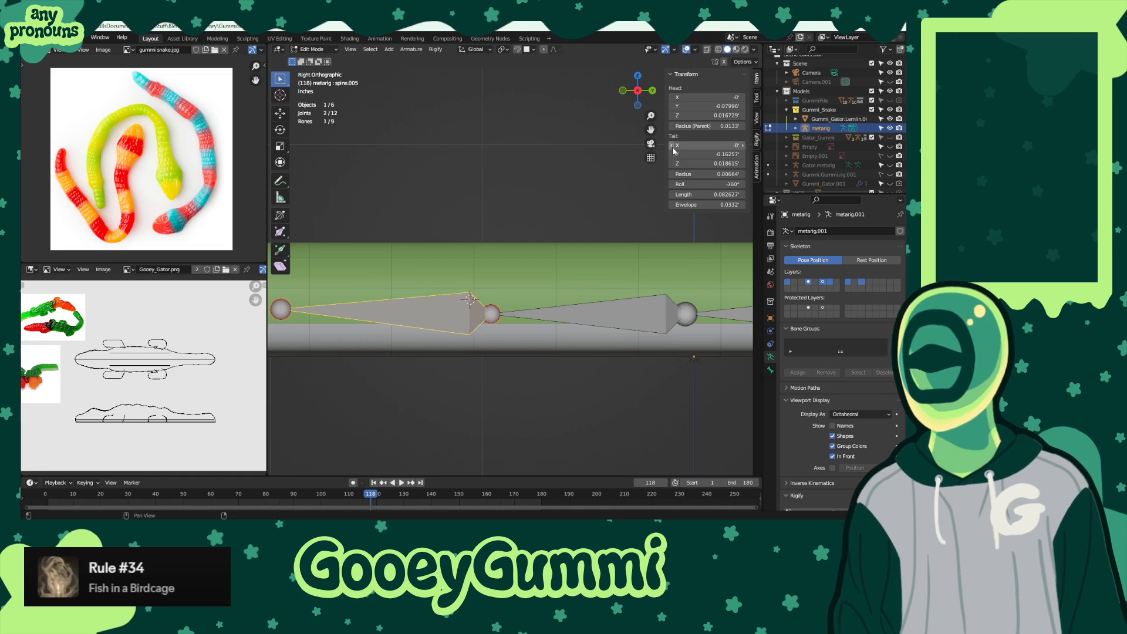
pyautogui.click(722, 115)
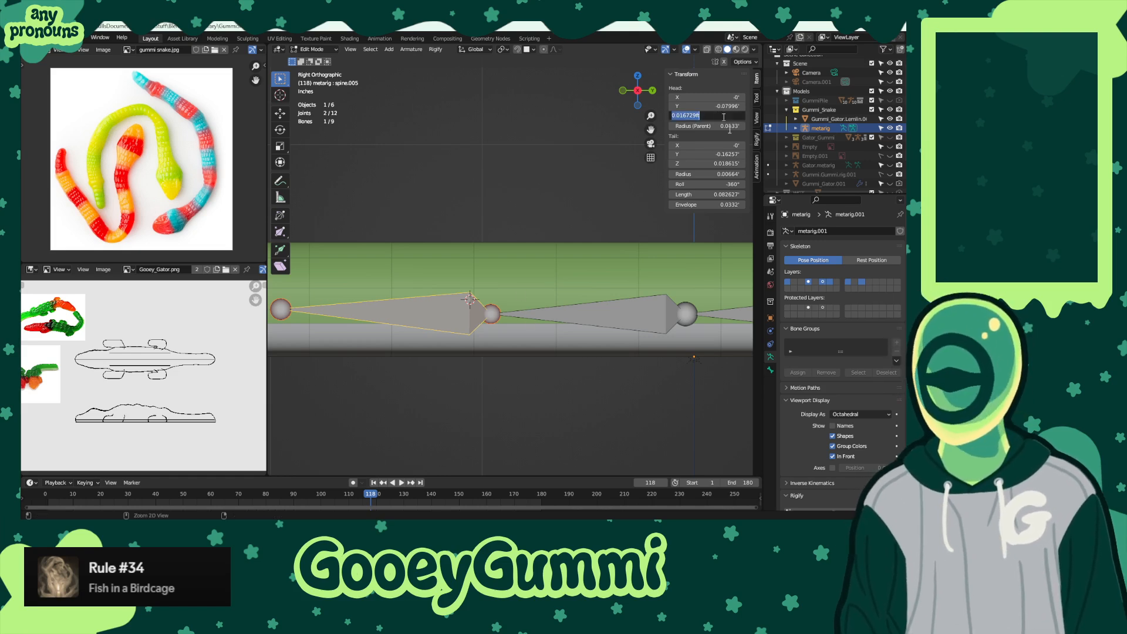
pyautogui.click(716, 165)
pyautogui.hotkey('ctrl', 'c')
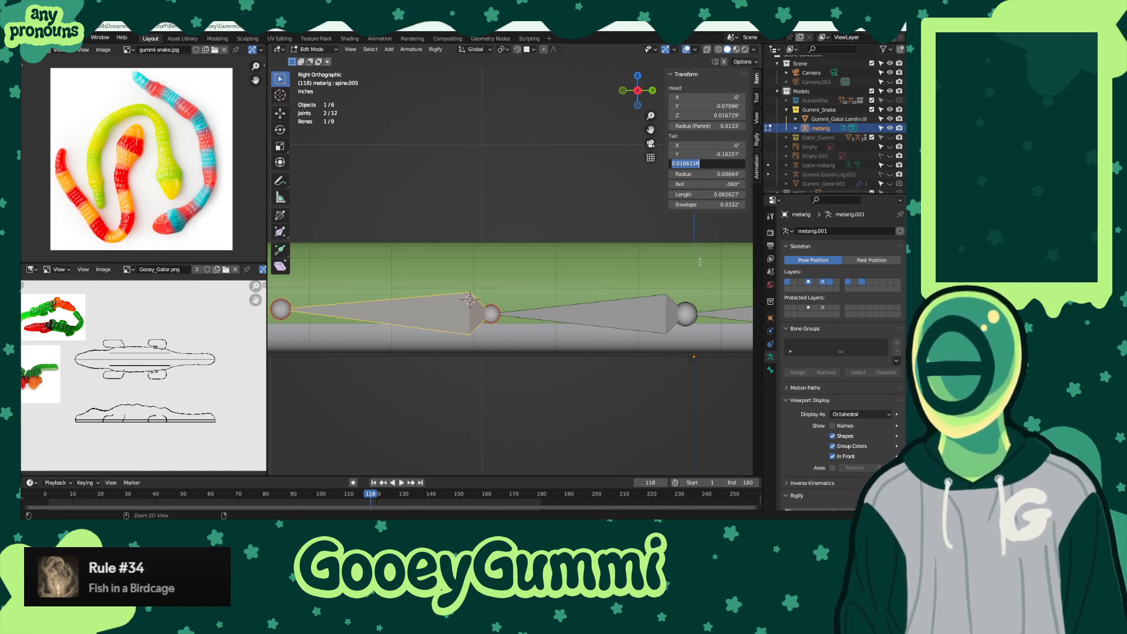
pyautogui.press('Return')
pyautogui.click(634, 315)
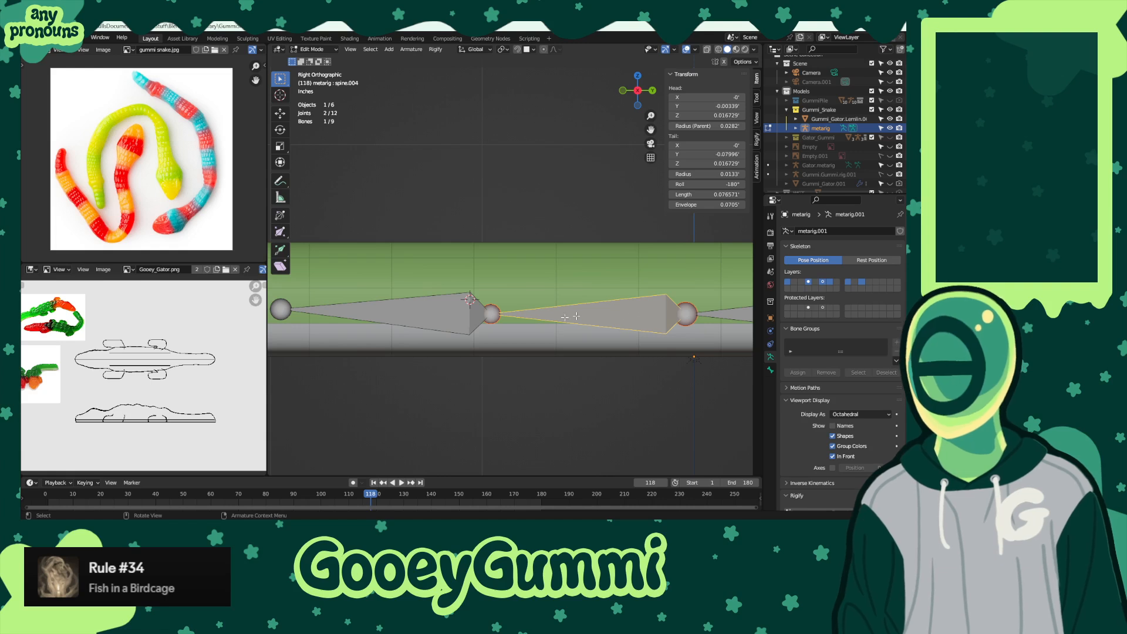
pyautogui.click(439, 311)
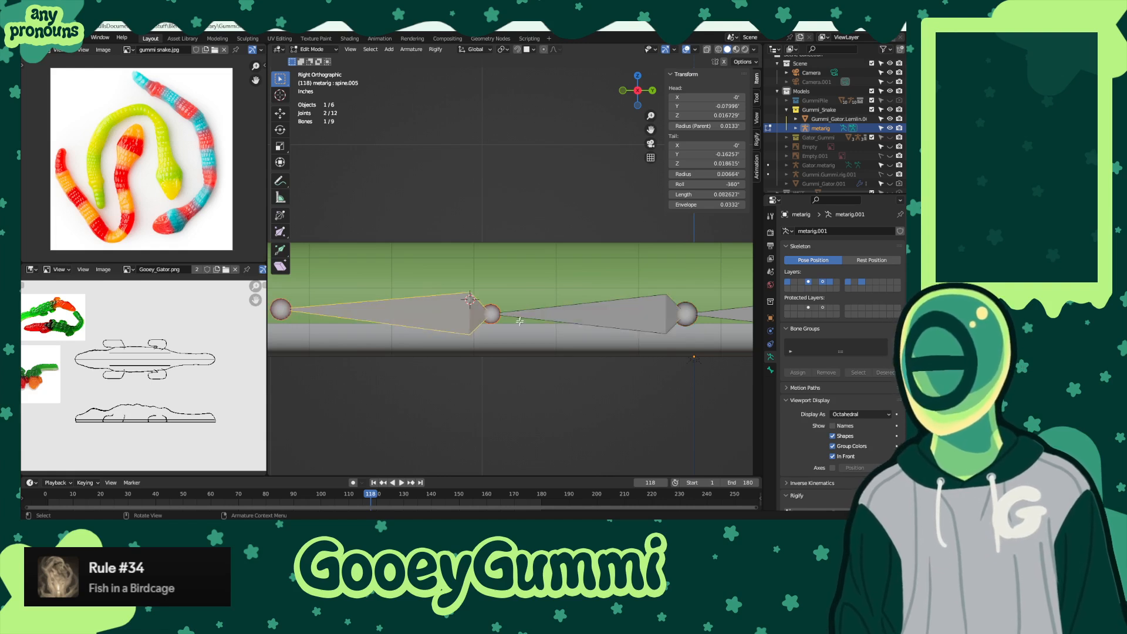
# - Extrude a new bone from the moved chain's front joint toward the neck bone, about -0.1098' in Y and 0.0003' in Z
pyautogui.keyDown('shift'); pyautogui.moveTo(323, 326); pyautogui.dragTo(561, 313, button='middle'); pyautogui.keyUp('shift')
pyautogui.scroll(-2, 498, 315)
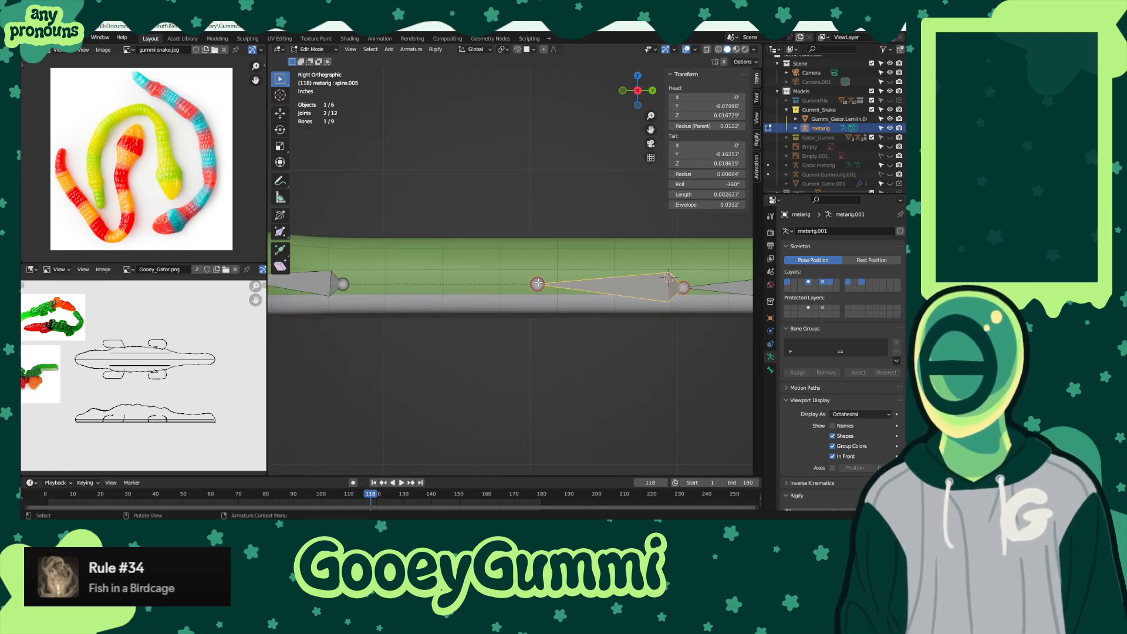
pyautogui.press('e')
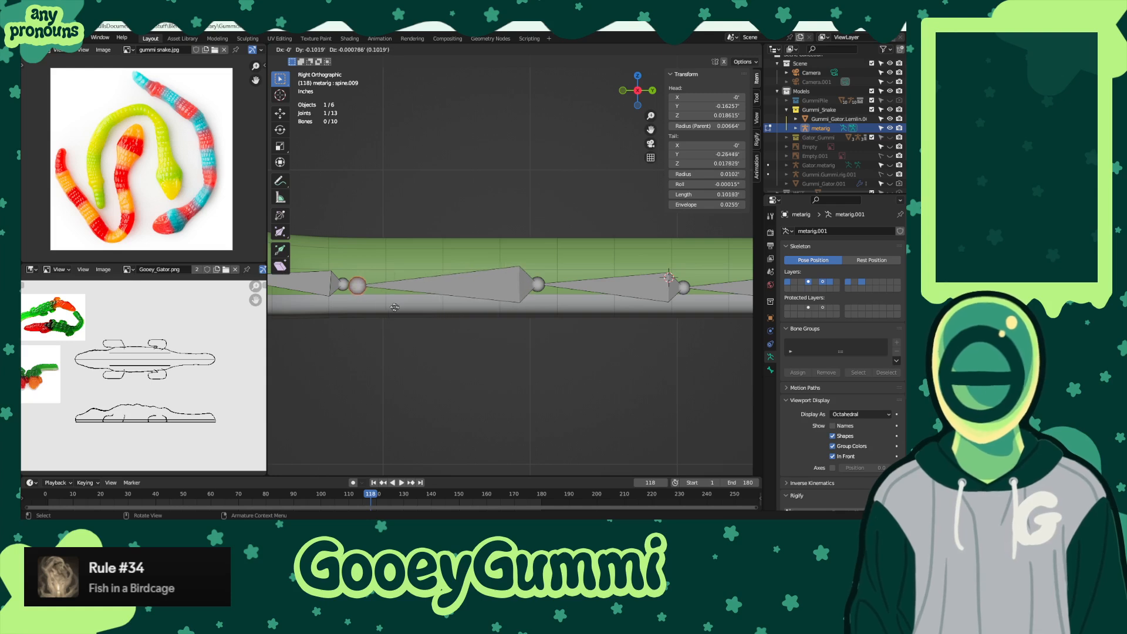
pyautogui.click(383, 305)
pyautogui.keyDown('shift'); pyautogui.moveTo(376, 307); pyautogui.dragTo(522, 281, button='middle'); pyautogui.keyUp('shift')
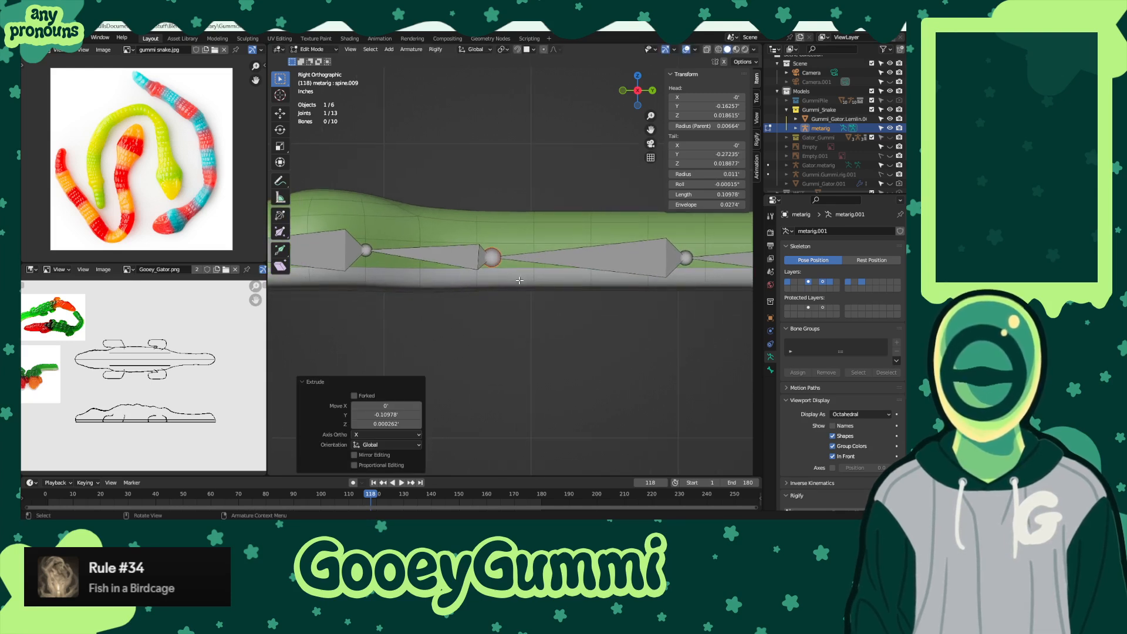
pyautogui.keyDown('shift'); pyautogui.moveTo(593, 286); pyautogui.dragTo(509, 293, button='middle'); pyautogui.keyUp('shift')
pyautogui.scroll(-4, 604, 302)
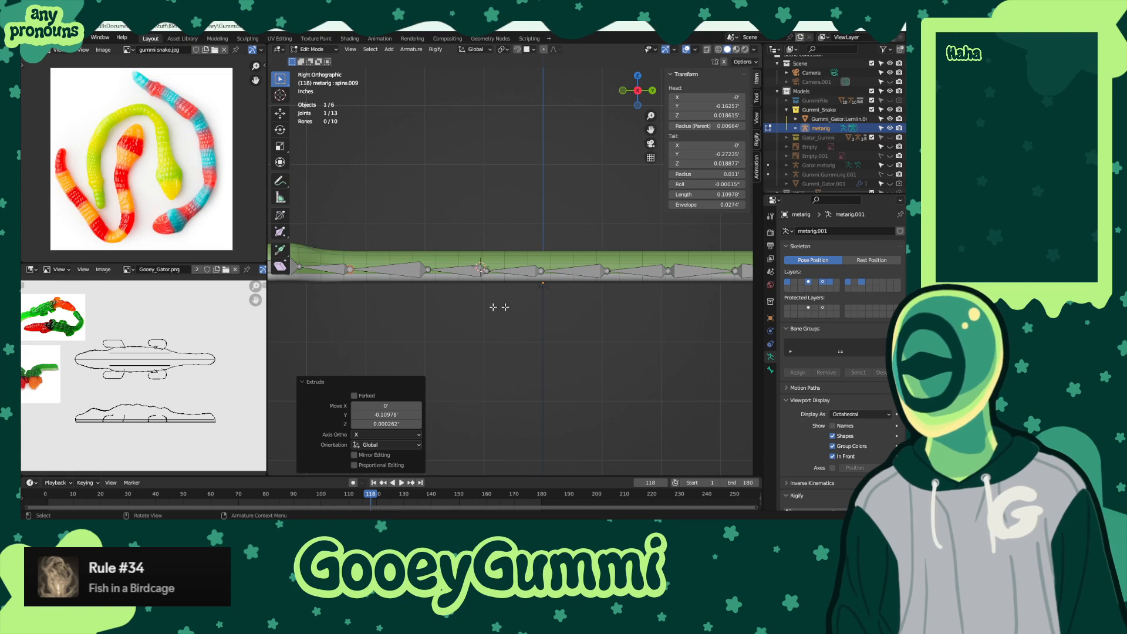
# - Set the tail Z of the newly extruded bone to 0.018615' to match its head
pyautogui.scroll(8, 540, 268)
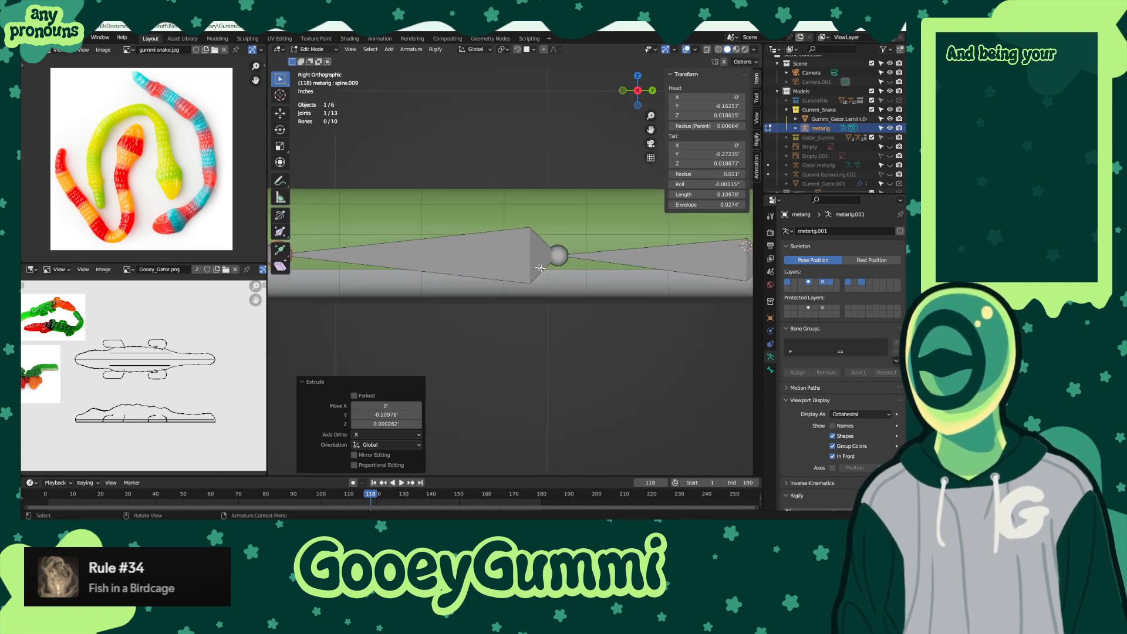
pyautogui.keyDown('shift'); pyautogui.moveTo(540, 268); pyautogui.dragTo(675, 265, button='middle'); pyautogui.keyUp('shift')
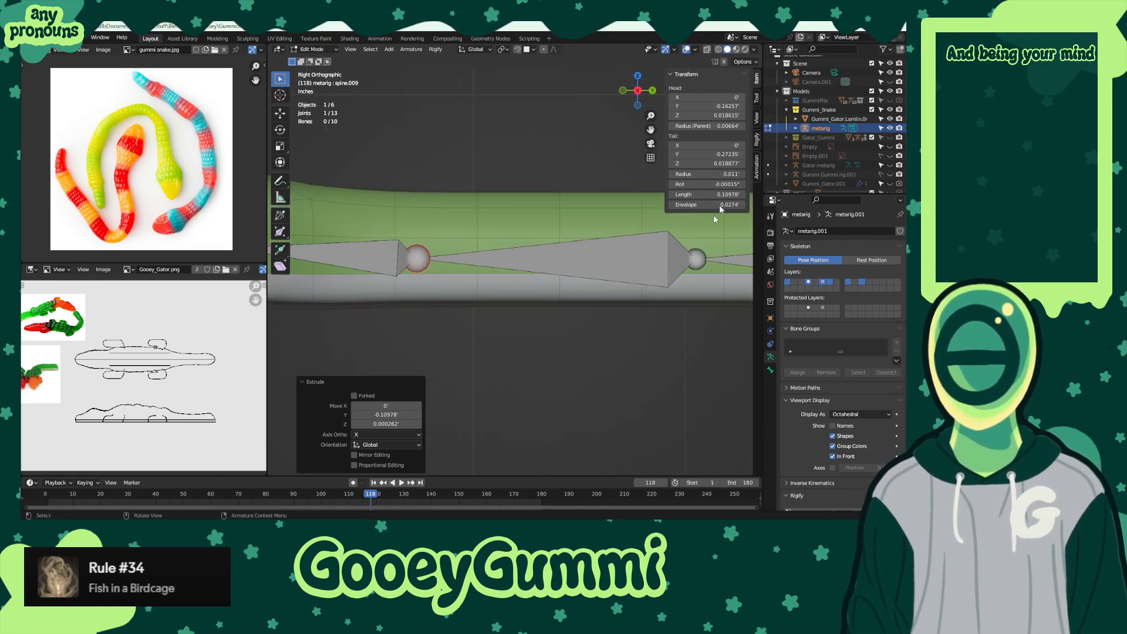
pyautogui.click(723, 165)
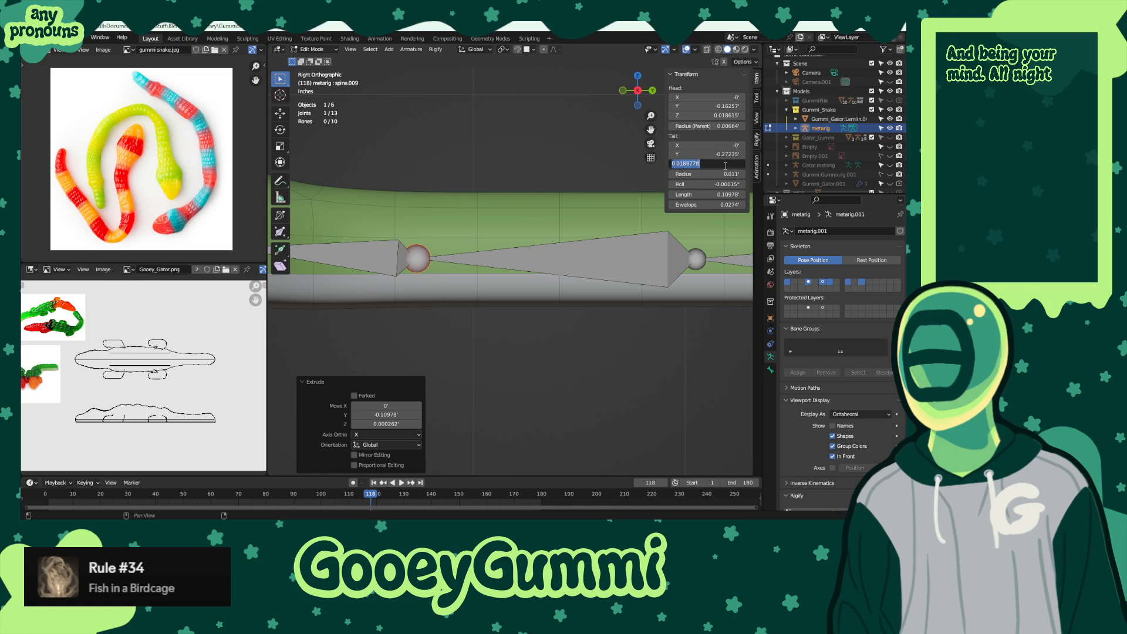
pyautogui.hotkey('ctrl', 'v')
pyautogui.press('Return')
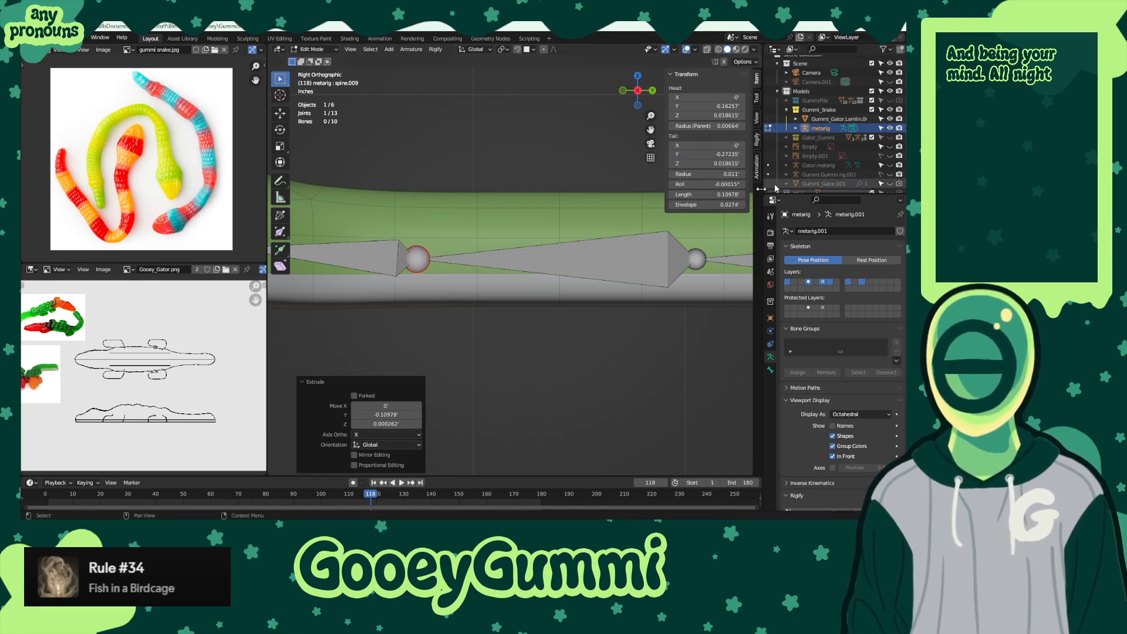
# - Copy the neck bone's head Y value of -0.27286' into the tail Y of the newly extruded bone so the two ends meet
pyautogui.scroll(2, 407, 258)
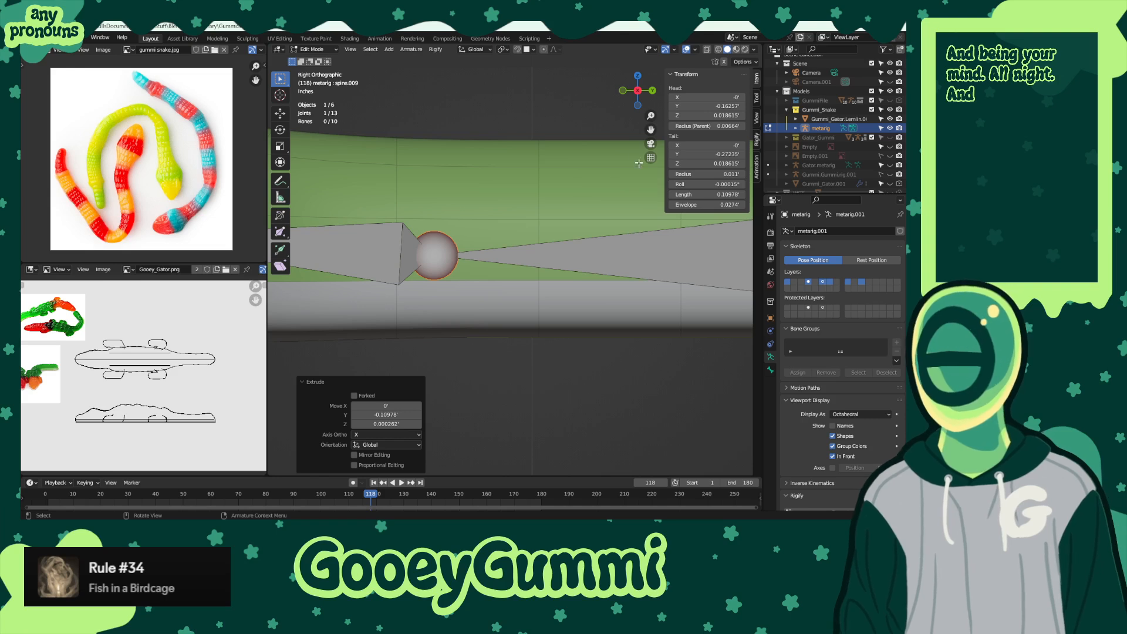
pyautogui.click(417, 235)
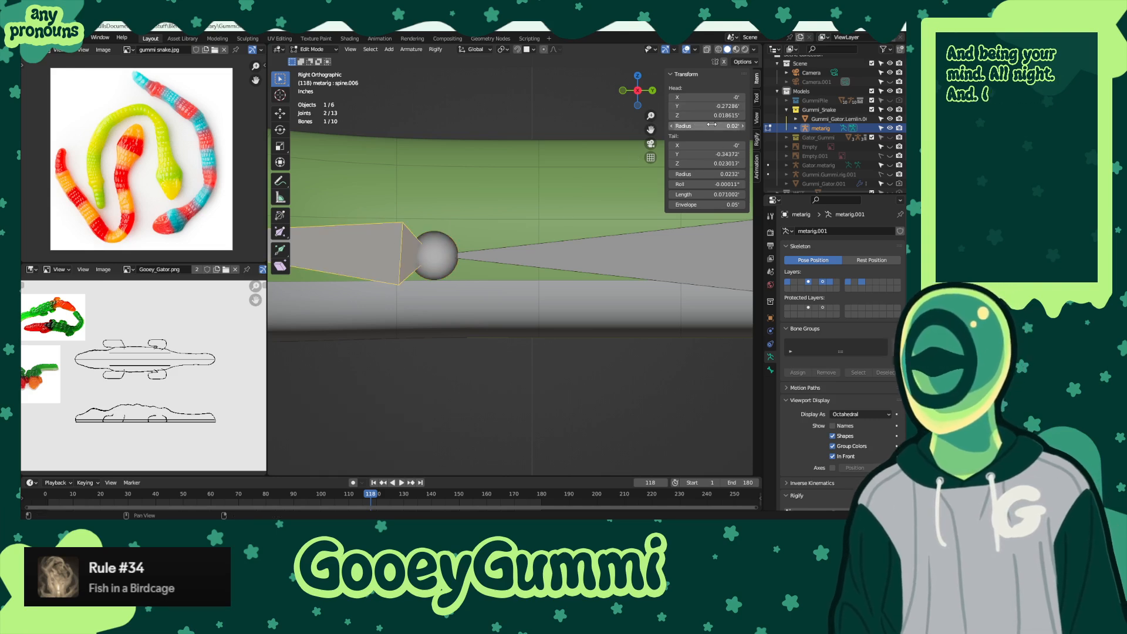
pyautogui.click(702, 107)
pyautogui.hotkey('ctrl', 'c')
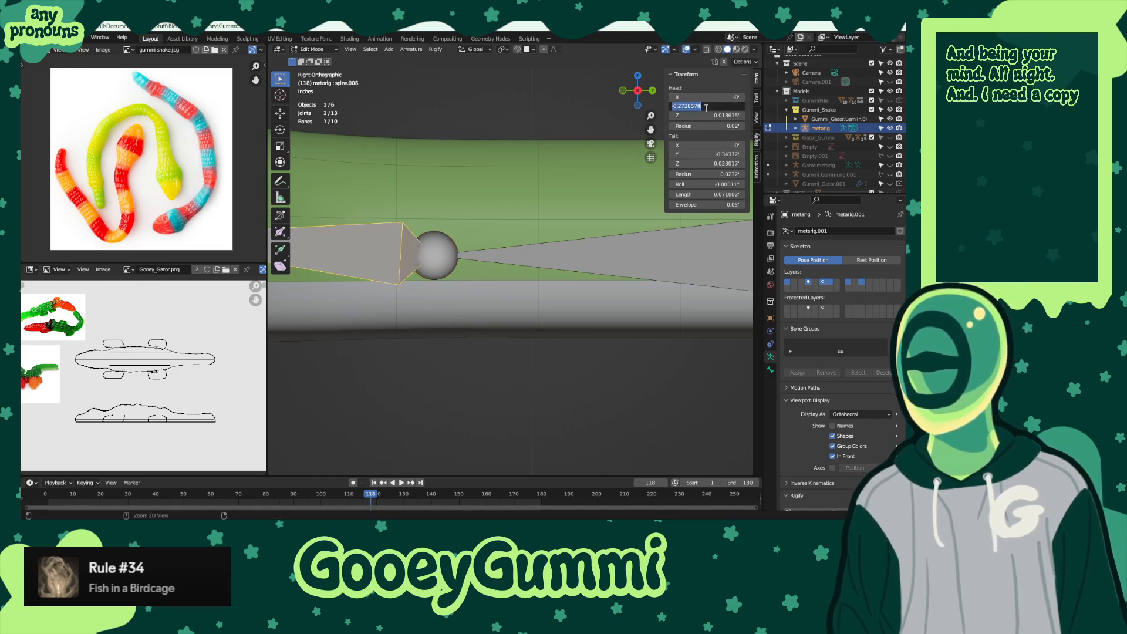
pyautogui.click(441, 263)
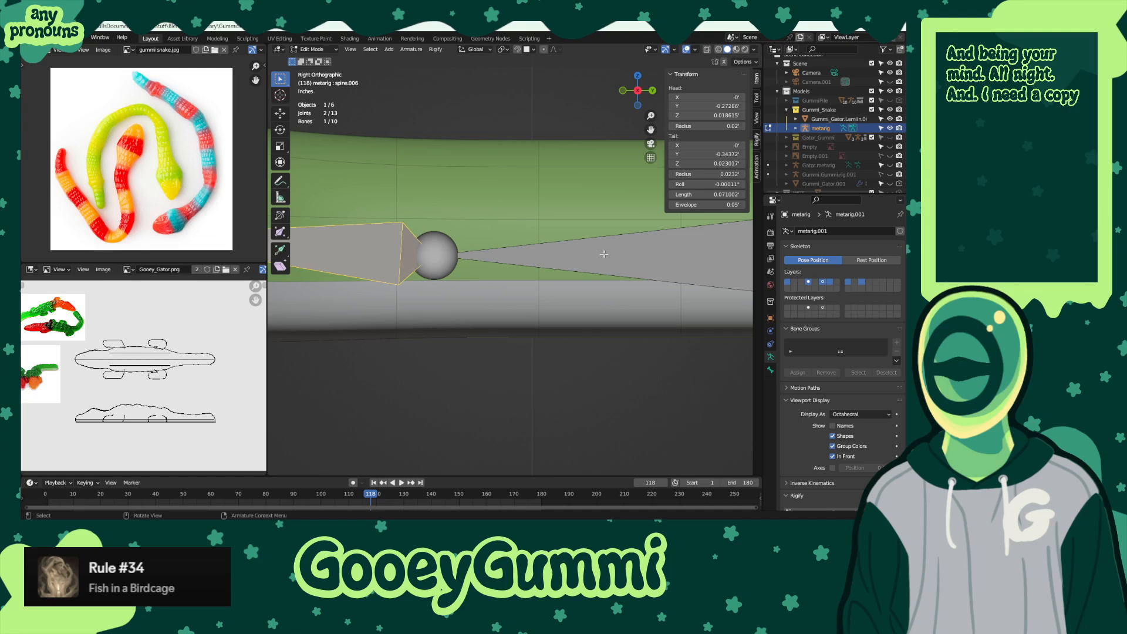
pyautogui.click(637, 261)
pyautogui.click(712, 154)
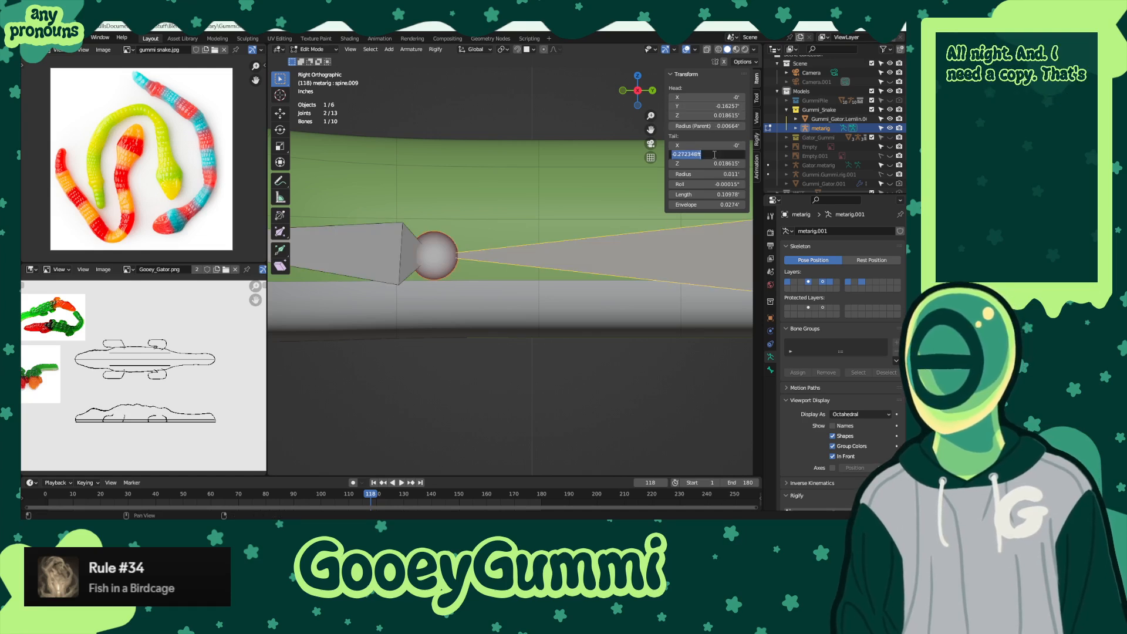
pyautogui.hotkey('ctrl', 'v')
pyautogui.press('Return')
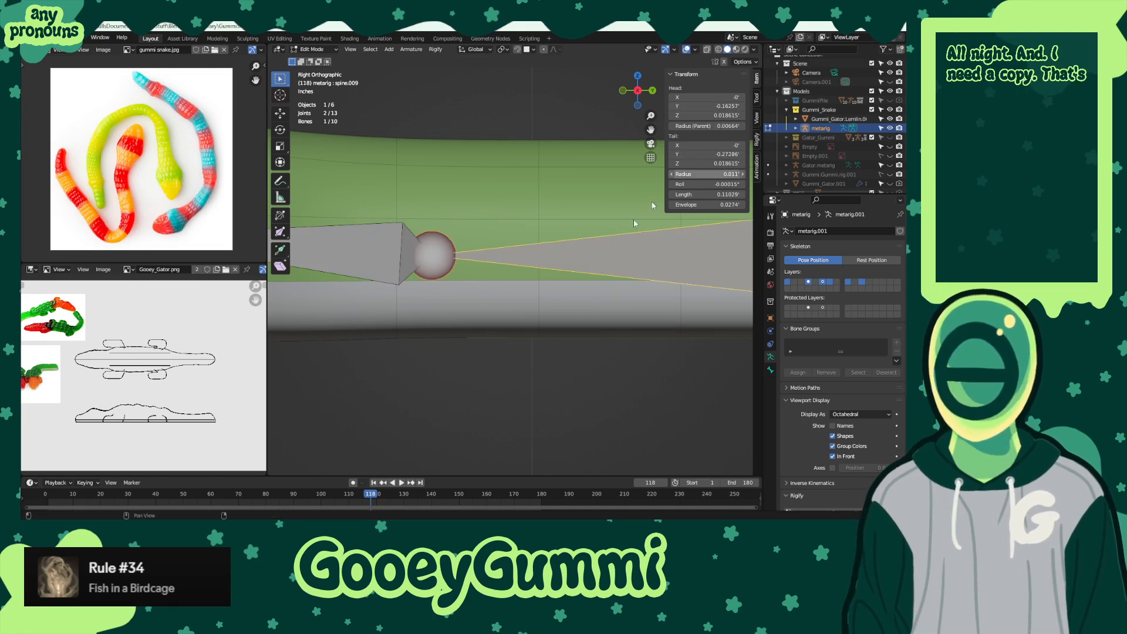
# - Check the Z positions of the mid-body joints on both sides of the bone near the world origin
pyautogui.keyDown('shift'); pyautogui.moveTo(611, 287); pyautogui.dragTo(552, 284, button='middle'); pyautogui.keyUp('shift')
pyautogui.scroll(-2, 526, 284)
pyautogui.scroll(-1, 526, 288)
pyautogui.scroll(-3, 561, 280)
pyautogui.click(657, 261)
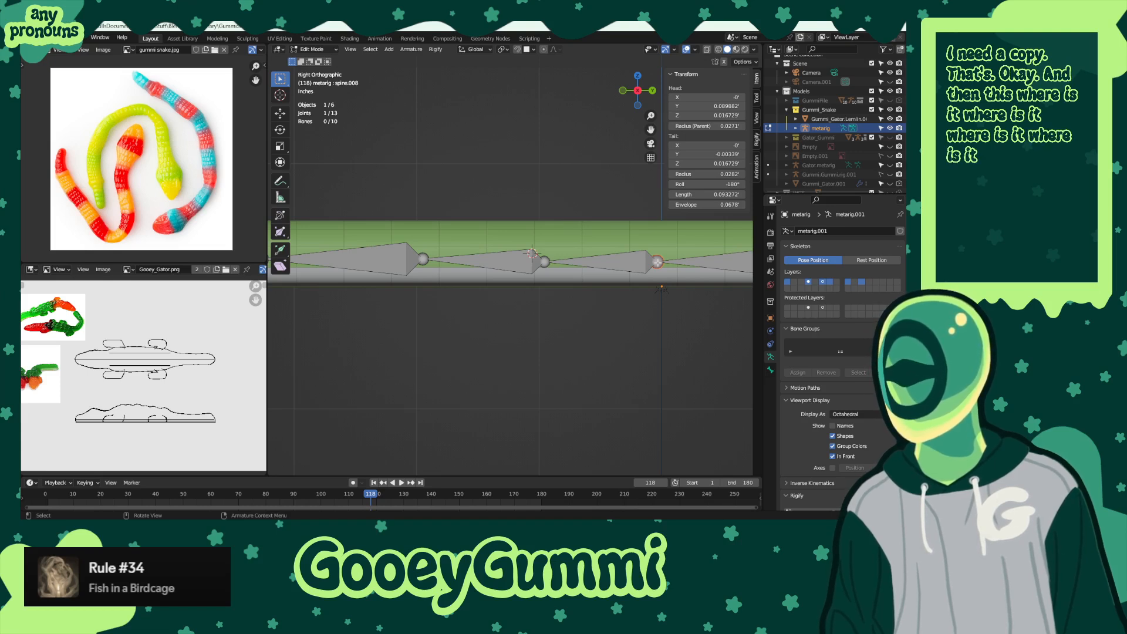
pyautogui.click(712, 164)
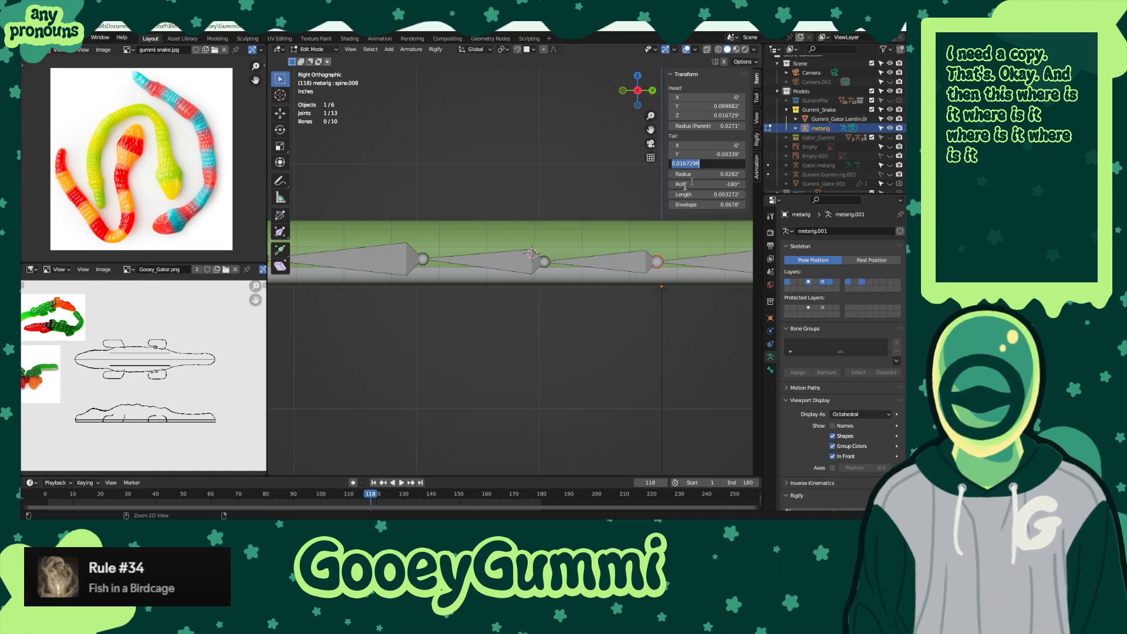
pyautogui.press('Escape')
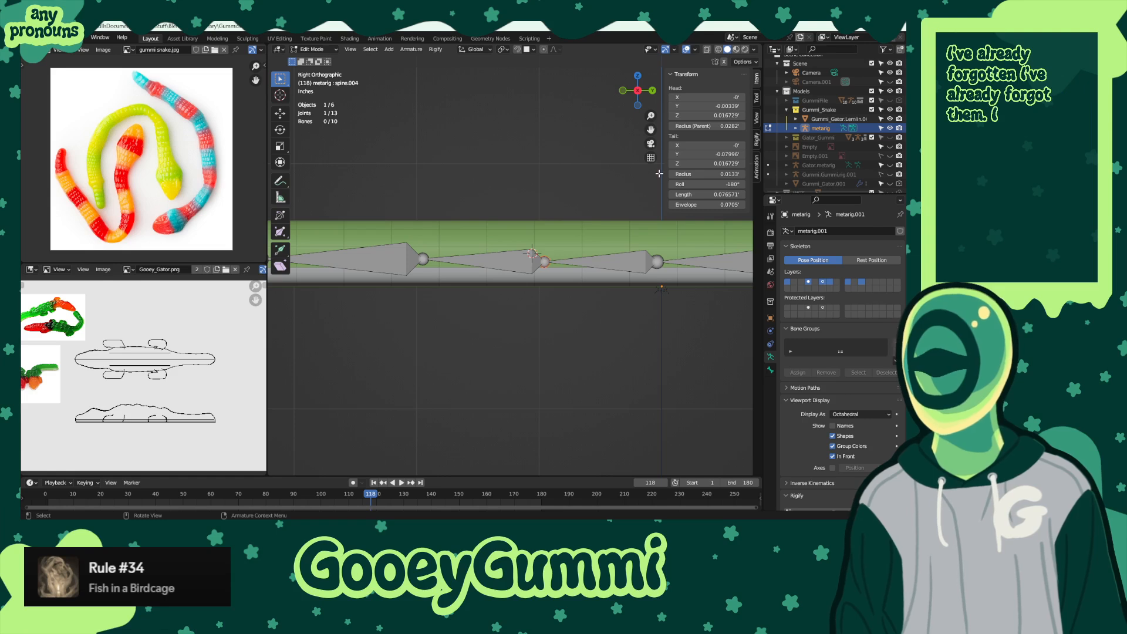
pyautogui.click(704, 115)
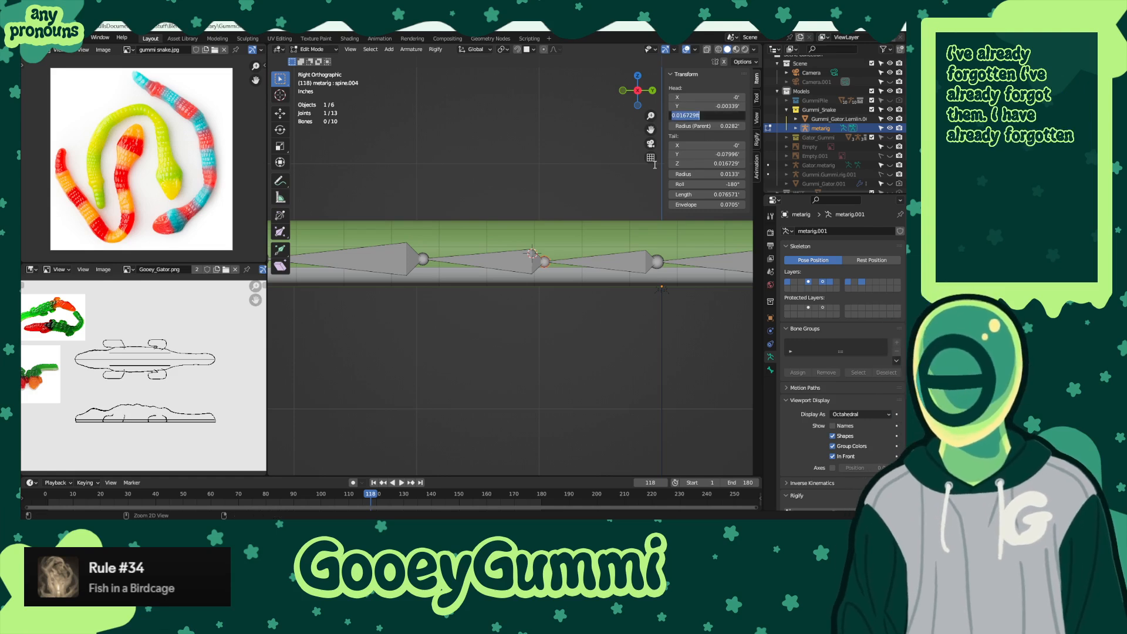
pyautogui.press('Return')
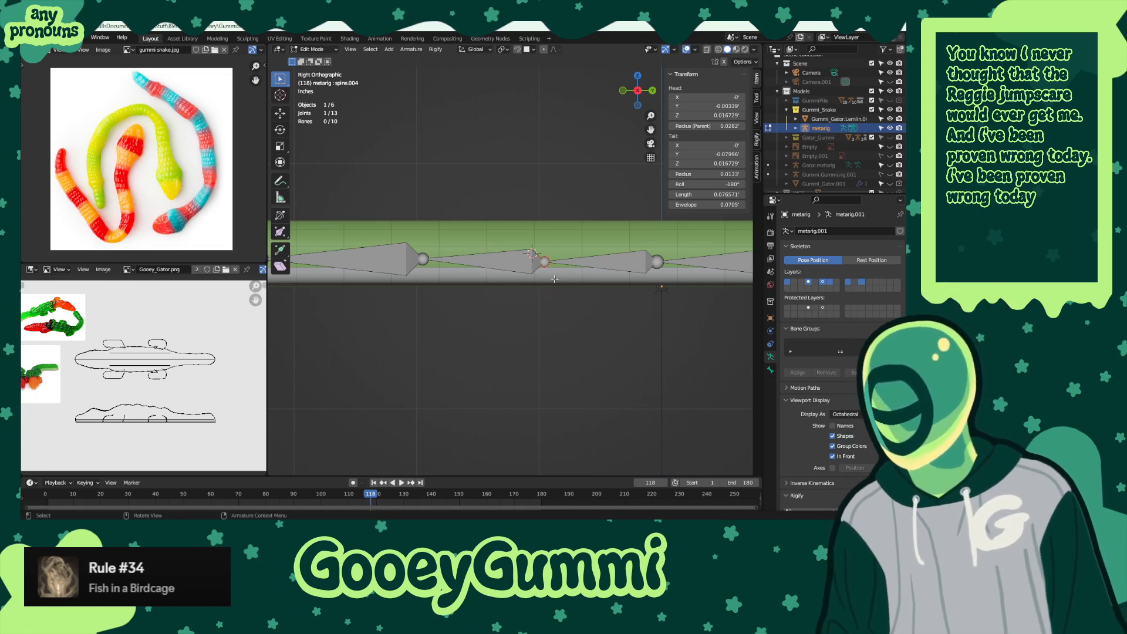
# - Select all the body bones behind the neck through the tail tip and flatten them by scaling Z to 0
pyautogui.scroll(-4, 531, 281)
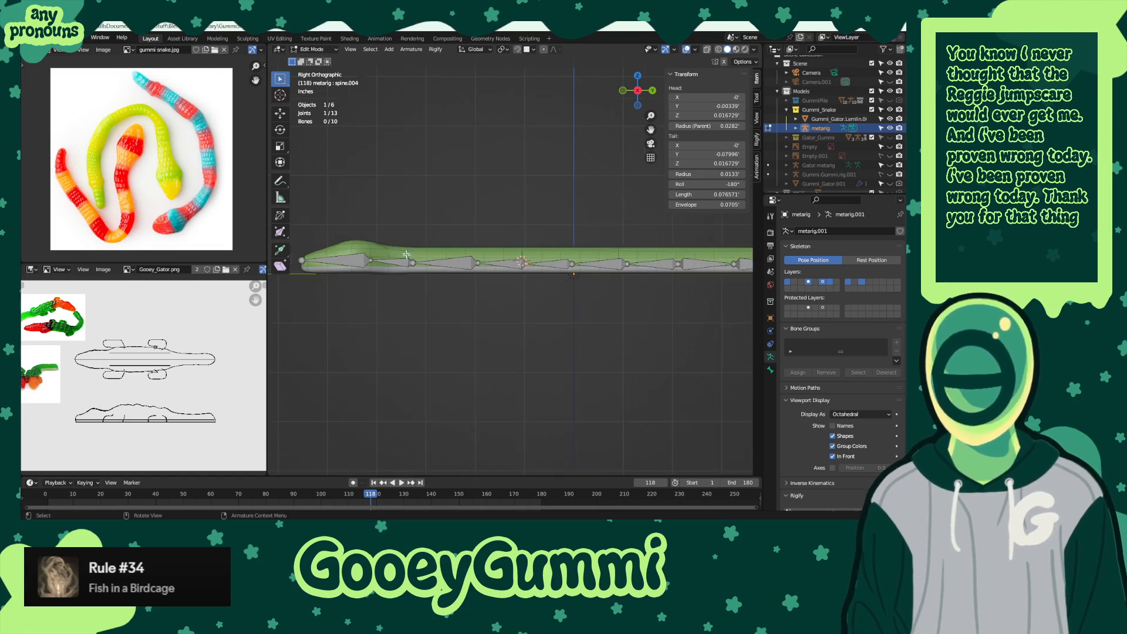
pyautogui.moveTo(396, 244); pyautogui.dragTo(706, 334)
pyautogui.scroll(-2, 701, 335)
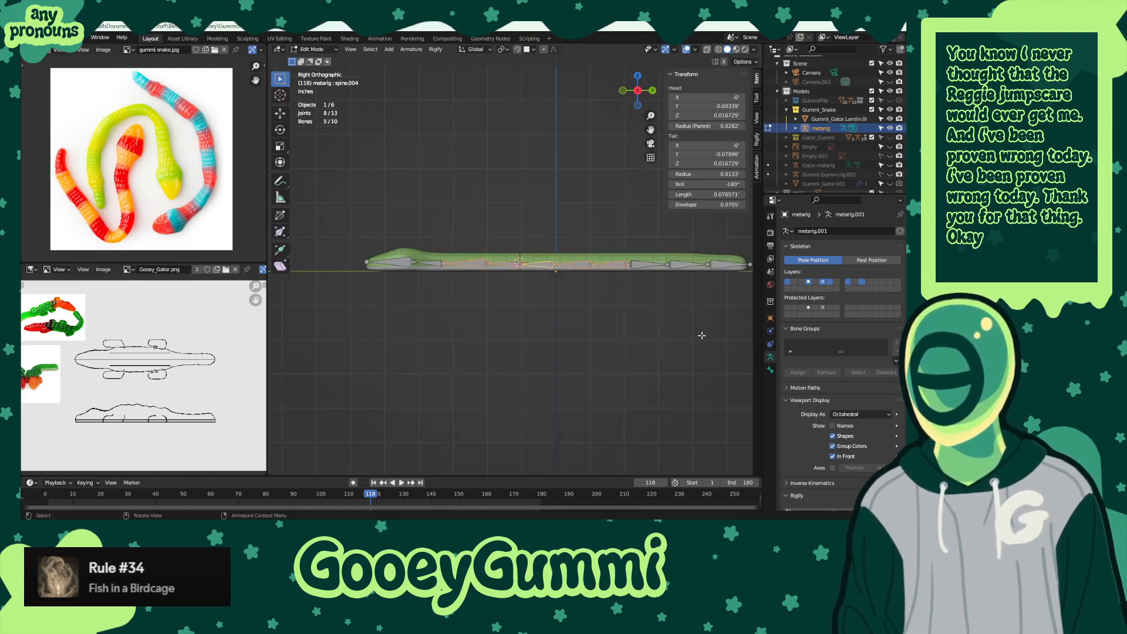
pyautogui.press('KP_5')
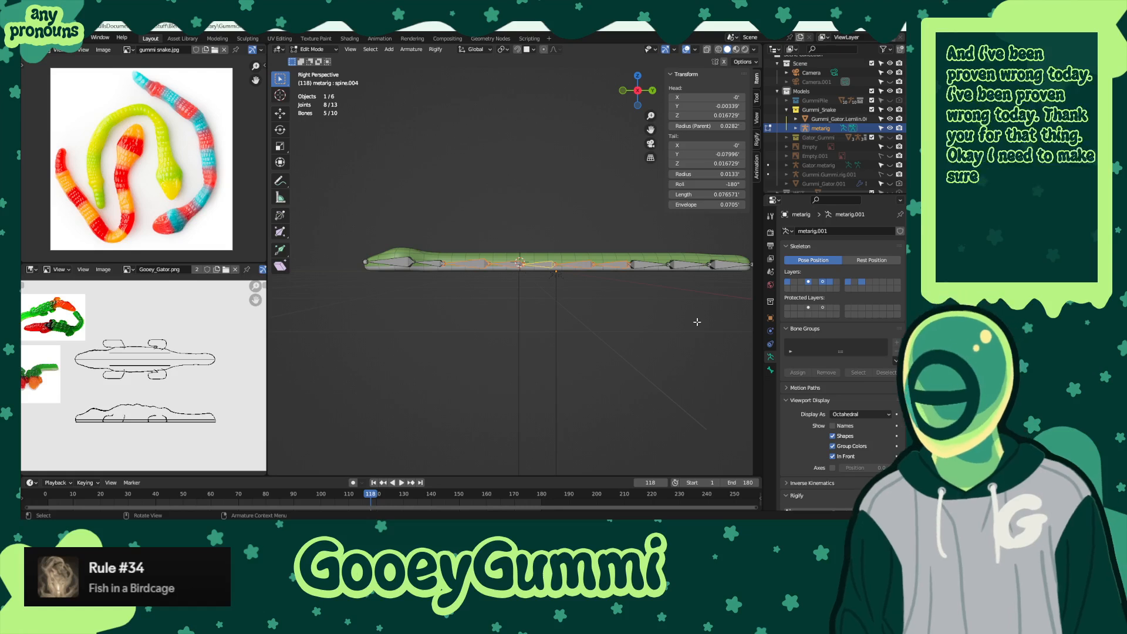
pyautogui.press('KP_5')
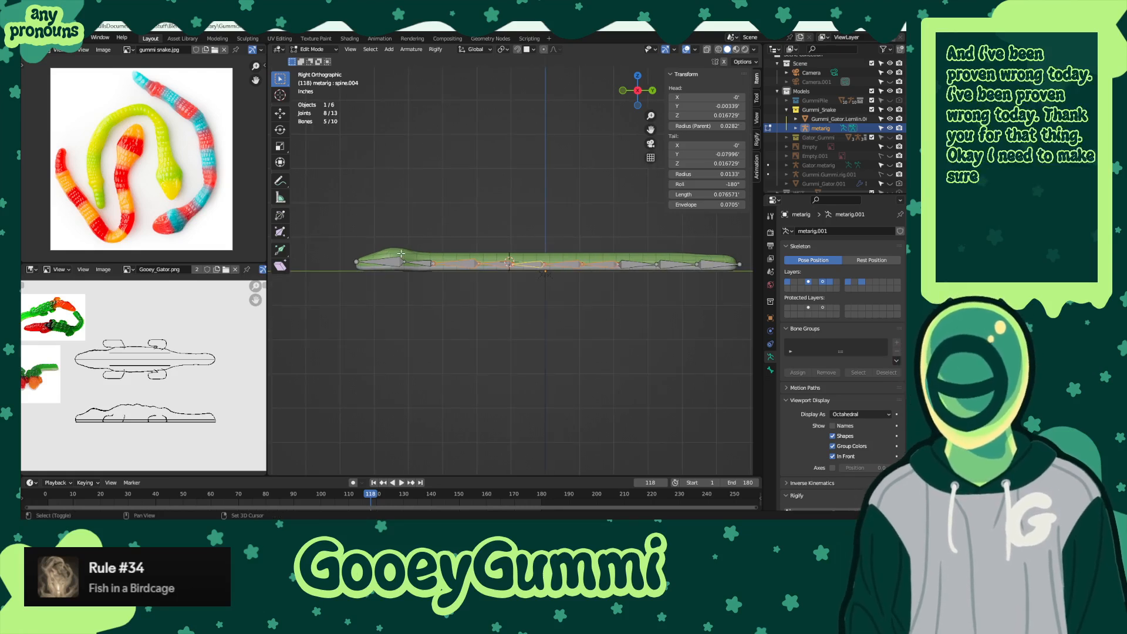
pyautogui.keyDown('shift'); pyautogui.moveTo(401, 253); pyautogui.dragTo(746, 316); pyautogui.keyUp('shift')
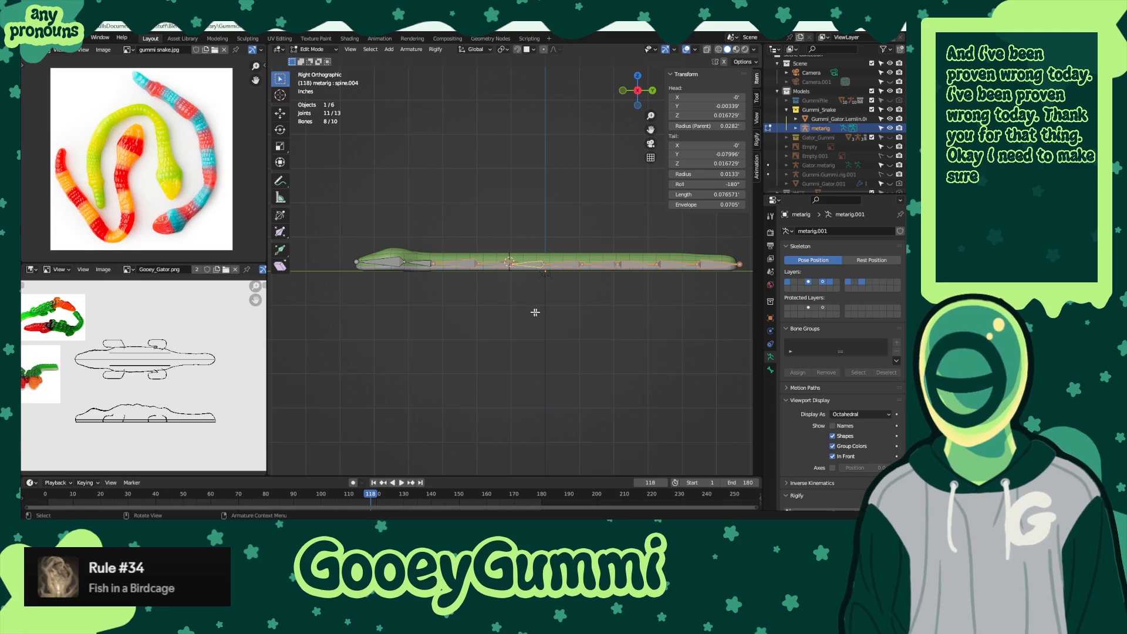
pyautogui.press('x')
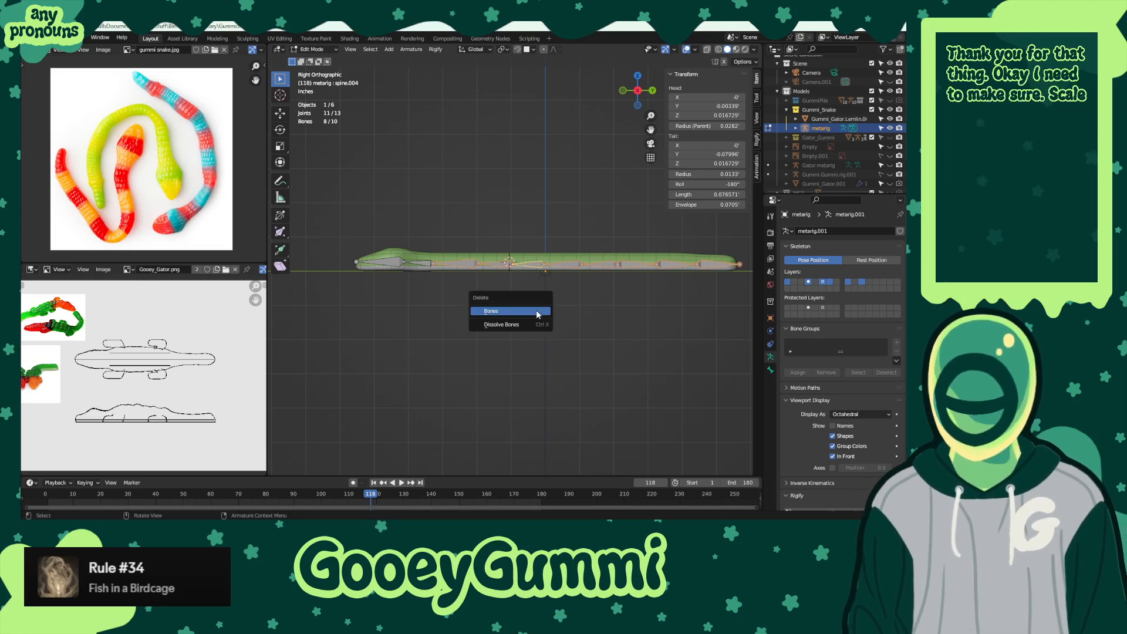
pyautogui.press('s')
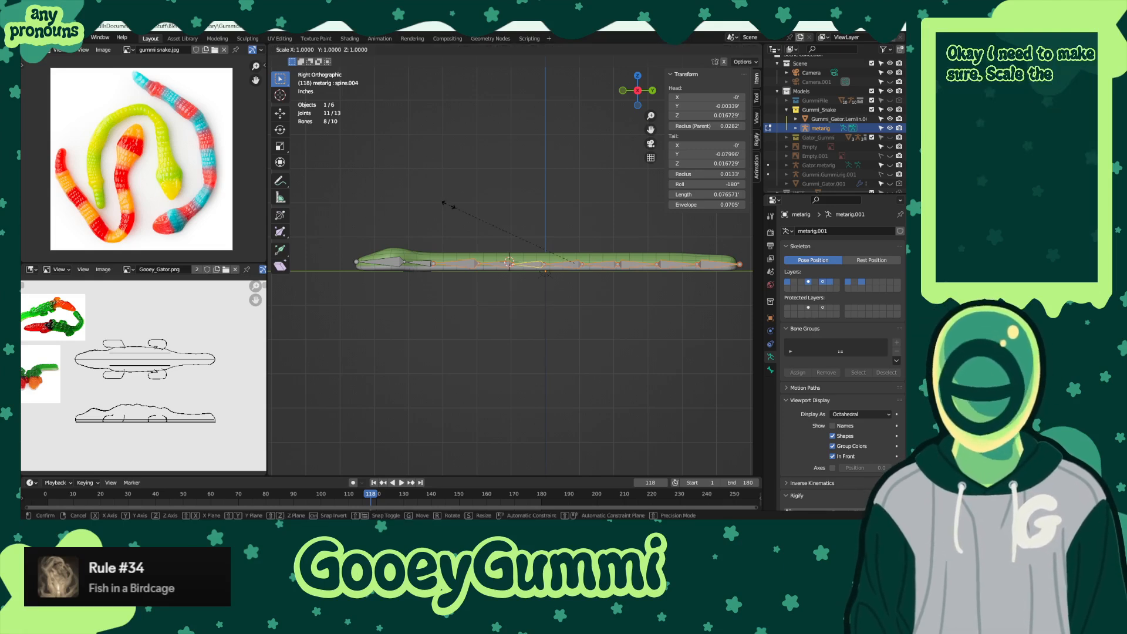
pyautogui.press('z')
pyautogui.press('Return')
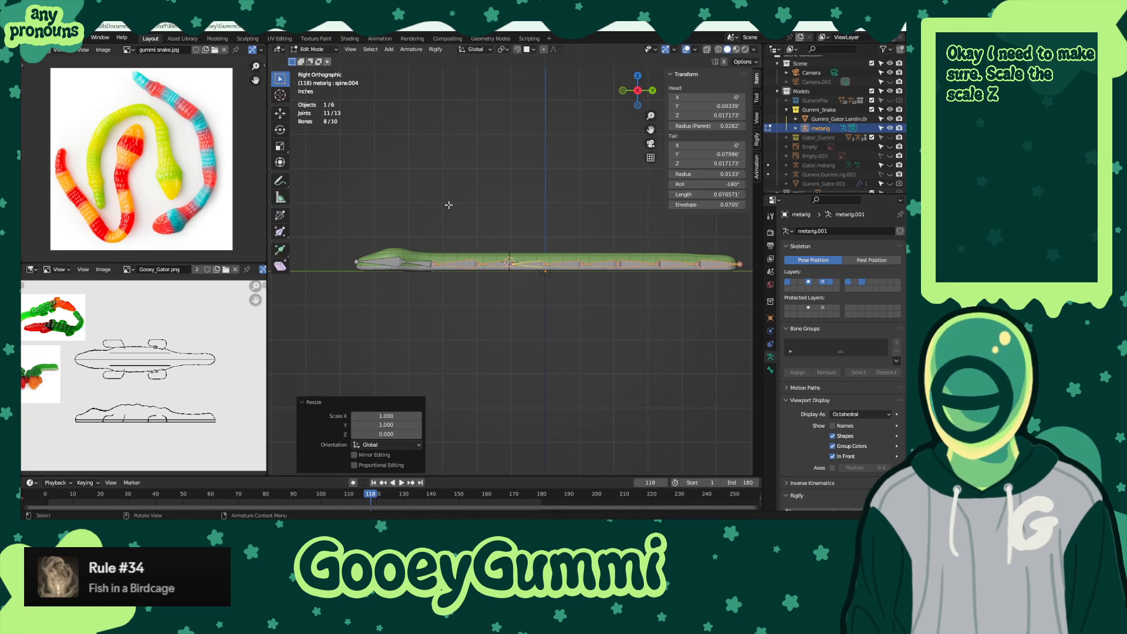
# - Raise the flattened body chain about 0.0068' along Z toward the middle of the snake mesh
pyautogui.press('g')
pyautogui.press('y')
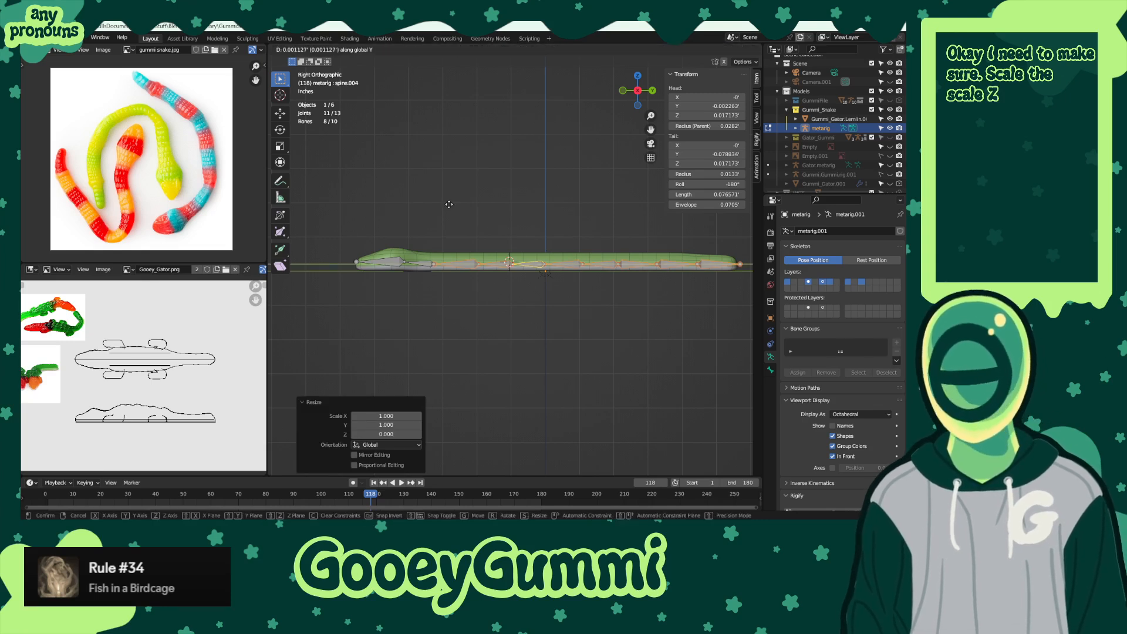
pyautogui.press('z')
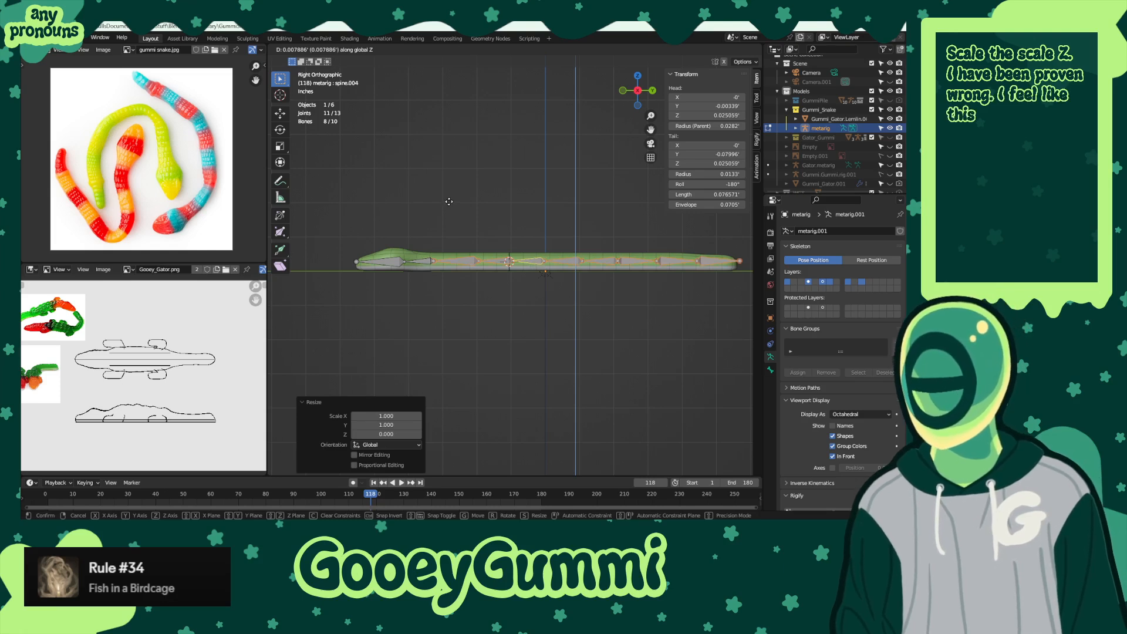
pyautogui.click(448, 202)
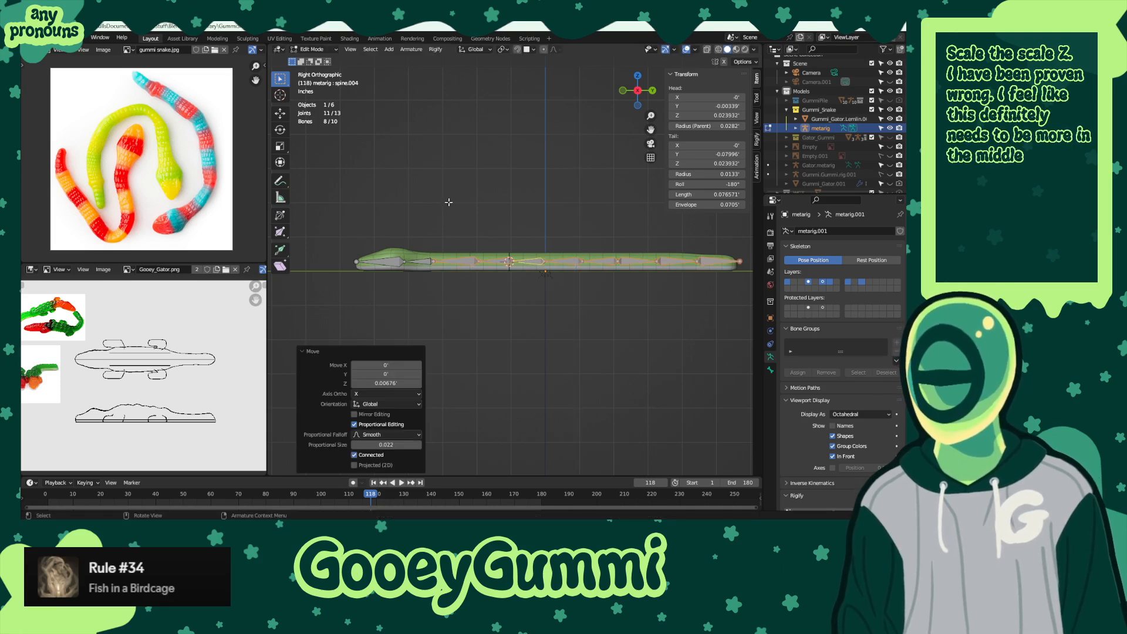
# - Move the tail-tip joint about -0.0018' along Y with snapping on to line up with the mesh's rear end
pyautogui.keyDown('shift'); pyautogui.moveTo(596, 287); pyautogui.dragTo(391, 296, button='middle'); pyautogui.keyUp('shift')
pyautogui.moveTo(528, 291); pyautogui.dragTo(592, 364, button='middle')
pyautogui.click(606, 352)
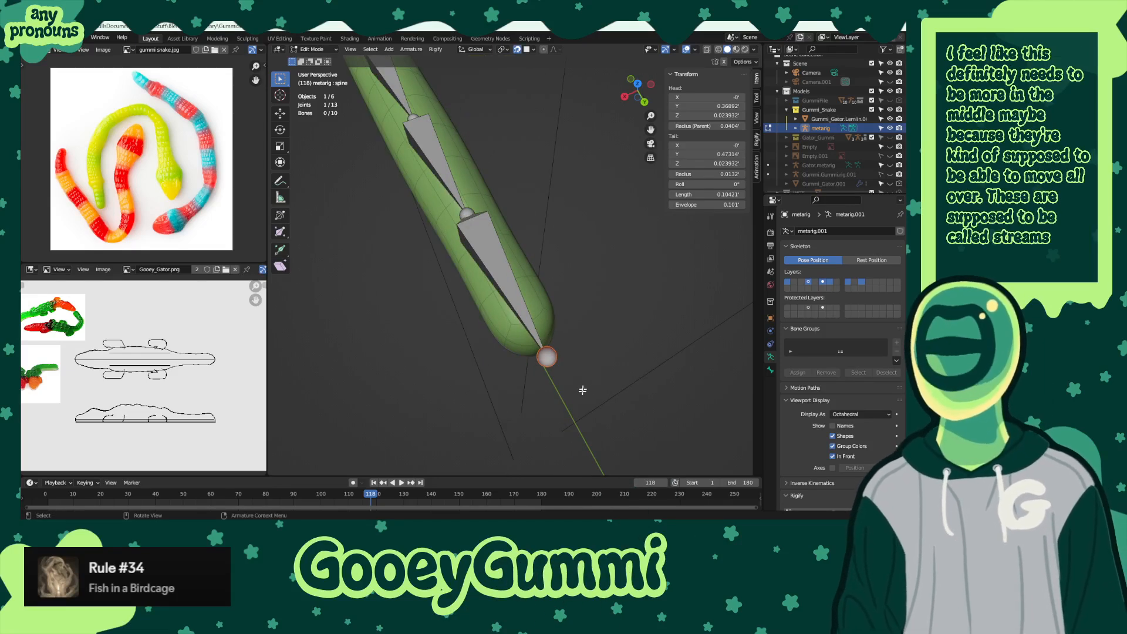
pyautogui.moveTo(583, 390); pyautogui.dragTo(554, 377, button='middle')
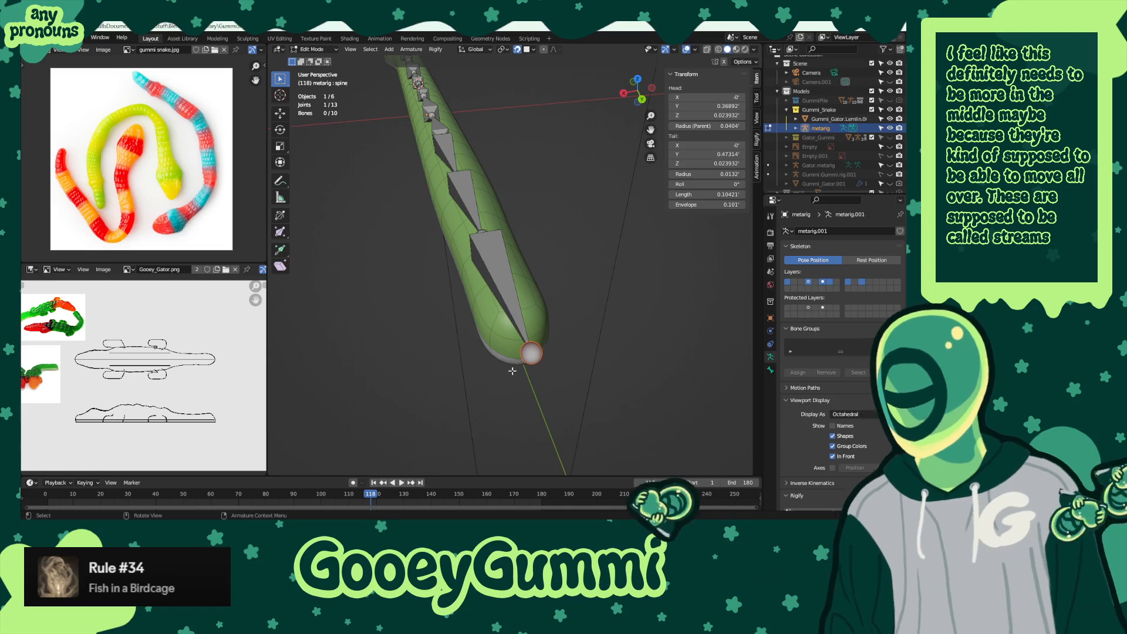
pyautogui.press('g')
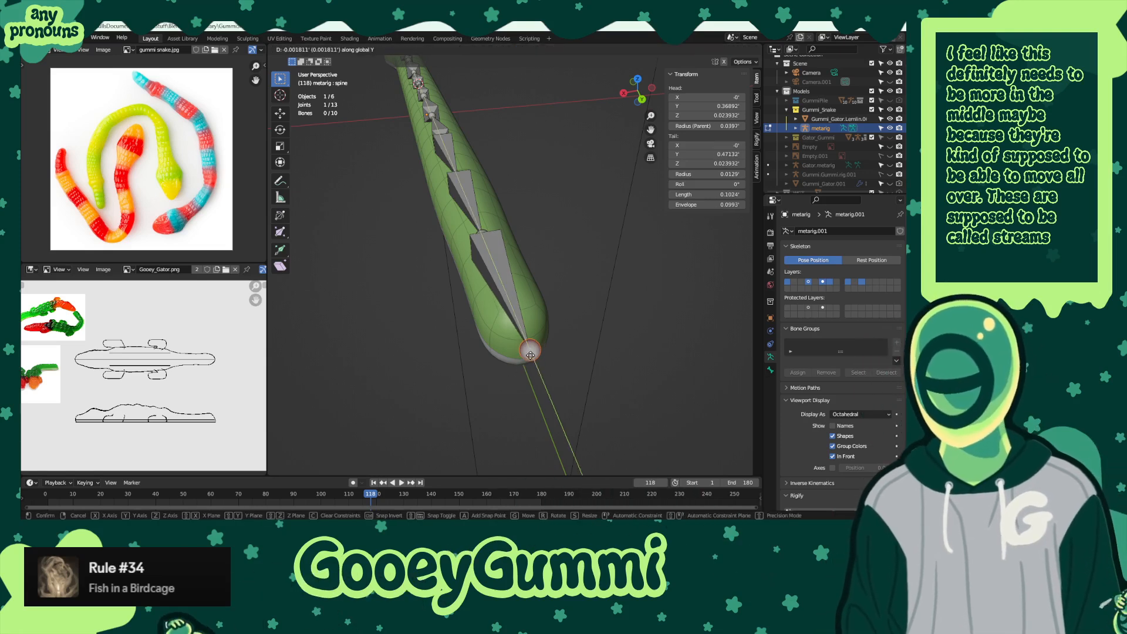
pyautogui.click(530, 353)
pyautogui.press('o')
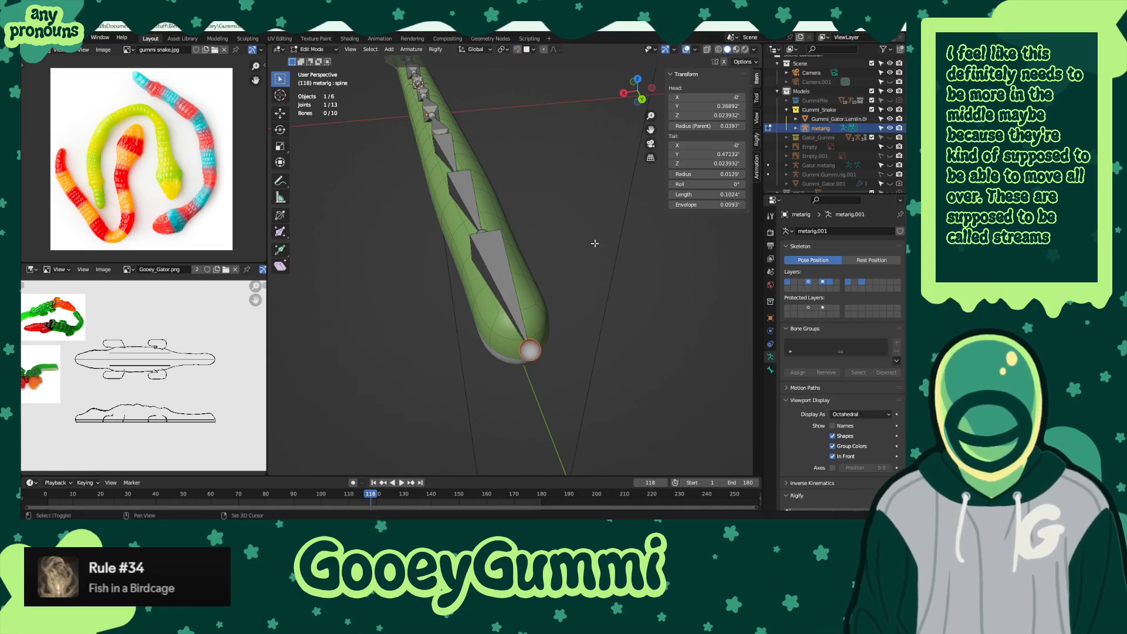
# - Add the mid-to-rear body joints to the selected tail-tip joint and shift them together about 0.0021' along Y
pyautogui.scroll(-3, 508, 297)
pyautogui.moveTo(509, 297); pyautogui.dragTo(596, 288, button='middle')
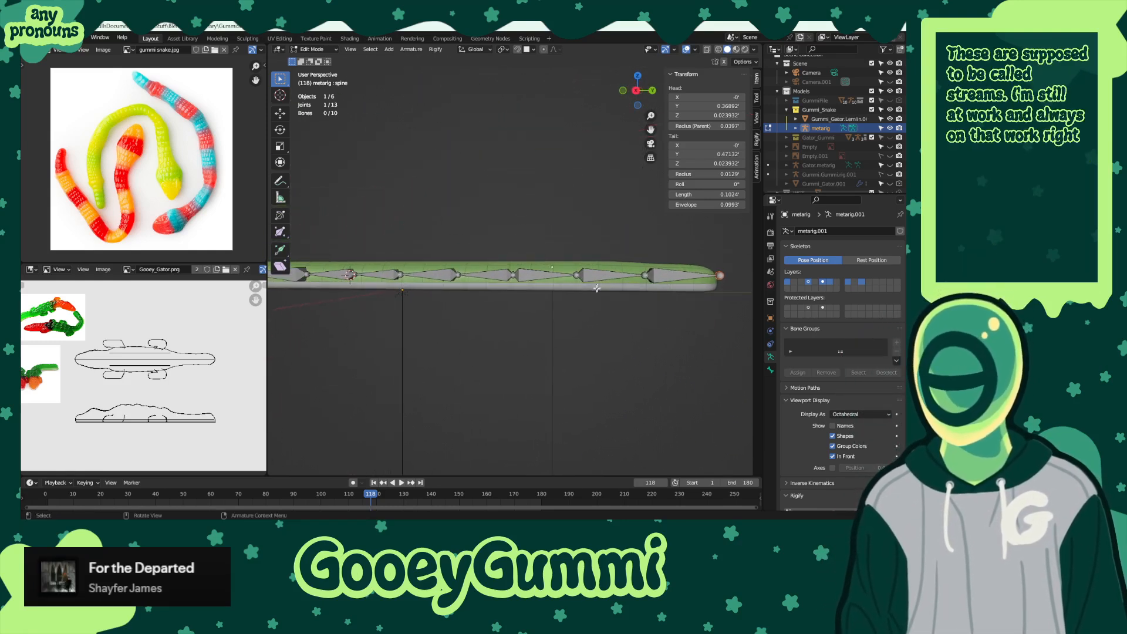
pyautogui.moveTo(495, 259); pyautogui.dragTo(595, 310)
pyautogui.keyDown('shift'); pyautogui.moveTo(393, 284); pyautogui.dragTo(461, 315); pyautogui.keyUp('shift')
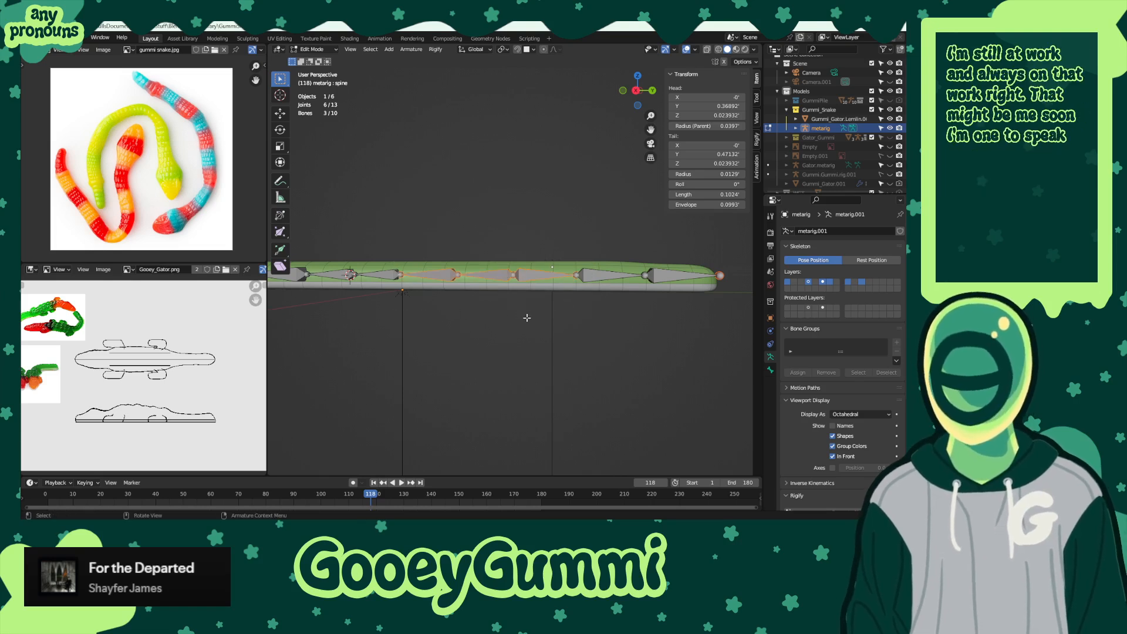
pyautogui.press('g')
pyautogui.press('y')
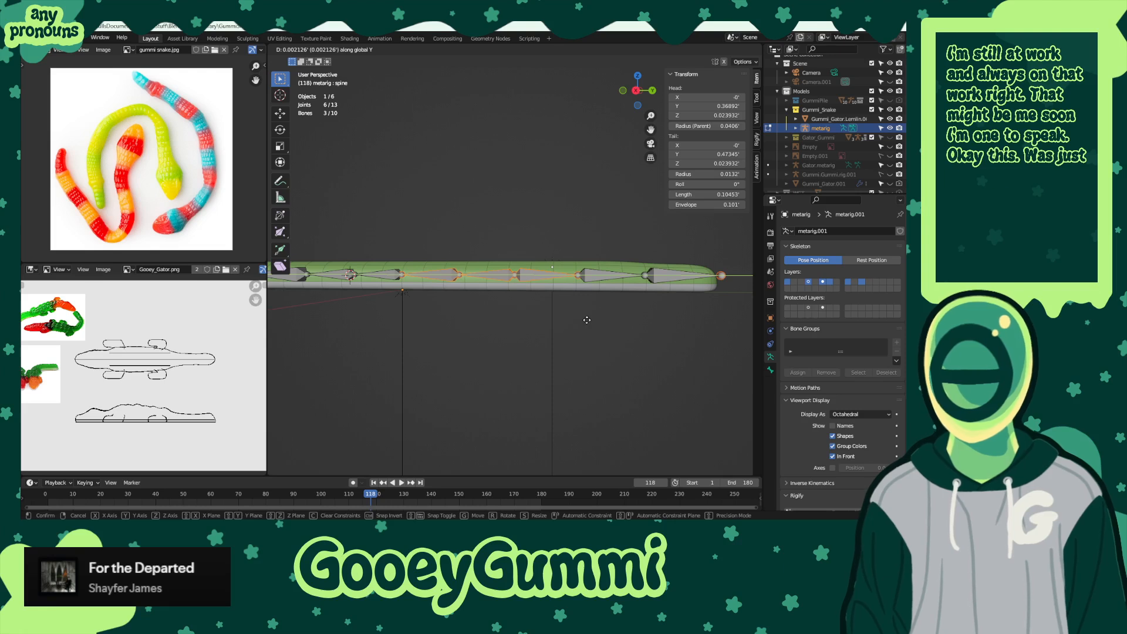
pyautogui.click(586, 319)
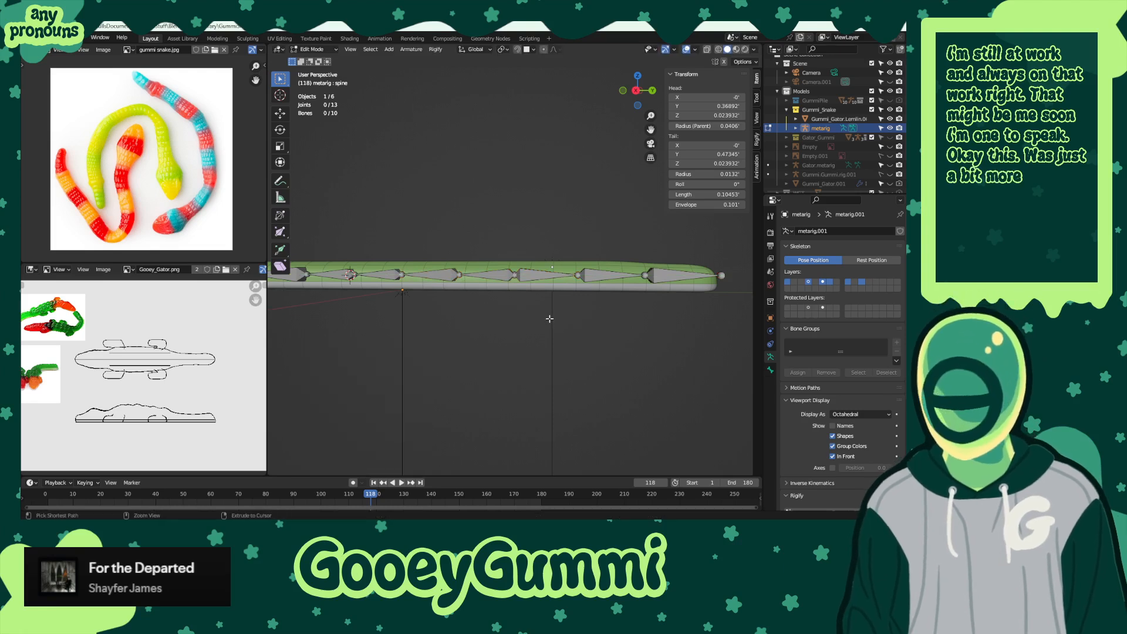
# - Deselect all the bones and save the Blender file
pyautogui.click(586, 319)
pyautogui.hotkey('ctrl', 's')
pyautogui.moveTo(586, 319); pyautogui.dragTo(431, 226, button='middle')
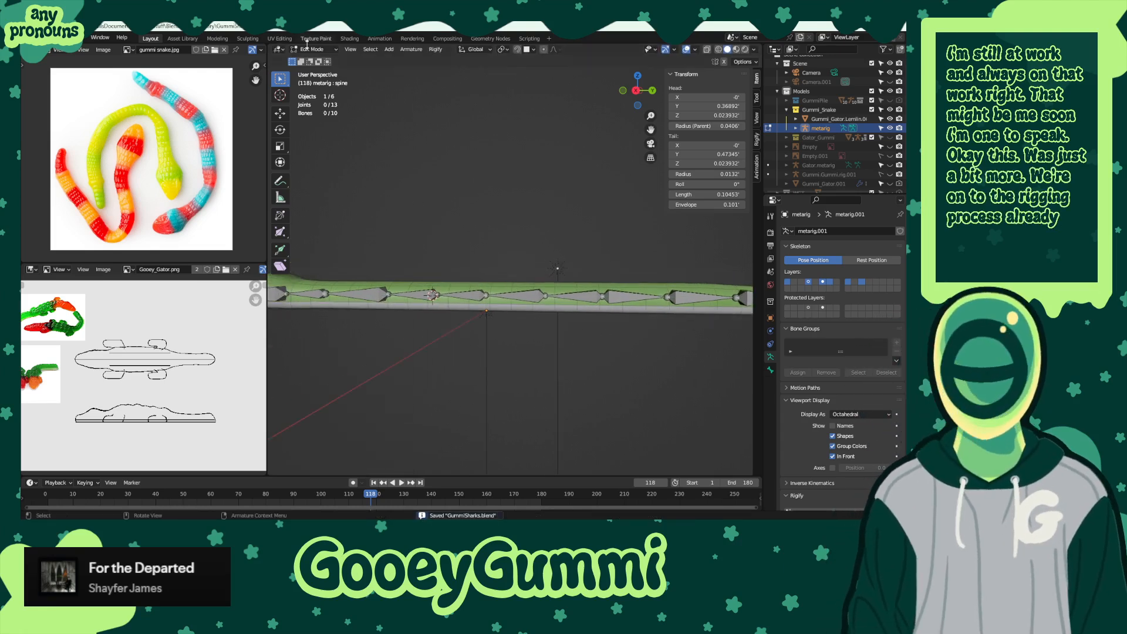
# - Shift the spine bone just ahead of the 3D cursor, with both its joints, about -0.0065' along Y toward the snake's head
pyautogui.press('Tab')
pyautogui.moveTo(505, 368); pyautogui.dragTo(539, 358, button='middle')
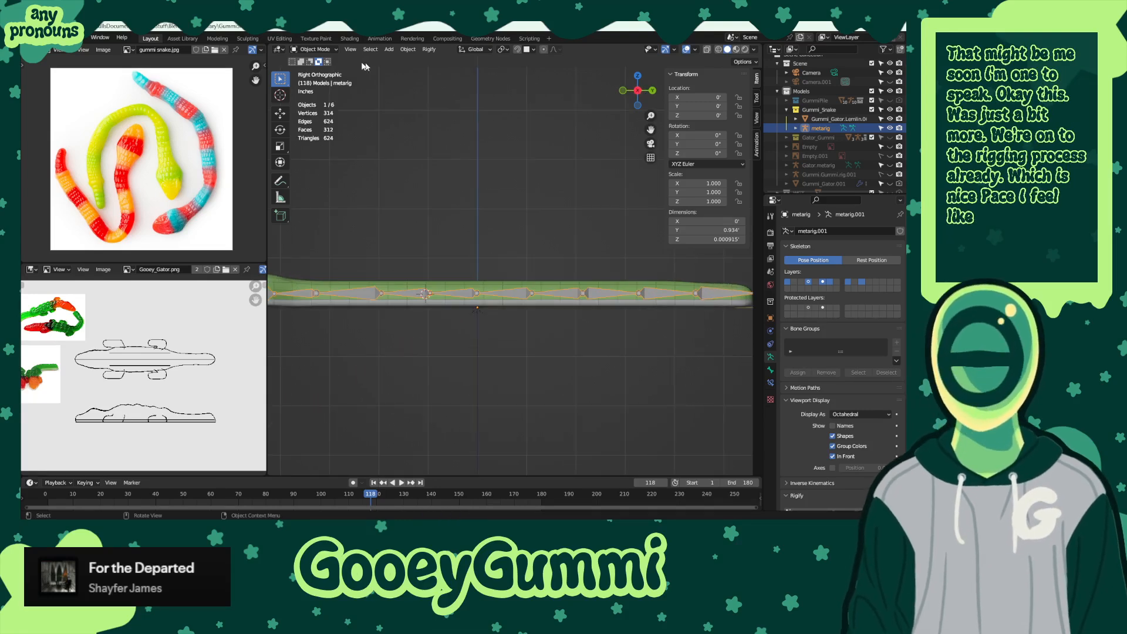
pyautogui.click(315, 49)
pyautogui.click(311, 70)
pyautogui.keyDown('shift'); pyautogui.moveTo(428, 327); pyautogui.dragTo(461, 305, button='middle'); pyautogui.keyUp('shift')
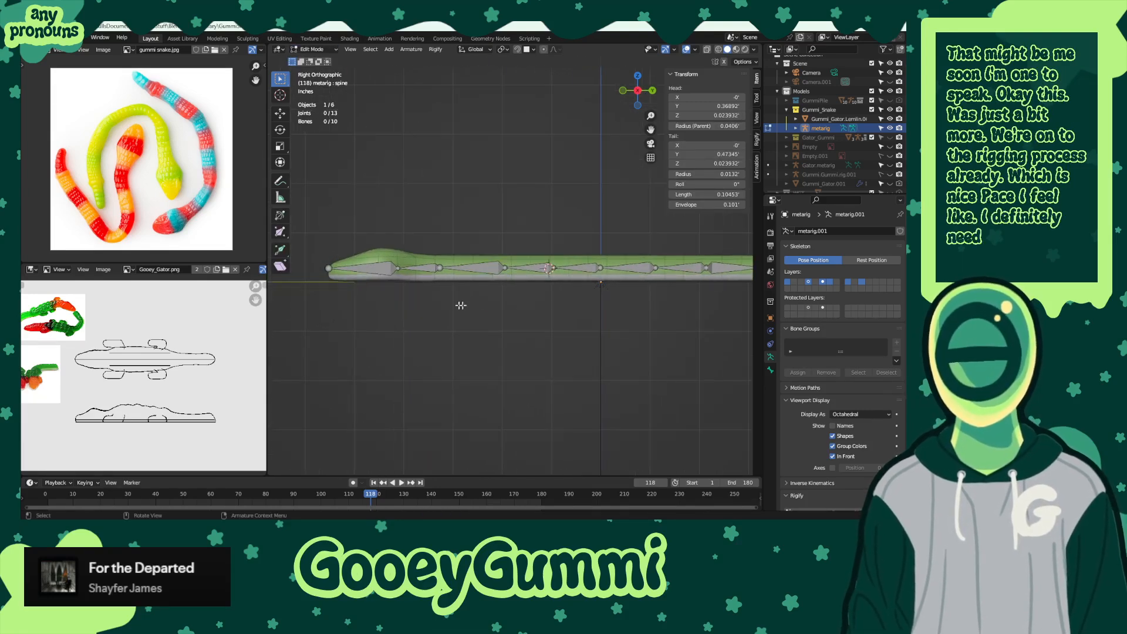
pyautogui.click(399, 265)
pyautogui.scroll(2, 469, 317)
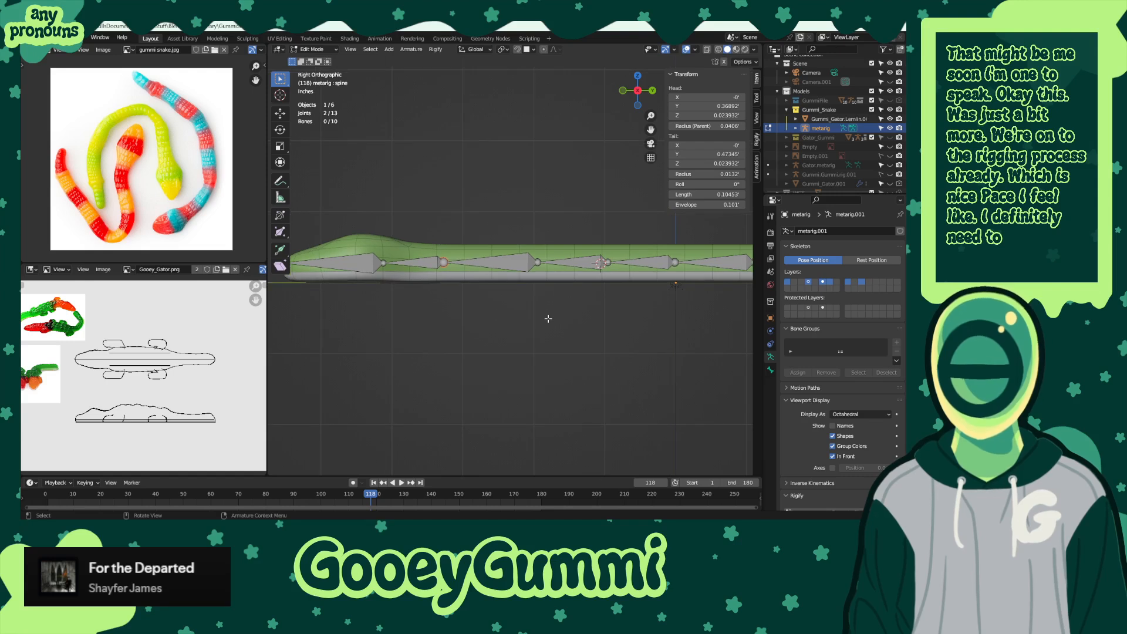
pyautogui.keyDown('ctrl'); pyautogui.scroll(-5, 583, 321); pyautogui.keyUp('ctrl')
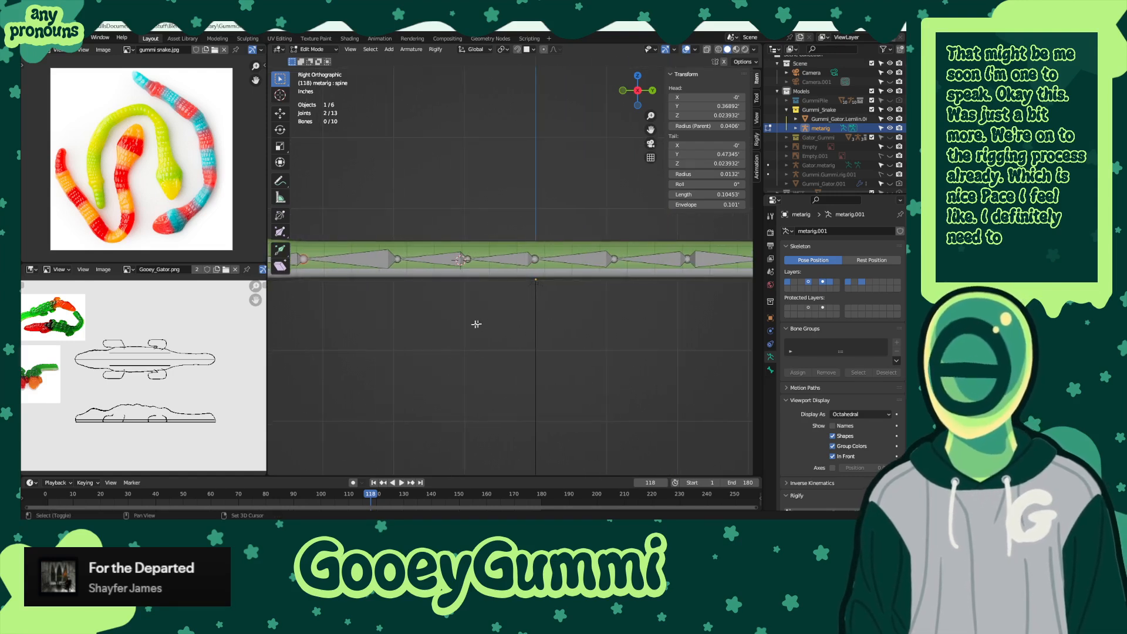
pyautogui.moveTo(373, 233); pyautogui.dragTo(493, 326)
pyautogui.press('g')
pyautogui.press('y')
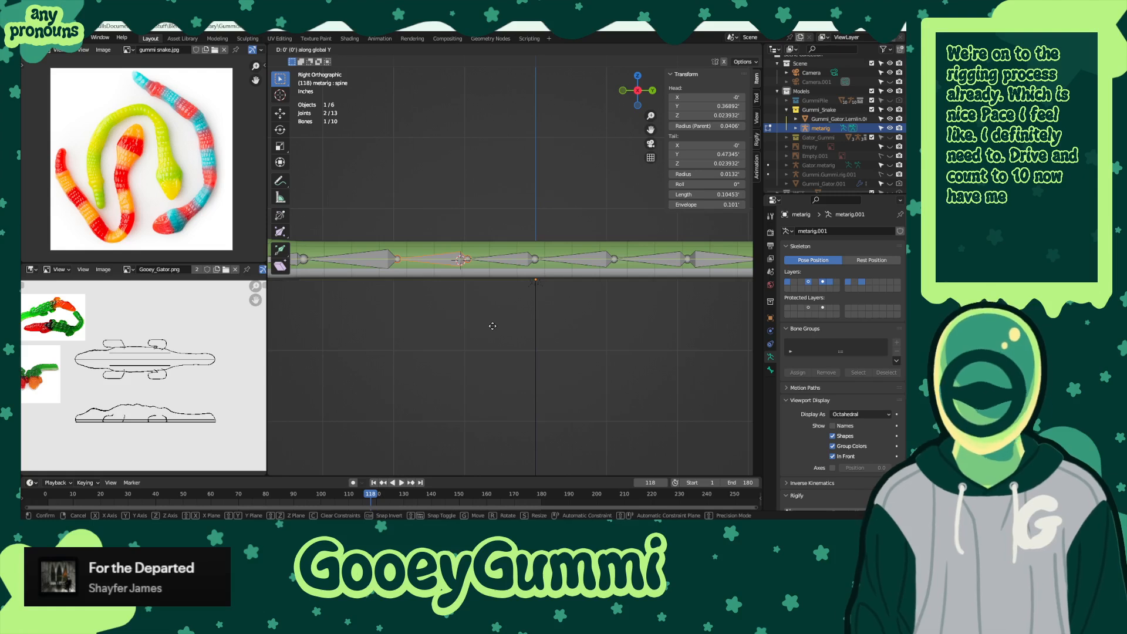
pyautogui.click(487, 326)
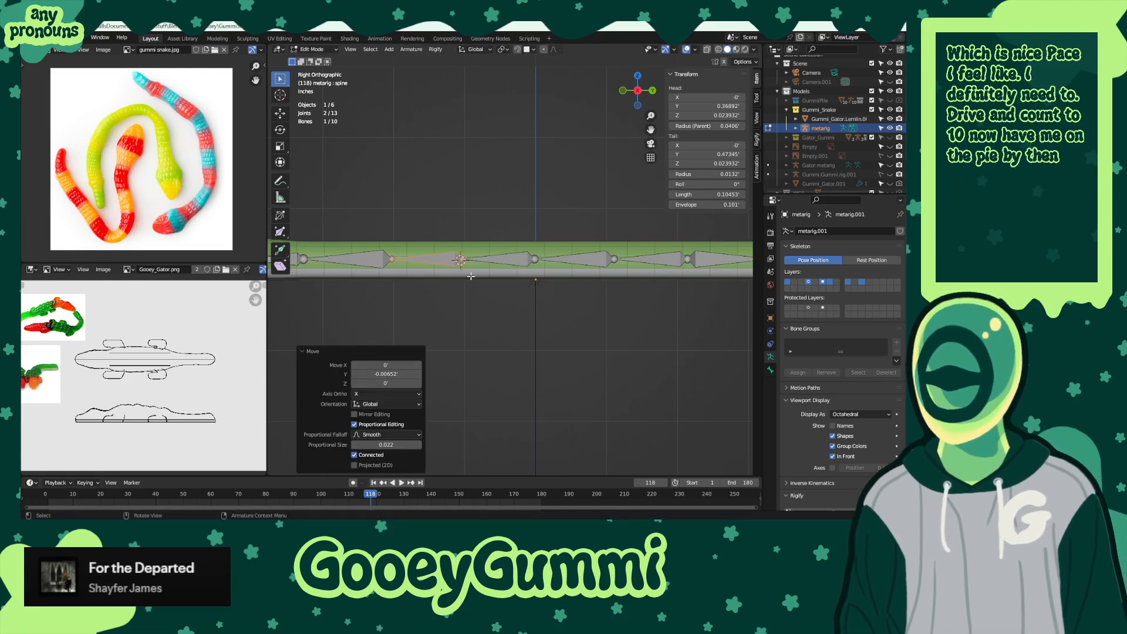
# - Move the front joint of that same bone another -0.0049' or so along Y, and save the Blender file
pyautogui.keyDown('shift'); pyautogui.moveTo(492, 311); pyautogui.dragTo(505, 311, button='middle'); pyautogui.keyUp('shift')
pyautogui.click(498, 258)
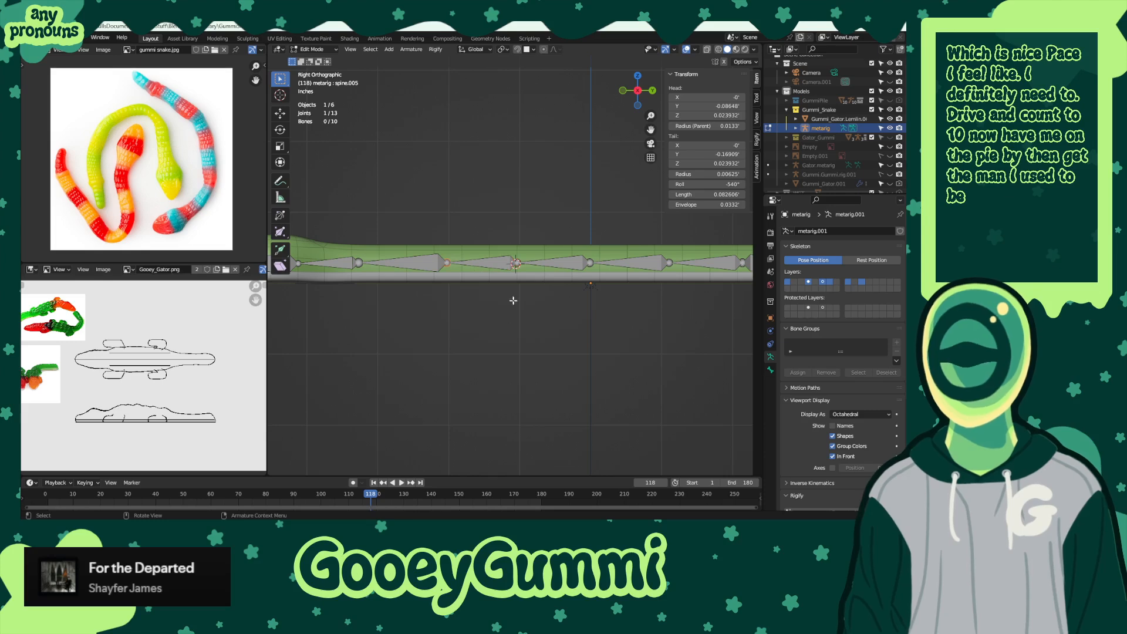
pyautogui.press('g')
pyautogui.press('y')
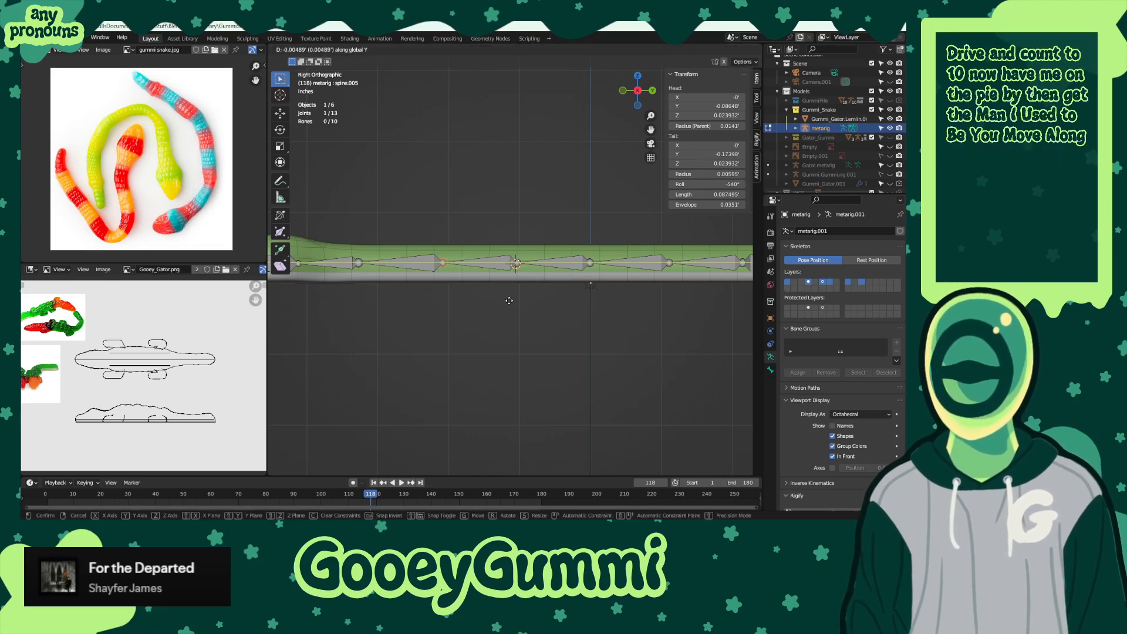
pyautogui.click(509, 301)
pyautogui.hotkey('ctrl', 's')
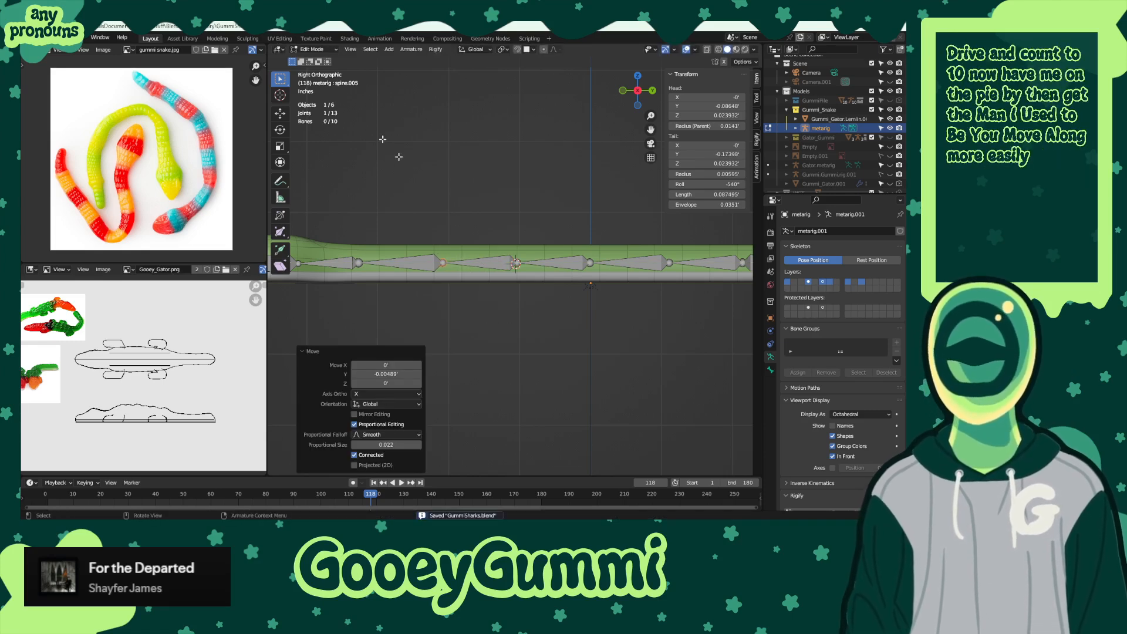
pyautogui.click(314, 49)
pyautogui.click(311, 60)
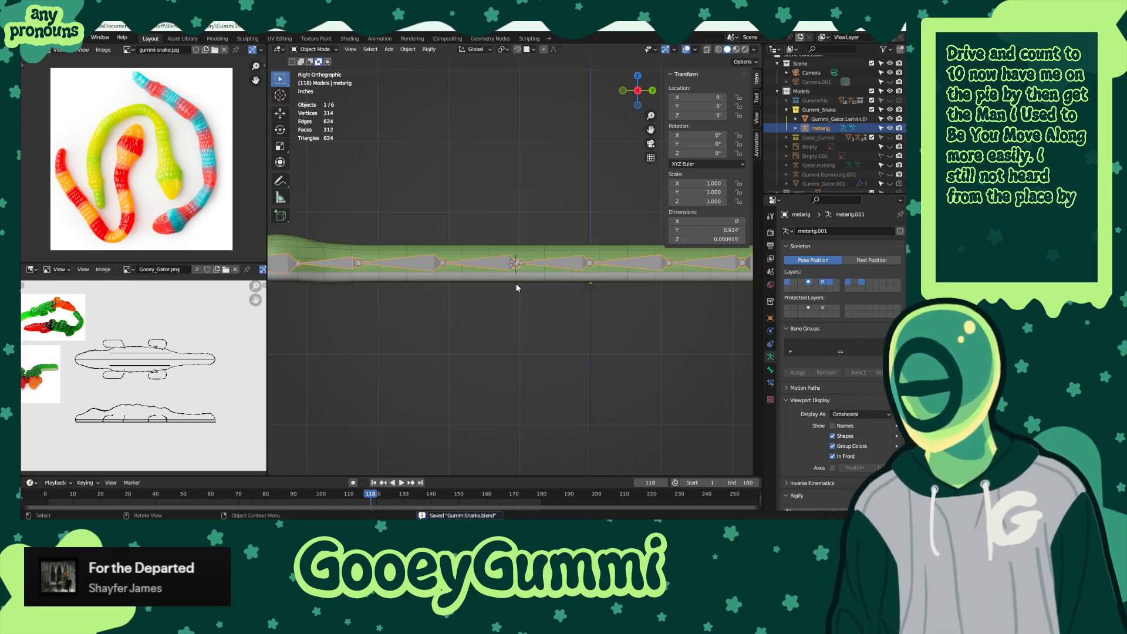
pyautogui.scroll(-3, 515, 303)
pyautogui.keyDown('shift'); pyautogui.moveTo(606, 311); pyautogui.dragTo(554, 317, button='middle'); pyautogui.keyUp('shift')
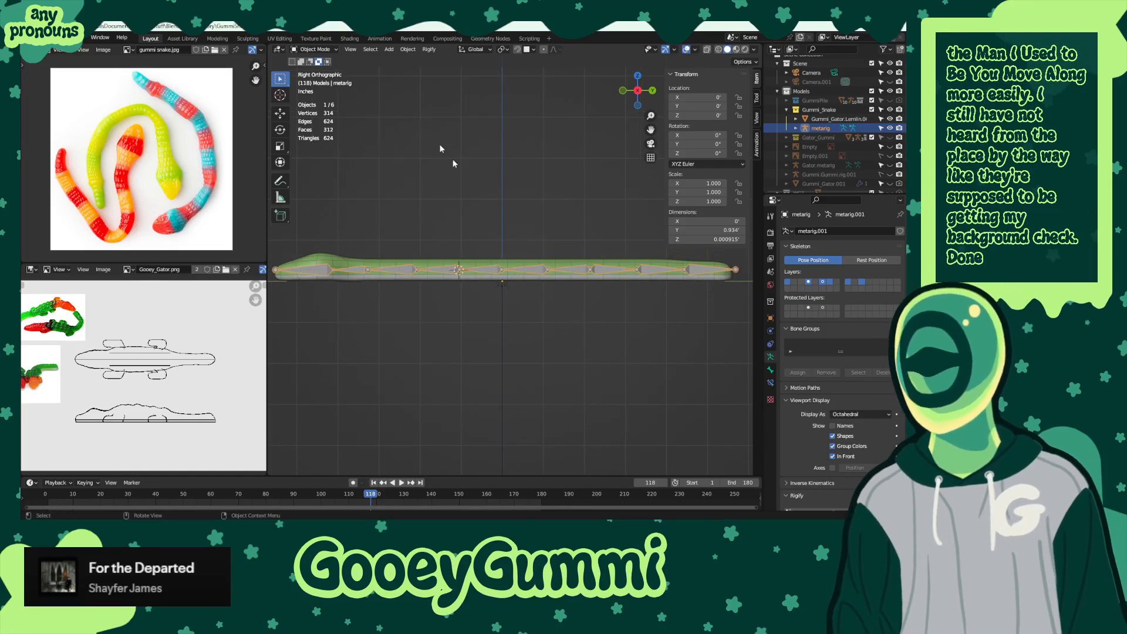
pyautogui.press('Tab')
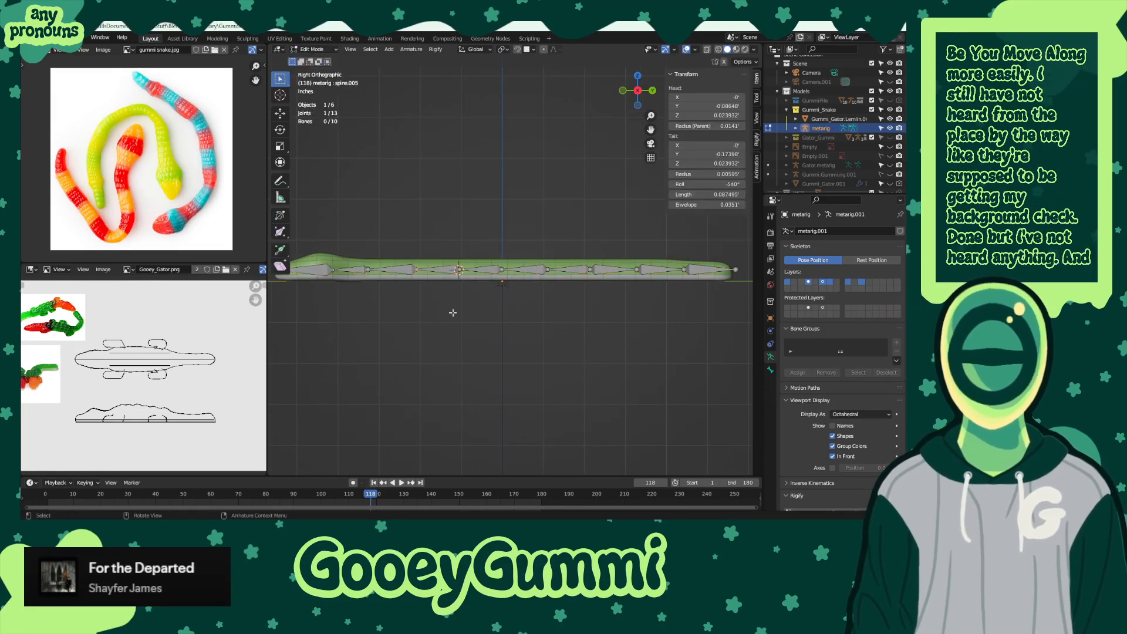
# - Shift the three middle spine bones of the snake metarig along global Y by about -0.0028 ft
pyautogui.moveTo(411, 257); pyautogui.dragTo(560, 342)
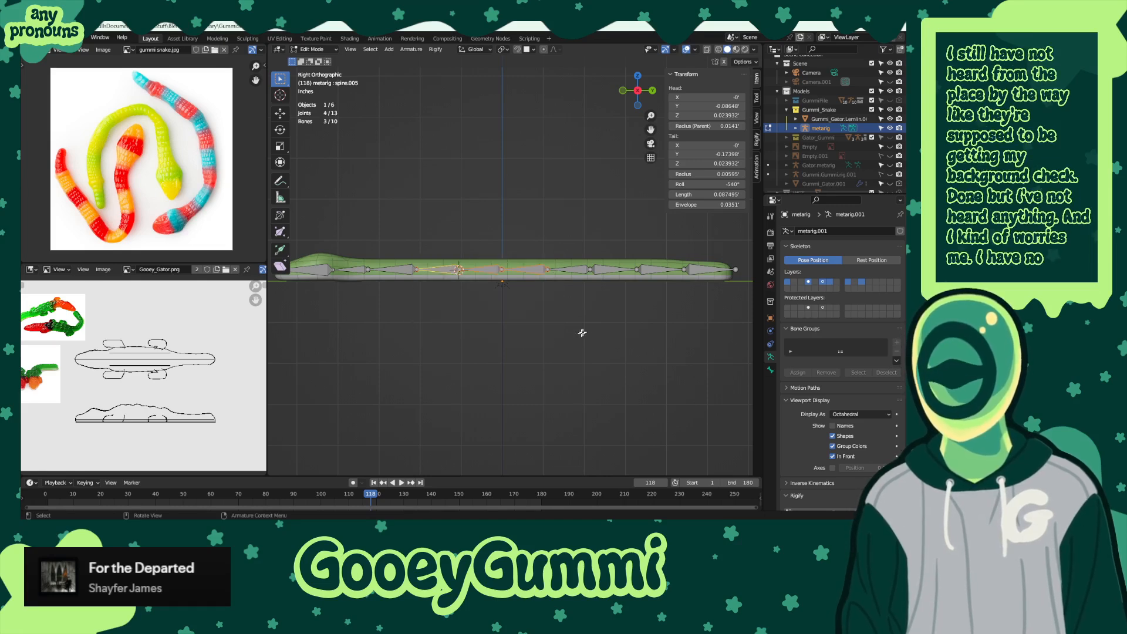
pyautogui.press('g')
pyautogui.press('y')
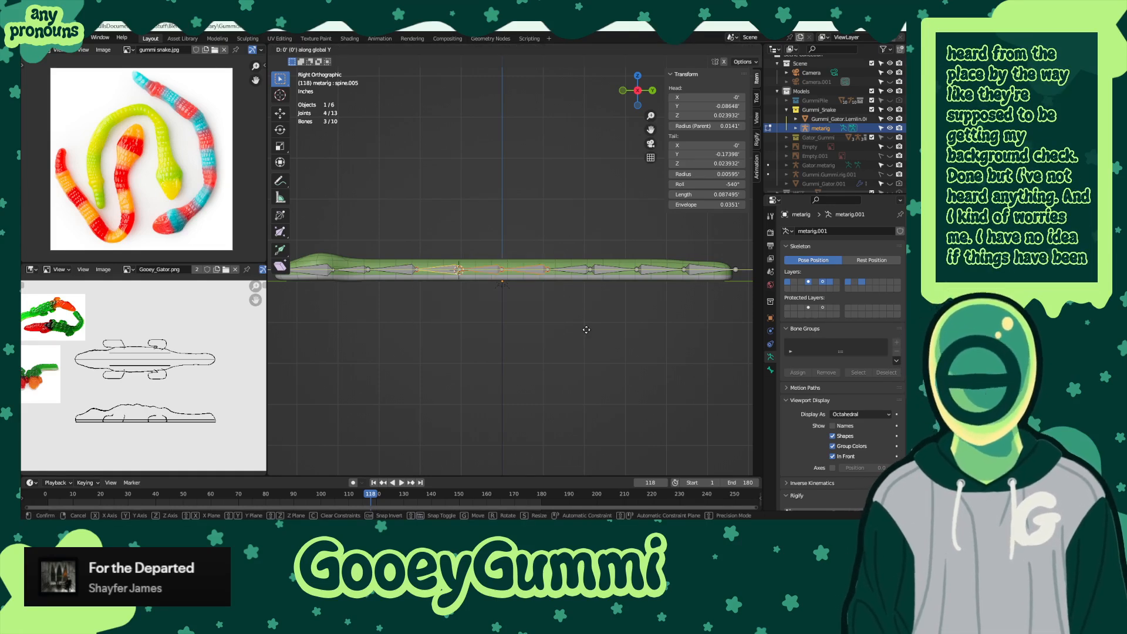
pyautogui.click(585, 329)
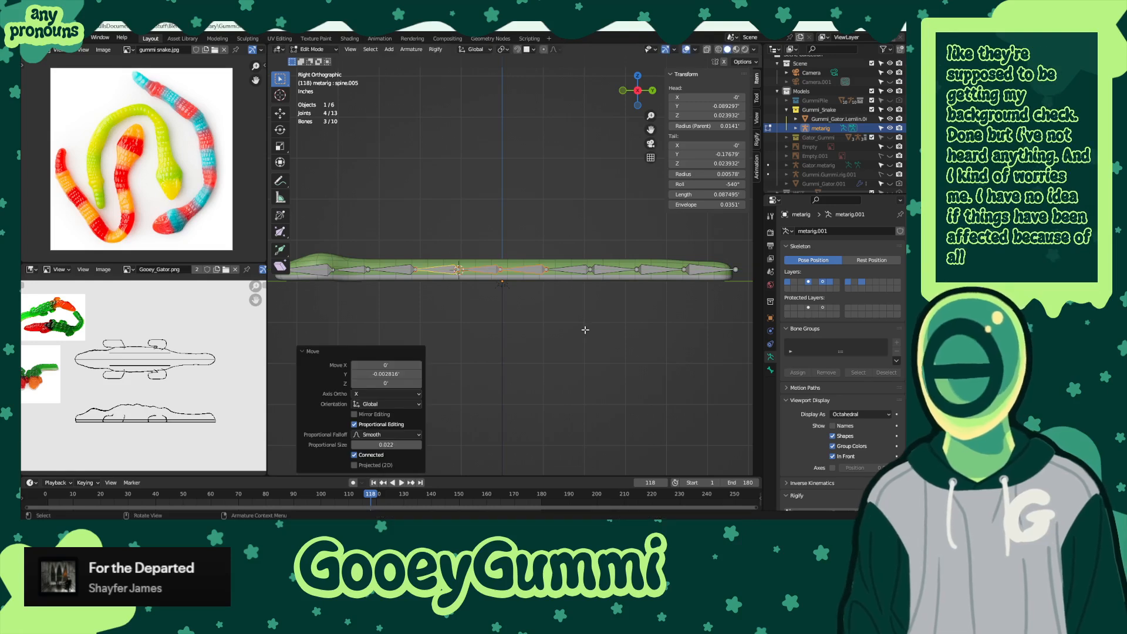
pyautogui.click(579, 320)
# - Return the metarig to Object Mode and save the file
pyautogui.click(317, 50)
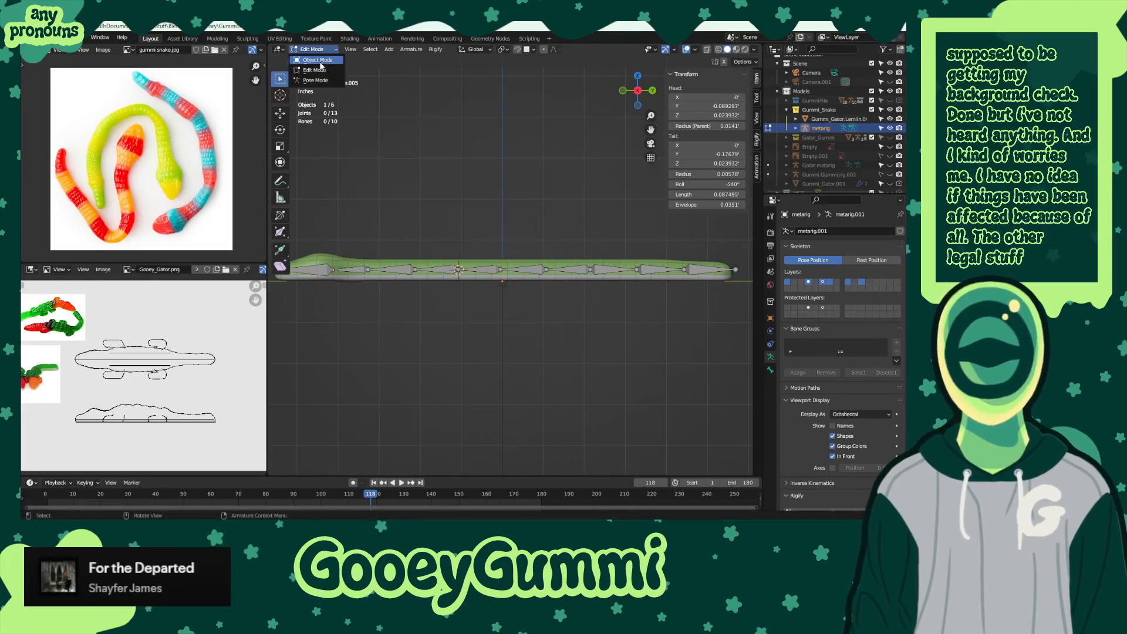
pyautogui.click(323, 66)
pyautogui.hotkey('ctrl', 's')
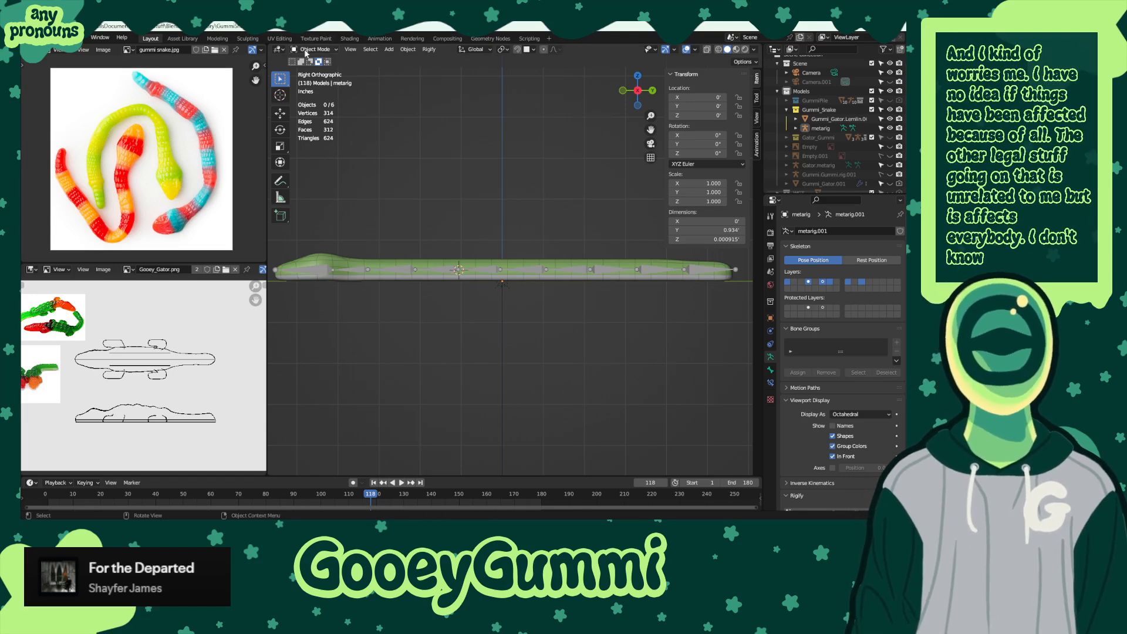
pyautogui.hotkey('ctrl', 's')
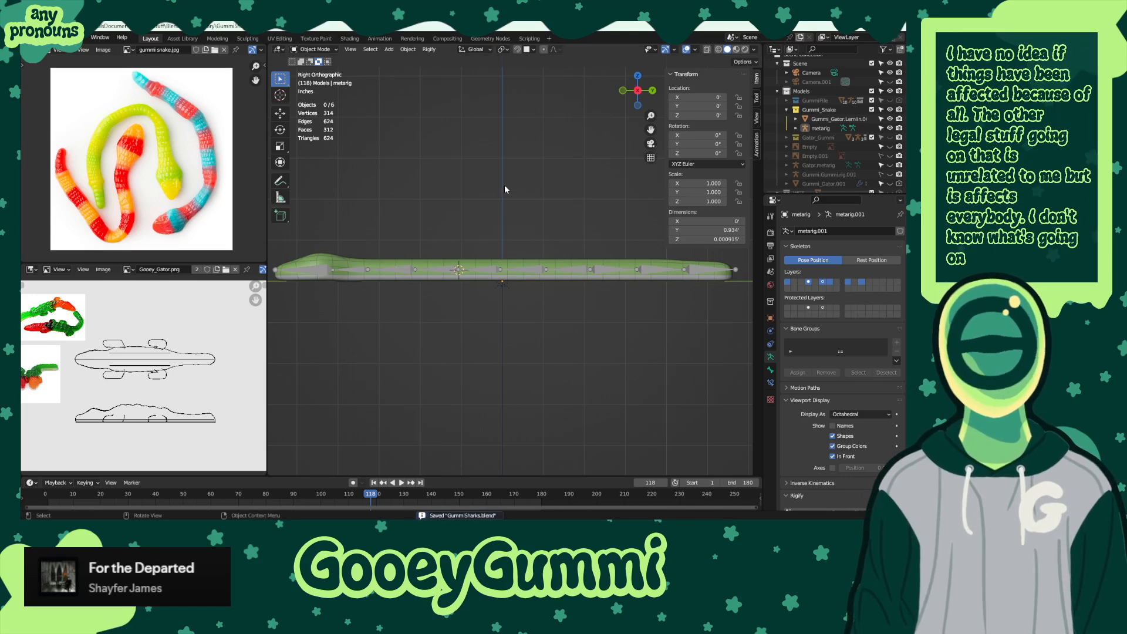
pyautogui.click(311, 50)
pyautogui.click(317, 50)
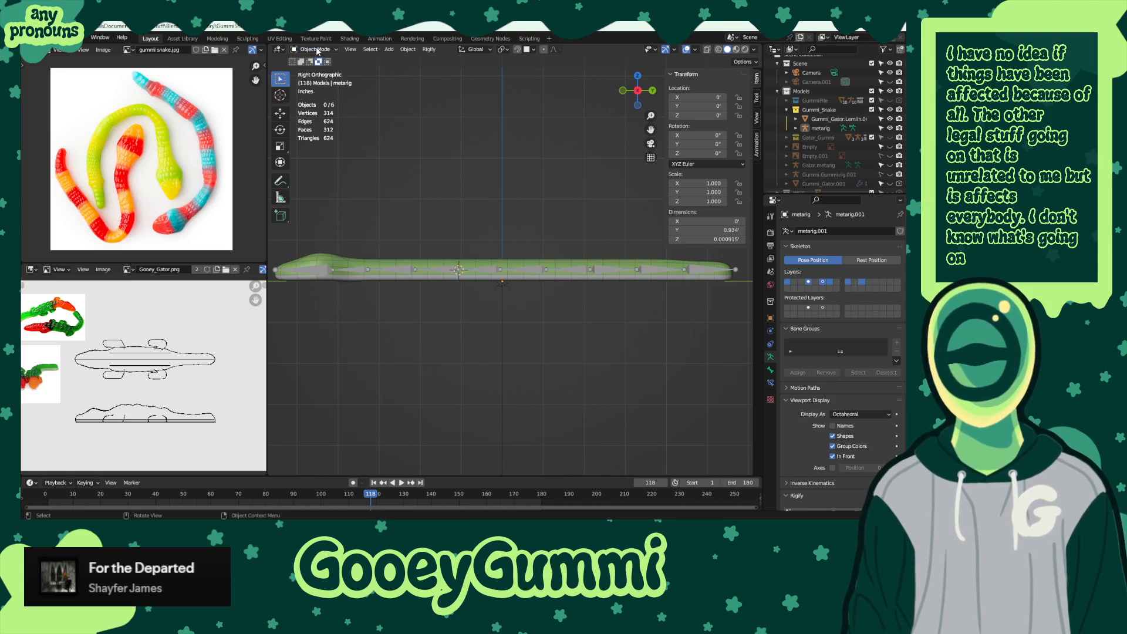
# - Save the file with the snake's metarig selected and generate its Rigify rig
pyautogui.moveTo(526, 240); pyautogui.dragTo(480, 274, button='middle')
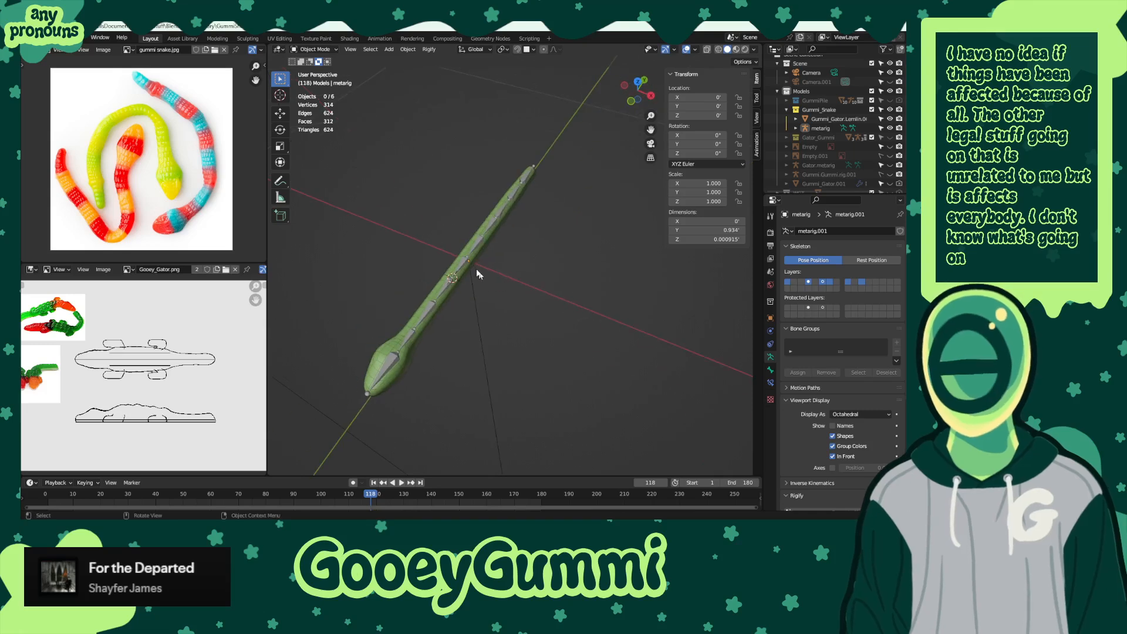
pyautogui.click(461, 260)
pyautogui.hotkey('ctrl', 's')
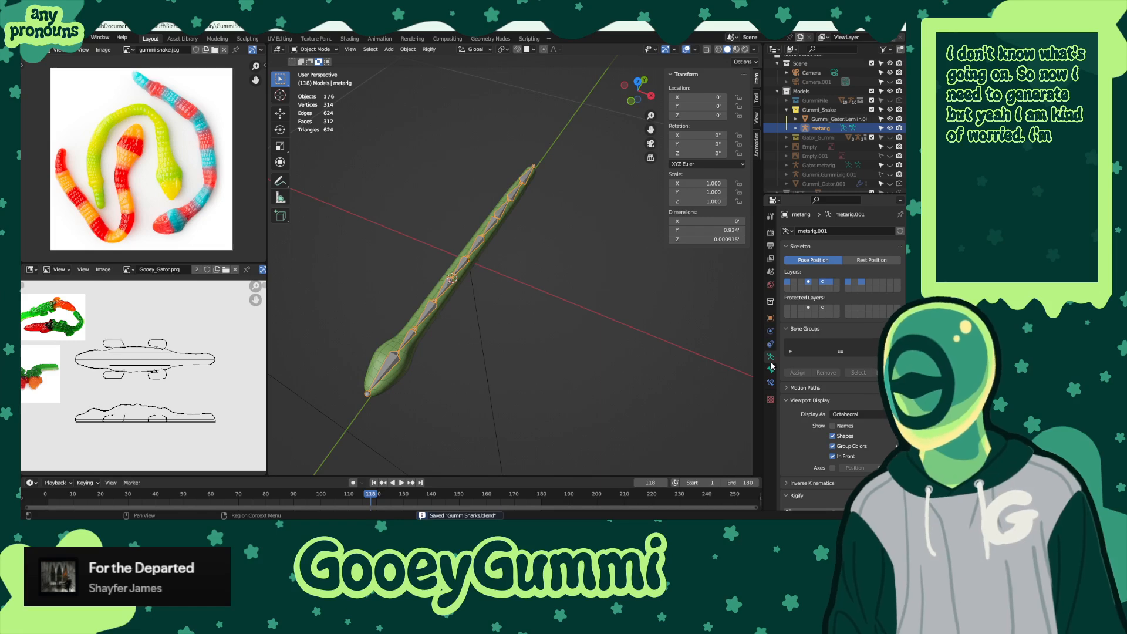
pyautogui.scroll(-6, 841, 339)
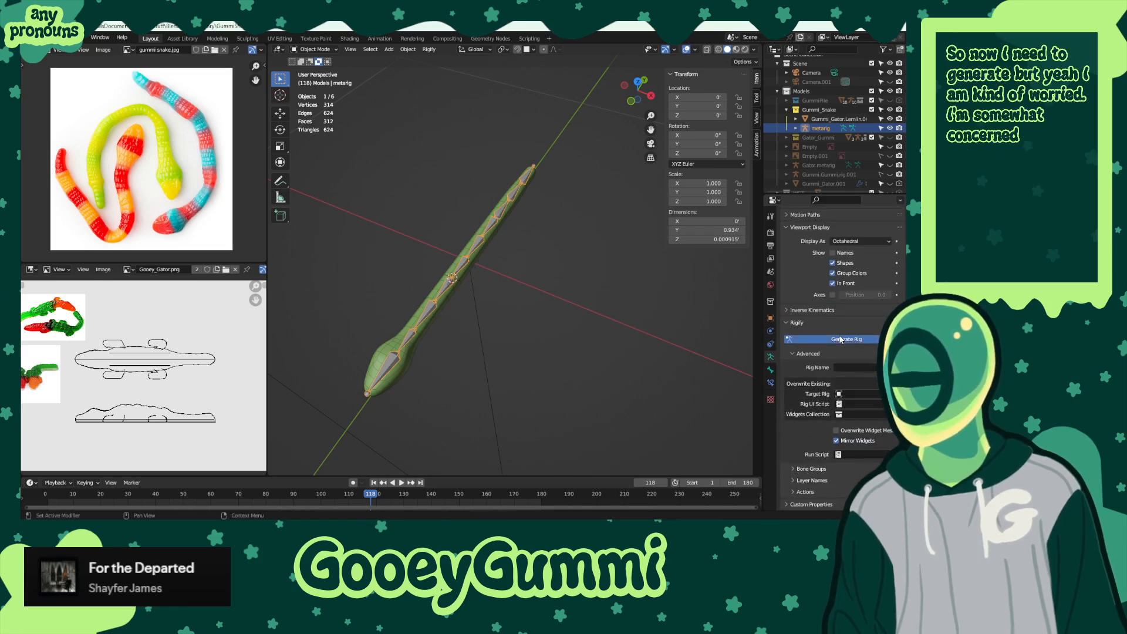
pyautogui.click(840, 339)
# - Hide the metarig so only the generated rig and the snake mesh remain in view
pyautogui.moveTo(593, 352); pyautogui.dragTo(389, 265, button='middle')
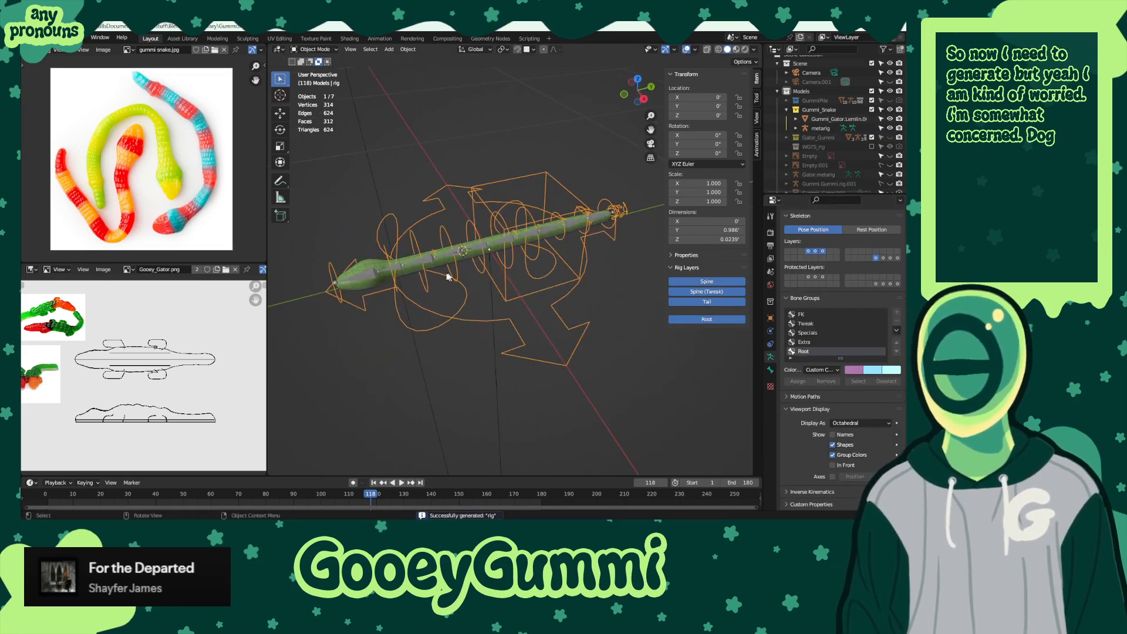
pyautogui.click(368, 276)
pyautogui.press('h')
# - Parent the snake mesh to the generated rig with automatic weights
pyautogui.click(505, 284)
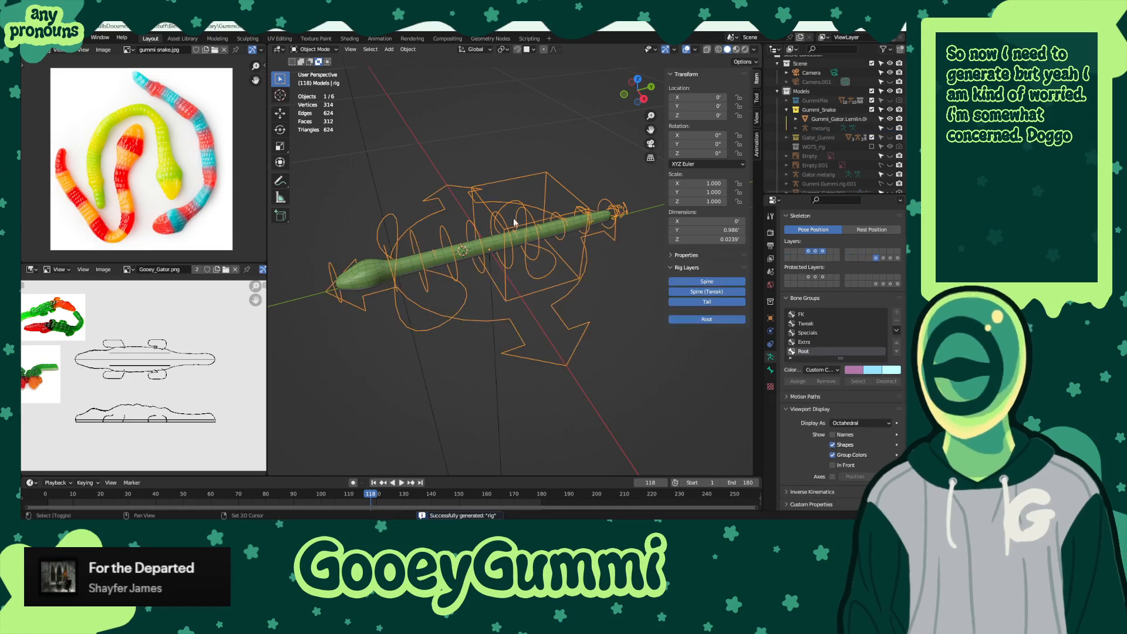
pyautogui.click(428, 266)
pyautogui.keyDown('shift'); pyautogui.click(518, 209); pyautogui.keyUp('shift')
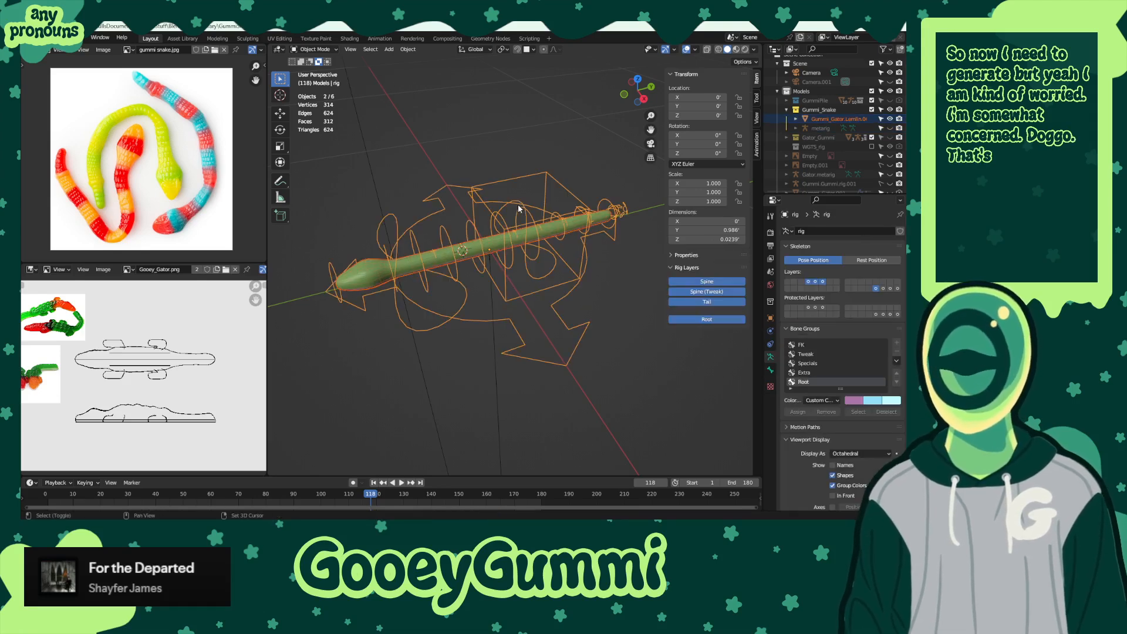
pyautogui.hotkey('ctrl', 'p')
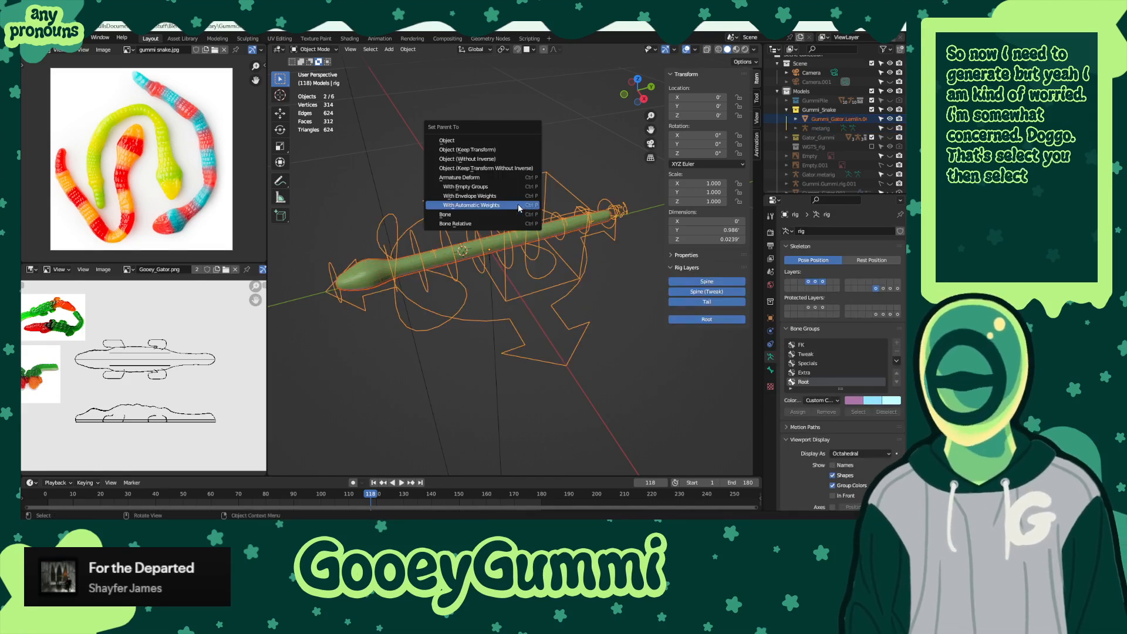
pyautogui.click(517, 203)
# - Select the generated rig and switch it to Pose Mode
pyautogui.click(387, 238)
pyautogui.click(315, 50)
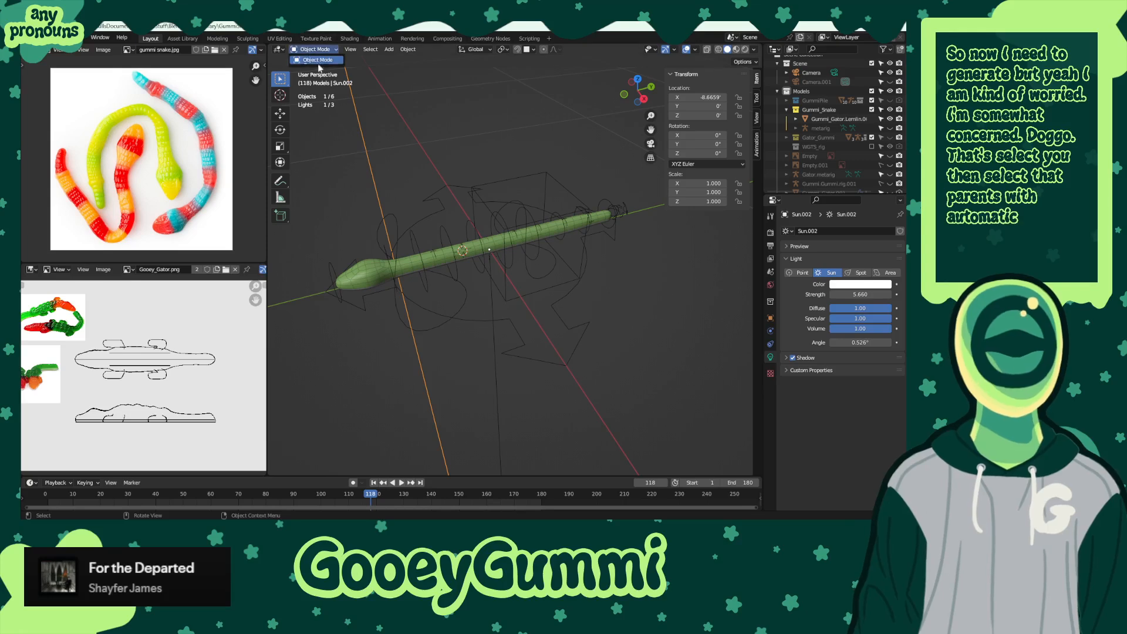
pyautogui.click(407, 236)
pyautogui.click(315, 49)
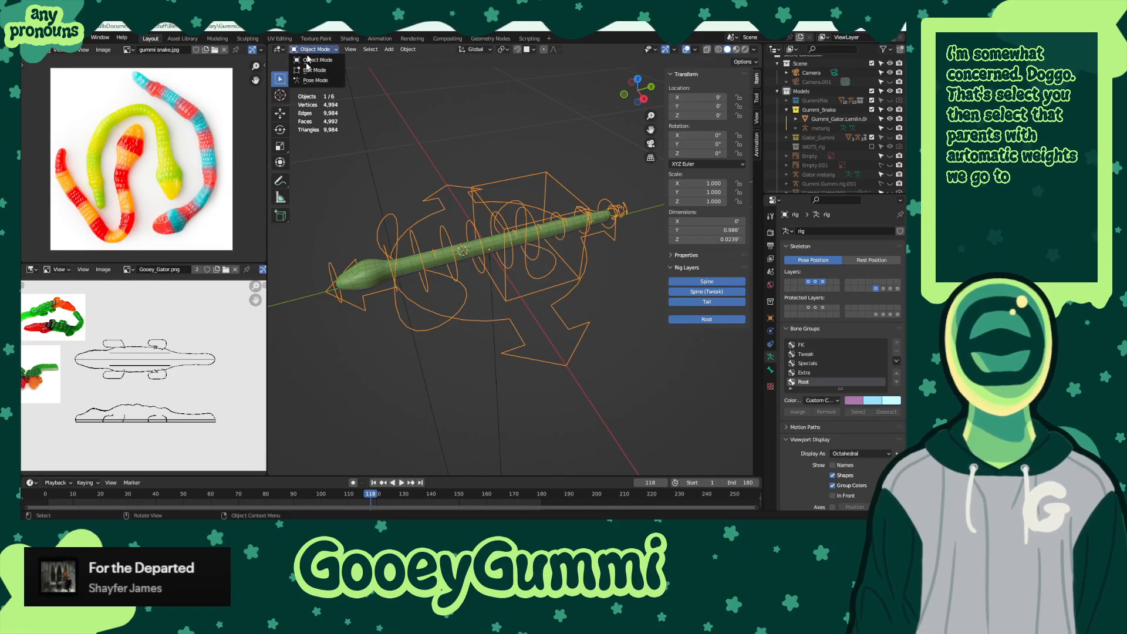
pyautogui.click(301, 81)
# - Rotate the chest control about 99.5 degrees in the right orthographic view to raise the snake's front
pyautogui.press('KP_3')
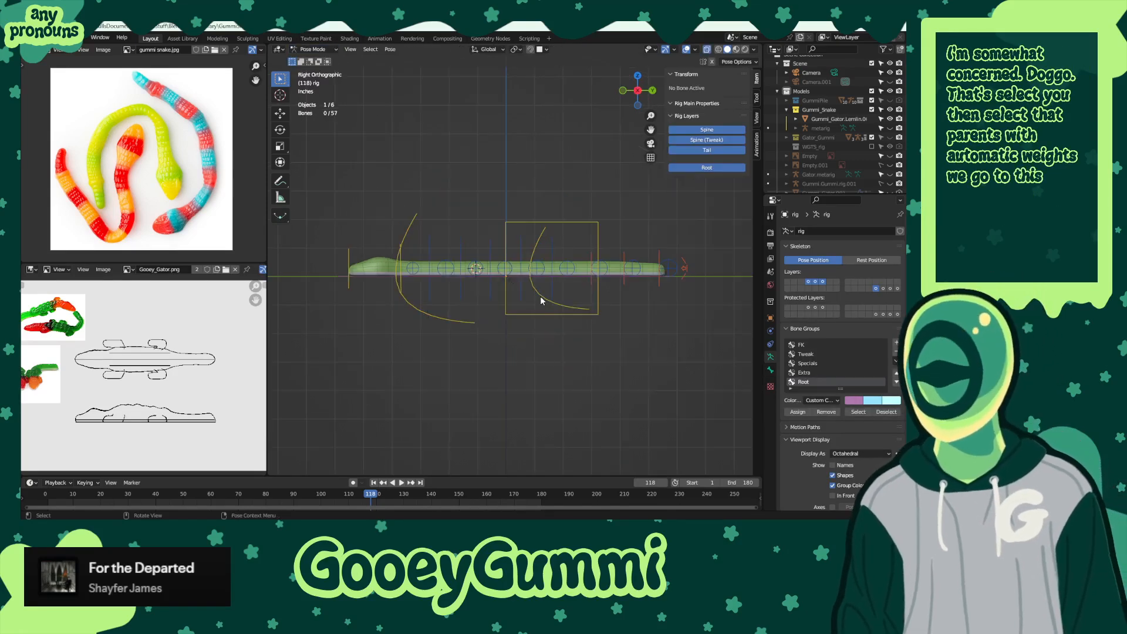
pyautogui.click(417, 228)
pyautogui.press('r')
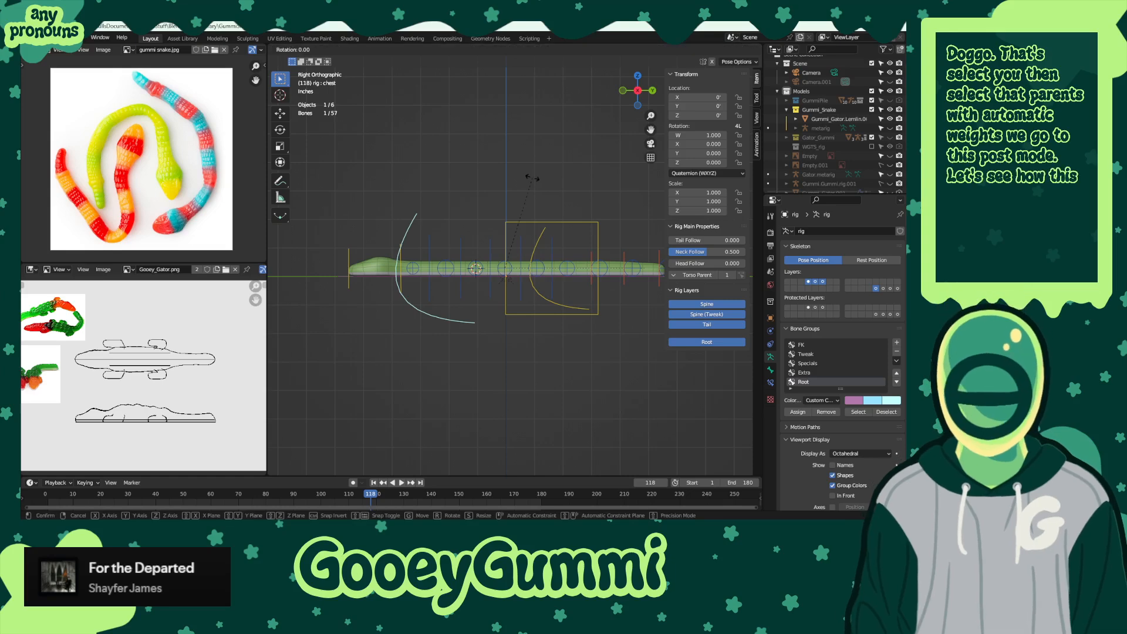
pyautogui.click(538, 282)
# - Rotate the control at the tail's end about -32 degrees to curl the tail upward, and save the file
pyautogui.moveTo(563, 246); pyautogui.dragTo(631, 311, button='middle')
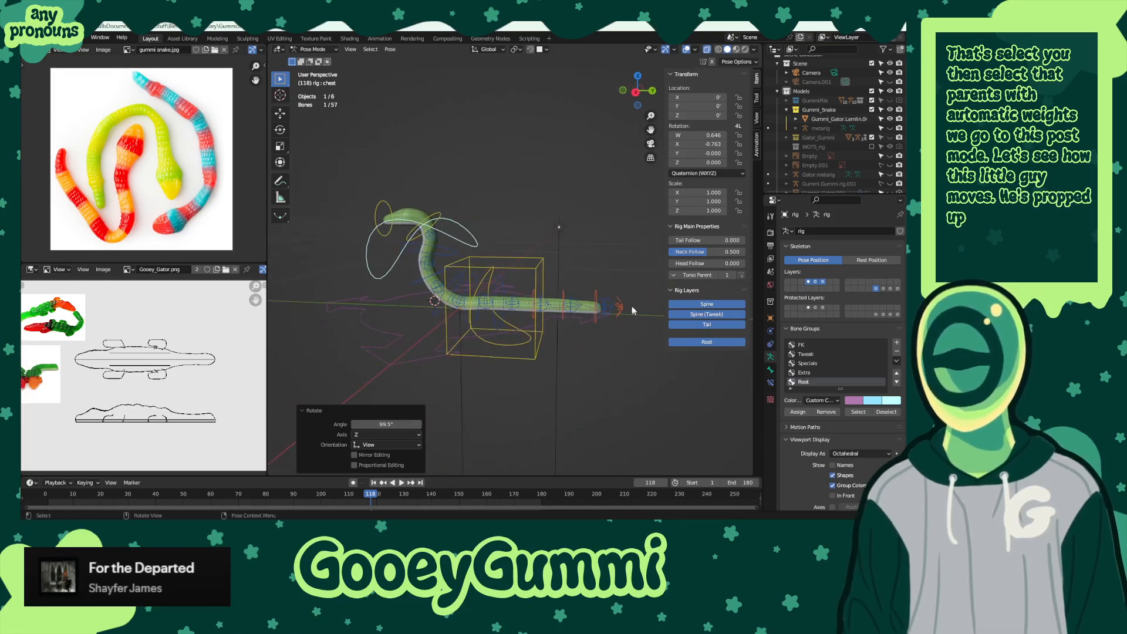
pyautogui.click(619, 306)
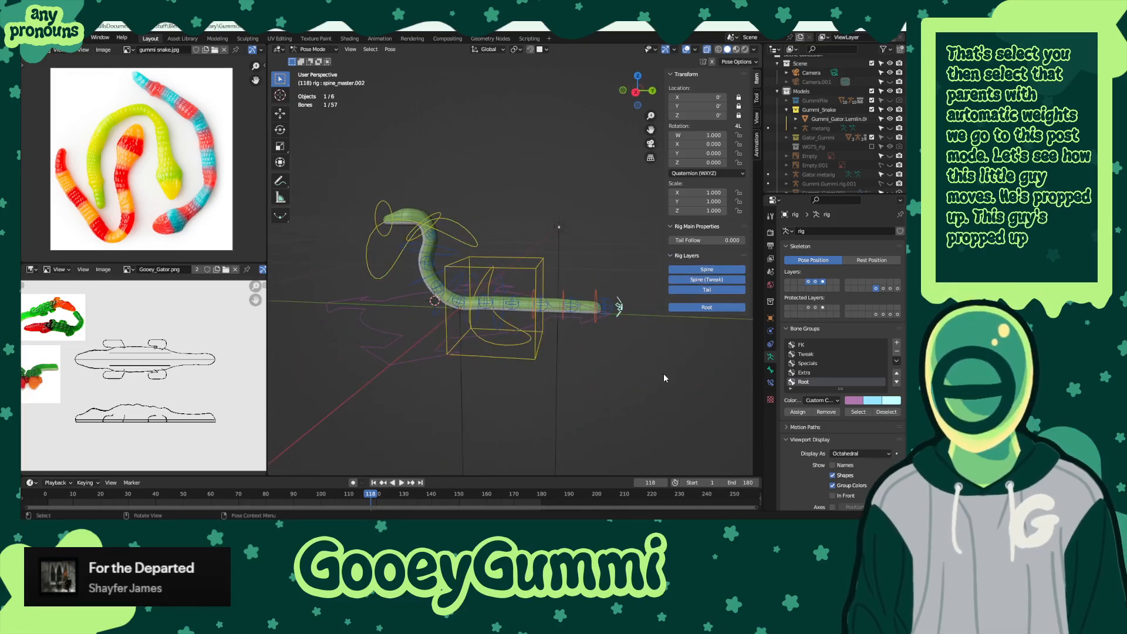
pyautogui.press('r')
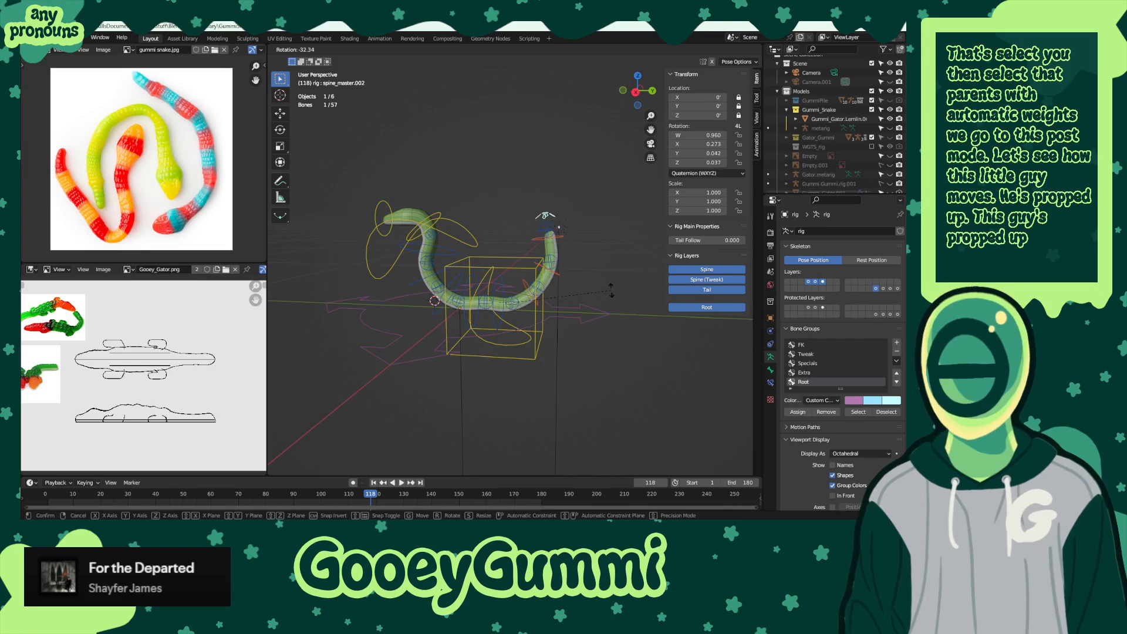
pyautogui.click(614, 290)
pyautogui.moveTo(614, 290); pyautogui.dragTo(582, 317, button='middle')
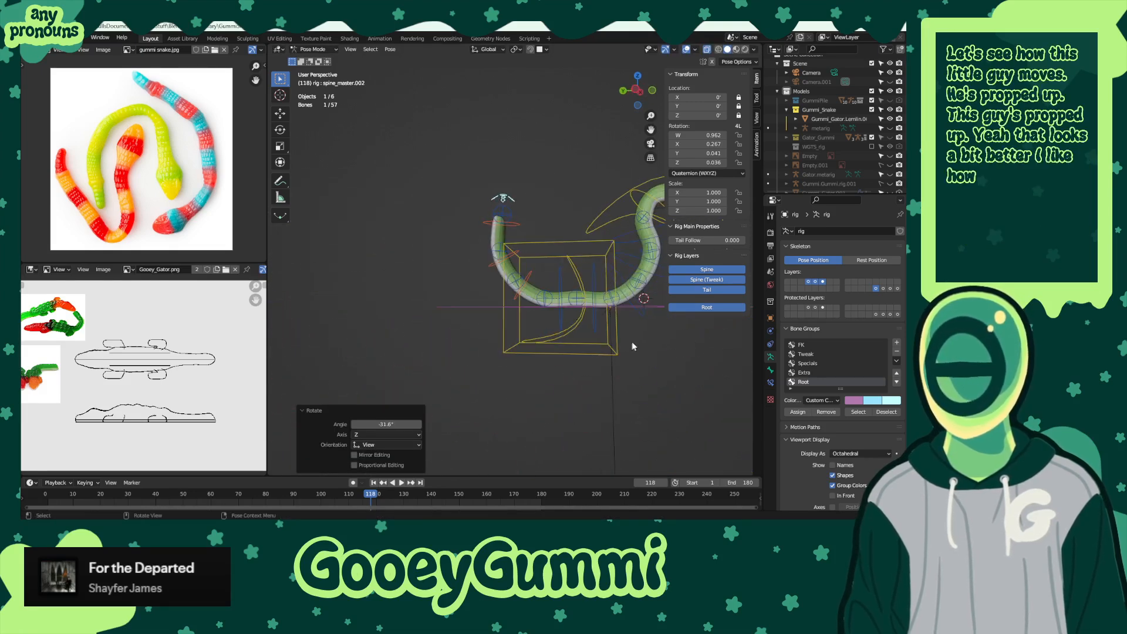
pyautogui.moveTo(633, 346); pyautogui.dragTo(547, 351, button='middle')
pyautogui.hotkey('ctrl', 's')
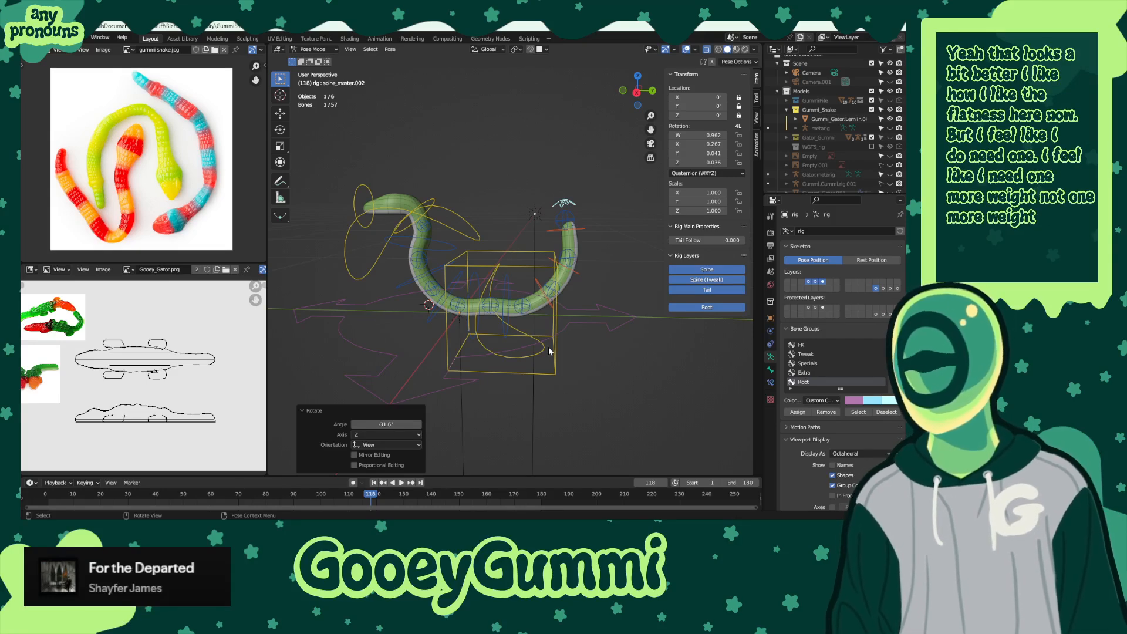
# - Rotate the snake's head control about 47.7 degrees in the view plane
pyautogui.moveTo(548, 351); pyautogui.dragTo(498, 245, button='middle')
pyautogui.click(418, 188)
pyautogui.press('r')
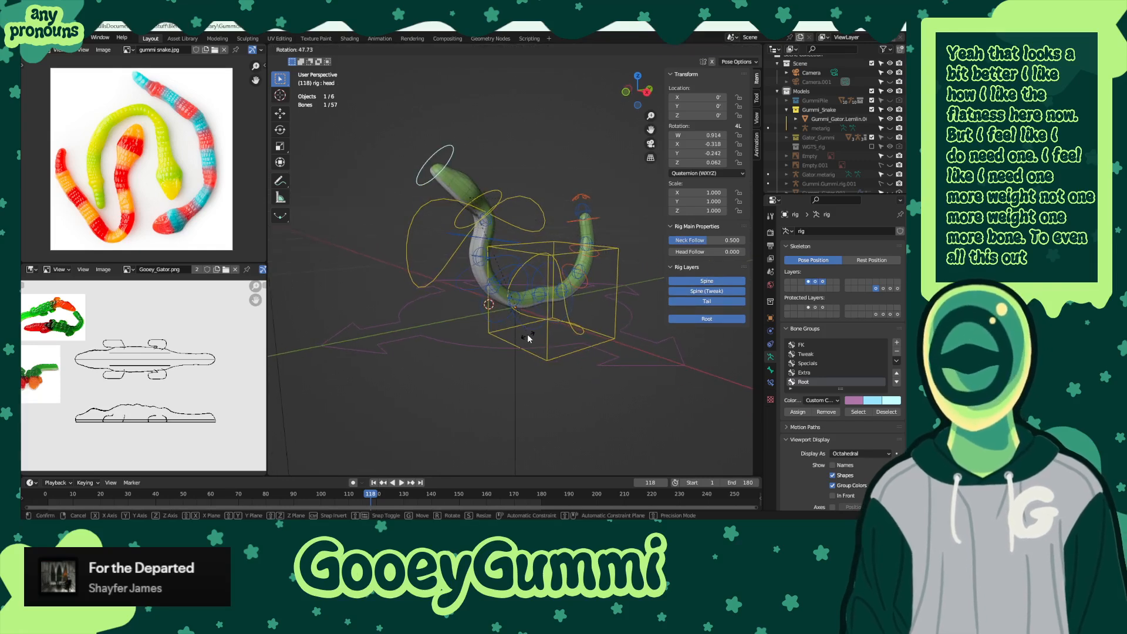
pyautogui.click(527, 334)
# - Move the head control up and back by about -0.025 ft in X, 0.16 ft in Y and 0.148 ft in Z
pyautogui.moveTo(527, 333); pyautogui.dragTo(579, 313, button='middle')
pyautogui.press('r')
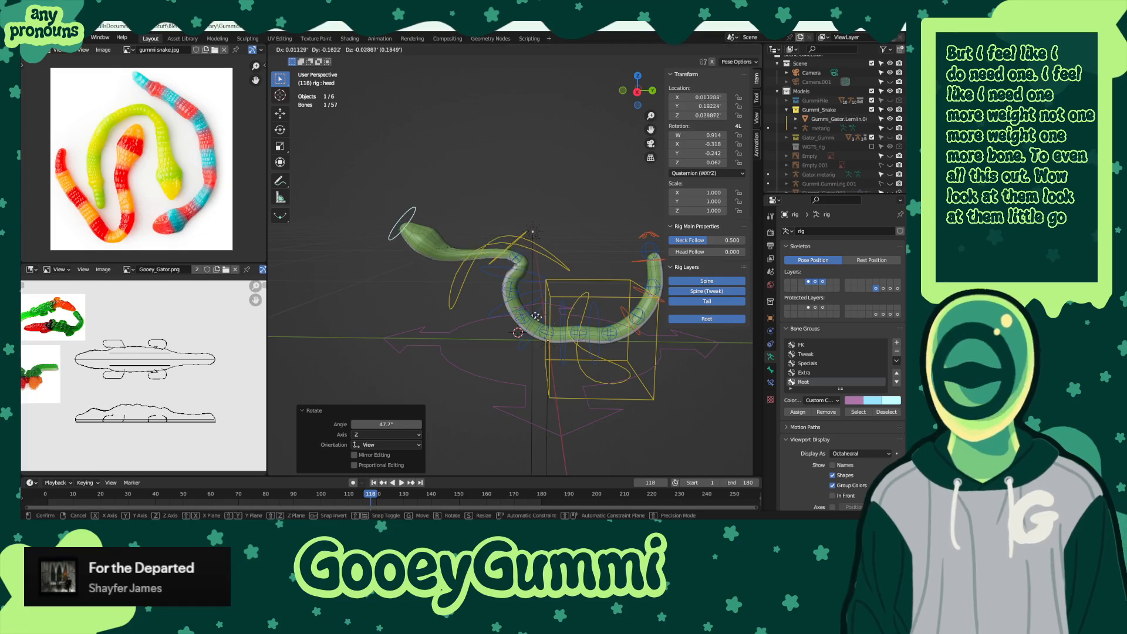
pyautogui.press('Escape')
pyautogui.press('g')
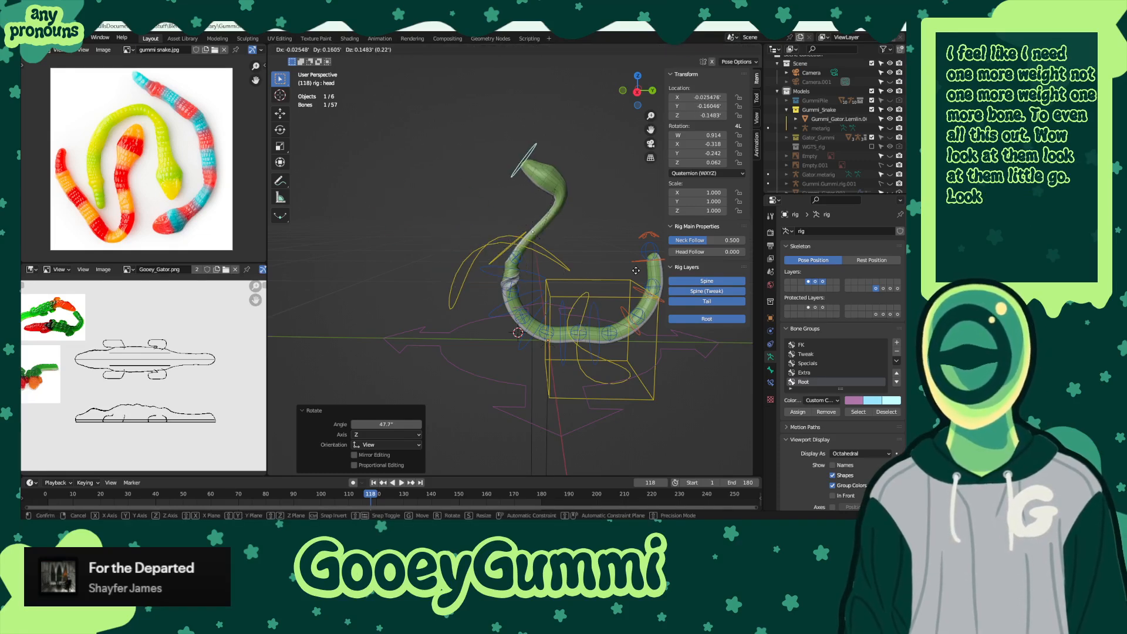
pyautogui.click(557, 353)
# - Rotate the neck control about -58.3 degrees to smooth the pinched bend below the head, and save the file
pyautogui.moveTo(558, 352); pyautogui.dragTo(748, 337, button='middle')
pyautogui.scroll(6, 594, 328)
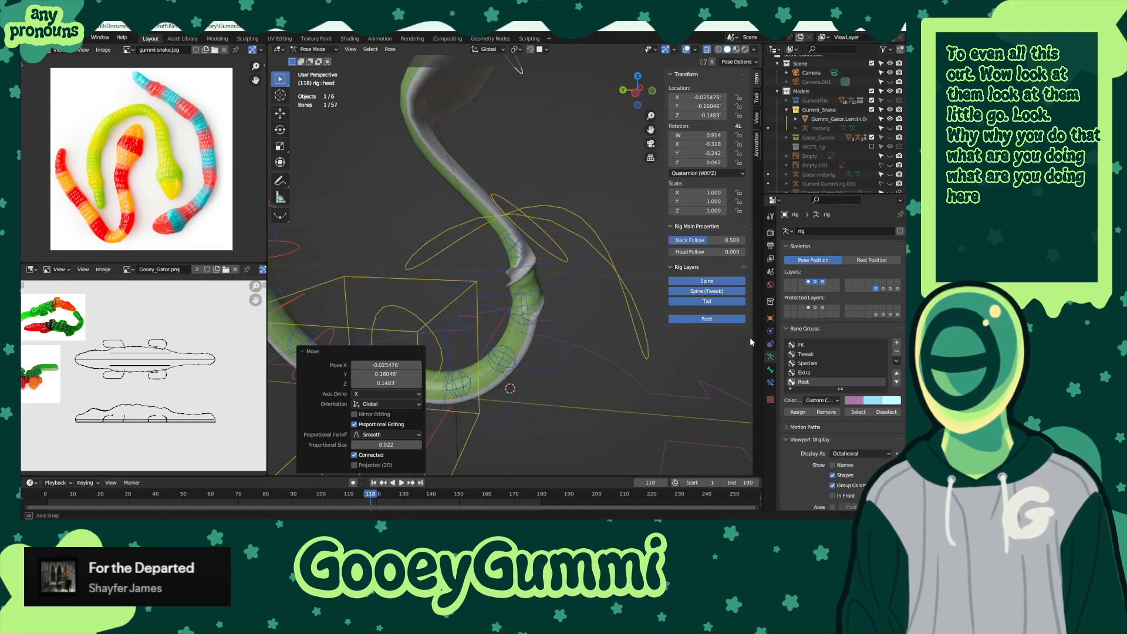
pyautogui.click(542, 247)
pyautogui.press('r')
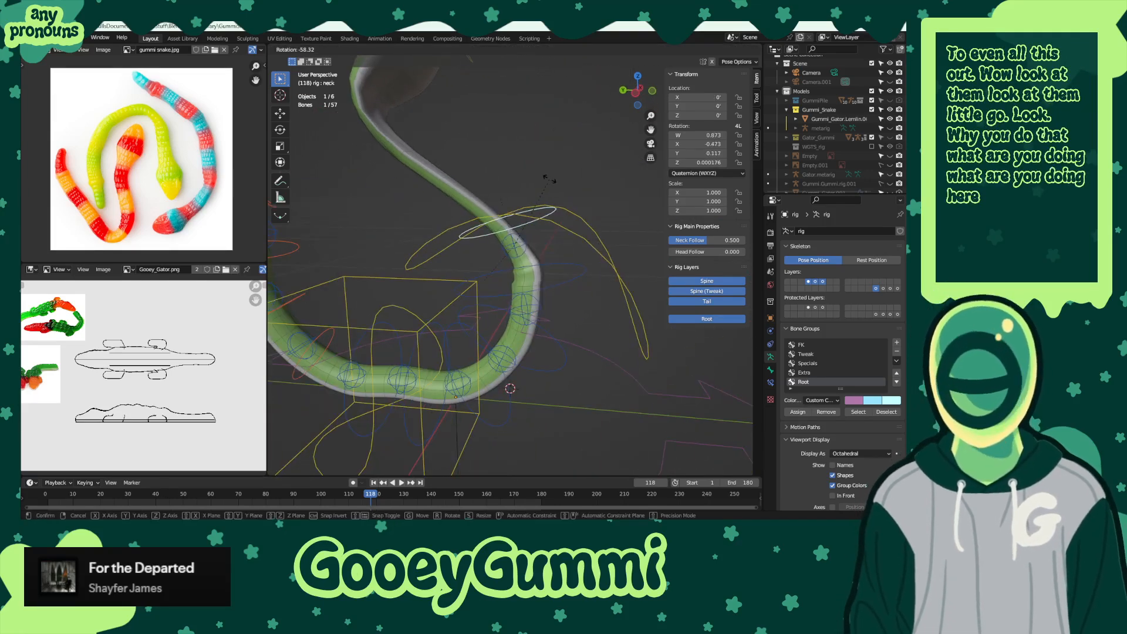
pyautogui.click(549, 179)
pyautogui.moveTo(548, 179); pyautogui.dragTo(537, 293, button='middle')
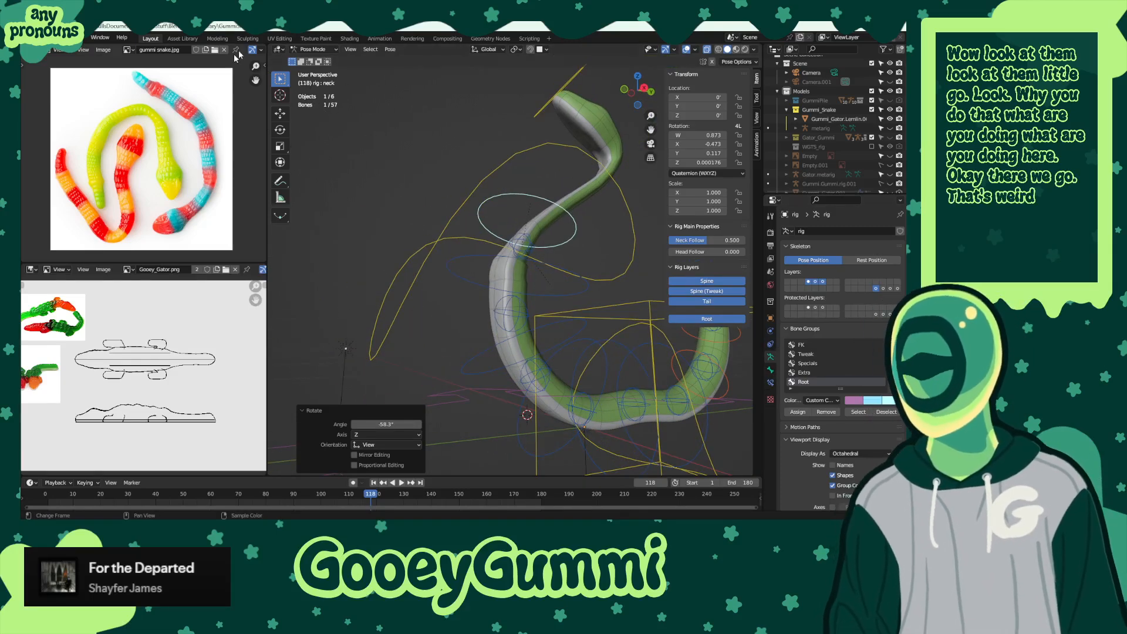
pyautogui.moveTo(516, 305); pyautogui.dragTo(552, 432, button='middle')
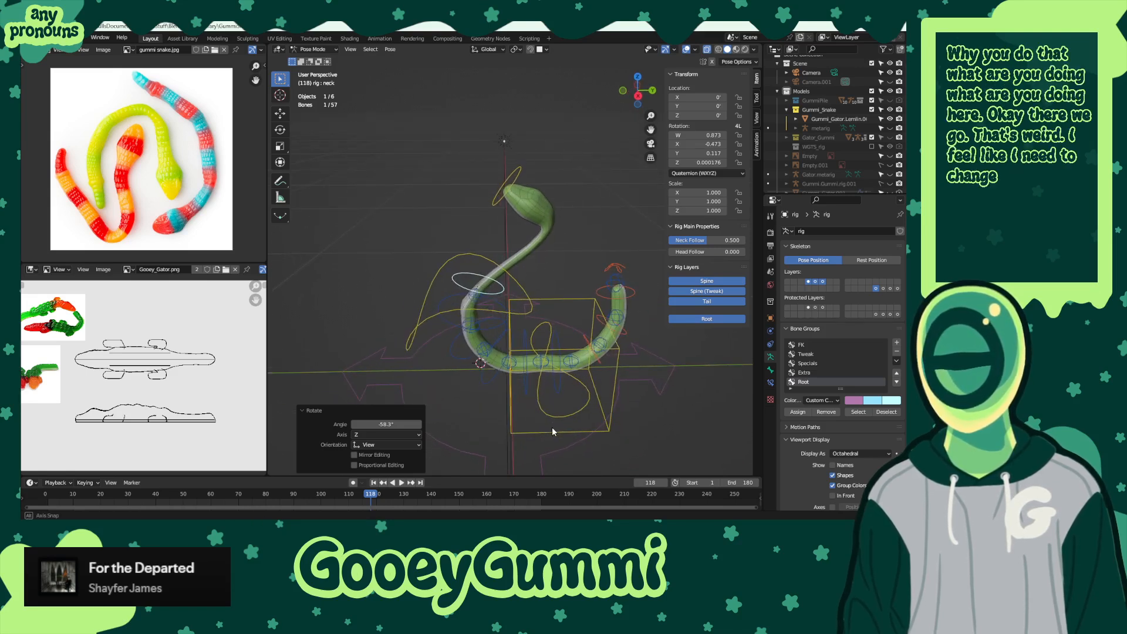
pyautogui.moveTo(552, 432); pyautogui.dragTo(552, 431, button='middle')
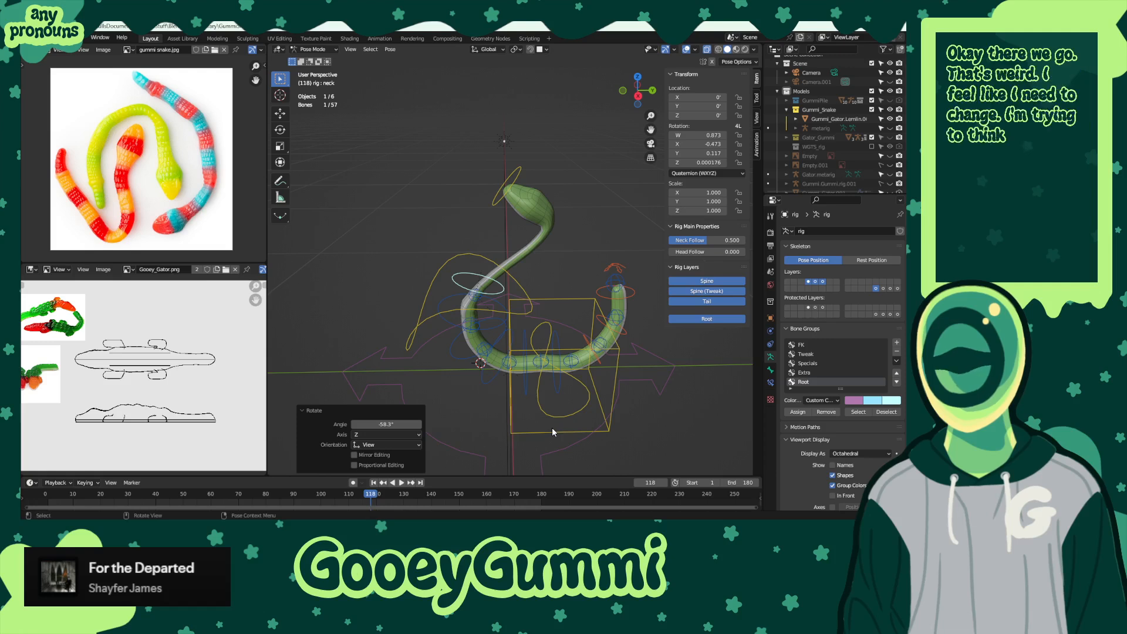
pyautogui.hotkey('ctrl', 's')
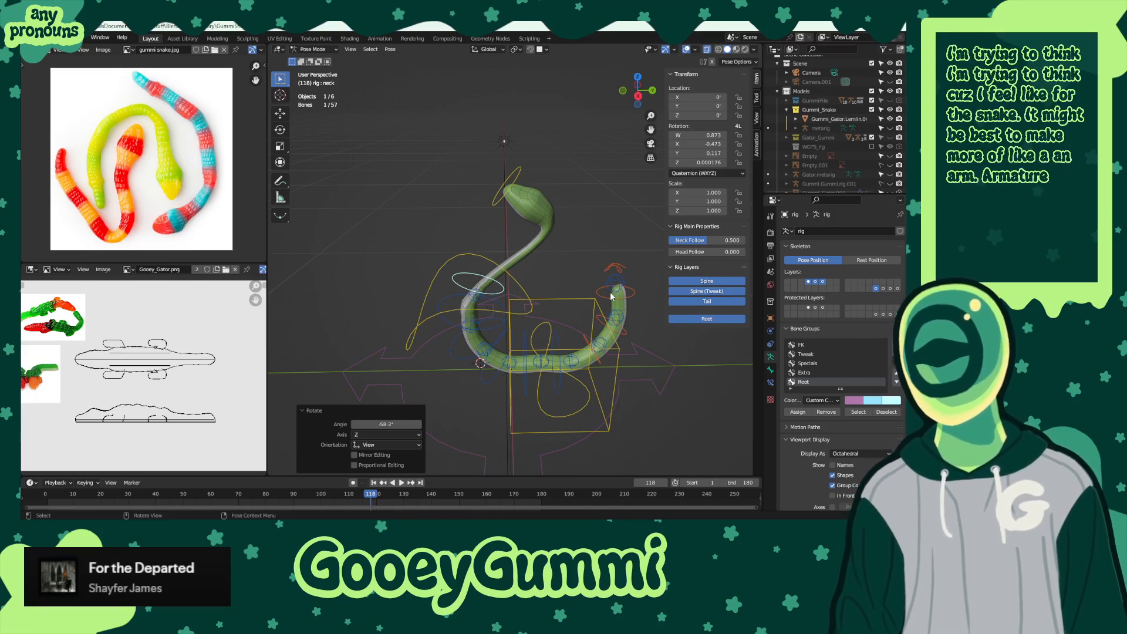
pyautogui.click(636, 283)
pyautogui.press('r')
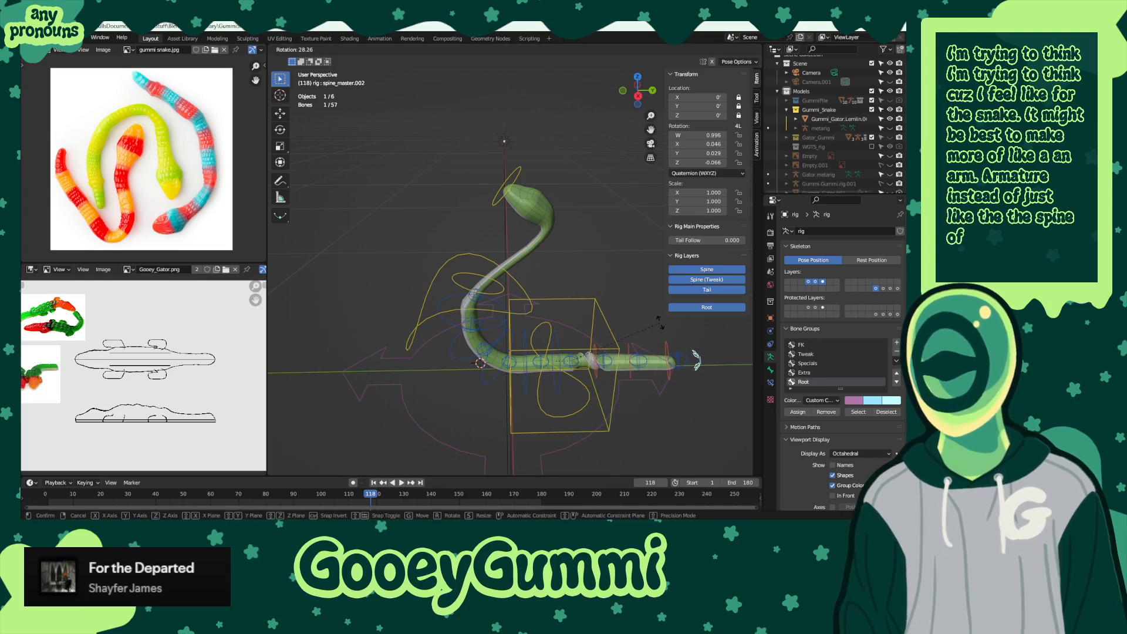
pyautogui.press('Escape')
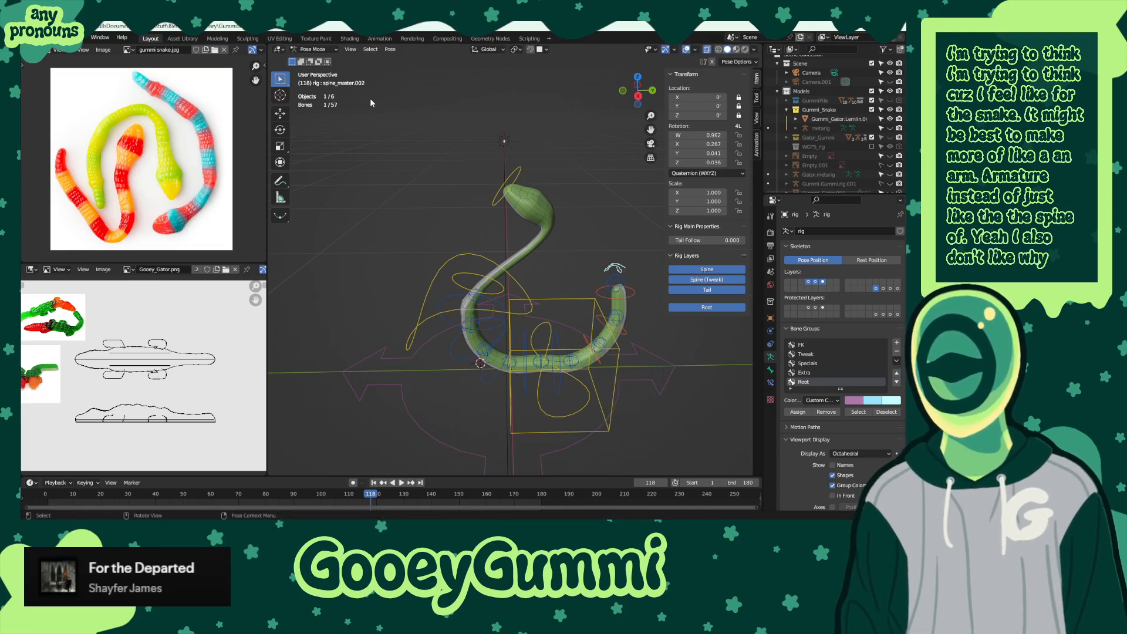
pyautogui.moveTo(583, 274); pyautogui.dragTo(551, 335, button='middle')
pyautogui.scroll(-3, 355, 305)
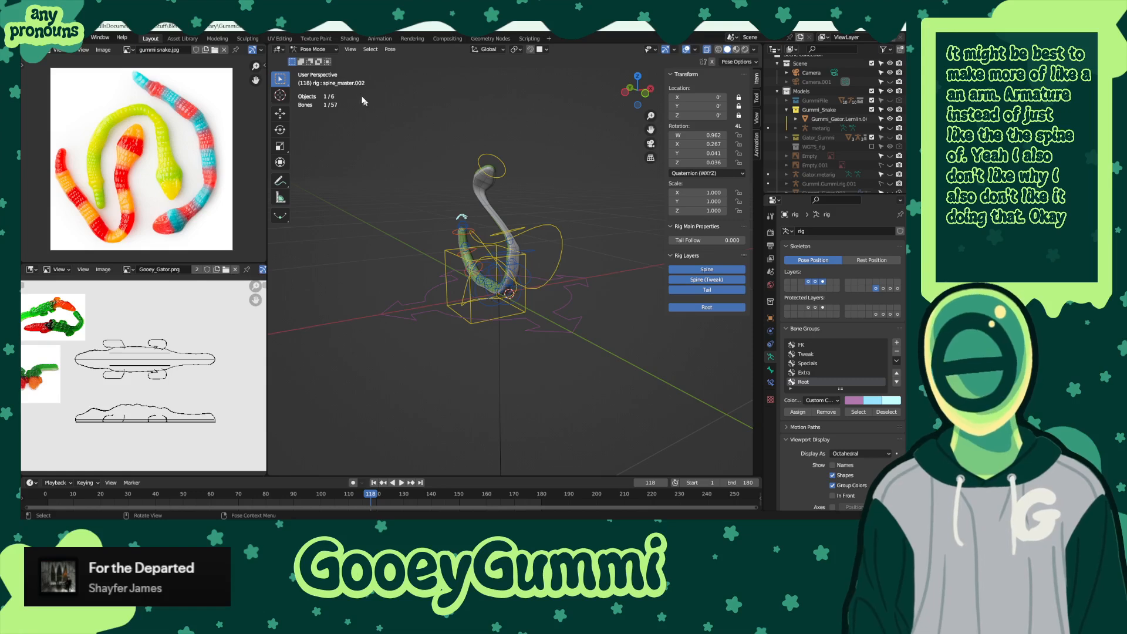
# - Undo the test poses, the mesh binding and the rig generation back to the snake mesh with its metarig, and save the file
pyautogui.hotkey('ctrl', 'z')
pyautogui.hotkey('ctrl', 'z')
pyautogui.hotkey('ctrl', 'z')
pyautogui.hotkey('ctrl', 'z')
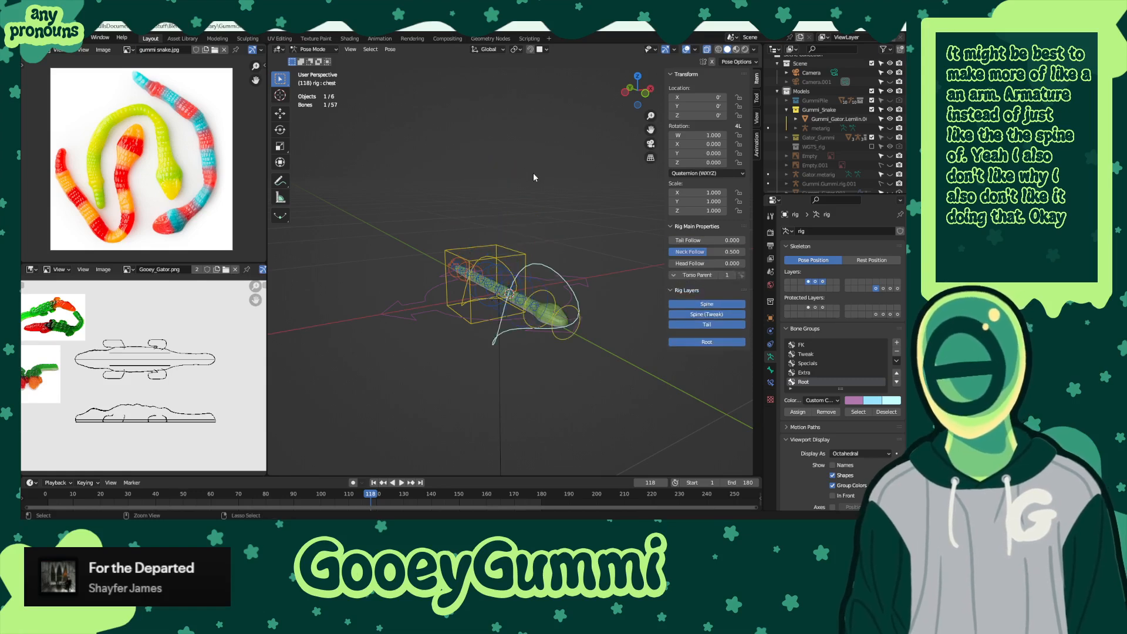
pyautogui.hotkey('ctrl', 'z')
pyautogui.hotkey('ctrl', 'z')
pyautogui.hotkey('ctrl', 'z')
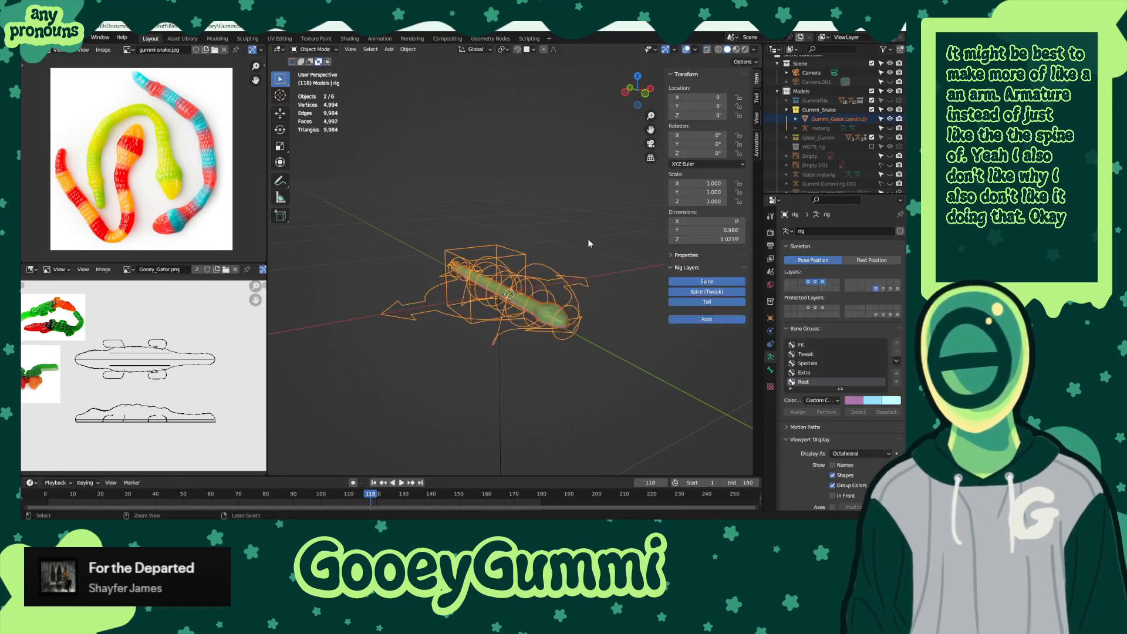
pyautogui.hotkey('ctrl', 'z')
pyautogui.hotkey('ctrl', 'z')
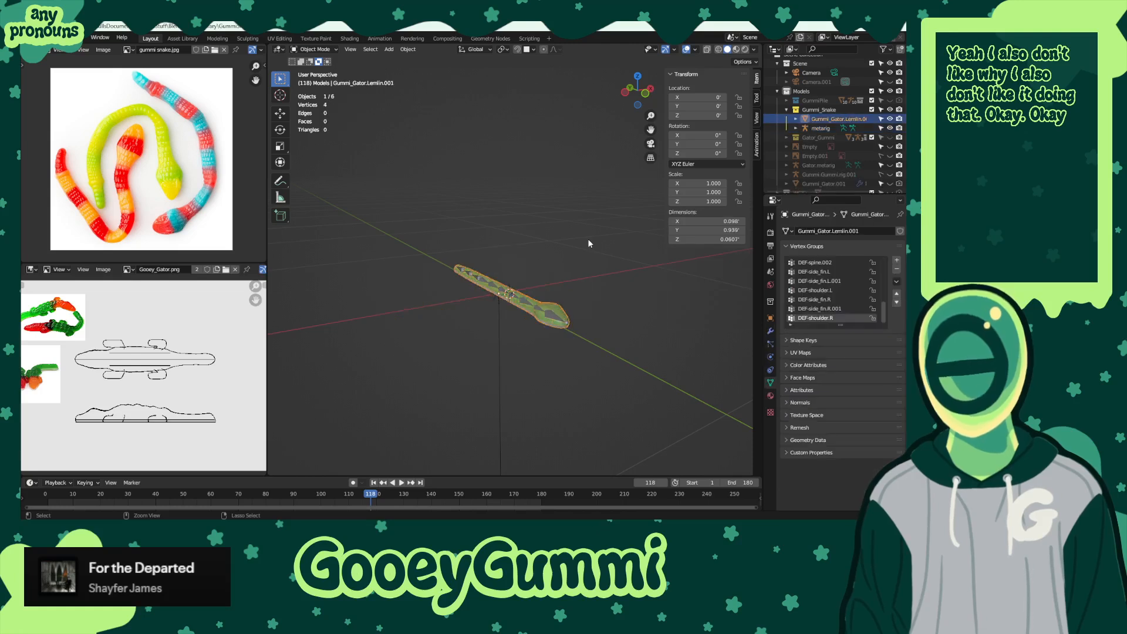
pyautogui.hotkey('ctrl', 's')
# - Add a Human (Meta-Rig) armature and switch it to Edit Mode
pyautogui.moveTo(604, 286); pyautogui.dragTo(537, 299, button='middle')
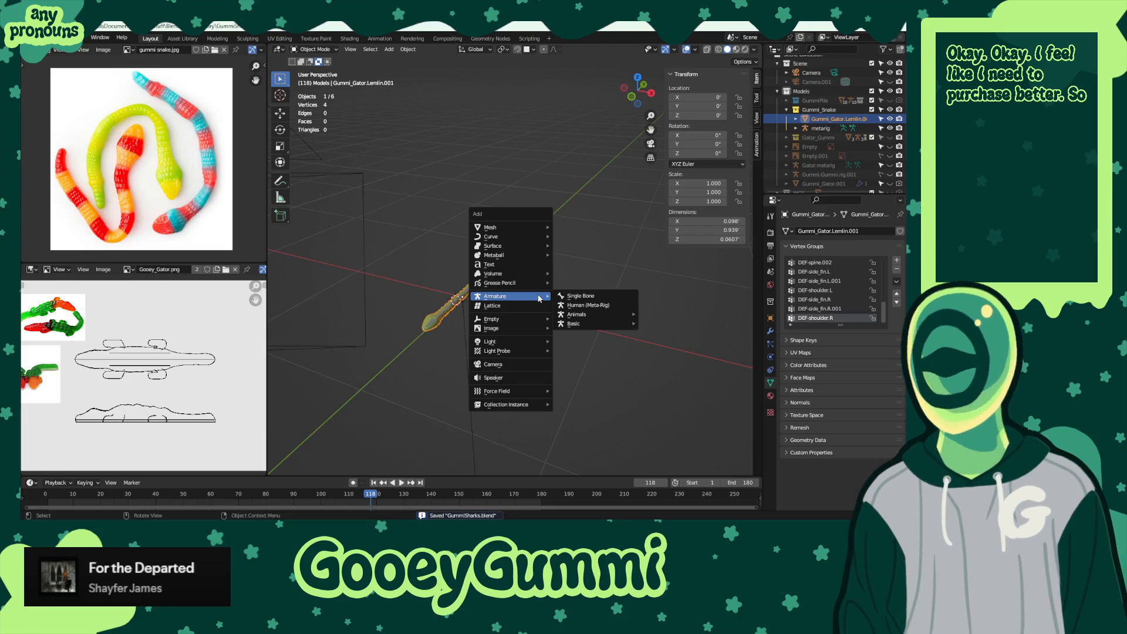
pyautogui.click(607, 305)
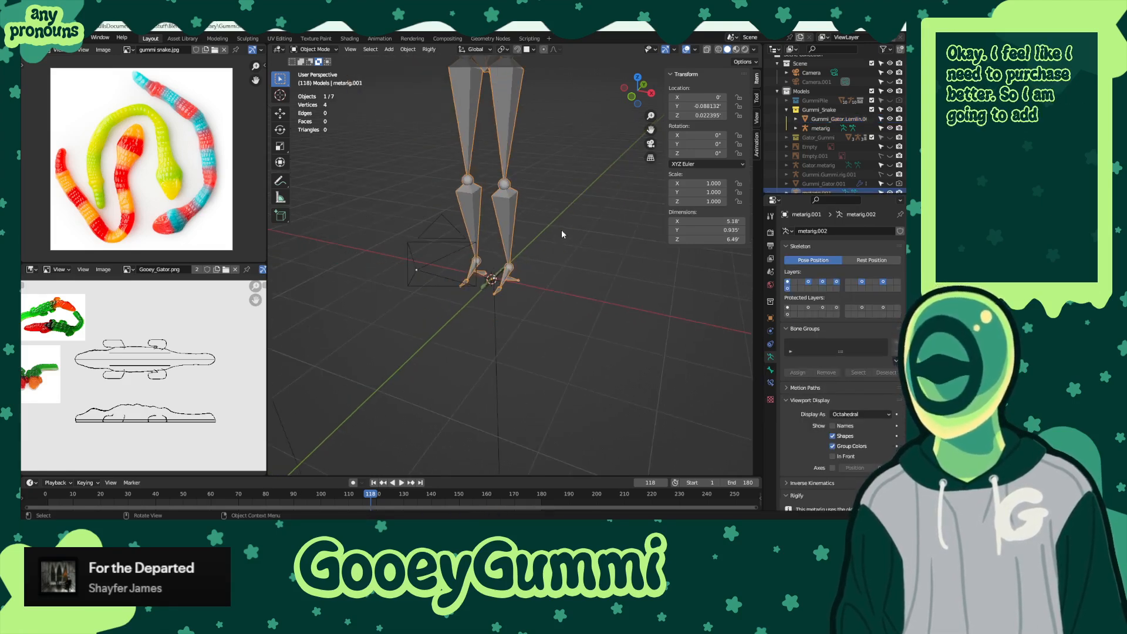
pyautogui.scroll(3, 551, 274)
pyautogui.moveTo(519, 319); pyautogui.dragTo(431, 222, button='middle')
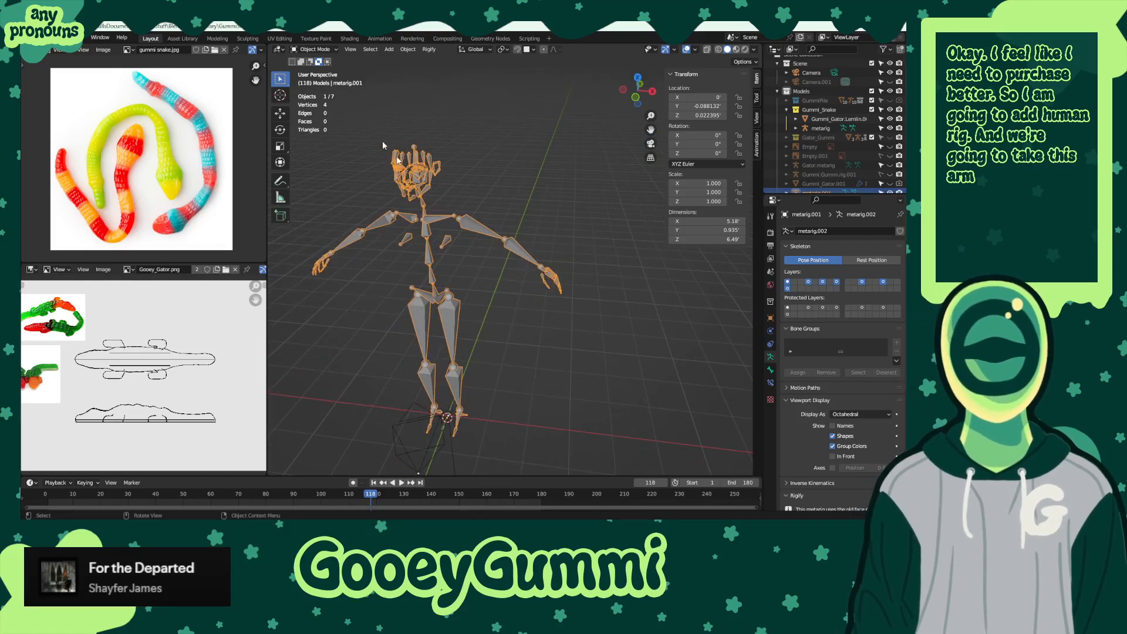
pyautogui.click(315, 50)
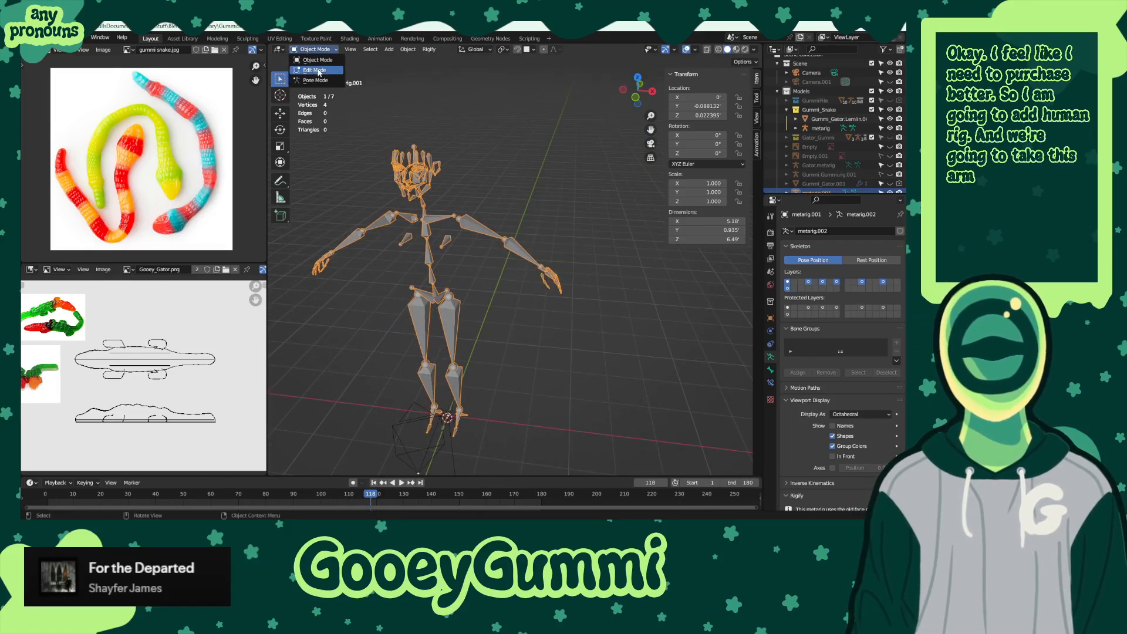
pyautogui.click(317, 70)
pyautogui.moveTo(557, 238); pyautogui.dragTo(516, 269, button='middle')
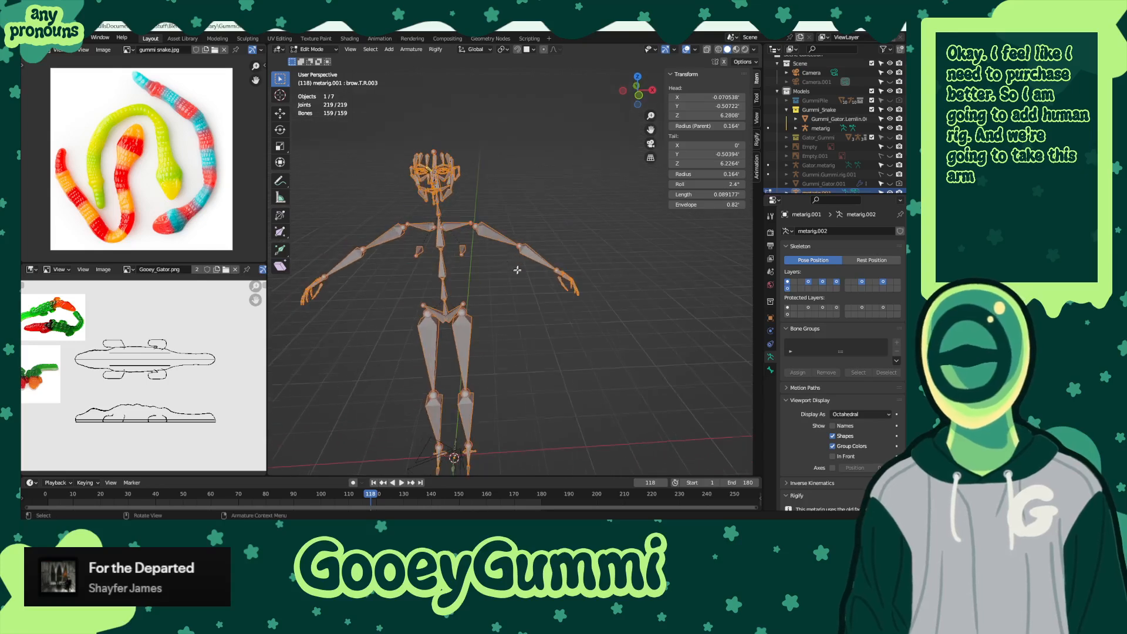
# - Examine the bone settings of the human metarig's left upper arm, including its relations, Deform and Bendy Bones options
pyautogui.click(493, 249)
pyautogui.scroll(4, 613, 290)
pyautogui.click(770, 370)
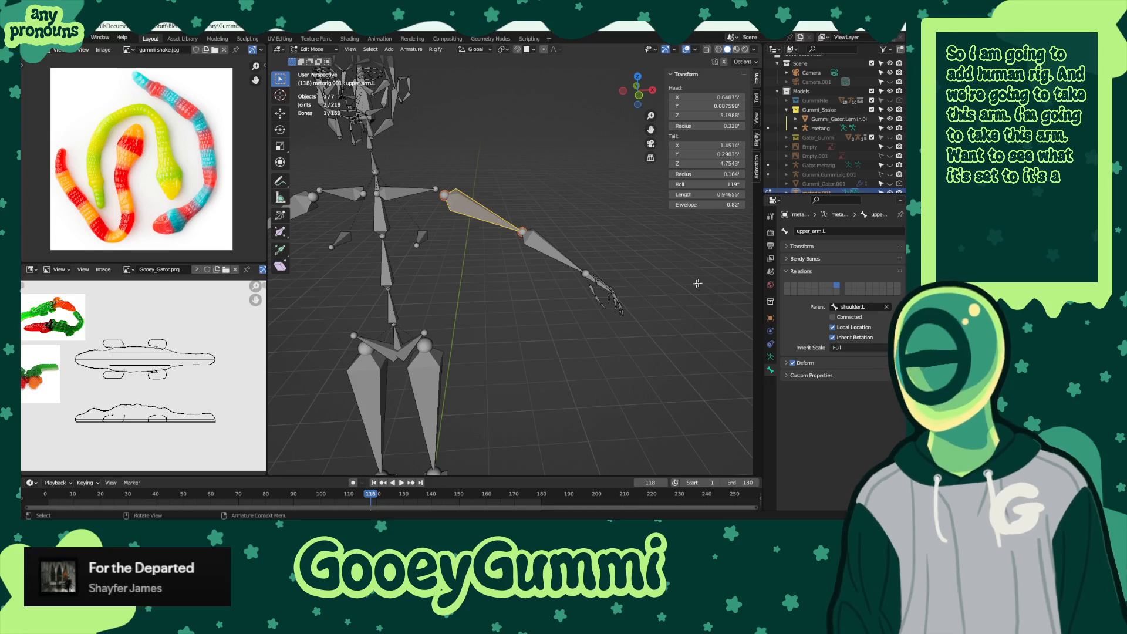
pyautogui.click(807, 376)
pyautogui.click(805, 375)
pyautogui.click(819, 361)
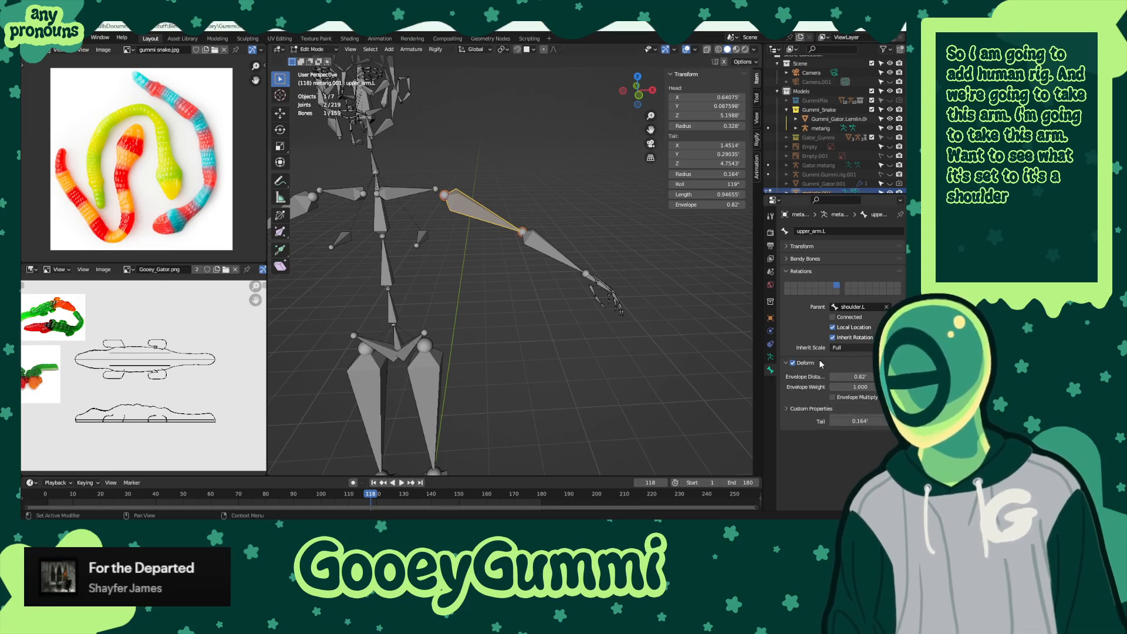
pyautogui.click(819, 361)
pyautogui.click(800, 258)
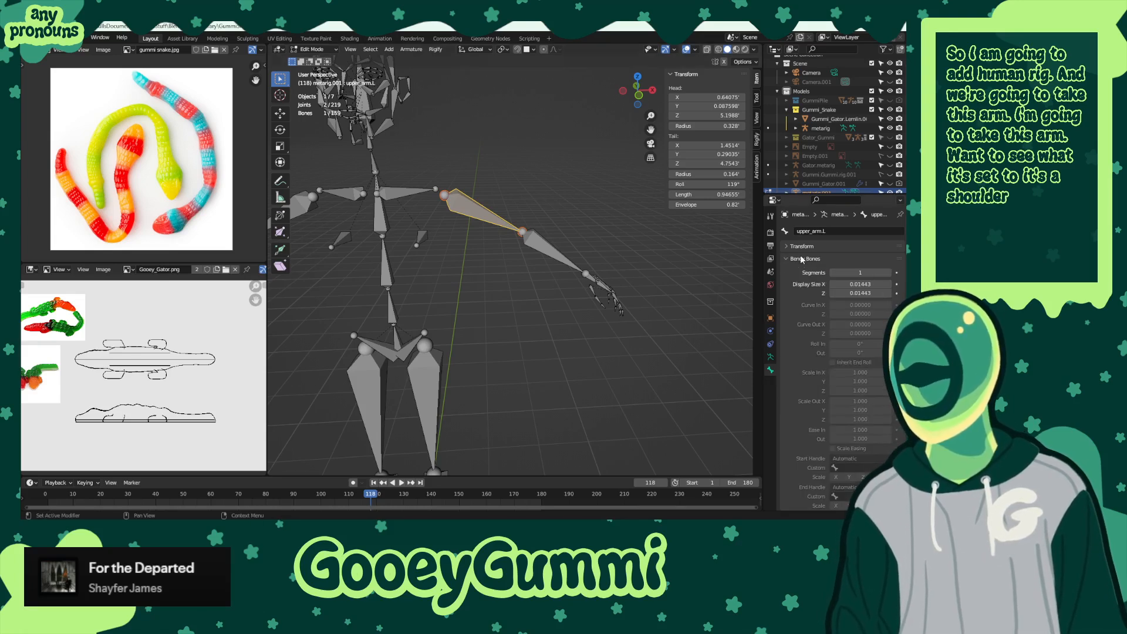
pyautogui.click(800, 258)
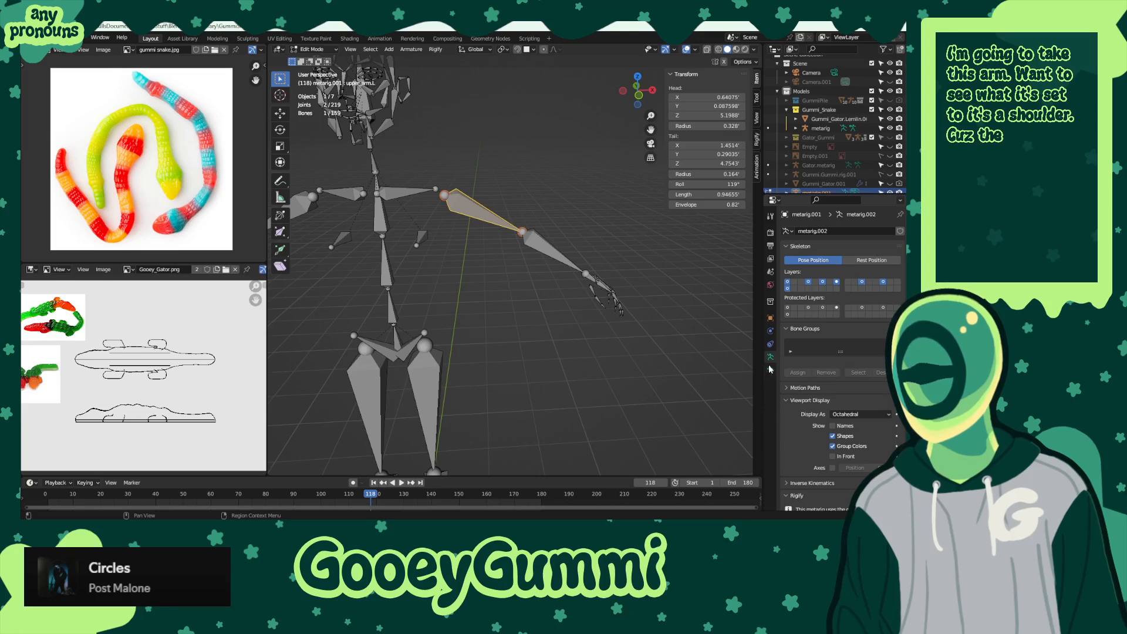
# - Select the human metarig's left arm chain, from the hand through the forearm to the upper arm
pyautogui.moveTo(562, 316); pyautogui.dragTo(499, 317, button='middle')
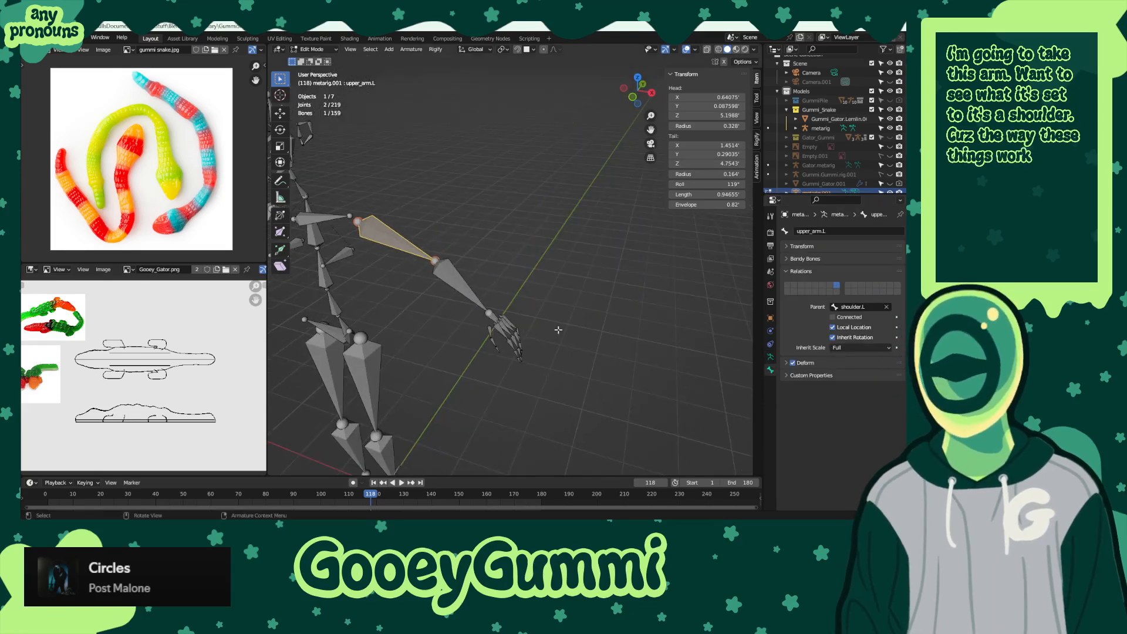
pyautogui.click(492, 317)
pyautogui.hotkey('ctrl', 'z')
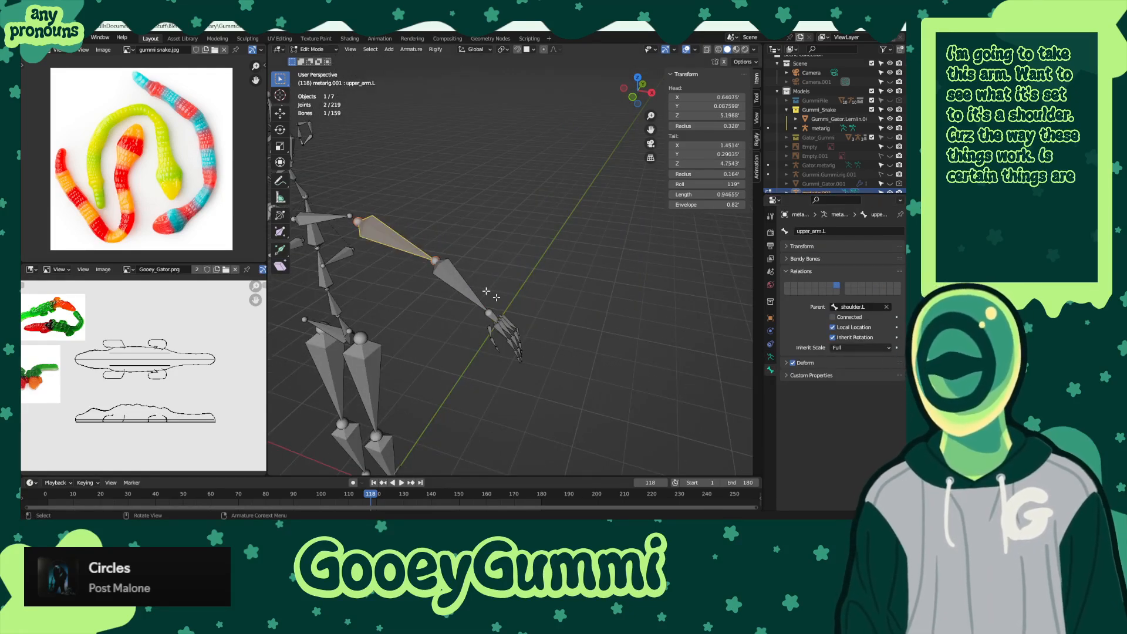
pyautogui.click(490, 315)
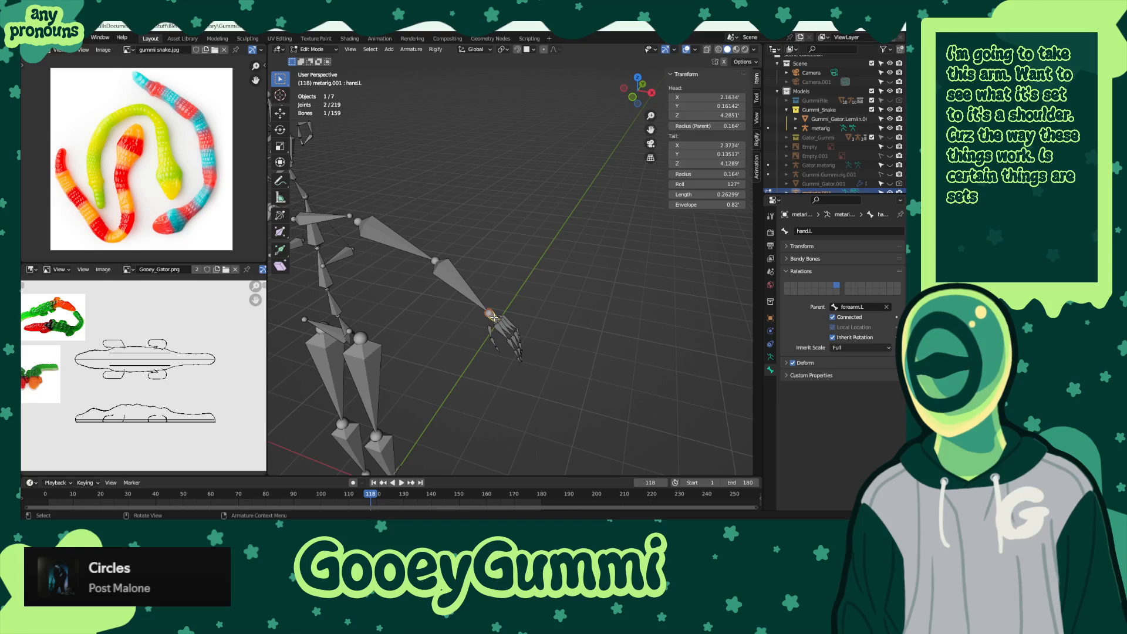
pyautogui.click(452, 270)
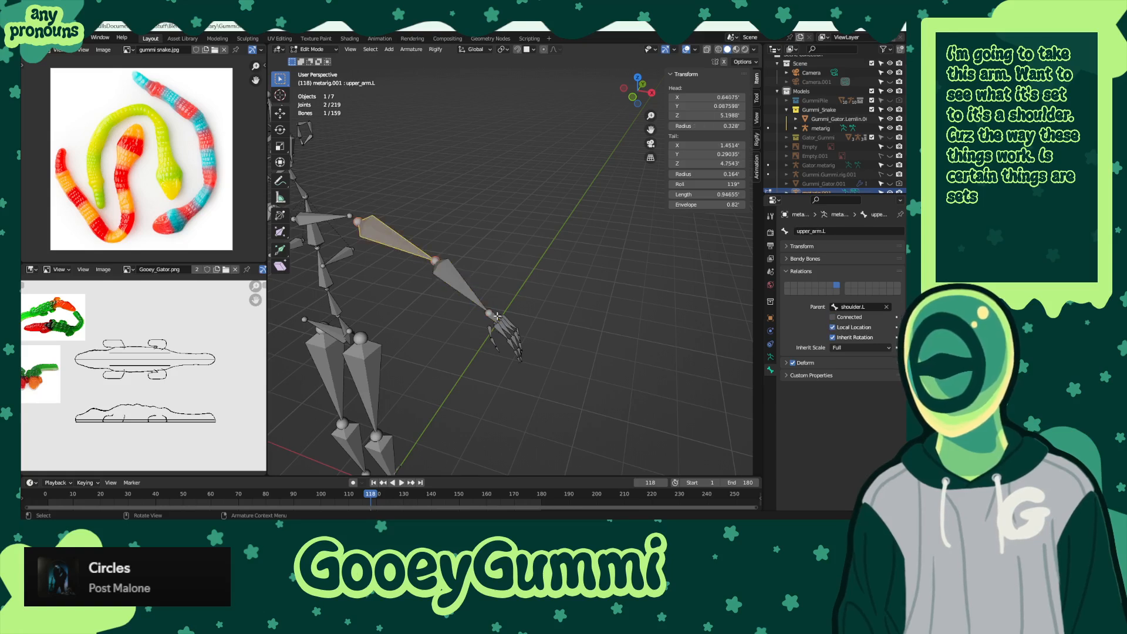
pyautogui.click(497, 322)
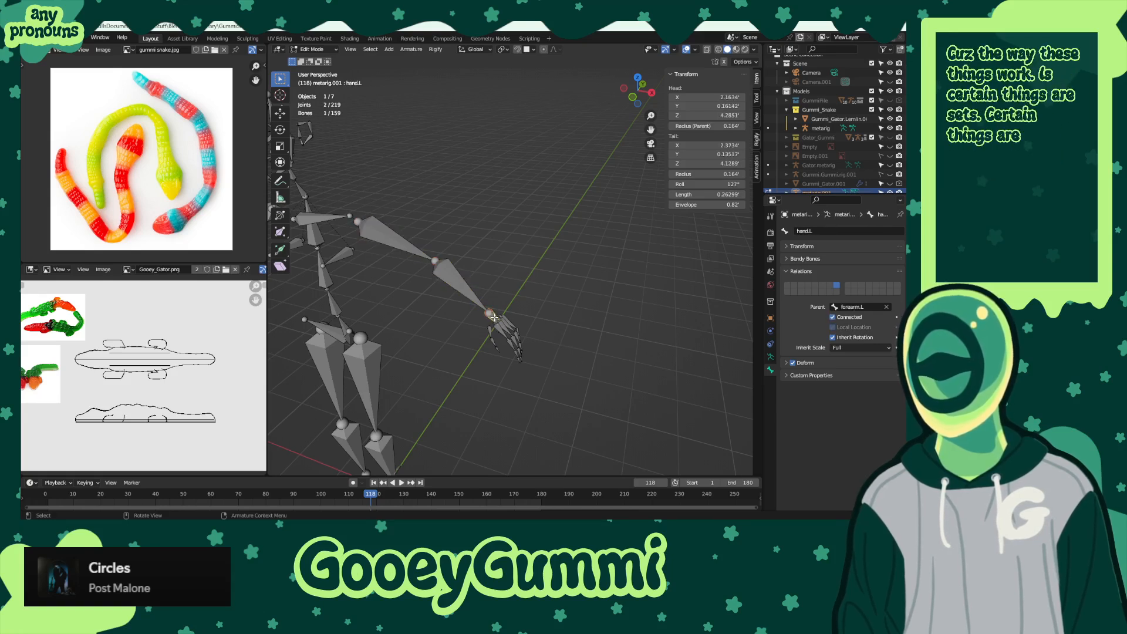
pyautogui.keyDown('shift'); pyautogui.moveTo(378, 218); pyautogui.dragTo(492, 318); pyautogui.keyUp('shift')
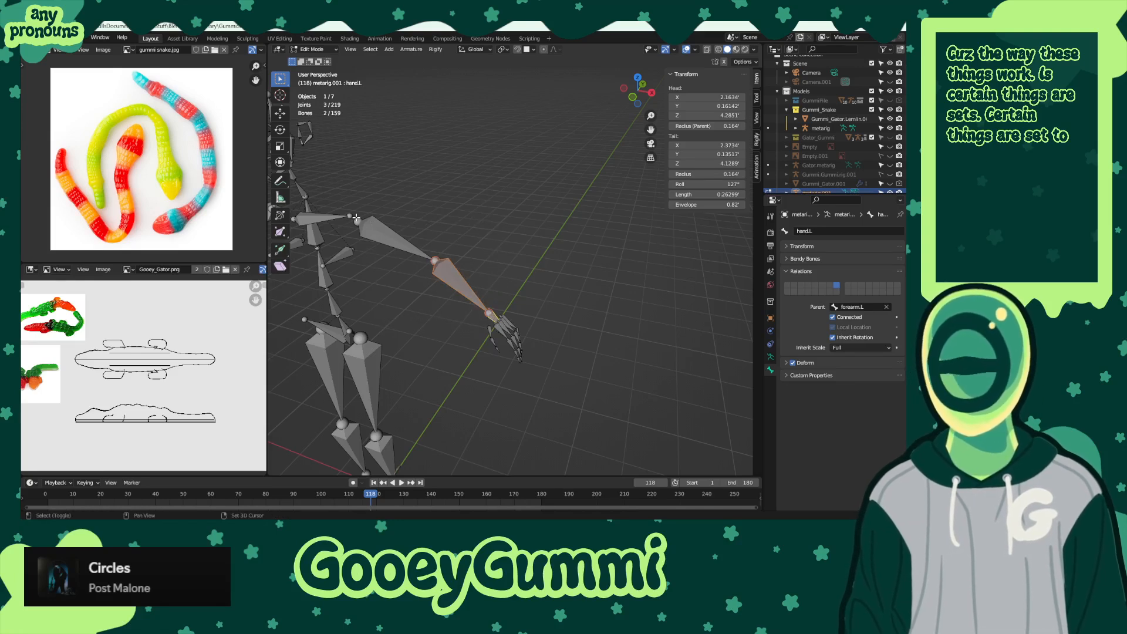
pyautogui.keyDown('shift'); pyautogui.click(412, 257); pyautogui.keyUp('shift')
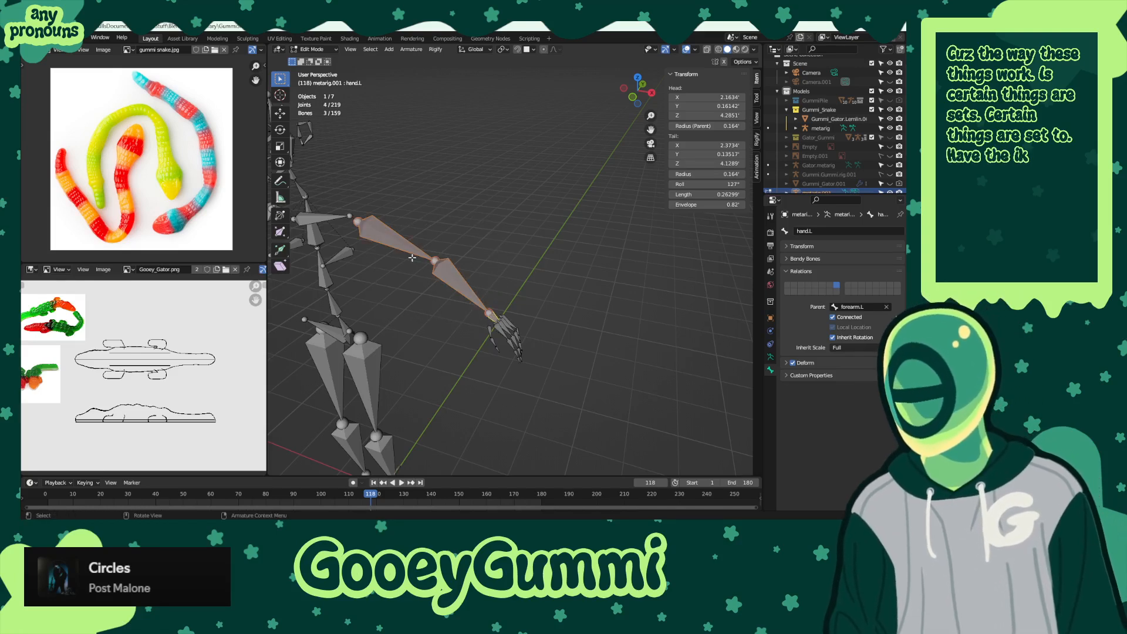
# - Check the Rigify, View and Item settings for the selected left arm bones
pyautogui.click(758, 142)
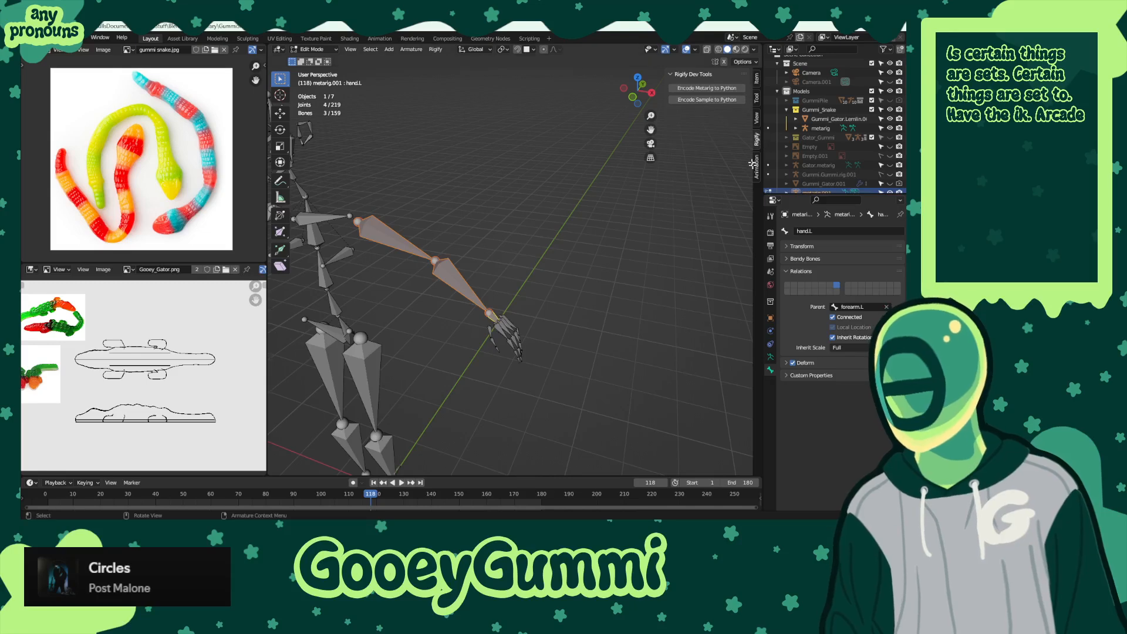
pyautogui.click(758, 141)
pyautogui.click(757, 118)
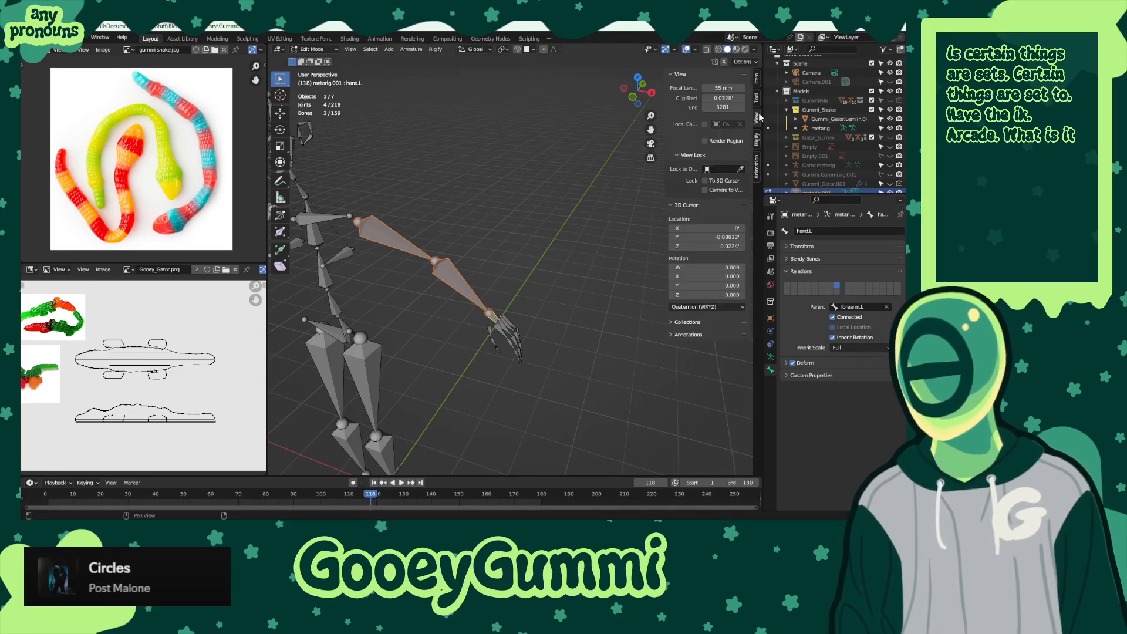
pyautogui.click(757, 79)
pyautogui.moveTo(476, 345); pyautogui.dragTo(599, 382, button='middle')
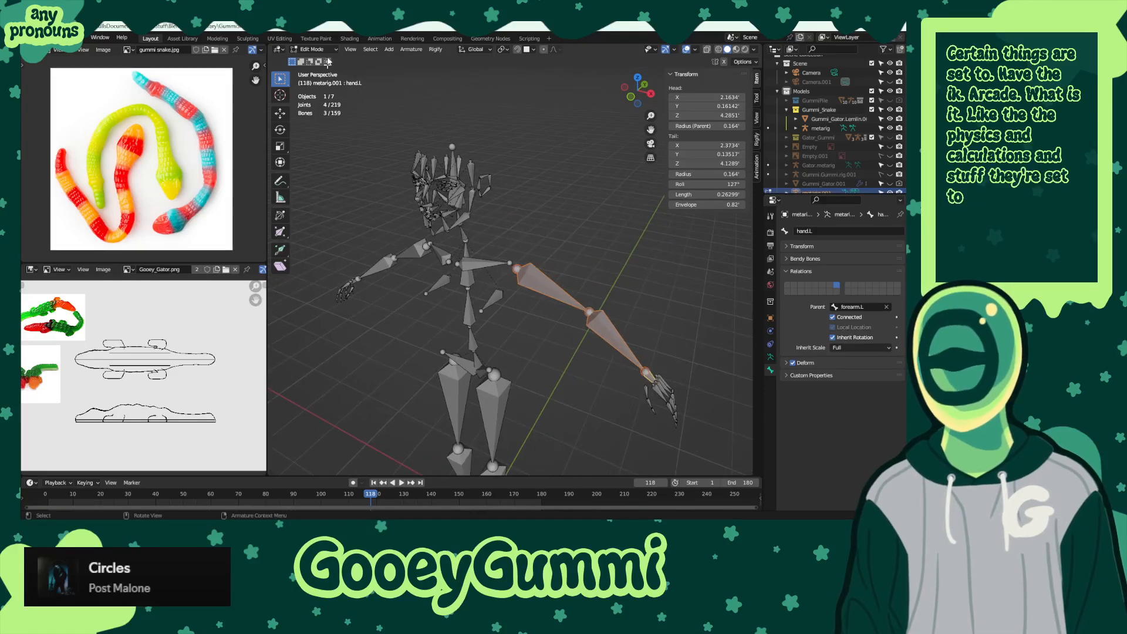
# - Return the human metarig to Object Mode and undo adding it
pyautogui.click(315, 49)
pyautogui.click(317, 60)
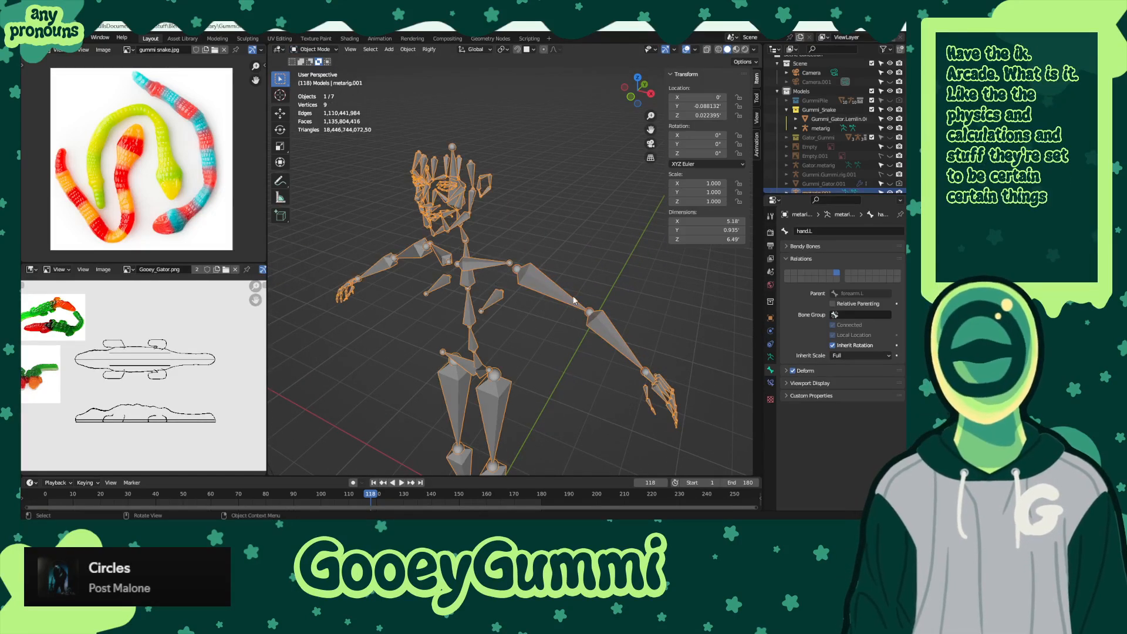
pyautogui.press('Tab')
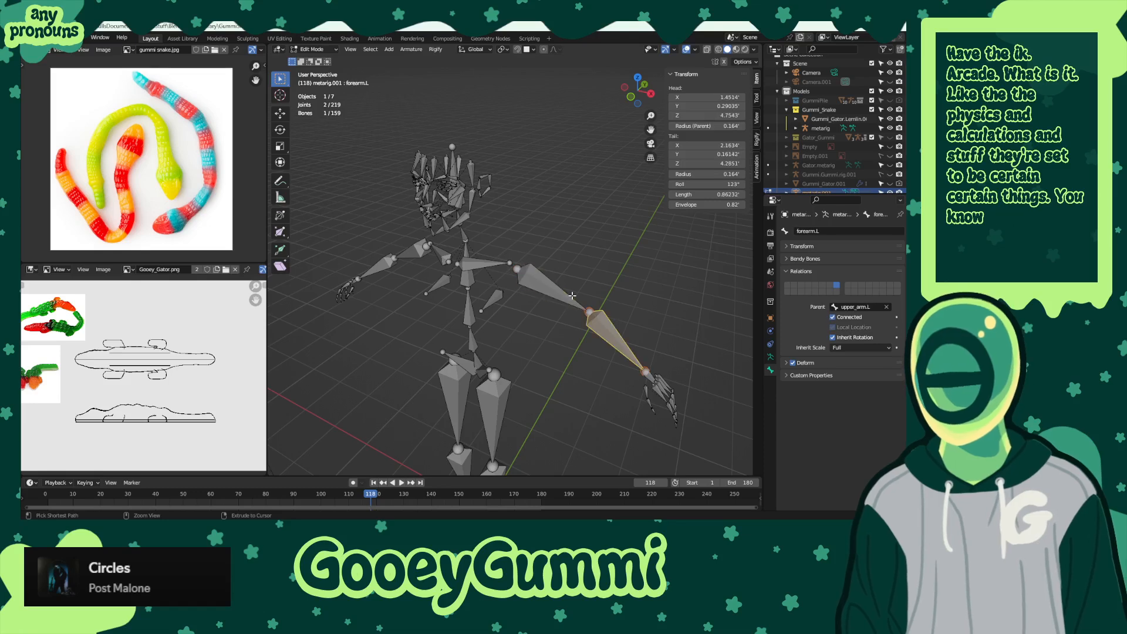
pyautogui.press('Tab')
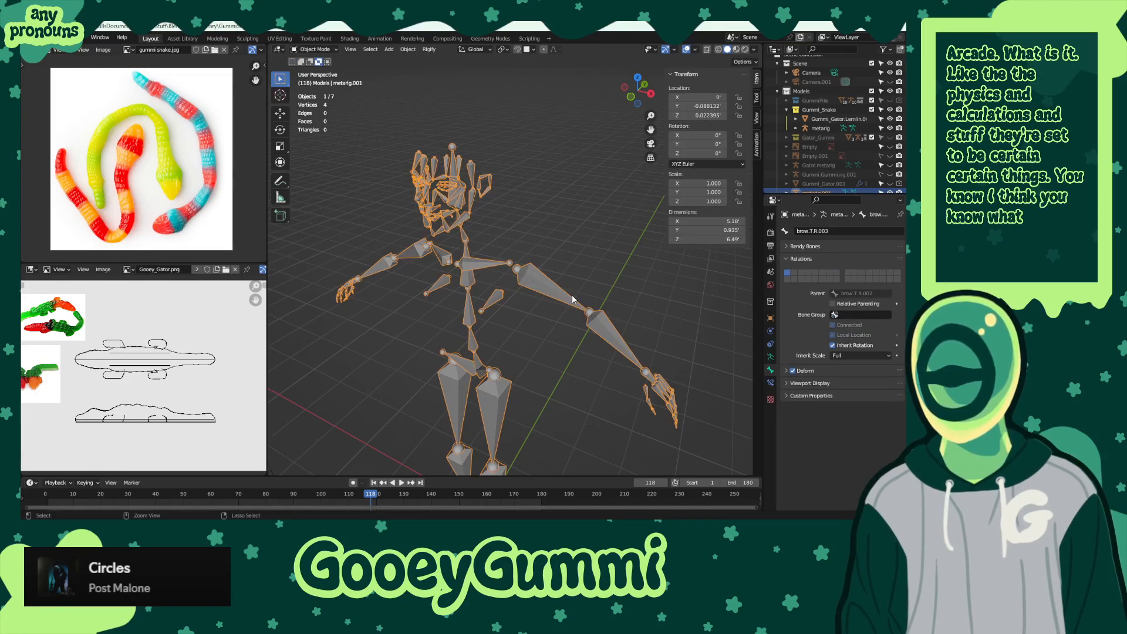
pyautogui.hotkey('ctrl', 'z')
# - Select the snake's metarig and rename its armature data as GummiSnake.metarig
pyautogui.keyDown('shift'); pyautogui.moveTo(579, 371); pyautogui.dragTo(632, 228, button='middle'); pyautogui.keyUp('shift')
pyautogui.moveTo(627, 364); pyautogui.dragTo(552, 303, button='middle')
pyautogui.click(436, 269)
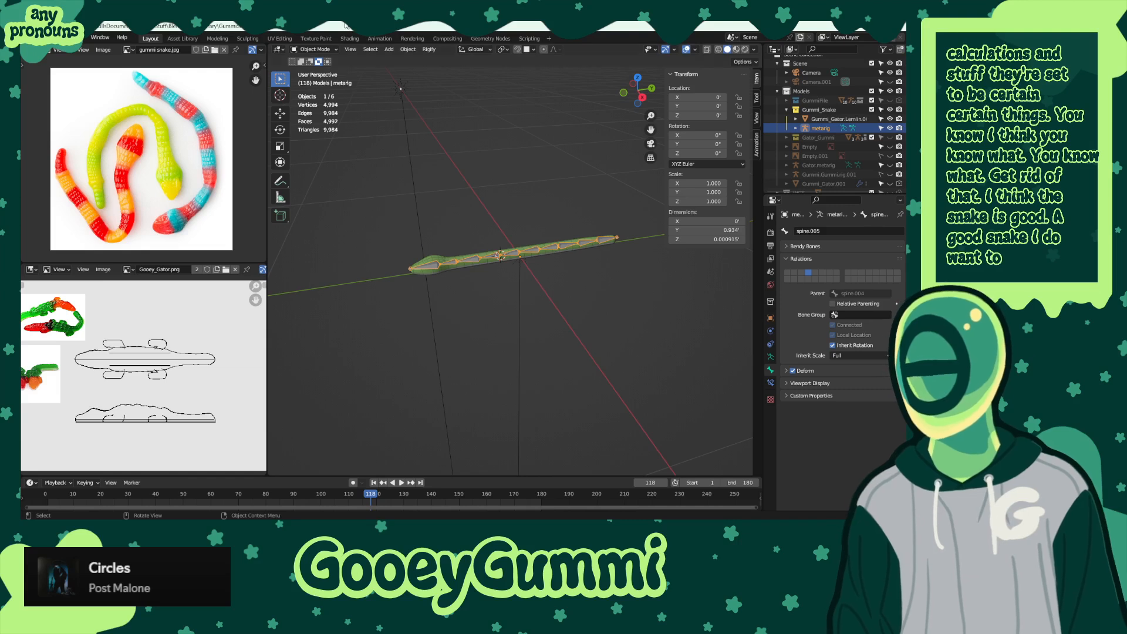
pyautogui.click(770, 357)
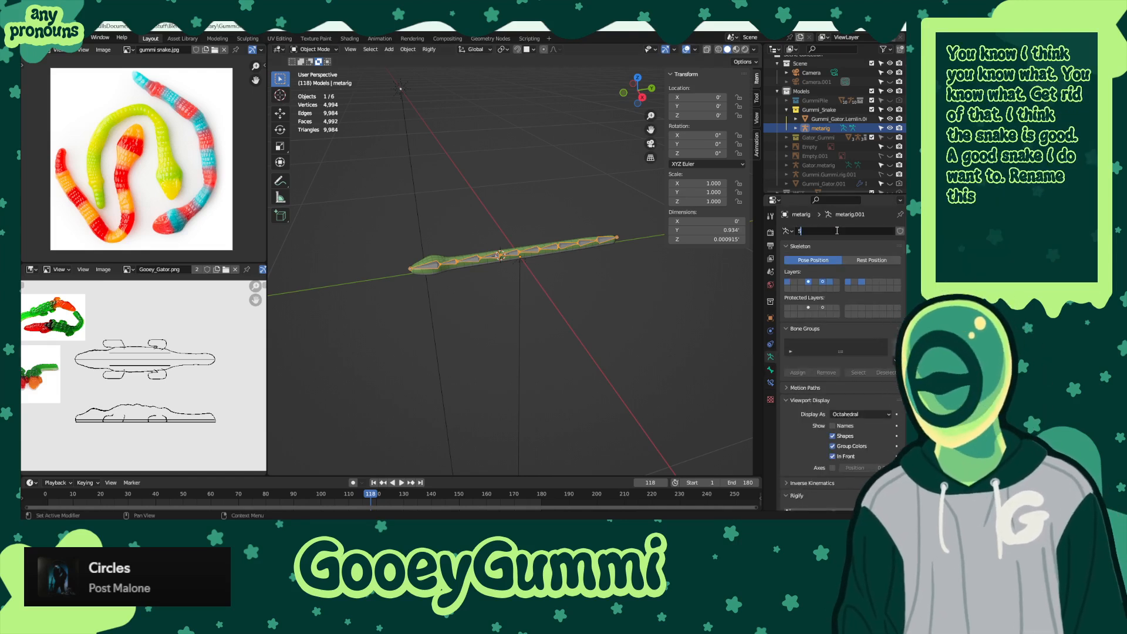
pyautogui.press('BackSpace')
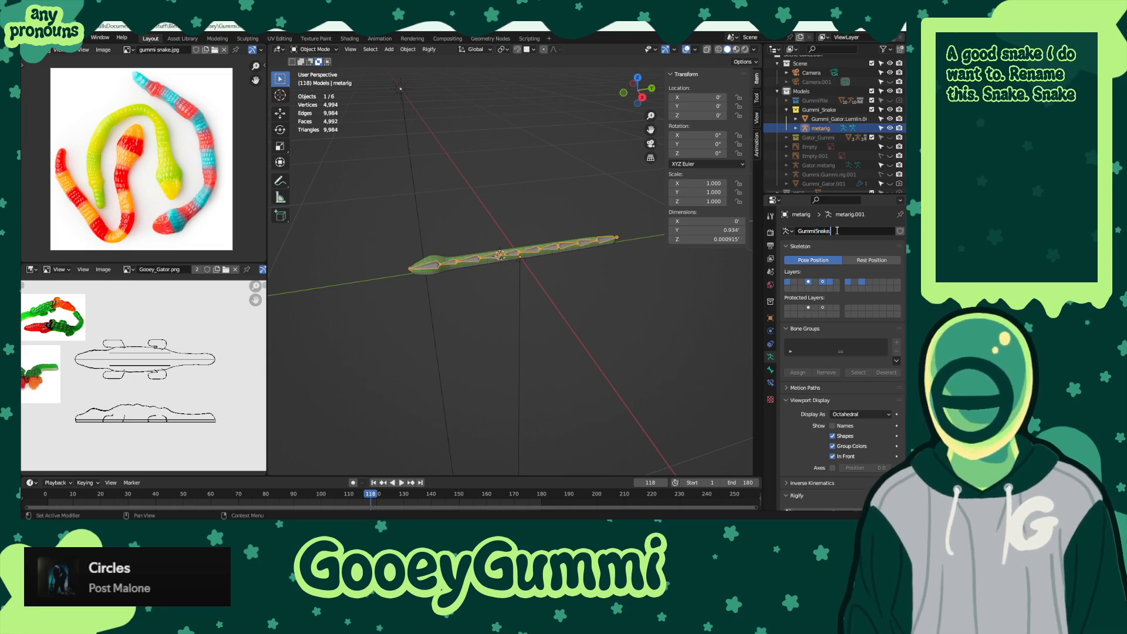
pyautogui.write('rig')
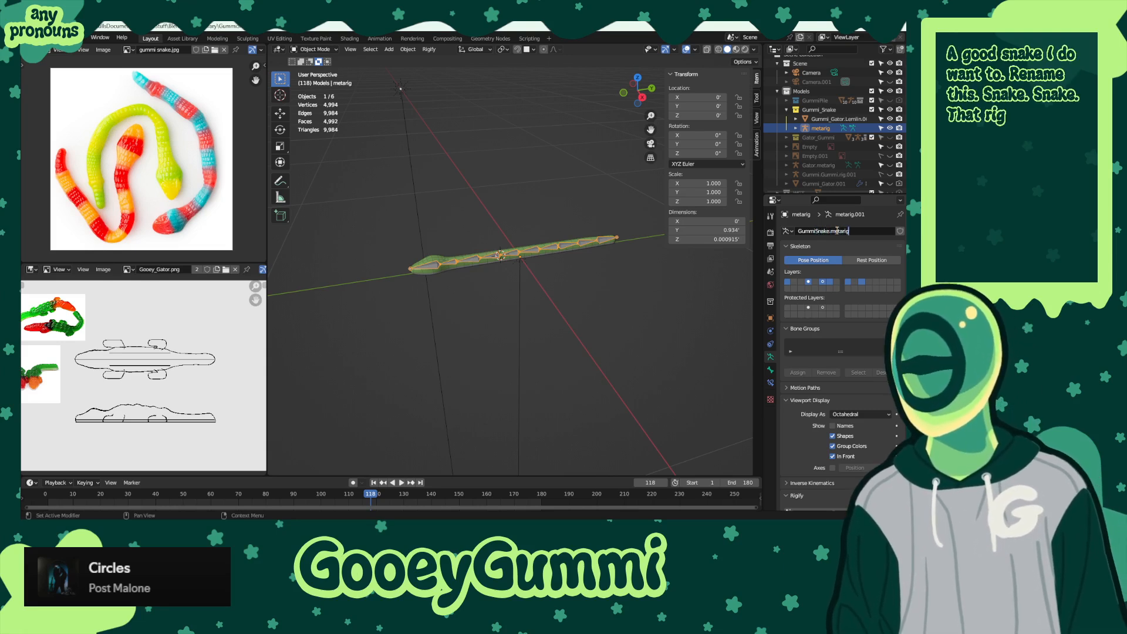
pyautogui.press('Return')
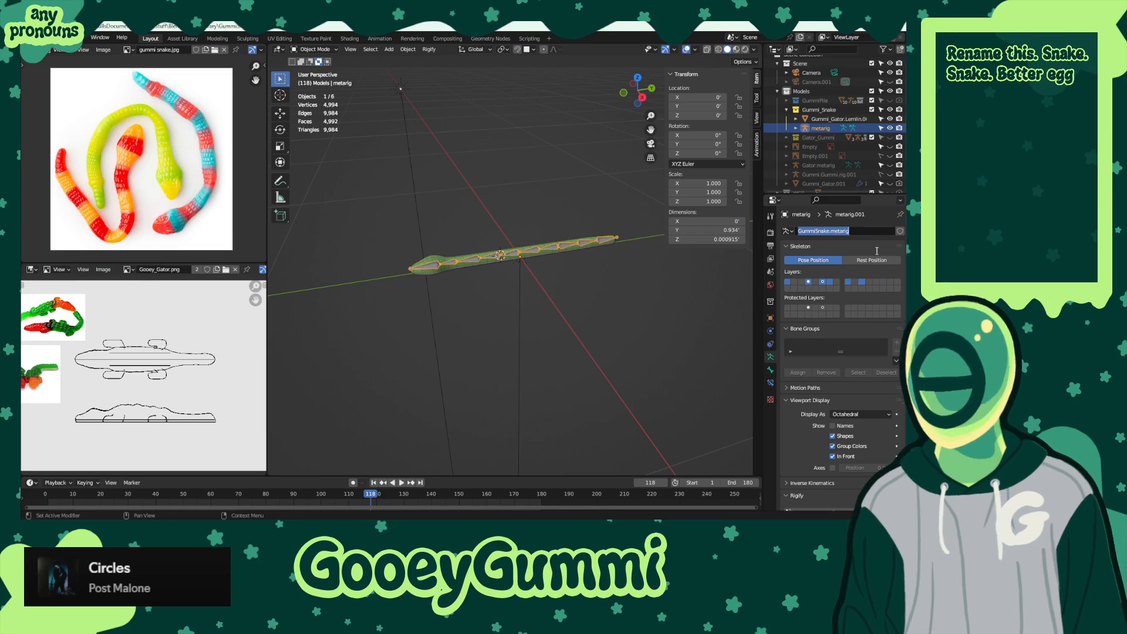
# - Rename the snake's armature object as GummiSnake.metarig to match its armature data
pyautogui.click(770, 319)
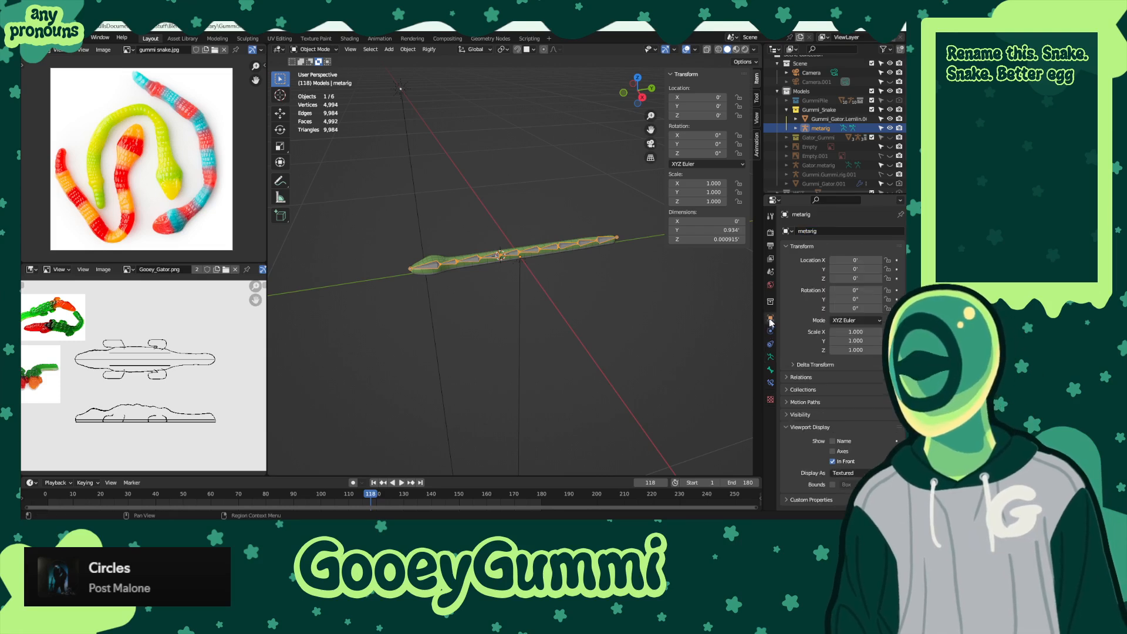
pyautogui.click(841, 233)
pyautogui.write('GummiSnake.metarig')
pyautogui.press('Return')
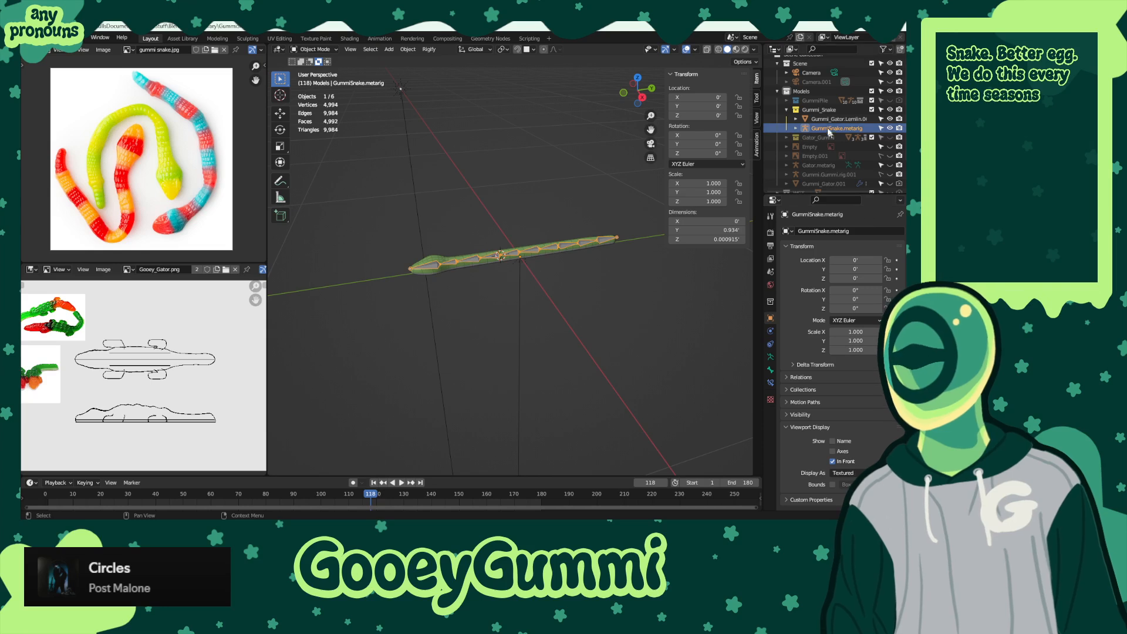
# - Select the snake mesh and rename it Gummi_Snake.Lemlin.001
pyautogui.click(561, 246)
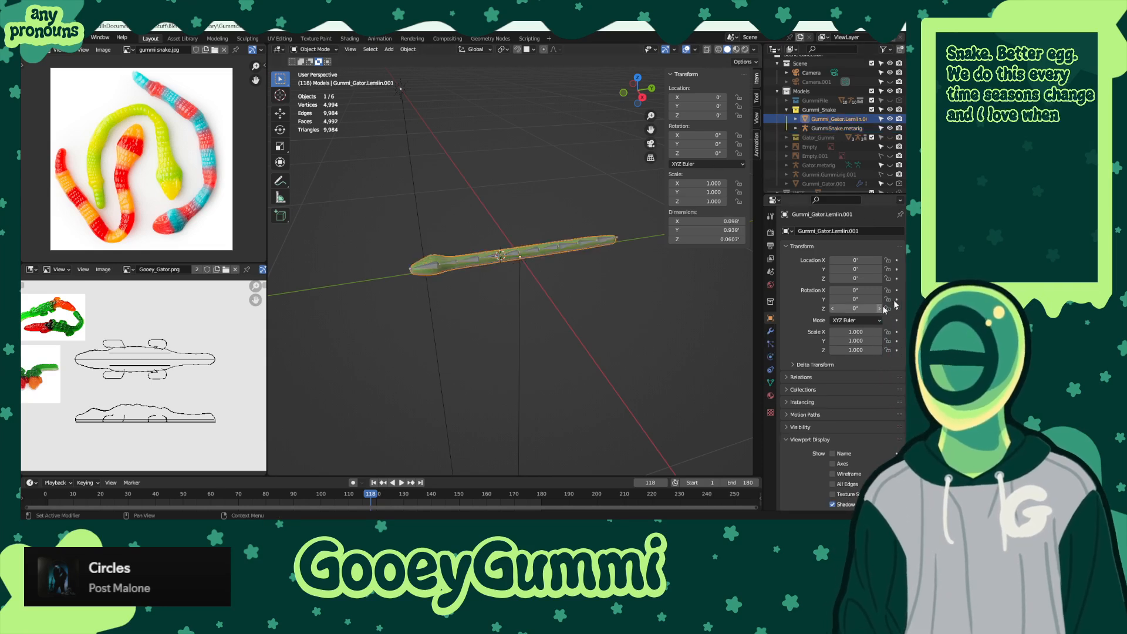
pyautogui.click(828, 230)
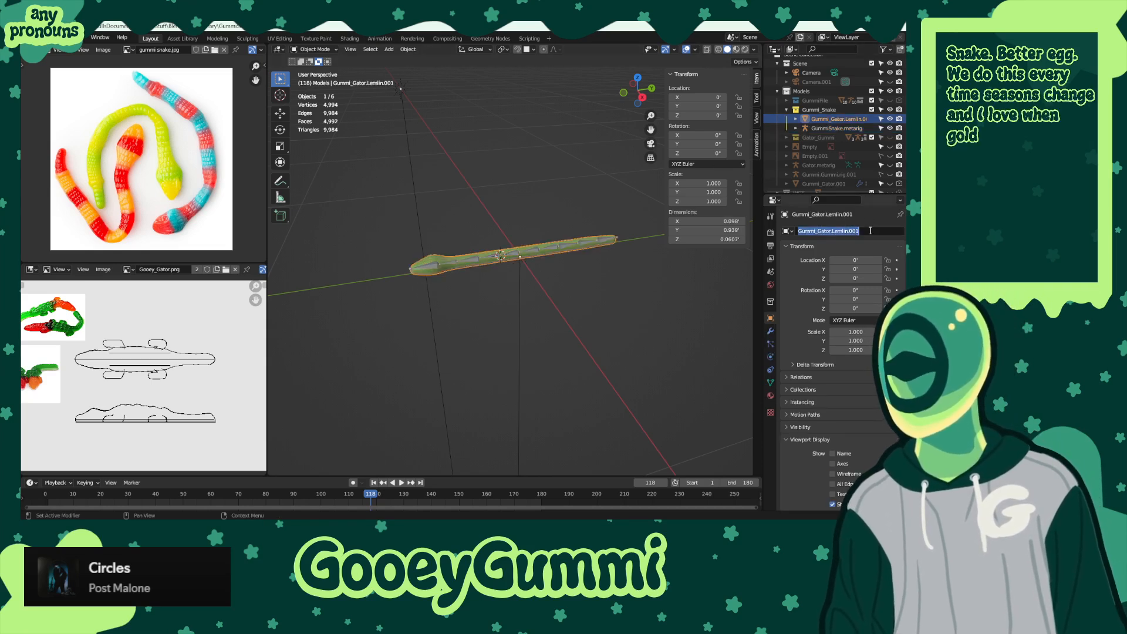
pyautogui.click(833, 231)
pyautogui.press('BackSpace')
pyautogui.press('BackSpace')
pyautogui.press('BackSpace')
pyautogui.press('BackSpace')
pyautogui.press('BackSpace')
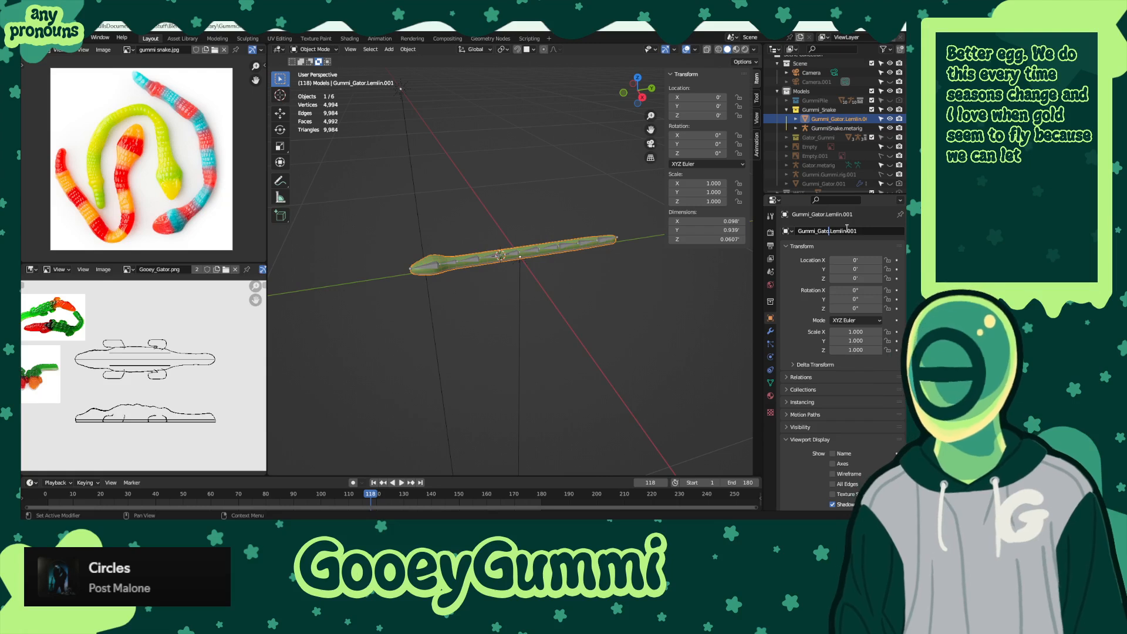
pyautogui.press('BackSpace')
pyautogui.write('Snake')
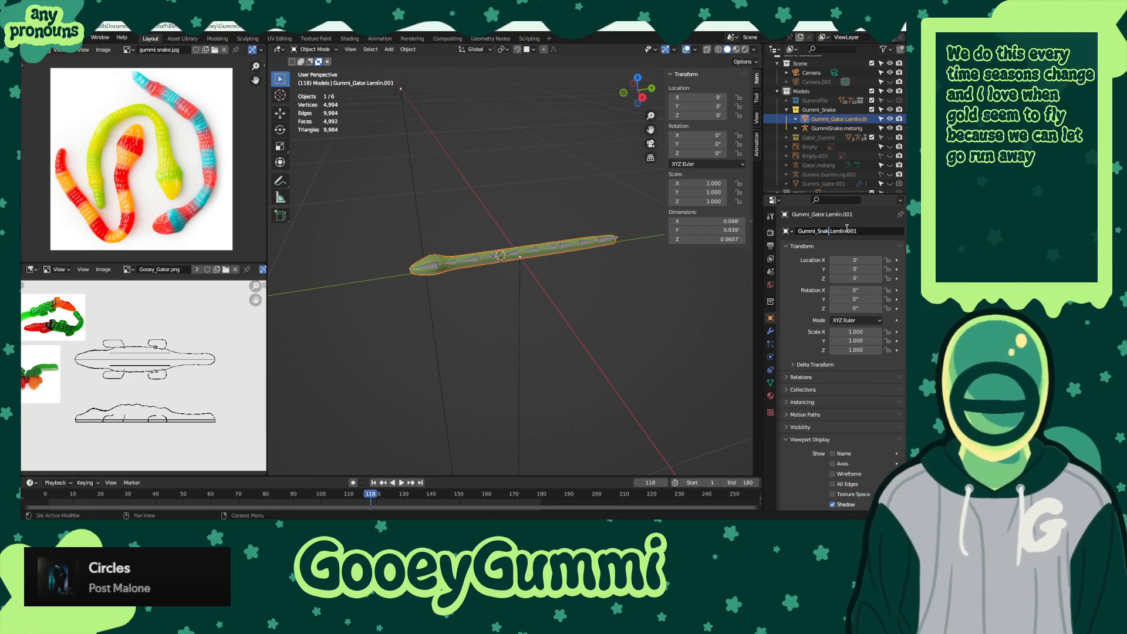
pyautogui.write('.')
pyautogui.click(885, 232)
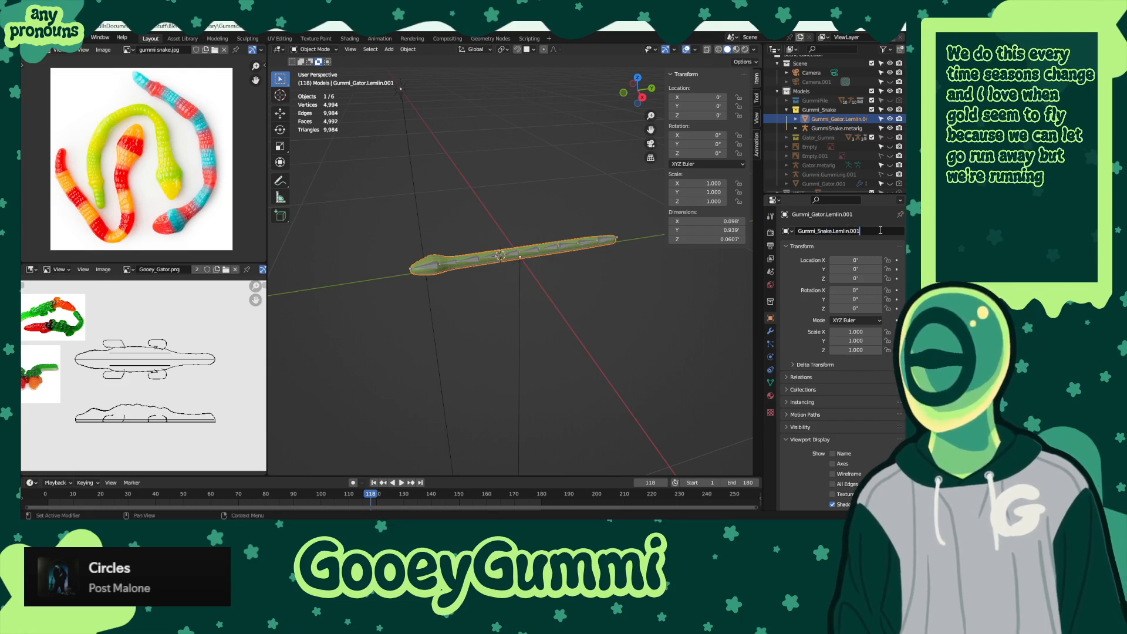
pyautogui.moveTo(879, 233); pyautogui.dragTo(835, 235)
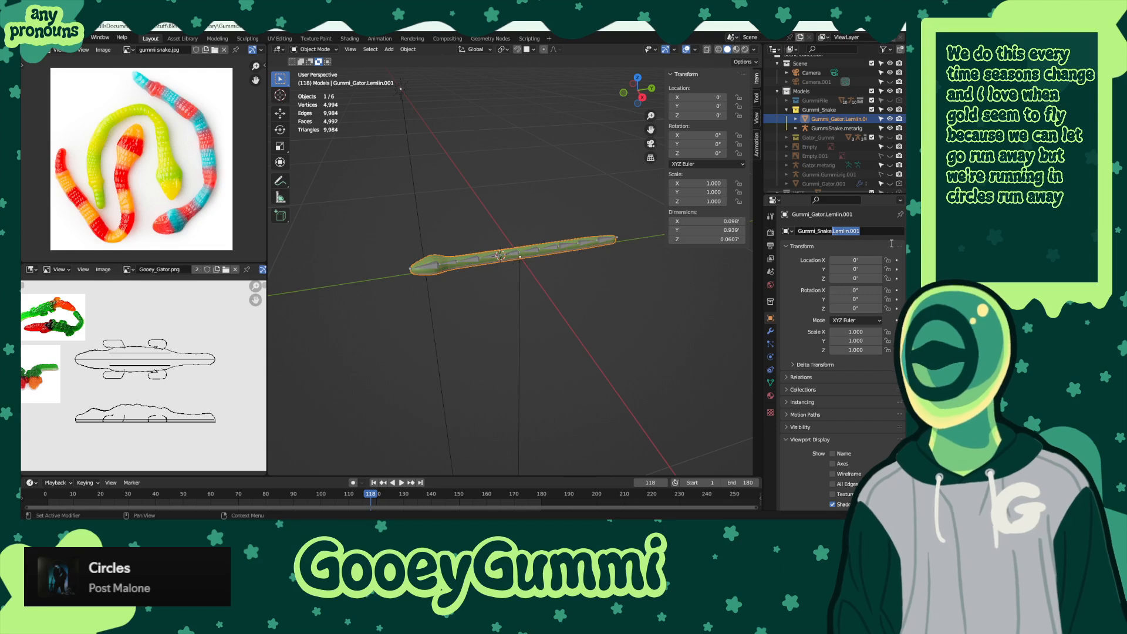
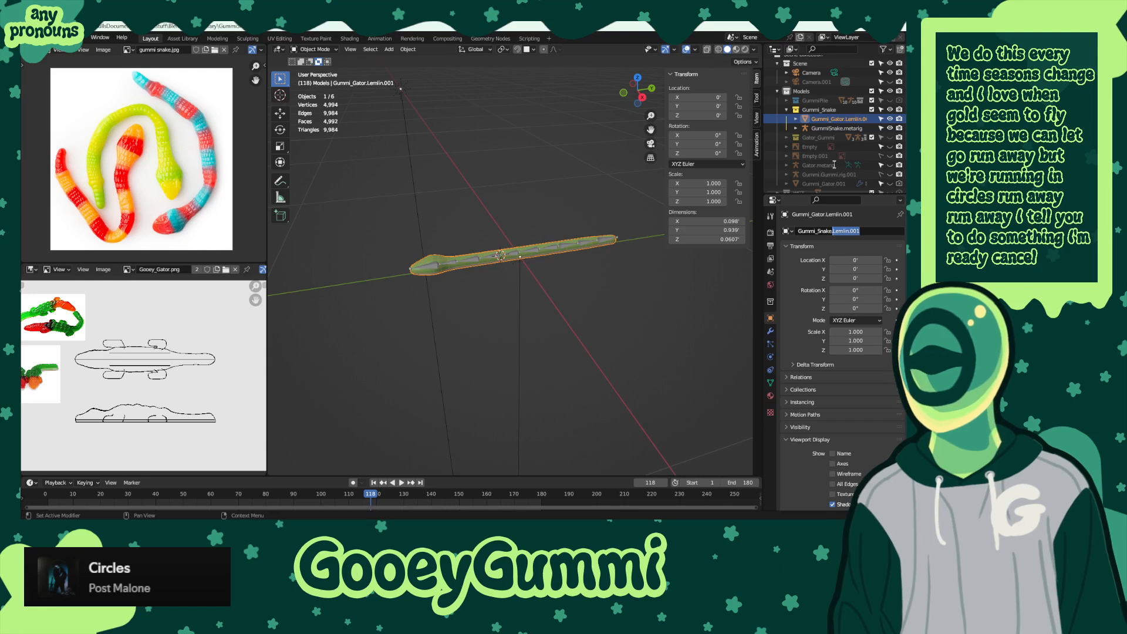
pyautogui.press('Return')
# - Examine the existing gummy shark rigs and their meshes in the Models collection for naming reference
pyautogui.scroll(-2, 835, 157)
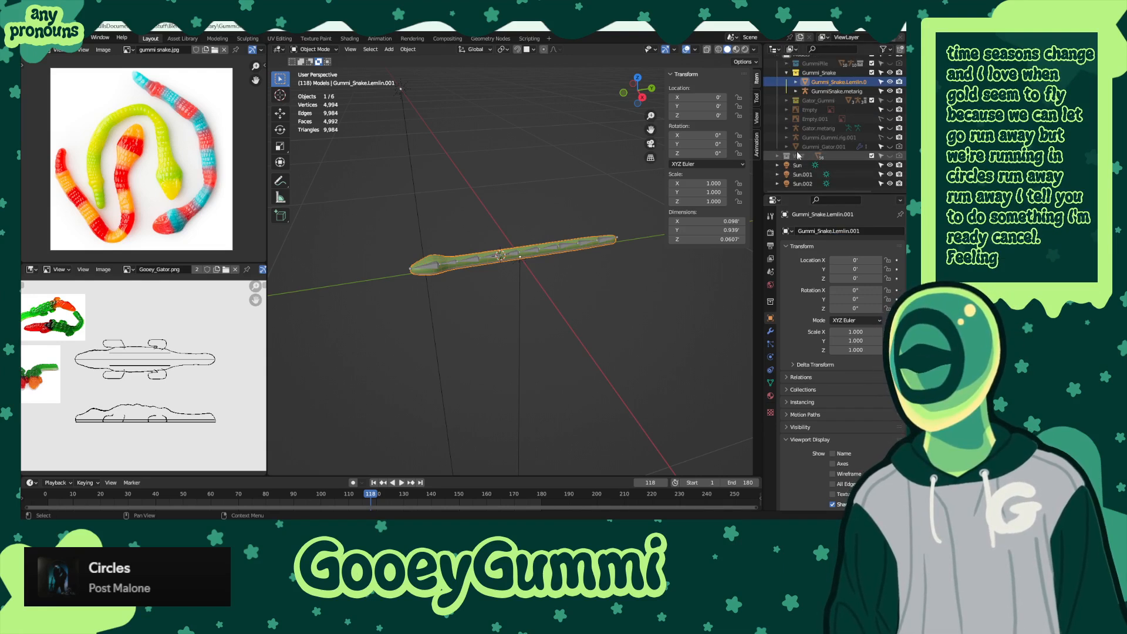
pyautogui.scroll(3, 790, 129)
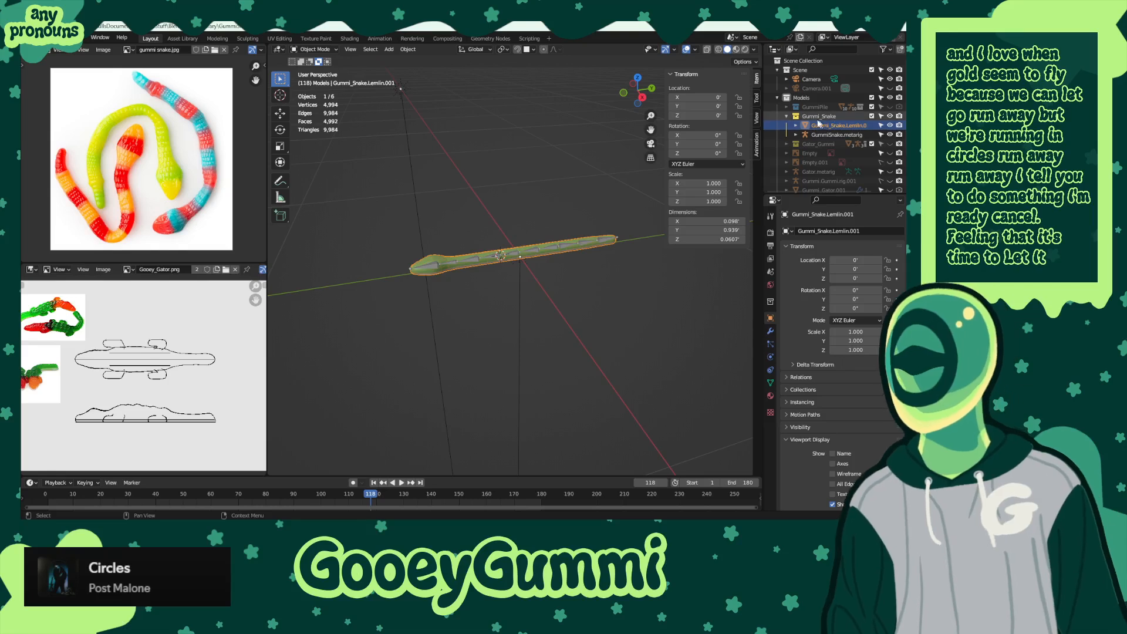
pyautogui.click(787, 108)
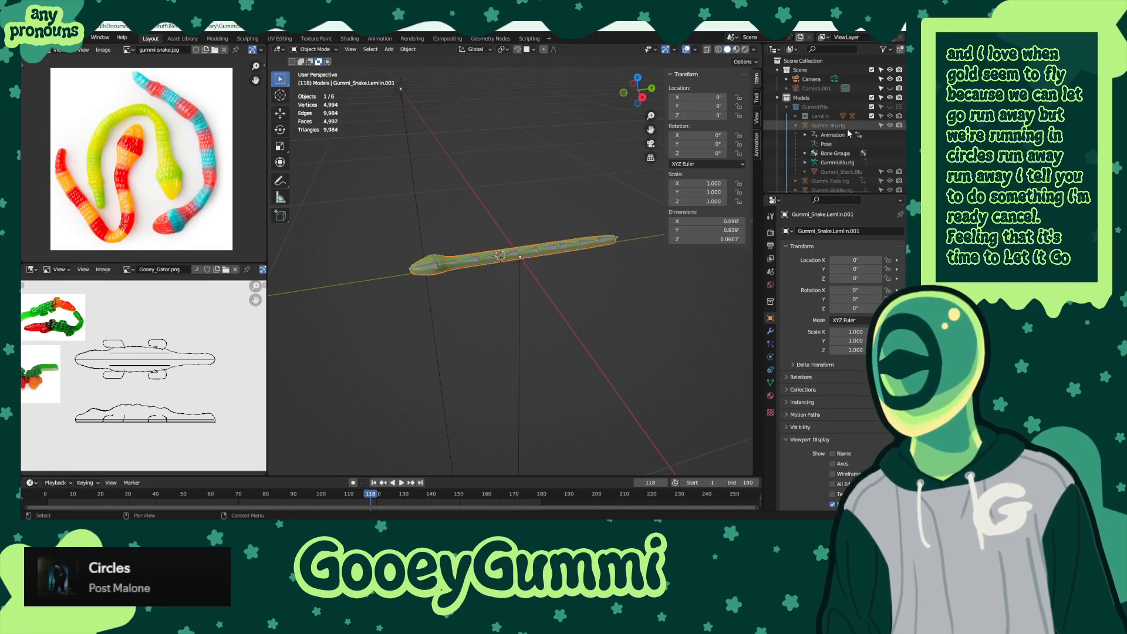
pyautogui.scroll(-5, 846, 129)
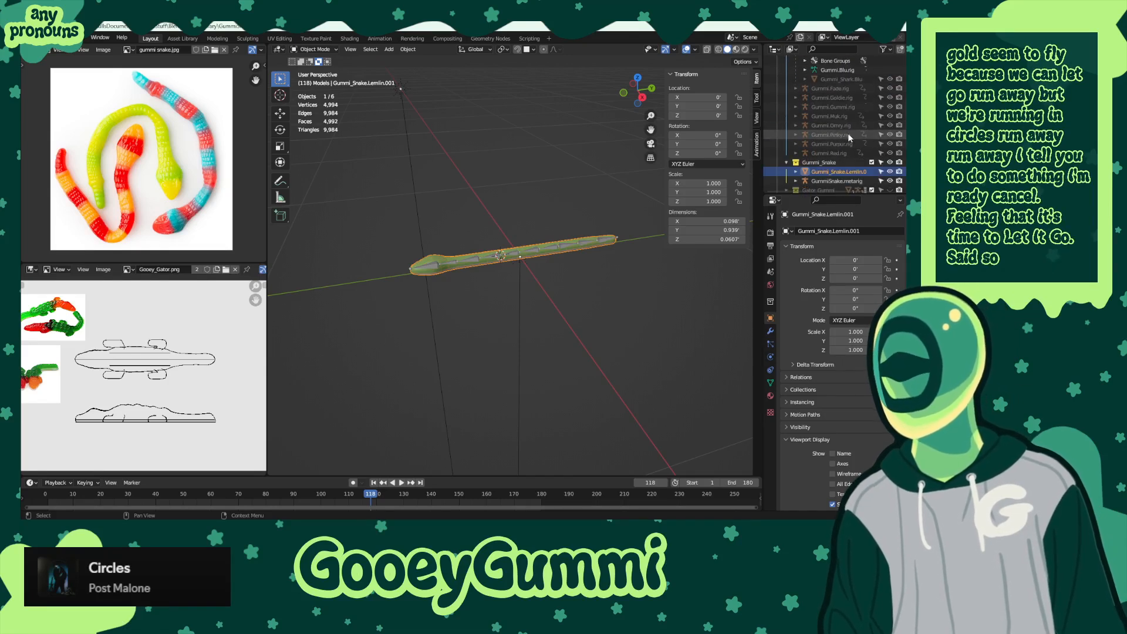
pyautogui.click(796, 153)
pyautogui.scroll(-3, 839, 126)
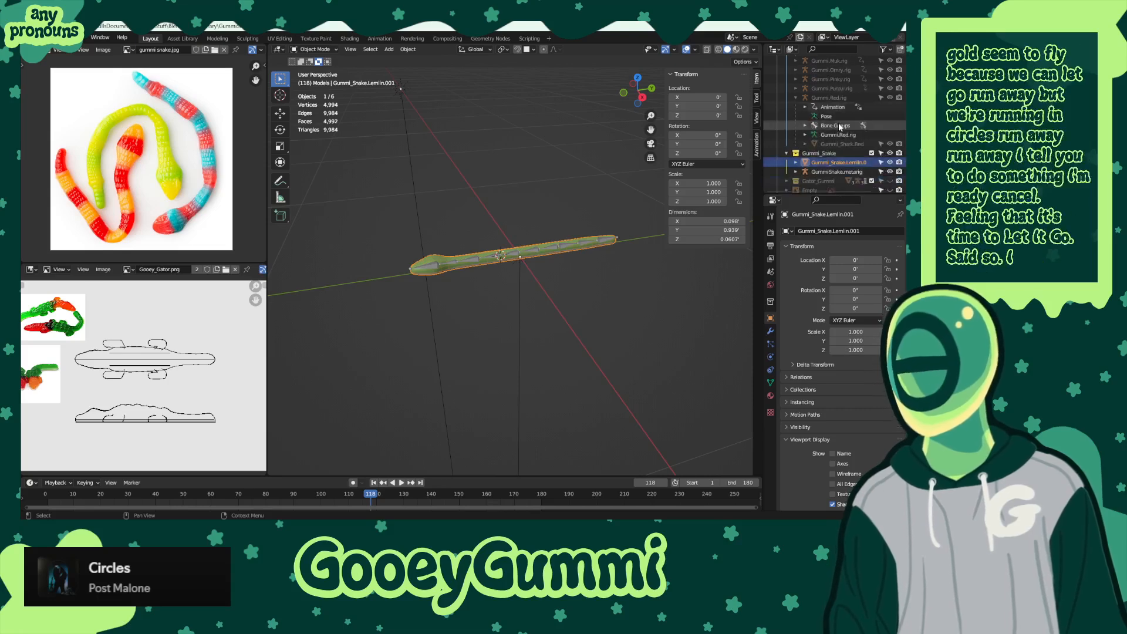
pyautogui.scroll(3, 839, 126)
pyautogui.click(797, 135)
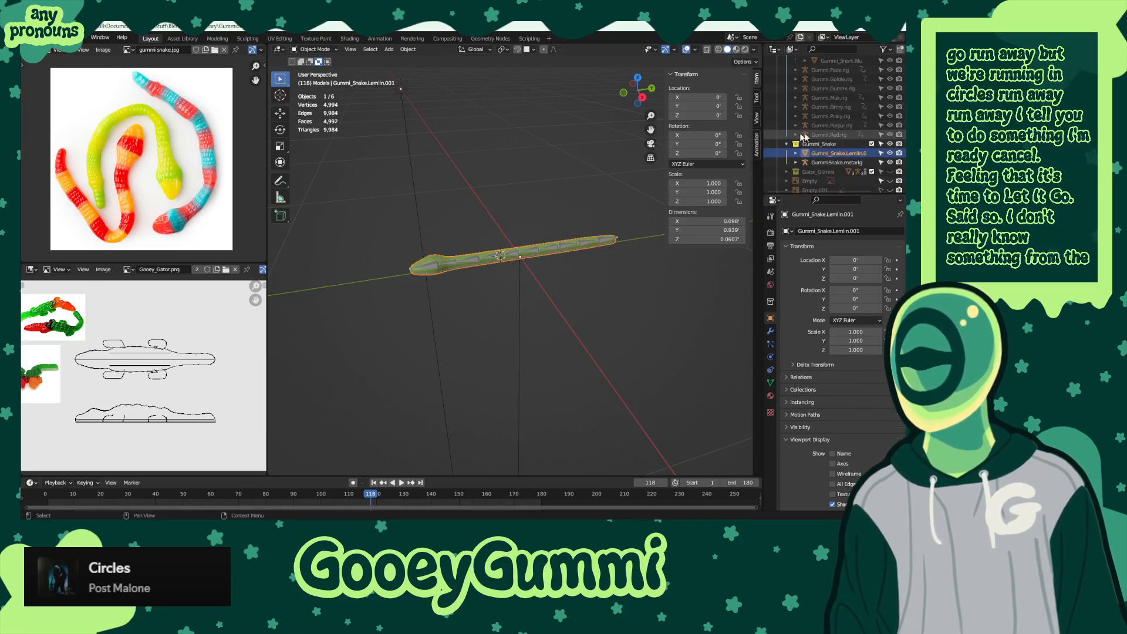
pyautogui.scroll(3, 840, 132)
pyautogui.scroll(3, 839, 129)
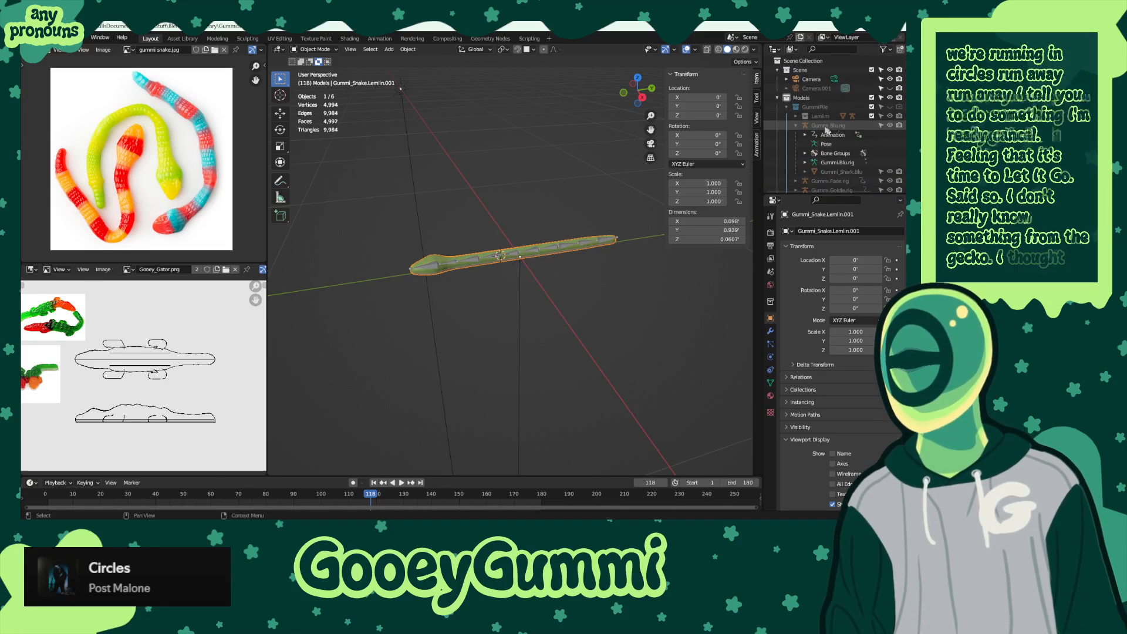
pyautogui.click(786, 107)
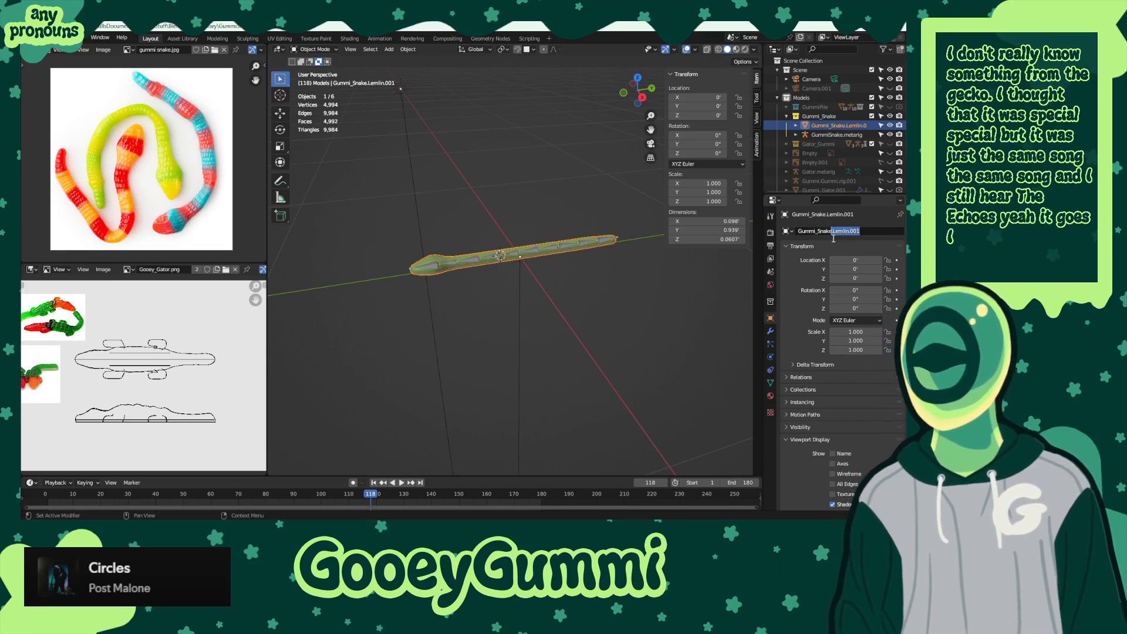
# - Rename the snake mesh object as Gummi_Snake.Base and save the file
pyautogui.moveTo(833, 238); pyautogui.dragTo(835, 241)
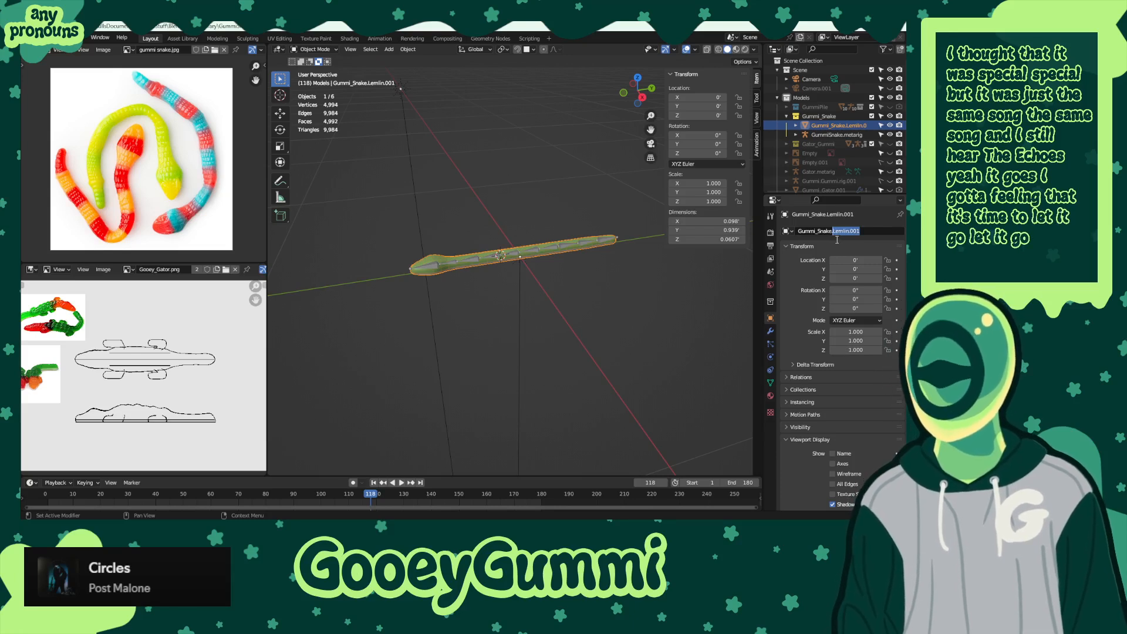
pyautogui.write('Base')
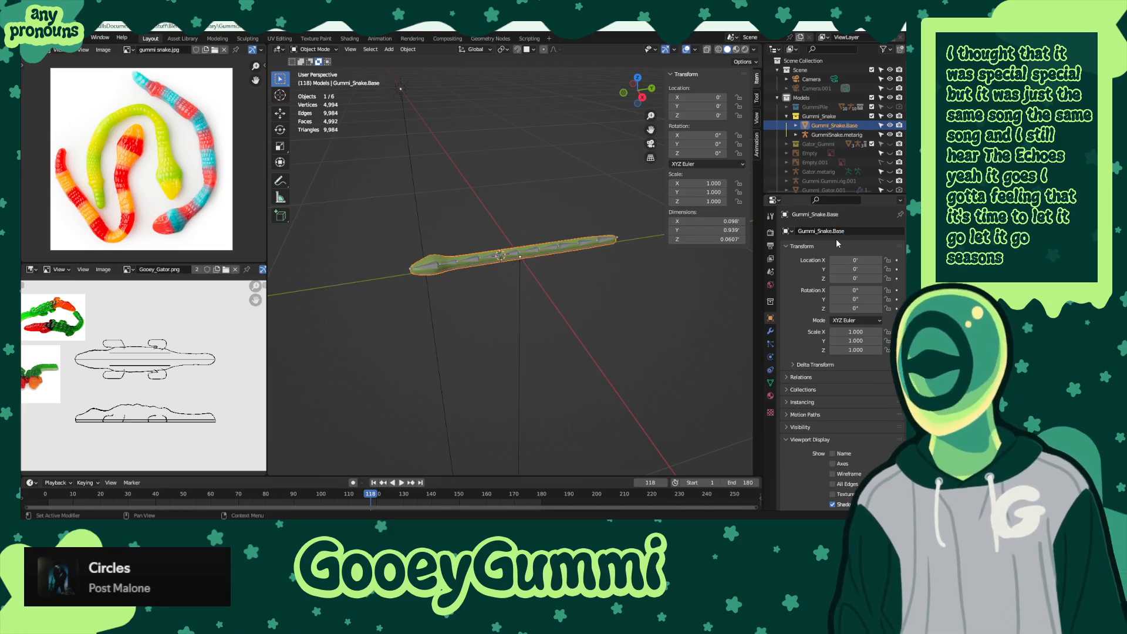
pyautogui.hotkey('ctrl', 's')
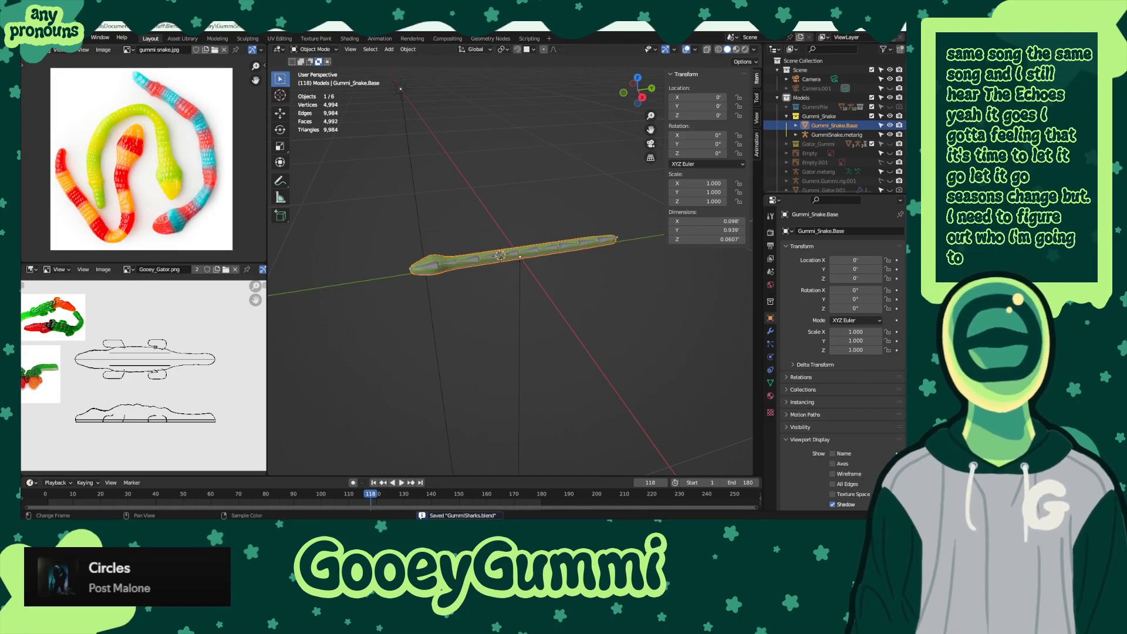
# - Open the recent file NewRoom.blend
pyautogui.click(38, 37)
pyautogui.moveTo(78, 70)
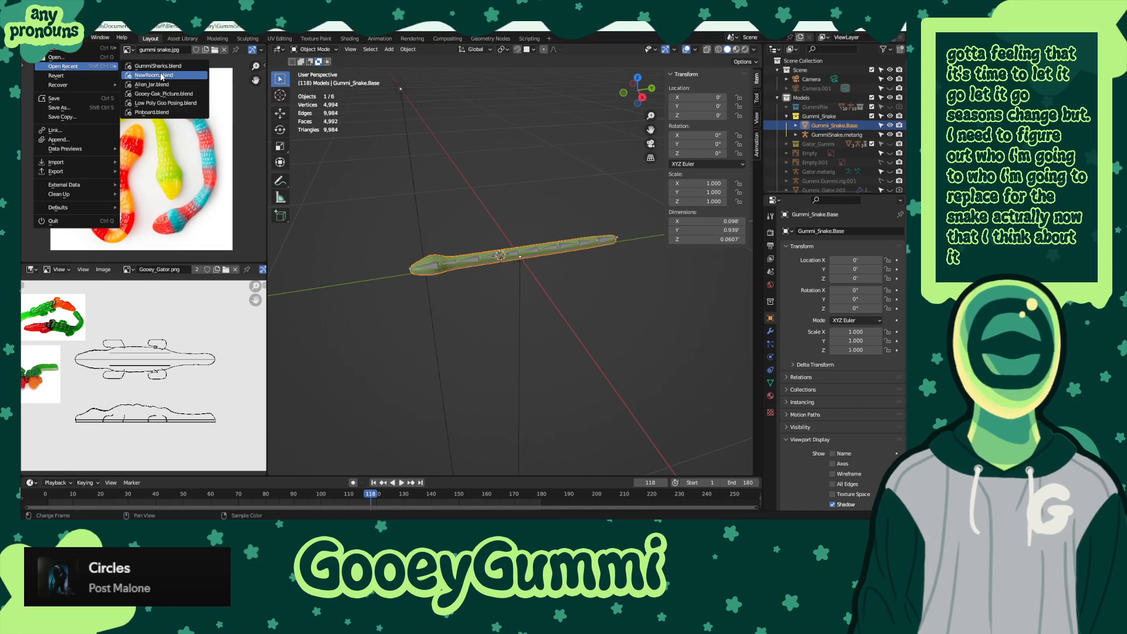
pyautogui.press('Return')
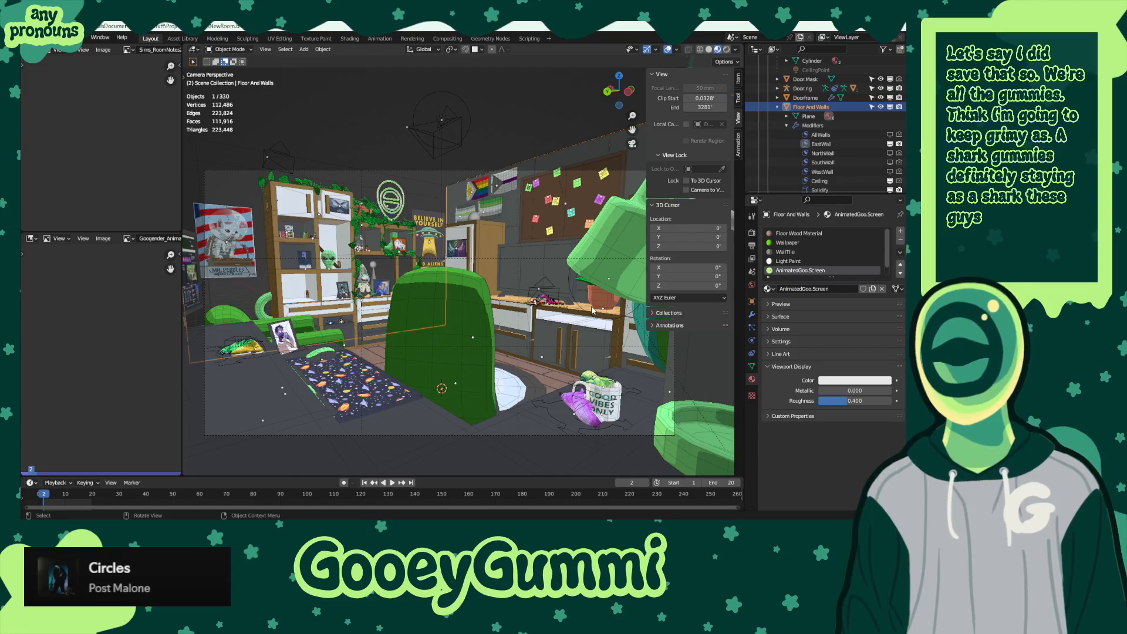
# - Find the small gummies on the desk and in the lower shelf cabinet, and select the yellow gummy shark
pyautogui.moveTo(590, 302); pyautogui.dragTo(500, 231, button='middle')
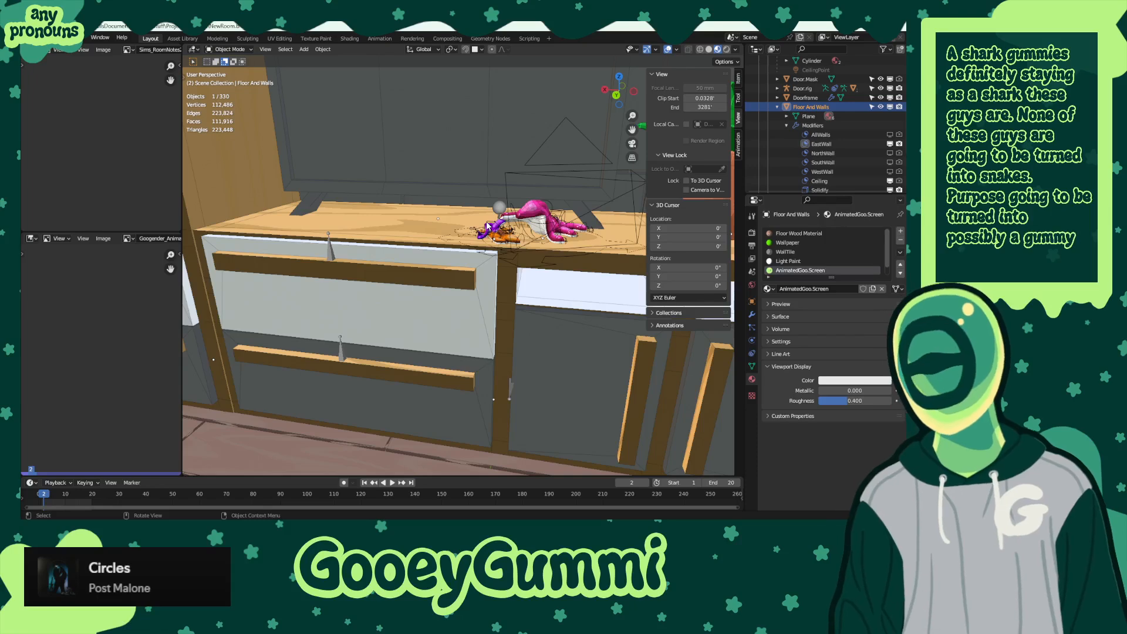
pyautogui.moveTo(346, 179); pyautogui.dragTo(559, 313, button='middle')
pyautogui.scroll(6, 559, 312)
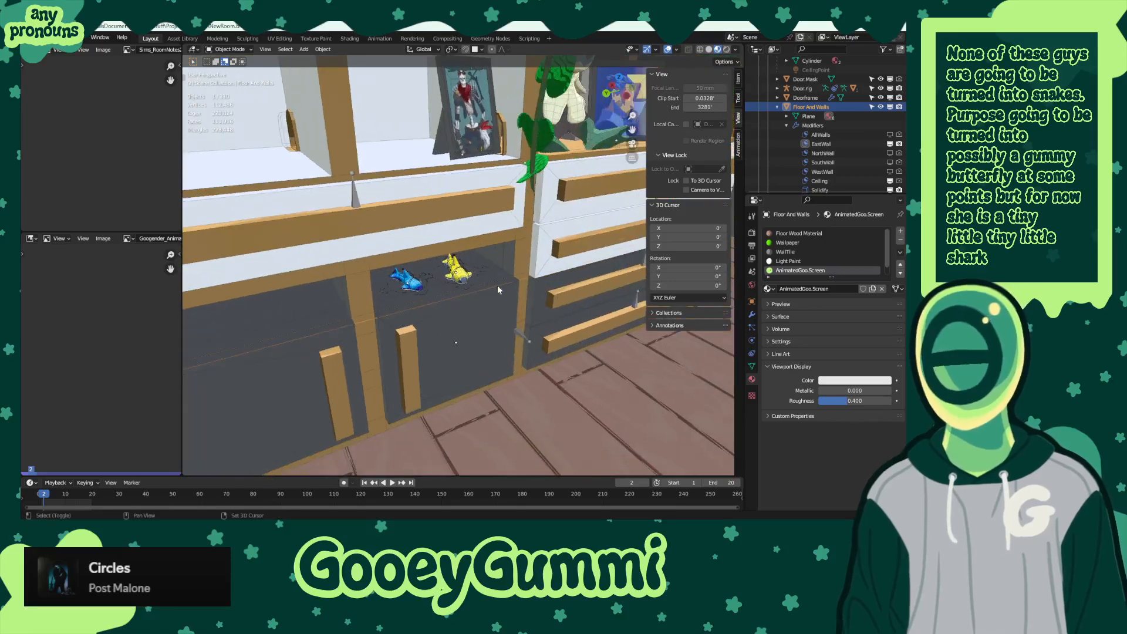
pyautogui.moveTo(498, 284); pyautogui.dragTo(509, 308, button='middle')
pyautogui.moveTo(486, 284); pyautogui.dragTo(494, 283, button='middle')
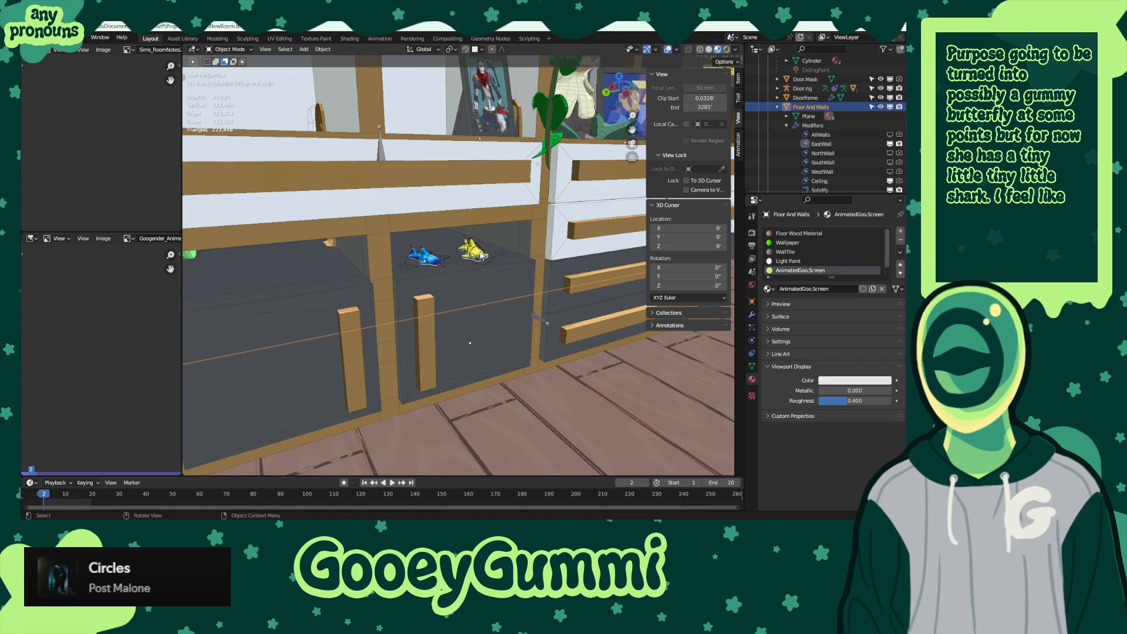
pyautogui.click(480, 255)
# - Look up the yellow shark's rig in the BigShelfStuff collection and collapse the Nondesk Group hierarchy
pyautogui.scroll(-5, 858, 143)
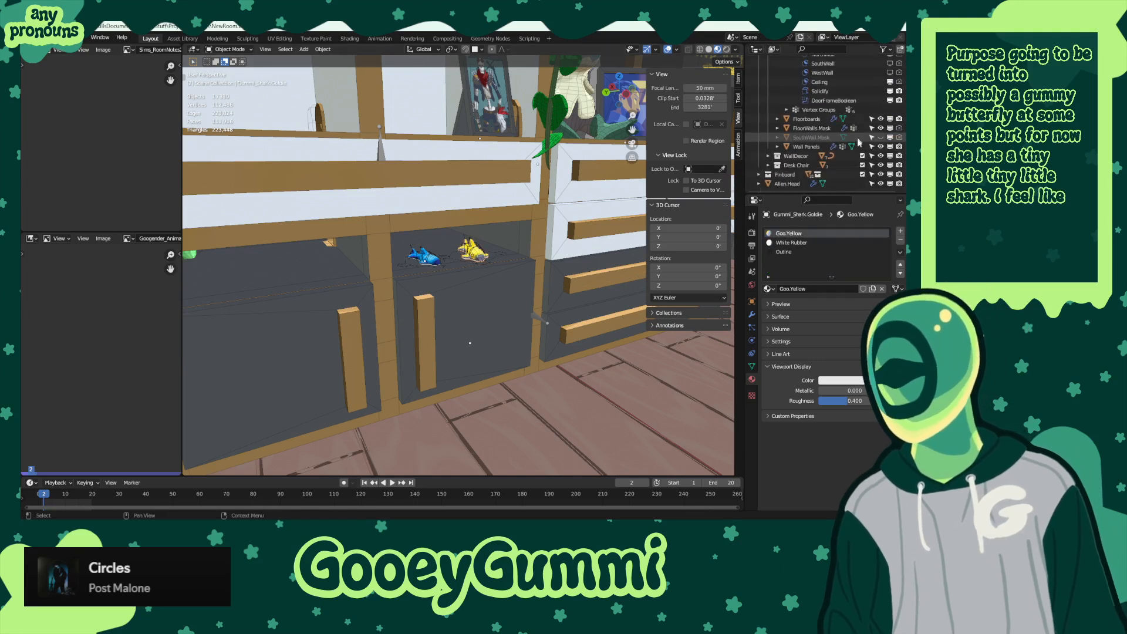
pyautogui.scroll(6, 859, 142)
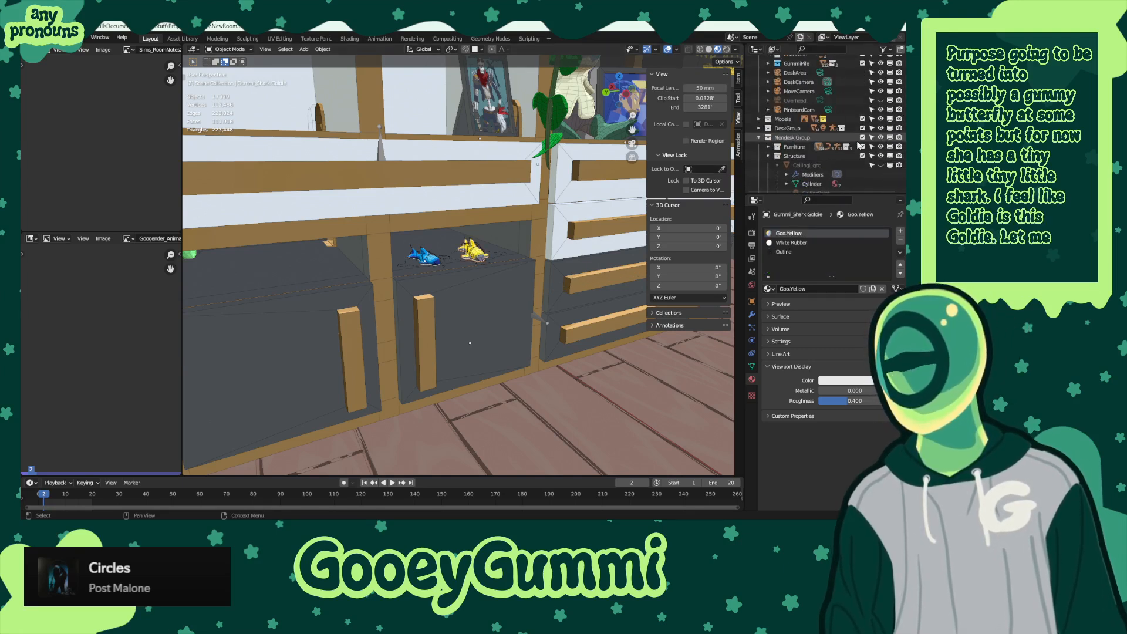
pyautogui.scroll(-2, 805, 147)
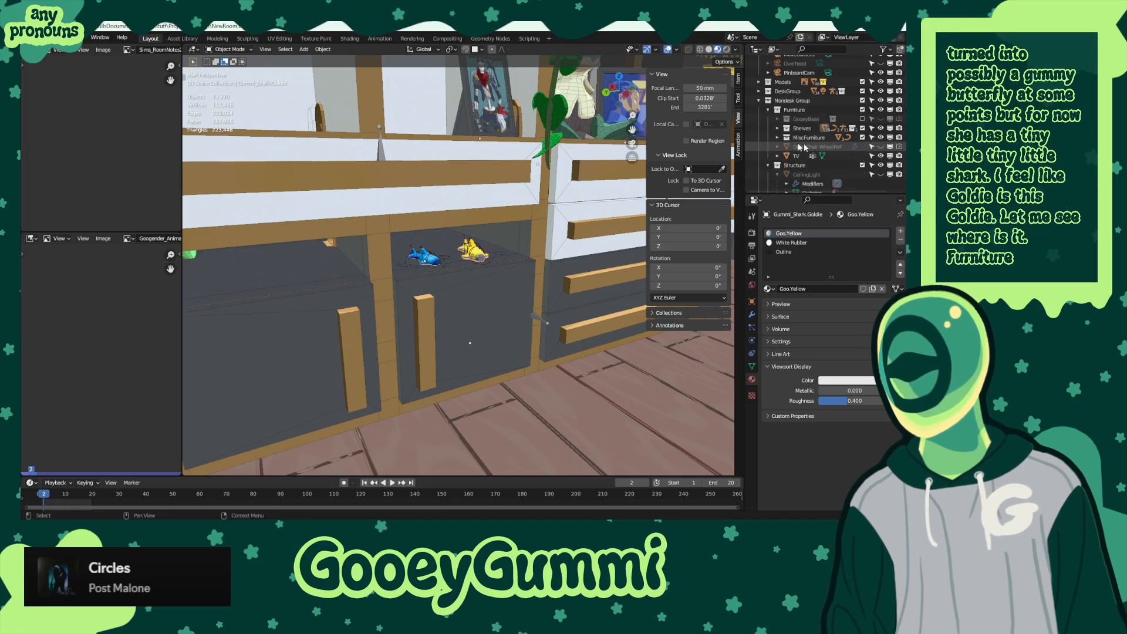
pyautogui.click(777, 128)
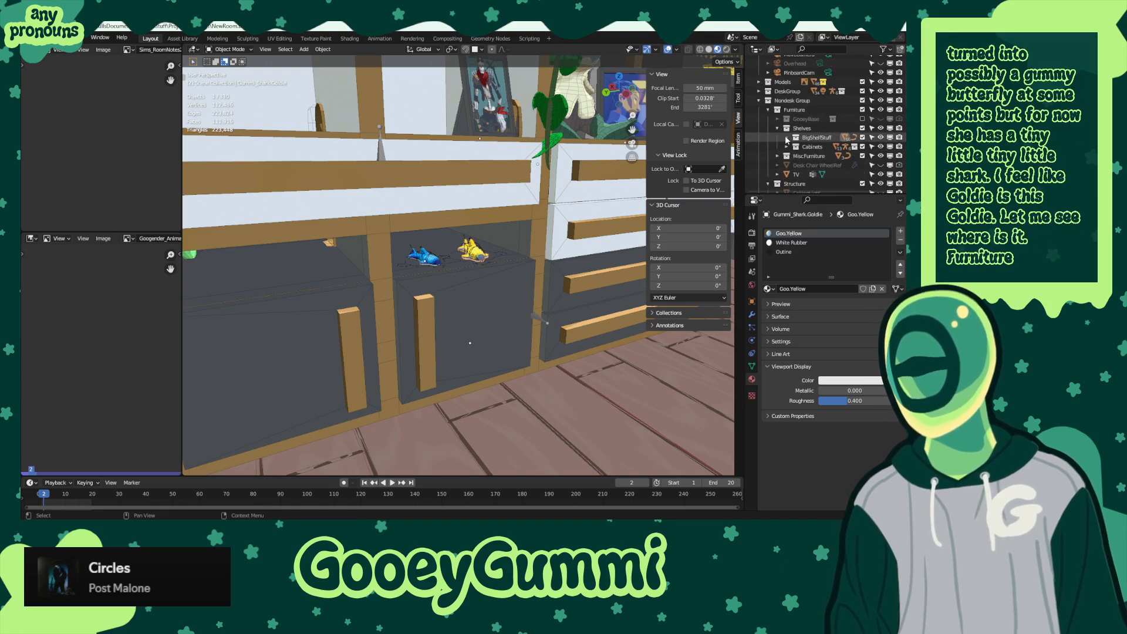
pyautogui.scroll(-6, 815, 143)
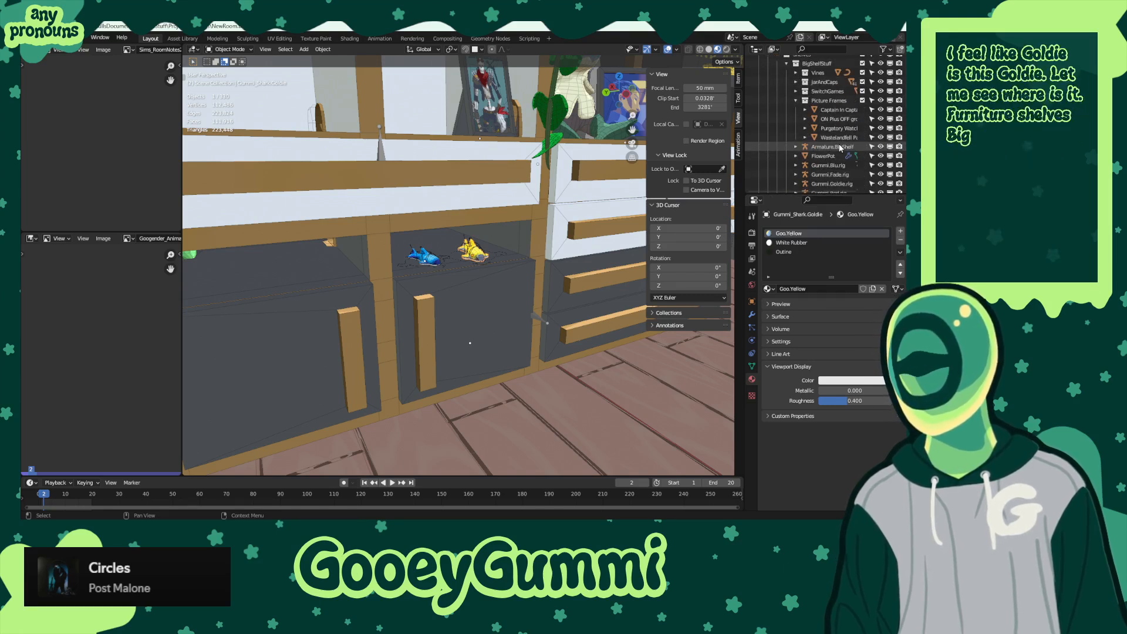
pyautogui.scroll(-2, 840, 148)
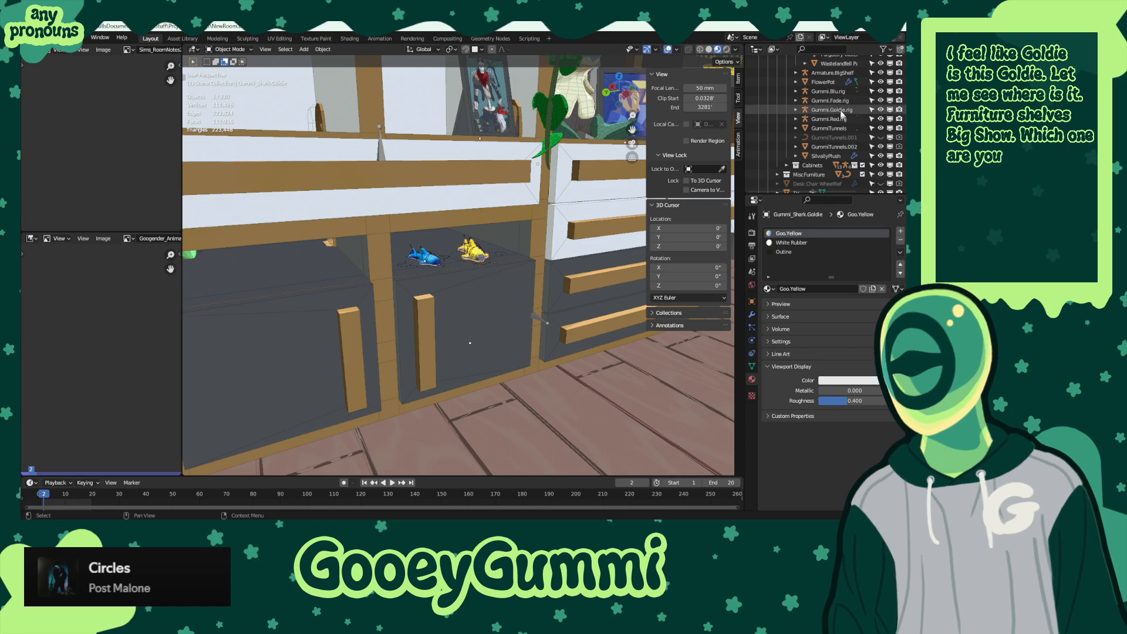
pyautogui.scroll(10, 833, 148)
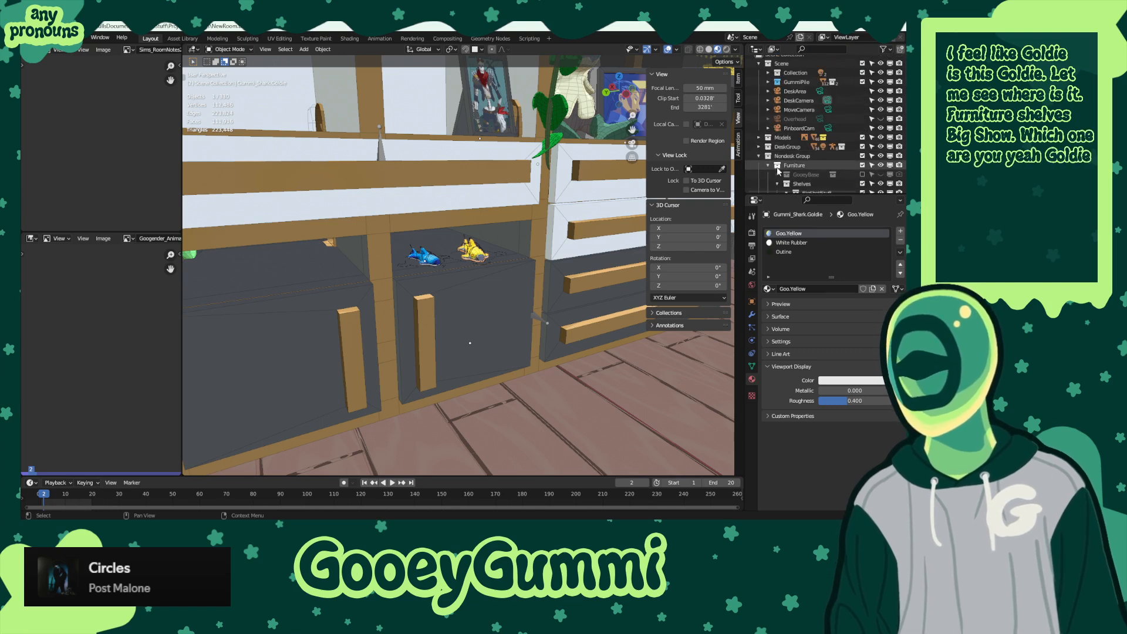
pyautogui.click(768, 165)
pyautogui.click(759, 155)
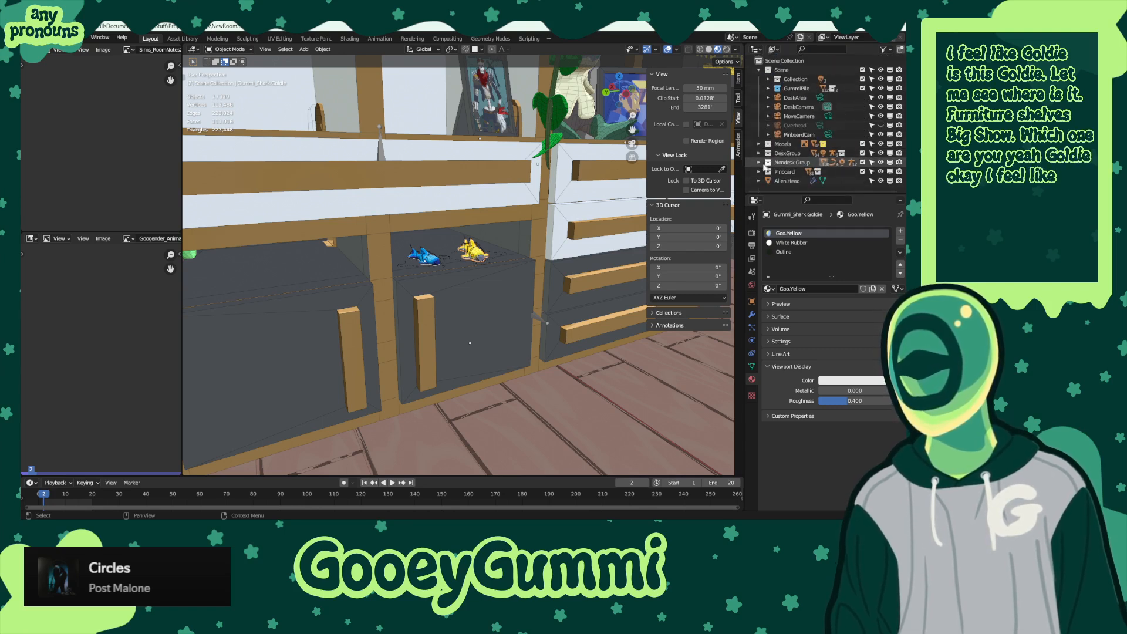
# - Locate the red-and-white gummy shark on the upper shelves and select its rig
pyautogui.moveTo(490, 213); pyautogui.dragTo(496, 245, button='middle')
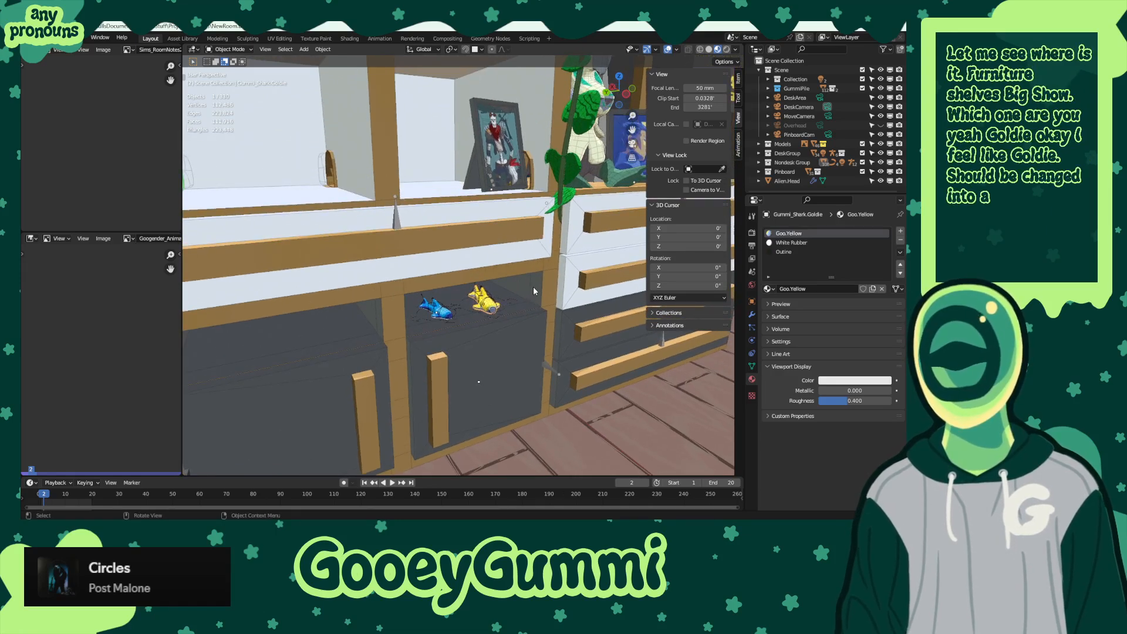
pyautogui.moveTo(532, 290); pyautogui.dragTo(540, 414, button='middle')
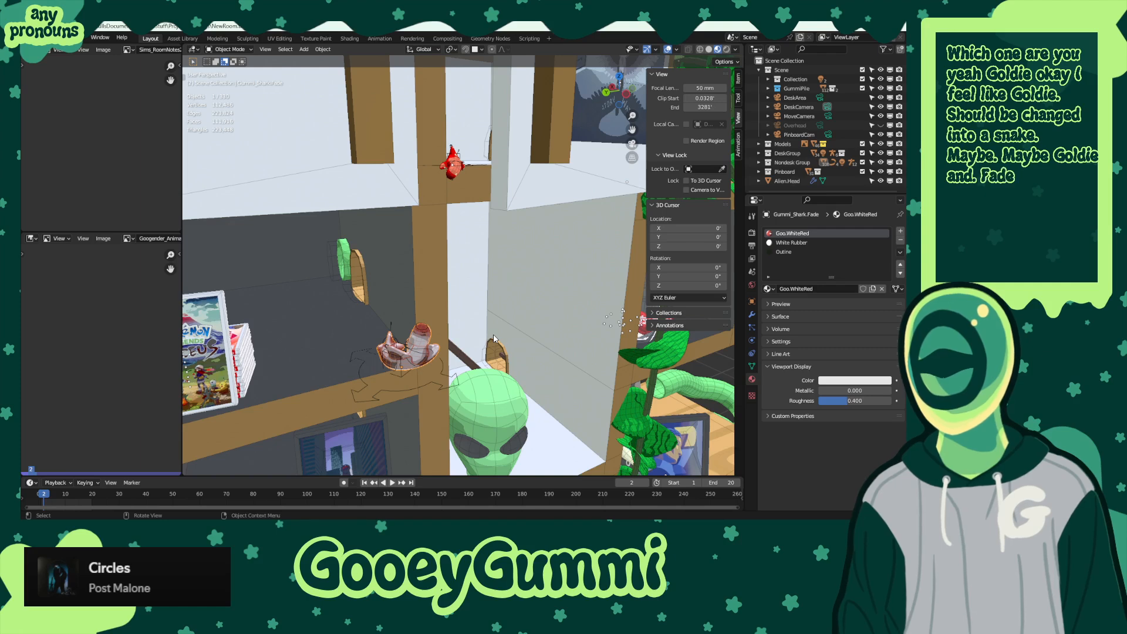
pyautogui.click(417, 329)
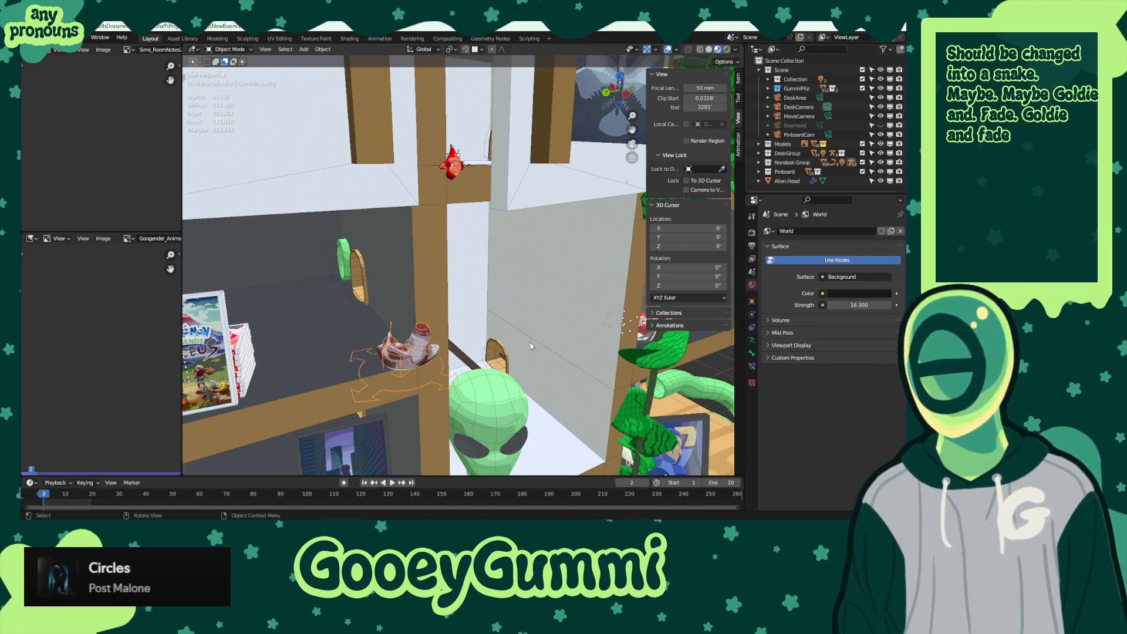
# - Survey the whole room, including the shelves and desk, for gummies that could be replaced by snakes
pyautogui.scroll(-8, 530, 346)
pyautogui.moveTo(530, 346); pyautogui.dragTo(462, 394, button='middle')
pyautogui.scroll(3, 574, 440)
pyautogui.scroll(-3, 514, 381)
pyautogui.scroll(-4, 511, 372)
pyautogui.scroll(4, 506, 356)
pyautogui.moveTo(506, 356); pyautogui.dragTo(532, 376, button='middle')
pyautogui.scroll(-3, 536, 372)
pyautogui.scroll(3, 547, 370)
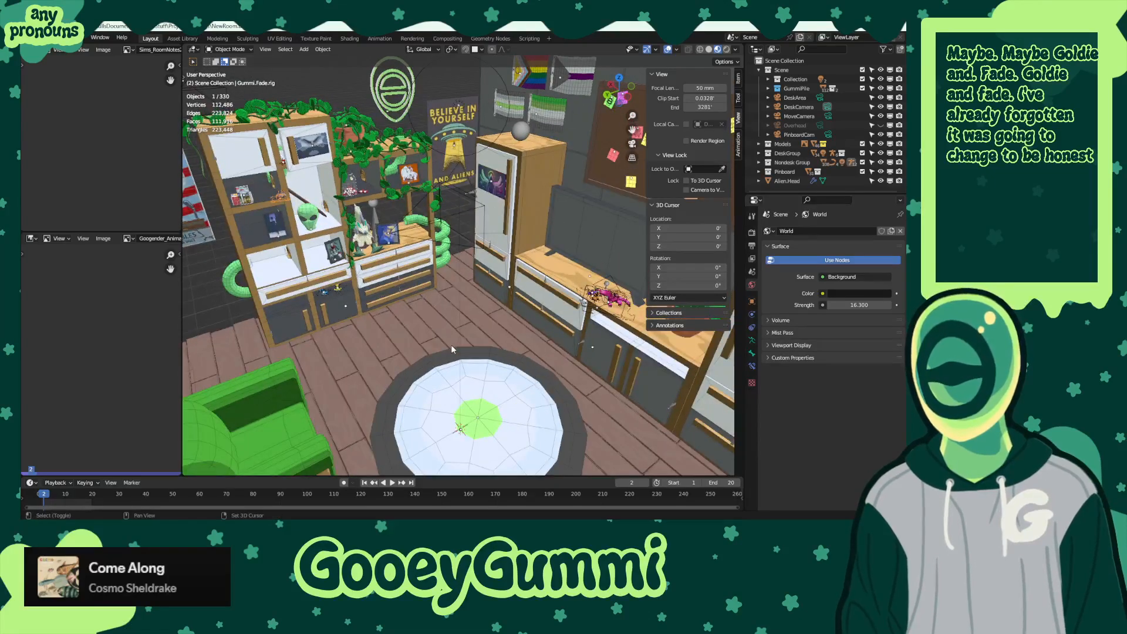
# - Examine the tall shelving unit and its lower cabinets to decide which gummy sharks snakes could replace
pyautogui.moveTo(452, 347); pyautogui.dragTo(479, 357, button='middle')
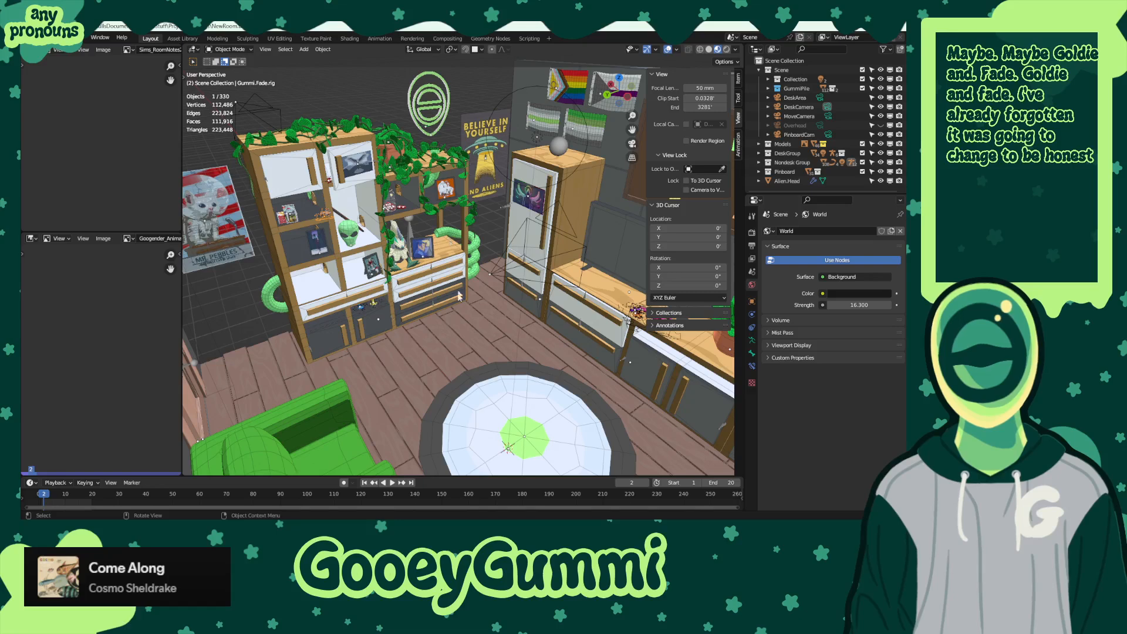
pyautogui.keyDown('shift'); pyautogui.moveTo(459, 296); pyautogui.dragTo(453, 282, button='middle'); pyautogui.keyUp('shift')
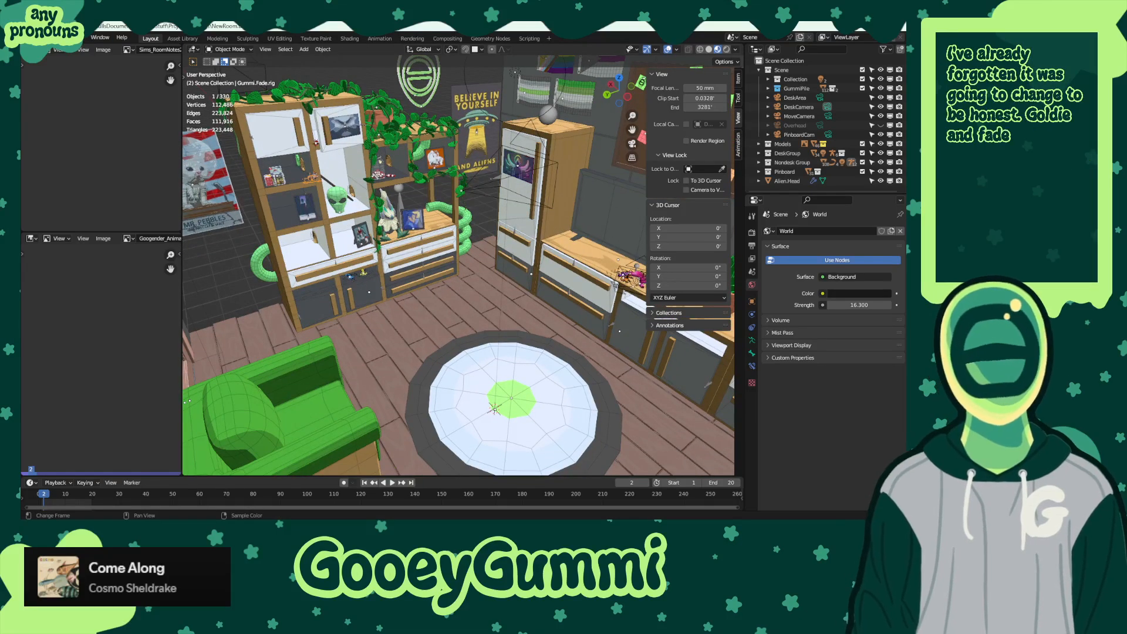
pyautogui.keyDown('shift'); pyautogui.moveTo(284, 200); pyautogui.dragTo(346, 238, button='middle'); pyautogui.keyUp('shift')
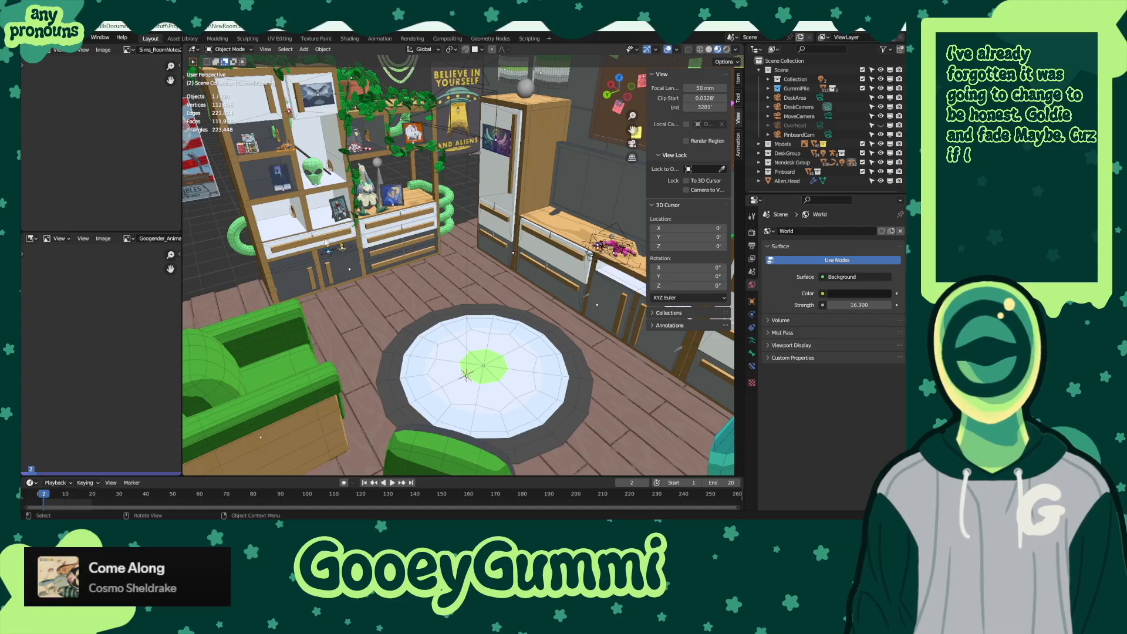
pyautogui.scroll(-6, 562, 372)
pyautogui.moveTo(537, 359); pyautogui.dragTo(425, 282, button='middle')
pyautogui.scroll(4, 487, 376)
pyautogui.scroll(4, 530, 232)
pyautogui.scroll(-5, 531, 231)
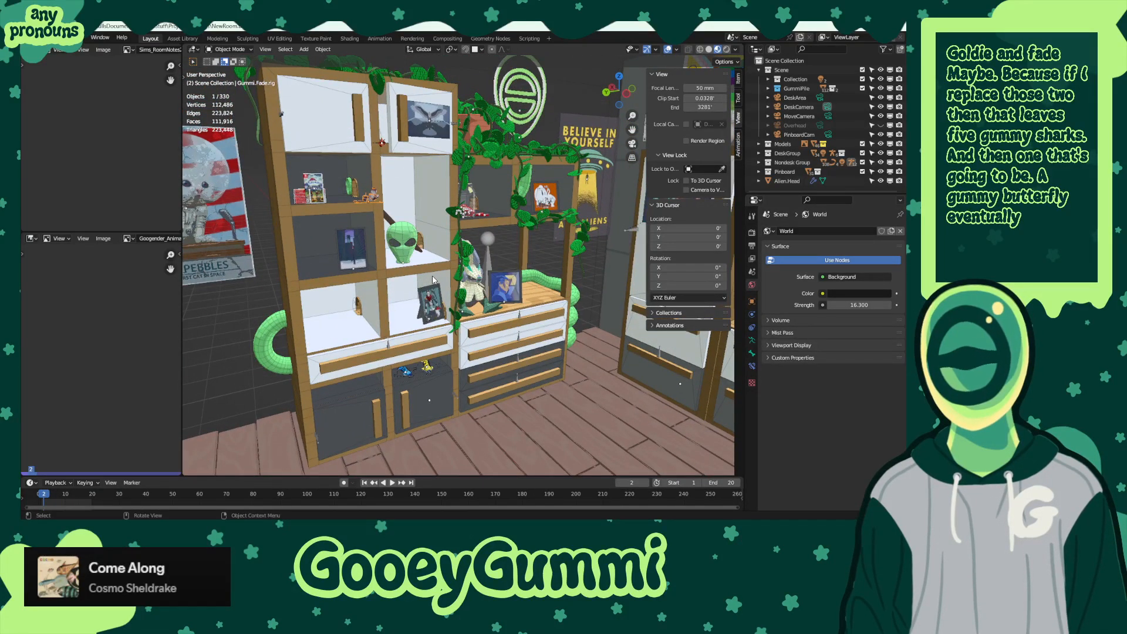
# - Open the recent file GummiSharks.blend without saving the changes to NewRoom.blend
pyautogui.click(43, 37)
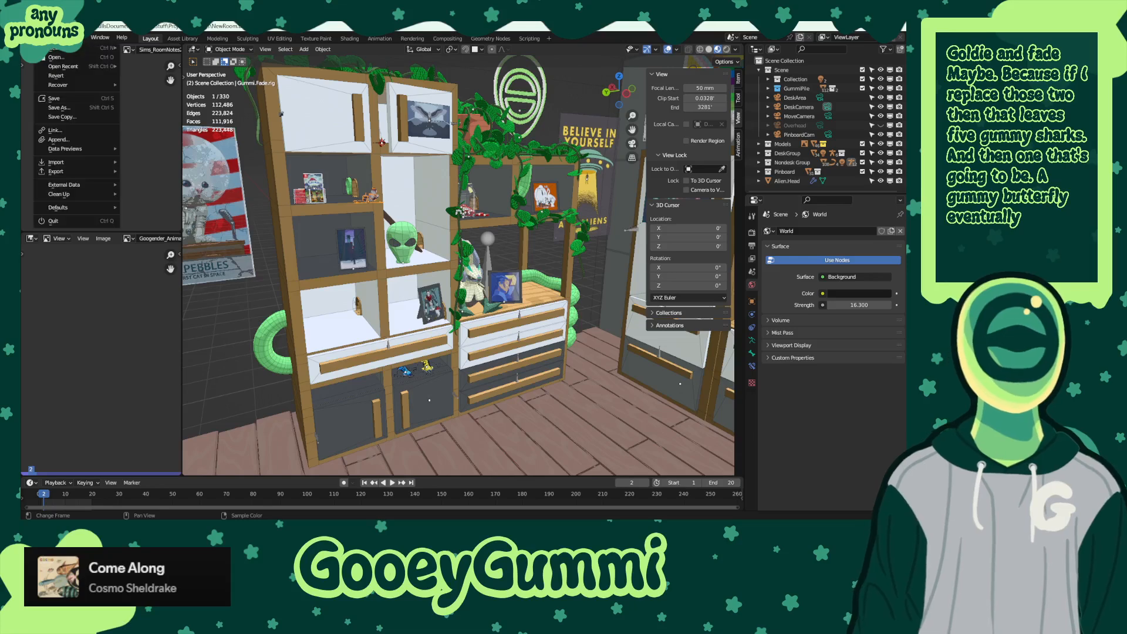
pyautogui.moveTo(66, 37)
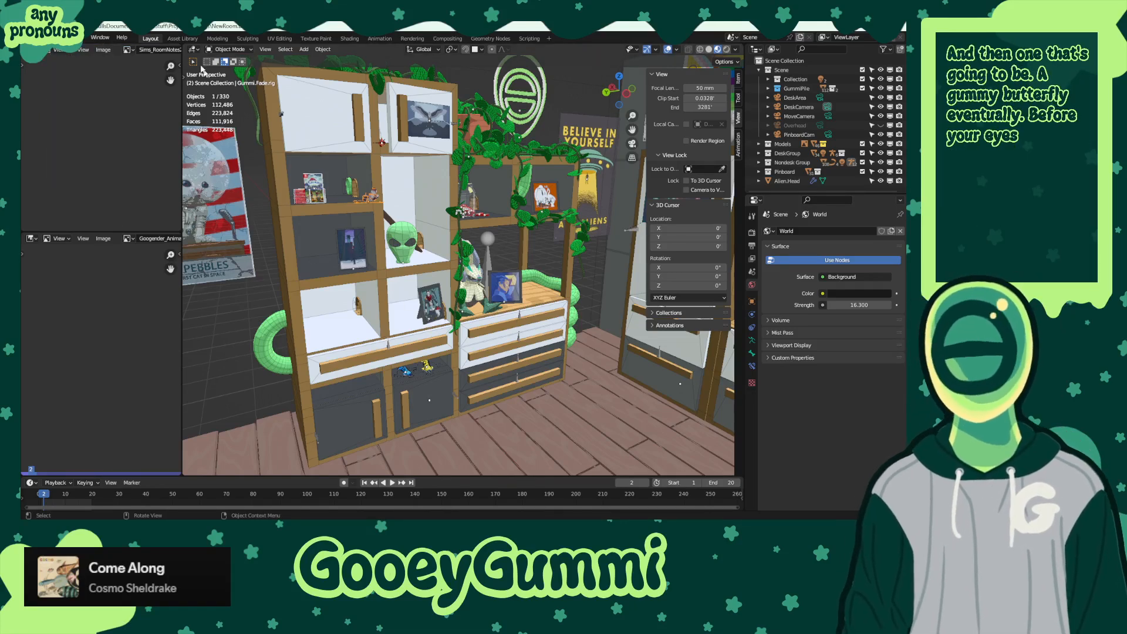
pyautogui.click(46, 37)
pyautogui.moveTo(66, 66)
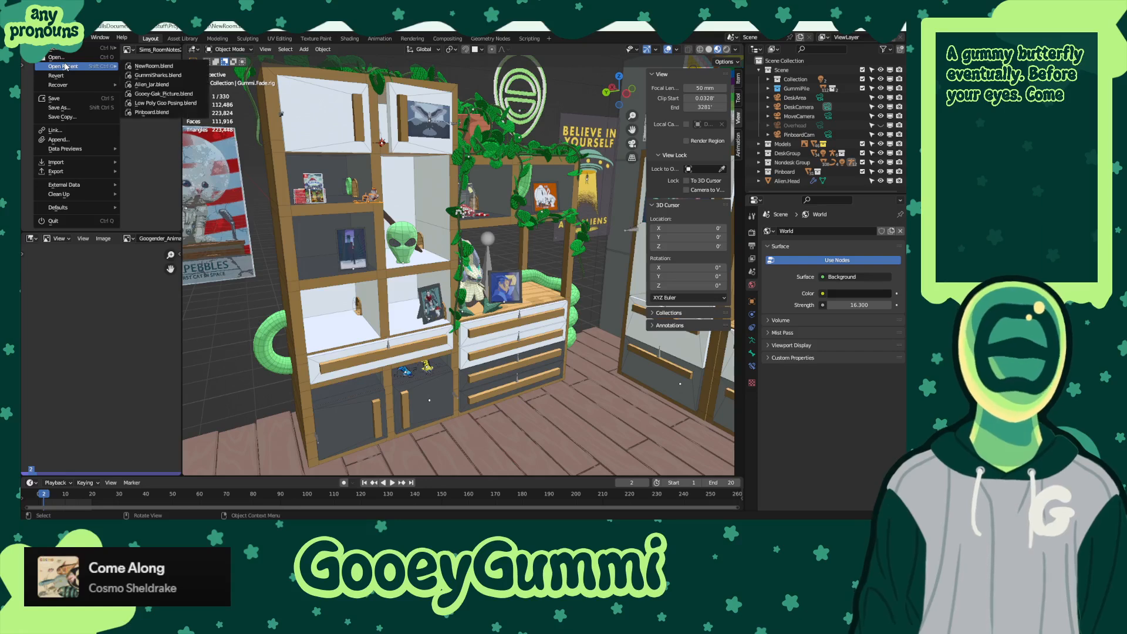
pyautogui.click(170, 77)
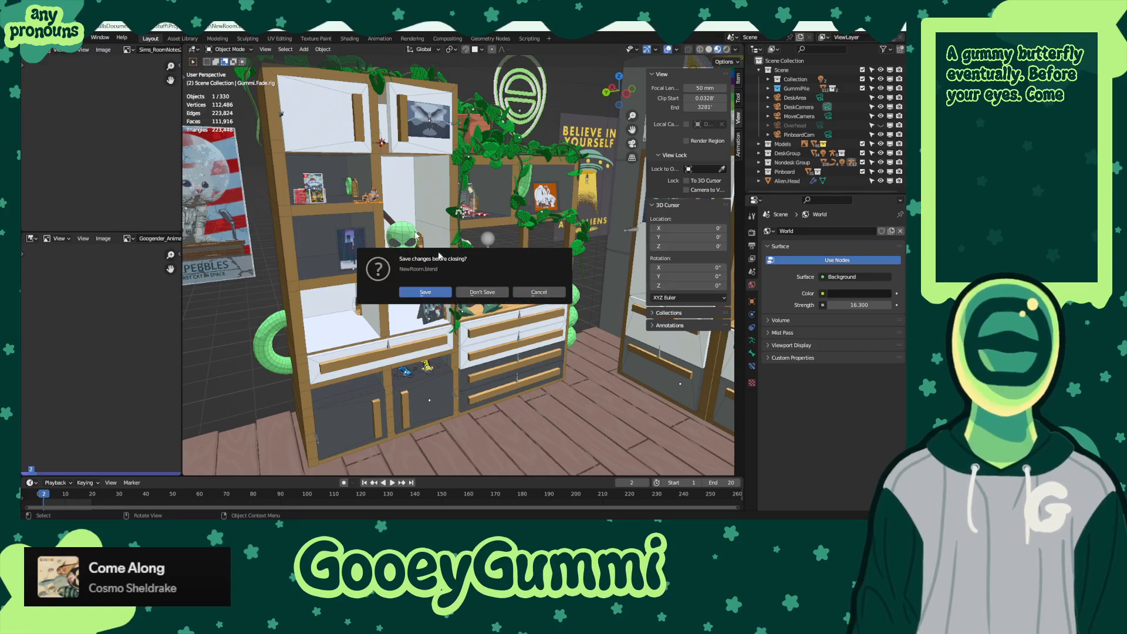
pyautogui.click(483, 296)
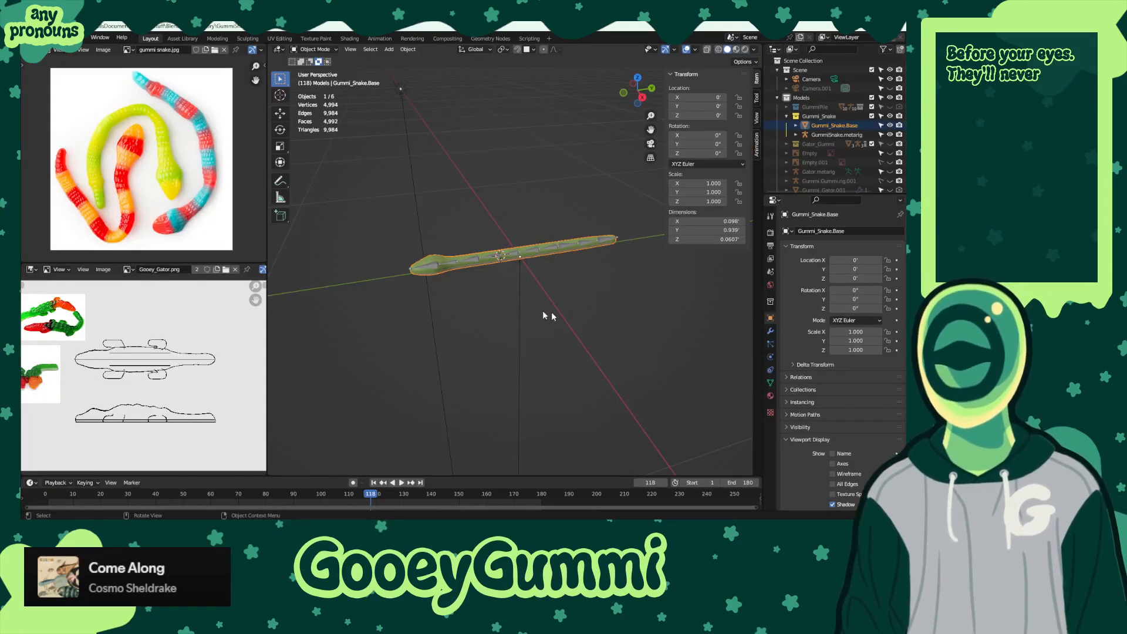
# - Select the snake's metarig and generate its Rigify control rig
pyautogui.moveTo(551, 292); pyautogui.dragTo(527, 297, button='middle')
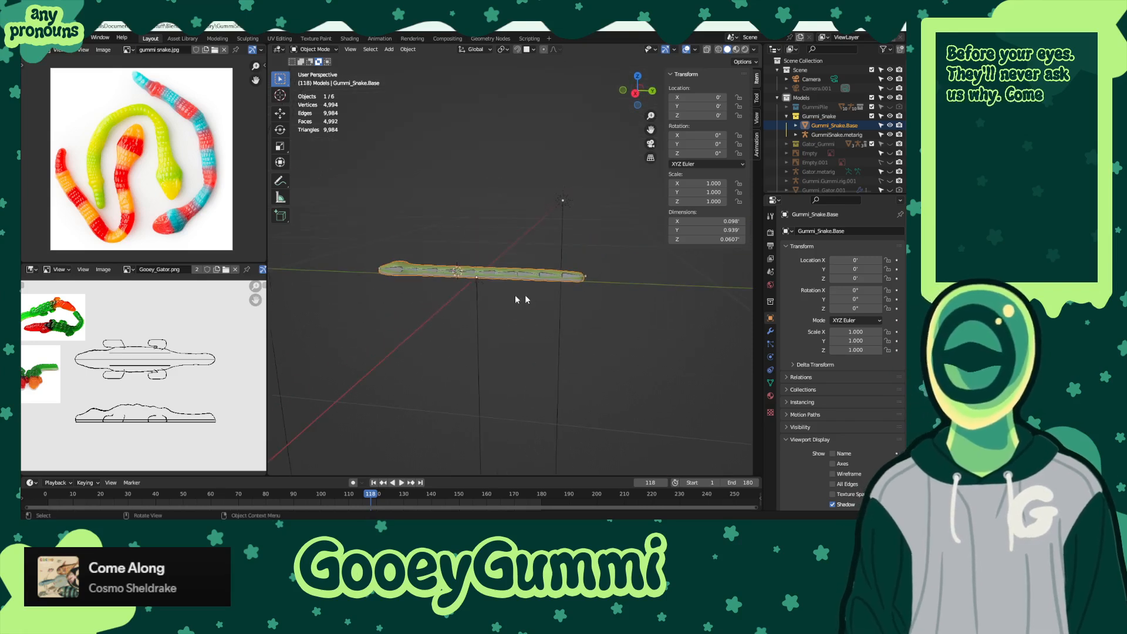
pyautogui.click(417, 271)
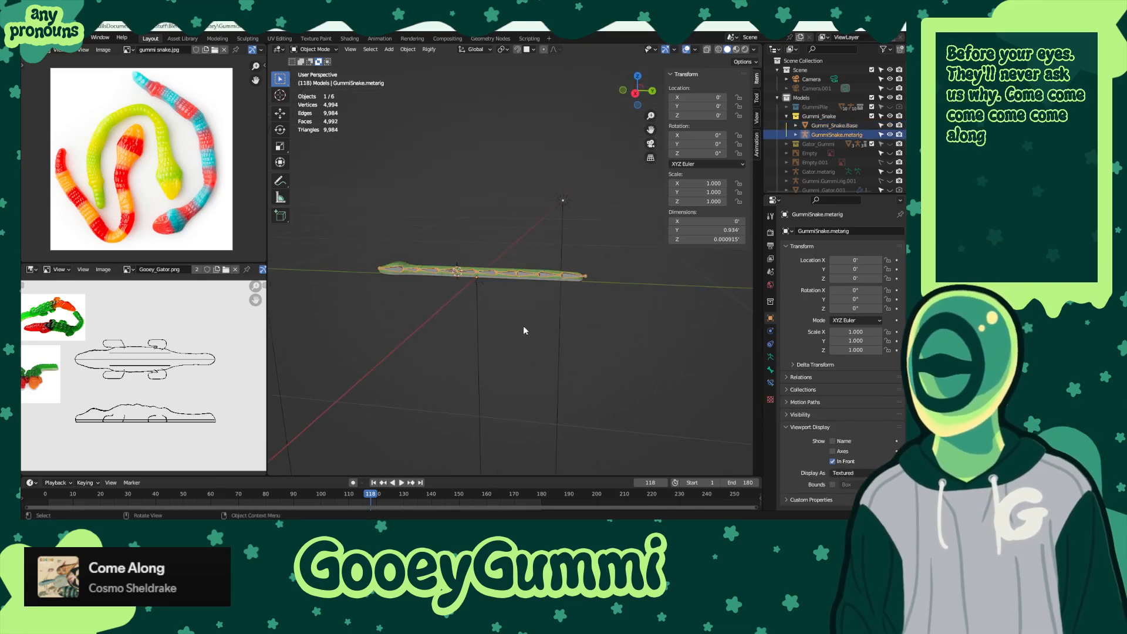
pyautogui.click(770, 356)
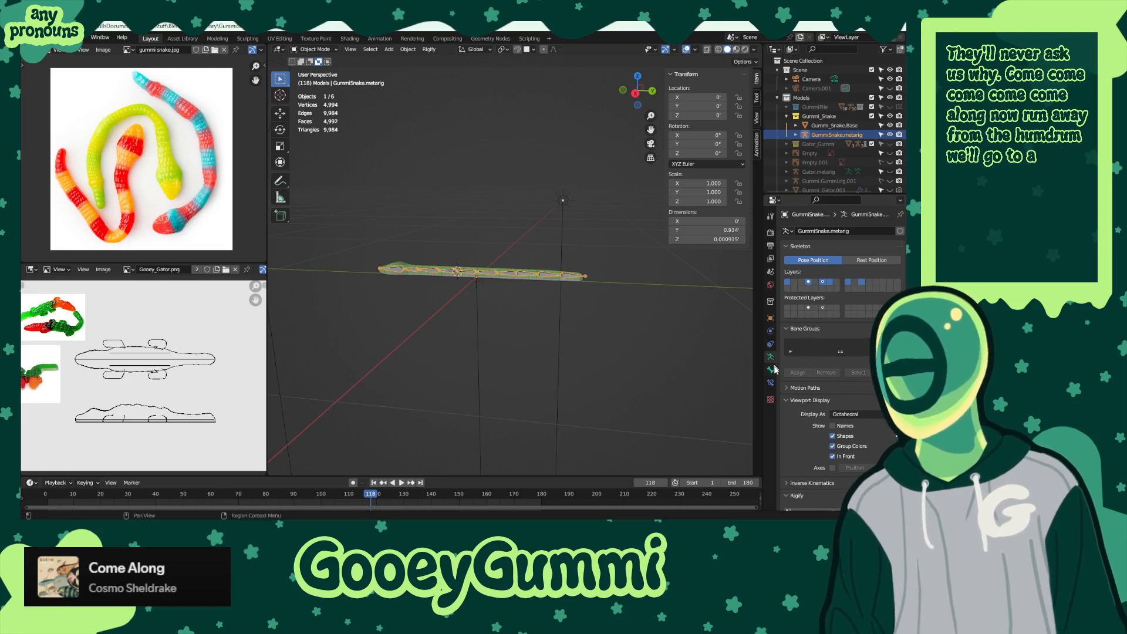
pyautogui.scroll(-4, 805, 393)
pyautogui.click(822, 414)
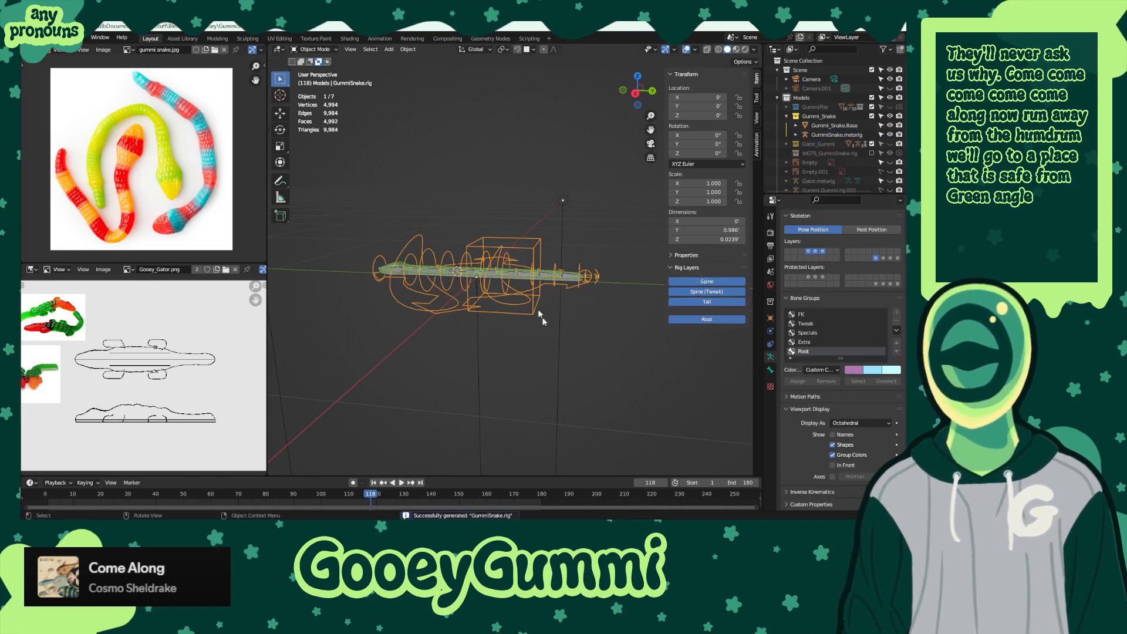
# - Examine the generated rig controls along the snake's body from the right orthographic view
pyautogui.moveTo(557, 331); pyautogui.dragTo(493, 294, button='middle')
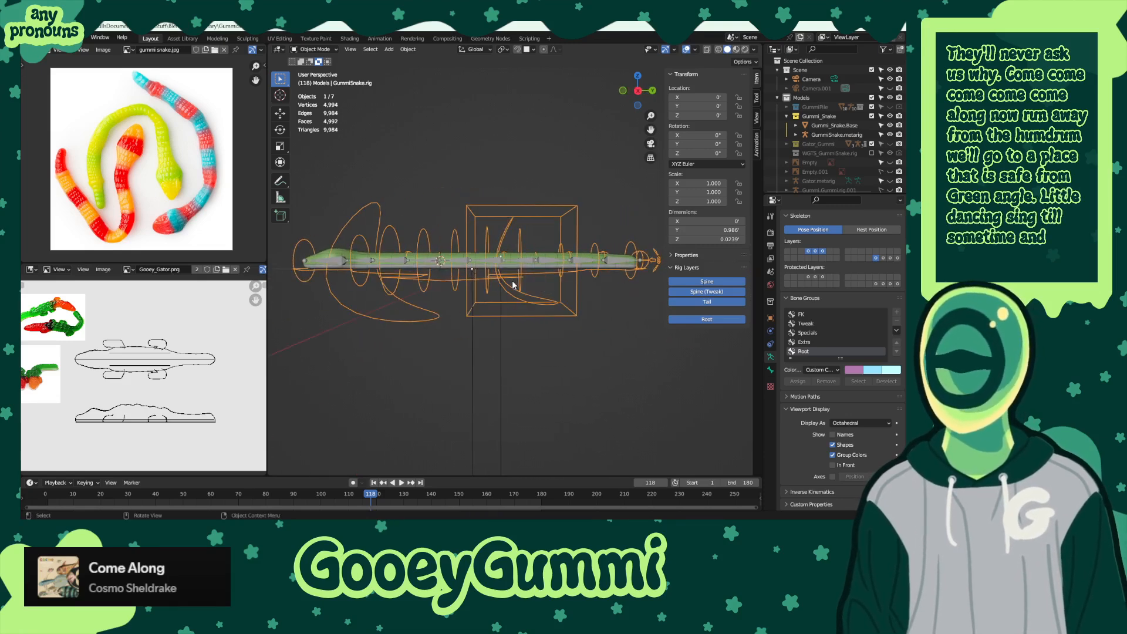
pyautogui.press('KP_3')
pyautogui.scroll(8, 512, 283)
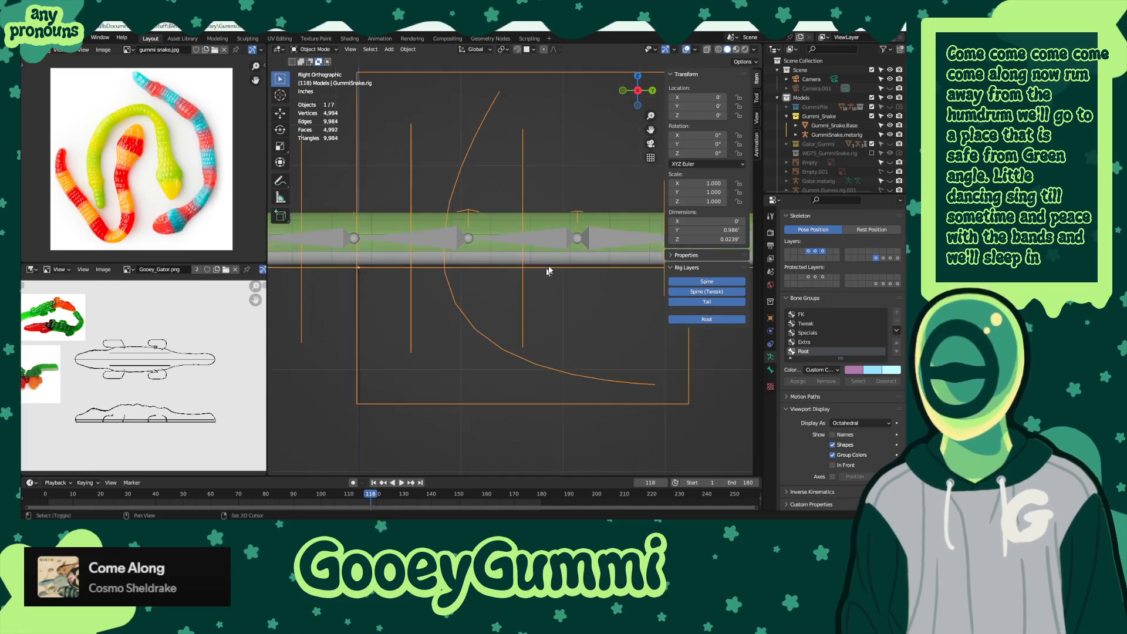
pyautogui.keyDown('shift'); pyautogui.moveTo(547, 268); pyautogui.dragTo(345, 326, button='middle'); pyautogui.keyUp('shift')
pyautogui.scroll(2, 504, 345)
pyautogui.keyDown('shift'); pyautogui.moveTo(517, 352); pyautogui.dragTo(578, 379, button='middle'); pyautogui.keyUp('shift')
pyautogui.scroll(-4, 364, 370)
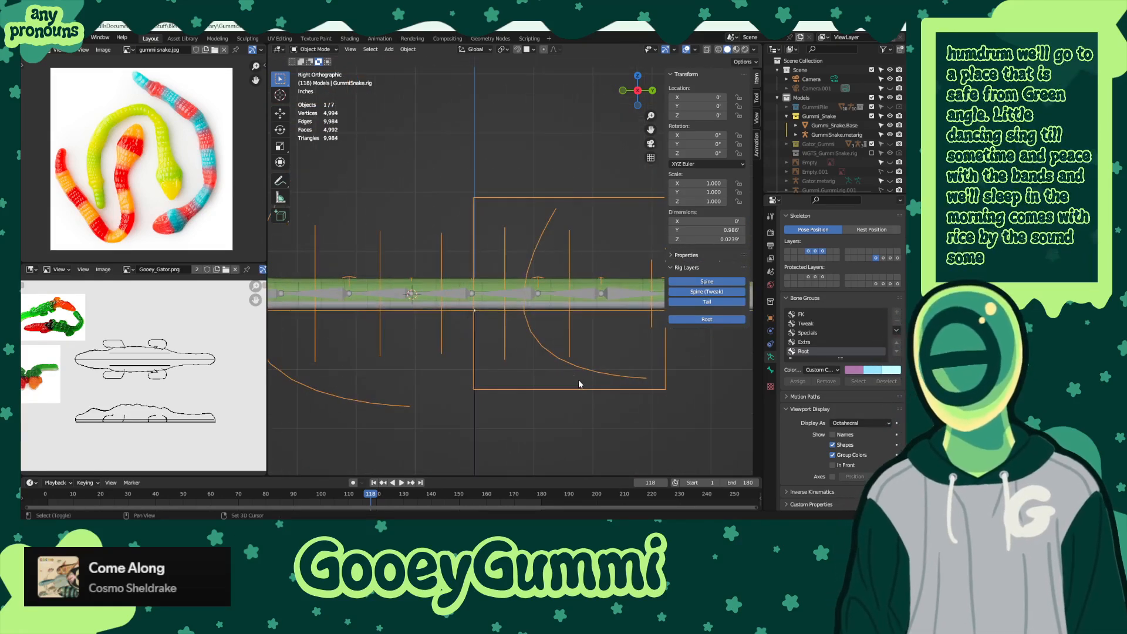
# - Hide GummiSnake.metarig and move it out of the Gummi_Snake collection
pyautogui.click(459, 297)
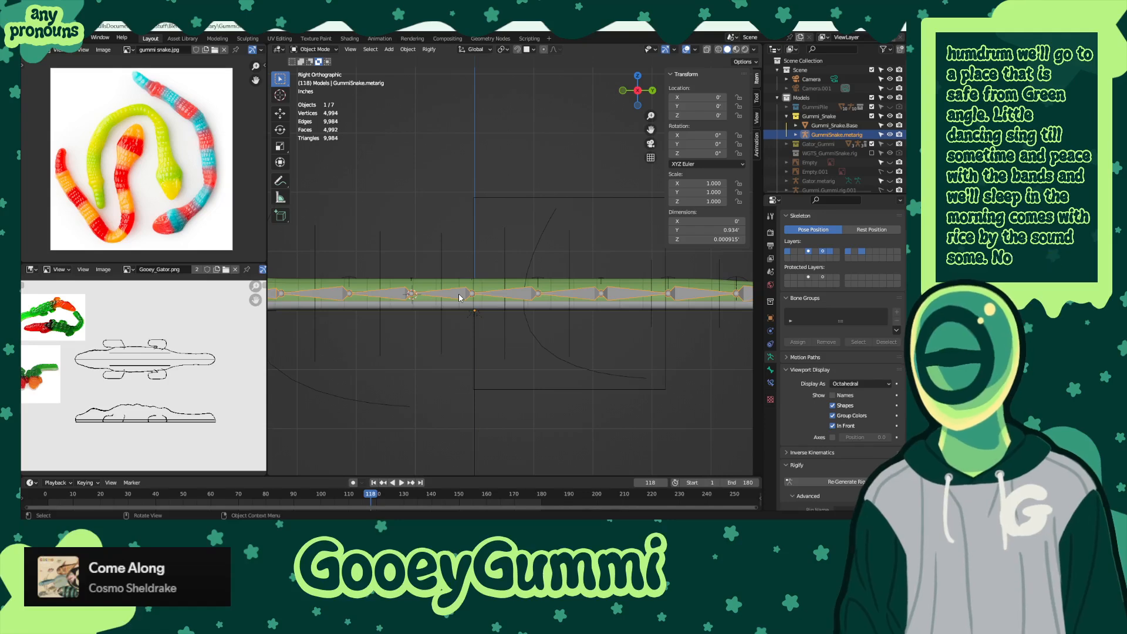
pyautogui.moveTo(459, 296); pyautogui.dragTo(491, 306, button='middle')
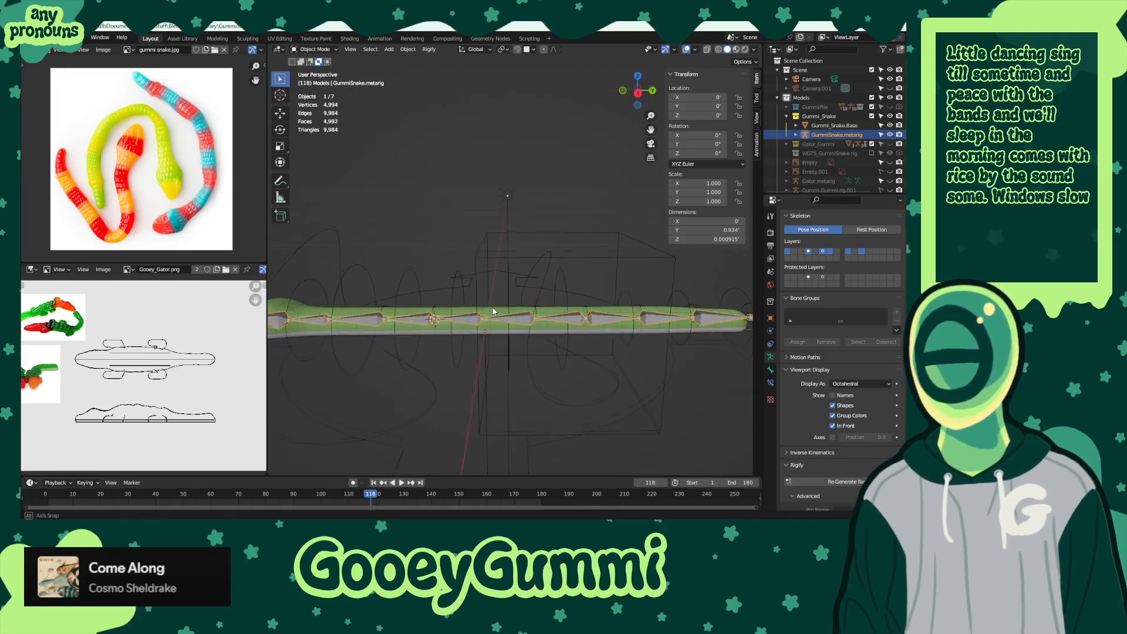
pyautogui.moveTo(555, 340); pyautogui.dragTo(488, 326, button='middle')
pyautogui.press('h')
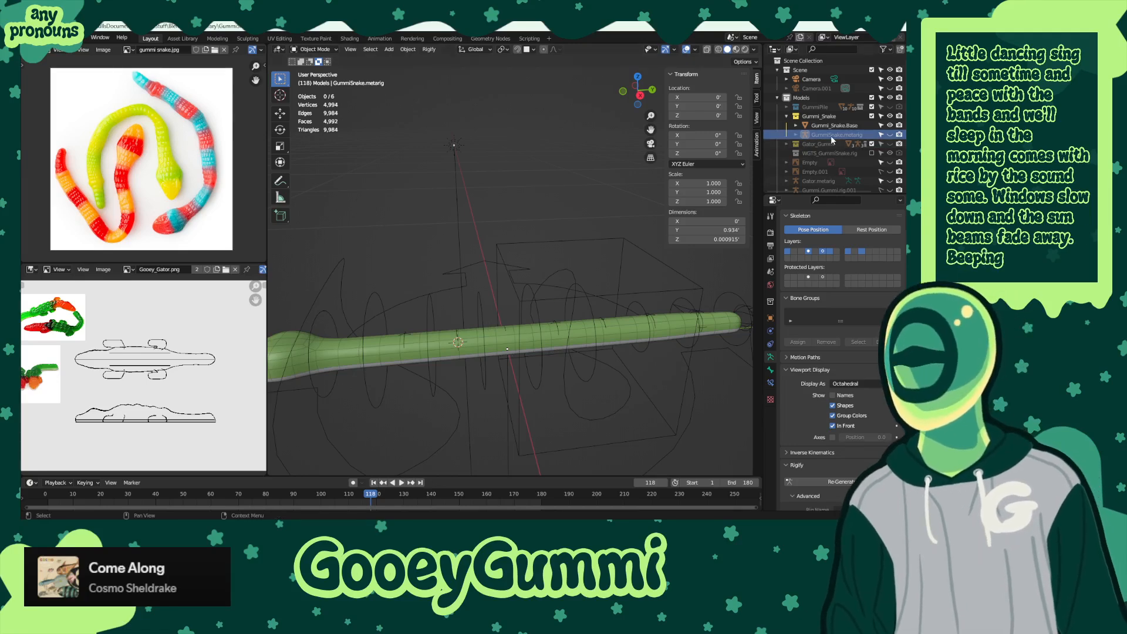
pyautogui.moveTo(833, 139); pyautogui.dragTo(828, 169)
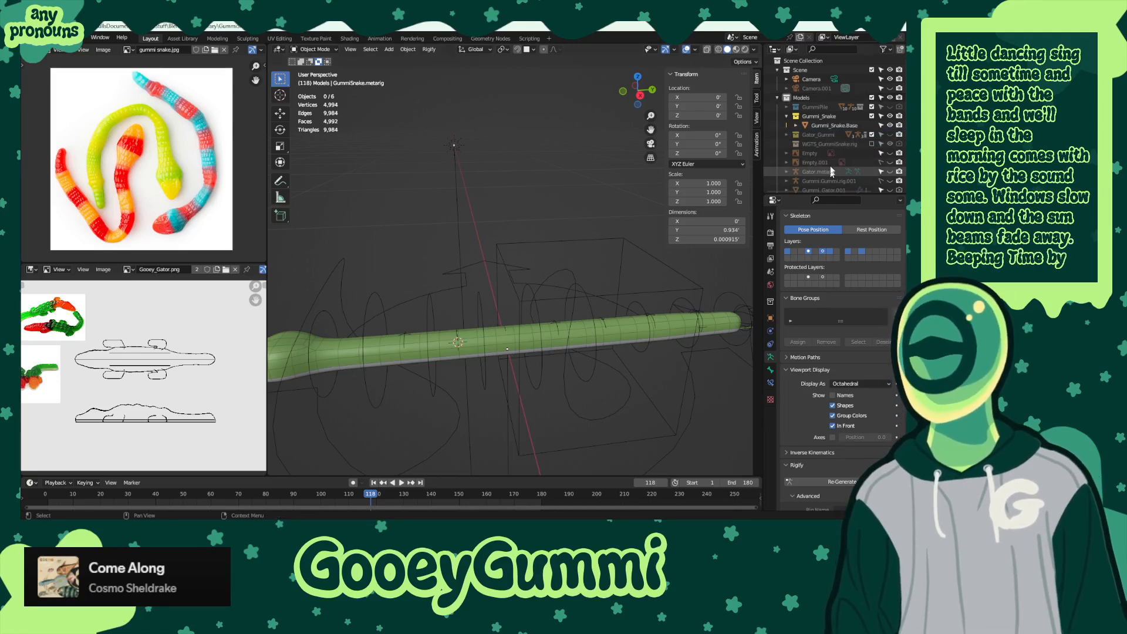
# - Parent the Gummi_Snake.Base mesh to GummiSnake.rig with automatic weights
pyautogui.scroll(-5, 473, 294)
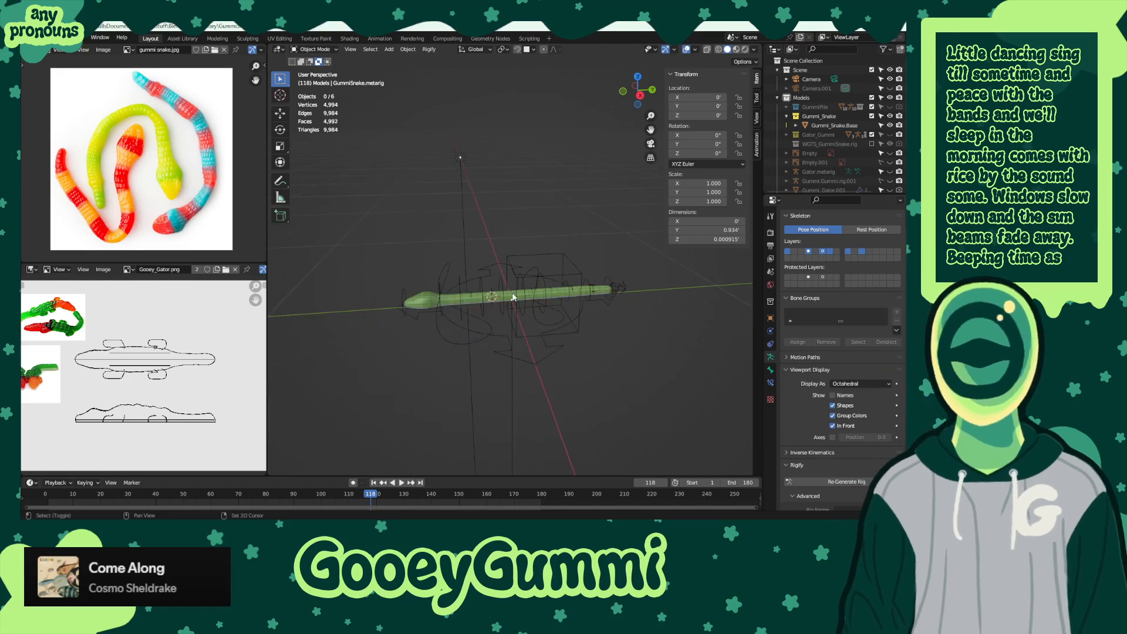
pyautogui.moveTo(473, 294); pyautogui.dragTo(532, 268, button='middle')
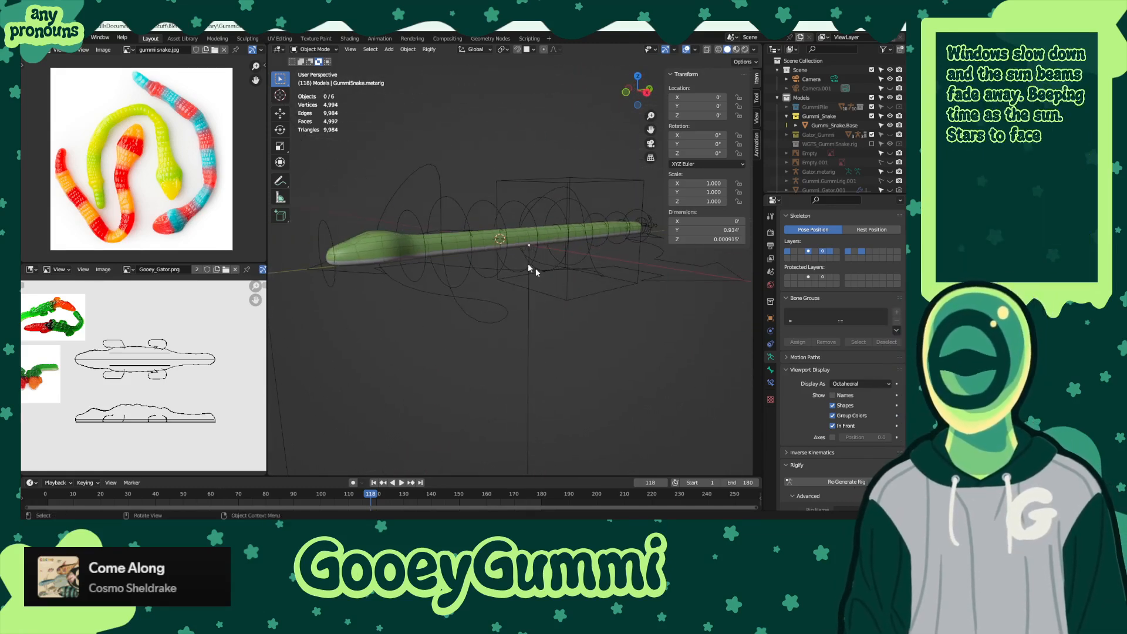
pyautogui.click(376, 252)
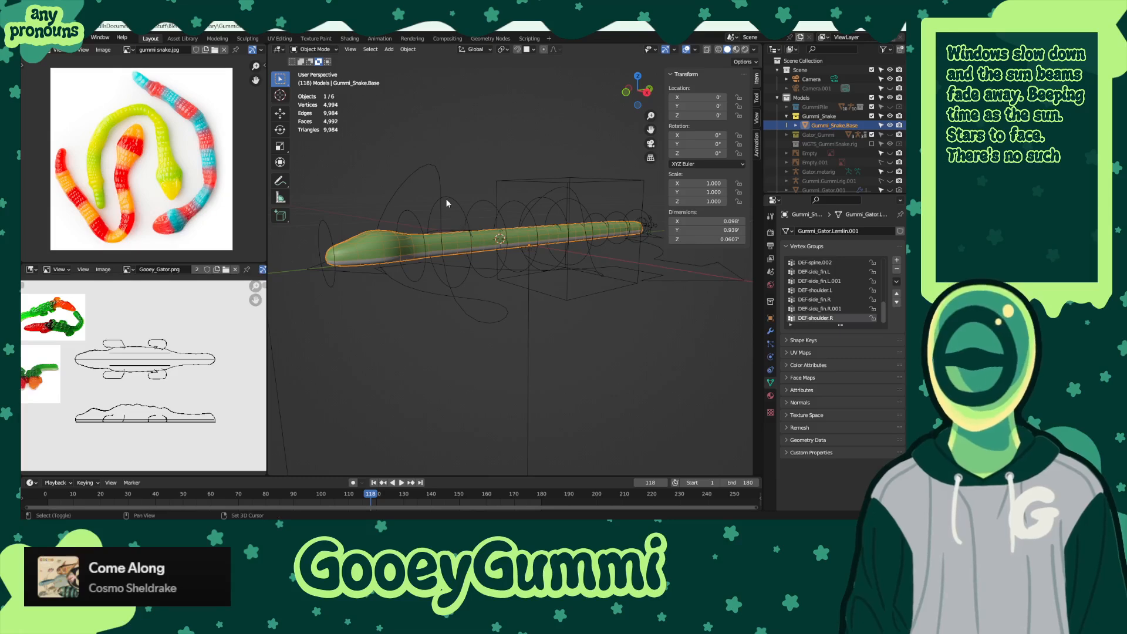
pyautogui.keyDown('shift'); pyautogui.click(447, 199); pyautogui.keyUp('shift')
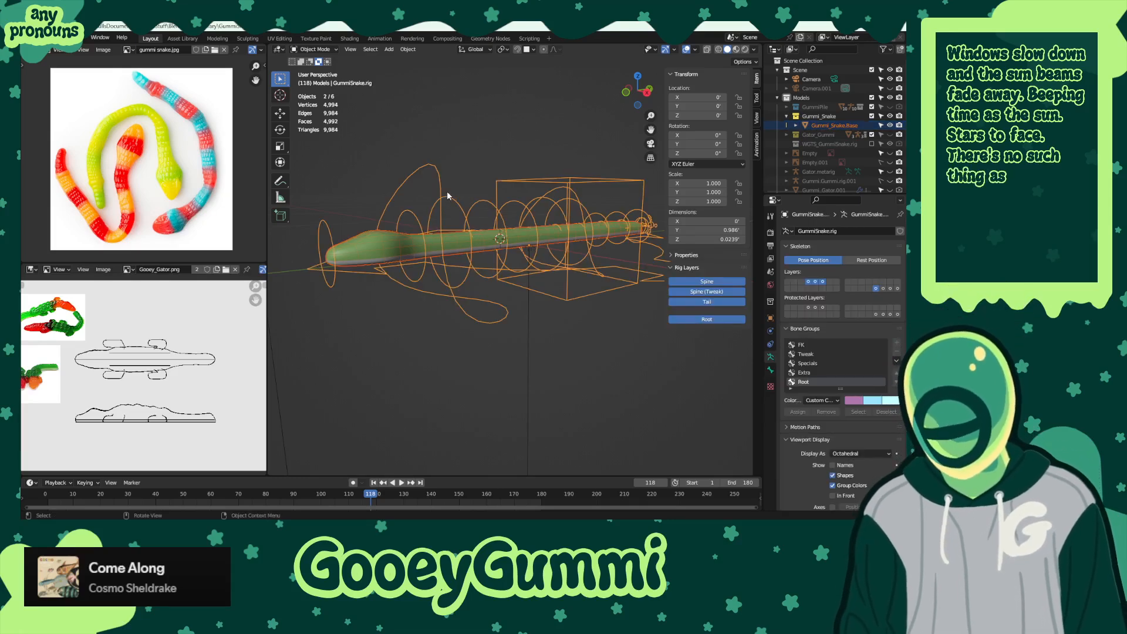
pyautogui.hotkey('ctrl', 'p')
pyautogui.click(448, 193)
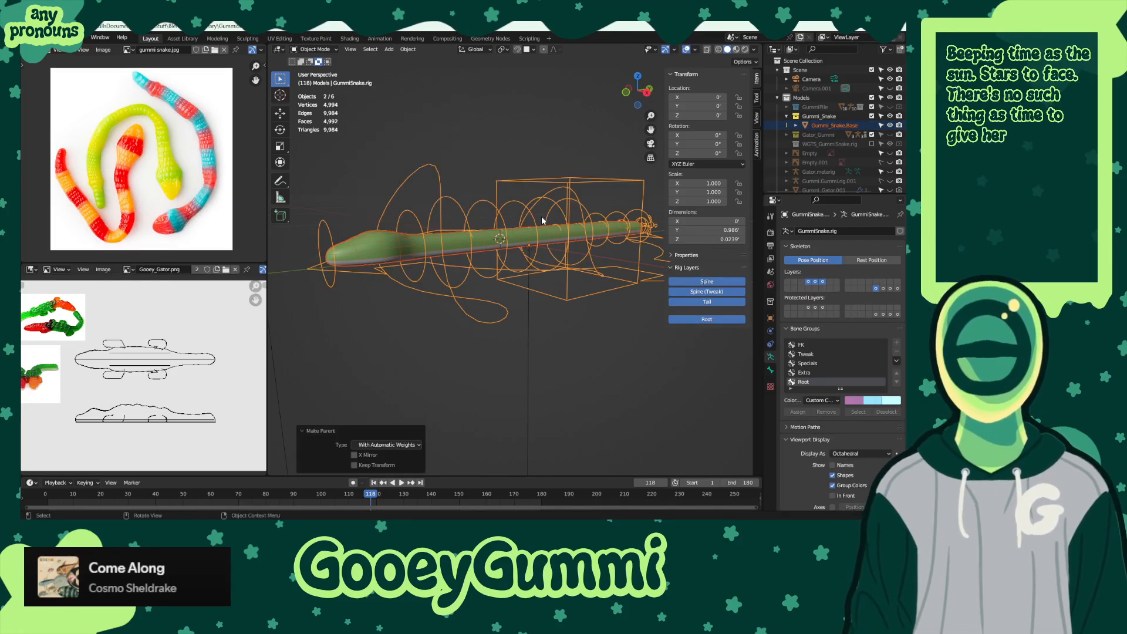
# - Switch the snake rig to Pose Mode and rotate its chest control about 95° around the view axis
pyautogui.moveTo(516, 240); pyautogui.dragTo(476, 297, button='middle')
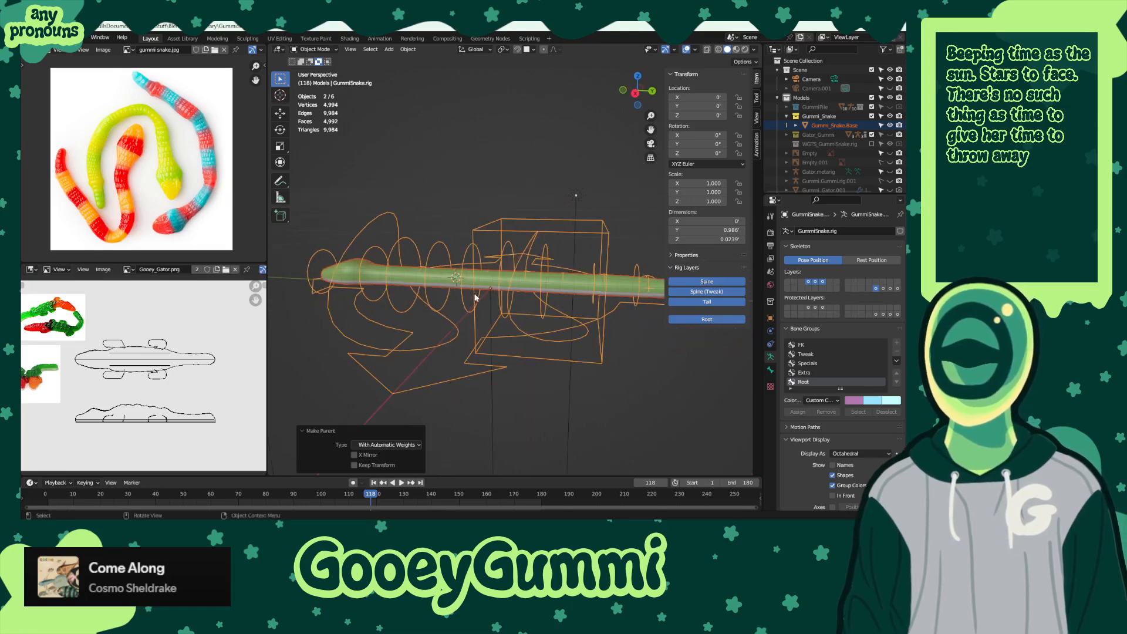
pyautogui.click(537, 260)
pyautogui.click(312, 49)
pyautogui.click(317, 81)
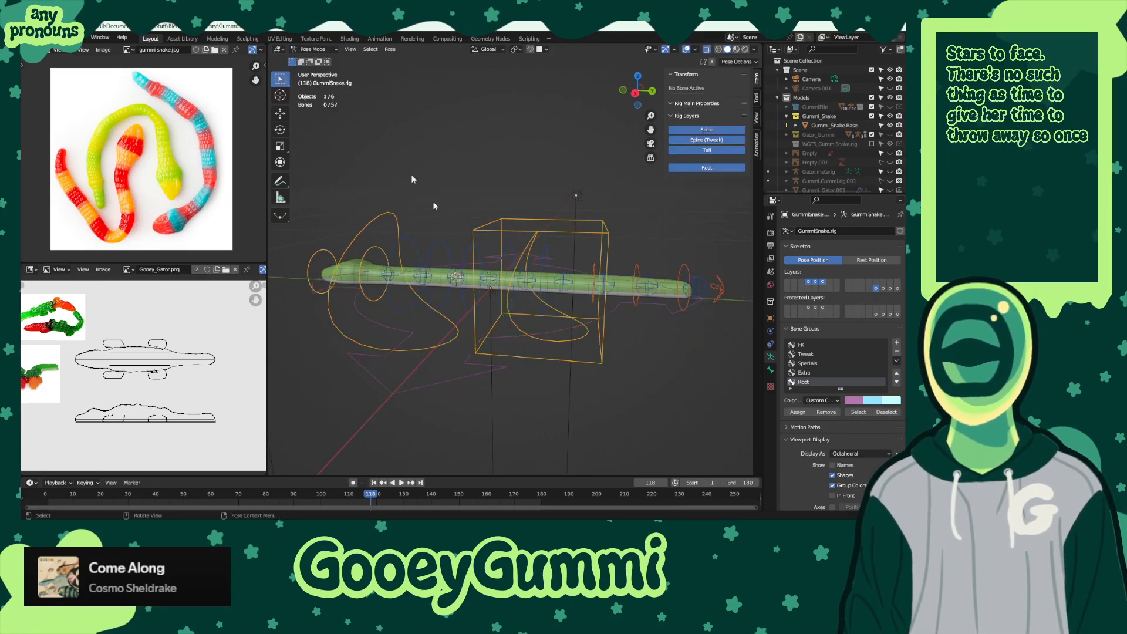
pyautogui.click(409, 257)
pyautogui.press('r')
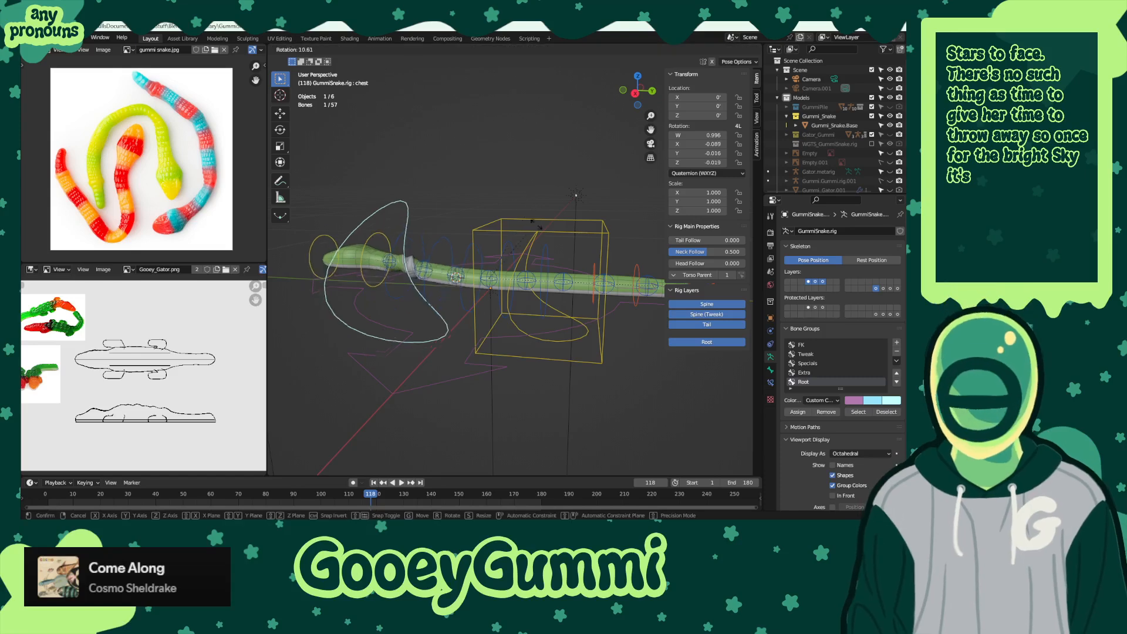
pyautogui.click(512, 294)
# - Try moving the neck control freely and rotating it around the global X axis
pyautogui.moveTo(512, 294); pyautogui.dragTo(397, 276, button='middle')
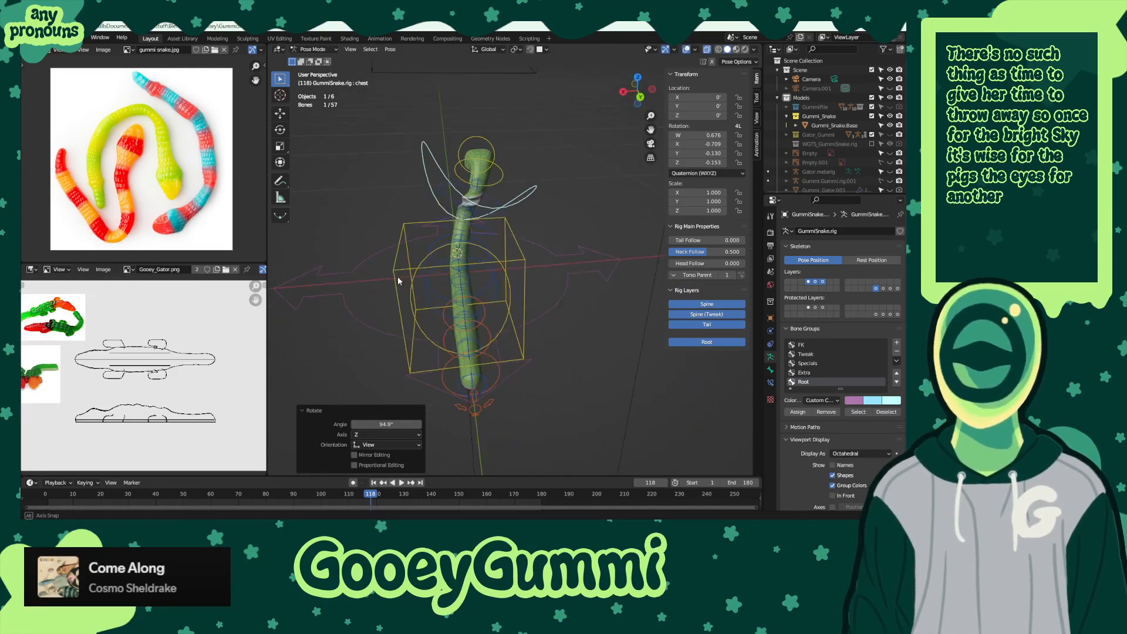
pyautogui.click(502, 169)
pyautogui.press('g')
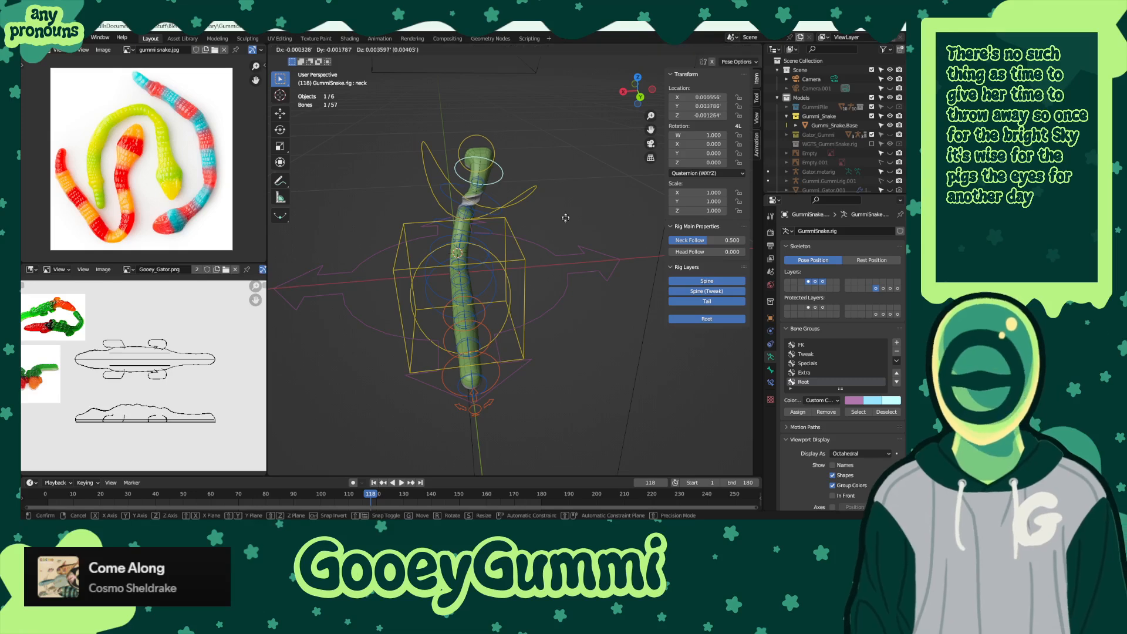
pyautogui.press('Escape')
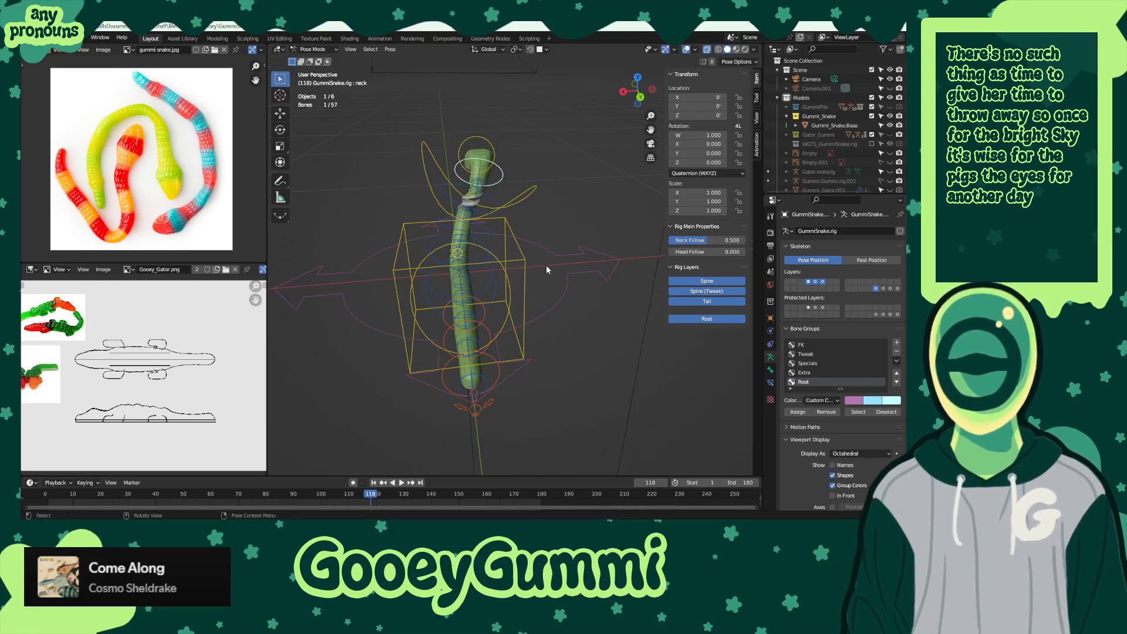
pyautogui.press('r')
pyautogui.press('x')
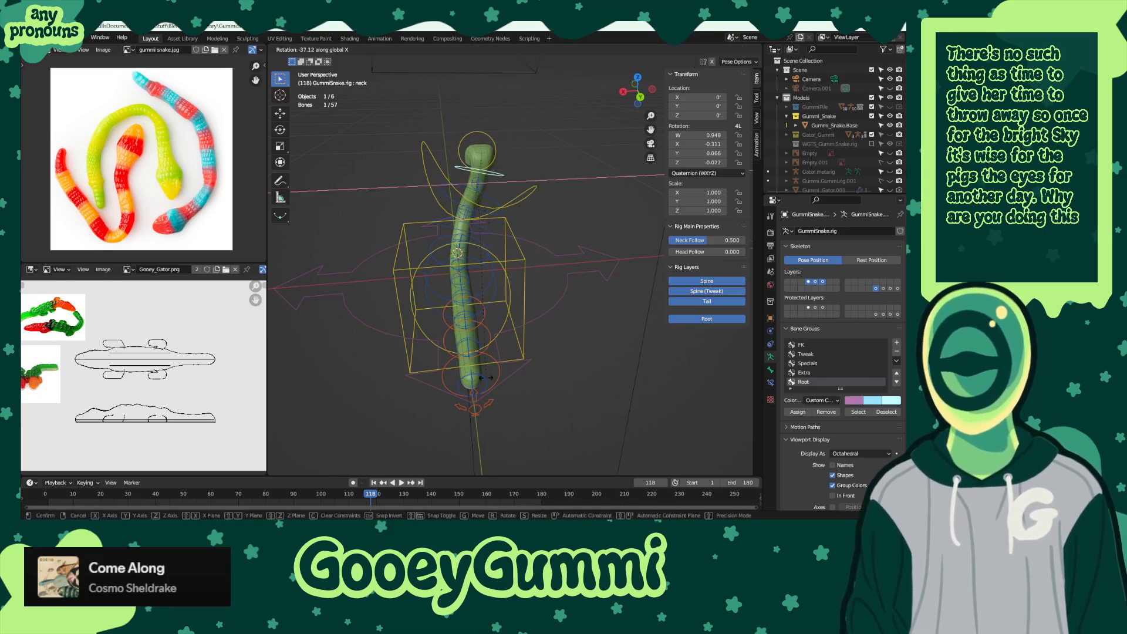
pyautogui.press('Escape')
# - Try rotating the spine tweak control next to the pinched part of the snake's neck
pyautogui.moveTo(489, 381); pyautogui.dragTo(546, 282, button='middle')
pyautogui.click(500, 271)
pyautogui.press('r')
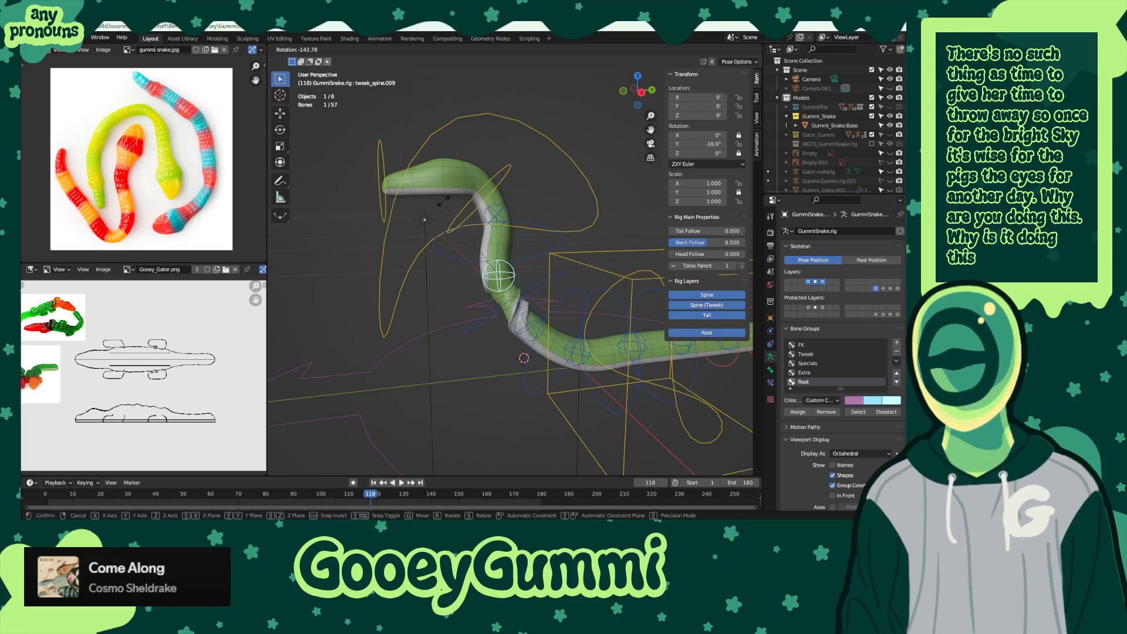
pyautogui.press('Escape')
# - Rotate the snake rig's head control around the view axis to swing the head out of its bent position
pyautogui.moveTo(538, 282); pyautogui.dragTo(438, 347, button='middle')
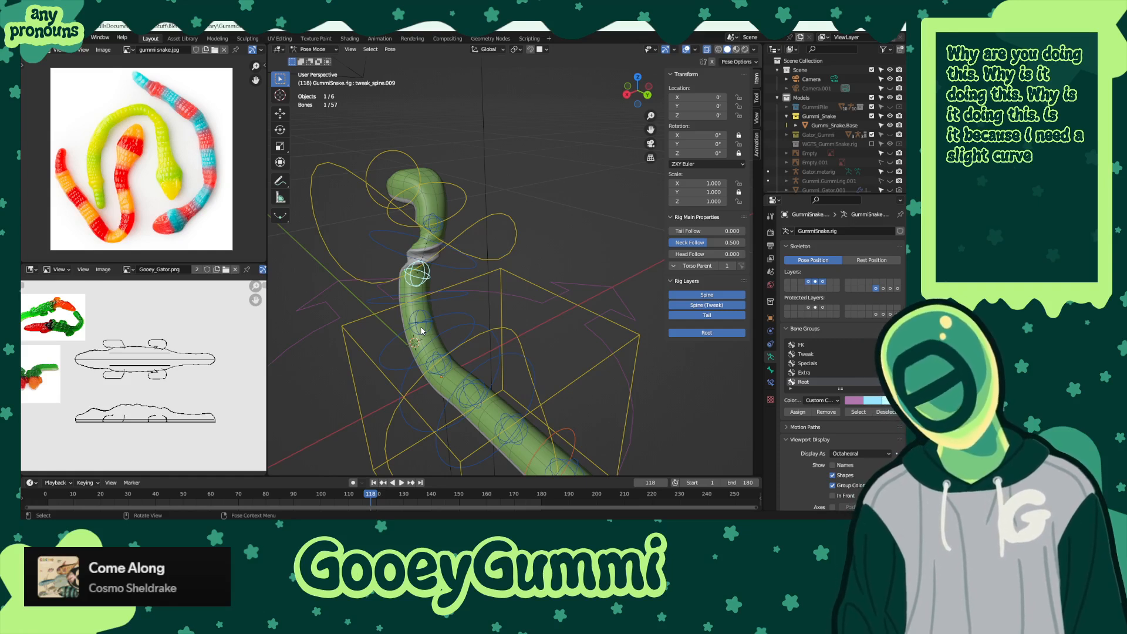
pyautogui.click(405, 166)
pyautogui.press('r')
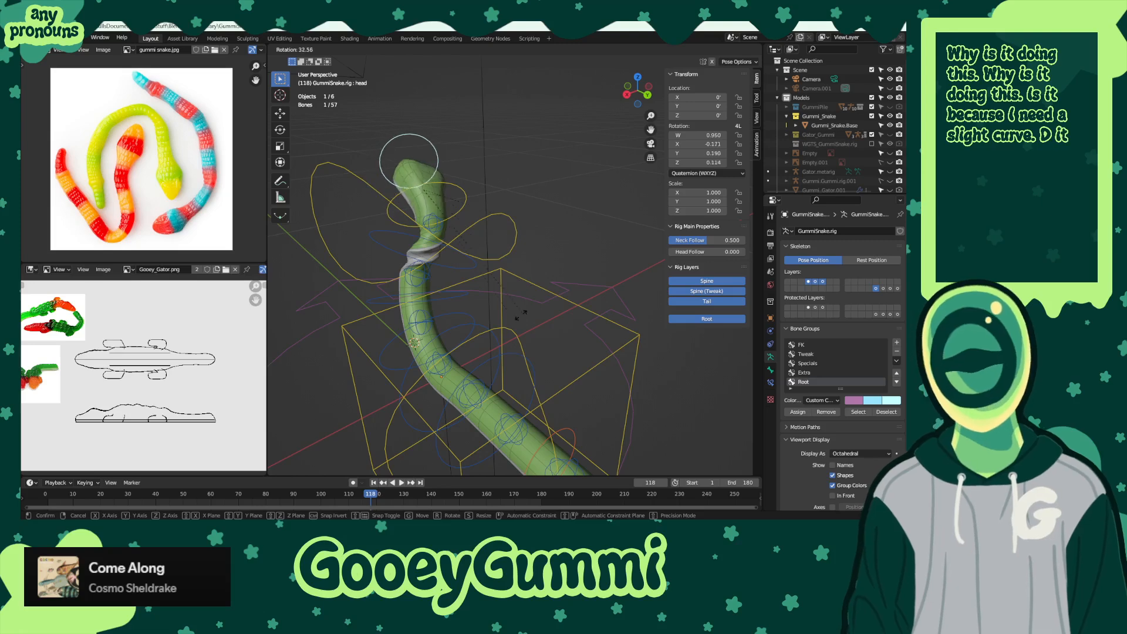
pyautogui.click(512, 319)
# - Rotate the neck control -37.5° around the view axis as seen from the front of the snake
pyautogui.moveTo(512, 318); pyautogui.dragTo(553, 213, button='middle')
pyautogui.click(553, 214)
pyautogui.press('r')
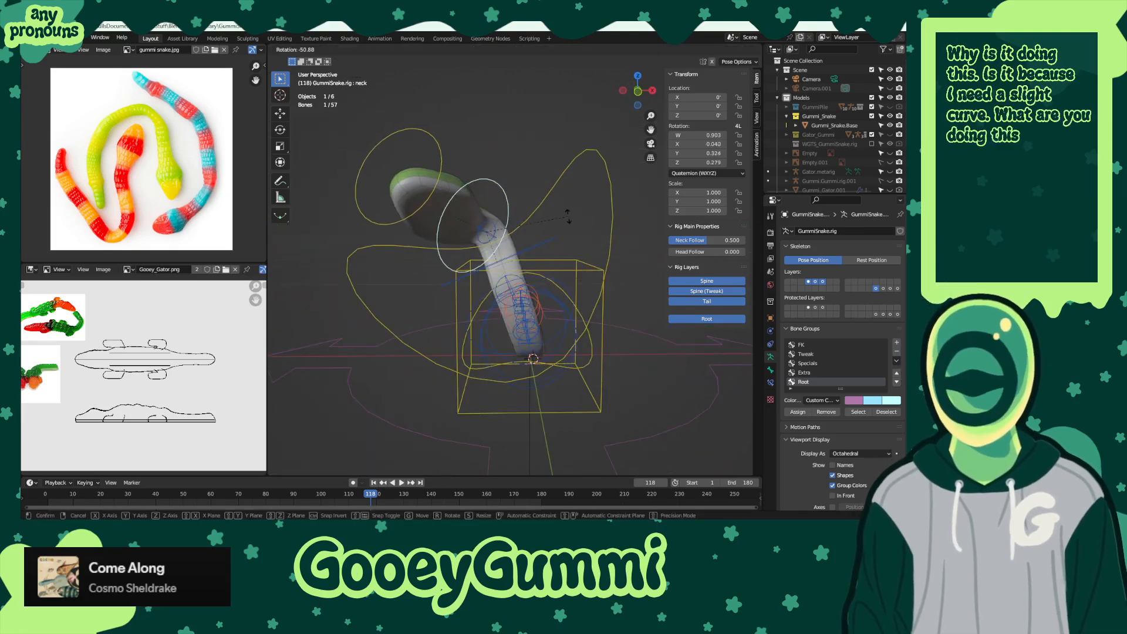
pyautogui.click(593, 336)
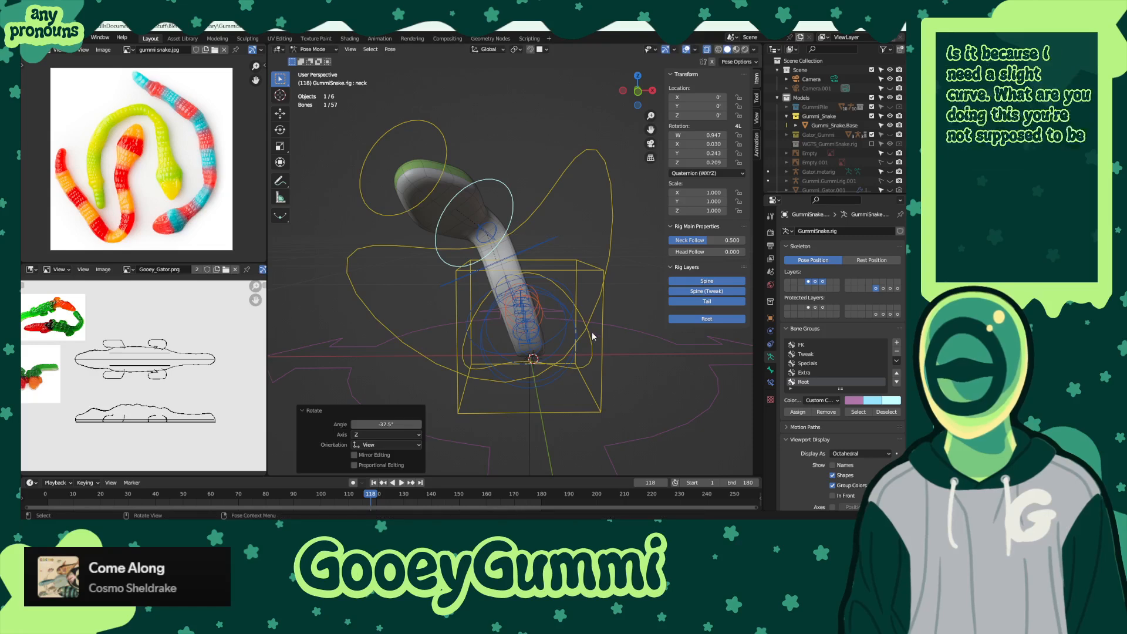
pyautogui.moveTo(593, 336); pyautogui.dragTo(343, 351, button='middle')
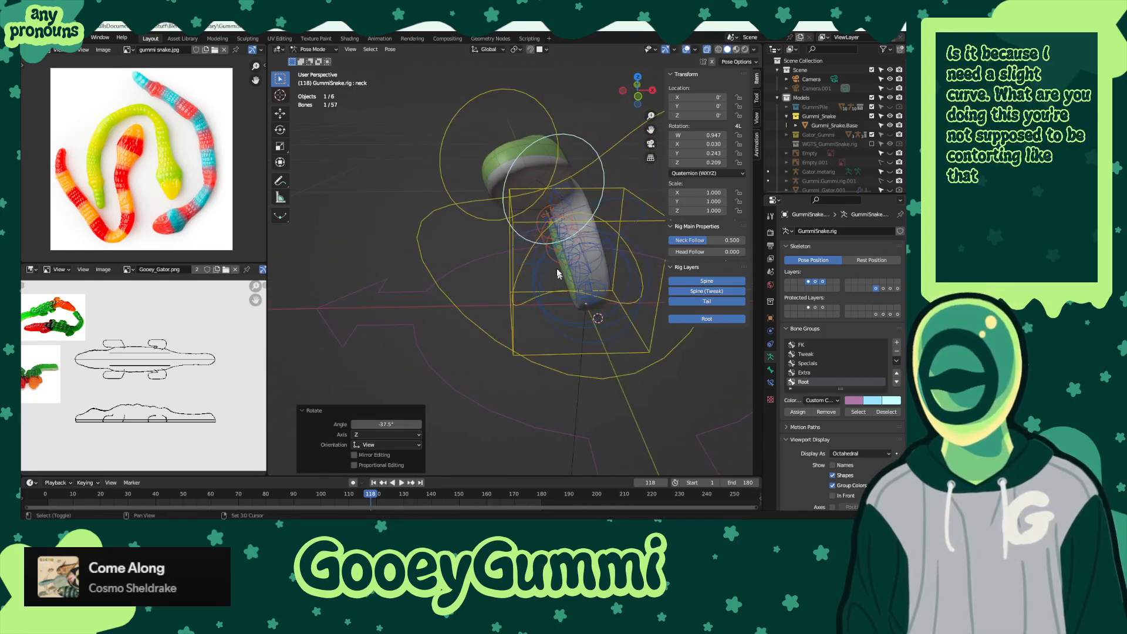
# - Rotate the head control 41.7° around the global Z axis
pyautogui.click(537, 100)
pyautogui.press('r')
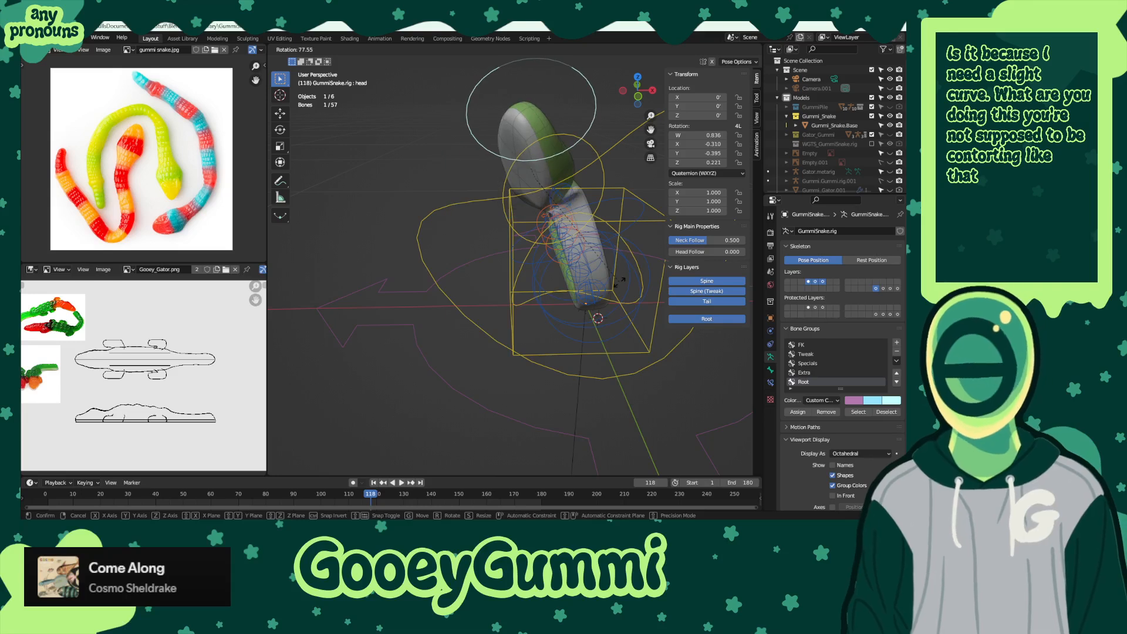
pyautogui.press('x')
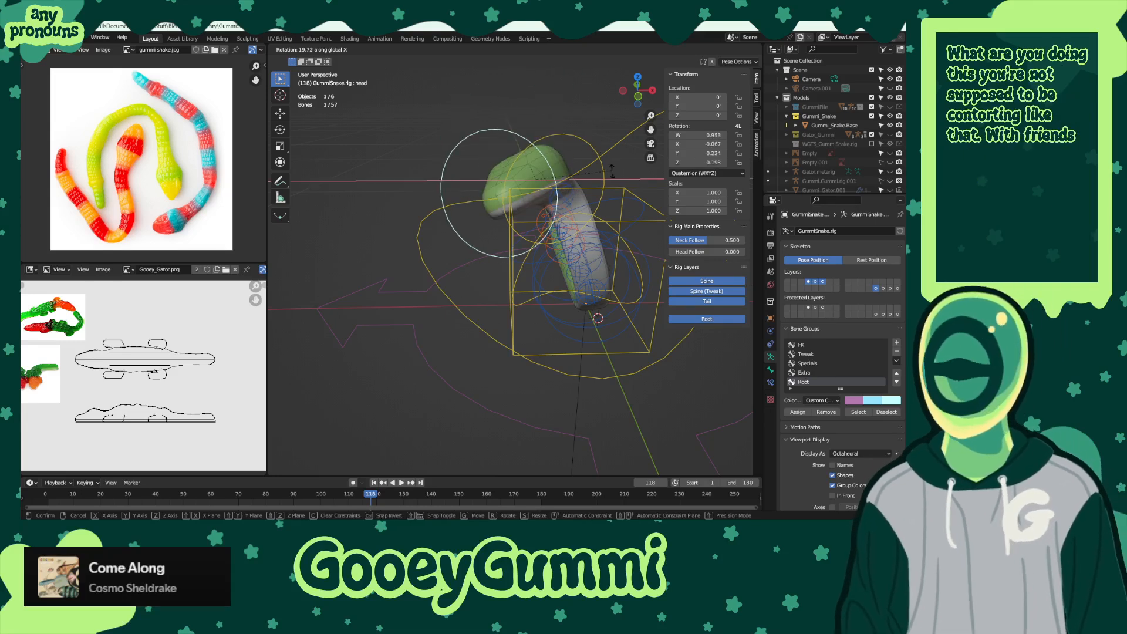
pyautogui.press('z')
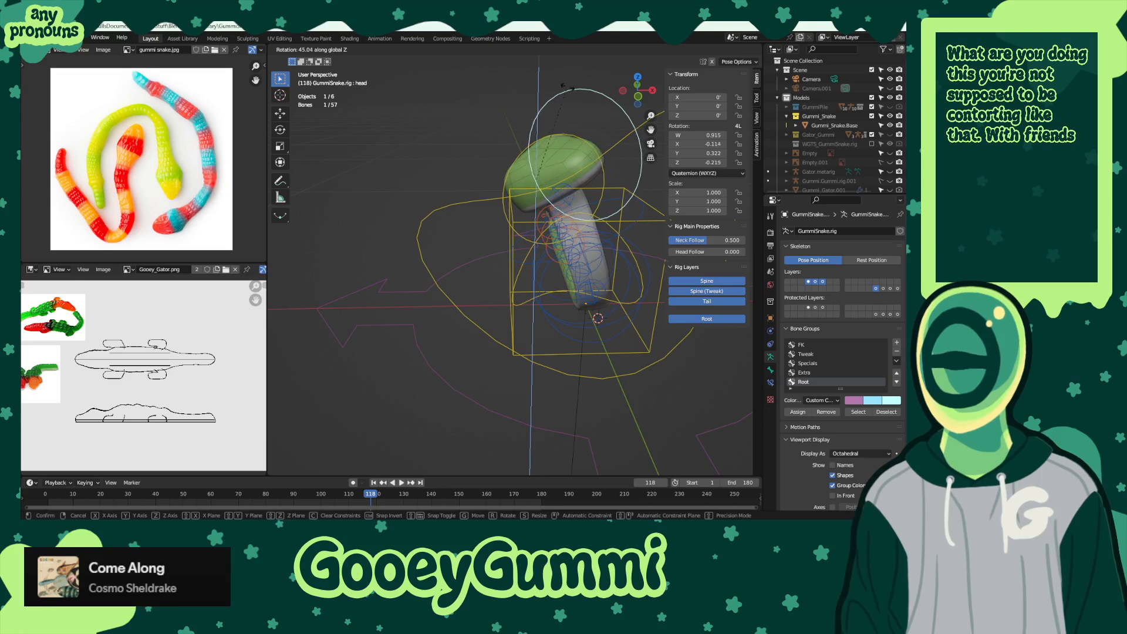
pyautogui.click(622, 317)
pyautogui.moveTo(622, 317); pyautogui.dragTo(464, 400, button='middle')
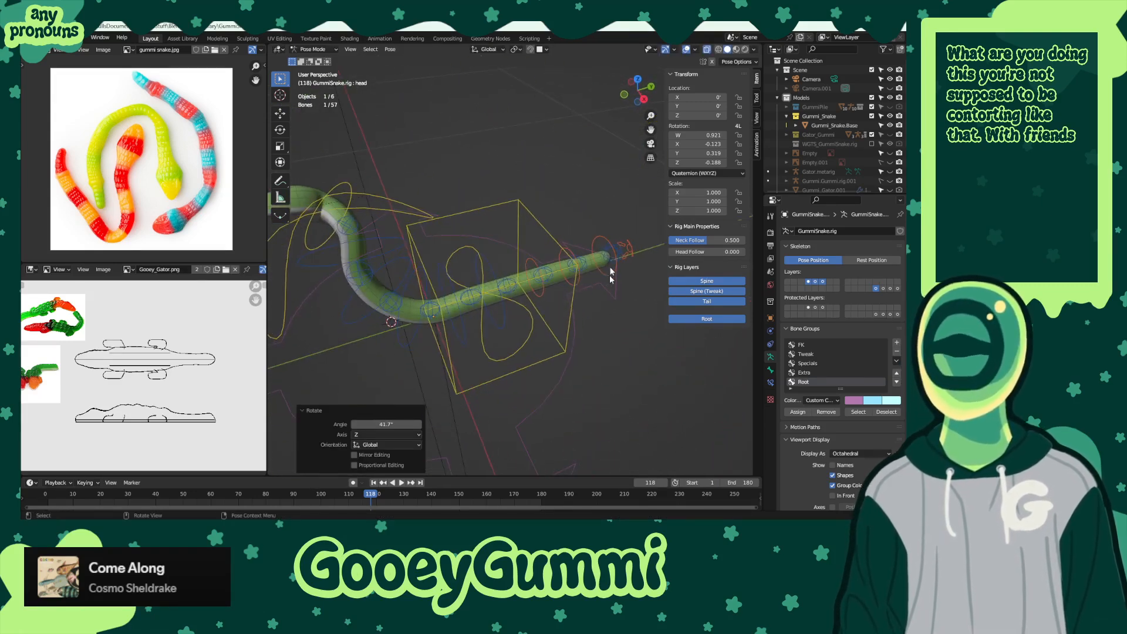
# - Bend the snake's tail by rotating its tail master control -52.8° around the global Z axis
pyautogui.click(623, 248)
pyautogui.press('r')
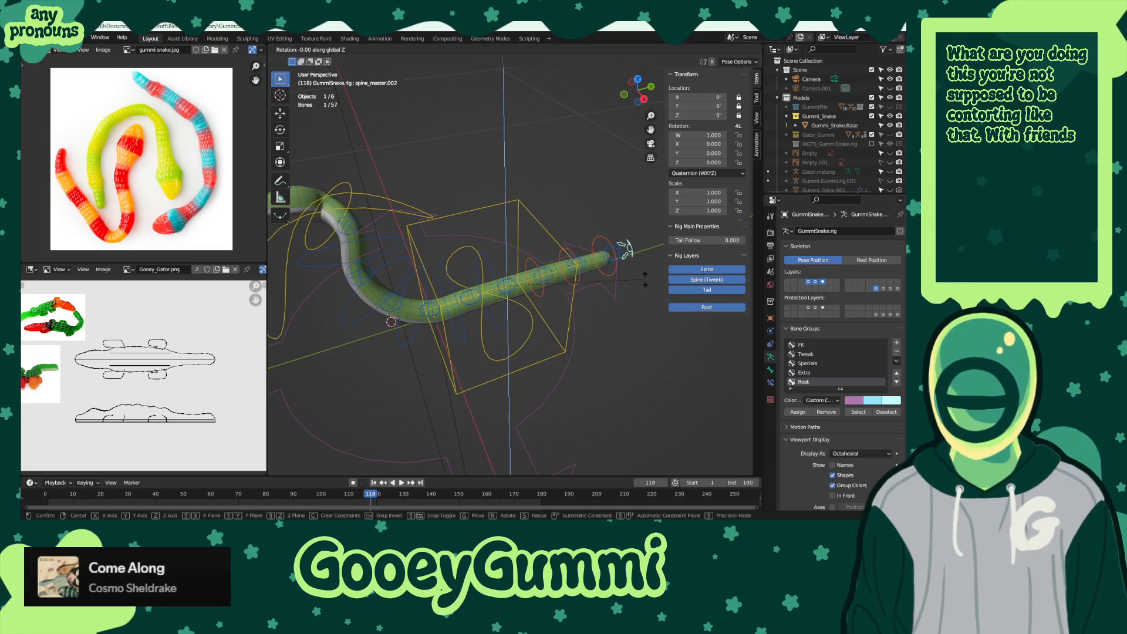
pyautogui.press('z')
pyautogui.click(577, 368)
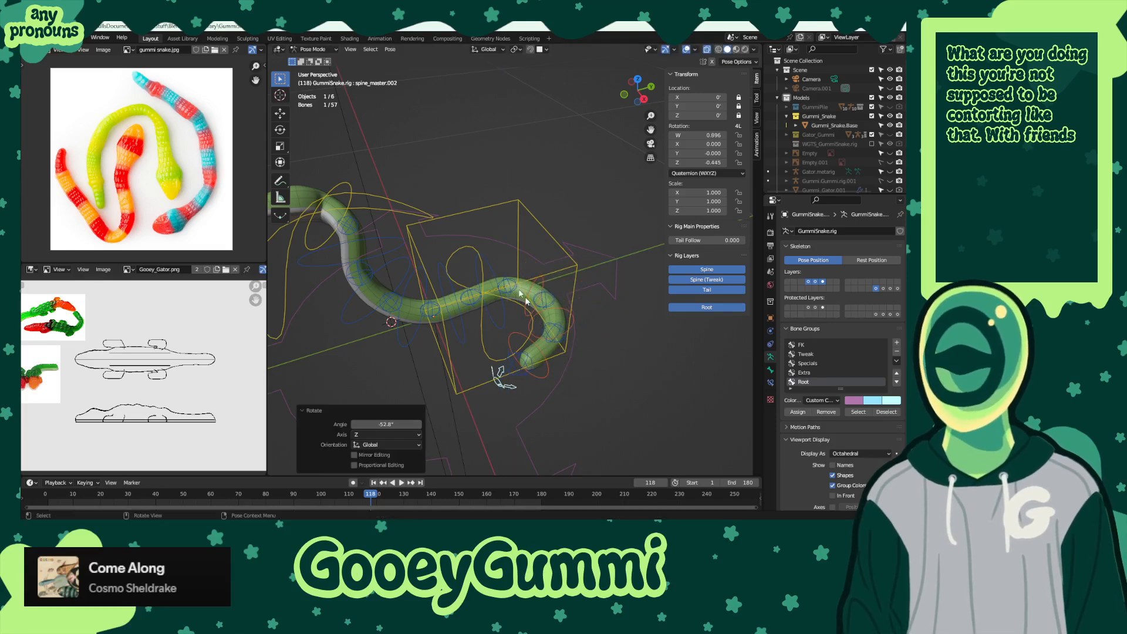
# - Rotate the hips control -95.5° around the global Z axis to bend the rear half of the body
pyautogui.click(471, 253)
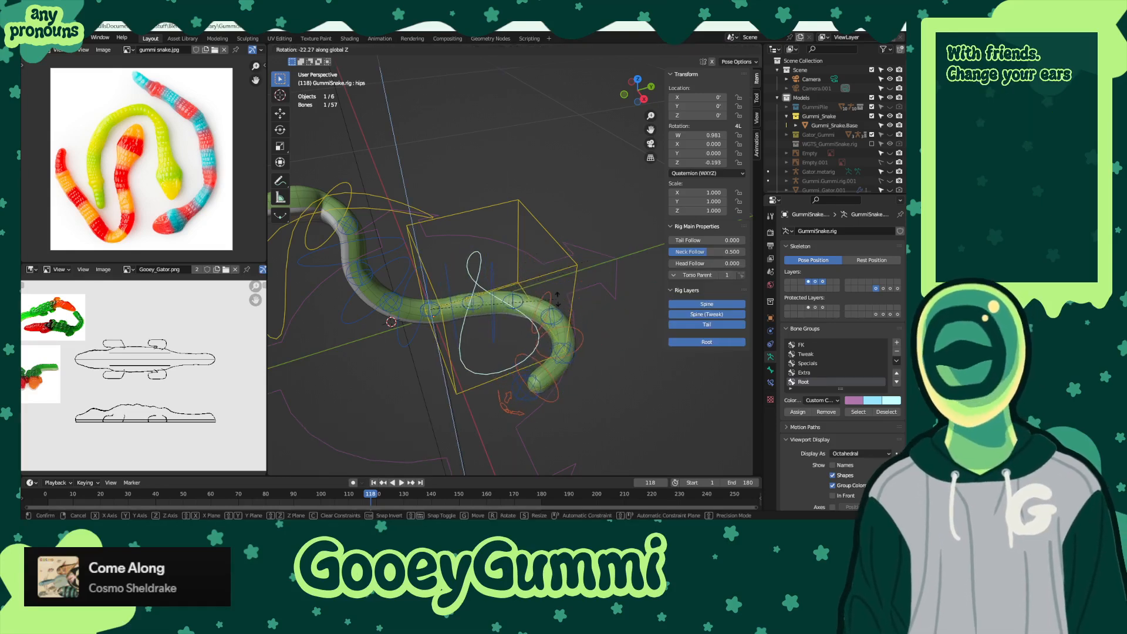
pyautogui.click(455, 392)
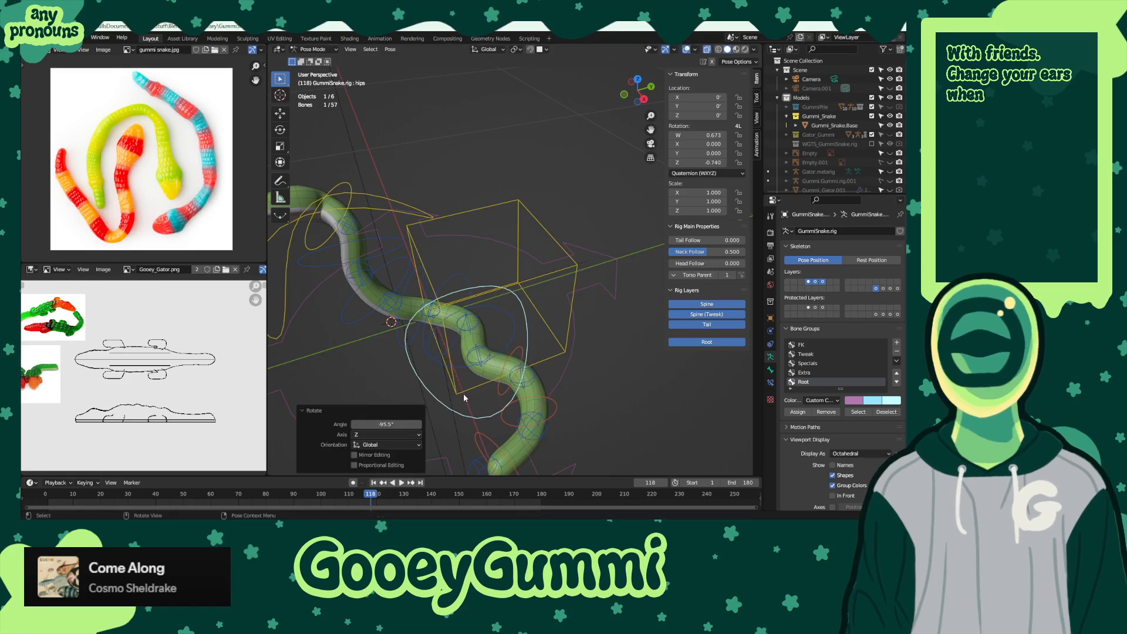
pyautogui.moveTo(627, 399); pyautogui.dragTo(552, 378, button='middle')
# - Curl the tail further by rotating the tail master control another -42.6° around the global Z axis
pyautogui.click(463, 411)
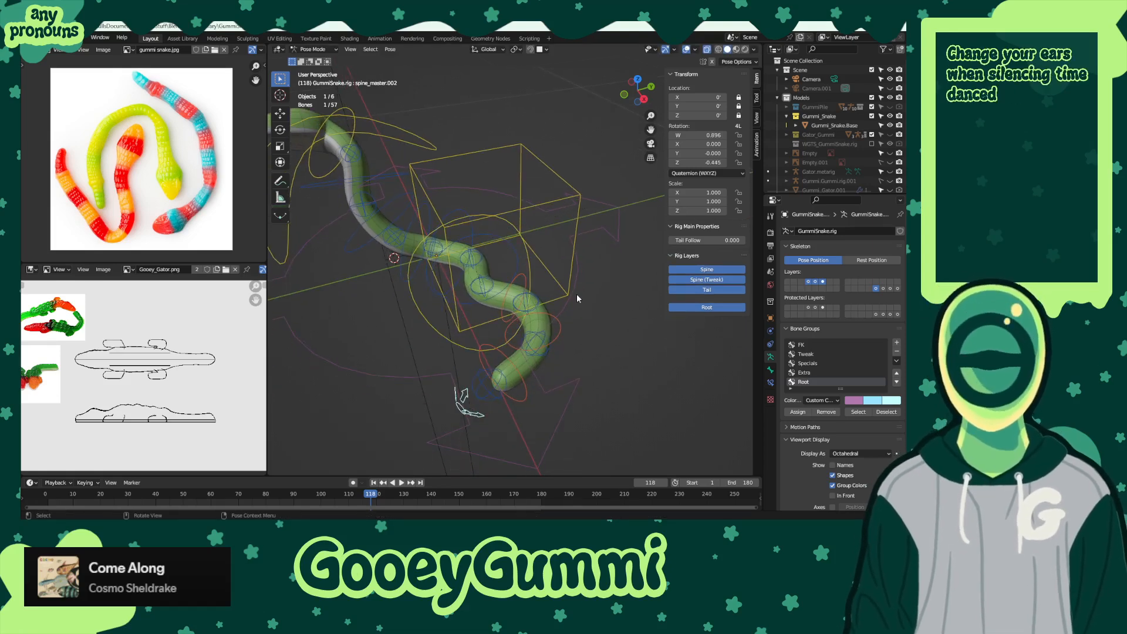
pyautogui.press('r')
pyautogui.press('z')
pyautogui.click(539, 350)
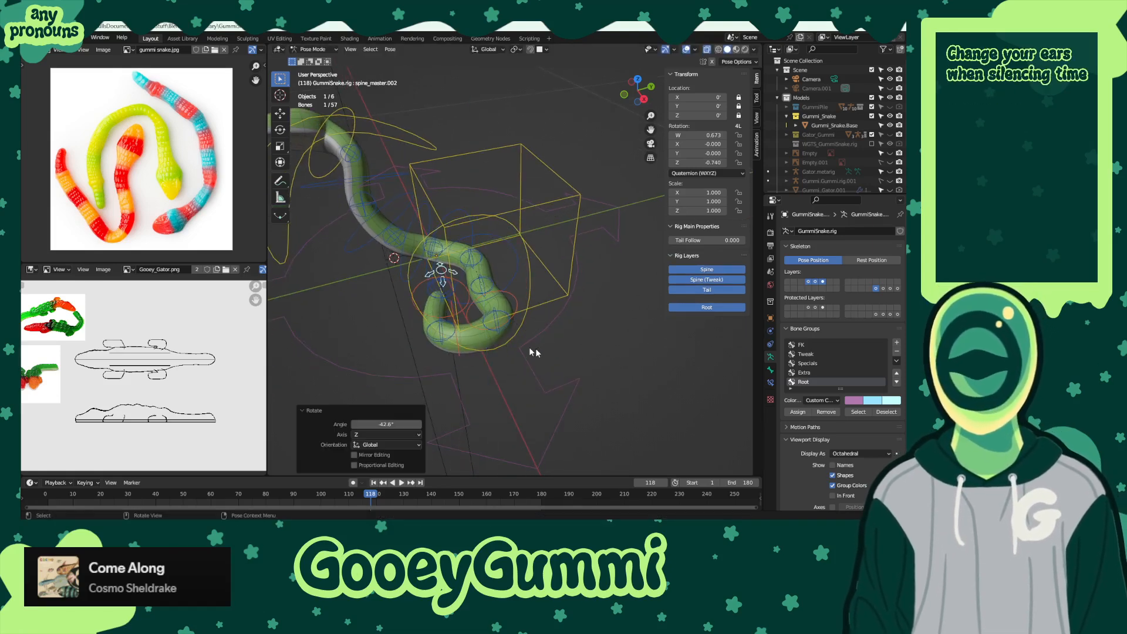
pyautogui.moveTo(535, 347); pyautogui.dragTo(587, 358, button='middle')
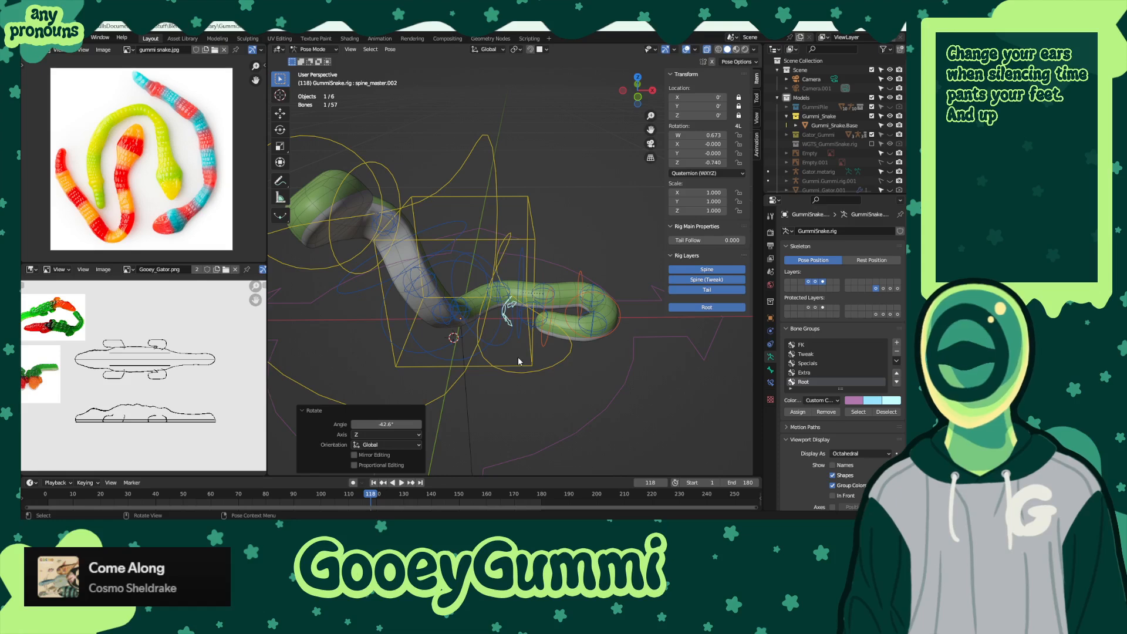
pyautogui.moveTo(491, 359); pyautogui.dragTo(519, 343, button='middle')
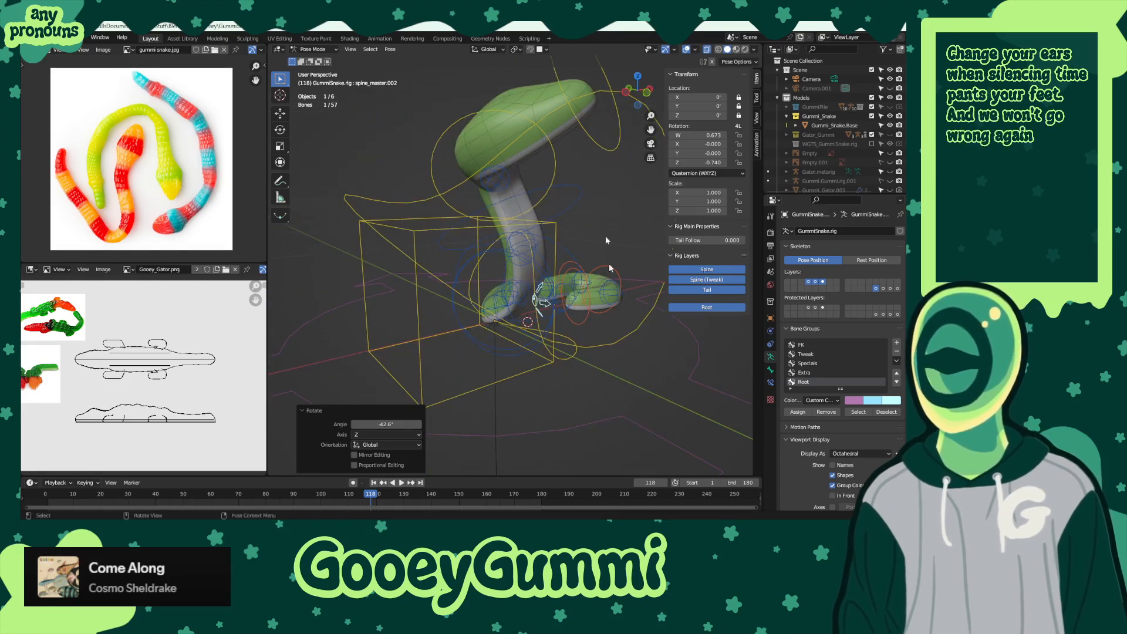
# - Rotate the chest control 85.3° around the global Z axis to twist the raised front of the snake
pyautogui.click(611, 344)
pyautogui.press('r')
pyautogui.press('z')
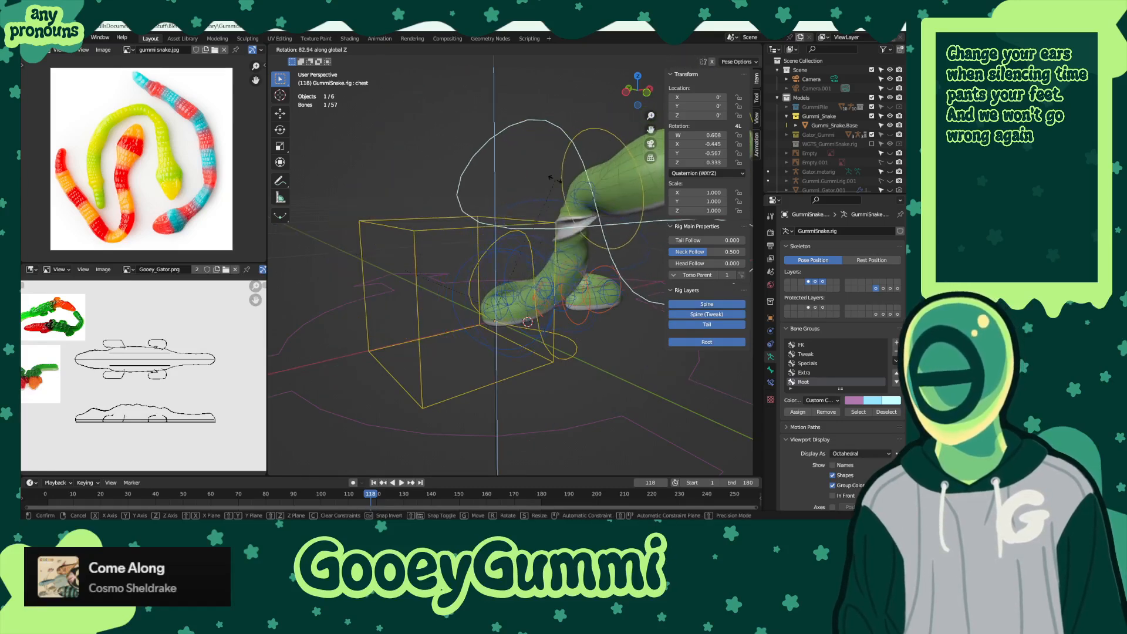
pyautogui.click(550, 182)
pyautogui.moveTo(550, 182); pyautogui.dragTo(575, 363, button='middle')
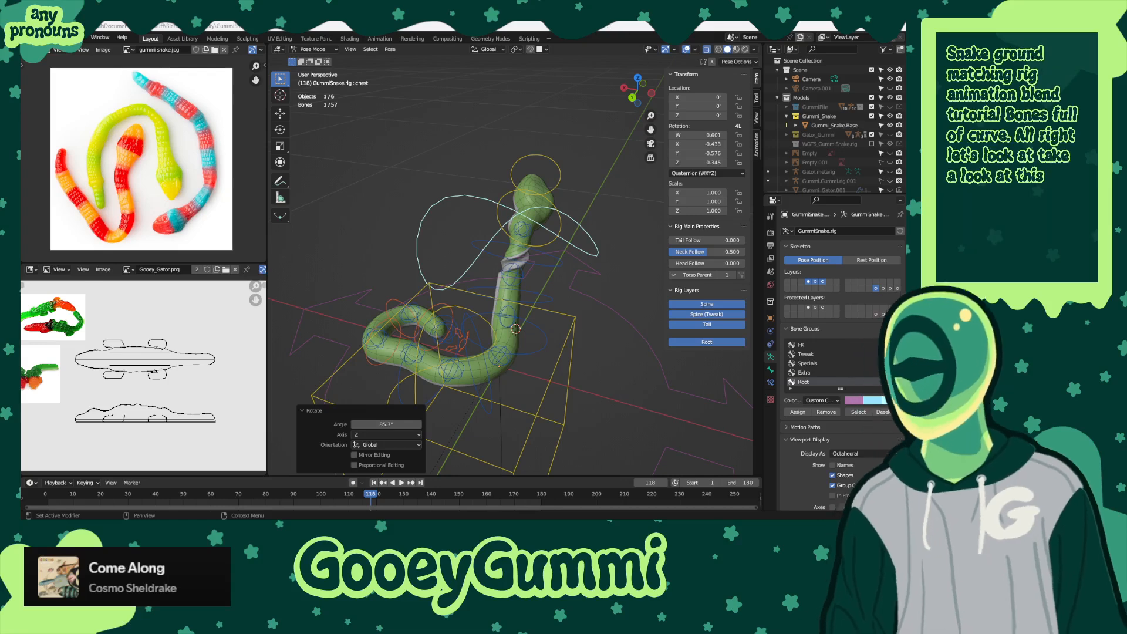
# - Switch to the browser and play the YouTube video "Snake ground matching rig and animation in Blender" in full screen
pyautogui.hotkey('alt', 'Tab')
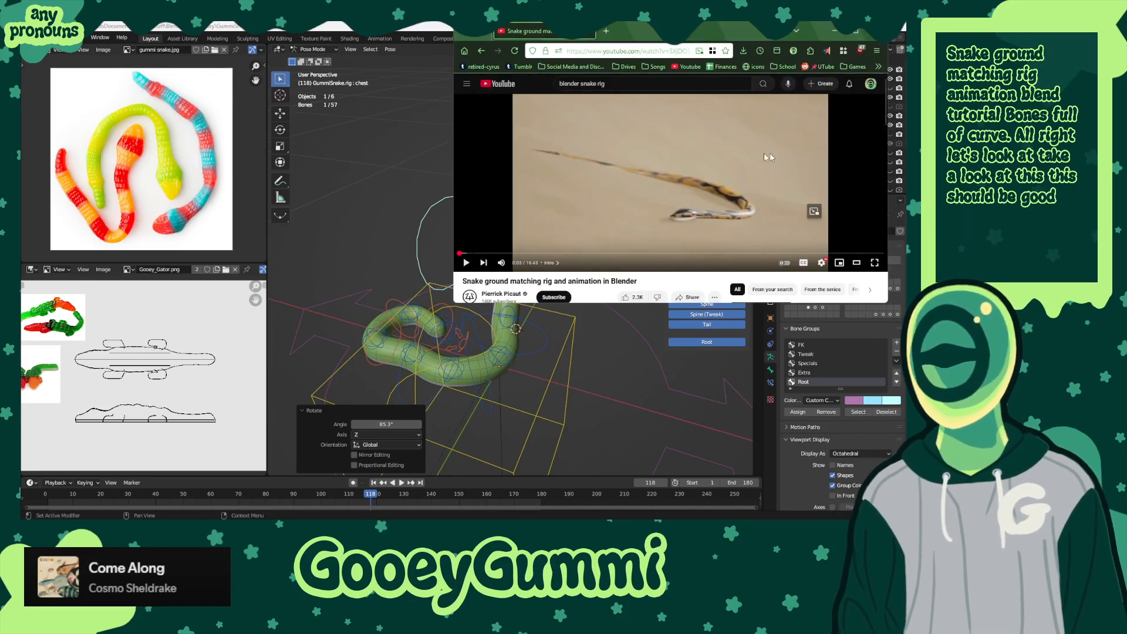
pyautogui.click(877, 261)
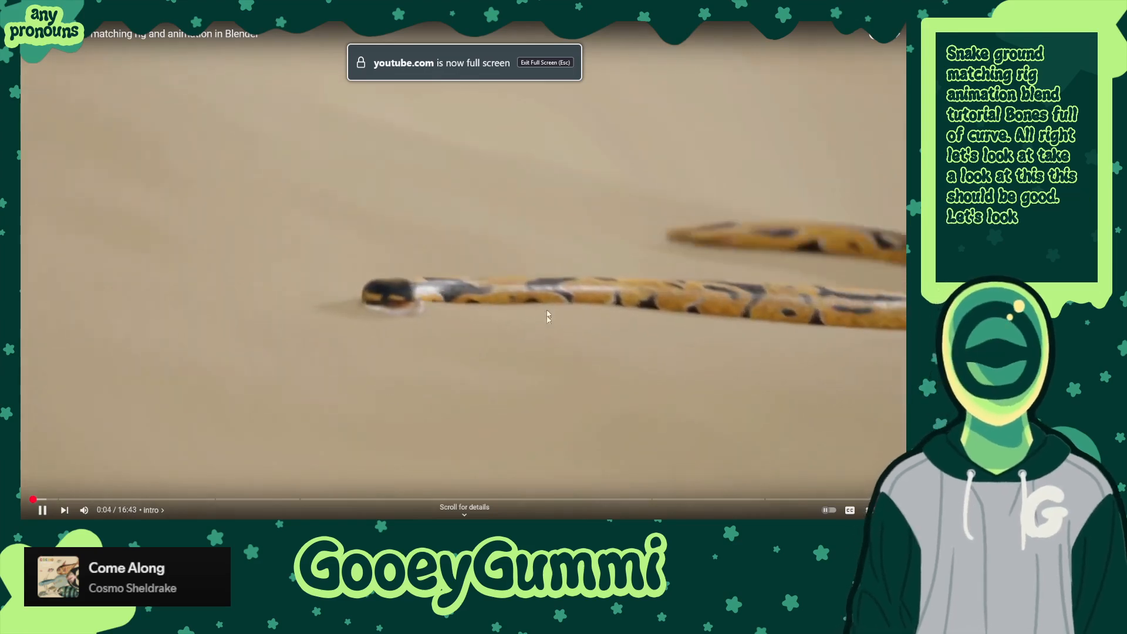
pyautogui.click(889, 509)
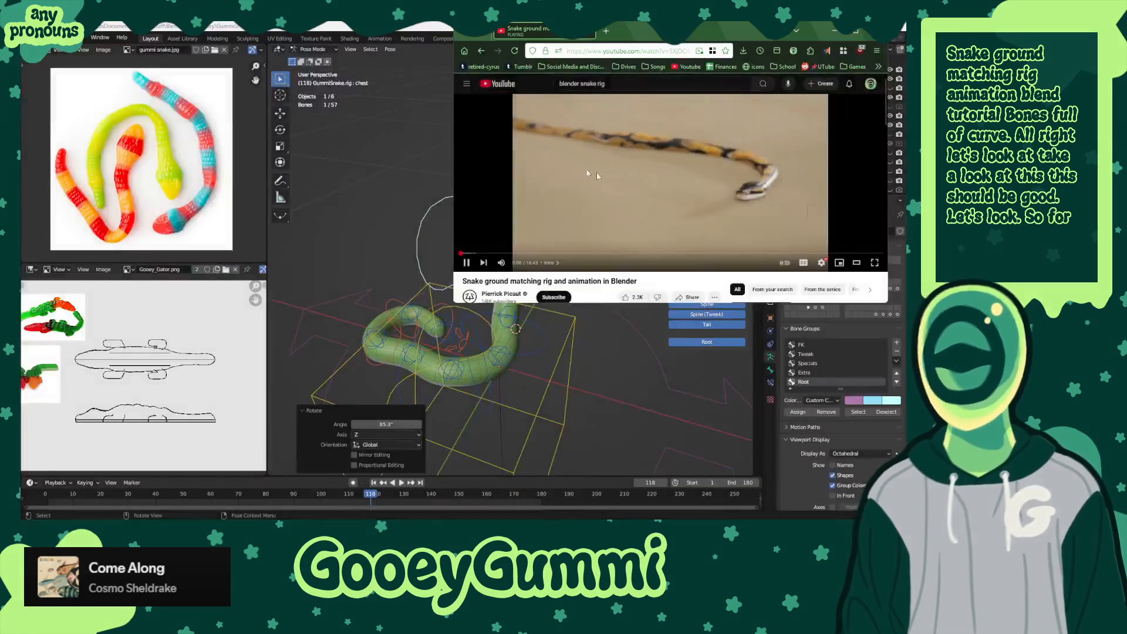
pyautogui.moveTo(579, 303); pyautogui.dragTo(582, 309)
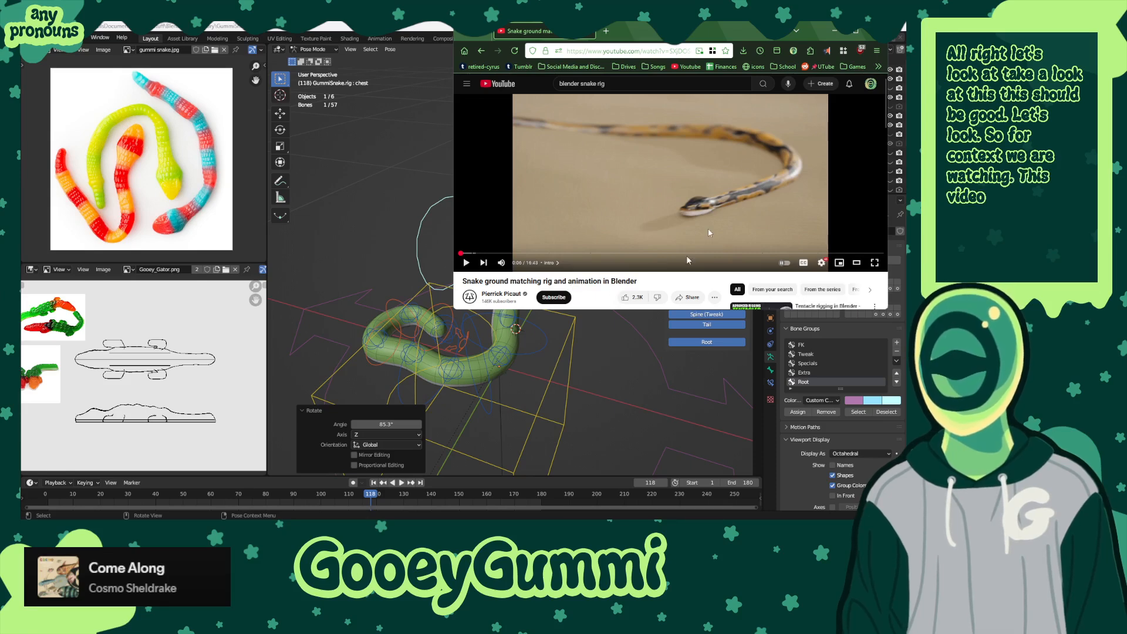
pyautogui.click(858, 33)
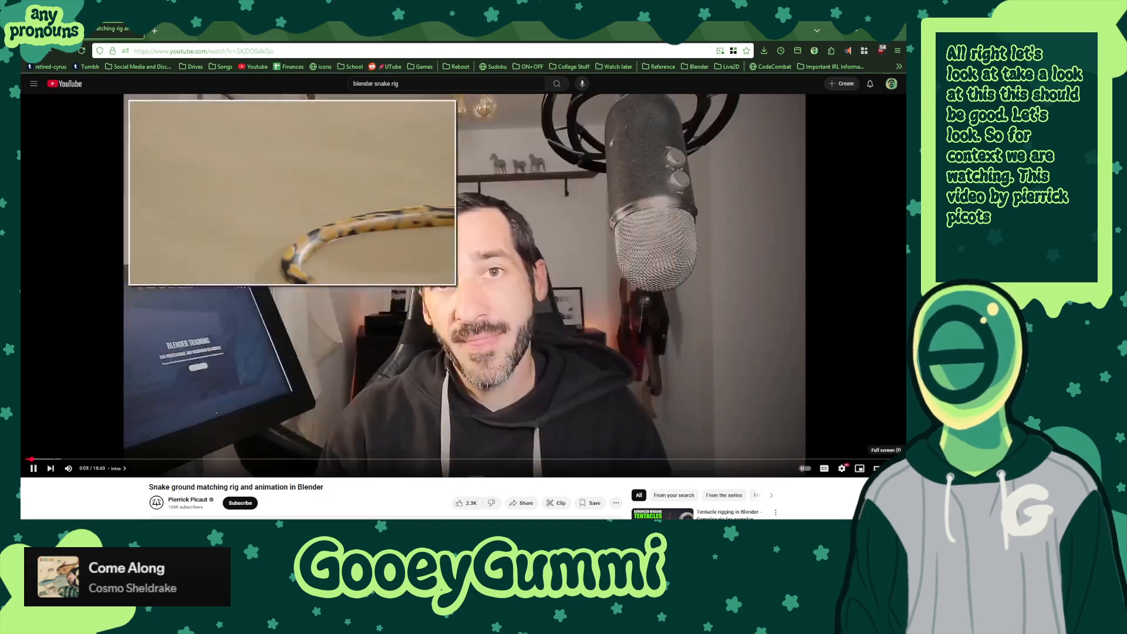
pyautogui.doubleClick(525, 419)
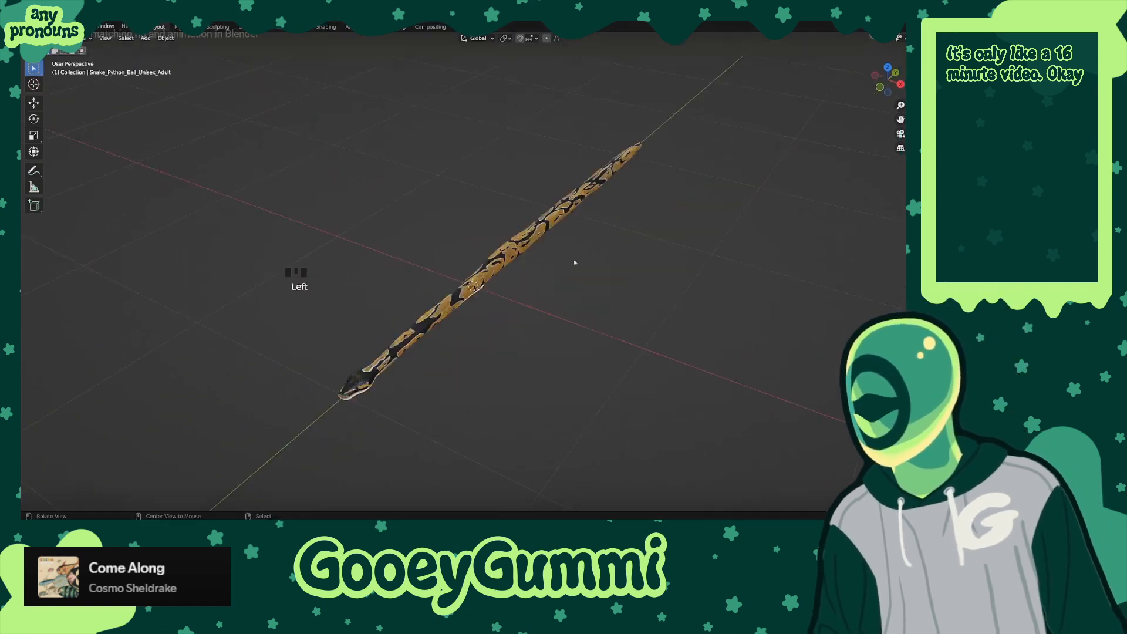
# - Pause and resume the snake rigging tutorial video, and turn on its captions
pyautogui.click(793, 337)
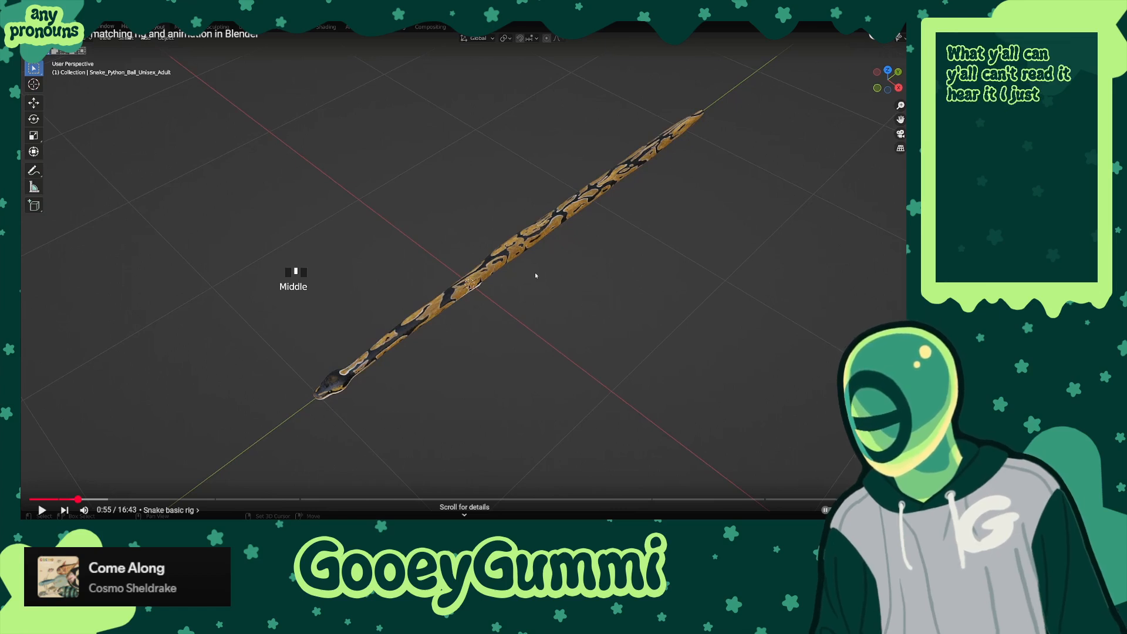
pyautogui.click(720, 259)
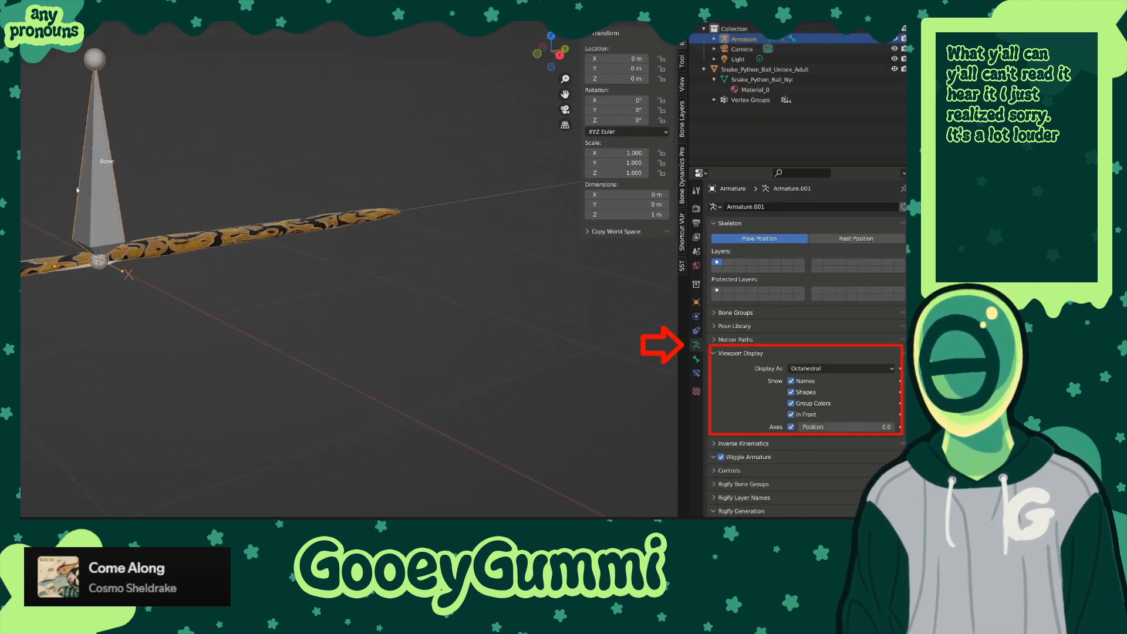
pyautogui.press('c')
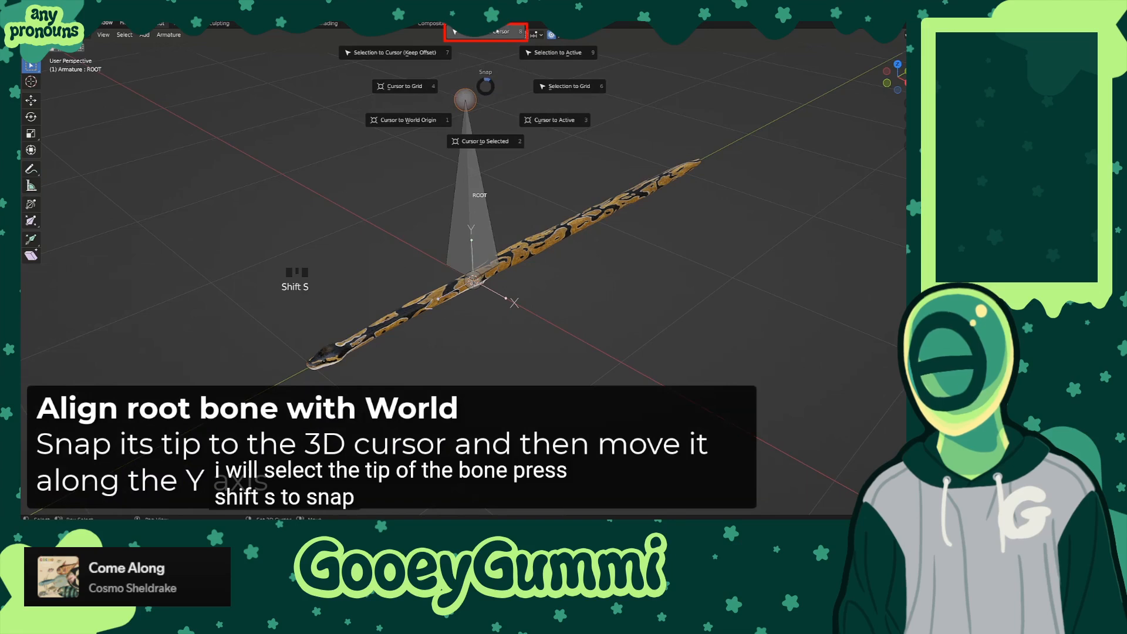
# - Thin the long body bone's B-Bone display size by a factor of 0.37332 and divide it into six segments
pyautogui.moveTo(729, 190)
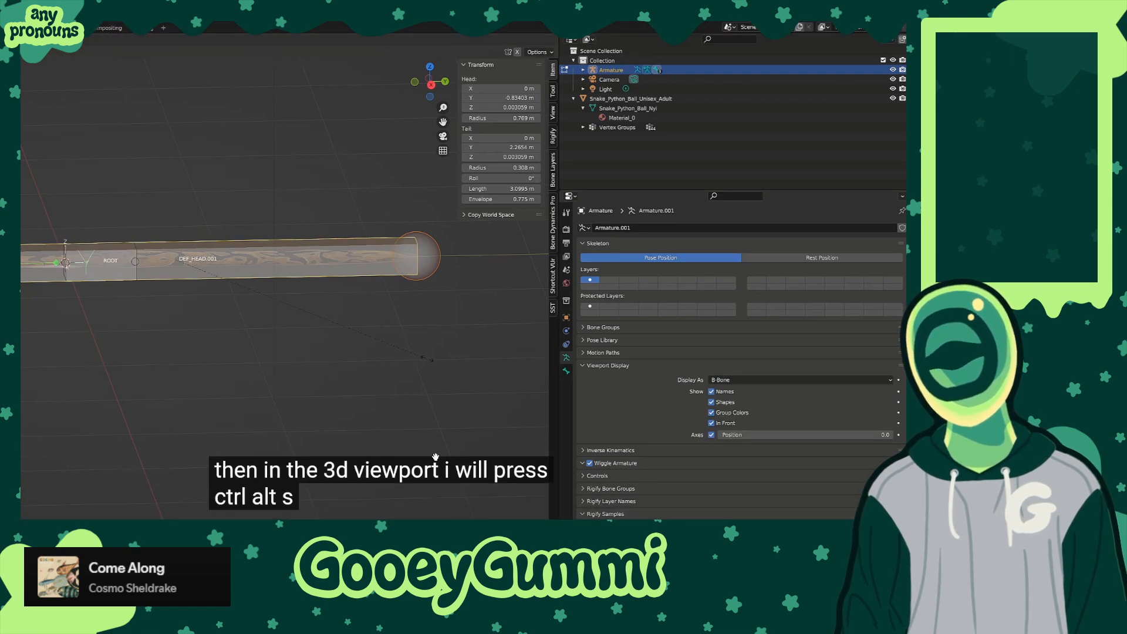
pyautogui.hotkey('ctrl', 'alt', 's')
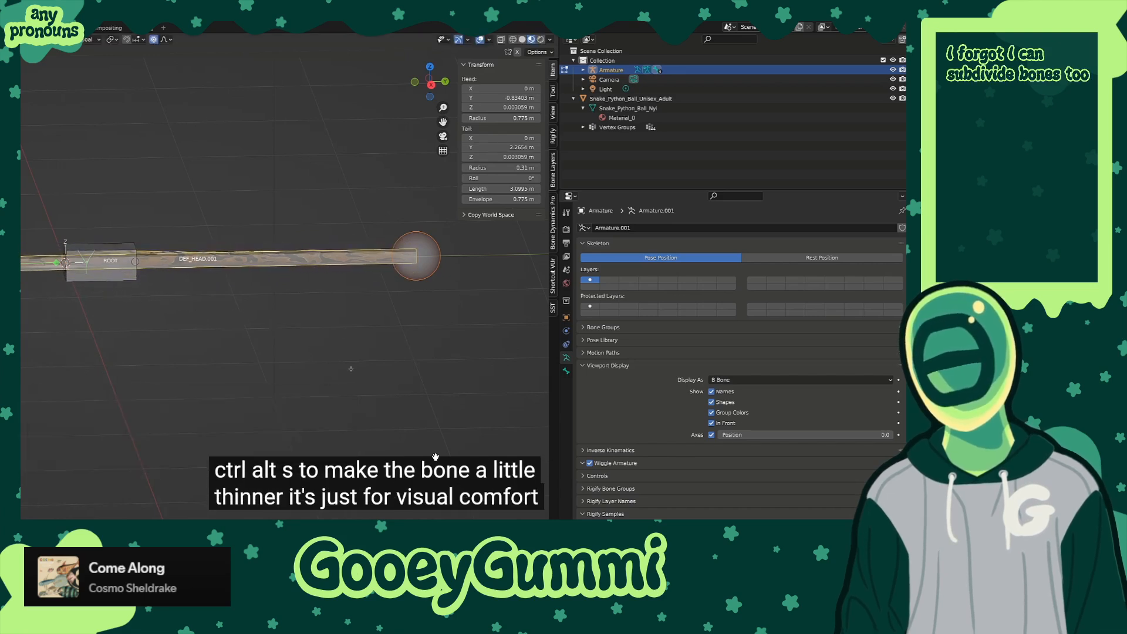
pyautogui.click(566, 371)
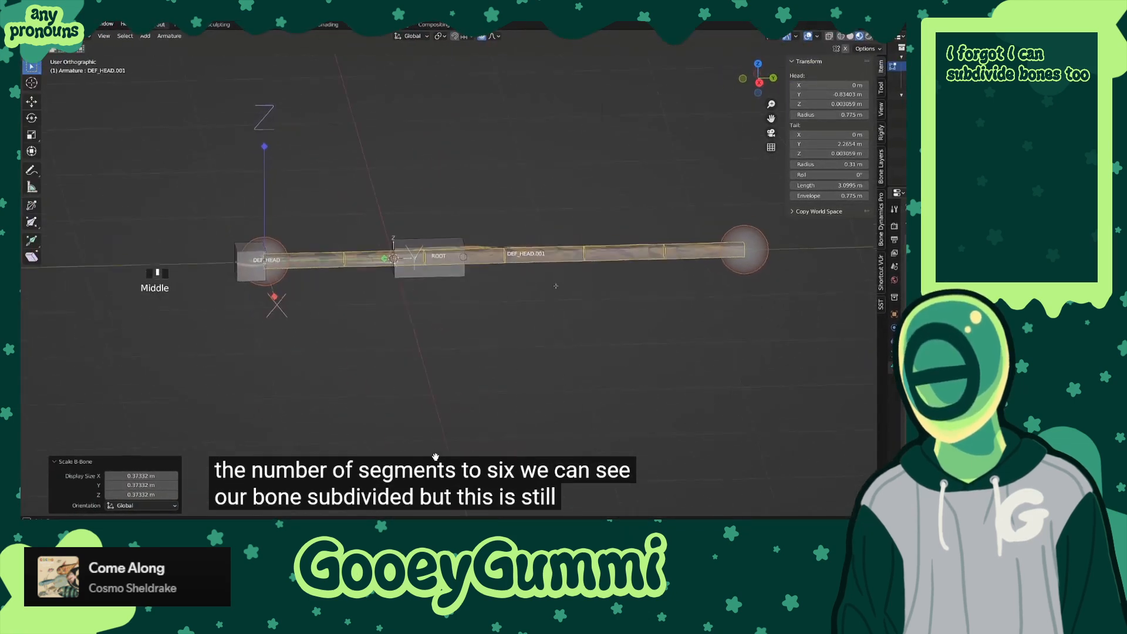
# - Set the armature's viewport display type to Octahedral
pyautogui.click(552, 216)
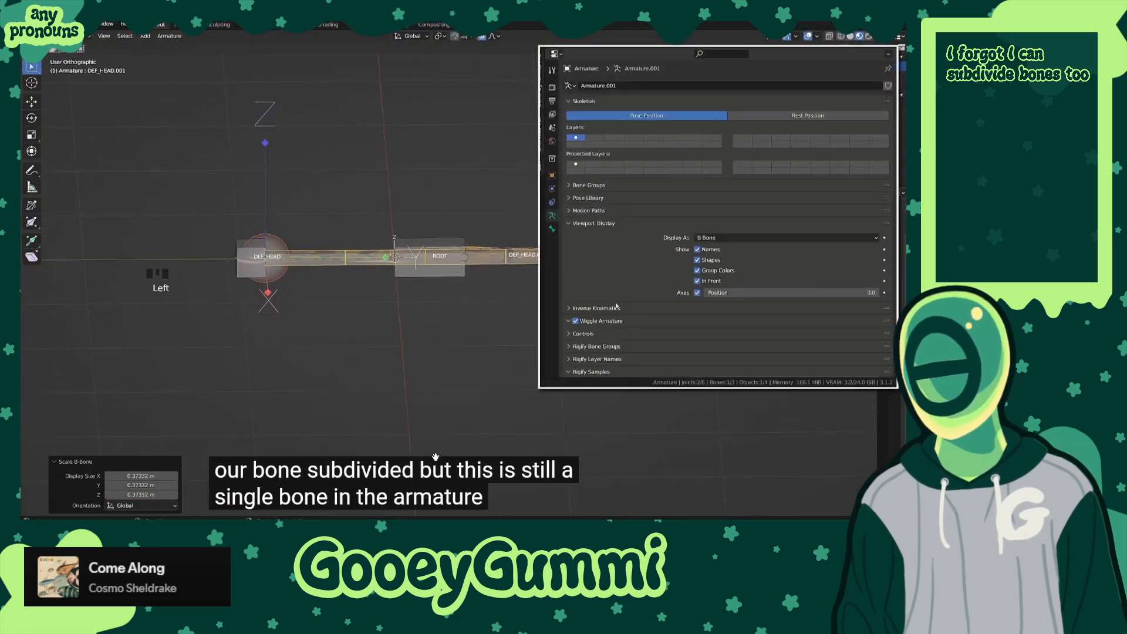
pyautogui.click(732, 240)
pyautogui.click(731, 241)
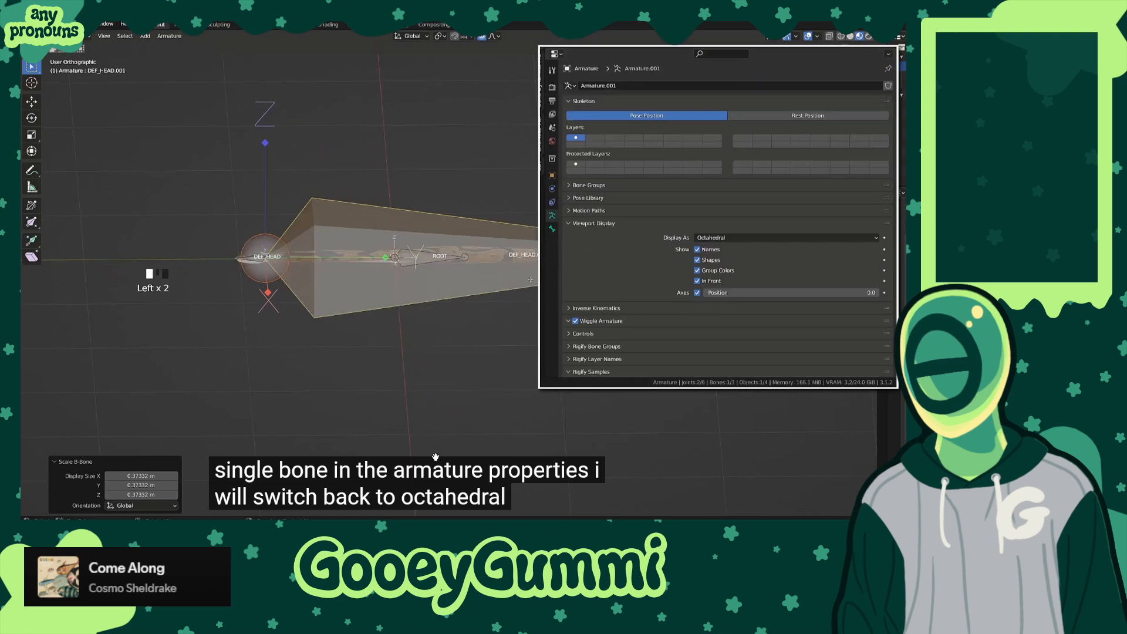
# - Subdivide the long body bone with 7 cuts
pyautogui.moveTo(530, 279); pyautogui.dragTo(504, 284, button='middle')
pyautogui.rightClick(504, 287)
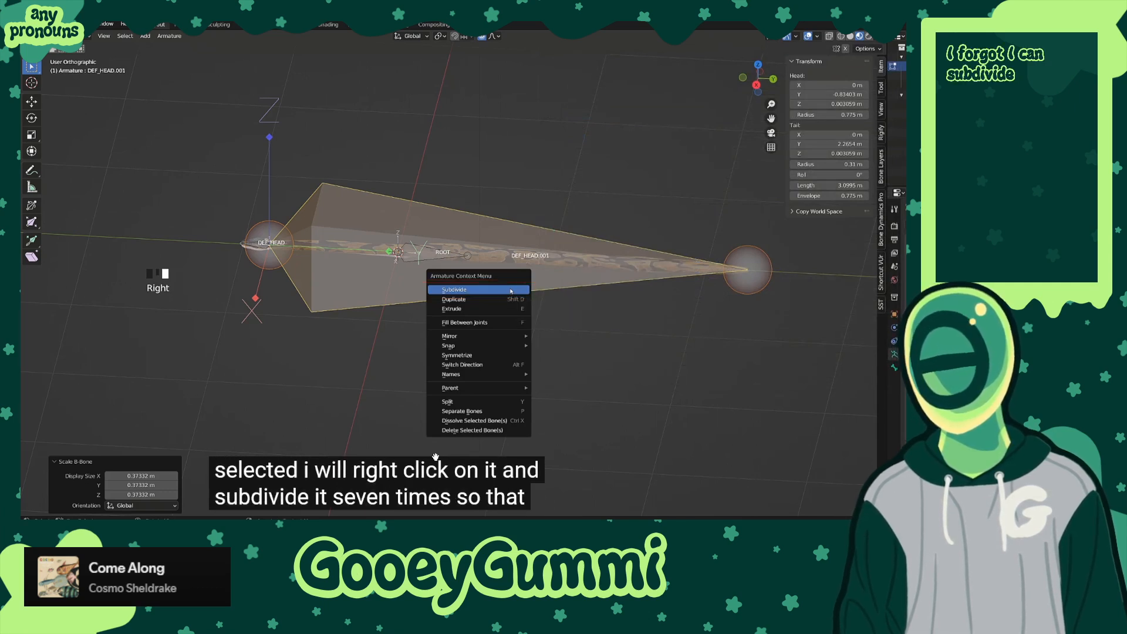
pyautogui.click(510, 290)
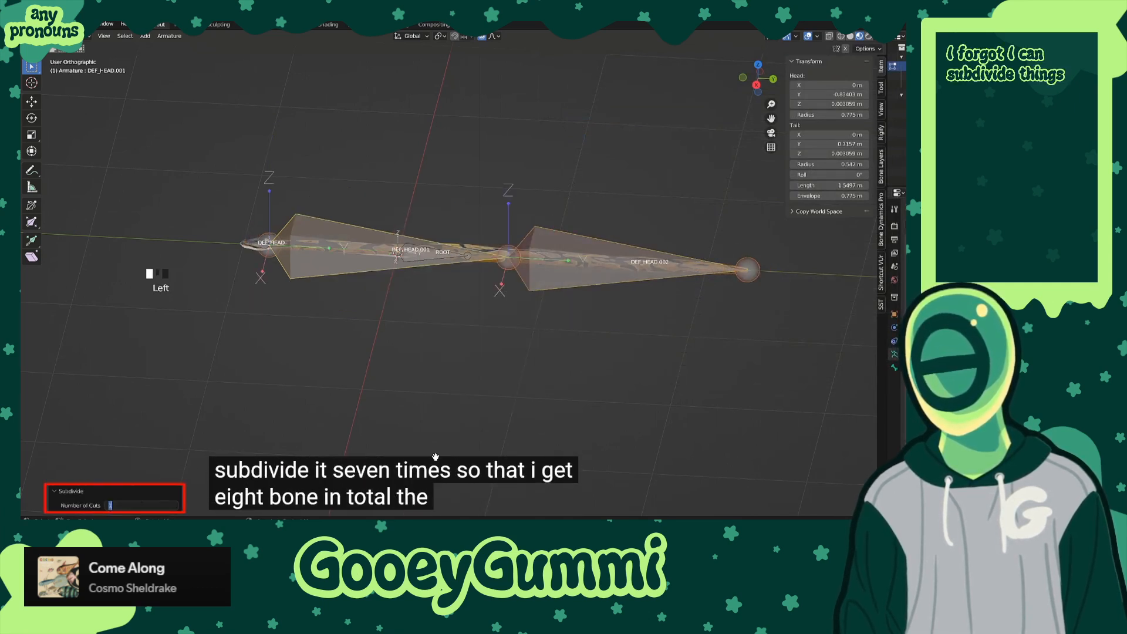
pyautogui.write('7')
pyautogui.press('Return')
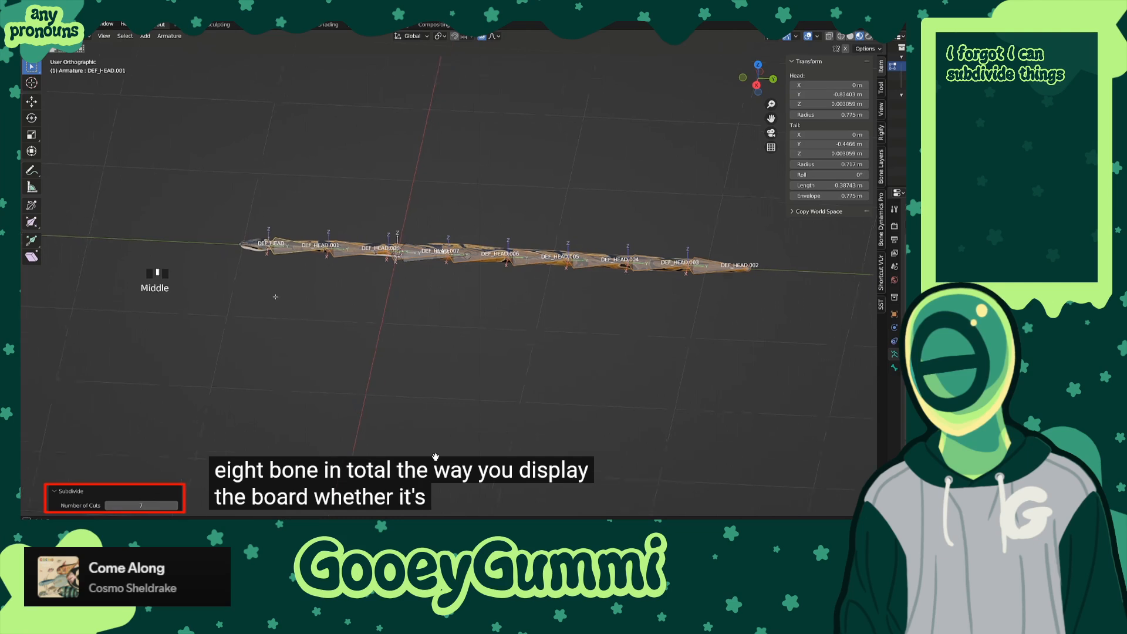
# - Batch rename the body bones by replacing HEAD with TAIL, and number them DEF_TAIL01 to DEF_TAIL08
pyautogui.moveTo(276, 296); pyautogui.dragTo(317, 282, button='middle')
pyautogui.click(321, 279)
pyautogui.keyDown('shift'); pyautogui.click(428, 263); pyautogui.keyUp('shift')
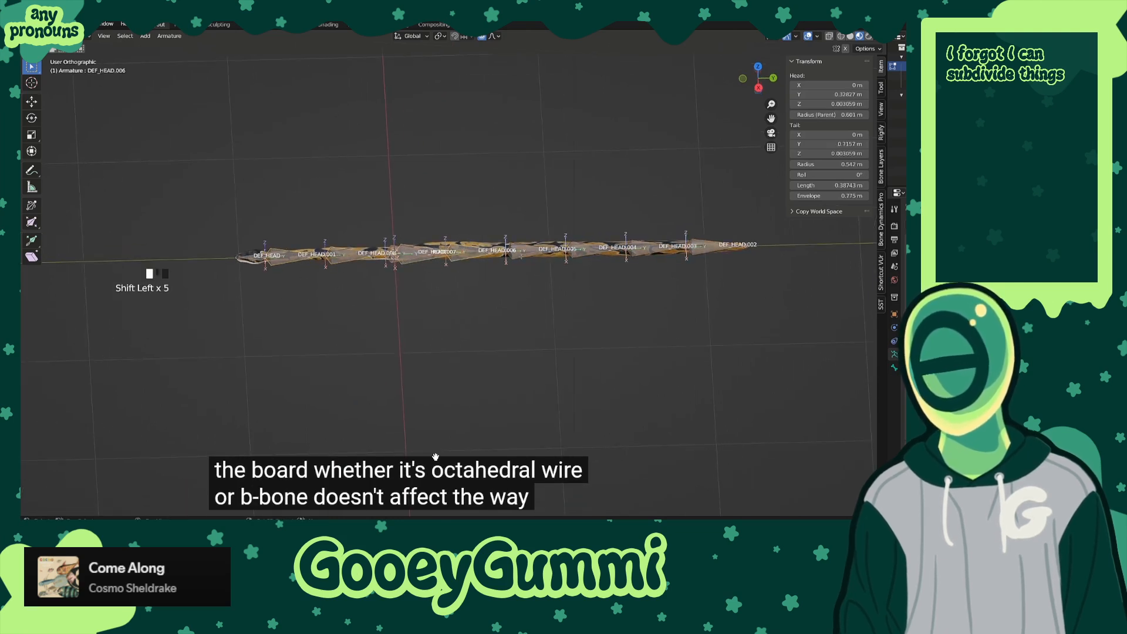
pyautogui.keyDown('shift'); pyautogui.click(581, 254); pyautogui.keyUp('shift')
pyautogui.keyDown('shift'); pyautogui.click(641, 251); pyautogui.keyUp('shift')
pyautogui.keyDown('shift'); pyautogui.click(698, 249); pyautogui.keyUp('shift')
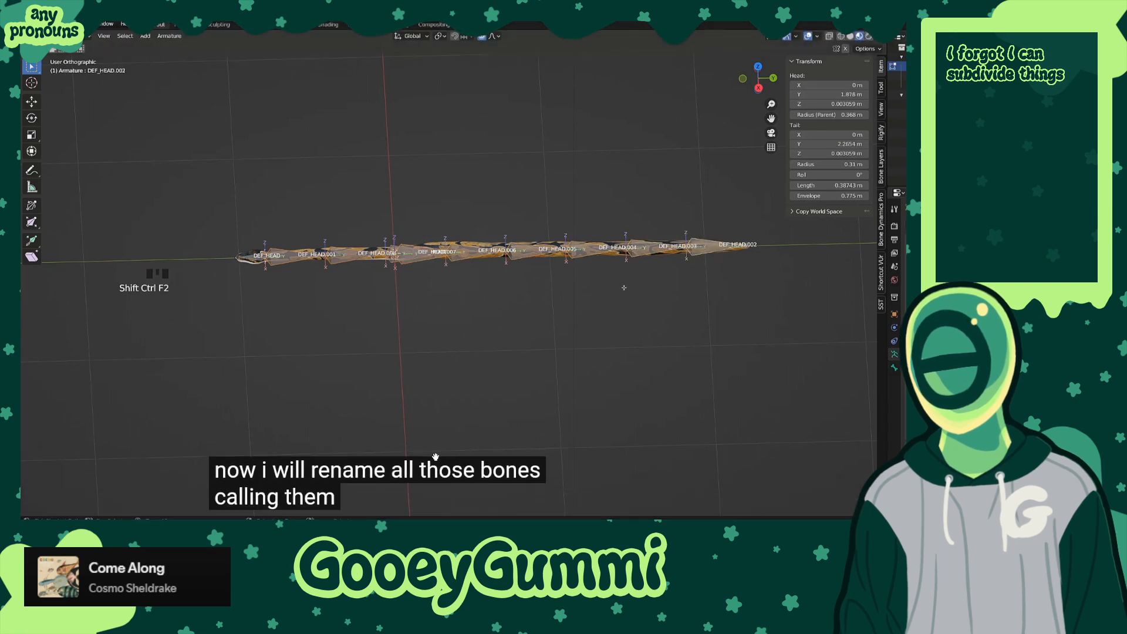
pyautogui.hotkey('ctrl', 'F2')
pyautogui.click(629, 308)
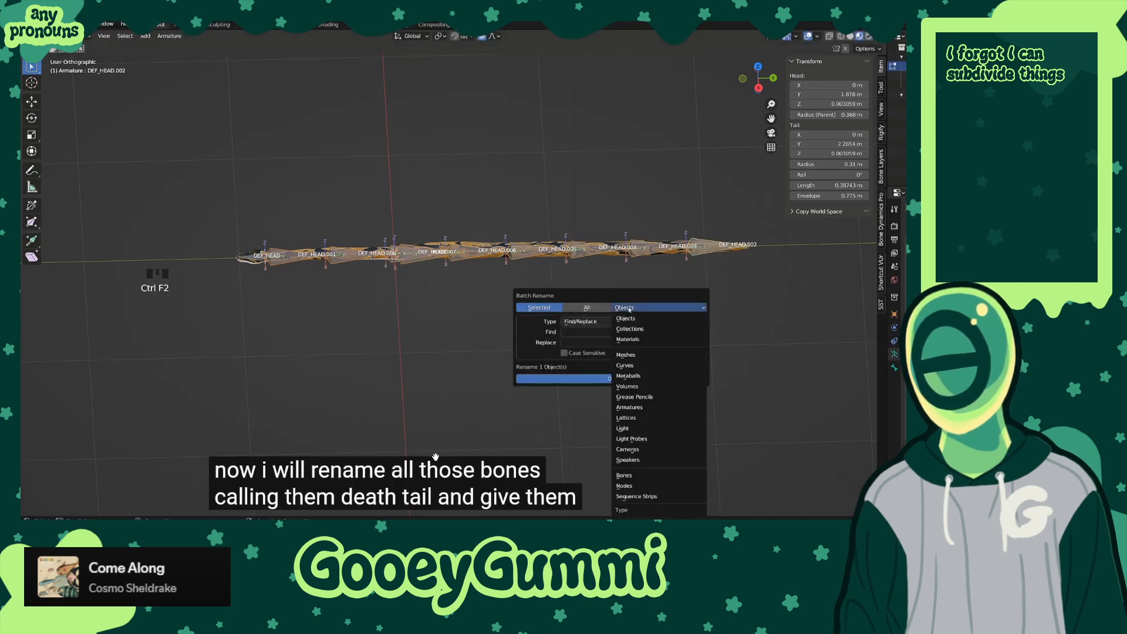
pyautogui.click(624, 475)
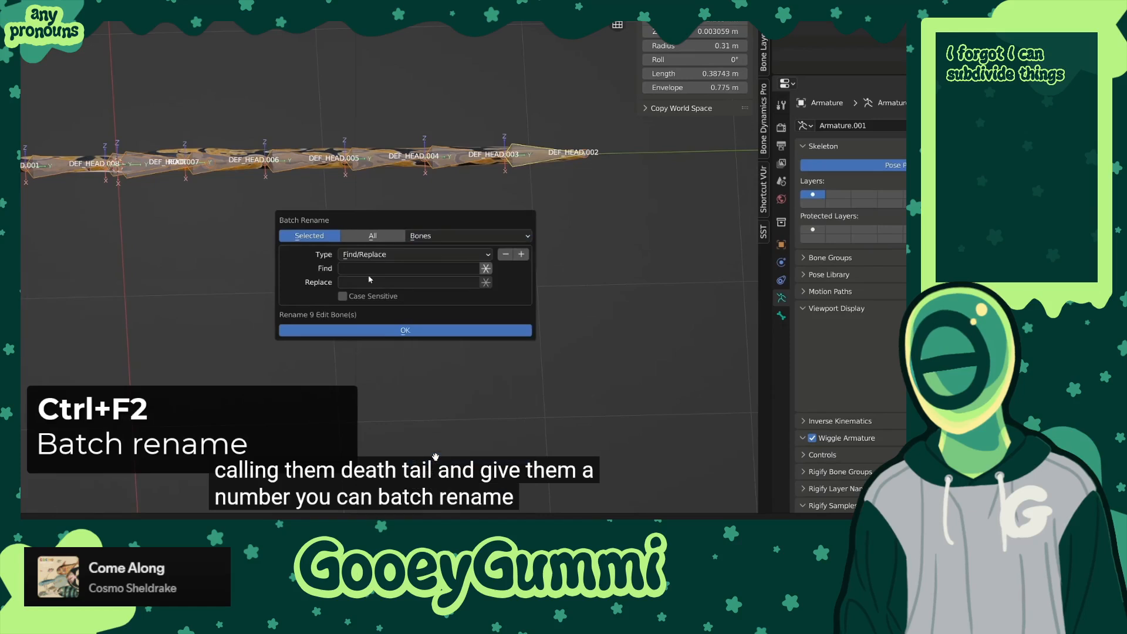
pyautogui.write('HEAD')
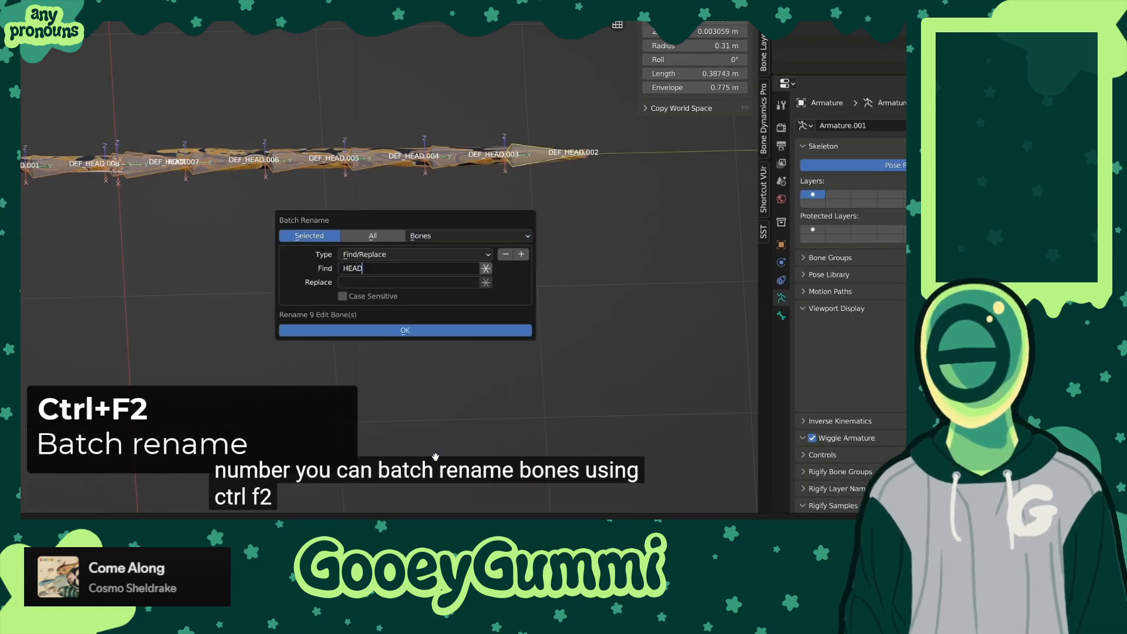
pyautogui.press('Tab')
pyautogui.write('TAIL')
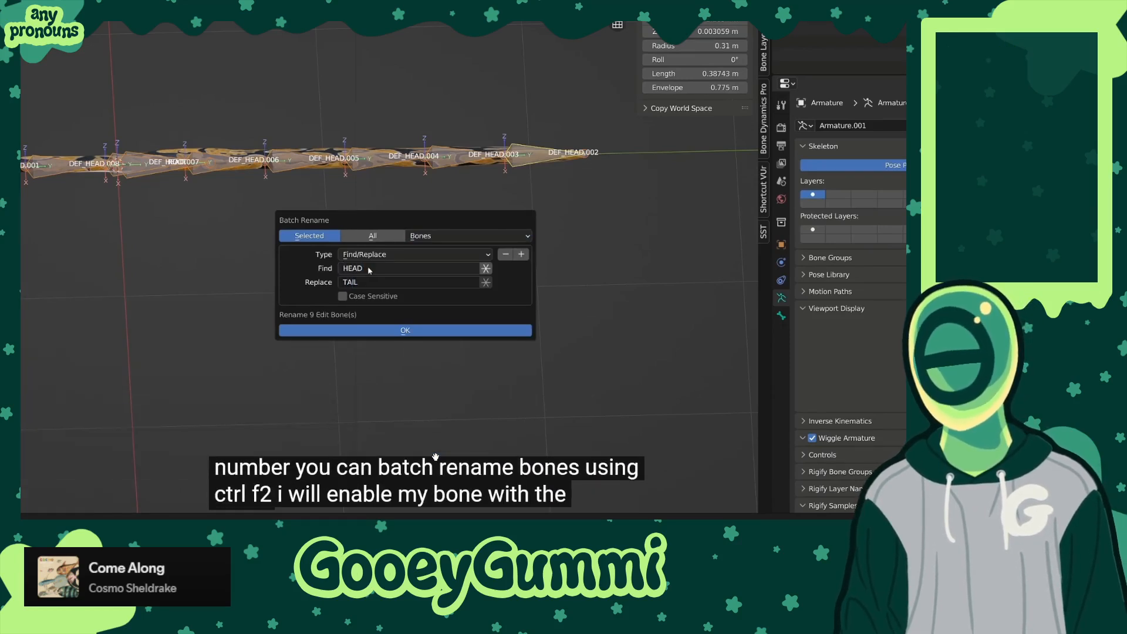
pyautogui.press('Return')
pyautogui.press('F2')
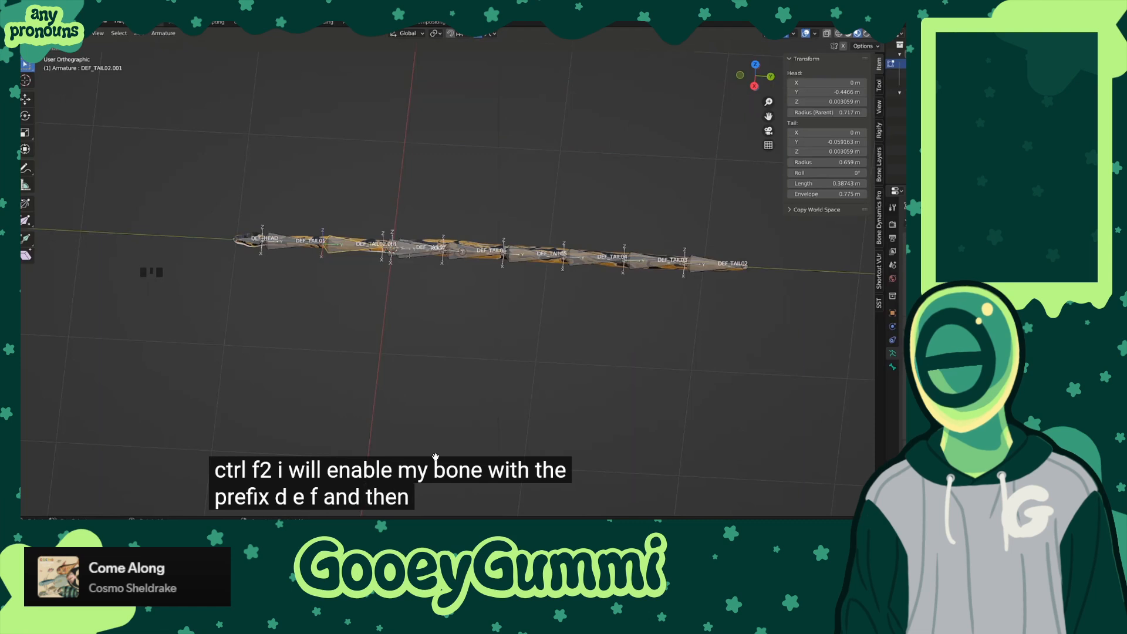
pyautogui.press('F2')
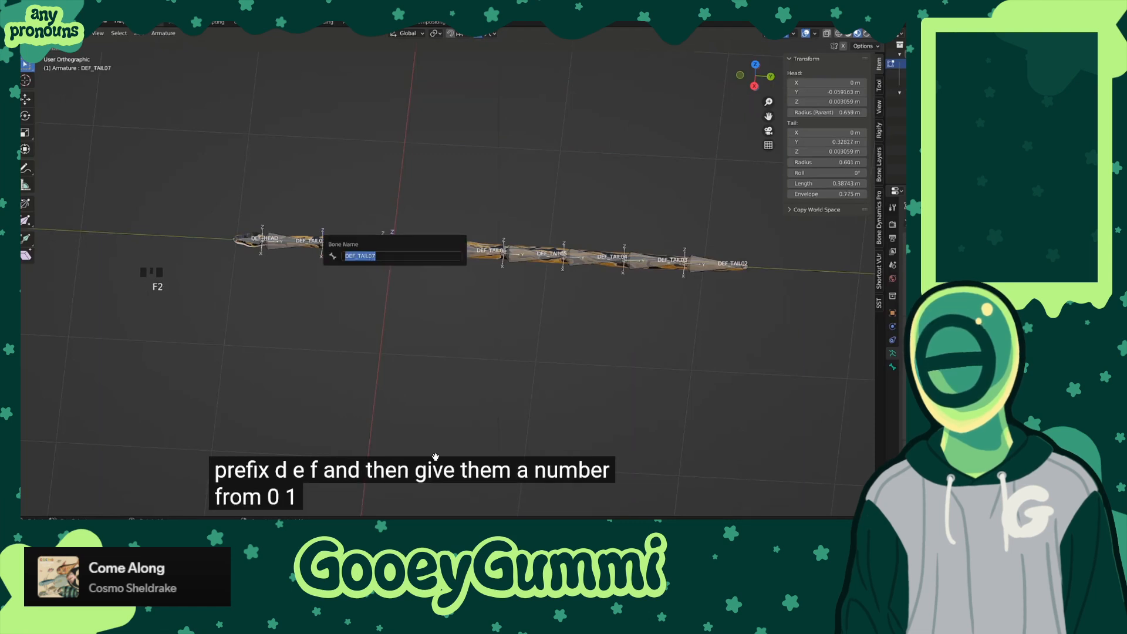
# - Parent the head bone and the first tail bone to the root bone, keeping their offset
pyautogui.scroll(3, 435, 457)
pyautogui.keyDown('shift'); pyautogui.moveTo(435, 457); pyautogui.dragTo(452, 462, button='middle'); pyautogui.keyUp('shift')
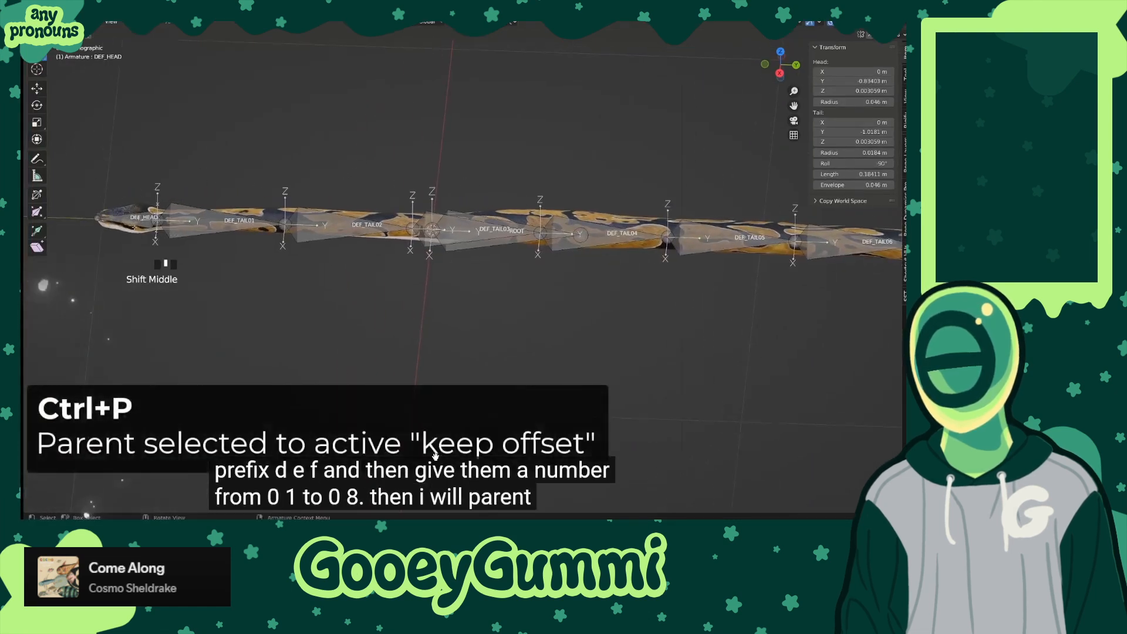
pyautogui.click(155, 254)
pyautogui.keyDown('shift'); pyautogui.click(229, 222); pyautogui.keyUp('shift')
pyautogui.moveTo(352, 258)
pyautogui.mouseDown(button='middle')
pyautogui.moveTo(485, 283)
pyautogui.moveTo(469, 230)
pyautogui.mouseUp(button='middle')
pyautogui.keyDown('shift'); pyautogui.click(464, 246); pyautogui.keyUp('shift')
pyautogui.hotkey('ctrl', 'p')
pyautogui.click(446, 229)
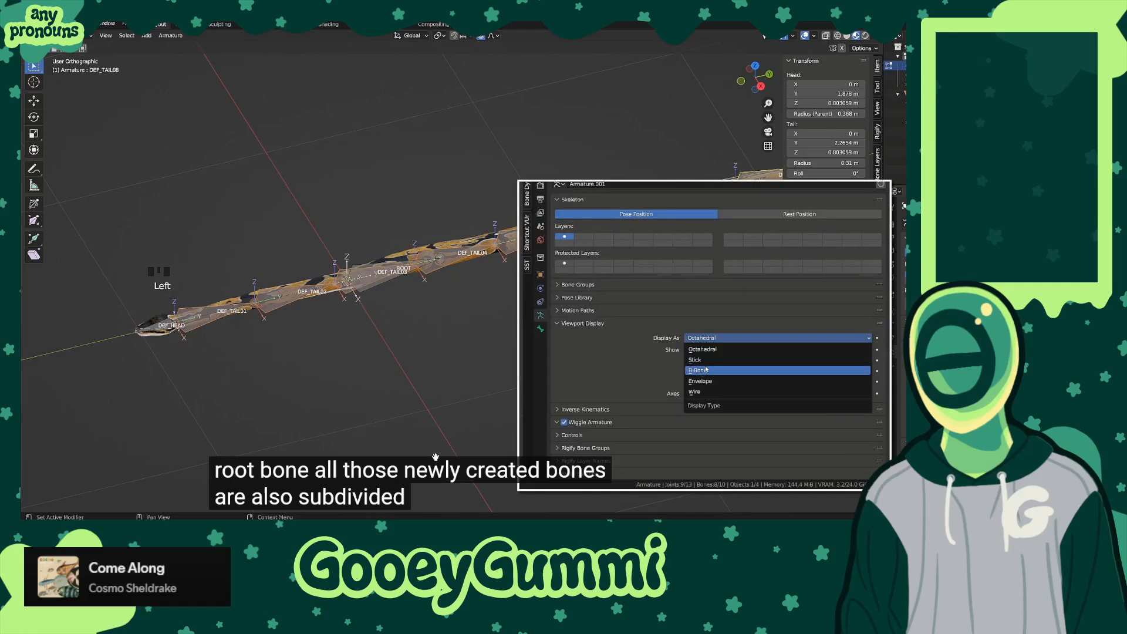
# - Switch the armature's viewport display type to B-Bone
pyautogui.click(706, 369)
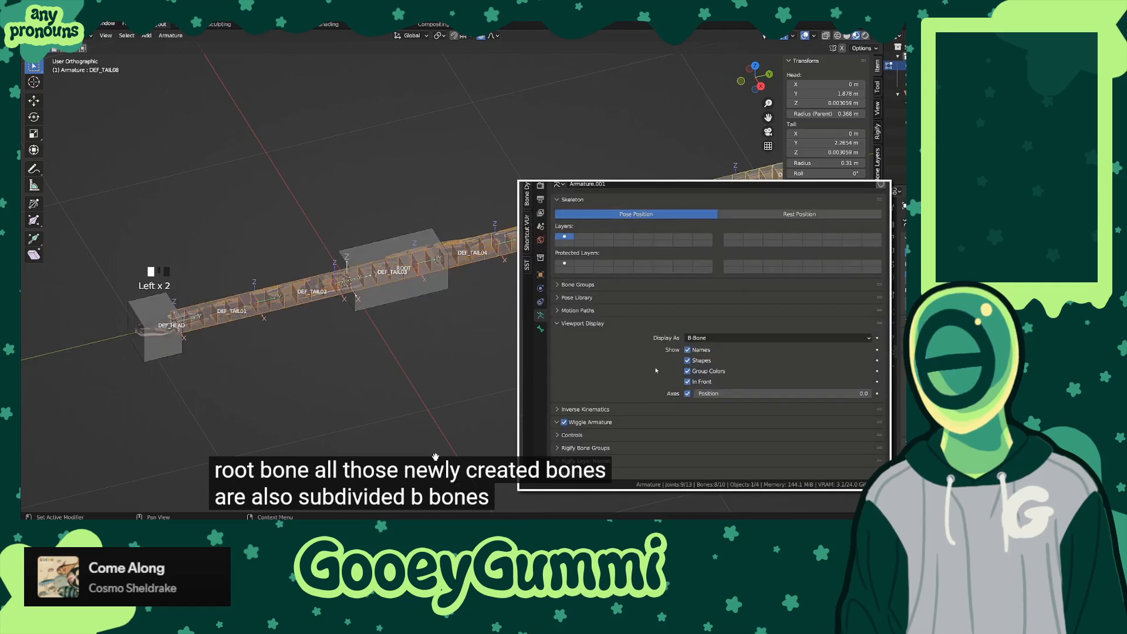
pyautogui.moveTo(437, 261); pyautogui.dragTo(417, 276, button='middle')
pyautogui.scroll(-3, 417, 277)
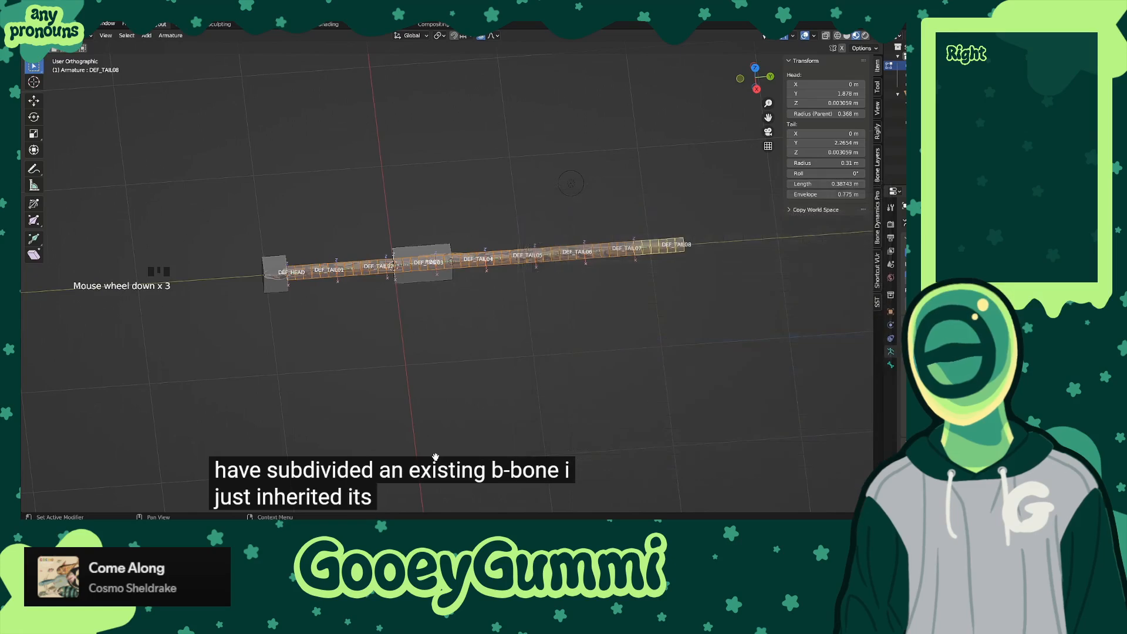
# - In Pose Mode, try rotating the tail chain around the global Z axis with each bone pivoting individually, and cancel the rotation
pyautogui.hotkey('ctrl', 'Tab')
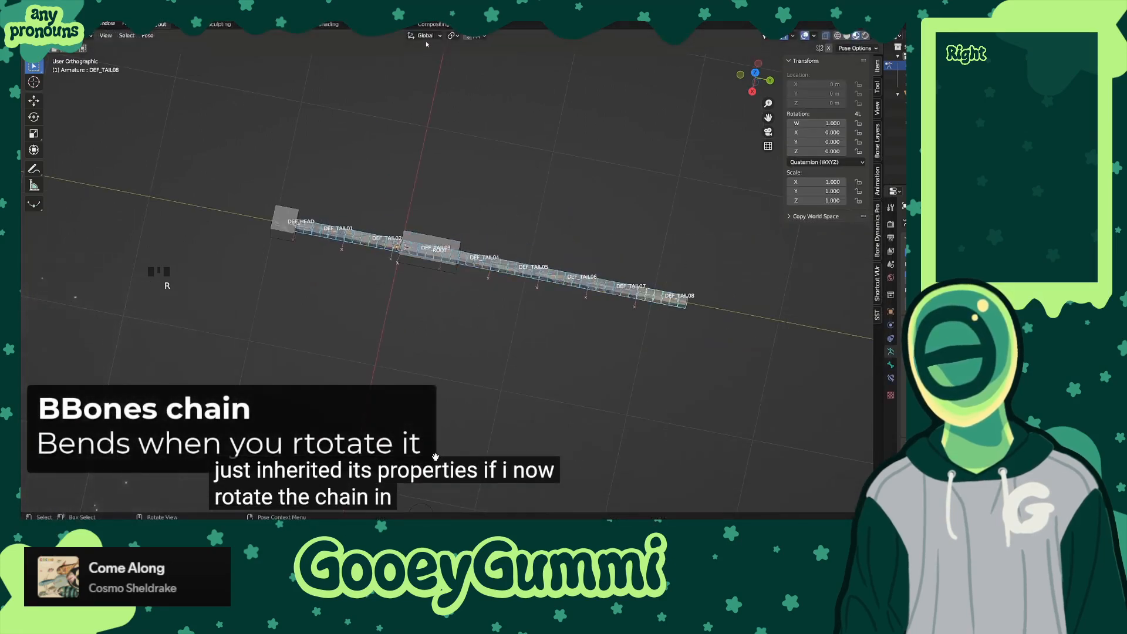
pyautogui.click(451, 35)
pyautogui.click(475, 59)
pyautogui.press('r')
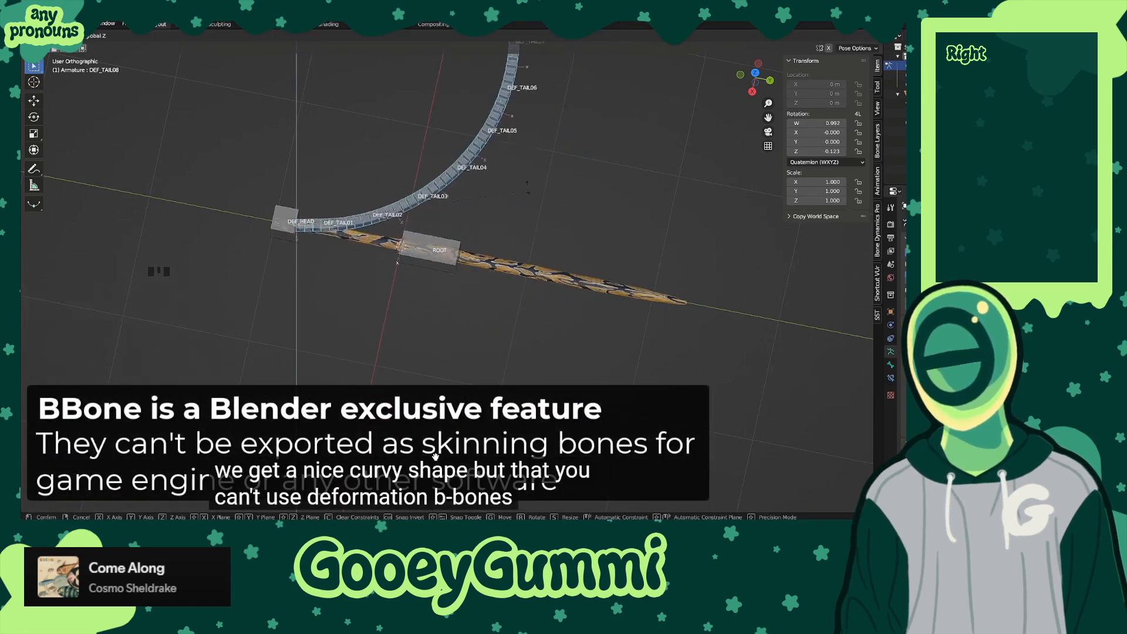
pyautogui.rightClick(435, 456)
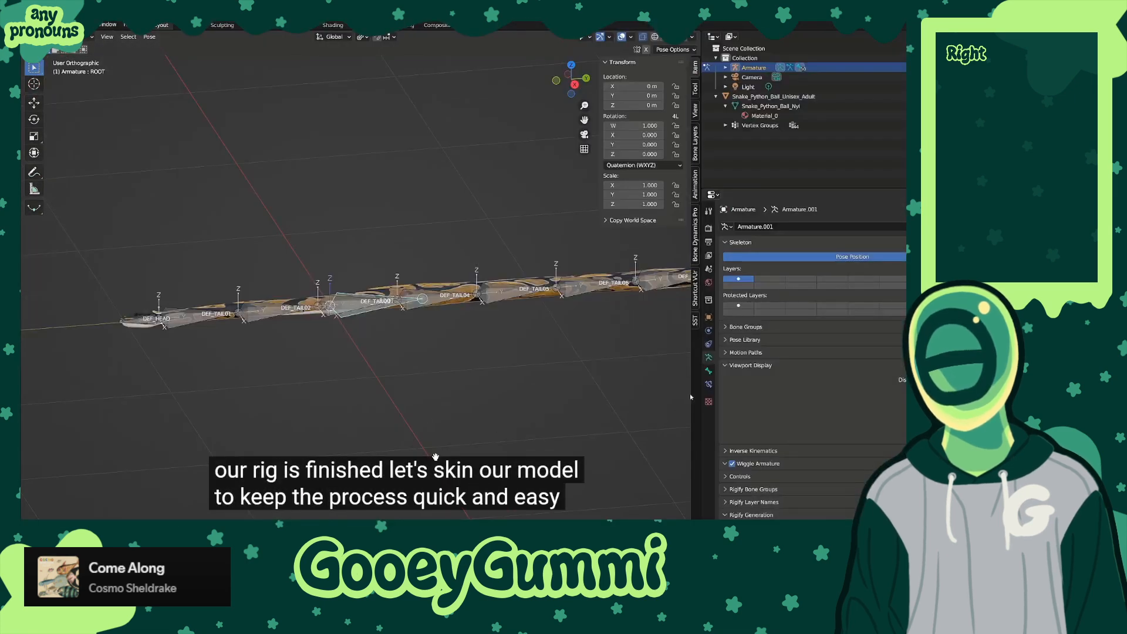
# - Turn off Deform for the root bone in its bone properties
pyautogui.click(707, 372)
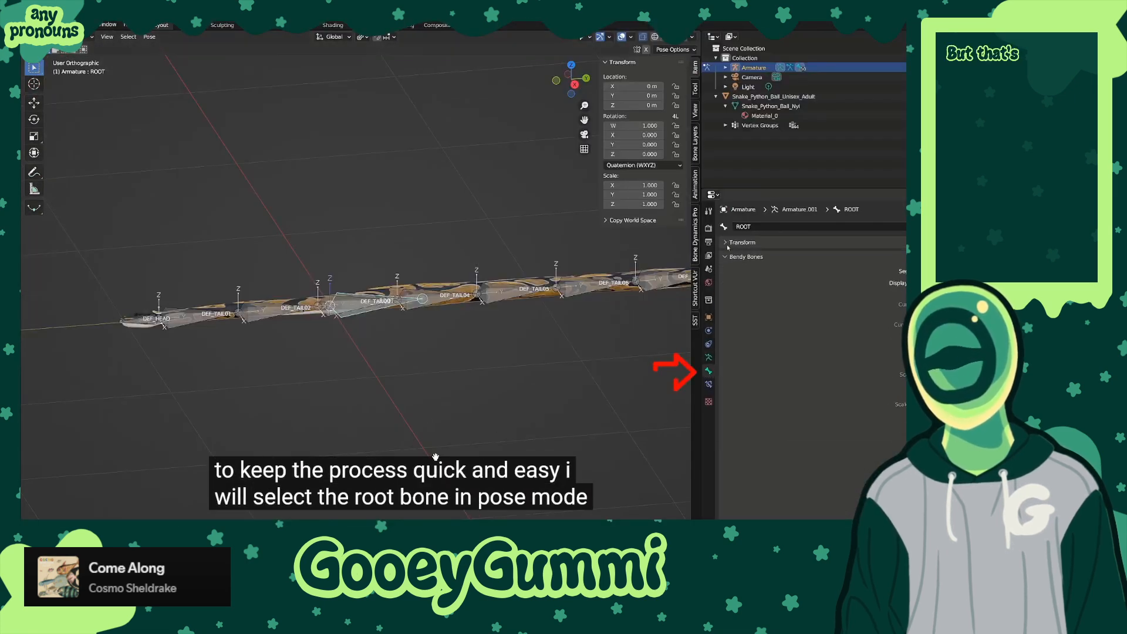
pyautogui.click(729, 256)
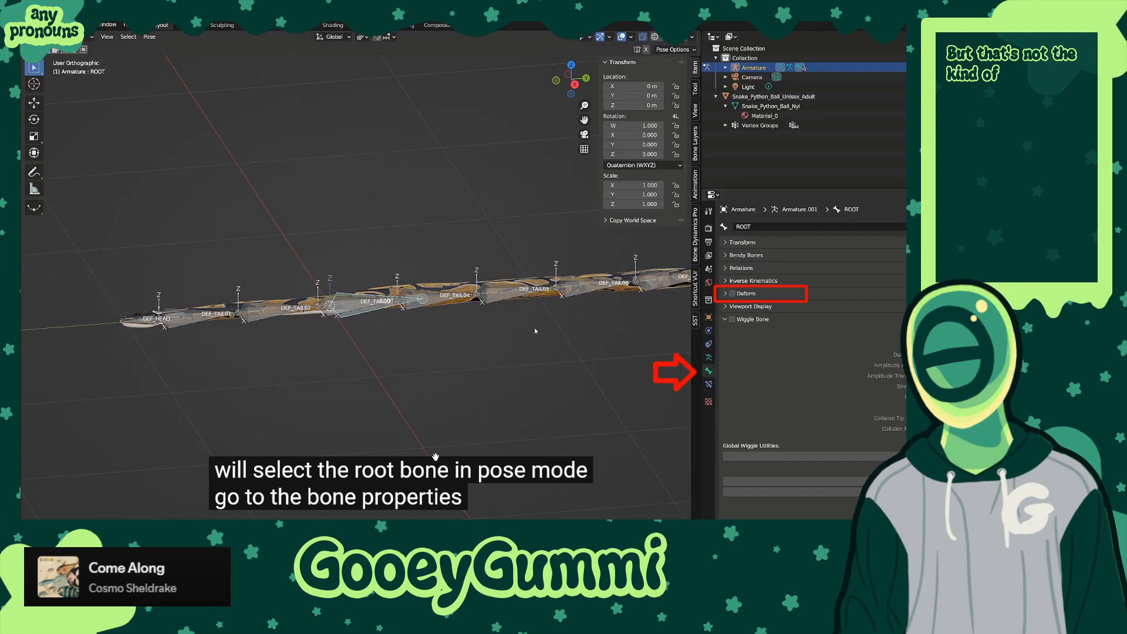
pyautogui.moveTo(425, 337); pyautogui.dragTo(377, 344, button='middle')
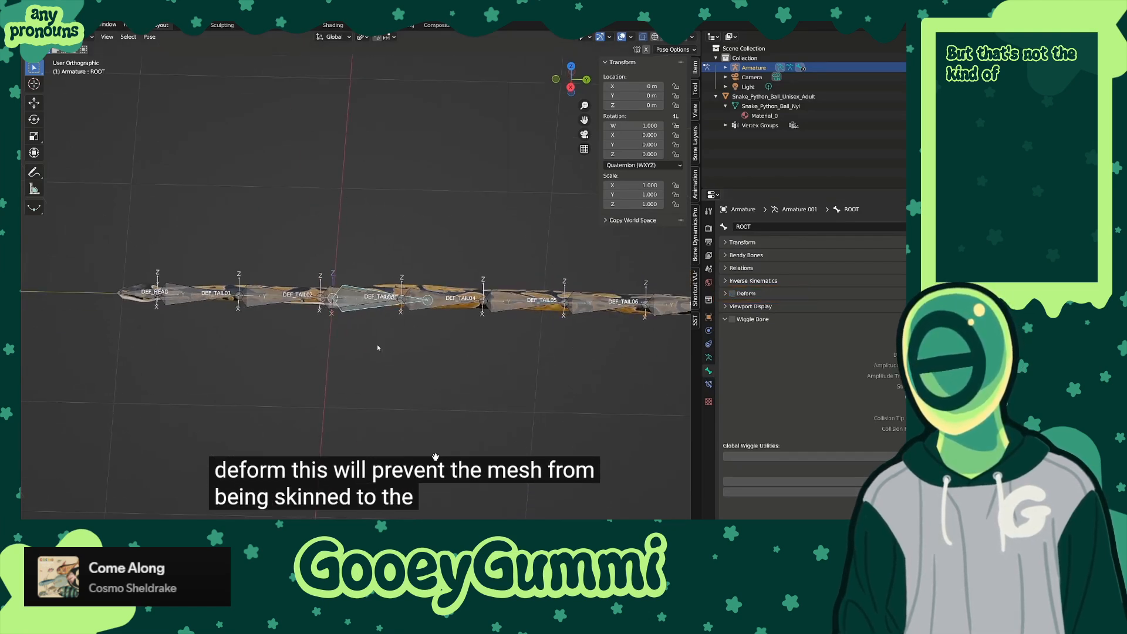
# - Return to Object Mode and parent the snake mesh to the armature with automatic weights
pyautogui.hotkey('ctrl', 'Tab')
pyautogui.moveTo(376, 343); pyautogui.dragTo(386, 289, button='middle')
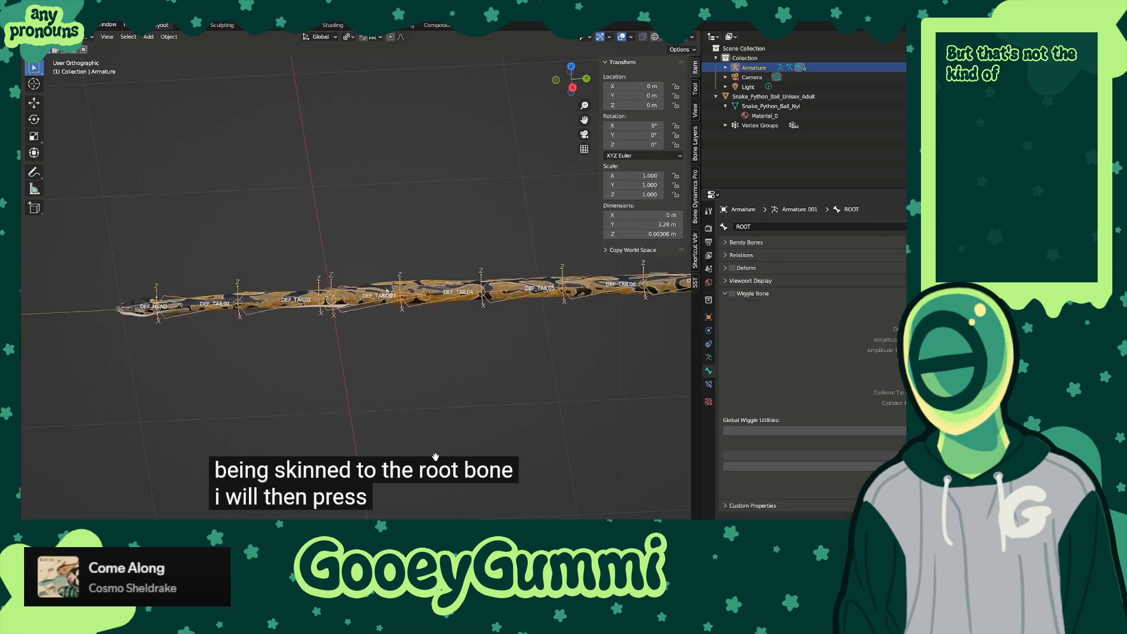
pyautogui.click(392, 286)
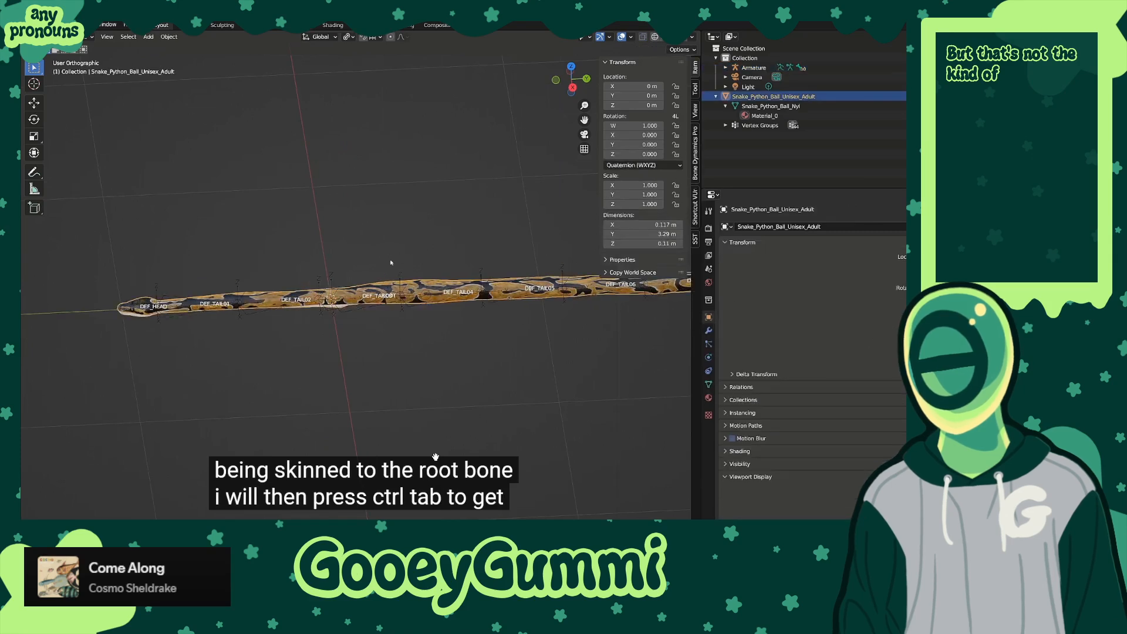
pyautogui.keyDown('shift'); pyautogui.click(249, 317); pyautogui.keyUp('shift')
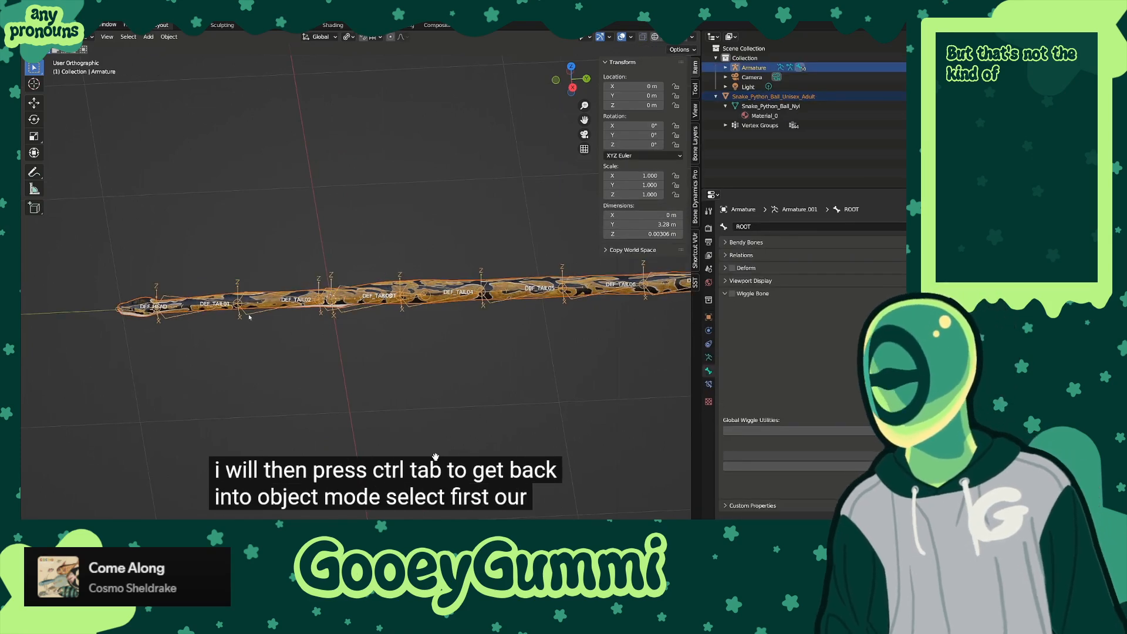
pyautogui.hotkey('ctrl', 'p')
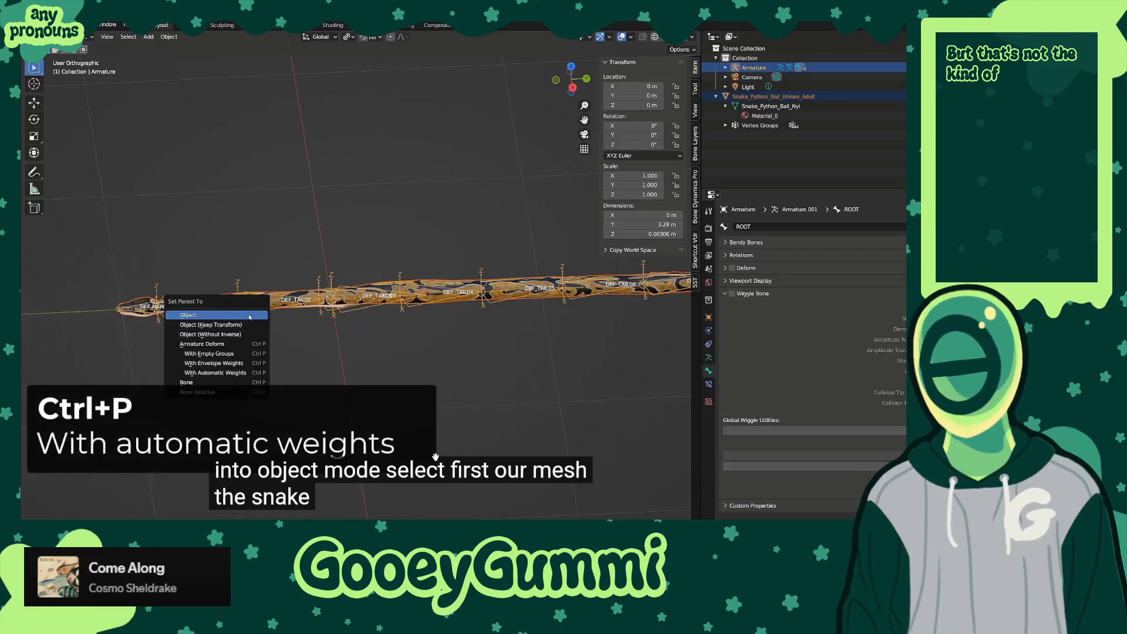
pyautogui.click(222, 374)
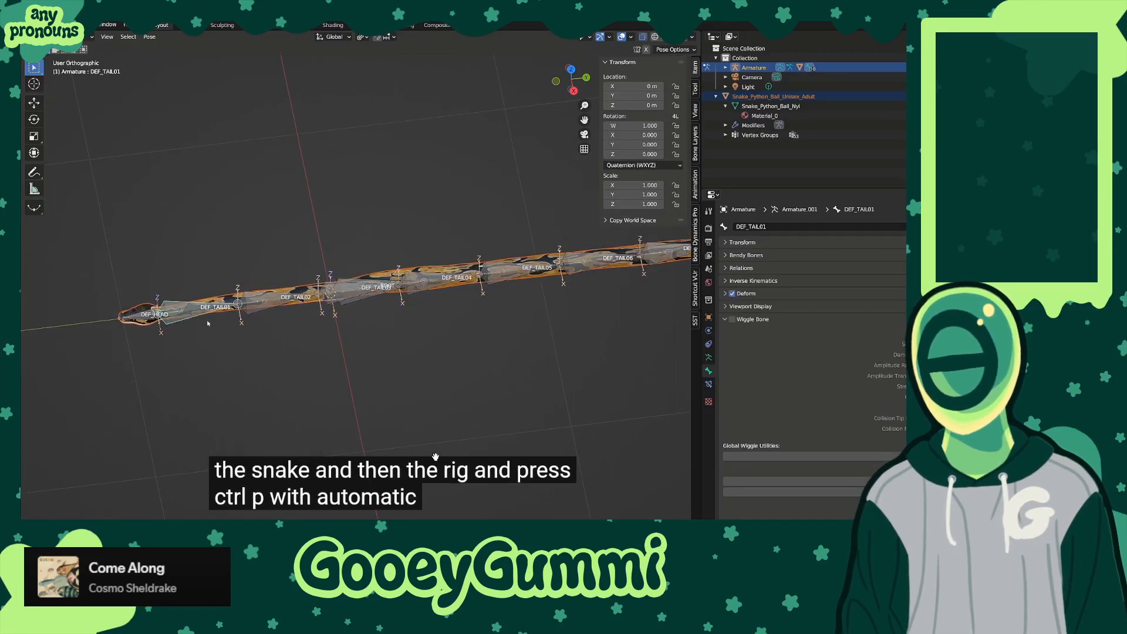
# - Test the skinning by rotating the first tail bone, cancel the rotation, and select the head bone
pyautogui.moveTo(207, 323); pyautogui.dragTo(354, 355, button='middle')
pyautogui.scroll(4, 352, 334)
pyautogui.scroll(-3, 352, 334)
pyautogui.press('r')
pyautogui.rightClick(251, 267)
pyautogui.click(237, 279)
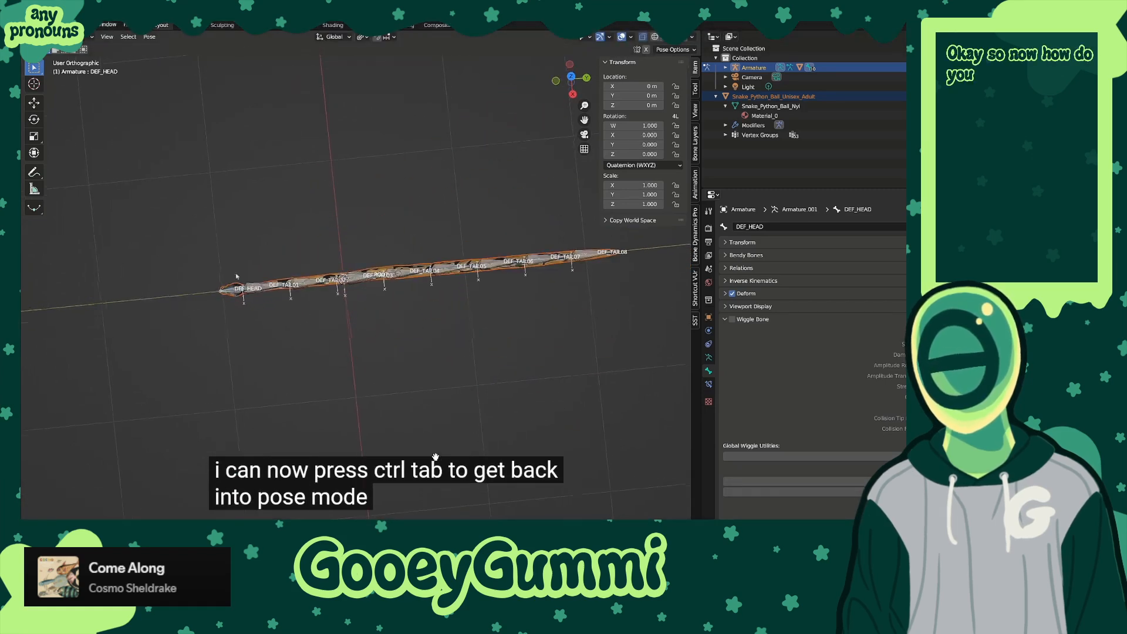
# - Skim the tutorial's animation, ground-matching and final animation chapters, pause it near the end, and switch back to Blender
pyautogui.moveTo(236, 277); pyautogui.dragTo(293, 227, button='middle')
pyautogui.scroll(5, 292, 226)
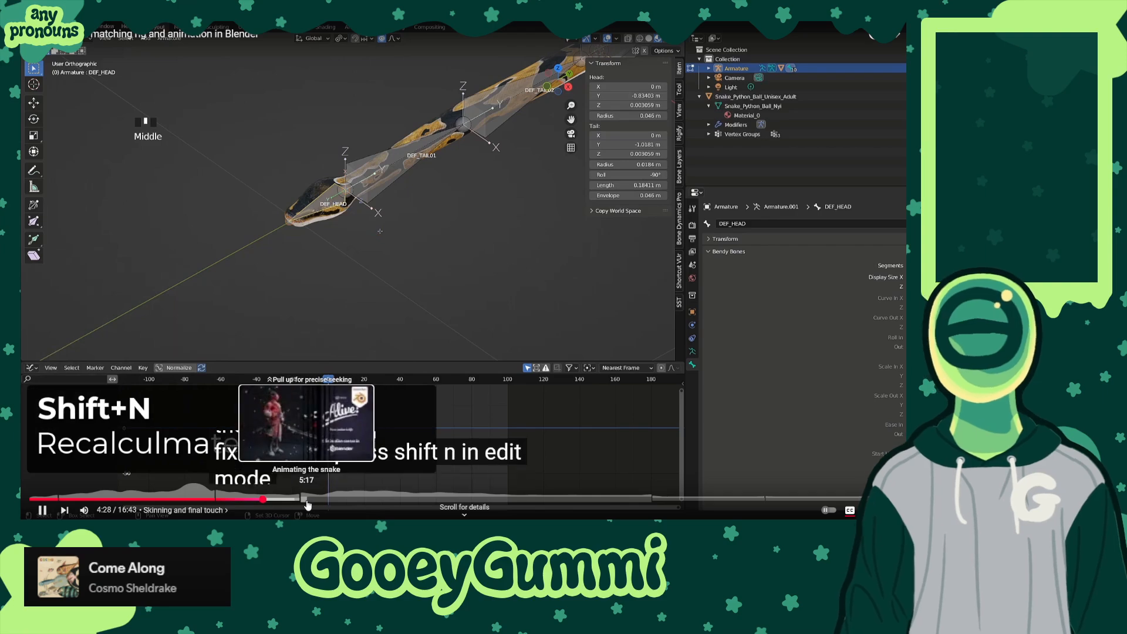
pyautogui.click(305, 499)
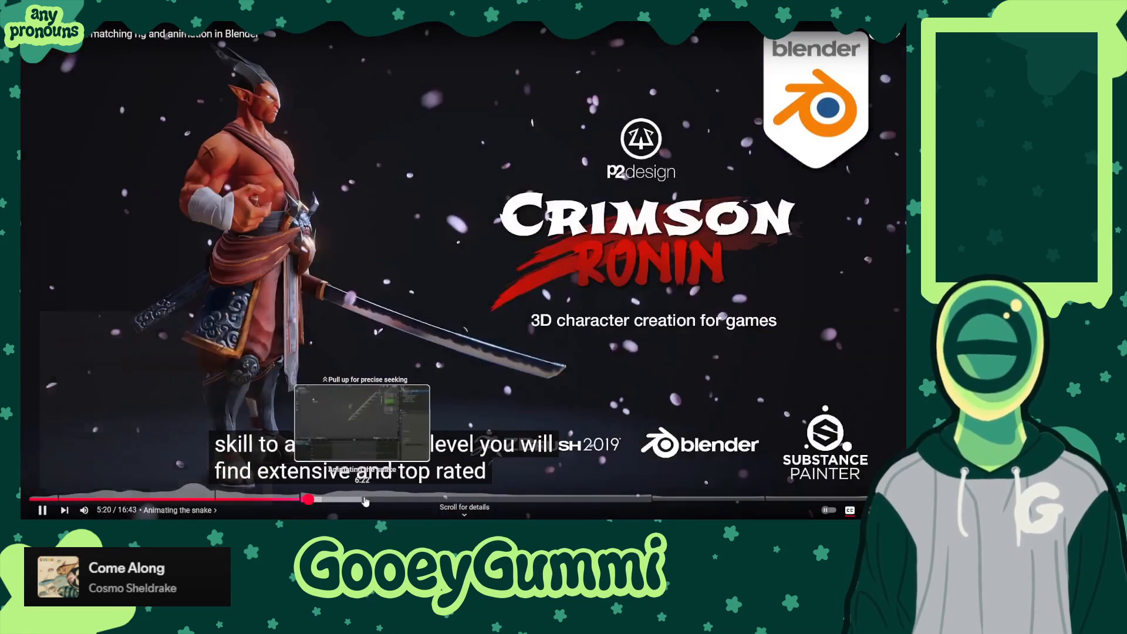
pyautogui.click(359, 500)
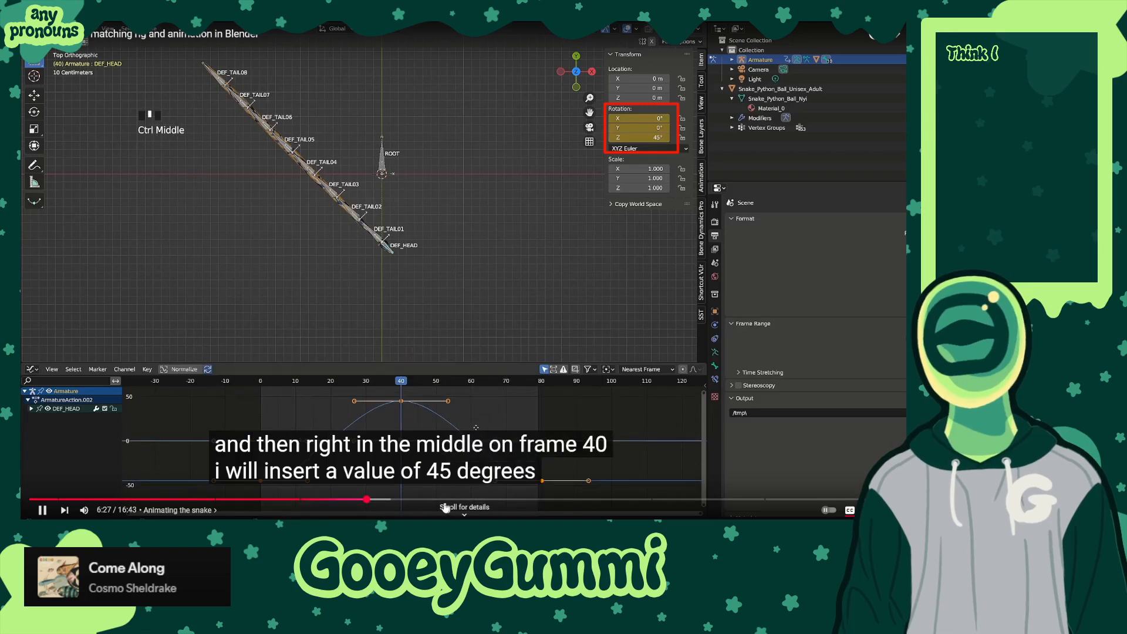
pyautogui.click(440, 499)
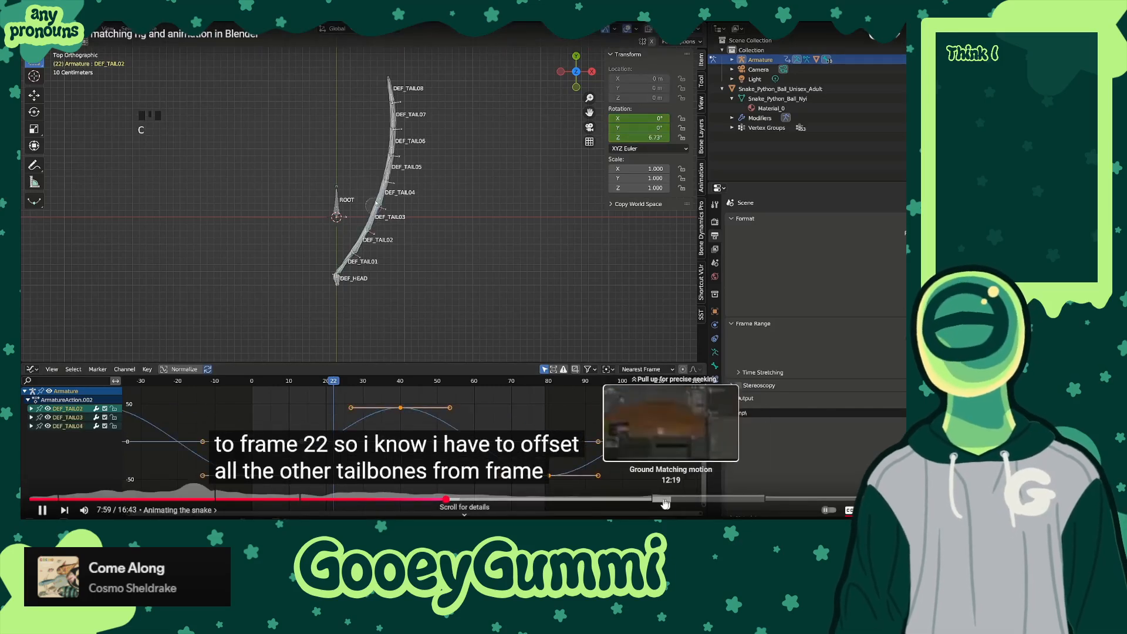
pyautogui.click(662, 499)
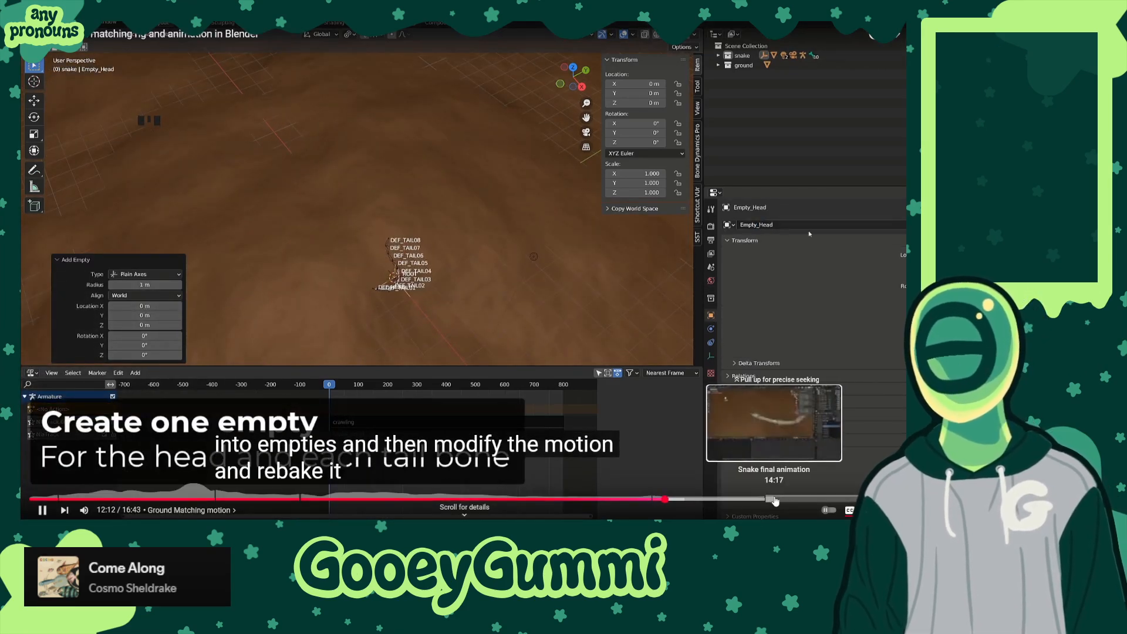
pyautogui.click(775, 499)
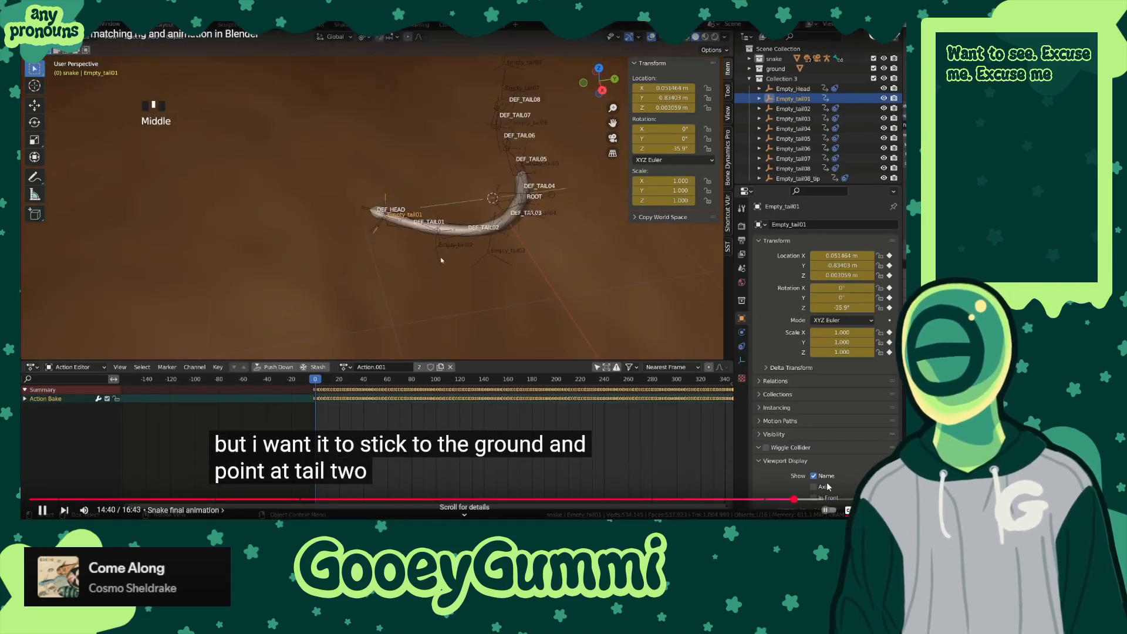
pyautogui.click(832, 498)
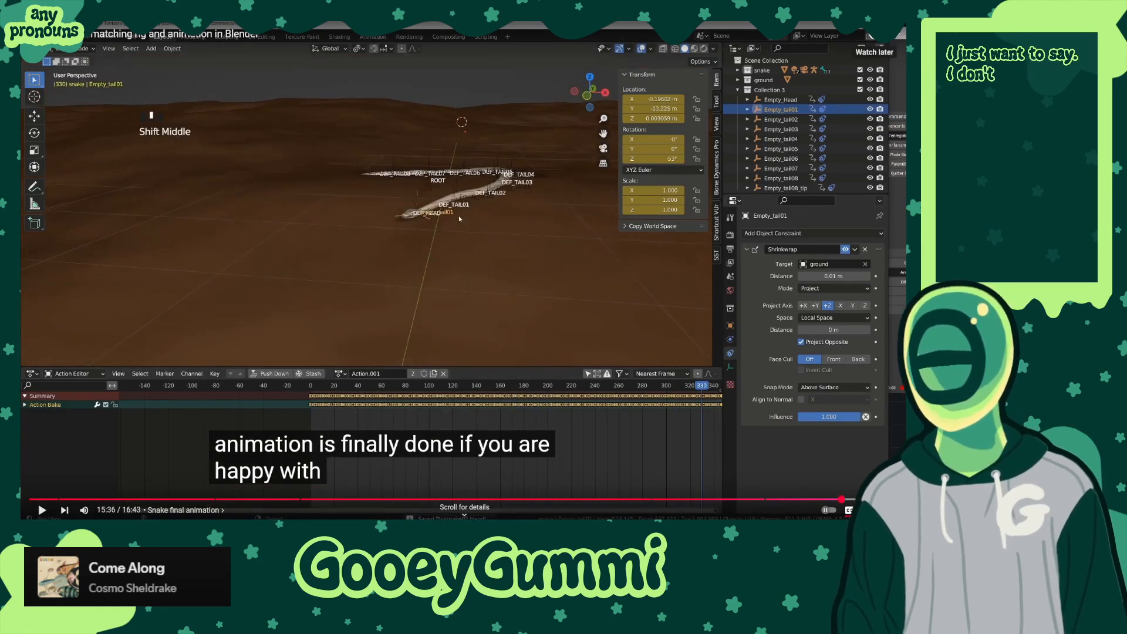
pyautogui.press('k')
pyautogui.press('Escape')
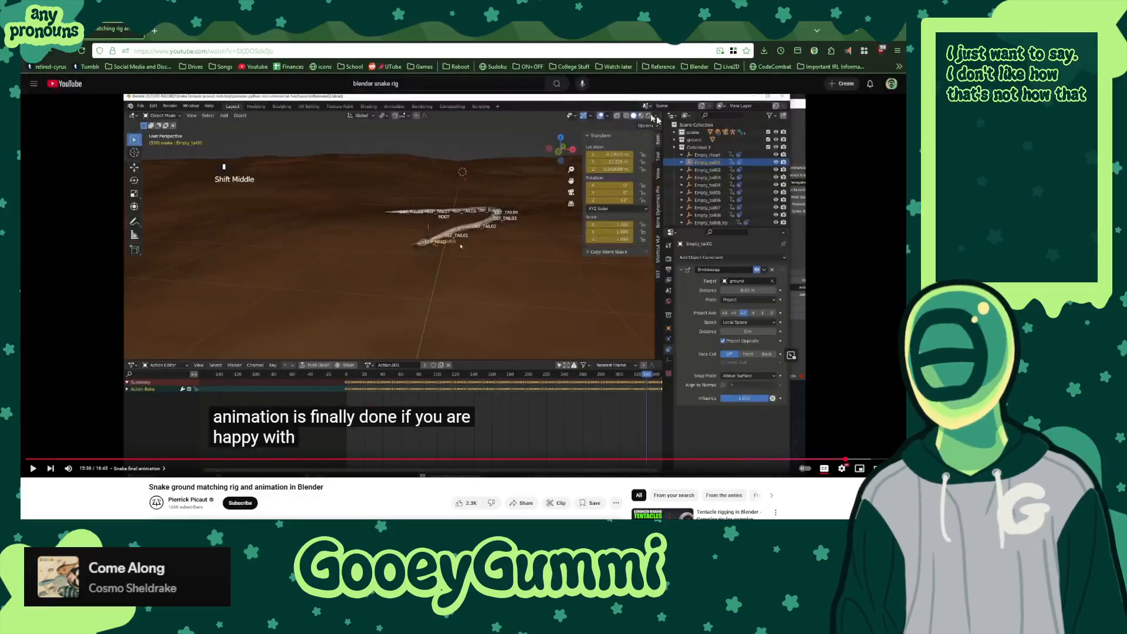
pyautogui.click(901, 34)
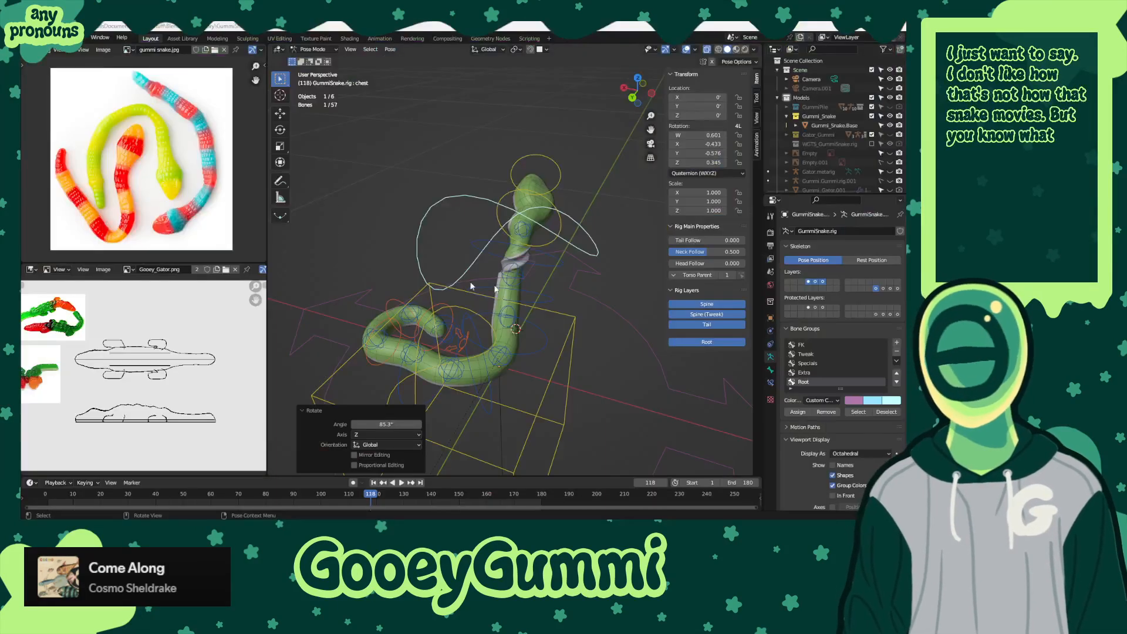
# - Undo the test poses, the mesh parenting and the rig generation until only the snake's original metarig and mesh remain
pyautogui.moveTo(519, 225); pyautogui.dragTo(396, 277, button='middle')
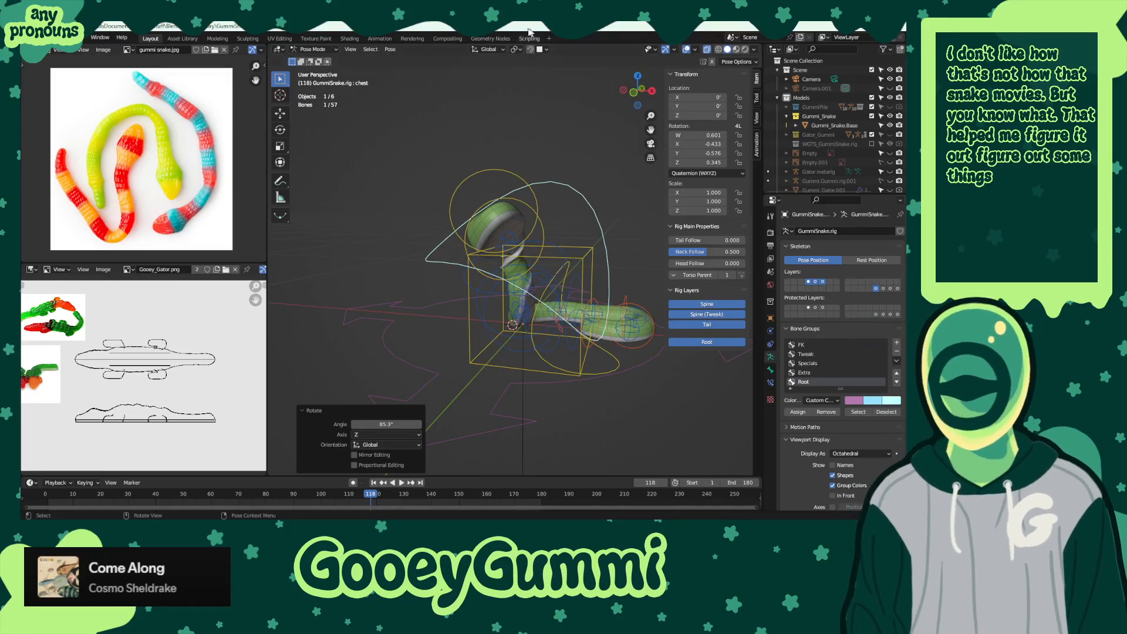
pyautogui.hotkey('ctrl', 'z')
pyautogui.hotkey('ctrl', 'z')
pyautogui.hotkey('ctrl', 'z')
pyautogui.hotkey('ctrl', 'z')
pyautogui.hotkey('ctrl', 'z')
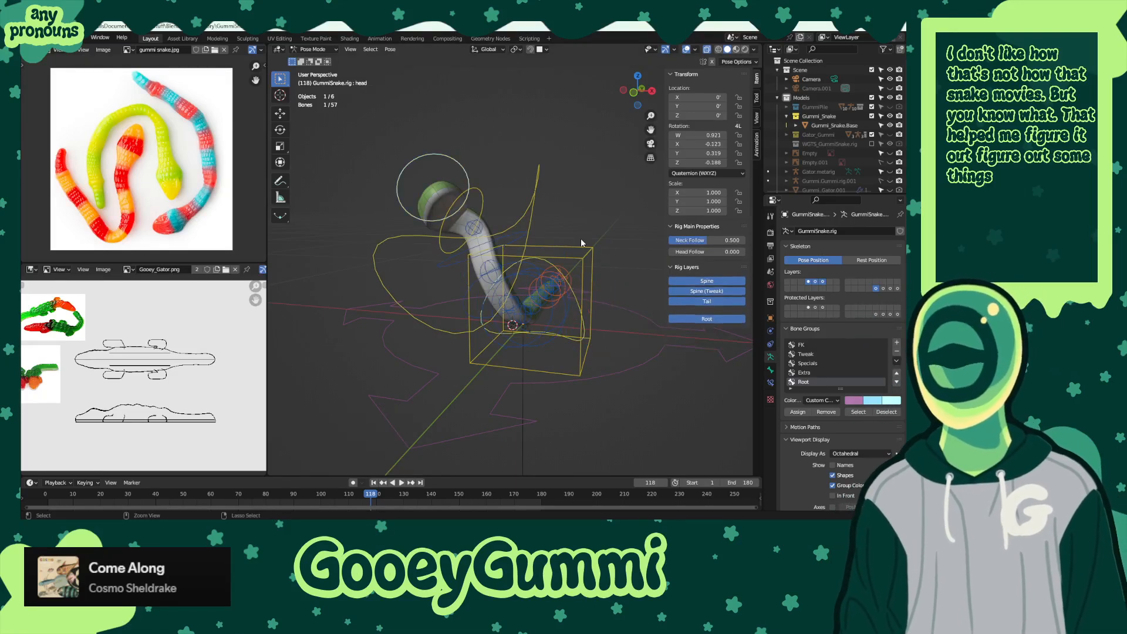
pyautogui.hotkey('ctrl', 'z')
pyautogui.hotkey('ctrl', 'z')
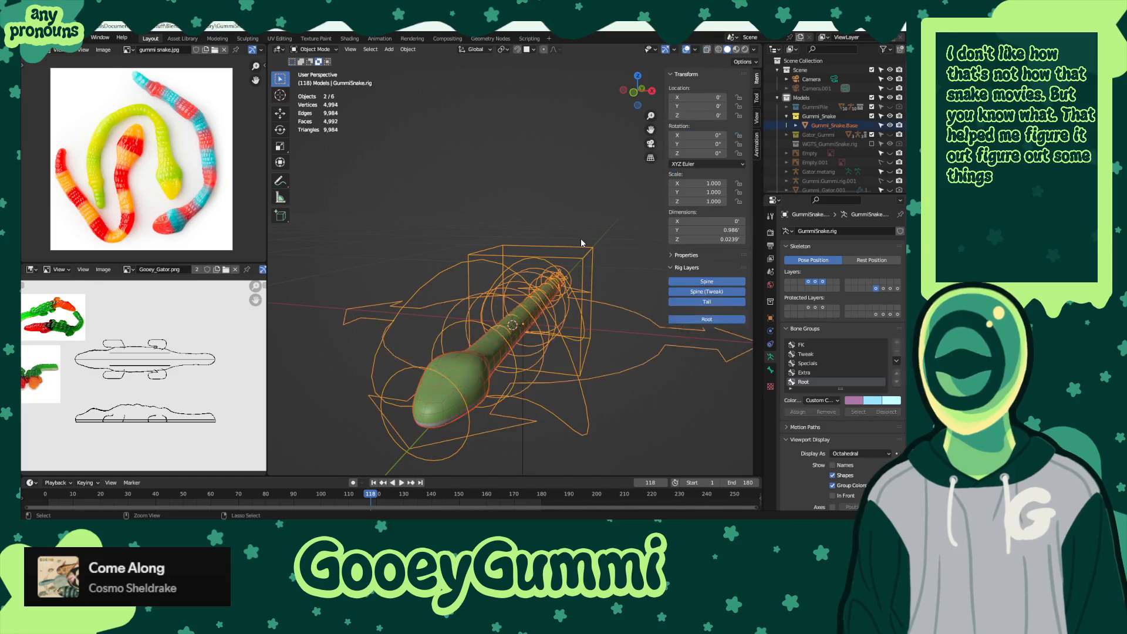
pyautogui.hotkey('ctrl', 'z')
pyautogui.hotkey('ctrl', 'z')
pyautogui.hotkey('ctrl', 'z')
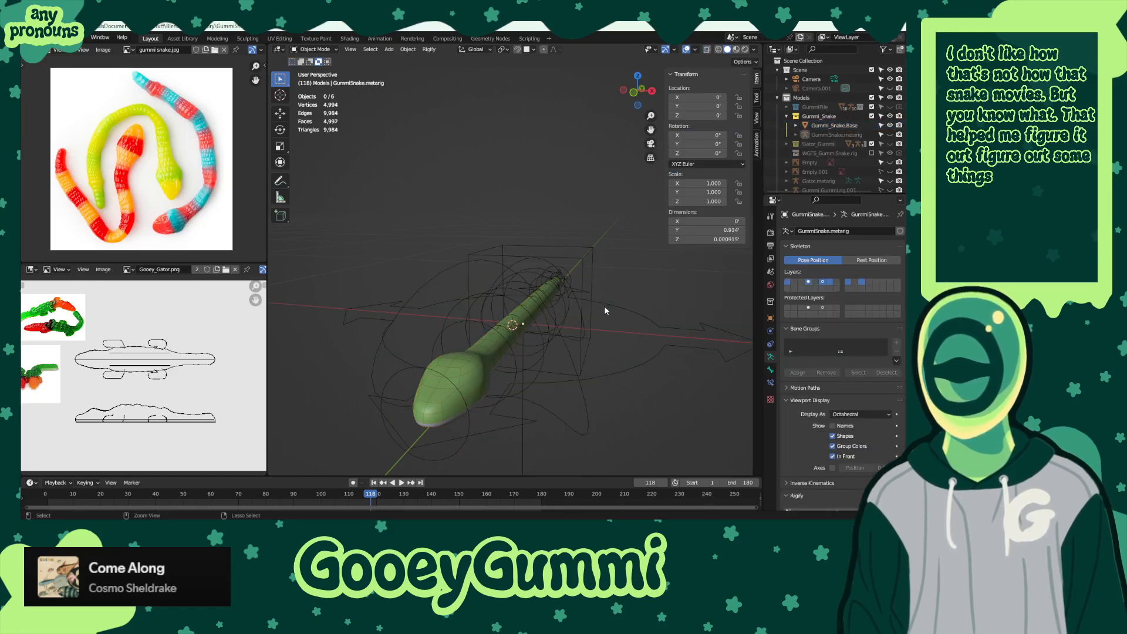
pyautogui.hotkey('ctrl', 'z')
pyautogui.moveTo(604, 306); pyautogui.dragTo(562, 327, button='middle')
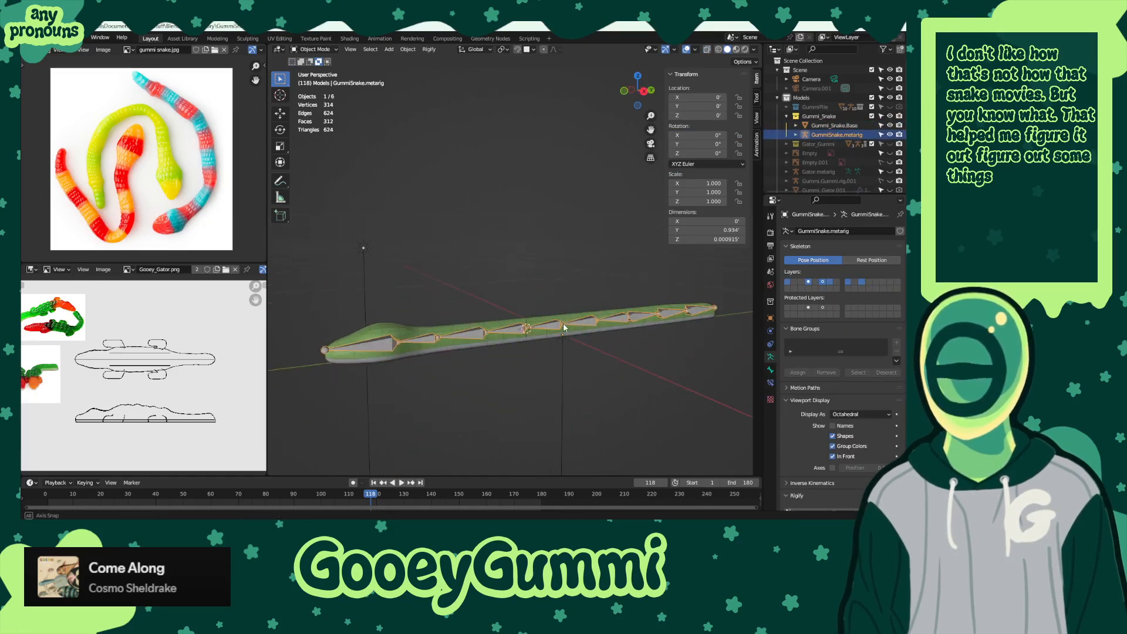
# - Check the snake metarig's bones in Edit Mode from the right side, return to Object Mode, and save the file
pyautogui.click(315, 49)
pyautogui.click(315, 64)
pyautogui.press('KP_3')
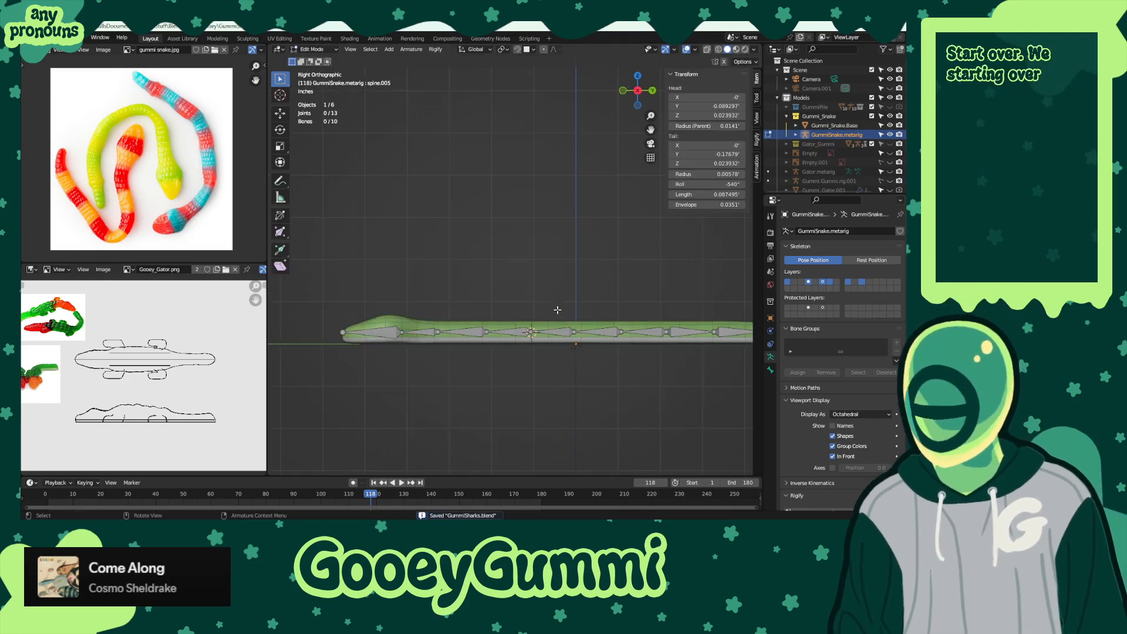
pyautogui.keyDown('shift'); pyautogui.moveTo(553, 309); pyautogui.dragTo(462, 297, button='middle'); pyautogui.keyUp('shift')
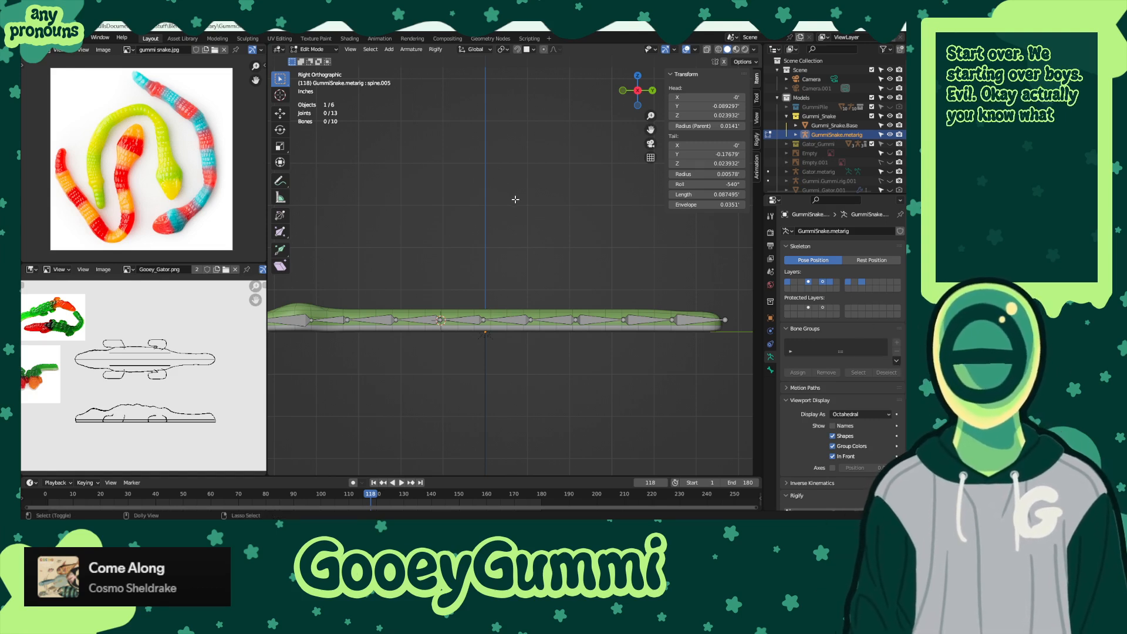
pyautogui.click(316, 49)
pyautogui.click(311, 60)
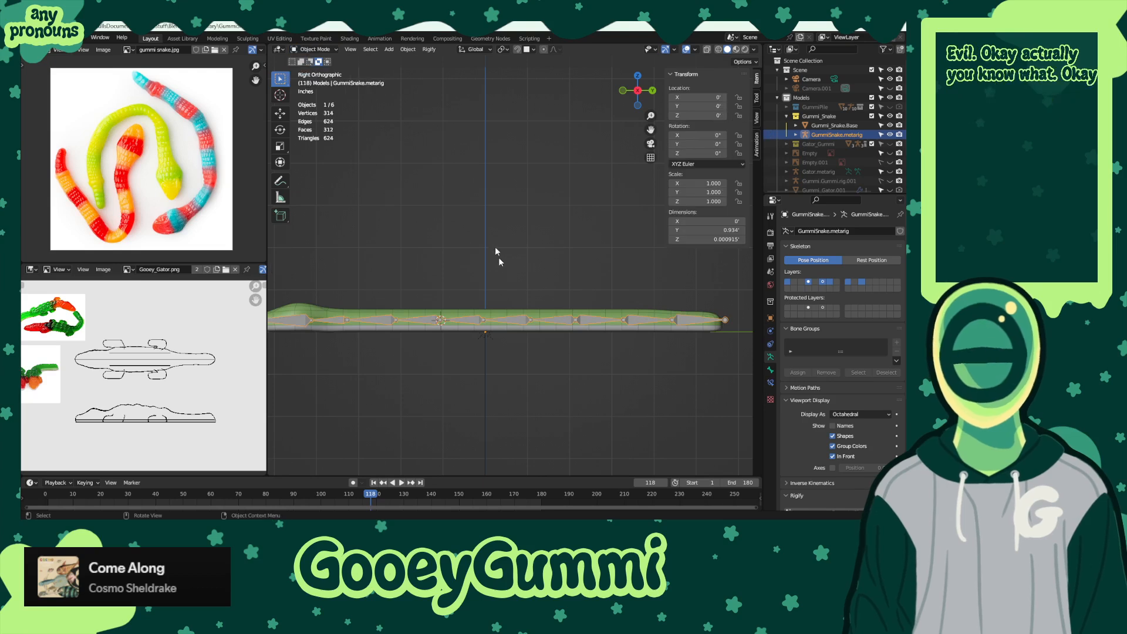
pyautogui.hotkey('ctrl', 's')
# - Add a Shark (Meta-Rig) armature as a reference and examine how its spine bones slope
pyautogui.moveTo(496, 263); pyautogui.dragTo(566, 297, button='middle')
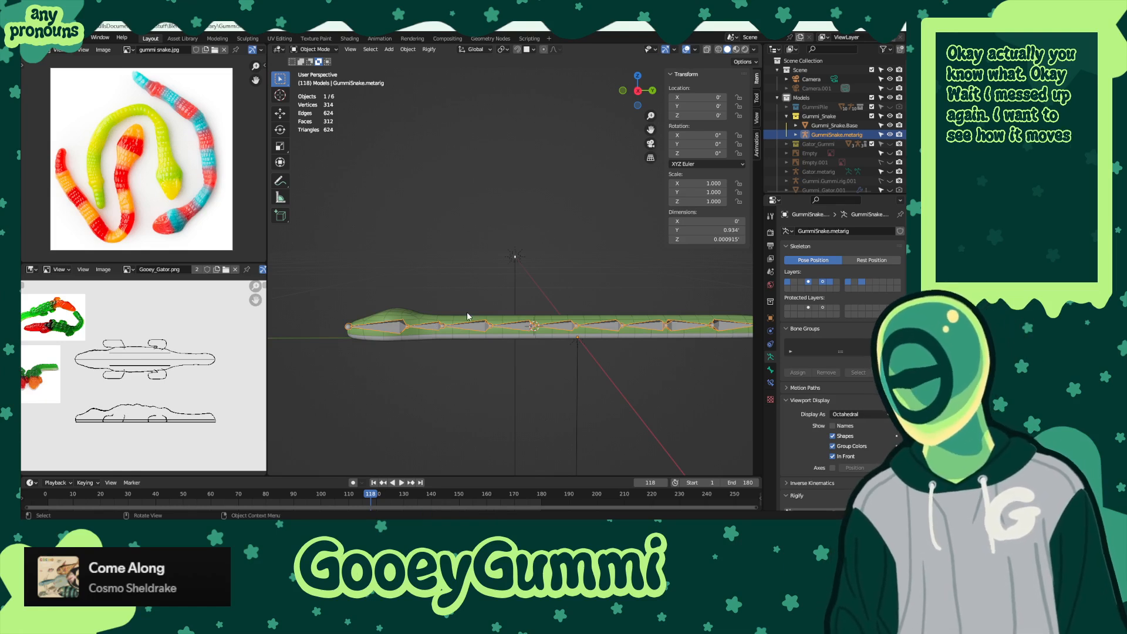
pyautogui.scroll(-4, 489, 292)
pyautogui.keyDown('shift'); pyautogui.scroll(2, 510, 282); pyautogui.keyUp('shift')
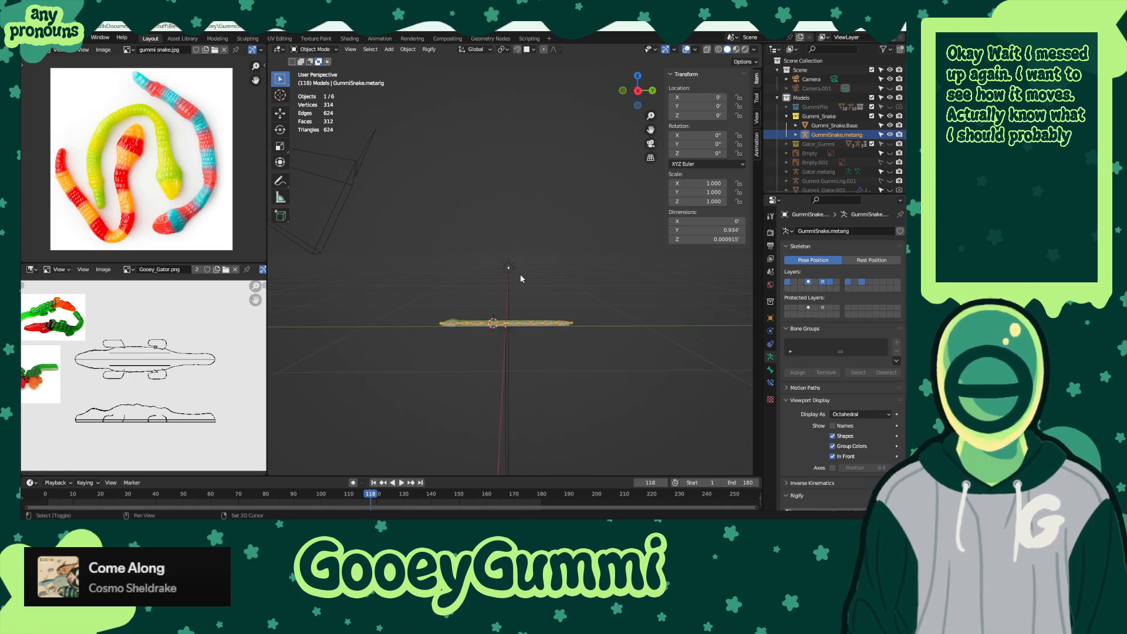
pyautogui.hotkey('shift', 'a')
pyautogui.moveTo(520, 274)
pyautogui.moveTo(576, 304)
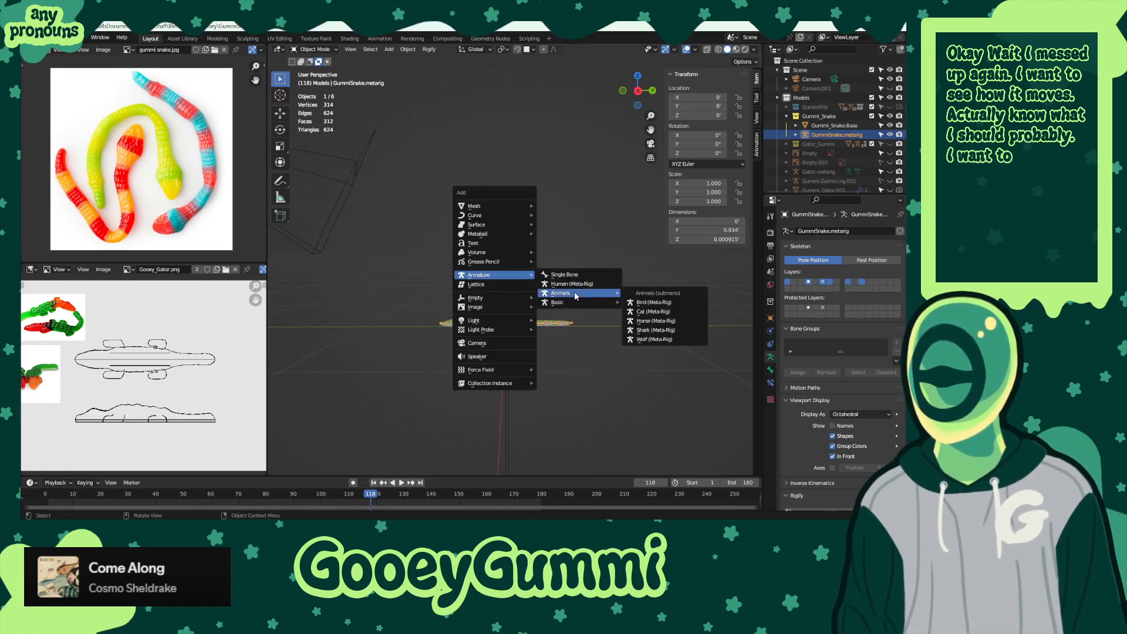
pyautogui.click(660, 329)
pyautogui.moveTo(548, 268); pyautogui.dragTo(557, 309, button='middle')
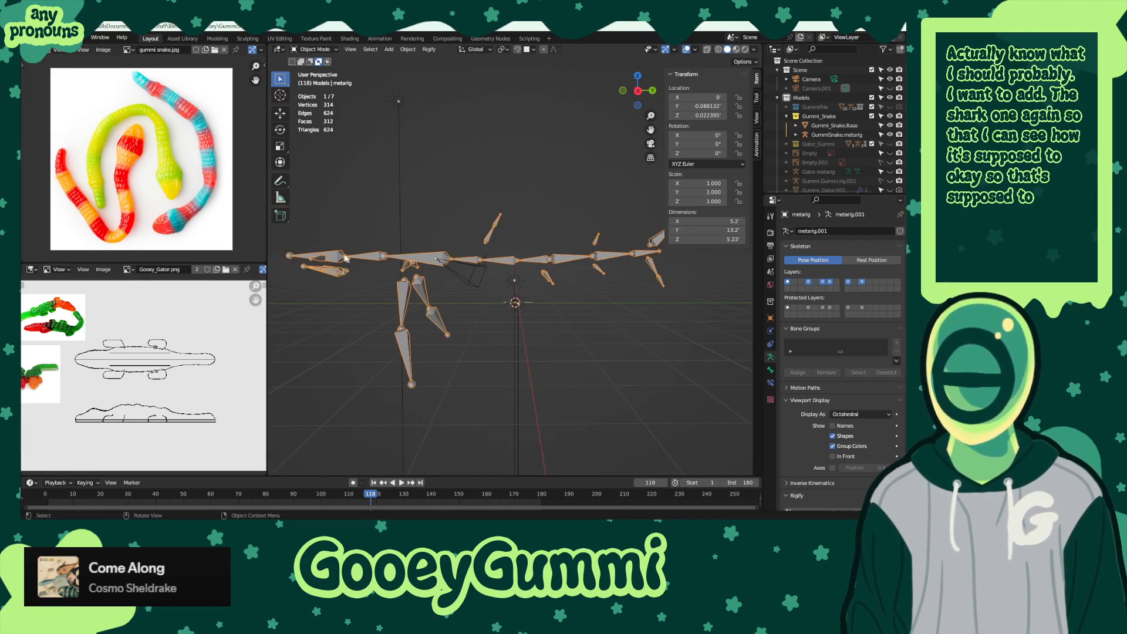
pyautogui.moveTo(559, 274); pyautogui.dragTo(574, 308, button='middle')
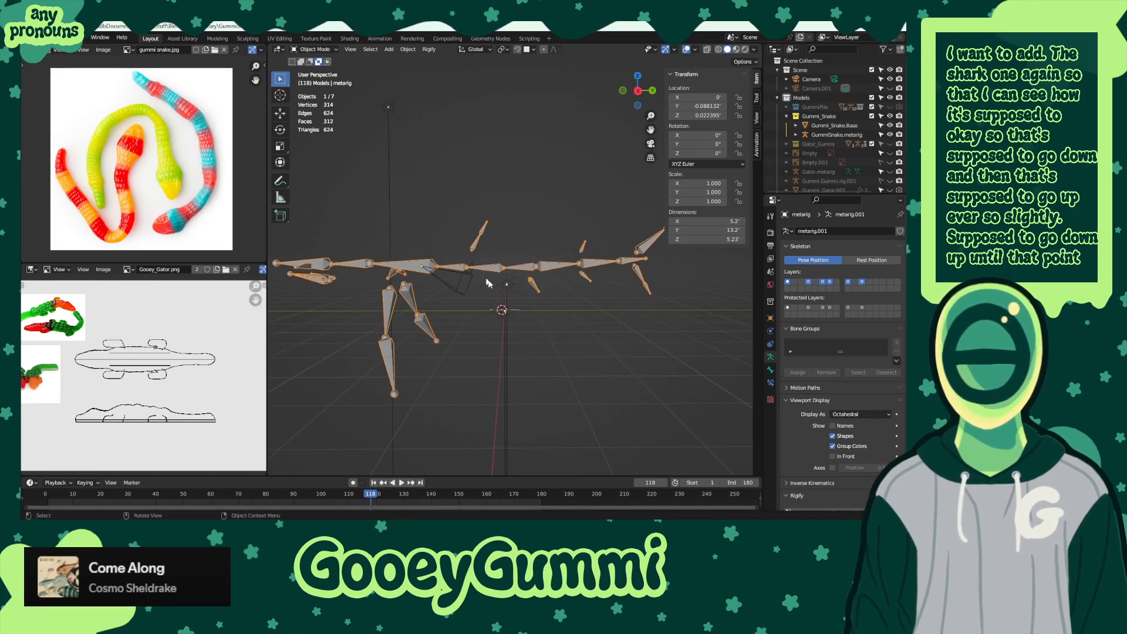
# - Select the gummy snake's metarig and enter Edit Mode in the right orthographic view
pyautogui.scroll(5, 524, 339)
pyautogui.keyDown('shift'); pyautogui.moveTo(540, 369); pyautogui.dragTo(533, 280, button='middle'); pyautogui.keyUp('shift')
pyautogui.scroll(8, 533, 270)
pyautogui.click(533, 280)
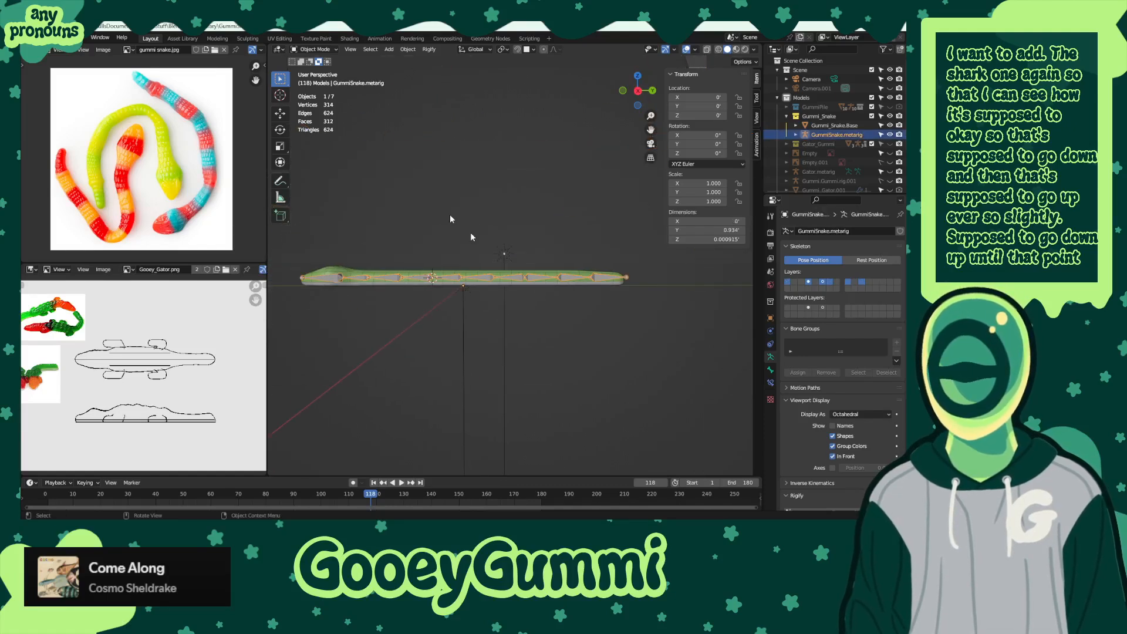
pyautogui.click(314, 49)
pyautogui.click(314, 70)
pyautogui.scroll(4, 579, 245)
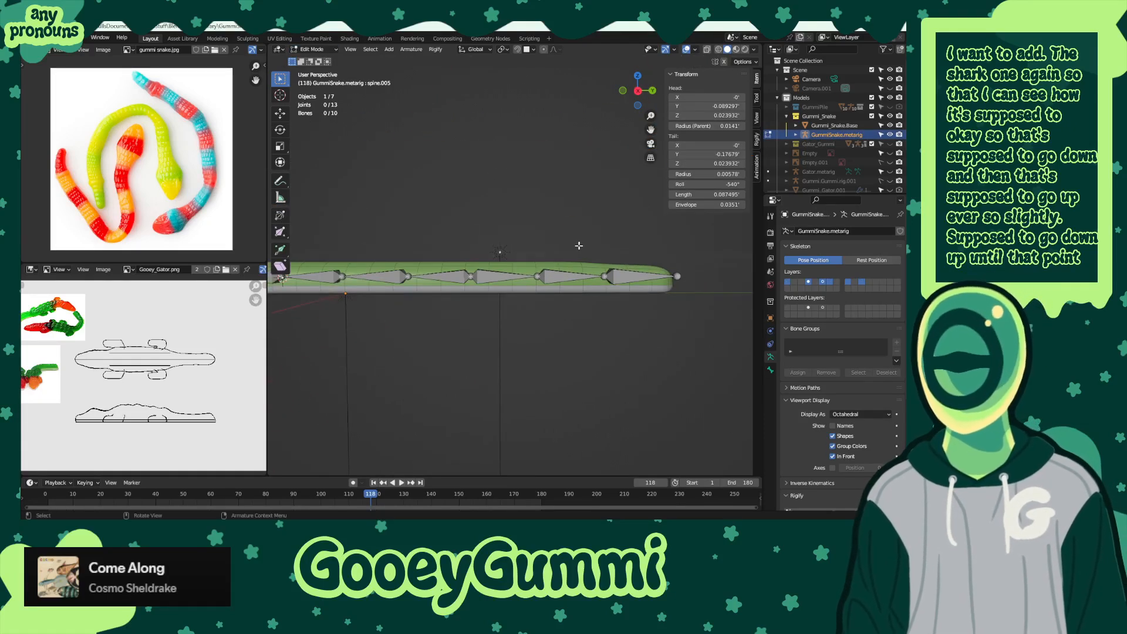
pyautogui.press('KP_3')
# - Select the joint three bones from the tail tip, try lowering it along the global Z axis, and cancel the move
pyautogui.click(489, 264)
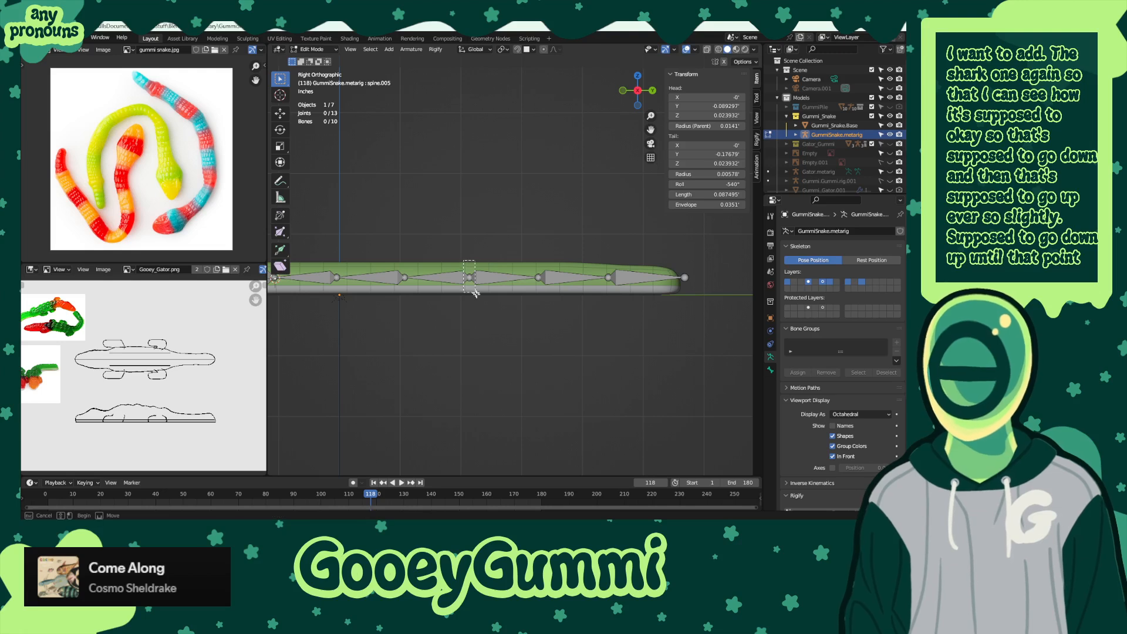
pyautogui.click(678, 279)
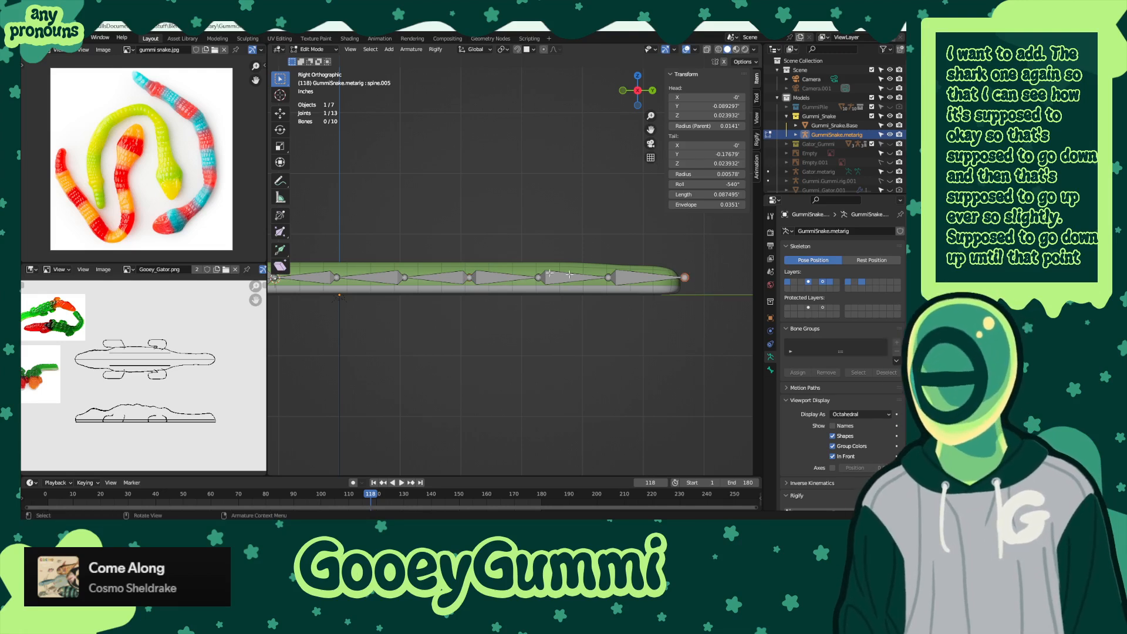
pyautogui.moveTo(449, 248); pyautogui.dragTo(495, 316)
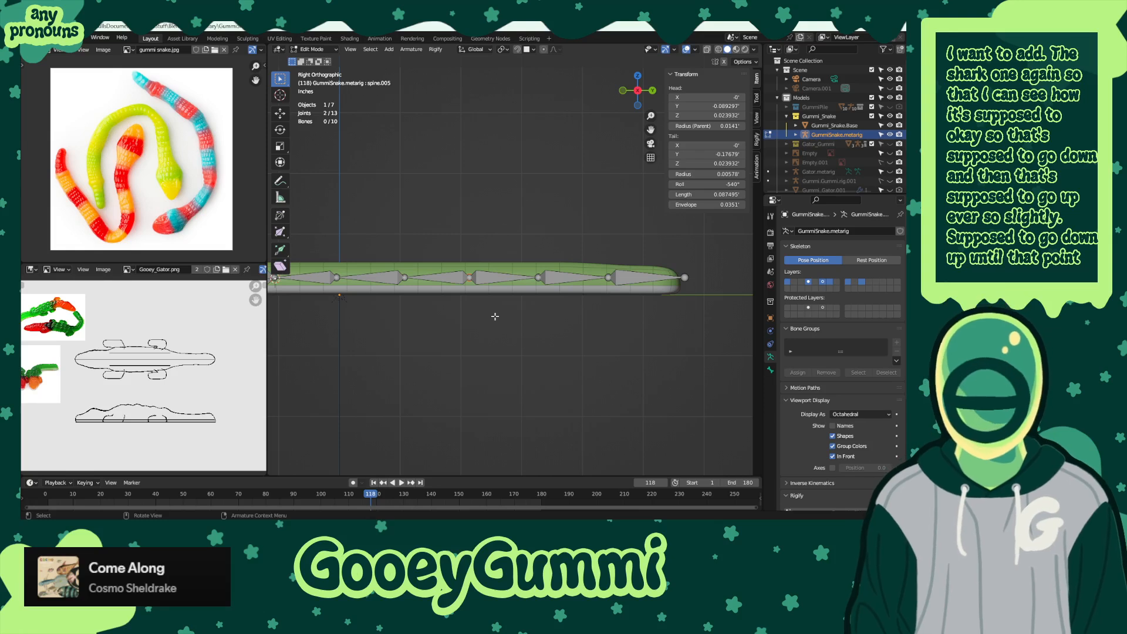
pyautogui.press('g')
pyautogui.press('z')
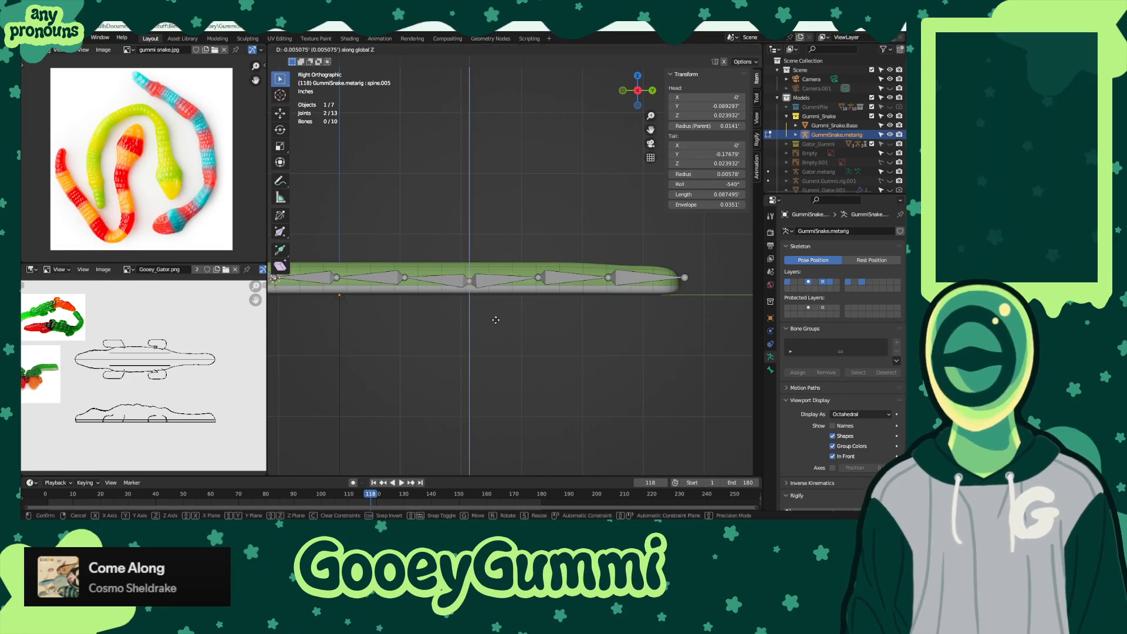
pyautogui.rightClick(495, 320)
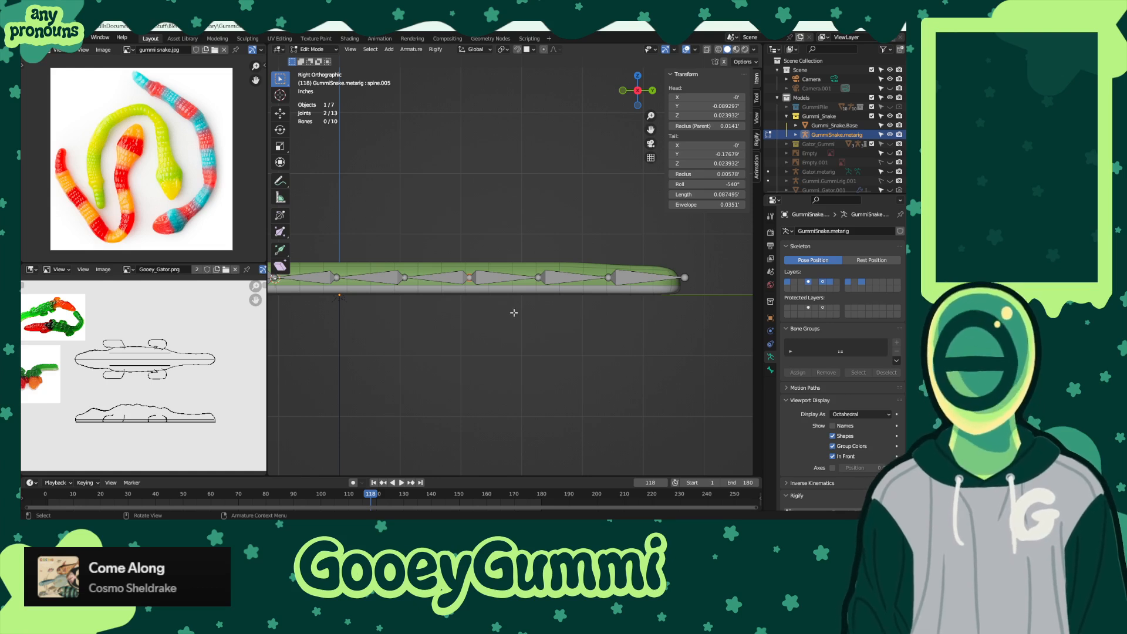
# - Turn on proportional editing, try lowering the same tail joint along the global Z axis again, and cancel the move
pyautogui.click(543, 50)
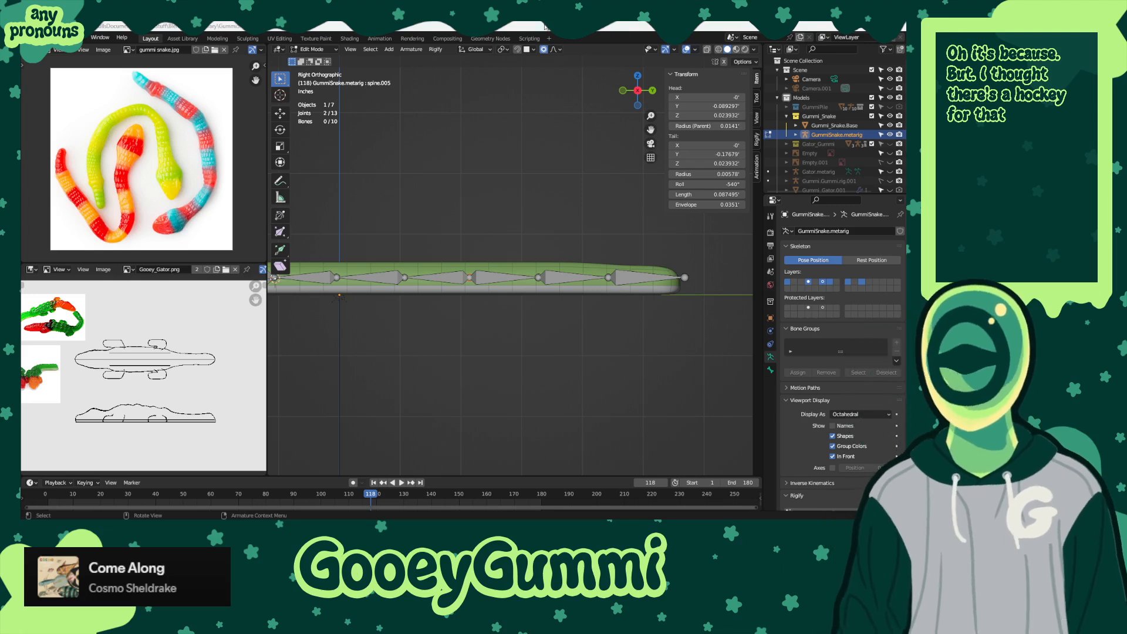
pyautogui.press('g')
pyautogui.press('z')
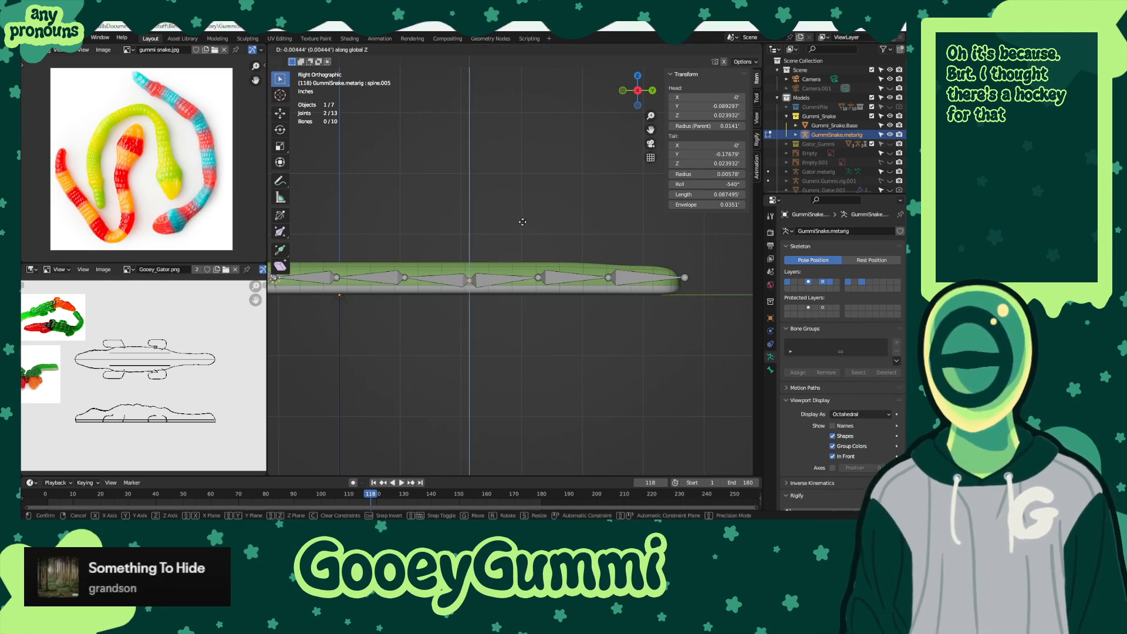
pyautogui.press('Escape')
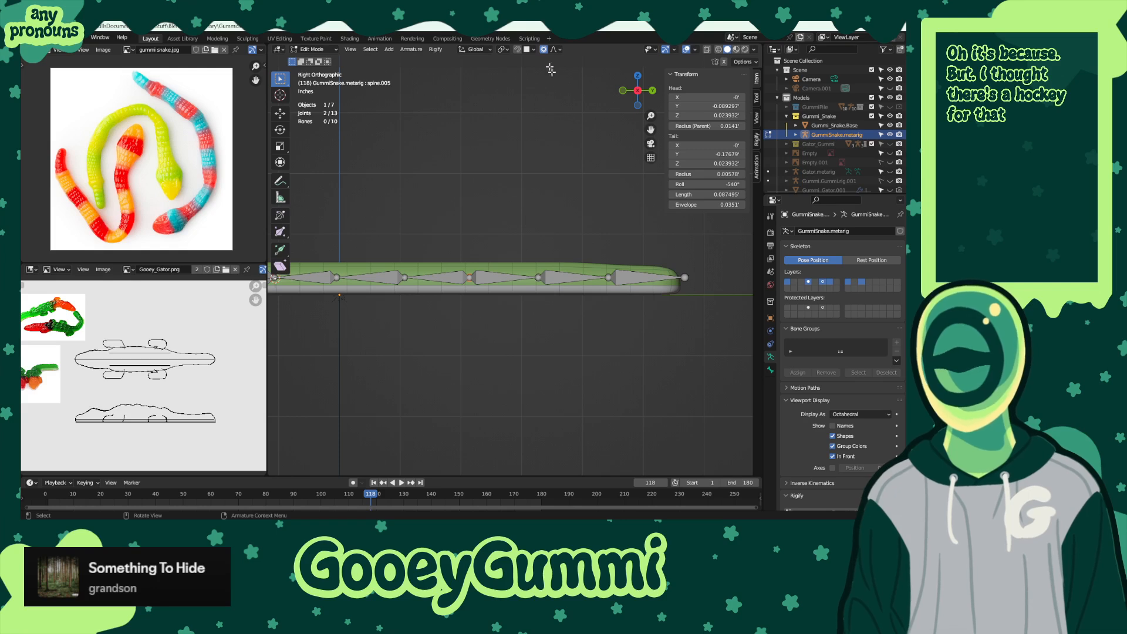
# - Lower the third and fourth bones from the snake's tail tip by 0.002643' along the global Z axis
pyautogui.scroll(-3, 496, 218)
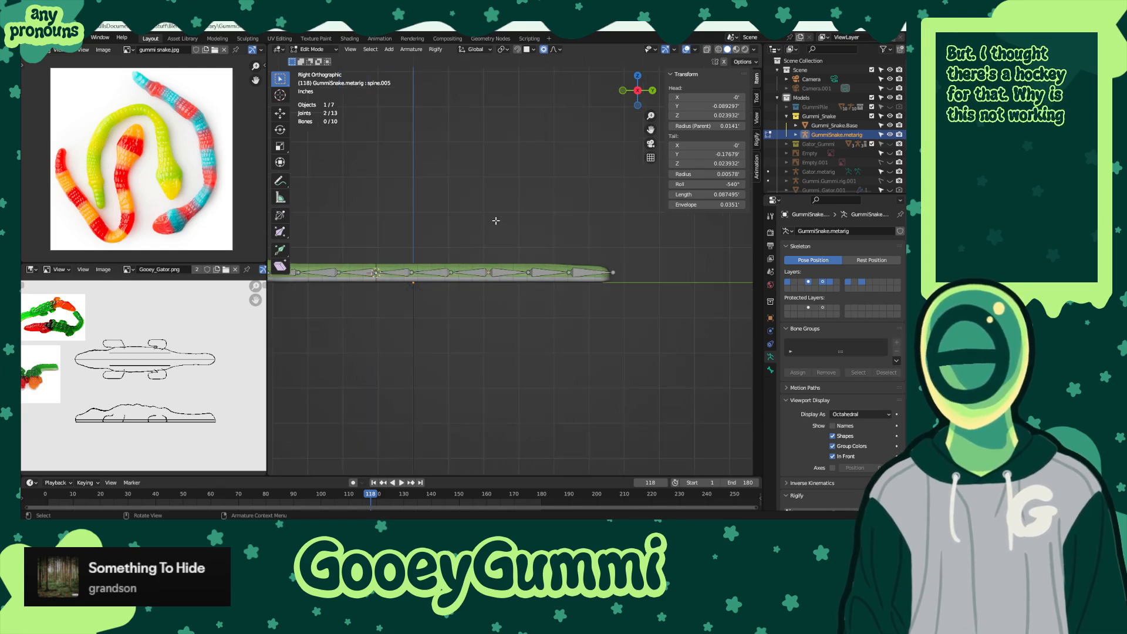
pyautogui.scroll(5, 501, 224)
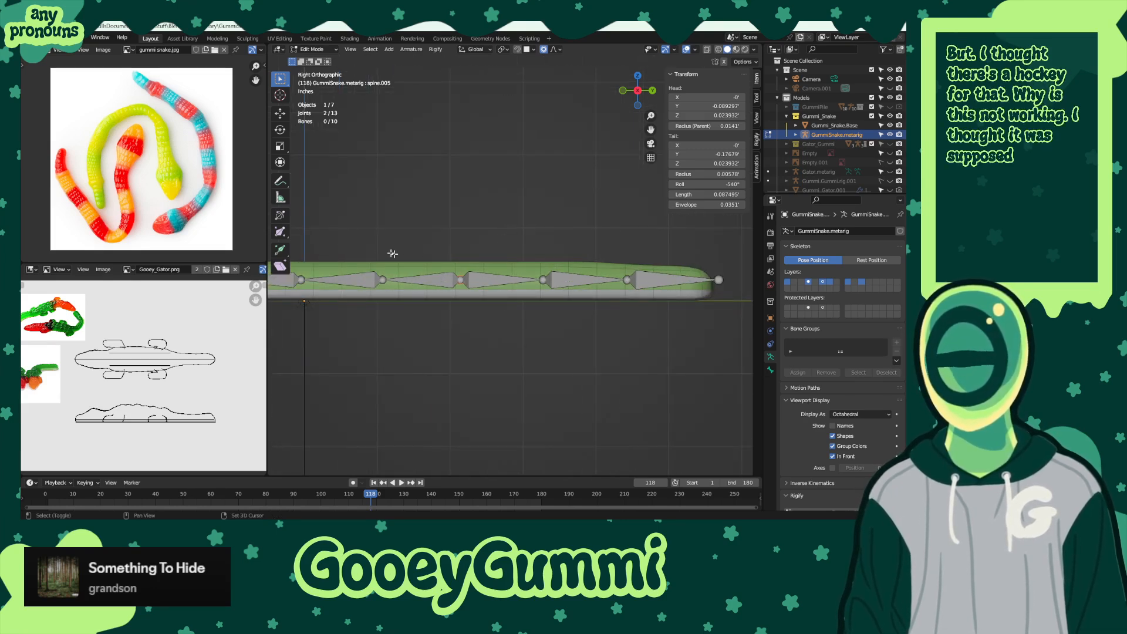
pyautogui.moveTo(392, 239); pyautogui.dragTo(548, 347)
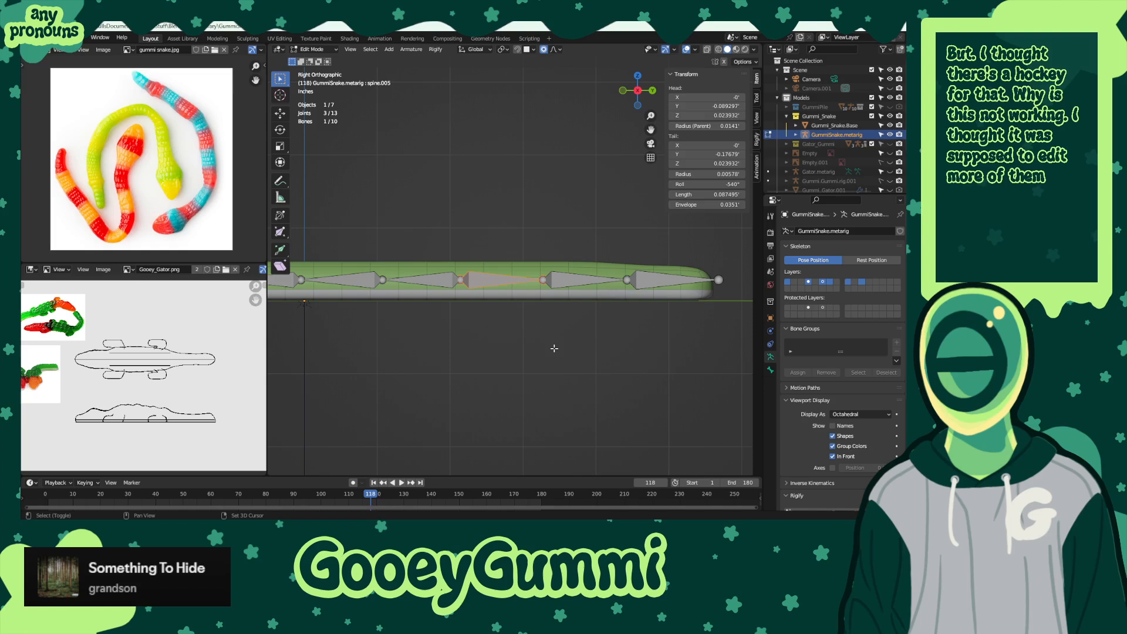
pyautogui.press('g')
pyautogui.press('z')
pyautogui.rightClick(562, 237)
pyautogui.keyDown('shift'); pyautogui.moveTo(361, 238); pyautogui.dragTo(476, 311); pyautogui.keyUp('shift')
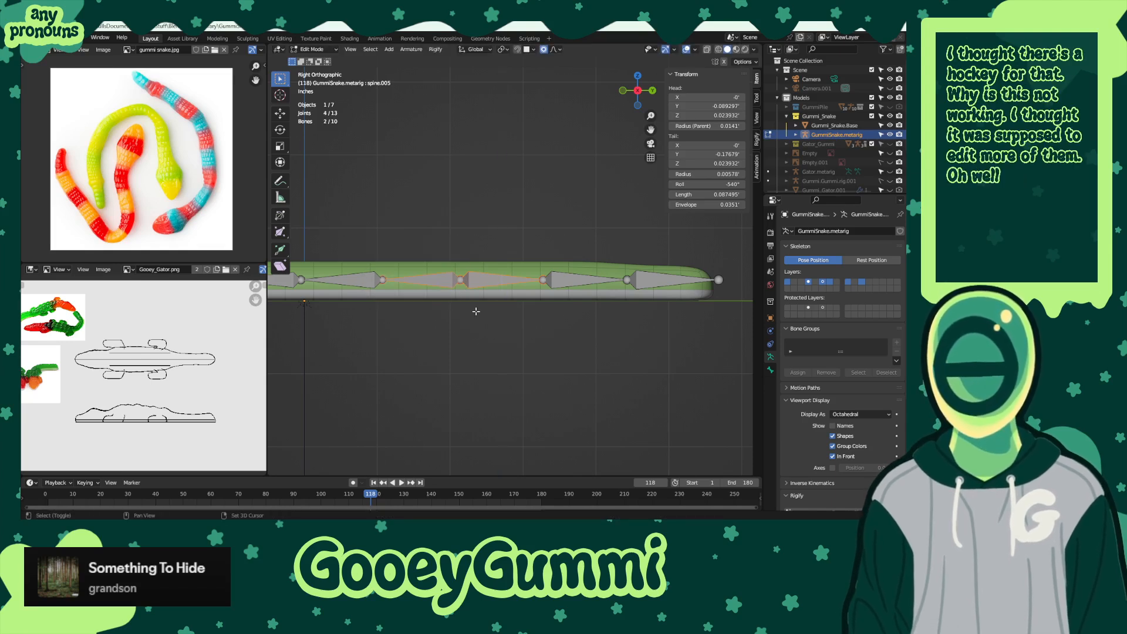
pyautogui.press('g')
pyautogui.press('z')
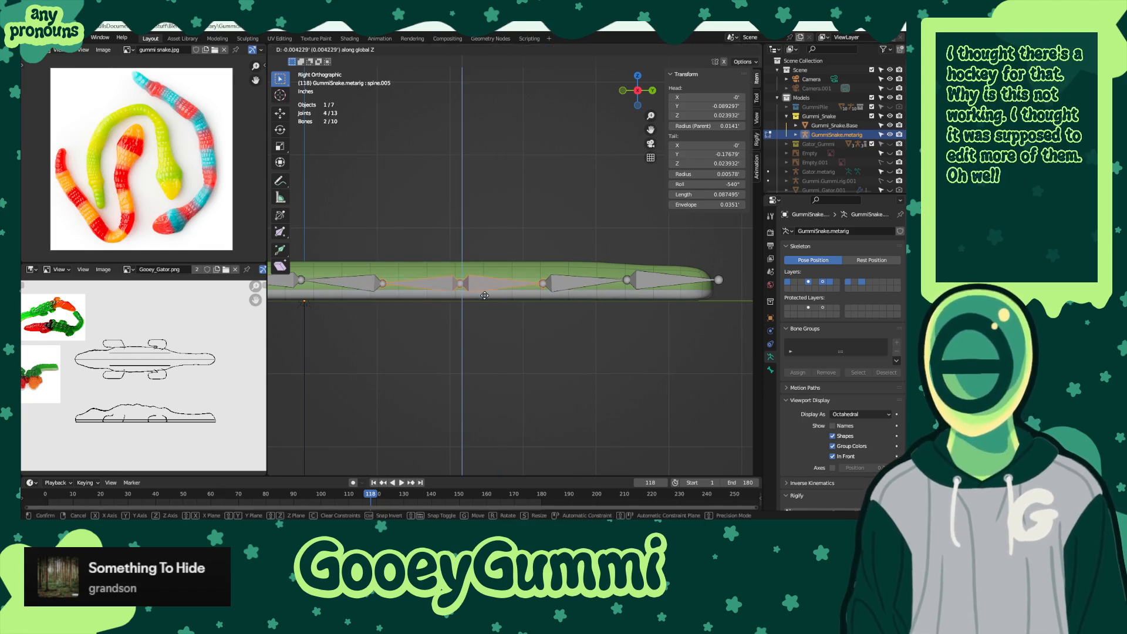
pyautogui.click(484, 293)
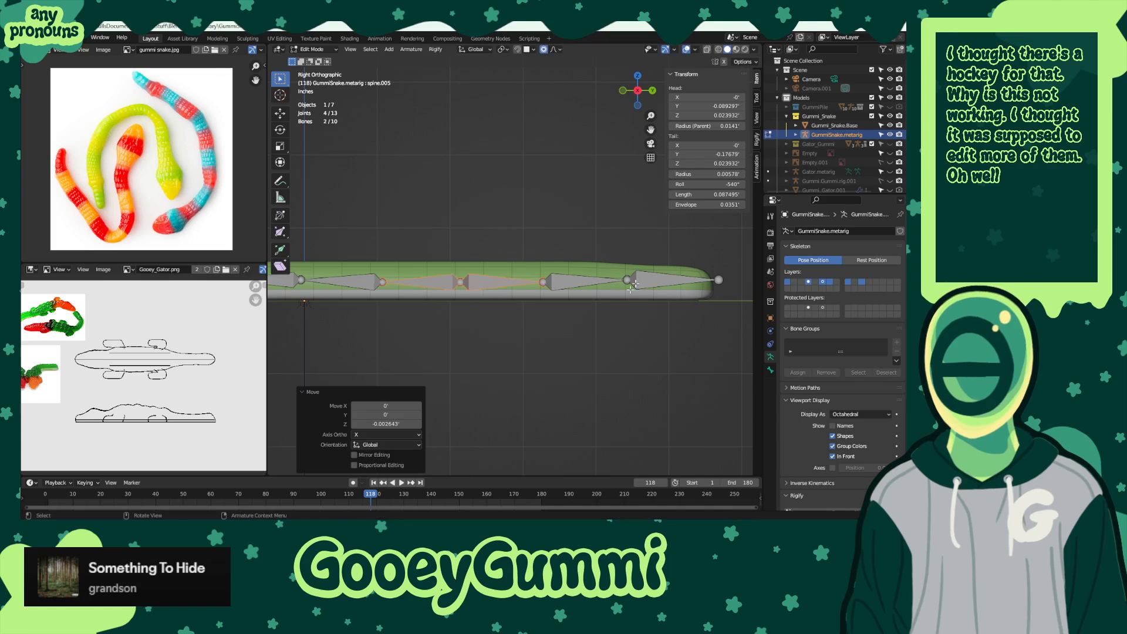
# - Lower the joint between the last two tail bones by 0.003172' along the global Z axis
pyautogui.click(632, 286)
pyautogui.press('g')
pyautogui.press('z')
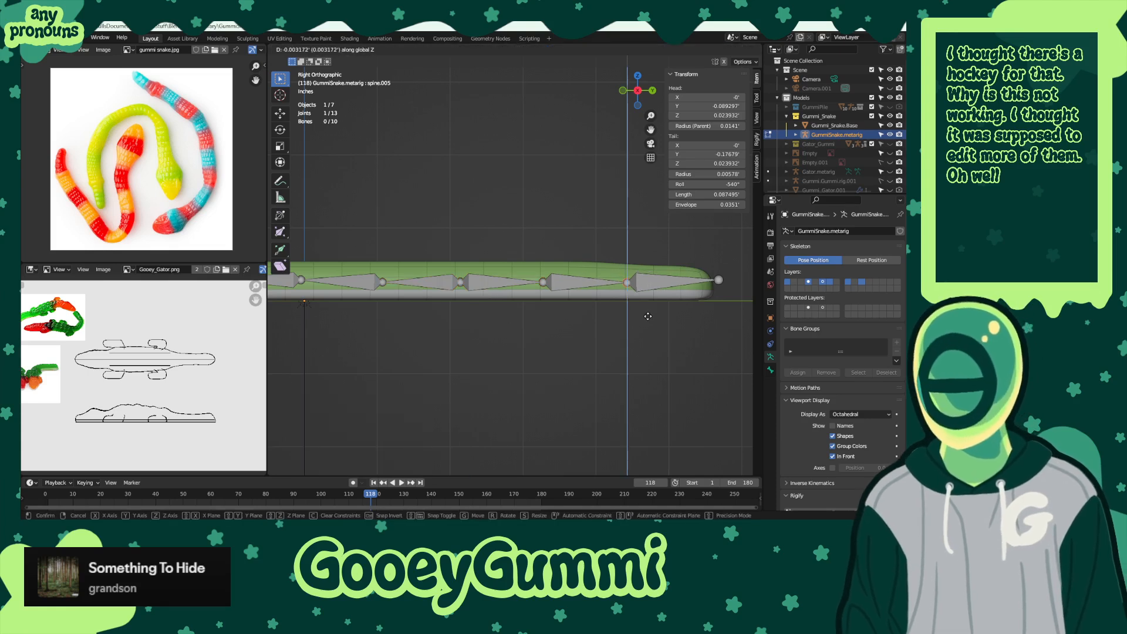
pyautogui.click(647, 317)
# - Lower the spine joint above the world origin together with the joint before the tail tip by 0.001269' along global Z
pyautogui.keyDown('shift'); pyautogui.moveTo(539, 240); pyautogui.dragTo(556, 270, button='middle'); pyautogui.keyUp('shift')
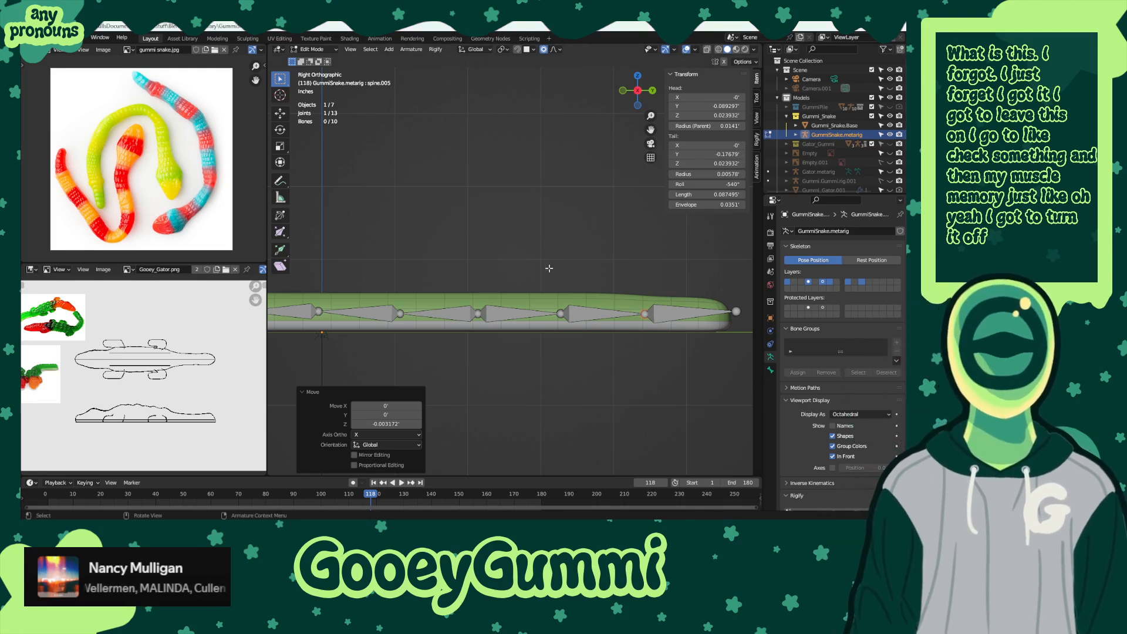
pyautogui.keyDown('shift'); pyautogui.moveTo(404, 277); pyautogui.dragTo(385, 242, button='middle'); pyautogui.keyUp('shift')
pyautogui.moveTo(385, 242); pyautogui.dragTo(419, 334)
pyautogui.press('g')
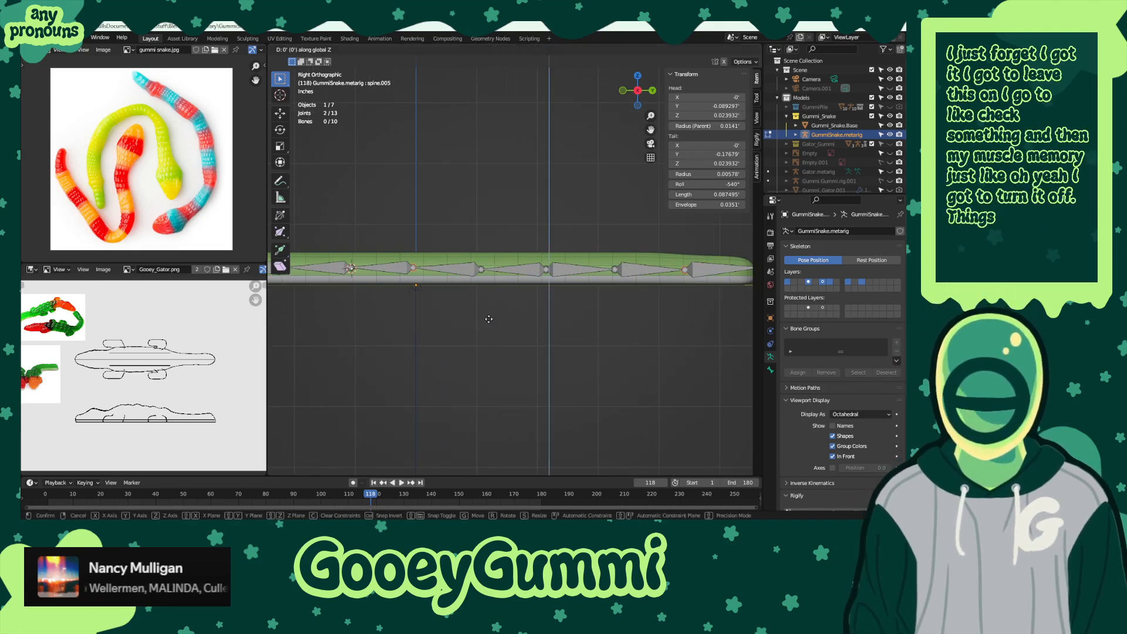
pyautogui.press('z')
pyautogui.click(489, 320)
pyautogui.keyDown('shift'); pyautogui.moveTo(428, 312); pyautogui.dragTo(620, 302, button='middle'); pyautogui.keyUp('shift')
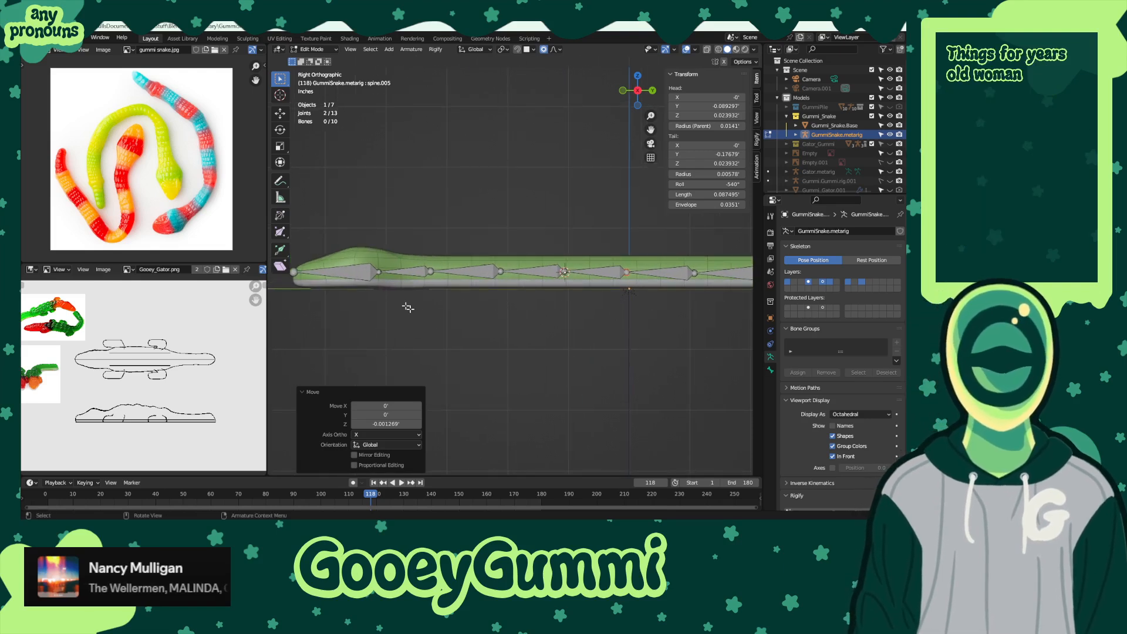
pyautogui.moveTo(337, 249); pyautogui.dragTo(401, 321)
pyautogui.keyDown('shift'); pyautogui.moveTo(413, 243); pyautogui.dragTo(457, 308); pyautogui.keyUp('shift')
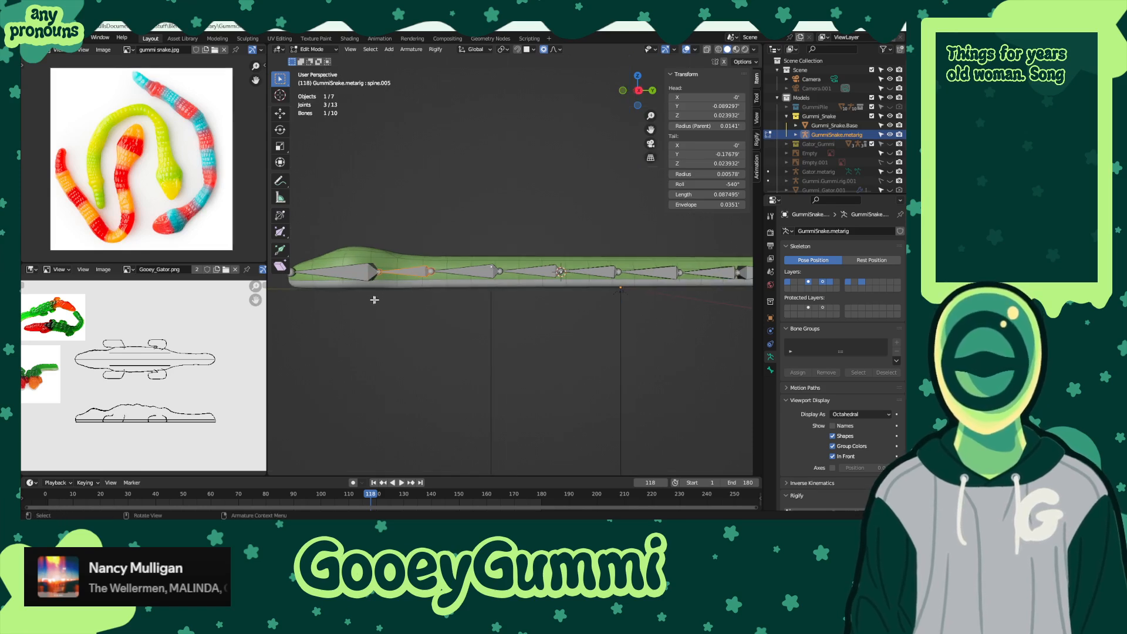
pyautogui.moveTo(388, 297); pyautogui.dragTo(511, 317, button='middle')
pyautogui.scroll(5, 477, 271)
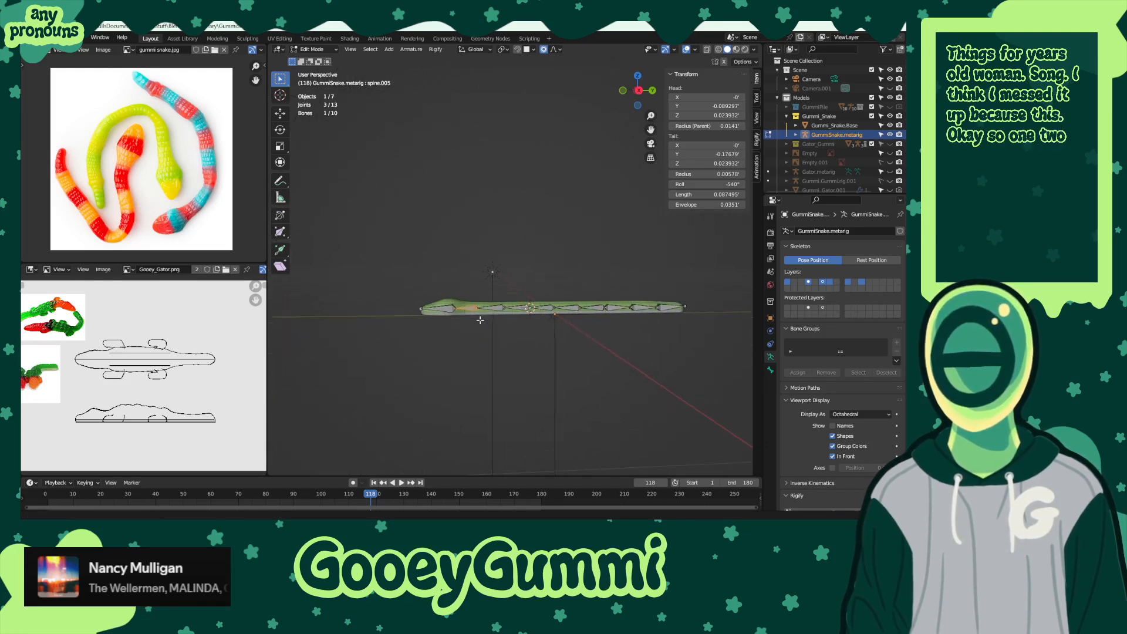
# - Select the head bone and the neck bone behind it and raise them 0.000761' along the global Z axis
pyautogui.click(406, 299)
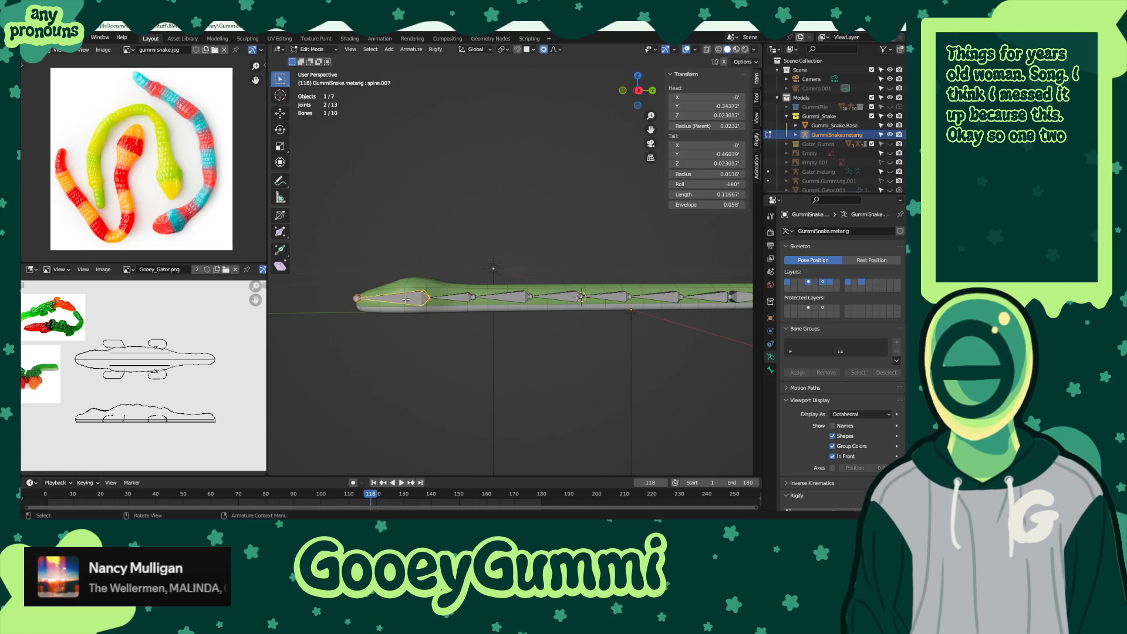
pyautogui.press('KP_3')
pyautogui.keyDown('shift'); pyautogui.click(461, 298); pyautogui.keyUp('shift')
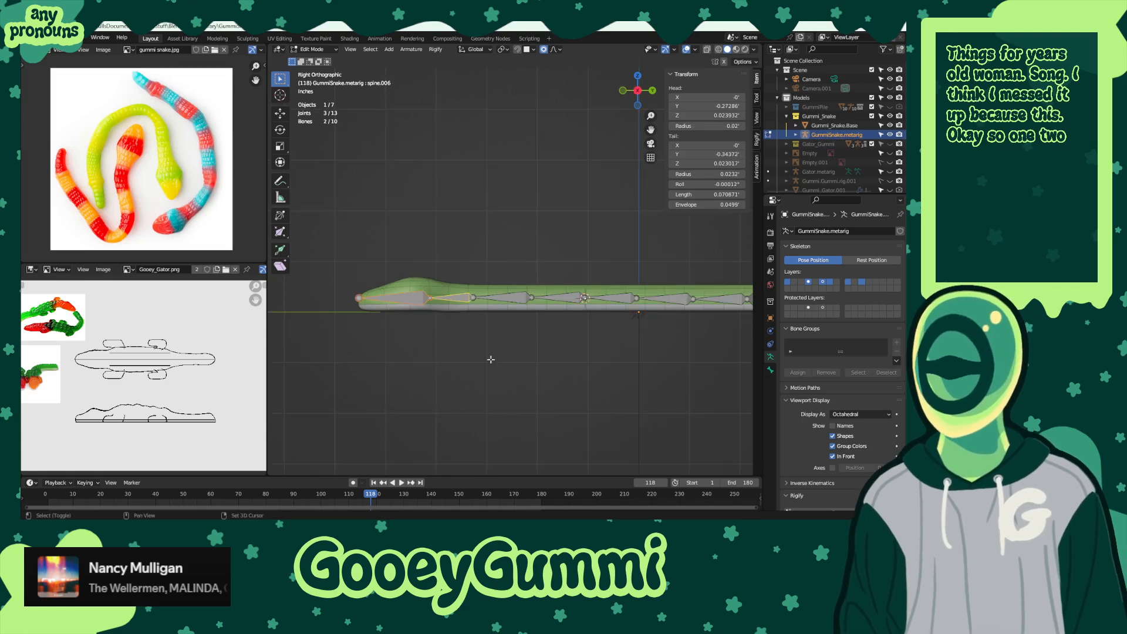
pyautogui.press('g')
pyautogui.press('z')
pyautogui.press('Escape')
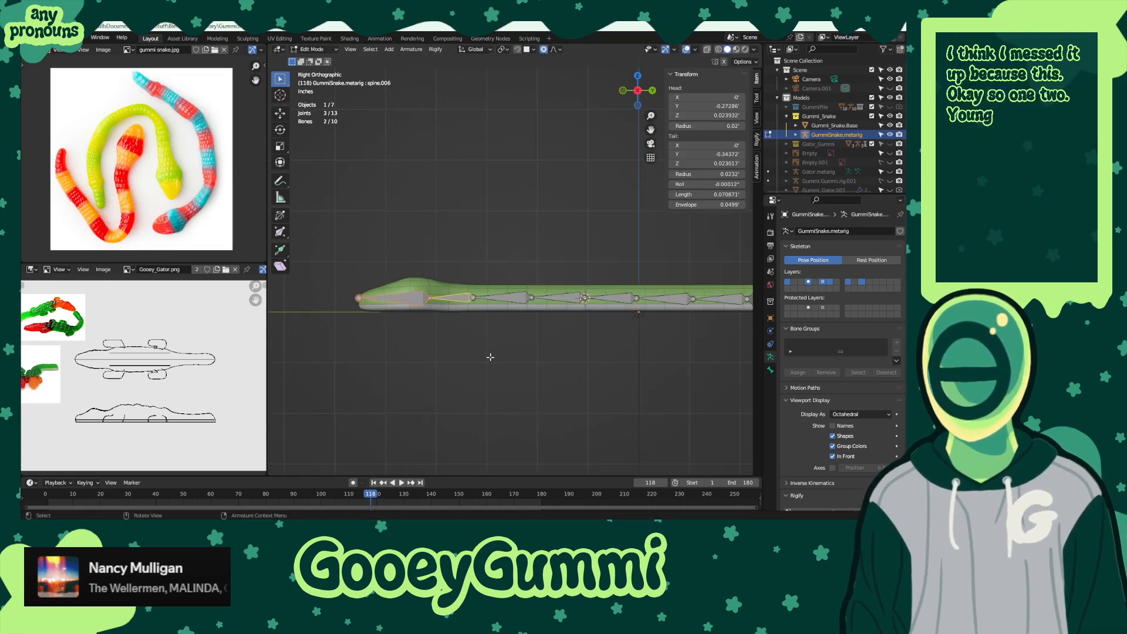
pyautogui.press('g')
pyautogui.press('z')
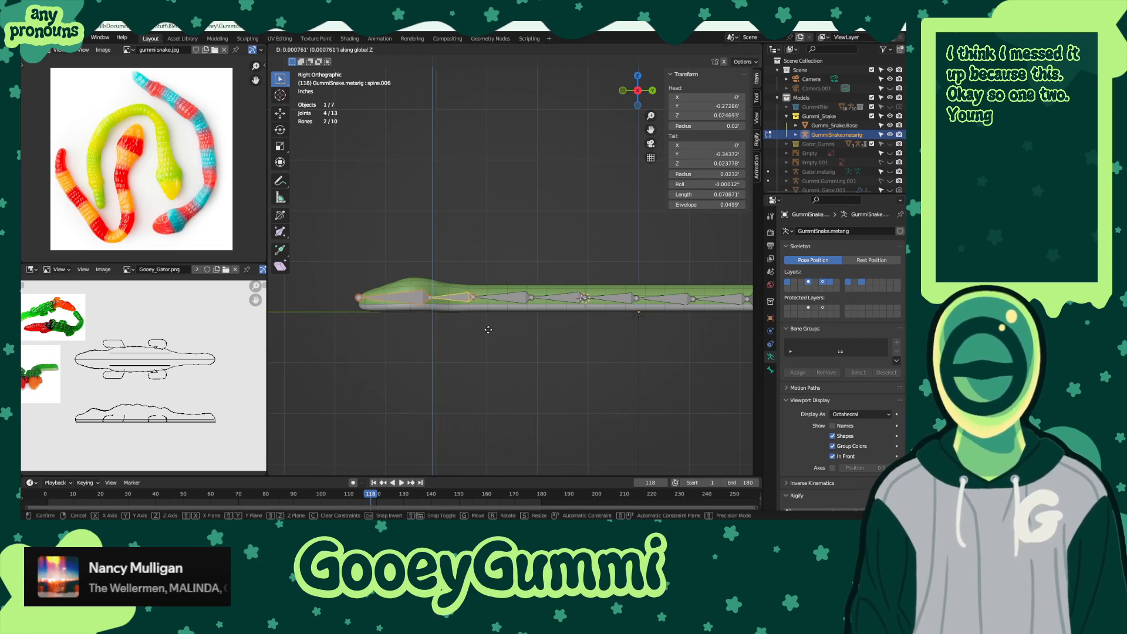
pyautogui.click(488, 329)
# - Save the file and switch the metarig from Edit Mode to Object Mode
pyautogui.keyDown('shift'); pyautogui.moveTo(487, 330); pyautogui.dragTo(422, 341, button='middle'); pyautogui.keyUp('shift')
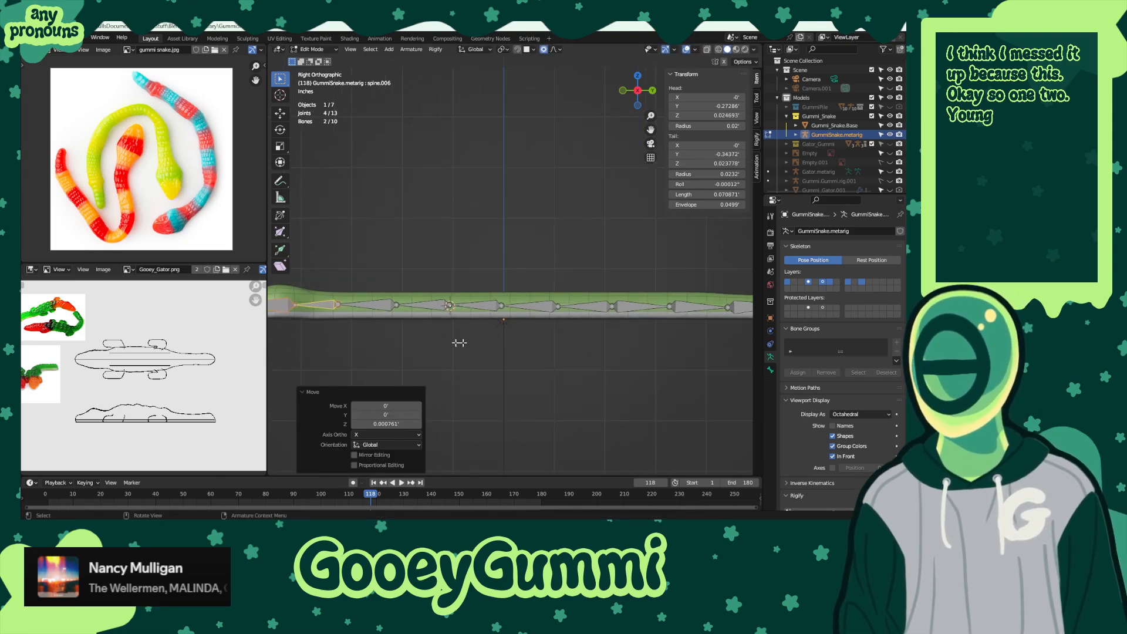
pyautogui.hotkey('ctrl', 's')
pyautogui.click(314, 49)
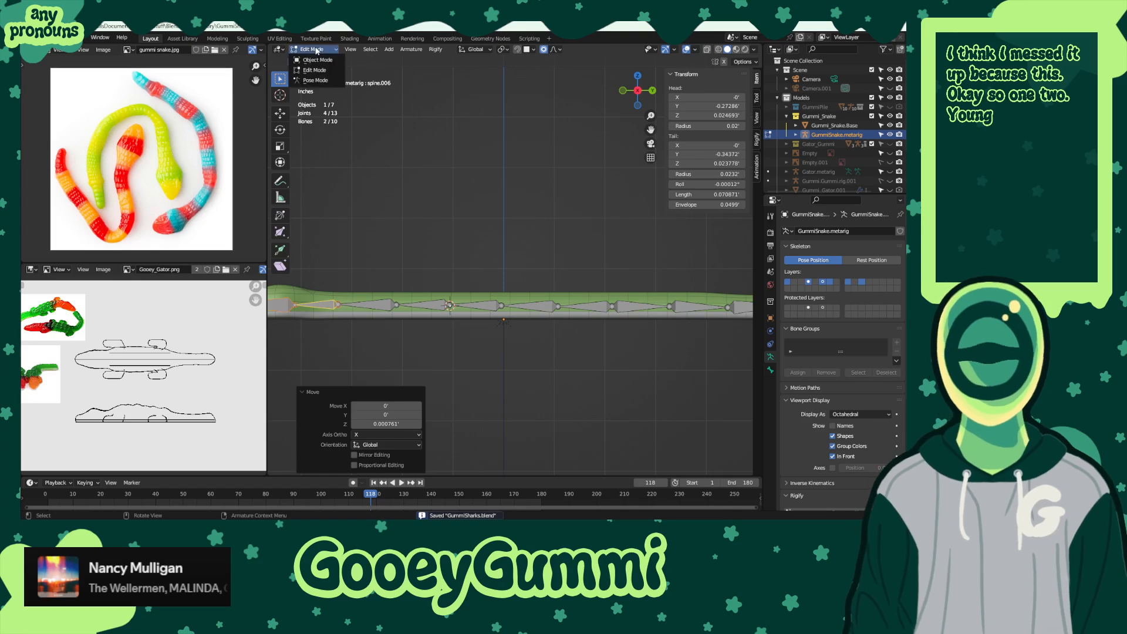
pyautogui.click(317, 63)
# - Generate the Rigify rig from the snake metarig and parent the snake mesh to the generated rig
pyautogui.moveTo(581, 310)
pyautogui.mouseDown(button='middle')
pyautogui.moveTo(648, 304)
pyautogui.moveTo(424, 321)
pyautogui.moveTo(572, 327)
pyautogui.mouseUp(button='middle')
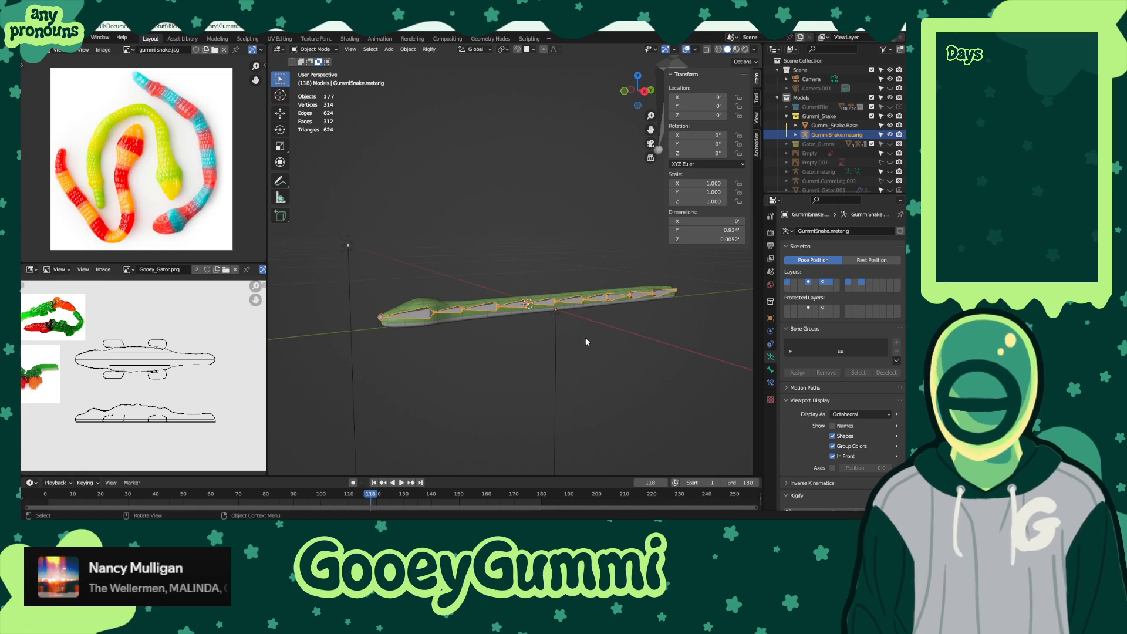
pyautogui.scroll(-5, 820, 421)
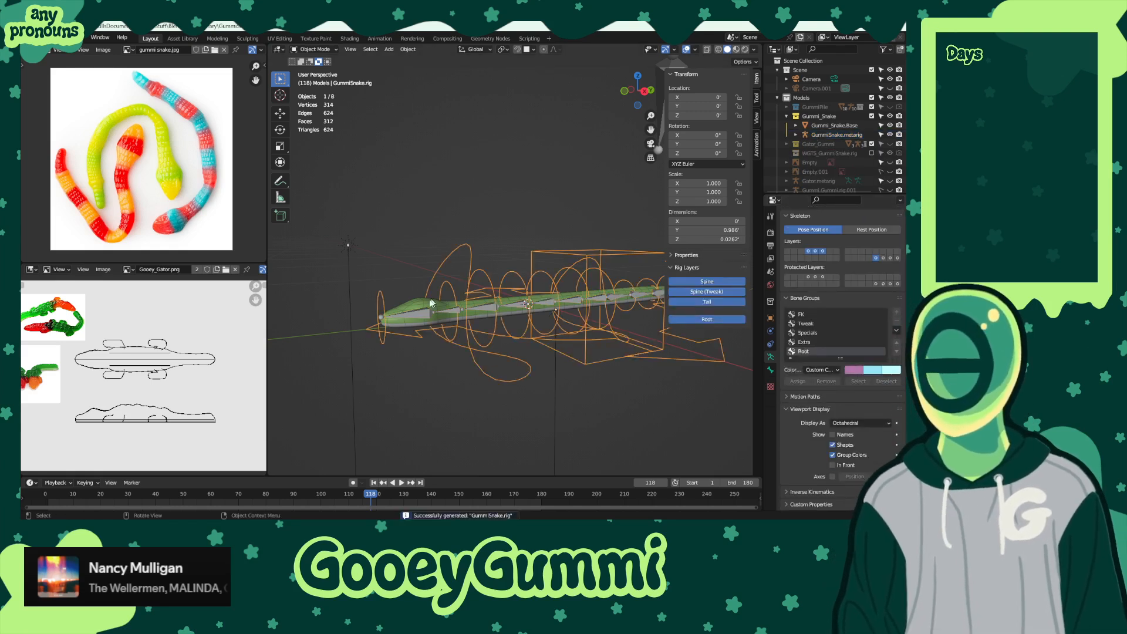
pyautogui.click(451, 313)
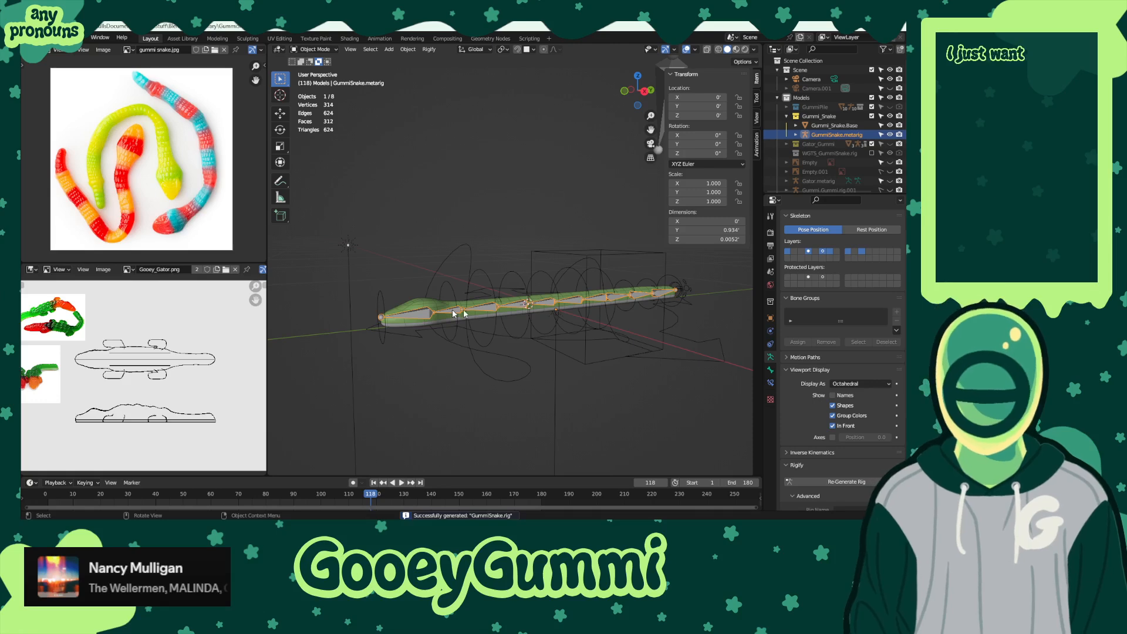
pyautogui.click(551, 275)
pyautogui.click(427, 294)
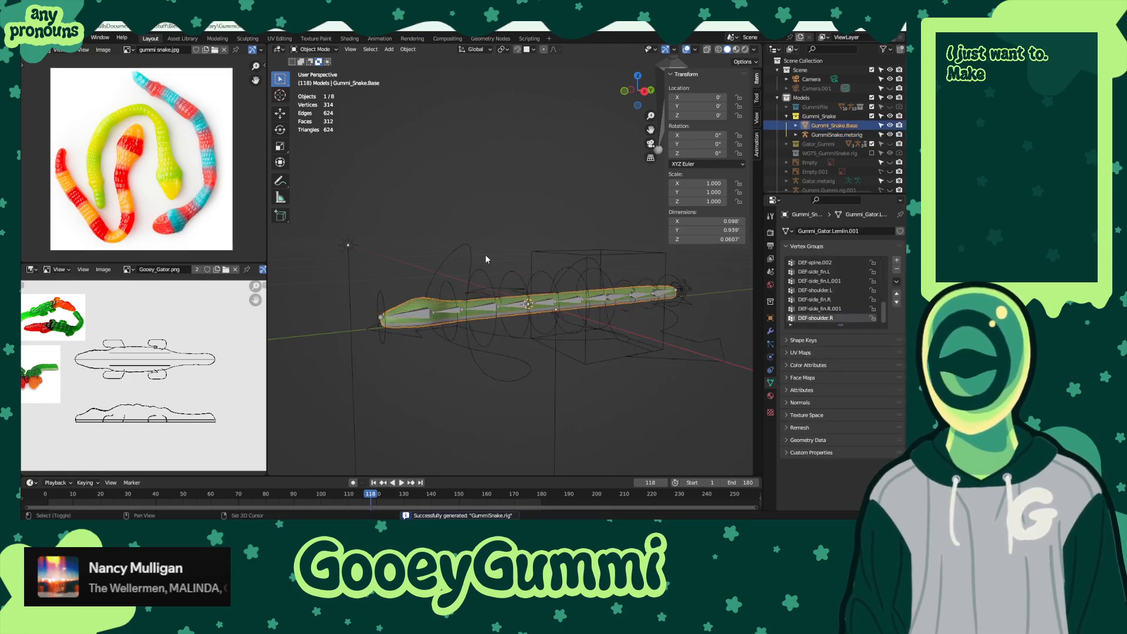
pyautogui.keyDown('shift'); pyautogui.click(475, 264); pyautogui.keyUp('shift')
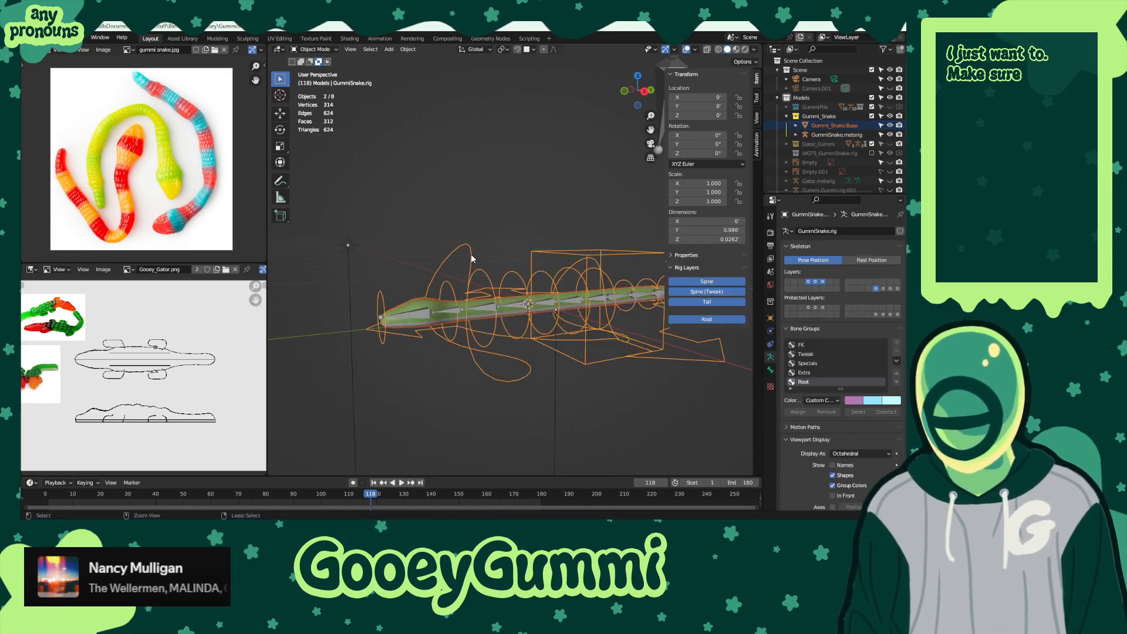
pyautogui.hotkey('ctrl', 'p')
pyautogui.click(470, 254)
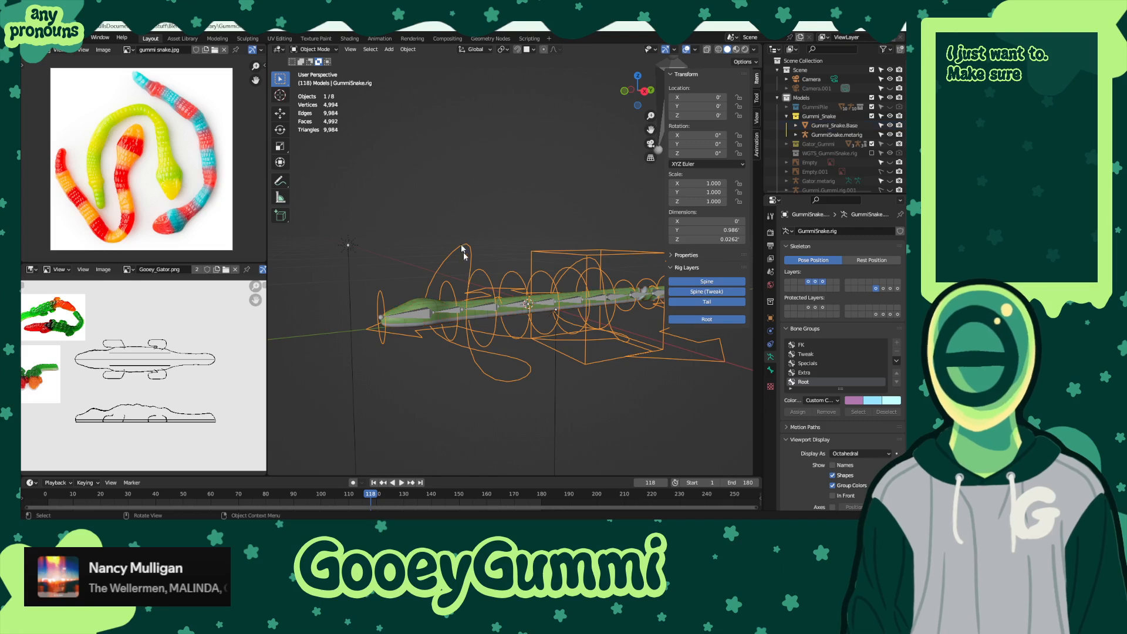
# - Switch the generated rig to Pose Mode and rotate its chest control 96.3° to test the bend
pyautogui.click(316, 49)
pyautogui.click(311, 81)
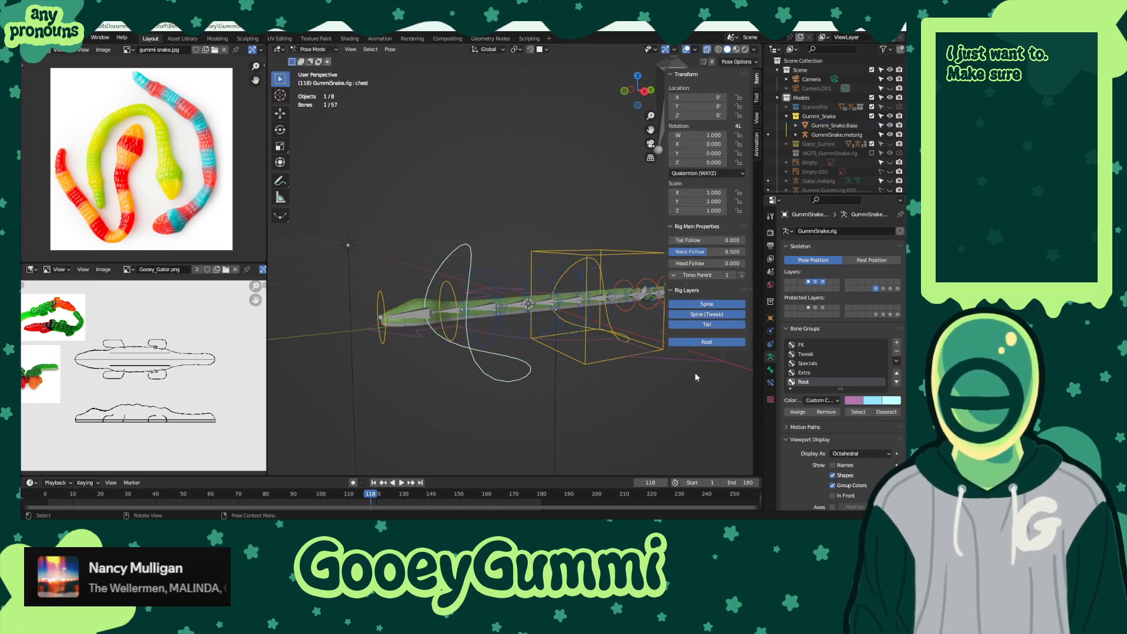
pyautogui.press('r')
pyautogui.press('Escape')
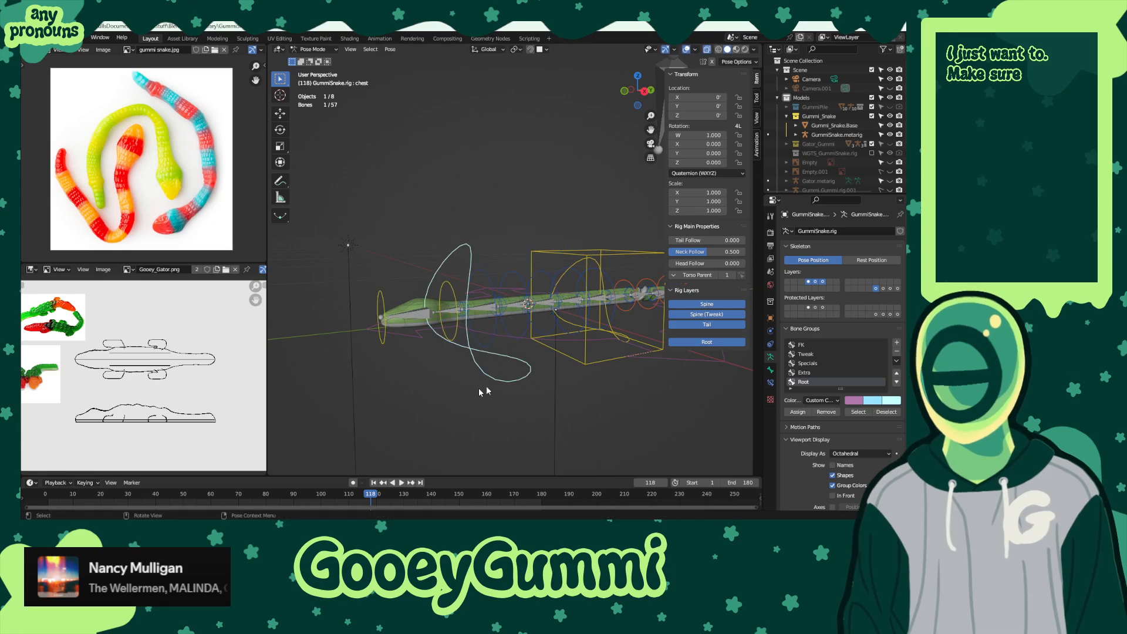
pyautogui.press('r')
pyautogui.click(347, 423)
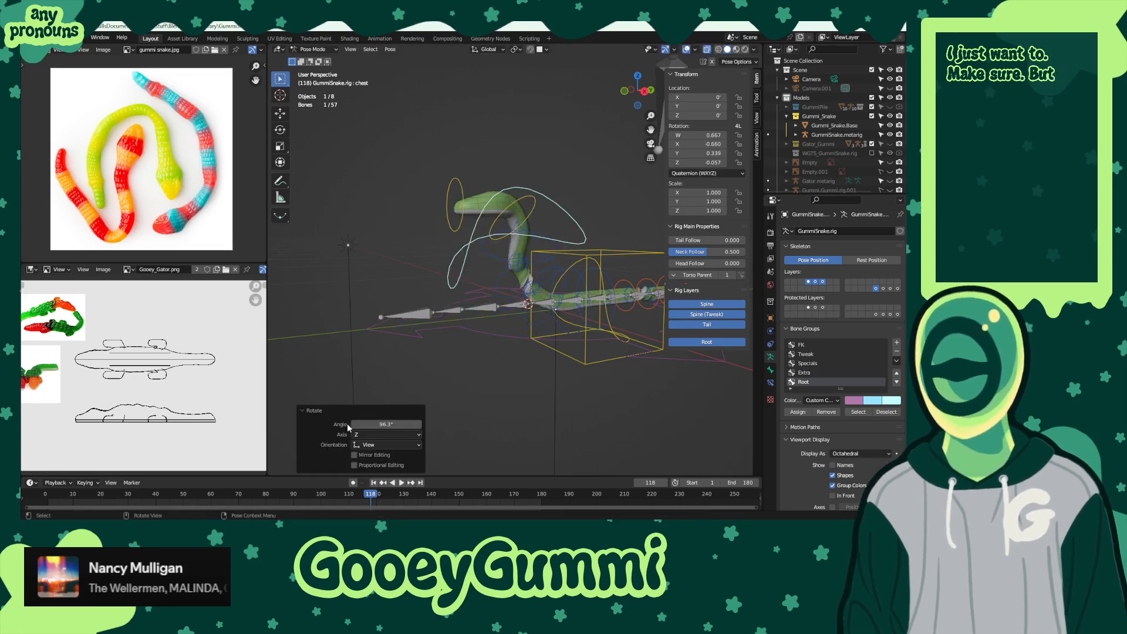
# - Show the rig's deform bones and examine which spine bone distorts the mesh at the bend
pyautogui.moveTo(347, 423); pyautogui.dragTo(540, 368, button='middle')
pyautogui.scroll(-5, 540, 369)
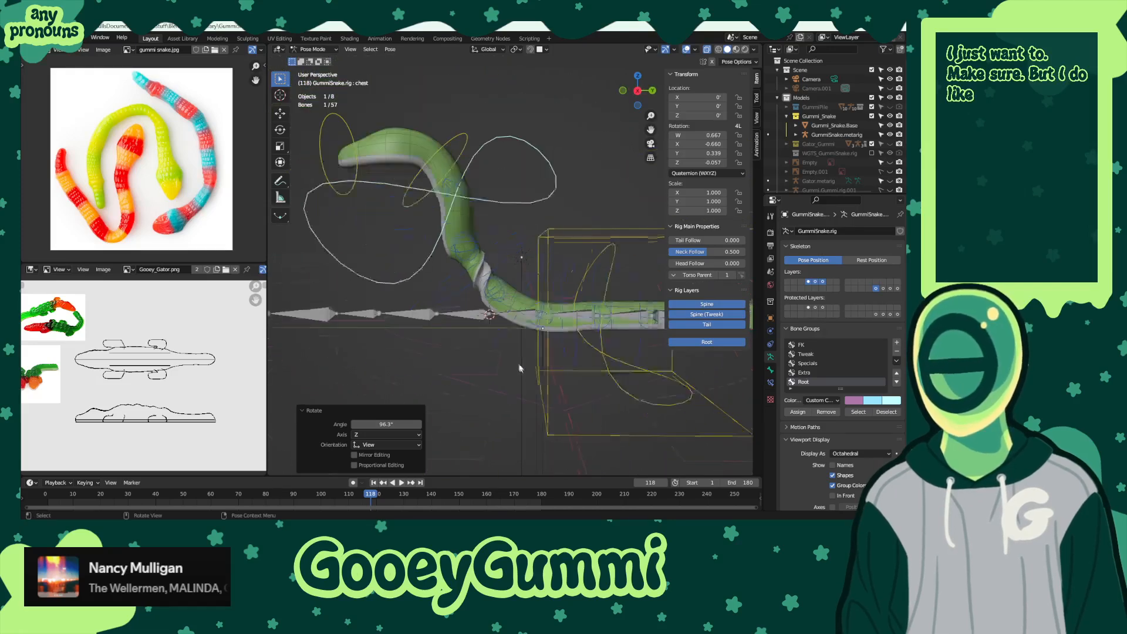
pyautogui.click(882, 288)
pyautogui.scroll(6, 469, 269)
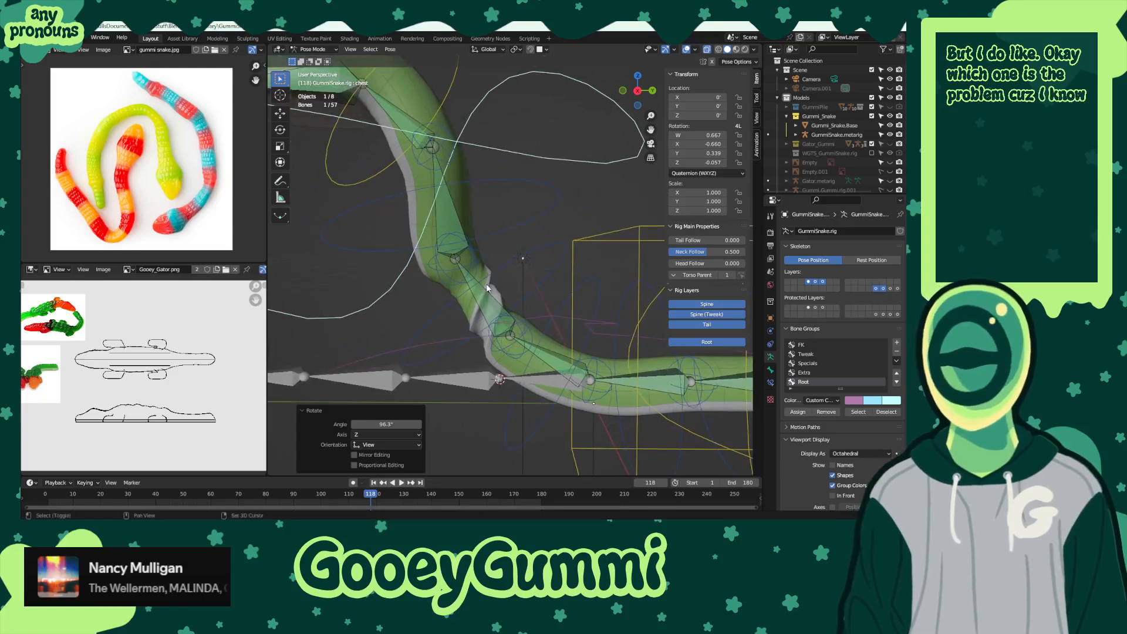
pyautogui.scroll(-3, 520, 352)
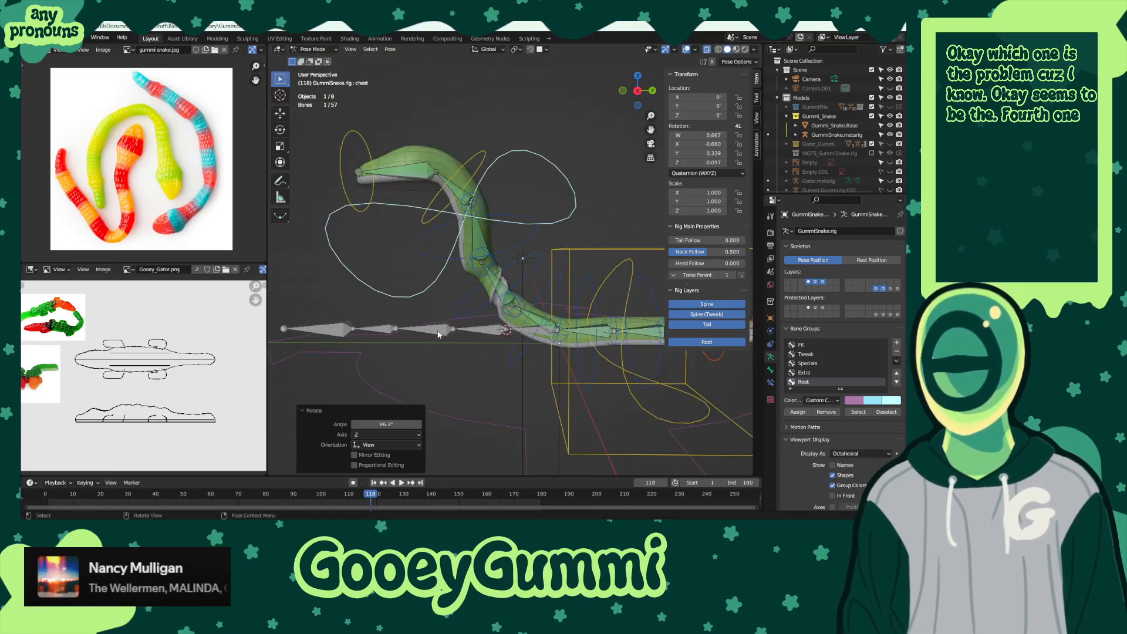
# - Undo the pose test, the mesh parenting and the rig generation
pyautogui.hotkey('ctrl', 'z')
pyautogui.hotkey('ctrl', 'z')
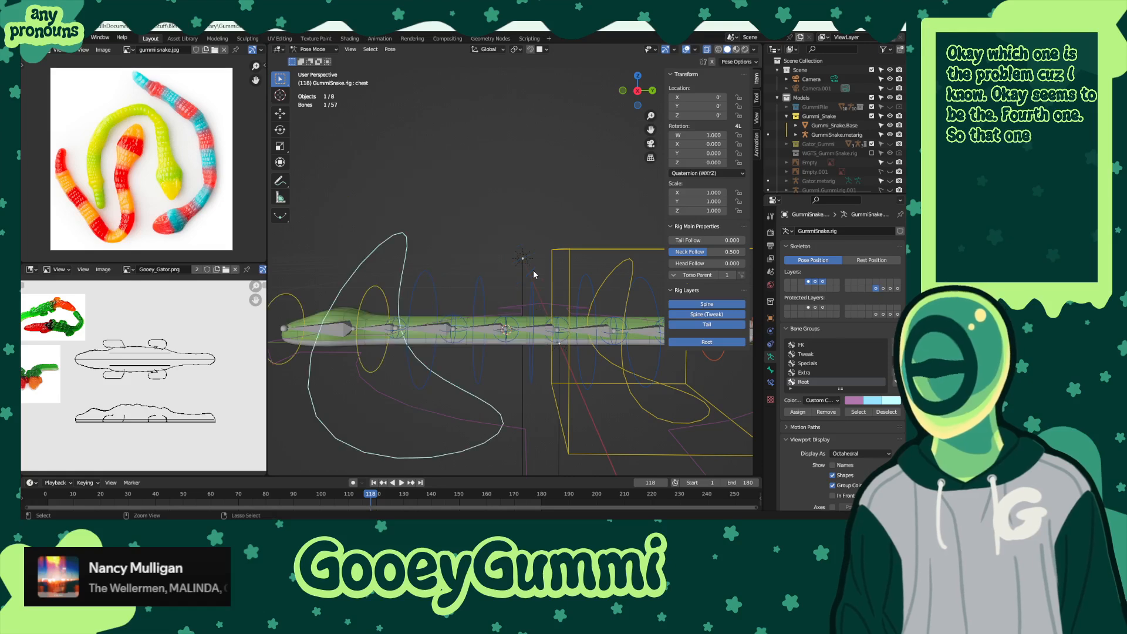
pyautogui.hotkey('ctrl', 'z')
pyautogui.hotkey('ctrl', 'z')
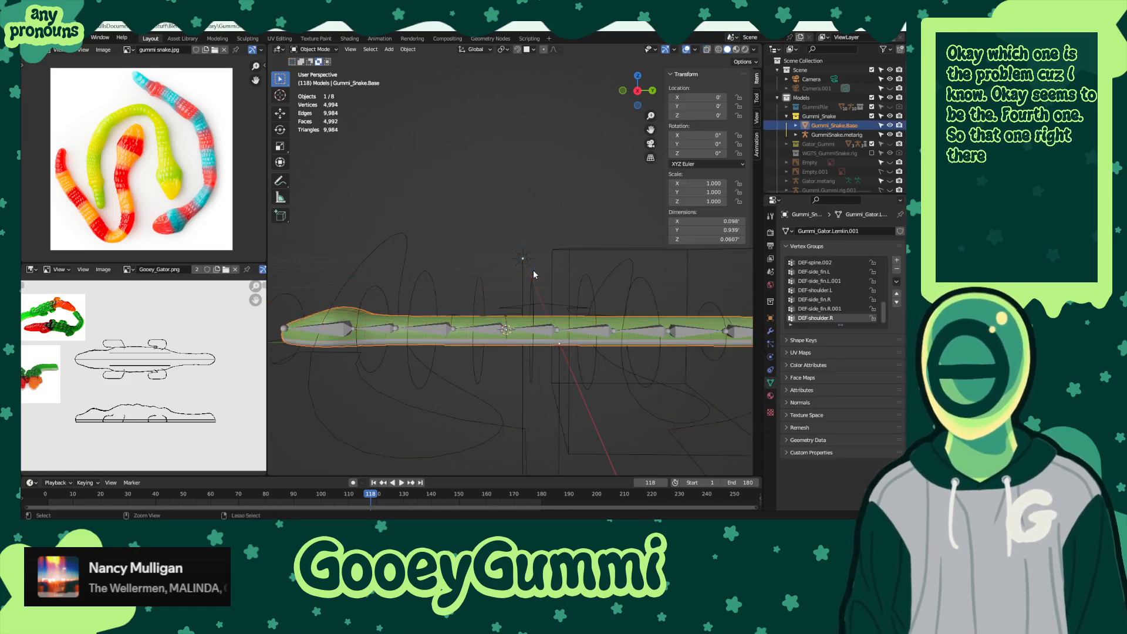
pyautogui.hotkey('ctrl', 'z')
pyautogui.hotkey('ctrl', 'z')
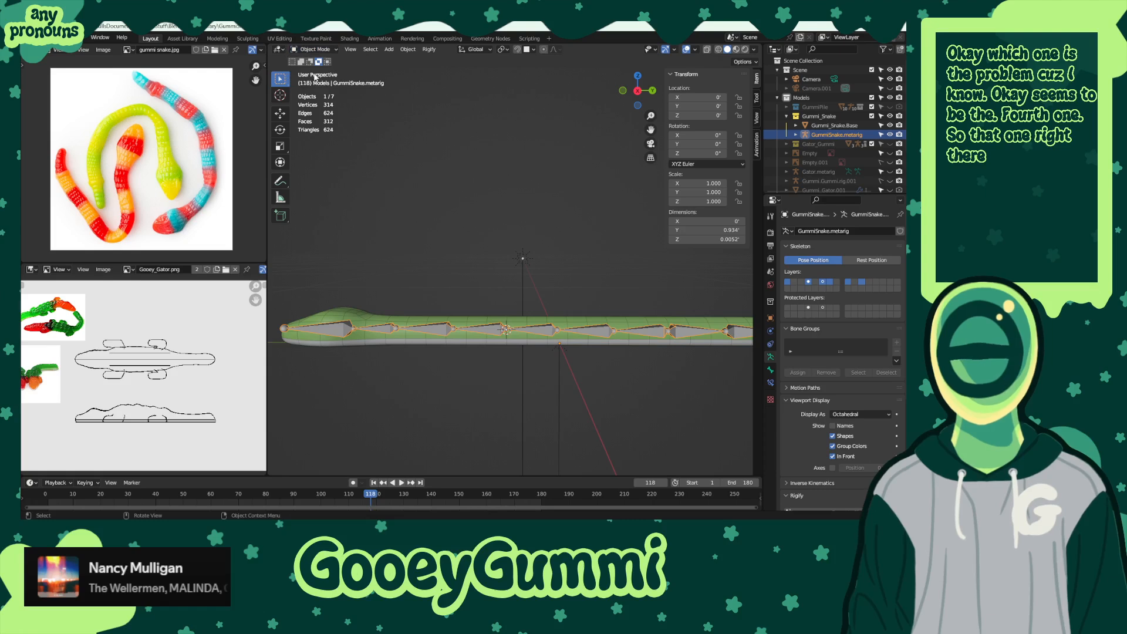
# - Switch the snake metarig to Pose Mode and view its spine bones from the right orthographic view
pyautogui.click(311, 50)
pyautogui.click(311, 83)
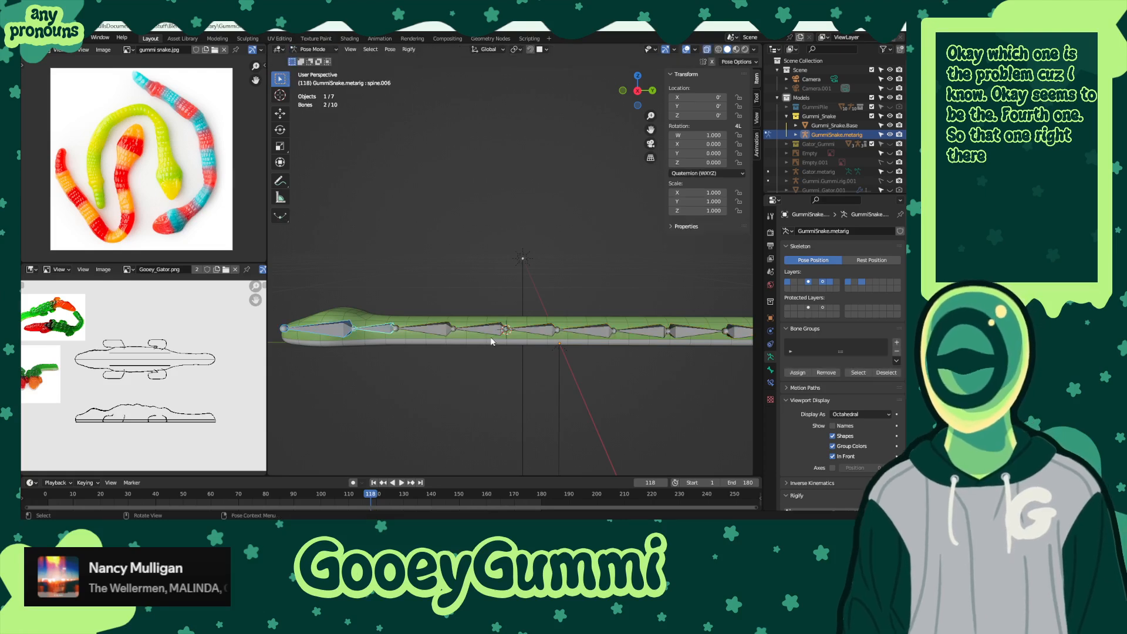
pyautogui.scroll(3, 500, 320)
pyautogui.press('KP_3')
pyautogui.scroll(-2, 568, 248)
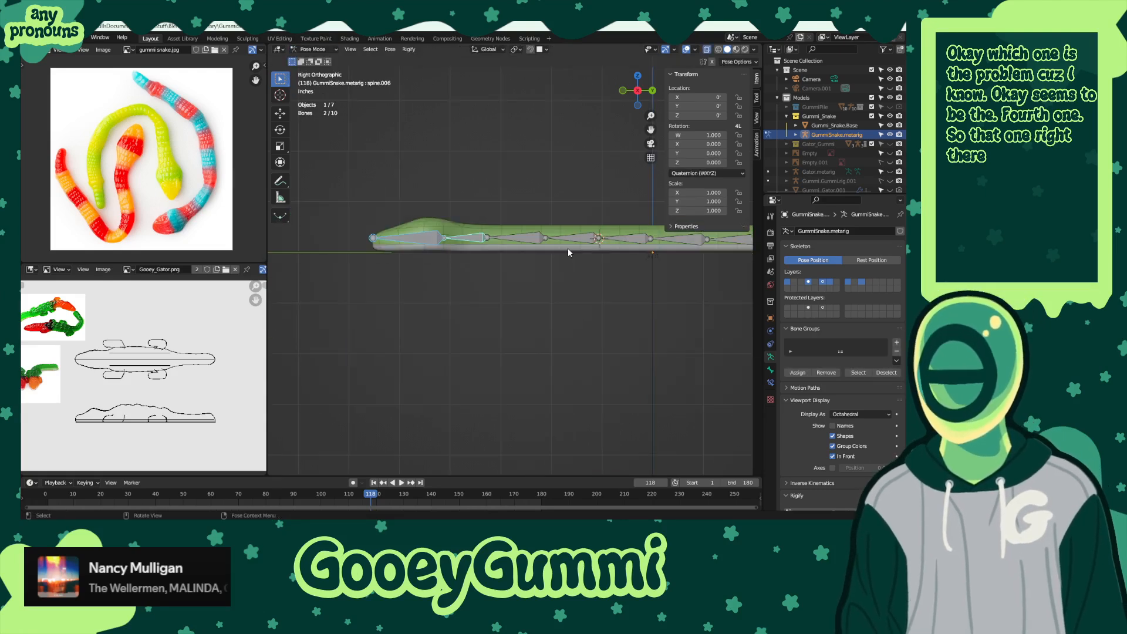
# - In Edit Mode, raise the three head-end spine bones of the snake metarig 0.002284' along Z
pyautogui.keyDown('shift'); pyautogui.moveTo(544, 262); pyautogui.dragTo(526, 268, button='middle'); pyautogui.keyUp('shift')
pyautogui.moveTo(317, 217); pyautogui.dragTo(525, 334)
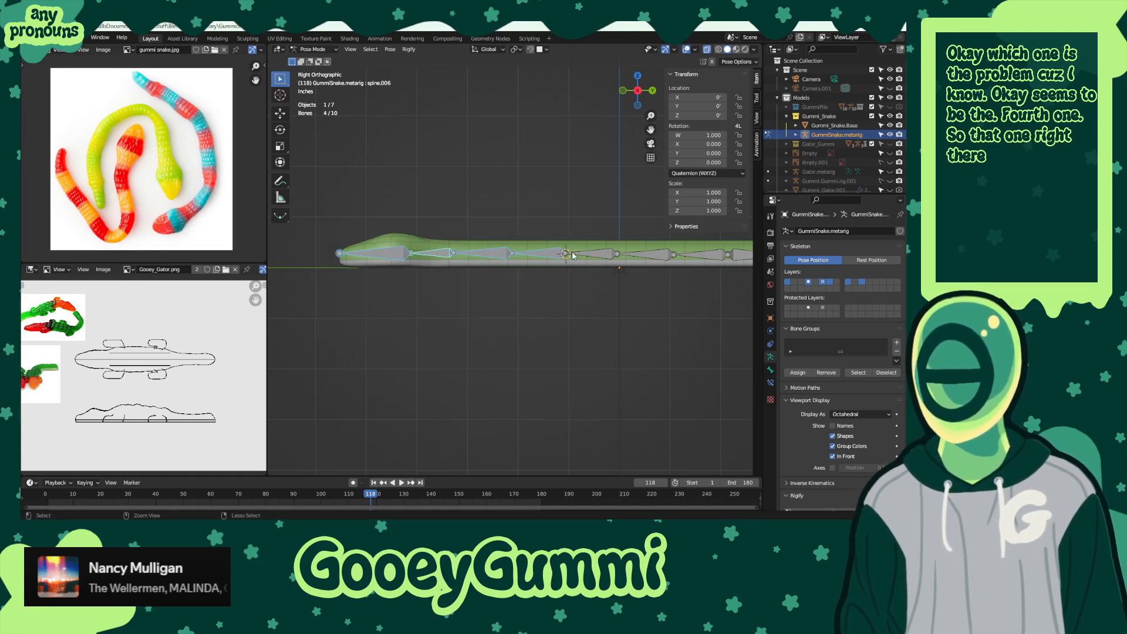
pyautogui.click(308, 49)
pyautogui.click(319, 71)
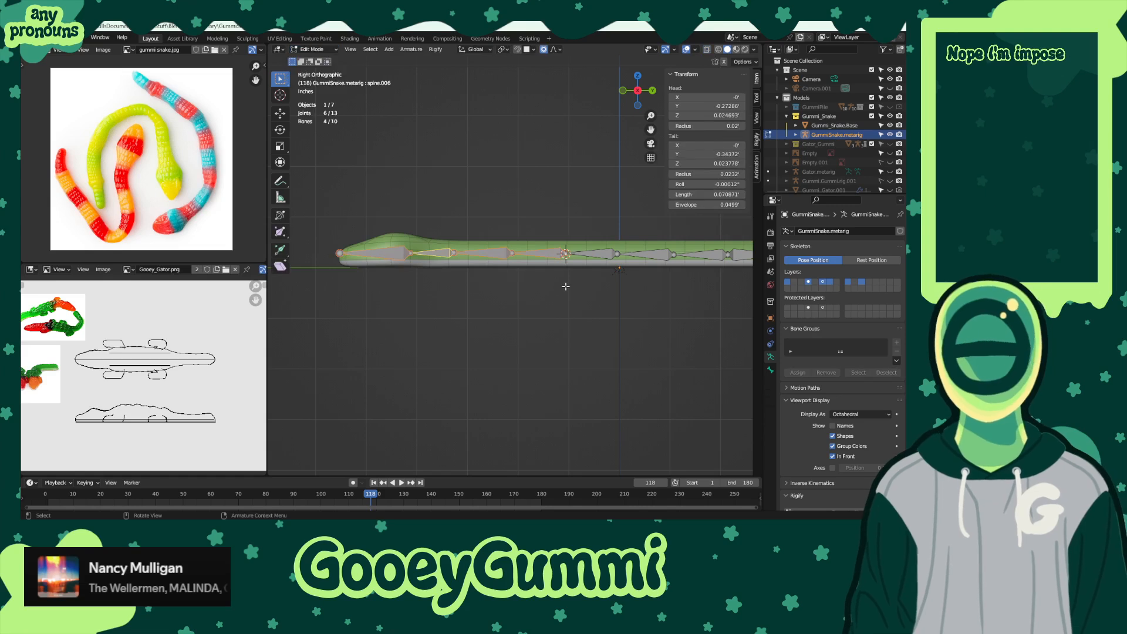
pyautogui.keyDown('shift'); pyautogui.click(558, 243); pyautogui.keyUp('shift')
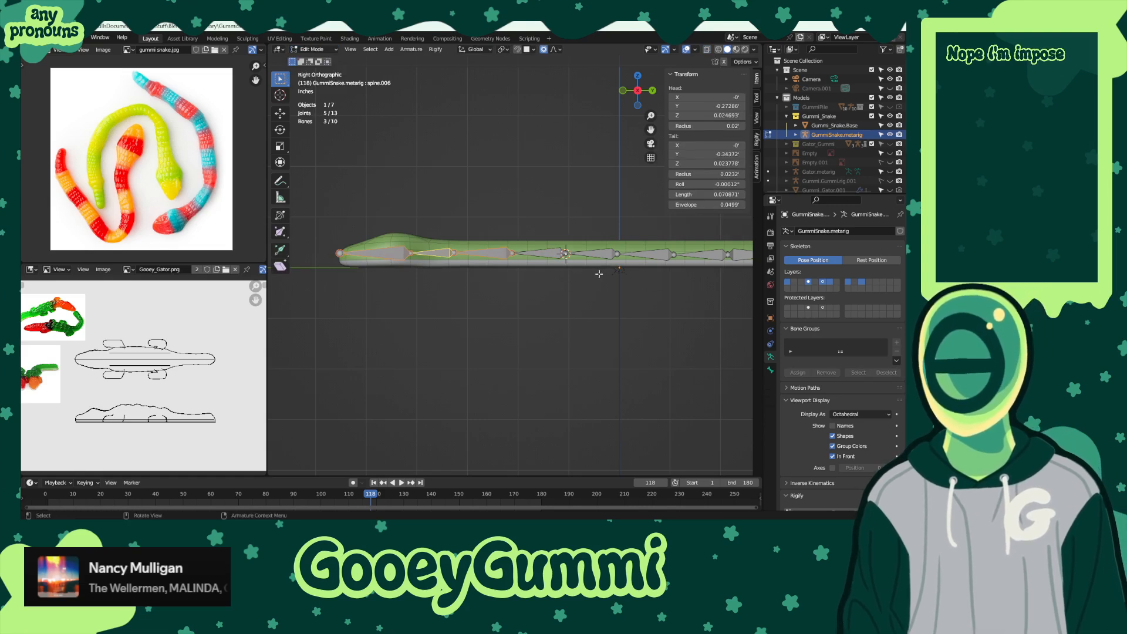
pyautogui.press('g')
pyautogui.press('z')
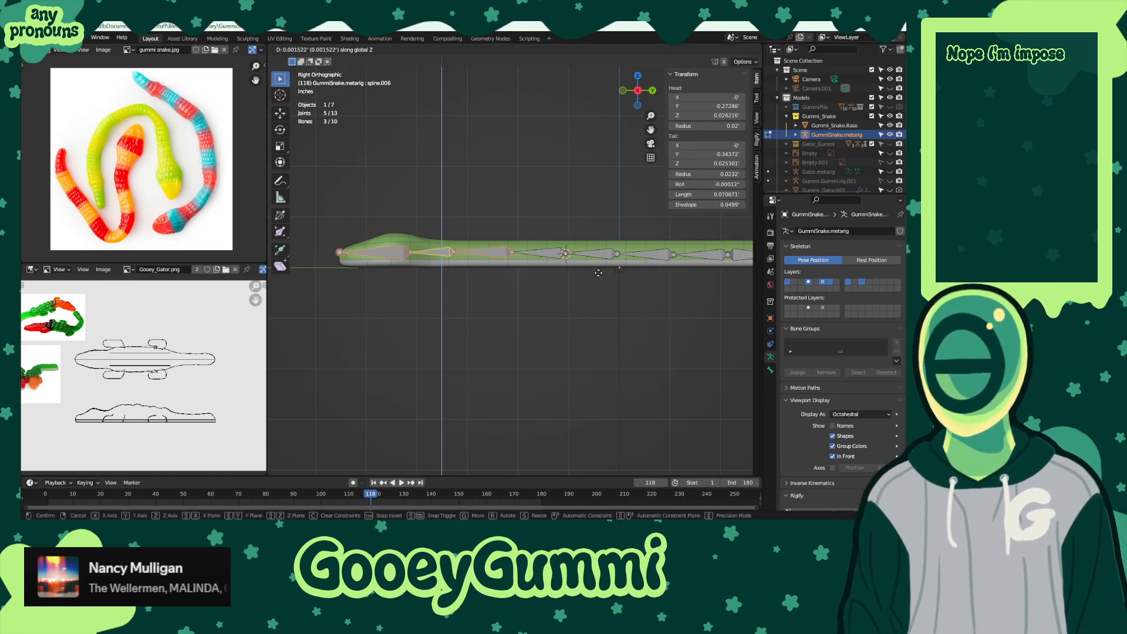
pyautogui.click(598, 272)
pyautogui.keyDown('shift'); pyautogui.moveTo(669, 290); pyautogui.dragTo(491, 310, button='middle'); pyautogui.keyUp('shift')
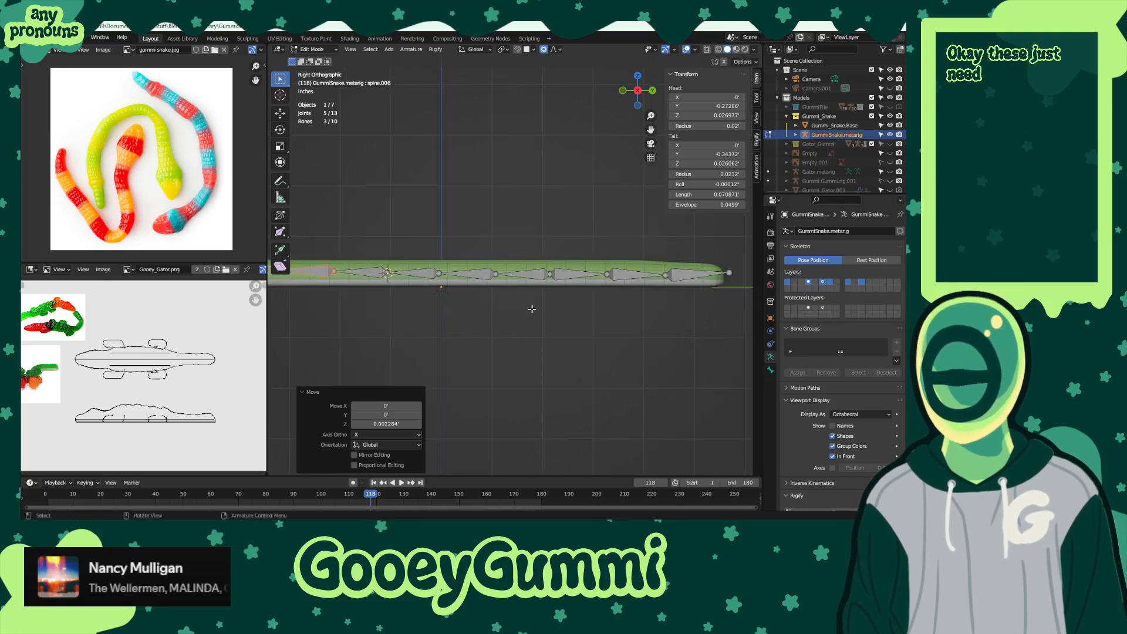
pyautogui.keyDown('shift'); pyautogui.moveTo(476, 235); pyautogui.dragTo(565, 323); pyautogui.keyUp('shift')
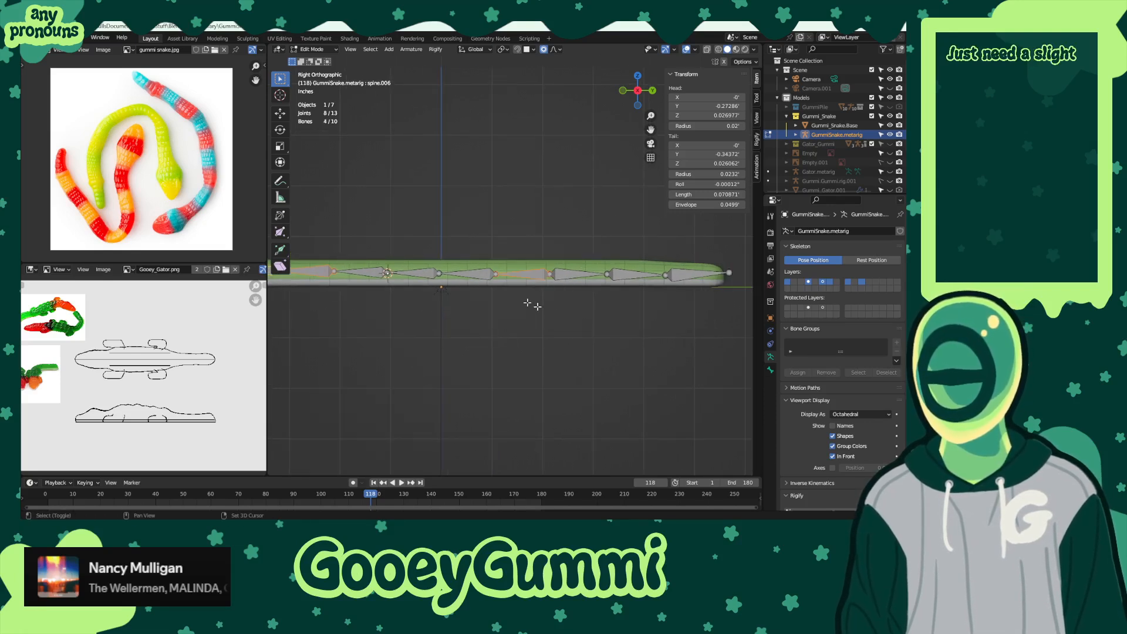
pyautogui.keyDown('shift'); pyautogui.moveTo(412, 246); pyautogui.dragTo(517, 317); pyautogui.keyUp('shift')
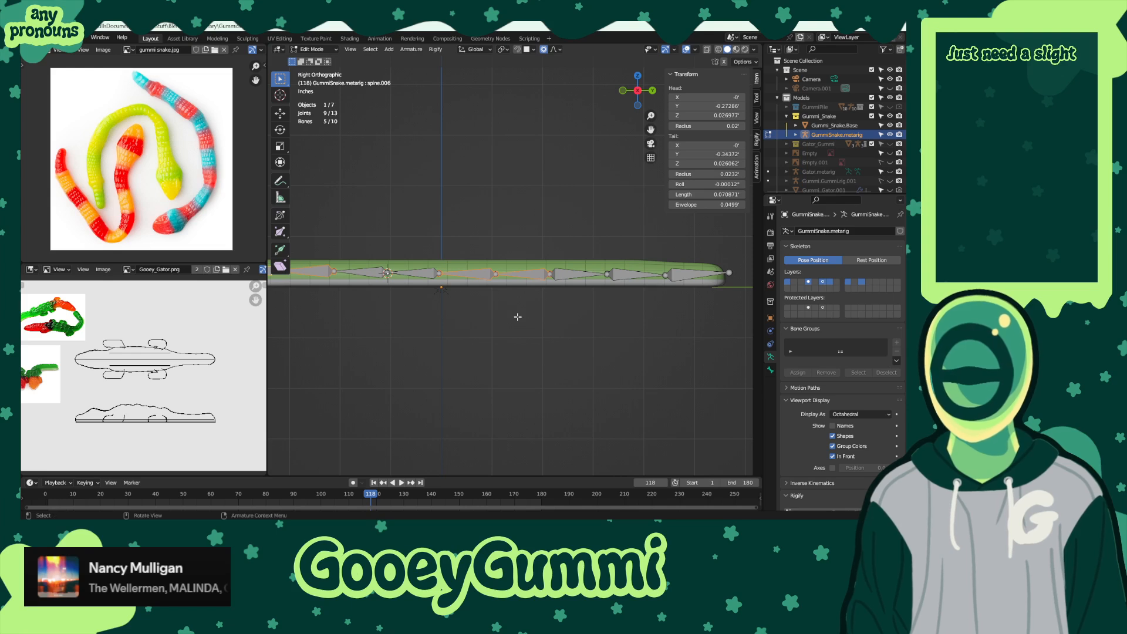
pyautogui.keyDown('ctrl'); pyautogui.moveTo(412, 243); pyautogui.dragTo(607, 361); pyautogui.keyUp('ctrl')
pyautogui.click(606, 220)
# - Lower the joint at the snake metarig's tail tip 0.003045' along Z, and save the file from Object Mode
pyautogui.hotkey('ctrl', 's')
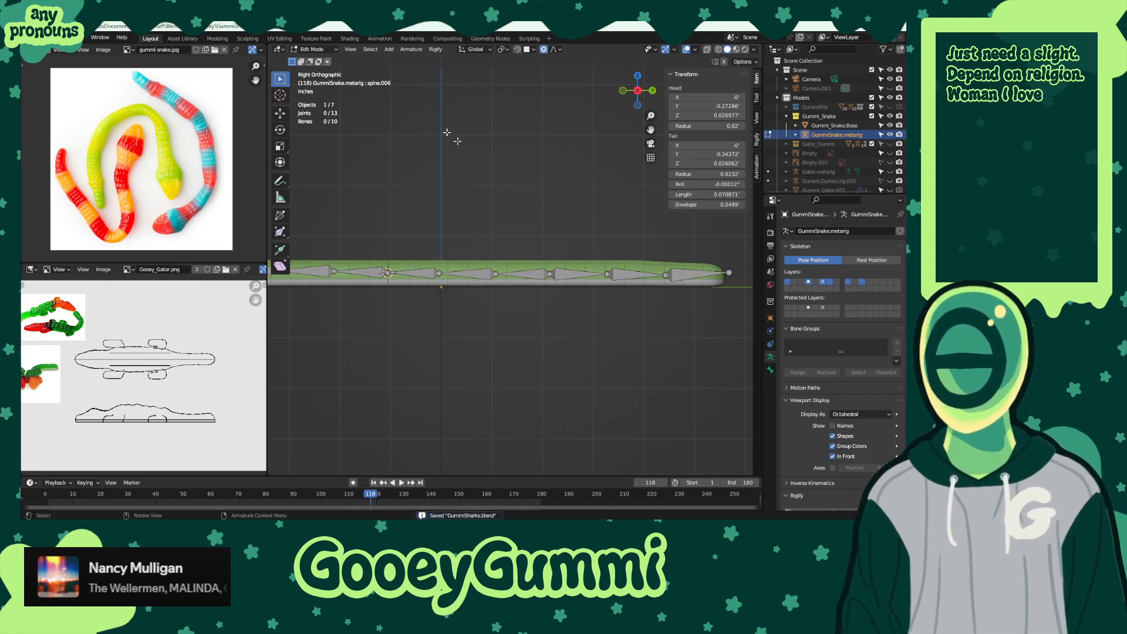
pyautogui.click(731, 291)
pyautogui.press('g')
pyautogui.press('z')
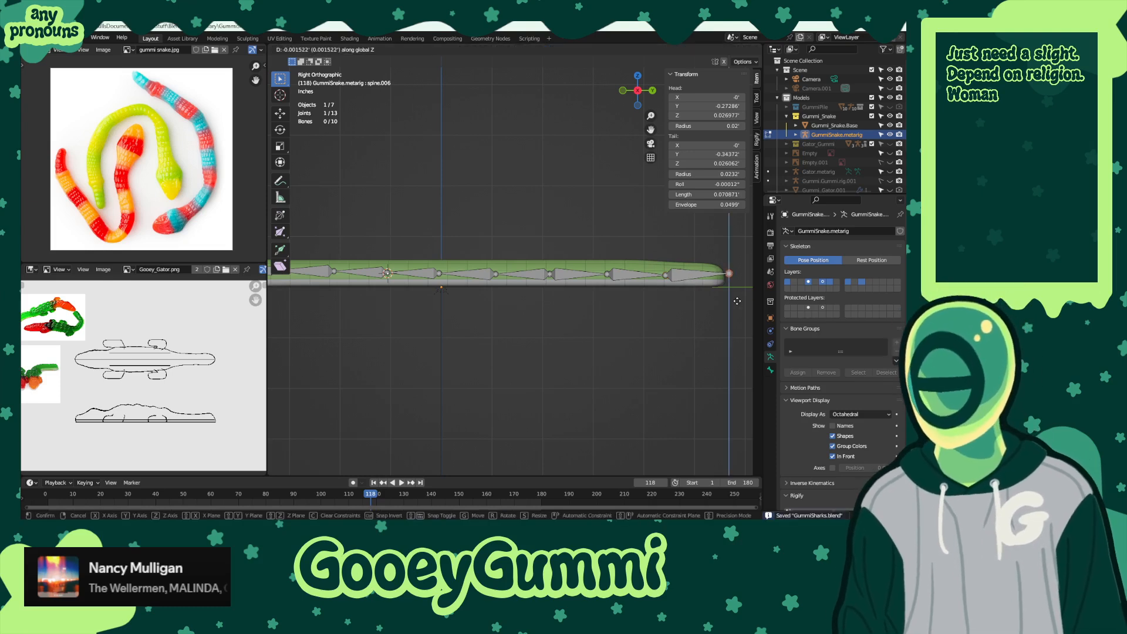
pyautogui.click(737, 302)
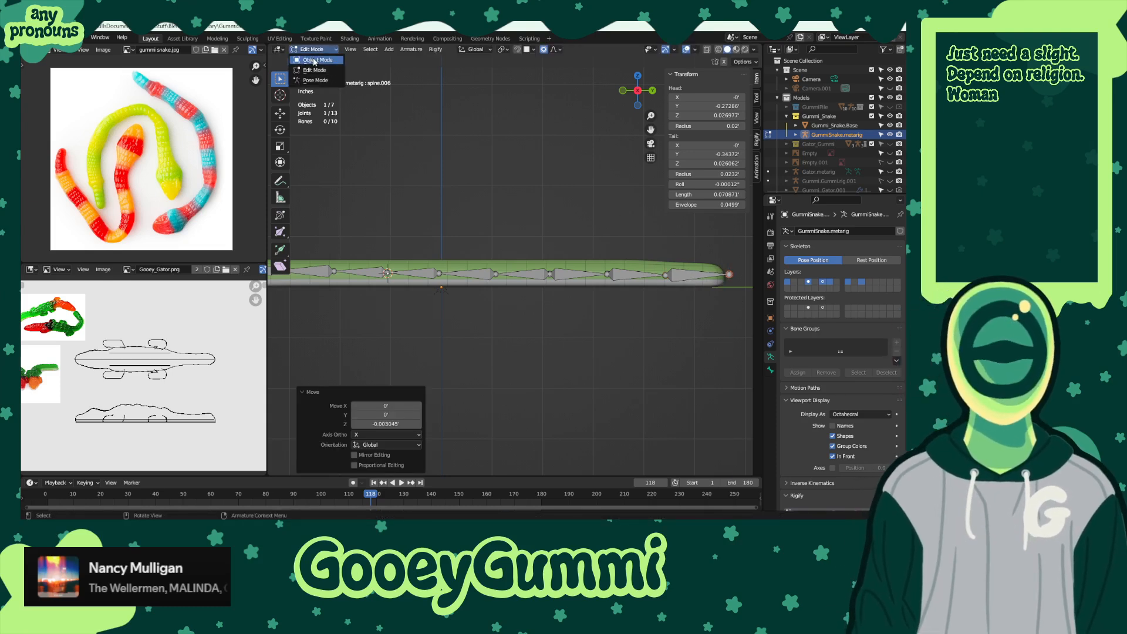
pyautogui.press('Tab')
pyautogui.keyDown('shift'); pyautogui.moveTo(473, 315); pyautogui.dragTo(596, 328, button='middle'); pyautogui.keyUp('shift')
pyautogui.hotkey('ctrl', 's')
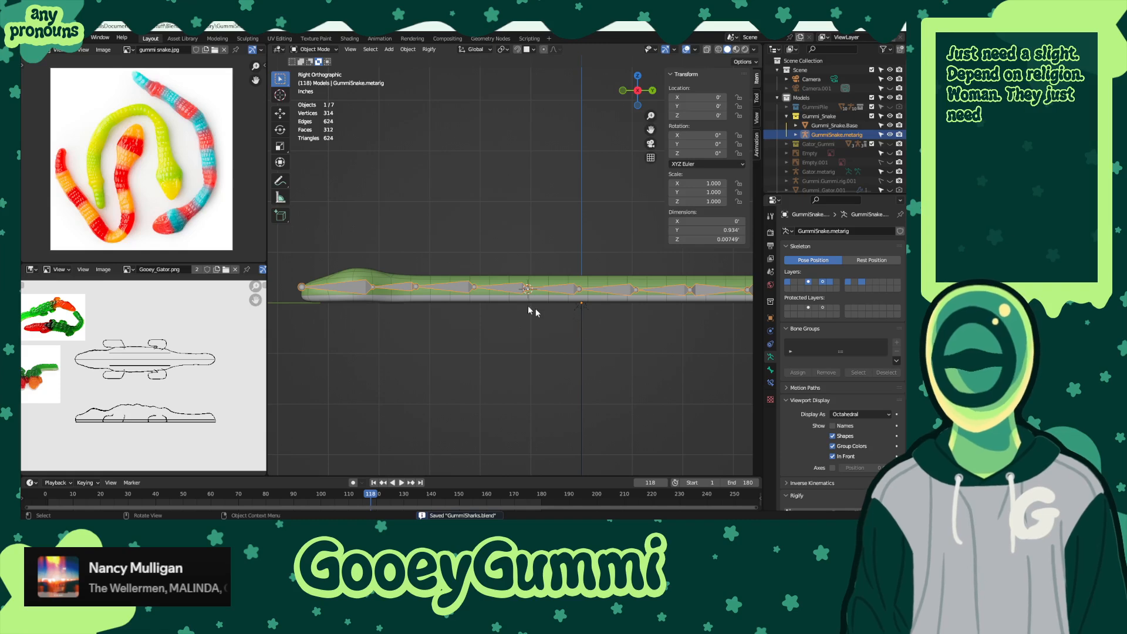
# - Scale the large shark metarig down to 0.102 as a size reference for the snake metarig
pyautogui.click(315, 50)
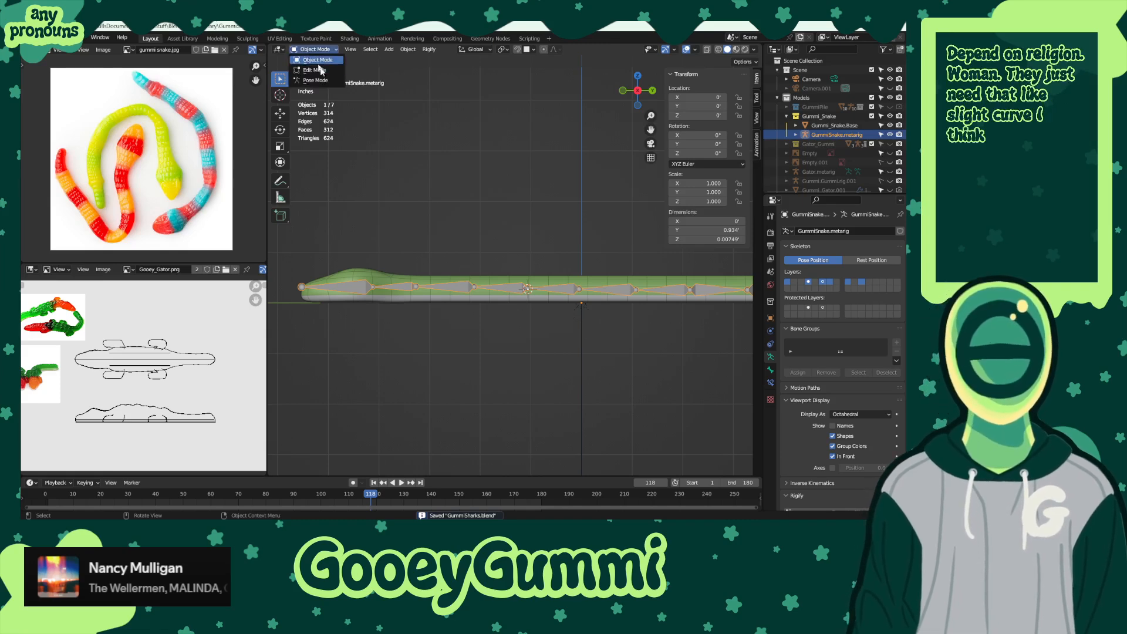
pyautogui.scroll(-10, 572, 370)
pyautogui.keyDown('shift'); pyautogui.moveTo(493, 247); pyautogui.dragTo(620, 339, button='middle'); pyautogui.keyUp('shift')
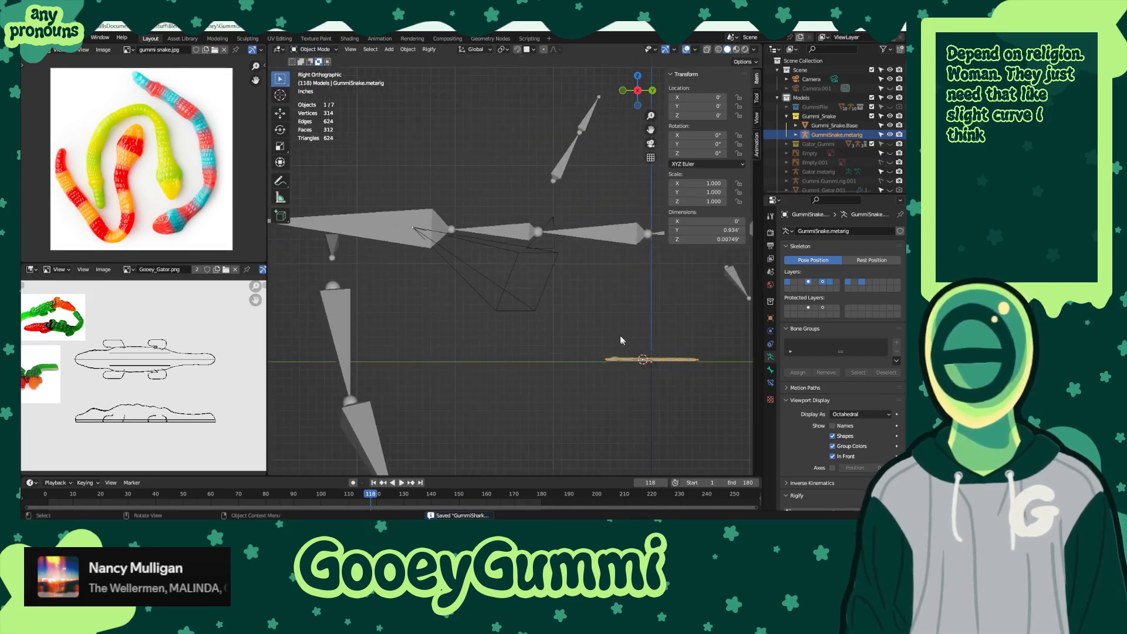
pyautogui.scroll(-2, 619, 337)
pyautogui.scroll(-4, 618, 333)
pyautogui.click(539, 262)
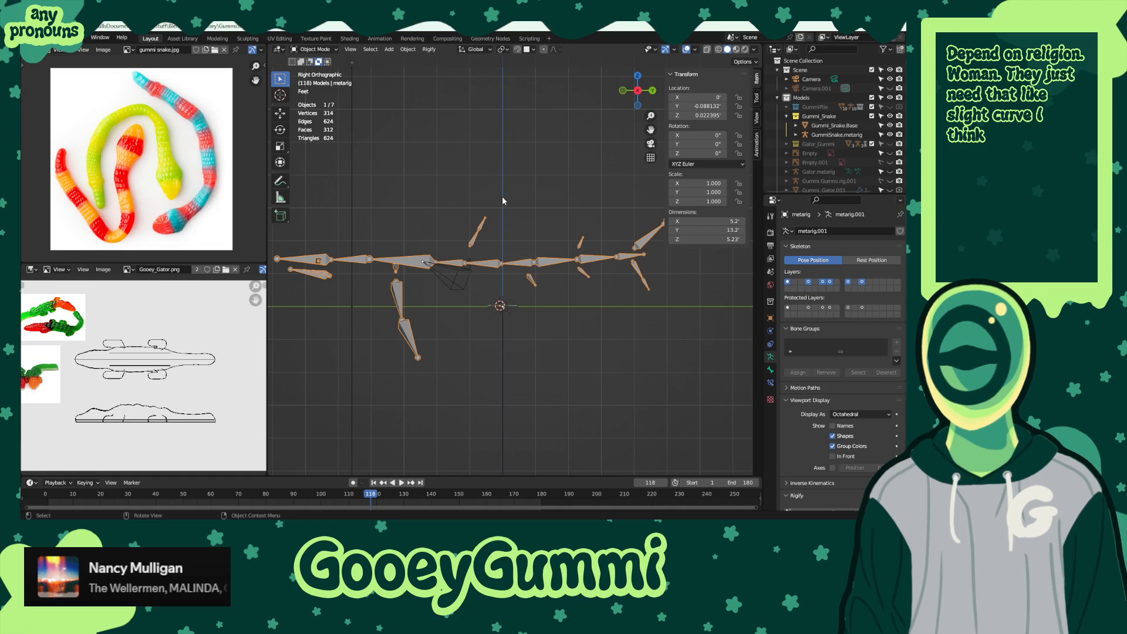
pyautogui.press('s')
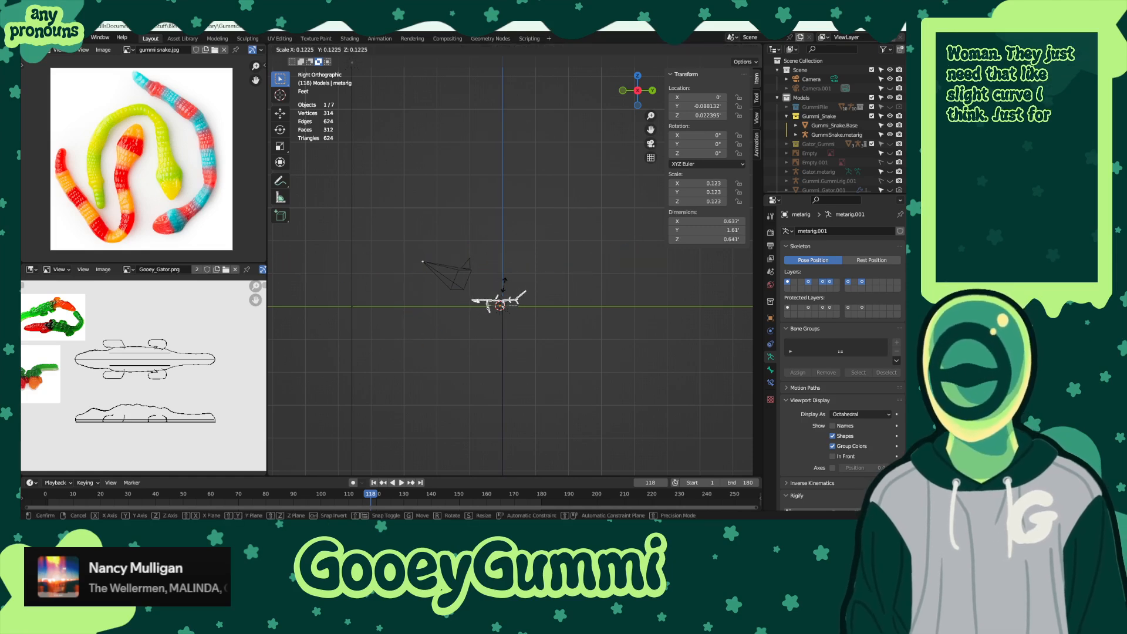
pyautogui.click(531, 315)
pyautogui.scroll(6, 528, 311)
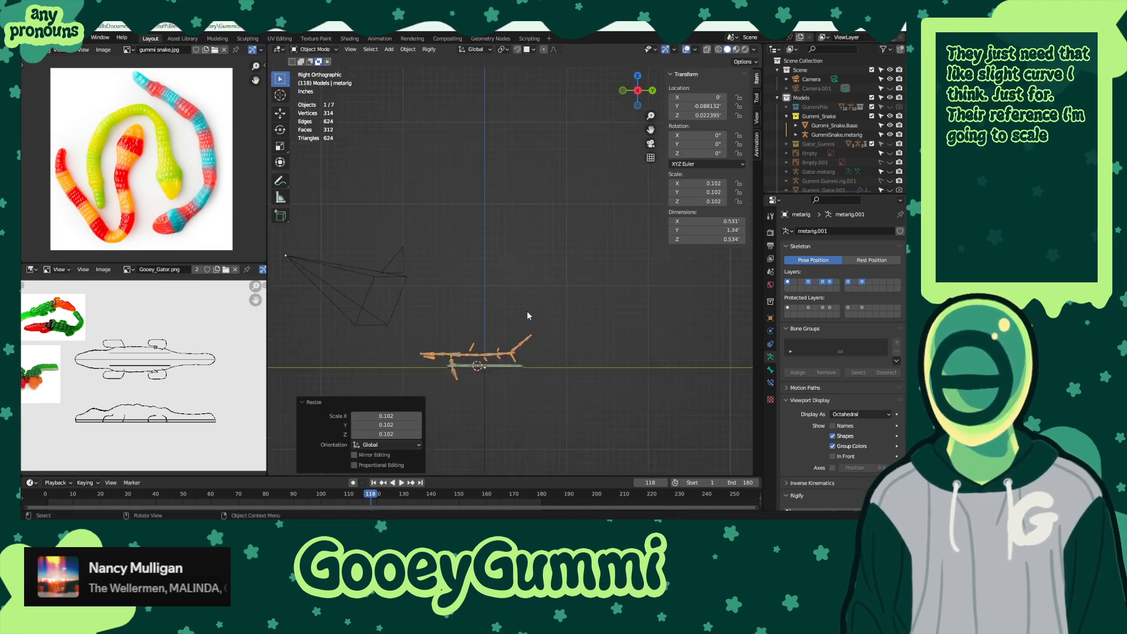
pyautogui.scroll(2, 511, 206)
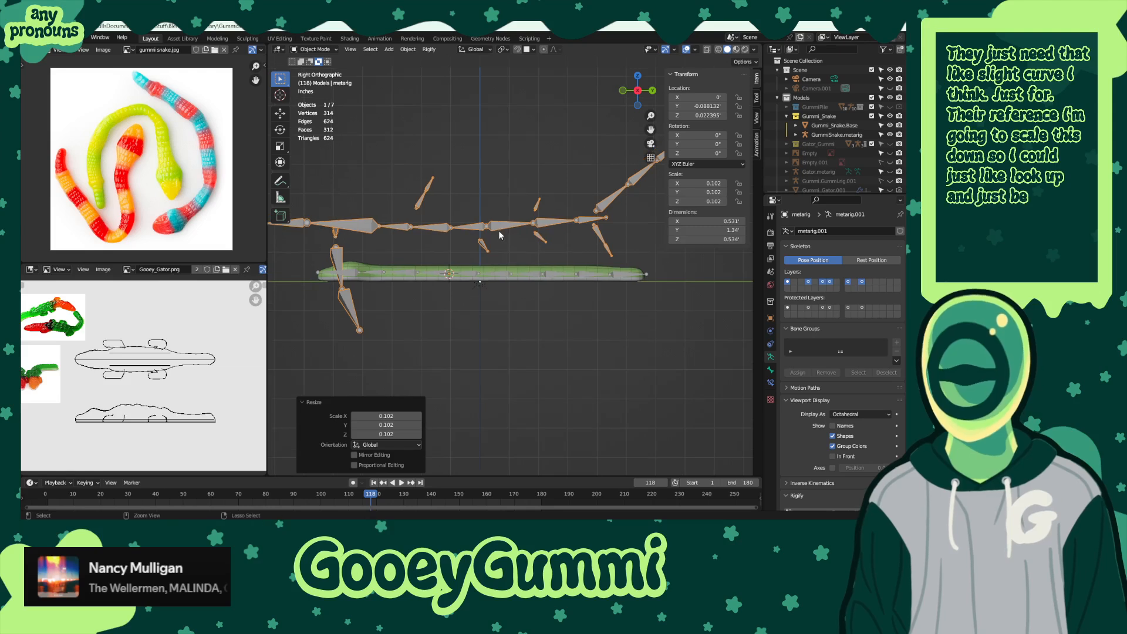
# - Move the shark metarig along Y to 0.051297' so its spine lines up above the snake for comparison
pyautogui.press('g')
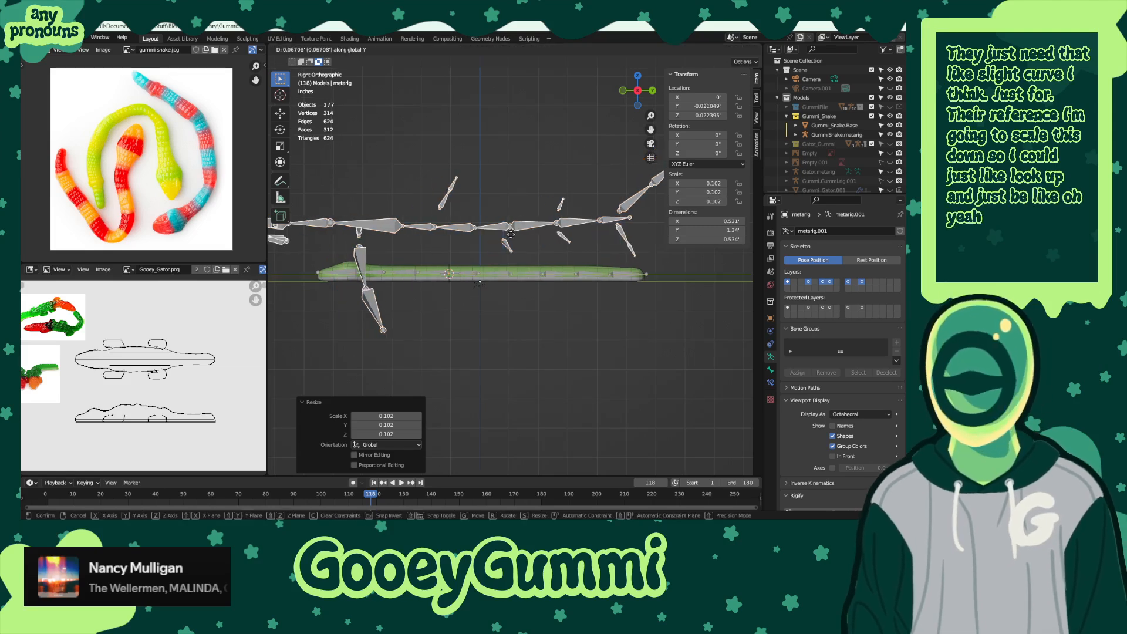
pyautogui.click(537, 238)
pyautogui.keyDown('shift'); pyautogui.moveTo(490, 182); pyautogui.dragTo(563, 203, button='middle'); pyautogui.keyUp('shift')
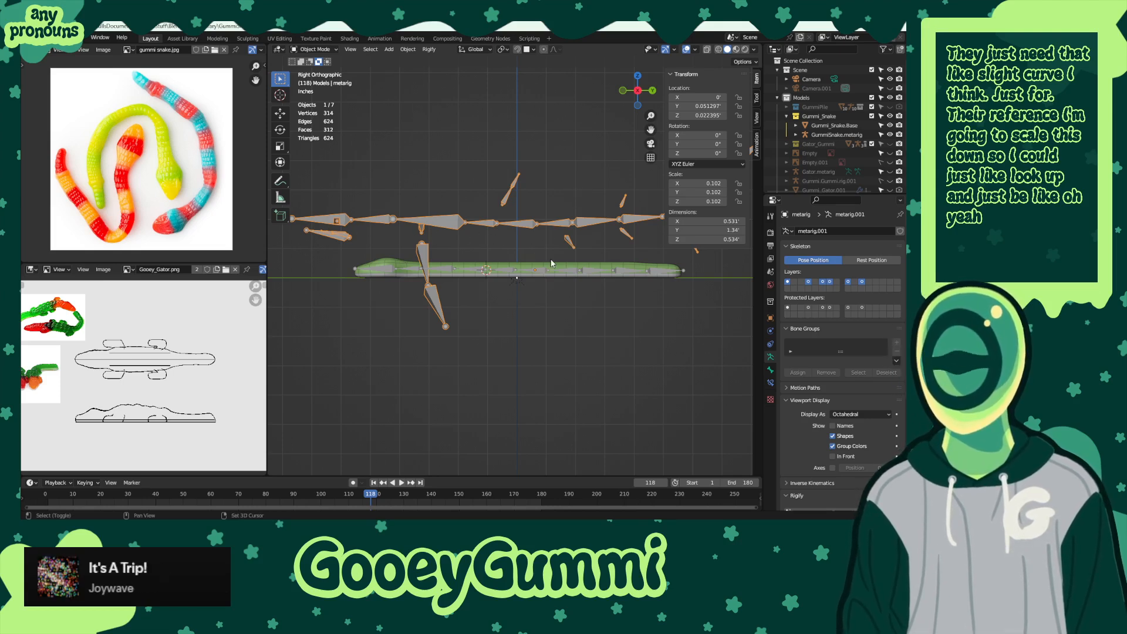
pyautogui.keyDown('shift'); pyautogui.moveTo(552, 263); pyautogui.dragTo(543, 266, button='middle'); pyautogui.keyUp('shift')
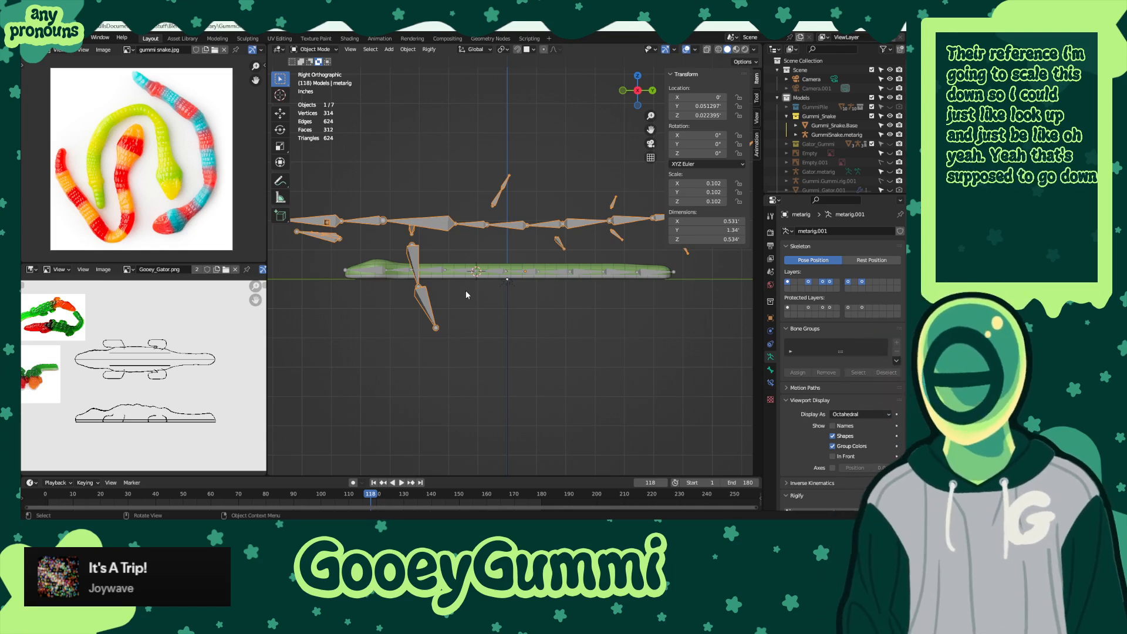
# - Try lowering the snake metarig's joint just ahead of mid-body 0.002114' along Z in Edit Mode, and undo the move
pyautogui.click(443, 272)
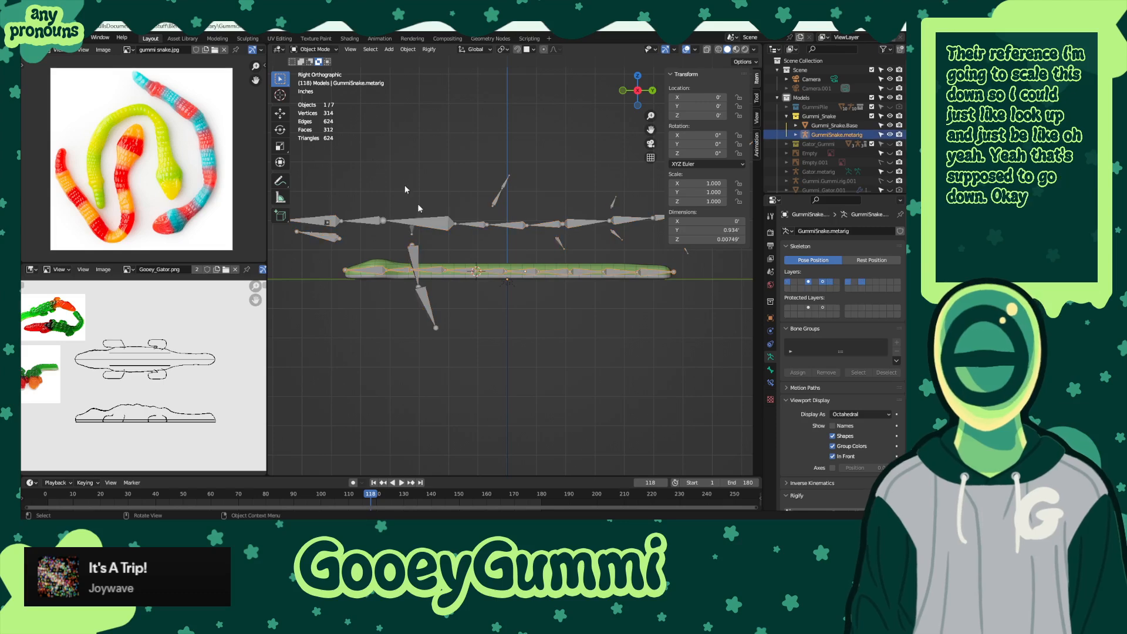
pyautogui.press('Tab')
pyautogui.scroll(5, 473, 248)
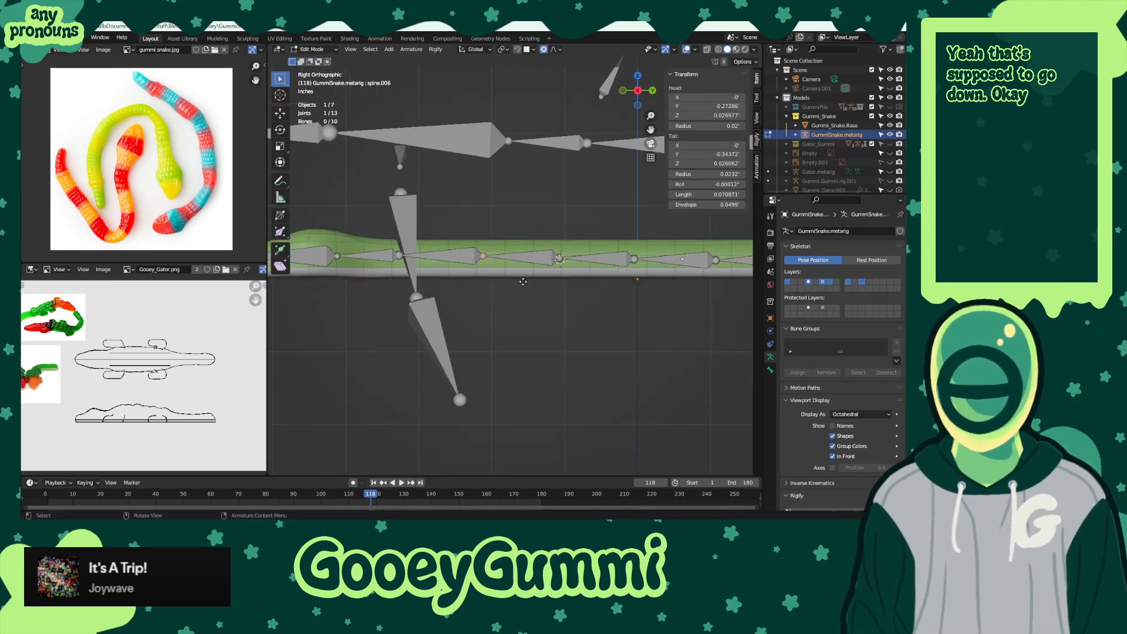
pyautogui.press('g')
pyautogui.press('z')
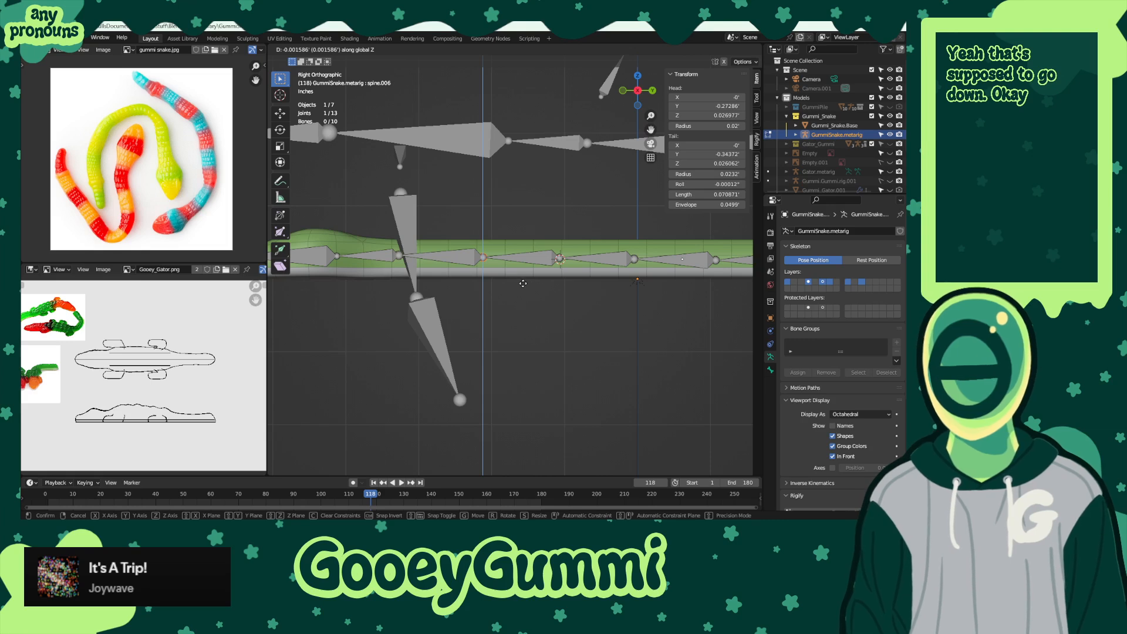
pyautogui.click(523, 283)
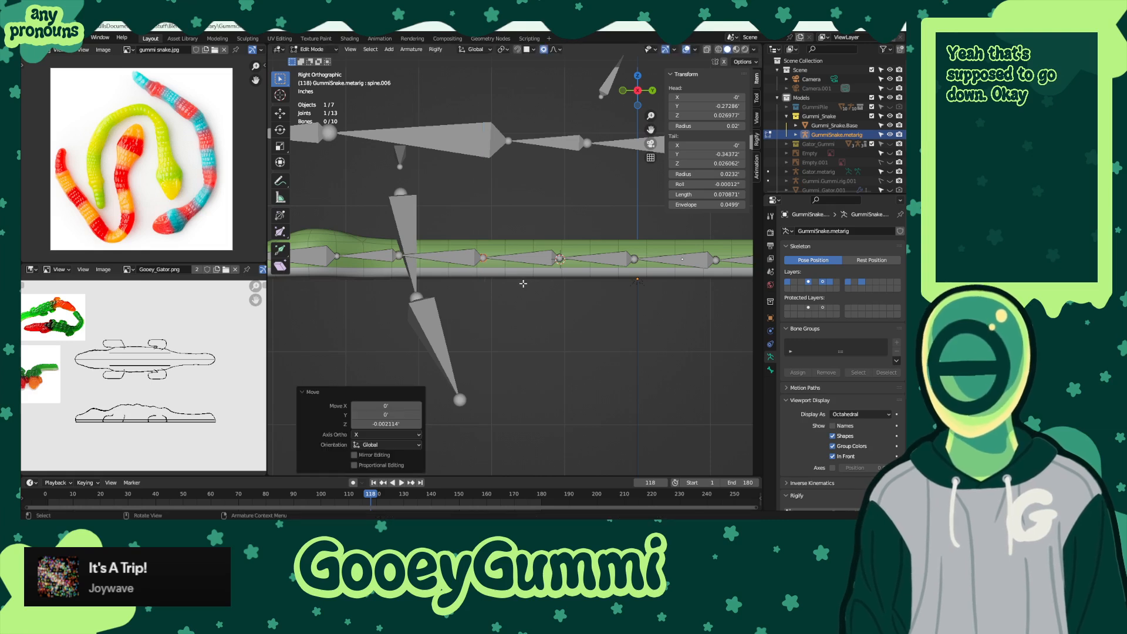
pyautogui.hotkey('ctrl', 'z')
# - Save the file and return the snake metarig to Object Mode
pyautogui.keyDown('shift'); pyautogui.moveTo(653, 310); pyautogui.dragTo(576, 317, button='middle'); pyautogui.keyUp('shift')
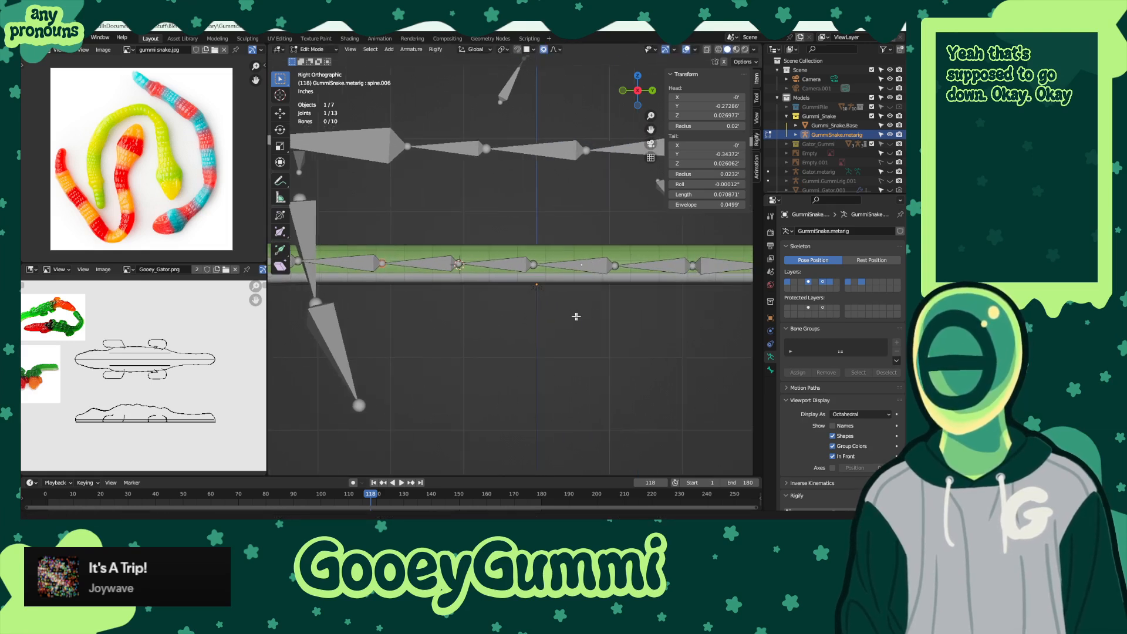
pyautogui.scroll(-5, 572, 316)
pyautogui.hotkey('ctrl', 's')
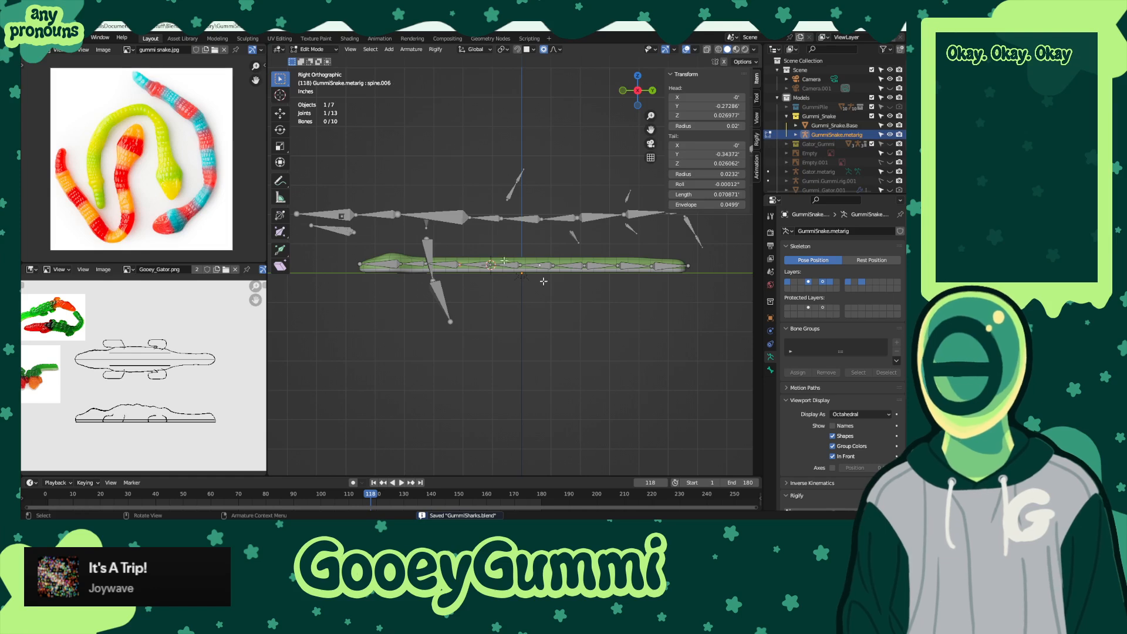
pyautogui.press('Tab')
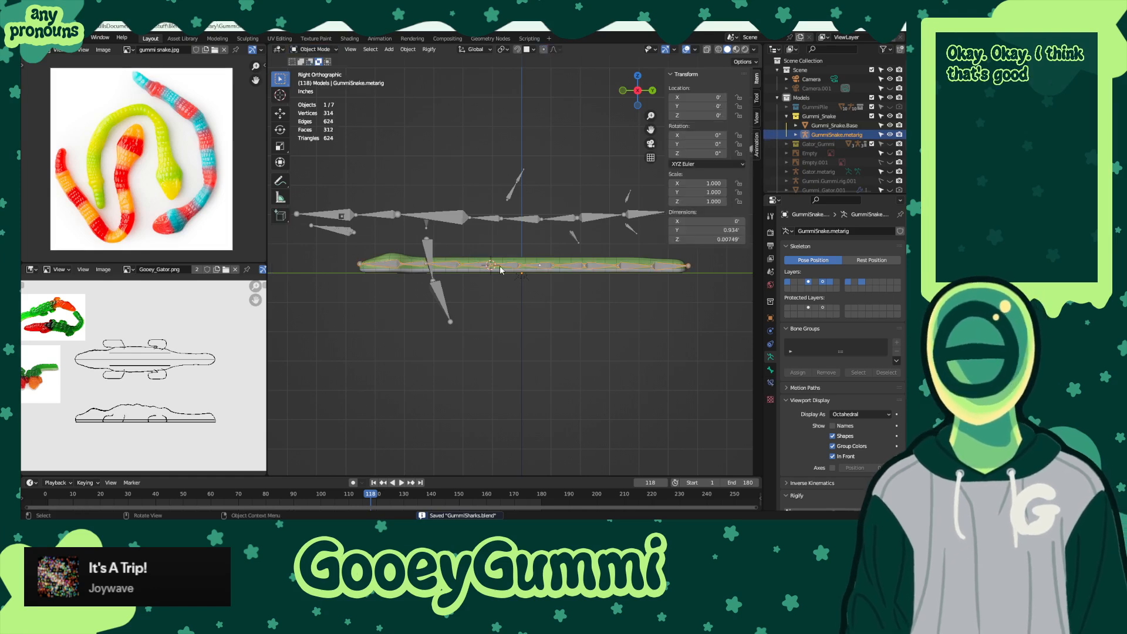
# - Move the shark metarig 0.31306' up along Z, clear of the snake
pyautogui.click(548, 221)
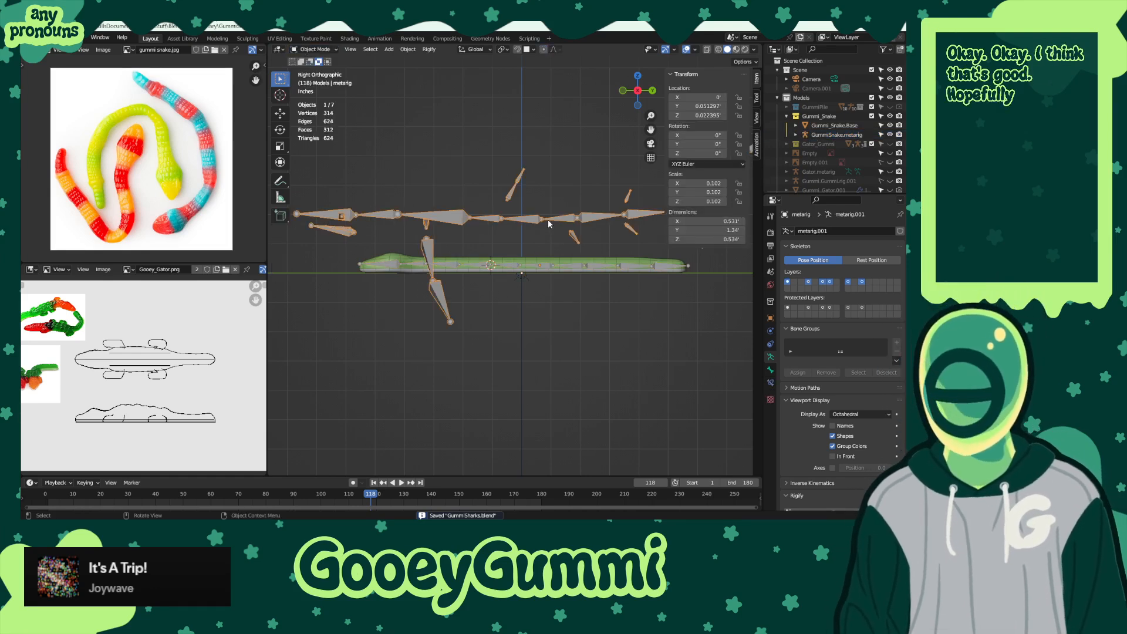
pyautogui.press('g')
pyautogui.press('z')
pyautogui.click(549, 157)
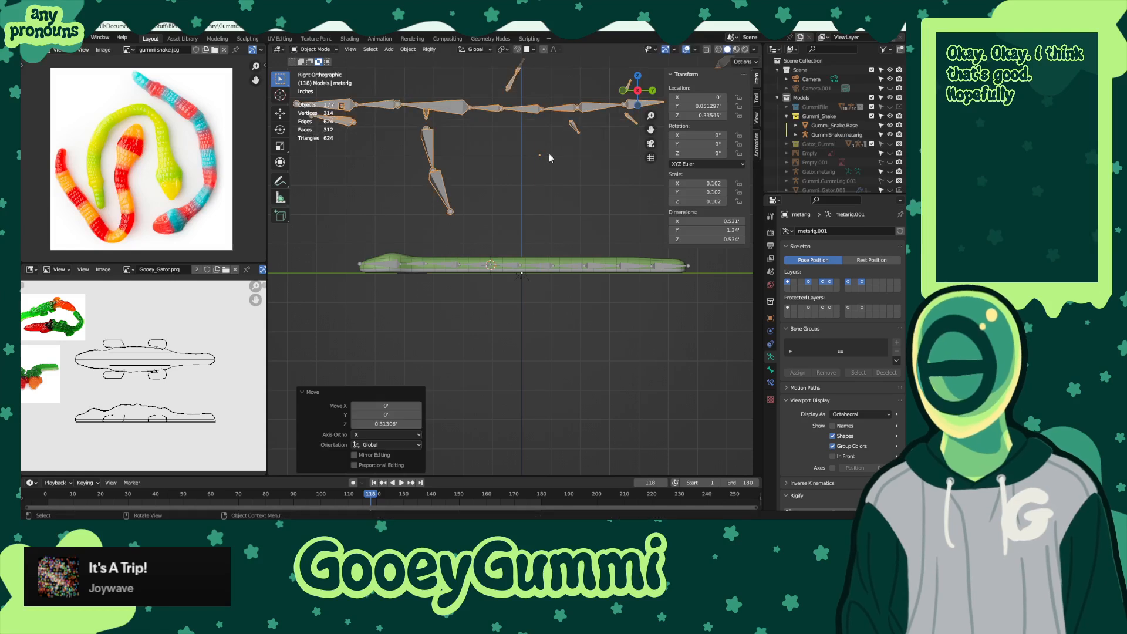
# - Generate the Rigify rig from the snake metarig
pyautogui.click(547, 268)
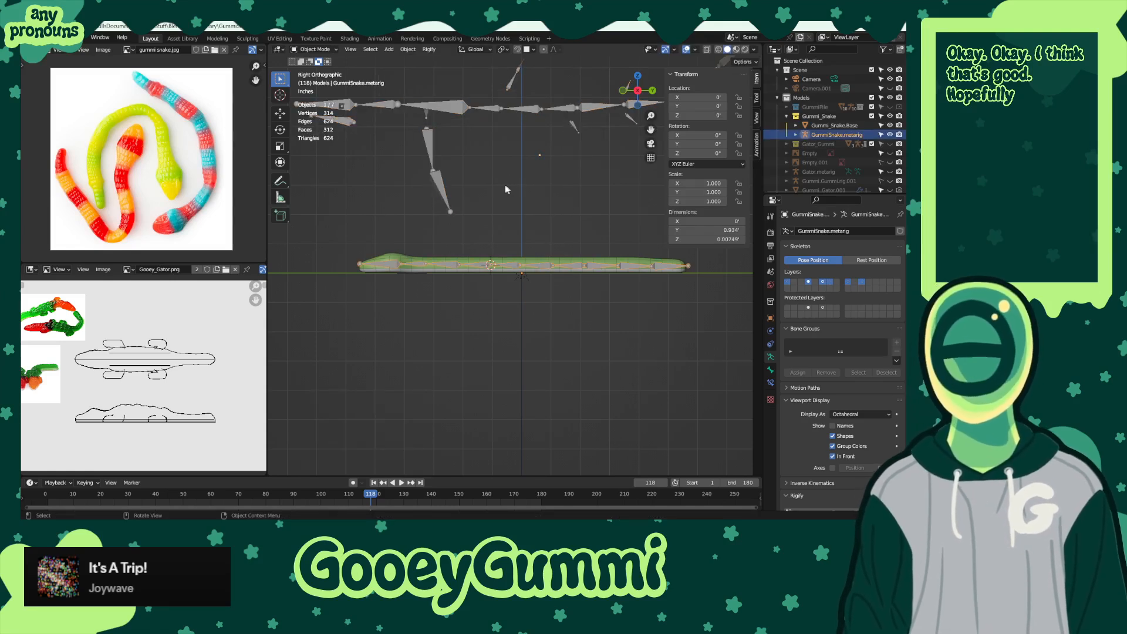
pyautogui.click(313, 50)
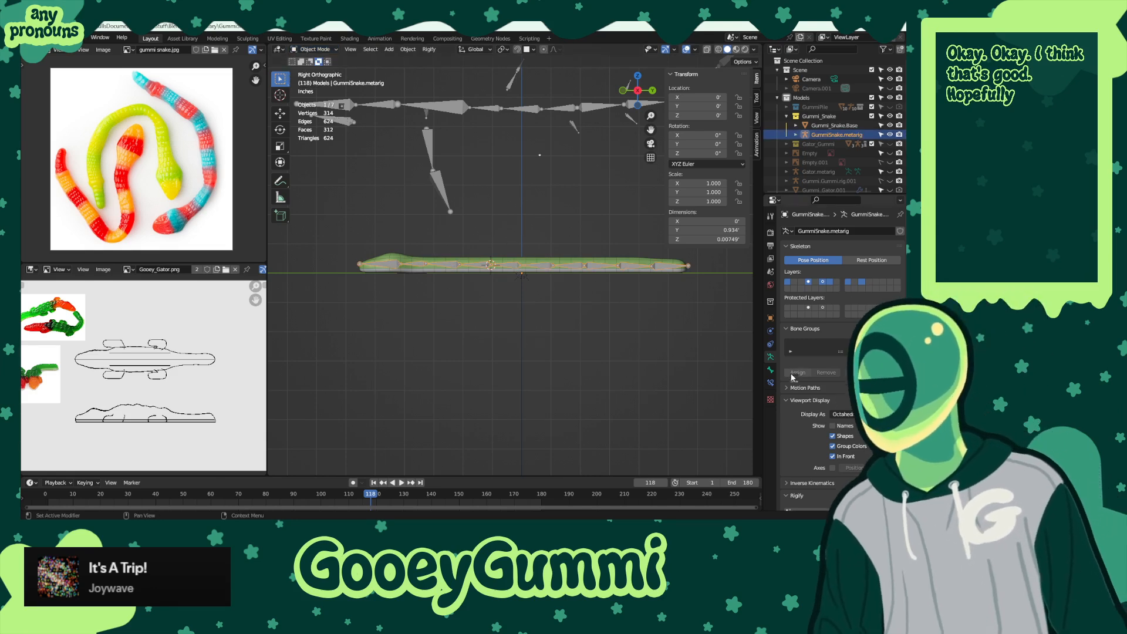
pyautogui.scroll(-5, 839, 387)
pyautogui.click(842, 366)
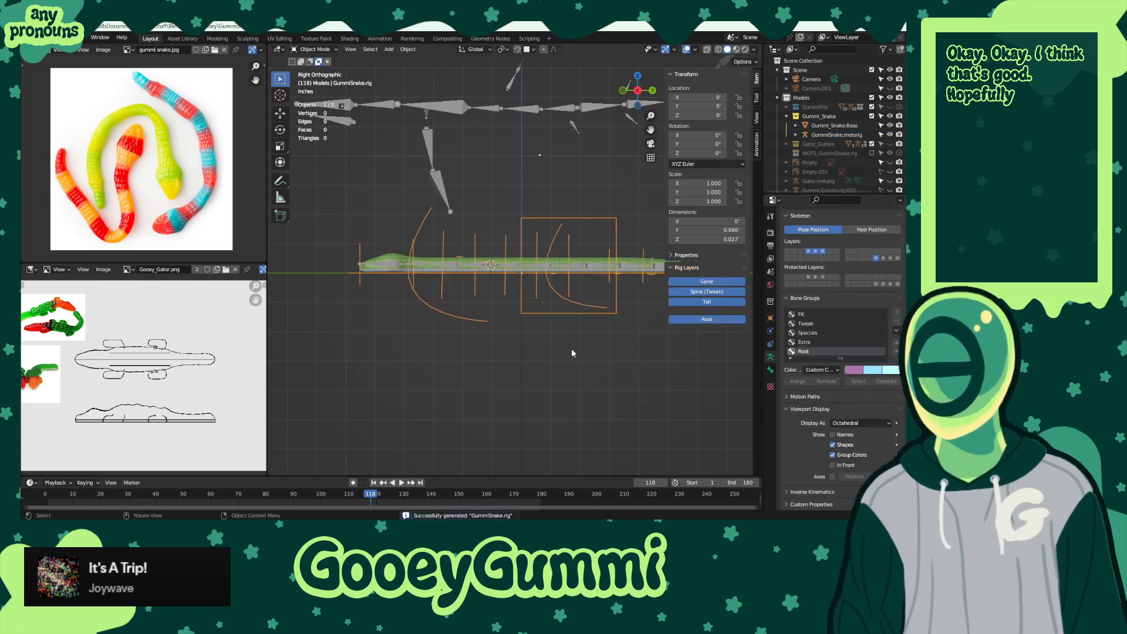
# - Try parenting the snake mesh to the generated rig with automatic weights and inspect how the body deforms
pyautogui.click(394, 260)
pyautogui.click(395, 267)
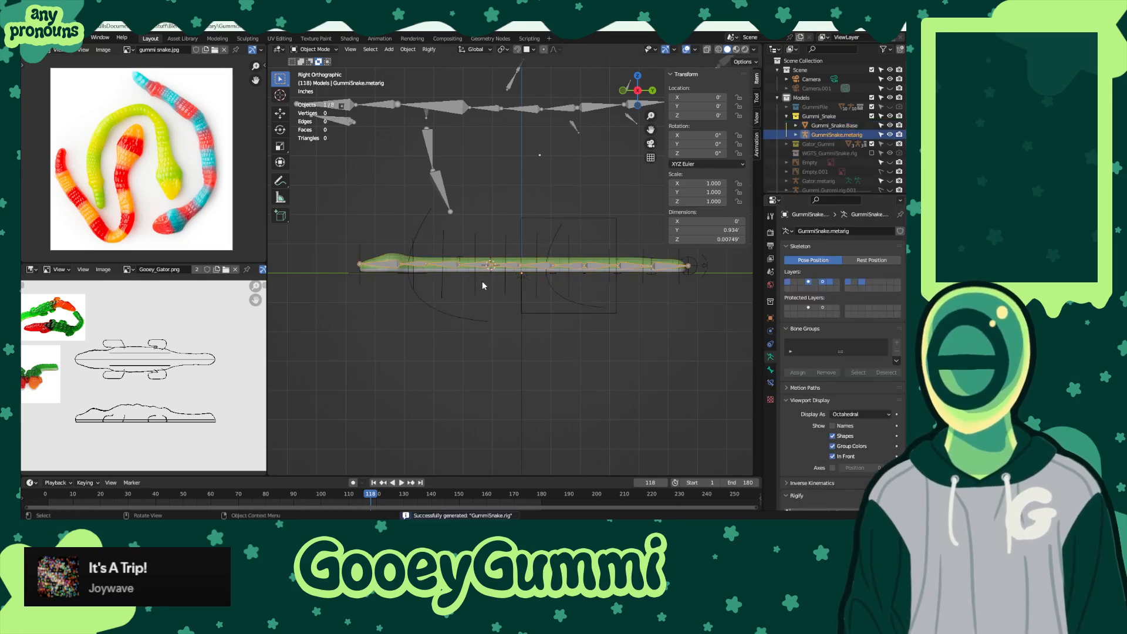
pyautogui.click(519, 264)
pyautogui.moveTo(520, 263); pyautogui.dragTo(598, 279, button='middle')
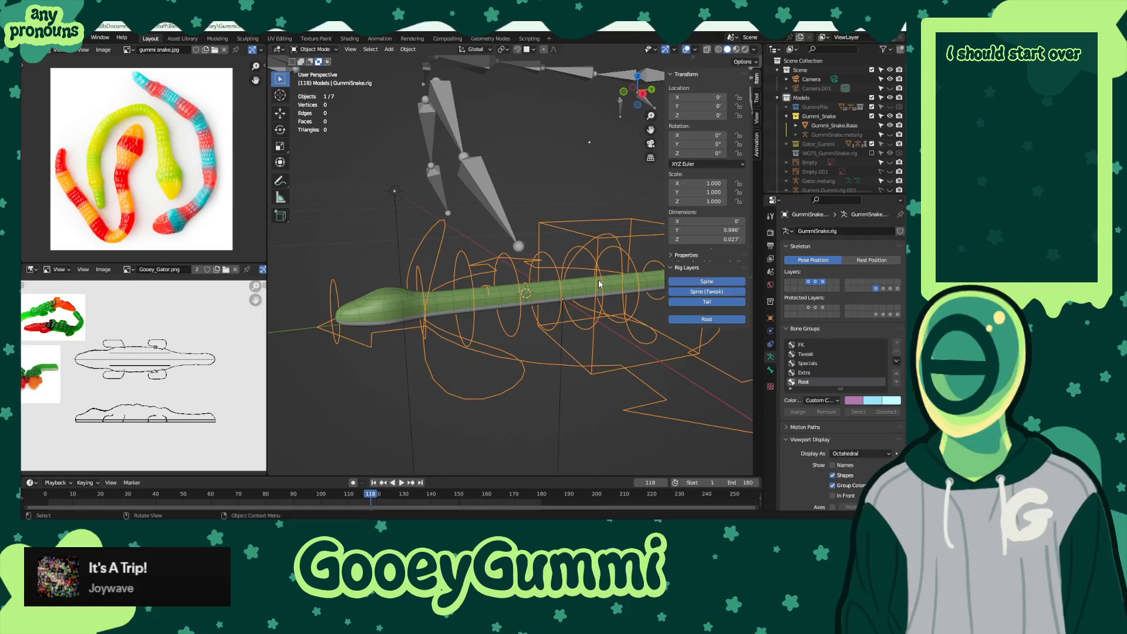
pyautogui.keyDown('shift'); pyautogui.click(401, 302); pyautogui.keyUp('shift')
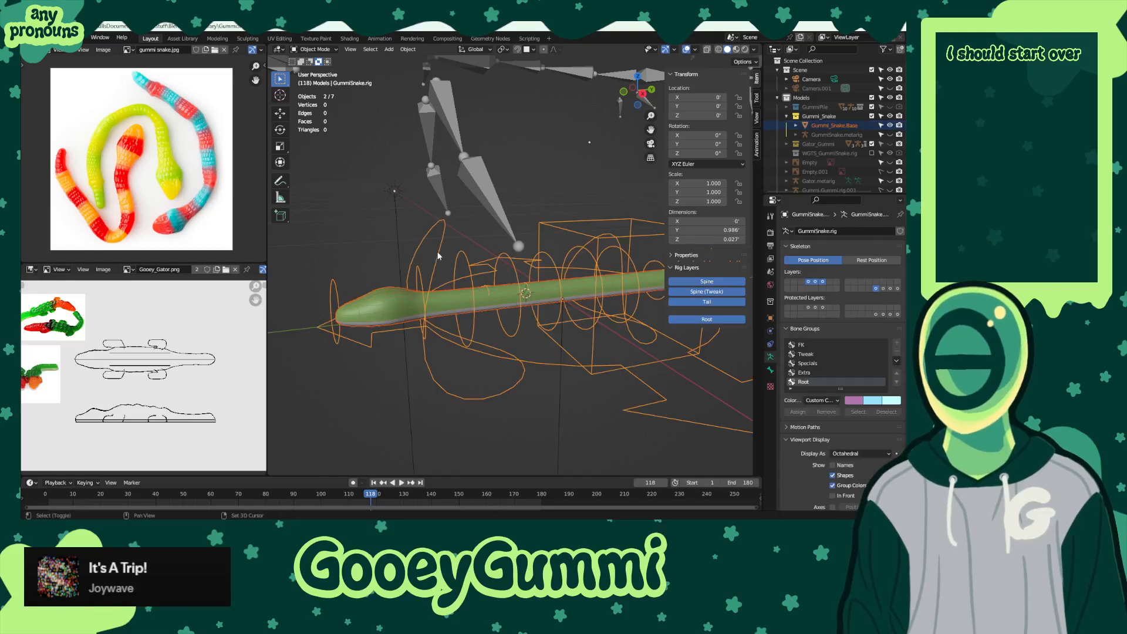
pyautogui.hotkey('ctrl', 'p')
pyautogui.click(475, 262)
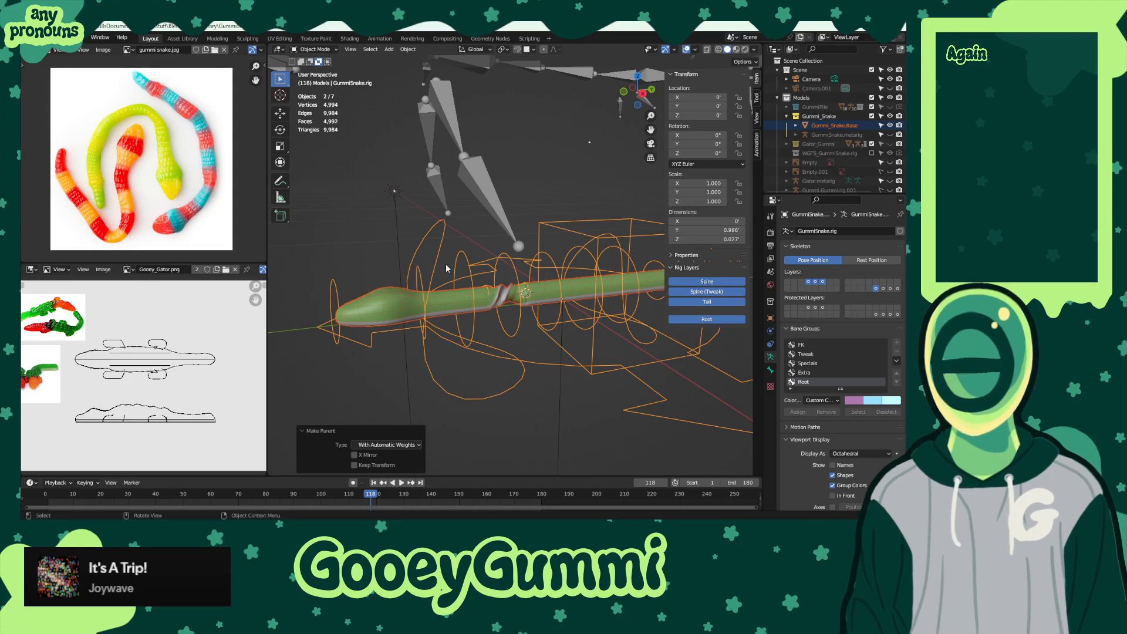
pyautogui.moveTo(619, 339); pyautogui.dragTo(539, 352, button='middle')
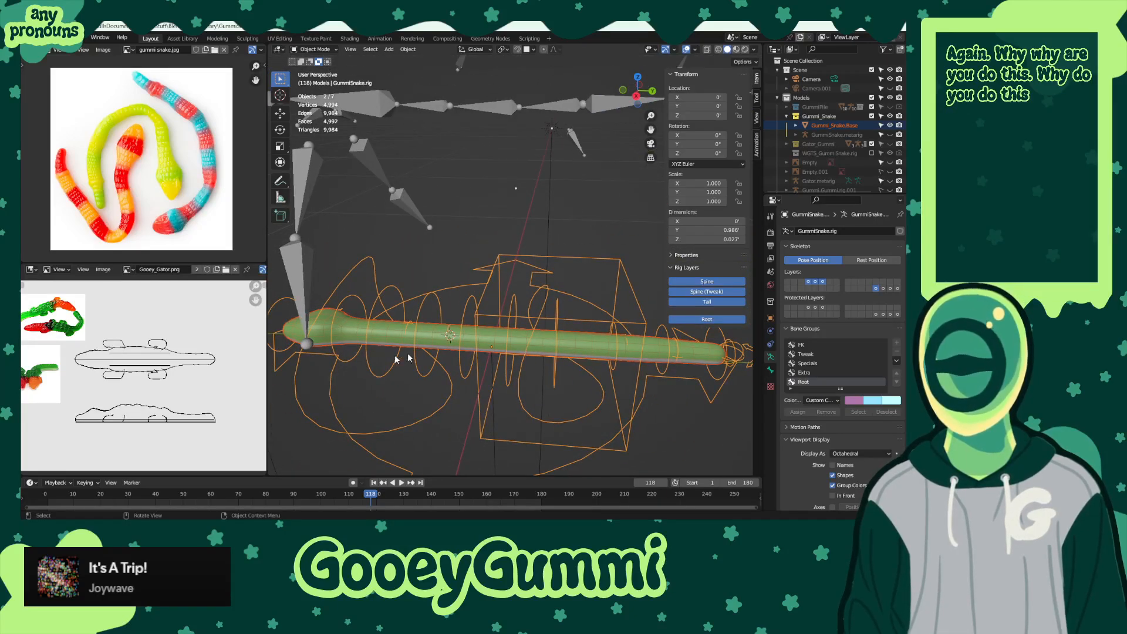
pyautogui.moveTo(395, 360); pyautogui.dragTo(510, 239, button='middle')
# - Undo the mesh binding, the rig generation and the earlier placement of the shark metarig
pyautogui.click(473, 233)
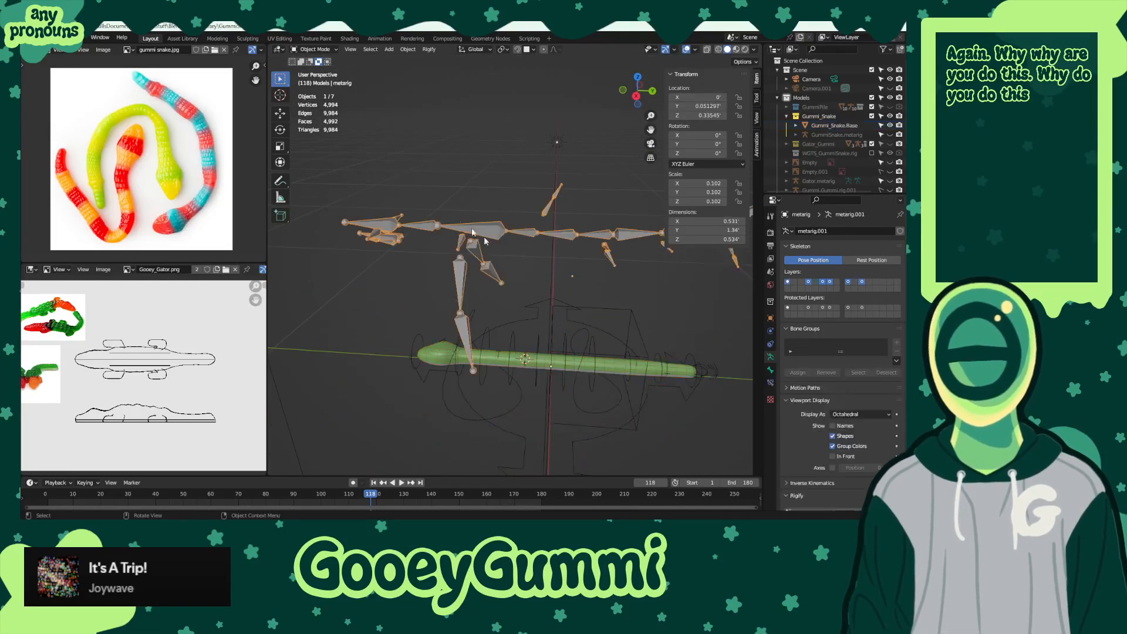
pyautogui.click(594, 374)
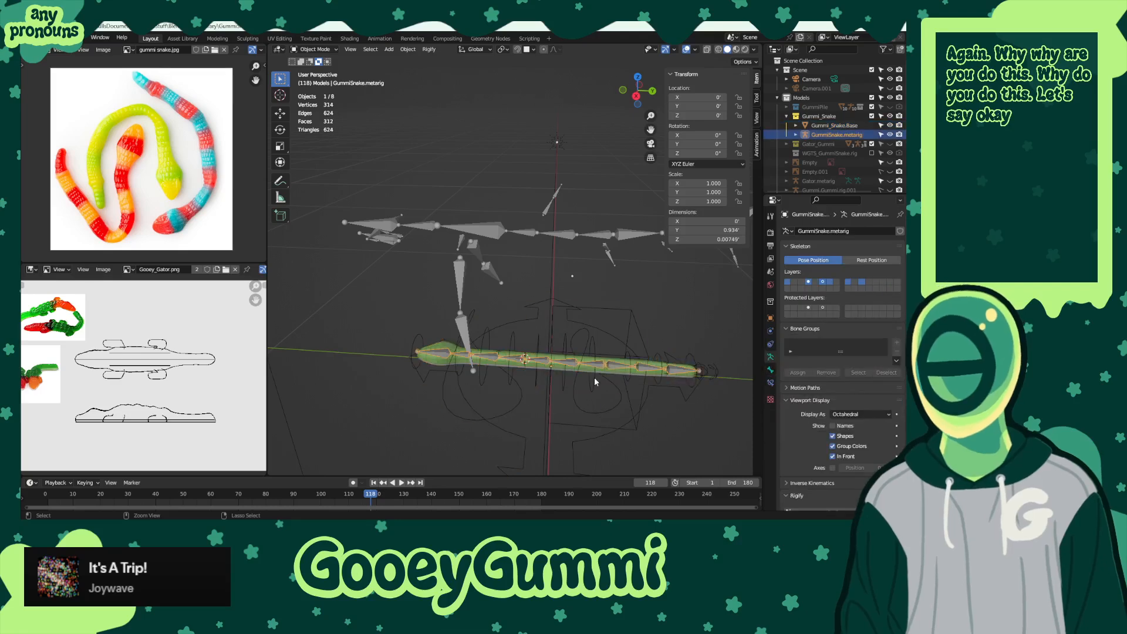
pyautogui.hotkey('ctrl', 'z')
pyautogui.hotkey('ctrl', 'z')
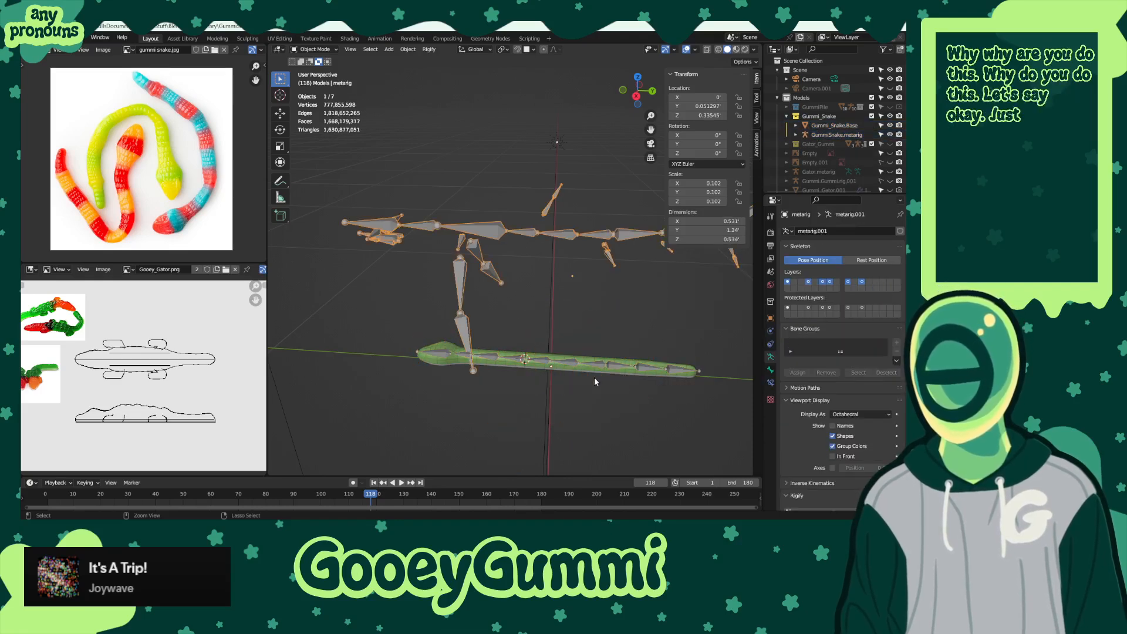
pyautogui.press('Tab')
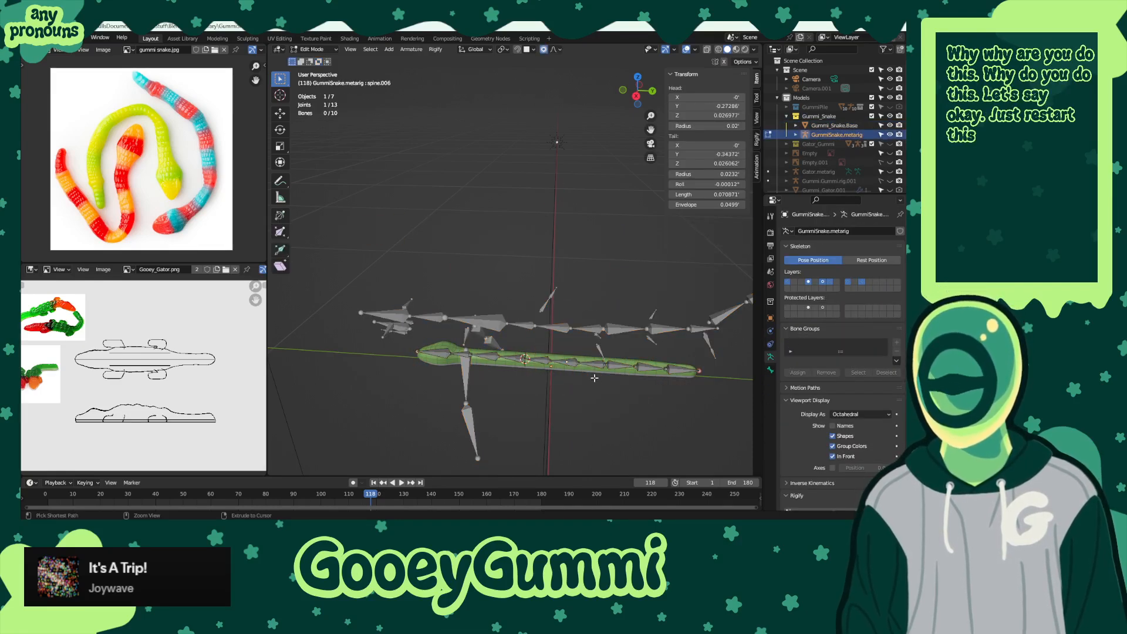
pyautogui.hotkey('ctrl', 'z')
pyautogui.hotkey('ctrl', 'z')
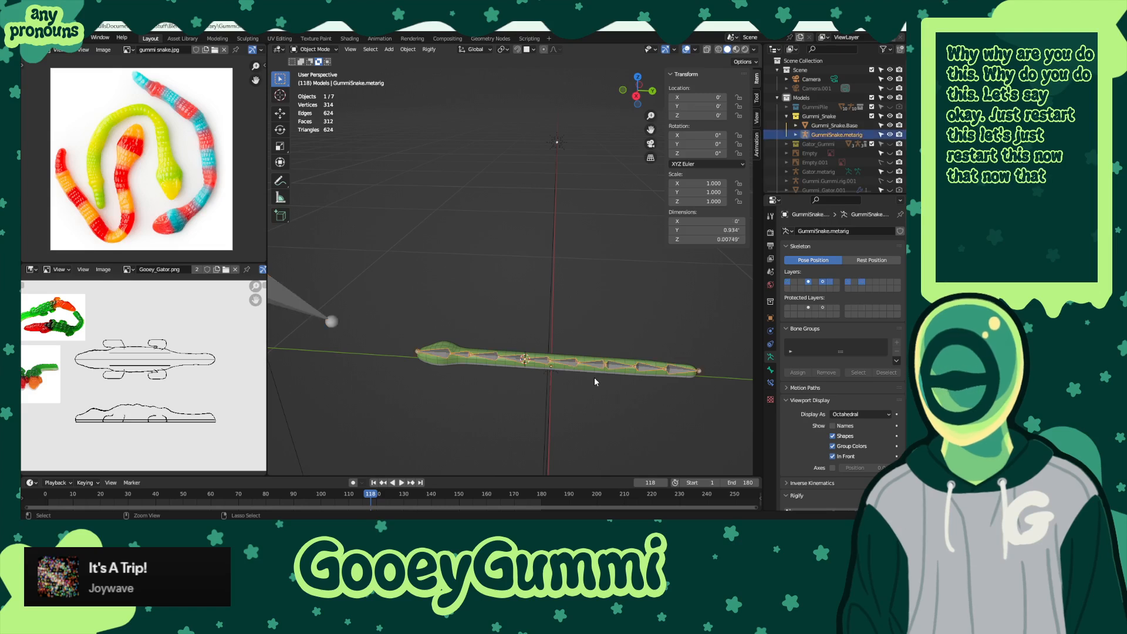
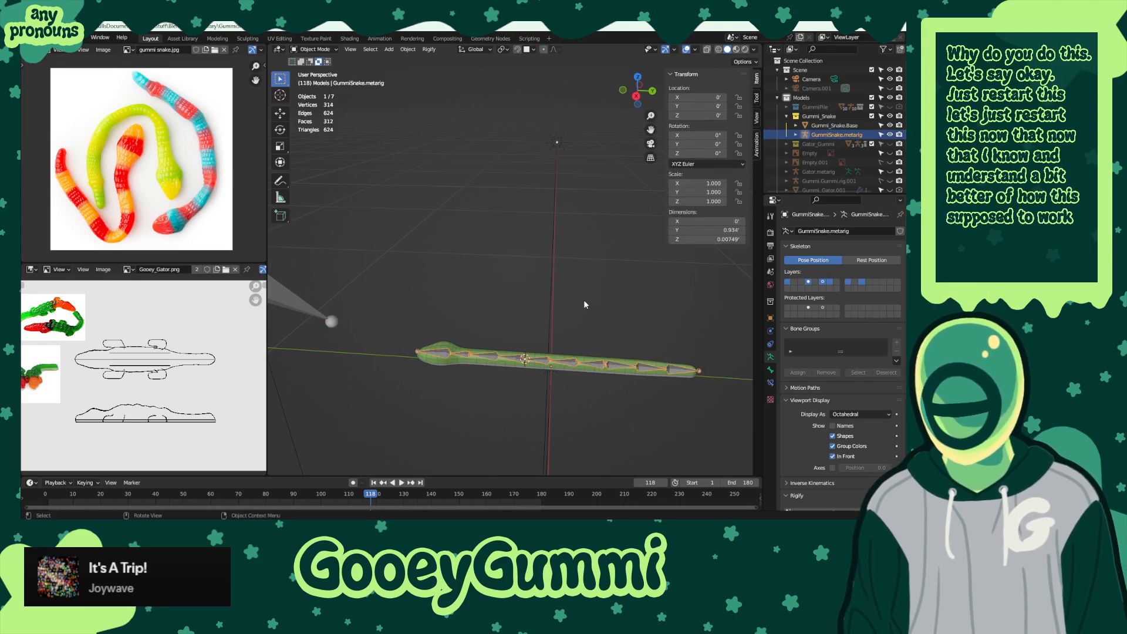
# - Try deleting the snake metarig, and undo back to the newly added shark metarig at full size
pyautogui.press('Delete')
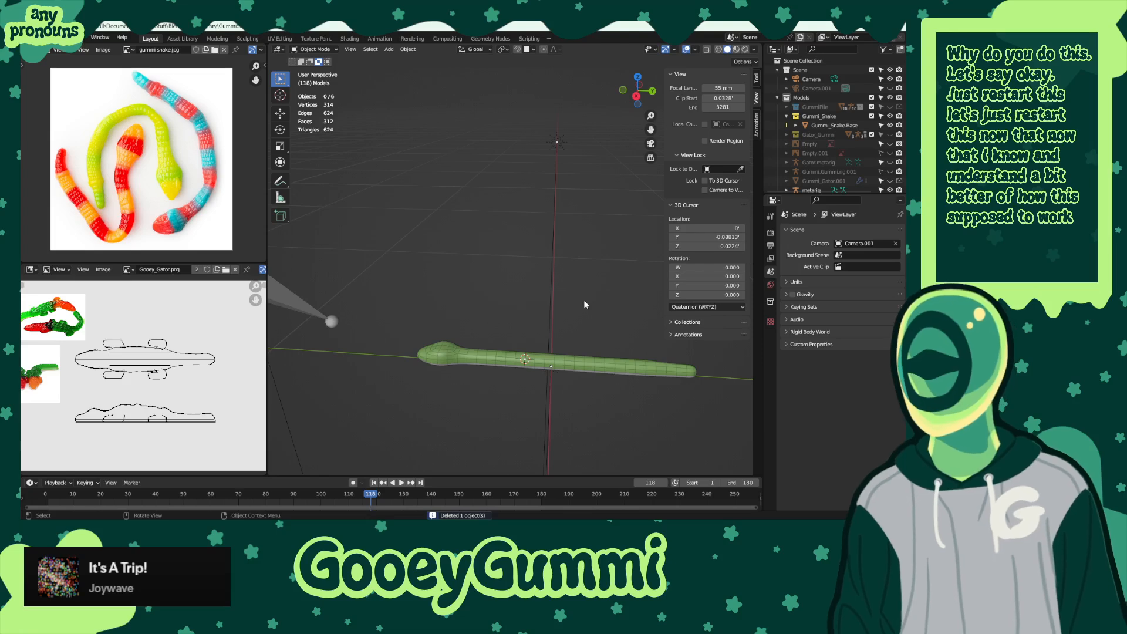
pyautogui.hotkey('ctrl', 'z')
pyautogui.hotkey('ctrl', 'z')
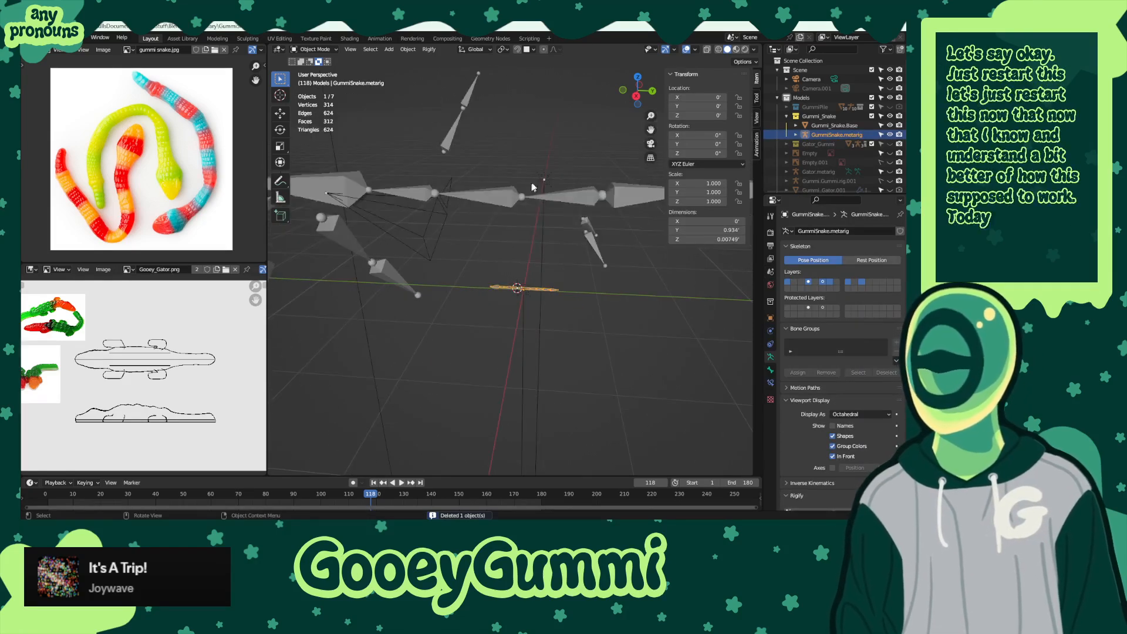
# - Scale the shark metarig down to 0.172 and move it 0.263' along Y over the snake
pyautogui.click(565, 196)
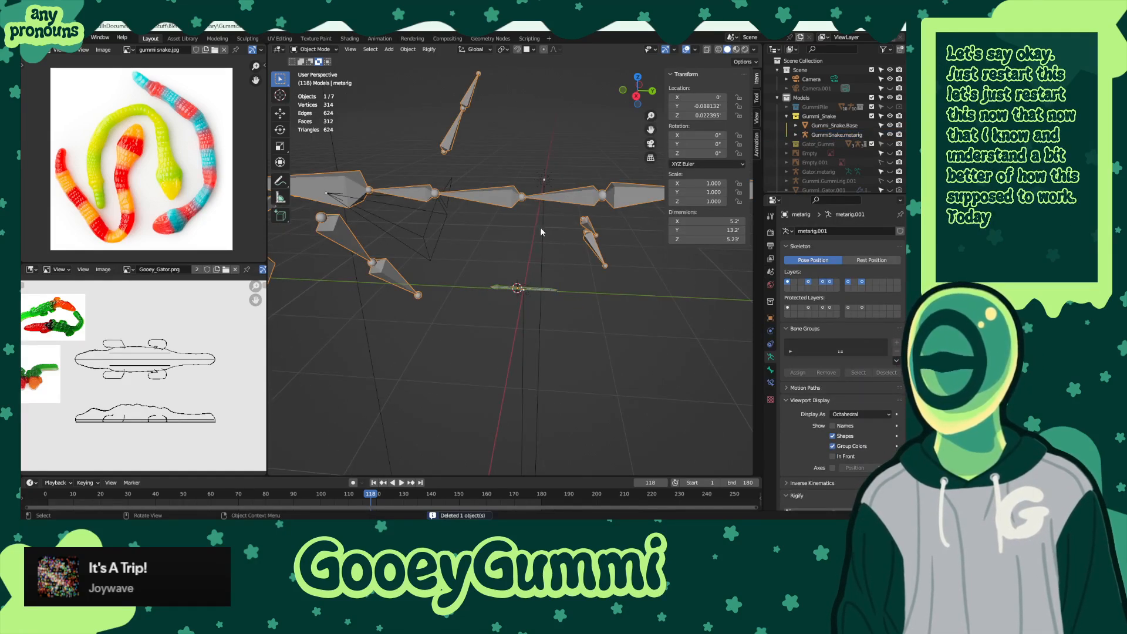
pyautogui.press('s')
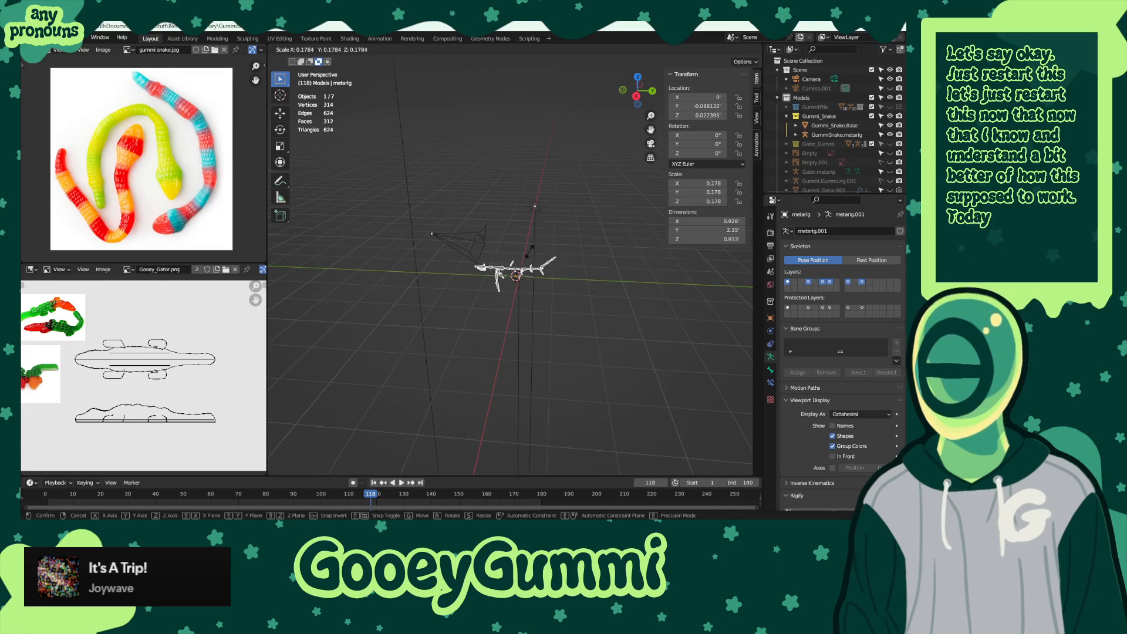
pyautogui.click(529, 251)
pyautogui.press('g')
pyautogui.press('y')
pyautogui.click(556, 285)
pyautogui.scroll(3, 558, 289)
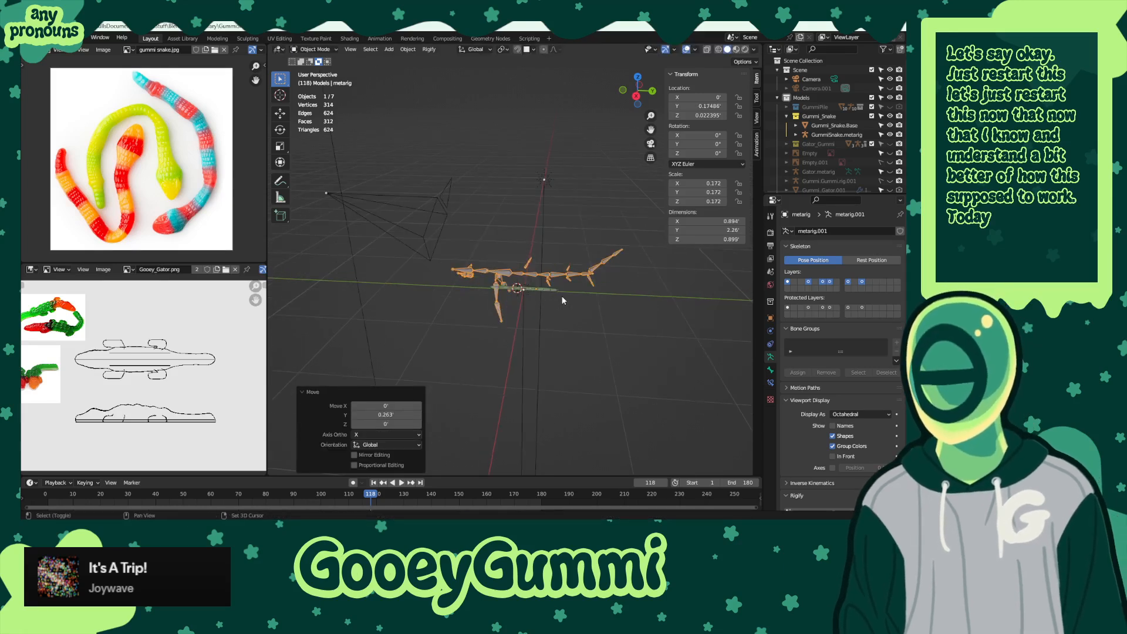
# - Compare the shark metarig's spine with the snake metarig from the side and save the file
pyautogui.moveTo(561, 294); pyautogui.dragTo(504, 279, button='middle')
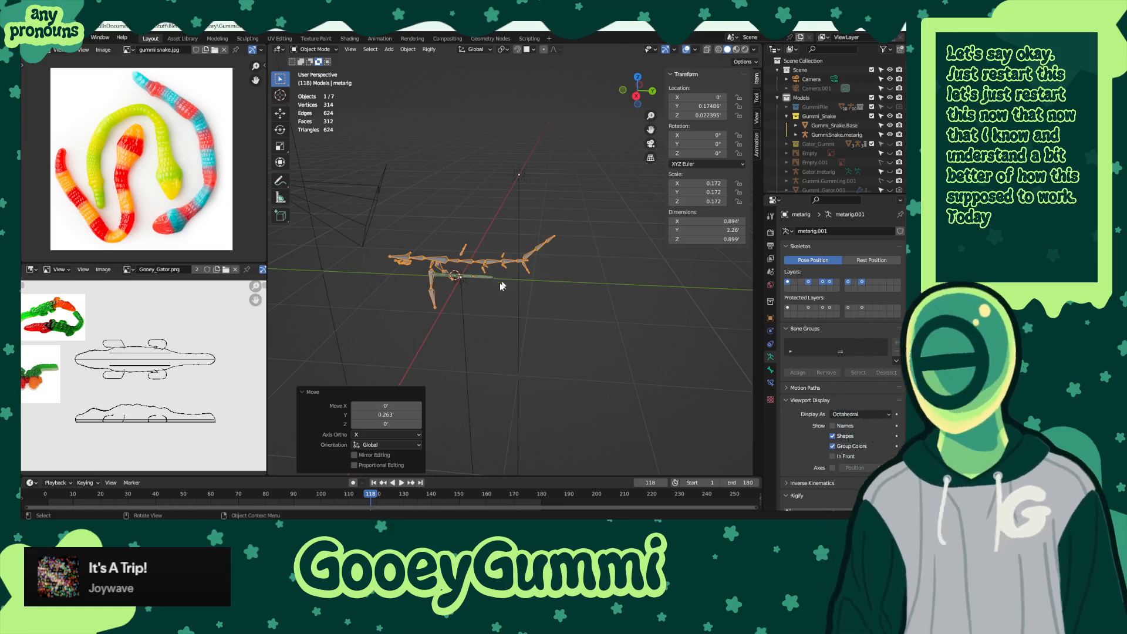
pyautogui.moveTo(505, 278); pyautogui.dragTo(493, 310, button='middle')
pyautogui.scroll(5, 505, 309)
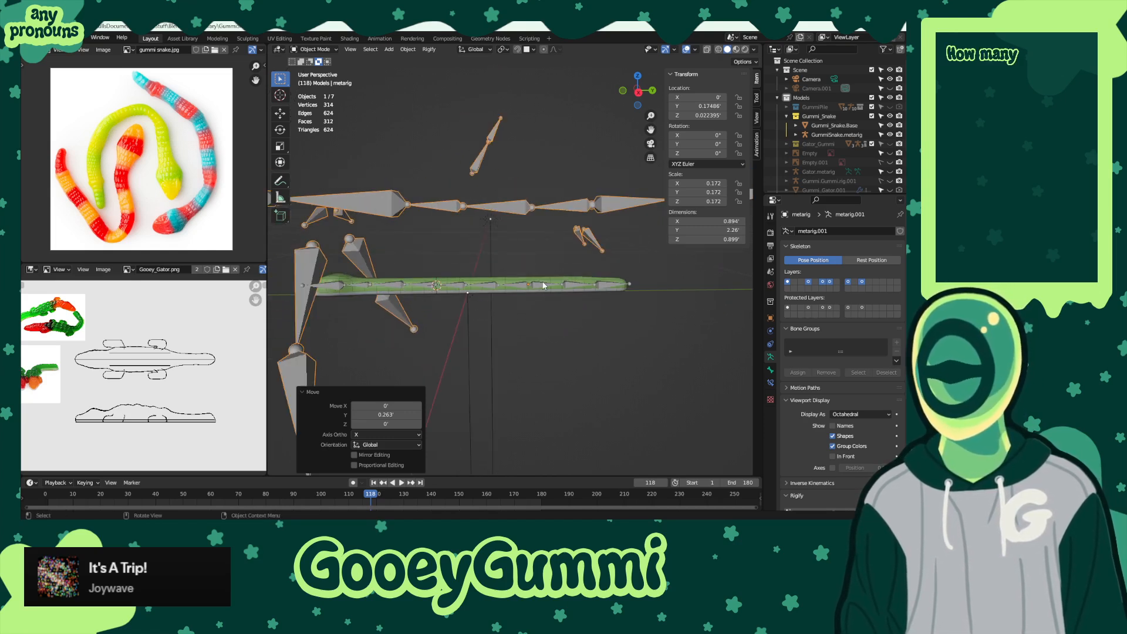
pyautogui.keyDown('shift'); pyautogui.moveTo(541, 286); pyautogui.dragTo(553, 308, button='middle'); pyautogui.keyUp('shift')
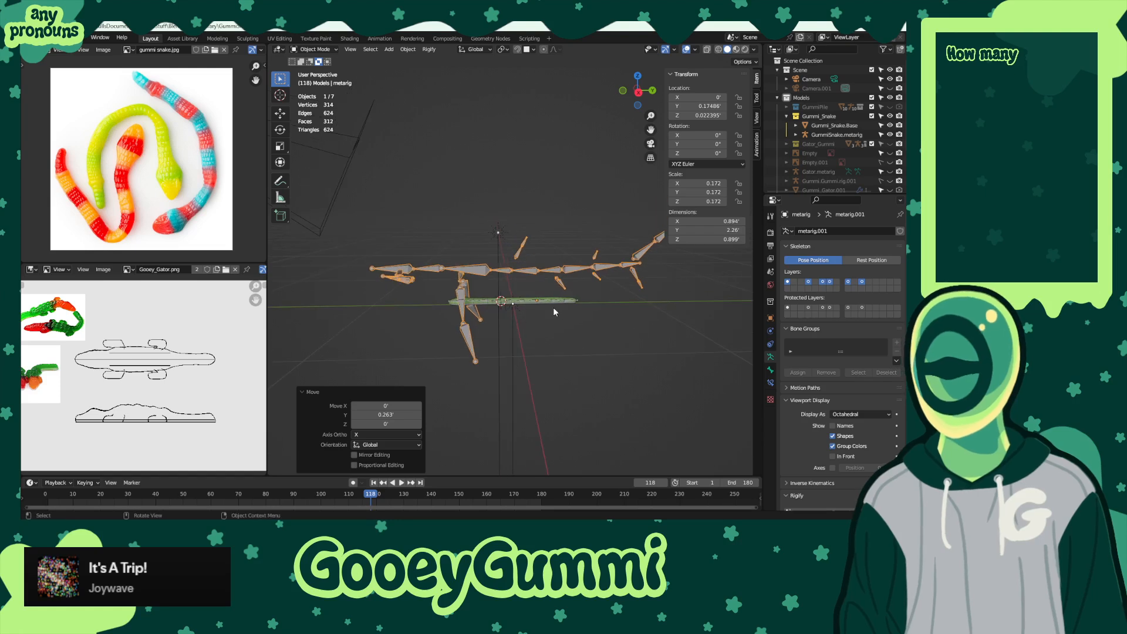
pyautogui.hotkey('ctrl', 's')
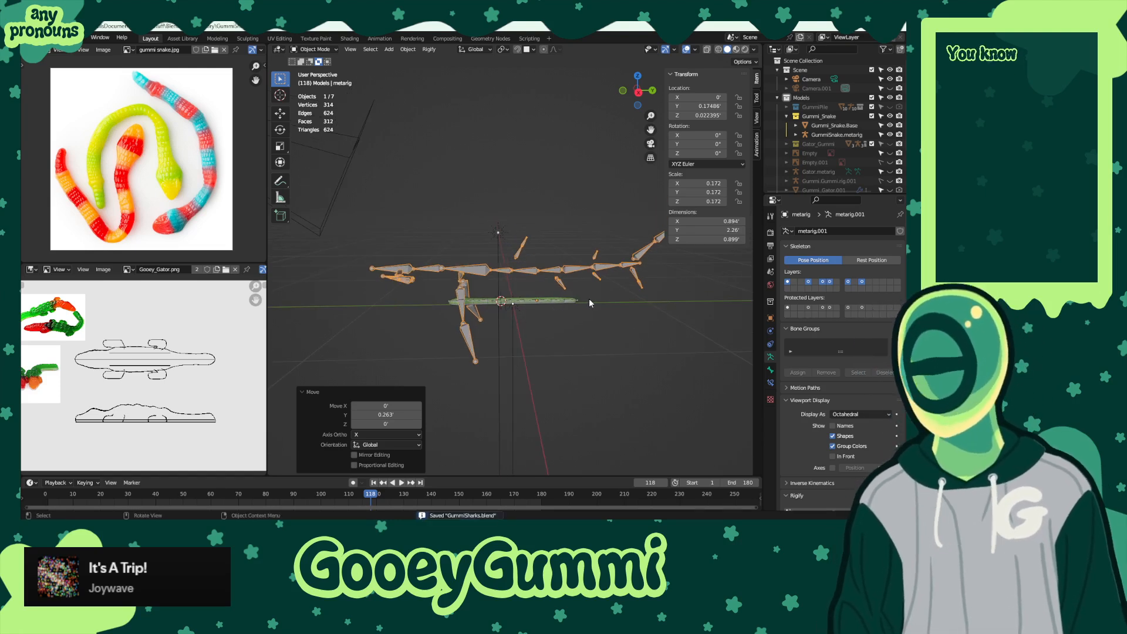
# - Duplicate the shark metarig and place the copy 0.51777' higher along Z
pyautogui.moveTo(589, 297); pyautogui.dragTo(487, 276, button='middle')
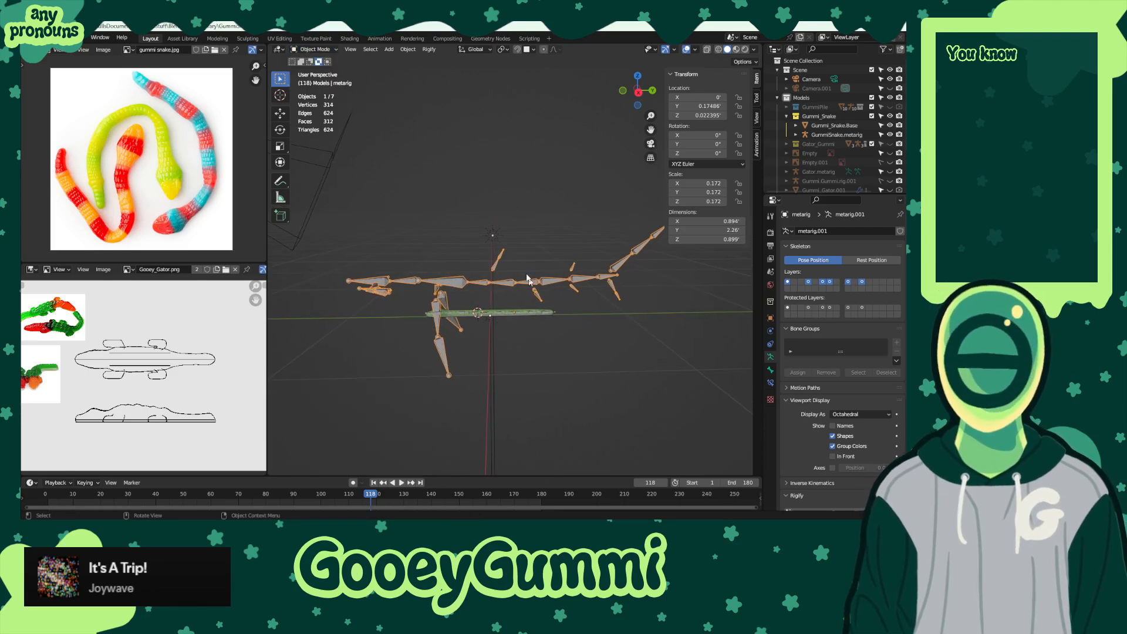
pyautogui.hotkey('shift', 'd')
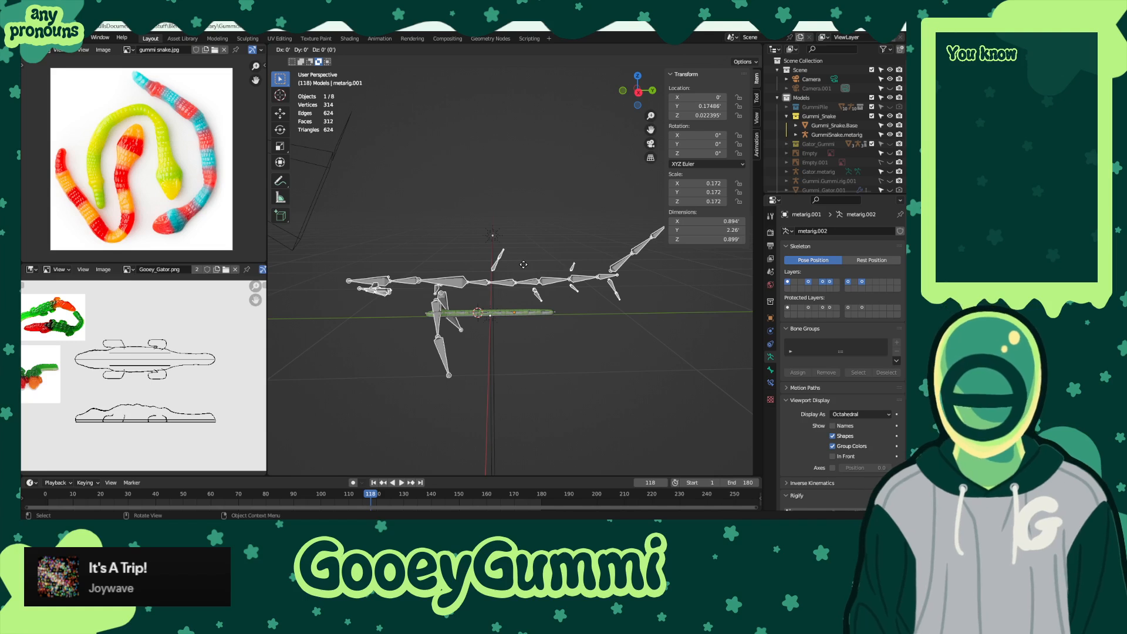
pyautogui.press('z')
pyautogui.click(458, 194)
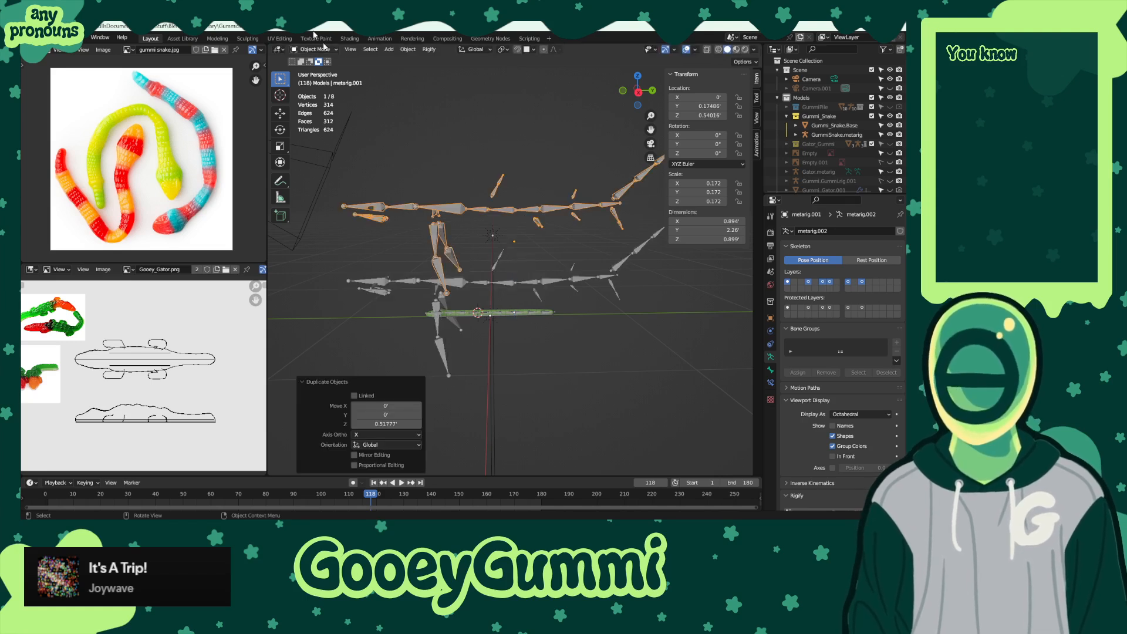
# - In Edit Mode, delete the duplicate's shoulder, limb, jaw and fin bones, keeping only the straight spine chain
pyautogui.click(311, 51)
pyautogui.click(314, 69)
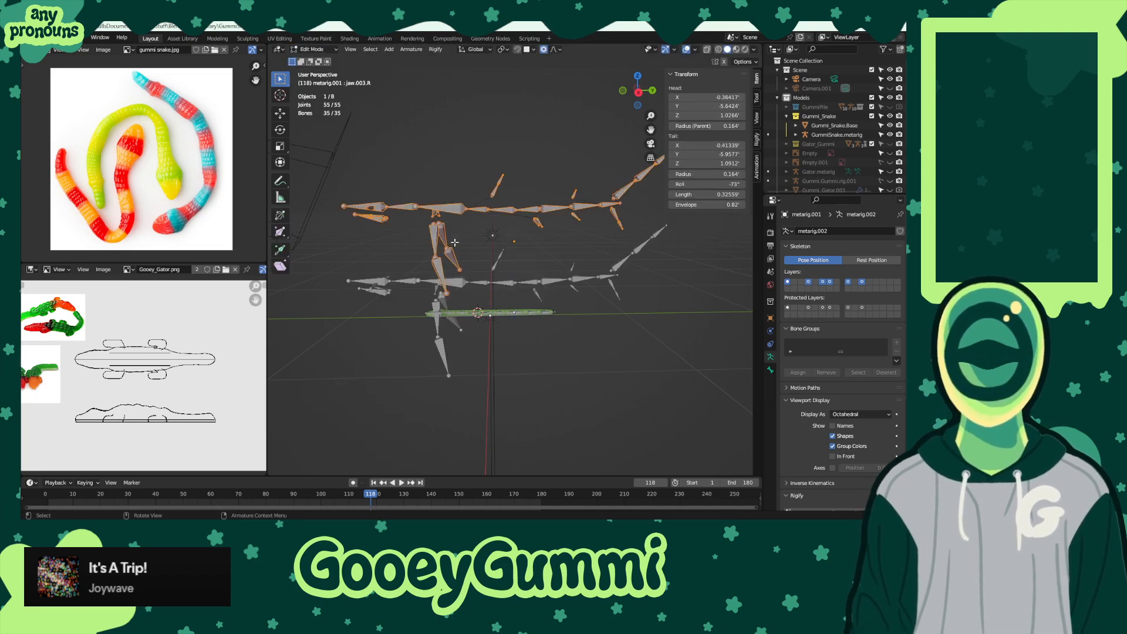
pyautogui.click(436, 217)
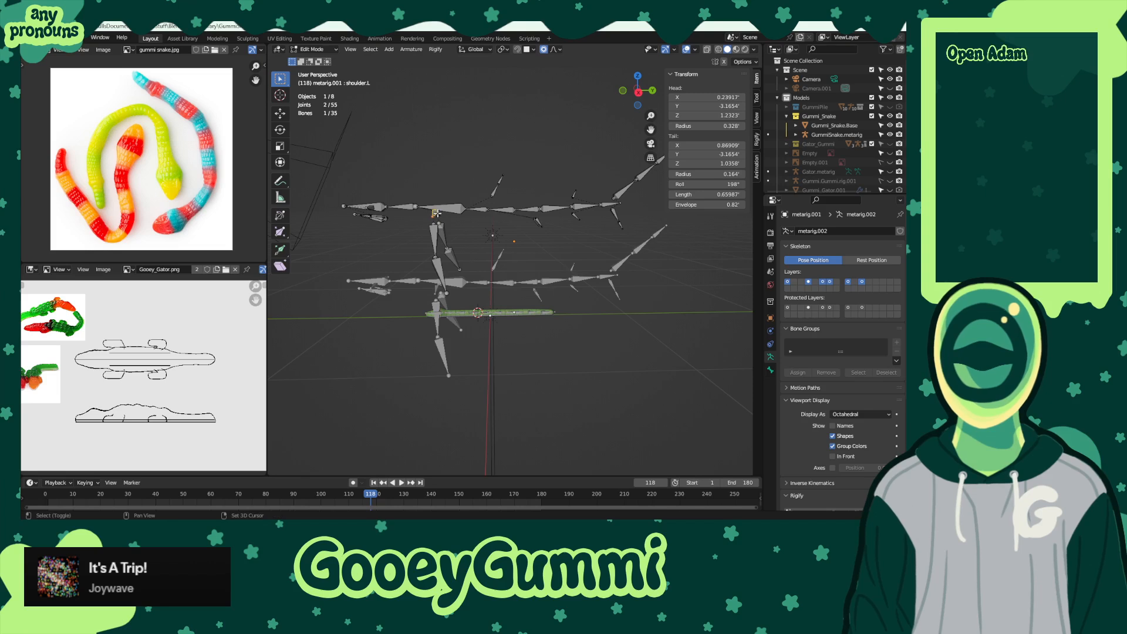
pyautogui.moveTo(470, 252); pyautogui.dragTo(465, 336, button='middle')
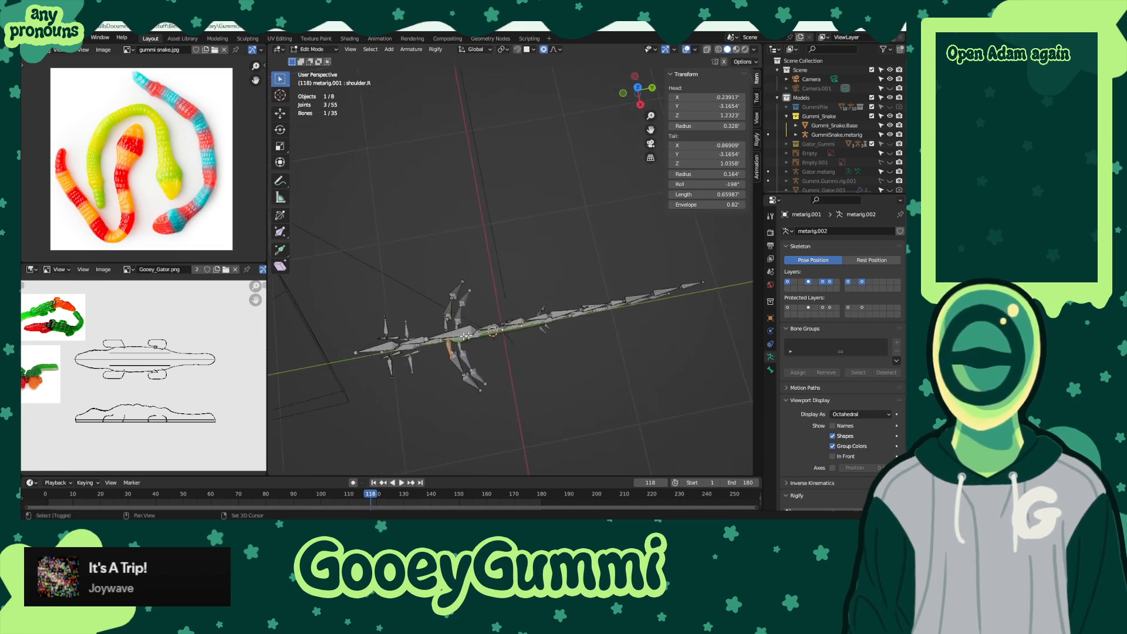
pyautogui.keyDown('shift'); pyautogui.moveTo(417, 267); pyautogui.dragTo(490, 390); pyautogui.keyUp('shift')
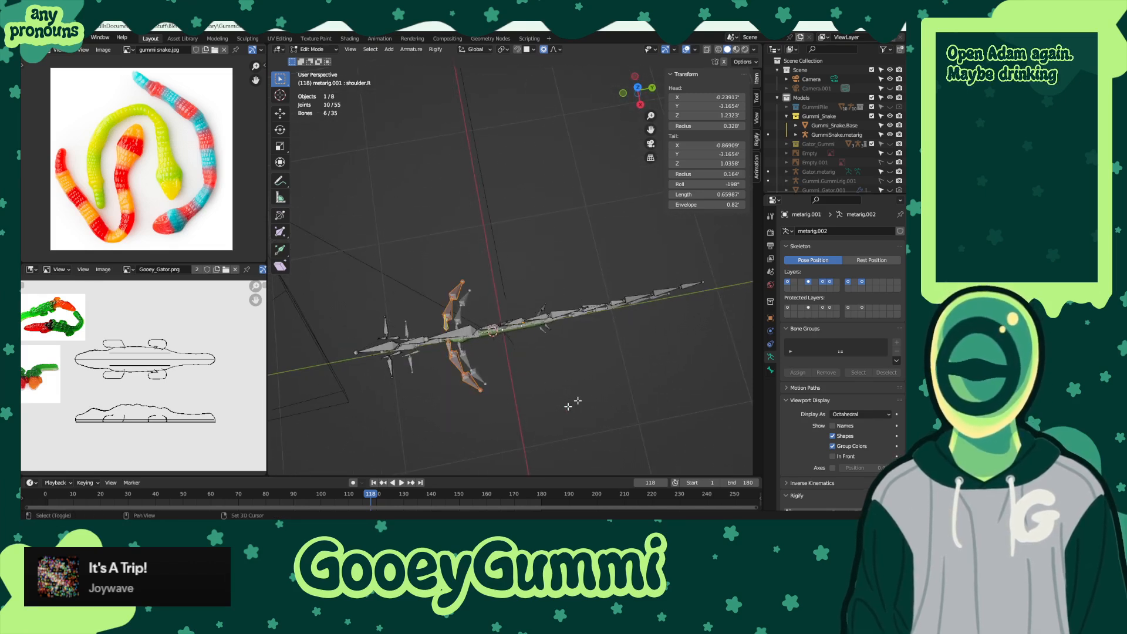
pyautogui.keyDown('shift'); pyautogui.click(542, 308); pyautogui.keyUp('shift')
pyautogui.keyDown('shift'); pyautogui.moveTo(361, 298); pyautogui.dragTo(403, 338); pyautogui.keyUp('shift')
pyautogui.keyDown('shift'); pyautogui.moveTo(382, 414); pyautogui.dragTo(404, 354); pyautogui.keyUp('shift')
pyautogui.moveTo(404, 355); pyautogui.dragTo(427, 280, button='middle')
pyautogui.keyDown('shift'); pyautogui.moveTo(366, 230); pyautogui.dragTo(430, 262); pyautogui.keyUp('shift')
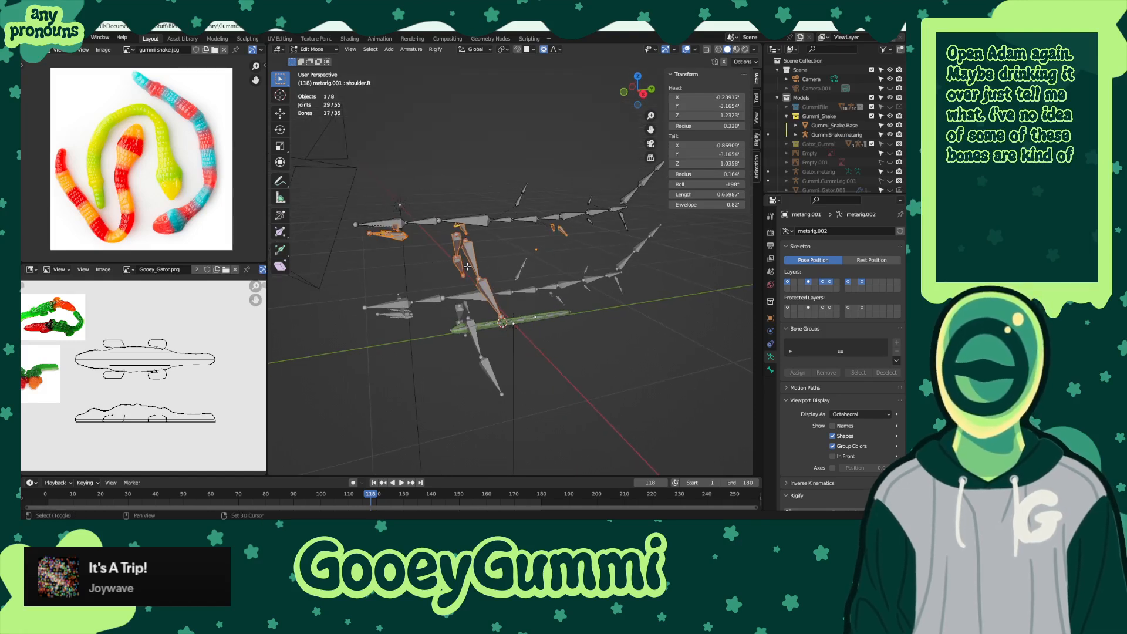
pyautogui.moveTo(547, 273); pyautogui.dragTo(588, 254, button='middle')
pyautogui.keyDown('shift'); pyautogui.moveTo(566, 232); pyautogui.dragTo(643, 276); pyautogui.keyUp('shift')
pyautogui.keyDown('shift'); pyautogui.moveTo(548, 179); pyautogui.dragTo(632, 253); pyautogui.keyUp('shift')
pyautogui.moveTo(635, 233); pyautogui.dragTo(581, 188, button='middle')
pyautogui.keyDown('shift'); pyautogui.moveTo(544, 151); pyautogui.dragTo(642, 235); pyautogui.keyUp('shift')
pyautogui.keyDown('shift'); pyautogui.moveTo(418, 200); pyautogui.dragTo(469, 232); pyautogui.keyUp('shift')
pyautogui.press('x')
pyautogui.click(470, 230)
pyautogui.keyDown('shift'); pyautogui.moveTo(519, 269); pyautogui.dragTo(418, 266, button='middle'); pyautogui.keyUp('shift')
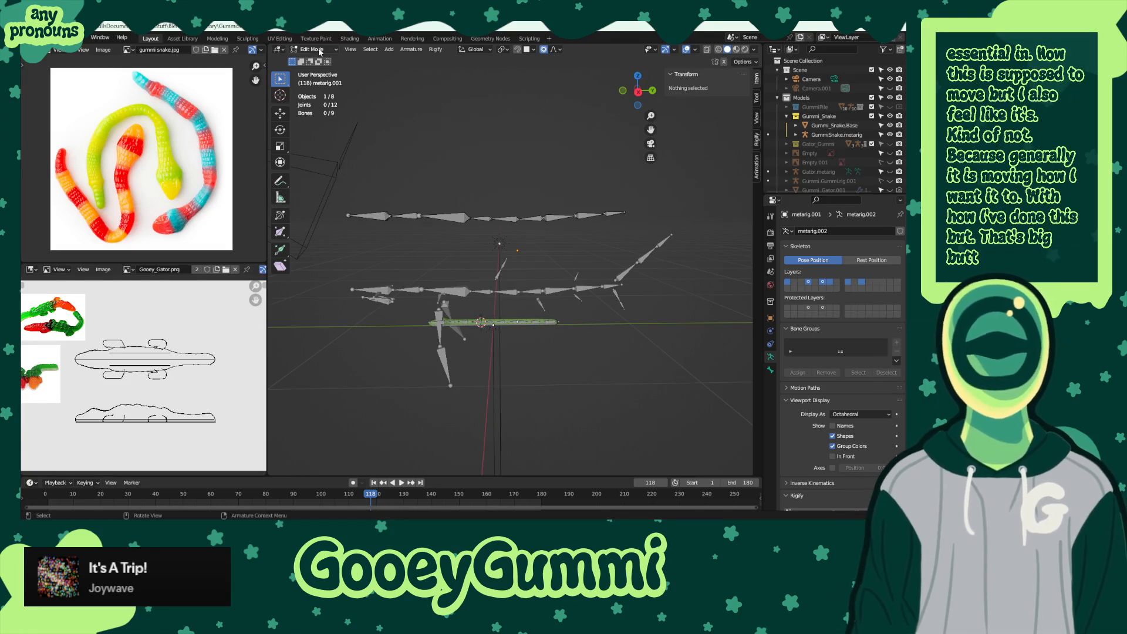
# - Move all remaining spine bones of the duplicate 0.33525' down along Z, just above the original shark metarig
pyautogui.moveTo(351, 142); pyautogui.dragTo(654, 342)
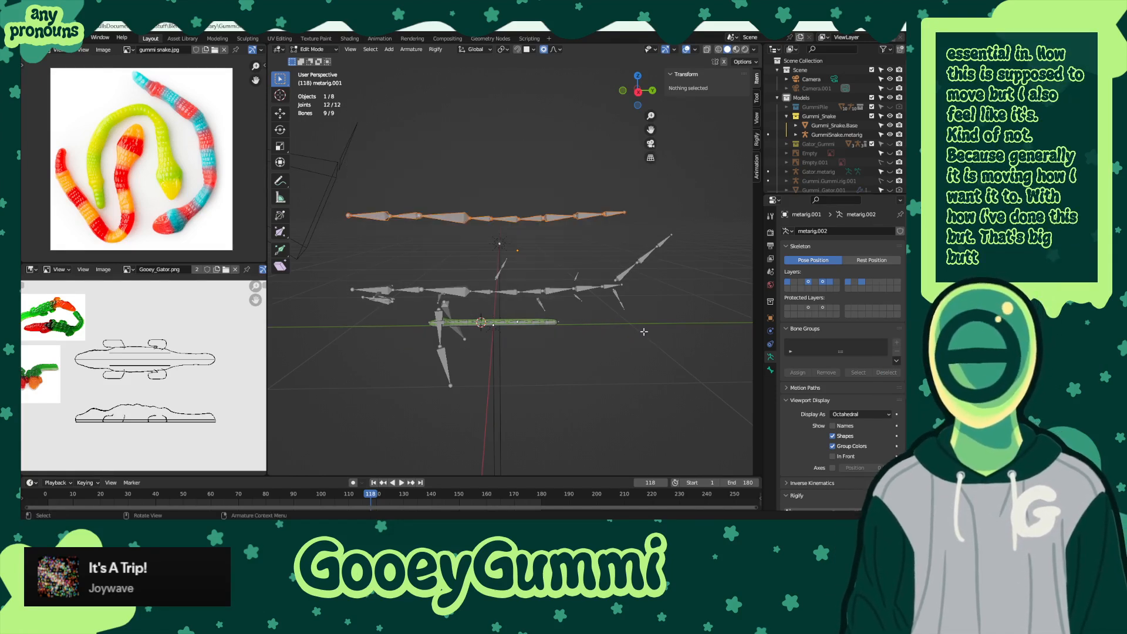
pyautogui.press('g')
pyautogui.press('z')
pyautogui.click(446, 188)
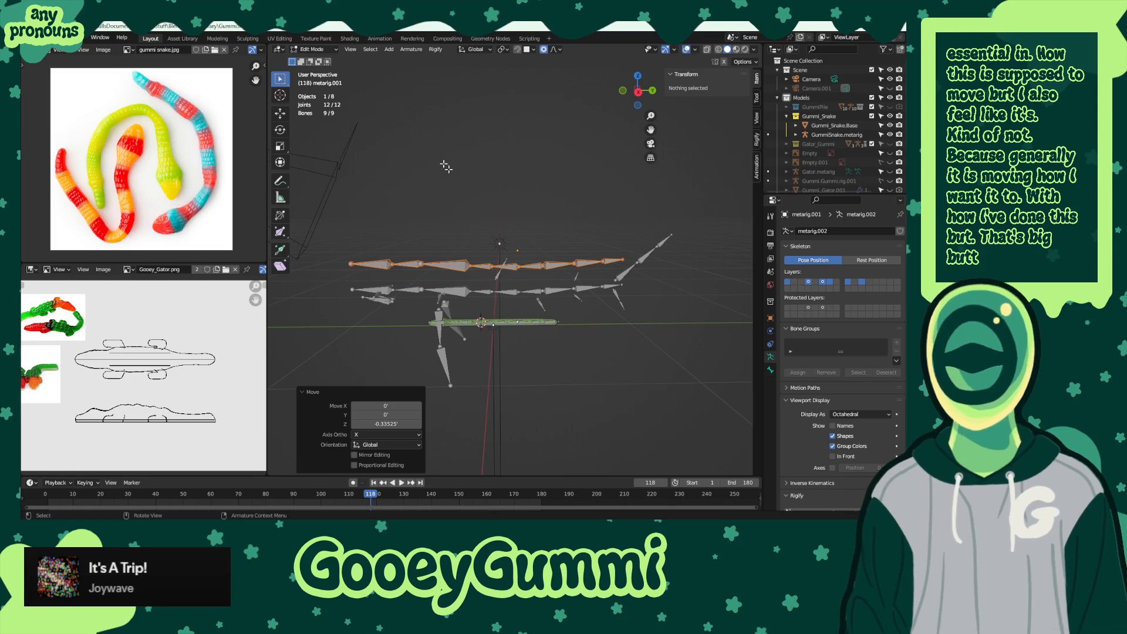
# - Move the duplicated metarig.001 into the Gummi_Snake collection
pyautogui.moveTo(446, 168); pyautogui.dragTo(561, 220, button='middle')
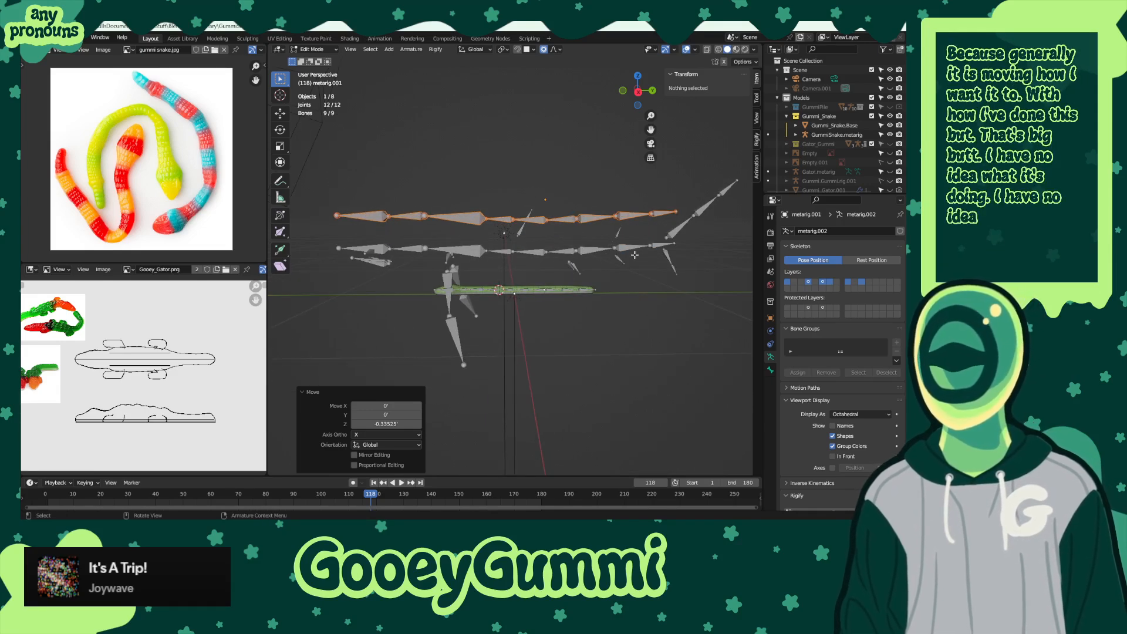
pyautogui.moveTo(475, 274); pyautogui.dragTo(596, 253, button='middle')
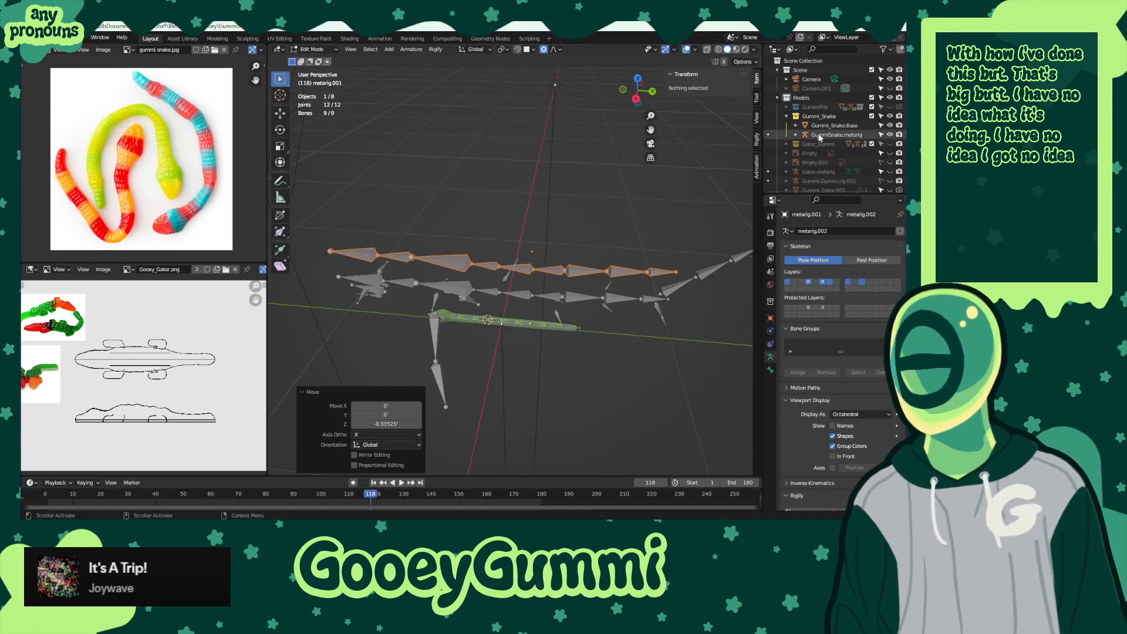
pyautogui.scroll(-2, 821, 170)
pyautogui.moveTo(815, 171); pyautogui.dragTo(830, 83)
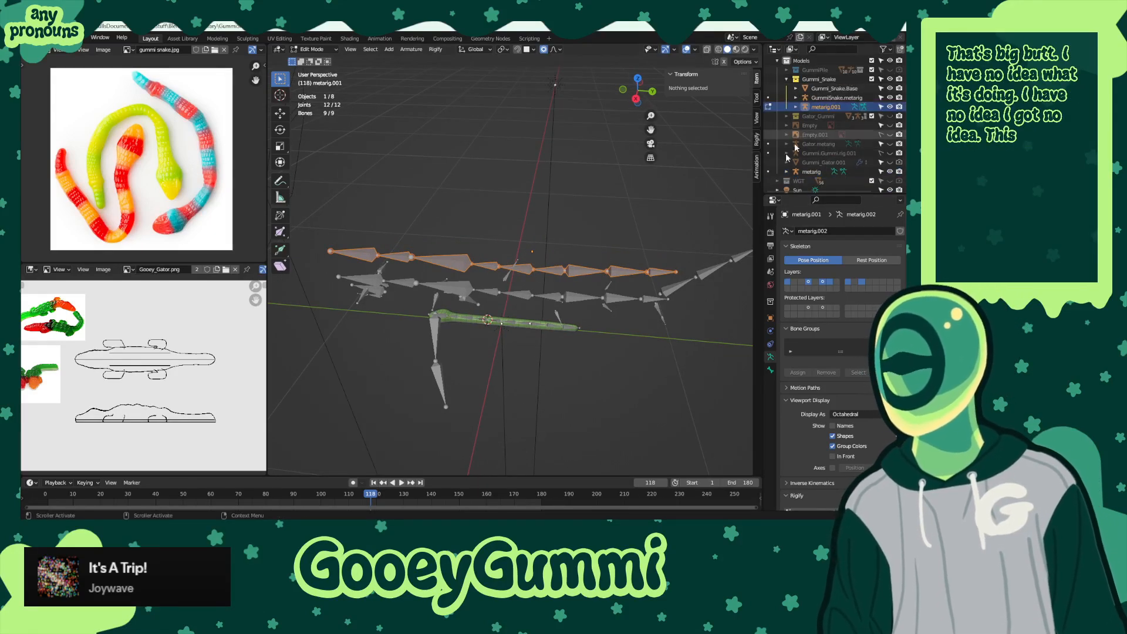
pyautogui.moveTo(469, 293); pyautogui.dragTo(457, 247, button='middle')
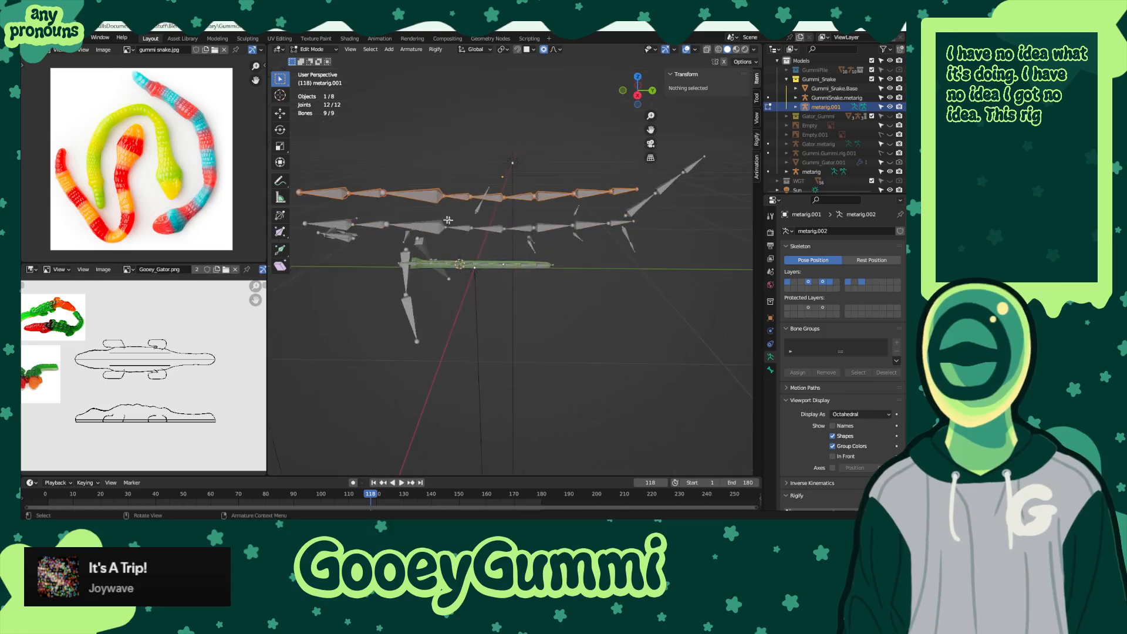
# - In Object Mode, raise the original shark metarig about 0.48' along Z, above the duplicated spine rig
pyautogui.hotkey('alt', 'a')
pyautogui.click(312, 48)
pyautogui.click(325, 67)
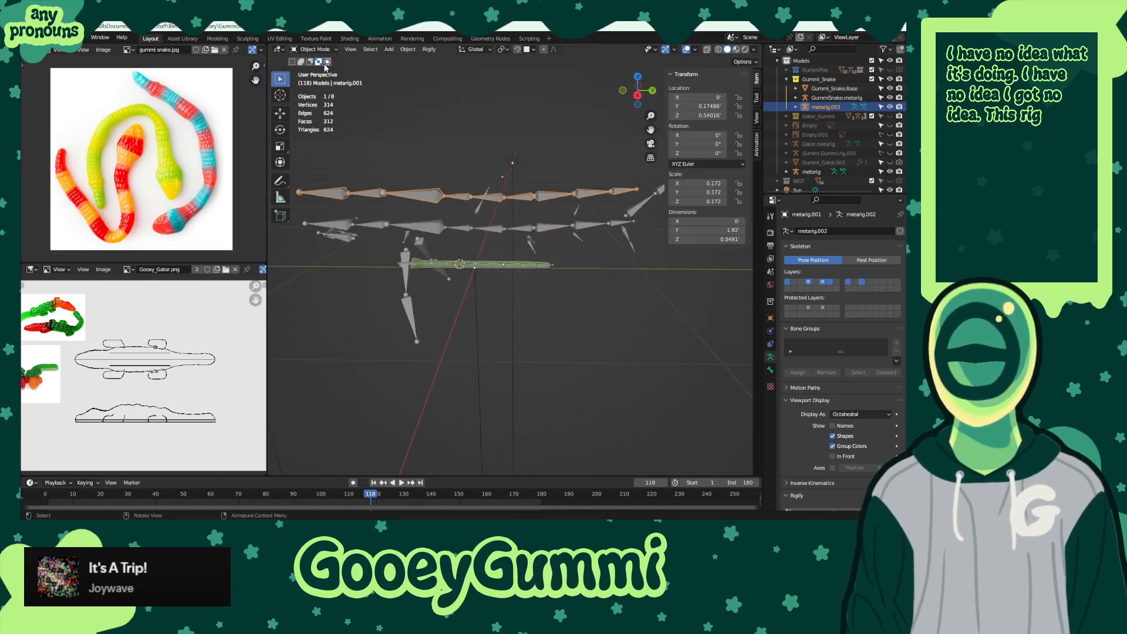
pyautogui.click(444, 229)
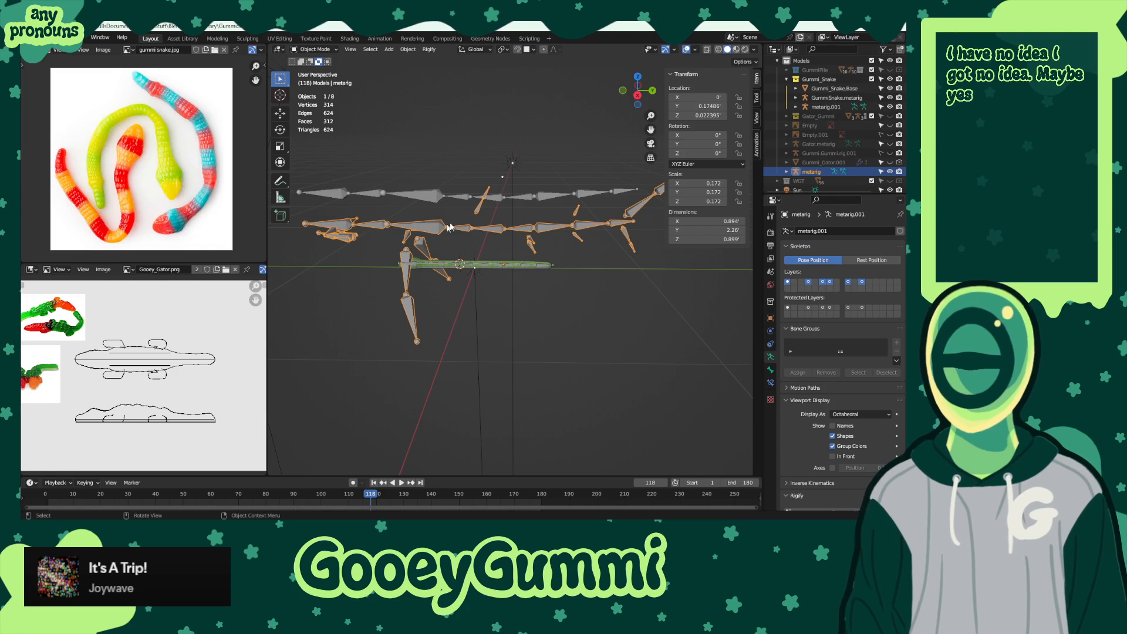
pyautogui.press('g')
pyautogui.press('z')
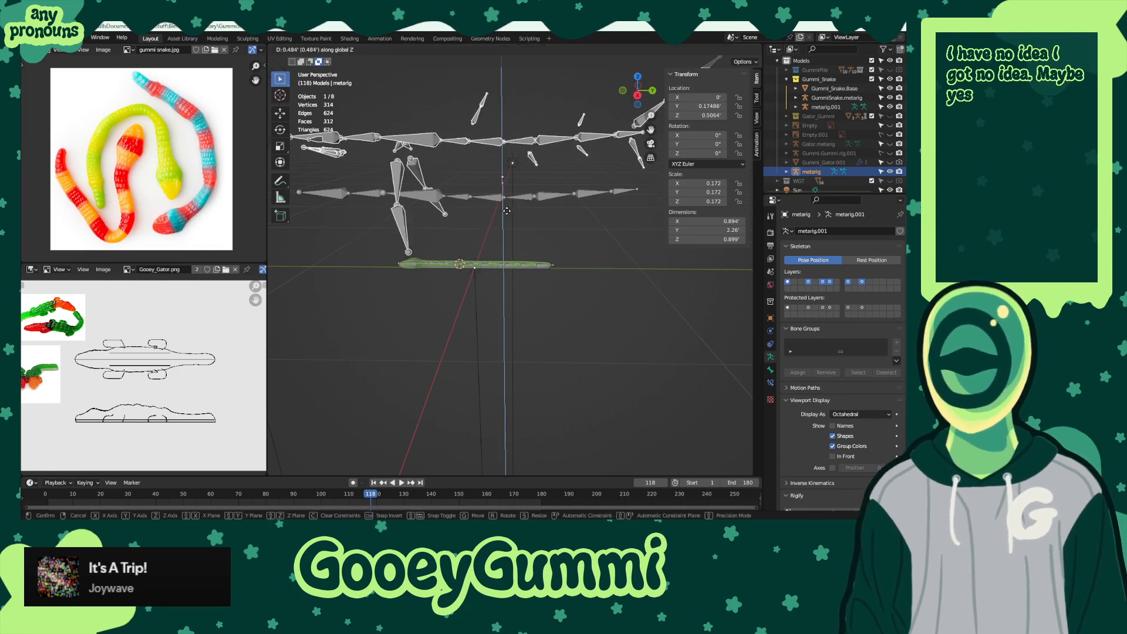
pyautogui.click(487, 203)
# - Lower metarig.001 by 0.33346' along Z toward the snake mesh and scale it uniformly to 0.575
pyautogui.click(422, 200)
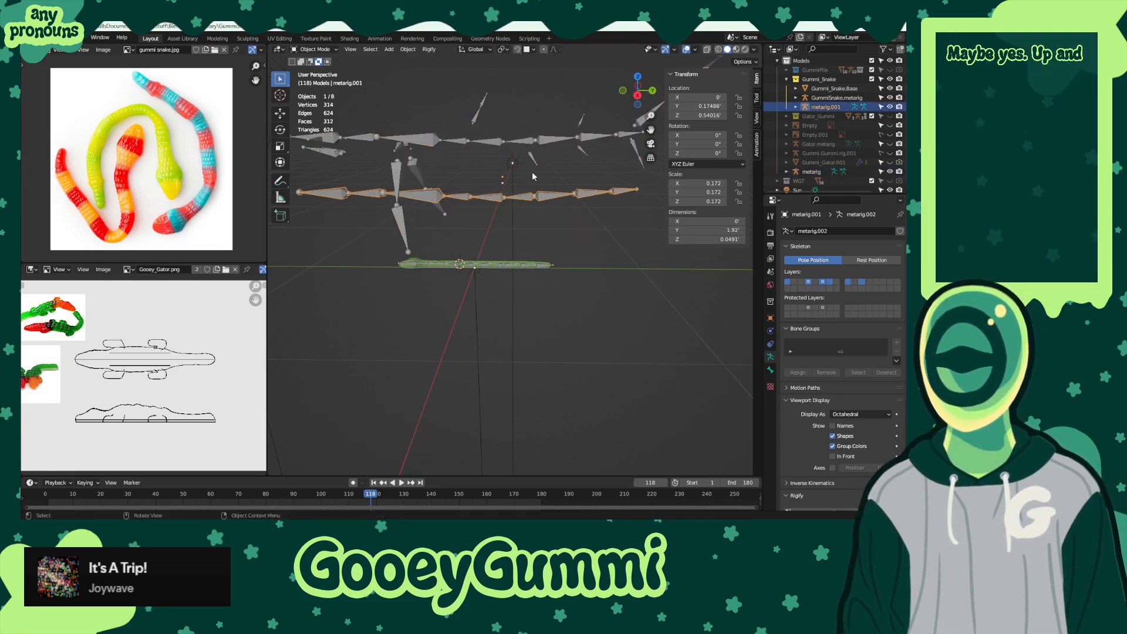
pyautogui.press('g')
pyautogui.press('z')
pyautogui.click(533, 203)
pyautogui.press('s')
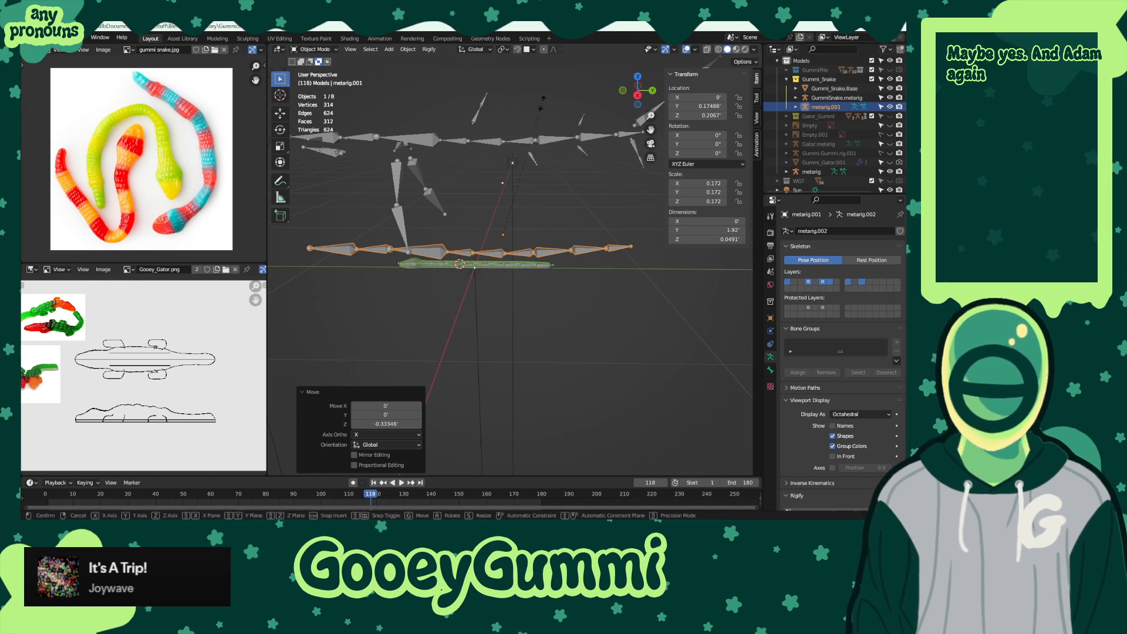
pyautogui.click(534, 158)
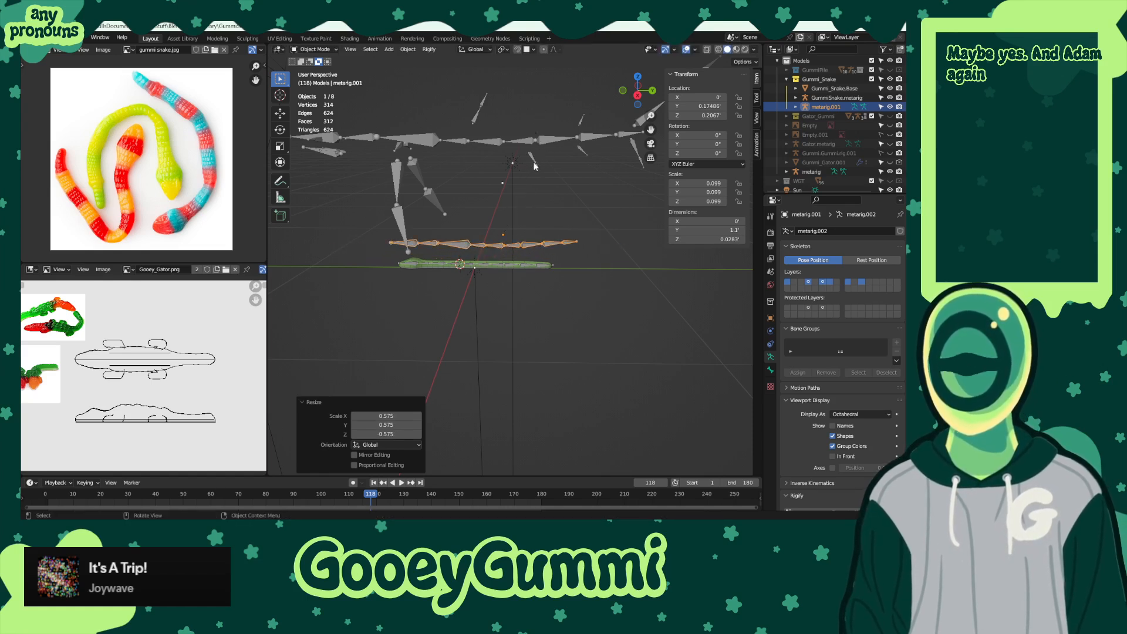
# - Enter Edit Mode on metarig.001 in right orthographic view and try to split off the largest mid-spine bone
pyautogui.scroll(4, 545, 298)
pyautogui.keyDown('shift'); pyautogui.moveTo(546, 294); pyautogui.dragTo(548, 266, button='middle'); pyautogui.keyUp('shift')
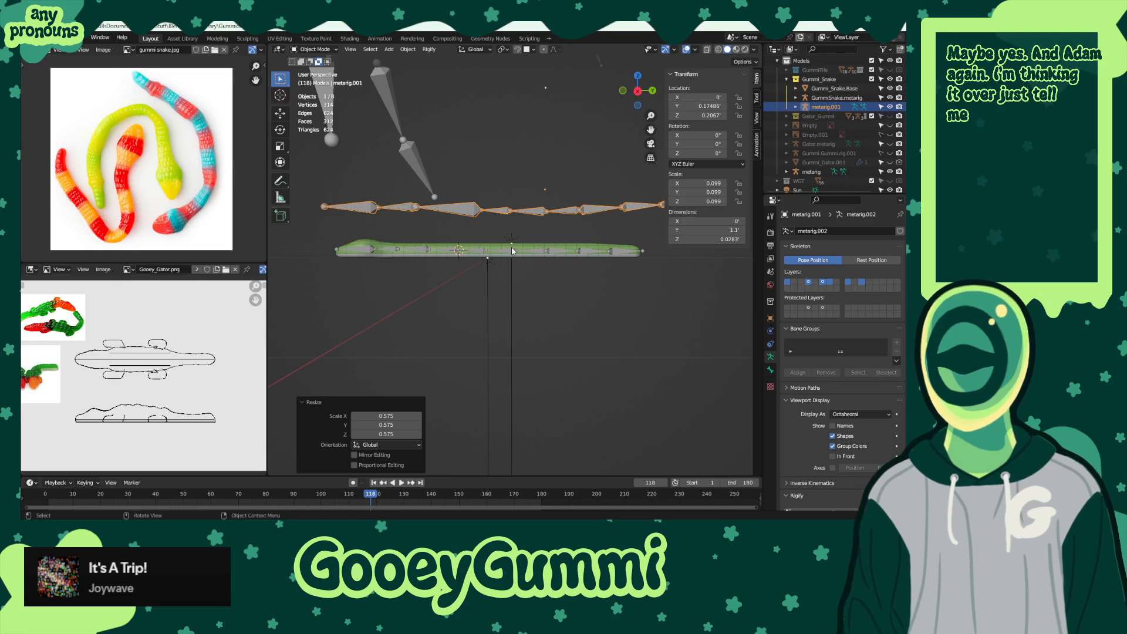
pyautogui.press('KP_3')
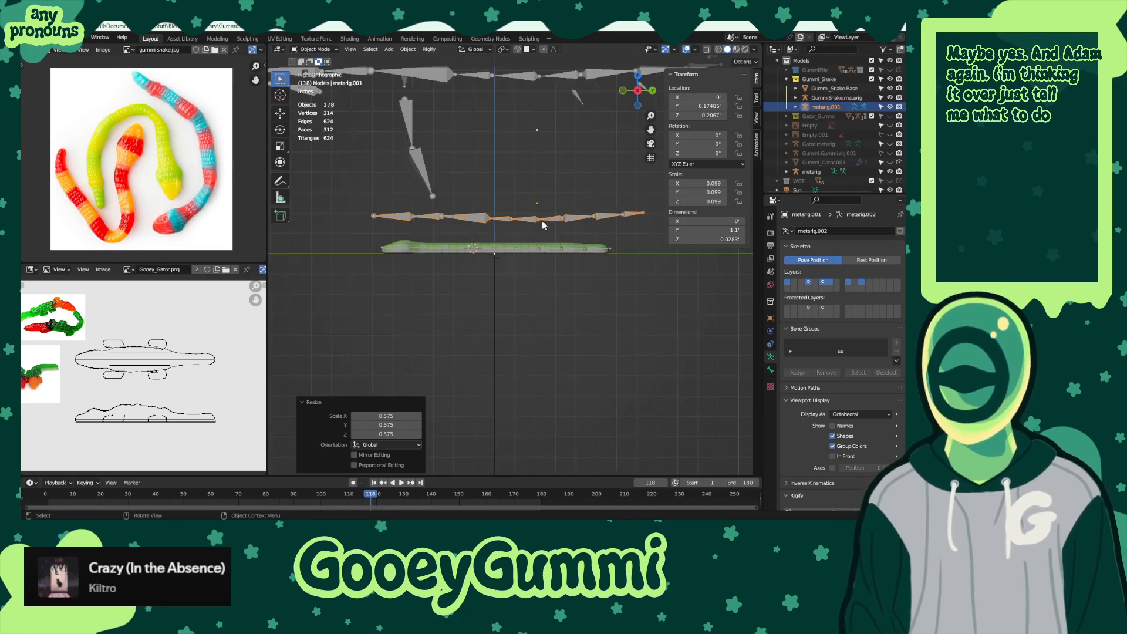
pyautogui.click(317, 52)
pyautogui.click(314, 71)
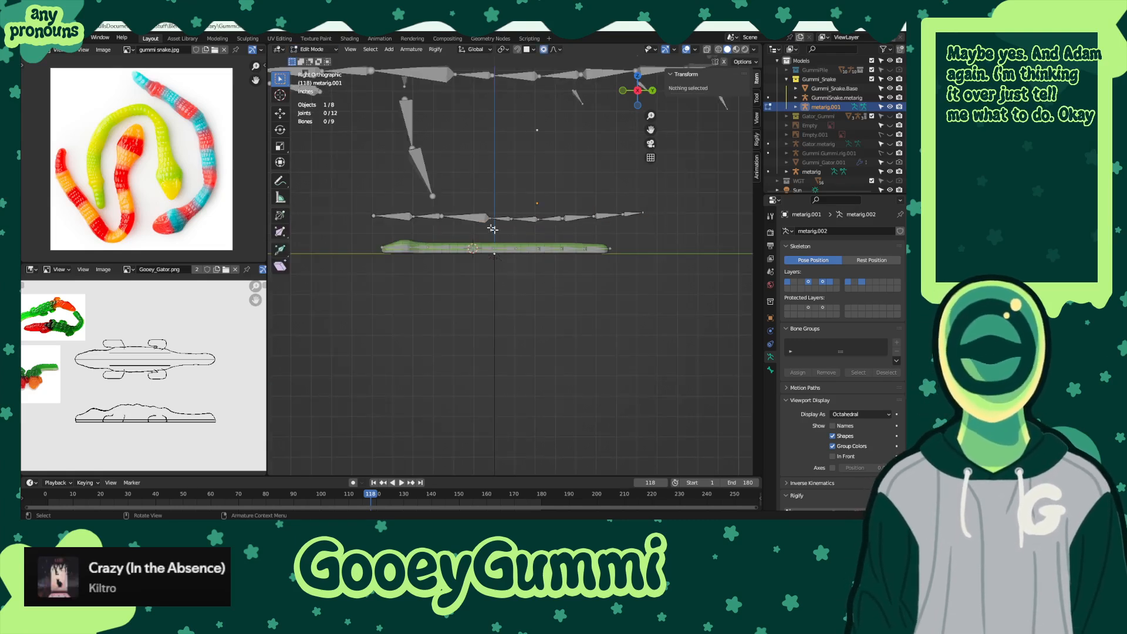
pyautogui.click(472, 213)
pyautogui.rightClick(481, 221)
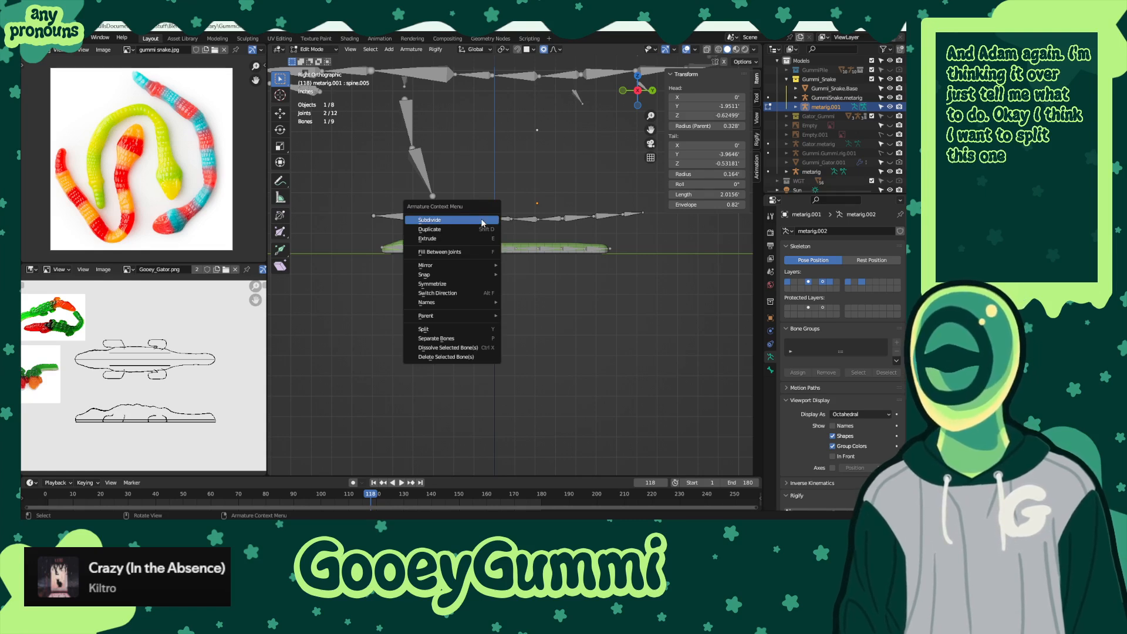
pyautogui.click(478, 329)
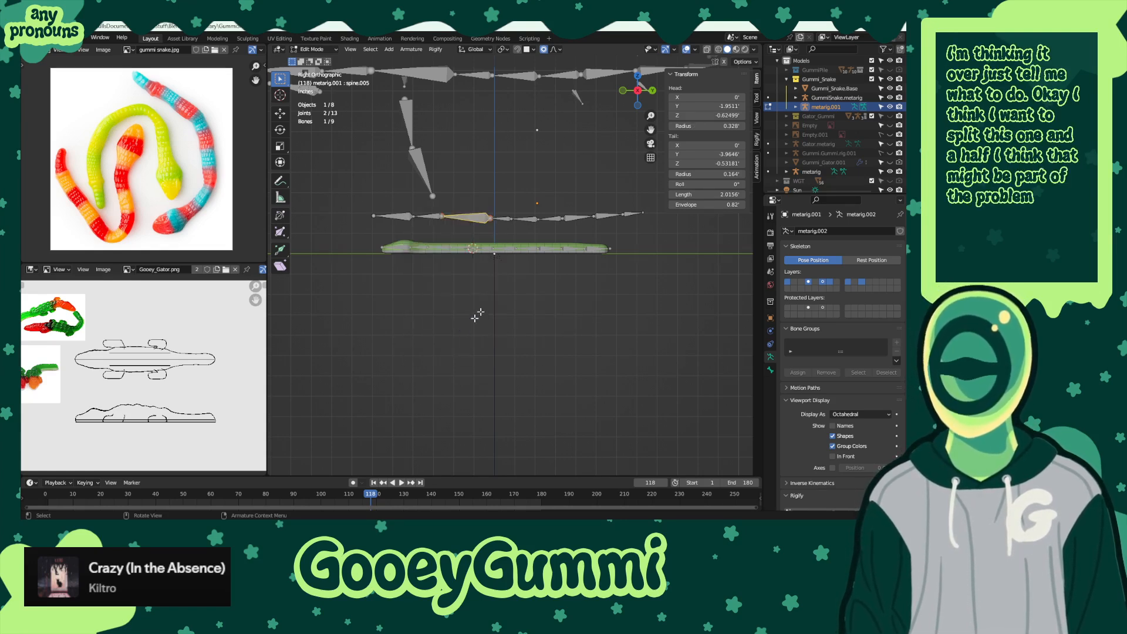
# - Save the file and subdivide the largest mid-spine bone with one cut
pyautogui.scroll(4, 477, 315)
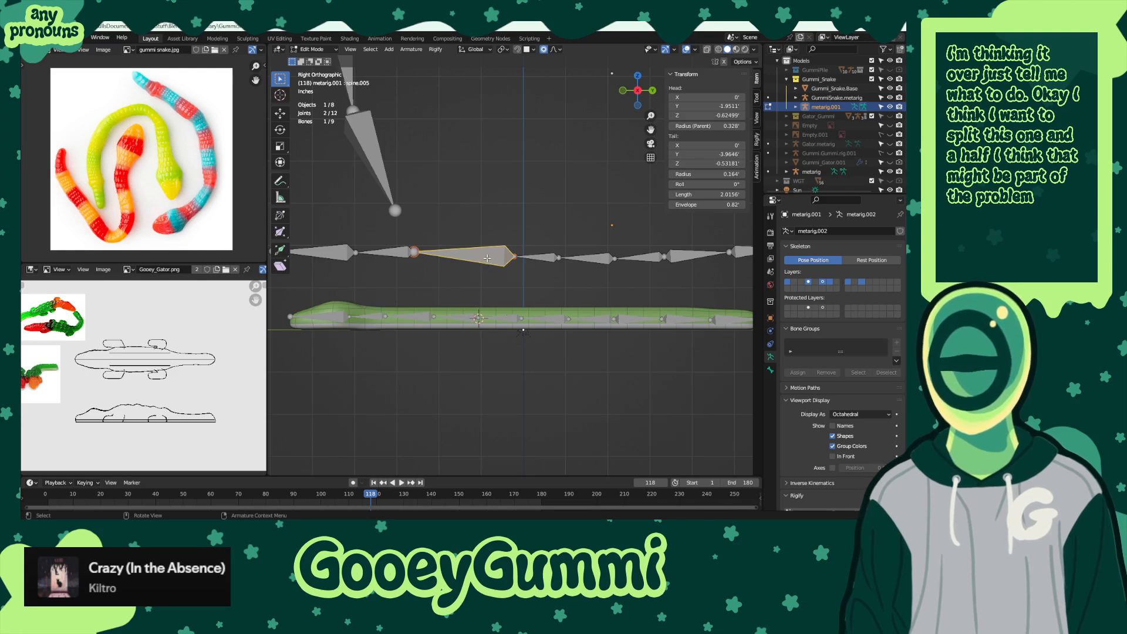
pyautogui.hotkey('ctrl', 's')
pyautogui.rightClick(487, 258)
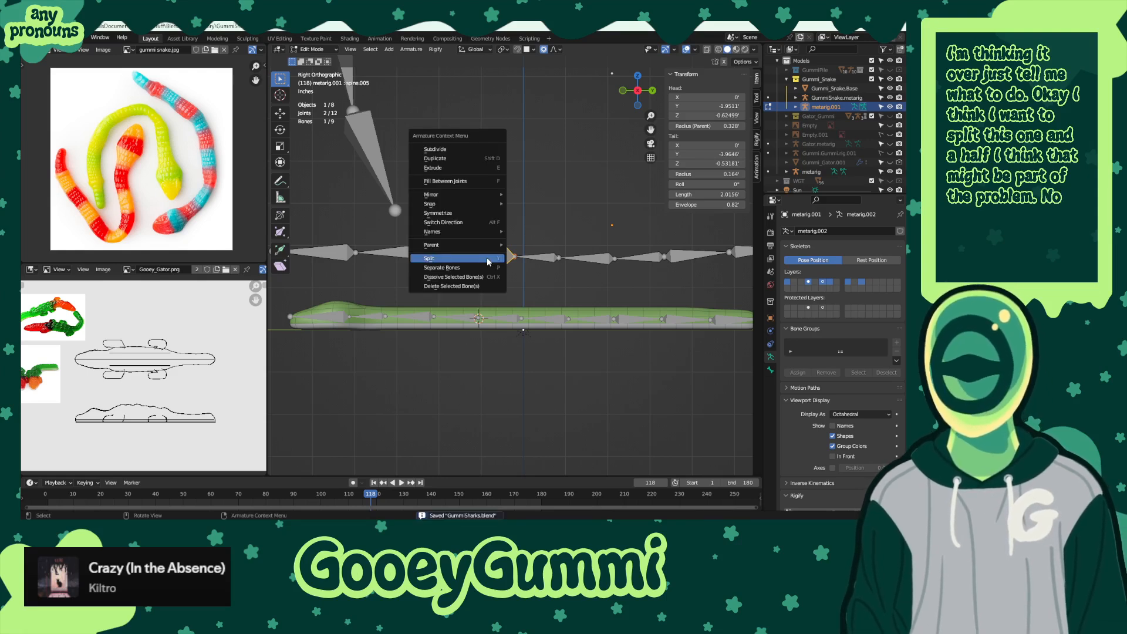
pyautogui.click(463, 149)
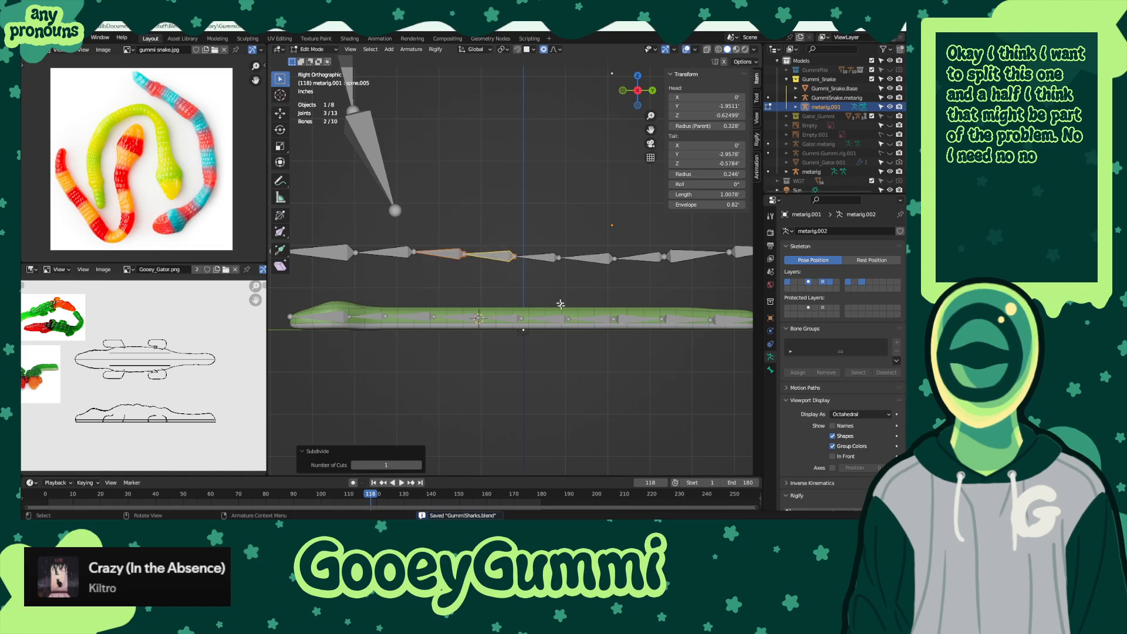
pyautogui.click(549, 286)
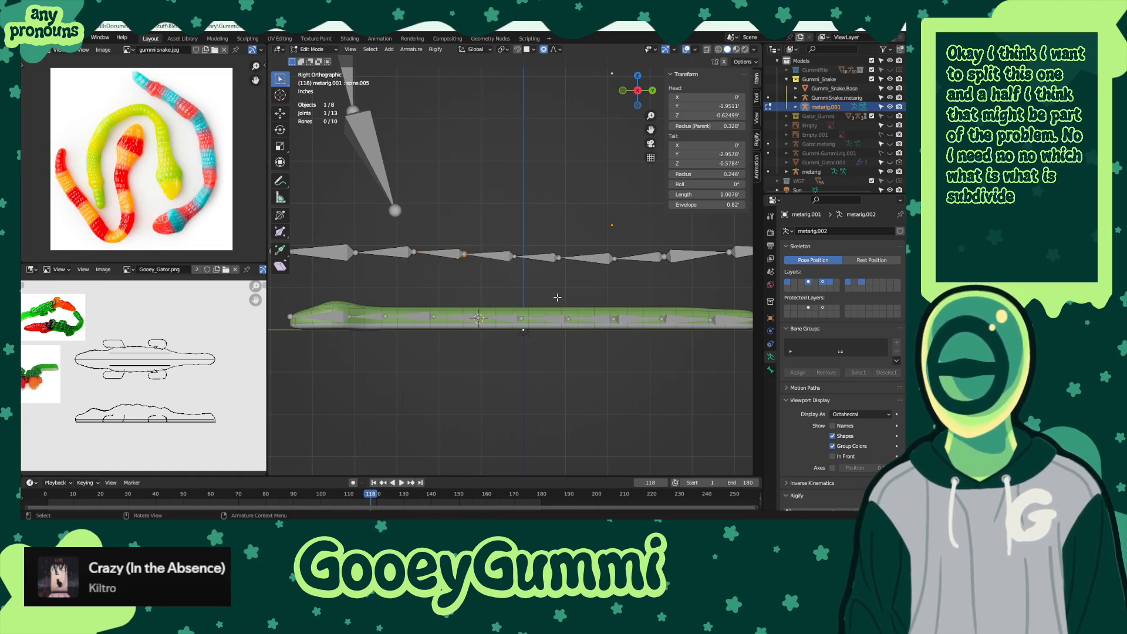
# - Move all bones of metarig.001 down 0.12364' along Z so they sit inside the snake mesh
pyautogui.scroll(-2, 468, 302)
pyautogui.moveTo(325, 217); pyautogui.dragTo(747, 349)
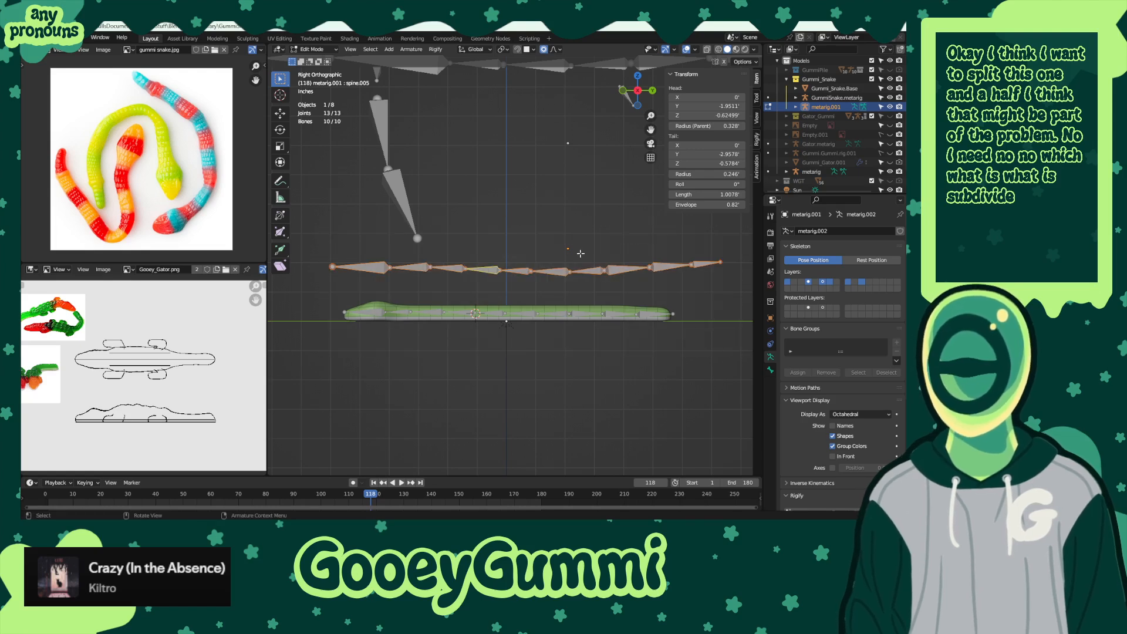
pyautogui.press('g')
pyautogui.press('z')
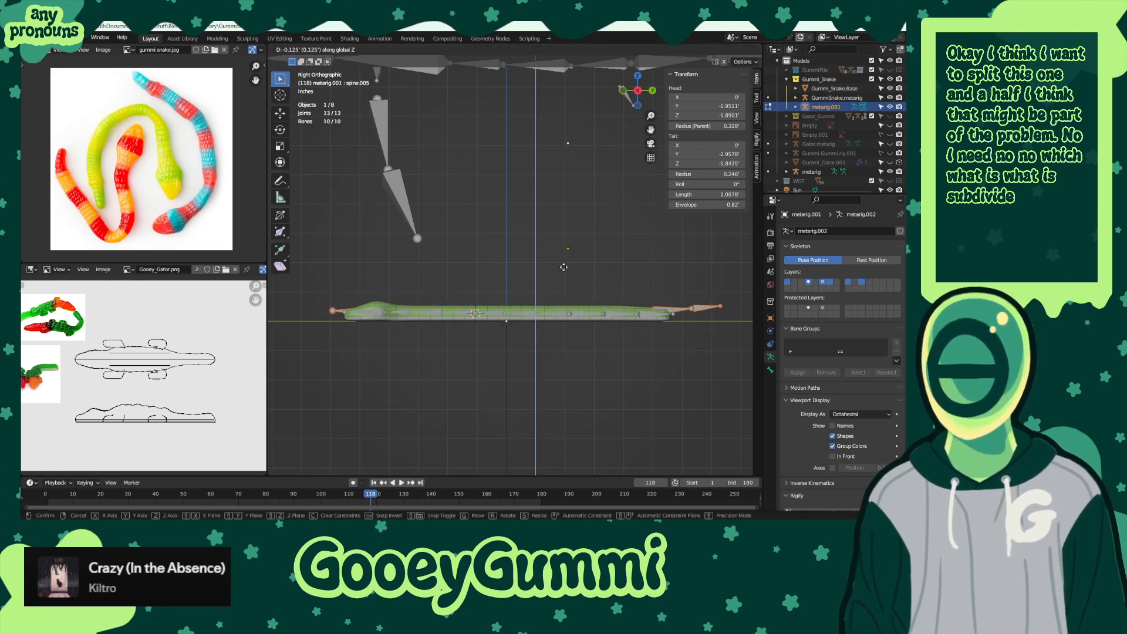
pyautogui.click(564, 267)
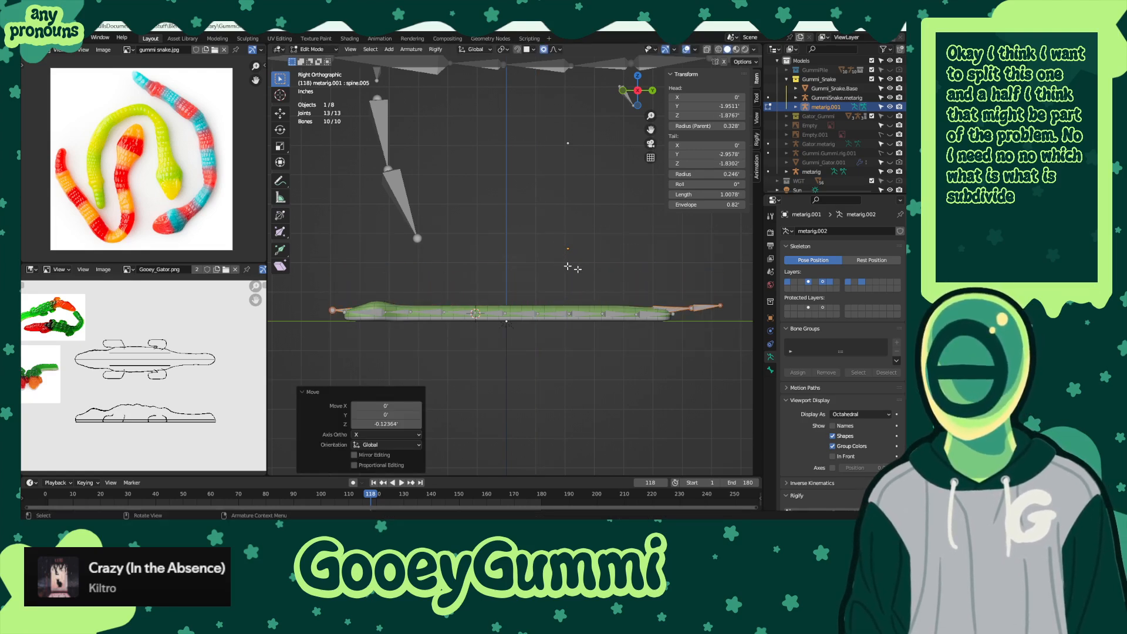
# - Display metarig.001's bones in front of the mesh and hide the old GummiSnake.metarig
pyautogui.click(832, 456)
pyautogui.moveTo(522, 363); pyautogui.dragTo(547, 335, button='middle')
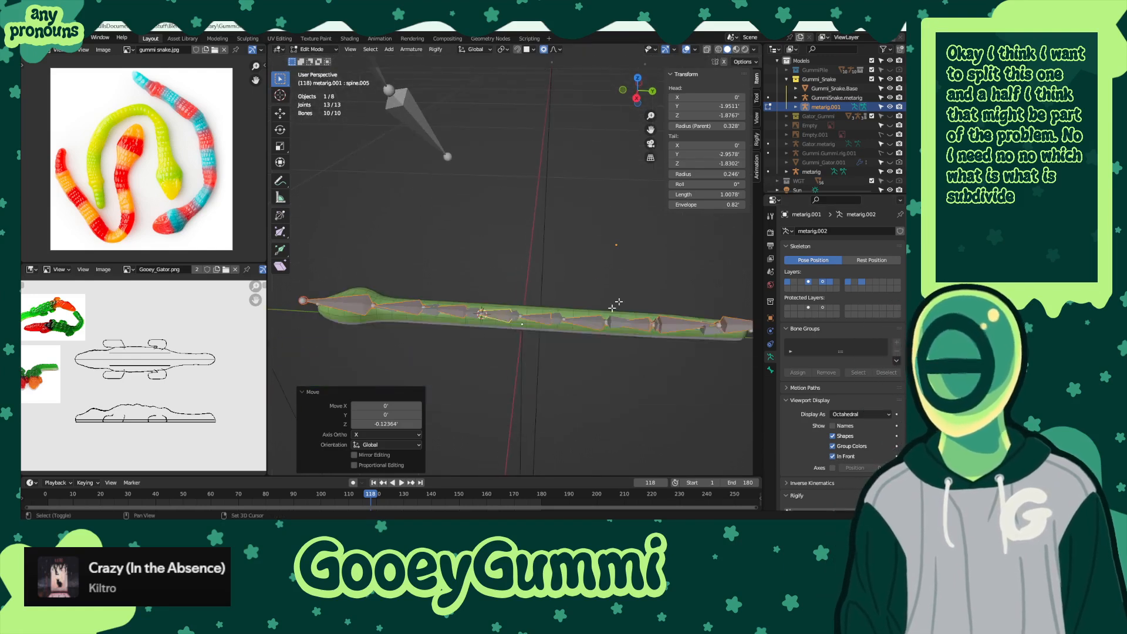
pyautogui.click(890, 98)
pyautogui.moveTo(604, 247); pyautogui.dragTo(603, 216, button='middle')
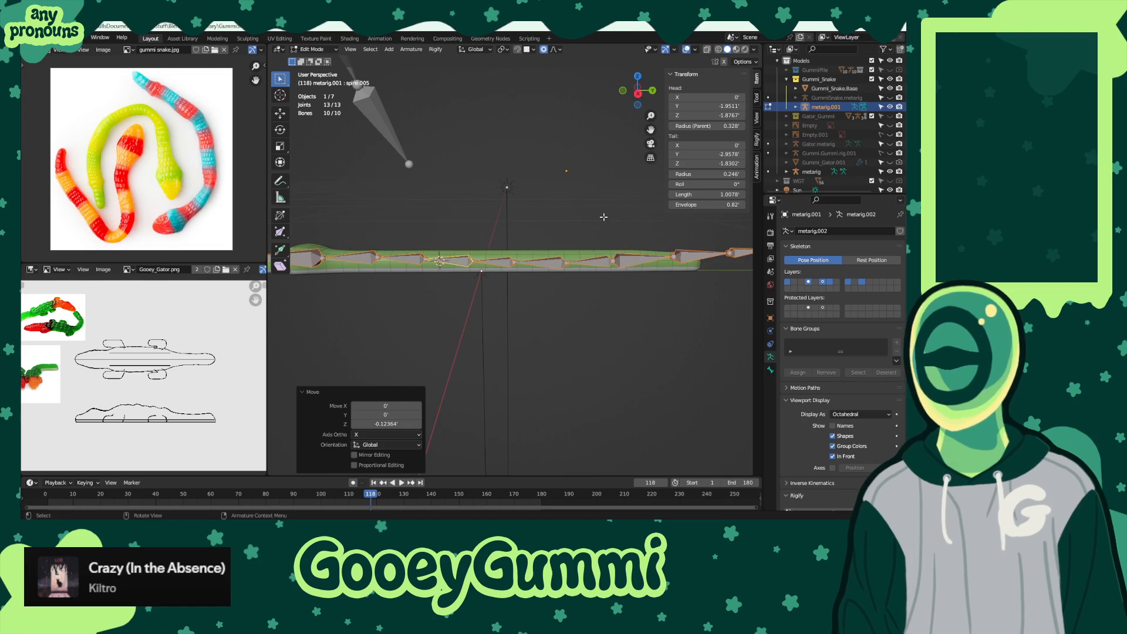
# - Scale all spine bones to about 0.941 and shift them about 0.0487' along negative Y toward the snake's head
pyautogui.press('KP_3')
pyautogui.press('s')
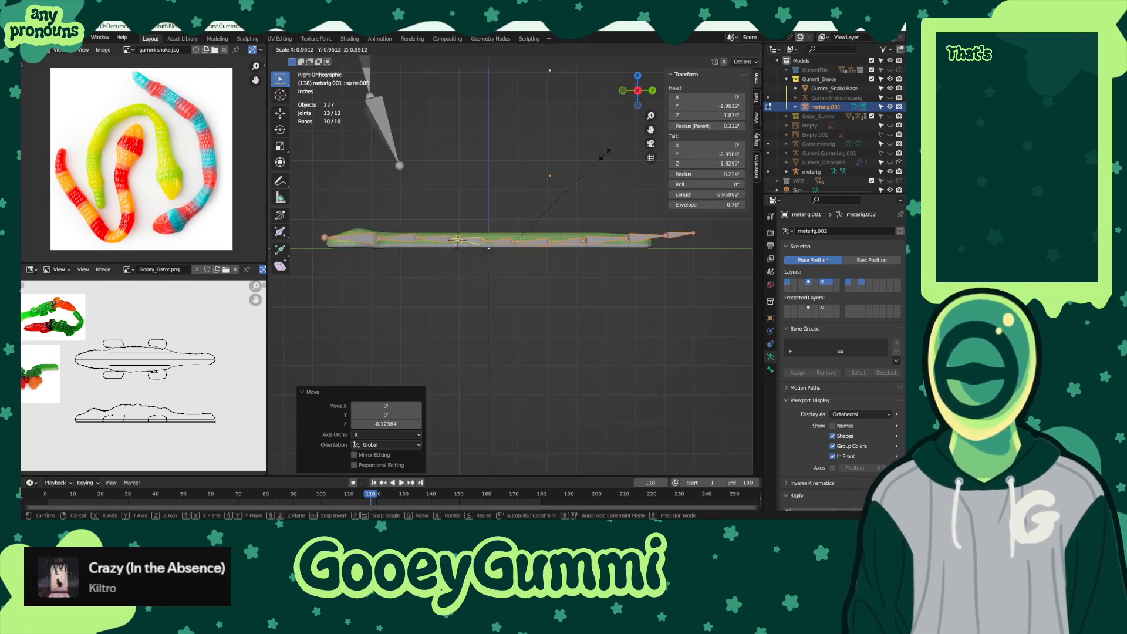
pyautogui.click(620, 184)
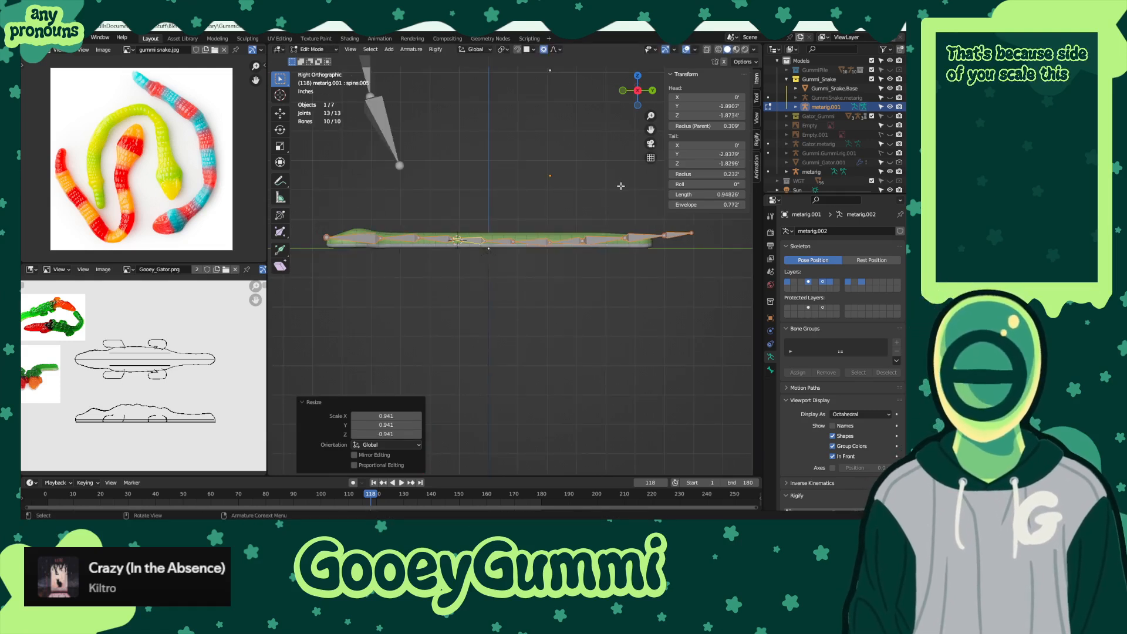
pyautogui.press('g')
pyautogui.press('z')
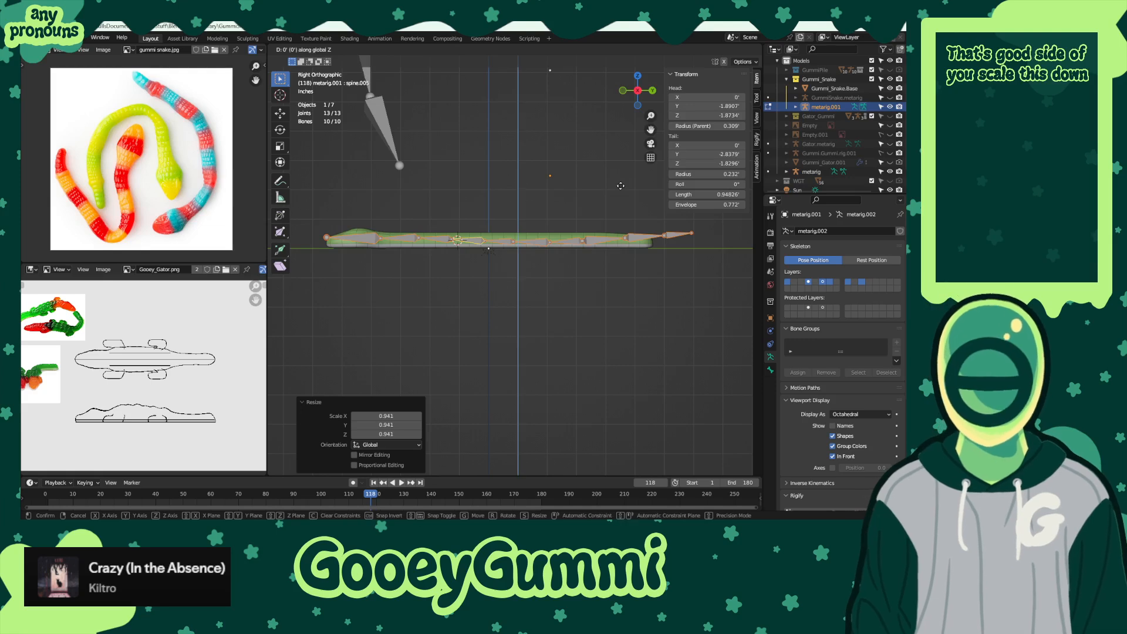
pyautogui.press('y')
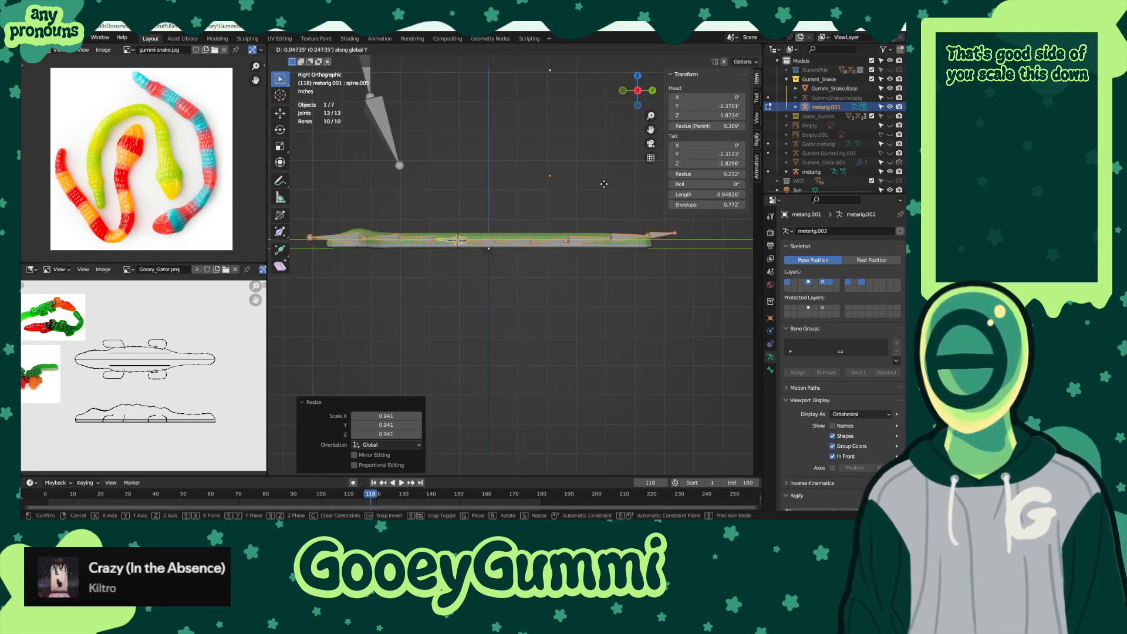
pyautogui.click(604, 183)
# - Scale all spine bones to about 0.896, lower them about 0.0026' along Z to fit the snake, and save the file
pyautogui.press('s')
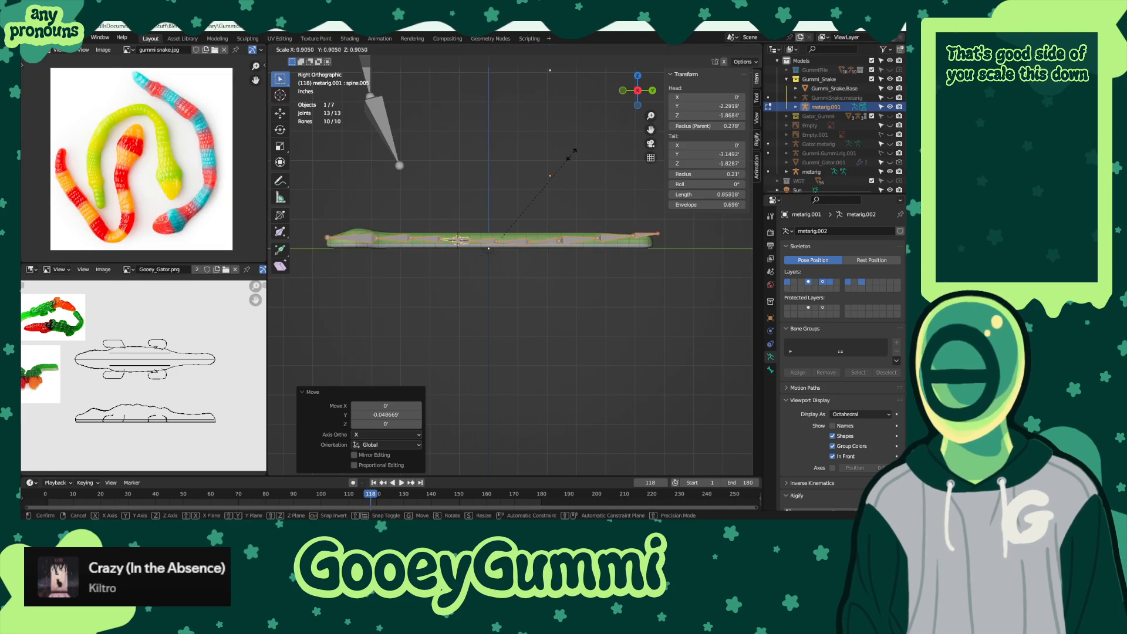
pyautogui.click(572, 154)
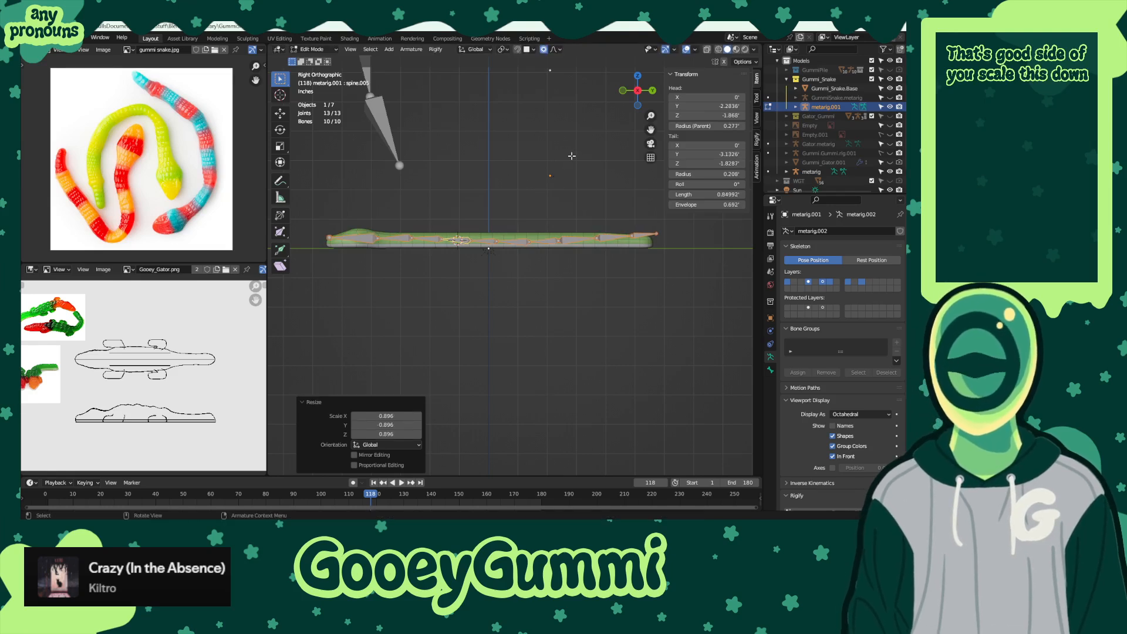
pyautogui.press('g')
pyautogui.press('z')
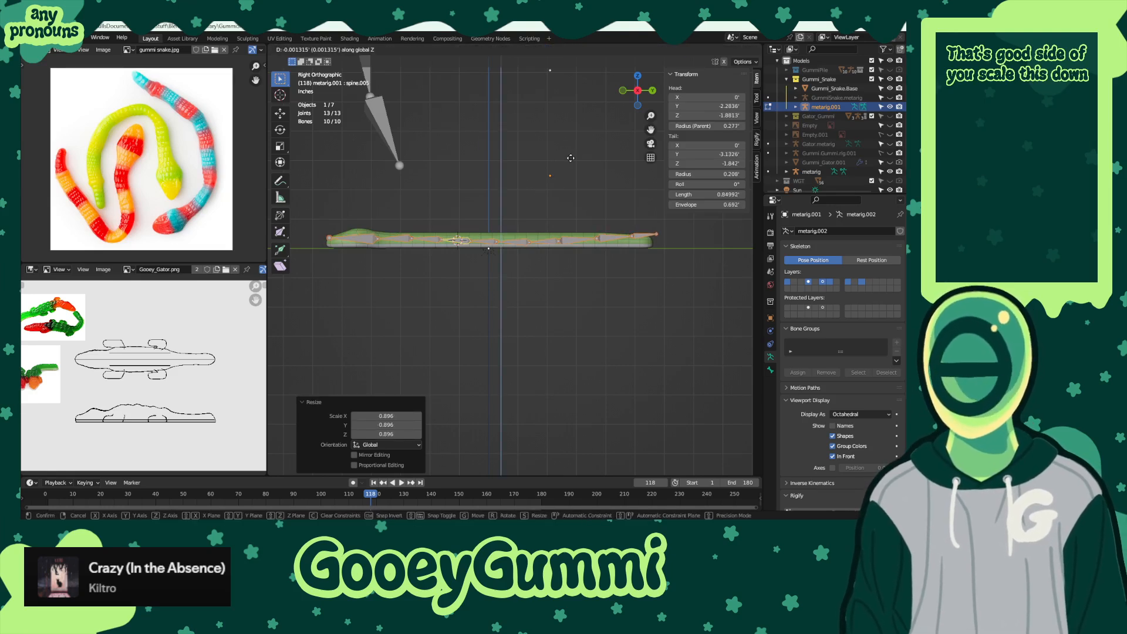
pyautogui.click(569, 159)
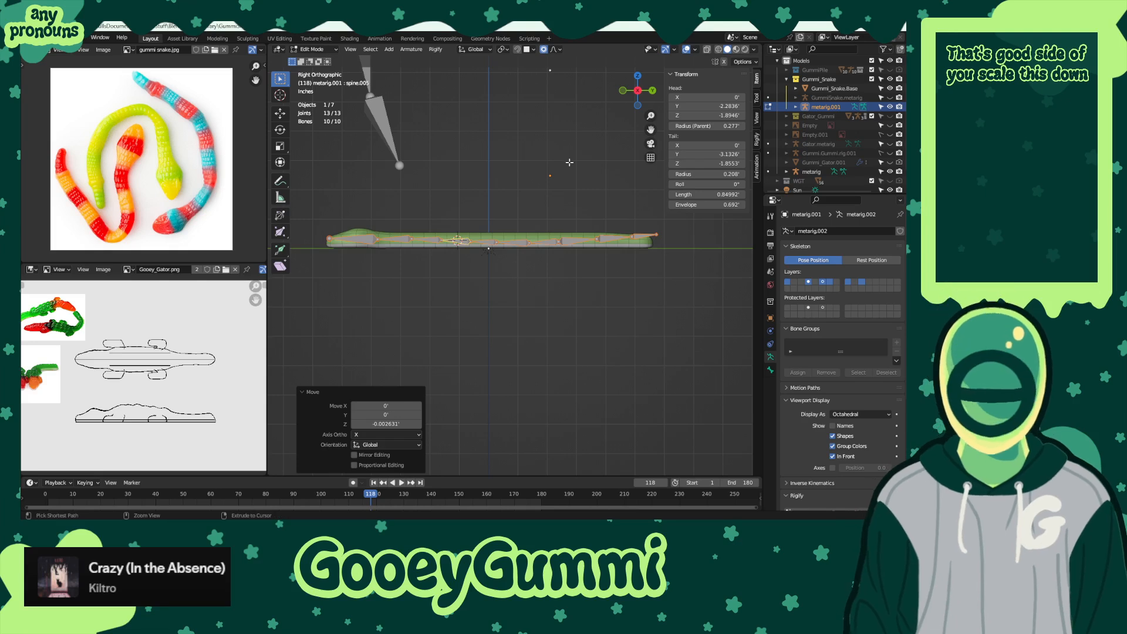
pyautogui.hotkey('ctrl', 's')
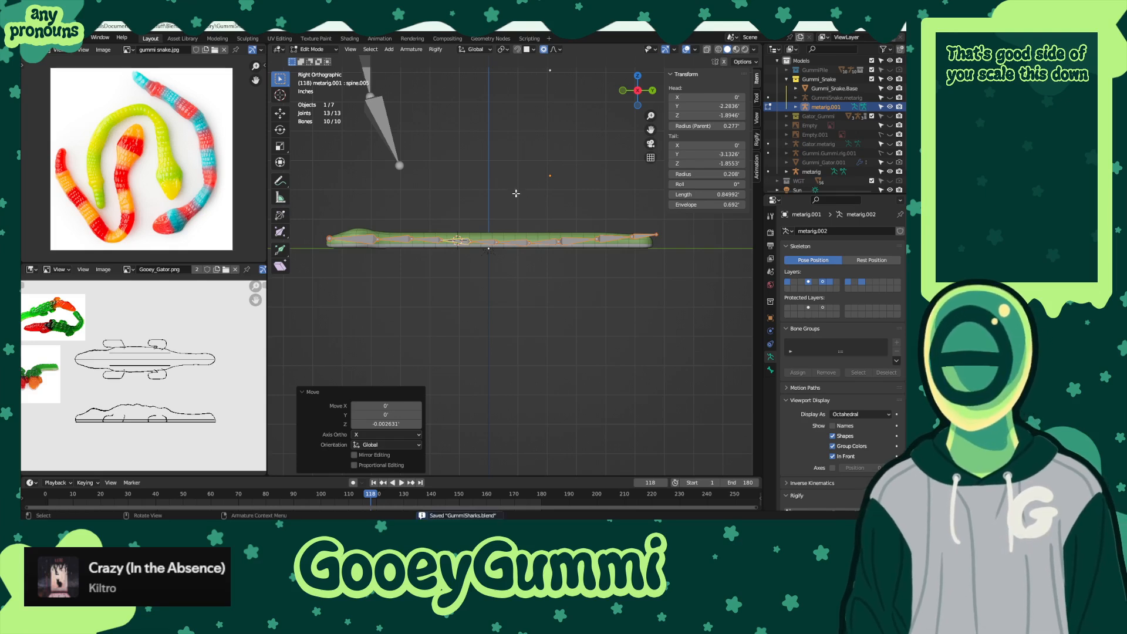
# - Return to Object Mode and apply all transforms to metarig.001 alone
pyautogui.rightClick(516, 192)
pyautogui.click(572, 241)
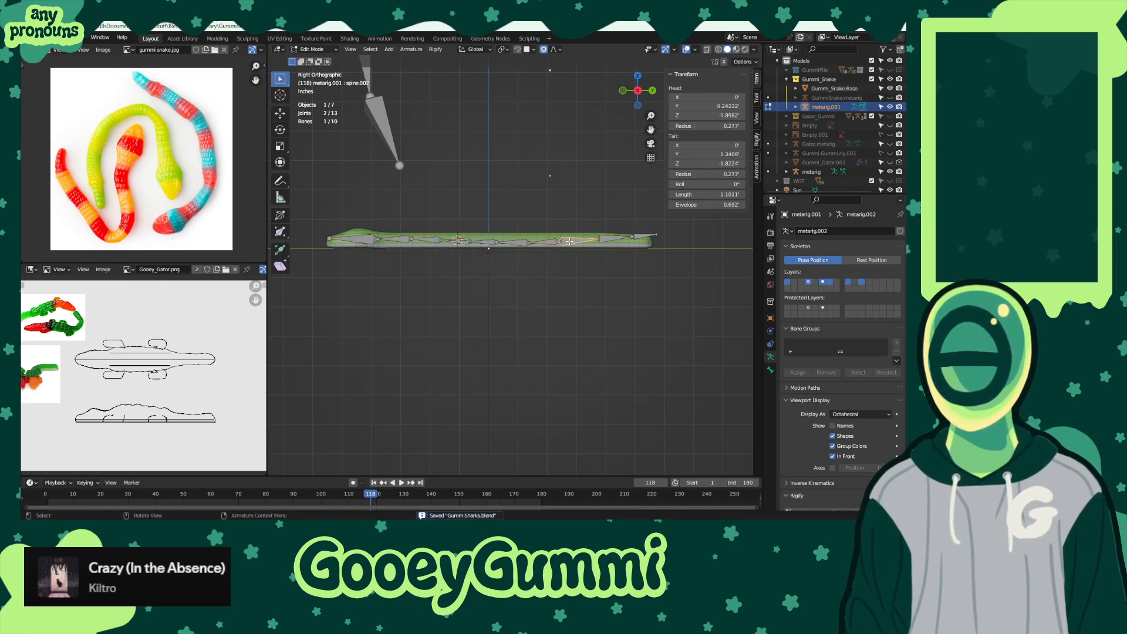
pyautogui.click(317, 50)
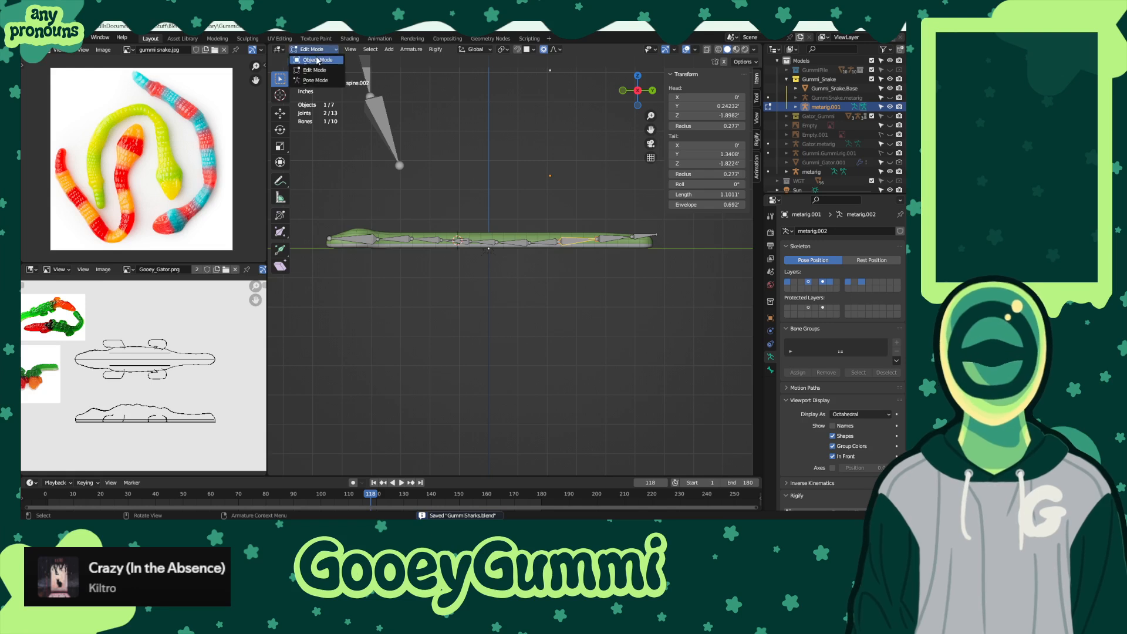
pyautogui.click(311, 59)
pyautogui.press('a')
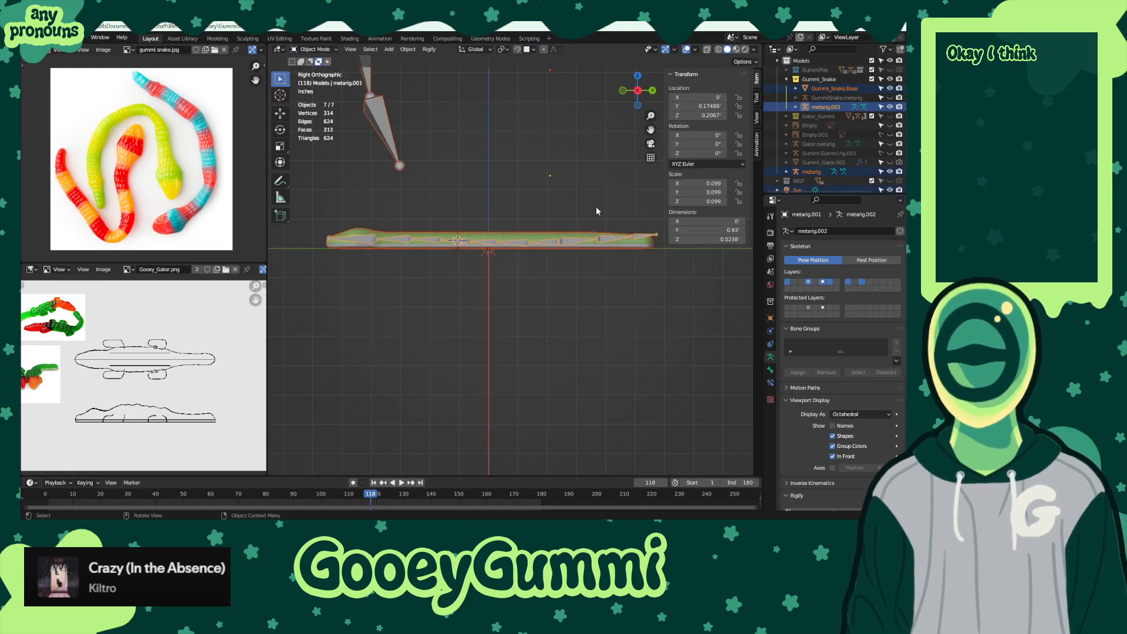
pyautogui.click(375, 237)
pyautogui.hotkey('ctrl', 'a')
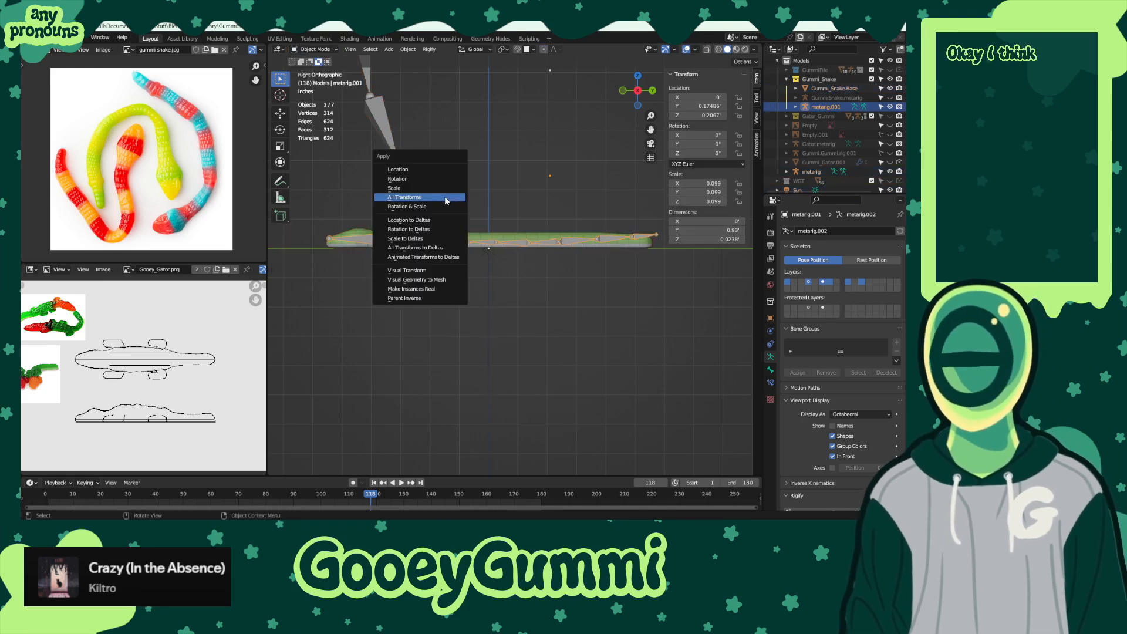
pyautogui.click(445, 197)
# - Enter Edit Mode on metarig.001, select all its bones and flatten them along global Z by a factor of about 0.597
pyautogui.click(317, 50)
pyautogui.click(317, 69)
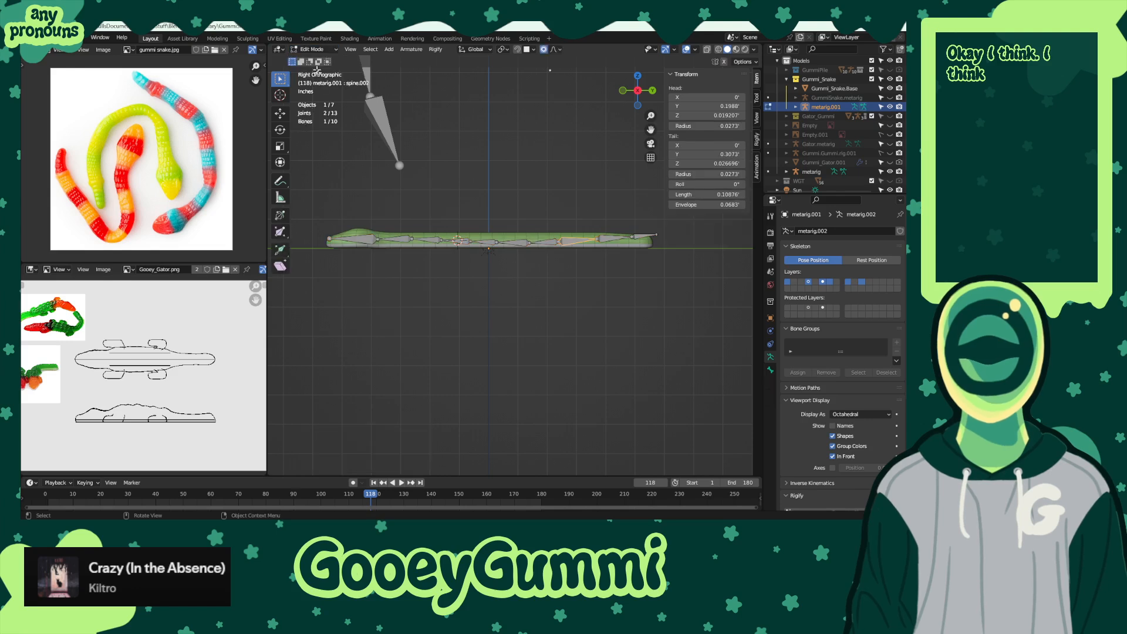
pyautogui.moveTo(331, 195); pyautogui.dragTo(681, 320)
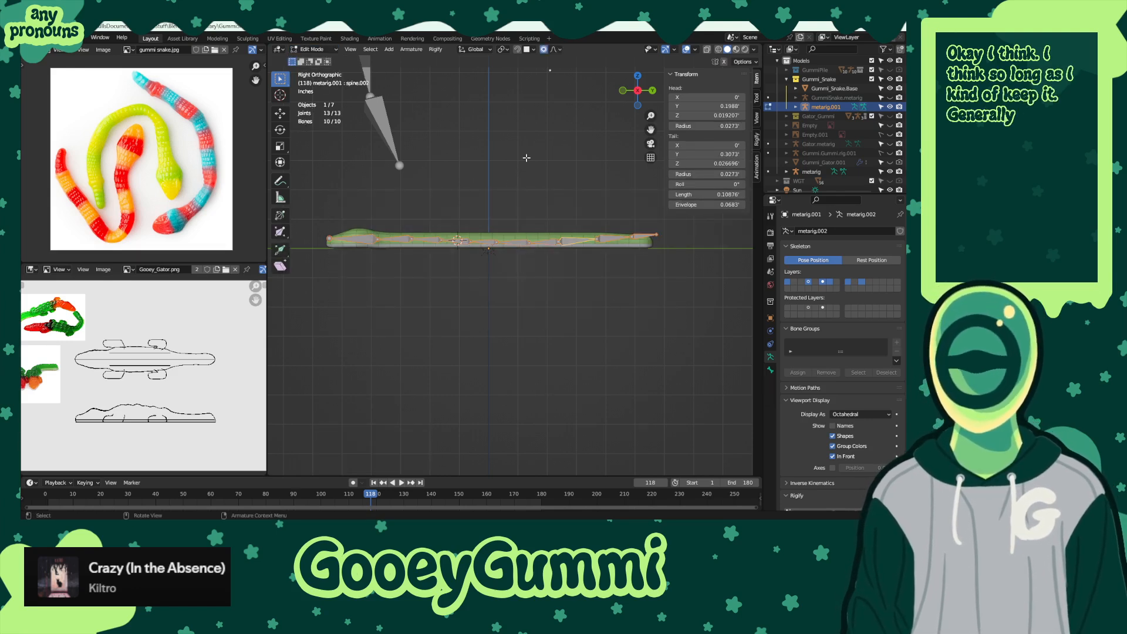
pyautogui.press('s')
pyautogui.press('z')
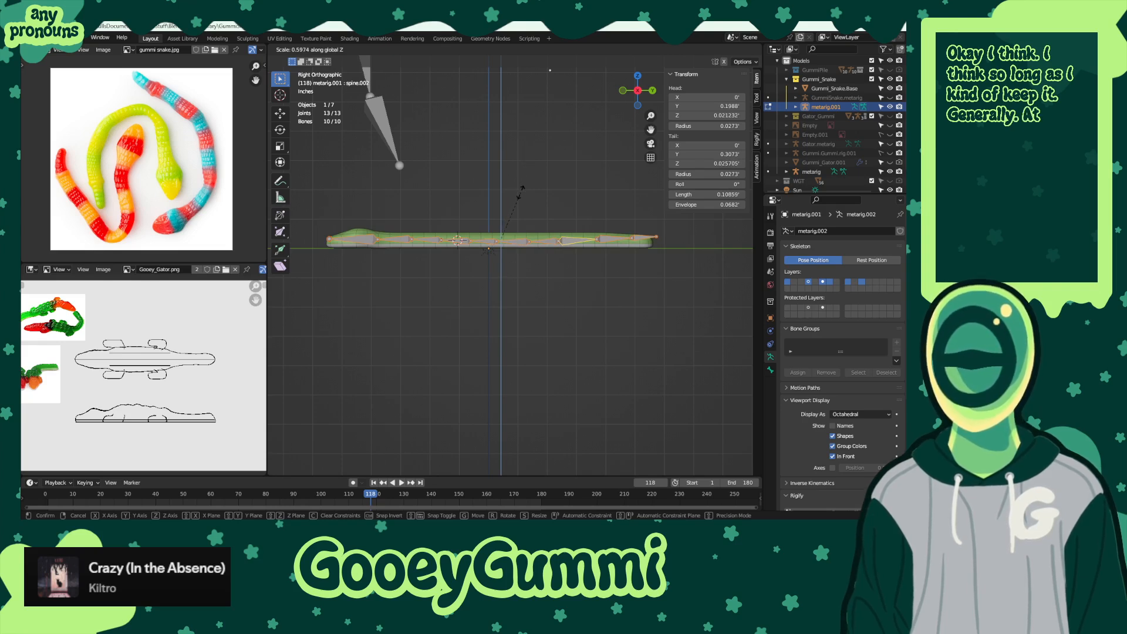
pyautogui.click(520, 193)
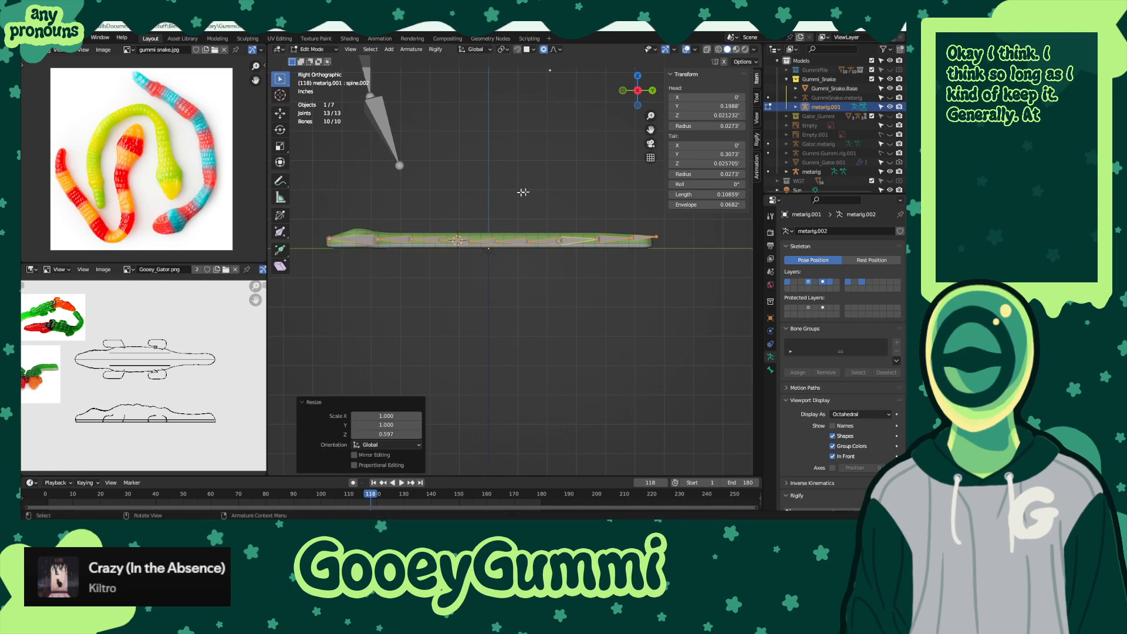
# - Shift all spine bones about 0.0105' along negative Y toward the snake's head
pyautogui.keyDown('shift'); pyautogui.moveTo(556, 193); pyautogui.dragTo(562, 206, button='middle'); pyautogui.keyUp('shift')
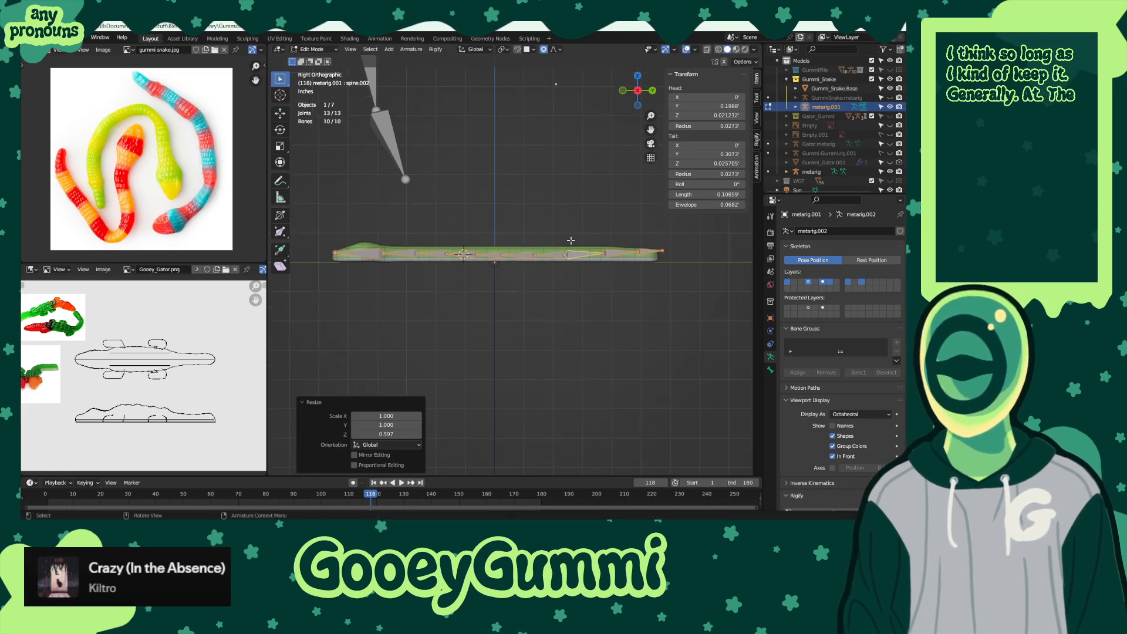
pyautogui.press('g')
pyautogui.press('y')
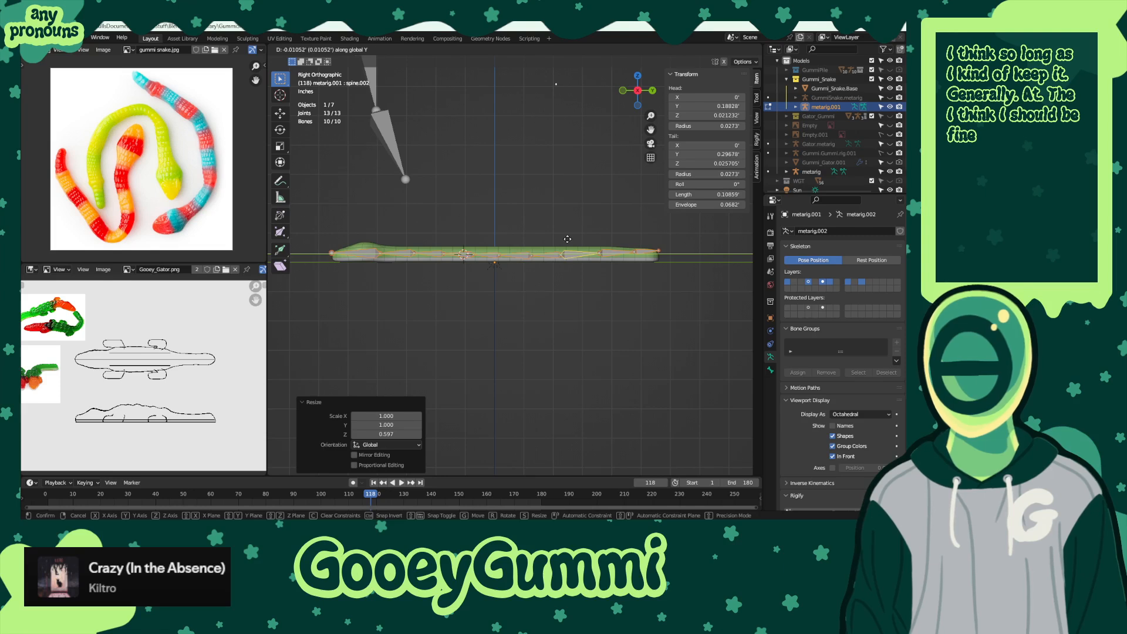
pyautogui.click(568, 239)
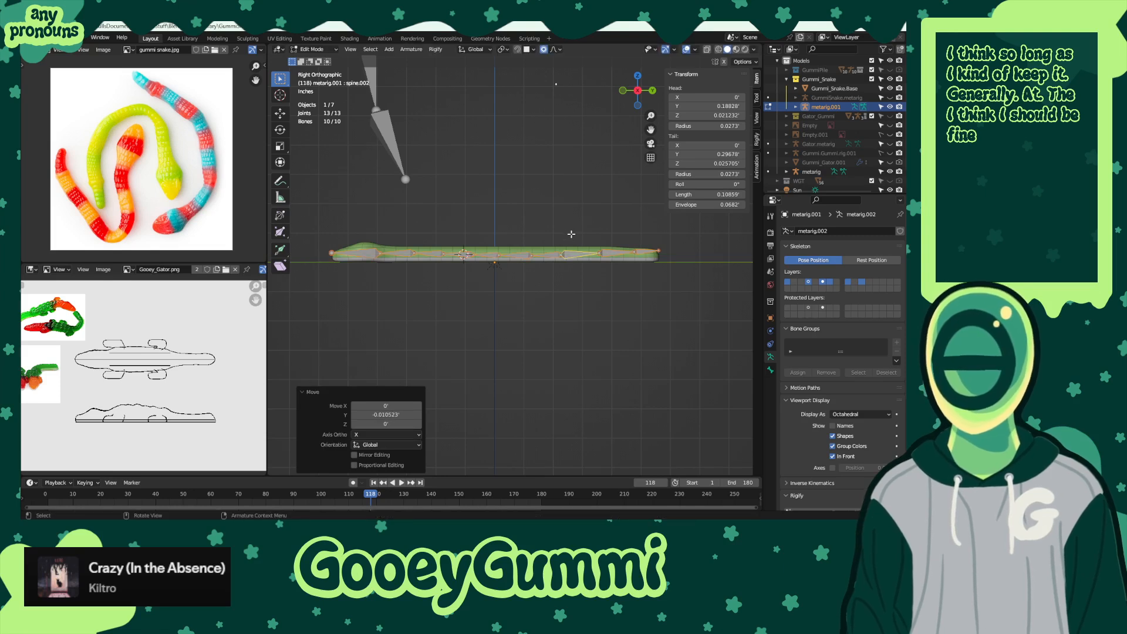
# - Move the spine's tail-end joint about 0.0009' along negative Y and 0.0035' down in Z, with X locked
pyautogui.scroll(4, 646, 257)
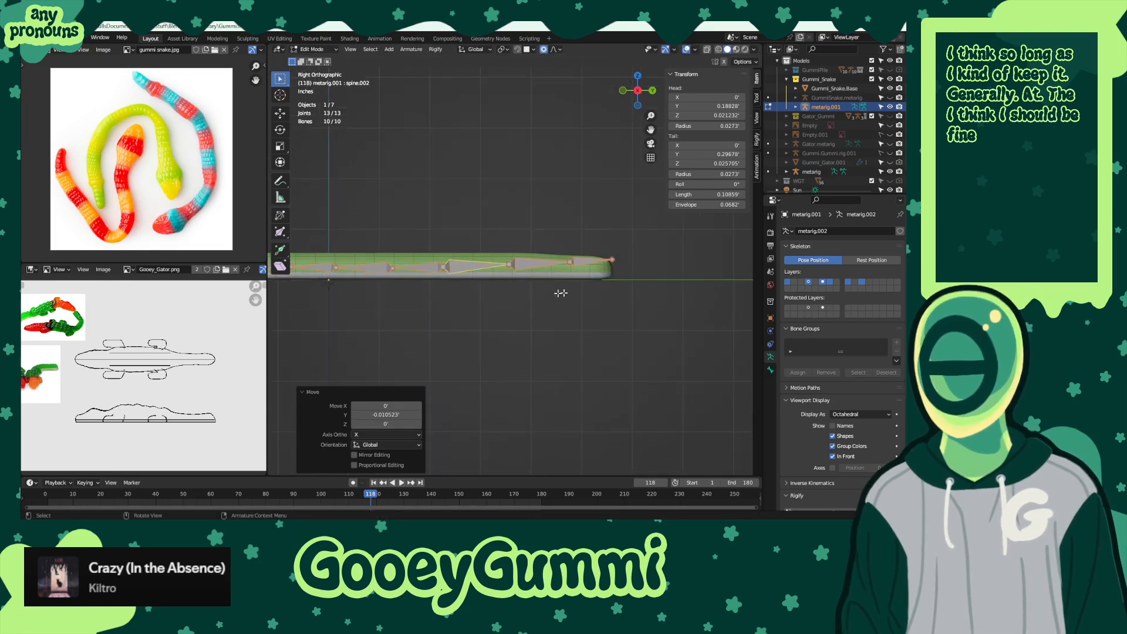
pyautogui.keyDown('shift'); pyautogui.moveTo(646, 257); pyautogui.dragTo(563, 277, button='middle'); pyautogui.keyUp('shift')
pyautogui.scroll(2, 564, 277)
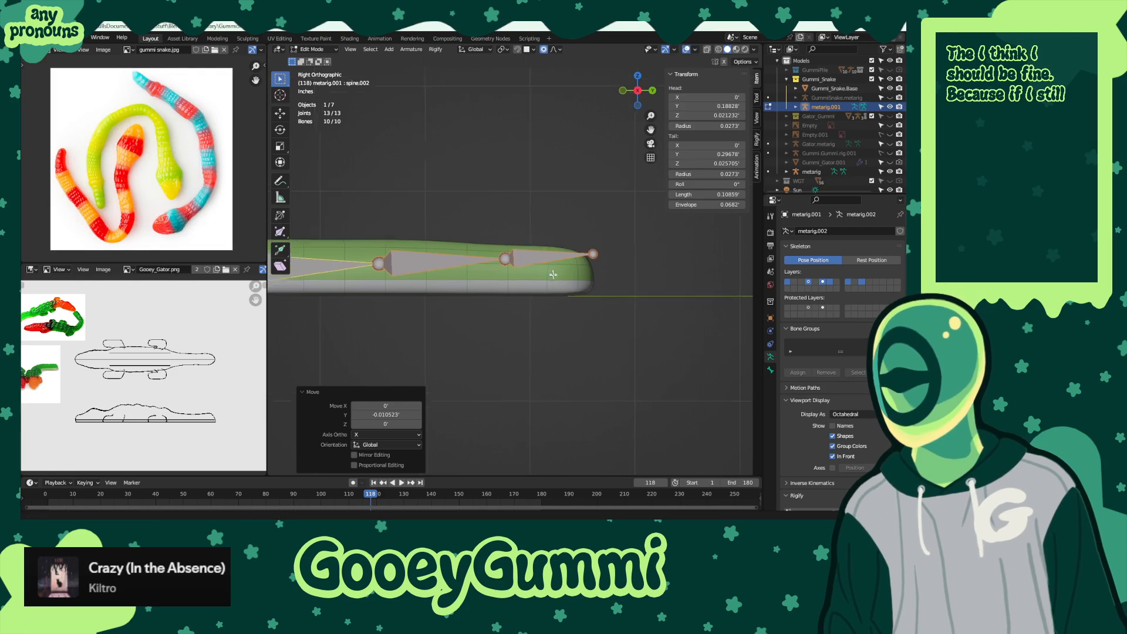
pyautogui.moveTo(622, 327); pyautogui.dragTo(378, 349, button='middle')
pyautogui.click(498, 341)
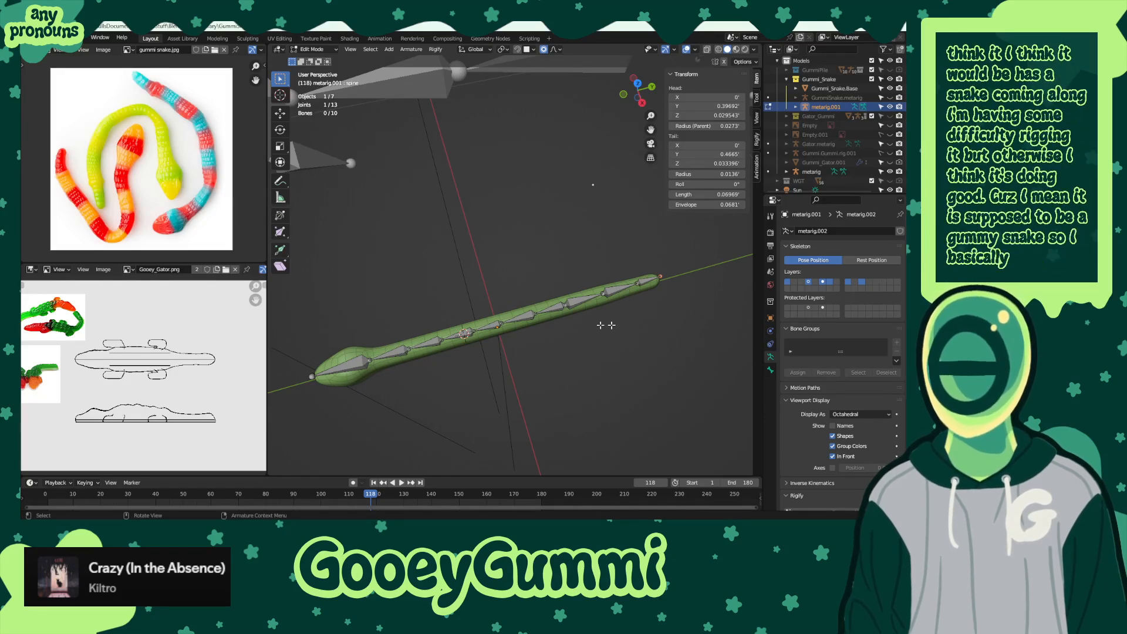
pyautogui.moveTo(645, 376); pyautogui.dragTo(477, 330, button='middle')
pyautogui.scroll(3, 608, 331)
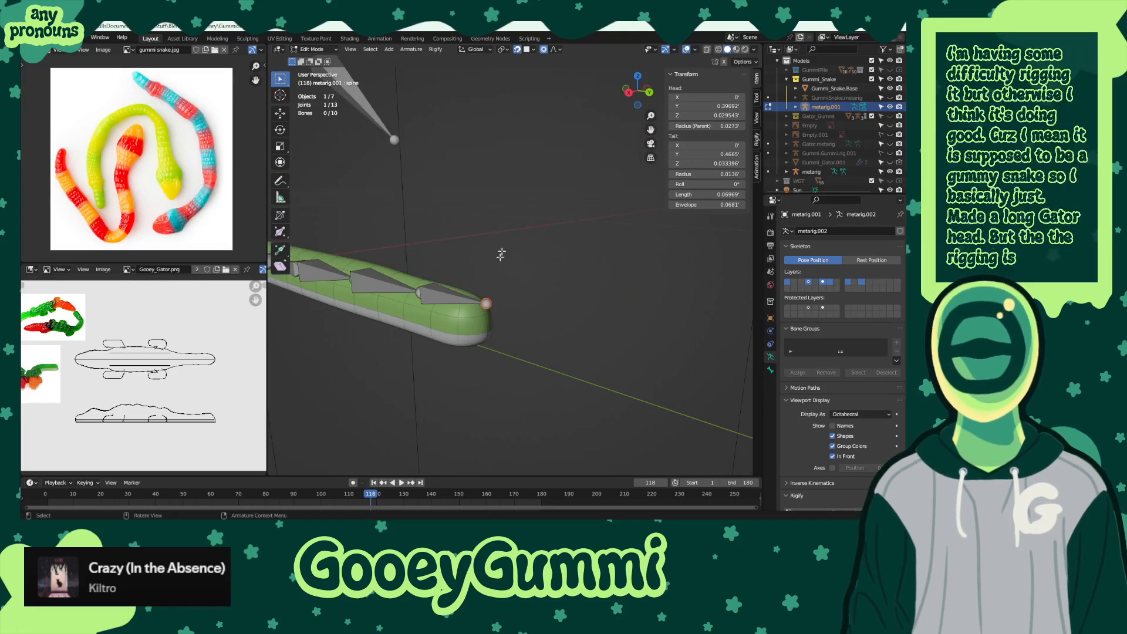
pyautogui.press('g')
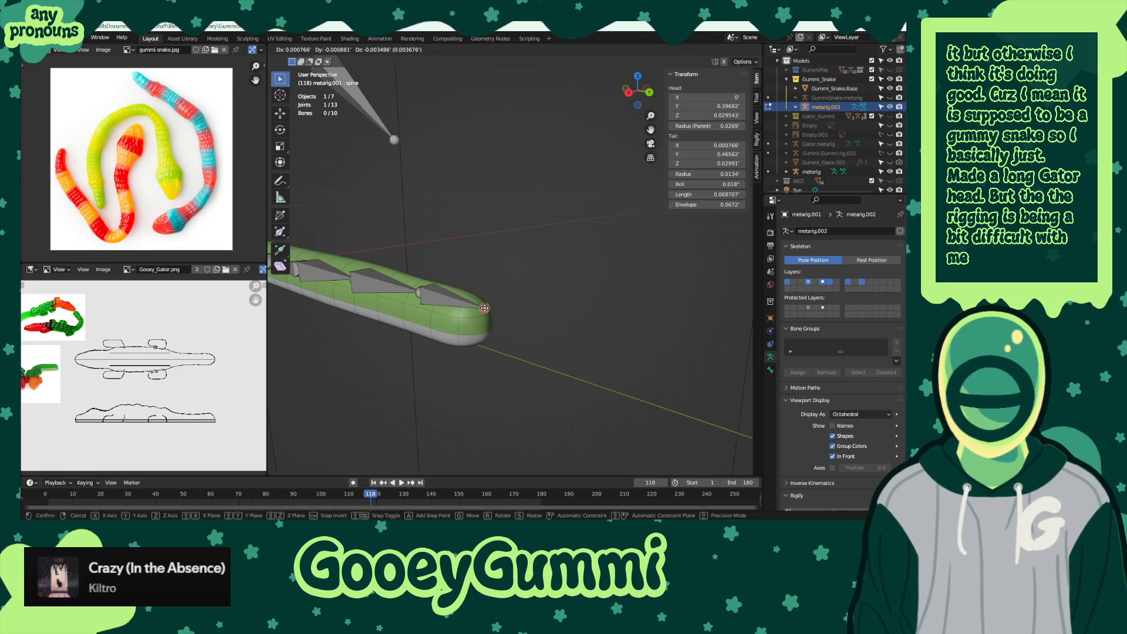
pyautogui.hotkey('shift', 'x')
pyautogui.click(484, 307)
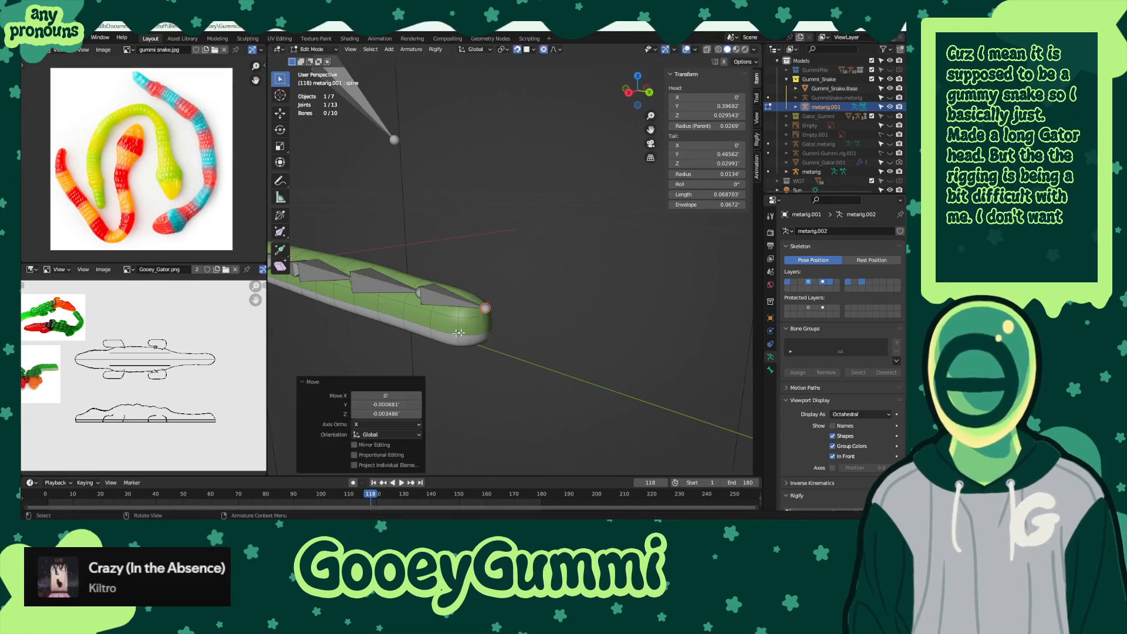
pyautogui.moveTo(485, 309); pyautogui.dragTo(549, 277, button='middle')
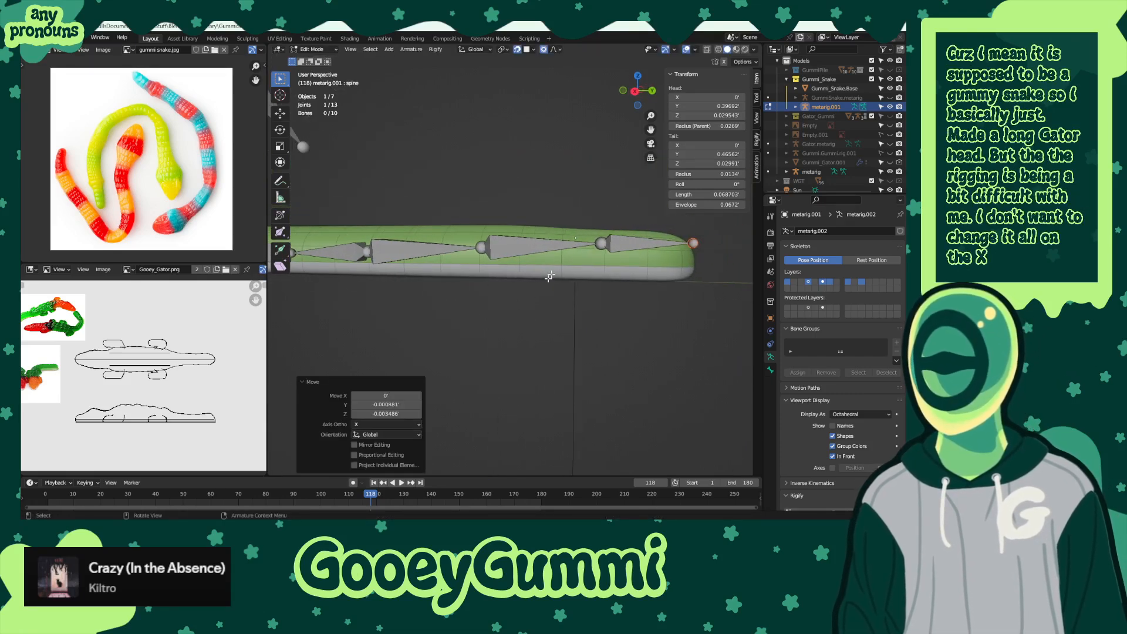
# - Lower the second bone from the snake's tail end by 0.001935' along Z, and its rear joint by 0.001126'
pyautogui.click(596, 242)
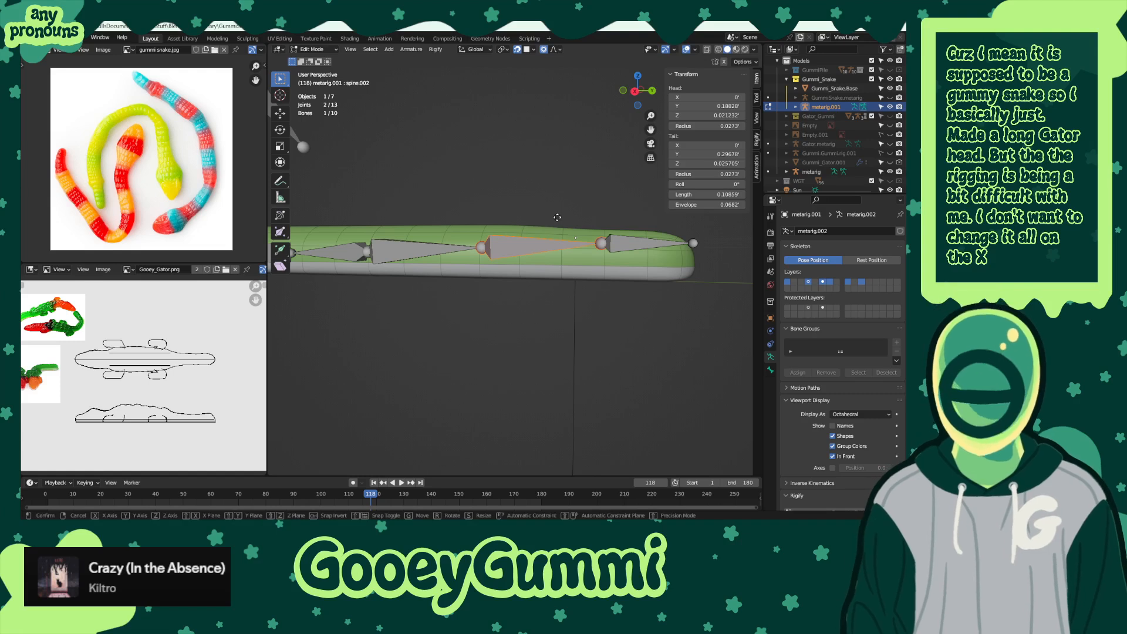
pyautogui.press('g')
pyautogui.press('z')
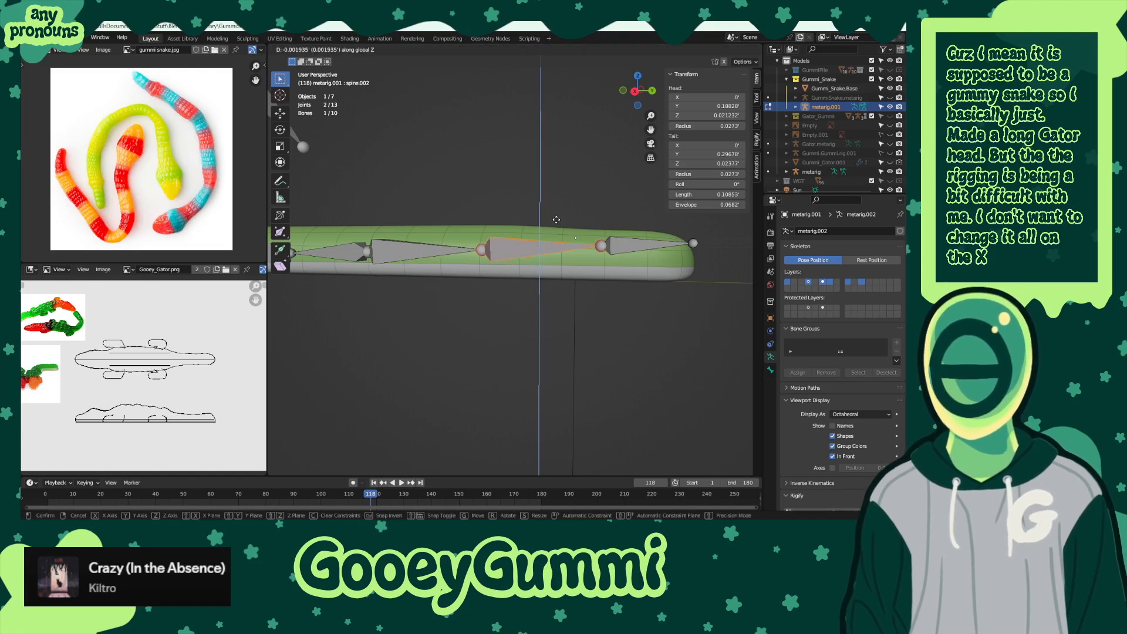
pyautogui.click(556, 219)
pyautogui.click(594, 250)
pyautogui.press('g')
pyautogui.press('z')
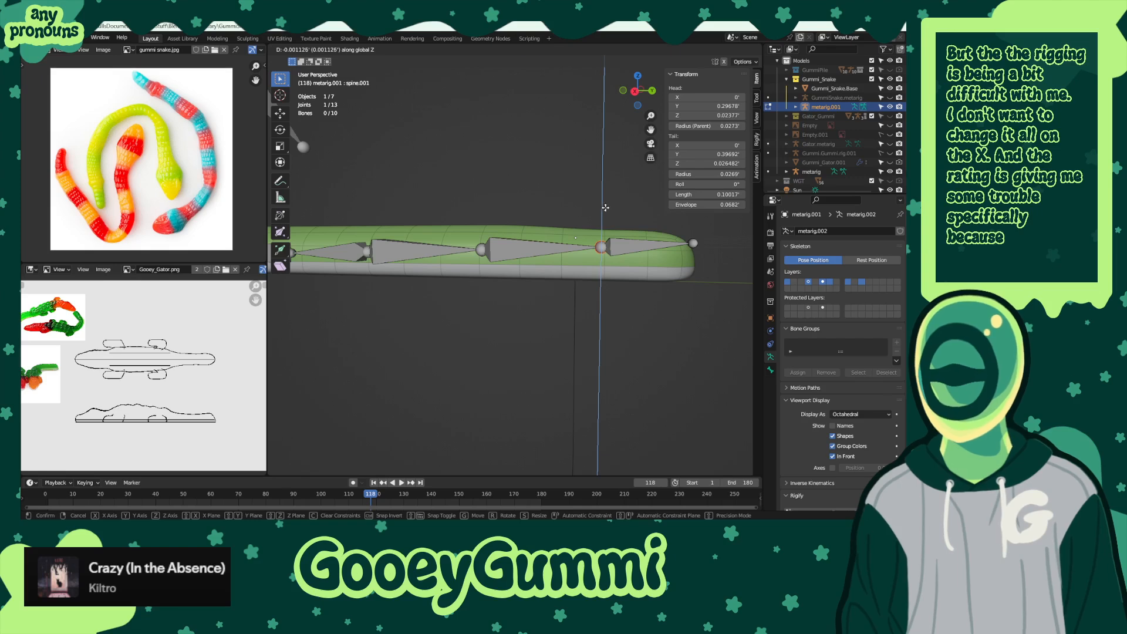
pyautogui.click(605, 207)
# - Move the joint at the tip of the snake's snout 0.001918' along Y, toward the body
pyautogui.moveTo(605, 208); pyautogui.dragTo(466, 224, button='middle')
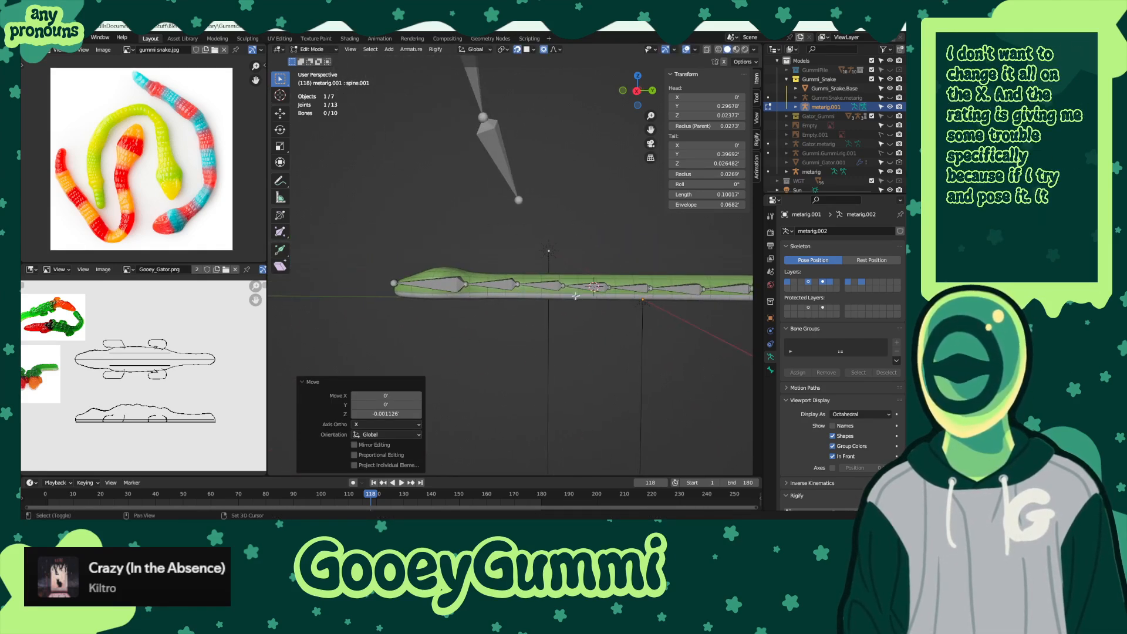
pyautogui.keyDown('alt'); pyautogui.moveTo(575, 296); pyautogui.dragTo(476, 281, button='middle'); pyautogui.keyUp('alt')
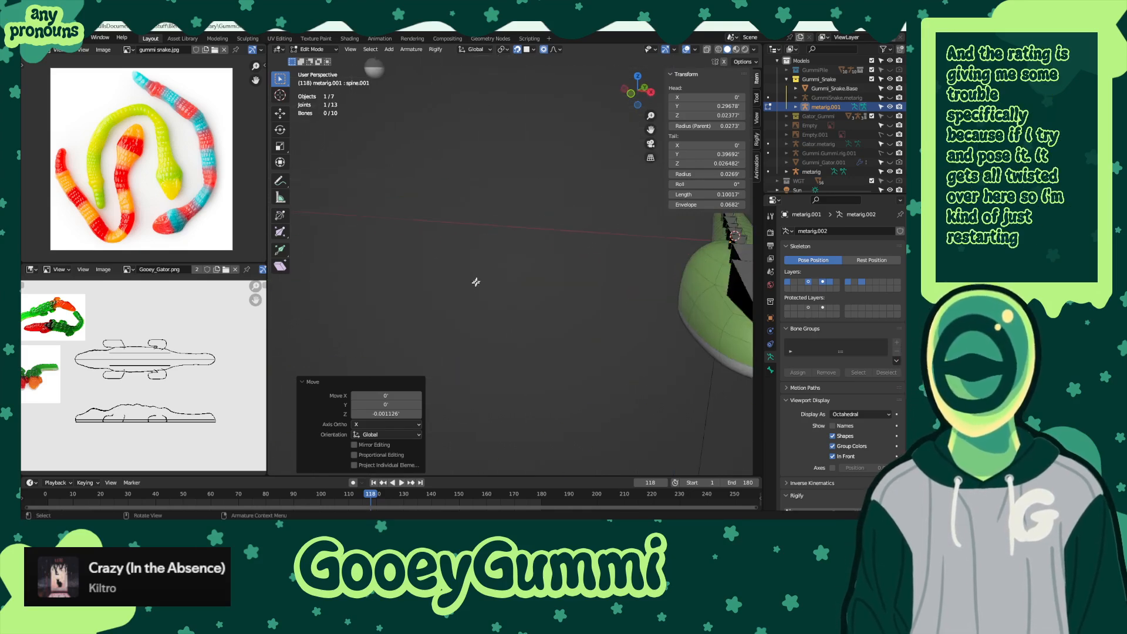
pyautogui.press('KP_Decimal')
pyautogui.click(533, 298)
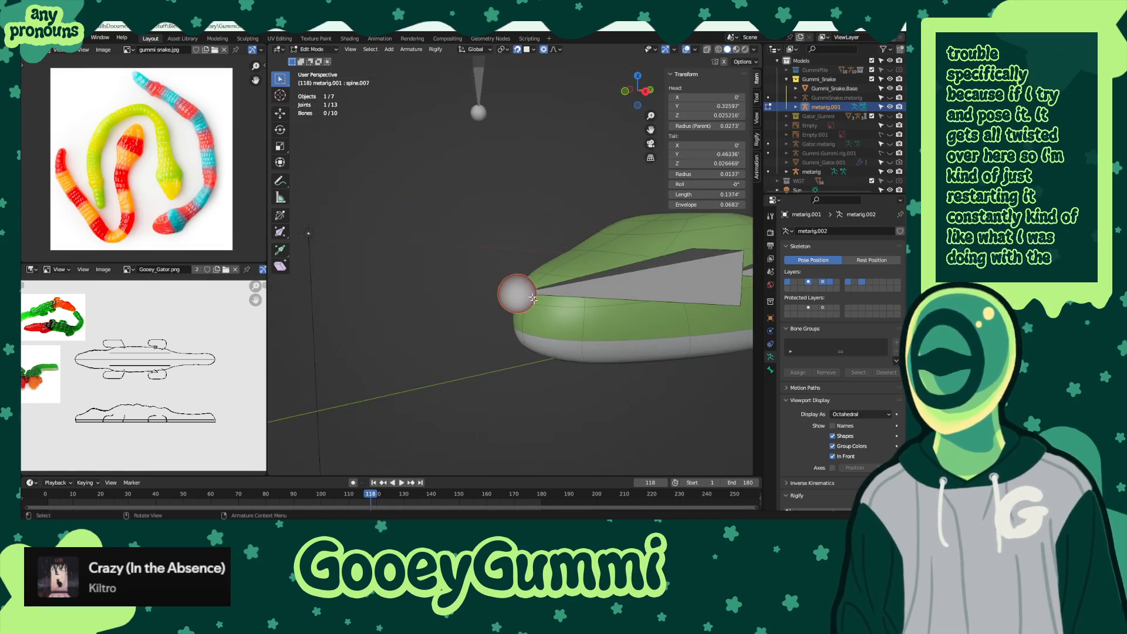
pyautogui.press('g')
pyautogui.press('x')
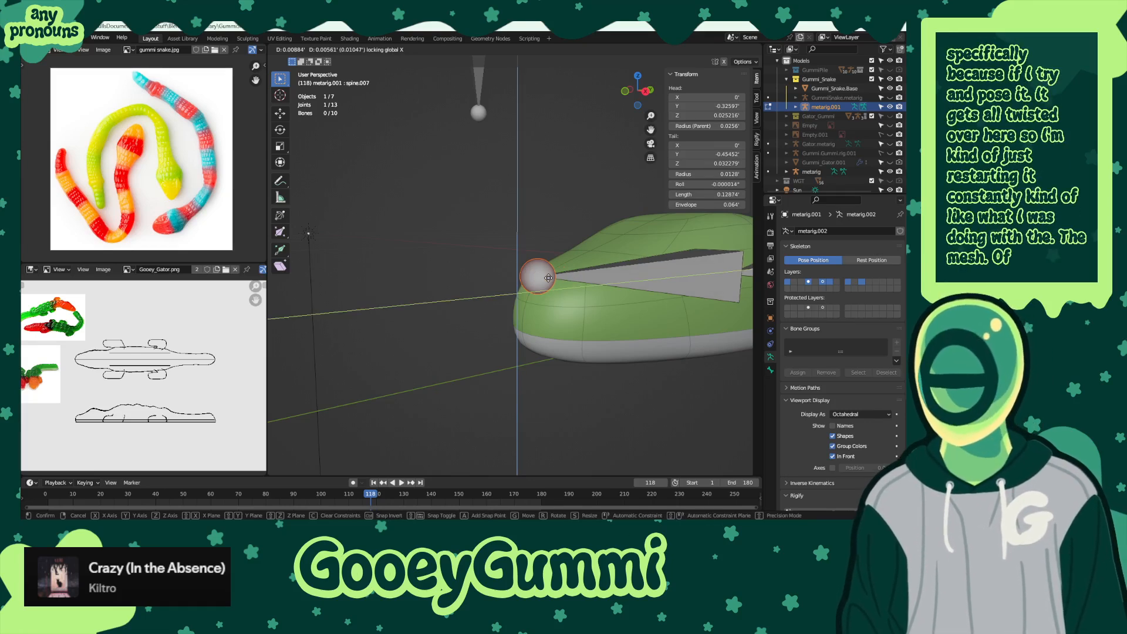
pyautogui.press('y')
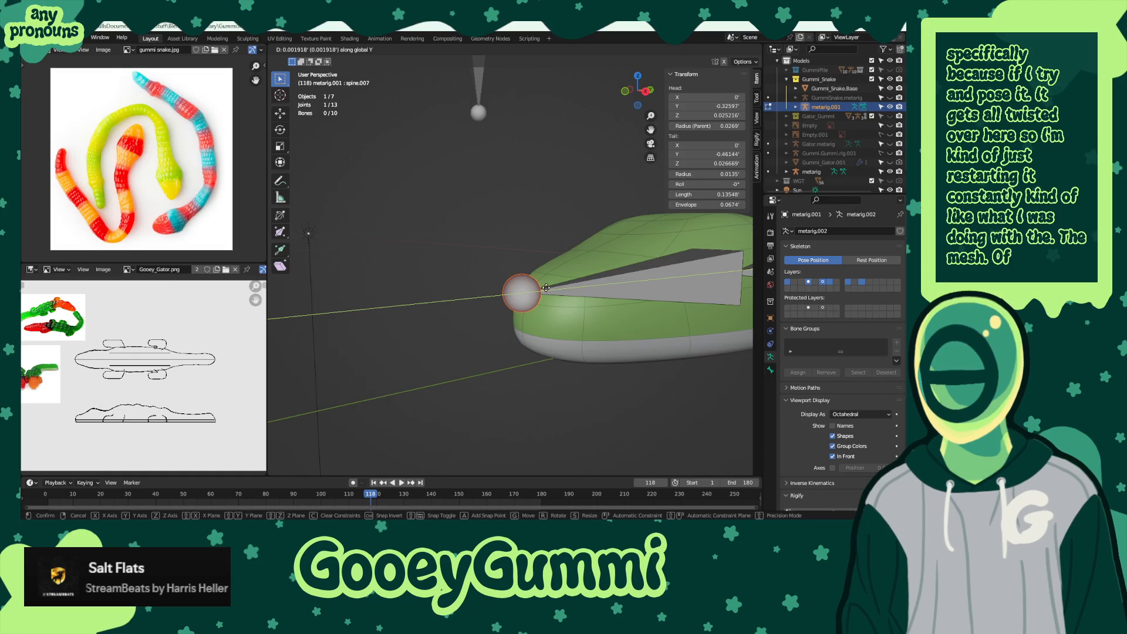
pyautogui.click(544, 286)
# - Turn off snapping and move the first joint behind the snake's head -0.014276' along Y
pyautogui.moveTo(543, 286); pyautogui.dragTo(544, 310, button='middle')
pyautogui.scroll(3, 545, 310)
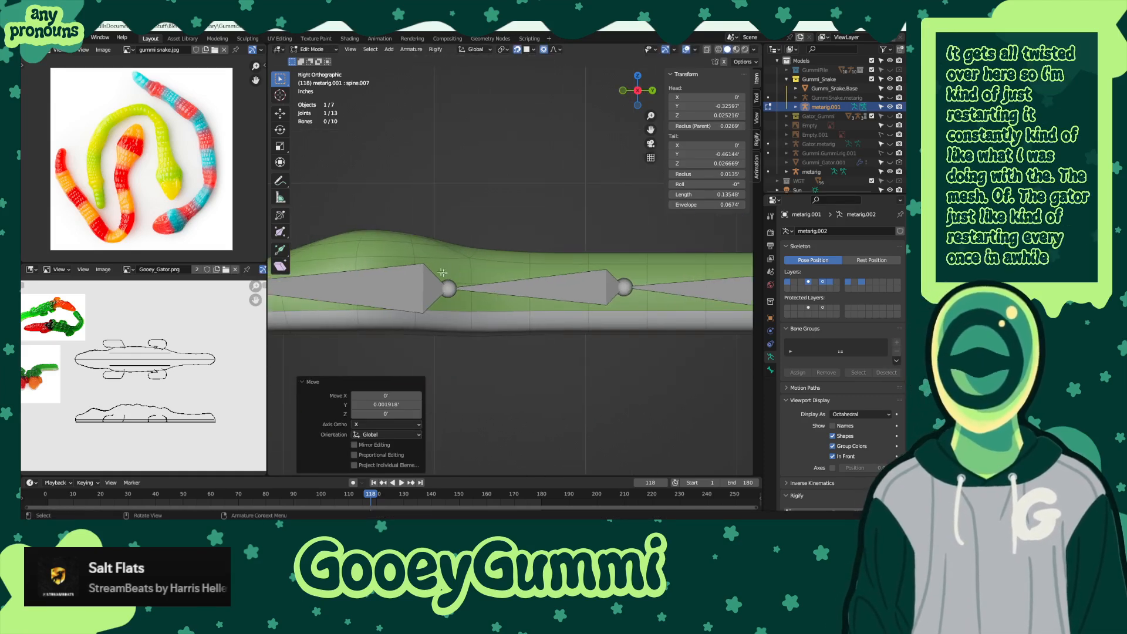
pyautogui.click(461, 305)
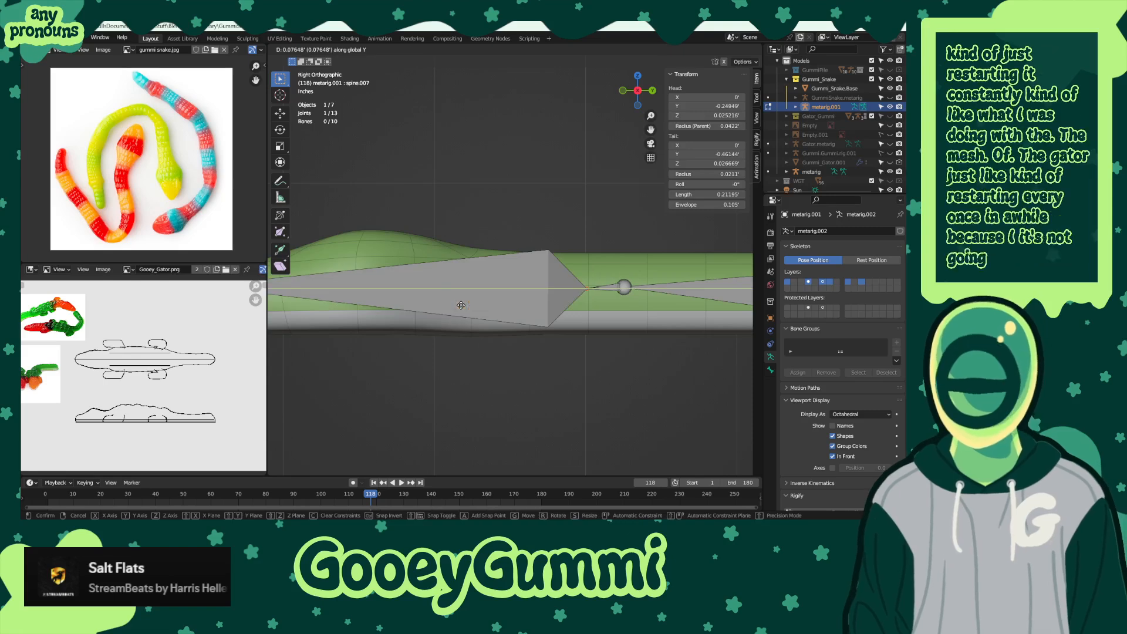
pyautogui.click(519, 50)
pyautogui.press('g')
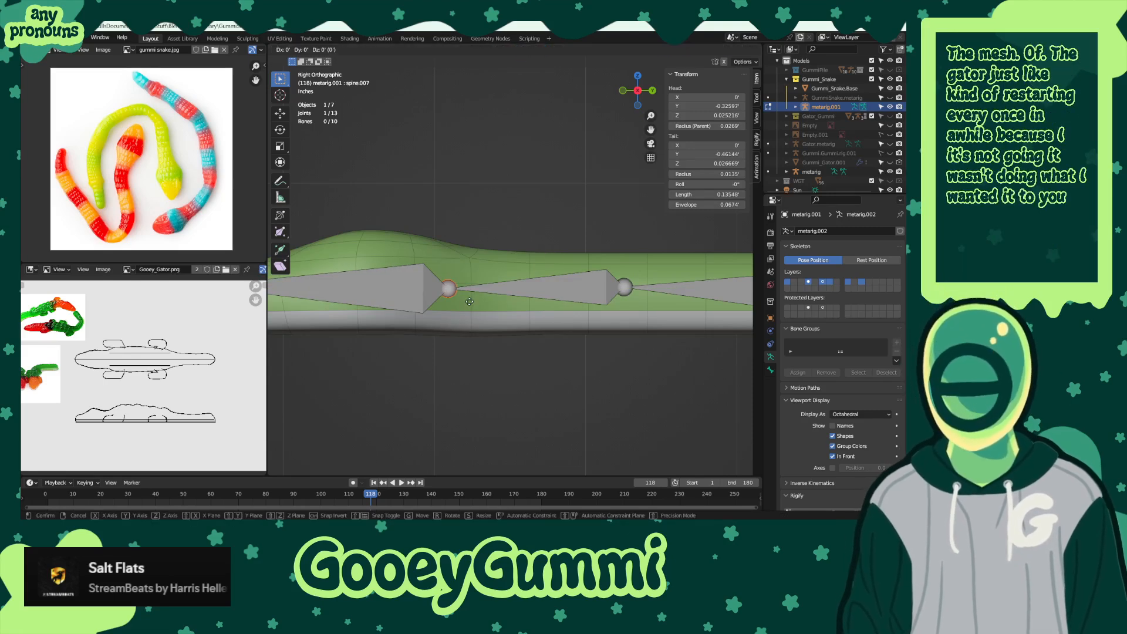
pyautogui.press('y')
pyautogui.click(445, 298)
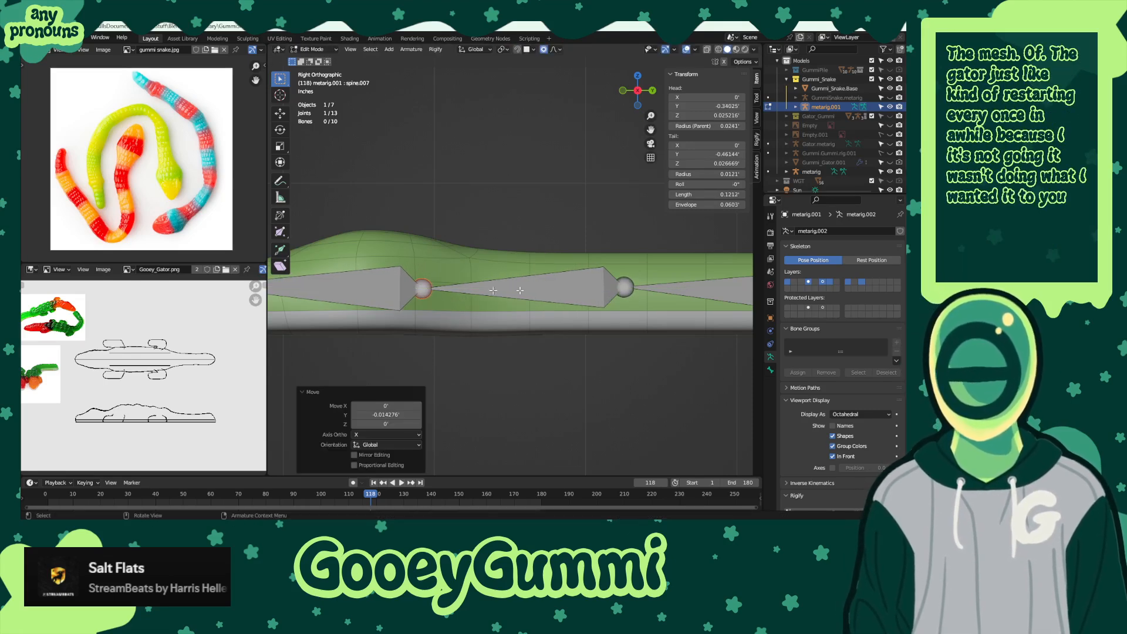
# - Move the second joint behind the head -0.046142' along Y, closer to the head
pyautogui.click(624, 286)
pyautogui.press('g')
pyautogui.press('y')
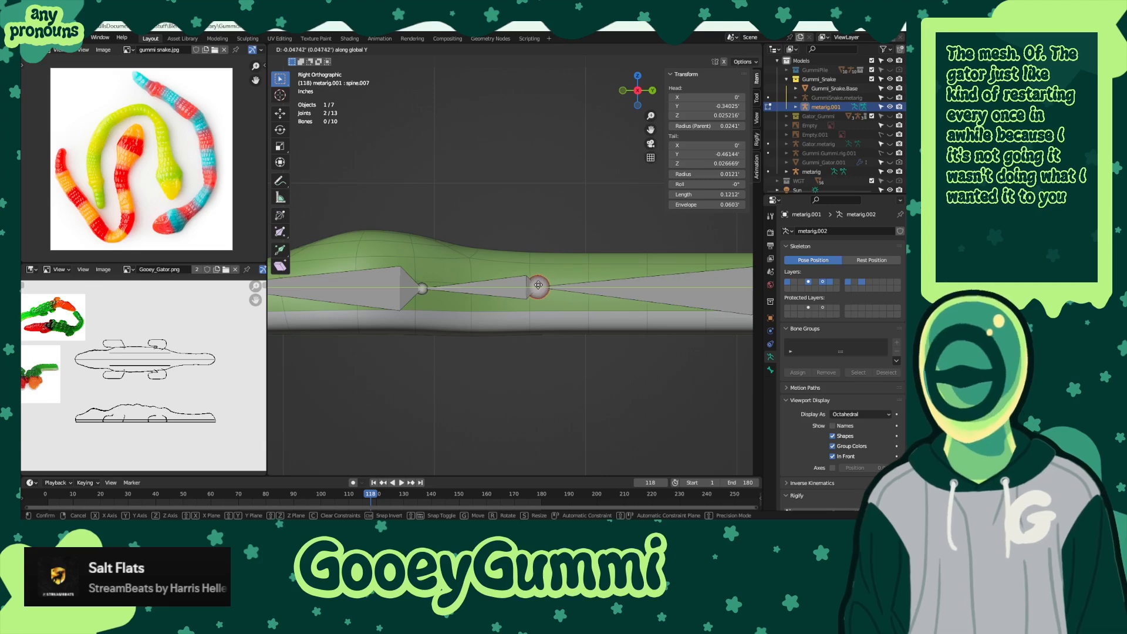
pyautogui.click(541, 284)
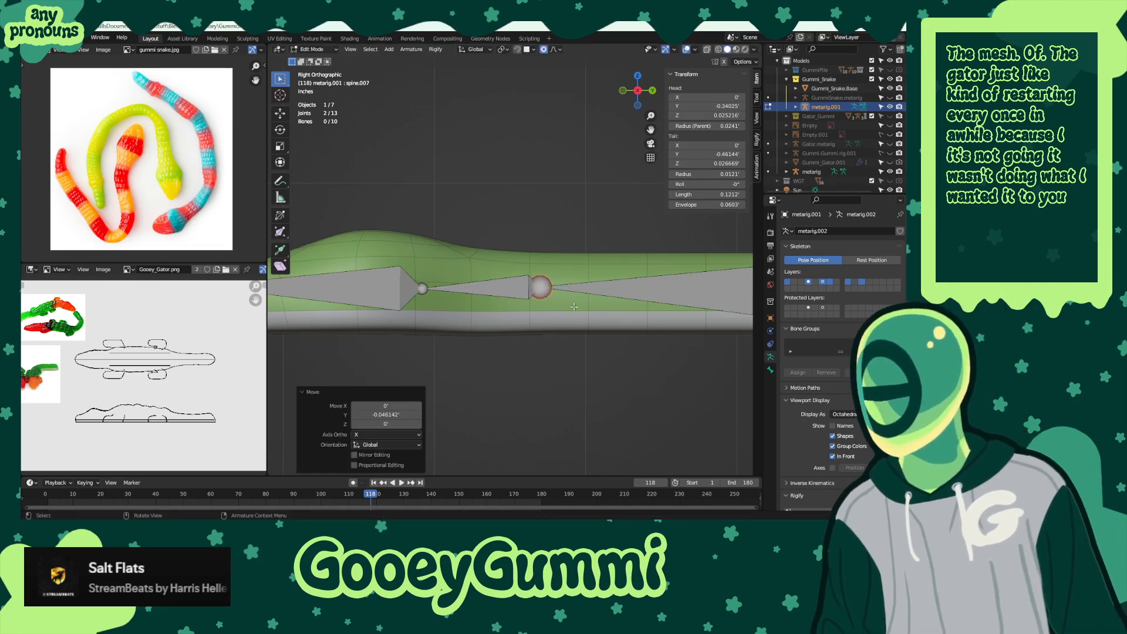
# - Move the third joint behind the head -0.020616' along Y to even out the bone lengths
pyautogui.scroll(-4, 539, 340)
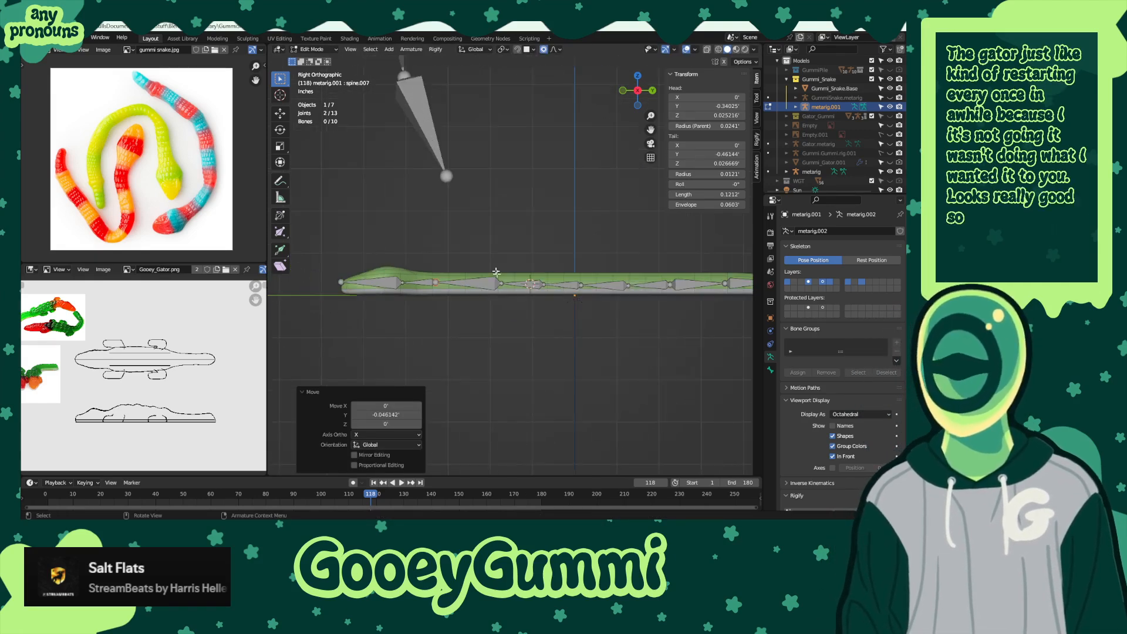
pyautogui.click(491, 296)
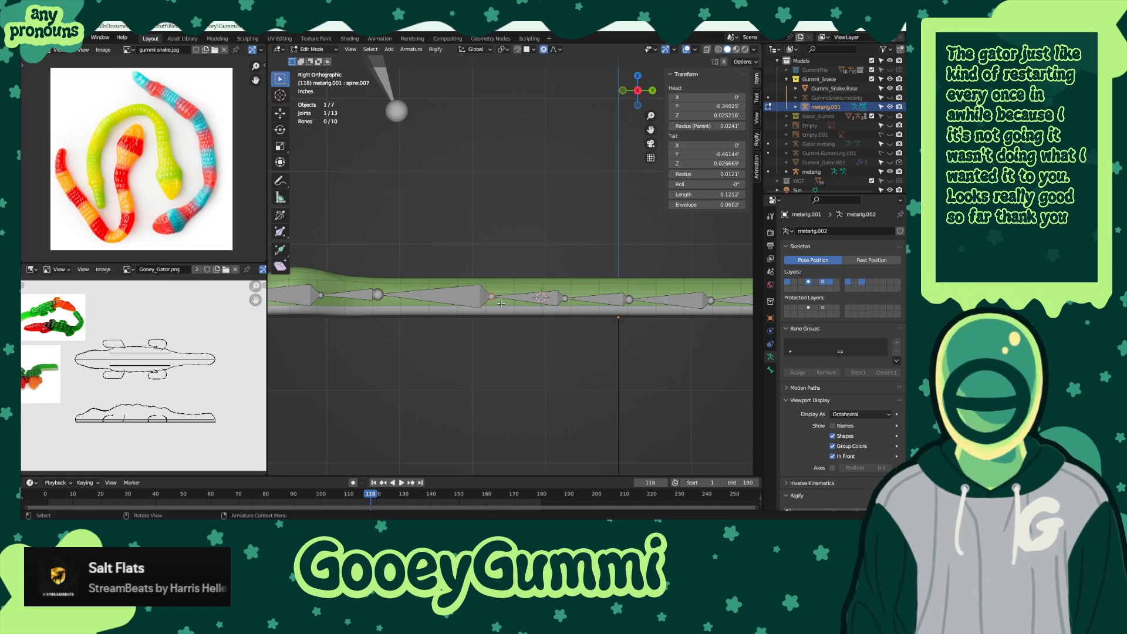
pyautogui.press('g')
pyautogui.press('y')
pyautogui.click(482, 303)
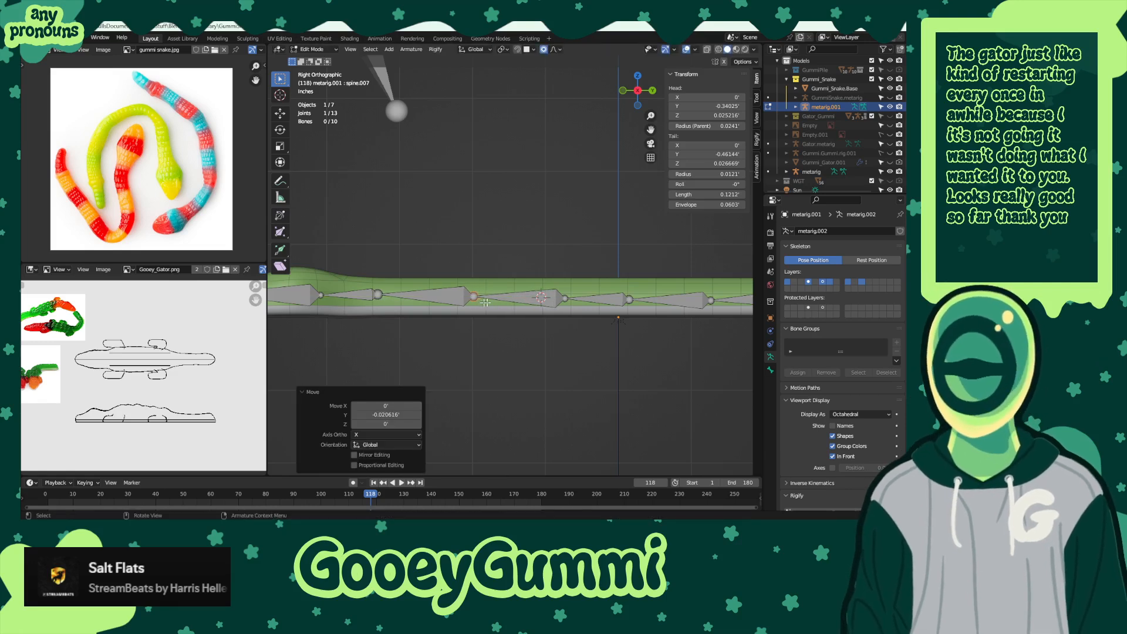
# - Shift the fourth joint behind the head slightly toward the head along Y
pyautogui.keyDown('shift'); pyautogui.moveTo(584, 314); pyautogui.dragTo(551, 312, button='middle'); pyautogui.keyUp('shift')
pyautogui.click(534, 299)
pyautogui.press('g')
pyautogui.press('y')
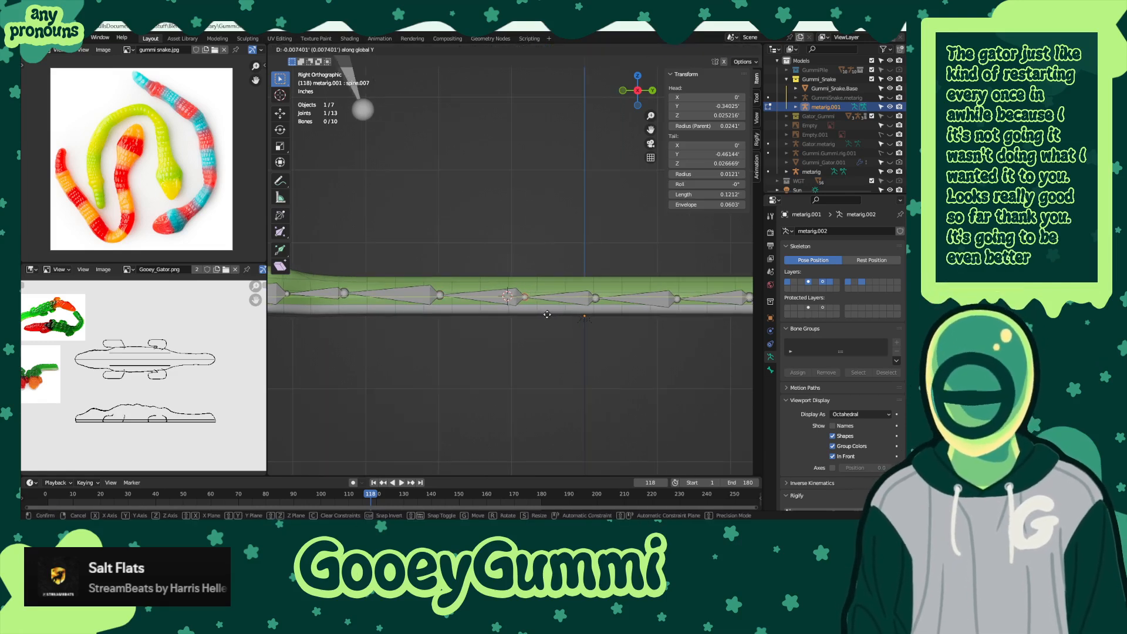
pyautogui.click(542, 314)
# - Move the third joint behind the head a further -0.01322' along Y
pyautogui.click(439, 295)
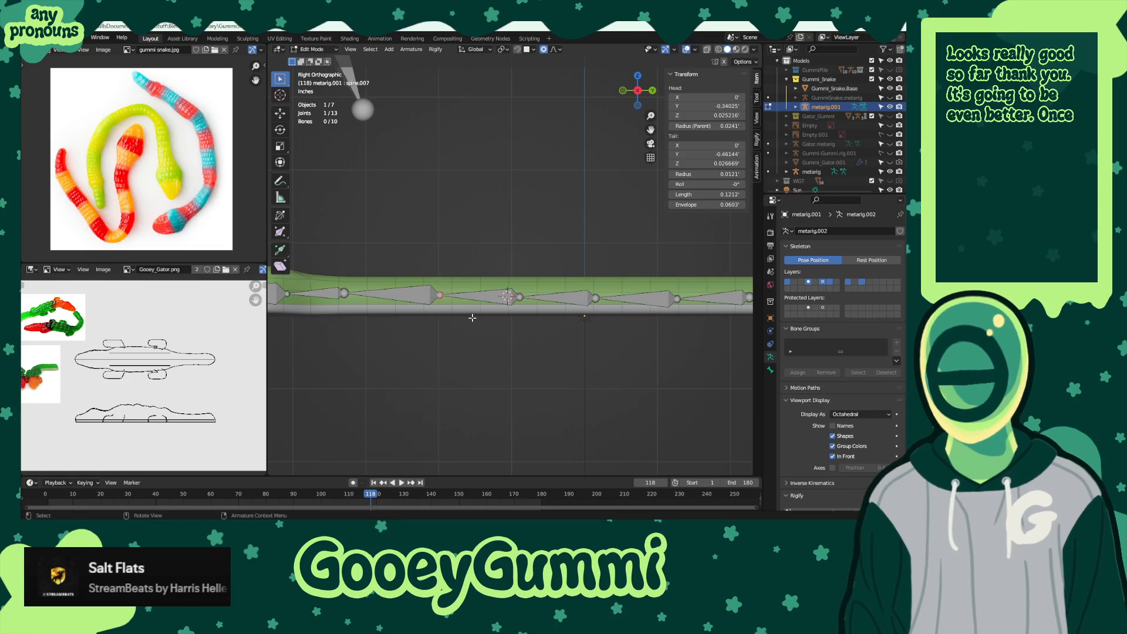
pyautogui.press('g')
pyautogui.press('y')
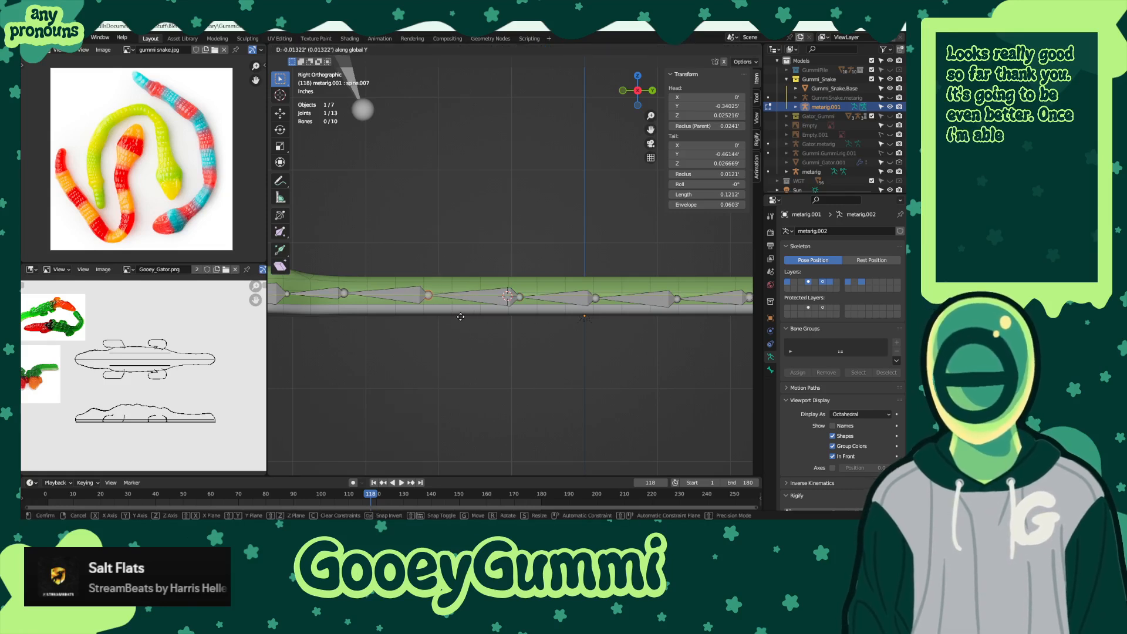
pyautogui.click(461, 317)
# - Move the fourth joint behind the head another -0.005815' along Y and save the file
pyautogui.keyDown('shift'); pyautogui.moveTo(457, 315); pyautogui.dragTo(623, 317, button='middle'); pyautogui.keyUp('shift')
pyautogui.click(583, 322)
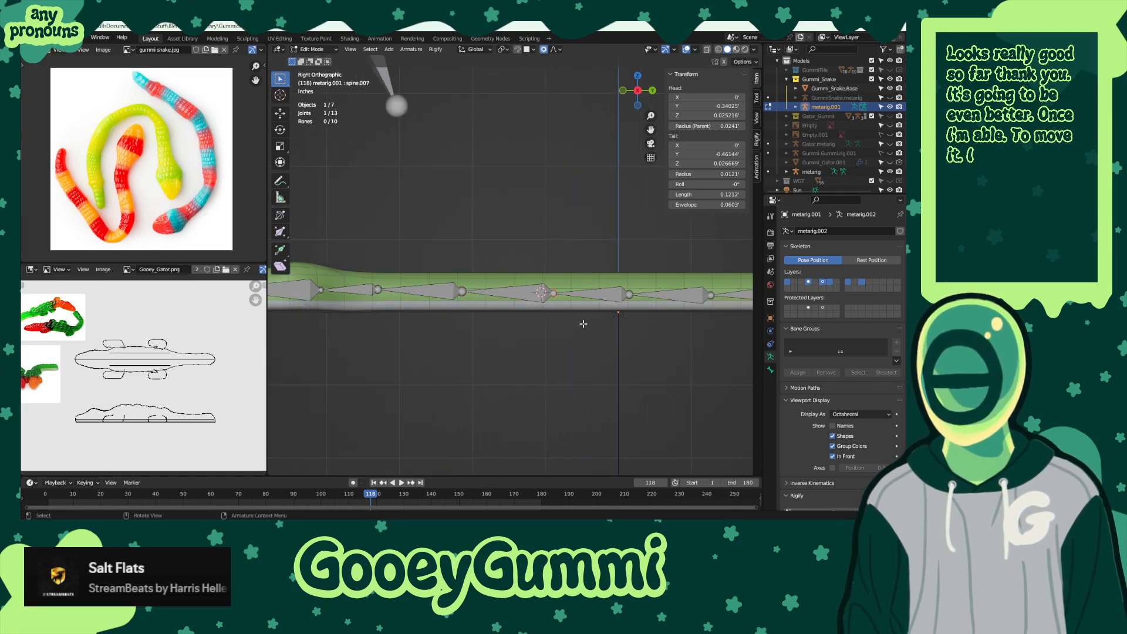
pyautogui.moveTo(534, 262); pyautogui.dragTo(575, 344)
pyautogui.press('g')
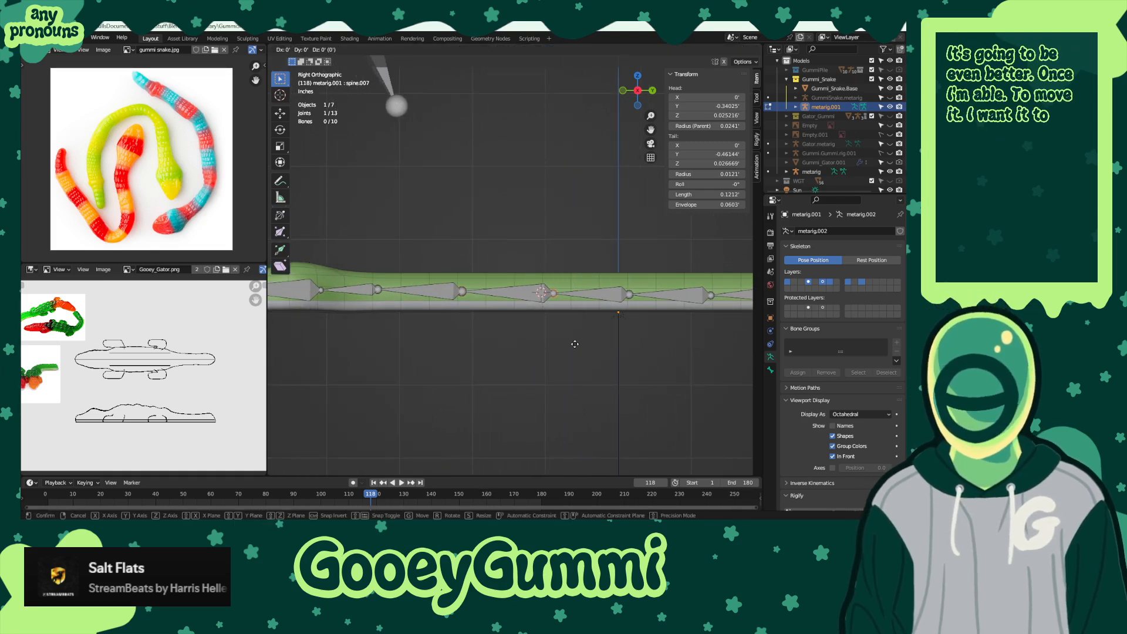
pyautogui.press('y')
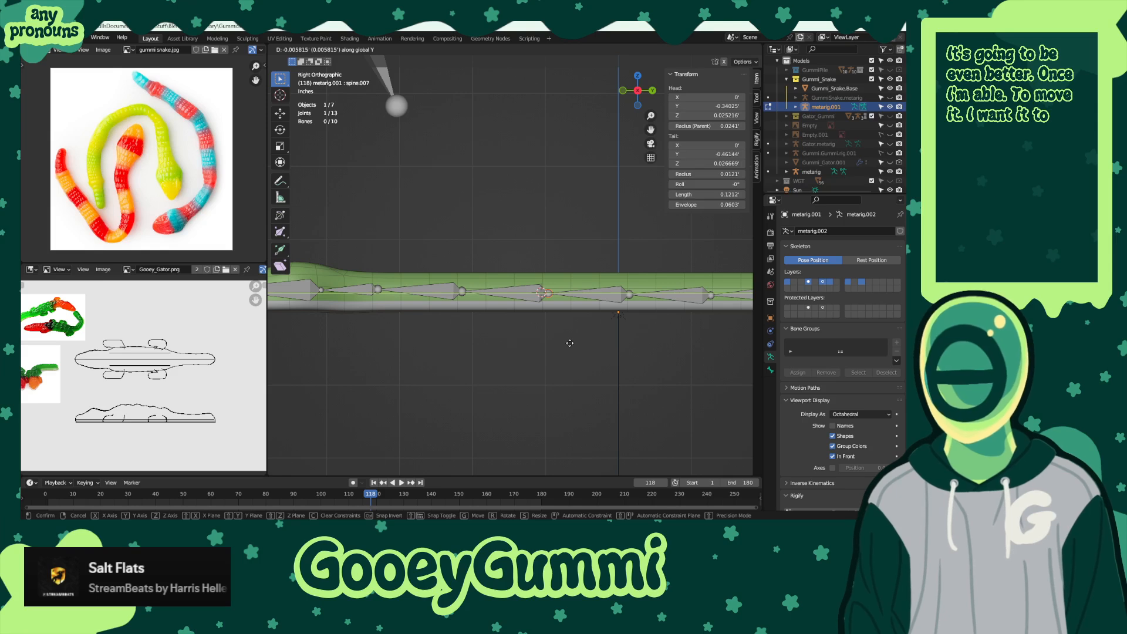
pyautogui.click(569, 343)
pyautogui.scroll(-1, 569, 342)
pyautogui.hotkey('ctrl', 's')
pyautogui.scroll(1, 456, 323)
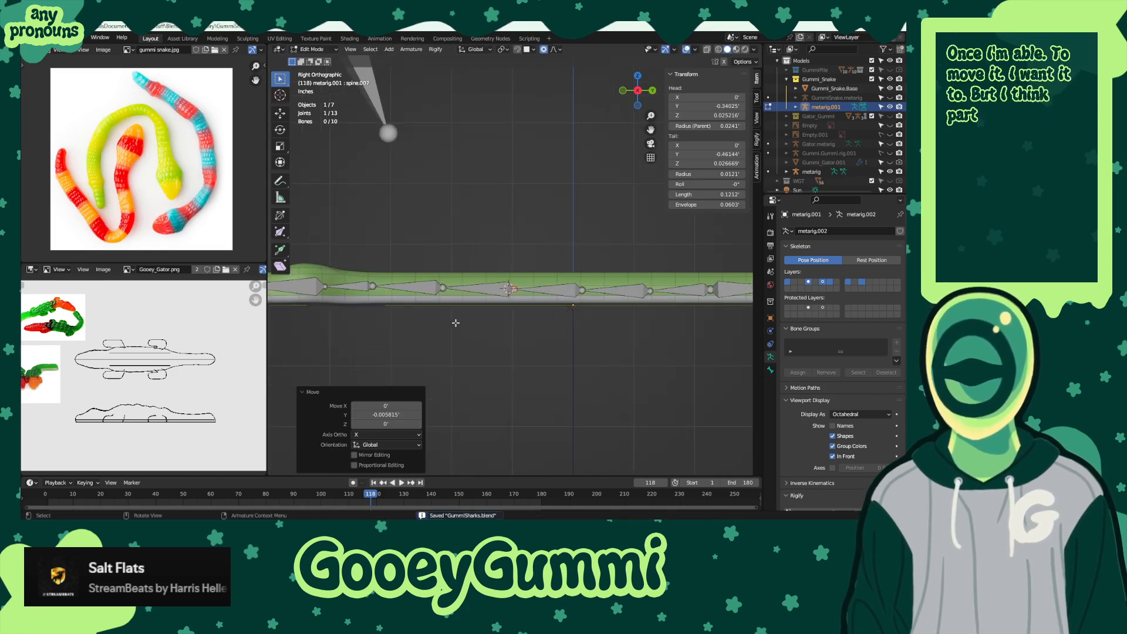
# - Move the first joint behind the head back along Y to a position of -0.33452'
pyautogui.keyDown('shift'); pyautogui.moveTo(429, 323); pyautogui.dragTo(534, 323, button='middle'); pyautogui.keyUp('shift')
pyautogui.scroll(2, 516, 322)
pyautogui.moveTo(376, 277); pyautogui.dragTo(429, 322)
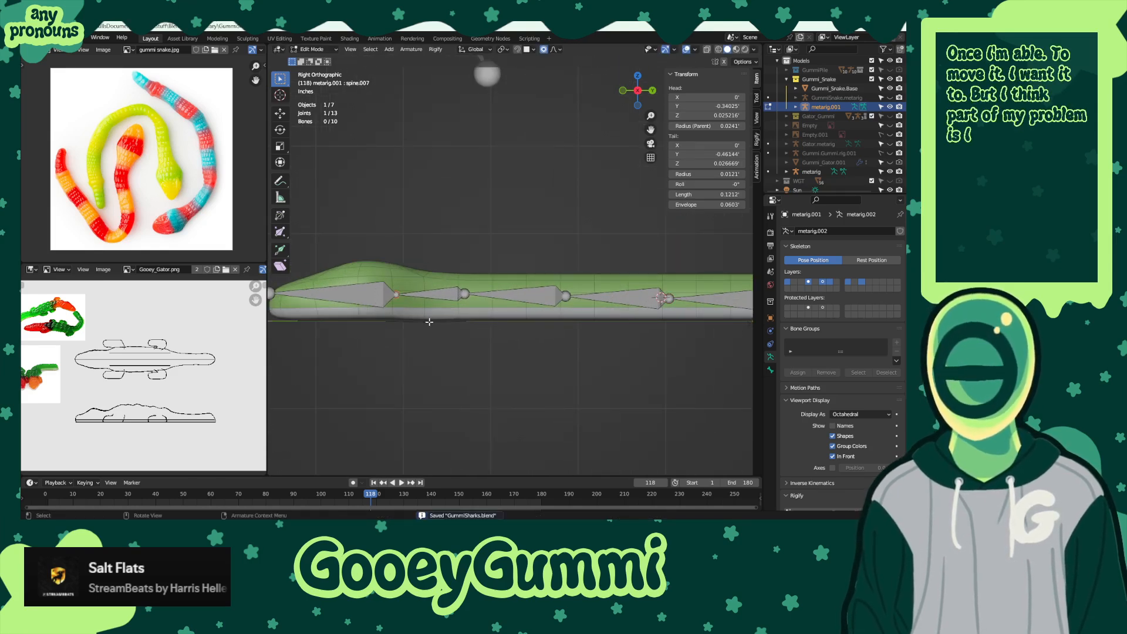
pyautogui.press('g')
pyautogui.press('y')
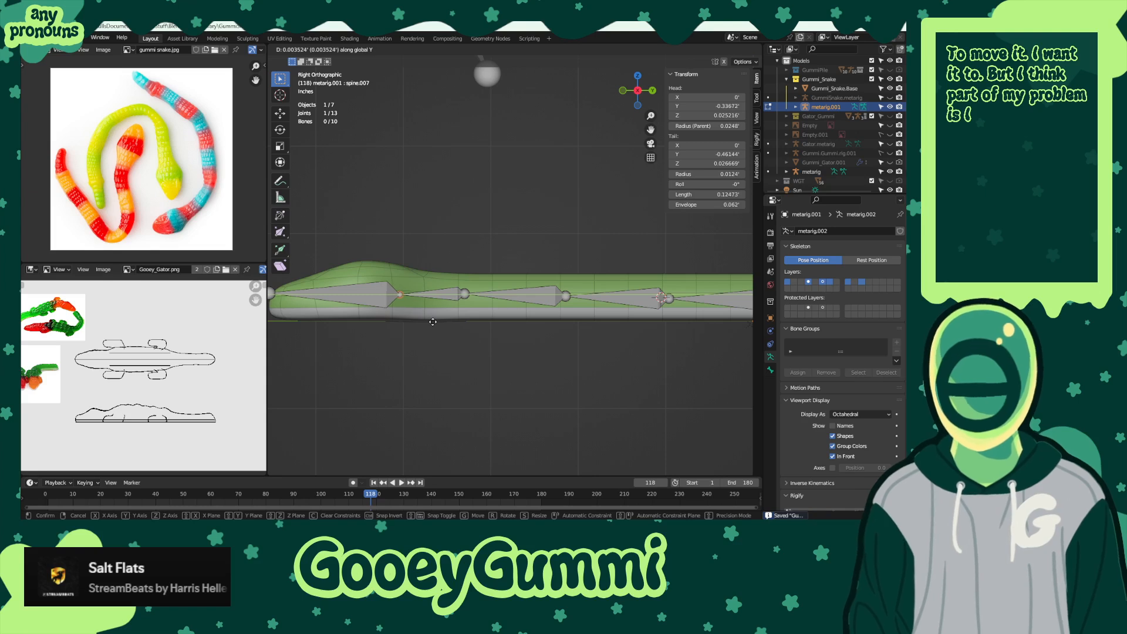
pyautogui.click(435, 321)
# - Move the second joint behind the head 0.000881' along Y and save the file
pyautogui.moveTo(444, 269); pyautogui.dragTo(485, 323)
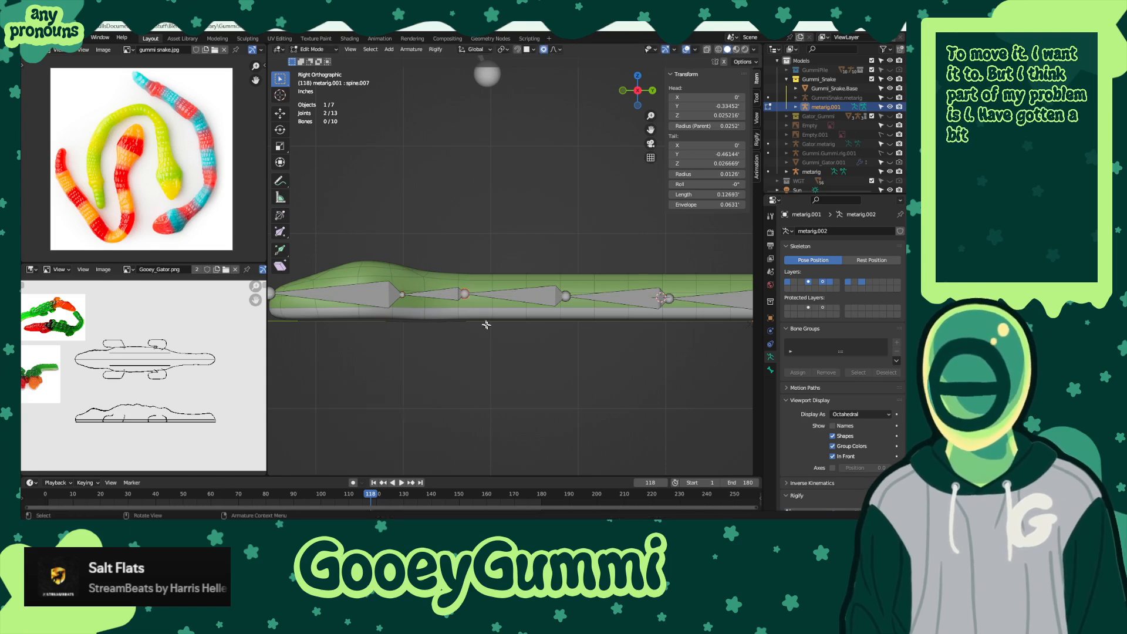
pyautogui.press('g')
pyautogui.press('y')
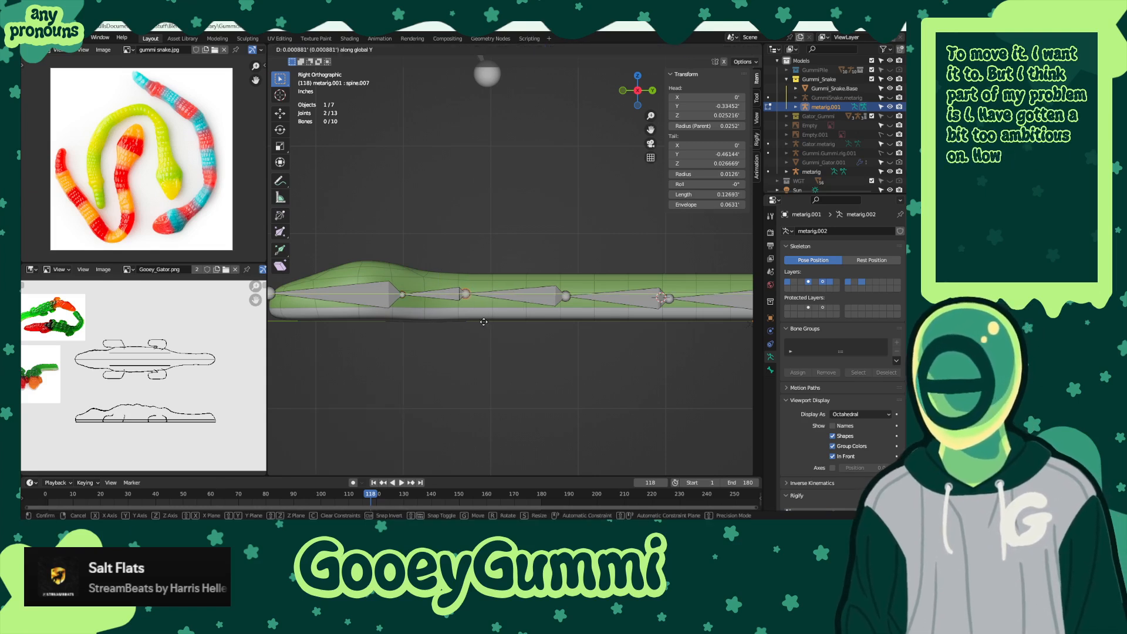
pyautogui.click(483, 321)
pyautogui.scroll(-4, 496, 322)
pyautogui.keyDown('shift'); pyautogui.moveTo(566, 335); pyautogui.dragTo(466, 343, button='middle'); pyautogui.keyUp('shift')
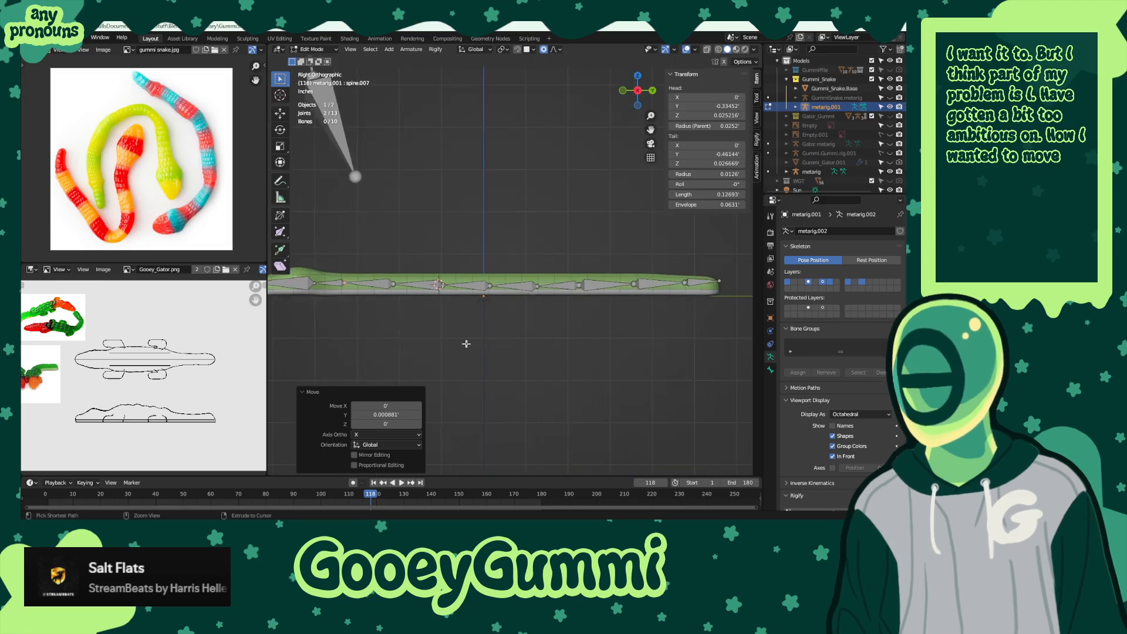
pyautogui.hotkey('ctrl', 's')
# - Switch the metarig to Object Mode and generate the Rigify rig from it
pyautogui.scroll(-2, 326, 100)
pyautogui.click(319, 53)
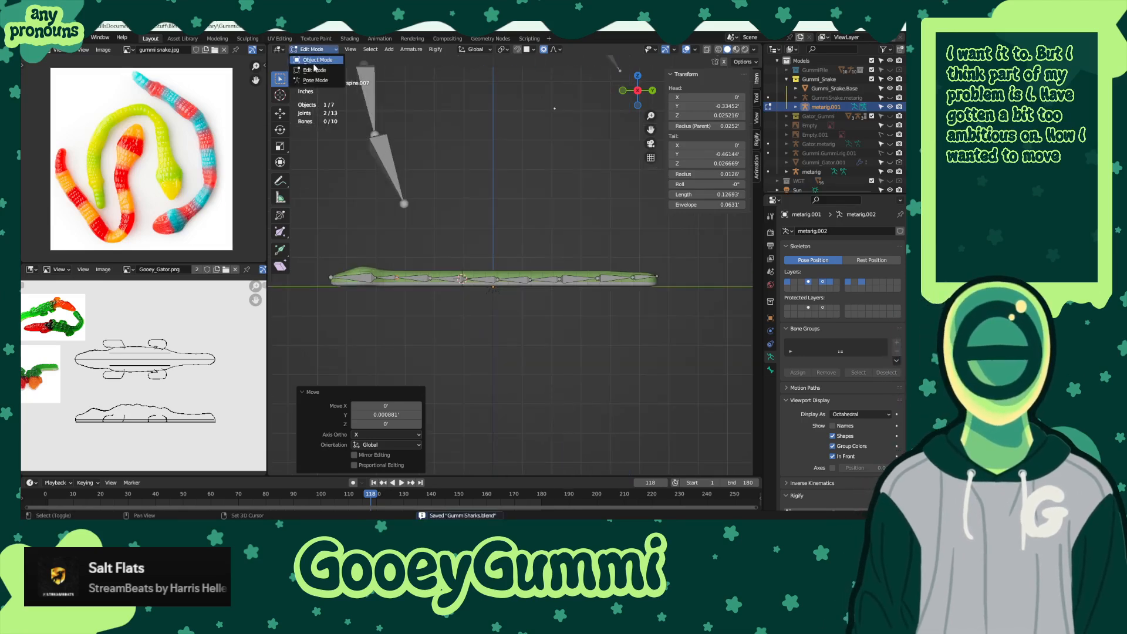
pyautogui.click(317, 61)
pyautogui.scroll(-4, 816, 424)
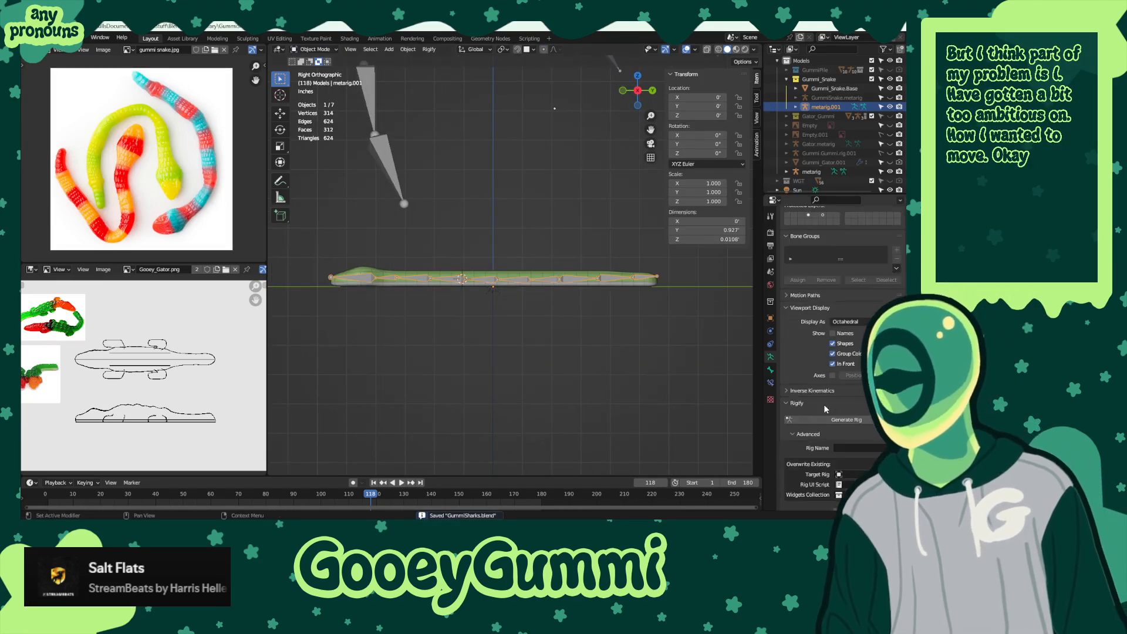
pyautogui.click(833, 366)
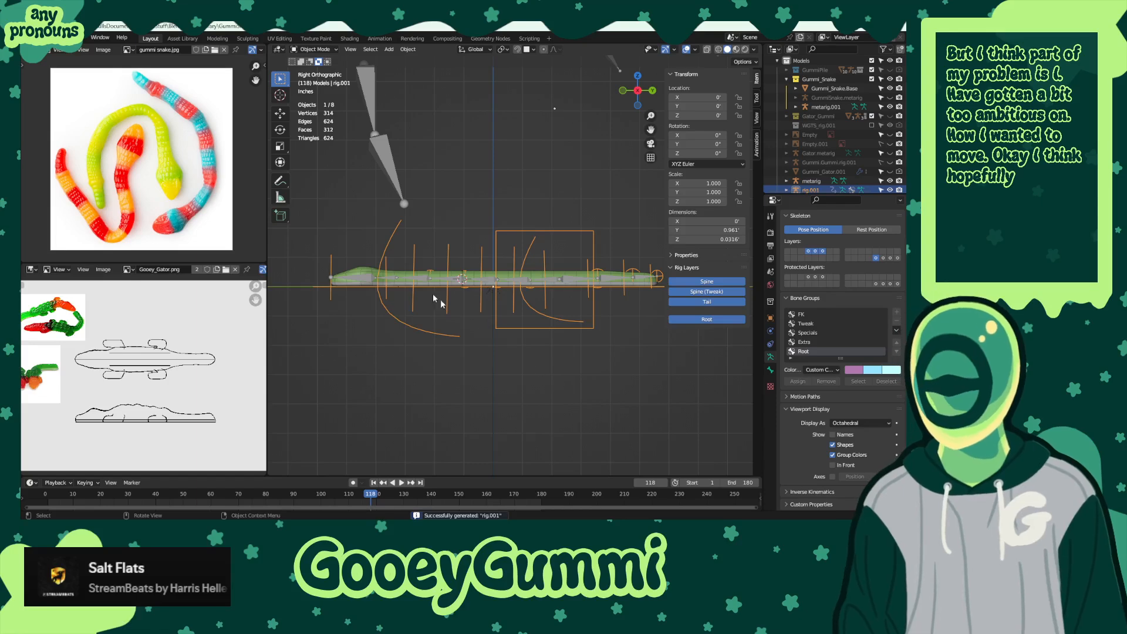
# - Hide the metarig inside the snake so that only the mesh and the generated rig remain selectable
pyautogui.keyDown('shift'); pyautogui.moveTo(496, 322); pyautogui.dragTo(502, 339, button='middle'); pyautogui.keyUp('shift')
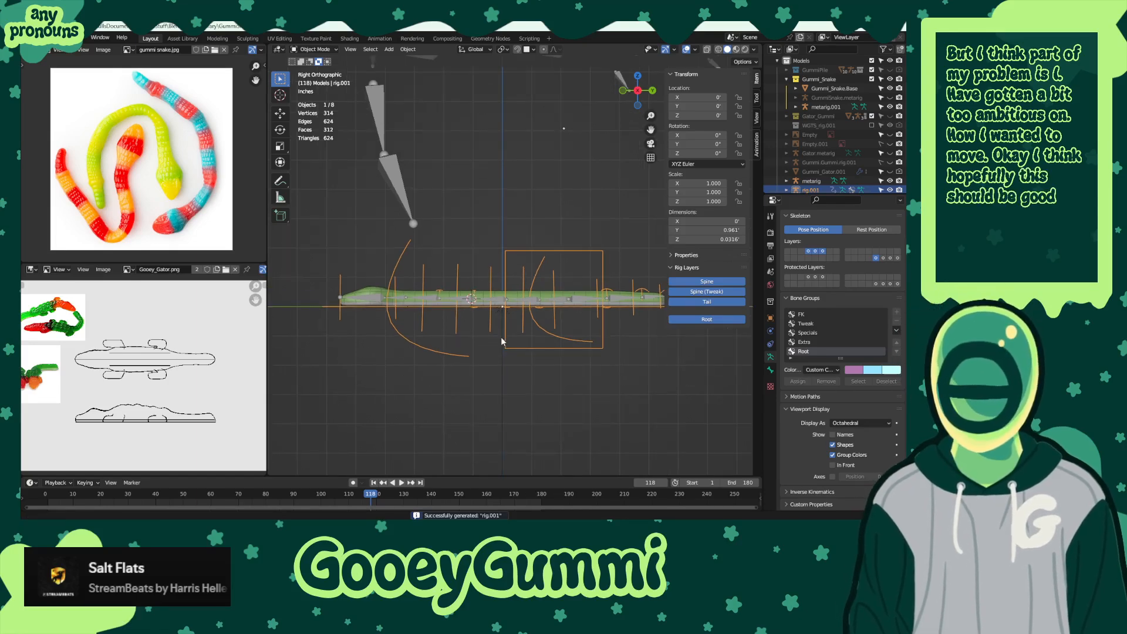
pyautogui.click(375, 298)
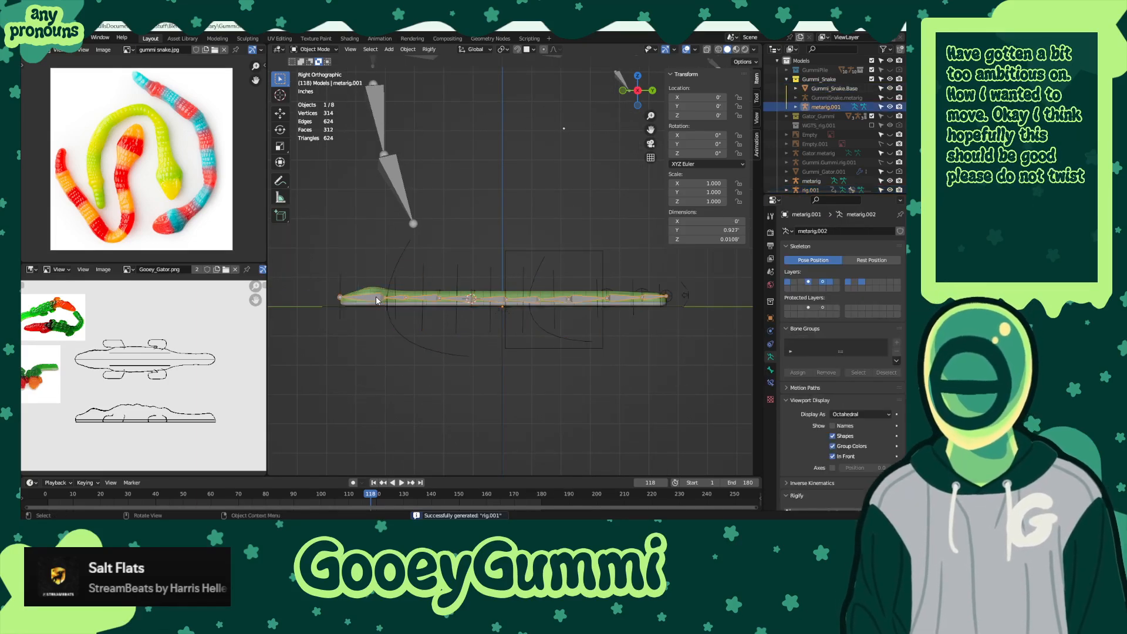
pyautogui.click(513, 278)
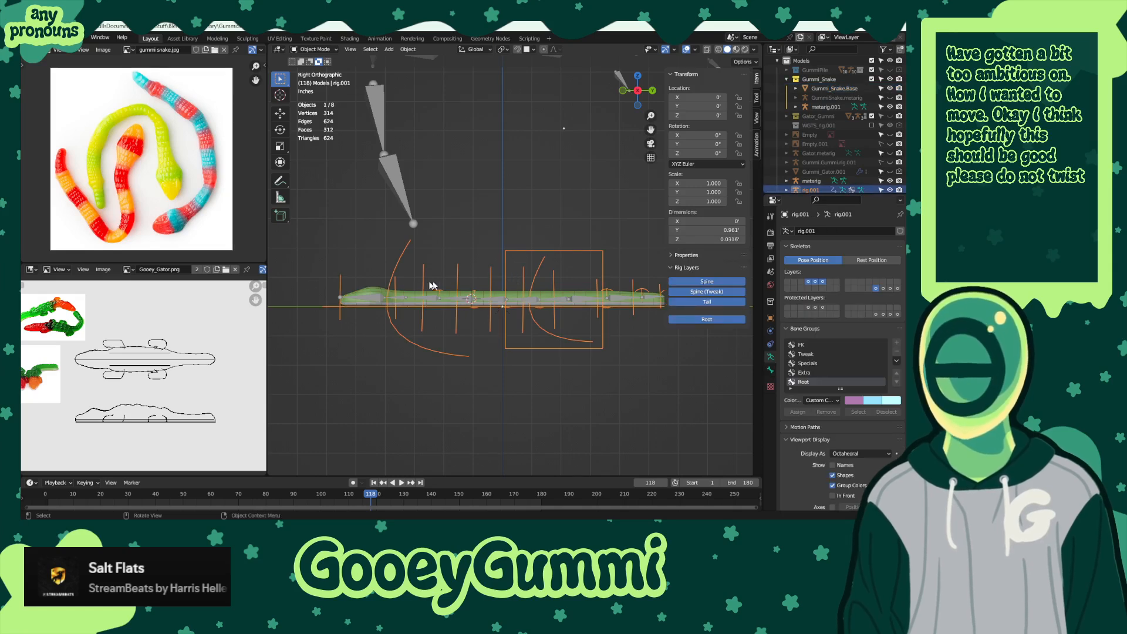
pyautogui.click(436, 303)
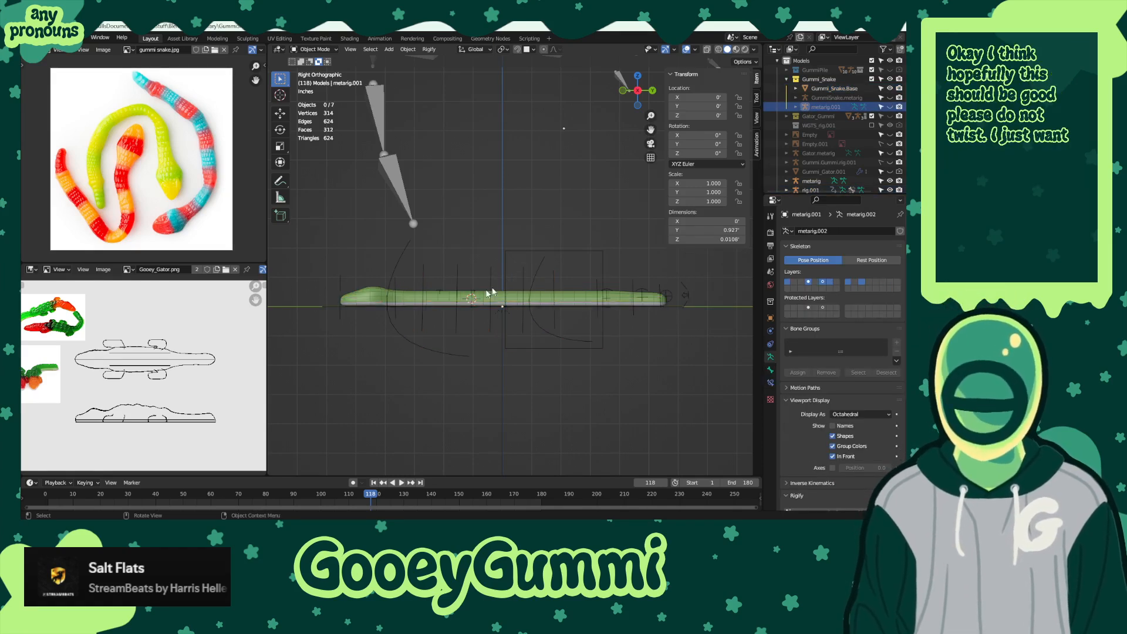
# - Parent the Gummi_Snake.Base mesh to the generated rig.001 with automatic weights
pyautogui.click(519, 285)
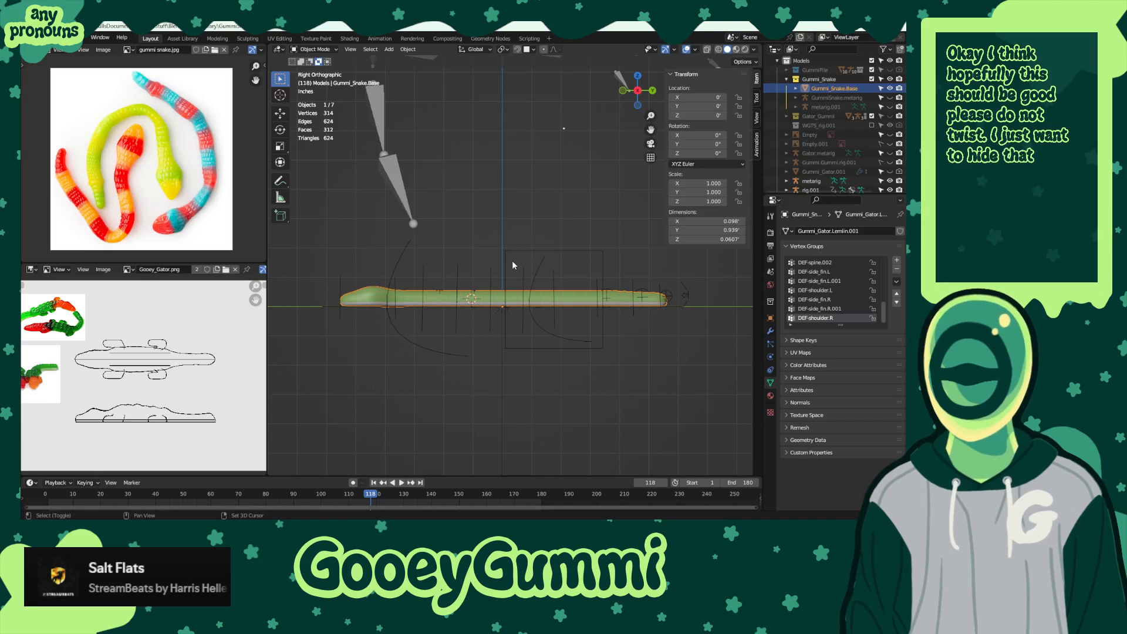
pyautogui.keyDown('shift'); pyautogui.click(509, 266); pyautogui.keyUp('shift')
pyautogui.hotkey('ctrl', 'p')
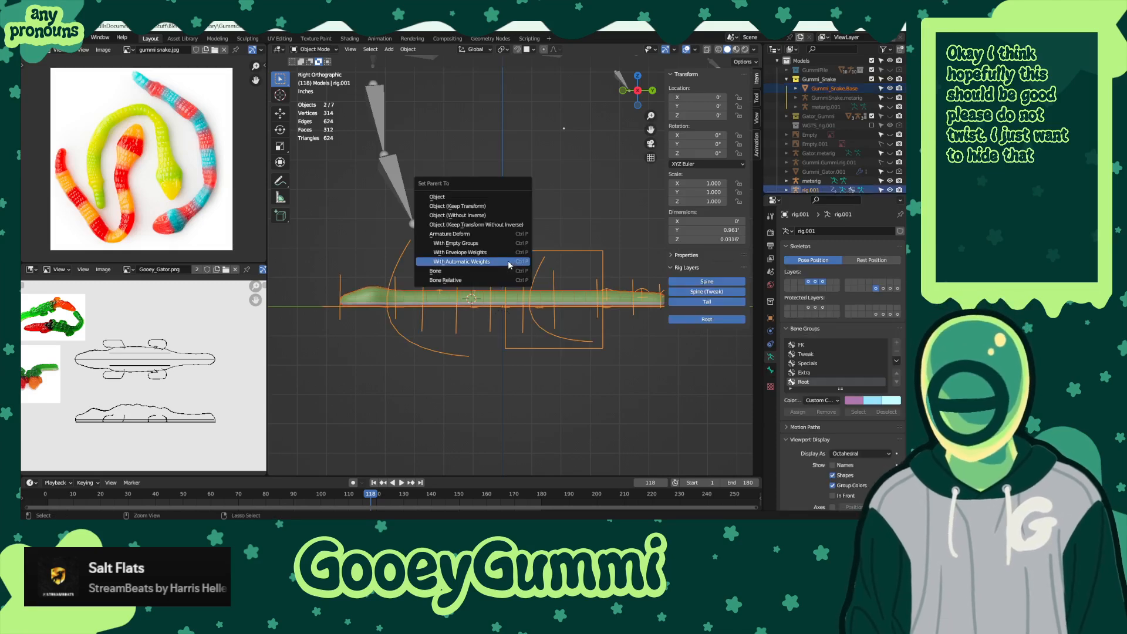
pyautogui.click(508, 262)
pyautogui.click(373, 300)
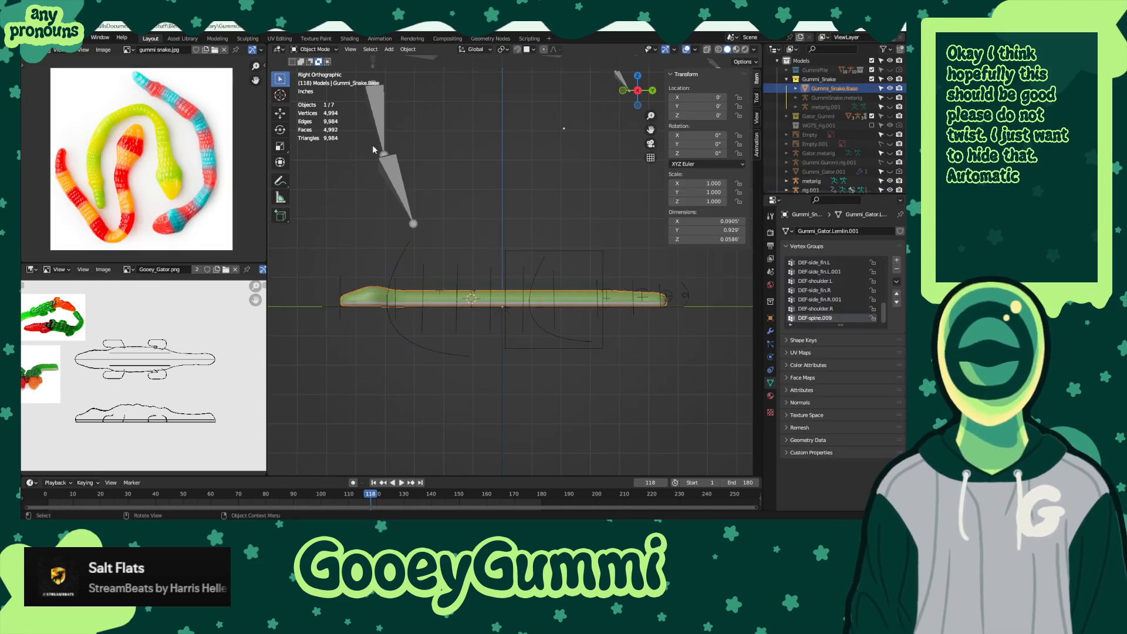
pyautogui.click(324, 53)
pyautogui.click(311, 73)
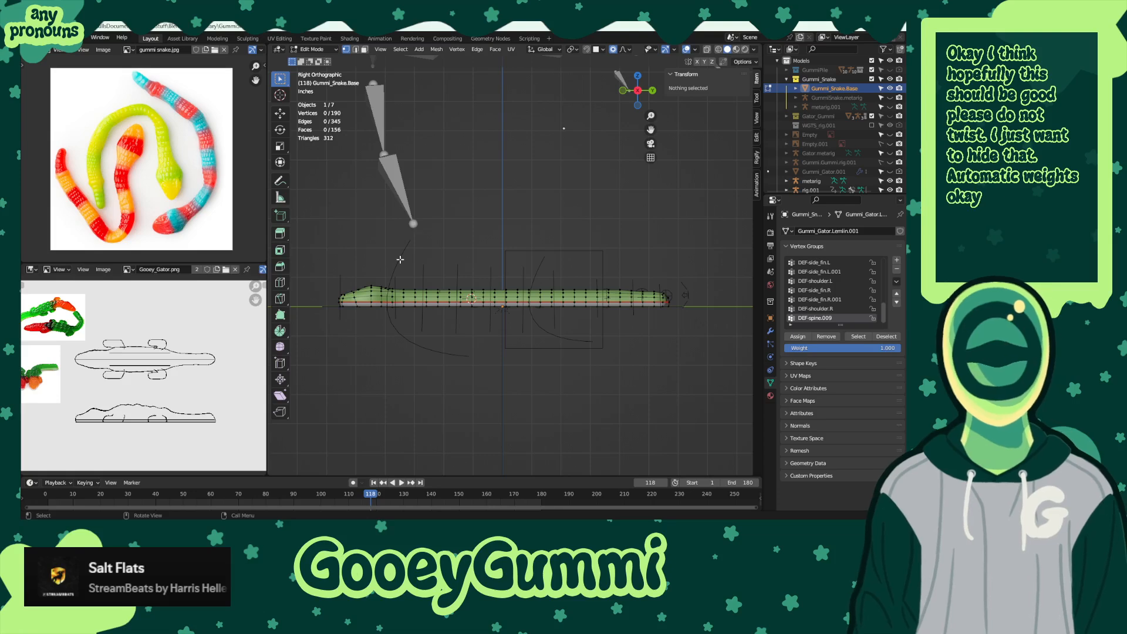
pyautogui.click(314, 49)
pyautogui.click(311, 62)
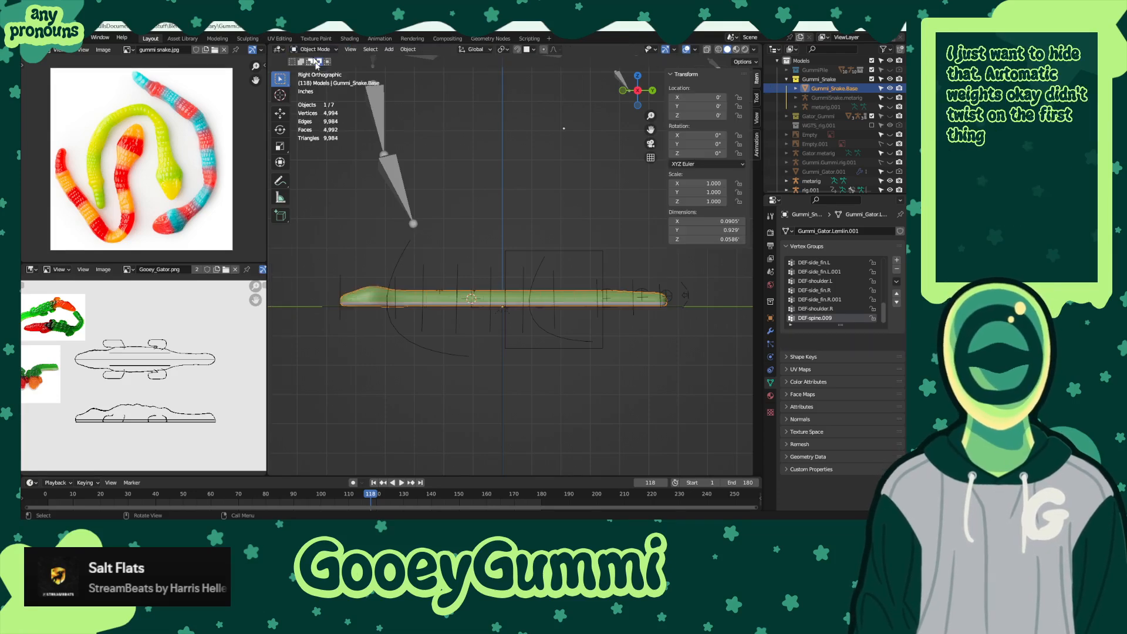
# - Put rig.001 in Pose Mode and rotate the chest control about 102° in the side view
pyautogui.click(409, 252)
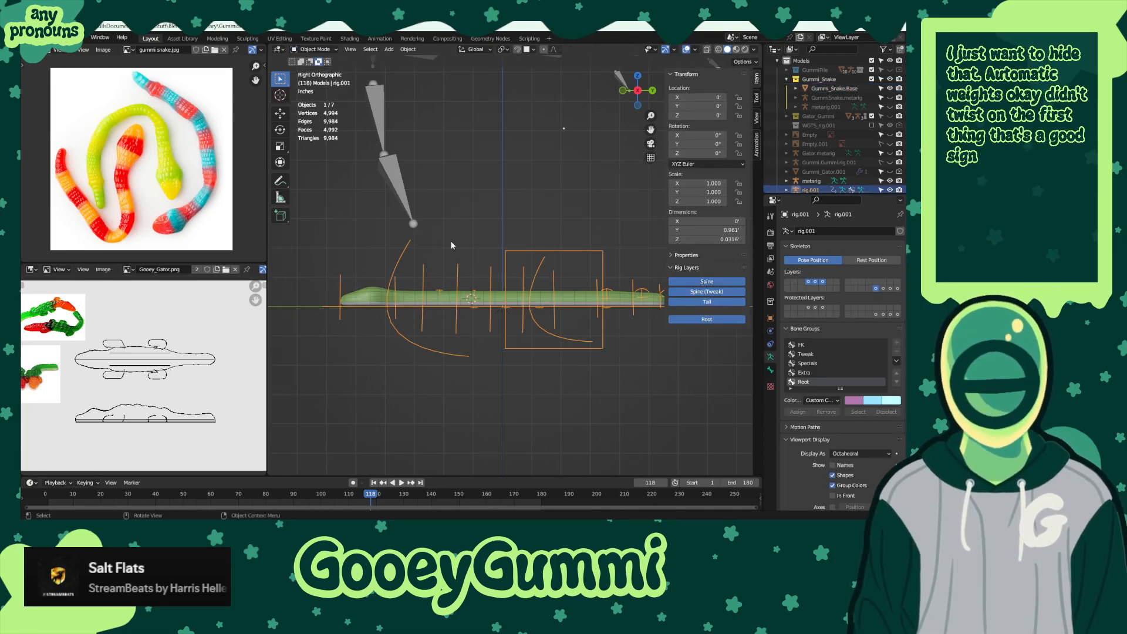
pyautogui.click(316, 49)
pyautogui.click(313, 83)
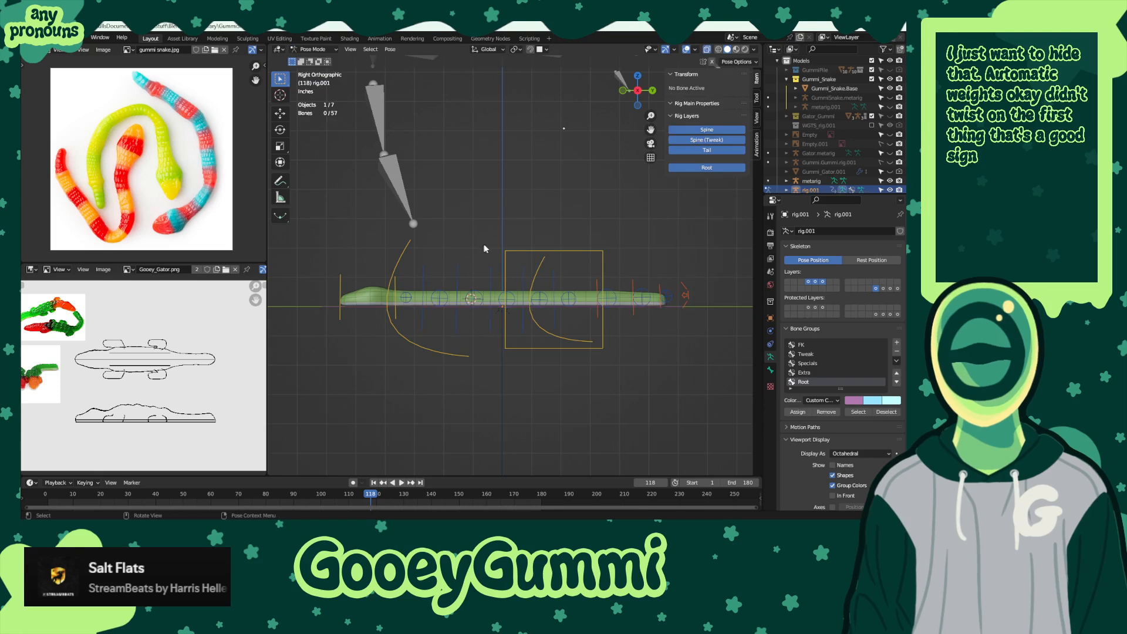
pyautogui.click(413, 261)
pyautogui.press('r')
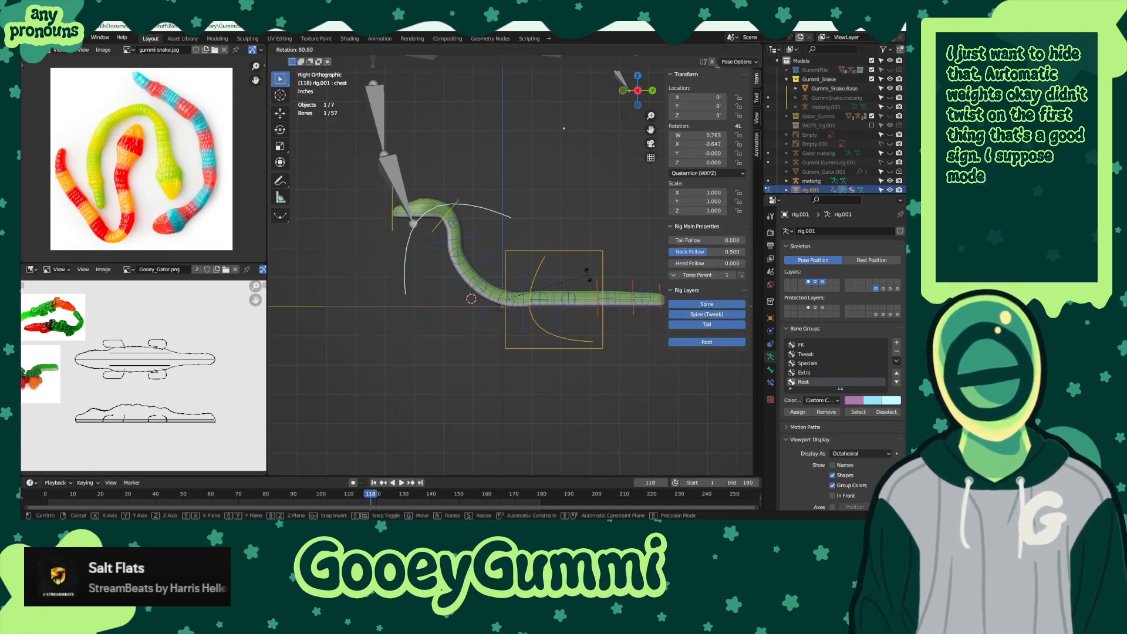
pyautogui.click(635, 311)
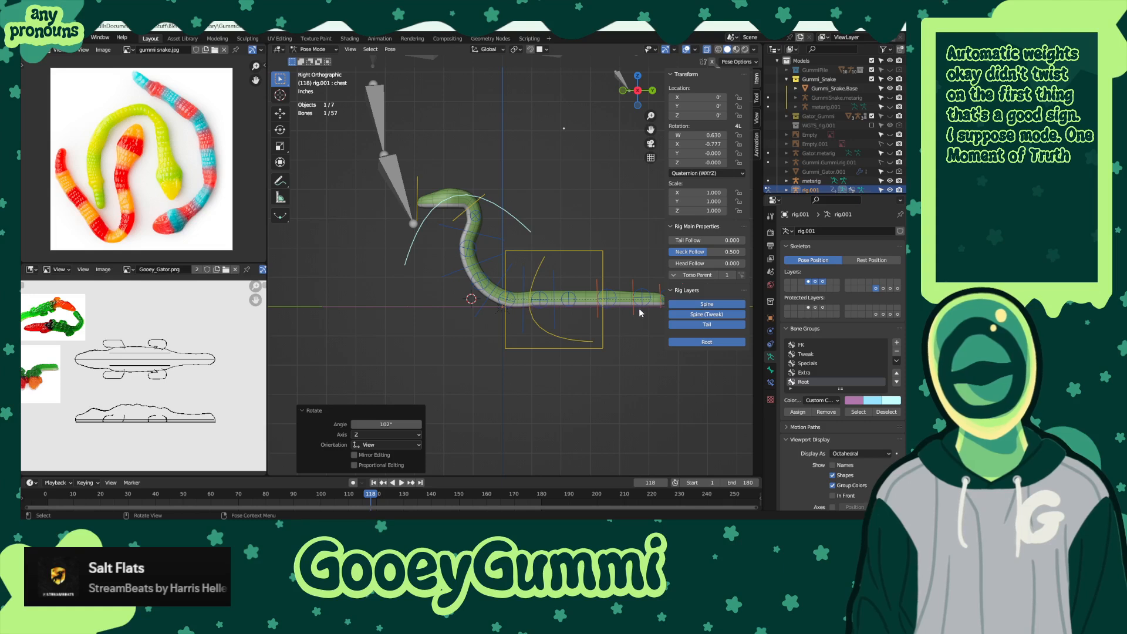
# - Rotate the chest control about -67.4° around the global Z axis to test the neck deformation
pyautogui.keyDown('shift'); pyautogui.moveTo(640, 313); pyautogui.dragTo(567, 335, button='middle'); pyautogui.keyUp('shift')
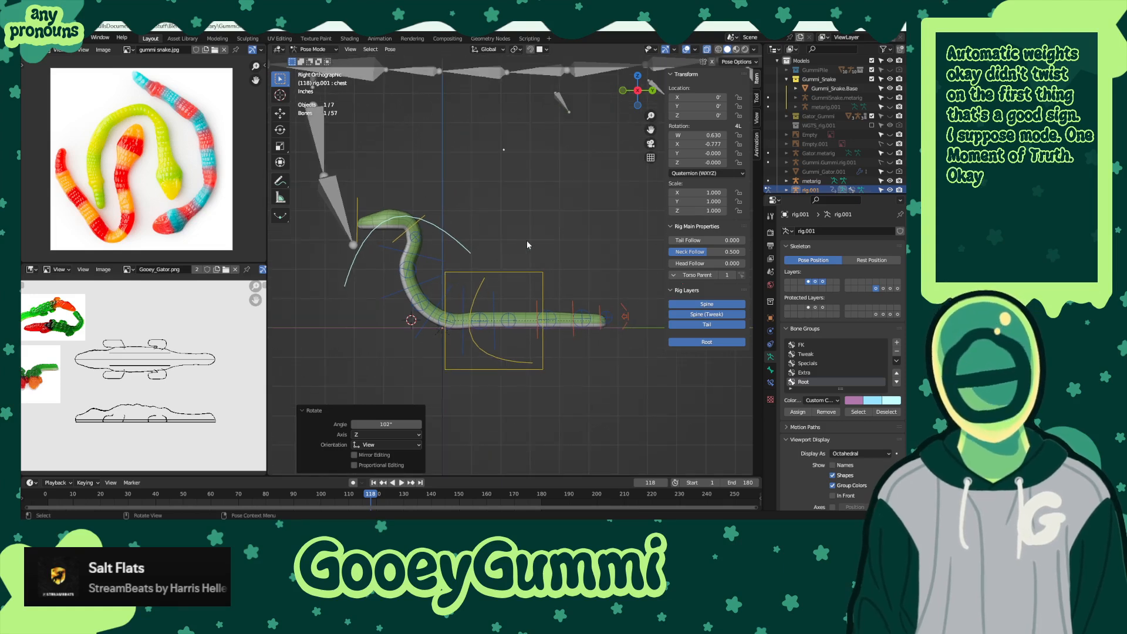
pyautogui.press('r')
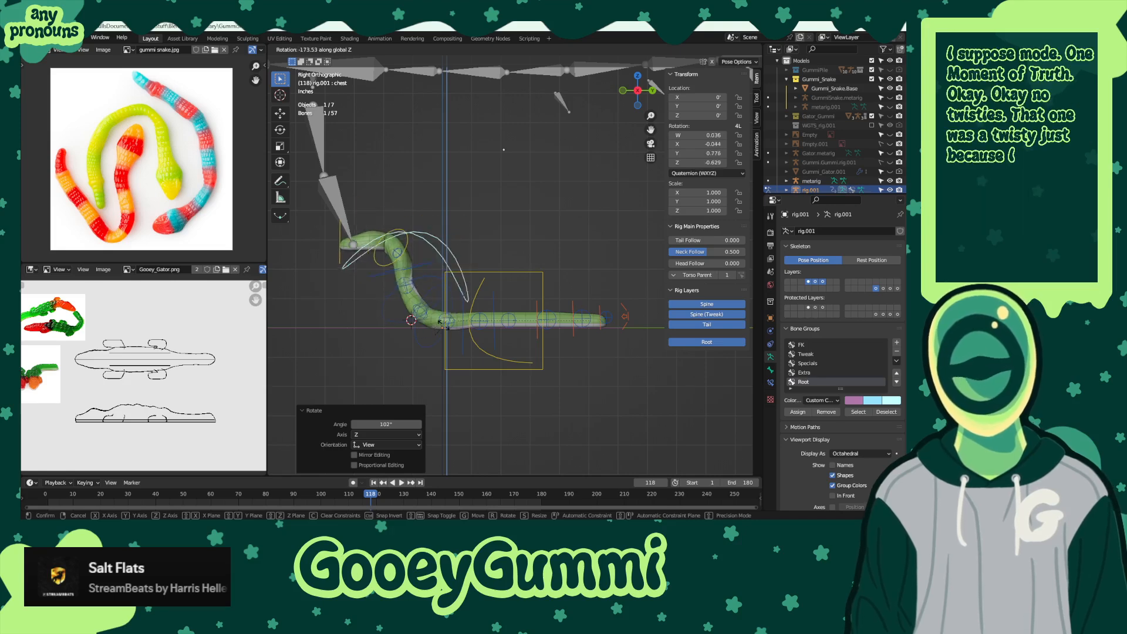
pyautogui.rightClick(466, 253)
pyautogui.moveTo(466, 252); pyautogui.dragTo(513, 291, button='middle')
pyautogui.press('r')
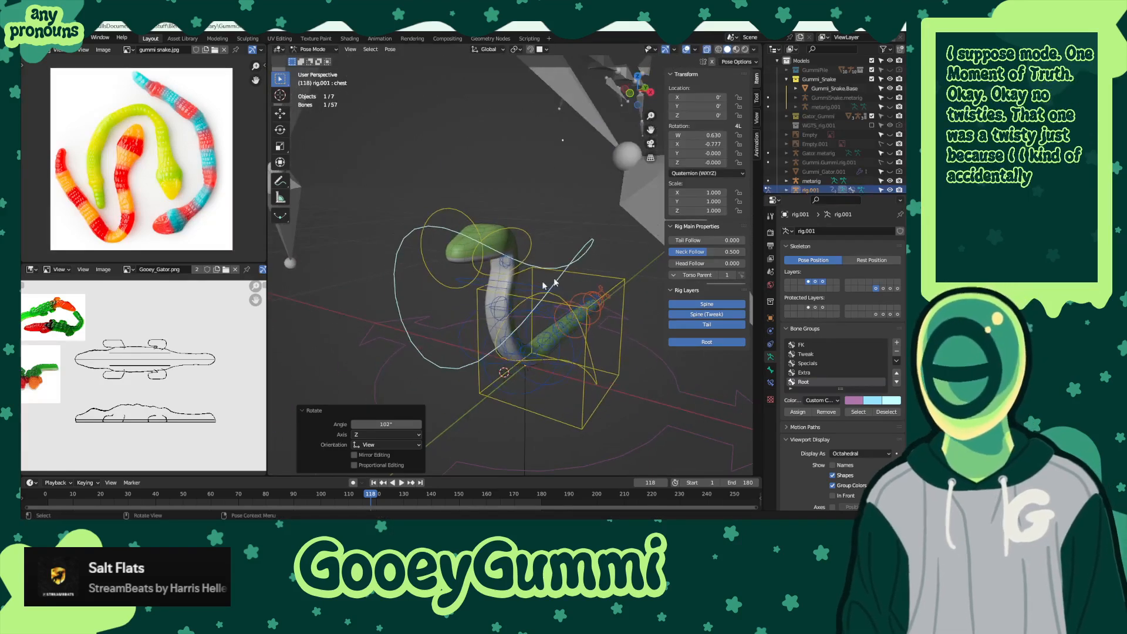
pyautogui.press('z')
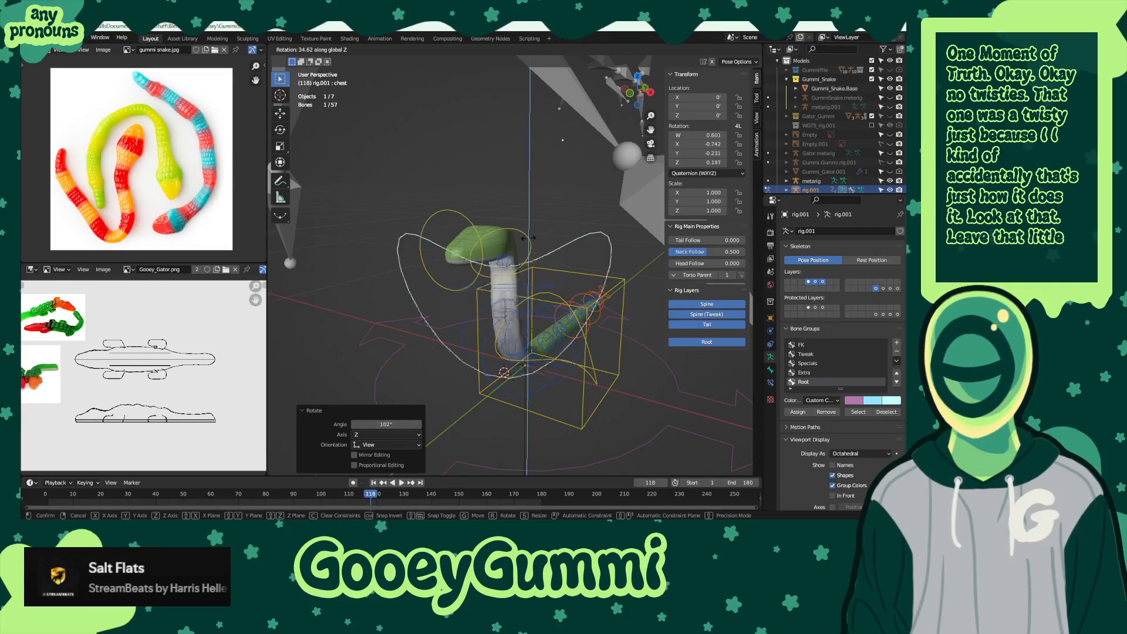
pyautogui.click(528, 357)
pyautogui.moveTo(528, 357); pyautogui.dragTo(536, 359, button='middle')
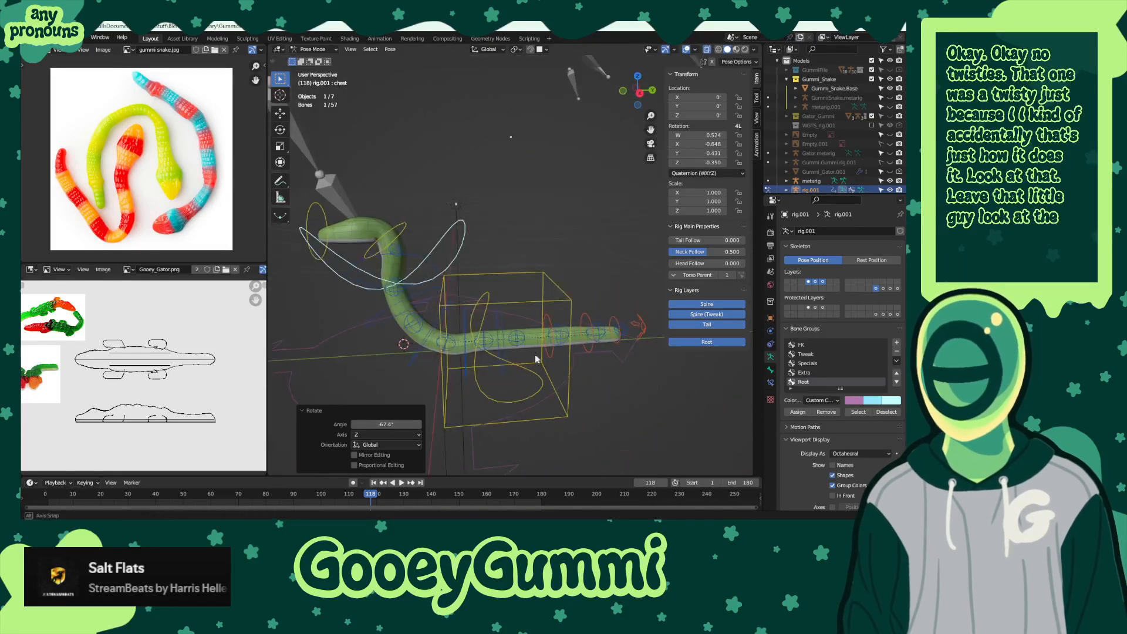
pyautogui.click(639, 330)
pyautogui.press('r')
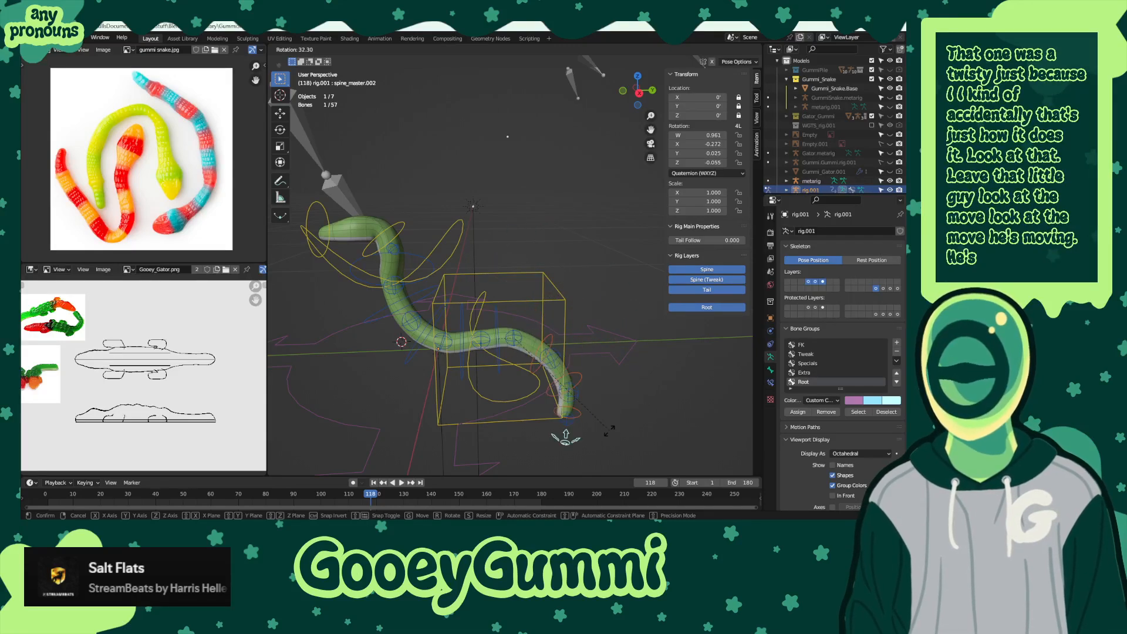
pyautogui.rightClick(505, 324)
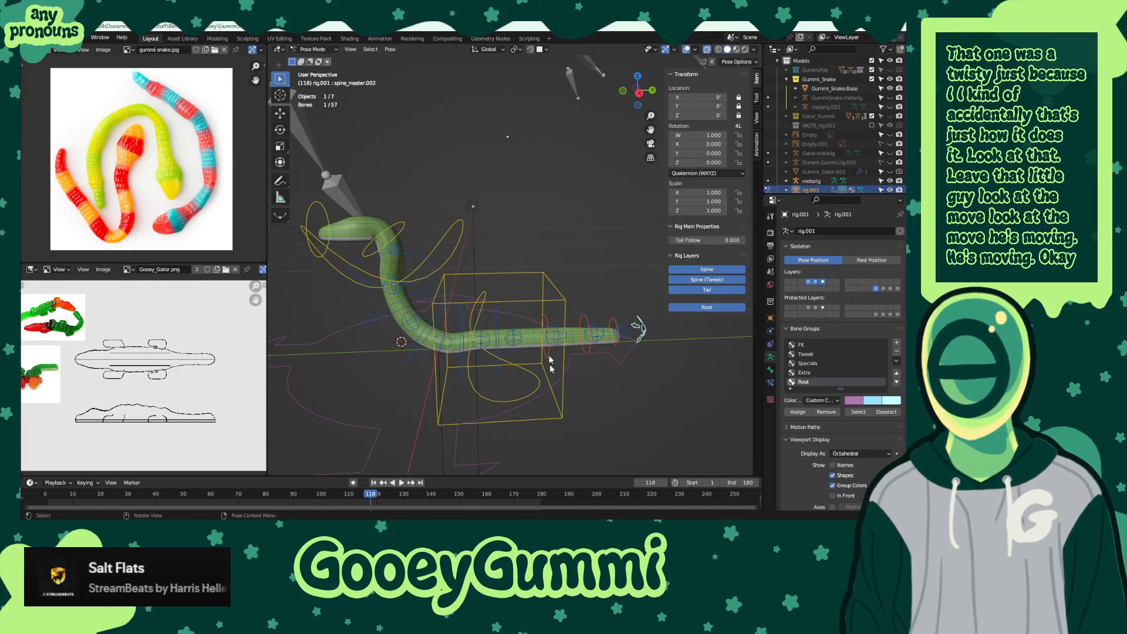
# - Show the deform bones layer alongside the control layers and rotate the tail-end spine_master.002 control about -57.6° in the view
pyautogui.click(882, 288)
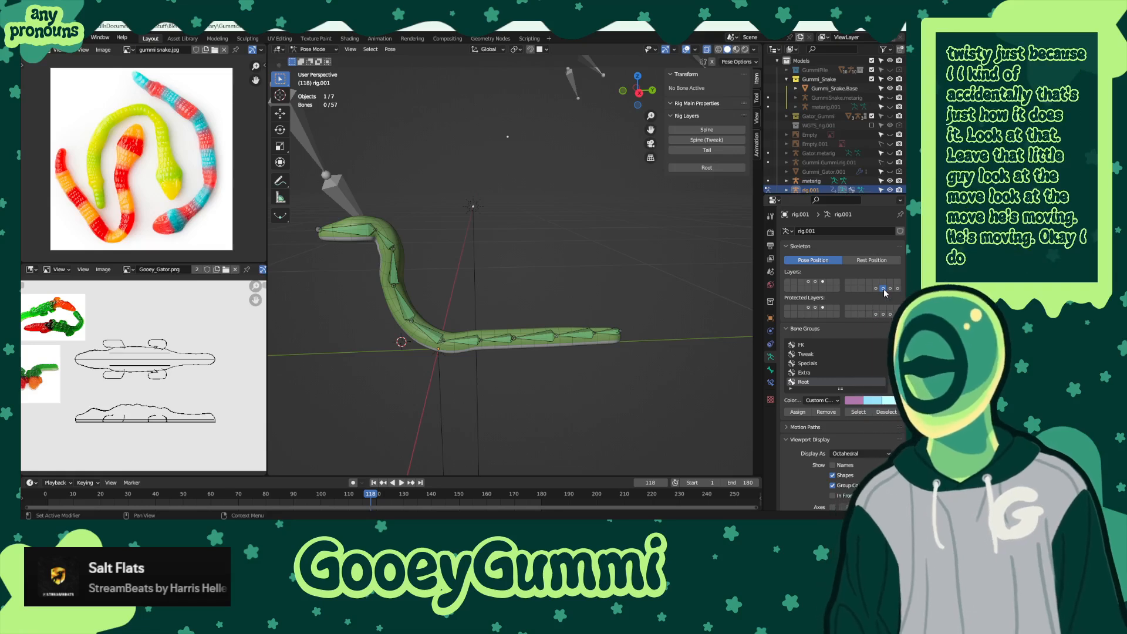
pyautogui.hotkey('ctrl', 'z')
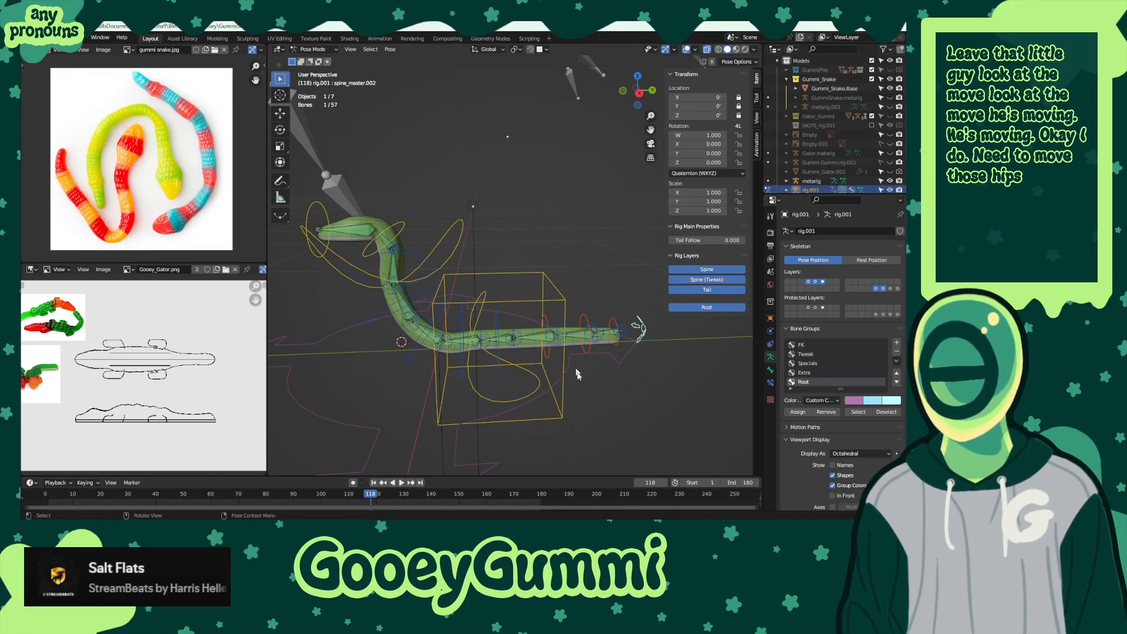
pyautogui.press('r')
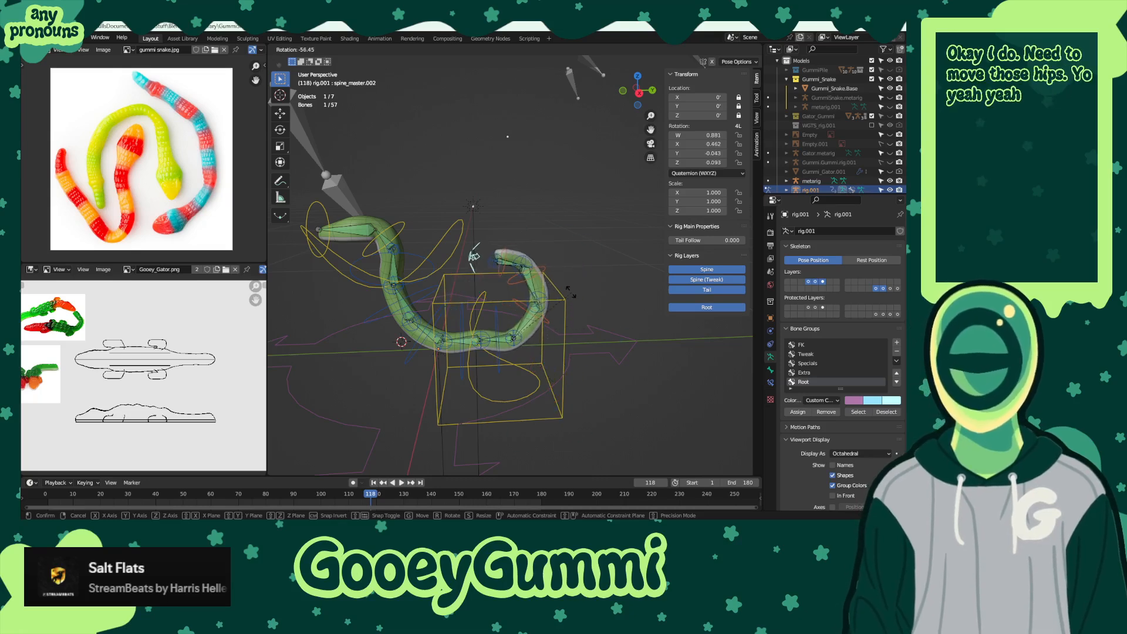
pyautogui.click(587, 329)
pyautogui.moveTo(587, 329); pyautogui.dragTo(496, 336, button='middle')
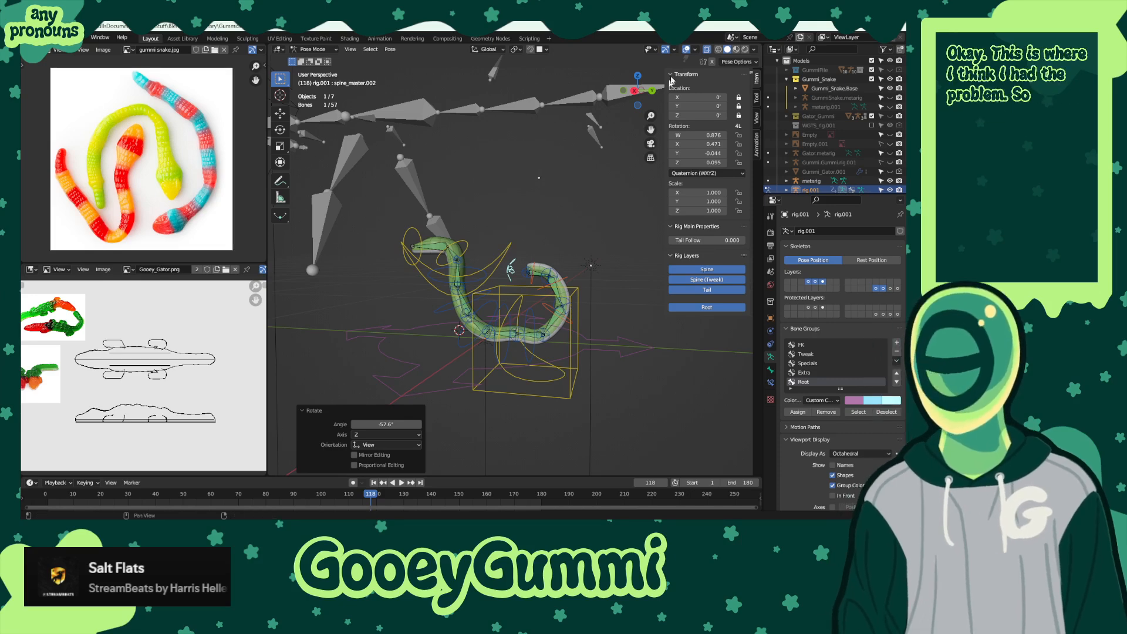
pyautogui.moveTo(514, 329)
pyautogui.mouseDown(button='middle')
pyautogui.moveTo(569, 304)
pyautogui.moveTo(539, 333)
pyautogui.moveTo(533, 294)
pyautogui.moveTo(508, 329)
pyautogui.moveTo(521, 316)
pyautogui.mouseUp(button='middle')
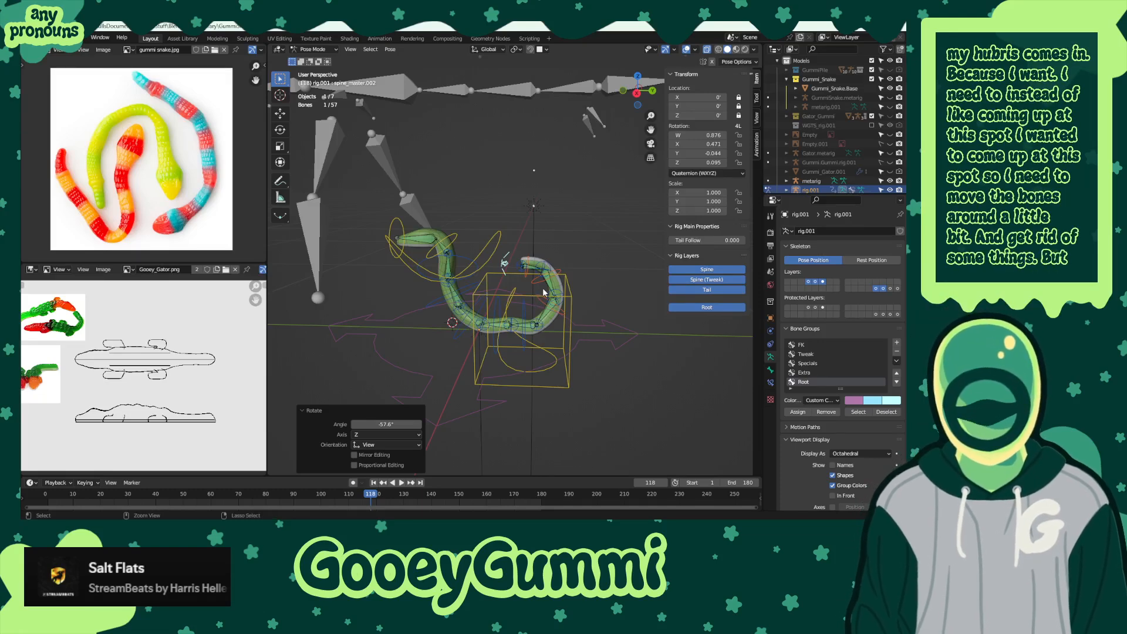
# - Undo the test poses, the automatic-weights parenting and the rig generation, back to the metarig before generating
pyautogui.hotkey('ctrl', 'z')
pyautogui.hotkey('ctrl', 'z')
pyautogui.hotkey('ctrl', 'z')
pyautogui.hotkey('ctrl', 'z')
pyautogui.hotkey('ctrl', 'z')
pyautogui.hotkey('ctrl', 'z')
pyautogui.hotkey('ctrl', 'z')
pyautogui.hotkey('ctrl', 'z')
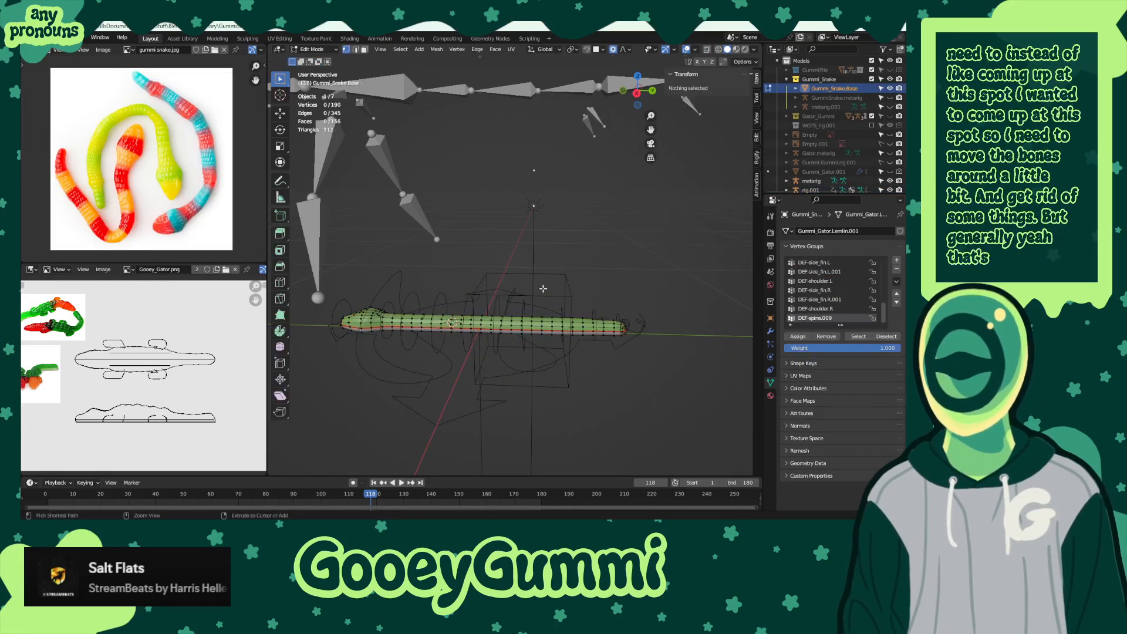
pyautogui.hotkey('ctrl', 'z')
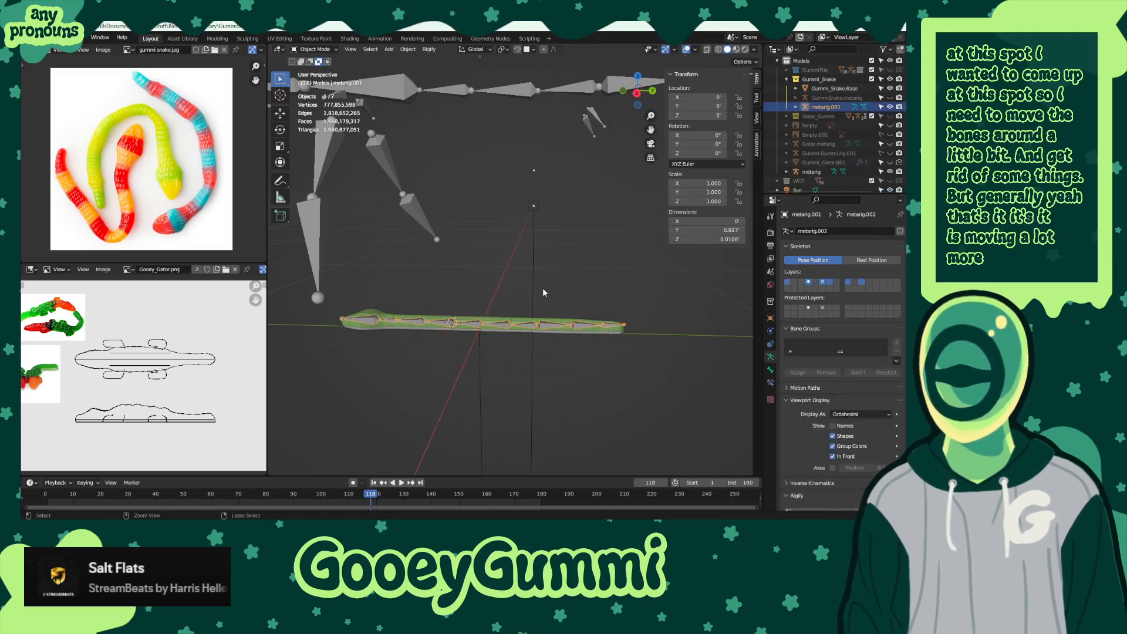
# - Redo the last joint edit at the neck and return metarig.001 to Edit Mode
pyautogui.moveTo(542, 288); pyautogui.dragTo(464, 190, button='middle')
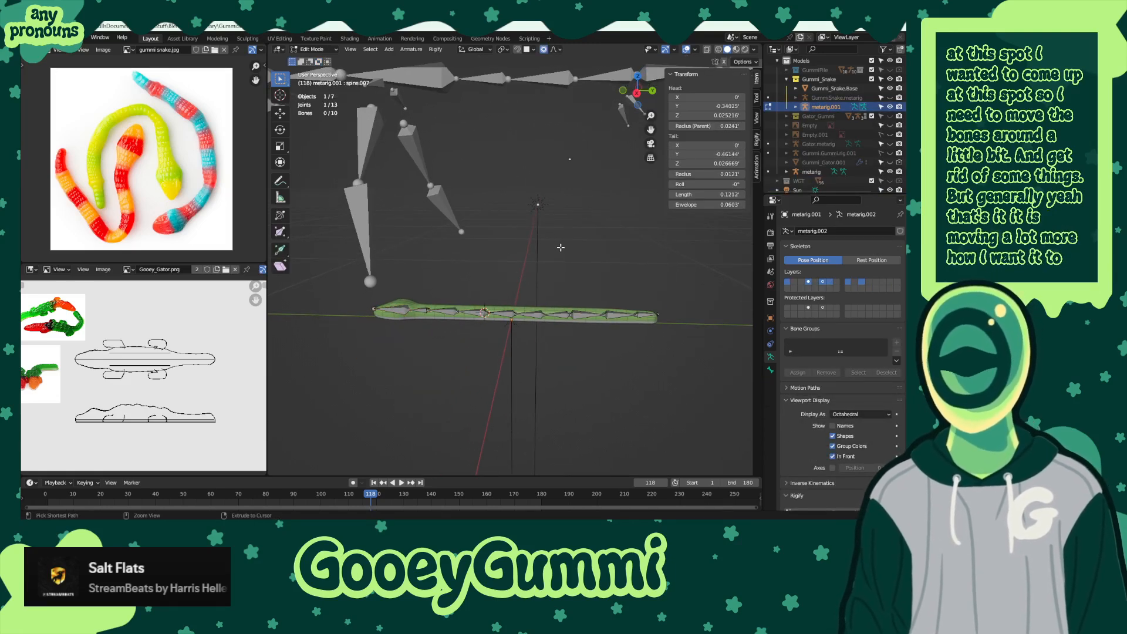
pyautogui.hotkey('ctrl', 'shift', 'z')
pyautogui.press('Tab')
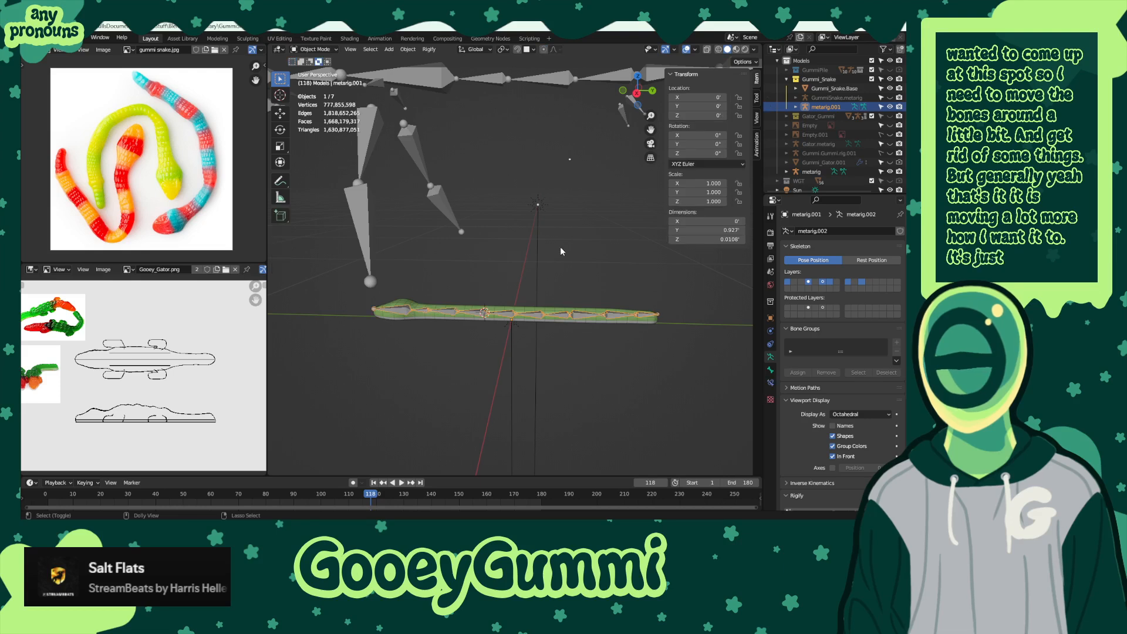
pyautogui.press('Tab')
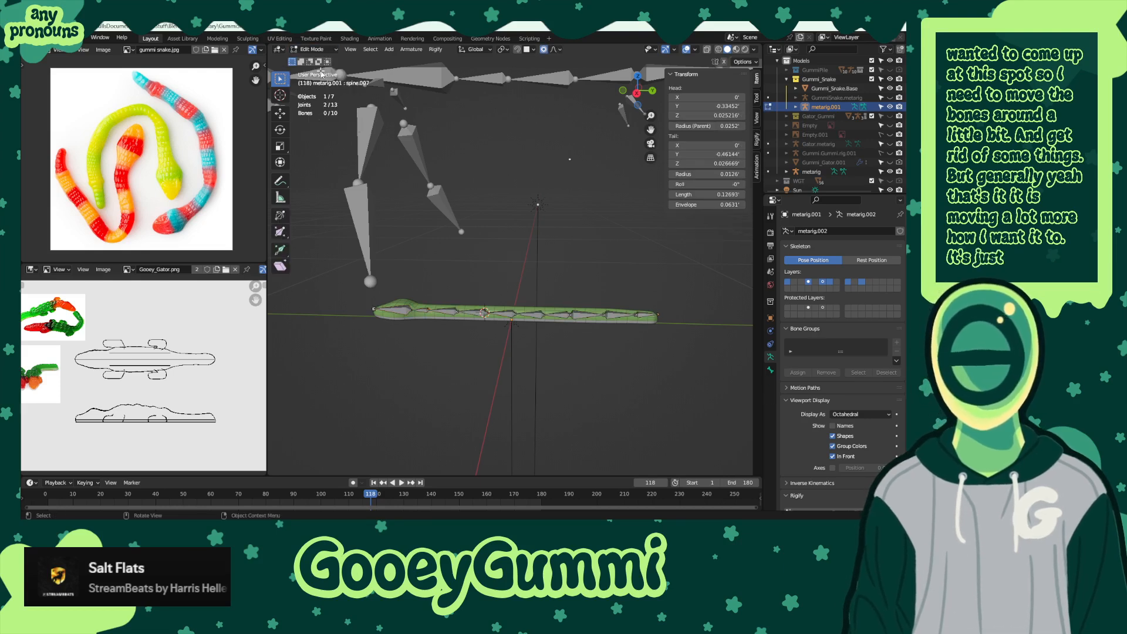
# - Examine the metarig's individual spine bones along the body to find where the neck and hip sections begin
pyautogui.scroll(2, 531, 309)
pyautogui.scroll(3, 530, 310)
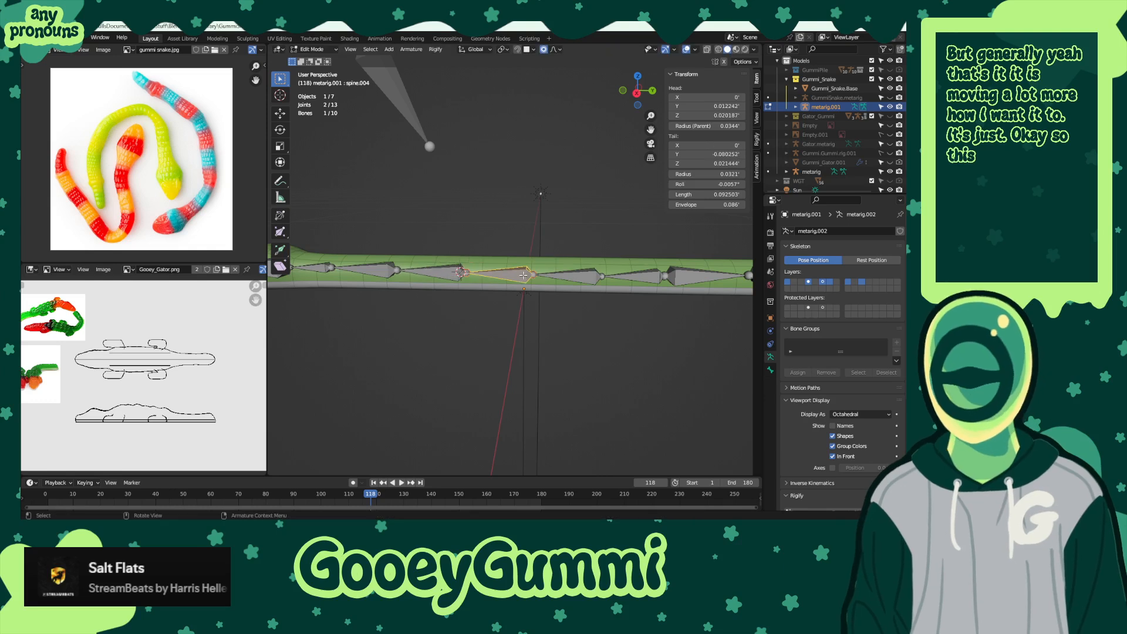
pyautogui.click(572, 275)
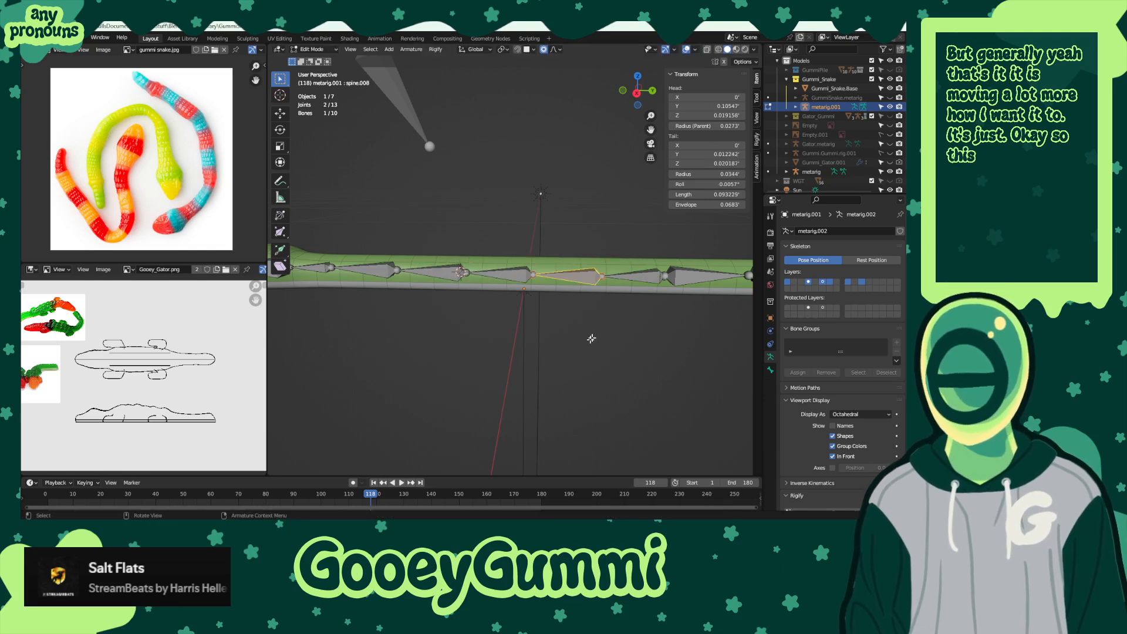
pyautogui.moveTo(584, 399); pyautogui.dragTo(444, 270, button='middle')
pyautogui.click(445, 271)
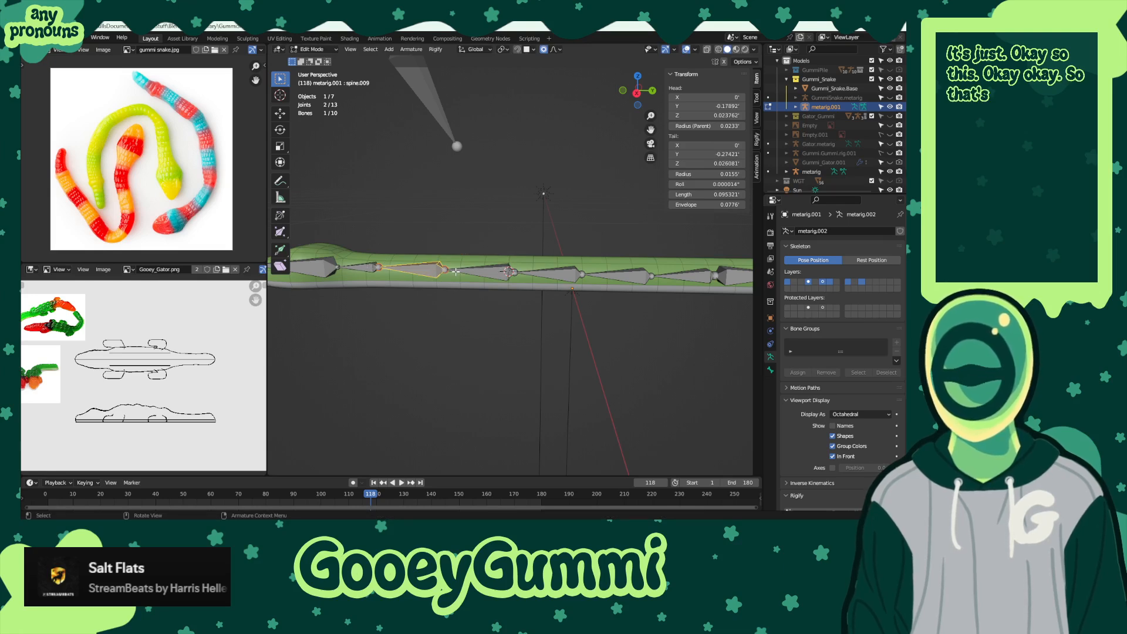
pyautogui.moveTo(527, 300); pyautogui.dragTo(594, 312, button='middle')
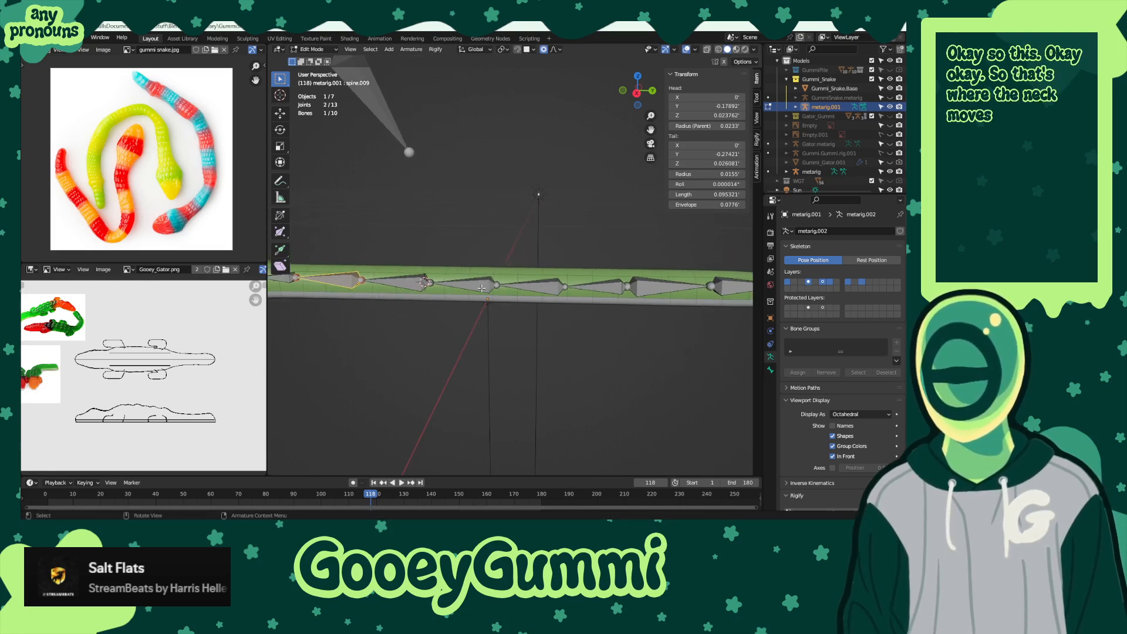
pyautogui.click(637, 294)
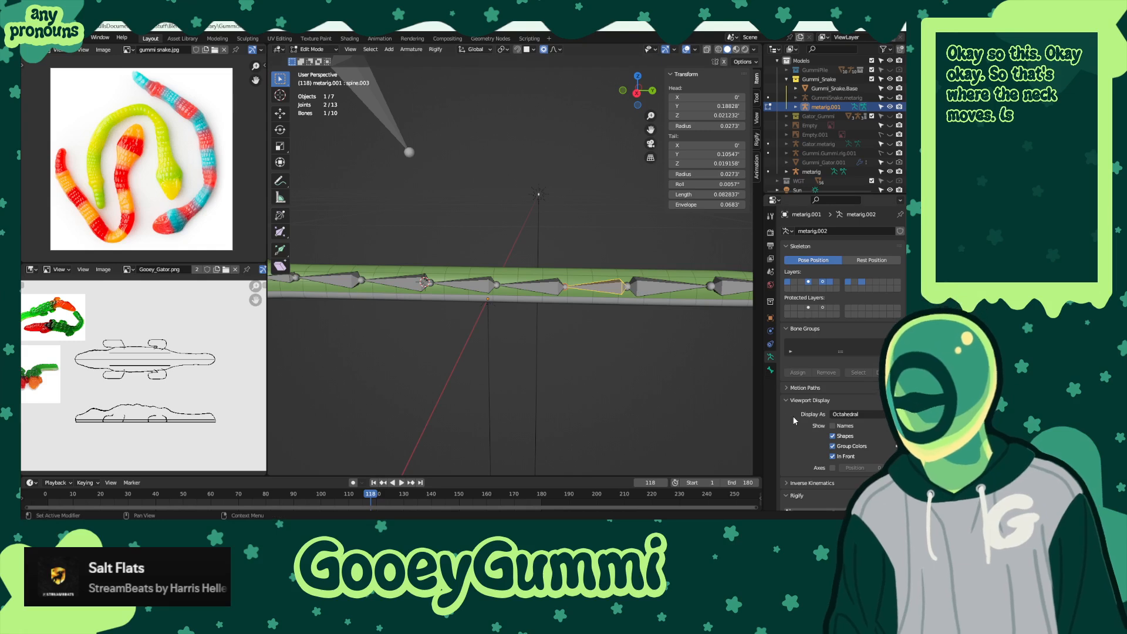
# - Review the deform and parent settings of metarig.001's individual spine bones, from spine.003 toward the head and back
pyautogui.click(770, 370)
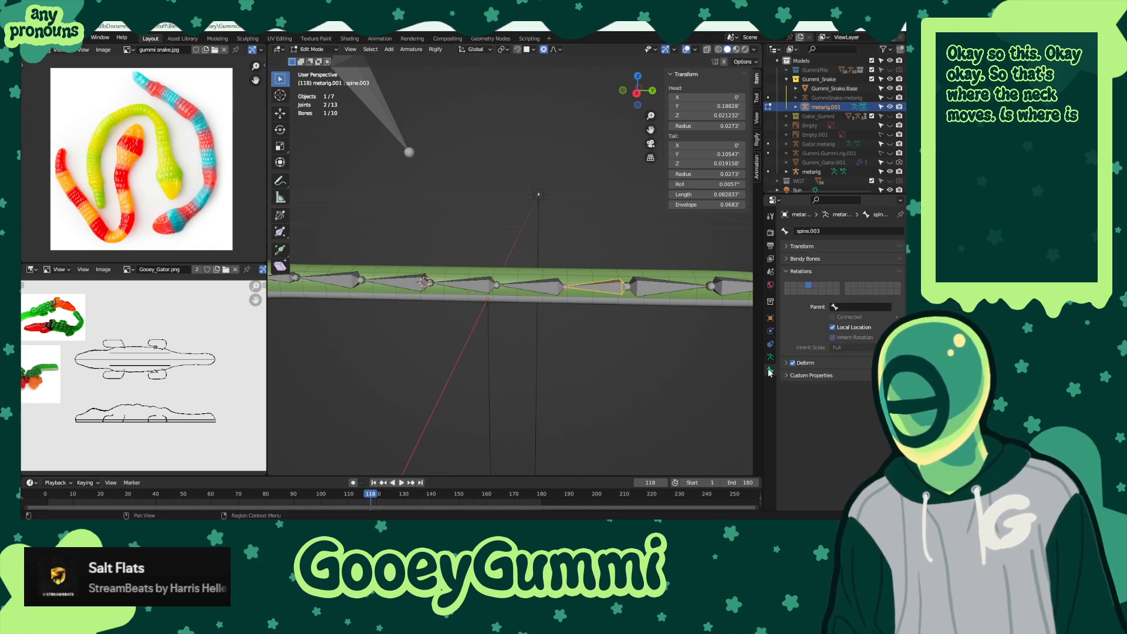
pyautogui.click(812, 364)
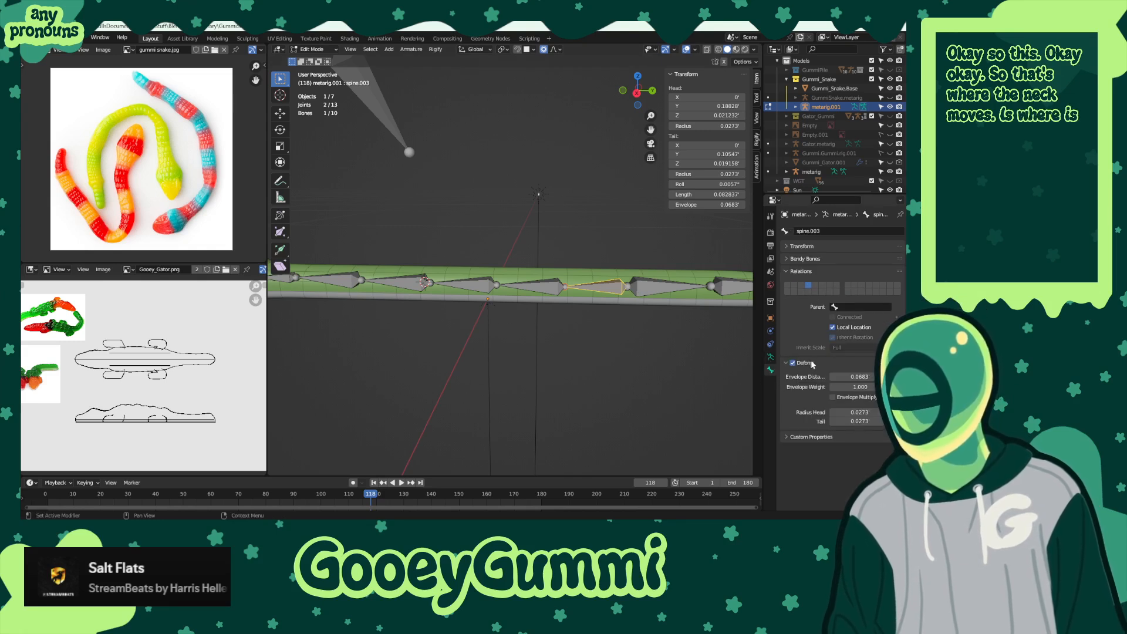
pyautogui.click(540, 289)
pyautogui.click(610, 286)
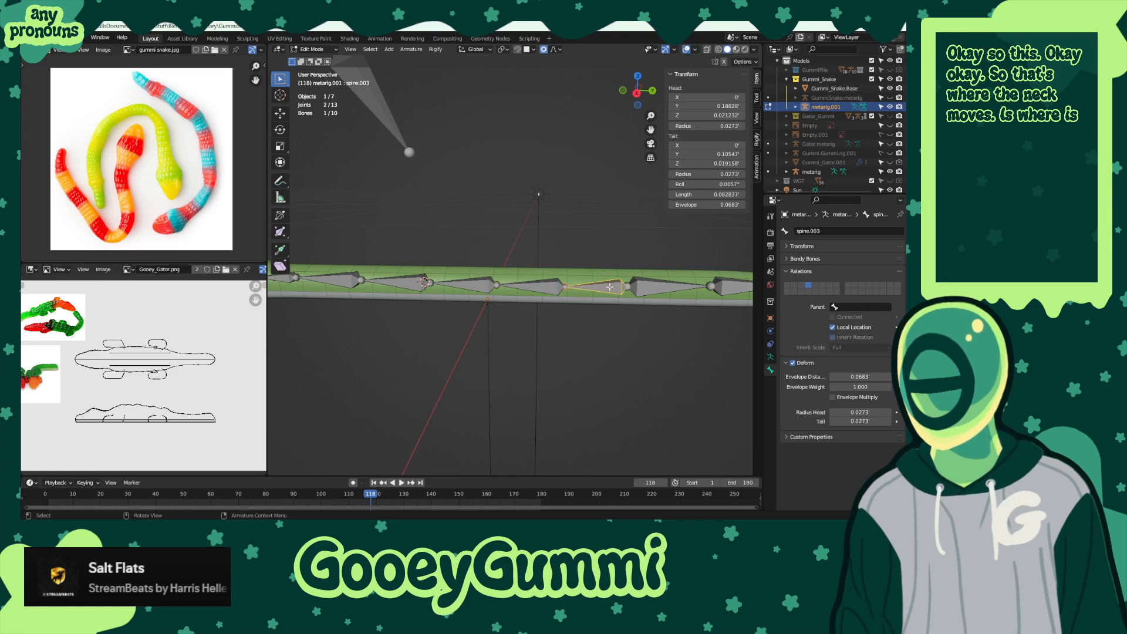
pyautogui.click(554, 287)
pyautogui.click(468, 285)
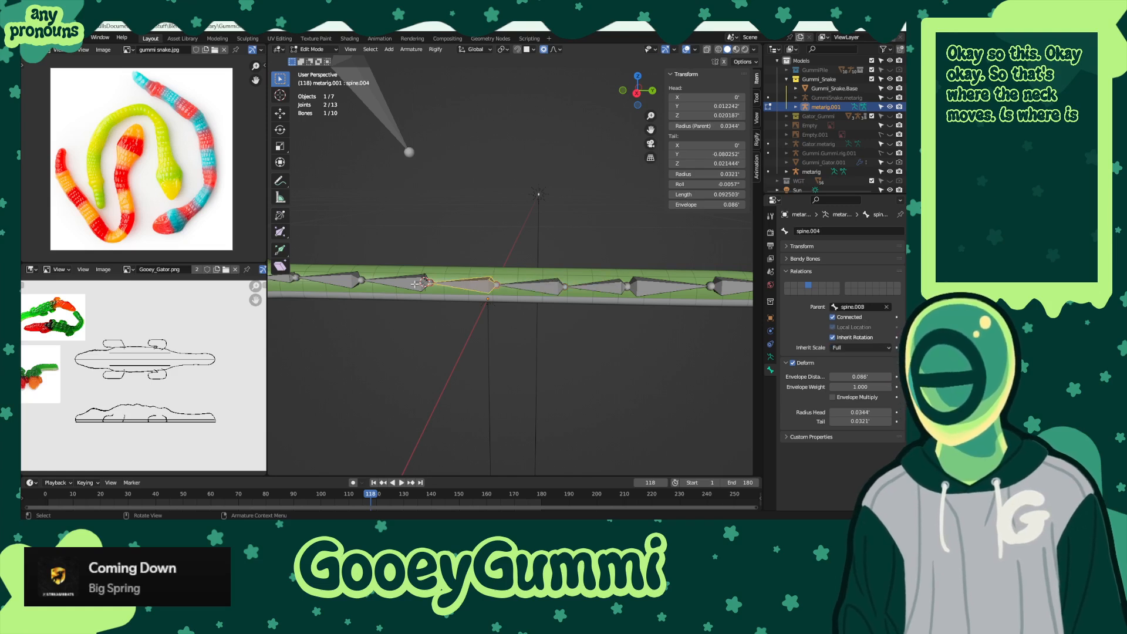
pyautogui.click(413, 284)
pyautogui.click(356, 282)
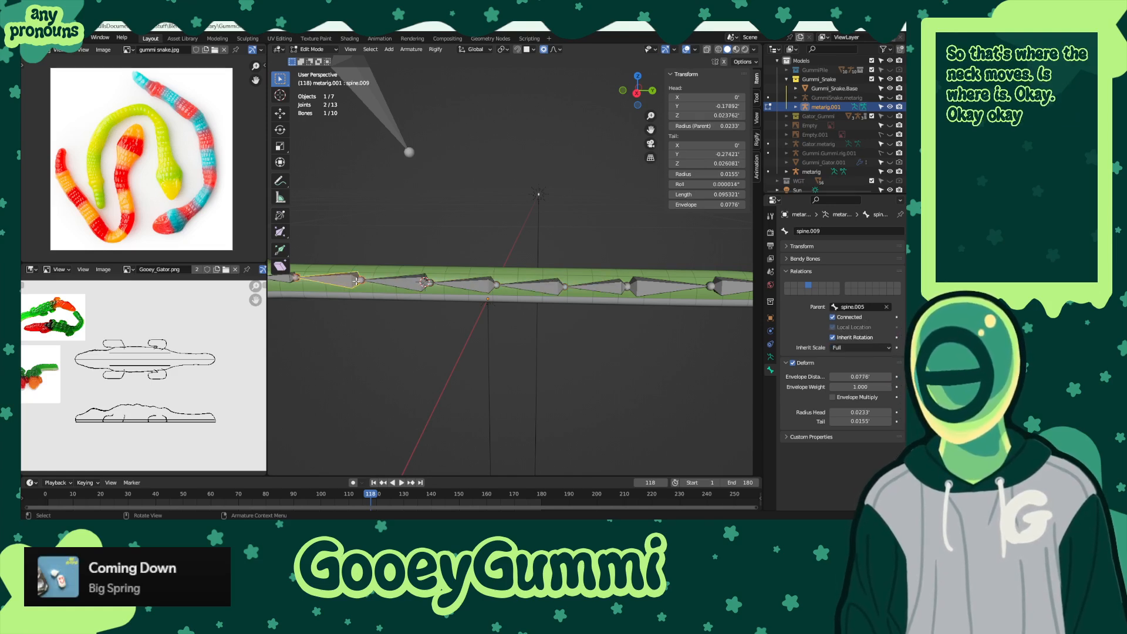
pyautogui.click(408, 284)
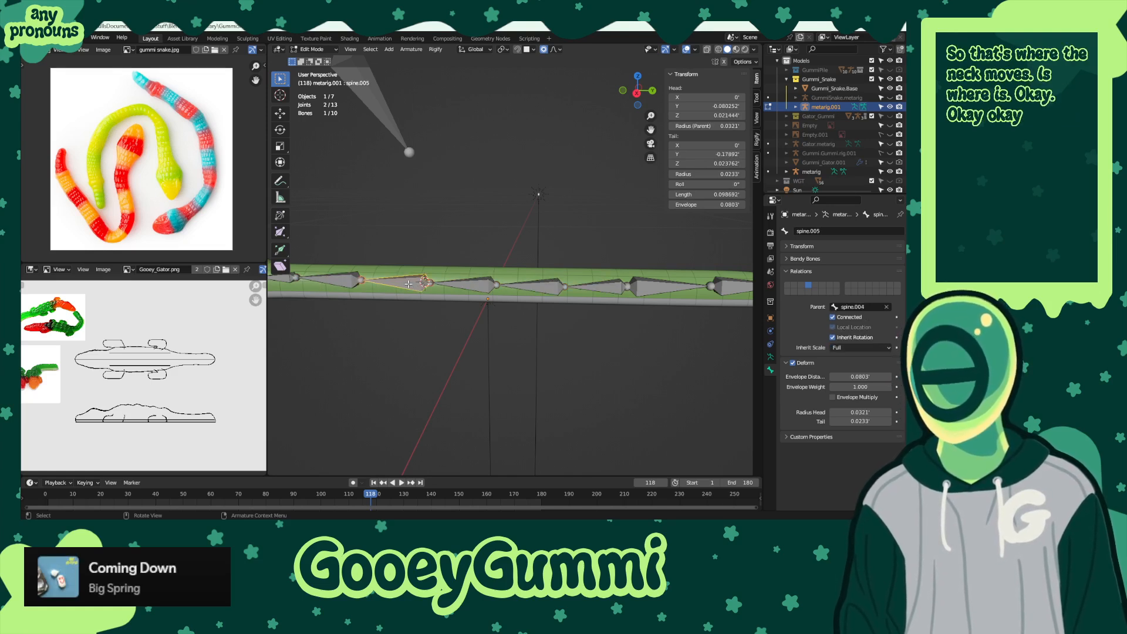
pyautogui.click(483, 286)
pyautogui.click(545, 288)
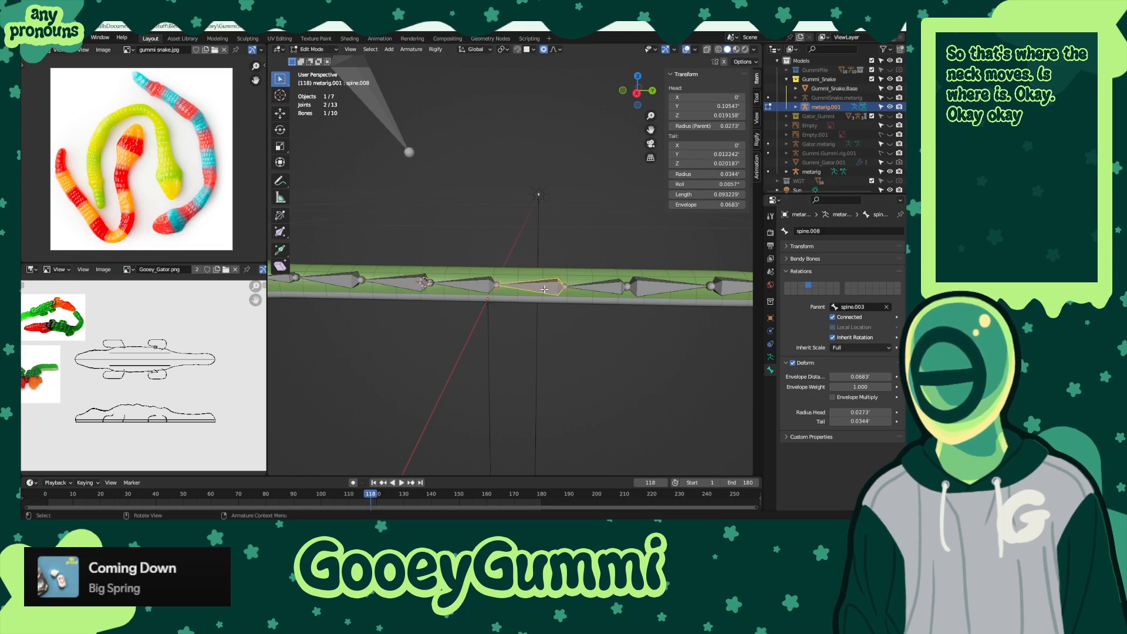
pyautogui.click(471, 284)
pyautogui.click(867, 307)
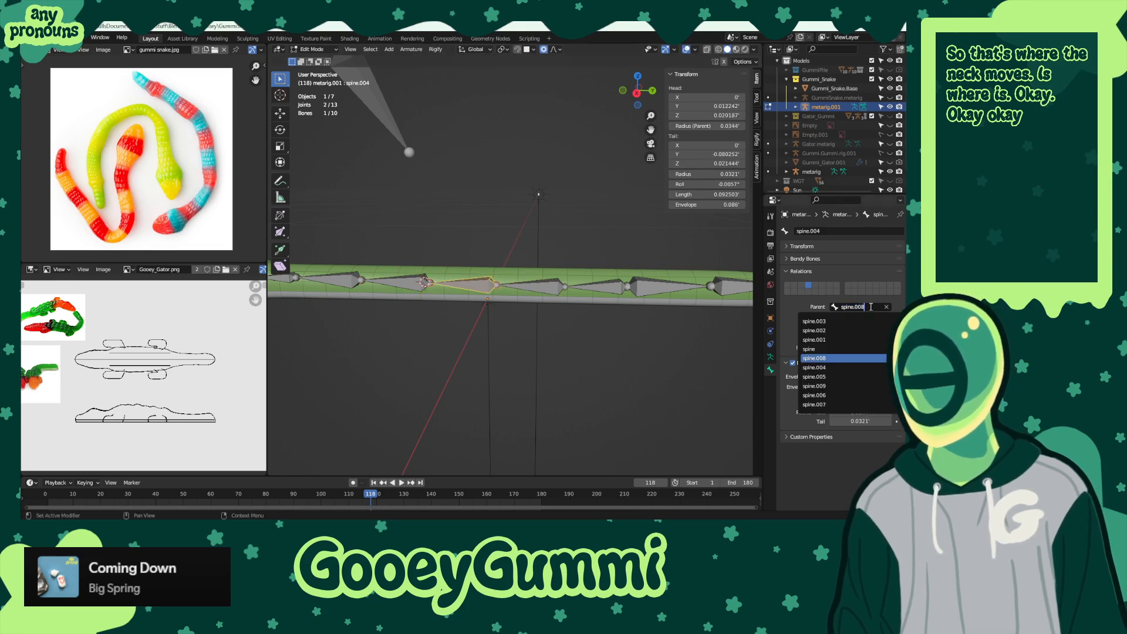
pyautogui.press('BackSpace')
pyautogui.write('3')
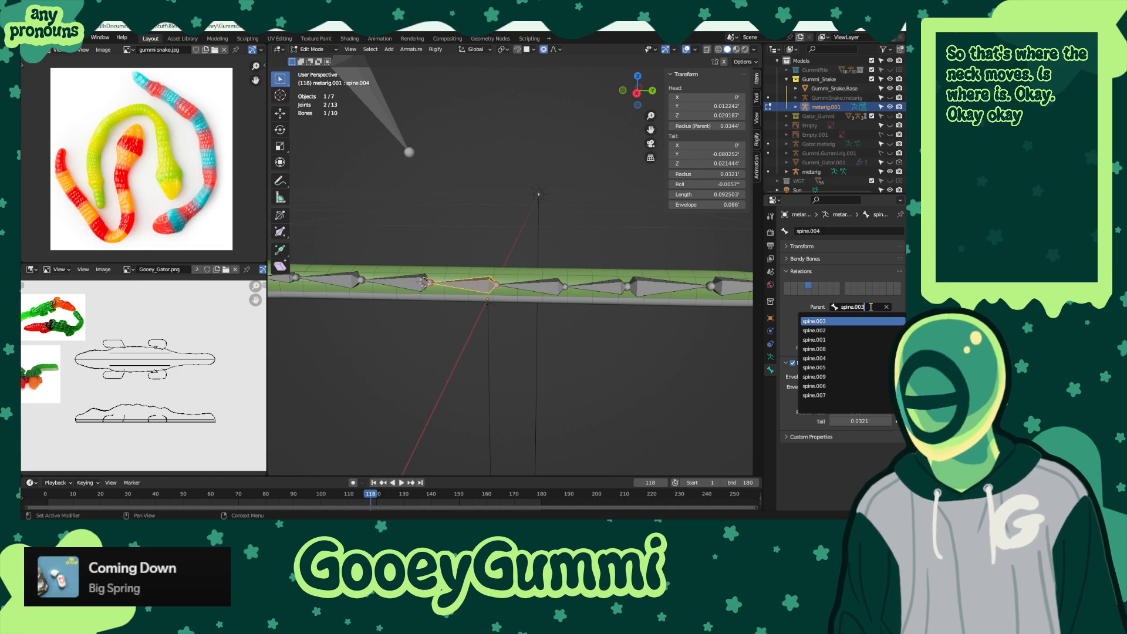
pyautogui.click(787, 305)
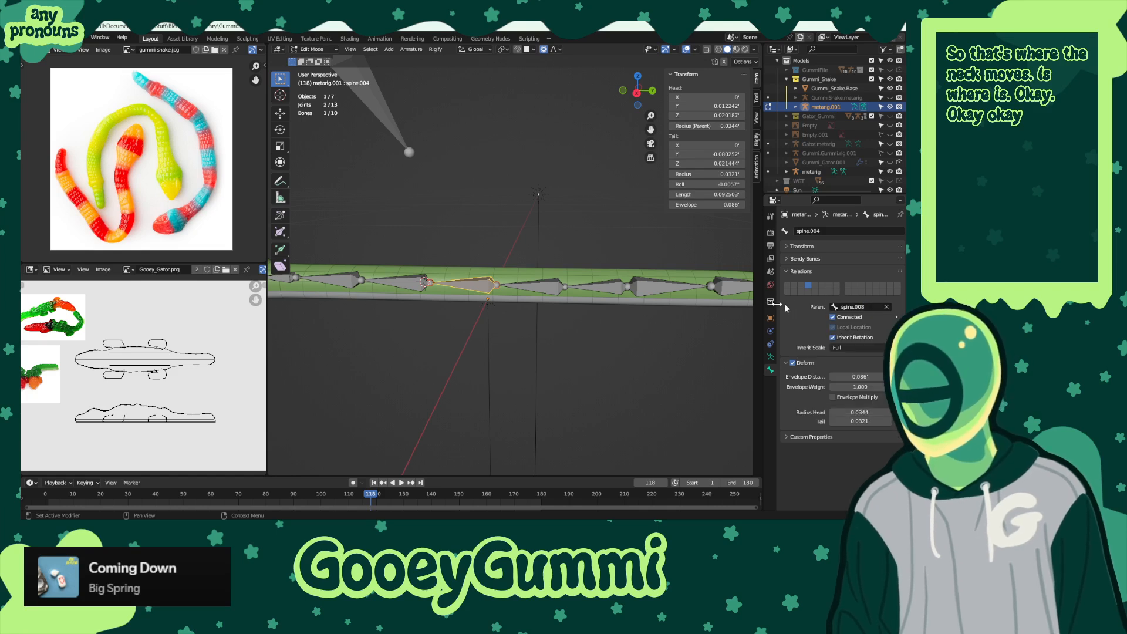
# - Check the names and parents of the spine bones from the middle of the body to the tail end
pyautogui.click(539, 287)
pyautogui.click(608, 283)
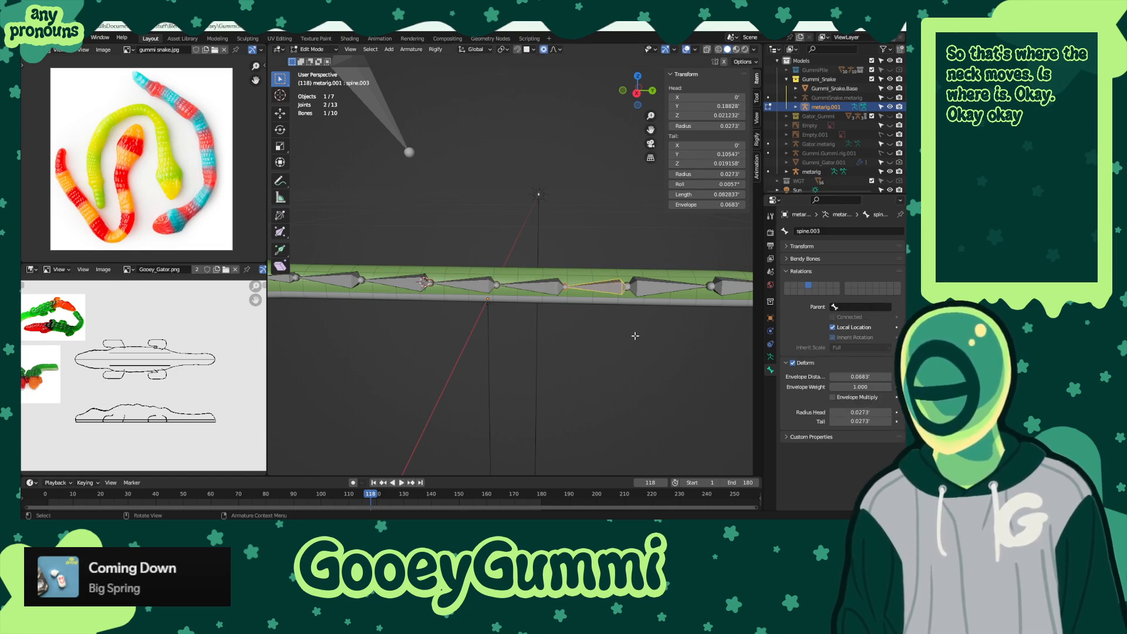
pyautogui.moveTo(635, 335); pyautogui.dragTo(531, 335, button='middle')
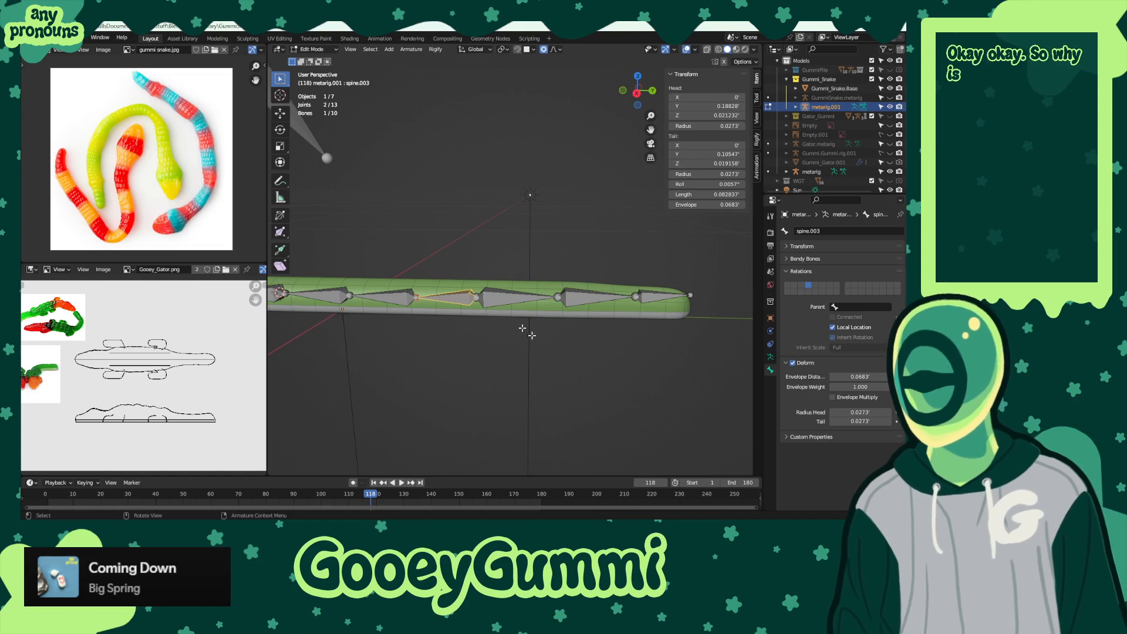
pyautogui.click(513, 296)
pyautogui.click(576, 294)
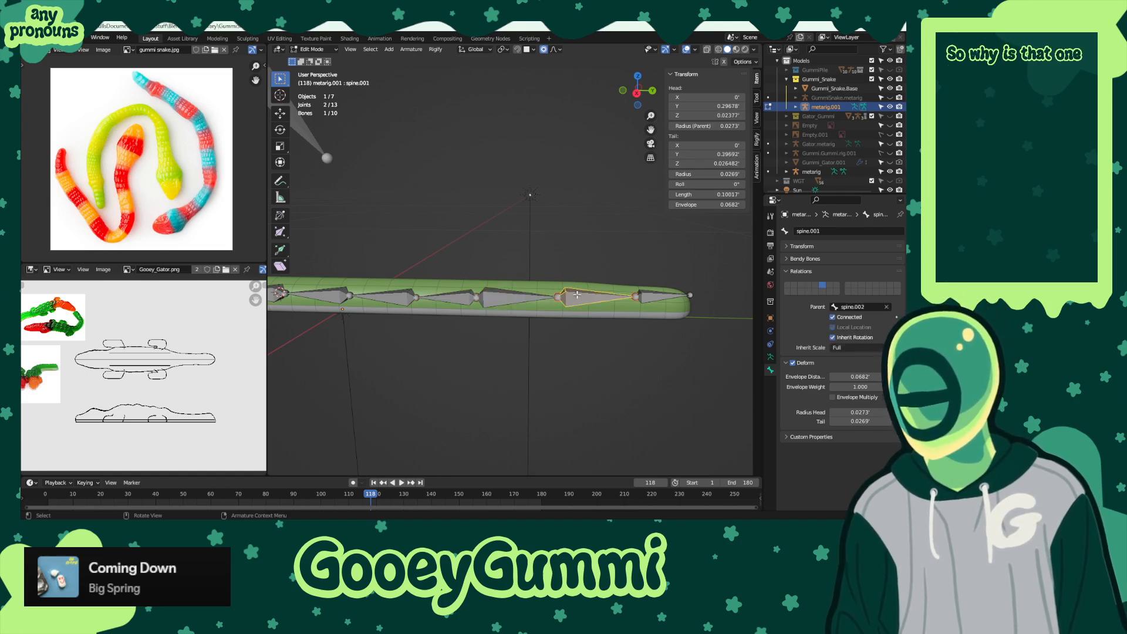
pyautogui.click(648, 293)
pyautogui.keyDown('shift'); pyautogui.moveTo(539, 340); pyautogui.dragTo(634, 346, button='middle'); pyautogui.keyUp('shift')
pyautogui.click(556, 302)
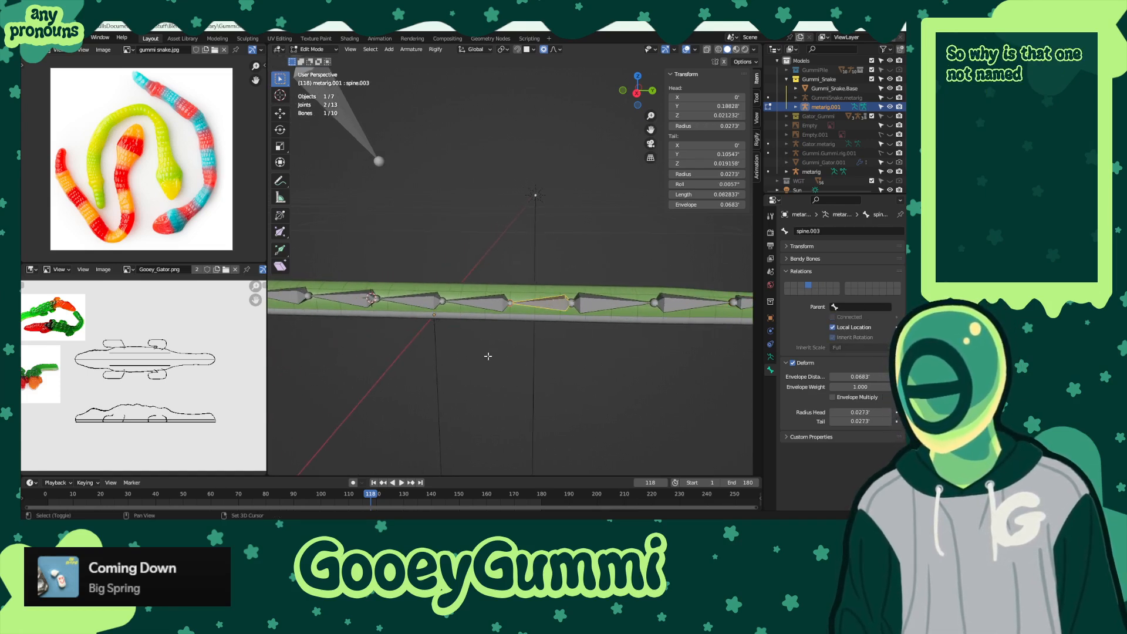
# - Compare the naming order and parents of the mid-body and head-side spine bones around spine.003, spine.008 and spine.004
pyautogui.moveTo(487, 355); pyautogui.dragTo(614, 344, button='middle')
pyautogui.click(580, 299)
pyautogui.click(507, 295)
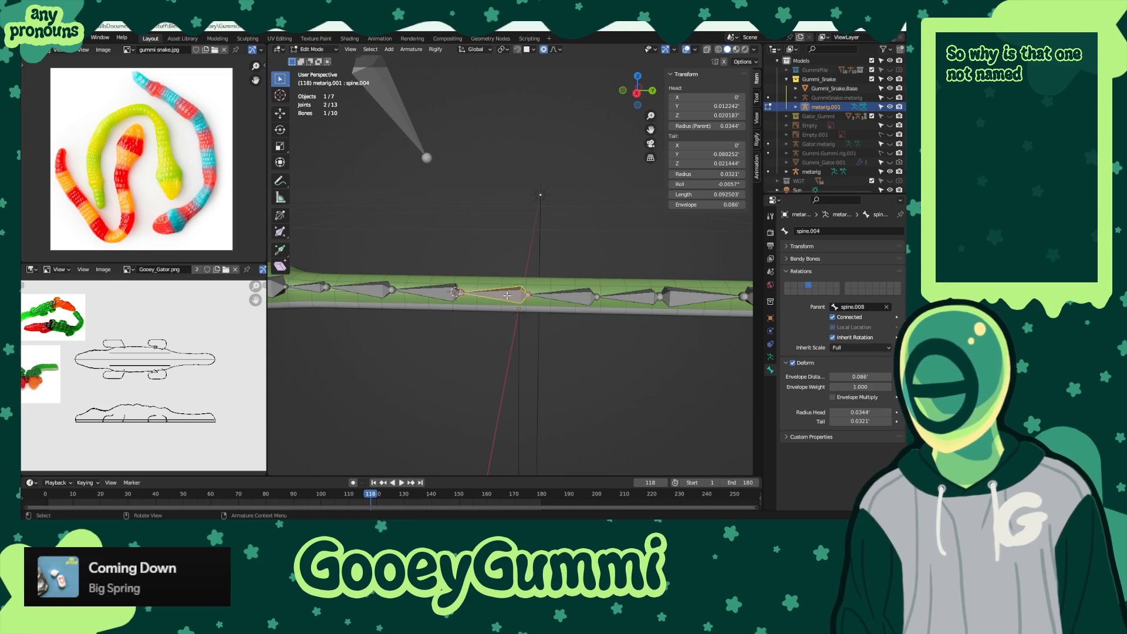
pyautogui.click(561, 298)
pyautogui.click(616, 300)
pyautogui.keyDown('shift'); pyautogui.moveTo(479, 346); pyautogui.dragTo(385, 324, button='middle'); pyautogui.keyUp('shift')
pyautogui.click(399, 285)
pyautogui.click(350, 285)
pyautogui.click(514, 294)
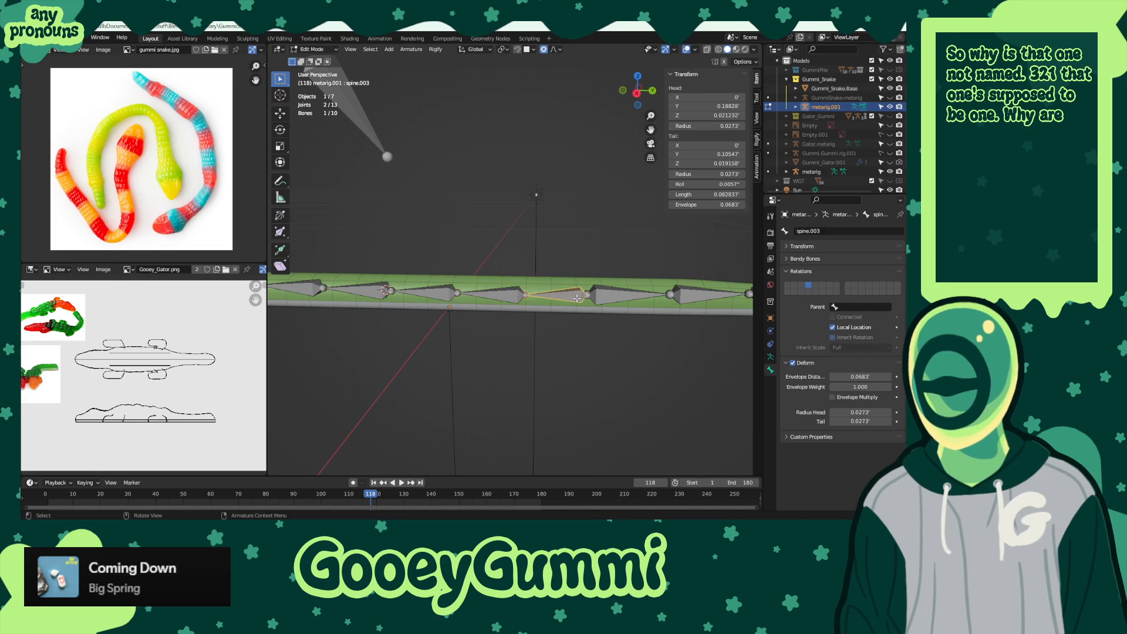
pyautogui.click(512, 298)
pyautogui.click(496, 294)
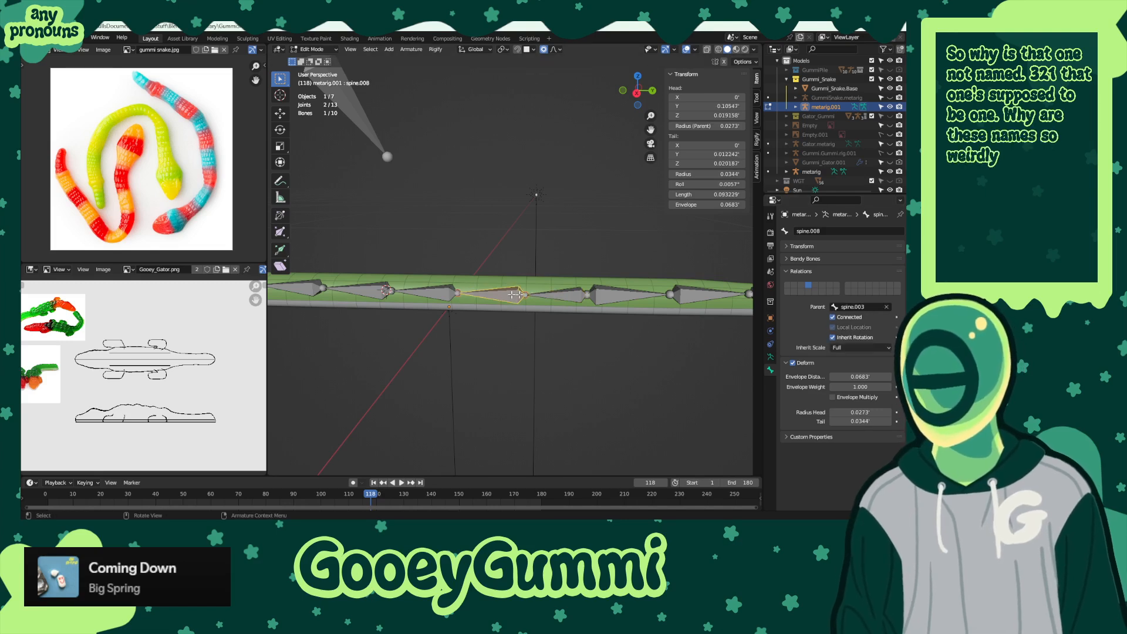
# - Check the parent assignments of spine.008 and the neighbouring spine.003 against the list of available bones
pyautogui.click(850, 306)
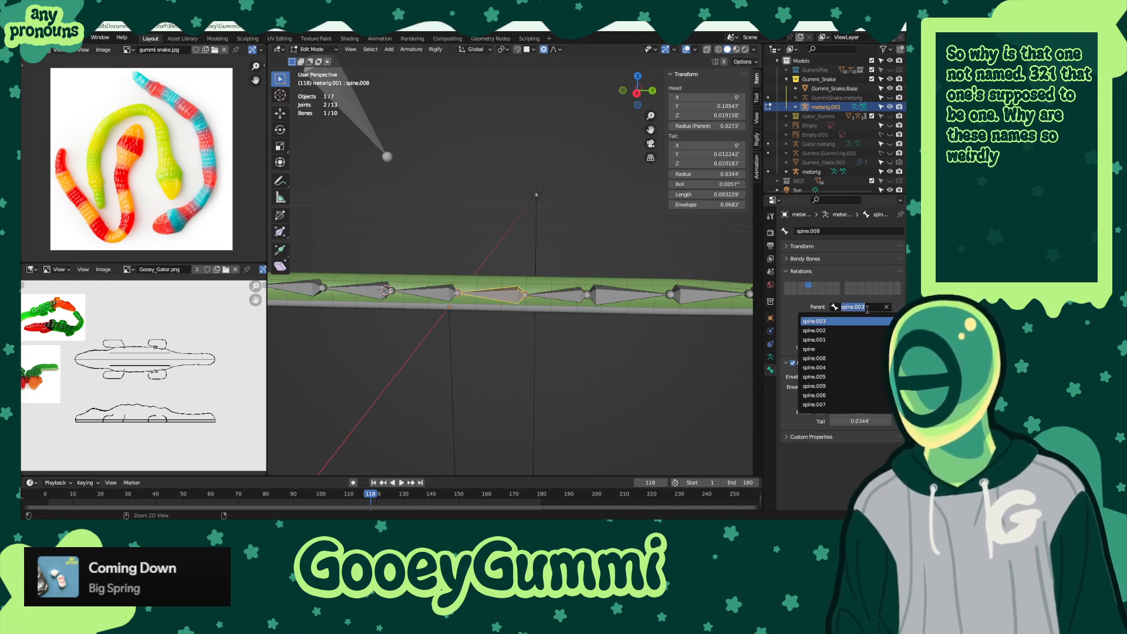
pyautogui.click(557, 297)
pyautogui.click(555, 295)
pyautogui.click(854, 305)
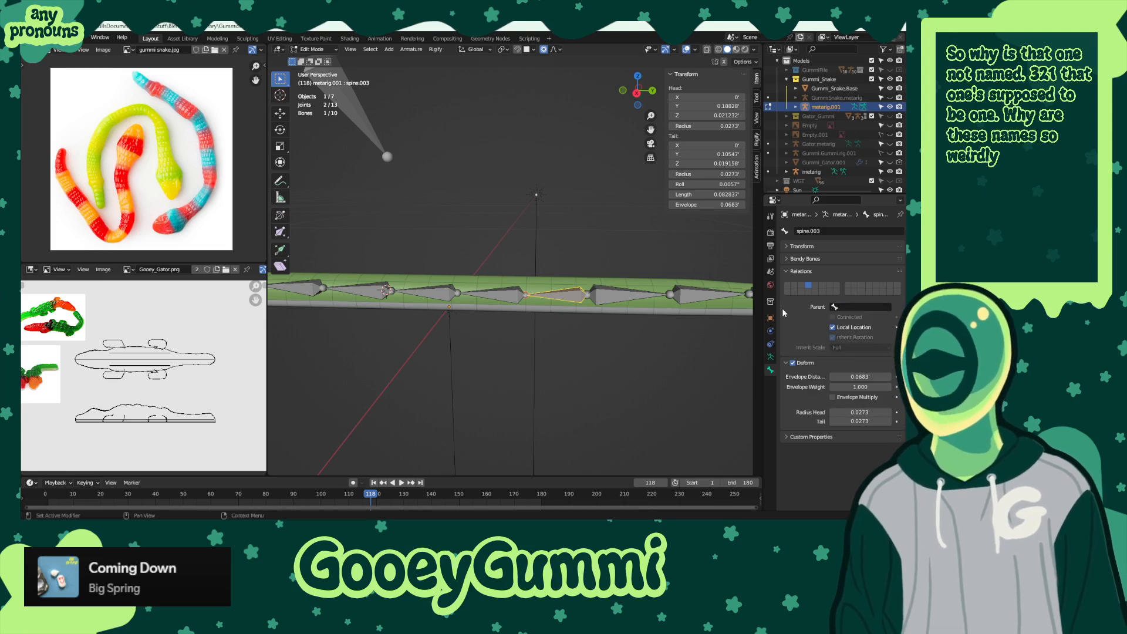
pyautogui.click(513, 295)
# - Undo the series of bone selections back to the joint selection on spine.007
pyautogui.hotkey('ctrl', 'z')
pyautogui.hotkey('ctrl', 'z')
pyautogui.hotkey('ctrl', 'z')
pyautogui.hotkey('ctrl', 'z')
pyautogui.hotkey('ctrl', 'z')
pyautogui.hotkey('ctrl', 'z')
pyautogui.hotkey('ctrl', 'z')
pyautogui.hotkey('ctrl', 'z')
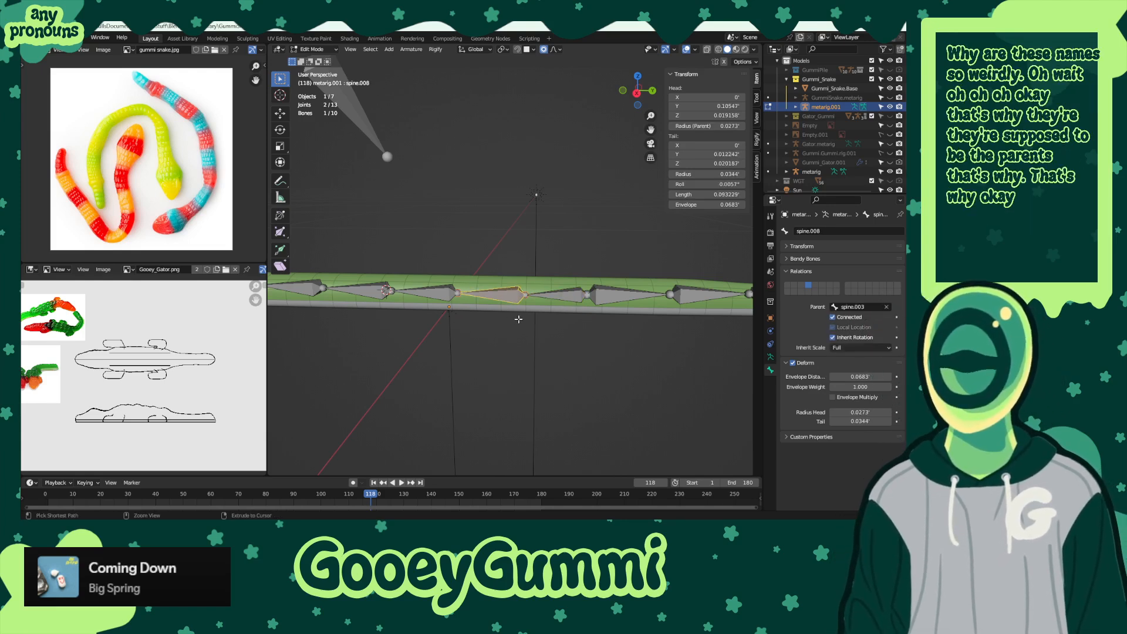
pyautogui.hotkey('ctrl', 'z')
pyautogui.hotkey('ctrl', 'z')
pyautogui.hotkey('ctrl', 'z')
pyautogui.hotkey('ctrl', 'z')
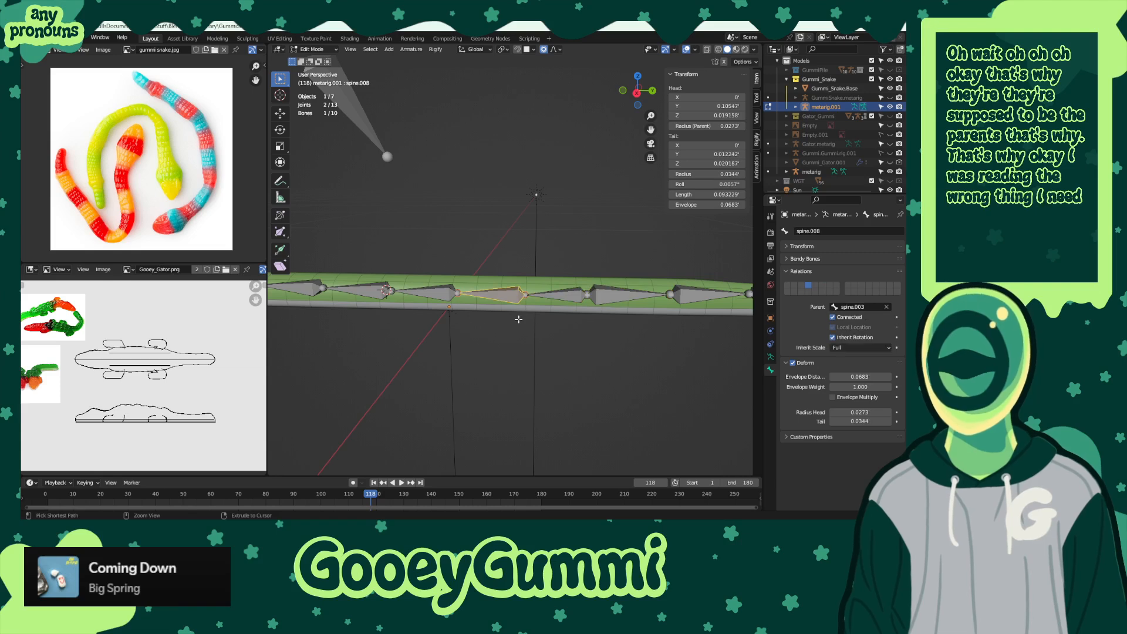
pyautogui.hotkey('ctrl', 'z')
pyautogui.hotkey('ctrl', 'z')
pyautogui.hotkey('ctrl', 'z')
pyautogui.hotkey('ctrl', 'z')
pyautogui.hotkey('ctrl', 'z')
pyautogui.hotkey('ctrl', 'z')
pyautogui.hotkey('ctrl', 'z')
pyautogui.hotkey('ctrl', 'z')
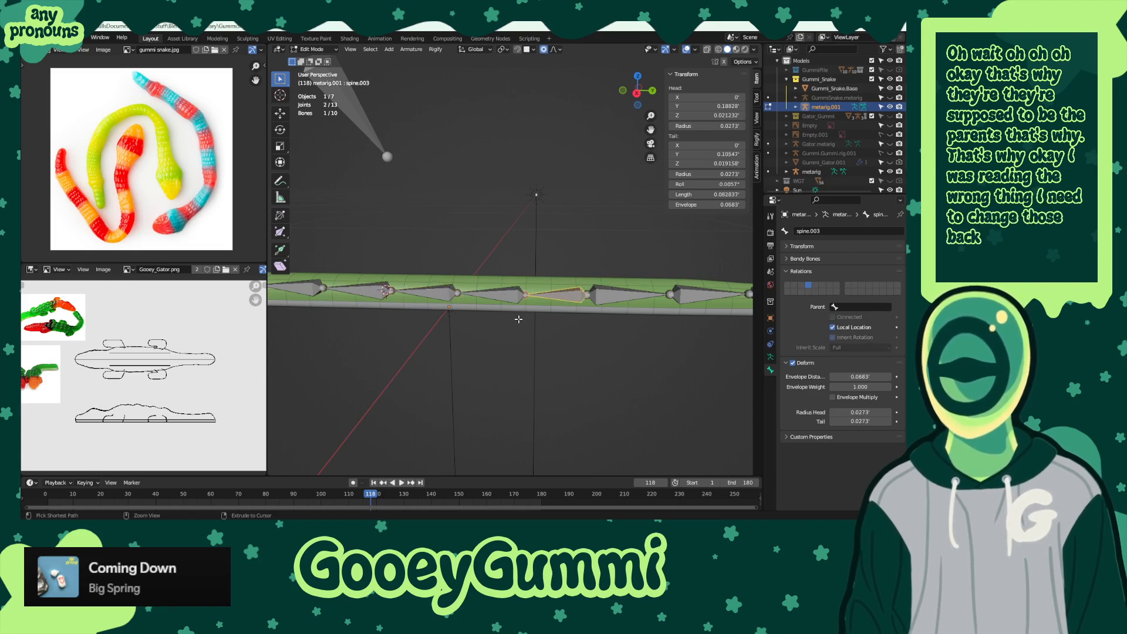
pyautogui.hotkey('ctrl', 'z')
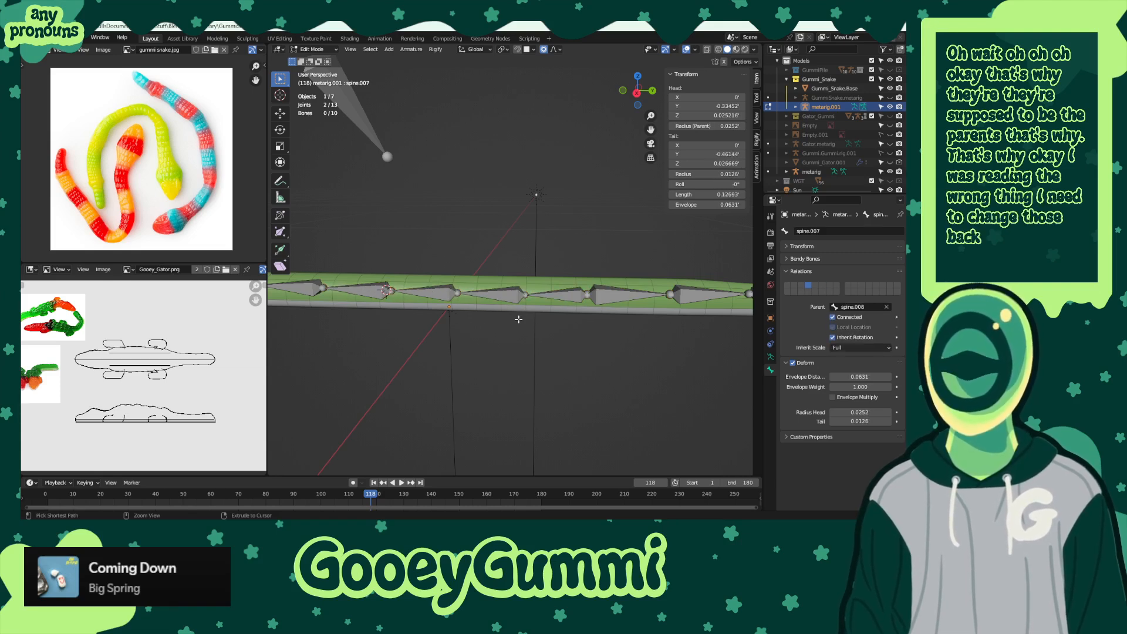
pyautogui.scroll(-3, 488, 355)
pyautogui.keyDown('shift'); pyautogui.moveTo(491, 335); pyautogui.dragTo(518, 339, button='middle'); pyautogui.keyUp('shift')
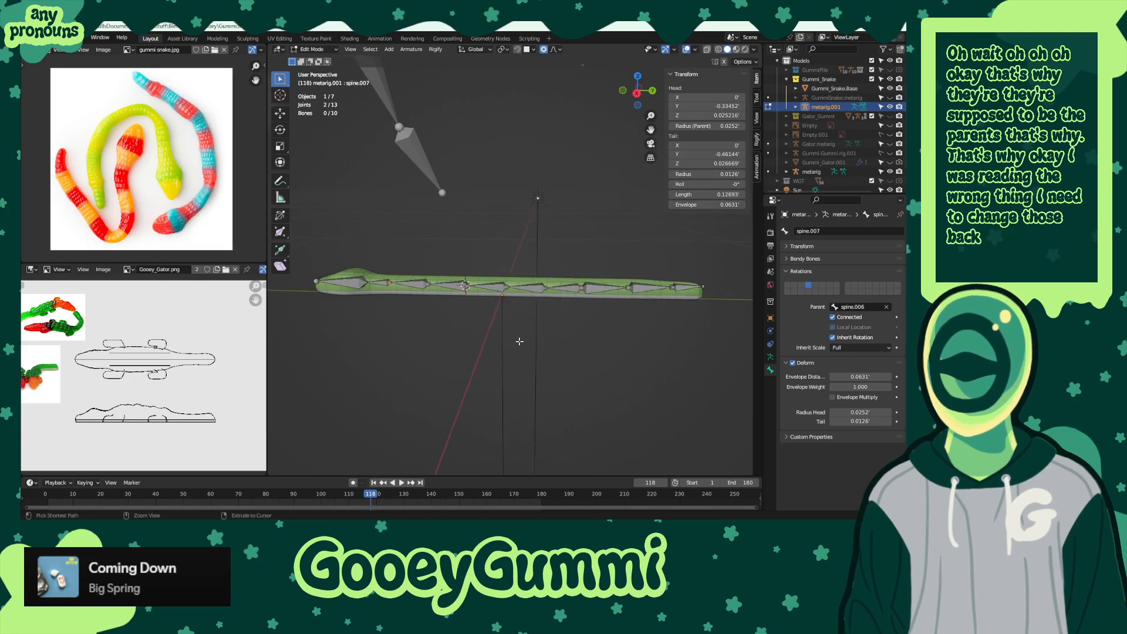
pyautogui.hotkey('ctrl', 'shift', 'z')
pyautogui.hotkey('ctrl', 'shift', 'z')
pyautogui.hotkey('ctrl', 'z')
pyautogui.hotkey('ctrl', 'z')
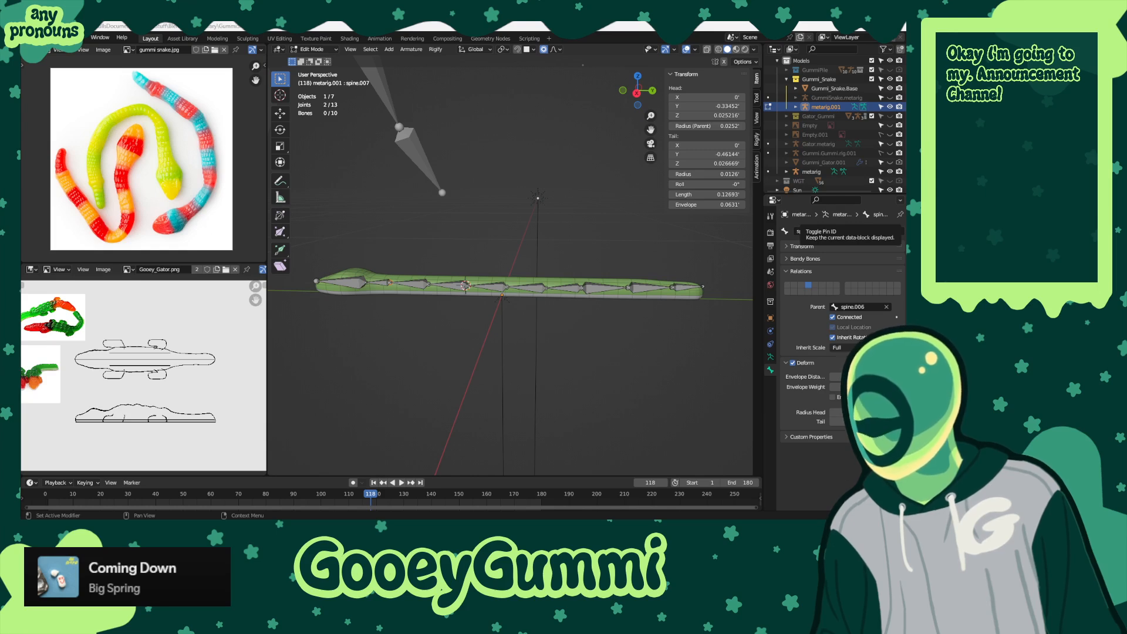
# - Deselect the joints and save the file, then select the mid-body bone spine.005
pyautogui.click(514, 200)
pyautogui.hotkey('ctrl', 's')
pyautogui.moveTo(514, 200); pyautogui.dragTo(513, 289, button='middle')
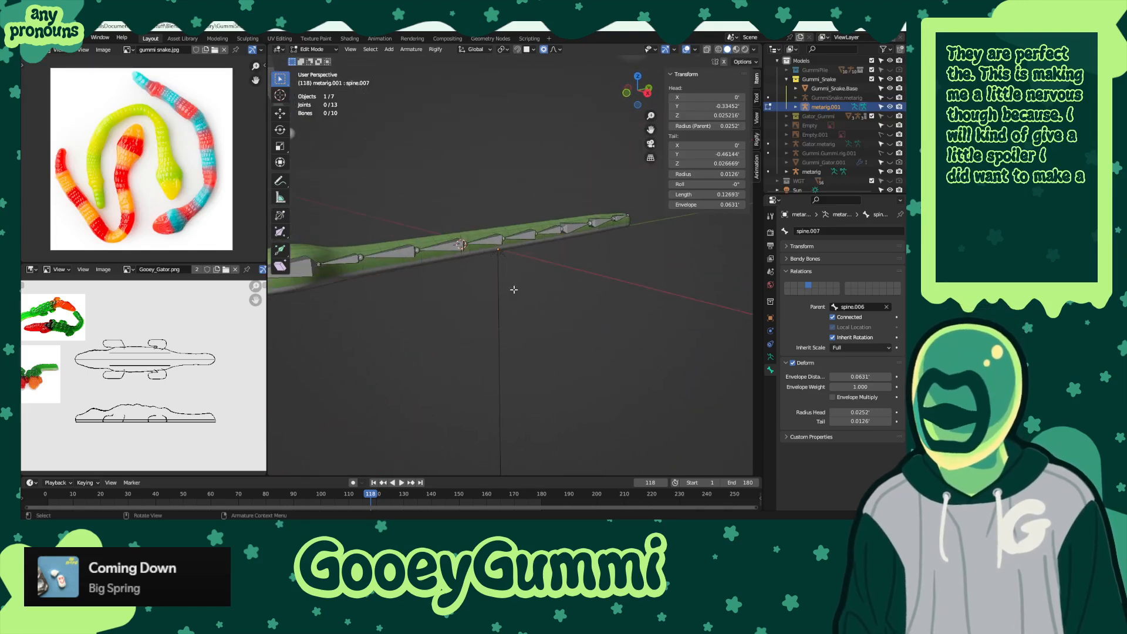
pyautogui.moveTo(513, 289); pyautogui.dragTo(503, 356, button='middle')
pyautogui.click(506, 260)
pyautogui.moveTo(621, 323); pyautogui.dragTo(574, 352, button='middle')
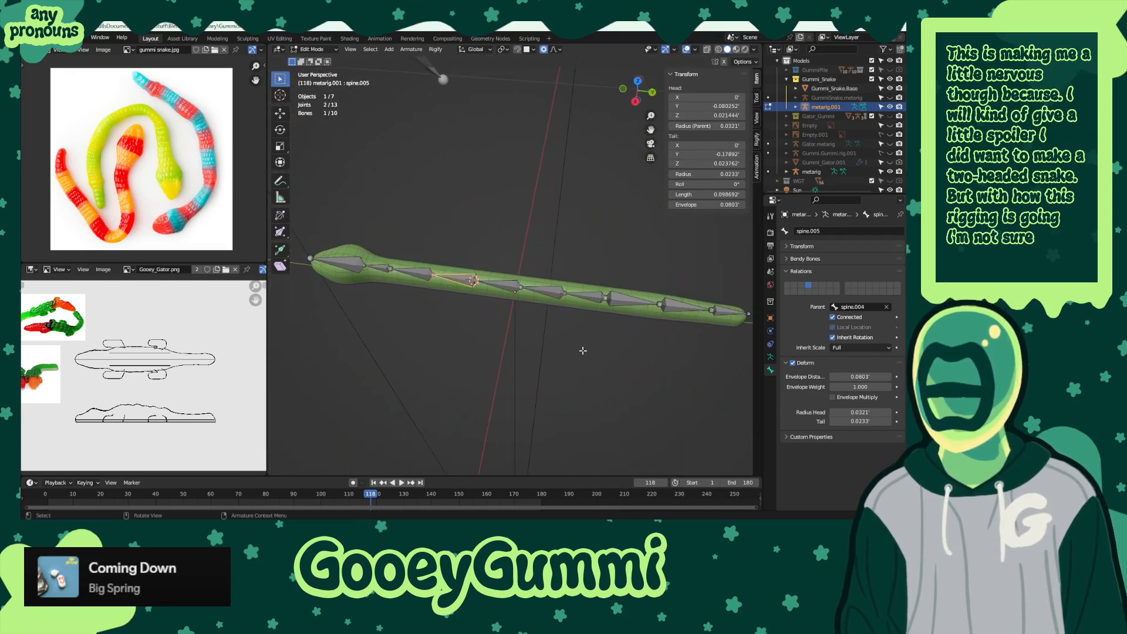
# - Switch to Object Mode and compare the full animal metarig with the snake's metarig.001
pyautogui.click(327, 50)
pyautogui.click(317, 60)
pyautogui.scroll(-5, 467, 206)
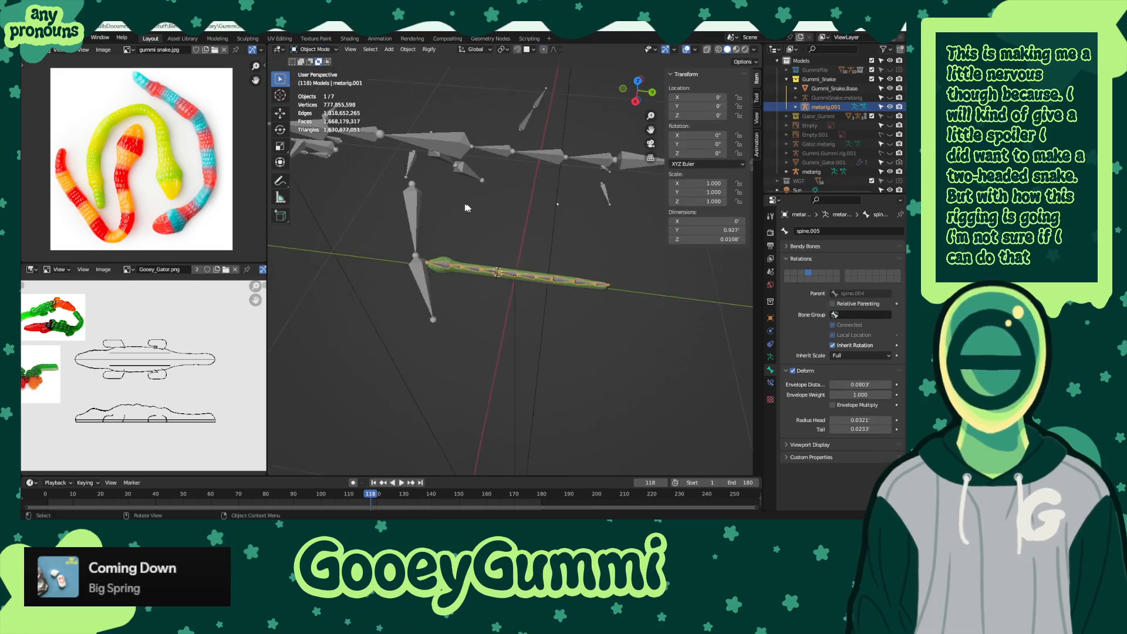
pyautogui.keyDown('shift'); pyautogui.moveTo(468, 202); pyautogui.dragTo(534, 321, button='middle'); pyautogui.keyUp('shift')
pyautogui.click(519, 183)
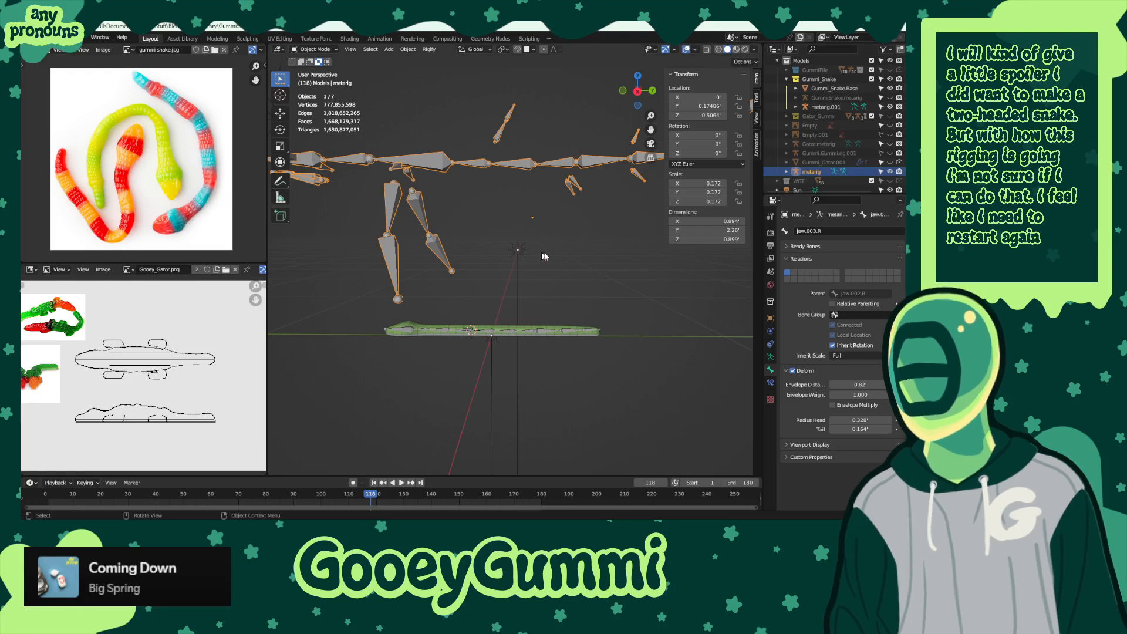
pyautogui.scroll(-3, 514, 271)
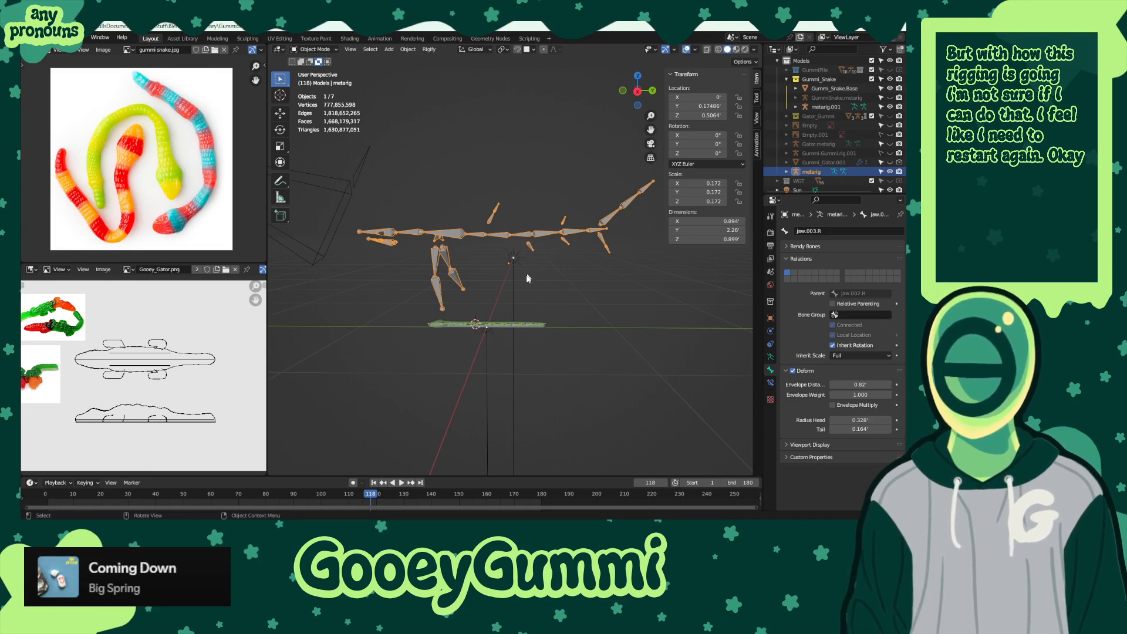
pyautogui.click(504, 327)
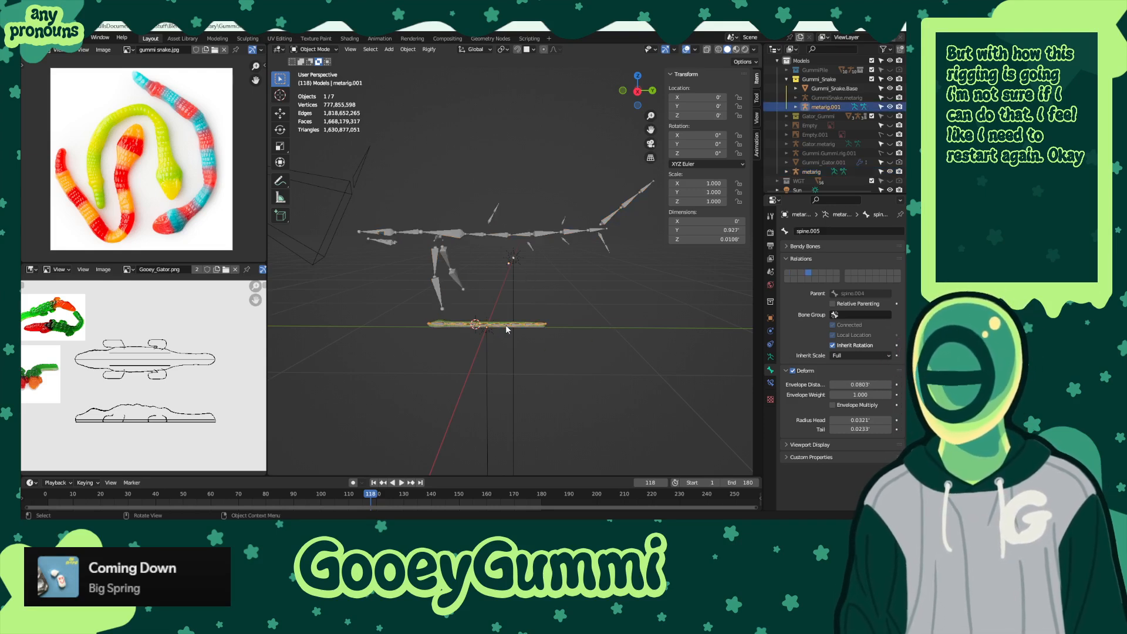
pyautogui.click(490, 238)
pyautogui.click(455, 327)
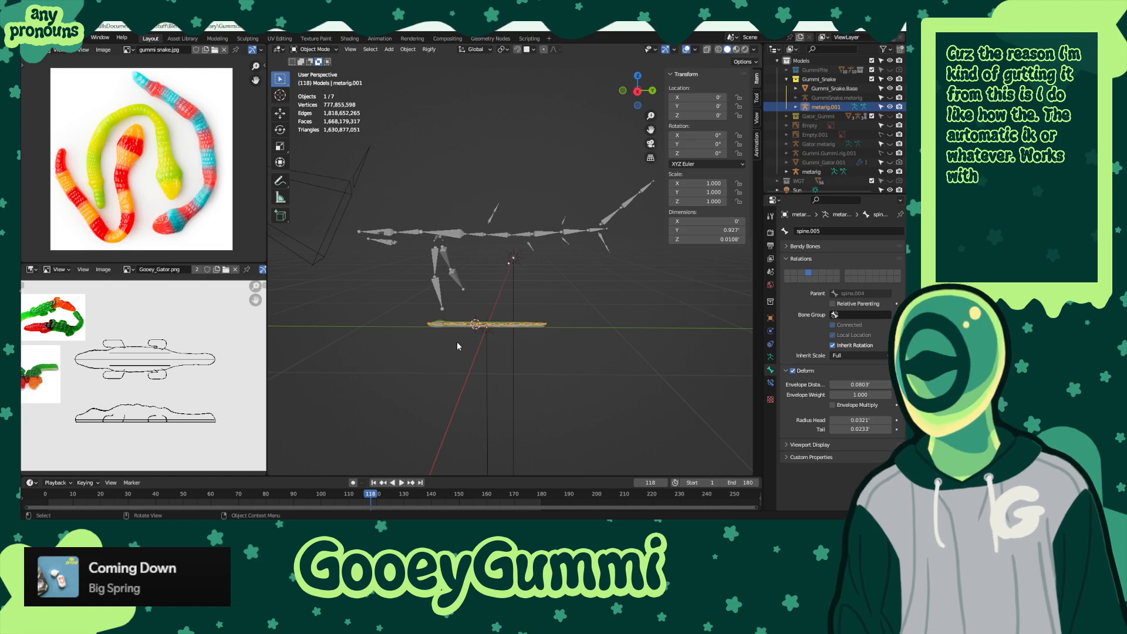
# - Look through metarig.001's armature, bone and bone constraint properties and return the armature to Edit Mode
pyautogui.click(770, 357)
pyautogui.click(770, 370)
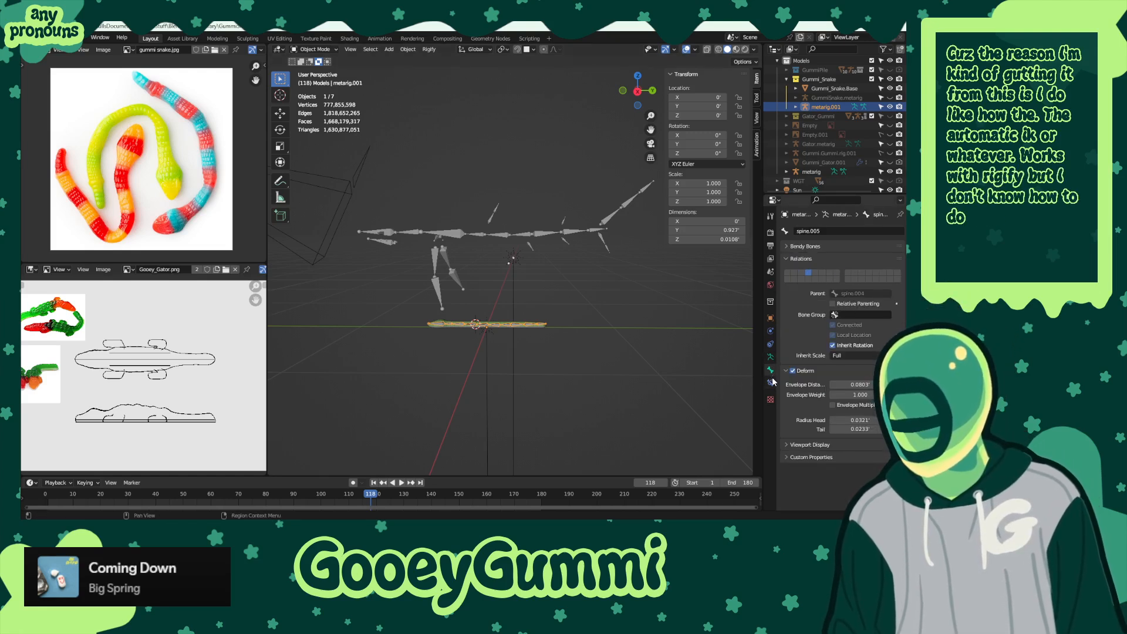
pyautogui.click(770, 382)
pyautogui.click(770, 370)
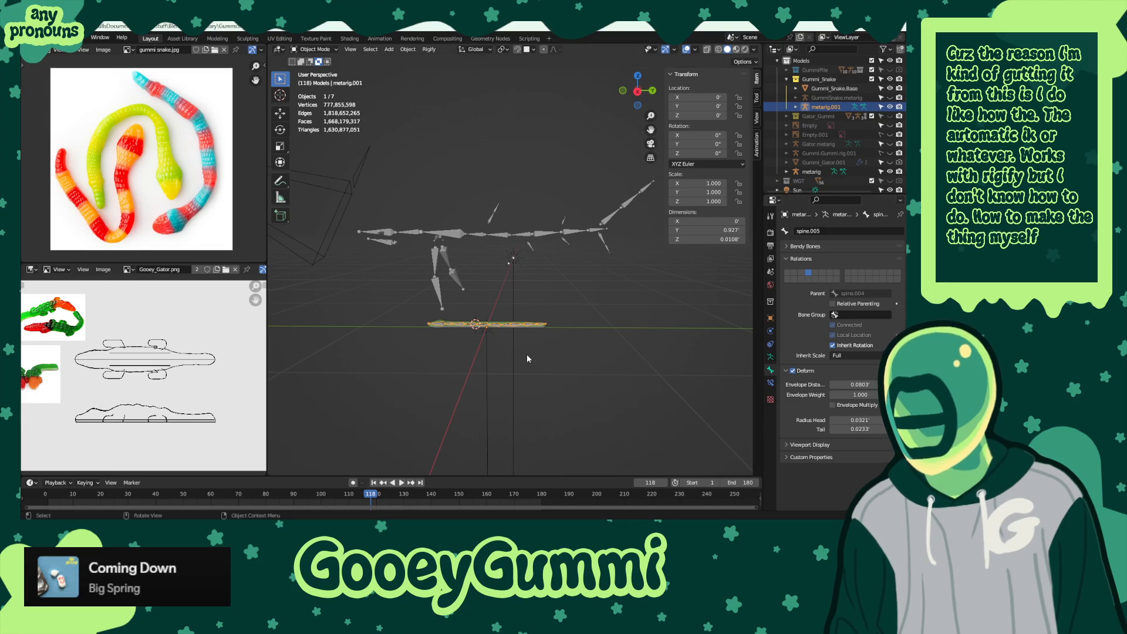
pyautogui.press('Tab')
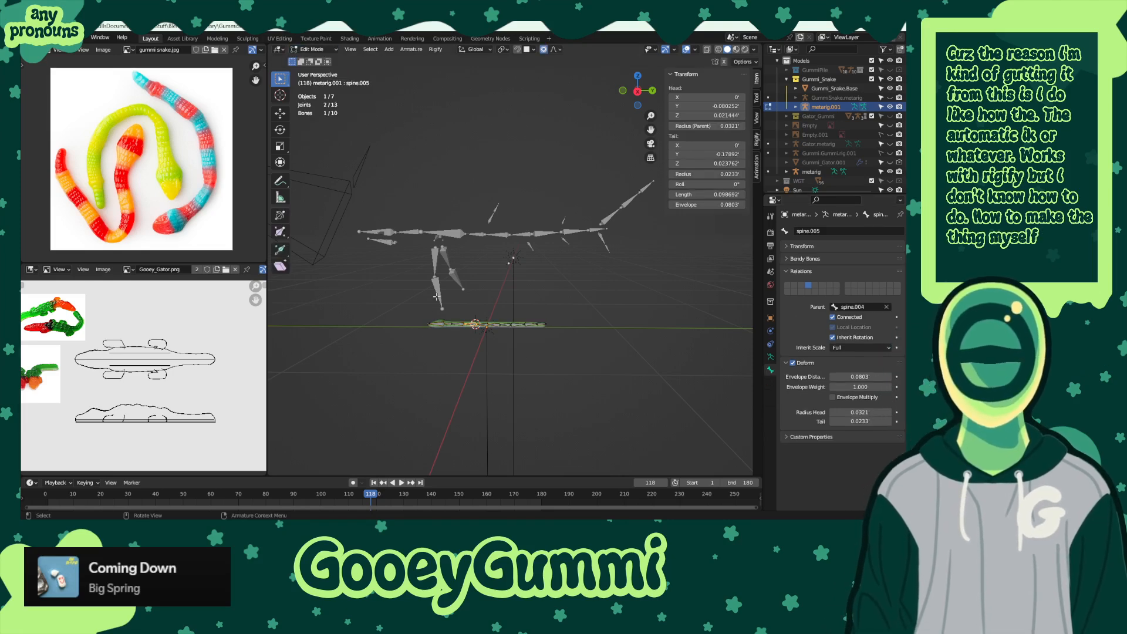
# - Check the object constraints and the armature's Rigify settings of metarig.001 while selecting different spine bones
pyautogui.scroll(5, 500, 359)
pyautogui.keyDown('shift'); pyautogui.moveTo(500, 358); pyautogui.dragTo(522, 219, button='middle'); pyautogui.keyUp('shift')
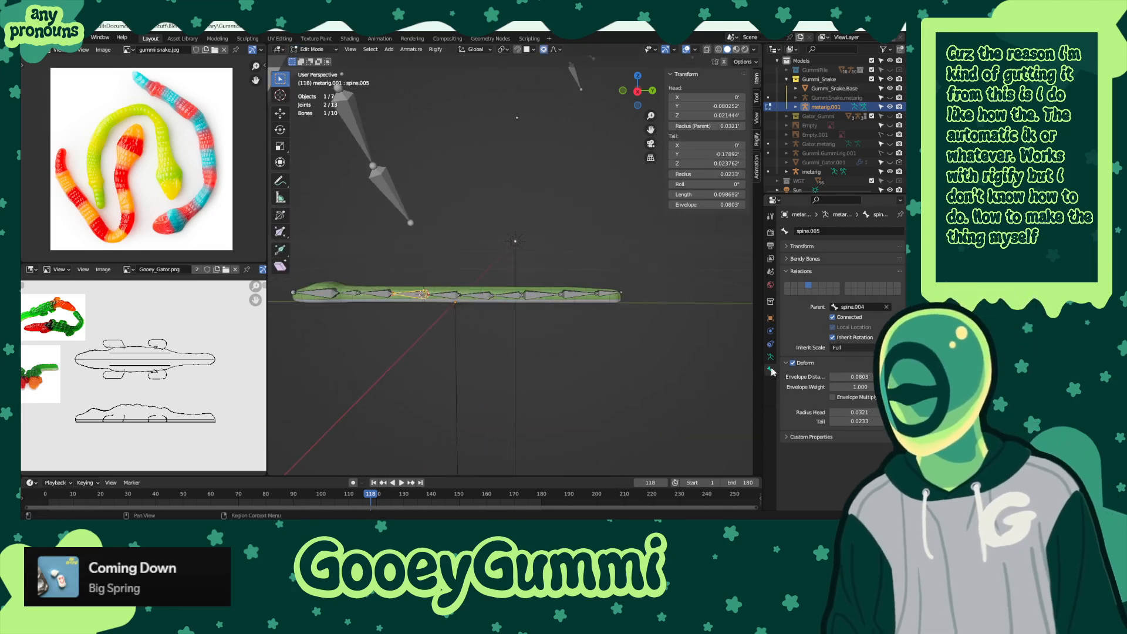
pyautogui.click(770, 344)
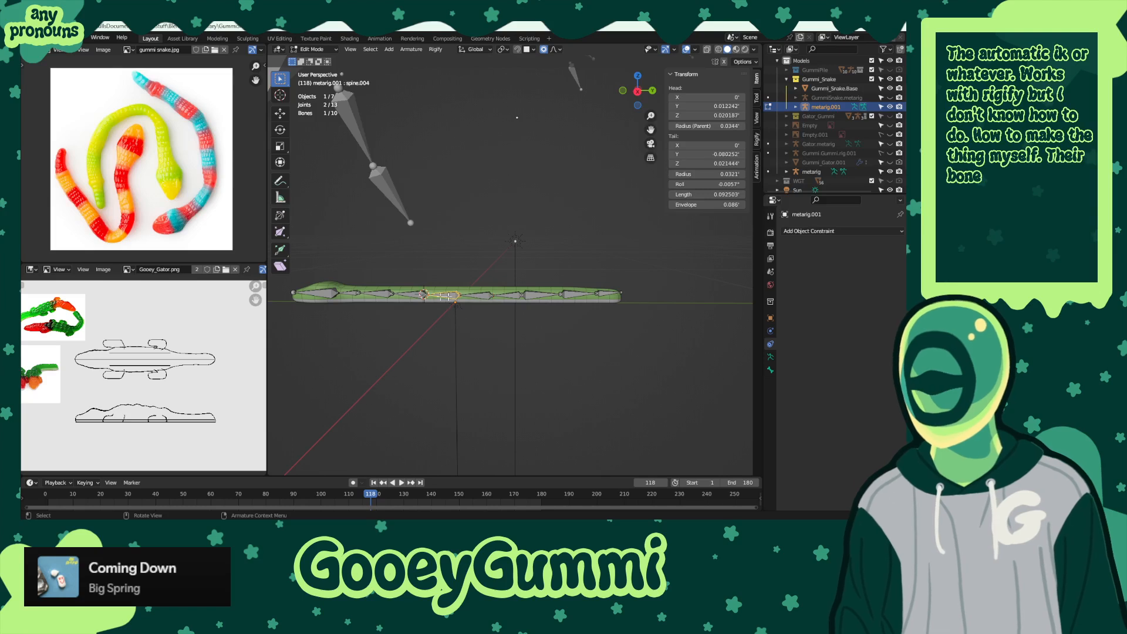
pyautogui.click(368, 294)
pyautogui.click(351, 293)
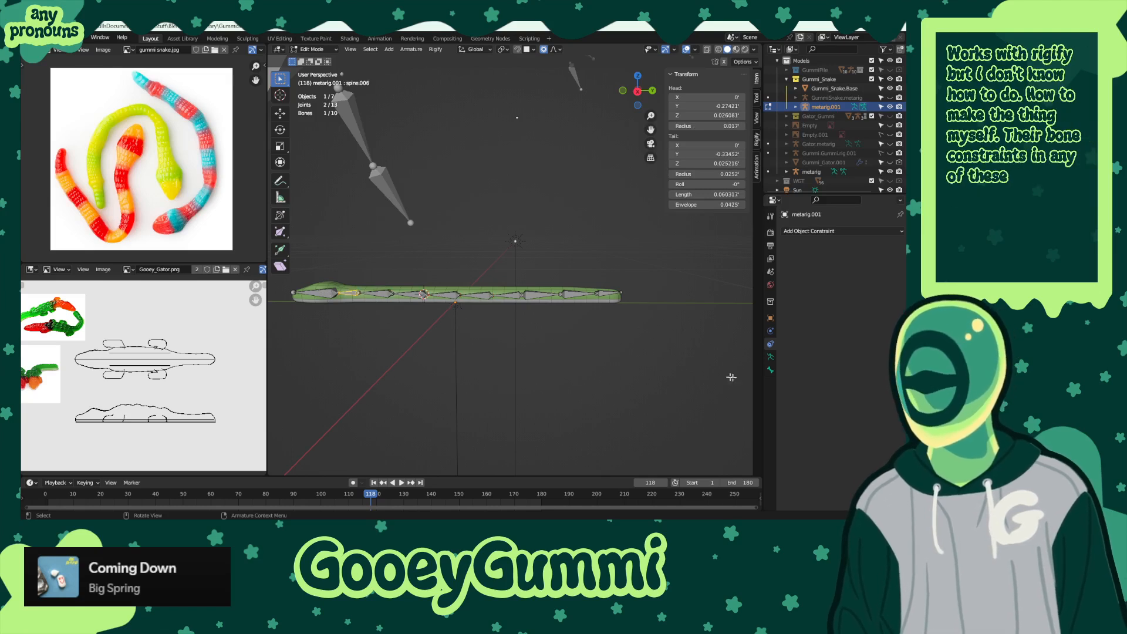
pyautogui.click(770, 357)
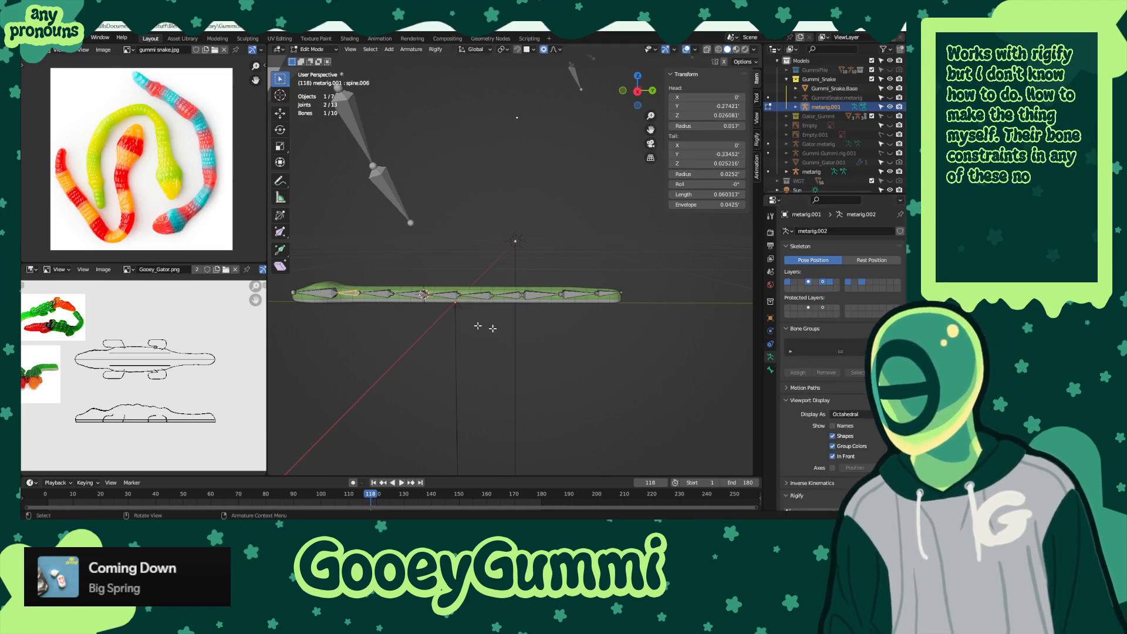
pyautogui.click(388, 292)
pyautogui.scroll(-7, 827, 401)
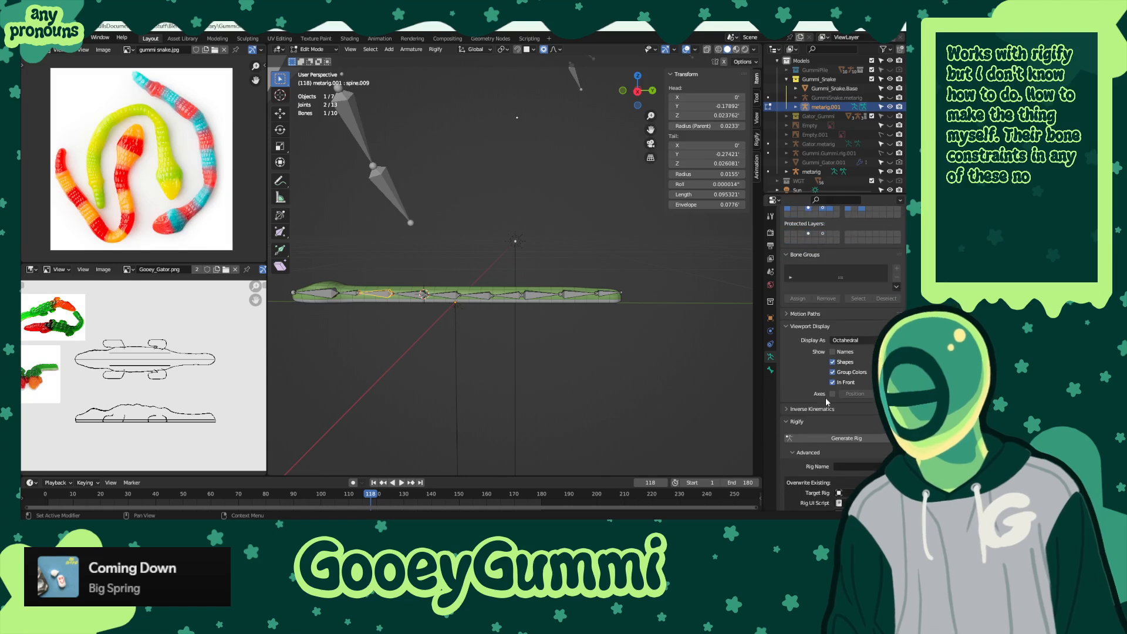
pyautogui.click(350, 293)
pyautogui.click(406, 295)
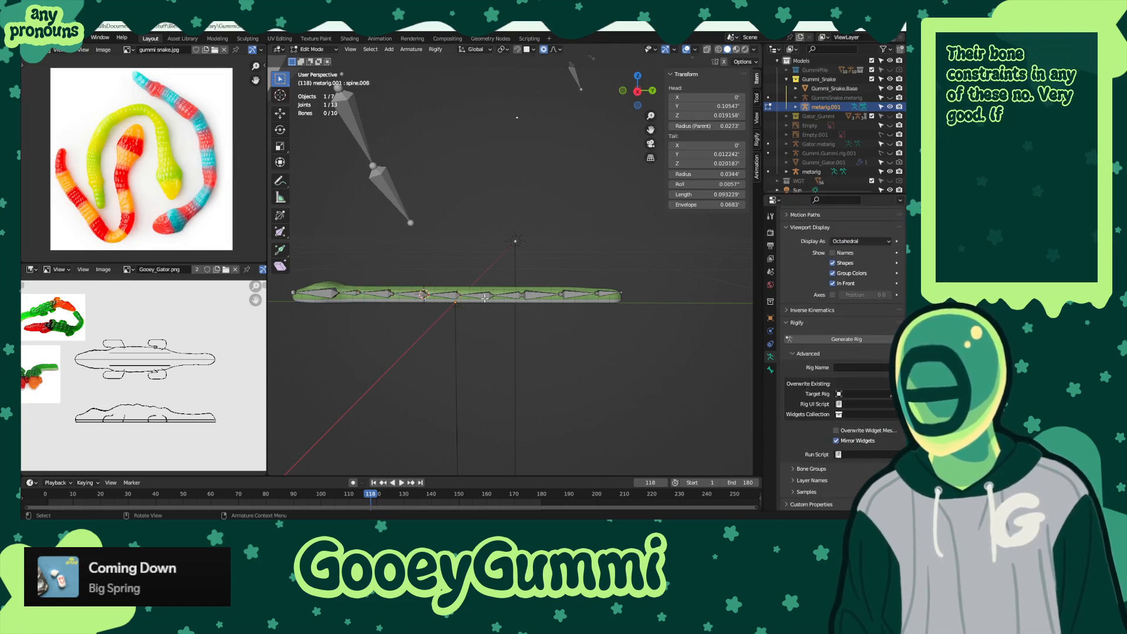
# - Examine the bone properties along the snake's spine, including relations, Bendy Bones, Transform and Custom Properties
pyautogui.click(770, 370)
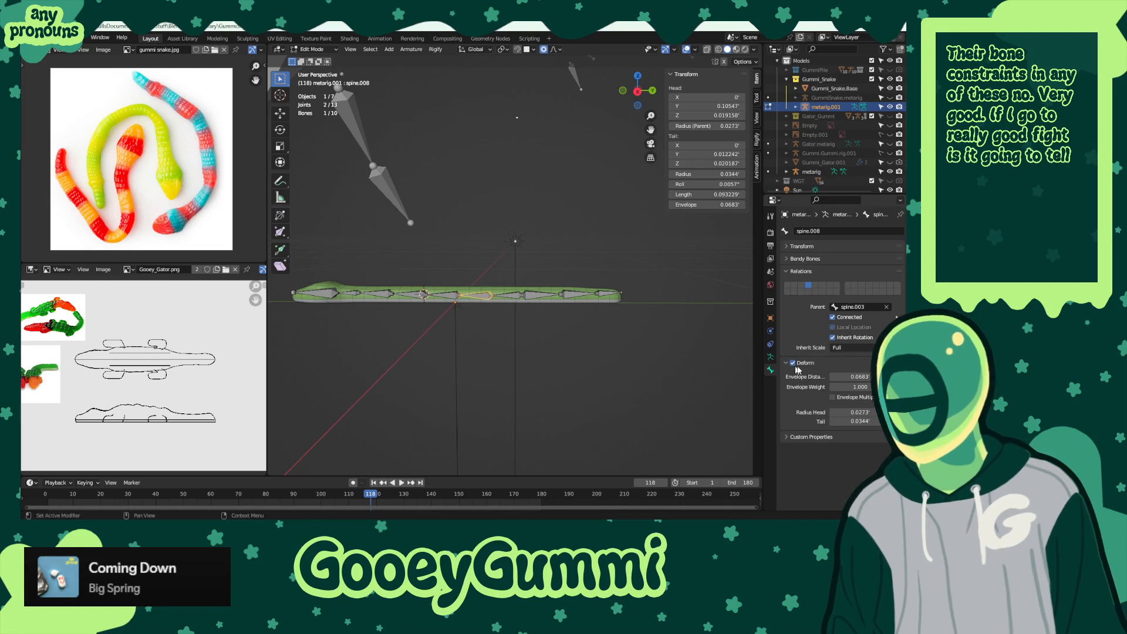
pyautogui.click(515, 297)
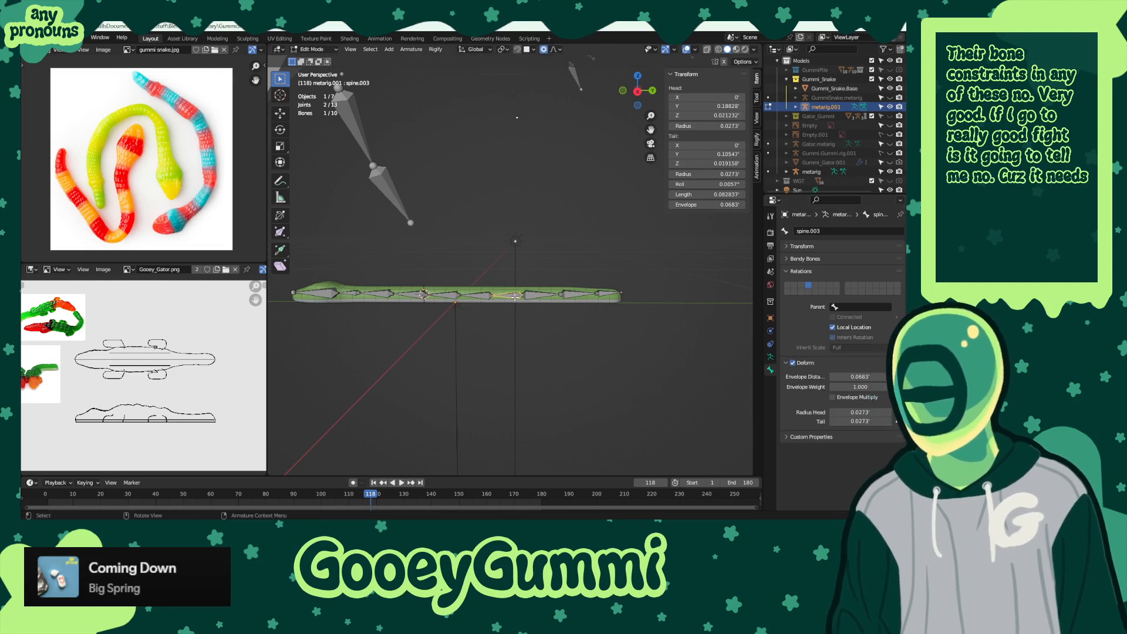
pyautogui.click(598, 295)
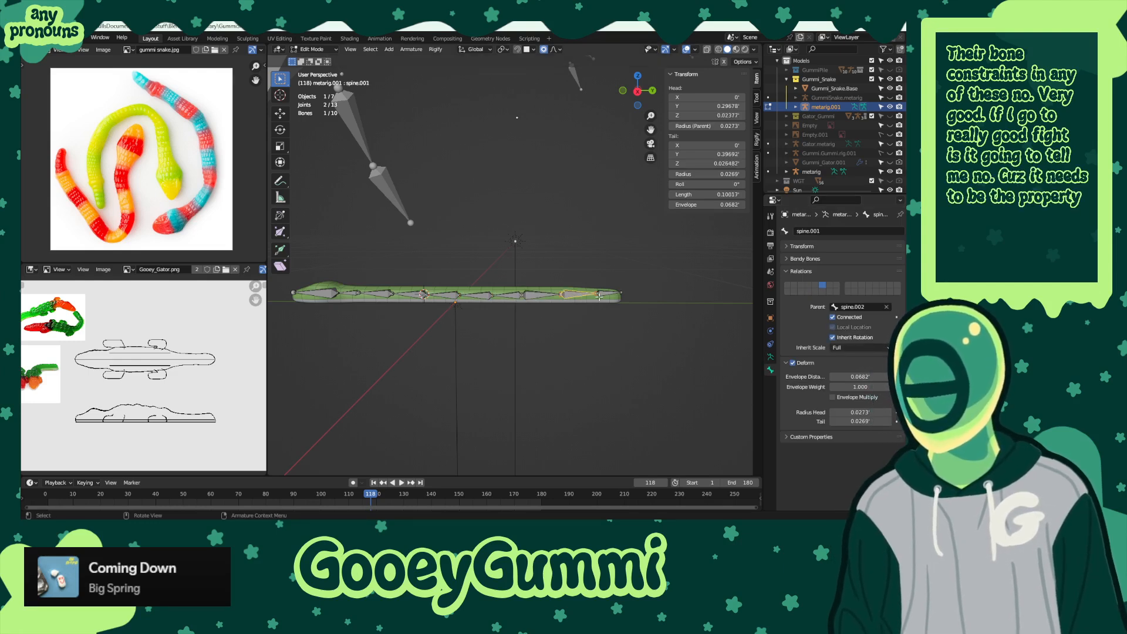
pyautogui.click(805, 259)
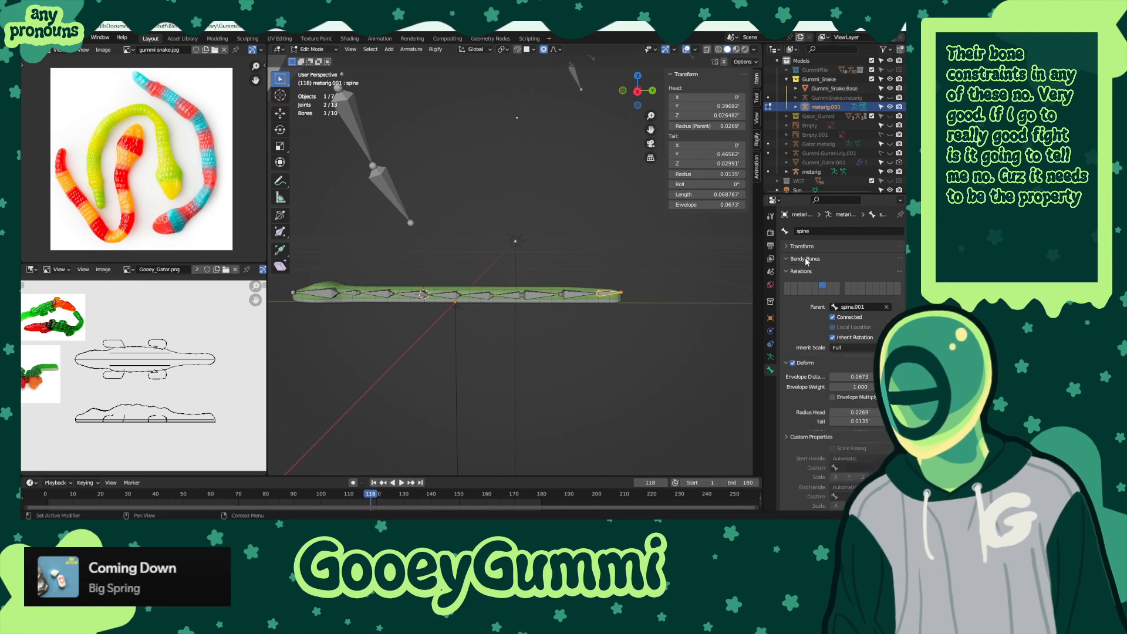
pyautogui.click(539, 295)
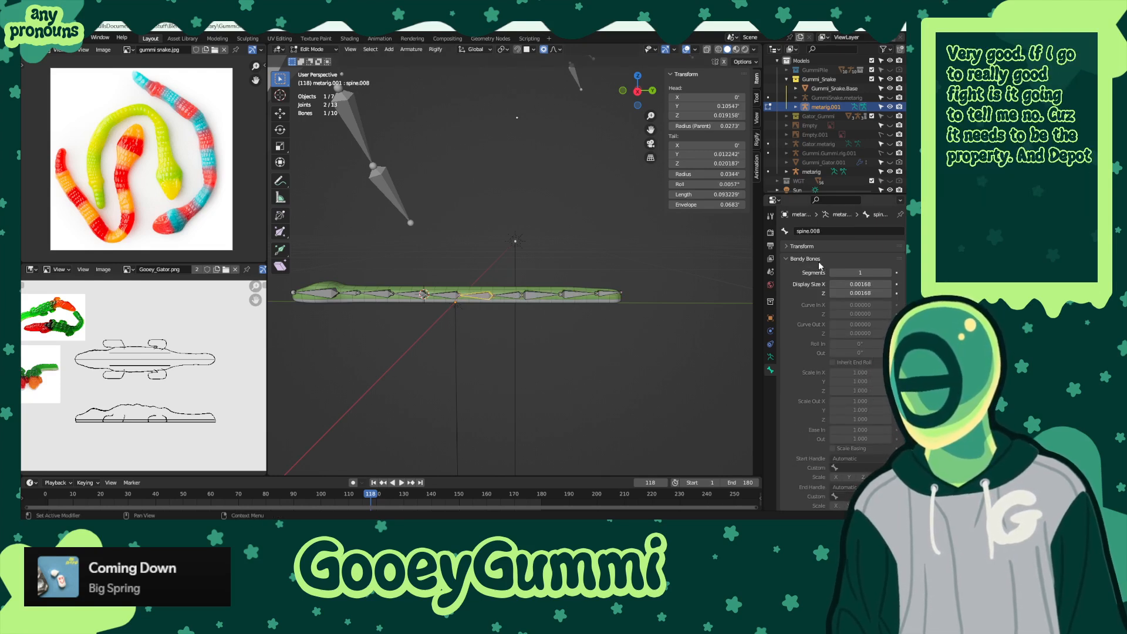
pyautogui.click(810, 259)
pyautogui.click(801, 247)
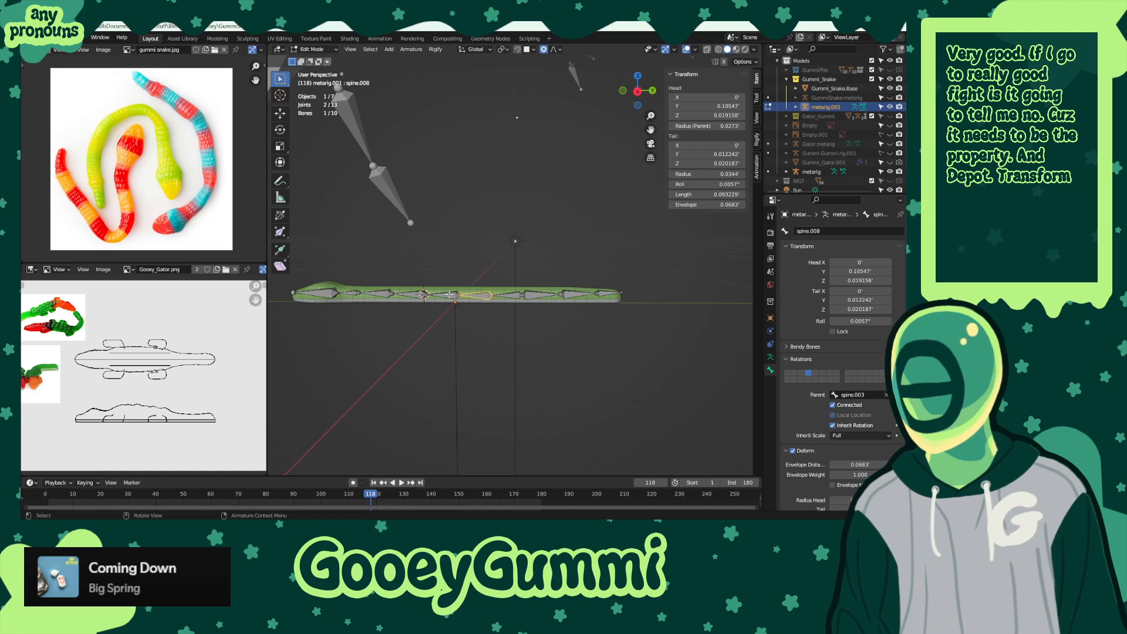
pyautogui.click(383, 293)
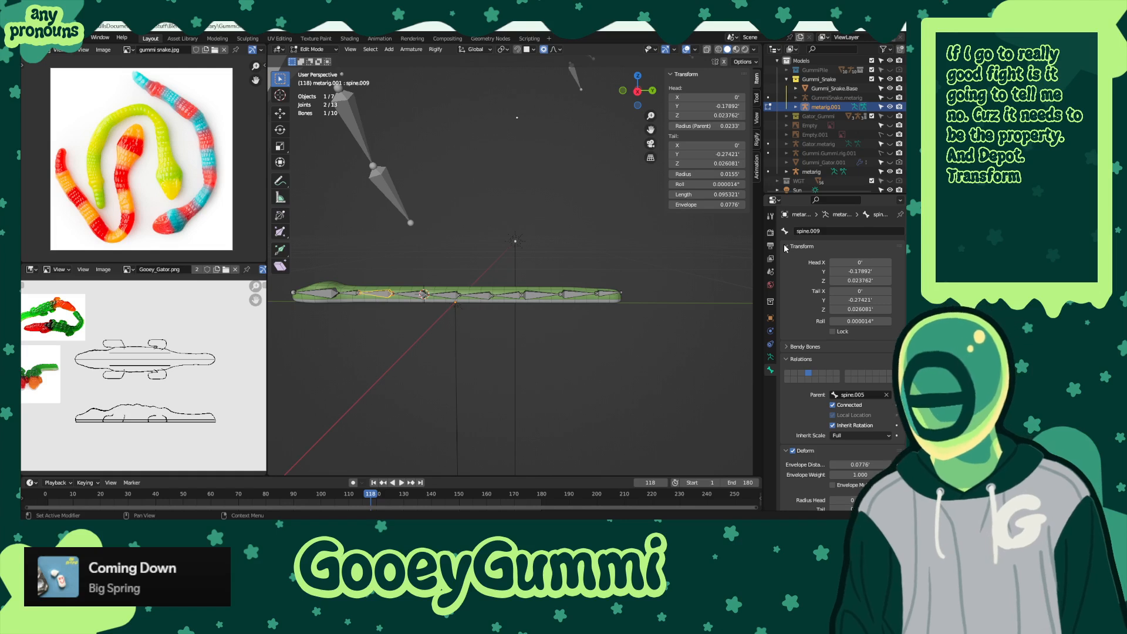
pyautogui.scroll(-1, 816, 434)
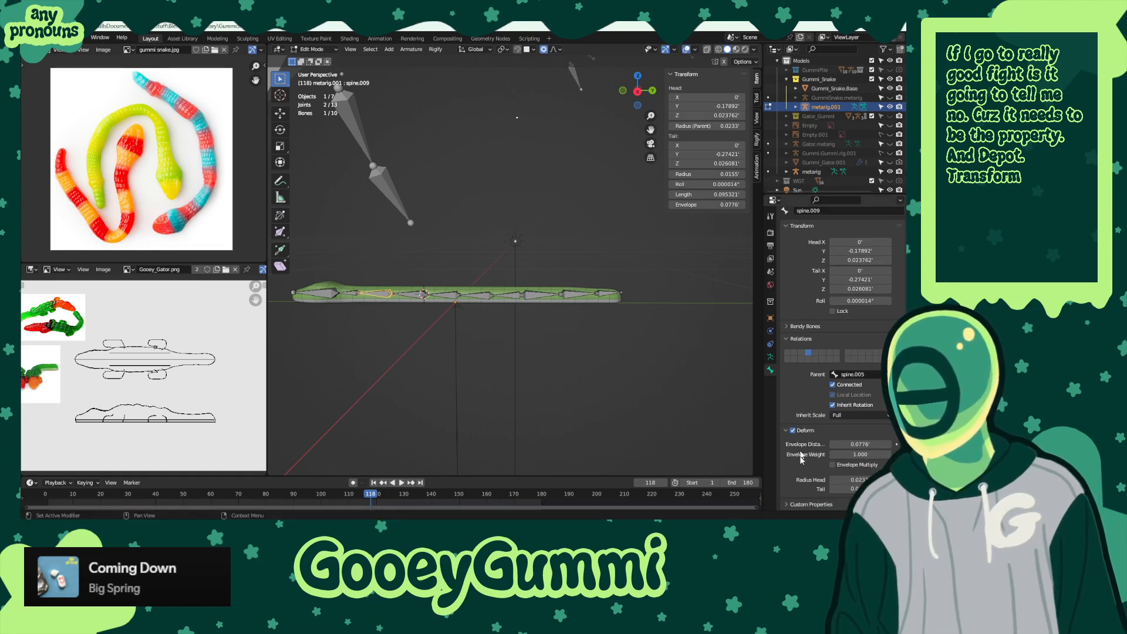
pyautogui.scroll(-1, 792, 505)
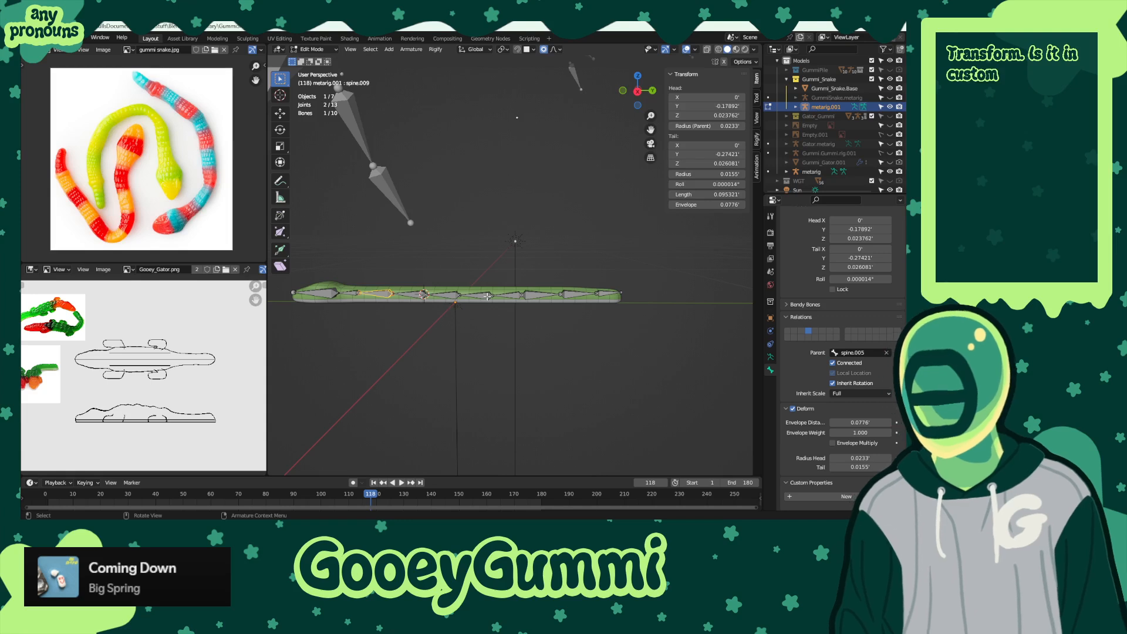
pyautogui.click(451, 293)
pyautogui.click(437, 294)
pyautogui.click(405, 294)
pyautogui.click(319, 292)
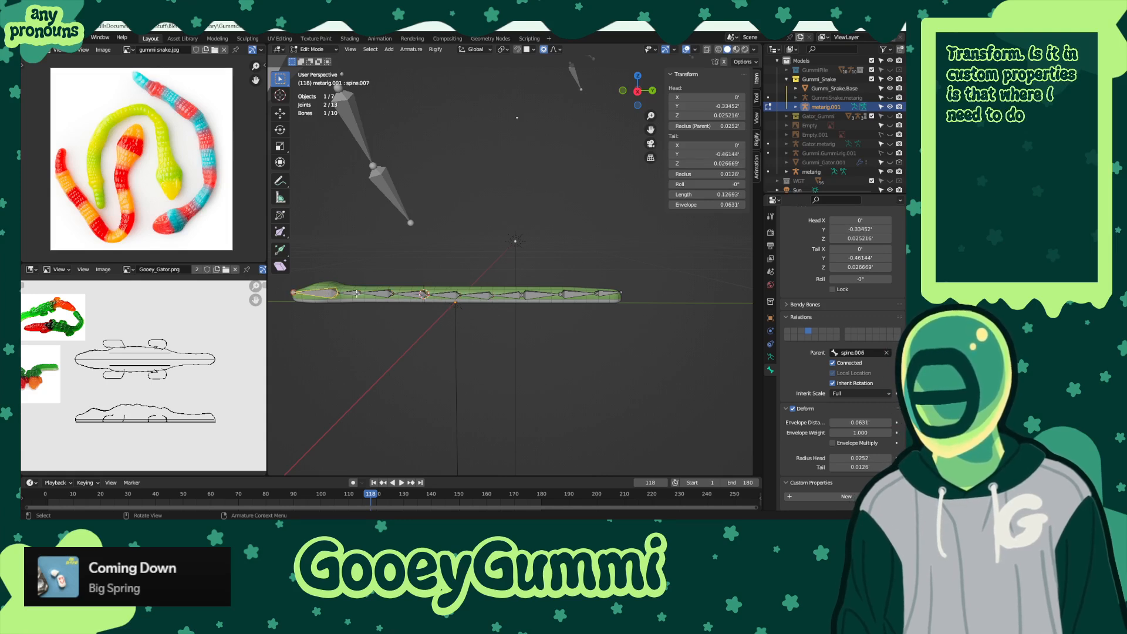
pyautogui.scroll(1, 805, 452)
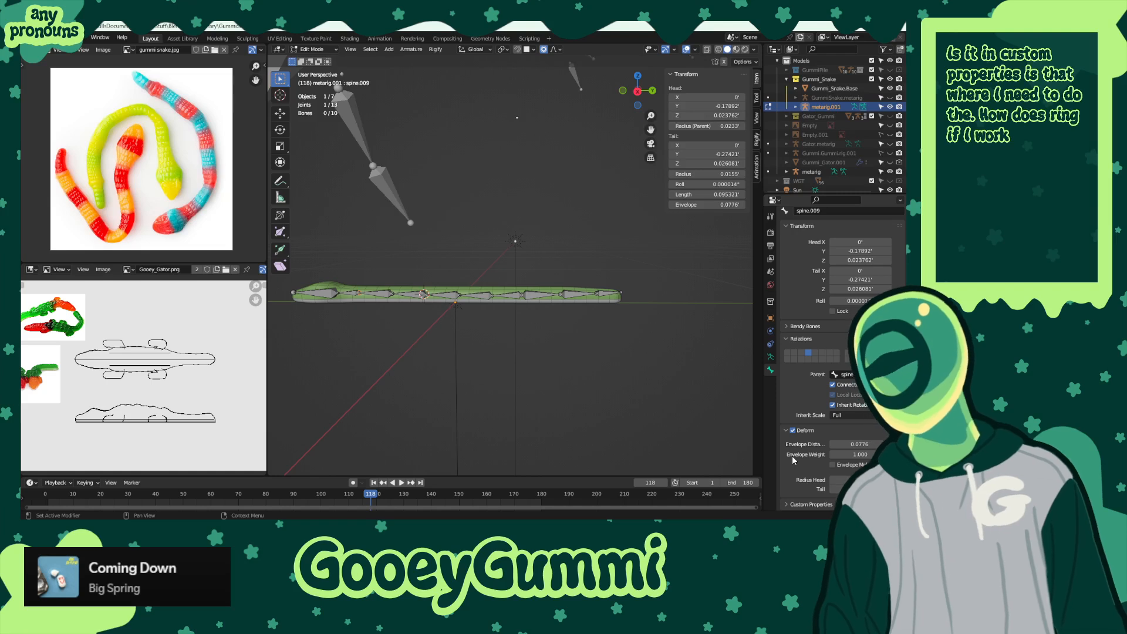
# - Look through metarig.001's physics and object Relations settings, then the bone properties of spine.001
pyautogui.click(770, 331)
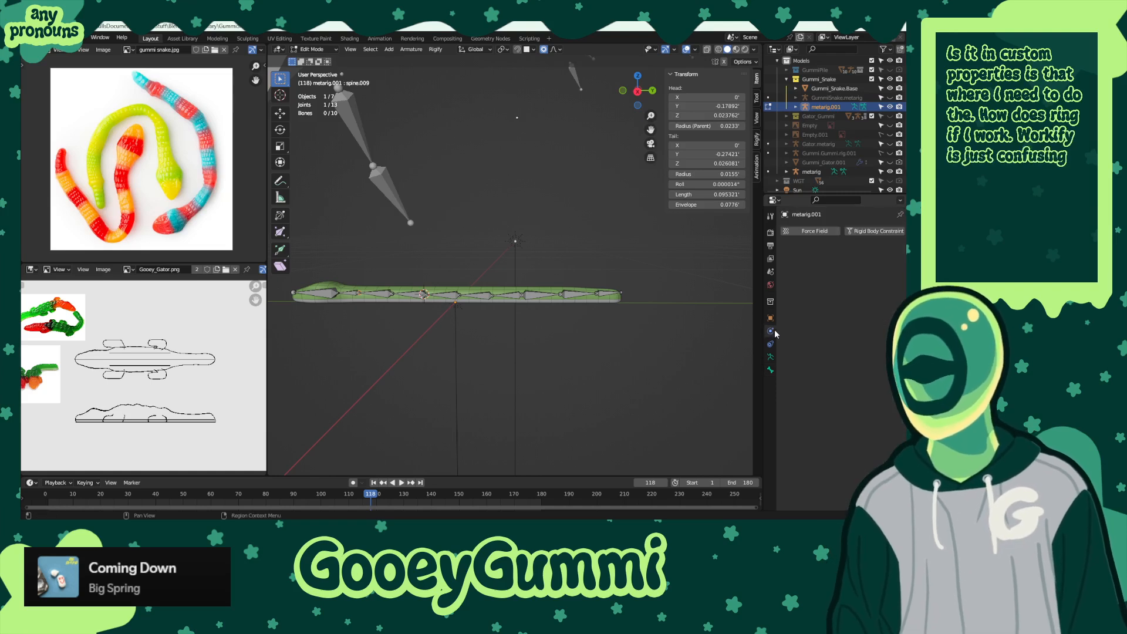
pyautogui.click(770, 318)
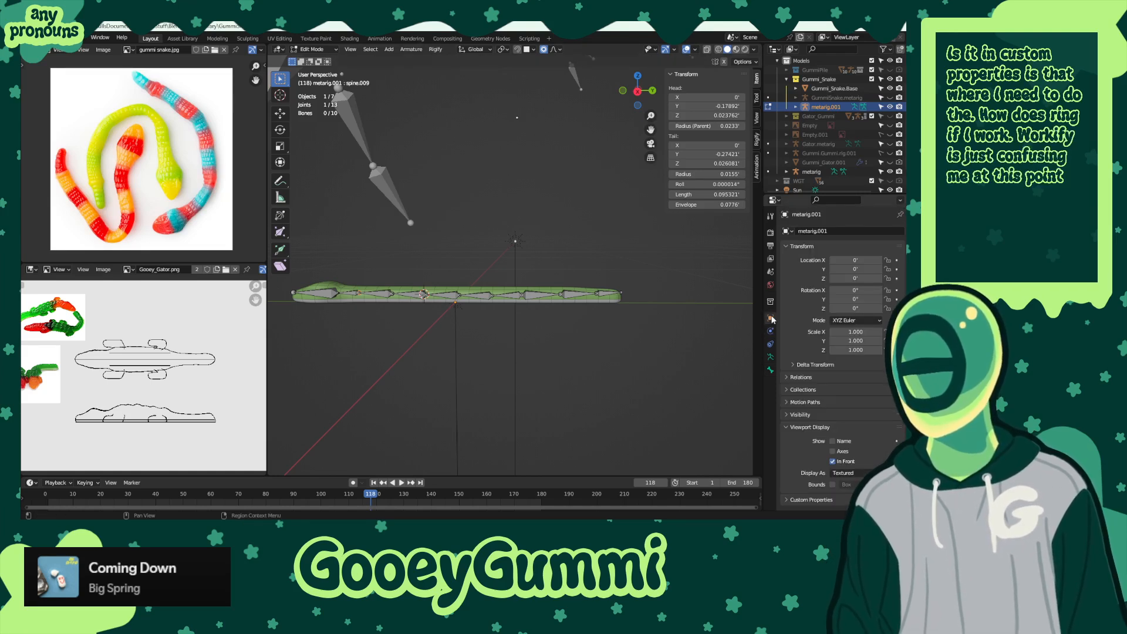
pyautogui.click(792, 378)
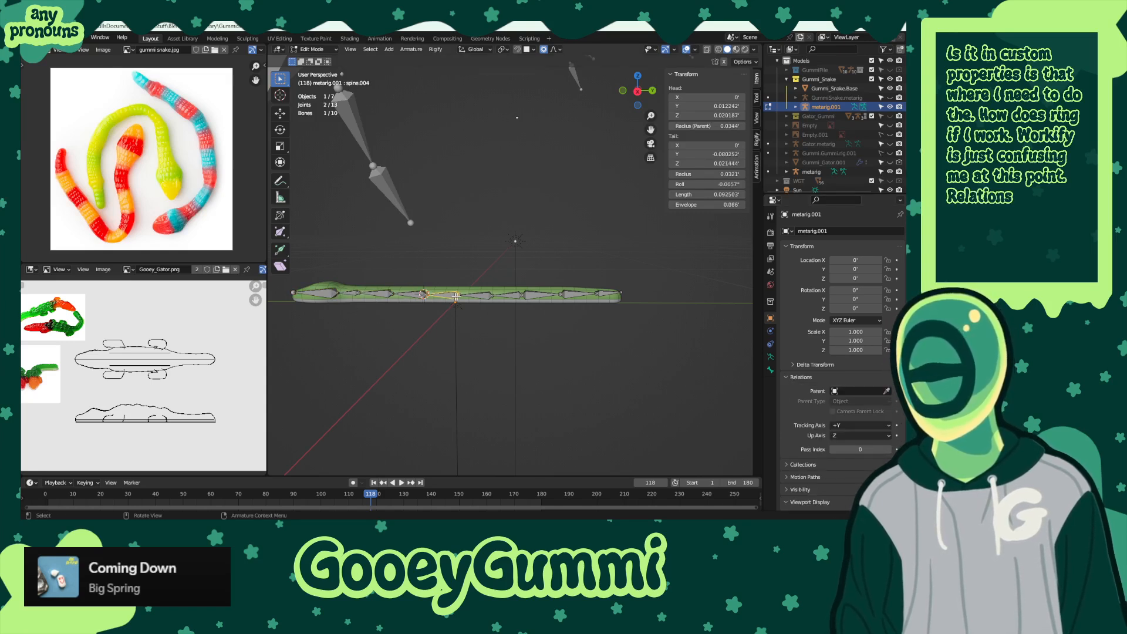
pyautogui.click(511, 295)
pyautogui.click(575, 295)
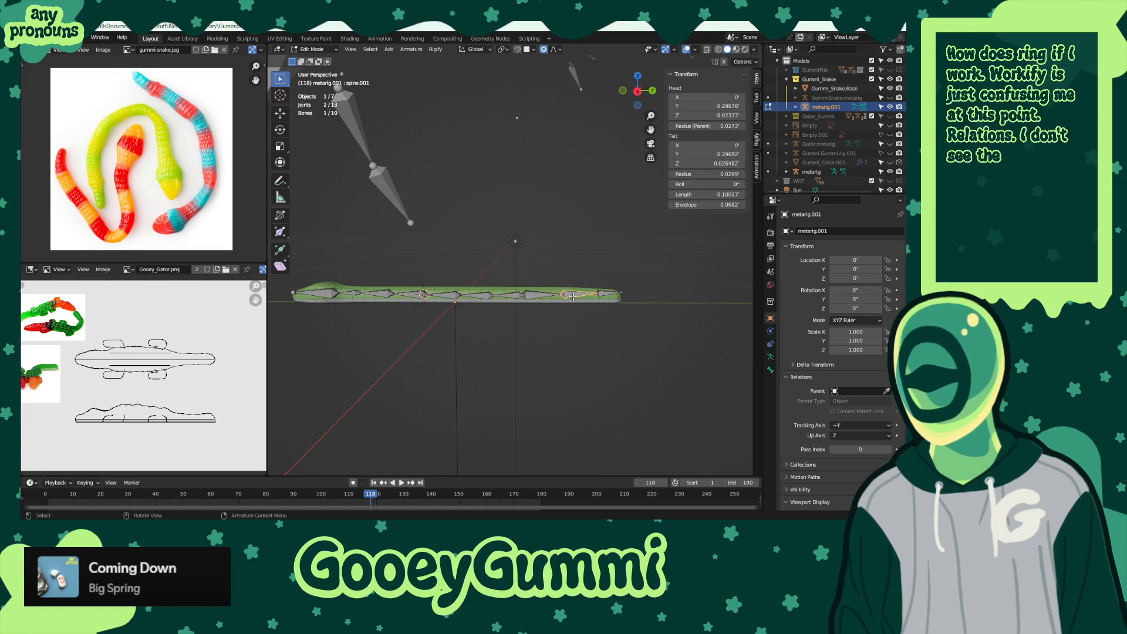
pyautogui.click(770, 370)
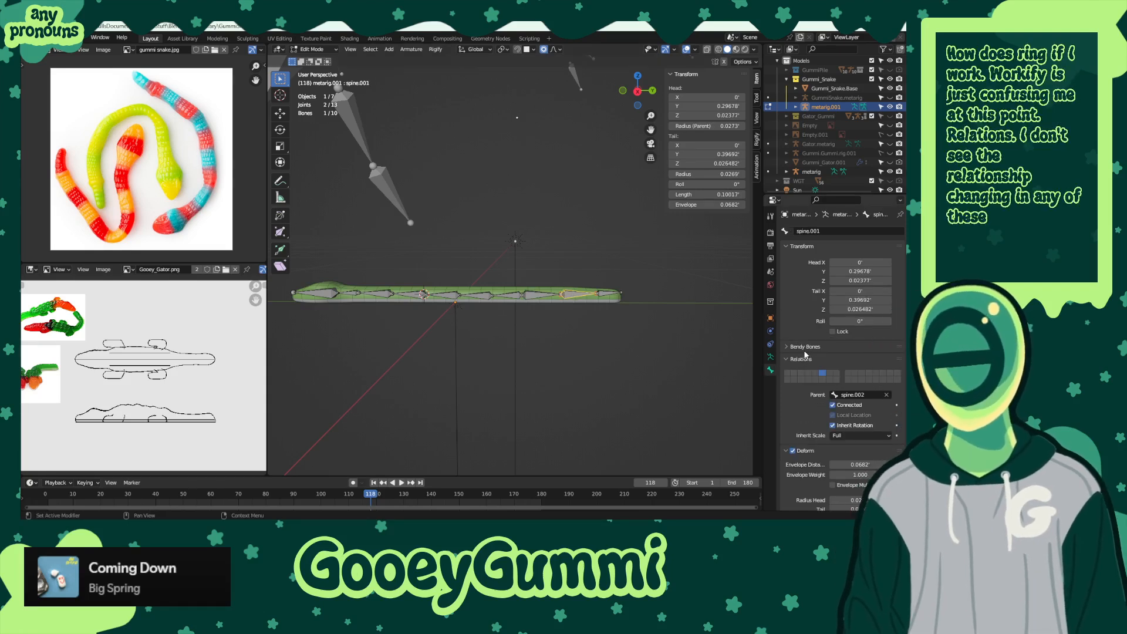
# - Switch metarig.001 to Pose Mode and examine the Rigify types and options of bones spine.002 and spine.003
pyautogui.click(314, 49)
pyautogui.click(311, 78)
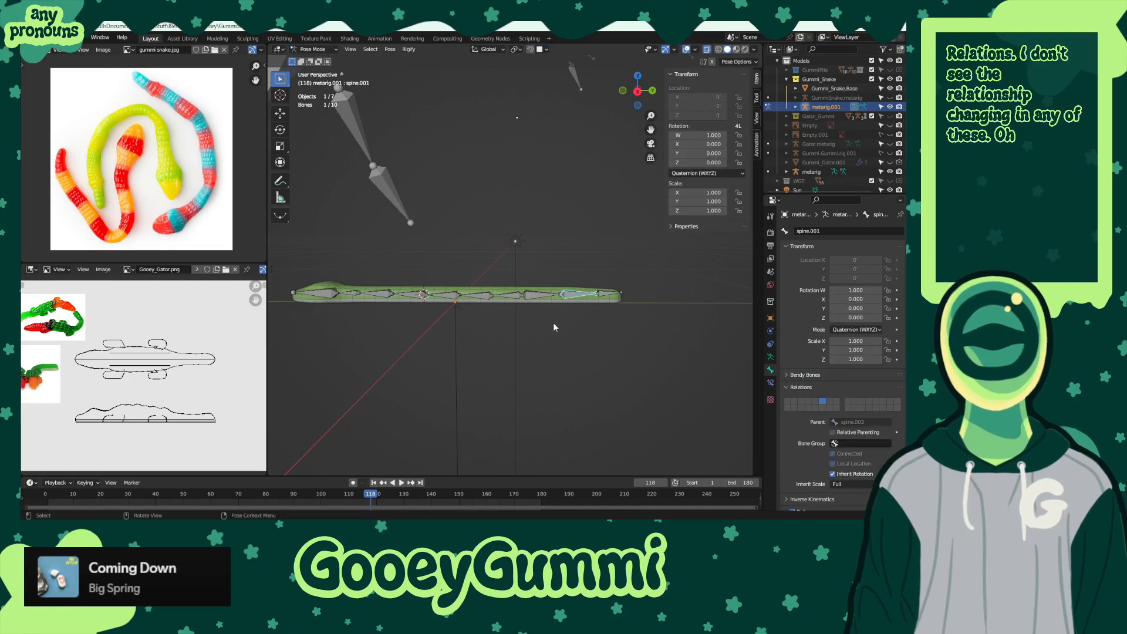
pyautogui.click(540, 297)
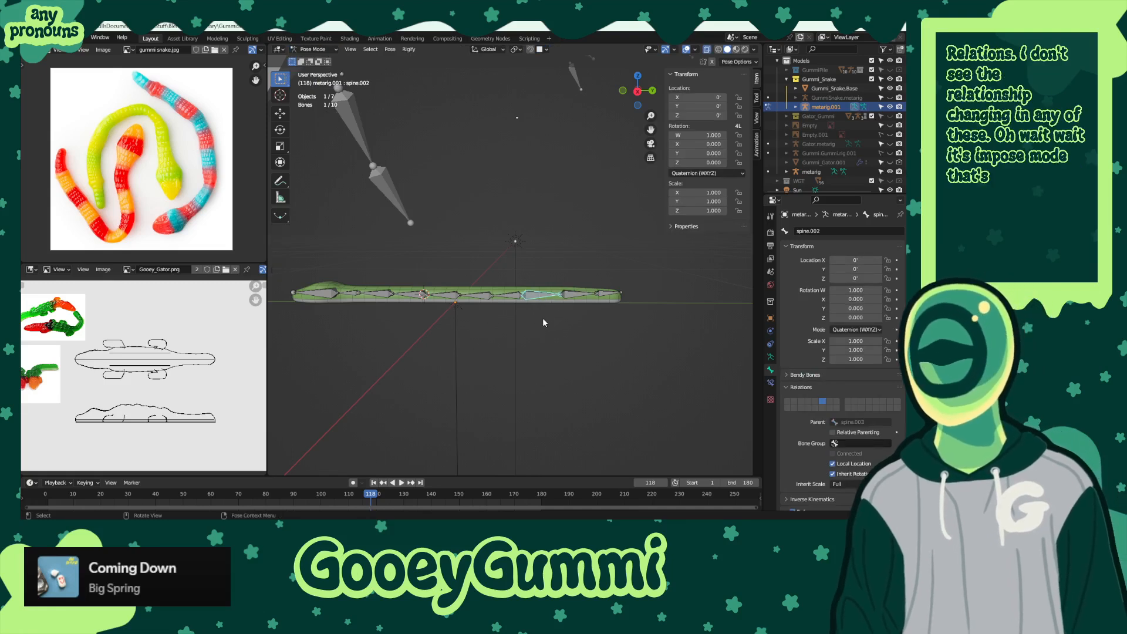
pyautogui.scroll(-8, 808, 397)
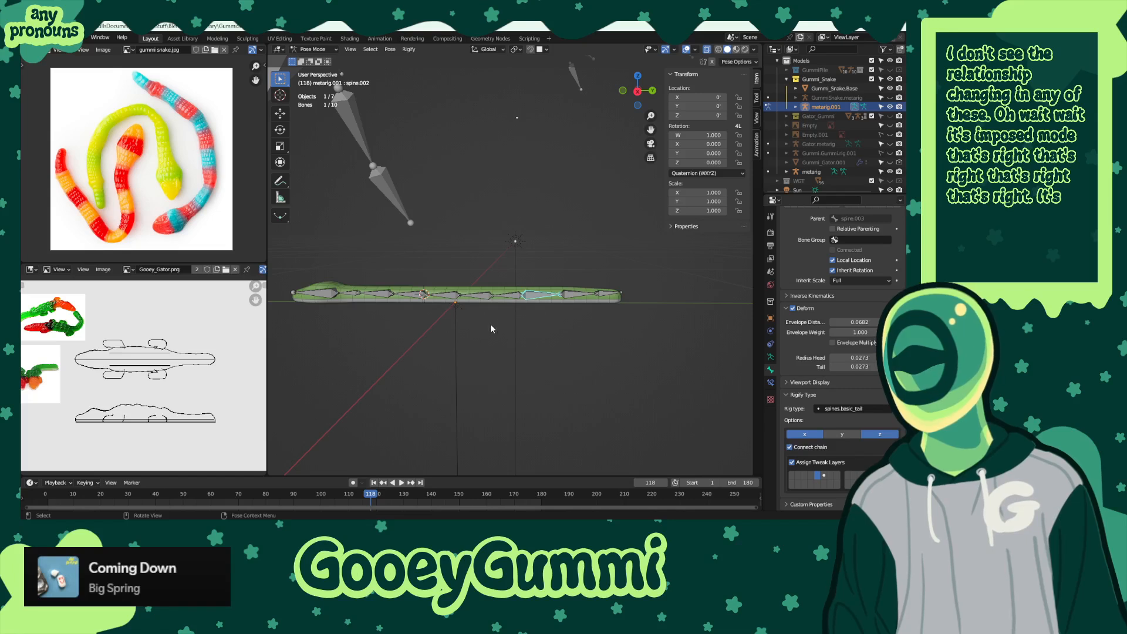
pyautogui.click(577, 297)
pyautogui.click(538, 298)
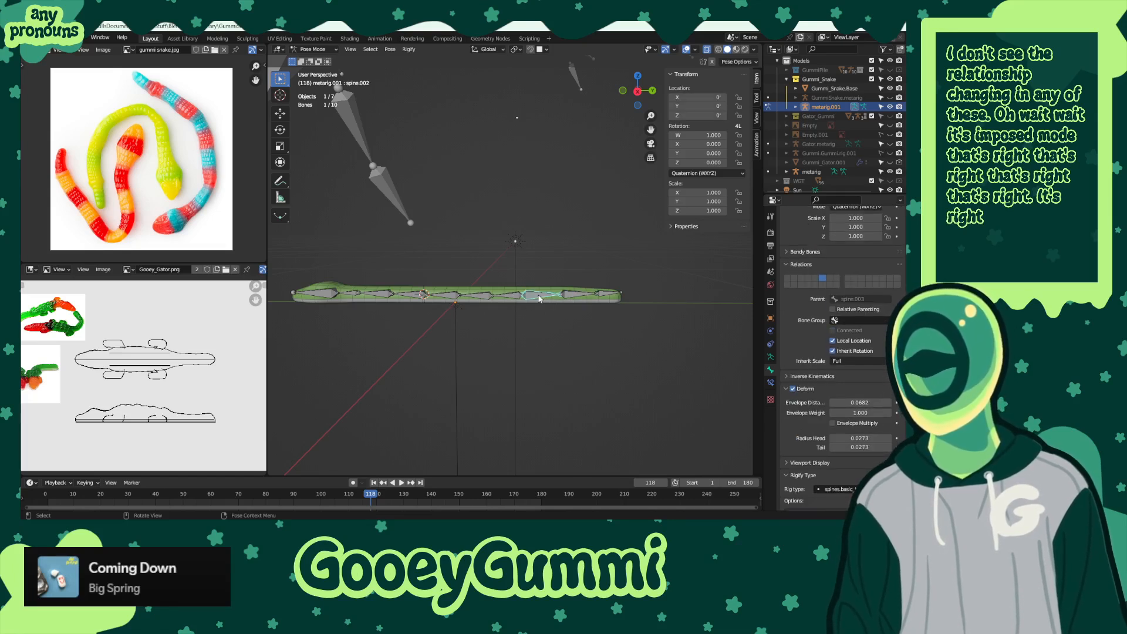
pyautogui.click(512, 297)
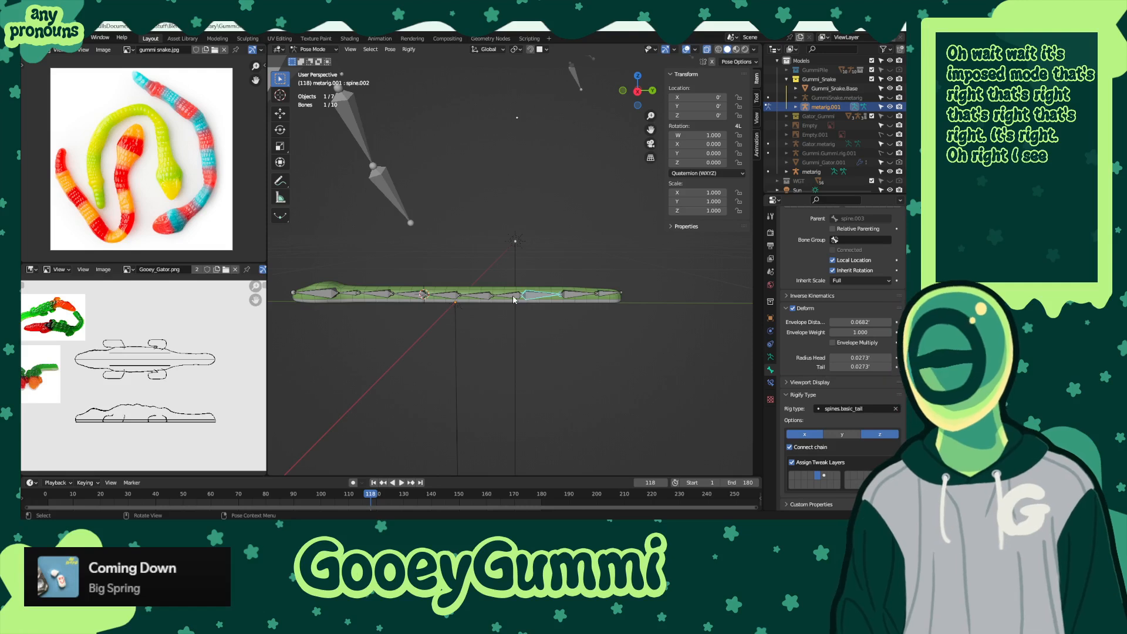
pyautogui.scroll(-2, 815, 409)
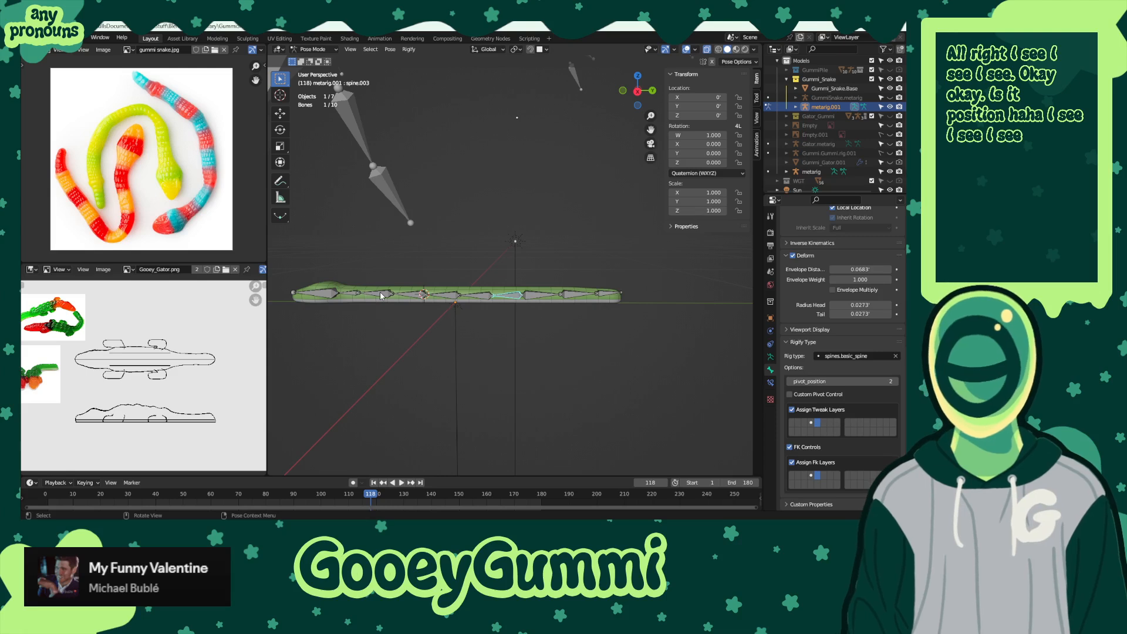
# - Set the Rigify pivot_position of the basic_spine bone spine.003 to 3 and save the file
pyautogui.click(414, 299)
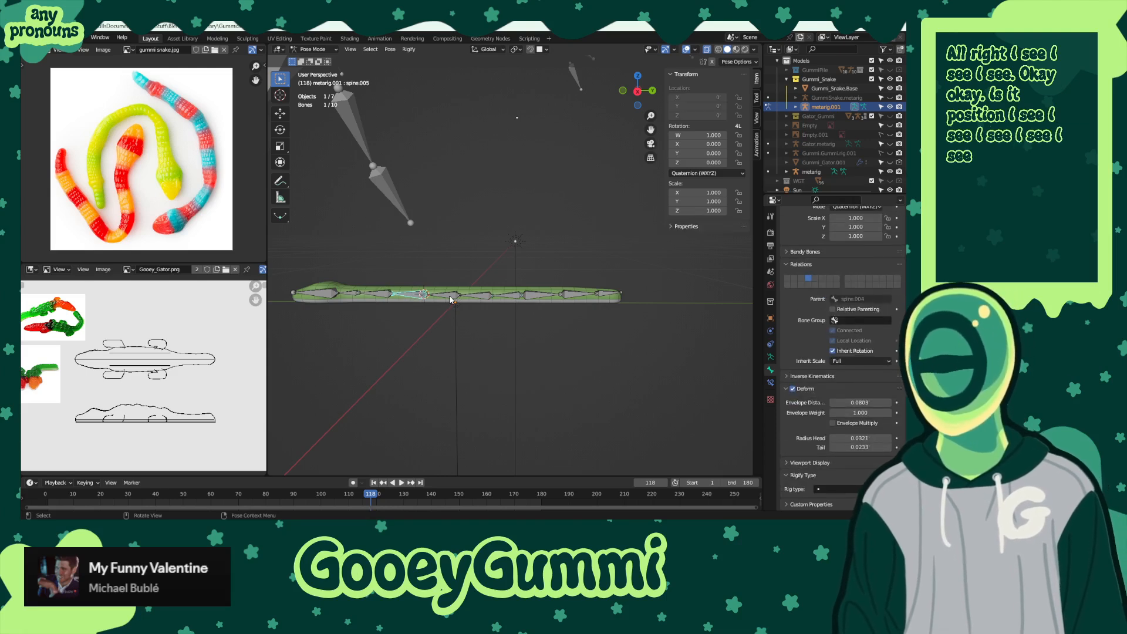
pyautogui.click(484, 298)
pyautogui.click(517, 300)
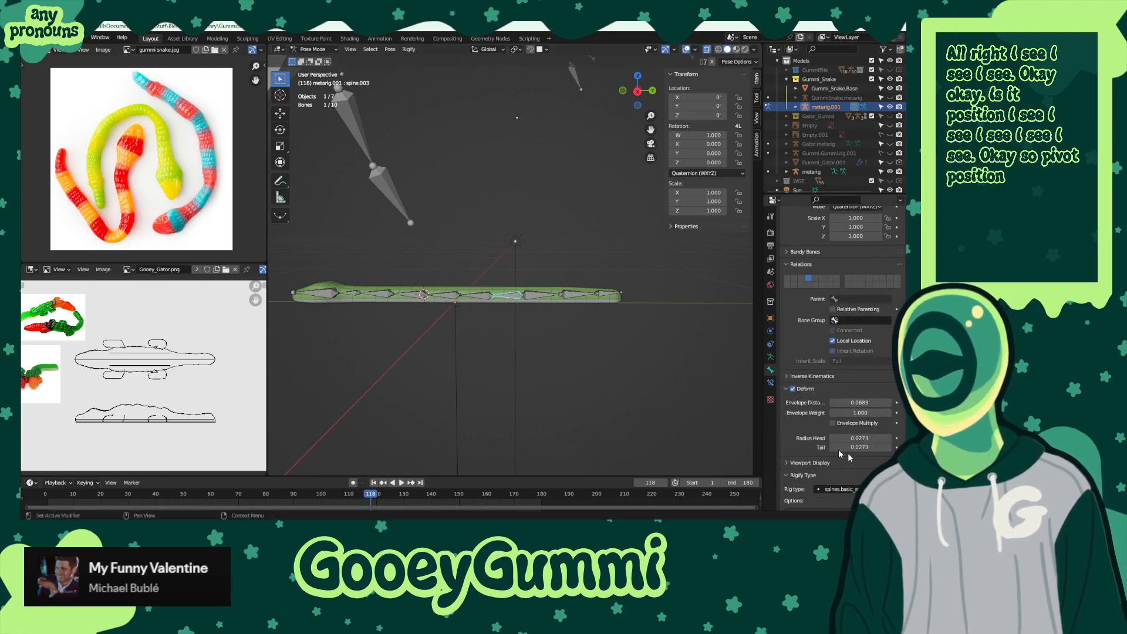
pyautogui.scroll(-5, 890, 408)
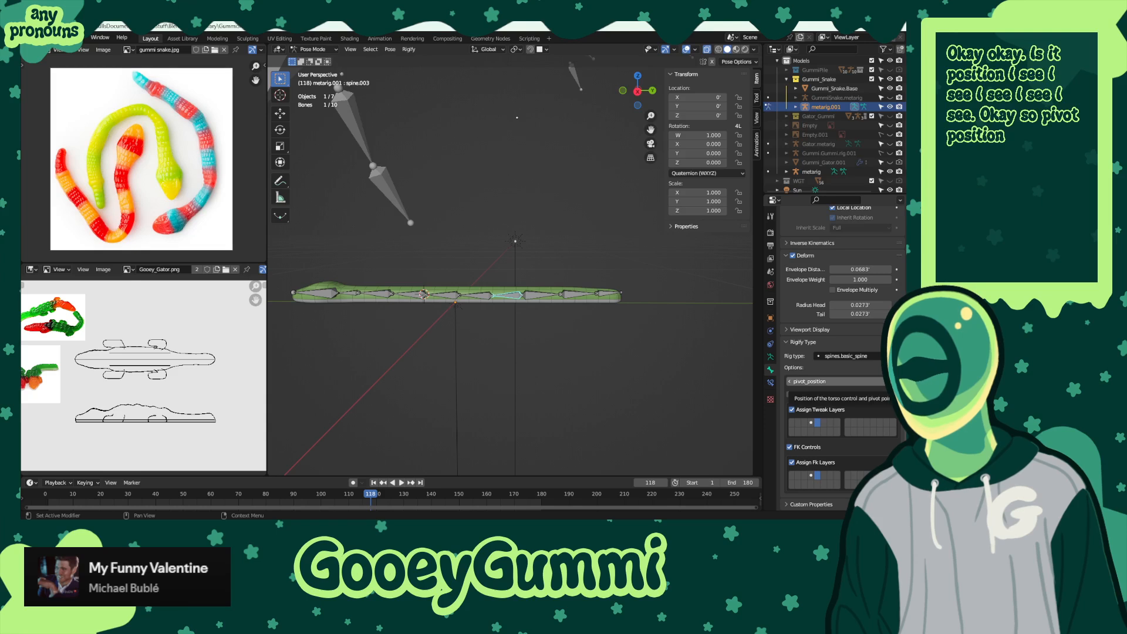
pyautogui.click(891, 381)
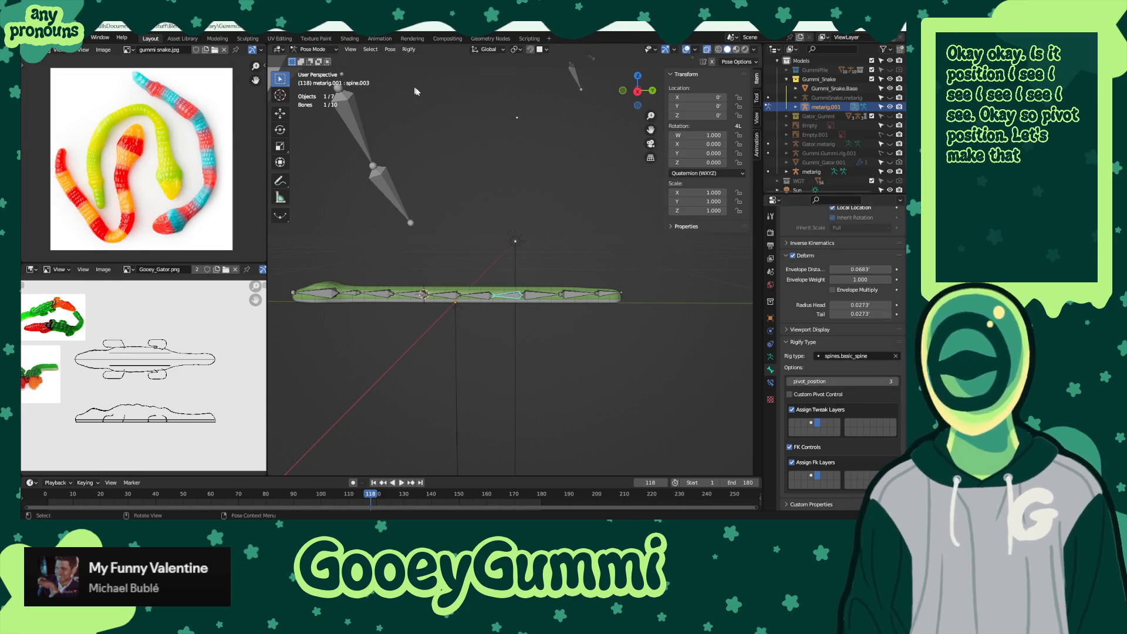
pyautogui.hotkey('ctrl', 's')
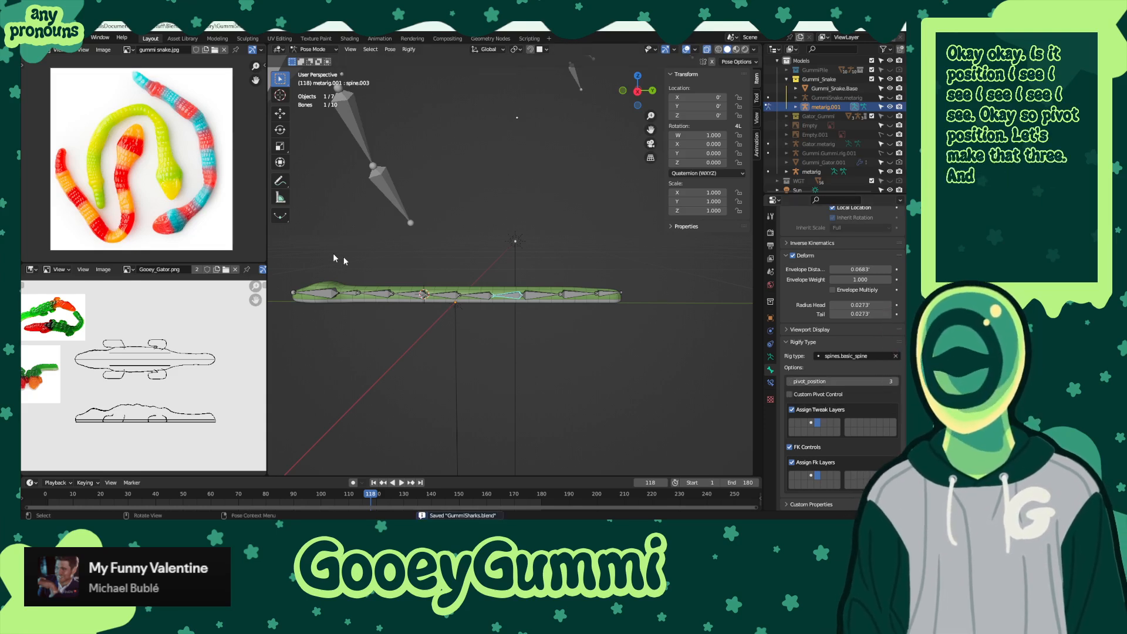
# - Return metarig.001 to Object Mode and generate its Rigify control rig
pyautogui.click(309, 51)
pyautogui.click(317, 61)
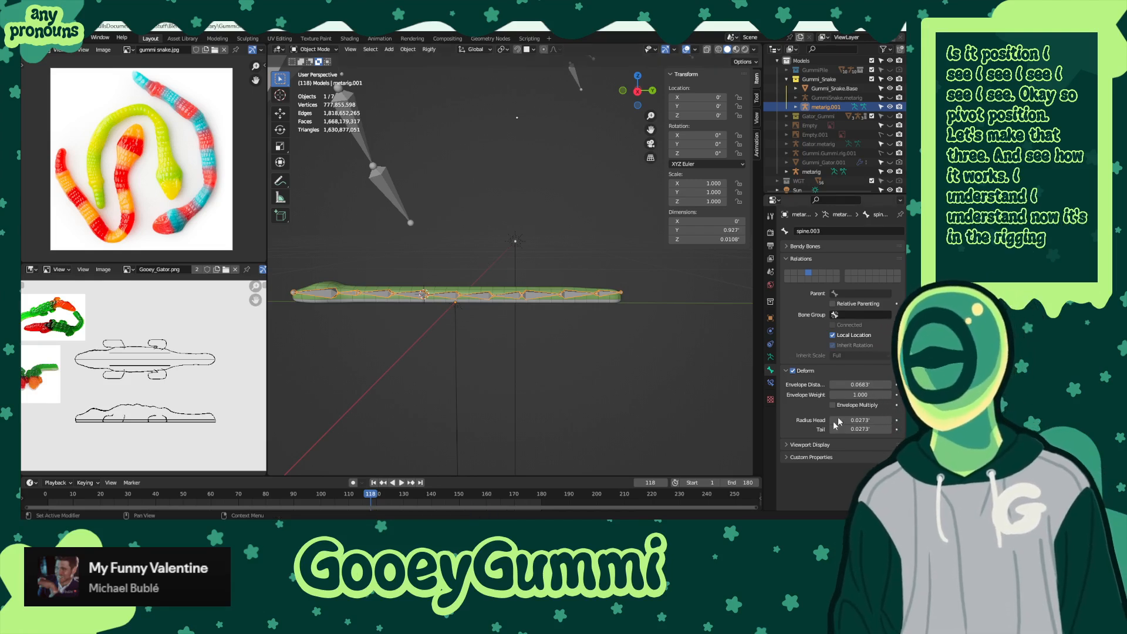
pyautogui.click(770, 357)
pyautogui.scroll(-5, 845, 373)
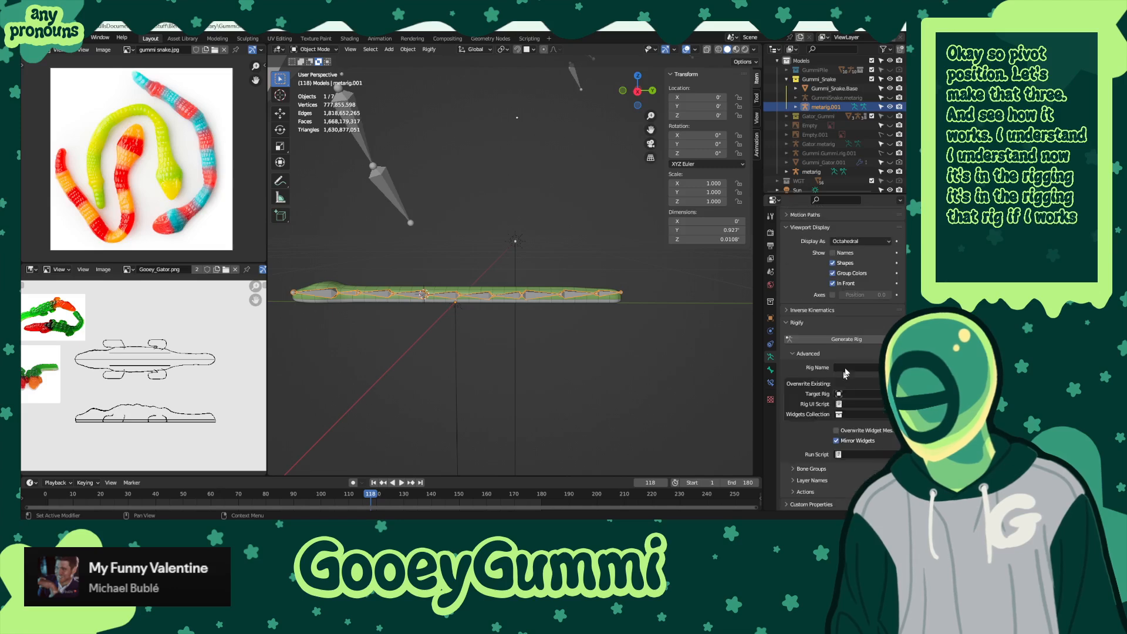
pyautogui.click(837, 340)
pyautogui.moveTo(511, 346); pyautogui.dragTo(514, 352, button='middle')
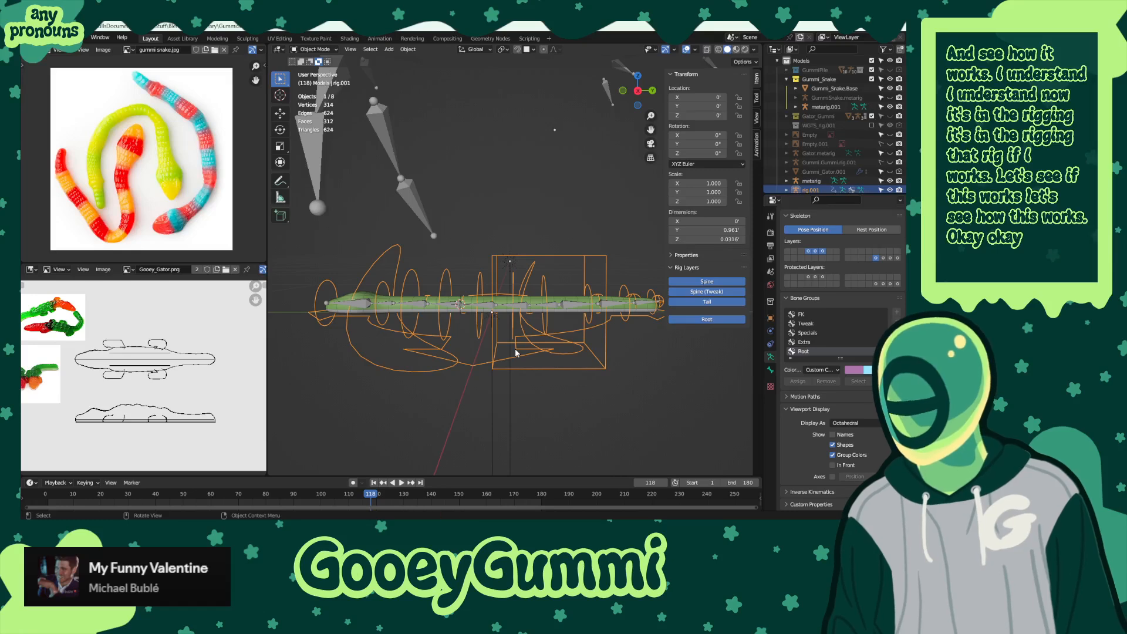
# - Parent the Gummi_Snake.Base mesh to the generated rig.001 with automatic weights
pyautogui.keyDown('shift'); pyautogui.click(566, 301); pyautogui.keyUp('shift')
pyautogui.click(569, 300)
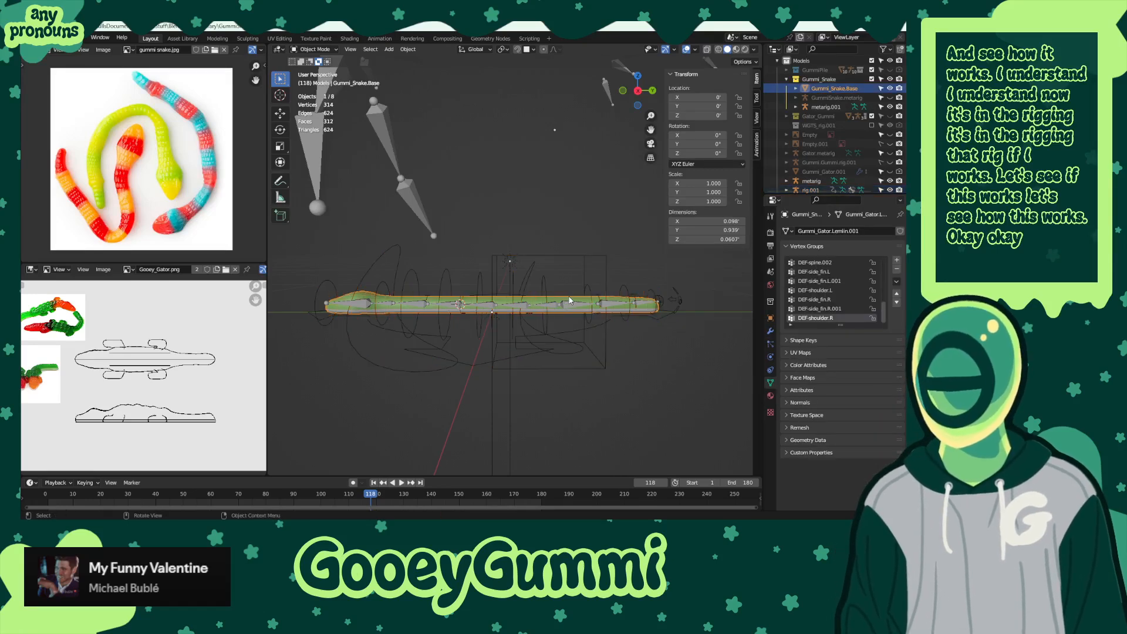
pyautogui.keyDown('shift'); pyautogui.click(570, 257); pyautogui.keyUp('shift')
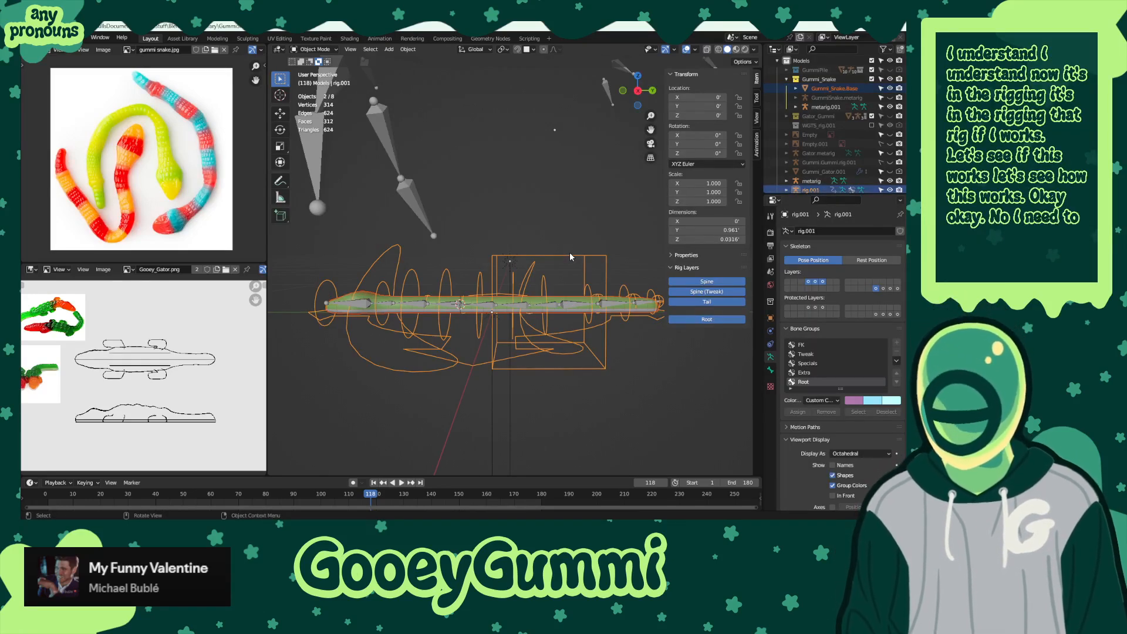
pyautogui.hotkey('ctrl', 'p')
pyautogui.click(569, 253)
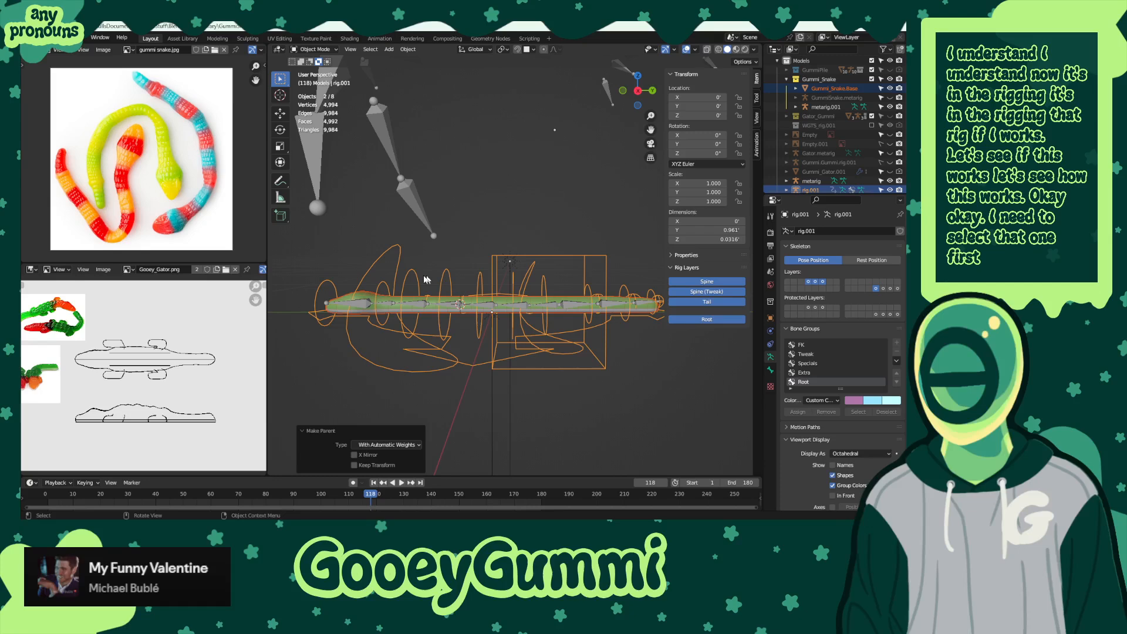
# - Hide metarig.001 and switch rig.001 to Pose Mode
pyautogui.click(391, 265)
pyautogui.click(489, 307)
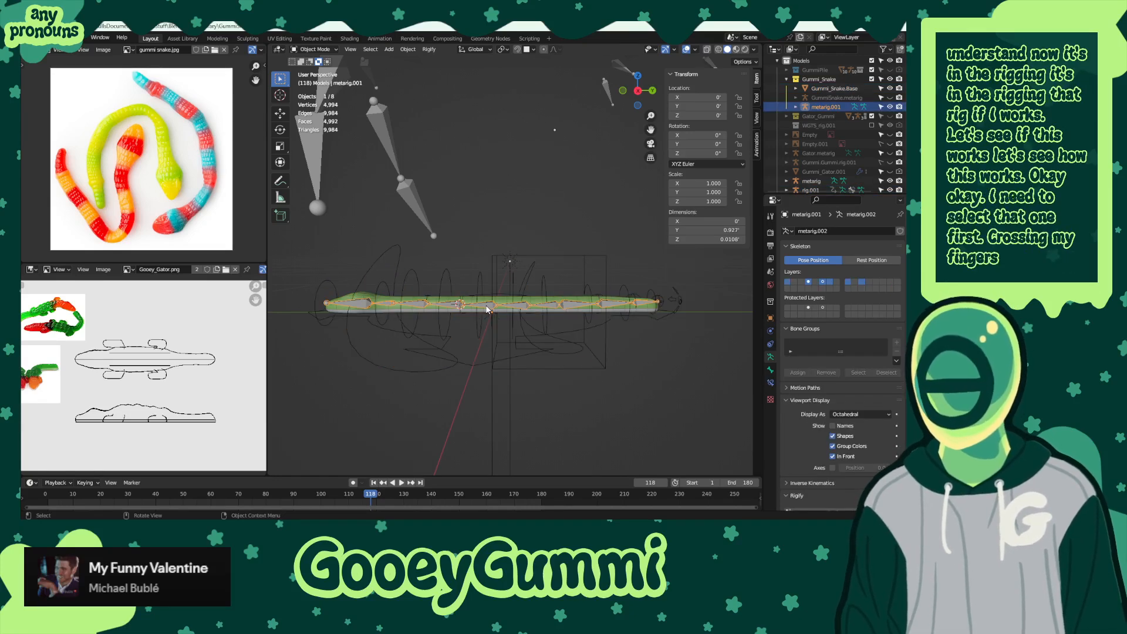
pyautogui.press('h')
pyautogui.click(496, 274)
pyautogui.hotkey('ctrl', 'Tab')
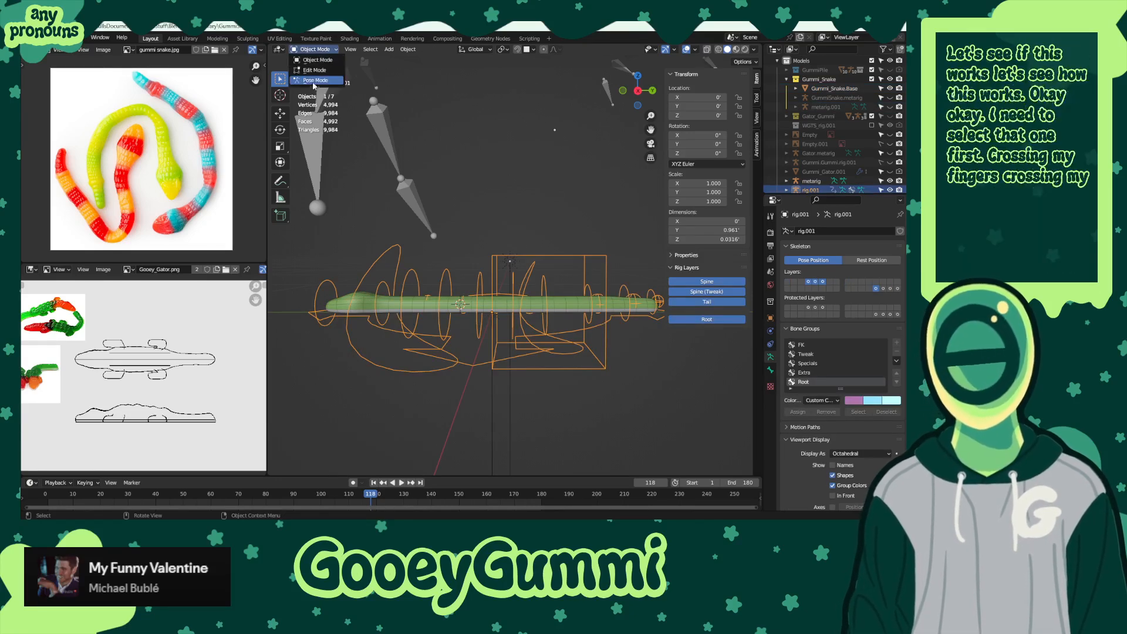
# - Rotate the chest control about 107° so the front of the snake rises
pyautogui.click(399, 264)
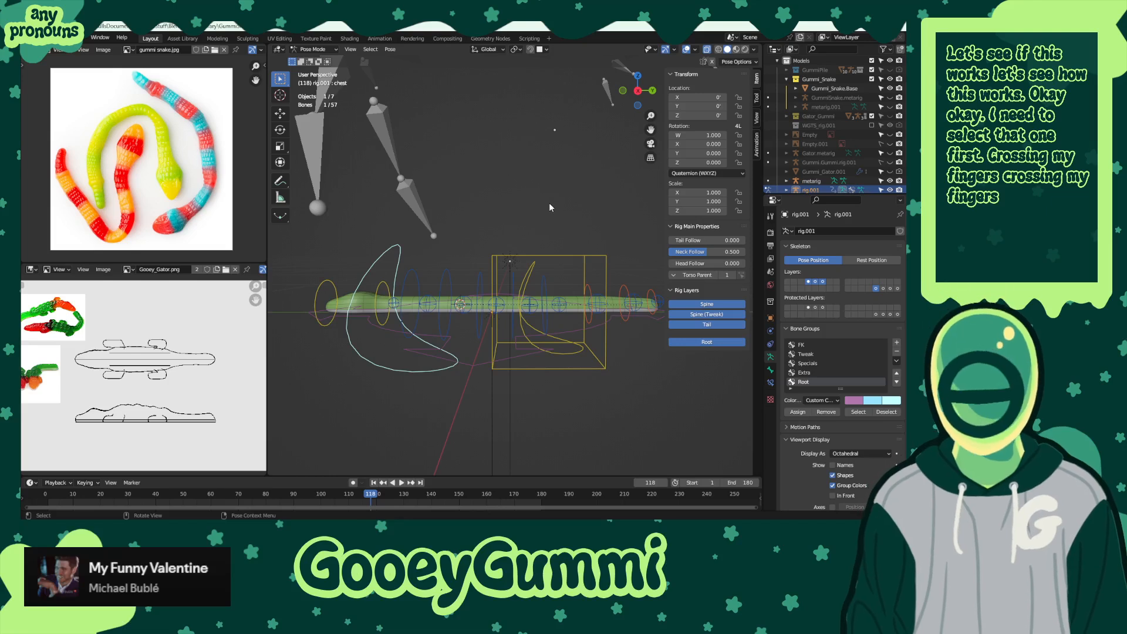
pyautogui.press('r')
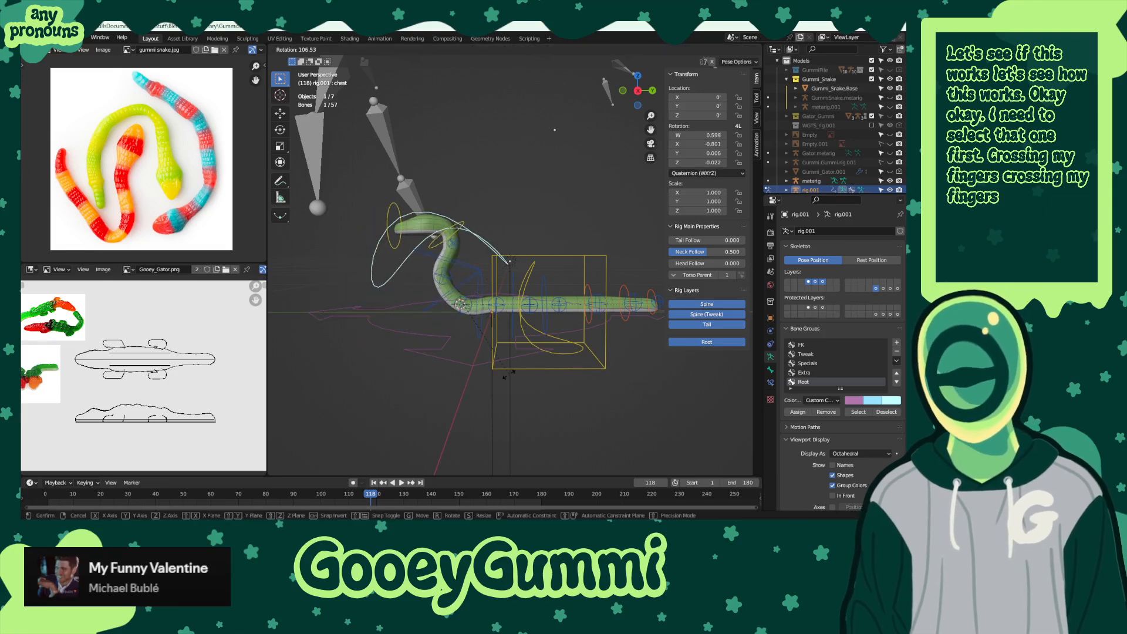
pyautogui.click(556, 258)
# - Try rotating the hips control to lift the rear half of the snake
pyautogui.click(552, 272)
pyautogui.press('r')
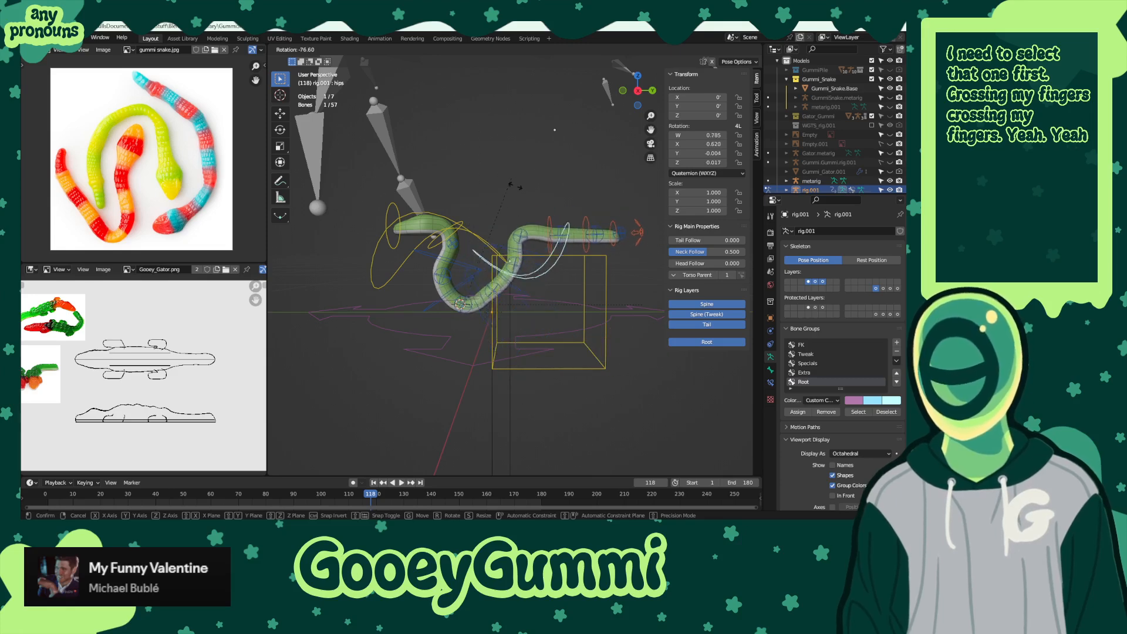
pyautogui.rightClick(643, 320)
pyautogui.keyDown('shift'); pyautogui.moveTo(643, 320); pyautogui.dragTo(559, 350, button='middle'); pyautogui.keyUp('shift')
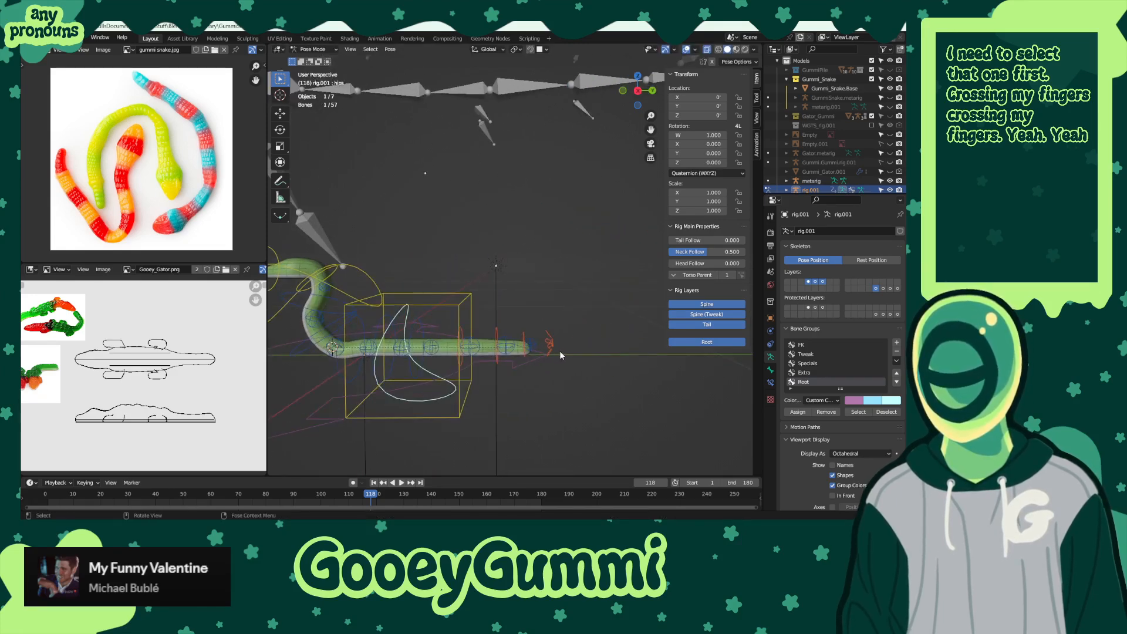
pyautogui.click(562, 348)
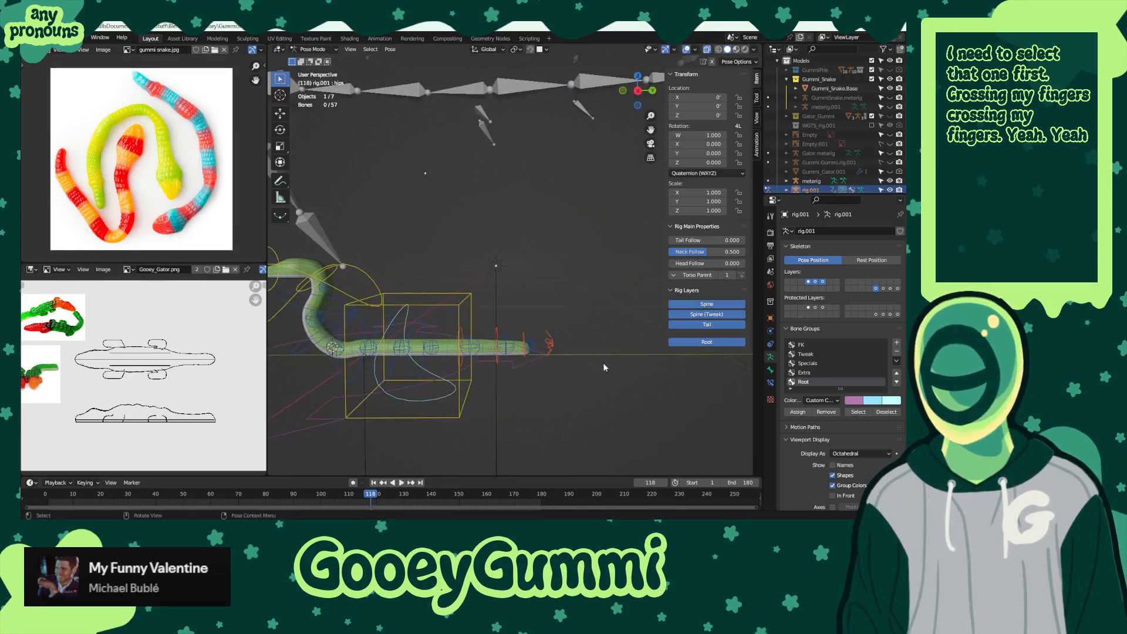
# - Rotate the spine_master.002 control at the tail tip about -44° to curl the tail upward
pyautogui.click(557, 344)
pyautogui.press('r')
pyautogui.rightClick(536, 337)
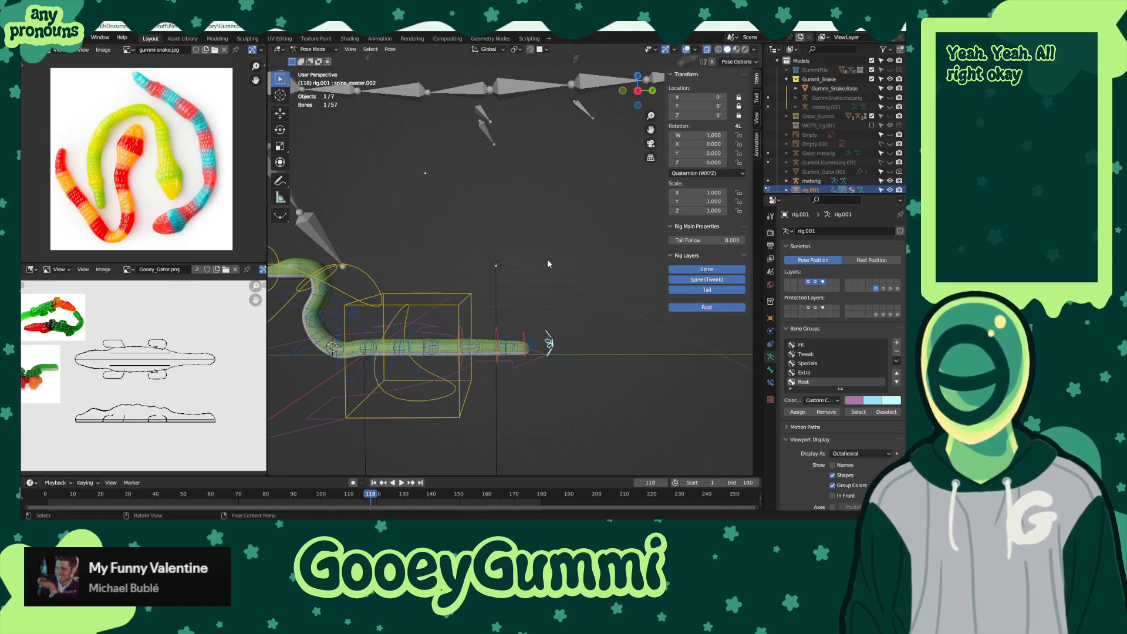
pyautogui.moveTo(537, 337); pyautogui.dragTo(603, 276, button='middle')
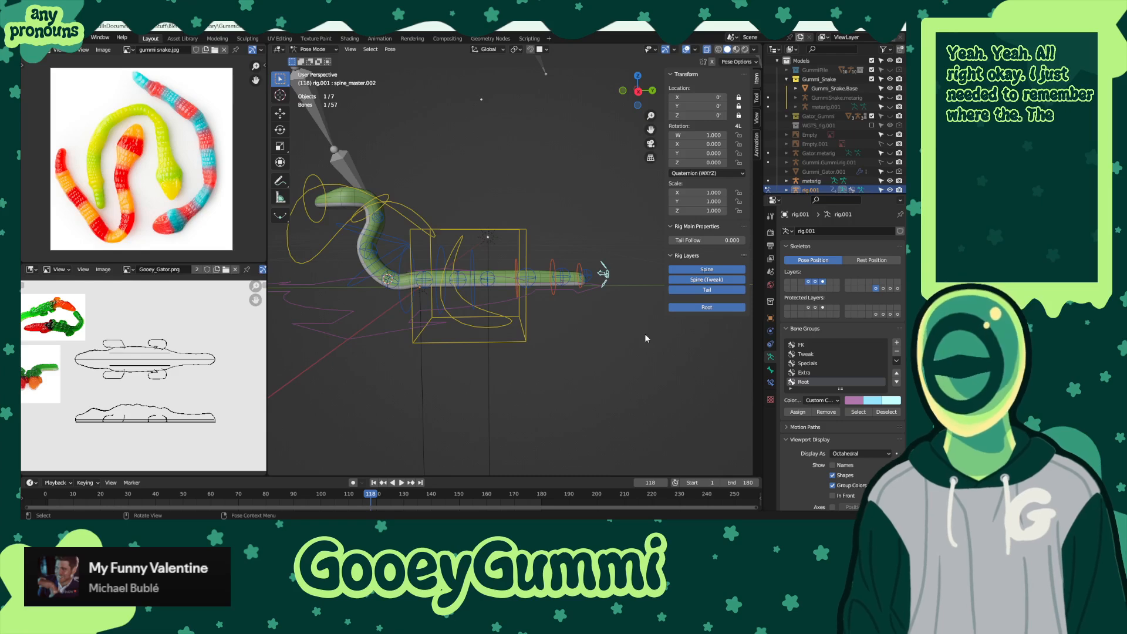
pyautogui.press('r')
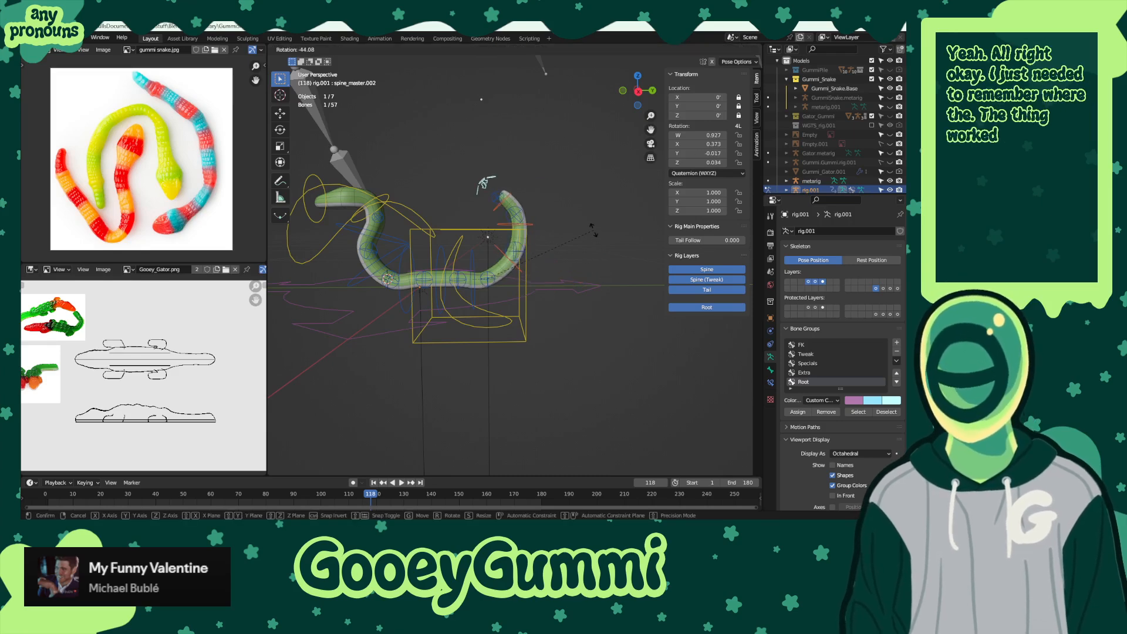
pyautogui.click(593, 230)
pyautogui.moveTo(593, 230); pyautogui.dragTo(487, 179, button='middle')
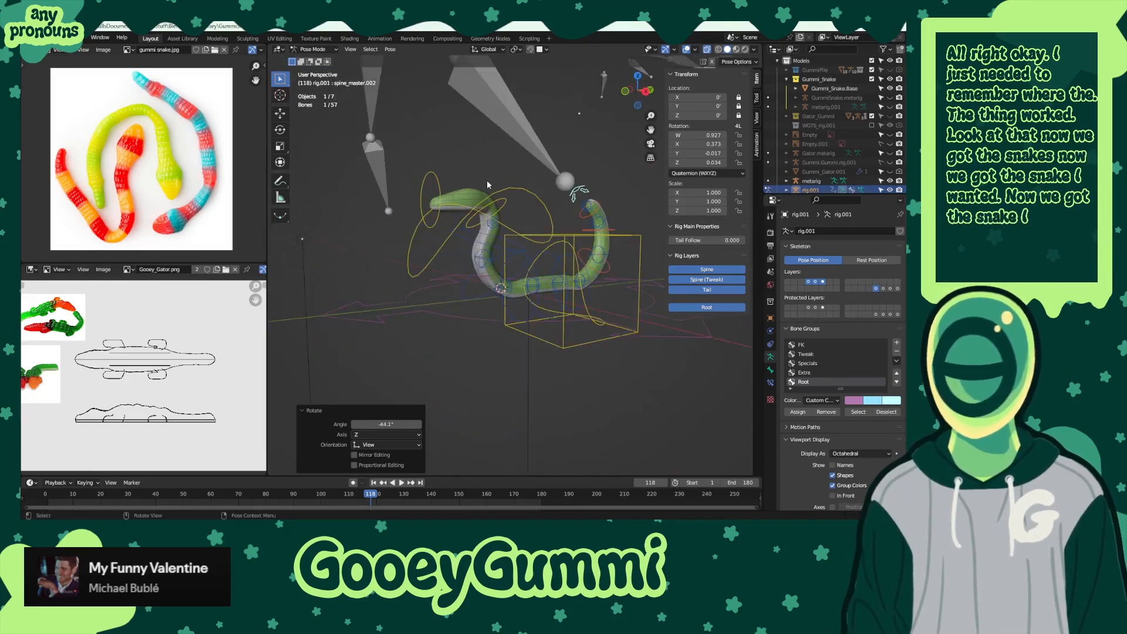
# - Bend the snake's front end by rotating the head control about -50° and the neck control about 45°
pyautogui.click(434, 186)
pyautogui.press('r')
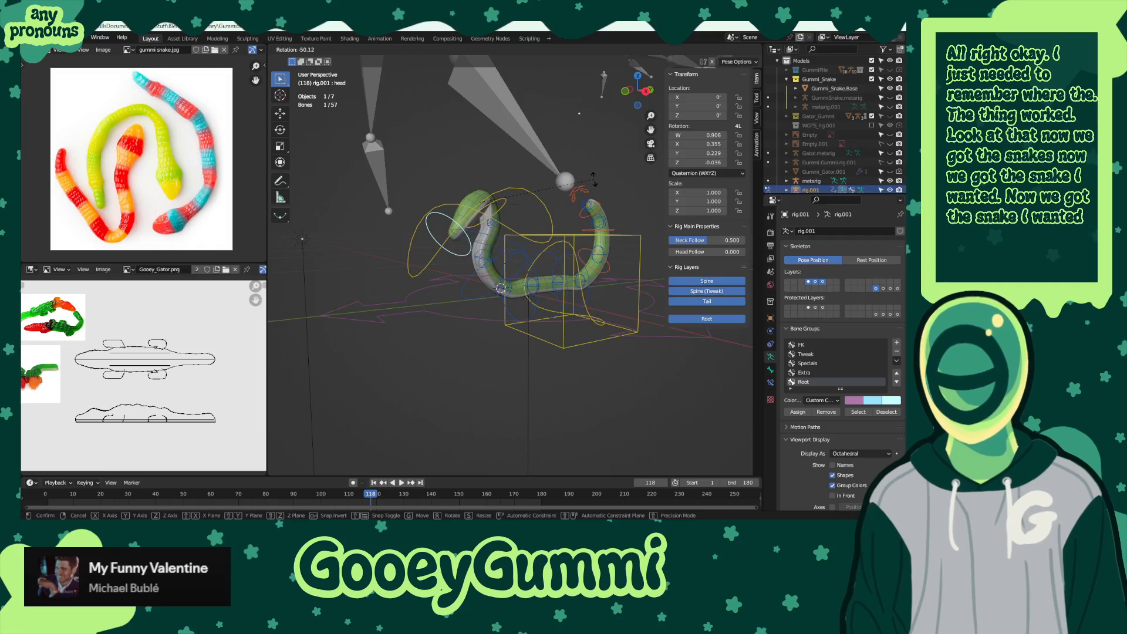
pyautogui.click(594, 179)
pyautogui.moveTo(509, 317); pyautogui.dragTo(576, 283, button='middle')
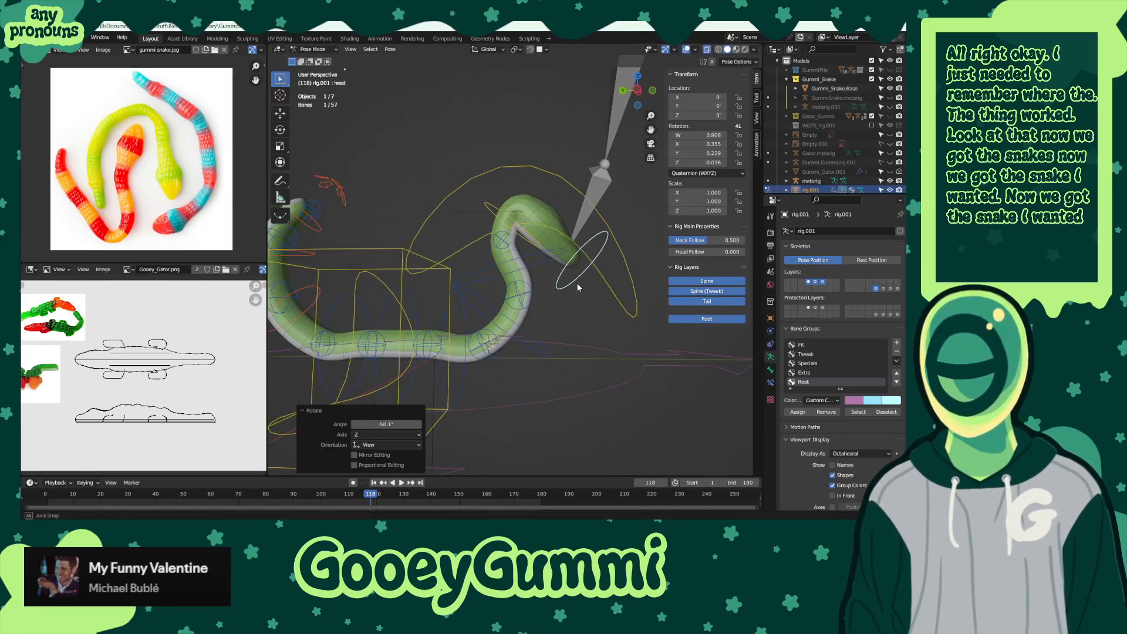
pyautogui.click(526, 235)
pyautogui.press('r')
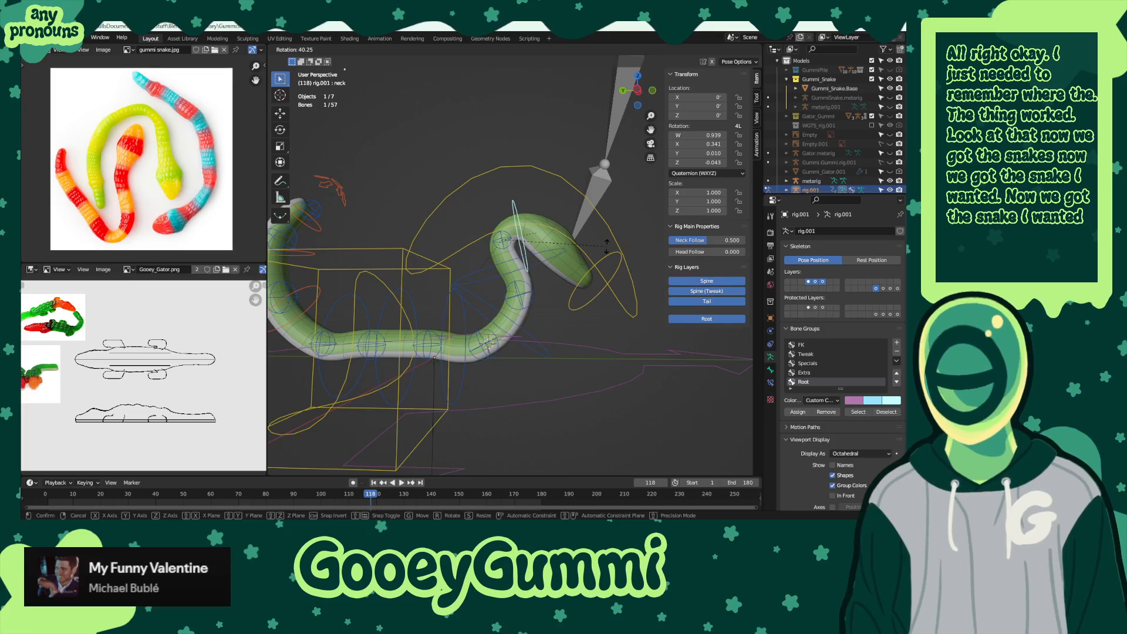
pyautogui.click(608, 250)
pyautogui.moveTo(607, 249); pyautogui.dragTo(480, 340, button='middle')
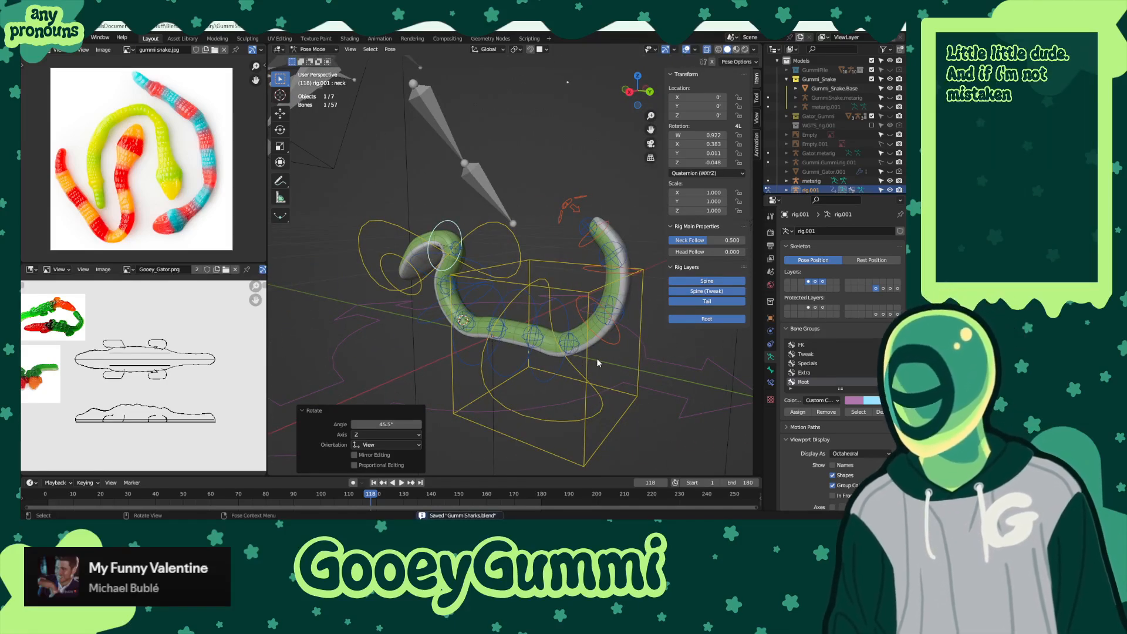
# - Raise the snake's head by rotating the head control about 55° and the neck control about 53°
pyautogui.moveTo(597, 361); pyautogui.dragTo(523, 329, button='middle')
pyautogui.click(397, 320)
pyautogui.press('r')
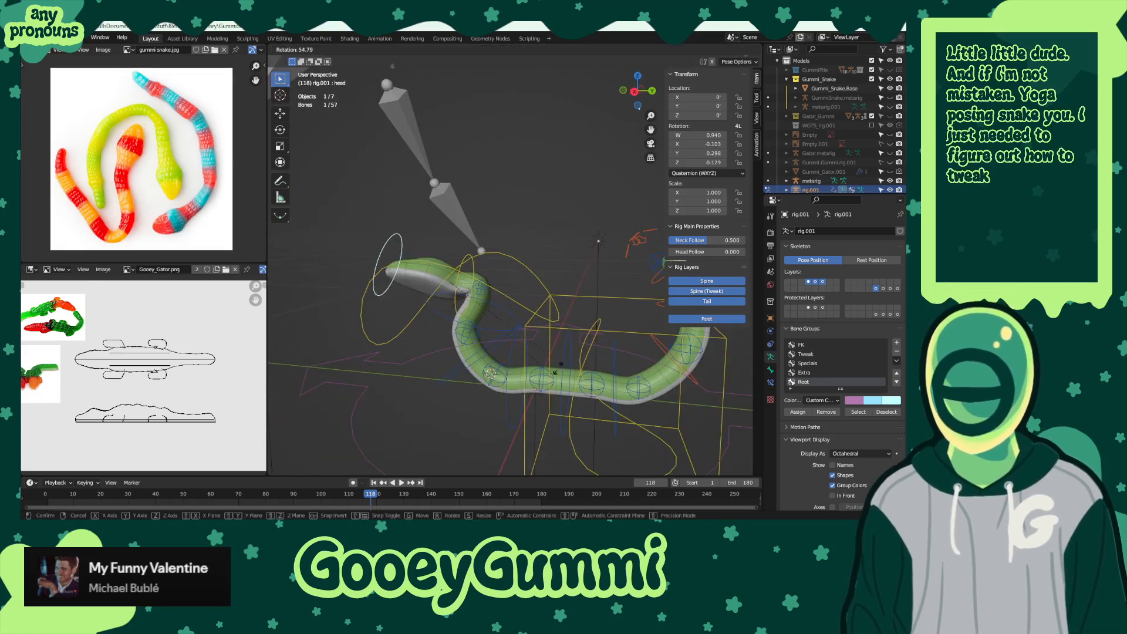
pyautogui.click(500, 370)
pyautogui.moveTo(501, 370); pyautogui.dragTo(517, 349, button='middle')
pyautogui.click(466, 281)
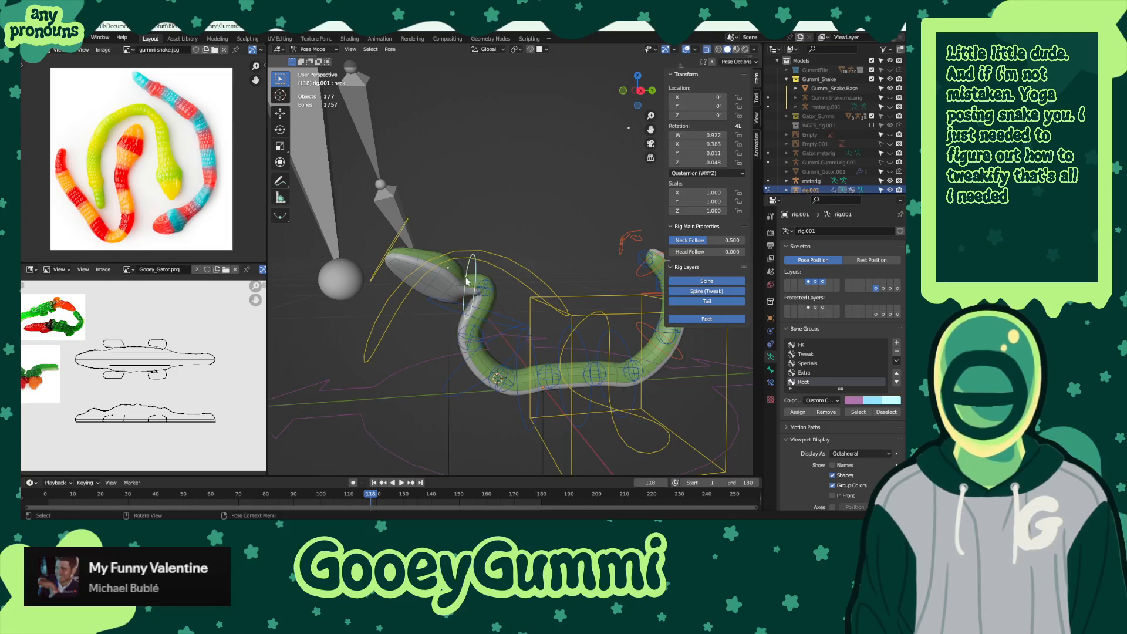
pyautogui.press('r')
pyautogui.click(593, 328)
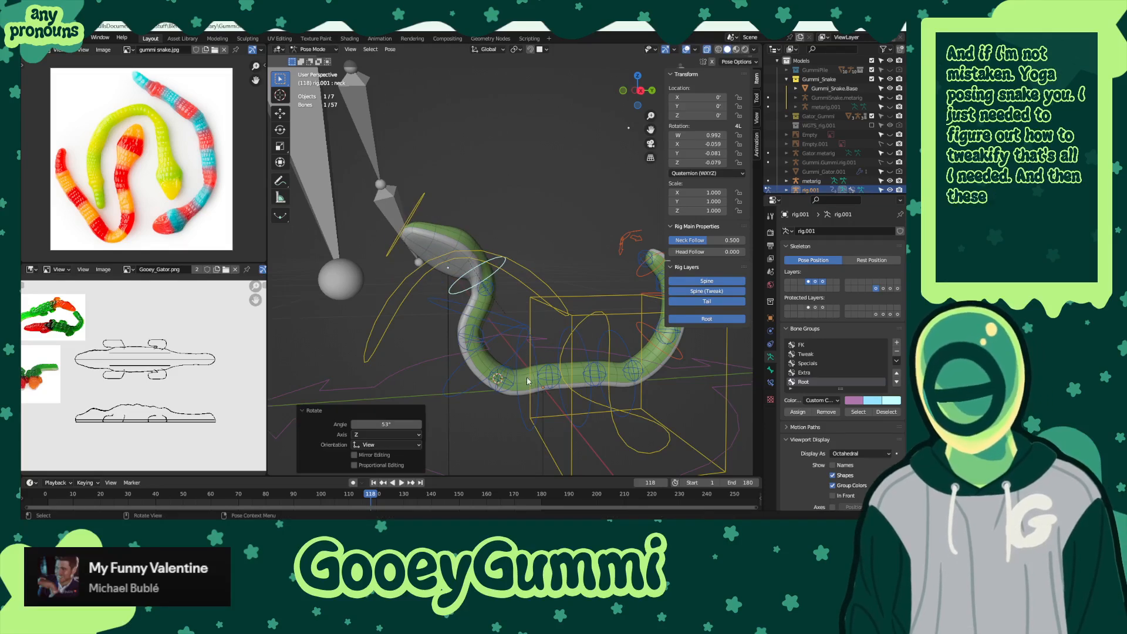
# - Rotate the spine.001 tail control about -83° so the tail end curves back down
pyautogui.moveTo(593, 328); pyautogui.dragTo(447, 307, button='middle')
pyautogui.click(521, 290)
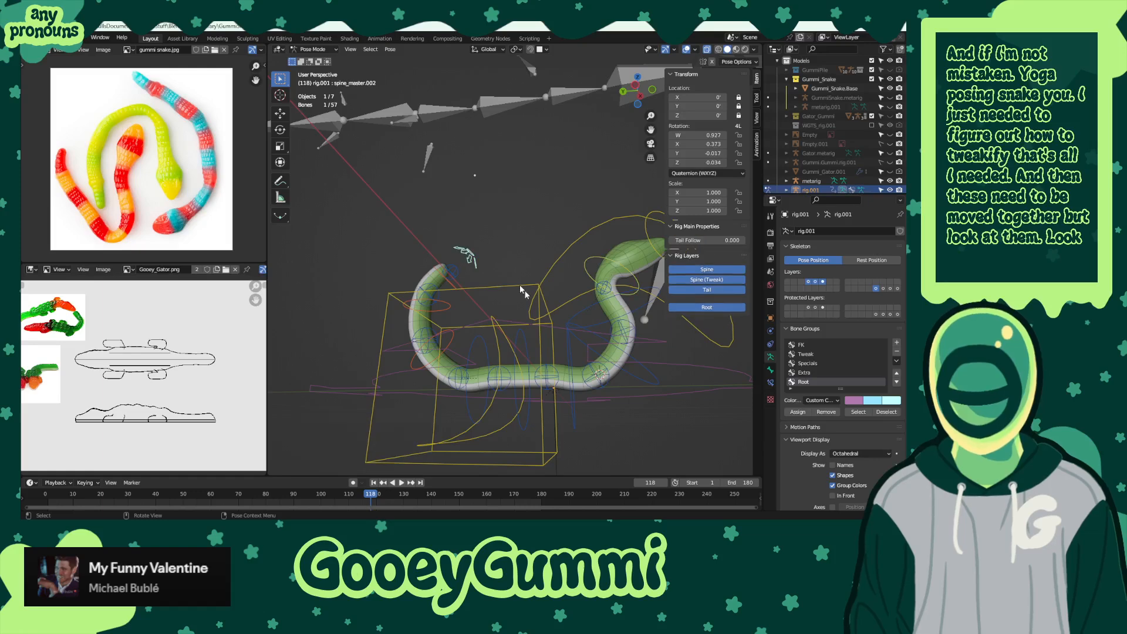
pyautogui.press('r')
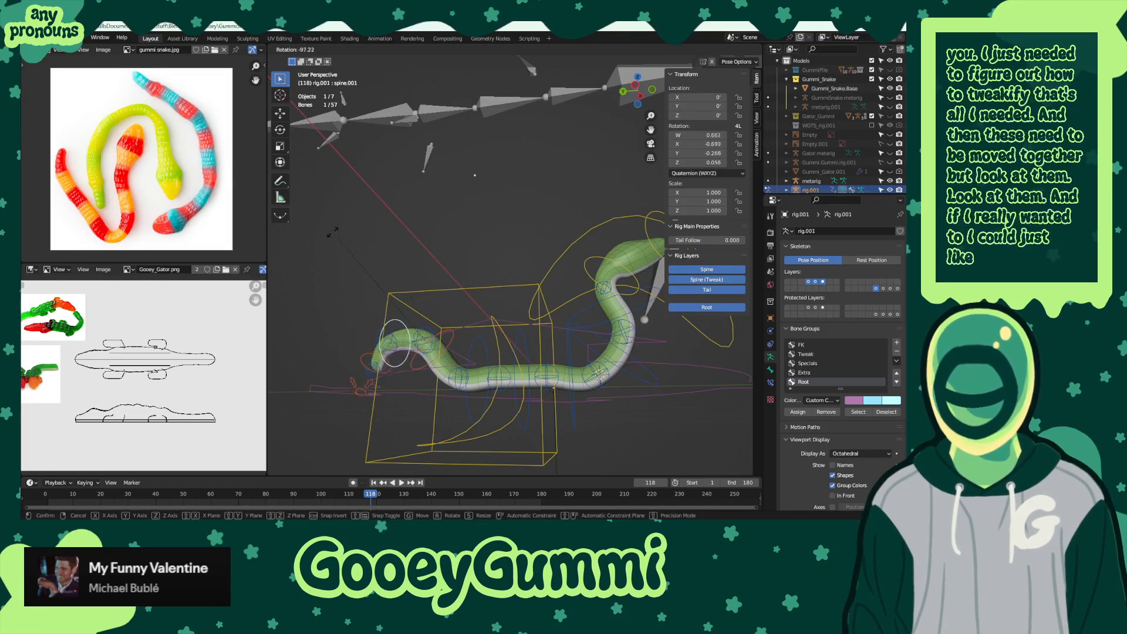
pyautogui.click(384, 275)
pyautogui.moveTo(384, 276); pyautogui.dragTo(522, 352, button='middle')
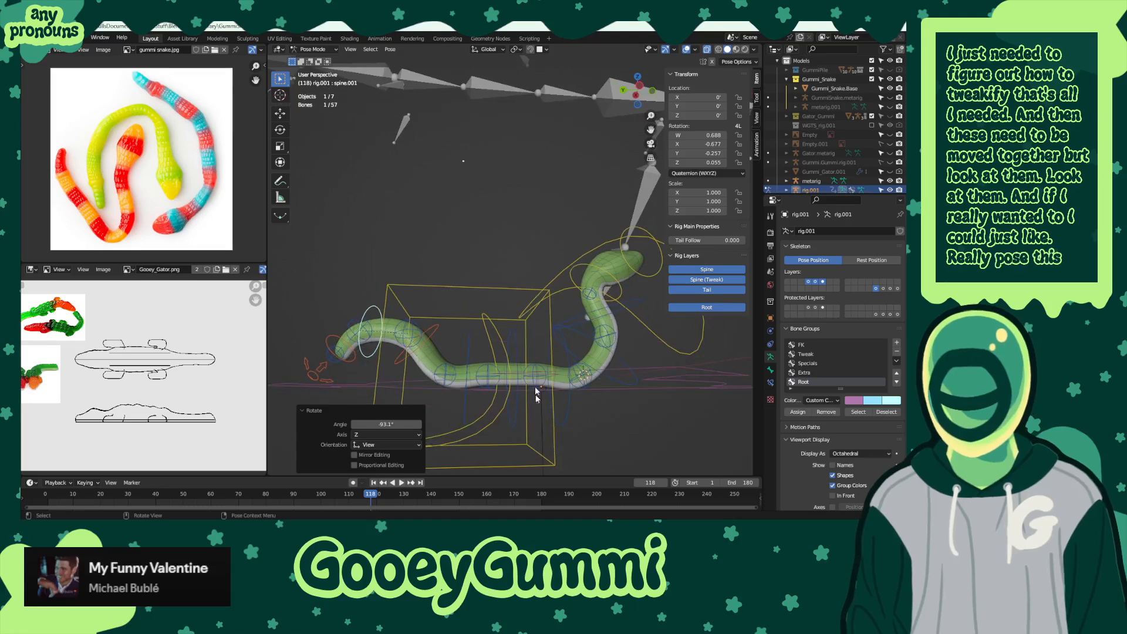
# - Put a wave in the mid-body by rotating spine_fk.008 about 45° and spine_fk.003 about -92°
pyautogui.click(535, 376)
pyautogui.click(530, 352)
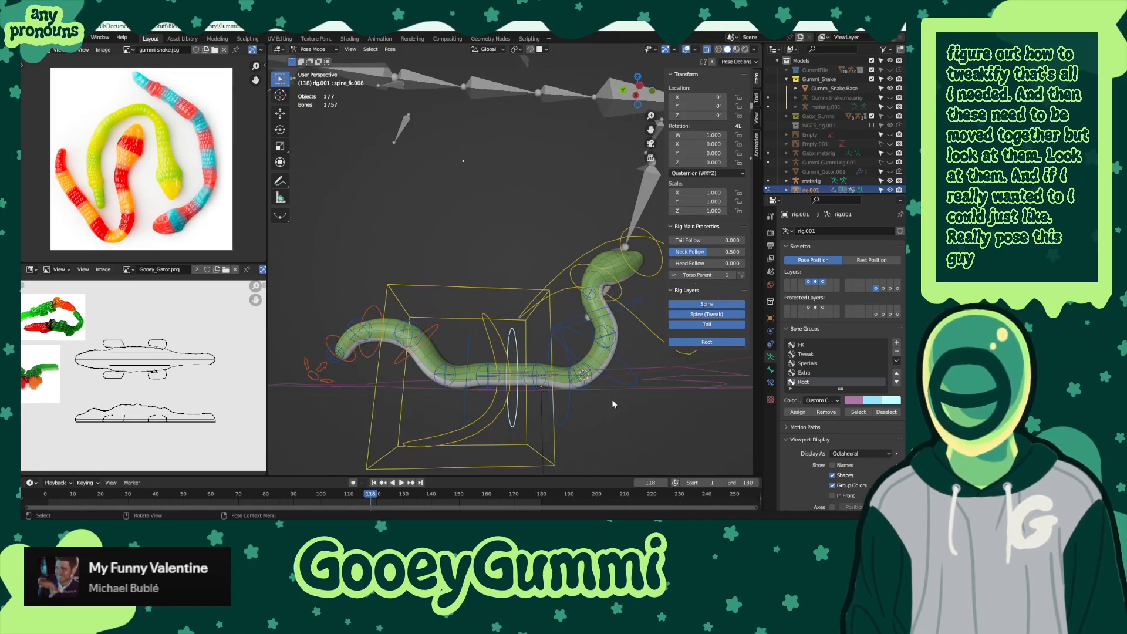
pyautogui.press('r')
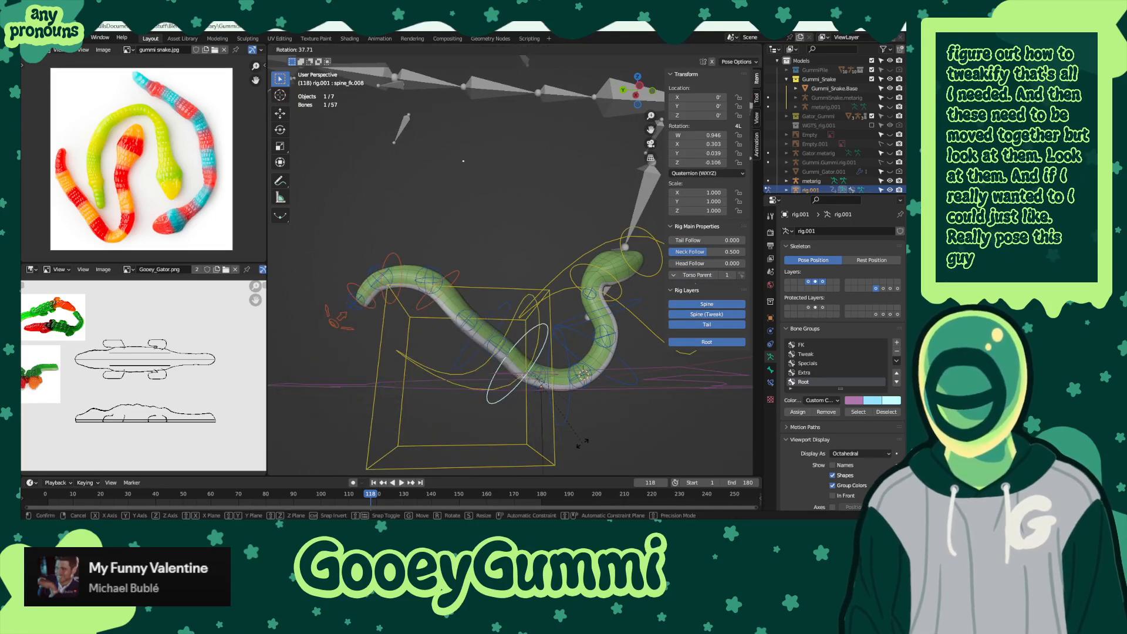
pyautogui.click(572, 432)
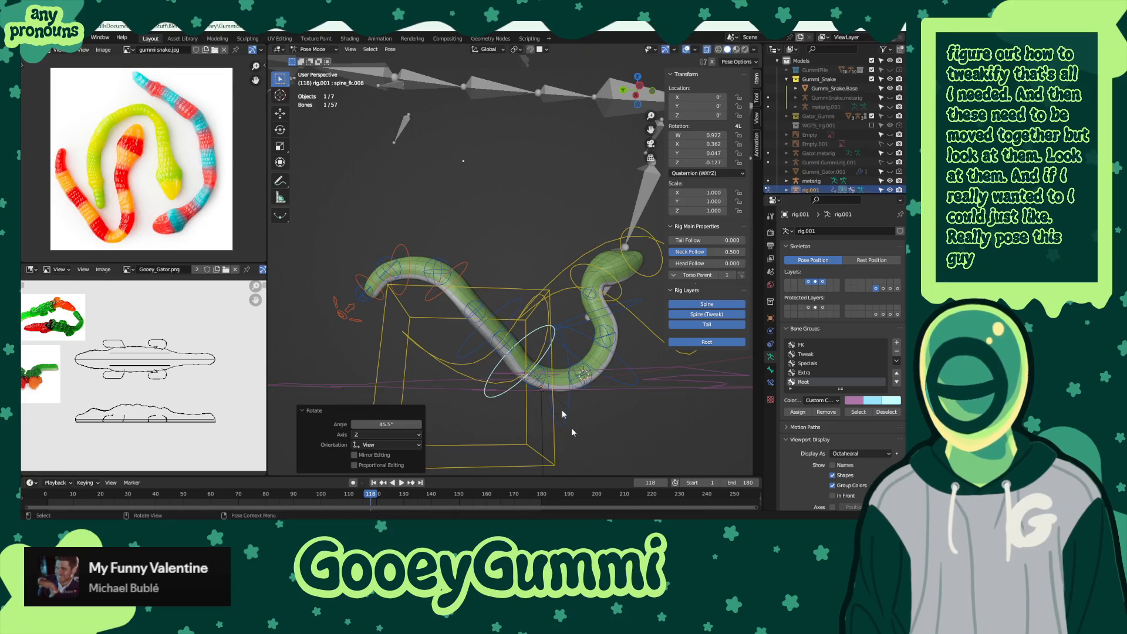
pyautogui.click(510, 311)
pyautogui.press('r')
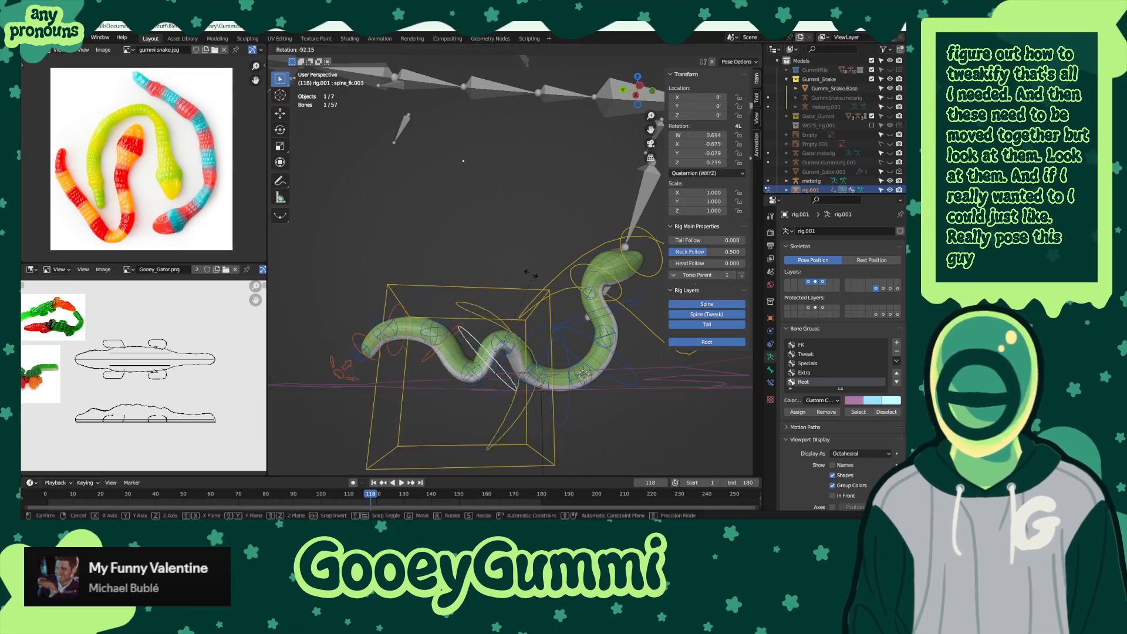
pyautogui.click(528, 269)
# - Try to coil the snake's body by rotating spine_fk.004 about 60° and spine_fk.009 about -72°
pyautogui.click(613, 384)
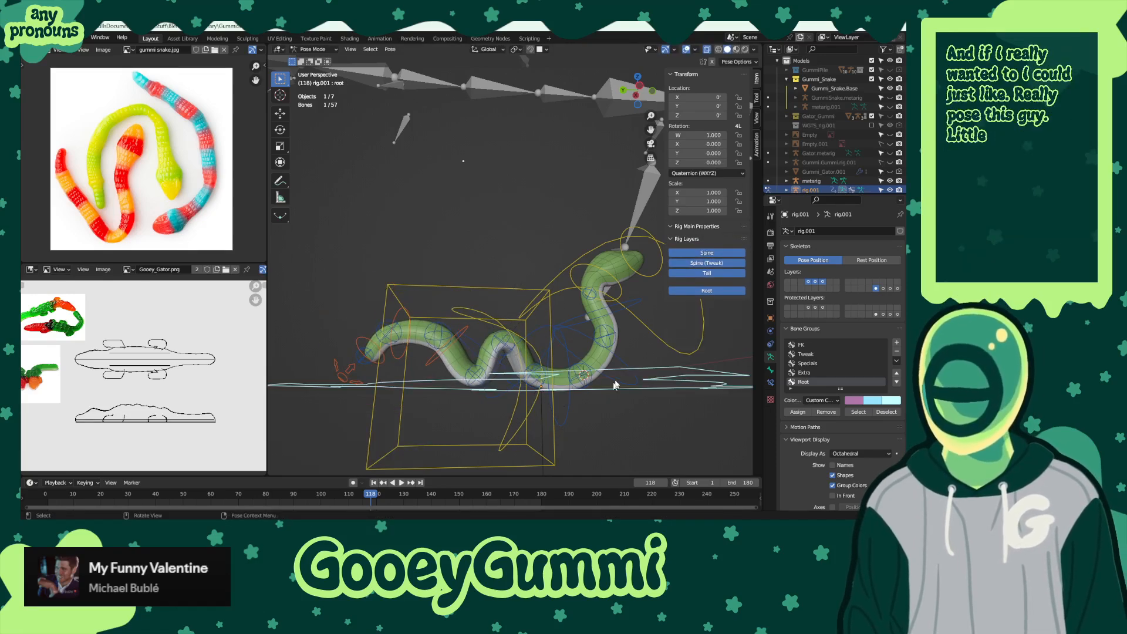
pyautogui.click(566, 351)
pyautogui.press('r')
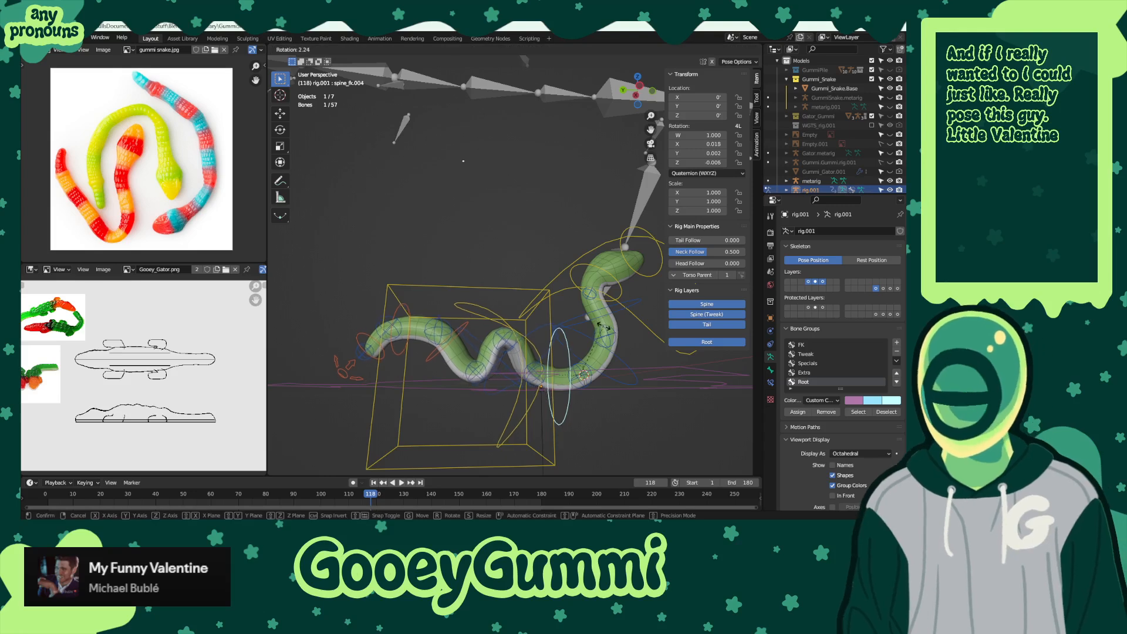
pyautogui.click(576, 321)
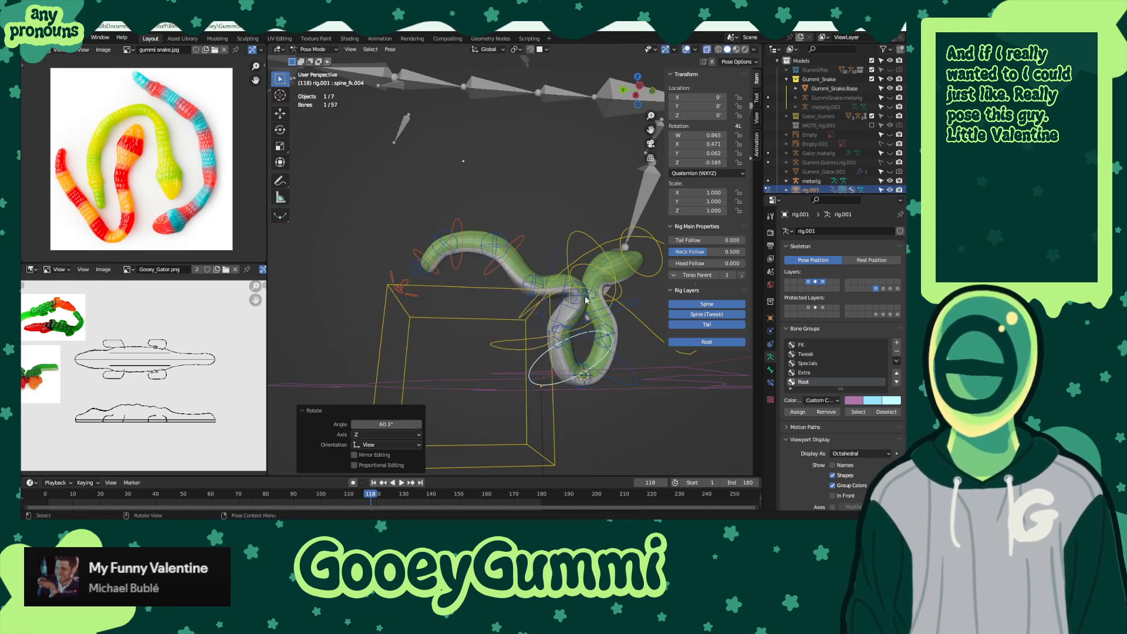
pyautogui.click(619, 317)
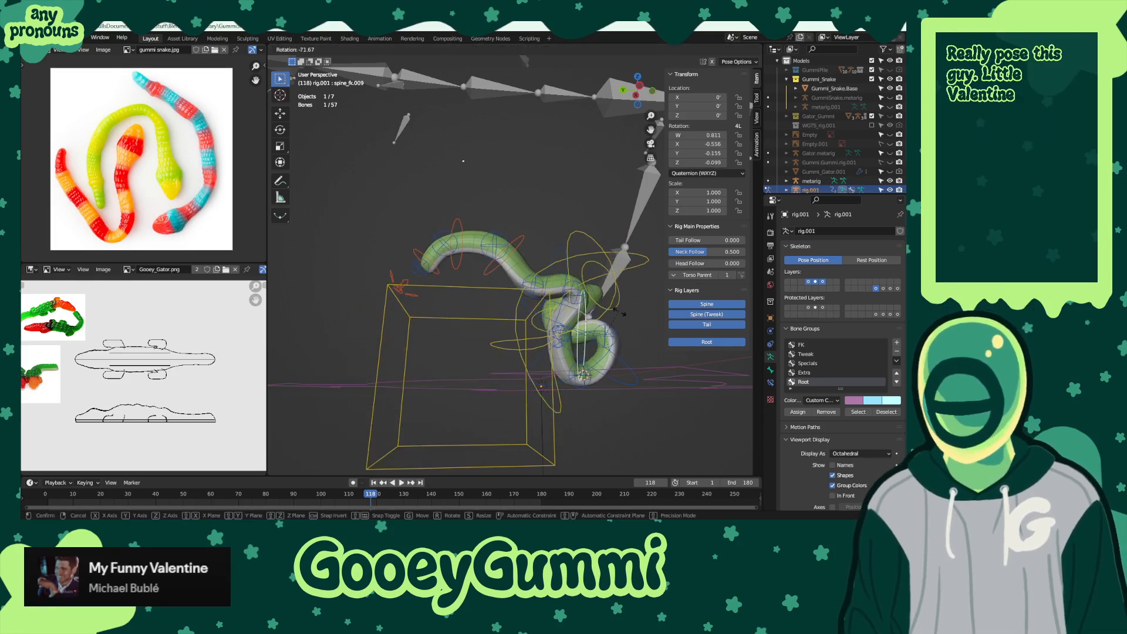
# - Bend the snake's middle by rotating spine_fk.008 about -68°, and refine the bend with a second rotation from another angle
pyautogui.moveTo(624, 325); pyautogui.dragTo(565, 338, button='middle')
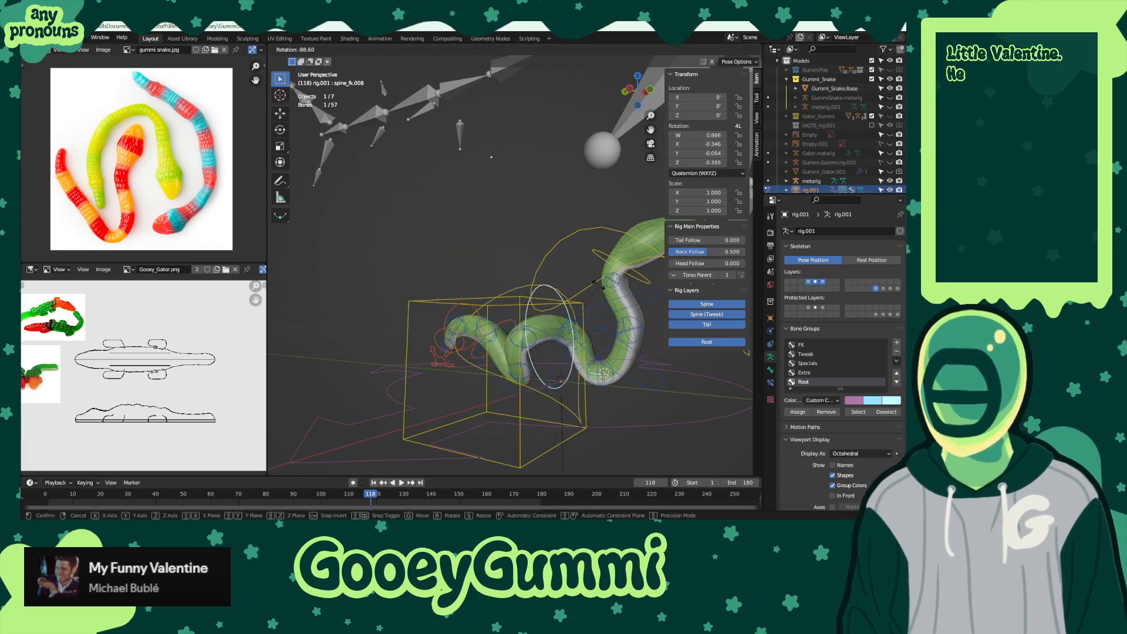
pyautogui.click(609, 306)
pyautogui.moveTo(551, 411); pyautogui.dragTo(625, 375, button='middle')
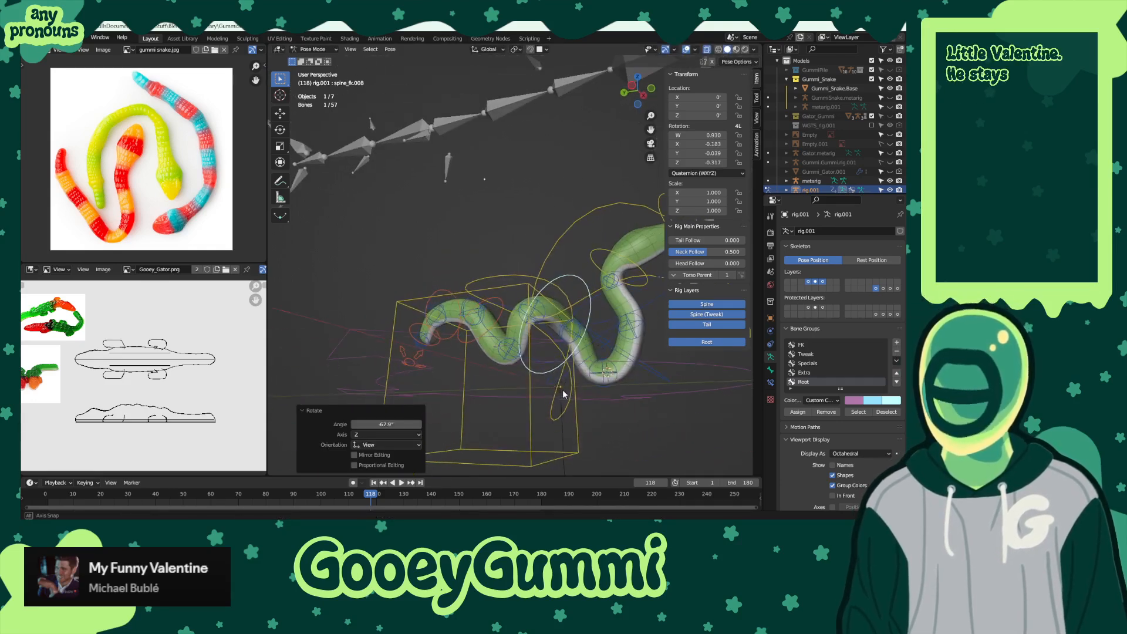
pyautogui.press('r')
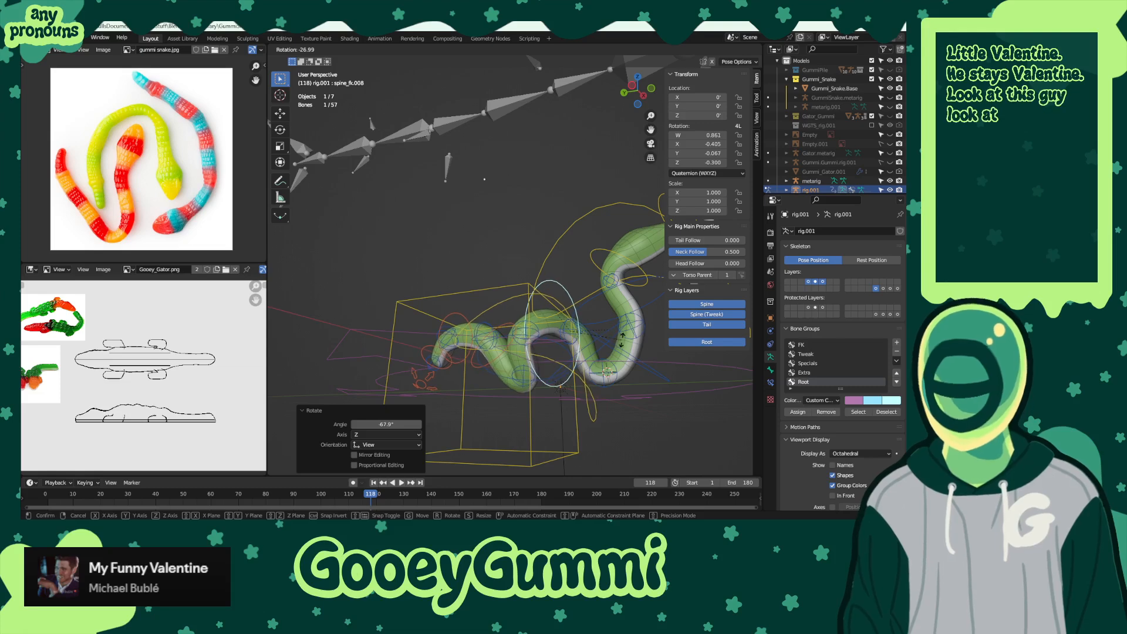
pyautogui.click(505, 395)
# - Pull the raised front of the body back by rotating spine_fk.009 about 43°
pyautogui.moveTo(506, 395); pyautogui.dragTo(524, 329, button='middle')
pyautogui.click(487, 295)
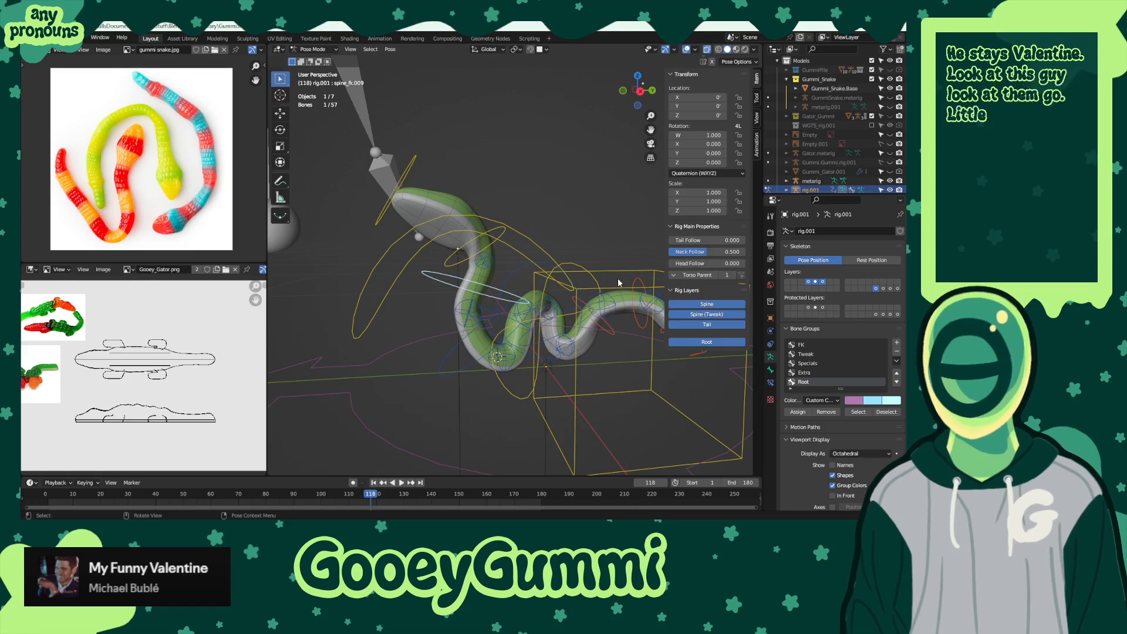
pyautogui.press('r')
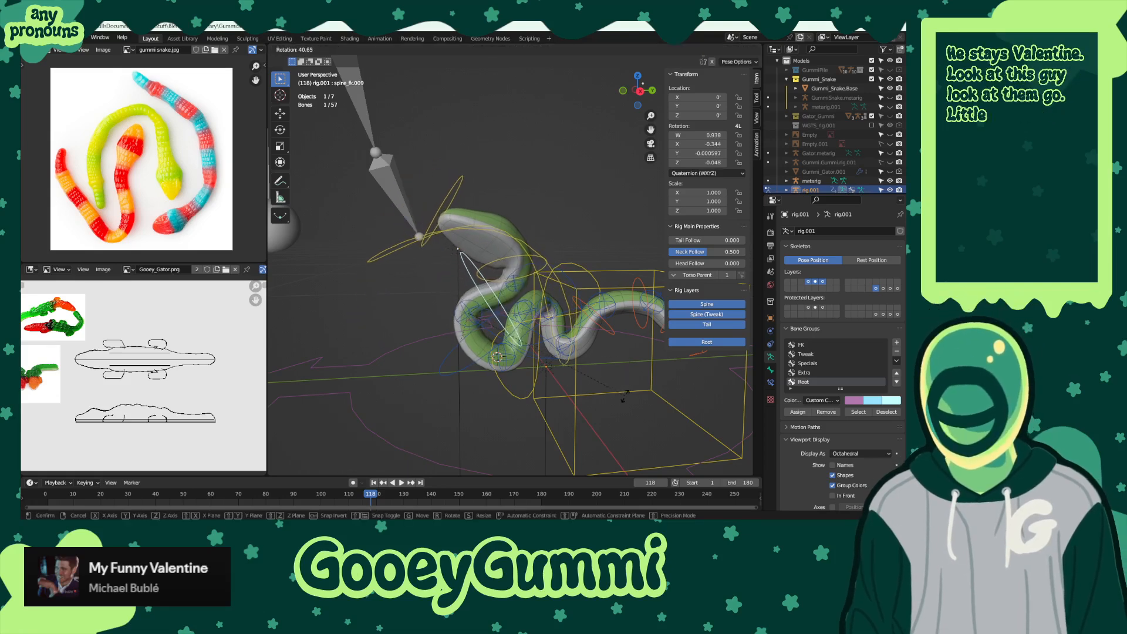
pyautogui.click(616, 387)
# - Hide the viewport overlays, inspect the posed snake mesh from several angles, and glance at the Texture Paint workspace
pyautogui.moveTo(617, 388); pyautogui.dragTo(415, 329, button='middle')
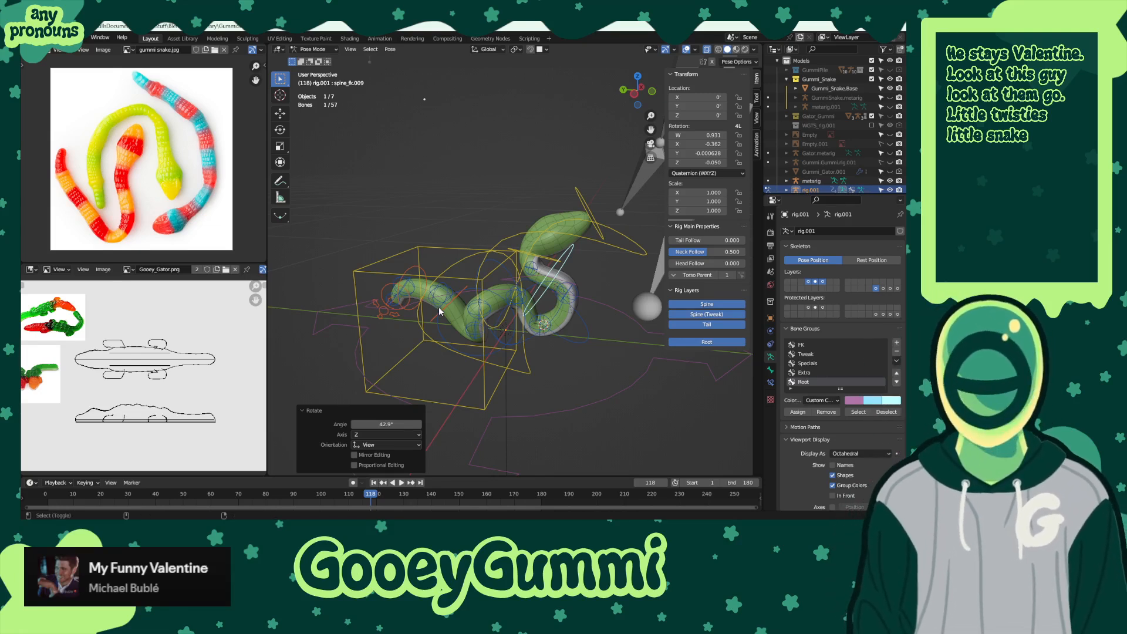
pyautogui.hotkey('shift', 'alt', 'z')
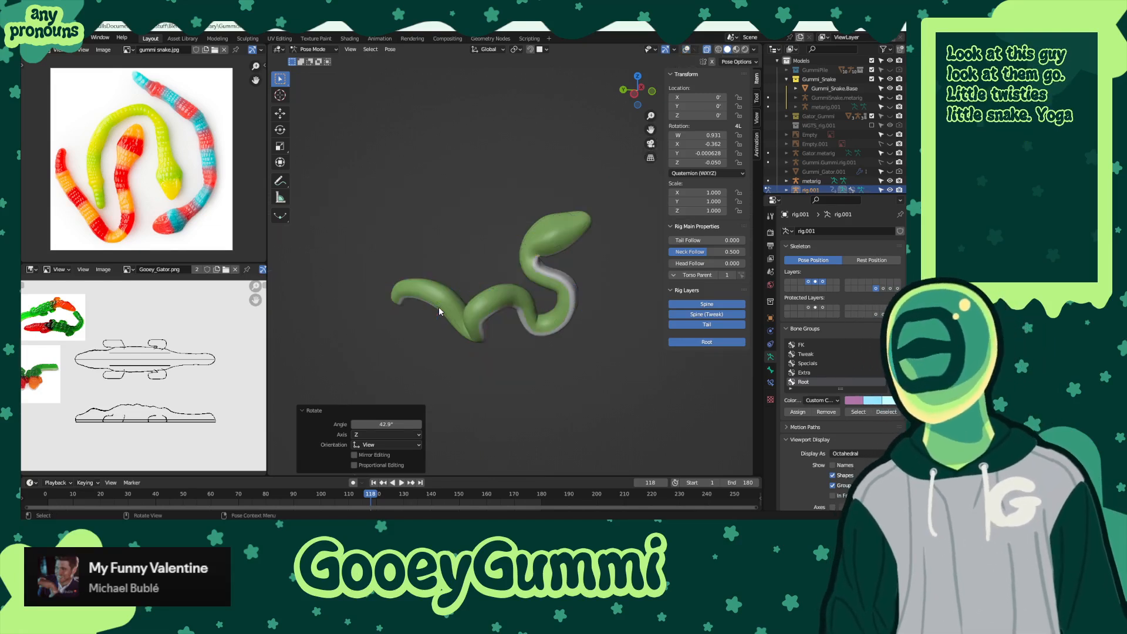
pyautogui.moveTo(564, 322); pyautogui.dragTo(480, 228, button='middle')
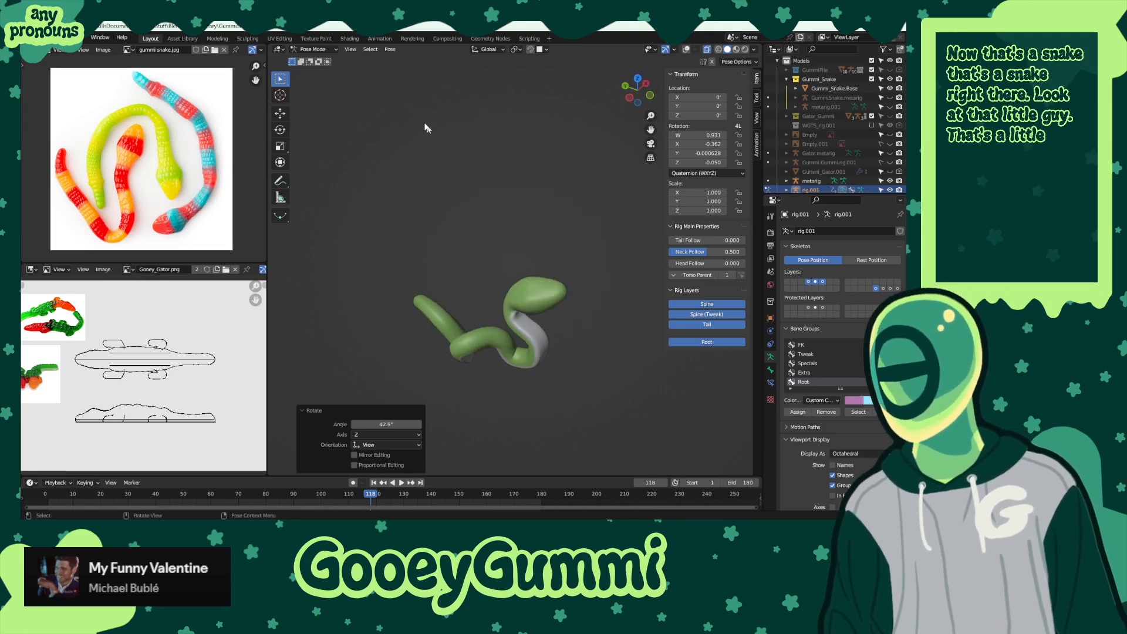
pyautogui.click(310, 39)
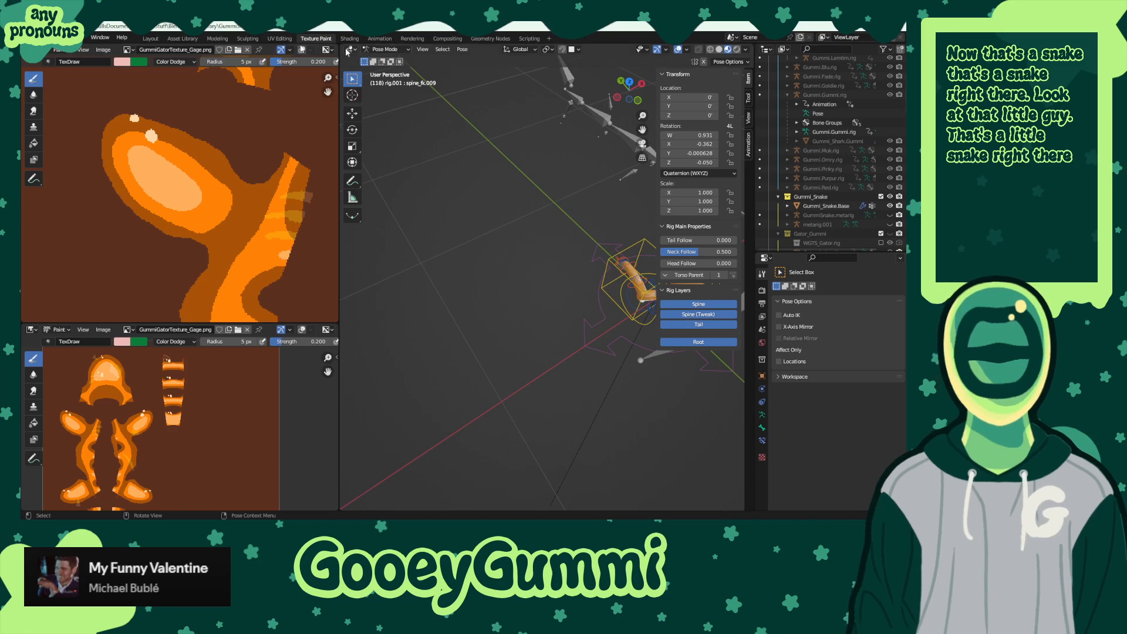
pyautogui.click(150, 38)
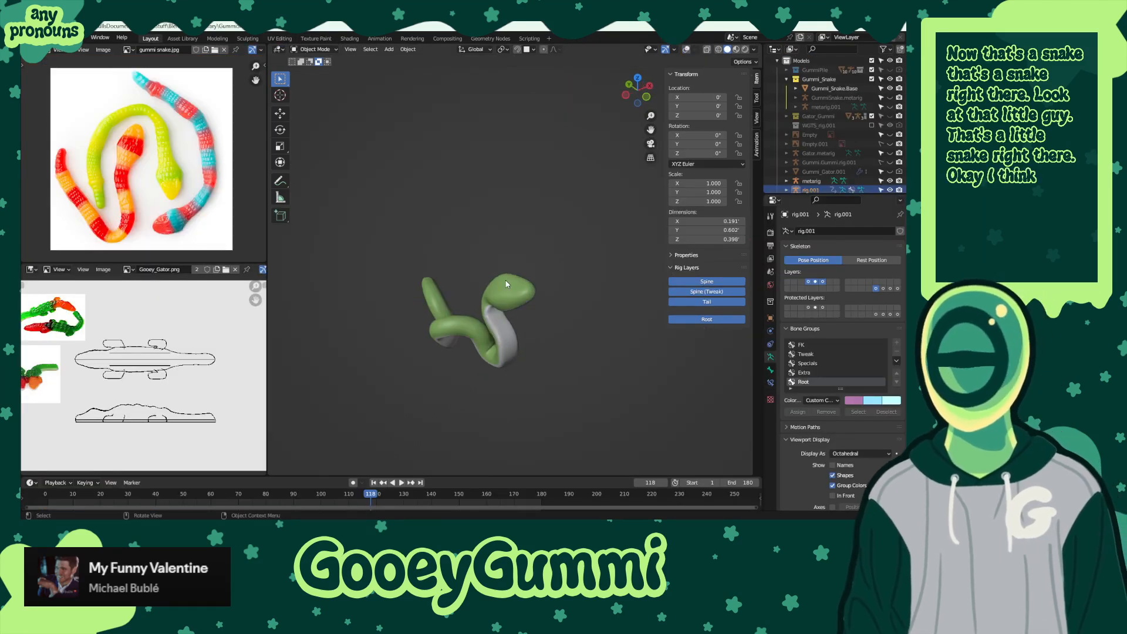
# - Select the Gummi_Snake.Base mesh in Object Mode with overlays shown and review its Subdivision and Armature modifiers
pyautogui.click(314, 49)
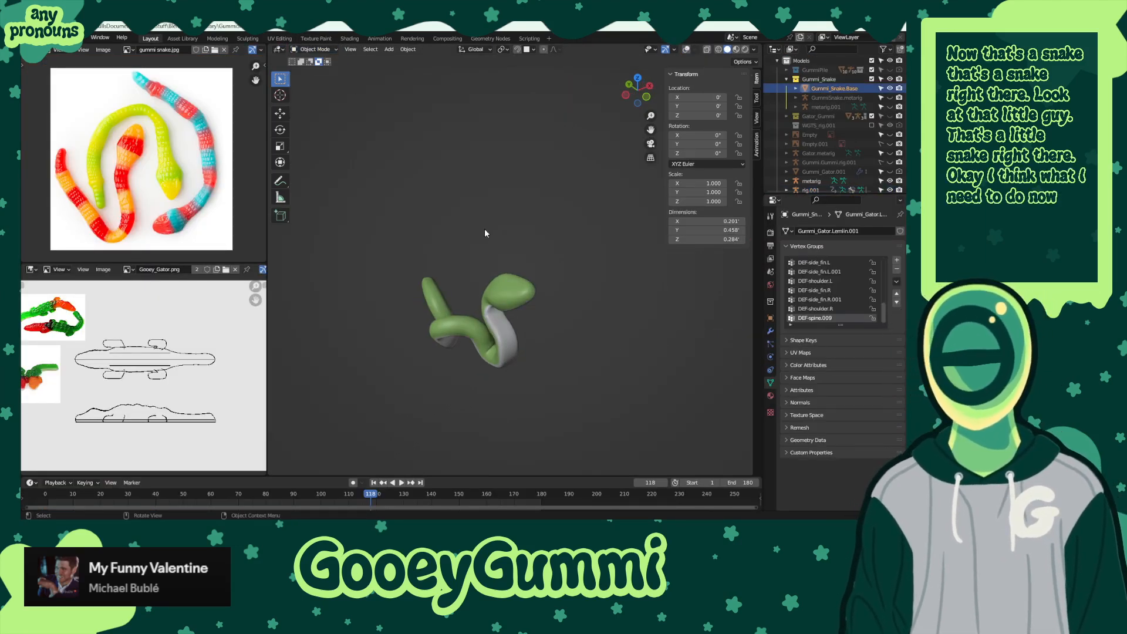
pyautogui.hotkey('shift', 'alt', 'z')
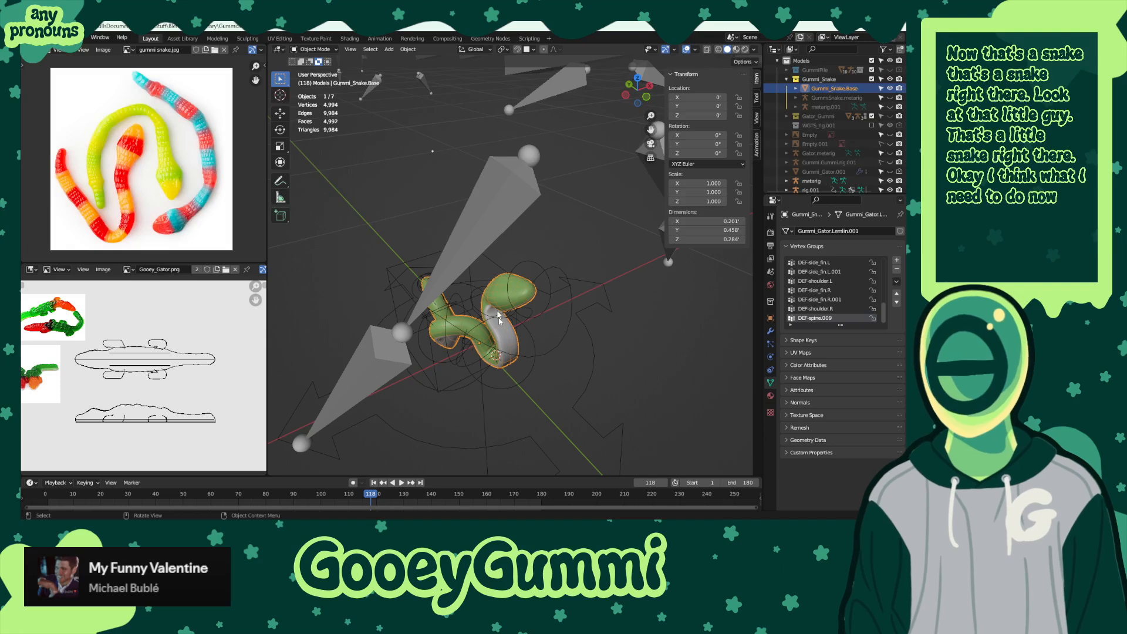
pyautogui.click(771, 331)
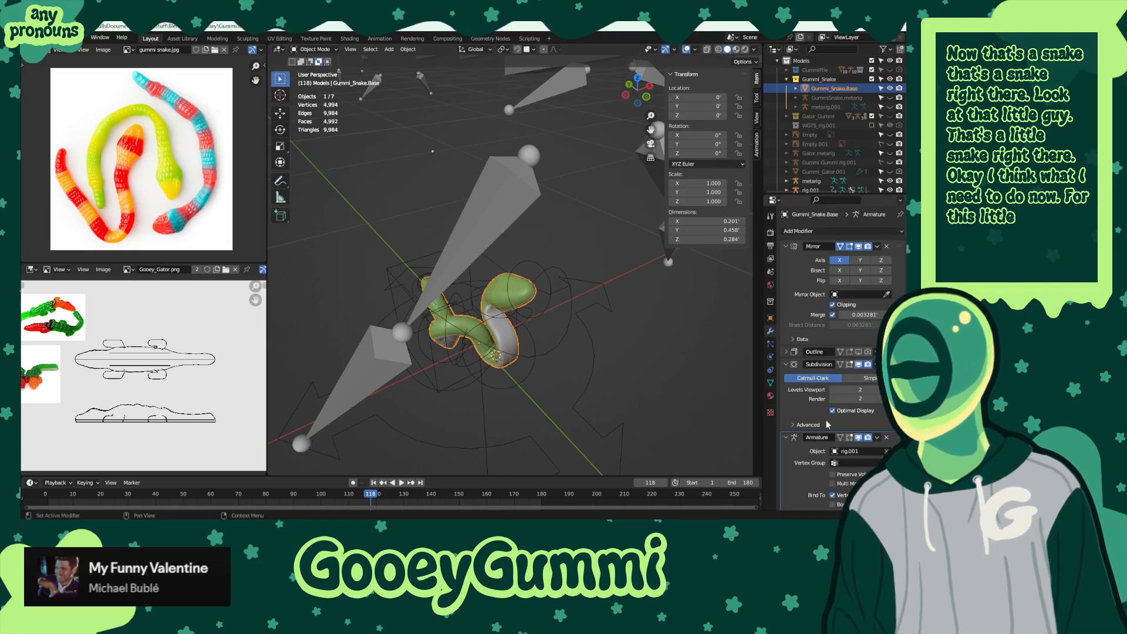
pyautogui.click(785, 437)
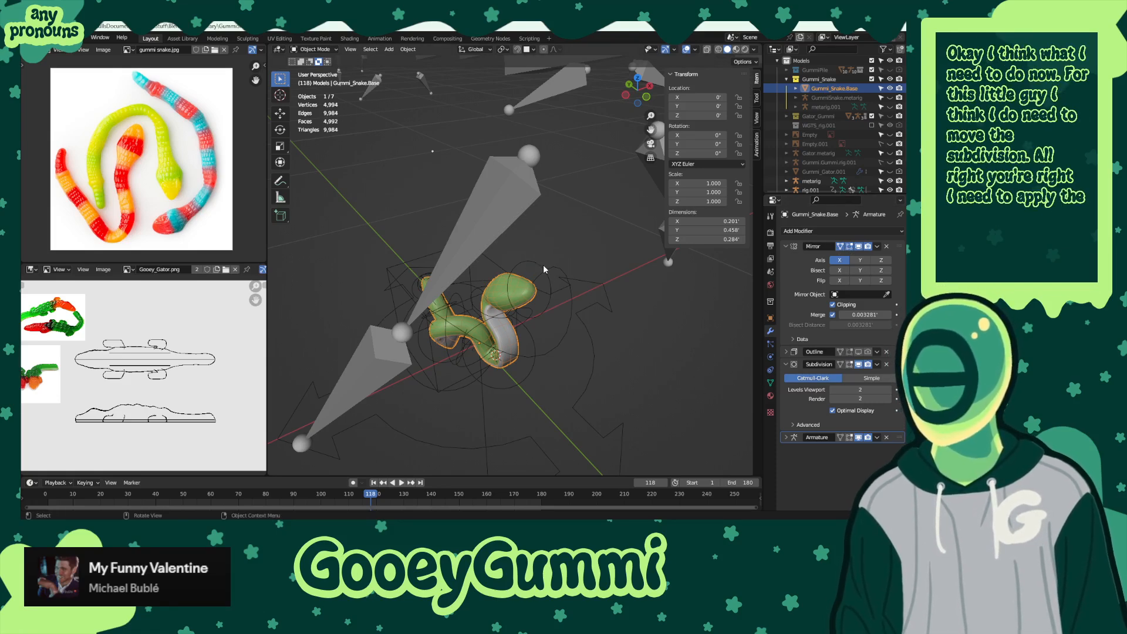
pyautogui.click(786, 438)
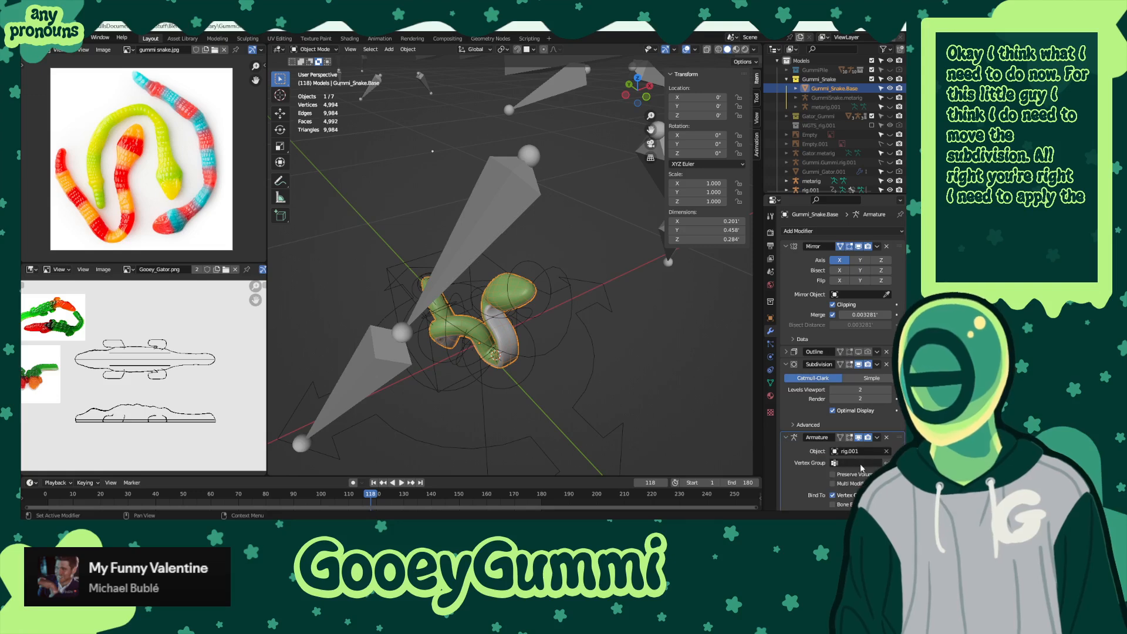
pyautogui.click(786, 438)
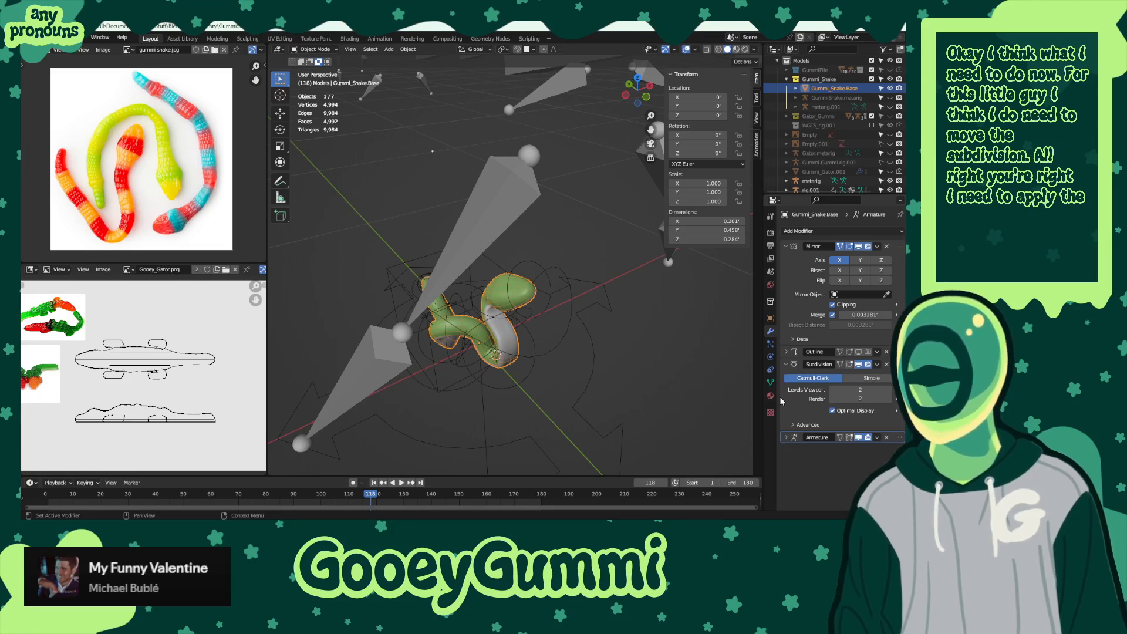
# - Put rig.001 back in Pose Mode and undo the test rotations of its spine and tail controls
pyautogui.click(588, 341)
pyautogui.hotkey('ctrl', 'Tab')
pyautogui.hotkey('ctrl', 'z')
pyautogui.hotkey('ctrl', 'z')
pyautogui.hotkey('ctrl', 'z')
pyautogui.hotkey('ctrl', 'z')
pyautogui.hotkey('ctrl', 'z')
pyautogui.hotkey('ctrl', 'z')
pyautogui.hotkey('ctrl', 'z')
pyautogui.hotkey('ctrl', 'z')
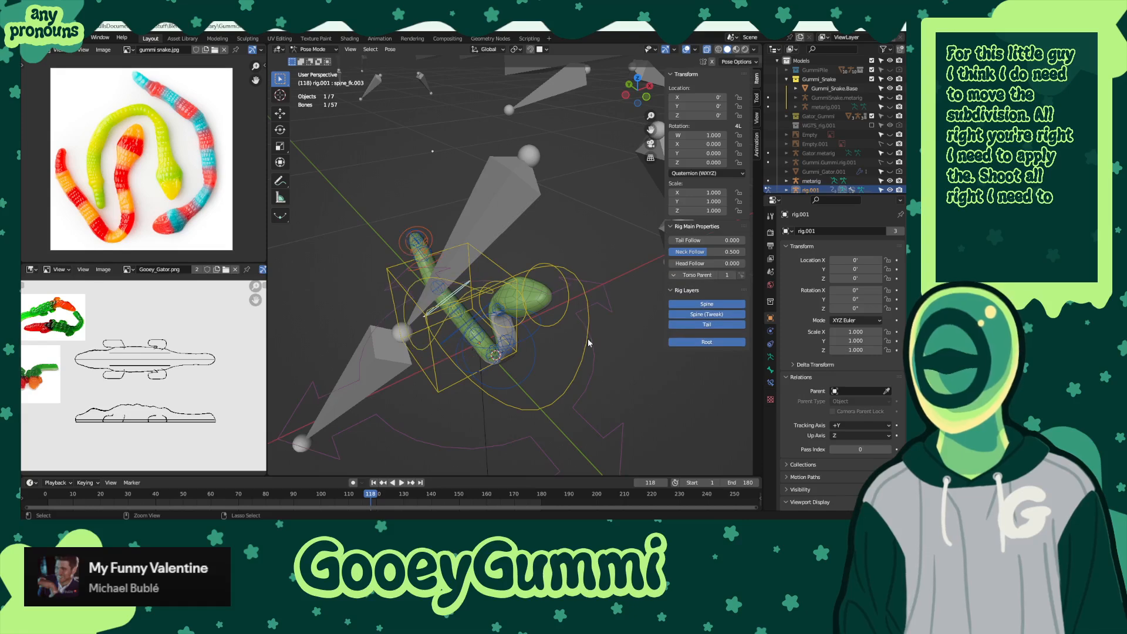
pyautogui.hotkey('ctrl', 'z')
pyautogui.hotkey('ctrl', 'z')
pyautogui.hotkey('ctrl', 'z')
pyautogui.hotkey('ctrl', 'z')
pyautogui.hotkey('ctrl', 'z')
pyautogui.hotkey('ctrl', 'z')
pyautogui.hotkey('ctrl', 'z')
pyautogui.hotkey('ctrl', 'z')
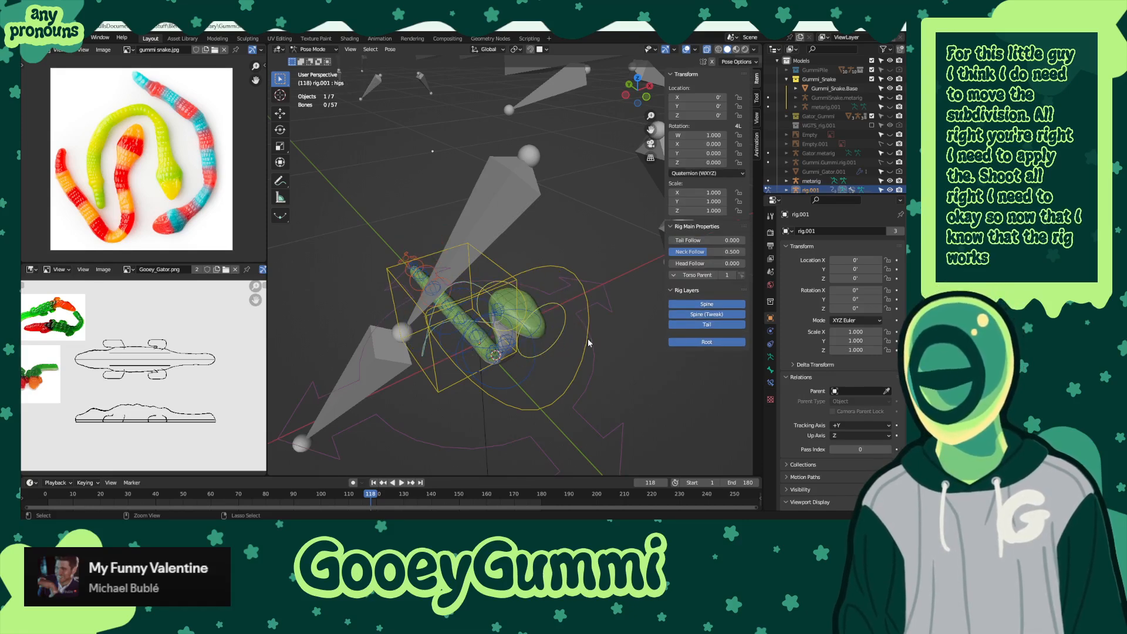
# - Clear all transforms on every control of rig.001 to straighten the snake, and save the file
pyautogui.moveTo(588, 343); pyautogui.dragTo(486, 333, button='middle')
pyautogui.press('a')
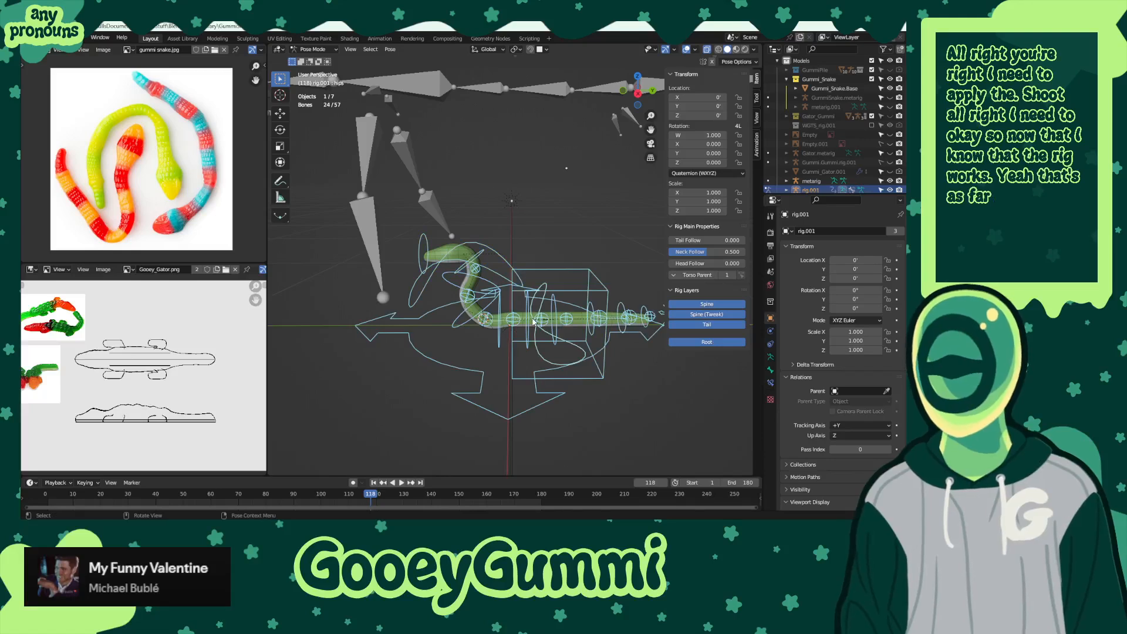
pyautogui.click(390, 50)
pyautogui.moveTo(446, 59)
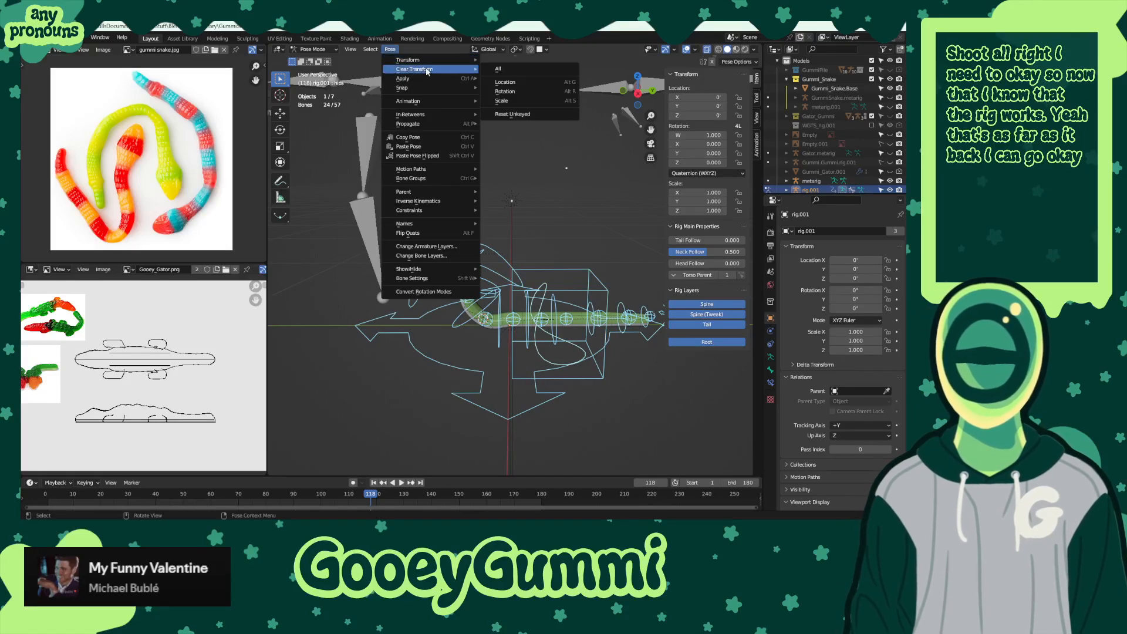
pyautogui.click(522, 66)
pyautogui.moveTo(607, 344); pyautogui.dragTo(589, 327, button='middle')
pyautogui.hotkey('ctrl', 's')
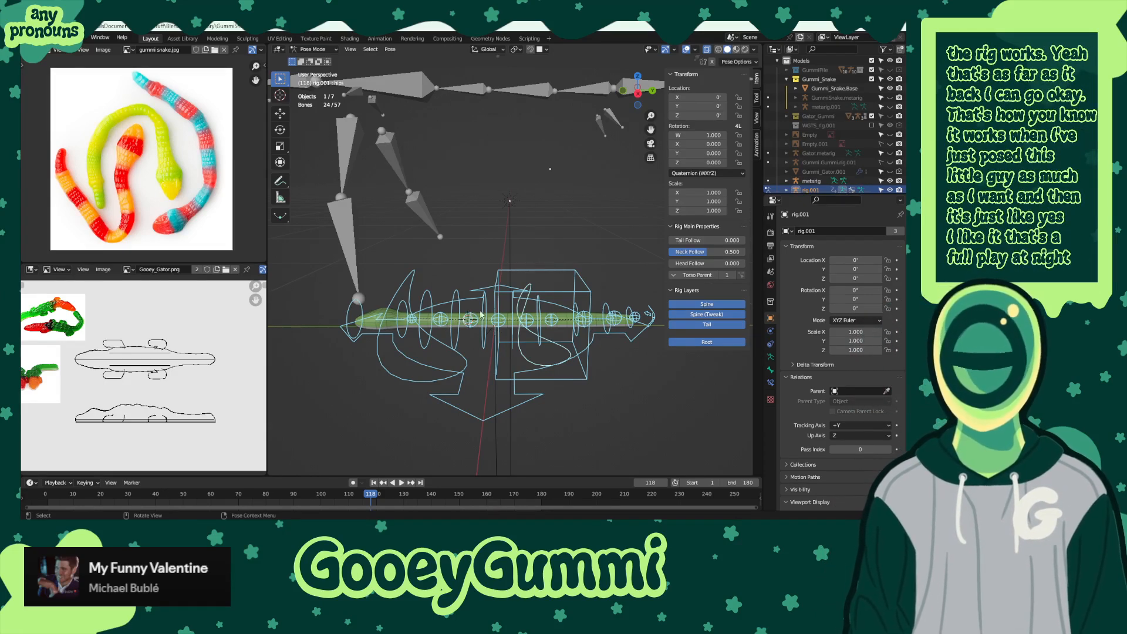
# - Switch rig.001 to Object Mode and delete it
pyautogui.click(506, 286)
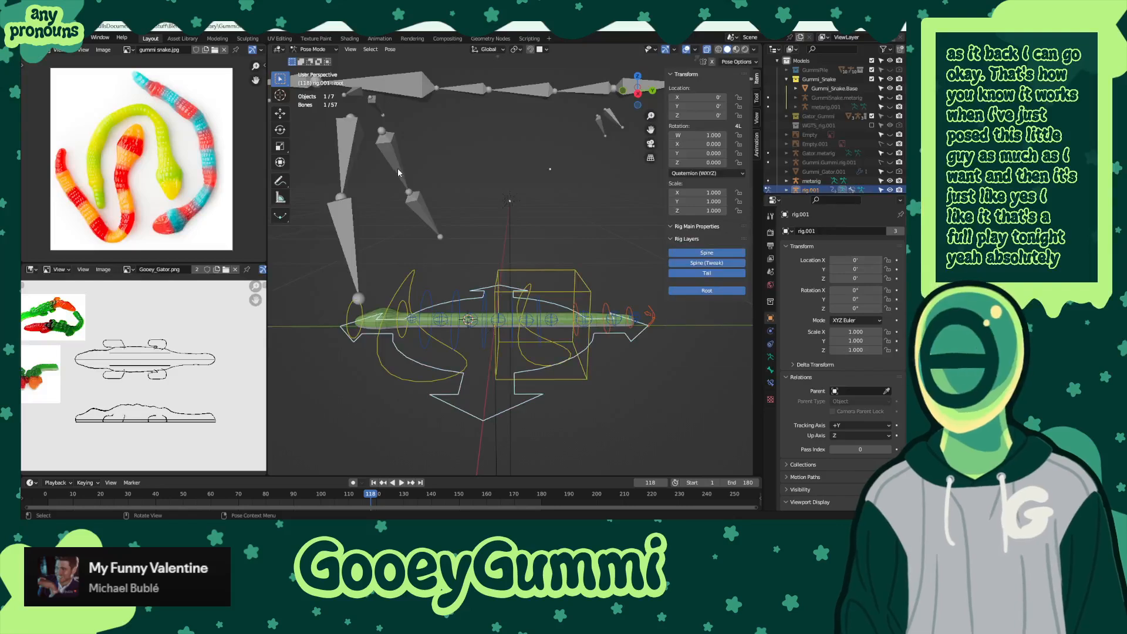
pyautogui.hotkey('ctrl', 'Tab')
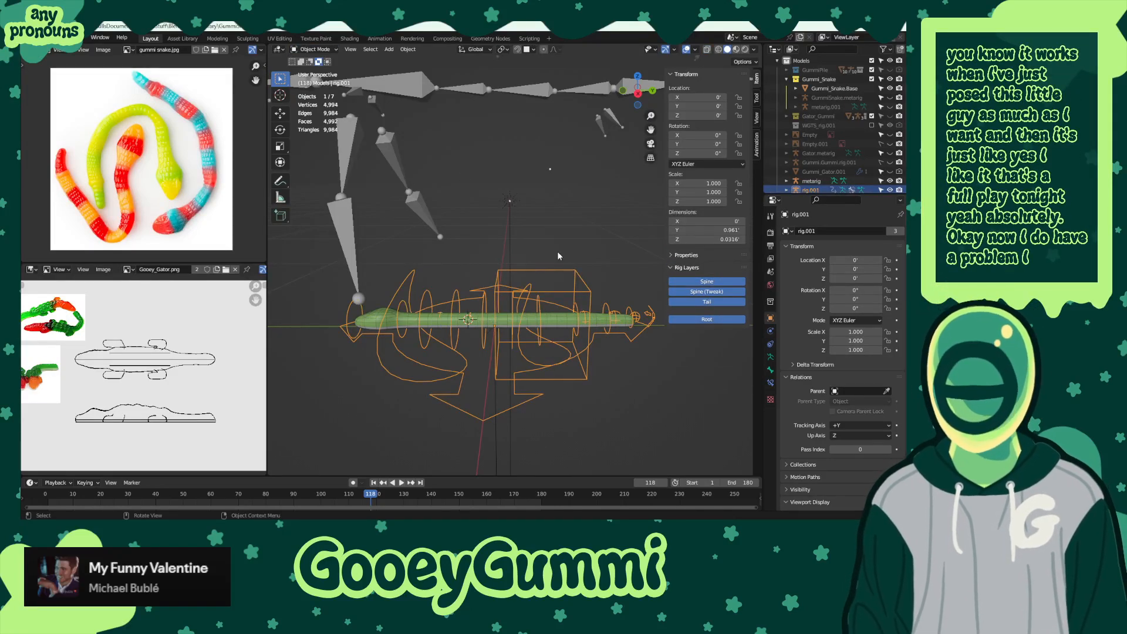
pyautogui.press('x')
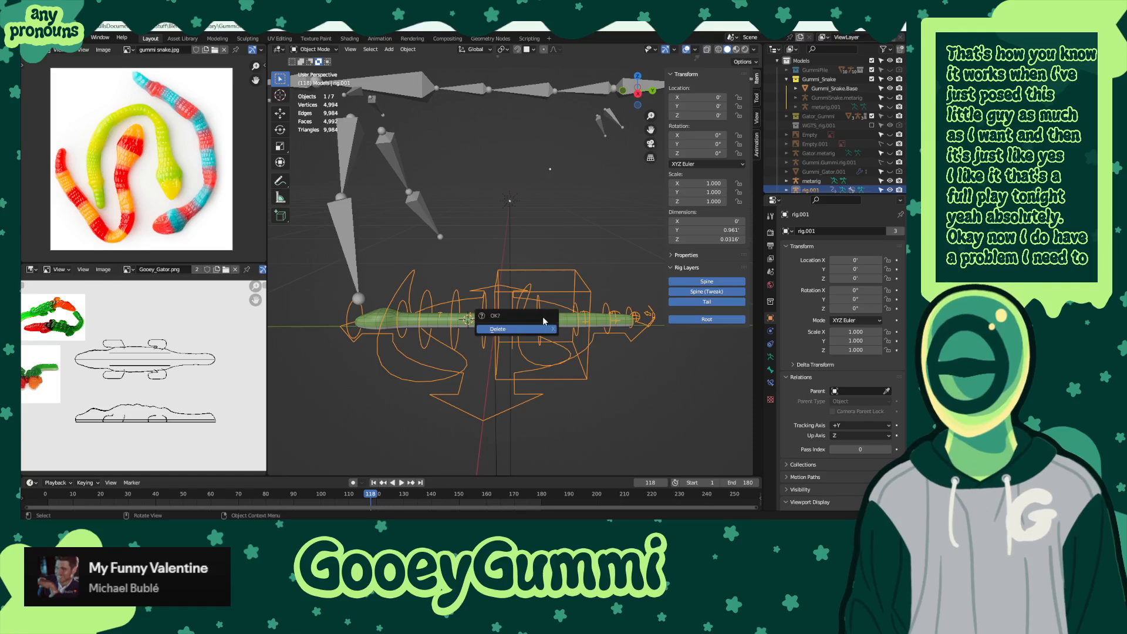
pyautogui.click(535, 330)
# - Remove the Armature modifier from Gummi_Snake.Base and delete all of its unlocked vertex groups
pyautogui.click(543, 327)
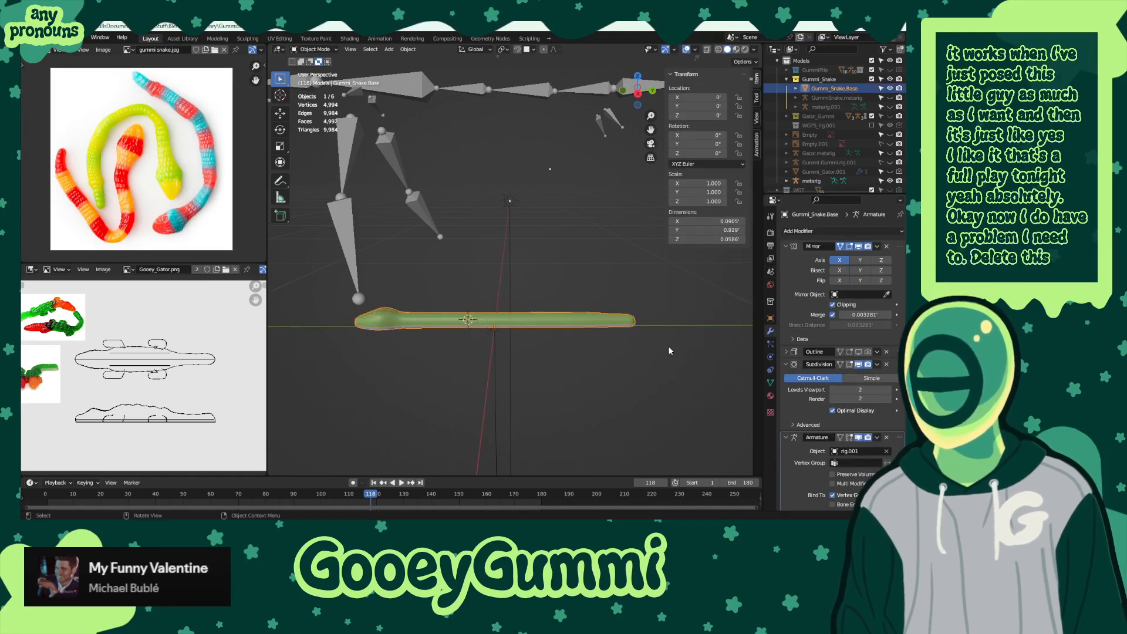
pyautogui.click(888, 438)
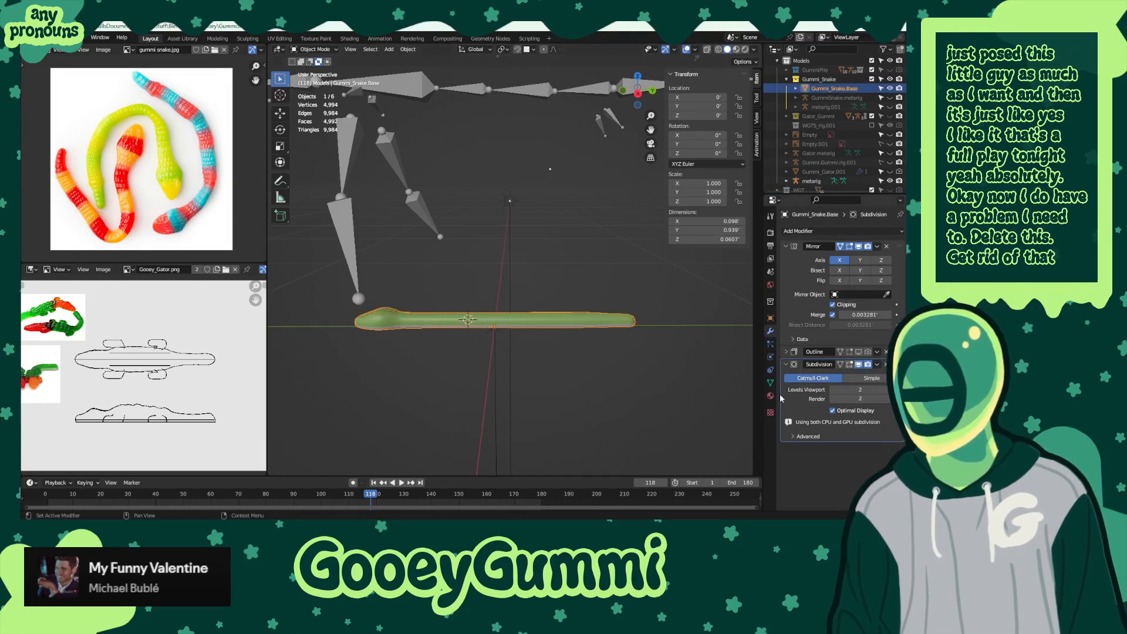
pyautogui.click(789, 365)
pyautogui.click(771, 384)
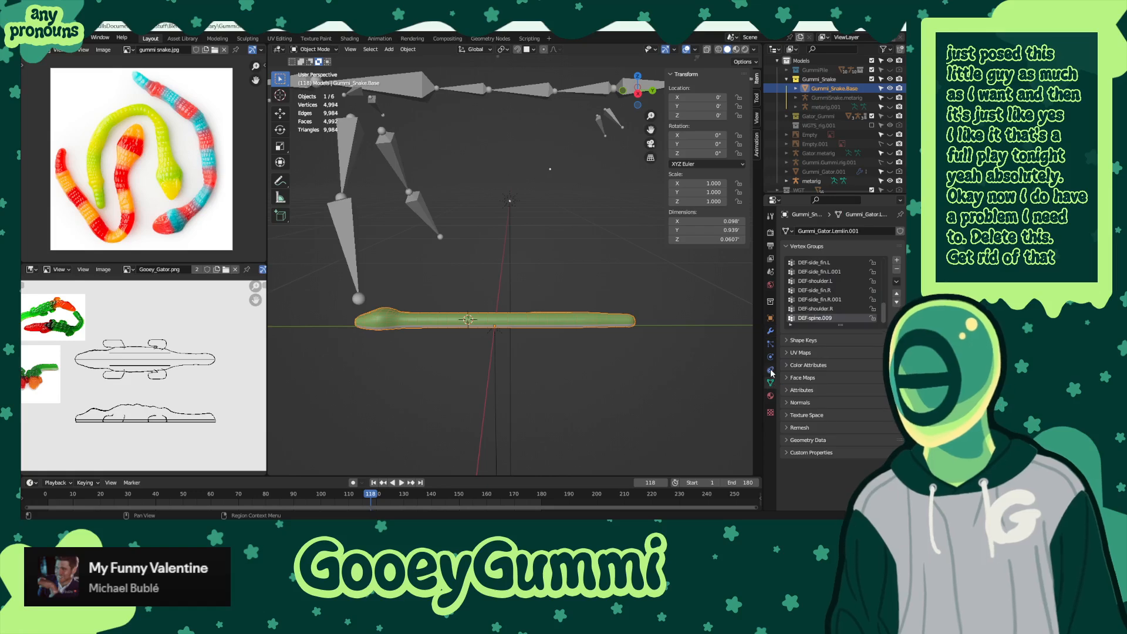
pyautogui.click(897, 281)
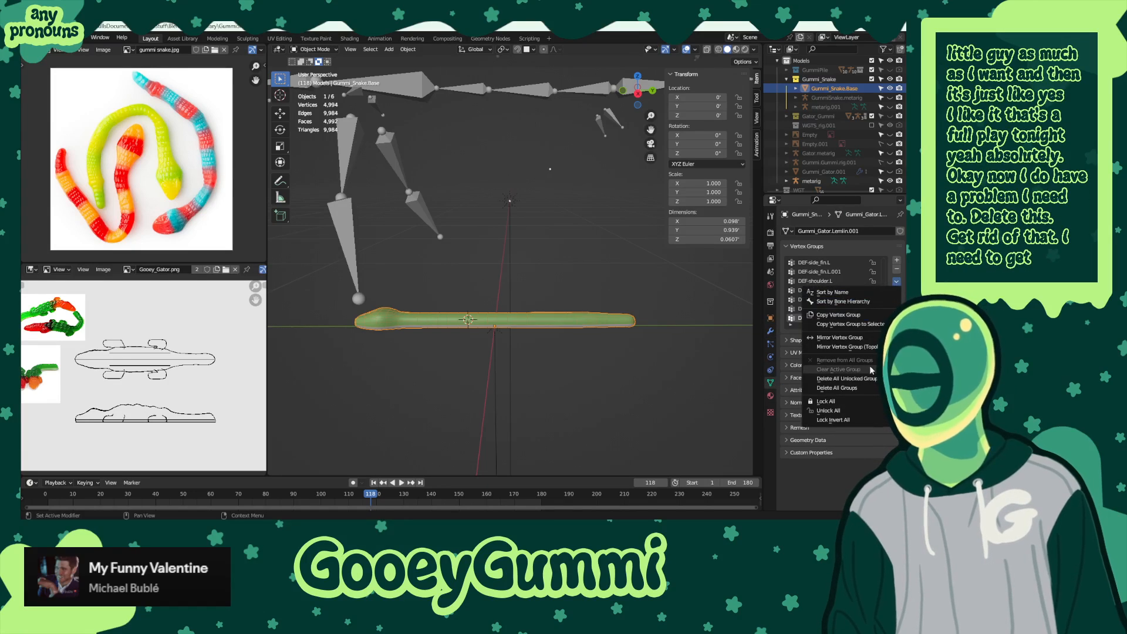
pyautogui.click(849, 381)
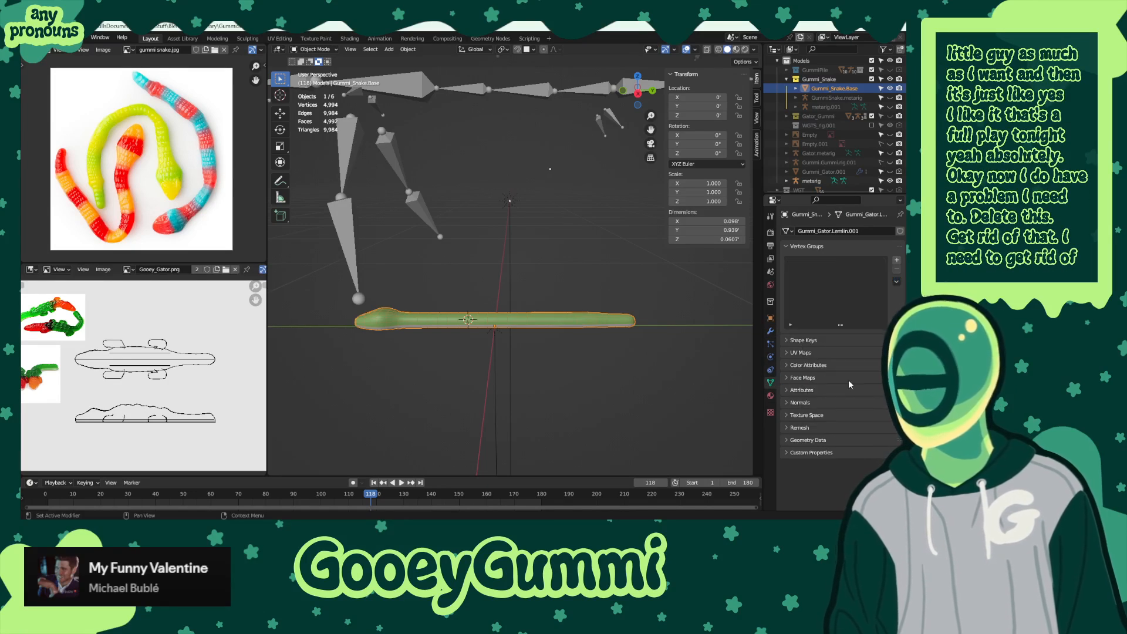
# - Rename the armature data of metarig.001 to Gummi_Snake.metarig and save the file
pyautogui.doubleClick(820, 107)
pyautogui.press('Escape')
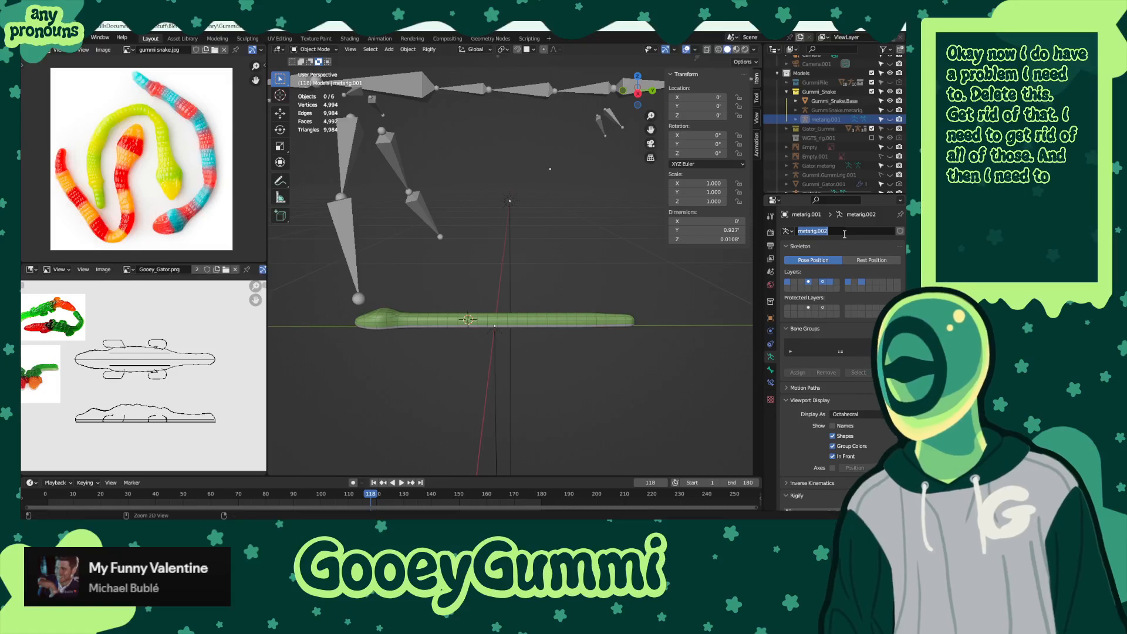
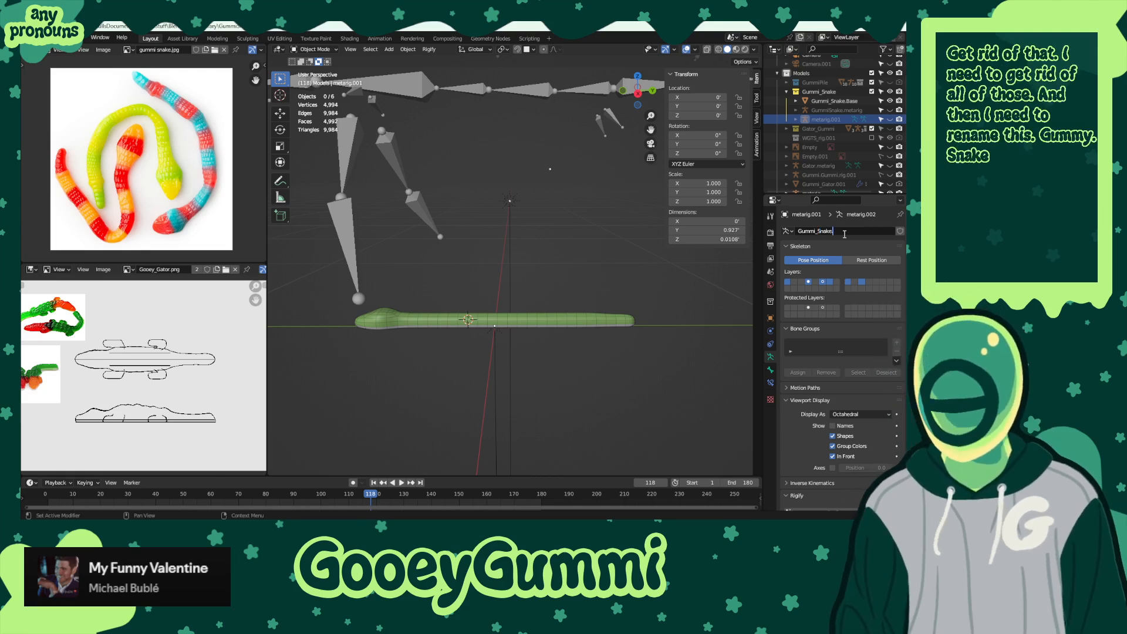
pyautogui.write('ig')
pyautogui.press('Return')
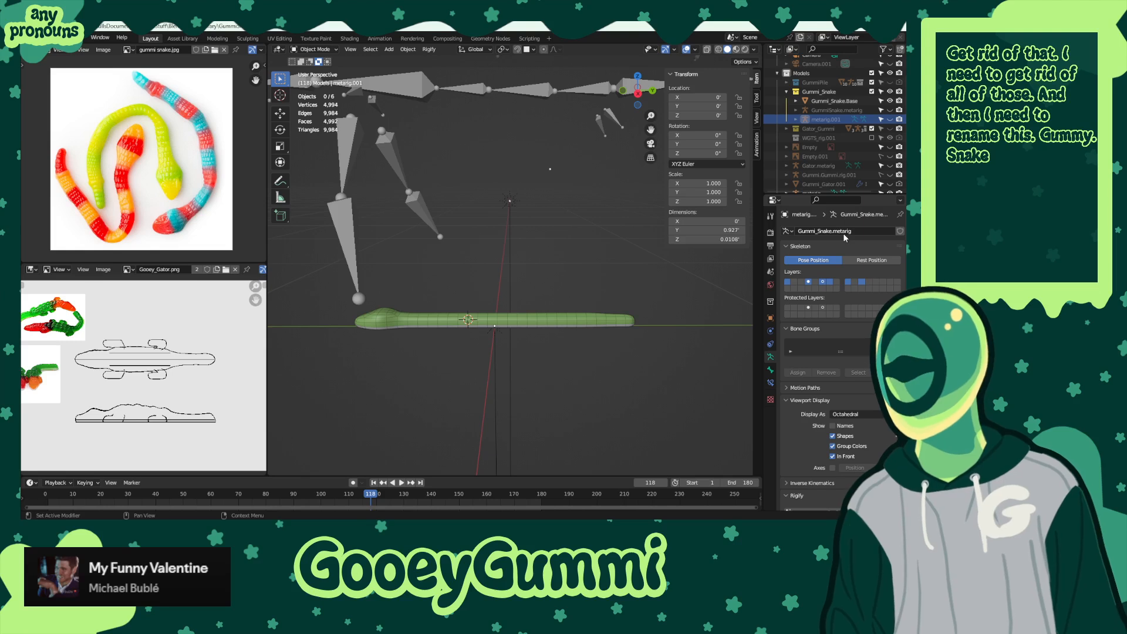
pyautogui.hotkey('ctrl', 's')
# - Clear the existing Target Rig, Rig UI Script and Widgets Collection from the metarig's Rigify overwrite settings
pyautogui.scroll(-6, 823, 413)
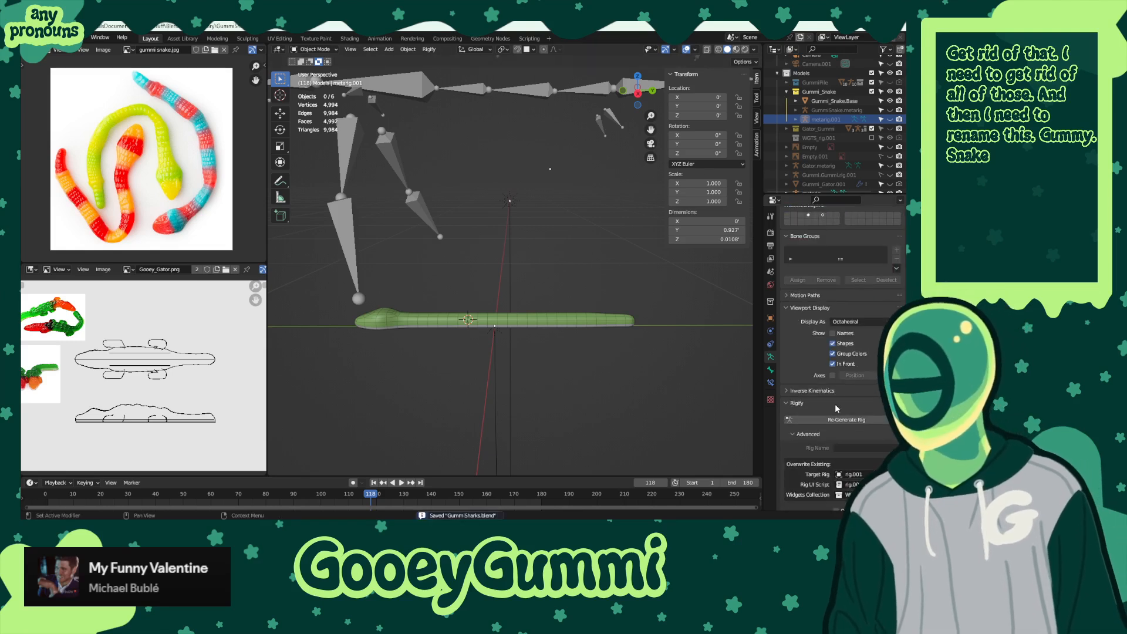
pyautogui.press('BackSpace')
pyautogui.press('BackSpace')
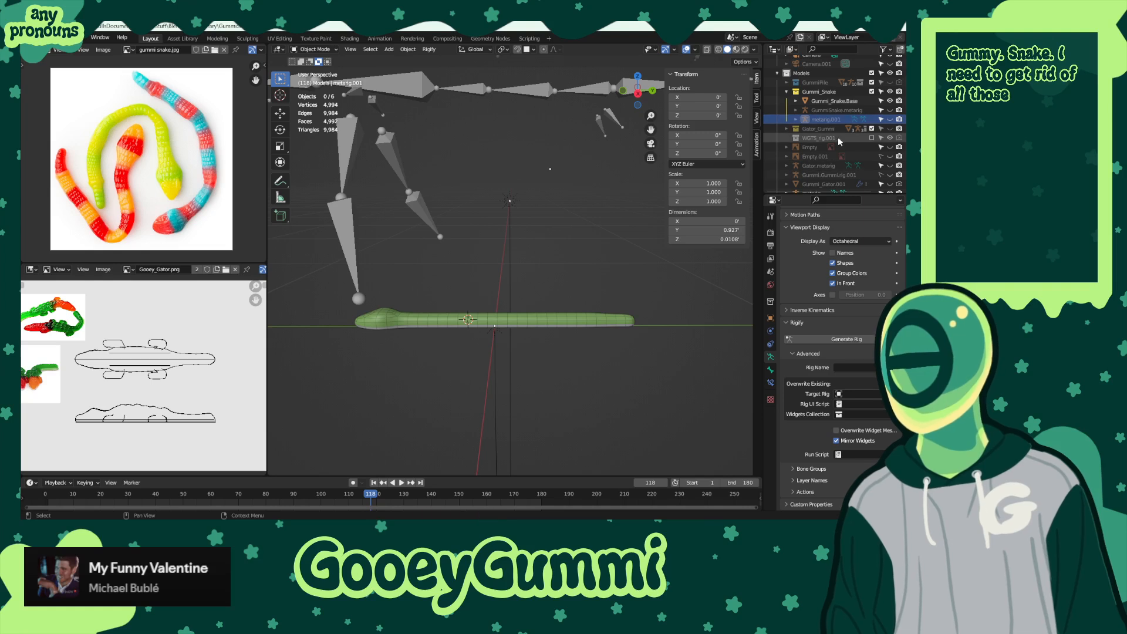
# - Delete the WGTS_rig.001 collection with its hierarchy, clear the remaining Rig UI Script entry, and save the file
pyautogui.moveTo(821, 138); pyautogui.dragTo(861, 415)
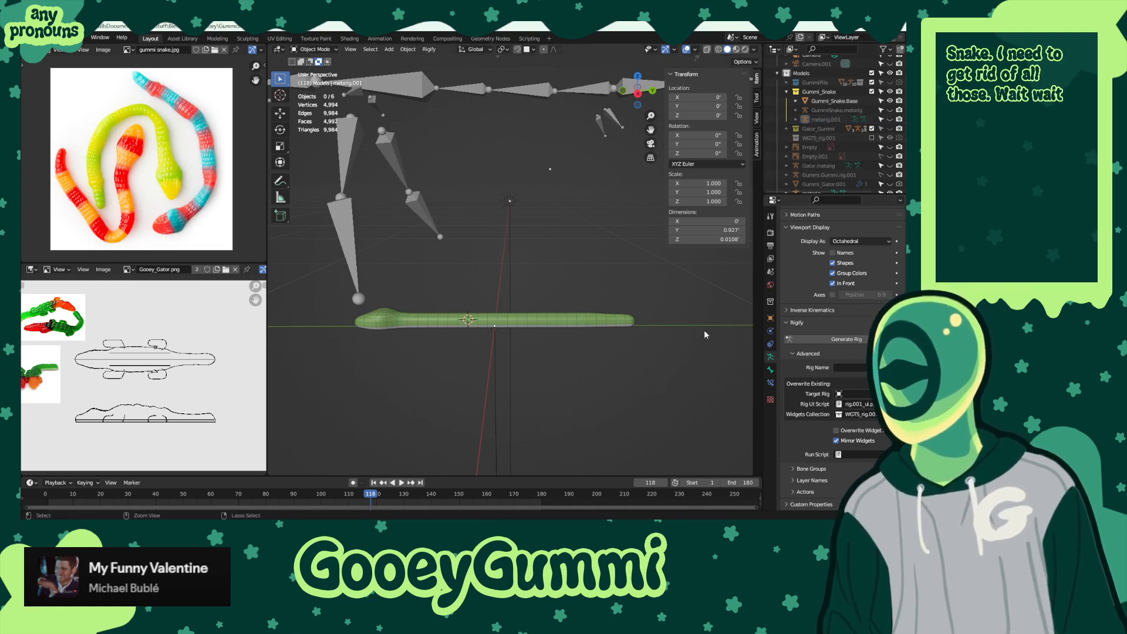
pyautogui.click(823, 138)
pyautogui.rightClick(825, 139)
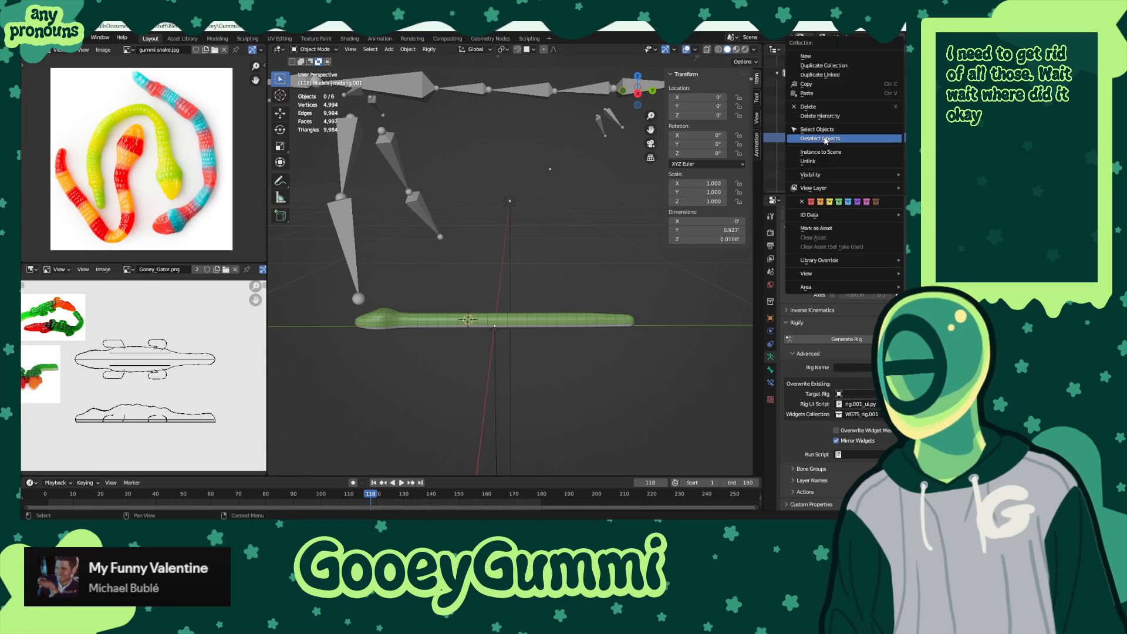
pyautogui.click(838, 116)
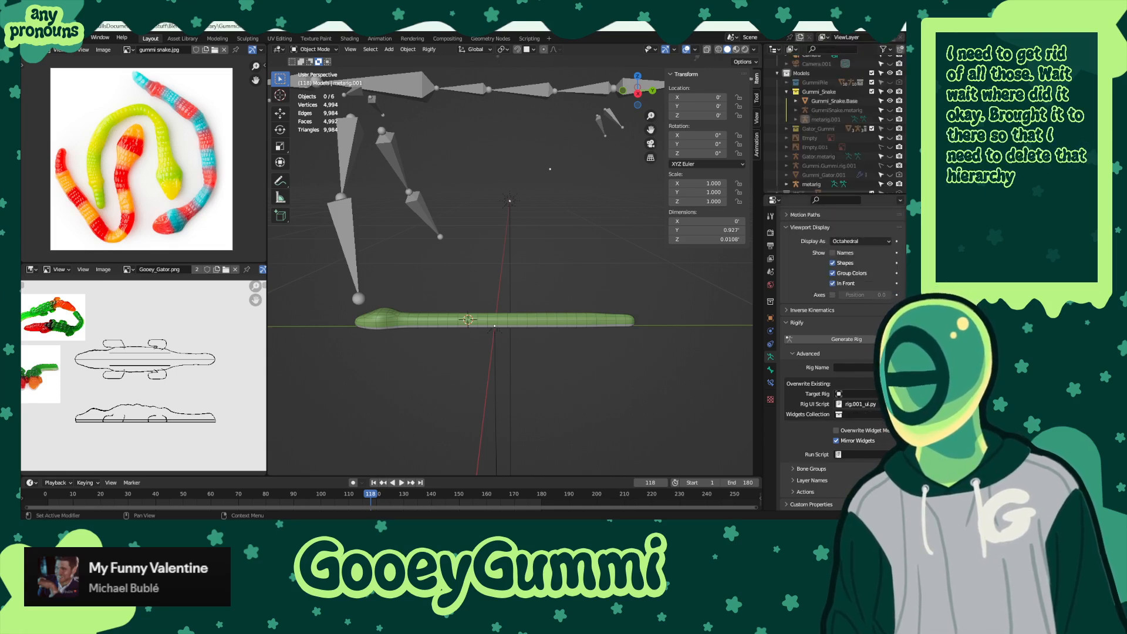
pyautogui.hotkey('ctrl', 's')
pyautogui.keyDown('shift'); pyautogui.moveTo(532, 266); pyautogui.dragTo(552, 269, button='middle'); pyautogui.keyUp('shift')
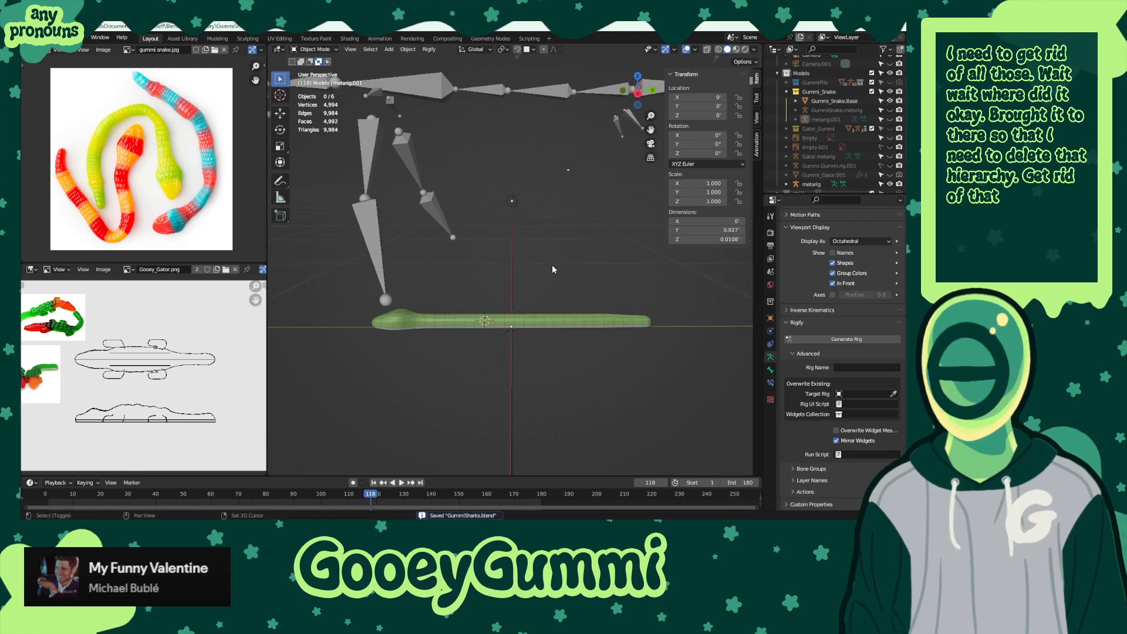
# - Remove the Mirror modifier from Gummi_Snake.Base and save the file
pyautogui.click(632, 324)
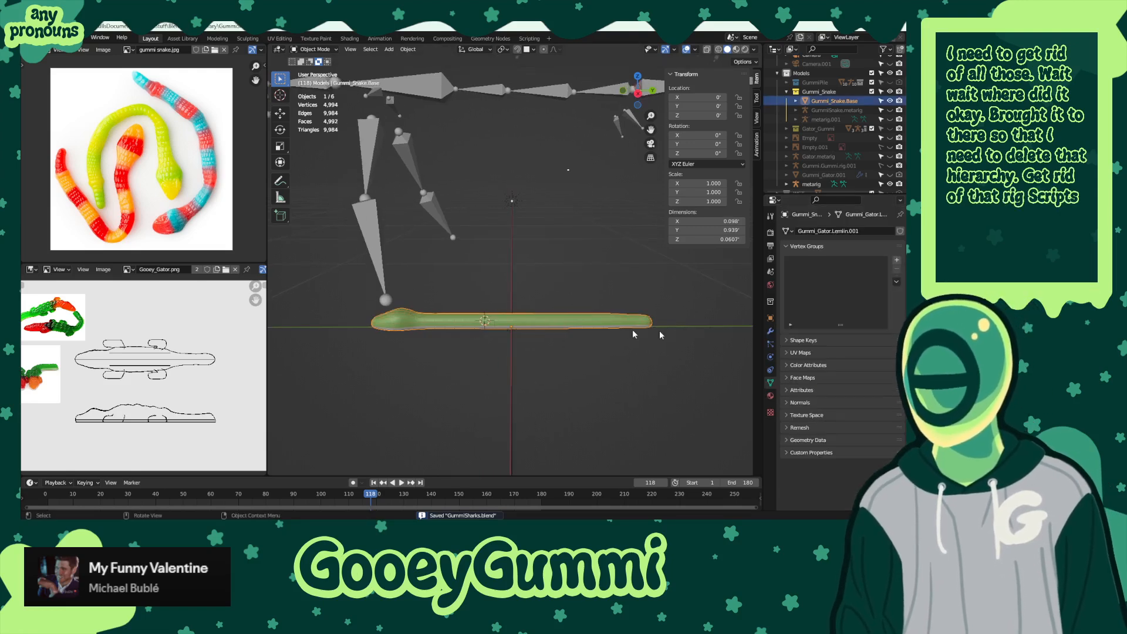
pyautogui.click(770, 332)
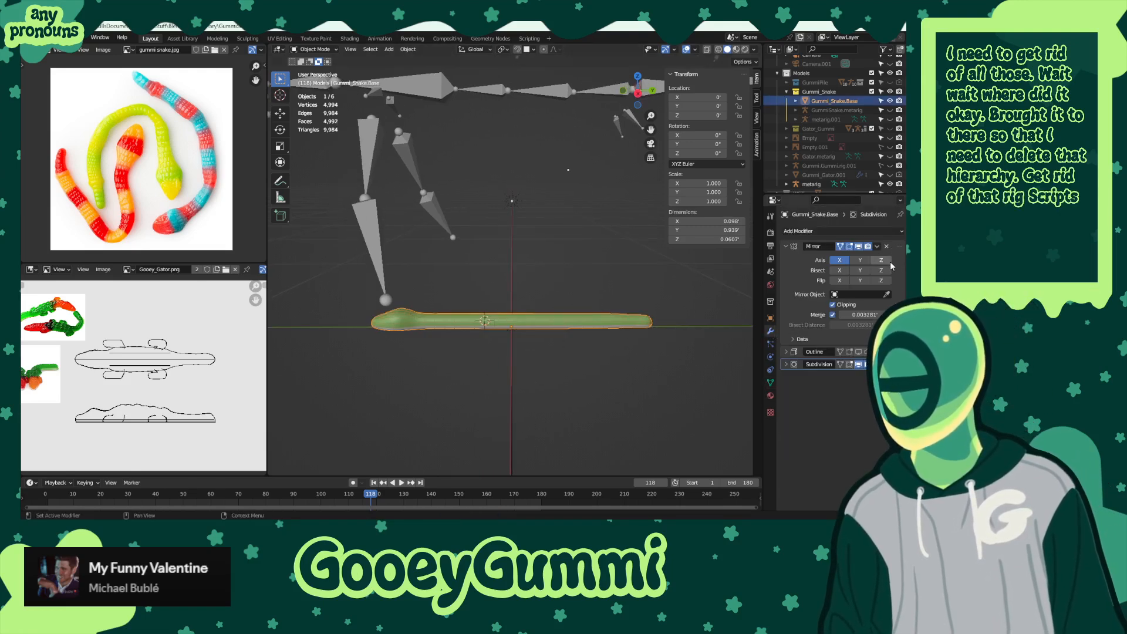
pyautogui.click(886, 247)
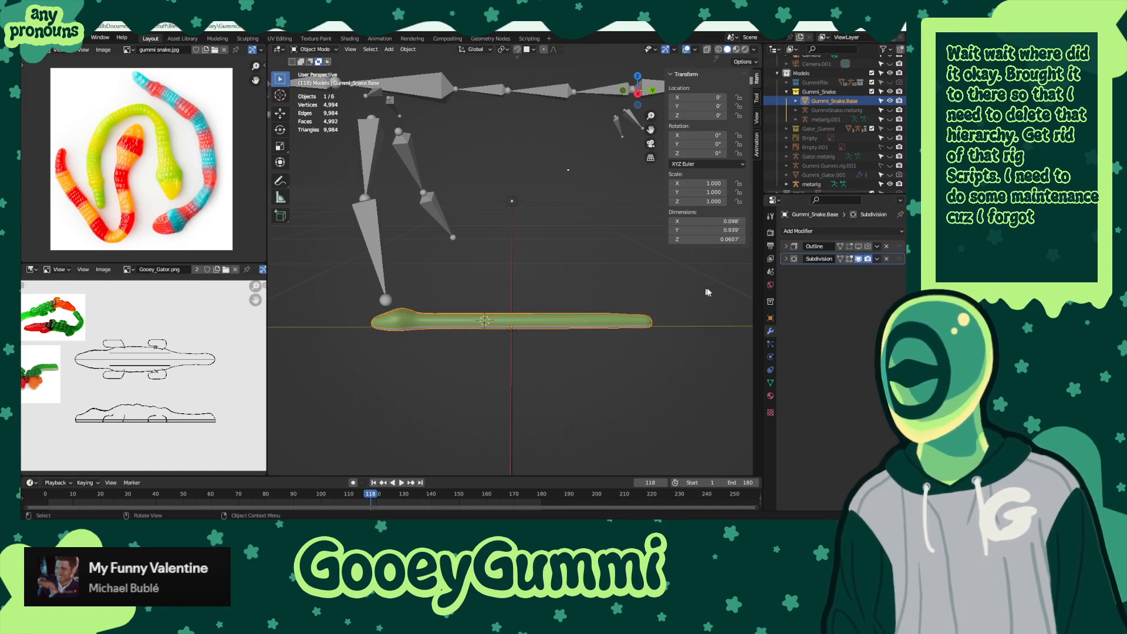
pyautogui.hotkey('ctrl', 's')
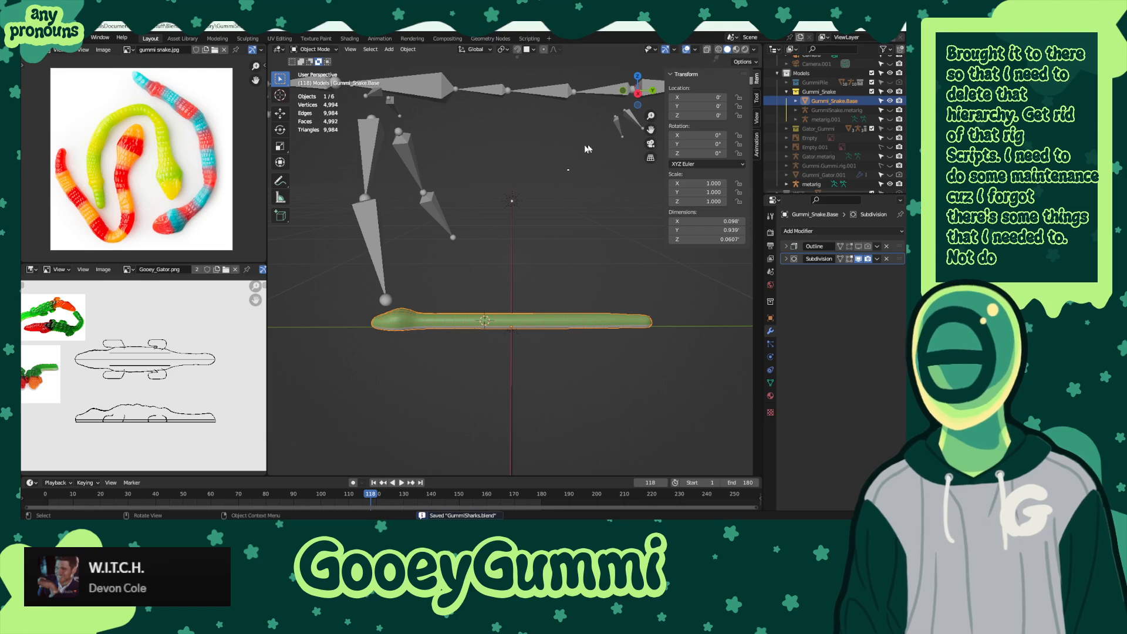
# - Hide the large metarig above the snake and save the file
pyautogui.click(432, 79)
pyautogui.press('Delete')
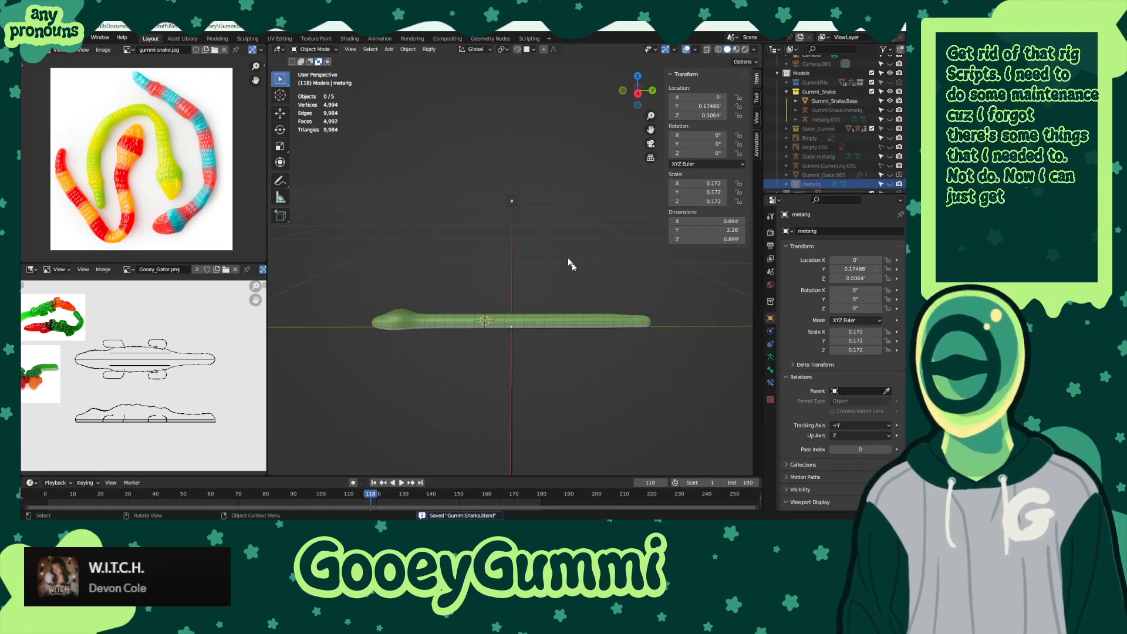
pyautogui.scroll(-5, 565, 247)
pyautogui.hotkey('ctrl', 's')
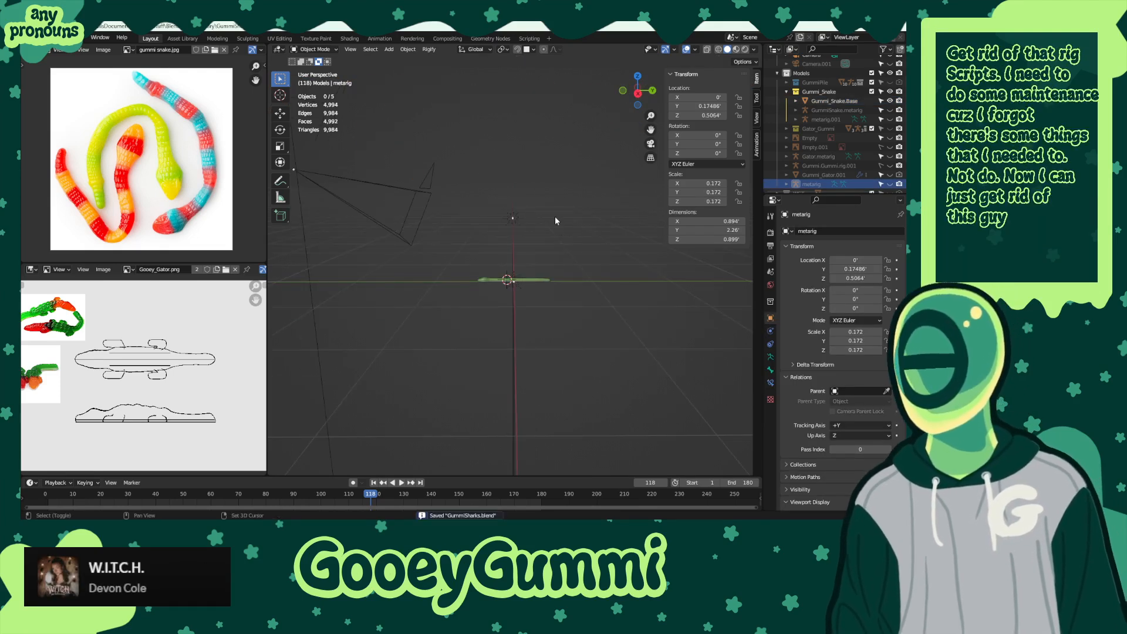
pyautogui.moveTo(554, 216); pyautogui.dragTo(563, 273, button='middle')
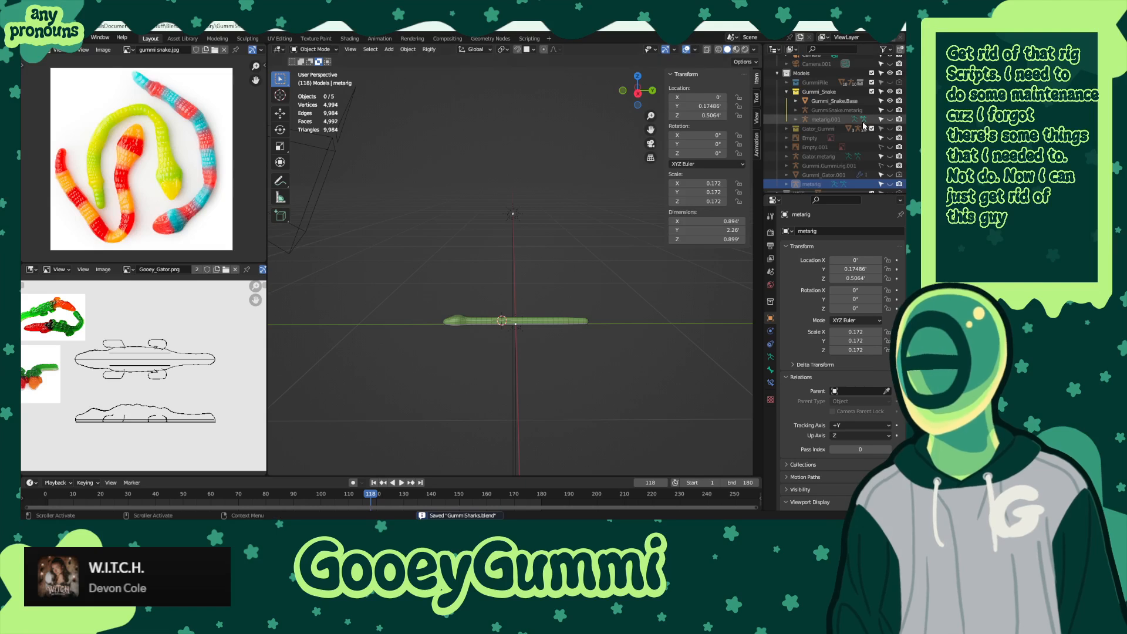
pyautogui.click(834, 119)
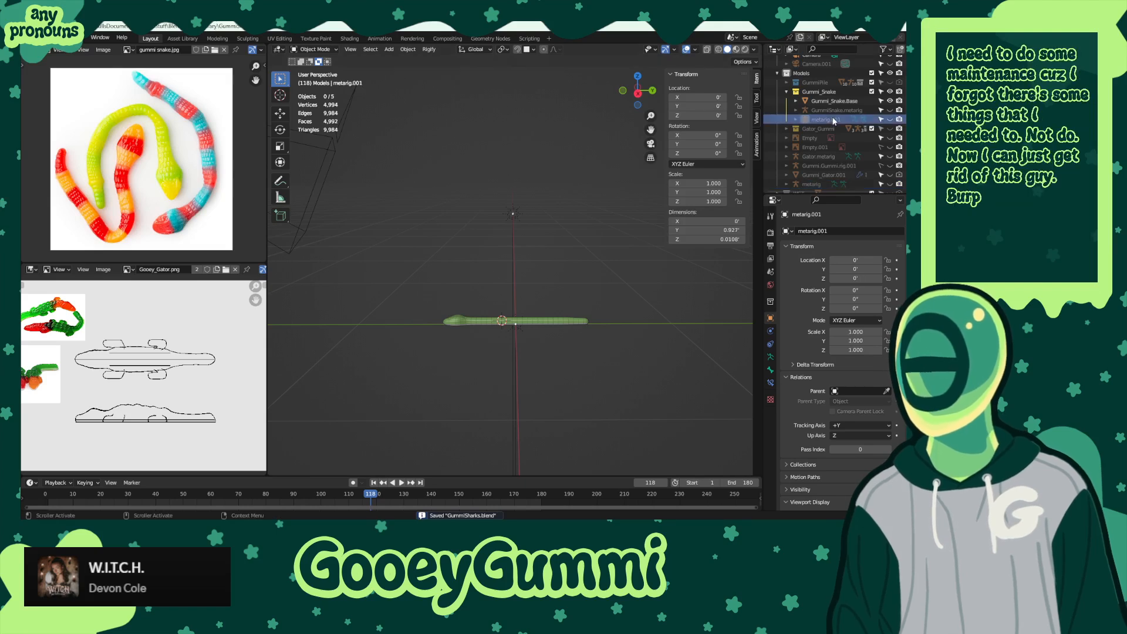
pyautogui.click(890, 119)
pyautogui.click(889, 119)
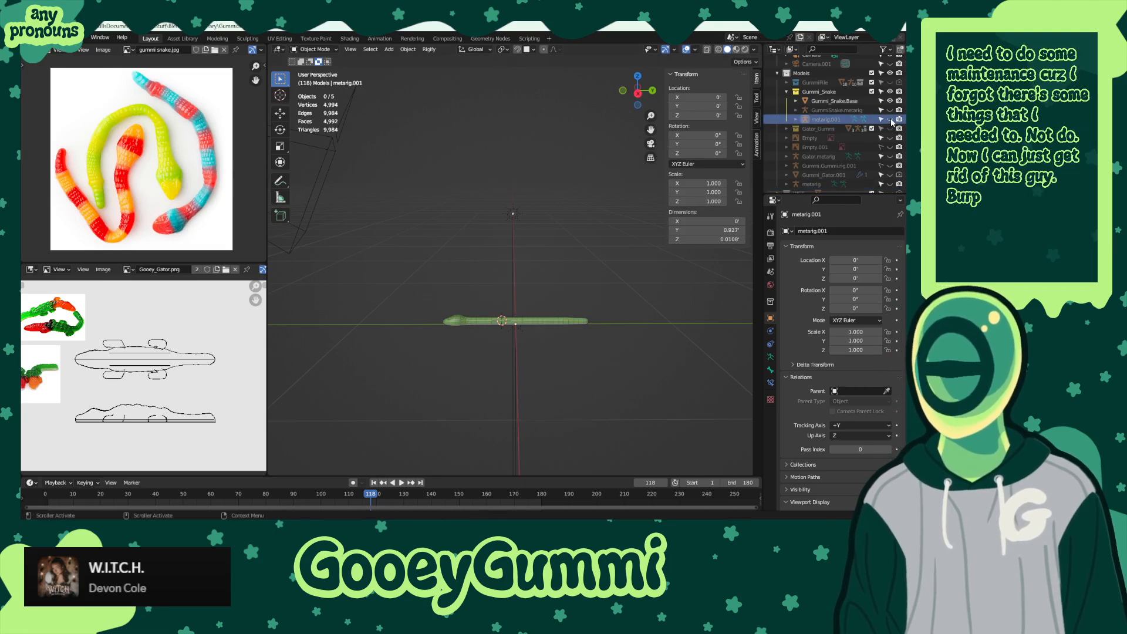
pyautogui.click(837, 232)
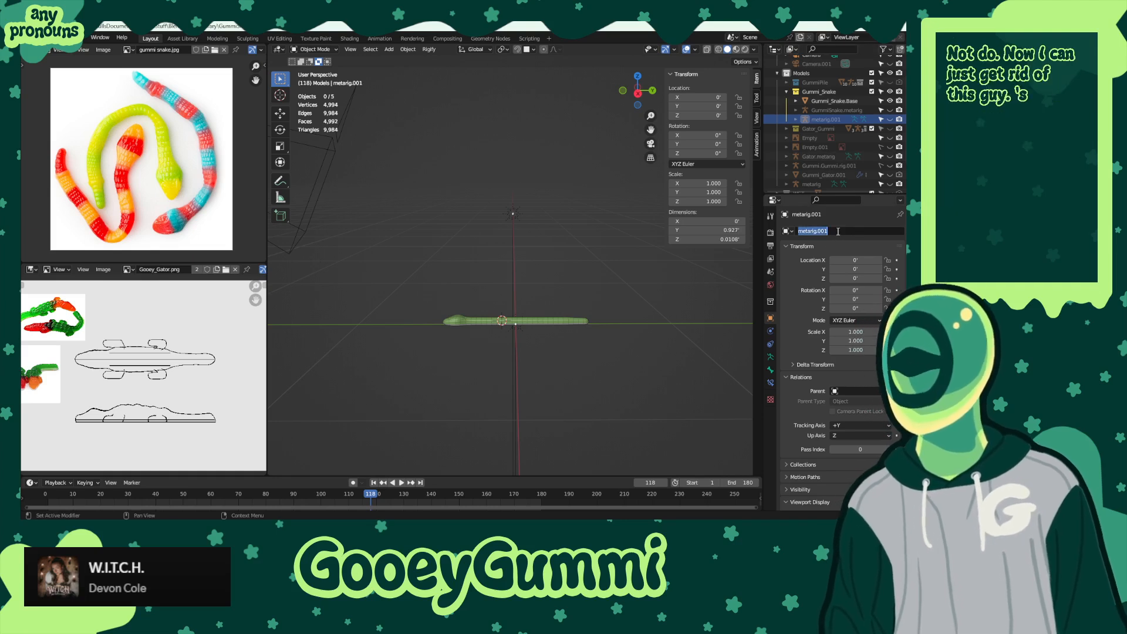
pyautogui.press('Escape')
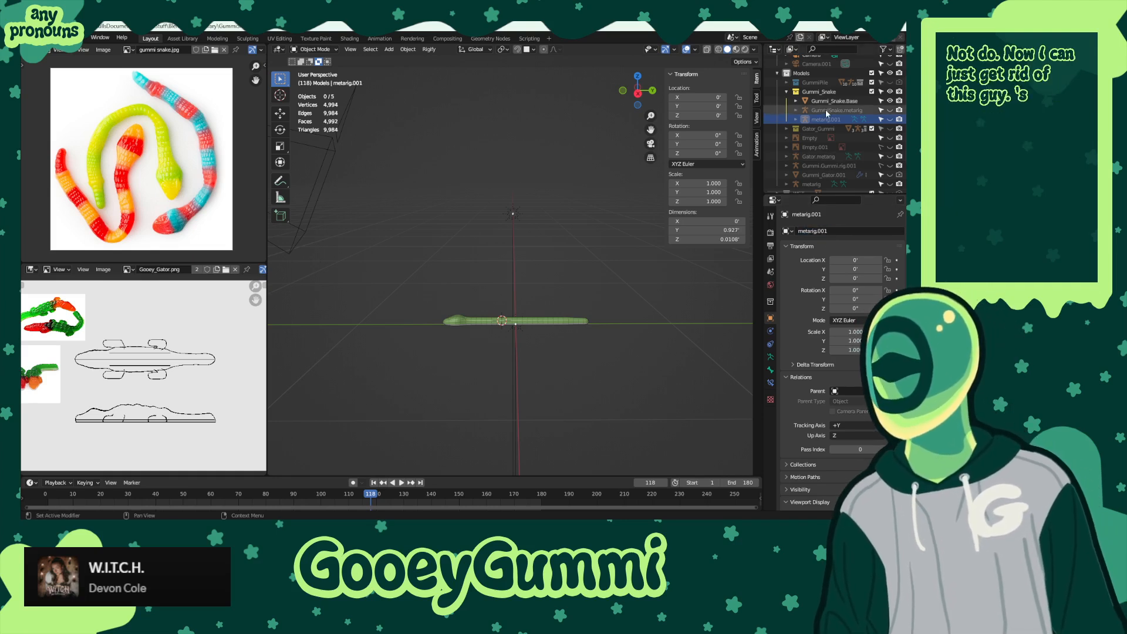
# - Select GummiSnake.metarig, save the file, and unhide metarig.001 inside the snake's body
pyautogui.click(830, 111)
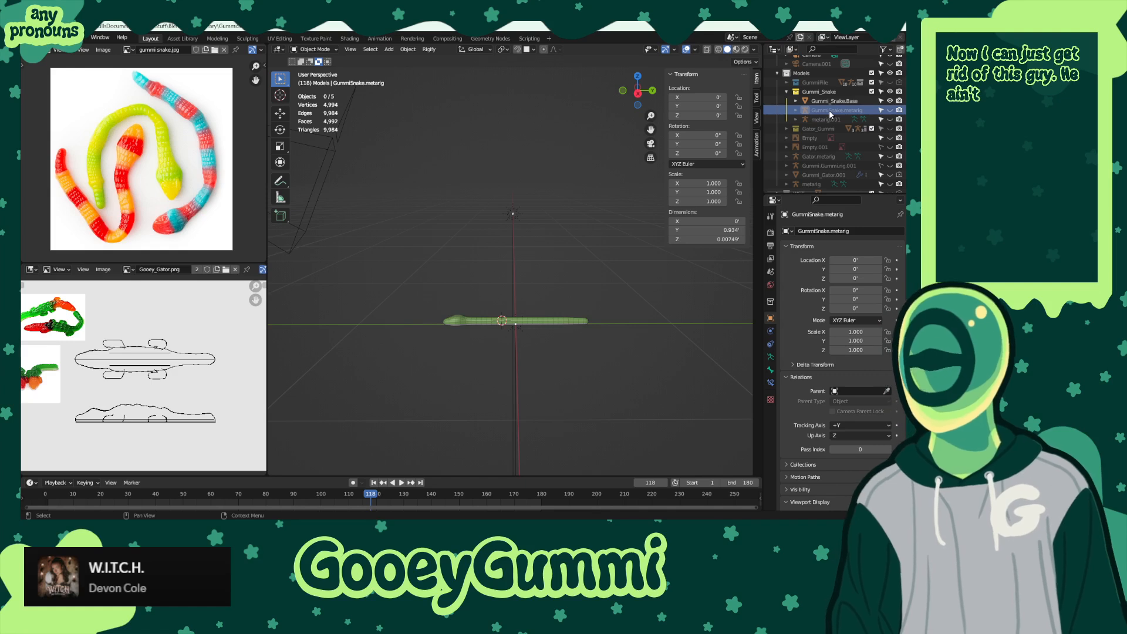
pyautogui.scroll(4, 648, 333)
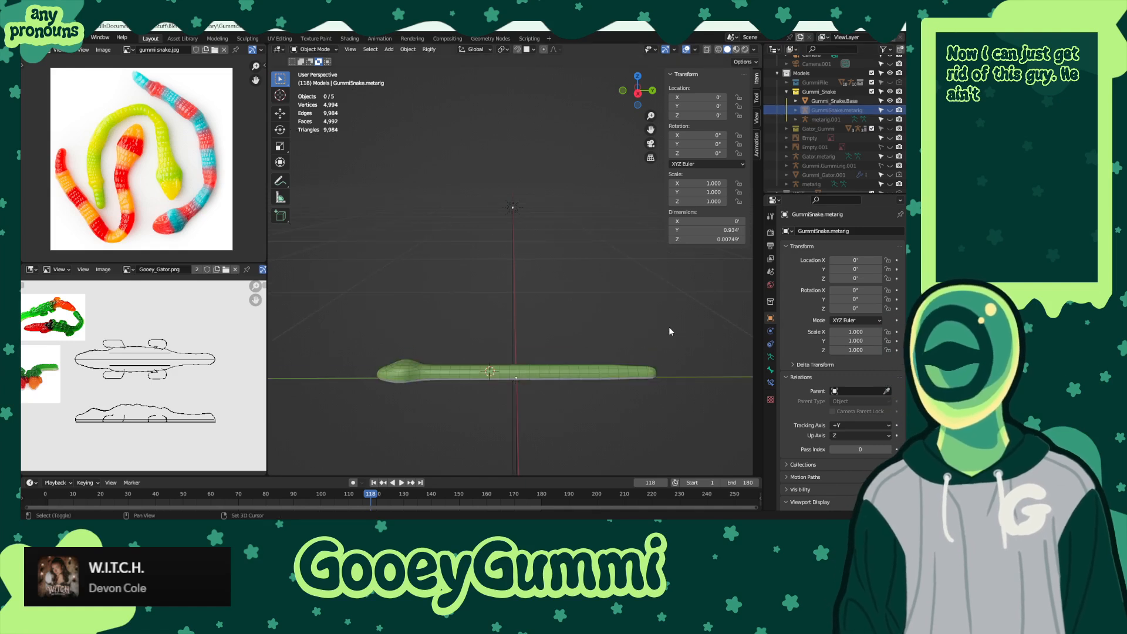
pyautogui.keyDown('shift'); pyautogui.moveTo(603, 397); pyautogui.dragTo(628, 376, button='middle'); pyautogui.keyUp('shift')
pyautogui.hotkey('ctrl', 's')
pyautogui.click(890, 119)
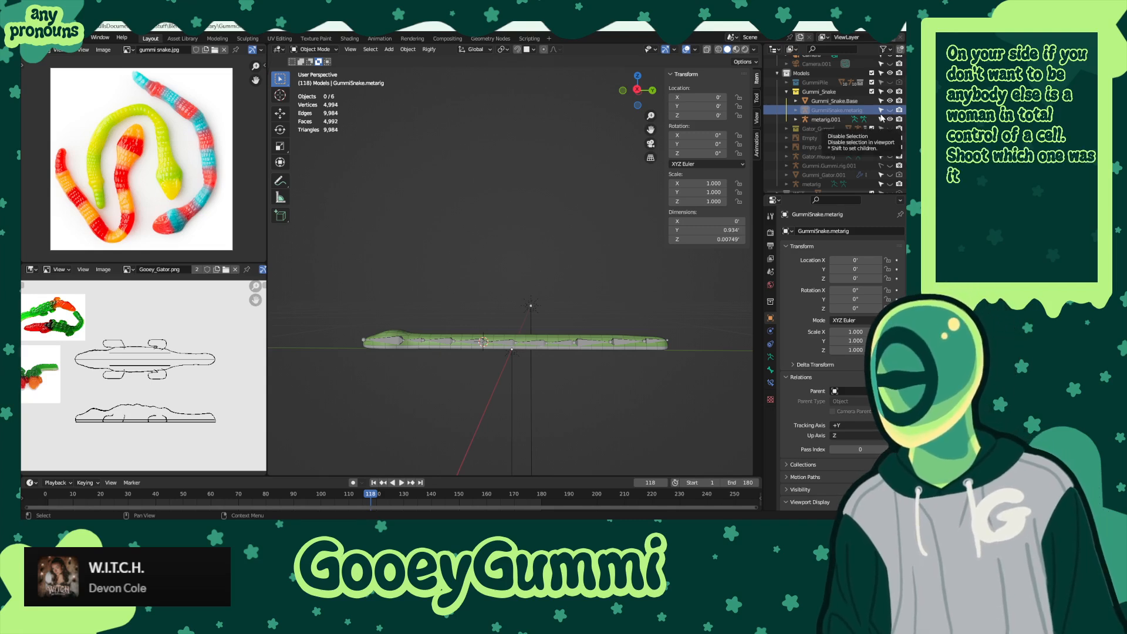
# - Put metarig.001 in Pose Mode and inspect the Rigify type and options of its spine.003 bone
pyautogui.moveTo(617, 393); pyautogui.dragTo(589, 384, button='middle')
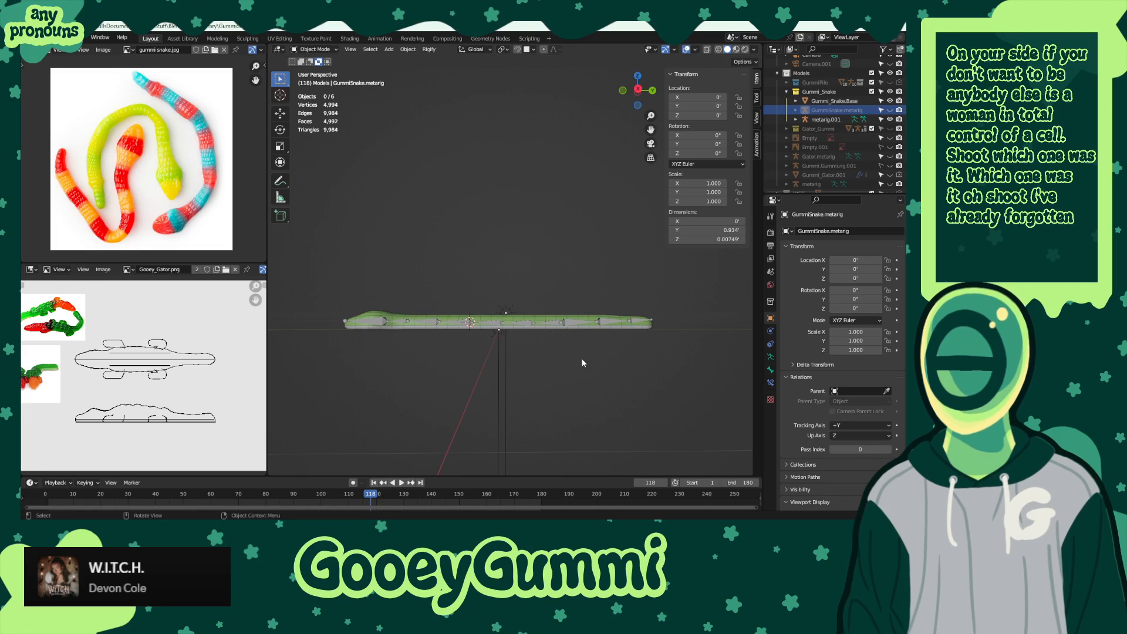
pyautogui.click(551, 325)
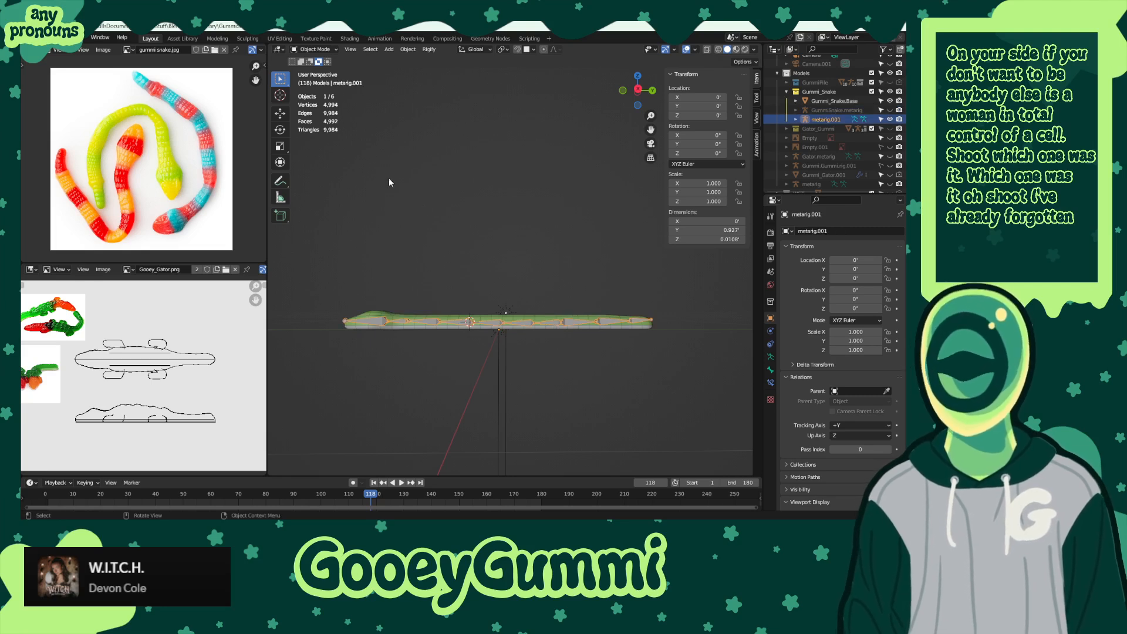
pyautogui.click(311, 50)
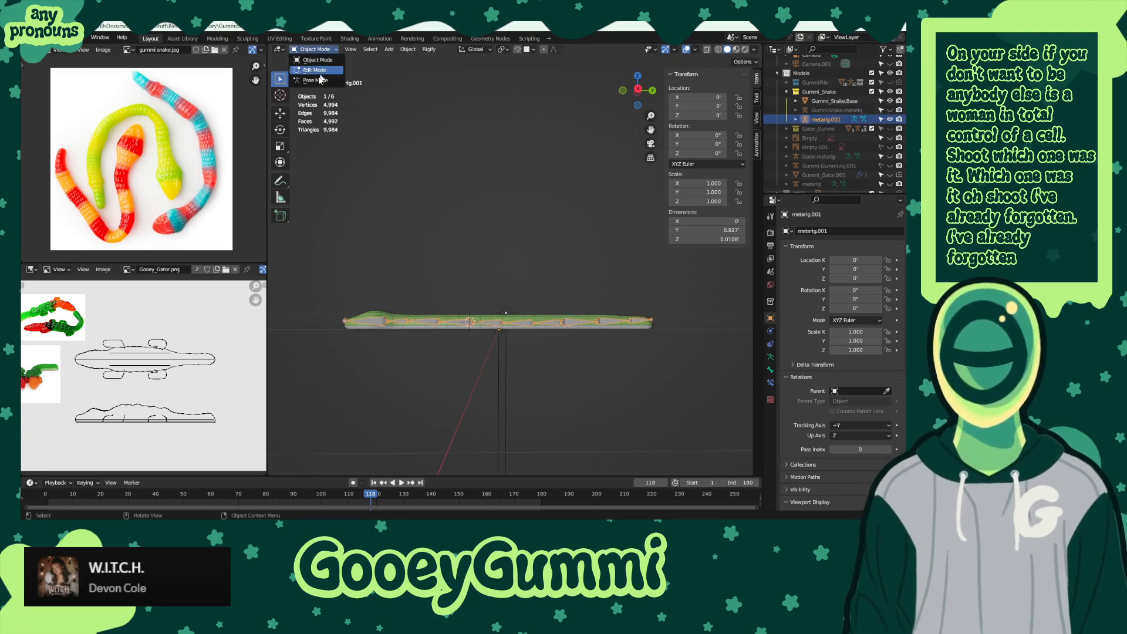
pyautogui.click(312, 82)
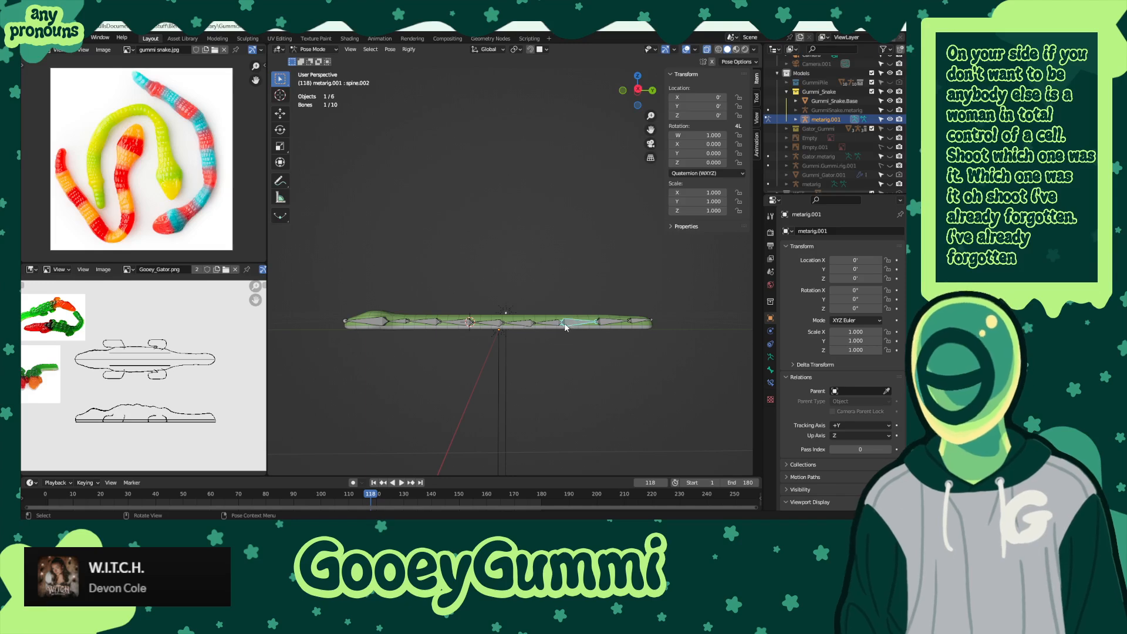
pyautogui.click(769, 370)
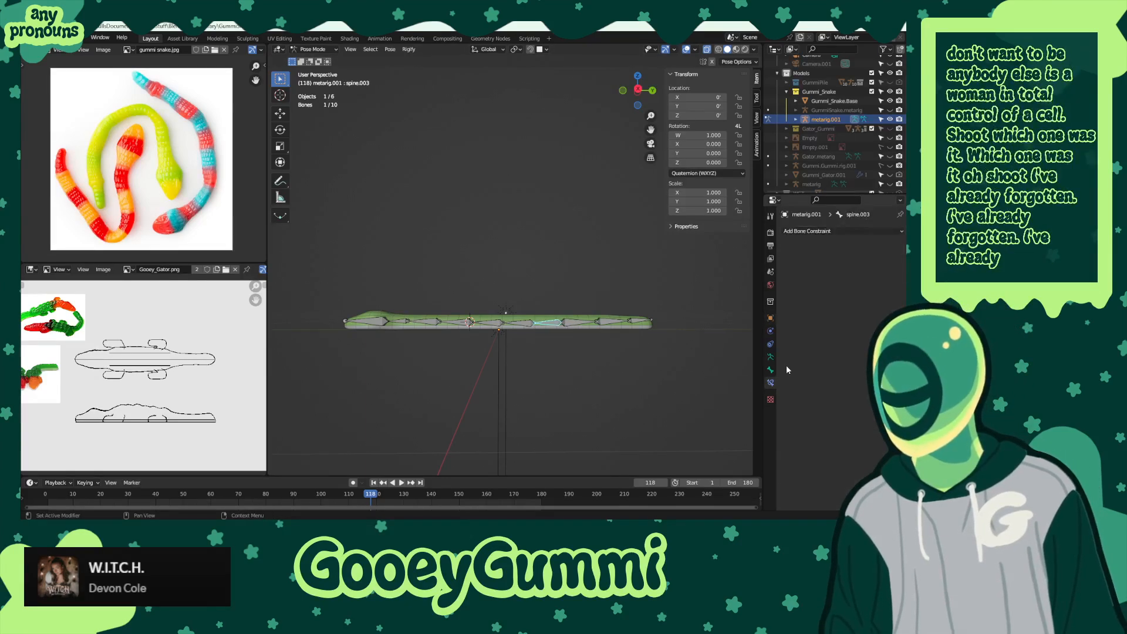
pyautogui.scroll(-10, 785, 384)
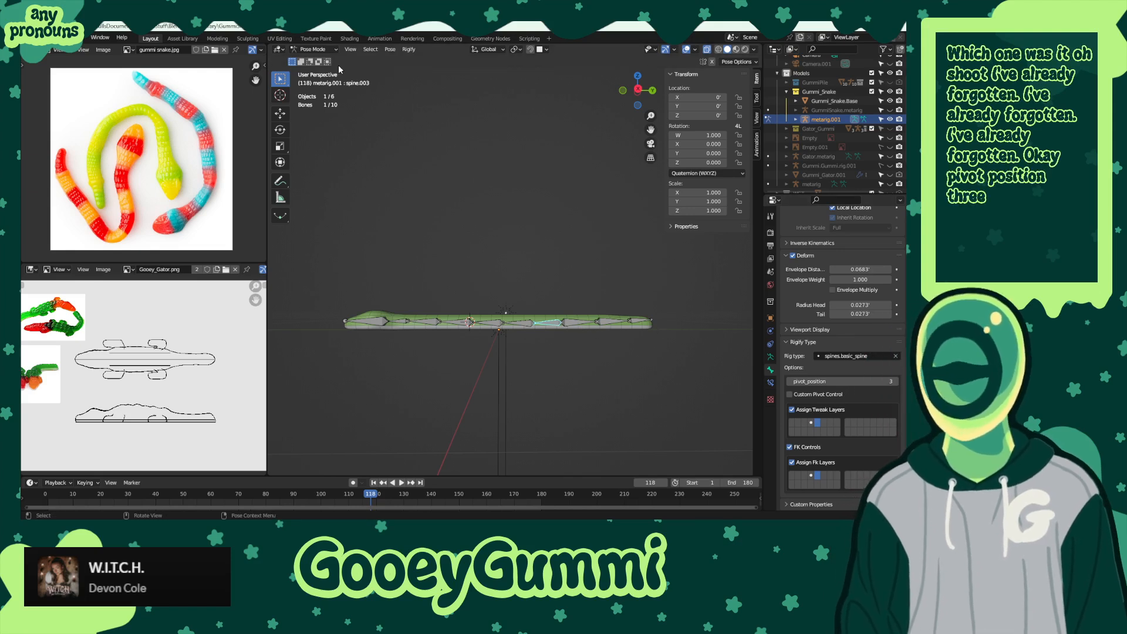
# - Return metarig.001 to Object Mode and open the name of the GummiSnake.metarig object for editing
pyautogui.click(315, 50)
pyautogui.click(314, 56)
pyautogui.click(836, 109)
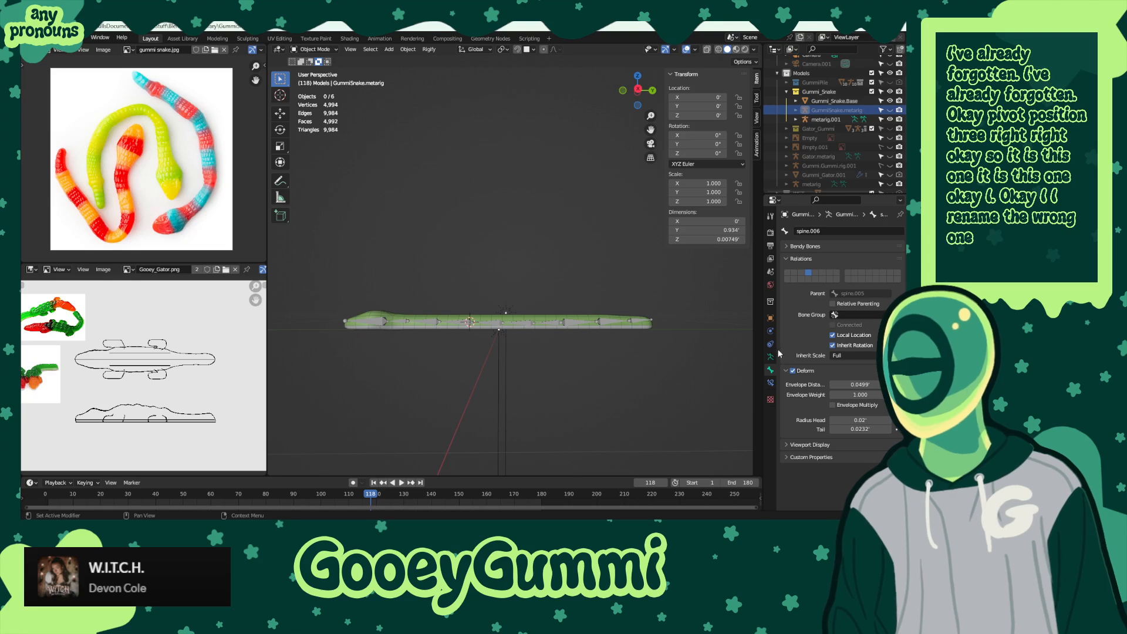
pyautogui.click(770, 318)
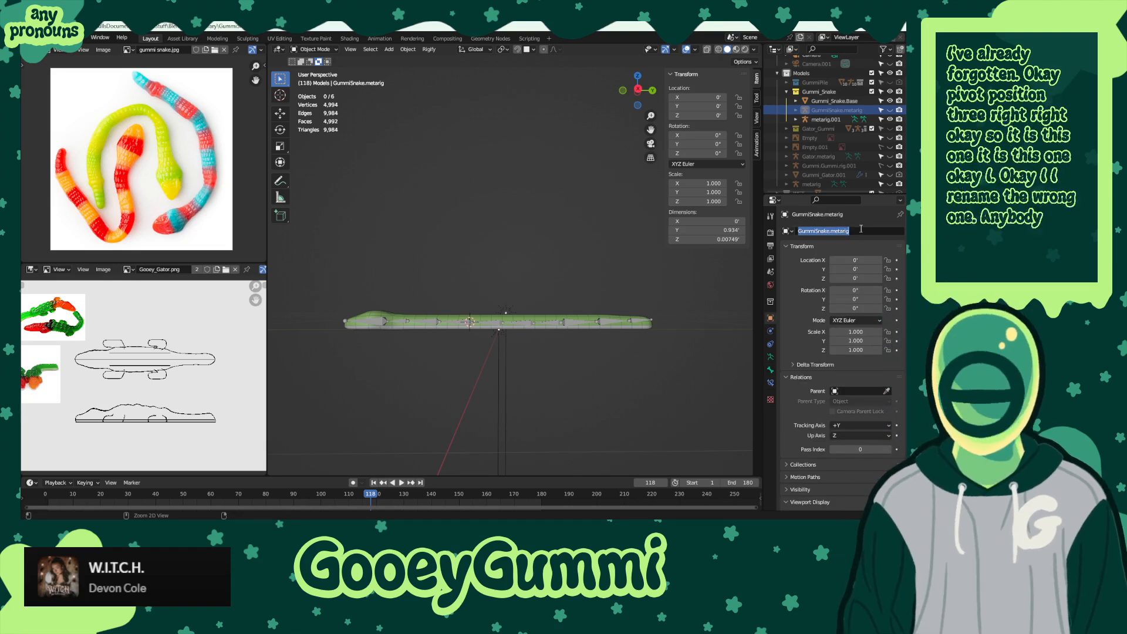
pyautogui.click(832, 121)
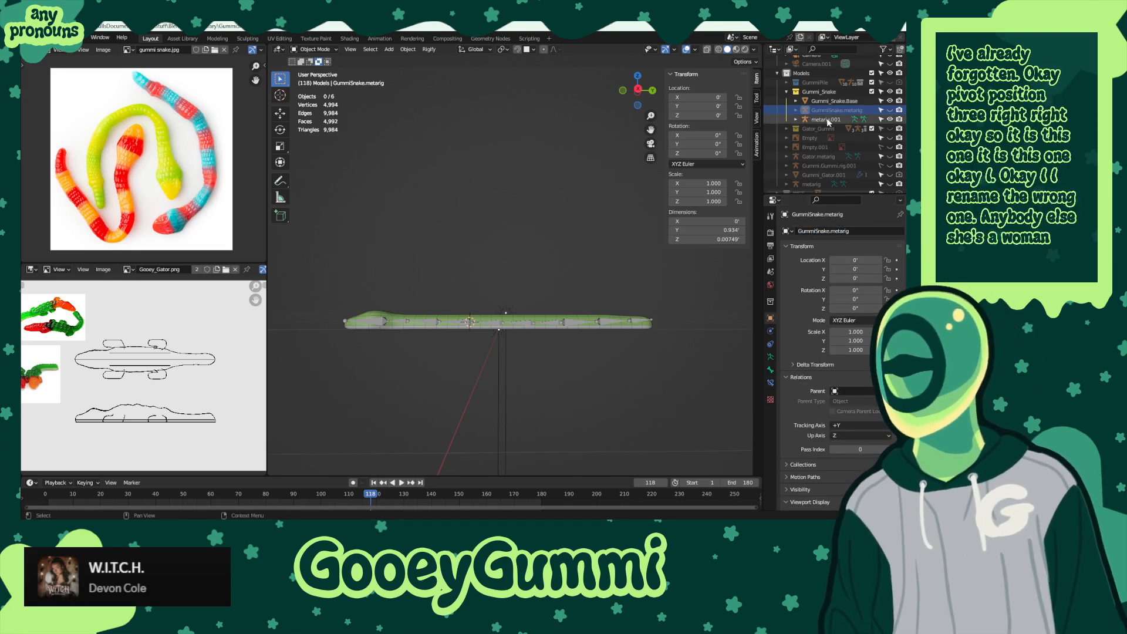
# - Rename the metarig.001 object to Gummi_Snake.metarig, reusing the name of its armature data
pyautogui.click(827, 121)
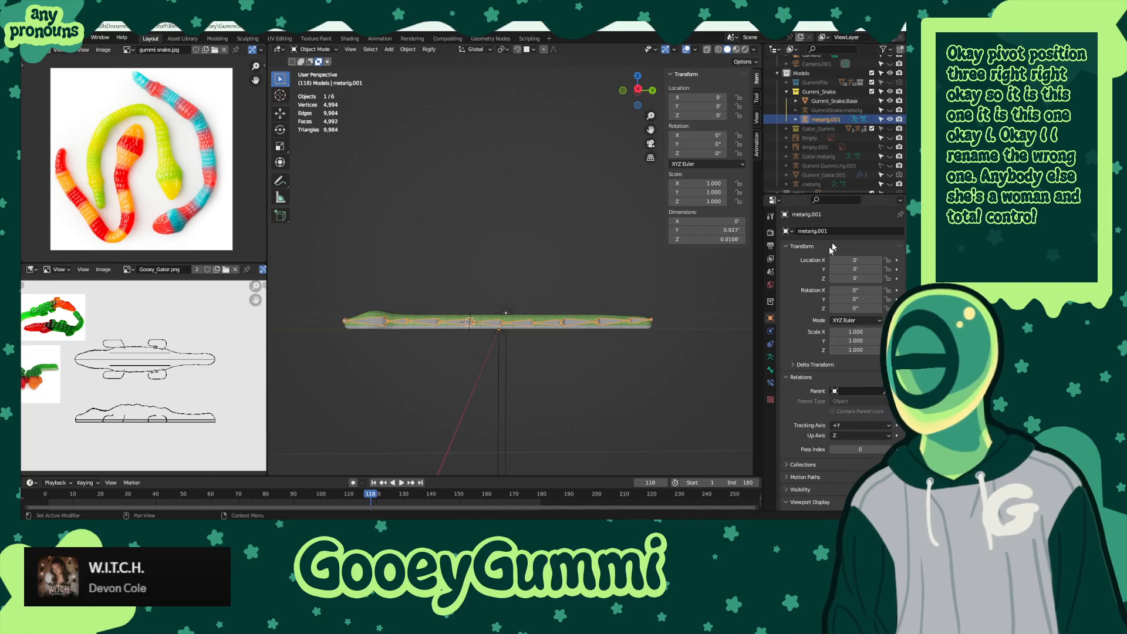
pyautogui.click(770, 357)
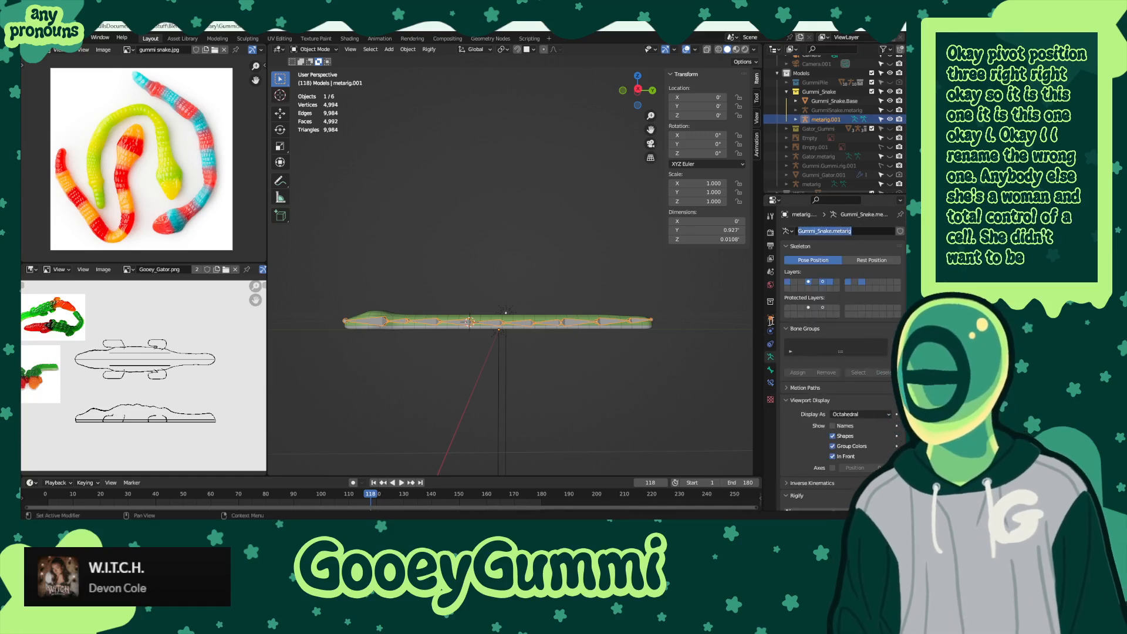
pyautogui.hotkey('ctrl', 'c')
pyautogui.press('Escape')
pyautogui.click(770, 317)
pyautogui.doubleClick(846, 231)
pyautogui.hotkey('ctrl', 'v')
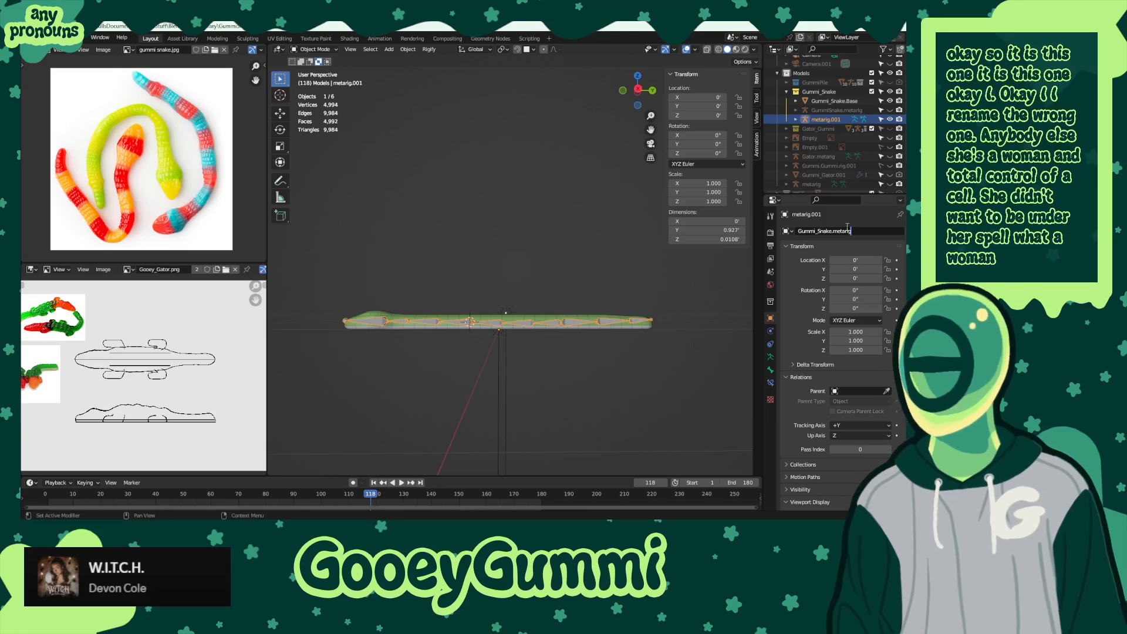
pyautogui.press('Return')
# - Delete the unused GummiSnake.metarig and the large metarig, select Gummi_Snake.metarig, and save the file
pyautogui.click(847, 119)
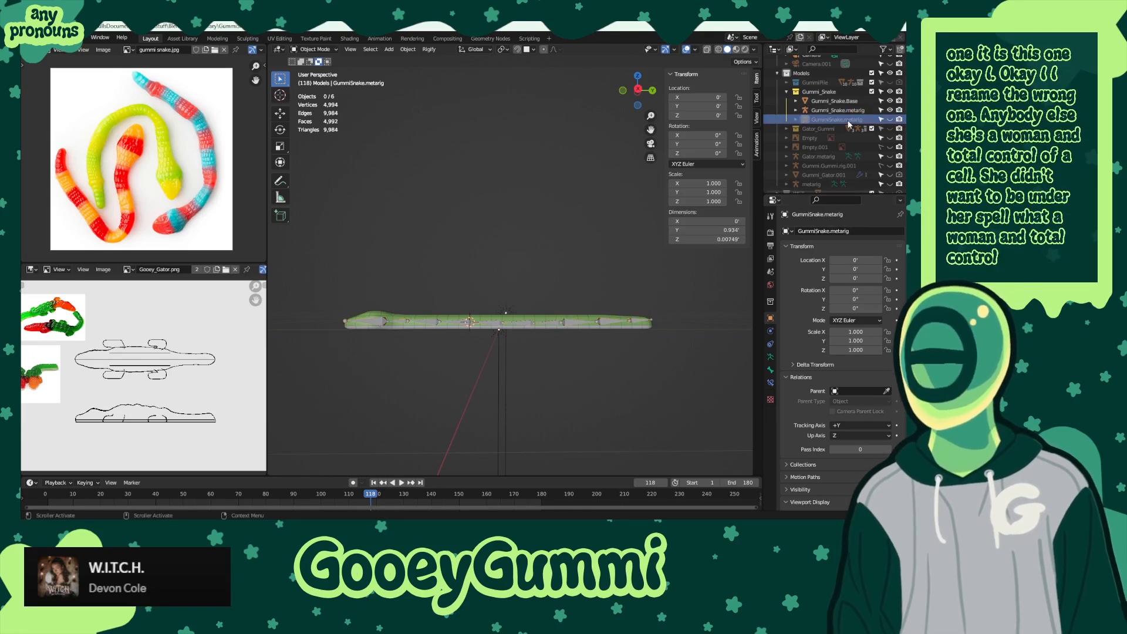
pyautogui.press('x')
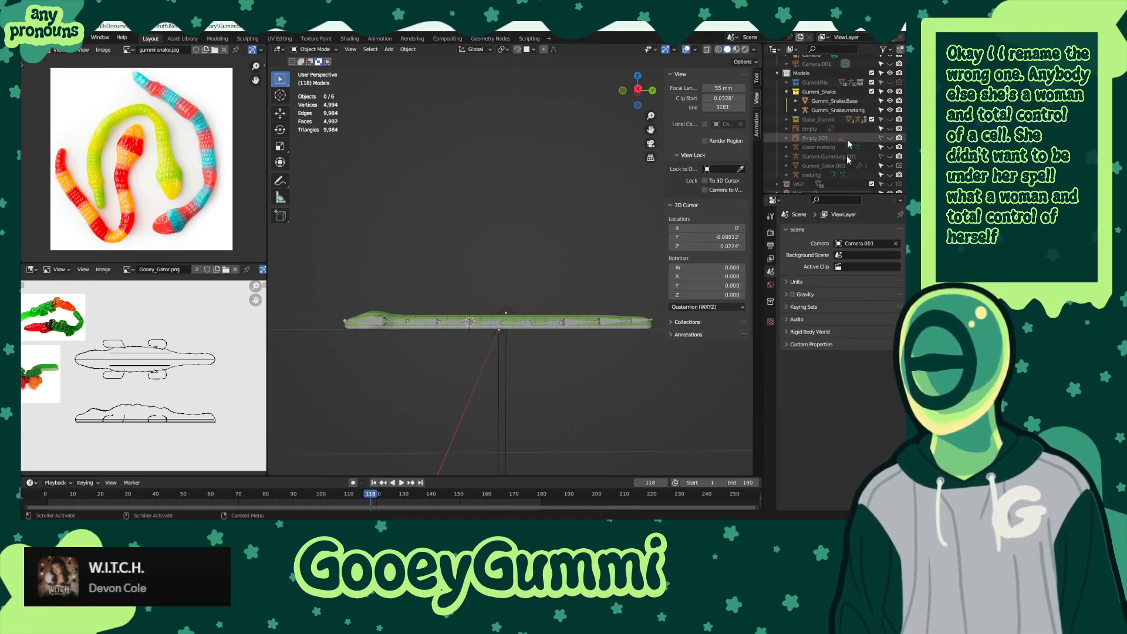
pyautogui.click(817, 176)
pyautogui.click(889, 175)
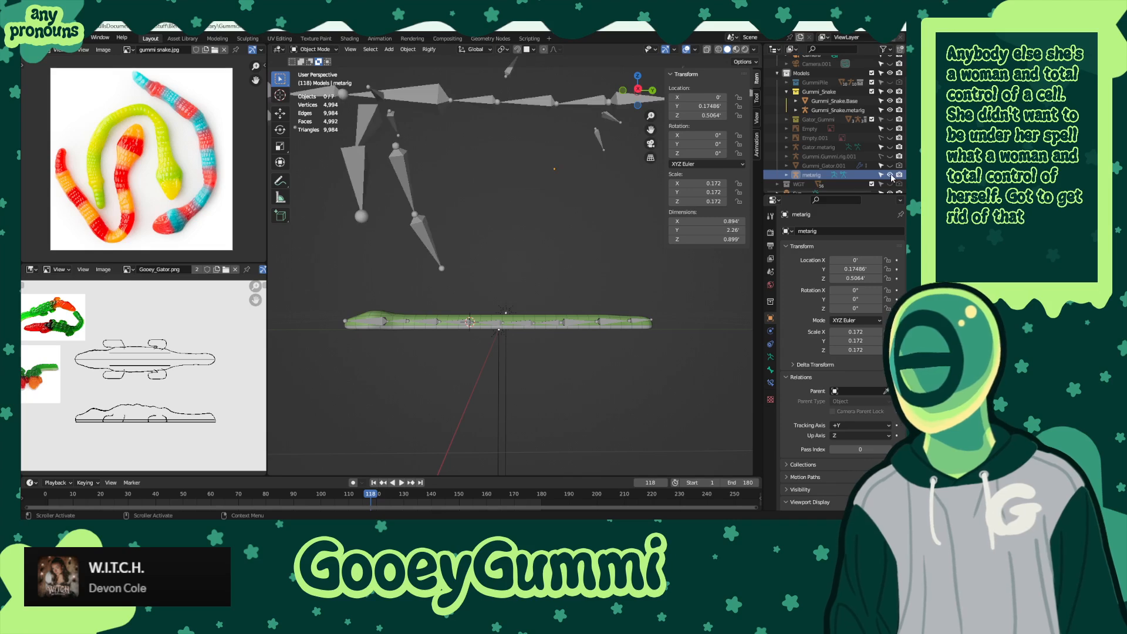
pyautogui.click(890, 174)
pyautogui.press('x')
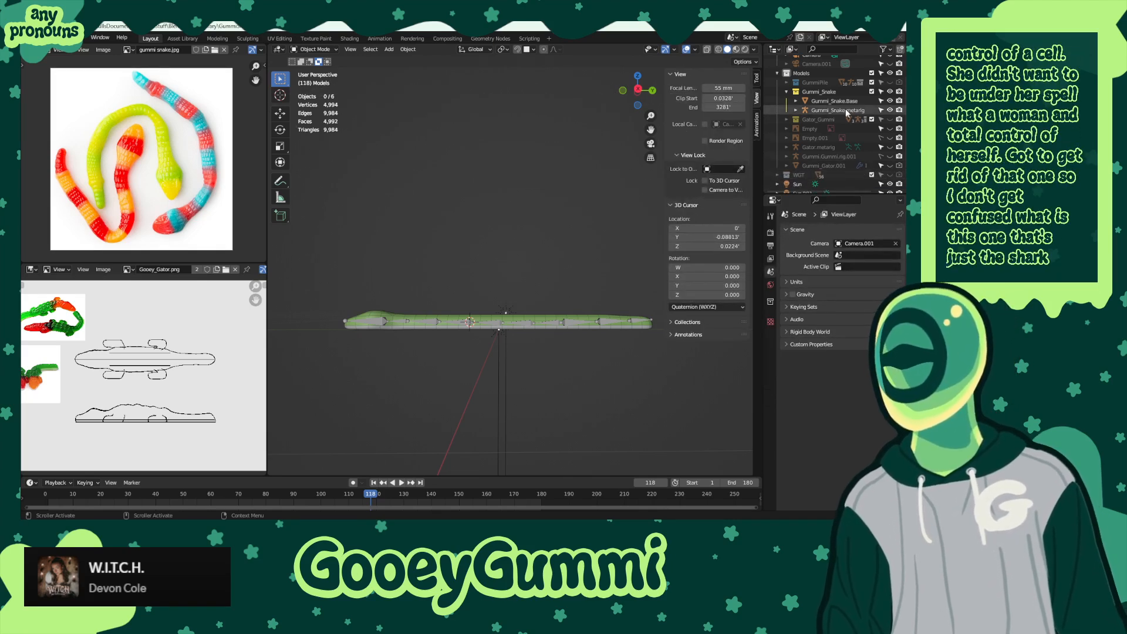
pyautogui.click(839, 110)
pyautogui.hotkey('ctrl', 's')
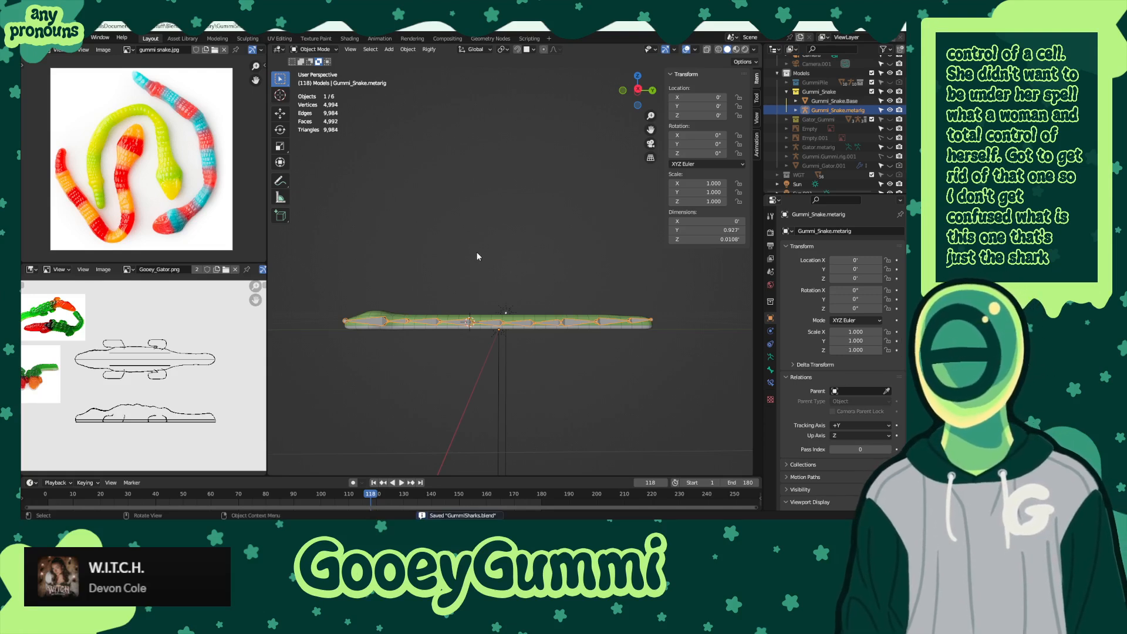
# - Keep Gummi_Snake.metarig selected, save the file, and restart Blender with GummiSharks.blend reopened
pyautogui.click(379, 315)
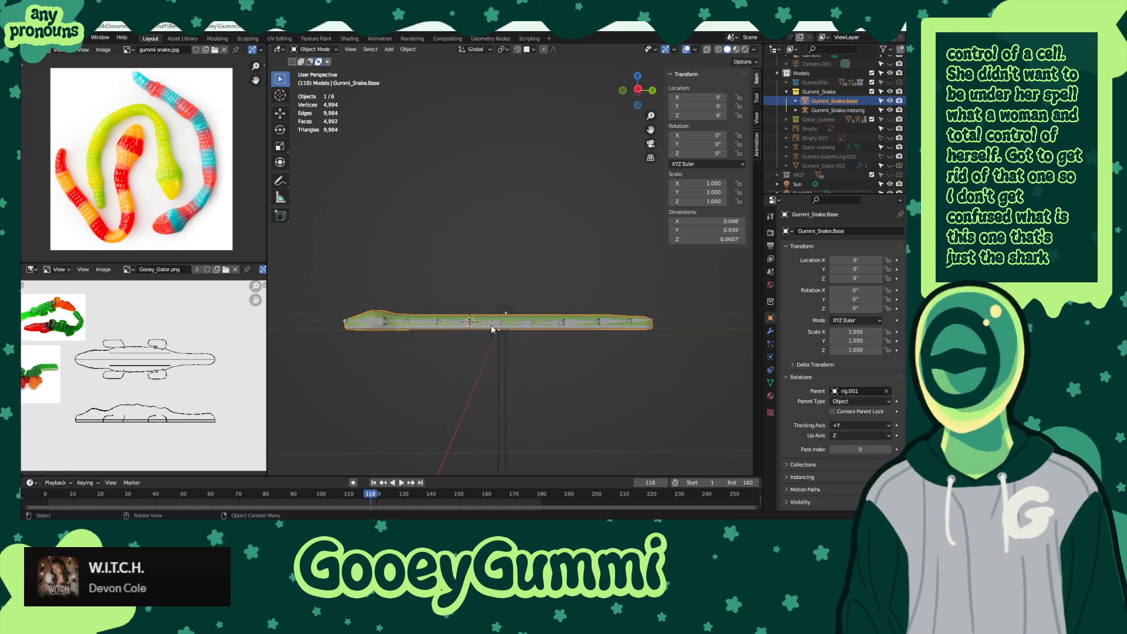
pyautogui.click(441, 323)
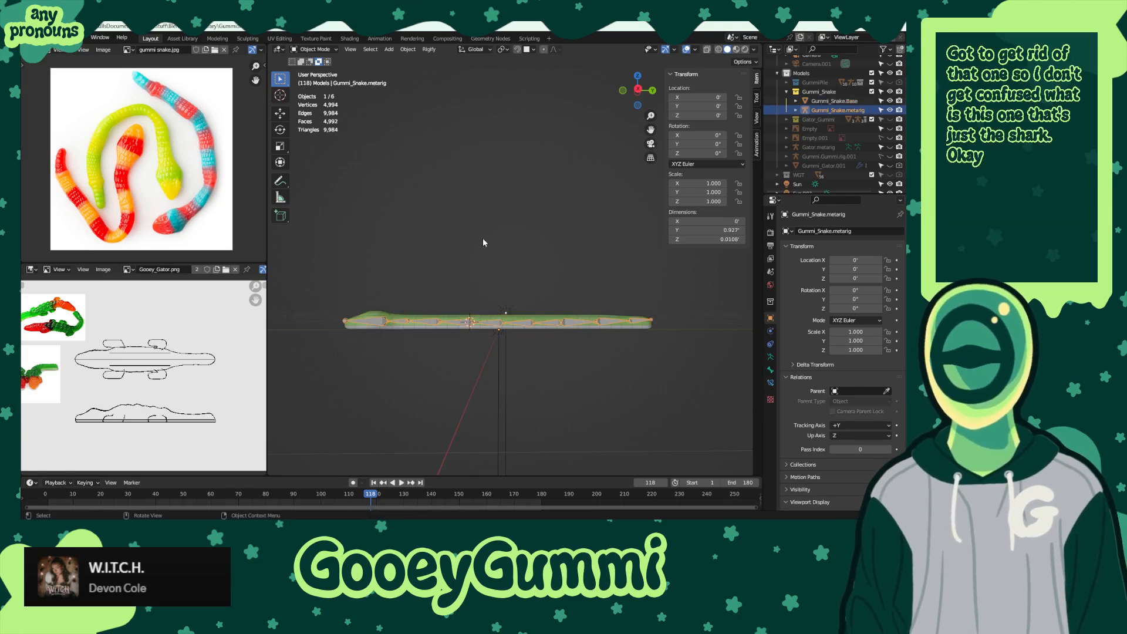
pyautogui.hotkey('ctrl', 's')
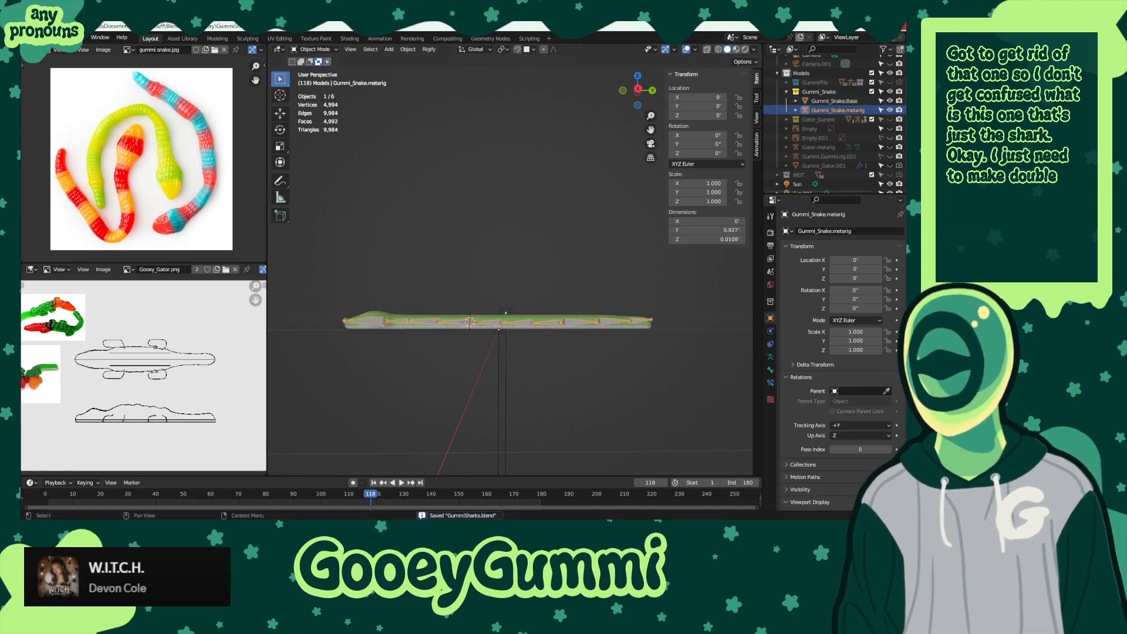
pyautogui.hotkey('ctrl', 'q')
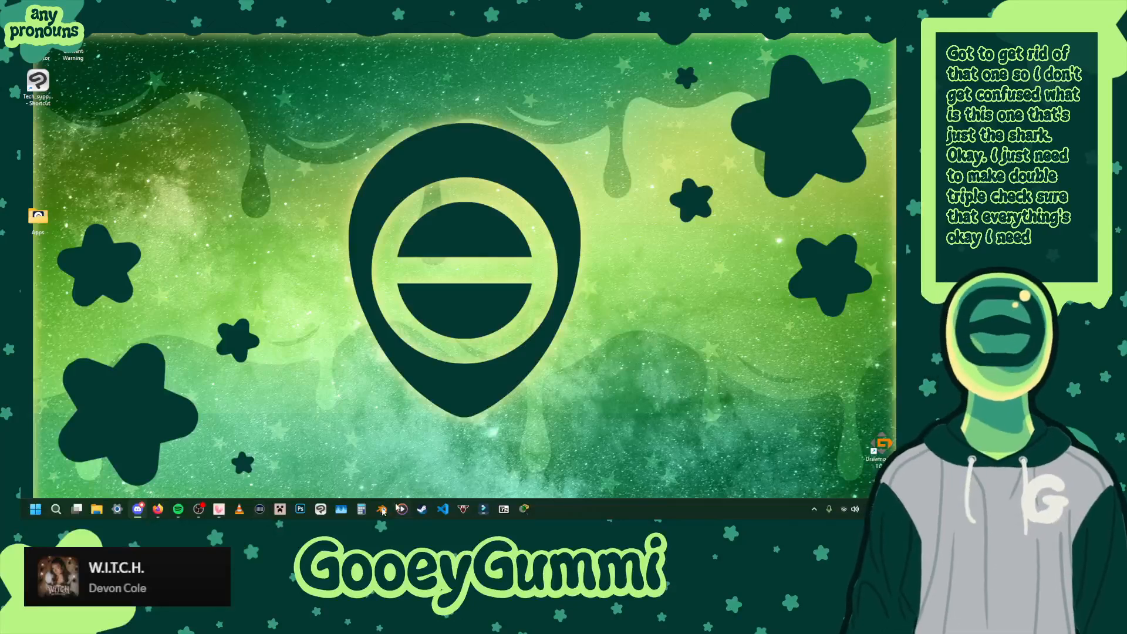
pyautogui.click(382, 508)
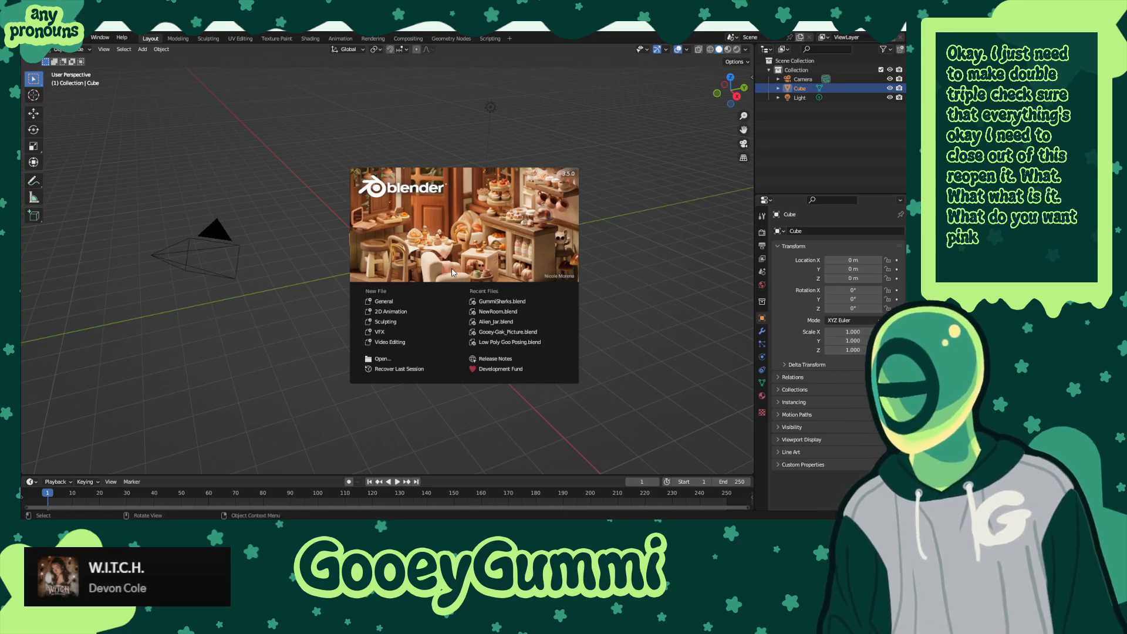
pyautogui.click(493, 301)
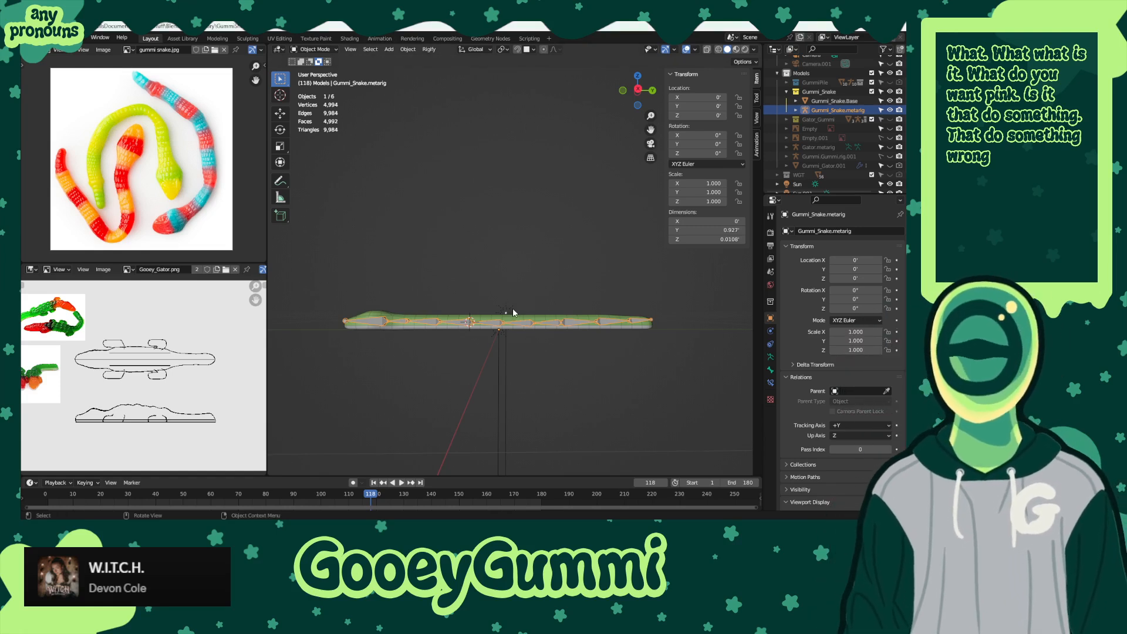
# - Generate the Rigify rig from Gummi_Snake.metarig and move the resulting rig into the Gummi_Snake collection
pyautogui.moveTo(513, 311)
pyautogui.mouseDown(button='middle')
pyautogui.moveTo(523, 311)
pyautogui.moveTo(502, 312)
pyautogui.mouseUp(button='middle')
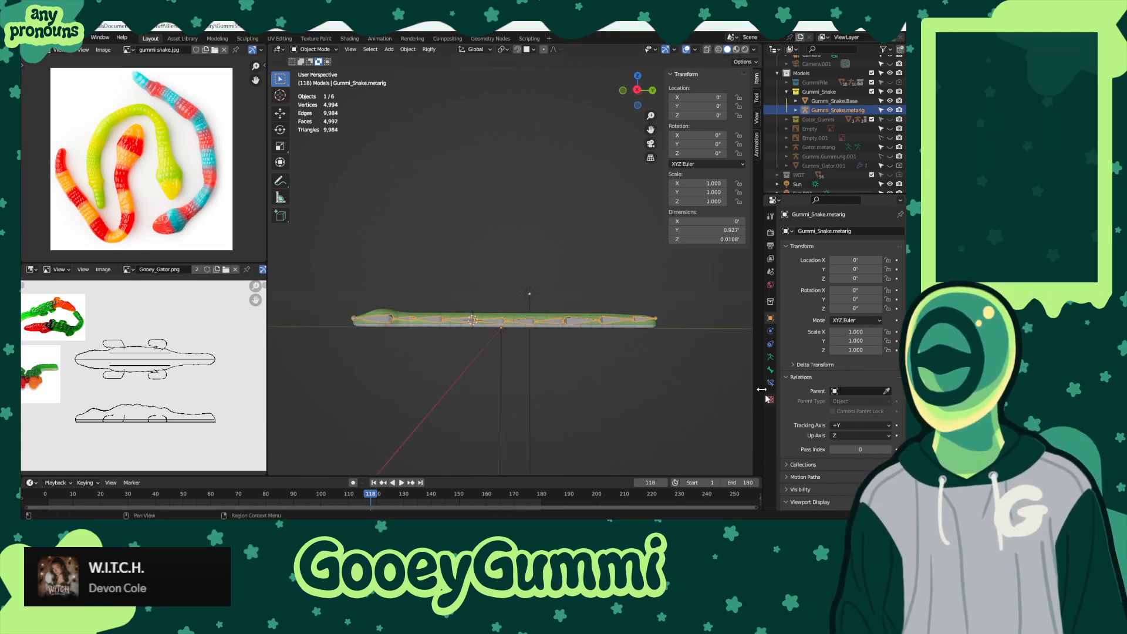
pyautogui.click(770, 356)
pyautogui.scroll(-5, 809, 329)
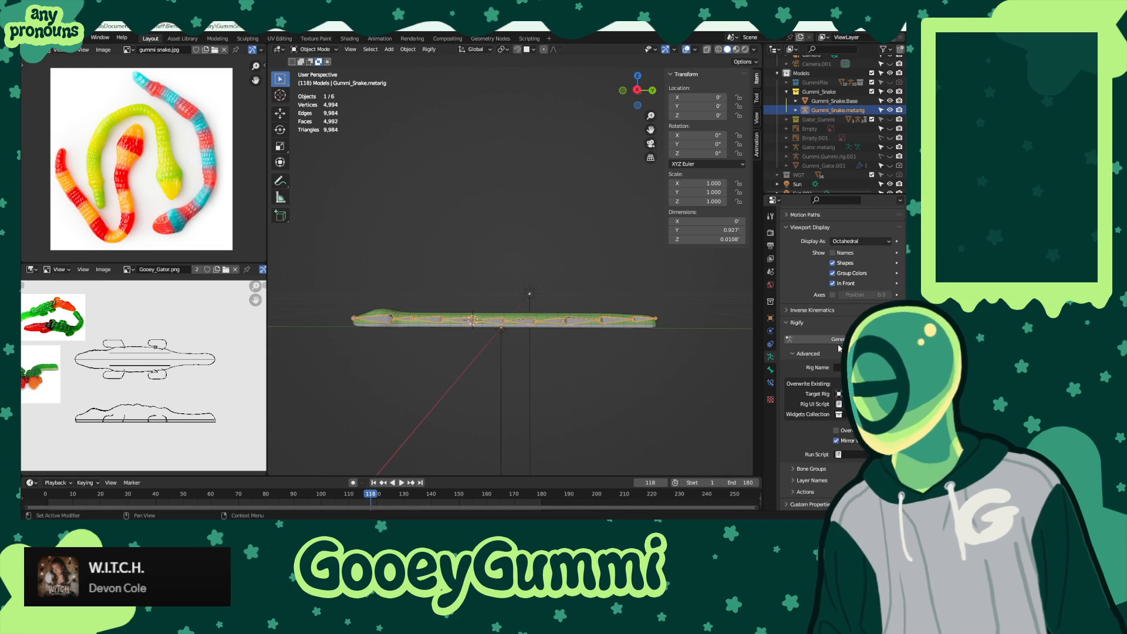
pyautogui.click(834, 340)
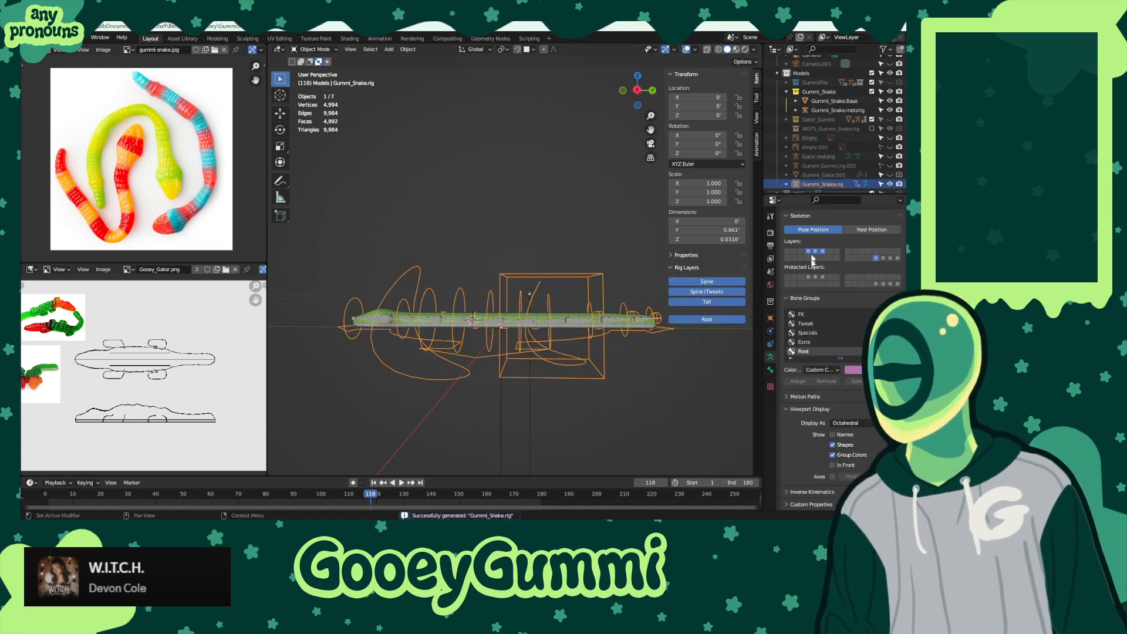
pyautogui.moveTo(822, 184); pyautogui.dragTo(822, 99)
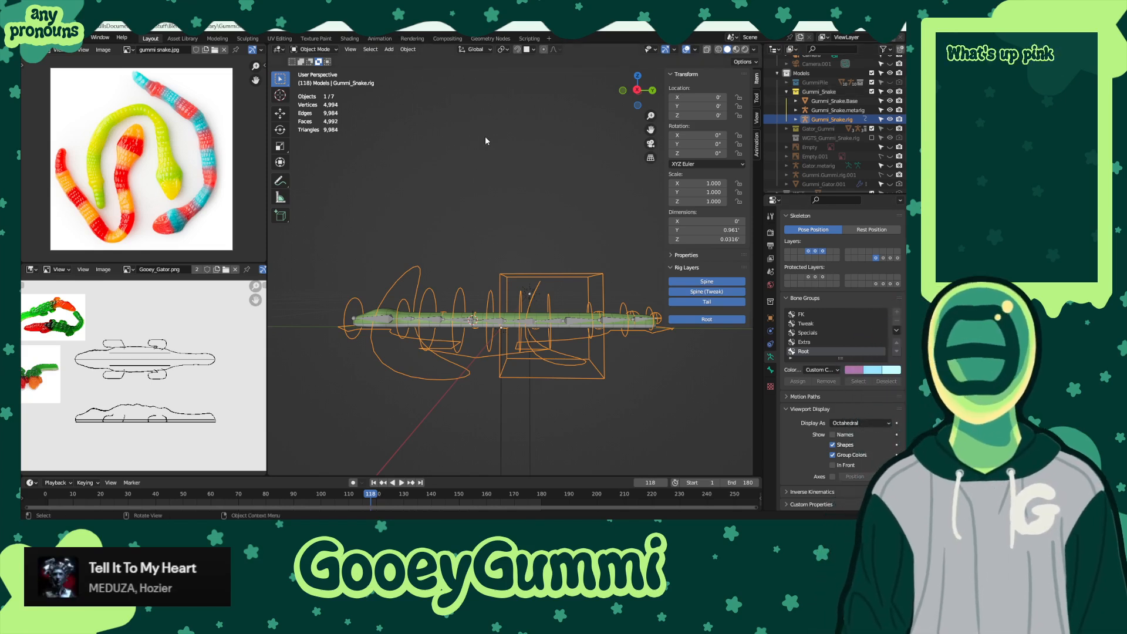
# - Hide Gummi_Snake.metarig, parent the snake mesh to Gummi_Snake.rig with automatic weights, and save the file
pyautogui.moveTo(507, 298); pyautogui.dragTo(500, 315, button='middle')
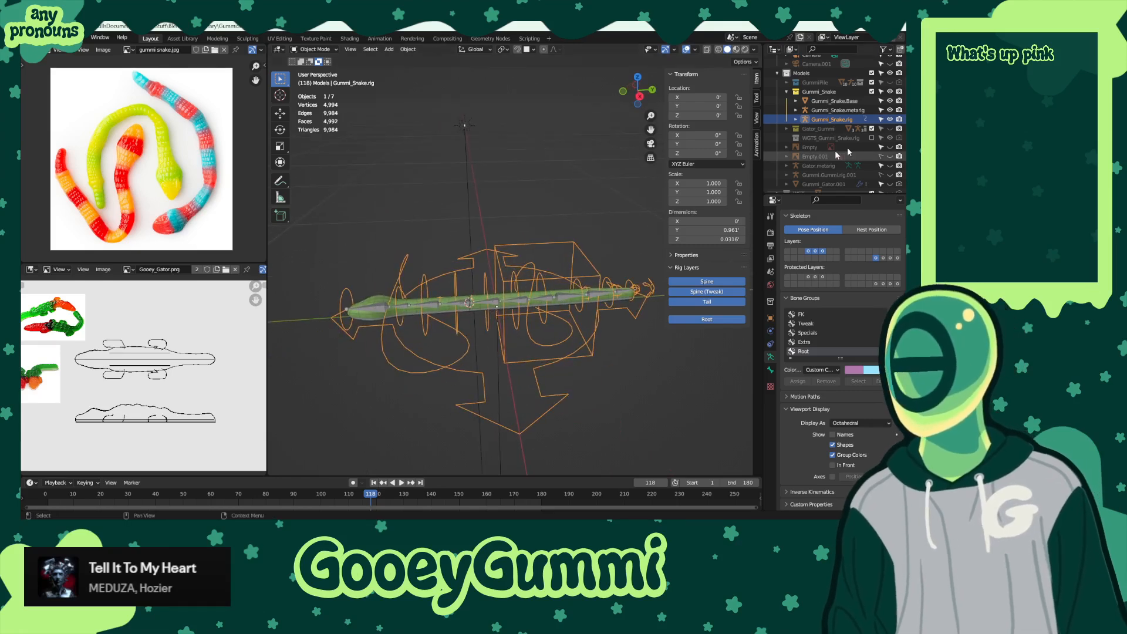
pyautogui.click(890, 109)
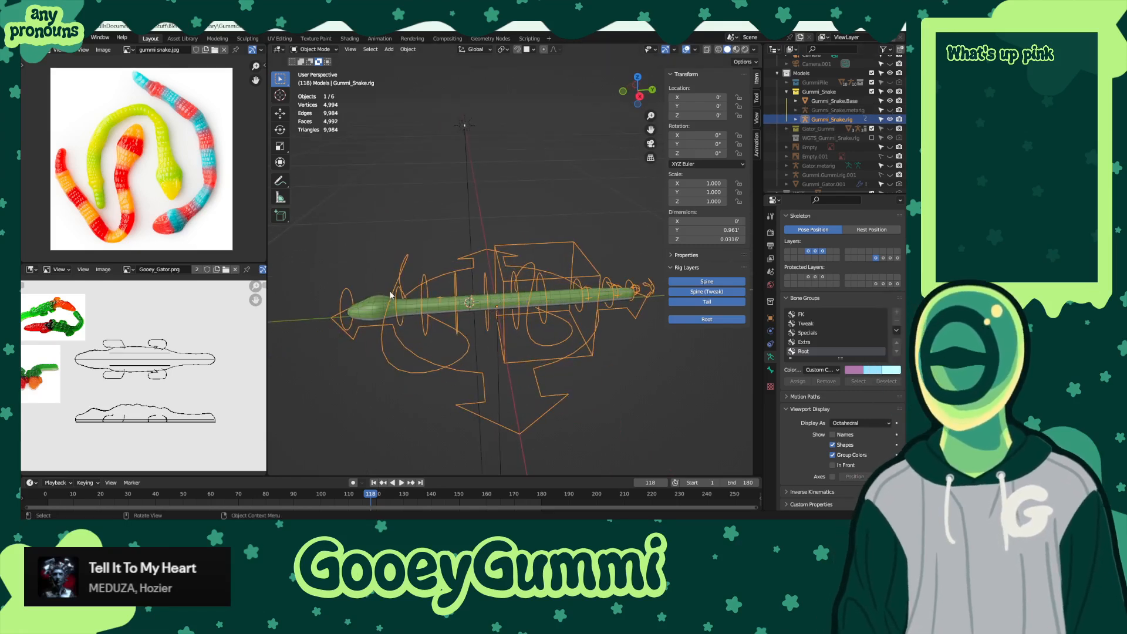
pyautogui.keyDown('shift'); pyautogui.click(376, 311); pyautogui.keyUp('shift')
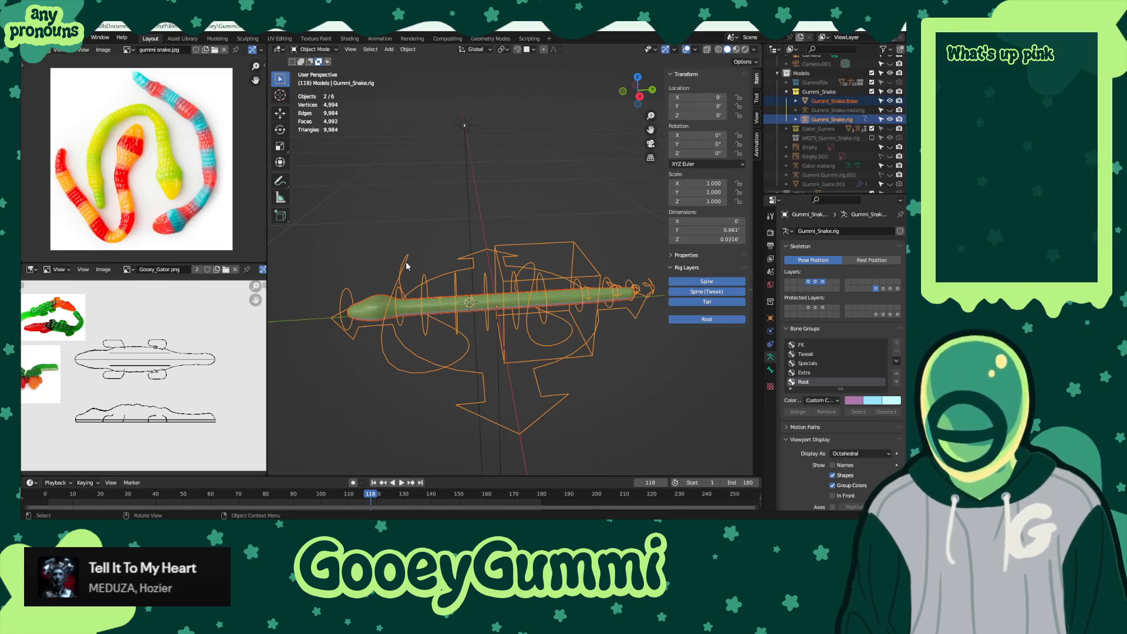
pyautogui.hotkey('ctrl', 'p')
pyautogui.click(387, 324)
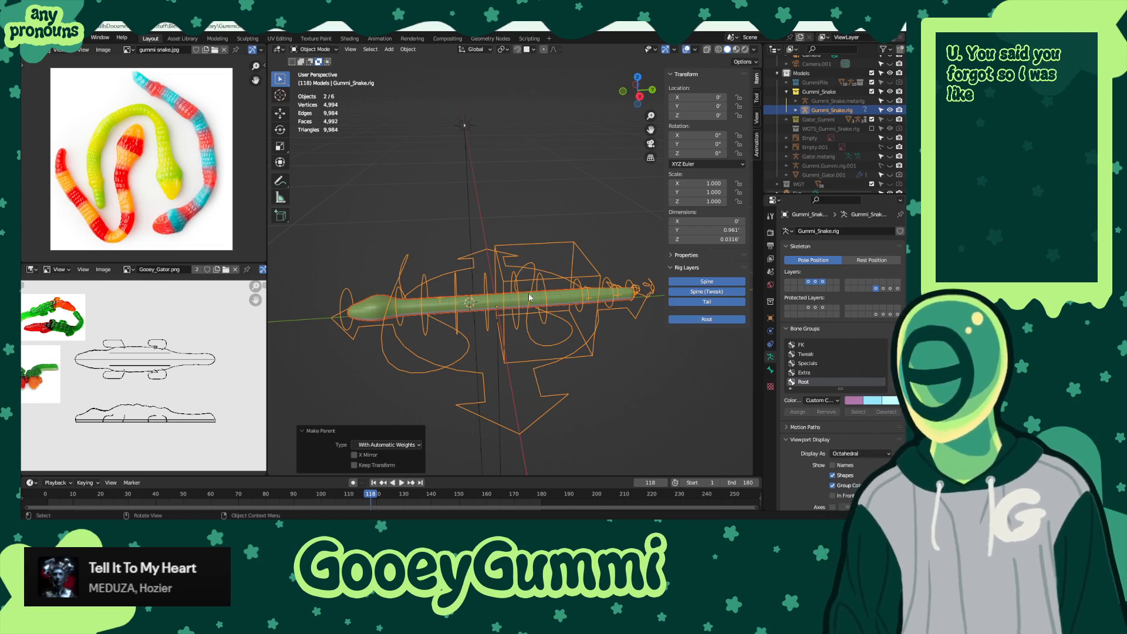
pyautogui.hotkey('ctrl', 's')
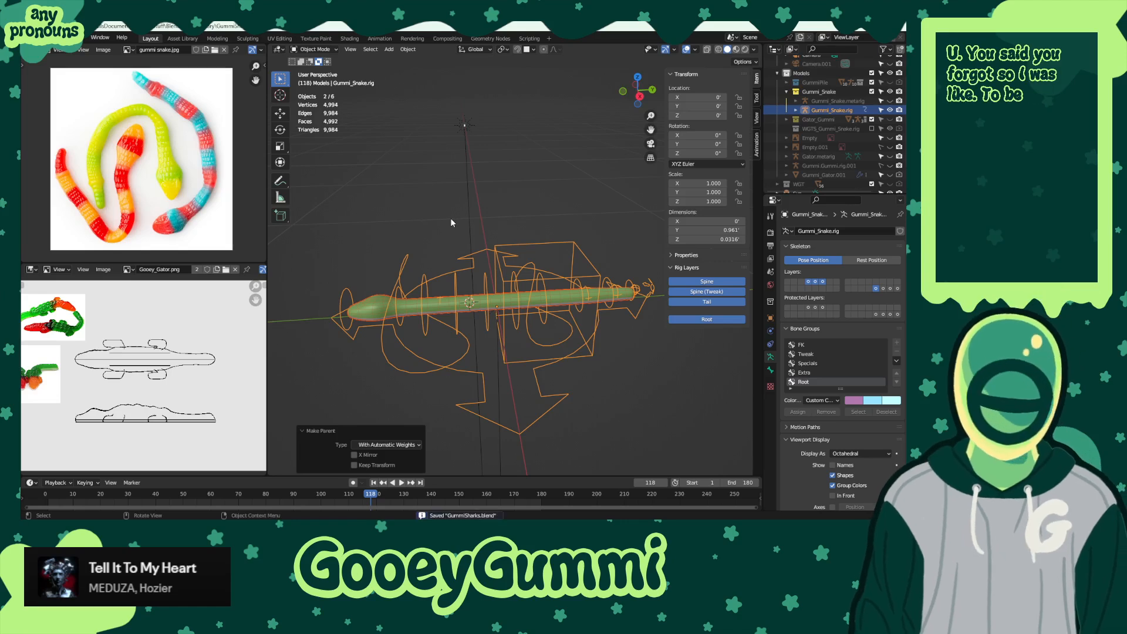
pyautogui.moveTo(450, 217); pyautogui.dragTo(570, 286, button='middle')
pyautogui.hotkey('ctrl', 's')
pyautogui.scroll(-3, 427, 291)
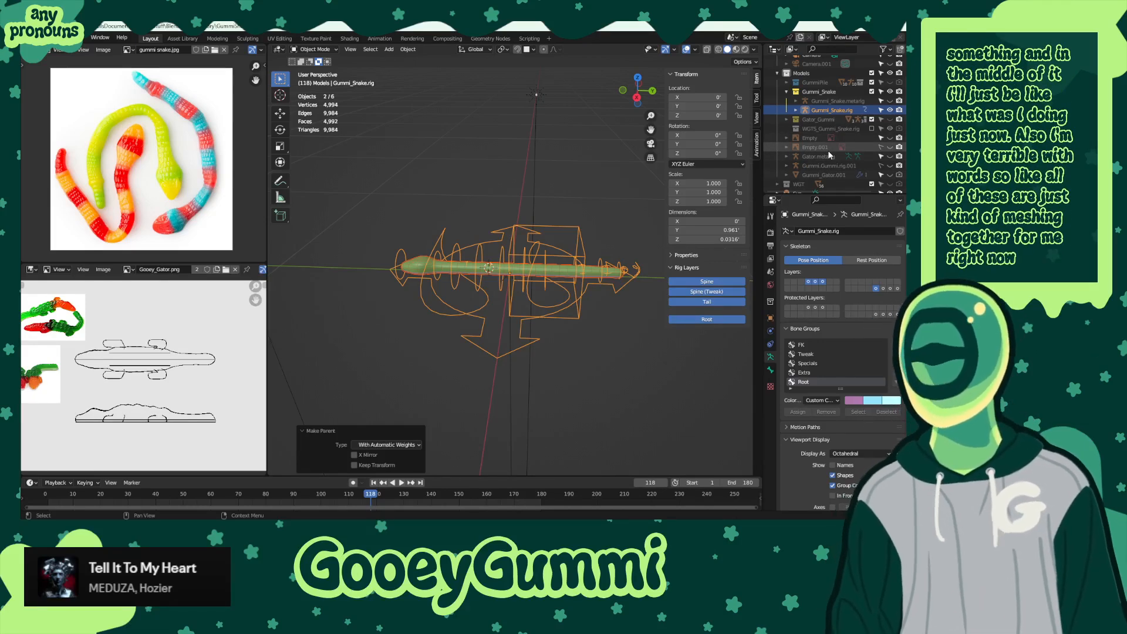
pyautogui.moveTo(561, 259)
pyautogui.mouseDown(button='middle')
pyautogui.moveTo(551, 253)
pyautogui.moveTo(567, 247)
pyautogui.moveTo(568, 267)
pyautogui.mouseUp(button='middle')
pyautogui.hotkey('ctrl', 's')
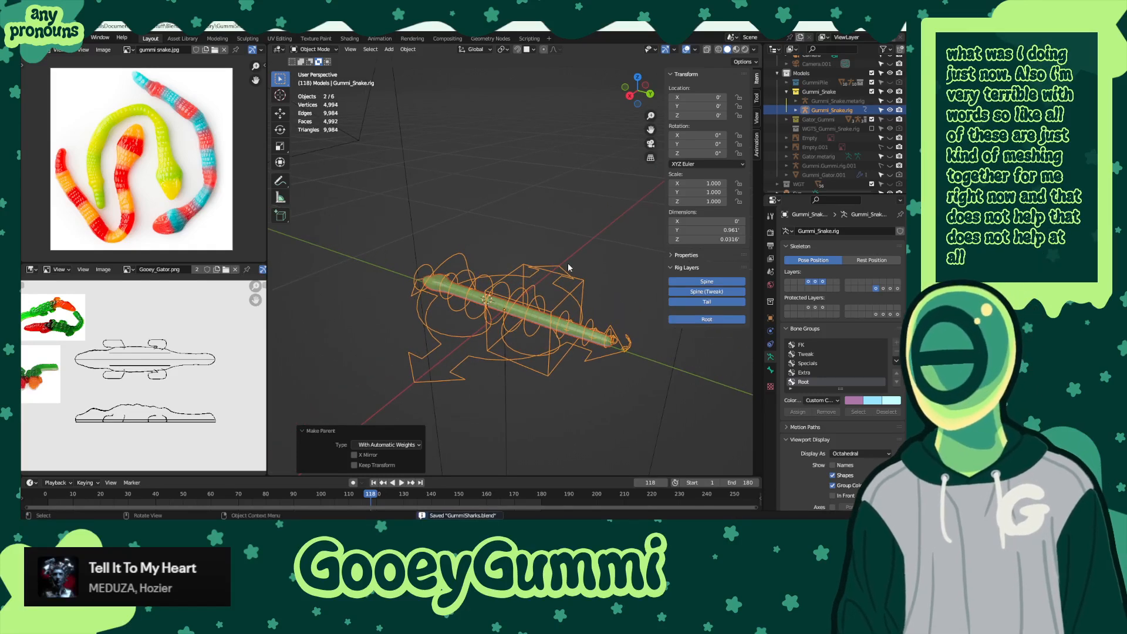
# - Hide Gummi_Snake.rig so only the snake mesh is shown, and save the file
pyautogui.moveTo(424, 184); pyautogui.dragTo(578, 278, button='middle')
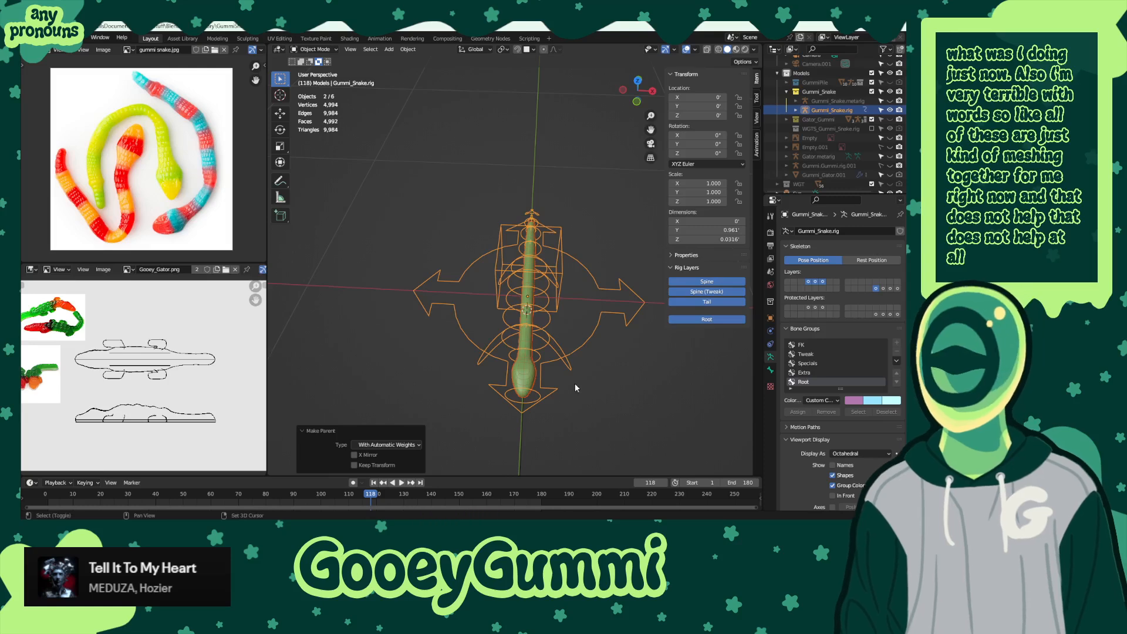
pyautogui.moveTo(579, 335); pyautogui.dragTo(589, 349, button='middle')
pyautogui.click(545, 343)
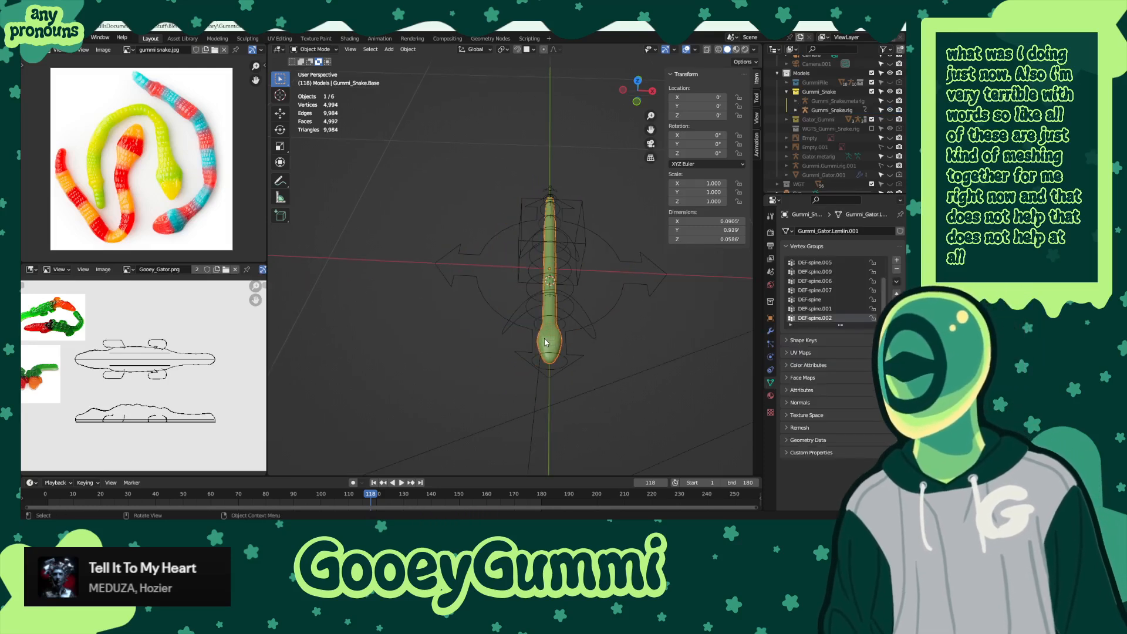
pyautogui.click(524, 264)
pyautogui.moveTo(525, 268); pyautogui.dragTo(544, 306, button='middle')
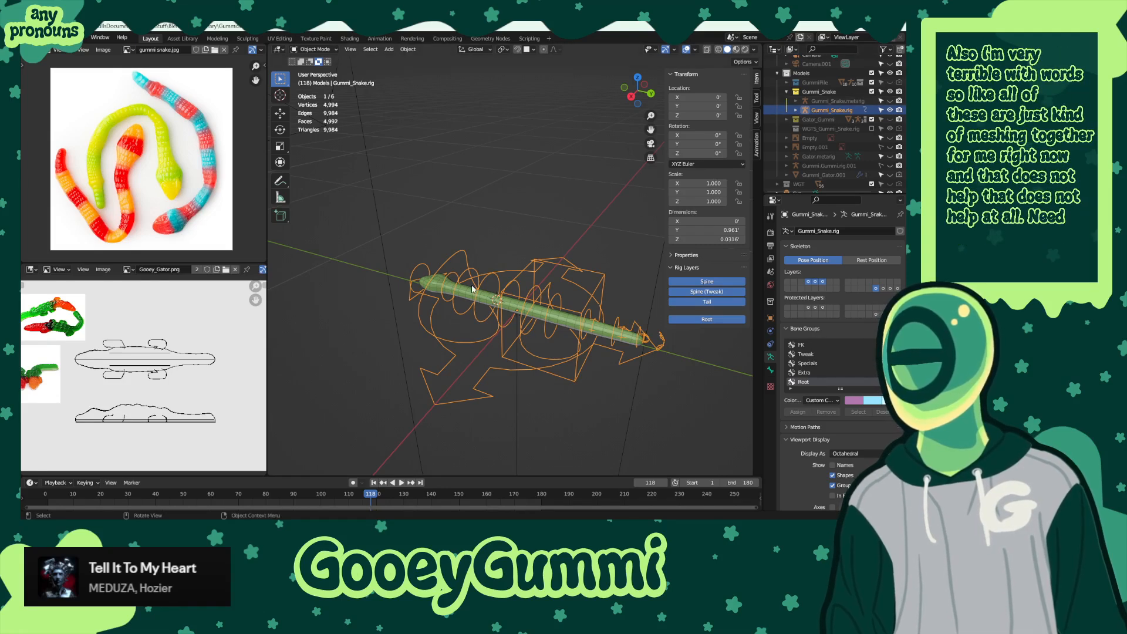
pyautogui.press('h')
pyautogui.moveTo(523, 237); pyautogui.dragTo(597, 367, button='middle')
pyautogui.hotkey('ctrl', 's')
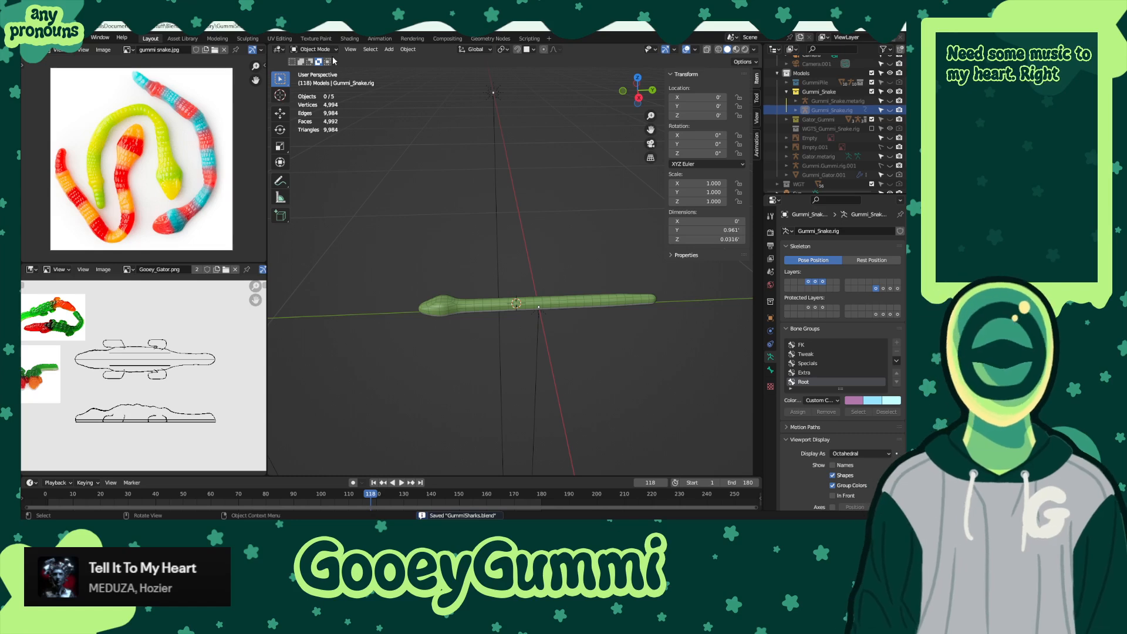
# - Switch to the Texture Paint workspace and select the GooBase material slot of Gummi_Snake.Base
pyautogui.click(315, 38)
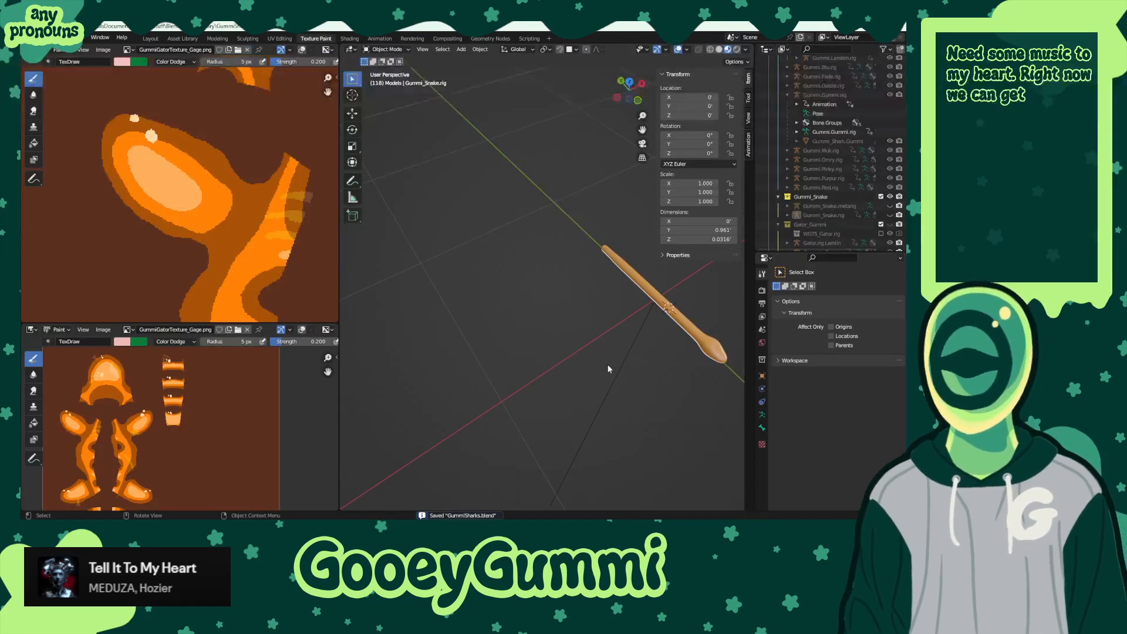
pyautogui.moveTo(609, 372); pyautogui.dragTo(496, 307, button='middle')
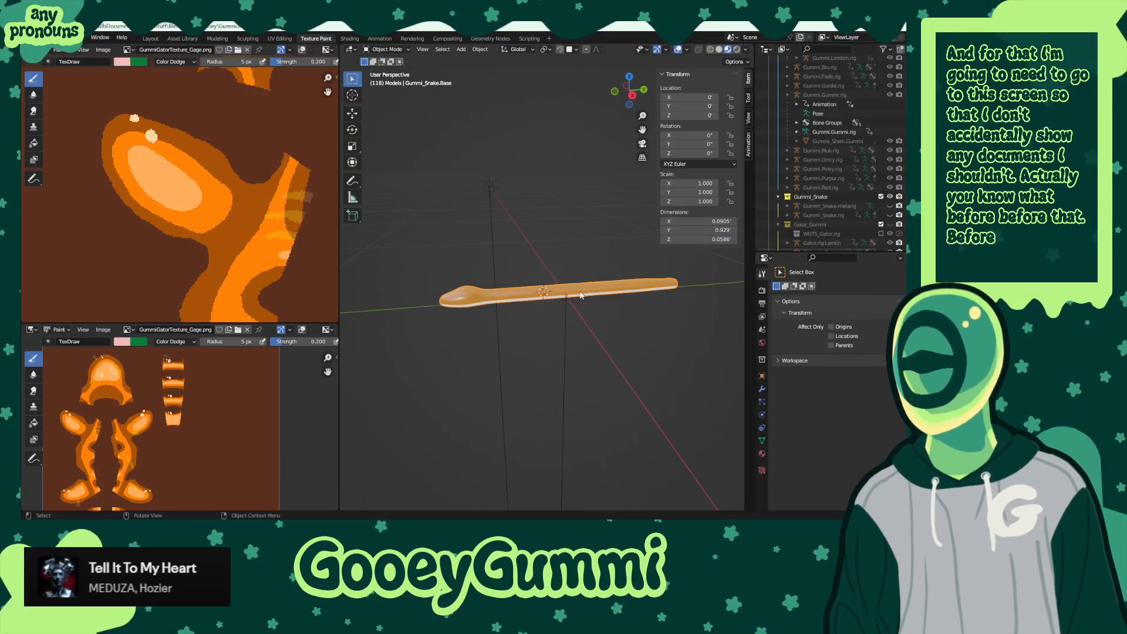
pyautogui.click(762, 453)
pyautogui.click(797, 291)
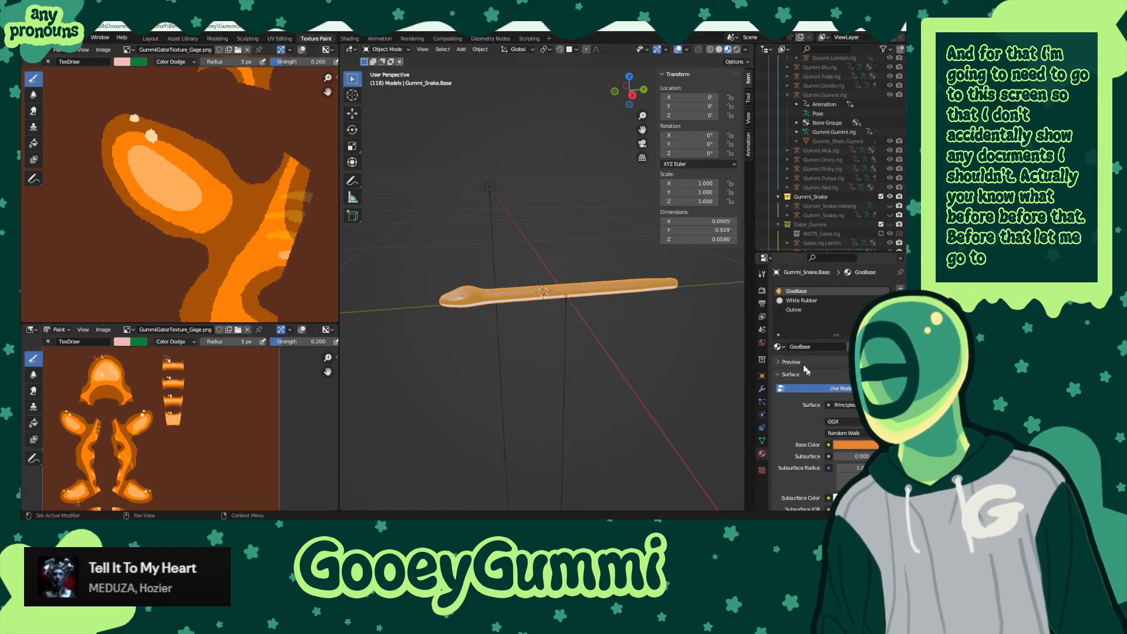
# - Try the GooeyTexture material in the first material slot of Gummi_Snake.Base
pyautogui.click(778, 347)
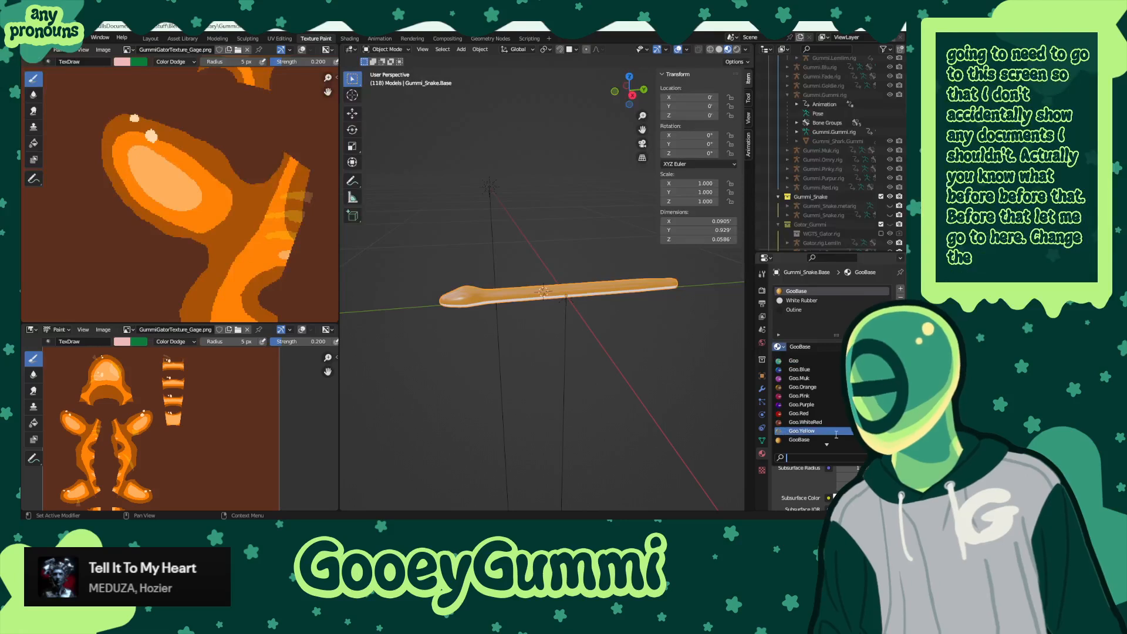
pyautogui.scroll(-7, 836, 435)
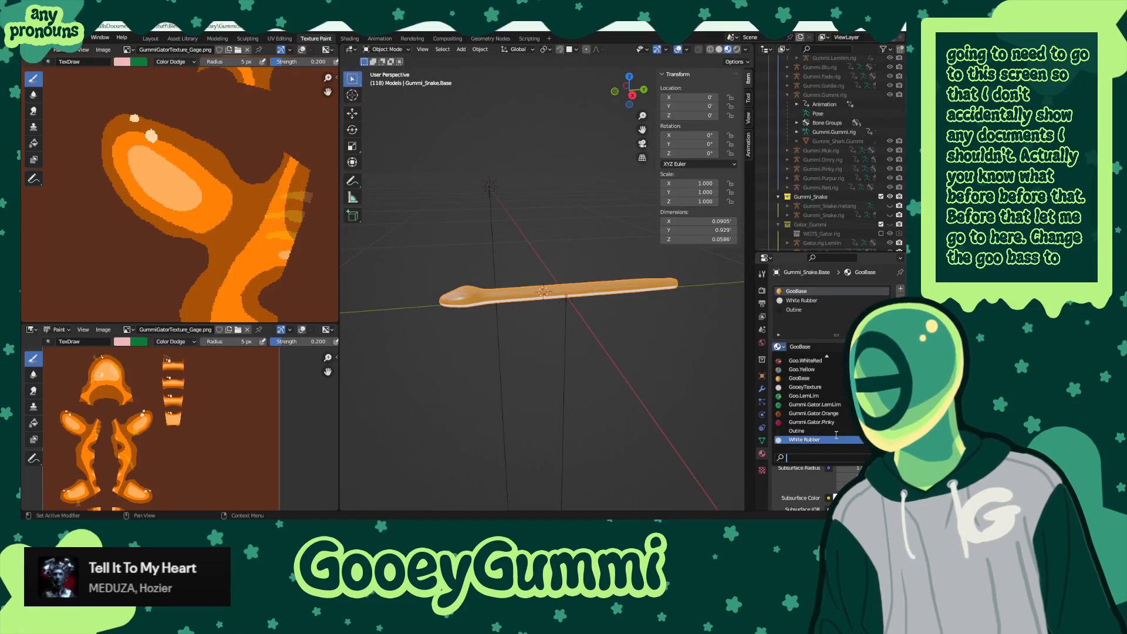
pyautogui.press('Up')
pyautogui.press('Up')
pyautogui.press('Up')
pyautogui.press('Up')
pyautogui.press('Up')
pyautogui.press('Up')
pyautogui.press('Home')
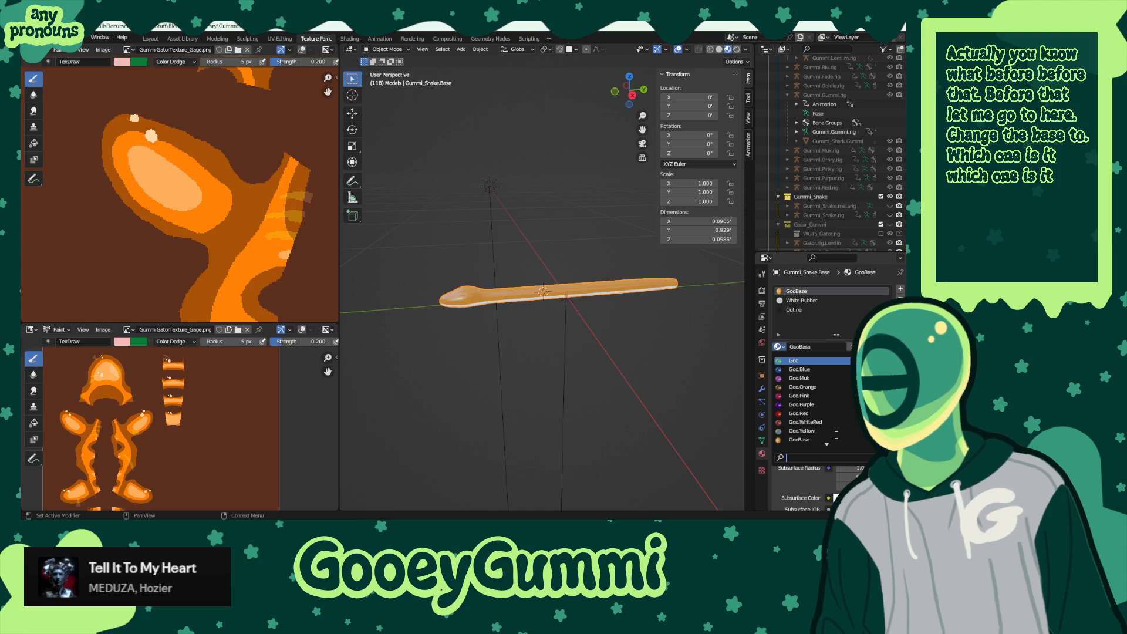
pyautogui.scroll(-13, 835, 435)
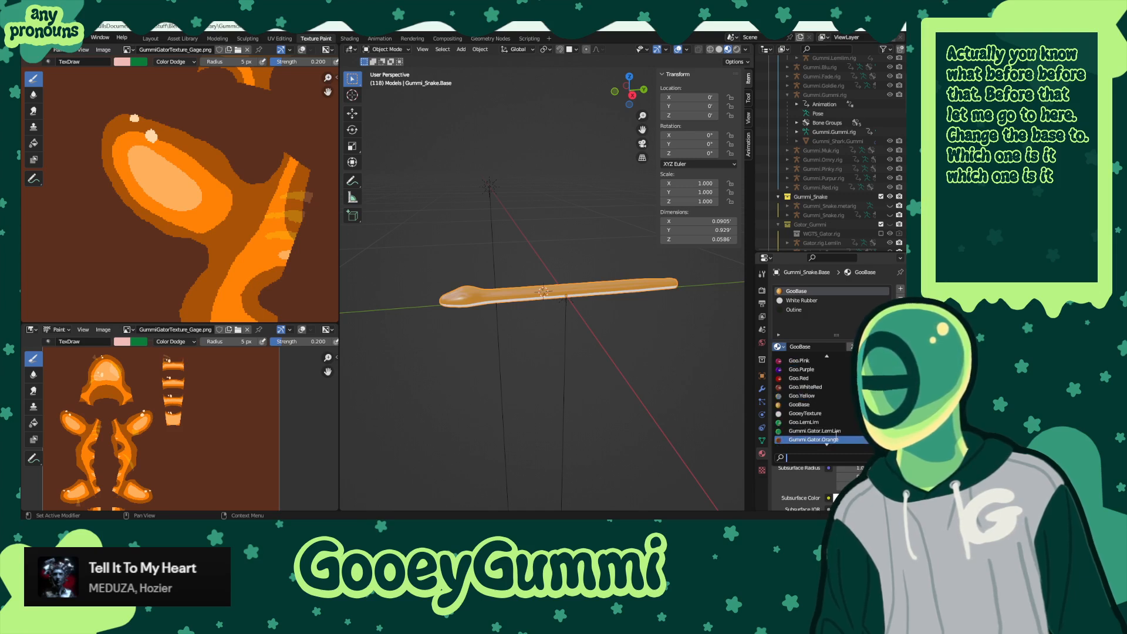
pyautogui.click(822, 413)
# - Assign the GooBase material back to the snake's first material slot
pyautogui.click(778, 346)
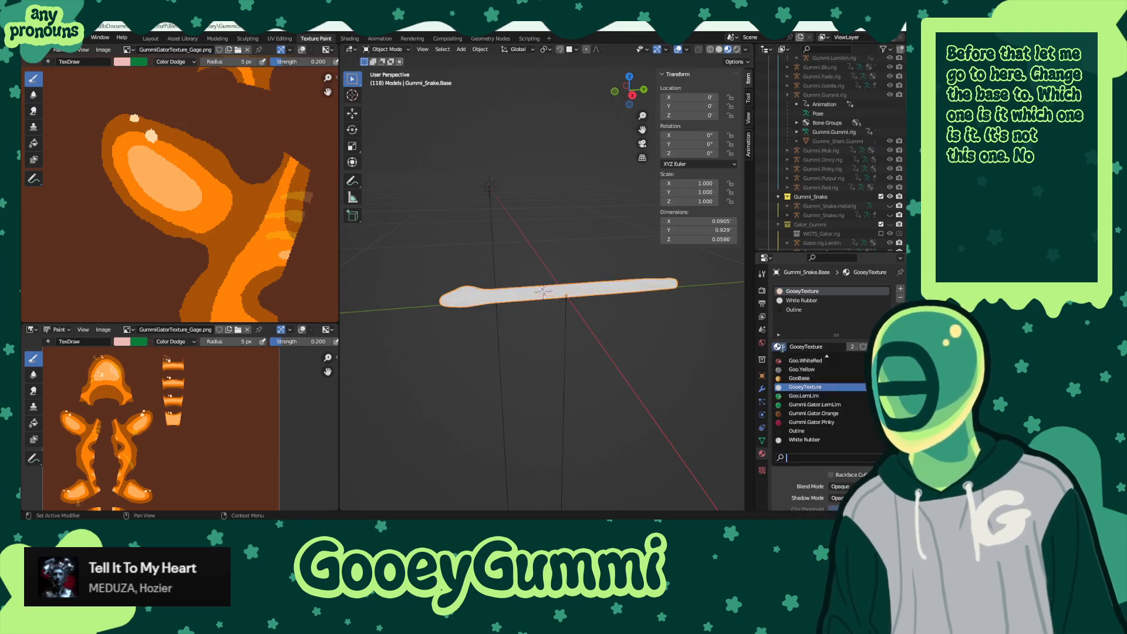
pyautogui.scroll(14, 848, 423)
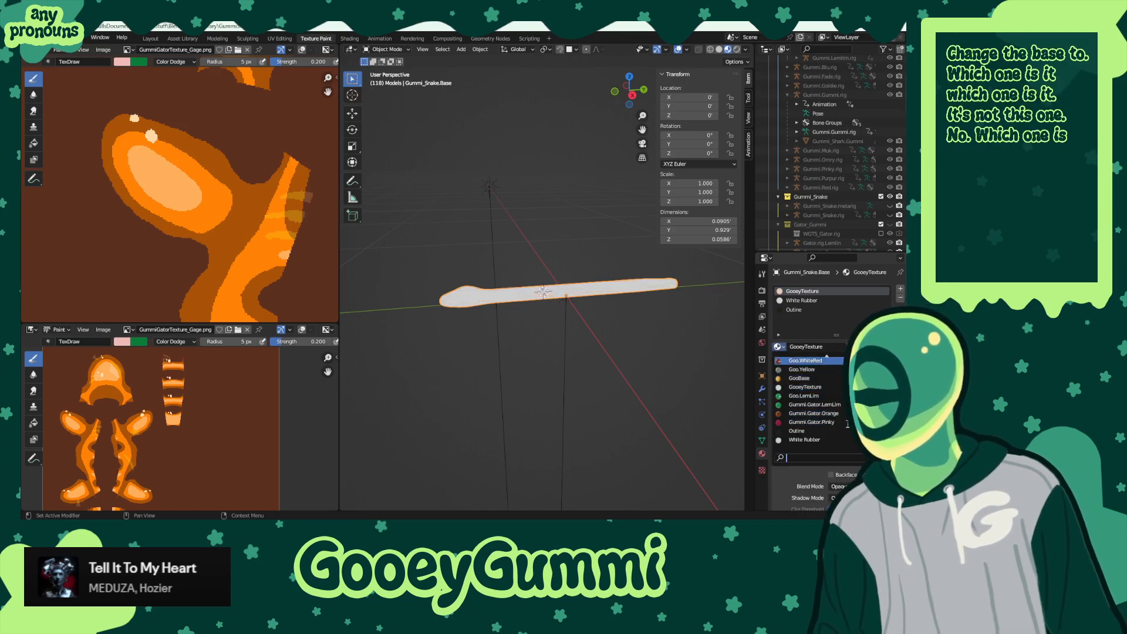
pyautogui.press('Down')
pyautogui.press('Down')
pyautogui.press('Down')
pyautogui.press('Down')
pyautogui.press('Down')
pyautogui.press('Down')
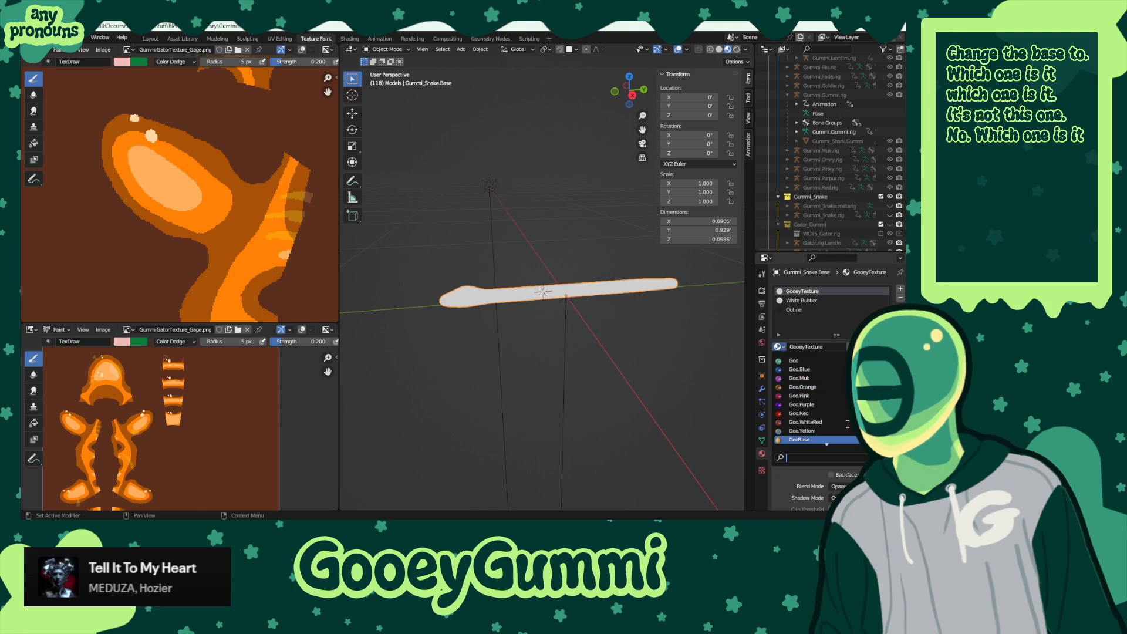
pyautogui.click(811, 413)
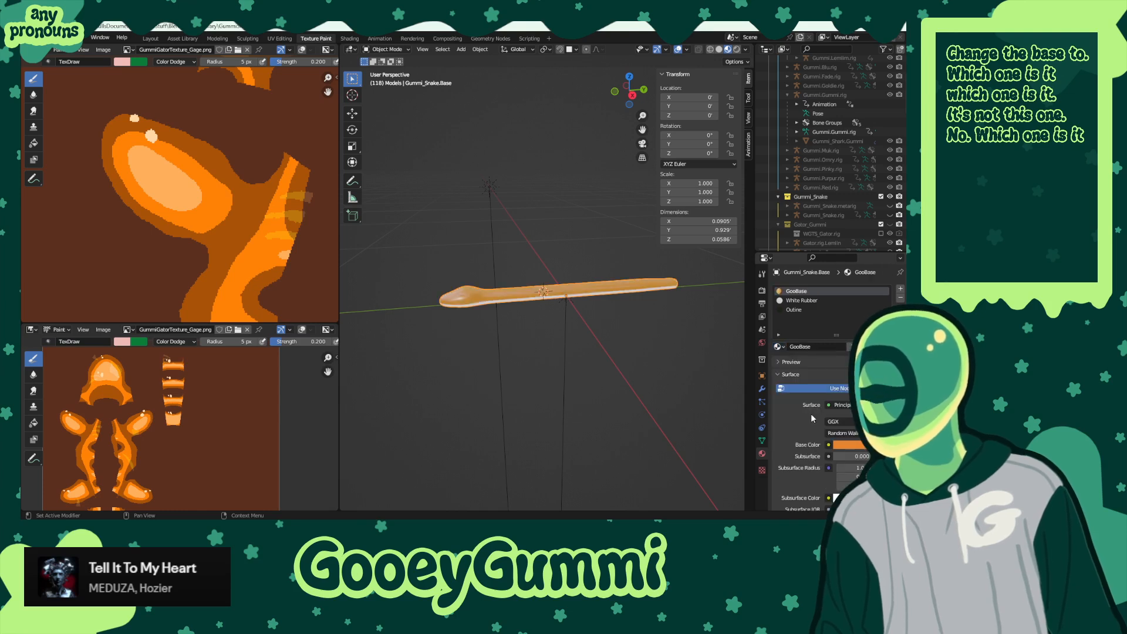
# - Look through the full list of available materials for a suitable gooey texture
pyautogui.click(777, 346)
pyautogui.press('Down')
pyautogui.press('Down')
pyautogui.press('Down')
pyautogui.press('Down')
pyautogui.press('Down')
pyautogui.press('Down')
pyautogui.press('Down')
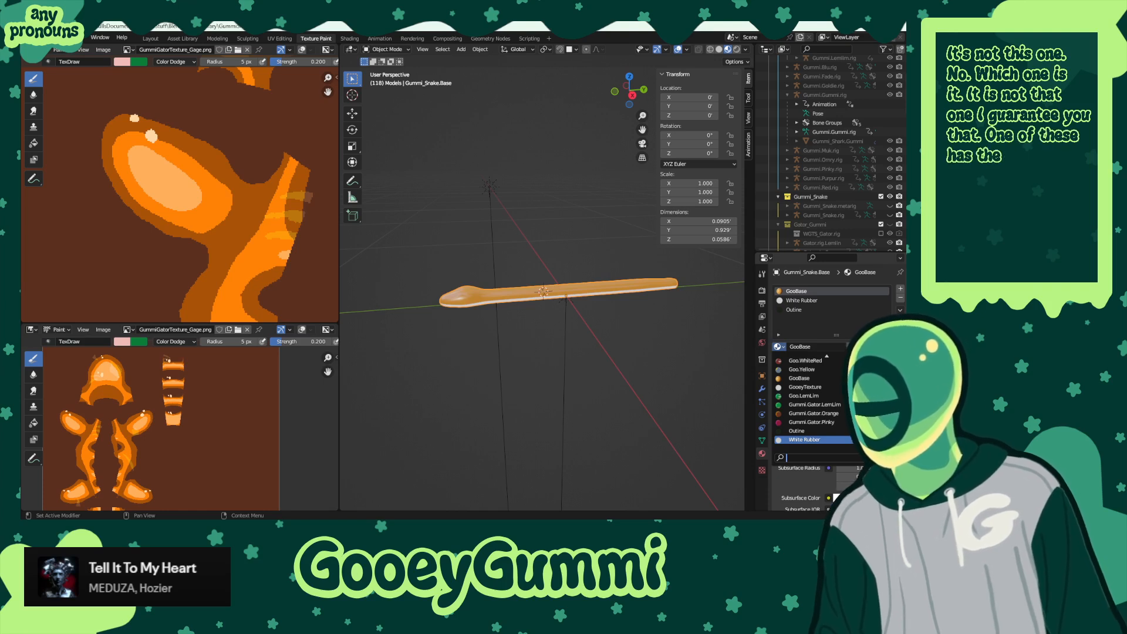
pyautogui.press('Up')
pyautogui.press('Up')
pyautogui.press('Up')
pyautogui.press('Up')
pyautogui.press('Up')
pyautogui.press('Up')
pyautogui.scroll(5, 844, 402)
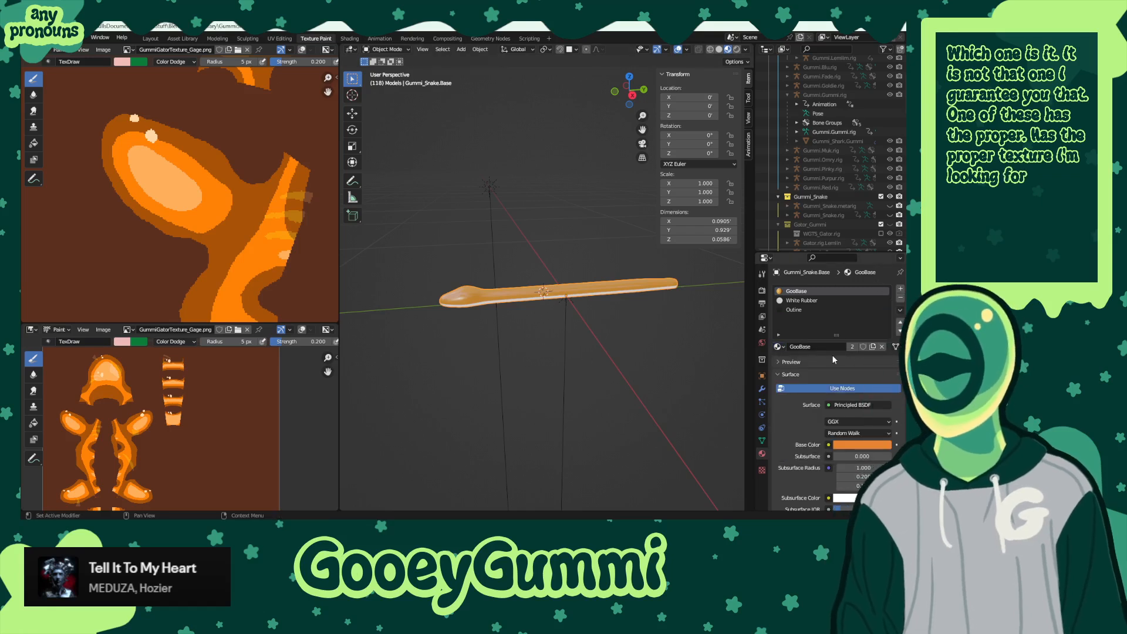
# - Switch the 3D viewport to Rendered shading to view the snake's GooBase material
pyautogui.click(783, 346)
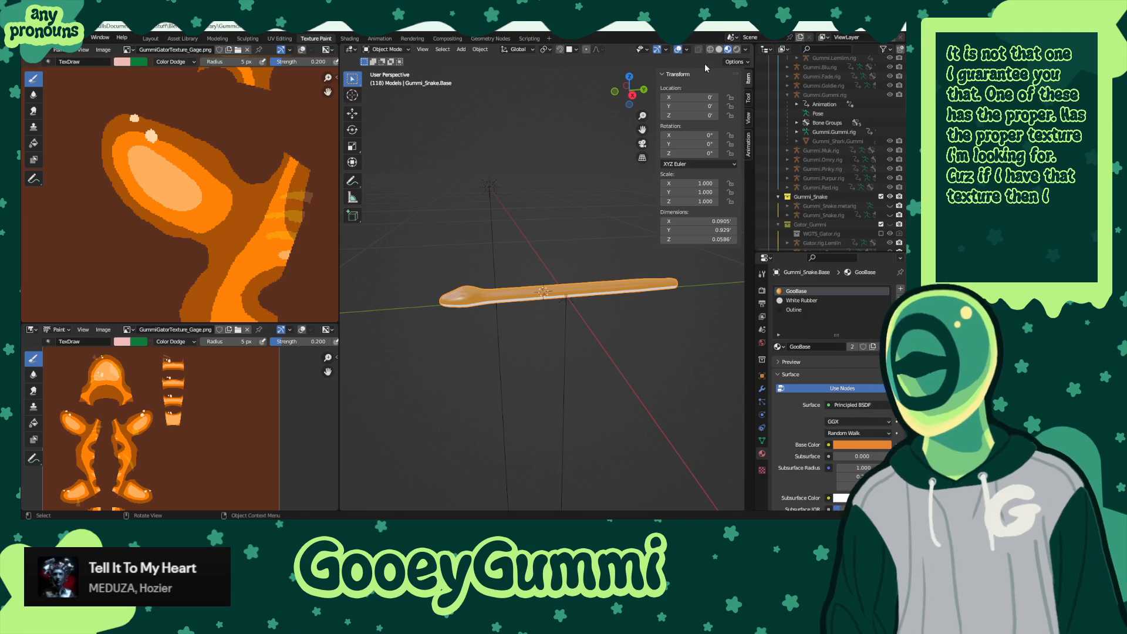
pyautogui.click(737, 49)
pyautogui.moveTo(602, 369)
pyautogui.mouseDown(button='middle')
pyautogui.moveTo(669, 381)
pyautogui.moveTo(613, 369)
pyautogui.moveTo(595, 351)
pyautogui.mouseUp(button='middle')
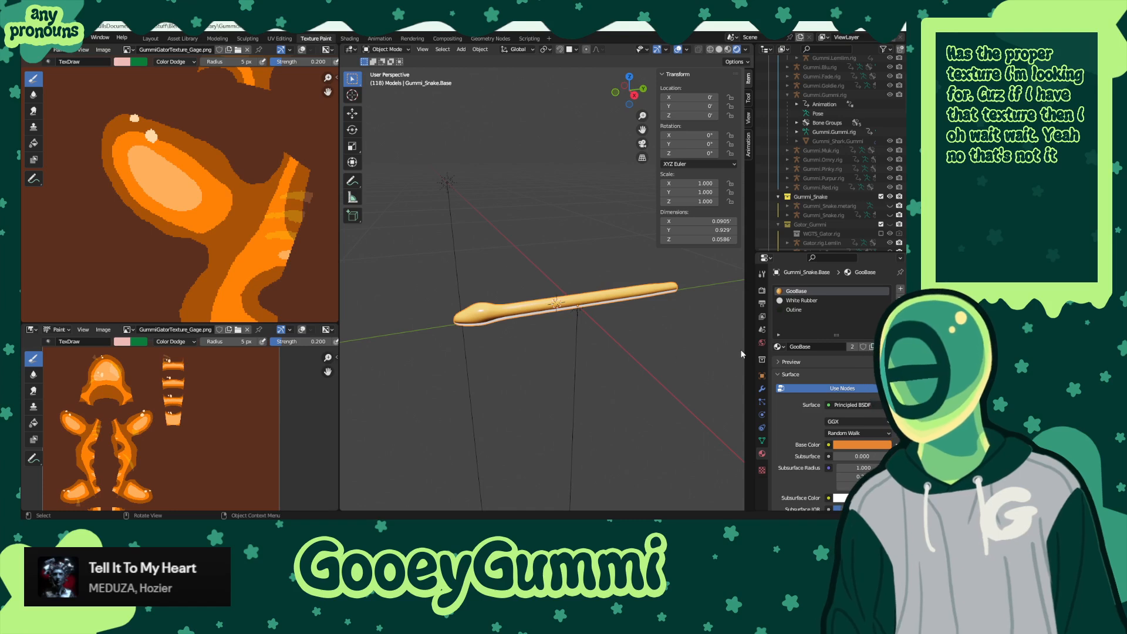
# - Try the Goo material in the snake's first material slot, then undo the assignment
pyautogui.click(778, 347)
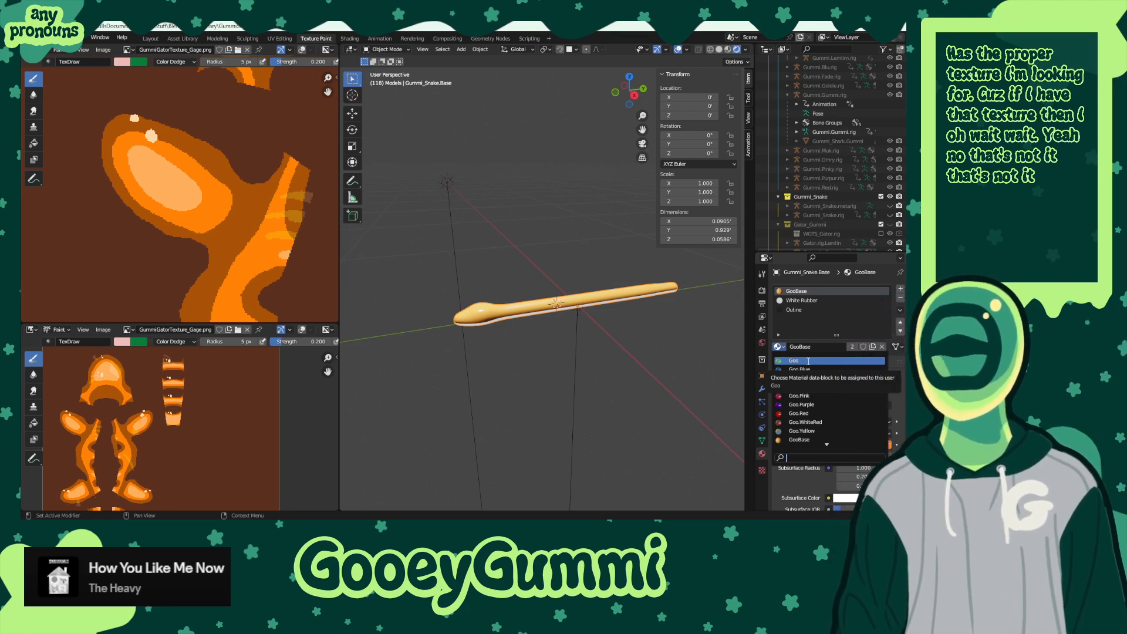
pyautogui.click(808, 360)
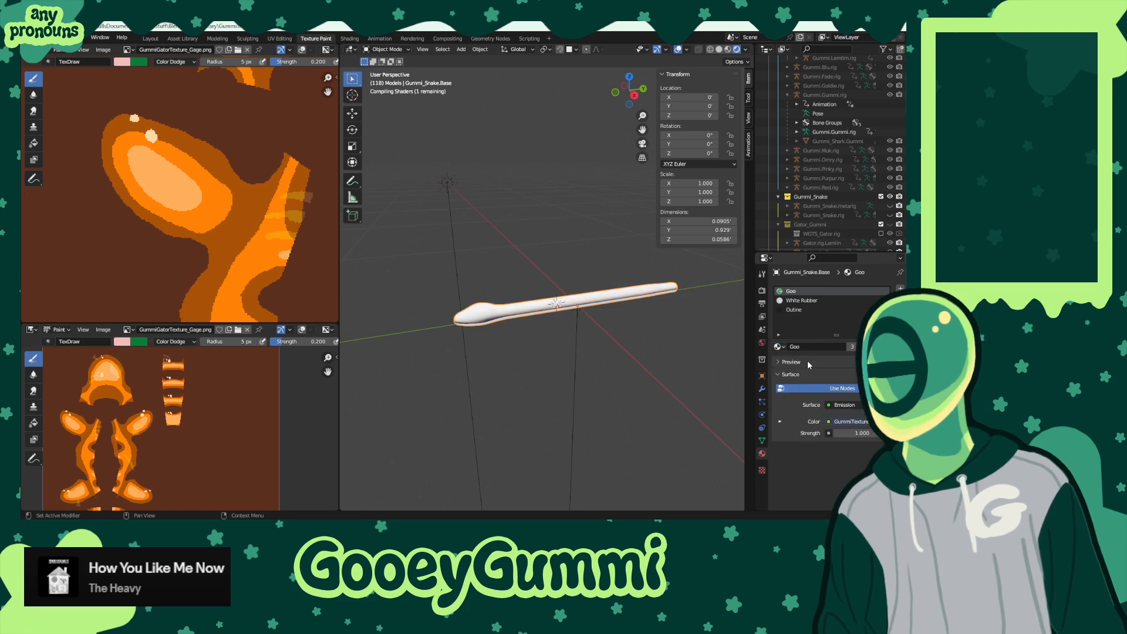
pyautogui.moveTo(659, 367); pyautogui.dragTo(671, 395, button='middle')
pyautogui.hotkey('ctrl', 'z')
# - Assign the Gummi.Gator.LemLim material to the snake's first slot, inspect it around the body, and save the file
pyautogui.click(779, 346)
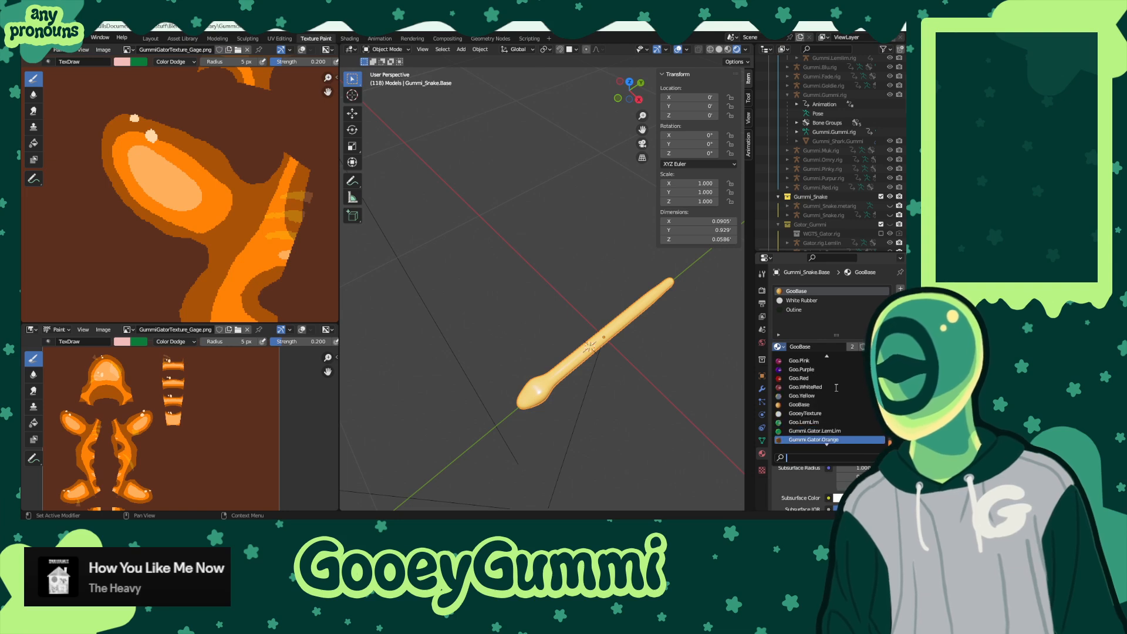
pyautogui.scroll(-6, 840, 405)
pyautogui.click(841, 404)
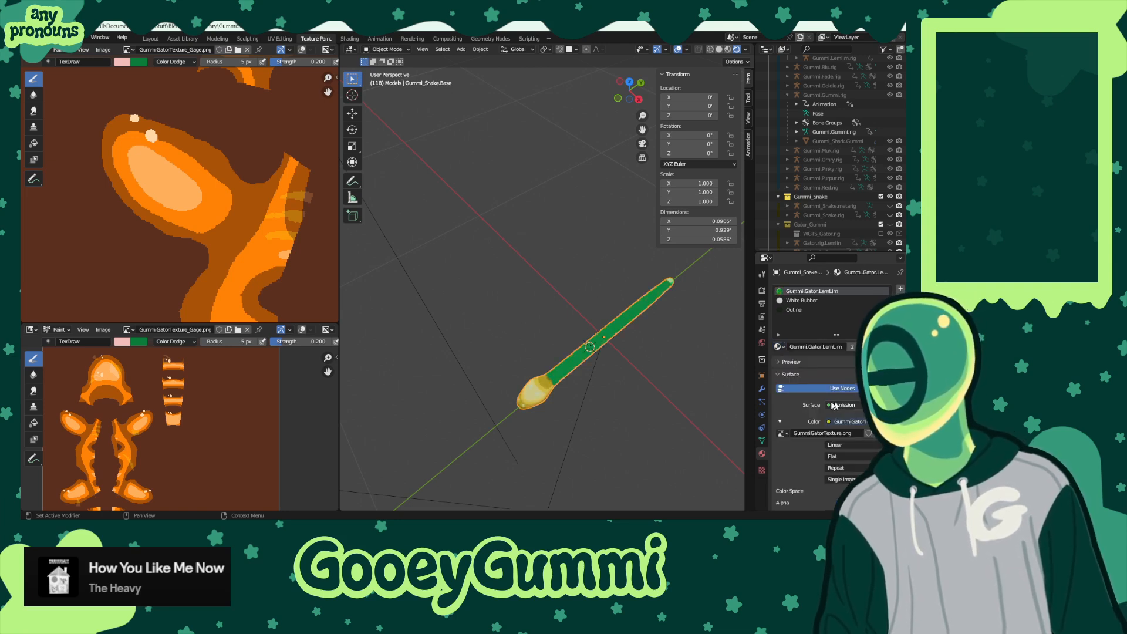
pyautogui.moveTo(628, 364); pyautogui.dragTo(692, 361, button='middle')
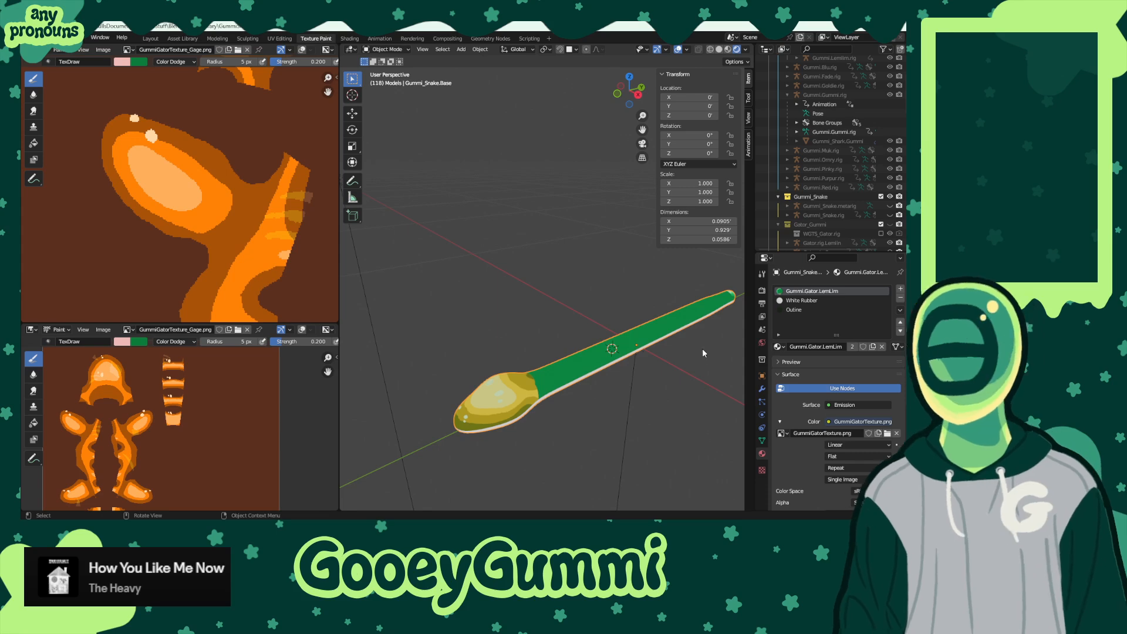
pyautogui.moveTo(614, 369); pyautogui.dragTo(430, 333, button='middle')
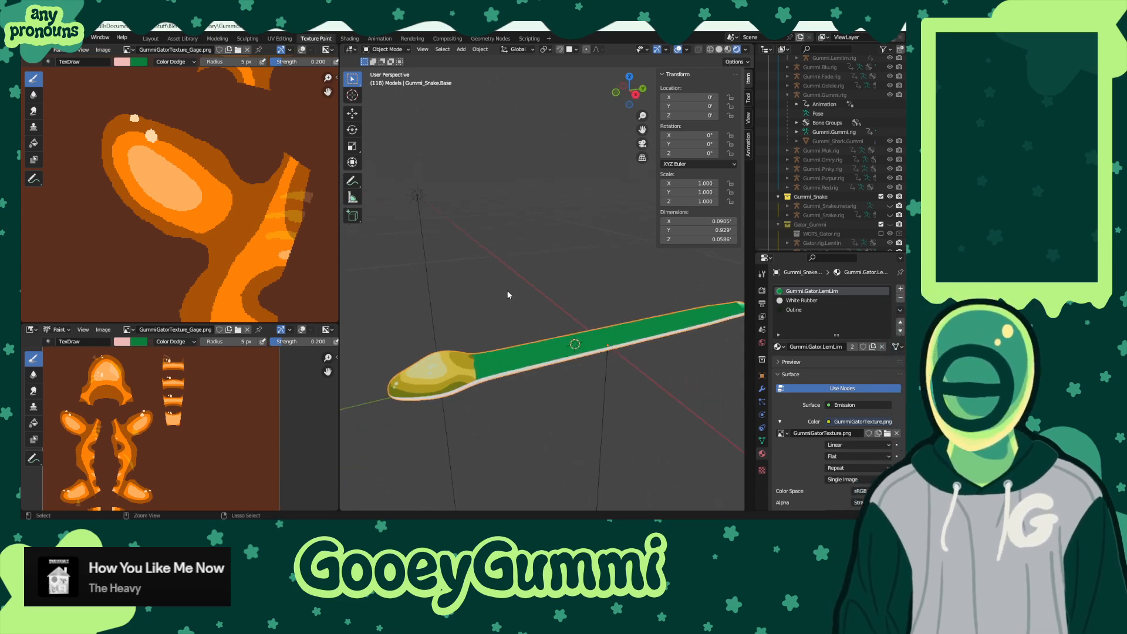
pyautogui.hotkey('ctrl', 's')
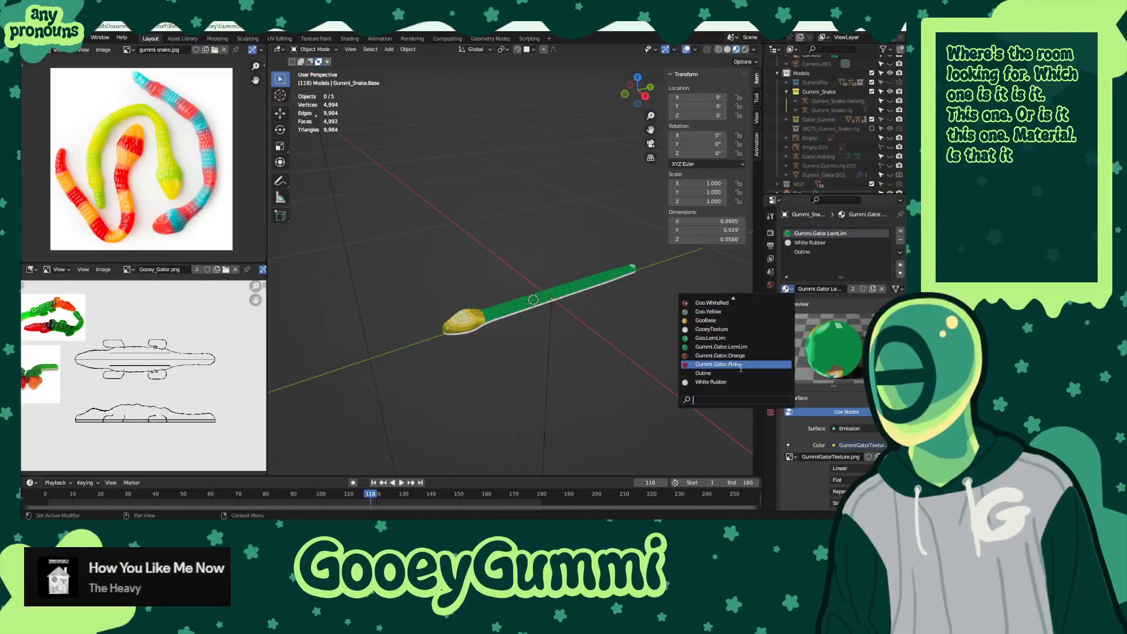
# - Replace Gummi.Gator.LemLim in the snake's first material slot with the Goo.002 material
pyautogui.press('Up')
pyautogui.press('Up')
pyautogui.press('Up')
pyautogui.press('Up')
pyautogui.press('Up')
pyautogui.press('Up')
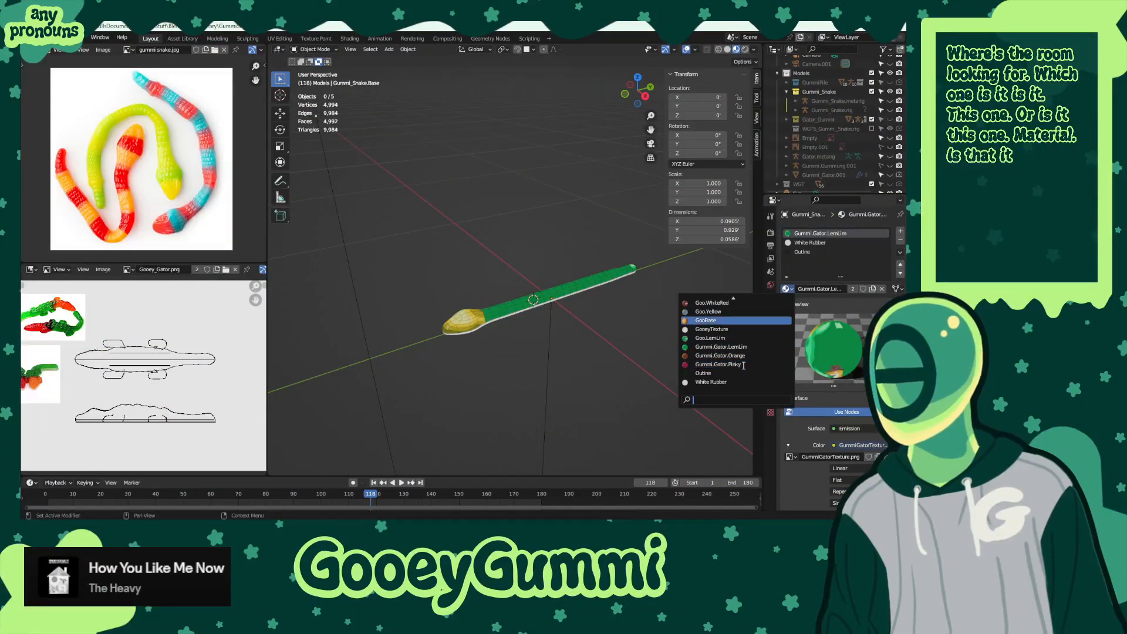
pyautogui.press('Up')
pyautogui.press('Up')
pyautogui.press('Up')
pyautogui.press('Up')
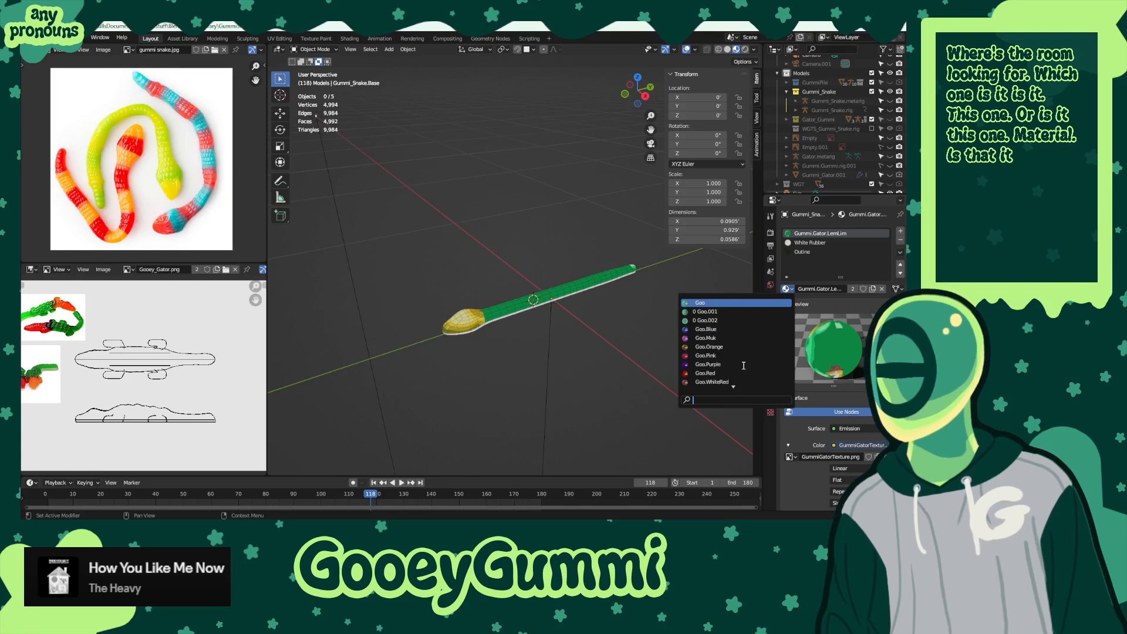
pyautogui.click(720, 320)
pyautogui.moveTo(607, 322); pyautogui.dragTo(623, 294, button='middle')
pyautogui.scroll(3, 596, 312)
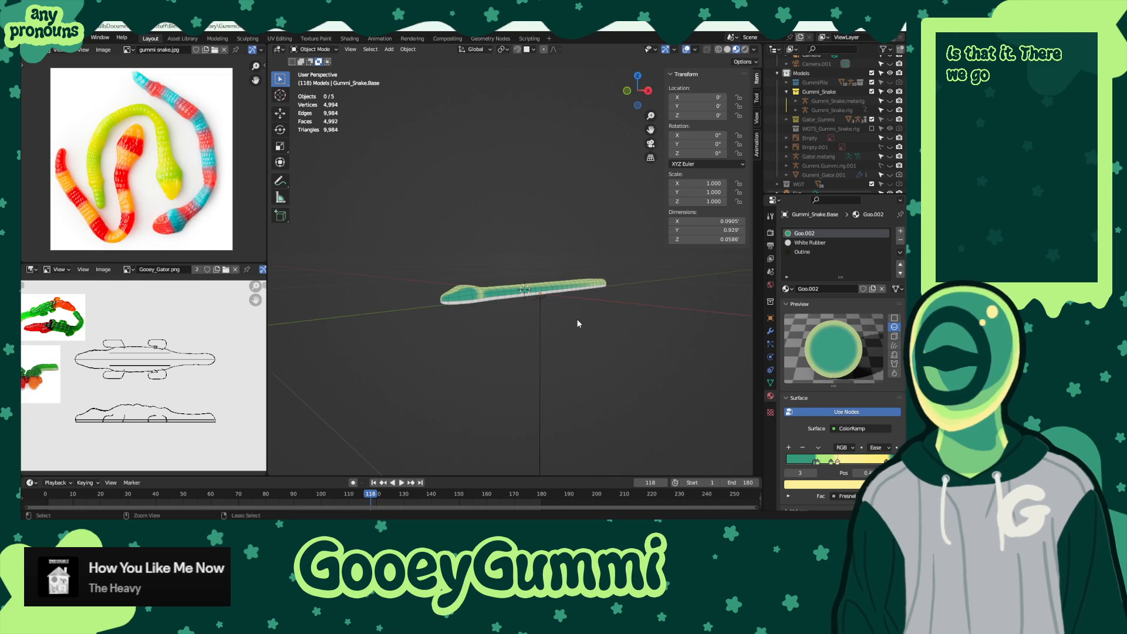
pyautogui.scroll(1, 579, 285)
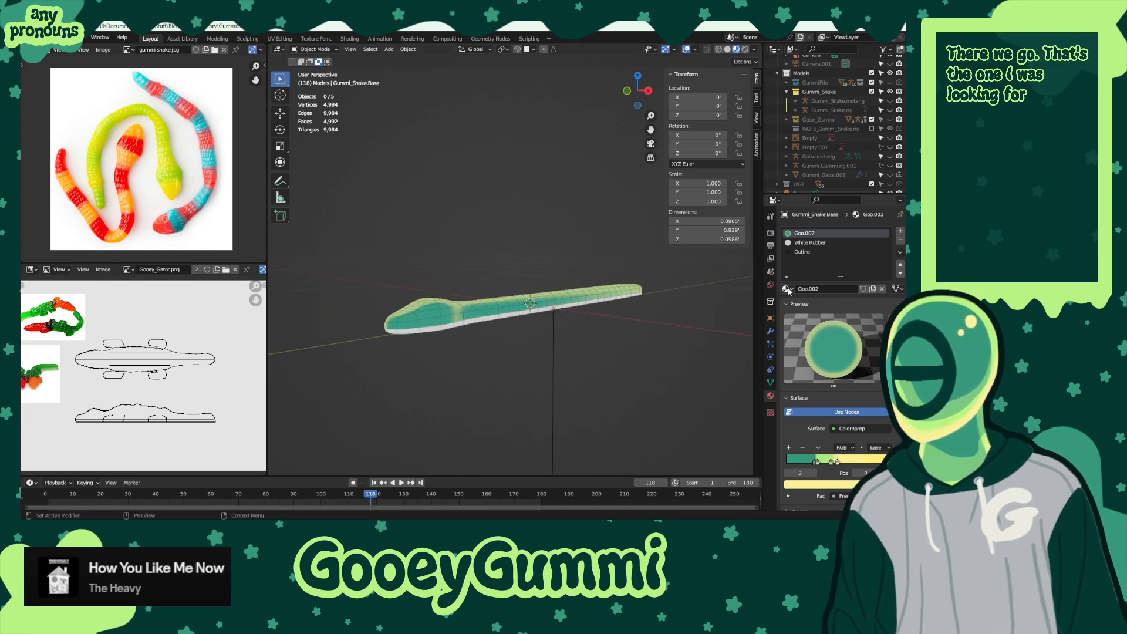
# - Assign Goo.001 to the snake's first material slot and turn off the viewport overlays
pyautogui.click(786, 288)
pyautogui.click(698, 311)
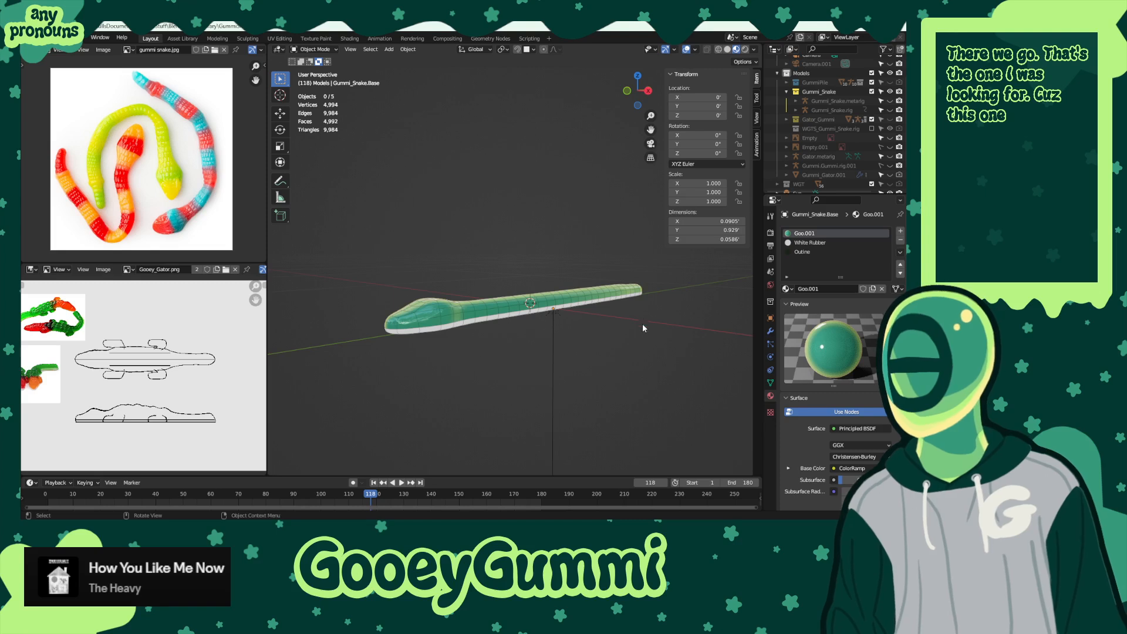
pyautogui.hotkey('shift', 'alt', 'z')
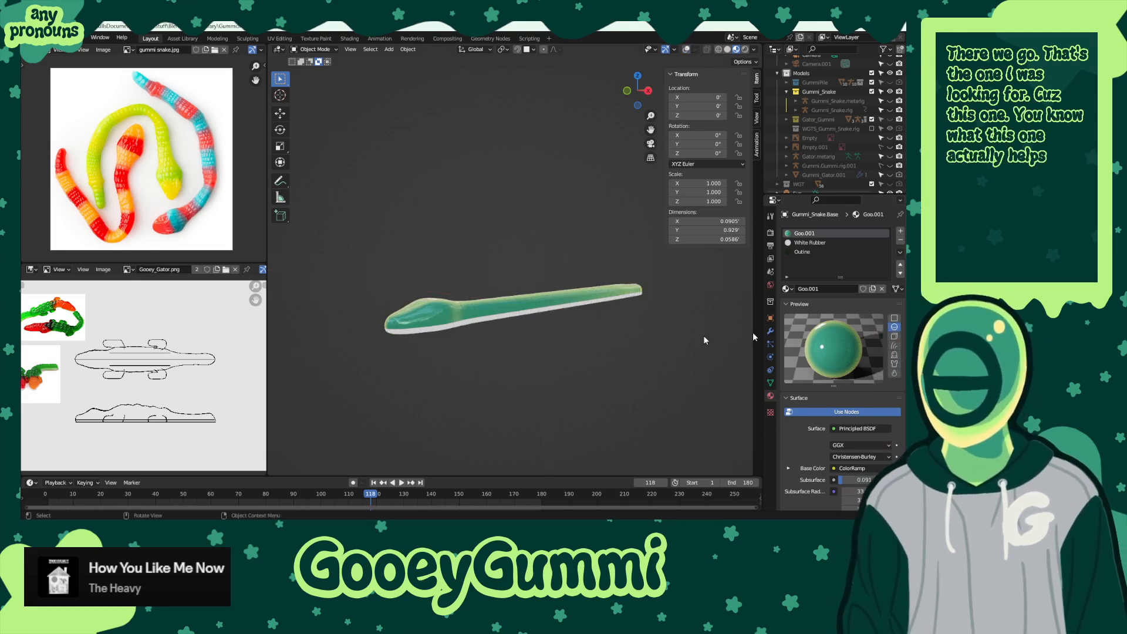
# - Enable the fake user on the Goo.001 material in the snake's first slot
pyautogui.click(810, 243)
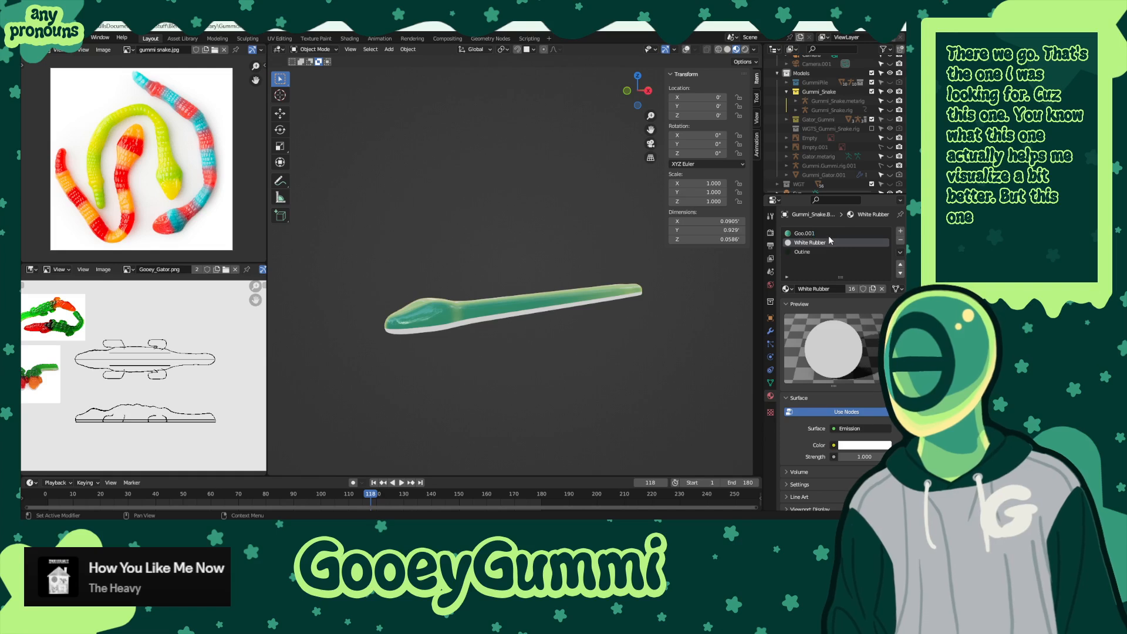
pyautogui.click(809, 234)
pyautogui.click(787, 290)
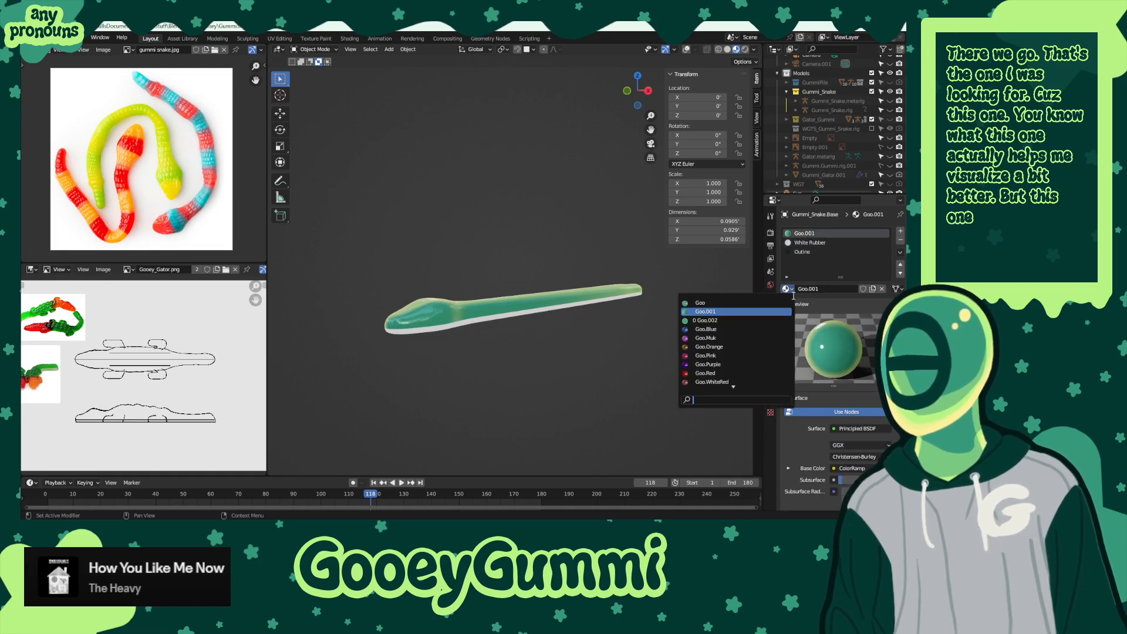
pyautogui.click(862, 288)
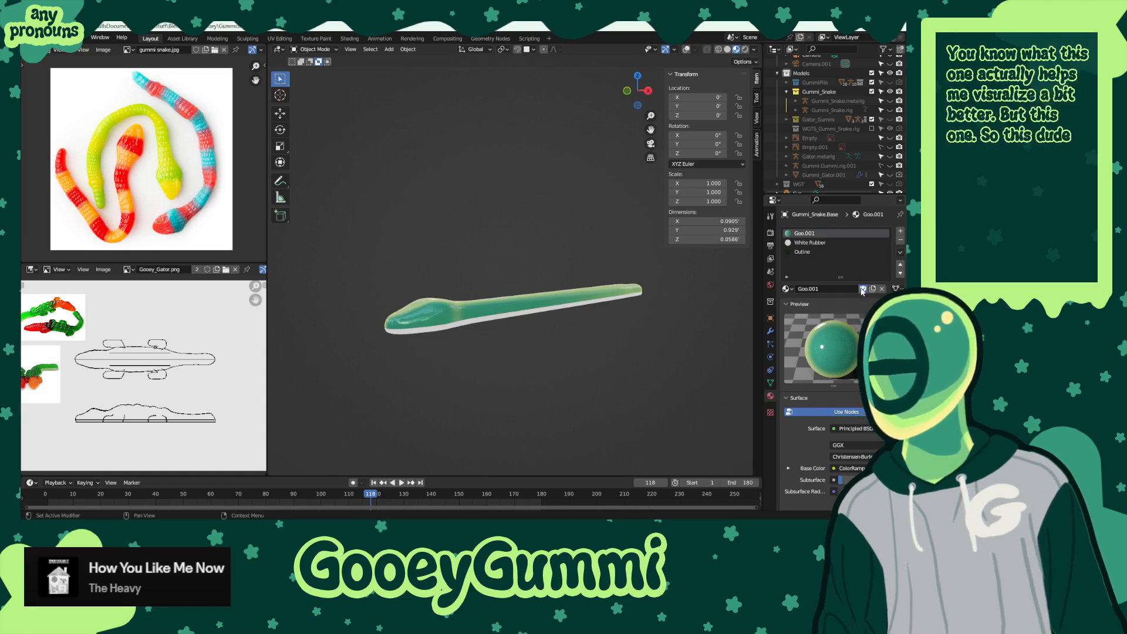
# - Assign Goo.002 to the snake's first material slot and enable its fake user
pyautogui.click(787, 288)
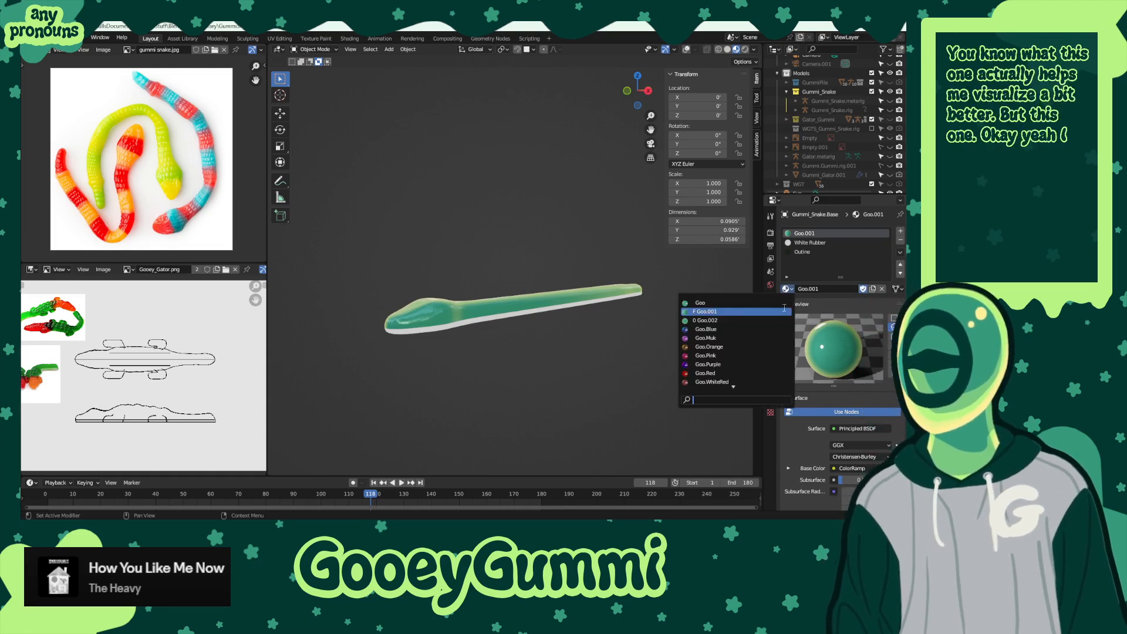
pyautogui.click(720, 320)
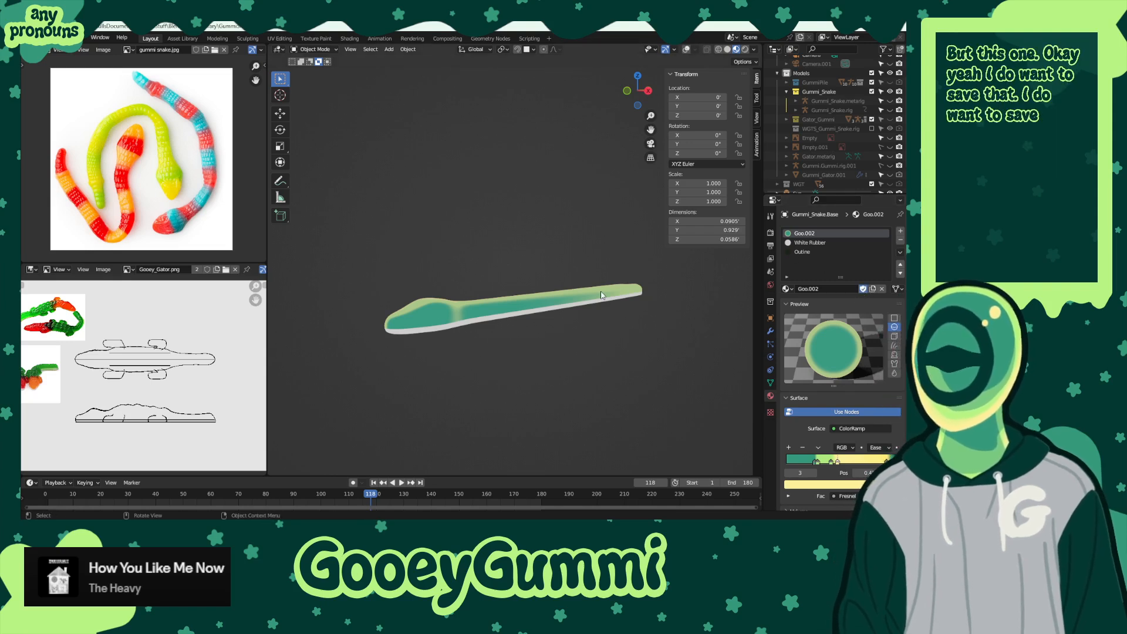
pyautogui.click(785, 289)
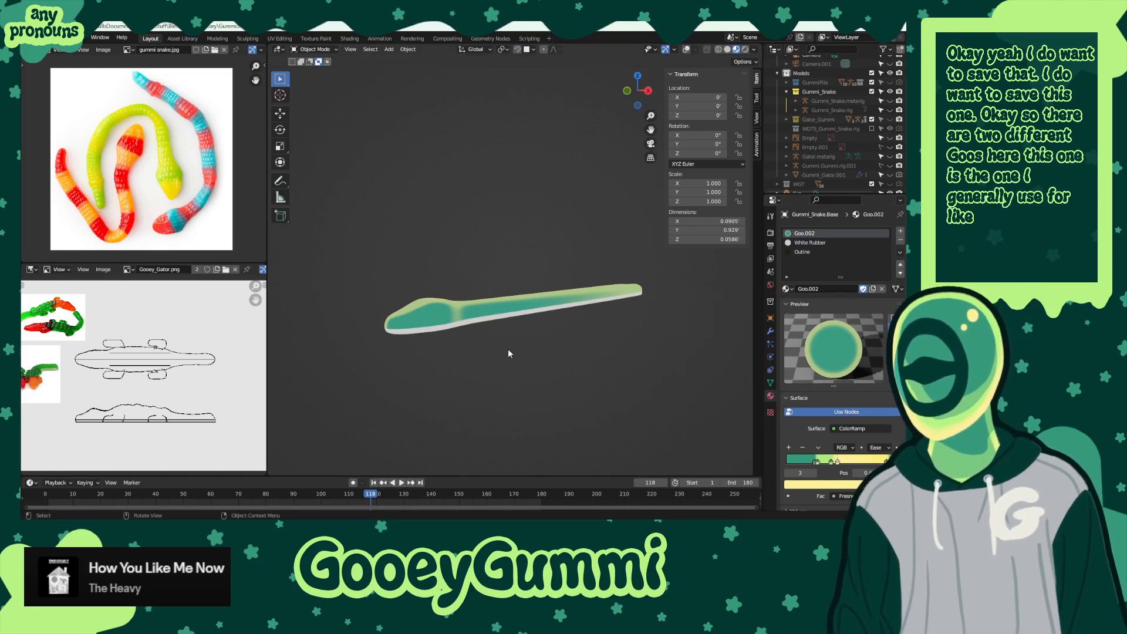
# - Compare the two goo looks by switching the snake's first slot to Goo.001 and back to Goo.002
pyautogui.click(786, 289)
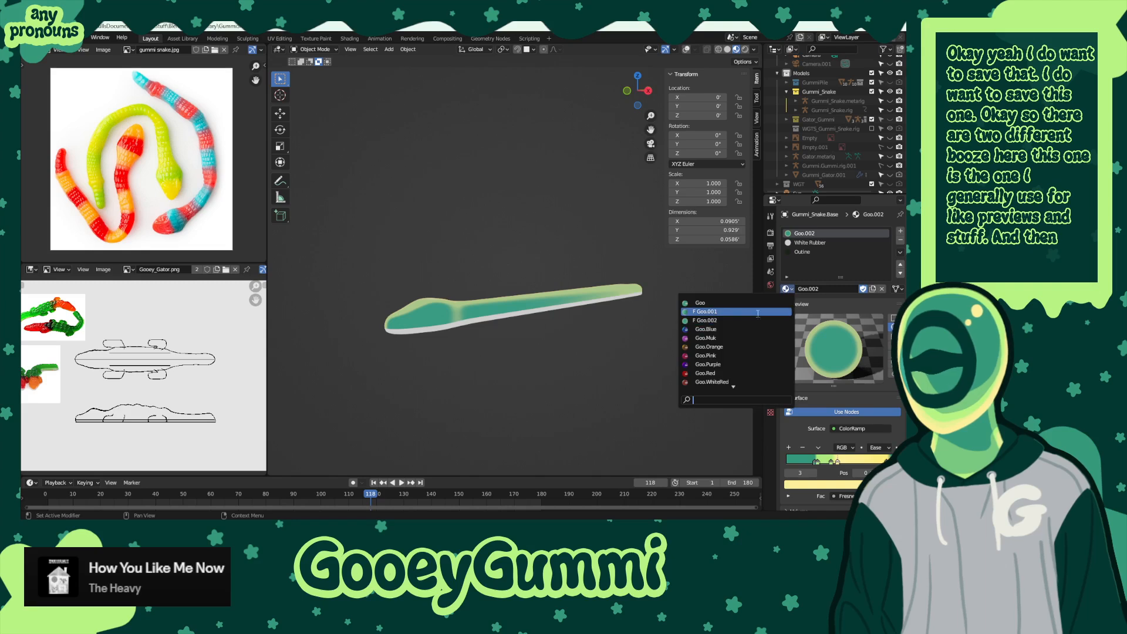
pyautogui.click(736, 312)
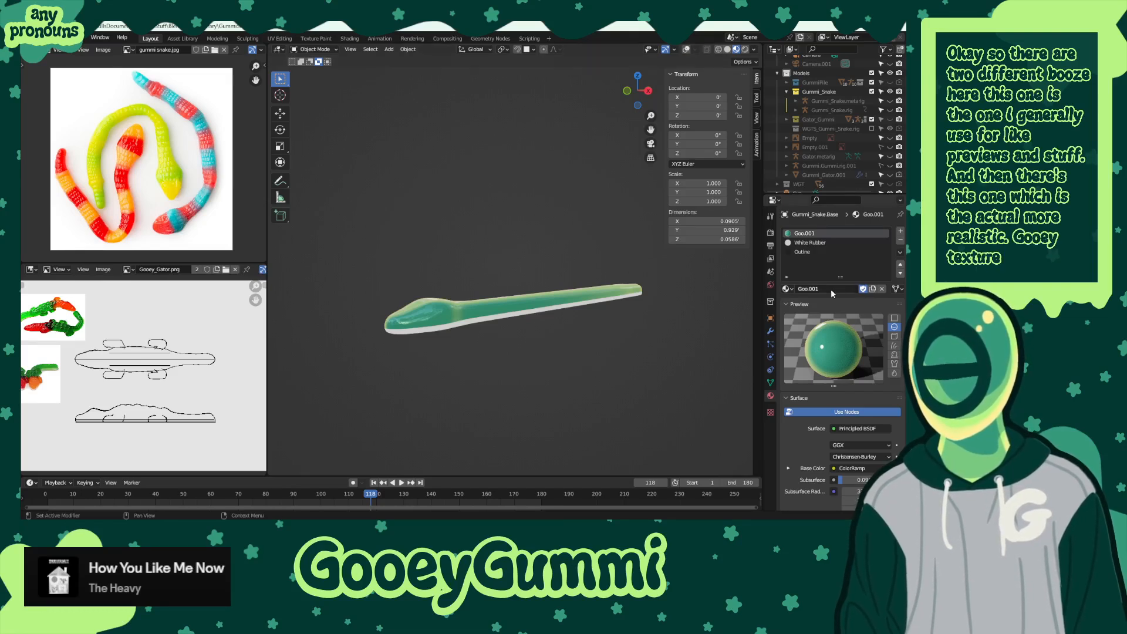
pyautogui.click(790, 290)
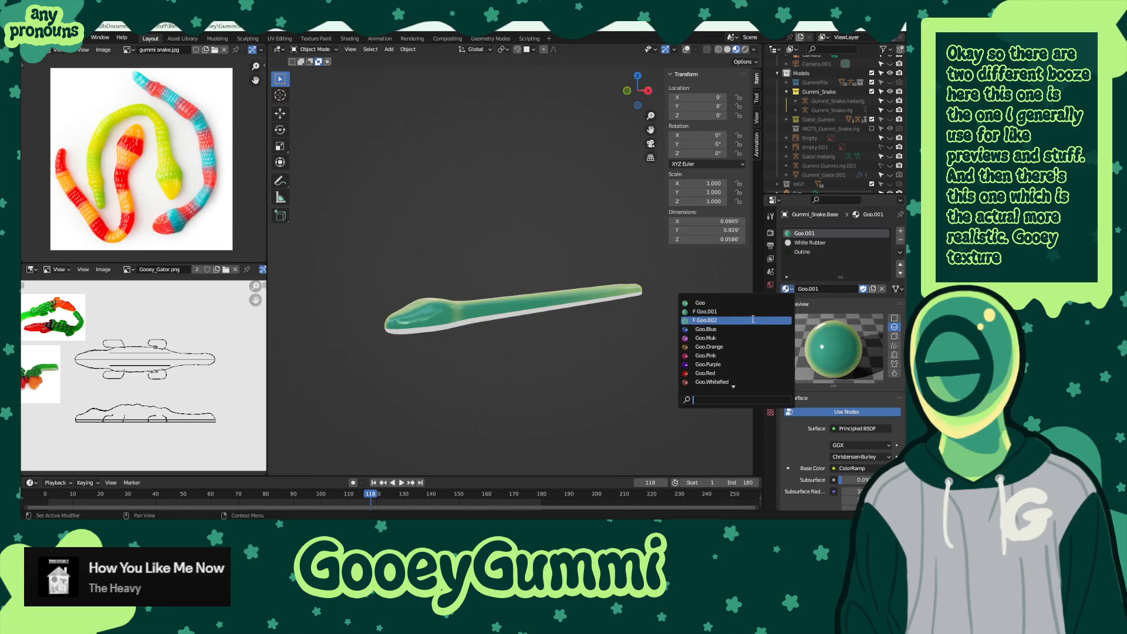
pyautogui.click(751, 318)
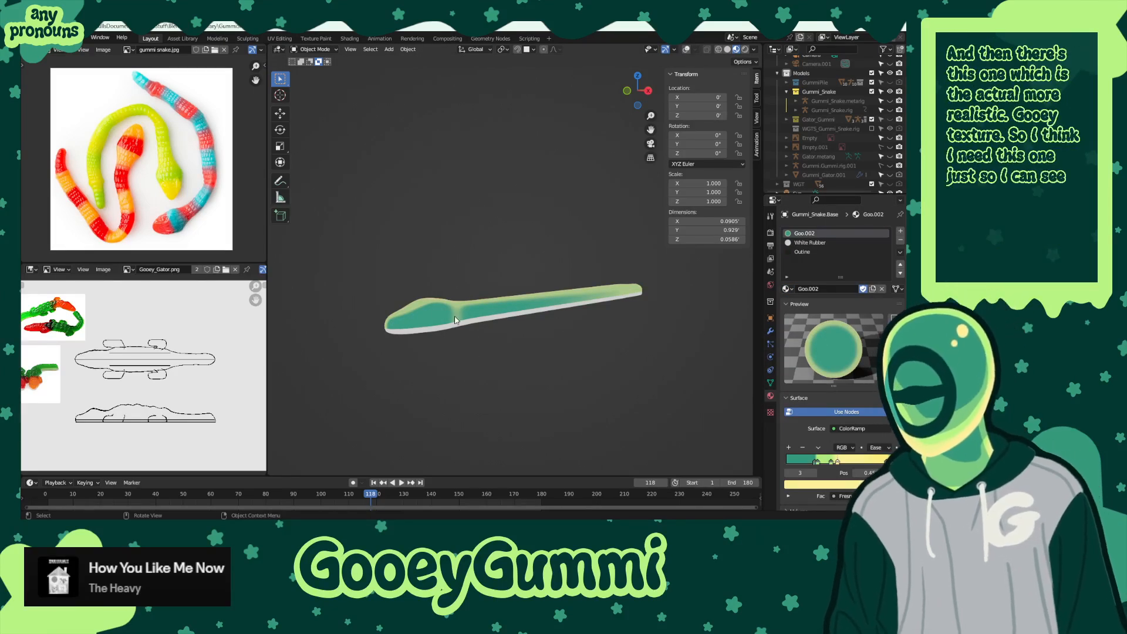
# - Assign Goo.001 to the snake's first material slot and save the file
pyautogui.click(790, 289)
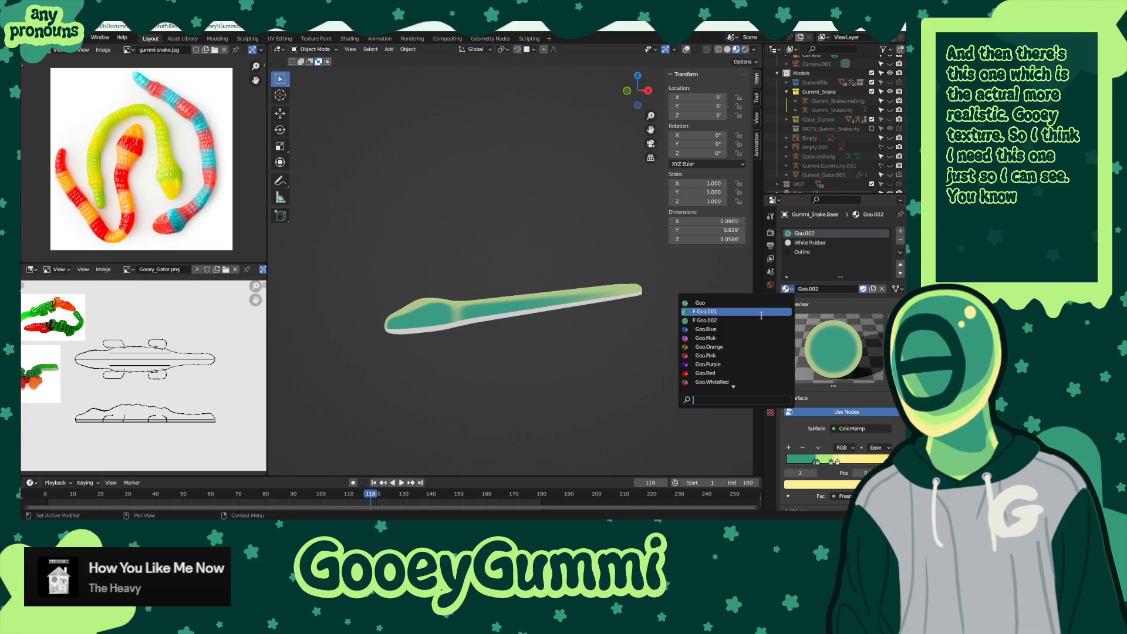
pyautogui.click(704, 312)
pyautogui.moveTo(621, 323); pyautogui.dragTo(625, 333, button='middle')
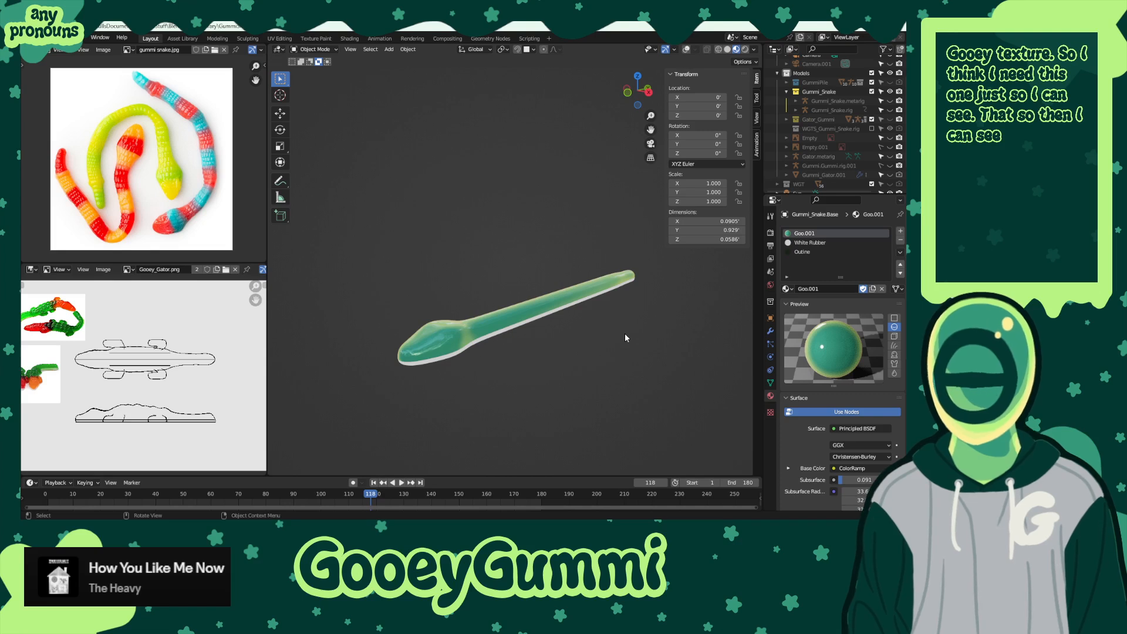
pyautogui.hotkey('ctrl', 's')
# - Move the snake's Subdivision modifier below the Armature modifier in the modifier stack
pyautogui.click(771, 331)
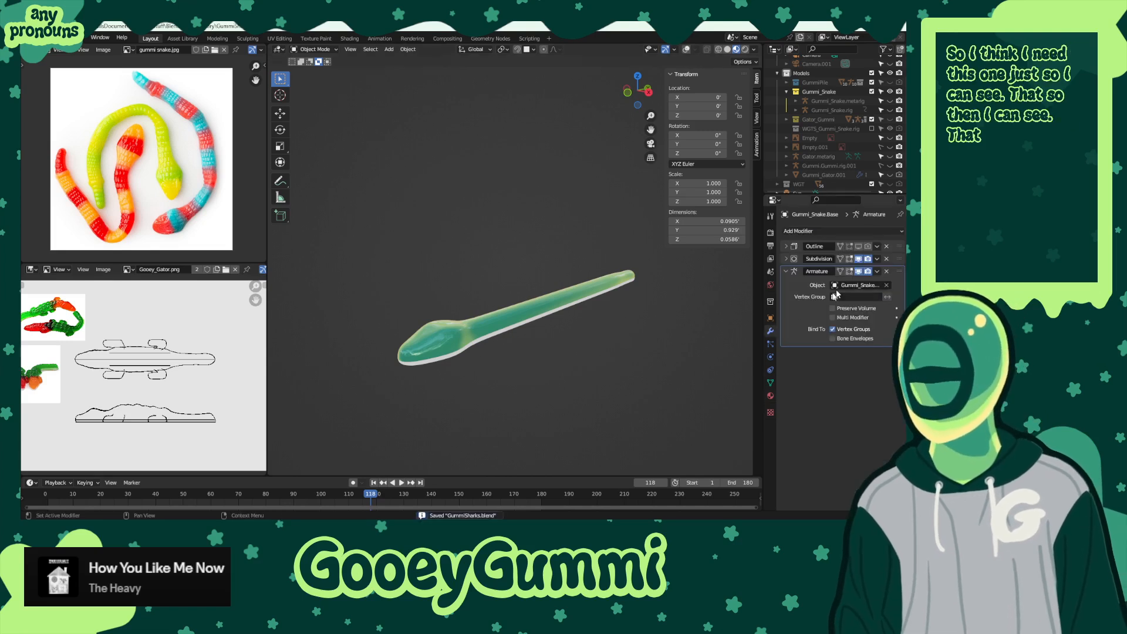
pyautogui.click(787, 272)
pyautogui.moveTo(898, 259); pyautogui.dragTo(901, 282)
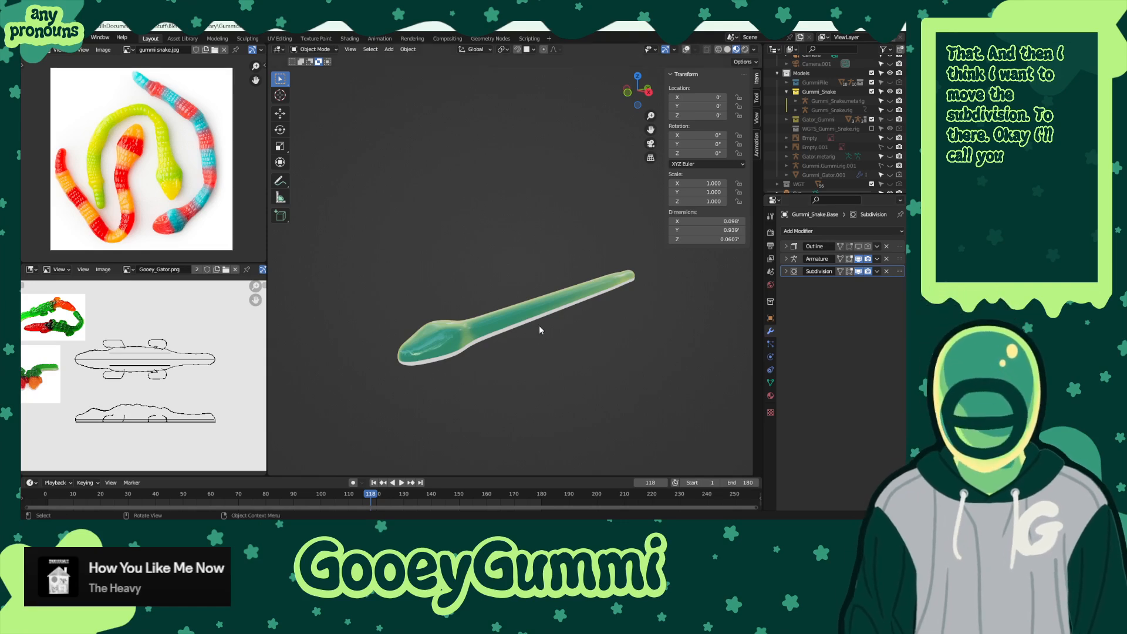
# - Capture a cropped screenshot of the snake in the 3D viewport as a color reference for texture painting
pyautogui.press('super+shift+s')
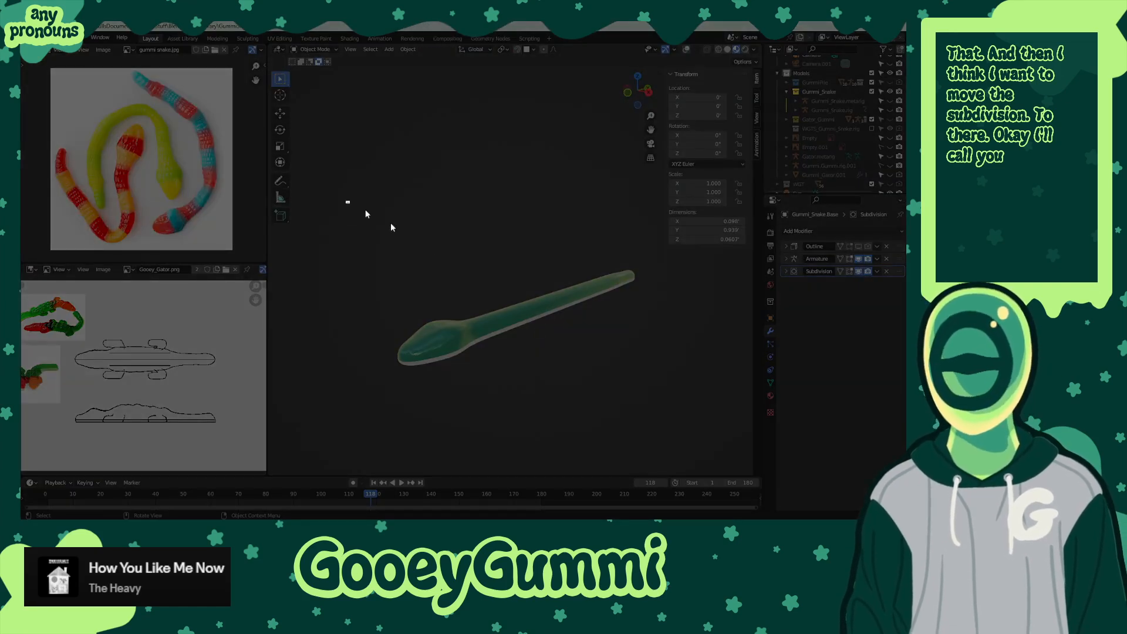
pyautogui.moveTo(346, 201); pyautogui.dragTo(669, 423)
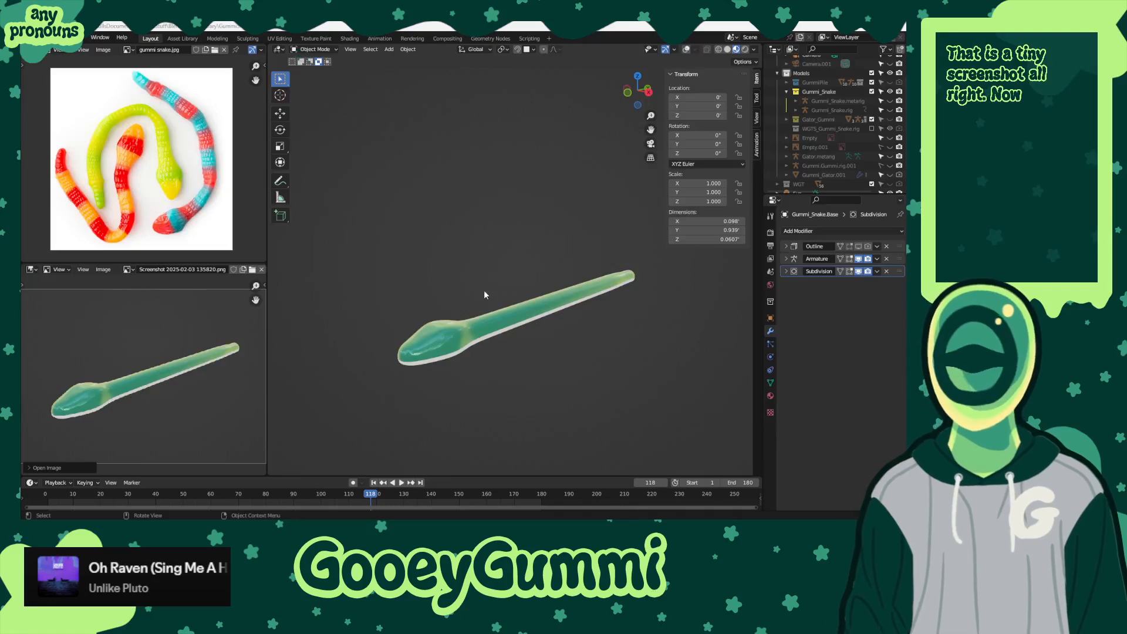
# - Assign Goo.002 to the snake's first material slot in rendered viewport shading and save the file
pyautogui.moveTo(498, 358); pyautogui.dragTo(576, 360, button='middle')
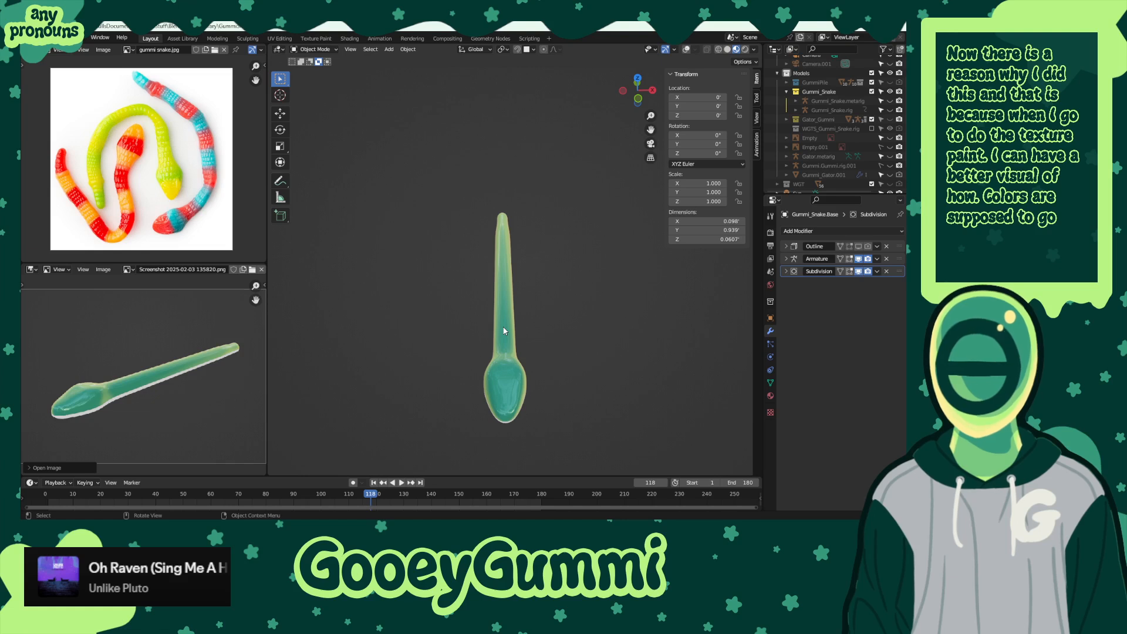
pyautogui.moveTo(527, 374); pyautogui.dragTo(675, 386, button='middle')
pyautogui.click(770, 395)
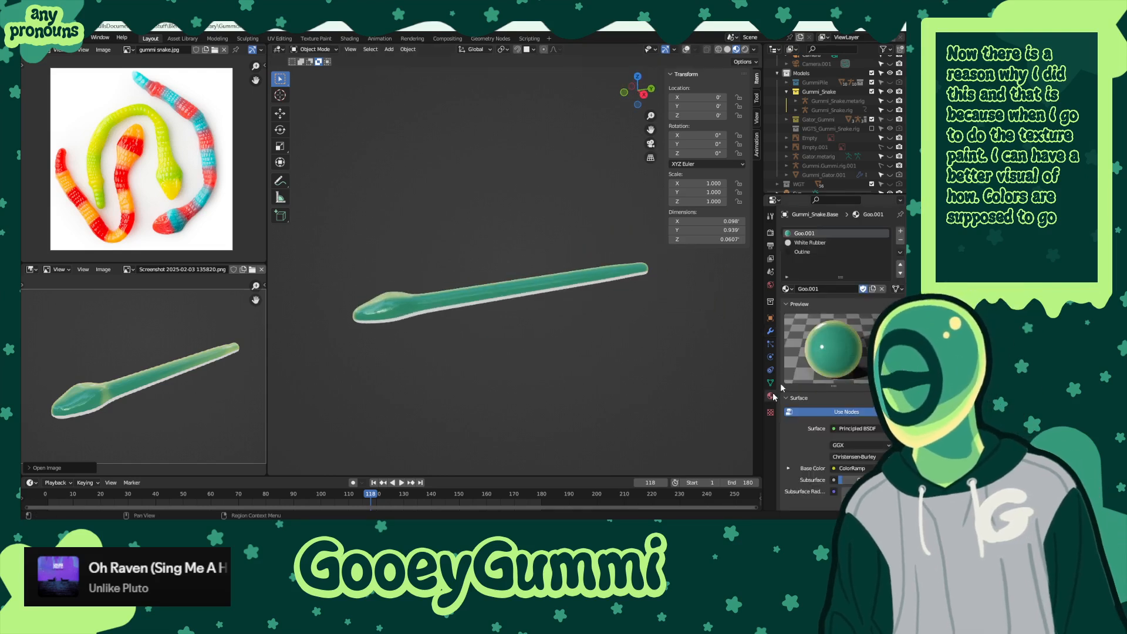
pyautogui.click(745, 49)
pyautogui.click(786, 289)
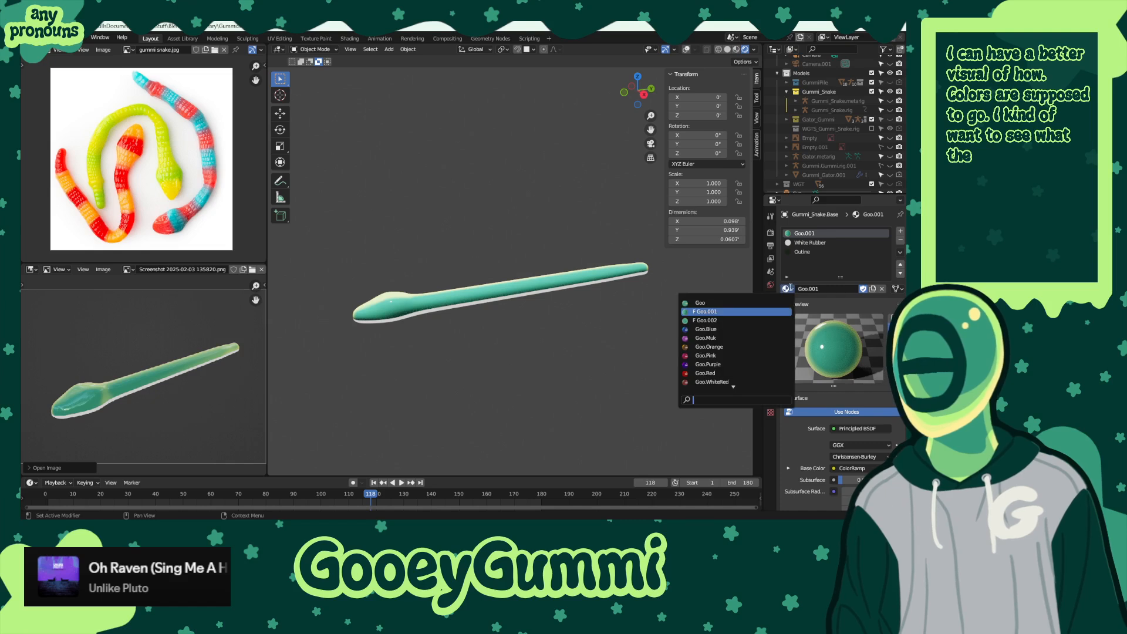
pyautogui.click(719, 321)
pyautogui.moveTo(480, 347); pyautogui.dragTo(737, 291, button='middle')
pyautogui.click(786, 288)
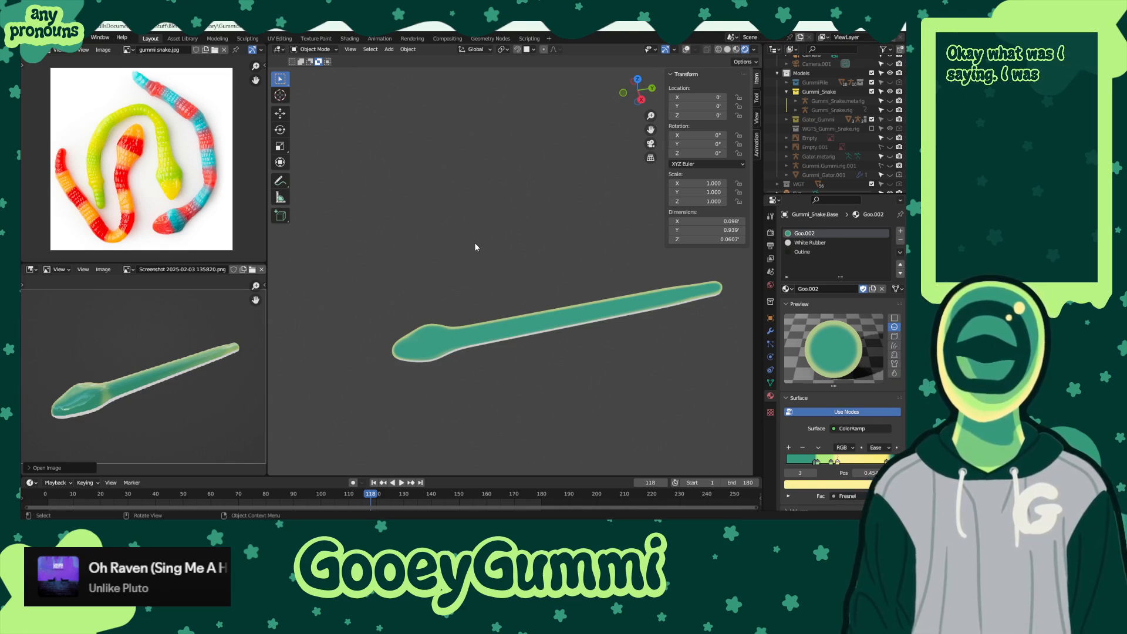
pyautogui.moveTo(474, 244); pyautogui.dragTo(503, 268, button='middle')
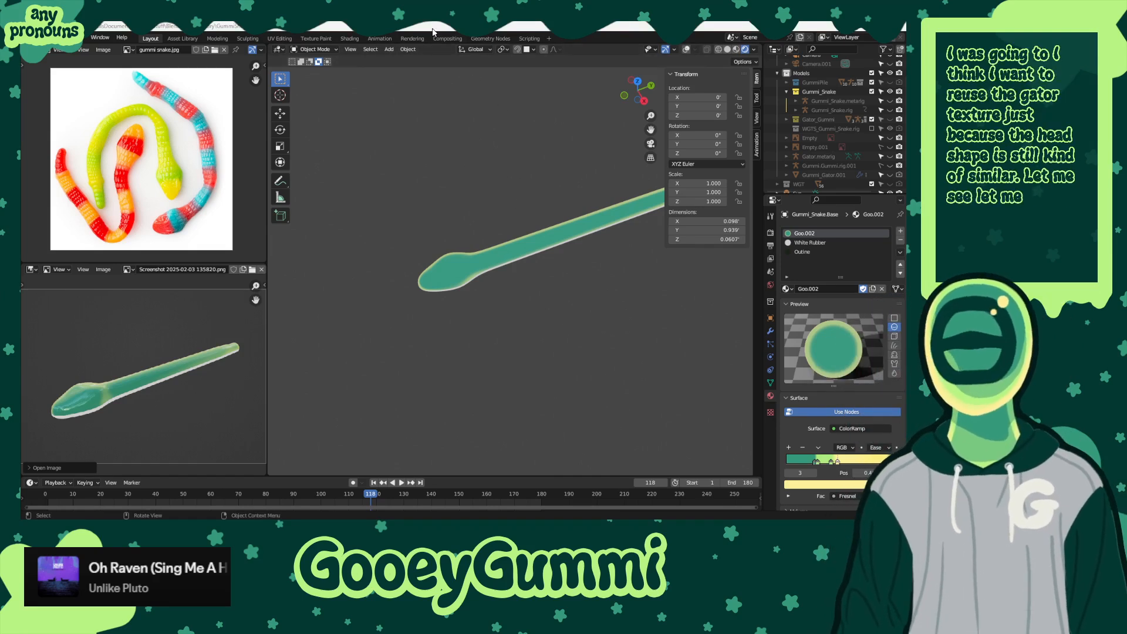
pyautogui.hotkey('ctrl', 's')
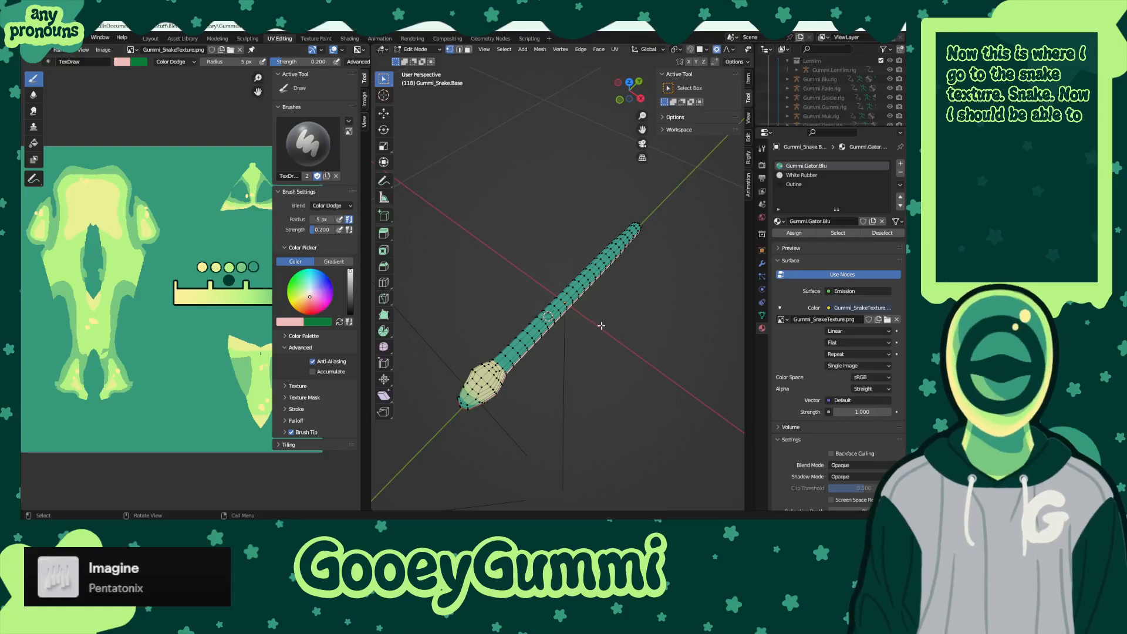
# - Select the snake's entire mesh and unwrap it with the standard Unwrap operation
pyautogui.press('a')
pyautogui.click(614, 50)
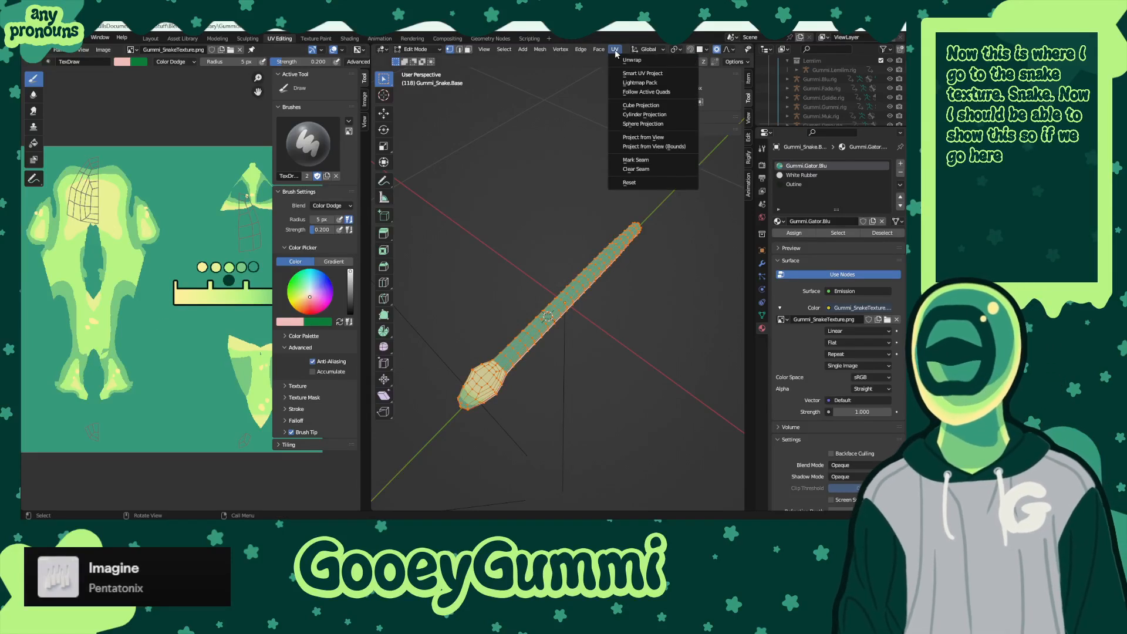
pyautogui.click(630, 61)
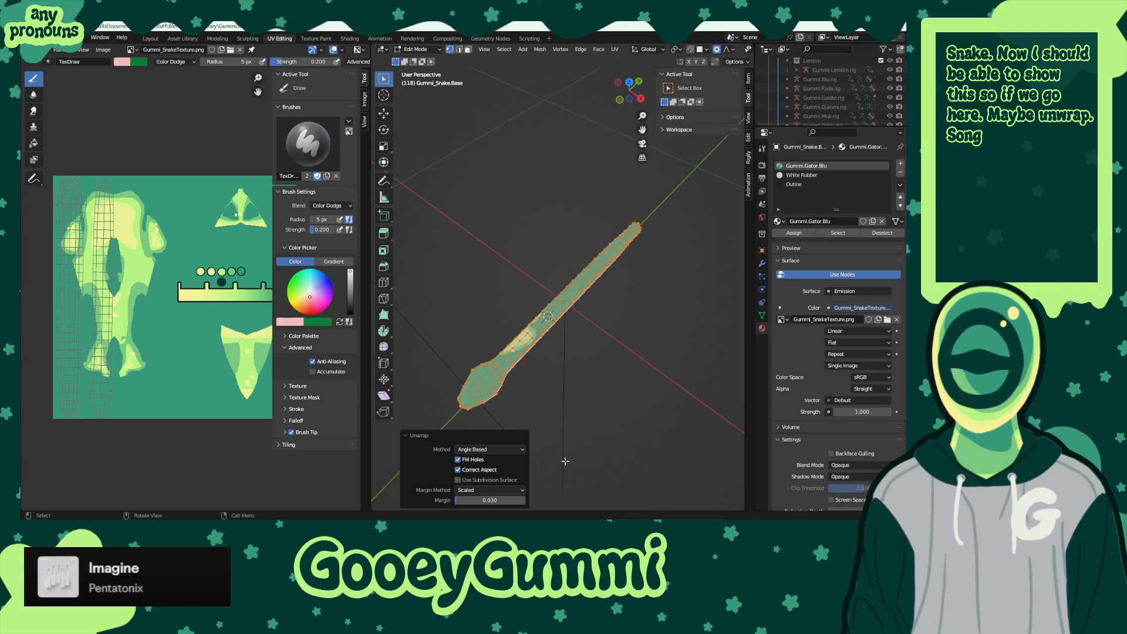
# - Try the Conformal unwrap method on the snake and return to Angle Based
pyautogui.click(503, 449)
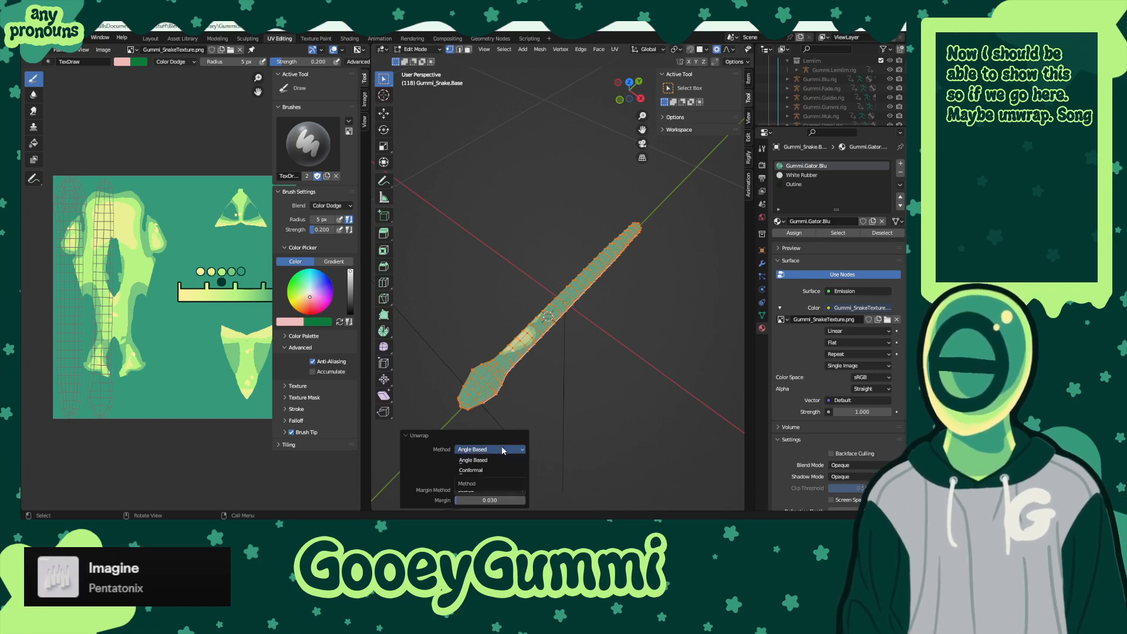
pyautogui.click(496, 469)
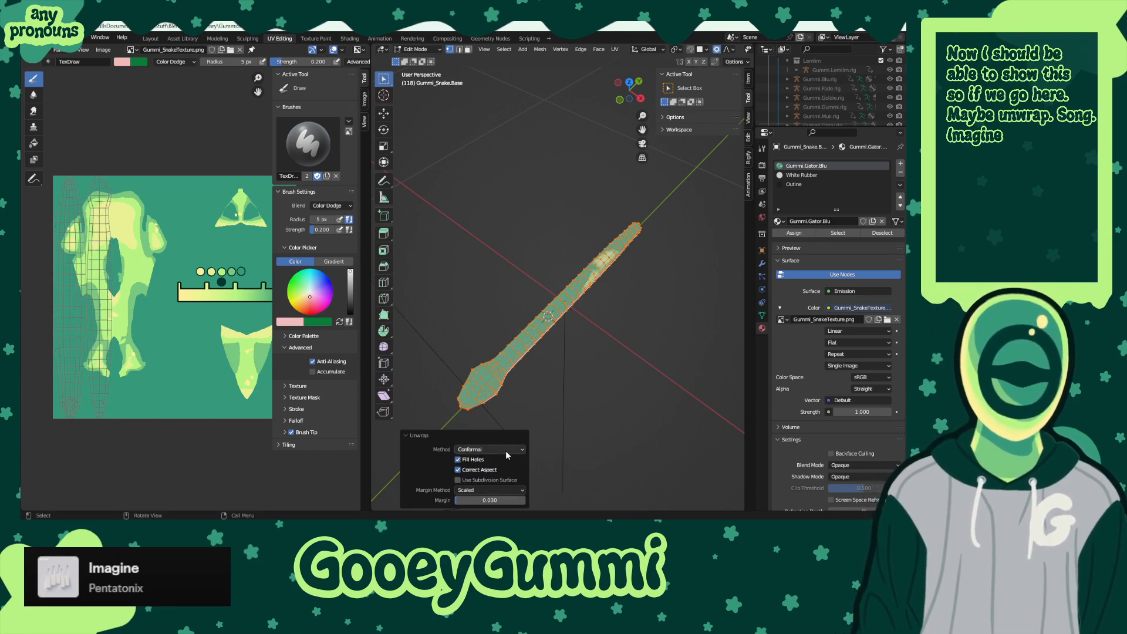
pyautogui.click(497, 448)
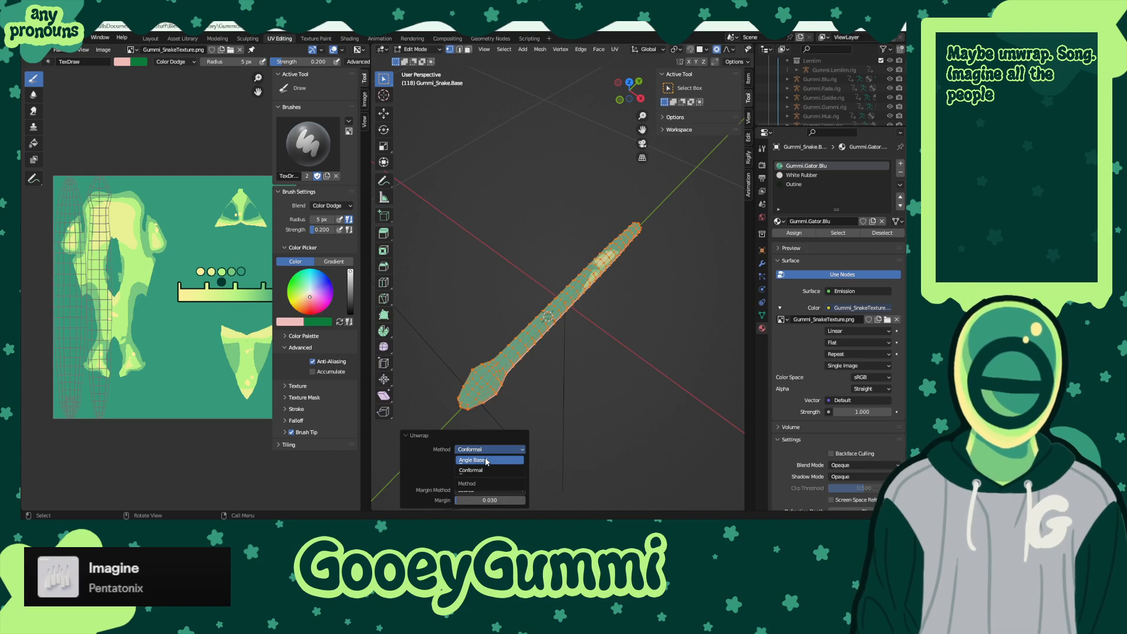
pyautogui.click(487, 461)
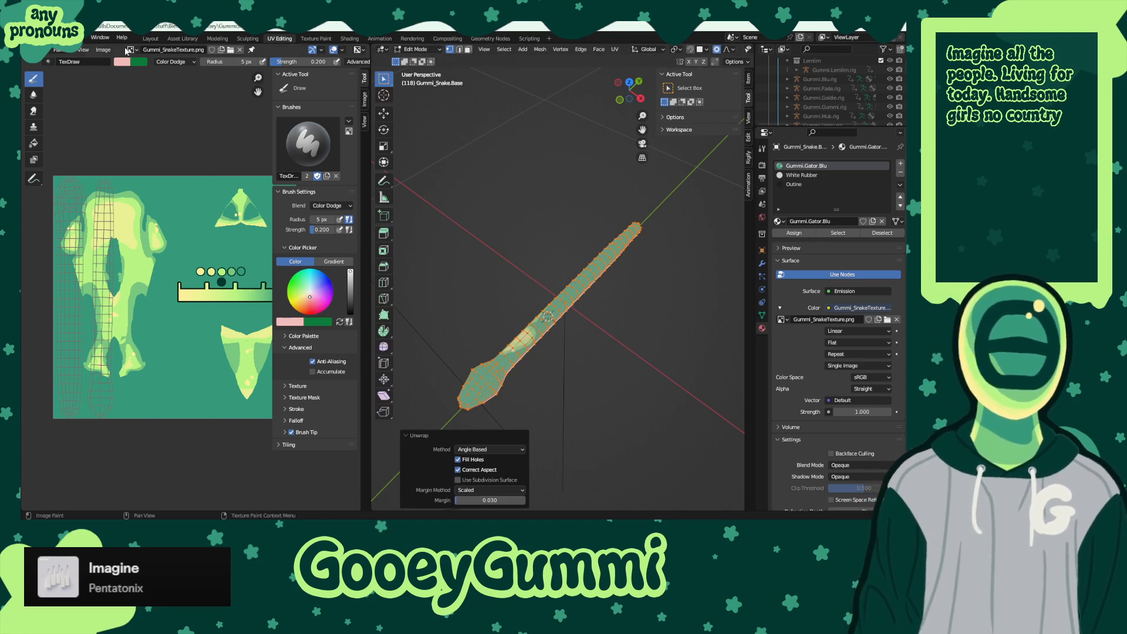
# - Change the image area to the UV Editor and shift all the snake's UV islands along X onto the gator body artwork
pyautogui.click(30, 49)
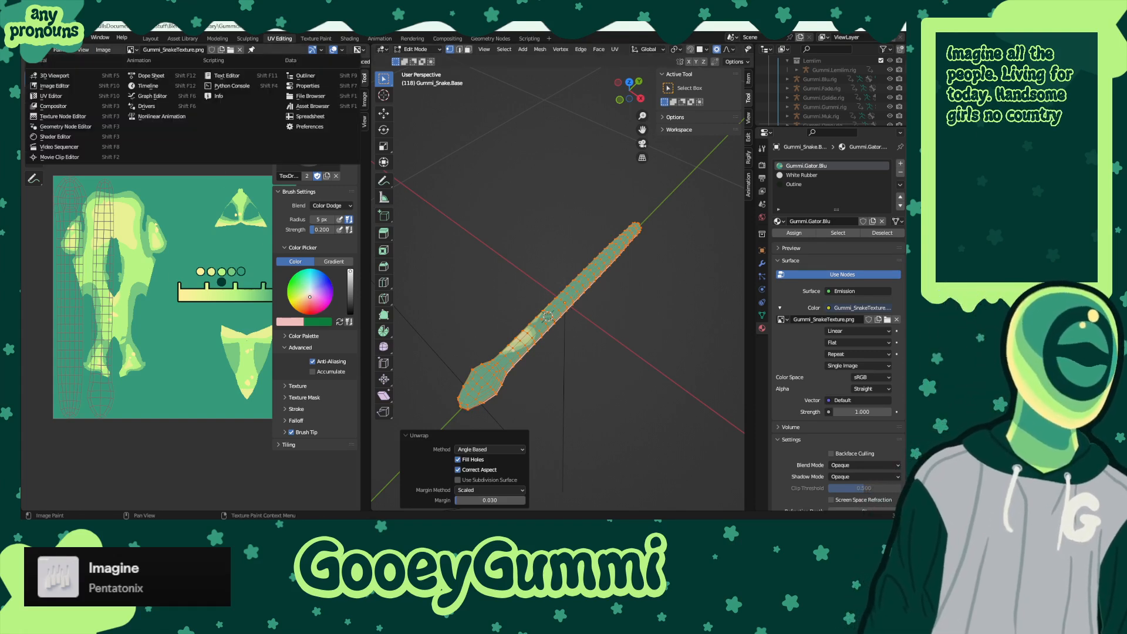
pyautogui.click(51, 96)
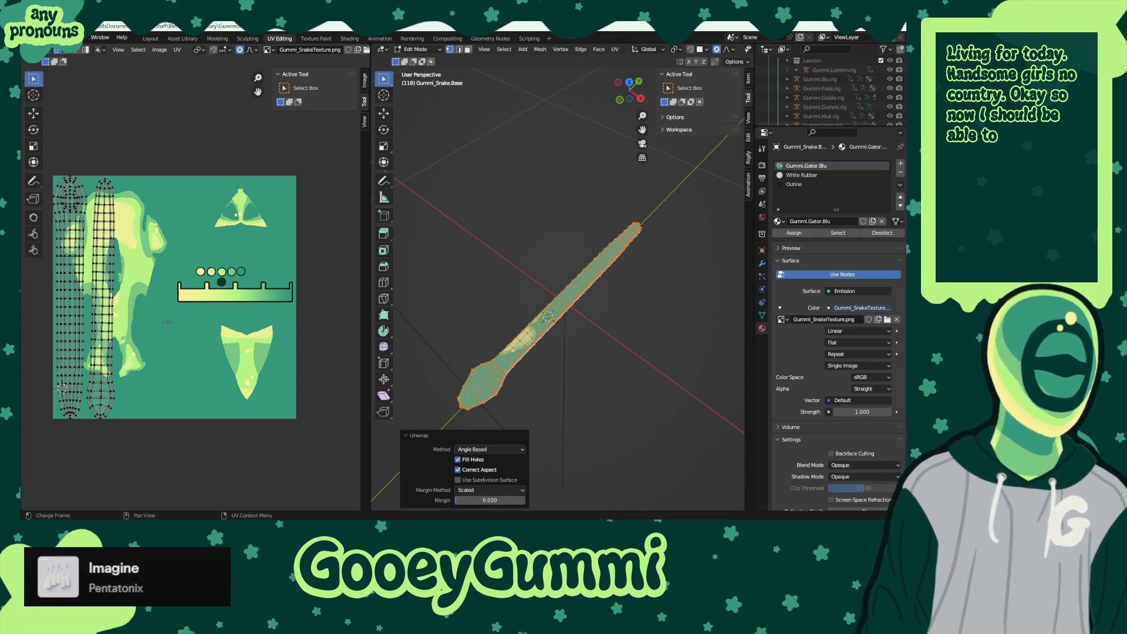
pyautogui.press('a')
pyautogui.press('g')
pyautogui.press('x')
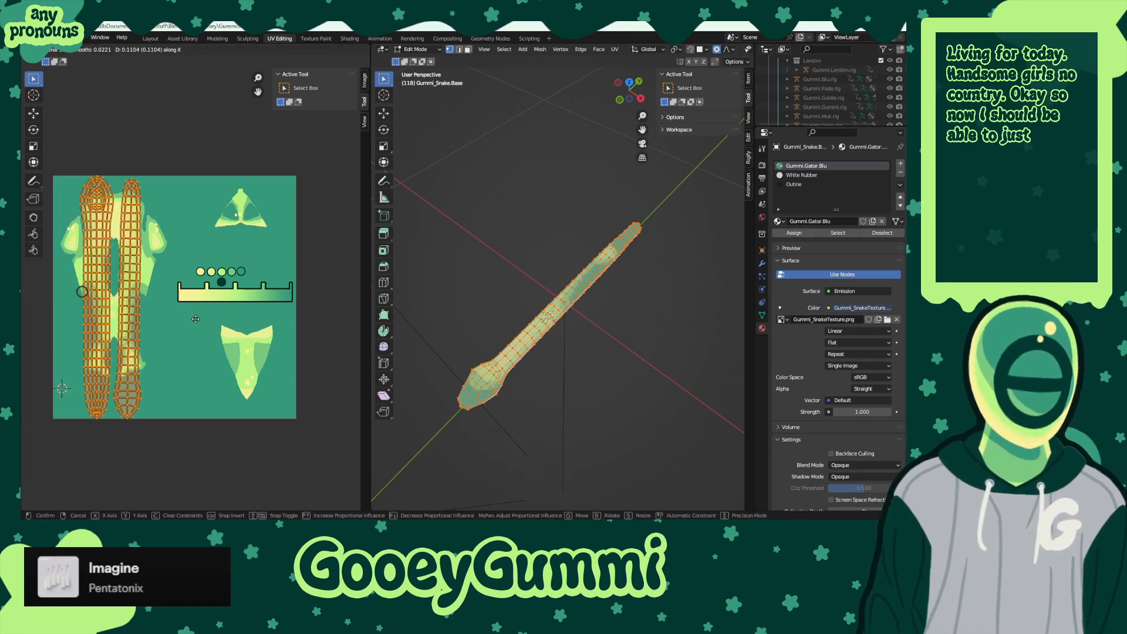
# - Scale all UV islands down to about 0.86 and move them up along Y by about 0.05
pyautogui.press('s')
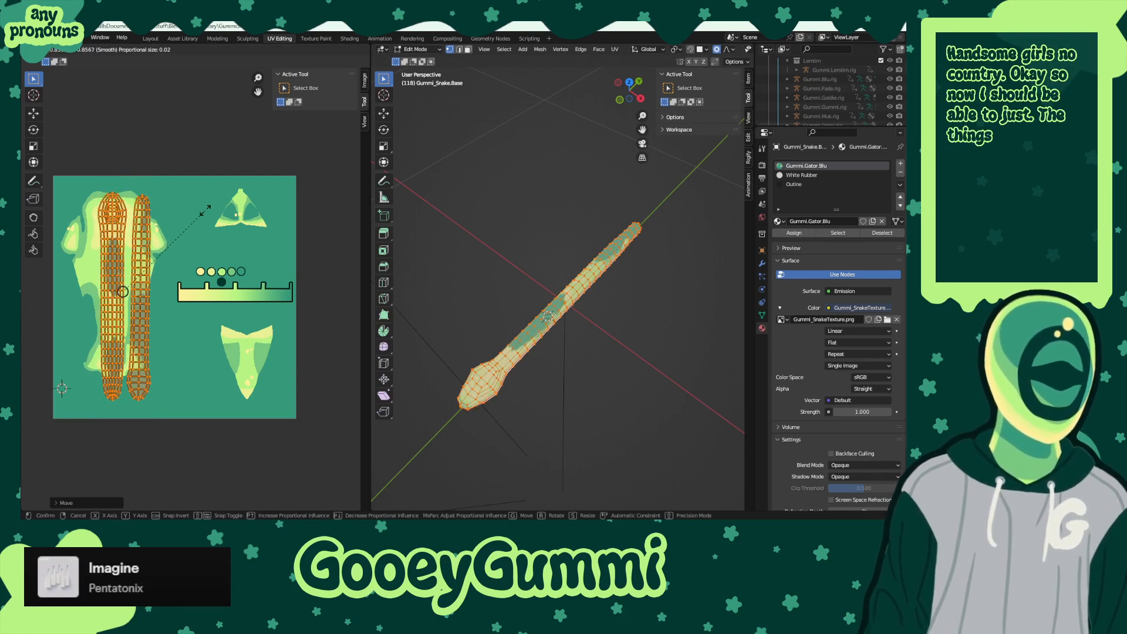
pyautogui.click(203, 211)
pyautogui.press('g')
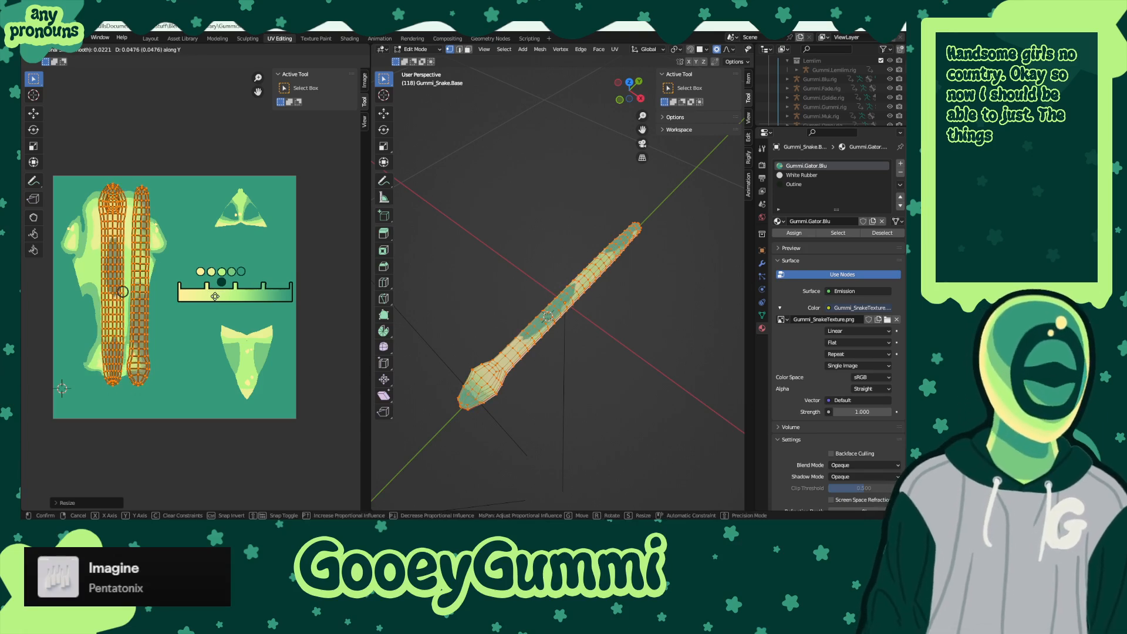
pyautogui.click(208, 194)
pyautogui.hotkey('ctrl', 'z')
pyautogui.hotkey('ctrl', 'shift', 'z')
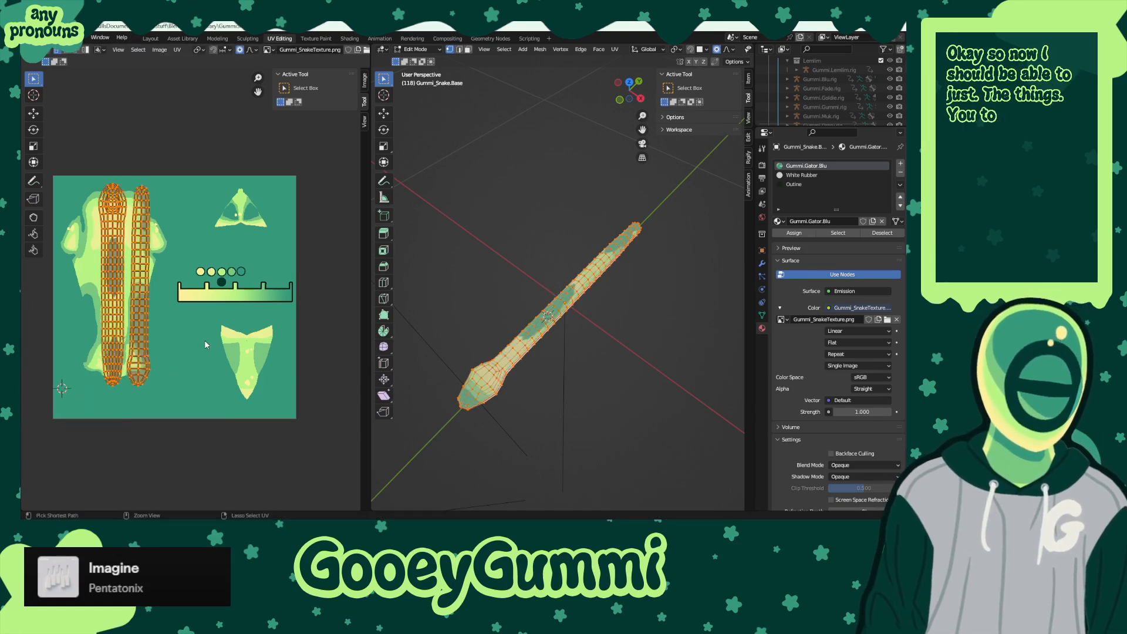
# - Select only the narrower UV island and move it along X, away from the wider one
pyautogui.click(226, 229)
pyautogui.moveTo(229, 150); pyautogui.dragTo(128, 431)
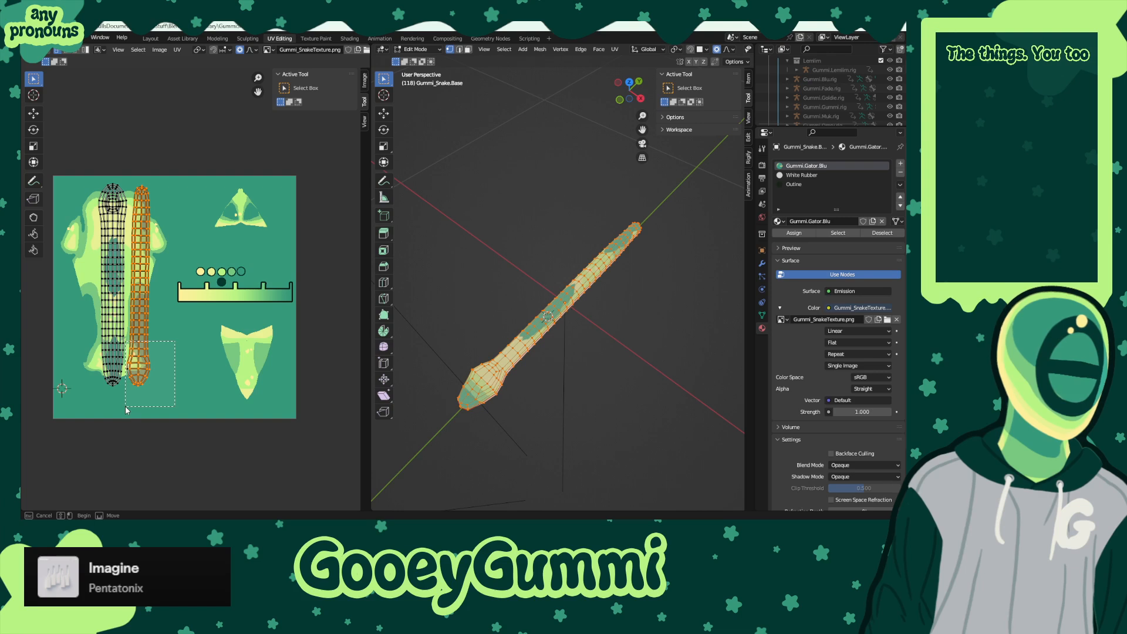
pyautogui.press('g')
pyautogui.press('x')
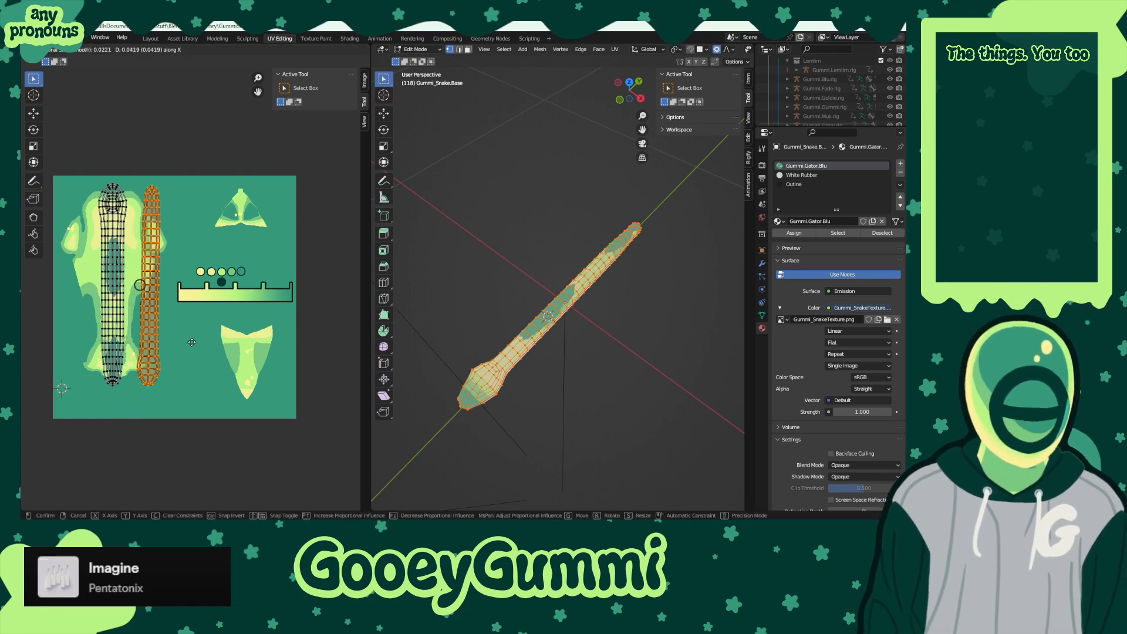
pyautogui.click(219, 341)
# - Scale both UV islands up to about 1.14 and move them slightly down so they fit within the texture
pyautogui.press('a')
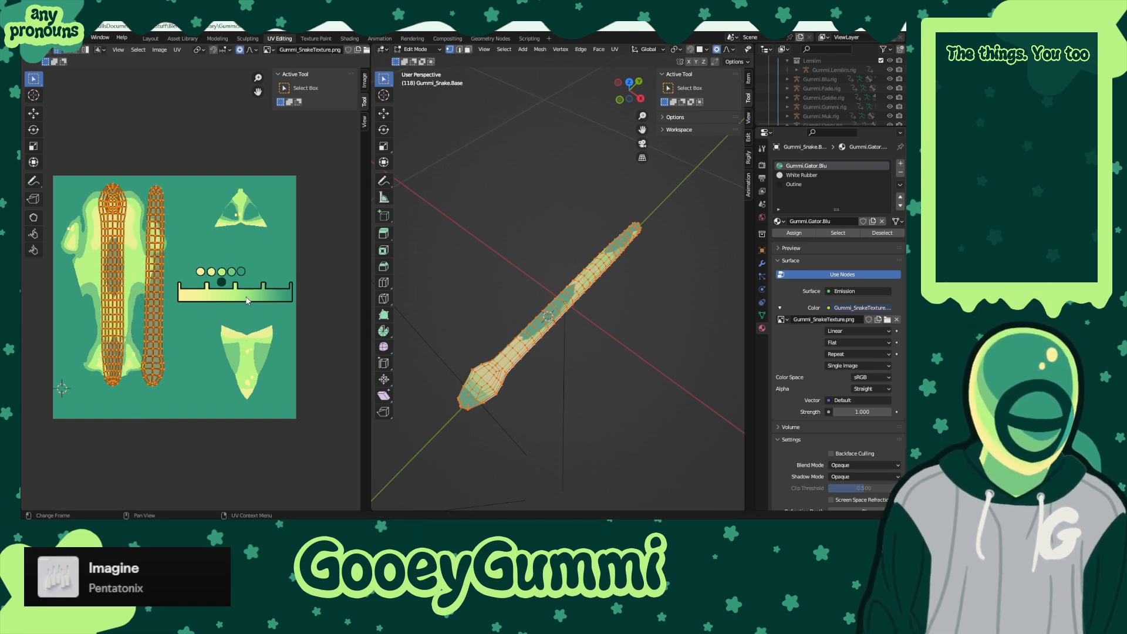
pyautogui.press('s')
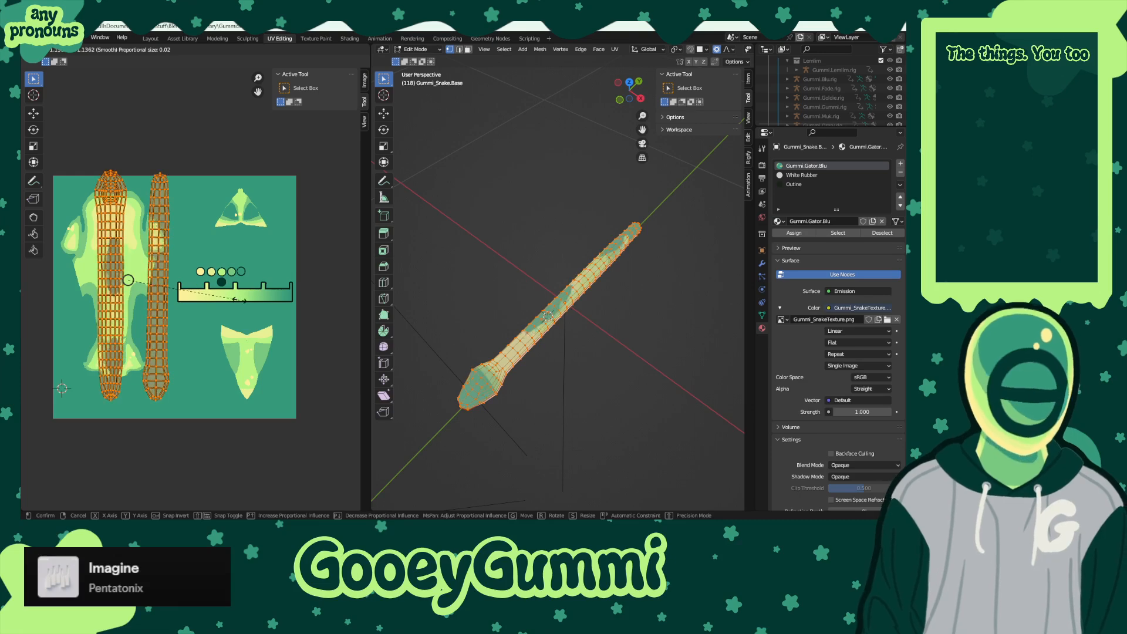
pyautogui.click(235, 302)
pyautogui.press('g')
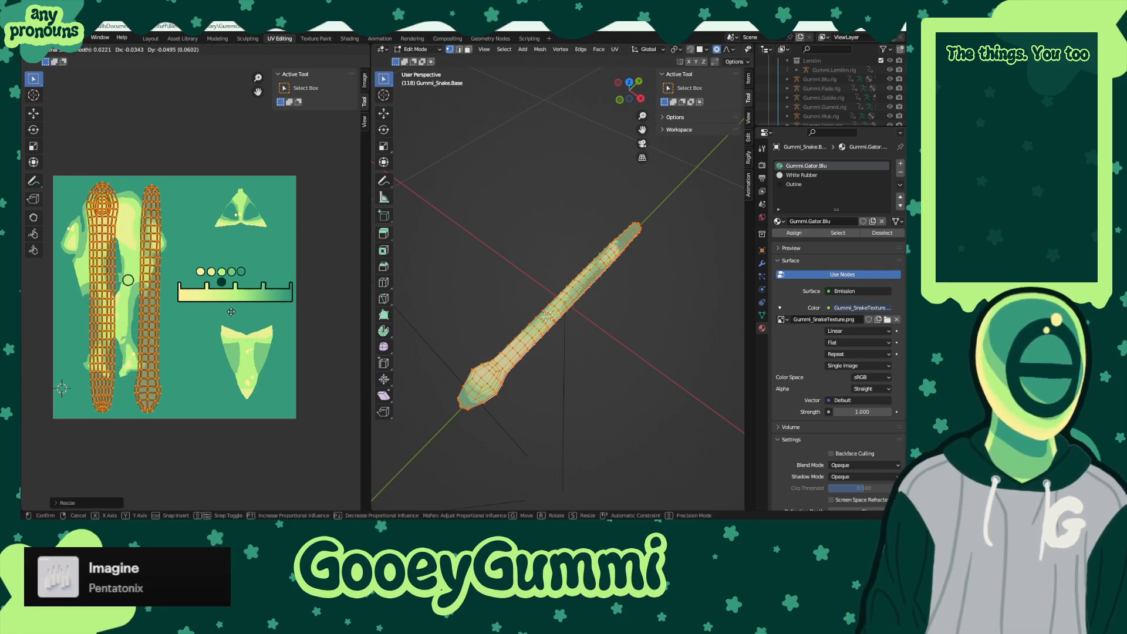
pyautogui.click(239, 308)
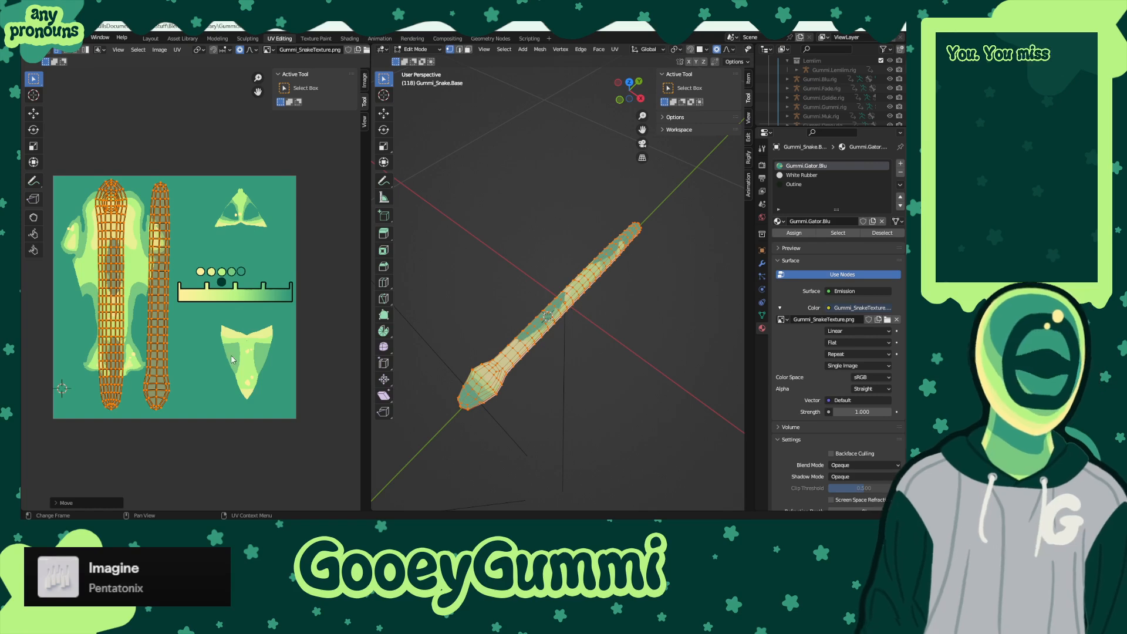
# - Nudge both UV islands about 0.01 along X over the gator artwork and check the texture on the snake's side
pyautogui.scroll(7, 176, 388)
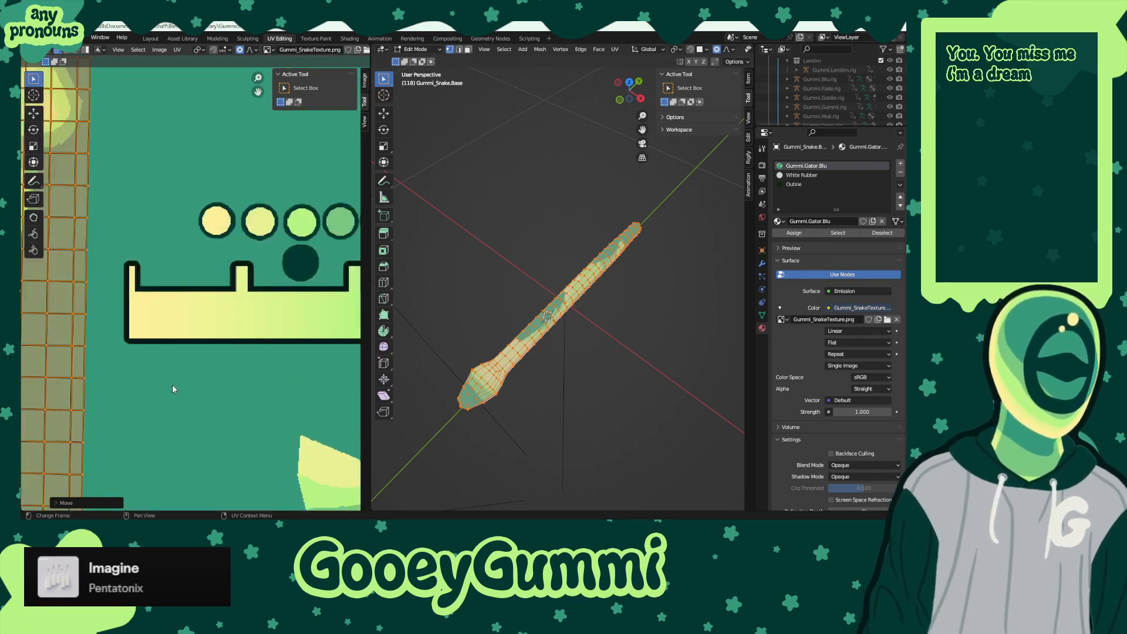
pyautogui.scroll(-6, 232, 357)
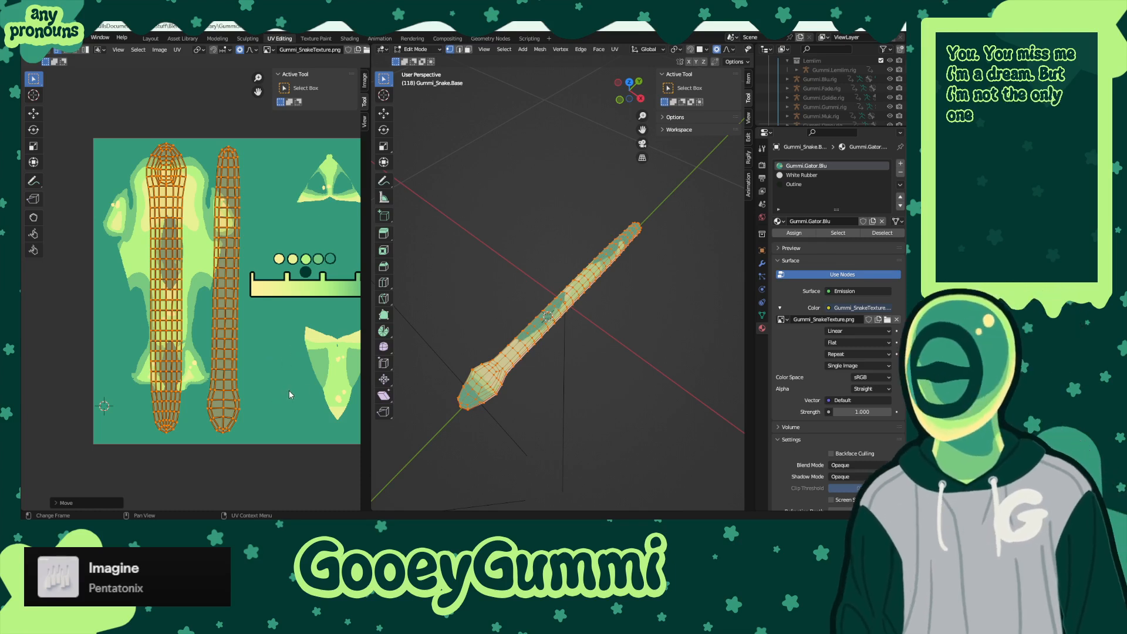
pyautogui.moveTo(481, 343); pyautogui.dragTo(525, 344, button='middle')
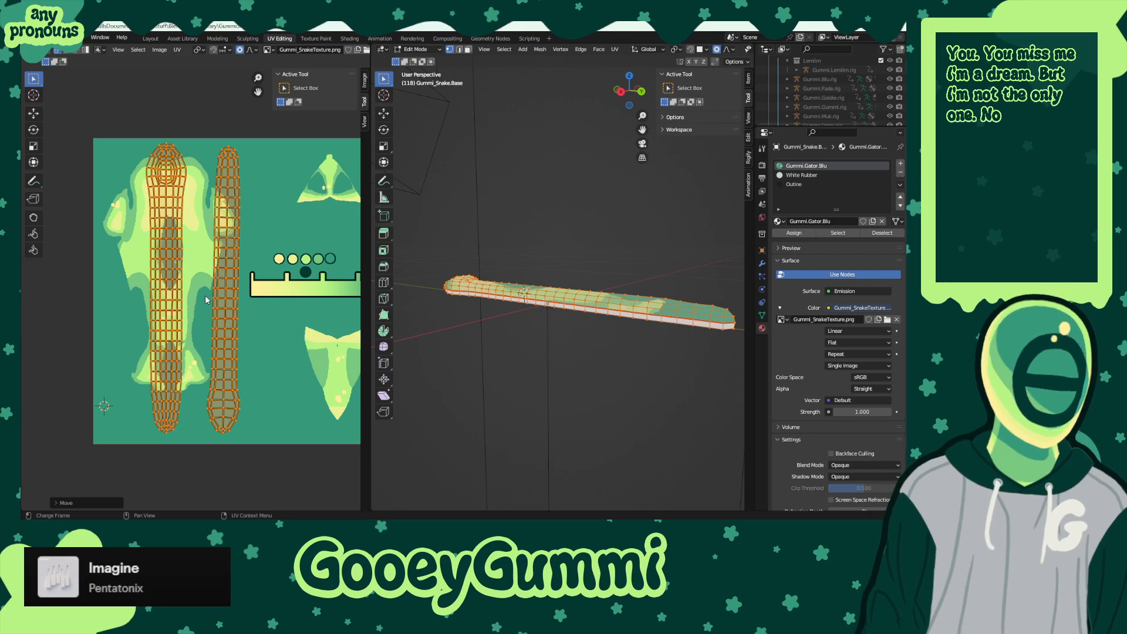
pyautogui.press('g')
pyautogui.press('x')
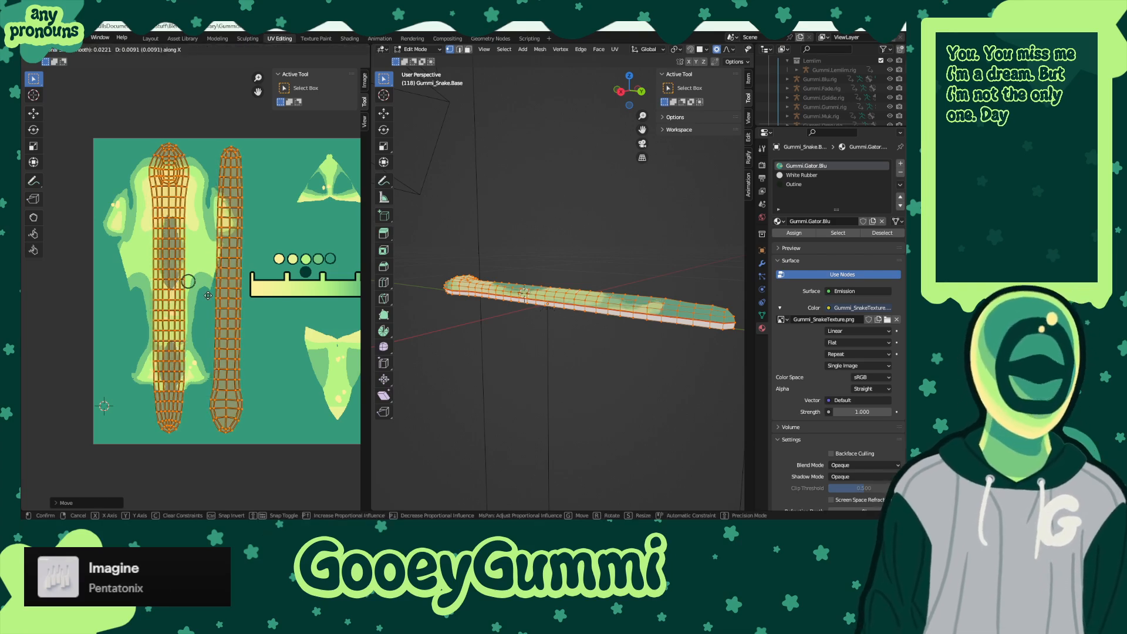
pyautogui.click(210, 297)
pyautogui.moveTo(516, 334); pyautogui.dragTo(687, 315, button='middle')
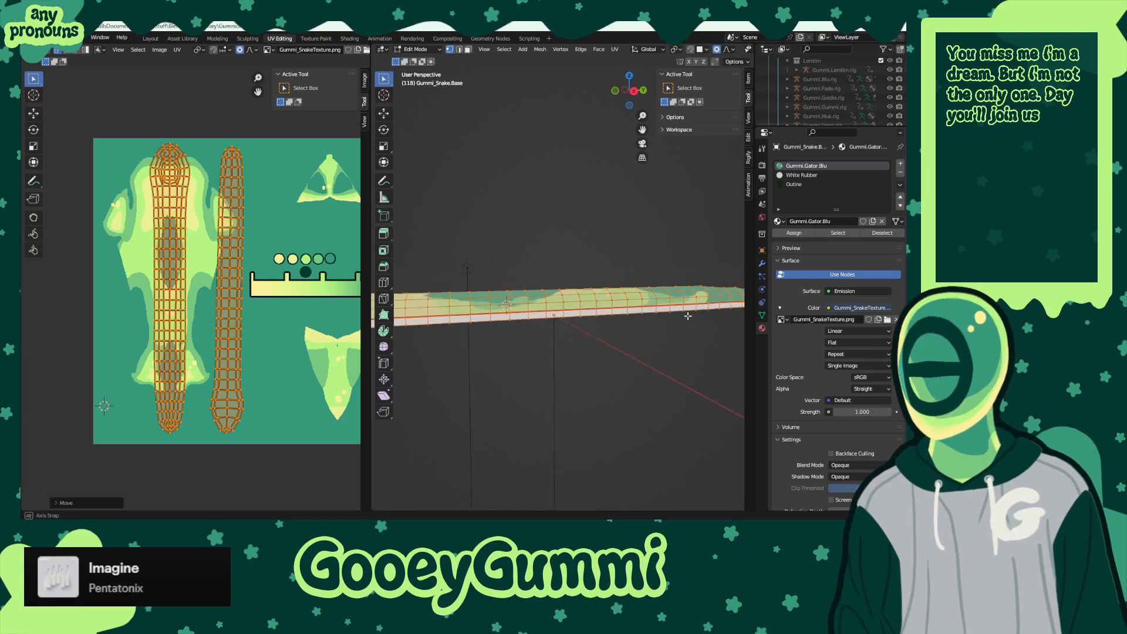
# - Hide the viewport overlays and examine how the texture wraps over the snake's head and body
pyautogui.moveTo(629, 356); pyautogui.dragTo(555, 331, button='middle')
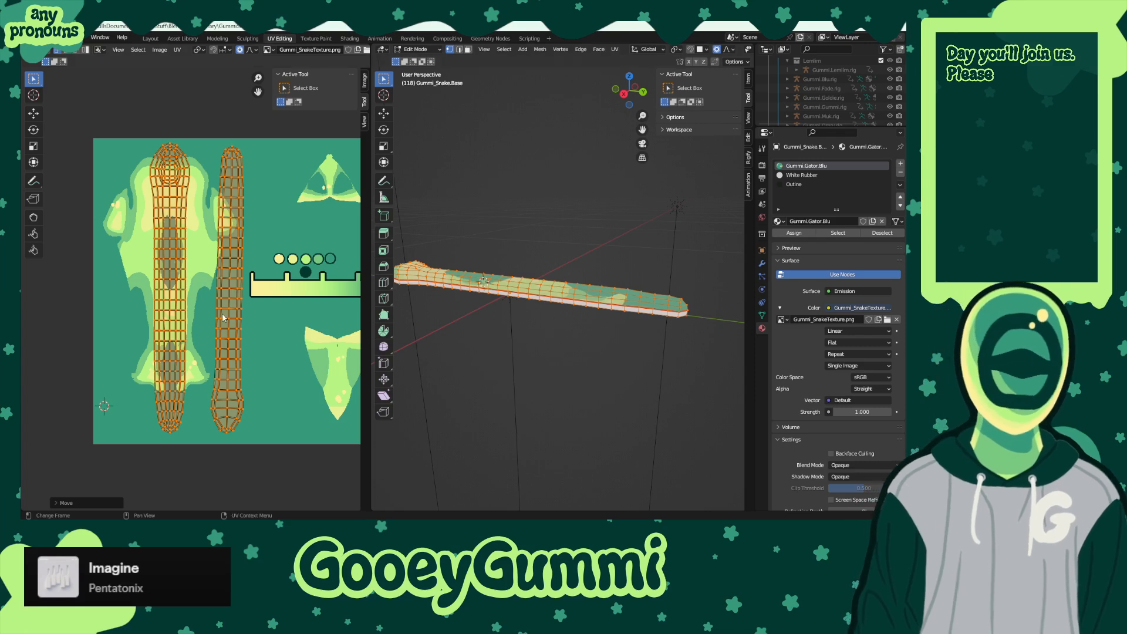
pyautogui.moveTo(486, 322); pyautogui.dragTo(687, 371, button='middle')
pyautogui.moveTo(645, 357); pyautogui.dragTo(602, 377, button='middle')
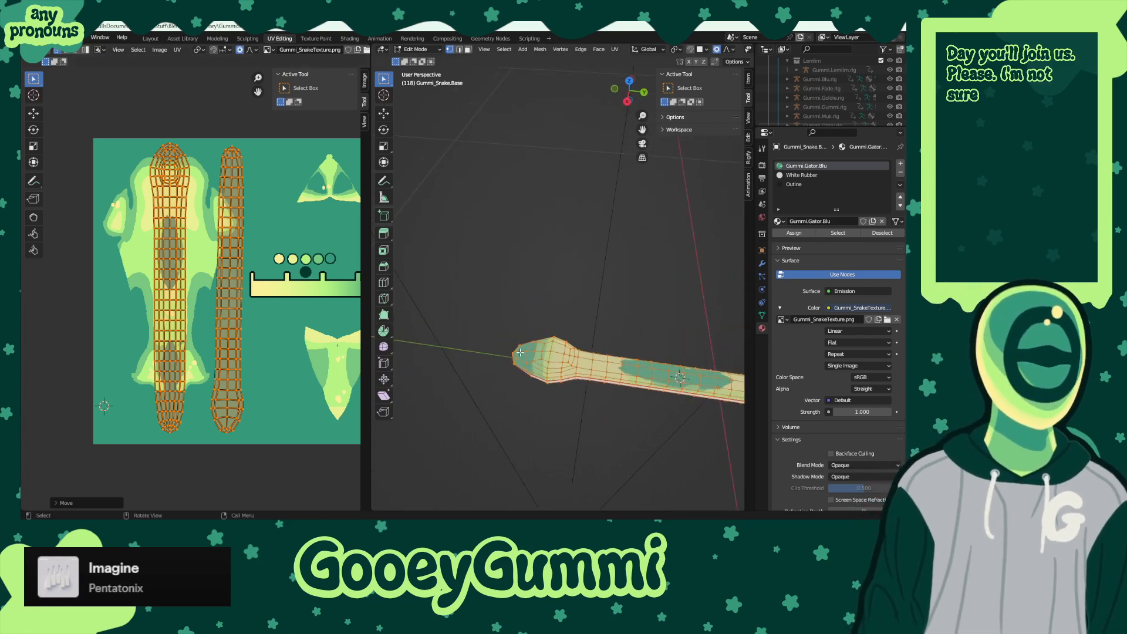
pyautogui.scroll(1, 584, 382)
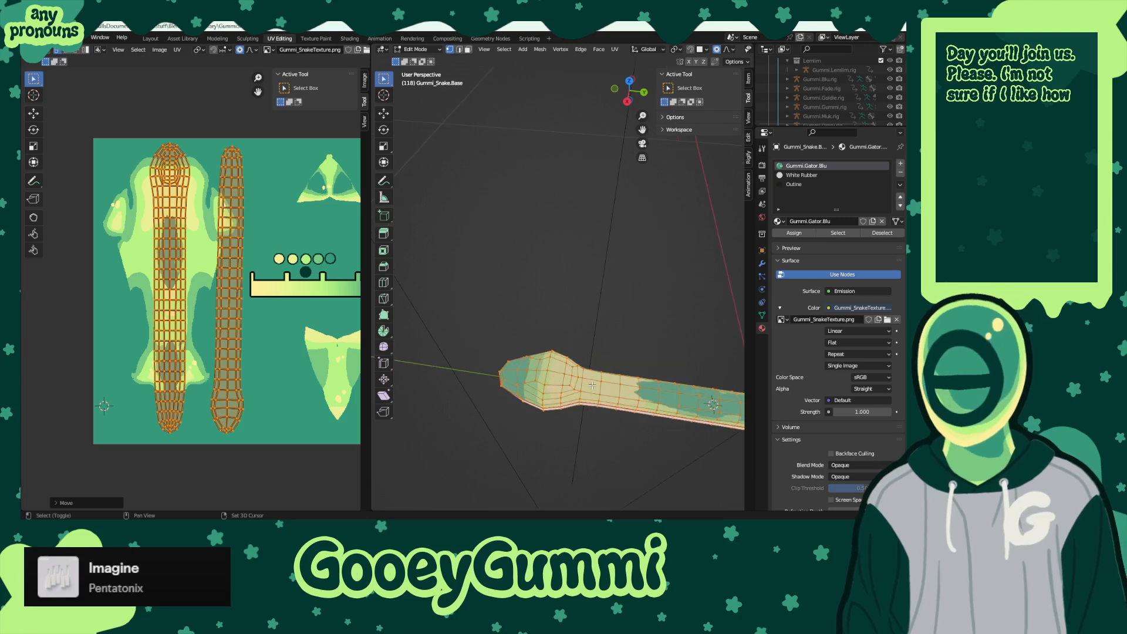
pyautogui.keyDown('shift'); pyautogui.moveTo(595, 377); pyautogui.dragTo(580, 345, button='middle'); pyautogui.keyUp('shift')
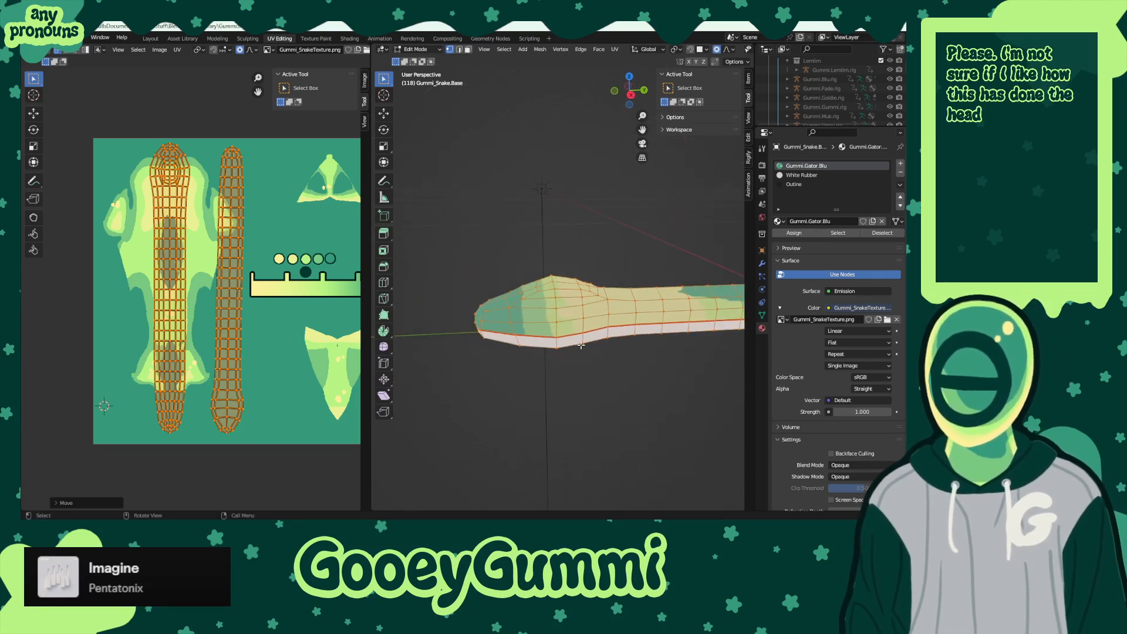
pyautogui.hotkey('alt', 'shift', 'z')
pyautogui.keyDown('shift'); pyautogui.moveTo(656, 360); pyautogui.dragTo(537, 361, button='middle'); pyautogui.keyUp('shift')
pyautogui.moveTo(572, 361); pyautogui.dragTo(610, 361, button='middle')
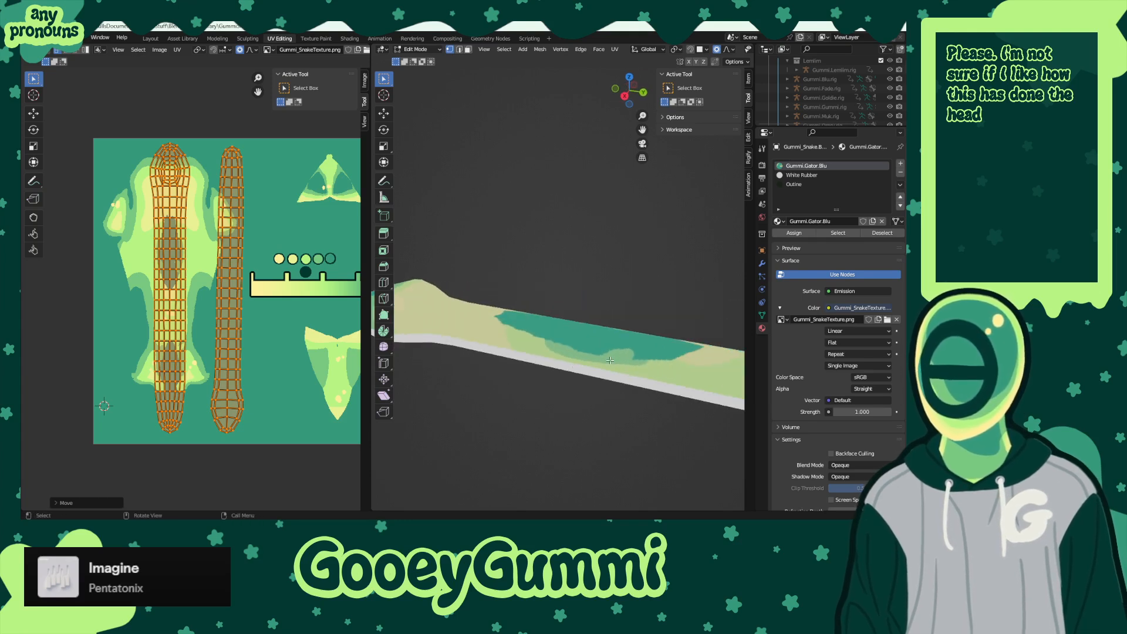
# - Switch the snake to Object Mode and inspect the texture up close on its head and along its side
pyautogui.click(417, 49)
pyautogui.click(416, 62)
pyautogui.moveTo(547, 379); pyautogui.dragTo(569, 355, button='middle')
pyautogui.scroll(5, 590, 344)
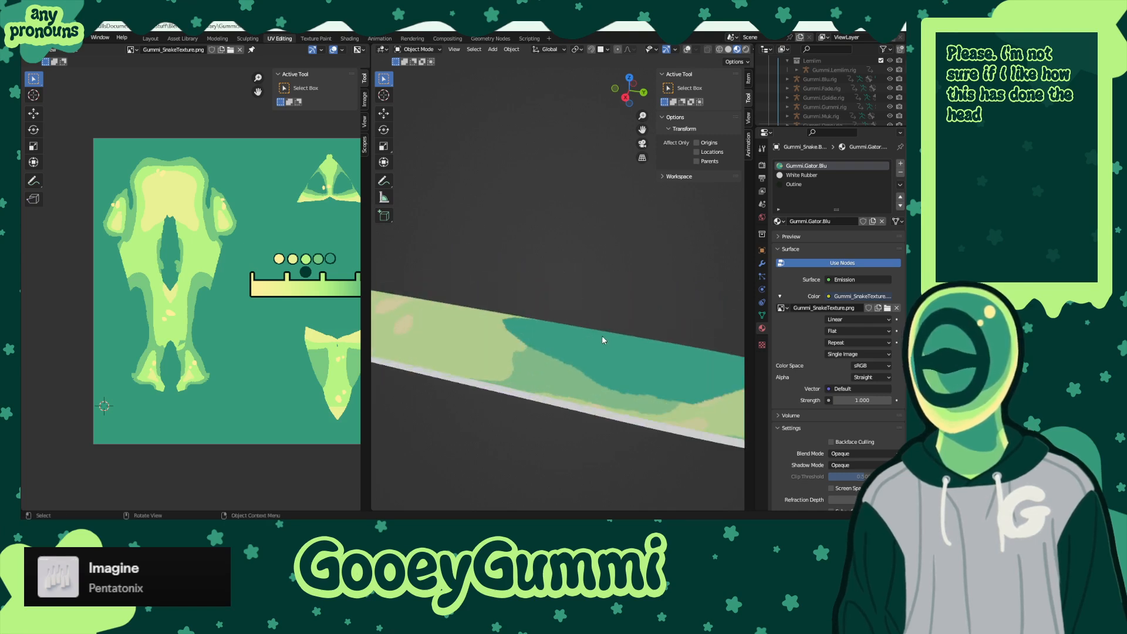
pyautogui.scroll(-5, 599, 400)
pyautogui.keyDown('shift'); pyautogui.moveTo(725, 450); pyautogui.dragTo(798, 471, button='middle'); pyautogui.keyUp('shift')
pyautogui.moveTo(572, 348)
pyautogui.mouseDown(button='middle')
pyautogui.moveTo(624, 341)
pyautogui.moveTo(502, 410)
pyautogui.moveTo(551, 388)
pyautogui.moveTo(560, 365)
pyautogui.mouseUp(button='middle')
pyautogui.scroll(4, 561, 366)
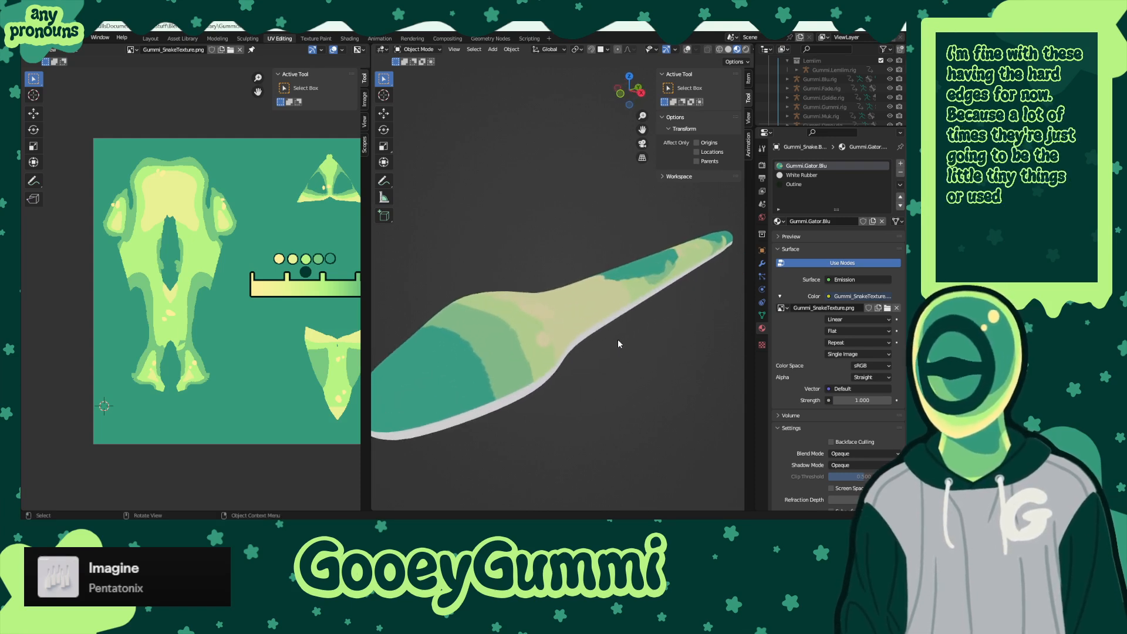
pyautogui.moveTo(618, 343); pyautogui.dragTo(565, 351, button='middle')
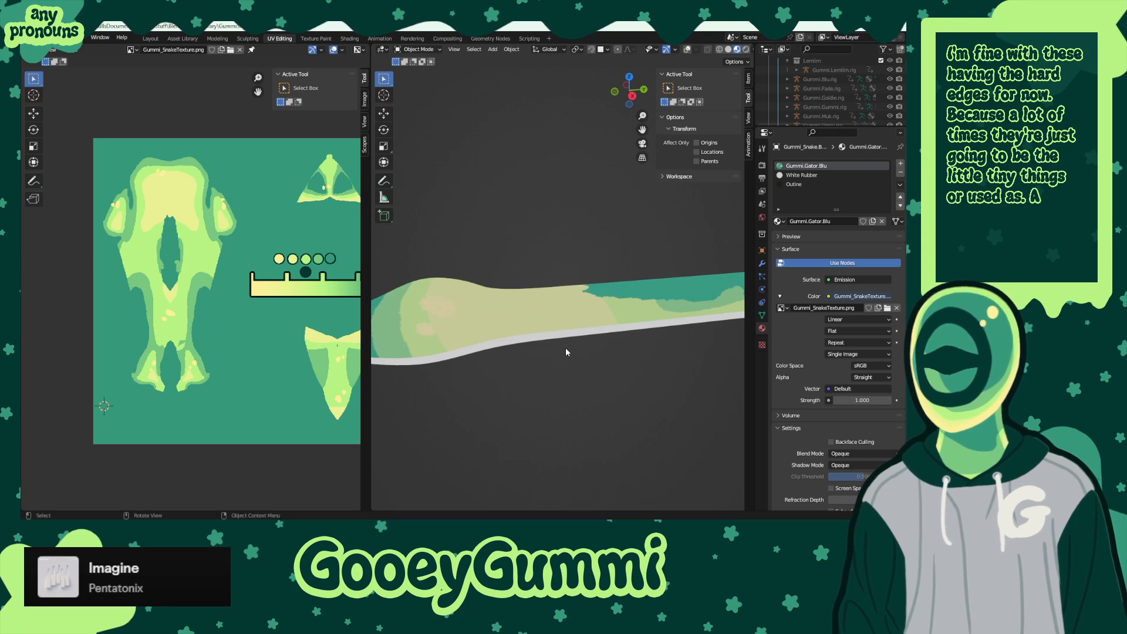
pyautogui.scroll(-5, 564, 346)
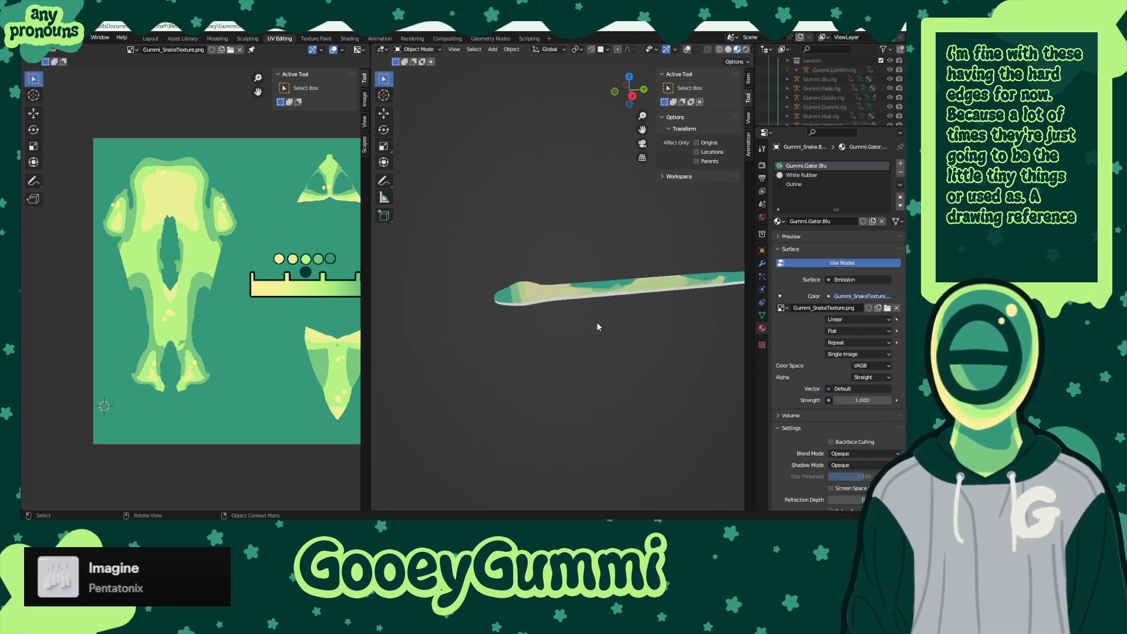
pyautogui.moveTo(597, 327); pyautogui.dragTo(528, 362, button='middle')
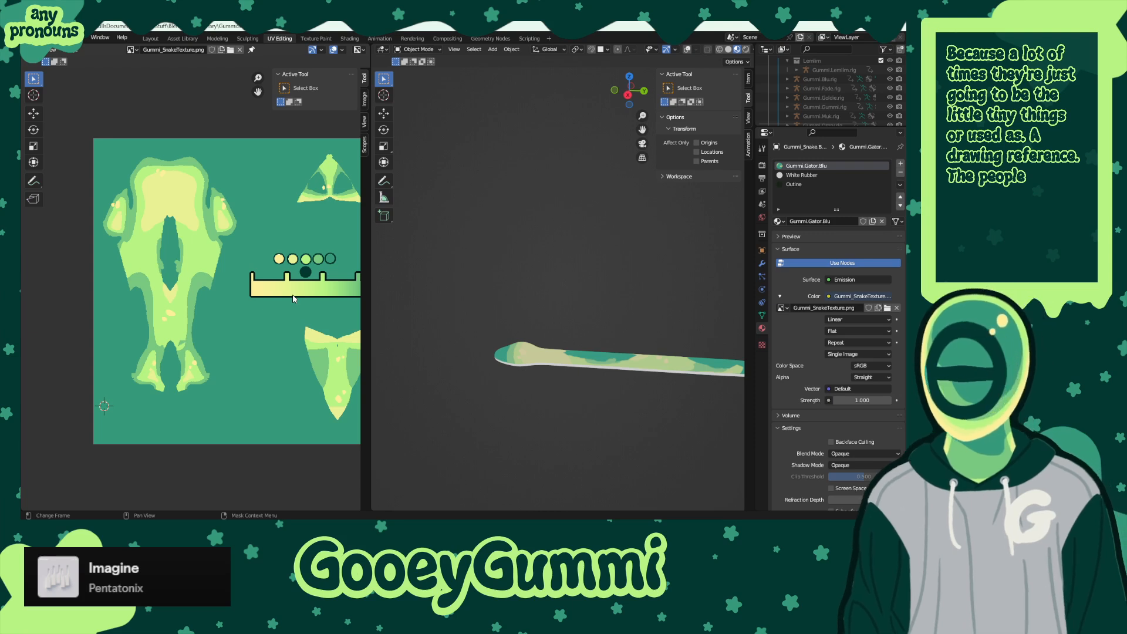
pyautogui.scroll(4, 622, 373)
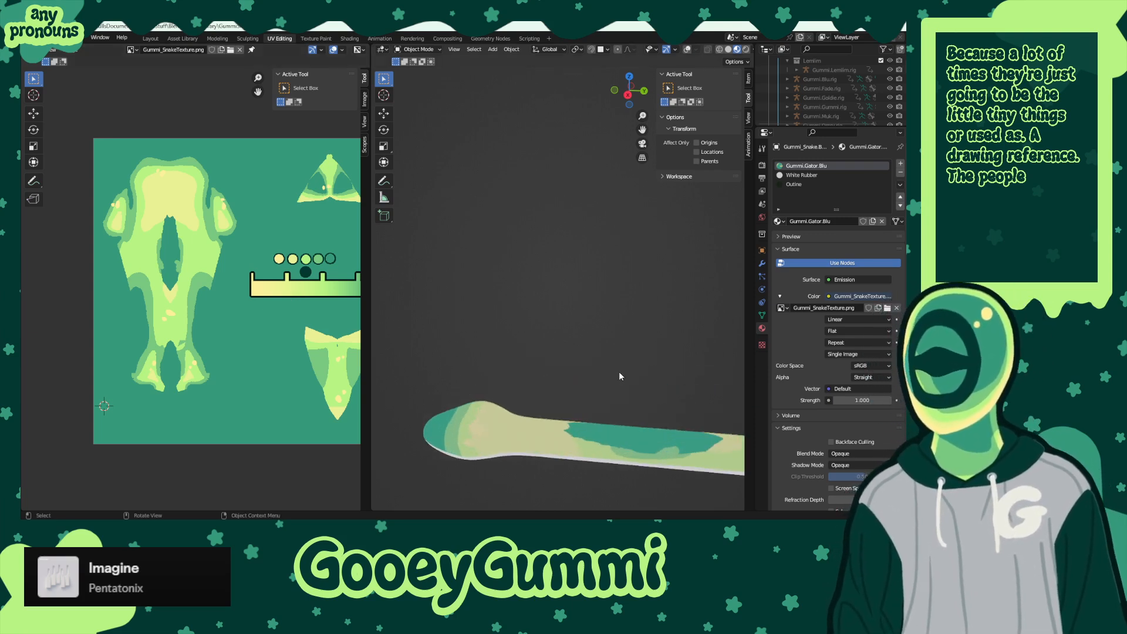
pyautogui.scroll(-3, 616, 371)
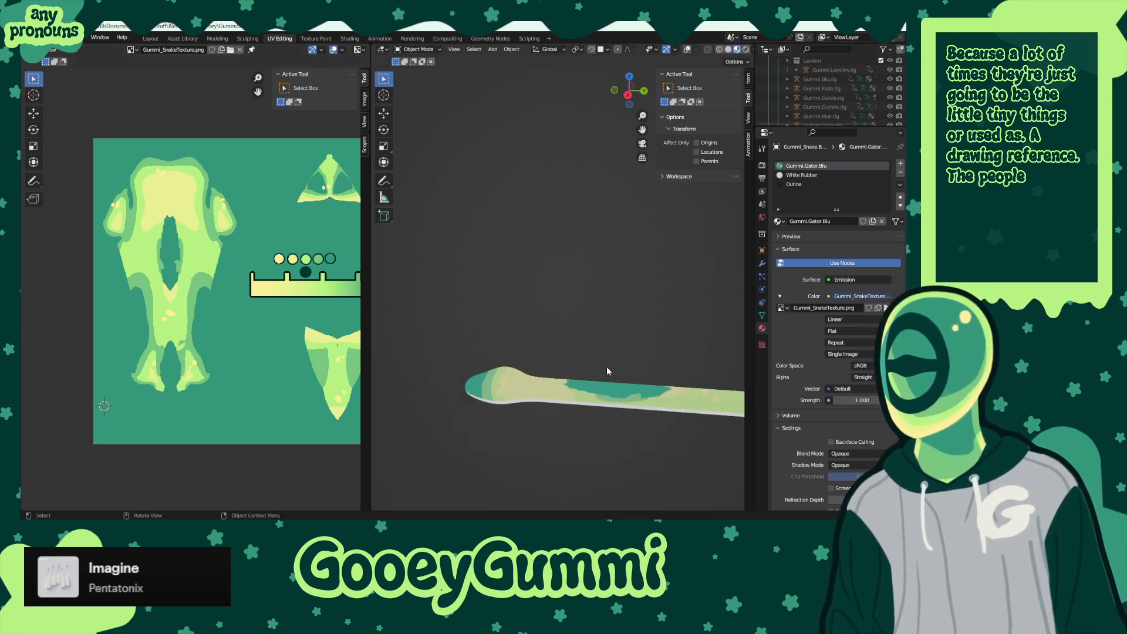
# - Put the snake in Texture Paint mode and change the UV editor into an Image Editor for painting Gummi_SnakeTexture.png
pyautogui.click(418, 49)
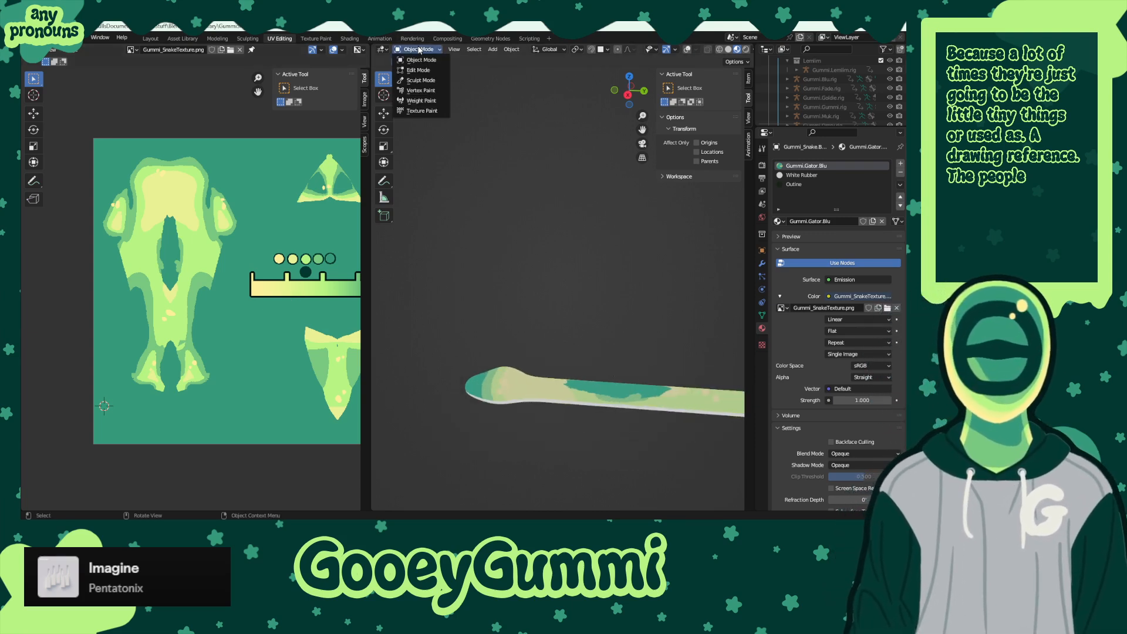
pyautogui.click(420, 111)
pyautogui.click(50, 52)
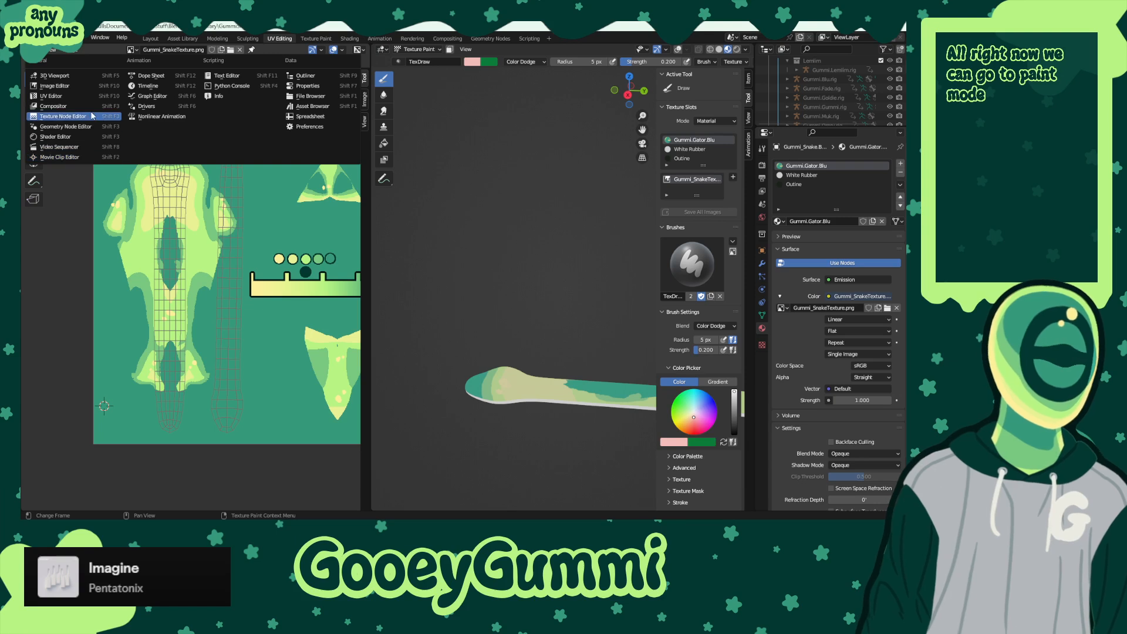
pyautogui.click(65, 86)
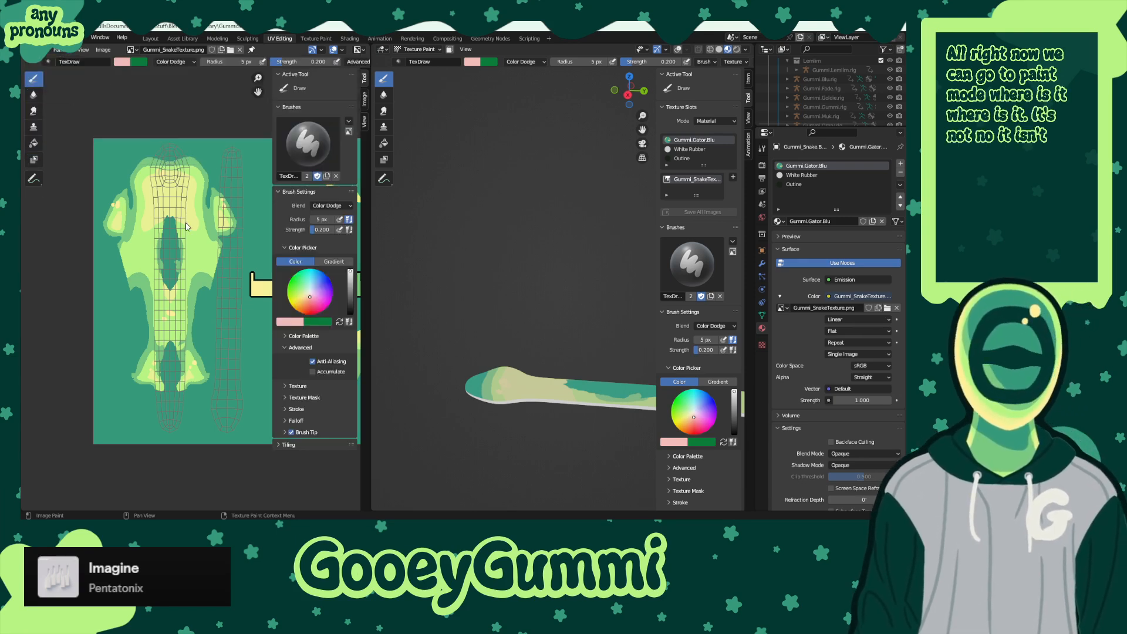
# - Paint a short test stroke on the texture over the lower part of the narrower UV island
pyautogui.moveTo(588, 373); pyautogui.dragTo(563, 369, button='middle')
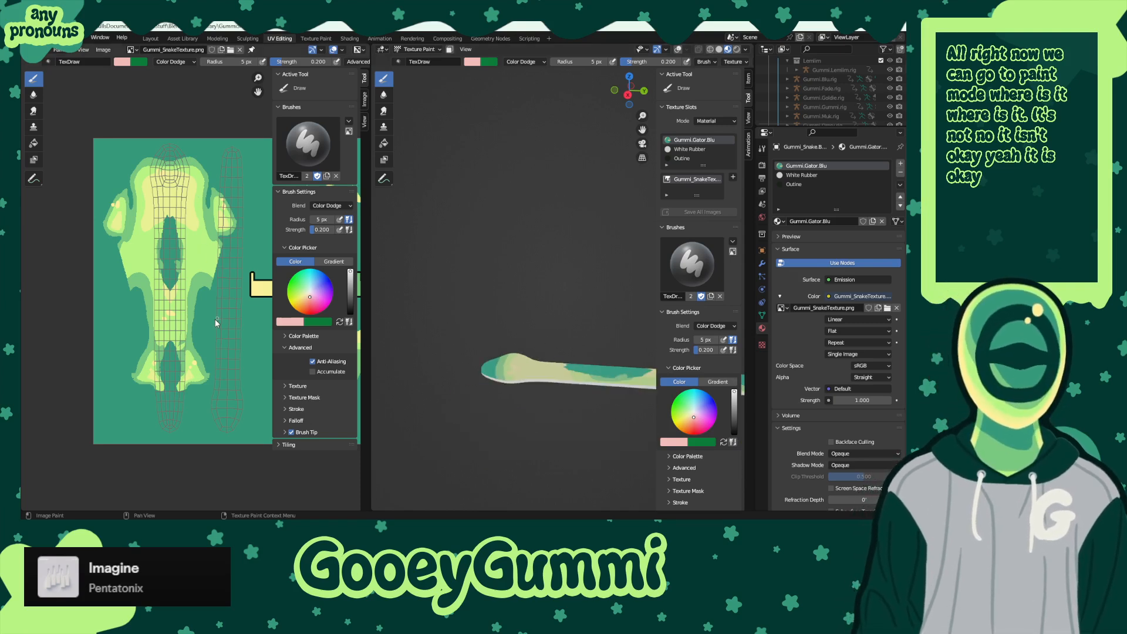
pyautogui.moveTo(215, 343); pyautogui.dragTo(223, 343)
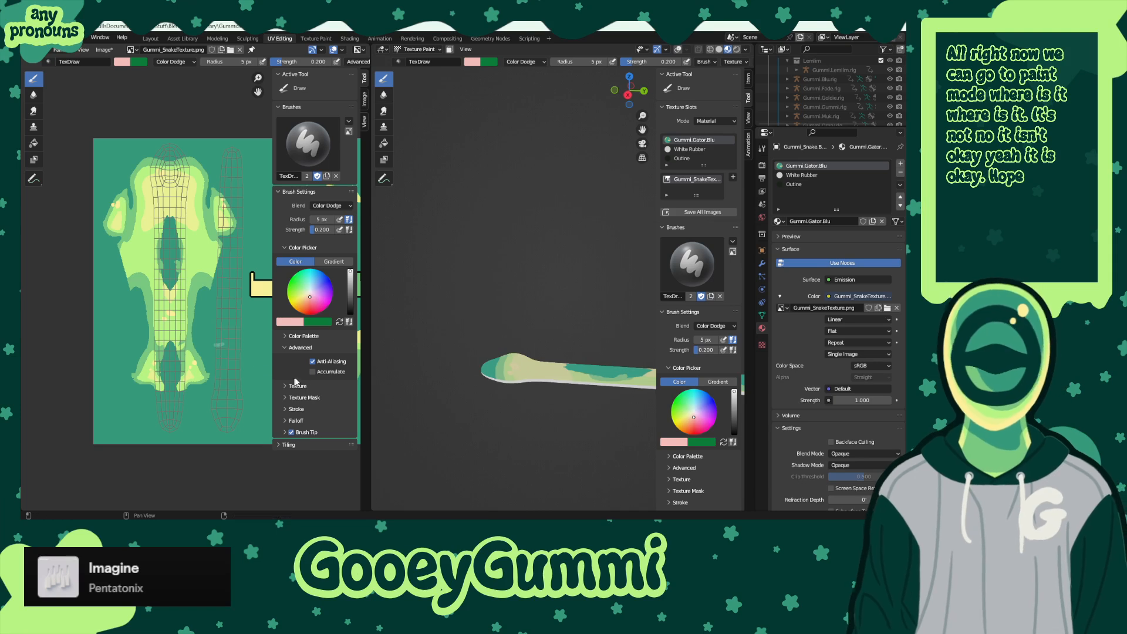
pyautogui.moveTo(204, 346); pyautogui.dragTo(114, 370, button='middle')
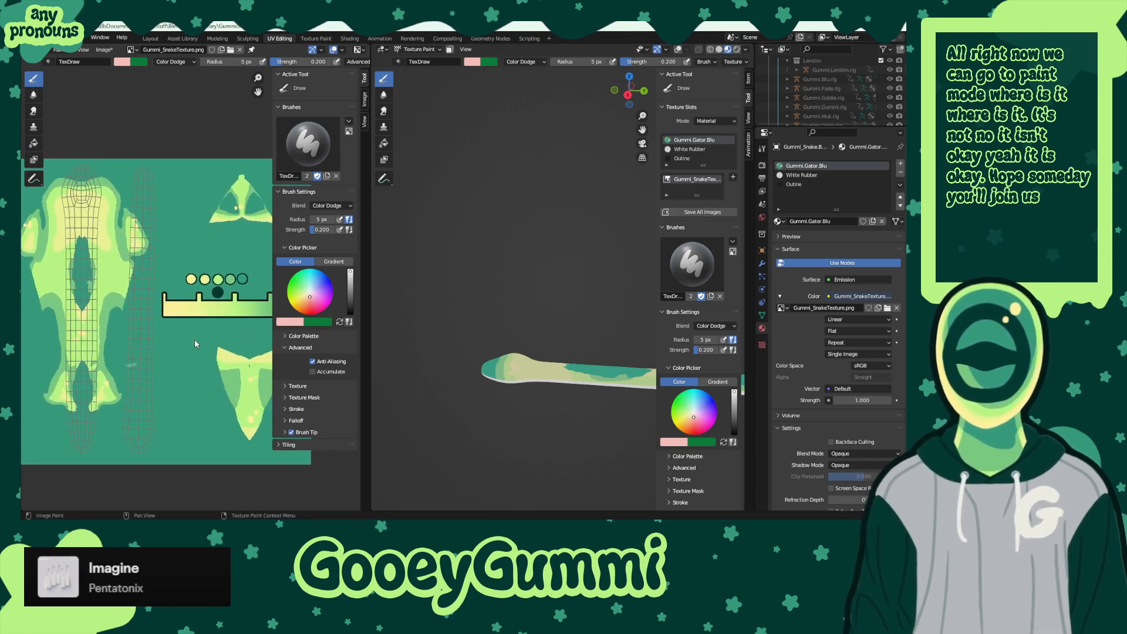
pyautogui.press('n')
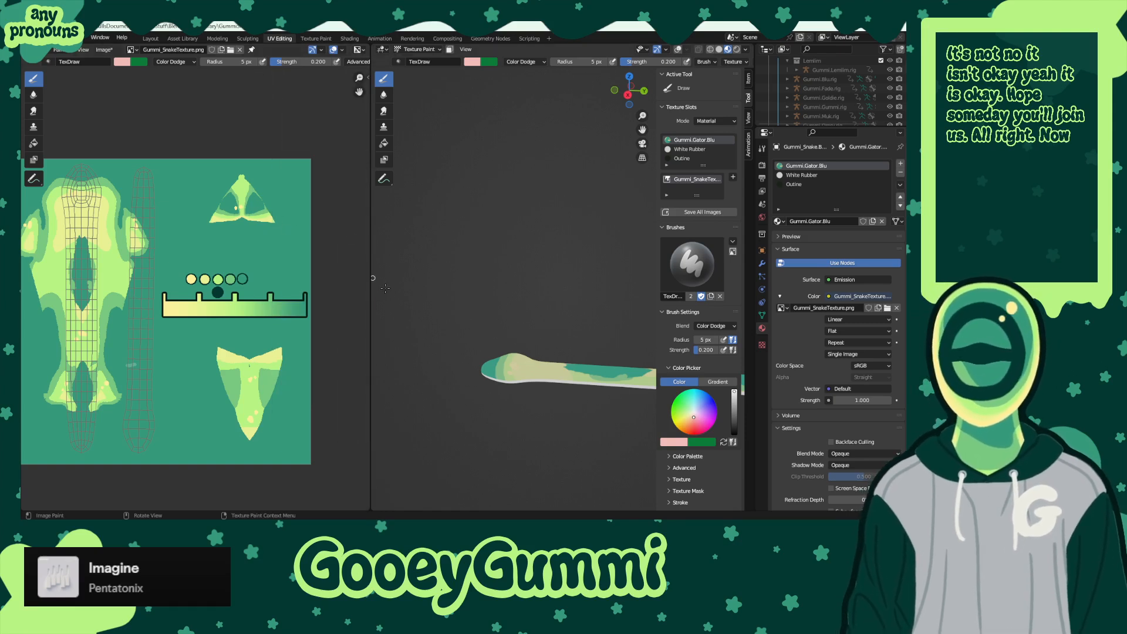
pyautogui.moveTo(150, 324); pyautogui.dragTo(129, 332, button='middle')
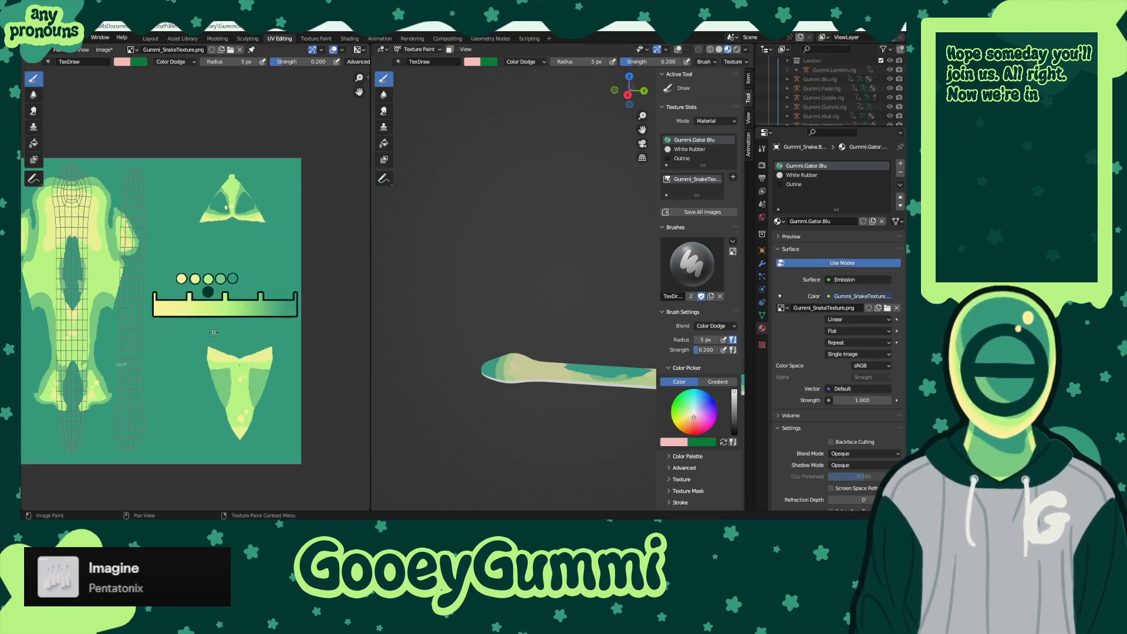
pyautogui.press('n')
pyautogui.moveTo(173, 368); pyautogui.dragTo(193, 362, button='middle')
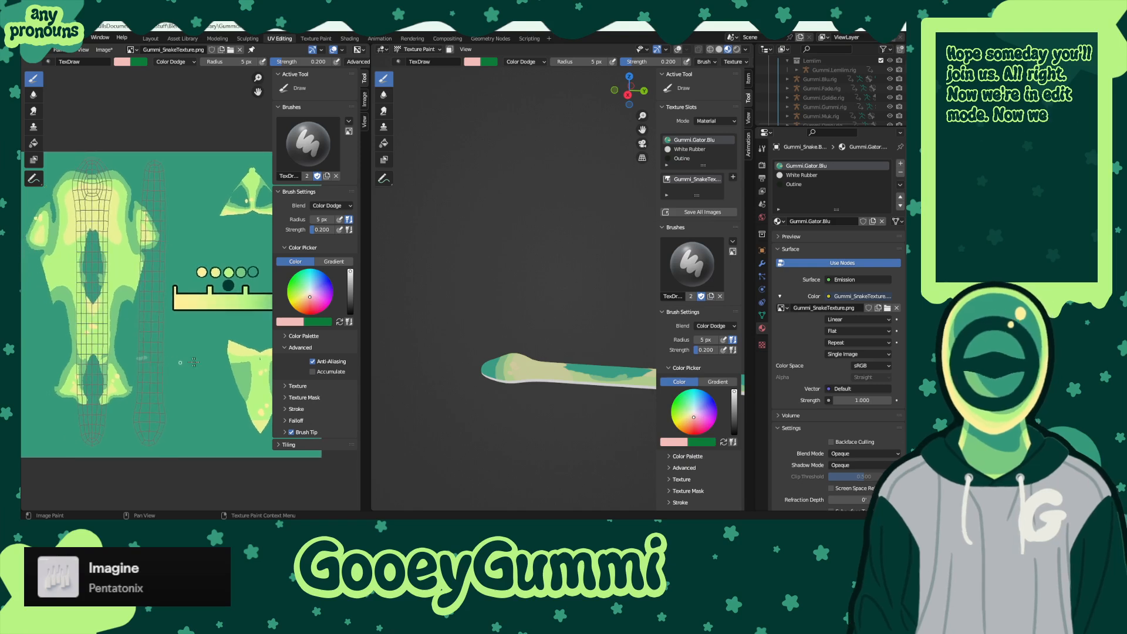
# - Turn the viewport overlays back on and angle the view onto the snake's head
pyautogui.moveTo(590, 378)
pyautogui.mouseDown(button='middle')
pyautogui.moveTo(562, 358)
pyautogui.moveTo(558, 331)
pyautogui.moveTo(490, 293)
pyautogui.mouseUp(button='middle')
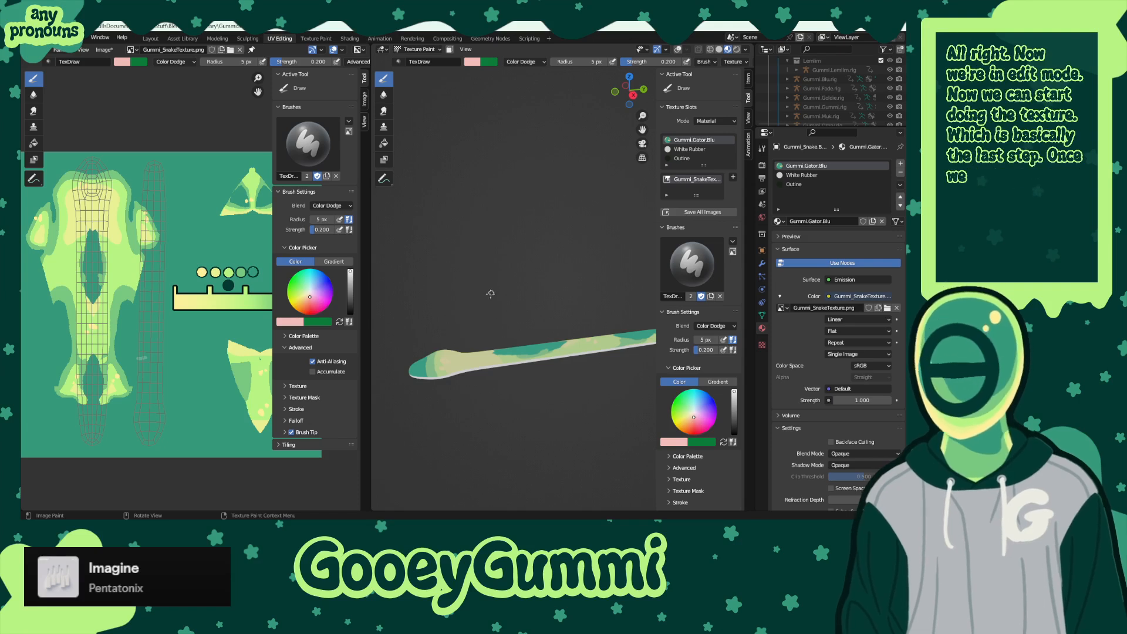
pyautogui.hotkey('shift', 'alt', 'z')
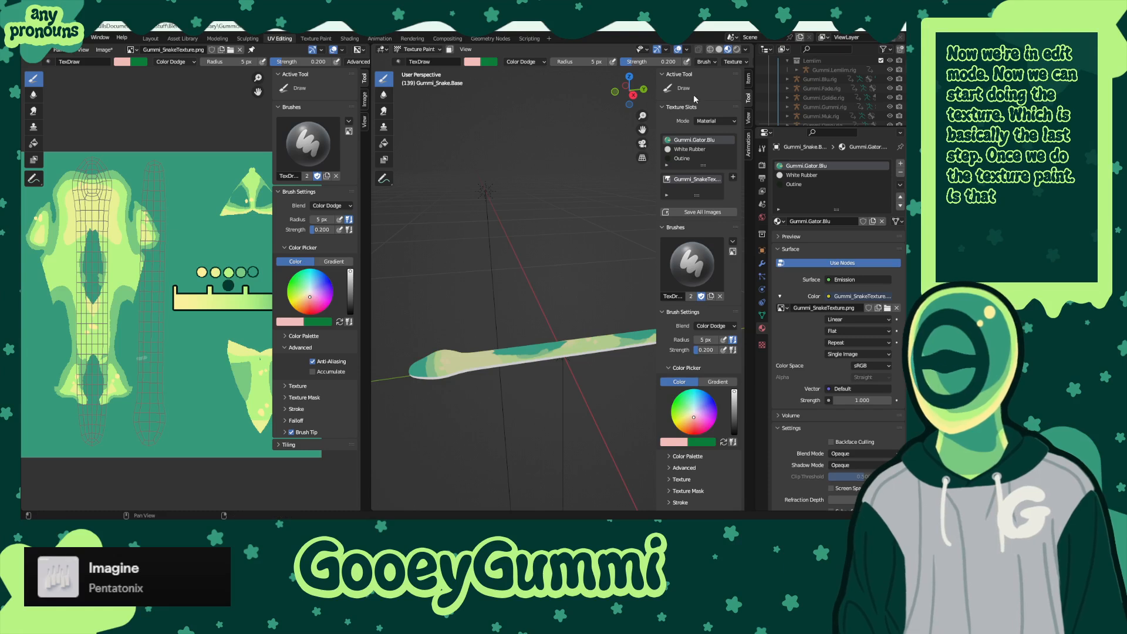
pyautogui.moveTo(527, 320)
pyautogui.mouseDown(button='middle')
pyautogui.moveTo(593, 305)
pyautogui.moveTo(589, 317)
pyautogui.moveTo(520, 318)
pyautogui.mouseUp(button='middle')
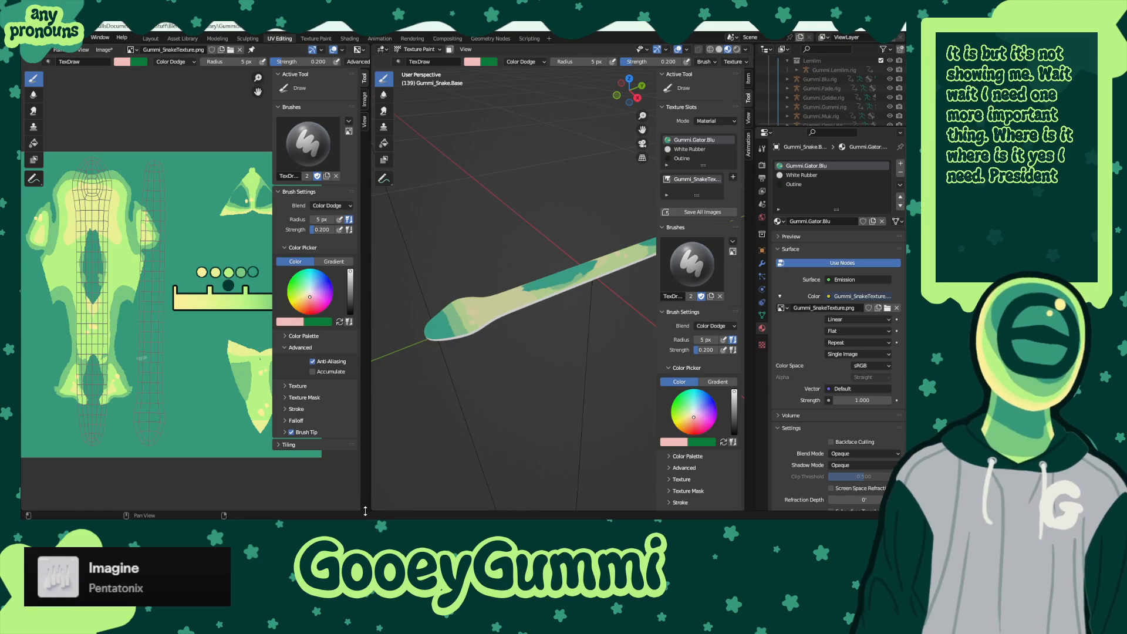
# - Split the image editor horizontally into a larger upper area and a smaller lower area
pyautogui.moveTo(371, 508)
pyautogui.mouseDown()
pyautogui.moveTo(324, 494)
pyautogui.moveTo(378, 500)
pyautogui.mouseUp()
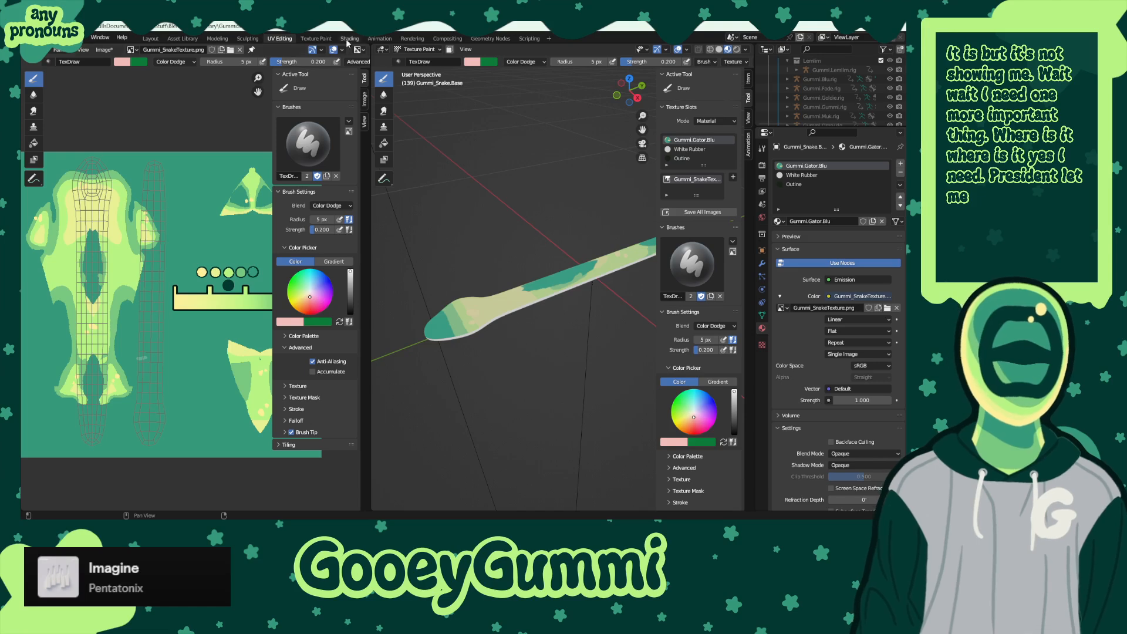
pyautogui.moveTo(369, 45)
pyautogui.mouseDown()
pyautogui.moveTo(374, 168)
pyautogui.moveTo(378, 63)
pyautogui.mouseUp()
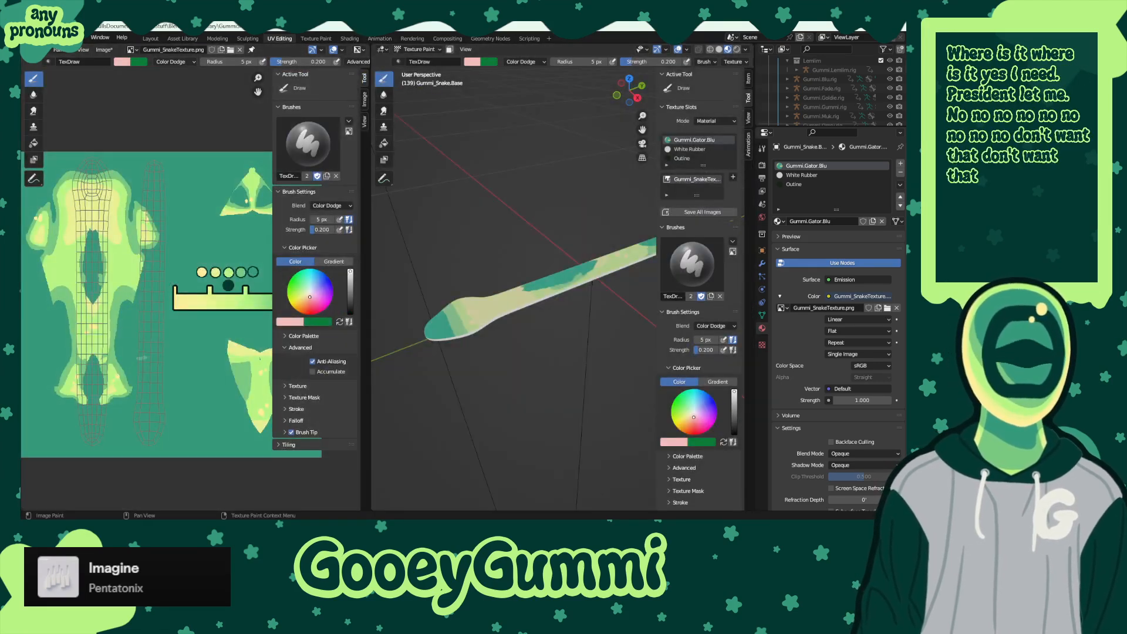
pyautogui.moveTo(24, 56); pyautogui.dragTo(92, 368)
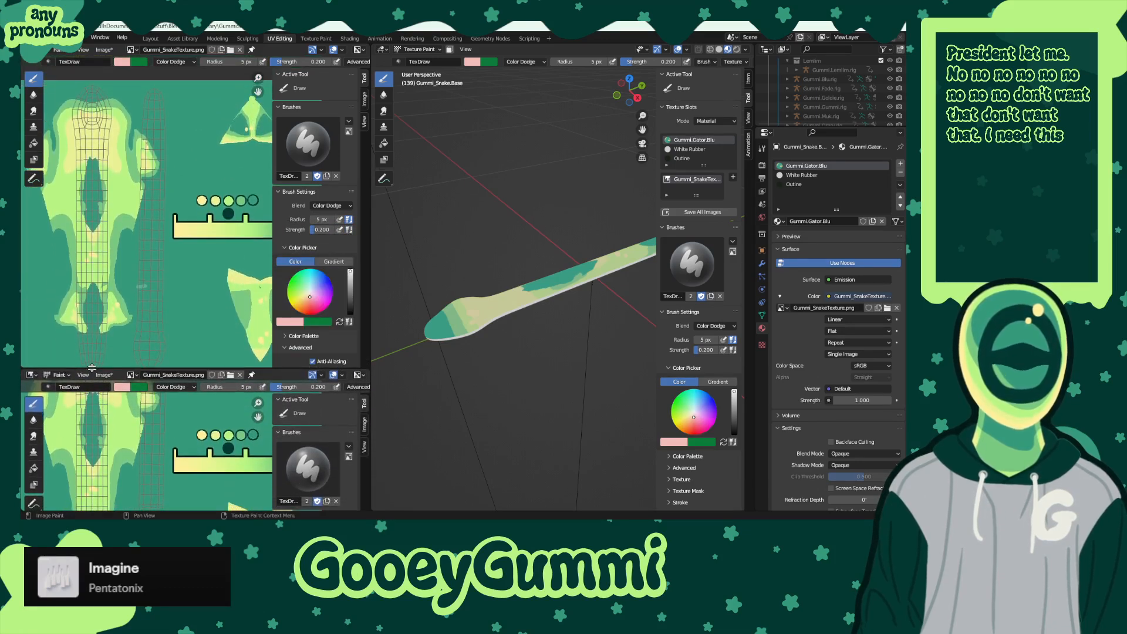
# - Show the reference image Screenshot 2025-02-03 135820.png in the lower image editor and frame its snake
pyautogui.click(132, 375)
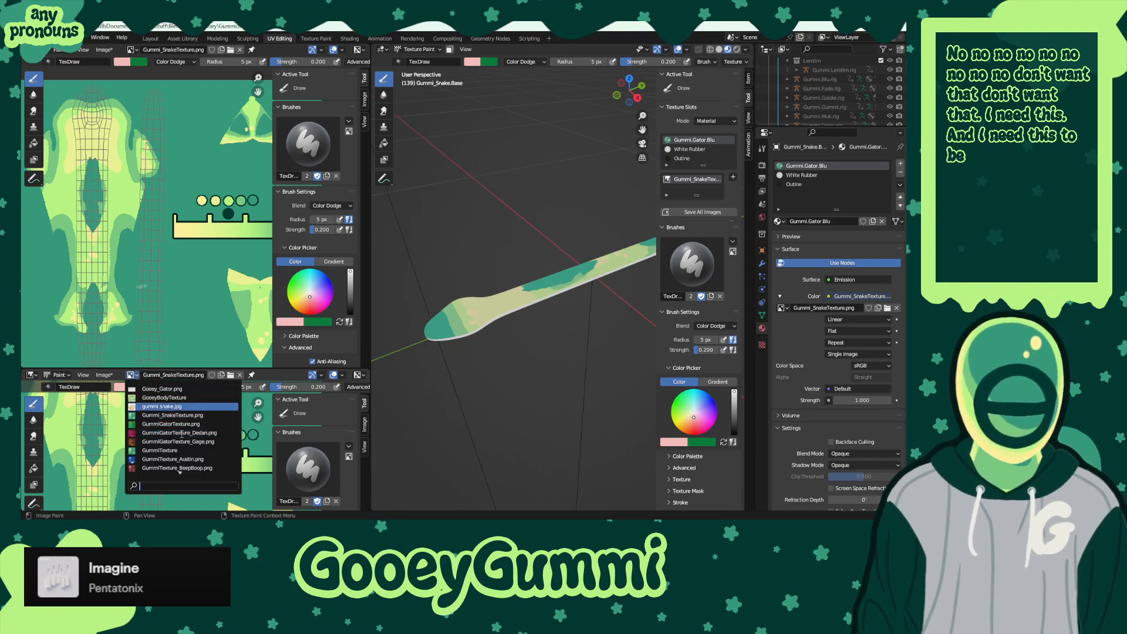
pyautogui.scroll(-9, 188, 432)
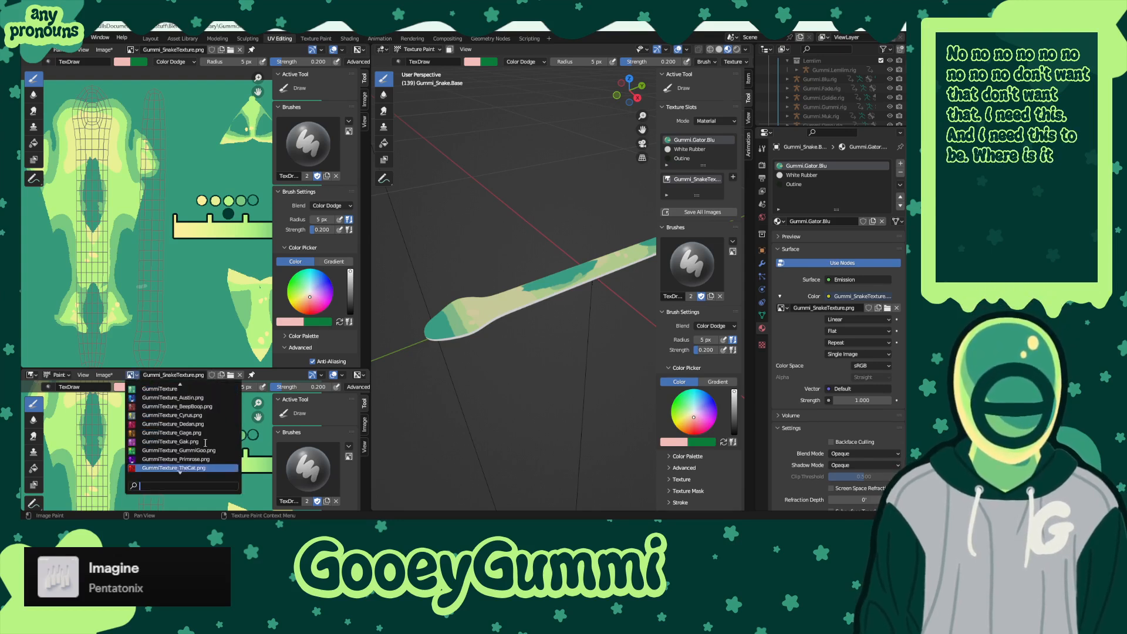
pyautogui.click(182, 467)
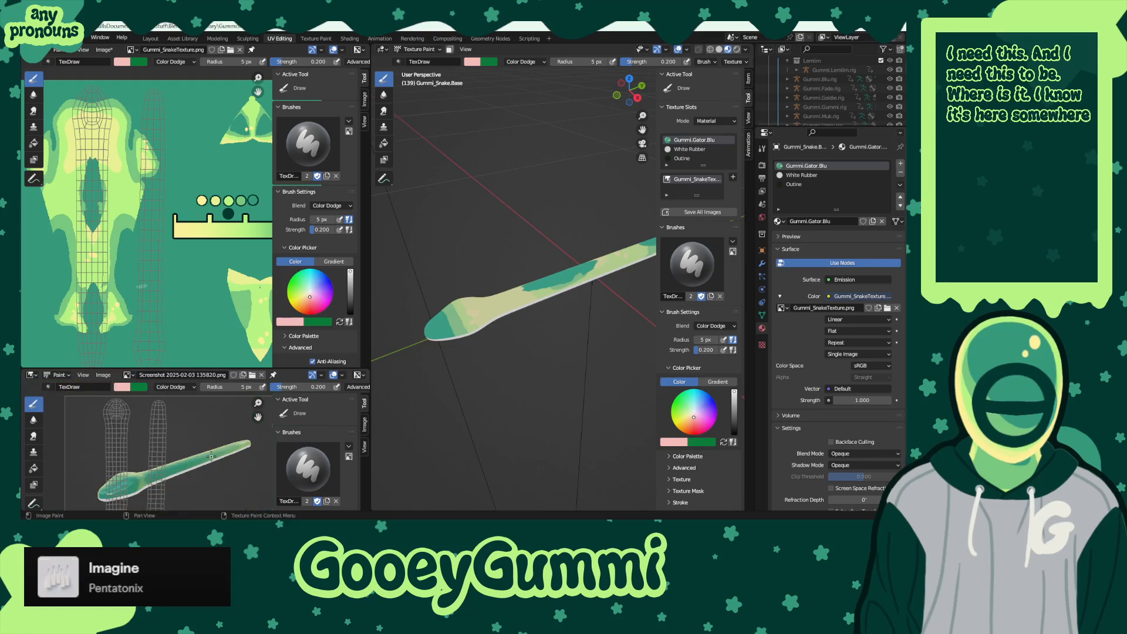
pyautogui.scroll(2, 209, 466)
pyautogui.moveTo(208, 466); pyautogui.dragTo(194, 427, button='middle')
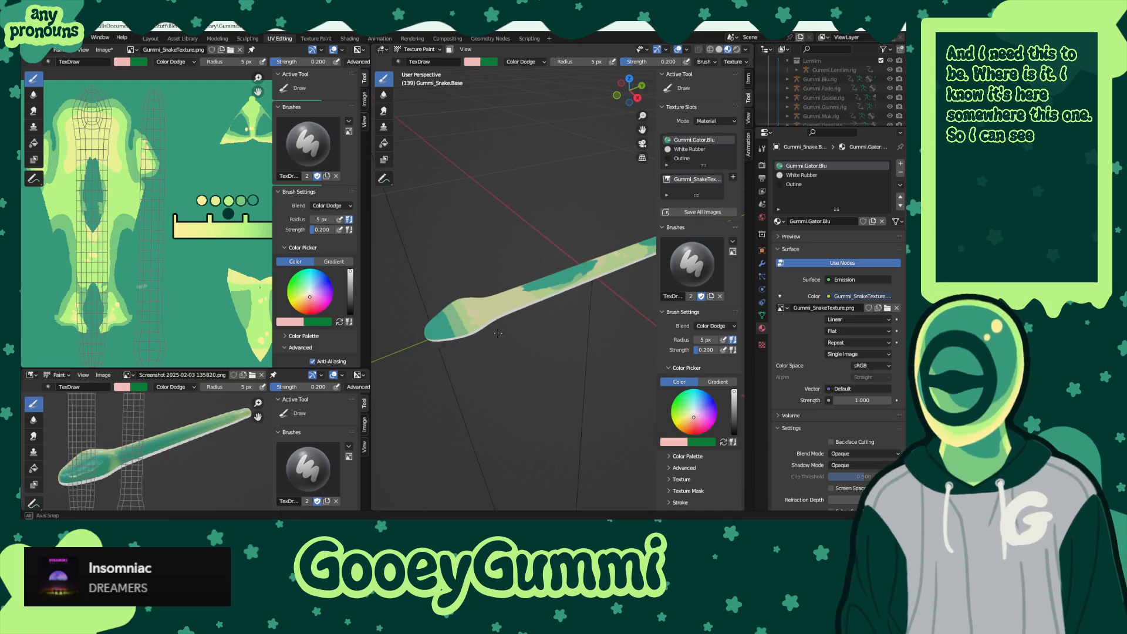
pyautogui.moveTo(177, 229); pyautogui.dragTo(170, 217, button='middle')
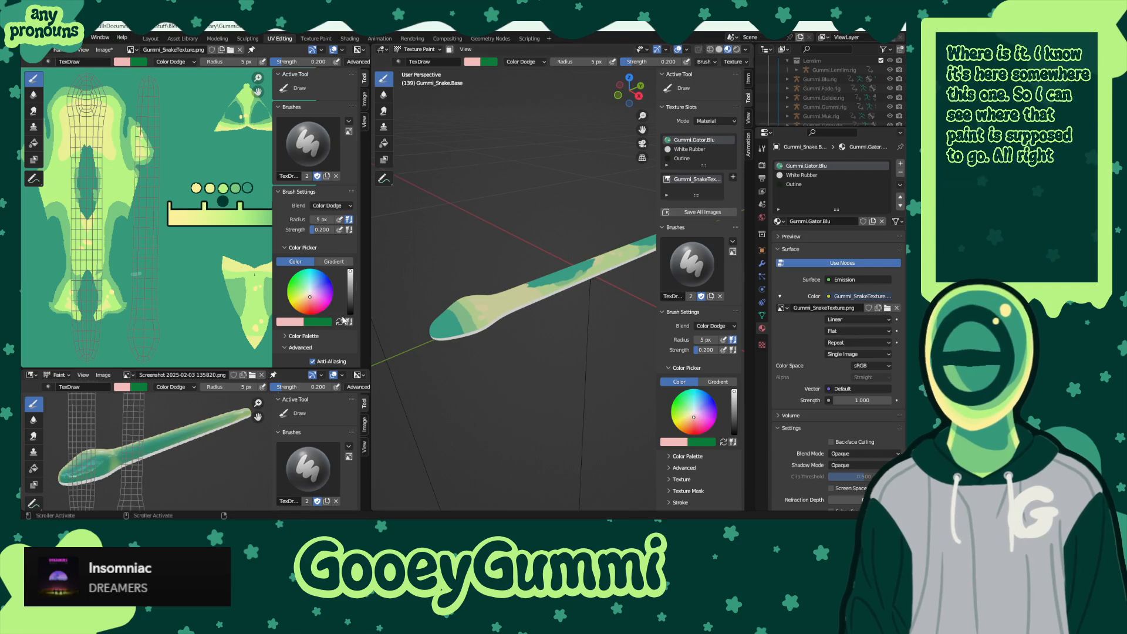
# - Fill the snake's body with the teal sampled from the last circle in the texture's palette row, using the Fill tool
pyautogui.rightClick(243, 188)
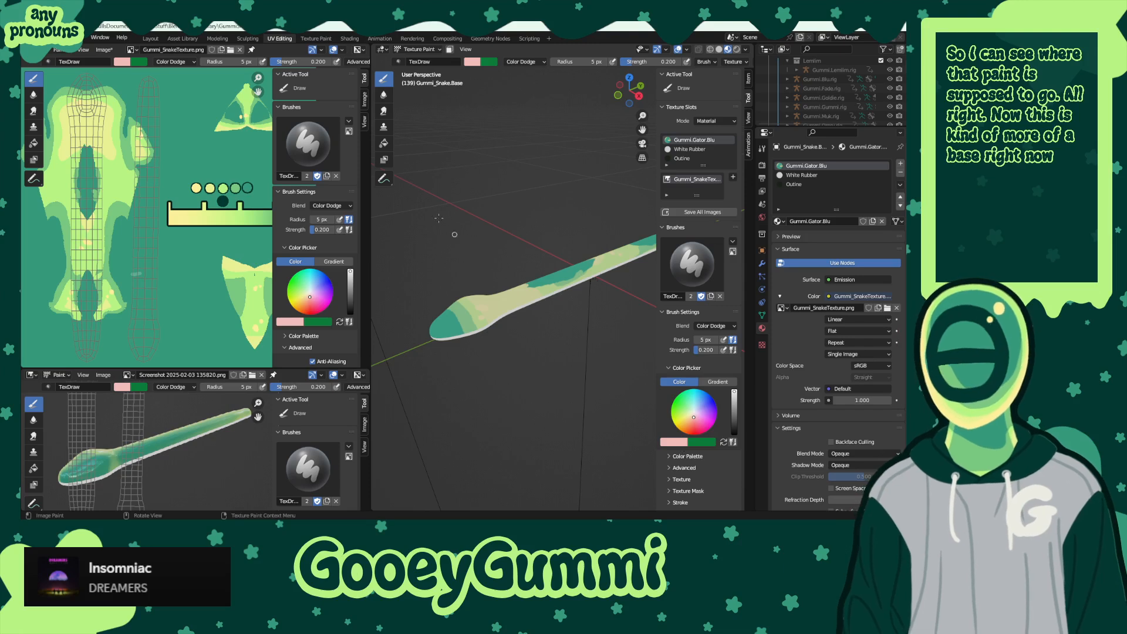
pyautogui.click(384, 144)
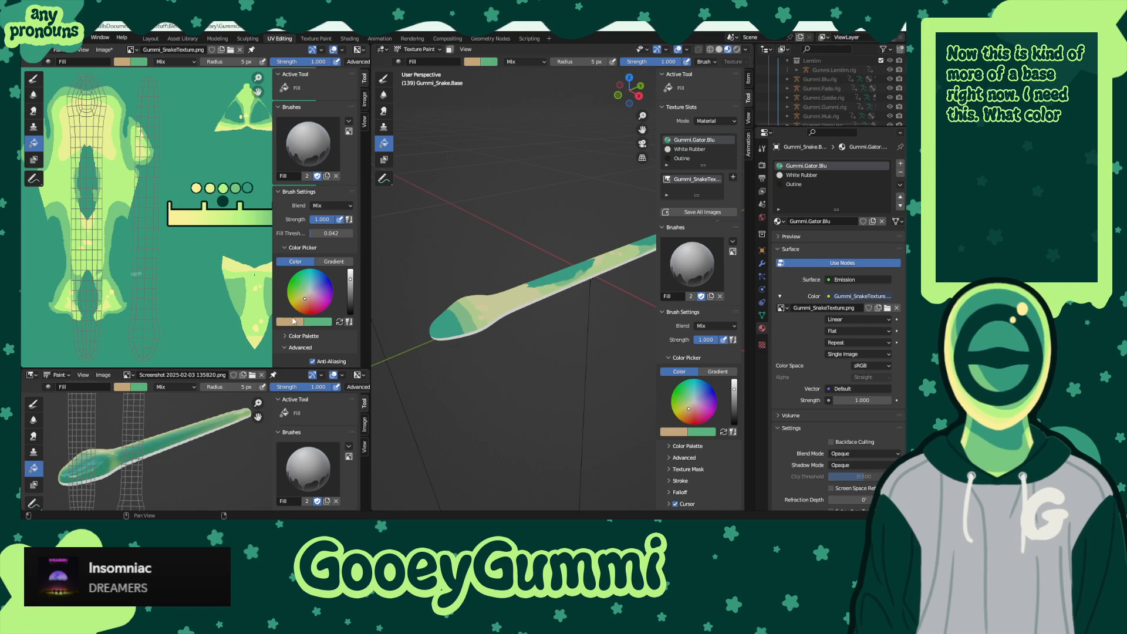
pyautogui.click(294, 321)
pyautogui.click(354, 289)
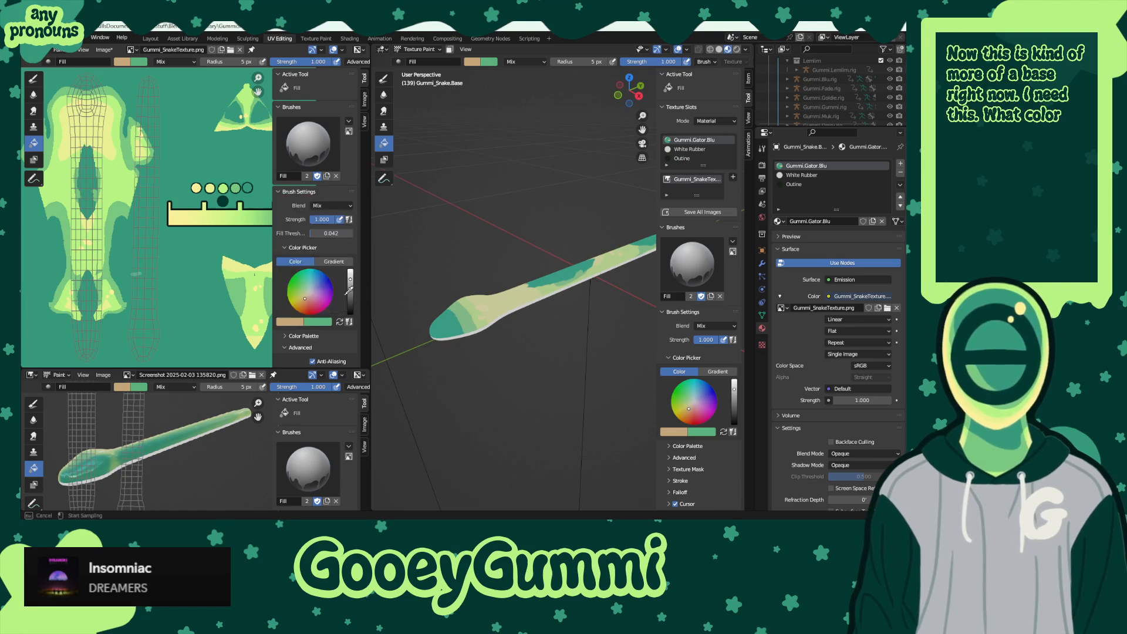
pyautogui.click(249, 188)
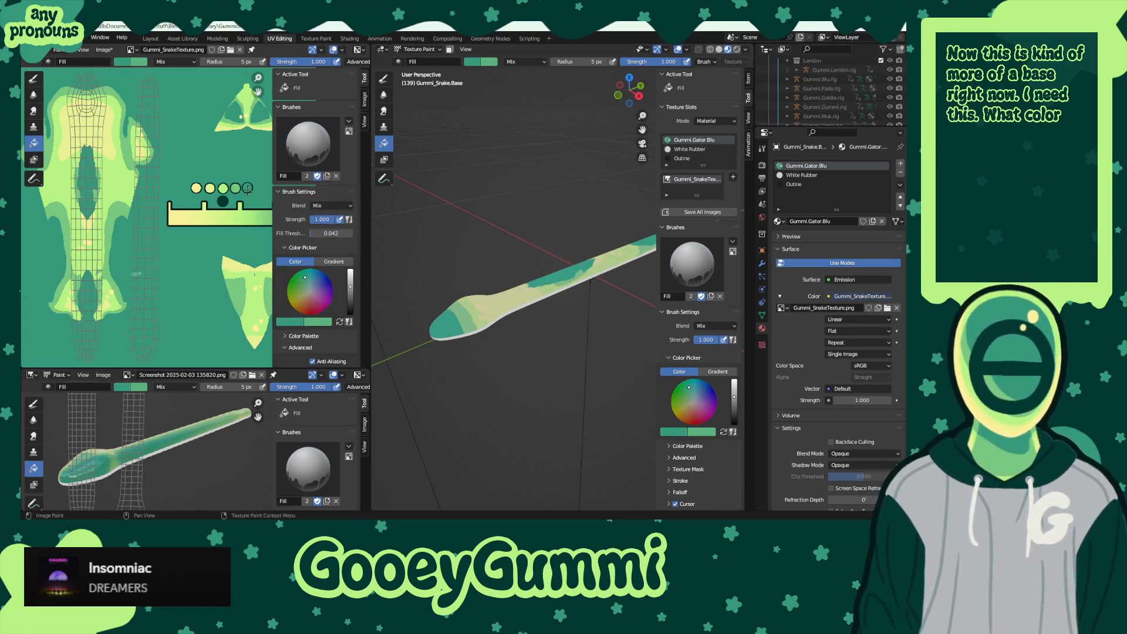
pyautogui.click(493, 301)
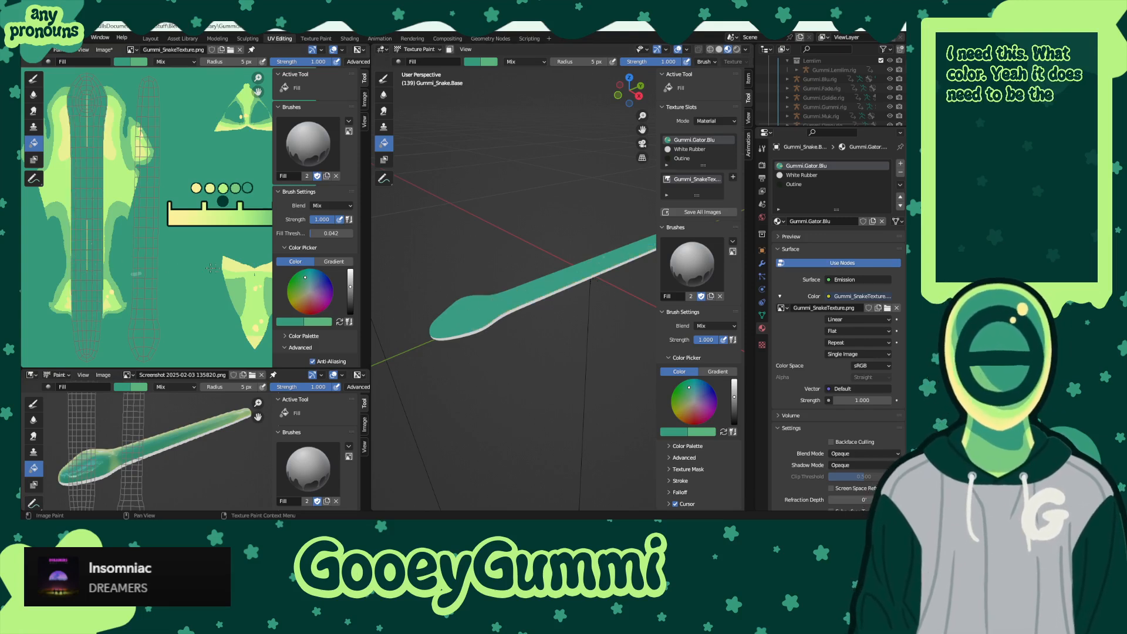
# - Switch the snake to Edit Mode, select the edge loop along its centre line, and merge those vertices by distance
pyautogui.moveTo(469, 293); pyautogui.dragTo(525, 173, button='middle')
pyautogui.click(400, 50)
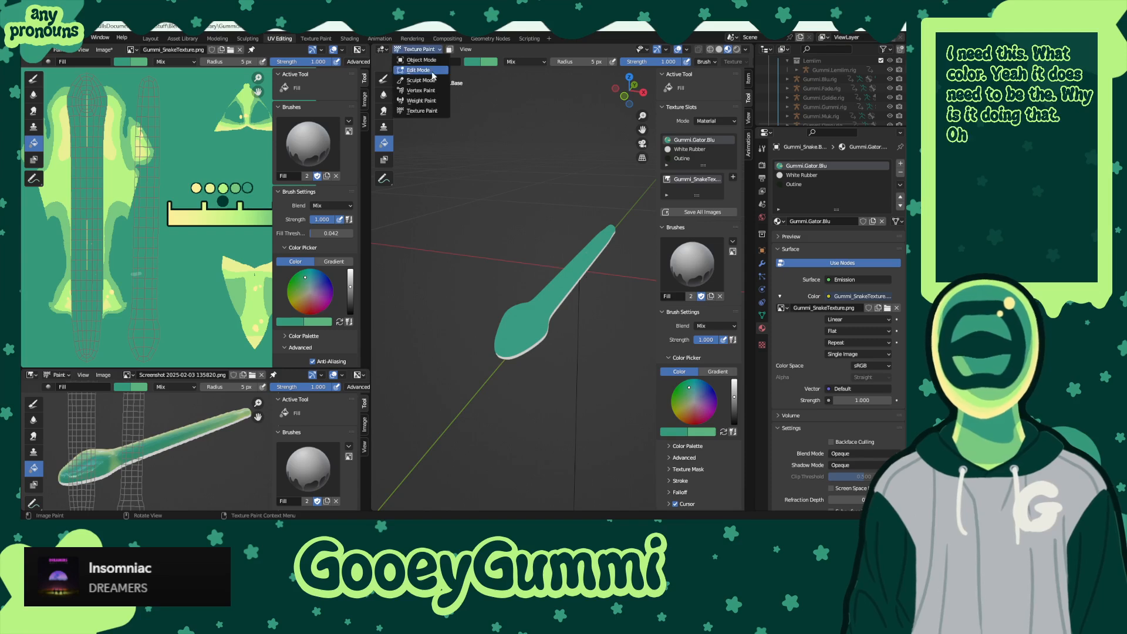
pyautogui.click(418, 74)
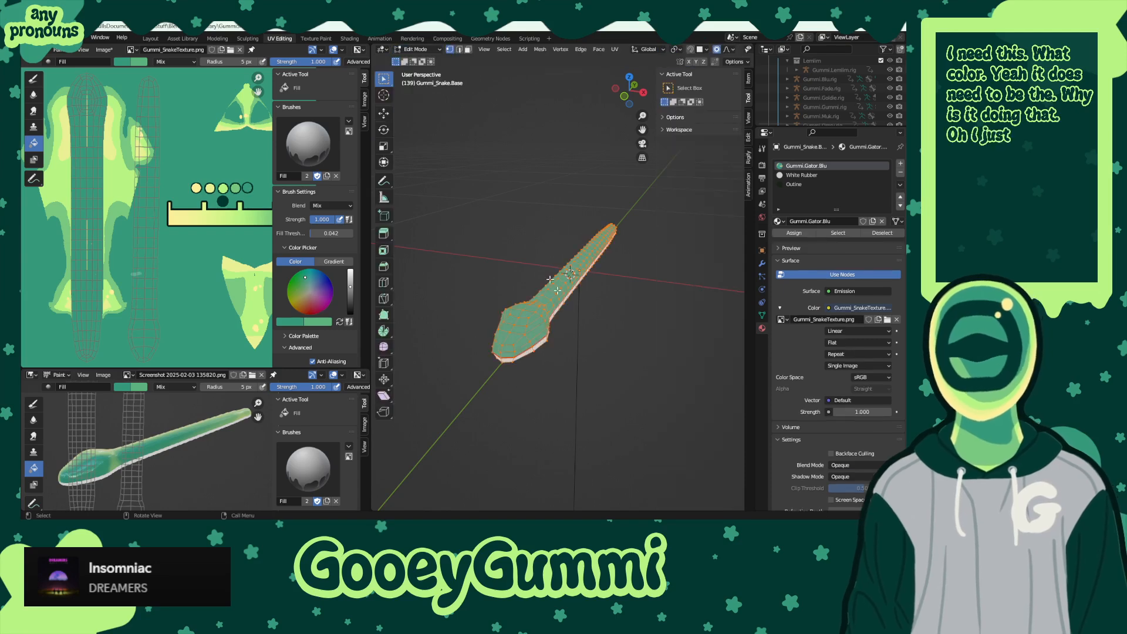
pyautogui.click(508, 342)
pyautogui.scroll(3, 588, 327)
pyautogui.moveTo(588, 327); pyautogui.dragTo(612, 253, button='middle')
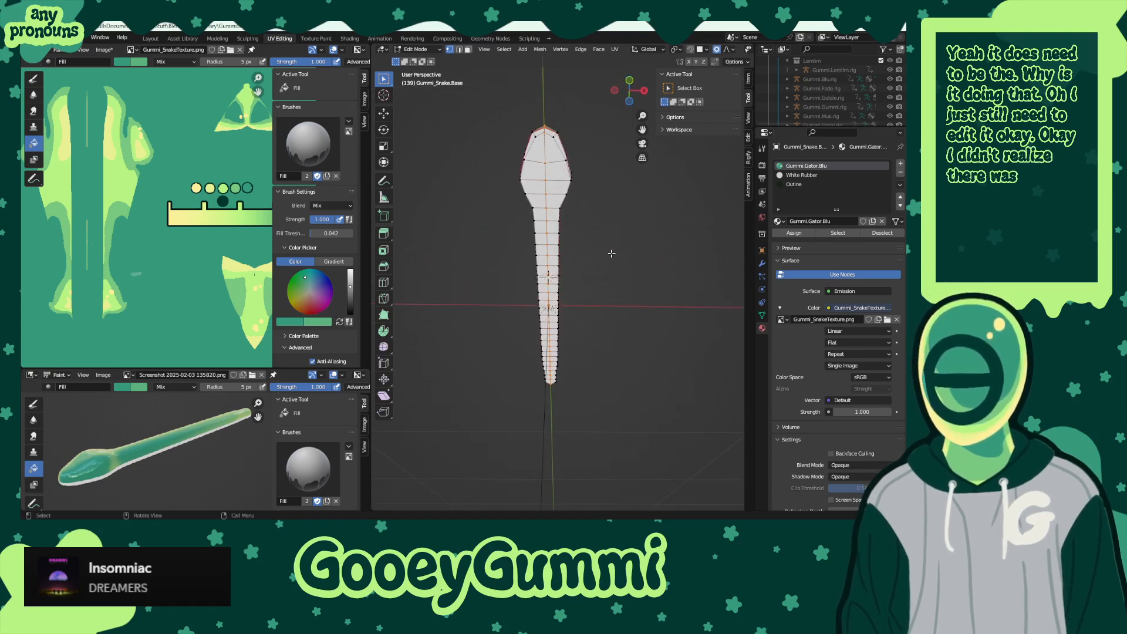
pyautogui.press('m')
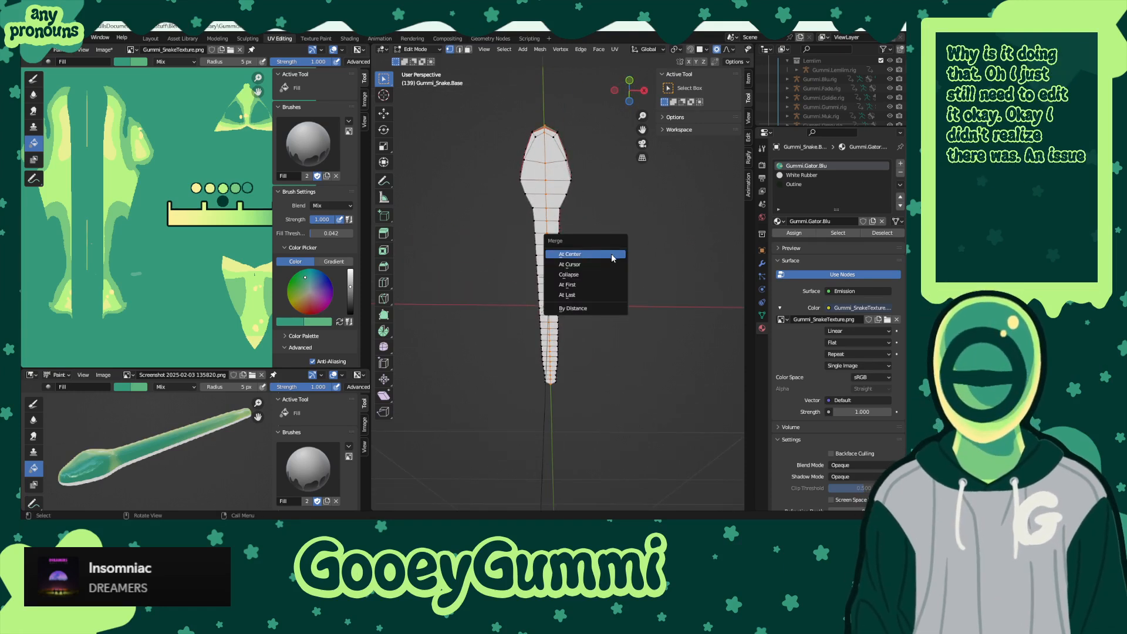
pyautogui.click(588, 311)
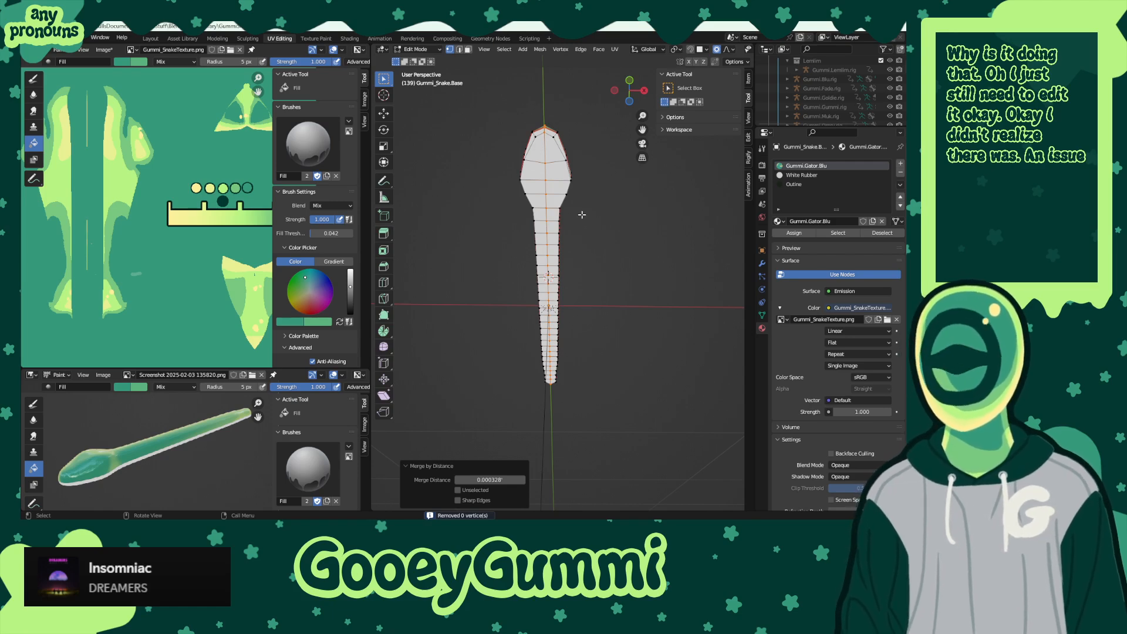
# - Test-move a vertex on the centre line of the snake's back to check for loose geometry, without keeping the move
pyautogui.moveTo(581, 215); pyautogui.dragTo(583, 362, button='middle')
pyautogui.scroll(3, 584, 328)
pyautogui.keyDown('shift'); pyautogui.moveTo(578, 247); pyautogui.dragTo(594, 331, button='middle'); pyautogui.keyUp('shift')
pyautogui.click(590, 275)
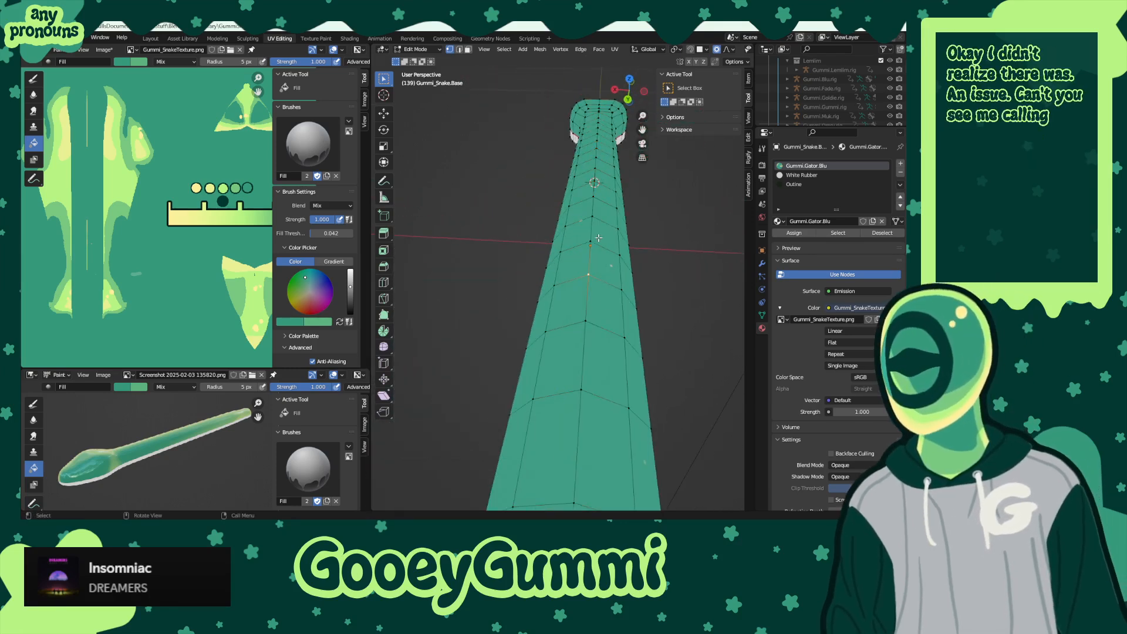
pyautogui.press('g')
pyautogui.rightClick(648, 260)
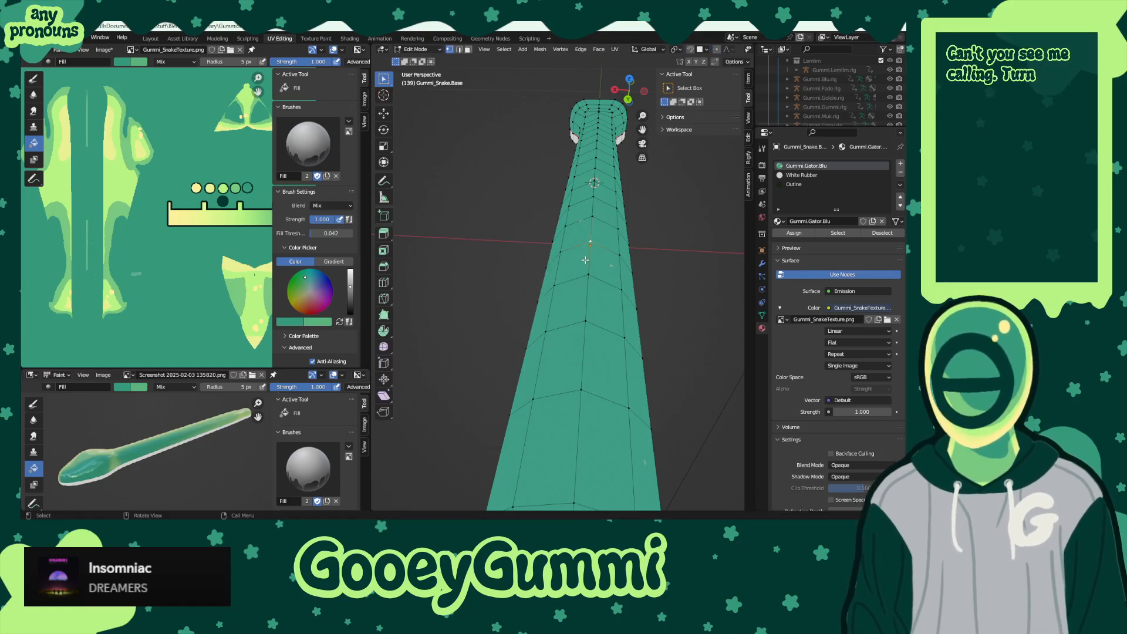
# - Test-move the centre edge loop from above and from the underside to check for stray geometry, discarding the moves
pyautogui.keyDown('alt'); pyautogui.click(622, 266); pyautogui.keyUp('alt')
pyautogui.press('g')
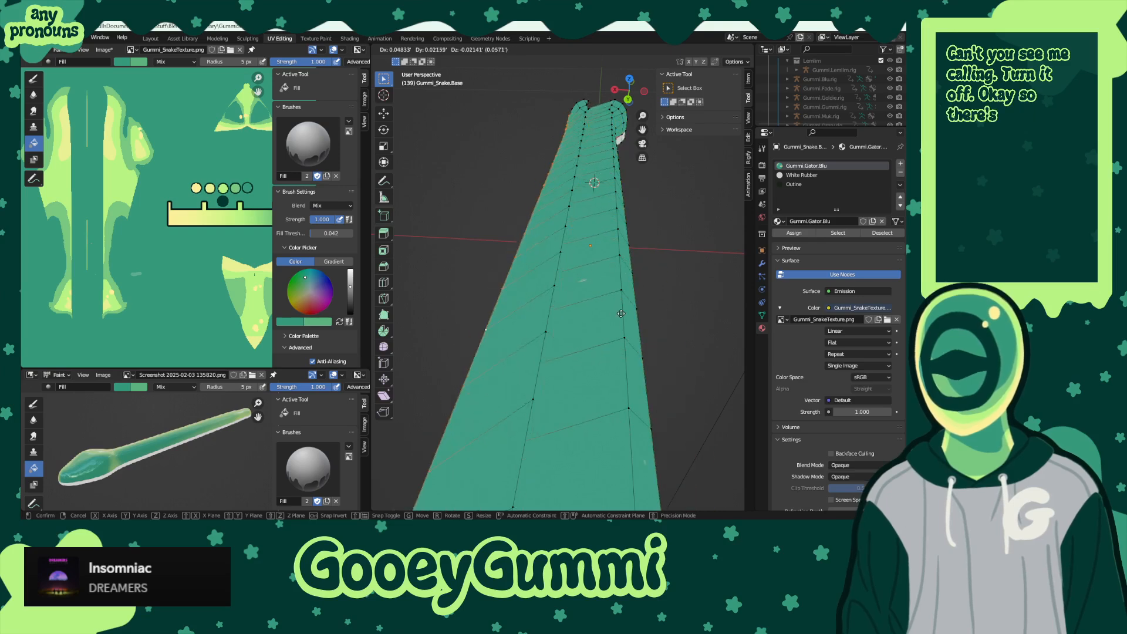
pyautogui.click(702, 257)
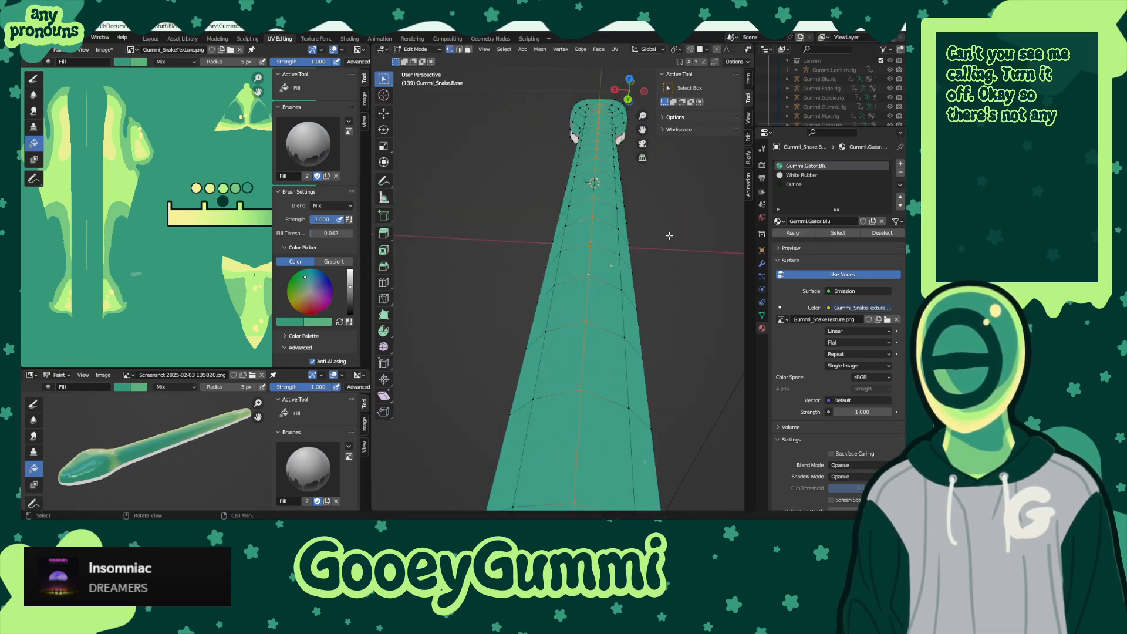
pyautogui.moveTo(702, 257); pyautogui.dragTo(592, 311, button='middle')
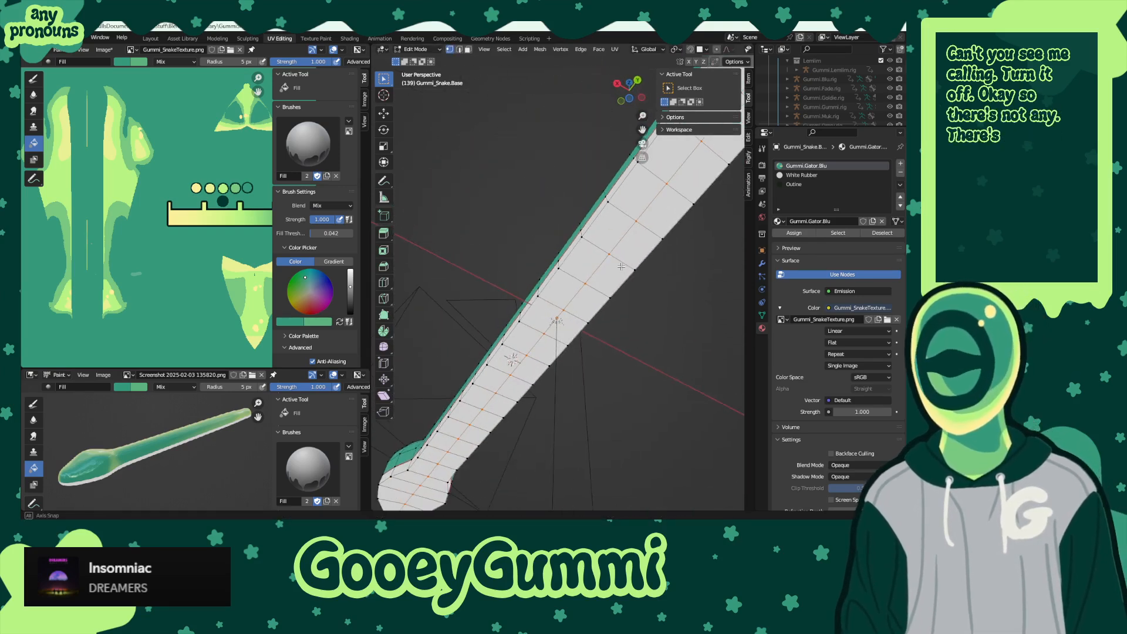
pyautogui.press('g')
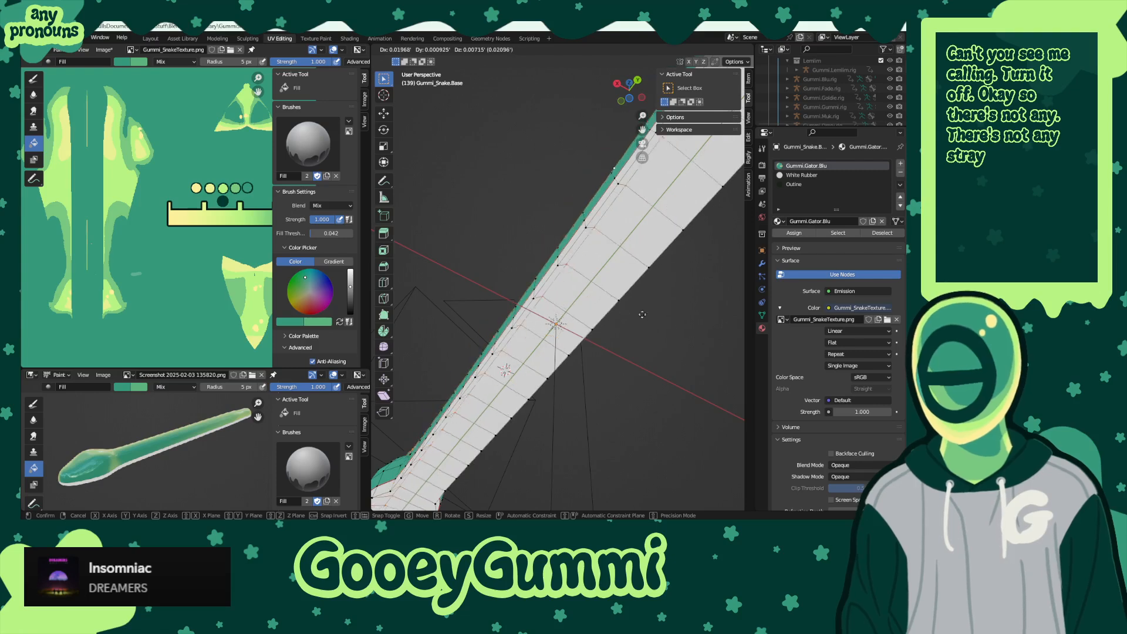
pyautogui.click(634, 307)
pyautogui.moveTo(633, 306); pyautogui.dragTo(576, 364, button='middle')
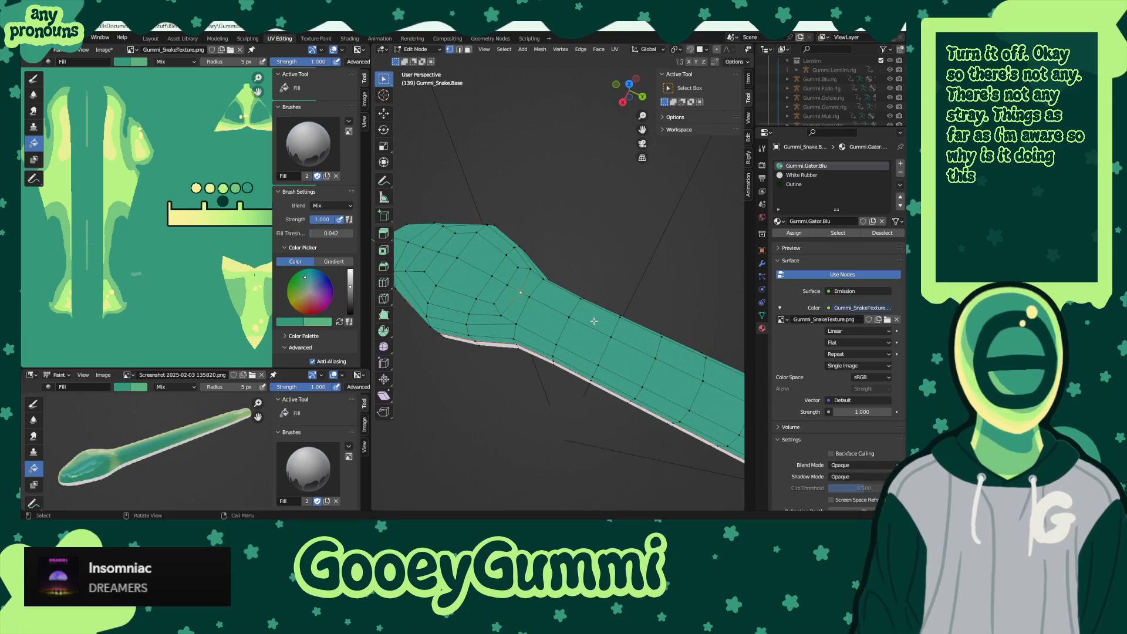
# - Check the mesh around the snake's neck by test-moving a centre vertex behind the head and cancelling the move
pyautogui.press('a')
pyautogui.moveTo(555, 303); pyautogui.dragTo(639, 284, button='middle')
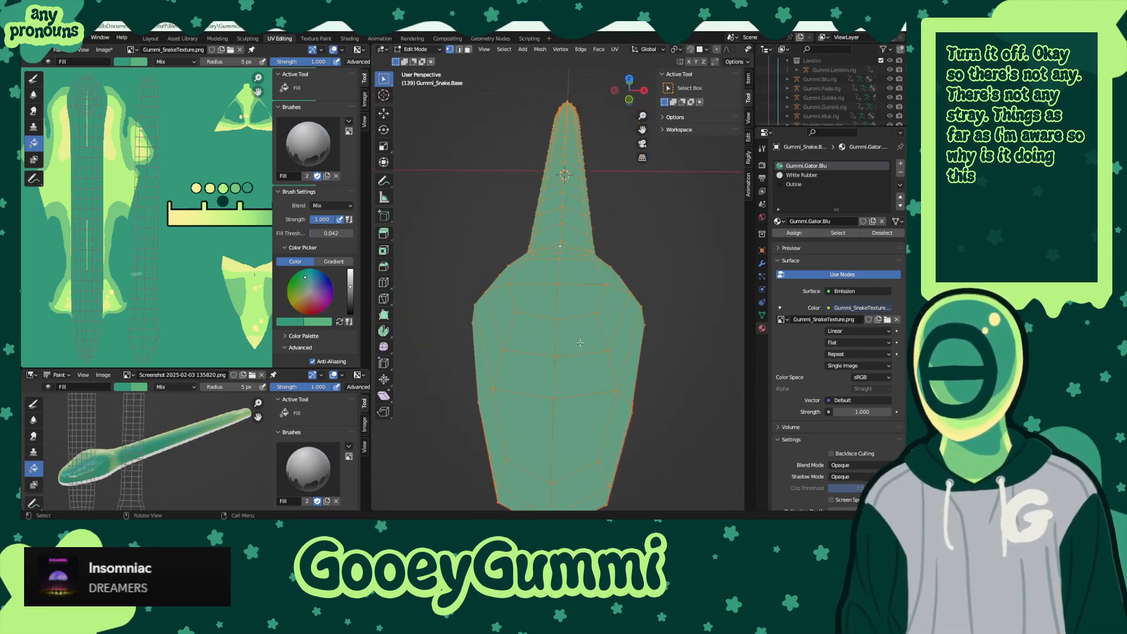
pyautogui.click(557, 367)
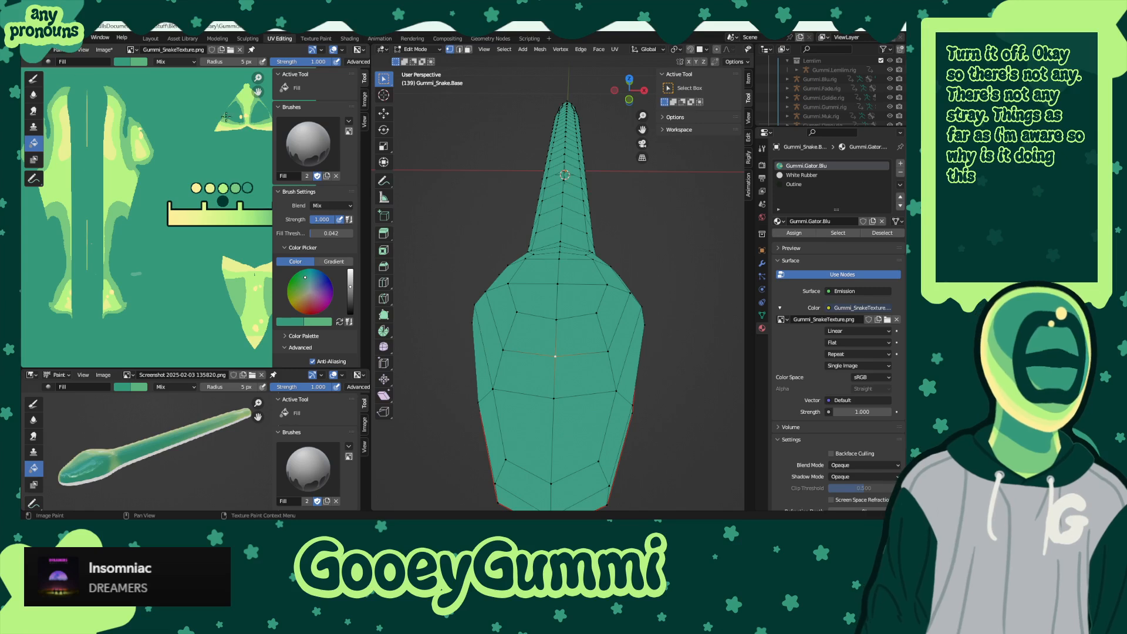
pyautogui.click(573, 261)
pyautogui.press('e')
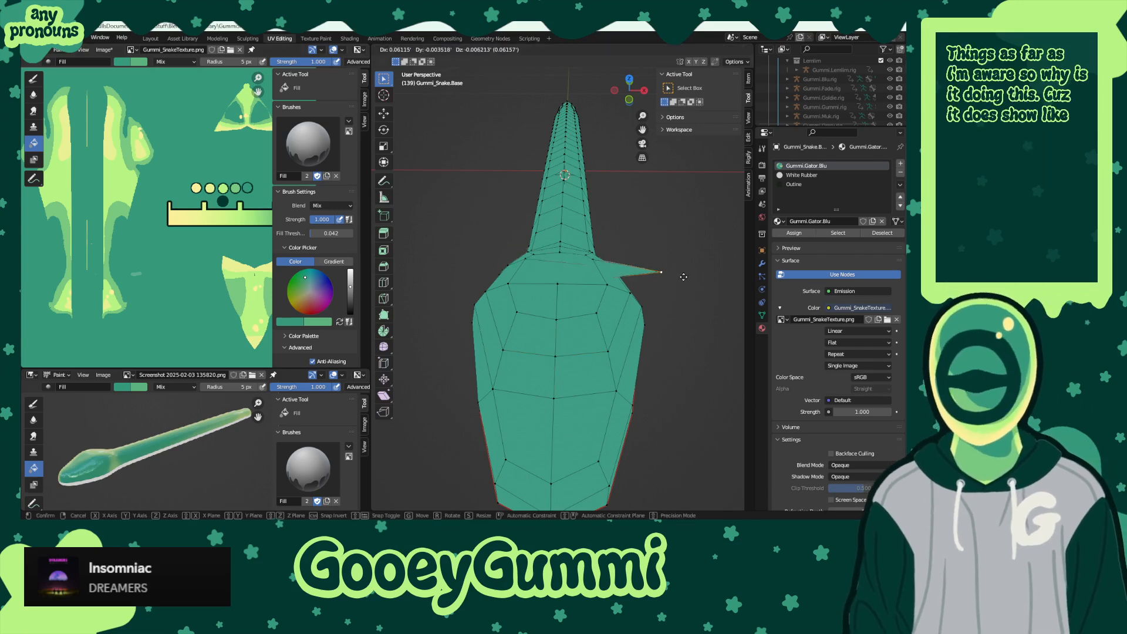
pyautogui.rightClick(627, 234)
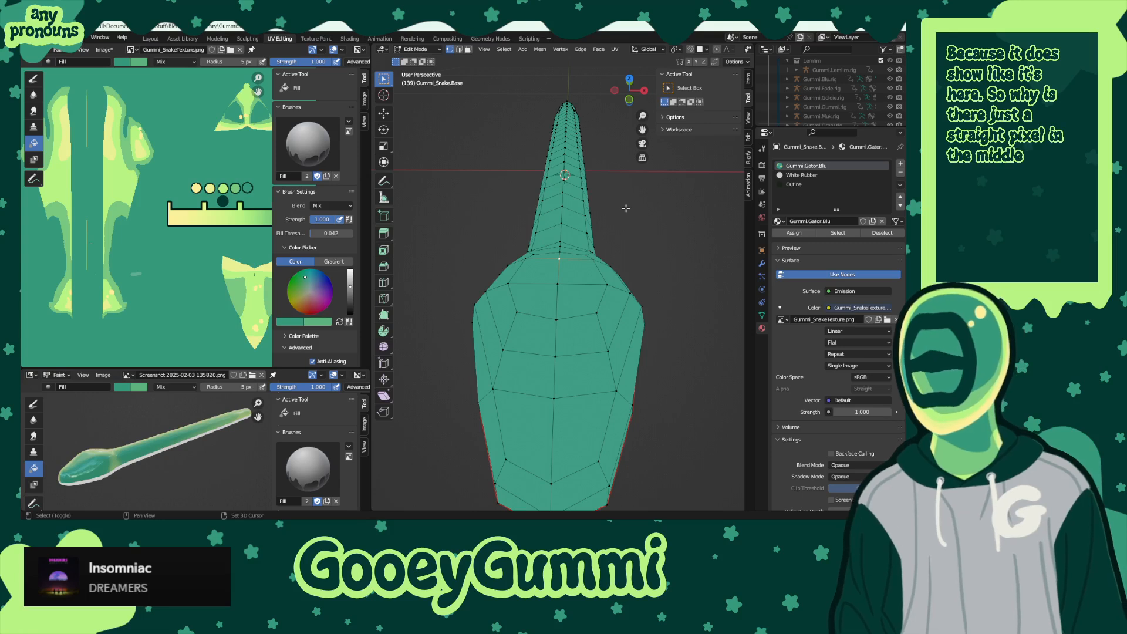
pyautogui.moveTo(555, 258); pyautogui.dragTo(616, 260, button='middle')
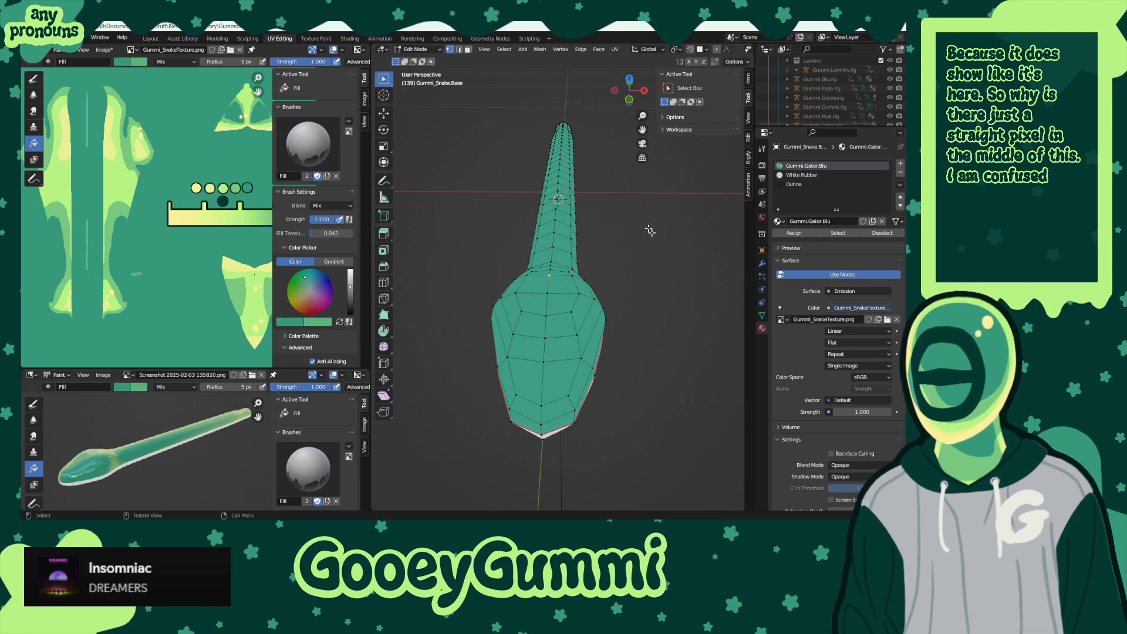
# - Select the entire snake mesh, calling up Smart UV Project without applying it and restoring the full selection
pyautogui.press('a')
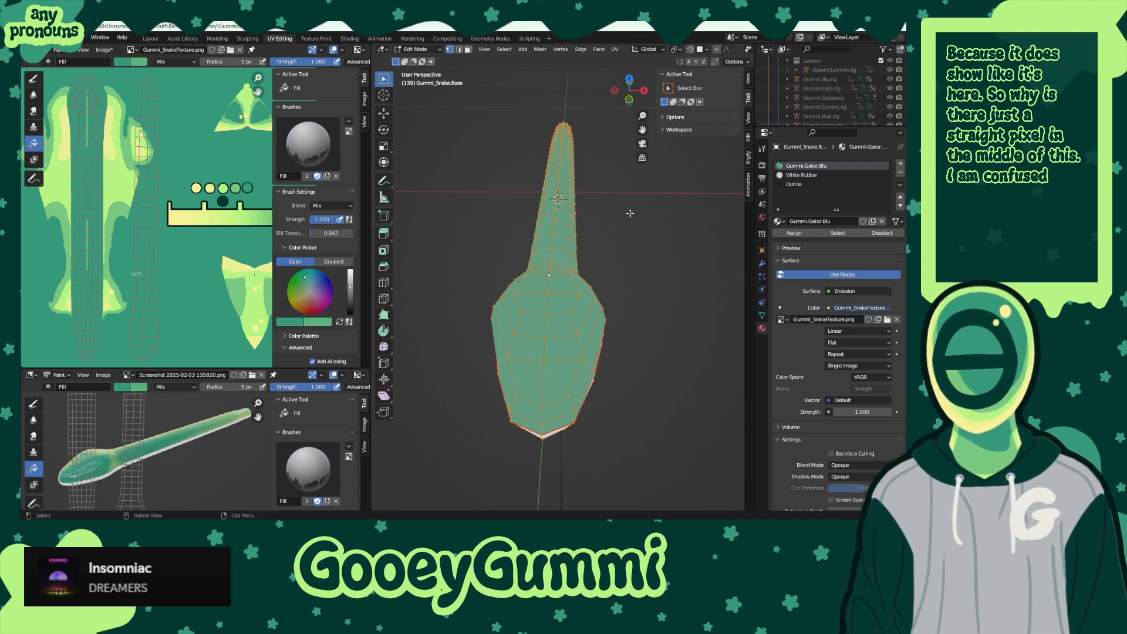
pyautogui.click(615, 49)
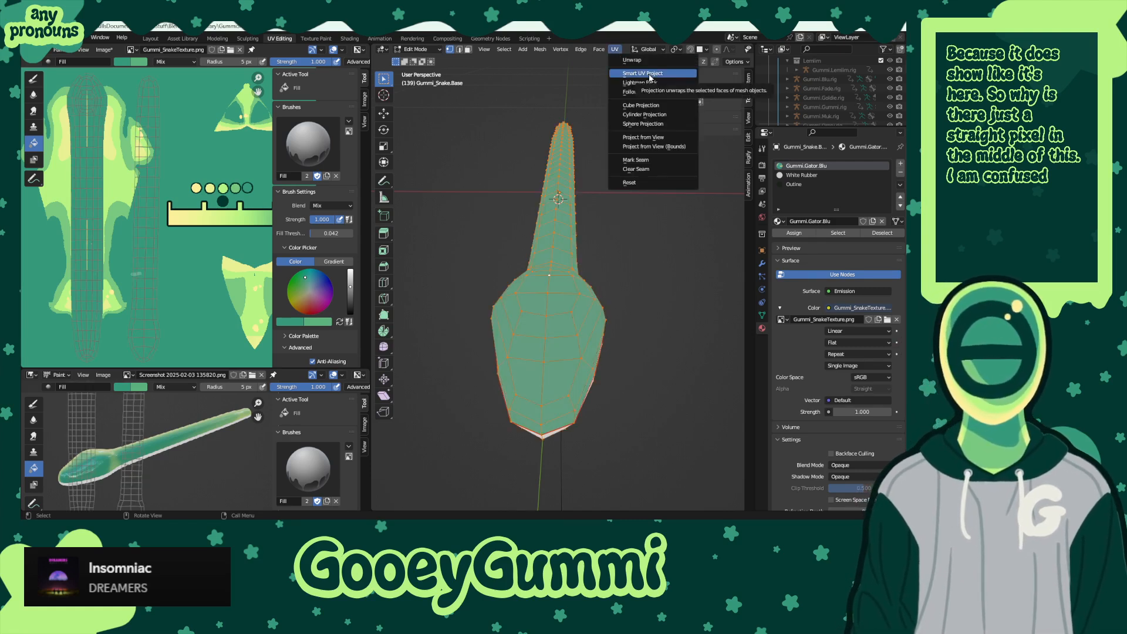
pyautogui.click(648, 74)
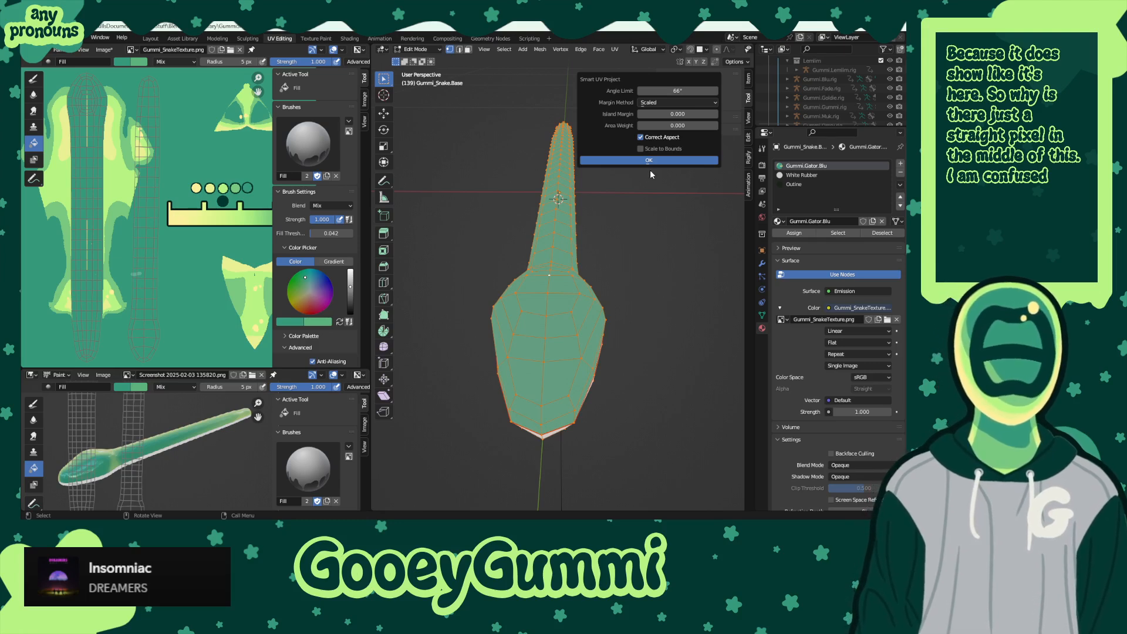
pyautogui.click(639, 286)
pyautogui.hotkey('ctrl', 'z')
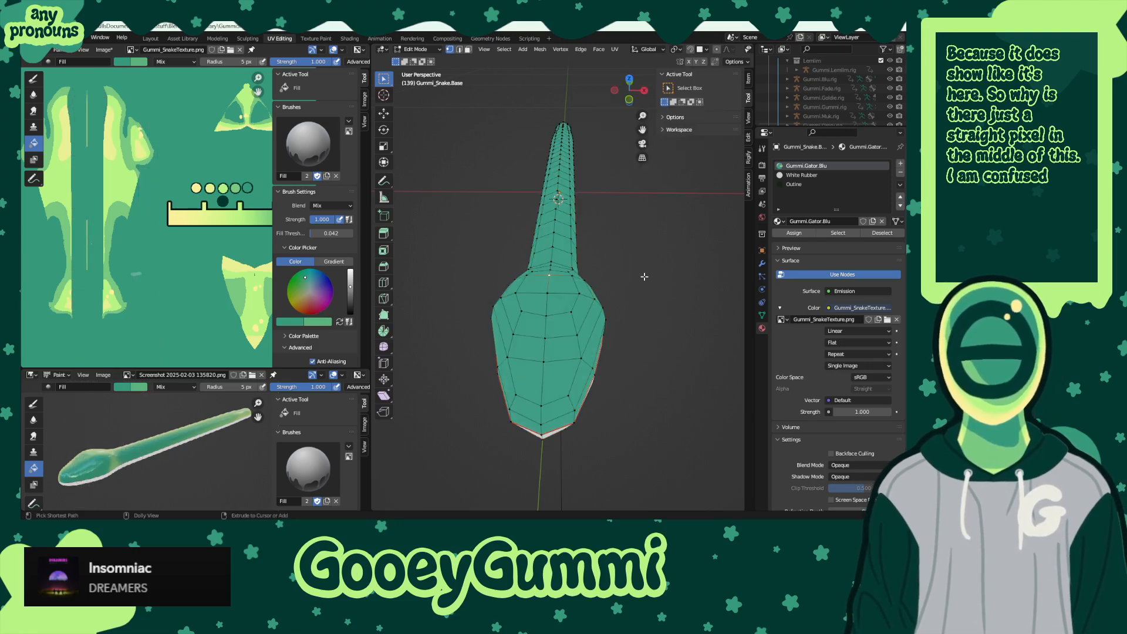
pyautogui.hotkey('ctrl', 'shift', 'z')
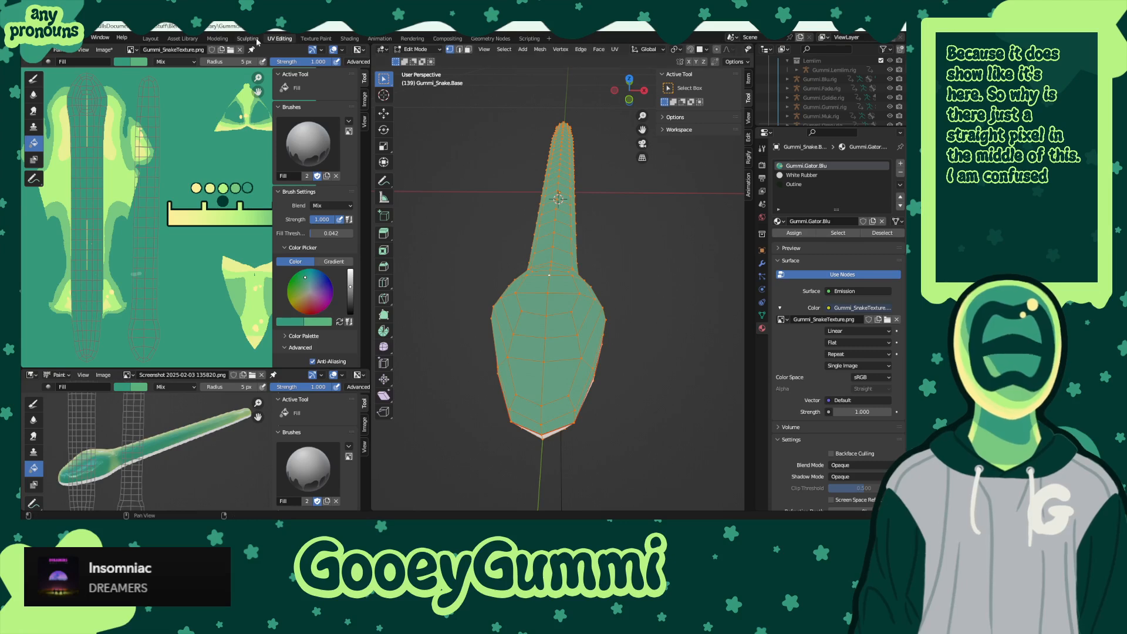
# - Switch the snake texture's image view to the UV Editor and unwrap the whole mesh
pyautogui.click(47, 51)
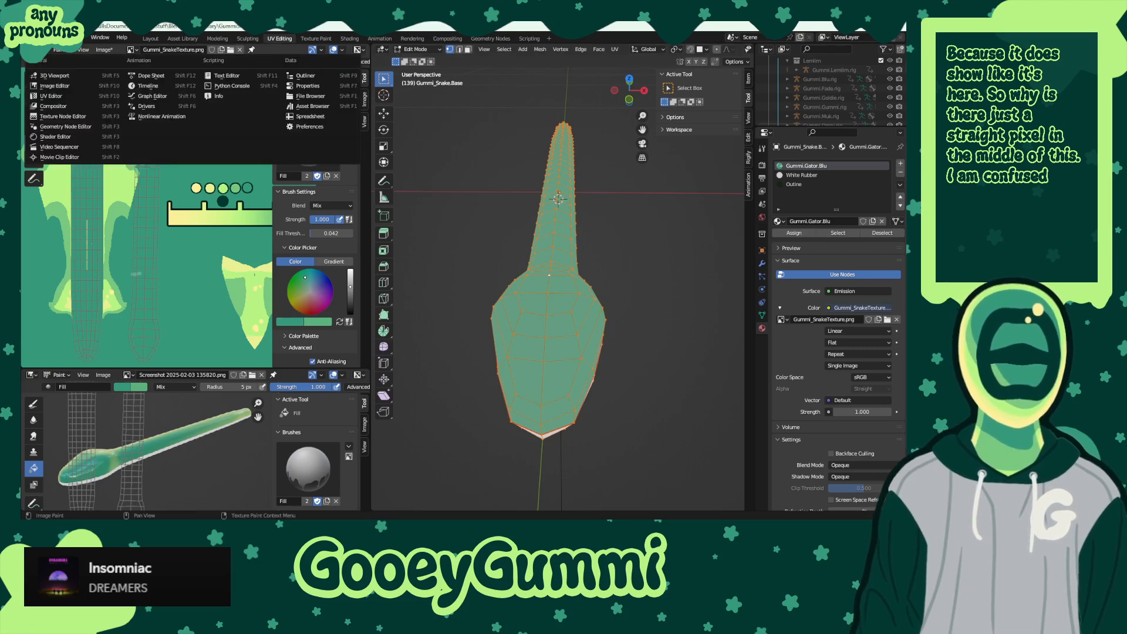
pyautogui.click(51, 96)
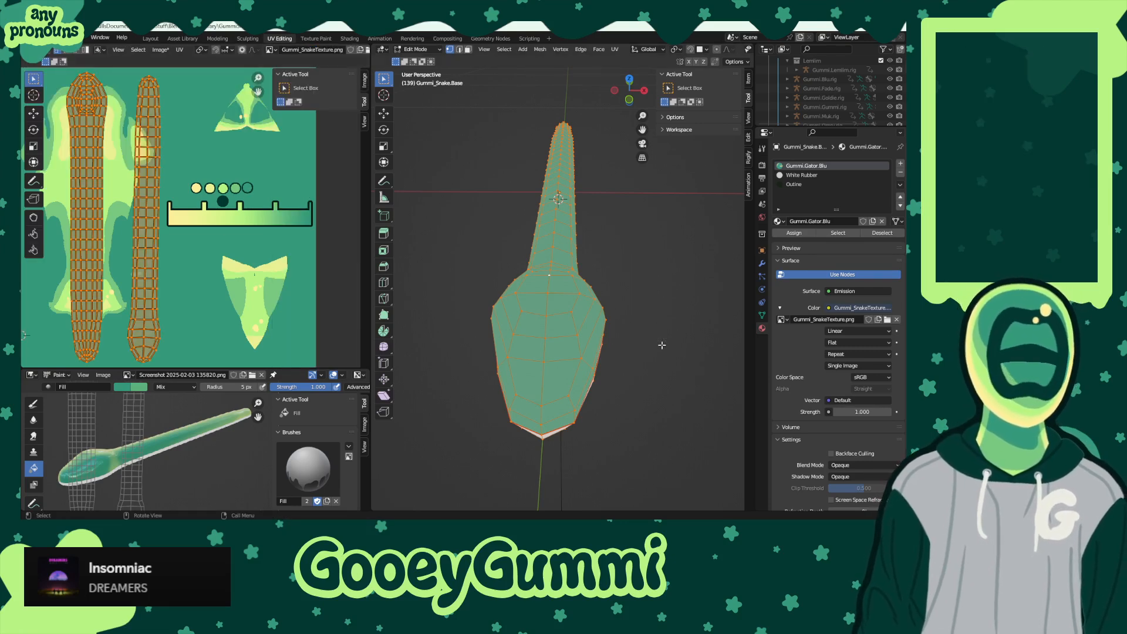
pyautogui.click(615, 49)
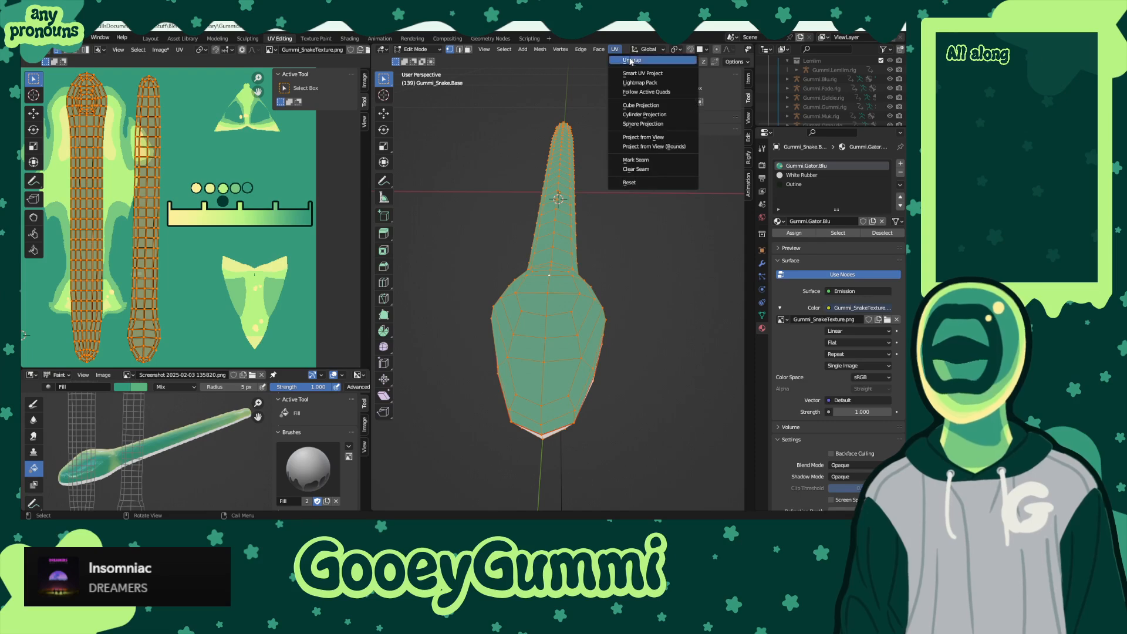
pyautogui.click(631, 60)
pyautogui.scroll(-2, 208, 233)
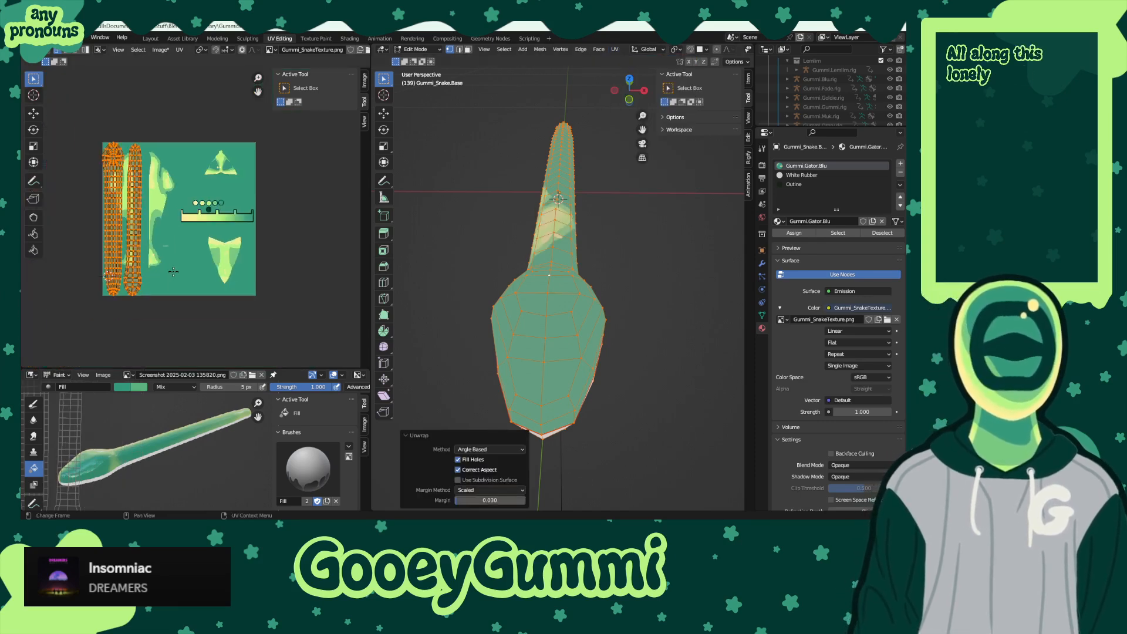
pyautogui.scroll(5, 217, 259)
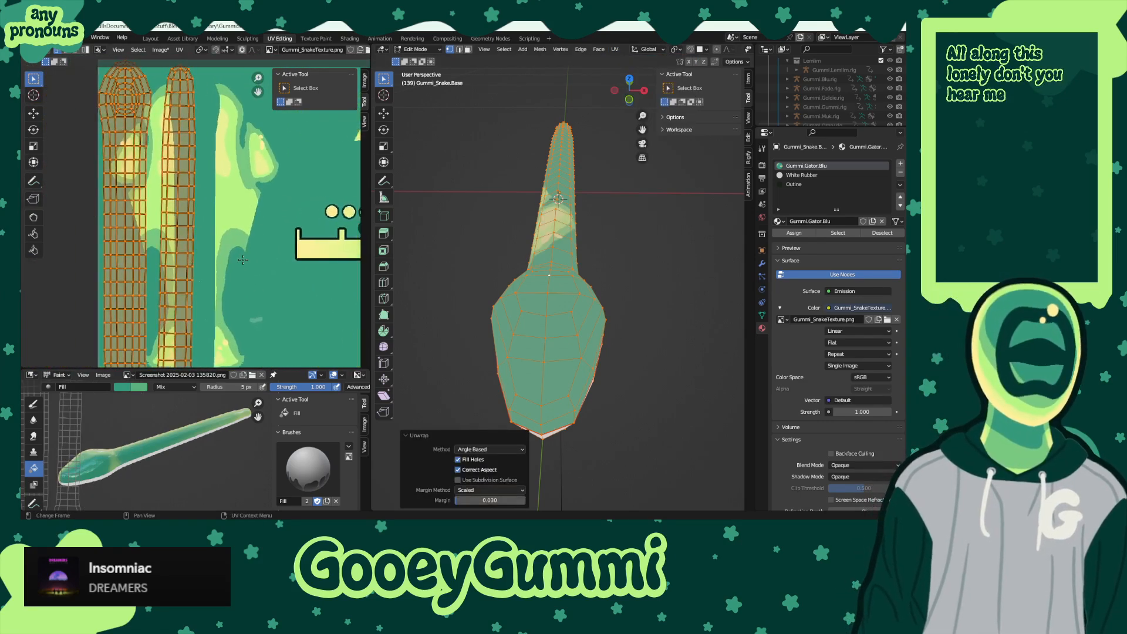
pyautogui.scroll(-4, 185, 239)
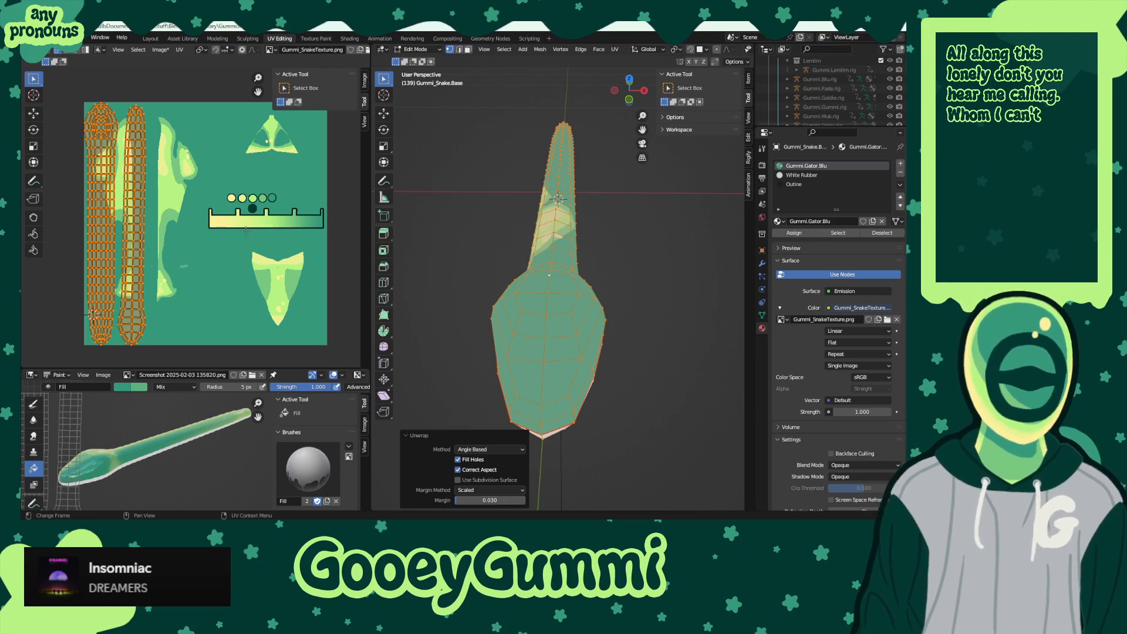
# - Try scaling down the snake's UV islands and undo the change
pyautogui.press('s')
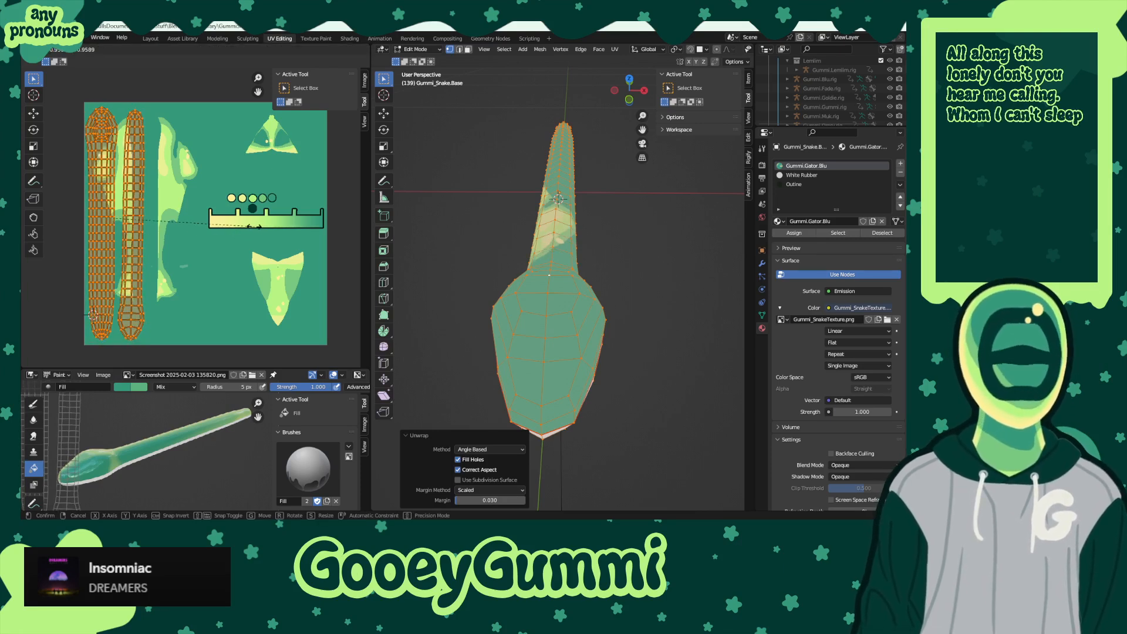
pyautogui.click(308, 258)
pyautogui.hotkey('ctrl', 'z')
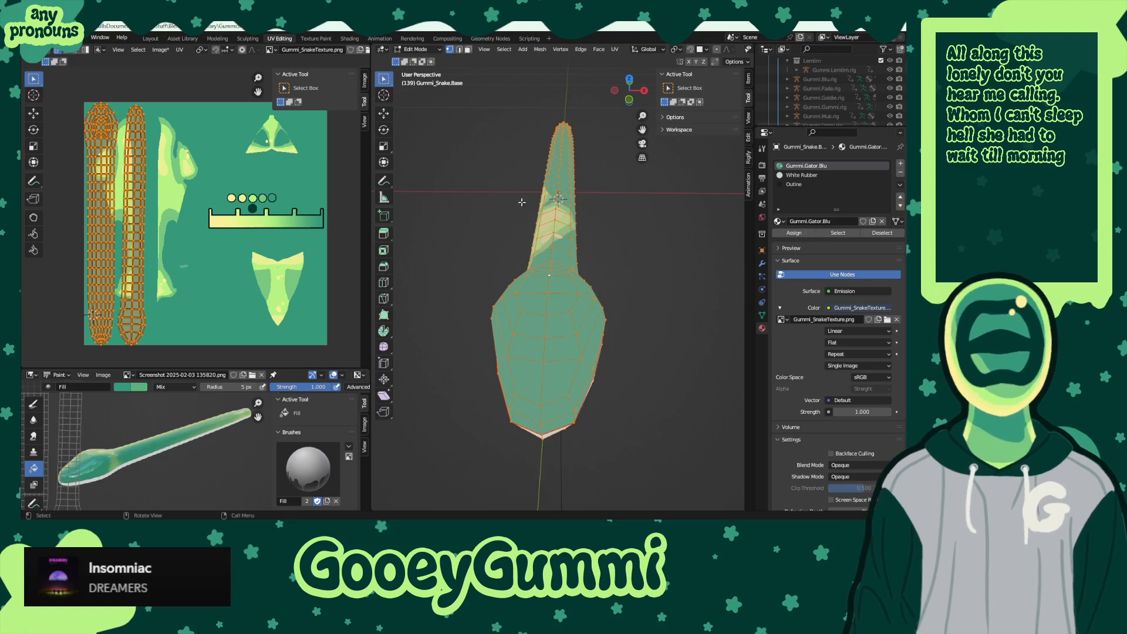
# - Try Smart UV Project on the whole mesh with a 66° angle limit and 0.000 island margin, and undo it
pyautogui.press('u')
pyautogui.click(641, 74)
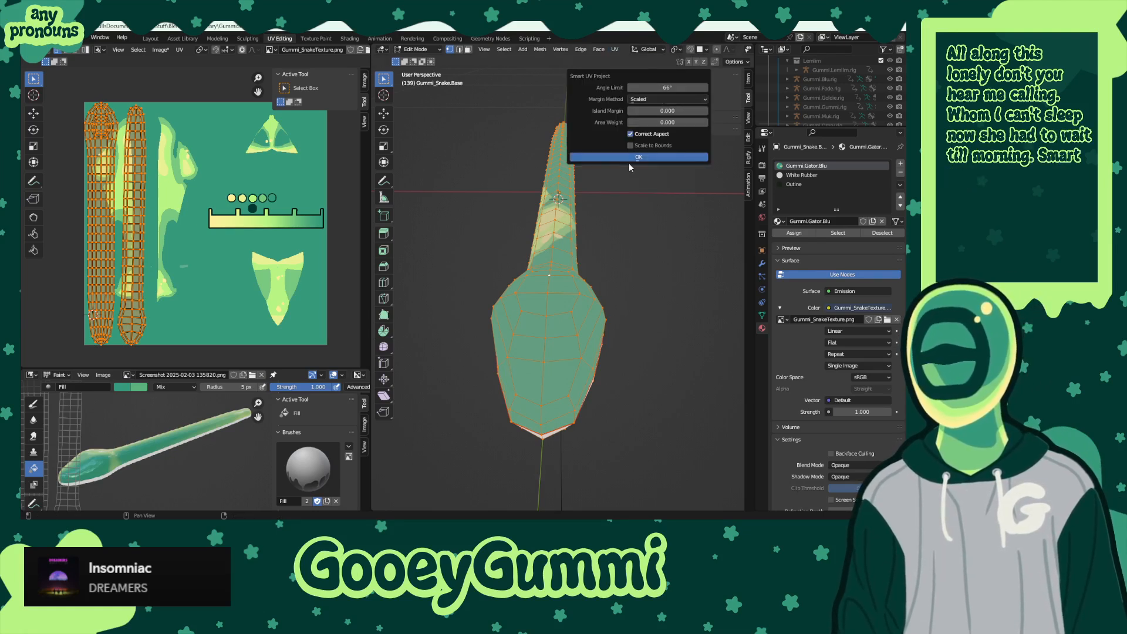
pyautogui.click(694, 156)
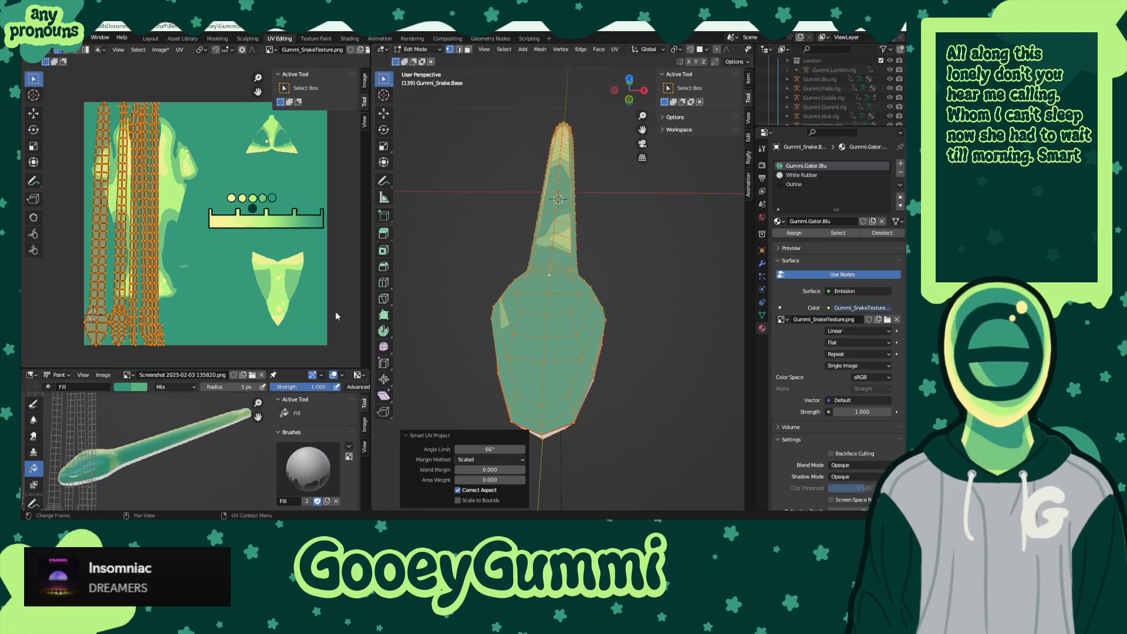
pyautogui.hotkey('ctrl', 'z')
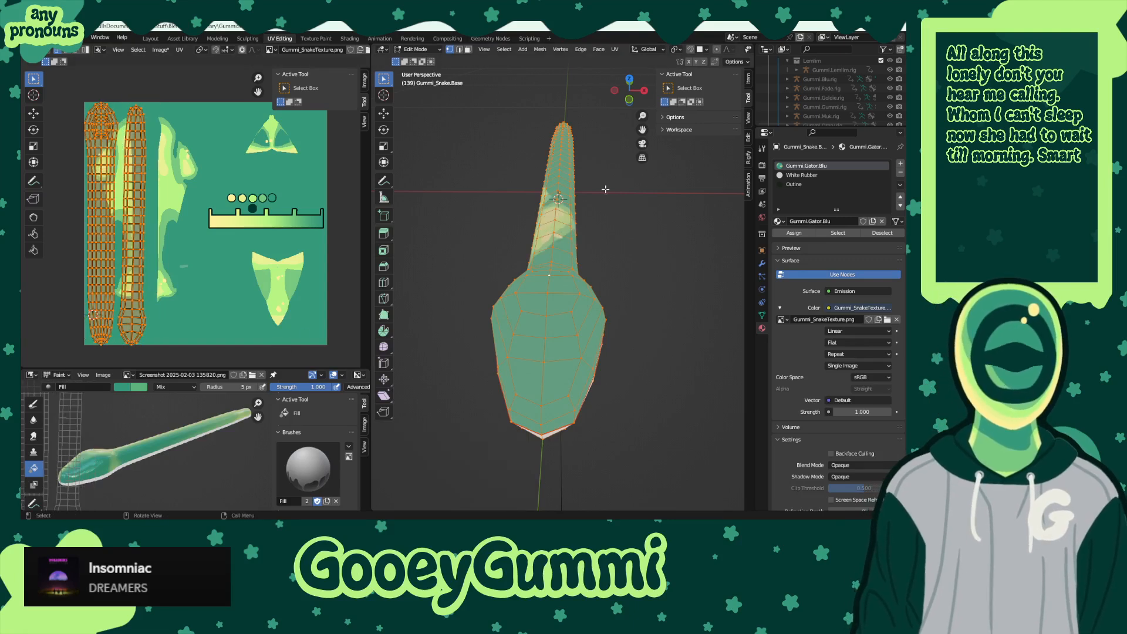
# - Try Smart UV Project on the whole mesh with an island margin of 0.080 and undo it
pyautogui.click(614, 49)
pyautogui.click(642, 73)
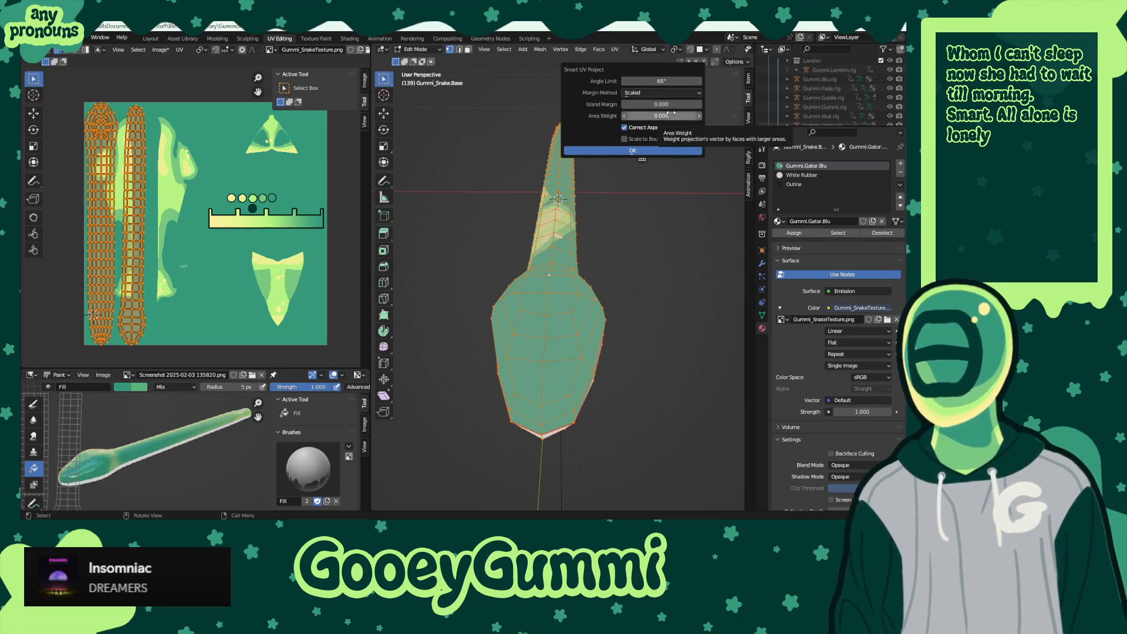
pyautogui.moveTo(661, 103); pyautogui.dragTo(680, 103)
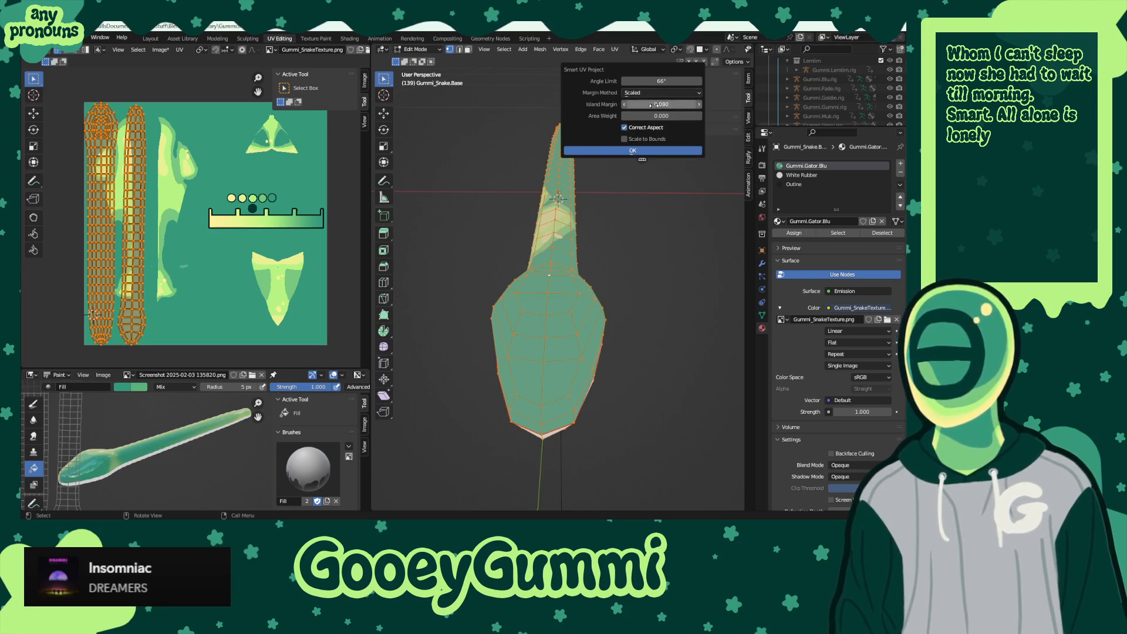
pyautogui.click(633, 150)
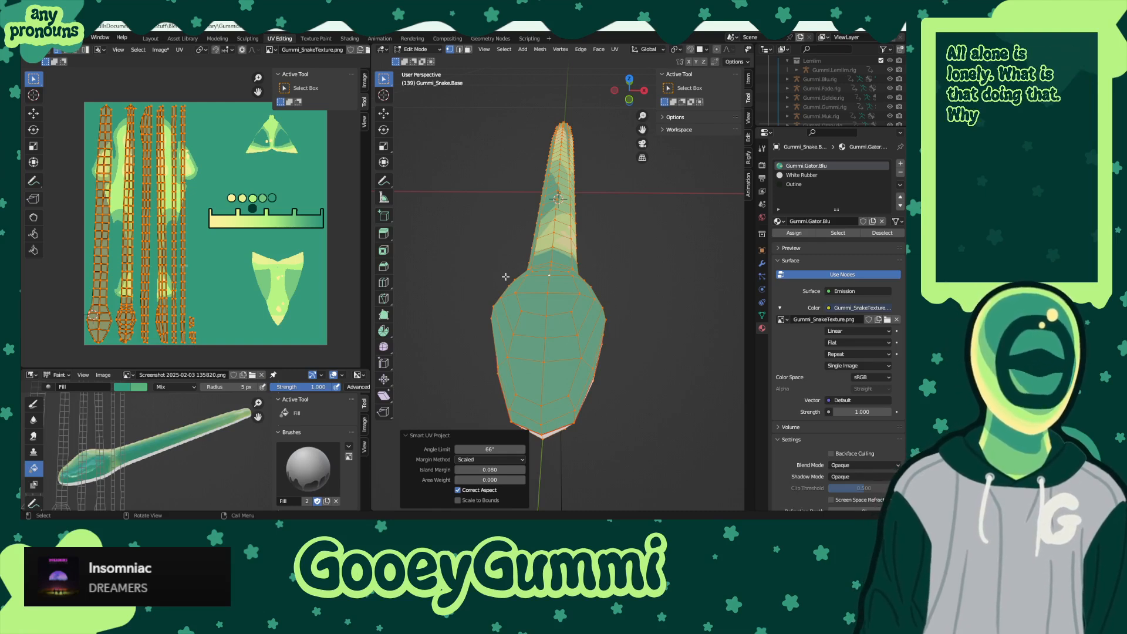
pyautogui.press('ctrl')
pyautogui.hotkey('ctrl', 'z')
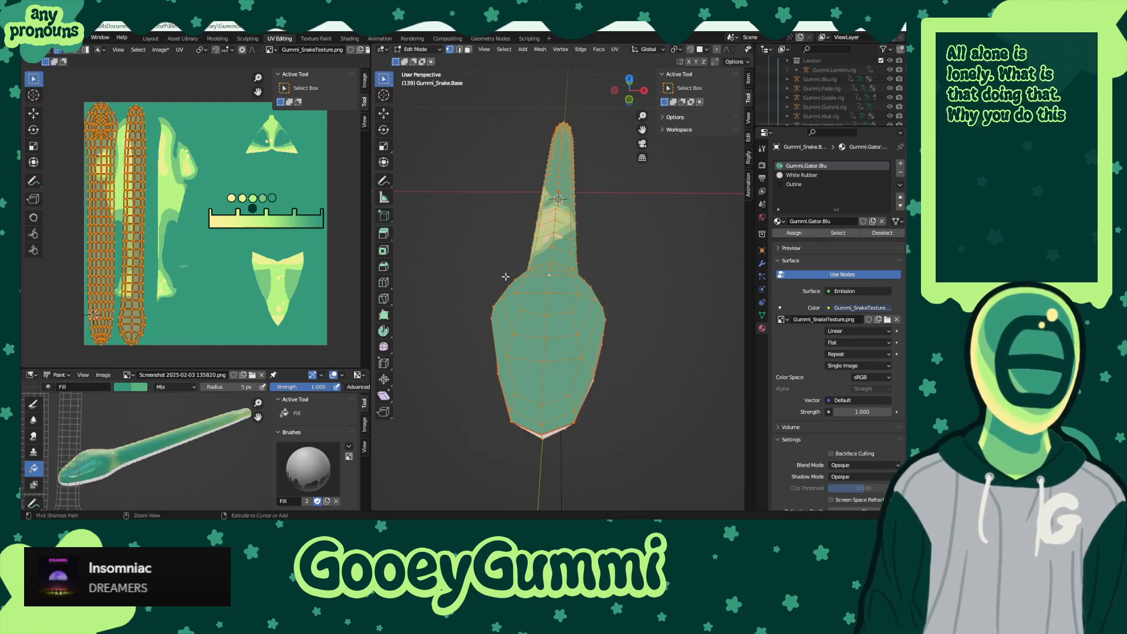
# - Unwrap the snake mesh again with the margin between UV islands raised to about 0.651
pyautogui.click(614, 49)
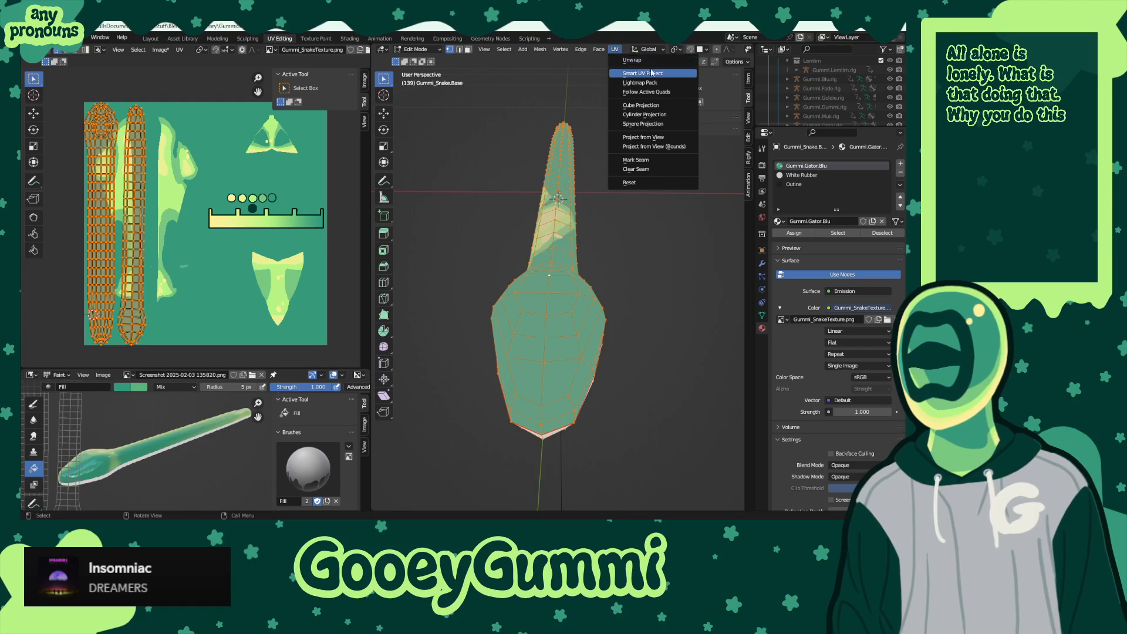
pyautogui.click(623, 60)
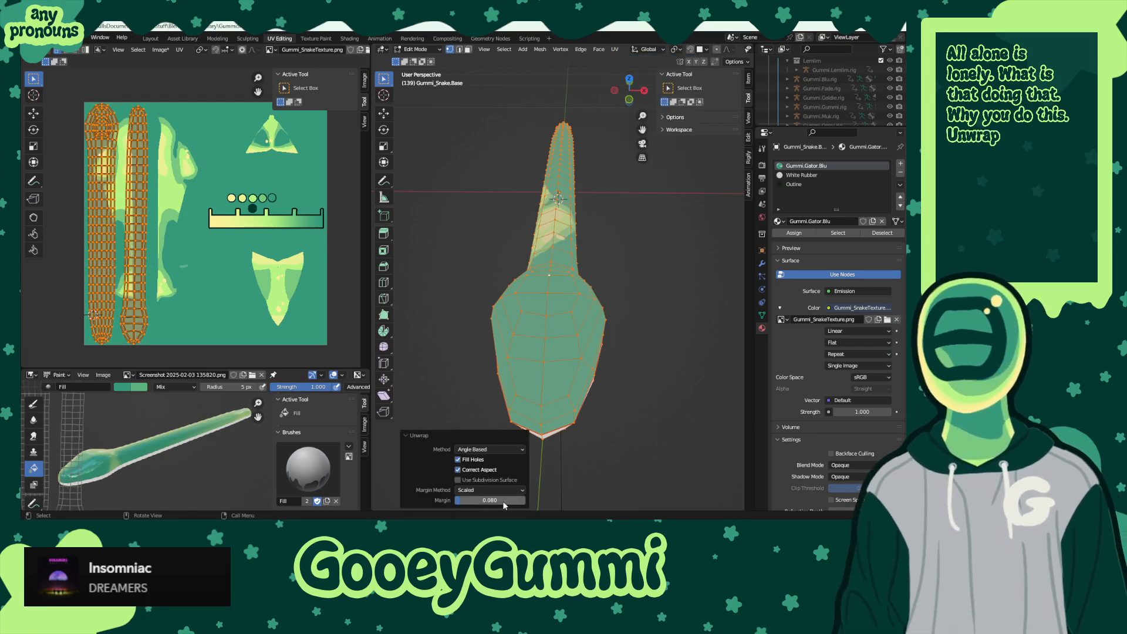
pyautogui.moveTo(489, 500); pyautogui.dragTo(526, 500)
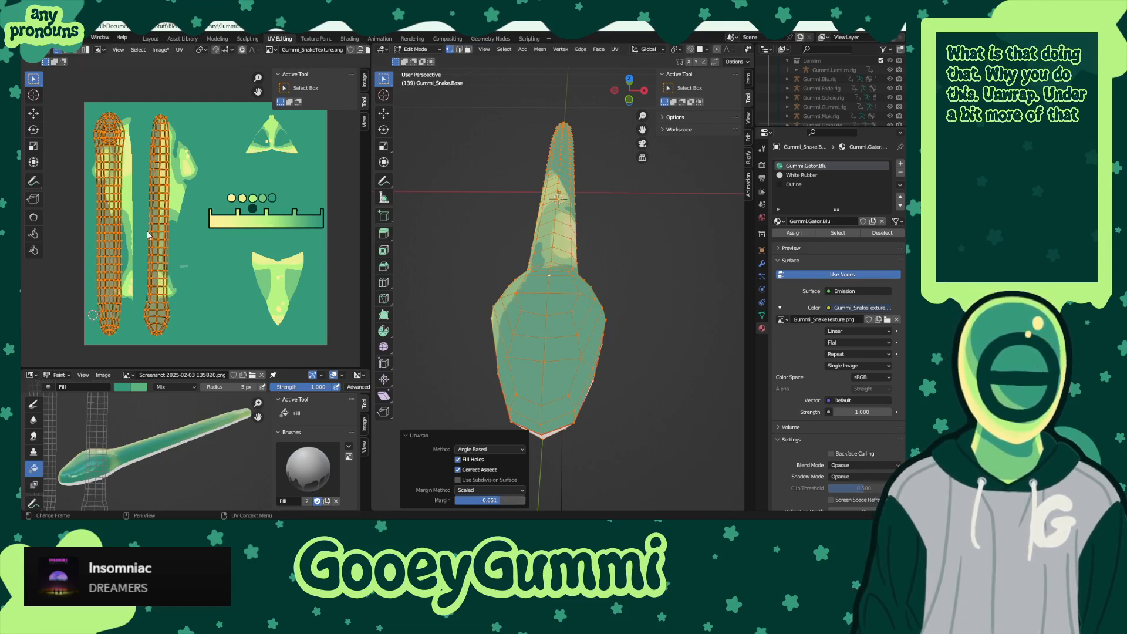
# - Move the snake's UV islands along X toward the texture's middle and scale them up slightly
pyautogui.press('g')
pyautogui.press('x')
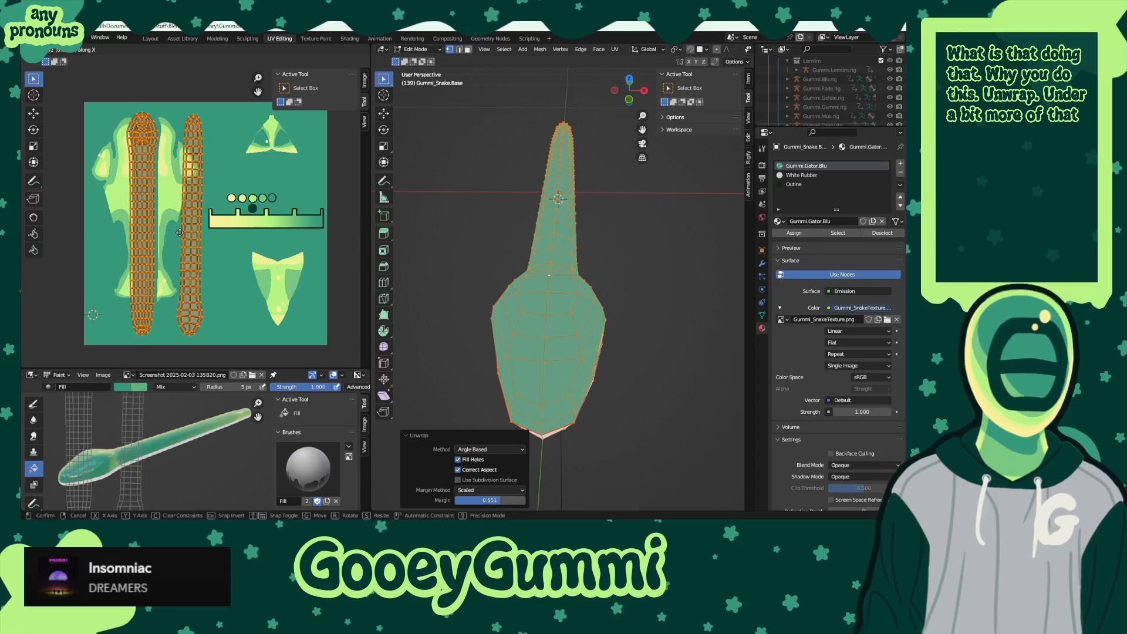
pyautogui.click(183, 235)
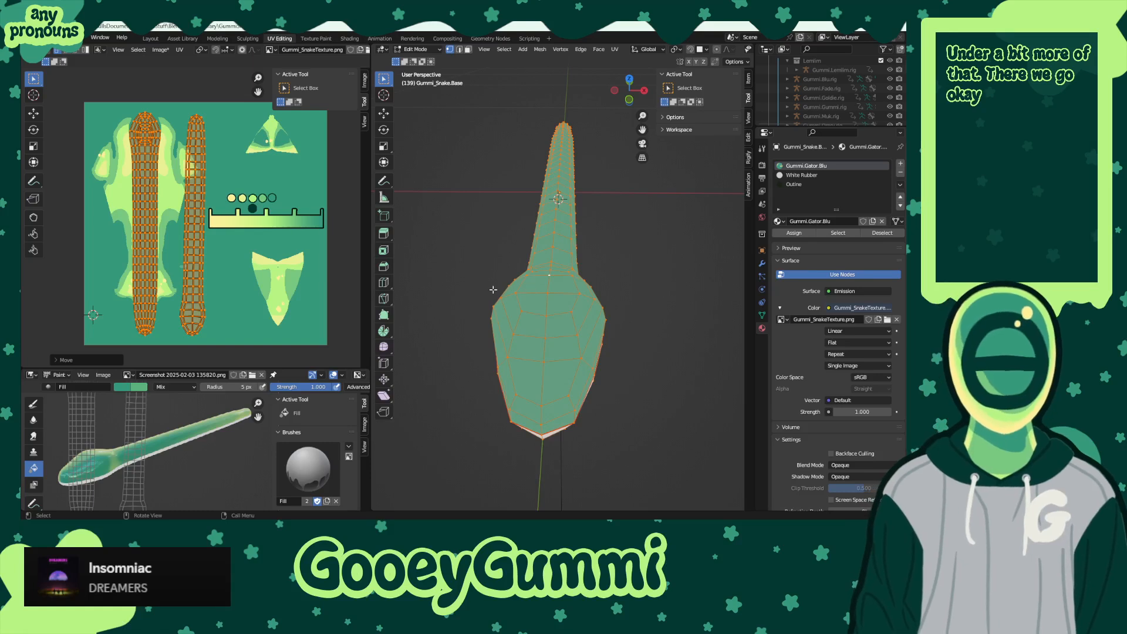
pyautogui.moveTo(620, 280); pyautogui.dragTo(556, 343, button='middle')
pyautogui.press('s')
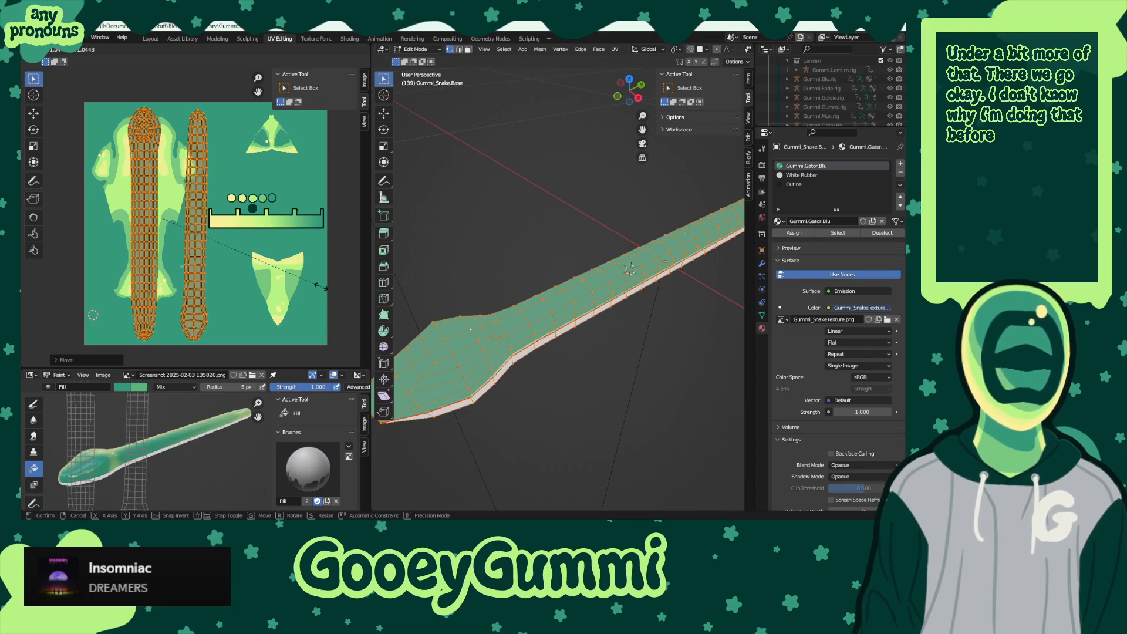
pyautogui.click(321, 286)
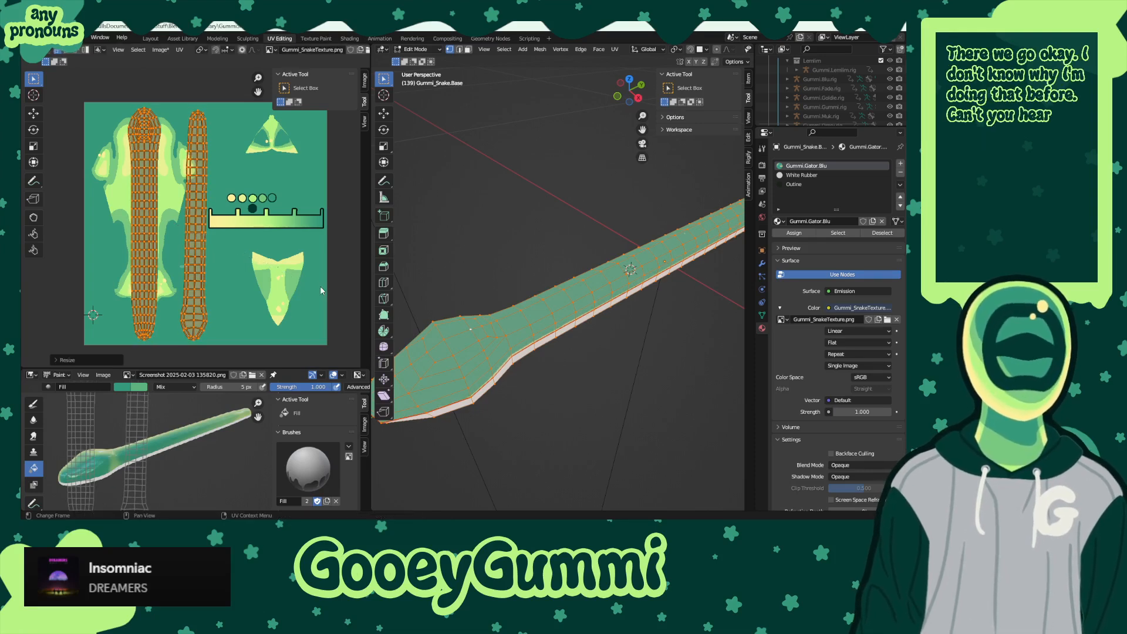
pyautogui.moveTo(451, 302); pyautogui.dragTo(545, 309, button='middle')
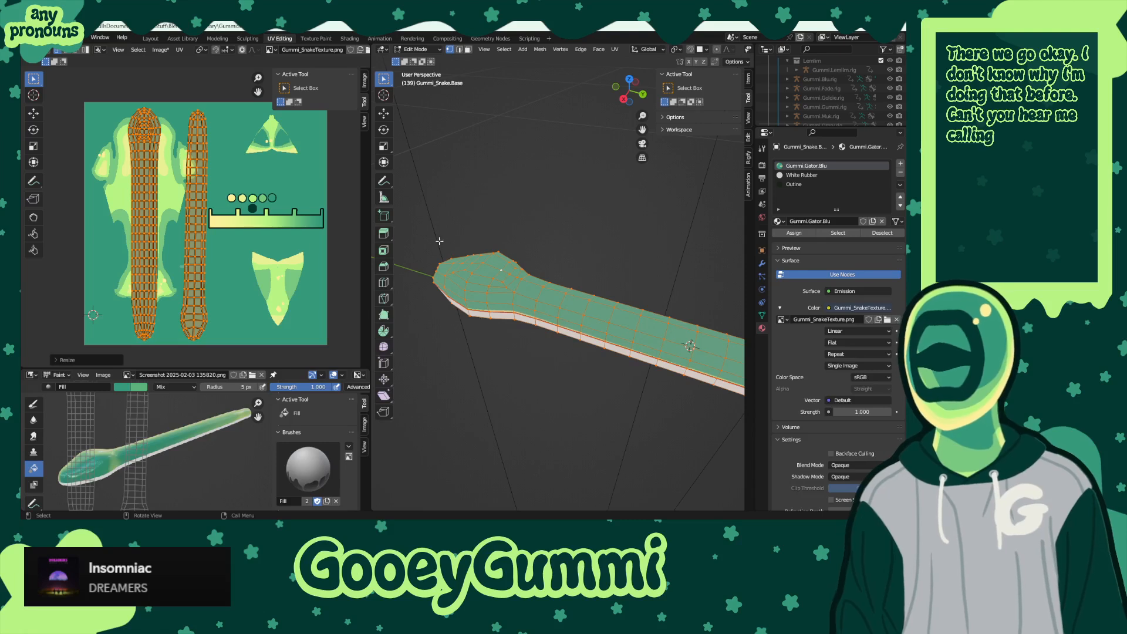
# - Switch the UV area to the Image Editor and save the Gummi_SnakeTexture.png image
pyautogui.click(31, 50)
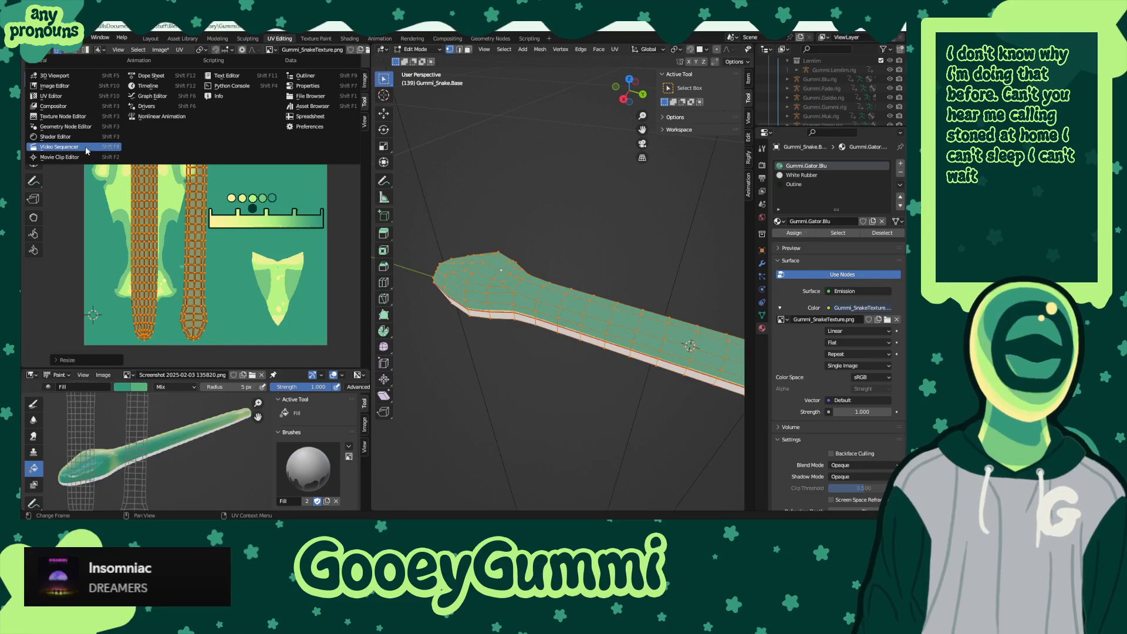
pyautogui.click(64, 87)
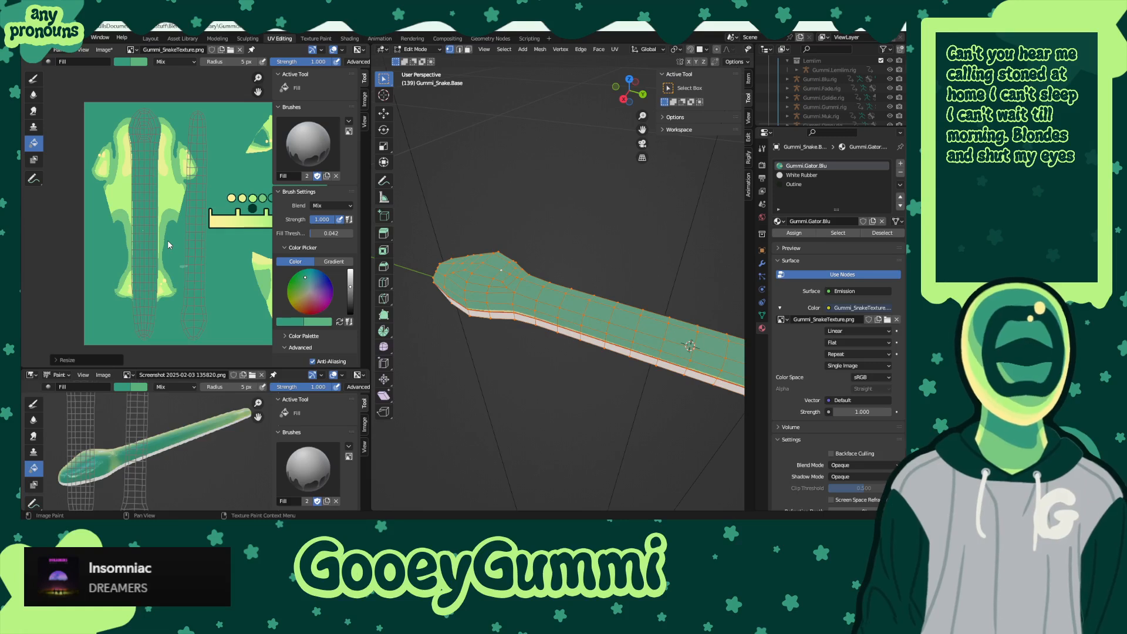
pyautogui.hotkey('alt', 's')
pyautogui.click(104, 50)
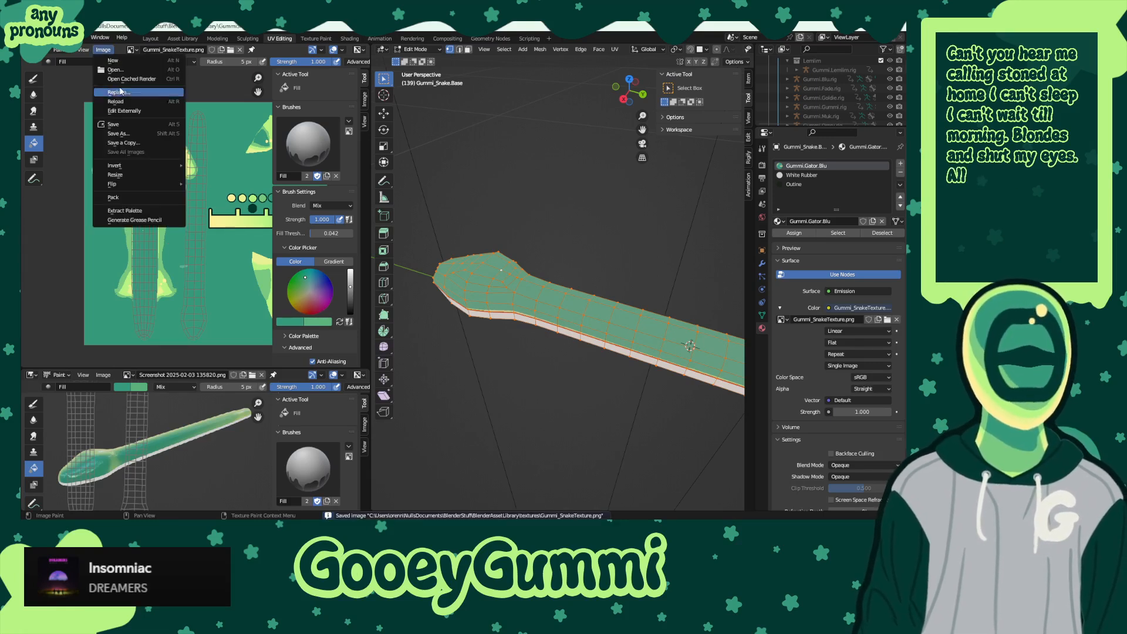
pyautogui.click(117, 124)
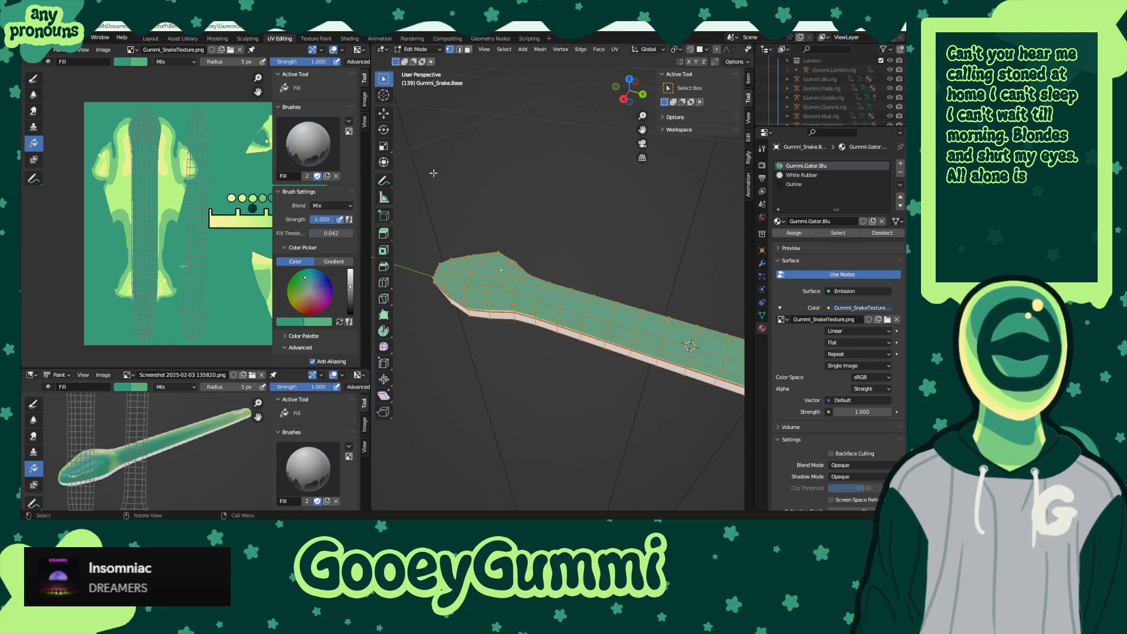
# - Save the blend file and switch the snake model to Texture Paint mode
pyautogui.hotkey('ctrl', 's')
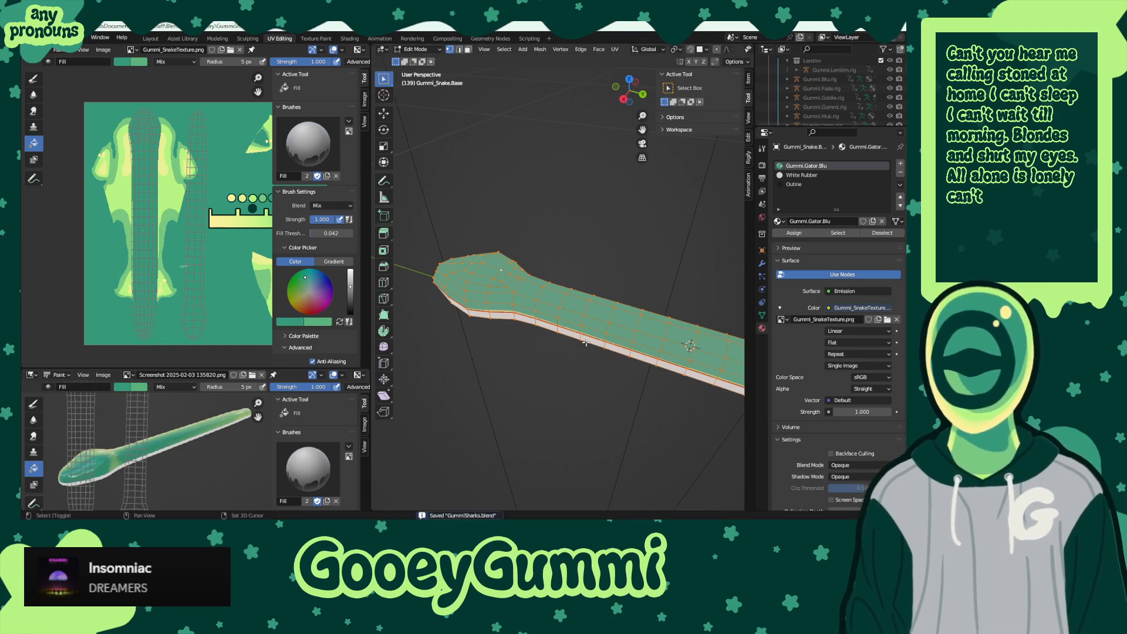
pyautogui.keyDown('shift'); pyautogui.moveTo(575, 353); pyautogui.dragTo(543, 312, button='middle'); pyautogui.keyUp('shift')
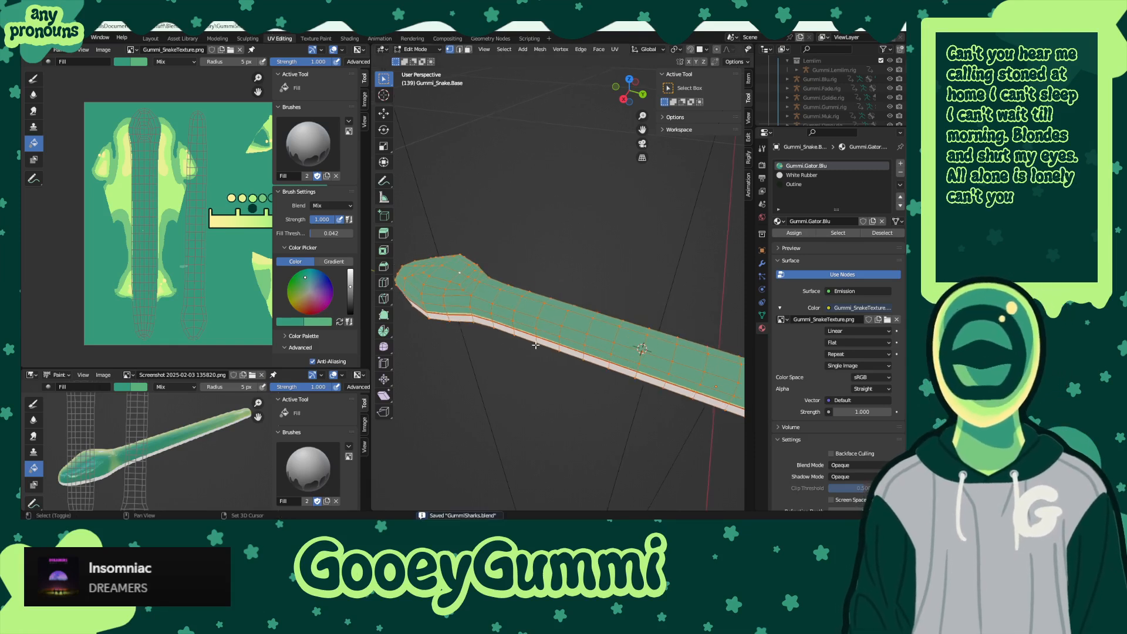
pyautogui.click(416, 50)
pyautogui.click(420, 111)
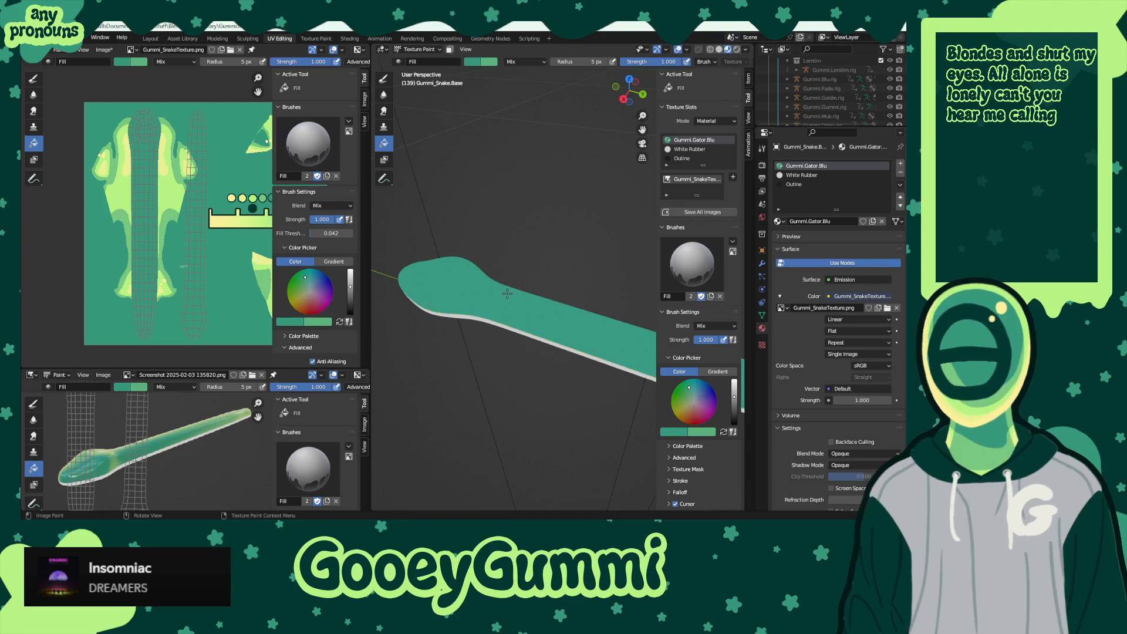
pyautogui.moveTo(507, 293); pyautogui.dragTo(463, 275, button='middle')
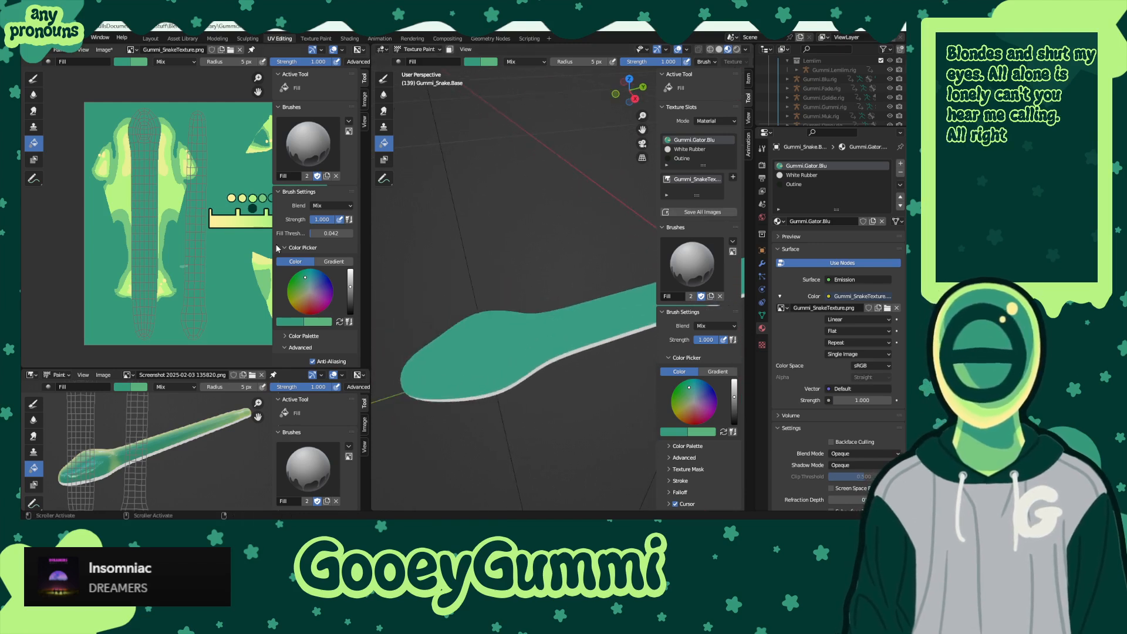
# - Fill light regions of the old body pattern in the snake texture with the teal background colour
pyautogui.scroll(4, 147, 163)
pyautogui.scroll(-4, 125, 166)
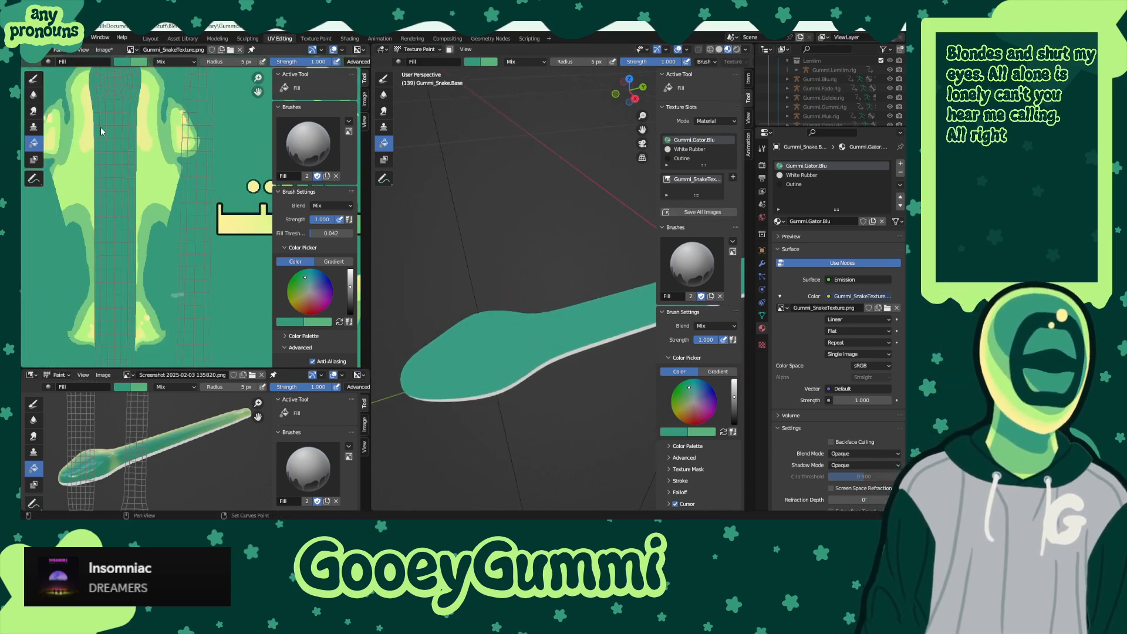
pyautogui.scroll(5, 132, 188)
pyautogui.moveTo(121, 200); pyautogui.dragTo(178, 266, button='middle')
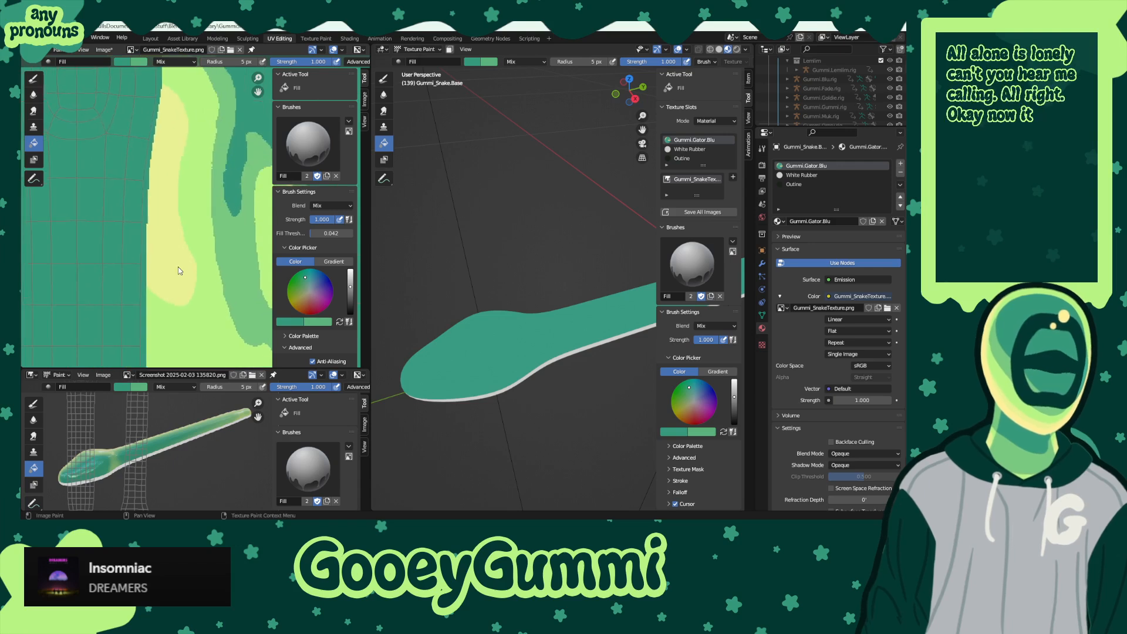
pyautogui.scroll(-2, 178, 266)
pyautogui.scroll(-3, 155, 262)
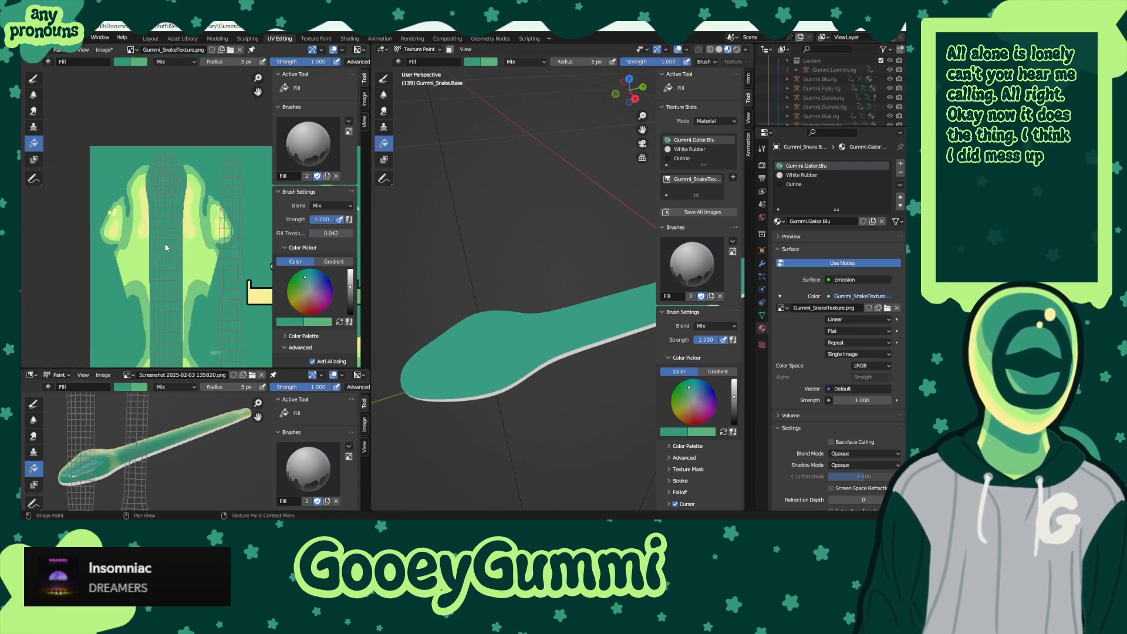
pyautogui.scroll(-4, 94, 222)
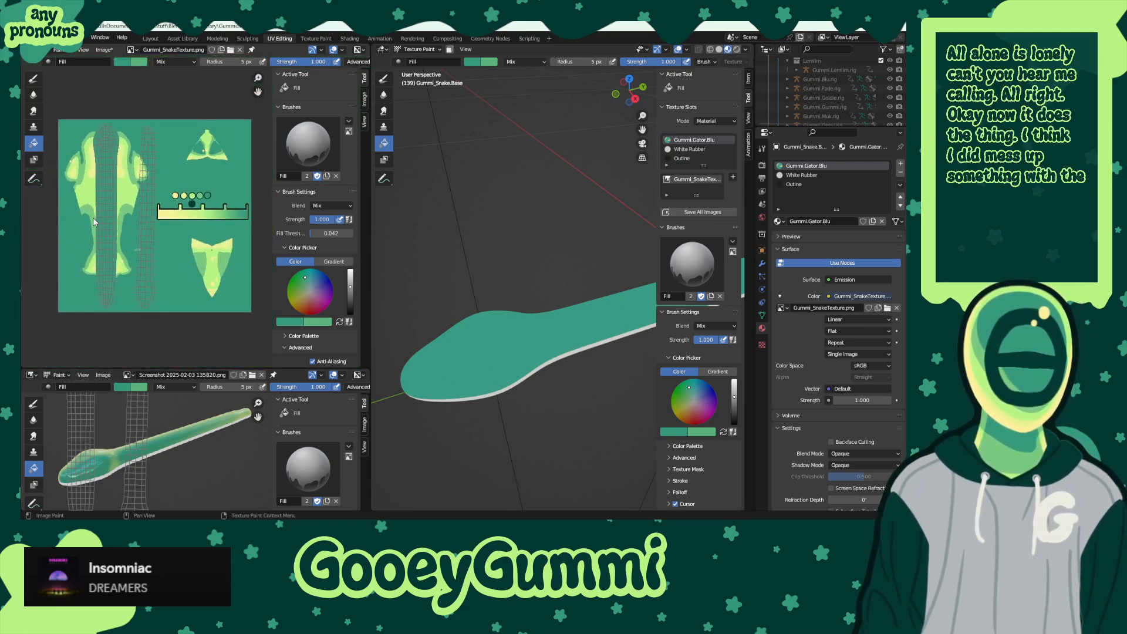
pyautogui.click(90, 197)
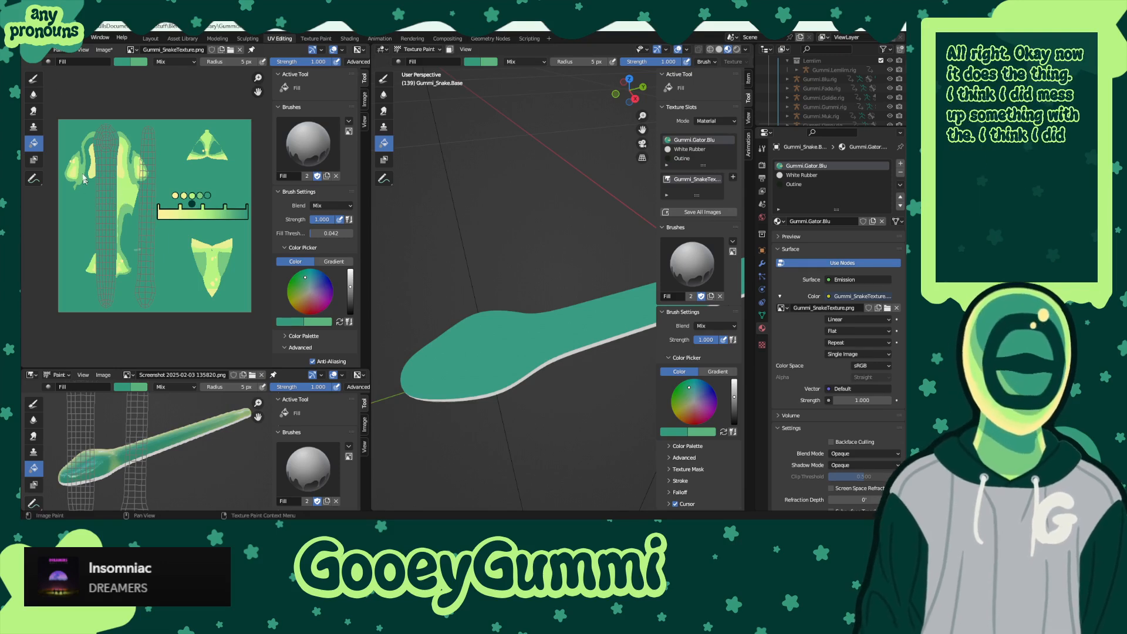
# - Choose the Draw brush for the texture and turn off its anti-aliasing
pyautogui.click(33, 78)
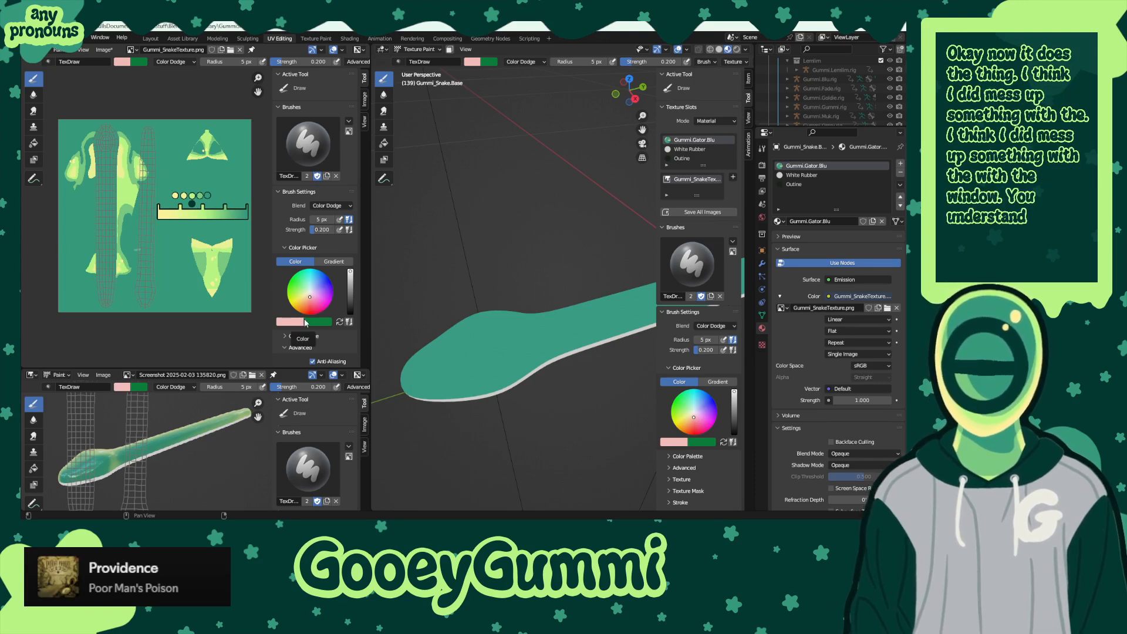
pyautogui.scroll(-4, 309, 324)
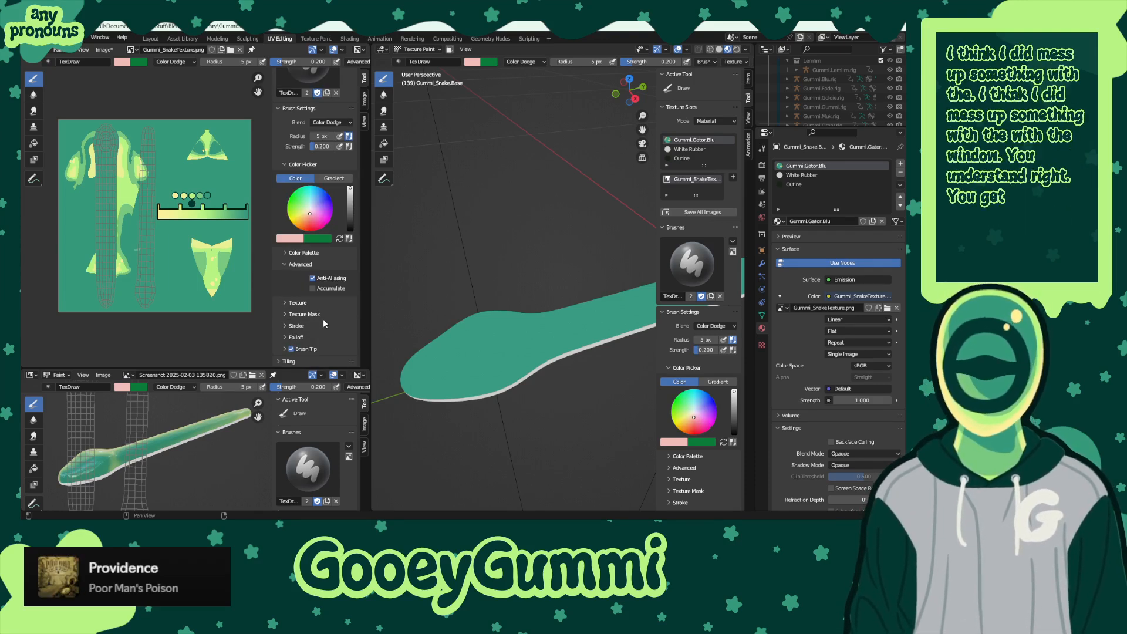
pyautogui.click(313, 278)
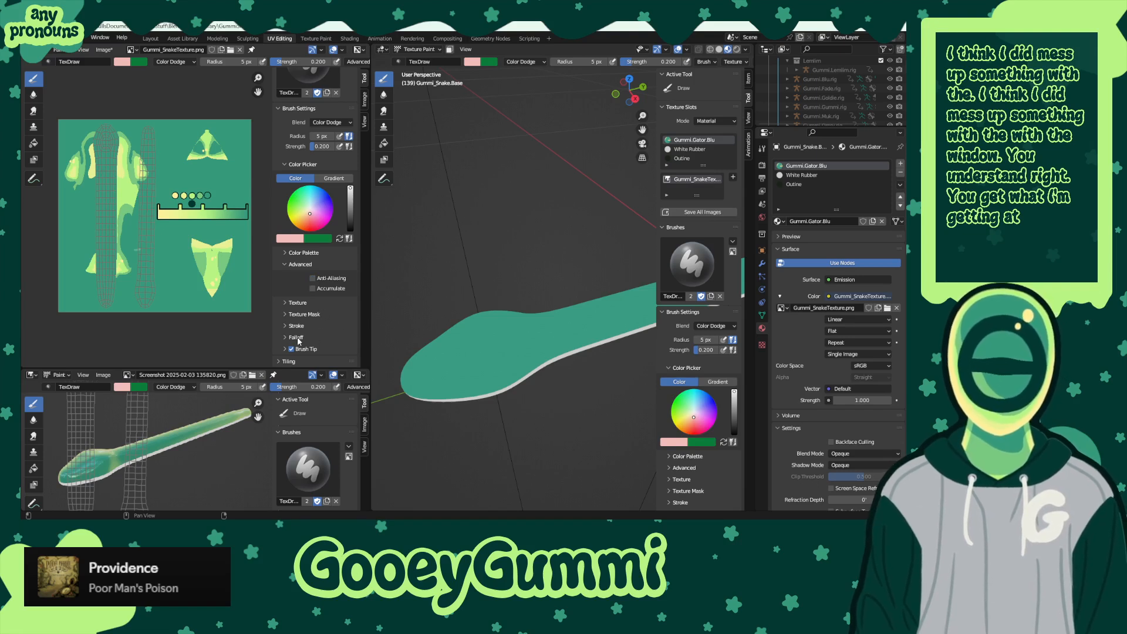
pyautogui.scroll(-3, 313, 312)
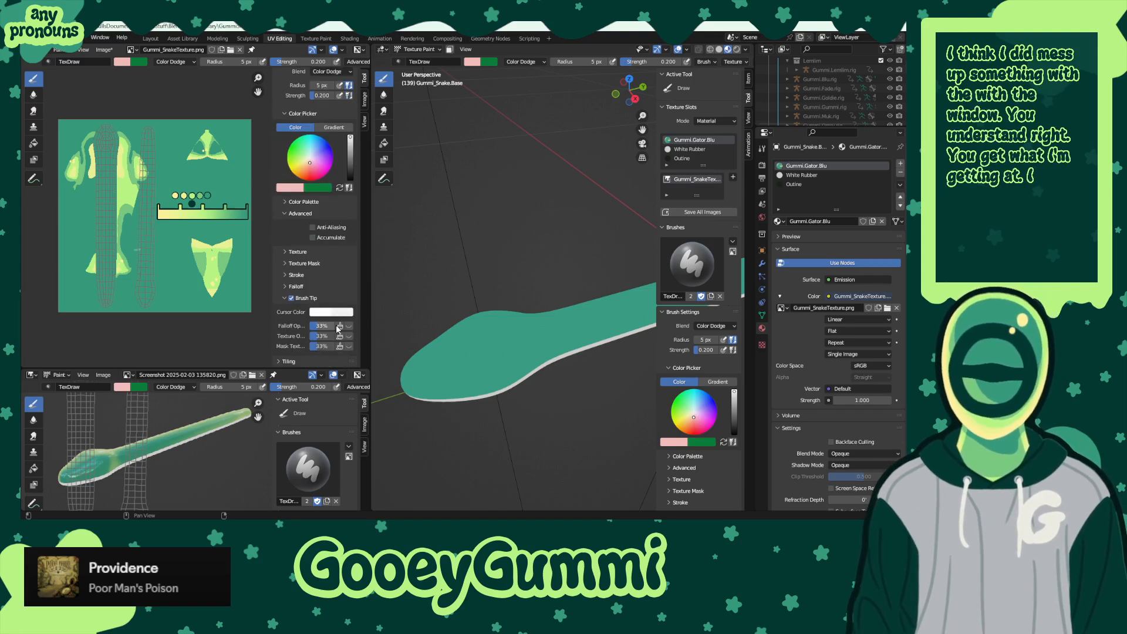
pyautogui.click(284, 298)
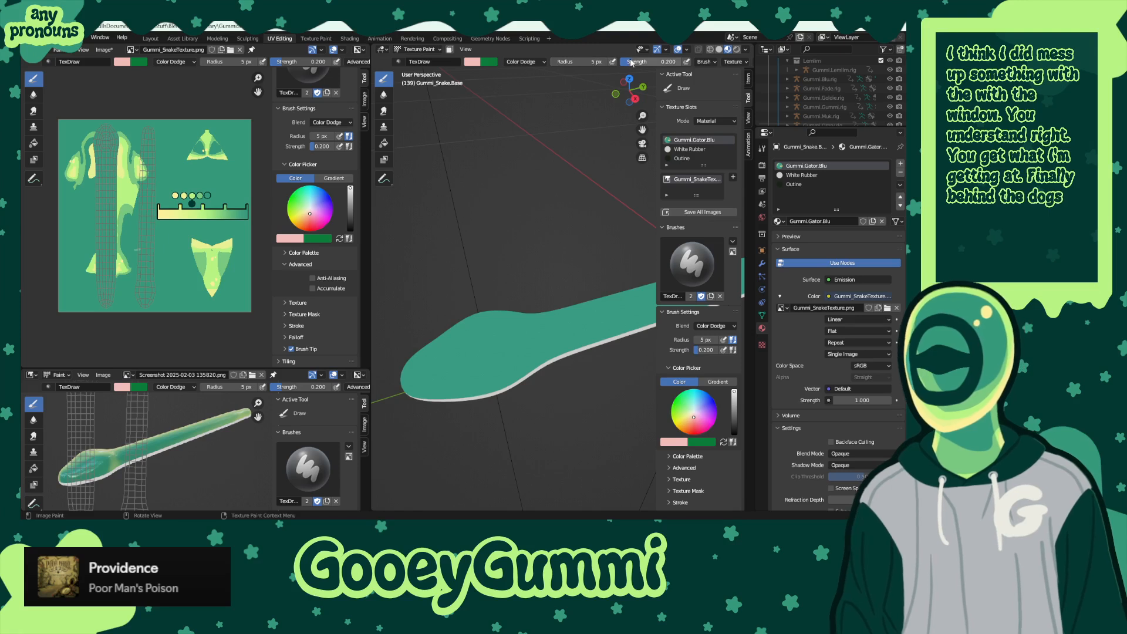
# - Set the Draw brush's strength to 1.000 and its blend mode to Mix
pyautogui.moveTo(648, 62); pyautogui.dragTo(675, 62)
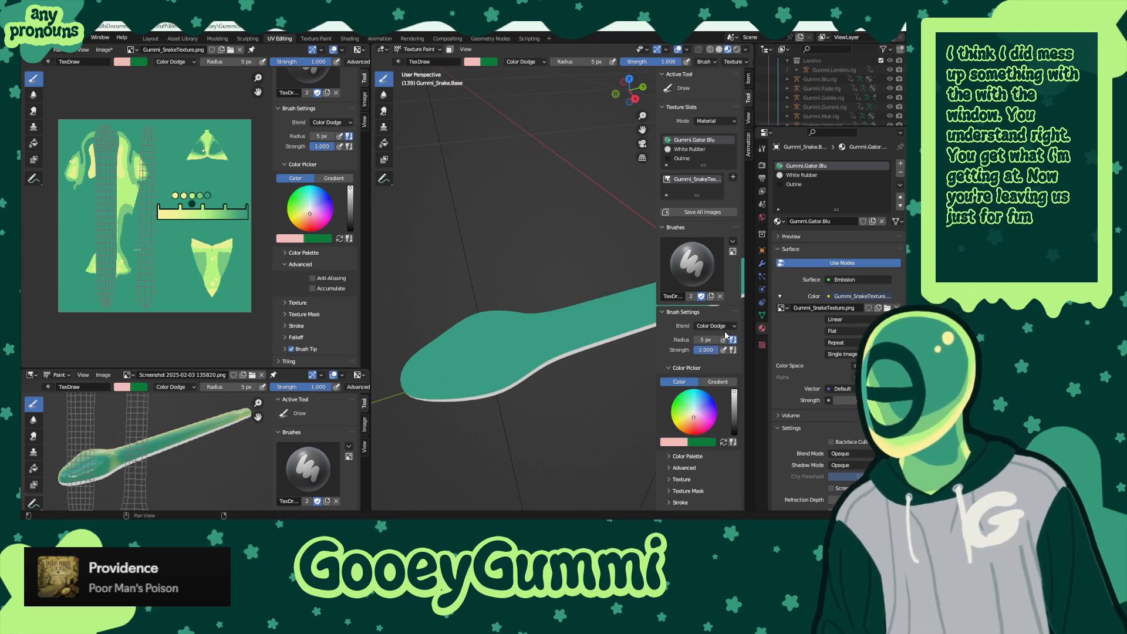
pyautogui.click(713, 326)
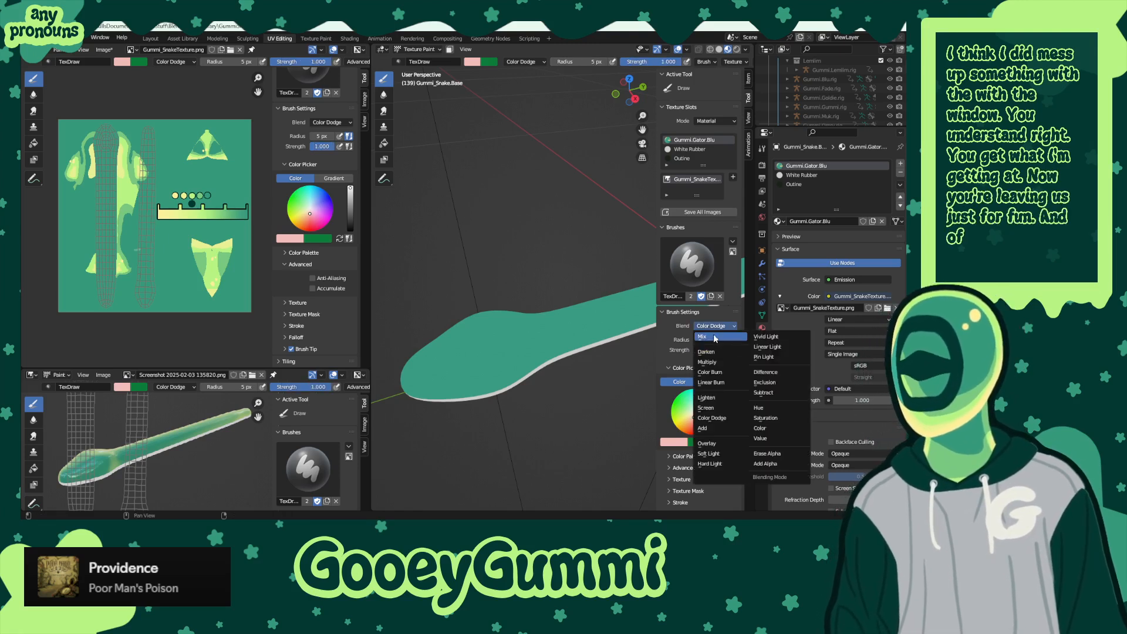
pyautogui.click(717, 338)
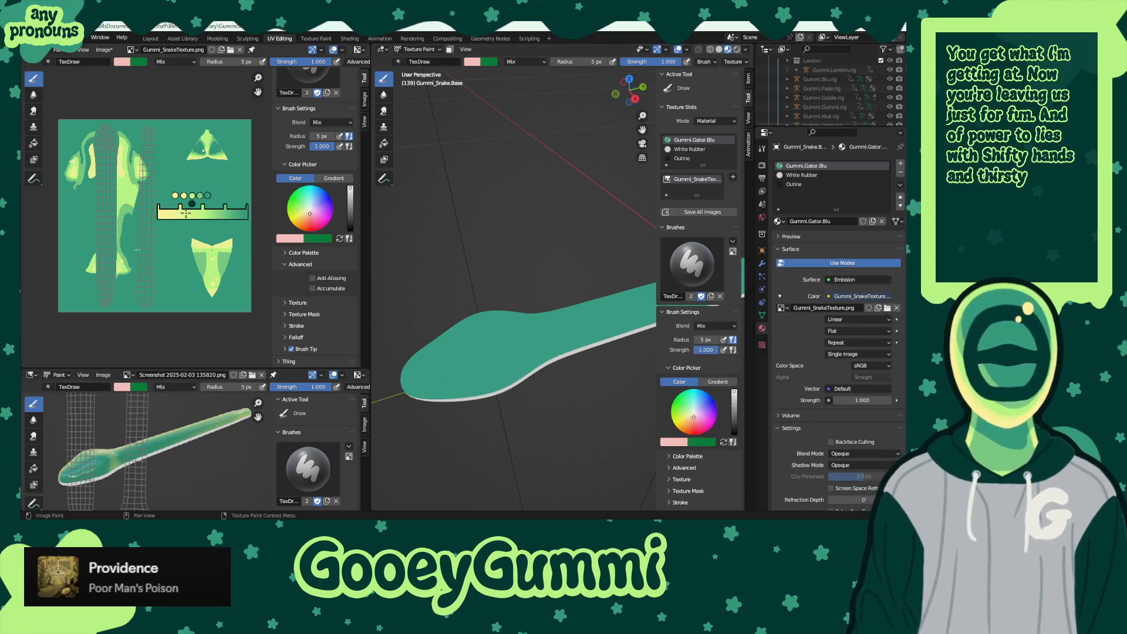
# - Sample the texture's teal background and paint over the remaining old pattern and fin shapes with an enlarged brush, keeping the colour palette
pyautogui.click(666, 443)
pyautogui.click(740, 410)
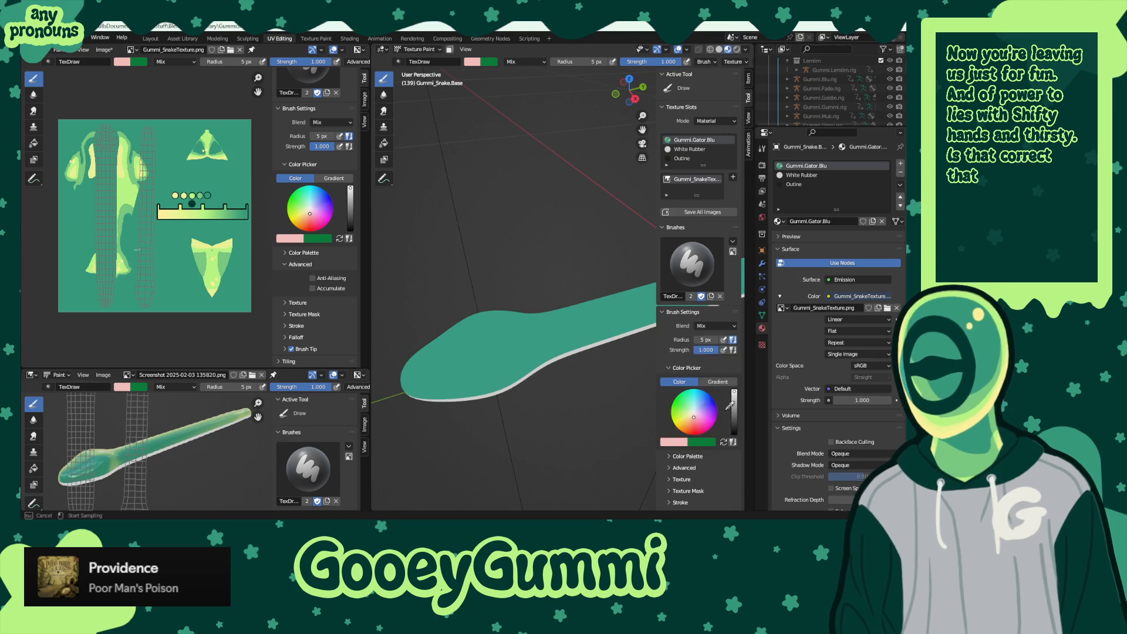
pyautogui.click(163, 234)
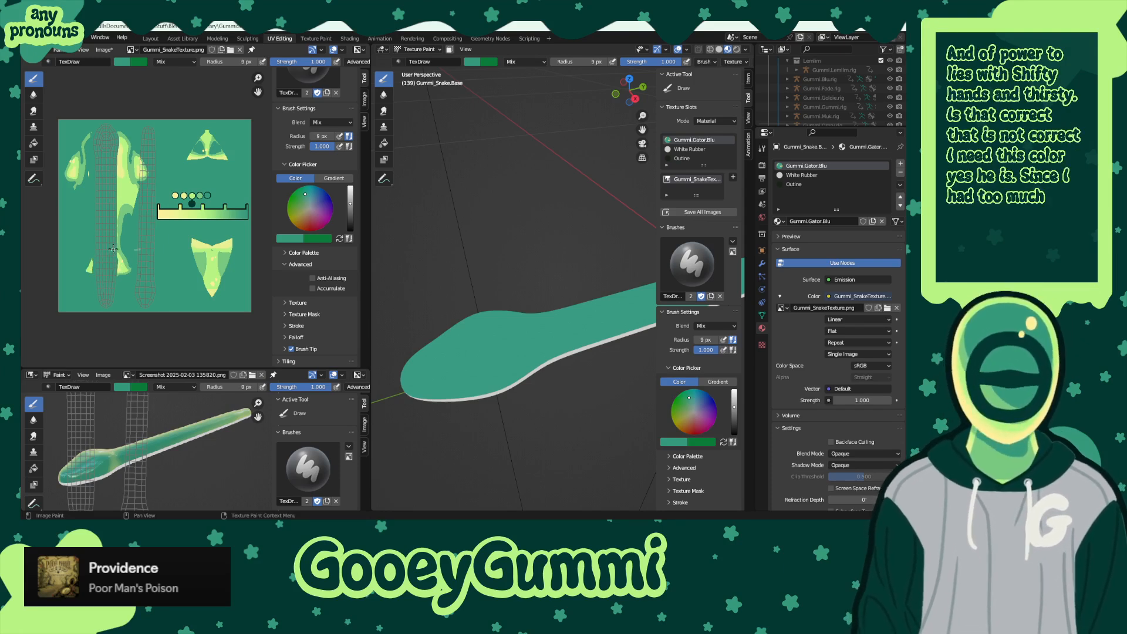
pyautogui.press('f')
pyautogui.click(128, 259)
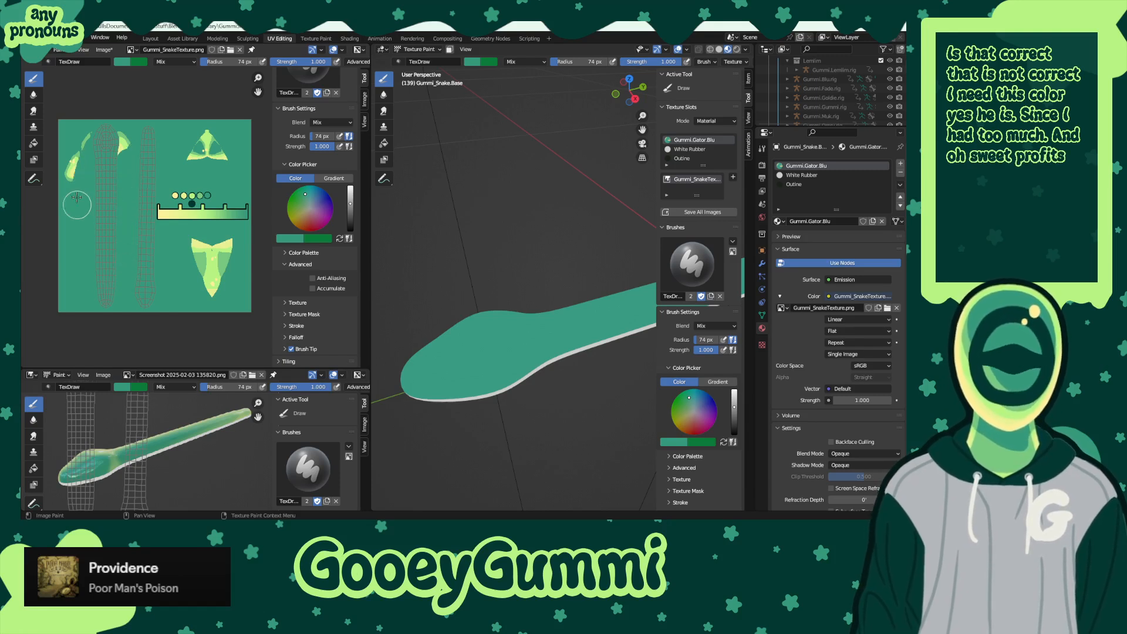
pyautogui.moveTo(77, 202); pyautogui.dragTo(105, 158)
pyautogui.moveTo(197, 124)
pyautogui.mouseDown()
pyautogui.moveTo(213, 148)
pyautogui.moveTo(228, 270)
pyautogui.moveTo(193, 258)
pyautogui.moveTo(229, 268)
pyautogui.moveTo(205, 256)
pyautogui.moveTo(210, 283)
pyautogui.mouseUp()
pyautogui.hotkey('ctrl', 'z')
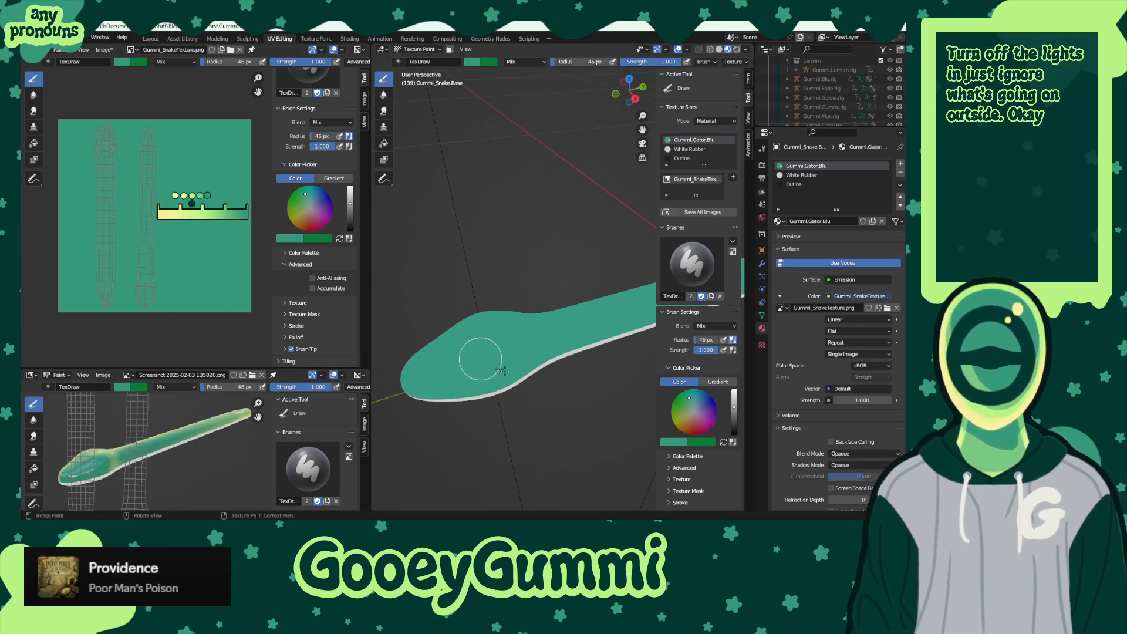
# - Sample the light green swatch in the texture's palette as the brush colour and reduce the brush radius to 28 px
pyautogui.click(675, 441)
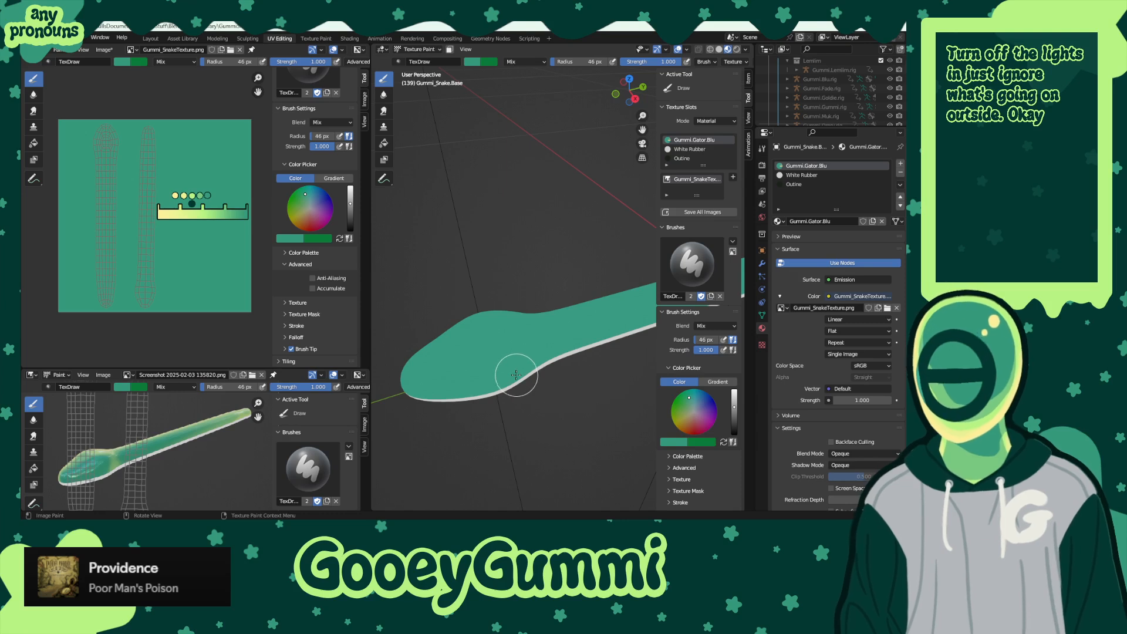
pyautogui.press('x')
pyautogui.click(667, 444)
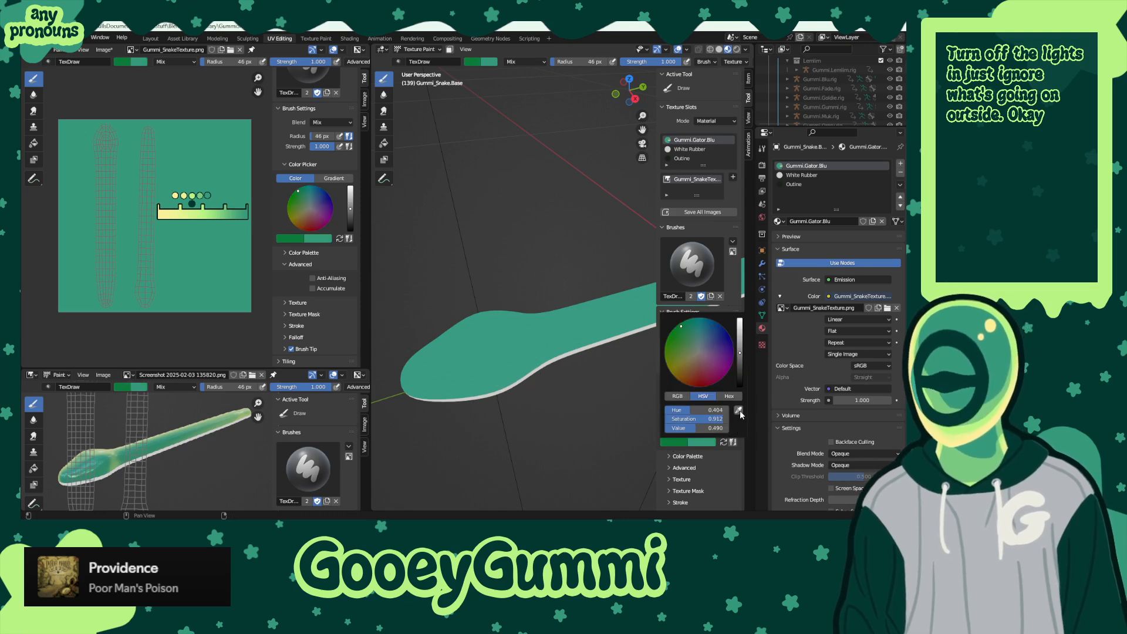
pyautogui.click(739, 411)
pyautogui.click(201, 194)
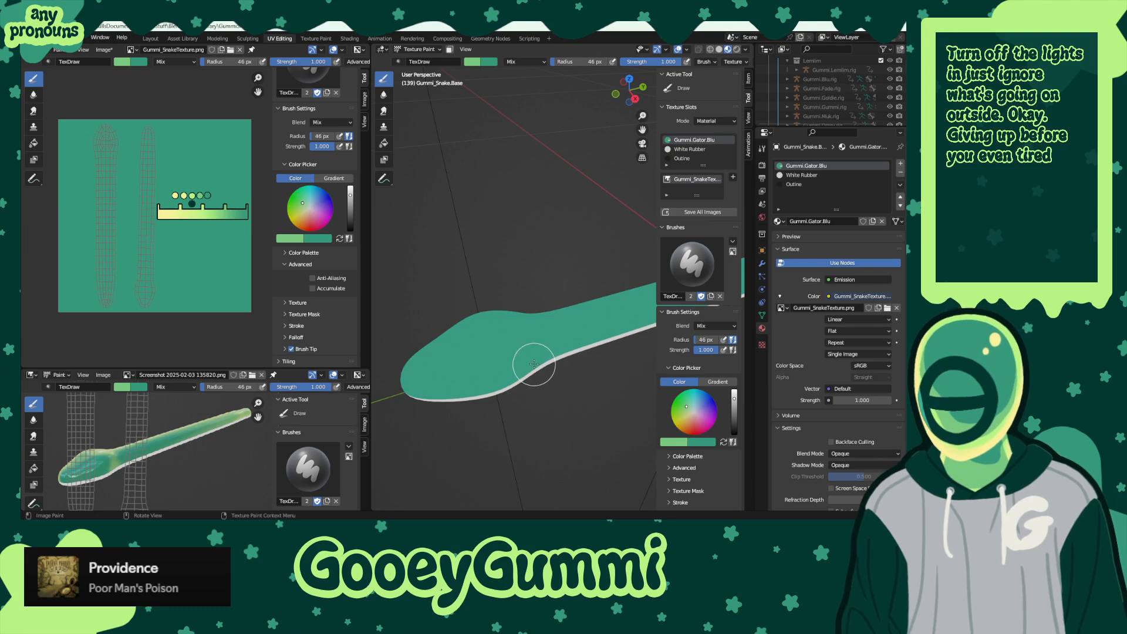
pyautogui.press('[')
pyautogui.press('[')
pyautogui.press('[')
pyautogui.press('[')
# - Show the wireframe overlay over the snake model and lower its opacity to a faint grid
pyautogui.moveTo(541, 359)
pyautogui.mouseDown(button='middle')
pyautogui.moveTo(526, 337)
pyautogui.moveTo(460, 345)
pyautogui.mouseUp(button='middle')
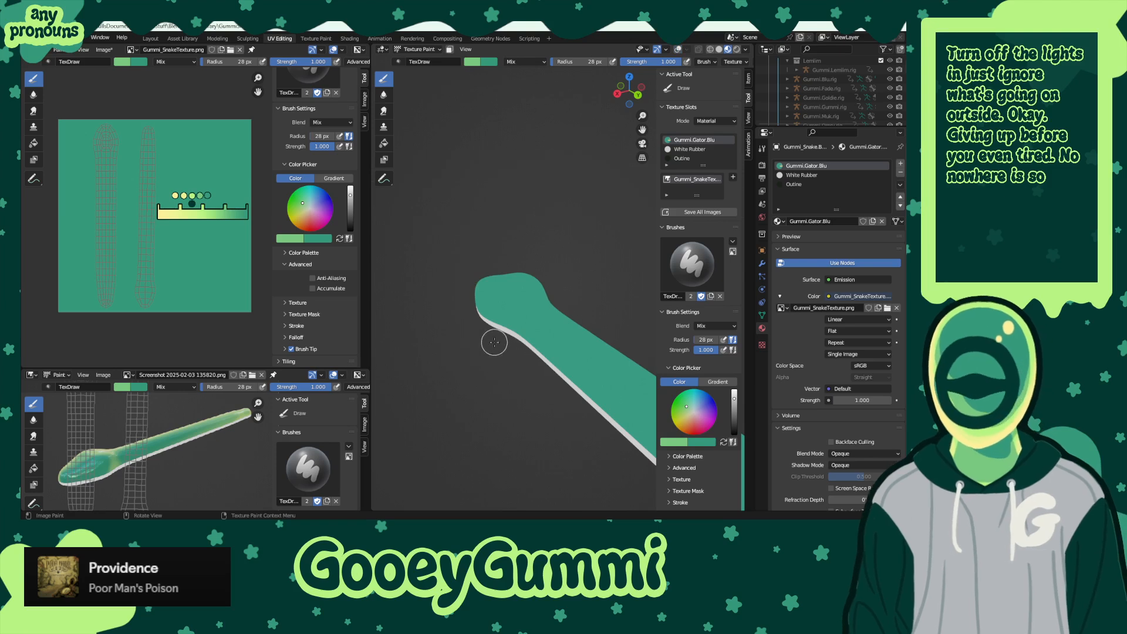
pyautogui.click(678, 49)
pyautogui.click(686, 49)
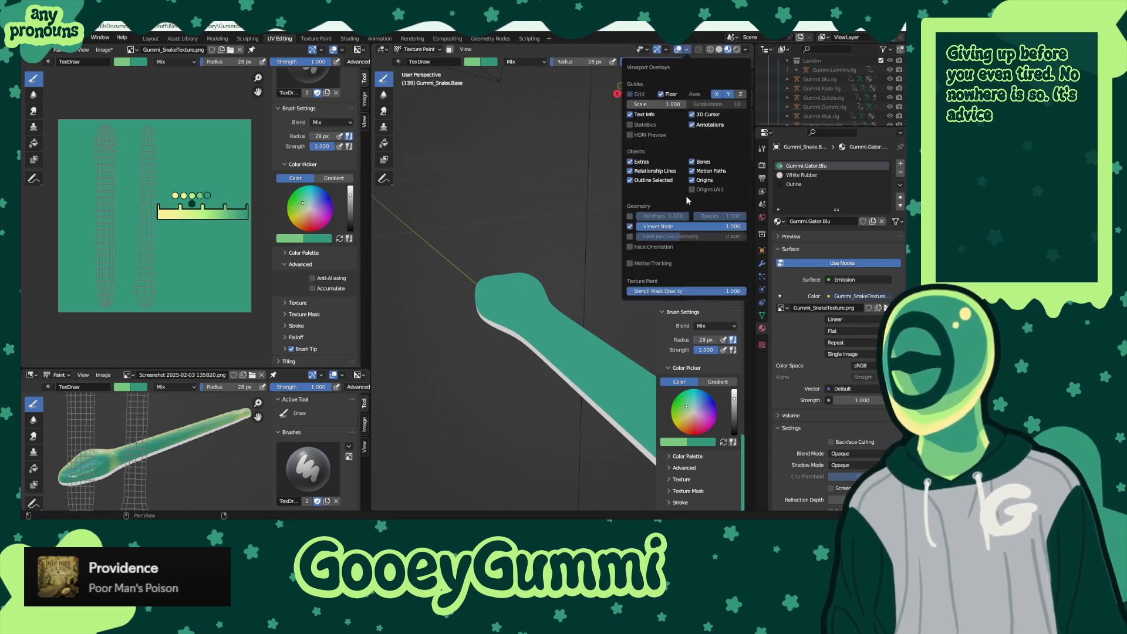
pyautogui.click(630, 217)
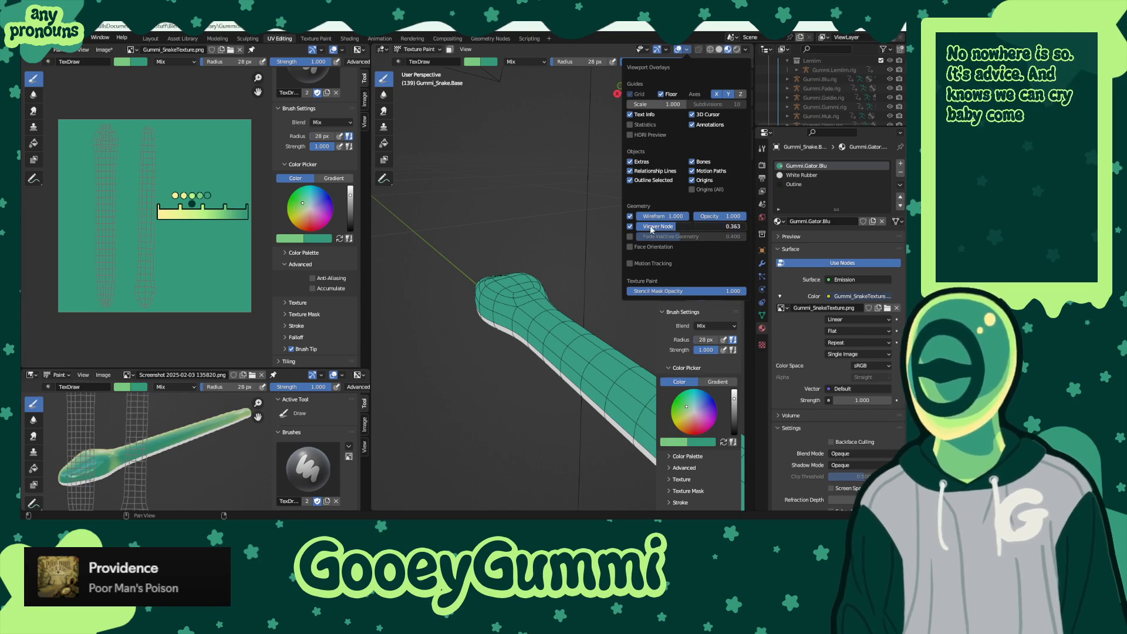
pyautogui.moveTo(728, 216); pyautogui.dragTo(674, 225)
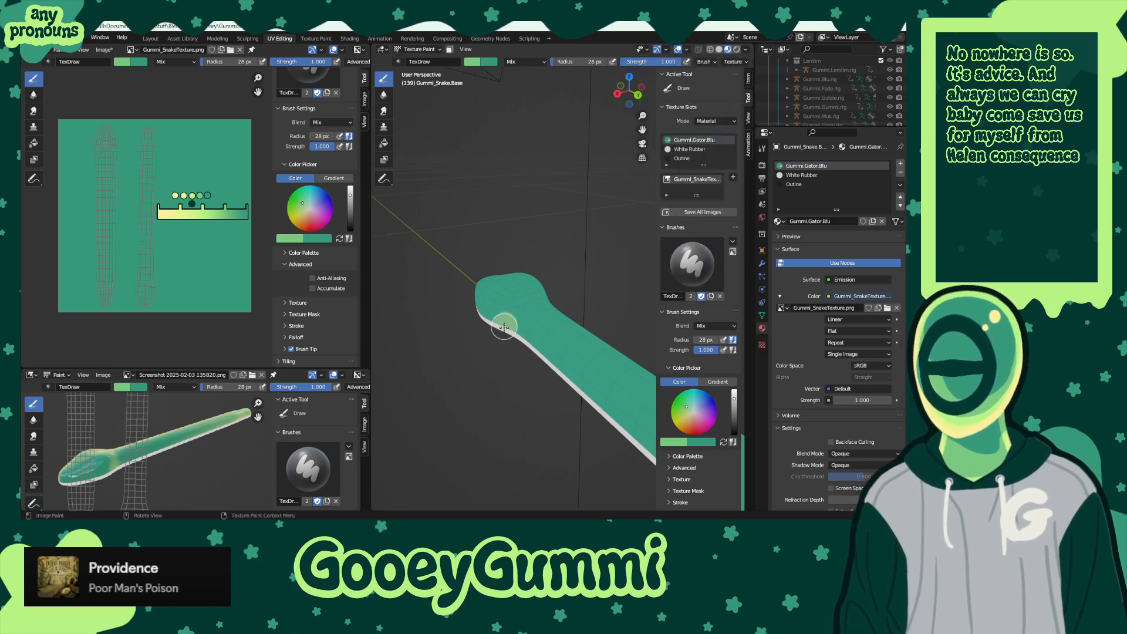
pyautogui.moveTo(520, 341); pyautogui.dragTo(578, 321, button='middle')
pyautogui.click(524, 352)
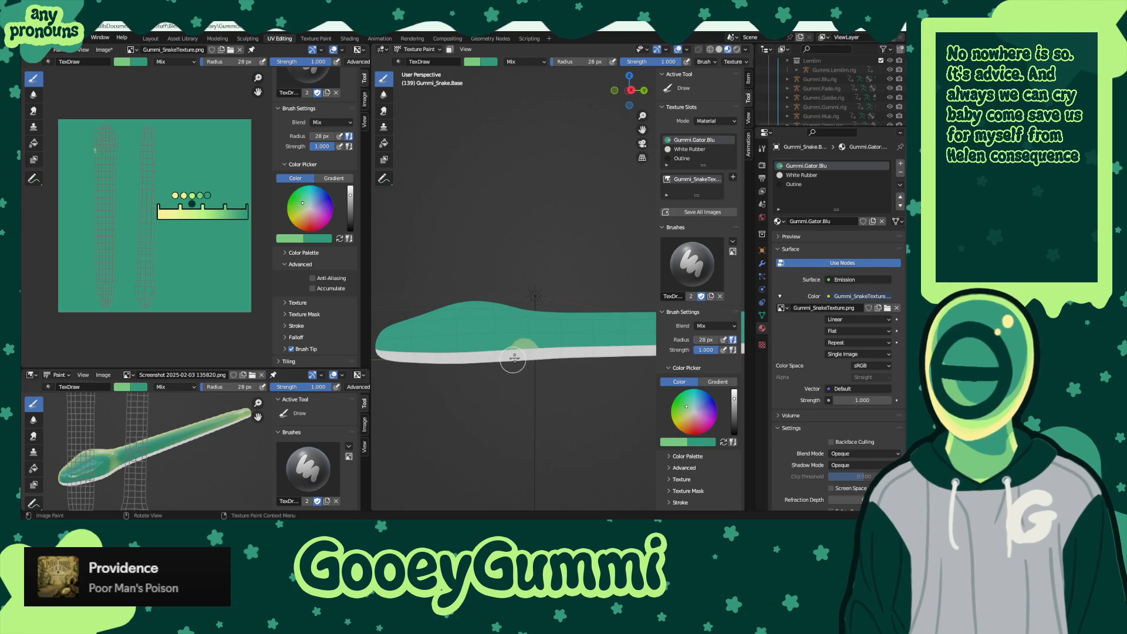
pyautogui.moveTo(513, 361); pyautogui.dragTo(524, 307)
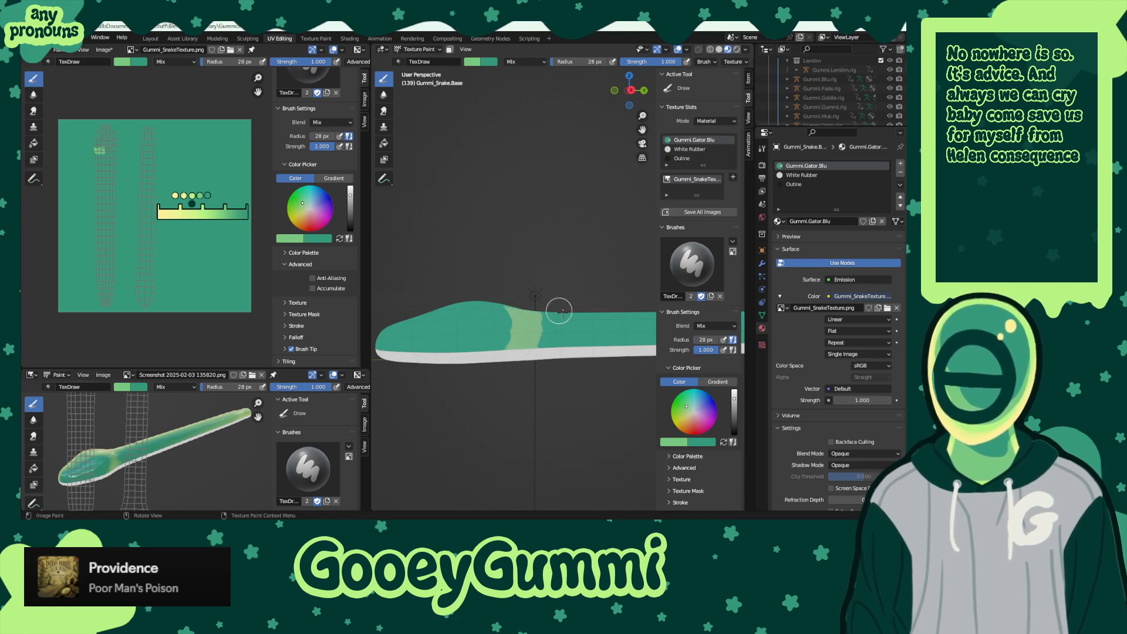
pyautogui.moveTo(559, 311); pyautogui.dragTo(549, 326, button='middle')
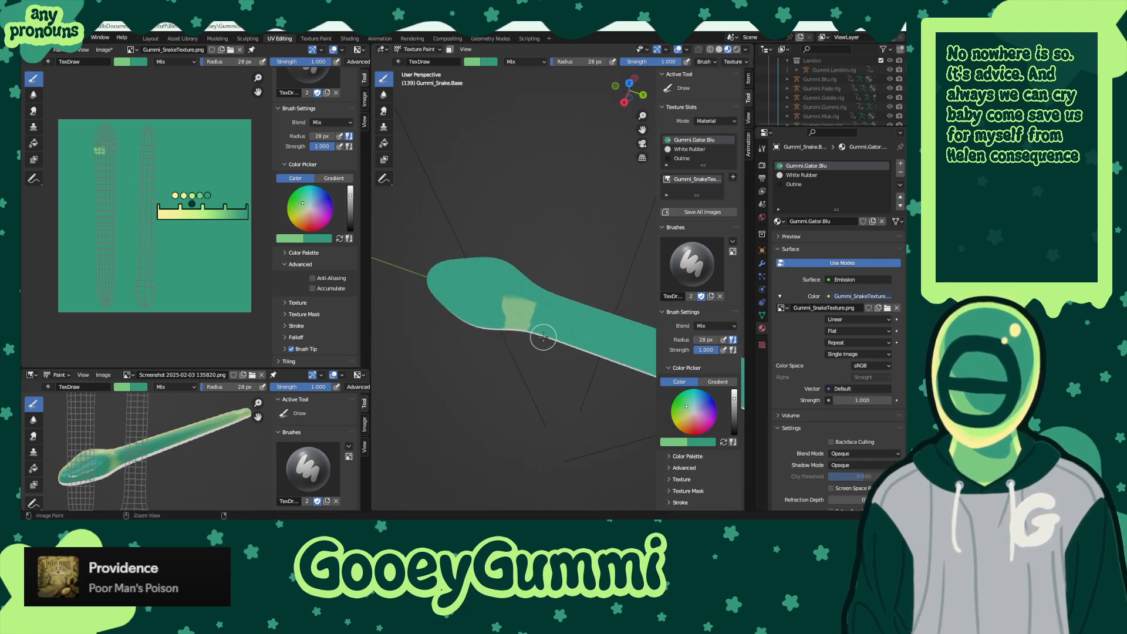
pyautogui.hotkey('ctrl', 'z')
# - Turn on X-axis mirroring for painting and paint a light green band around the snake's neck behind the head
pyautogui.scroll(-5, 513, 51)
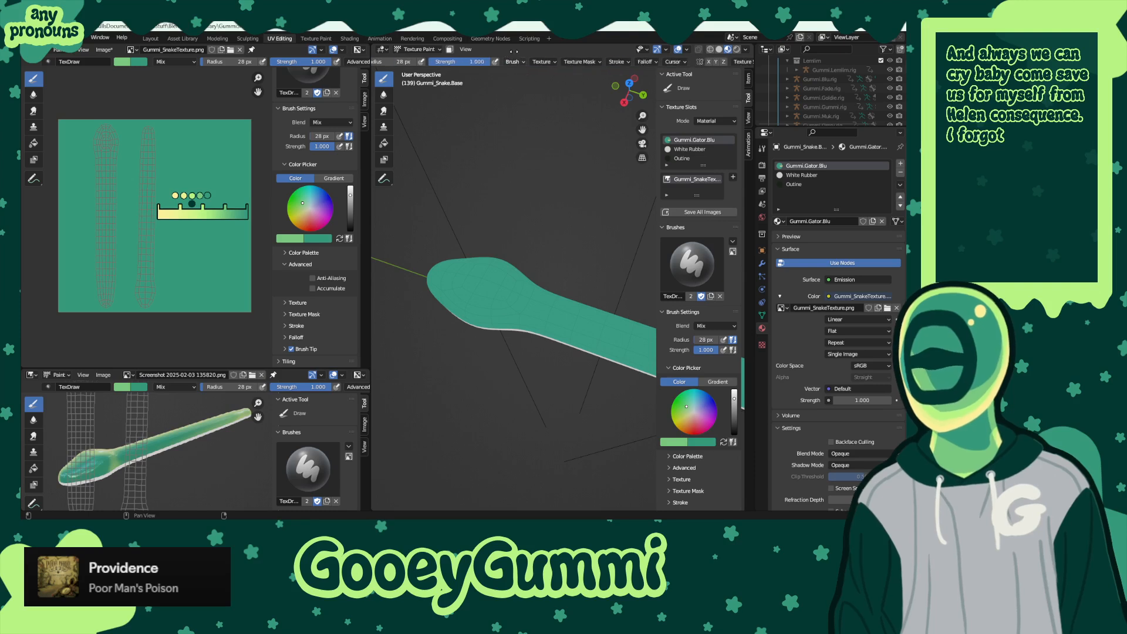
pyautogui.scroll(-2, 513, 52)
pyautogui.moveTo(510, 366); pyautogui.dragTo(518, 347, button='middle')
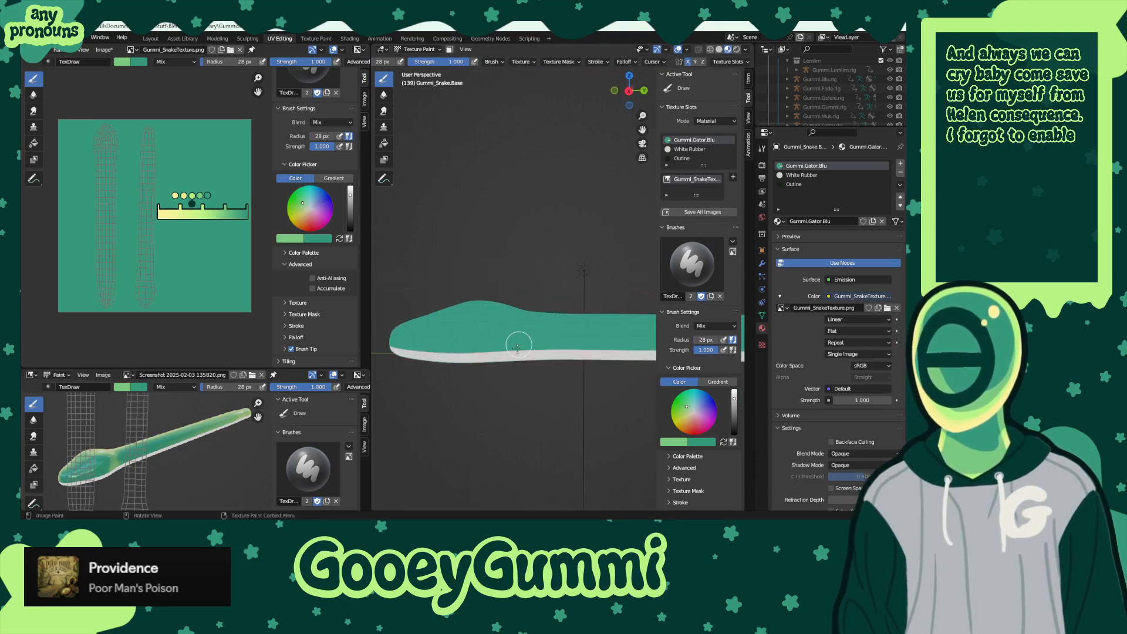
pyautogui.moveTo(517, 346); pyautogui.dragTo(511, 329)
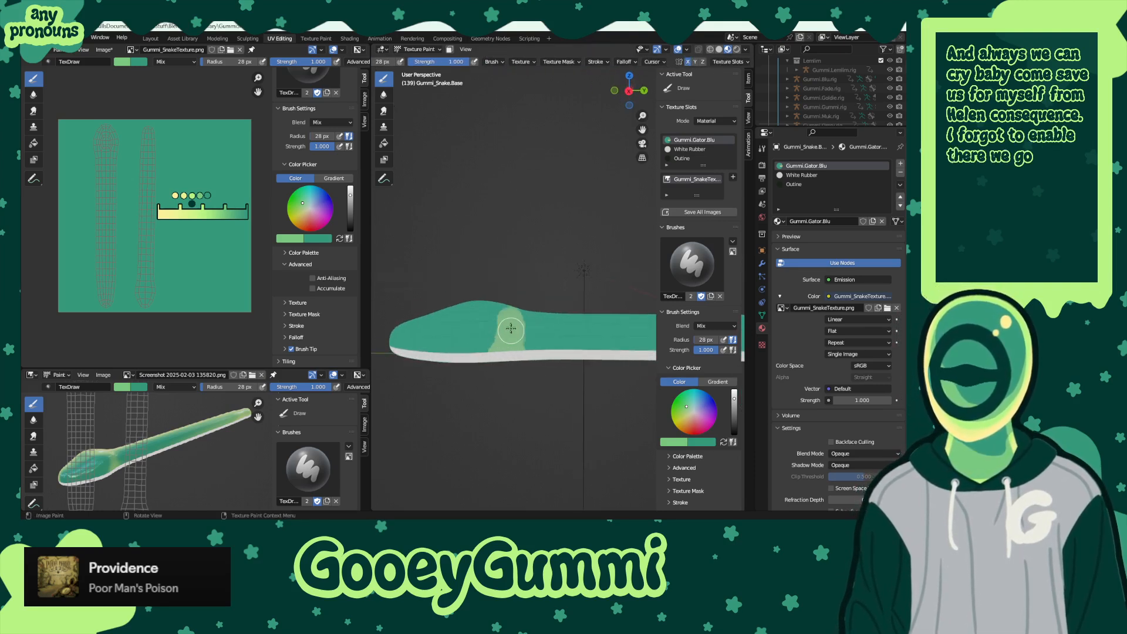
pyautogui.moveTo(511, 329); pyautogui.dragTo(529, 273, button='middle')
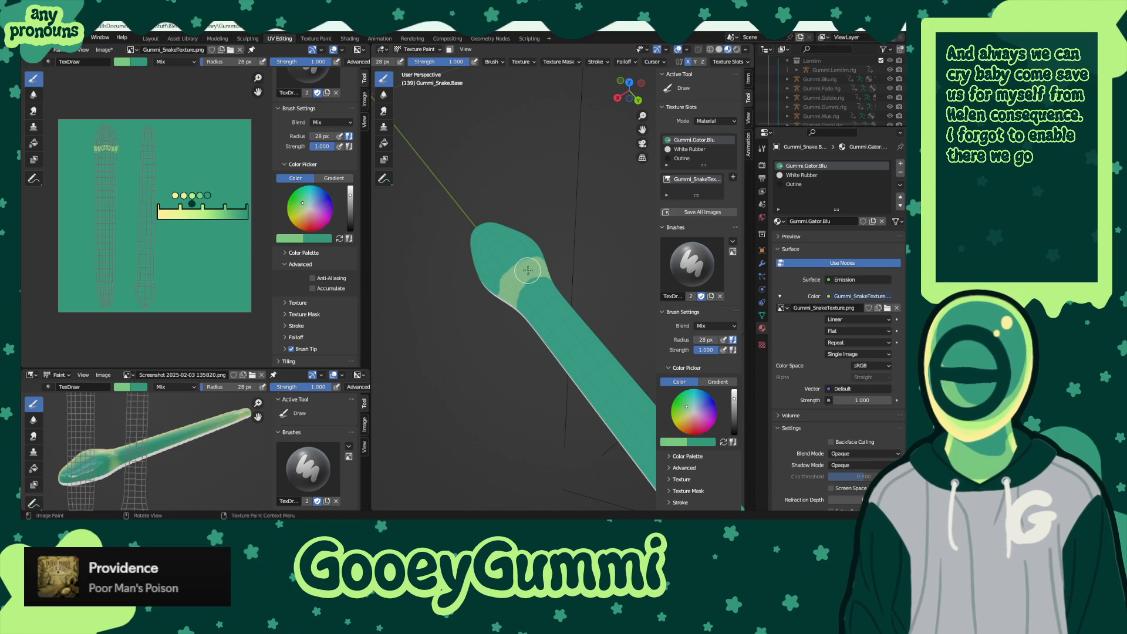
# - Reduce the brush radius to 11 px and fill the top of the snake's head with light green down to the neck band
pyautogui.moveTo(537, 329); pyautogui.dragTo(594, 340, button='middle')
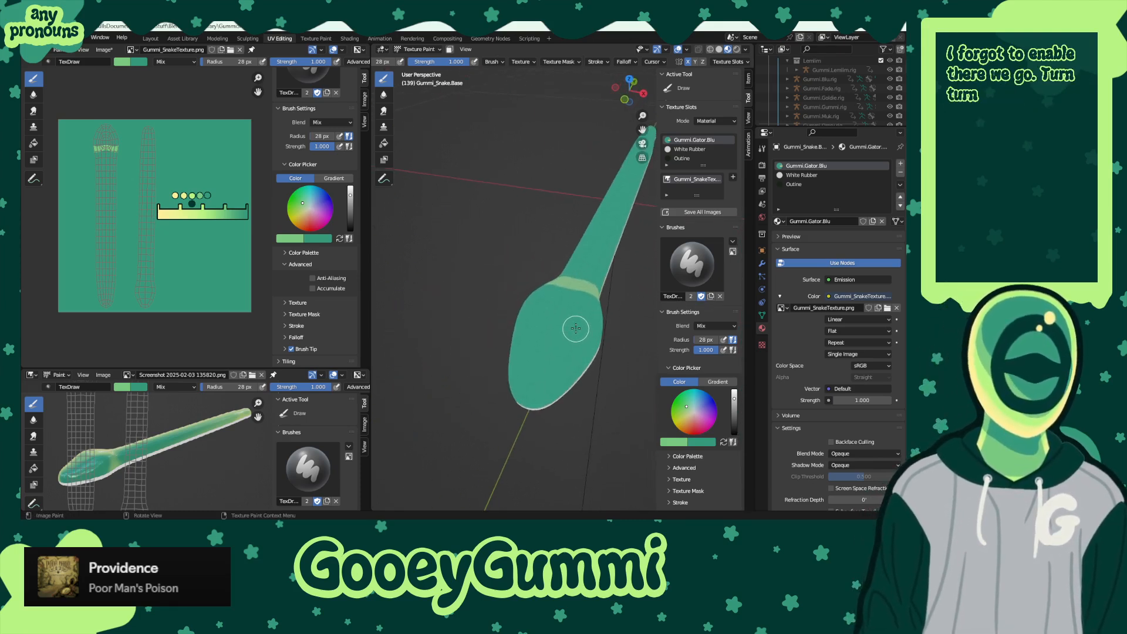
pyautogui.moveTo(556, 329); pyautogui.dragTo(550, 341)
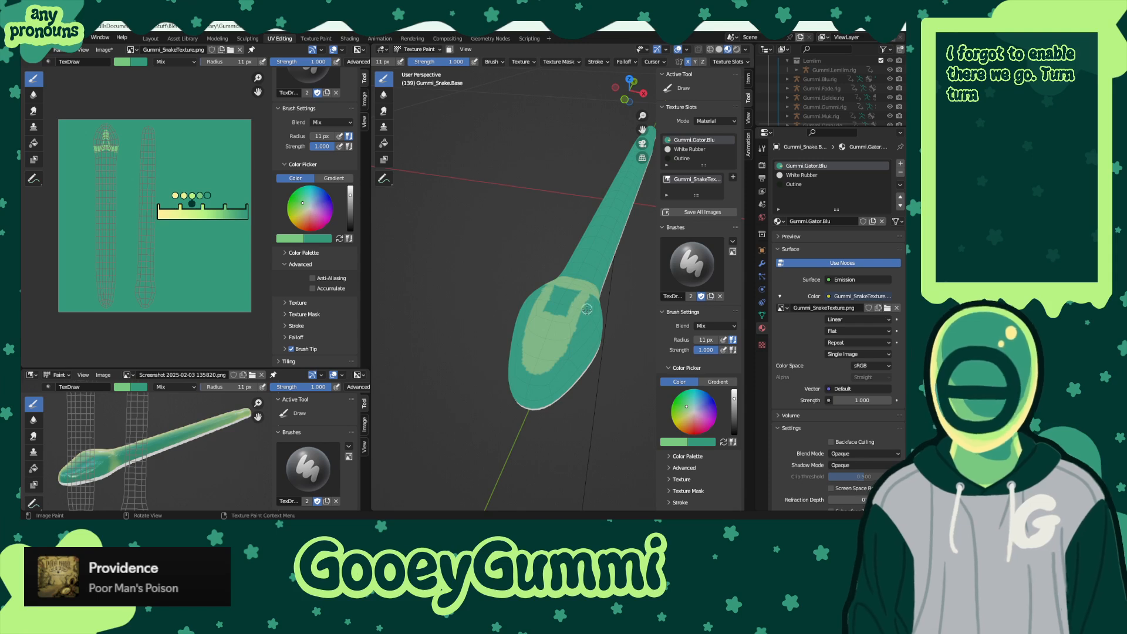
pyautogui.moveTo(578, 303); pyautogui.dragTo(532, 277, button='middle')
pyautogui.moveTo(532, 277); pyautogui.dragTo(533, 286)
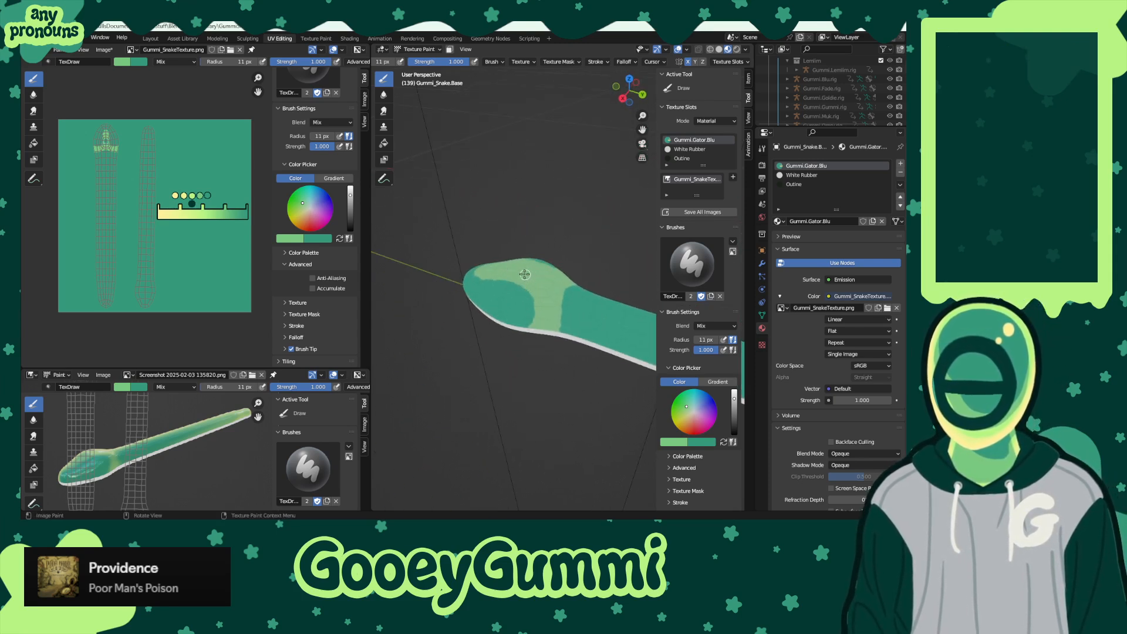
pyautogui.moveTo(530, 304)
pyautogui.mouseDown(button='middle')
pyautogui.moveTo(587, 354)
pyautogui.moveTo(575, 312)
pyautogui.mouseUp(button='middle')
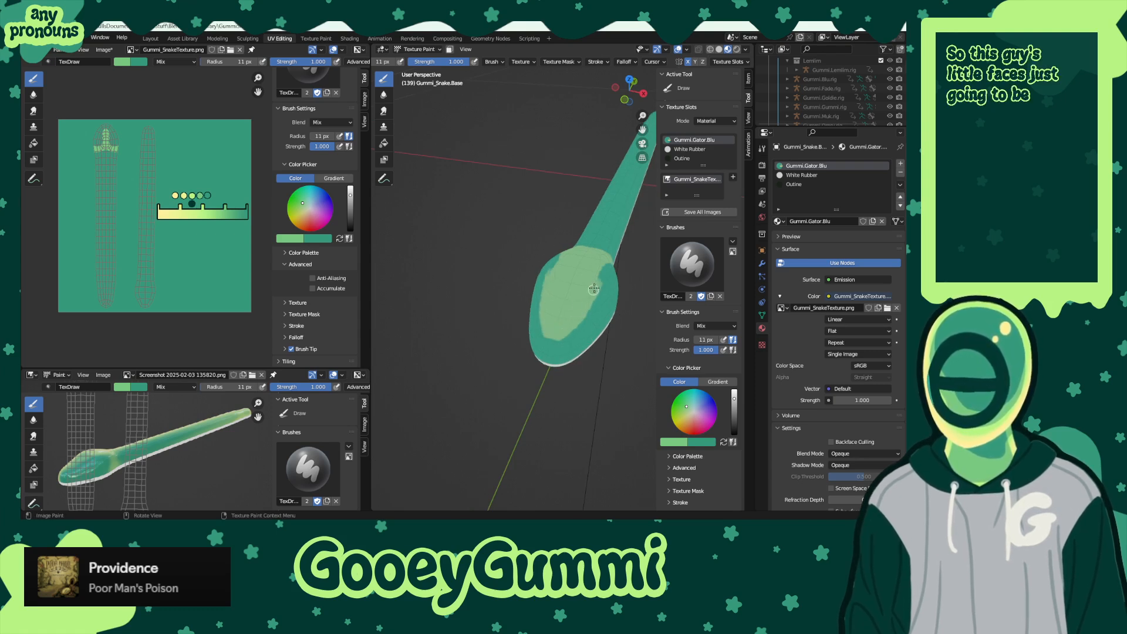
# - Paint two thin light green stripes running back from the neck band along the upper body
pyautogui.moveTo(598, 266)
pyautogui.mouseDown(button='middle')
pyautogui.moveTo(561, 390)
pyautogui.moveTo(558, 376)
pyautogui.moveTo(498, 362)
pyautogui.moveTo(506, 324)
pyautogui.moveTo(527, 380)
pyautogui.mouseUp(button='middle')
pyautogui.moveTo(530, 386)
pyautogui.mouseDown()
pyautogui.moveTo(604, 335)
pyautogui.moveTo(557, 359)
pyautogui.mouseUp()
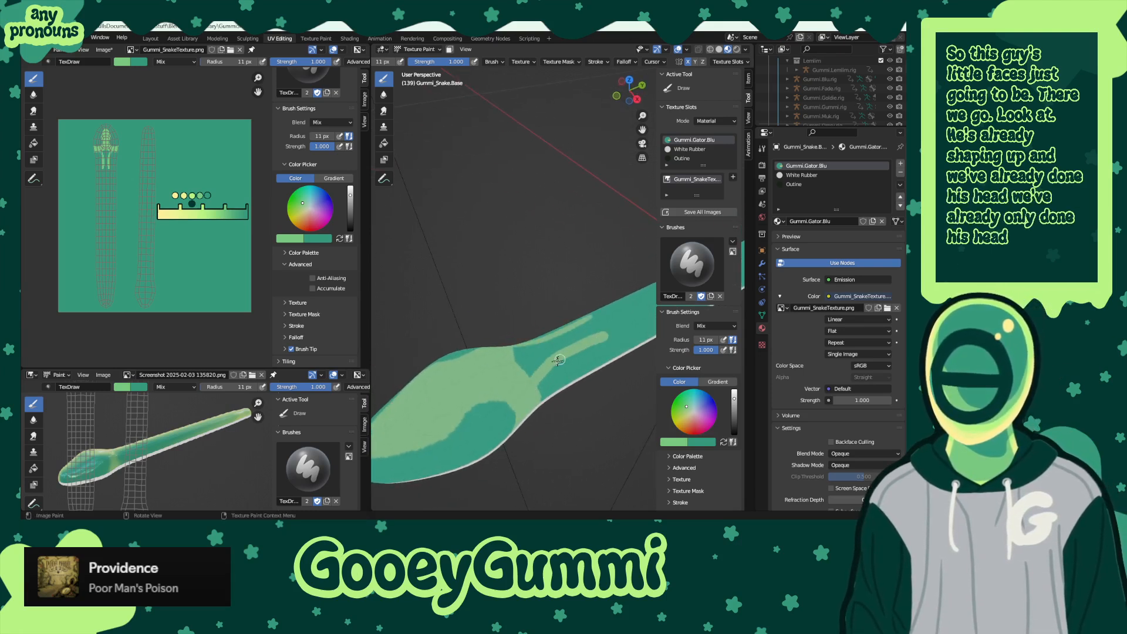
pyautogui.keyDown('shift'); pyautogui.moveTo(573, 349); pyautogui.dragTo(468, 383, button='middle'); pyautogui.keyUp('shift')
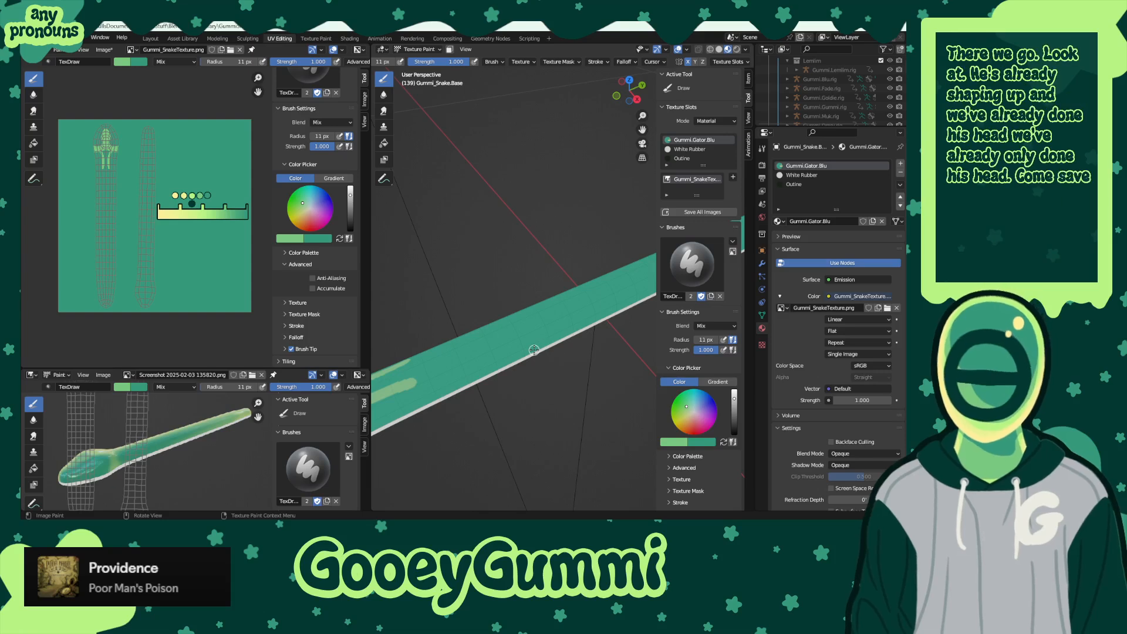
pyautogui.scroll(-3, 533, 350)
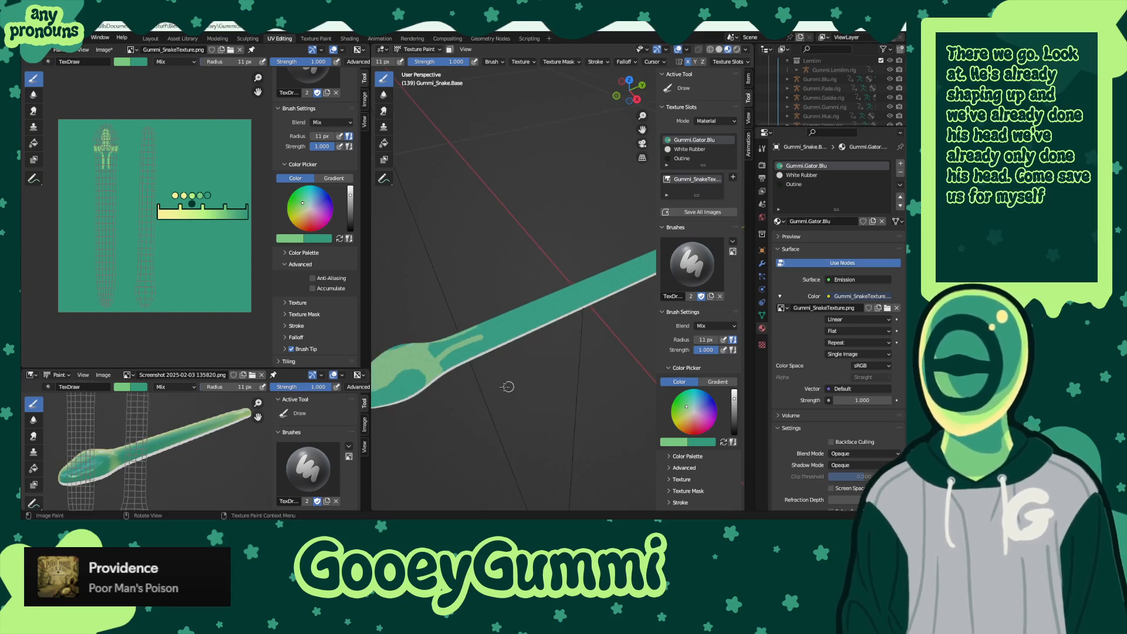
pyautogui.moveTo(505, 384); pyautogui.dragTo(469, 289, button='middle')
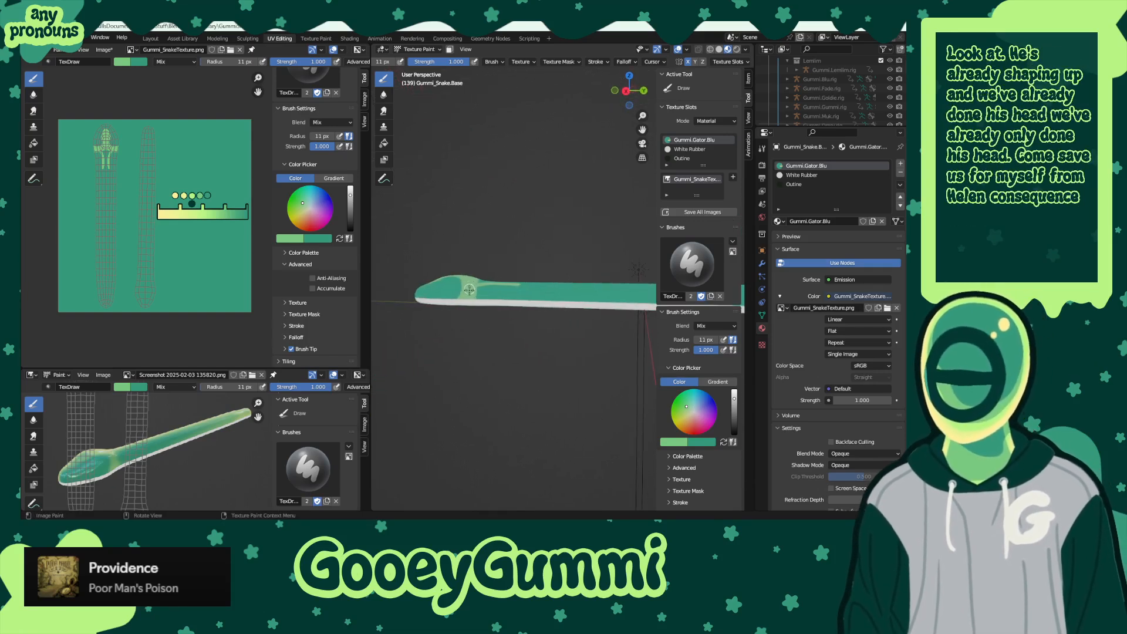
pyautogui.scroll(4, 474, 328)
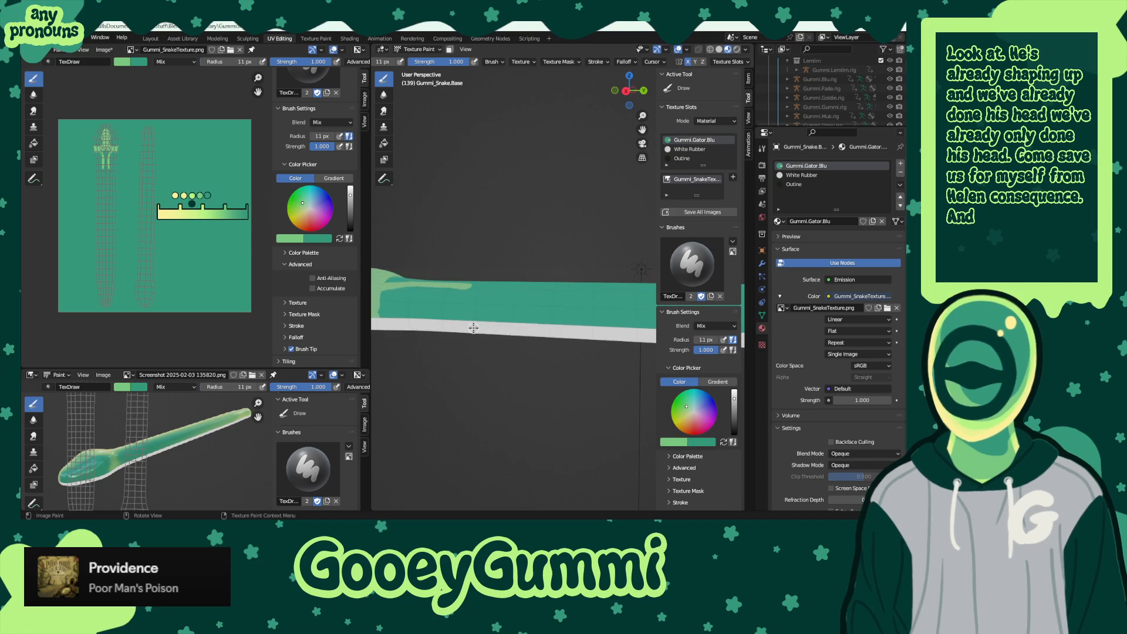
pyautogui.moveTo(472, 371); pyautogui.dragTo(526, 311, button='middle')
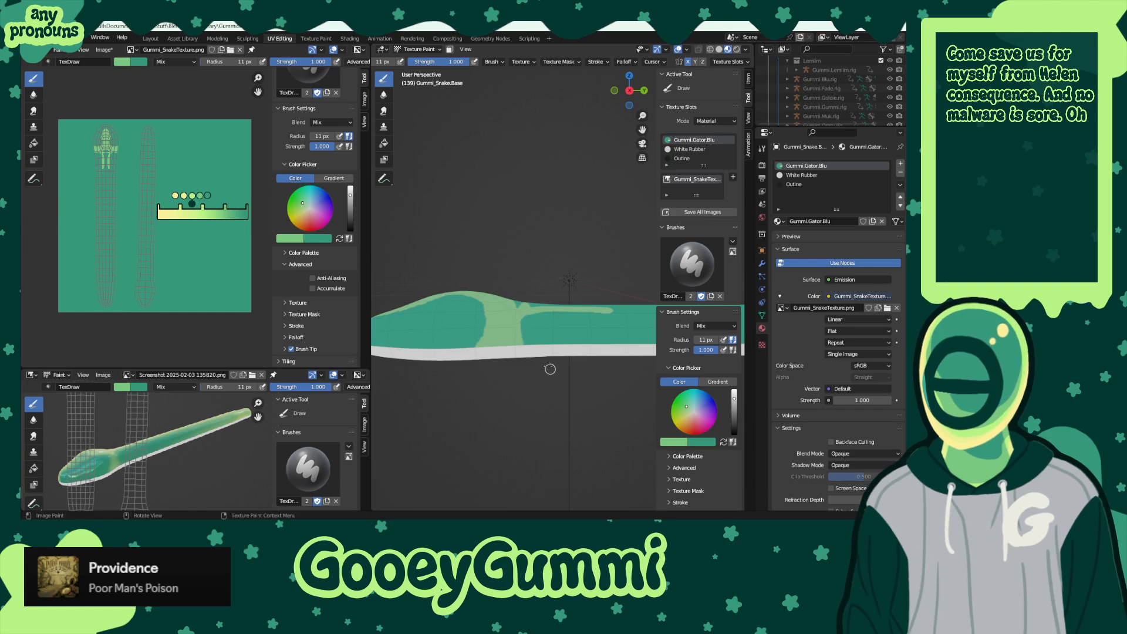
# - Clean up the edges of the neck band and the teal cheek patches, alternating between teal and light green
pyautogui.press('x')
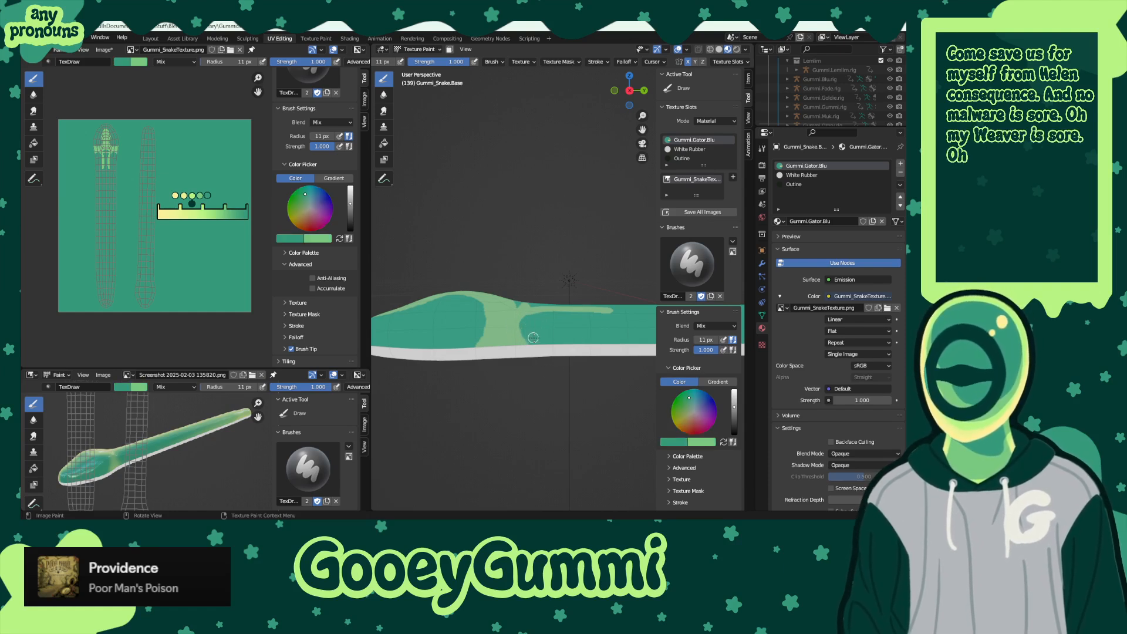
pyautogui.moveTo(536, 336); pyautogui.dragTo(542, 349, button='middle')
pyautogui.press('x')
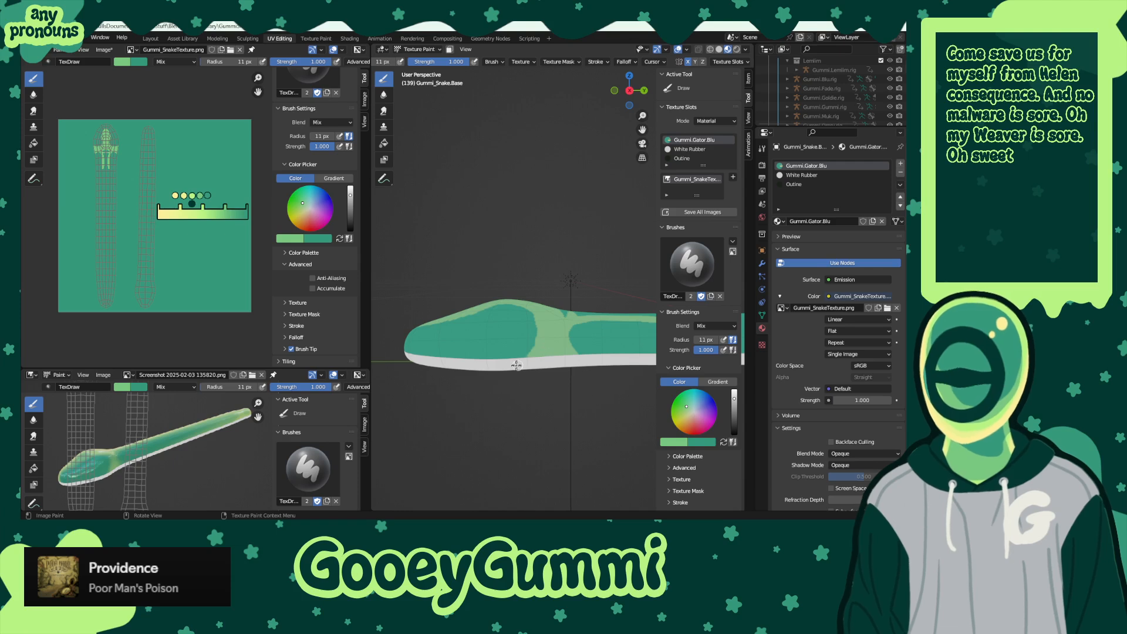
pyautogui.press('x')
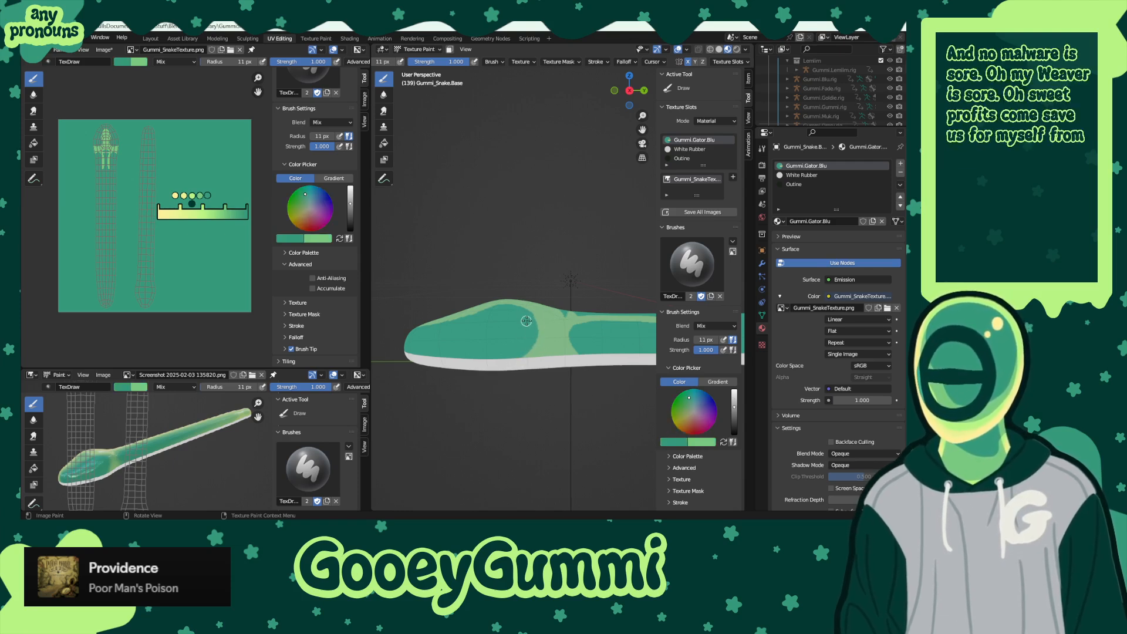
pyautogui.press('x')
pyautogui.moveTo(552, 316); pyautogui.dragTo(520, 314, button='middle')
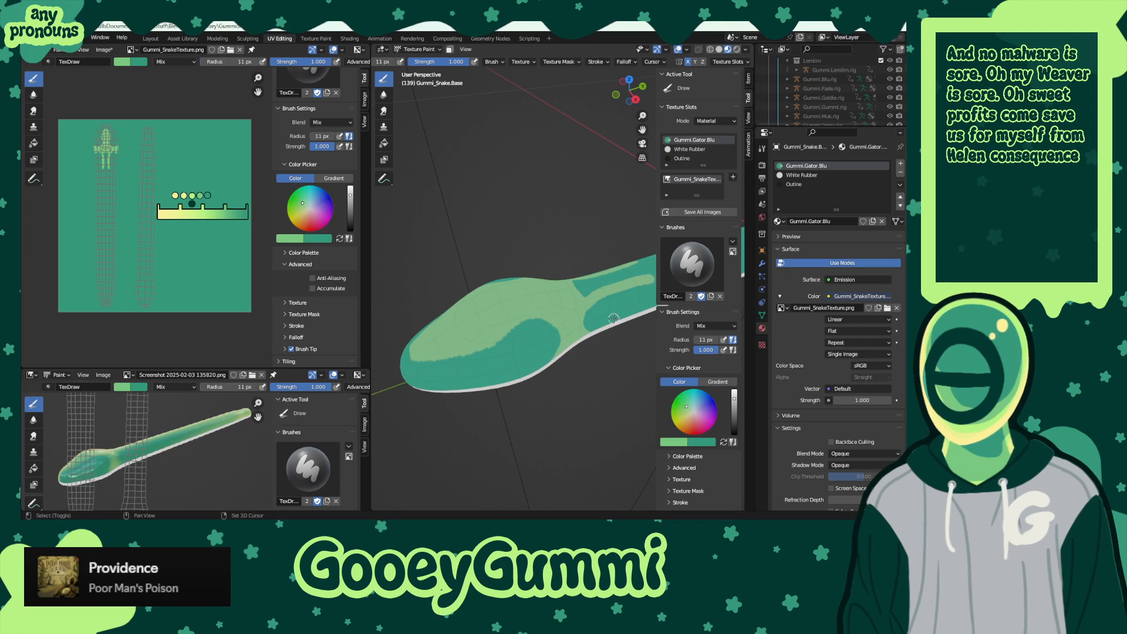
# - Paint light green along the lower sides of the body and over the whole tail end, trimming the edges with teal
pyautogui.moveTo(613, 318); pyautogui.dragTo(462, 296, button='middle')
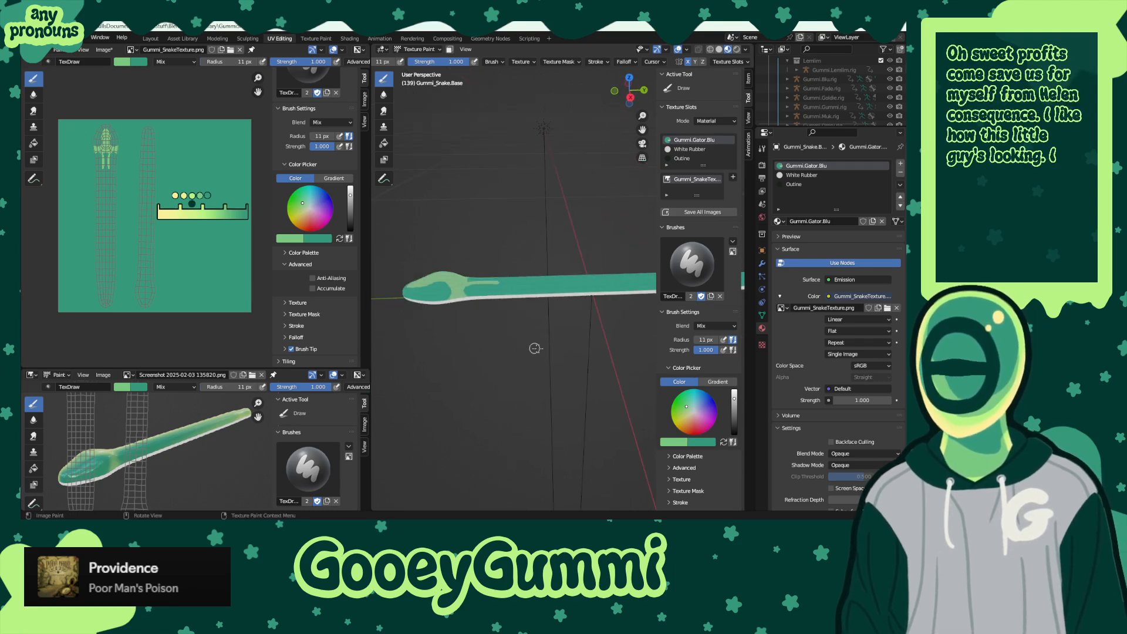
pyautogui.moveTo(534, 348); pyautogui.dragTo(486, 323, button='middle')
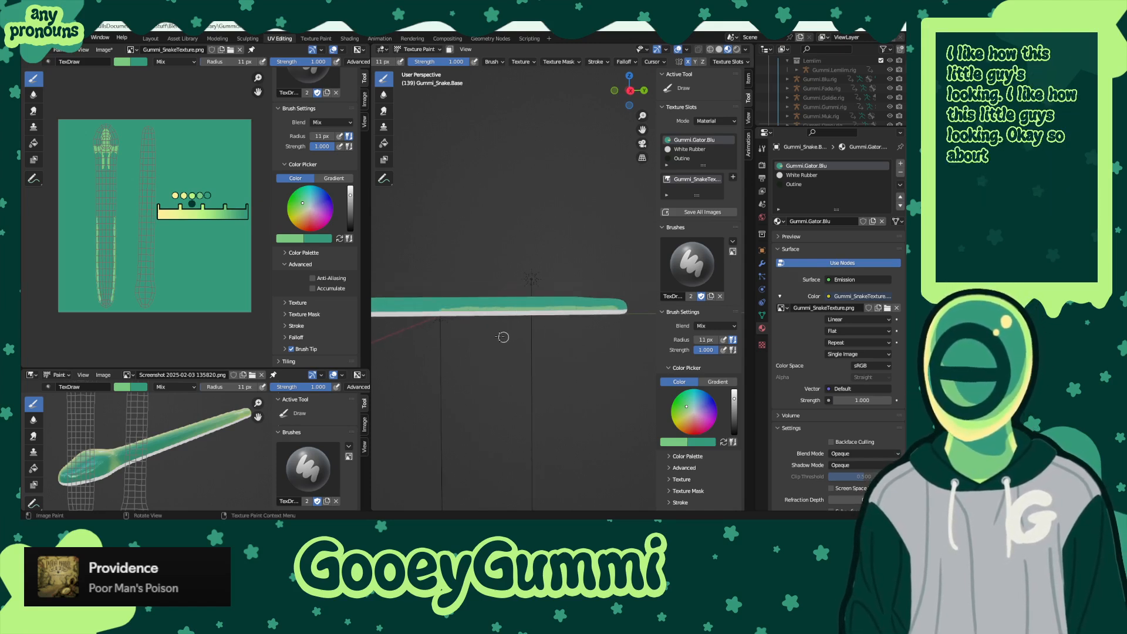
pyautogui.moveTo(503, 337); pyautogui.dragTo(565, 320, button='middle')
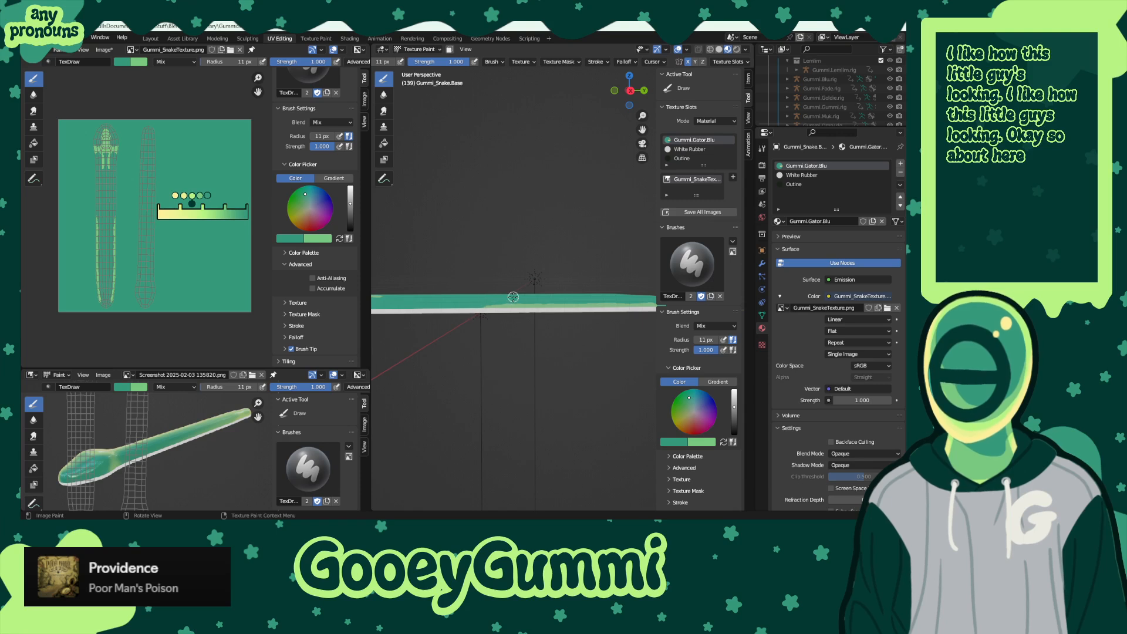
pyautogui.press('x')
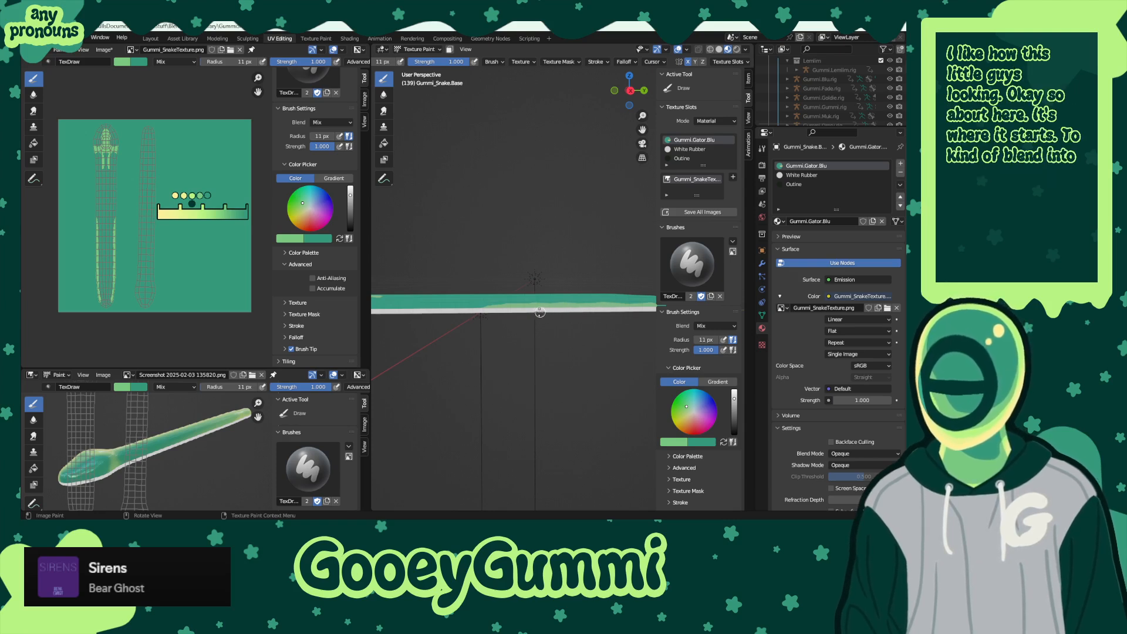
pyautogui.moveTo(631, 311); pyautogui.dragTo(587, 329, button='middle')
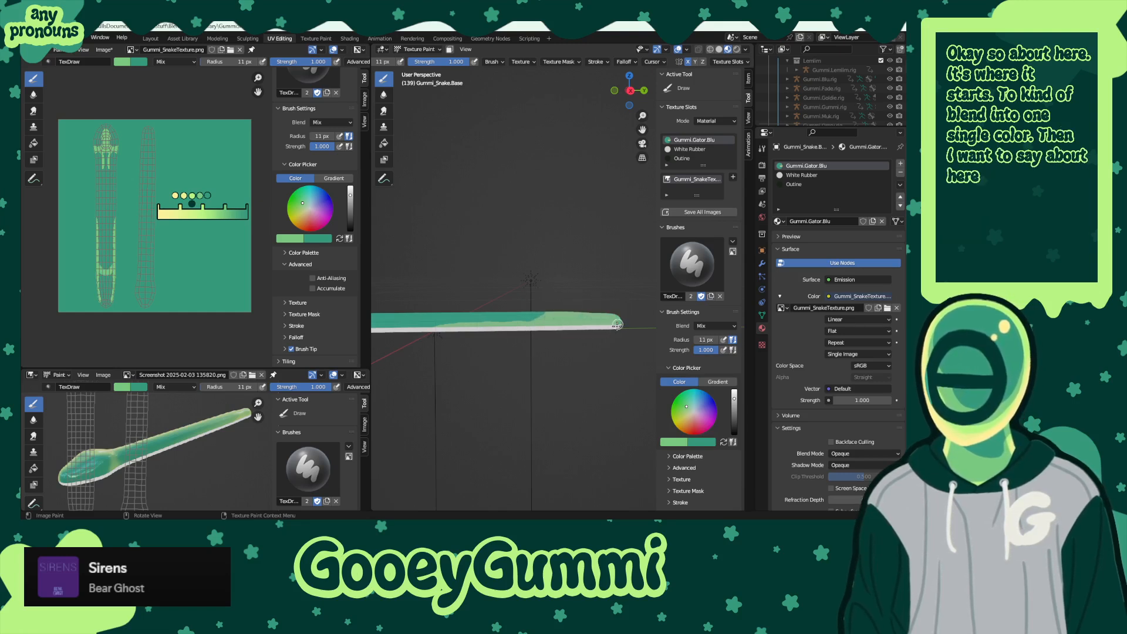
pyautogui.moveTo(513, 370); pyautogui.dragTo(588, 329, button='middle')
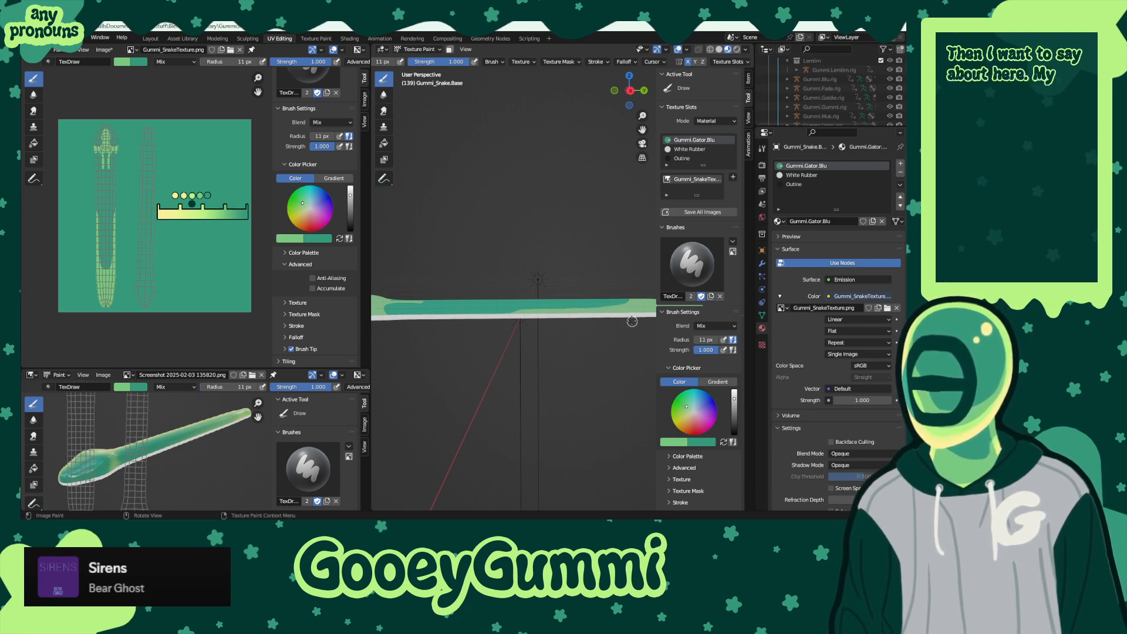
# - From the top view, set the brush radius to 7 px and paint a light green stripe down the back from neck to tail
pyautogui.moveTo(625, 308); pyautogui.dragTo(552, 356, button='middle')
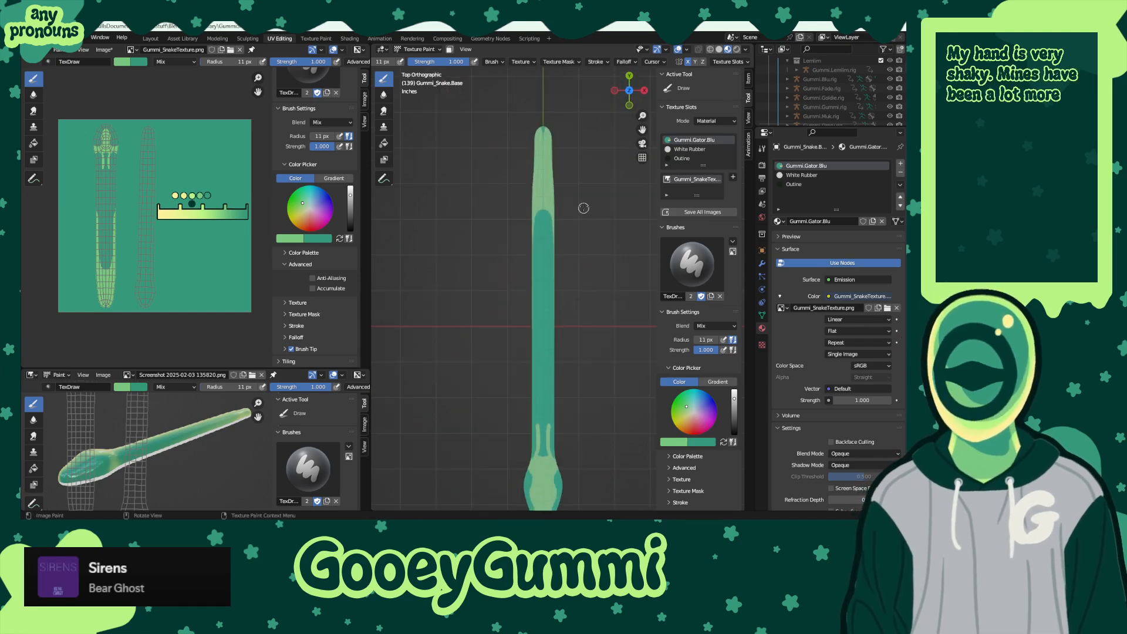
pyautogui.press('f')
pyautogui.click(557, 441)
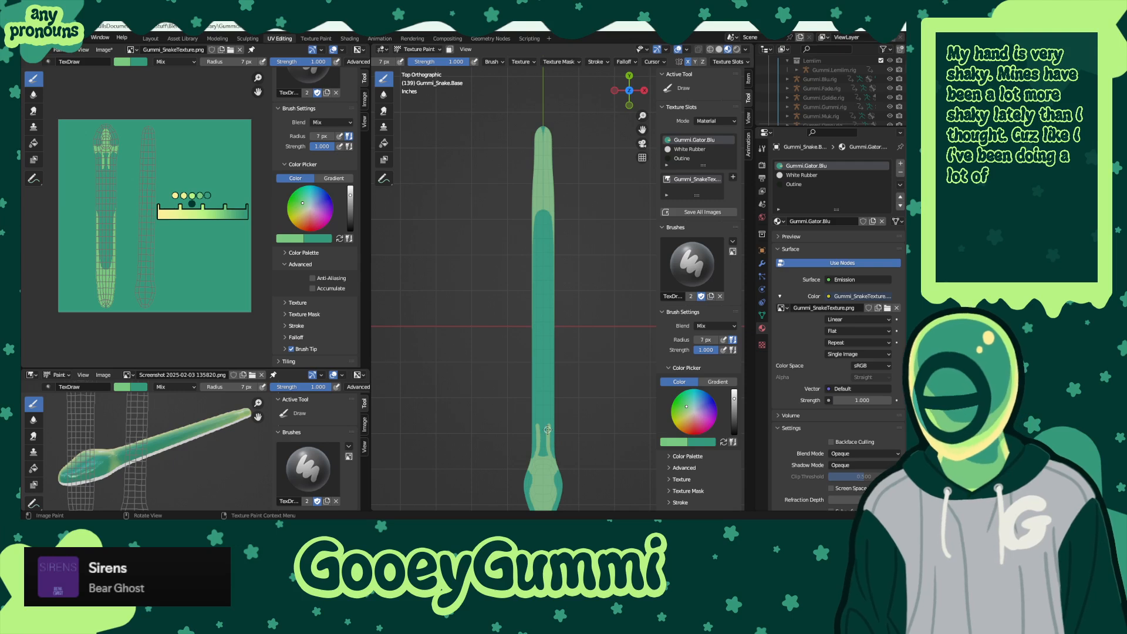
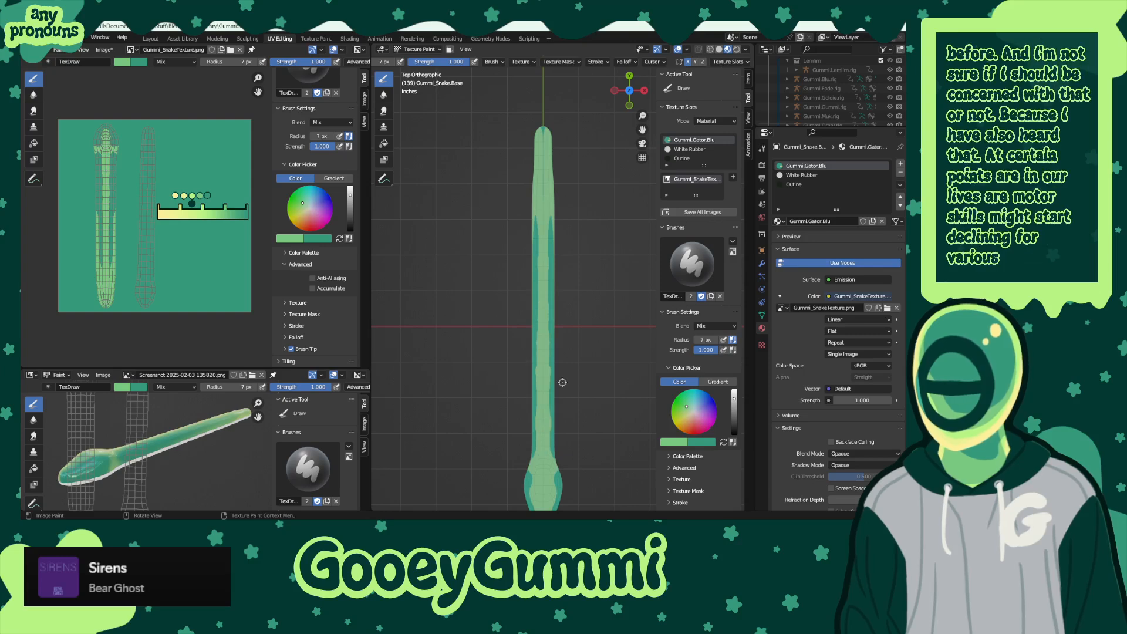
pyautogui.moveTo(636, 387); pyautogui.dragTo(525, 291, button='middle')
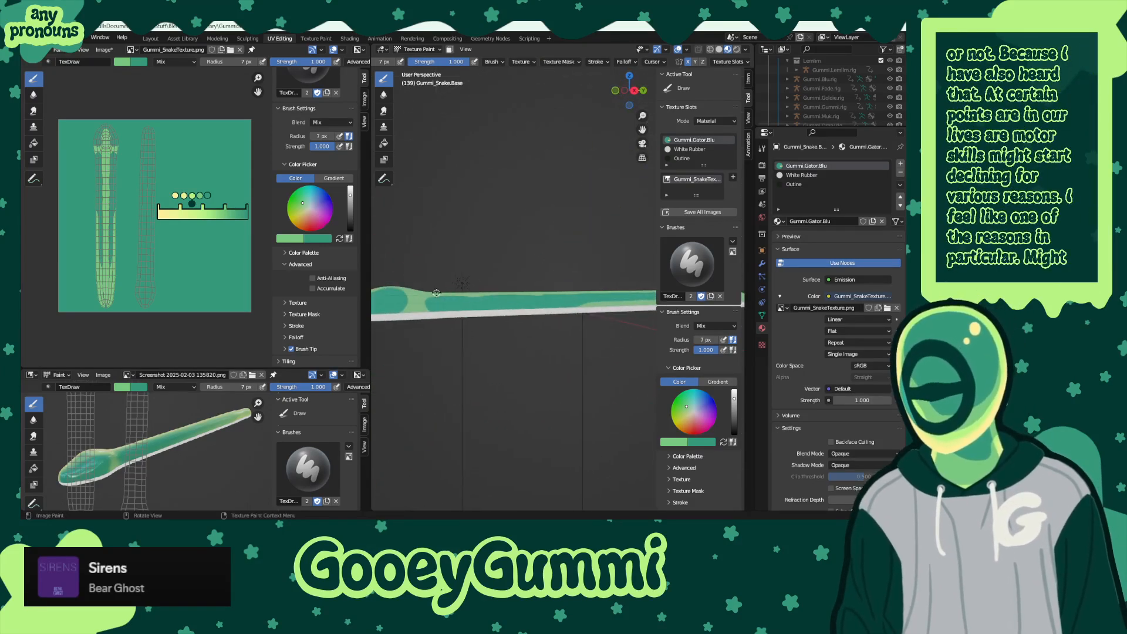
pyautogui.hotkey('alt', 'z')
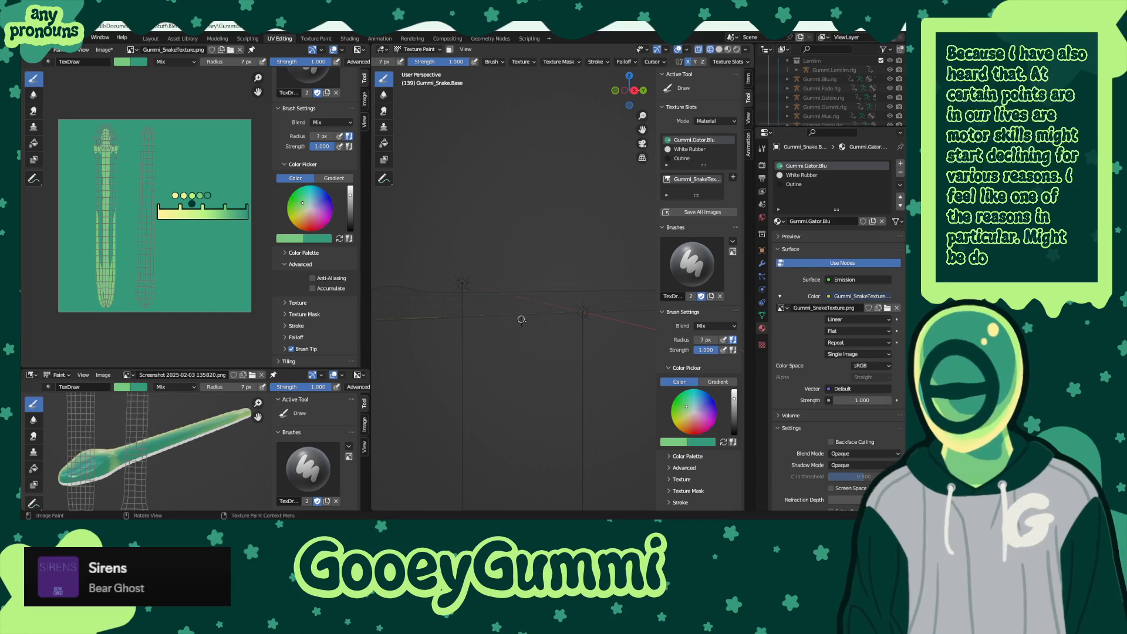
pyautogui.press('z')
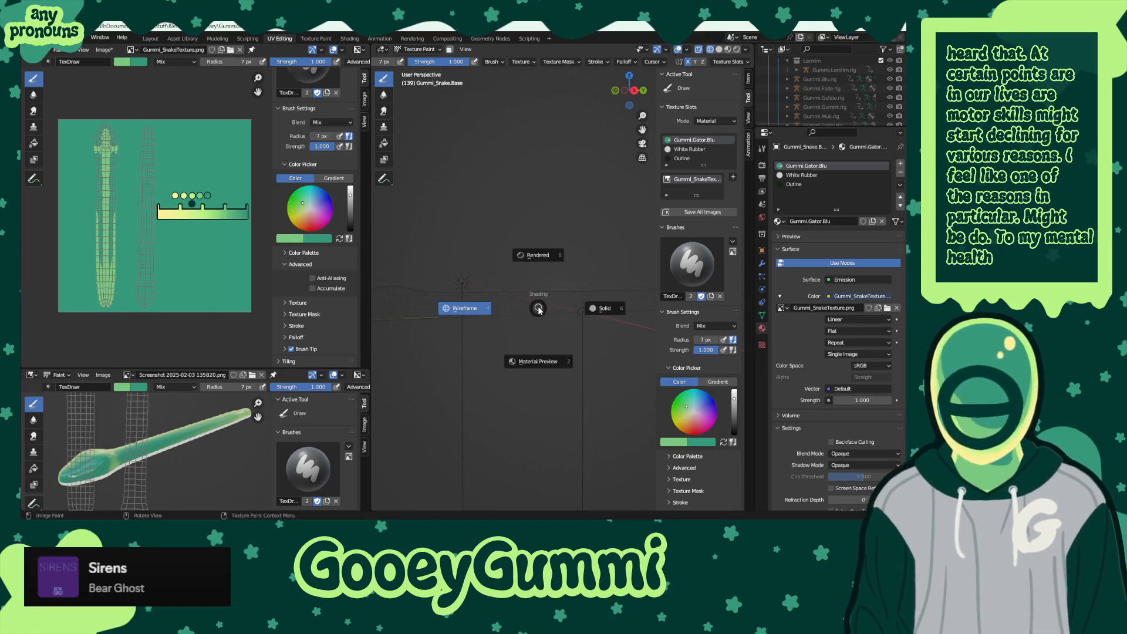
pyautogui.click(538, 361)
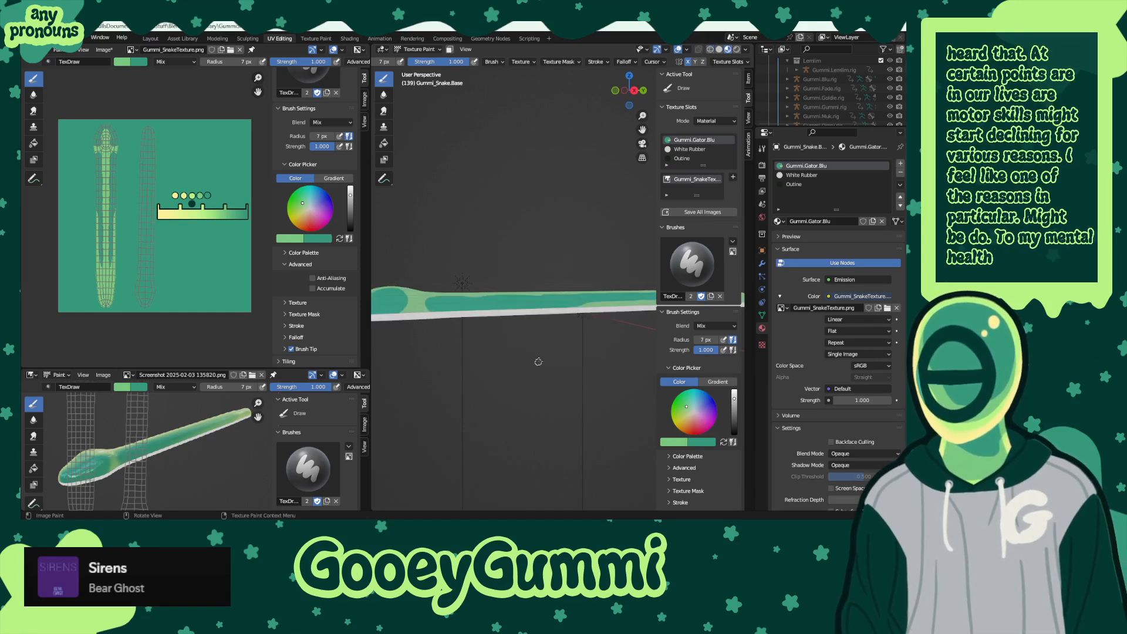
# - Smooth the upper edge of the teal side band from the neck to mid-body, alternating between teal and light green
pyautogui.scroll(3, 526, 334)
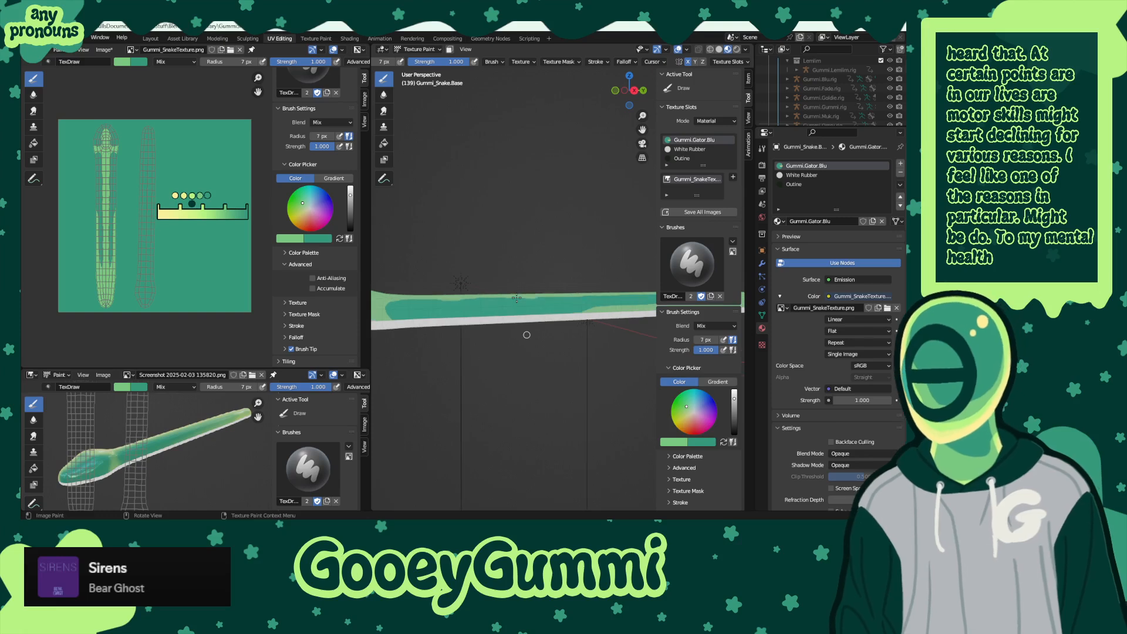
pyautogui.keyDown('shift'); pyautogui.moveTo(485, 379); pyautogui.dragTo(542, 354, button='middle'); pyautogui.keyUp('shift')
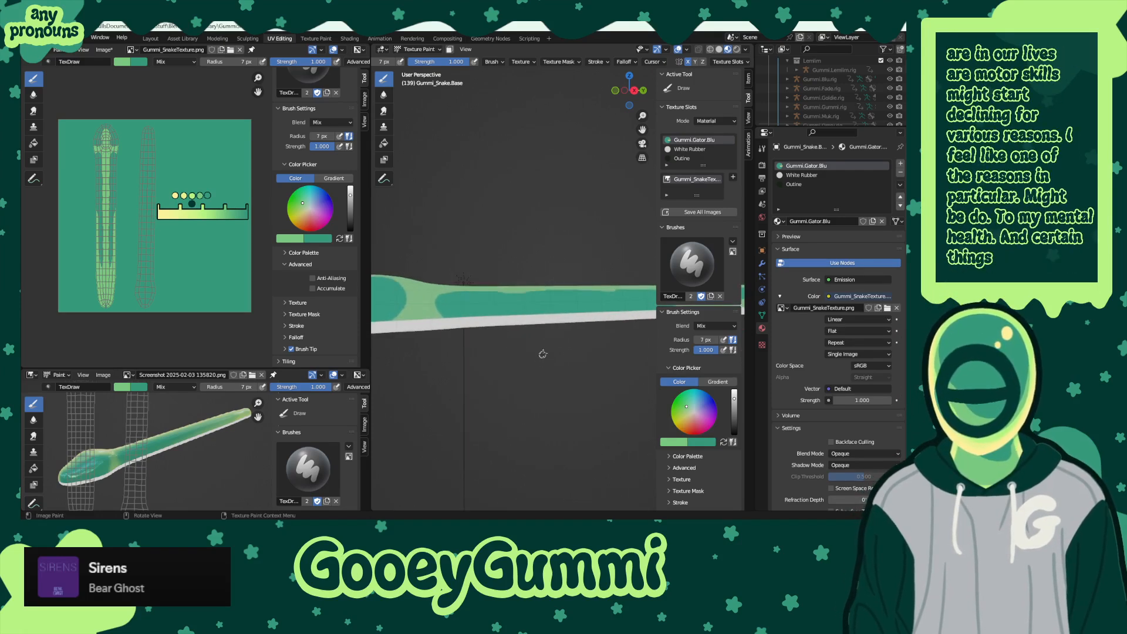
pyautogui.press('x')
pyautogui.press('x')
pyautogui.press('x')
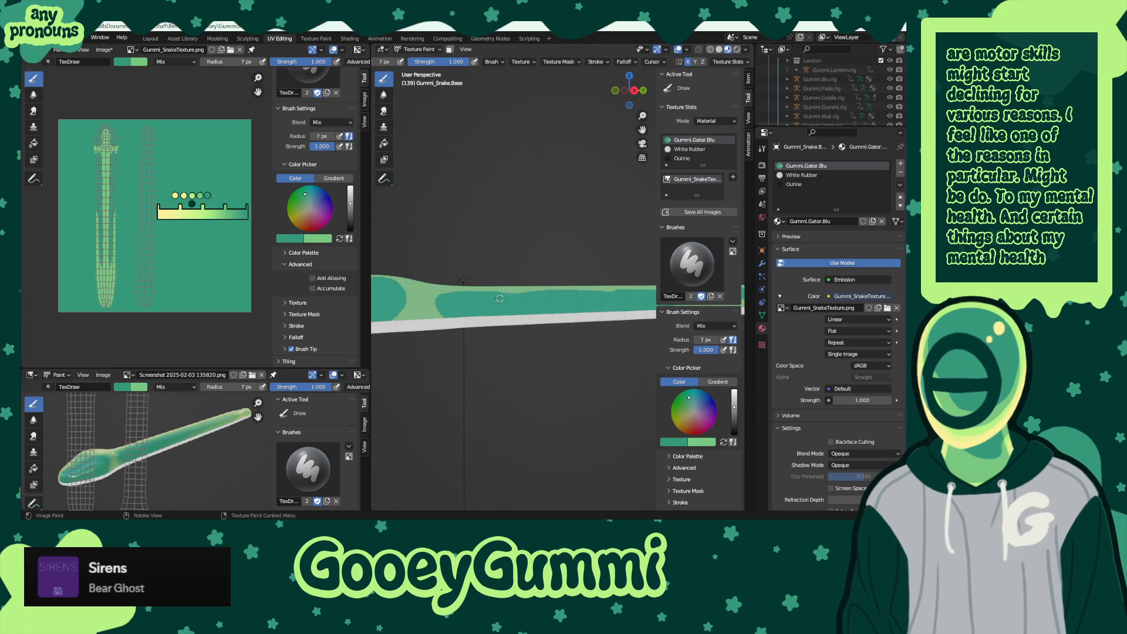
pyautogui.moveTo(580, 312); pyautogui.dragTo(459, 313, button='middle')
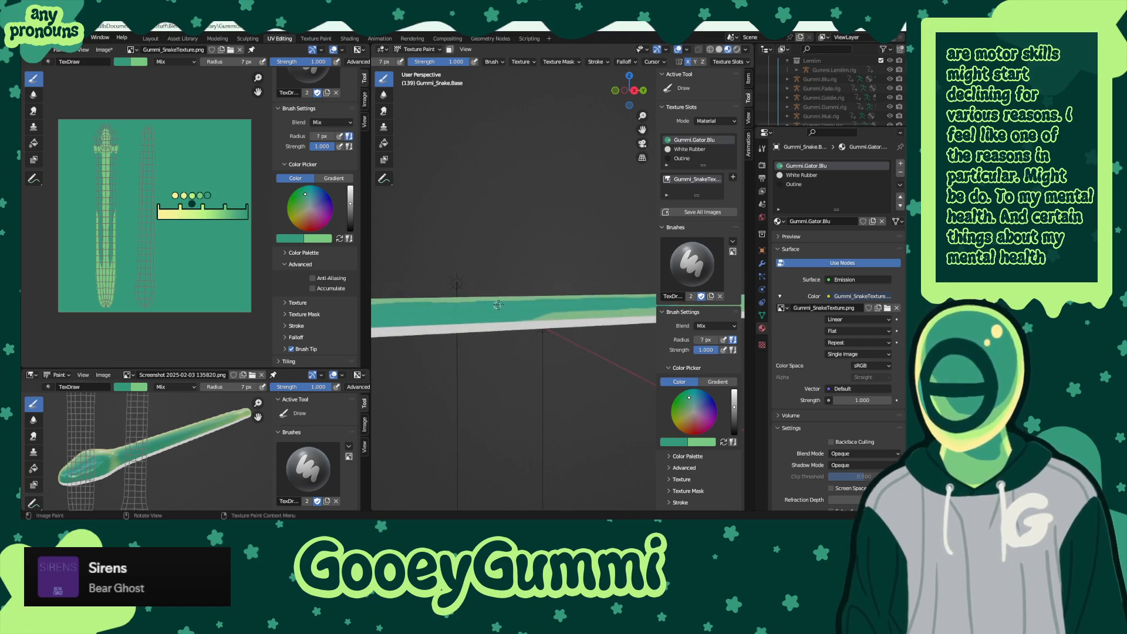
pyautogui.keyDown('shift'); pyautogui.moveTo(598, 315); pyautogui.dragTo(562, 315, button='middle'); pyautogui.keyUp('shift')
pyautogui.press('x')
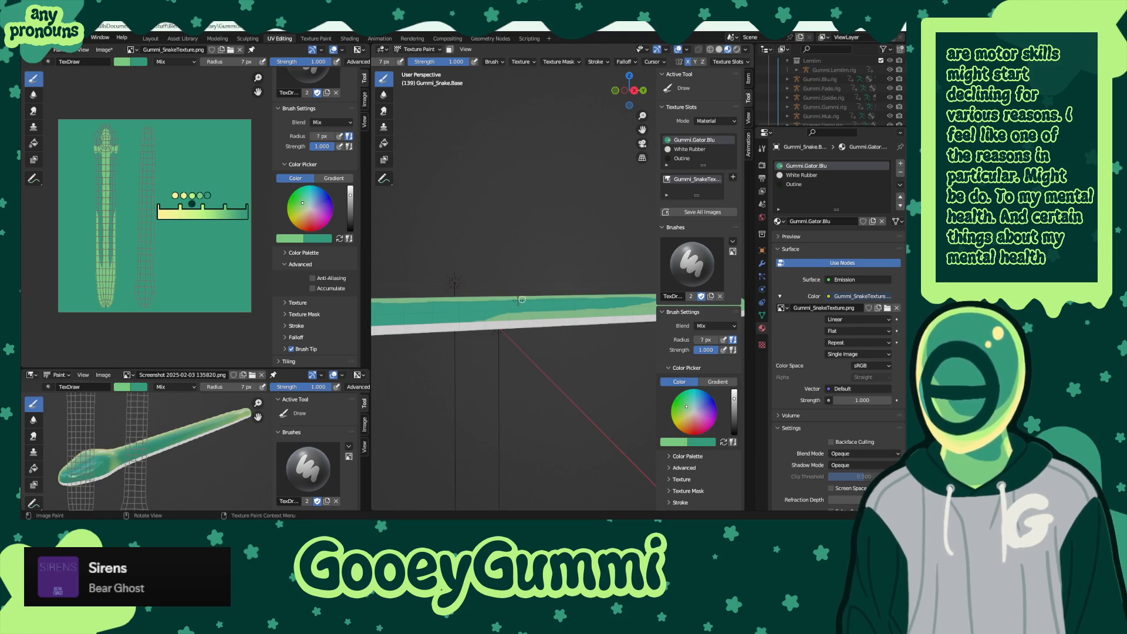
pyautogui.moveTo(518, 300); pyautogui.dragTo(495, 308, button='middle')
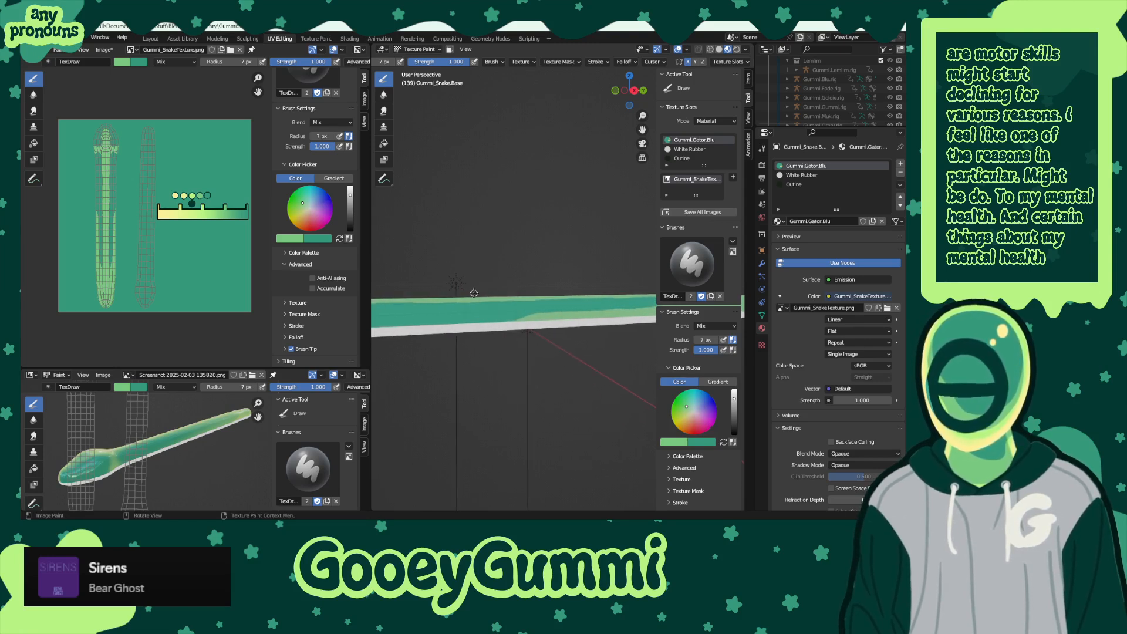
pyautogui.press('x')
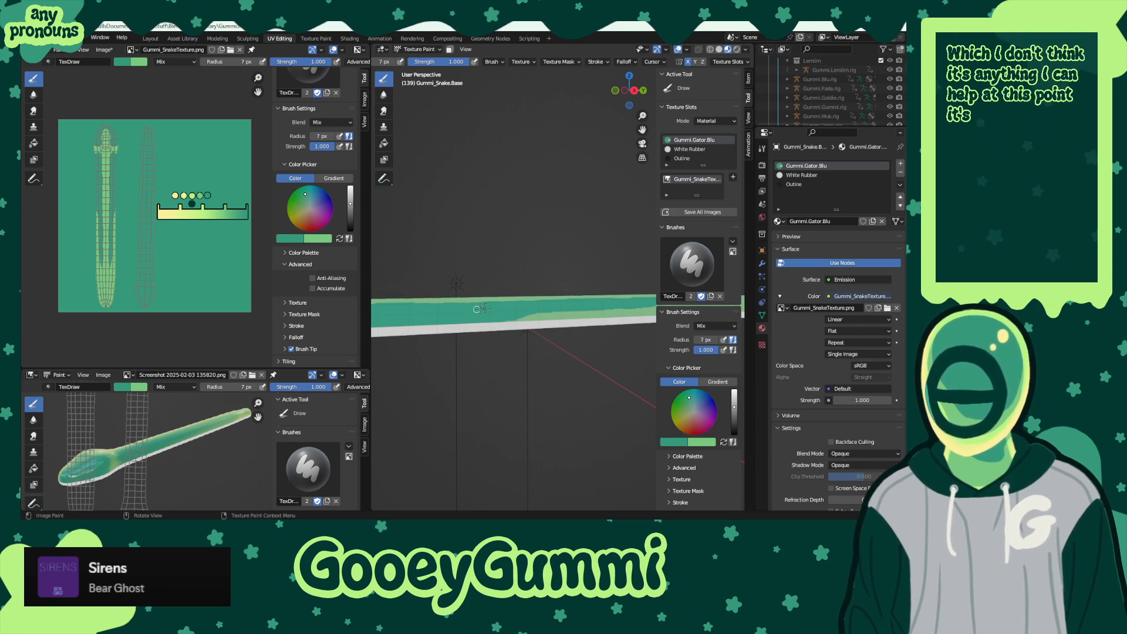
pyautogui.moveTo(482, 308); pyautogui.dragTo(535, 315, button='middle')
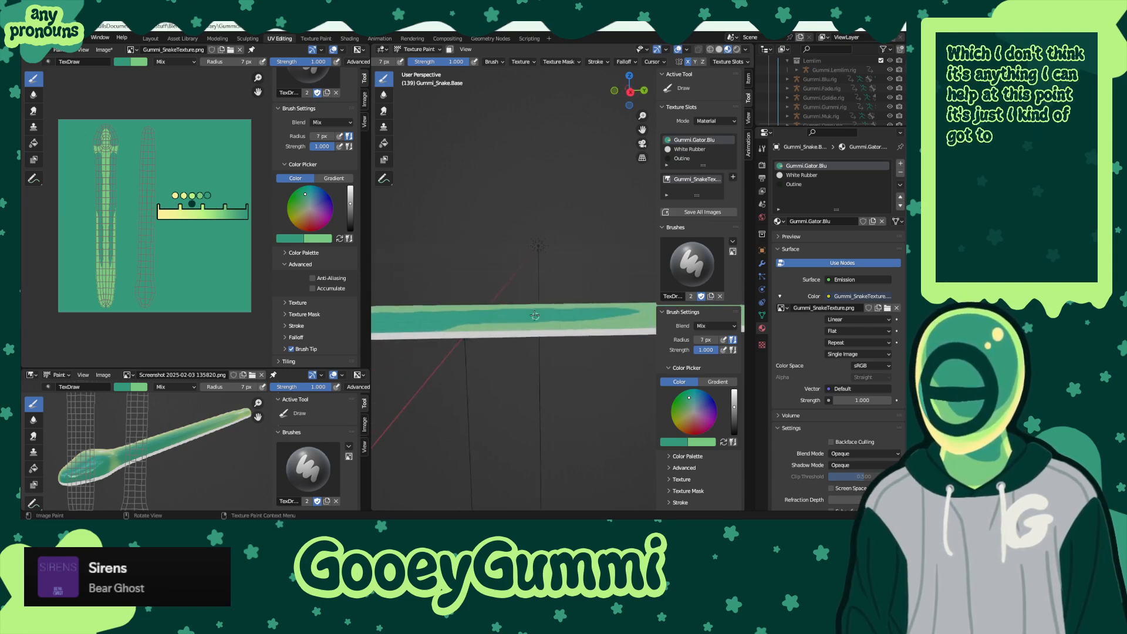
# - Widen the light green along the back at mid-body and narrow the rear part of the teal side band
pyautogui.press('x')
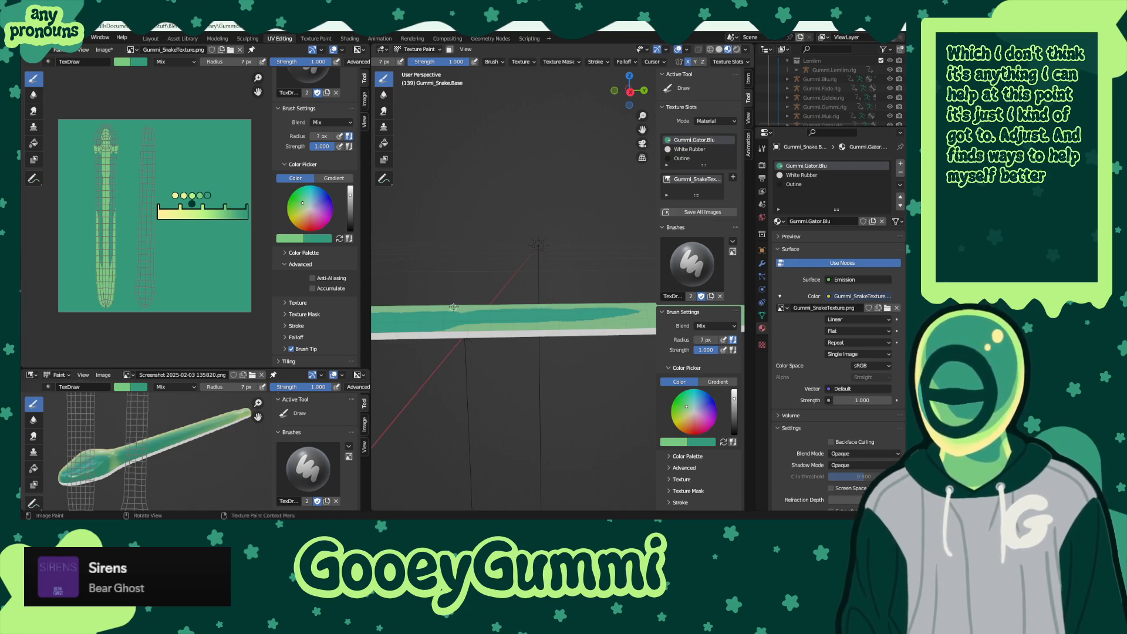
pyautogui.moveTo(604, 299); pyautogui.dragTo(578, 302, button='middle')
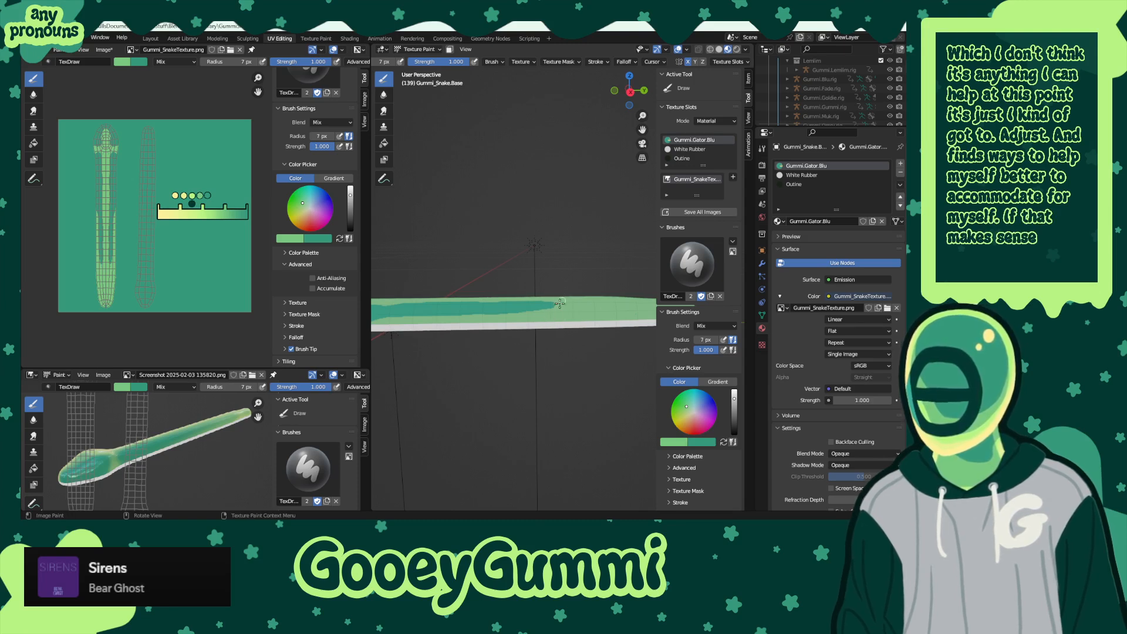
pyautogui.moveTo(588, 283)
pyautogui.mouseDown(button='middle')
pyautogui.moveTo(610, 298)
pyautogui.moveTo(591, 292)
pyautogui.mouseUp(button='middle')
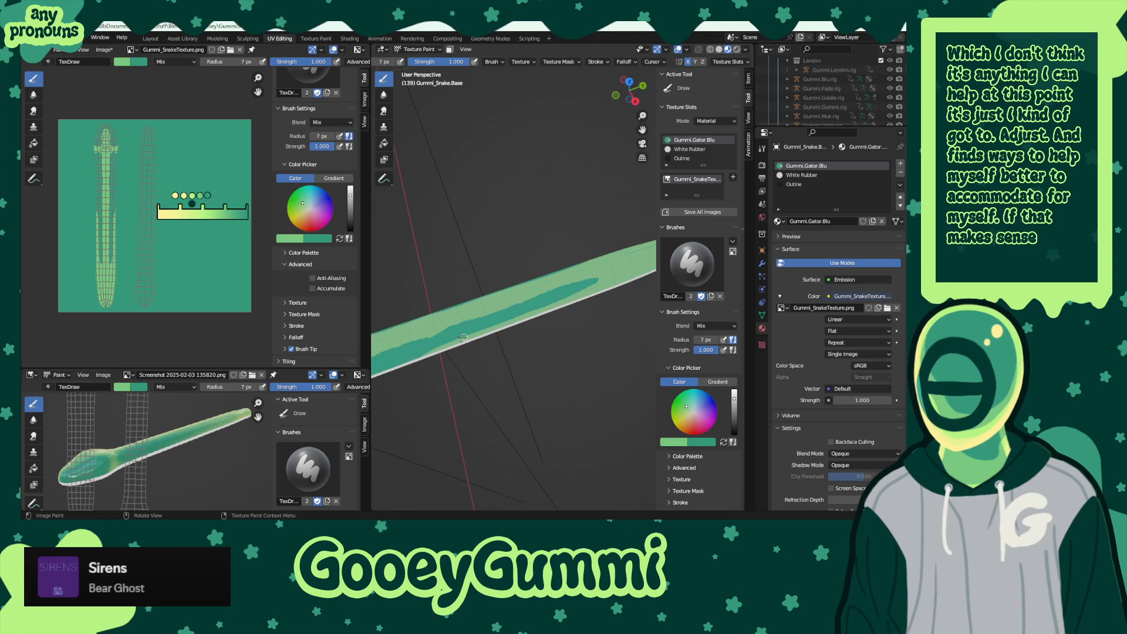
pyautogui.press('x')
pyautogui.press('x')
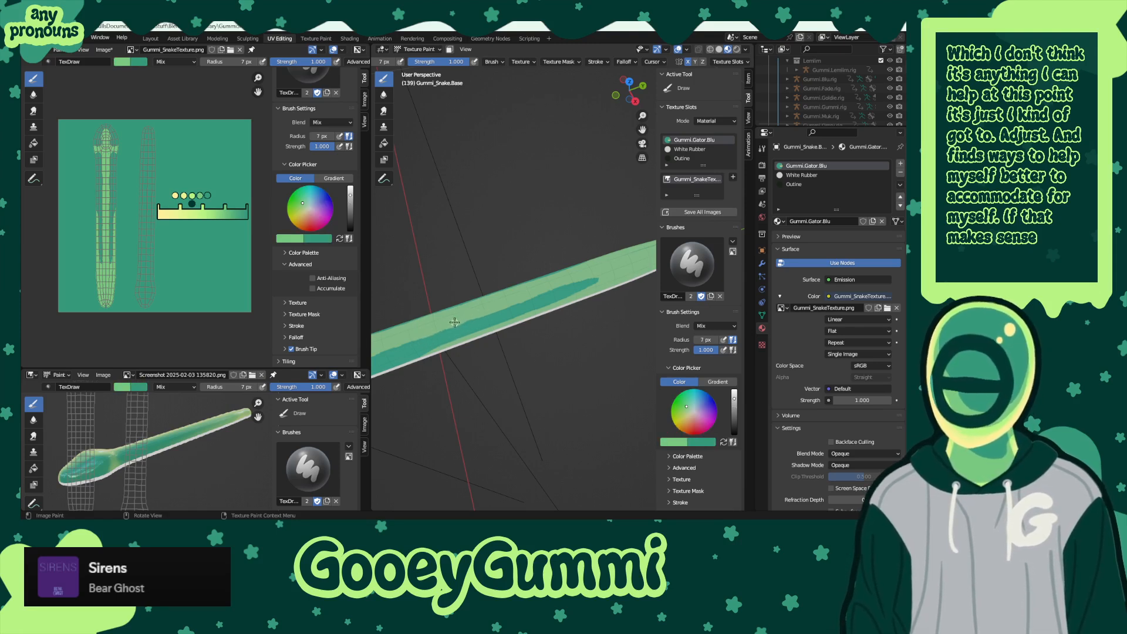
pyautogui.moveTo(502, 299); pyautogui.dragTo(534, 268, button='middle')
pyautogui.scroll(3, 537, 276)
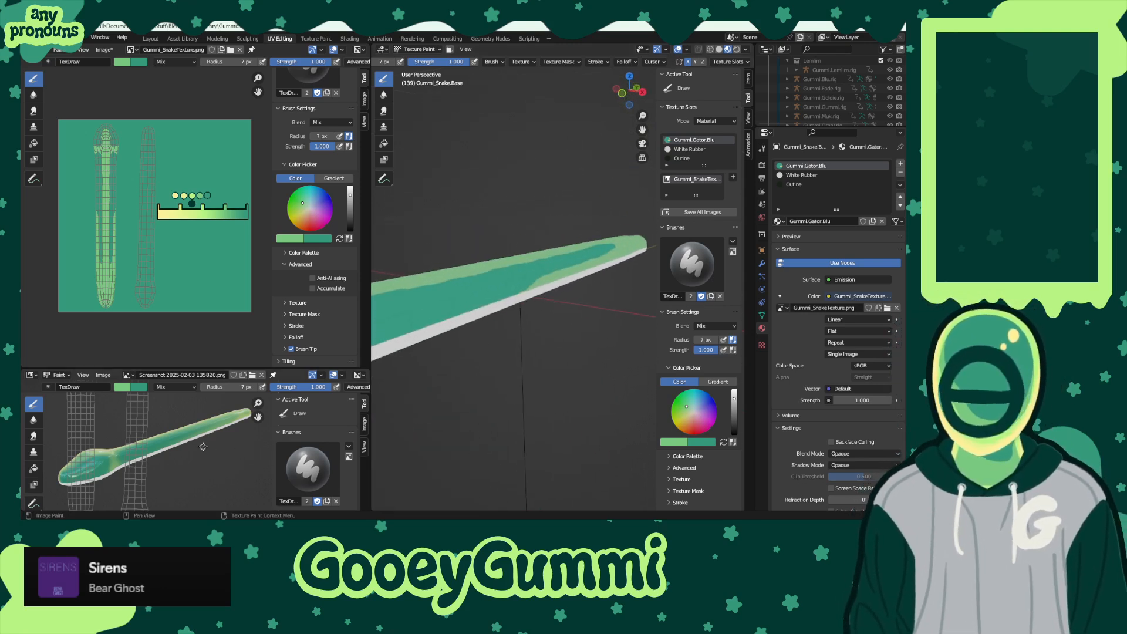
# - Paint a light green dip from the back down into the teal side at mid-body, trimming its edge with teal
pyautogui.scroll(2, 542, 311)
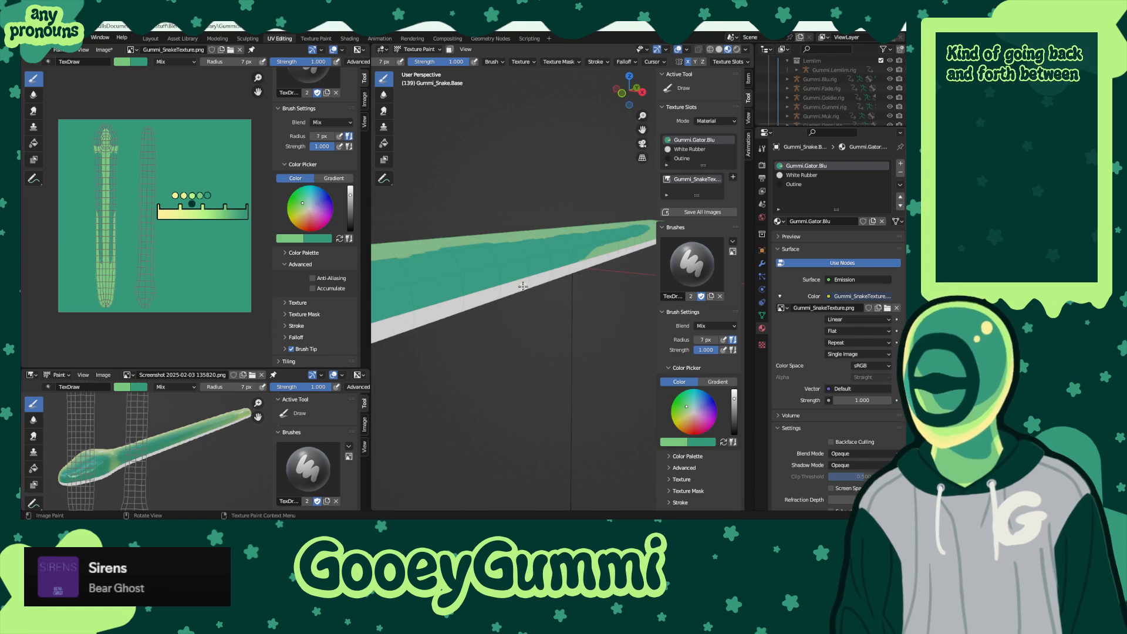
pyautogui.scroll(1, 519, 287)
pyautogui.press('x')
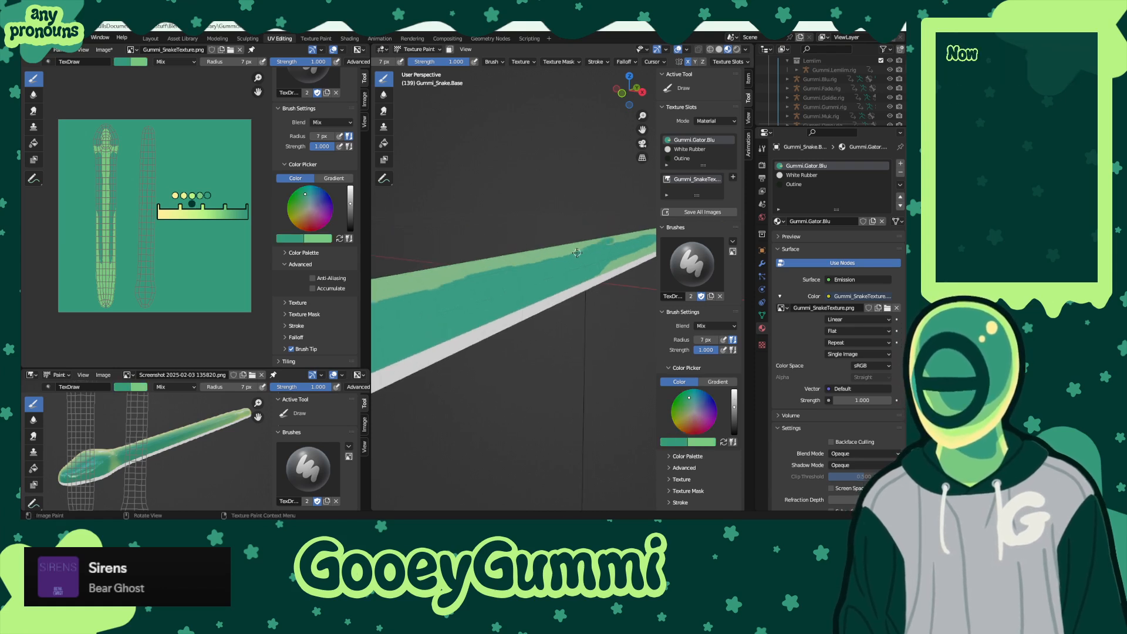
pyautogui.press('x')
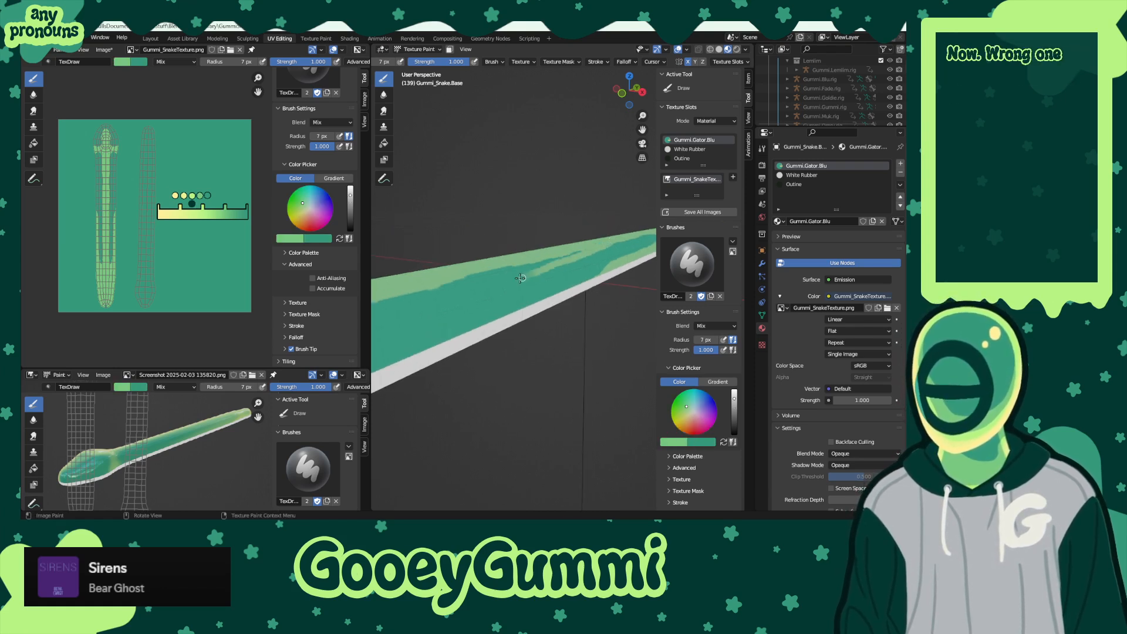
pyautogui.scroll(3, 512, 305)
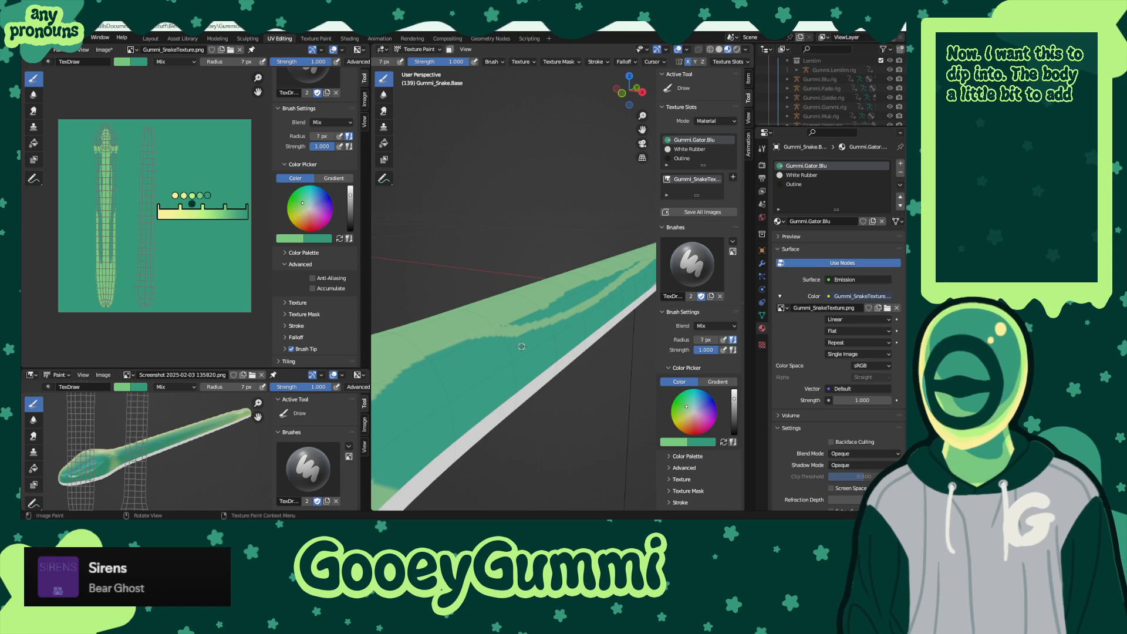
pyautogui.press('x')
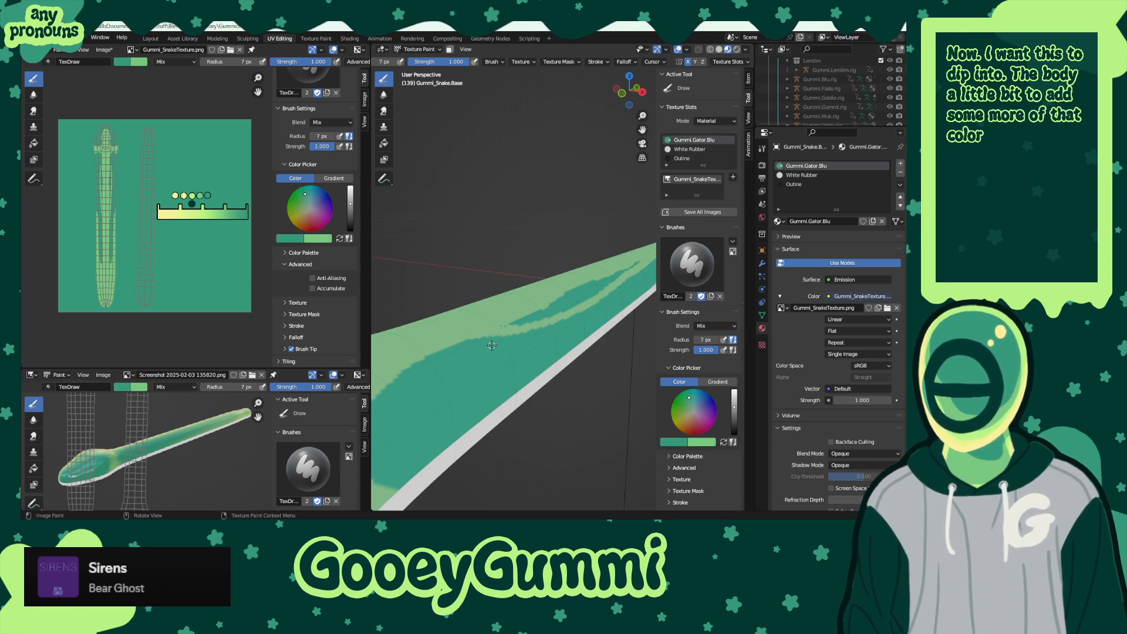
pyautogui.press('x')
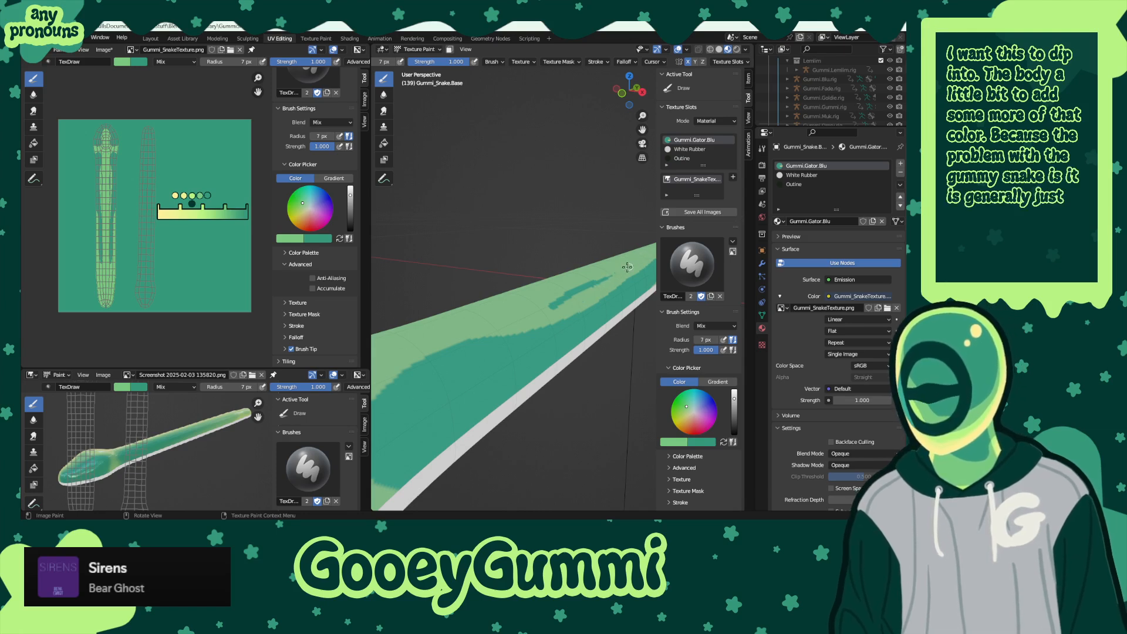
pyautogui.moveTo(615, 280)
pyautogui.mouseDown(button='middle')
pyautogui.moveTo(556, 363)
pyautogui.moveTo(601, 294)
pyautogui.mouseUp(button='middle')
# - Refine the tapered rear end of the teal side band near the tail, switching between teal and light green
pyautogui.press('x')
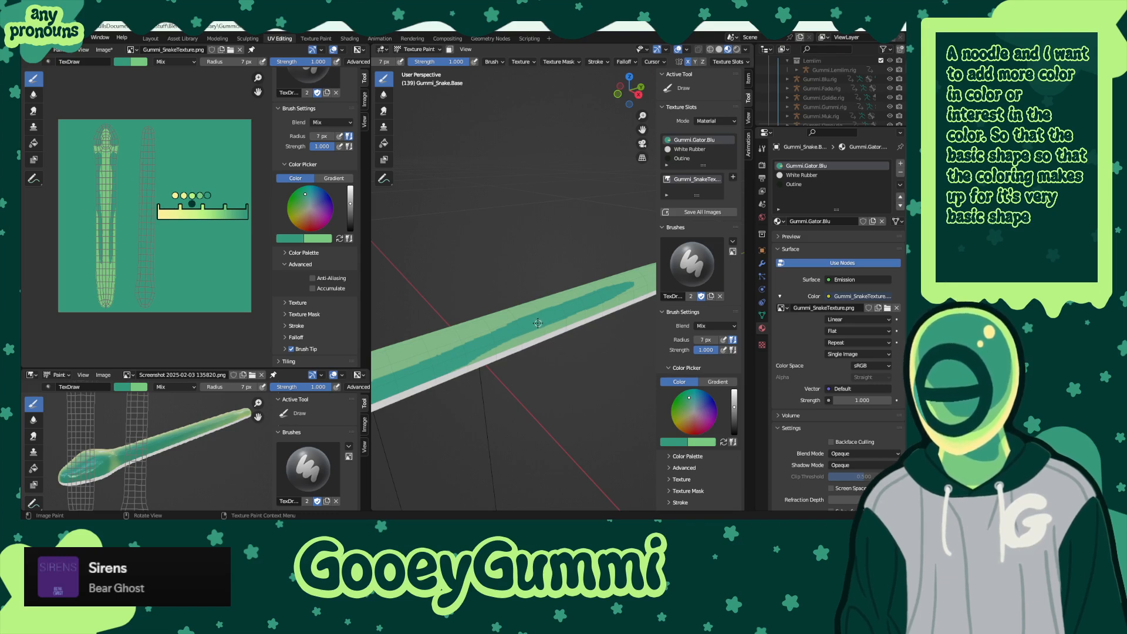
pyautogui.moveTo(474, 358)
pyautogui.mouseDown(button='middle')
pyautogui.moveTo(562, 360)
pyautogui.moveTo(545, 345)
pyautogui.mouseUp(button='middle')
pyautogui.press('x')
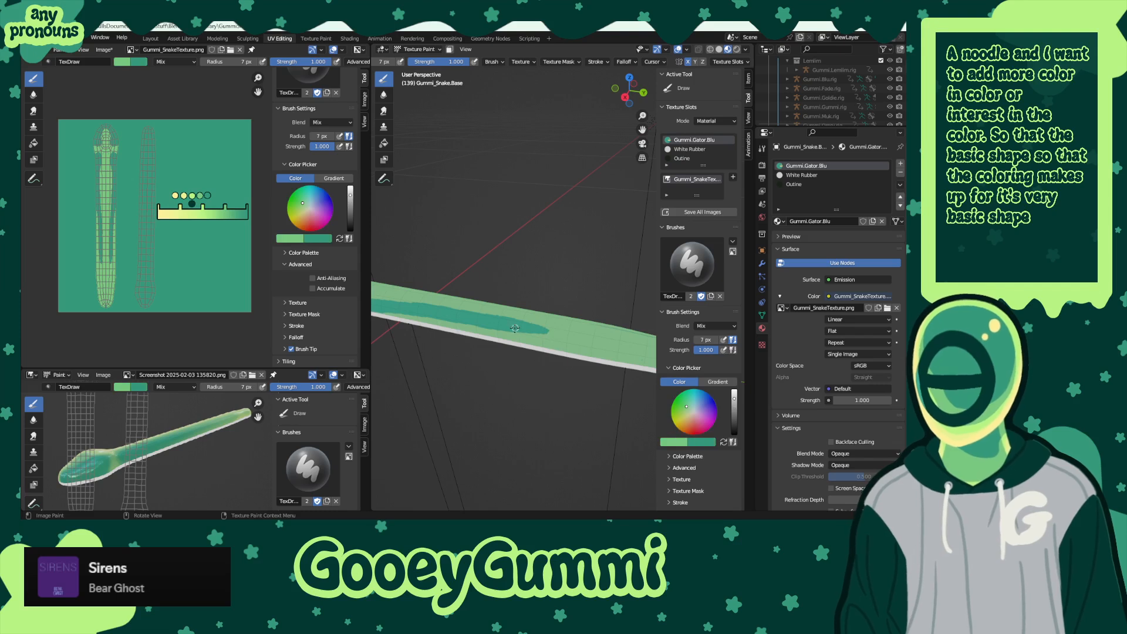
pyautogui.press('x')
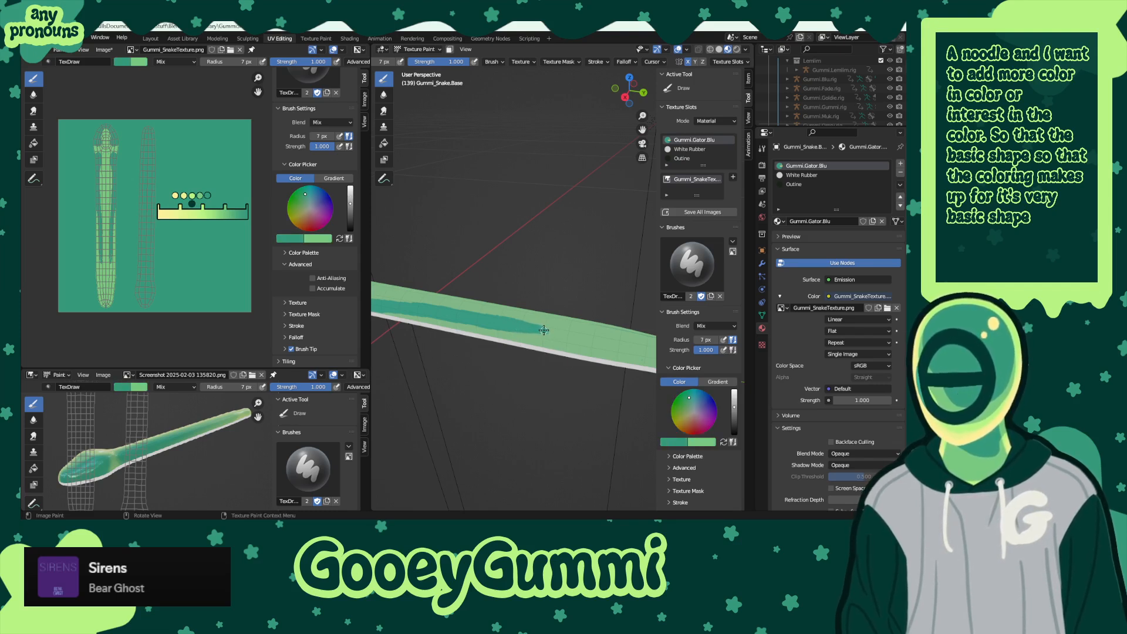
pyautogui.moveTo(535, 379); pyautogui.dragTo(576, 292, button='middle')
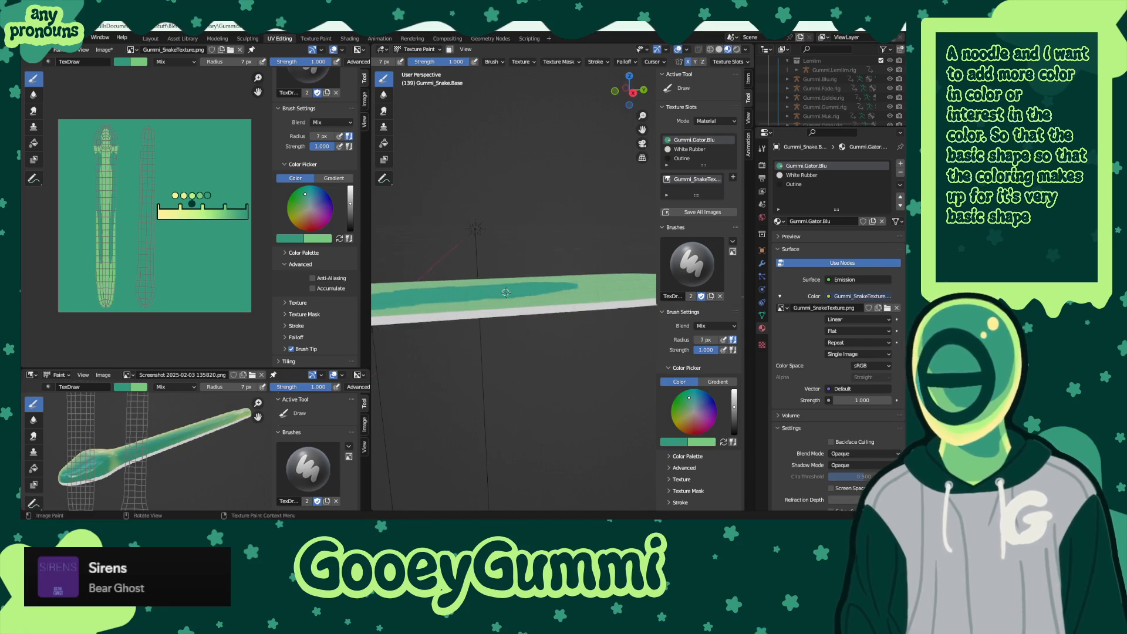
pyautogui.press('x')
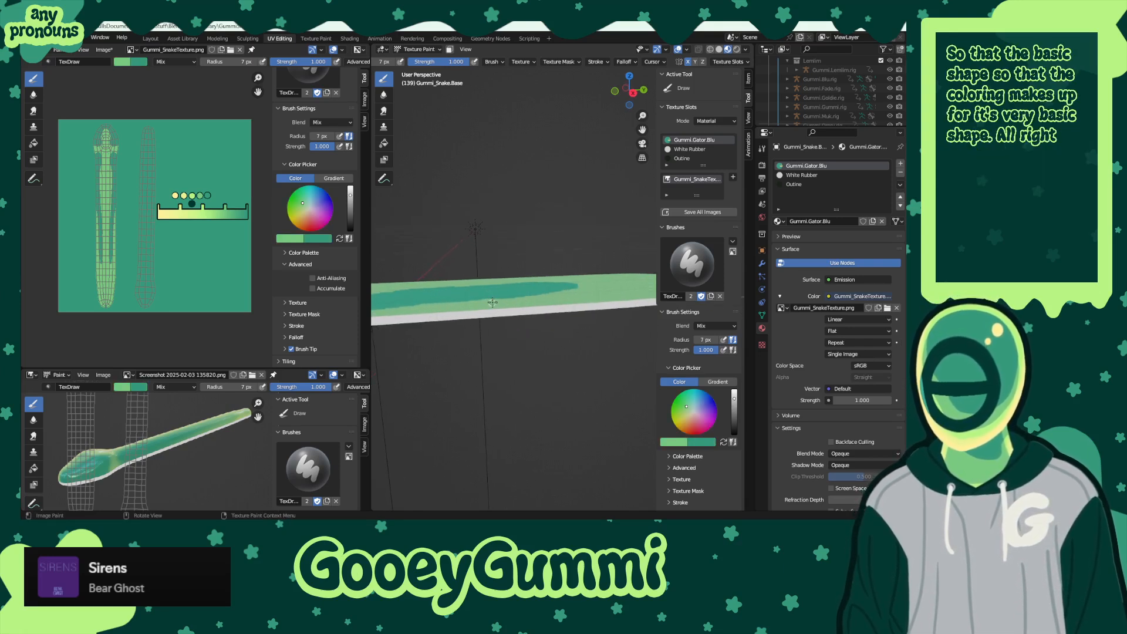
# - Touch up the light green along the middle of the back between the tail and the head
pyautogui.moveTo(597, 307); pyautogui.dragTo(529, 322, button='middle')
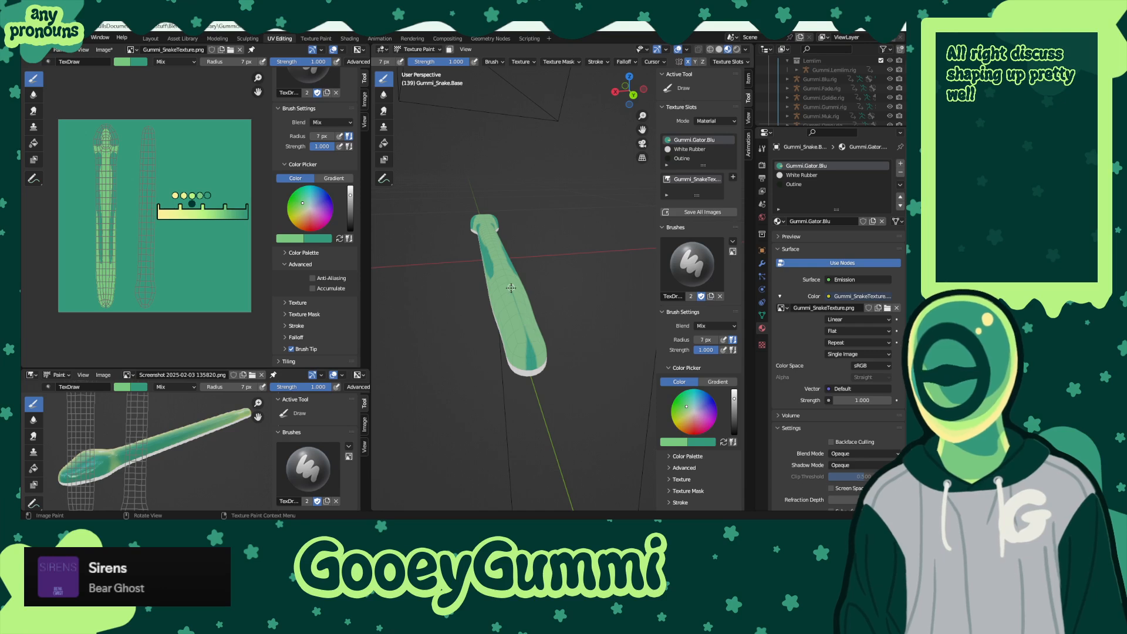
pyautogui.moveTo(510, 288); pyautogui.dragTo(529, 339)
pyautogui.moveTo(530, 283); pyautogui.dragTo(521, 357, button='middle')
pyautogui.keyDown('shift'); pyautogui.moveTo(487, 240); pyautogui.dragTo(521, 316, button='middle'); pyautogui.keyUp('shift')
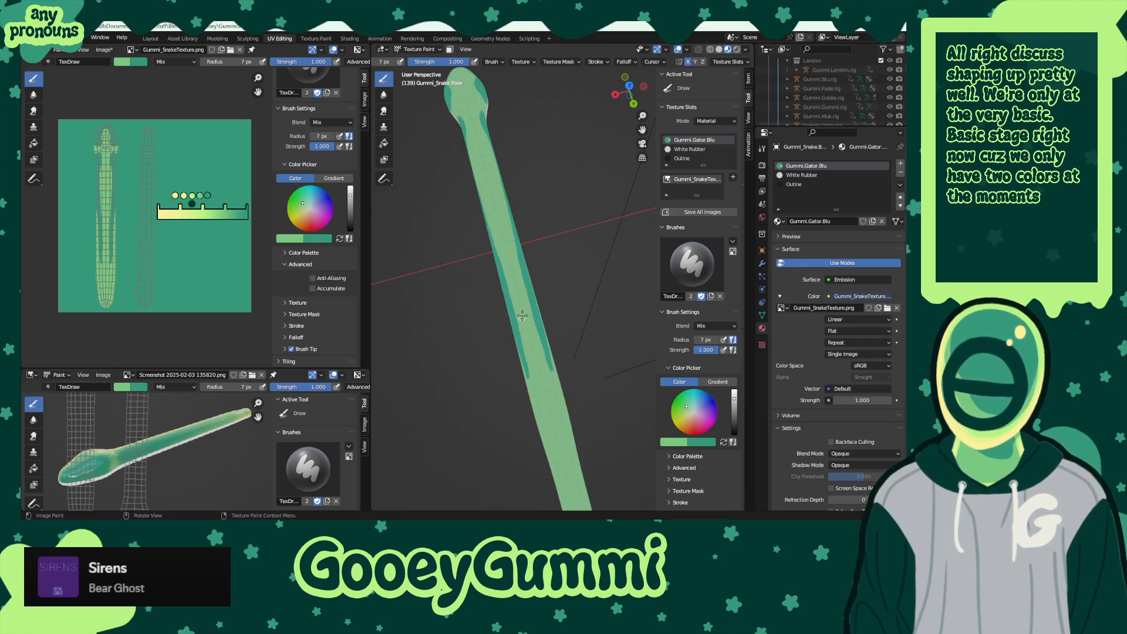
pyautogui.keyDown('shift'); pyautogui.moveTo(522, 316); pyautogui.dragTo(567, 361, button='middle'); pyautogui.keyUp('shift')
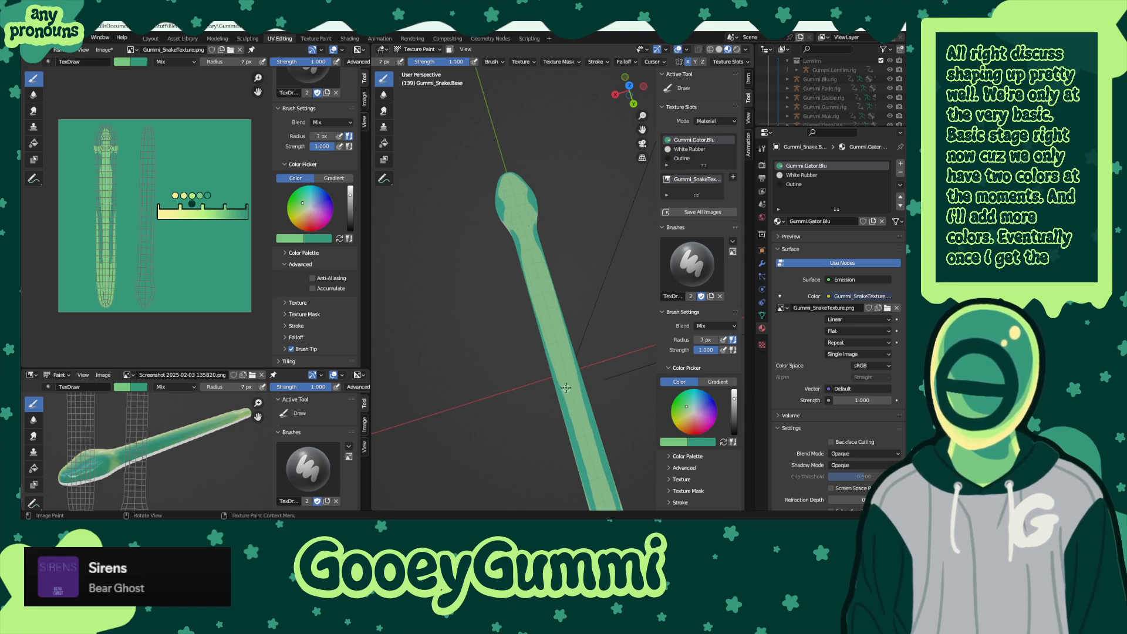
pyautogui.keyDown('shift'); pyautogui.moveTo(573, 386); pyautogui.dragTo(585, 421, button='middle'); pyautogui.keyUp('shift')
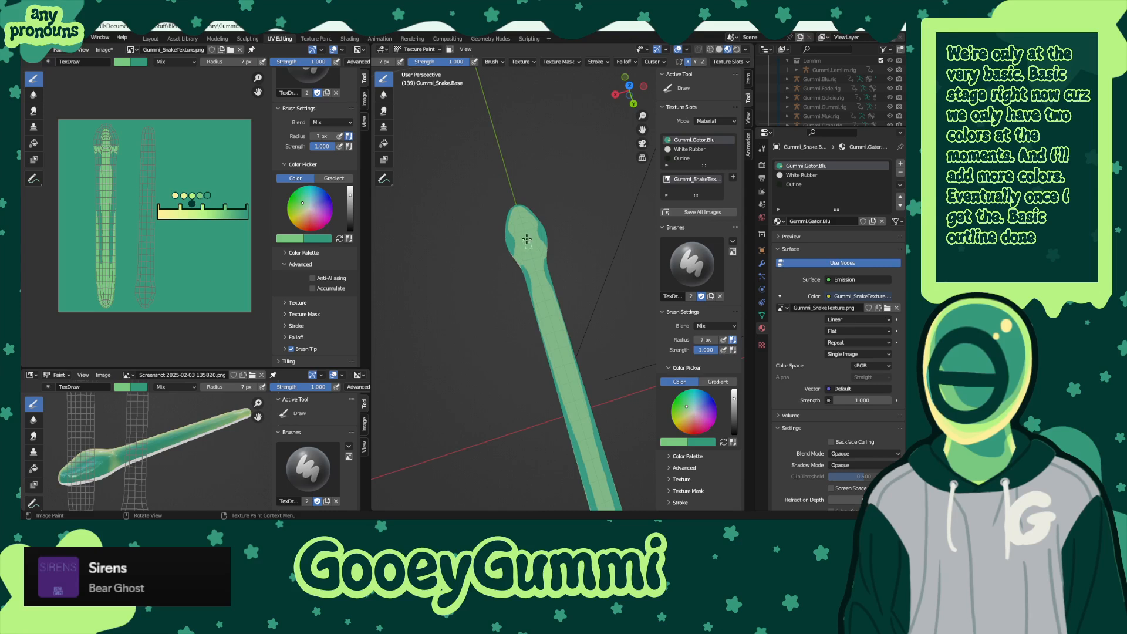
# - Check the head and body pattern from the side and from above, and save the project file
pyautogui.moveTo(602, 335); pyautogui.dragTo(538, 326, button='middle')
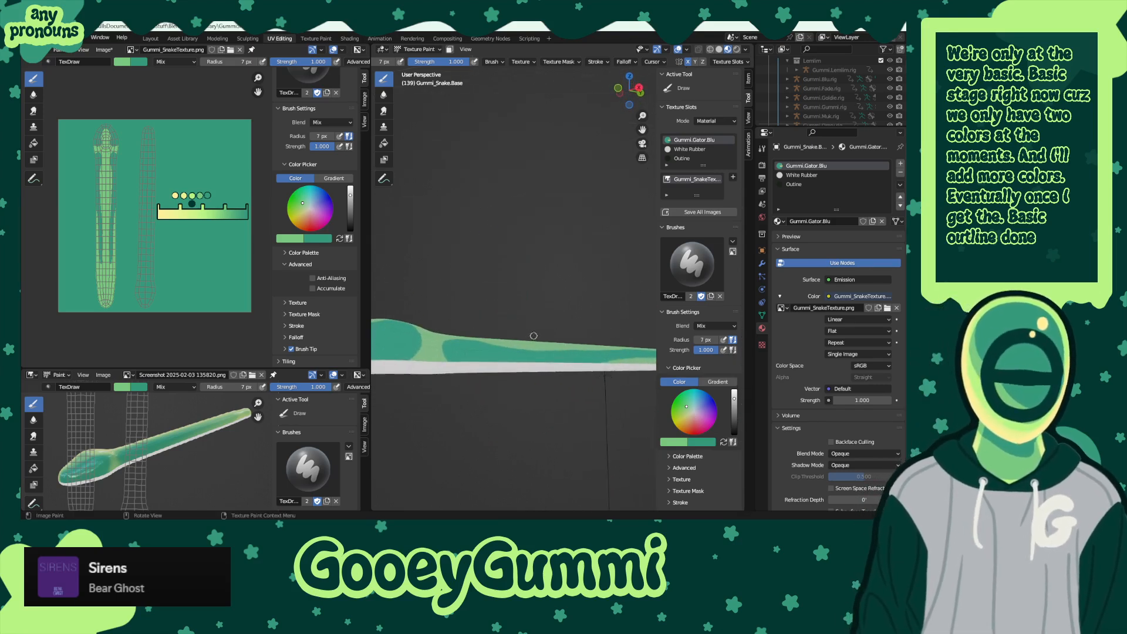
pyautogui.scroll(-2, 545, 375)
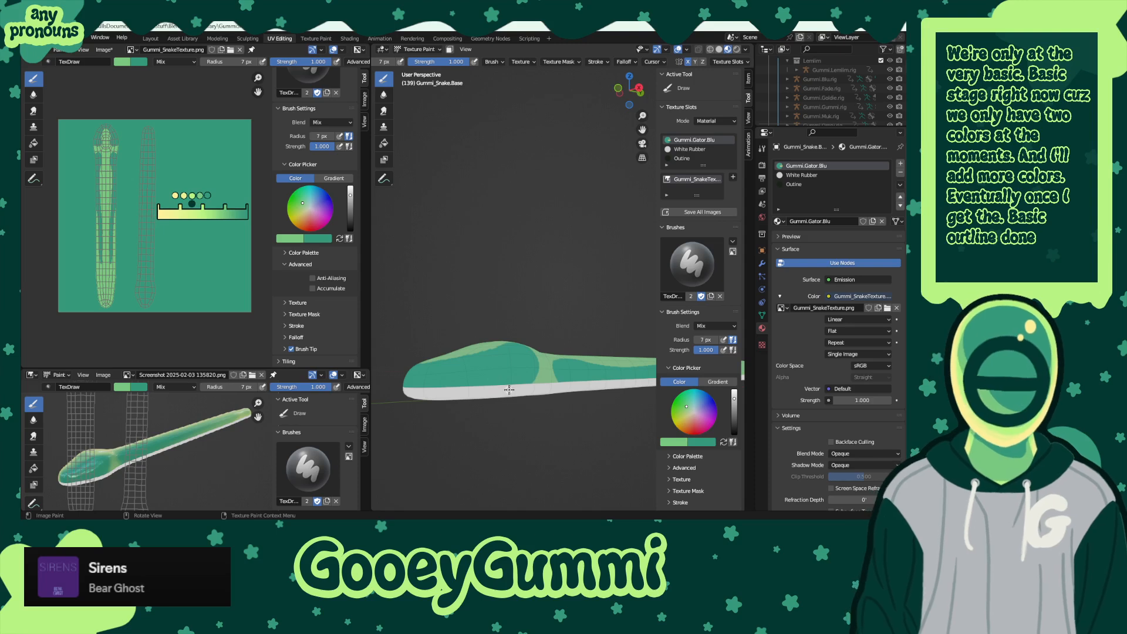
pyautogui.moveTo(509, 388); pyautogui.dragTo(555, 430, button='middle')
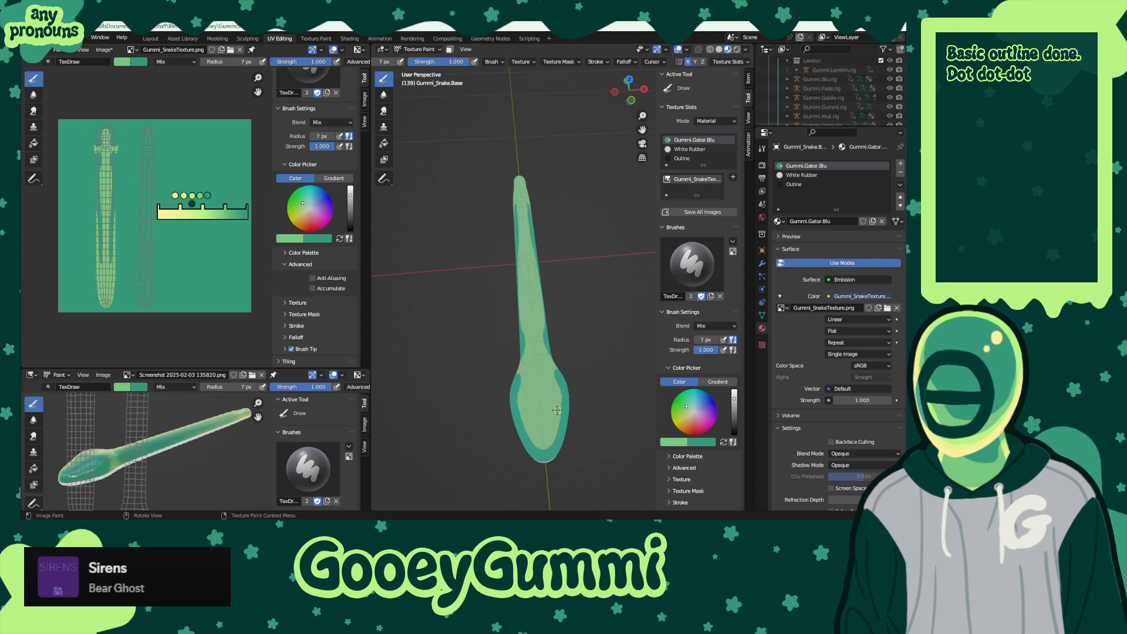
pyautogui.moveTo(578, 373); pyautogui.dragTo(524, 347, button='middle')
pyautogui.hotkey('ctrl', 's')
pyautogui.scroll(3, 521, 352)
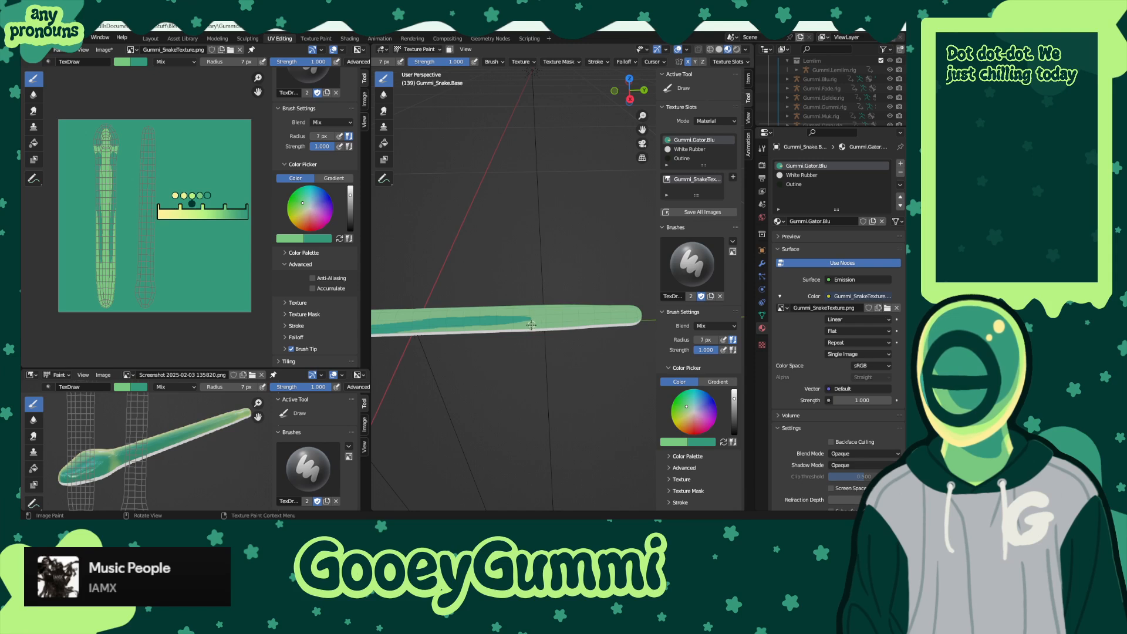
# - Examine the teal side band from tail to head in Material Preview shading, looking for uneven edges
pyautogui.moveTo(549, 329); pyautogui.dragTo(562, 376, button='middle')
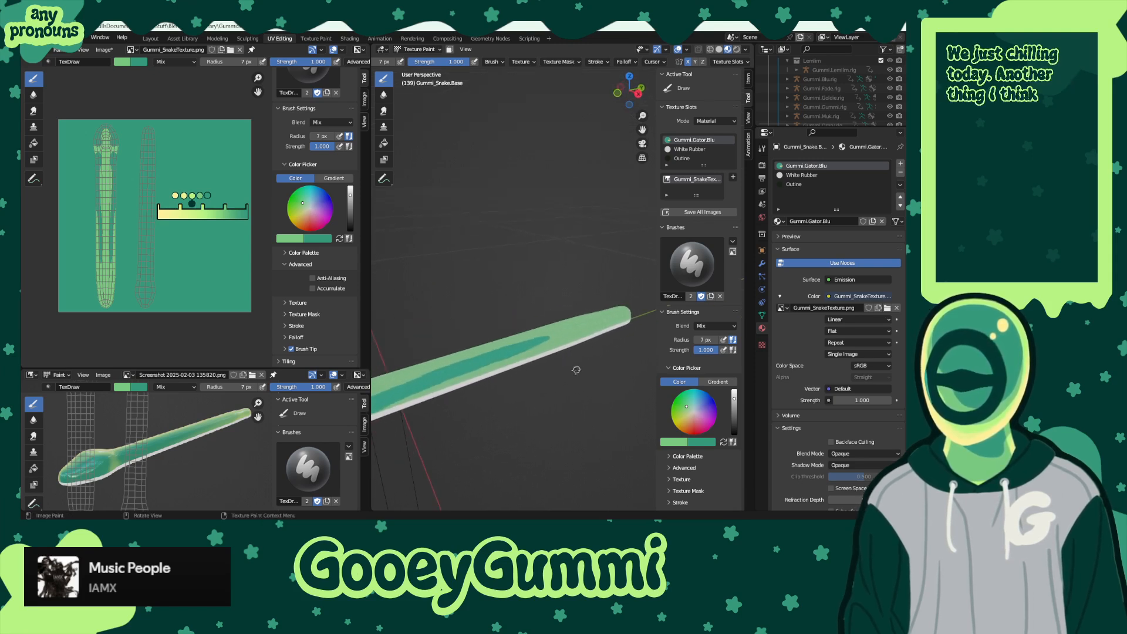
pyautogui.press('z')
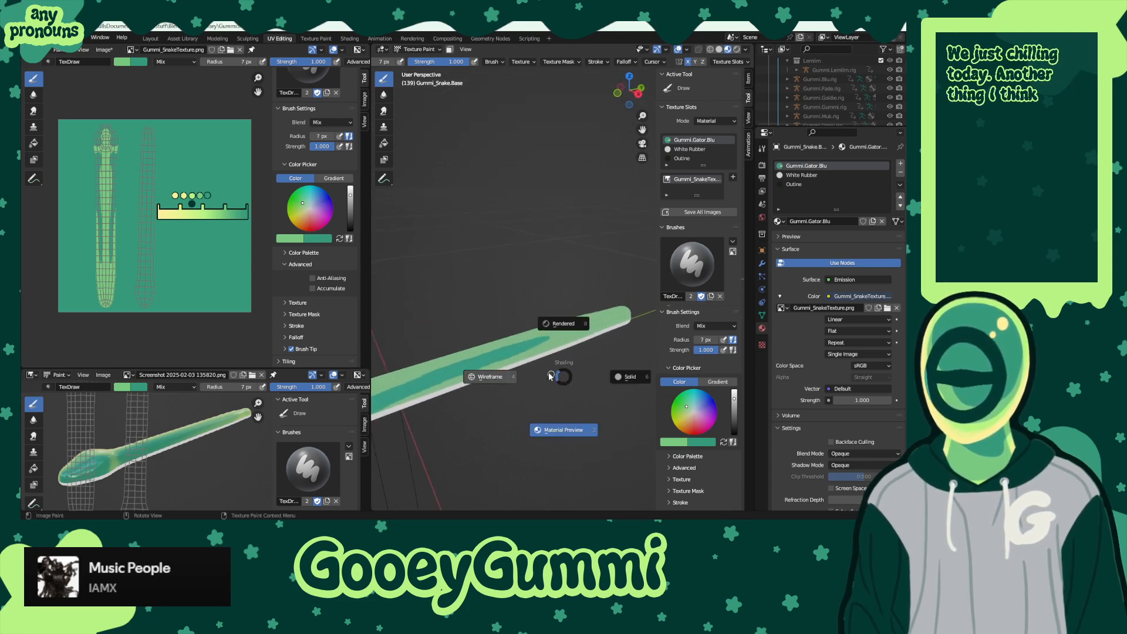
pyautogui.click(568, 429)
pyautogui.moveTo(568, 428); pyautogui.dragTo(572, 371, button='middle')
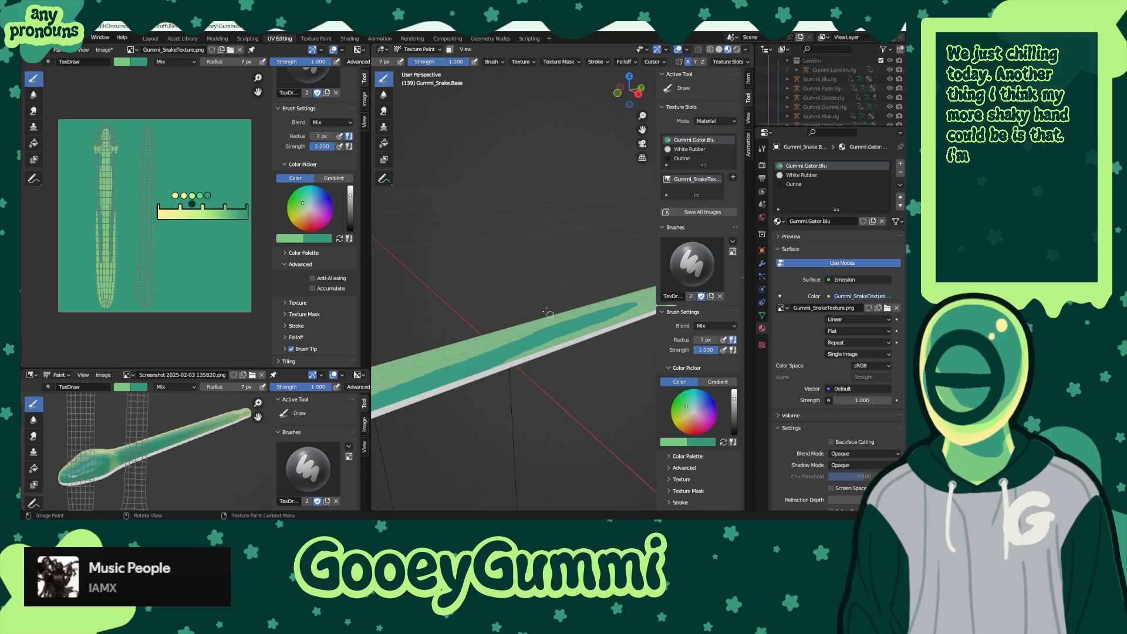
pyautogui.moveTo(551, 327); pyautogui.dragTo(551, 328, button='middle')
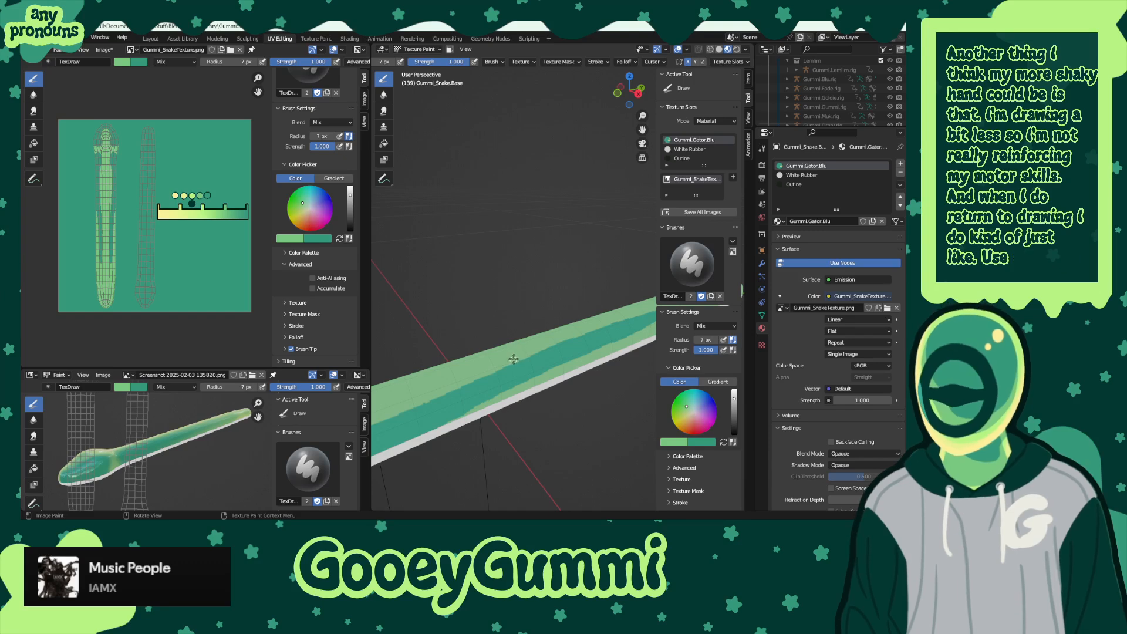
pyautogui.moveTo(593, 370); pyautogui.dragTo(568, 349, button='middle')
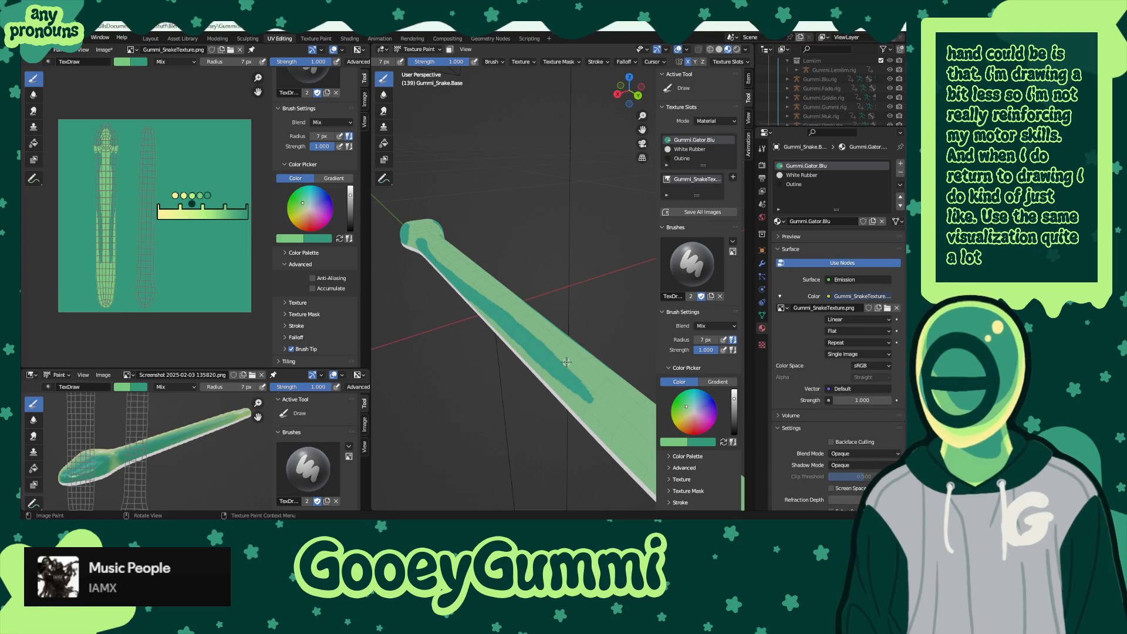
pyautogui.moveTo(576, 407); pyautogui.dragTo(602, 308, button='middle')
pyautogui.keyDown('shift'); pyautogui.moveTo(488, 345); pyautogui.dragTo(575, 315, button='middle'); pyautogui.keyUp('shift')
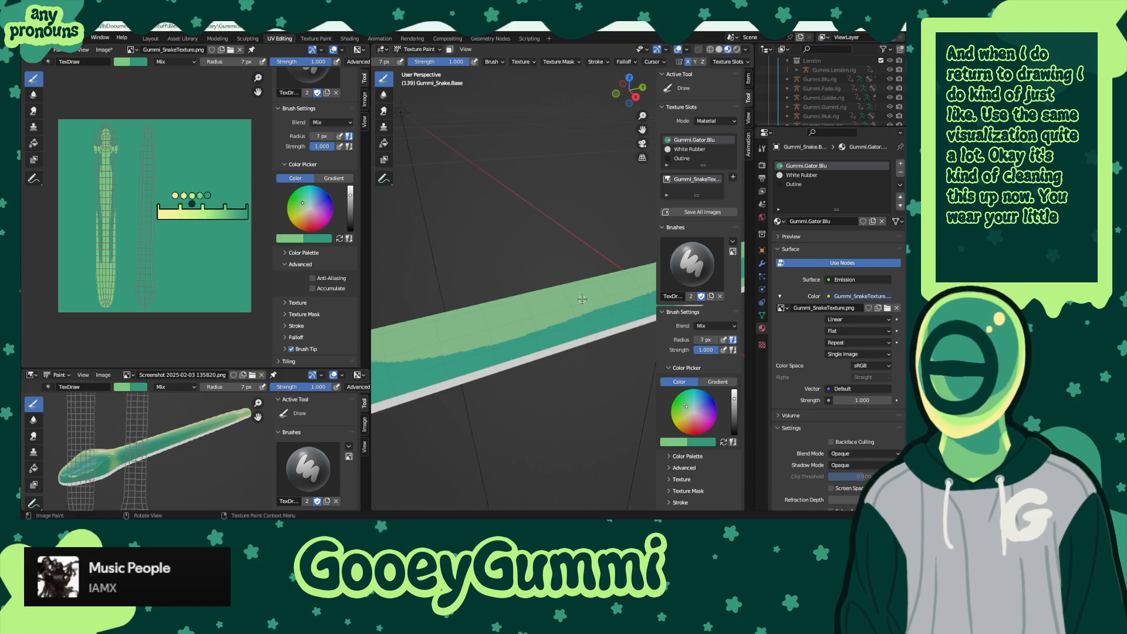
# - Smooth the upper edge of the teal side band at mid-body with light green in right side view, undoing stray strokes
pyautogui.press('KP_3')
pyautogui.moveTo(503, 314)
pyautogui.keyDown('shift'); pyautogui.mouseDown(button='middle')
pyautogui.moveTo(535, 331)
pyautogui.moveTo(504, 316)
pyautogui.mouseUp(button='middle'); pyautogui.keyUp('shift')
pyautogui.moveTo(592, 269)
pyautogui.mouseDown()
pyautogui.moveTo(481, 283)
pyautogui.moveTo(402, 274)
pyautogui.mouseUp()
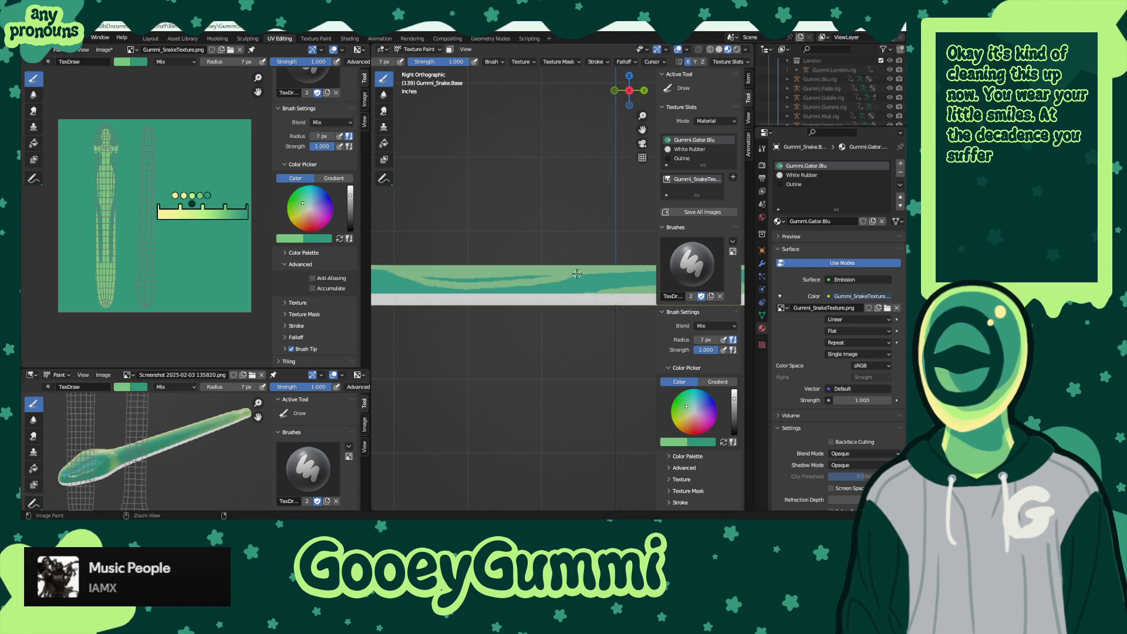
pyautogui.hotkey('ctrl', 'z')
pyautogui.moveTo(526, 280); pyautogui.dragTo(450, 276)
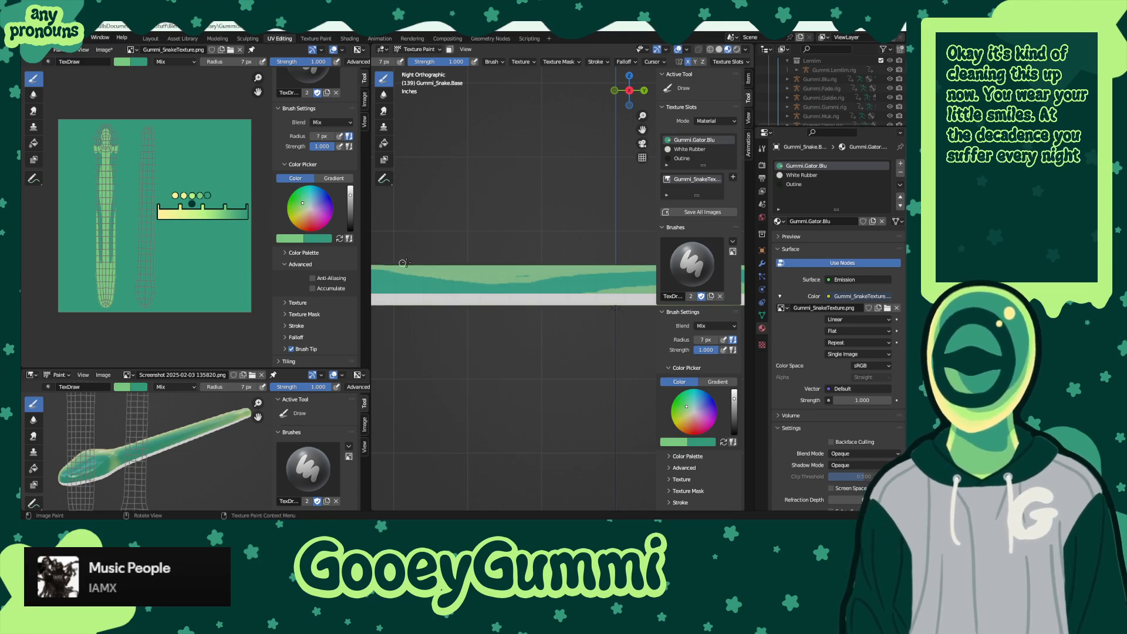
pyautogui.hotkey('ctrl', 'z')
pyautogui.moveTo(610, 267)
pyautogui.mouseDown()
pyautogui.moveTo(491, 280)
pyautogui.moveTo(381, 260)
pyautogui.mouseUp()
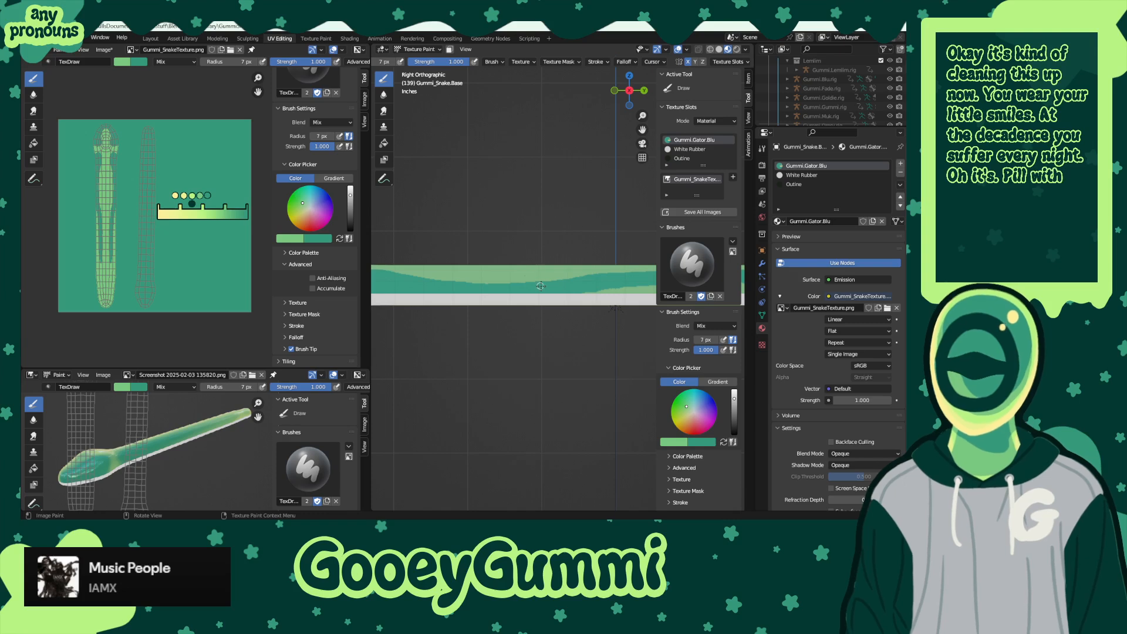
# - Touch up the side band's edges where it rises at mid-body, alternating between teal and light green
pyautogui.moveTo(568, 286); pyautogui.dragTo(460, 273, button='middle')
pyautogui.press('KP_3')
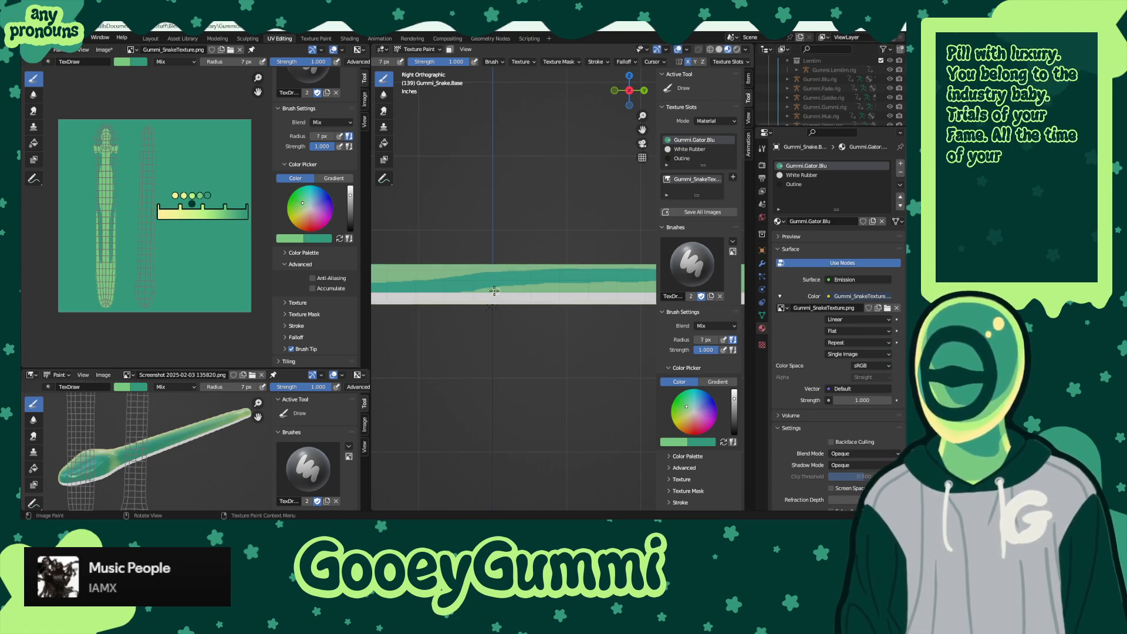
pyautogui.press('x')
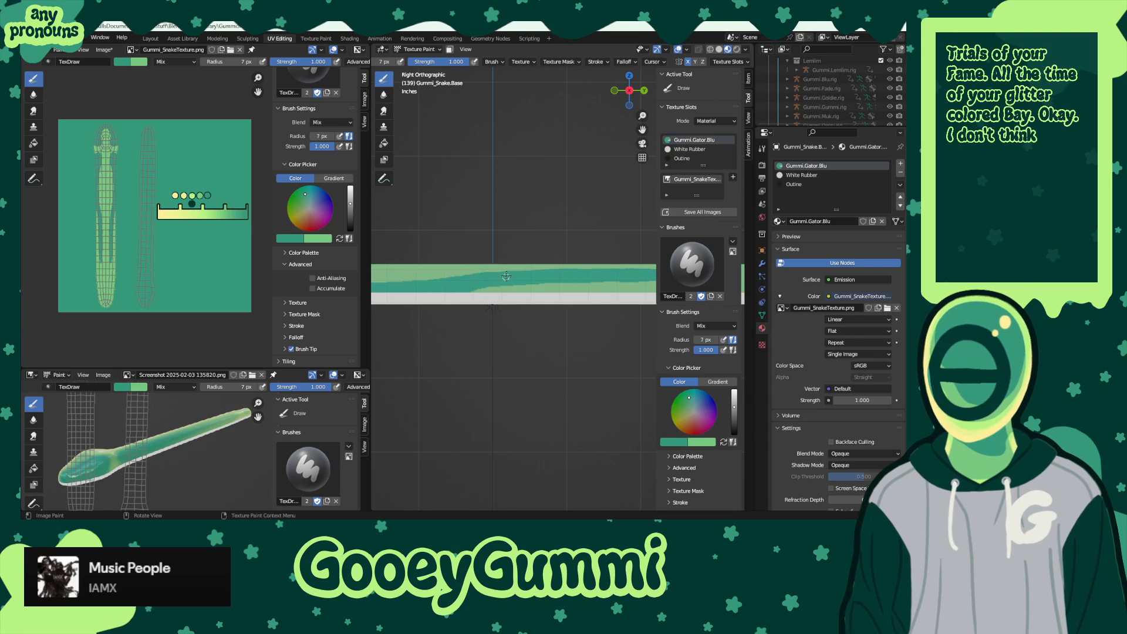
pyautogui.press('x')
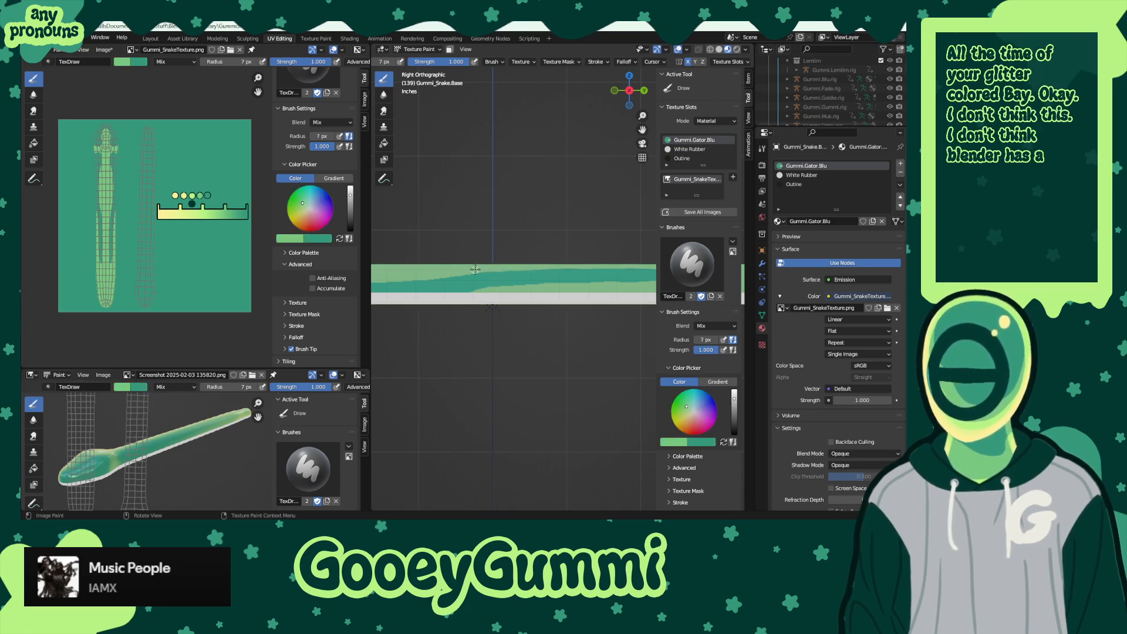
pyautogui.press('x')
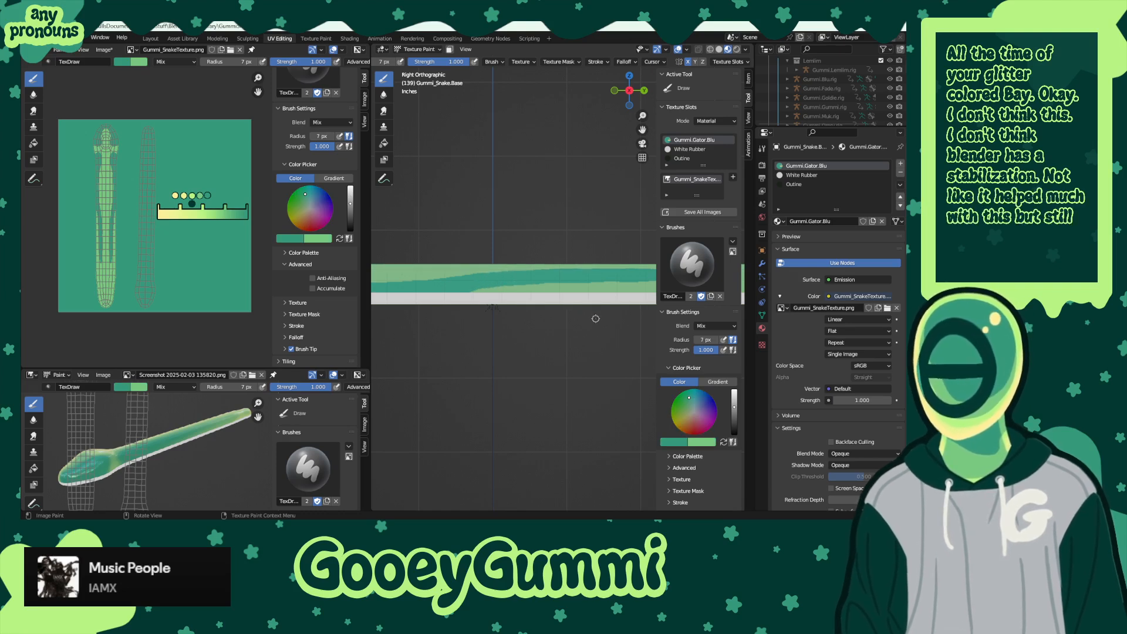
# - Save the project file and the snake texture image
pyautogui.keyDown('shift'); pyautogui.moveTo(618, 285); pyautogui.dragTo(467, 299, button='middle'); pyautogui.keyUp('shift')
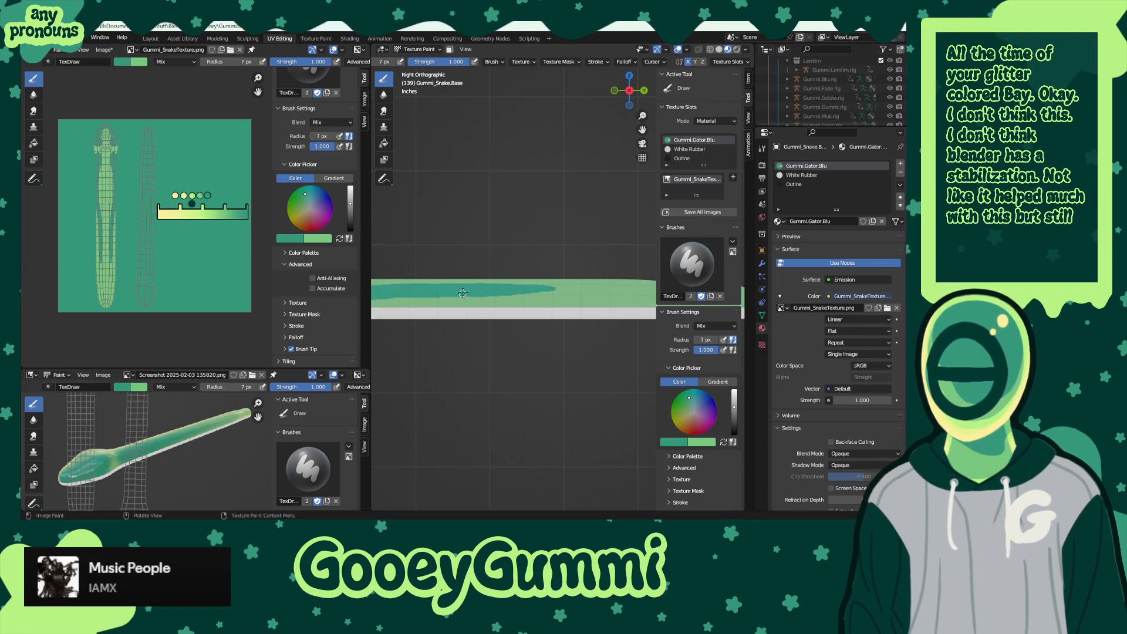
pyautogui.hotkey('ctrl', 's')
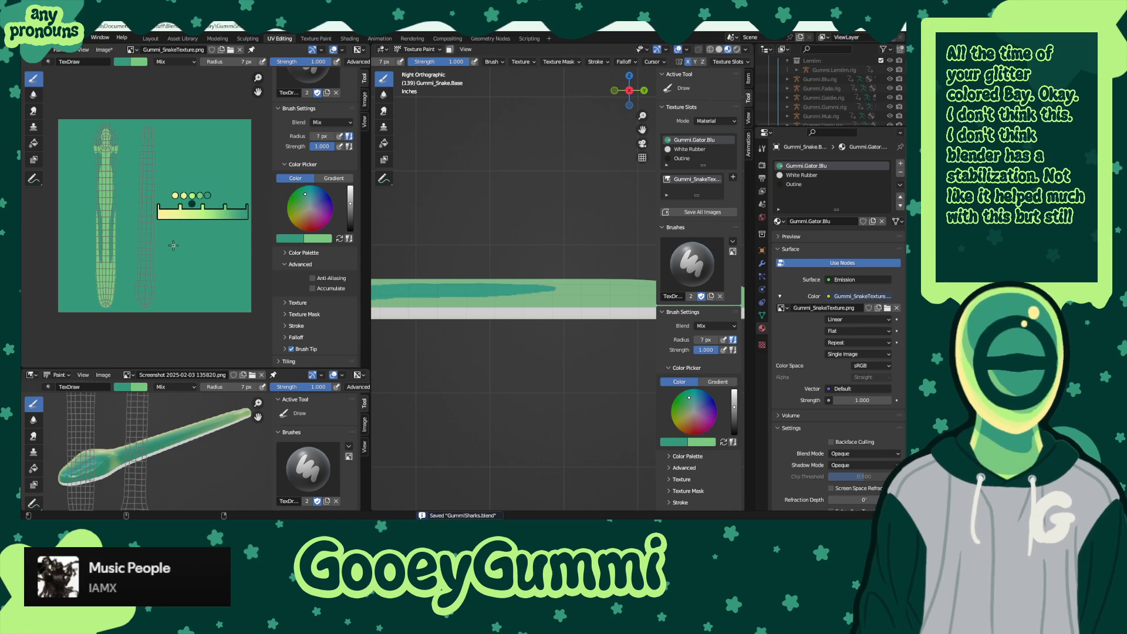
pyautogui.hotkey('alt', 's')
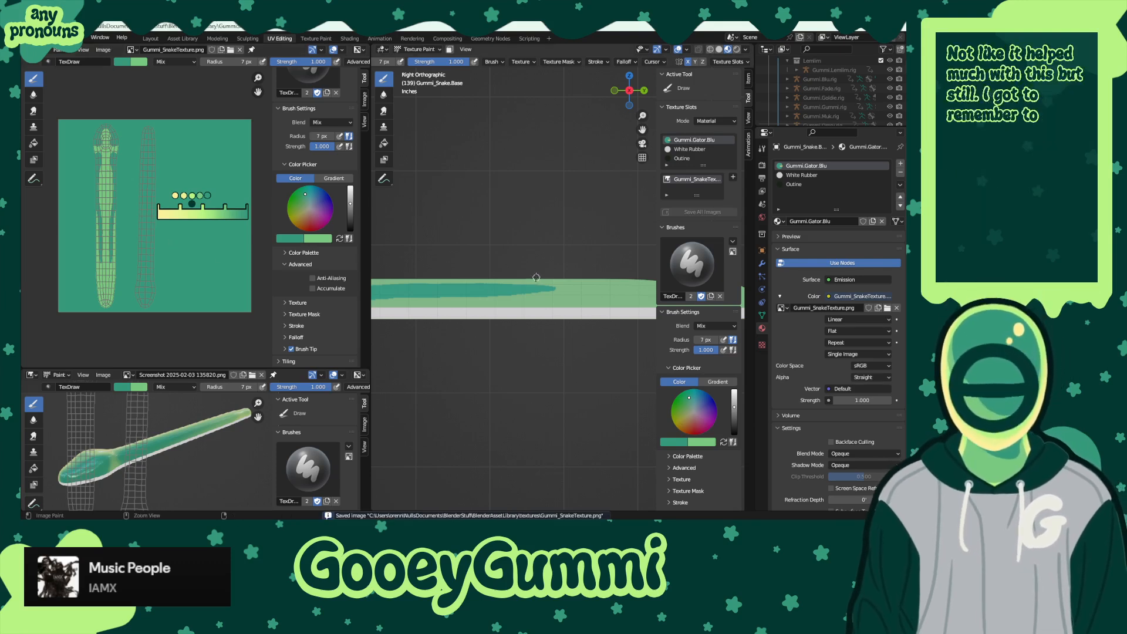
pyautogui.hotkey('ctrl', 's')
# - Dab teal on the light green side near the tail tip and switch the brush back to light green
pyautogui.moveTo(536, 277)
pyautogui.keyDown('shift'); pyautogui.mouseDown(button='middle')
pyautogui.moveTo(387, 296)
pyautogui.moveTo(453, 314)
pyautogui.mouseUp(button='middle'); pyautogui.keyUp('shift')
pyautogui.click(539, 327)
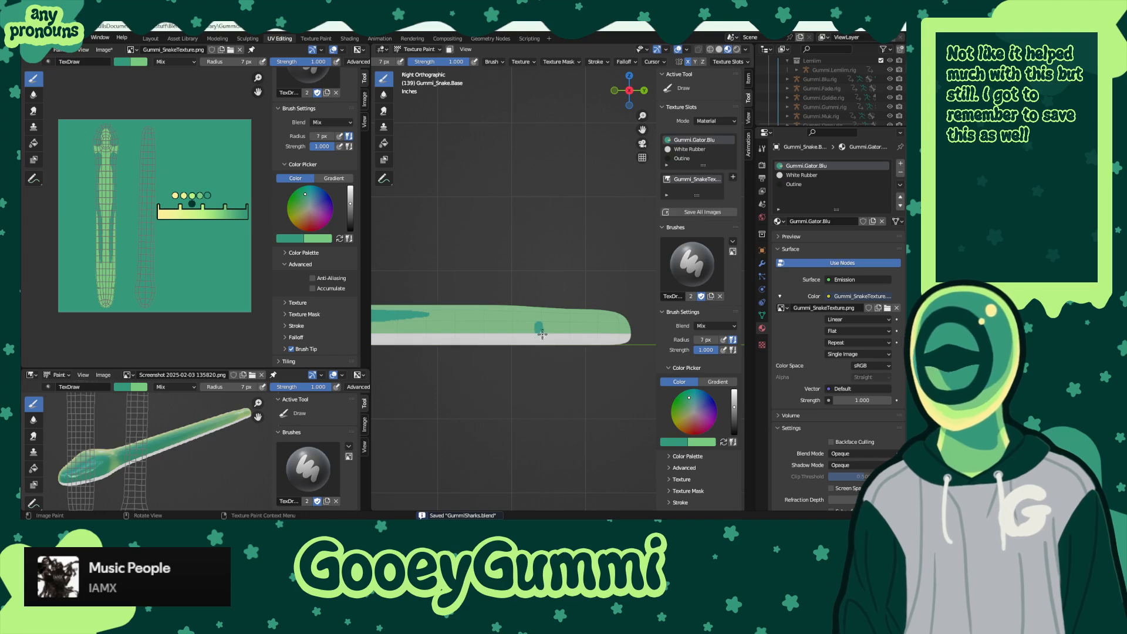
pyautogui.press('x')
# - Refine the upper edge of the rounded teal patch behind the head with teal
pyautogui.moveTo(542, 333)
pyautogui.mouseDown(button='middle')
pyautogui.moveTo(493, 345)
pyautogui.moveTo(625, 302)
pyautogui.moveTo(520, 290)
pyautogui.moveTo(497, 308)
pyautogui.moveTo(493, 334)
pyautogui.moveTo(494, 290)
pyautogui.moveTo(563, 302)
pyautogui.moveTo(625, 290)
pyautogui.moveTo(570, 338)
pyautogui.moveTo(502, 309)
pyautogui.mouseUp(button='middle')
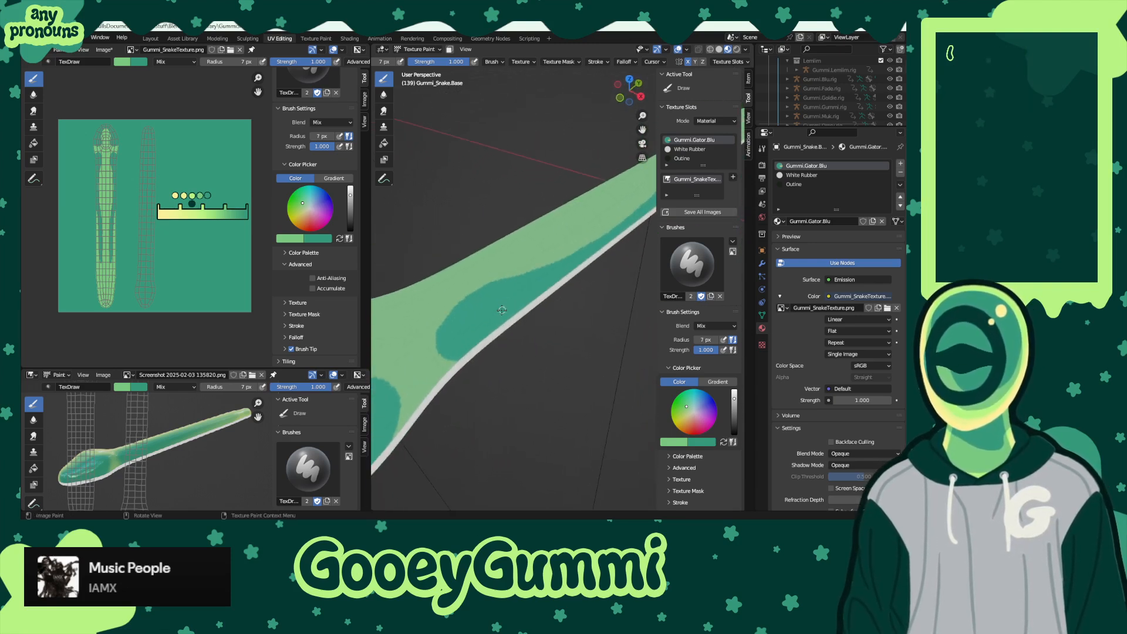
pyautogui.press('x')
pyautogui.scroll(2, 501, 309)
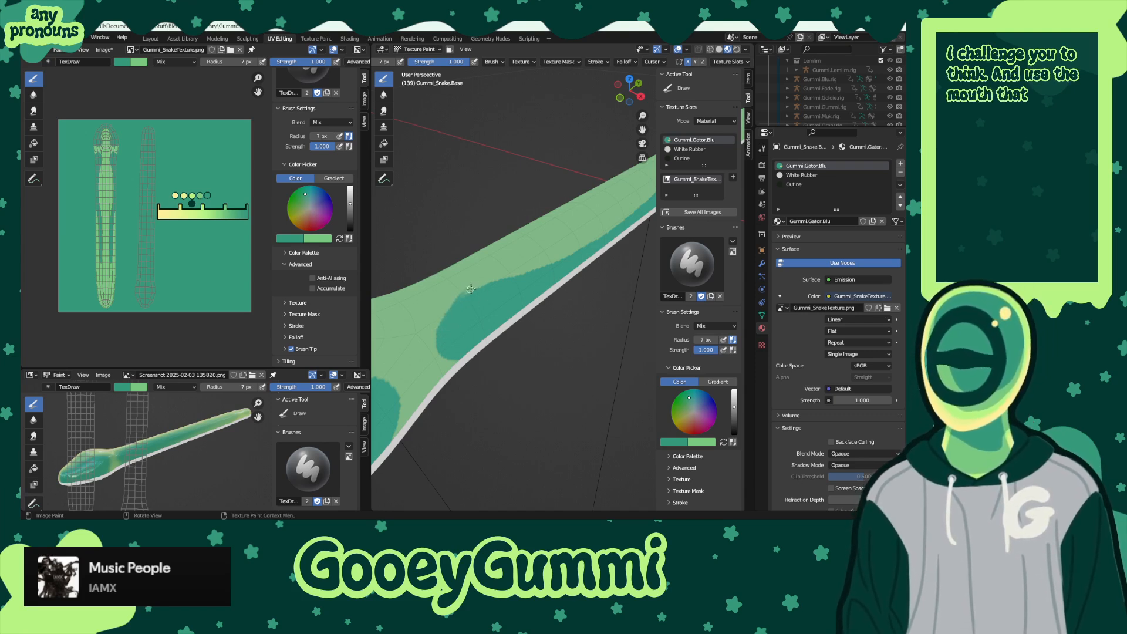
pyautogui.moveTo(471, 288); pyautogui.dragTo(539, 275)
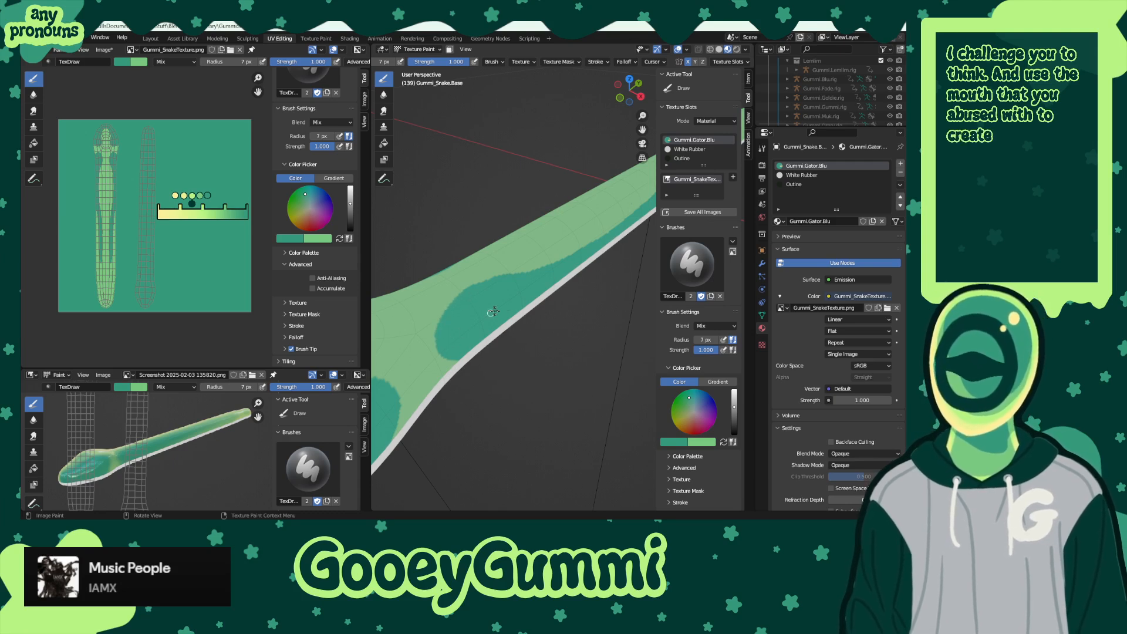
pyautogui.moveTo(493, 312)
pyautogui.mouseDown(button='middle')
pyautogui.moveTo(455, 354)
pyautogui.moveTo(546, 320)
pyautogui.mouseUp(button='middle')
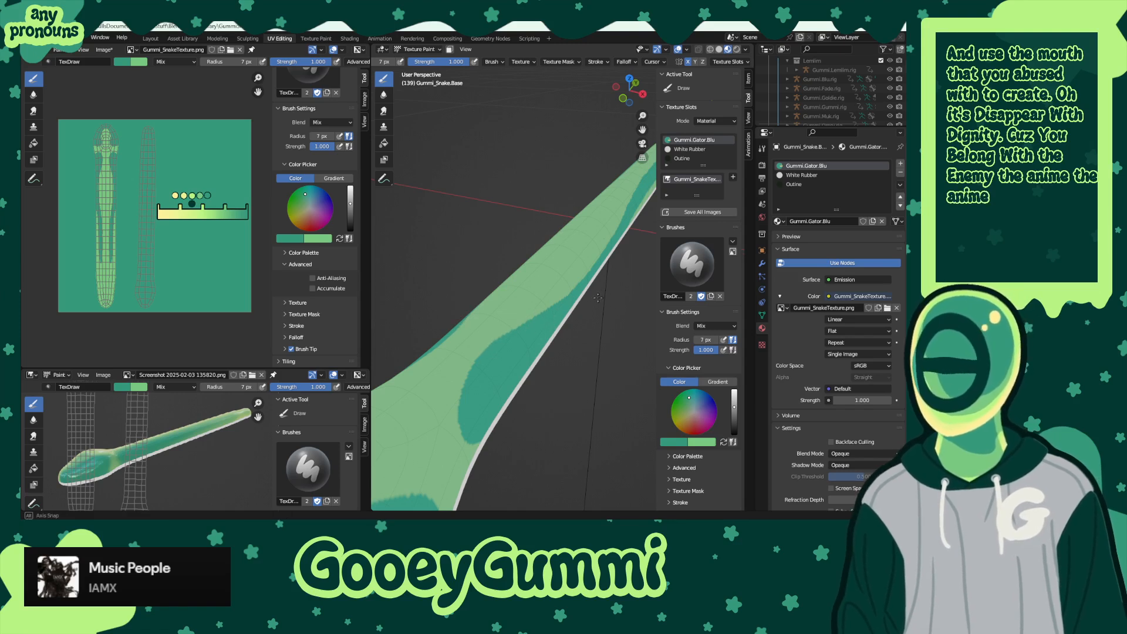
pyautogui.moveTo(550, 322); pyautogui.dragTo(534, 309, button='middle')
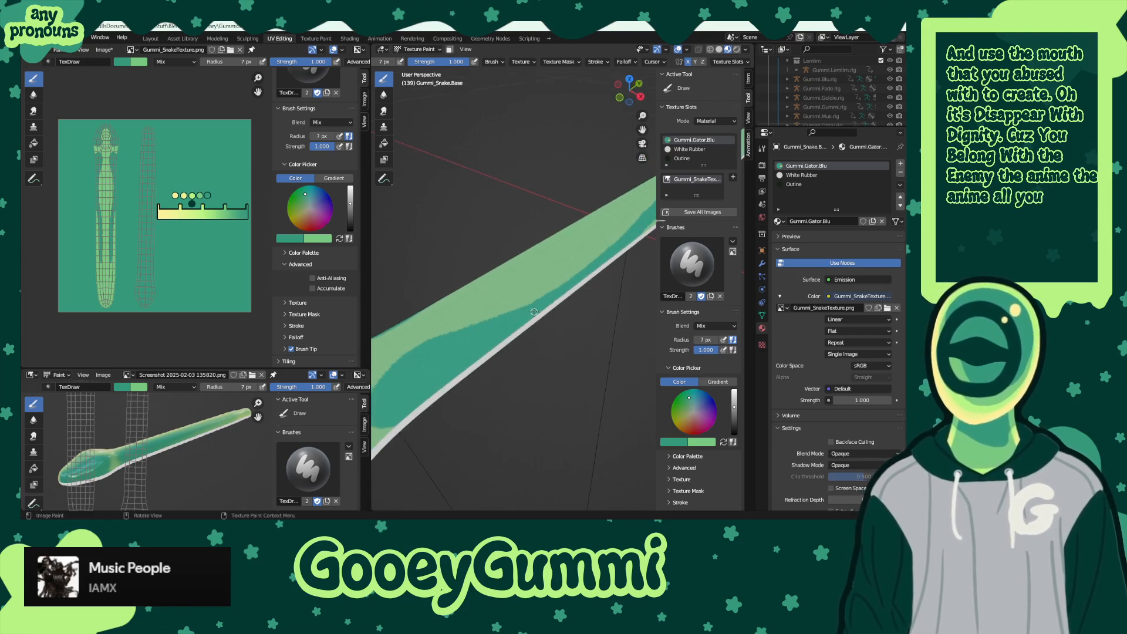
# - Trim the edge of the teal patch behind the head, switching between light green and teal, and save the project file
pyautogui.press('x')
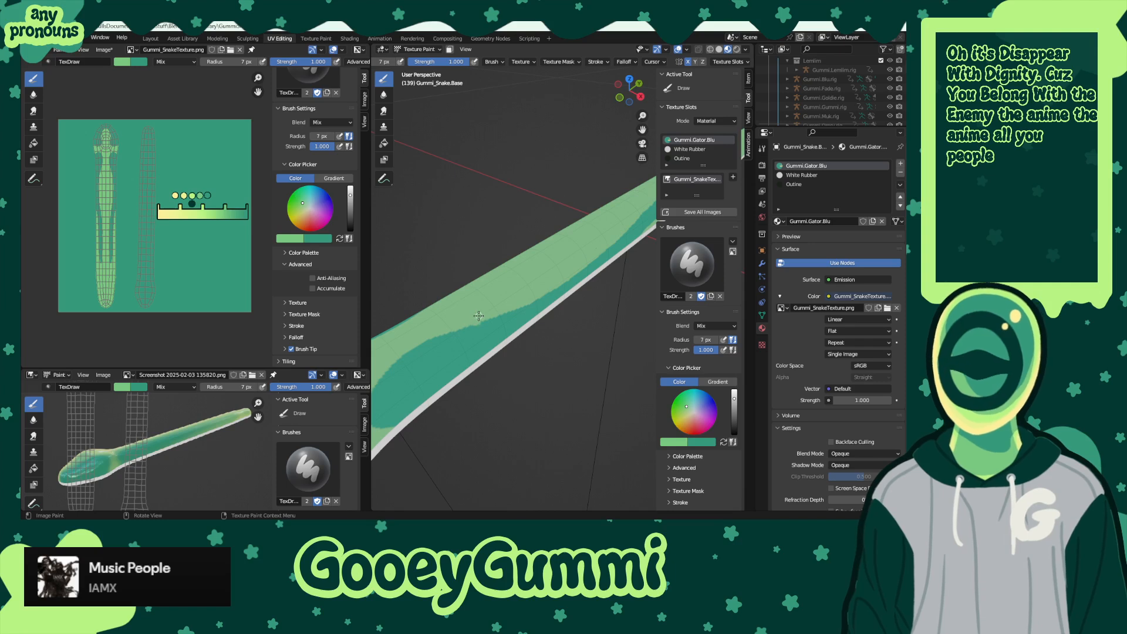
pyautogui.moveTo(487, 310)
pyautogui.mouseDown(button='middle')
pyautogui.moveTo(521, 293)
pyautogui.moveTo(520, 363)
pyautogui.mouseUp(button='middle')
pyautogui.press('x')
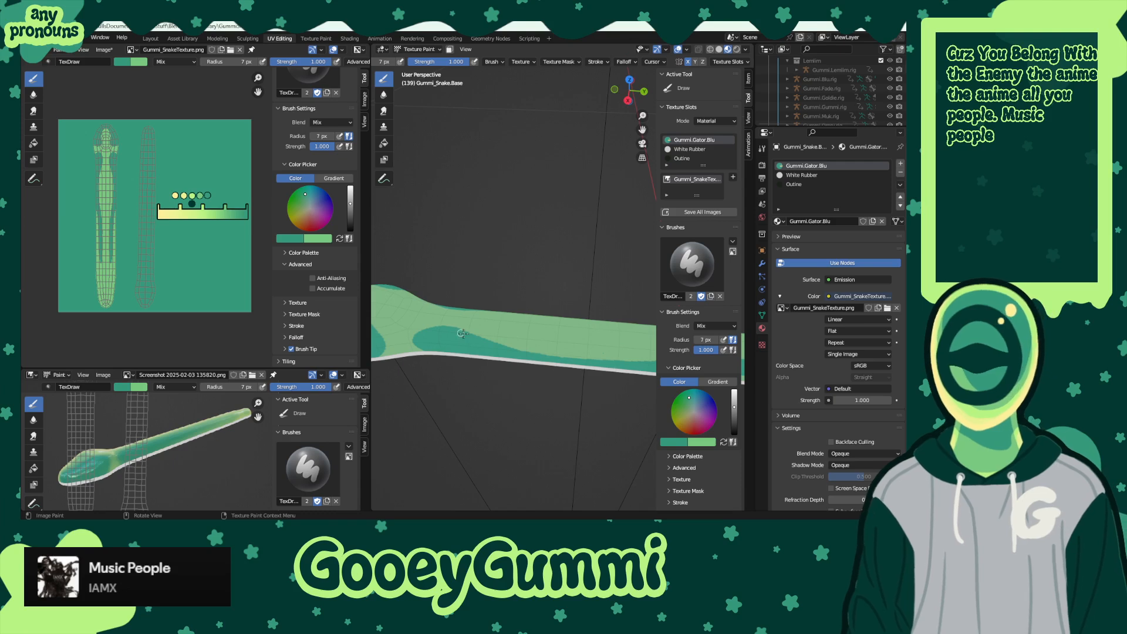
pyautogui.moveTo(567, 341); pyautogui.dragTo(474, 315, button='middle')
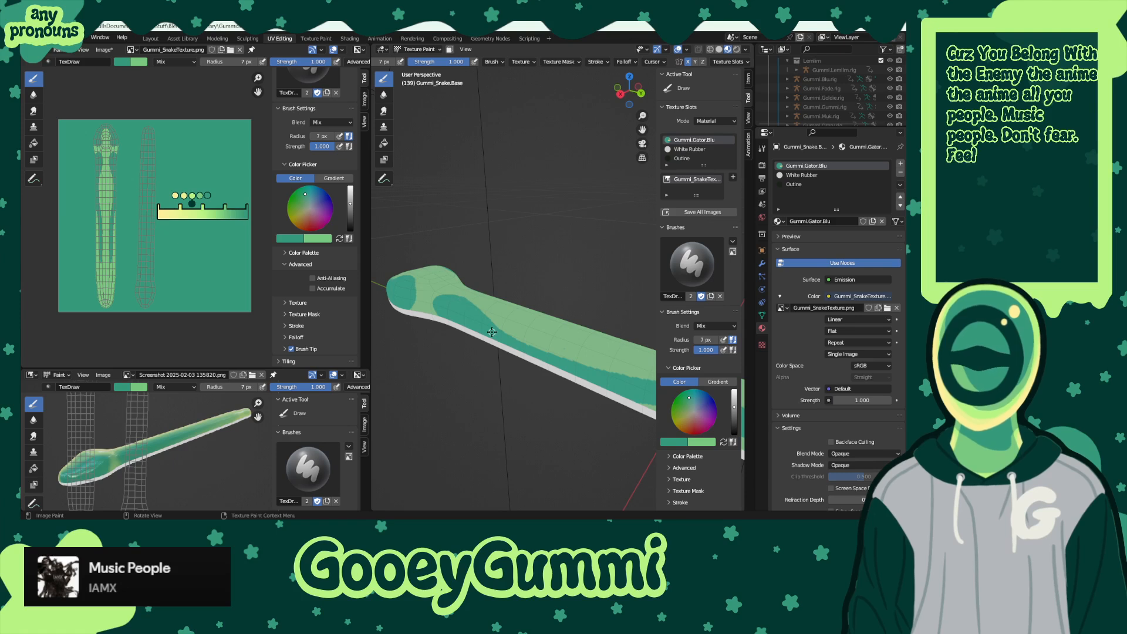
pyautogui.hotkey('ctrl', 's')
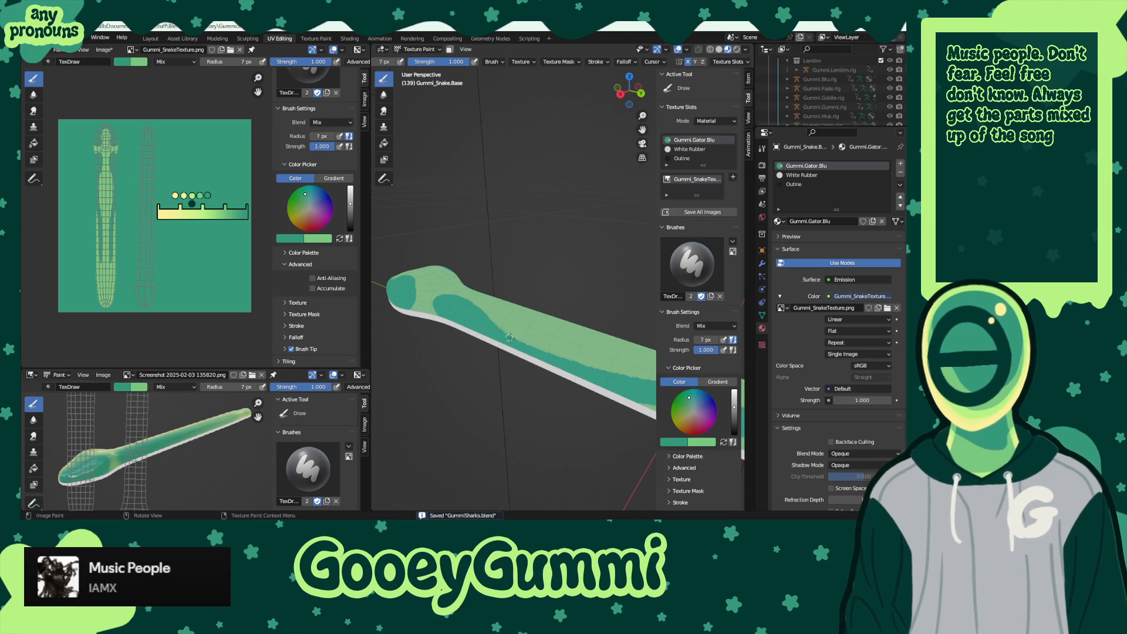
# - Smooth the slope where the teal patch behind the head narrows into the side band, using teal and light green
pyautogui.scroll(2, 481, 339)
pyautogui.moveTo(510, 338); pyautogui.dragTo(471, 338, button='middle')
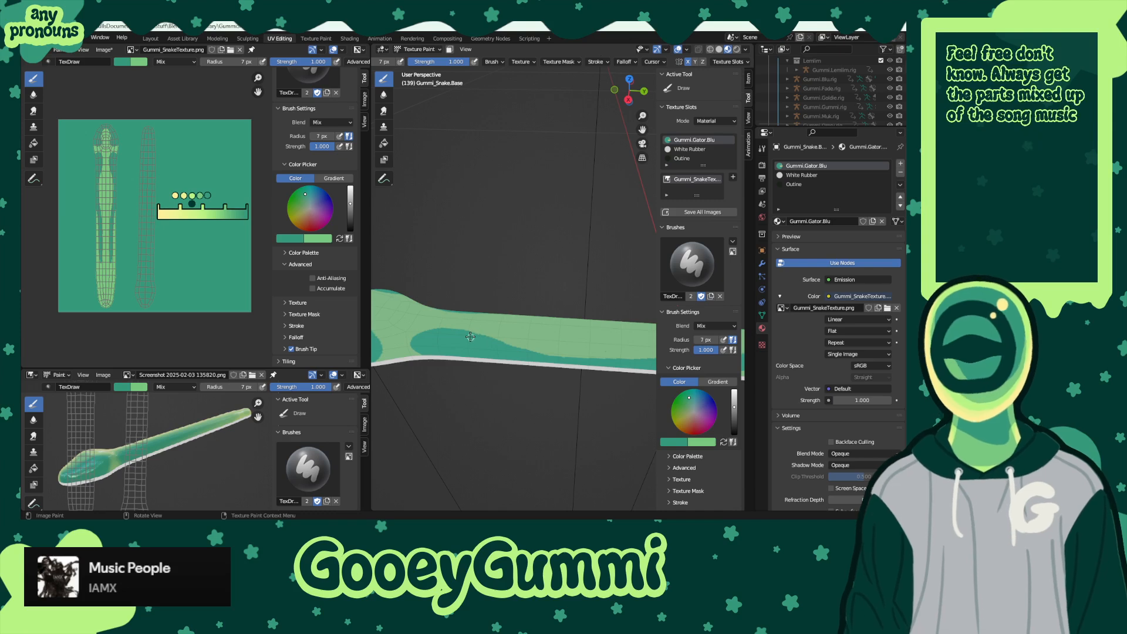
pyautogui.moveTo(509, 349); pyautogui.dragTo(527, 319, button='middle')
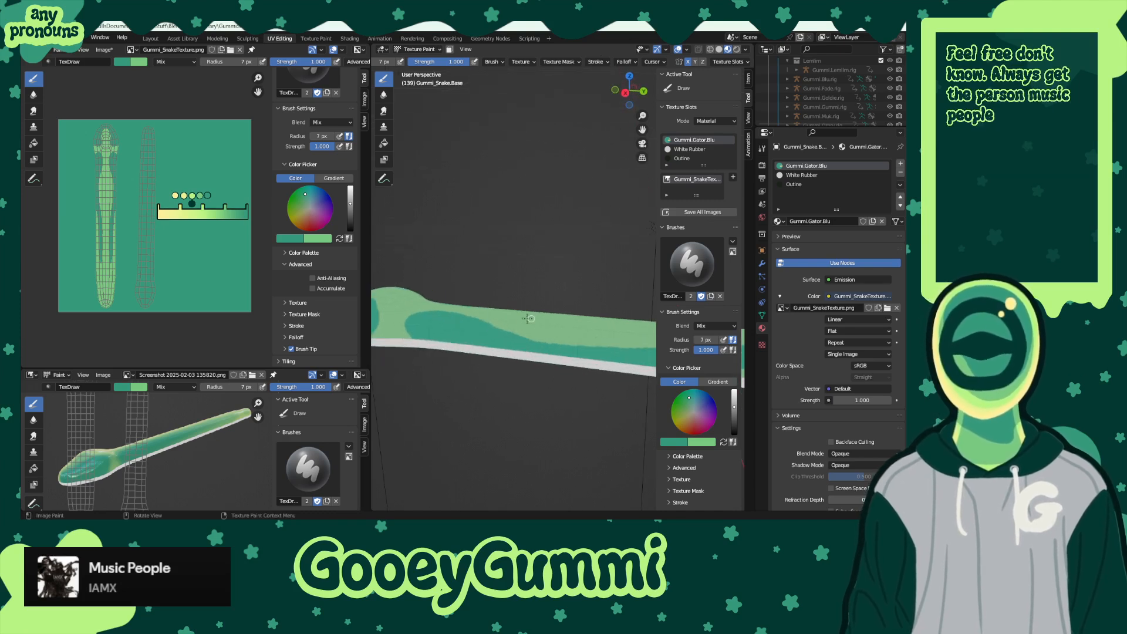
pyautogui.press('s')
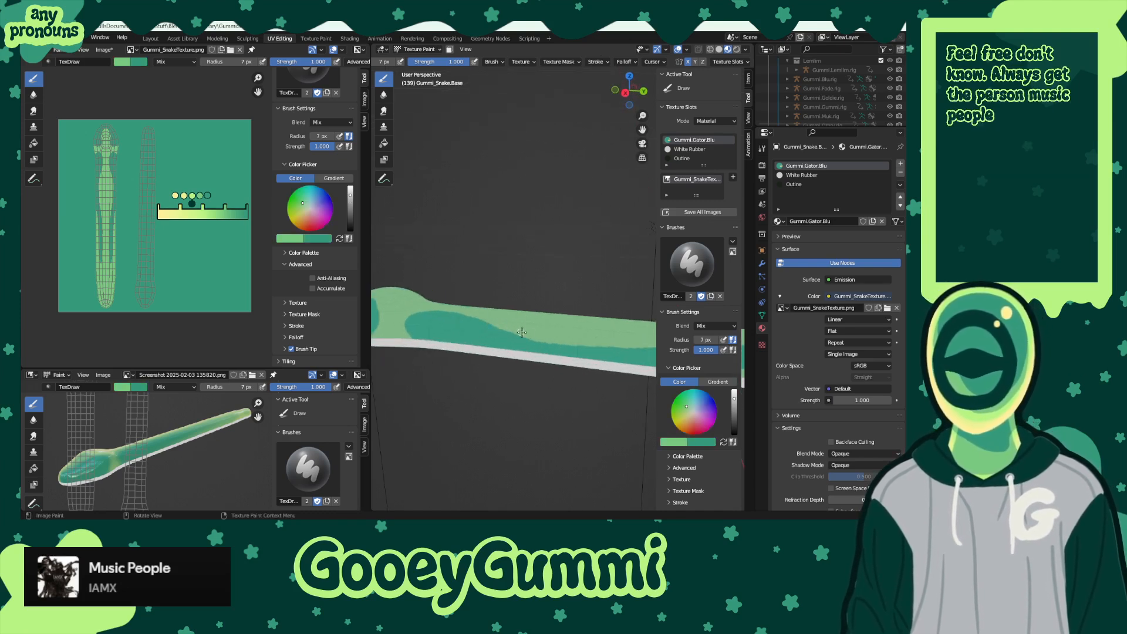
pyautogui.press('x')
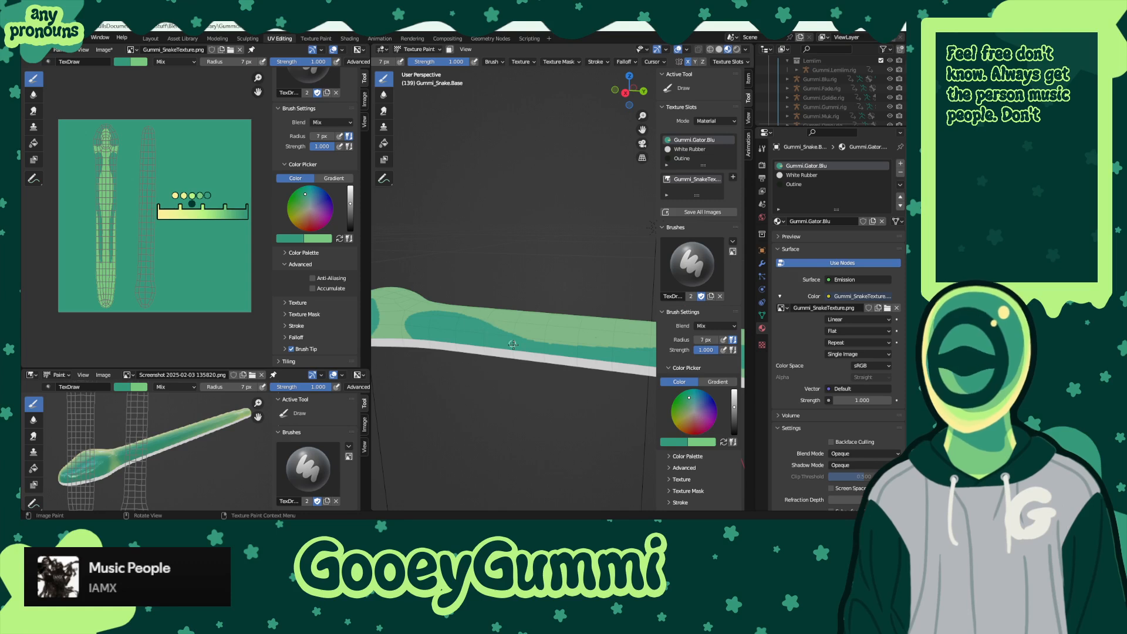
pyautogui.moveTo(561, 336); pyautogui.dragTo(523, 327, button='middle')
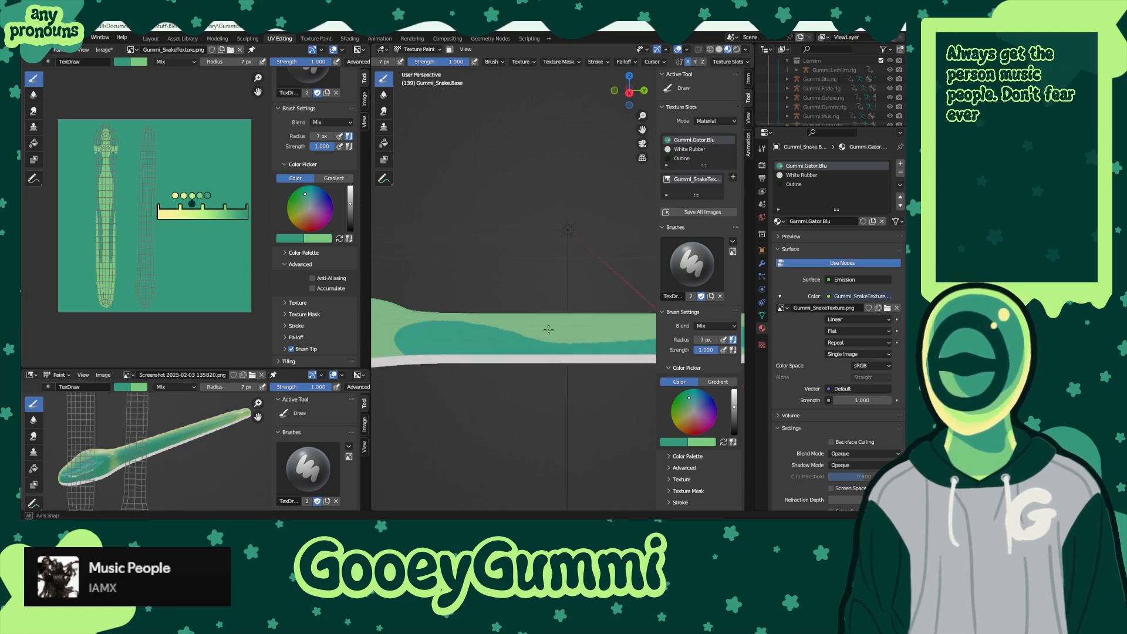
pyautogui.press('x')
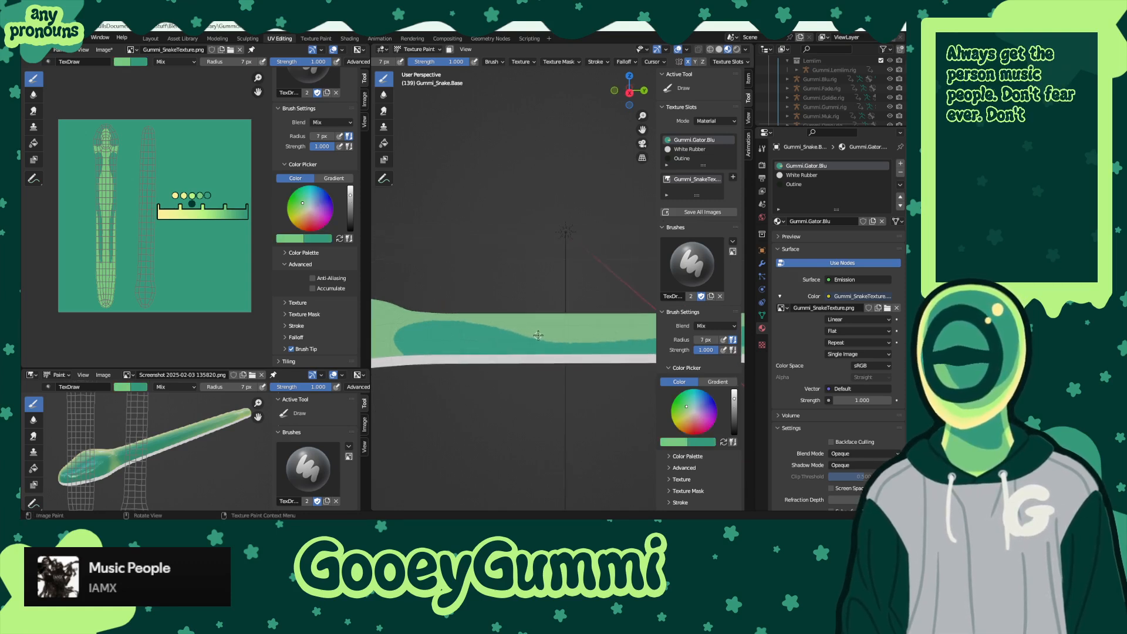
# - Smooth the edges of the teal side band along the mid-body with teal and light green, and save the project file
pyautogui.moveTo(568, 317)
pyautogui.mouseDown(button='middle')
pyautogui.moveTo(543, 295)
pyautogui.moveTo(523, 333)
pyautogui.mouseUp(button='middle')
pyautogui.press('x')
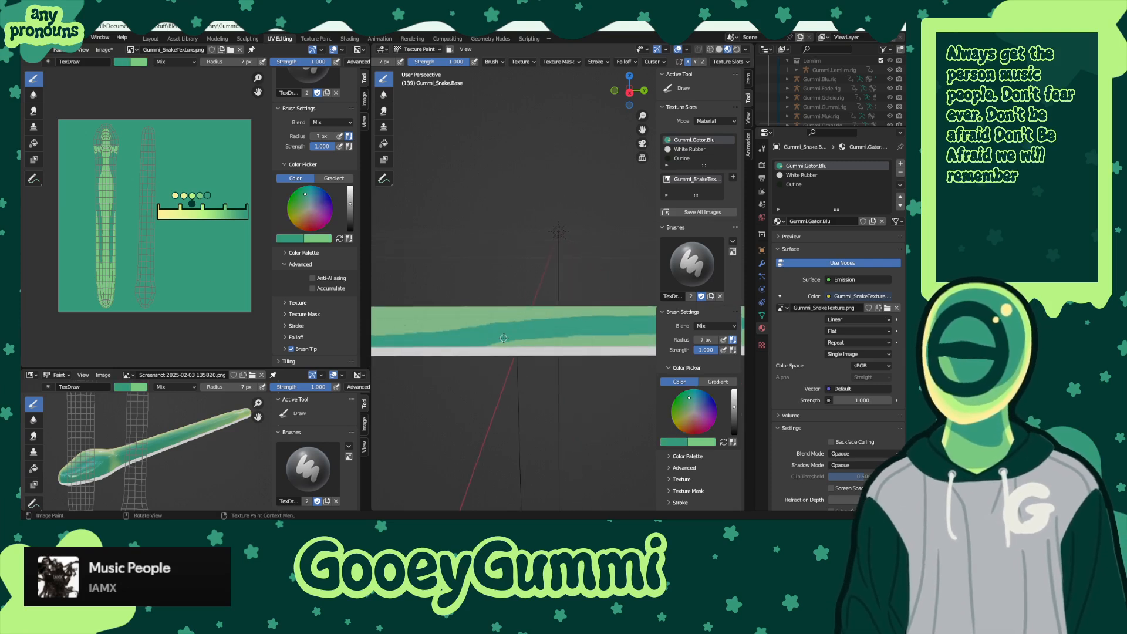
pyautogui.moveTo(517, 371); pyautogui.dragTo(555, 327, button='middle')
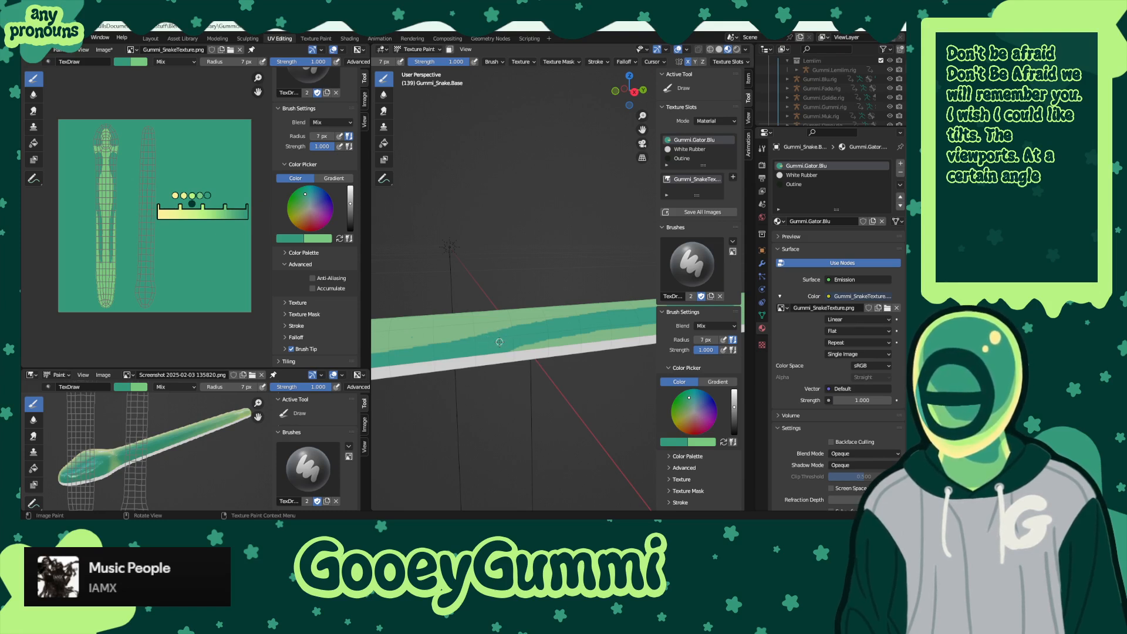
pyautogui.moveTo(566, 318); pyautogui.dragTo(529, 324, button='middle')
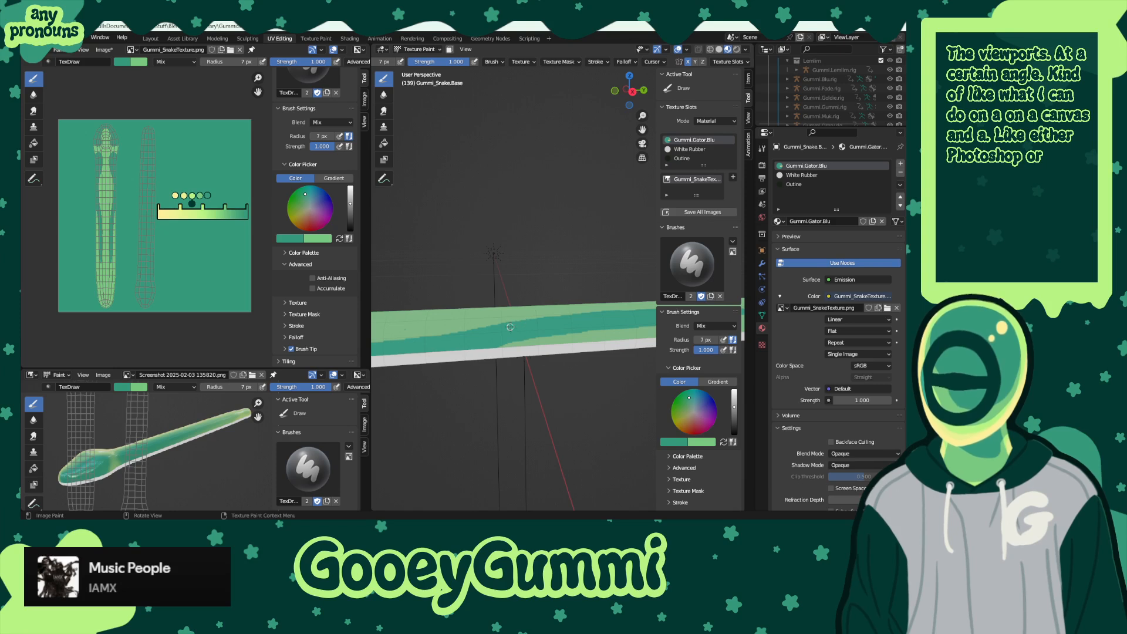
pyautogui.press('x')
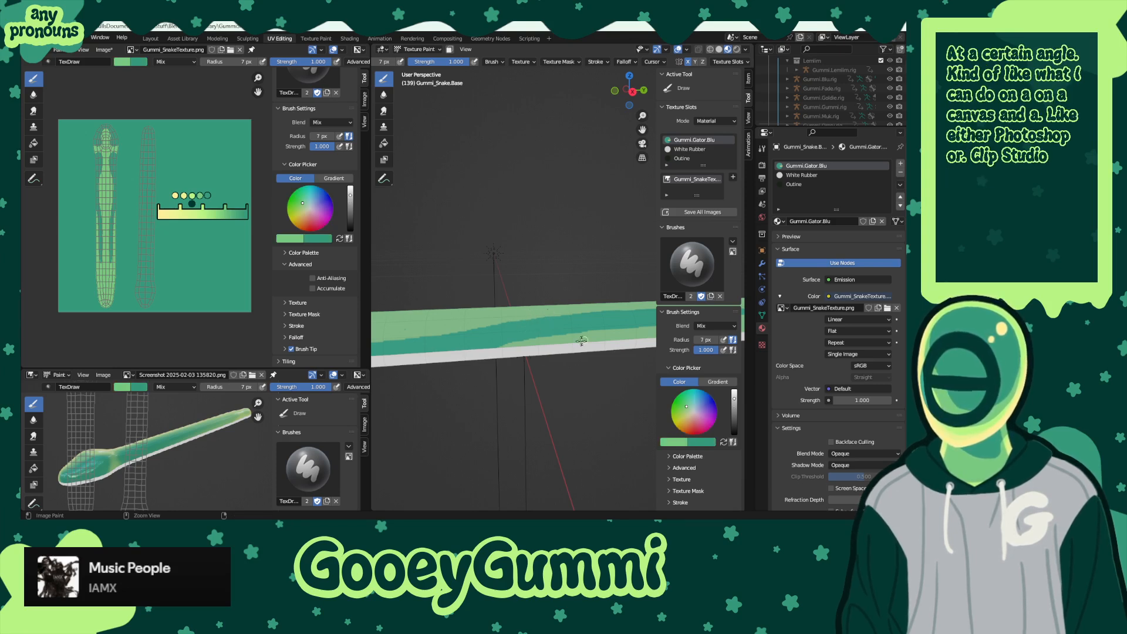
pyautogui.hotkey('ctrl', 's')
# - Refine the tapered tip of the teal side band with light green and teal, and save the project file
pyautogui.moveTo(581, 341); pyautogui.dragTo(522, 343, button='middle')
pyautogui.press('x')
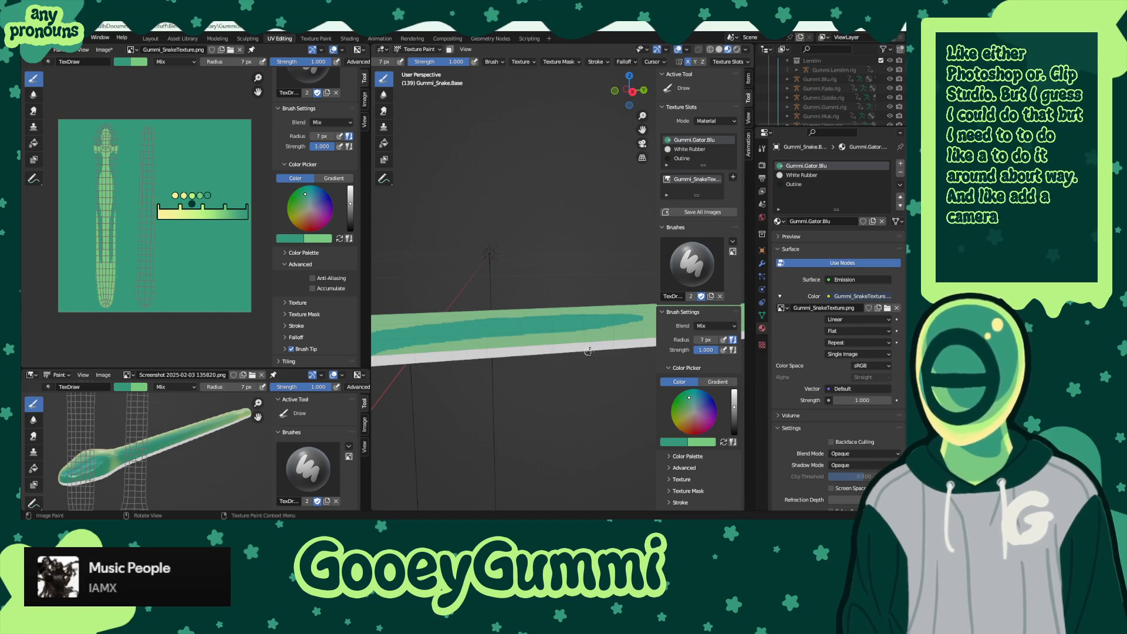
pyautogui.moveTo(585, 346); pyautogui.dragTo(571, 345, button='middle')
pyautogui.press('x')
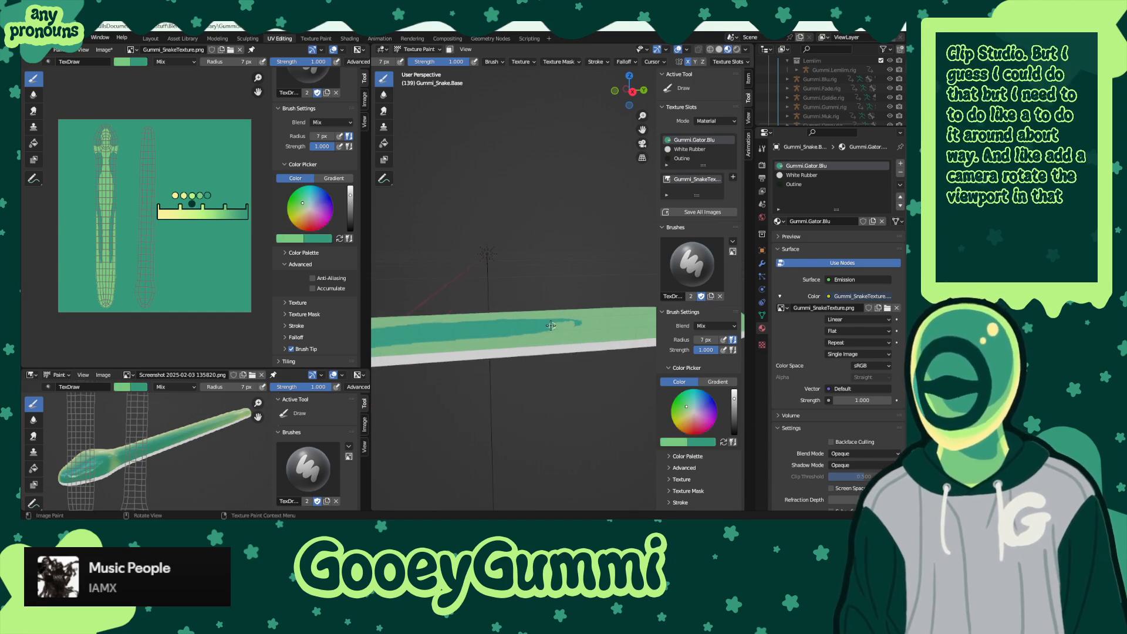
pyautogui.press('x')
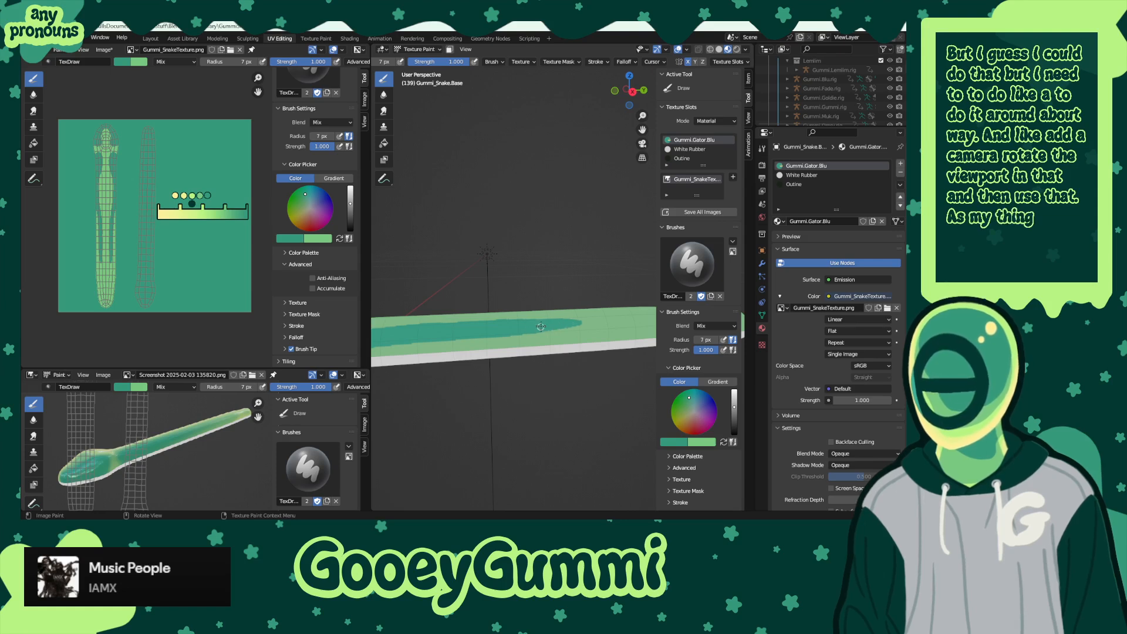
pyautogui.hotkey('ctrl', 's')
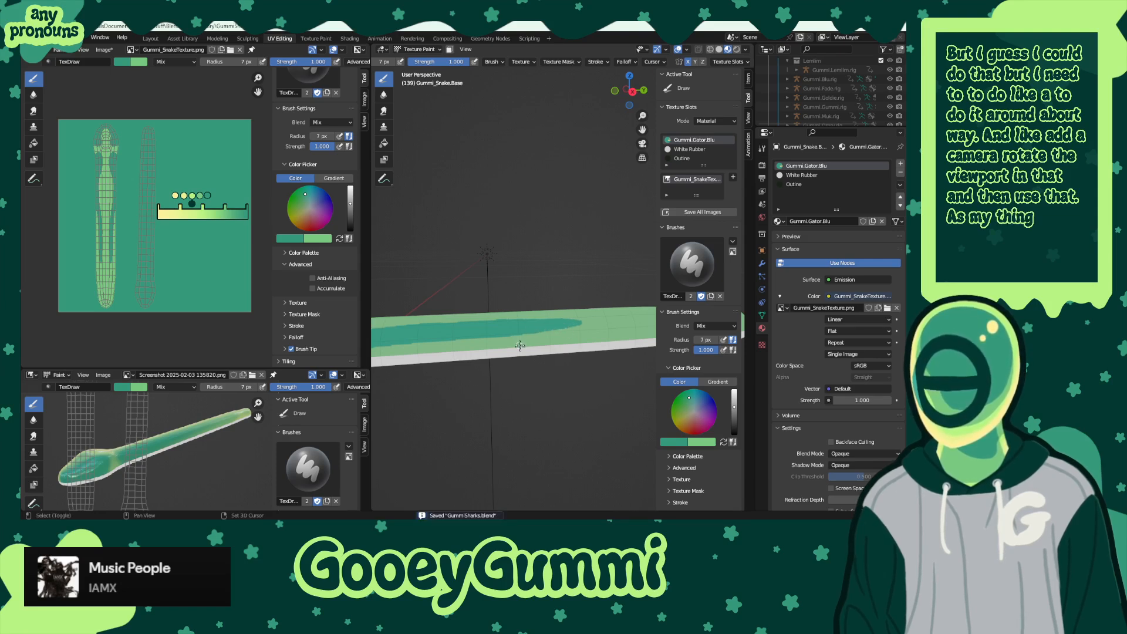
pyautogui.moveTo(519, 345); pyautogui.dragTo(503, 298, button='middle')
pyautogui.hotkey('ctrl', 's')
# - Sample lime green from the palette swatches in the snake texture as the brush colour and save the project file
pyautogui.keyDown('shift'); pyautogui.moveTo(596, 303); pyautogui.dragTo(617, 293, button='middle'); pyautogui.keyUp('shift')
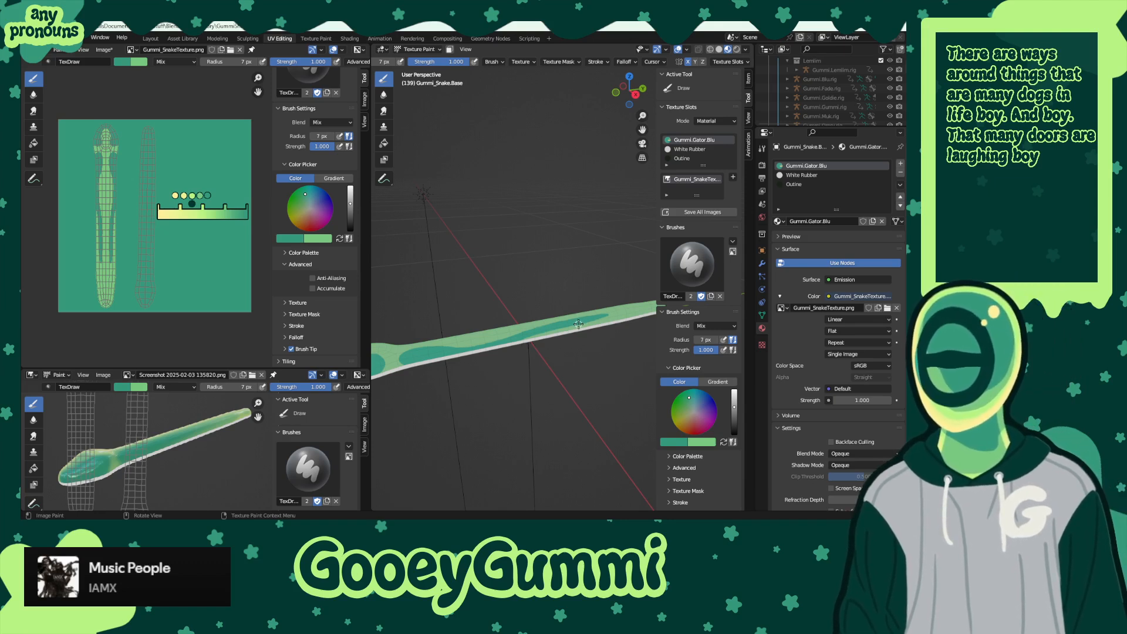
pyautogui.press('x')
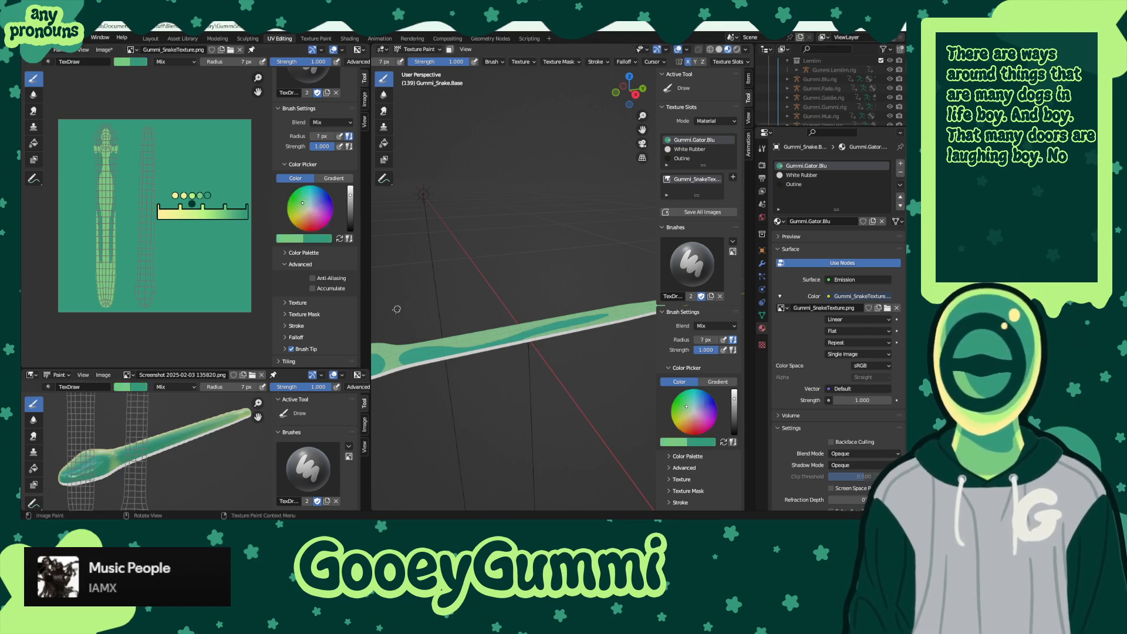
pyautogui.press('x')
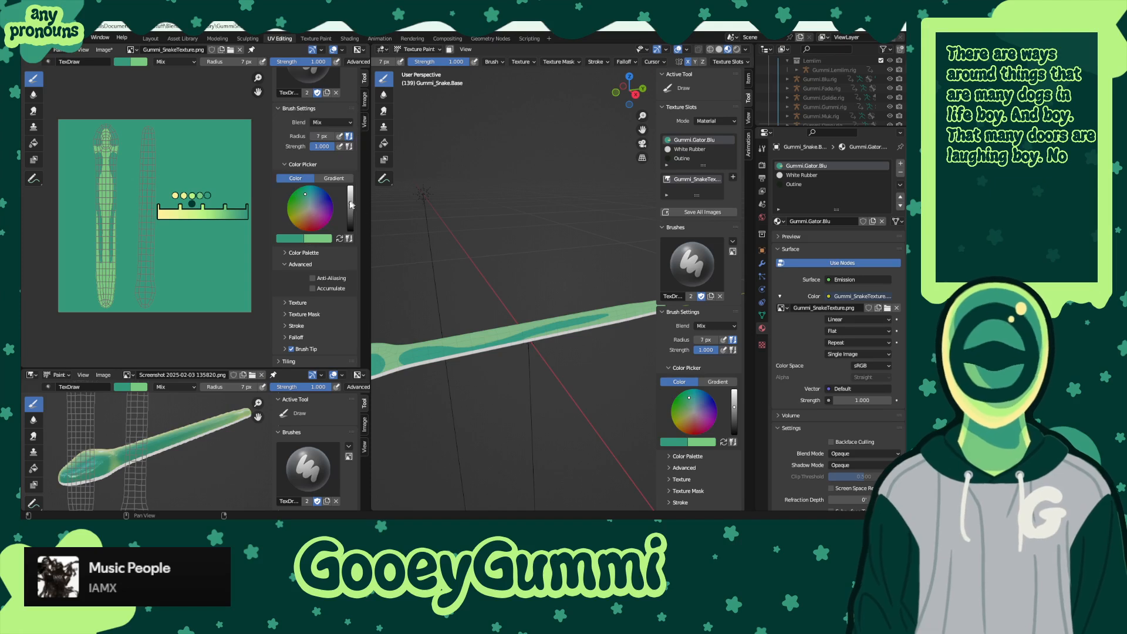
pyautogui.press('e')
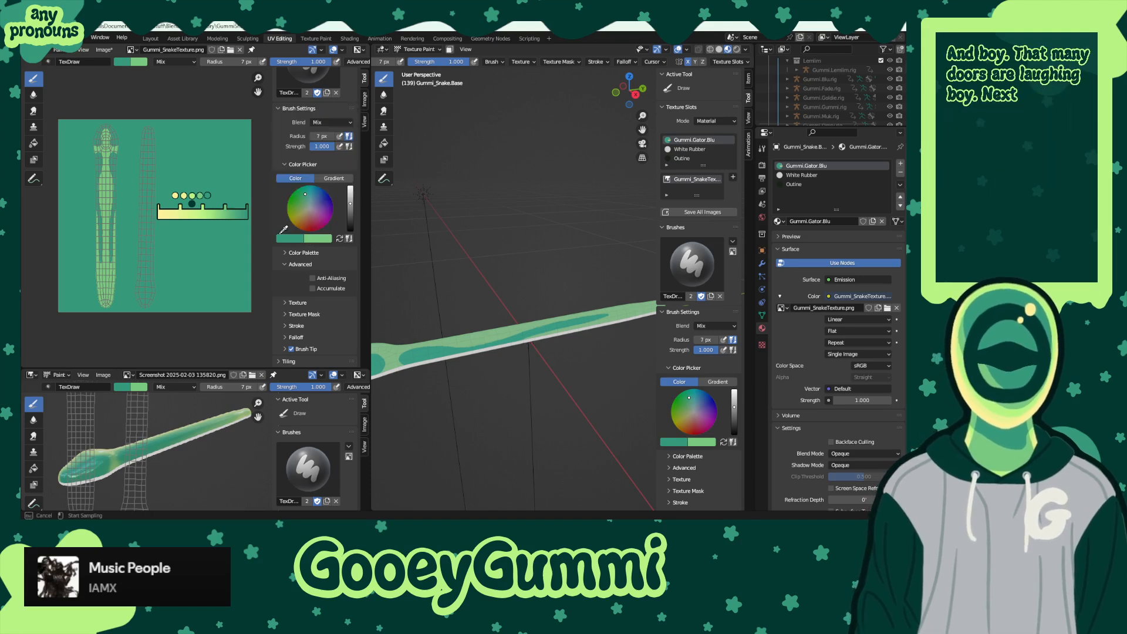
pyautogui.click(198, 196)
pyautogui.hotkey('ctrl', 's')
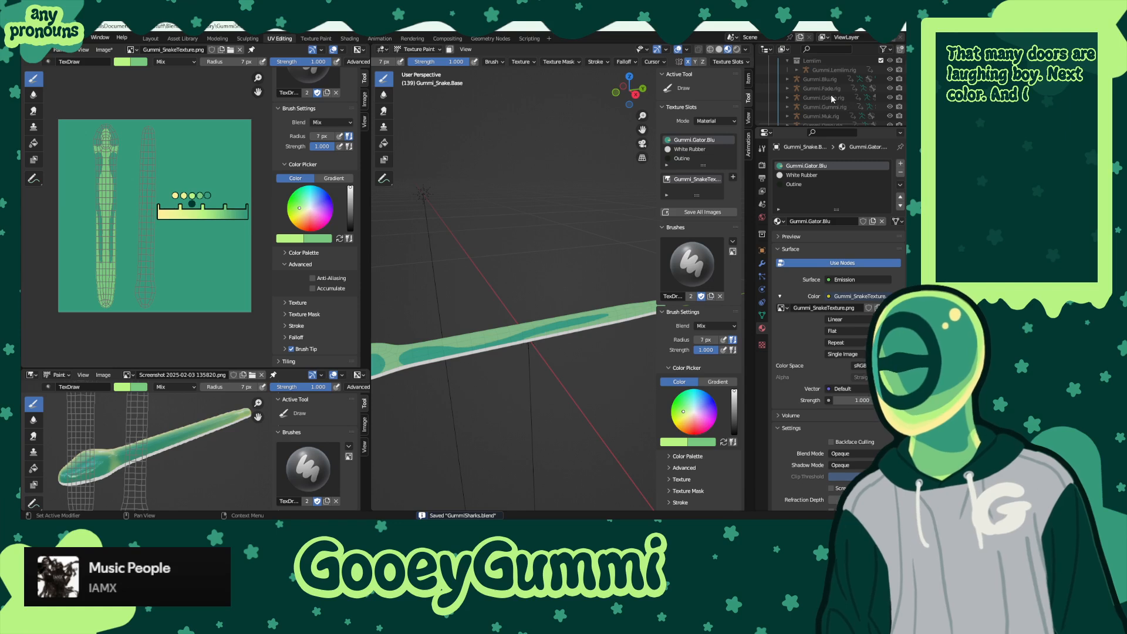
# - Unhide the collection of finished Gummi shark models as a colour reference and view them beside the snake from above
pyautogui.moveTo(796, 126); pyautogui.dragTo(796, 207)
pyautogui.scroll(4, 849, 164)
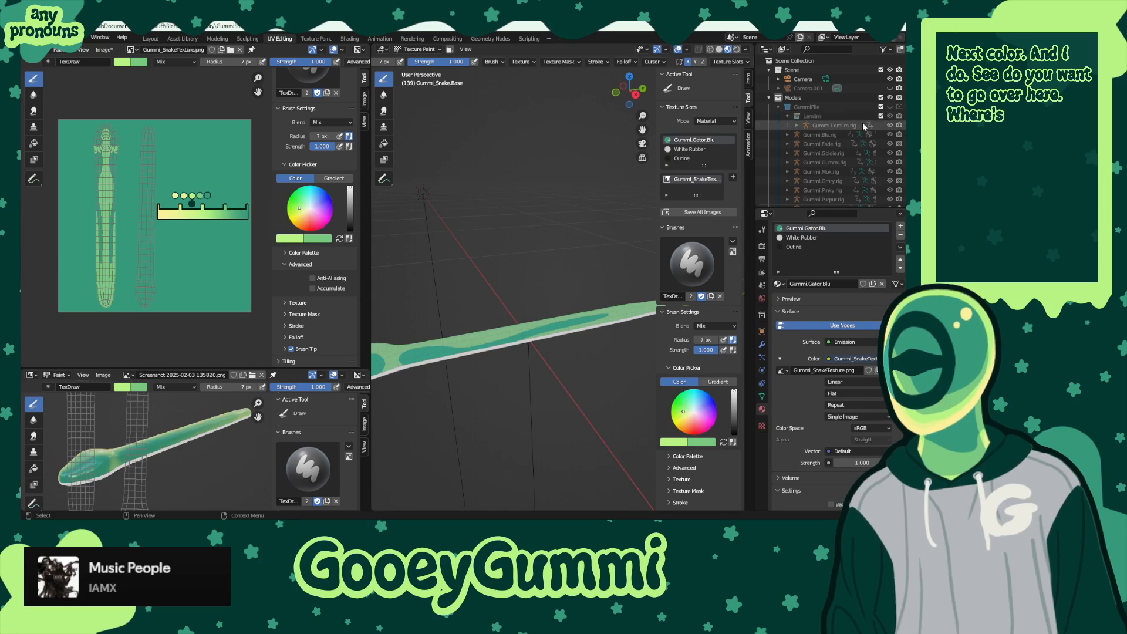
pyautogui.click(787, 116)
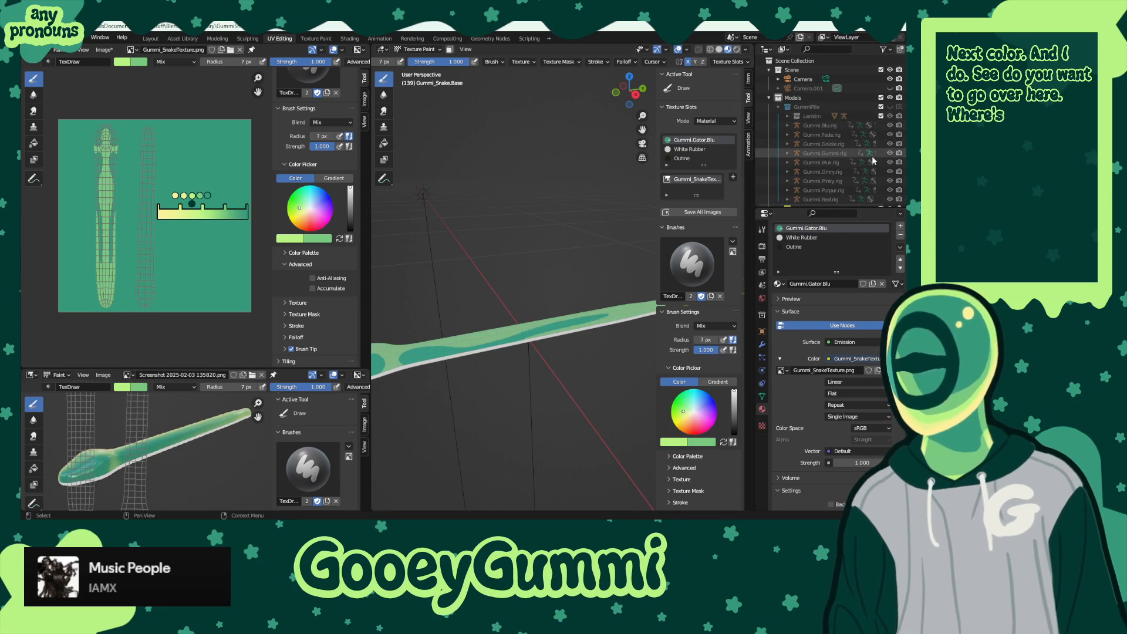
pyautogui.click(890, 107)
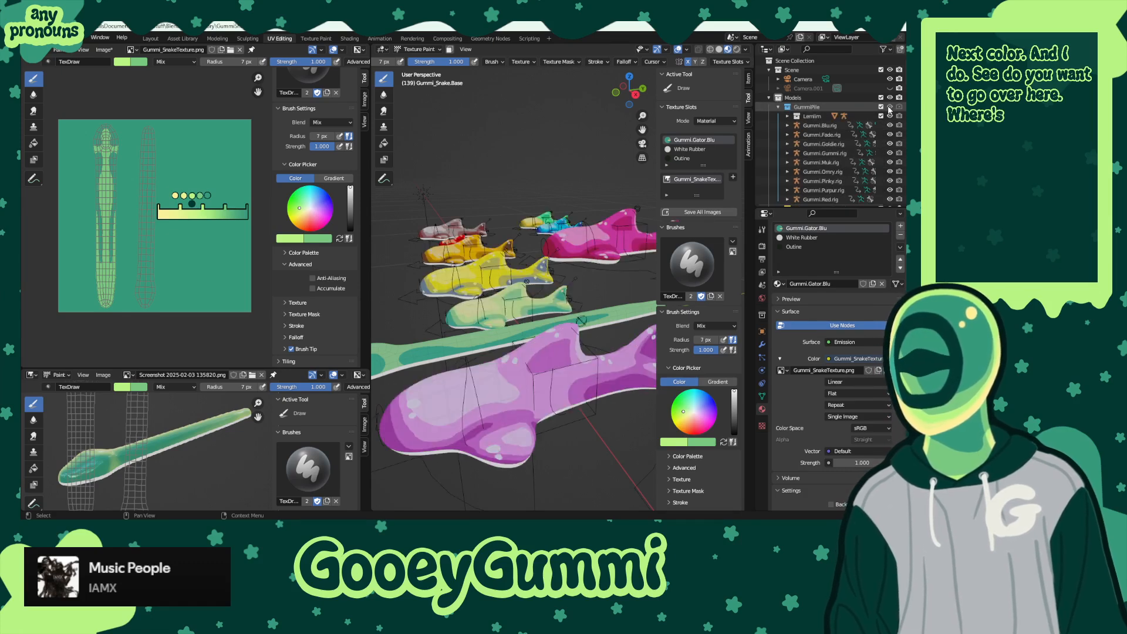
pyautogui.moveTo(499, 352); pyautogui.dragTo(616, 385, button='middle')
pyautogui.scroll(-3, 611, 382)
pyautogui.scroll(2, 534, 375)
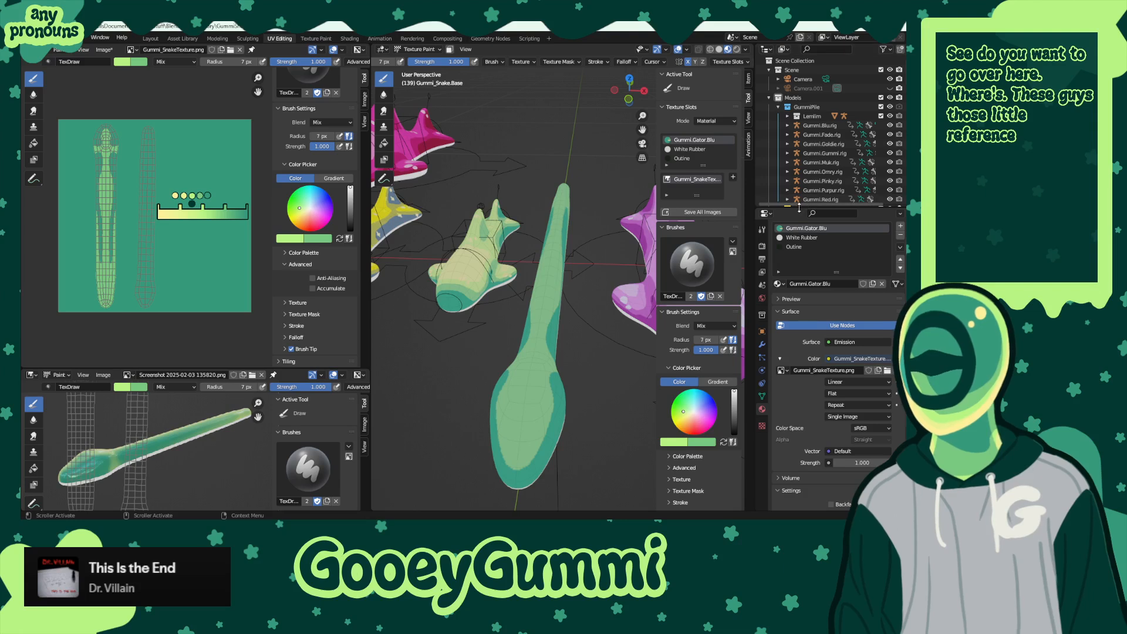
pyautogui.moveTo(799, 207); pyautogui.dragTo(799, 145)
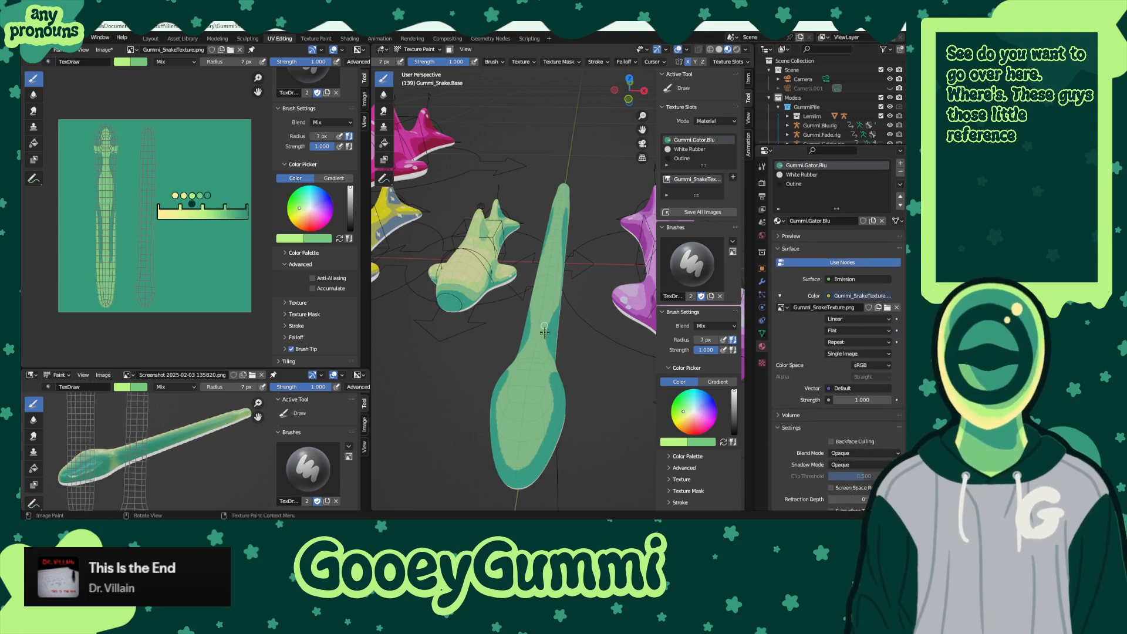
# - Outline a mirrored lime green patch on top of the snake's head, extending it toward the neck
pyautogui.press('x')
pyautogui.press('x')
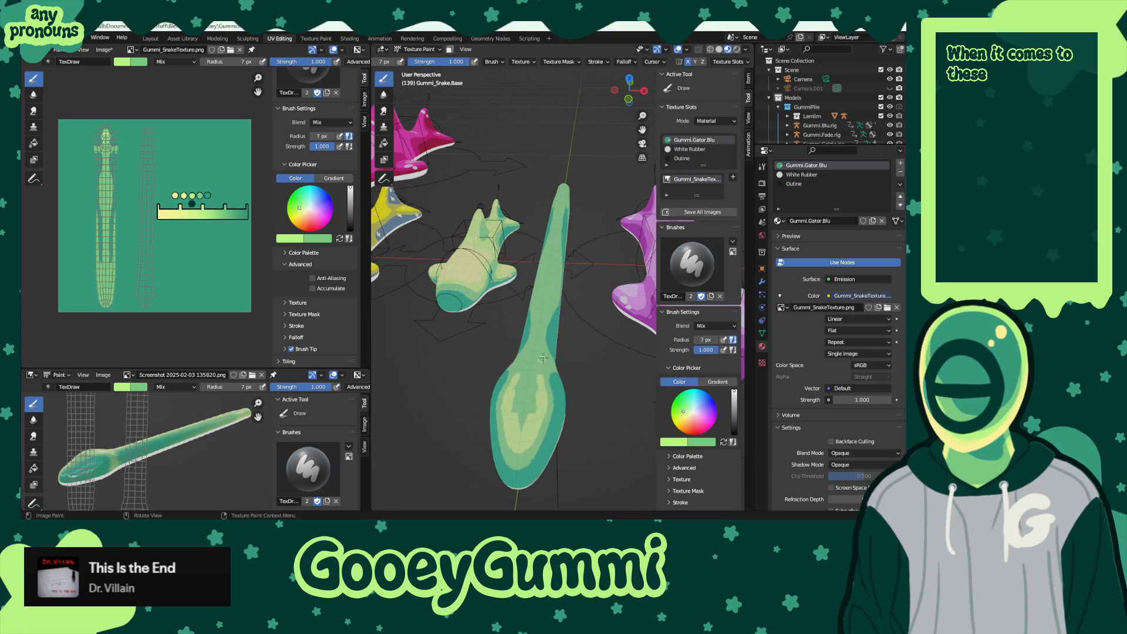
pyautogui.moveTo(540, 379); pyautogui.dragTo(490, 340, button='middle')
pyautogui.scroll(3, 553, 411)
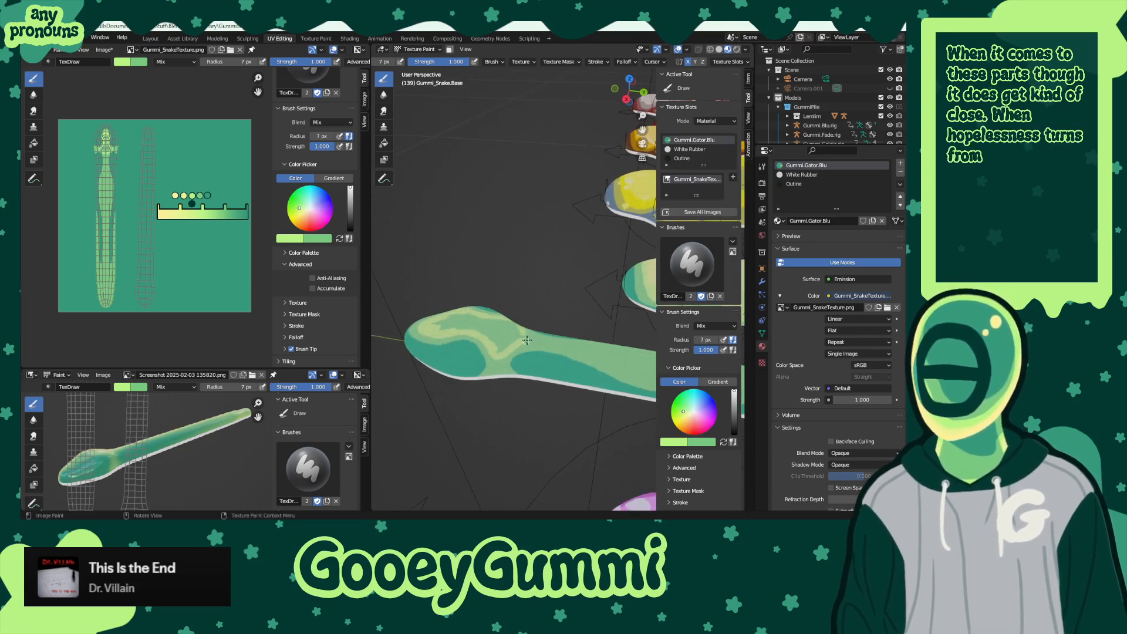
# - Shape the lime green marking at the back of the head with light green and lime green, and fill in the head patch
pyautogui.moveTo(533, 342); pyautogui.dragTo(533, 353, button='middle')
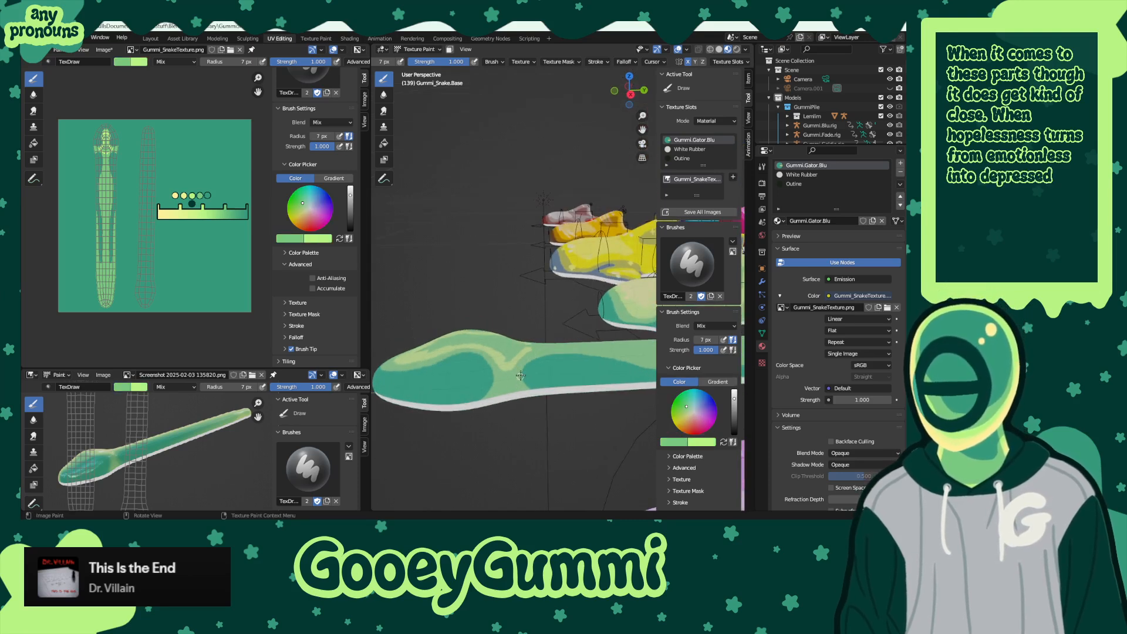
pyautogui.press('x')
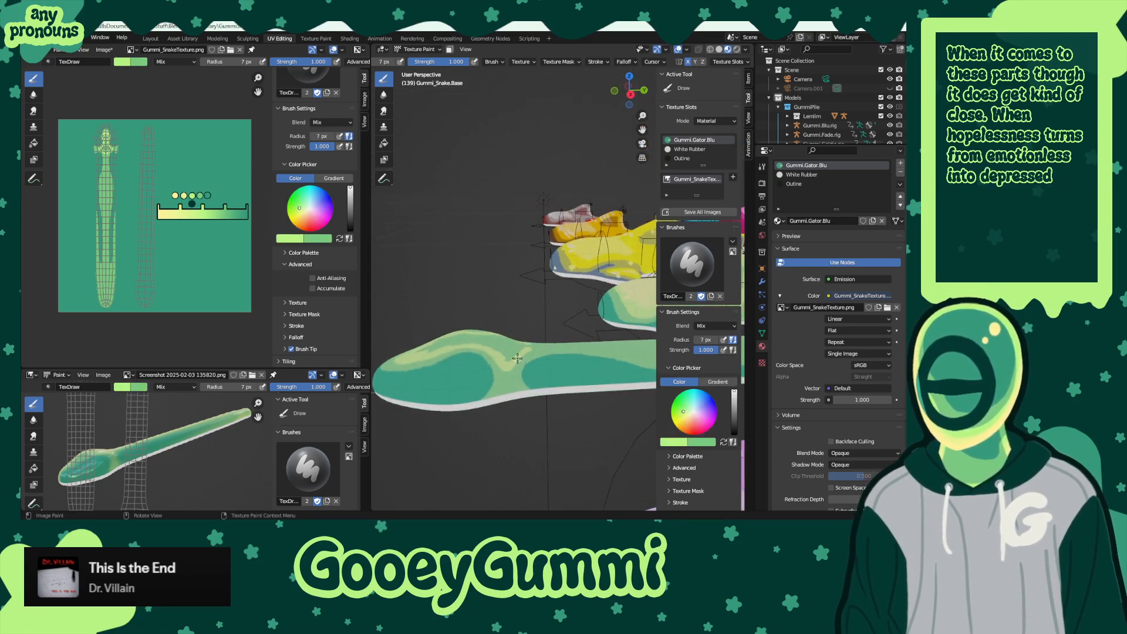
pyautogui.moveTo(561, 349)
pyautogui.mouseDown(button='middle')
pyautogui.moveTo(535, 364)
pyautogui.moveTo(606, 368)
pyautogui.moveTo(582, 357)
pyautogui.mouseUp(button='middle')
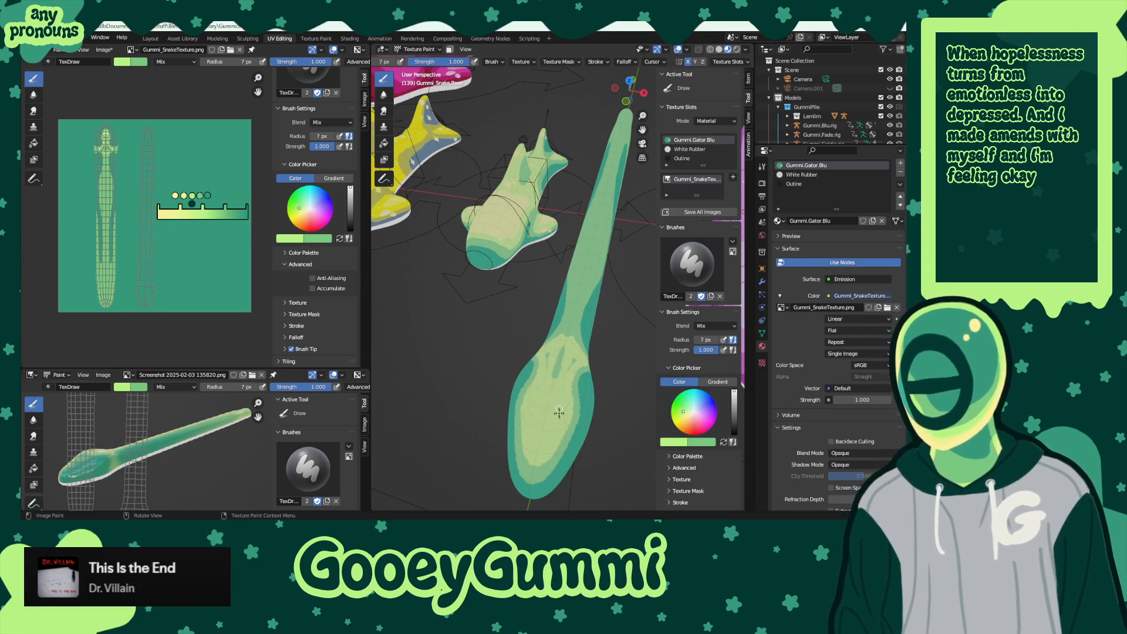
# - Round off the rear edge of the lime green head patch using lime green and light green, and save the project file
pyautogui.moveTo(564, 380); pyautogui.dragTo(529, 309, button='middle')
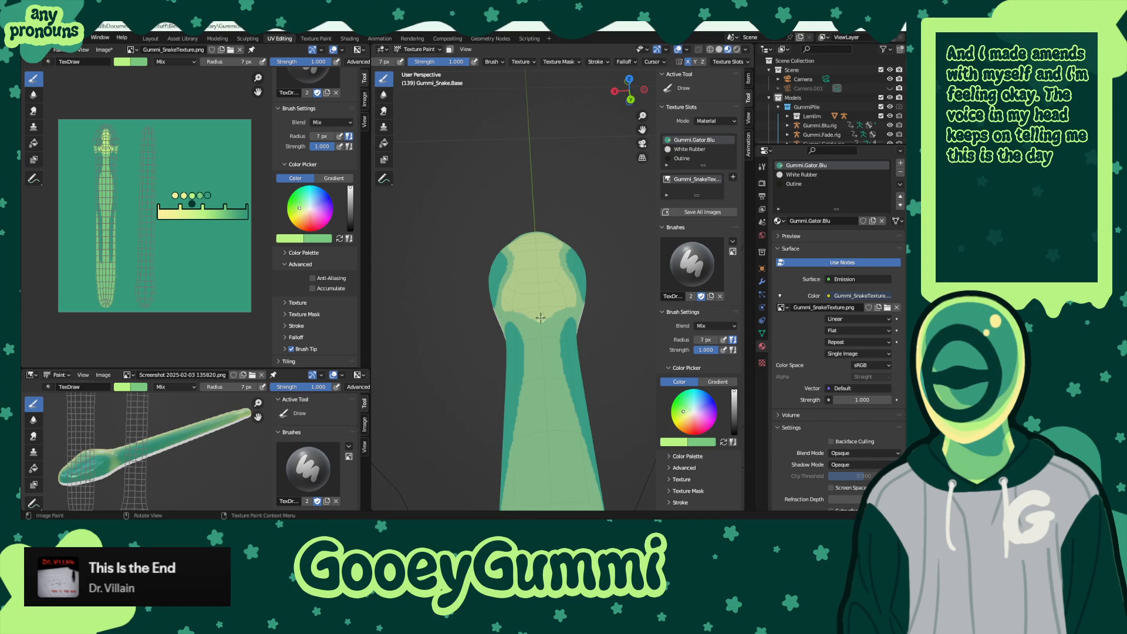
pyautogui.moveTo(543, 338)
pyautogui.mouseDown(button='middle')
pyautogui.moveTo(551, 395)
pyautogui.moveTo(554, 376)
pyautogui.mouseUp(button='middle')
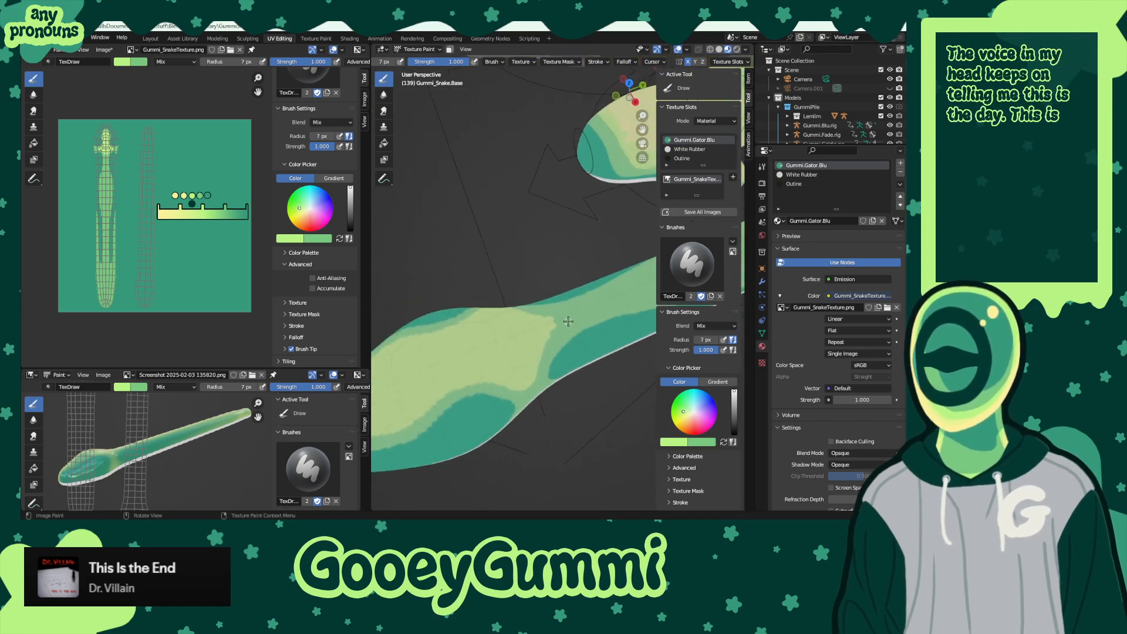
pyautogui.press('s')
pyautogui.moveTo(555, 331); pyautogui.dragTo(539, 376)
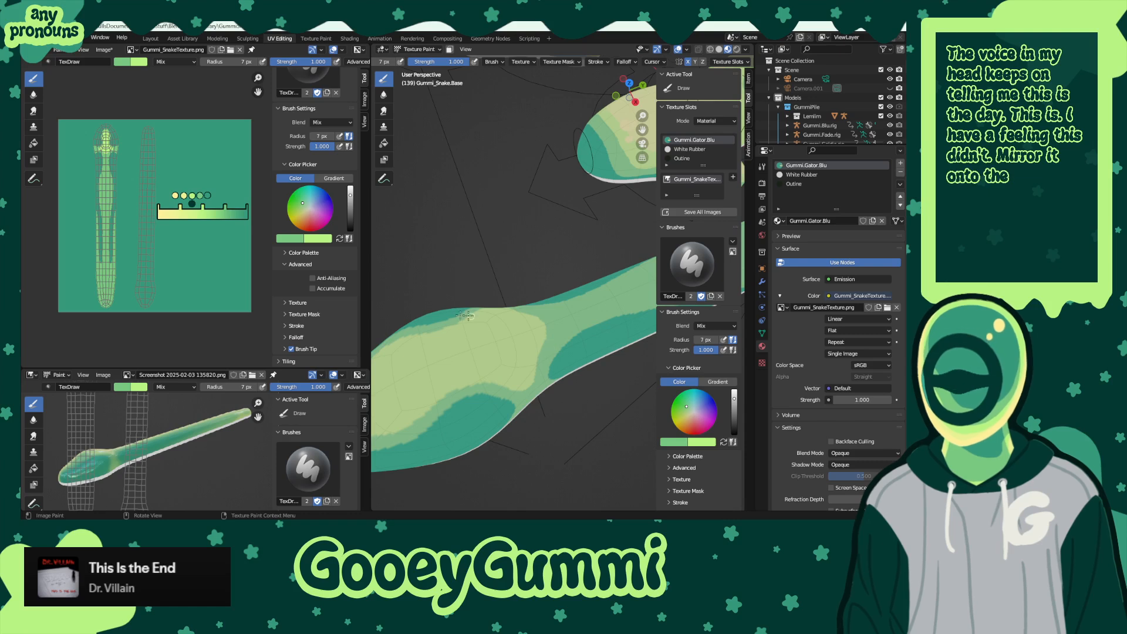
pyautogui.hotkey('ctrl', 's')
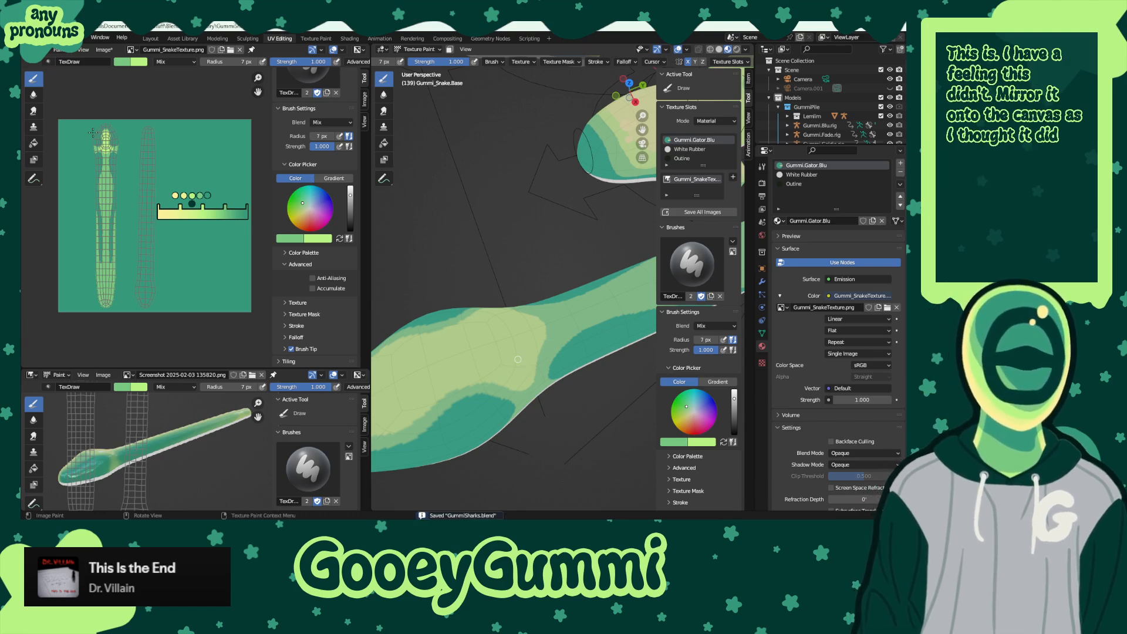
# - Examine the head and body areas of the snake texture image to check whether the painted pattern is mirrored
pyautogui.scroll(3, 518, 359)
pyautogui.scroll(-1, 508, 330)
pyautogui.scroll(-1, 508, 330)
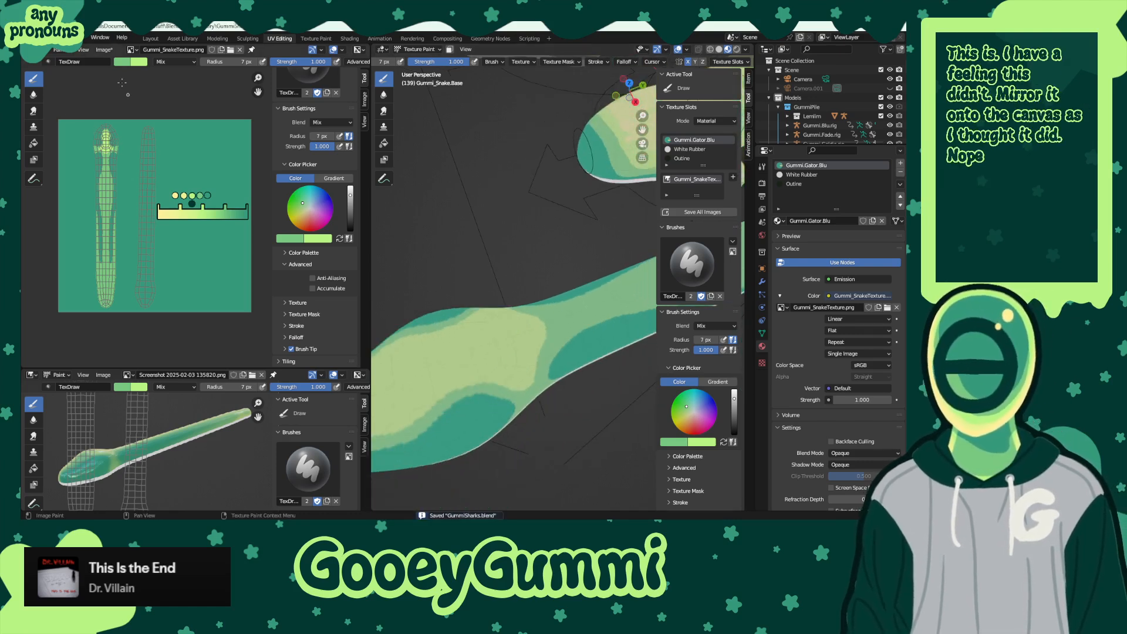
pyautogui.scroll(5, 94, 203)
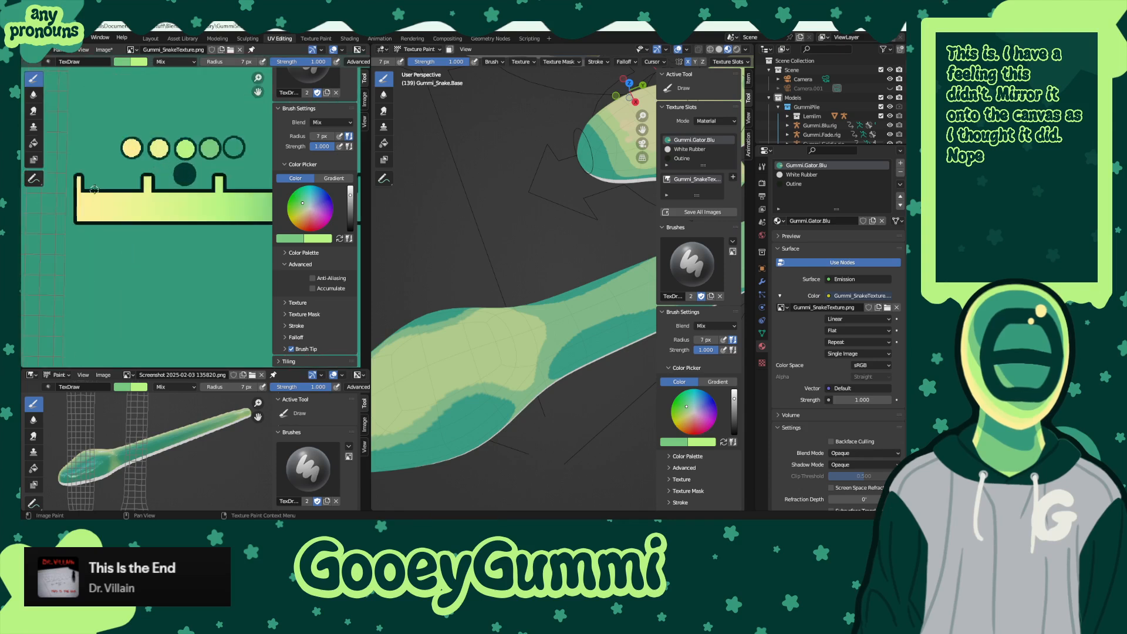
pyautogui.scroll(-4, 151, 252)
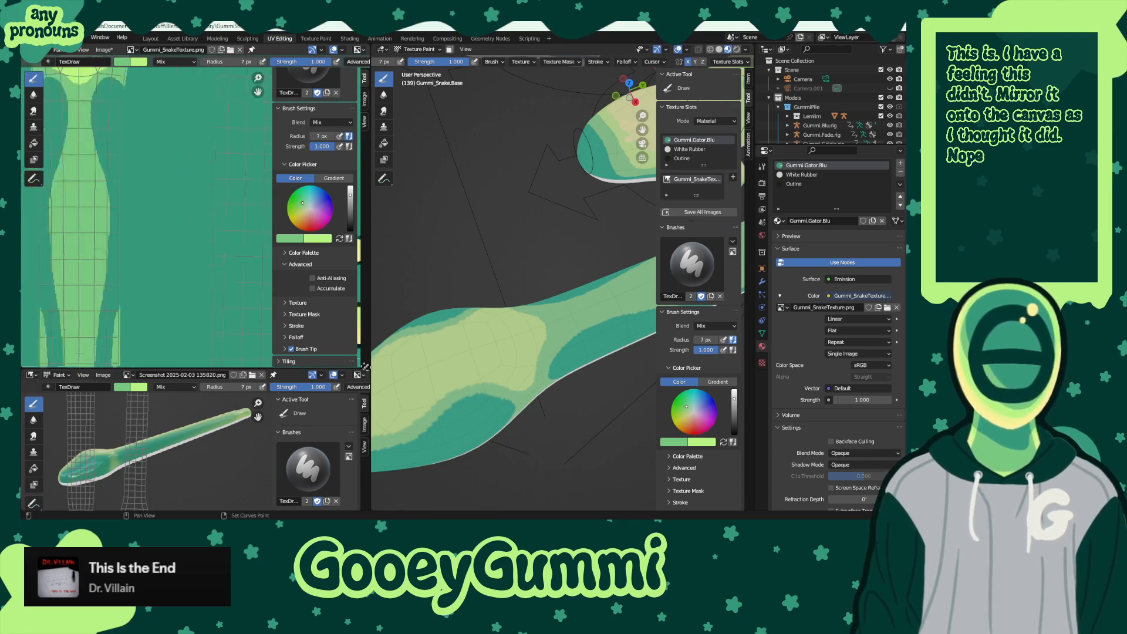
pyautogui.scroll(3, 194, 176)
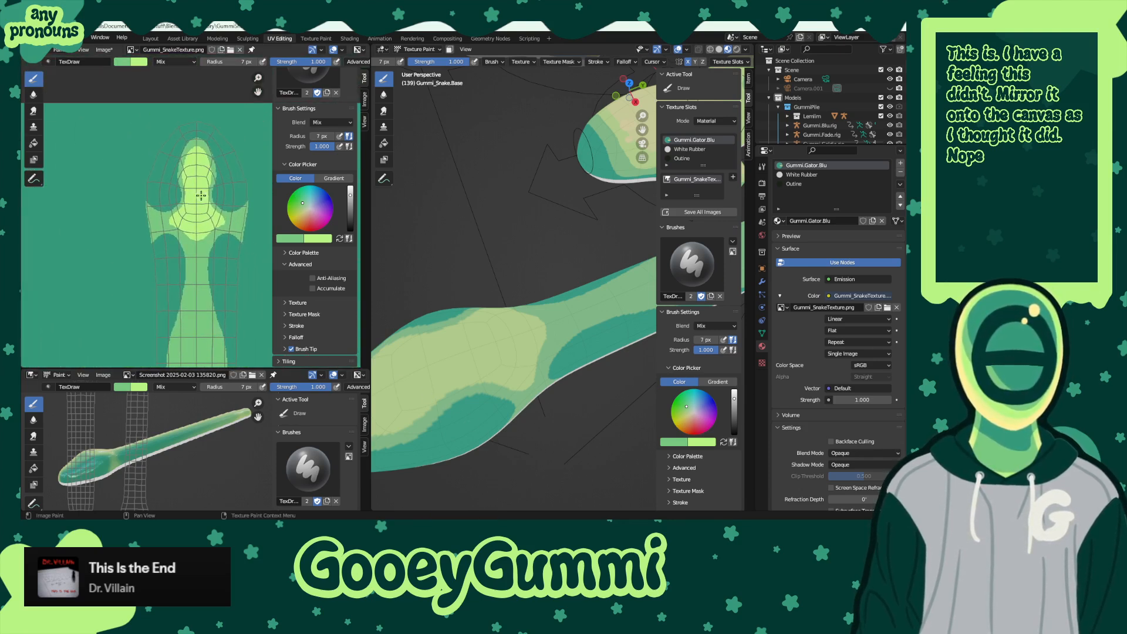
pyautogui.scroll(5, 208, 200)
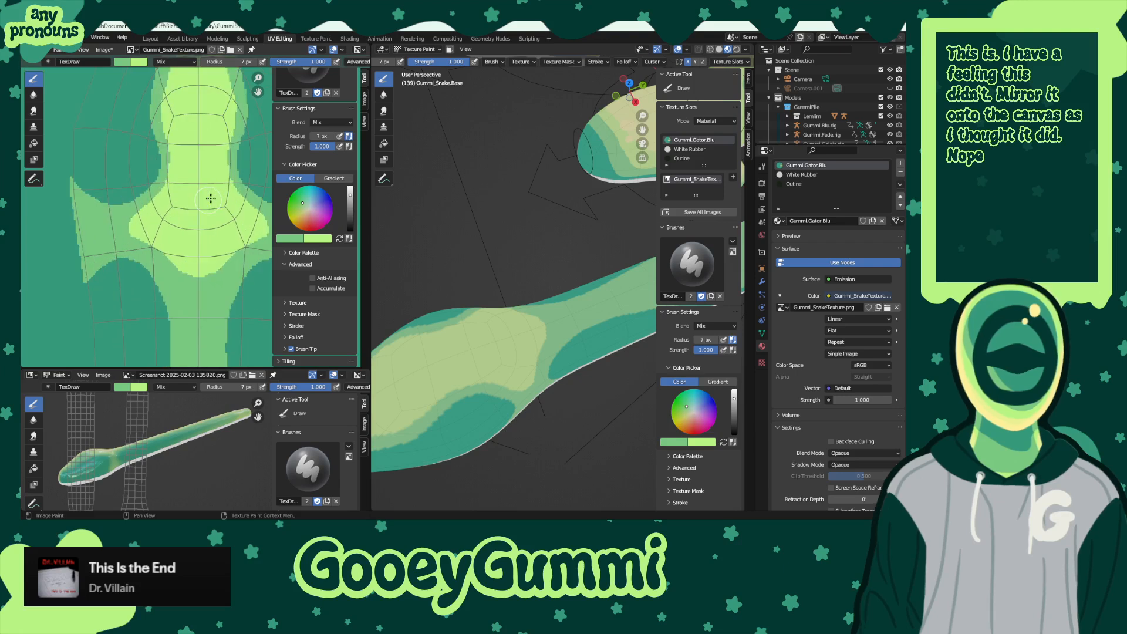
pyautogui.scroll(-3, 216, 158)
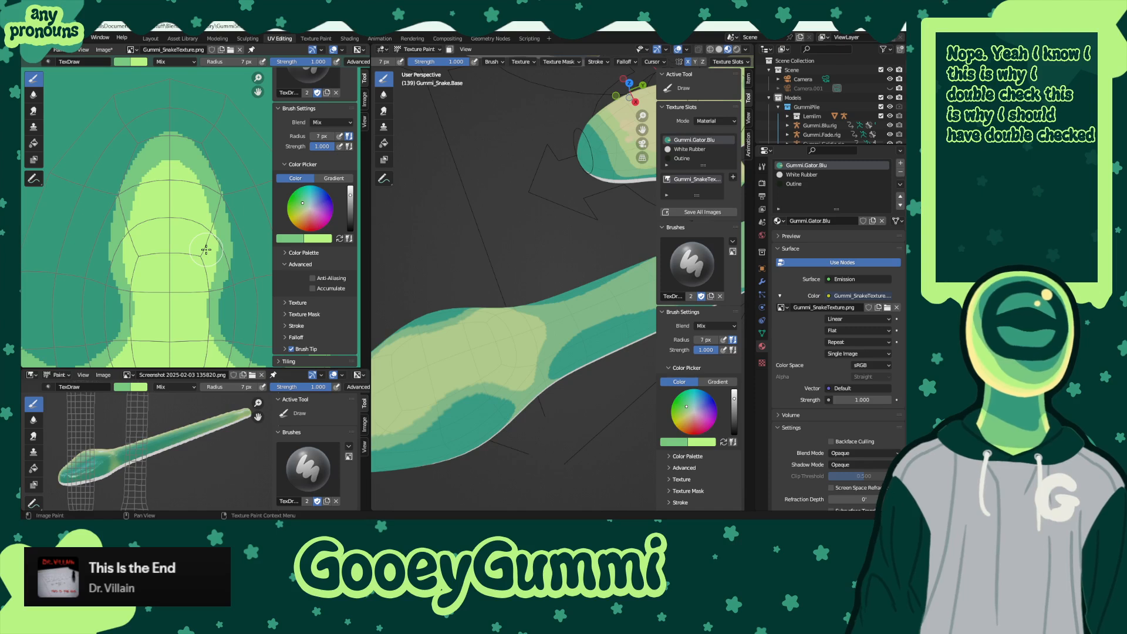
pyautogui.scroll(-6, 206, 250)
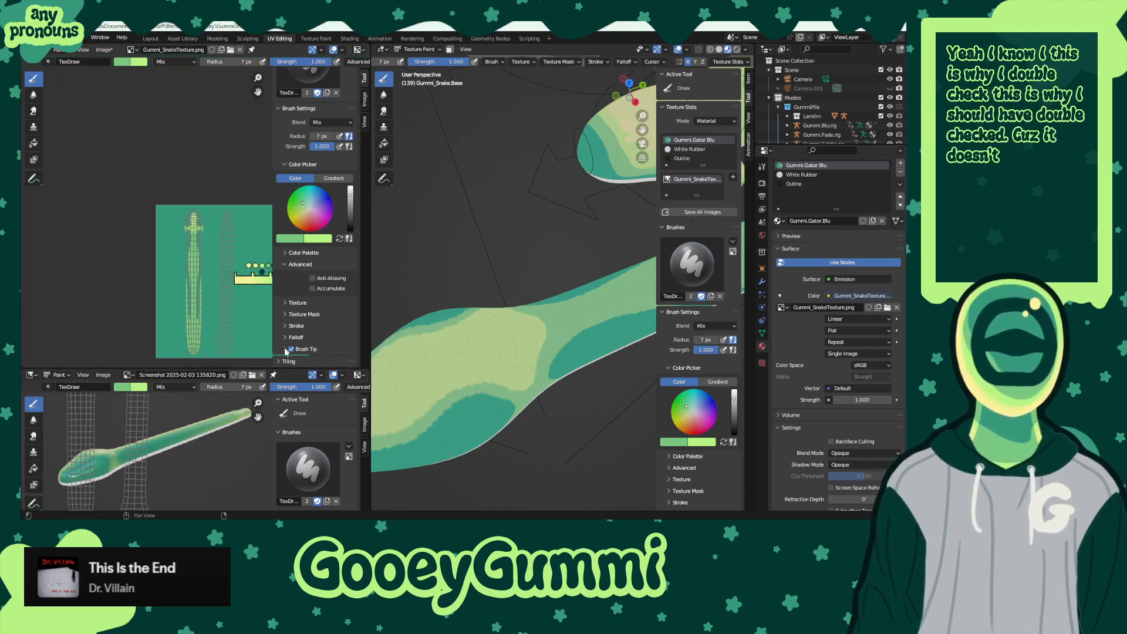
pyautogui.moveTo(218, 306); pyautogui.dragTo(197, 286, button='middle')
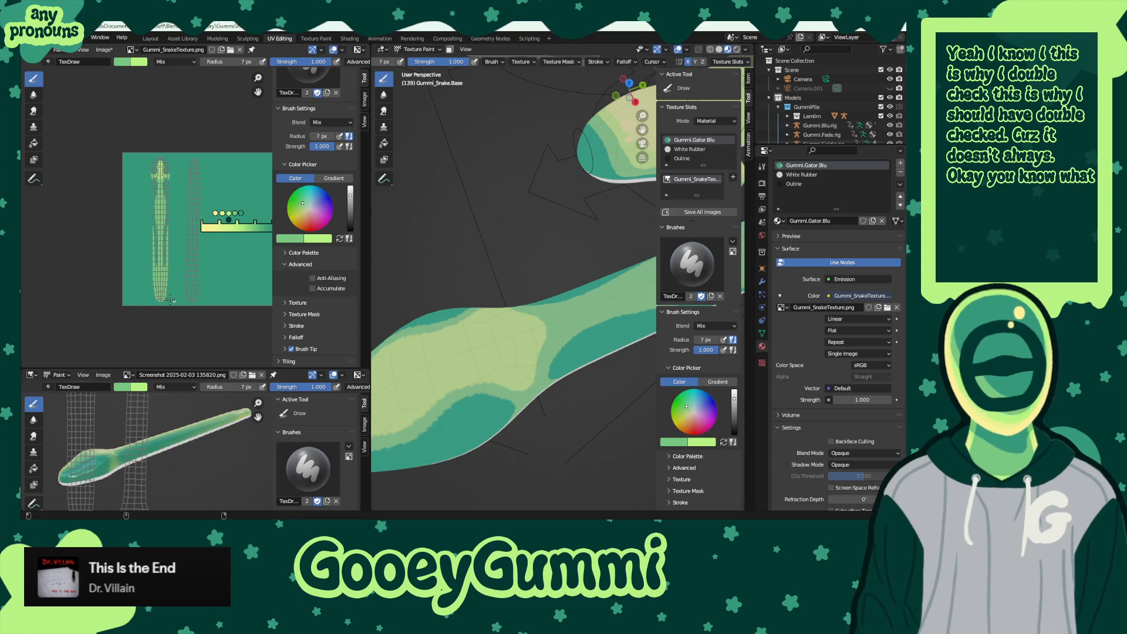
# - Save the snake's texture image and the project file, and open the snake's mesh and UV layout for editing
pyautogui.hotkey('alt', 's')
pyautogui.hotkey('ctrl', 's')
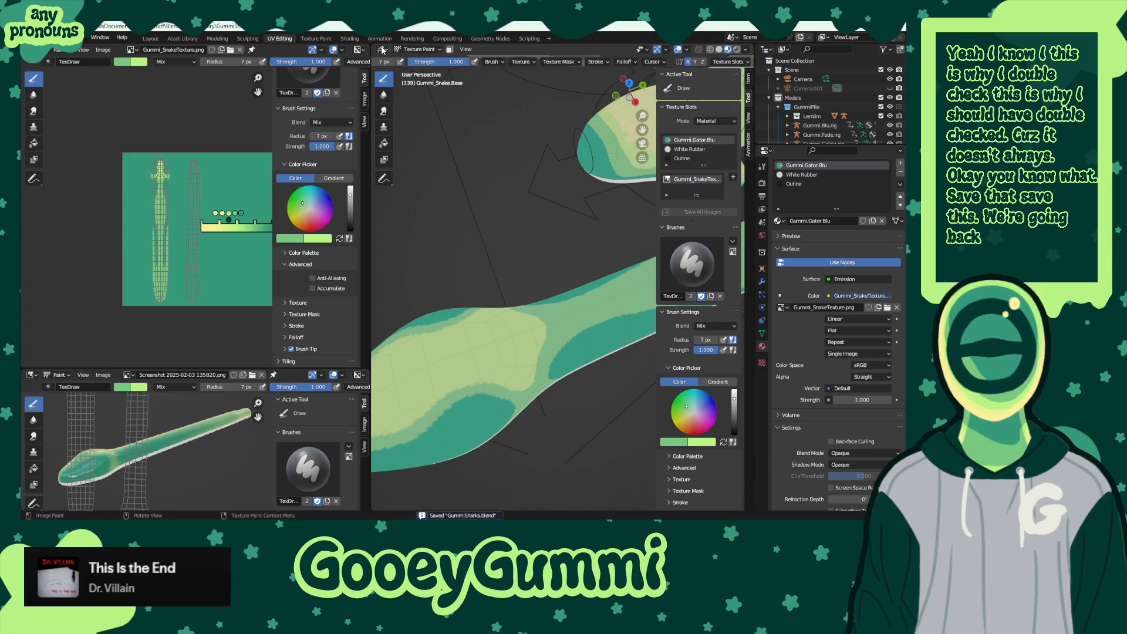
pyautogui.click(429, 51)
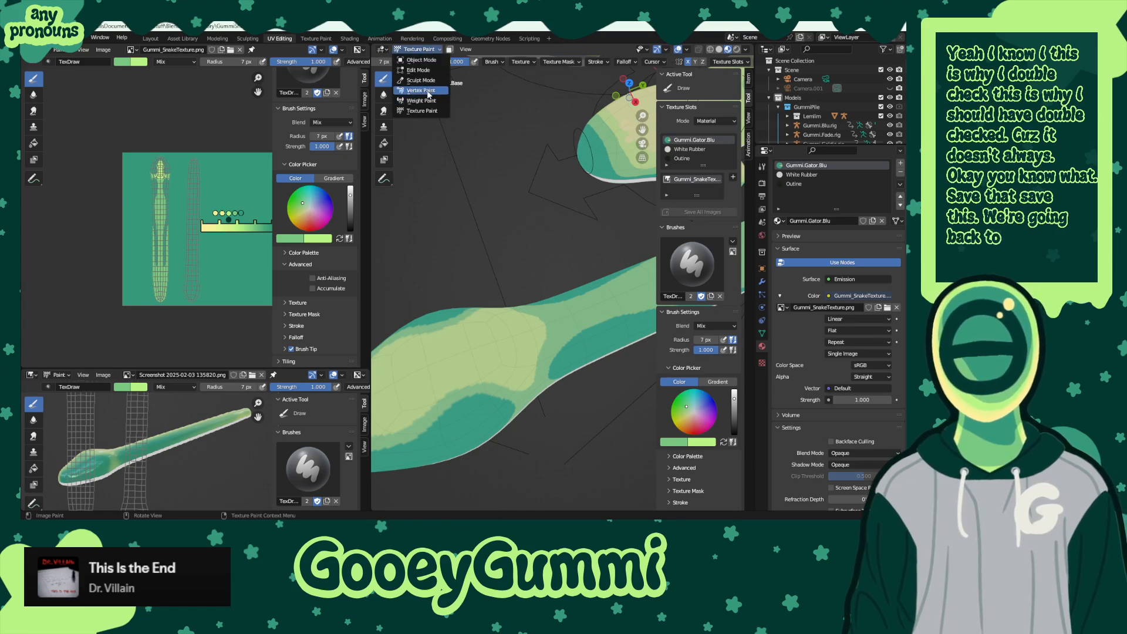
pyautogui.click(418, 70)
pyautogui.click(55, 50)
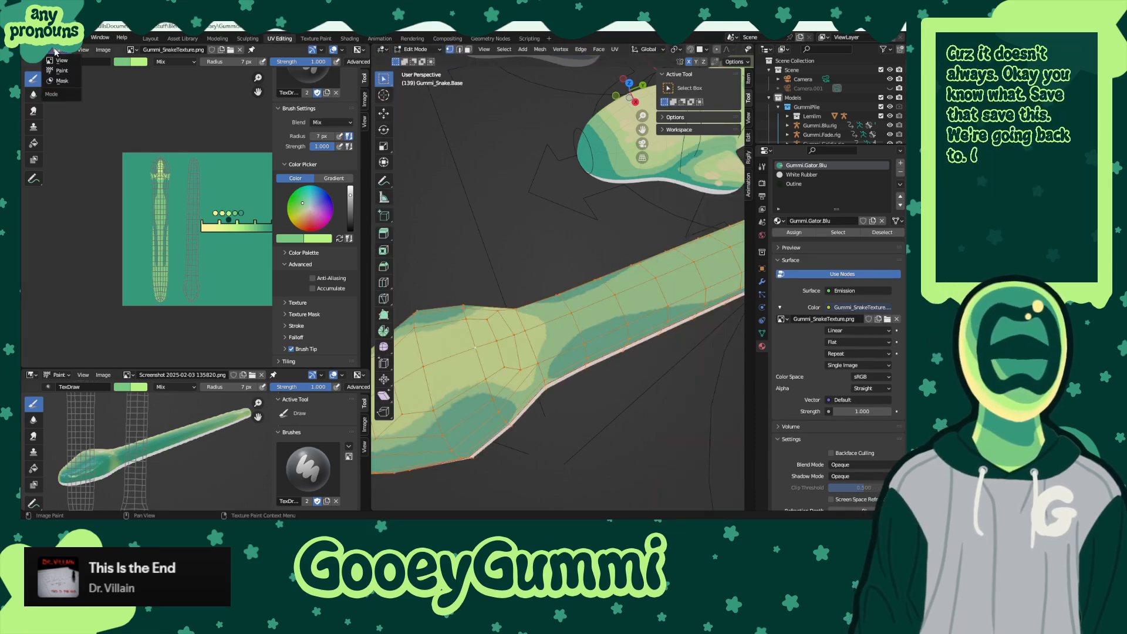
pyautogui.click(61, 60)
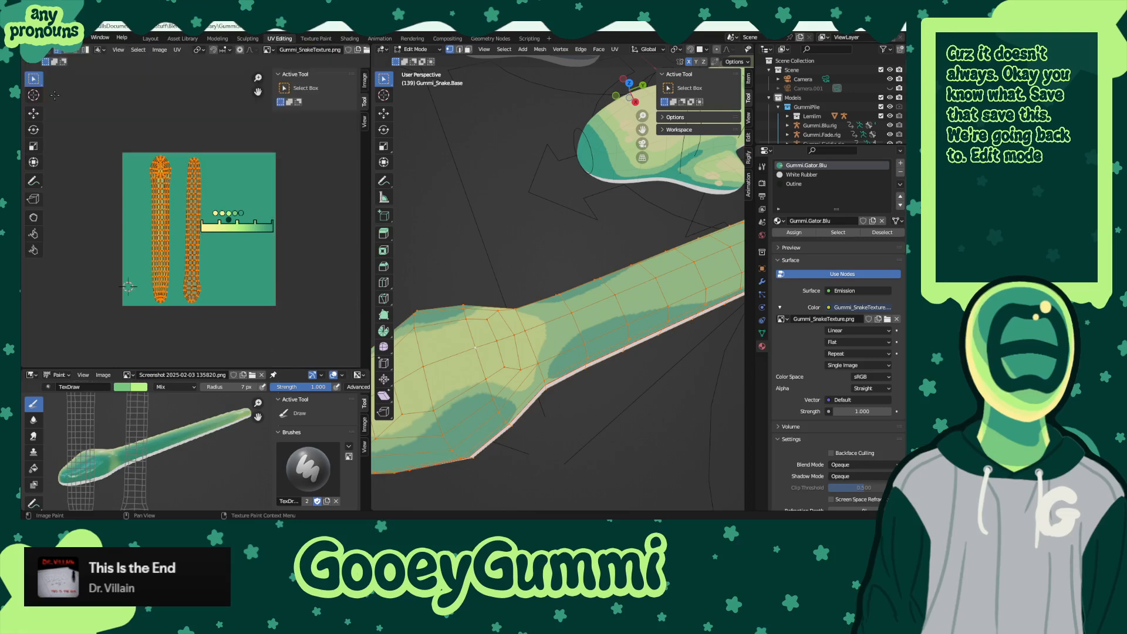
# - Shift the snake's UV islands along X until the body's centre line meets the texture's edge, and examine the alignment
pyautogui.scroll(5, 180, 246)
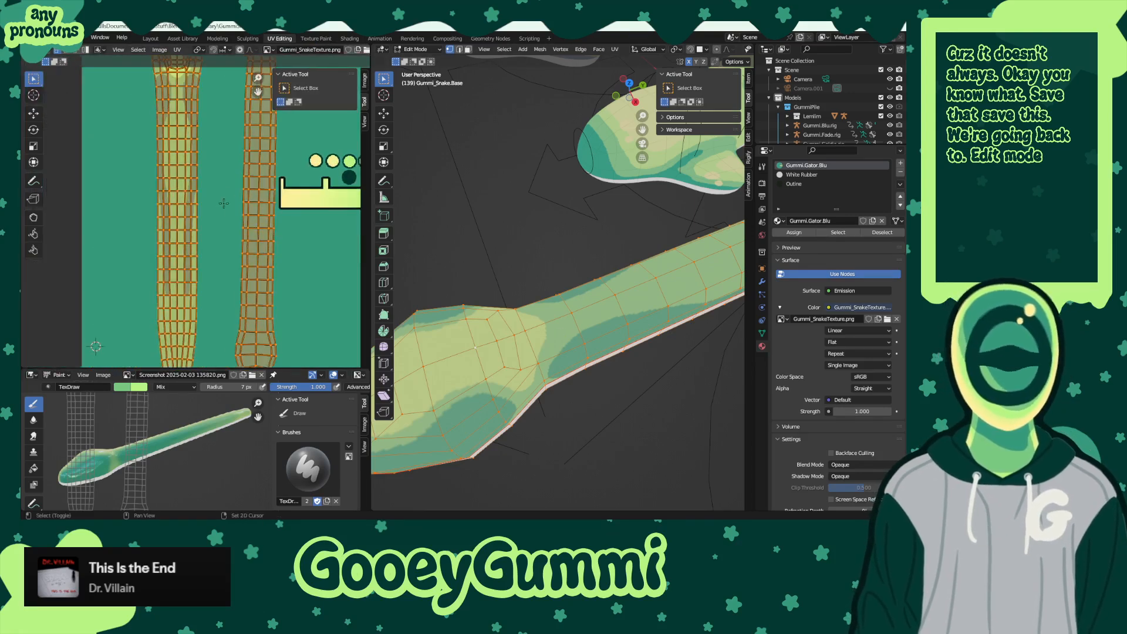
pyautogui.scroll(-3, 213, 155)
pyautogui.hotkey('ctrl', 'z')
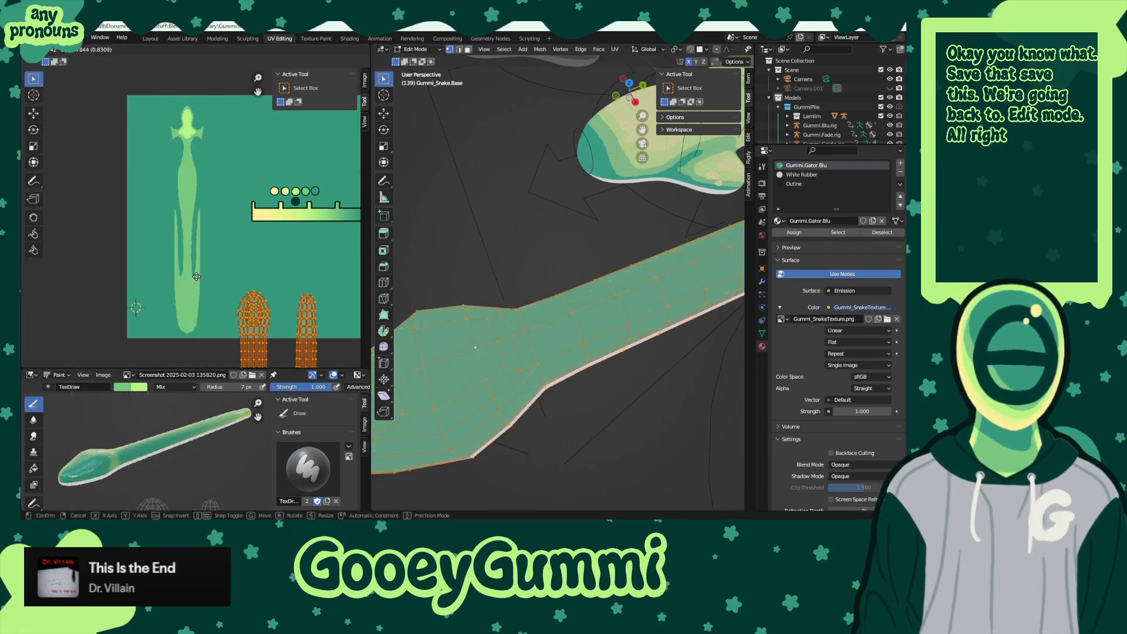
pyautogui.hotkey('ctrl', 'shift', 'z')
pyautogui.press('x')
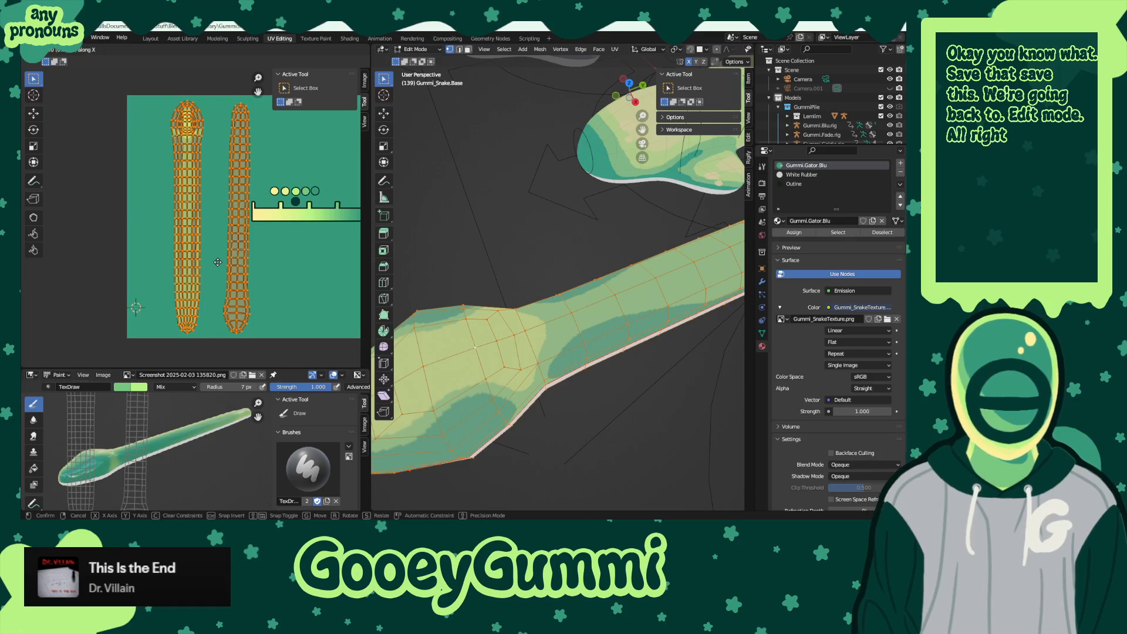
pyautogui.click(158, 255)
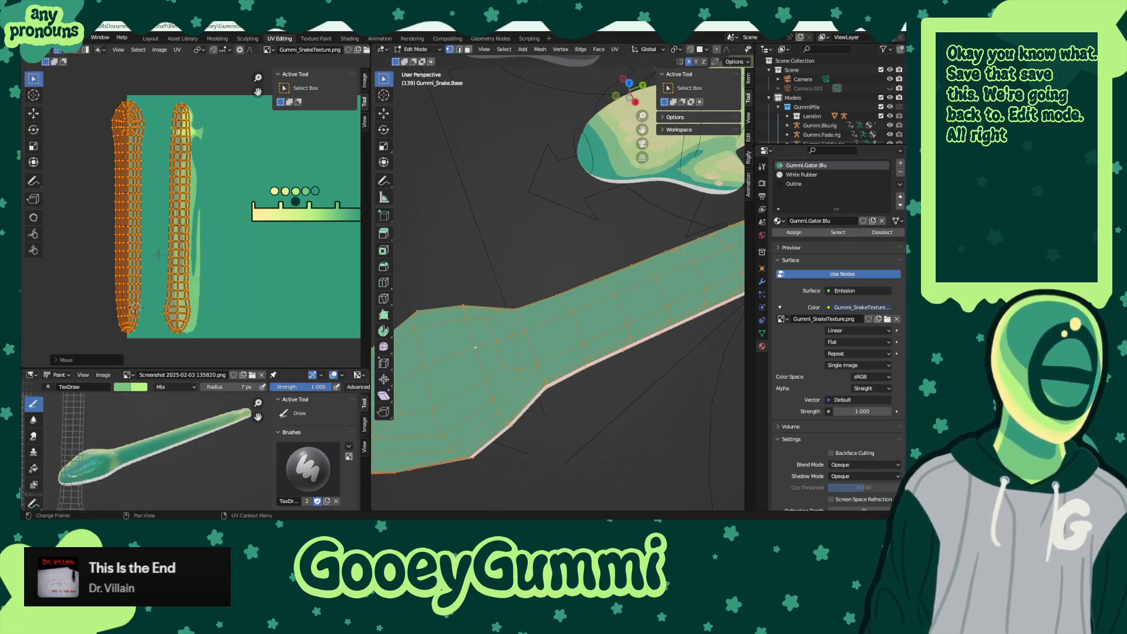
pyautogui.scroll(7, 122, 228)
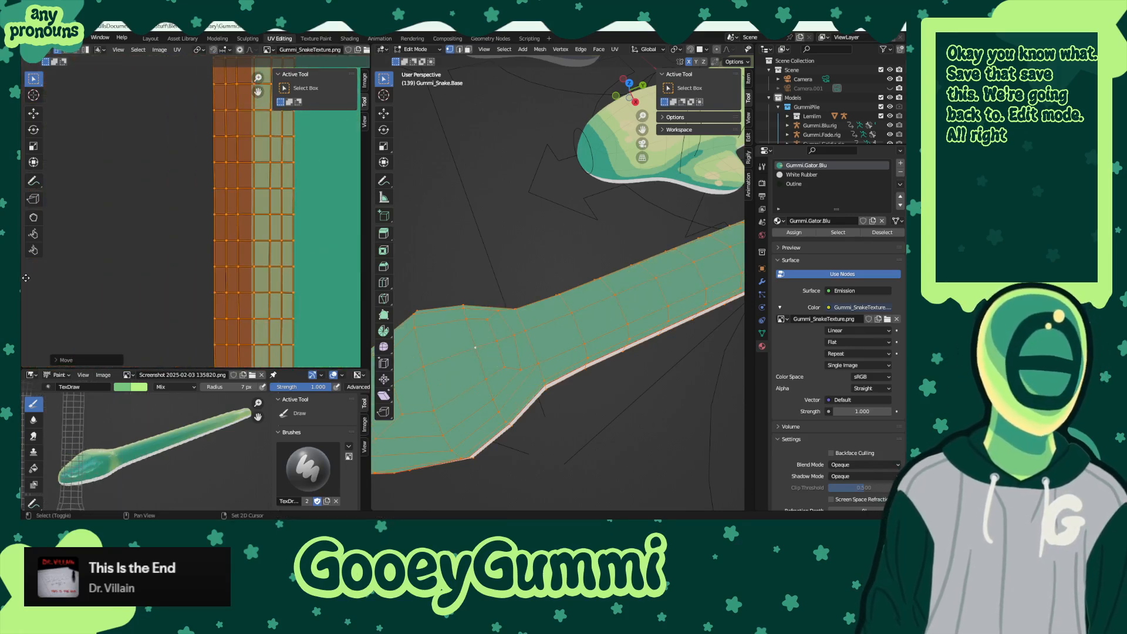
pyautogui.moveTo(24, 290); pyautogui.dragTo(324, 273, button='middle')
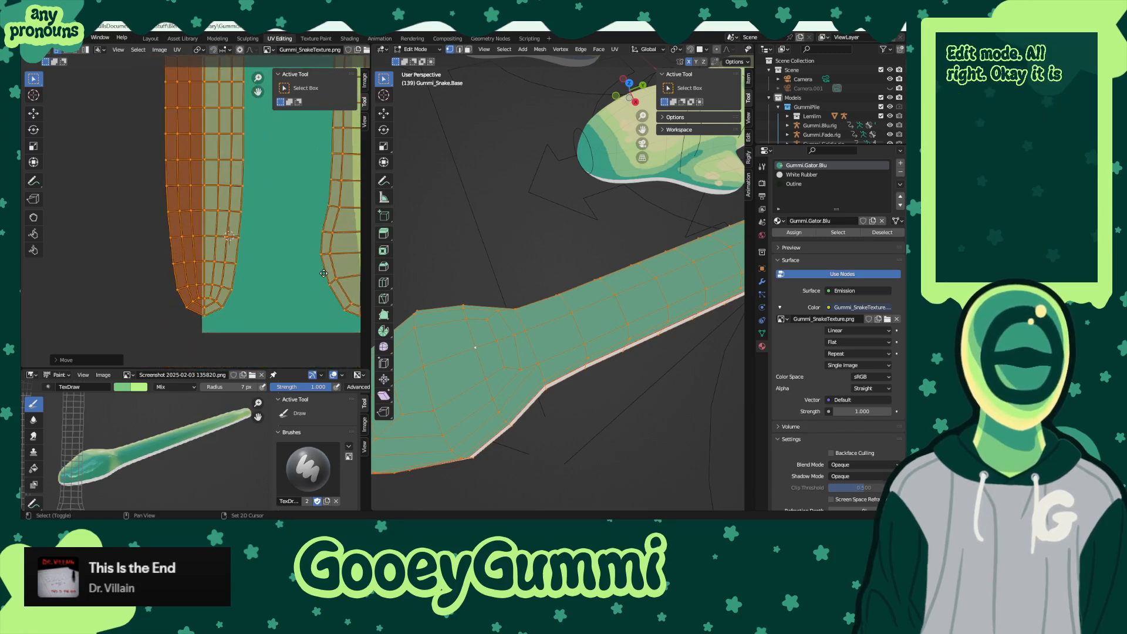
# - Undo the horizontal shift of the UV islands and check their placement on the painted pattern
pyautogui.hotkey('ctrl', 'z')
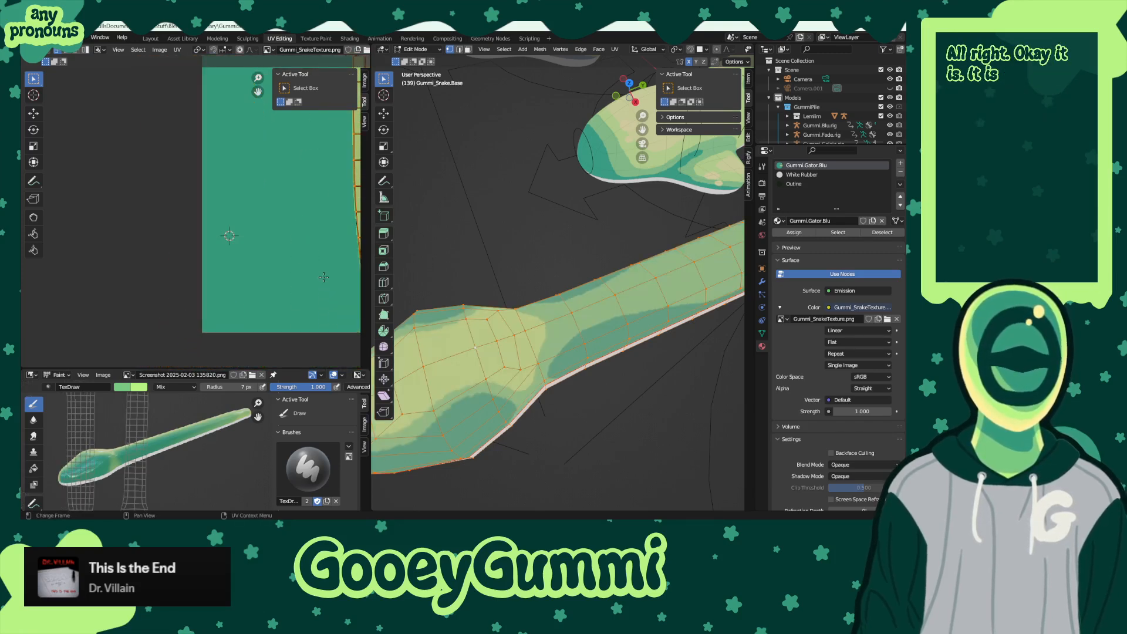
pyautogui.scroll(-3, 307, 206)
pyautogui.keyDown('shift'); pyautogui.moveTo(308, 183); pyautogui.dragTo(183, 303, button='middle'); pyautogui.keyUp('shift')
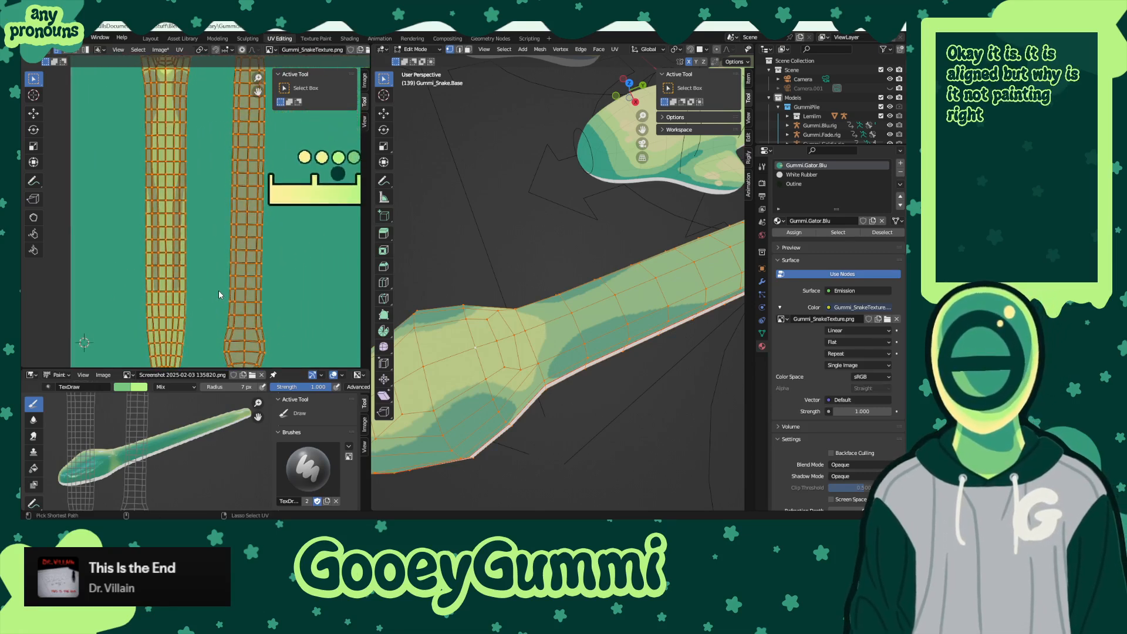
pyautogui.hotkey('ctrl', 'z')
pyautogui.hotkey('ctrl', 'shift', 'z')
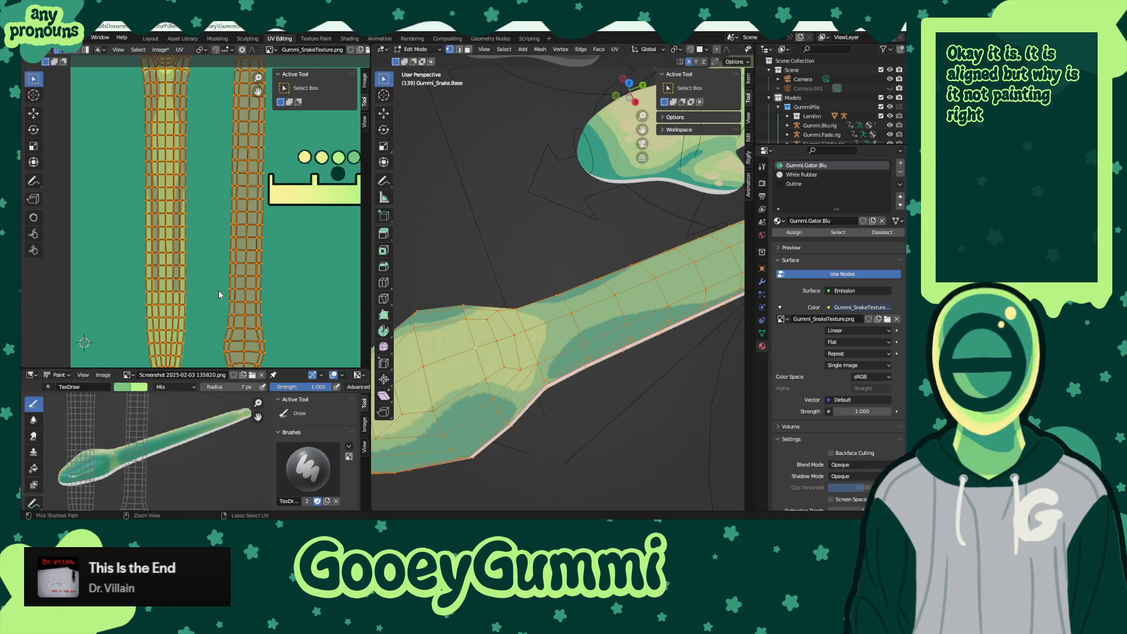
# - Show the snake texture for painting in the image editor again and return the snake model to Texture Paint mode
pyautogui.click(99, 49)
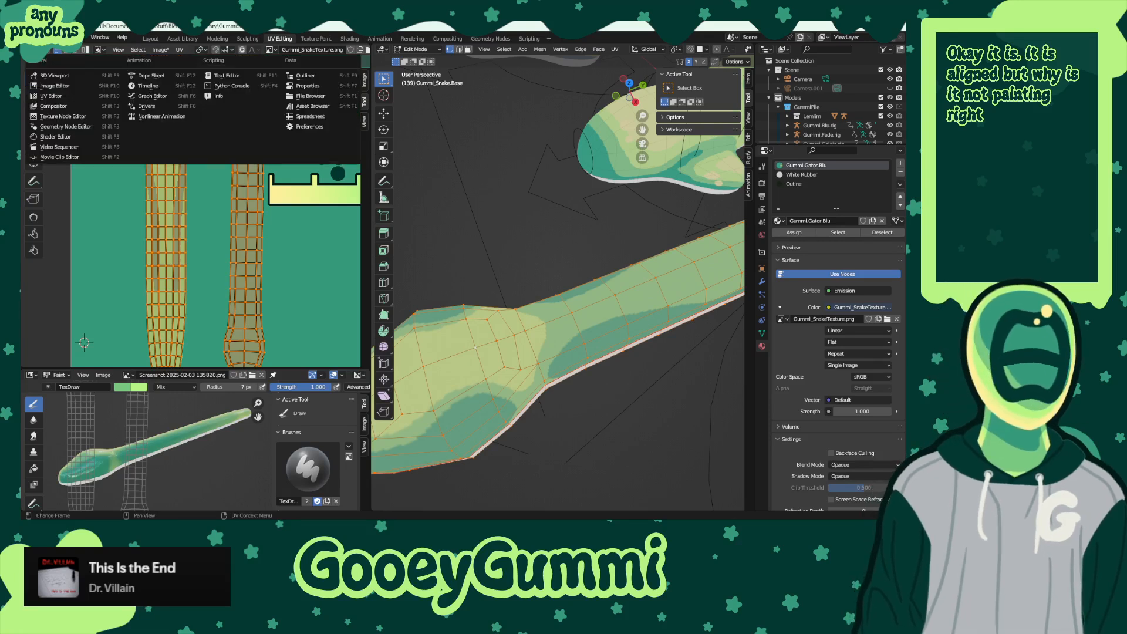
pyautogui.click(70, 87)
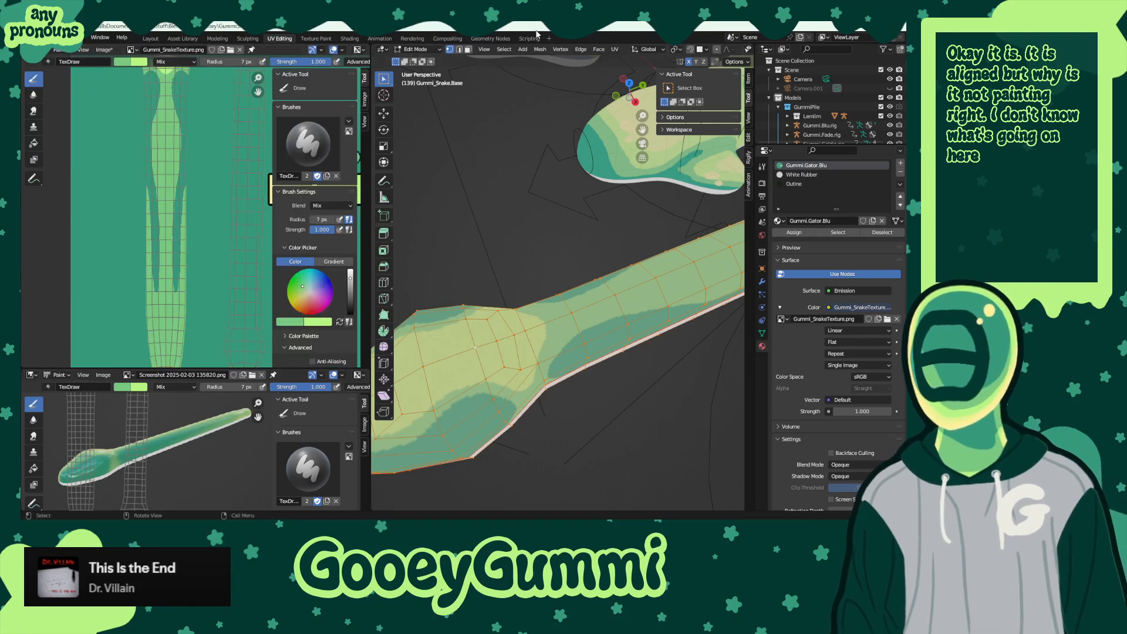
pyautogui.click(416, 49)
pyautogui.click(418, 113)
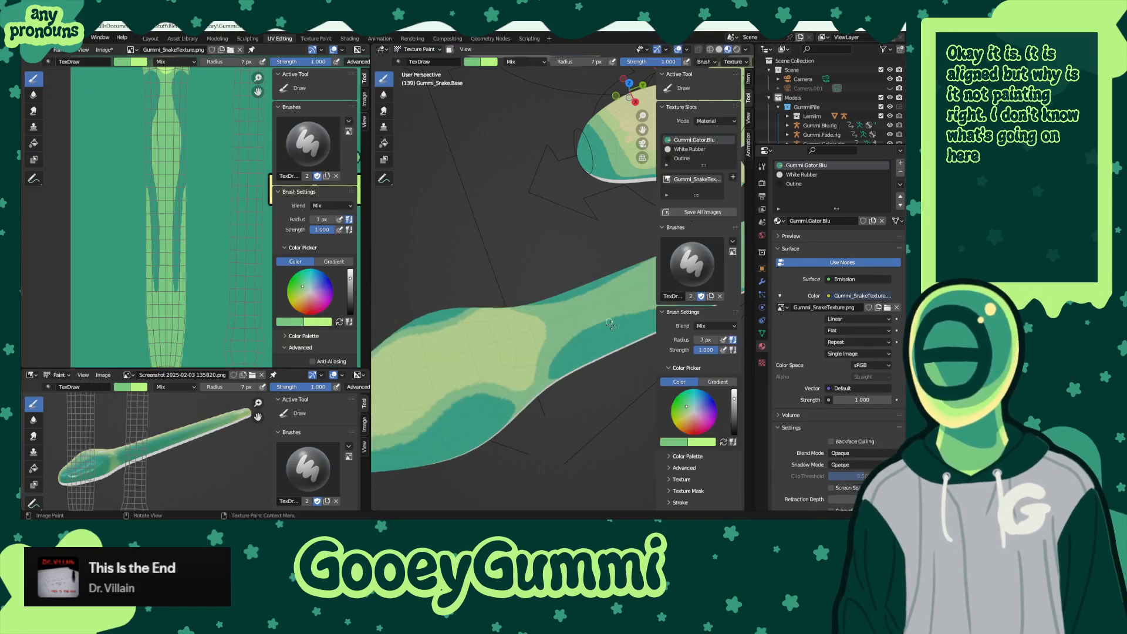
# - Switch the brush to lime green and paint a mirrored V-shaped marking on top of the snake's neck
pyautogui.moveTo(508, 316); pyautogui.dragTo(542, 371, button='middle')
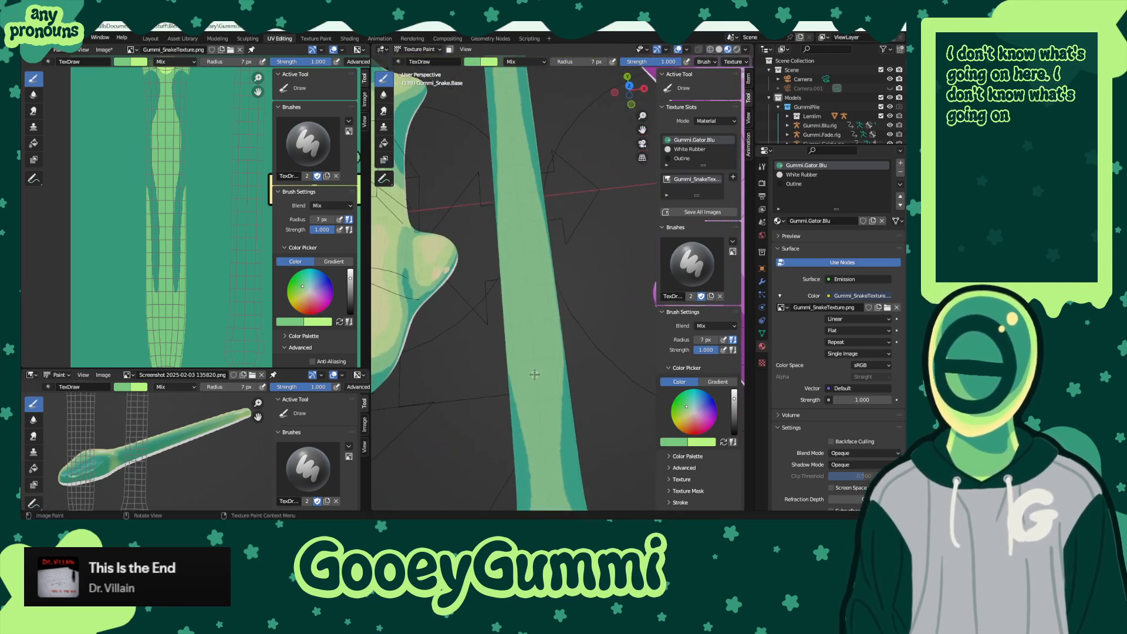
pyautogui.press('s')
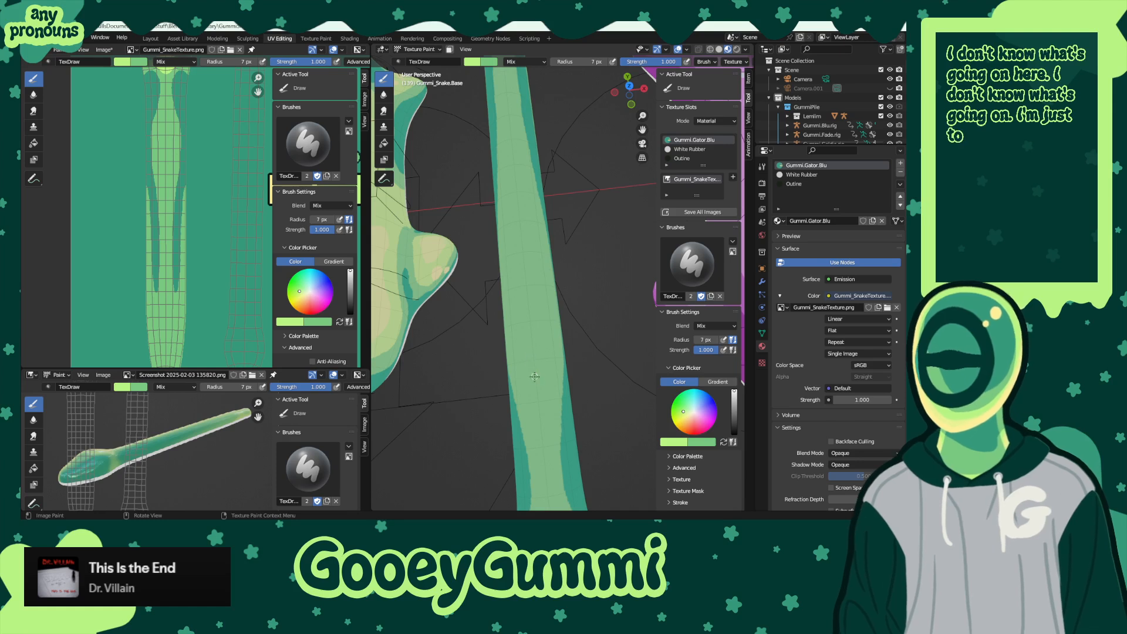
pyautogui.moveTo(551, 338); pyautogui.dragTo(538, 408)
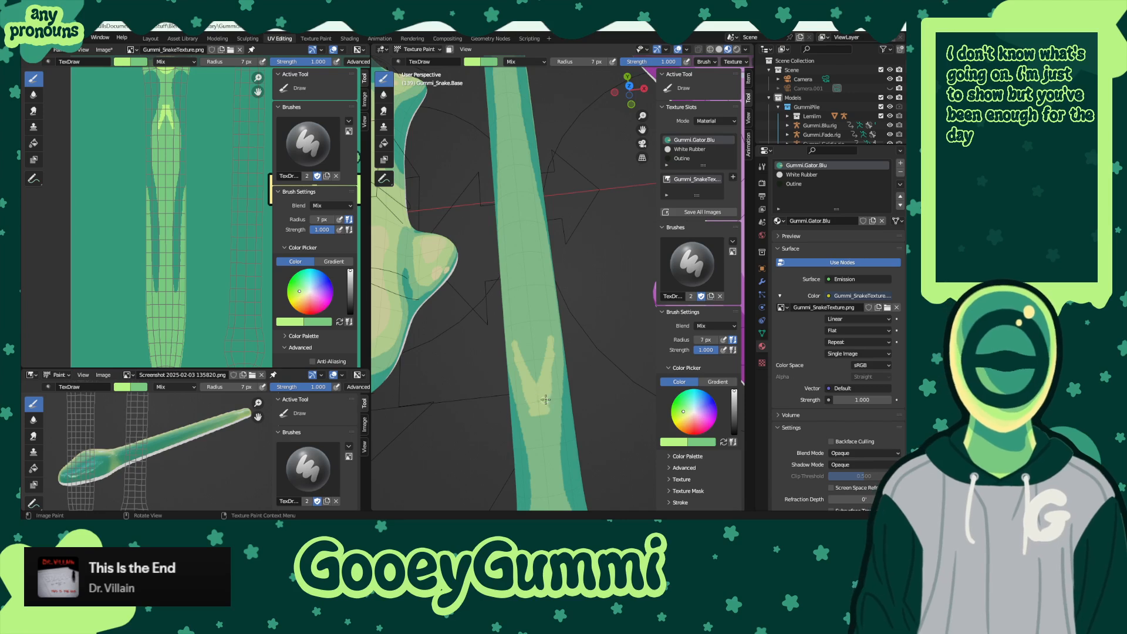
# - Extend the lime green neck marking back along the upper body as mirrored stripes that converge to a point on the spine
pyautogui.moveTo(575, 396); pyautogui.dragTo(485, 386, button='middle')
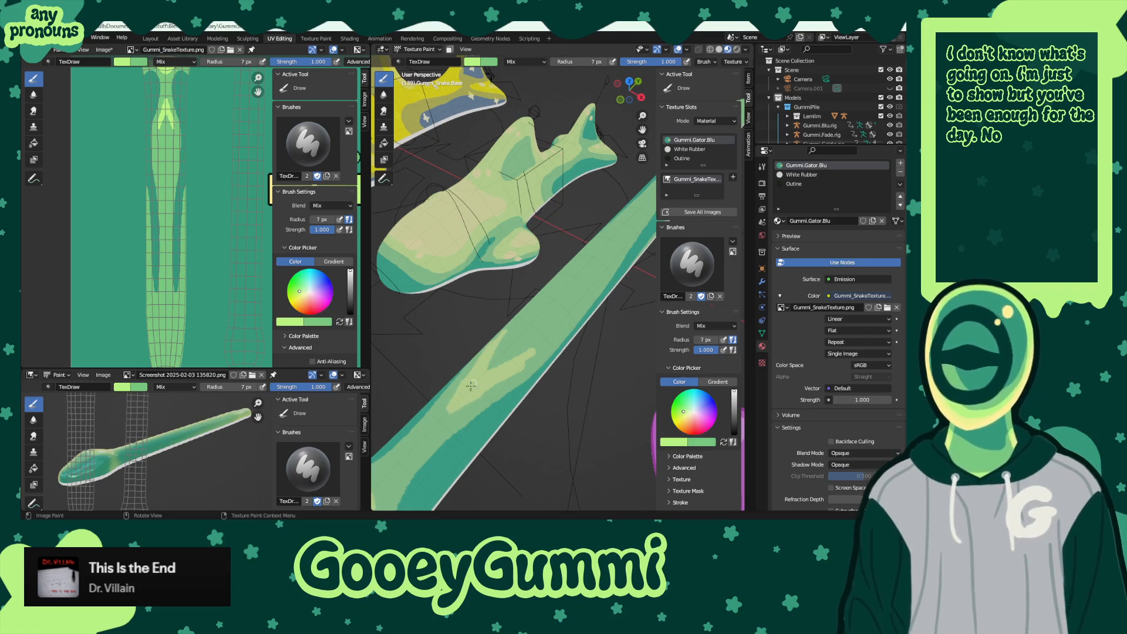
pyautogui.moveTo(561, 348); pyautogui.dragTo(538, 354, button='middle')
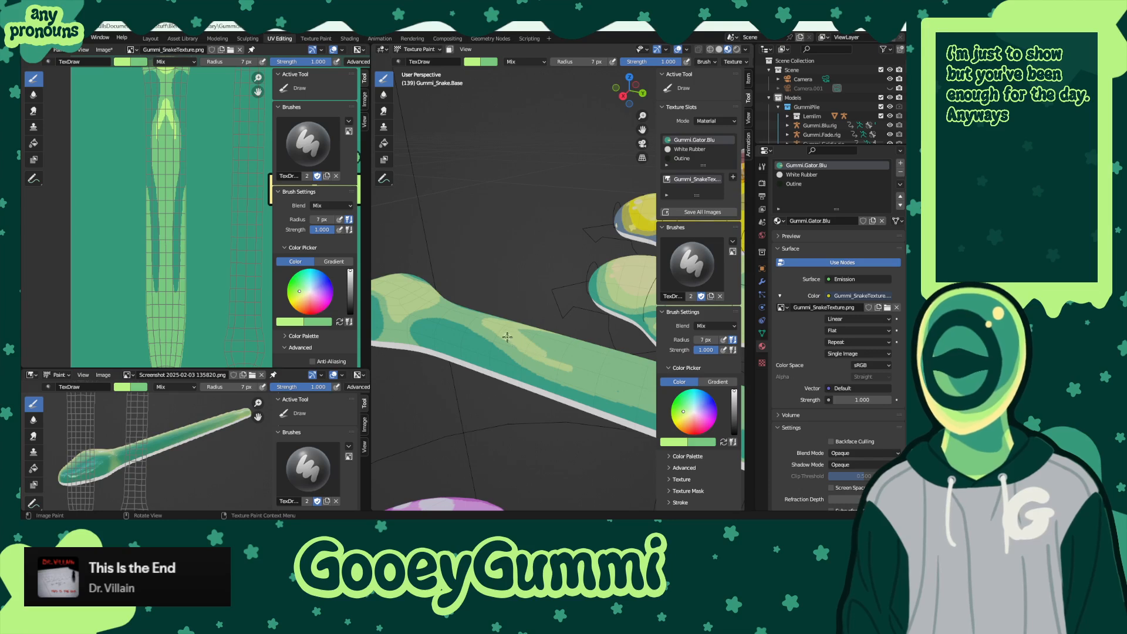
pyautogui.moveTo(582, 379); pyautogui.dragTo(585, 290, button='middle')
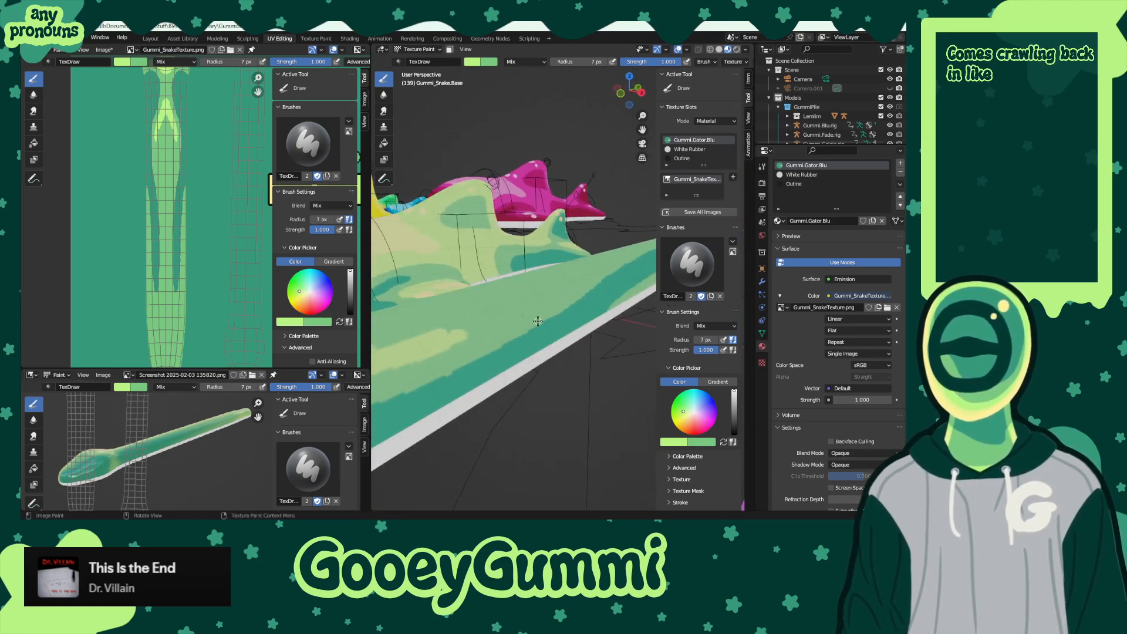
pyautogui.press('s')
pyautogui.press('x')
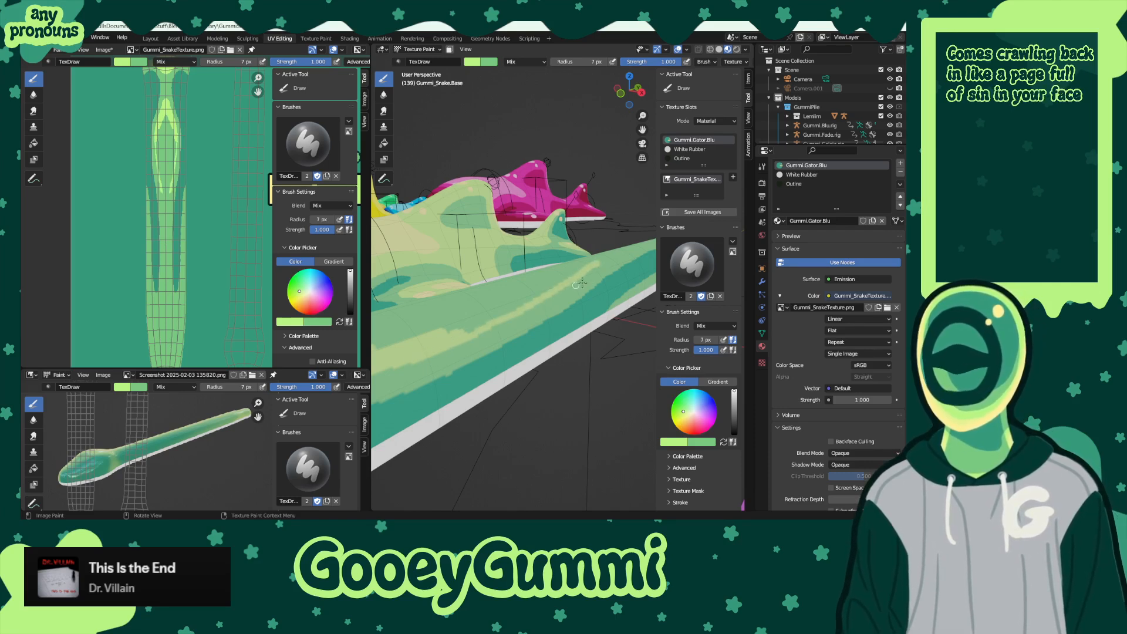
pyautogui.moveTo(581, 283); pyautogui.dragTo(506, 167, button='middle')
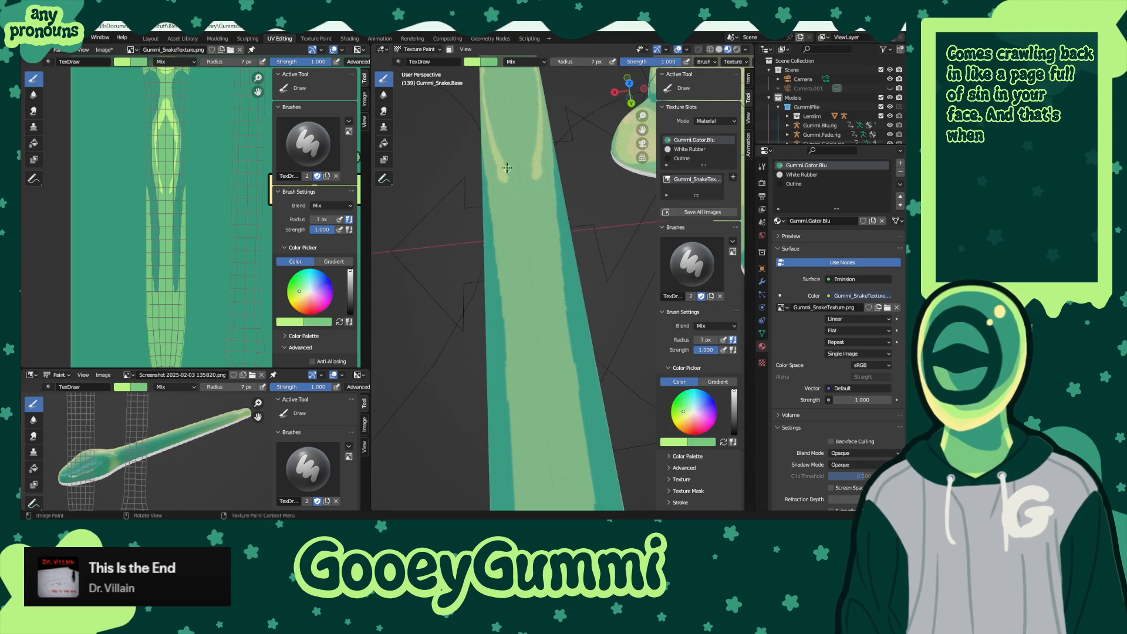
pyautogui.moveTo(499, 168)
pyautogui.mouseDown()
pyautogui.moveTo(530, 267)
pyautogui.moveTo(535, 381)
pyautogui.mouseUp()
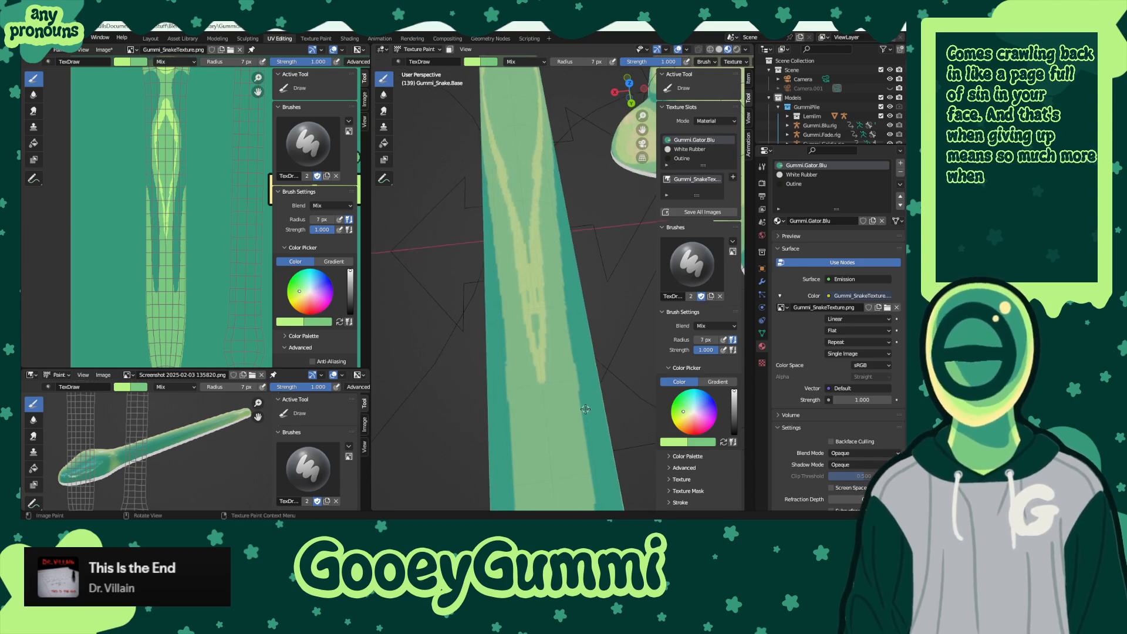
# - Outline the rear ends of the teal side stripes with mirrored lime green curves on the light green body
pyautogui.scroll(3, 548, 192)
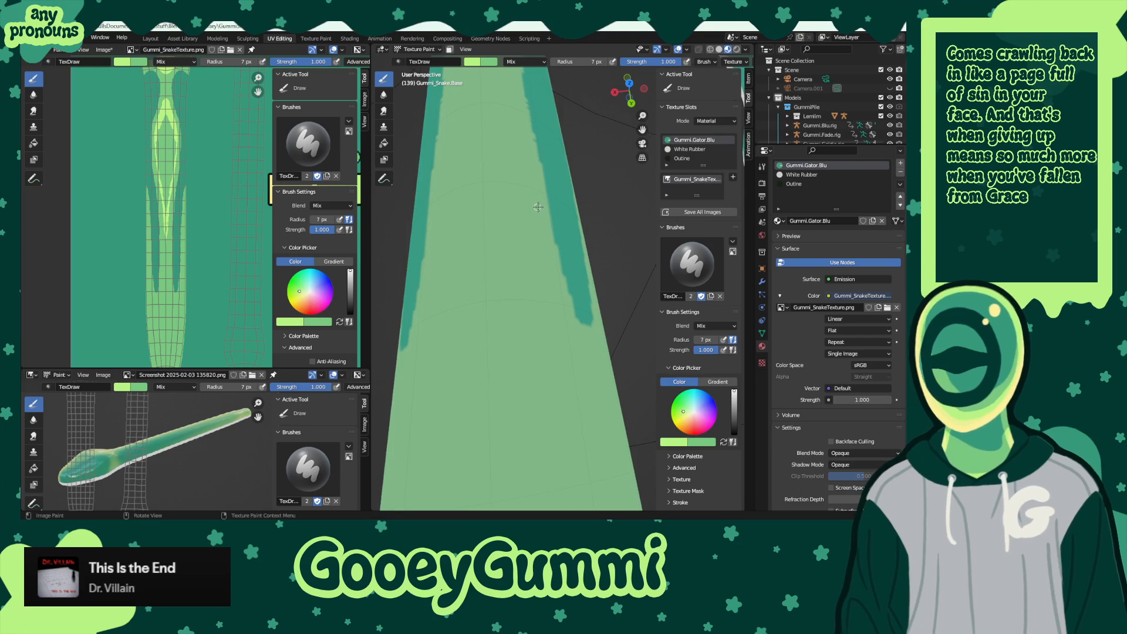
pyautogui.moveTo(548, 192); pyautogui.dragTo(563, 247, button='middle')
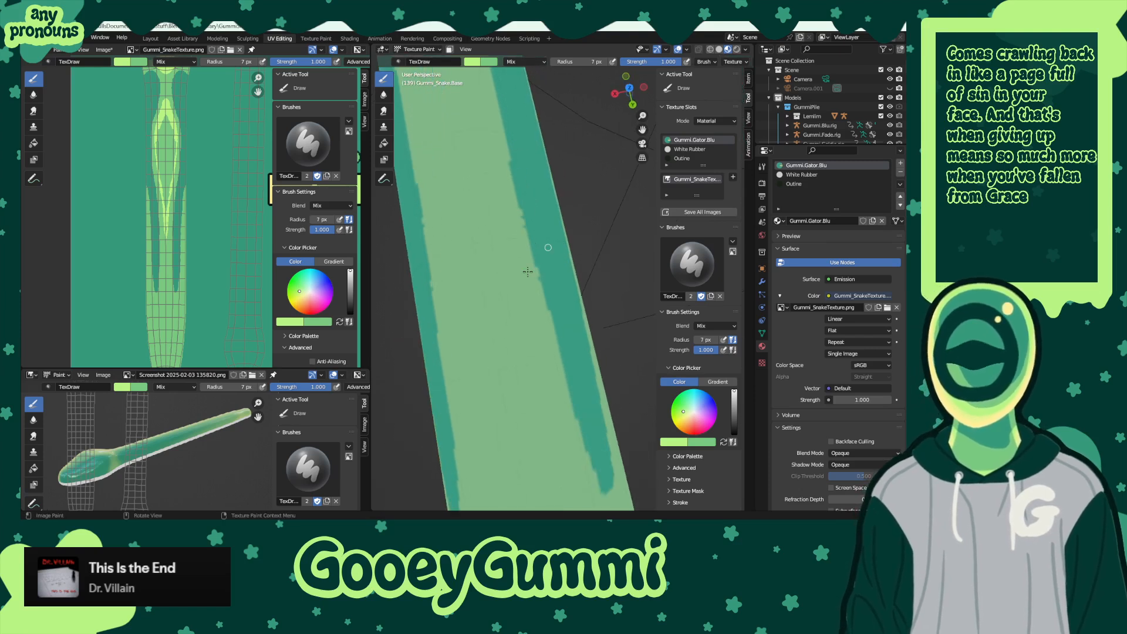
pyautogui.scroll(-2, 572, 299)
pyautogui.moveTo(581, 352)
pyautogui.keyDown('shift'); pyautogui.mouseDown(button='middle')
pyautogui.moveTo(538, 332)
pyautogui.moveTo(557, 215)
pyautogui.moveTo(615, 163)
pyautogui.mouseUp(button='middle'); pyautogui.keyUp('shift')
pyautogui.moveTo(615, 162)
pyautogui.mouseDown()
pyautogui.moveTo(600, 192)
pyautogui.moveTo(565, 203)
pyautogui.mouseUp()
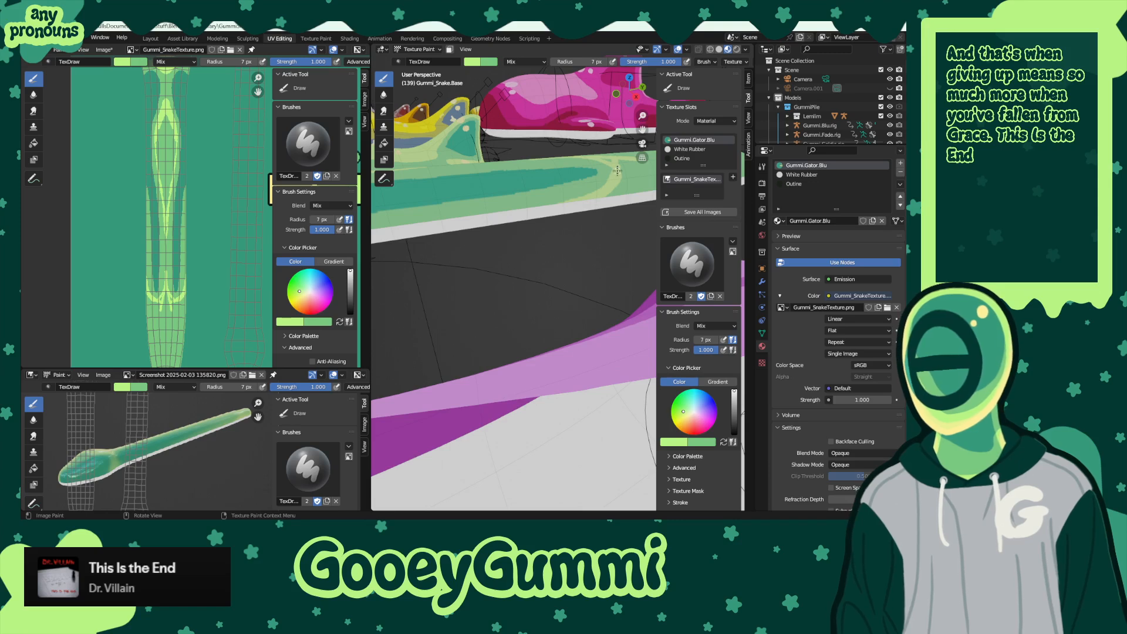
# - Trim the lime green curve behind the teal side stripe and add a mirrored lime green streak toward the tail
pyautogui.moveTo(514, 220); pyautogui.dragTo(575, 259, button='middle')
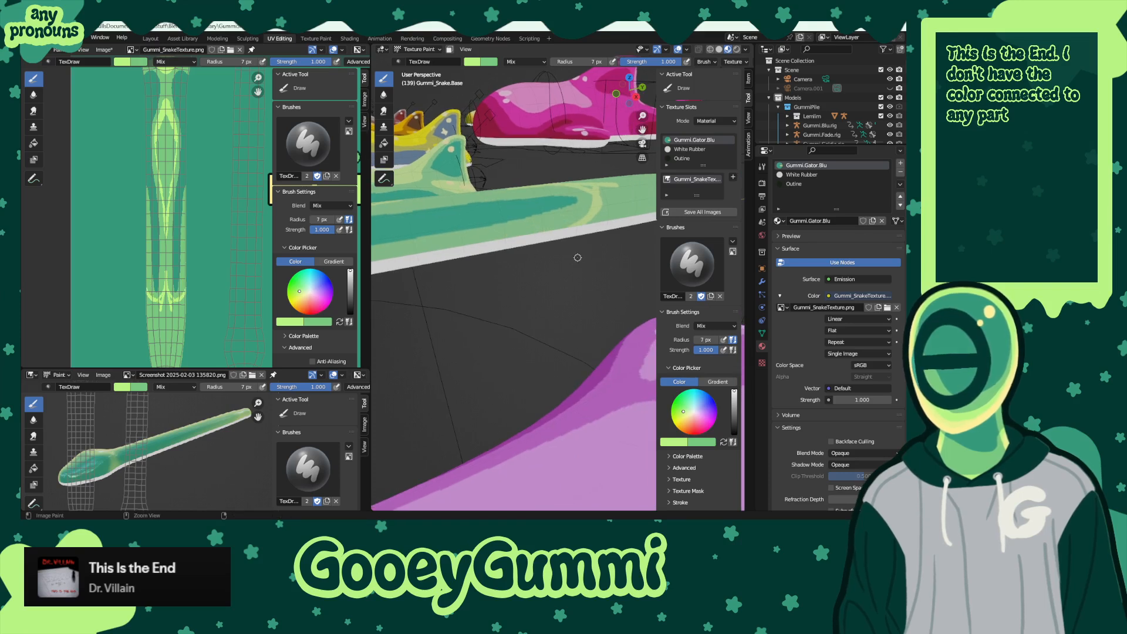
pyautogui.keyDown('shift'); pyautogui.moveTo(597, 237); pyautogui.dragTo(538, 256, button='middle'); pyautogui.keyUp('shift')
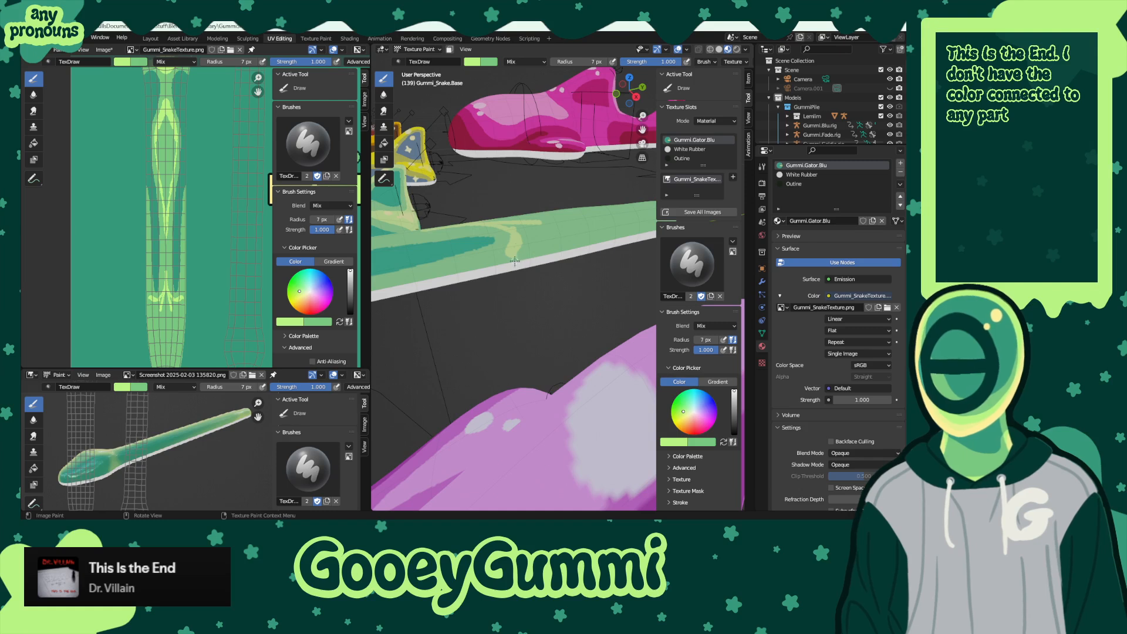
pyautogui.press('s')
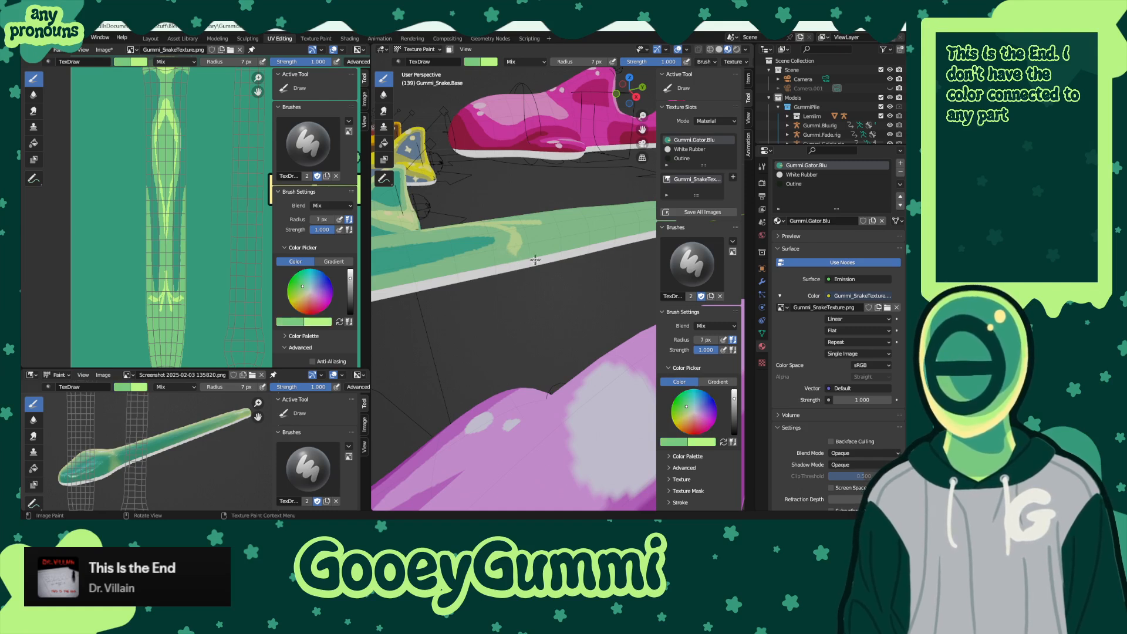
pyautogui.press('s')
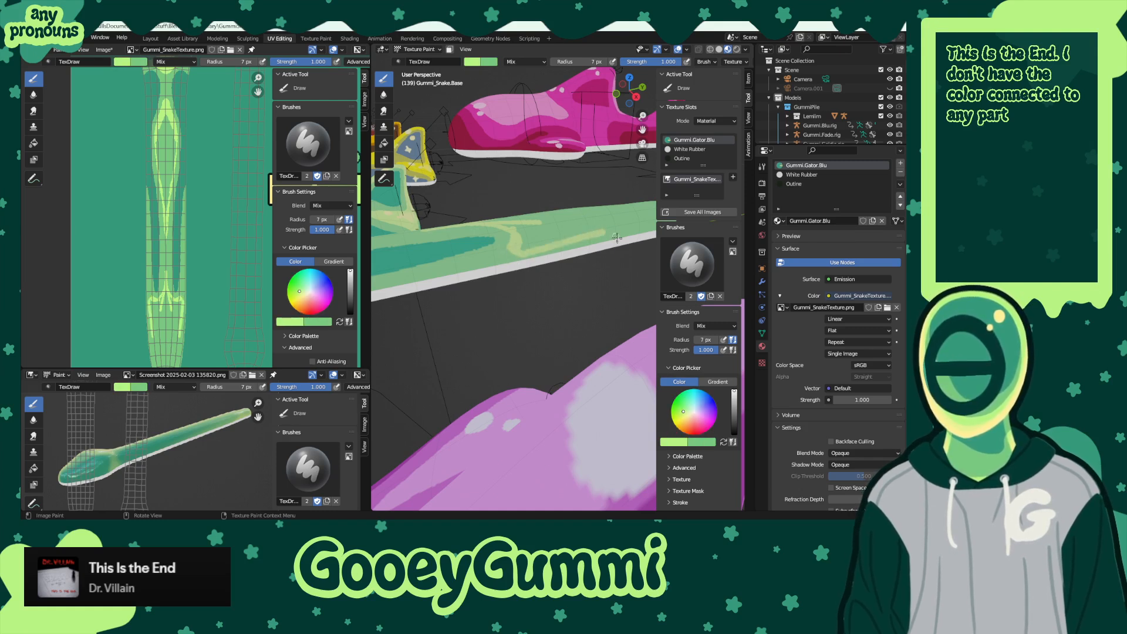
# - Paint a mirrored lime green line along the lower edge of the teal side stripe, toward the head
pyautogui.moveTo(616, 237); pyautogui.dragTo(578, 176, button='middle')
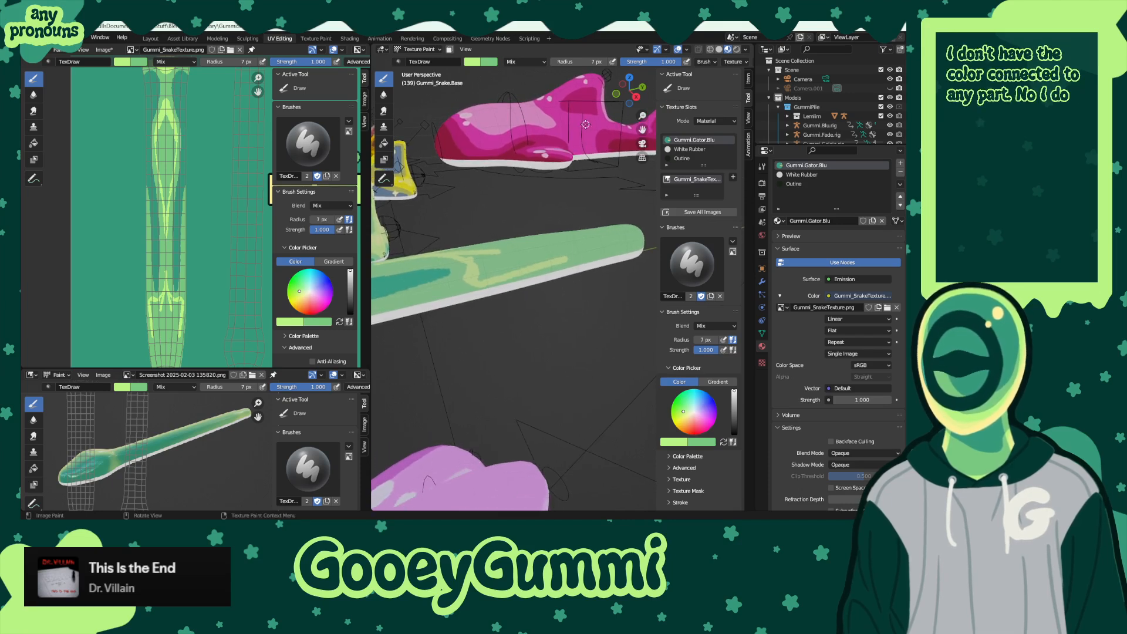
pyautogui.moveTo(585, 124); pyautogui.dragTo(502, 282, button='middle')
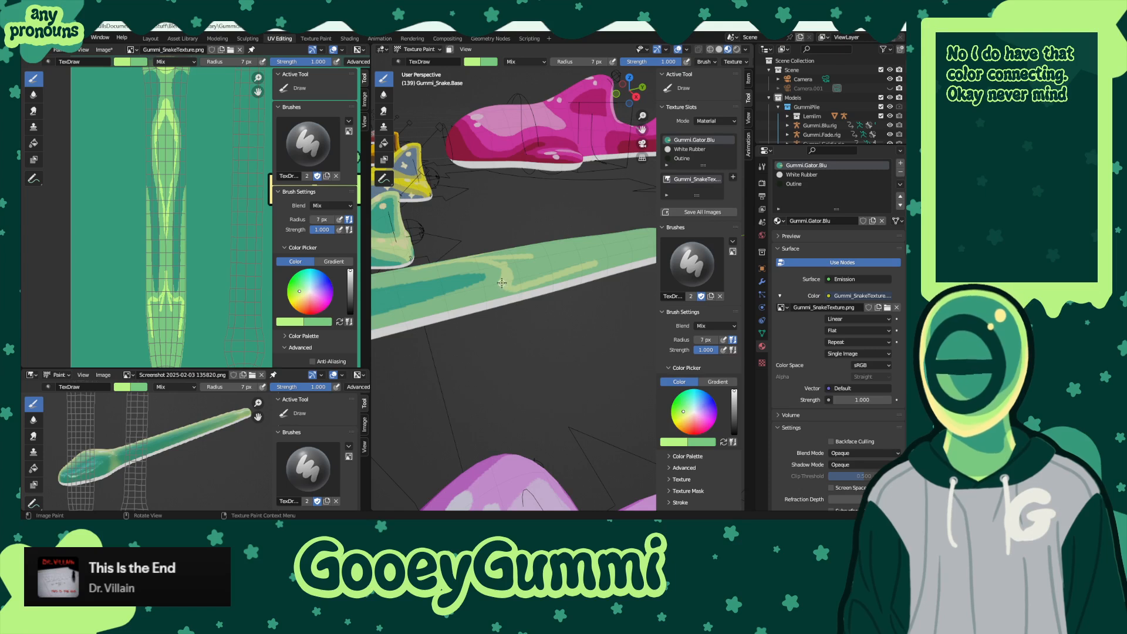
pyautogui.moveTo(424, 351); pyautogui.dragTo(607, 210, button='middle')
pyautogui.moveTo(586, 224); pyautogui.dragTo(402, 257)
pyautogui.keyDown('shift'); pyautogui.moveTo(550, 274); pyautogui.dragTo(585, 261, button='middle'); pyautogui.keyUp('shift')
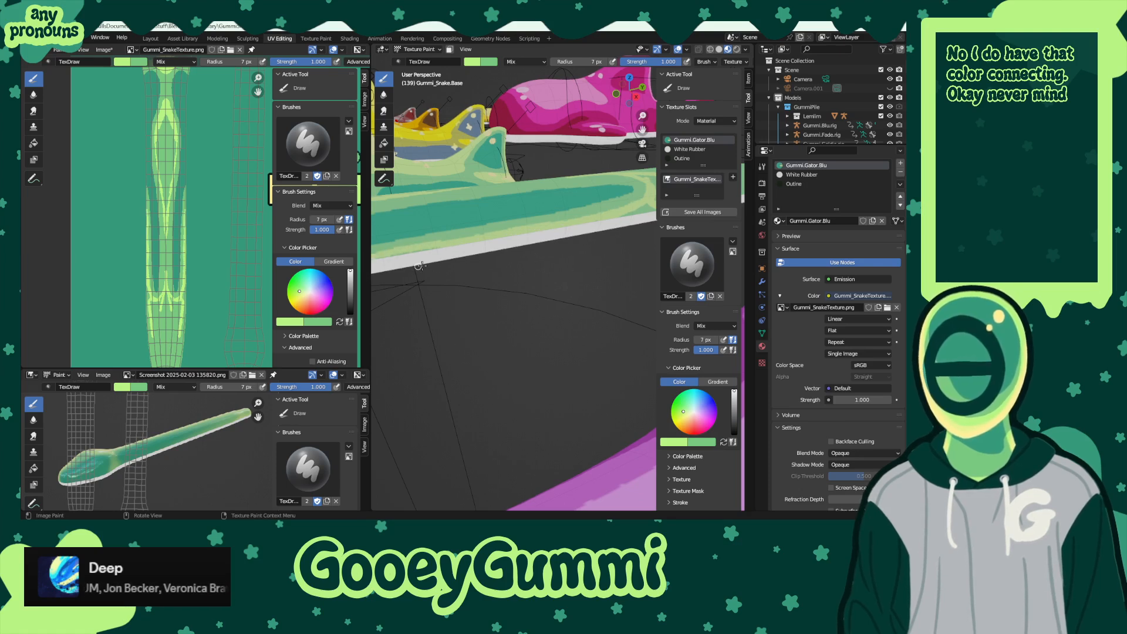
# - Continue the mirrored lime green line below the teal side stripes and fill the area around their rear ends with lime green
pyautogui.moveTo(412, 247); pyautogui.dragTo(572, 217, button='middle')
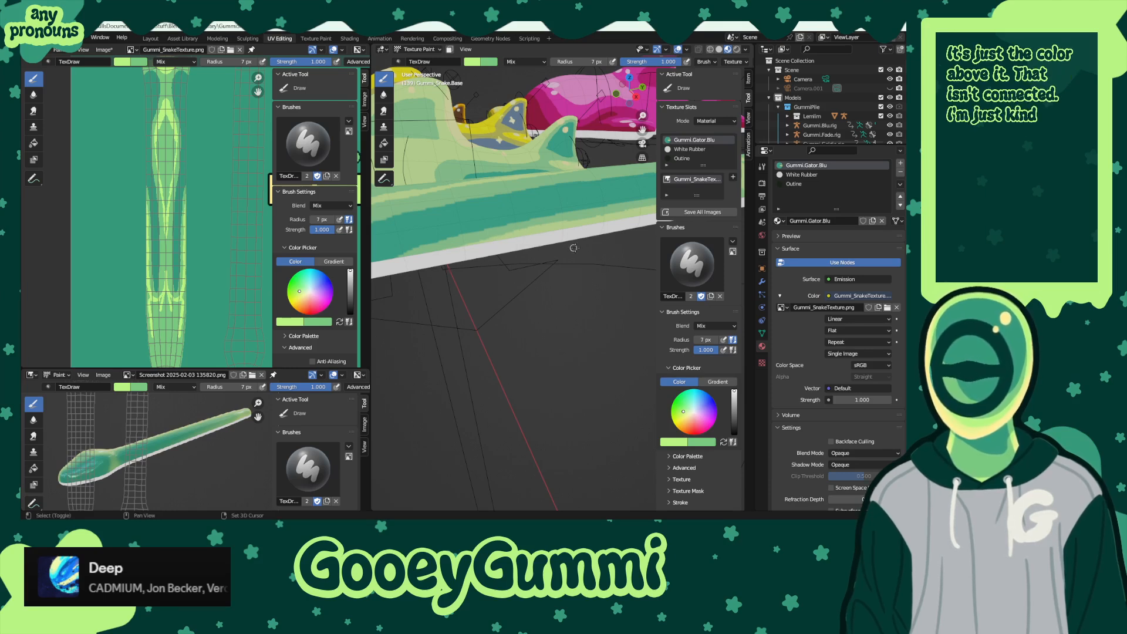
pyautogui.moveTo(574, 248); pyautogui.dragTo(482, 249, button='middle')
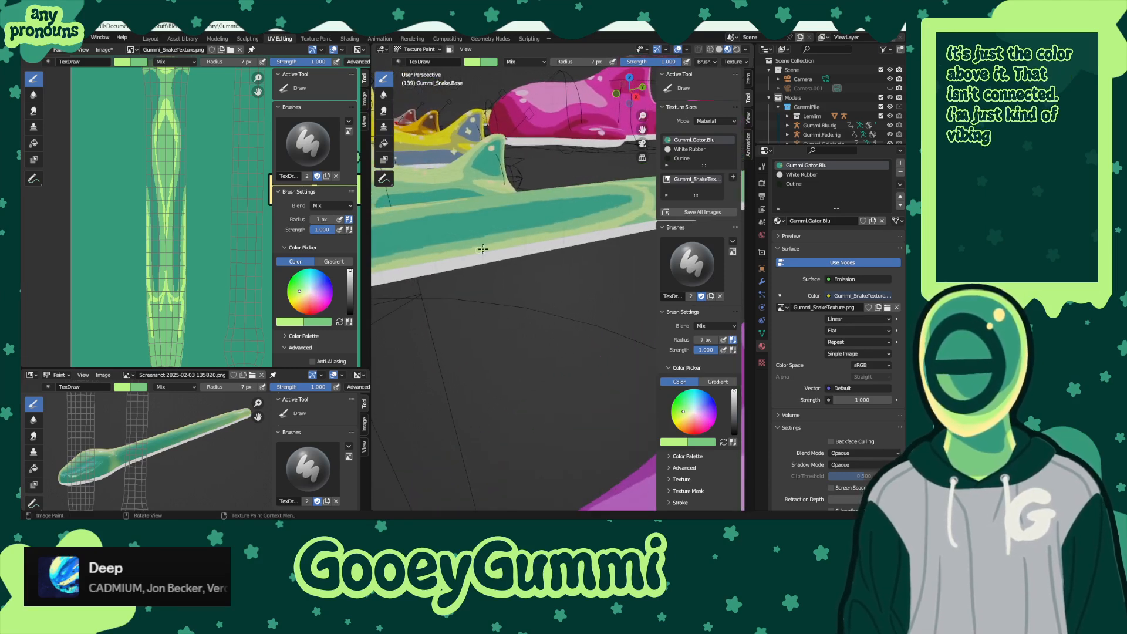
pyautogui.moveTo(603, 240); pyautogui.dragTo(493, 264, button='middle')
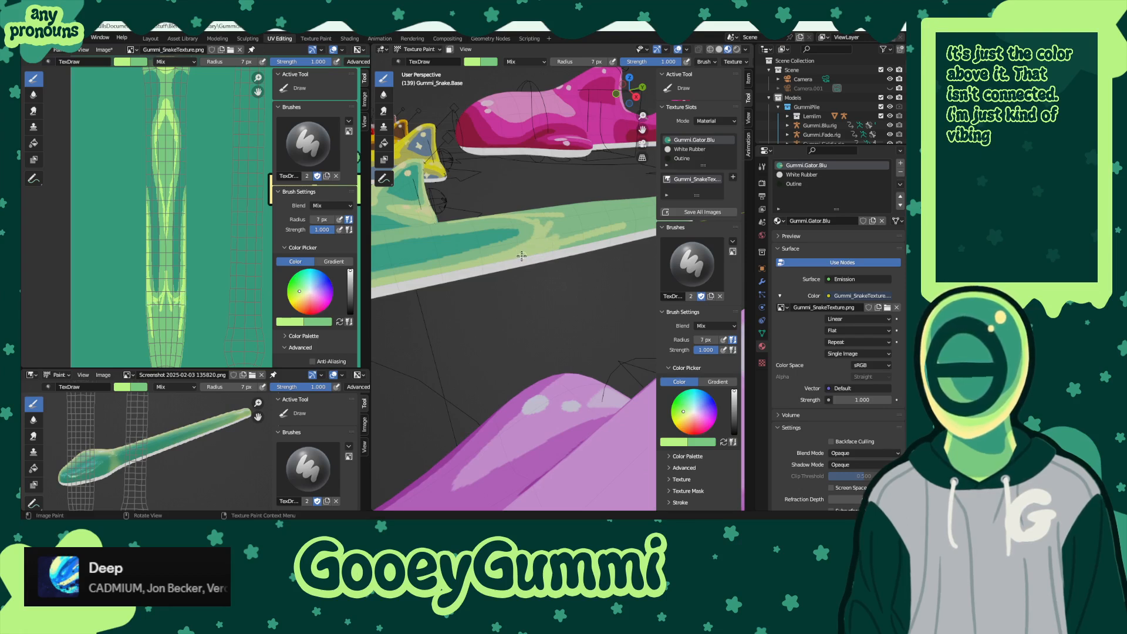
pyautogui.moveTo(554, 246); pyautogui.dragTo(559, 284, button='middle')
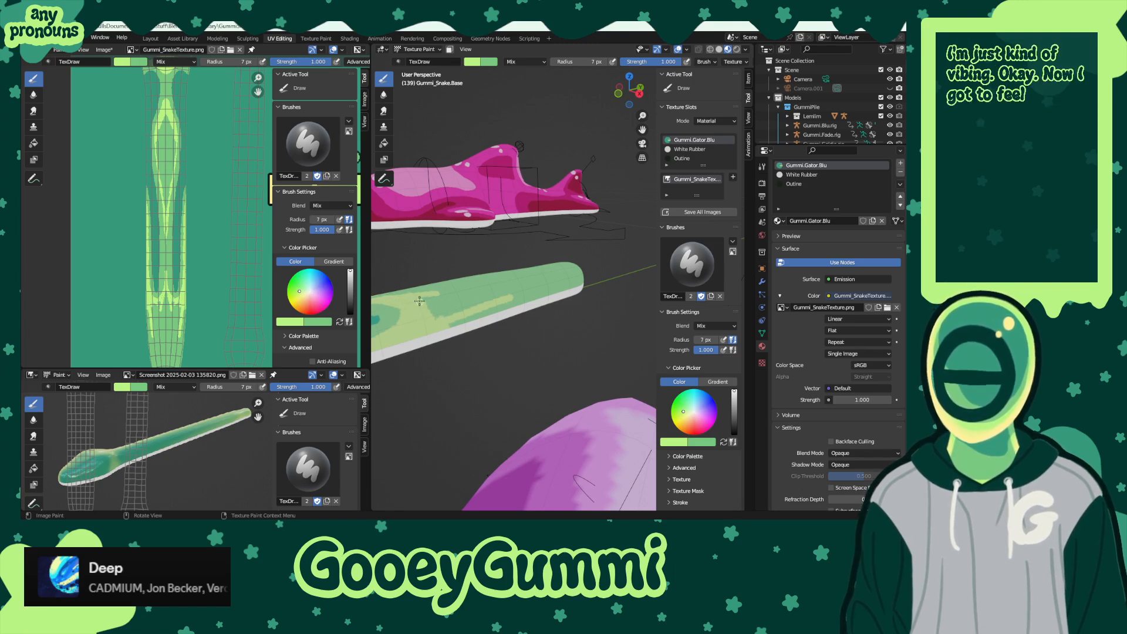
# - Connect the rear lime green markings with a continuous lime green stripe along the spine between the teal side stripes
pyautogui.moveTo(481, 322); pyautogui.dragTo(485, 360, button='middle')
pyautogui.moveTo(574, 393); pyautogui.dragTo(527, 291, button='middle')
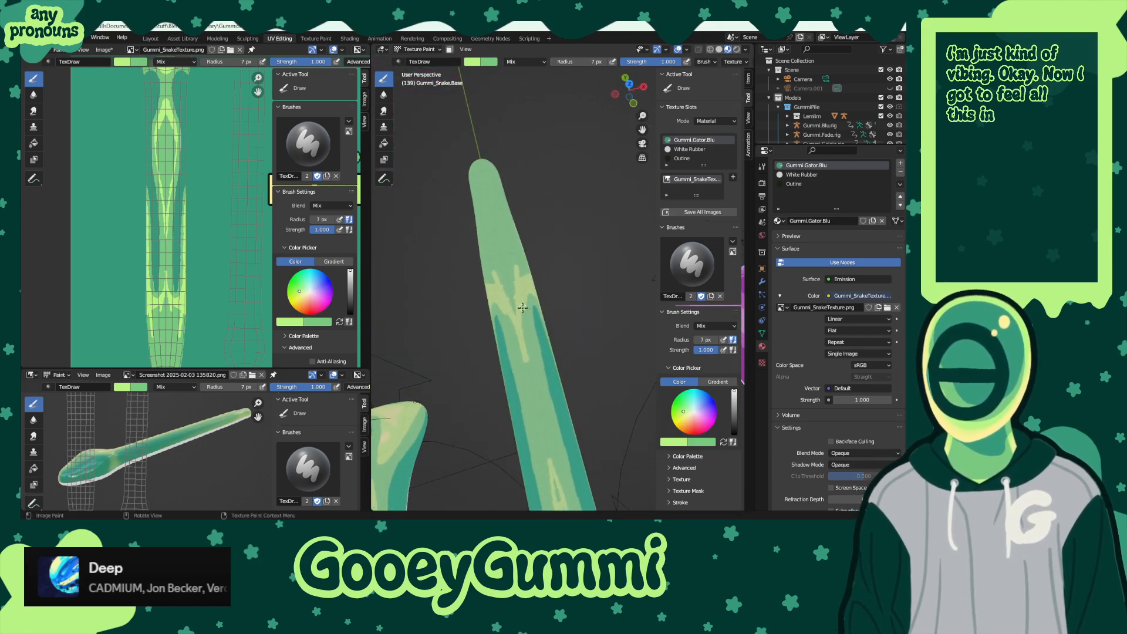
pyautogui.moveTo(582, 413); pyautogui.dragTo(524, 267, button='middle')
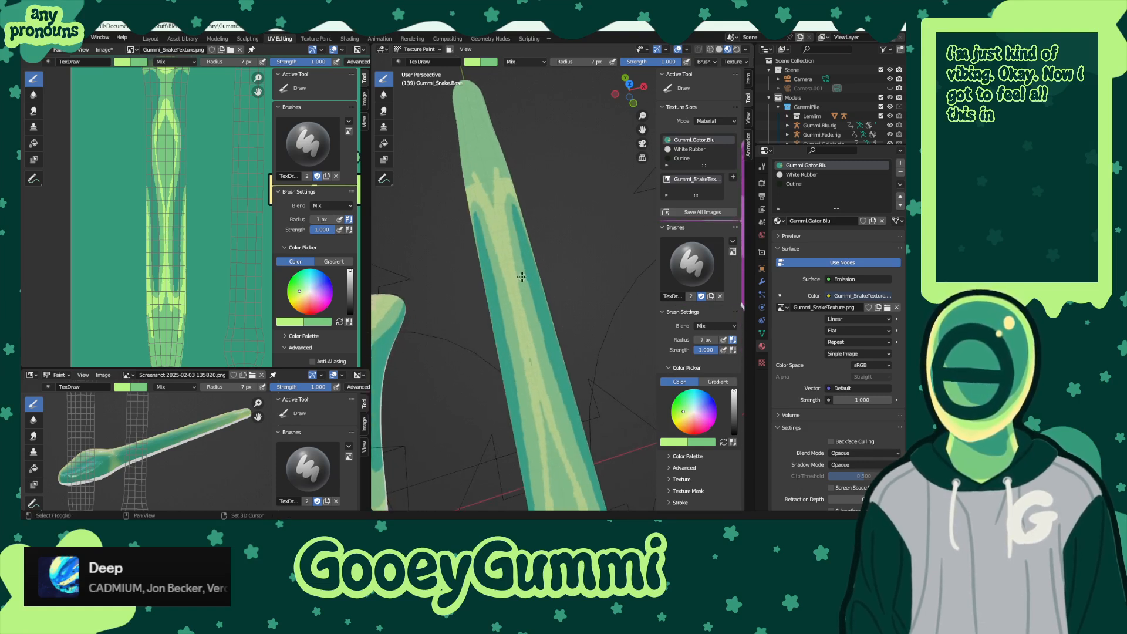
pyautogui.keyDown('shift'); pyautogui.moveTo(521, 276); pyautogui.dragTo(541, 321, button='middle'); pyautogui.keyUp('shift')
# - Enlarge the brush radius to 22 px and cover the tail with lime green, from the teal side stripes to the tip
pyautogui.moveTo(561, 409); pyautogui.dragTo(554, 291, button='middle')
pyautogui.press(']')
pyautogui.press(']')
pyautogui.press(']')
pyautogui.press(']')
pyautogui.press(']')
pyautogui.press(']')
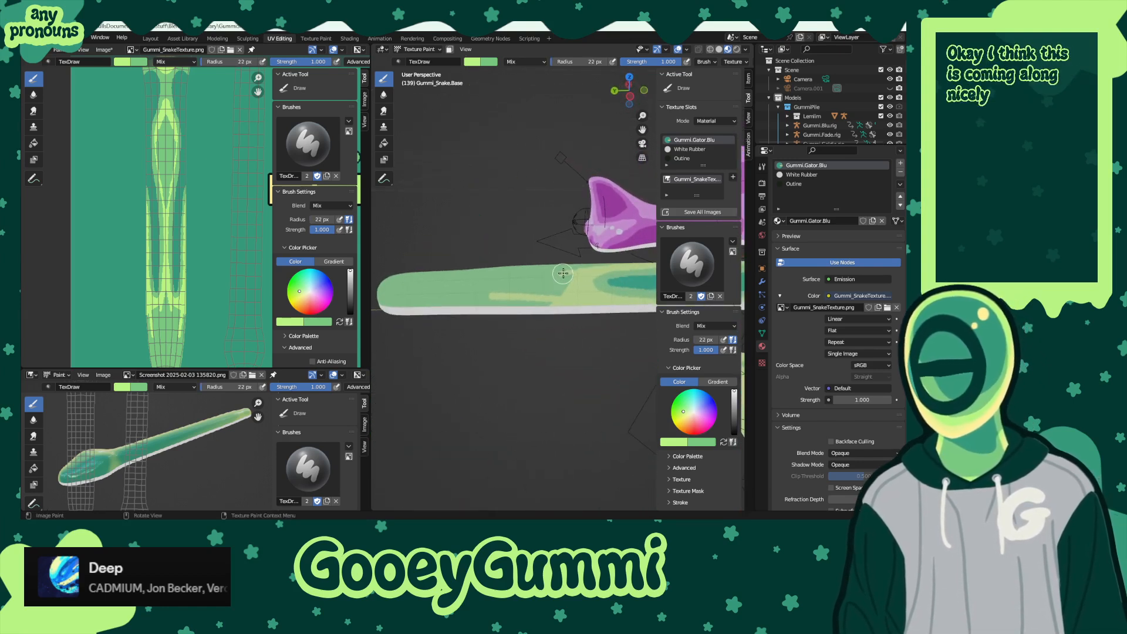
pyautogui.moveTo(531, 277); pyautogui.dragTo(386, 316)
# - Fill the gaps on the spine between the rear tips of the teal side stripes with lime green, using a 21 px brush
pyautogui.moveTo(399, 311); pyautogui.dragTo(499, 352, button='middle')
pyautogui.moveTo(580, 300); pyautogui.dragTo(594, 271, button='middle')
pyautogui.press('[')
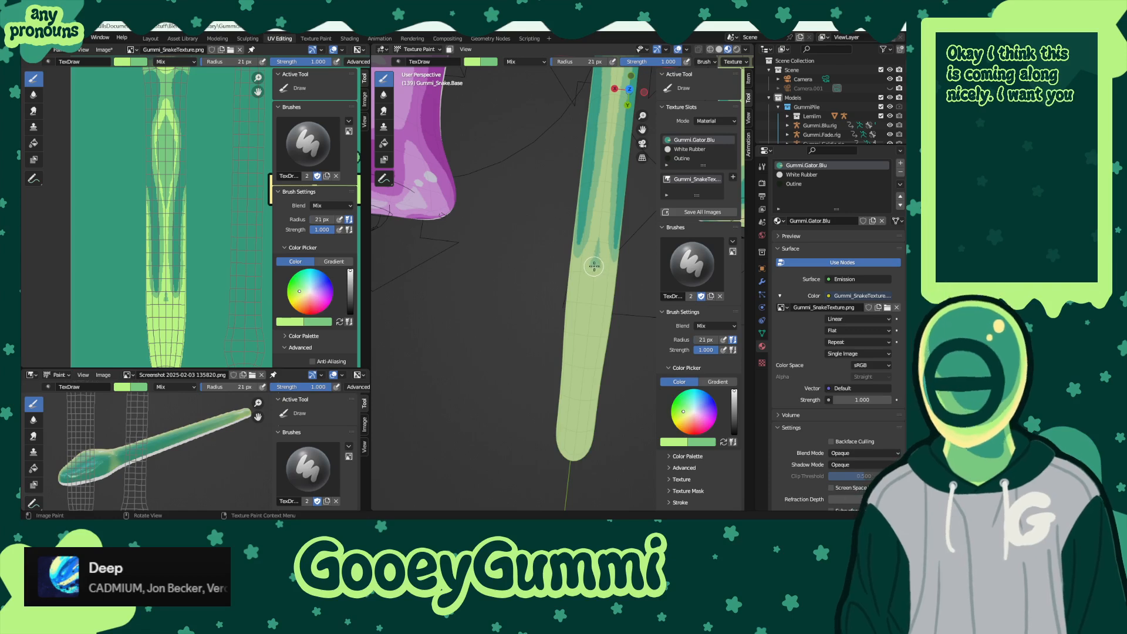
pyautogui.keyDown('shift'); pyautogui.moveTo(609, 271); pyautogui.dragTo(536, 293, button='middle'); pyautogui.keyUp('shift')
pyautogui.scroll(2, 536, 292)
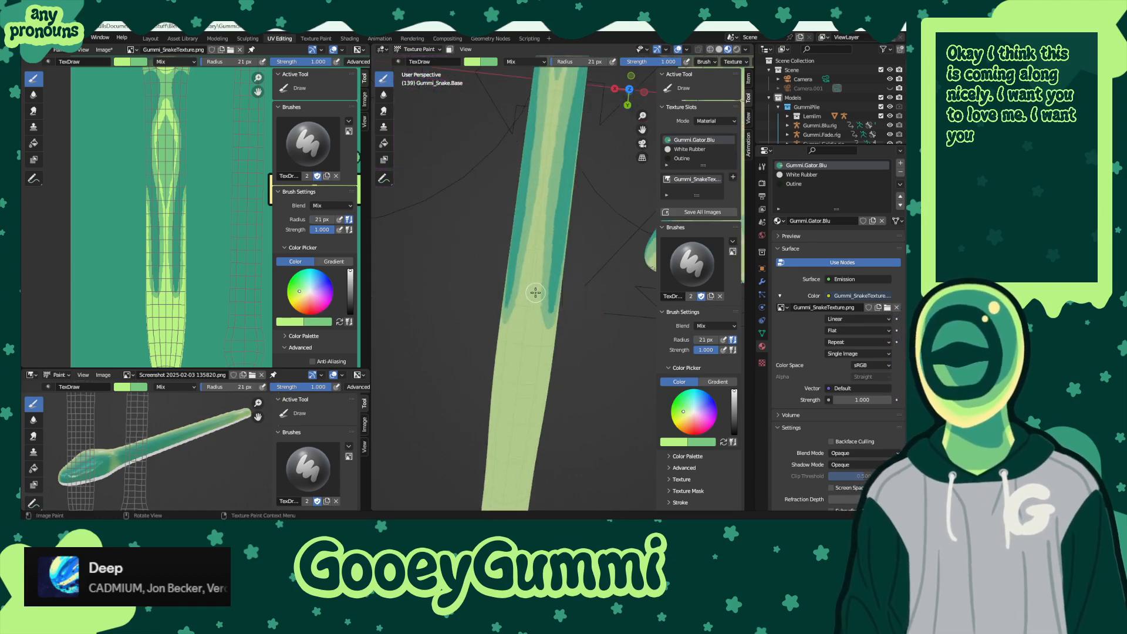
# - Reduce the brush radius to 10 px and sample the light green to retouch the border above the teal side stripe
pyautogui.moveTo(558, 363); pyautogui.dragTo(542, 351, button='middle')
pyautogui.press('[')
pyautogui.press('[')
pyautogui.press('[')
pyautogui.press('[')
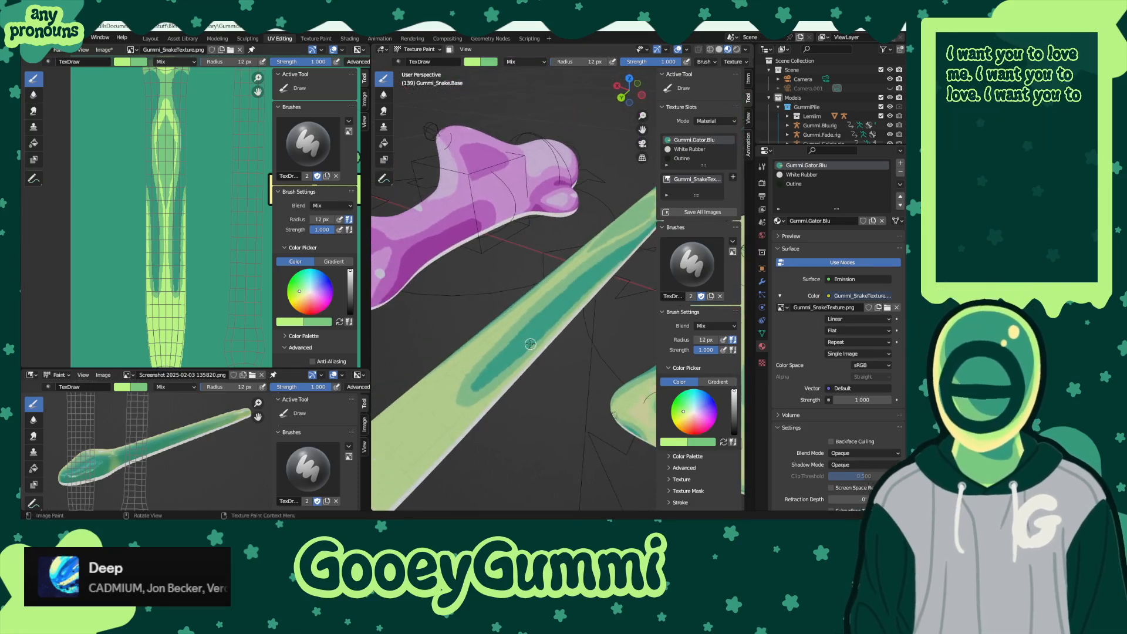
pyautogui.press('s')
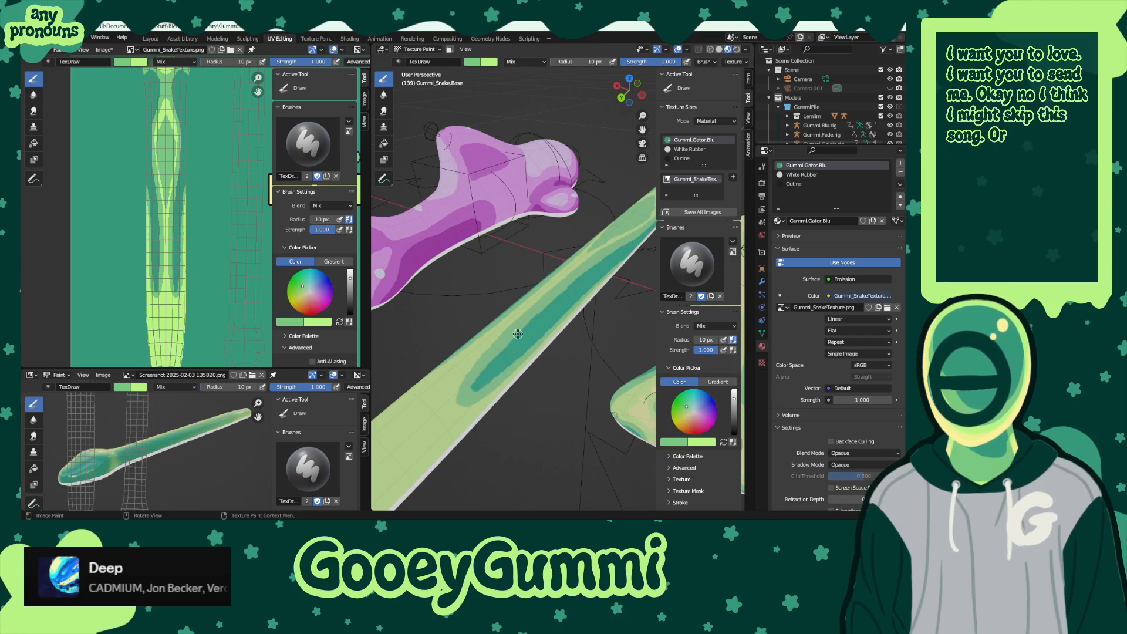
# - Sample the lime green and fill the inside of the mirrored upper-body marking along the spine behind the neck
pyautogui.moveTo(508, 349); pyautogui.dragTo(521, 214, button='middle')
pyautogui.press('s')
pyautogui.moveTo(523, 210); pyautogui.dragTo(525, 284)
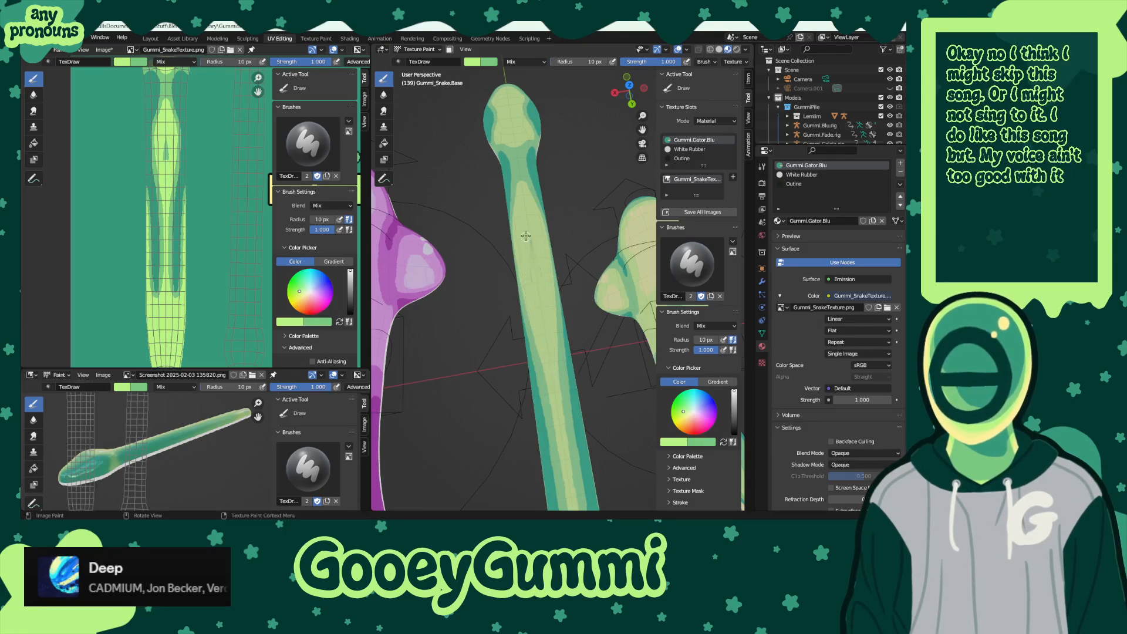
pyautogui.moveTo(524, 327); pyautogui.dragTo(511, 345, button='middle')
pyautogui.moveTo(529, 341); pyautogui.dragTo(490, 301, button='middle')
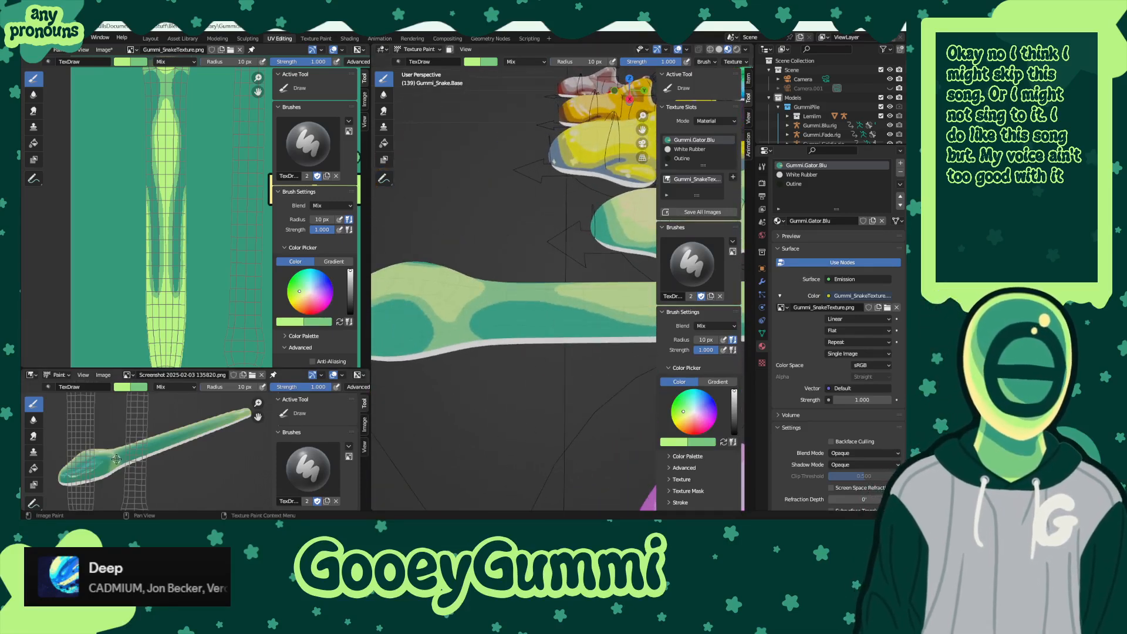
pyautogui.moveTo(455, 347); pyautogui.dragTo(583, 341, button='middle')
pyautogui.scroll(-3, 583, 340)
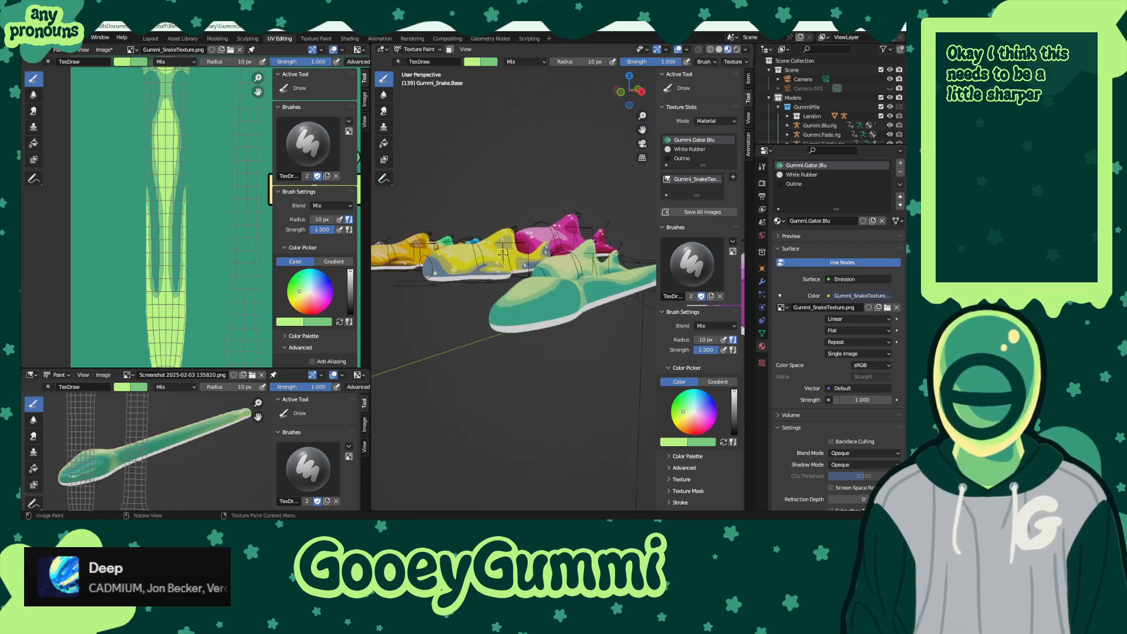
pyautogui.moveTo(531, 278); pyautogui.dragTo(534, 332, button='middle')
pyautogui.scroll(4, 530, 310)
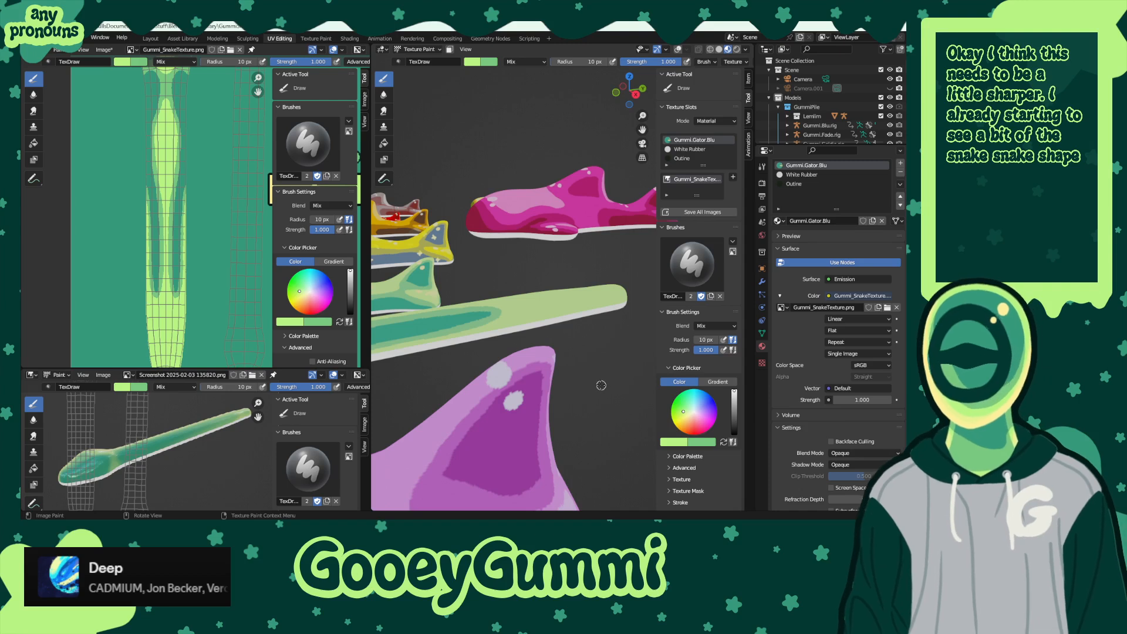
# - Set the brush colour to pale yellow by sampling the second swatch of the painted palette in the texture image
pyautogui.press('x')
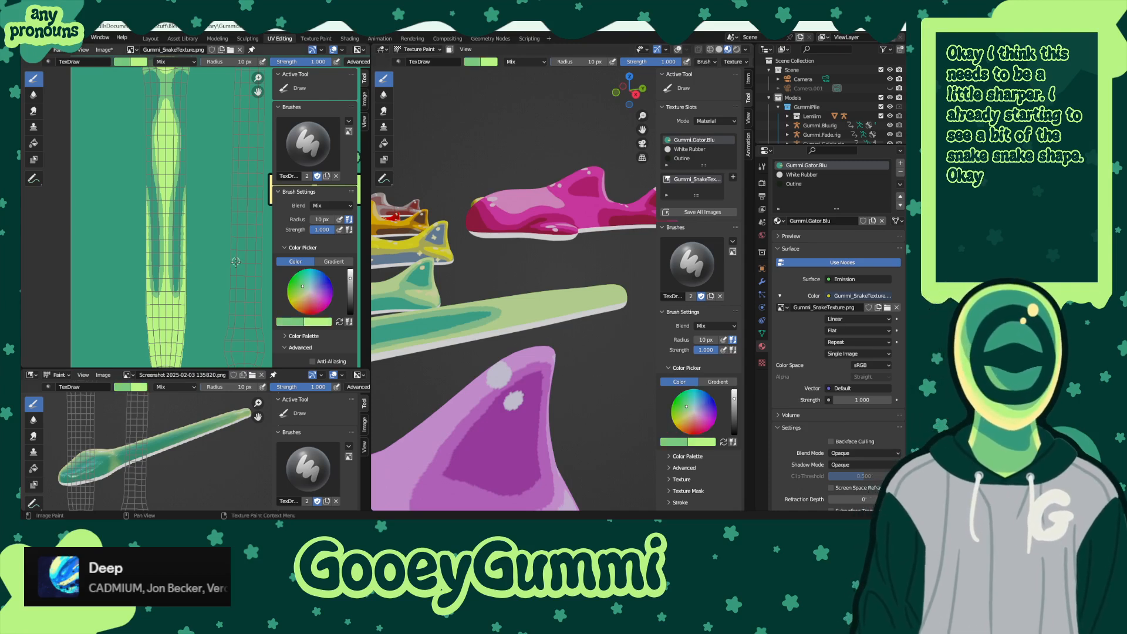
pyautogui.moveTo(236, 261); pyautogui.dragTo(80, 303, button='middle')
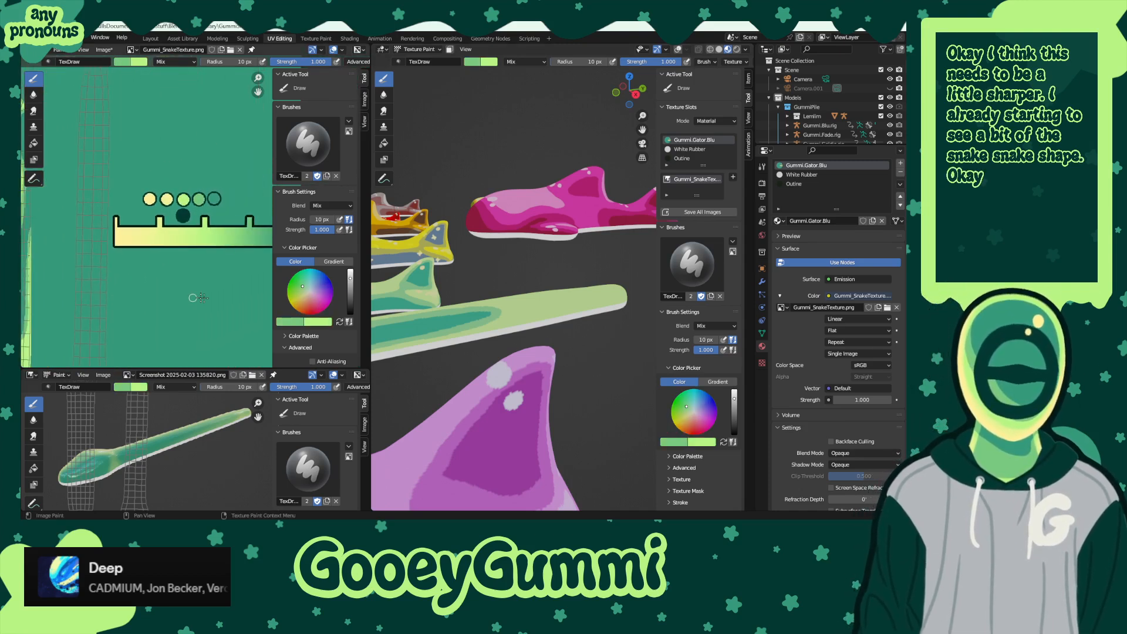
pyautogui.click(289, 323)
pyautogui.click(301, 327)
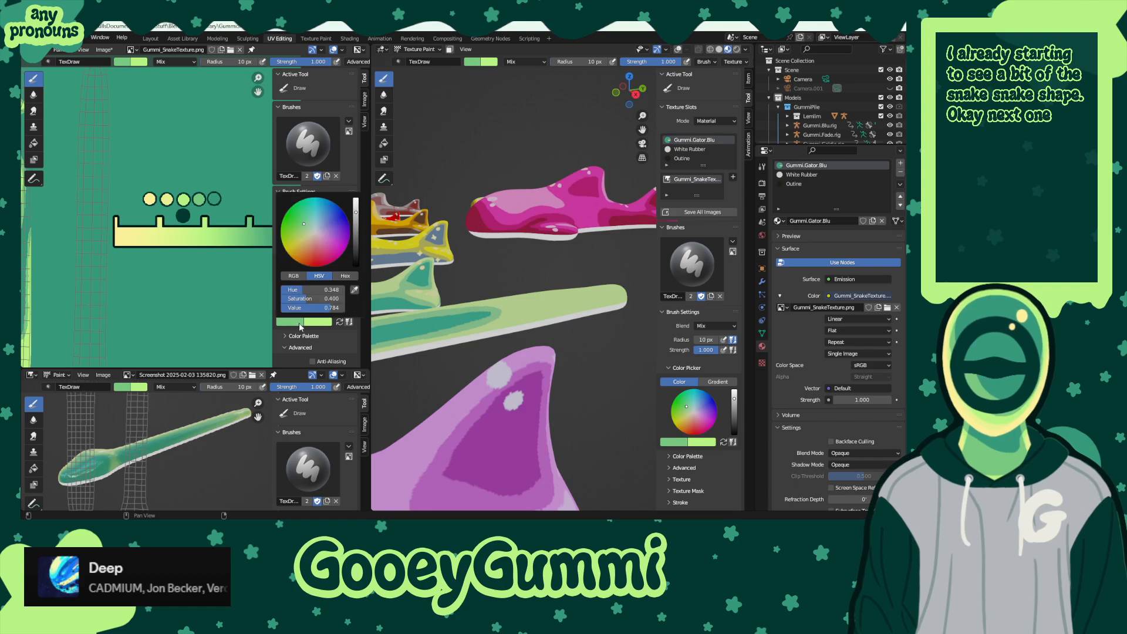
pyautogui.click(355, 290)
pyautogui.click(167, 199)
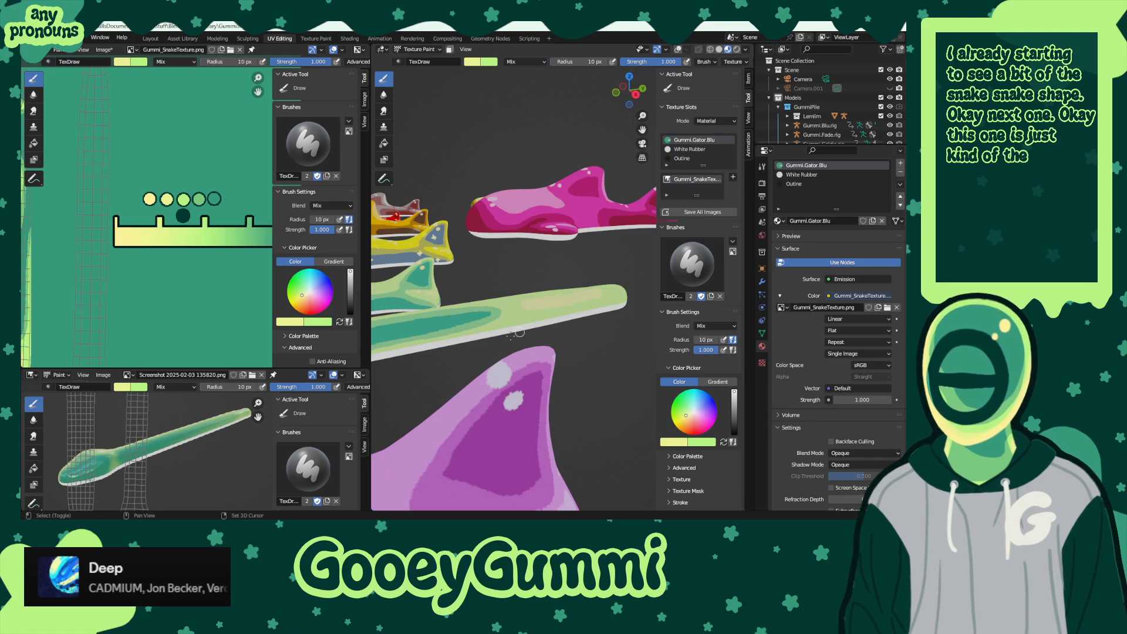
# - Paint a long pale yellow highlight along the top of the tail, tapering toward the teal side stripes
pyautogui.moveTo(518, 332); pyautogui.dragTo(560, 352, button='middle')
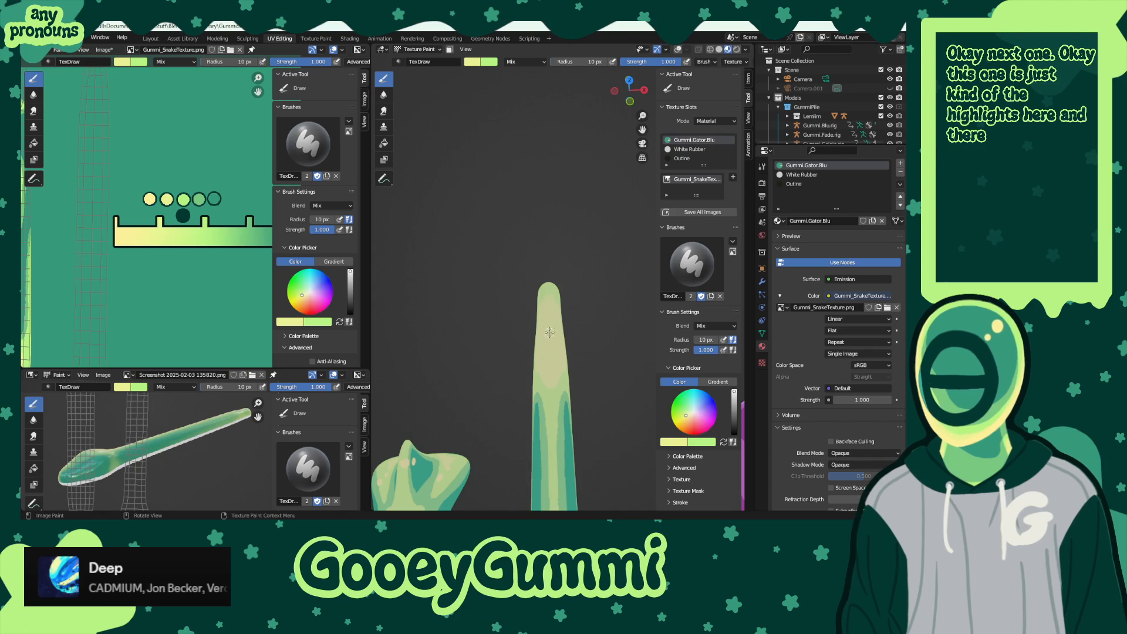
pyautogui.moveTo(551, 307); pyautogui.dragTo(584, 340, button='middle')
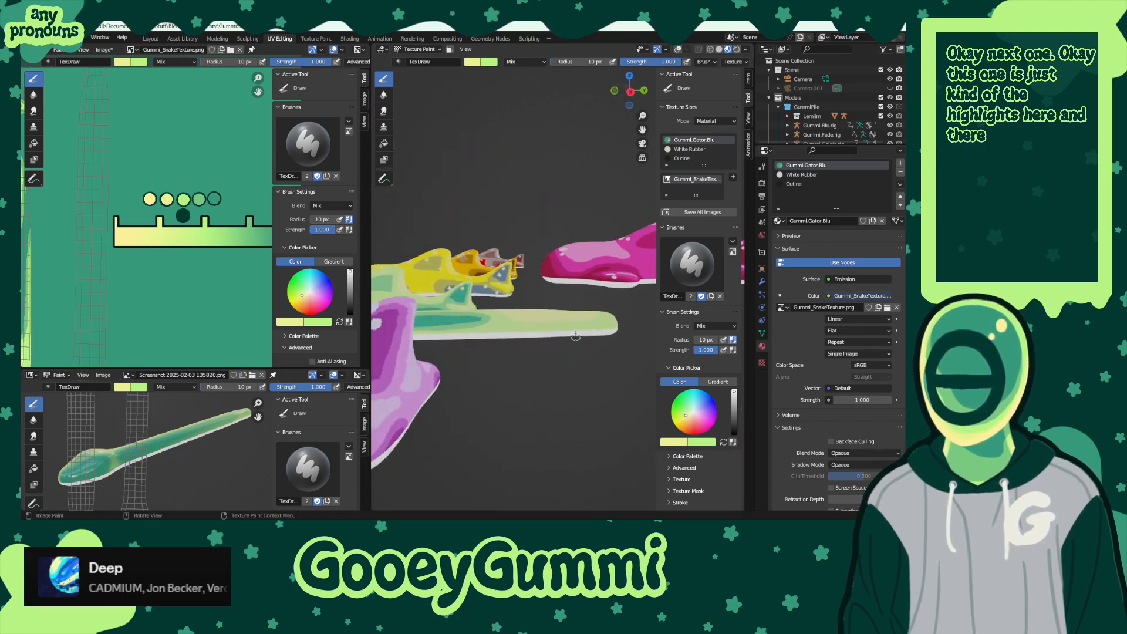
pyautogui.scroll(3, 575, 335)
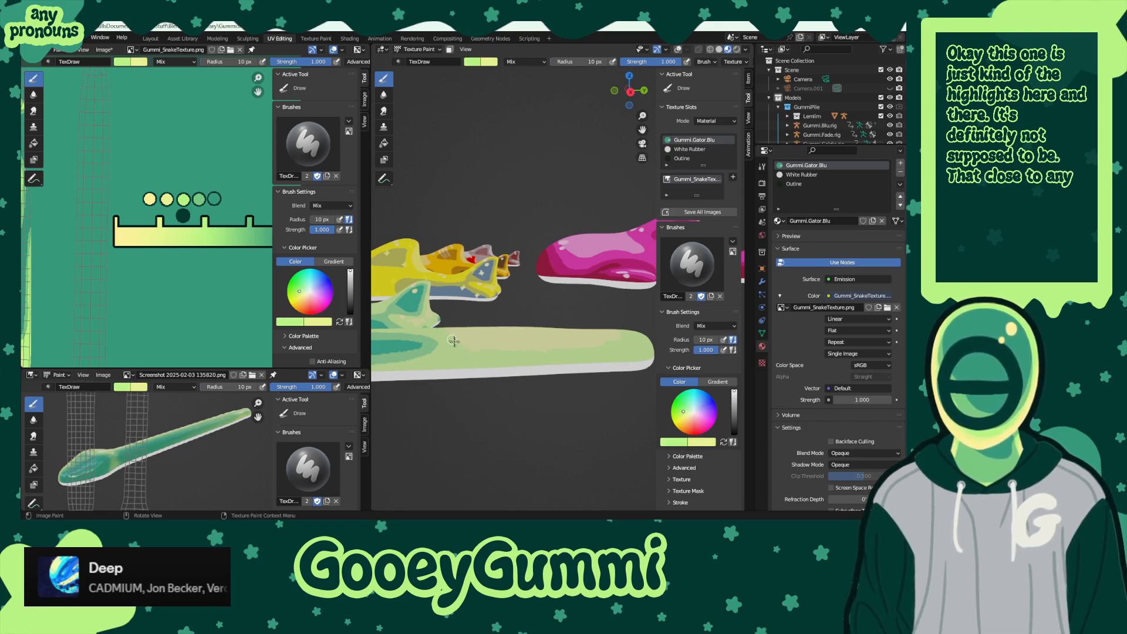
pyautogui.moveTo(517, 369); pyautogui.dragTo(582, 408, button='middle')
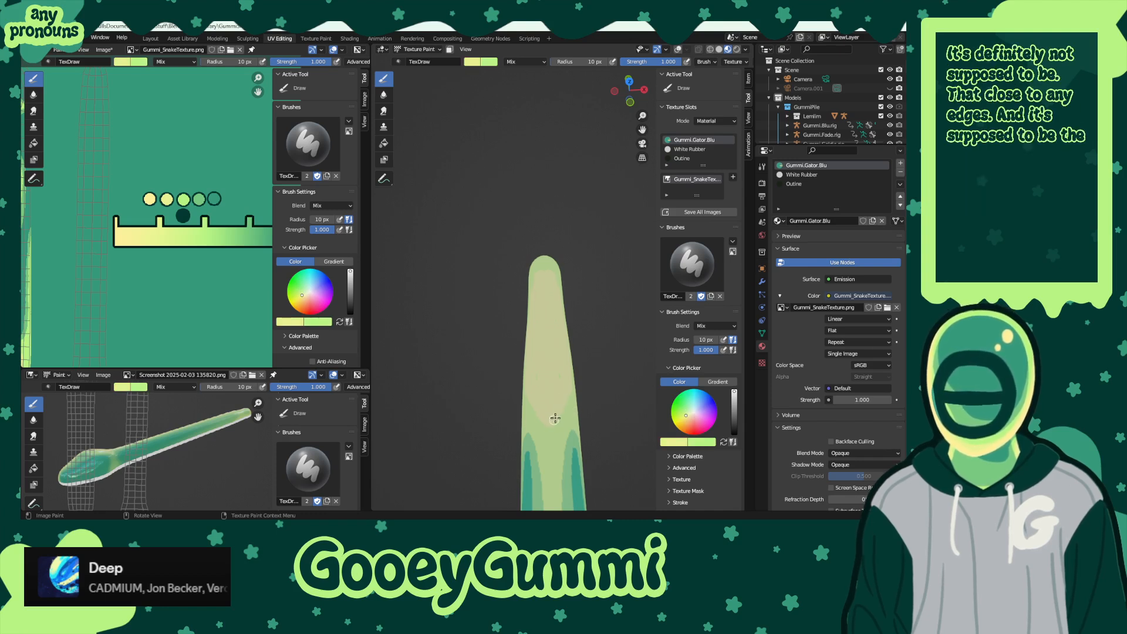
# - Round off the tail highlight's end and smooth its sides, alternating between pale yellow and sampled lime green
pyautogui.moveTo(564, 383); pyautogui.dragTo(474, 367, button='middle')
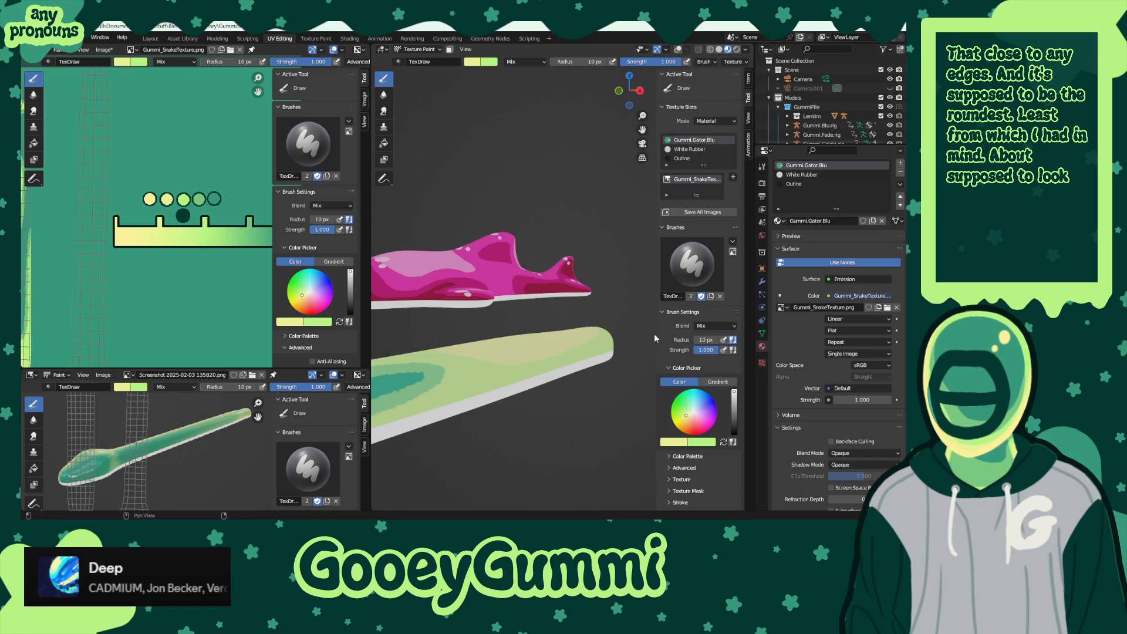
pyautogui.moveTo(655, 339); pyautogui.dragTo(548, 335, button='middle')
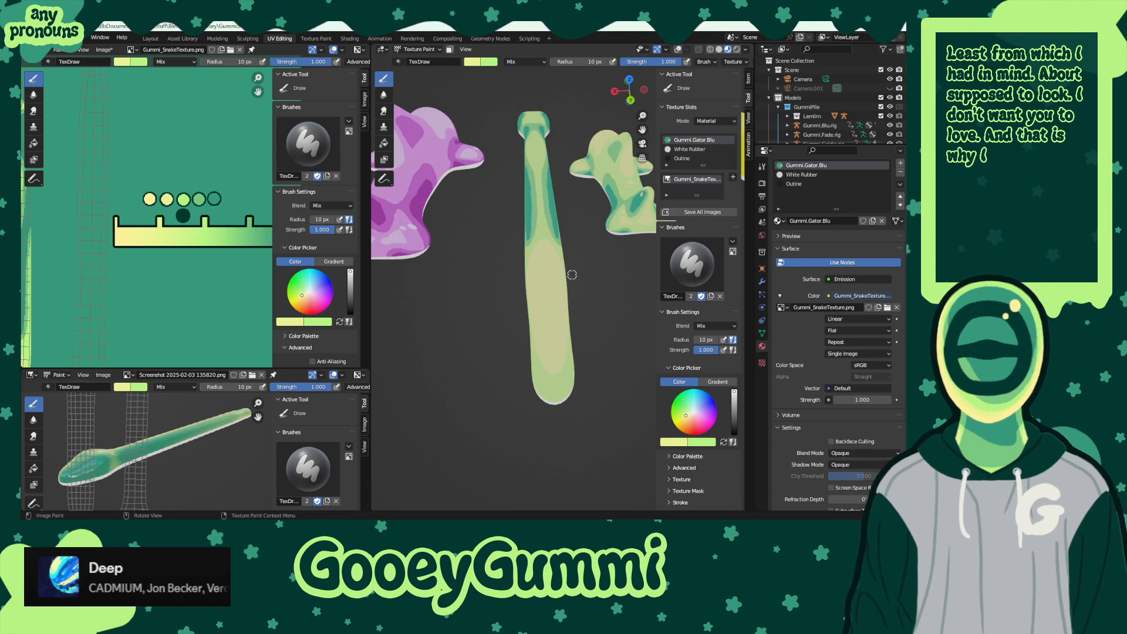
pyautogui.moveTo(571, 275); pyautogui.dragTo(628, 349, button='middle')
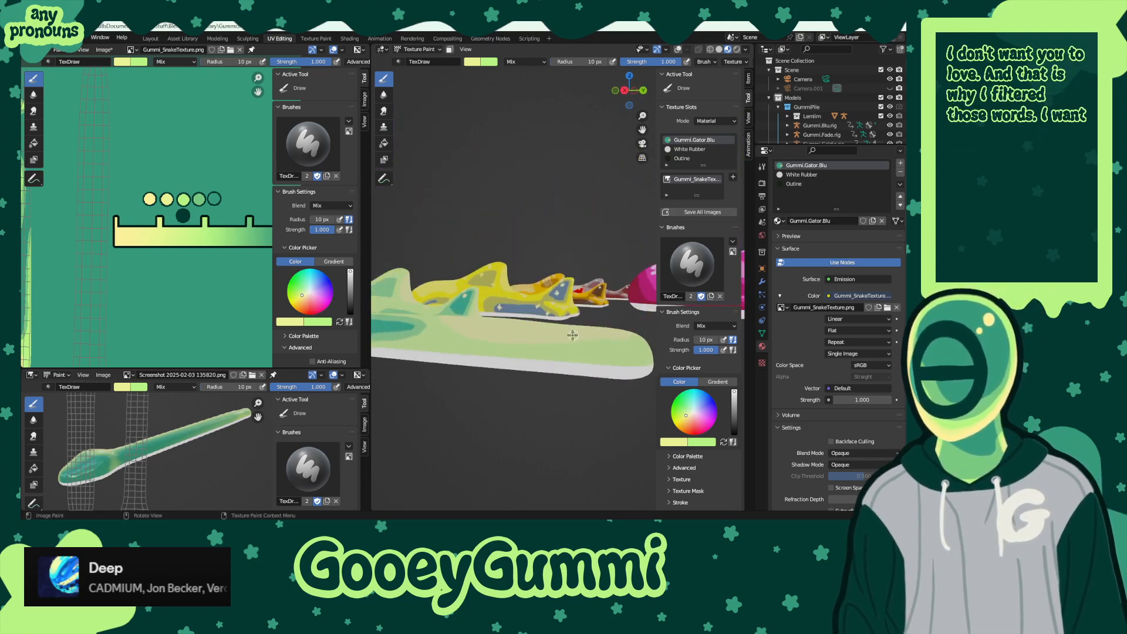
pyautogui.moveTo(629, 344); pyautogui.dragTo(558, 373, button='middle')
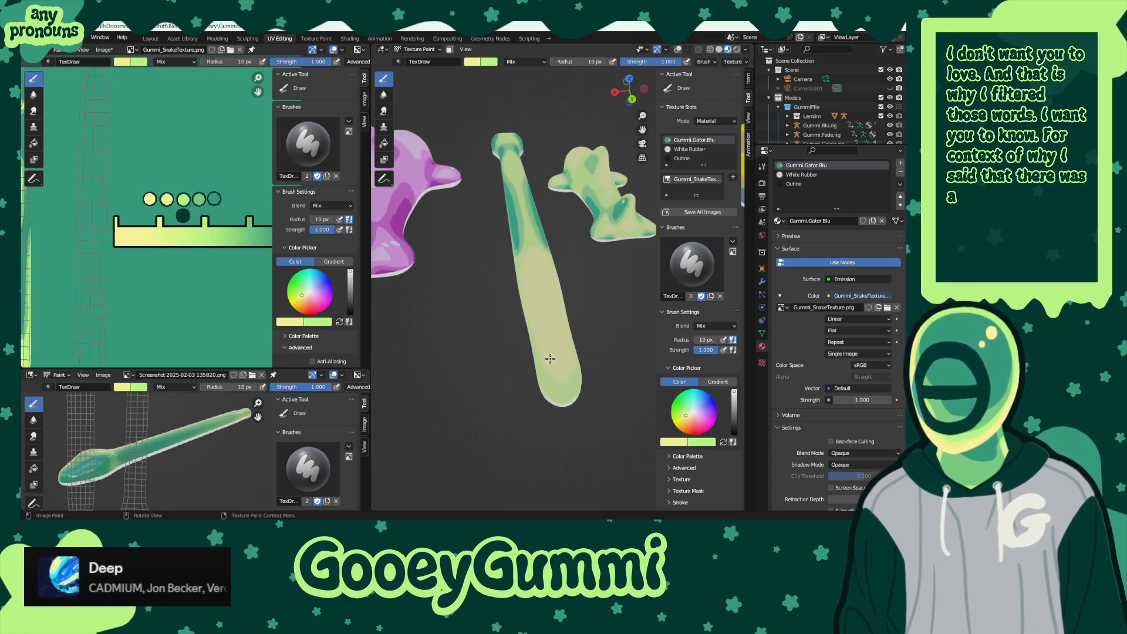
pyautogui.press('s')
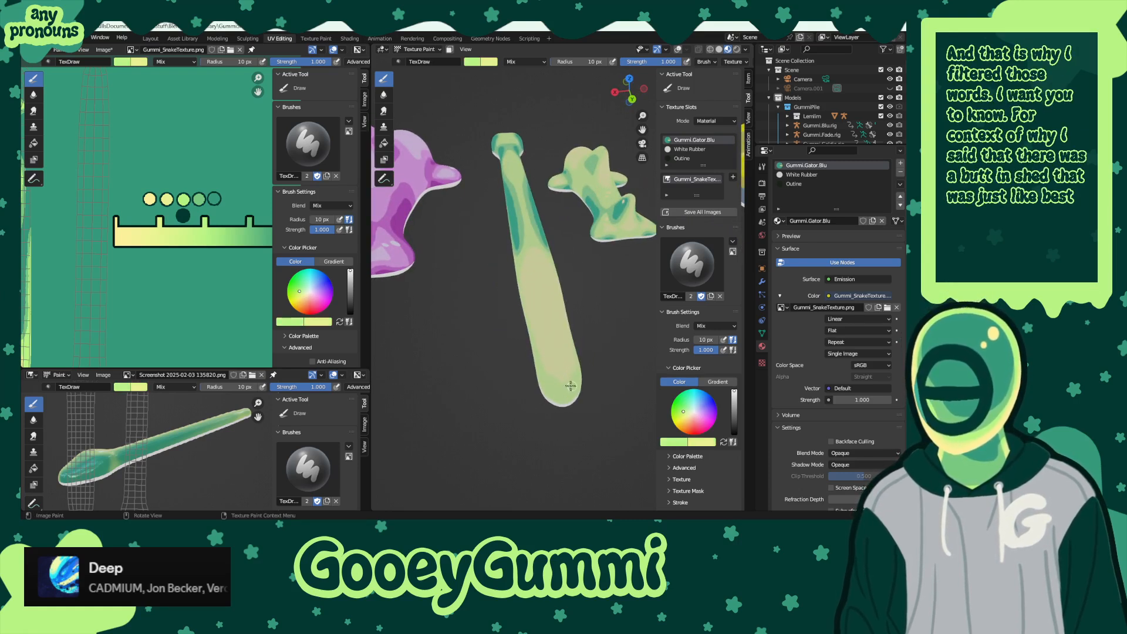
pyautogui.moveTo(543, 404); pyautogui.dragTo(603, 334, button='middle')
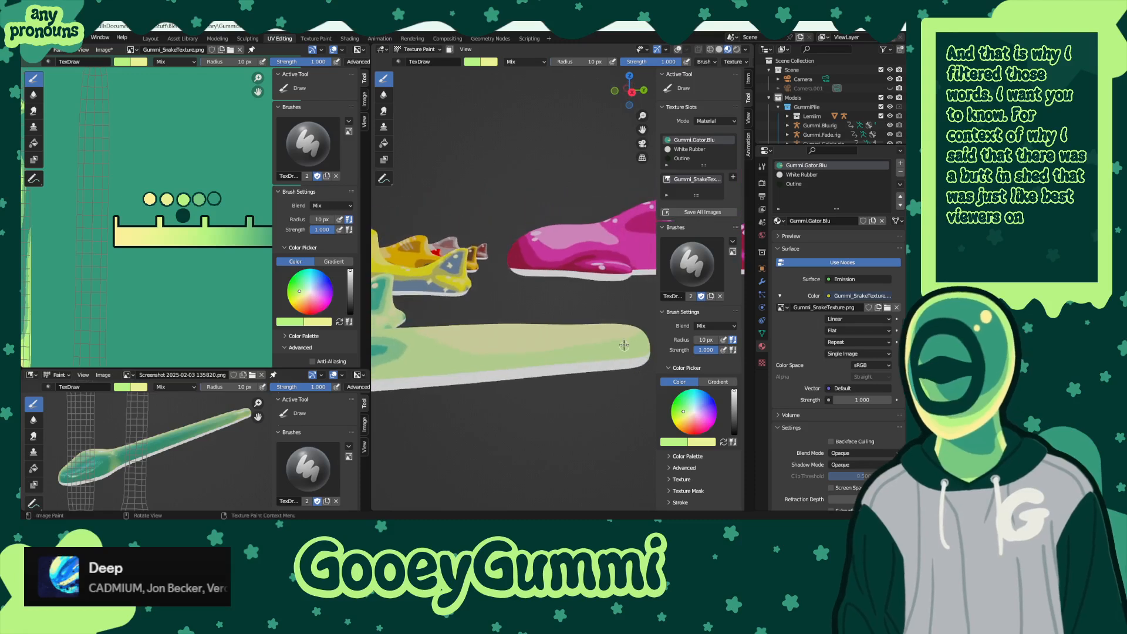
pyautogui.press('s')
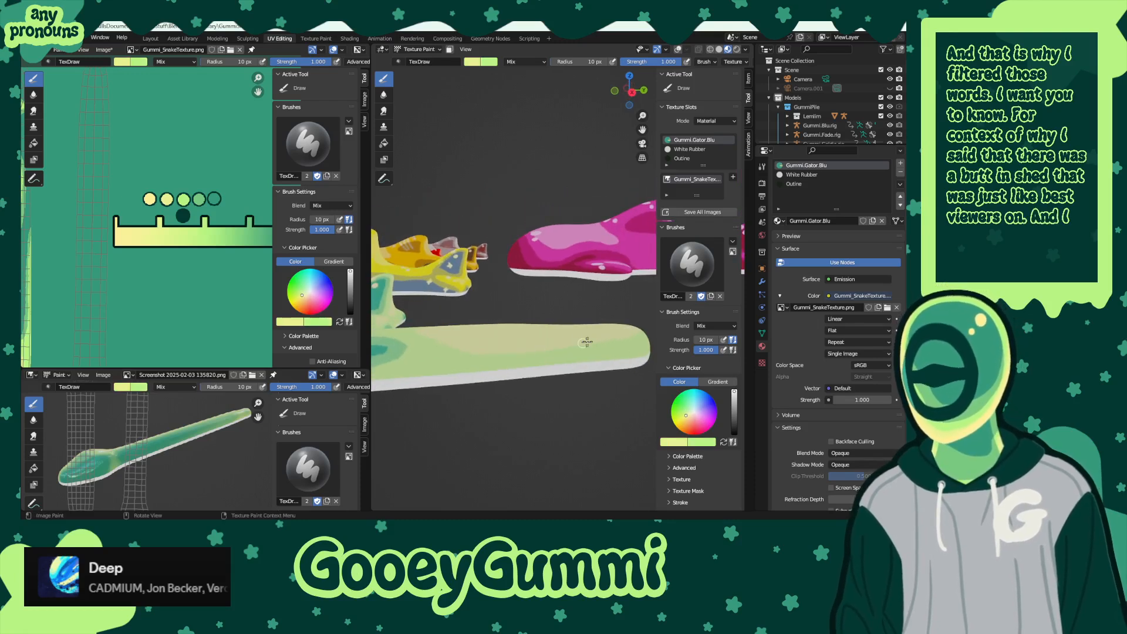
pyautogui.press('s')
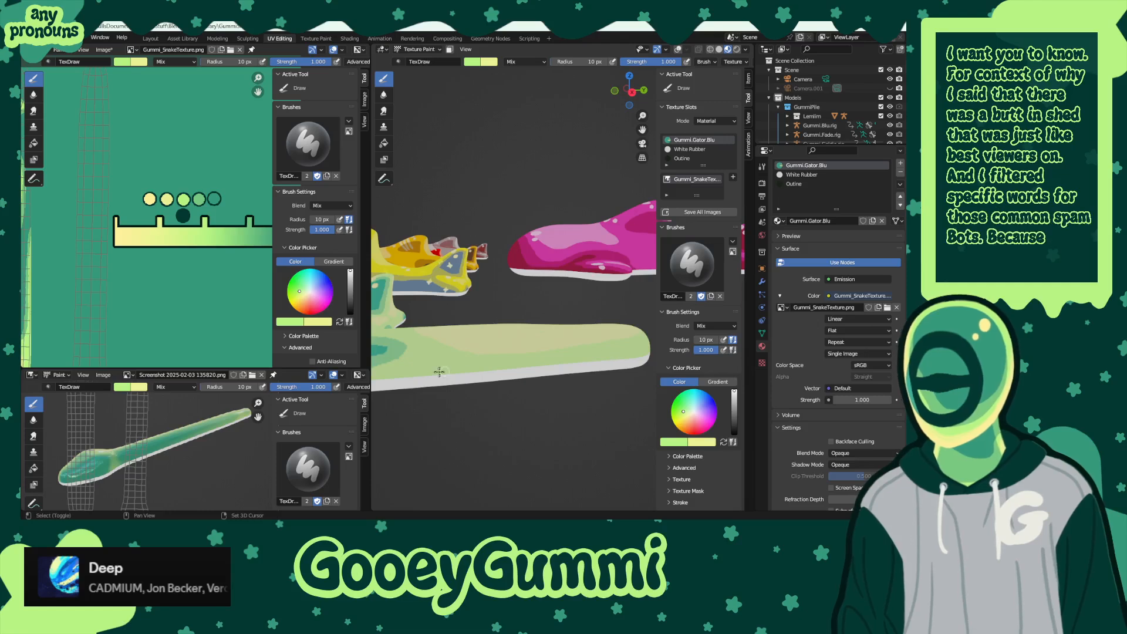
# - Shape the front end of the tail highlight beside the teal stripe, alternating between pale yellow and sampled lime green
pyautogui.scroll(4, 581, 358)
pyautogui.scroll(2, 575, 365)
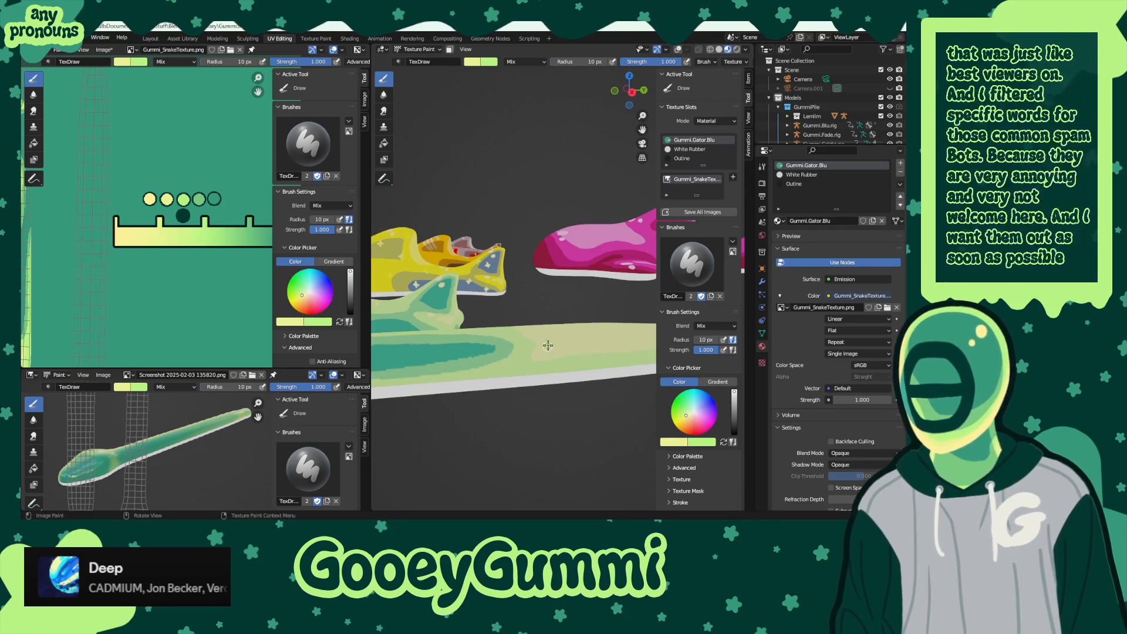
pyautogui.press('s')
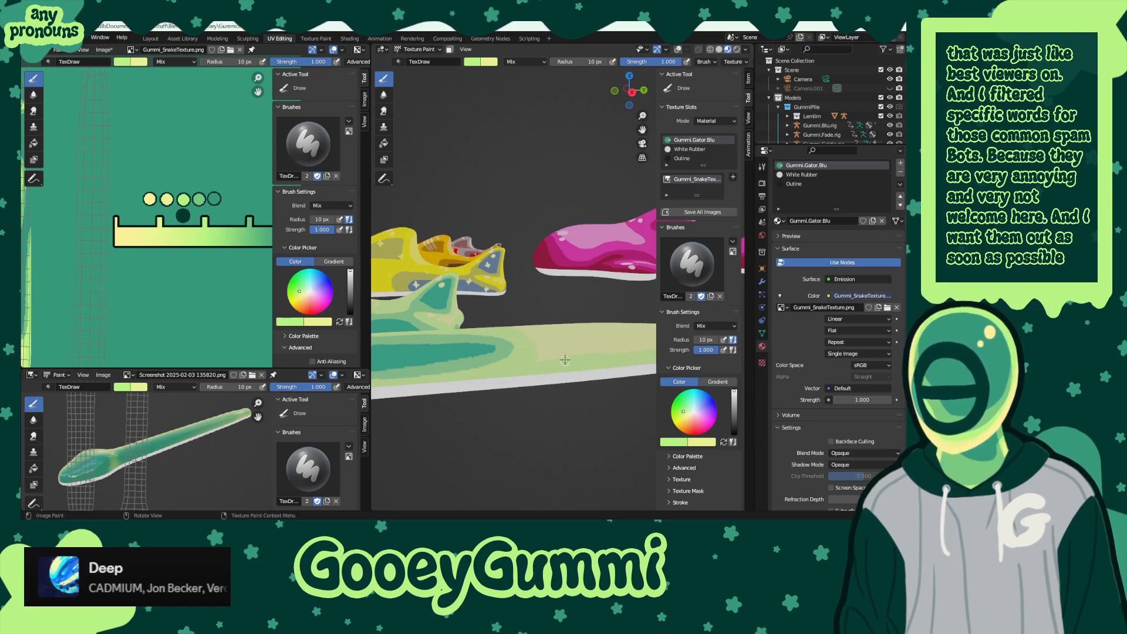
pyautogui.press('x')
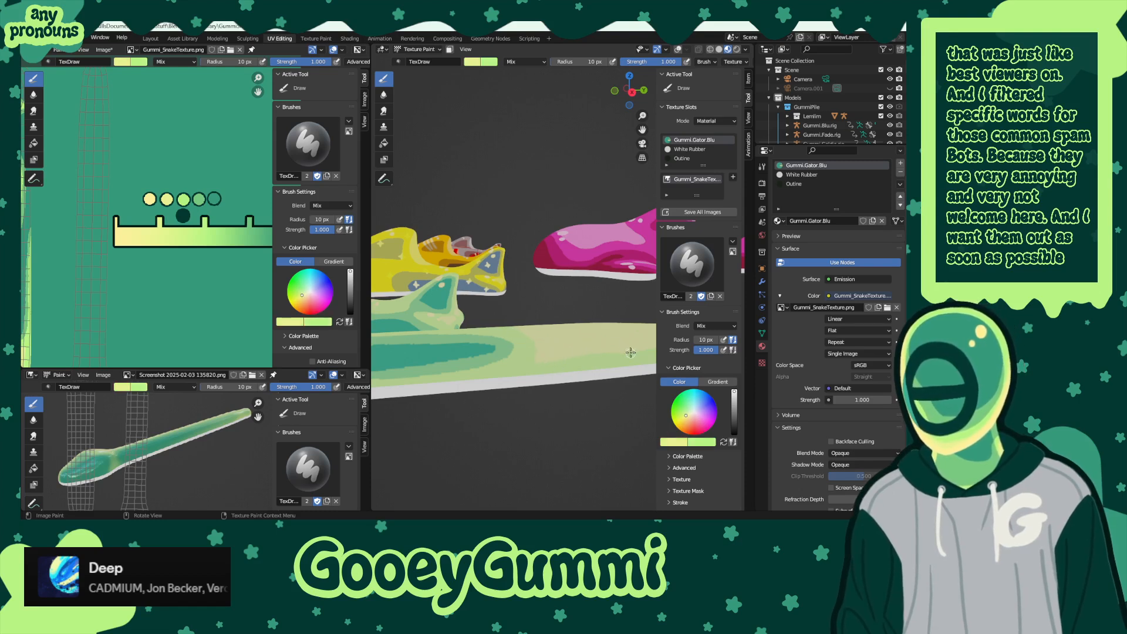
# - Paint a long pale yellow highlight along the top of the snake's upper body, tapering toward the tail
pyautogui.moveTo(631, 352); pyautogui.dragTo(526, 382, button='middle')
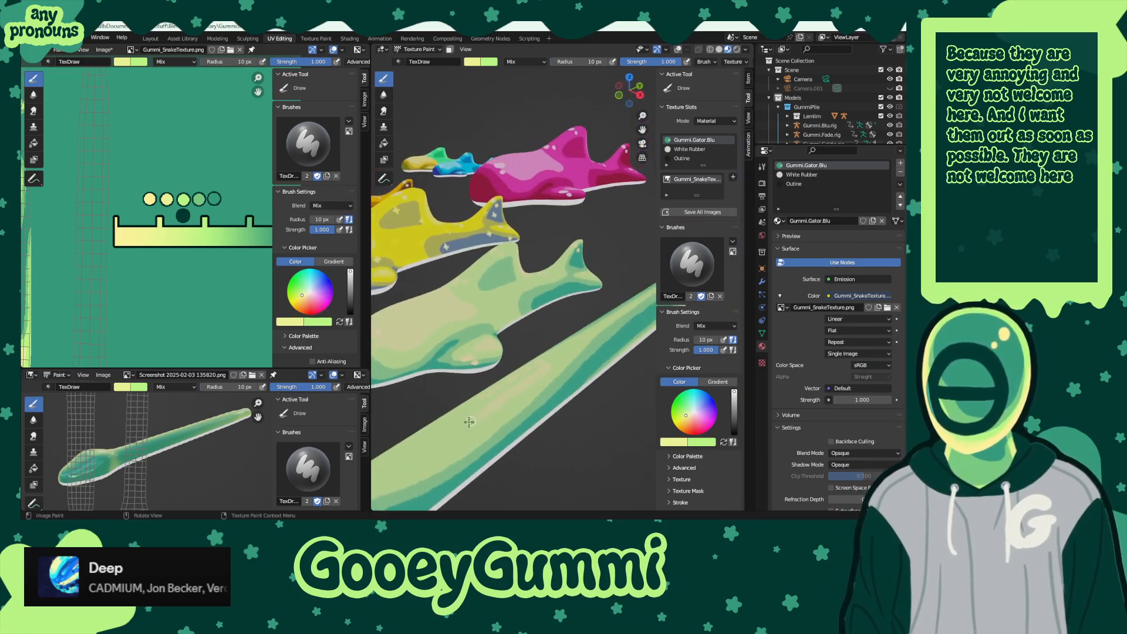
pyautogui.scroll(2, 588, 308)
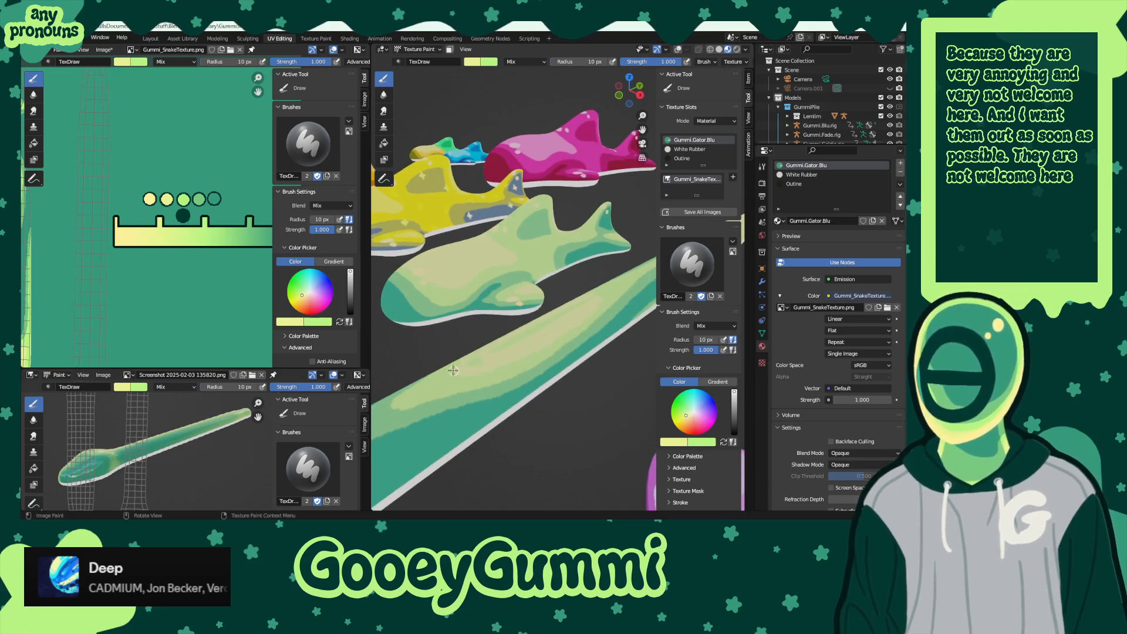
pyautogui.moveTo(545, 330); pyautogui.dragTo(587, 279, button='middle')
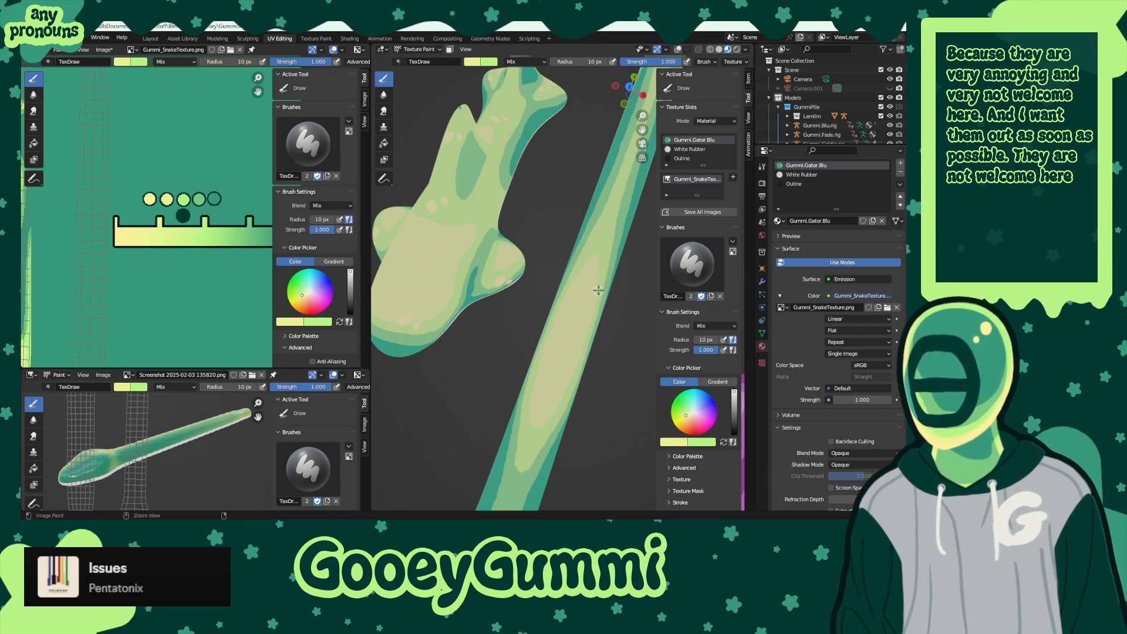
pyautogui.moveTo(608, 324); pyautogui.dragTo(524, 251, button='middle')
pyautogui.scroll(-6, 546, 296)
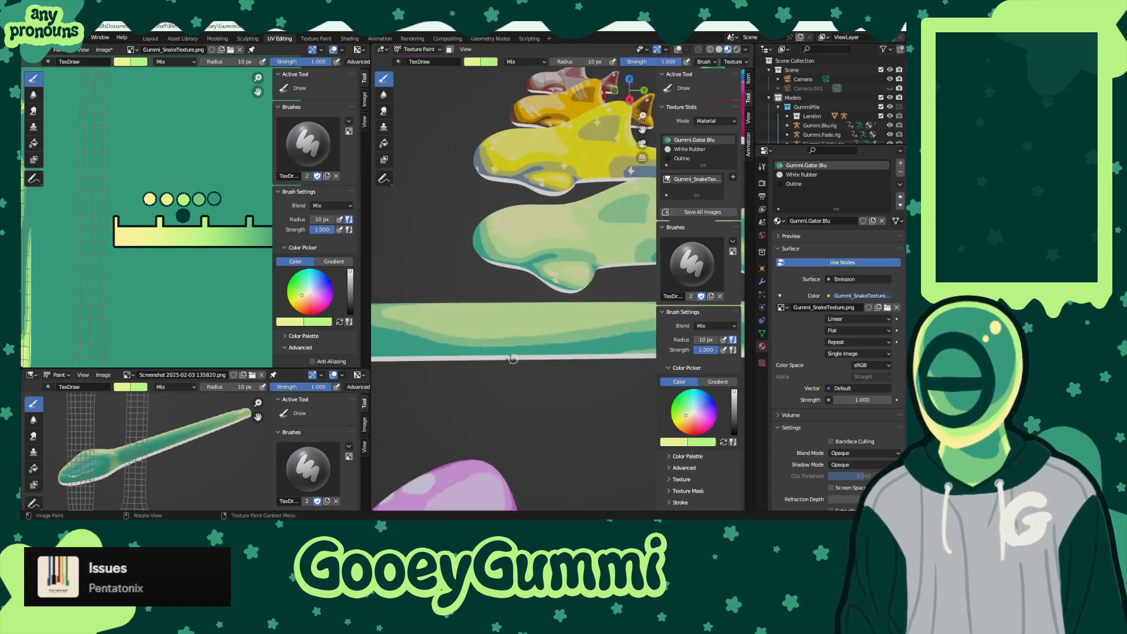
pyautogui.moveTo(562, 349); pyautogui.dragTo(522, 413, button='middle')
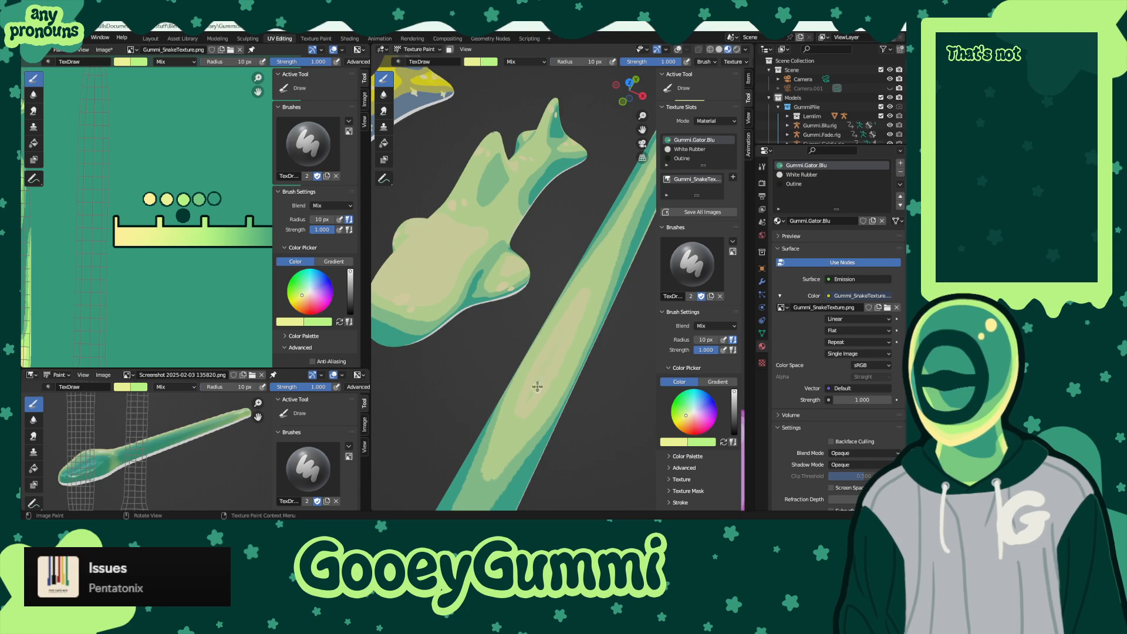
pyautogui.moveTo(531, 394); pyautogui.dragTo(500, 328, button='middle')
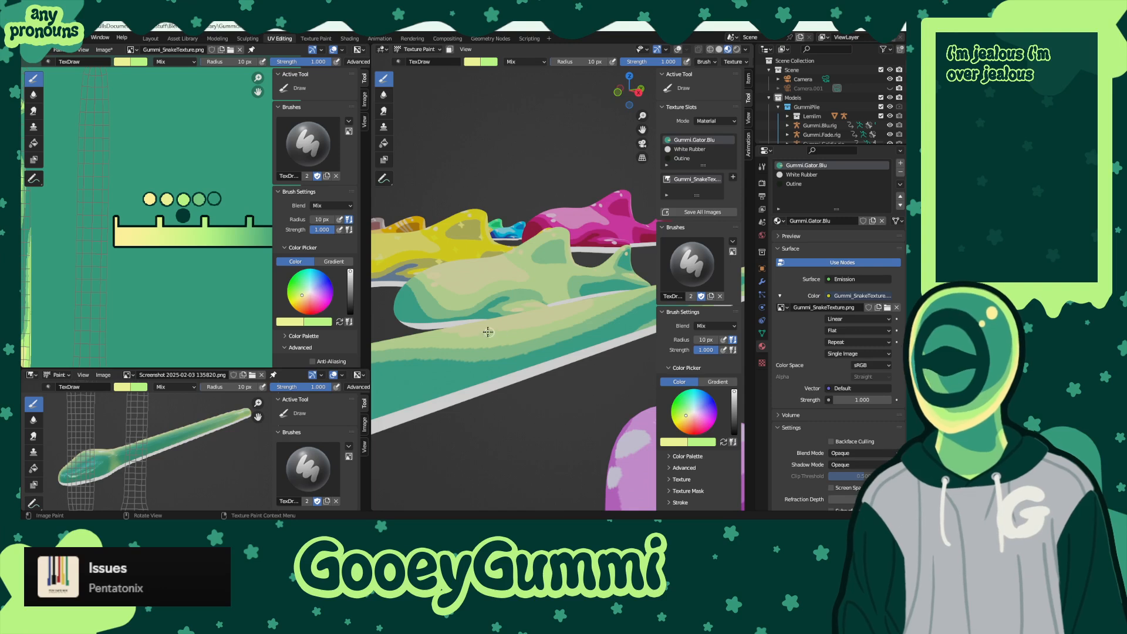
pyautogui.moveTo(499, 330); pyautogui.dragTo(556, 369, button='middle')
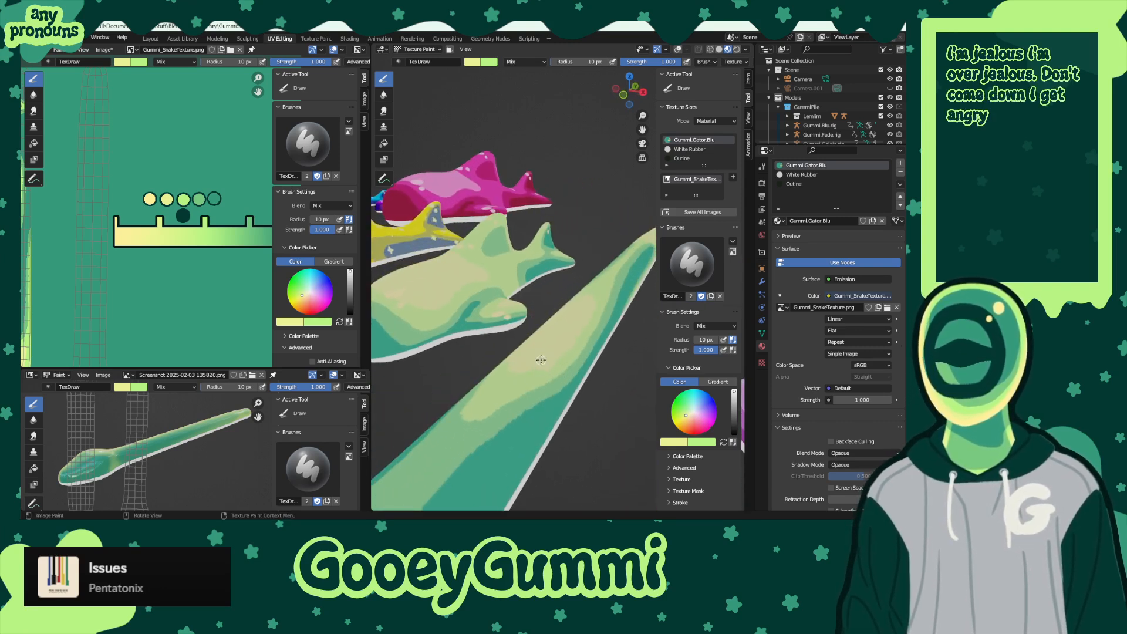
# - Smooth the edges of the upper-body highlight behind the neck, switching between lime green and pale yellow
pyautogui.press('x')
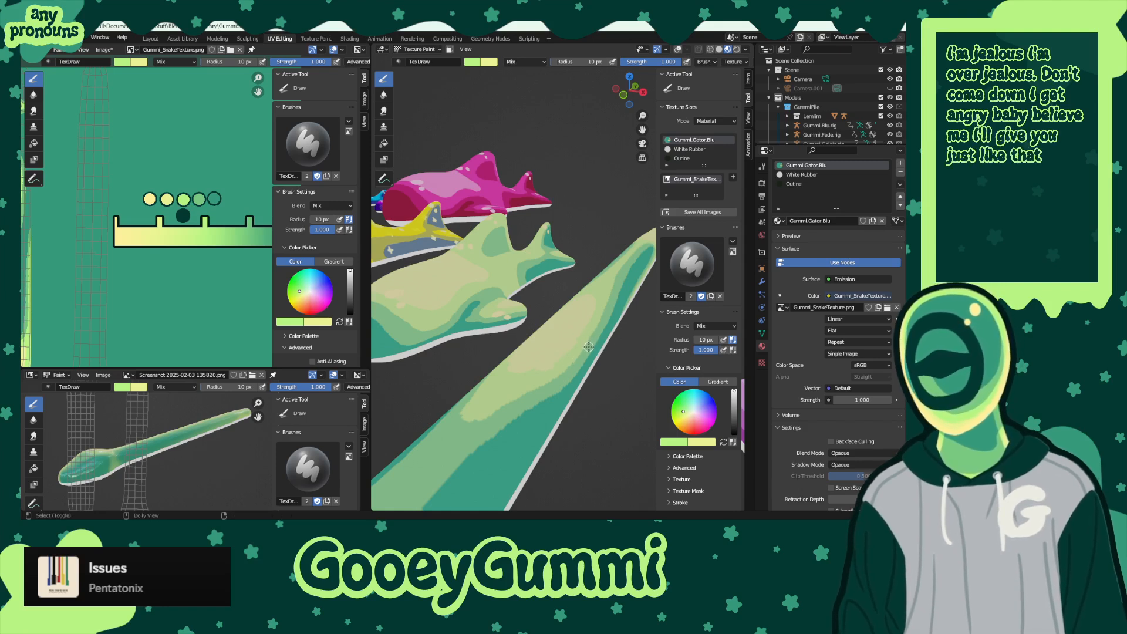
pyautogui.moveTo(599, 336); pyautogui.dragTo(534, 326, button='middle')
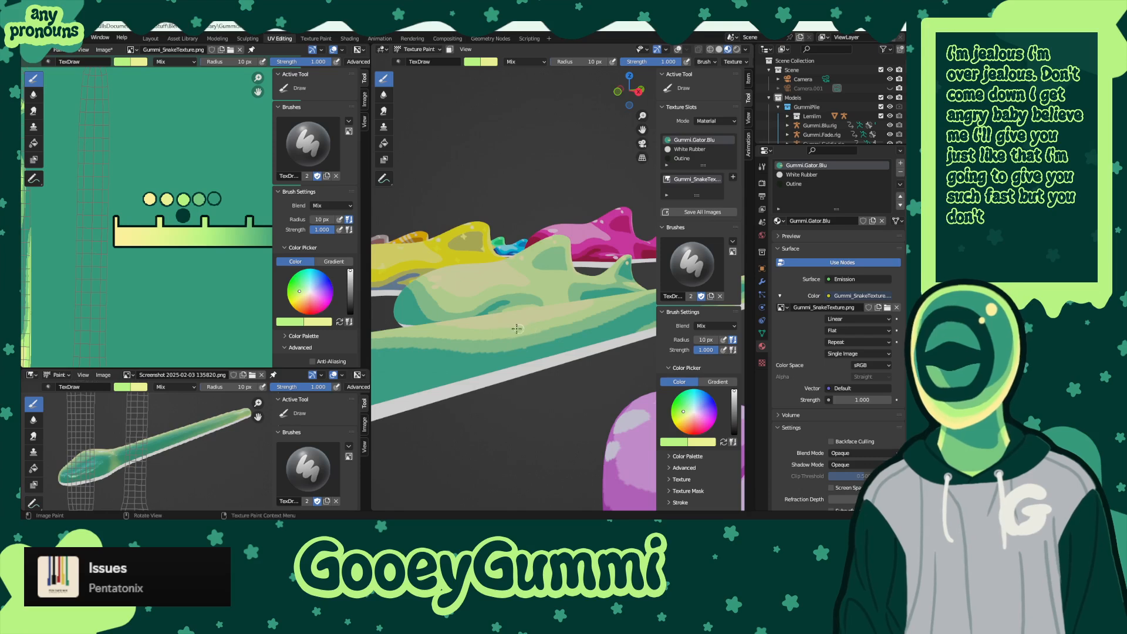
pyautogui.scroll(3, 508, 330)
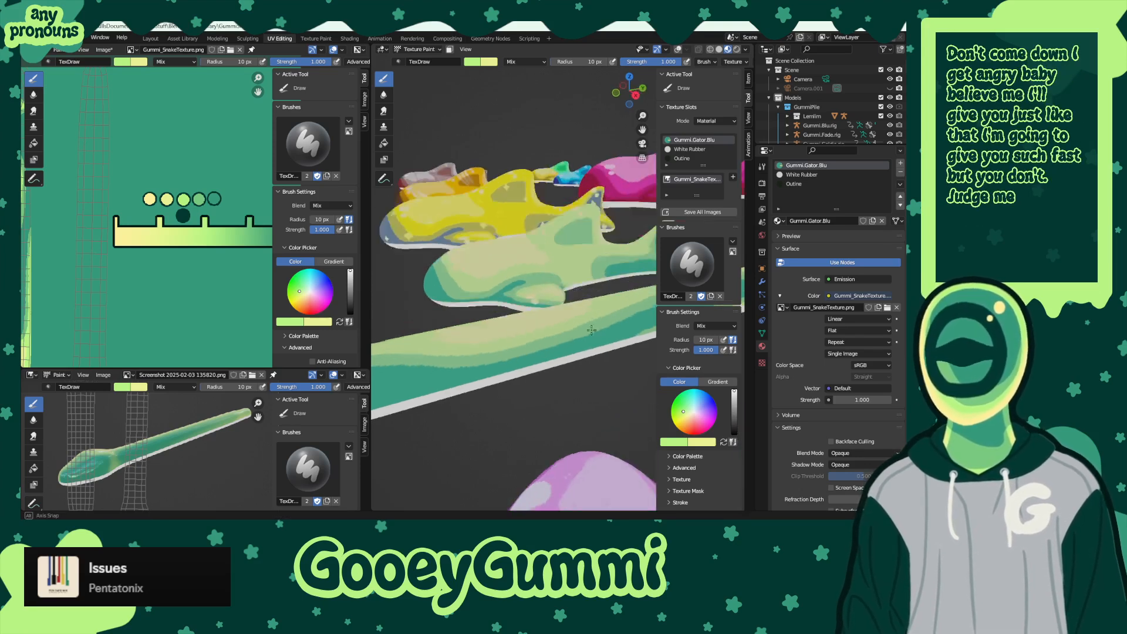
pyautogui.moveTo(509, 331); pyautogui.dragTo(548, 297, button='middle')
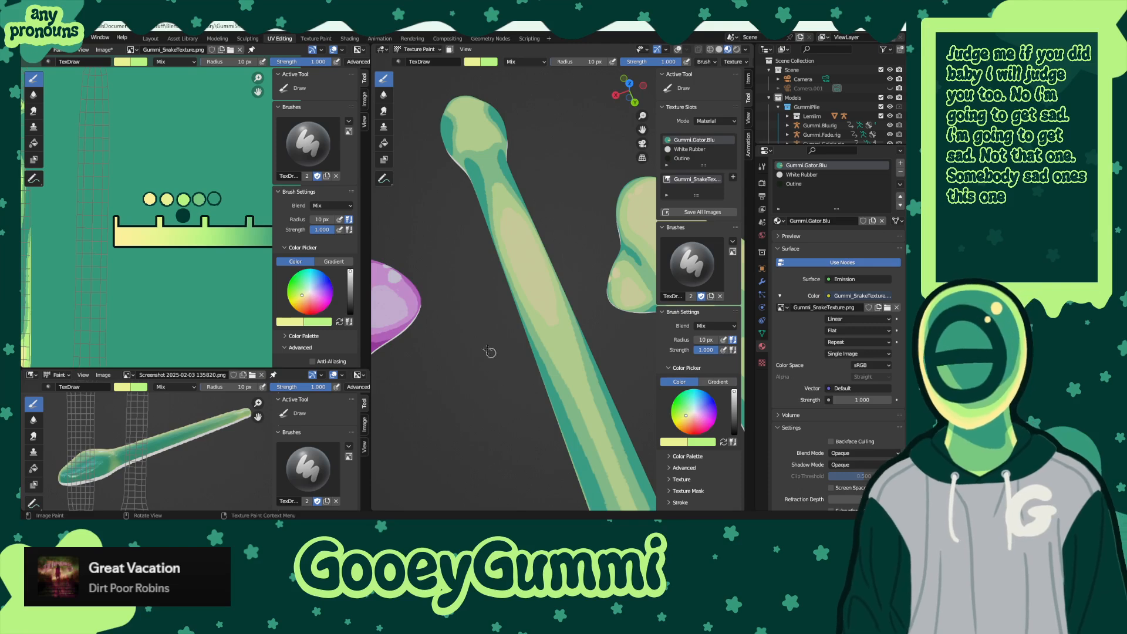
pyautogui.moveTo(489, 352); pyautogui.dragTo(551, 364, button='middle')
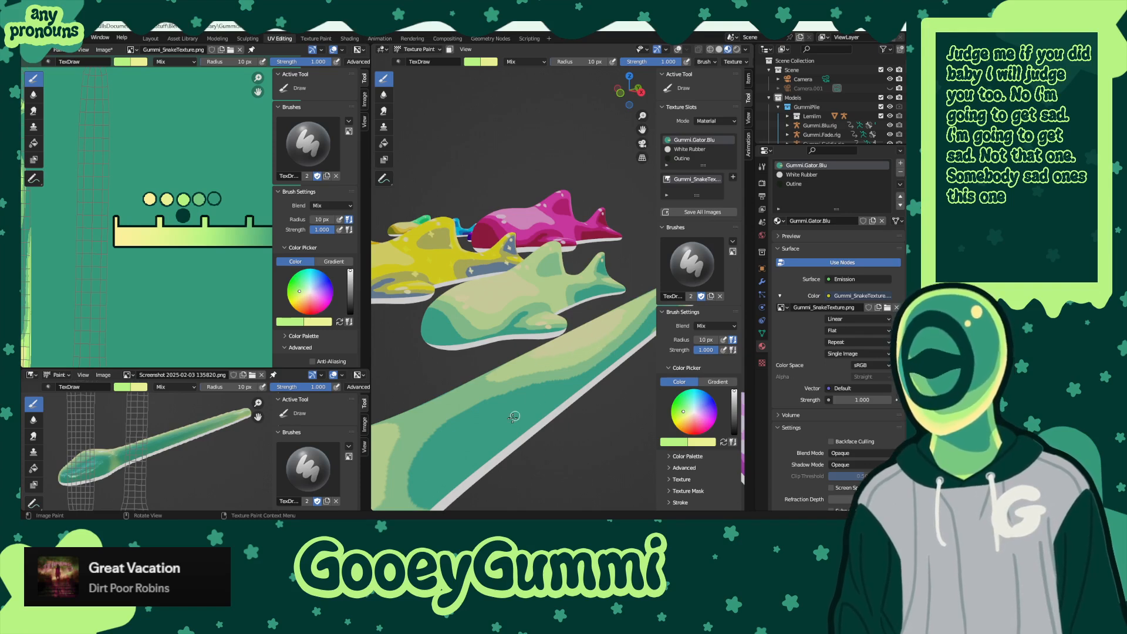
# - Sample pale yellow and paint an oval highlight on top of the snake's head inside the lime green area
pyautogui.moveTo(613, 333); pyautogui.dragTo(537, 362, button='middle')
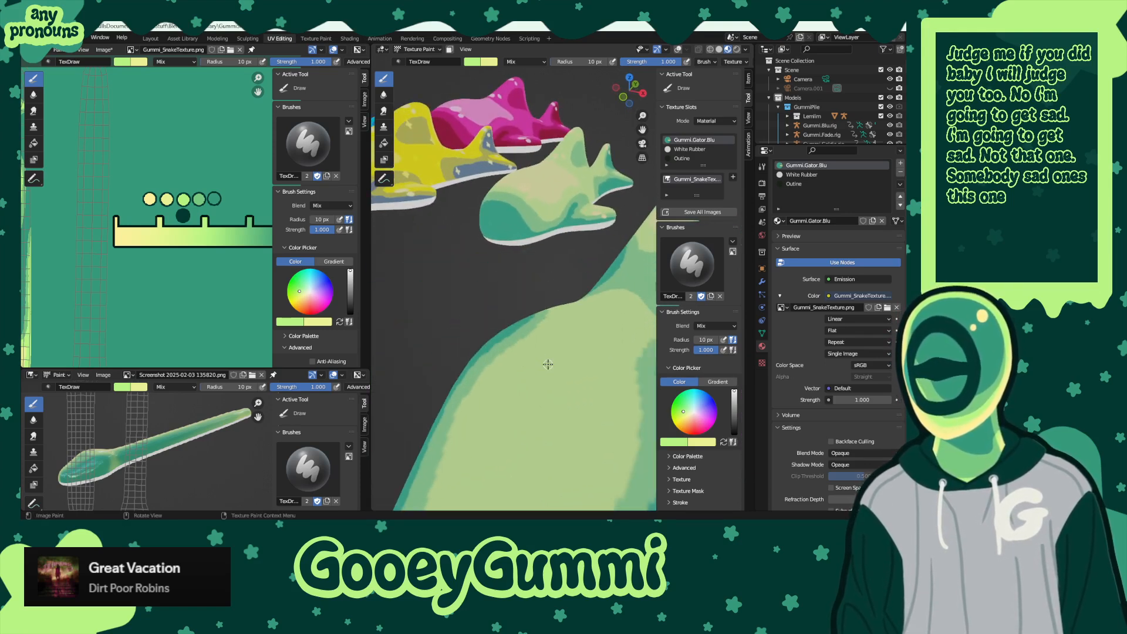
pyautogui.scroll(-5, 540, 359)
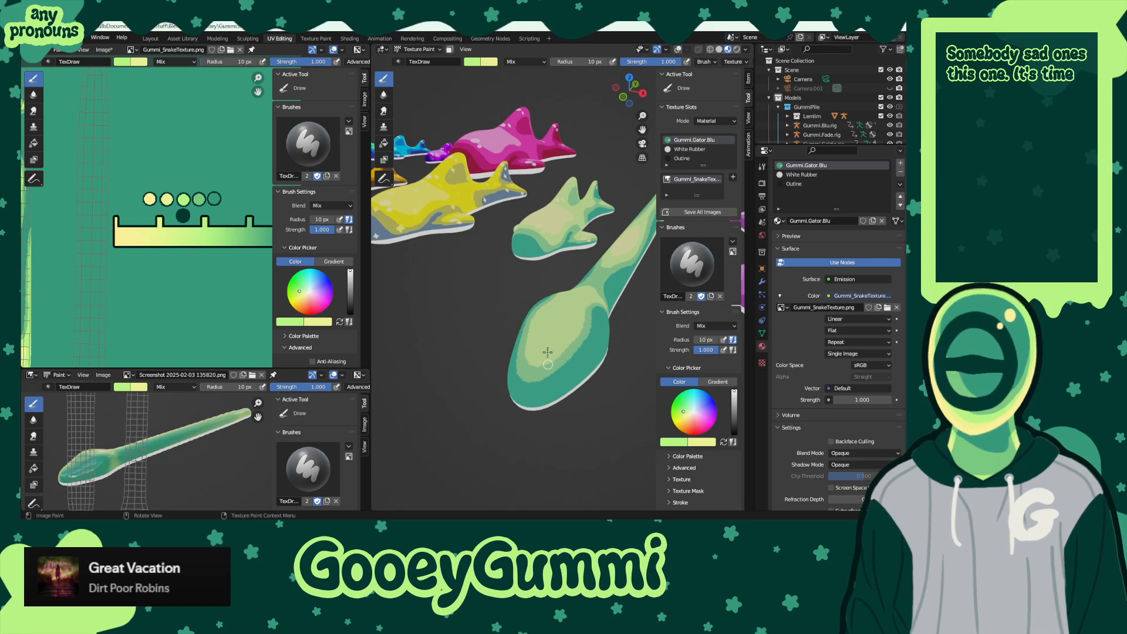
pyautogui.moveTo(548, 352); pyautogui.dragTo(579, 336, button='middle')
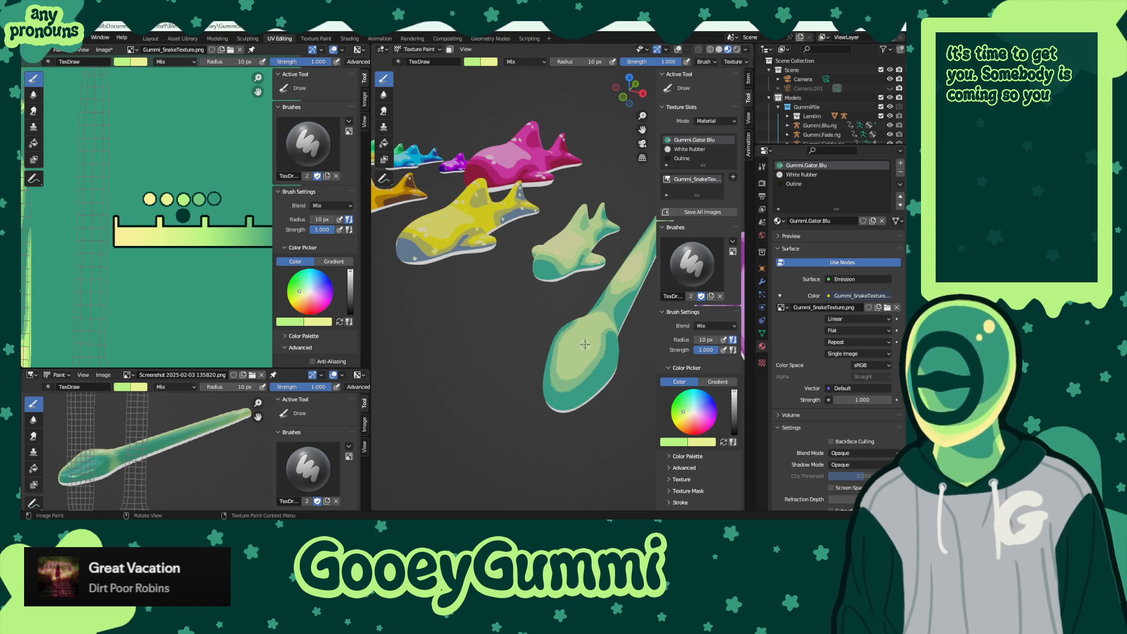
pyautogui.press('s')
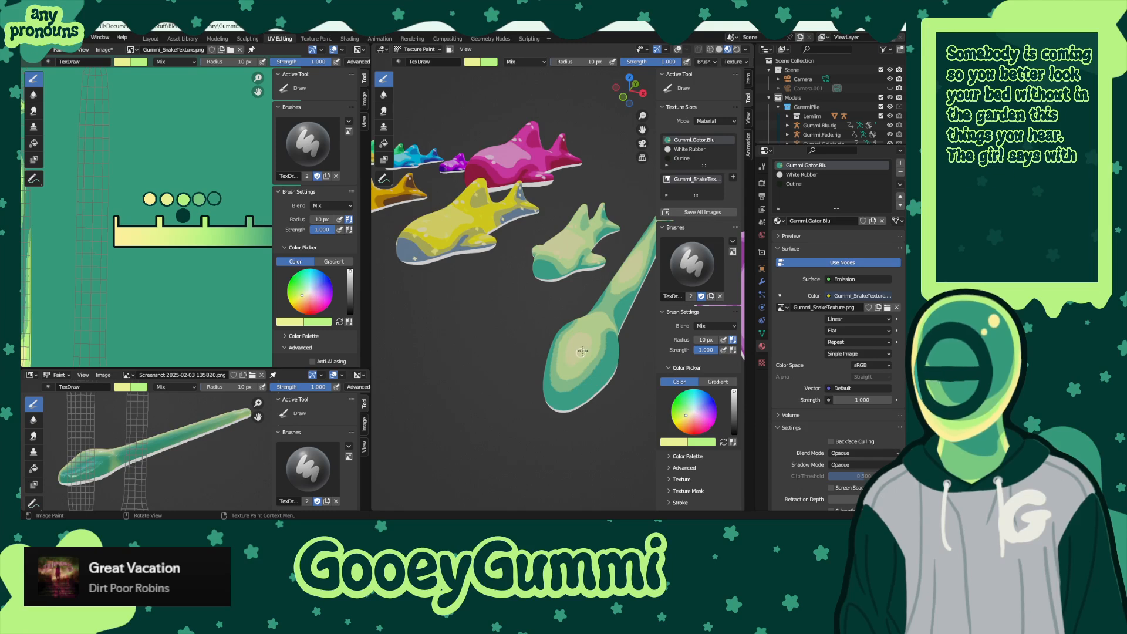
pyautogui.scroll(4, 583, 351)
pyautogui.moveTo(582, 351); pyautogui.dragTo(533, 388, button='middle')
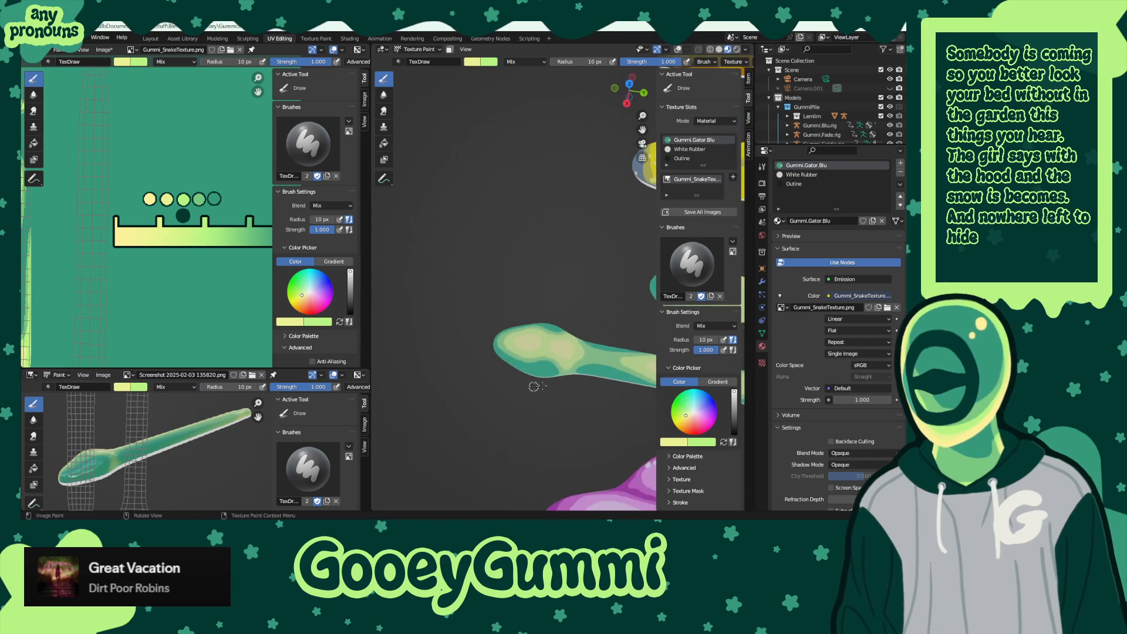
# - Compare the snake's head and body highlights with the shark models from a distance in Material Preview shading
pyautogui.scroll(-5, 604, 321)
pyautogui.moveTo(604, 321); pyautogui.dragTo(546, 394, button='middle')
pyautogui.scroll(4, 597, 325)
pyautogui.scroll(-4, 525, 362)
pyautogui.press('z')
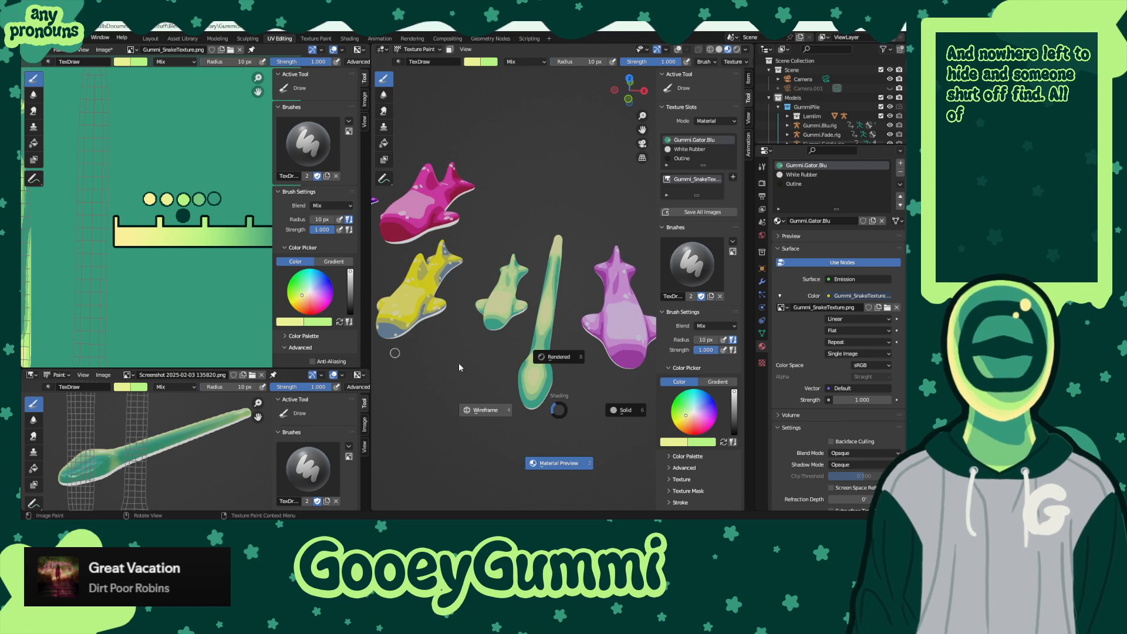
pyautogui.click(557, 466)
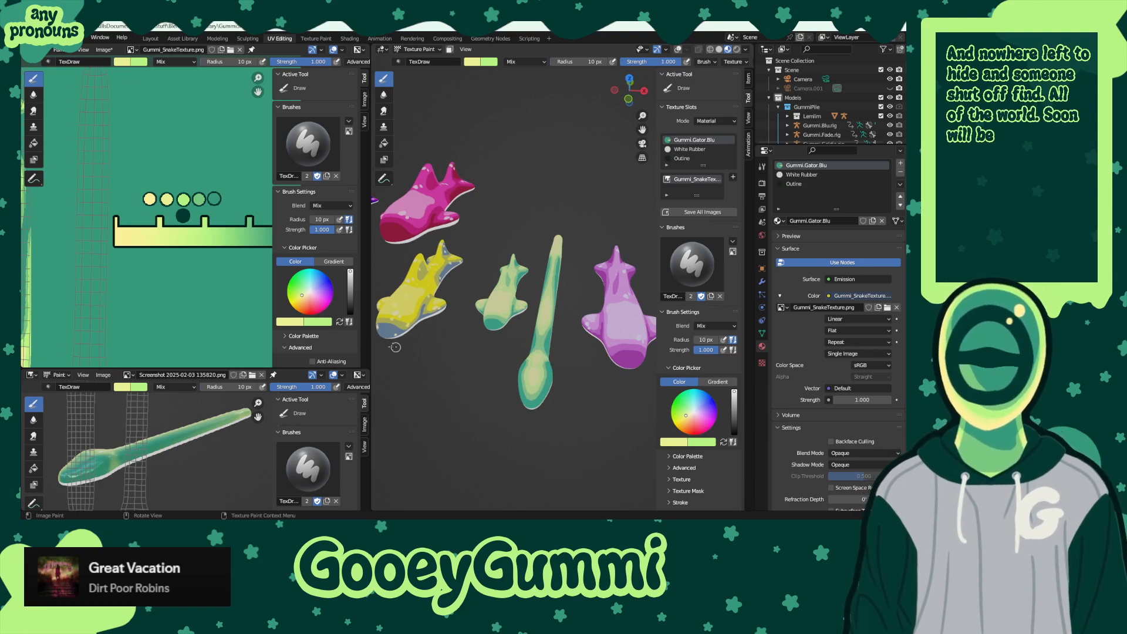
# - Replace the lime green brush colour with a lighter yellow sampled from the painted palette in the texture image
pyautogui.press('x')
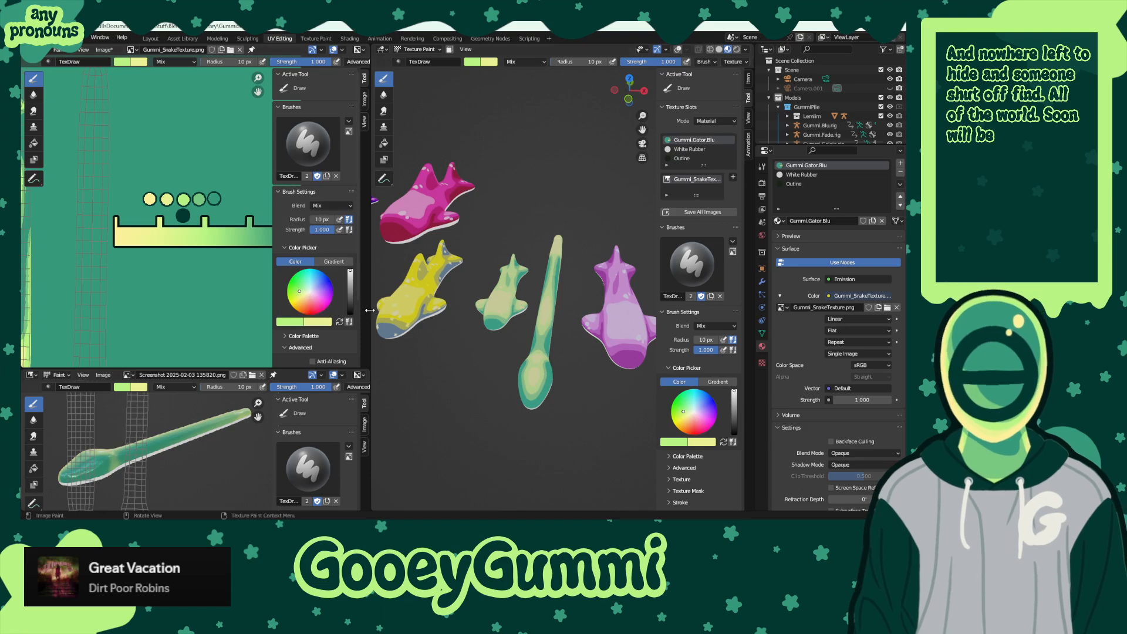
pyautogui.click(299, 326)
pyautogui.click(355, 288)
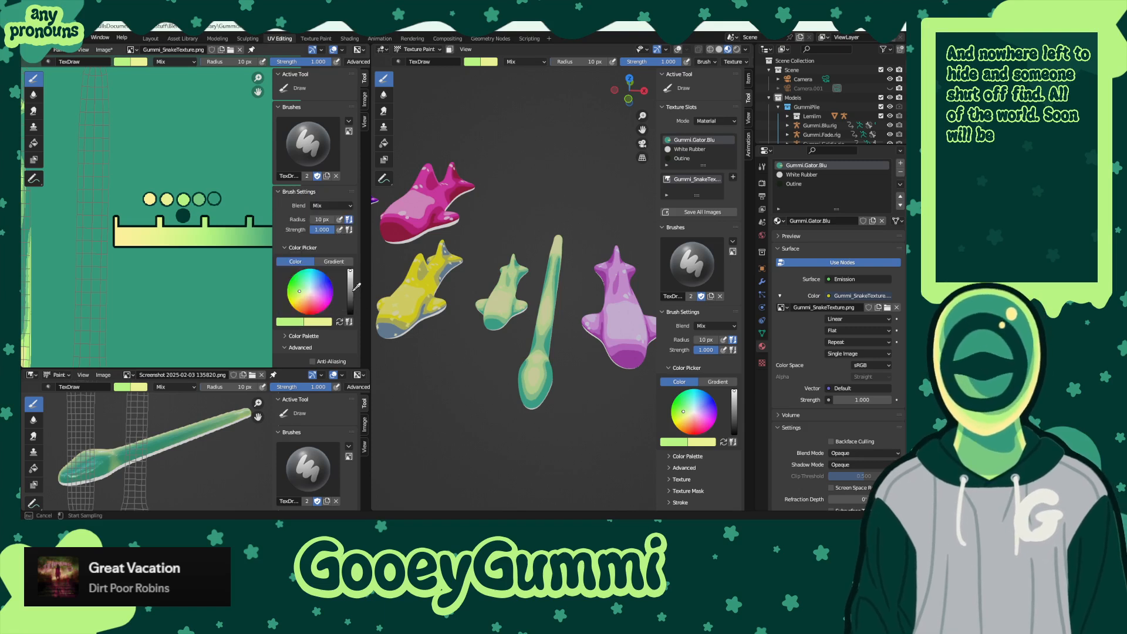
pyautogui.click(165, 199)
# - Turn off mirrored painting so that light spots can be placed individually on the snake
pyautogui.scroll(3, 550, 343)
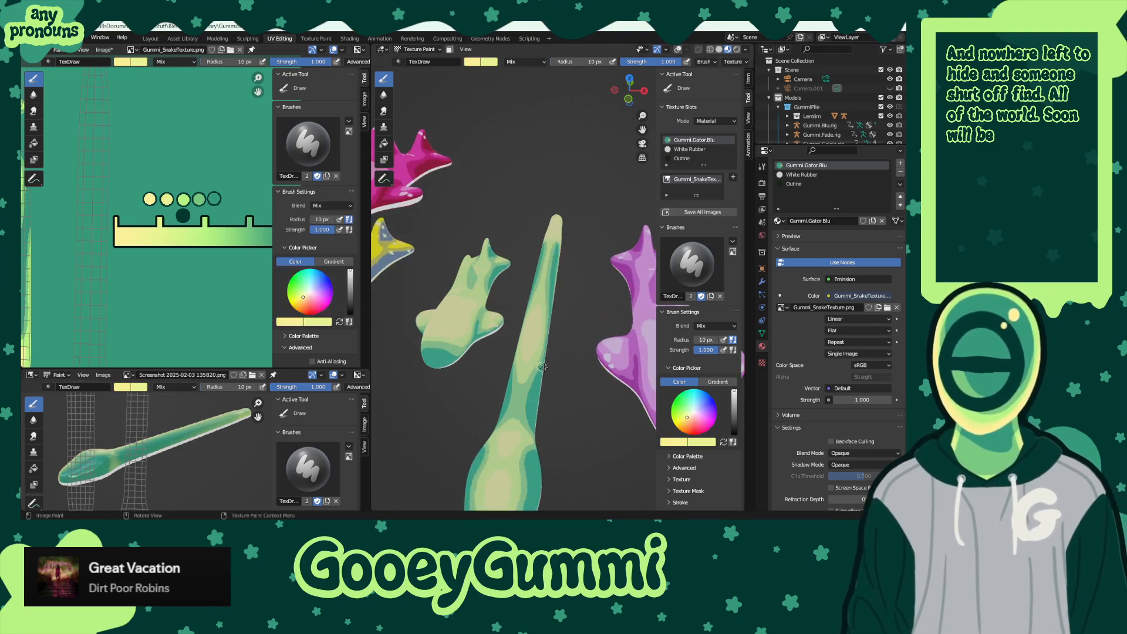
pyautogui.moveTo(542, 367); pyautogui.dragTo(573, 371, button='middle')
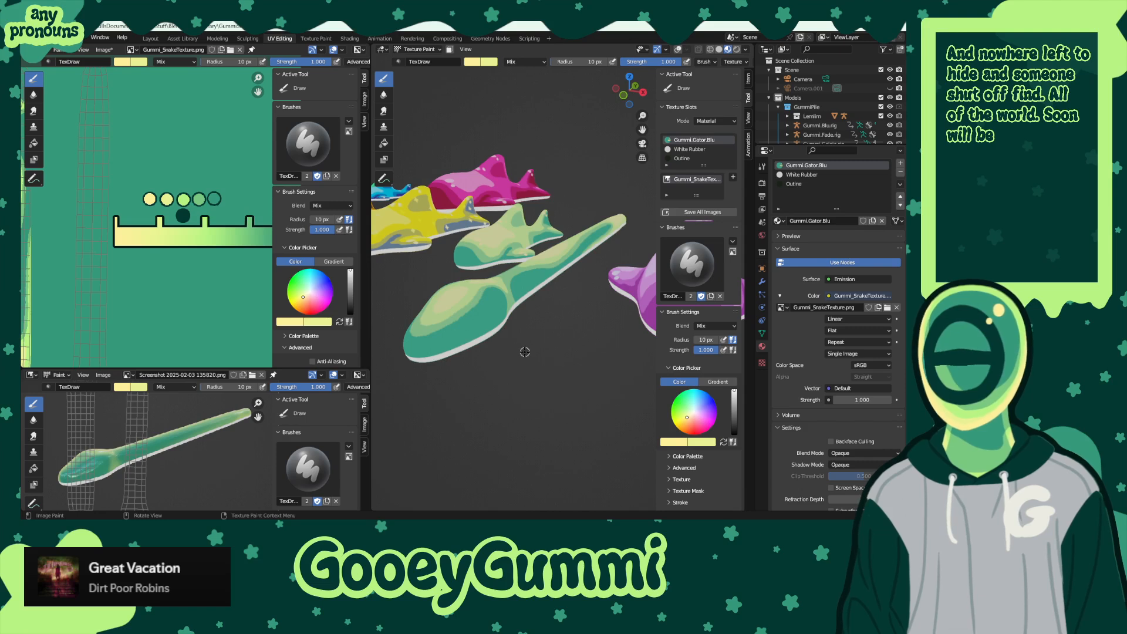
pyautogui.scroll(2, 481, 315)
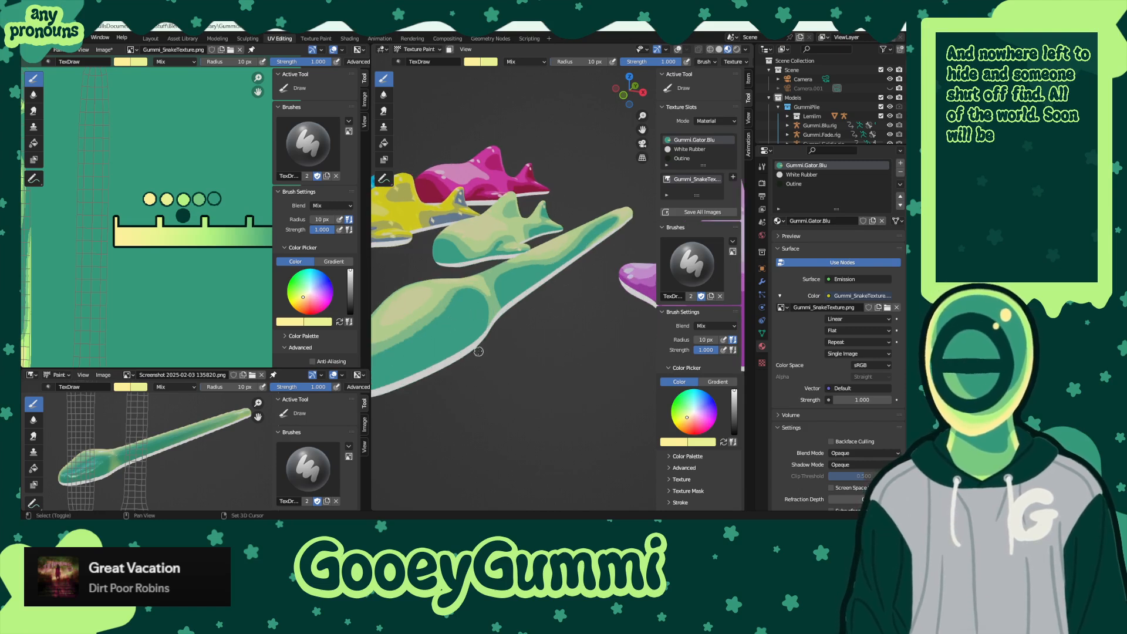
pyautogui.scroll(-2, 456, 326)
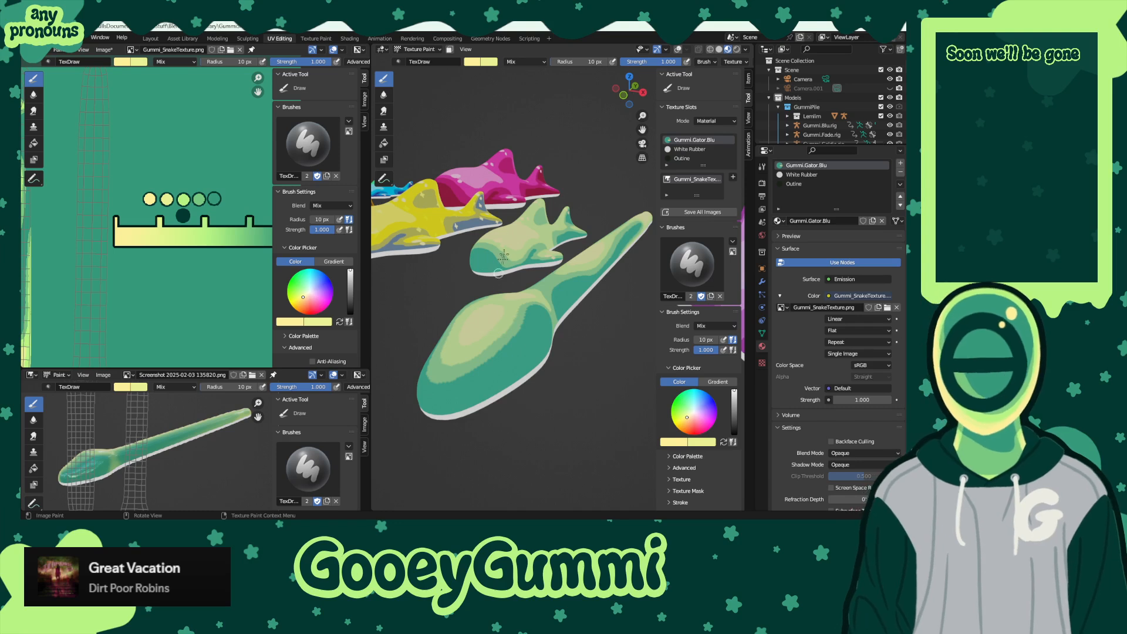
pyautogui.scroll(-5, 534, 62)
pyautogui.scroll(-3, 534, 62)
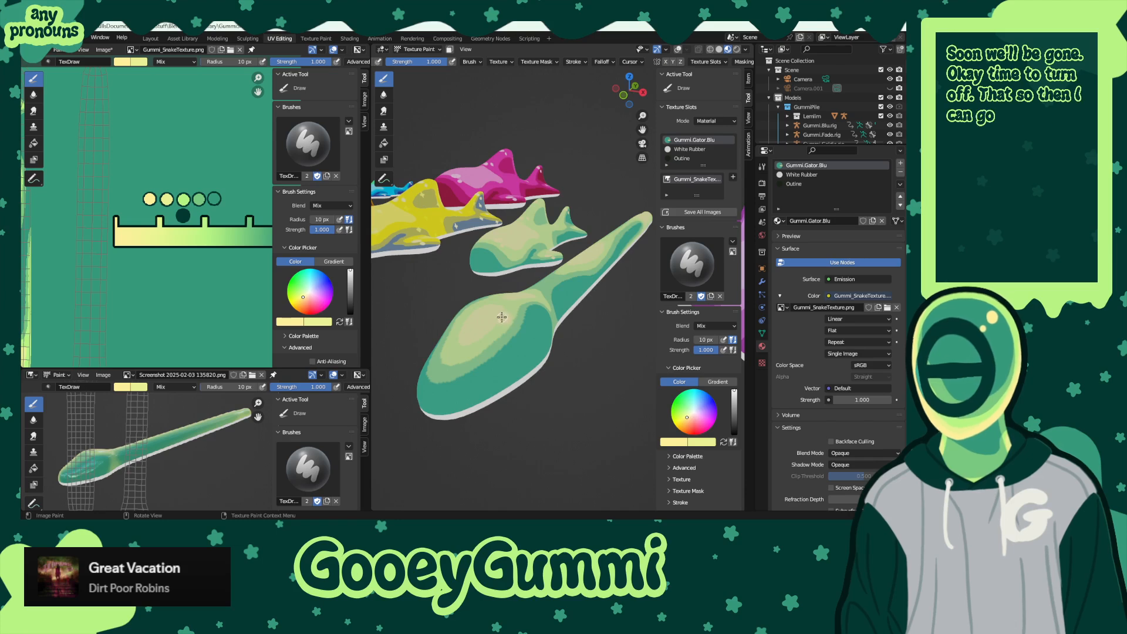
# - Undo the last spot stroke, reduce the brush radius to 8 px and dab a light yellow spot on the head
pyautogui.hotkey('ctrl', 'z')
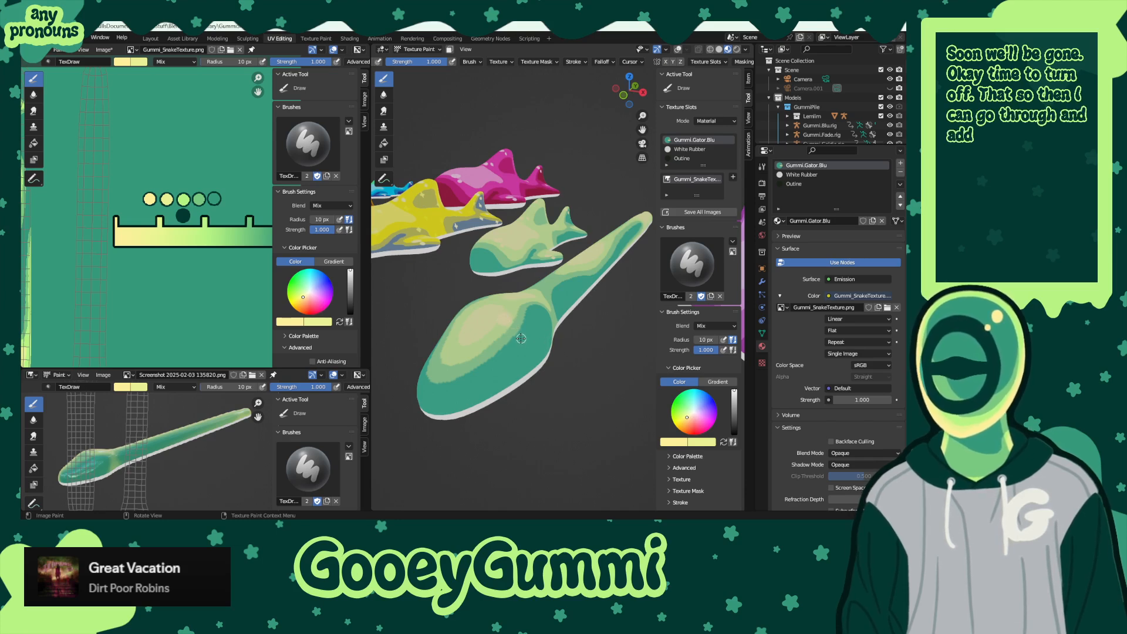
pyautogui.press('[')
pyautogui.press('[')
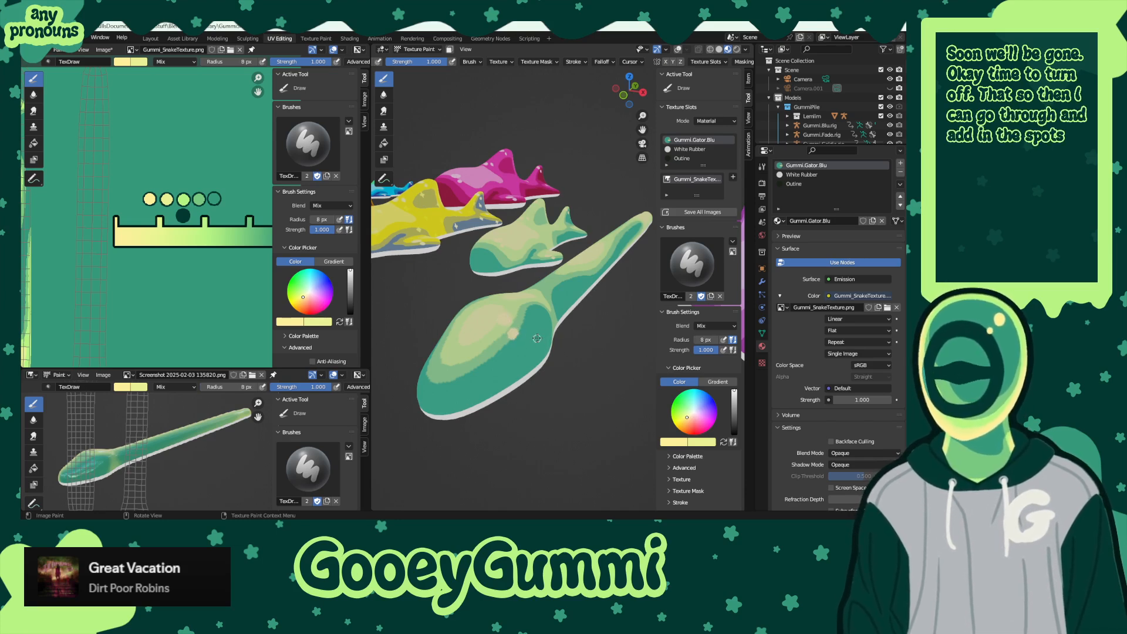
# - Reduce the brush radius to 5 px and dab small light yellow spots along the middle of the snake's body
pyautogui.scroll(6, 537, 338)
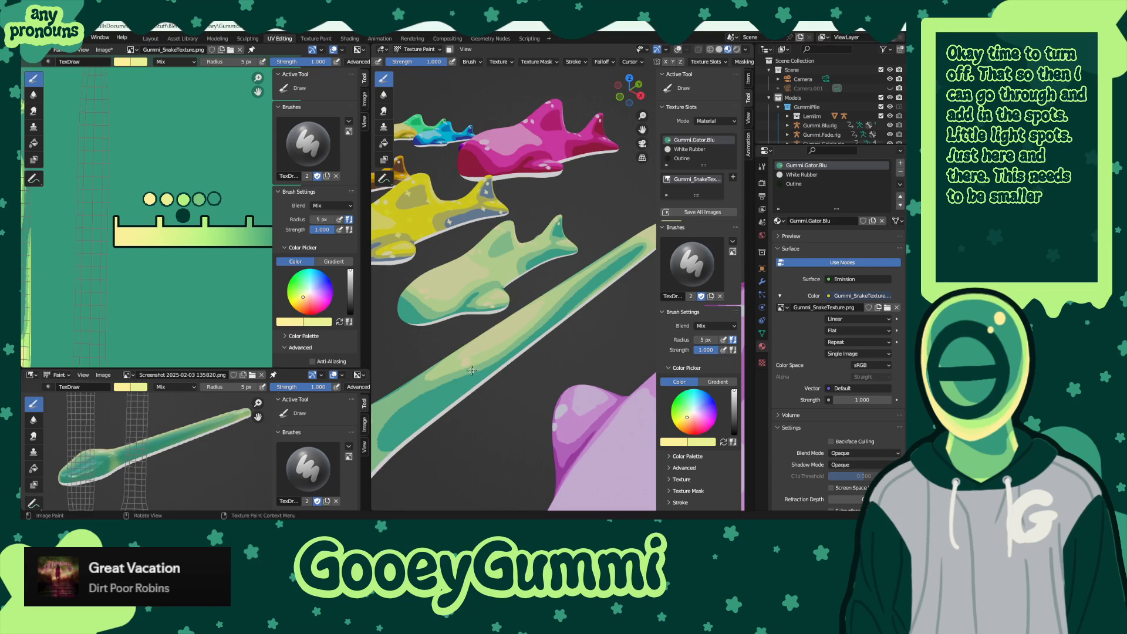
pyautogui.moveTo(482, 374); pyautogui.dragTo(501, 349, button='middle')
pyautogui.scroll(1, 523, 346)
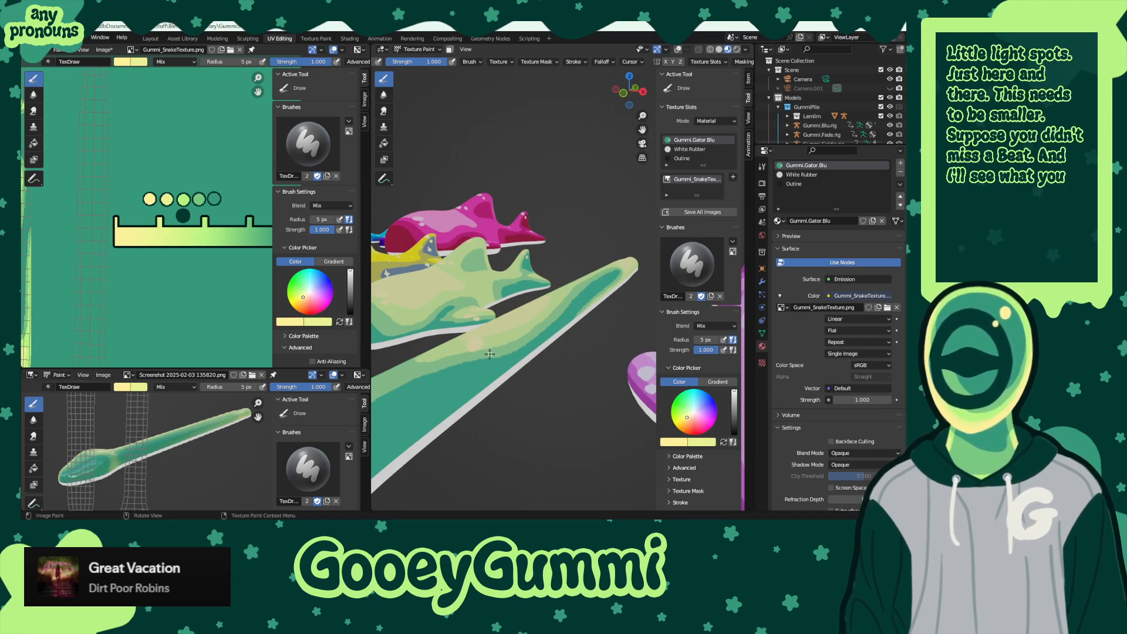
pyautogui.moveTo(500, 349); pyautogui.dragTo(526, 352, button='middle')
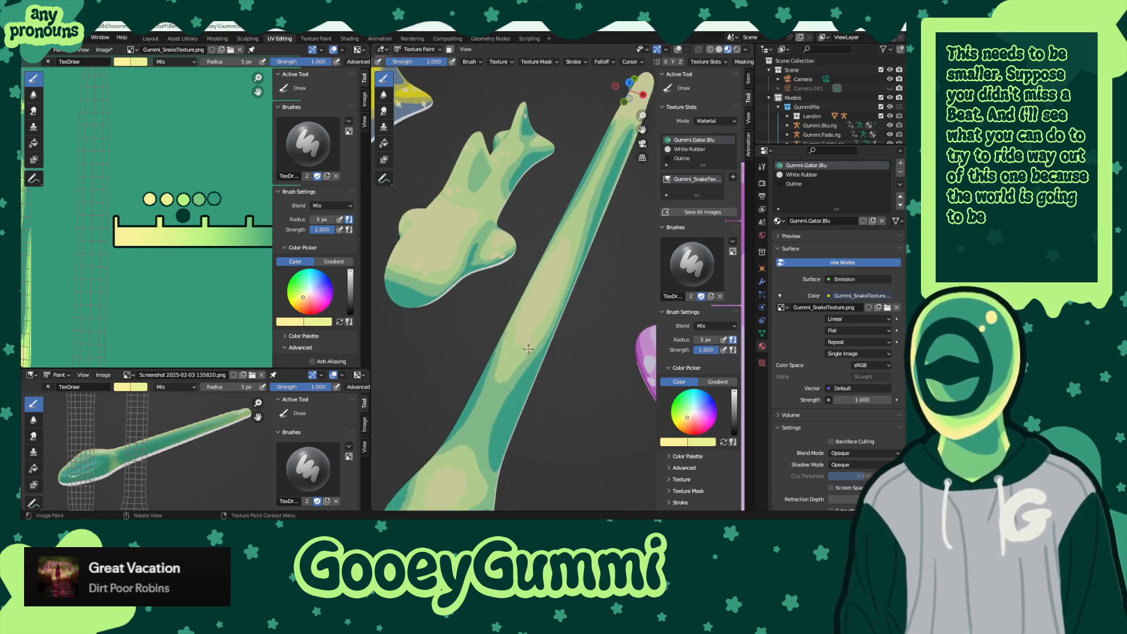
pyautogui.press('s')
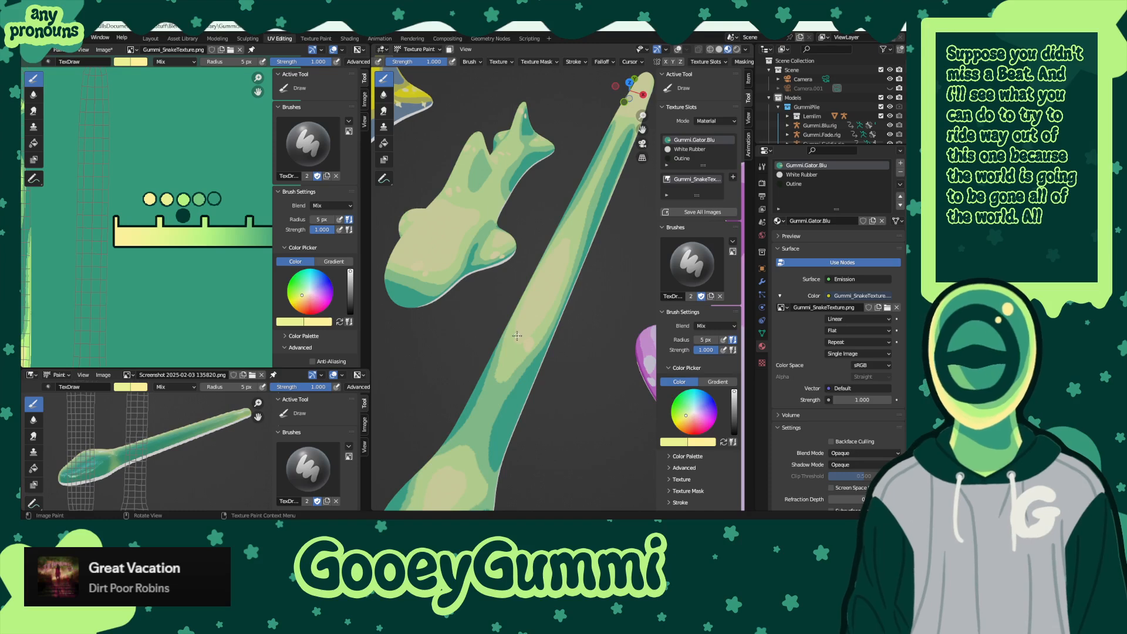
pyautogui.moveTo(574, 329); pyautogui.dragTo(487, 320, button='middle')
pyautogui.keyDown('shift'); pyautogui.moveTo(576, 305); pyautogui.dragTo(505, 383, button='middle'); pyautogui.keyUp('shift')
pyautogui.hotkey('ctrl', 'z')
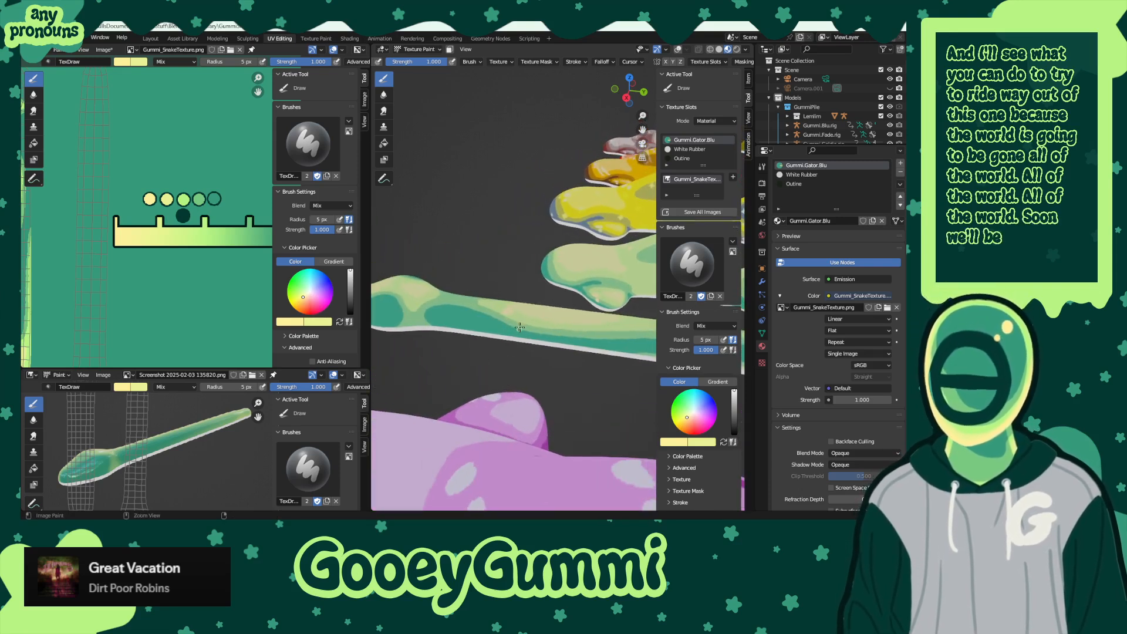
# - Dab more small light yellow spots on the rear part of the snake's body toward the tail tip
pyautogui.keyDown('shift'); pyautogui.moveTo(514, 320); pyautogui.dragTo(417, 340, button='middle'); pyautogui.keyUp('shift')
pyautogui.keyDown('shift'); pyautogui.moveTo(622, 355); pyautogui.dragTo(495, 362, button='middle'); pyautogui.keyUp('shift')
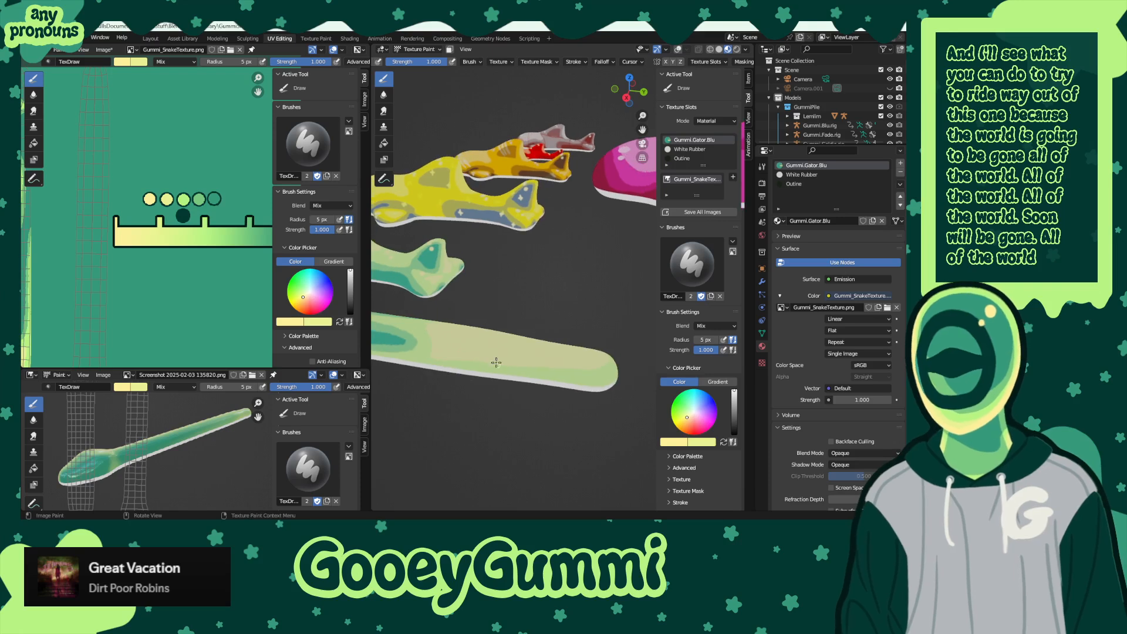
pyautogui.moveTo(440, 339); pyautogui.dragTo(520, 354, button='middle')
pyautogui.press('s')
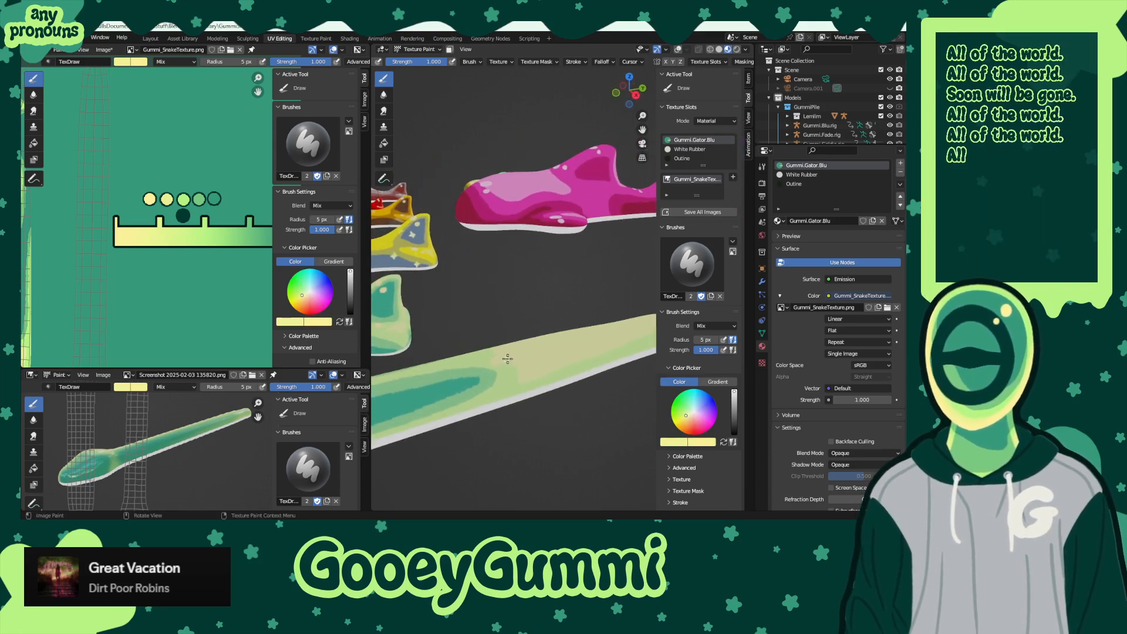
pyautogui.press('s')
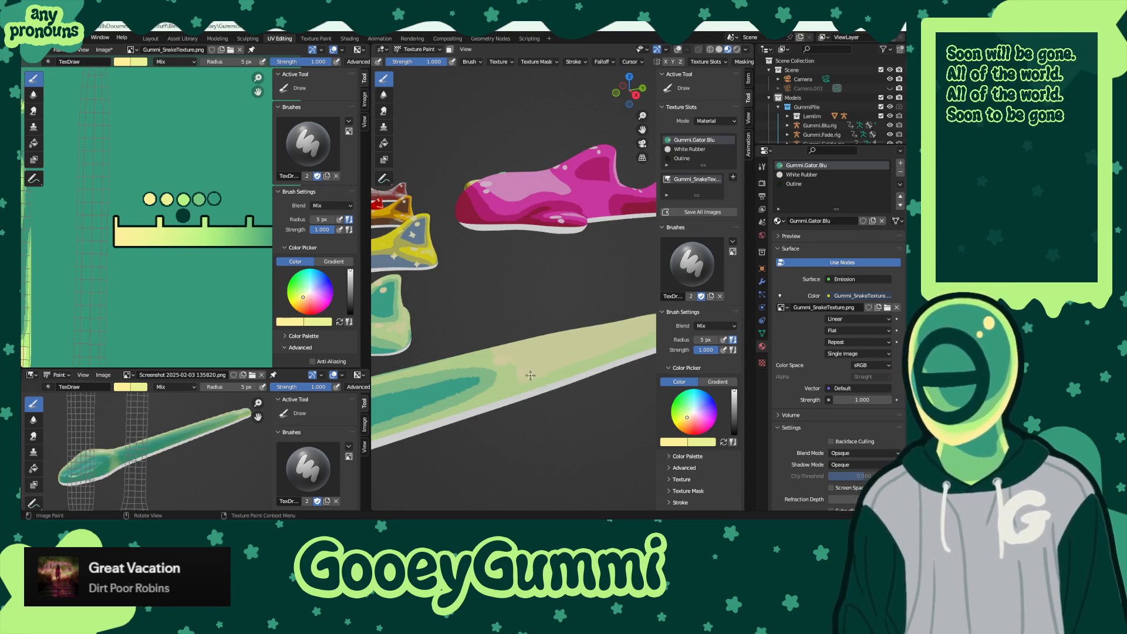
pyautogui.keyDown('shift'); pyautogui.moveTo(593, 352); pyautogui.dragTo(556, 373, button='middle'); pyautogui.keyUp('shift')
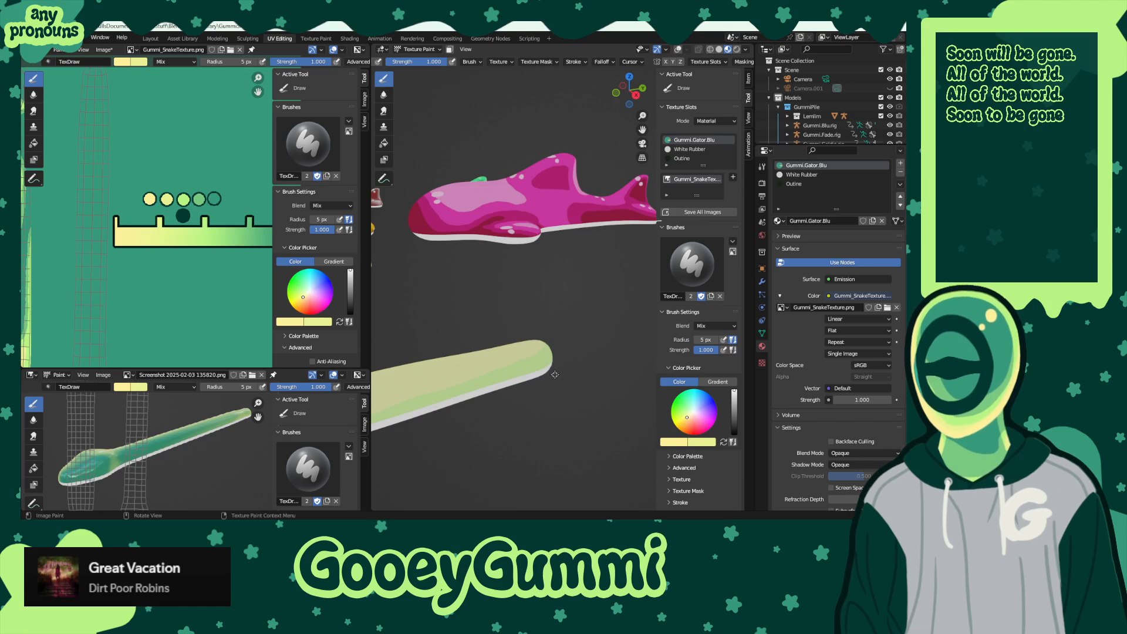
pyautogui.press('s')
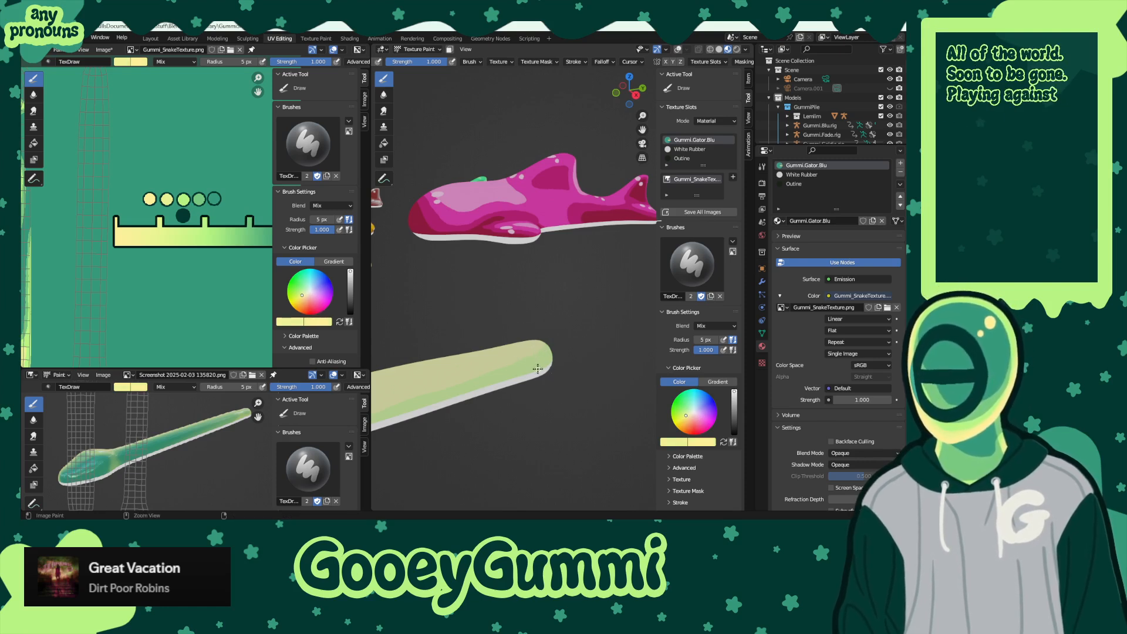
pyautogui.press('s')
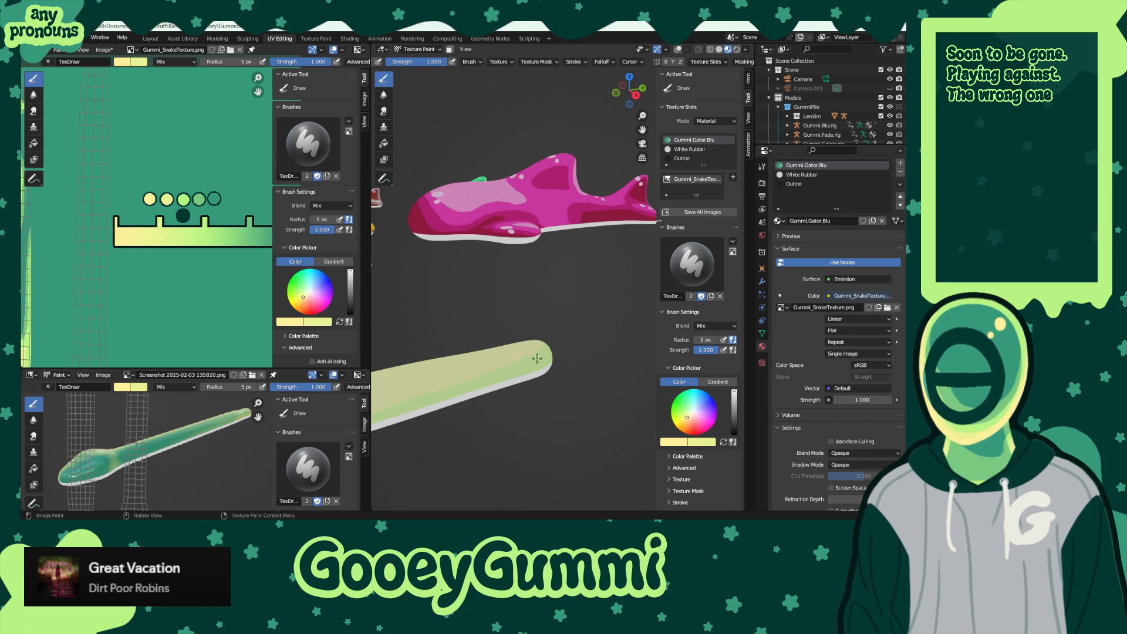
# - Save the GummiSharks.blend file and the painted Gummi_SnakeTexture.png image
pyautogui.scroll(-6, 494, 402)
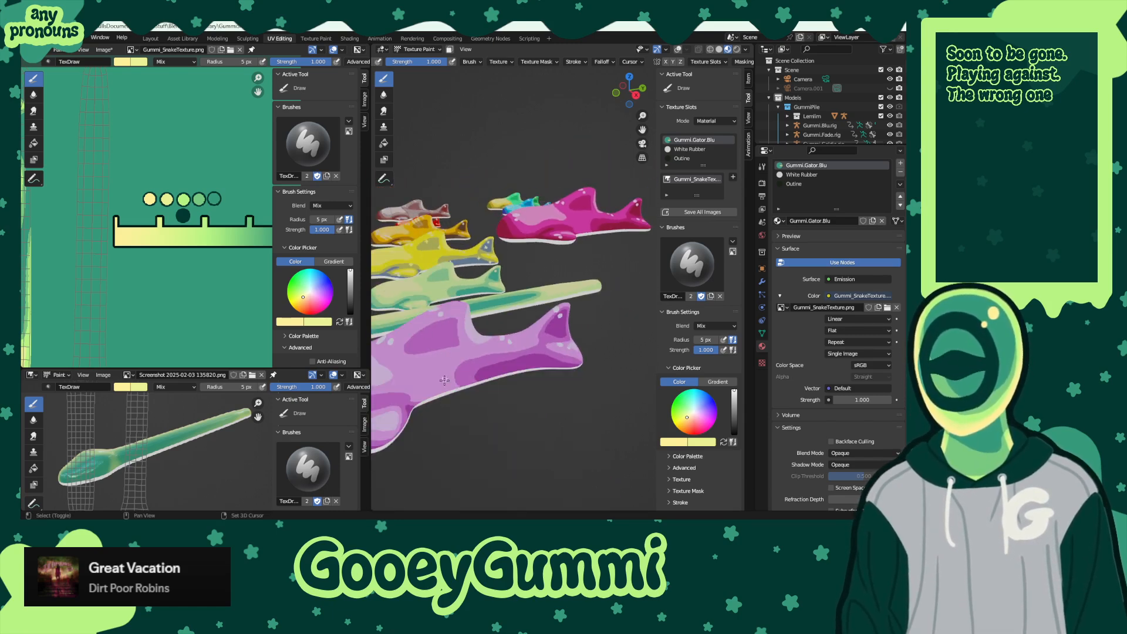
pyautogui.moveTo(444, 381); pyautogui.dragTo(569, 397, button='middle')
pyautogui.hotkey('ctrl', 's')
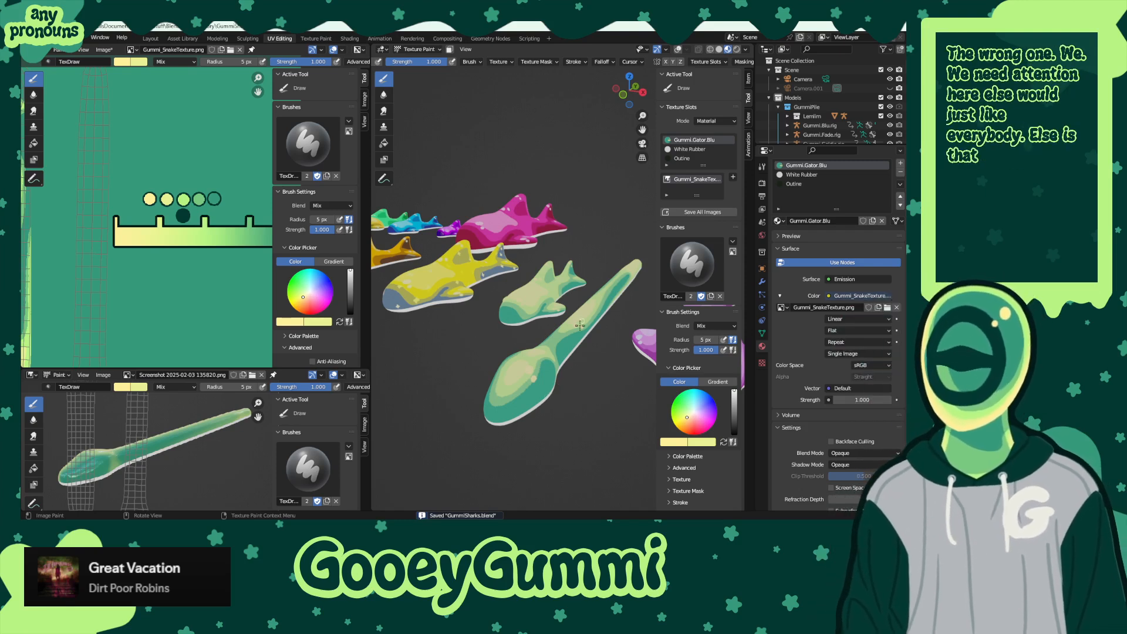
pyautogui.moveTo(580, 325); pyautogui.dragTo(461, 391, button='middle')
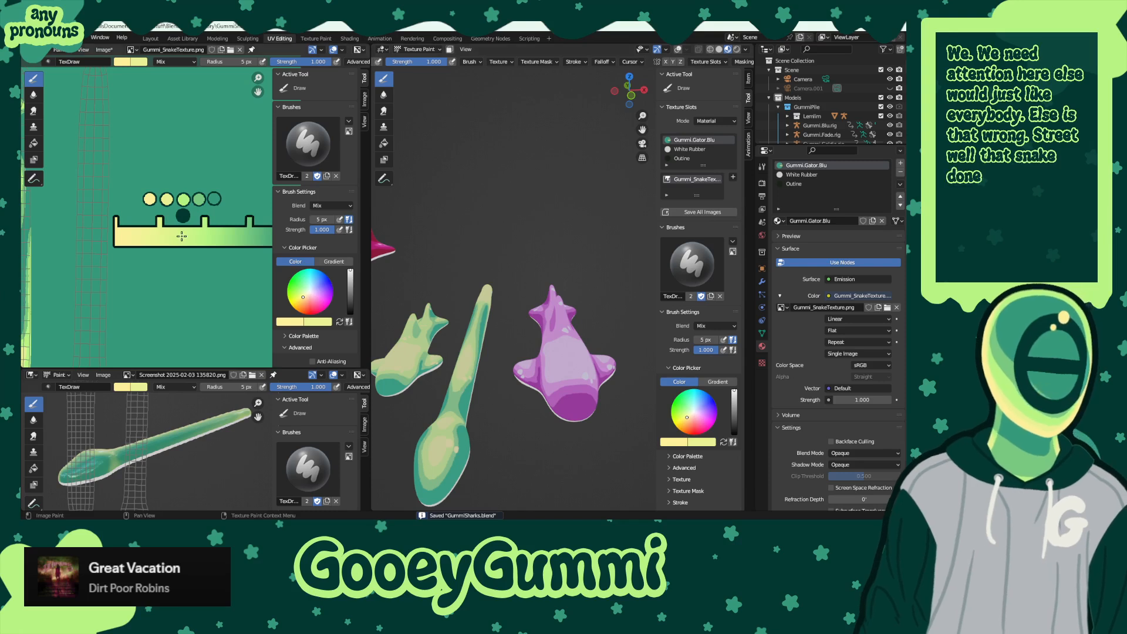
pyautogui.hotkey('alt', 's')
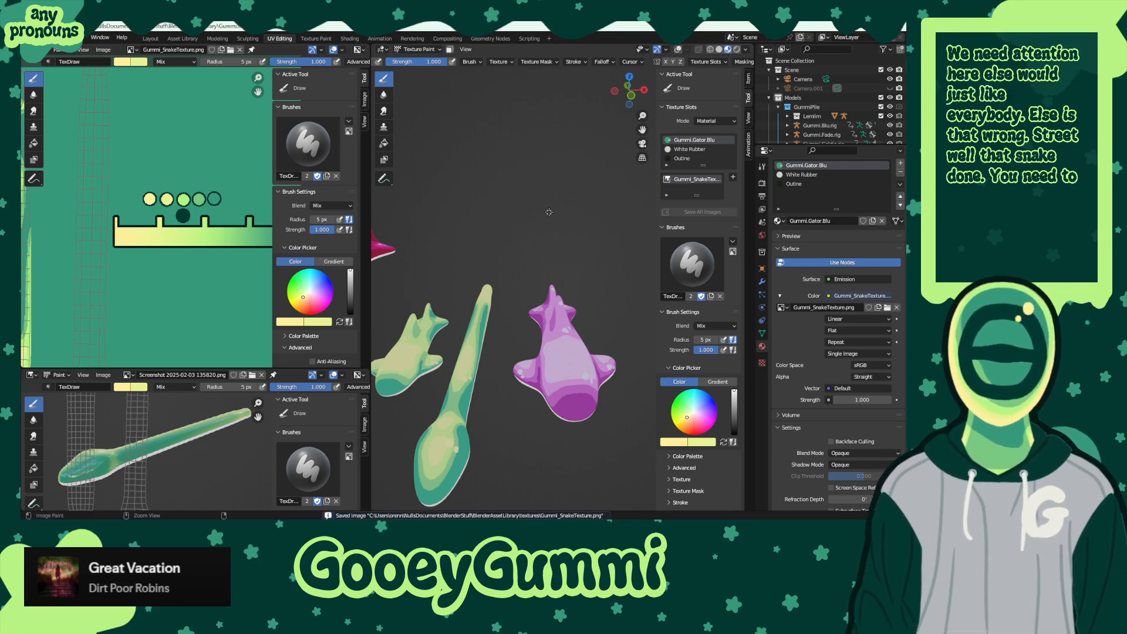
pyautogui.hotkey('ctrl', 's')
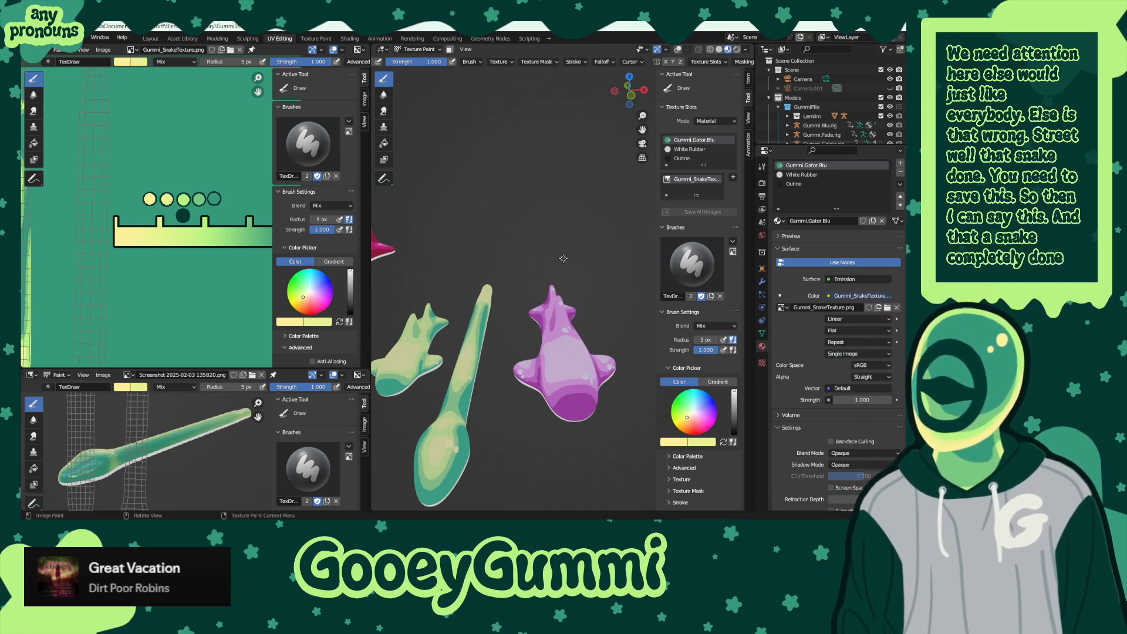
# - Switch to Clip Studio Paint and nudge the blue palette on the GummiTexture_ layer slightly, with the selection cleared
pyautogui.moveTo(262, 515)
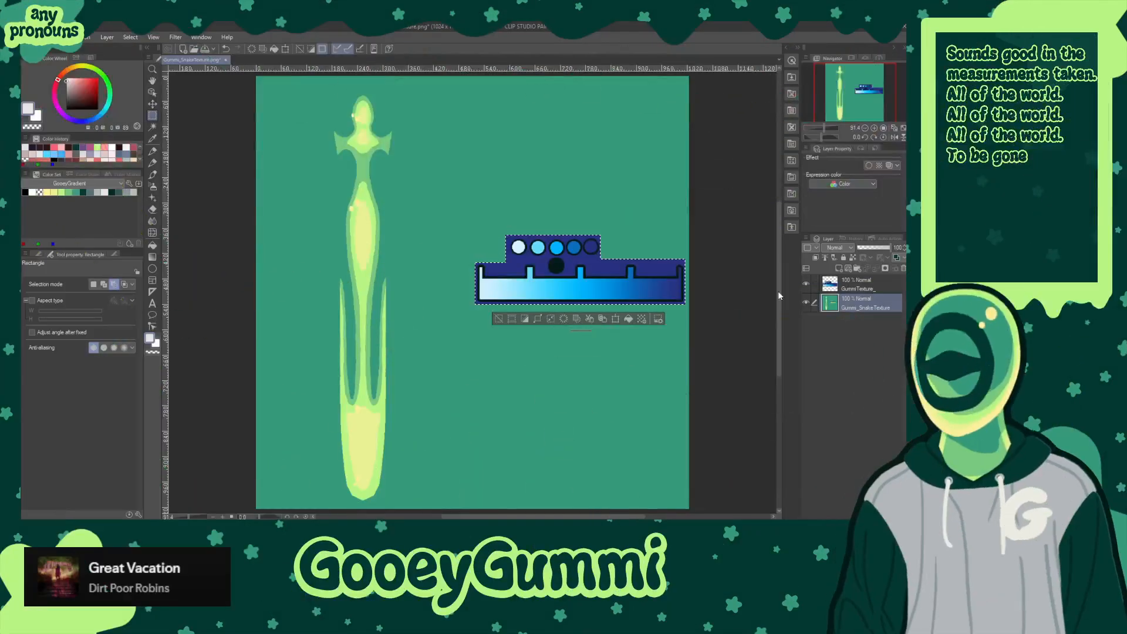
pyautogui.click(854, 288)
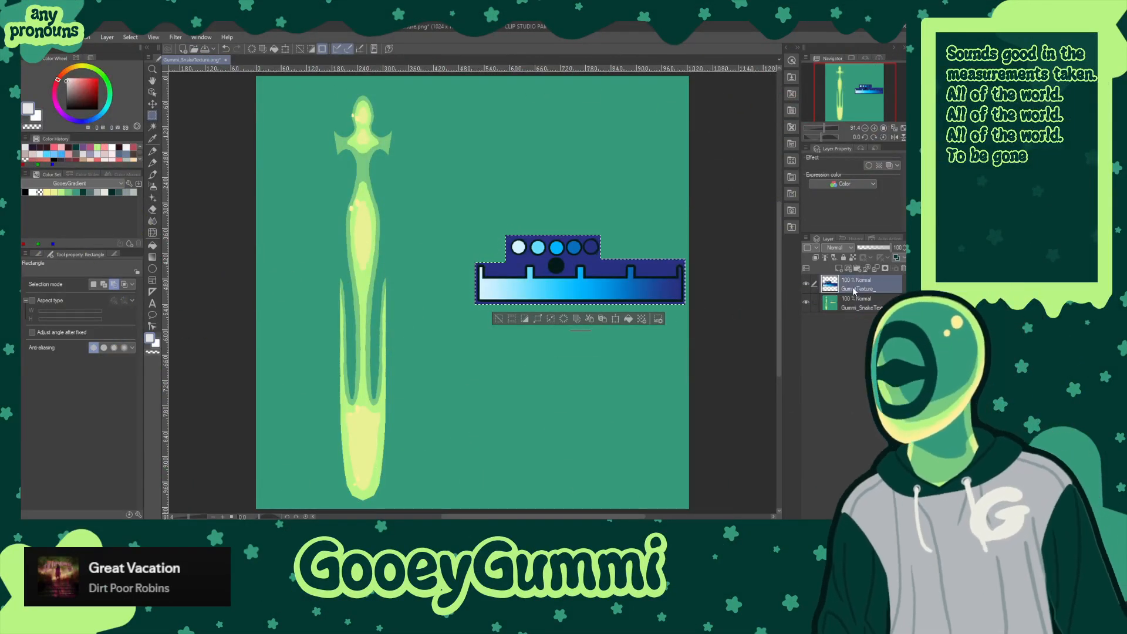
pyautogui.click(563, 284)
pyautogui.press('k')
pyautogui.moveTo(564, 284)
pyautogui.mouseDown()
pyautogui.moveTo(535, 284)
pyautogui.moveTo(570, 280)
pyautogui.mouseUp()
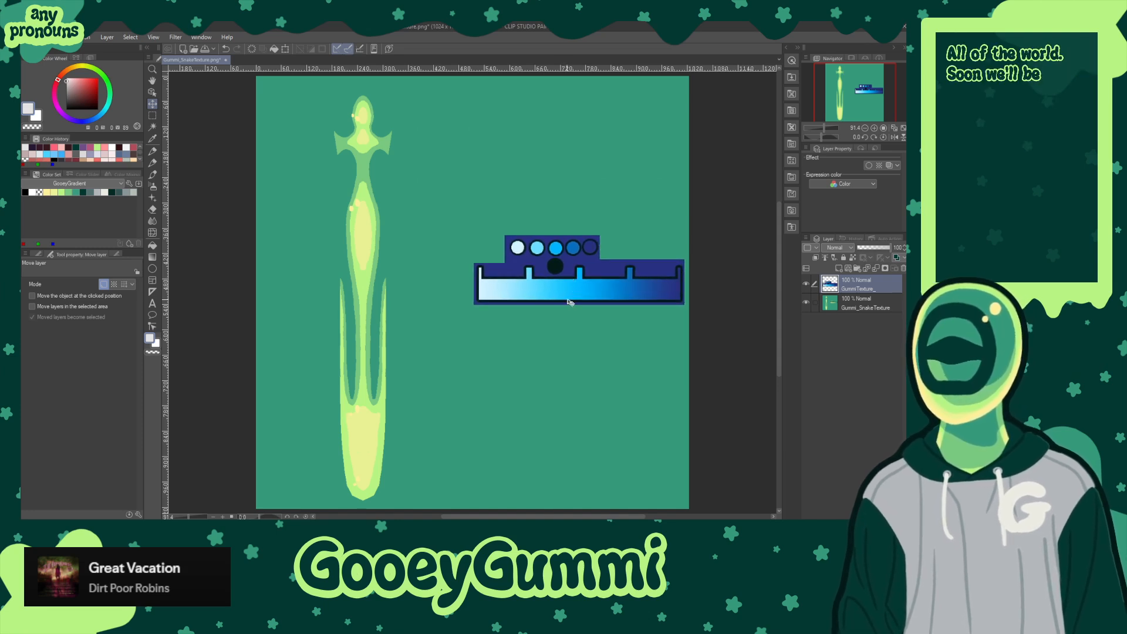
# - Save the snake texture document as Gummi_SnakeTexture_Base in CLIP STUDIO FORMAT in the textures folder
pyautogui.click(864, 302)
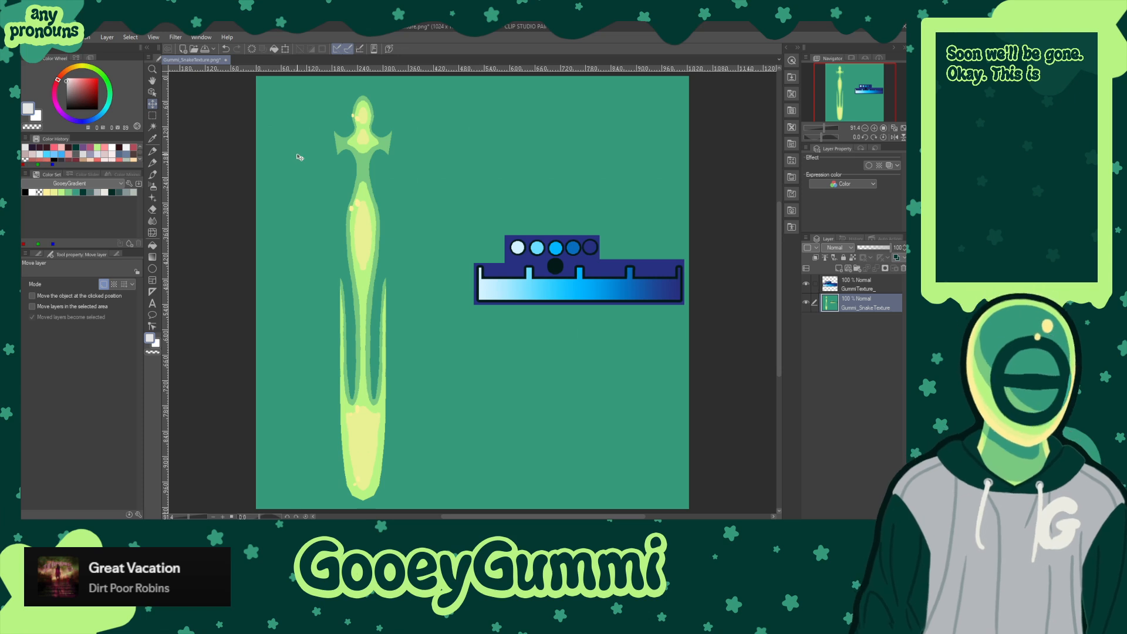
pyautogui.click(33, 37)
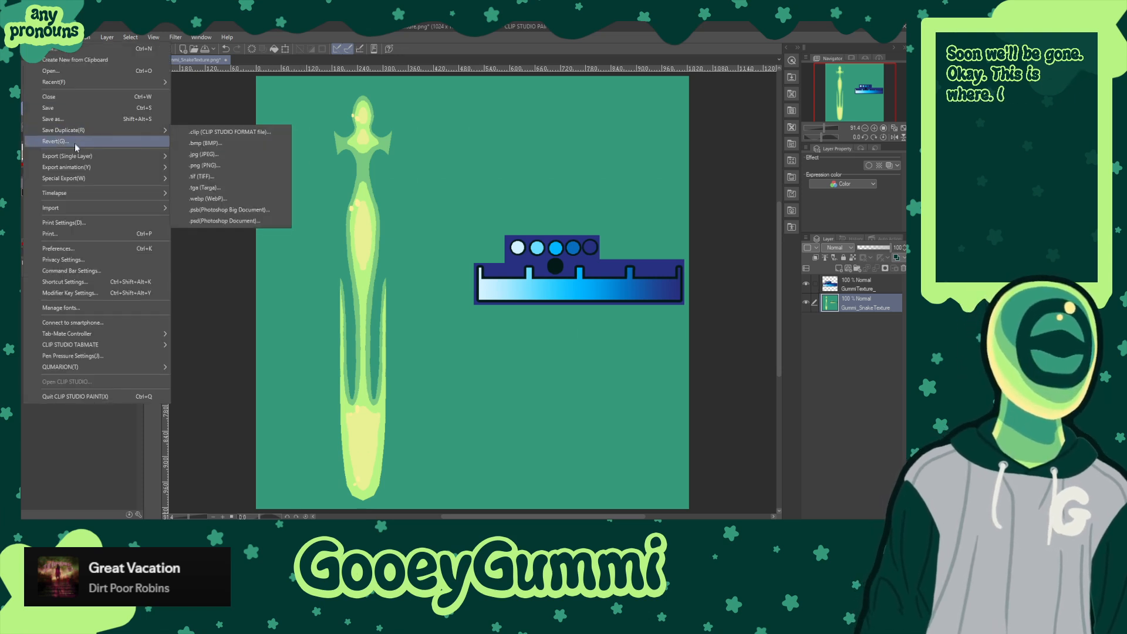
pyautogui.click(73, 119)
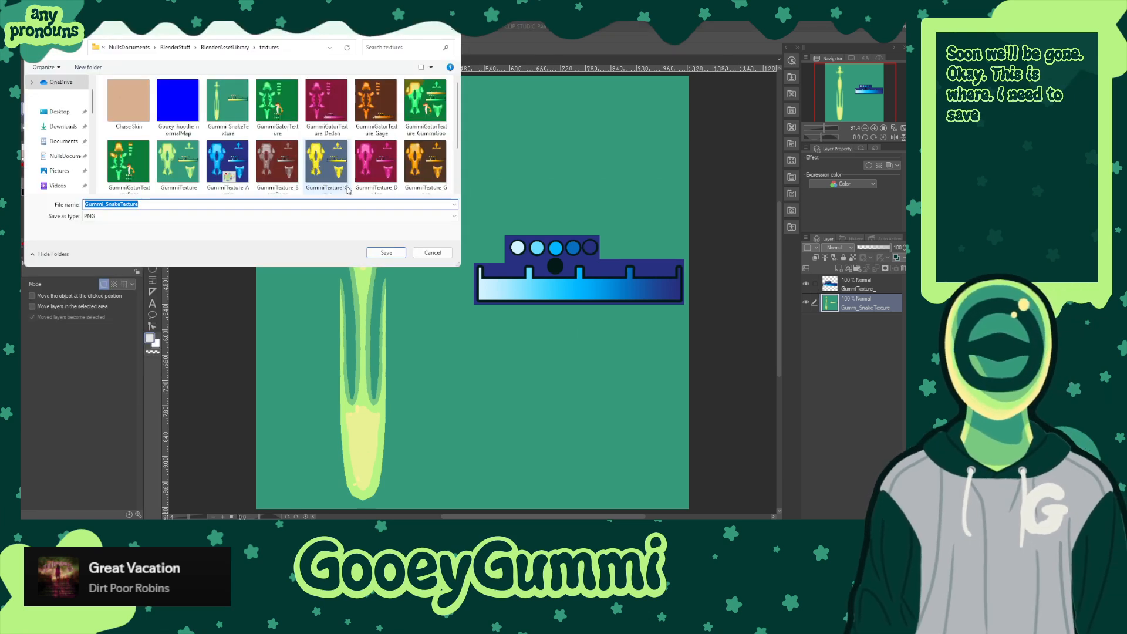
pyautogui.click(156, 203)
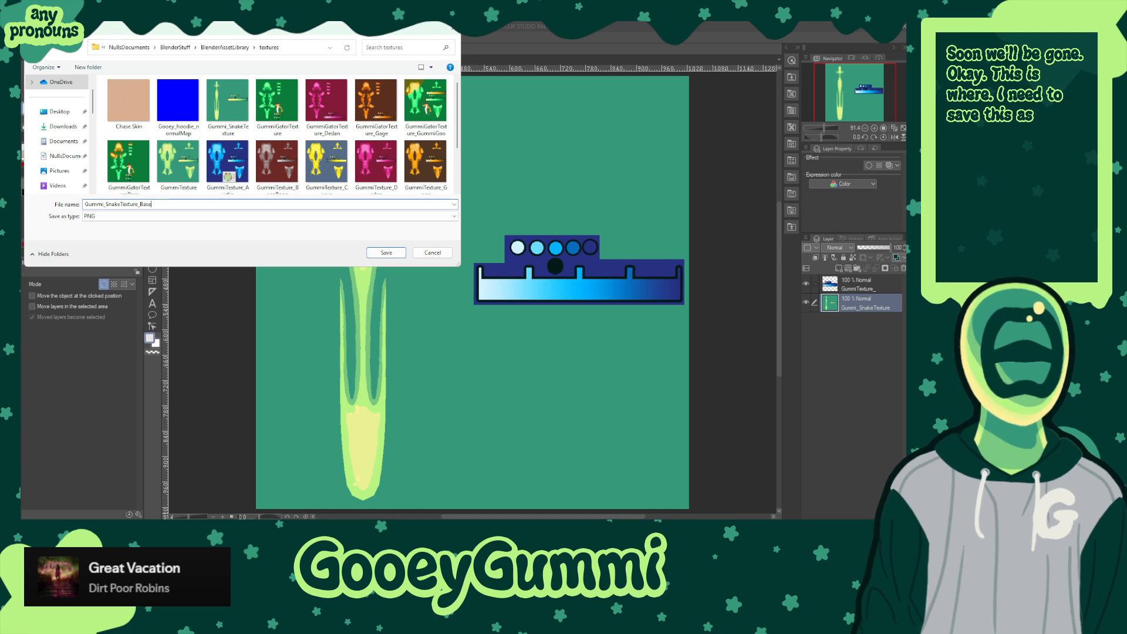
pyautogui.click(336, 216)
pyautogui.click(270, 227)
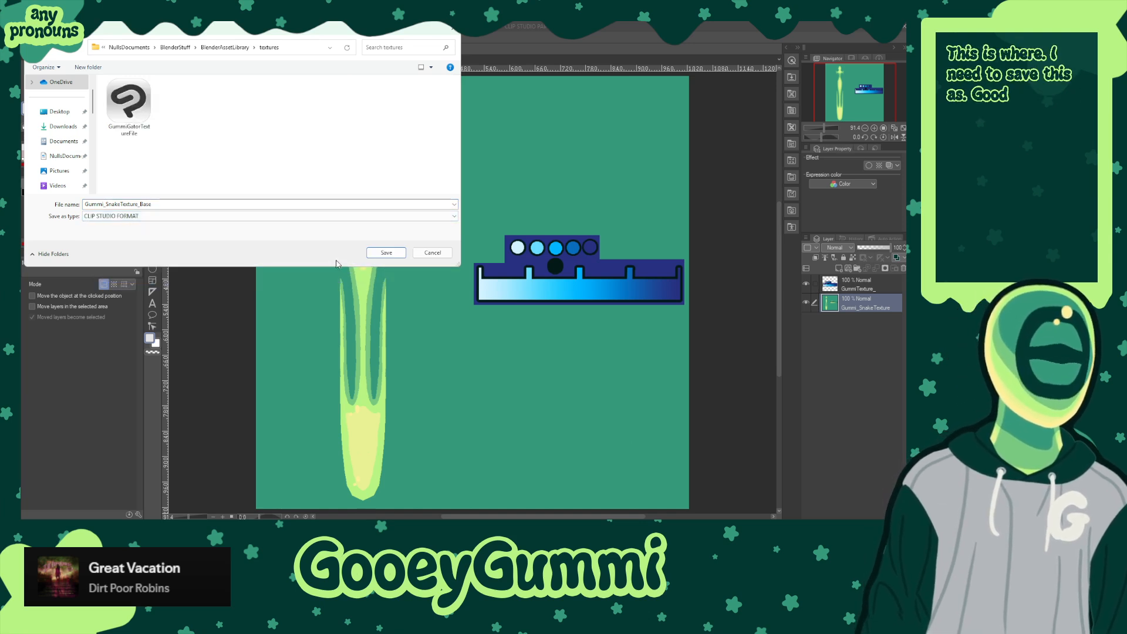
pyautogui.click(386, 252)
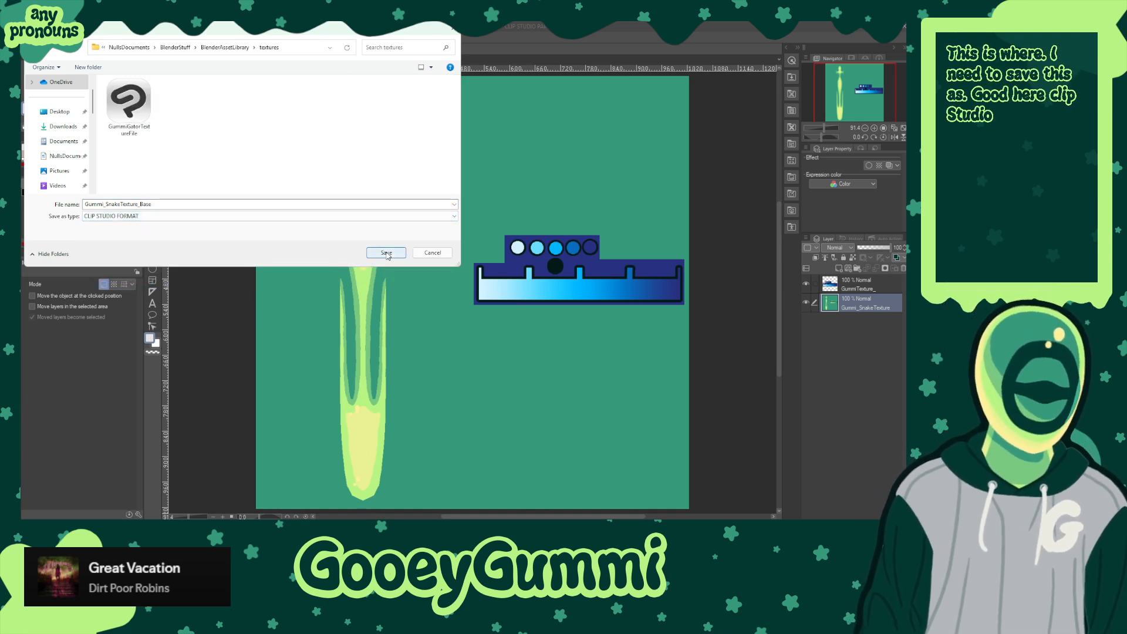
pyautogui.click(386, 253)
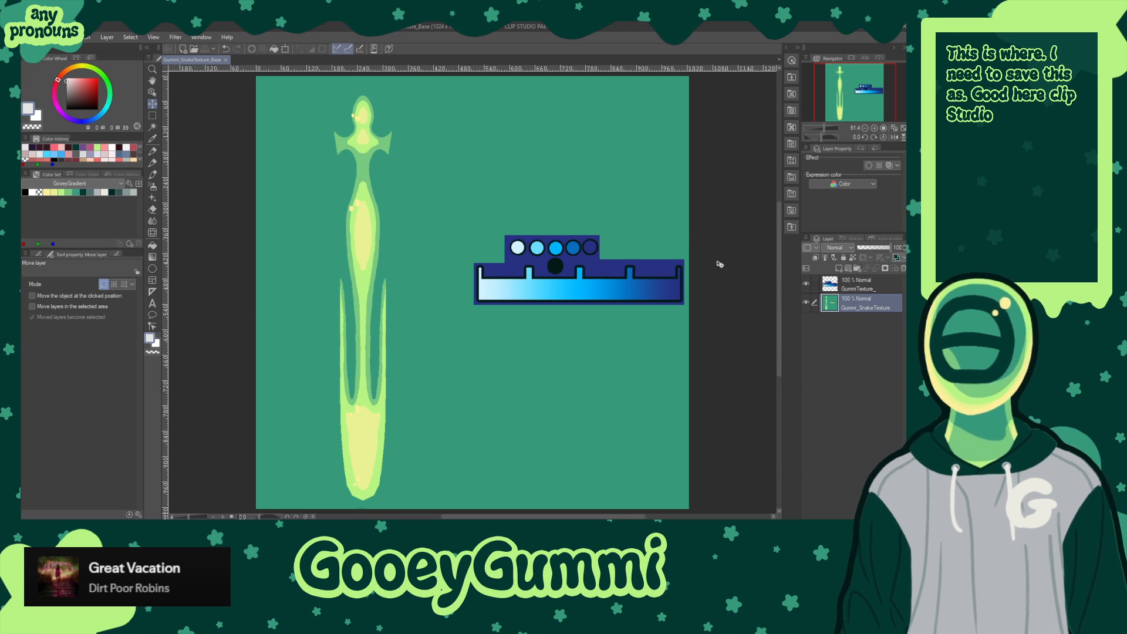
# - Create a folder above the snake texture layer, sample the teal background colour and add a new raster layer inside the folder
pyautogui.click(857, 284)
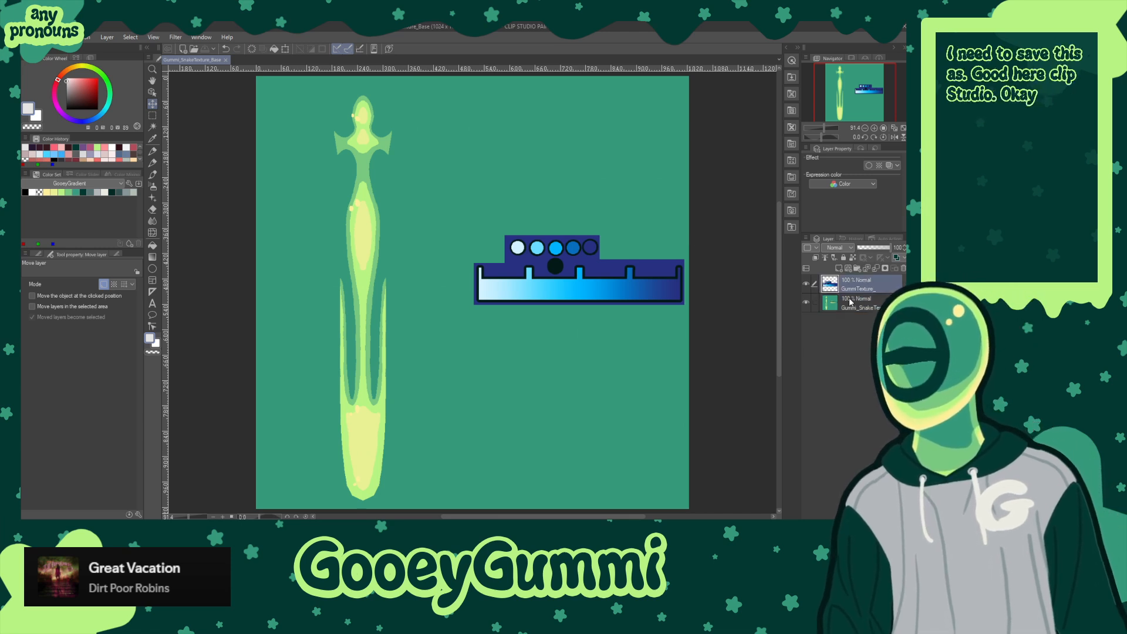
pyautogui.click(854, 303)
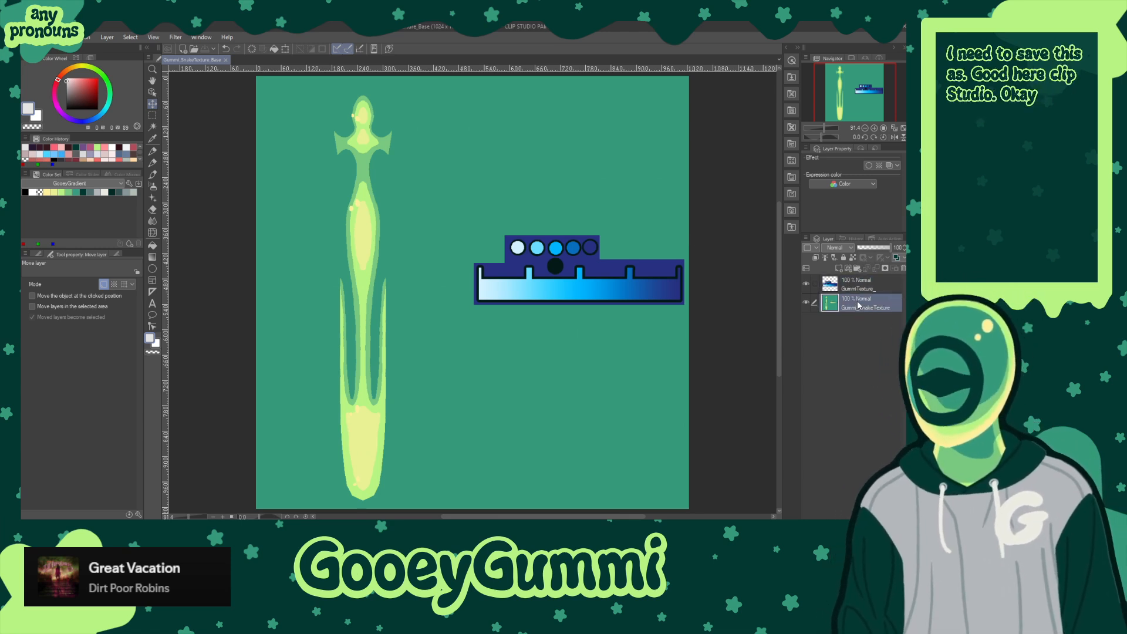
pyautogui.hotkey('ctrl', 'g')
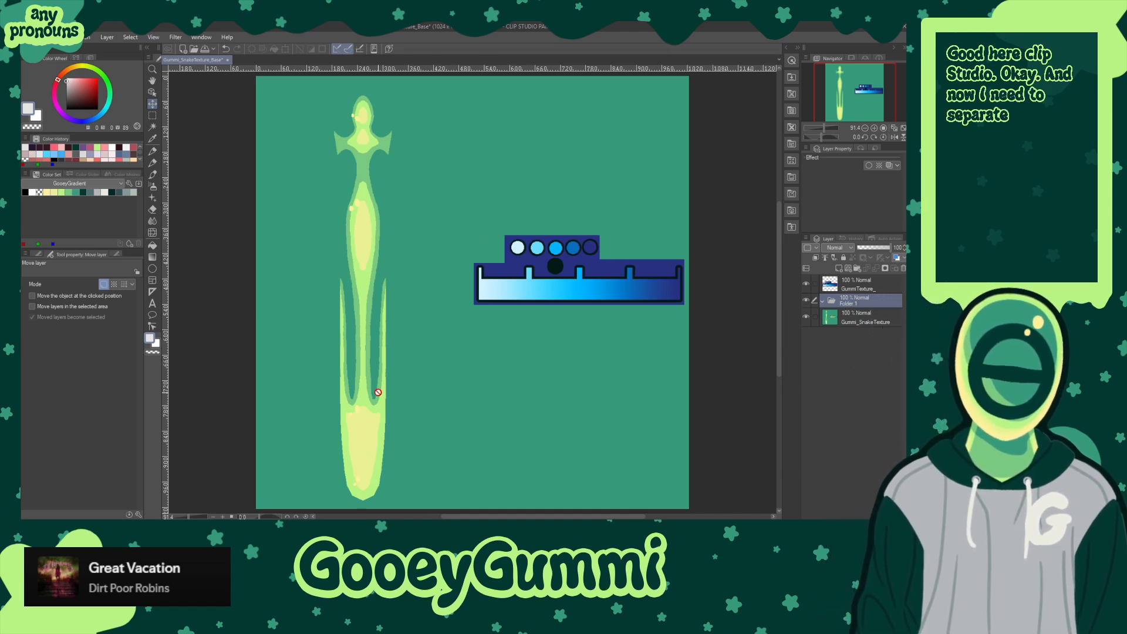
pyautogui.press('i')
pyautogui.click(402, 184)
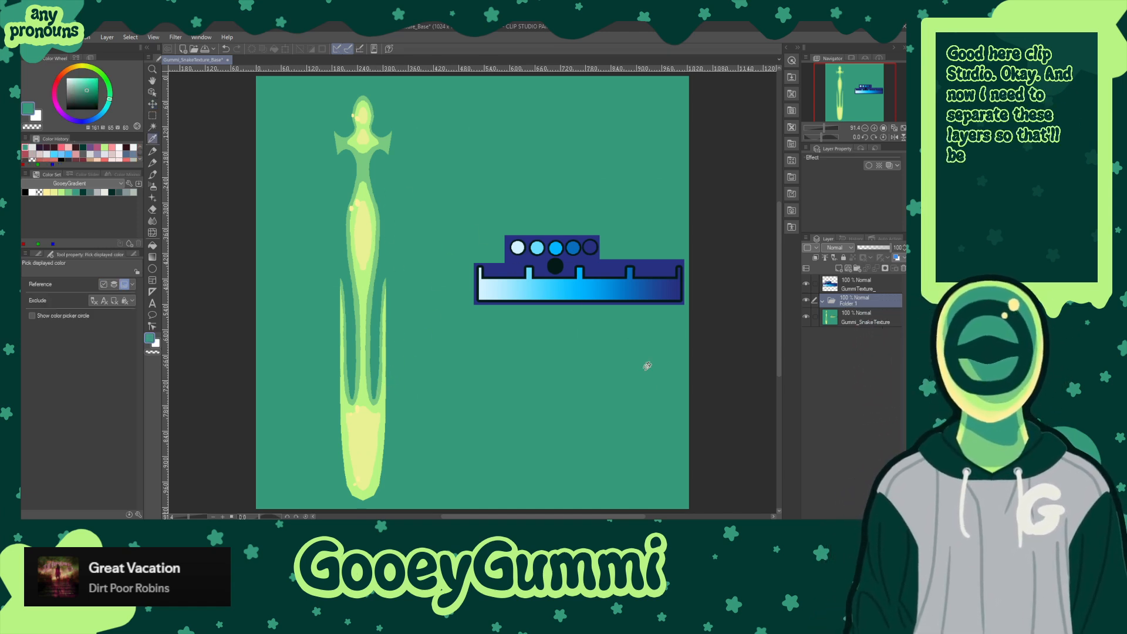
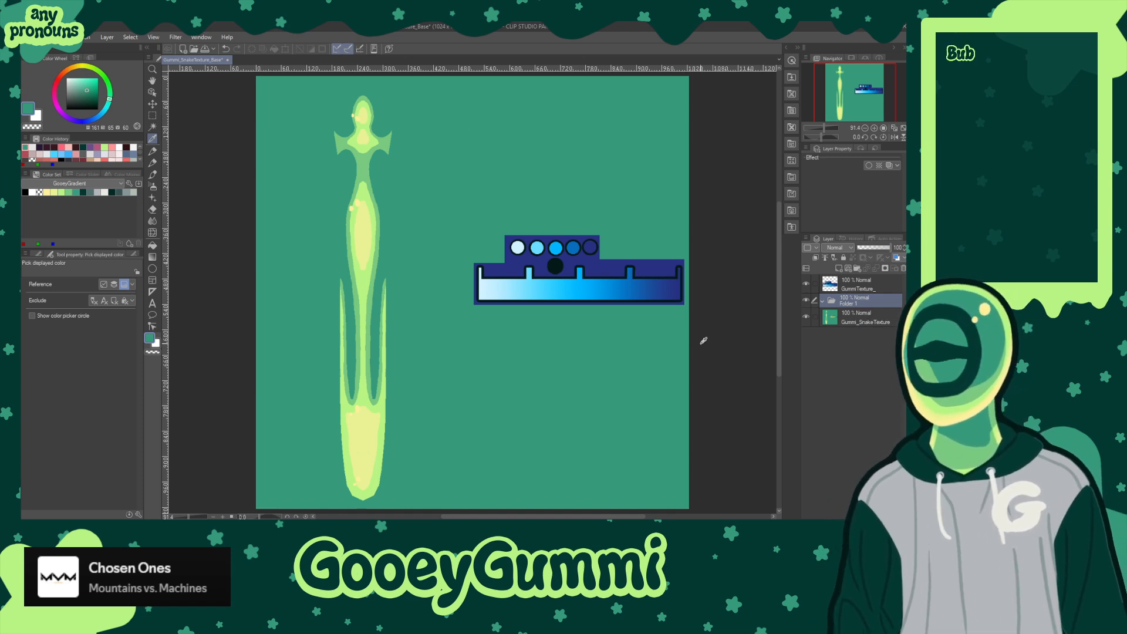
pyautogui.click(837, 268)
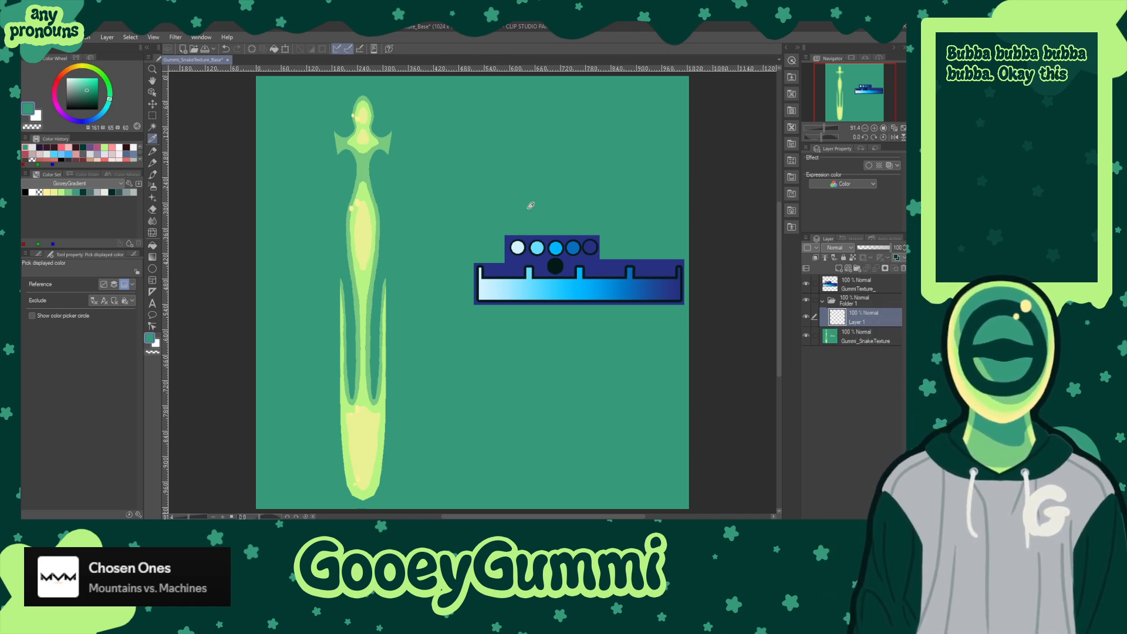
# - Undo a trial teal fill of the new layer and move the Gummi_SnakeTexture layer above the folder
pyautogui.hotkey('alt', 'BackSpace')
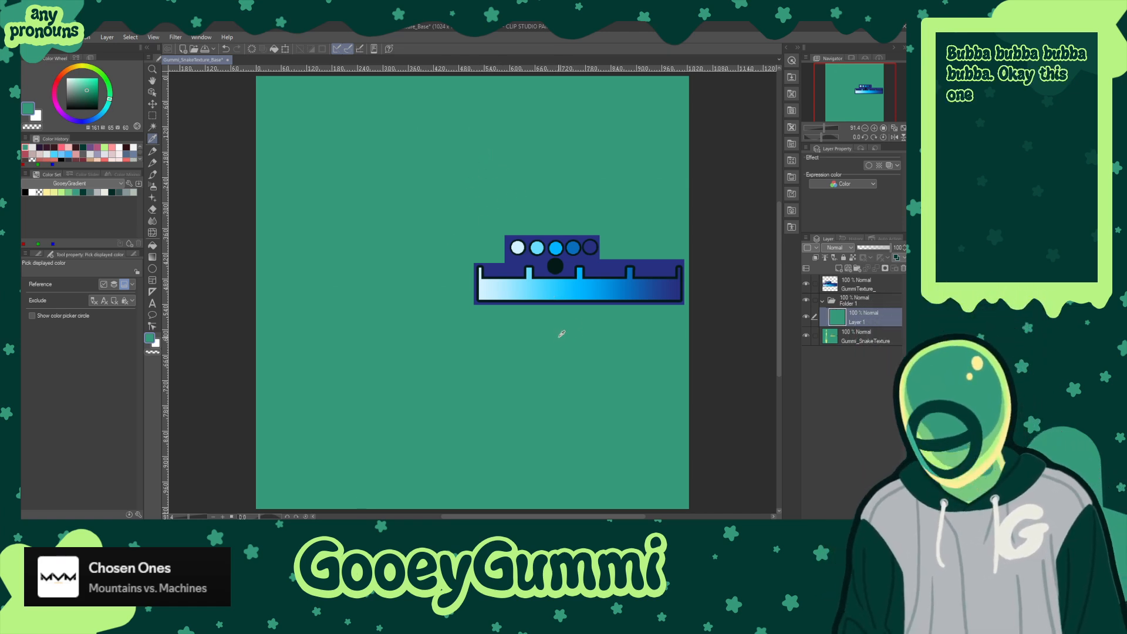
pyautogui.hotkey('ctrl', 'z')
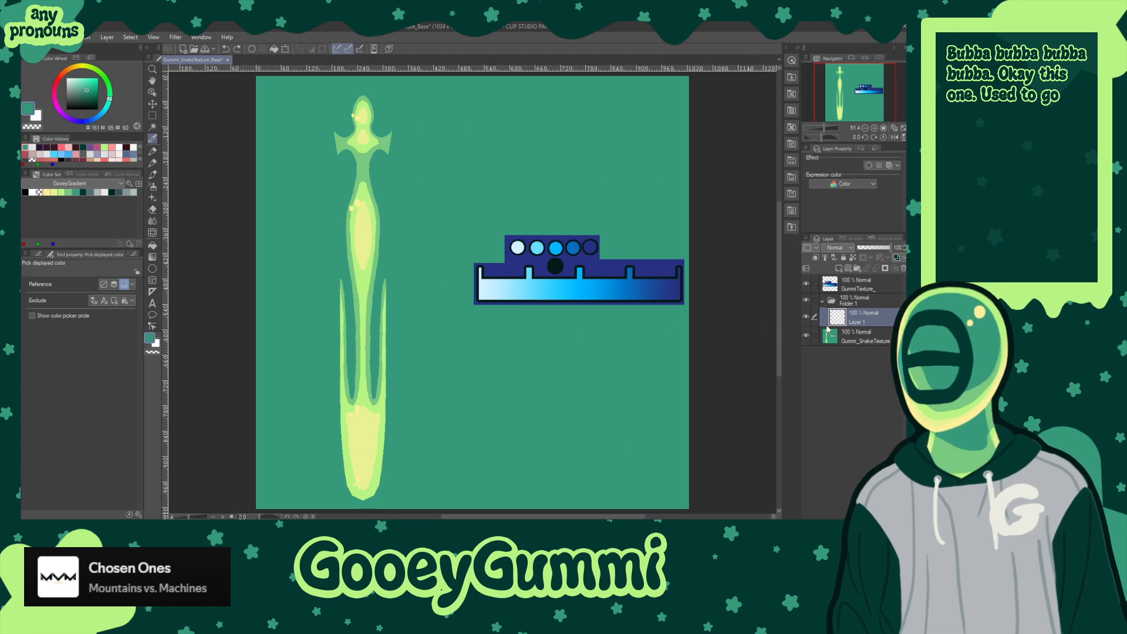
pyautogui.click(862, 344)
pyautogui.moveTo(863, 343); pyautogui.dragTo(855, 296)
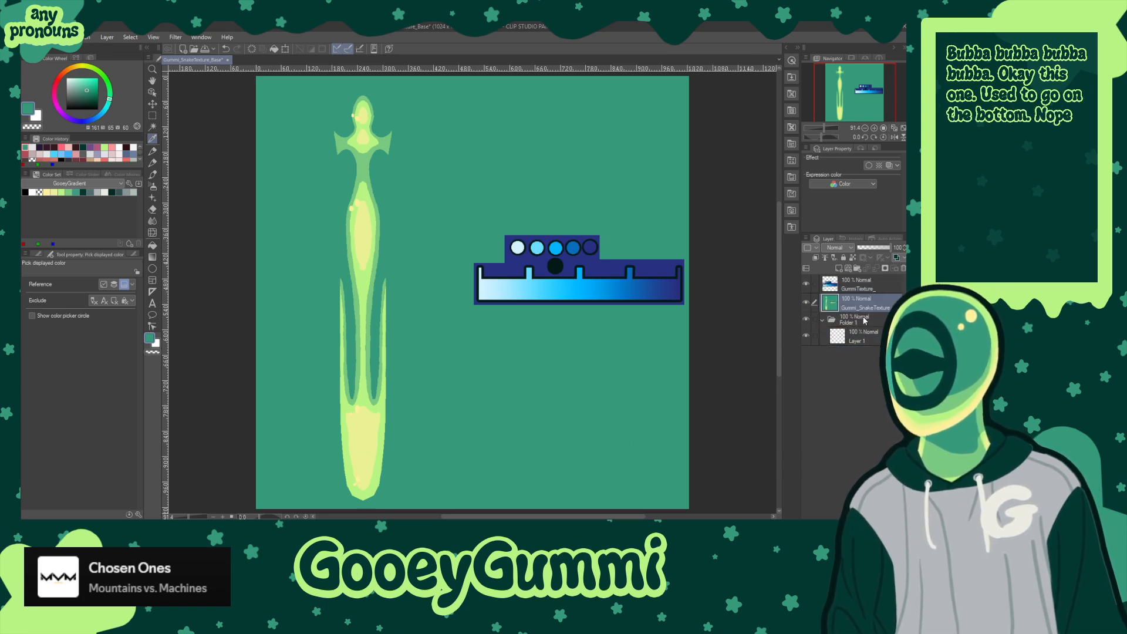
# - Fill the empty layer inside the folder with the sampled teal and add a new raster layer above it
pyautogui.click(852, 339)
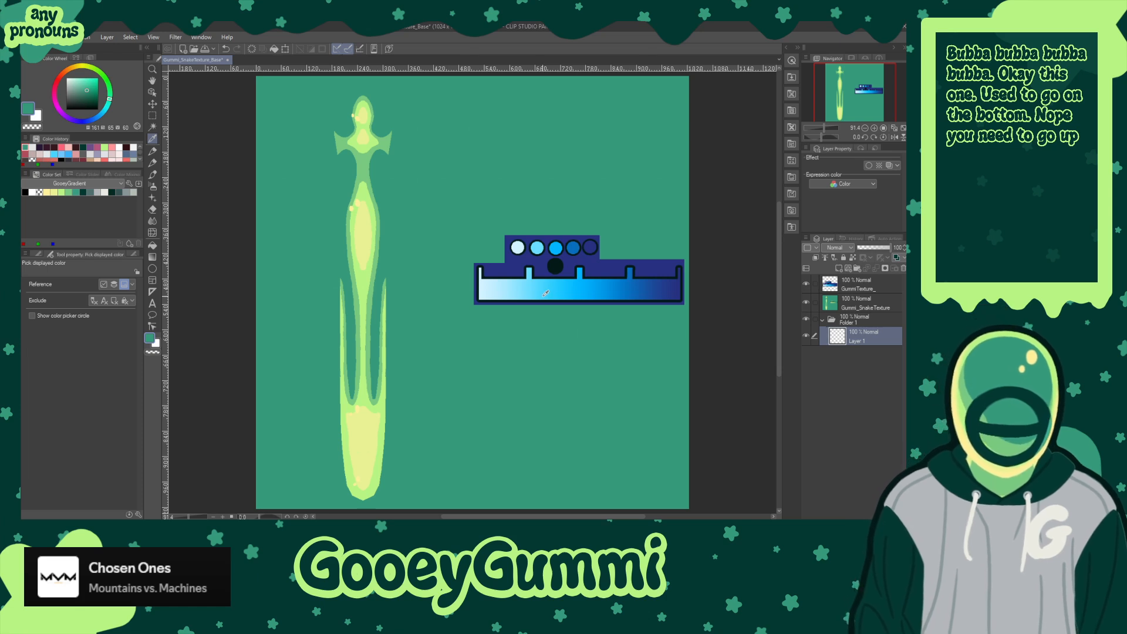
pyautogui.hotkey('alt', 'Delete')
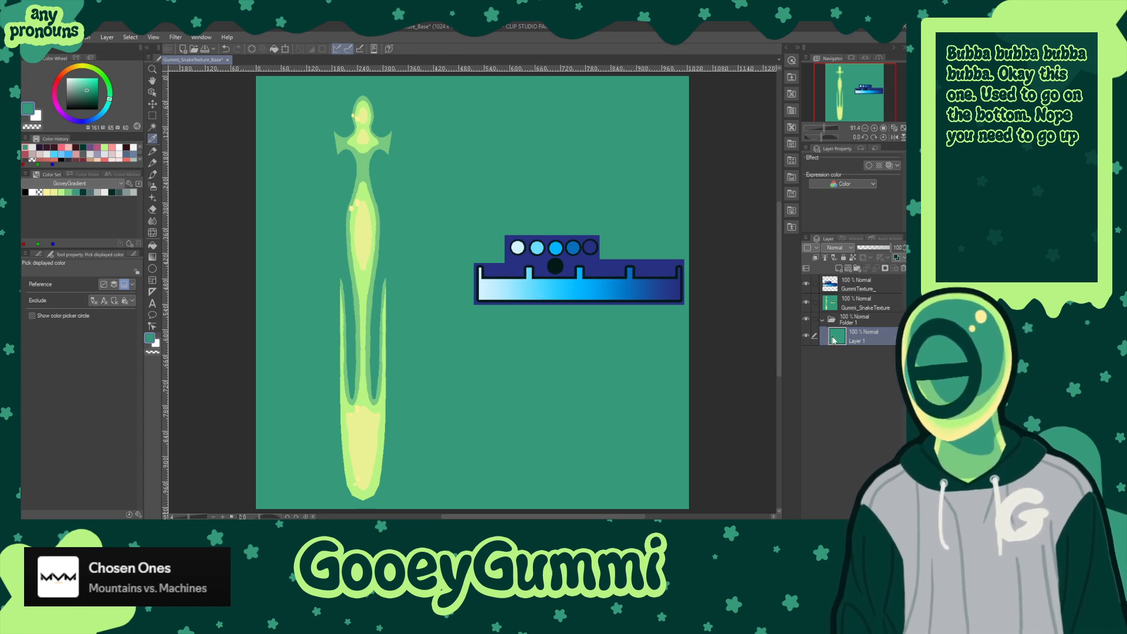
pyautogui.click(838, 271)
pyautogui.click(838, 299)
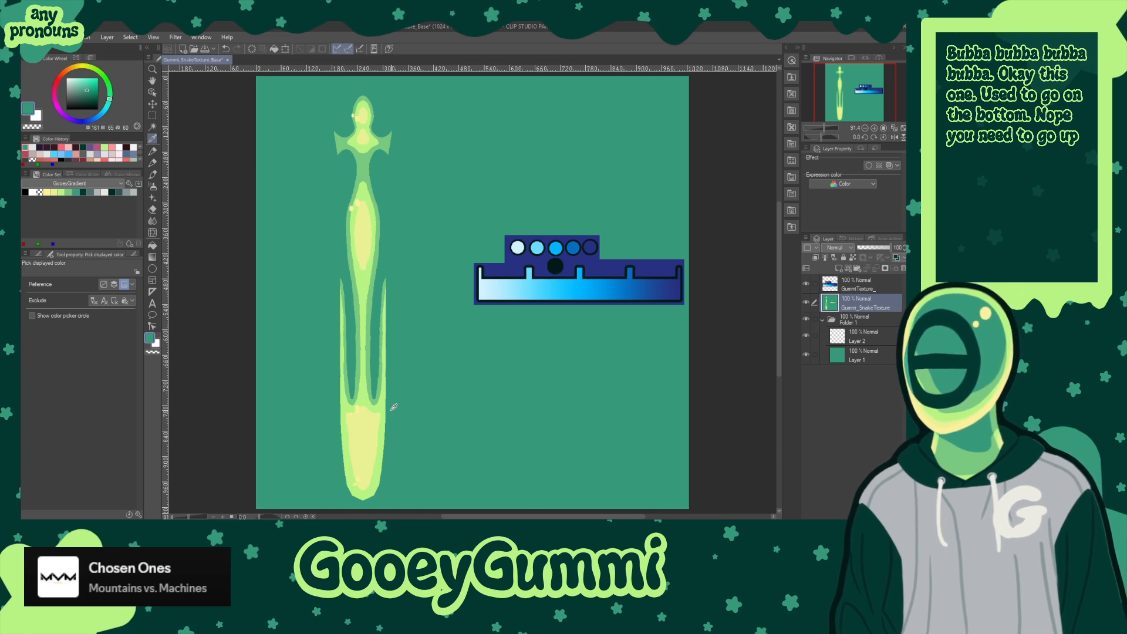
# - Try filling the folder's bottom layer with the dark blue sampled from the blue palette
pyautogui.click(878, 359)
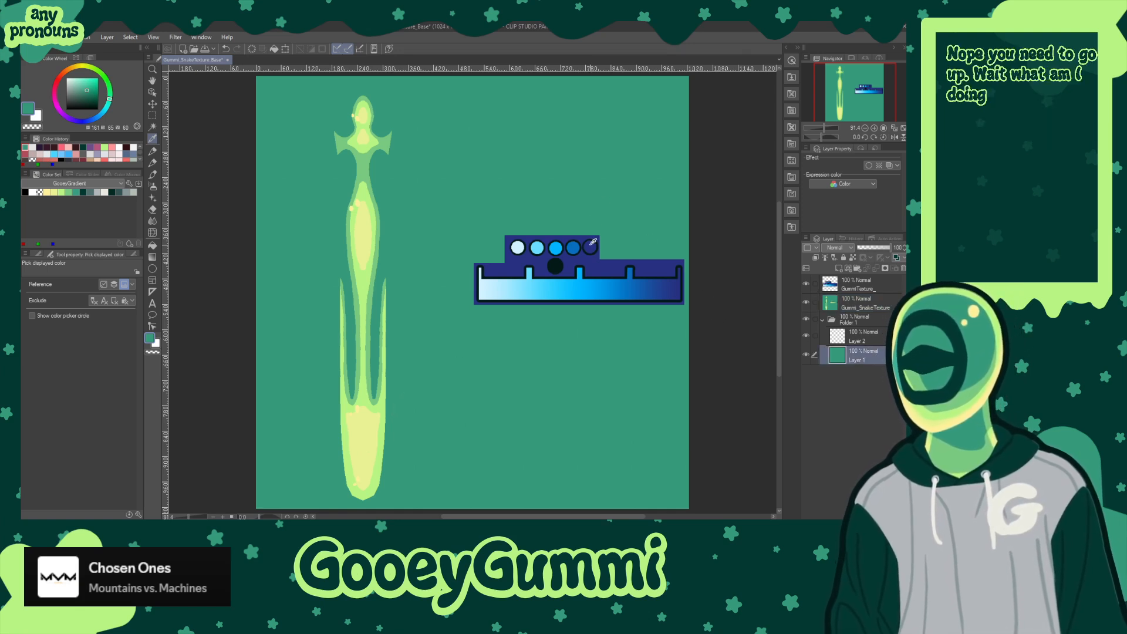
pyautogui.click(584, 267)
pyautogui.hotkey('alt', 'Delete')
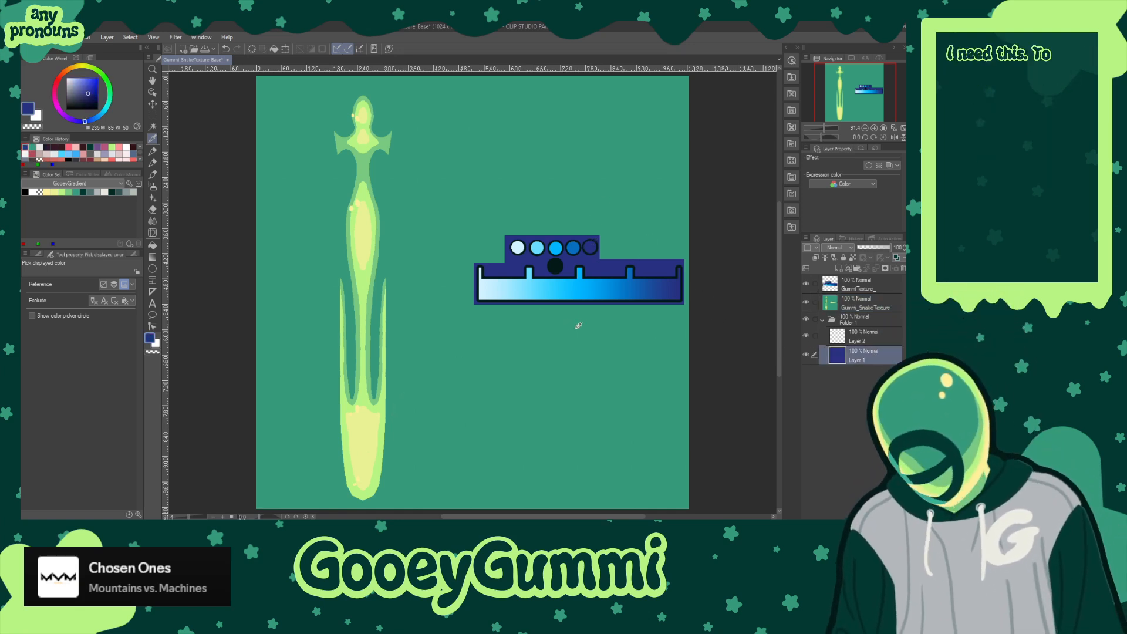
pyautogui.click(859, 343)
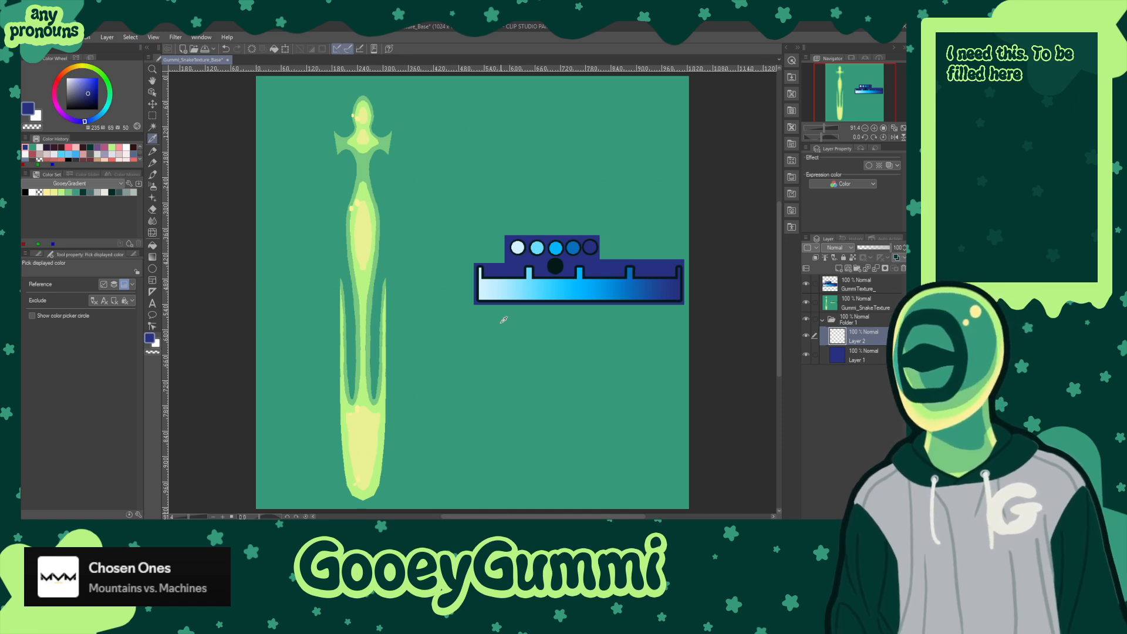
pyautogui.click(860, 303)
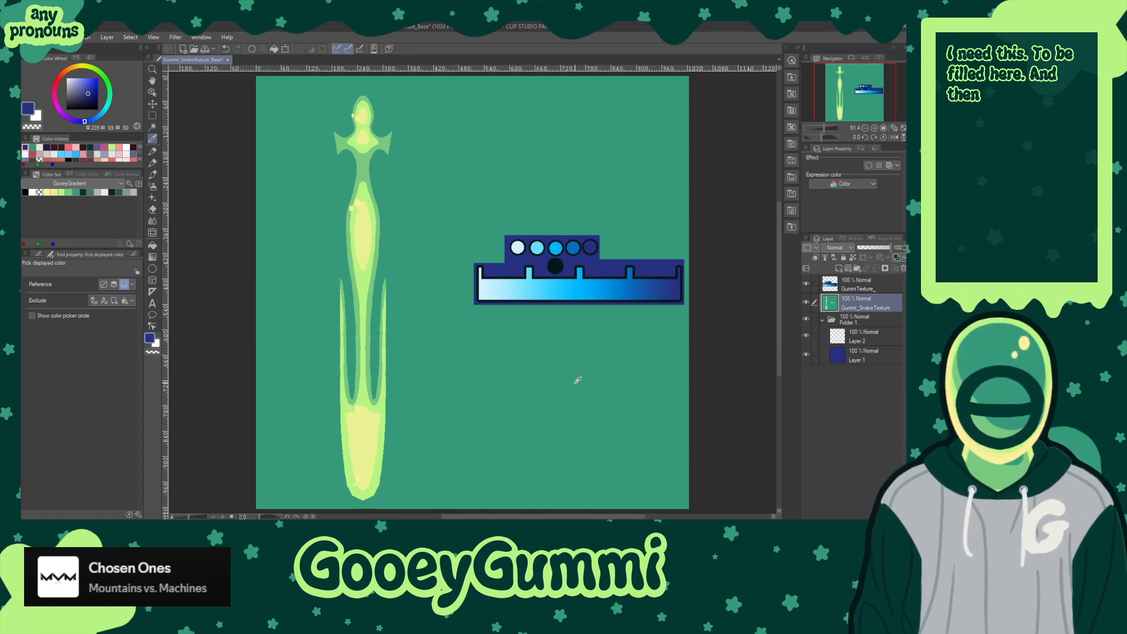
# - Hide the blue palette layer and refill the folder's bottom layer with the teal sampled from the green palette
pyautogui.press('w')
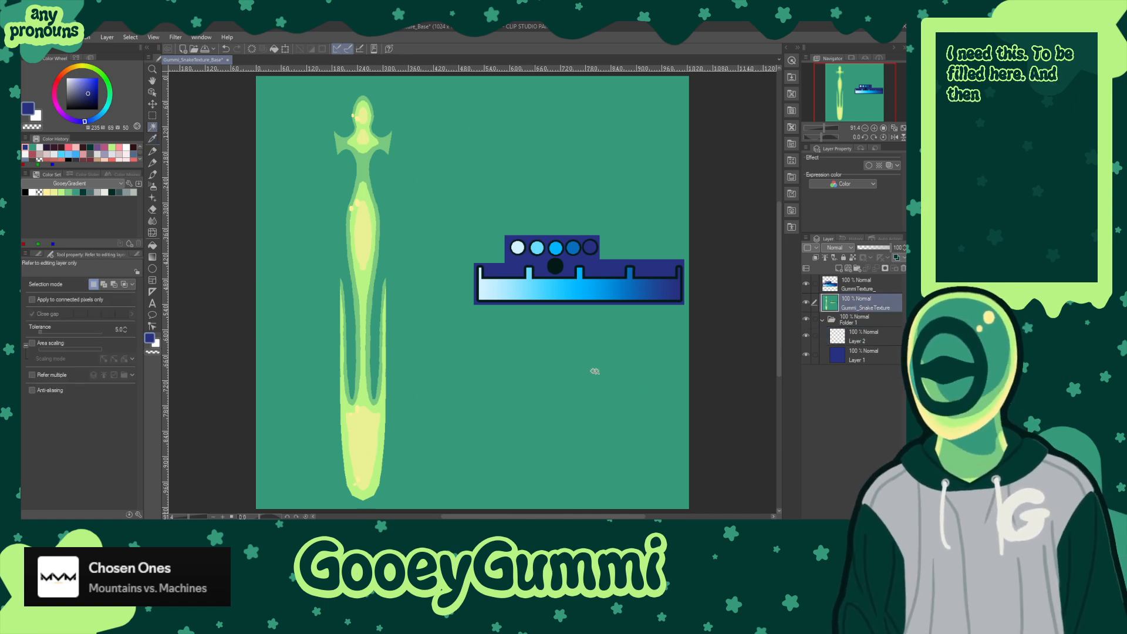
pyautogui.click(806, 284)
pyautogui.click(806, 285)
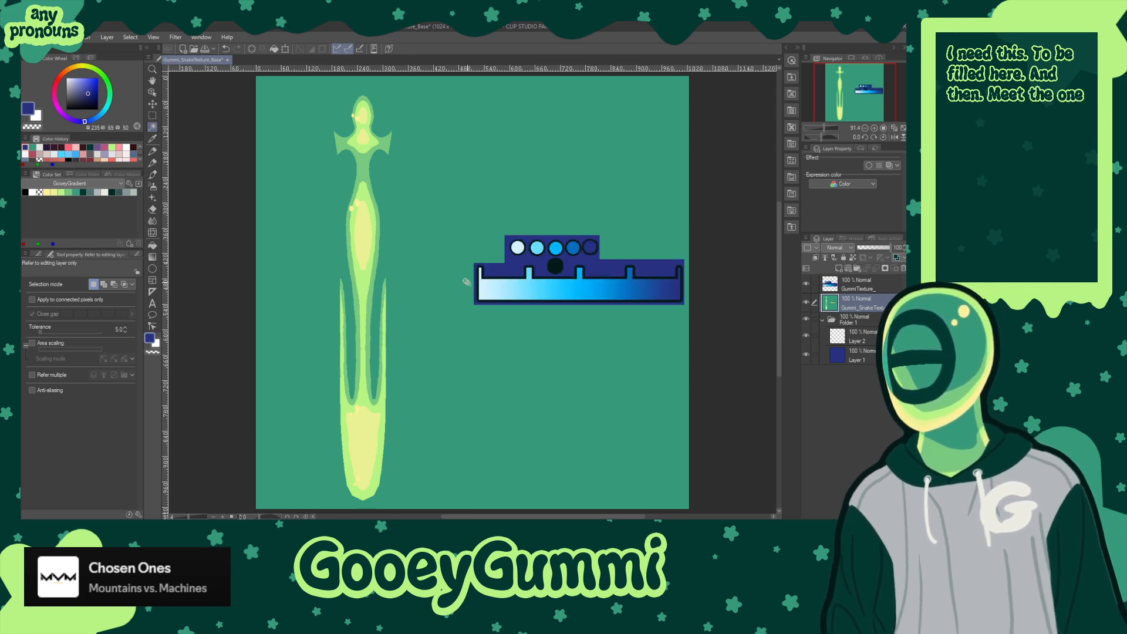
pyautogui.click(806, 287)
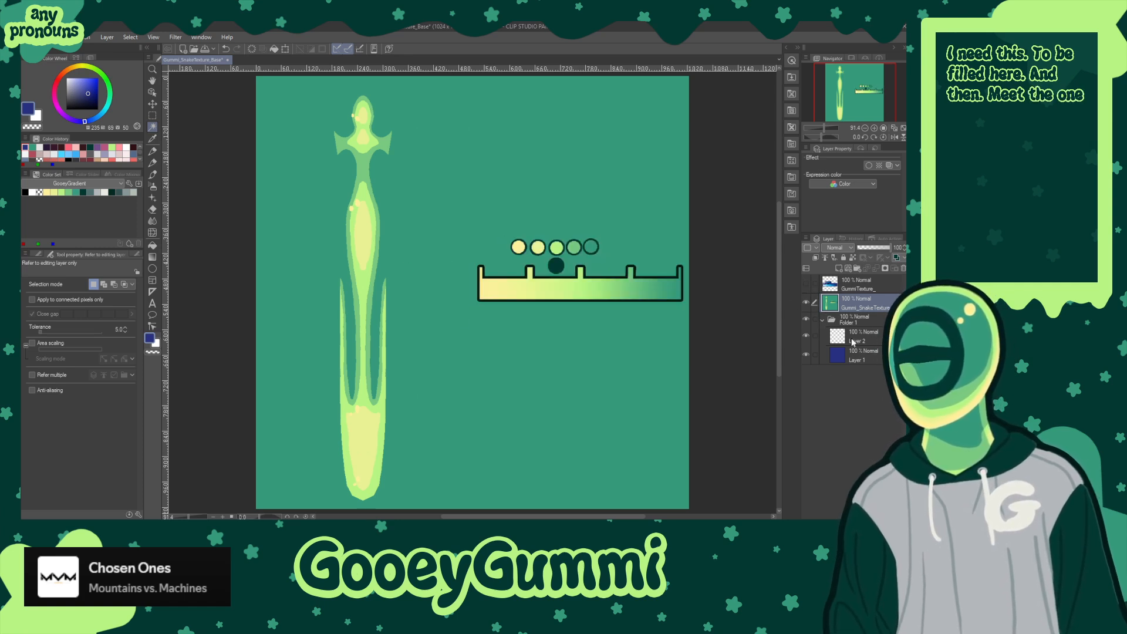
pyautogui.click(864, 359)
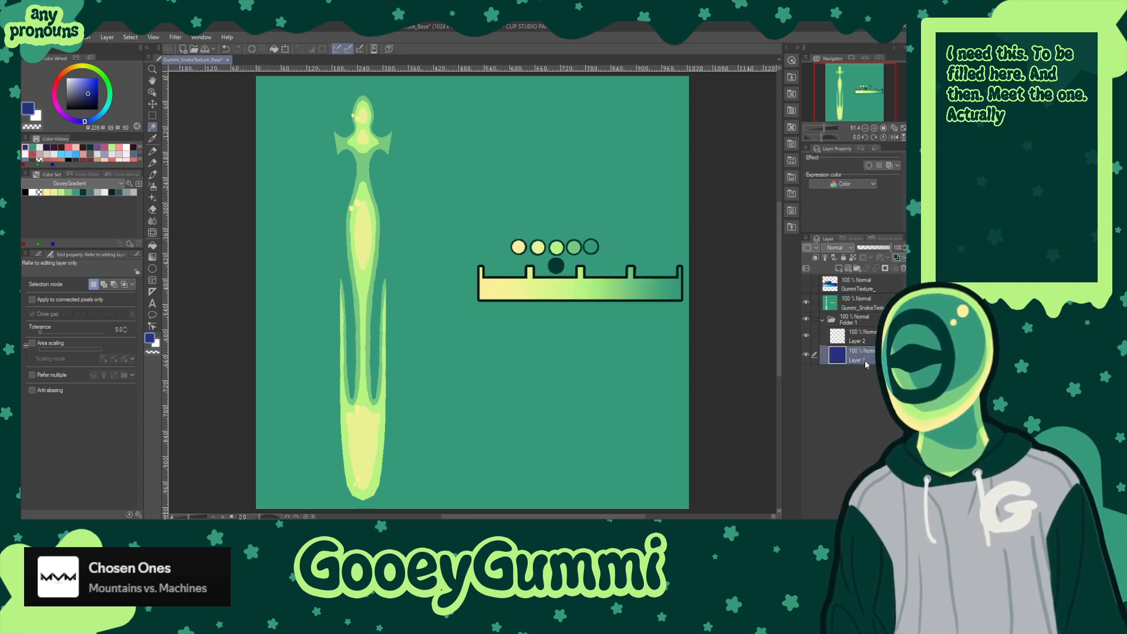
pyautogui.keyDown('alt'); pyautogui.click(592, 246); pyautogui.keyUp('alt')
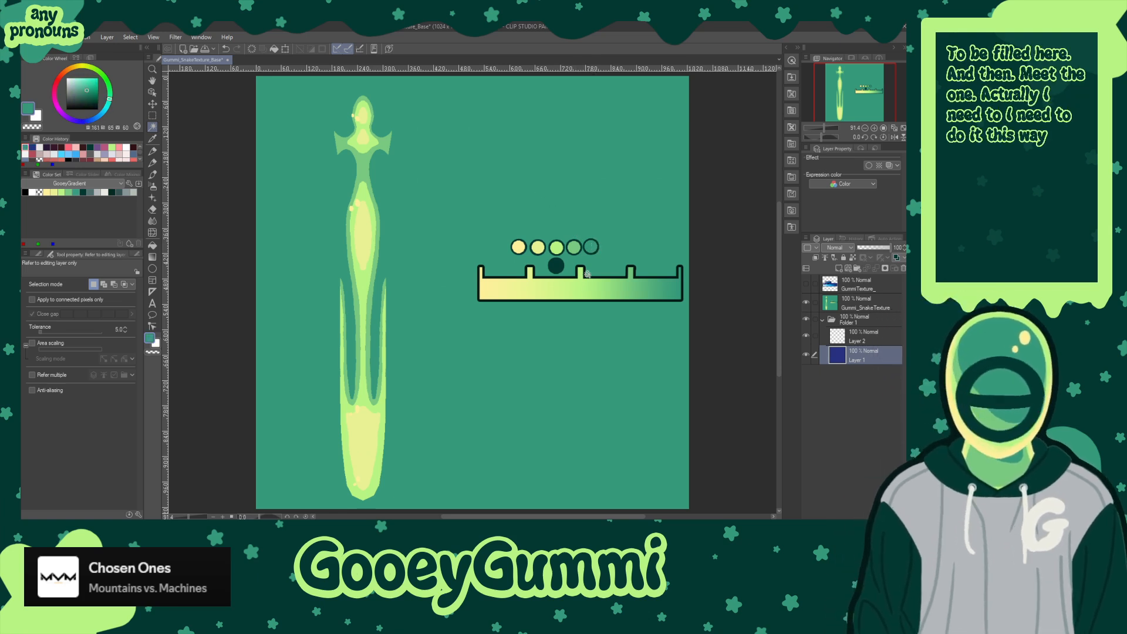
pyautogui.click(566, 311)
# - On Layer 2, wand-select the snake's mid-green areas with multiple layers referenced, and subtract the gradient bar from the selection
pyautogui.click(869, 339)
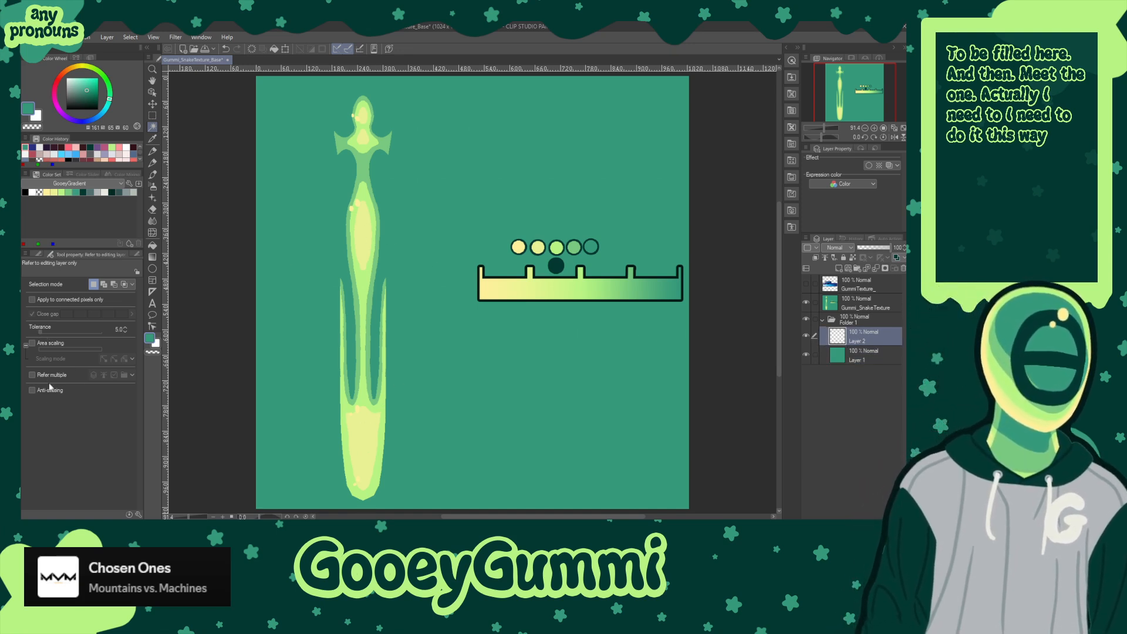
pyautogui.click(32, 374)
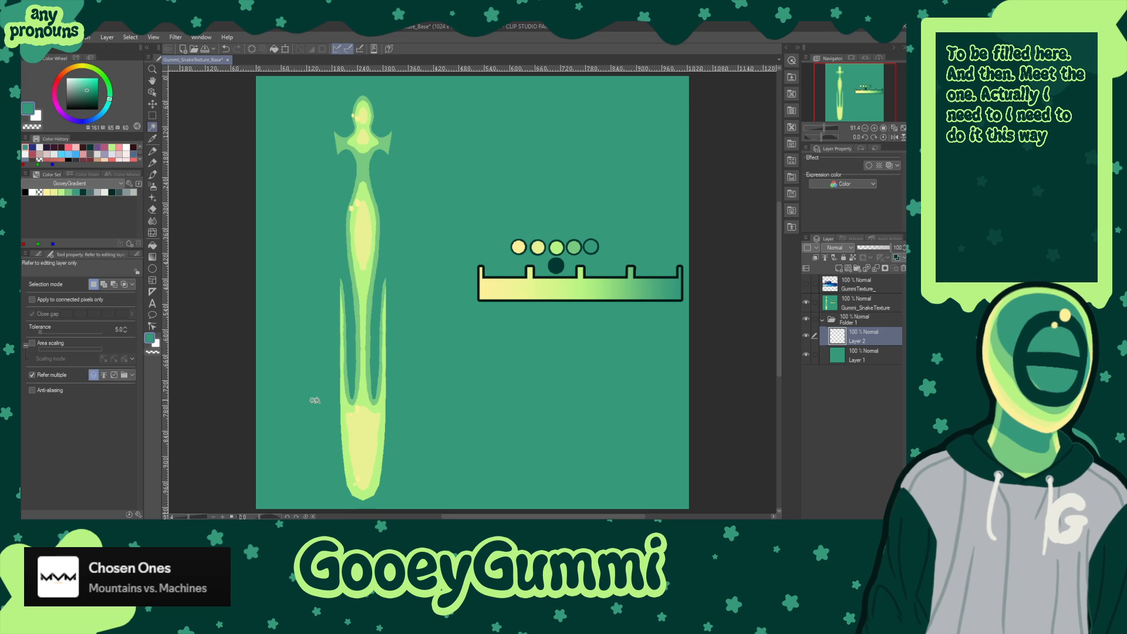
pyautogui.click(375, 374)
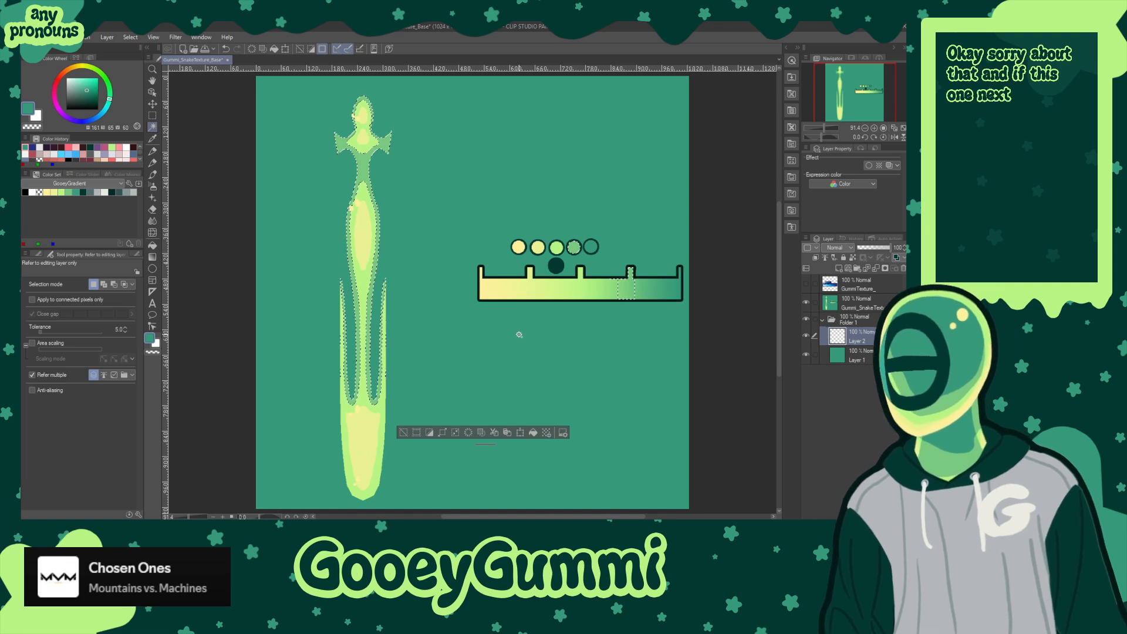
pyautogui.press('m')
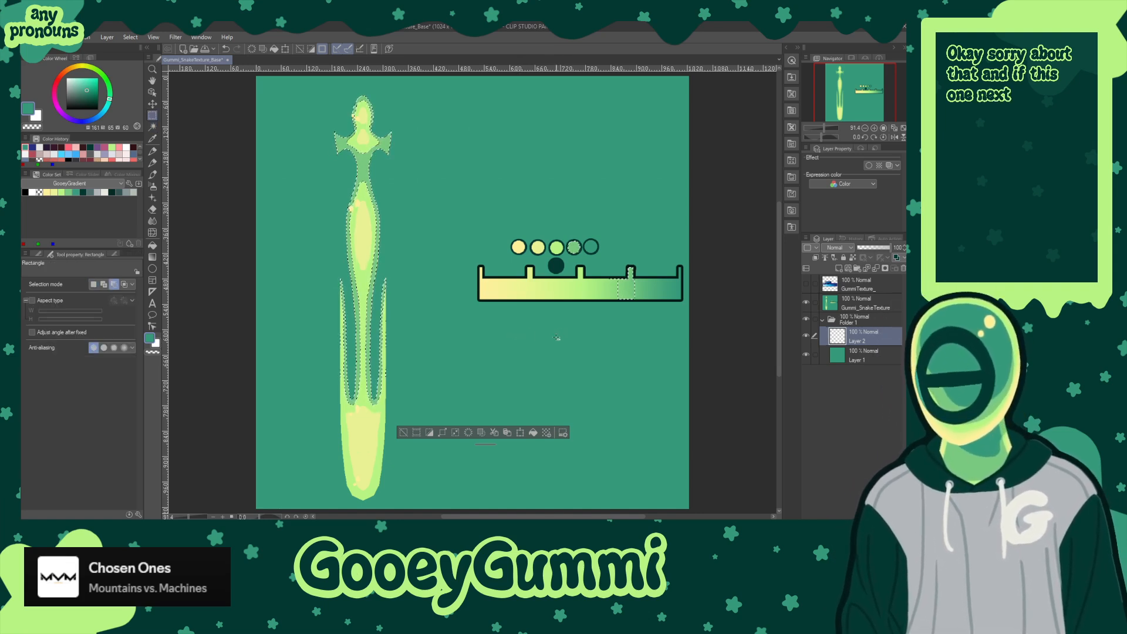
pyautogui.moveTo(537, 356); pyautogui.dragTo(703, 262)
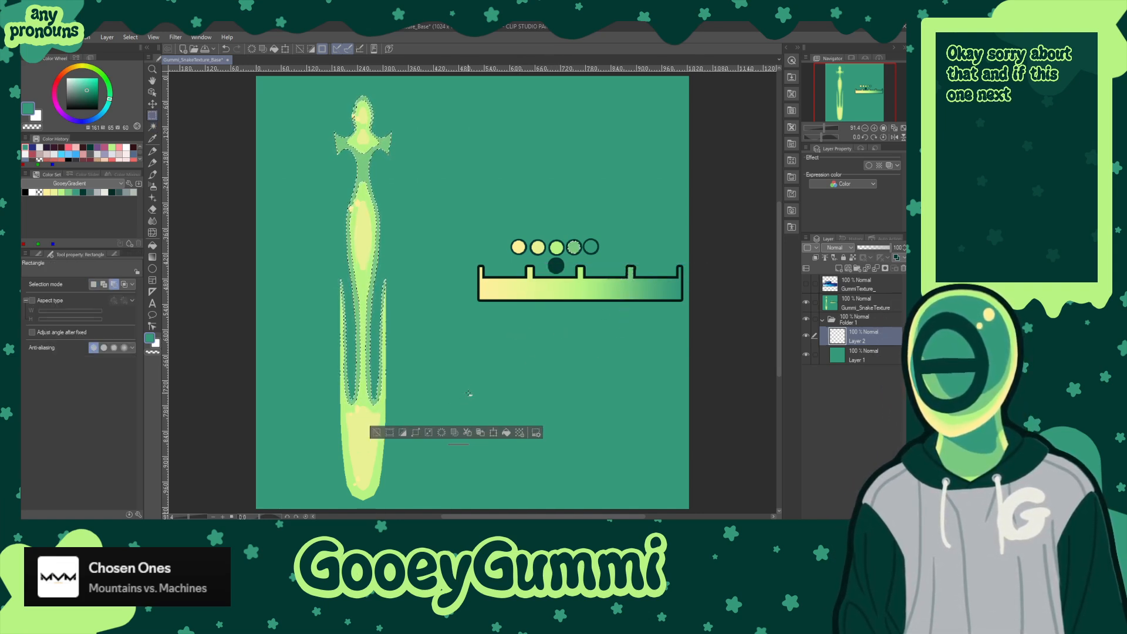
# - Select the snake's light-green areas without the gradient bar, sample light green from the palette and add a new raster layer
pyautogui.press('p')
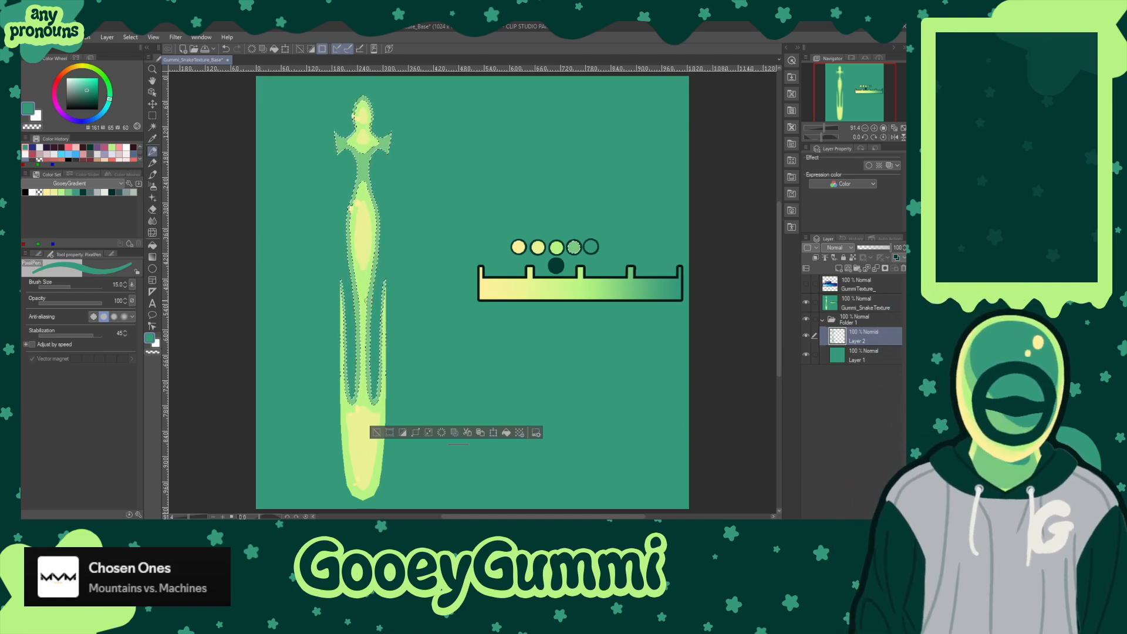
pyautogui.press('w')
pyautogui.keyDown('shift'); pyautogui.click(579, 290); pyautogui.keyUp('shift')
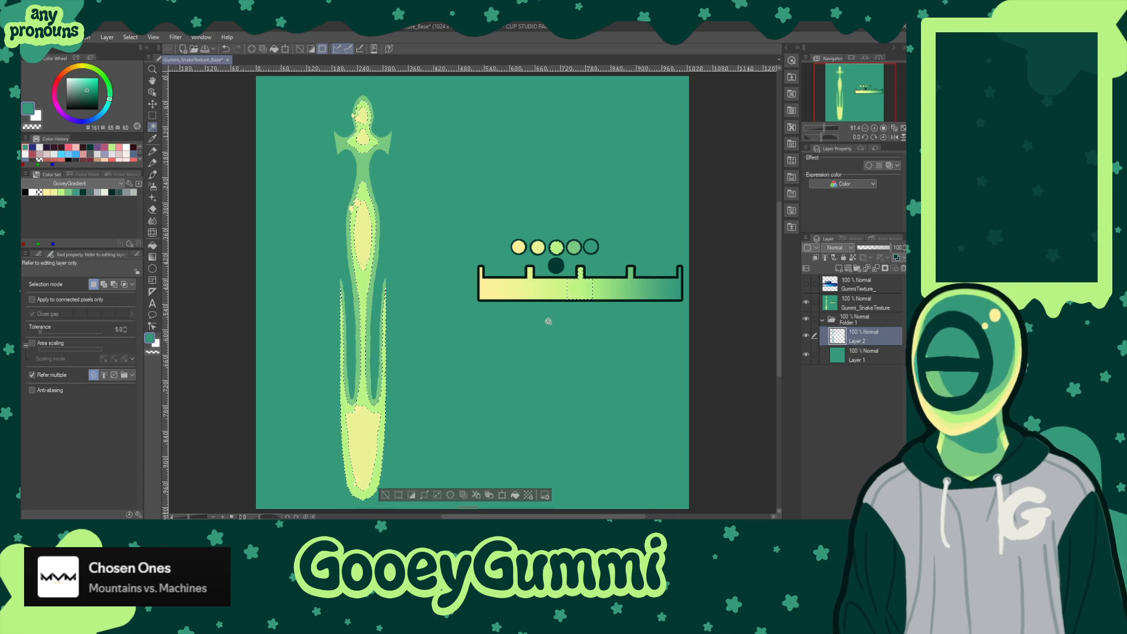
pyautogui.keyDown('alt'); pyautogui.click(562, 249); pyautogui.keyUp('alt')
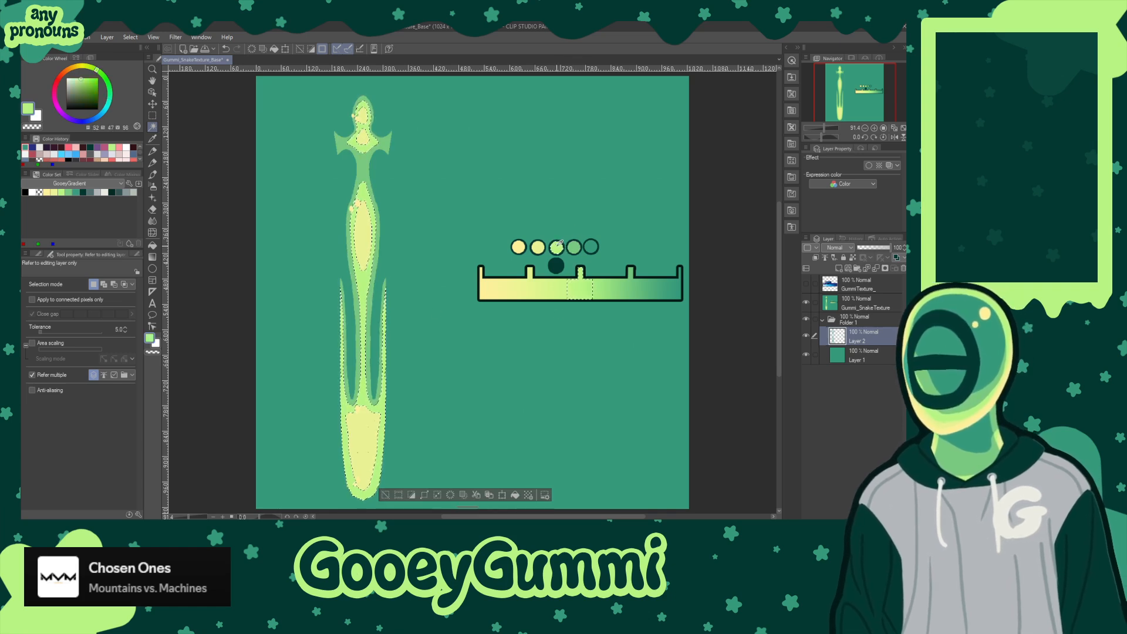
pyautogui.press('m')
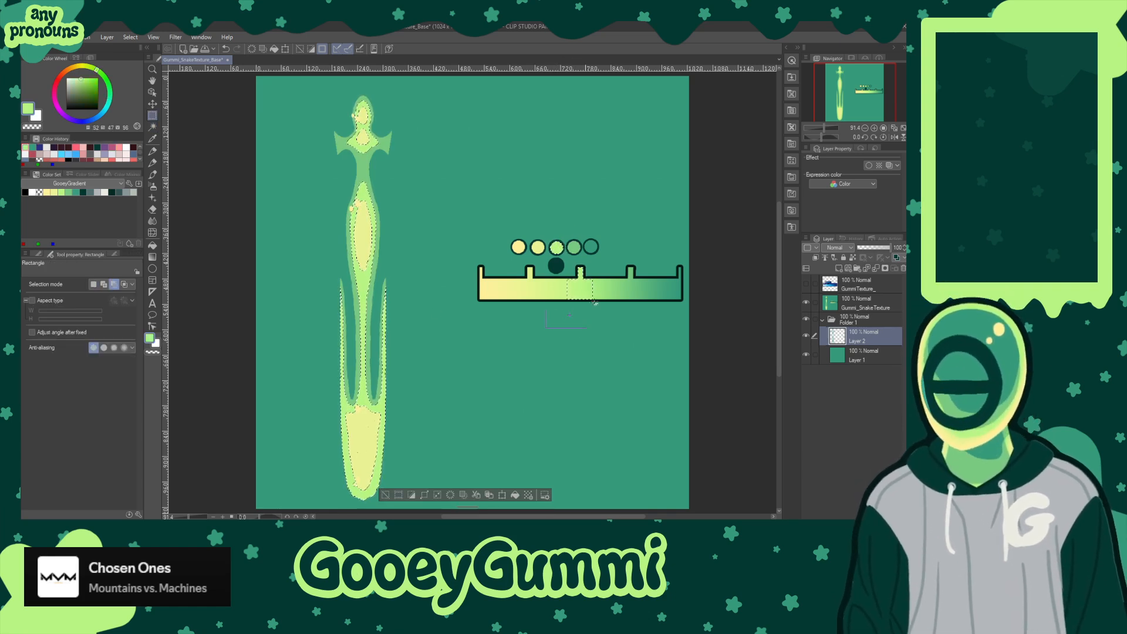
pyautogui.hotkey('ctrl', 'z')
pyautogui.press('w')
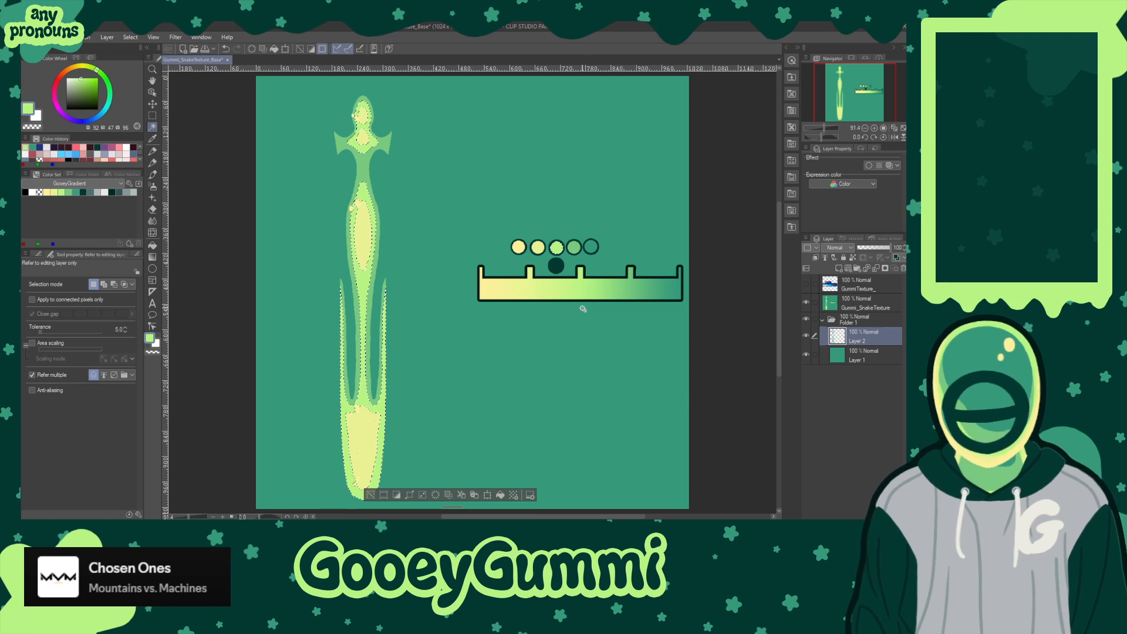
pyautogui.click(839, 269)
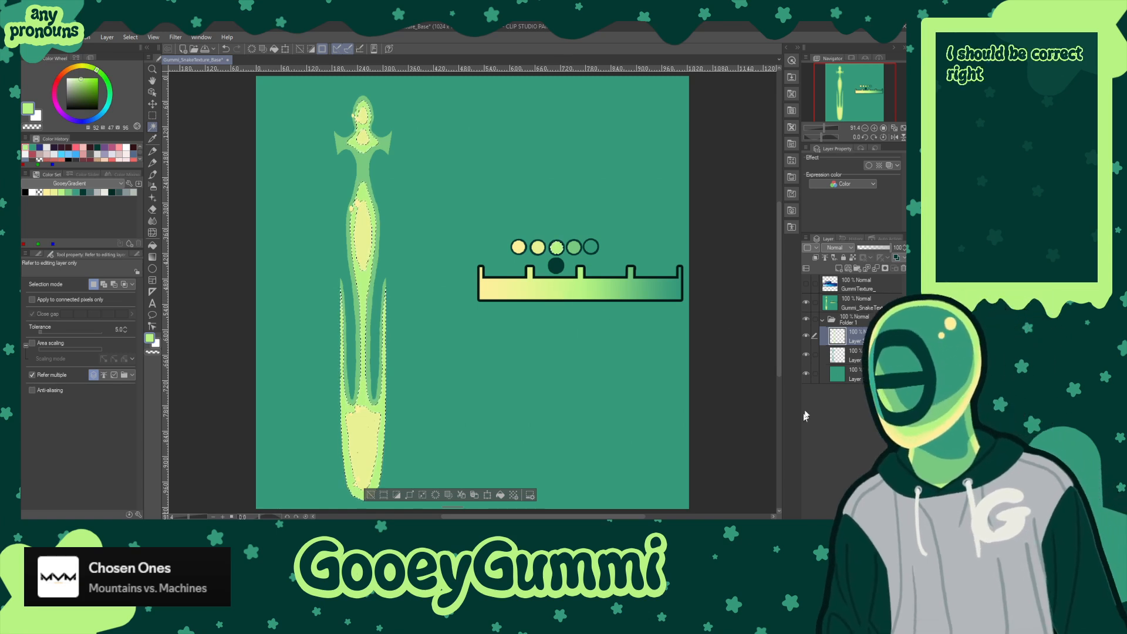
# - Add another raster layer, select the pale yellow-green areas without the gradient bar and sample their colour from the snake's tail
pyautogui.click(840, 269)
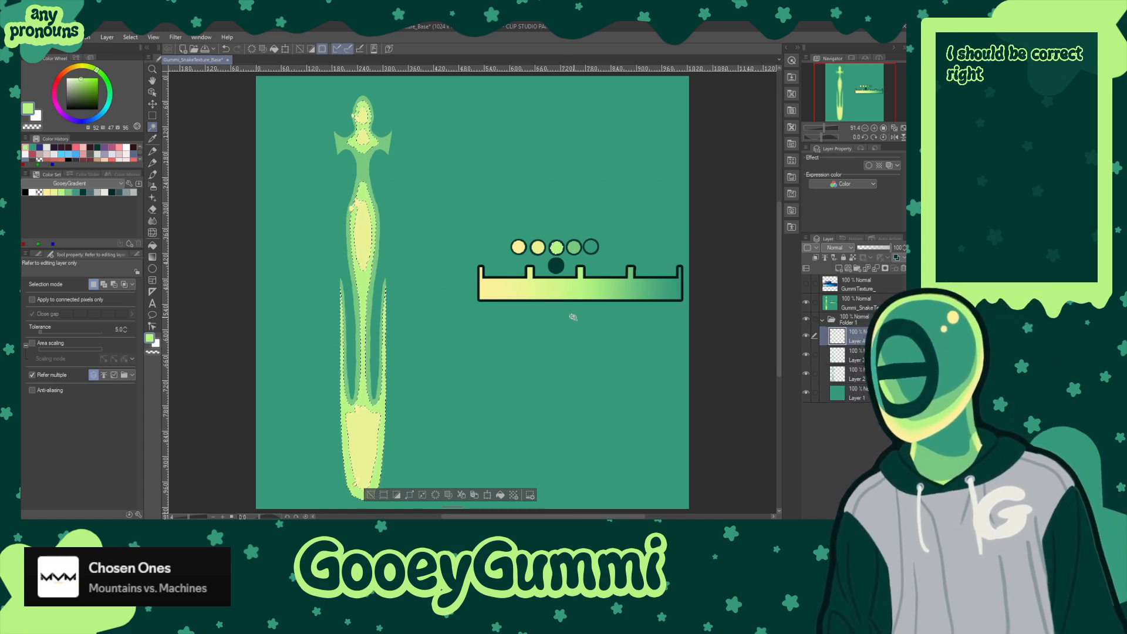
pyautogui.click(366, 247)
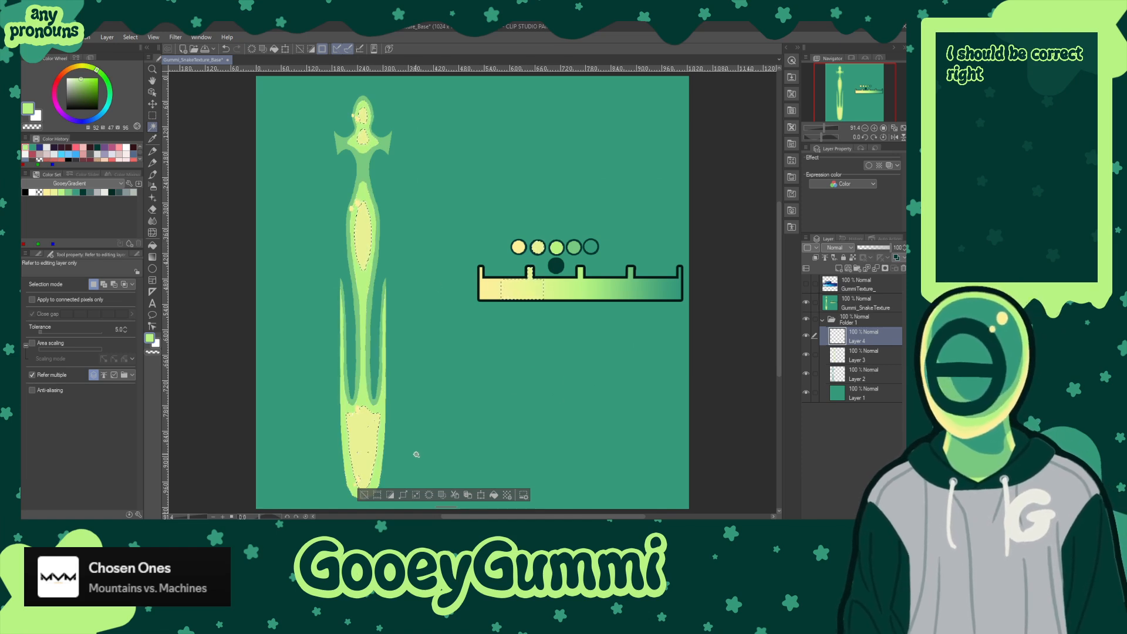
pyautogui.keyDown('alt'); pyautogui.click(358, 435); pyautogui.keyUp('alt')
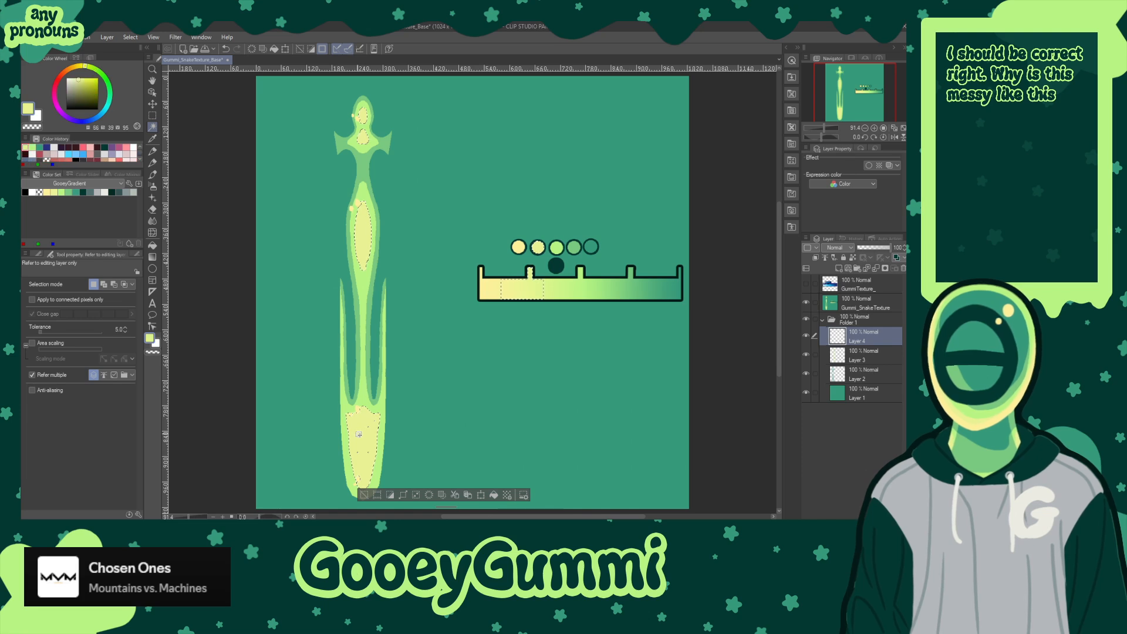
pyautogui.press('m')
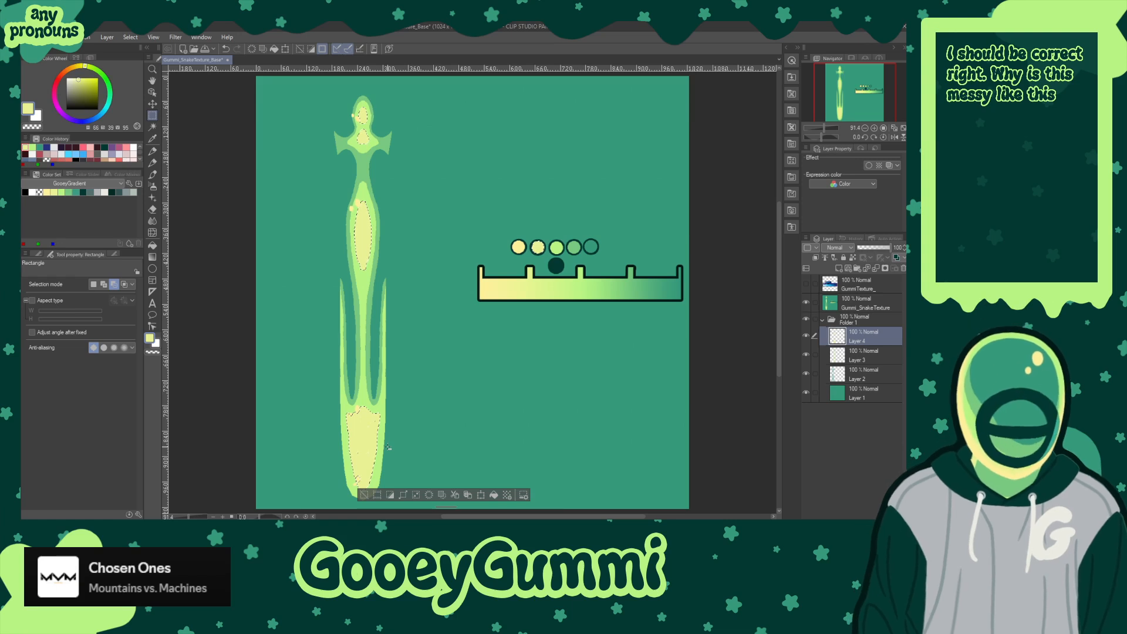
# - Touch up the pale yellow-green fill on Layer 4 with the pen, checking it by loading the layer as a selection
pyautogui.hotkey('ctrl', 'd')
pyautogui.press('p')
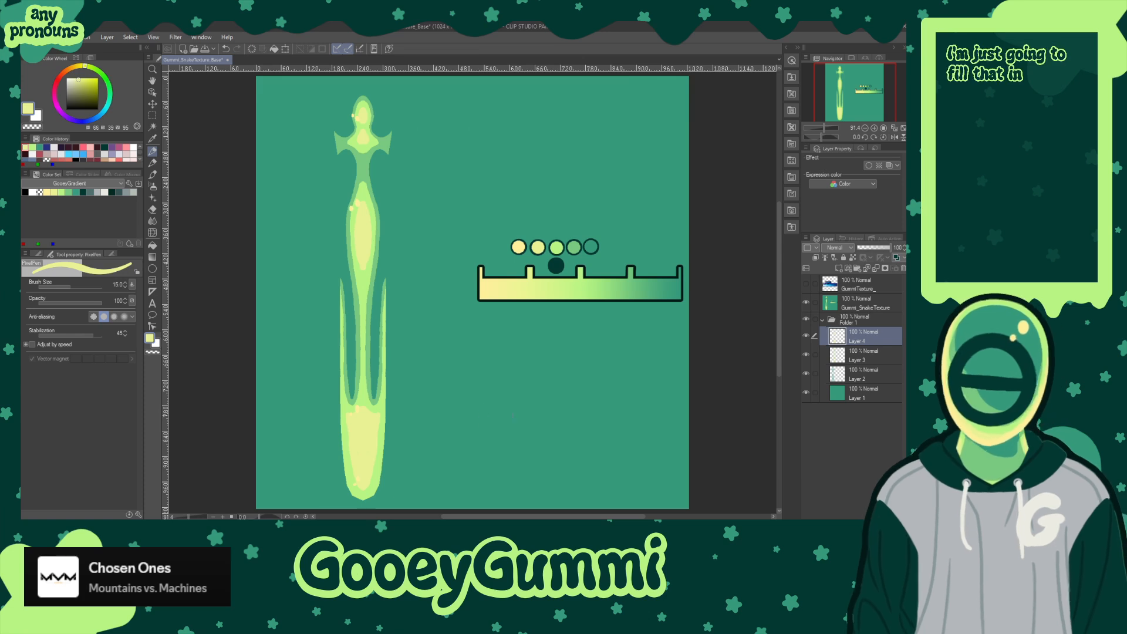
pyautogui.keyDown('ctrl'); pyautogui.click(838, 343); pyautogui.keyUp('ctrl')
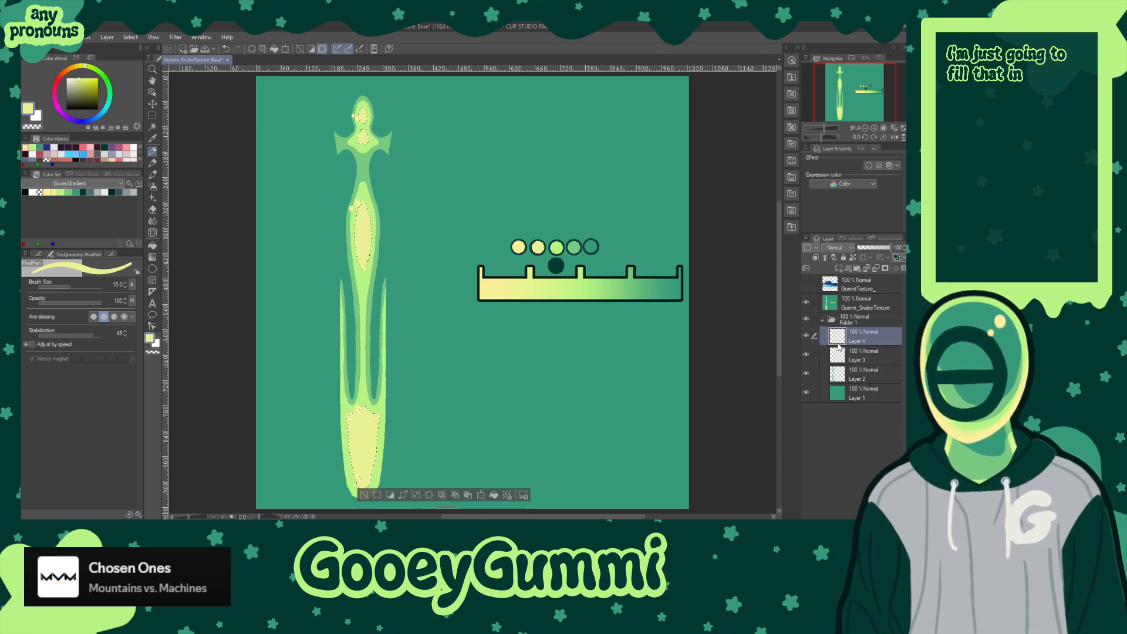
pyautogui.hotkey('ctrl', 'd')
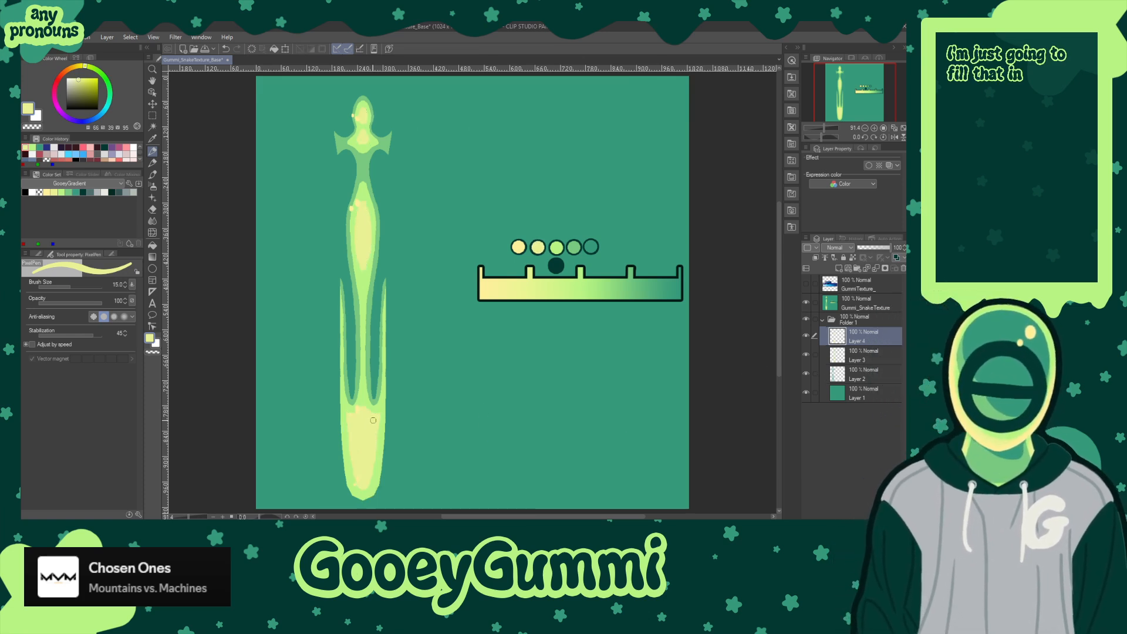
pyautogui.keyDown('ctrl'); pyautogui.click(837, 343); pyautogui.keyUp('ctrl')
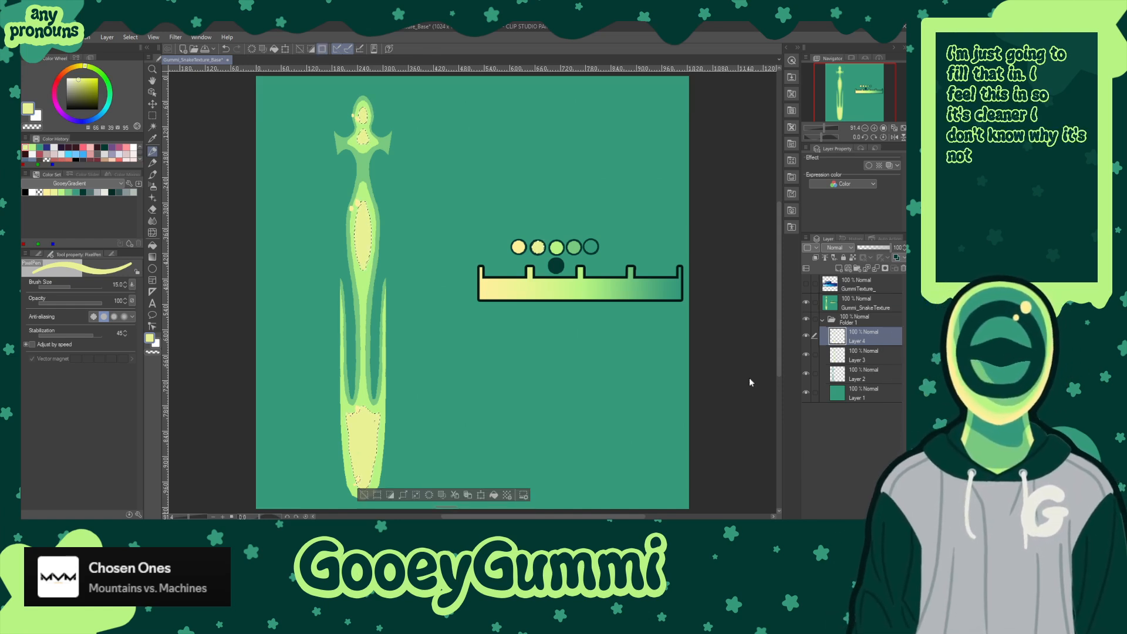
pyautogui.hotkey('ctrl', 'd')
# - Add a new raster layer and select the lightest cream colour matching the first palette circle, leaving the gradient bar out
pyautogui.click(839, 268)
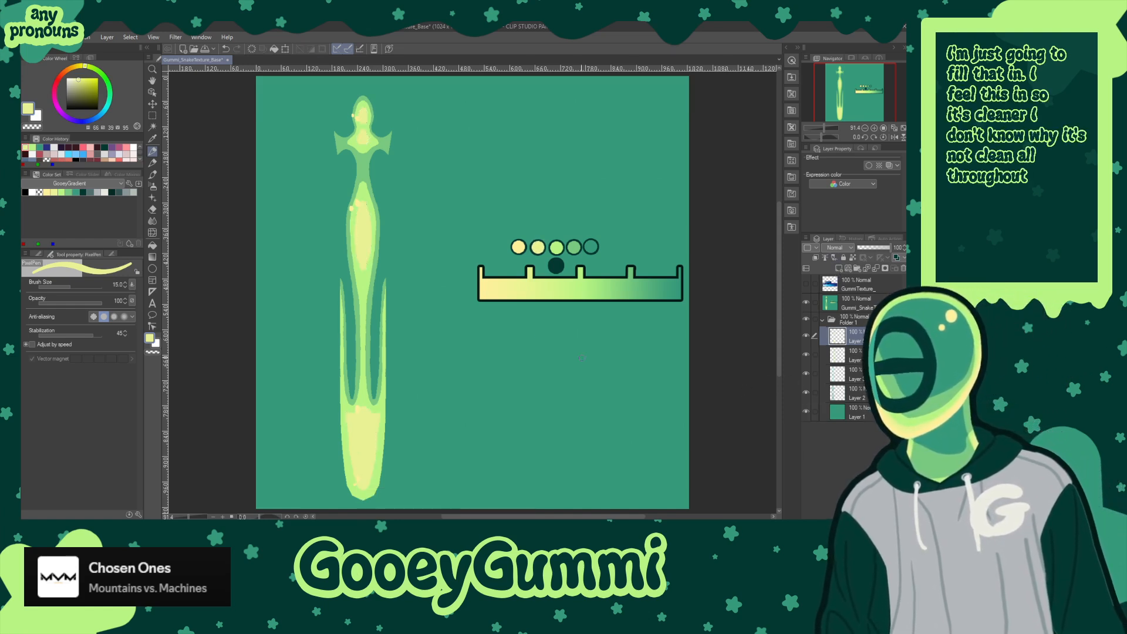
pyautogui.press('w')
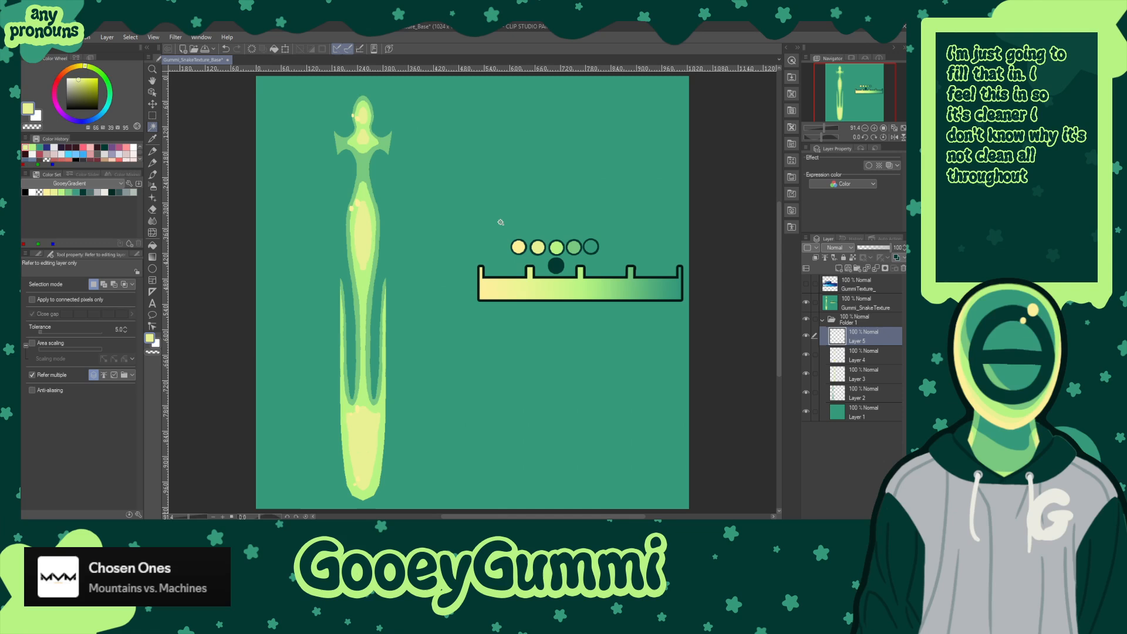
pyautogui.click(518, 247)
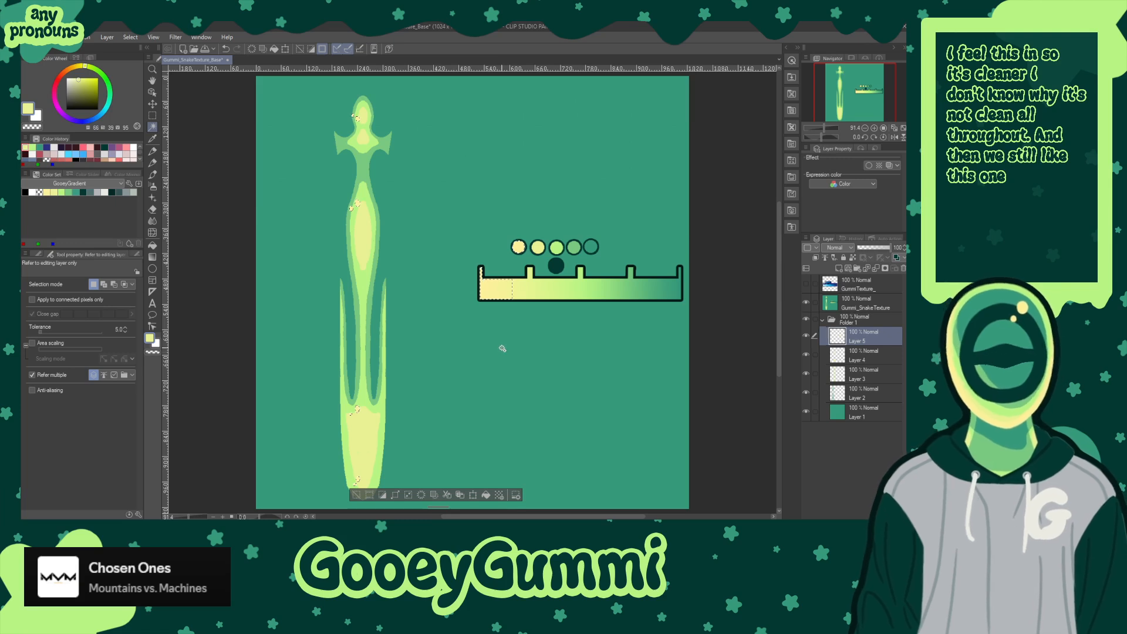
pyautogui.hotkey('ctrl', 'd')
pyautogui.hotkey('ctrl', 'z')
pyautogui.press('m')
pyautogui.keyDown('alt'); pyautogui.moveTo(462, 324); pyautogui.dragTo(526, 265); pyautogui.keyUp('alt')
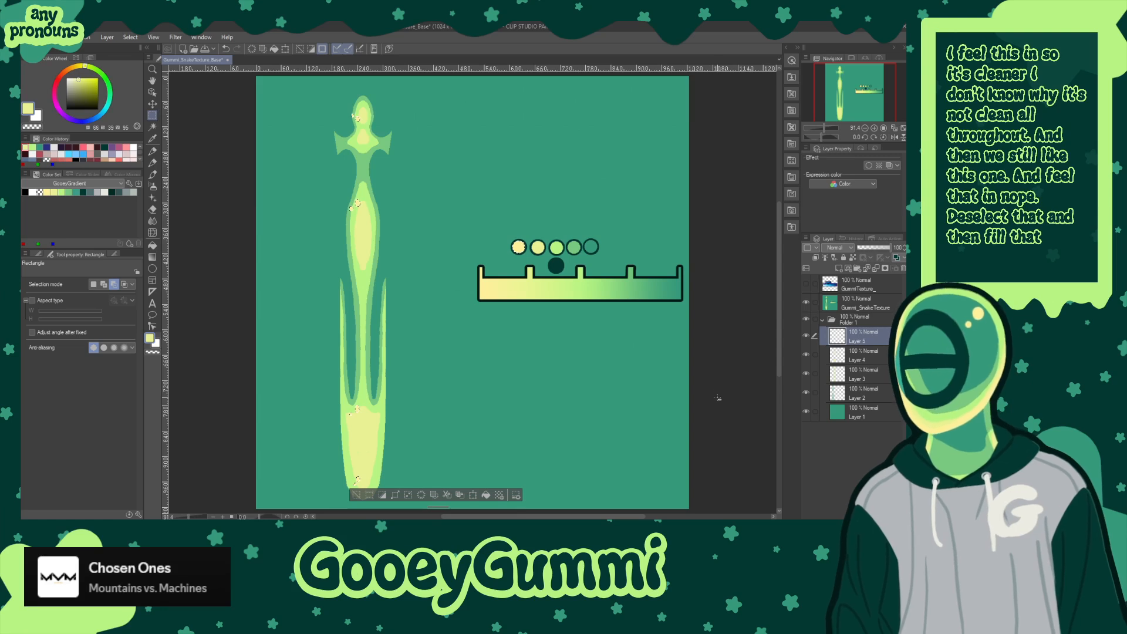
# - Make Layer 2 active with the selection cleared, show the blue palette layer again and save the document
pyautogui.click(862, 414)
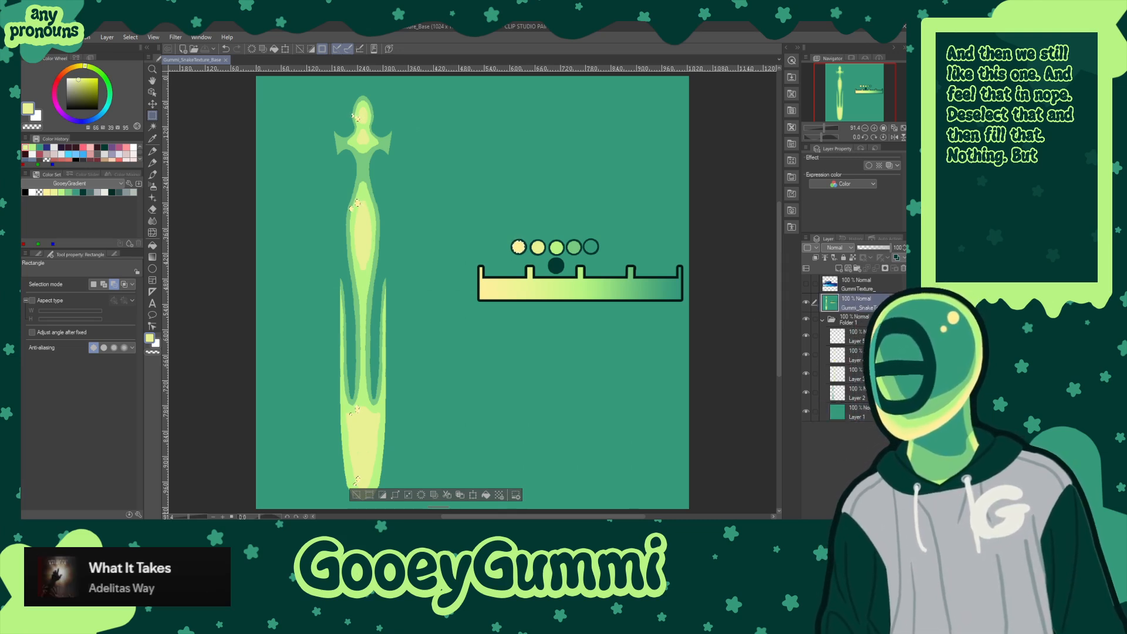
pyautogui.click(868, 399)
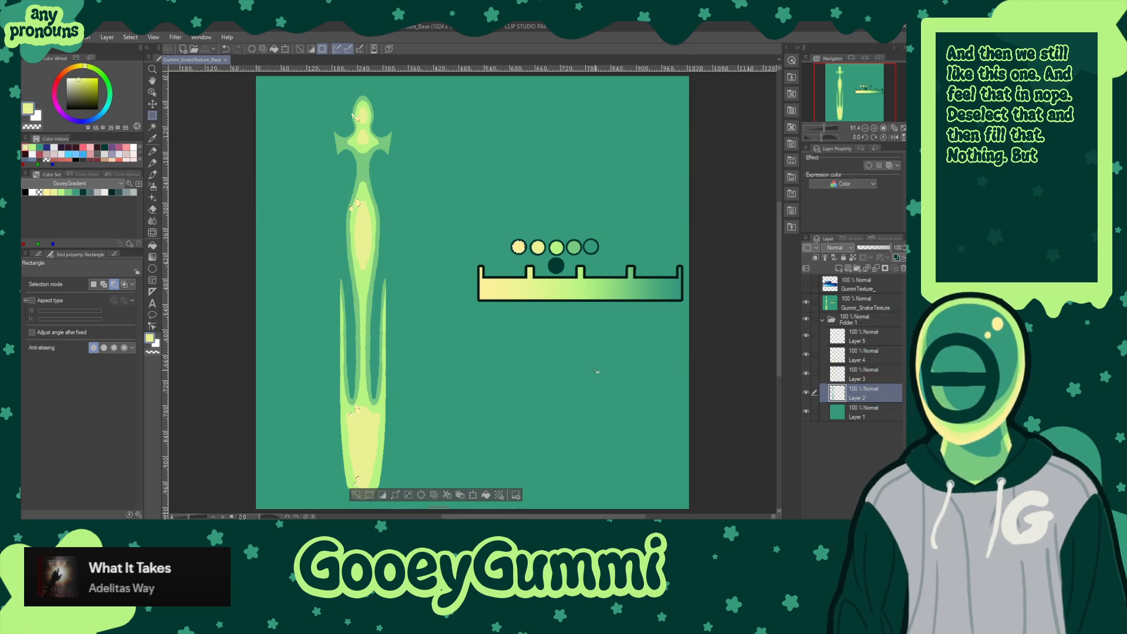
pyautogui.hotkey('ctrl', 'd')
pyautogui.click(806, 284)
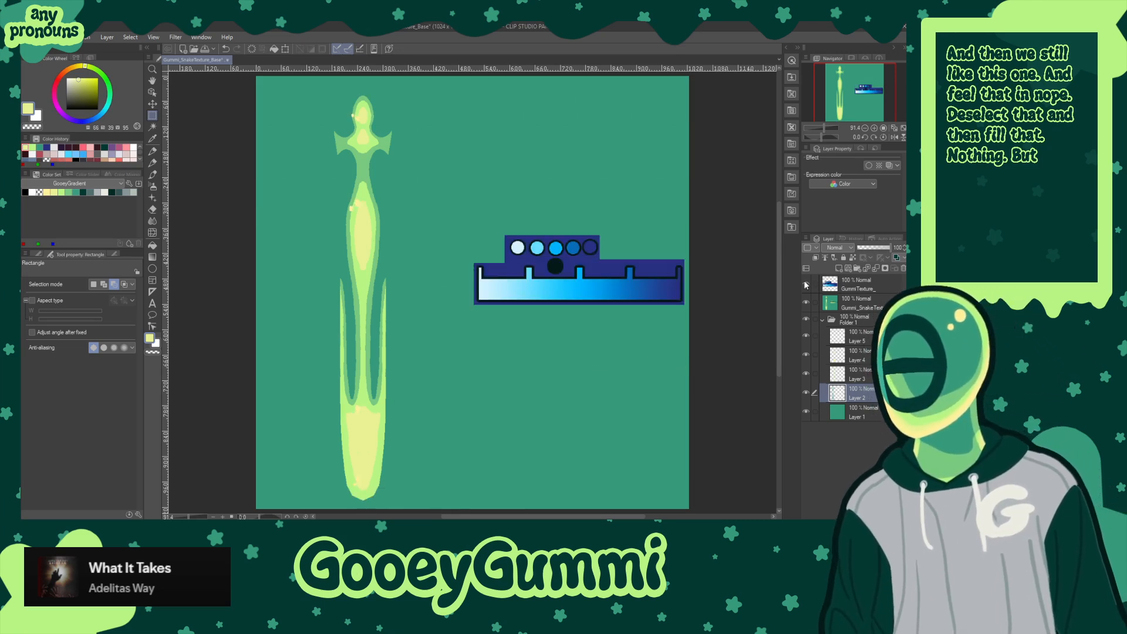
pyautogui.hotkey('ctrl', 's')
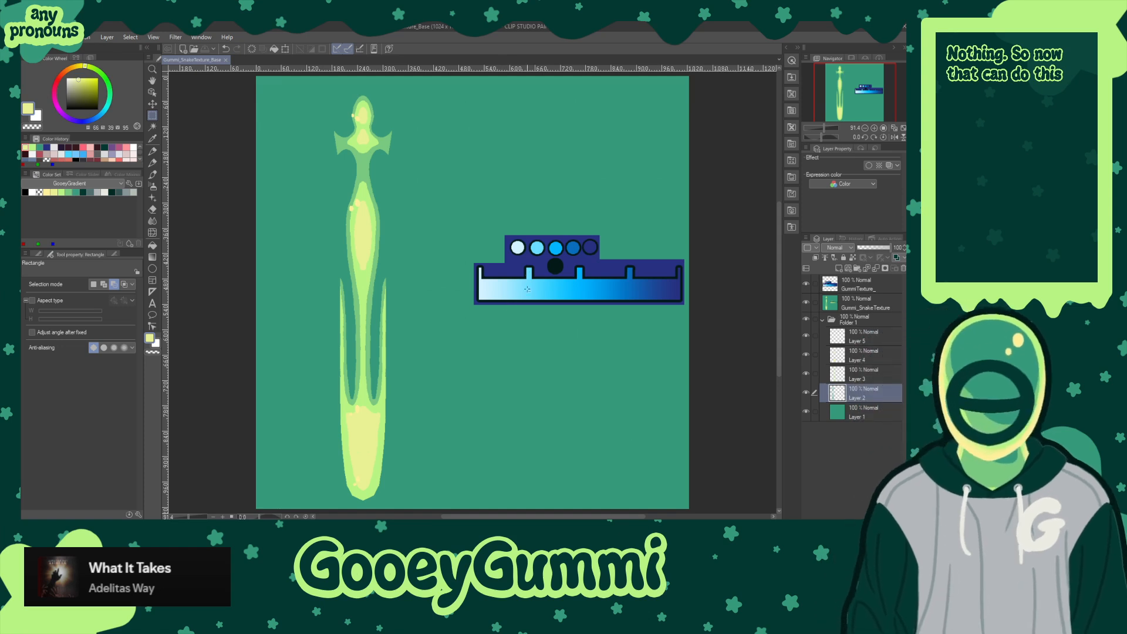
# - Sample the darkest blue palette swatch, lock the transparent pixels on Layers 1 to 5 and make Layer 1 active
pyautogui.keyDown('alt'); pyautogui.click(596, 243); pyautogui.keyUp('alt')
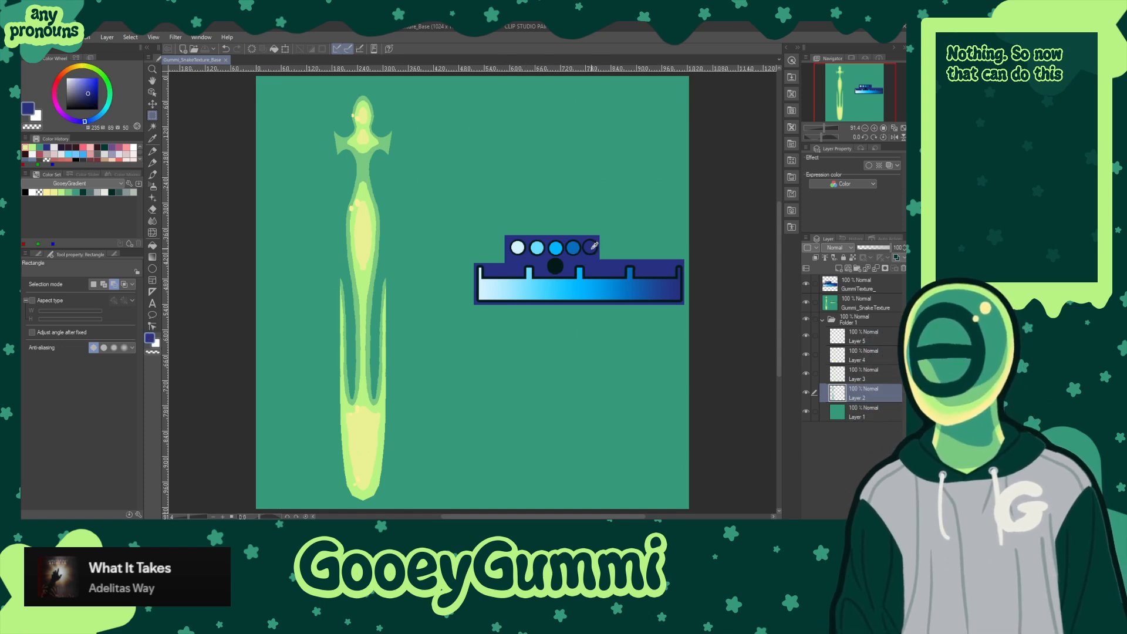
pyautogui.click(867, 338)
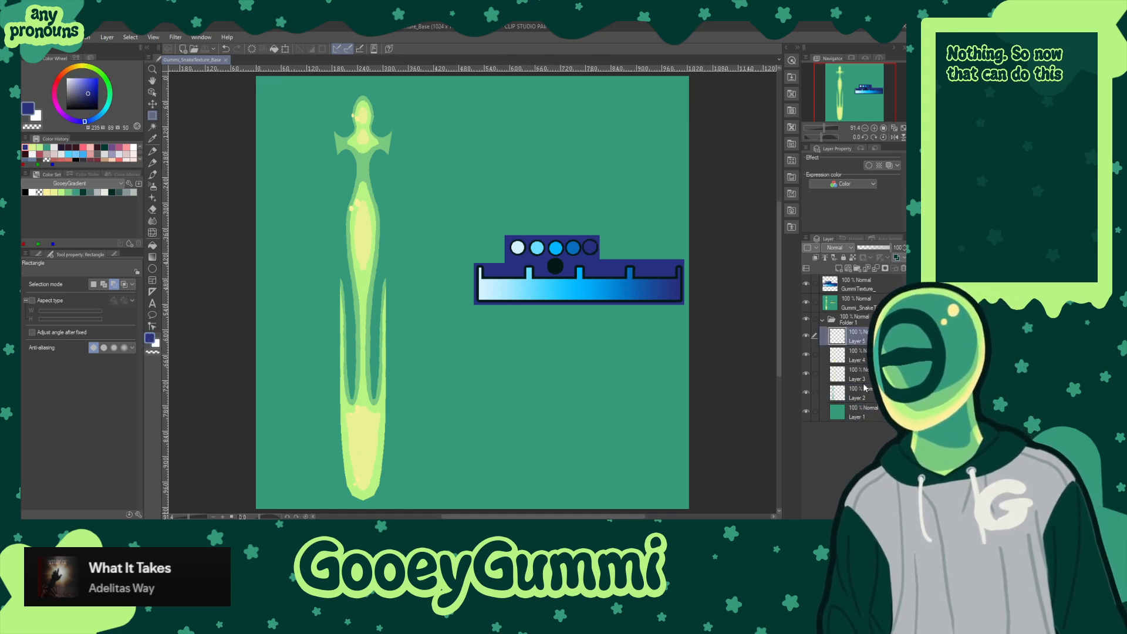
pyautogui.keyDown('shift'); pyautogui.click(874, 406); pyautogui.keyUp('shift')
pyautogui.click(874, 412)
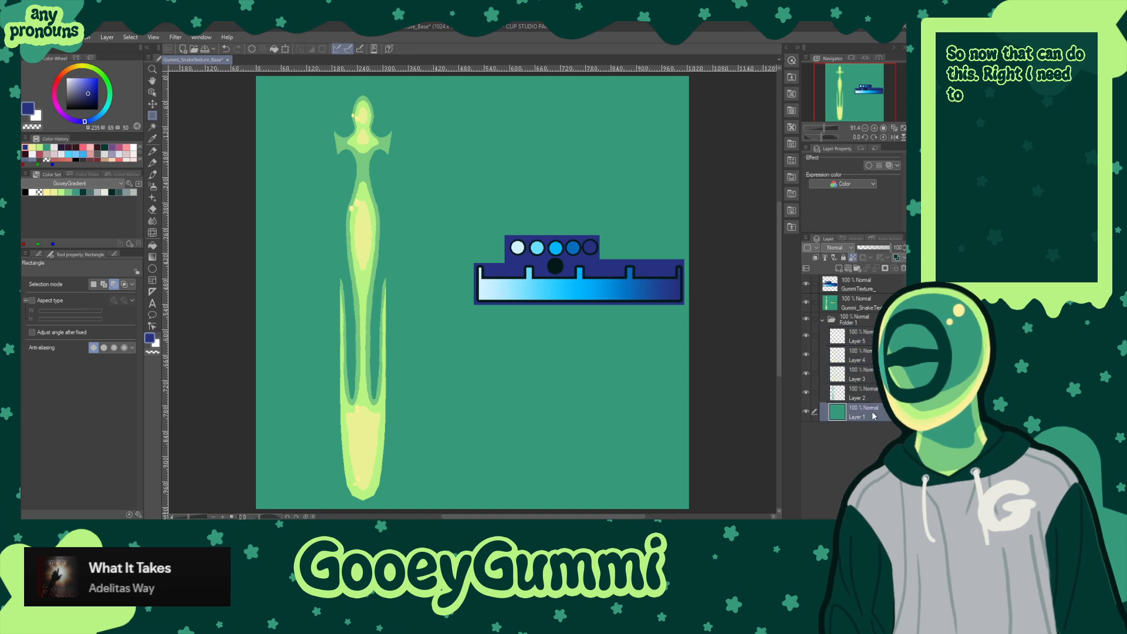
# - Try filling Layer 1 with the dark blue while the Gummi_SnakeTexture layer is hidden
pyautogui.hotkey('alt', 'Delete')
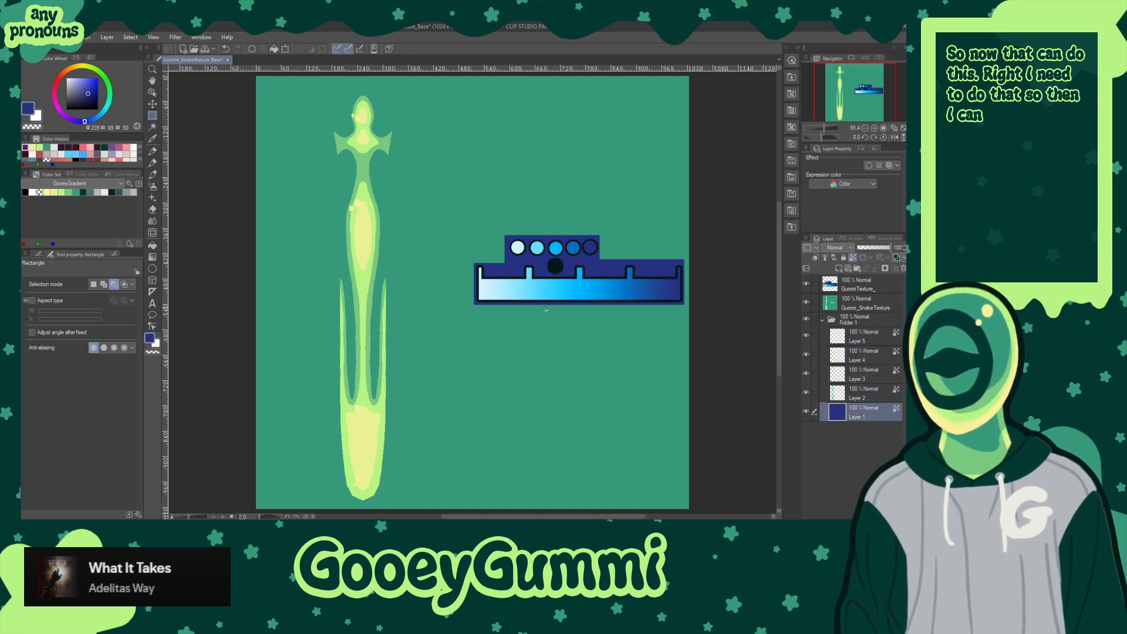
pyautogui.hotkey('ctrl', 'z')
pyautogui.click(805, 301)
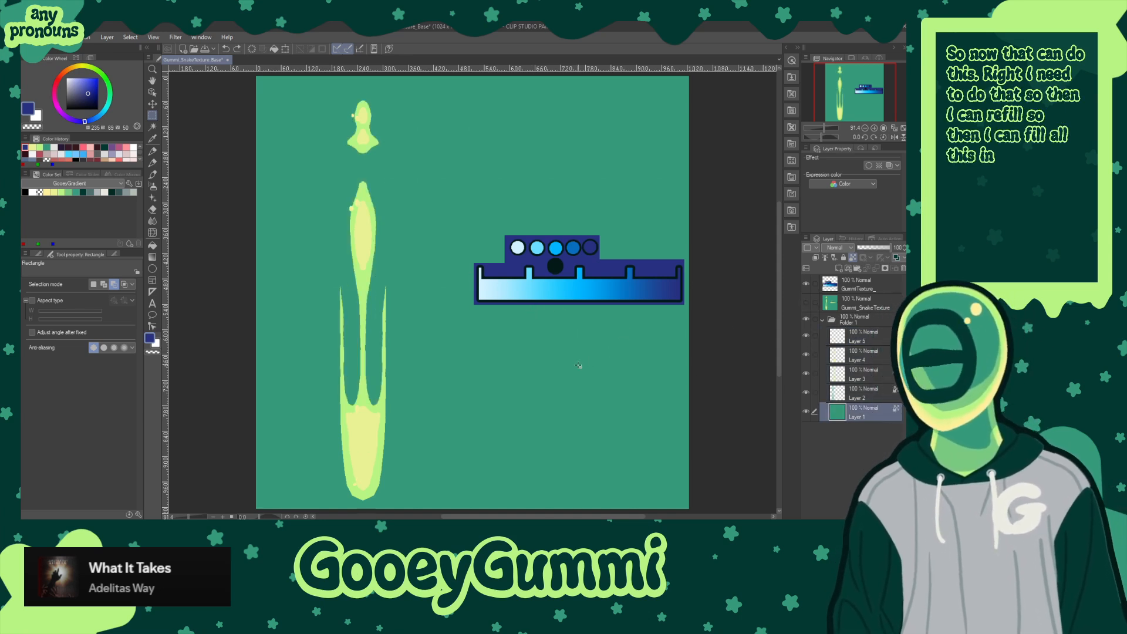
pyautogui.hotkey('ctrl', 'y')
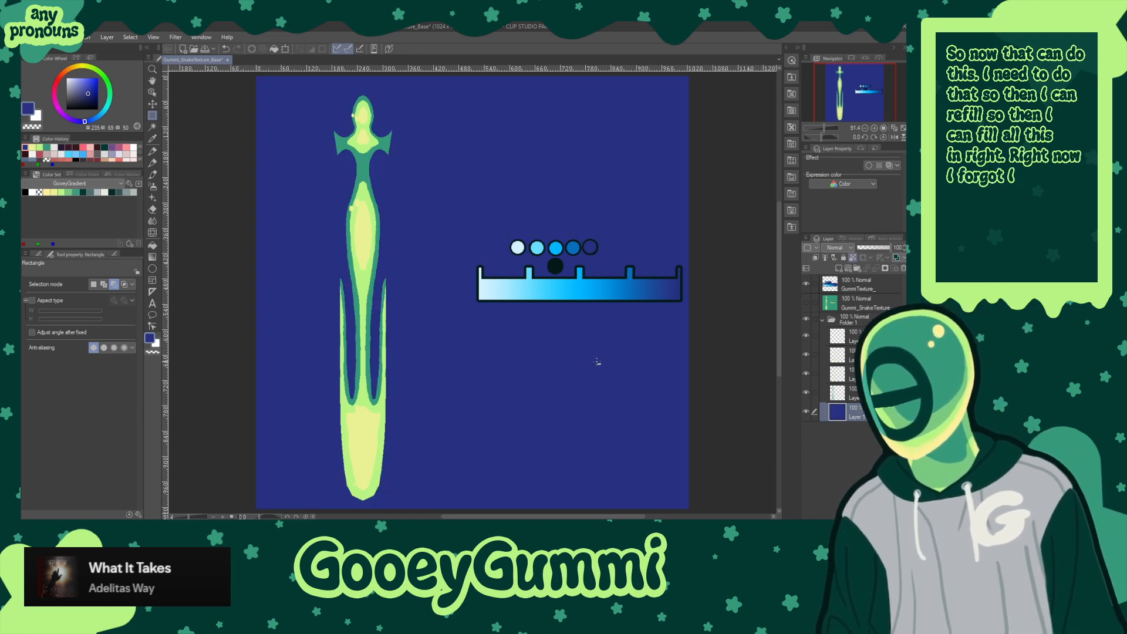
pyautogui.hotkey('ctrl', 'z')
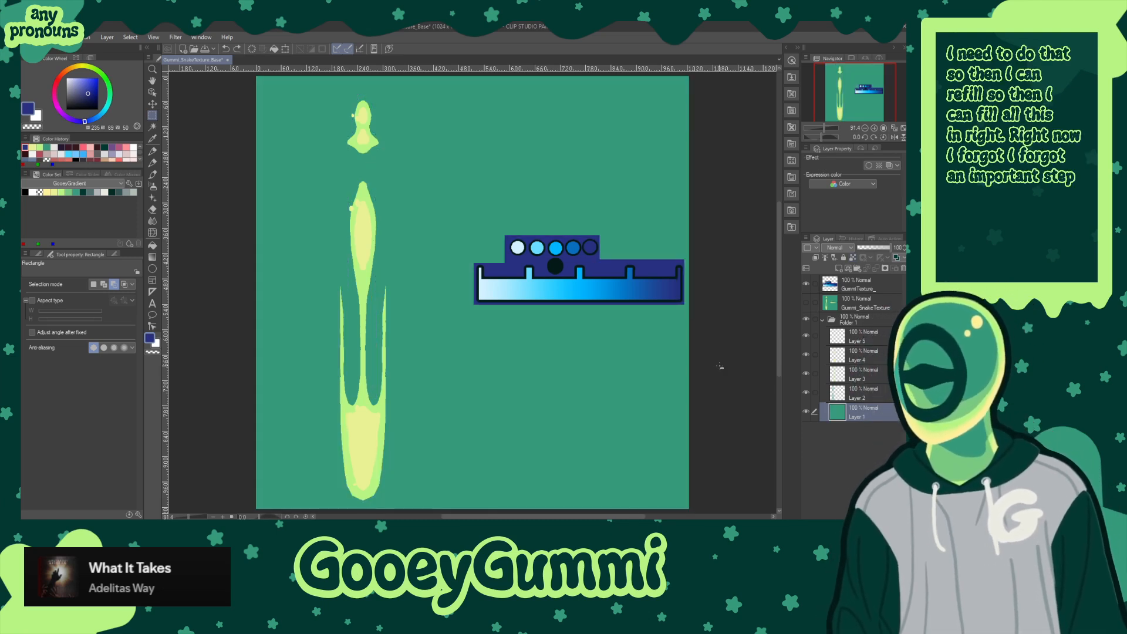
# - With Layer 2 active, show Gummi_SnakeTexture, hide GummiTexture_ and select the snake's mid-green areas by colour
pyautogui.hotkey('alt', ']')
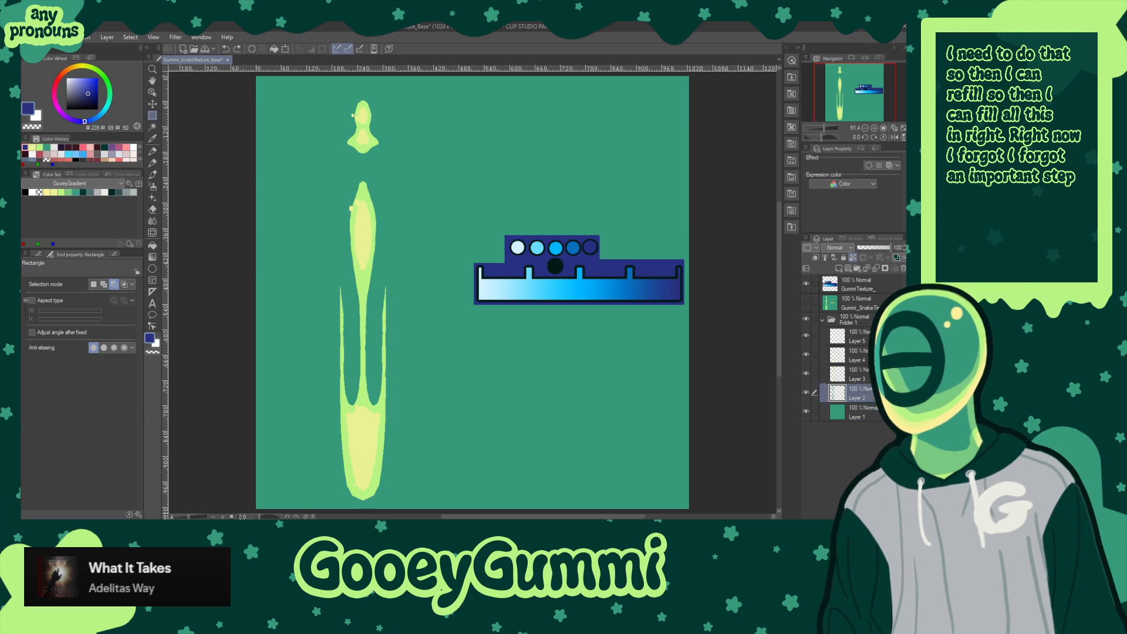
pyautogui.click(806, 302)
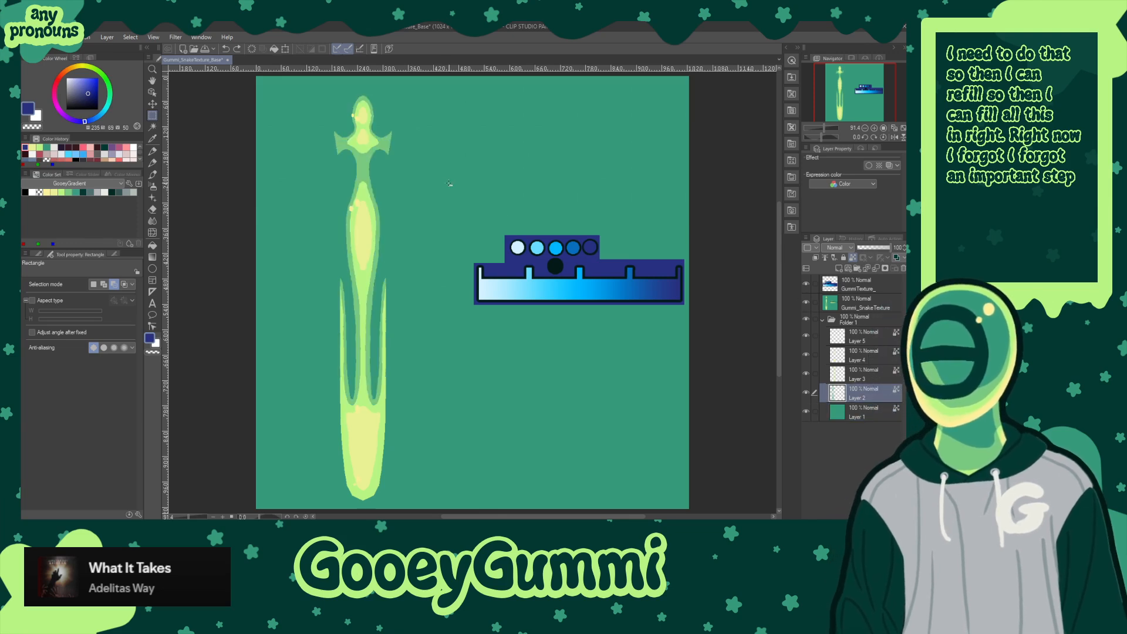
pyautogui.press('w')
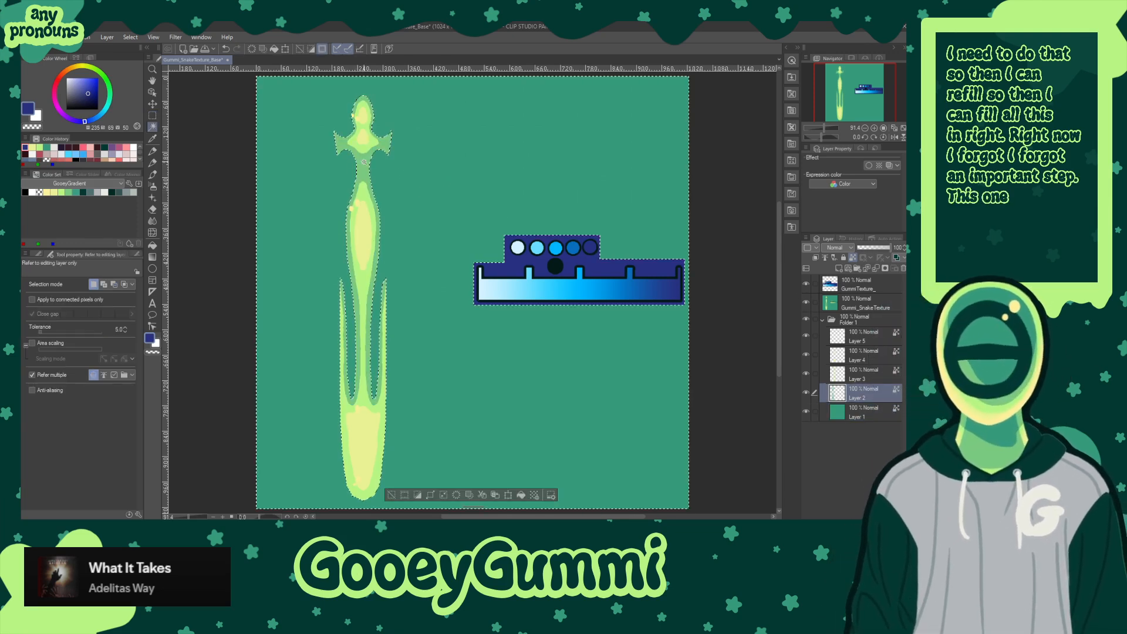
pyautogui.click(805, 284)
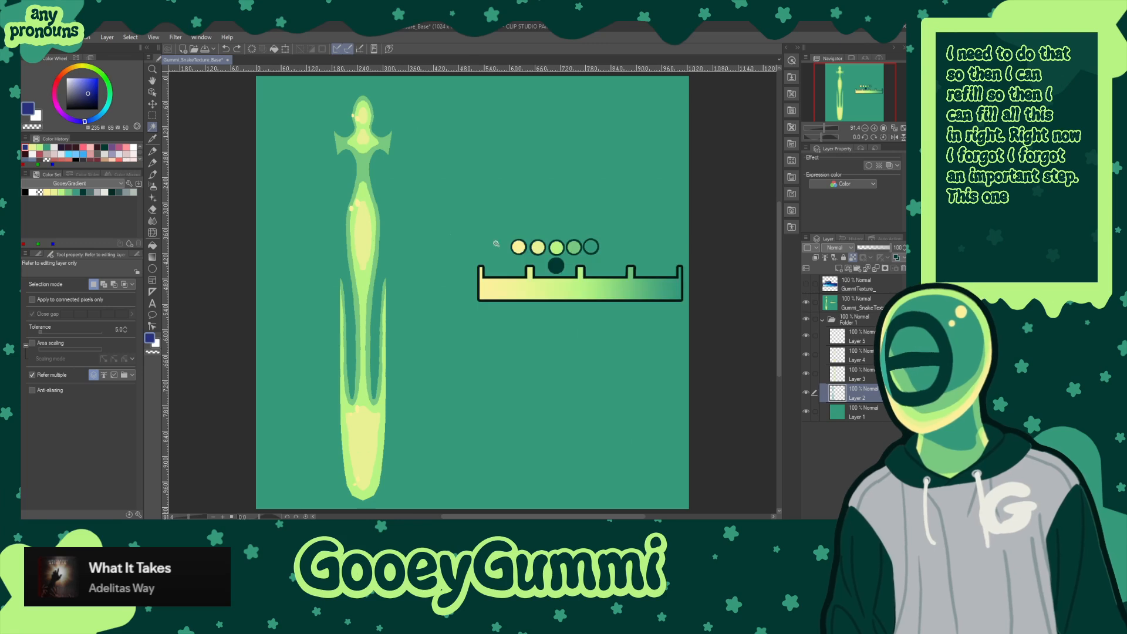
pyautogui.click(364, 163)
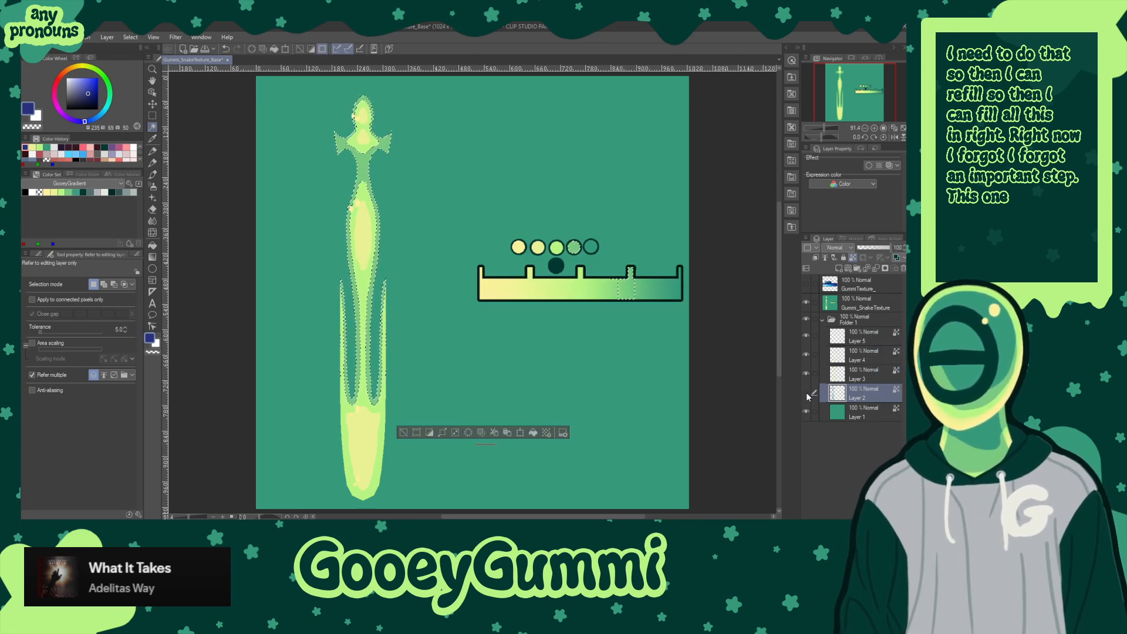
# - Try filling the selected snake areas on Layer 2 with dark blue while Gummi_SnakeTexture is hidden
pyautogui.click(805, 302)
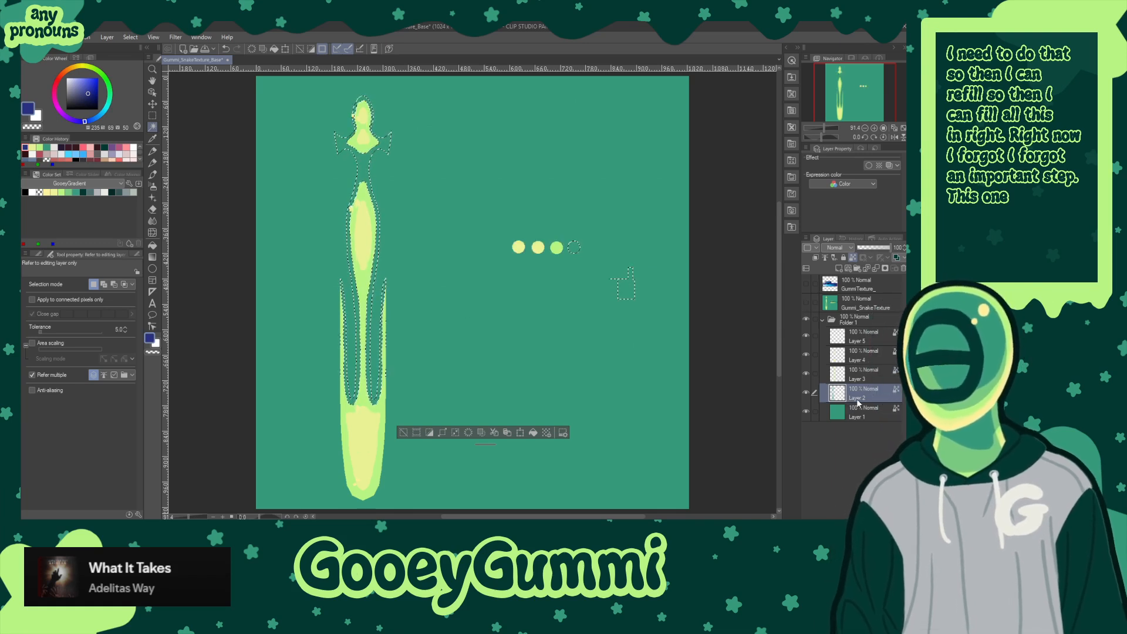
pyautogui.hotkey('alt', 'BackSpace')
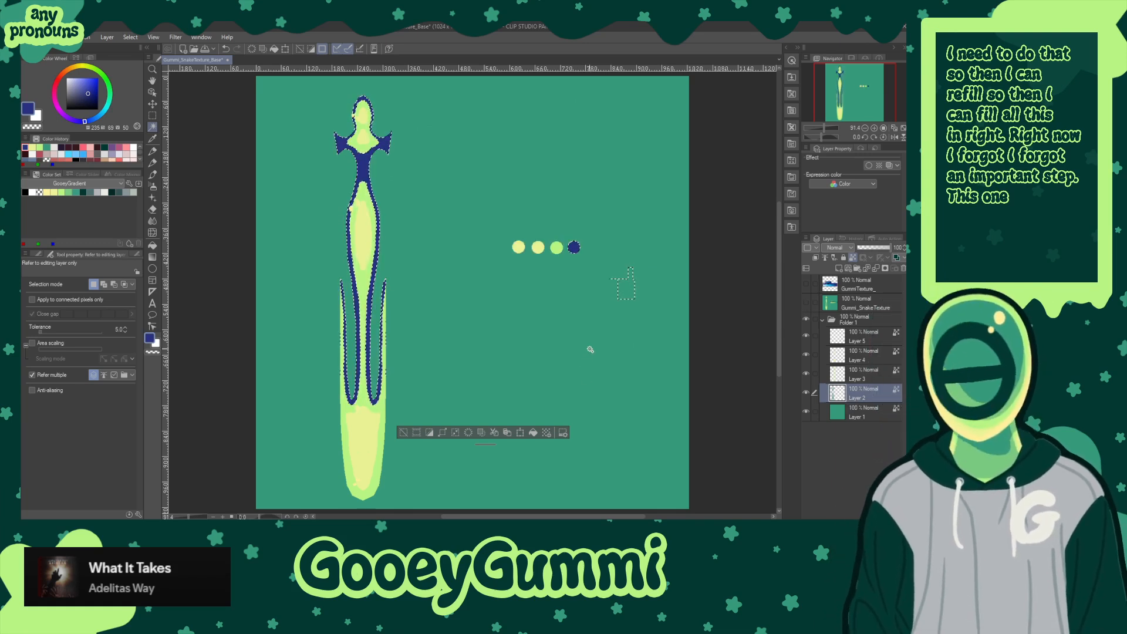
pyautogui.hotkey('ctrl', 'z')
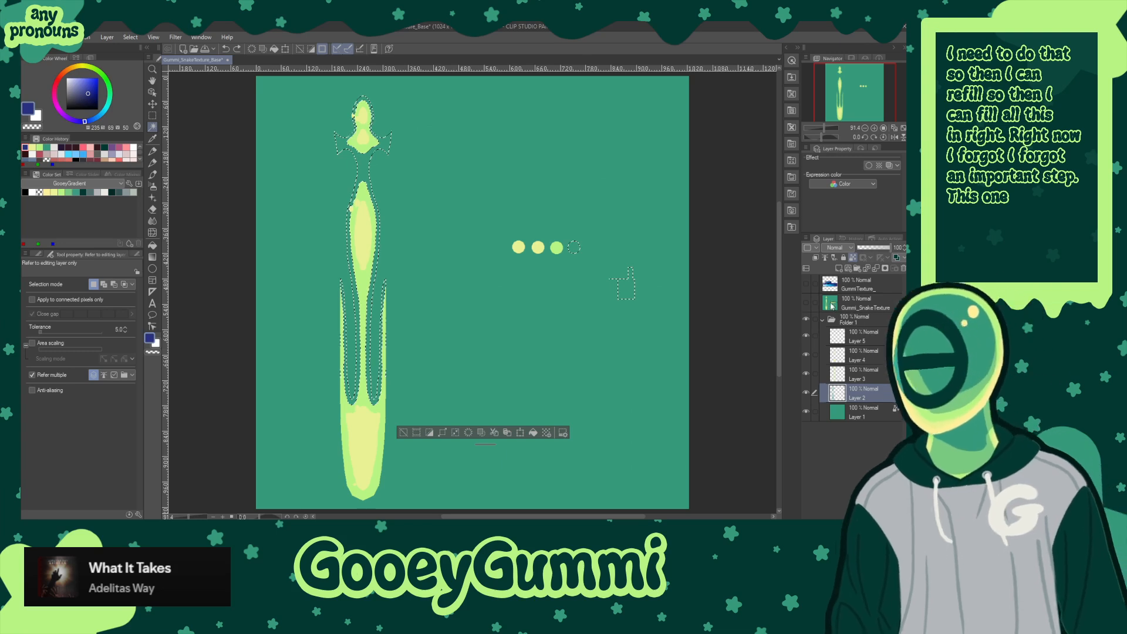
pyautogui.click(805, 302)
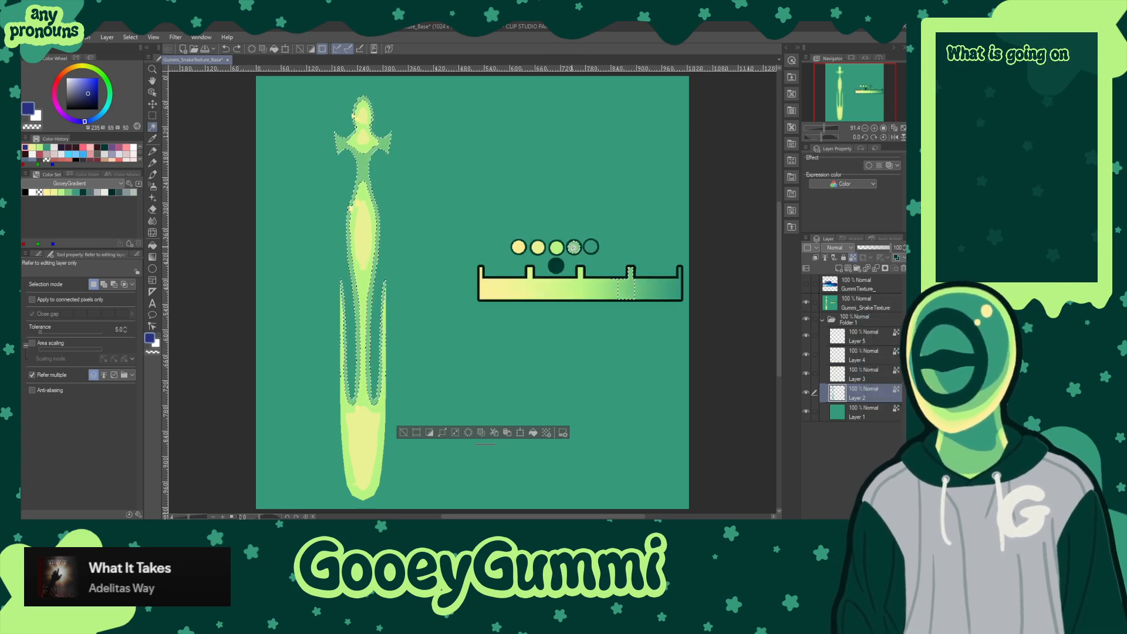
# - Fill the selected areas on Layer 2 with the mid-green palette colour, clear the selection and save the file
pyautogui.keyDown('alt'); pyautogui.click(575, 245); pyautogui.keyUp('alt')
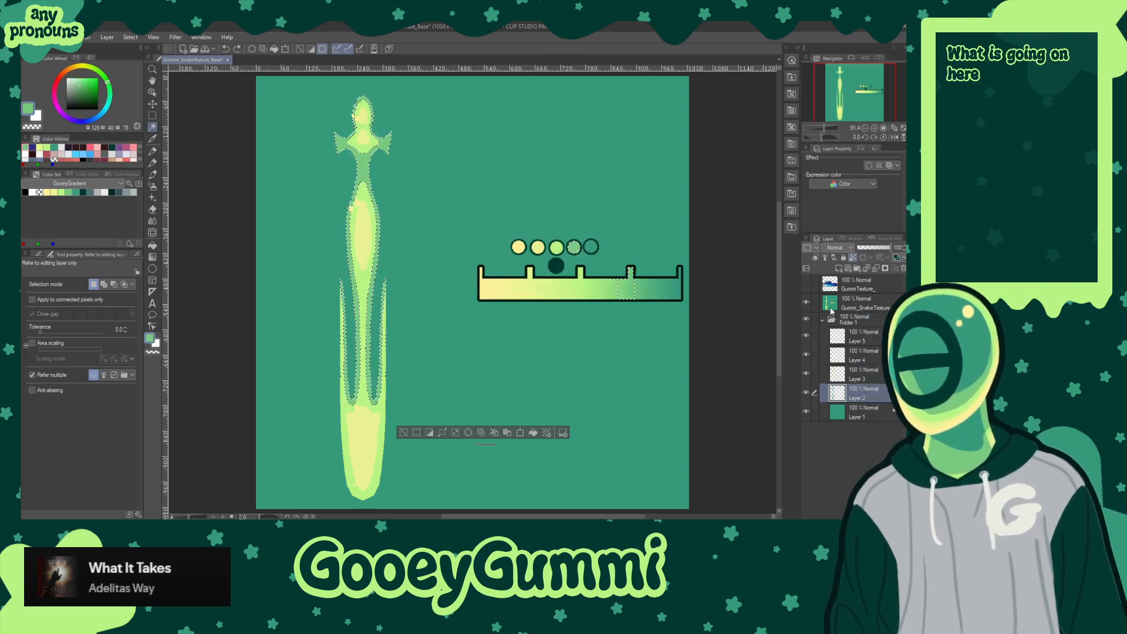
pyautogui.click(805, 303)
pyautogui.hotkey('alt', 'BackSpace')
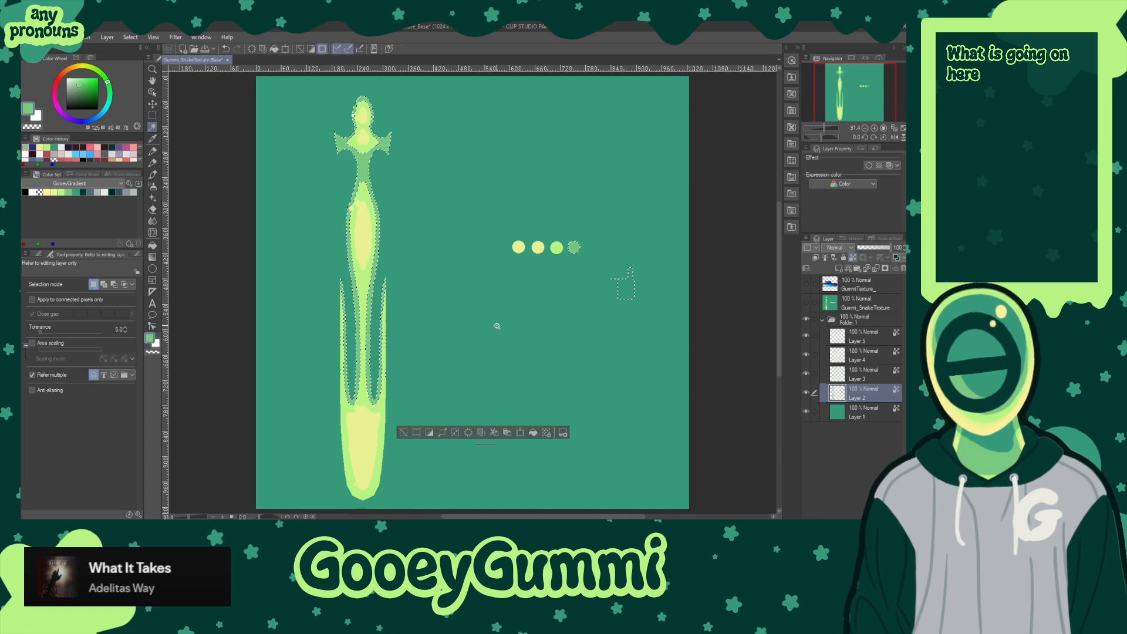
pyautogui.hotkey('ctrl', 'd')
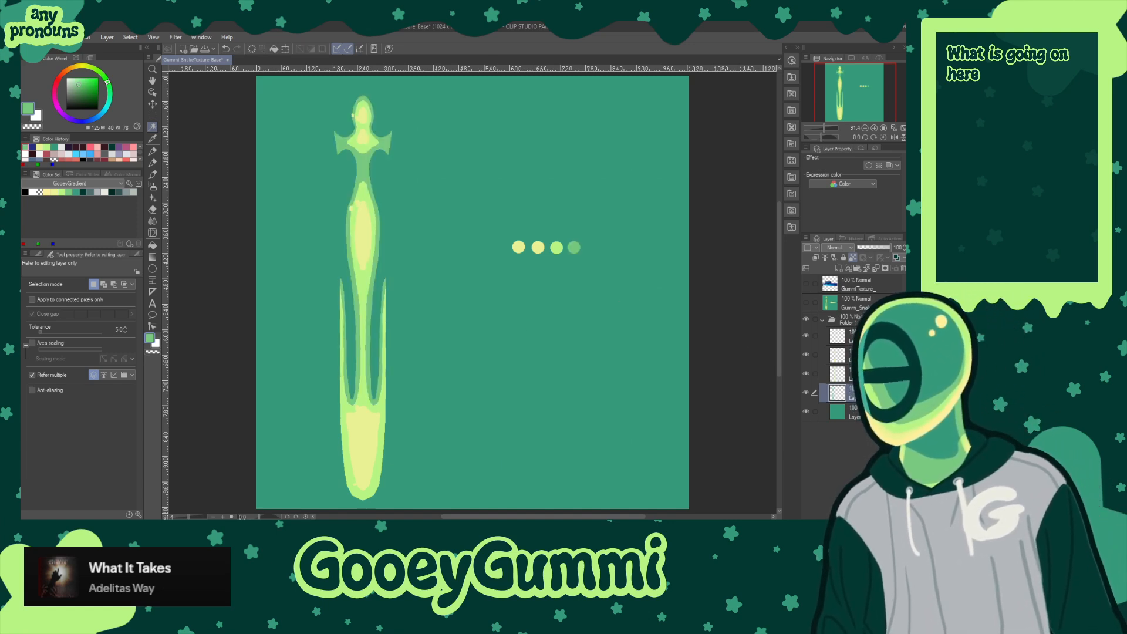
pyautogui.click(848, 320)
pyautogui.hotkey('ctrl', 's')
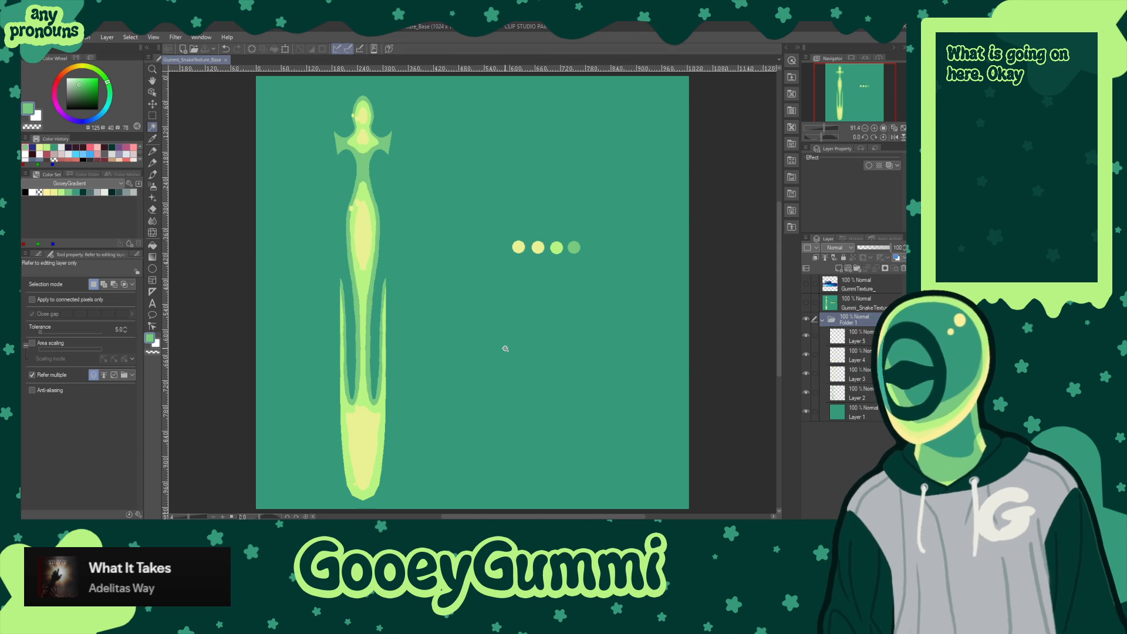
# - Compare the Gummi_SnakeTexture layer with the separated colour layers by switching its visibility on and off
pyautogui.click(806, 303)
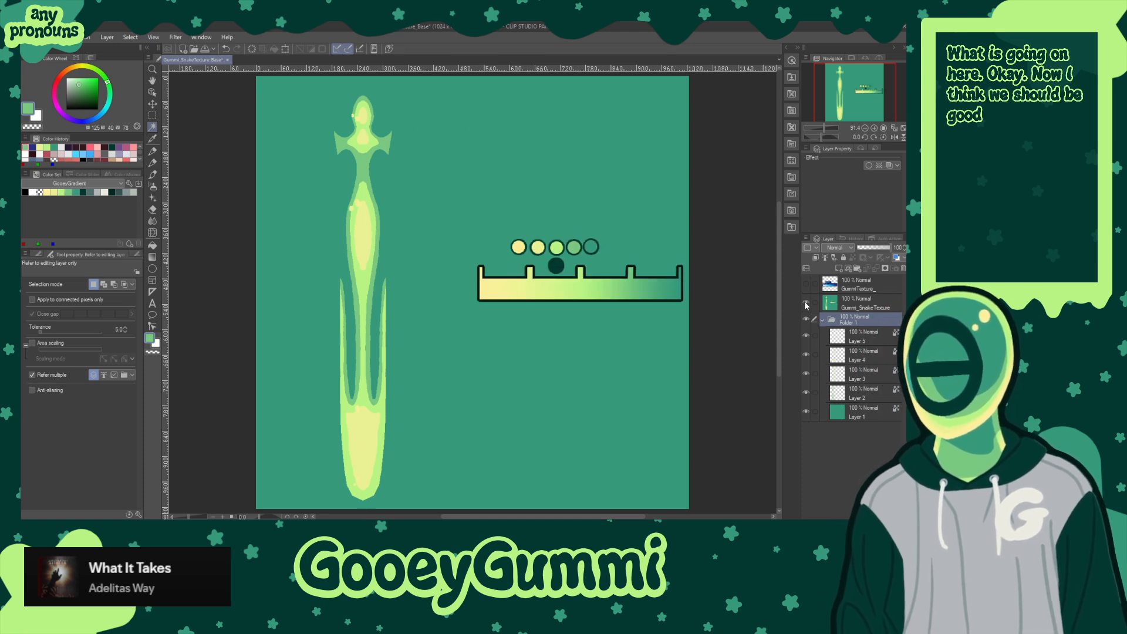
pyautogui.click(806, 303)
pyautogui.click(806, 303)
pyautogui.click(806, 303)
pyautogui.click(806, 303)
pyautogui.click(805, 303)
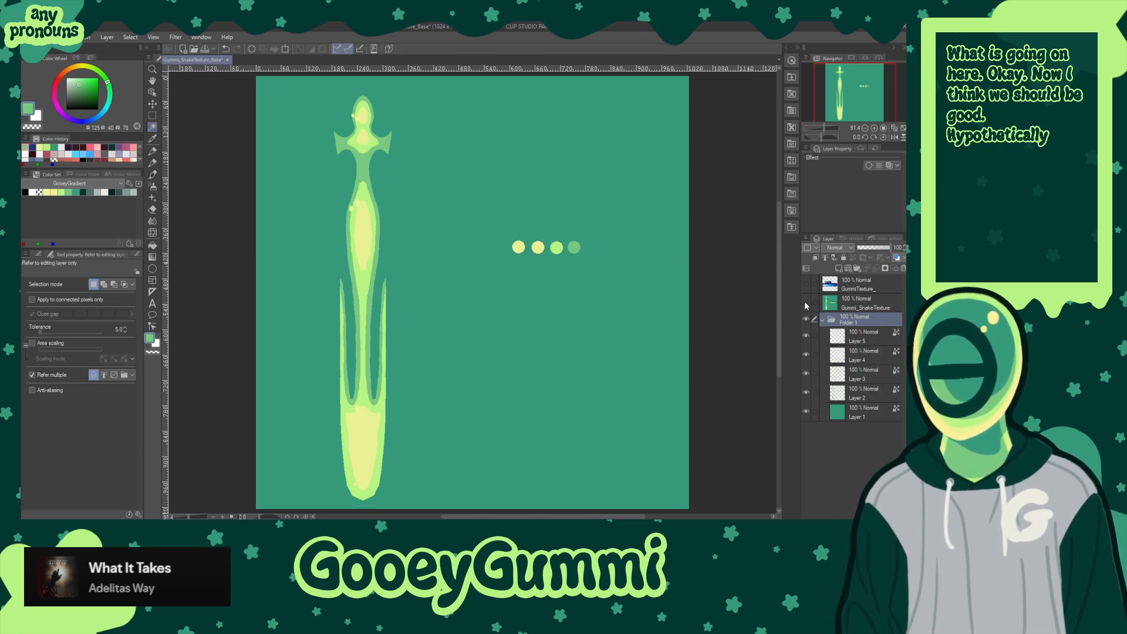
pyautogui.click(806, 302)
pyautogui.click(806, 303)
pyautogui.click(806, 303)
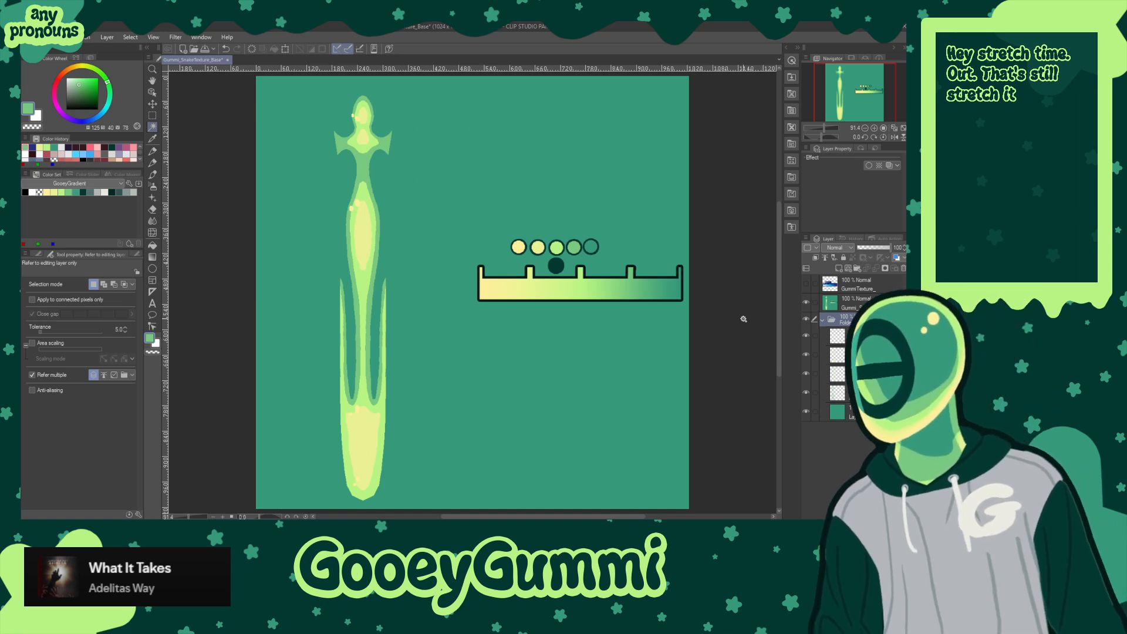
# - Hide Gummi_SnakeTexture, show the blue GummiTexture_ palette and fill Layer 1 with its darkest blue swatch
pyautogui.click(806, 302)
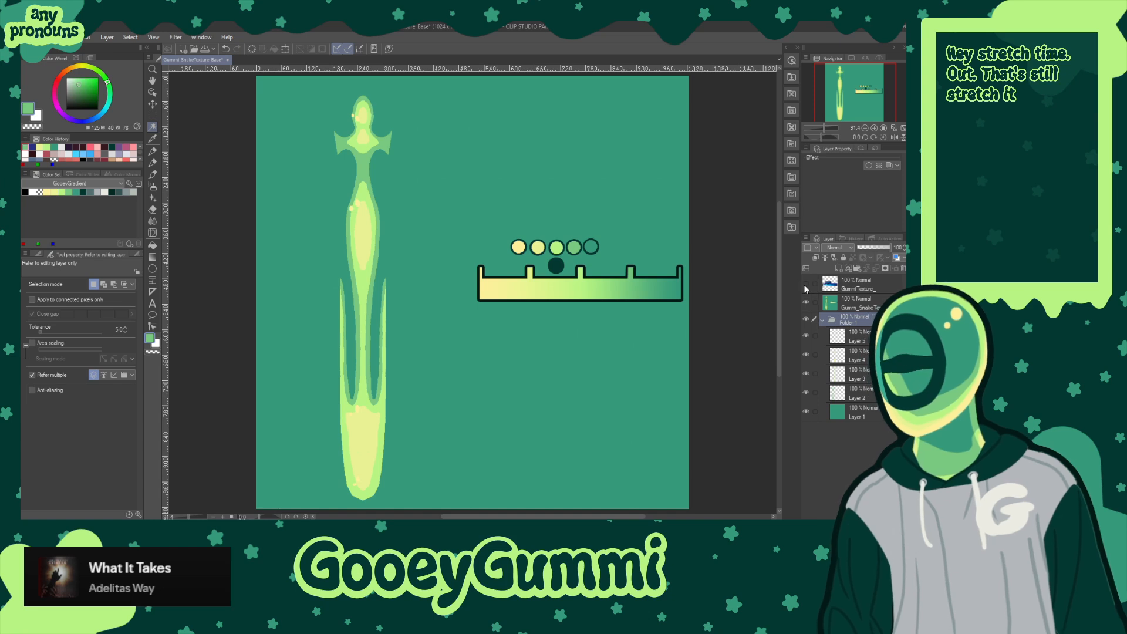
pyautogui.click(805, 283)
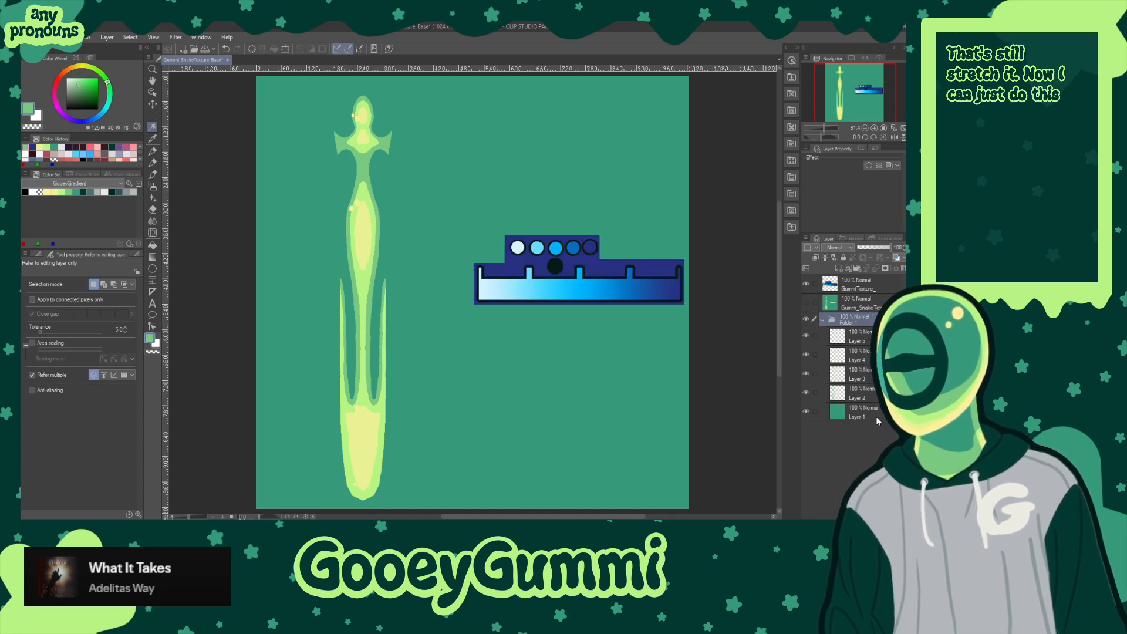
pyautogui.click(857, 412)
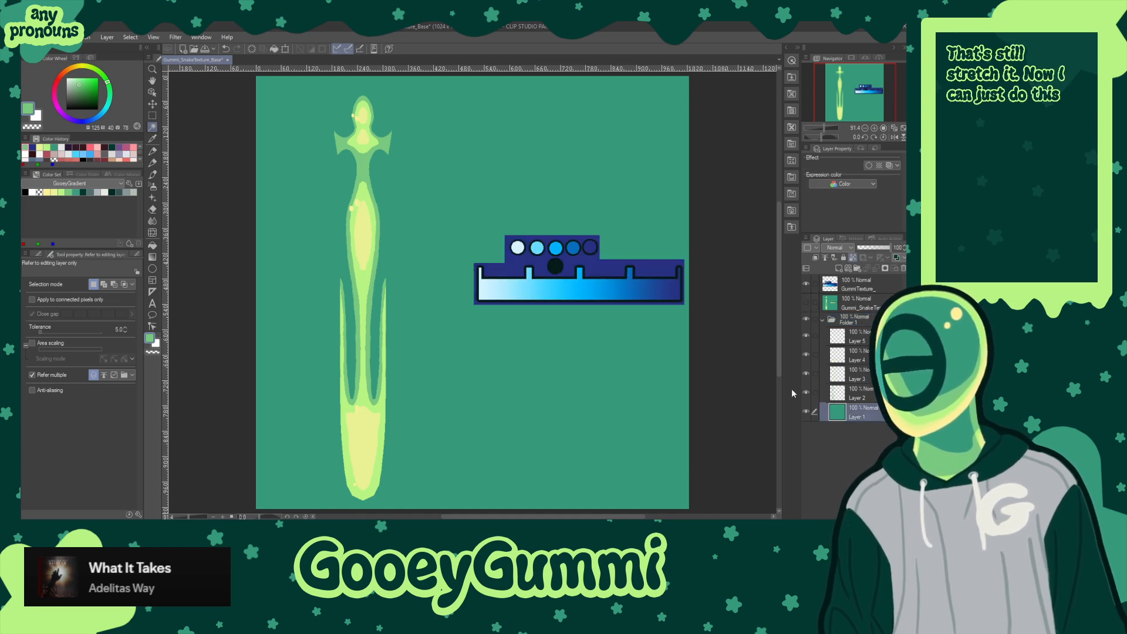
pyautogui.keyDown('alt'); pyautogui.click(590, 249); pyautogui.keyUp('alt')
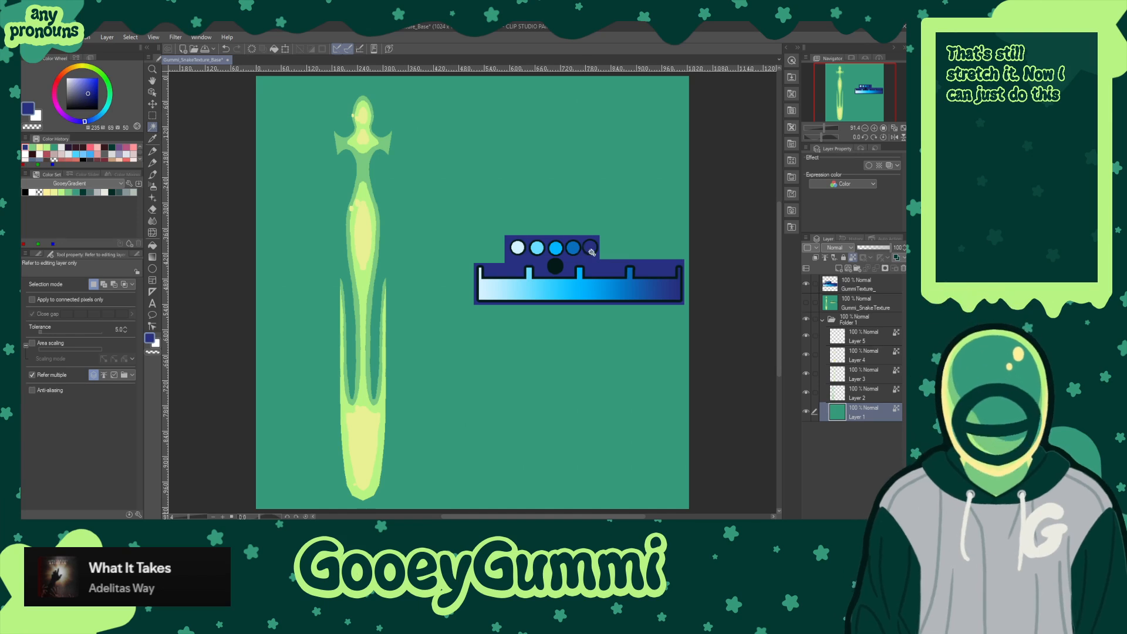
pyautogui.click(650, 316)
# - Recolour Layer 2 with the palette's medium blue swatch and Layer 3 with its bright blue swatch
pyautogui.click(852, 398)
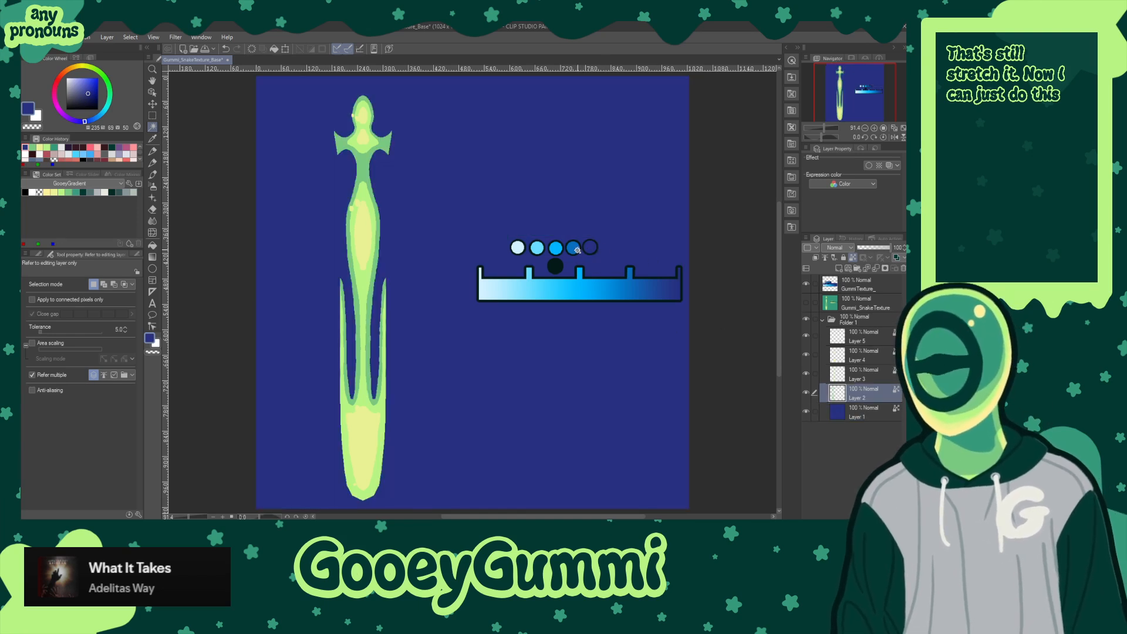
pyautogui.keyDown('alt'); pyautogui.click(575, 249); pyautogui.keyUp('alt')
pyautogui.click(649, 344)
pyautogui.click(850, 376)
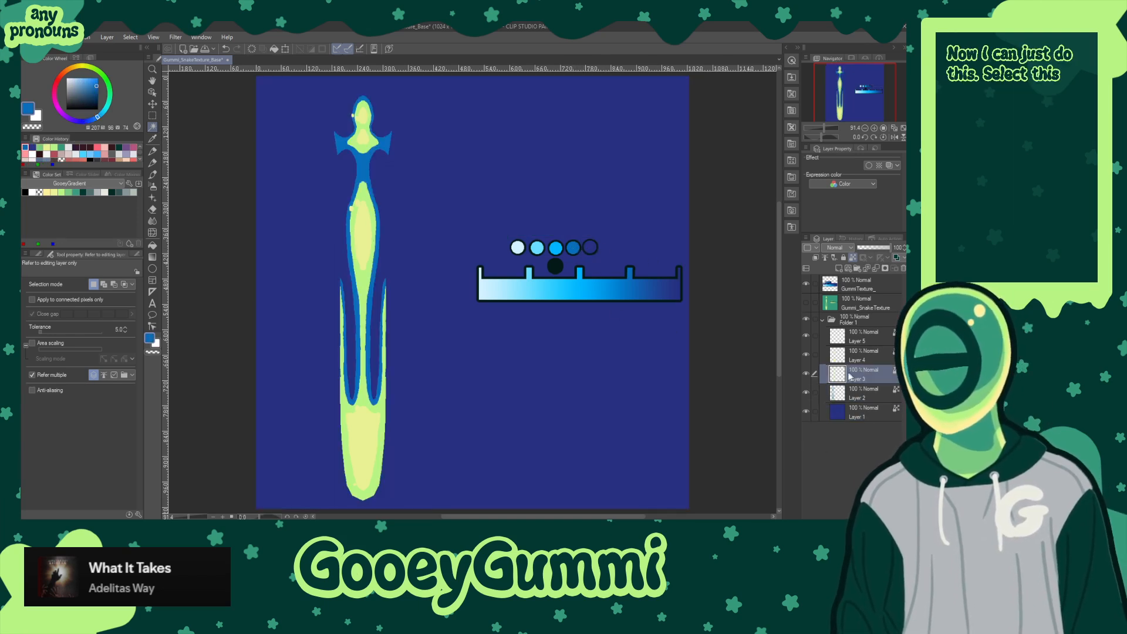
pyautogui.keyDown('alt'); pyautogui.click(557, 249); pyautogui.keyUp('alt')
pyautogui.click(673, 324)
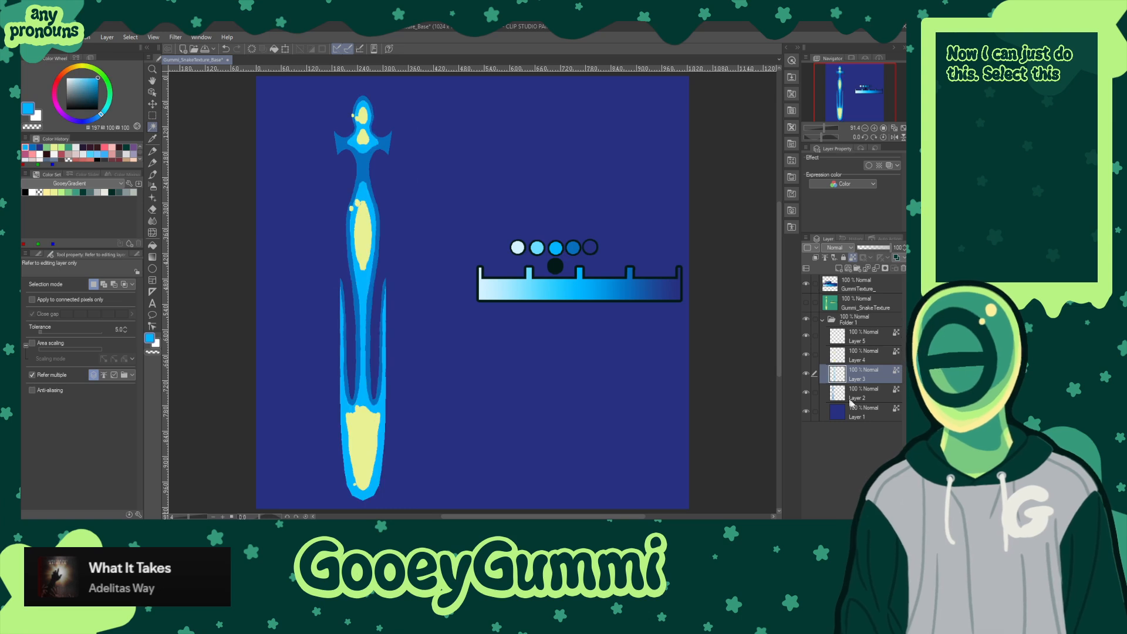
# - Recolour Layer 4 with the palette's light blue swatch and Layer 5 with its palest blue swatch
pyautogui.click(871, 358)
pyautogui.keyDown('alt'); pyautogui.click(537, 247); pyautogui.keyUp('alt')
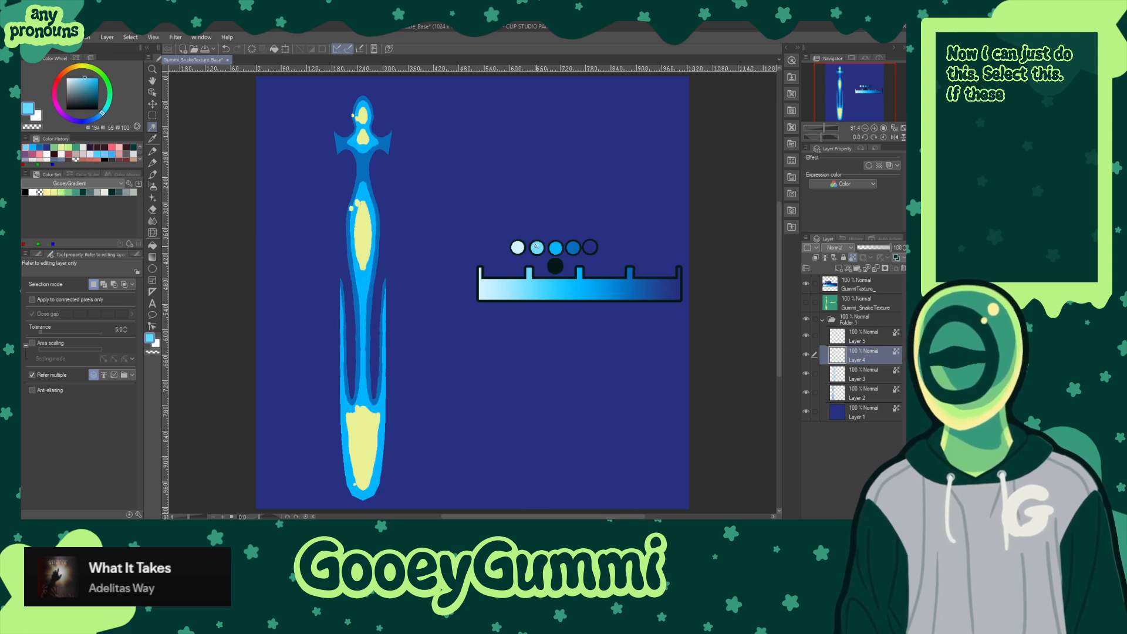
pyautogui.click(675, 340)
pyautogui.click(863, 337)
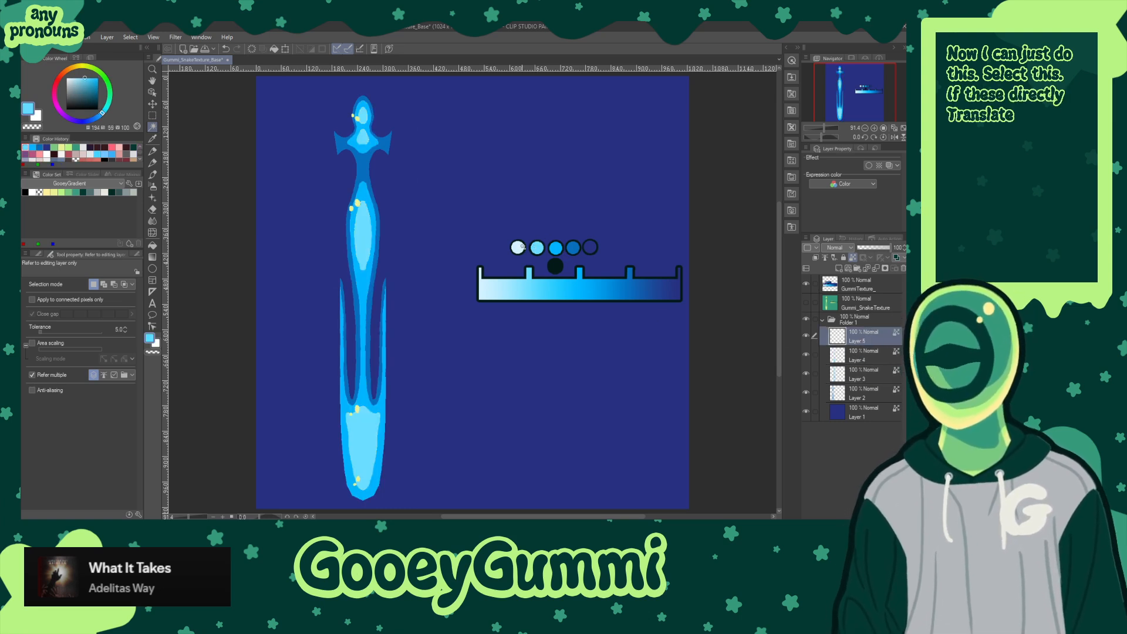
pyautogui.keyDown('alt'); pyautogui.click(519, 247); pyautogui.keyUp('alt')
pyautogui.click(534, 340)
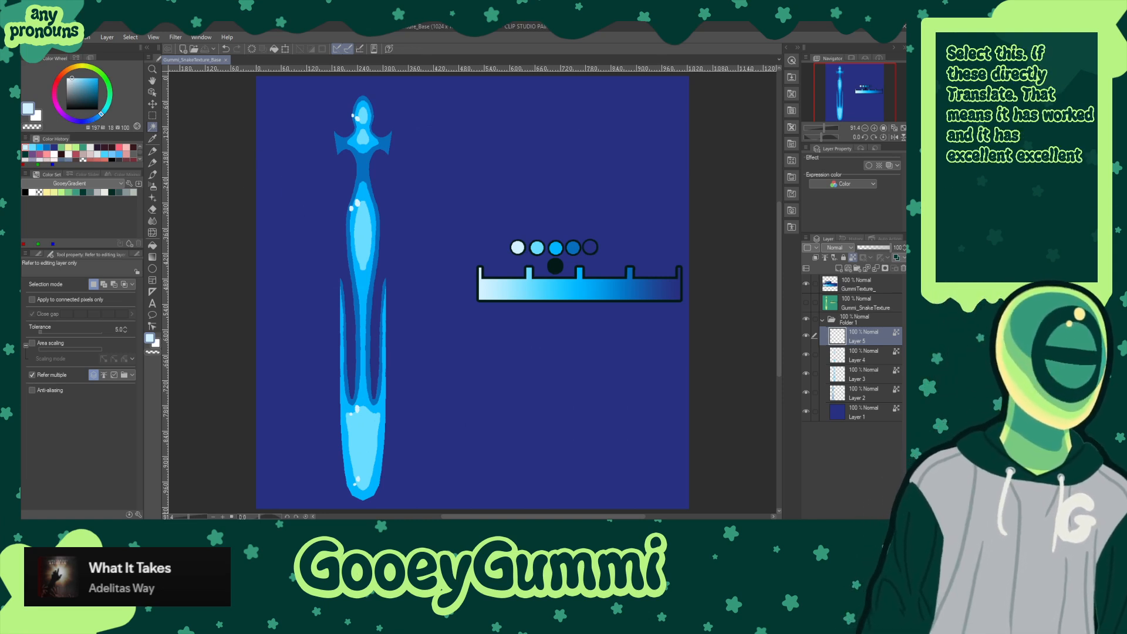
# - Open the file commands for the recoloured snake texture
pyautogui.click(35, 37)
pyautogui.moveTo(76, 156)
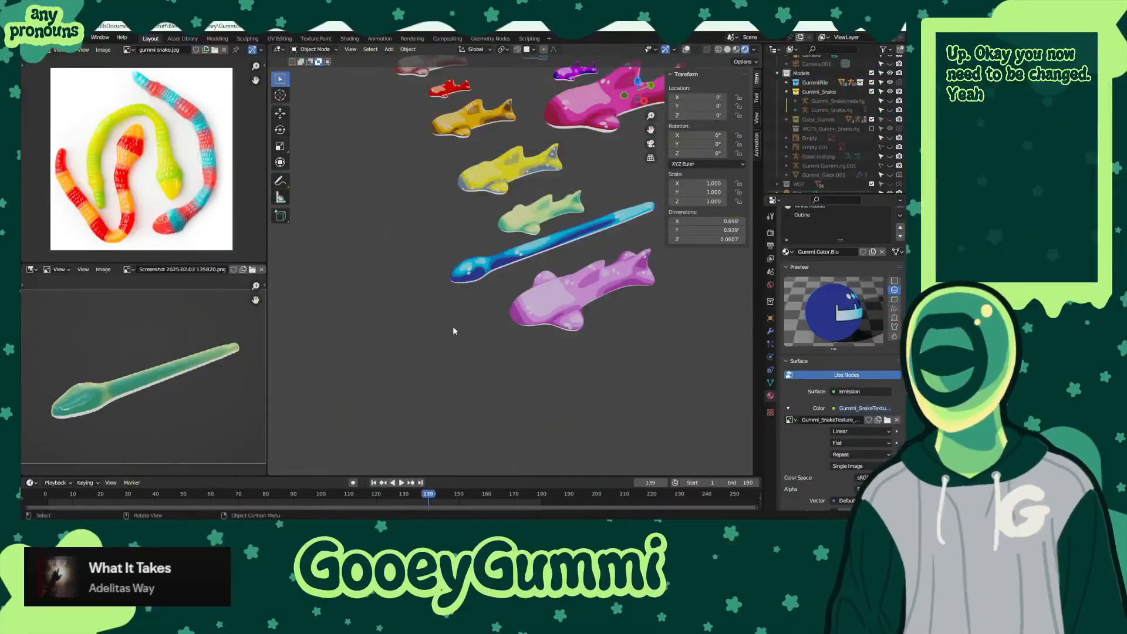
# - In Blender, inspect the blue snake model beside the other gummies and save GummiSharks.blend
pyautogui.moveTo(452, 325); pyautogui.dragTo(584, 319, button='middle')
pyautogui.hotkey('ctrl', 's')
pyautogui.hotkey('ctrl', 's')
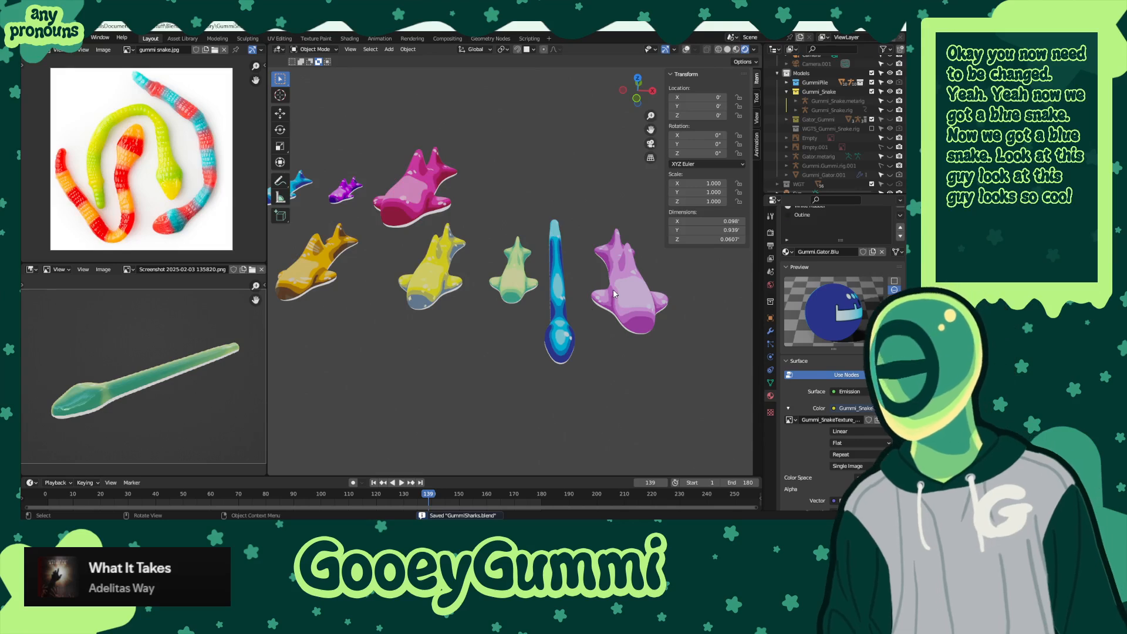
# - View the blue snake and neighbouring sharks from a different angle and save the Blender file again
pyautogui.moveTo(474, 361); pyautogui.dragTo(575, 346, button='middle')
pyautogui.scroll(3, 545, 331)
pyautogui.scroll(-3, 574, 347)
pyautogui.hotkey('ctrl', 's')
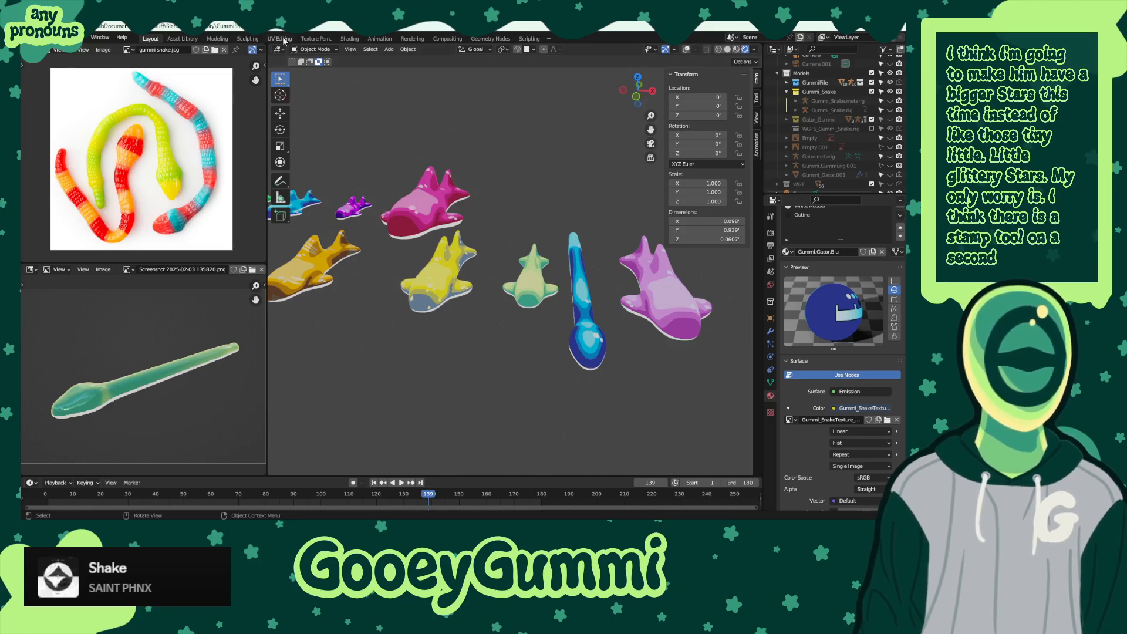
# - Switch to the Texture Paint workspace and bring the whole blue snake texture and the gummy models into view
pyautogui.click(317, 39)
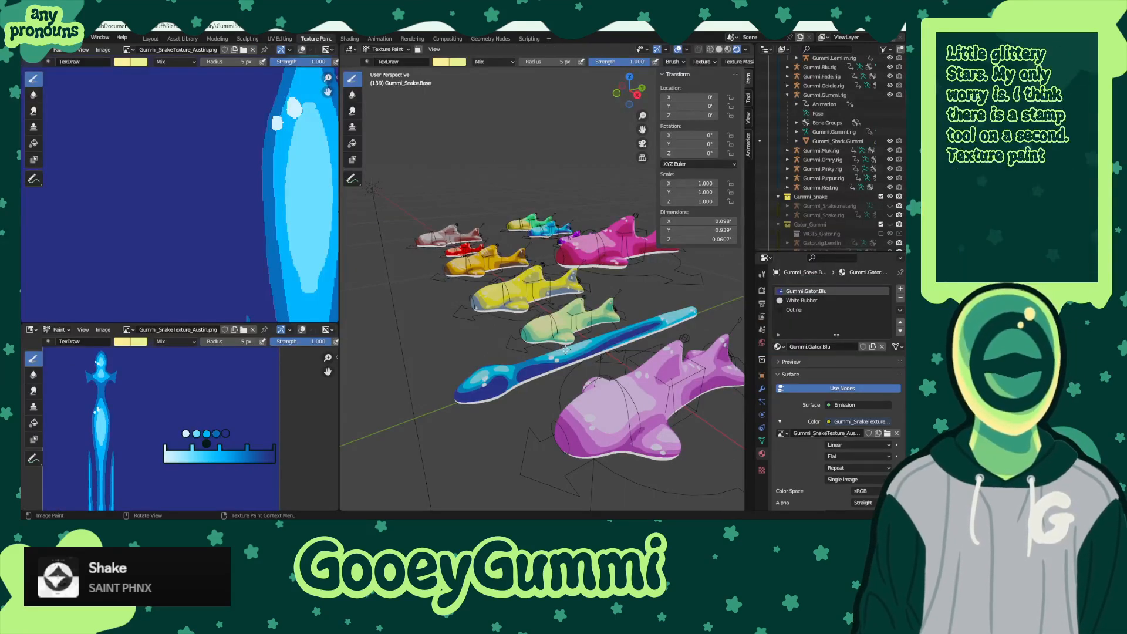
pyautogui.scroll(-7, 145, 233)
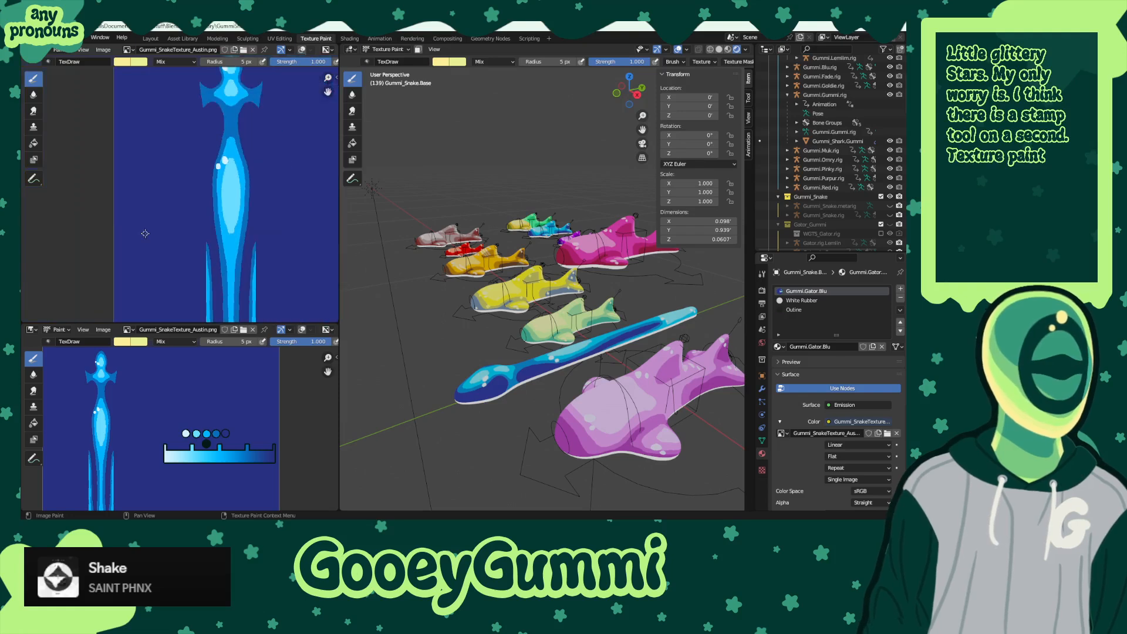
pyautogui.moveTo(238, 233); pyautogui.dragTo(157, 215, button='middle')
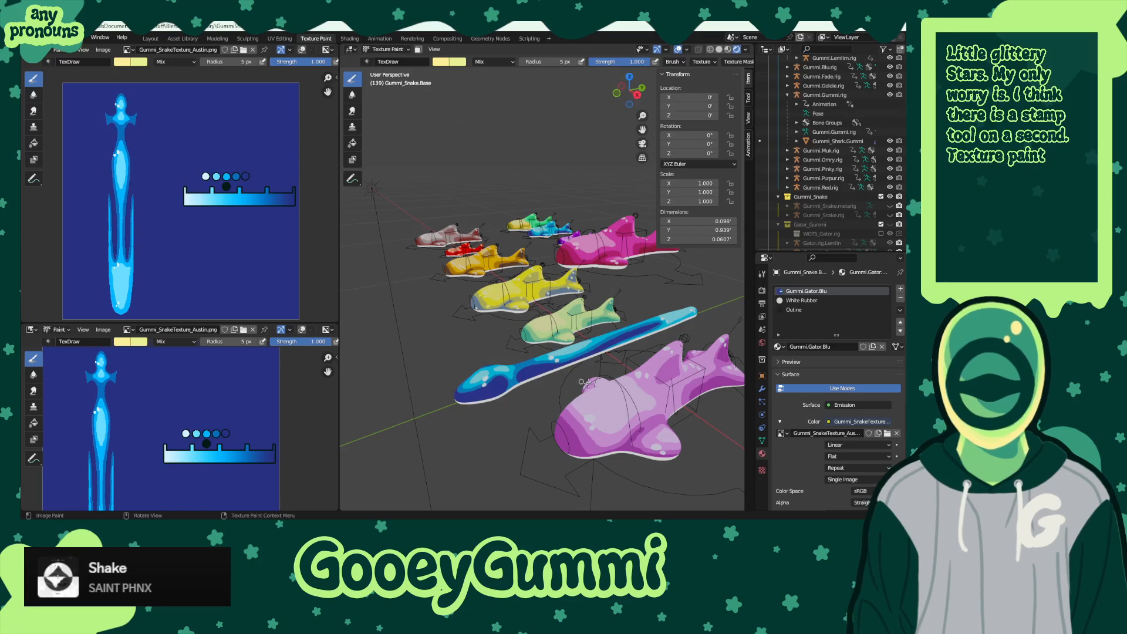
pyautogui.moveTo(576, 379); pyautogui.dragTo(632, 421, button='middle')
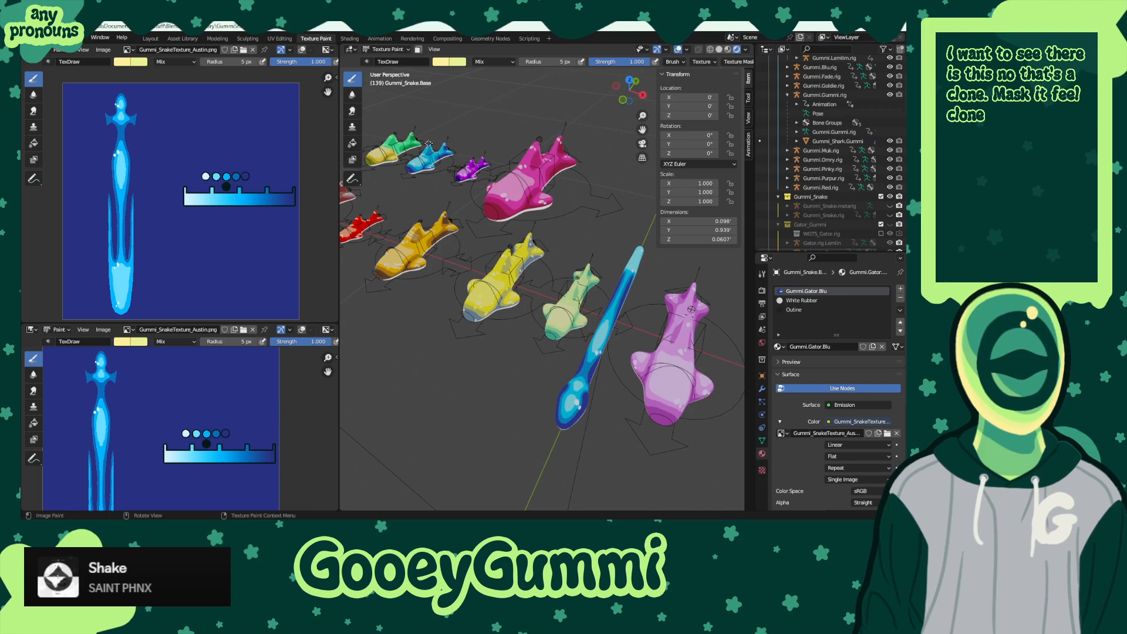
# - Change the 3D view from Texture Paint to Object Mode and select the light green shark's rig
pyautogui.click(387, 49)
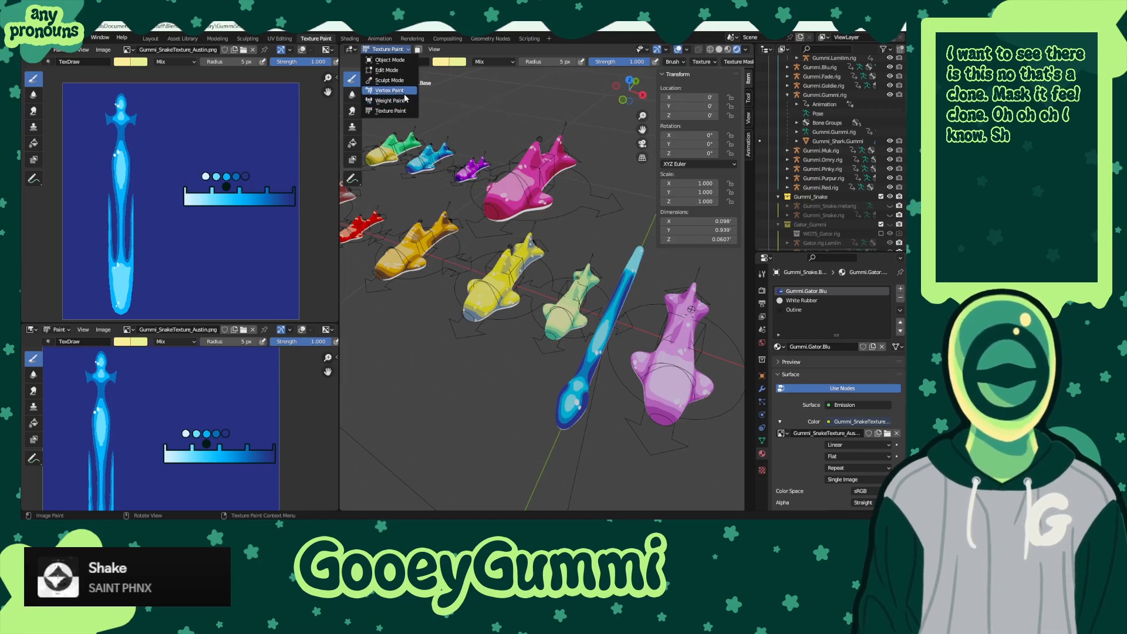
pyautogui.click(391, 60)
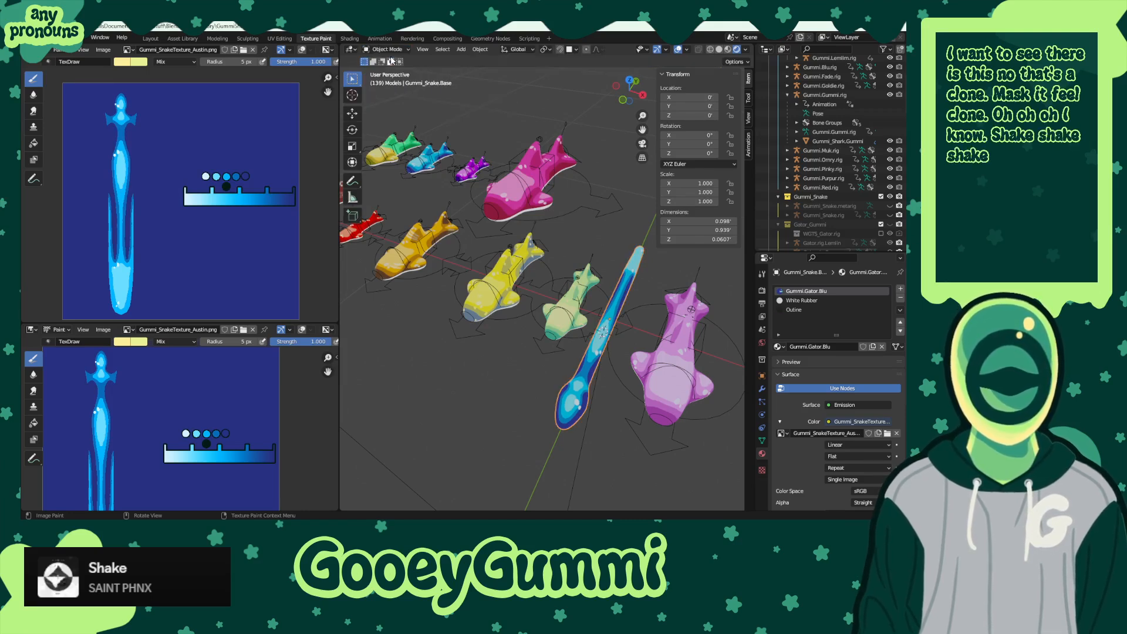
pyautogui.click(581, 299)
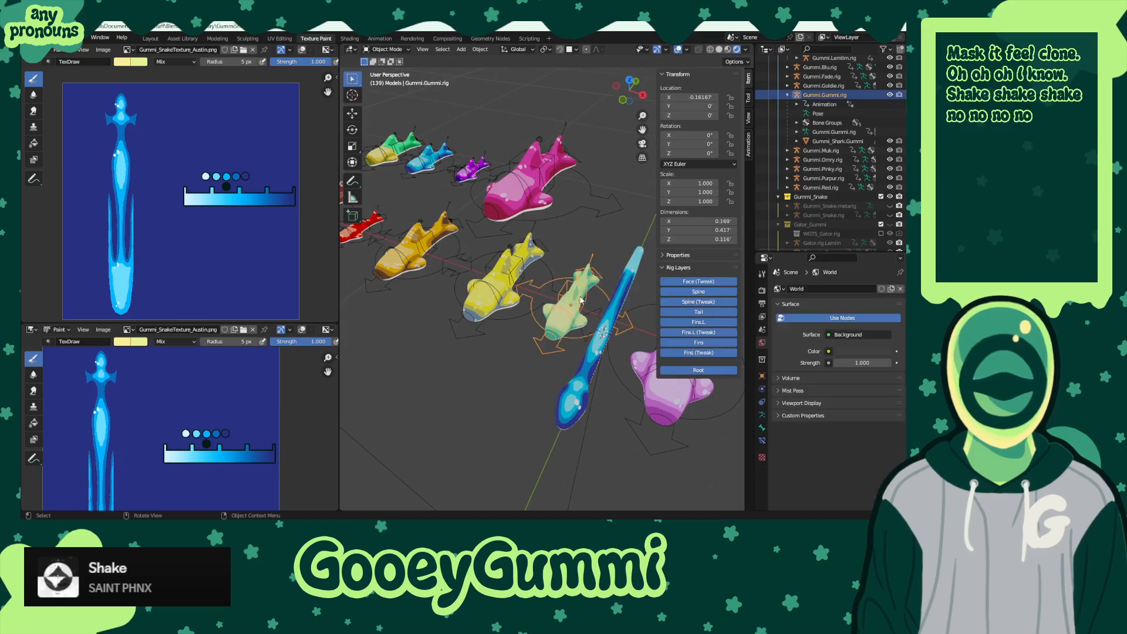
pyautogui.click(579, 383)
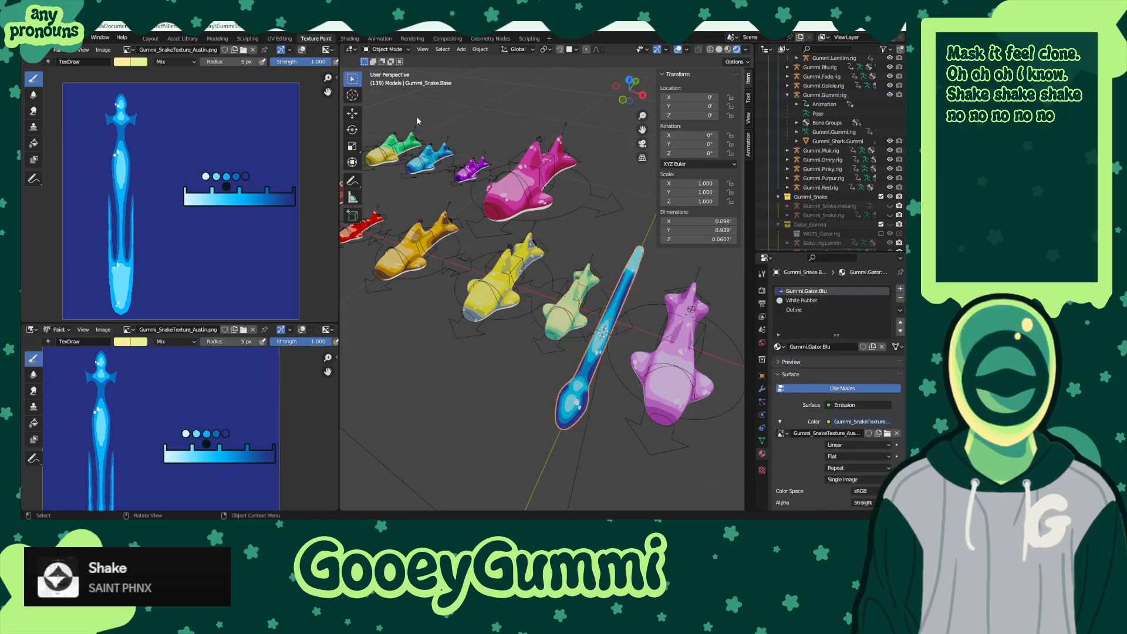
pyautogui.click(392, 51)
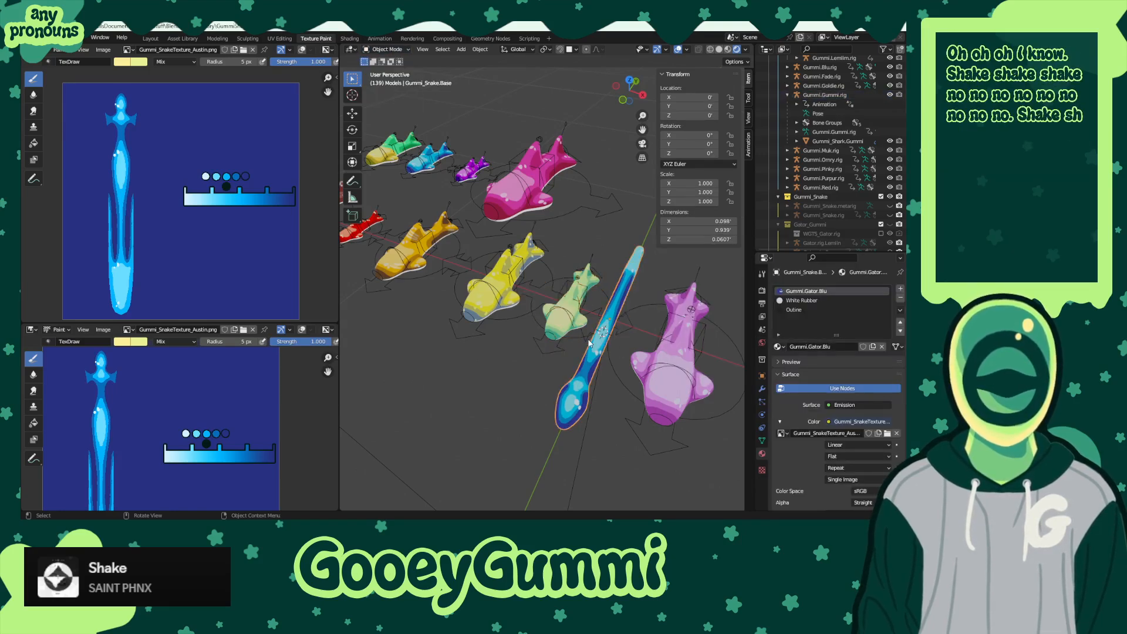
pyautogui.click(577, 306)
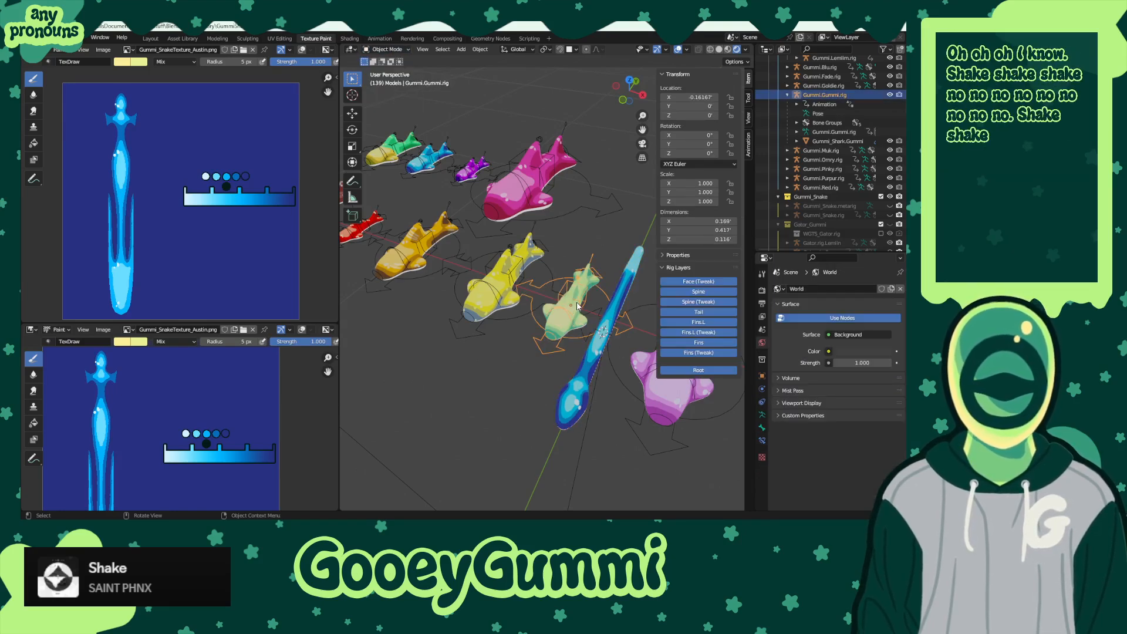
# - Add Pose Mode to Quick Favorites and check the favourites list
pyautogui.click(395, 51)
pyautogui.rightClick(388, 82)
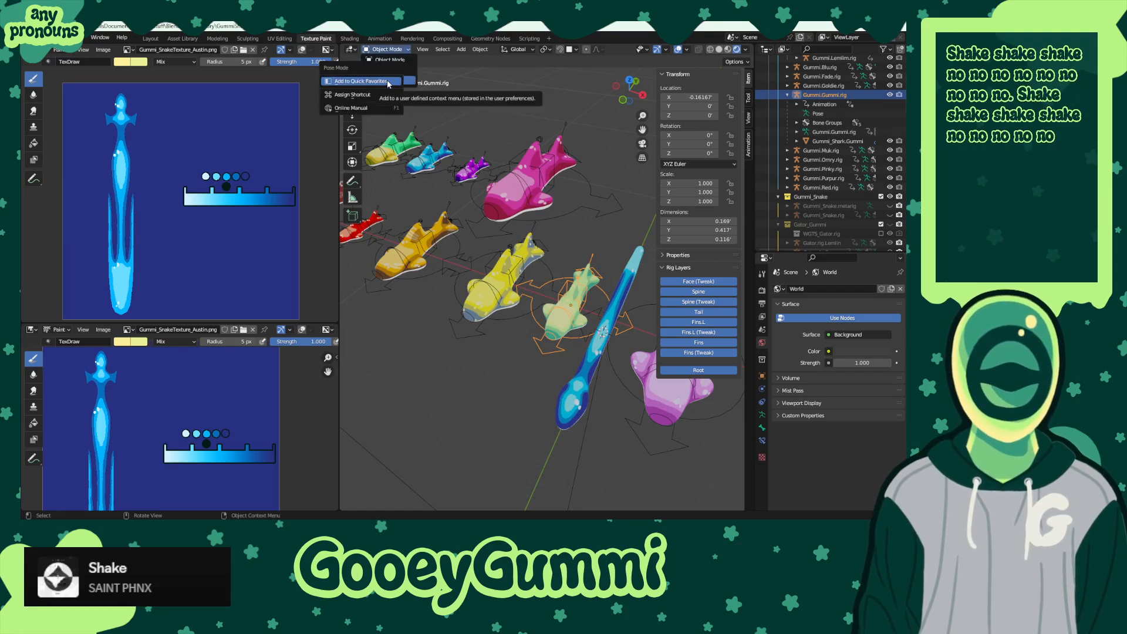
pyautogui.click(388, 82)
pyautogui.press('q')
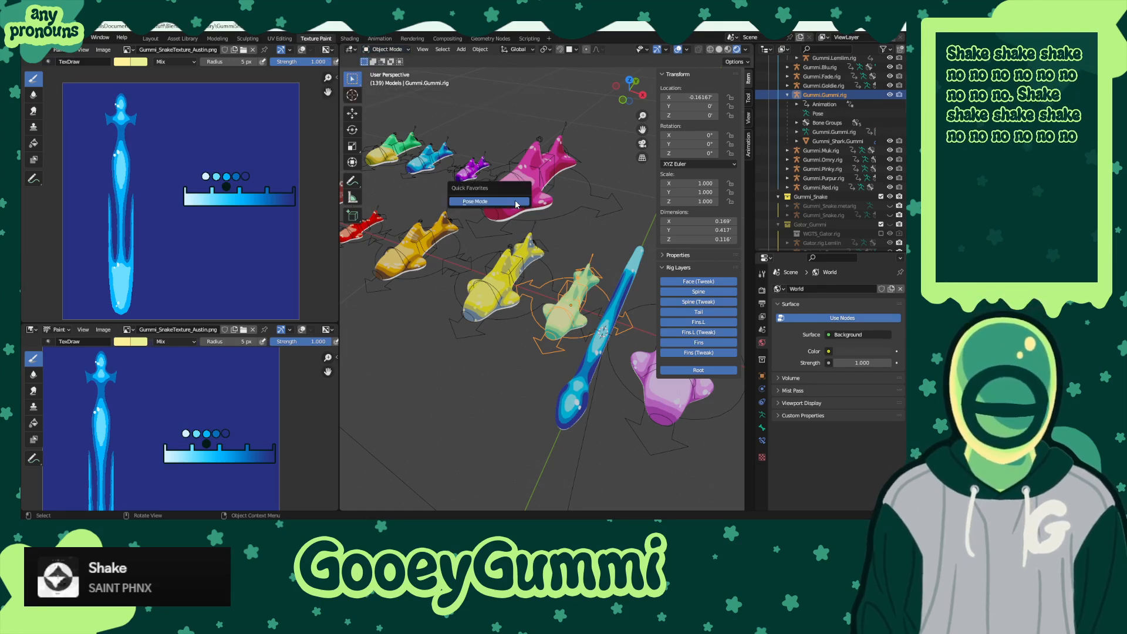
pyautogui.click(607, 268)
# - Remove Pose Mode from Quick Favorites with the light green shark's rig selected
pyautogui.click(581, 302)
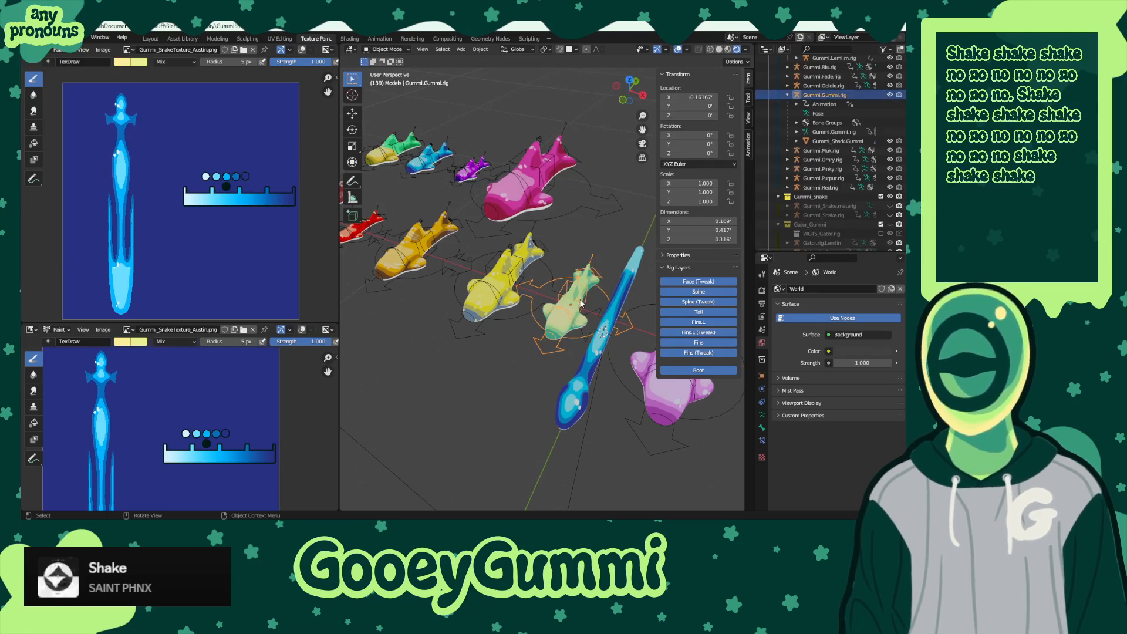
pyautogui.rightClick(581, 303)
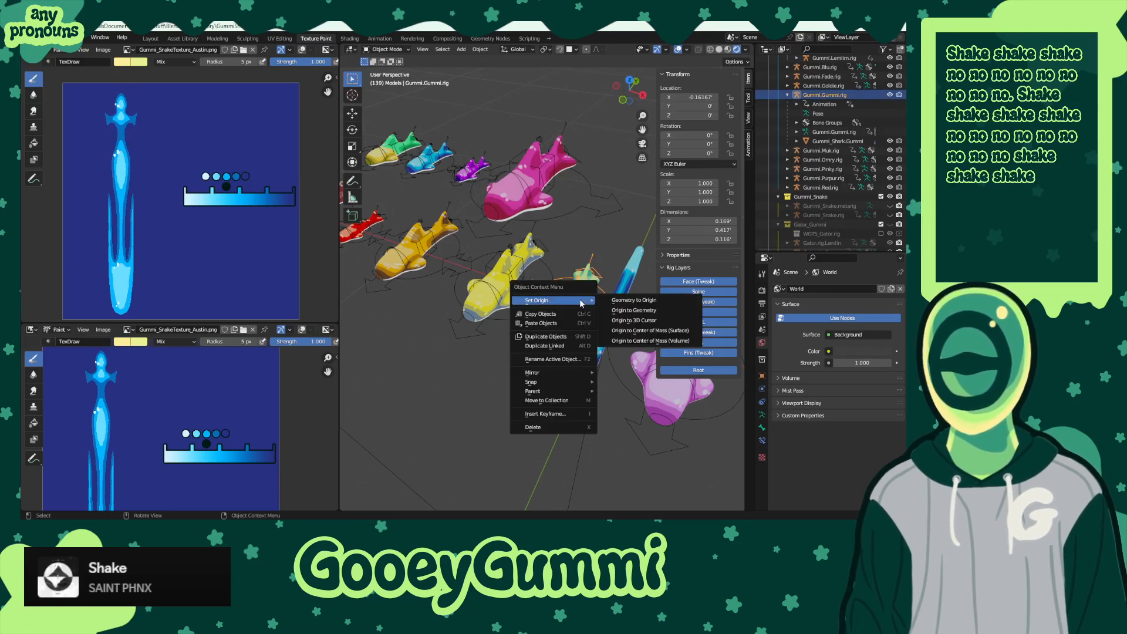
pyautogui.click(387, 49)
pyautogui.rightClick(387, 81)
pyautogui.click(379, 80)
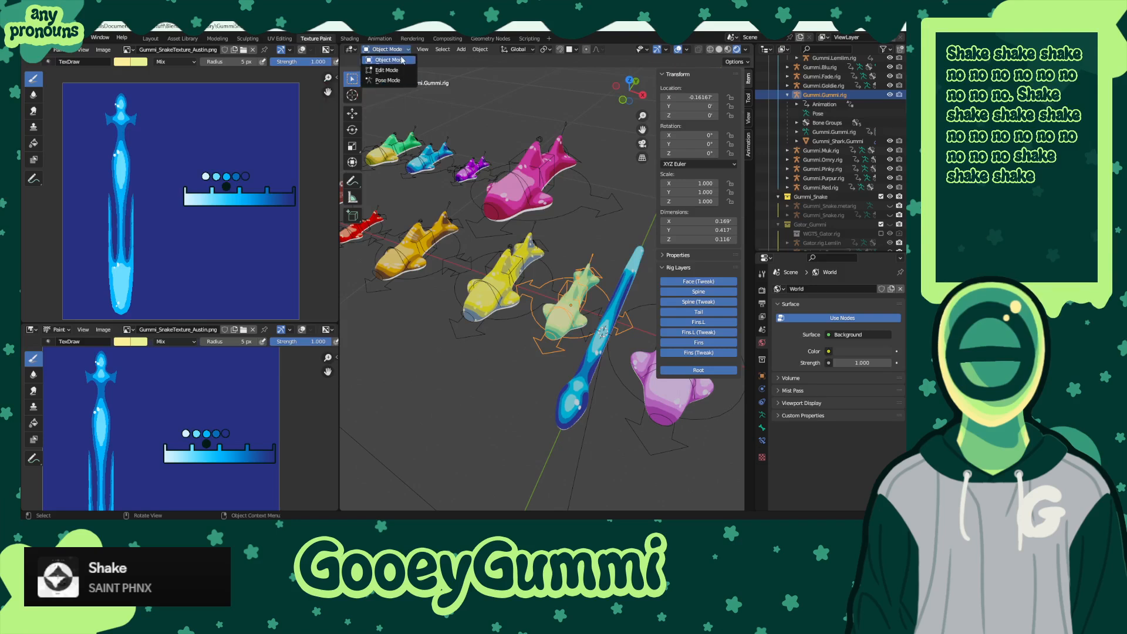
# - Add Object Mode, Edit Mode and Pose Mode to Quick Favorites in that order
pyautogui.rightClick(399, 58)
pyautogui.click(389, 56)
pyautogui.rightClick(401, 72)
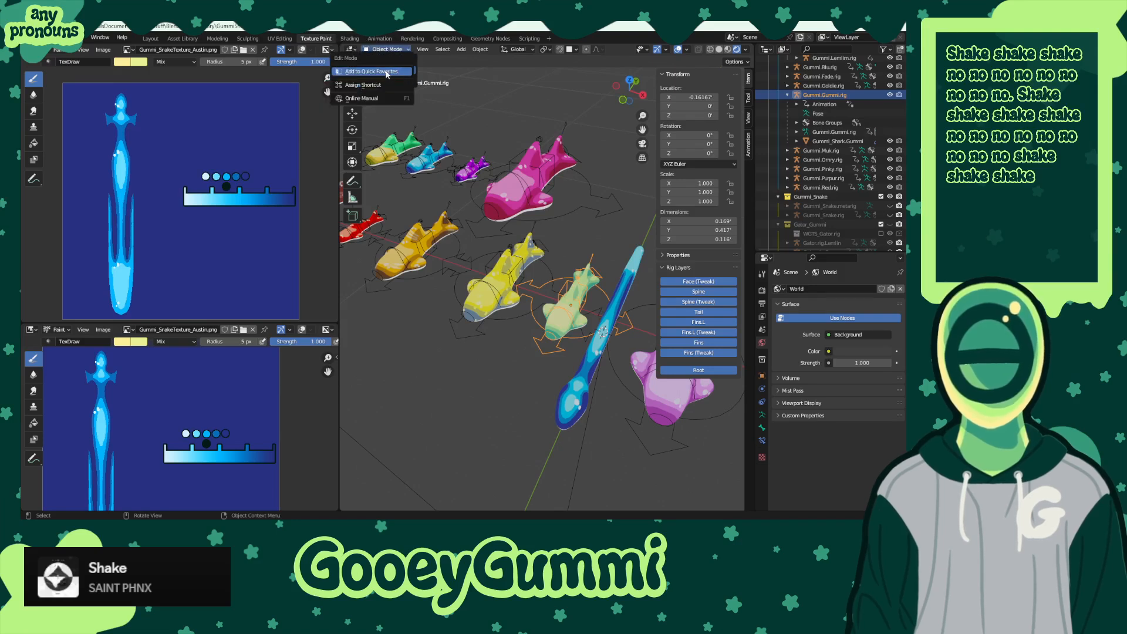
pyautogui.click(386, 72)
pyautogui.rightClick(394, 80)
pyautogui.click(382, 80)
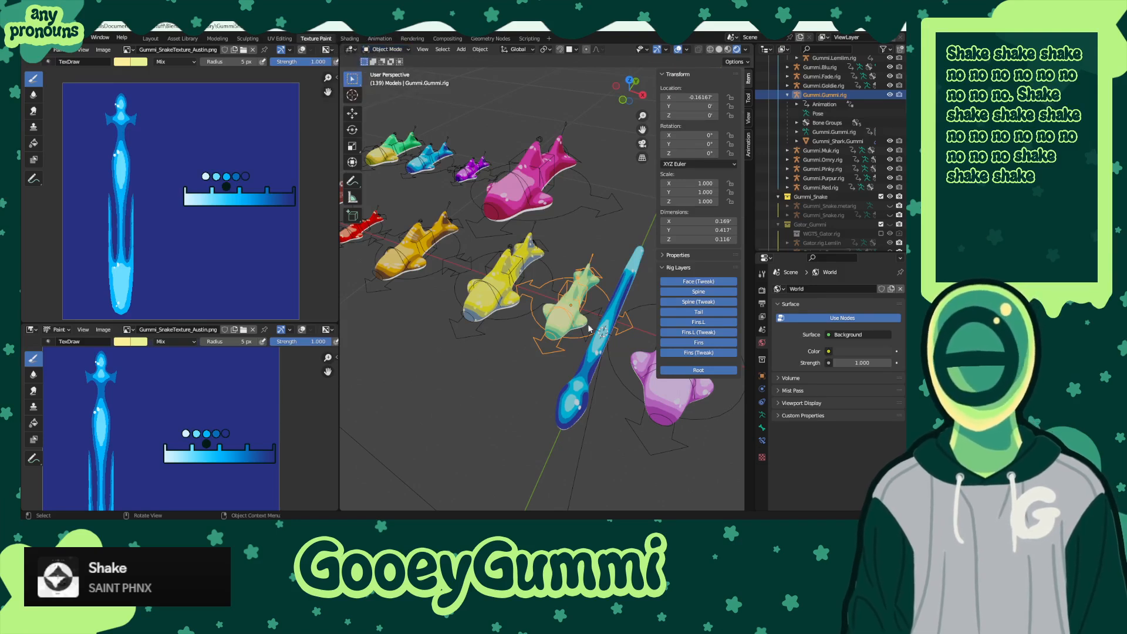
# - Check the Quick Favorites list with the light green shark, the blue snake and the yellow shark selected in turn
pyautogui.click(559, 330)
pyautogui.keyDown('alt'); pyautogui.click(559, 322); pyautogui.keyUp('alt')
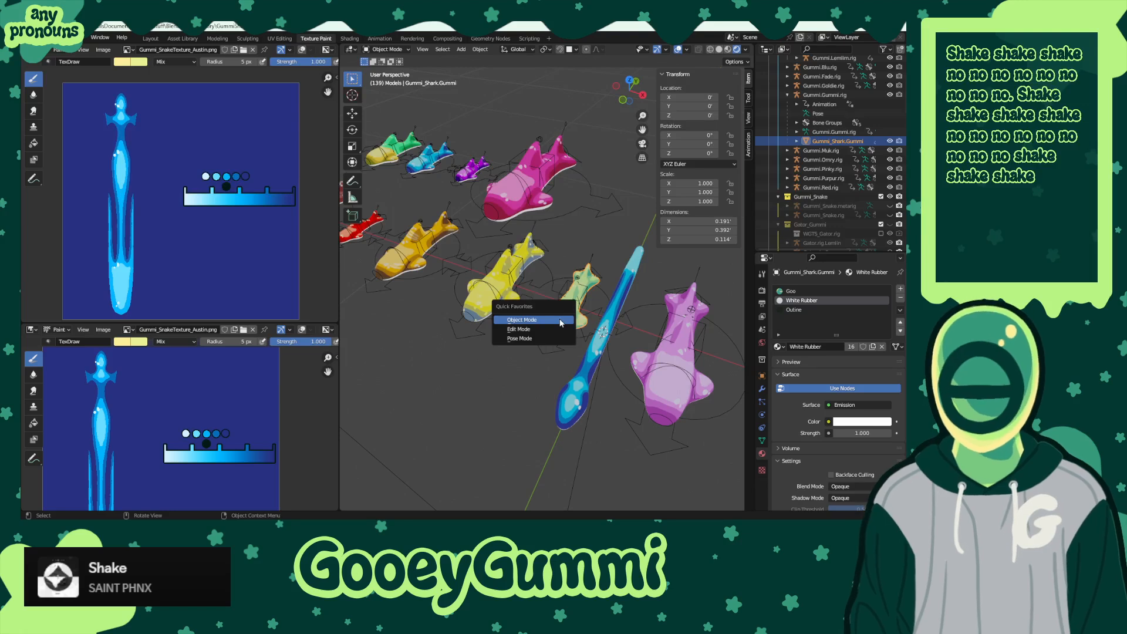
pyautogui.click(539, 334)
pyautogui.press('q')
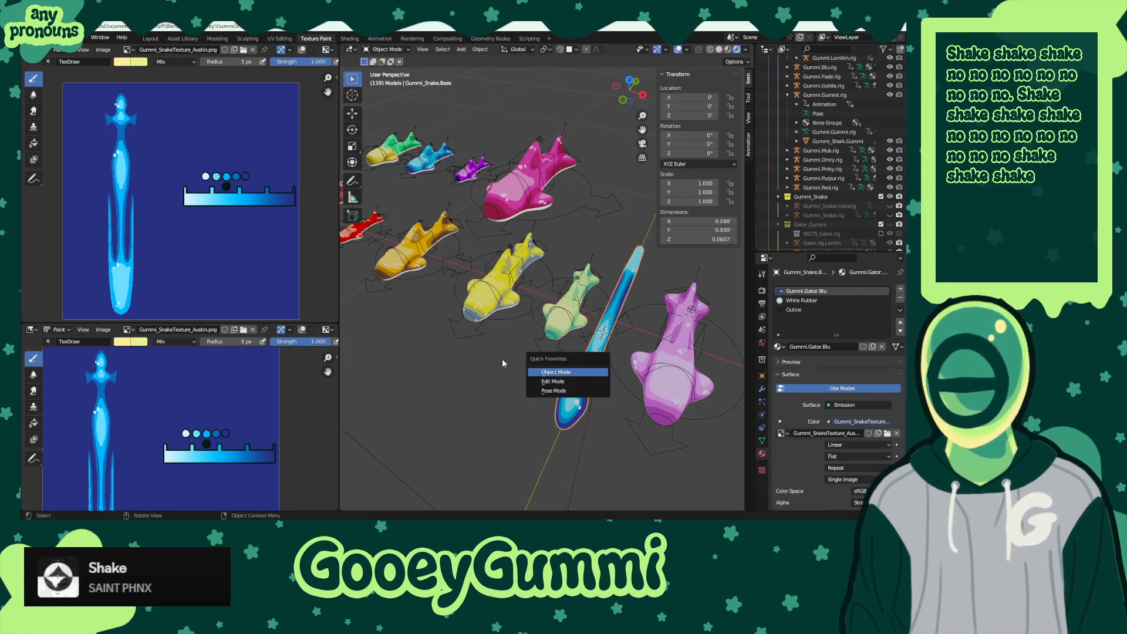
pyautogui.click(476, 308)
pyautogui.press('q')
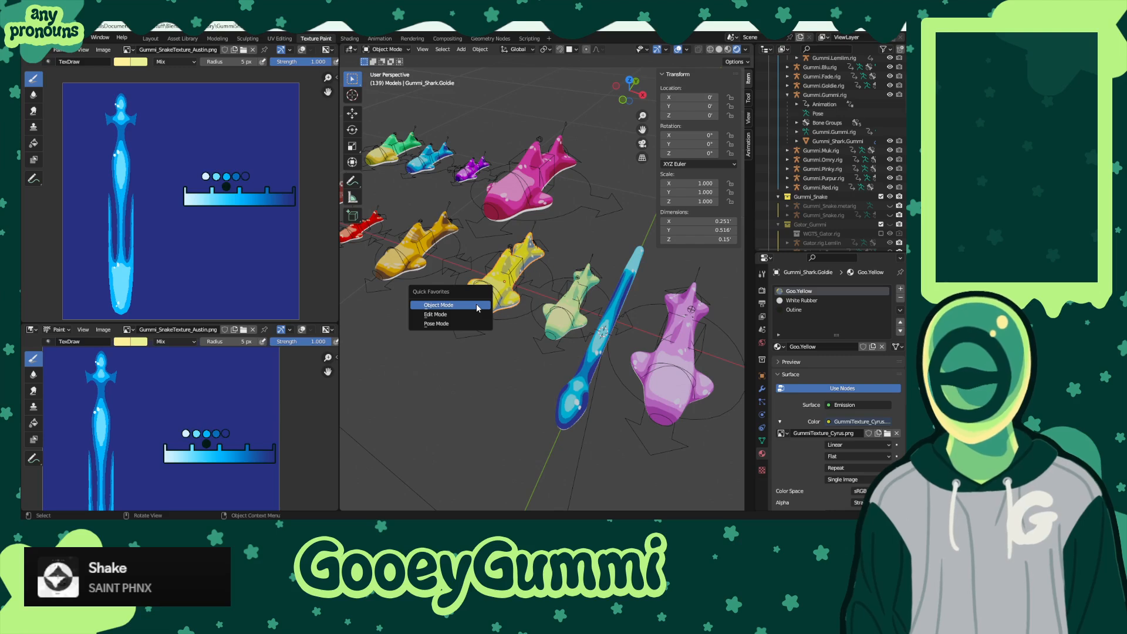
# - Select the blue snake and add Texture Paint mode to Quick Favorites
pyautogui.click(578, 390)
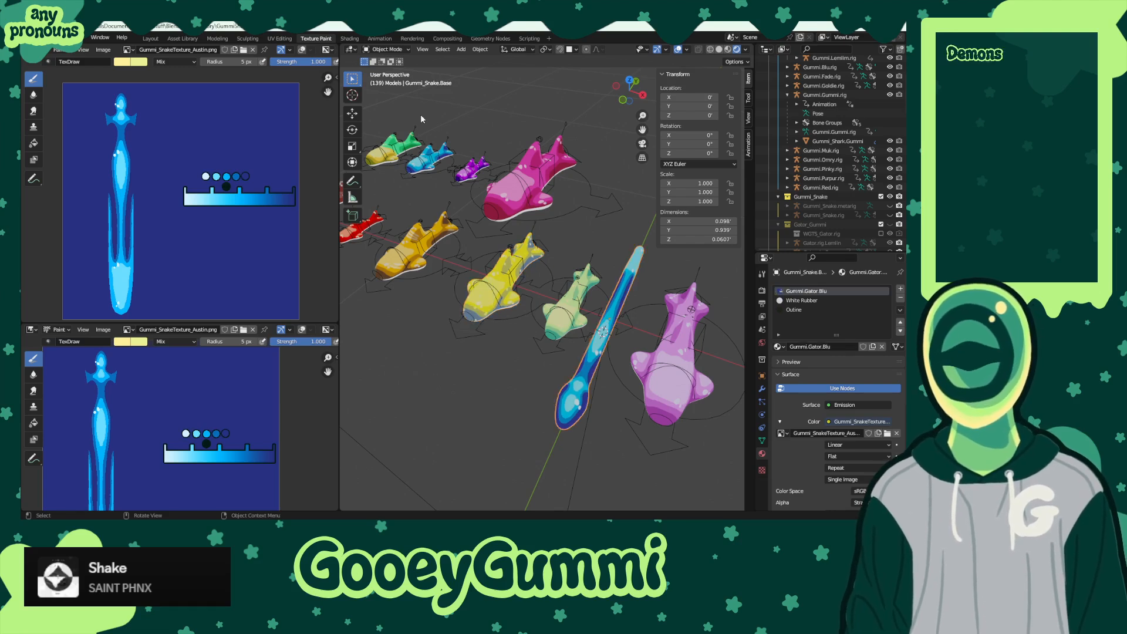
pyautogui.click(386, 50)
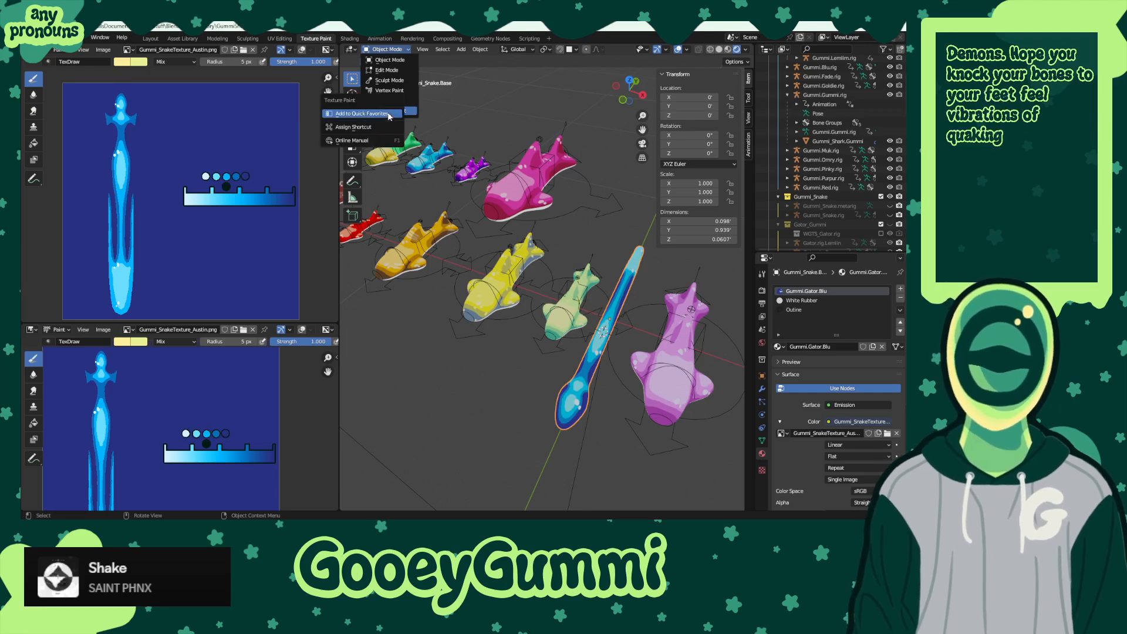
pyautogui.click(524, 359)
pyautogui.rightClick(524, 359)
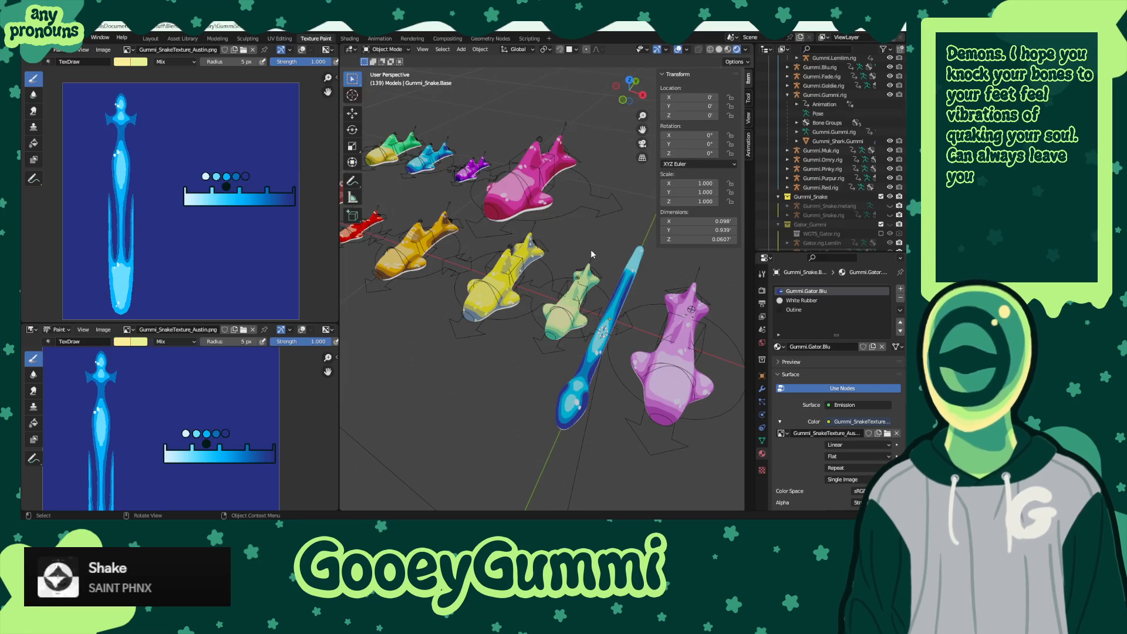
pyautogui.moveTo(591, 253); pyautogui.dragTo(551, 259, button='middle')
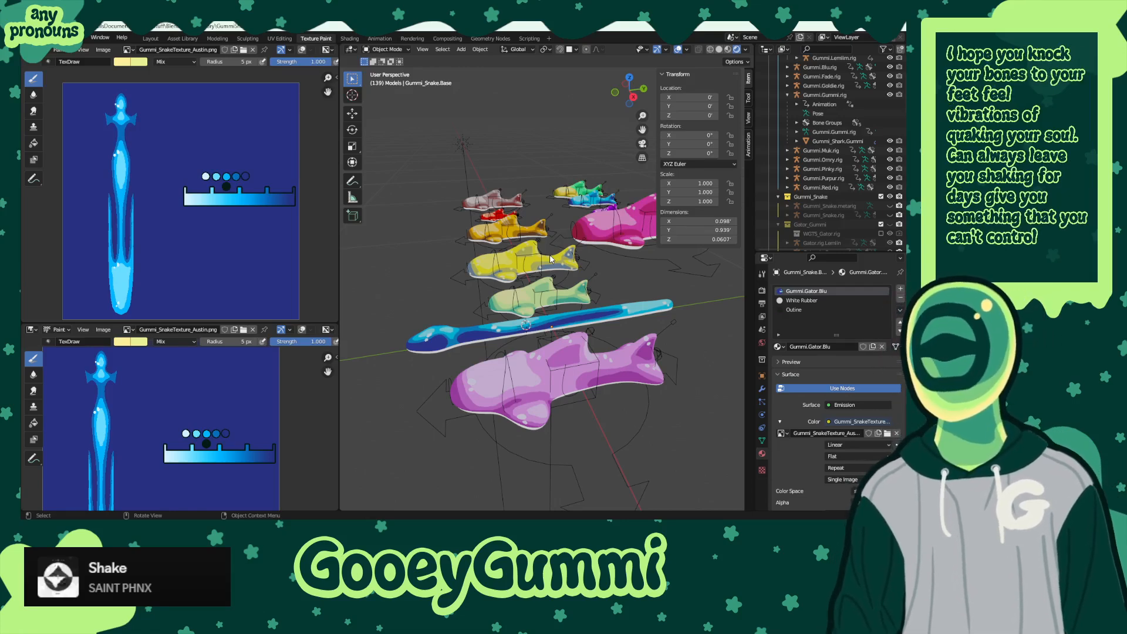
pyautogui.moveTo(618, 337); pyautogui.dragTo(637, 351, button='middle')
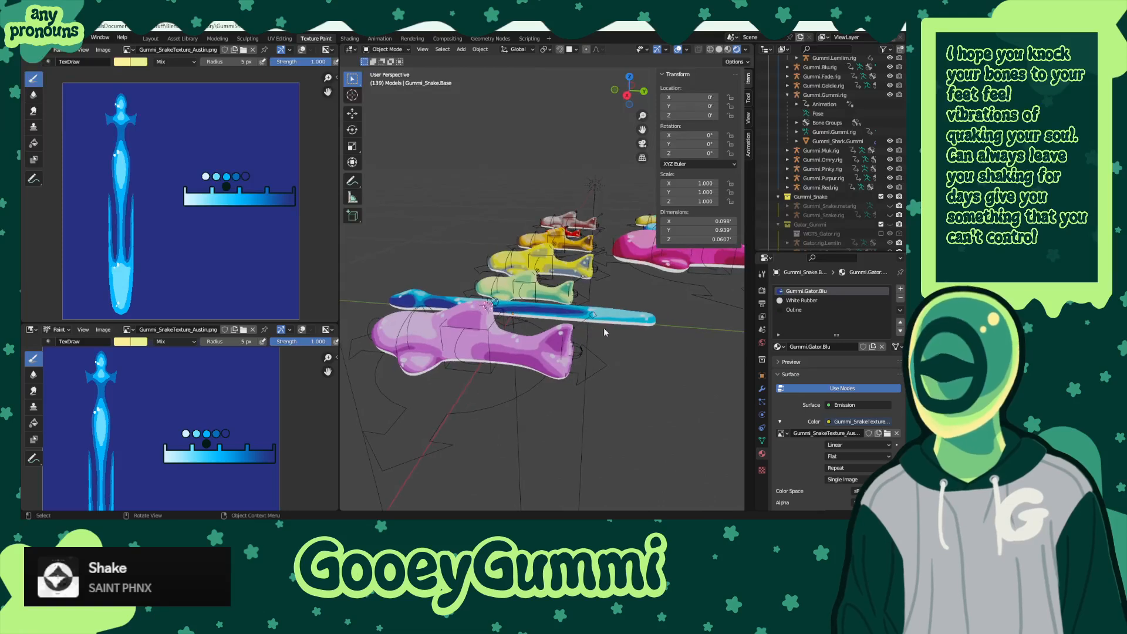
pyautogui.scroll(3, 637, 352)
pyautogui.scroll(-3, 532, 345)
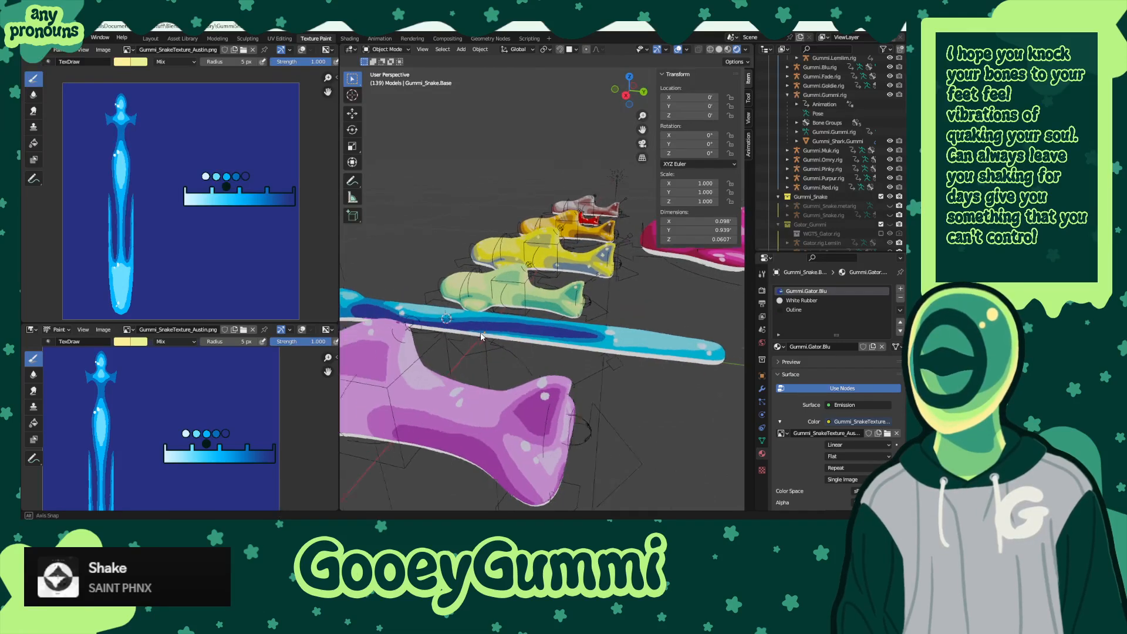
pyautogui.moveTo(531, 345); pyautogui.dragTo(598, 352, button='middle')
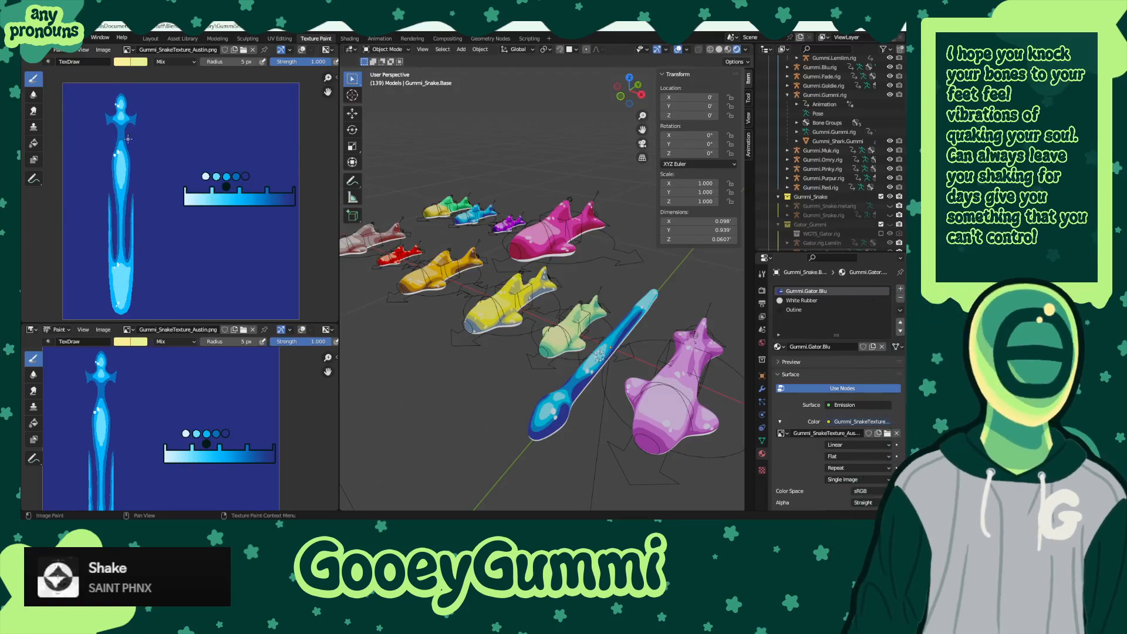
# - Activate the Clone brush for the snake texture and show its brush settings
pyautogui.click(34, 129)
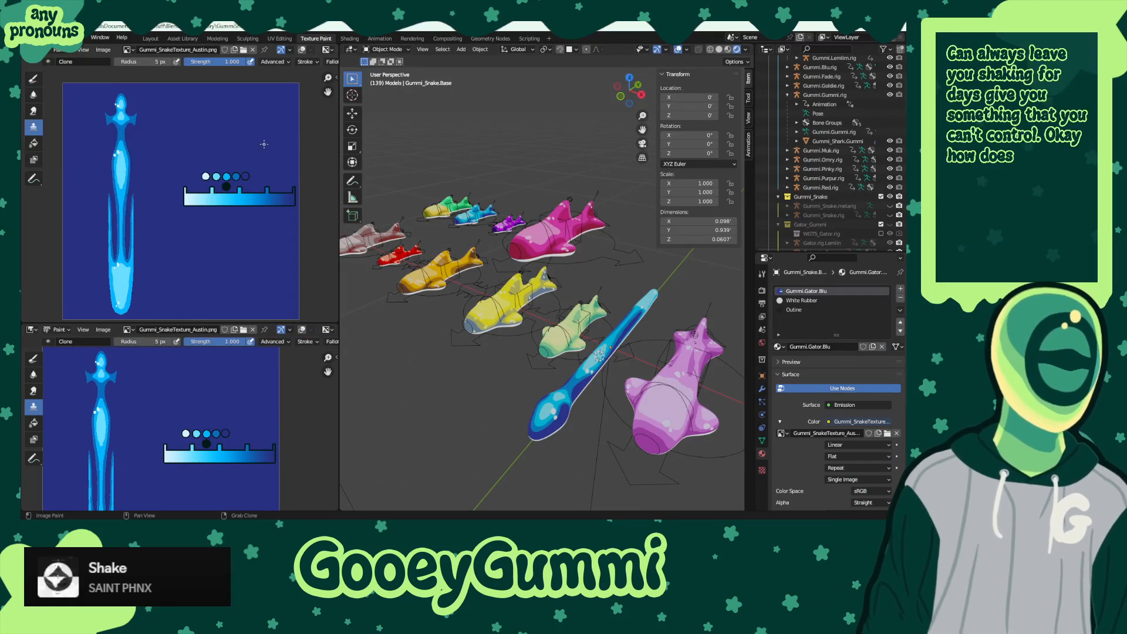
pyautogui.press('n')
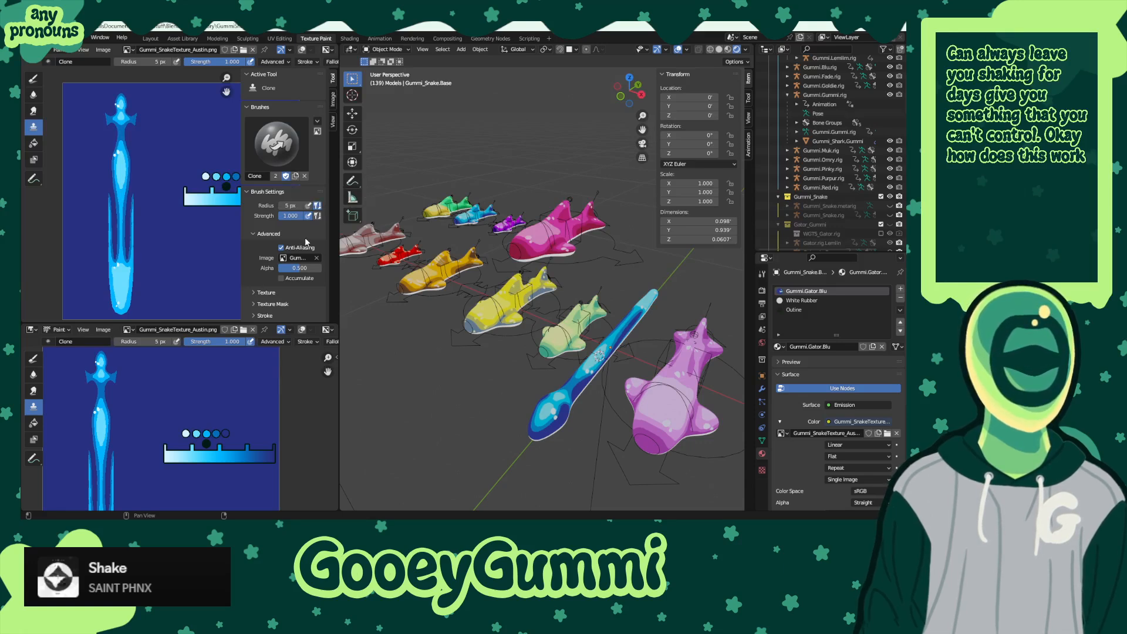
pyautogui.scroll(-1, 283, 240)
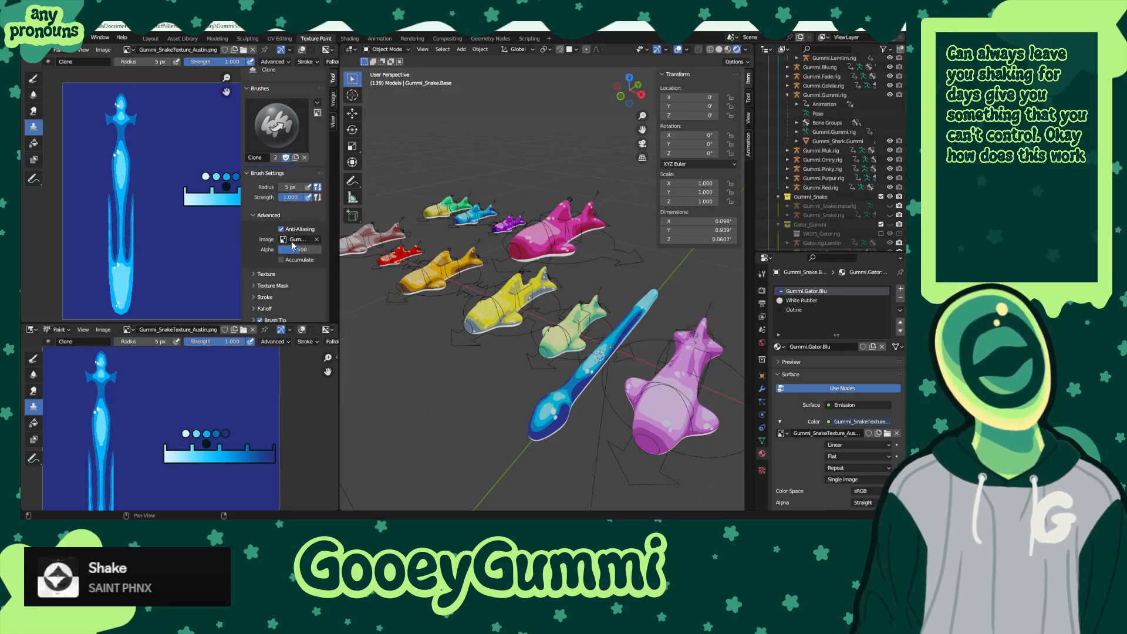
# - Examine the Clone brush's source image choices and expand its Texture settings
pyautogui.click(292, 241)
pyautogui.click(265, 240)
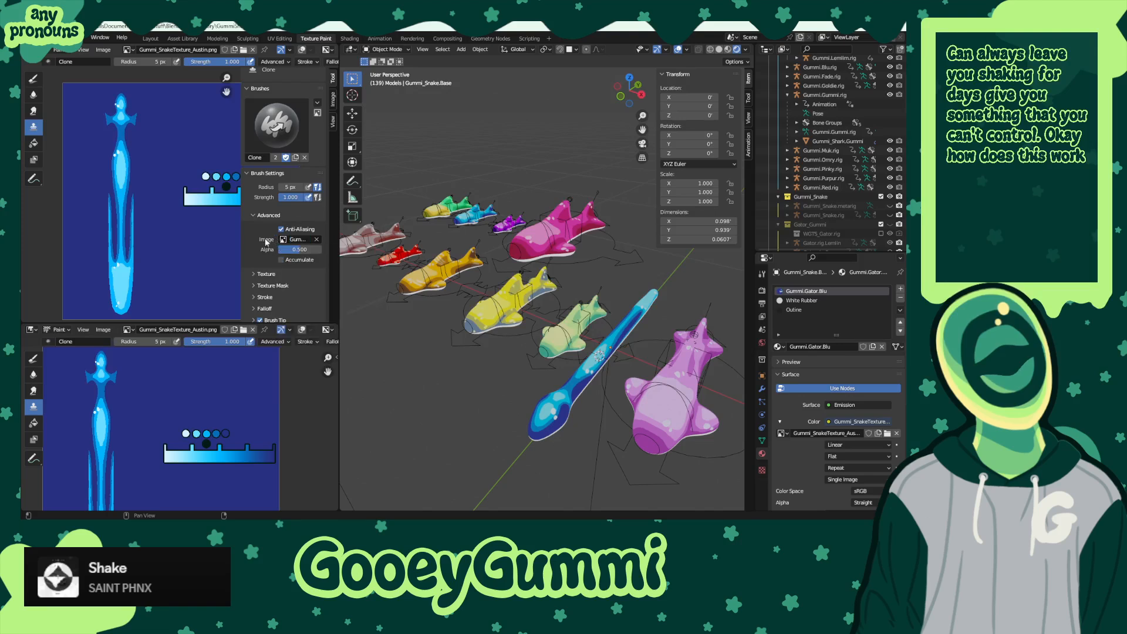
pyautogui.click(287, 239)
pyautogui.click(265, 240)
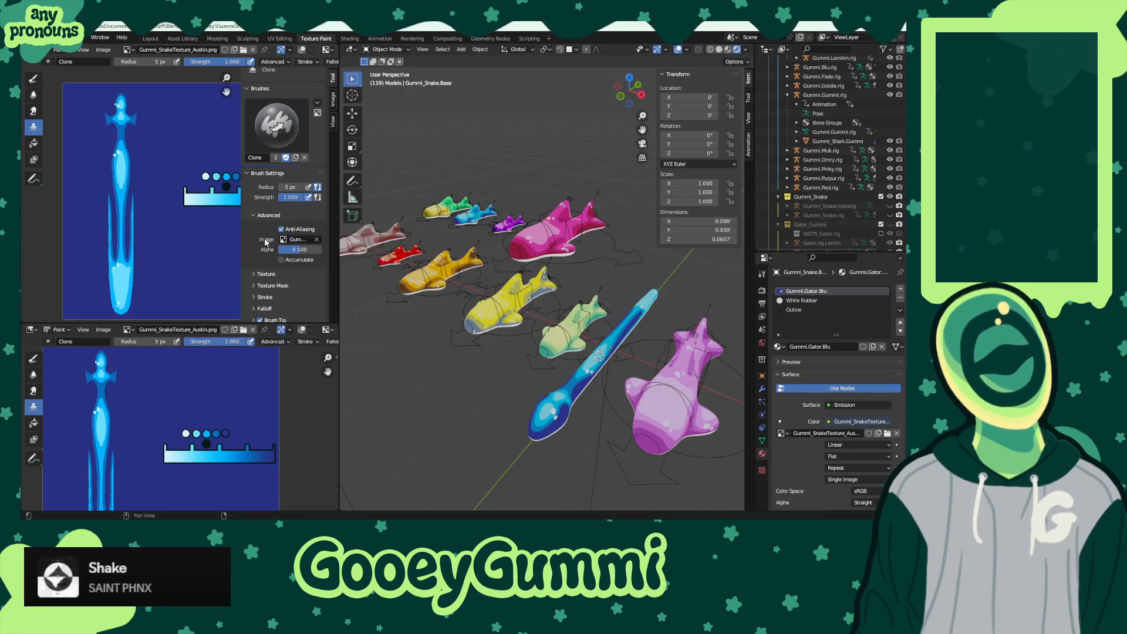
pyautogui.scroll(-1, 262, 266)
pyautogui.click(254, 258)
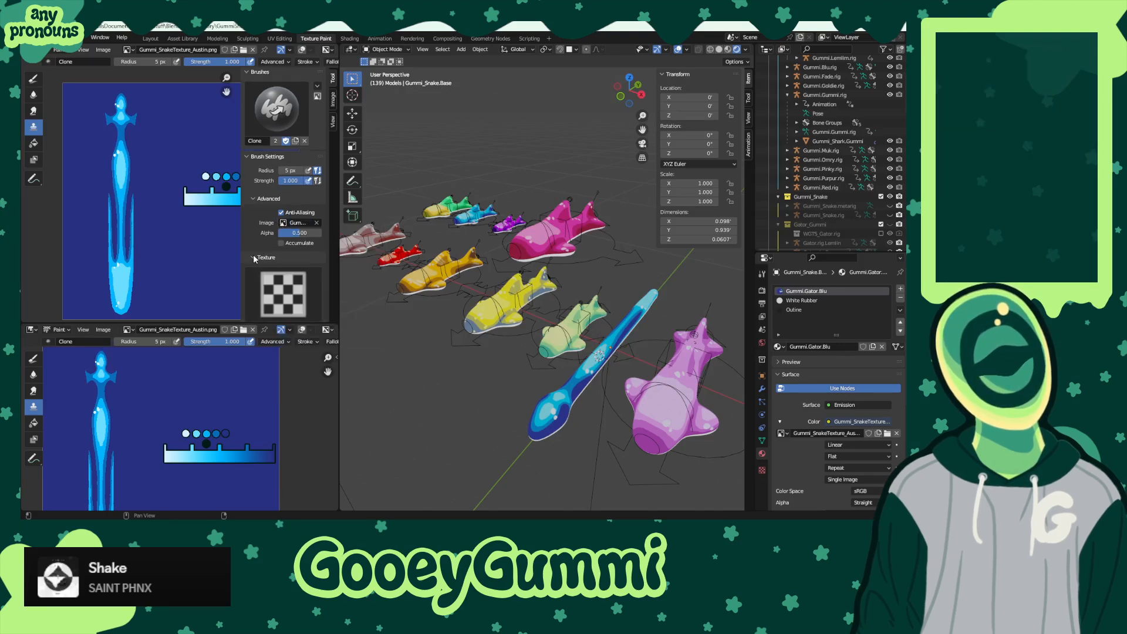
pyautogui.scroll(-5, 256, 258)
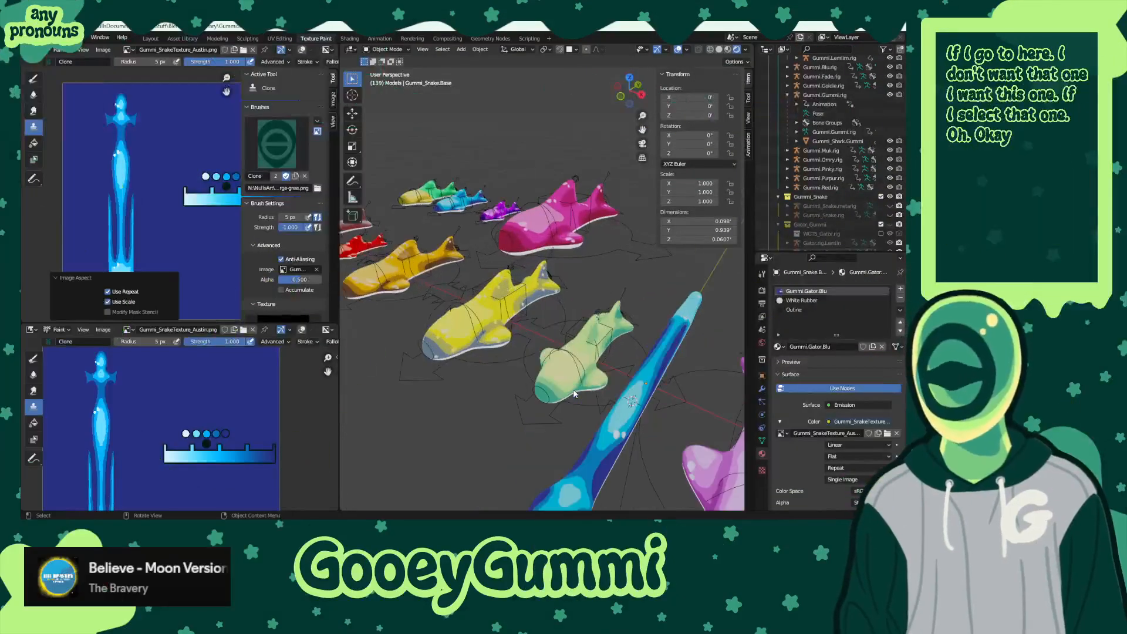
# - Switch the blue snake to Texture Paint mode and activate the Clone brush in the 3D view
pyautogui.click(386, 49)
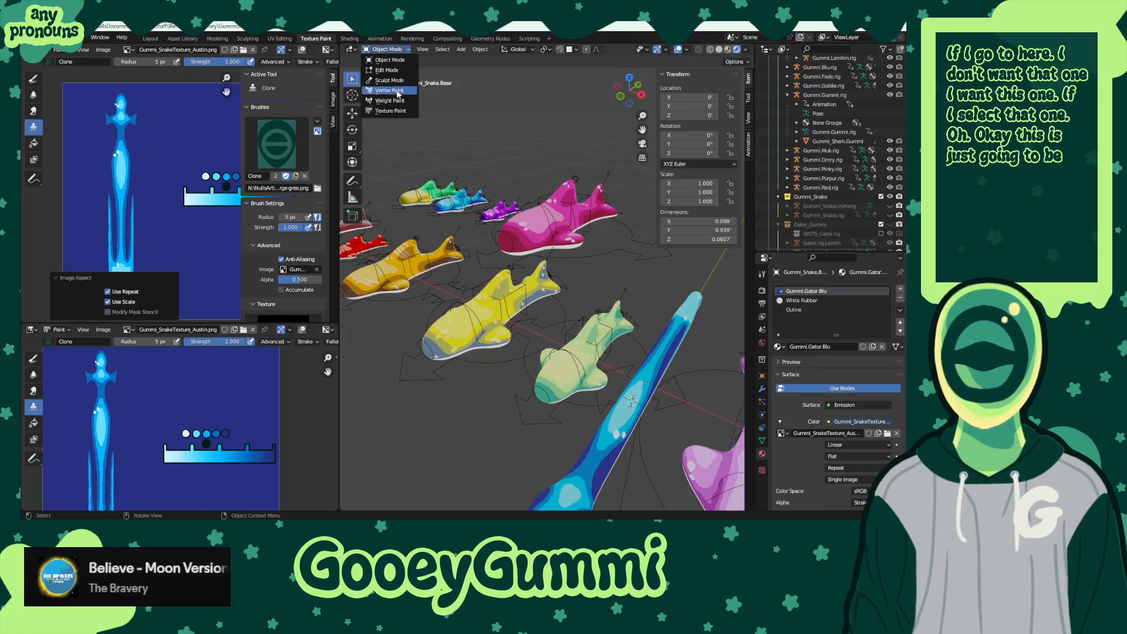
pyautogui.click(390, 110)
pyautogui.moveTo(546, 352)
pyautogui.mouseDown(button='middle')
pyautogui.moveTo(559, 317)
pyautogui.moveTo(549, 405)
pyautogui.moveTo(538, 346)
pyautogui.mouseUp(button='middle')
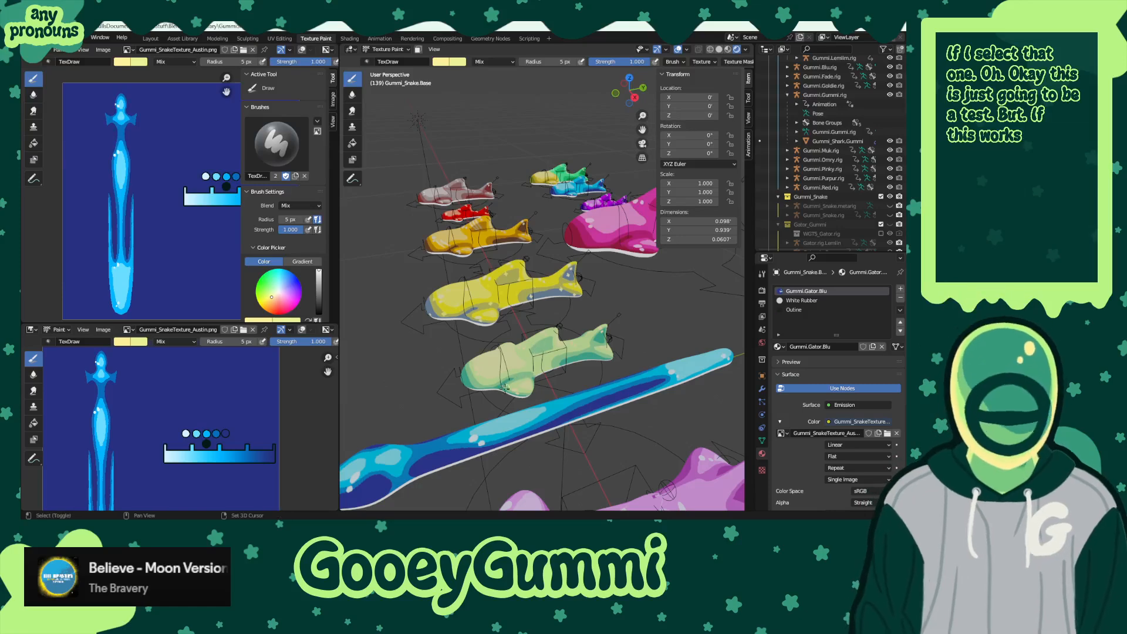
pyautogui.keyDown('shift'); pyautogui.moveTo(504, 388); pyautogui.dragTo(551, 328, button='middle'); pyautogui.keyUp('shift')
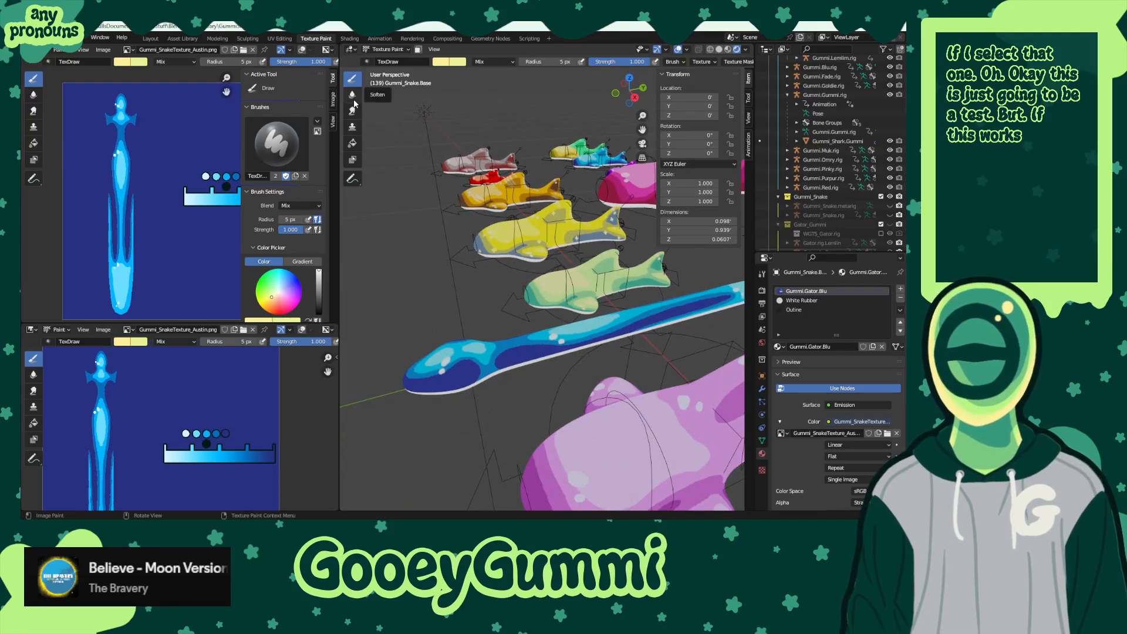
pyautogui.click(353, 126)
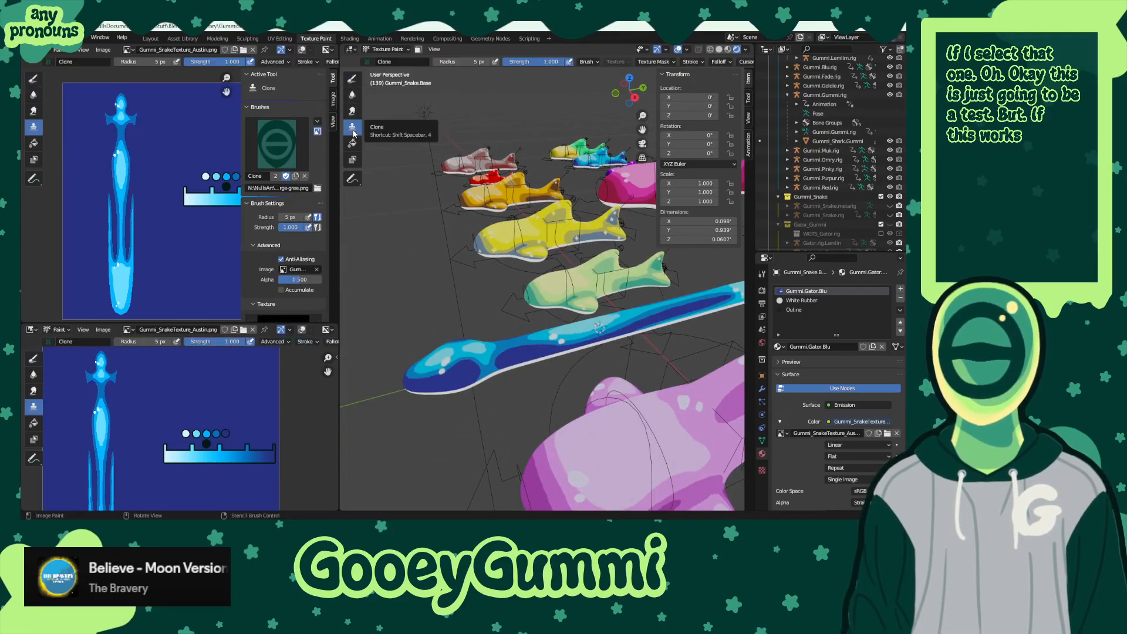
# - Try a Clone dab beside the blue snake's head and enlarge the brush radius to 159 px
pyautogui.moveTo(516, 357); pyautogui.dragTo(535, 379, button='middle')
pyautogui.click(519, 365)
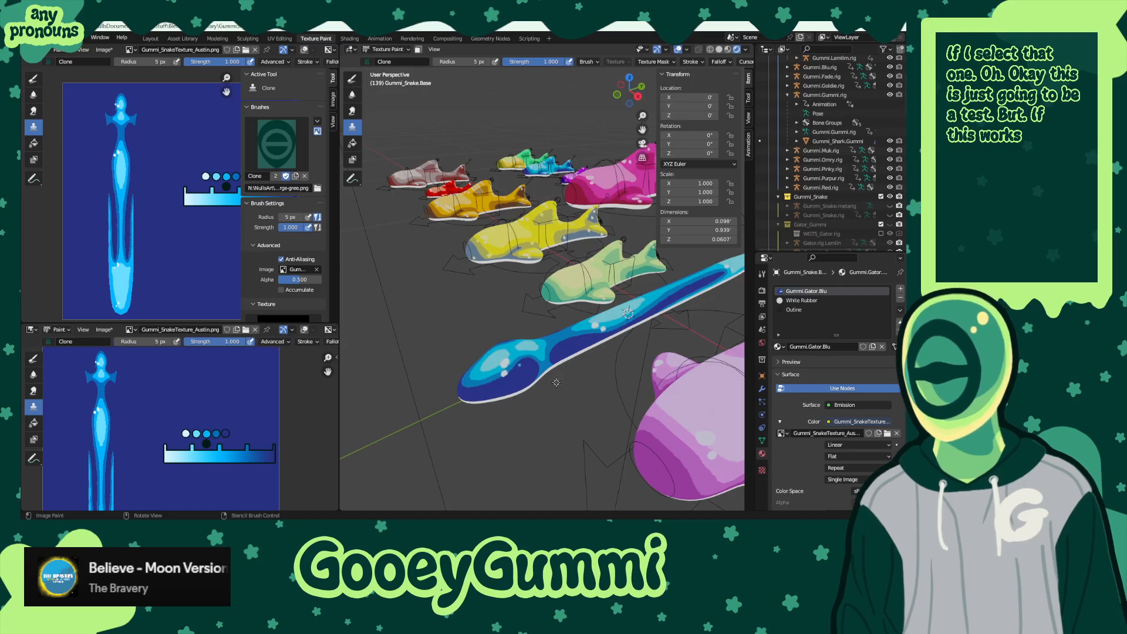
pyautogui.scroll(4, 528, 361)
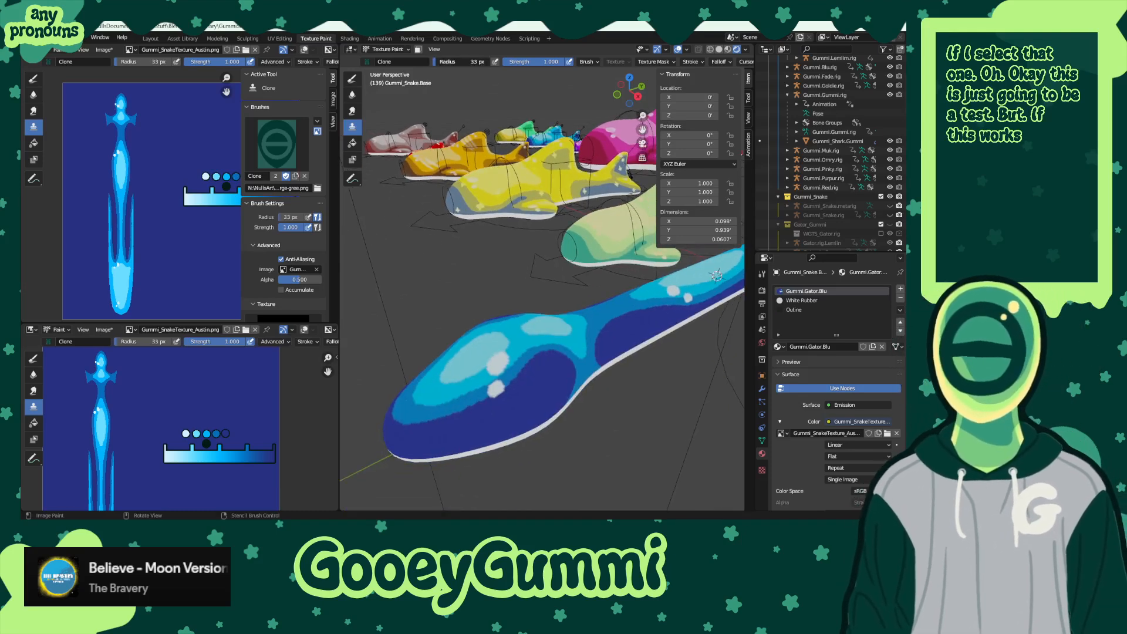
pyautogui.moveTo(469, 61); pyautogui.dragTo(473, 61)
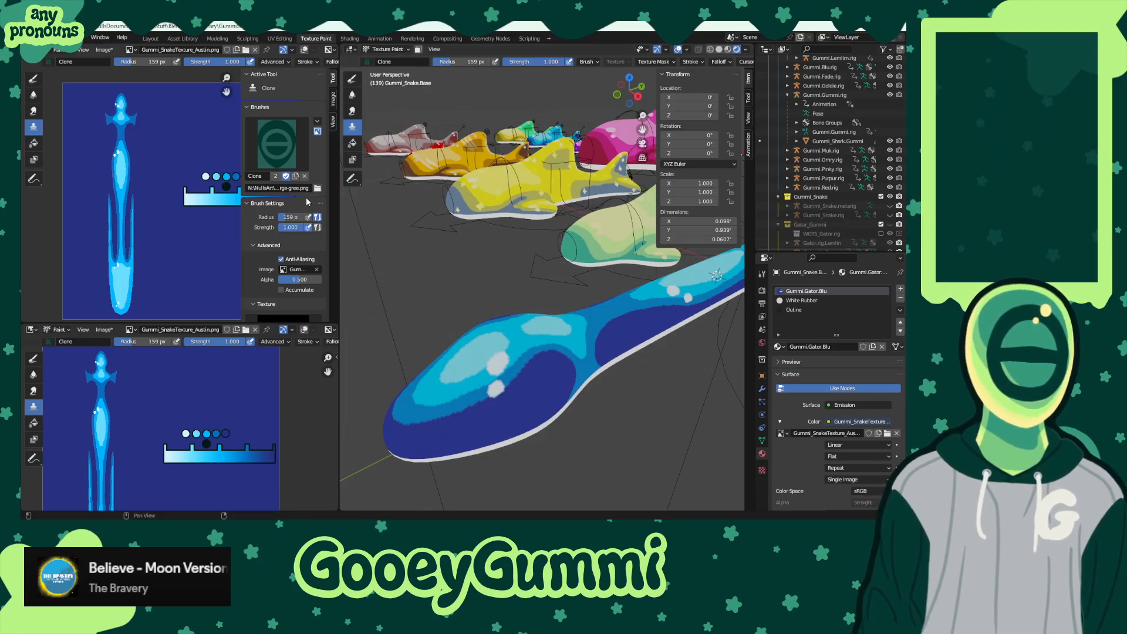
# - Clear the Clone brush's source image and test a stroke across the snake's head, undoing it
pyautogui.scroll(-3, 271, 242)
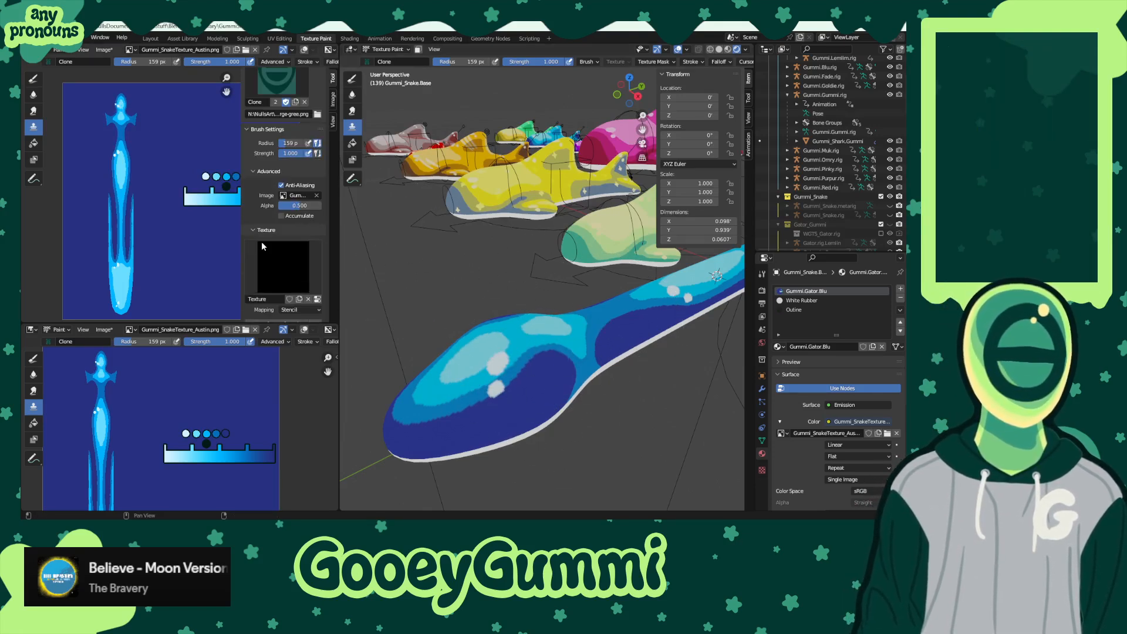
pyautogui.click(317, 195)
pyautogui.moveTo(478, 339)
pyautogui.mouseDown()
pyautogui.moveTo(458, 415)
pyautogui.moveTo(515, 427)
pyautogui.moveTo(579, 345)
pyautogui.mouseUp()
pyautogui.hotkey('ctrl', 'z')
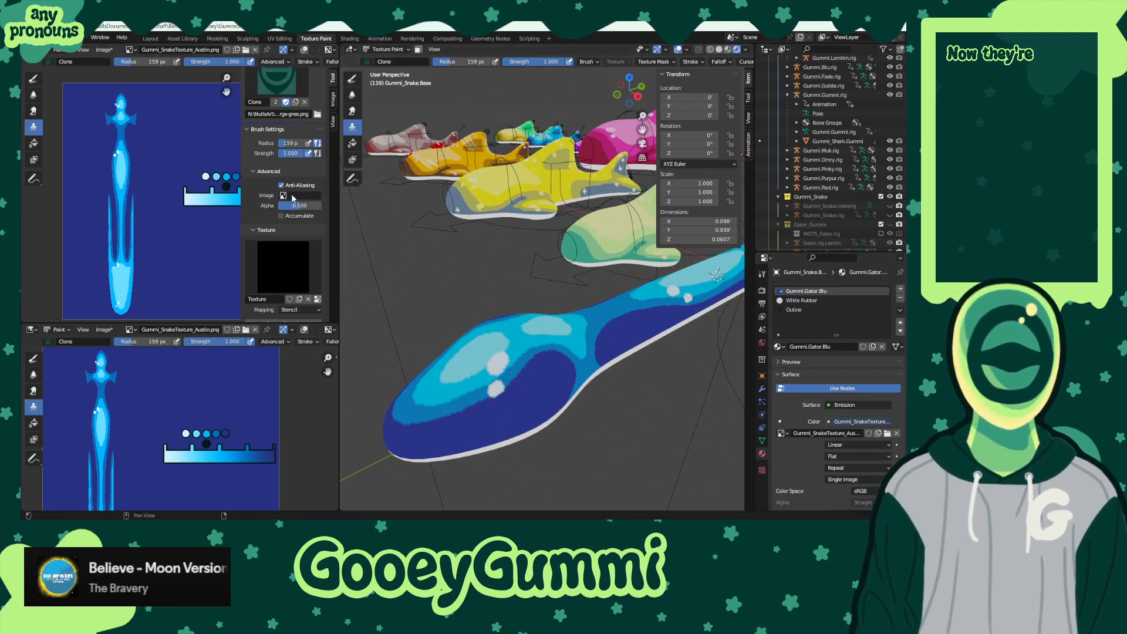
# - Activate the Draw brush with the logo image as its custom icon and test a dab on the snake's head, undoing it
pyautogui.click(33, 79)
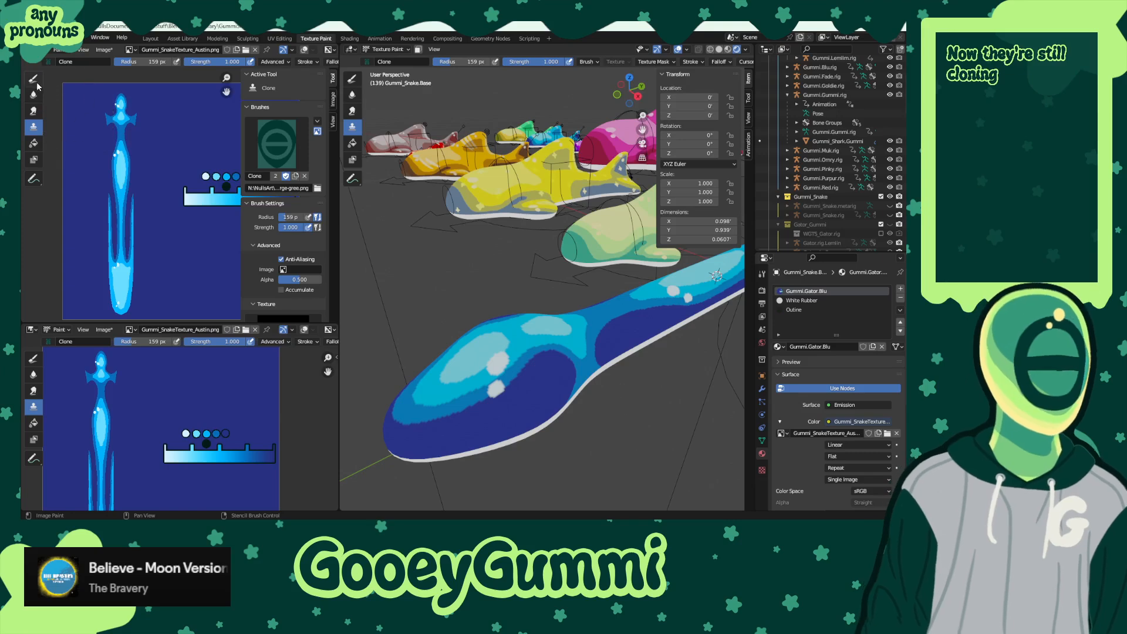
pyautogui.click(317, 130)
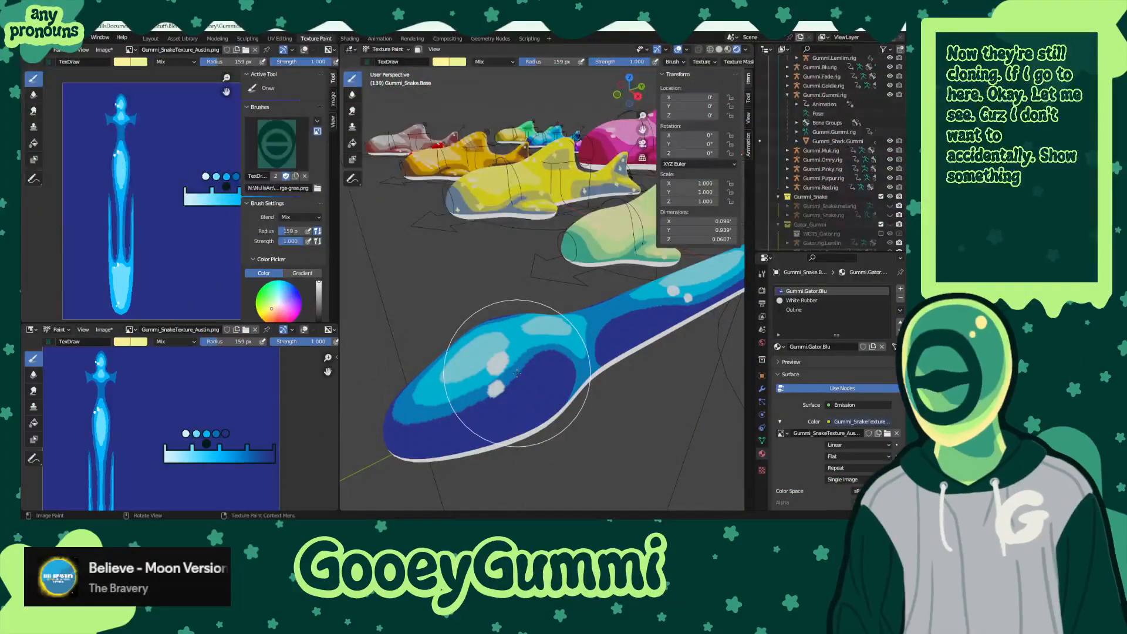
pyautogui.click(517, 373)
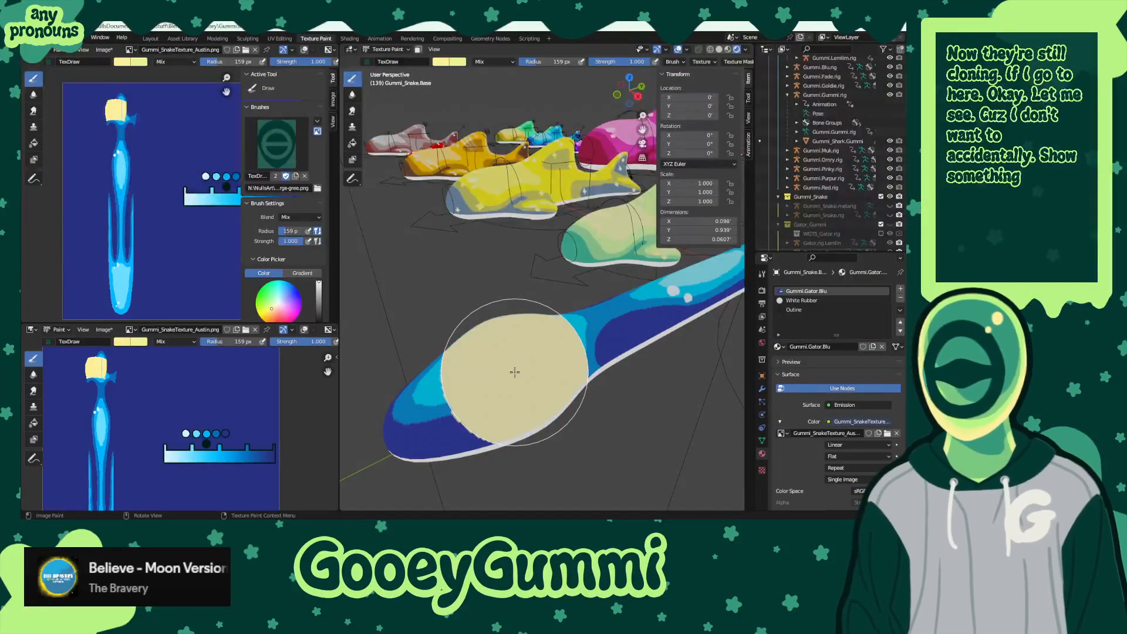
pyautogui.hotkey('ctrl', 'z')
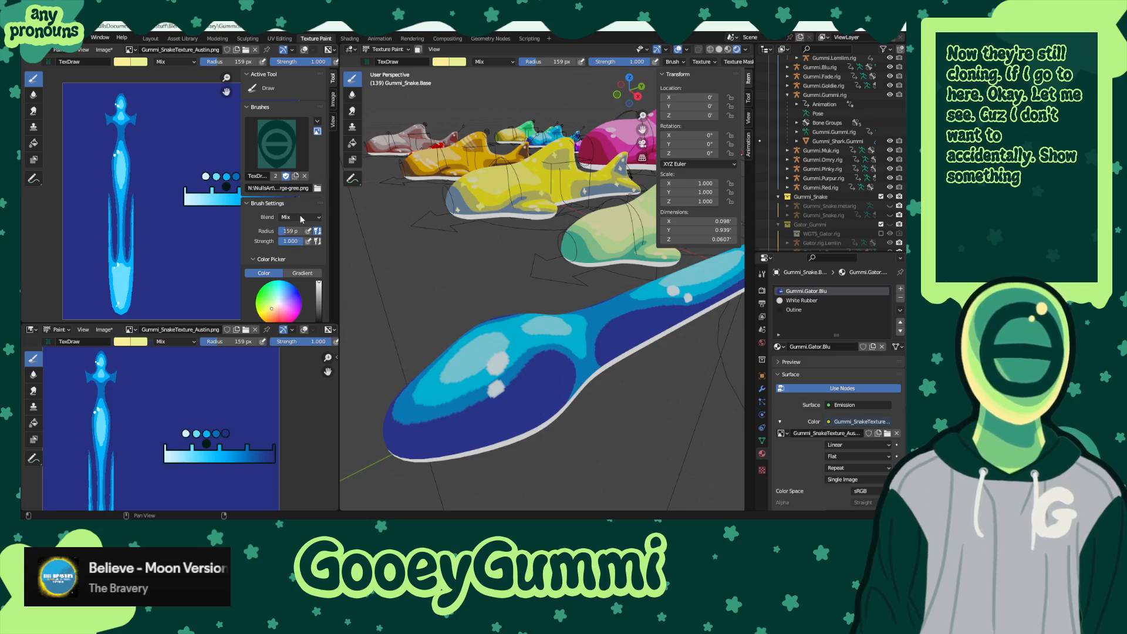
# - Create a new texture for the Draw brush and load the green logo PNG as its image
pyautogui.scroll(-8, 288, 229)
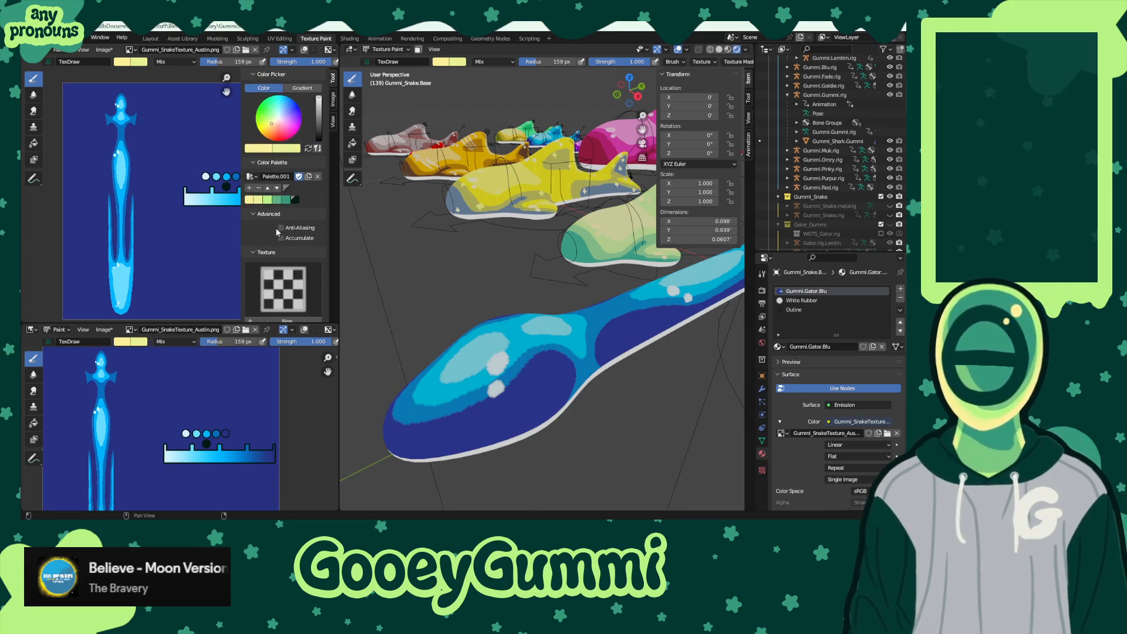
pyautogui.scroll(-4, 291, 246)
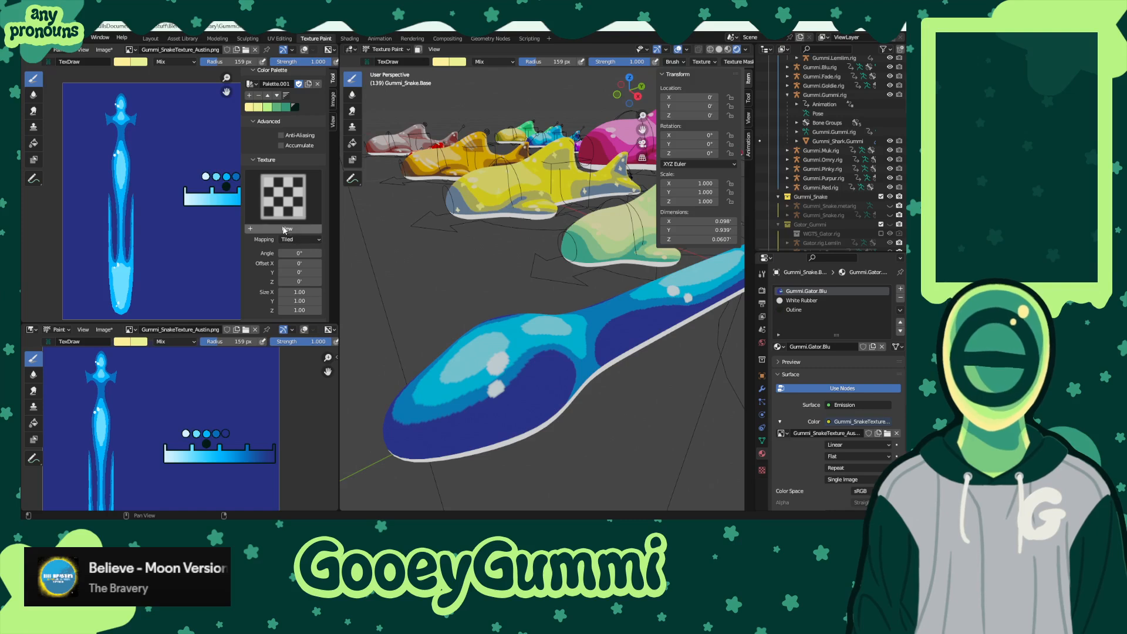
pyautogui.click(286, 229)
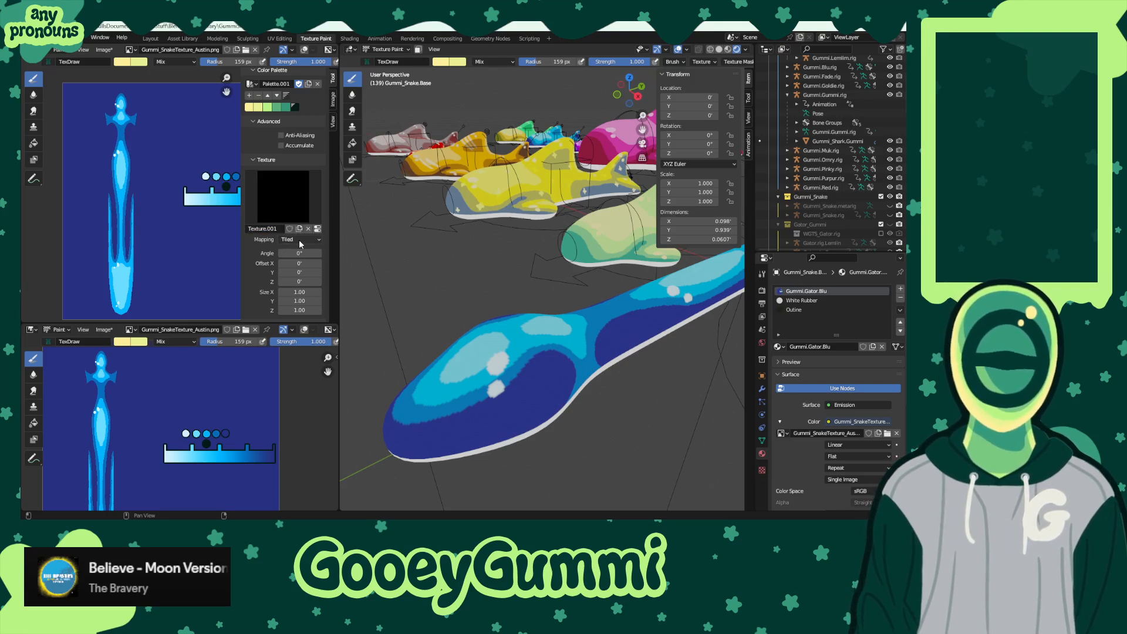
pyautogui.click(319, 230)
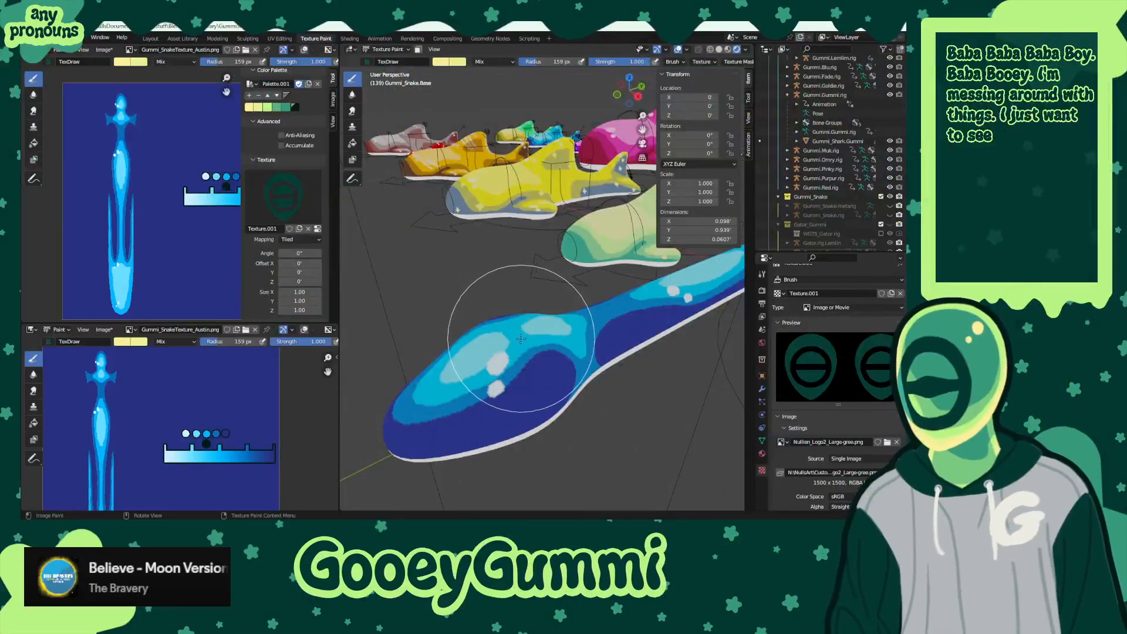
# - Test stamping the logo on the snake's head, undo the stamp, and reduce the brush radius to 73 px
pyautogui.click(499, 364)
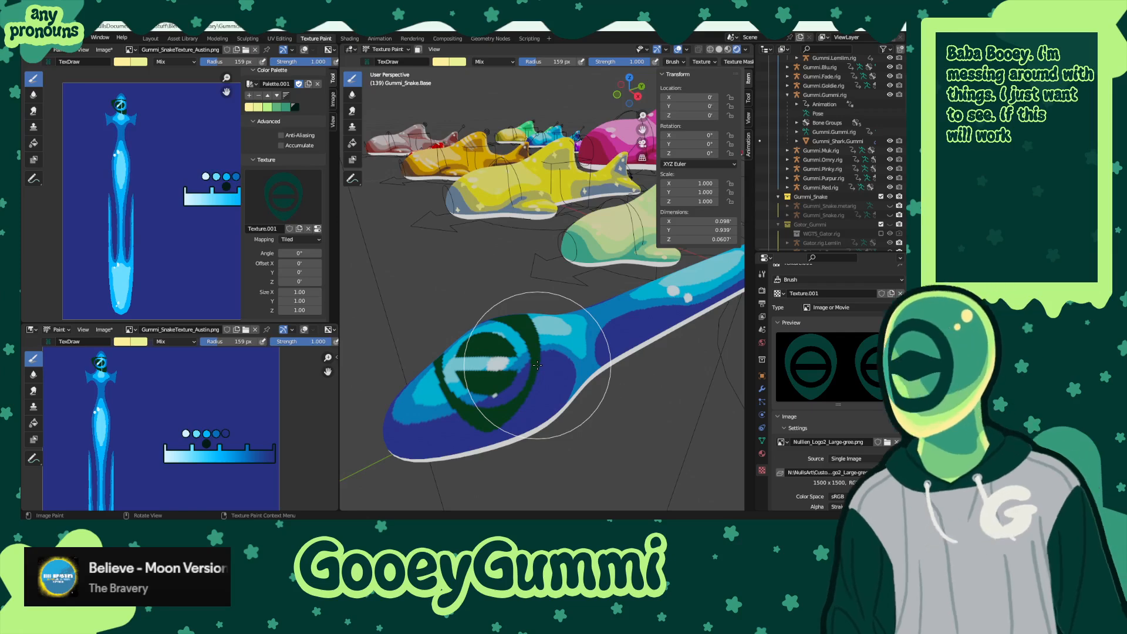
pyautogui.moveTo(537, 365); pyautogui.dragTo(497, 357, button='middle')
pyautogui.hotkey('ctrl', 'z')
pyautogui.scroll(5, 568, 352)
pyautogui.scroll(-1, 566, 355)
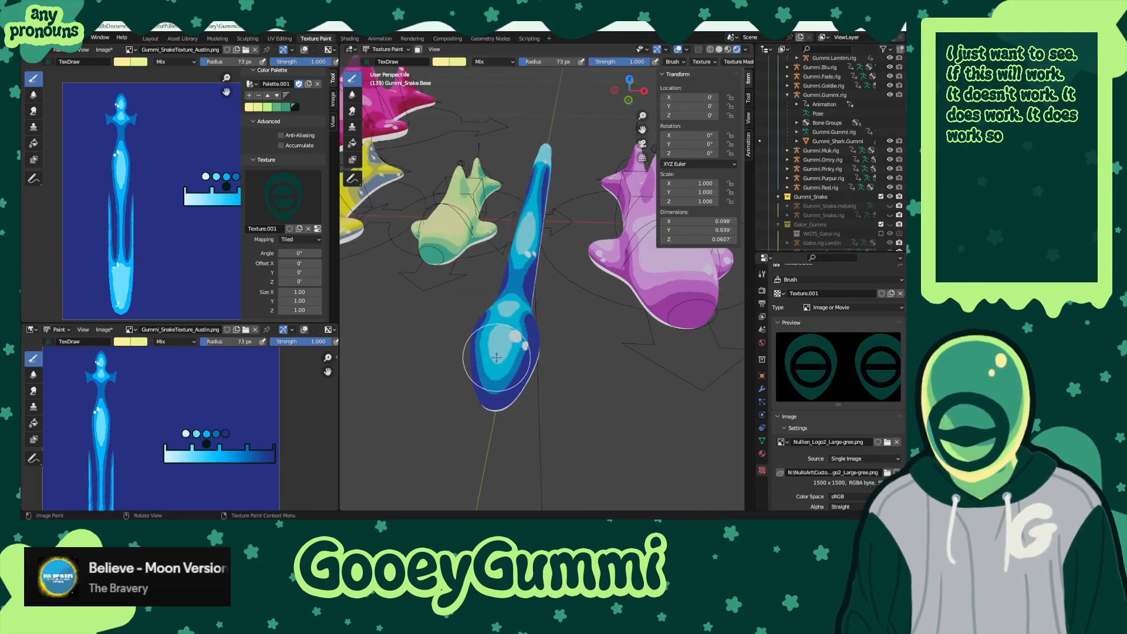
# - Set the brush radius to 58 px and test the tiled logo along the snake's body, undoing the marks
pyautogui.click(502, 348)
pyautogui.moveTo(562, 372); pyautogui.dragTo(533, 376, button='middle')
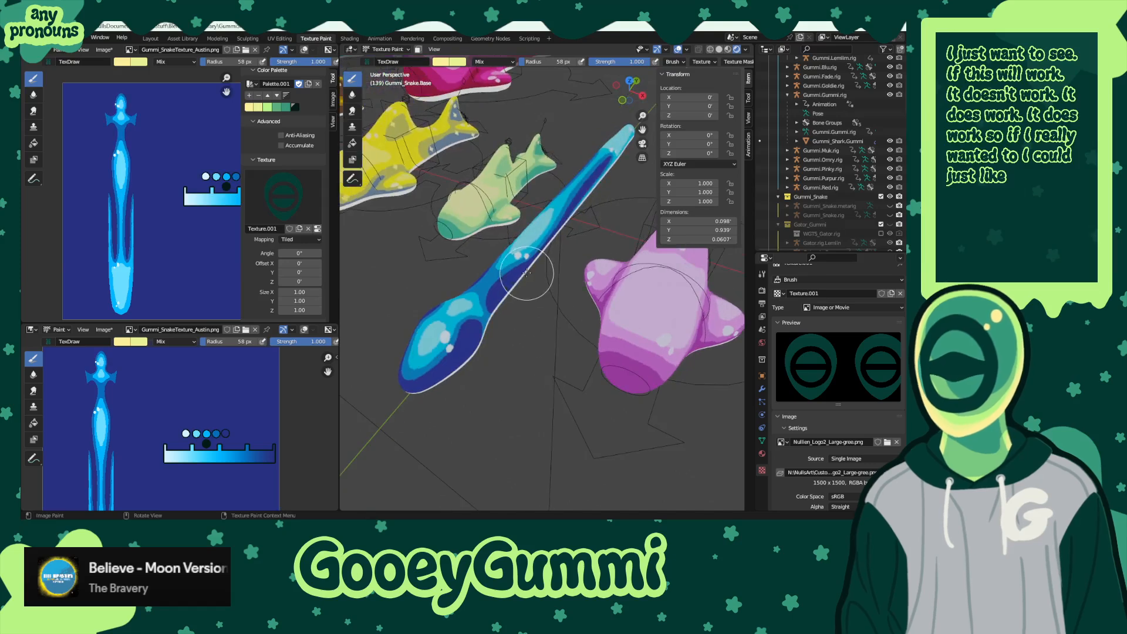
pyautogui.keyDown('shift'); pyautogui.moveTo(528, 305); pyautogui.dragTo(564, 354, button='middle'); pyautogui.keyUp('shift')
pyautogui.hotkey('ctrl', 'z')
pyautogui.scroll(2, 593, 392)
pyautogui.moveTo(593, 392)
pyautogui.mouseDown(button='middle')
pyautogui.moveTo(586, 366)
pyautogui.moveTo(562, 375)
pyautogui.mouseUp(button='middle')
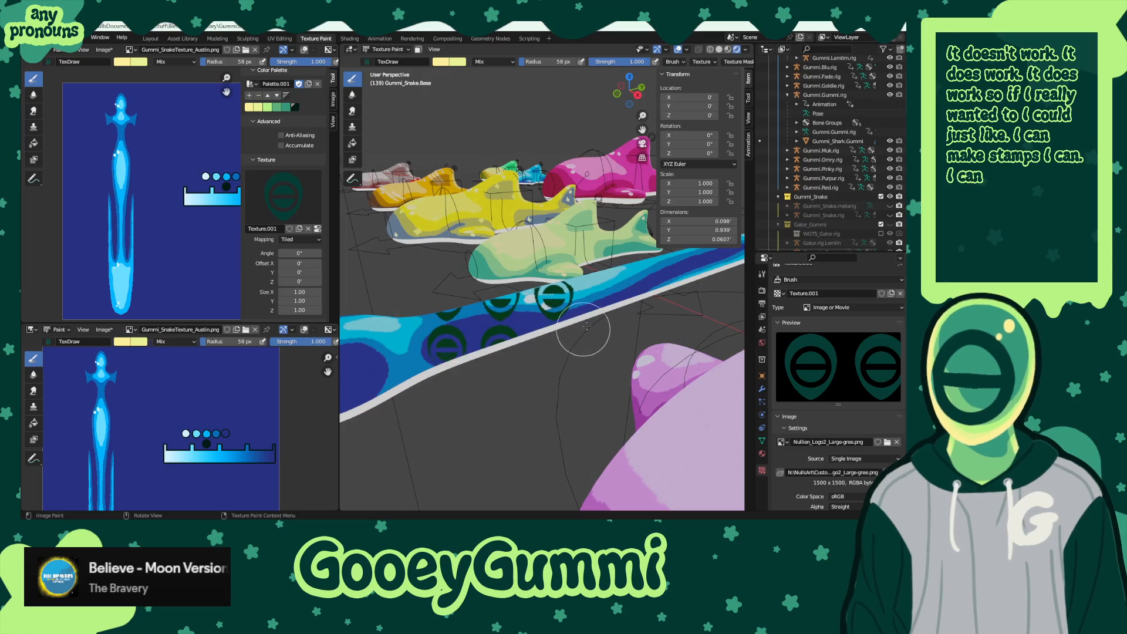
pyautogui.hotkey('ctrl', 'z')
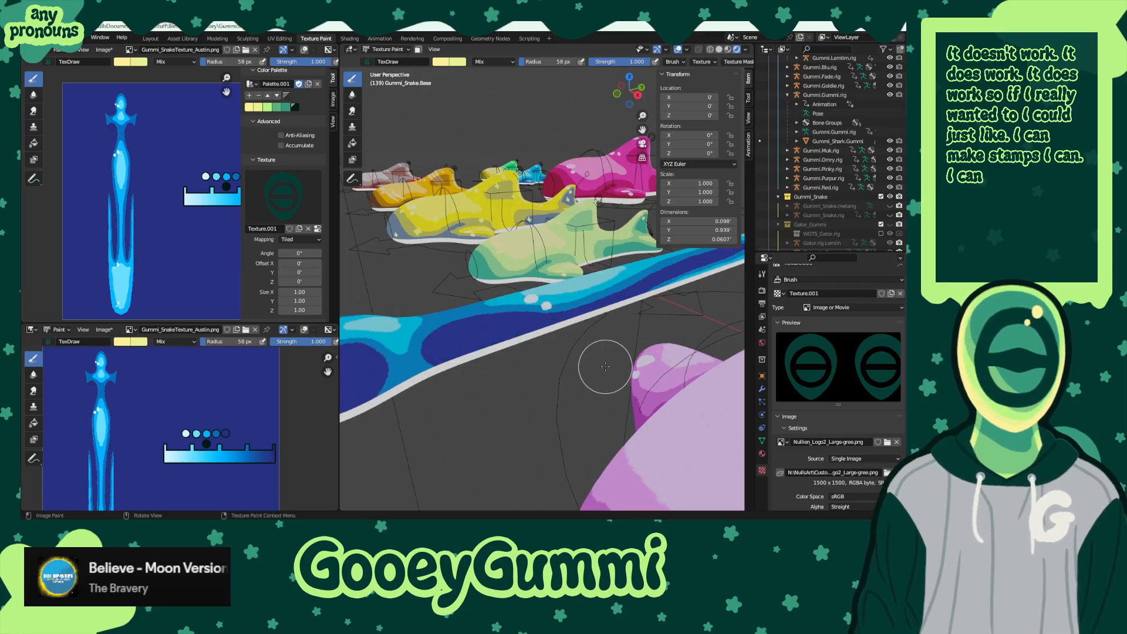
# - Try Stencil mapping for the brush texture and switch the mapping to View Plane
pyautogui.click(300, 239)
pyautogui.click(309, 292)
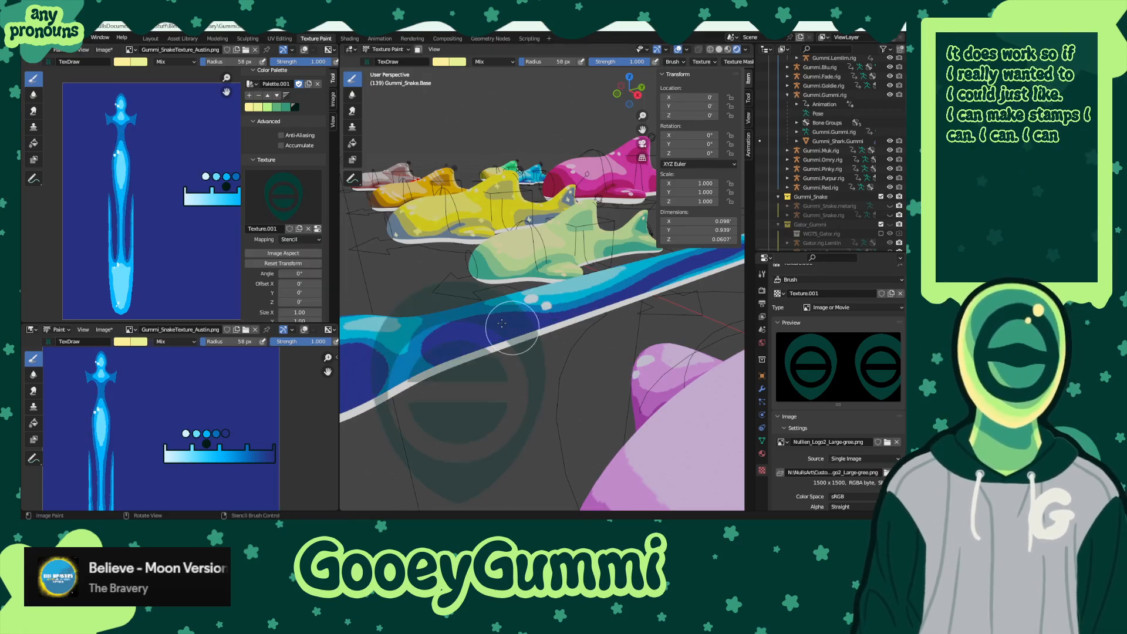
pyautogui.click(301, 240)
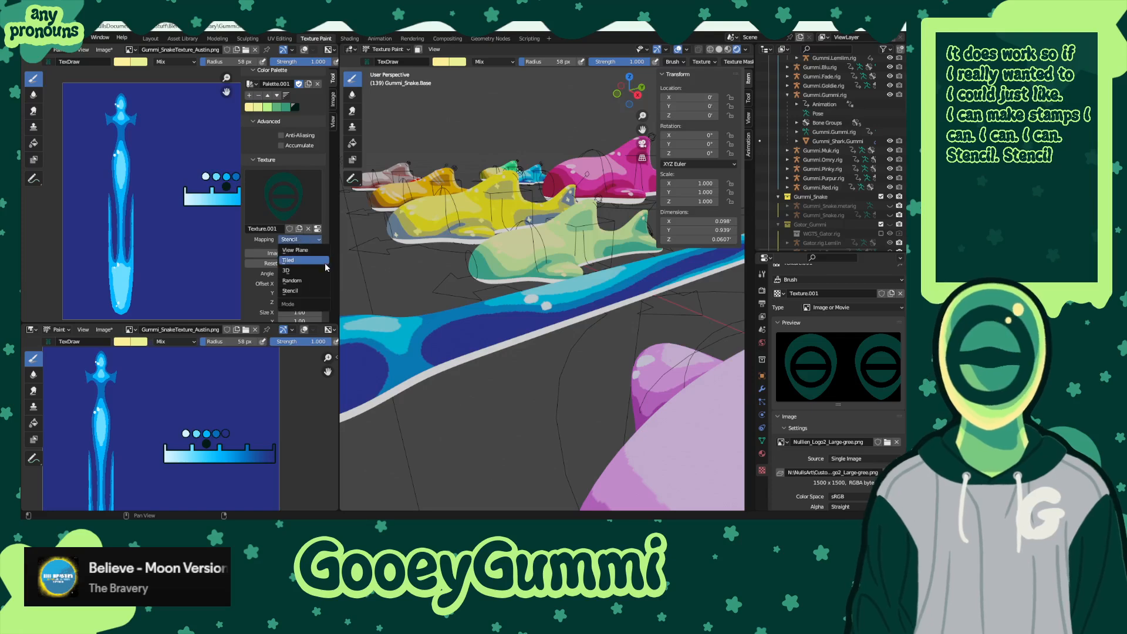
pyautogui.click(299, 251)
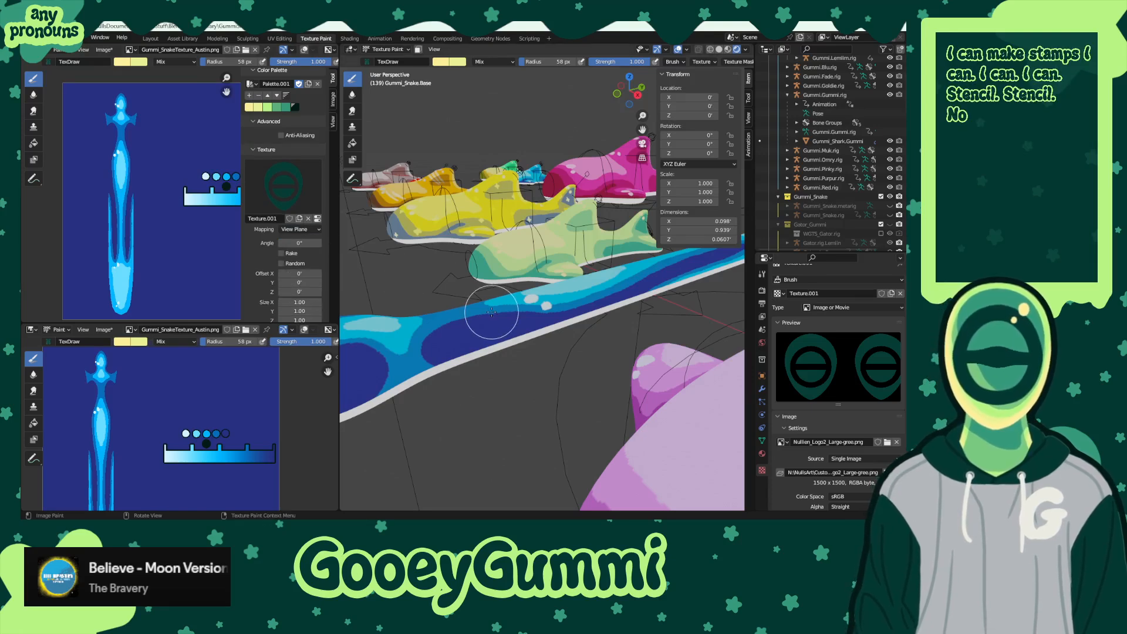
# - Test stamping the logo at several spots along the snake's body with View Plane mapping and undo the stamps
pyautogui.moveTo(469, 317); pyautogui.dragTo(529, 340)
pyautogui.moveTo(528, 341)
pyautogui.mouseDown(button='middle')
pyautogui.moveTo(574, 321)
pyautogui.moveTo(515, 347)
pyautogui.mouseUp(button='middle')
pyautogui.click(528, 320)
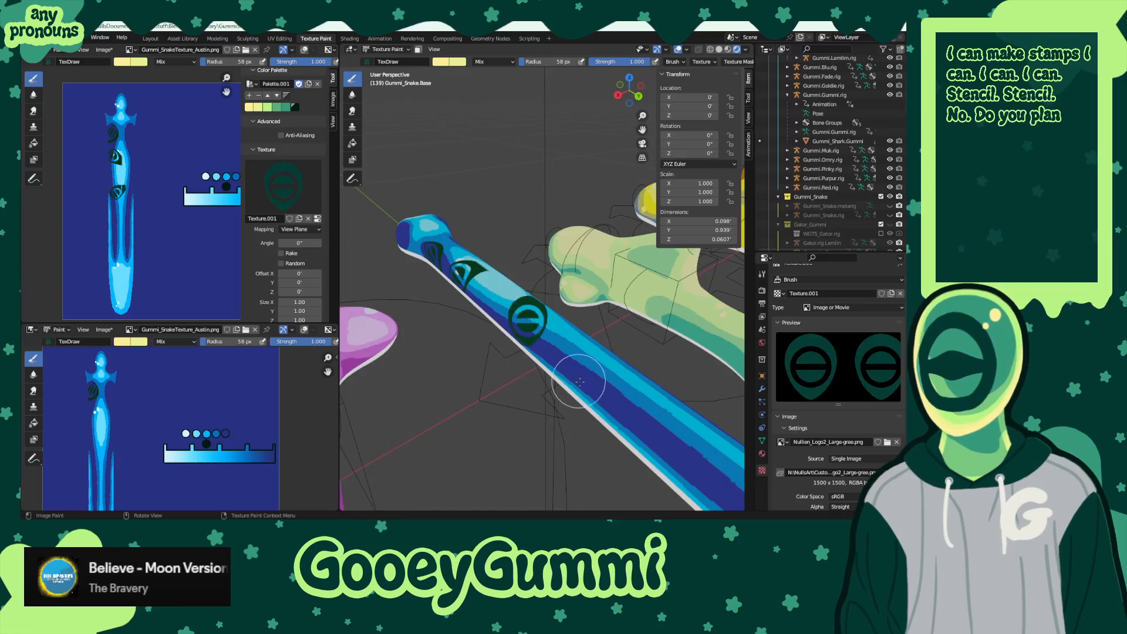
pyautogui.hotkey('ctrl', 'z')
pyautogui.moveTo(586, 396)
pyautogui.mouseDown(button='middle')
pyautogui.moveTo(521, 394)
pyautogui.moveTo(632, 373)
pyautogui.mouseUp(button='middle')
pyautogui.hotkey('ctrl', 'z')
pyautogui.hotkey('ctrl', 'z')
pyautogui.hotkey('ctrl', 'z')
pyautogui.click(304, 229)
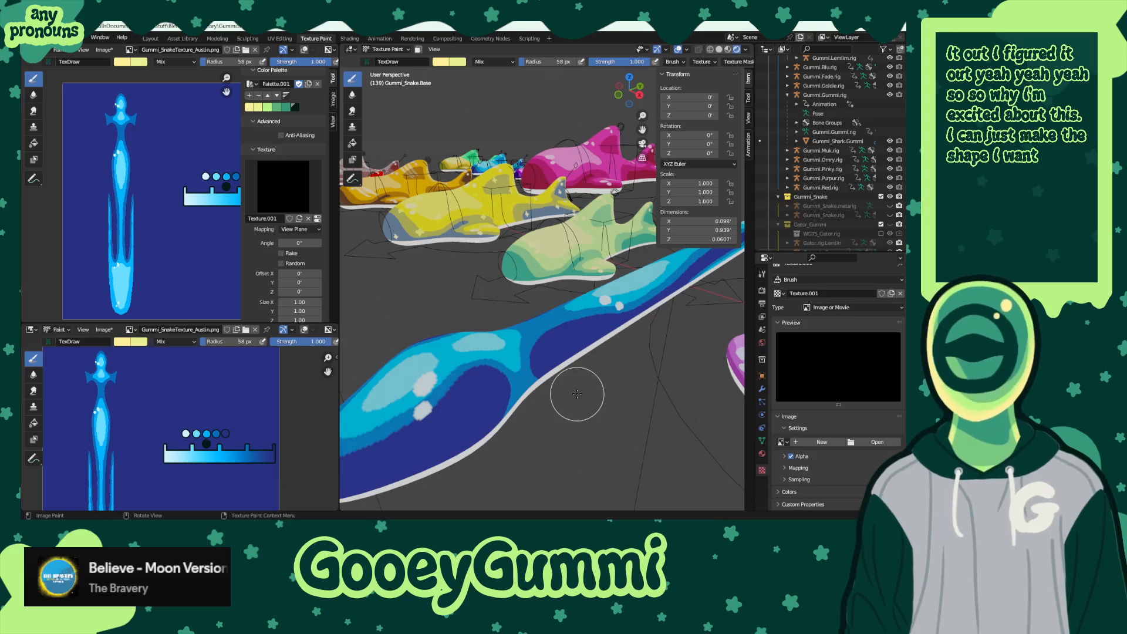
# - Examine the hand-drawn star shapes on the yellow shark and compare them with the blue snake
pyautogui.moveTo(549, 269); pyautogui.dragTo(460, 238, button='middle')
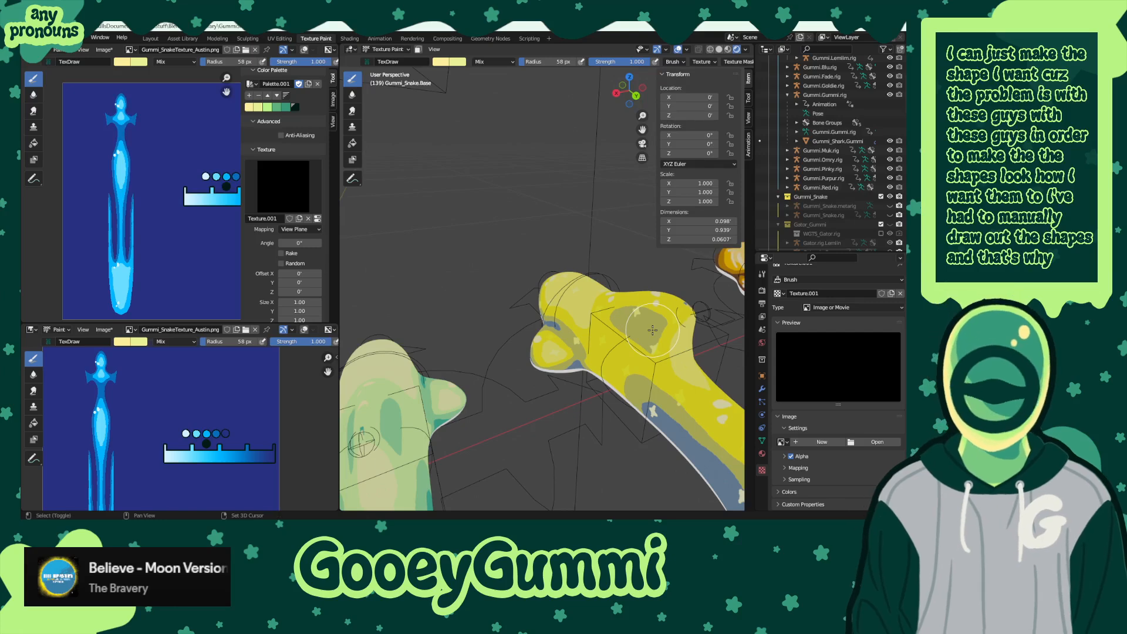
pyautogui.moveTo(652, 330); pyautogui.dragTo(607, 347, button='middle')
pyautogui.scroll(-3, 622, 326)
pyautogui.scroll(2, 594, 341)
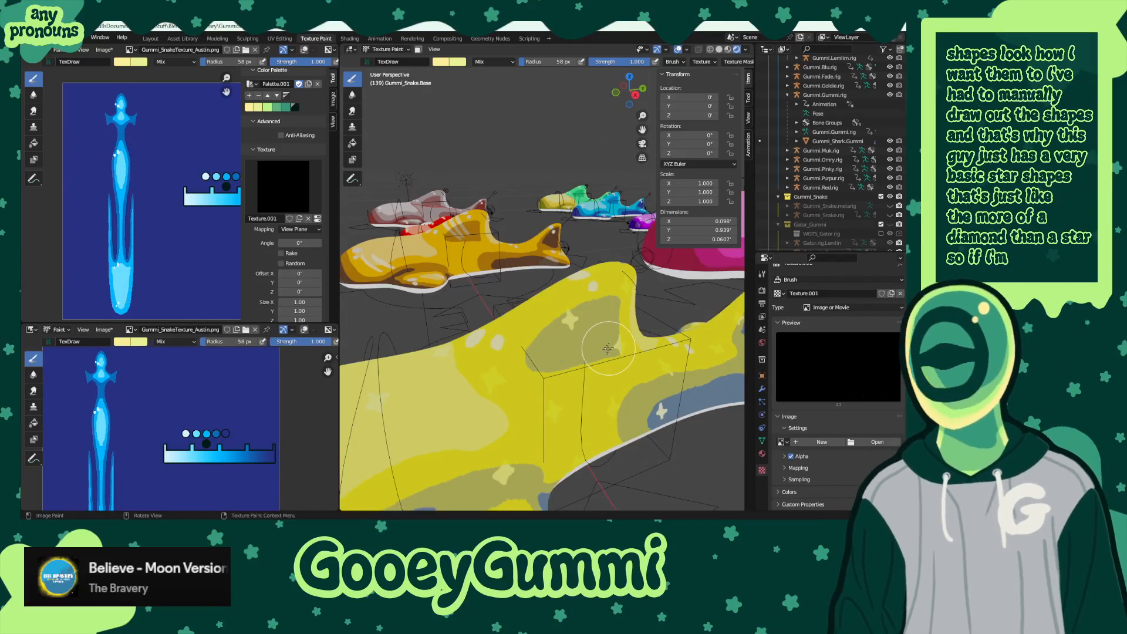
pyautogui.keyDown('shift'); pyautogui.moveTo(627, 363); pyautogui.dragTo(559, 331, button='middle'); pyautogui.keyUp('shift')
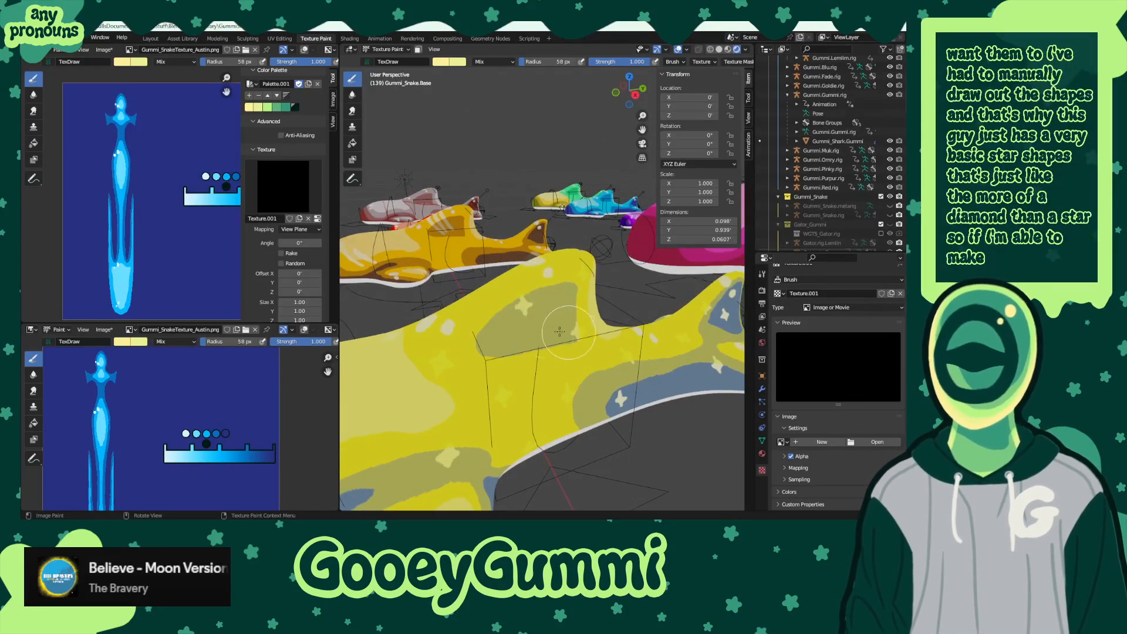
pyautogui.moveTo(530, 379); pyautogui.dragTo(528, 373, button='middle')
pyautogui.moveTo(500, 373)
pyautogui.mouseDown(button='middle')
pyautogui.moveTo(593, 335)
pyautogui.moveTo(603, 365)
pyautogui.moveTo(548, 369)
pyautogui.moveTo(652, 387)
pyautogui.moveTo(574, 358)
pyautogui.moveTo(388, 363)
pyautogui.mouseUp(button='middle')
pyautogui.moveTo(475, 399); pyautogui.dragTo(530, 390, button='middle')
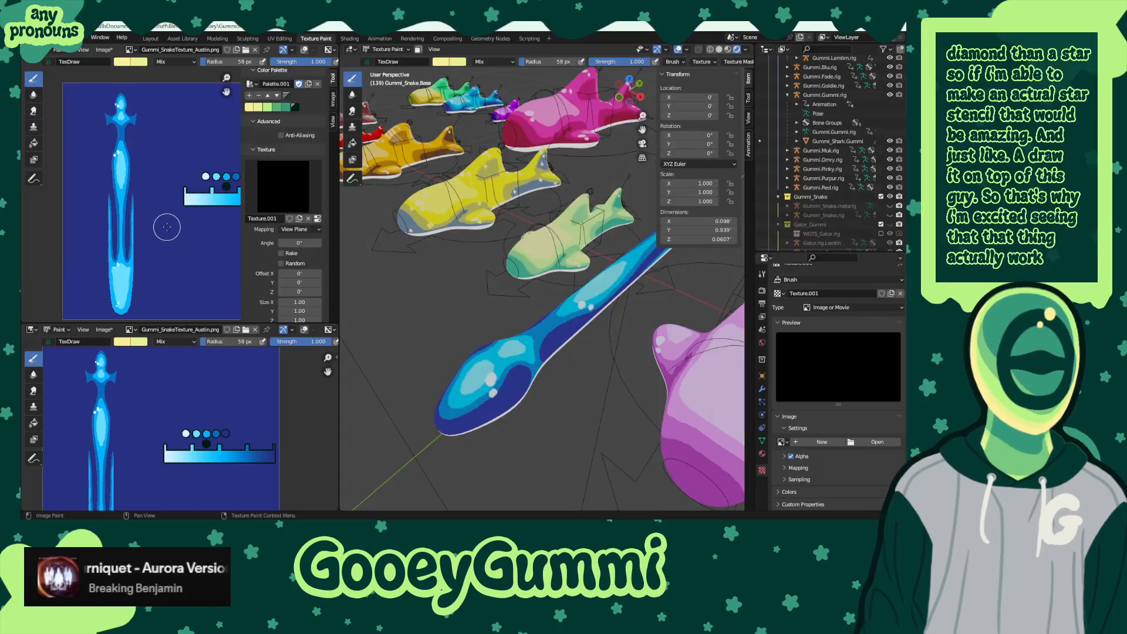
# - Save the snake texture image Gummi_SnakeTexture_Austin.png and the project file GummiSharks.blend
pyautogui.hotkey('alt', 's')
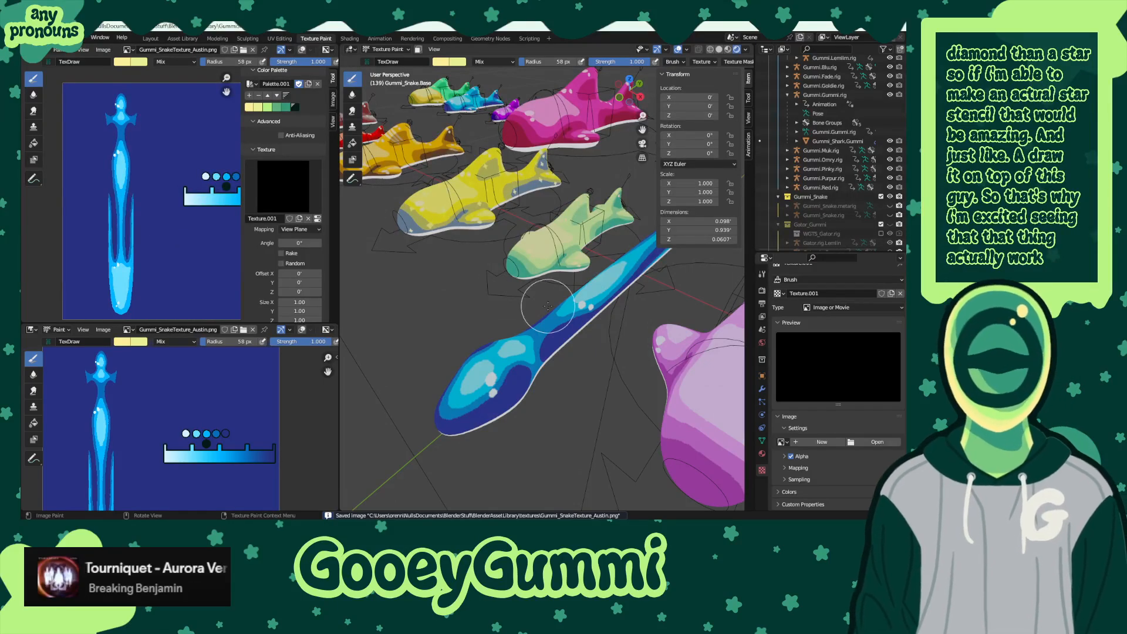
pyautogui.hotkey('ctrl', 's')
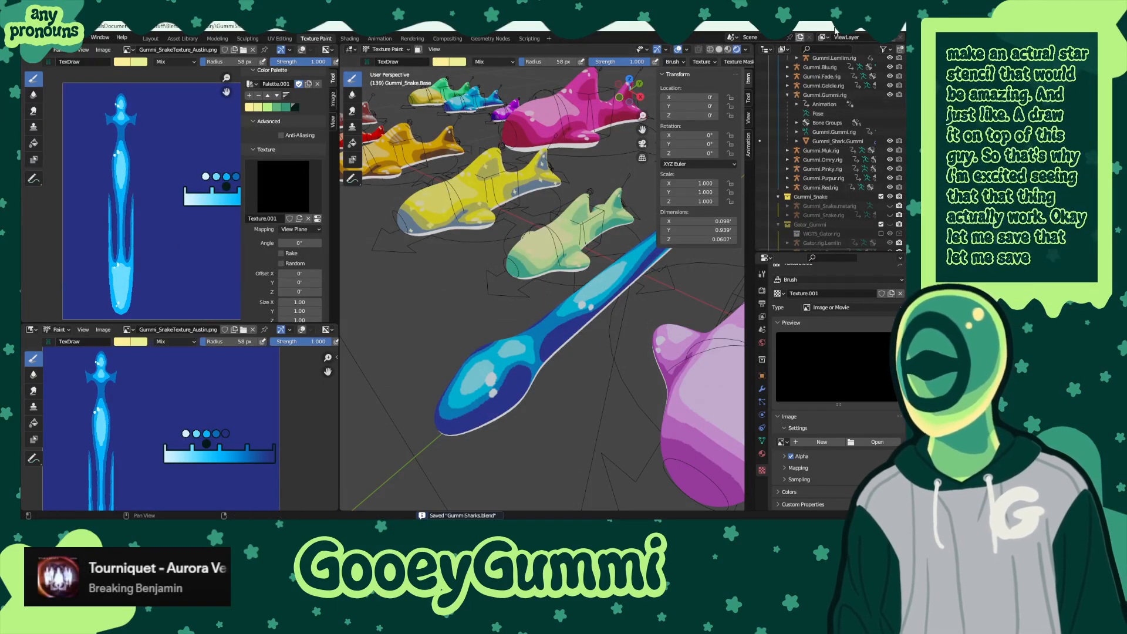
# - Minimize Blender and switch to Clip Studio Paint with a blank square canvas
pyautogui.click(901, 27)
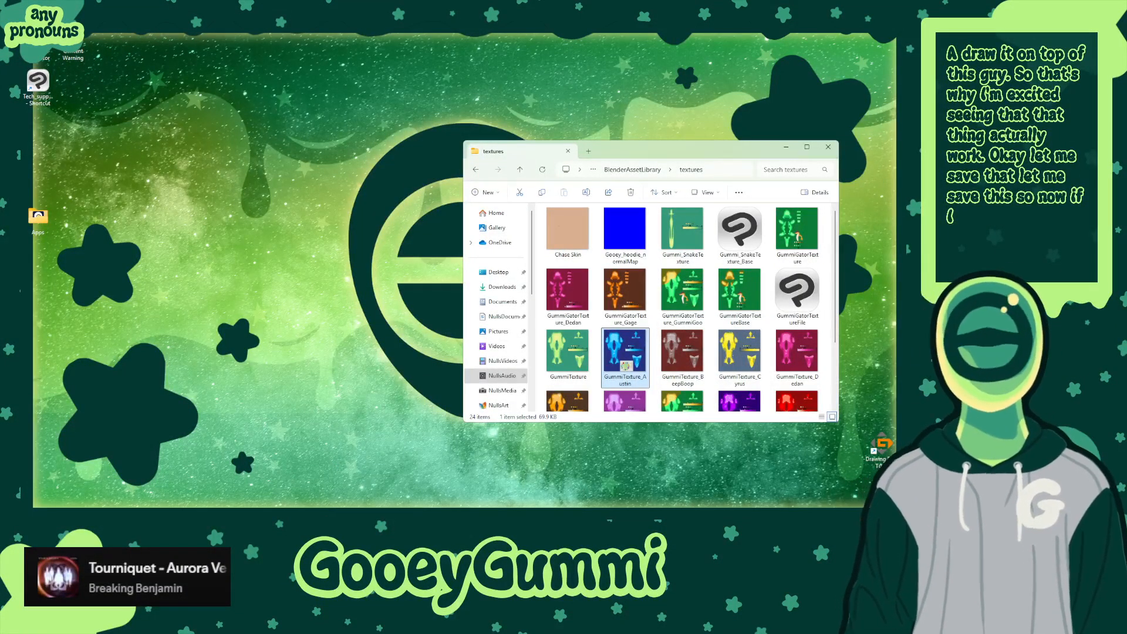
pyautogui.moveTo(315, 501)
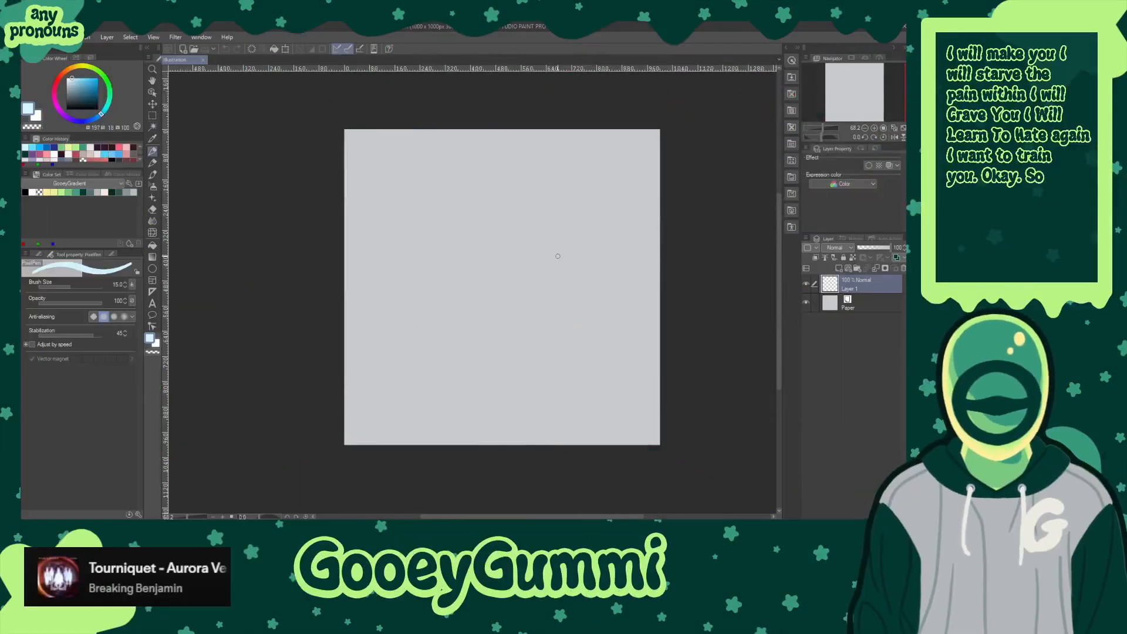
# - Set the drawing colour to black and create a symmetrical ruler with 5 lines, moving its centre onto the canvas centre
pyautogui.press('d')
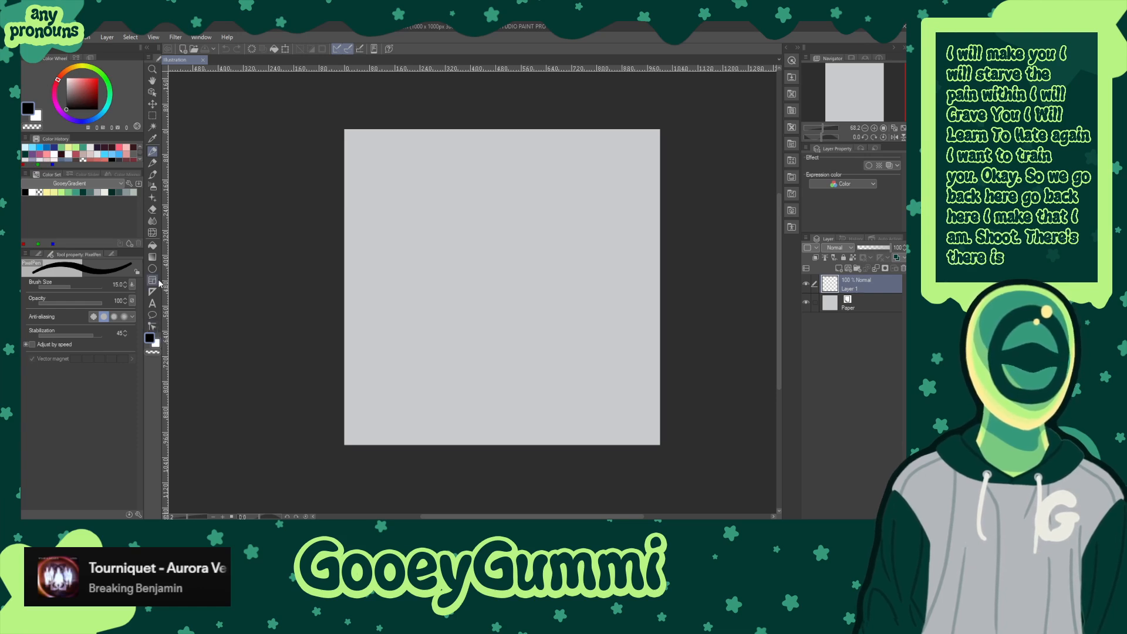
pyautogui.click(152, 293)
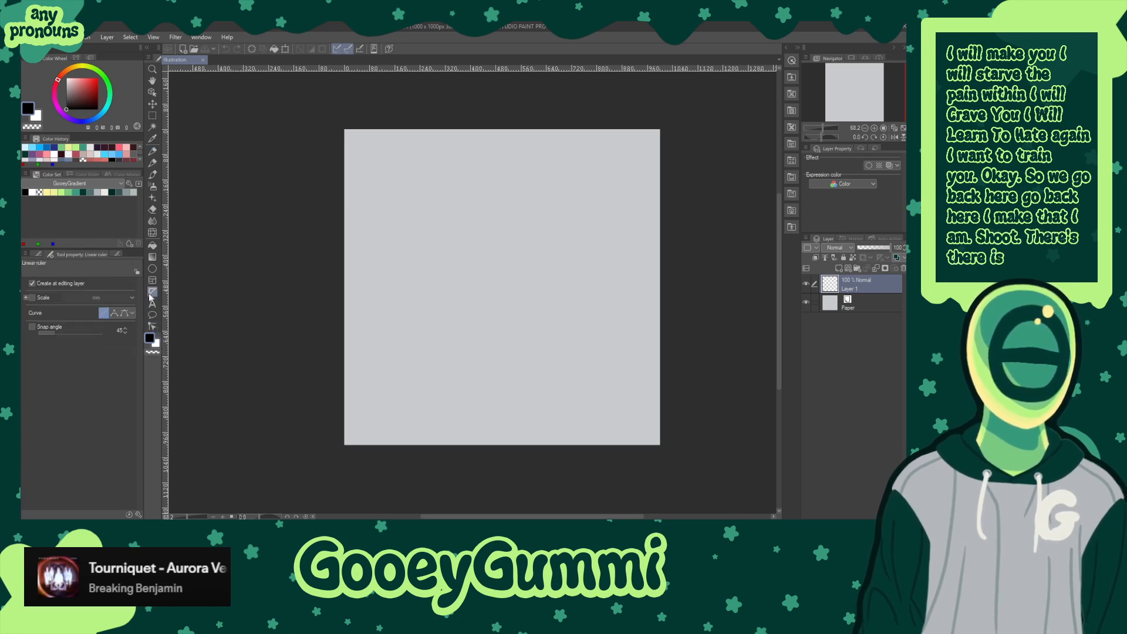
pyautogui.click(35, 255)
pyautogui.click(106, 333)
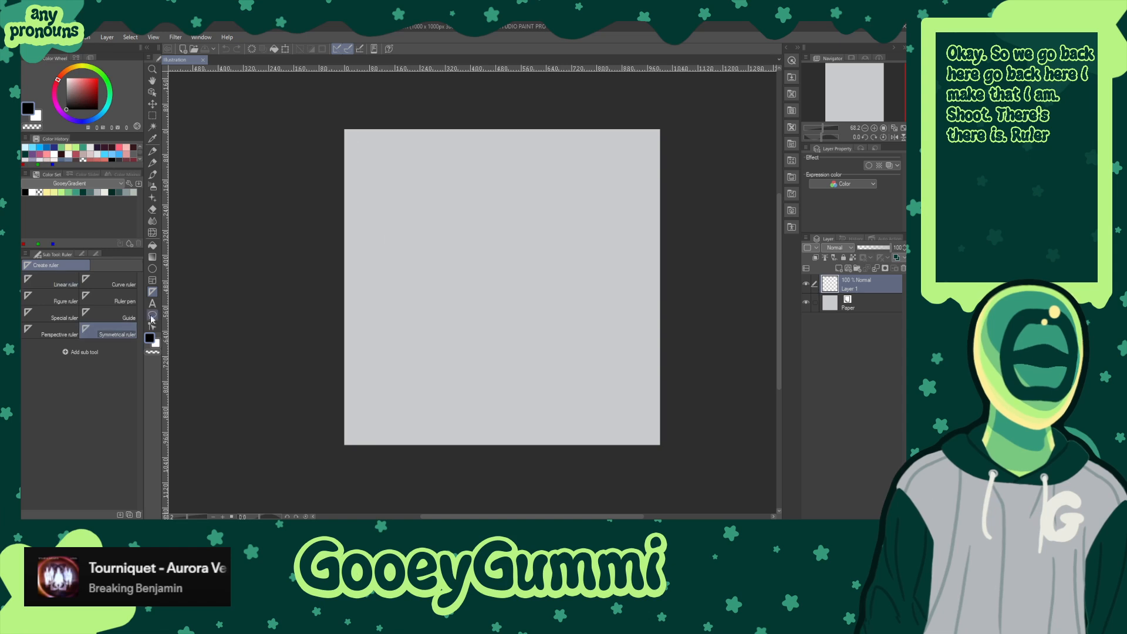
pyautogui.click(82, 253)
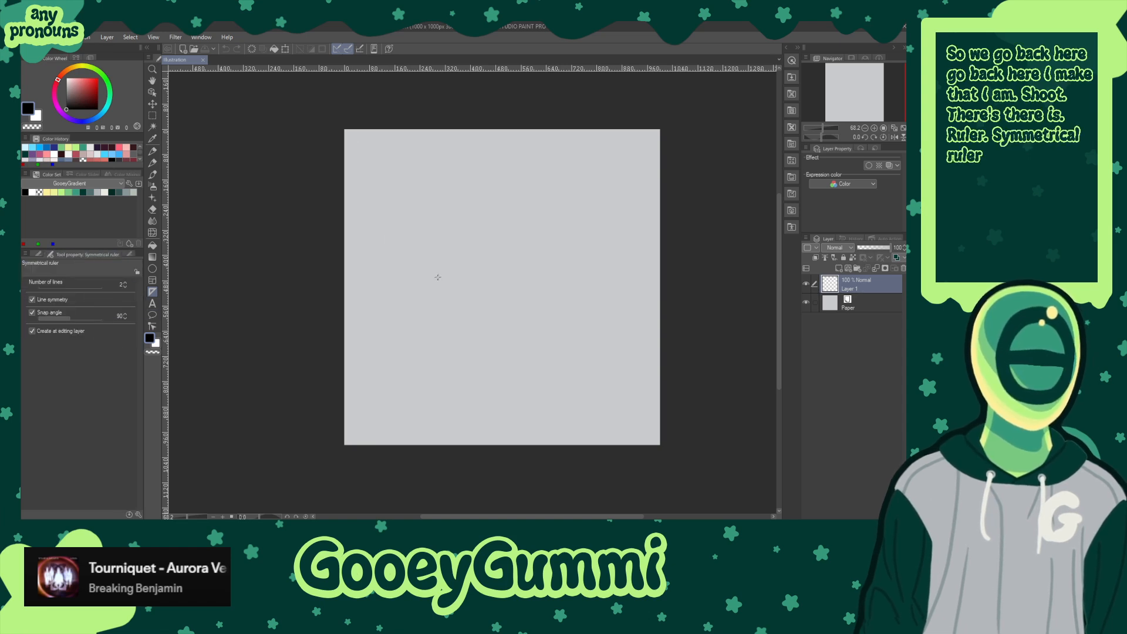
pyautogui.click(125, 281)
pyautogui.click(124, 281)
pyautogui.click(125, 281)
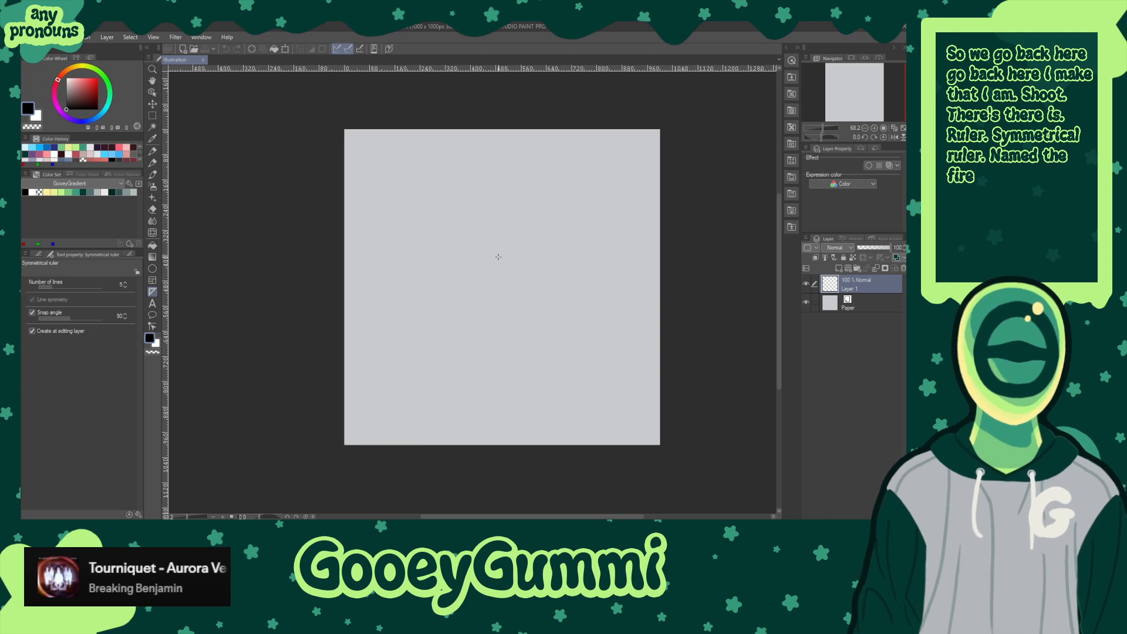
pyautogui.moveTo(537, 217); pyautogui.dragTo(491, 150)
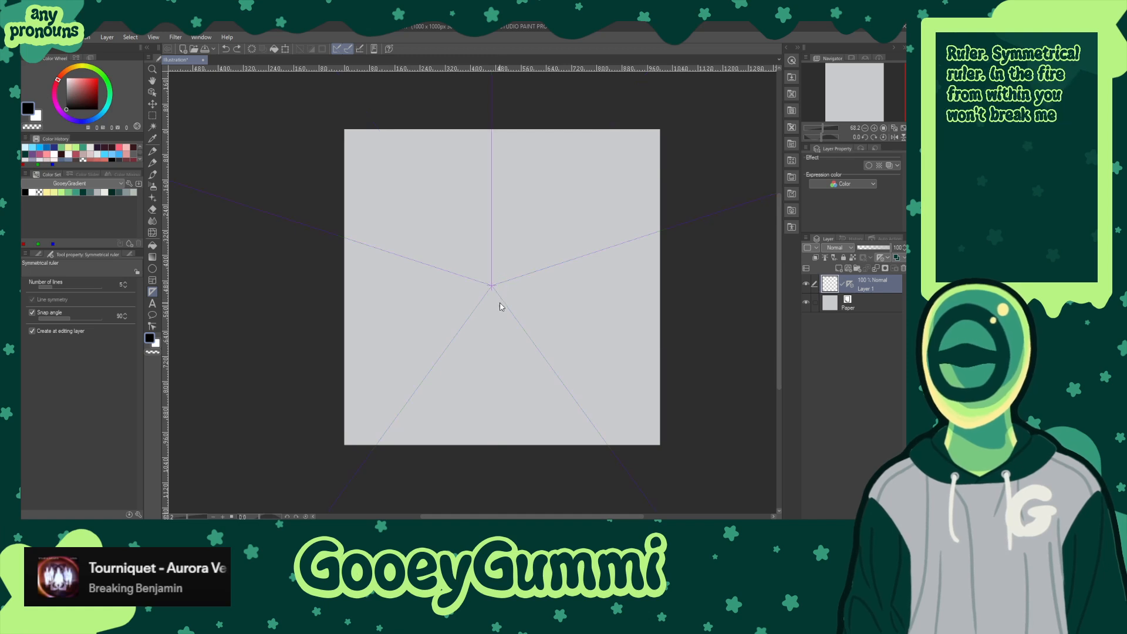
pyautogui.press('k')
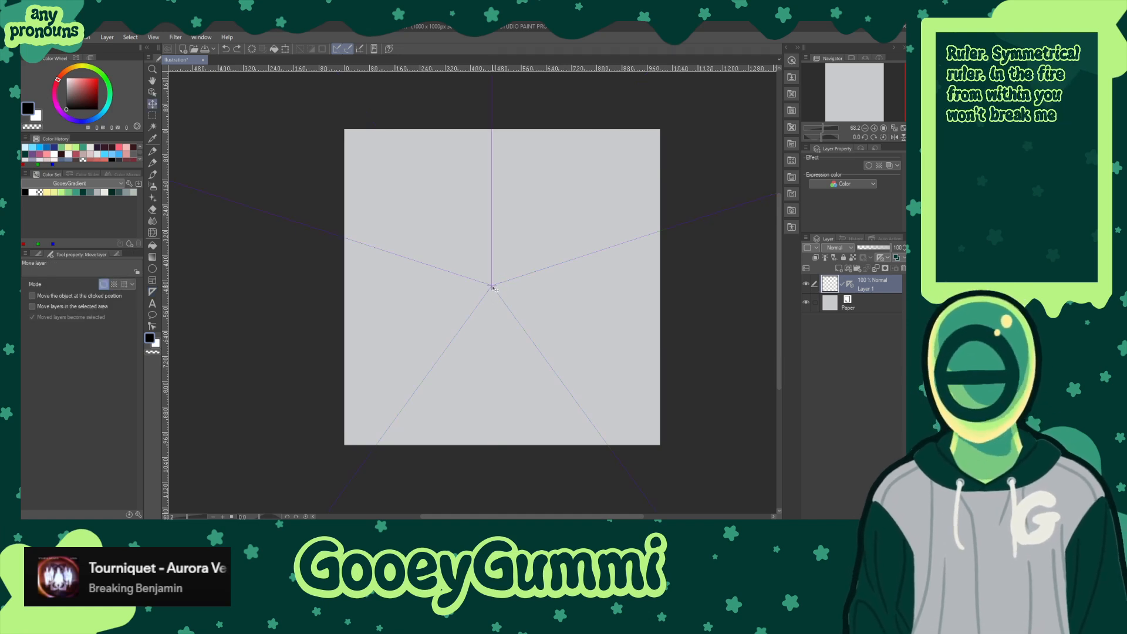
pyautogui.moveTo(495, 288); pyautogui.dragTo(502, 286)
# - Try pen strokes for one side of the star's points using the five-line symmetrical ruler and undo them
pyautogui.press('p')
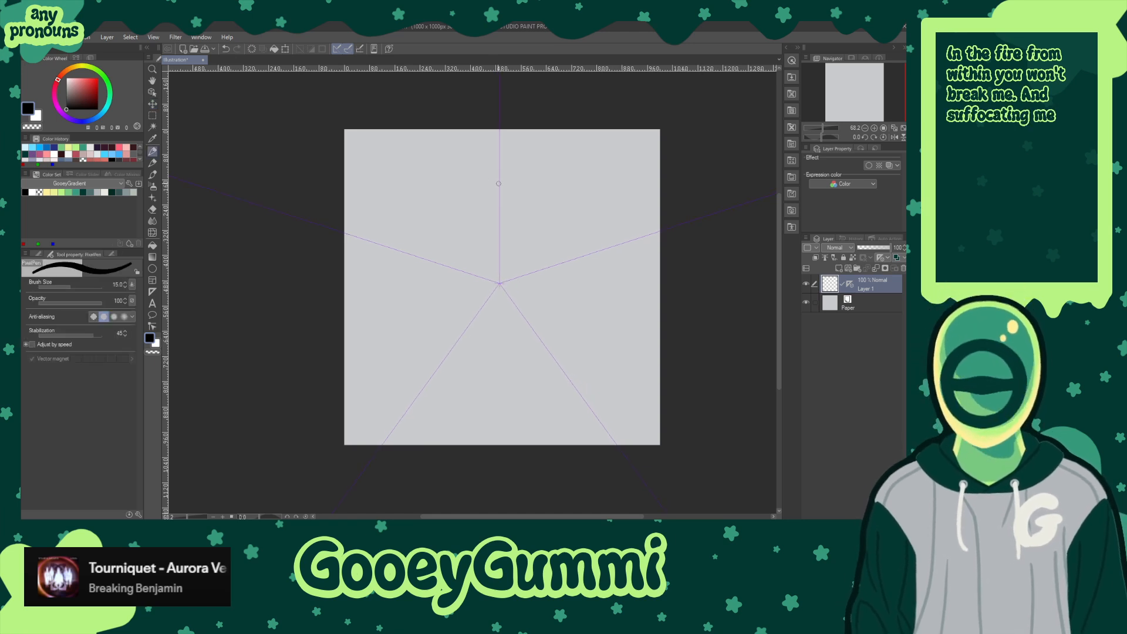
pyautogui.moveTo(501, 171); pyautogui.dragTo(485, 215)
pyautogui.hotkey('ctrl', 'z')
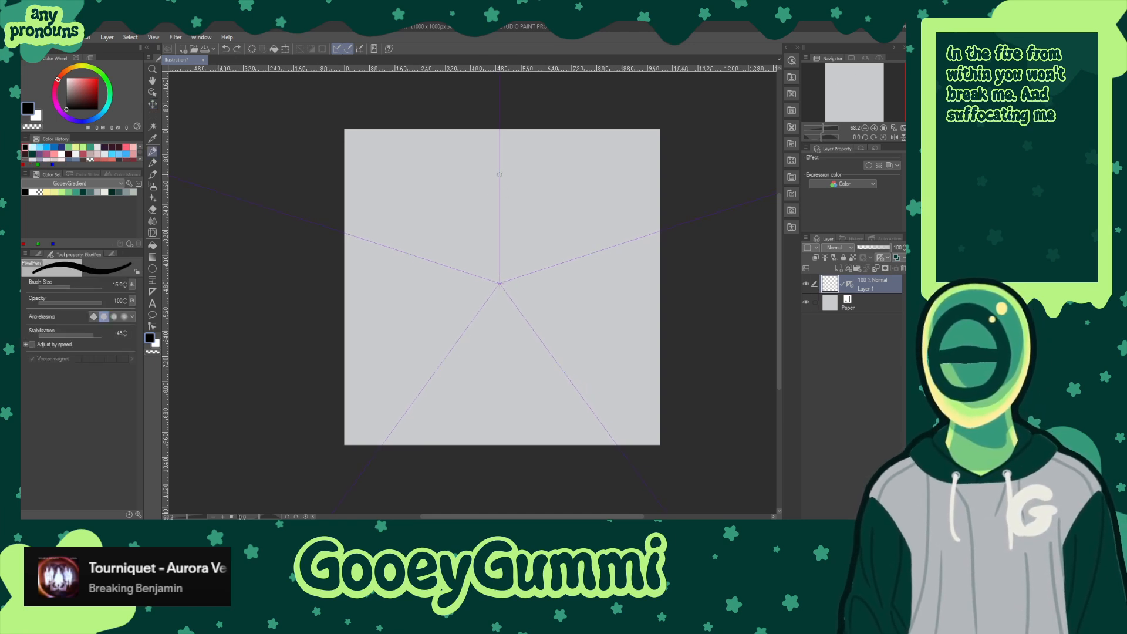
pyautogui.moveTo(498, 175); pyautogui.dragTo(484, 209)
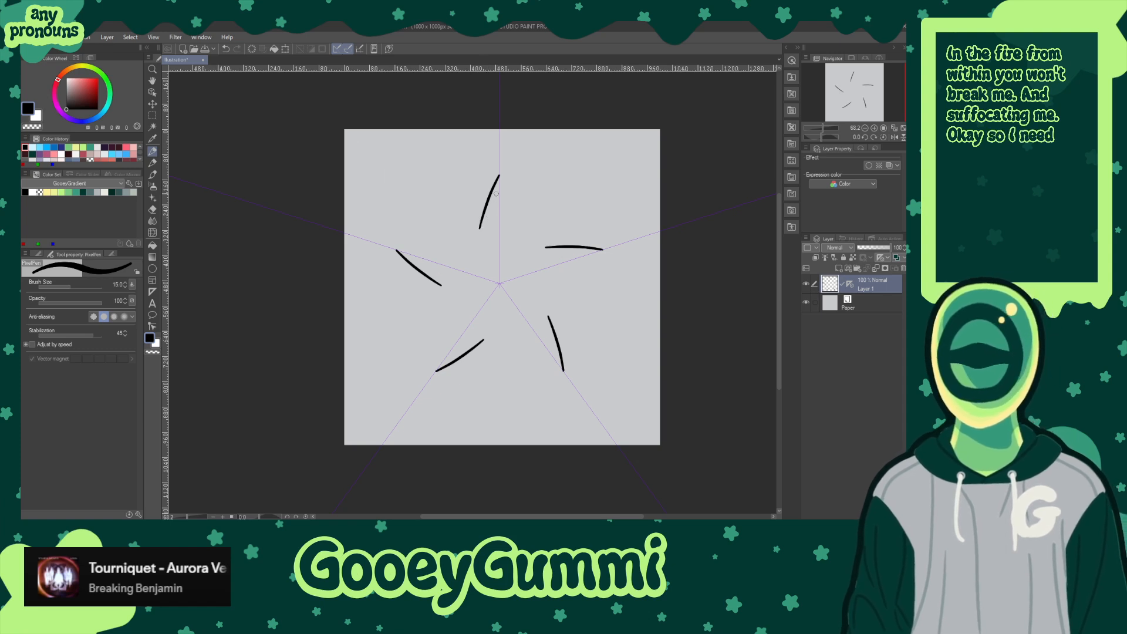
pyautogui.hotkey('ctrl', 'z')
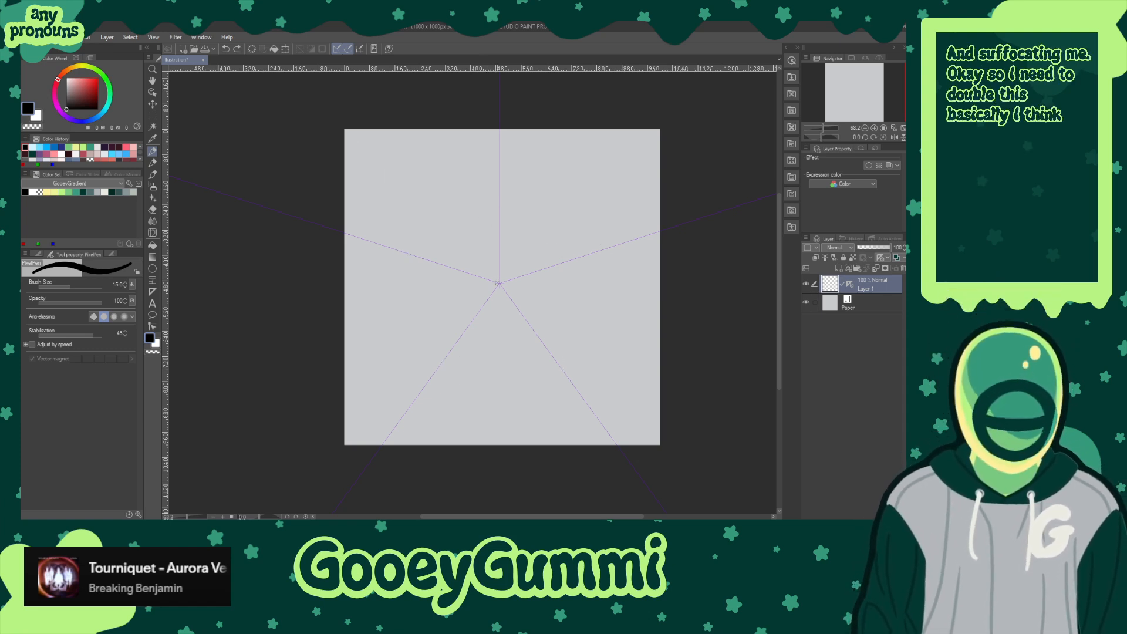
# - Try rotating the symmetrical ruler to an angle of -4 and undo the rotation
pyautogui.press('o')
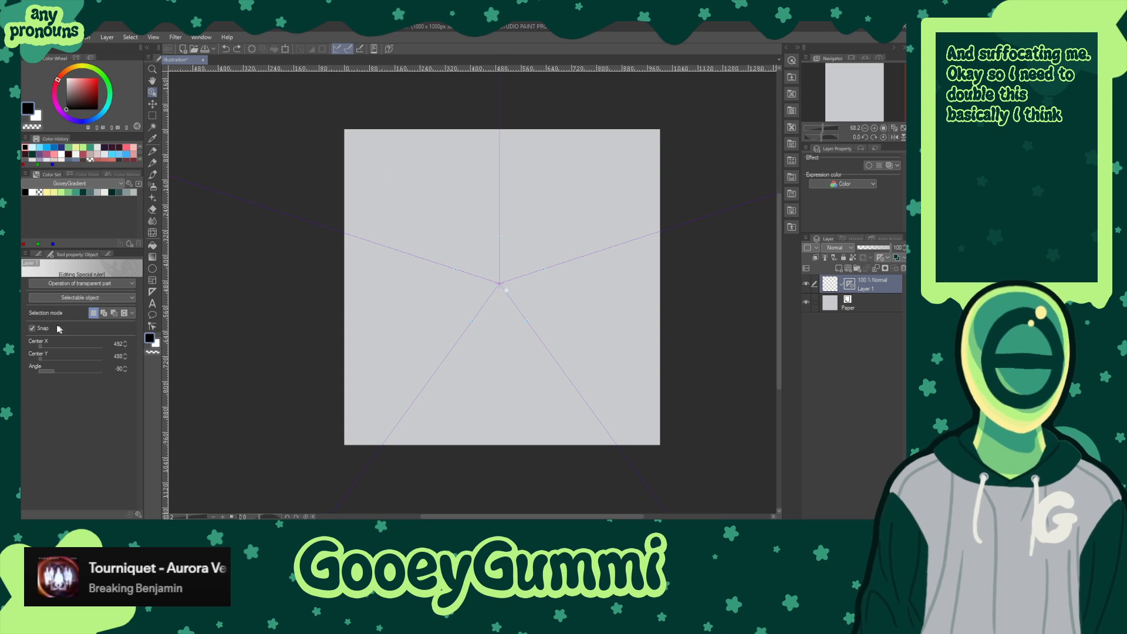
pyautogui.moveTo(49, 370)
pyautogui.mouseDown()
pyautogui.moveTo(36, 369)
pyautogui.moveTo(70, 377)
pyautogui.mouseUp()
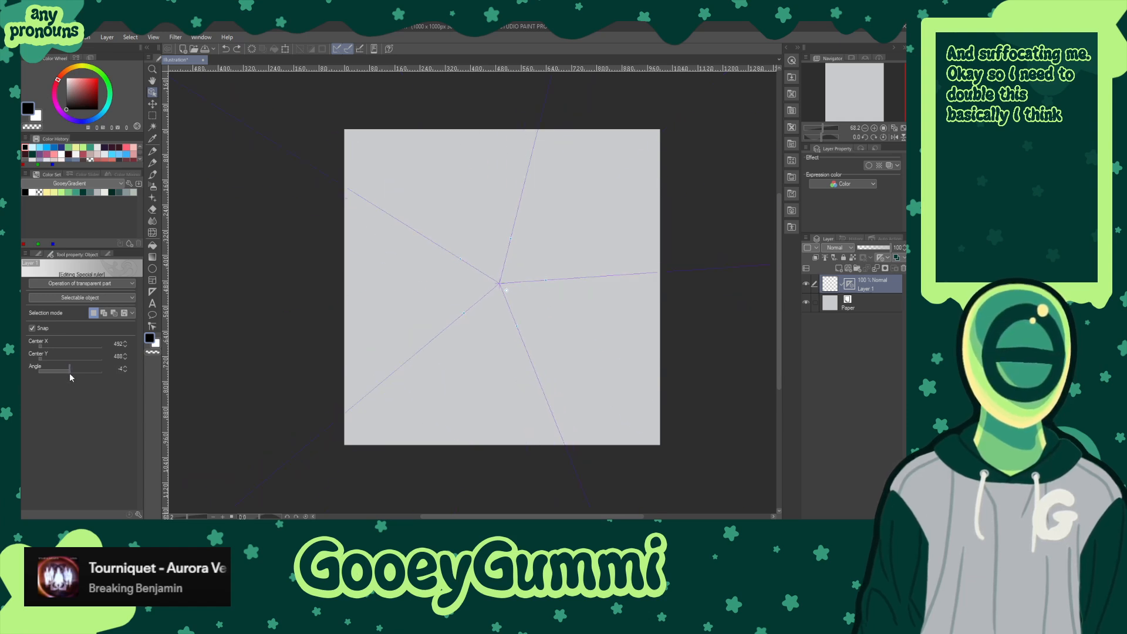
pyautogui.hotkey('ctrl', 'z')
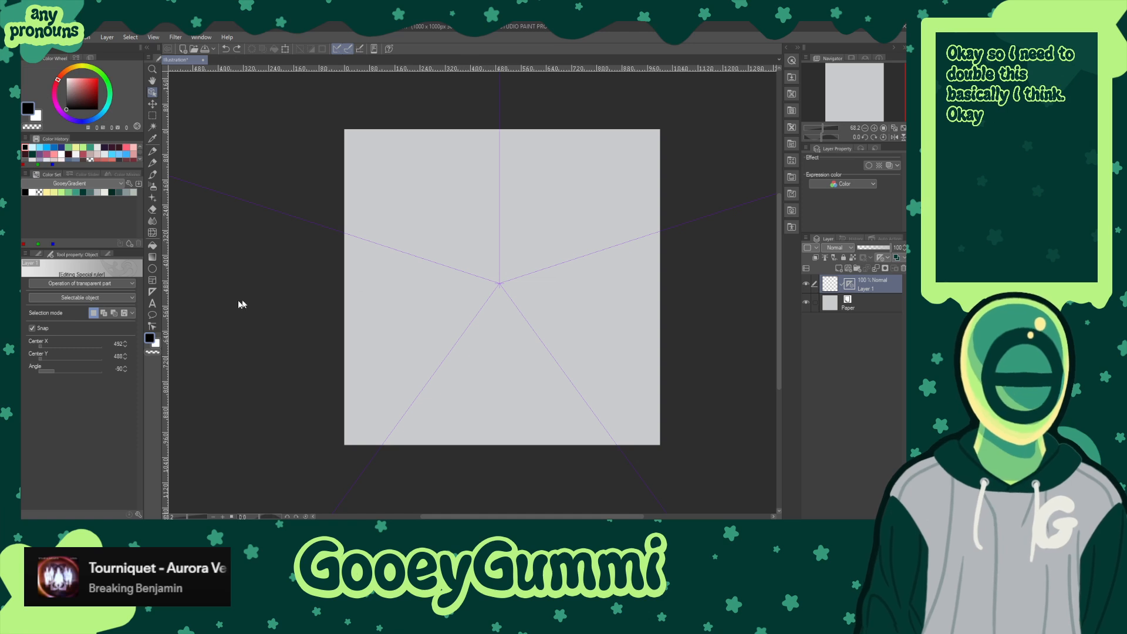
# - Recheck the symmetrical ruler settings, test another pen stroke near the upper ruler line and undo it
pyautogui.click(153, 293)
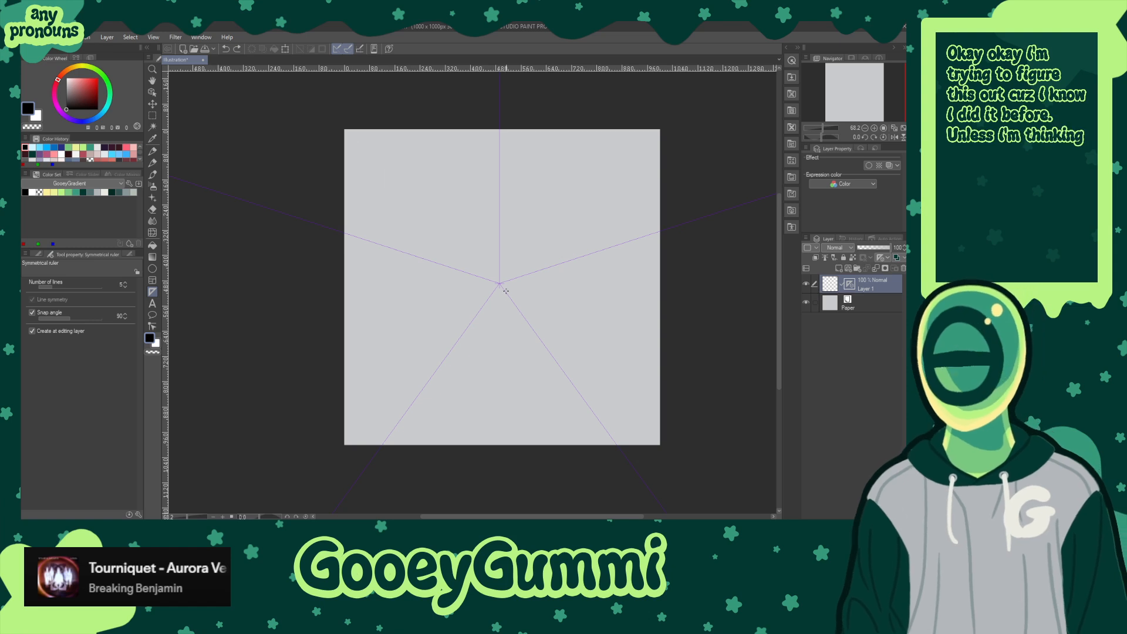
pyautogui.press('p')
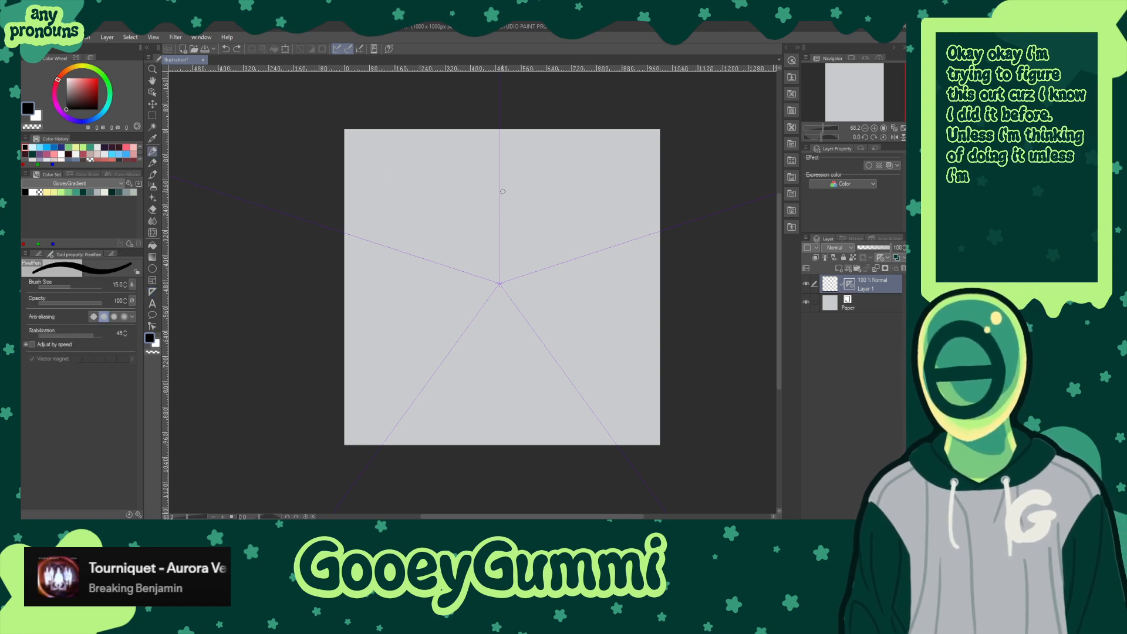
pyautogui.moveTo(498, 176); pyautogui.dragTo(489, 216)
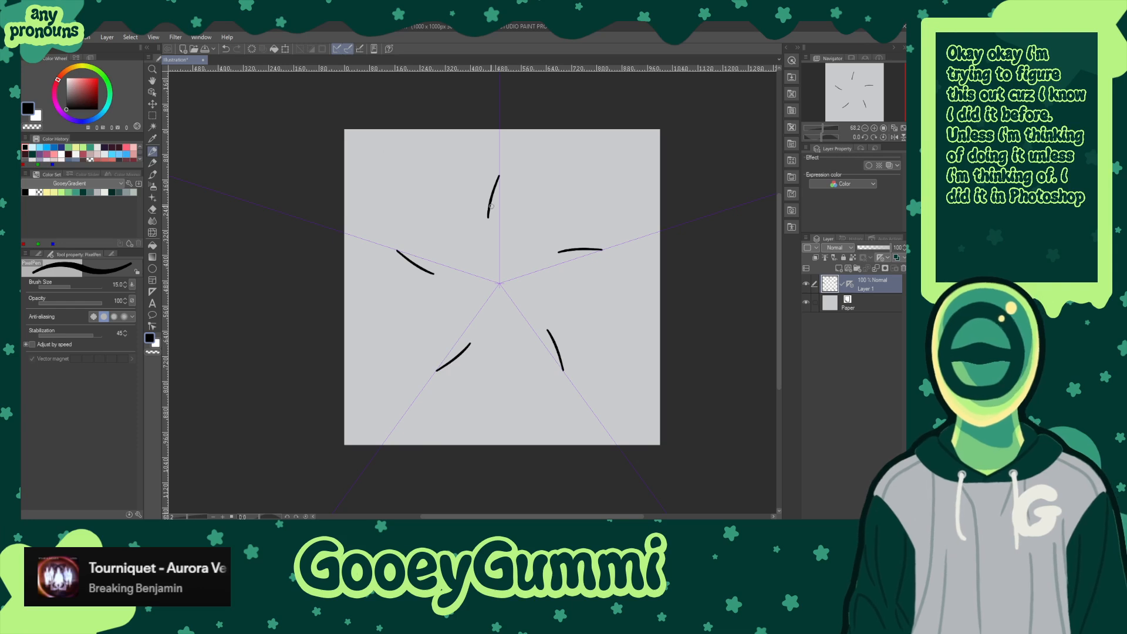
pyautogui.hotkey('ctrl', 'z')
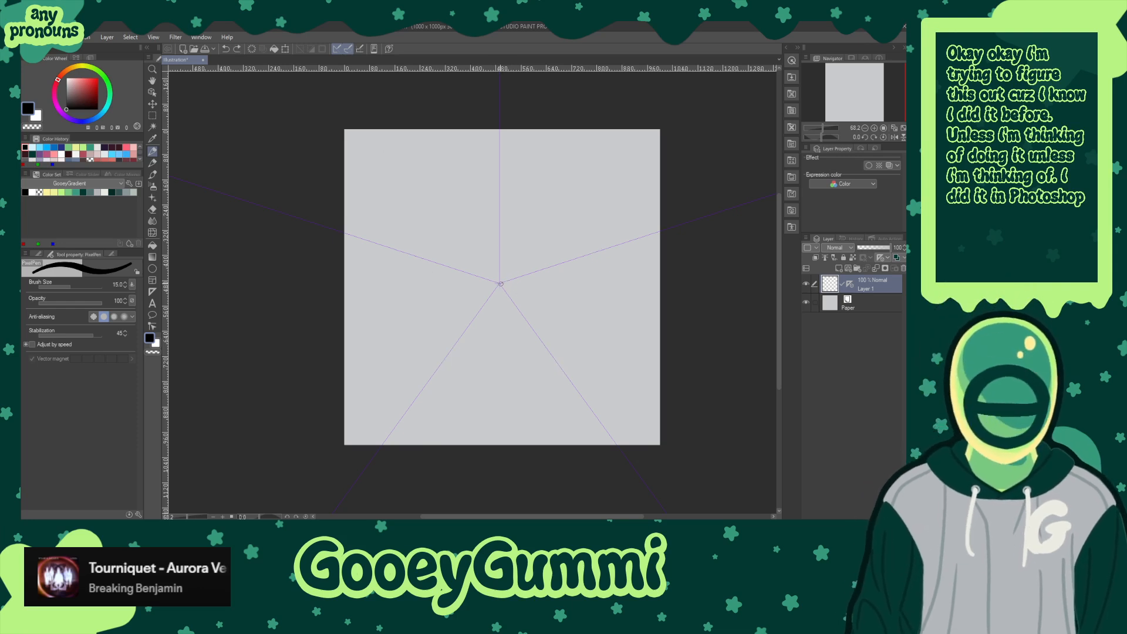
# - Toggle snapping of the symmetrical ruler off and back on
pyautogui.press('o')
pyautogui.click(501, 288)
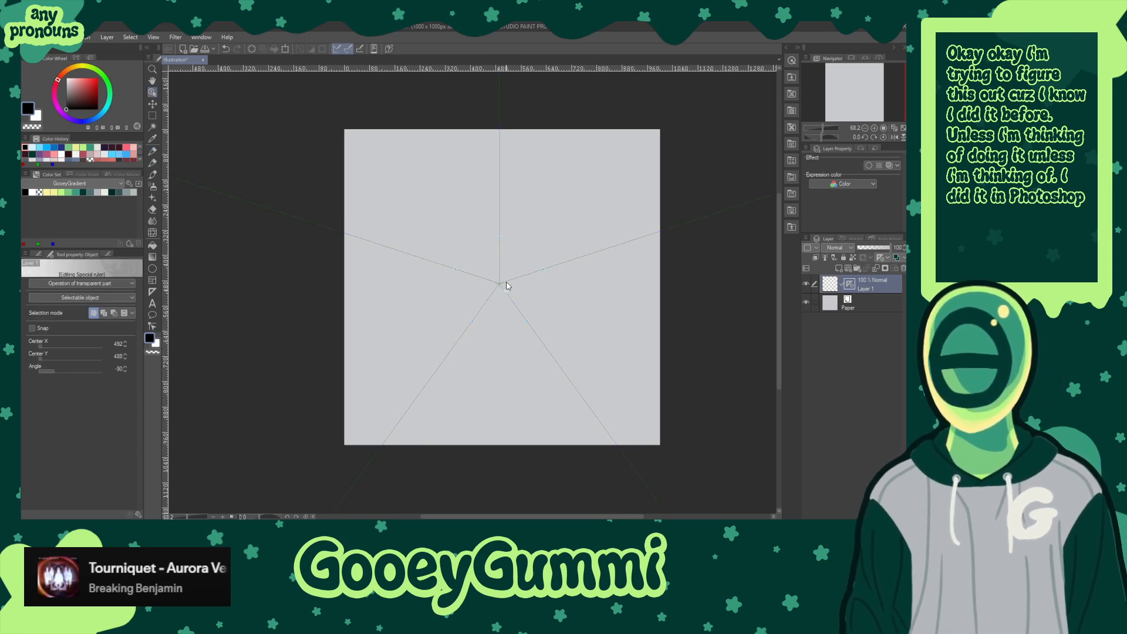
pyautogui.press('p')
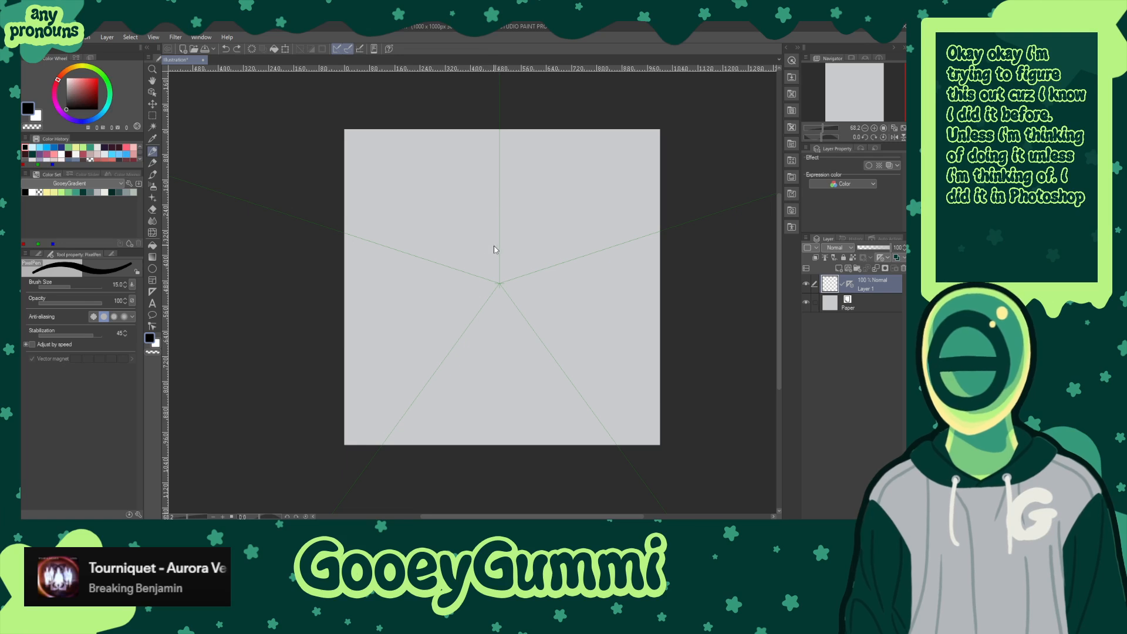
pyautogui.press('o')
pyautogui.click(500, 287)
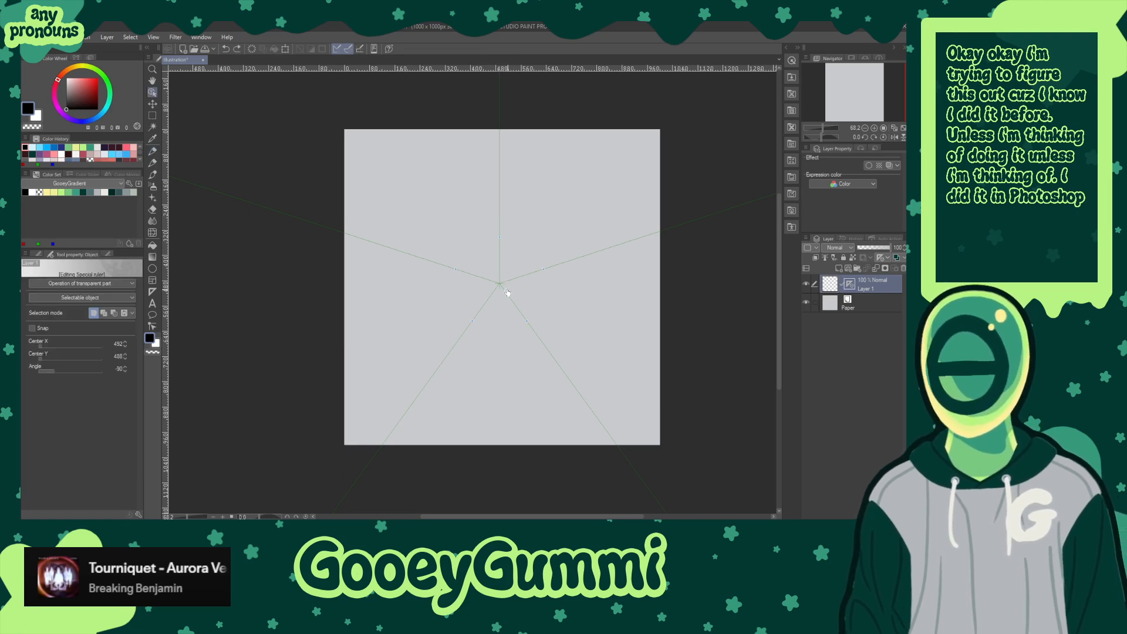
# - Try drawing a smaller five-pointed star from two mirrored side strokes, undo both strokes and cancel saving the file
pyautogui.press('p')
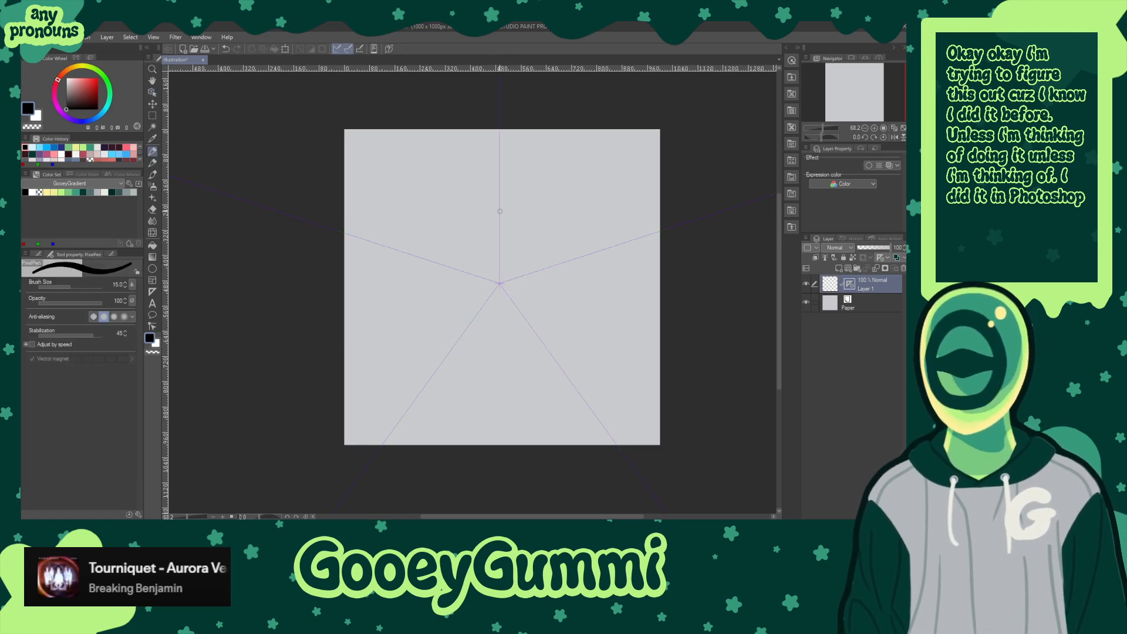
pyautogui.moveTo(499, 211); pyautogui.dragTo(485, 247)
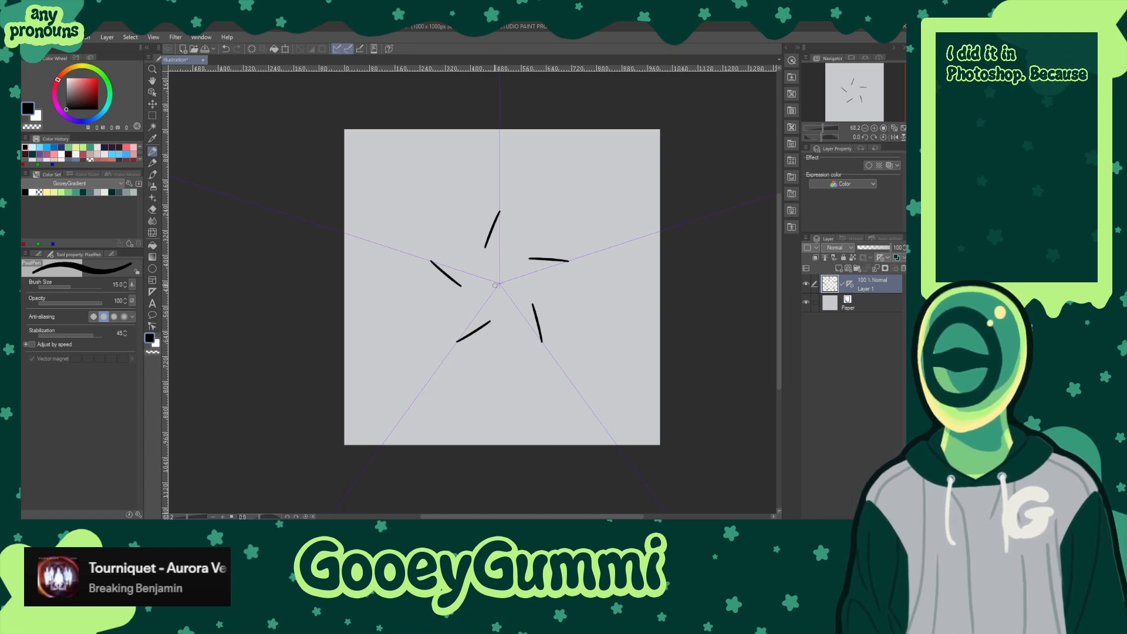
pyautogui.moveTo(500, 211); pyautogui.dragTo(513, 259)
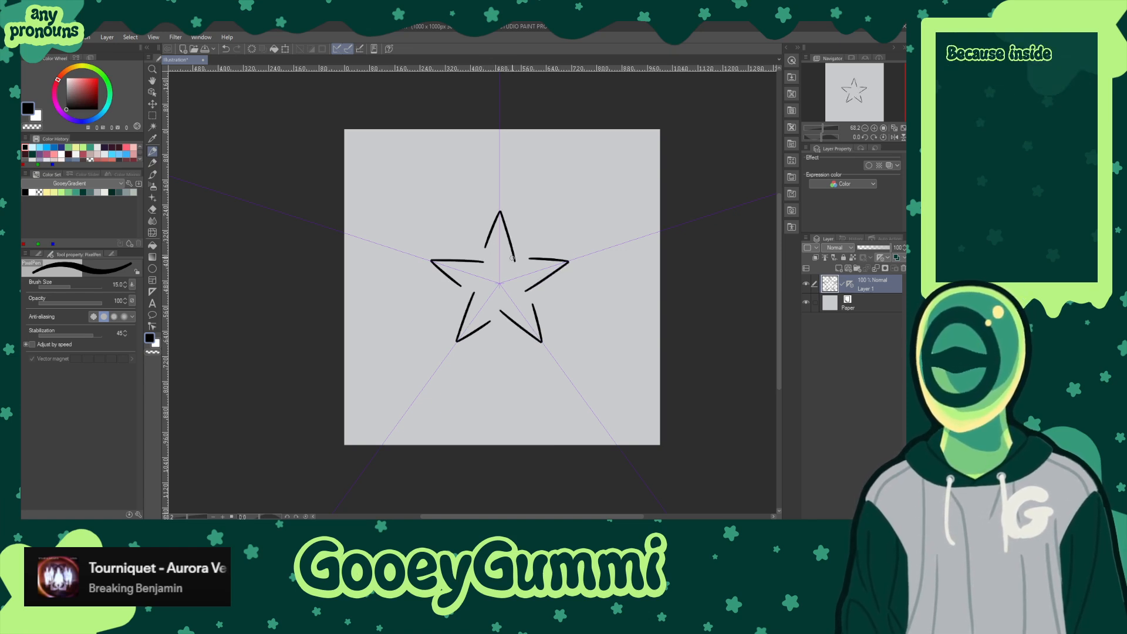
pyautogui.hotkey('ctrl', 'z')
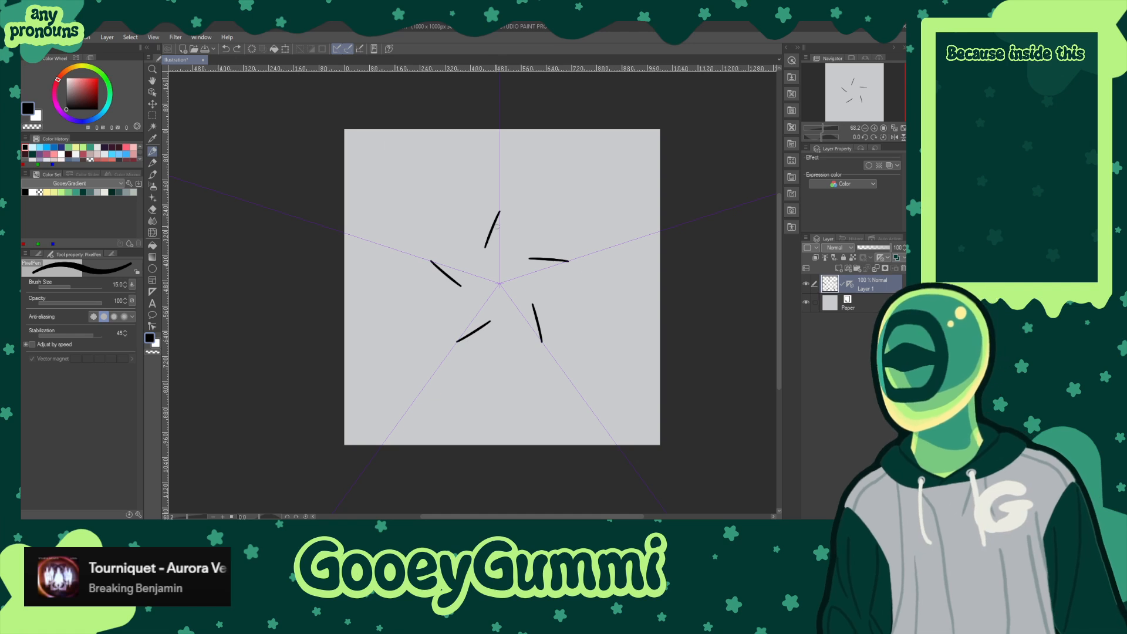
pyautogui.hotkey('ctrl', 'z')
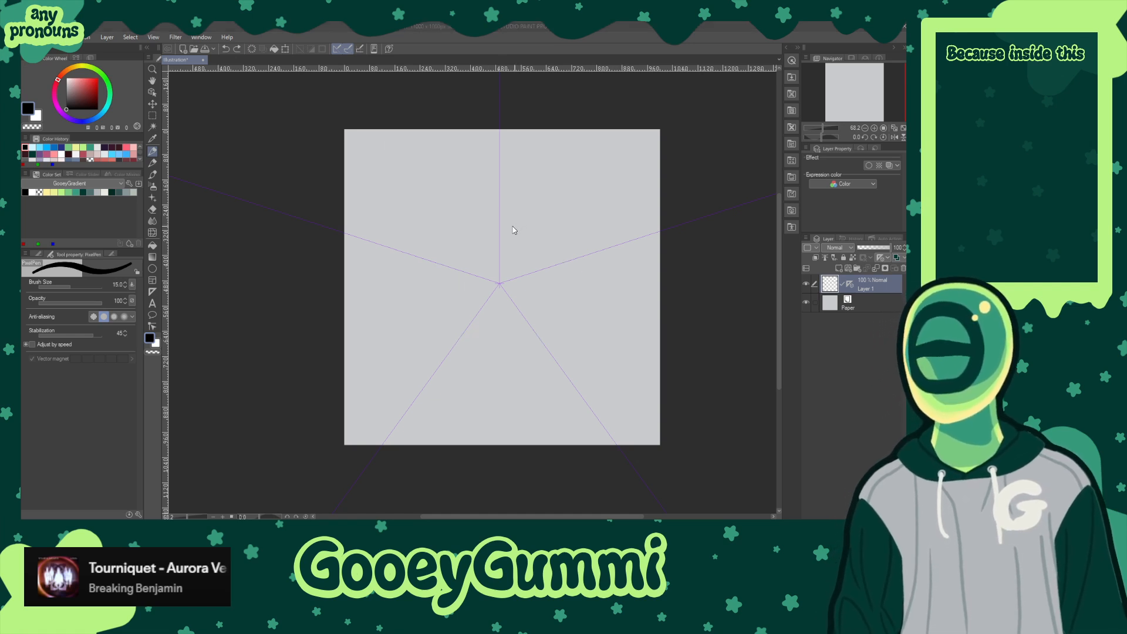
pyautogui.hotkey('ctrl', 's')
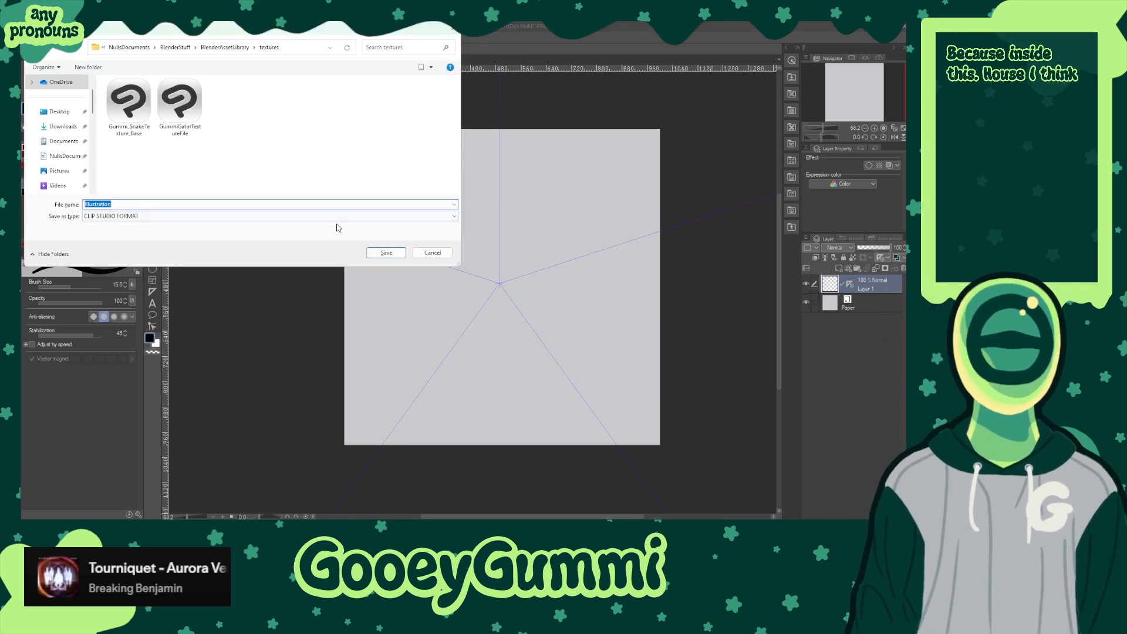
pyautogui.click(433, 253)
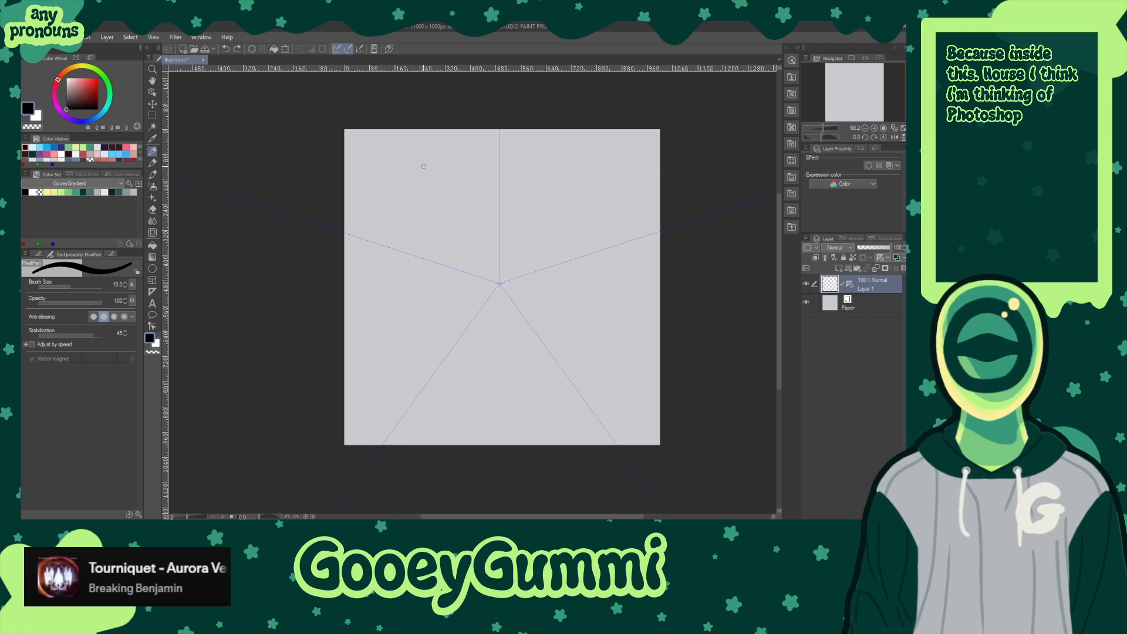
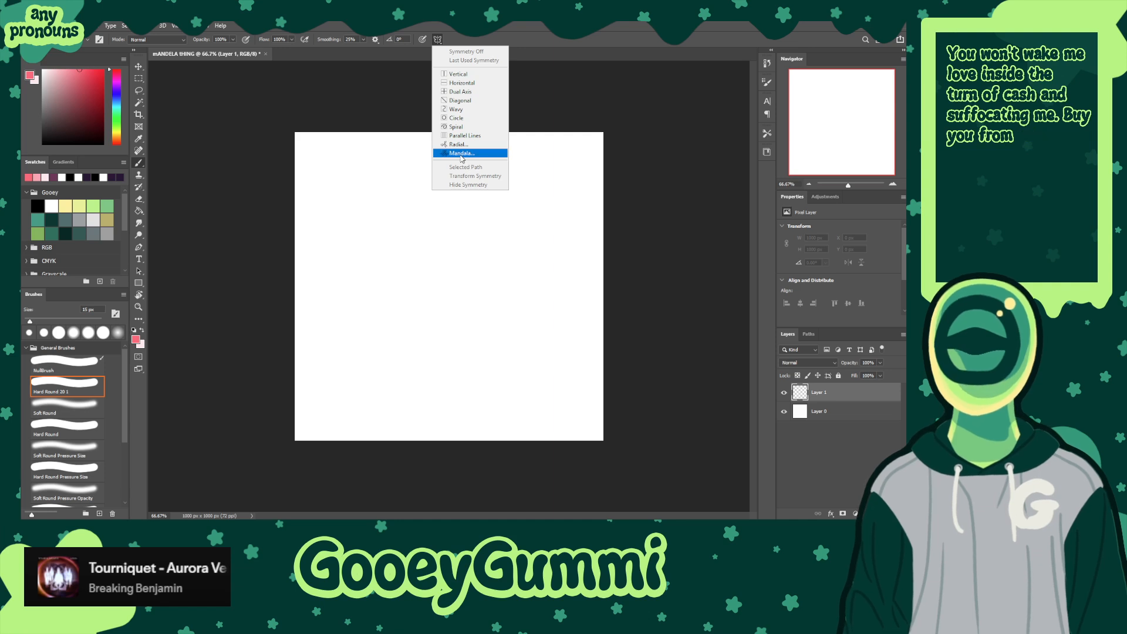
# - Enable Mandala symmetry painting with a segment count of 5 and accept its default placement on the canvas
pyautogui.click(461, 153)
pyautogui.moveTo(396, 192); pyautogui.dragTo(417, 193)
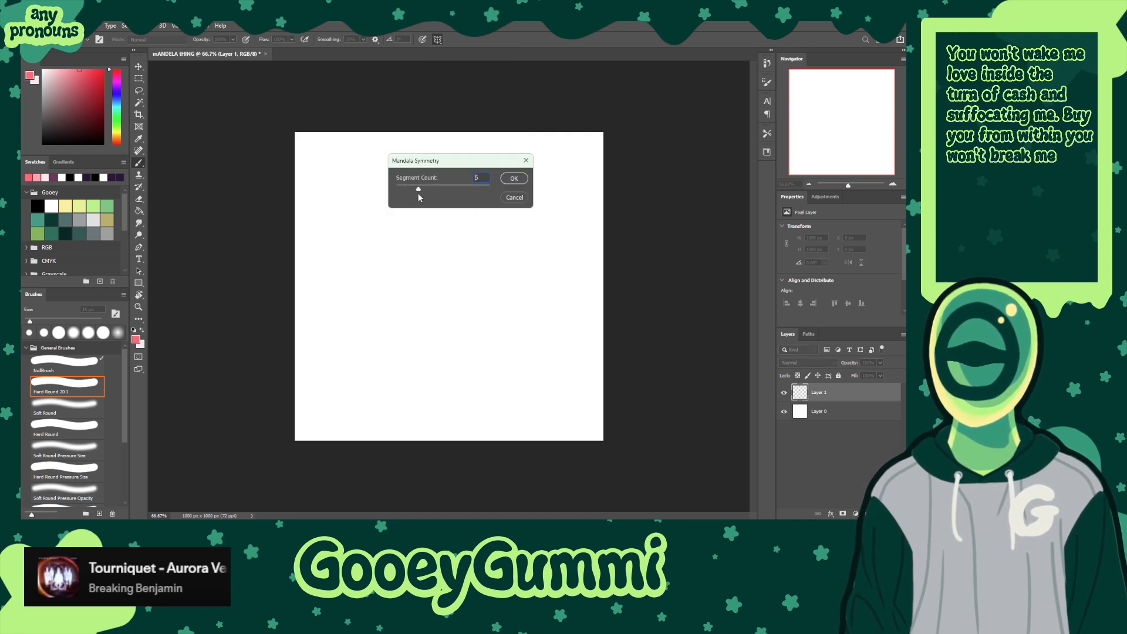
pyautogui.click(514, 179)
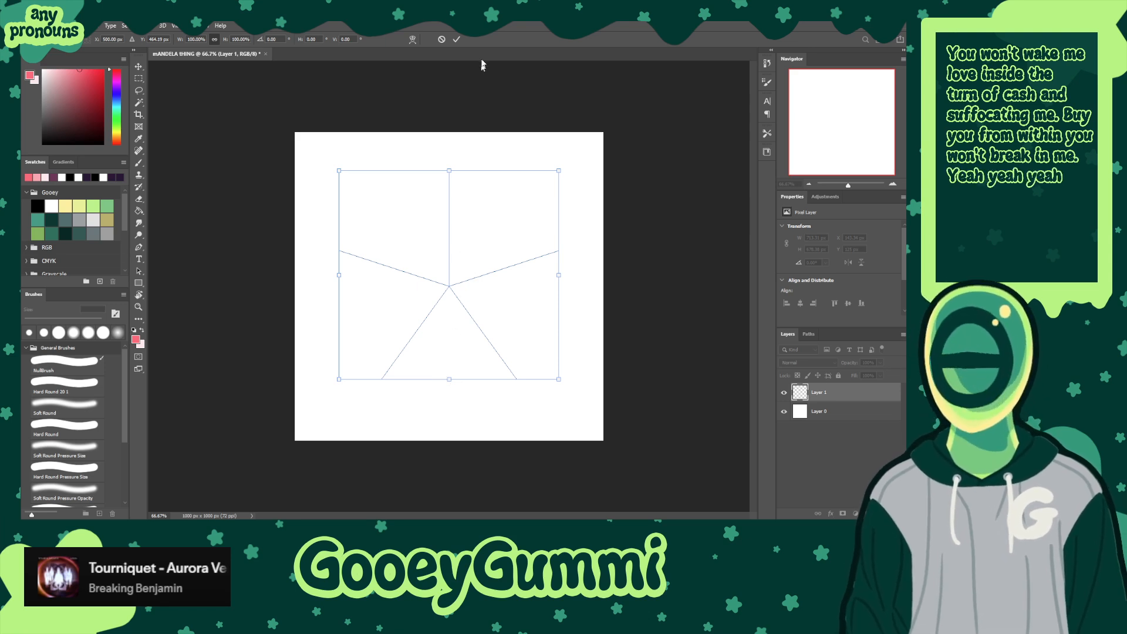
pyautogui.click(456, 39)
# - Test a pink star-point stroke with the mandala symmetry, undo it and reset the foreground colour to black
pyautogui.moveTo(444, 228); pyautogui.dragTo(435, 246)
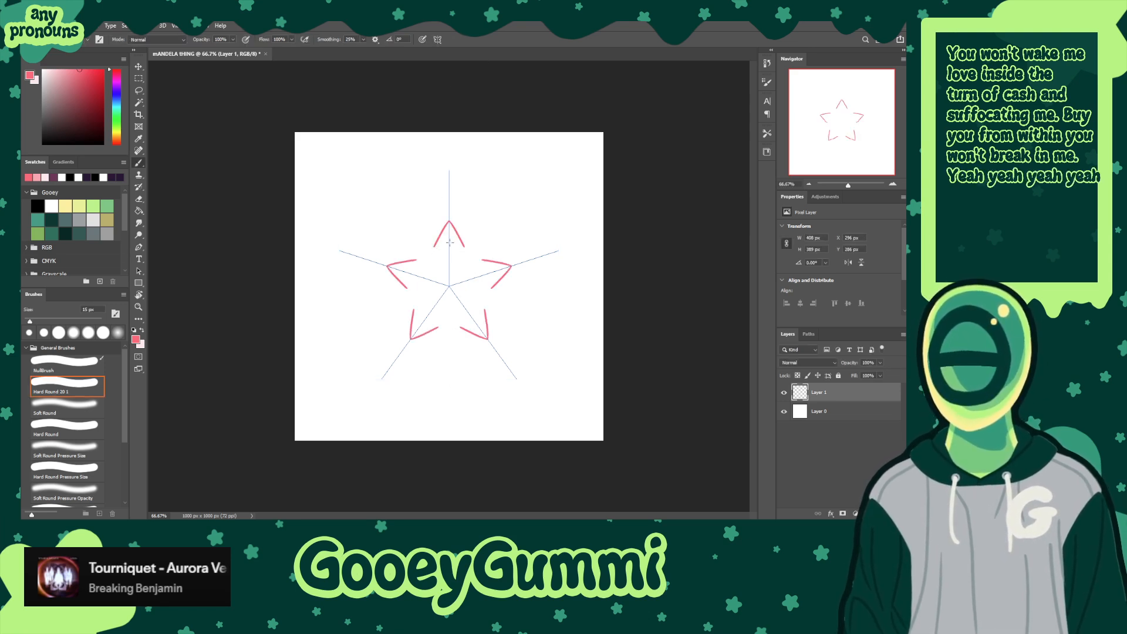
pyautogui.hotkey('ctrl', 'z')
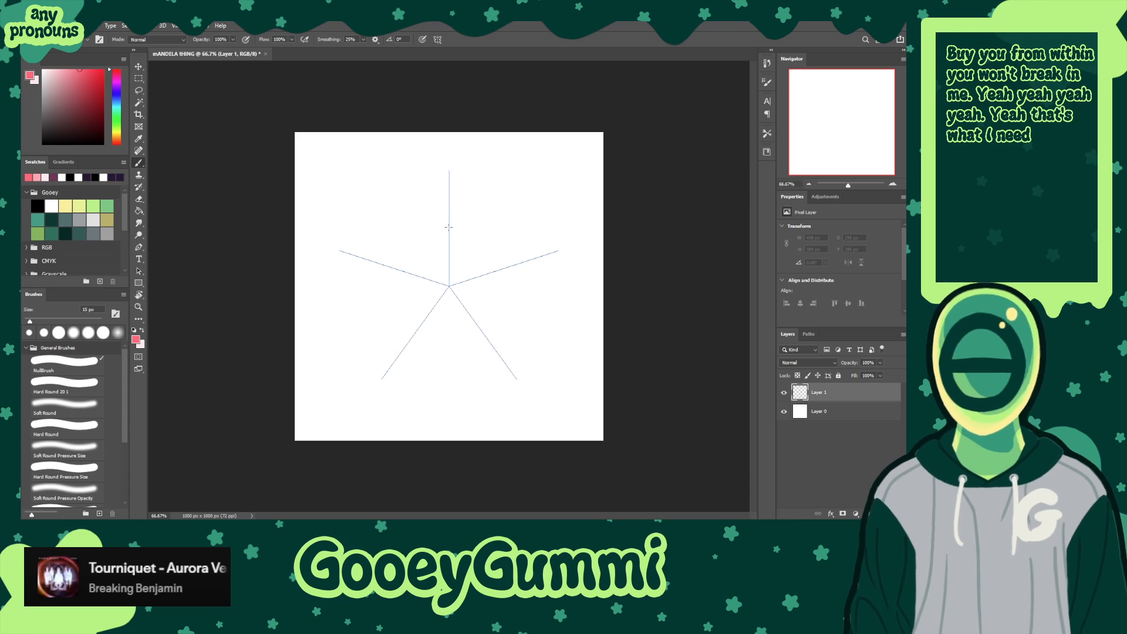
pyautogui.press('x')
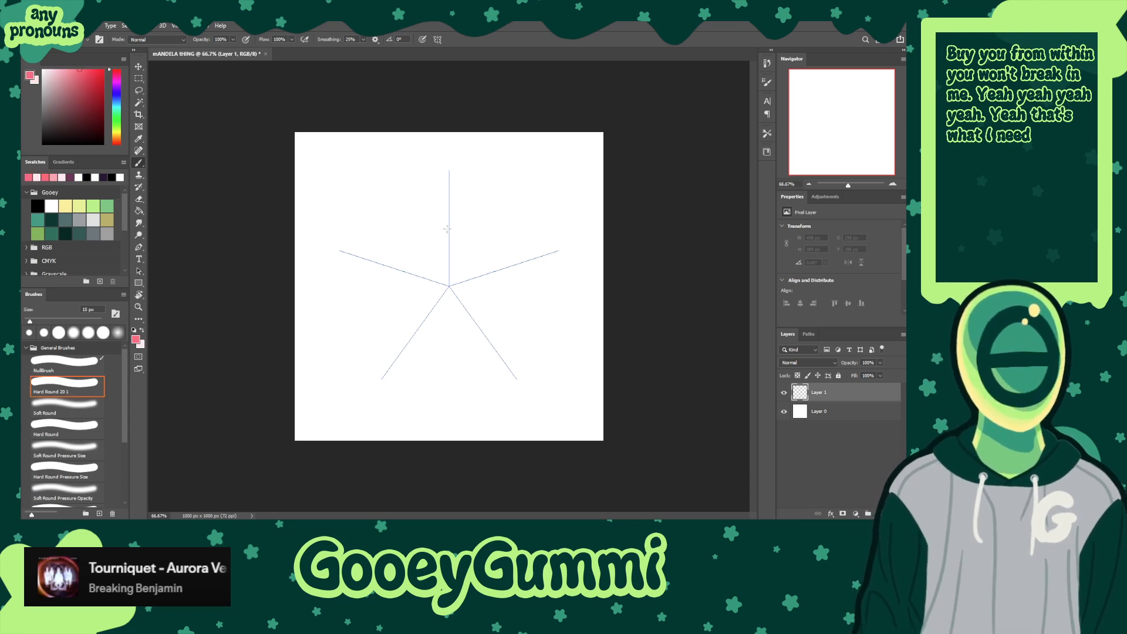
pyautogui.press('d')
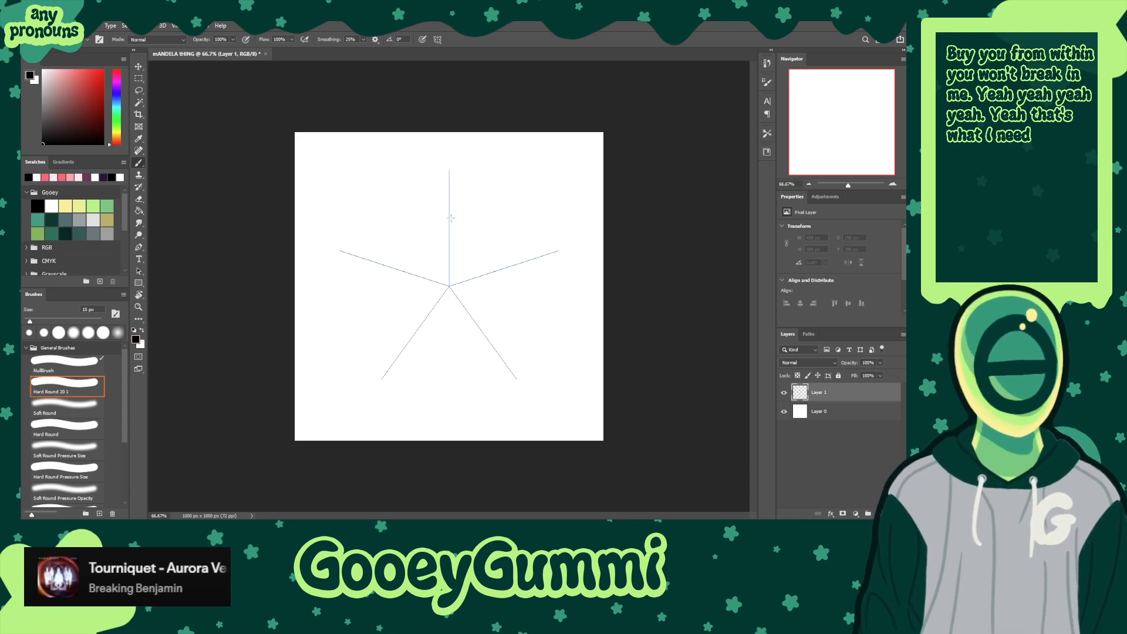
pyautogui.moveTo(449, 190)
pyautogui.mouseDown()
pyautogui.moveTo(423, 240)
pyautogui.moveTo(447, 226)
pyautogui.moveTo(409, 249)
pyautogui.mouseUp()
pyautogui.hotkey('ctrl', 'z')
pyautogui.hotkey('ctrl', 'z')
pyautogui.moveTo(449, 199); pyautogui.dragTo(420, 247)
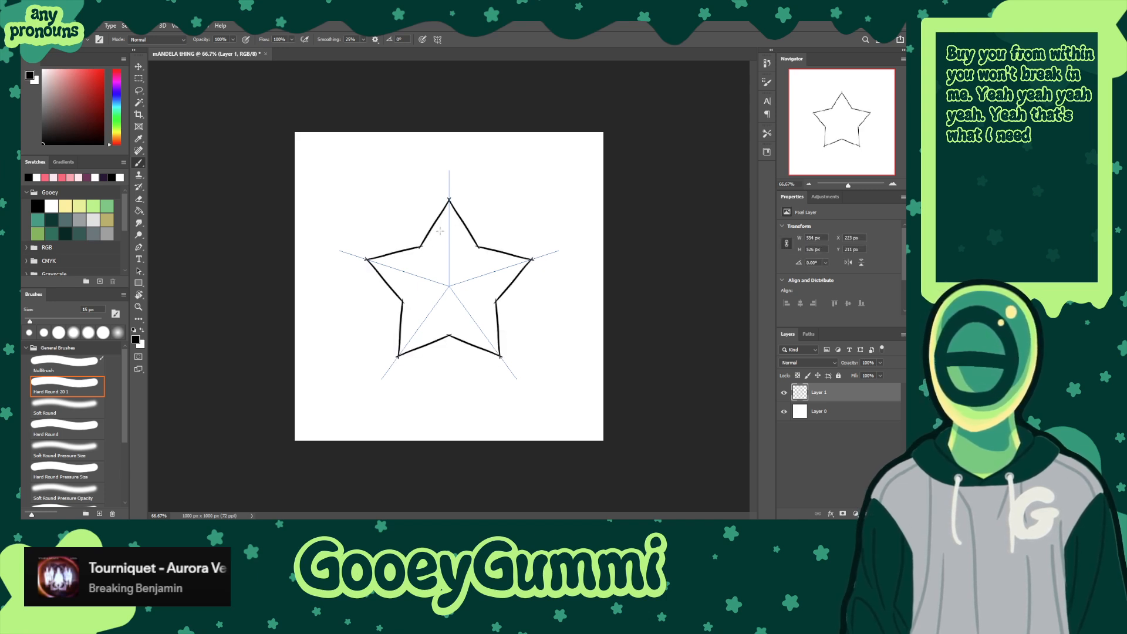
pyautogui.hotkey('ctrl', 'z')
pyautogui.moveTo(454, 184); pyautogui.dragTo(420, 243)
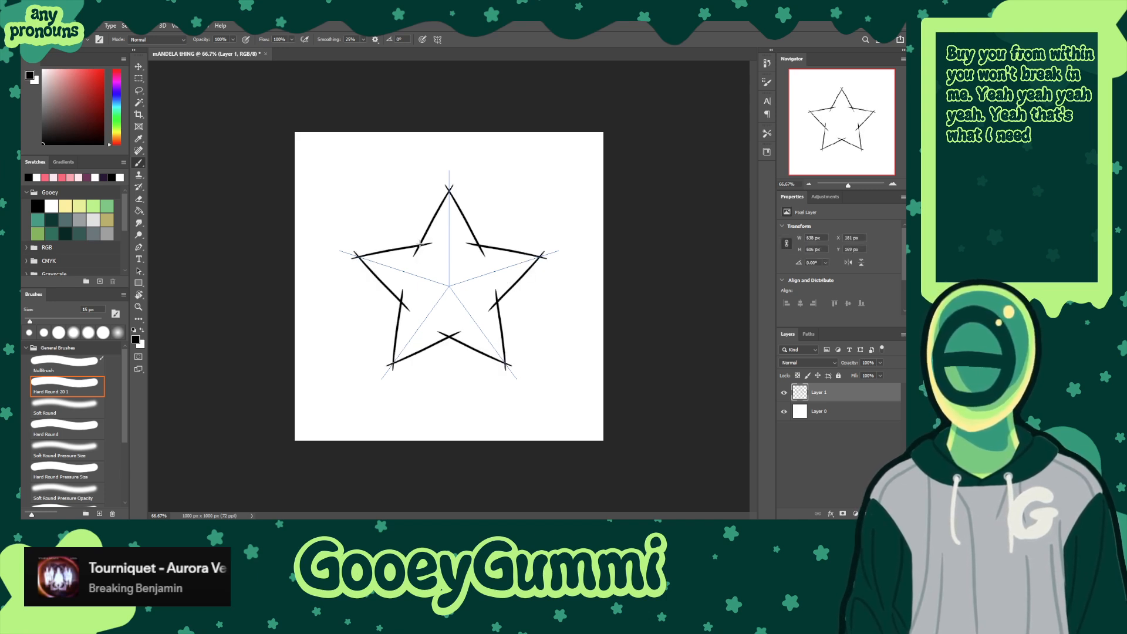
pyautogui.hotkey('ctrl', 'z')
pyautogui.moveTo(449, 189); pyautogui.dragTo(422, 249)
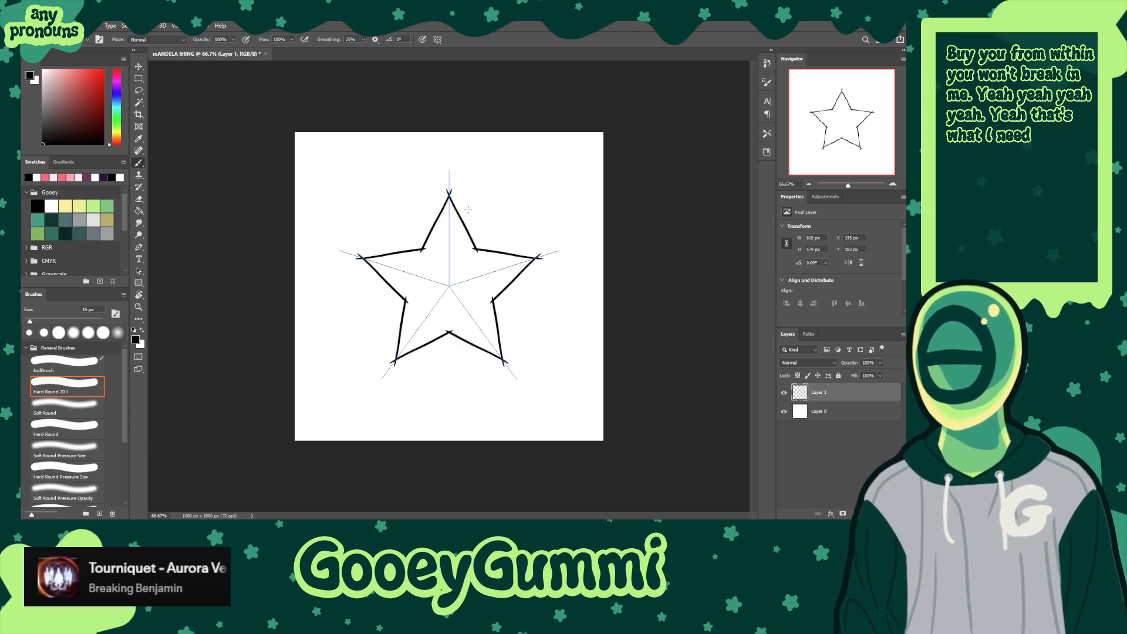
pyautogui.hotkey('ctrl', 'z')
# - Draw a black five-pointed star outline about 684 by 649 px with long mirrored strokes, test a Paint Bucket fill inside and undo the fill
pyautogui.moveTo(450, 176); pyautogui.dragTo(417, 257)
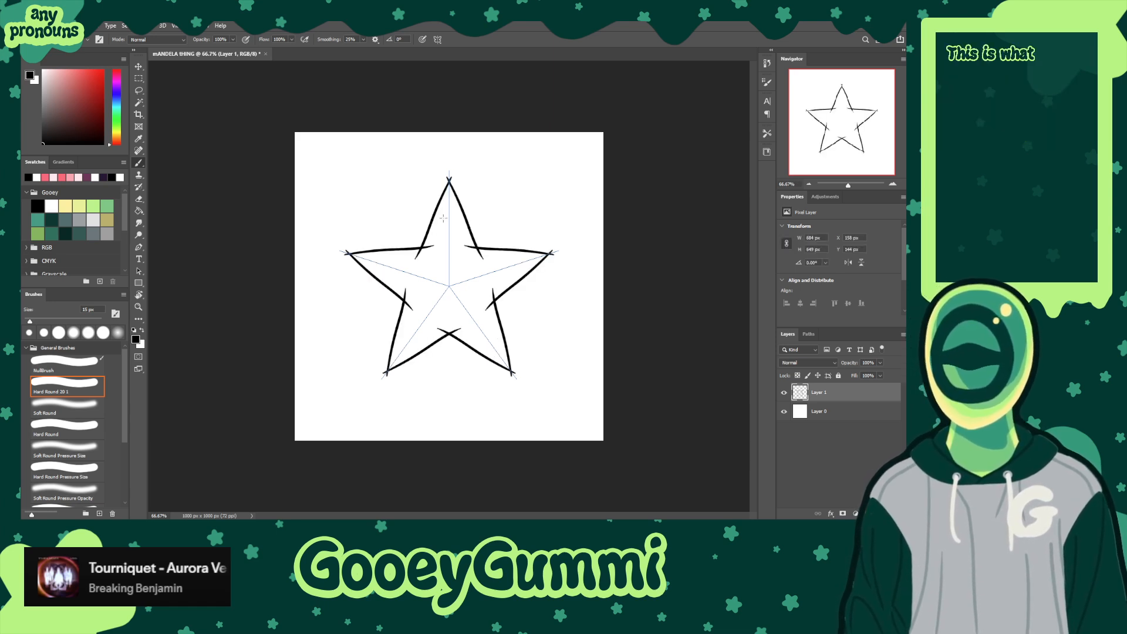
pyautogui.press('g')
pyautogui.click(465, 279)
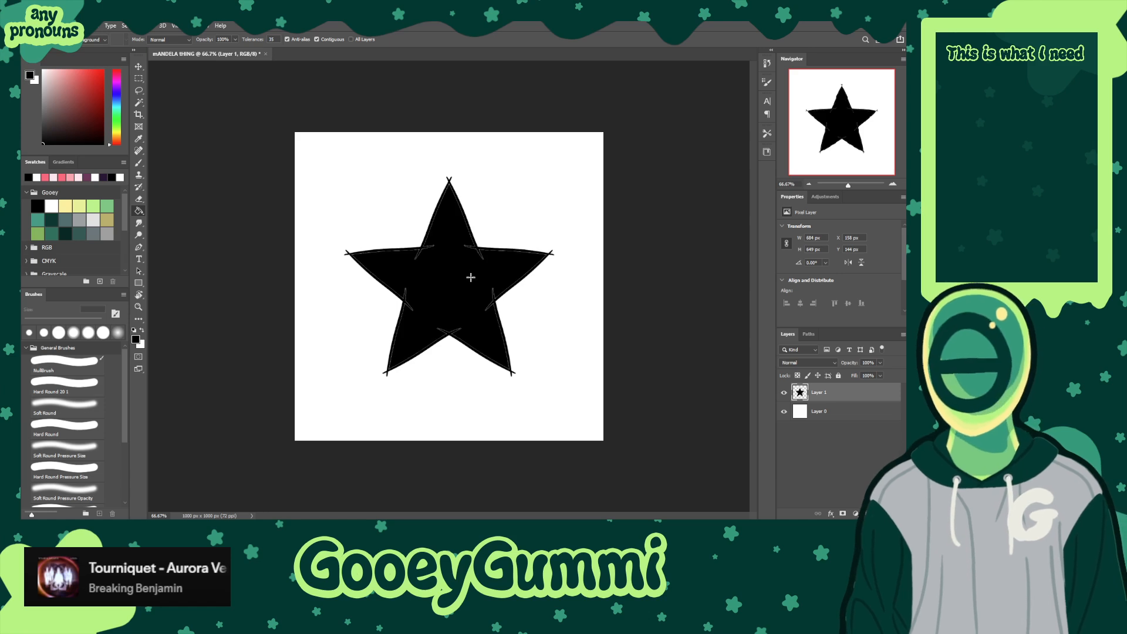
pyautogui.hotkey('ctrl', 'z')
# - Select the star's interior with the Magic Wand, expand the selection, fill it with the foreground colour at 100% opacity and deselect
pyautogui.press('w')
pyautogui.click(452, 288)
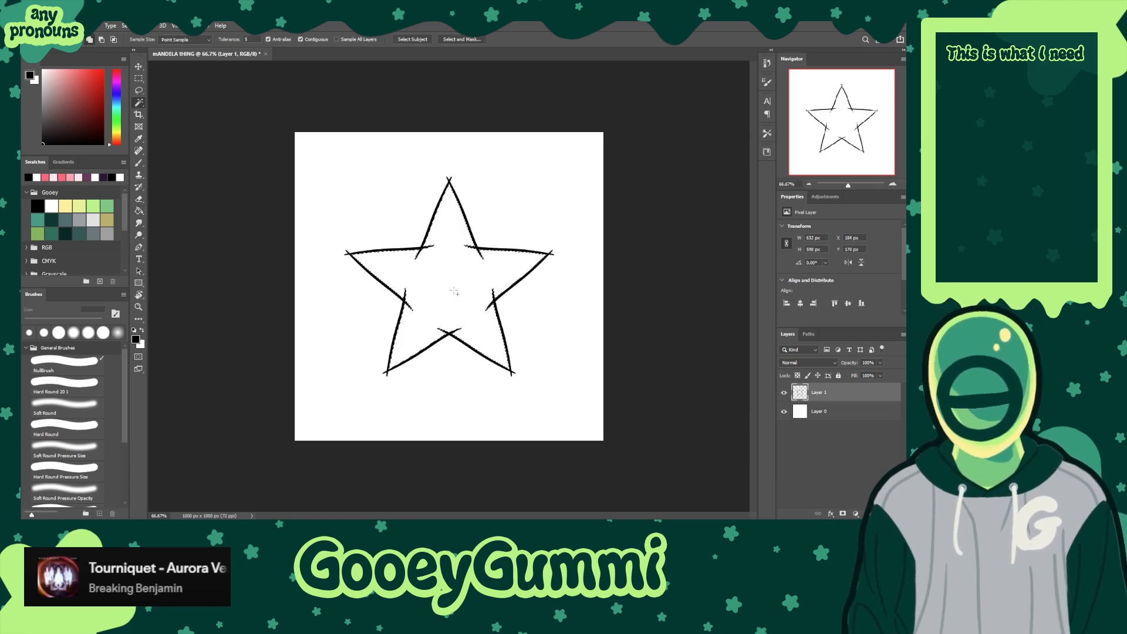
pyautogui.hotkey('alt', 's')
pyautogui.press('m')
pyautogui.press('e')
pyautogui.click(508, 173)
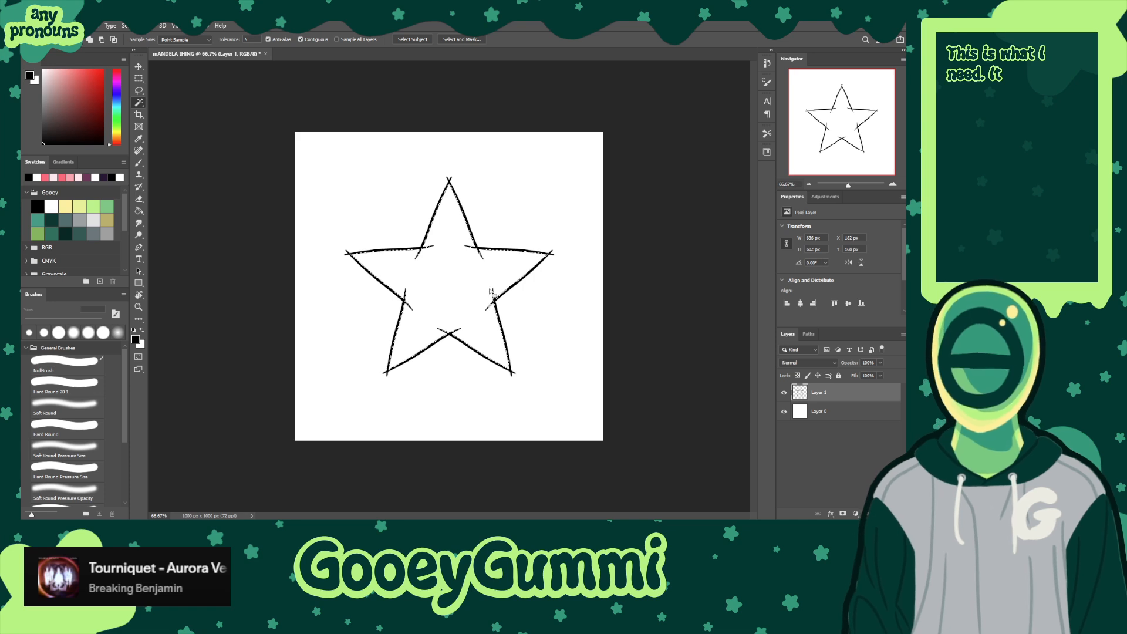
pyautogui.hotkey('shift', 'F5')
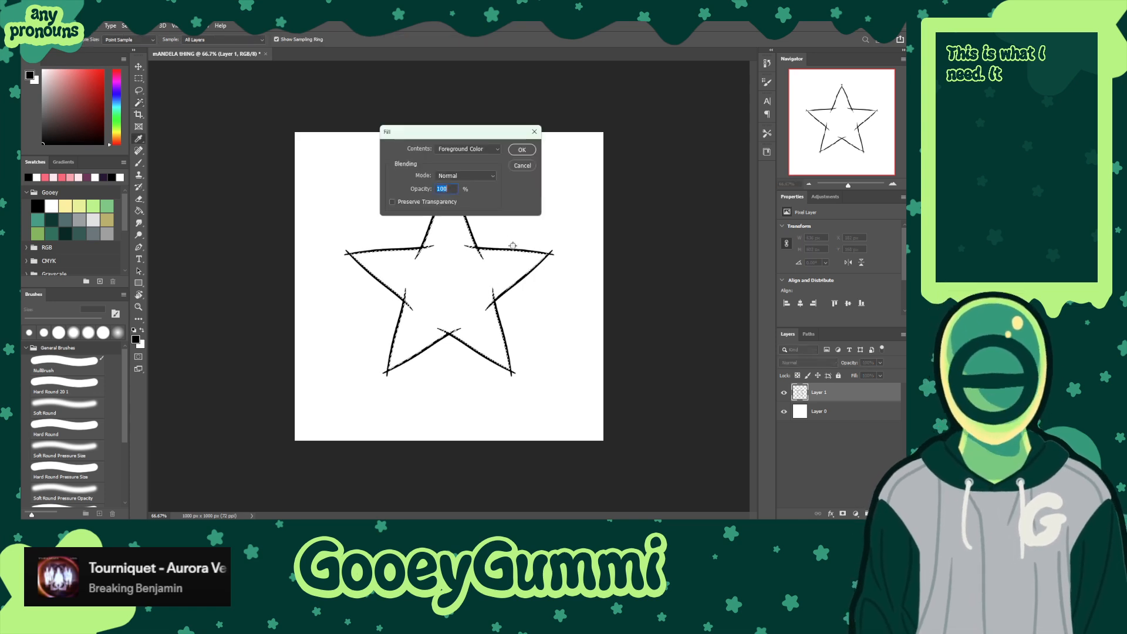
pyautogui.click(520, 150)
pyautogui.hotkey('ctrl', 'd')
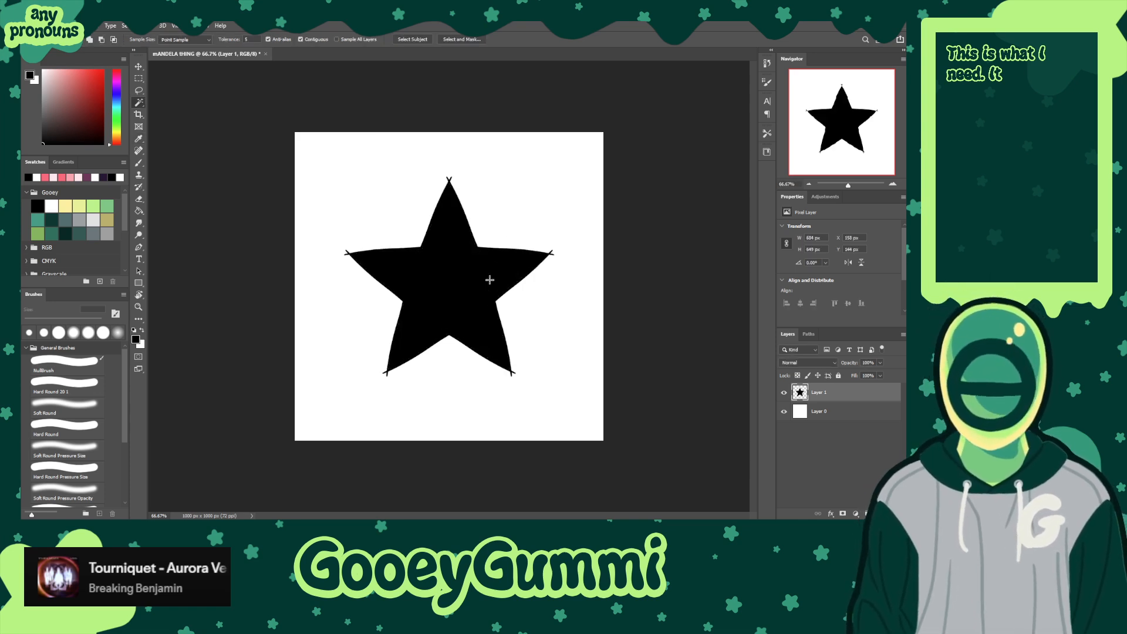
# - Erase the crossed line ends at the star's tips with the symmetrical 20 px eraser
pyautogui.press('b')
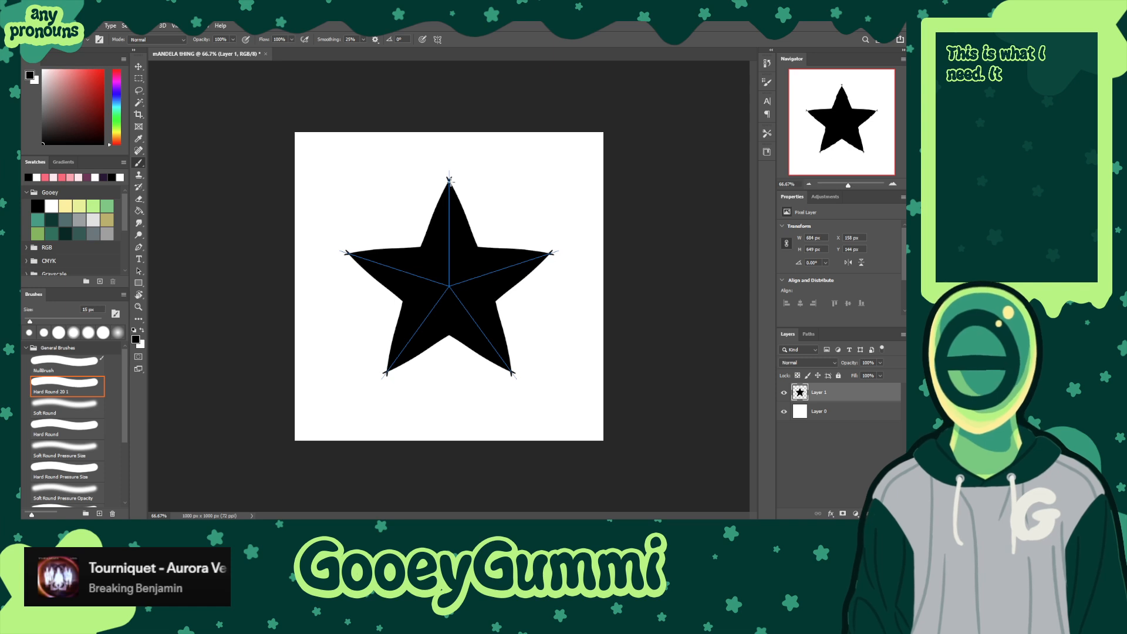
pyautogui.keyDown('alt'); pyautogui.scroll(5, 461, 238); pyautogui.keyUp('alt')
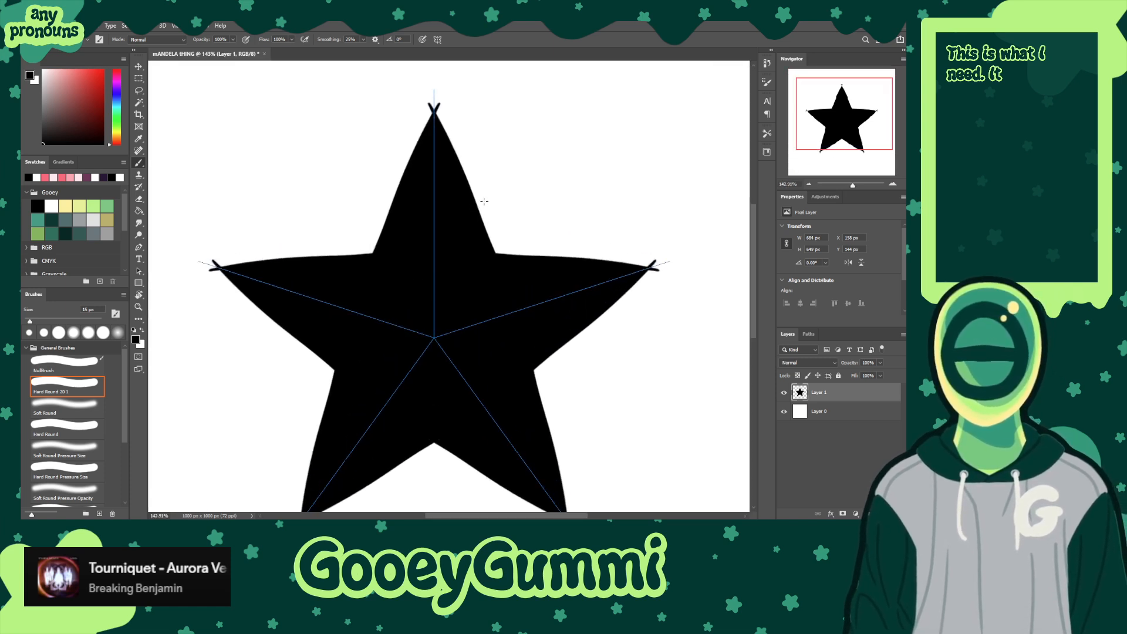
pyautogui.press('e')
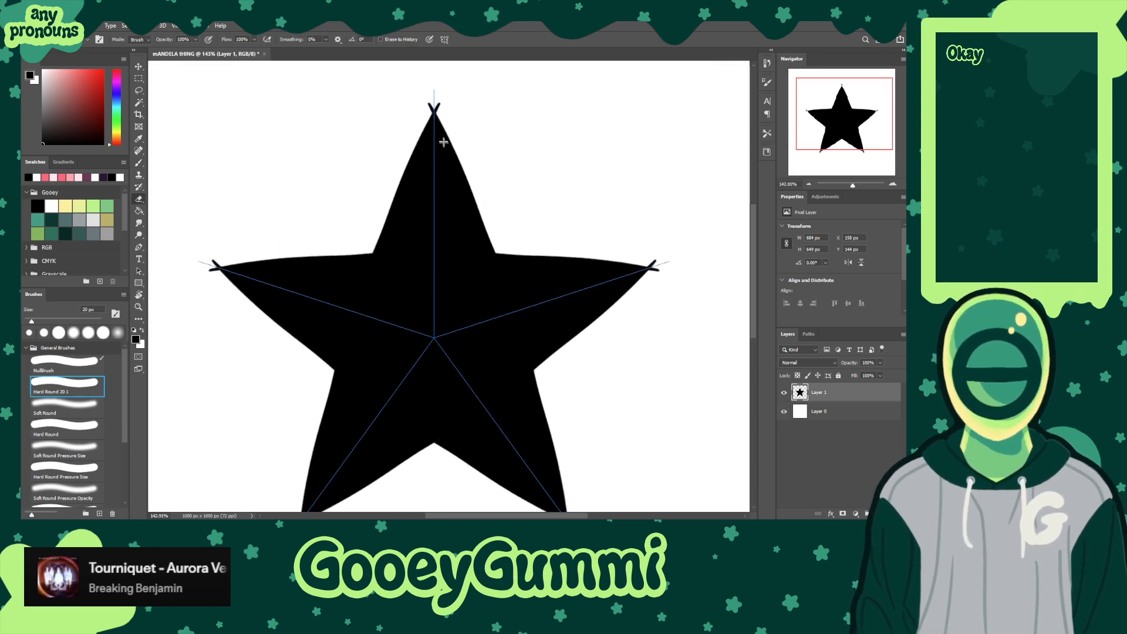
pyautogui.click(434, 107)
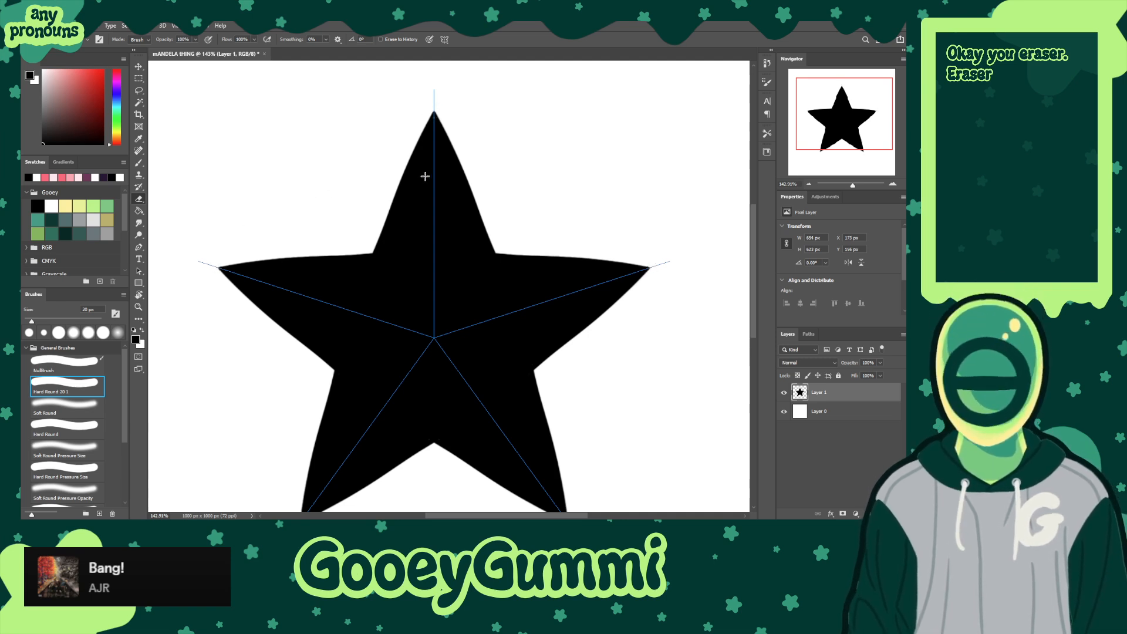
# - Thicken and round the star's five arms with black 20 px brush strokes along their edges, filling any gaps
pyautogui.press('b')
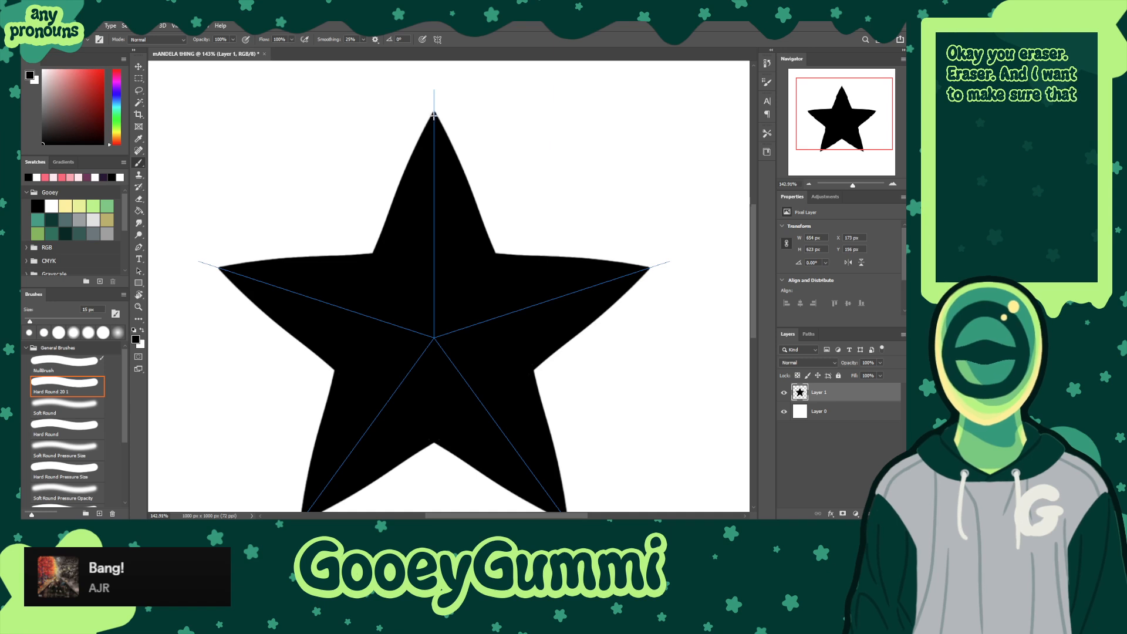
pyautogui.moveTo(433, 116); pyautogui.dragTo(393, 208)
pyautogui.hotkey('ctrl', 'z')
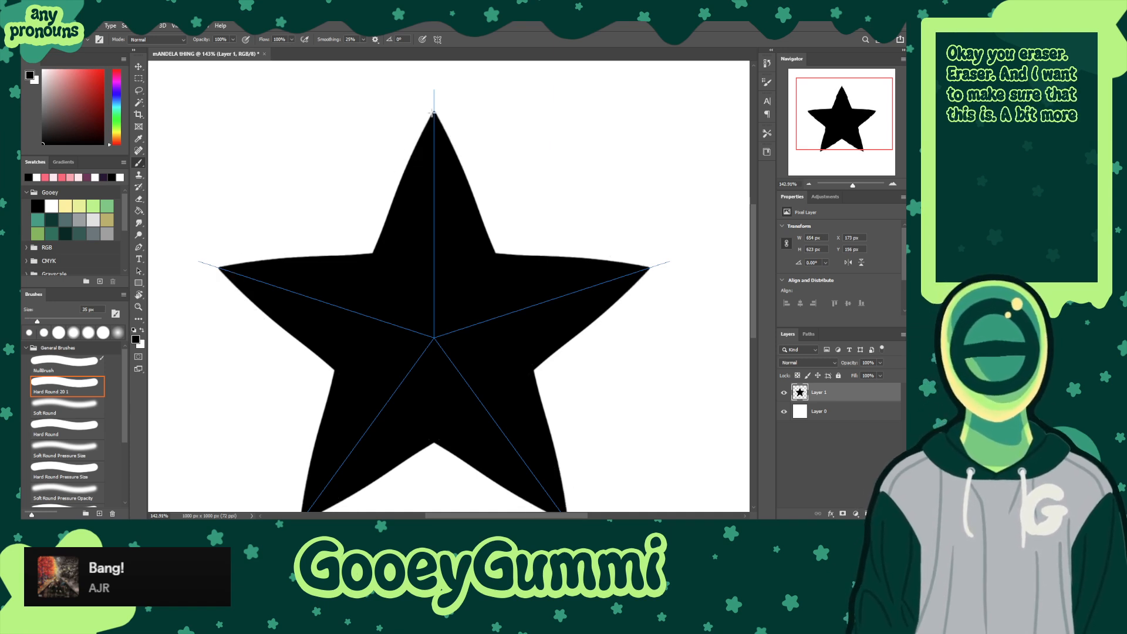
pyautogui.moveTo(432, 114); pyautogui.dragTo(405, 183)
pyautogui.hotkey('ctrl', 'z')
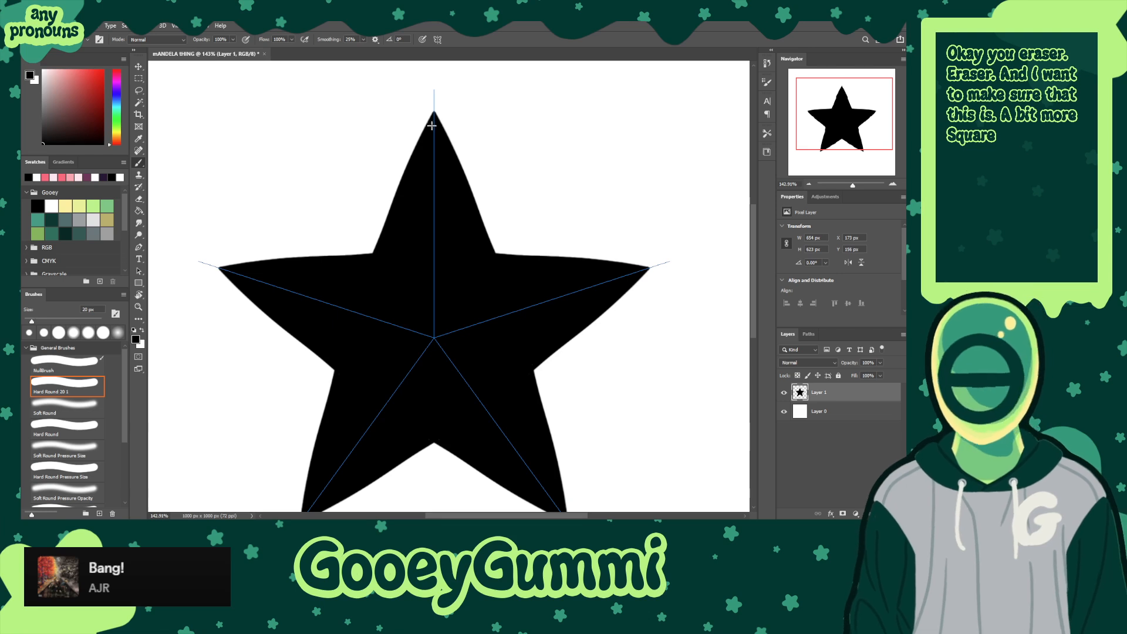
pyautogui.moveTo(433, 115); pyautogui.dragTo(405, 185)
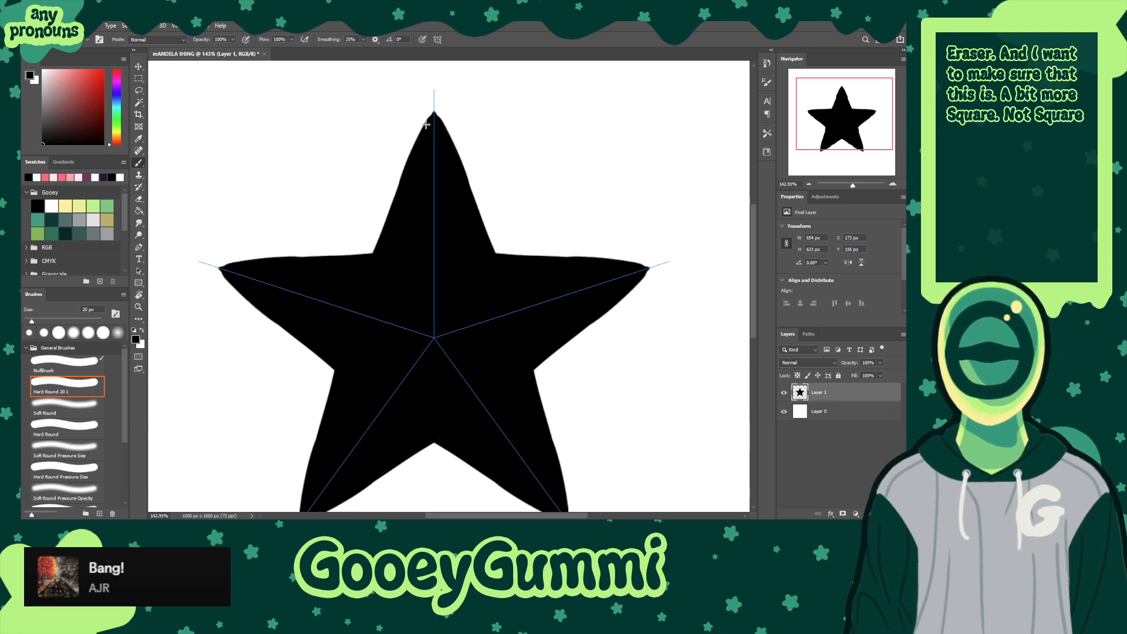
pyautogui.moveTo(433, 113); pyautogui.dragTo(380, 268)
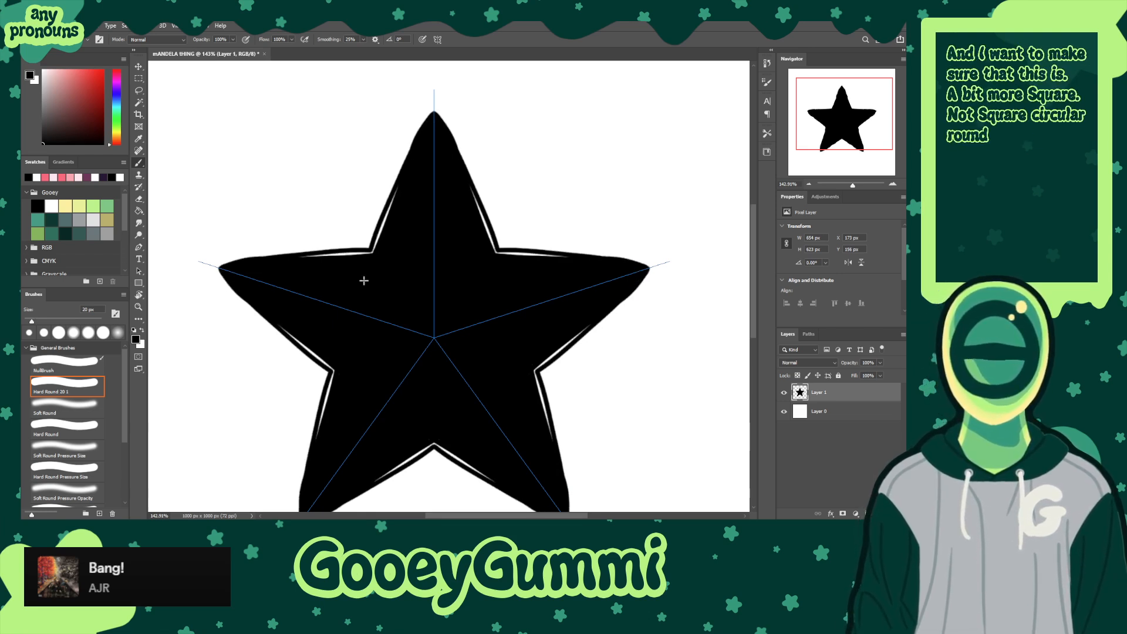
pyautogui.moveTo(429, 123); pyautogui.dragTo(369, 319)
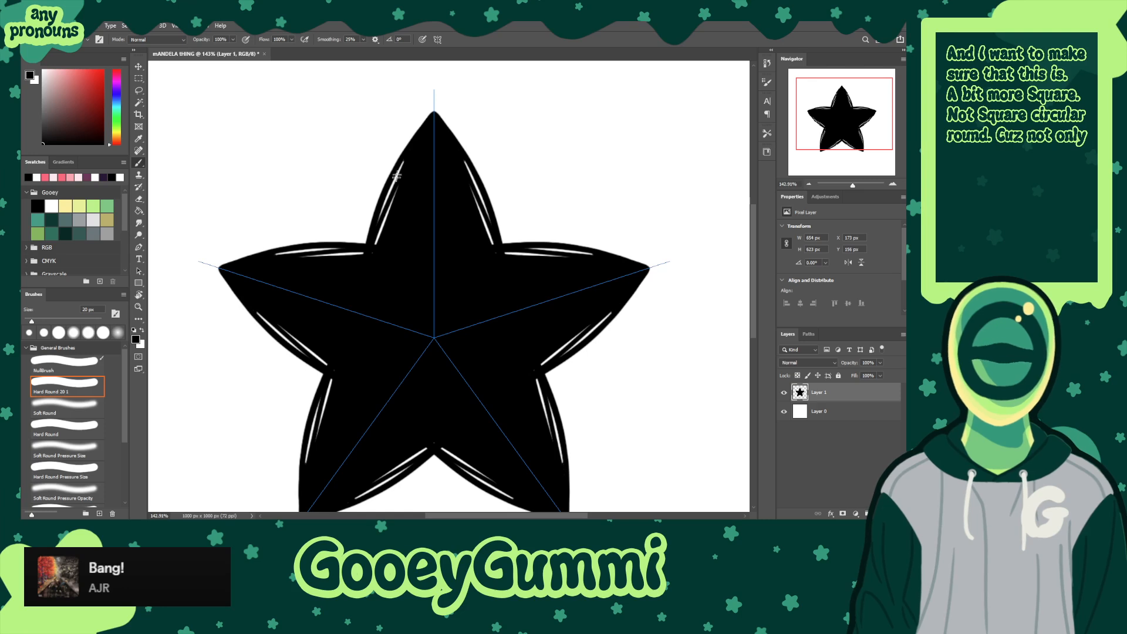
pyautogui.moveTo(396, 176); pyautogui.dragTo(372, 256)
pyautogui.moveTo(400, 170)
pyautogui.mouseDown()
pyautogui.moveTo(377, 214)
pyautogui.moveTo(370, 296)
pyautogui.mouseUp()
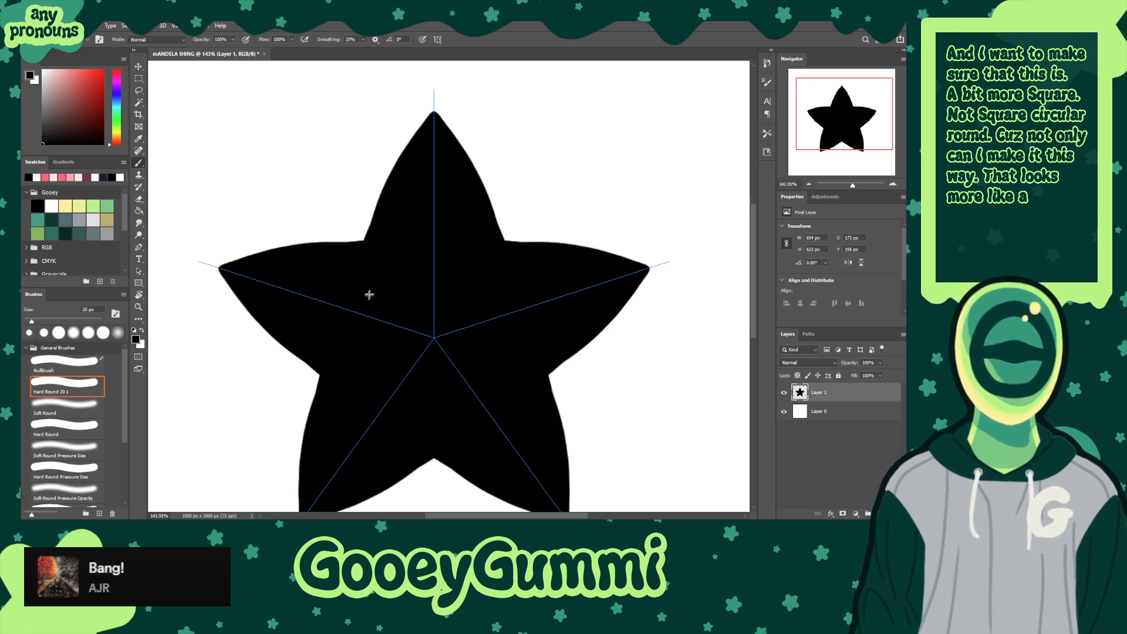
pyautogui.moveTo(407, 171); pyautogui.dragTo(402, 208)
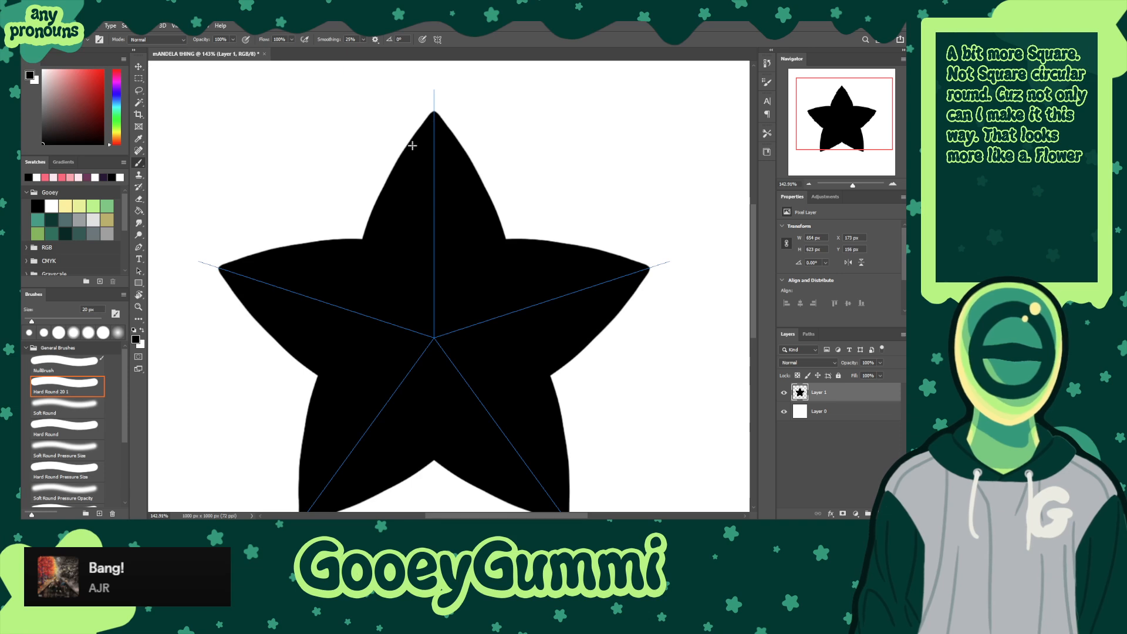
pyautogui.moveTo(412, 146); pyautogui.dragTo(360, 235)
pyautogui.press('x')
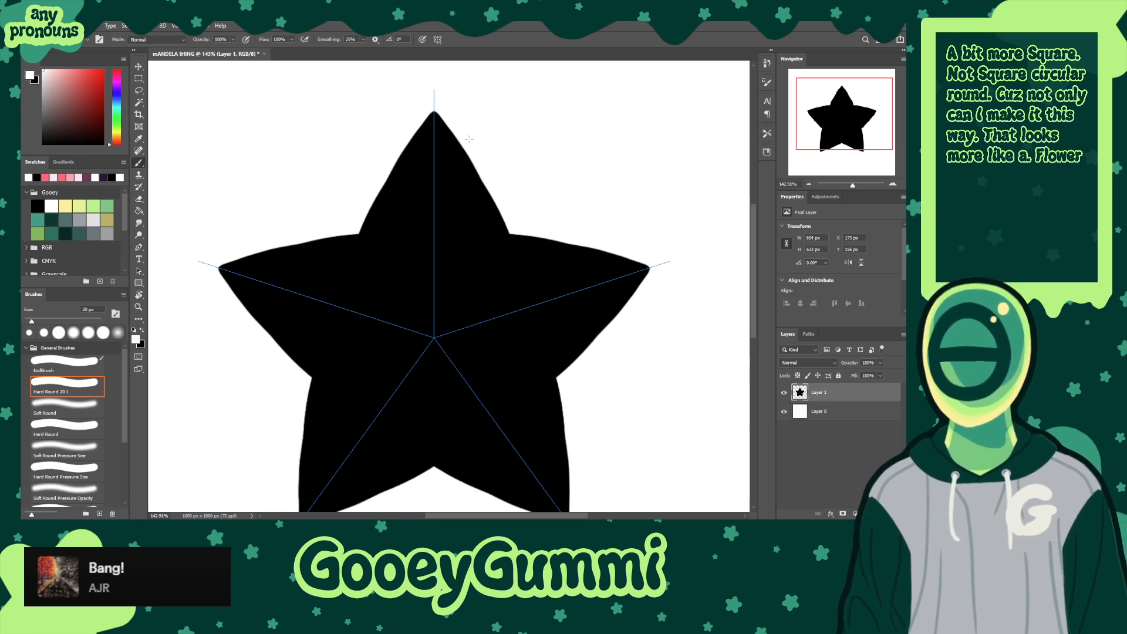
pyautogui.press('x')
pyautogui.moveTo(421, 127); pyautogui.dragTo(380, 191)
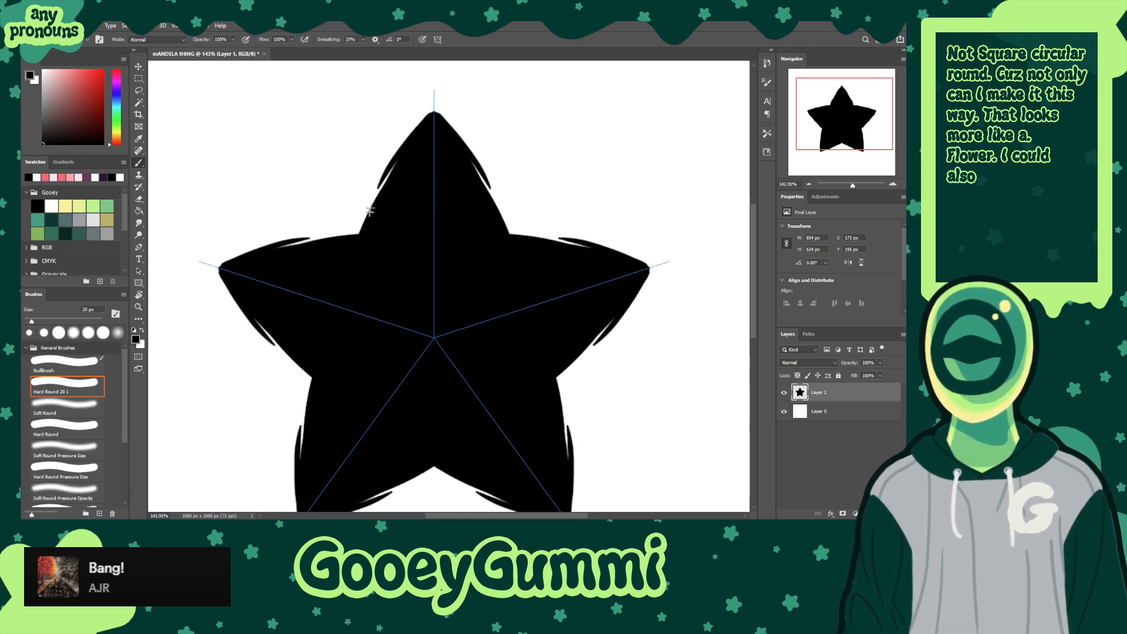
pyautogui.hotkey('ctrl', 'z')
pyautogui.moveTo(434, 113); pyautogui.dragTo(419, 157)
pyautogui.hotkey('ctrl', 'z')
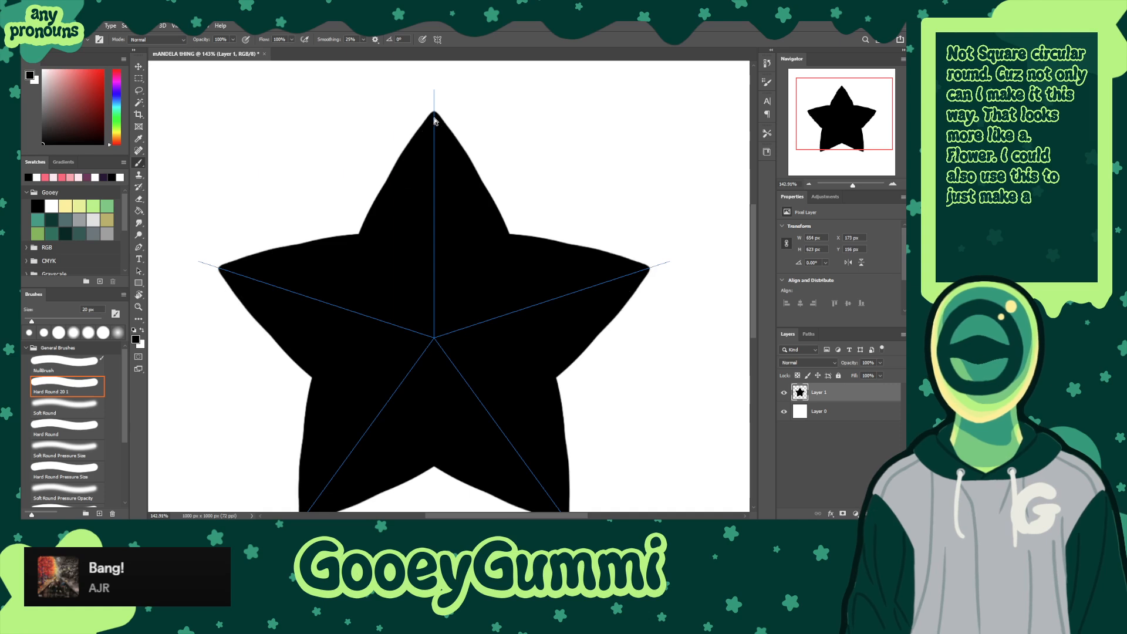
pyautogui.moveTo(434, 115); pyautogui.dragTo(409, 193)
pyautogui.hotkey('ctrl', 'z')
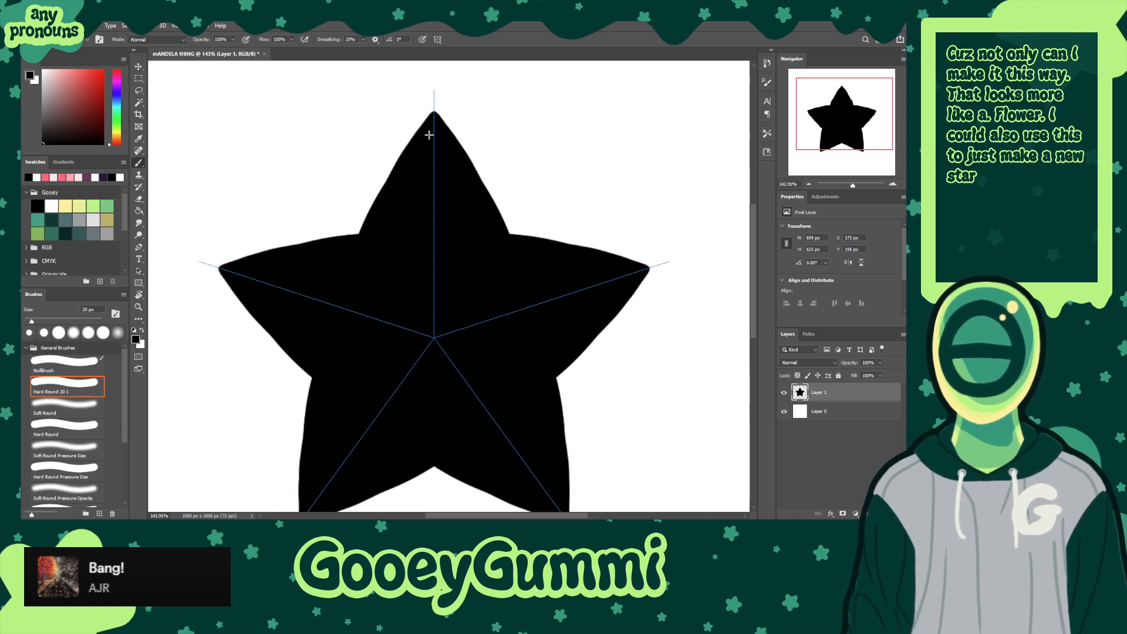
# - Trim the star's arms to sharper tips and cleaner edges with a white 25 px brush stroke, and restore black as the foreground colour
pyautogui.press('x')
pyautogui.moveTo(434, 104); pyautogui.dragTo(338, 255)
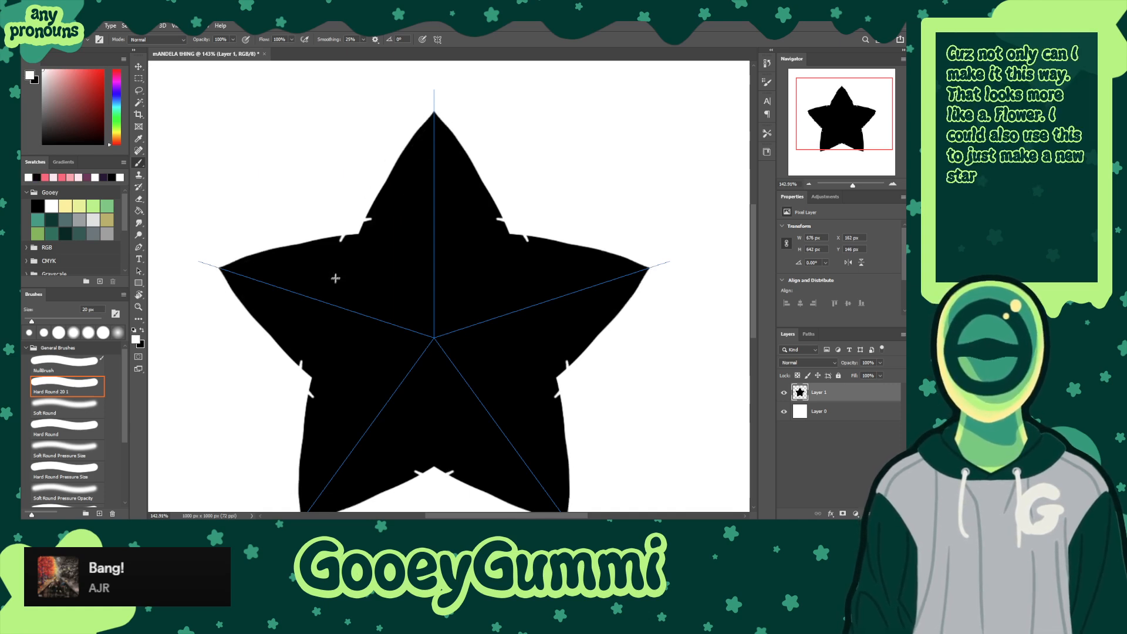
pyautogui.hotkey('ctrl', 'z')
pyautogui.moveTo(433, 104); pyautogui.dragTo(338, 256)
pyautogui.hotkey('ctrl', 'z')
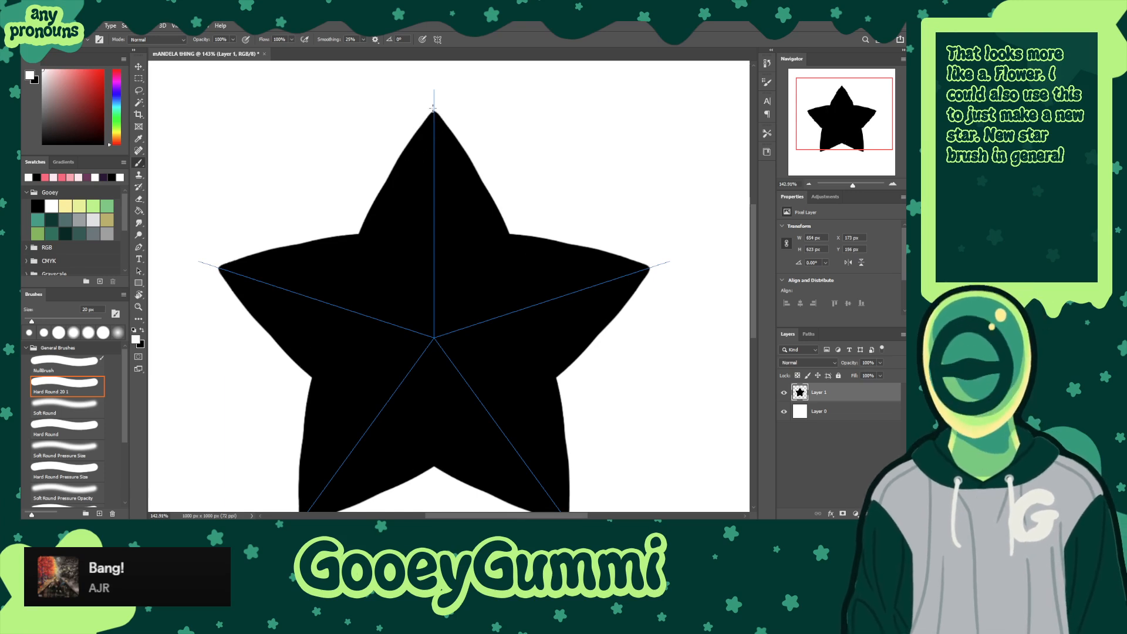
pyautogui.moveTo(432, 109); pyautogui.dragTo(341, 241)
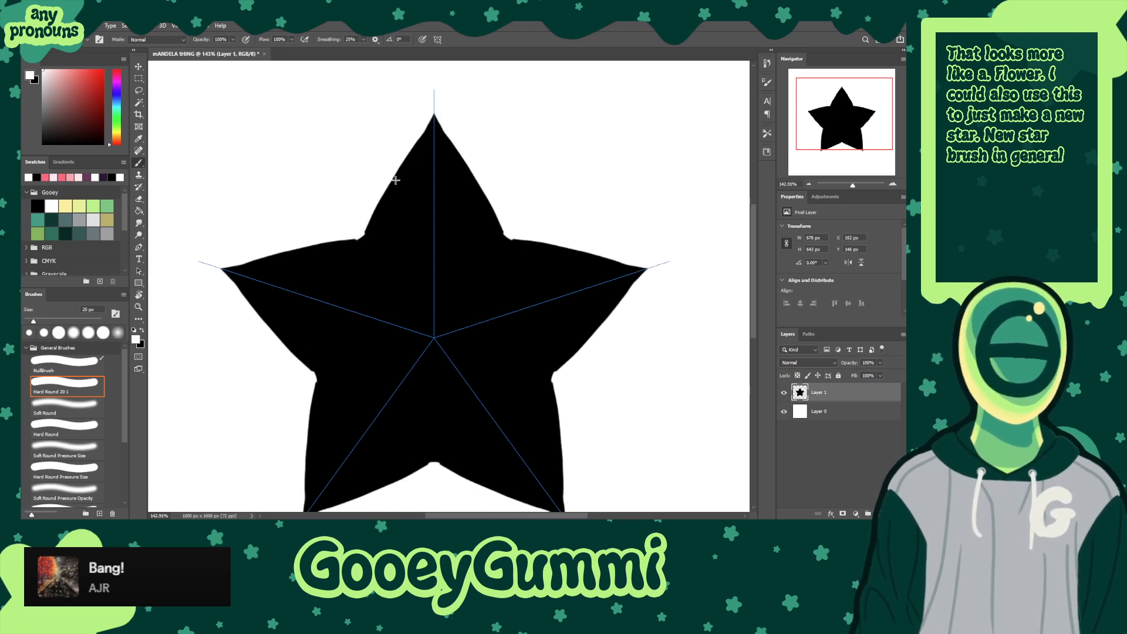
pyautogui.hotkey('ctrl', 'z')
pyautogui.moveTo(434, 109)
pyautogui.mouseDown()
pyautogui.moveTo(355, 237)
pyautogui.moveTo(360, 250)
pyautogui.moveTo(383, 221)
pyautogui.mouseUp()
pyautogui.press('x')
pyautogui.press('z')
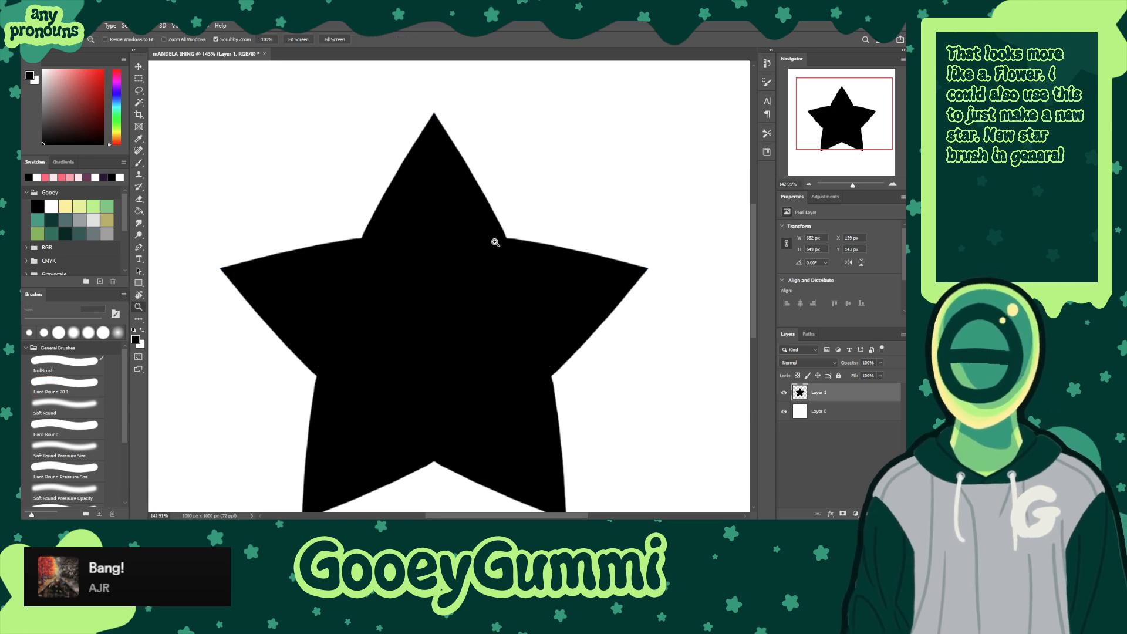
pyautogui.hotkey('ctrl', '0')
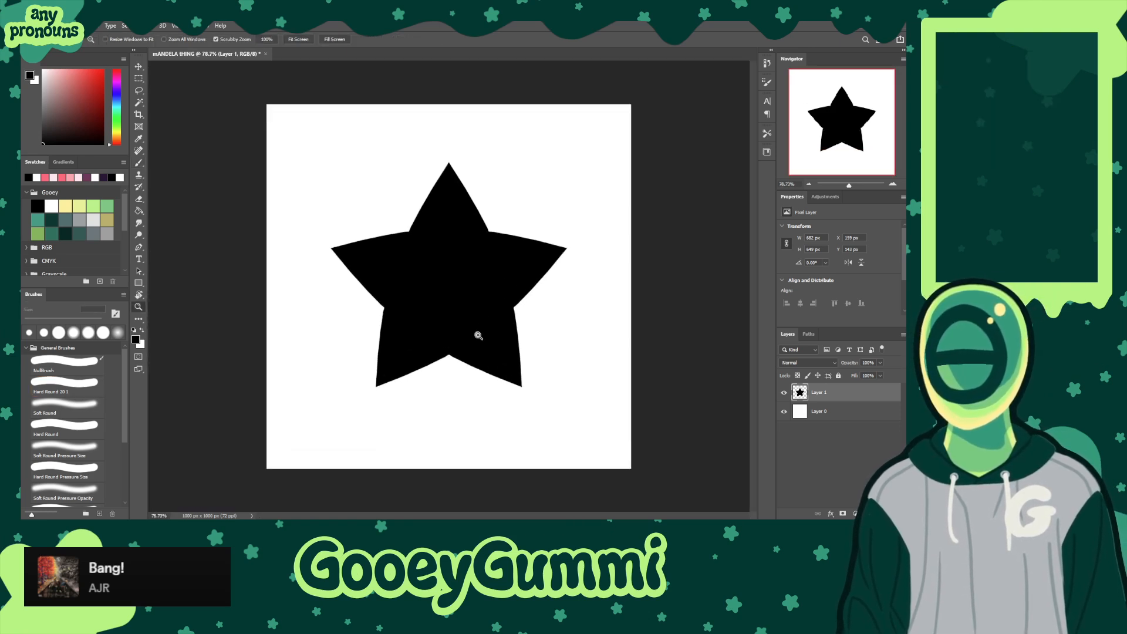
# - Scale the brush symmetry path up to about 137% and centre it on the canvas
pyautogui.press('b')
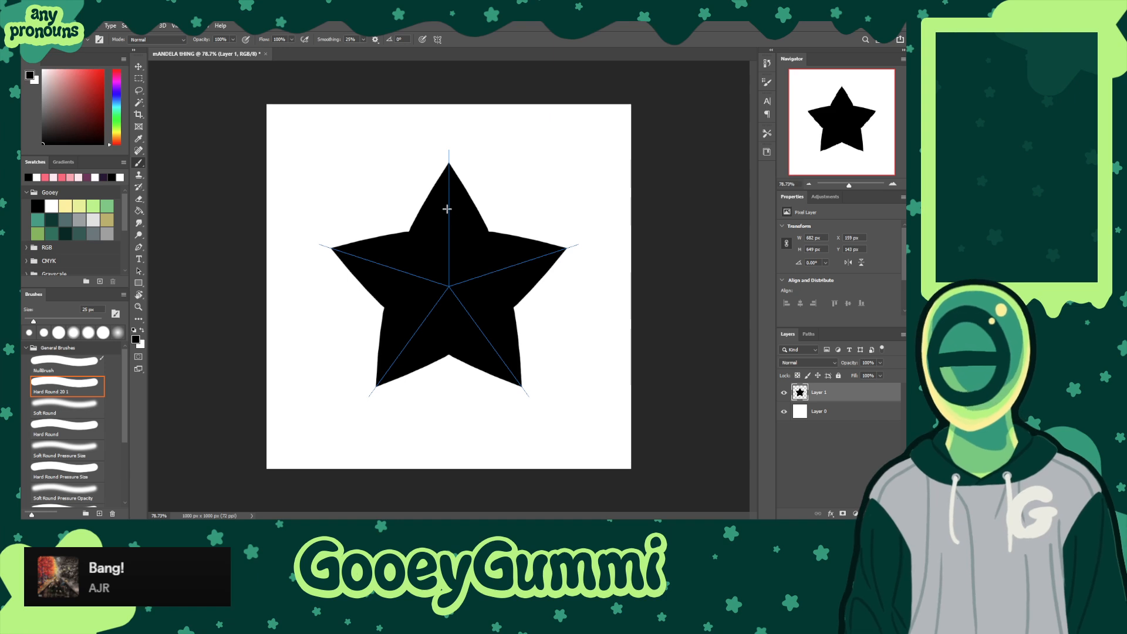
pyautogui.click(437, 40)
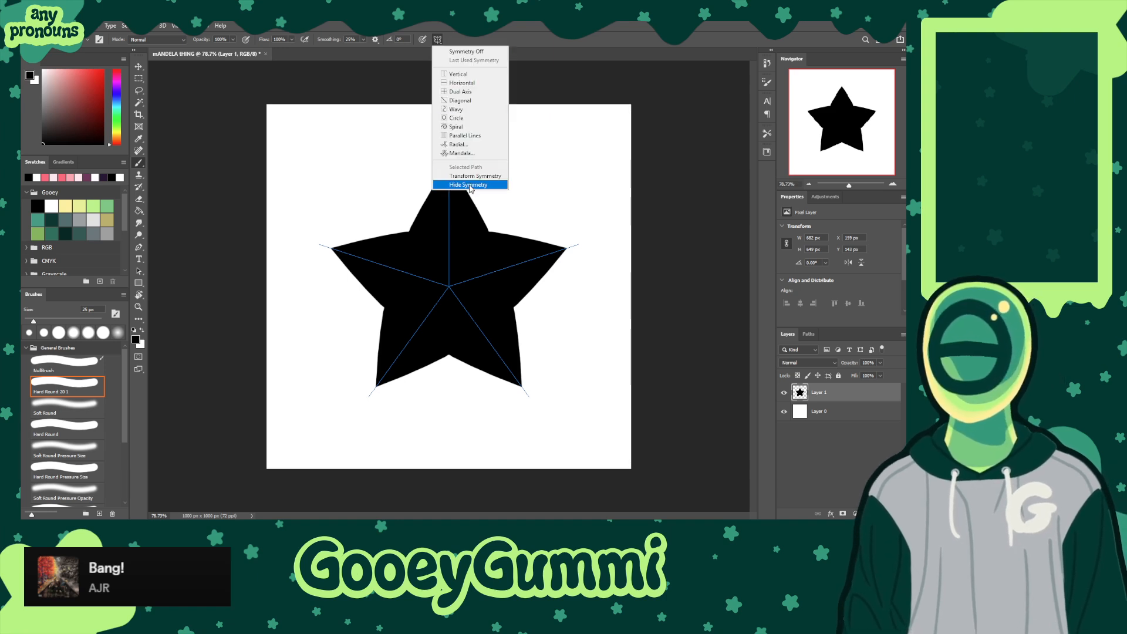
pyautogui.click(463, 181)
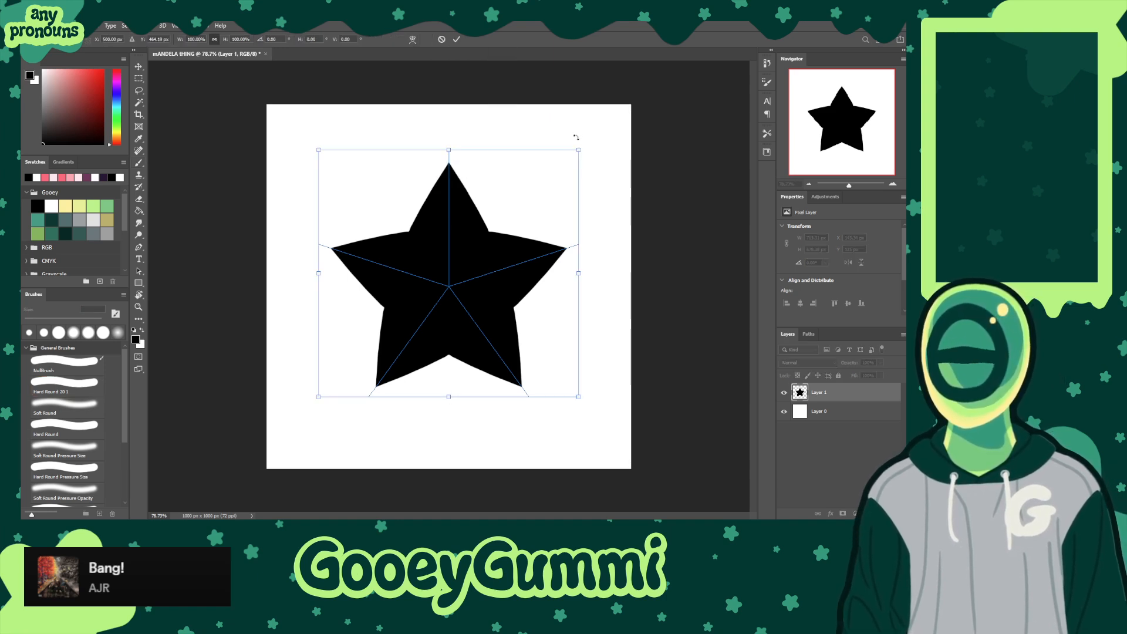
pyautogui.moveTo(579, 151); pyautogui.dragTo(665, 90)
pyautogui.moveTo(319, 397); pyautogui.dragTo(290, 415)
pyautogui.moveTo(466, 245); pyautogui.dragTo(444, 281)
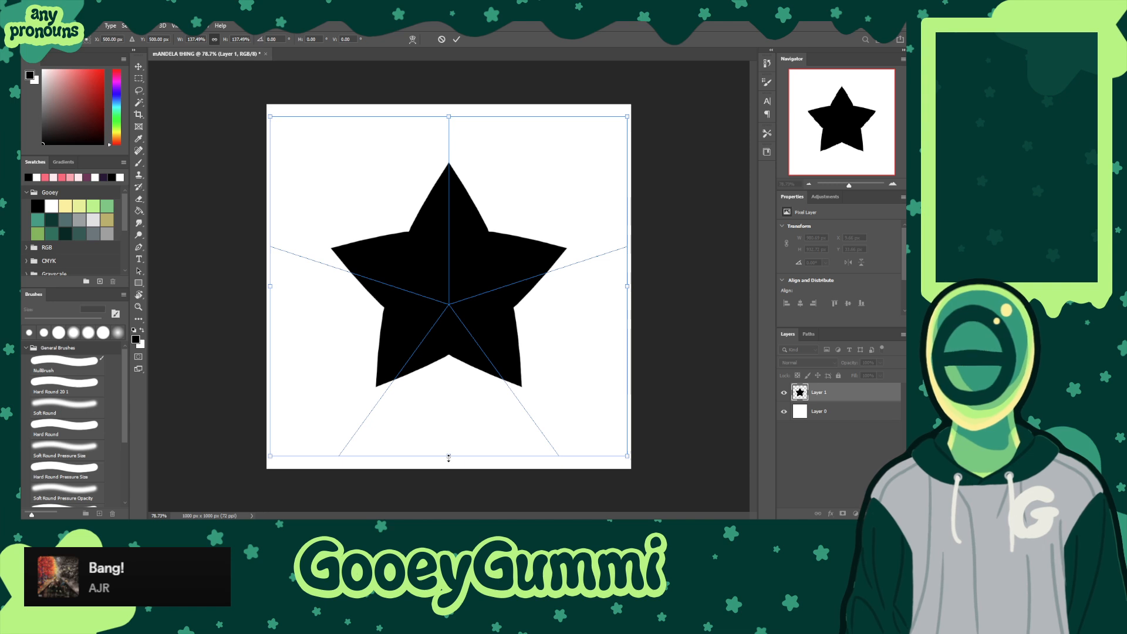
# - Stretch the symmetry path's four sides to the canvas edges and apply the transform
pyautogui.moveTo(448, 457); pyautogui.dragTo(448, 468)
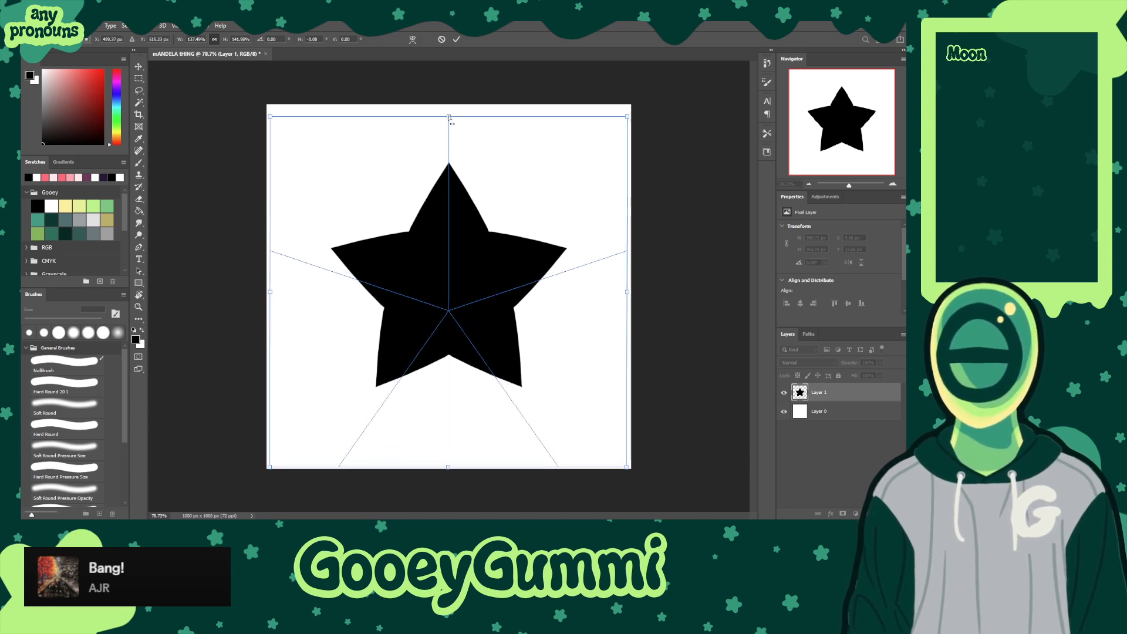
pyautogui.moveTo(448, 117); pyautogui.dragTo(448, 106)
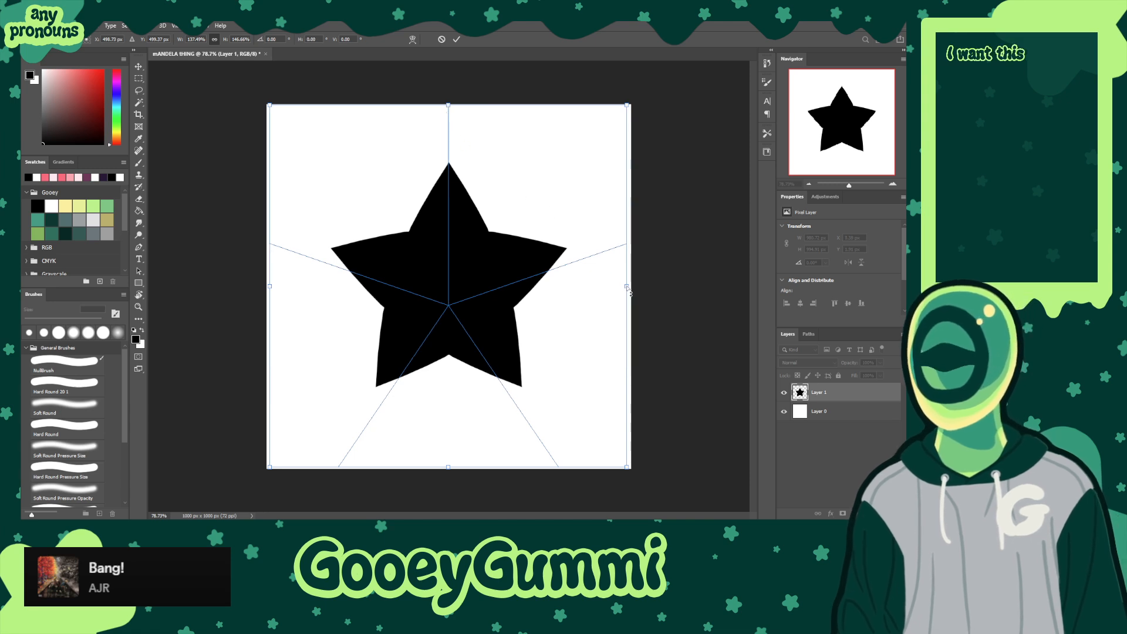
pyautogui.moveTo(628, 290); pyautogui.dragTo(631, 287)
pyautogui.moveTo(269, 287); pyautogui.dragTo(268, 290)
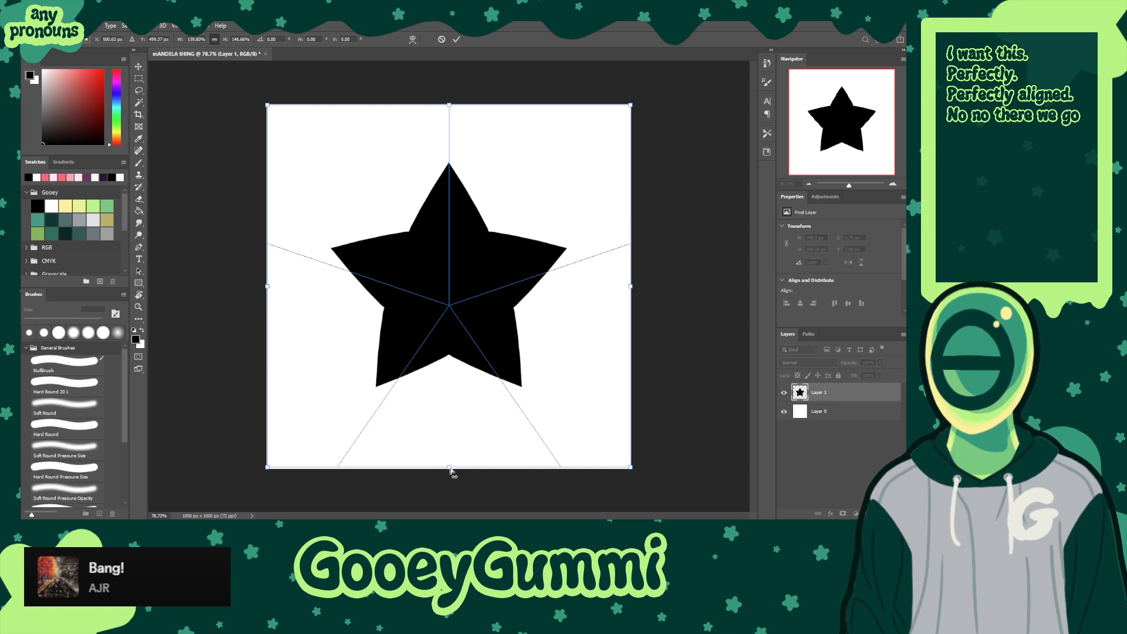
pyautogui.moveTo(450, 469); pyautogui.dragTo(452, 470)
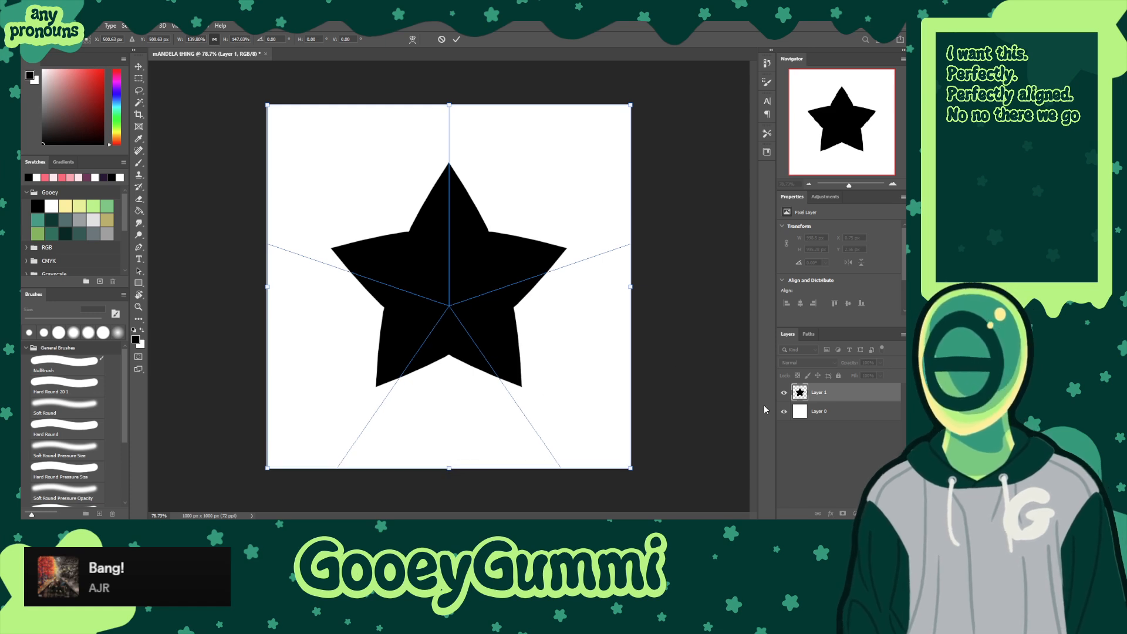
pyautogui.press('Return')
# - Add a new layer above the star layer for brush painting and hide the old star
pyautogui.press('b')
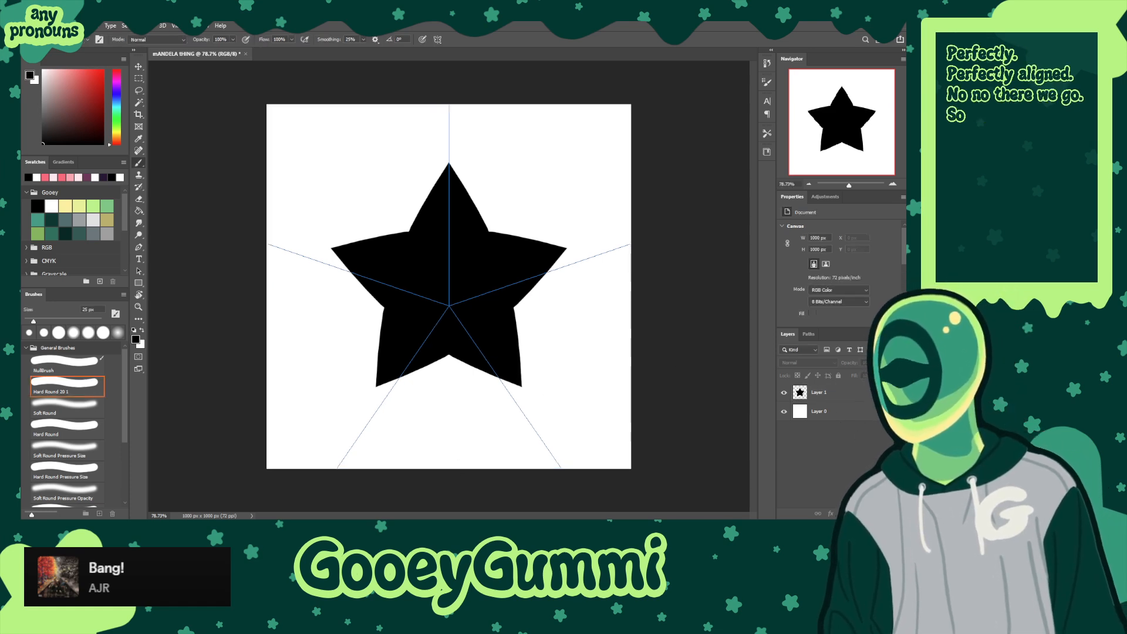
pyautogui.hotkey('ctrl', 'shift', 'alt', 'n')
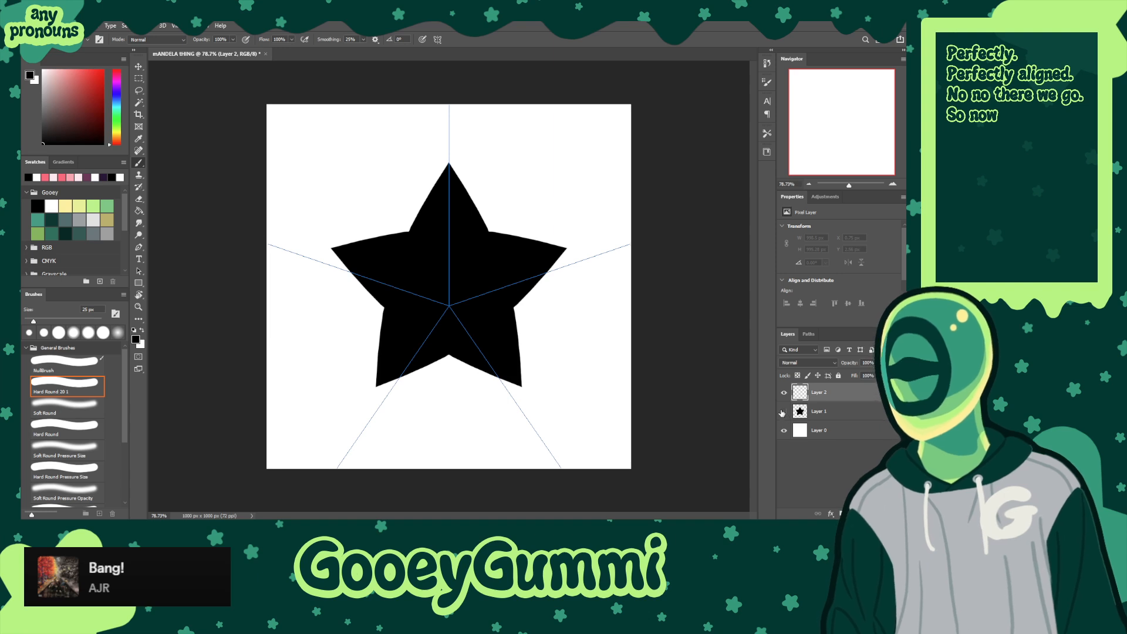
pyautogui.click(784, 412)
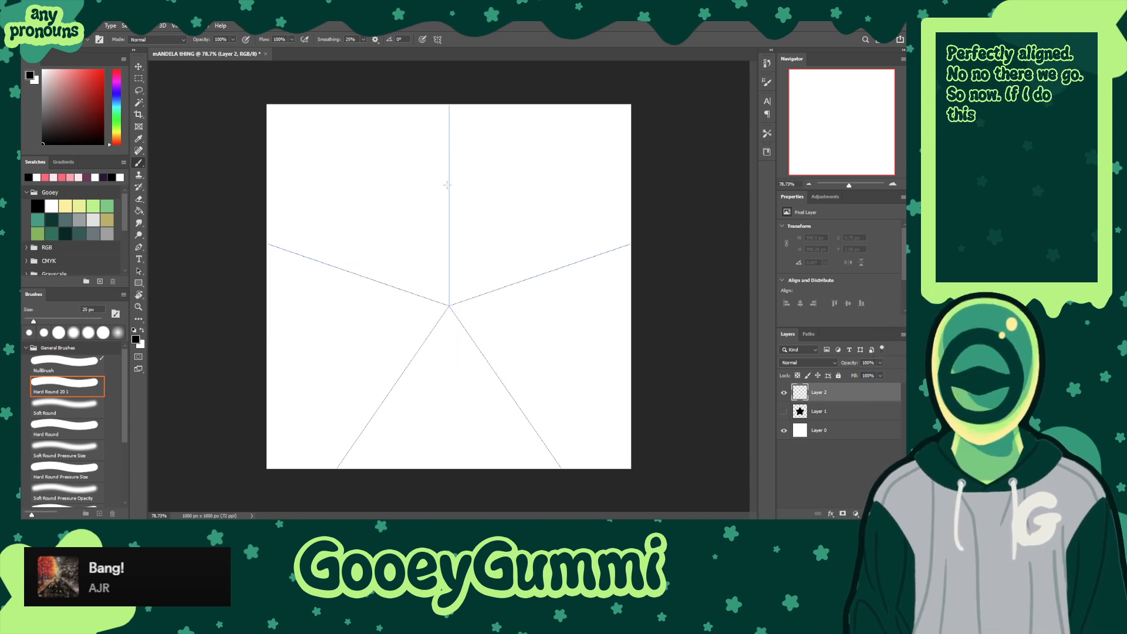
pyautogui.moveTo(459, 166); pyautogui.dragTo(413, 244)
pyautogui.hotkey('ctrl', 'z')
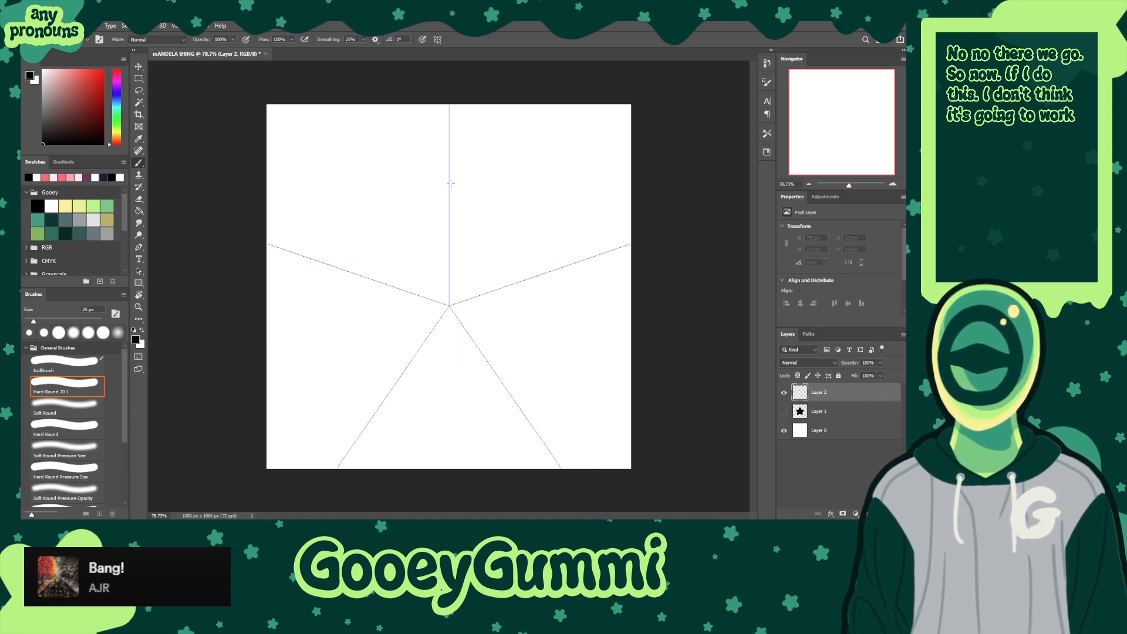
pyautogui.moveTo(450, 172); pyautogui.dragTo(411, 250)
pyautogui.hotkey('ctrl', 'z')
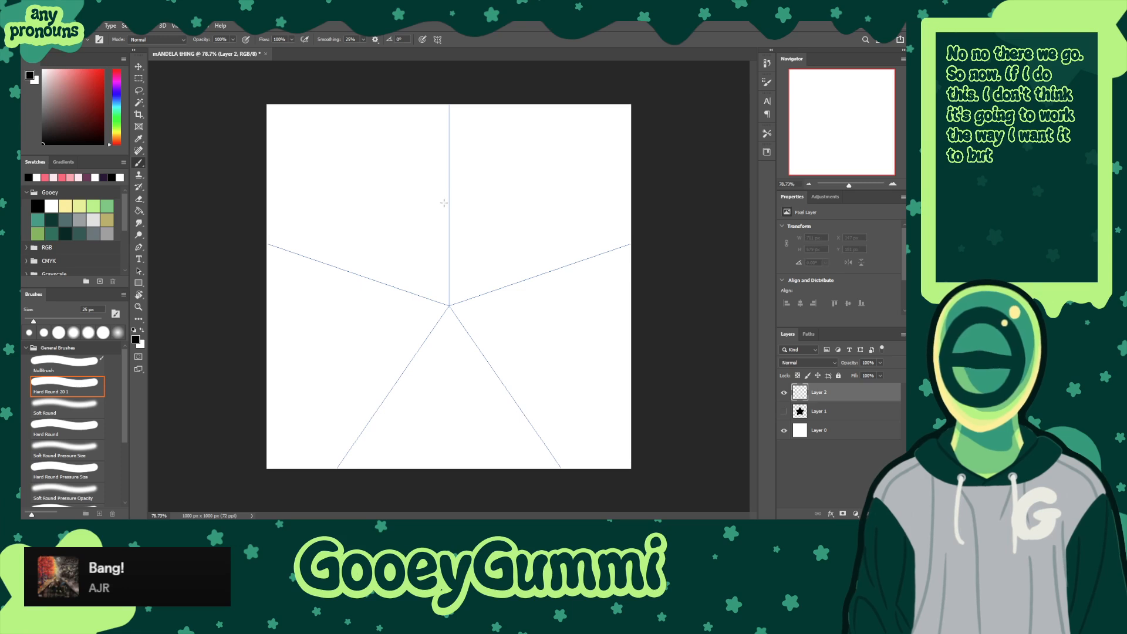
# - Draw a curved five-armed star outline with a symmetrical 45 px black brush stroke, crossing the line ends at the inner corners
pyautogui.press(']')
pyautogui.press(']')
pyautogui.moveTo(438, 184)
pyautogui.mouseDown()
pyautogui.moveTo(463, 185)
pyautogui.moveTo(449, 183)
pyautogui.mouseUp()
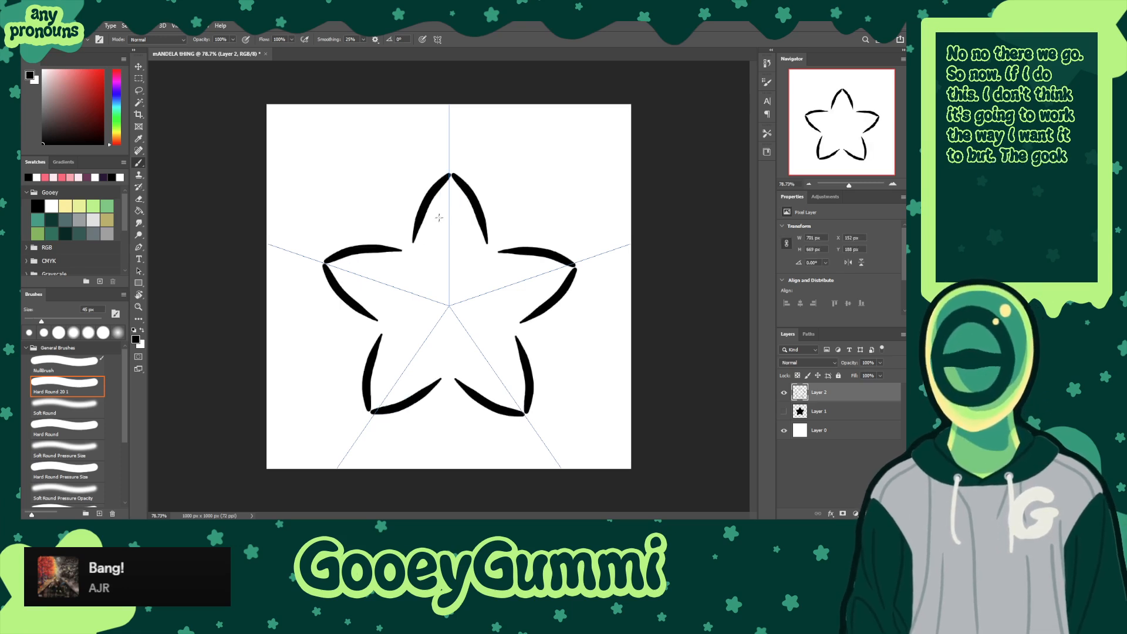
pyautogui.hotkey('ctrl', 'z')
pyautogui.moveTo(405, 271); pyautogui.dragTo(449, 183)
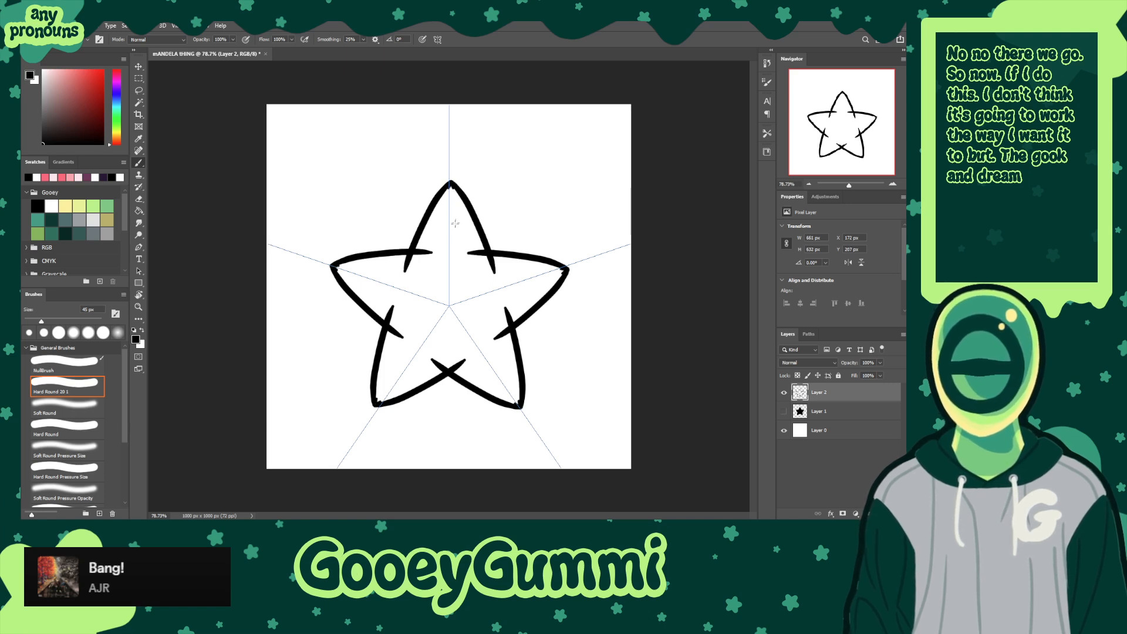
# - Fill the star outline's interior with black using the Paint Bucket, covering the leftover seam
pyautogui.press('g')
pyautogui.click(441, 270)
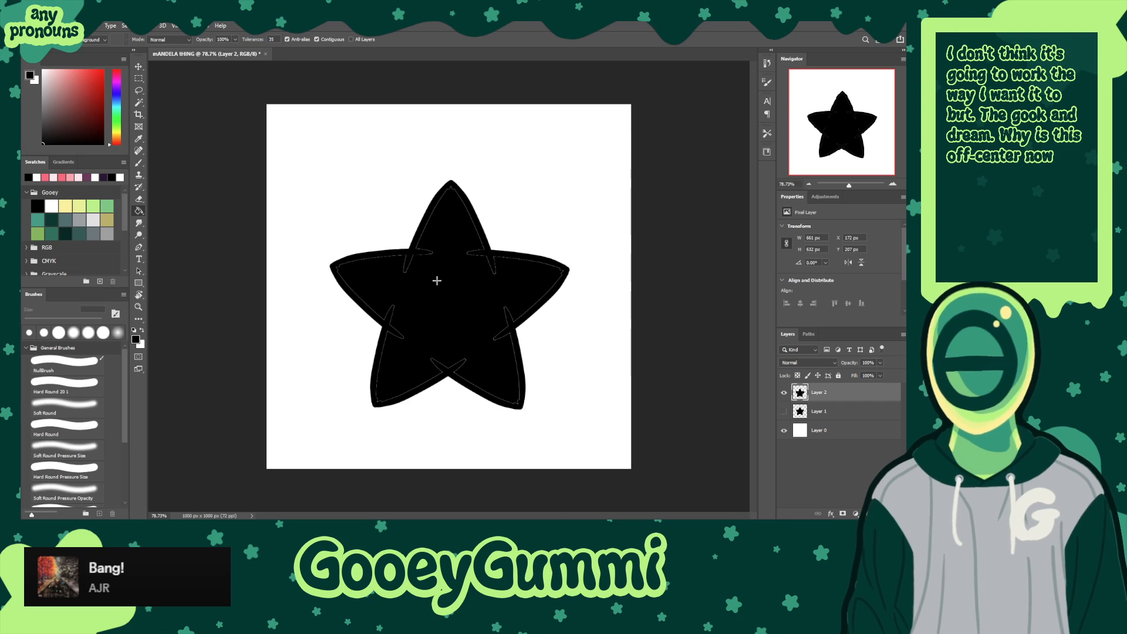
pyautogui.click(437, 279)
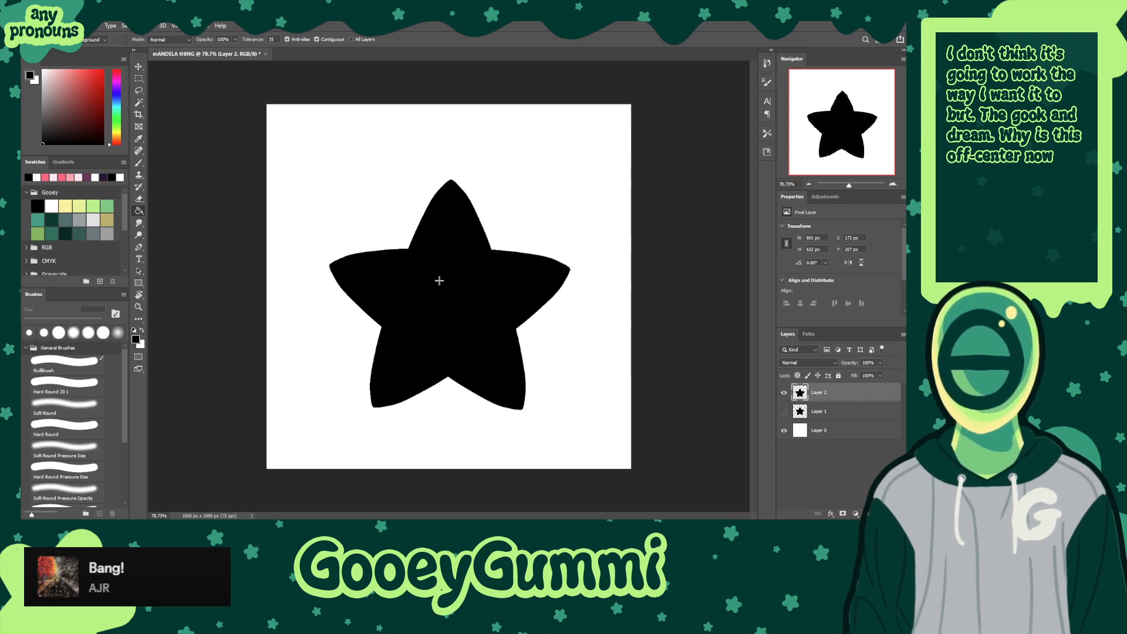
# - Round the star's arm tips with a symmetrical 45 px black brush dab near the top point
pyautogui.press('b')
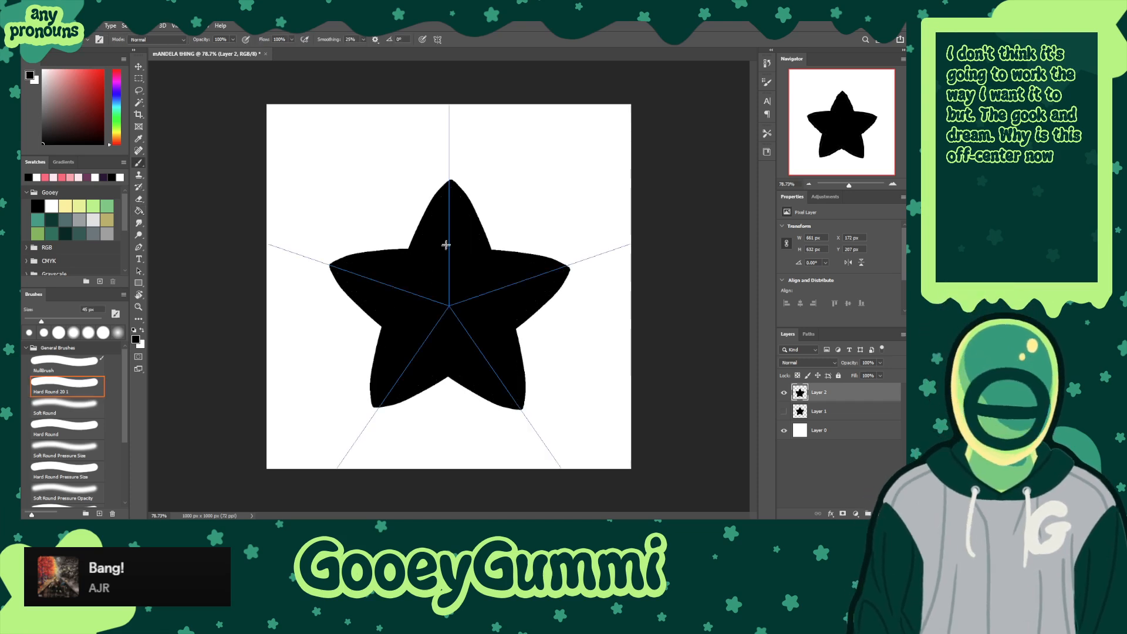
pyautogui.click(451, 183)
pyautogui.hotkey('ctrl', 'z')
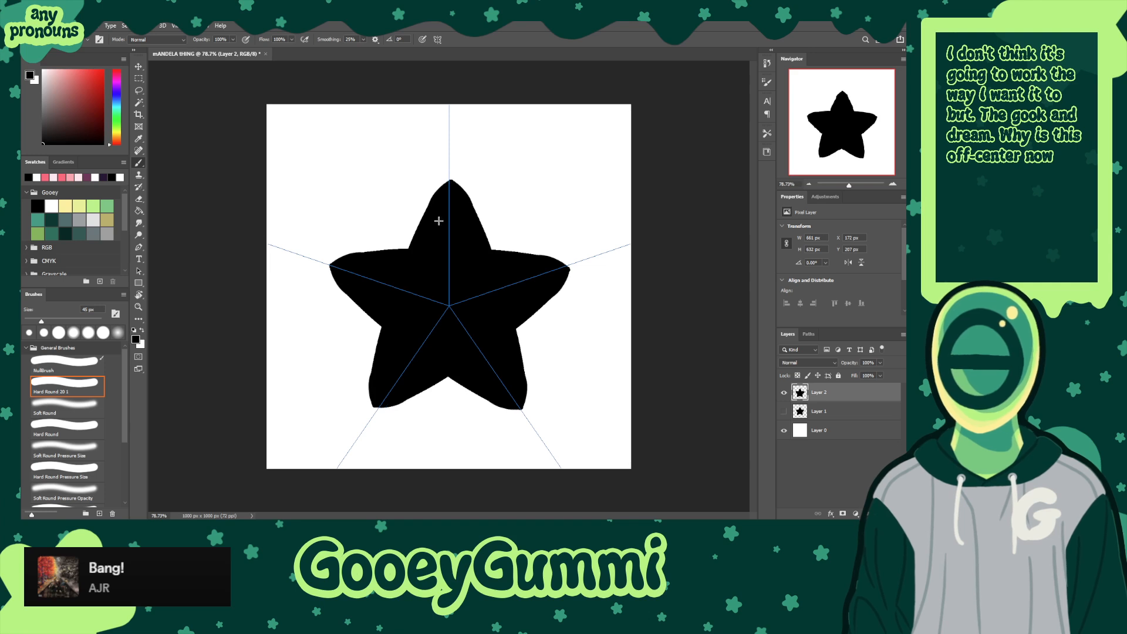
pyautogui.click(451, 185)
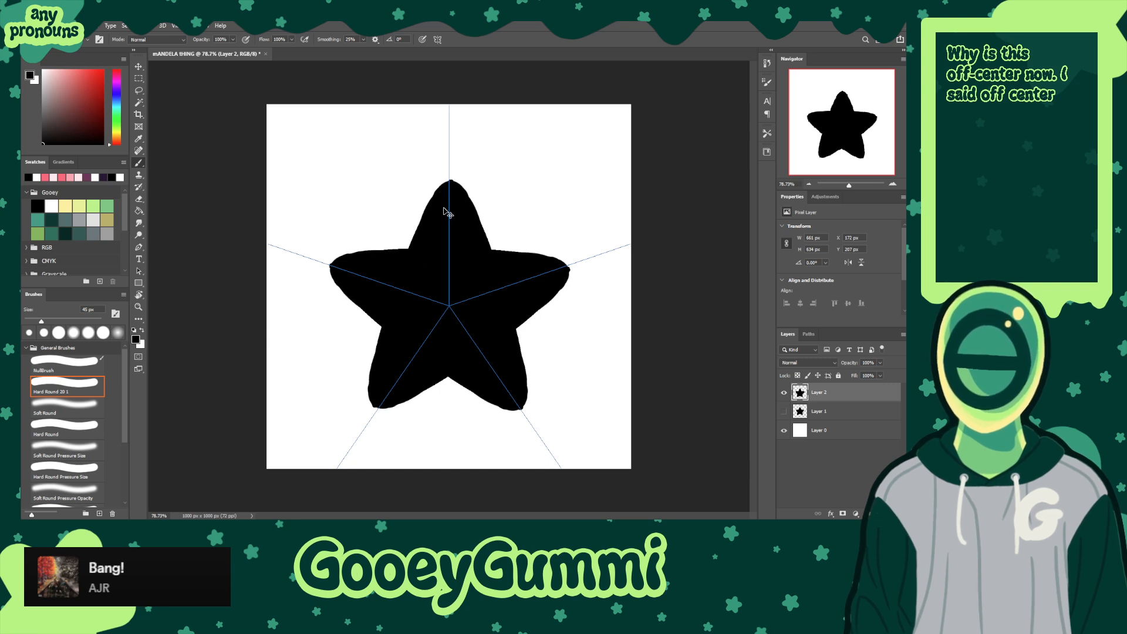
pyautogui.moveTo(440, 188); pyautogui.dragTo(404, 289)
pyautogui.hotkey('ctrl', 'z')
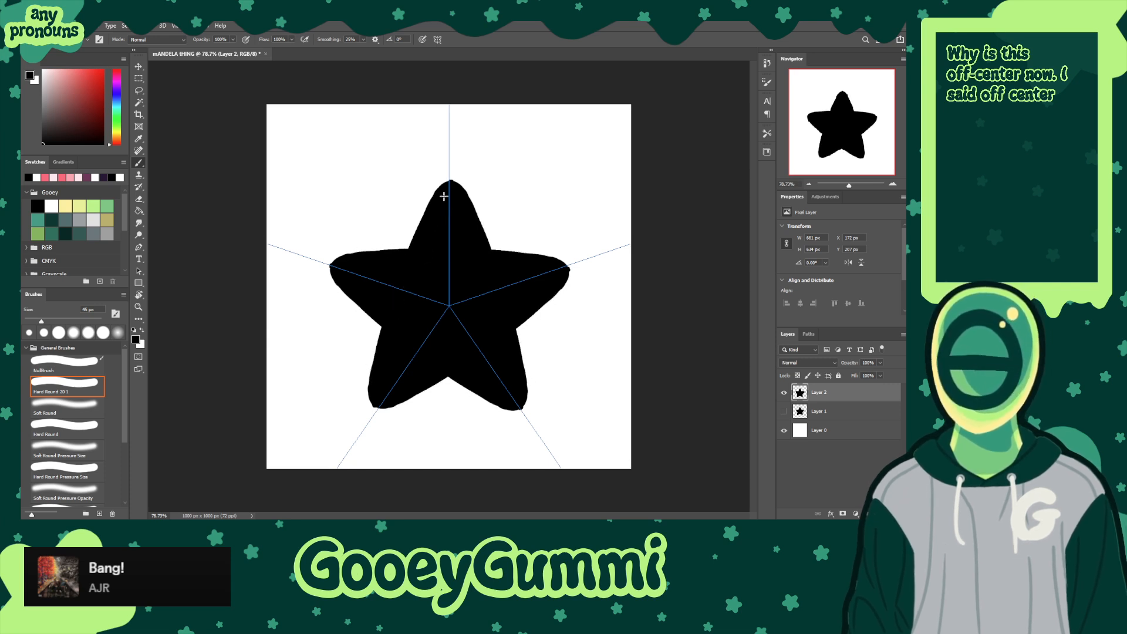
pyautogui.moveTo(440, 189); pyautogui.dragTo(432, 239)
pyautogui.hotkey('ctrl', 'z')
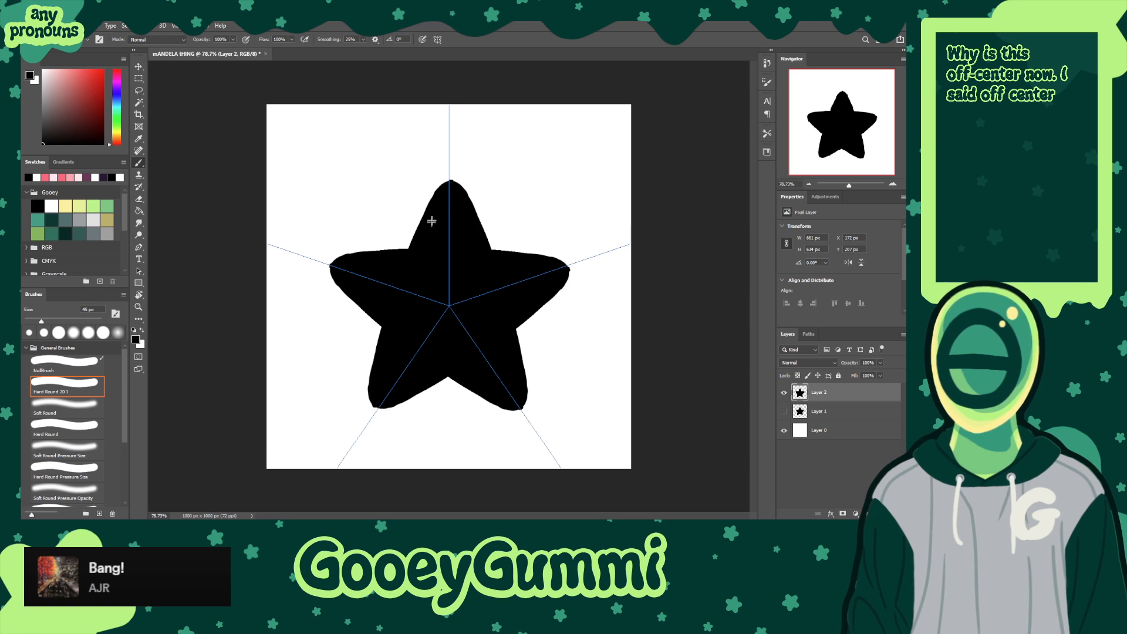
# - Erase the small pixel bumps at the star's tips with the symmetrical 20 px eraser
pyautogui.press('z')
pyautogui.moveTo(453, 169); pyautogui.dragTo(521, 187)
pyautogui.press('b')
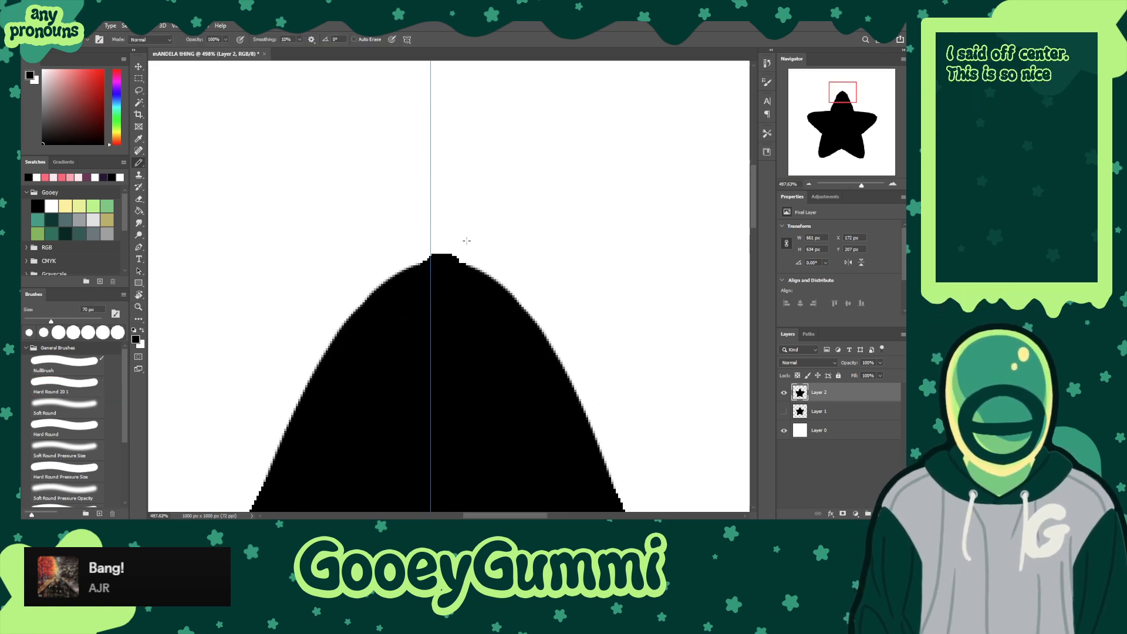
pyautogui.moveTo(438, 251); pyautogui.dragTo(434, 250)
pyautogui.hotkey('ctrl', 'z')
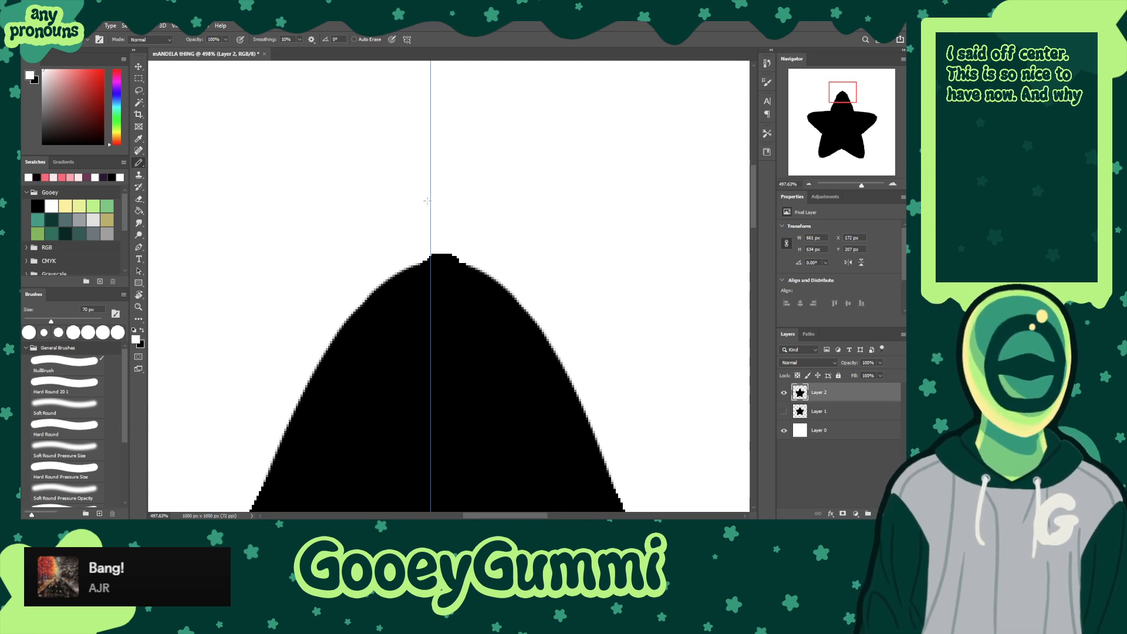
pyautogui.press('x')
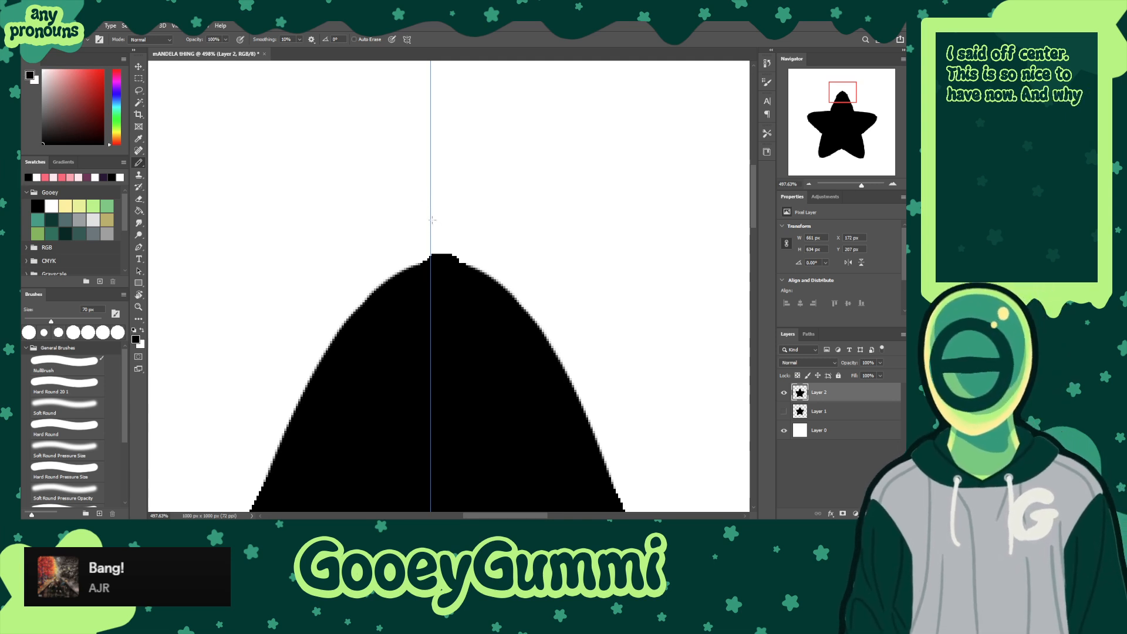
pyautogui.press('e')
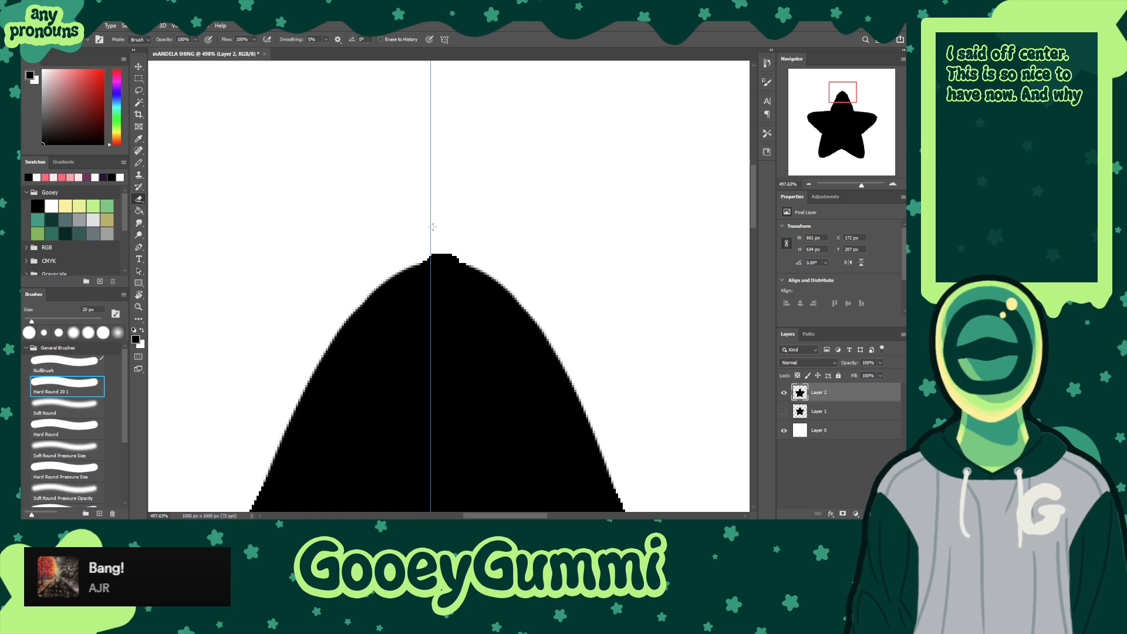
pyautogui.click(443, 228)
pyautogui.click(444, 233)
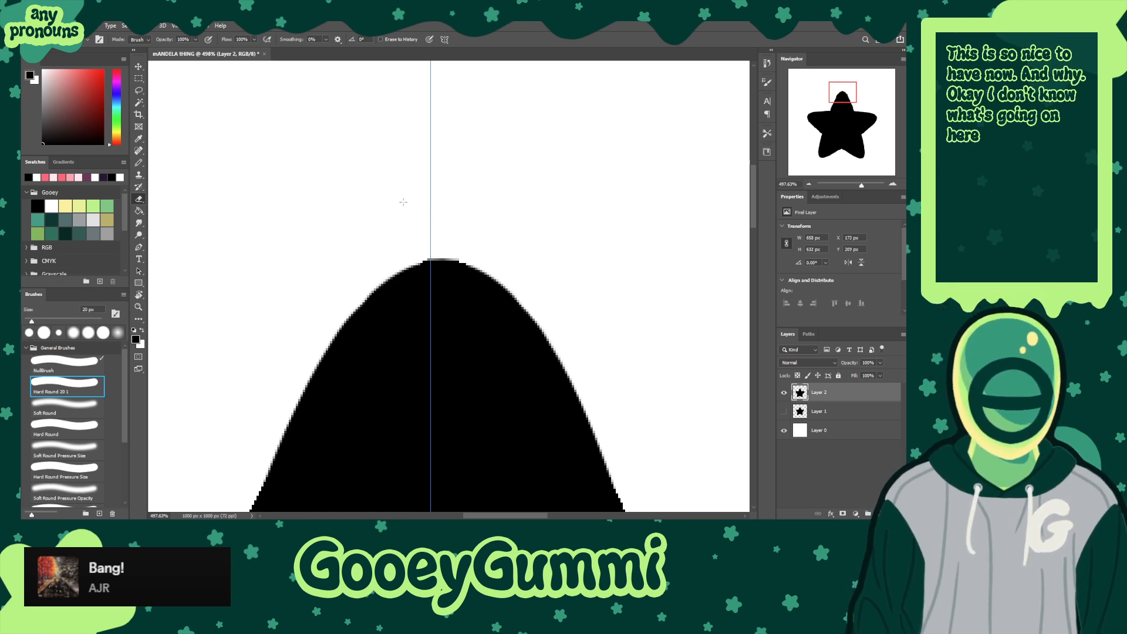
# - Try to smooth the jagged edge between the top and left arms with symmetrical 45 px black brush strokes
pyautogui.press('b')
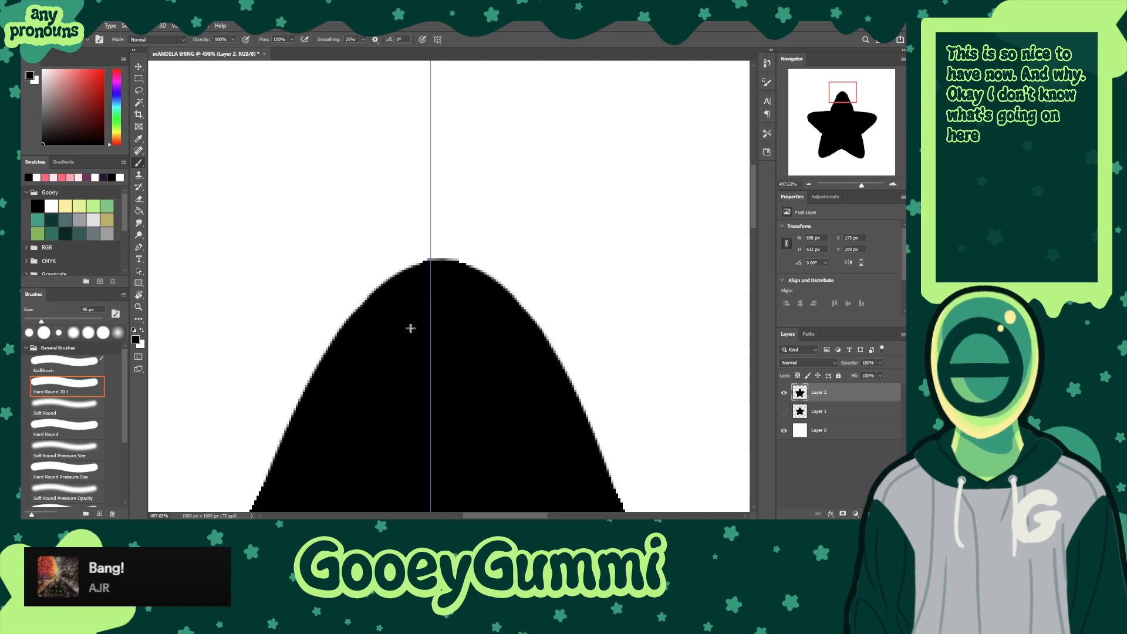
pyautogui.click(363, 324)
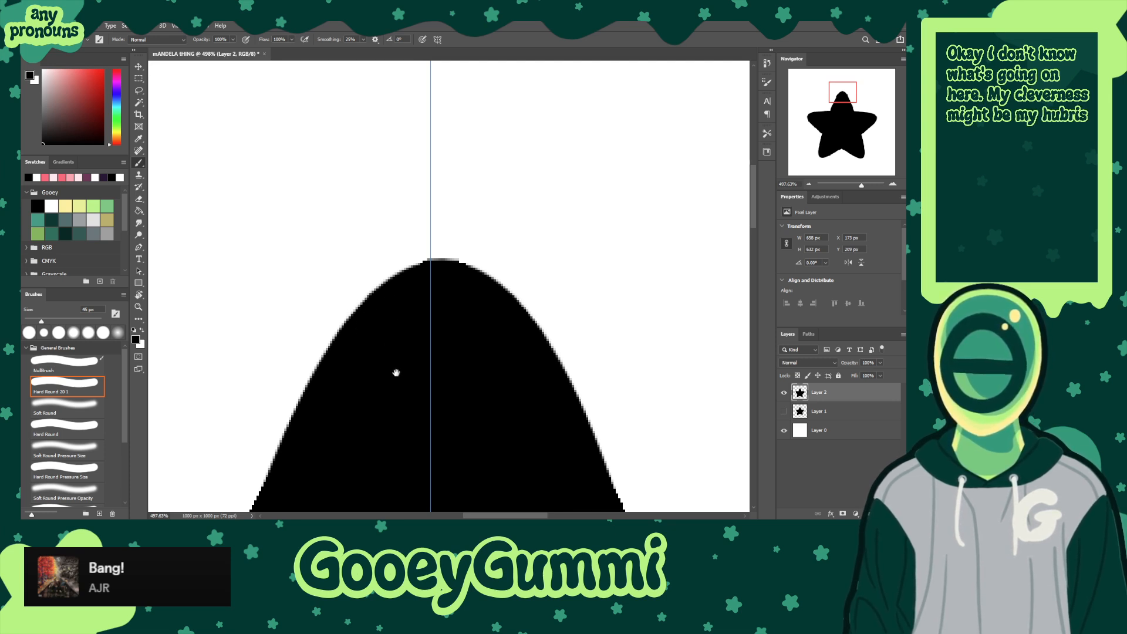
pyautogui.moveTo(396, 373); pyautogui.dragTo(493, 141)
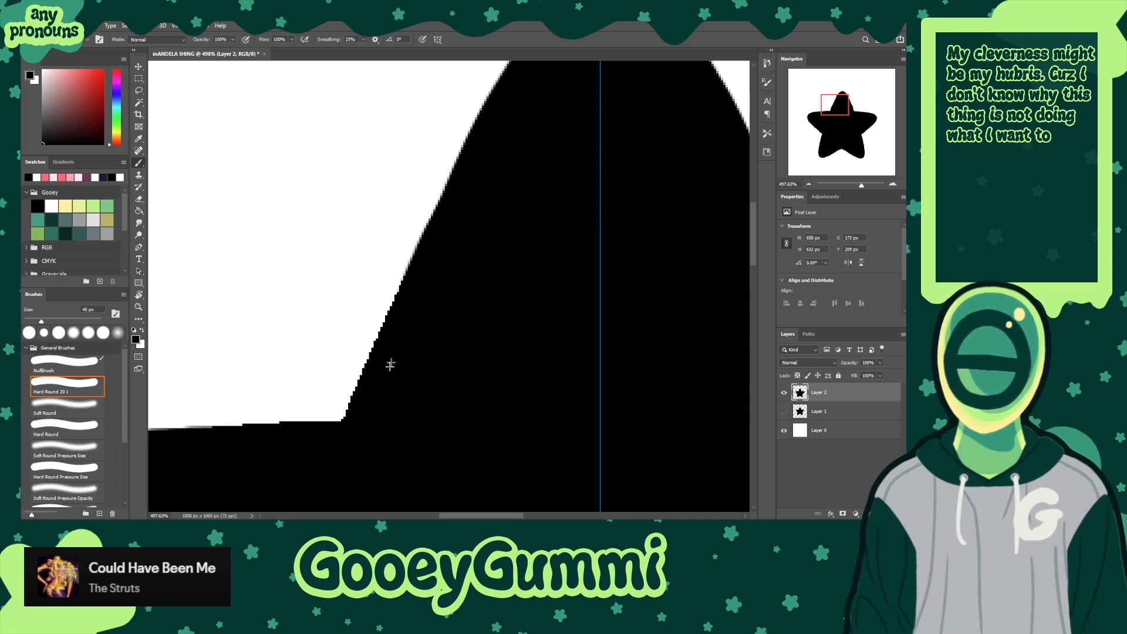
pyautogui.moveTo(463, 174); pyautogui.dragTo(382, 430)
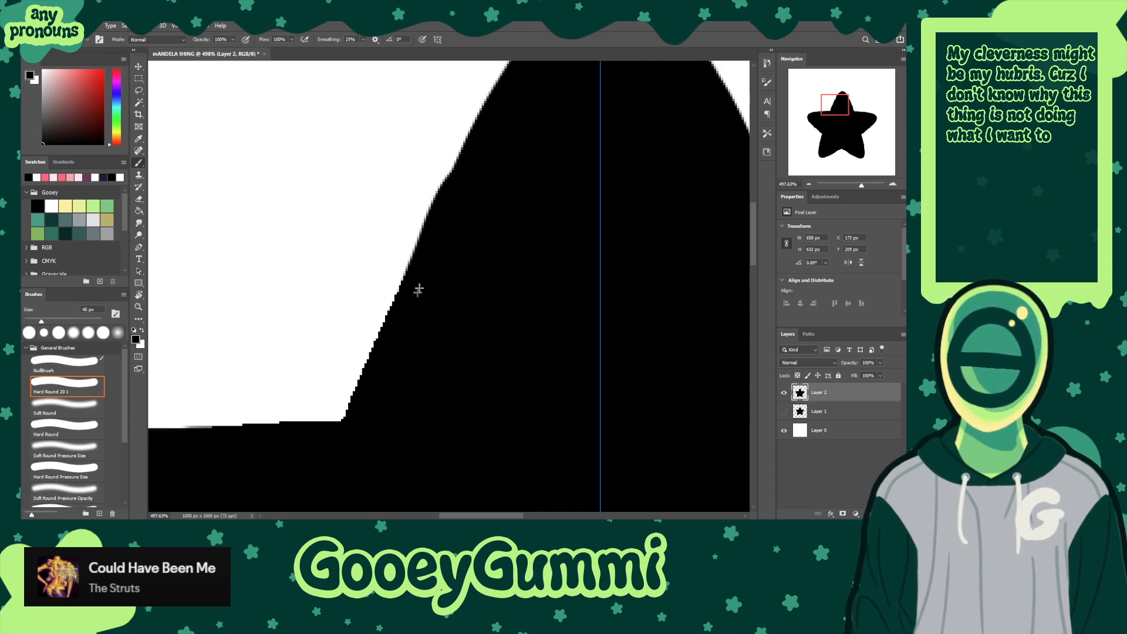
pyautogui.hotkey('ctrl', 'z')
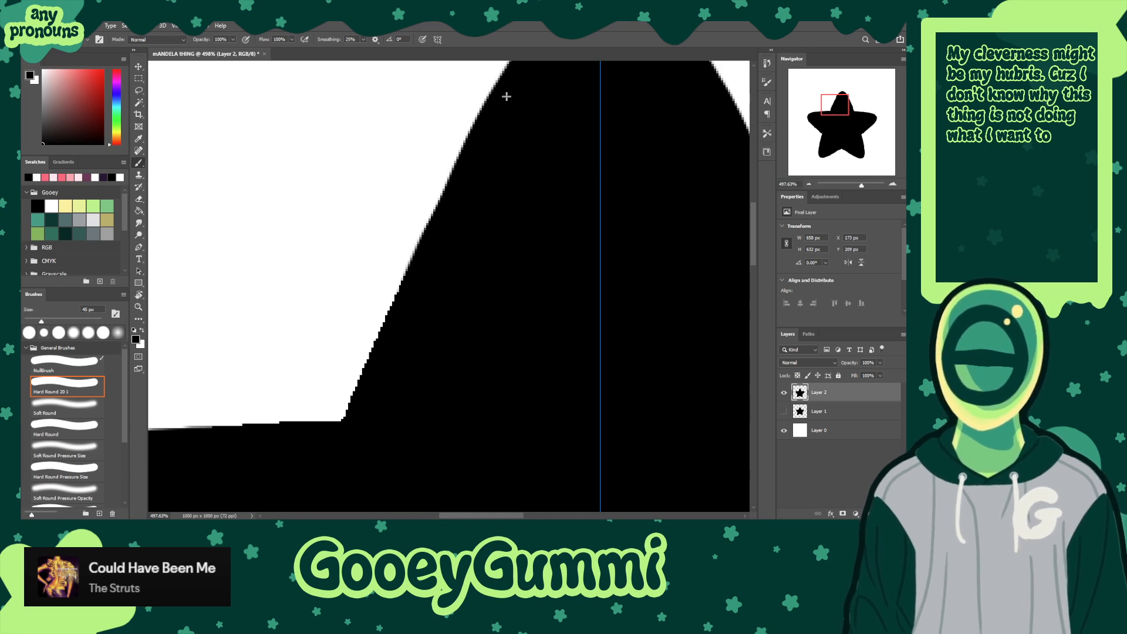
pyautogui.moveTo(481, 115); pyautogui.dragTo(388, 428)
pyautogui.hotkey('ctrl', 'z')
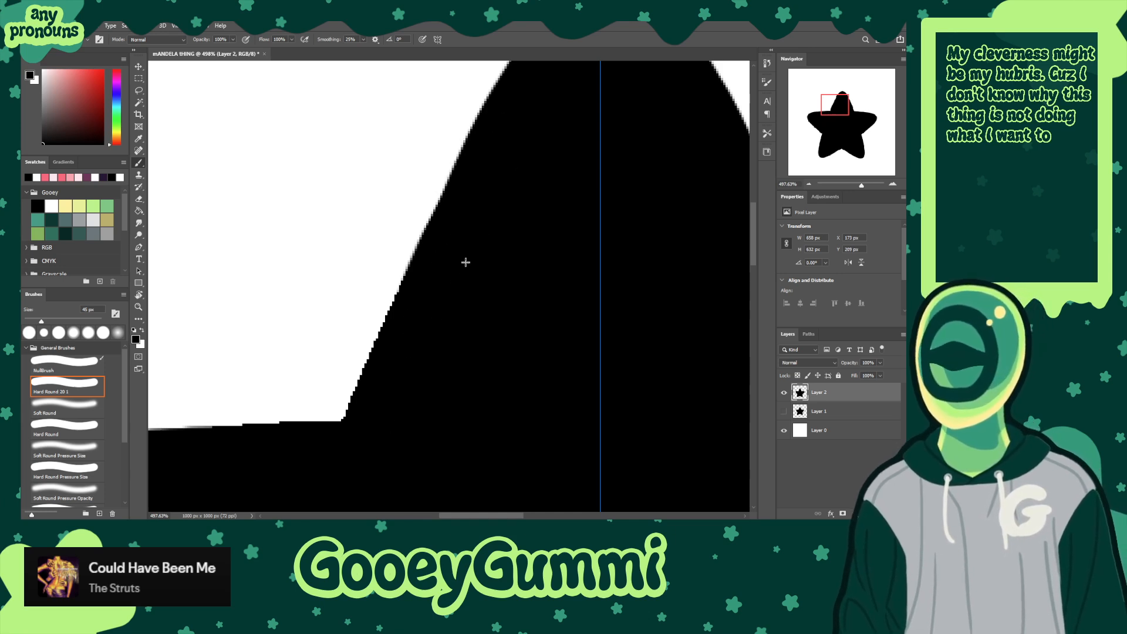
pyautogui.moveTo(489, 130); pyautogui.dragTo(357, 485)
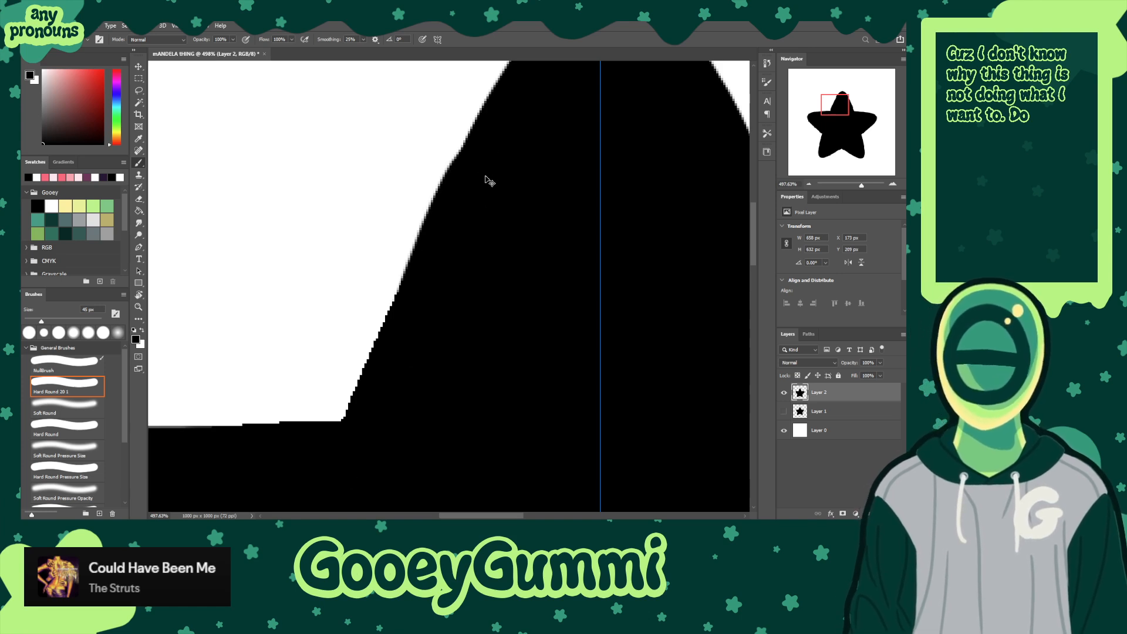
pyautogui.hotkey('ctrl', 'z')
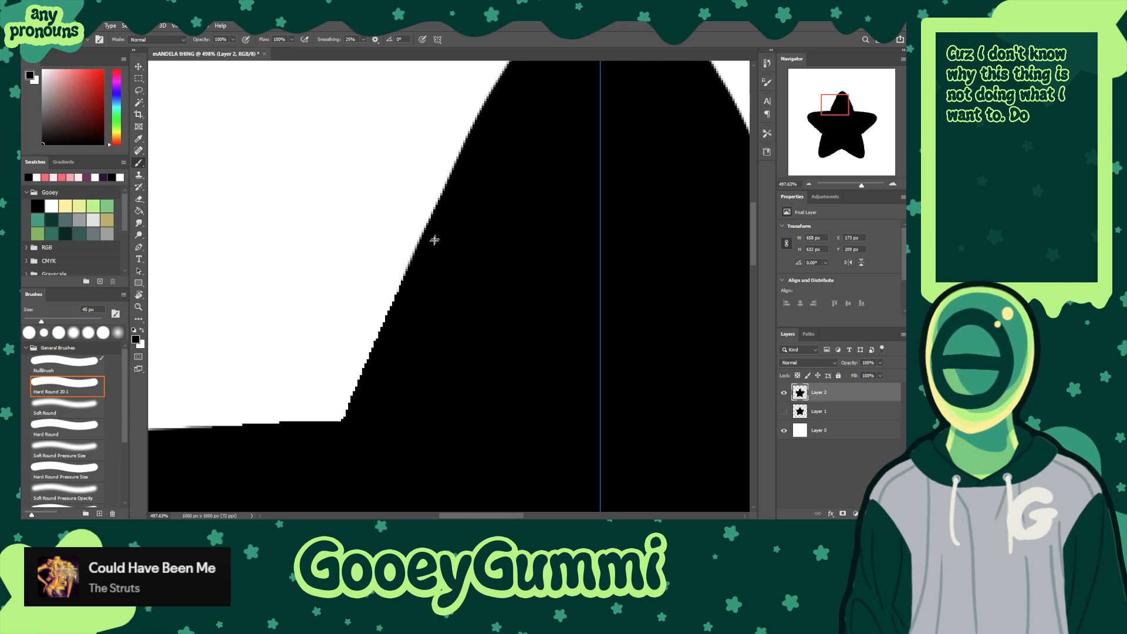
# - Smooth the jagged edge and inner corner between the star's top and left arms with symmetrical black brush strokes
pyautogui.hotkey('ctrl', 'shift', 'z')
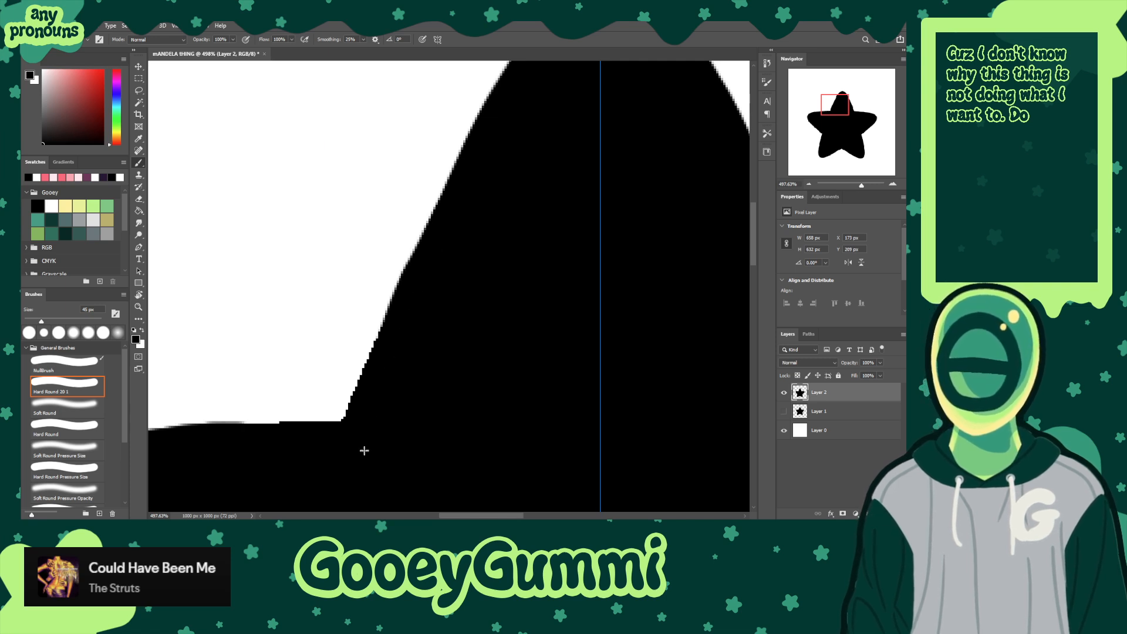
pyautogui.hotkey('ctrl', 'z')
pyautogui.hotkey('ctrl', 'shift', 'z')
pyautogui.hotkey('ctrl', 'shift', 'z')
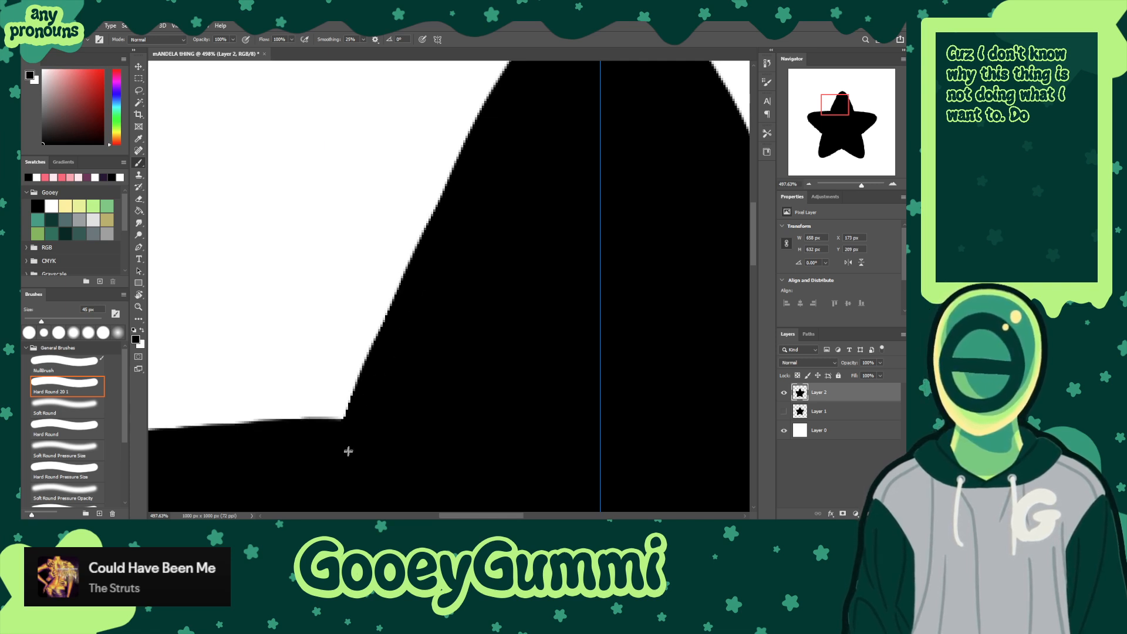
pyautogui.hotkey('ctrl', 'shift', 'z')
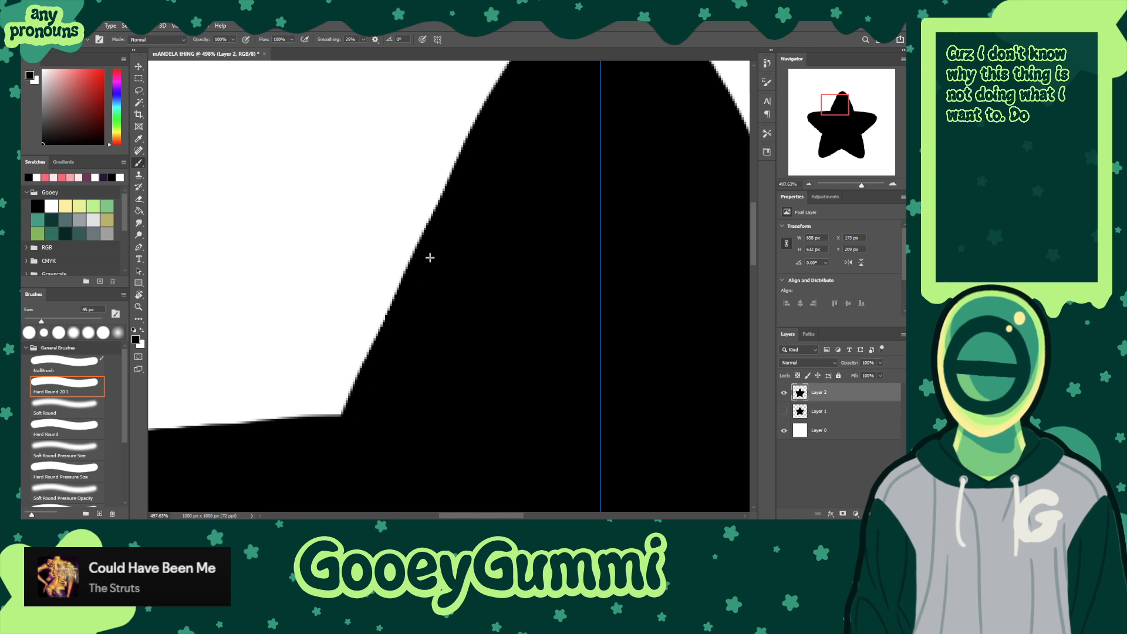
pyautogui.hotkey('ctrl', 'shift', 'z')
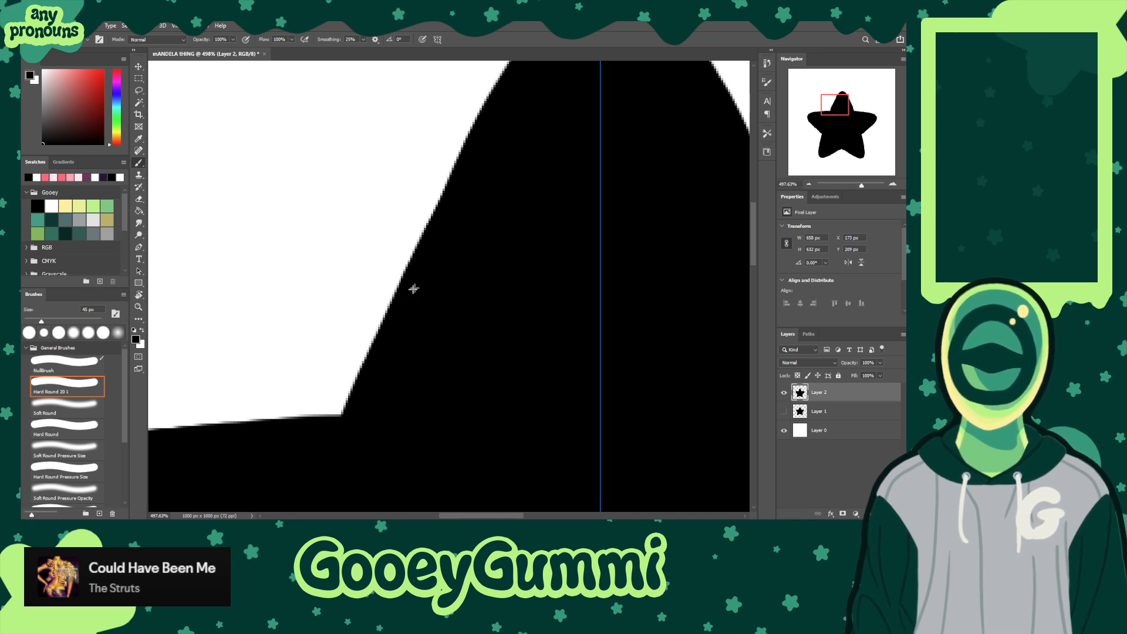
pyautogui.hotkey('ctrl', 'shift', 'z')
pyautogui.hotkey('ctrl', 'z')
pyautogui.hotkey('ctrl', 'shift', 'z')
pyautogui.hotkey('ctrl', 'z')
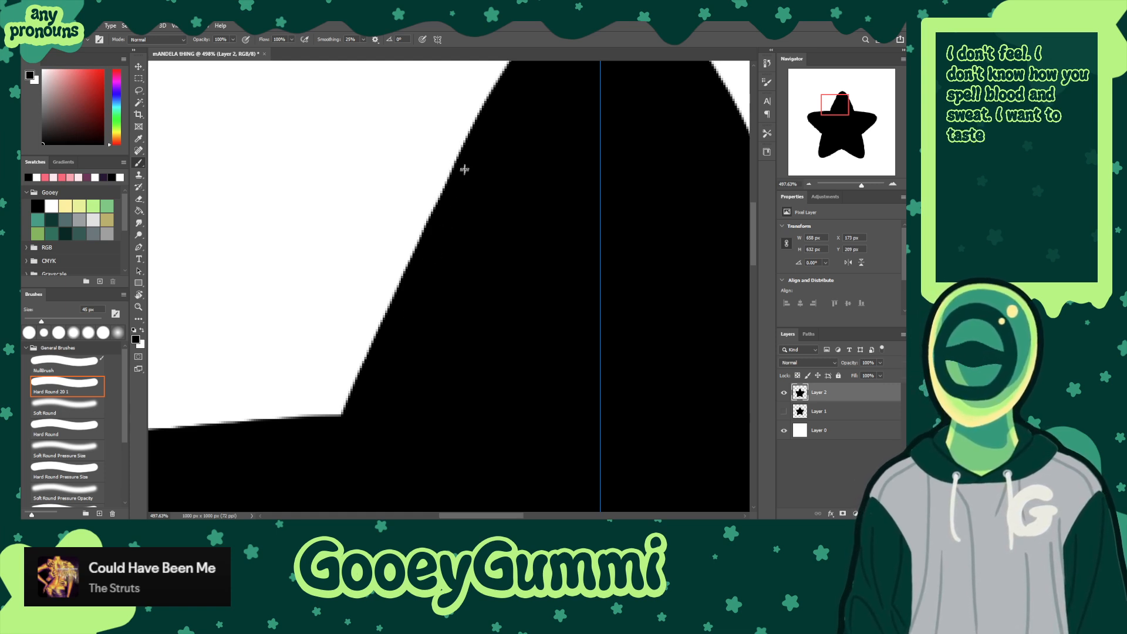
pyautogui.moveTo(464, 169); pyautogui.dragTo(435, 231)
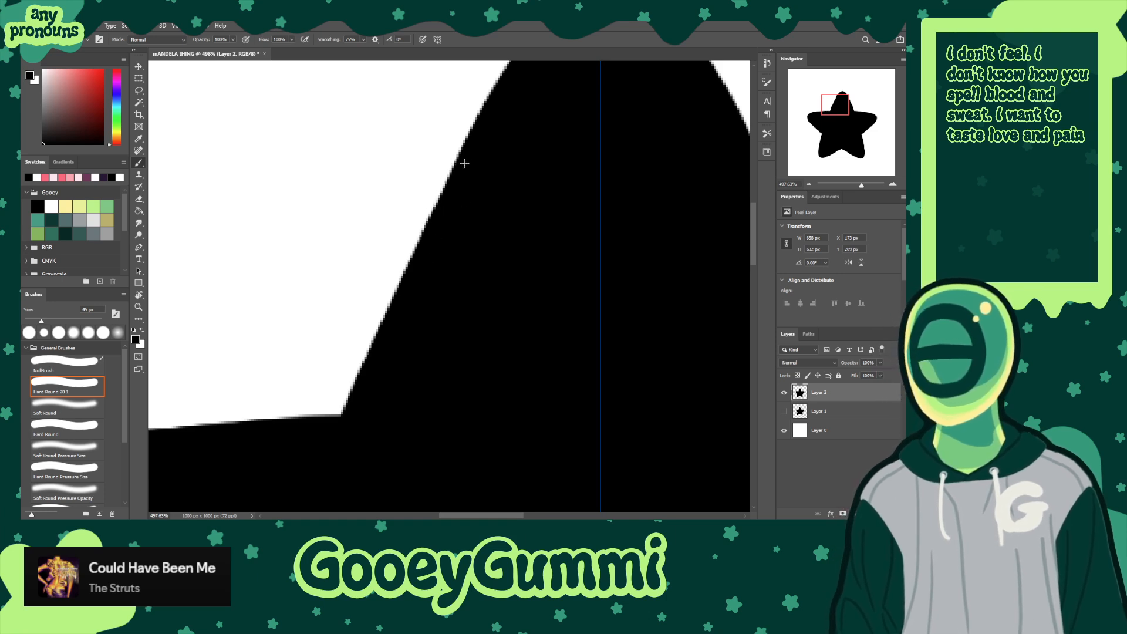
# - Reduce the brush size to 10 px and bring the whole star into view
pyautogui.press('[')
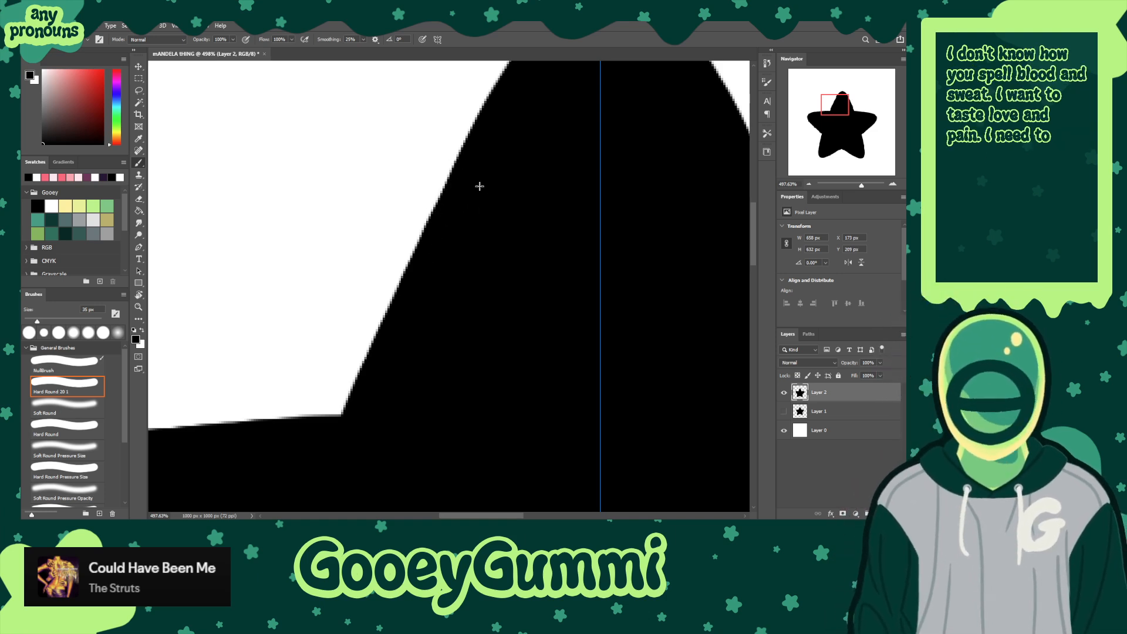
pyautogui.press('[')
pyautogui.press('[')
pyautogui.press('[')
pyautogui.press('[')
pyautogui.press('[')
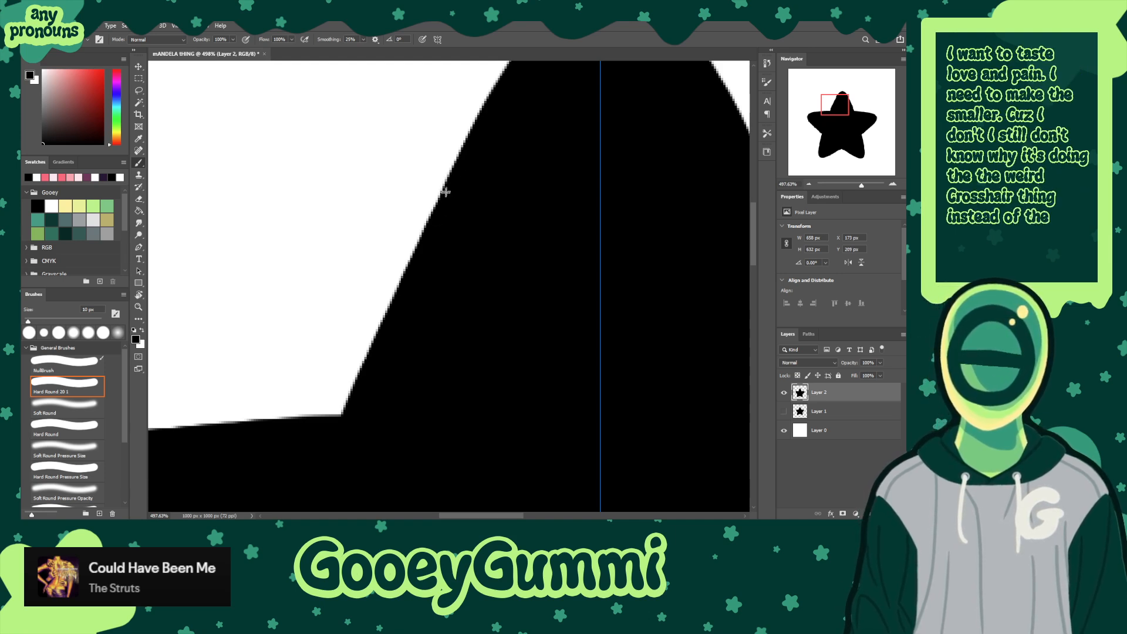
pyautogui.press('z')
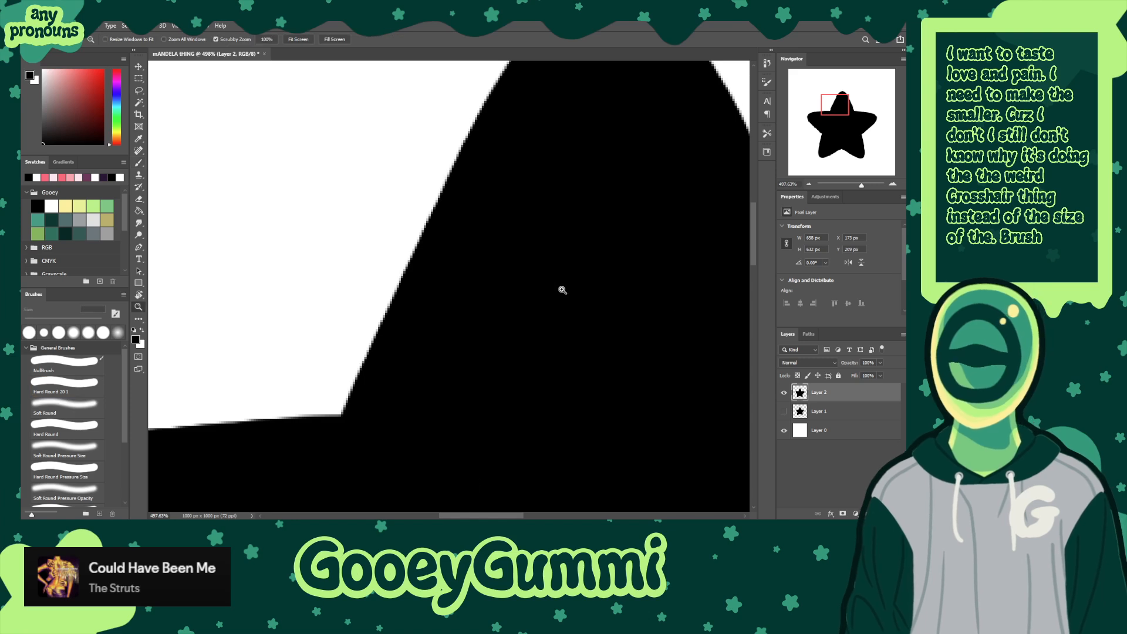
pyautogui.moveTo(562, 290); pyautogui.dragTo(481, 290)
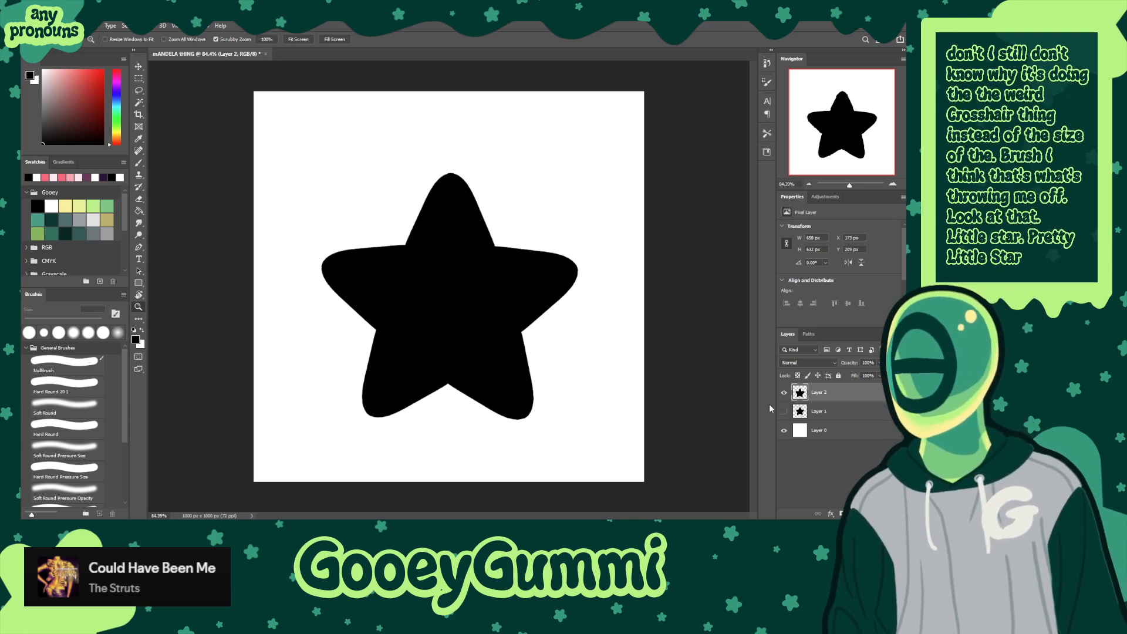
# - Hide the white Layer 0 and select the star shape by inverting a Magic Wand selection of the transparent area
pyautogui.click(783, 431)
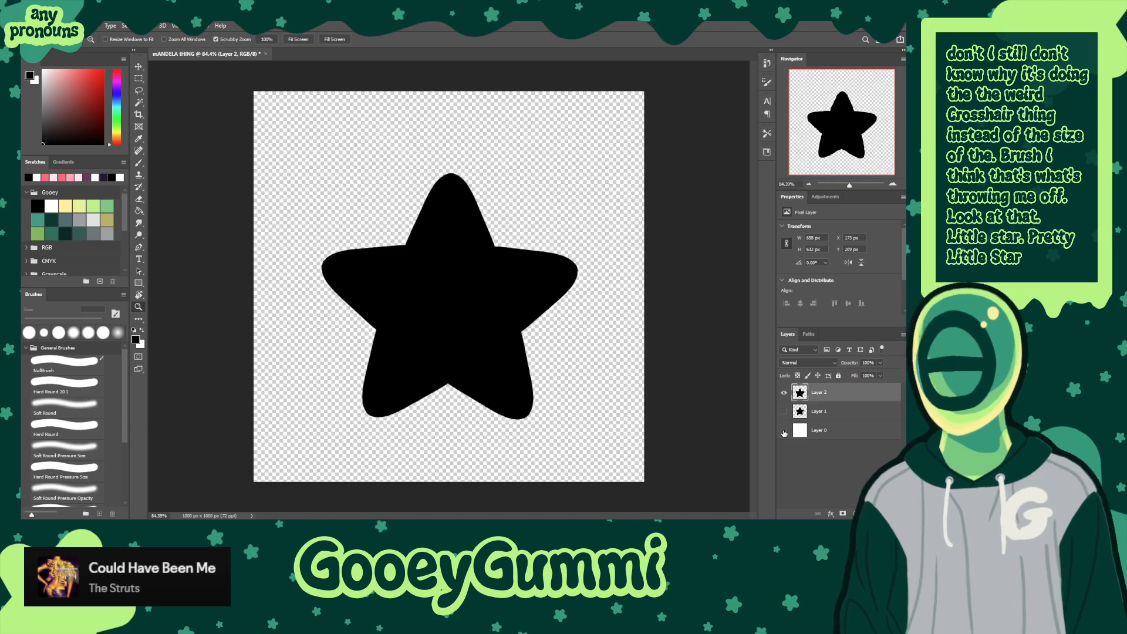
pyautogui.press('w')
pyautogui.click(535, 192)
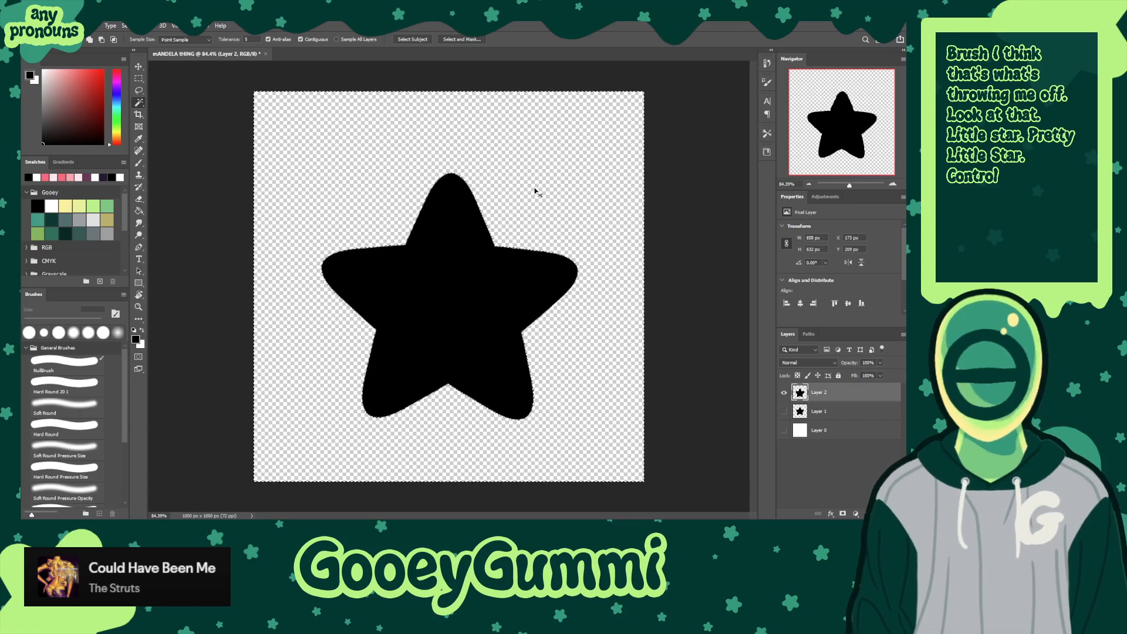
pyautogui.hotkey('ctrl', 'shift', 'i')
# - Try to expand the star selection by 50 pixels
pyautogui.hotkey('alt', 's')
pyautogui.press('m')
pyautogui.press('e')
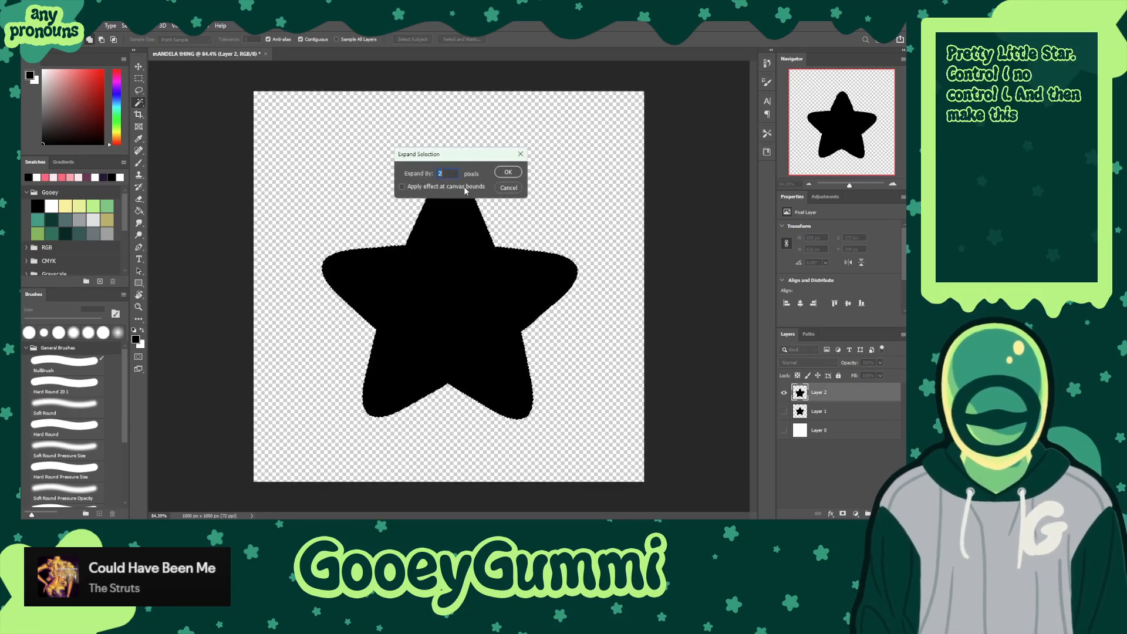
pyautogui.write('50')
pyautogui.click(508, 172)
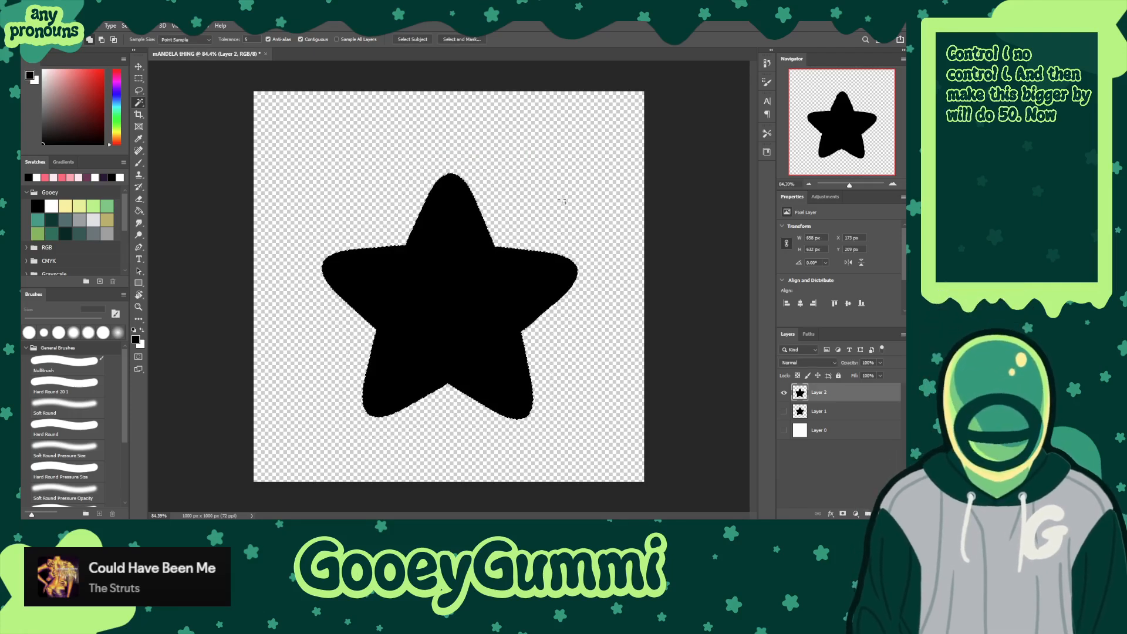
# - Expand the star selection by 25 pixels and crop the canvas to it
pyautogui.hotkey('alt', 's')
pyautogui.press('m')
pyautogui.press('e')
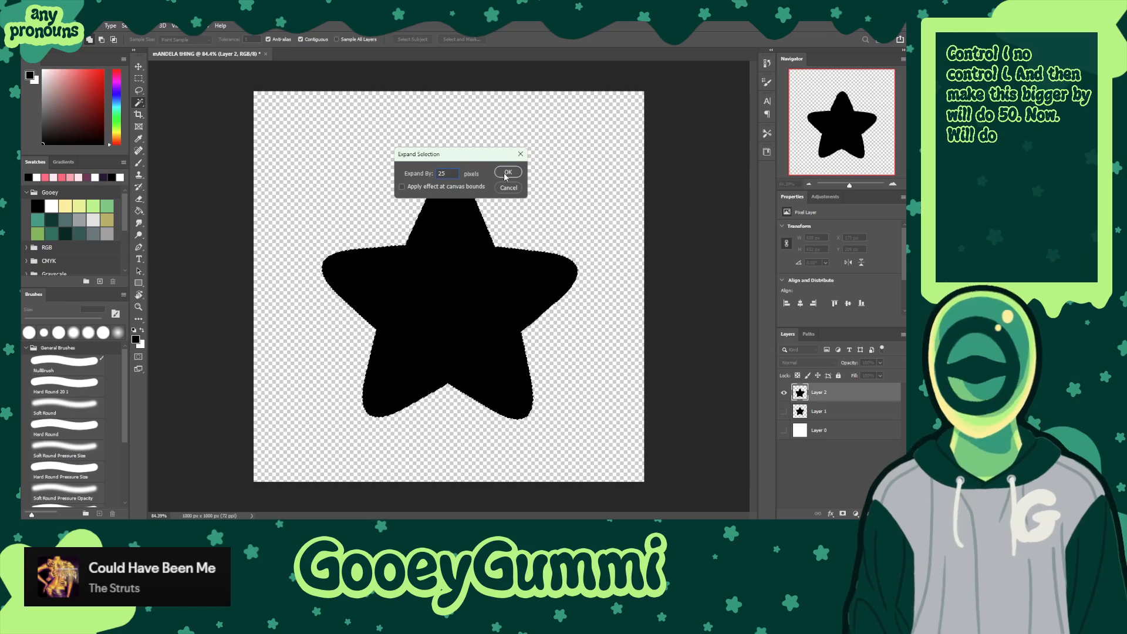
pyautogui.click(506, 174)
pyautogui.click(74, 26)
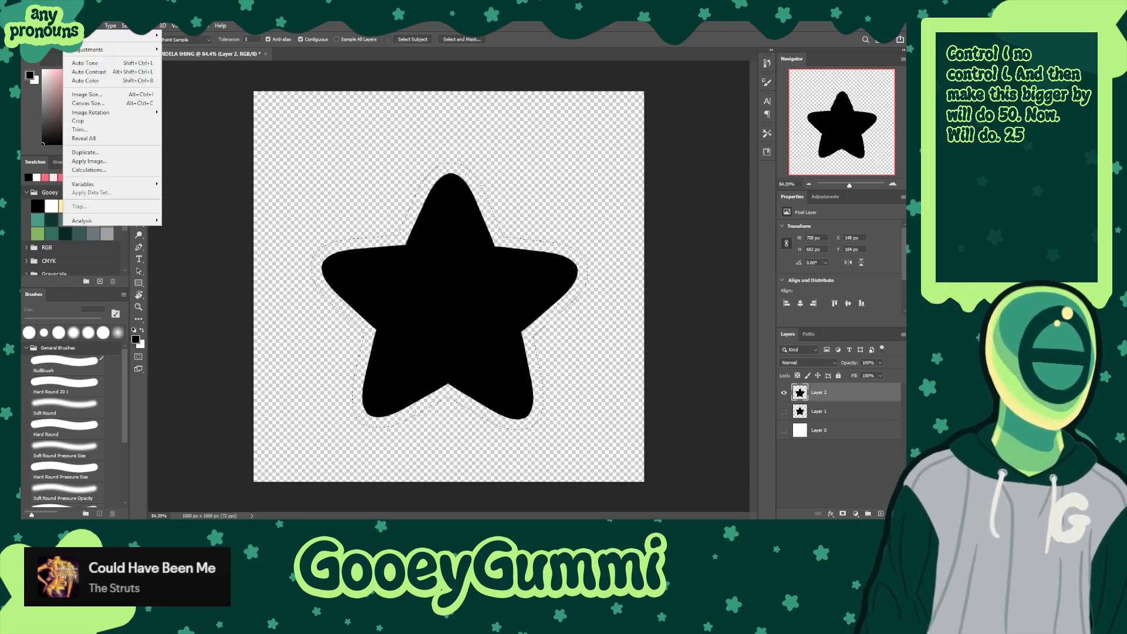
pyautogui.click(78, 121)
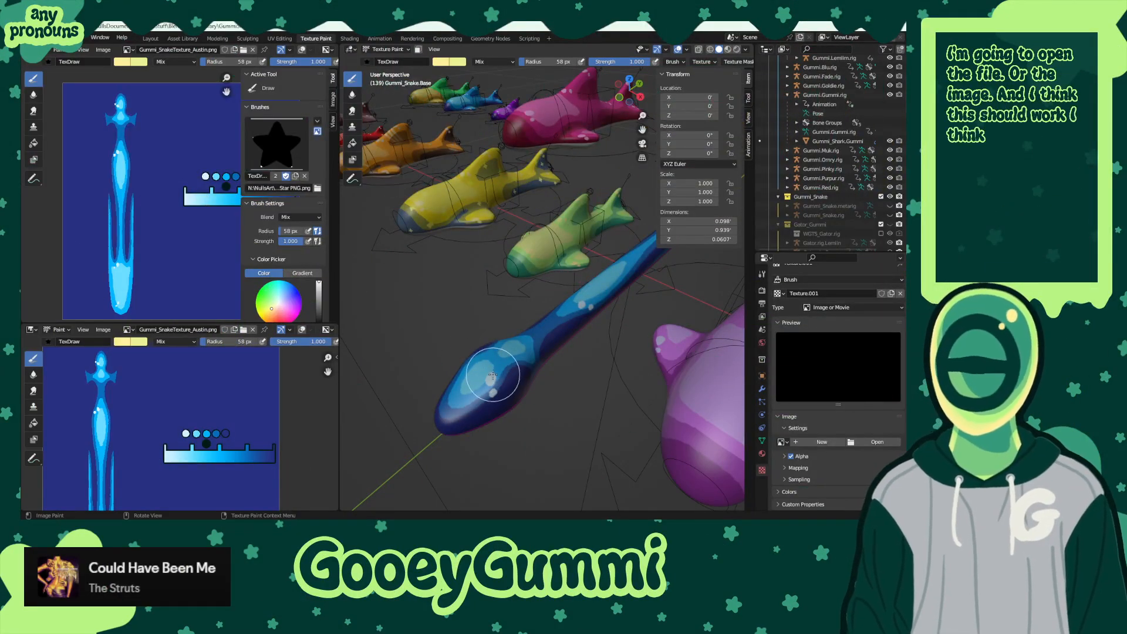
# - In Blender, try a brush stroke on the blue snake's head and switch the viewport to flat, unglossy shading
pyautogui.moveTo(503, 360); pyautogui.dragTo(507, 377)
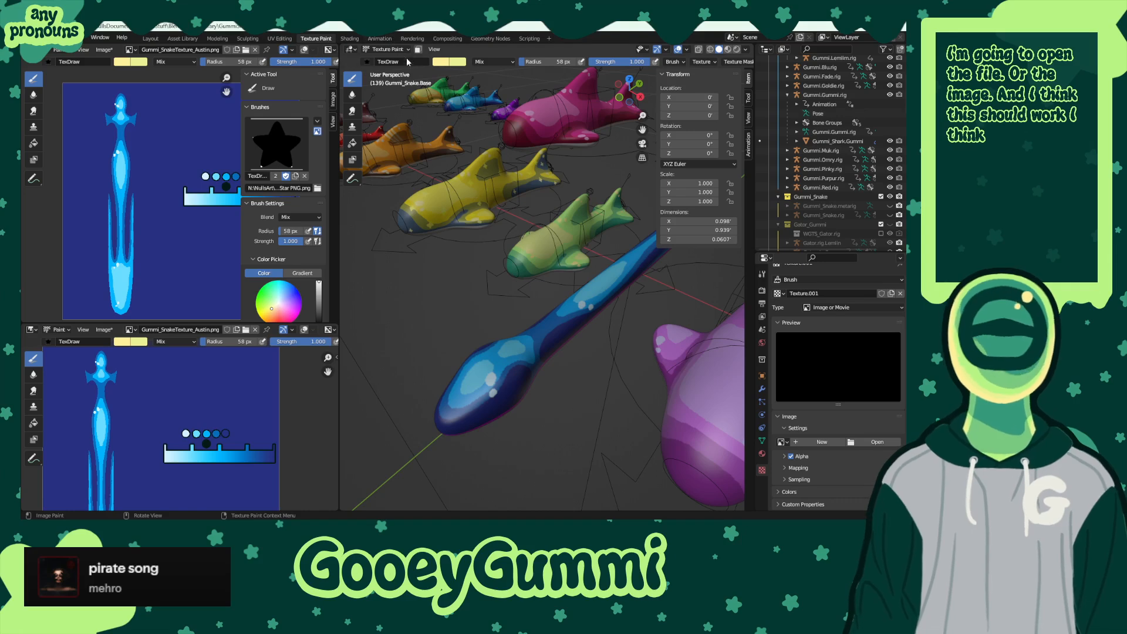
pyautogui.scroll(2, 534, 341)
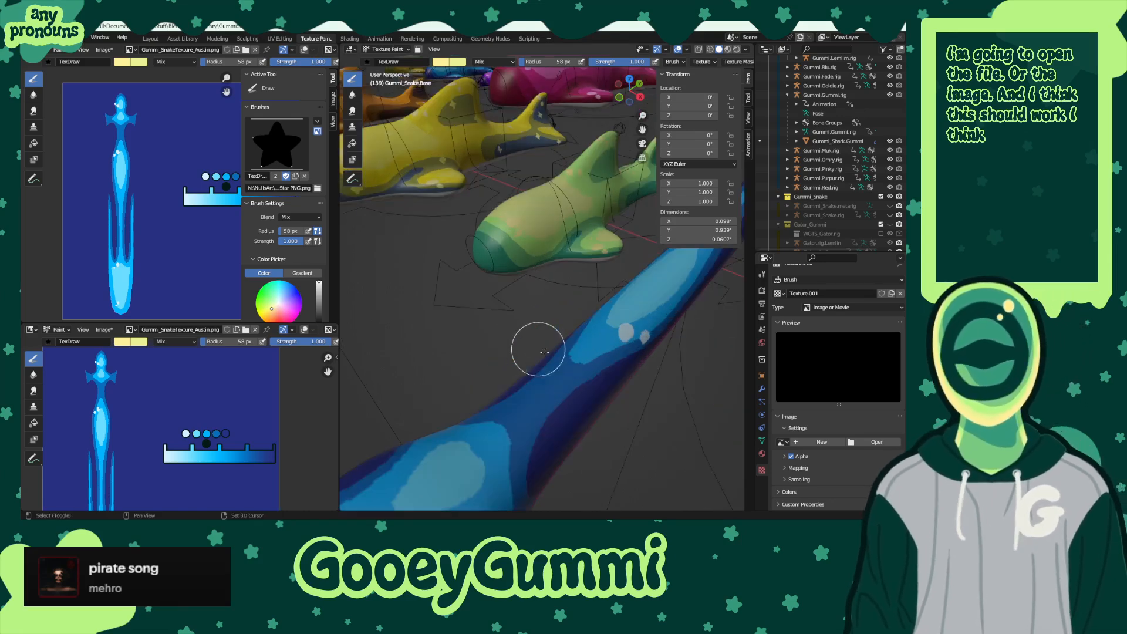
pyautogui.scroll(-1, 571, 375)
pyautogui.moveTo(571, 382); pyautogui.dragTo(583, 358, button='middle')
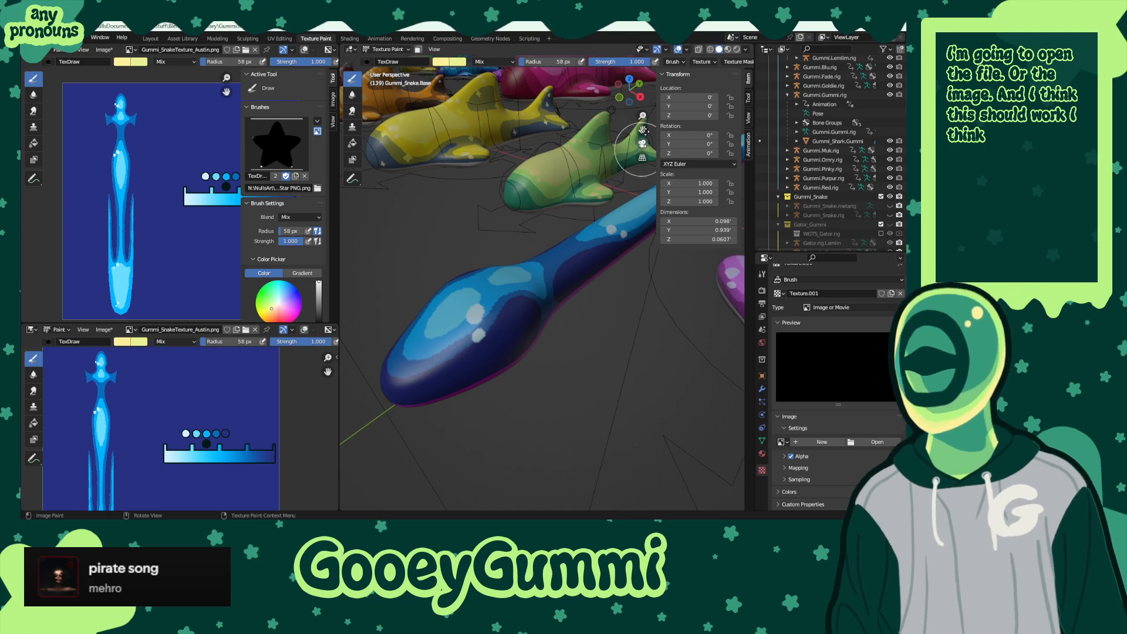
pyautogui.press('z')
pyautogui.click(688, 107)
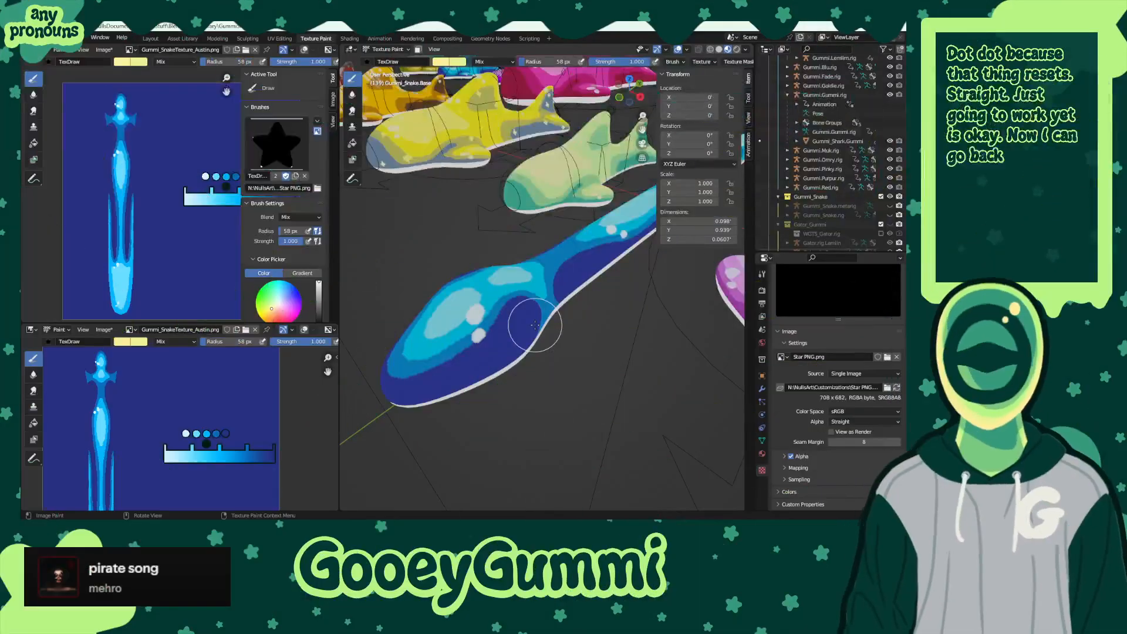
# - Stamp a test star on the snake's head with the 58 px textured brush and undo it
pyautogui.scroll(-3, 534, 325)
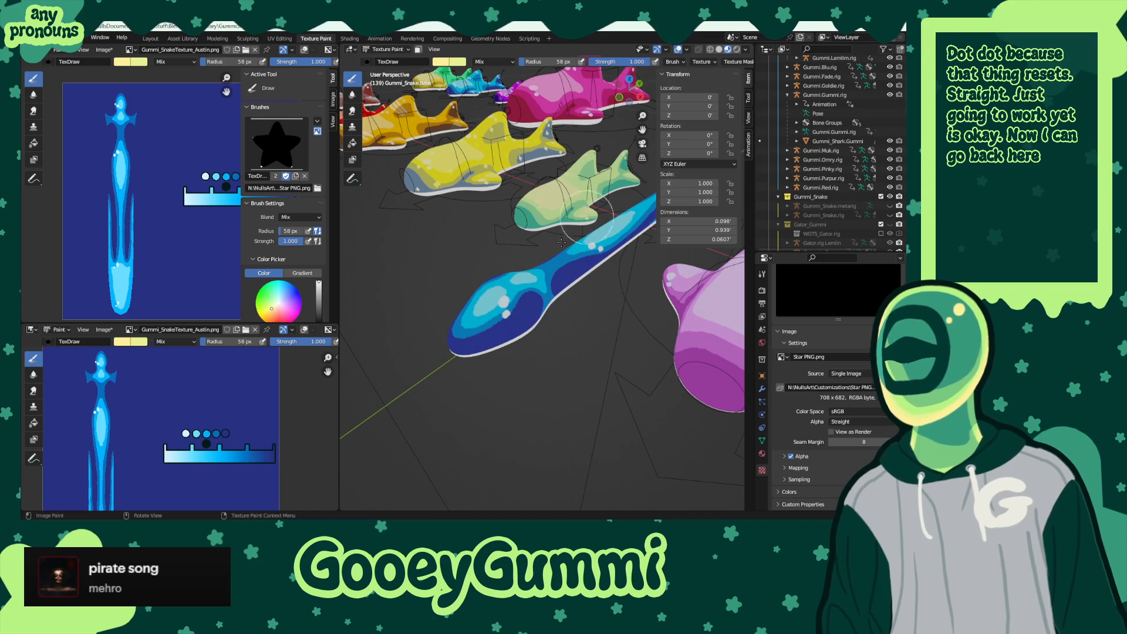
pyautogui.click(507, 314)
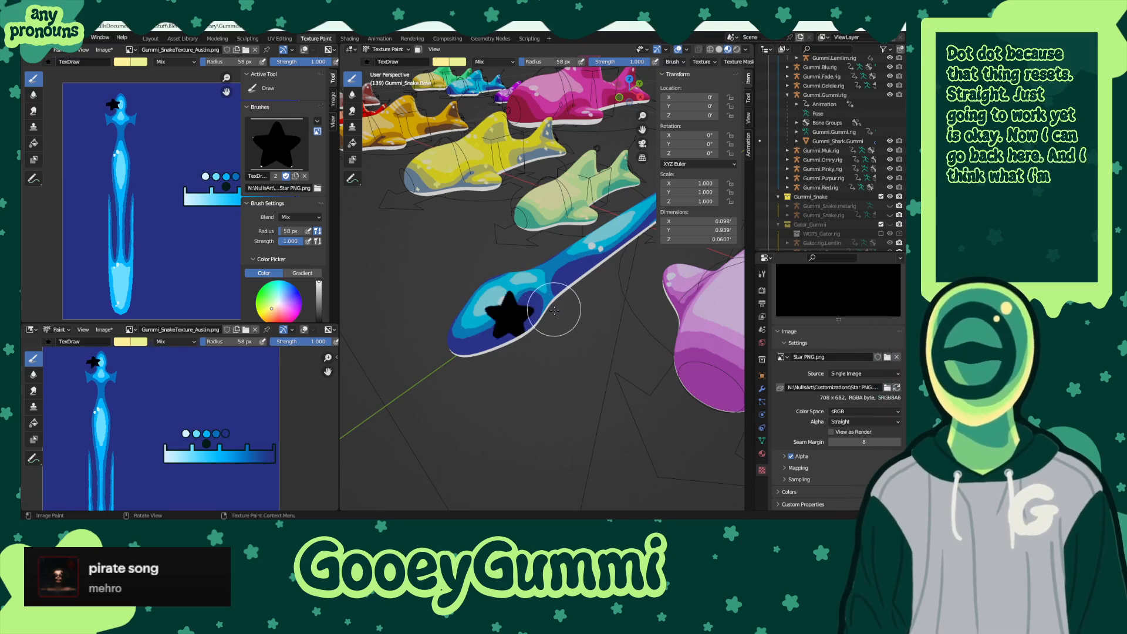
pyautogui.moveTo(554, 310); pyautogui.dragTo(529, 317, button='middle')
pyautogui.hotkey('ctrl', 'z')
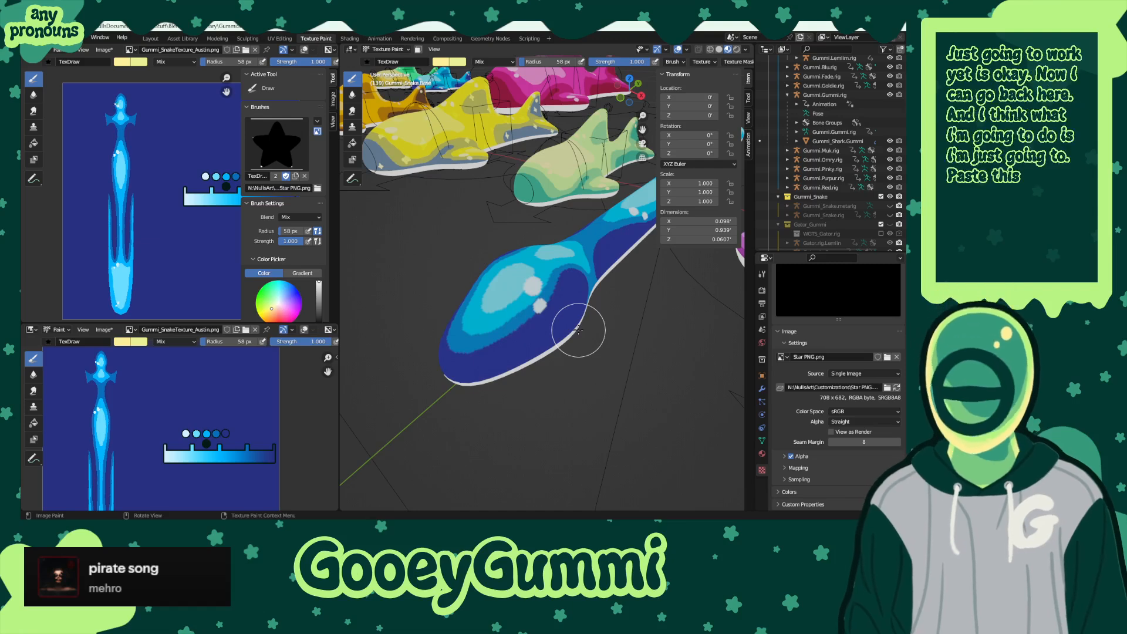
# - Reduce the brush radius to 41 px and test the star stamp with a dab and a stroke along the snake's body, undoing both
pyautogui.press('[')
pyautogui.press('[')
pyautogui.press('[')
pyautogui.moveTo(582, 328); pyautogui.dragTo(505, 303, button='middle')
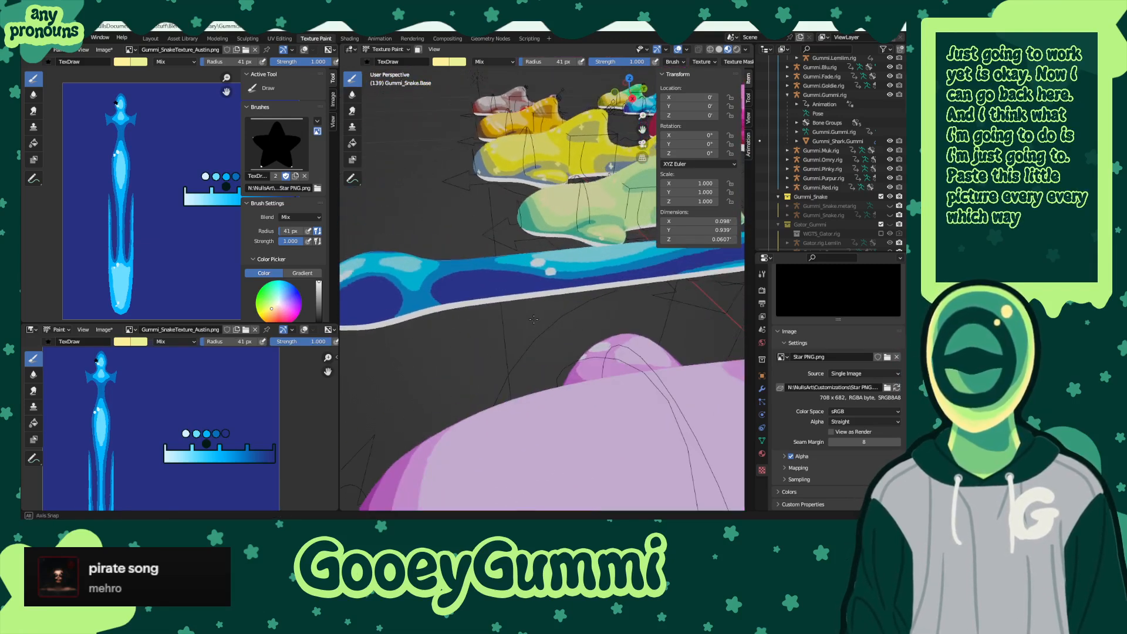
pyautogui.click(467, 284)
pyautogui.hotkey('ctrl', 'z')
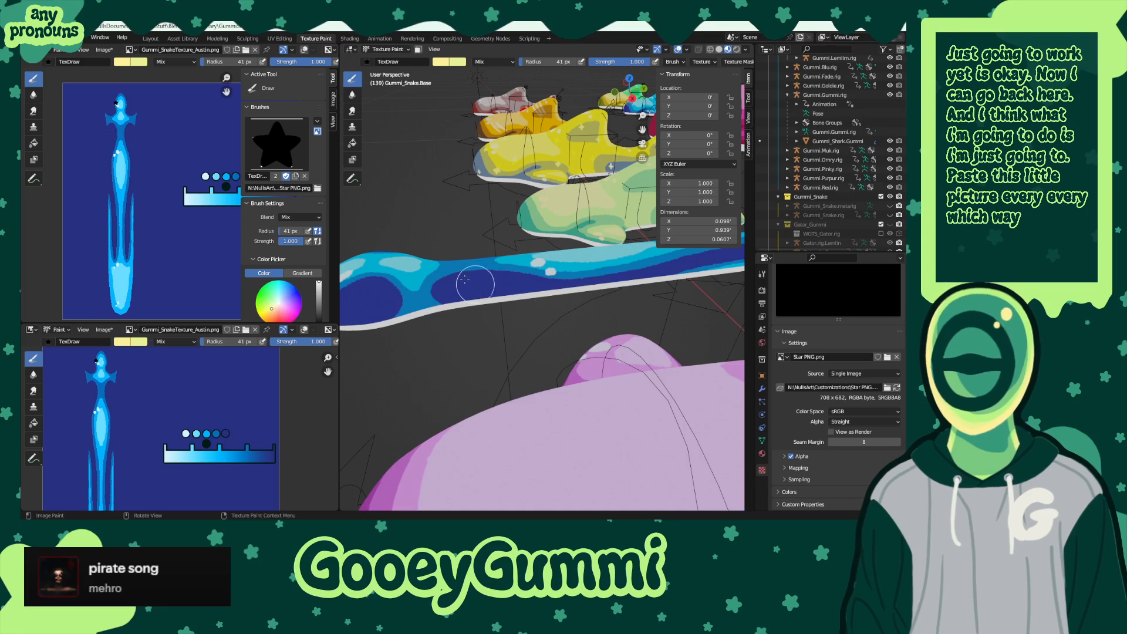
pyautogui.moveTo(452, 279); pyautogui.dragTo(613, 267)
pyautogui.hotkey('ctrl', 'z')
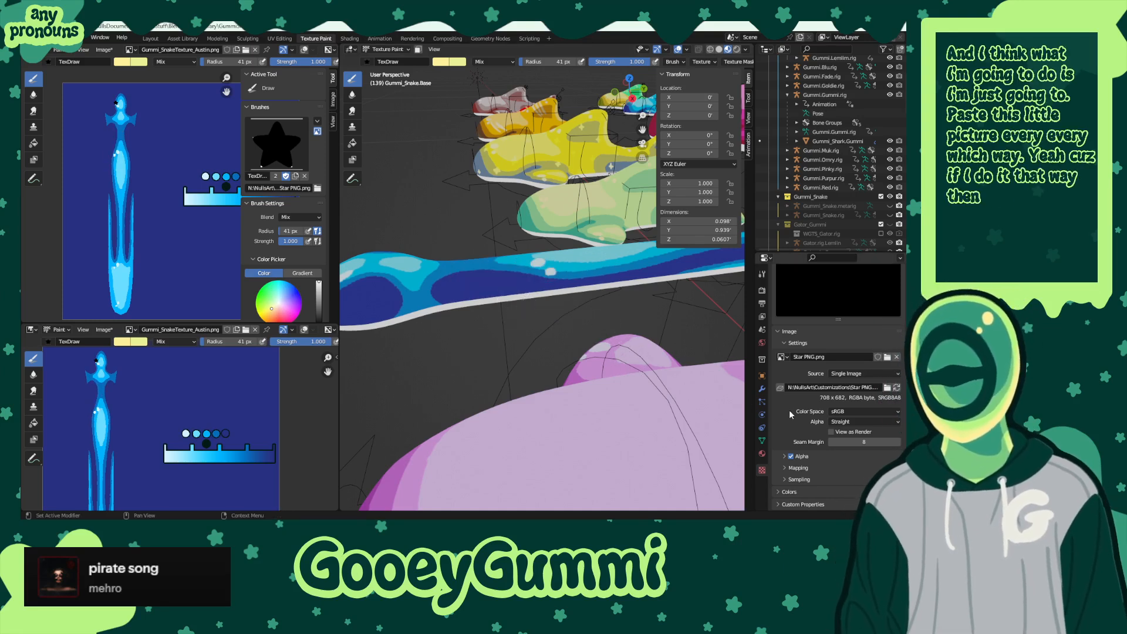
# - Set the brush texture's mapping to Random and test it with a stroke along the snake's side, undoing the stroke
pyautogui.scroll(2, 812, 469)
pyautogui.scroll(-2, 813, 469)
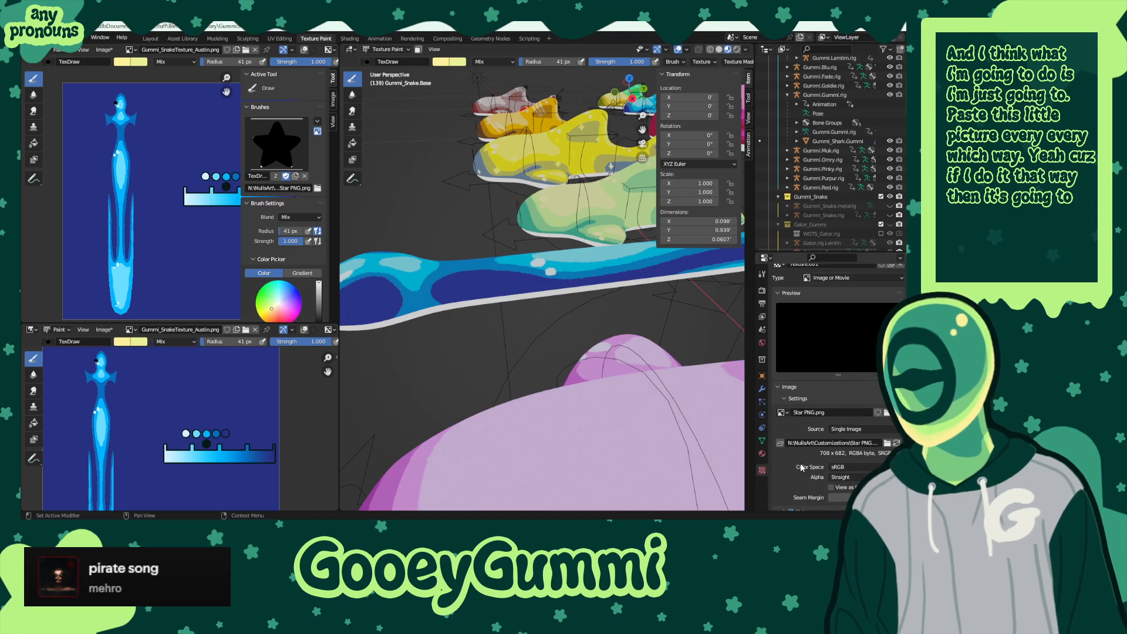
pyautogui.scroll(-10, 252, 220)
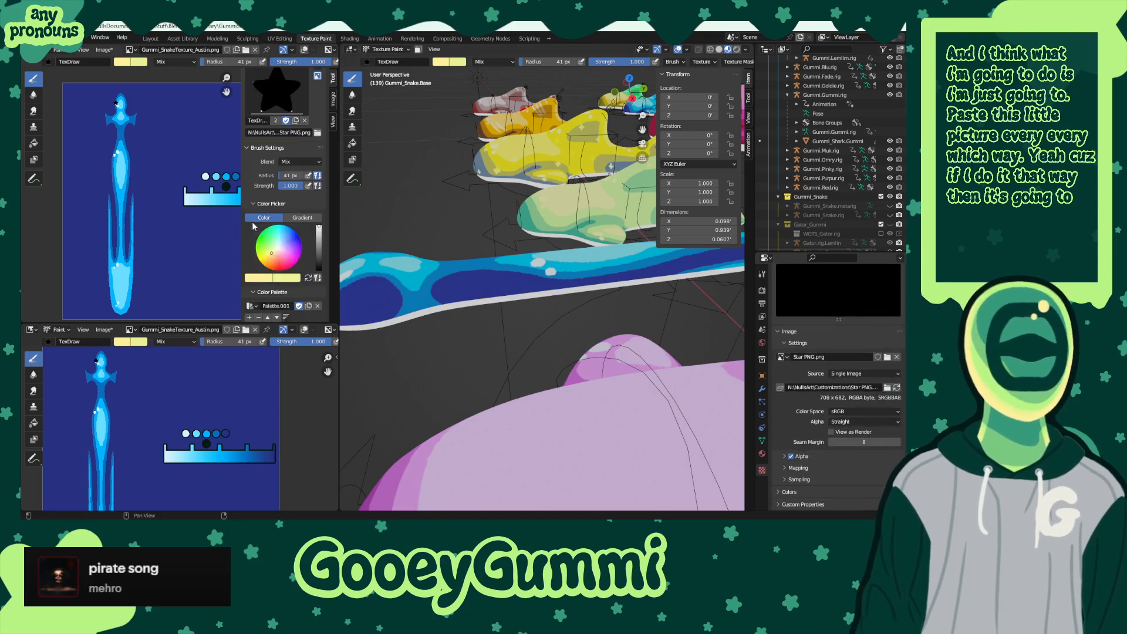
pyautogui.scroll(-3, 252, 221)
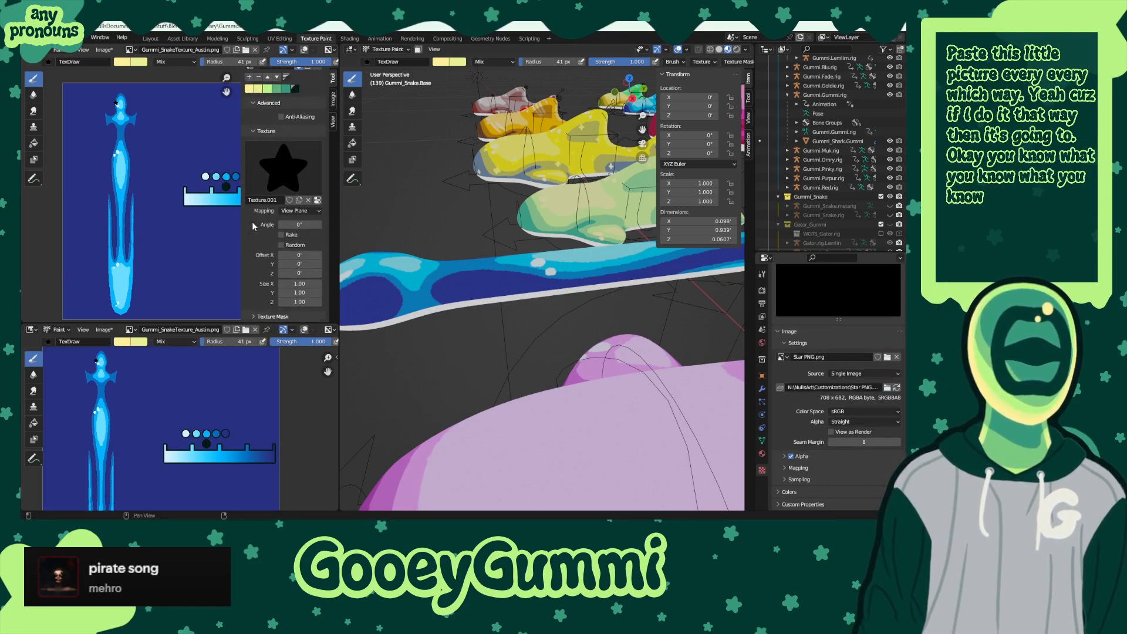
pyautogui.click(304, 194)
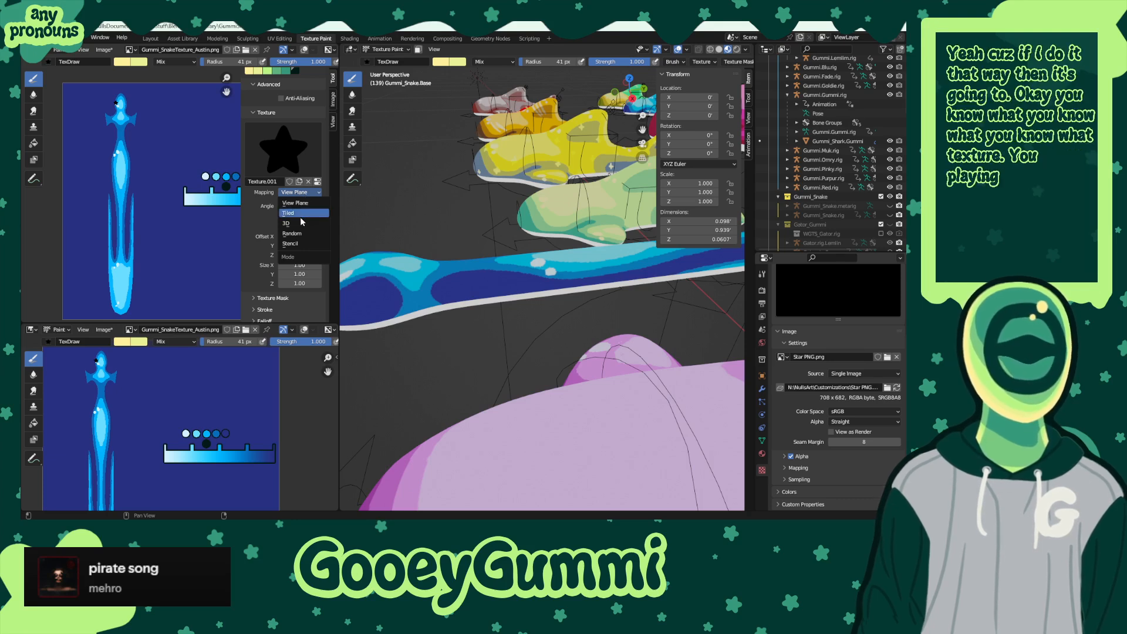
pyautogui.click(292, 233)
pyautogui.moveTo(441, 285); pyautogui.dragTo(615, 276)
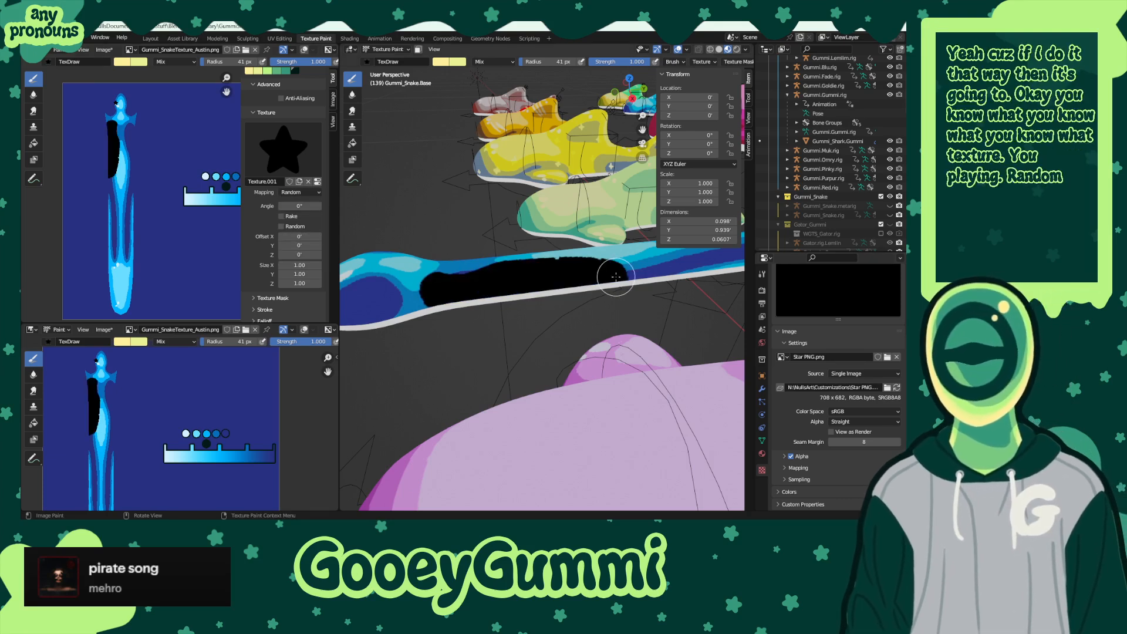
pyautogui.hotkey('ctrl', 'z')
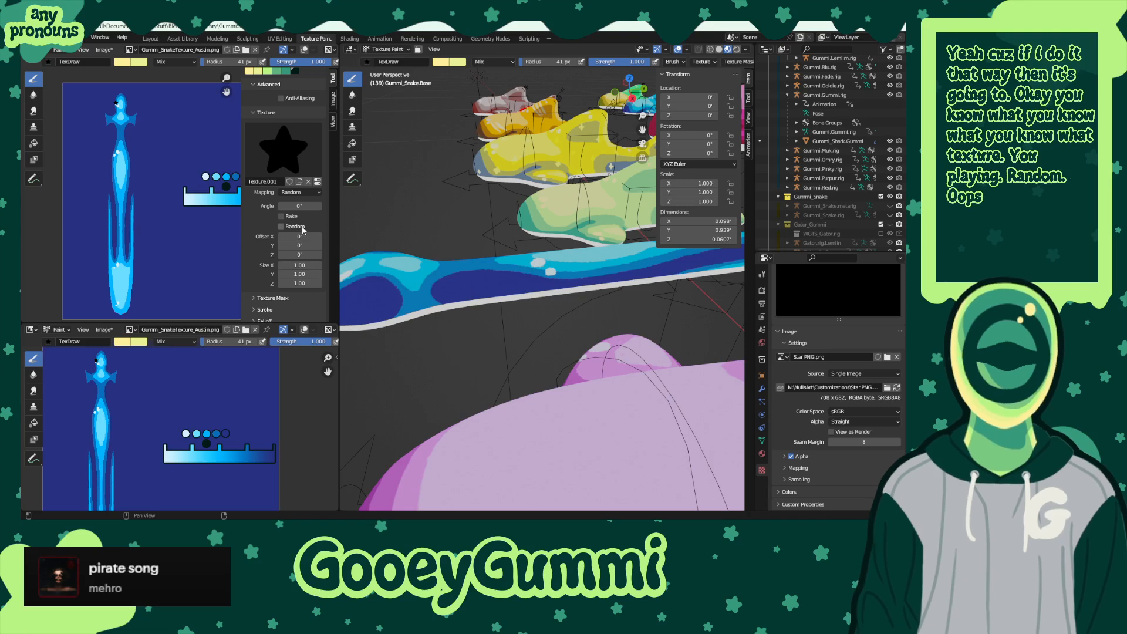
# - Enable the brush texture's random angle and test it with a stroke along the snake's side, undoing the stroke
pyautogui.click(281, 227)
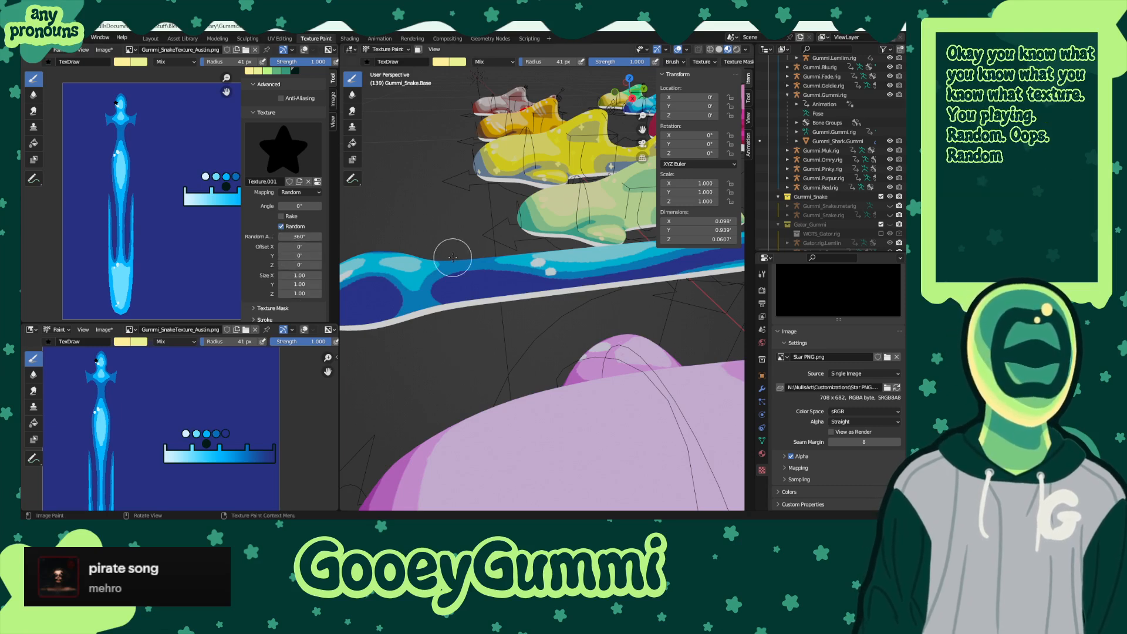
pyautogui.moveTo(466, 285); pyautogui.dragTo(638, 286)
pyautogui.hotkey('ctrl', 'z')
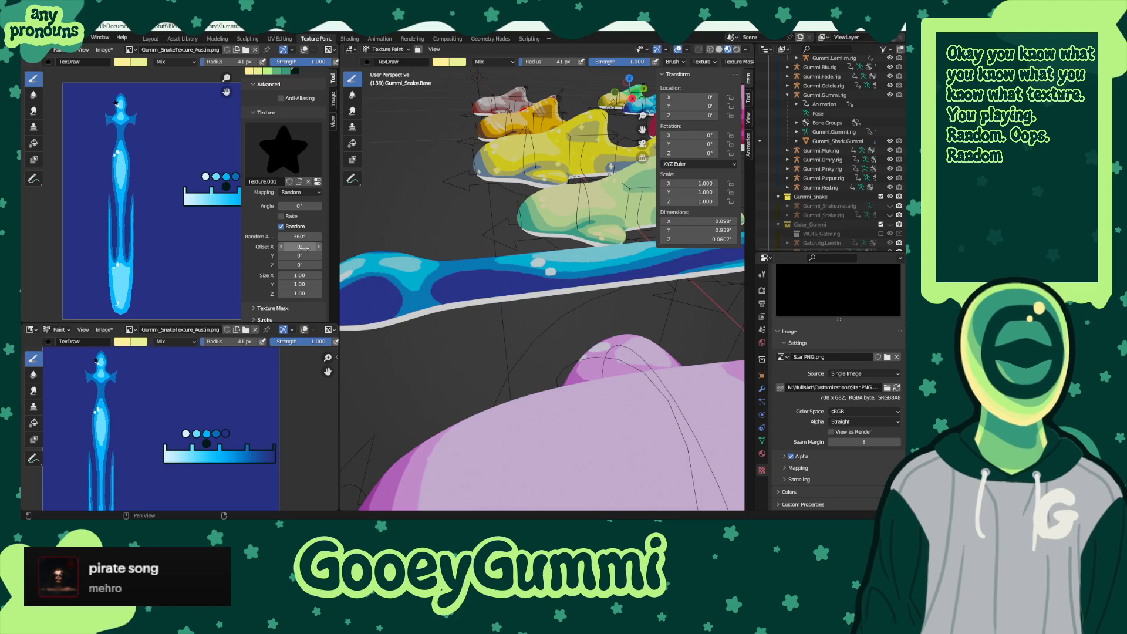
# - Expand the brush's Stroke settings and review the available stroke methods, keeping Space
pyautogui.scroll(-2, 256, 242)
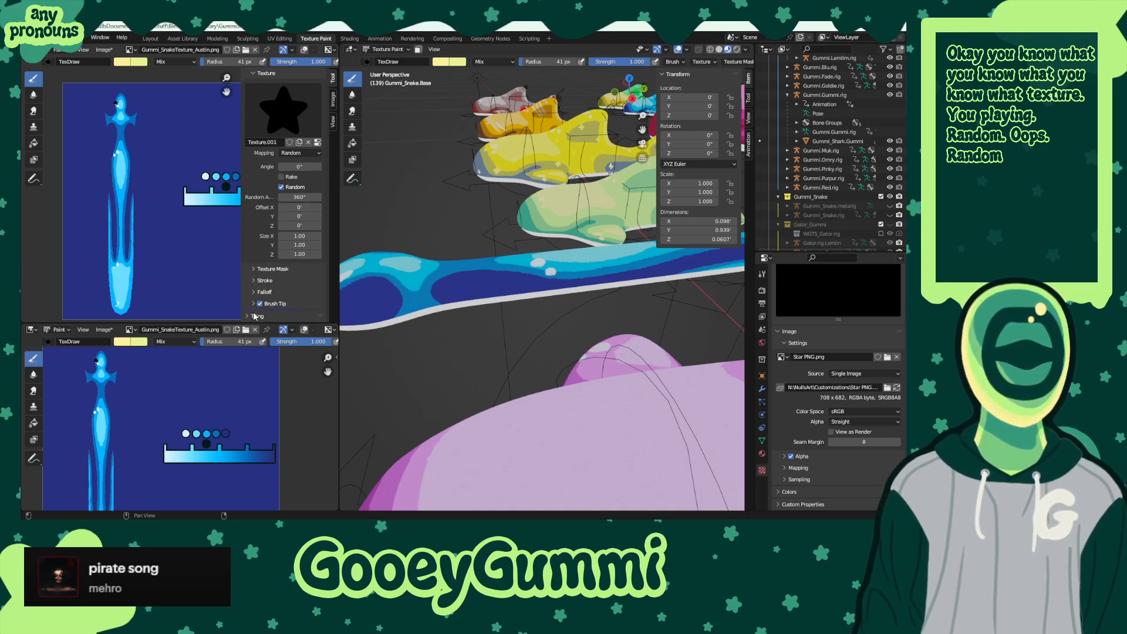
pyautogui.scroll(-3, 303, 236)
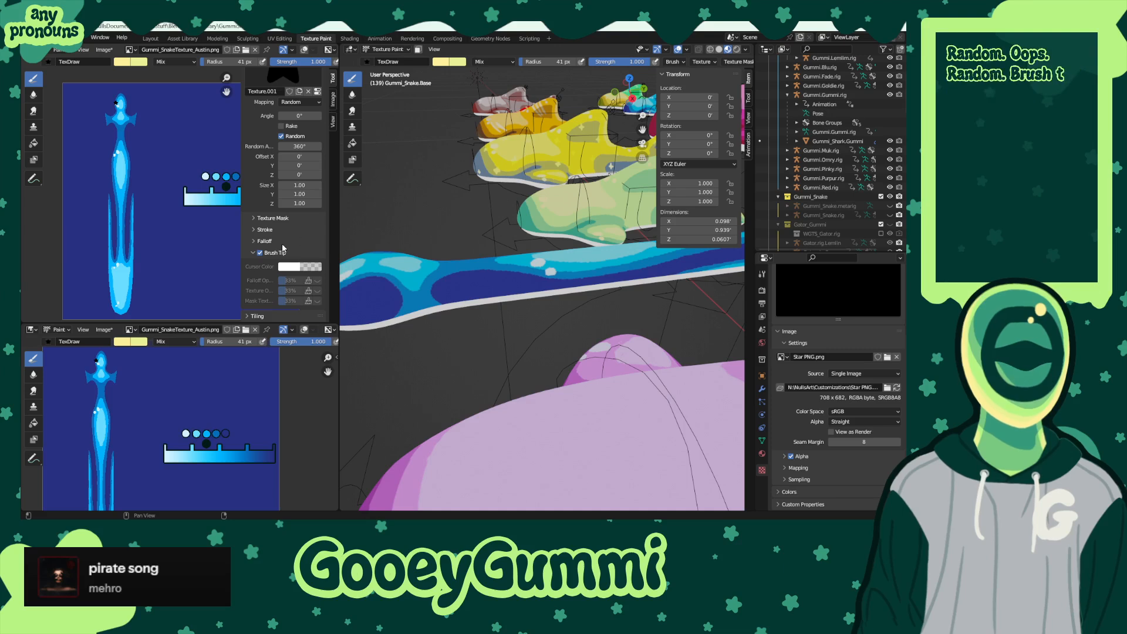
pyautogui.click(254, 252)
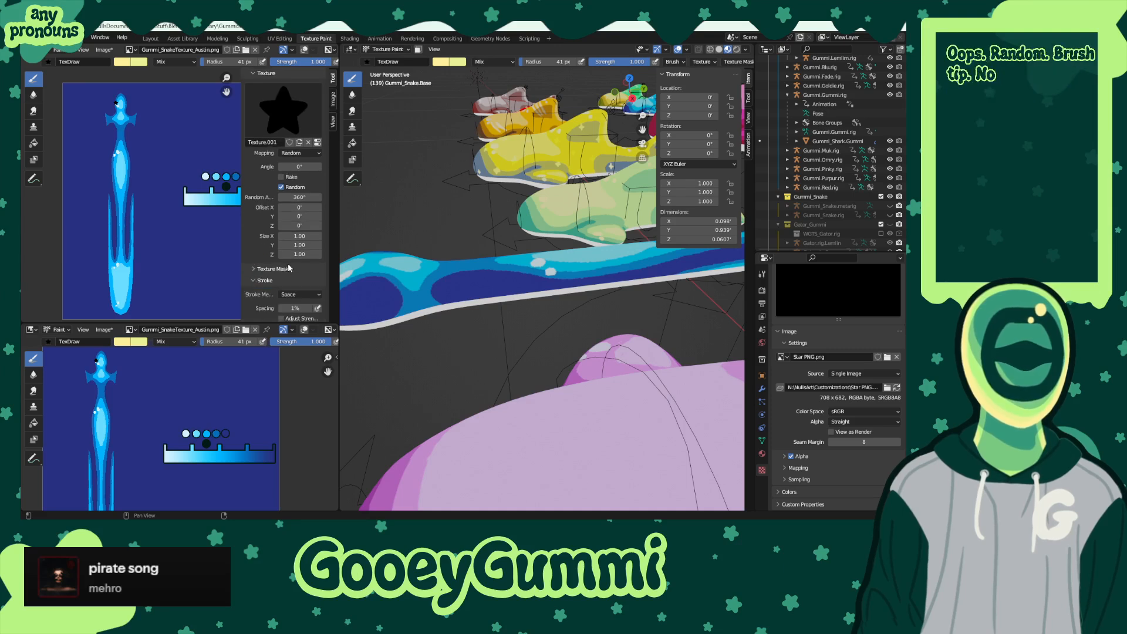
pyautogui.click(256, 281)
pyautogui.scroll(-3, 287, 258)
pyautogui.click(302, 220)
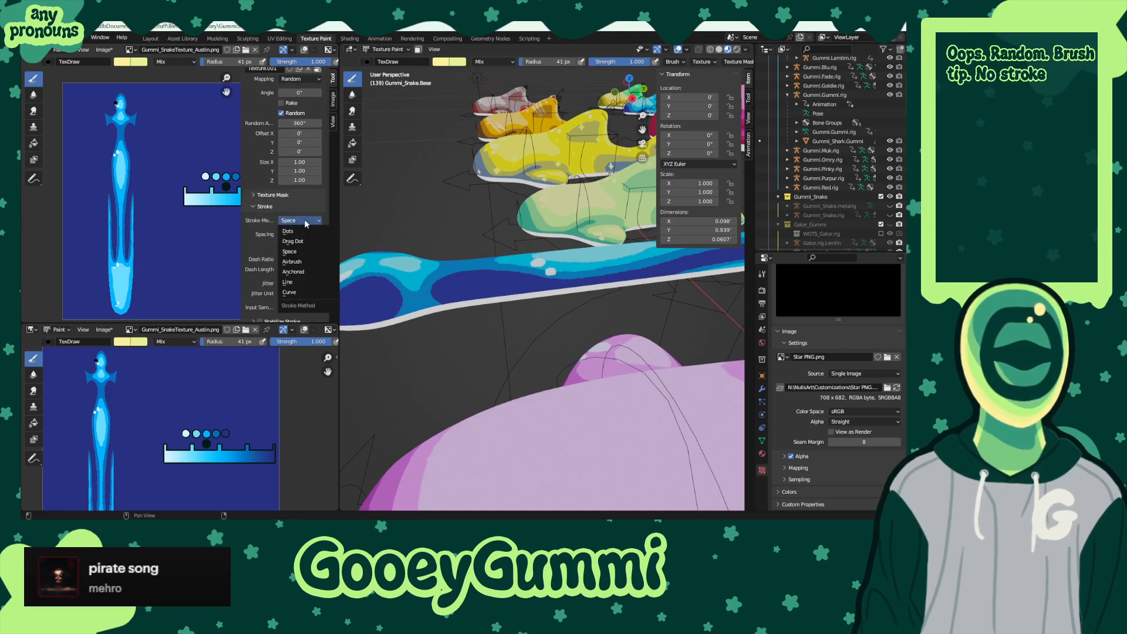
pyautogui.click(305, 222)
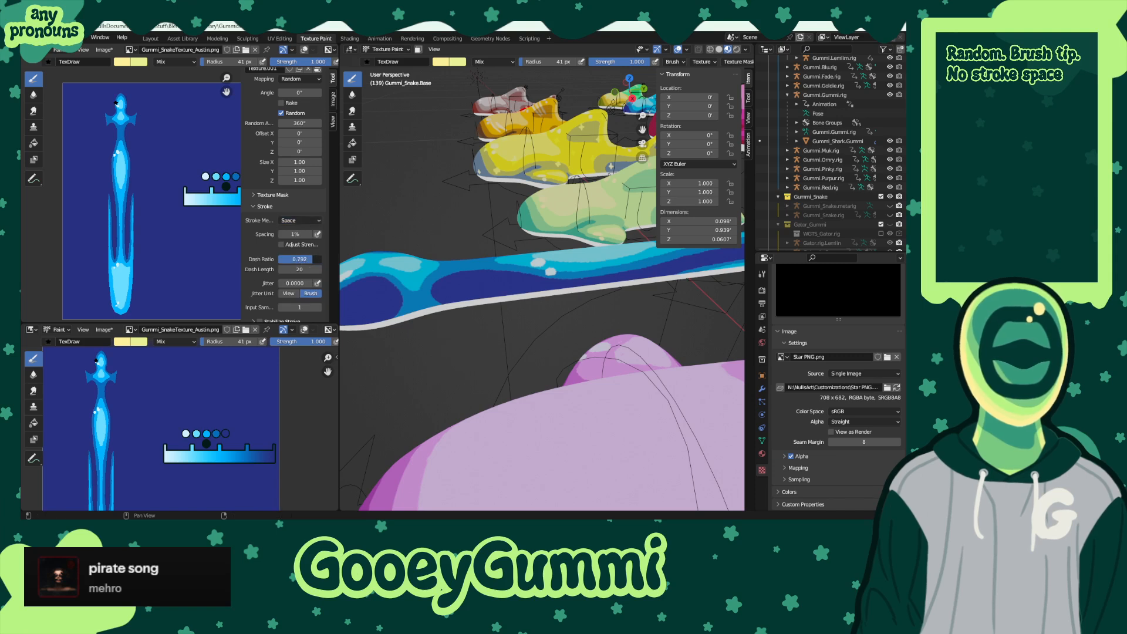
# - Set the stroke's dash ratio to 0.177 and dash length to 110, testing each with a stroke on the snake's side and undoing it
pyautogui.moveTo(299, 258); pyautogui.dragTo(287, 259)
pyautogui.moveTo(428, 274); pyautogui.dragTo(584, 276)
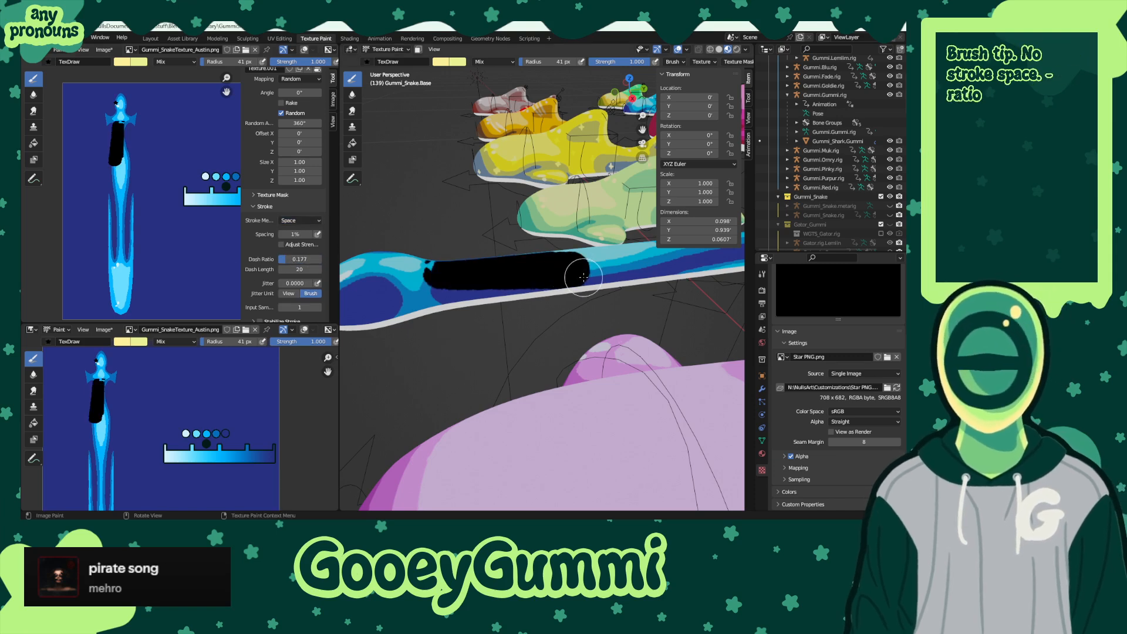
pyautogui.hotkey('ctrl', 'z')
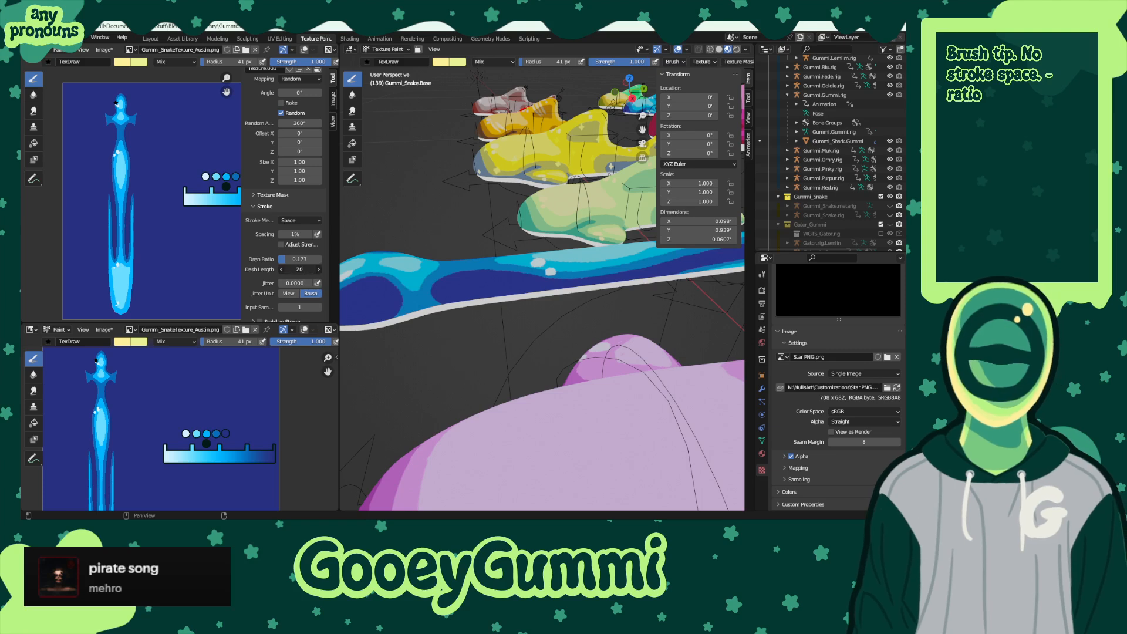
pyautogui.moveTo(300, 269); pyautogui.dragTo(306, 269)
pyautogui.moveTo(499, 273); pyautogui.dragTo(643, 272)
pyautogui.hotkey('ctrl', 'z')
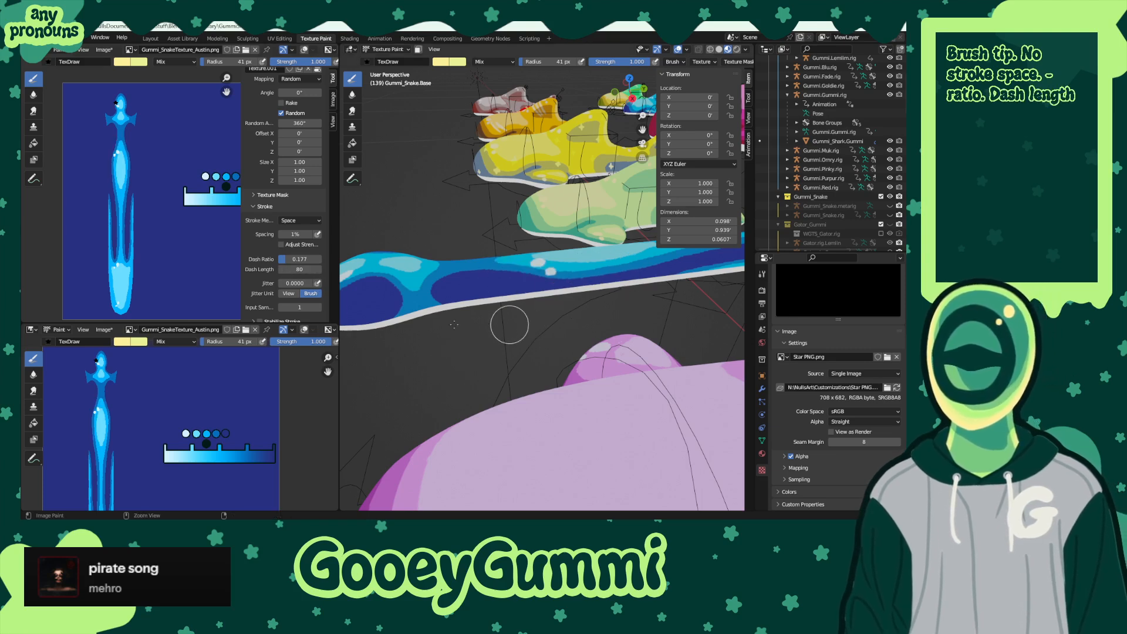
# - Disable the brush texture's random angle and set its mapping to View Plane, testing with a stroke along the snake's side and undoing it
pyautogui.scroll(3, 284, 182)
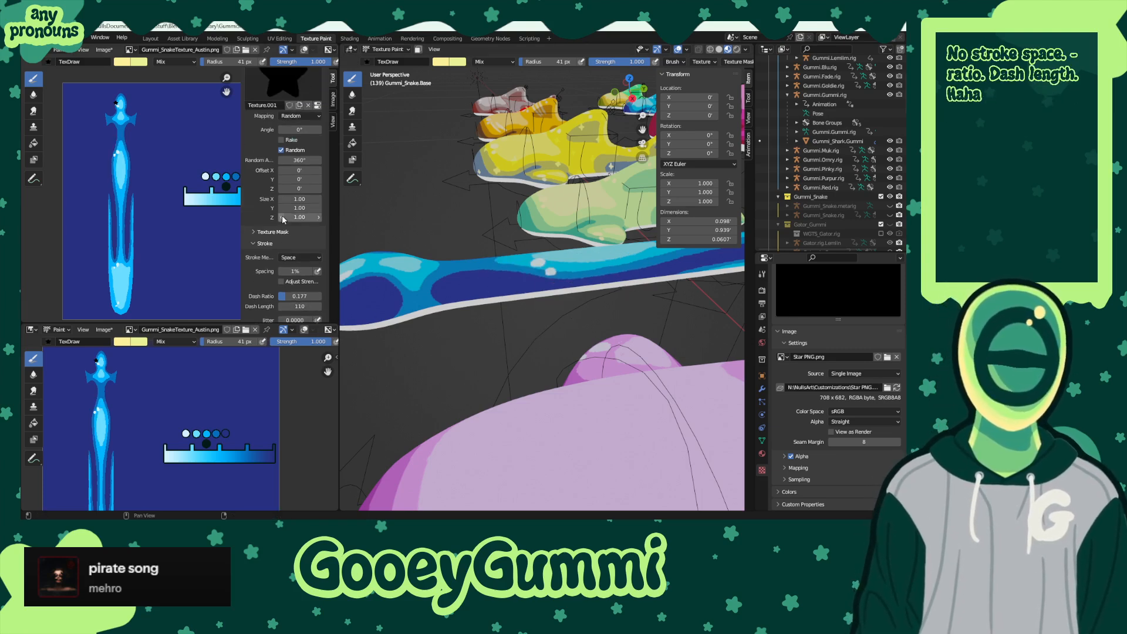
pyautogui.click(282, 169)
pyautogui.click(297, 134)
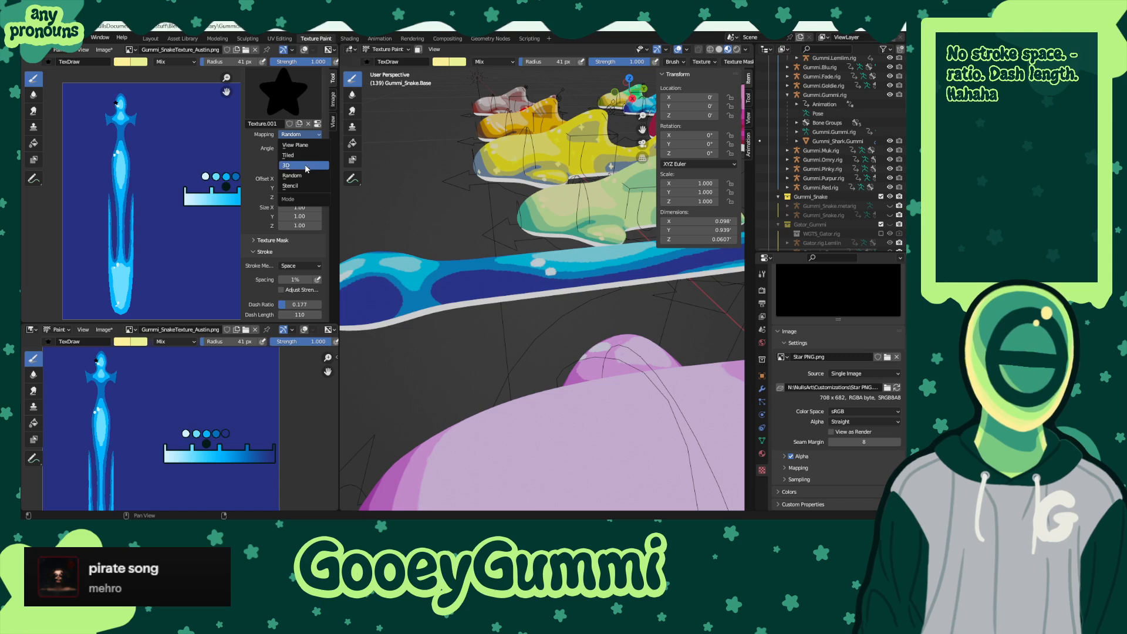
pyautogui.click(300, 145)
pyautogui.moveTo(479, 277)
pyautogui.mouseDown()
pyautogui.moveTo(587, 265)
pyautogui.moveTo(637, 243)
pyautogui.mouseUp()
pyautogui.hotkey('ctrl', 'z')
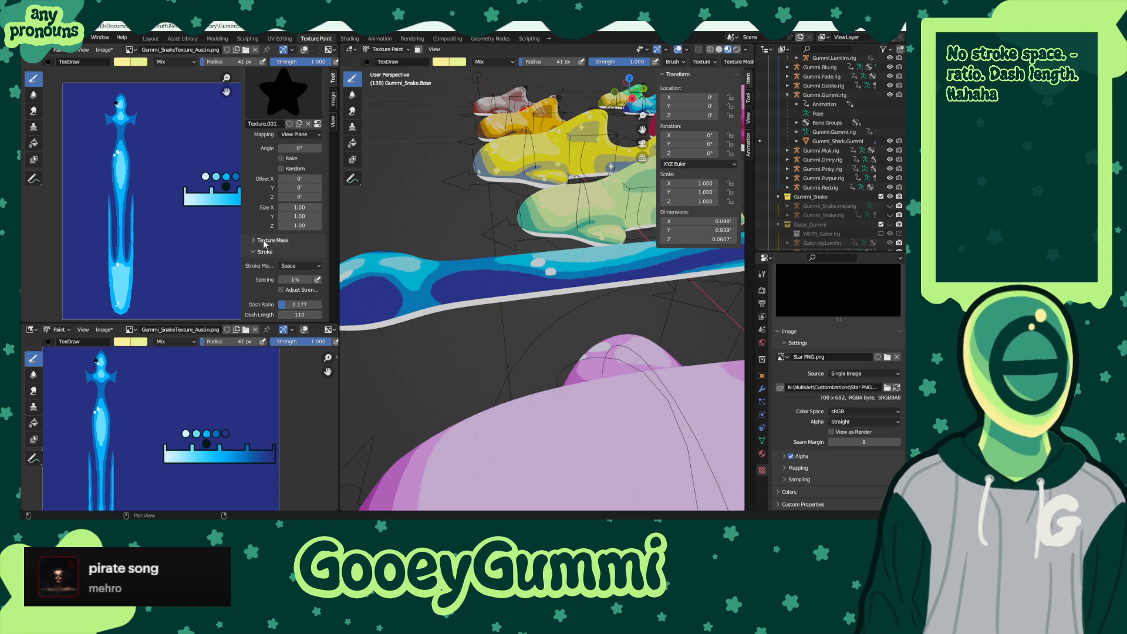
# - Set the stroke's jitter unit to View and test it with a row of stars along the snake's side, undoing the stroke
pyautogui.scroll(-5, 263, 240)
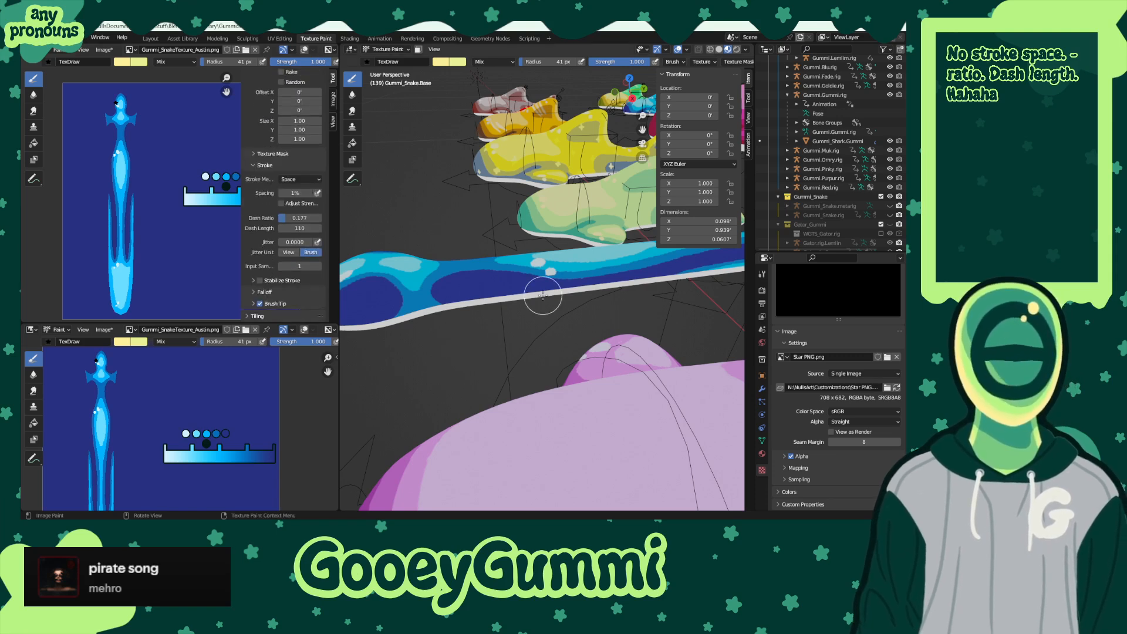
pyautogui.click(289, 252)
pyautogui.moveTo(466, 271); pyautogui.dragTo(645, 273)
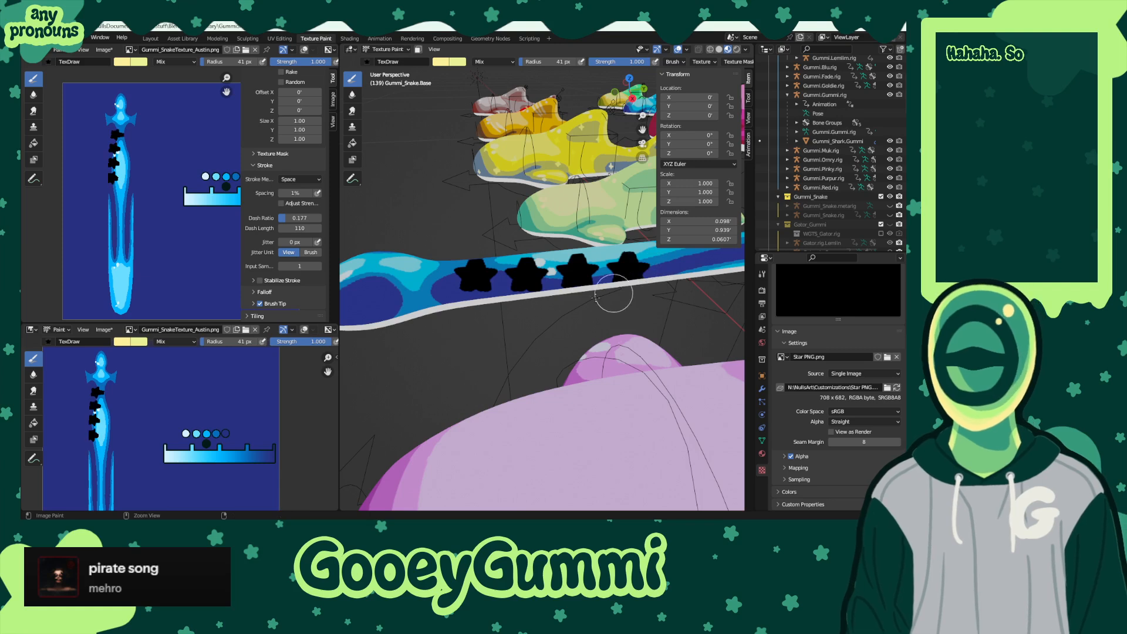
pyautogui.hotkey('ctrl', 'z')
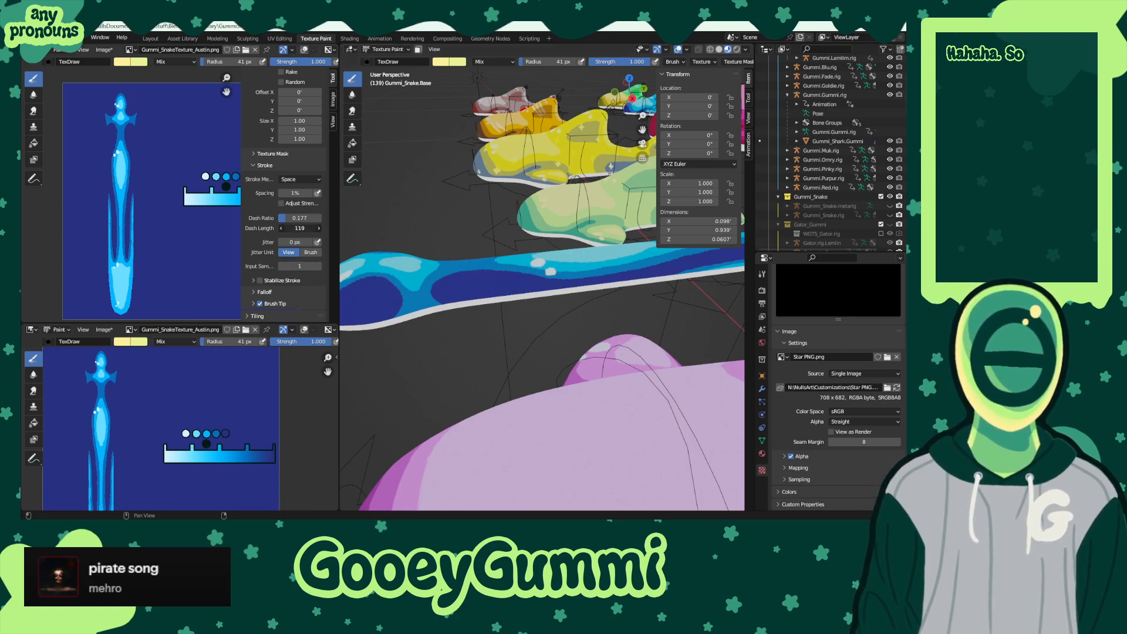
# - Set the dash length to 120 and dash ratio to 0.031, then test the star spacing with two strokes on the snake, undoing both
pyautogui.moveTo(299, 217); pyautogui.dragTo(275, 218)
pyautogui.moveTo(470, 270); pyautogui.dragTo(658, 273)
pyautogui.hotkey('ctrl', 'z')
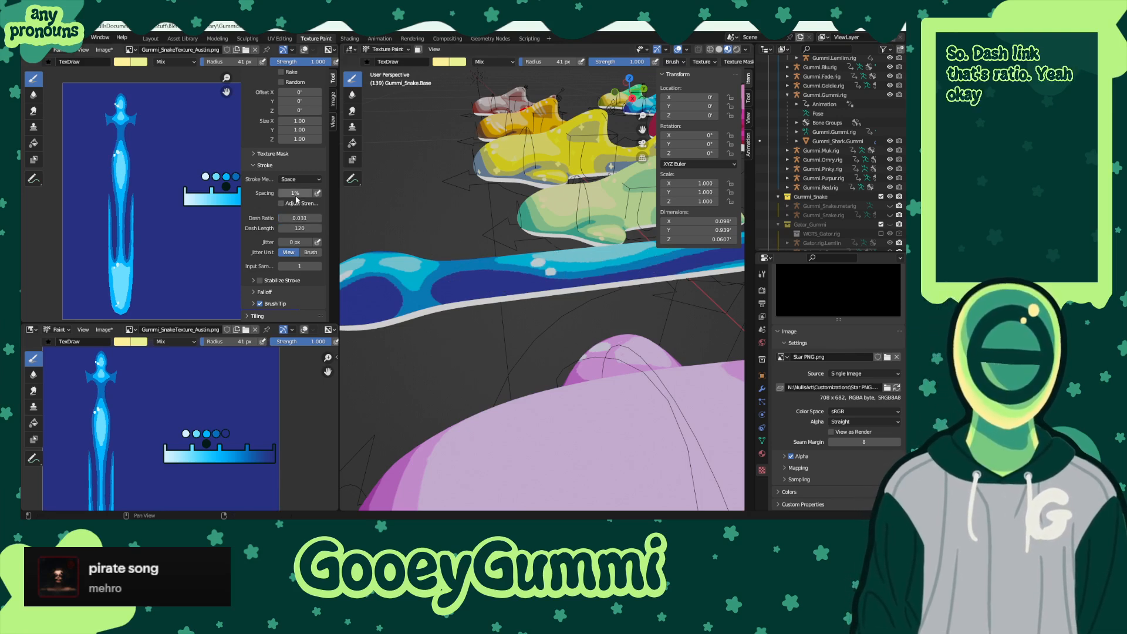
pyautogui.moveTo(505, 269); pyautogui.dragTo(614, 268)
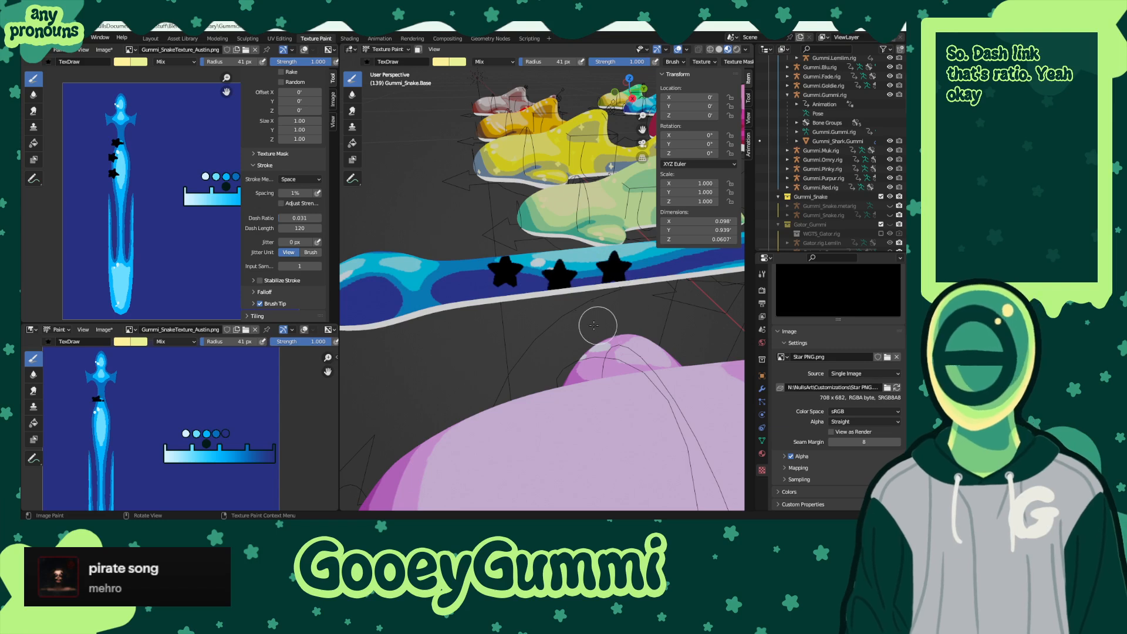
pyautogui.hotkey('ctrl', 'z')
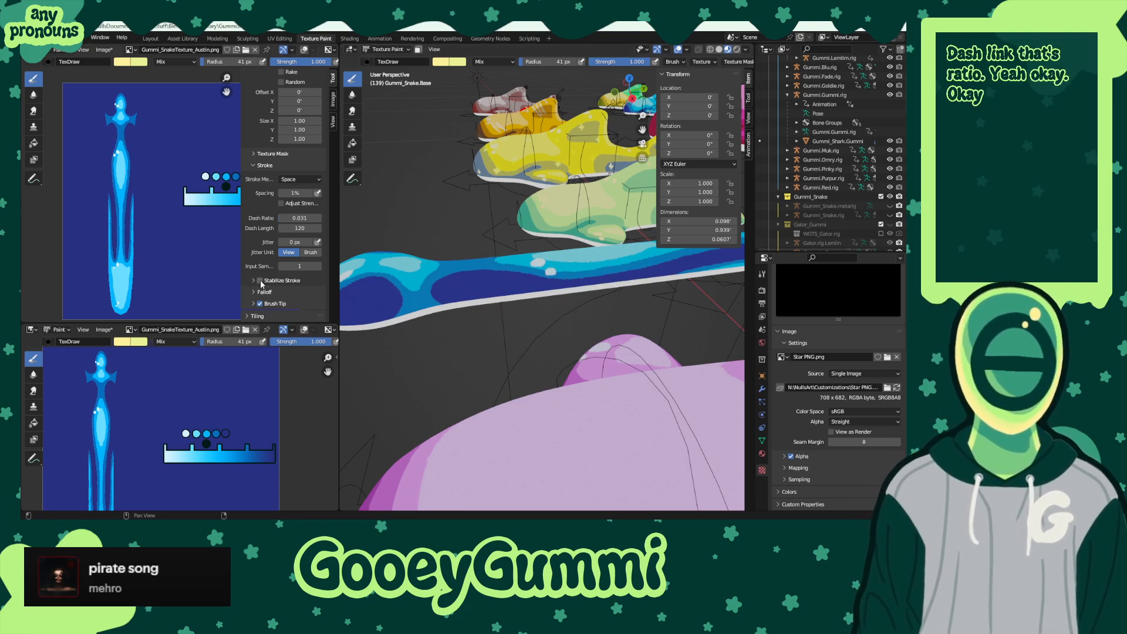
# - Enable the random angle with View Plane mapping and test it with a stroke across the snake's body, undoing the stroke
pyautogui.scroll(3, 264, 234)
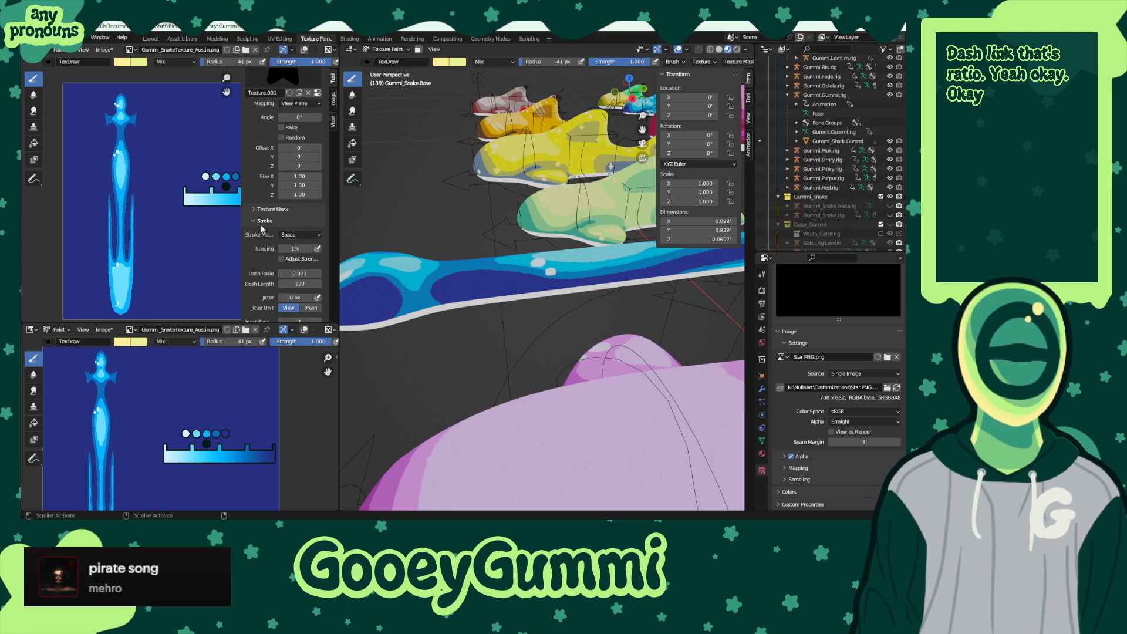
pyautogui.click(252, 210)
pyautogui.click(254, 210)
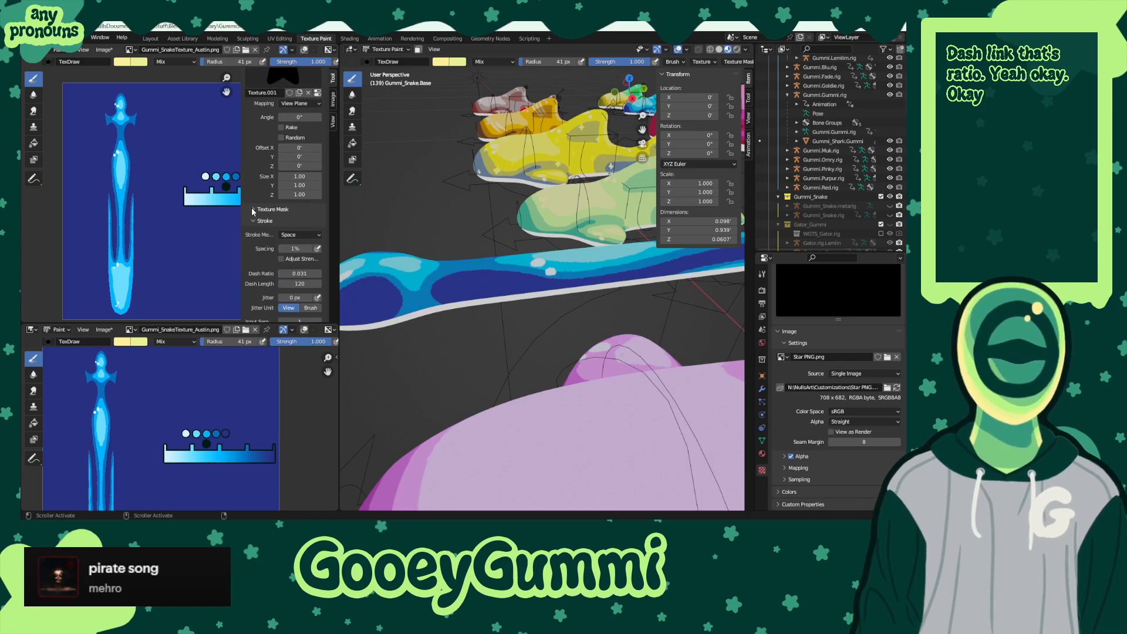
pyautogui.click(281, 137)
pyautogui.moveTo(504, 287); pyautogui.dragTo(607, 258)
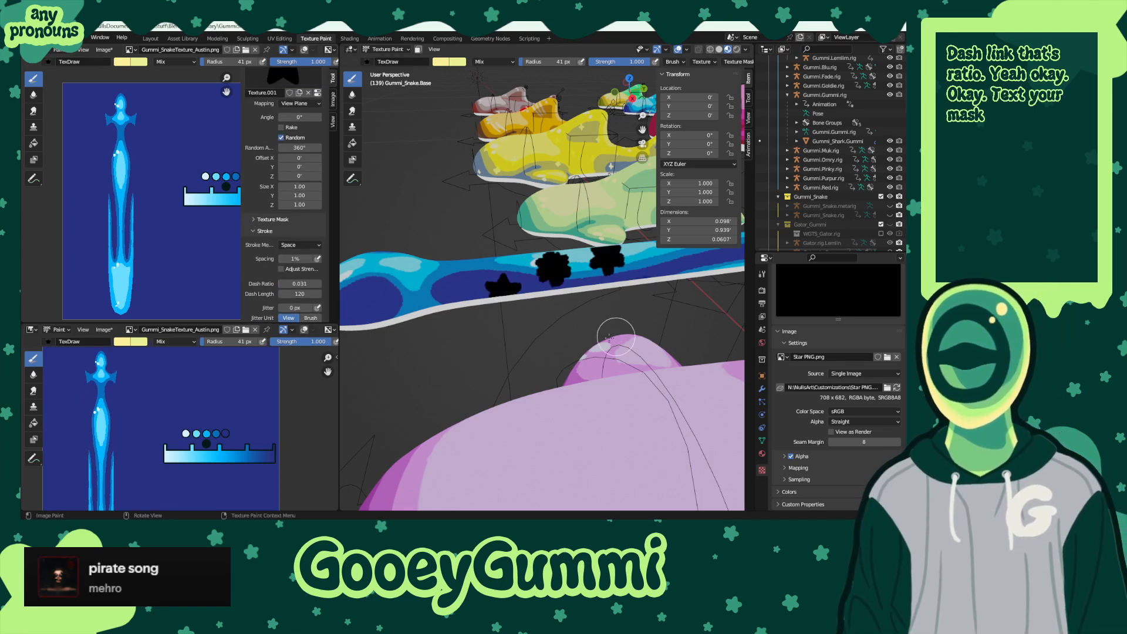
pyautogui.hotkey('ctrl', 'z')
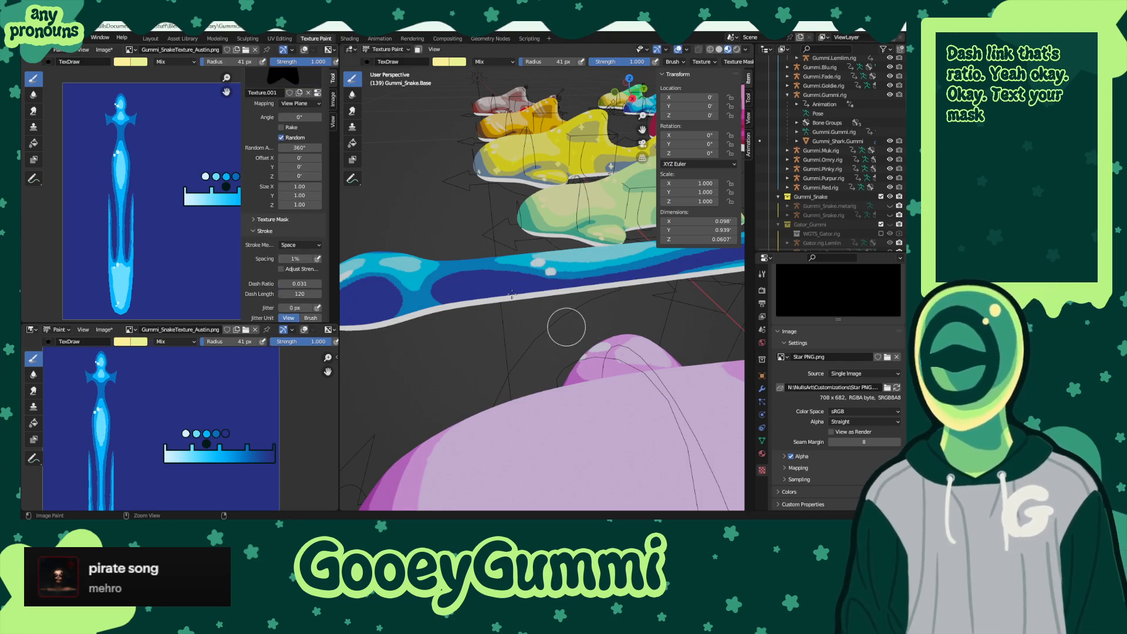
# - Switch the brush texture's angle option from Random to Rake and test it with two strokes across the snake, undoing both
pyautogui.click(281, 137)
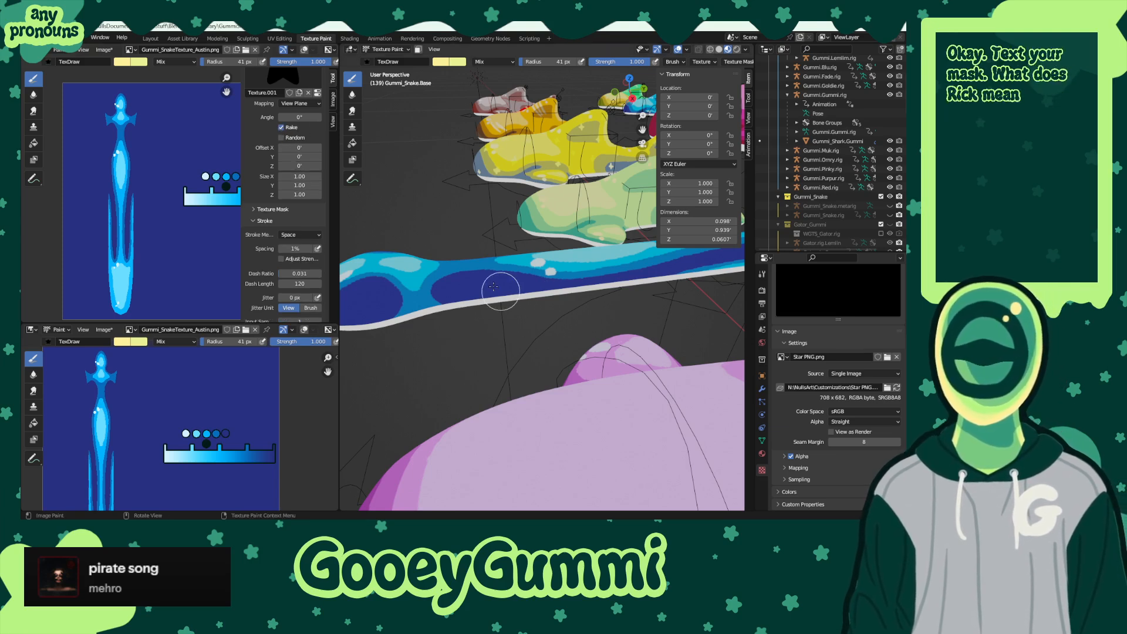
pyautogui.moveTo(501, 281); pyautogui.dragTo(616, 294)
pyautogui.hotkey('ctrl', 'z')
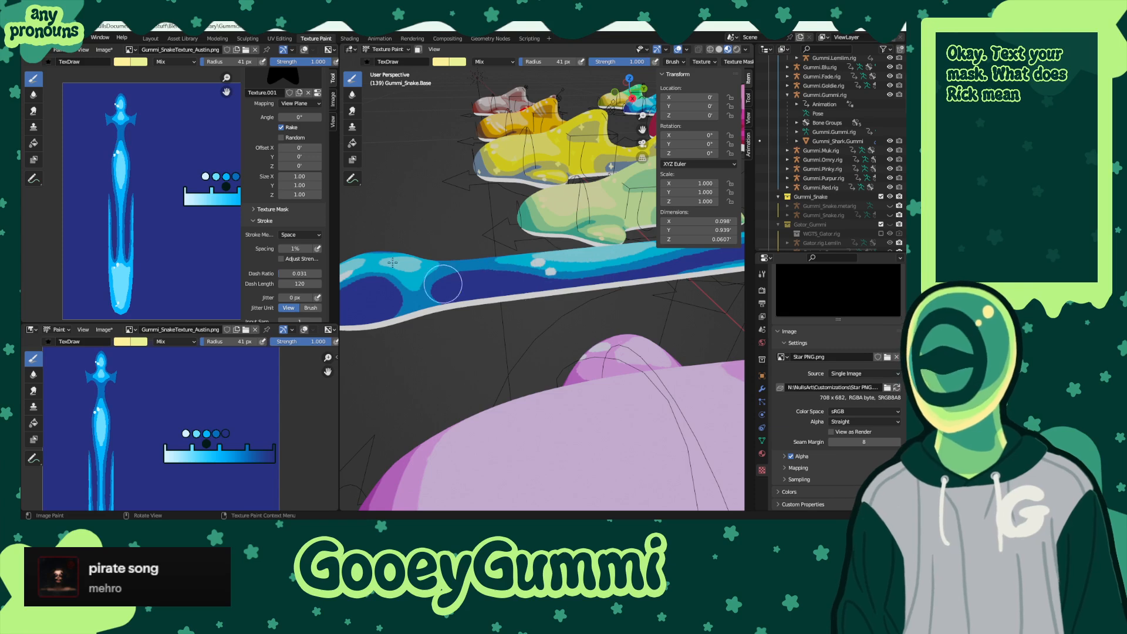
pyautogui.moveTo(413, 282)
pyautogui.mouseDown()
pyautogui.moveTo(608, 267)
pyautogui.moveTo(621, 325)
pyautogui.mouseUp()
pyautogui.hotkey('ctrl', 'z')
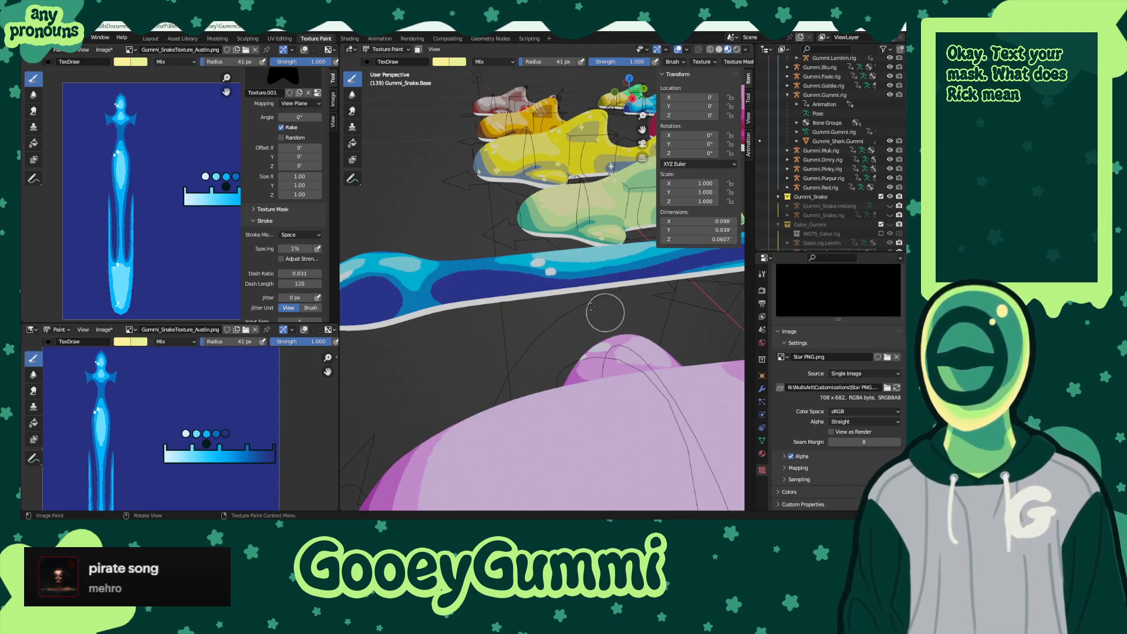
# - Review the stroke method and tiling settings, then test the raked star brush with a stroke and a dab on the snake, undoing both
pyautogui.scroll(-3, 259, 232)
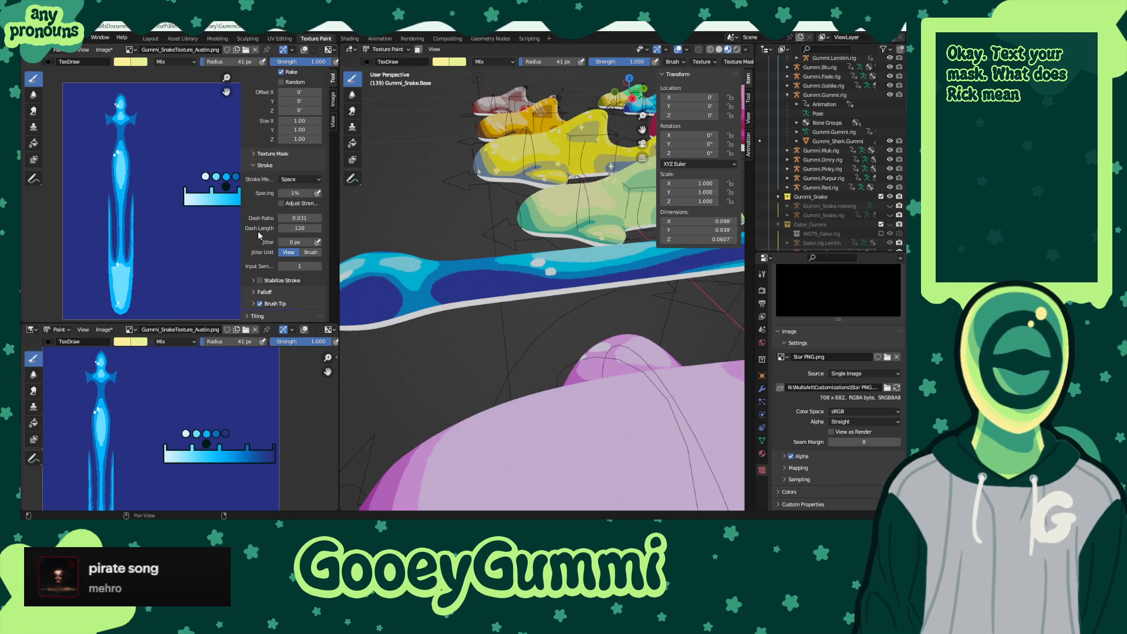
pyautogui.click(303, 180)
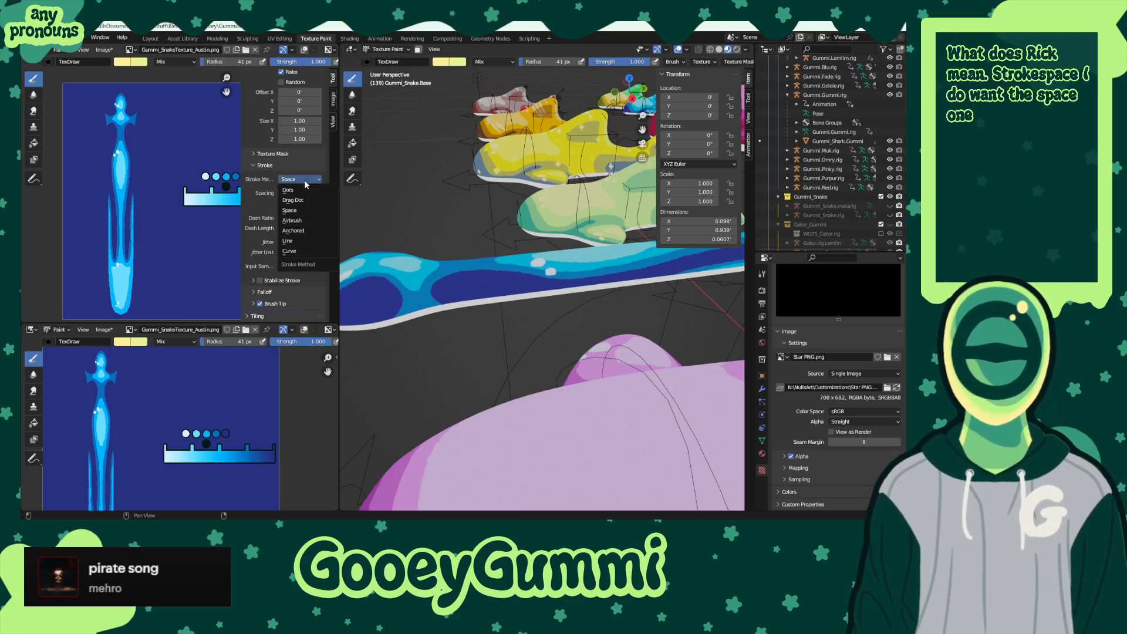
pyautogui.click(305, 184)
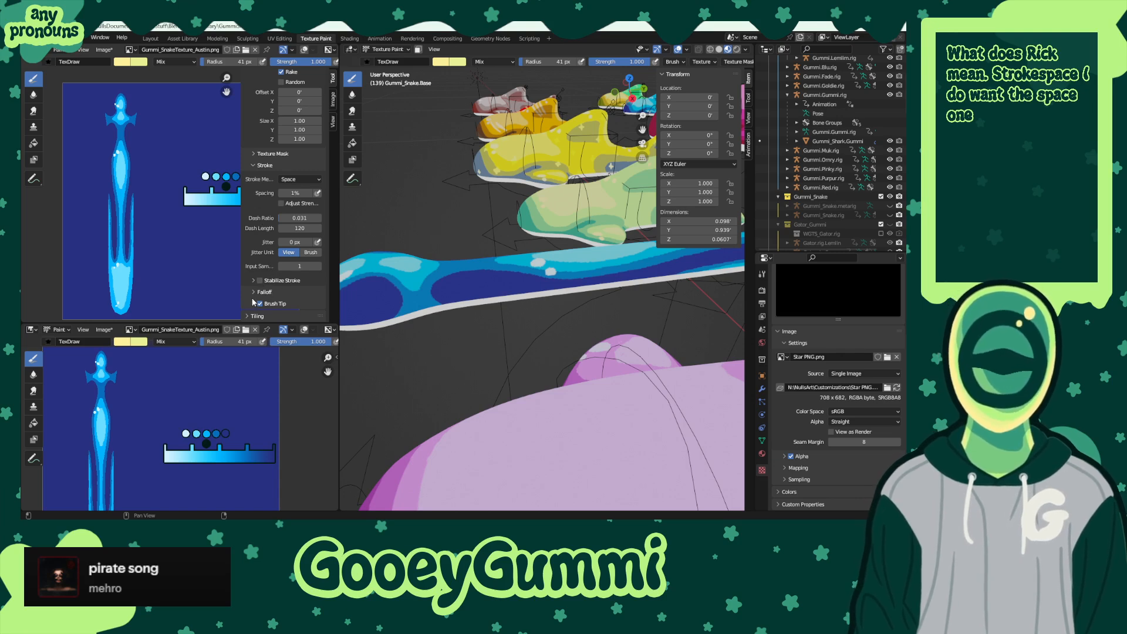
pyautogui.scroll(-1, 284, 266)
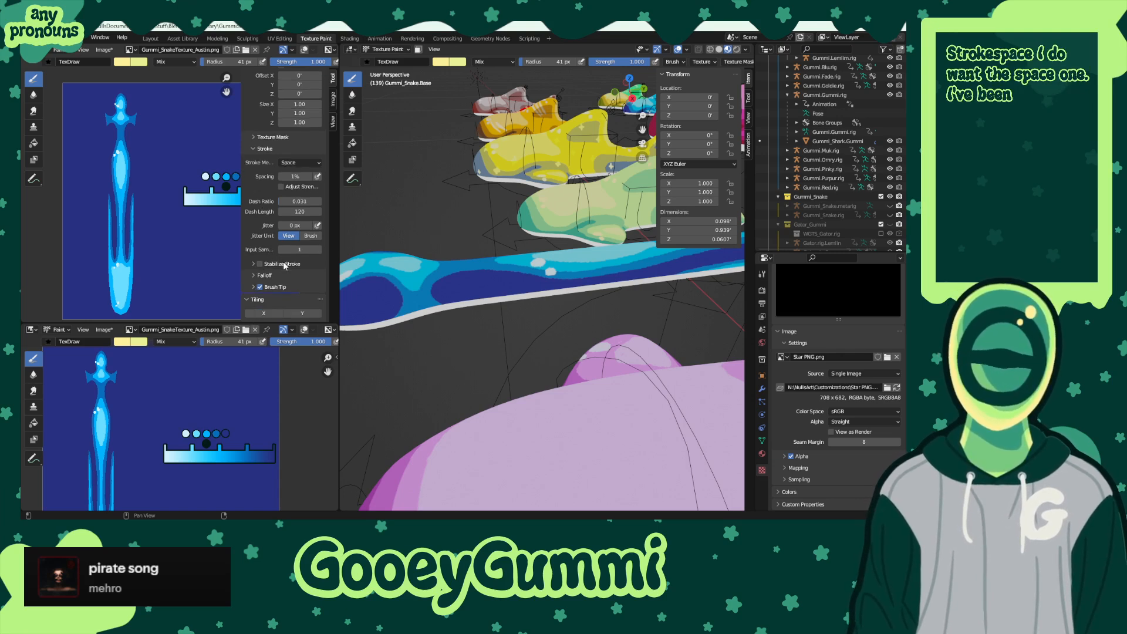
pyautogui.click(251, 300)
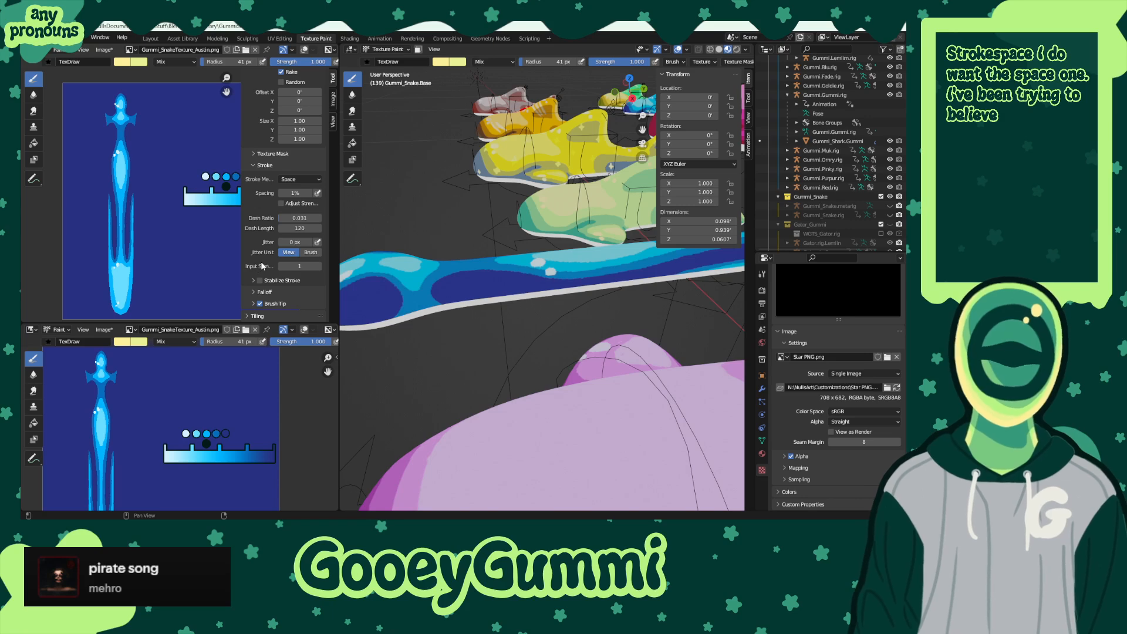
pyautogui.moveTo(400, 260)
pyautogui.mouseDown()
pyautogui.moveTo(449, 291)
pyautogui.moveTo(614, 279)
pyautogui.mouseUp()
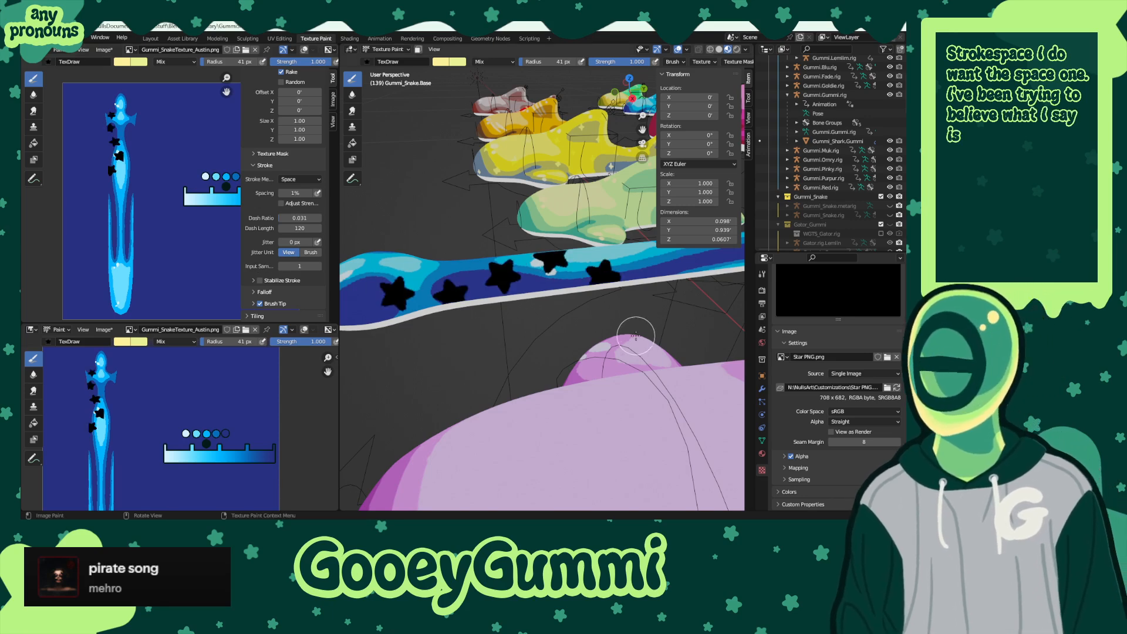
pyautogui.moveTo(581, 328)
pyautogui.mouseDown(button='middle')
pyautogui.moveTo(550, 356)
pyautogui.moveTo(611, 354)
pyautogui.moveTo(481, 365)
pyautogui.moveTo(546, 352)
pyautogui.moveTo(514, 306)
pyautogui.moveTo(537, 340)
pyautogui.mouseUp(button='middle')
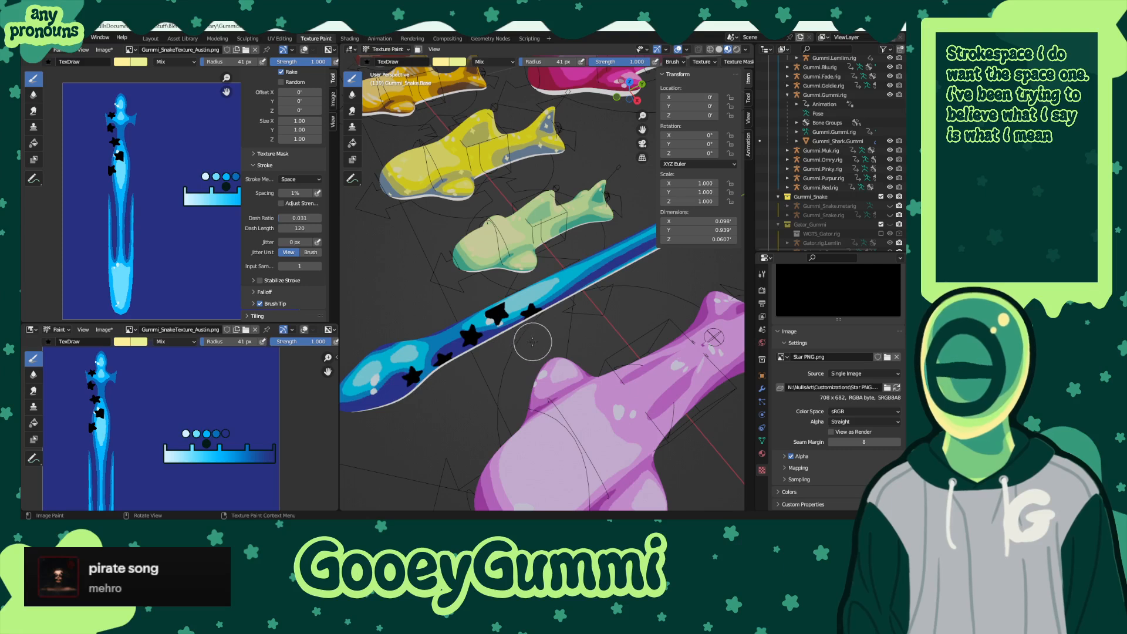
pyautogui.click(569, 302)
pyautogui.hotkey('ctrl', 'z')
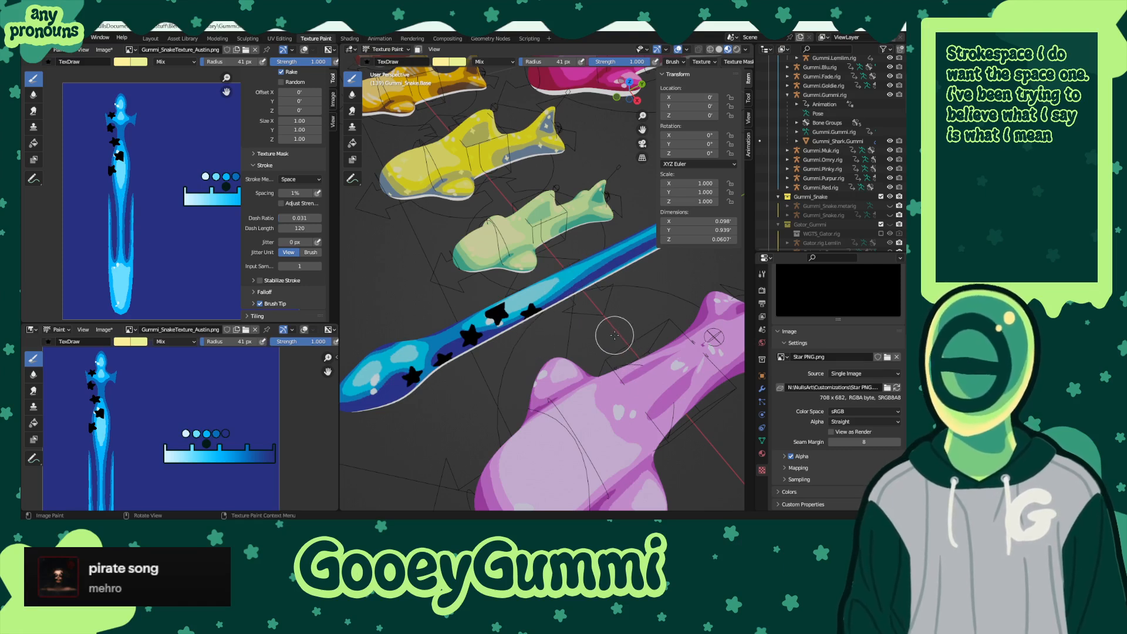
pyautogui.hotkey('ctrl', 'z')
# - Enable the random angle alongside Rake and test it with dabs along the snake's body, undoing them
pyautogui.scroll(5, 302, 185)
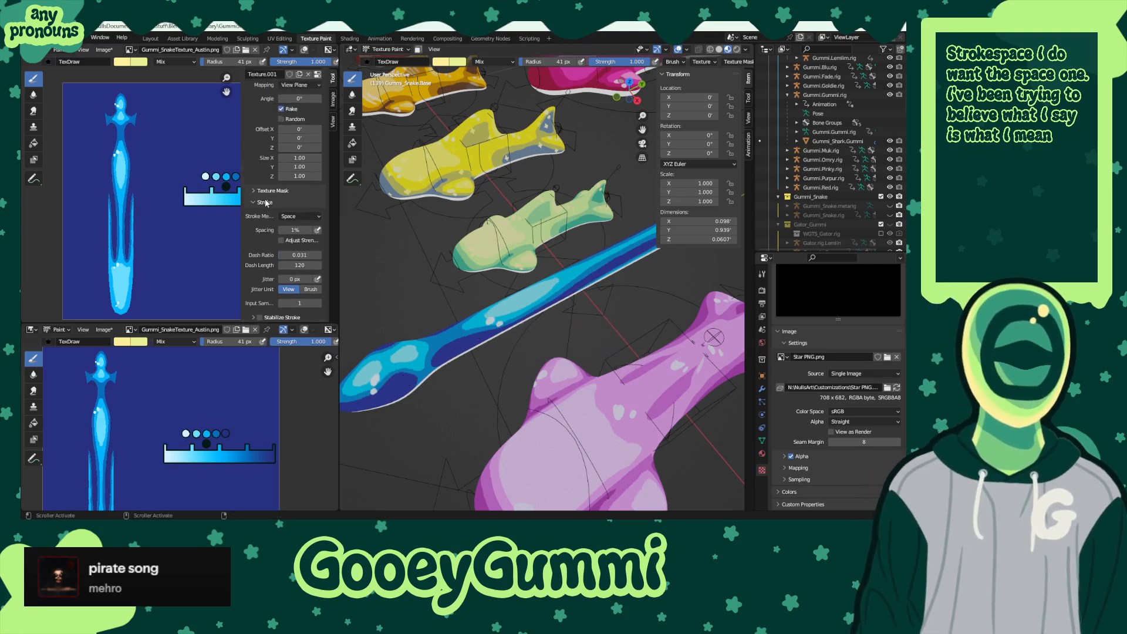
pyautogui.click(282, 175)
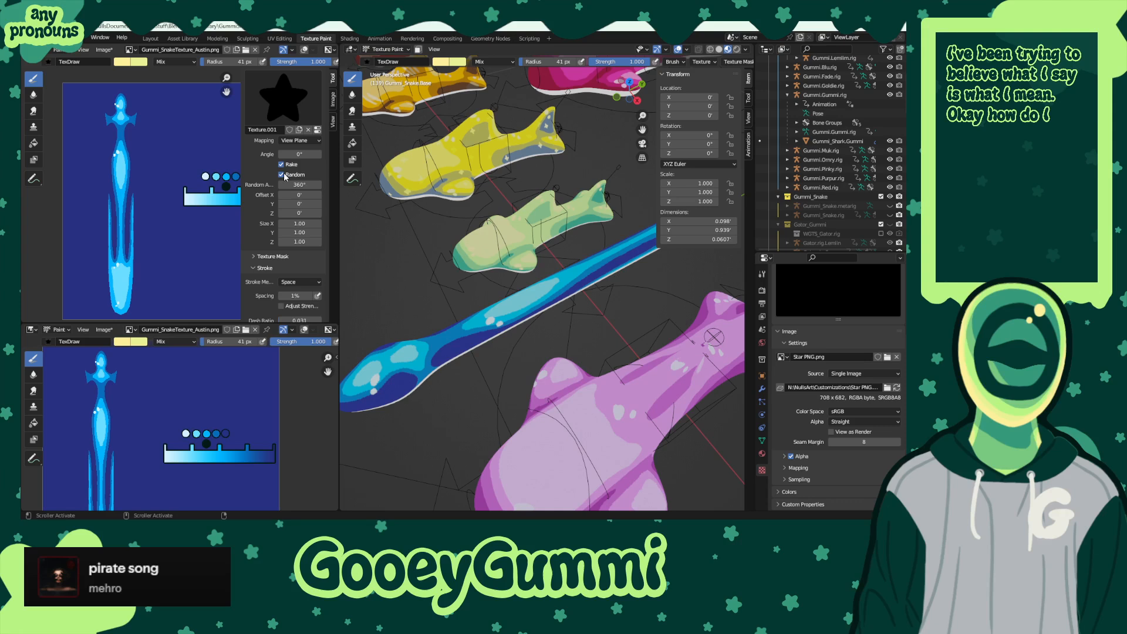
pyautogui.click(449, 334)
pyautogui.click(493, 305)
pyautogui.click(536, 297)
pyautogui.hotkey('ctrl', 'z')
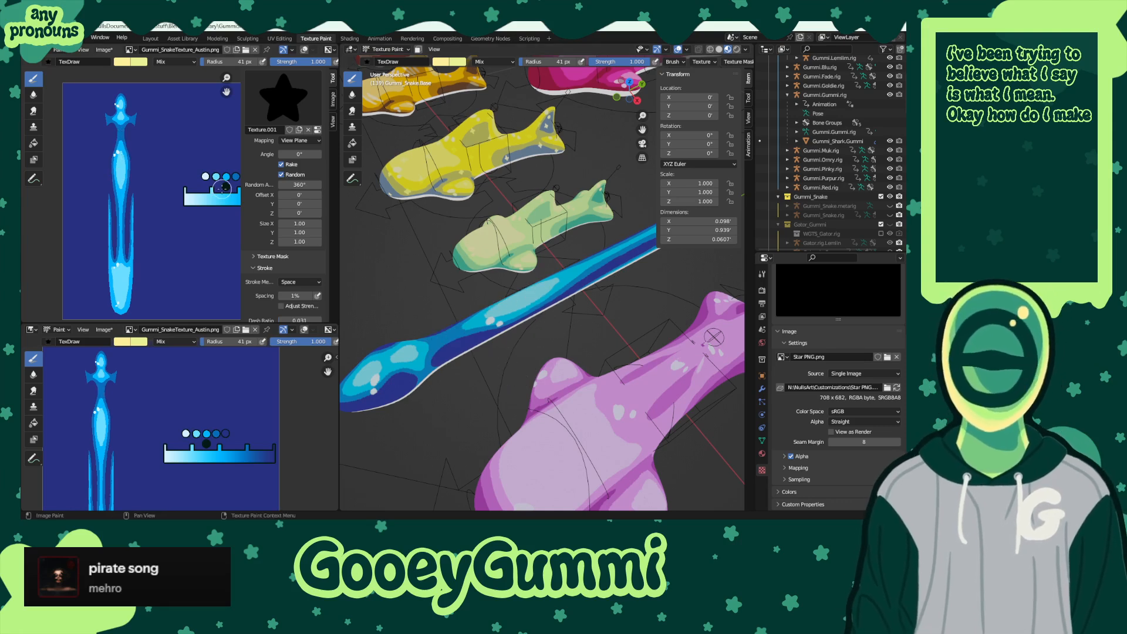
# - Disable the brush texture's random angle, leaving Rake on, and test it with a stroke across the snake's body, undoing the stroke
pyautogui.click(281, 174)
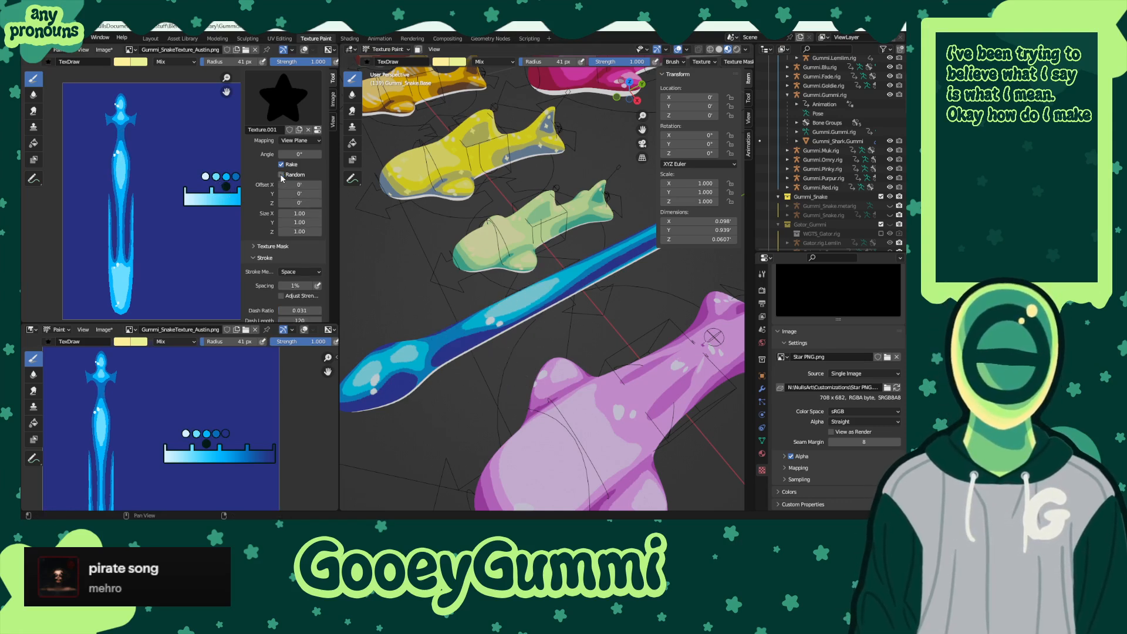
pyautogui.scroll(3, 267, 219)
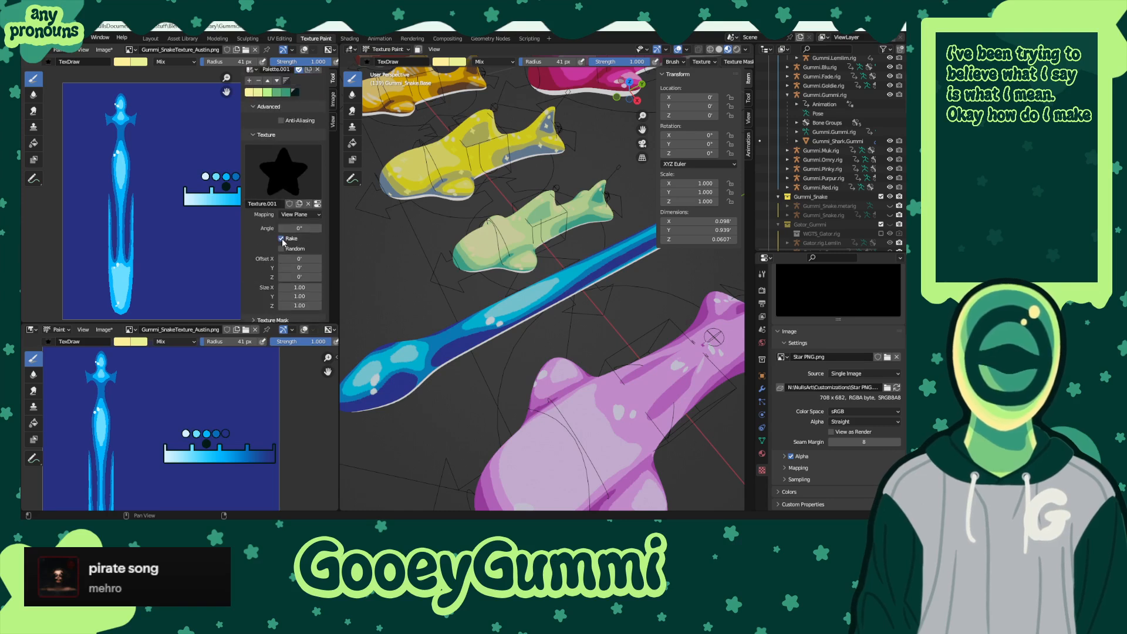
pyautogui.moveTo(466, 333); pyautogui.dragTo(572, 310)
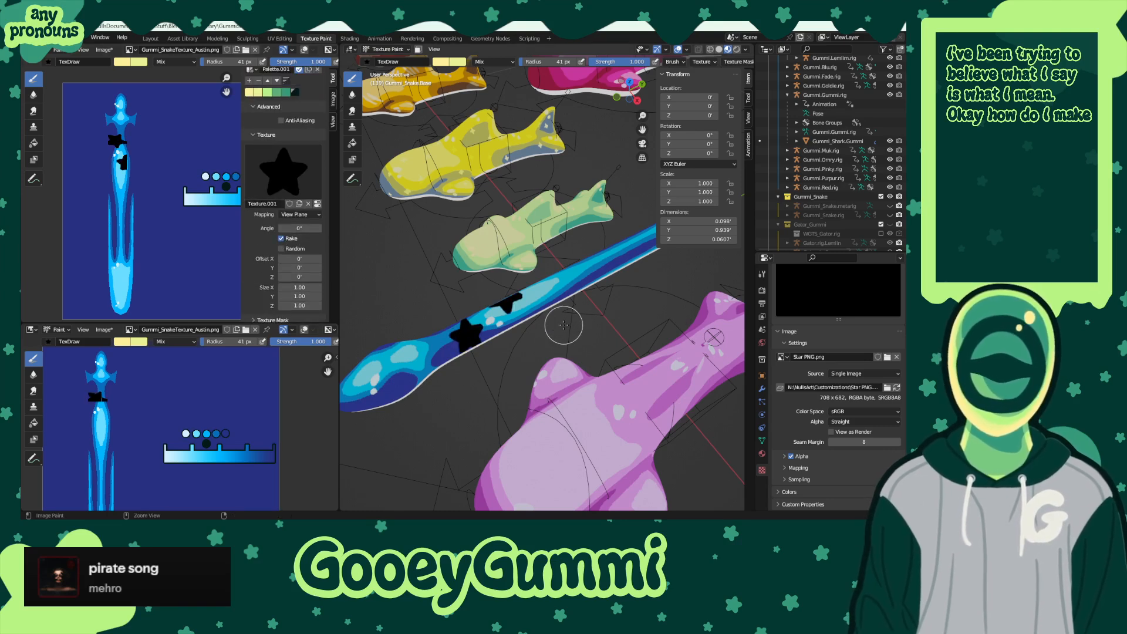
pyautogui.hotkey('ctrl', 'z')
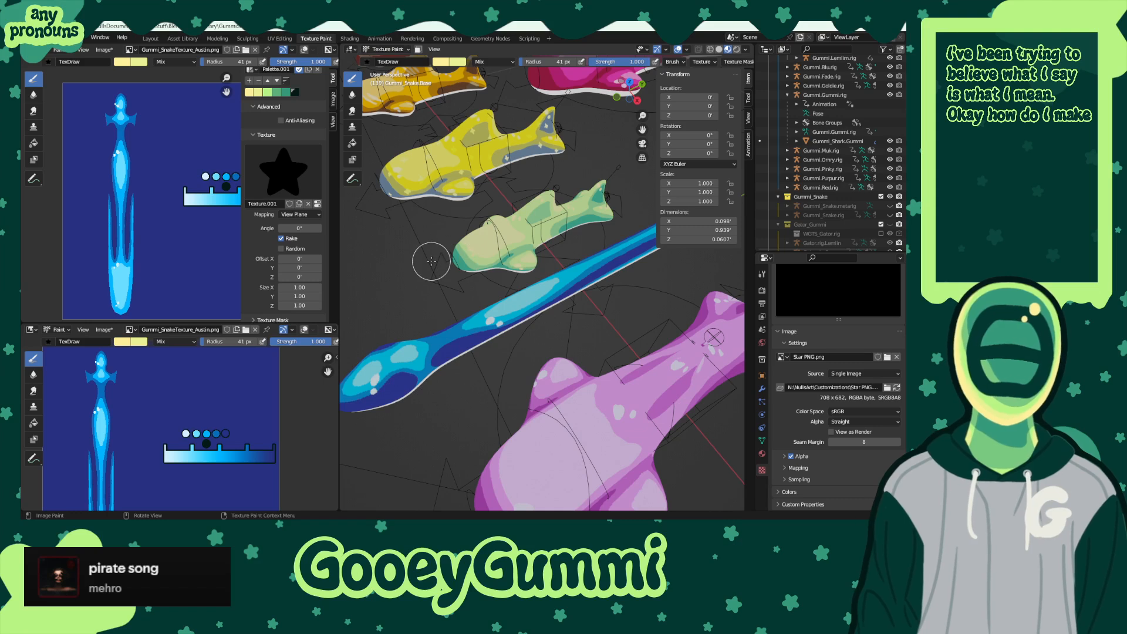
# - Review the brush settings, reduce the brush radius to 34 px and stamp a trial star on the side of the snake's head
pyautogui.scroll(5, 310, 243)
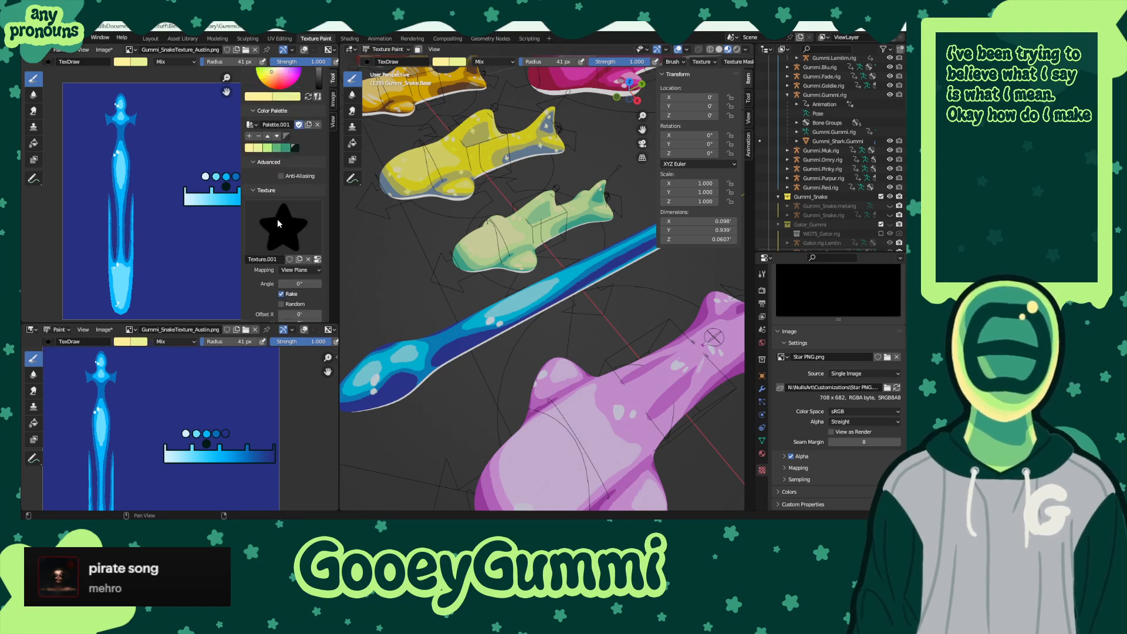
pyautogui.scroll(4, 299, 229)
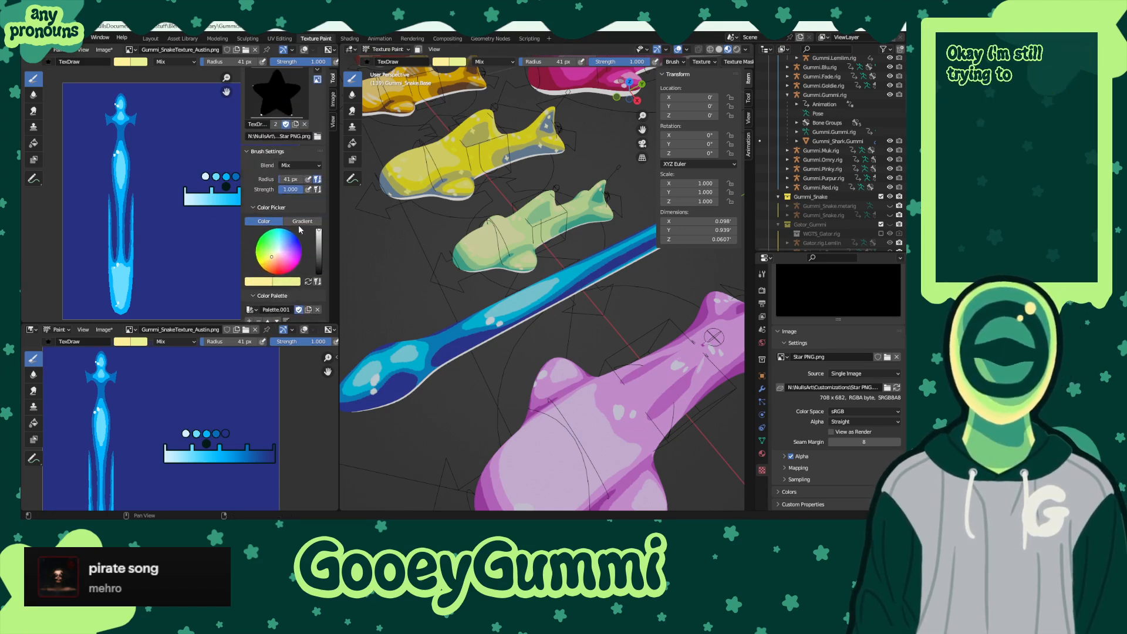
pyautogui.scroll(2, 299, 230)
pyautogui.scroll(1, 305, 239)
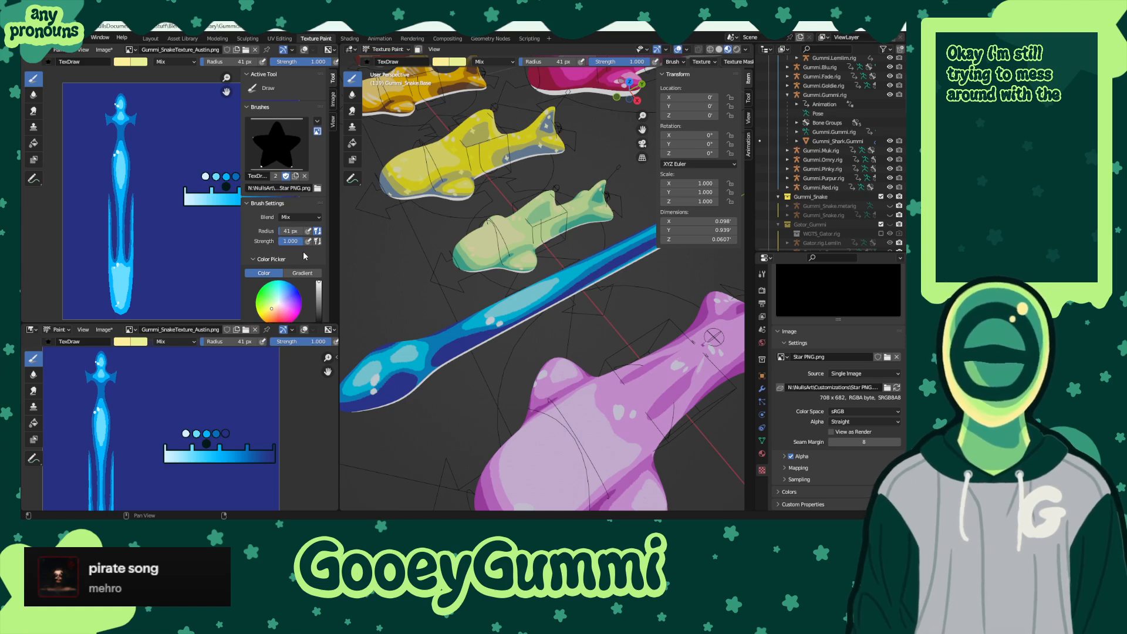
pyautogui.scroll(-6, 303, 251)
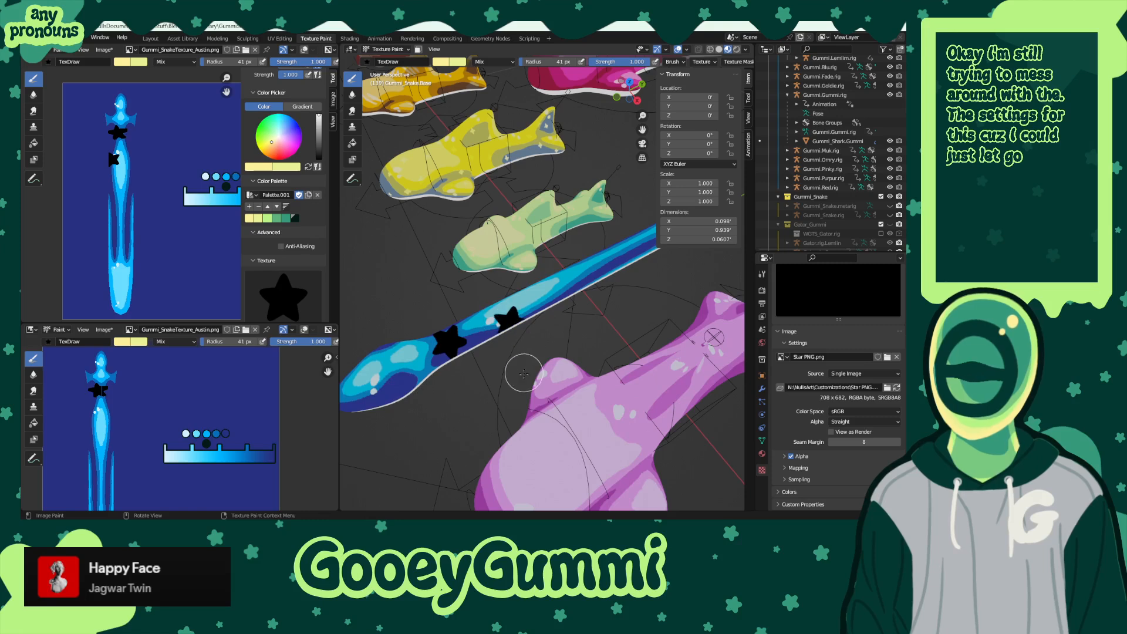
pyautogui.moveTo(524, 373)
pyautogui.mouseDown(button='middle')
pyautogui.moveTo(513, 300)
pyautogui.moveTo(509, 324)
pyautogui.mouseUp(button='middle')
pyautogui.scroll(3, 512, 299)
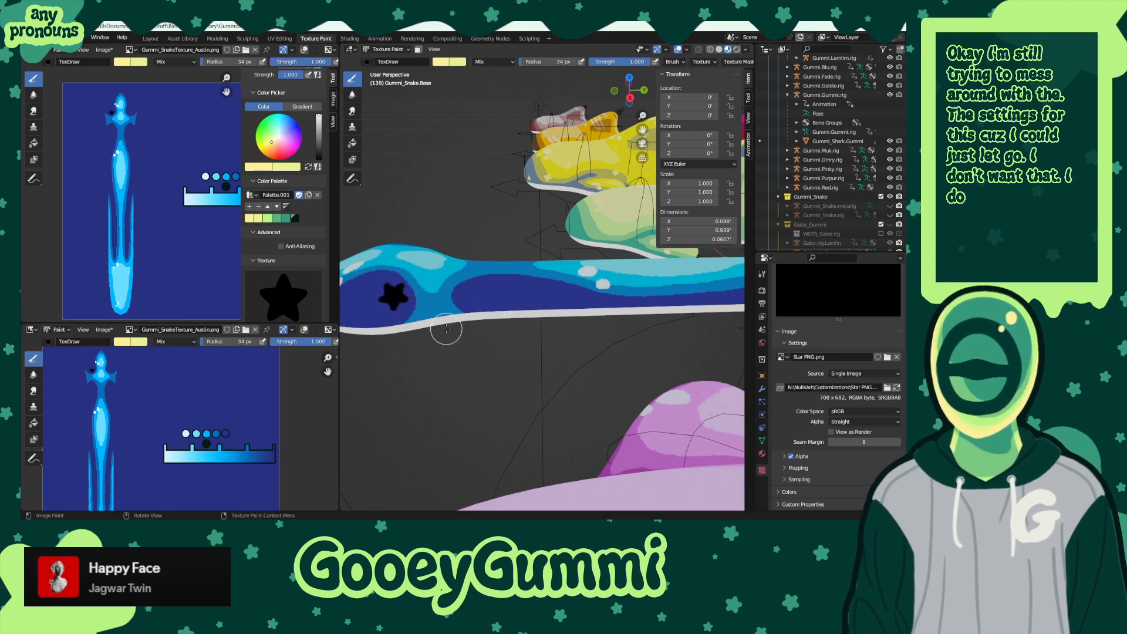
# - Try the star brush on the snake's head with Rake disabled, undoing the attempt
pyautogui.scroll(-6, 305, 246)
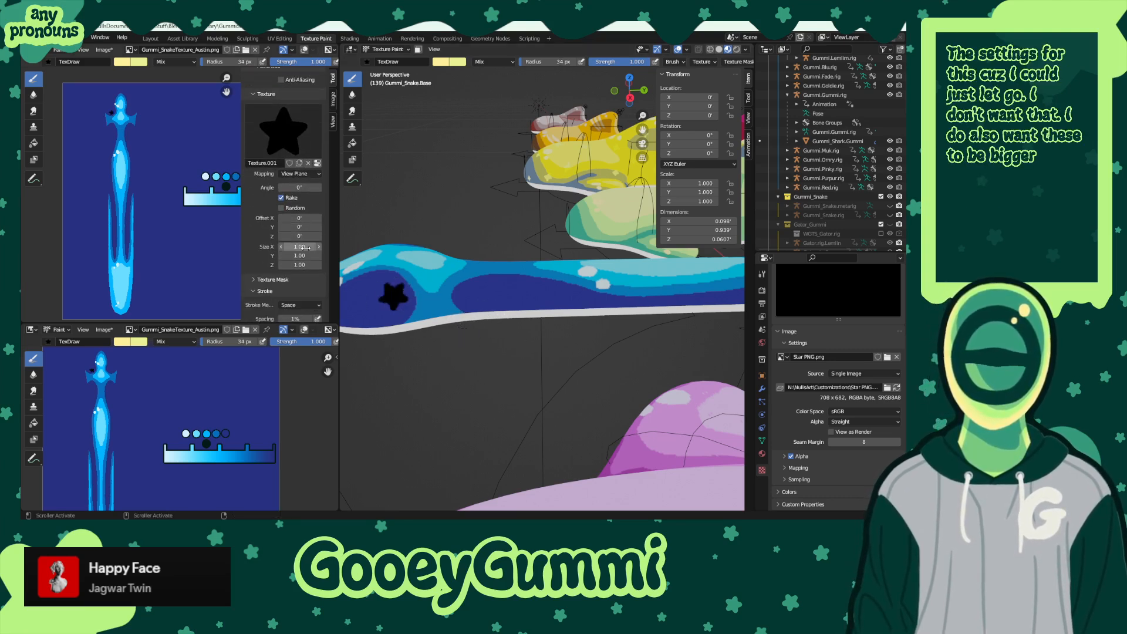
pyautogui.click(281, 199)
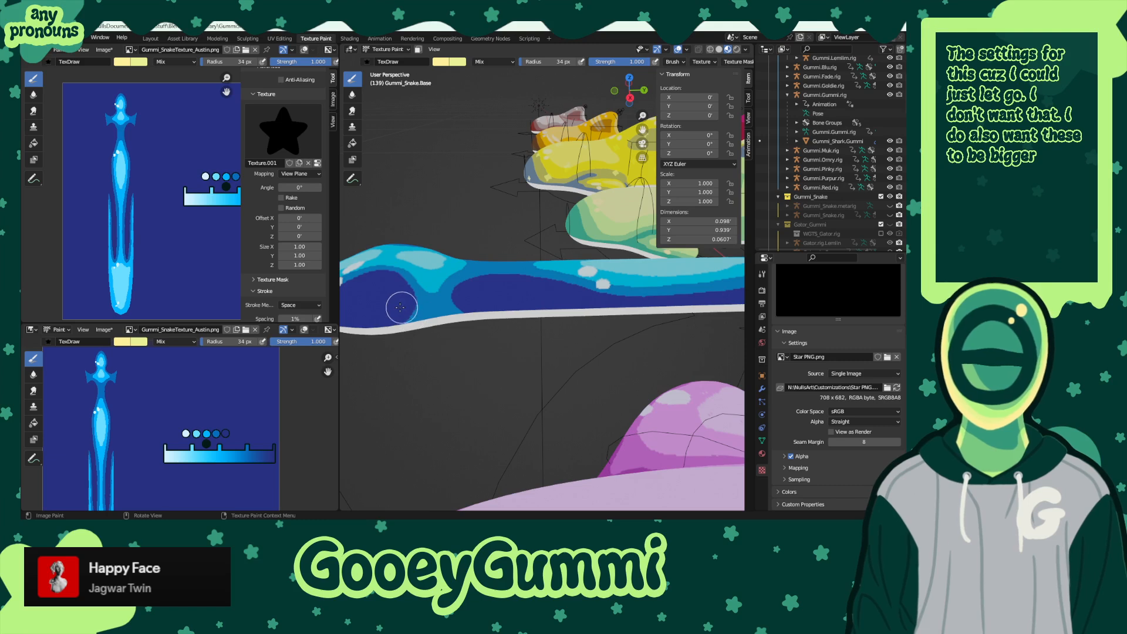
pyautogui.hotkey('ctrl', 'z')
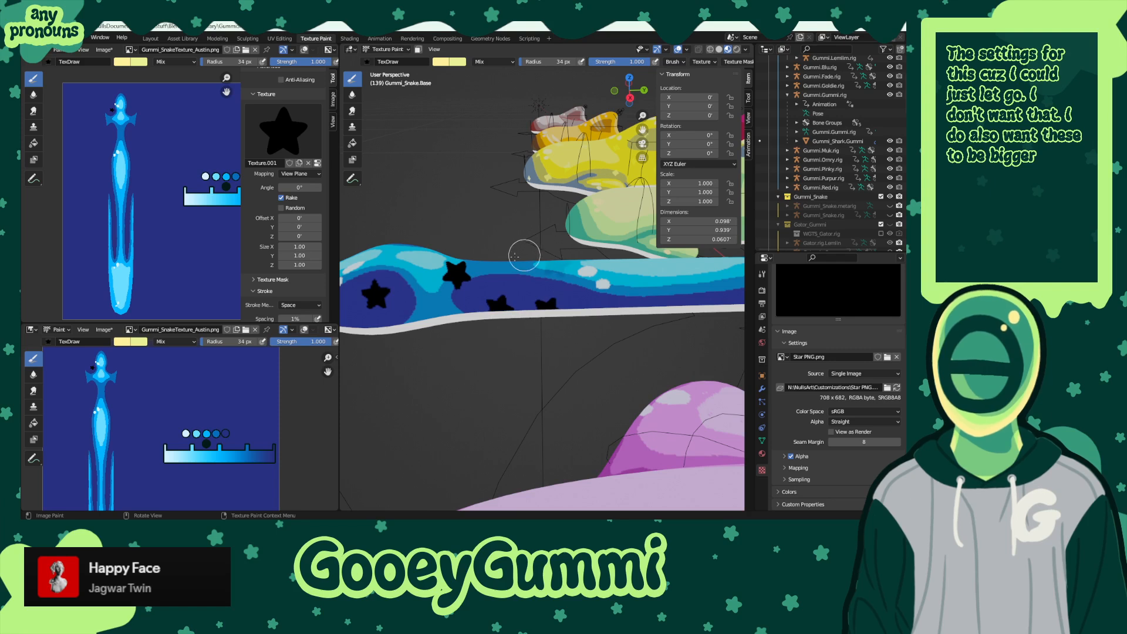
# - Stamp raked stars over the snake's head and neck, then undo all but the one on the side of the head
pyautogui.scroll(-4, 488, 329)
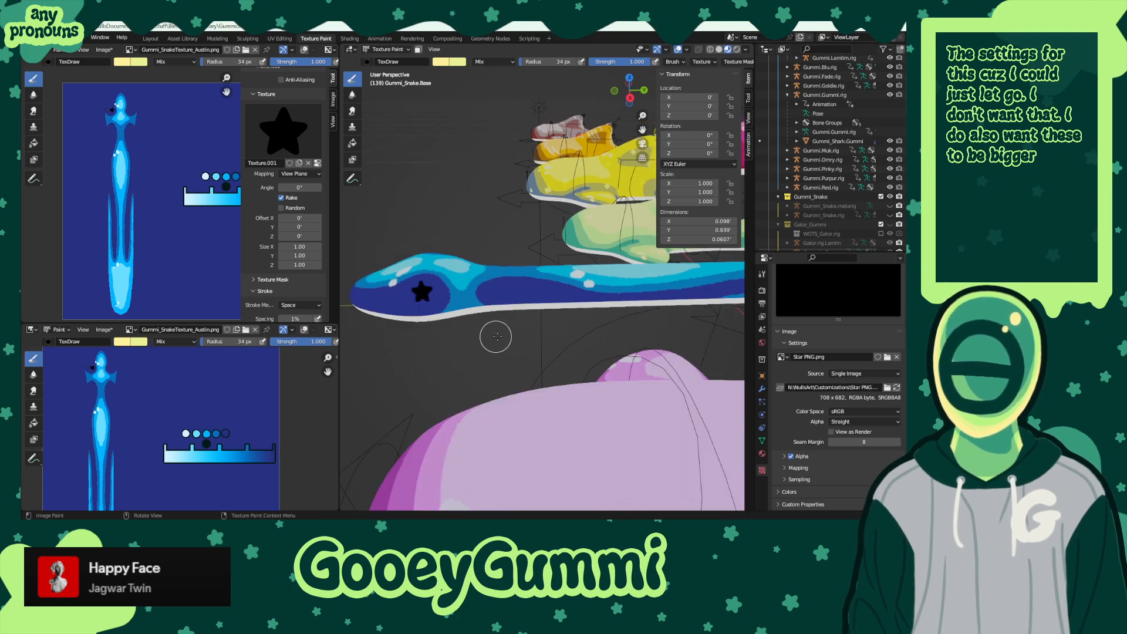
pyautogui.click(440, 286)
pyautogui.click(490, 301)
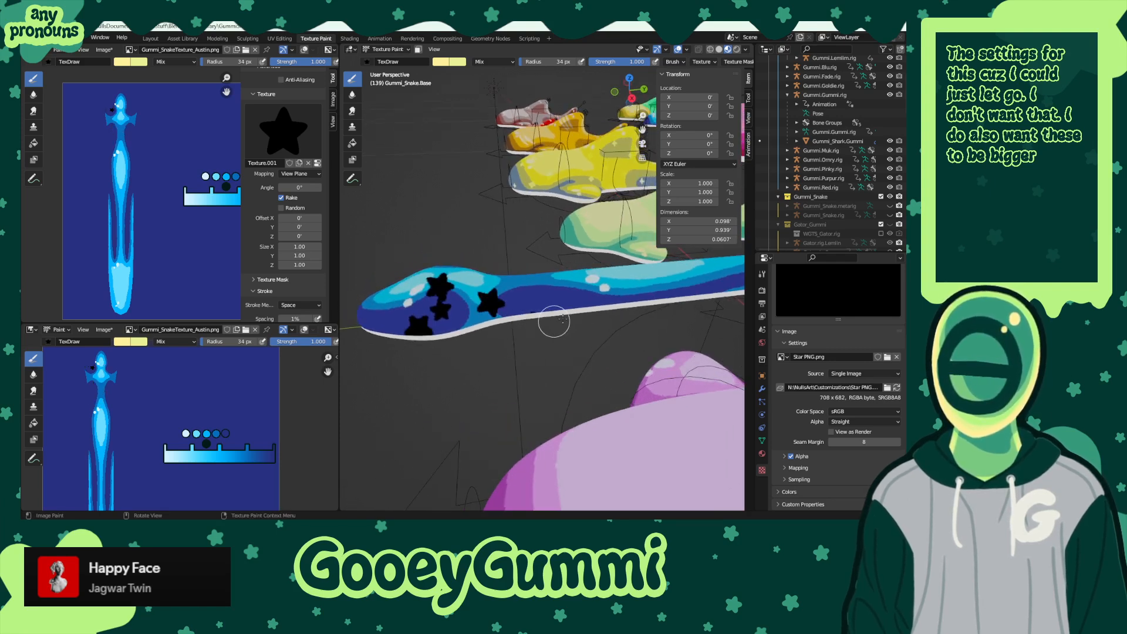
pyautogui.hotkey('ctrl', 'z')
pyautogui.hotkey('ctrl', 'z')
pyautogui.hotkey('ctrl', 'z')
pyautogui.hotkey('ctrl', 'z')
pyautogui.hotkey('ctrl', 'z')
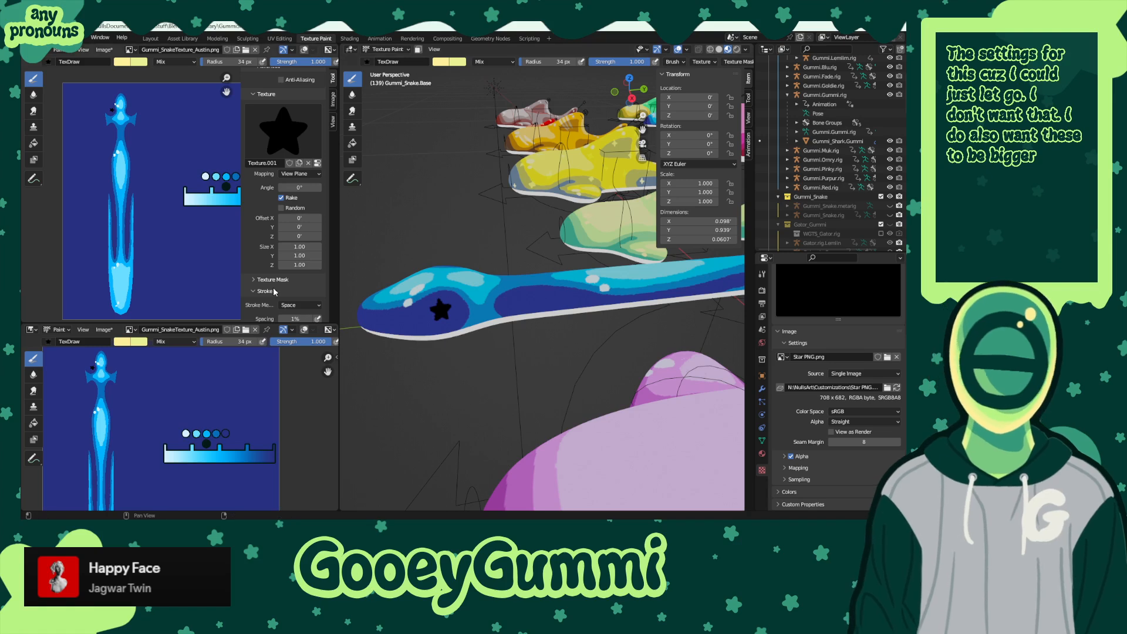
# - Set the stroke's dash length to 131 and test it with strokes of stars along the snake's head and neck, undoing them
pyautogui.scroll(-5, 282, 274)
pyautogui.scroll(-3, 273, 281)
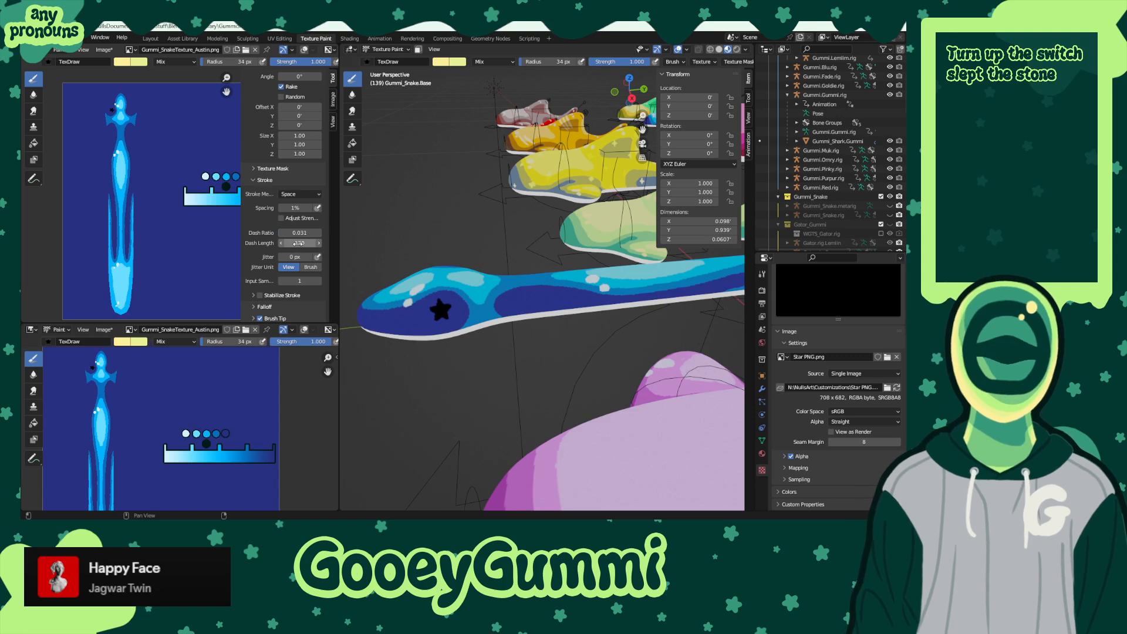
pyautogui.moveTo(409, 324)
pyautogui.mouseDown()
pyautogui.moveTo(430, 284)
pyautogui.moveTo(489, 292)
pyautogui.mouseUp()
pyautogui.moveTo(574, 304); pyautogui.dragTo(622, 286)
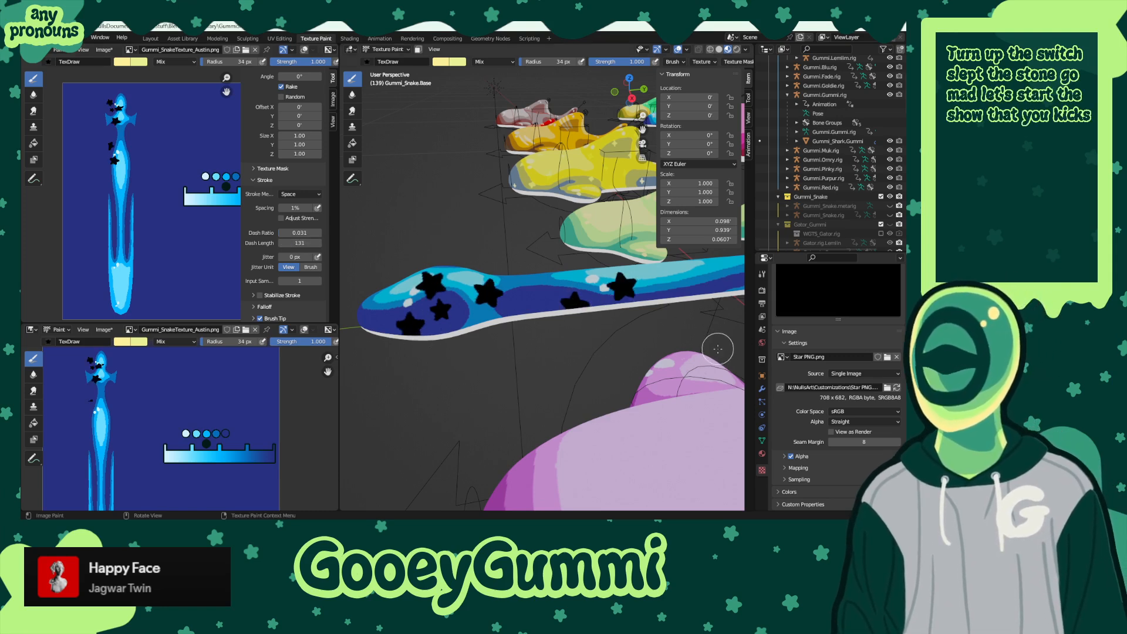
pyautogui.hotkey('ctrl', 'z')
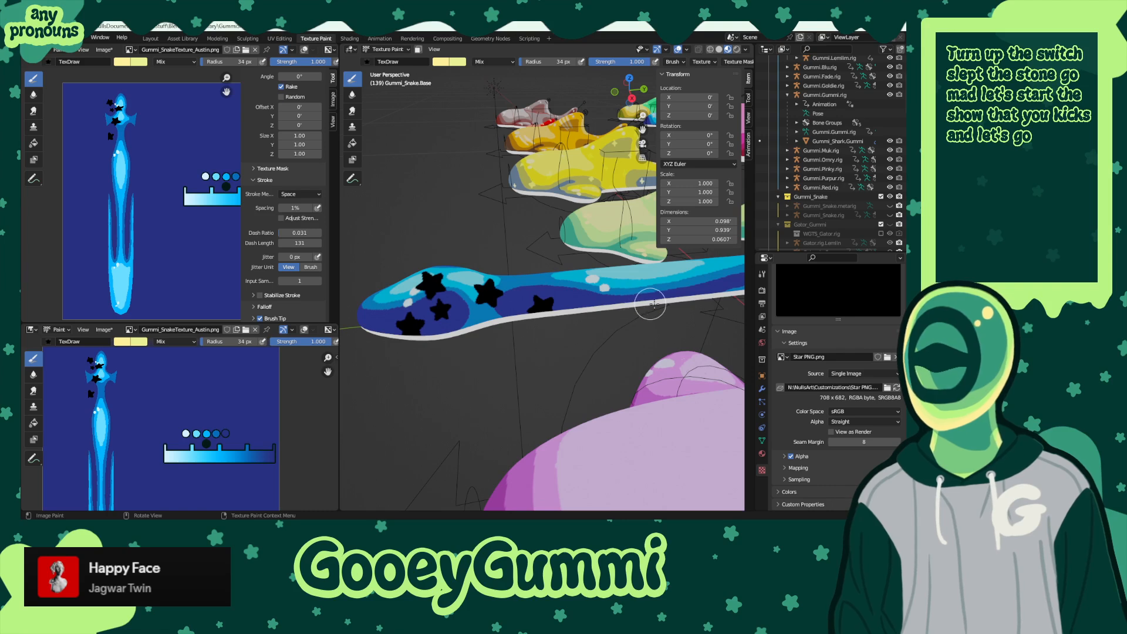
pyautogui.moveTo(542, 341)
pyautogui.mouseDown(button='middle')
pyautogui.moveTo(606, 347)
pyautogui.moveTo(598, 327)
pyautogui.mouseUp(button='middle')
pyautogui.moveTo(598, 327)
pyautogui.mouseDown()
pyautogui.moveTo(578, 293)
pyautogui.moveTo(607, 255)
pyautogui.mouseUp()
pyautogui.moveTo(664, 315)
pyautogui.keyDown('shift'); pyautogui.mouseDown(button='middle')
pyautogui.moveTo(614, 375)
pyautogui.moveTo(611, 338)
pyautogui.moveTo(529, 332)
pyautogui.moveTo(561, 370)
pyautogui.moveTo(576, 365)
pyautogui.mouseUp(button='middle'); pyautogui.keyUp('shift')
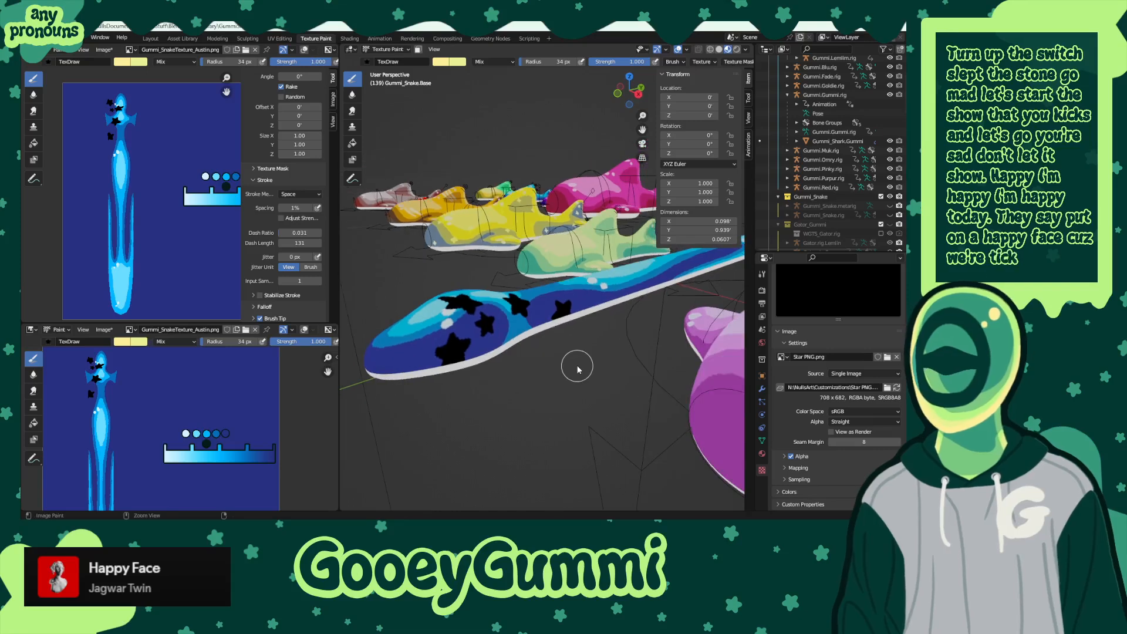
pyautogui.hotkey('ctrl', 'z')
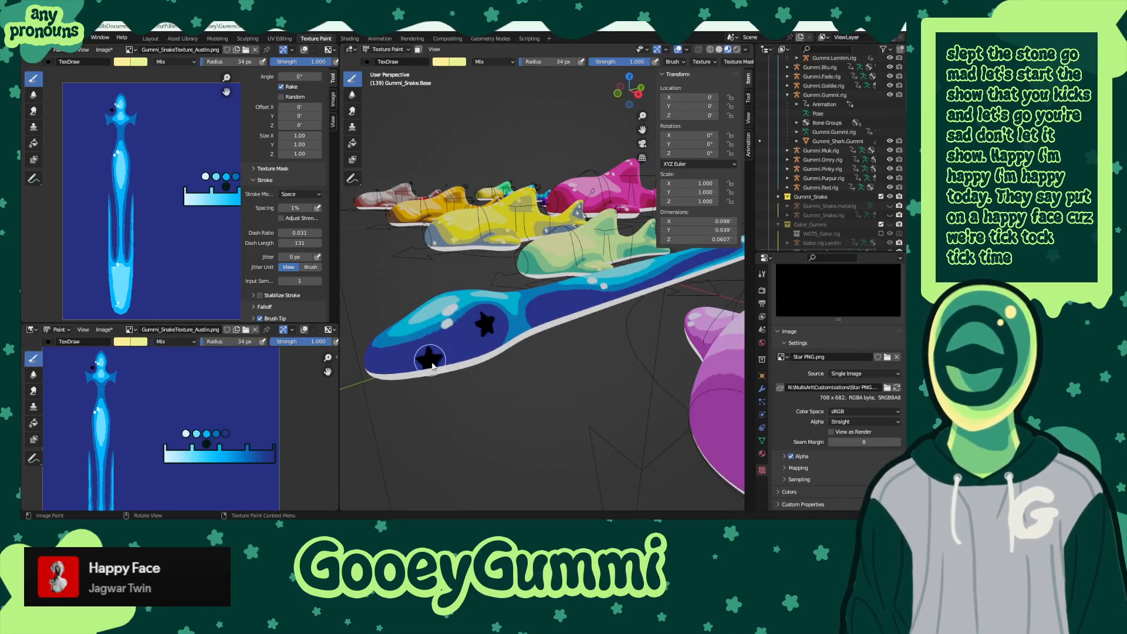
# - Stamp stars around the snake's head, covering the snout, the crown and both sides of the neck
pyautogui.moveTo(462, 384); pyautogui.dragTo(582, 352, button='middle')
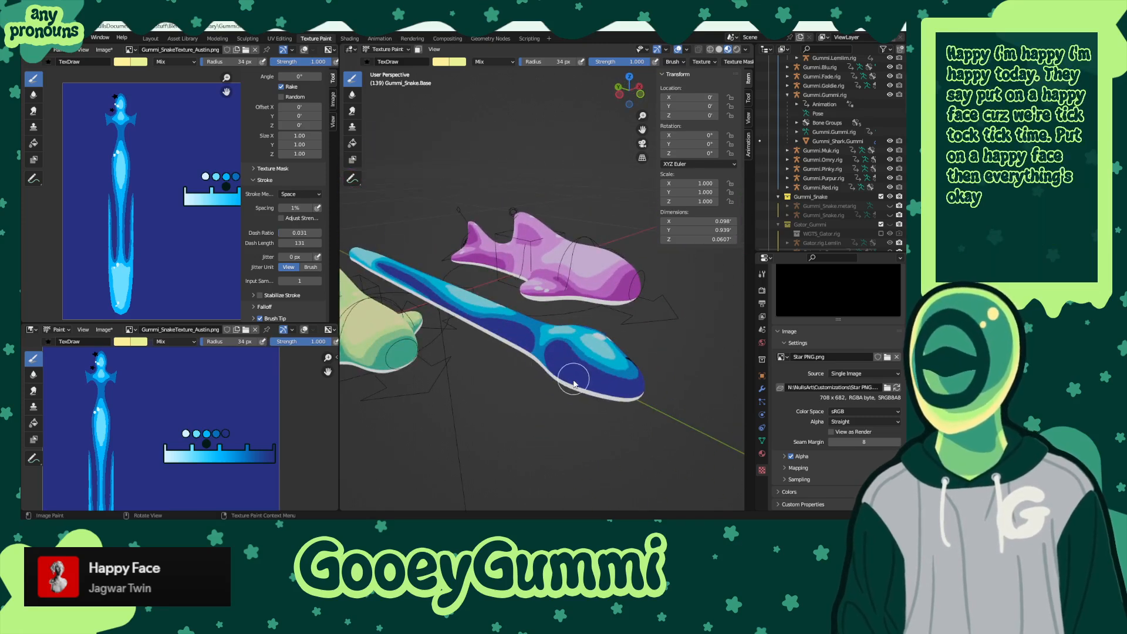
pyautogui.moveTo(632, 392); pyautogui.dragTo(484, 345, button='middle')
pyautogui.scroll(2, 579, 380)
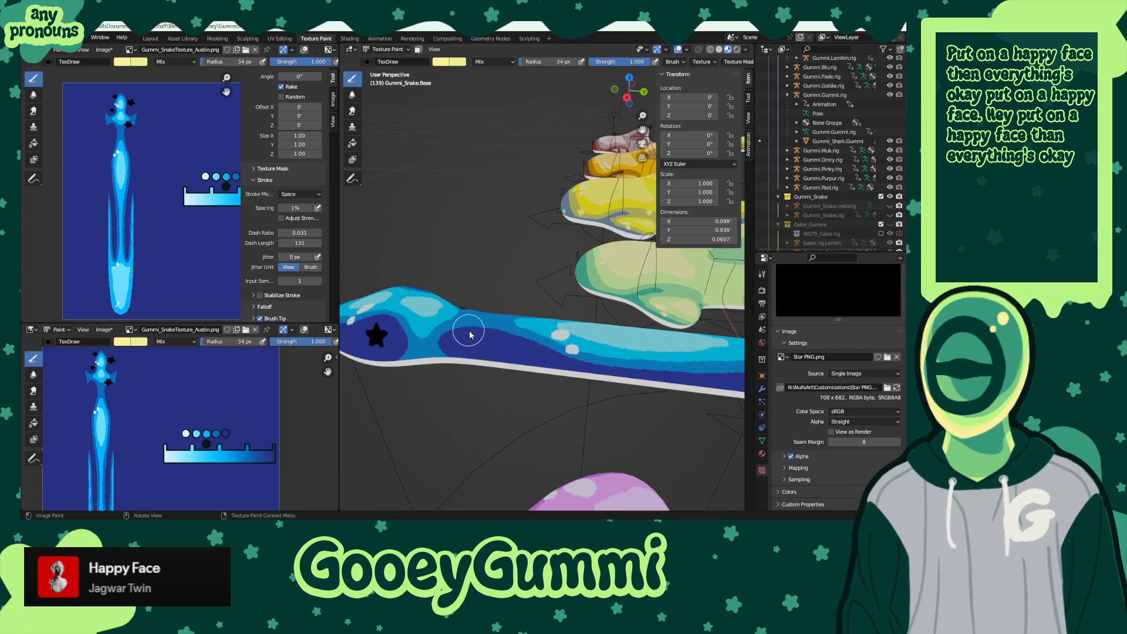
pyautogui.moveTo(546, 379)
pyautogui.mouseDown(button='middle')
pyautogui.moveTo(533, 294)
pyautogui.moveTo(473, 320)
pyautogui.moveTo(499, 387)
pyautogui.moveTo(520, 347)
pyautogui.mouseUp(button='middle')
pyautogui.scroll(3, 551, 317)
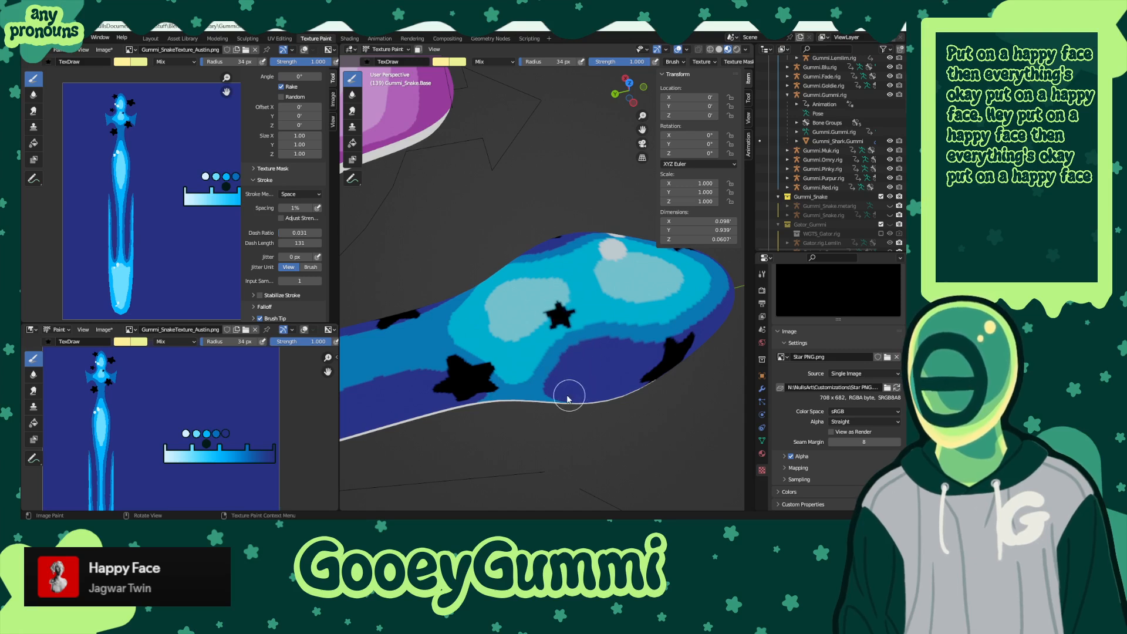
# - Stamp stars along the front of the snake's body behind the neck, including one on the pale highlight
pyautogui.moveTo(568, 399); pyautogui.dragTo(671, 344, button='middle')
pyautogui.keyDown('shift'); pyautogui.moveTo(460, 380); pyautogui.dragTo(604, 319, button='middle'); pyautogui.keyUp('shift')
pyautogui.moveTo(498, 378); pyautogui.dragTo(563, 329, button='middle')
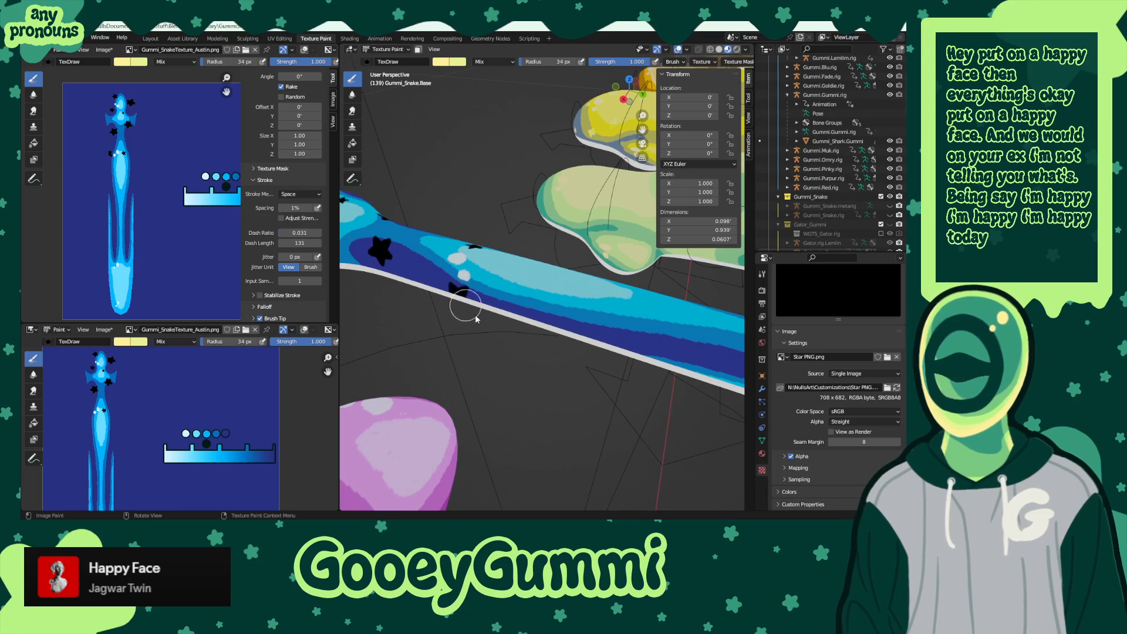
pyautogui.moveTo(554, 348); pyautogui.dragTo(541, 282, button='middle')
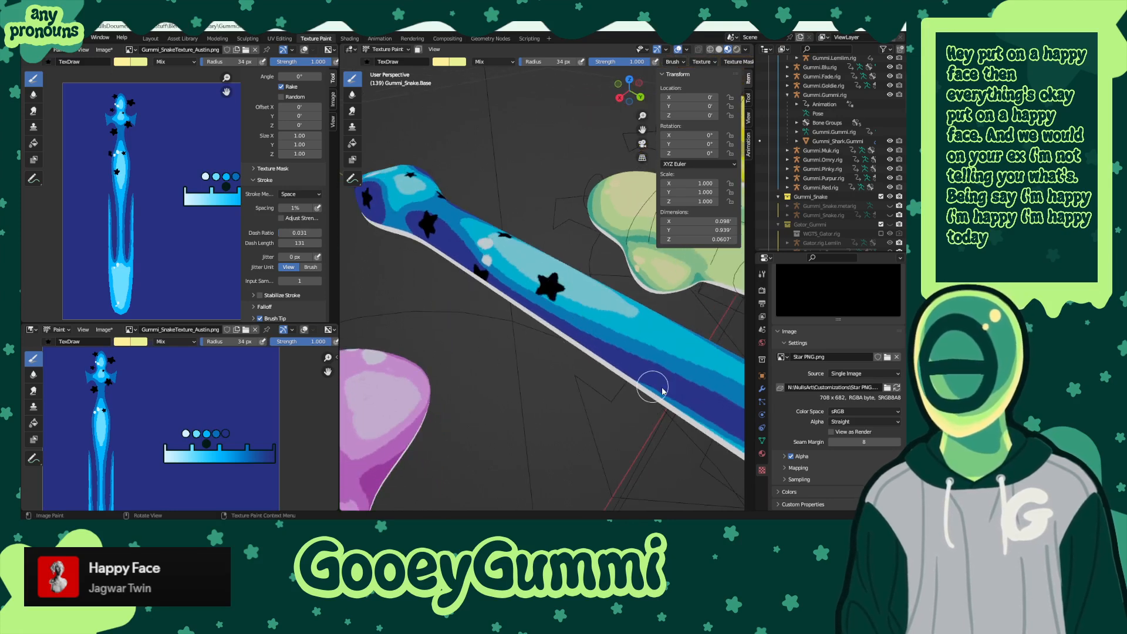
# - Stamp stars along both sides of the snake's middle, up to where the tail's pale highlight begins
pyautogui.moveTo(663, 390); pyautogui.dragTo(527, 307, button='middle')
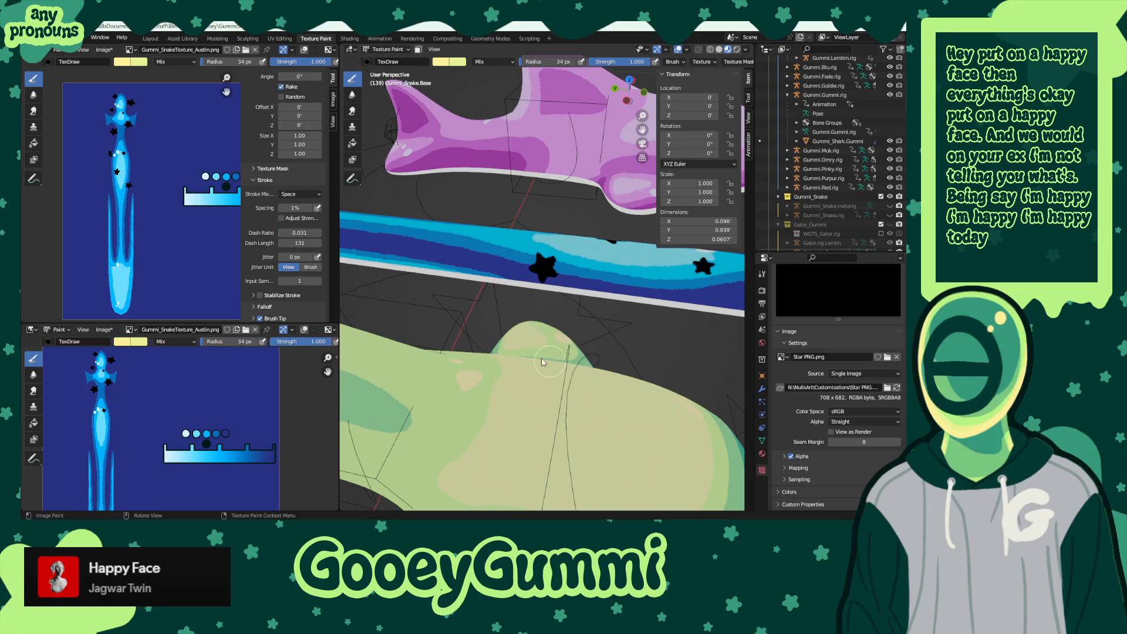
pyautogui.moveTo(542, 362); pyautogui.dragTo(508, 247, button='middle')
pyautogui.click(539, 241)
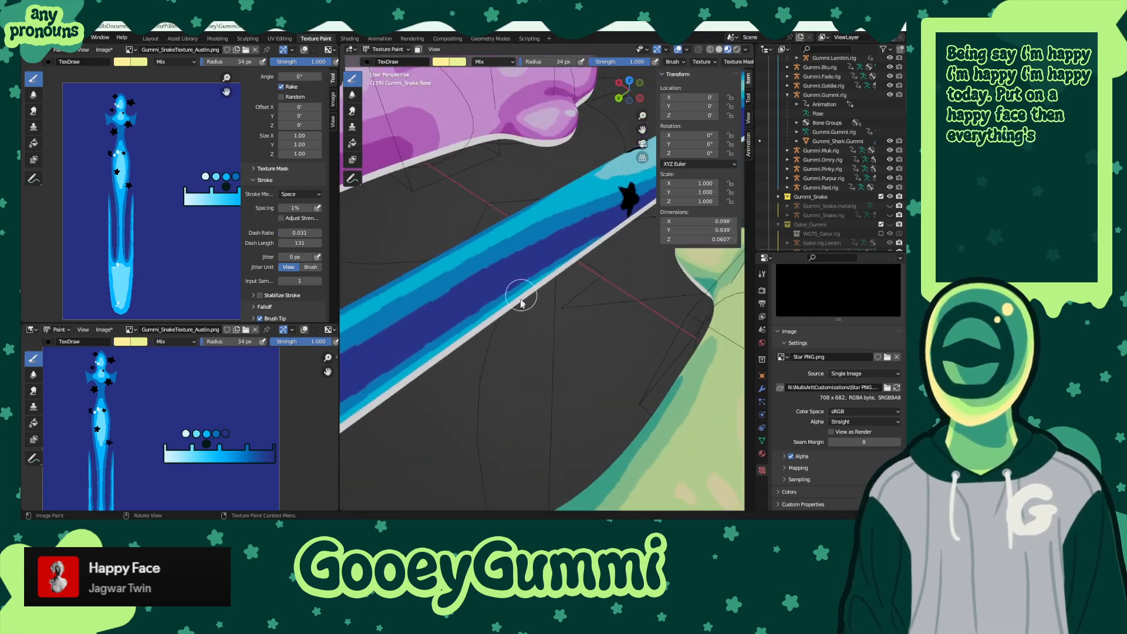
pyautogui.moveTo(519, 296)
pyautogui.mouseDown(button='middle')
pyautogui.moveTo(538, 310)
pyautogui.moveTo(490, 328)
pyautogui.moveTo(657, 302)
pyautogui.moveTo(518, 279)
pyautogui.mouseUp(button='middle')
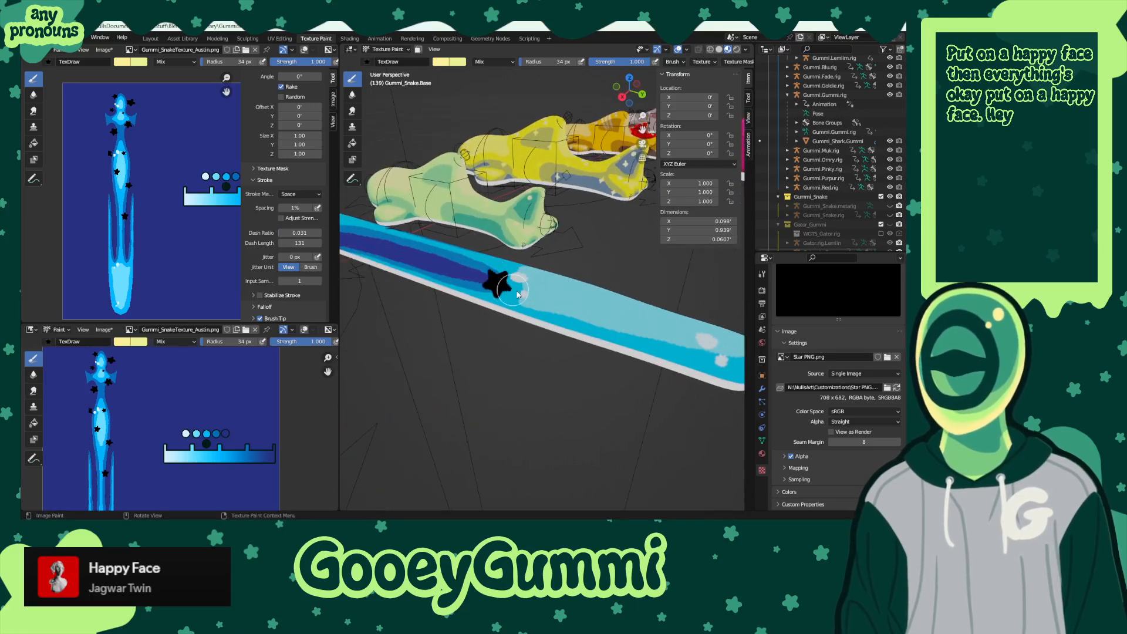
# - Stamp a star on the pale highlight near the snake's tail tip, undoing a misplaced attempt
pyautogui.moveTo(585, 352); pyautogui.dragTo(503, 332, button='middle')
pyautogui.click(463, 267)
pyautogui.hotkey('ctrl', 'z')
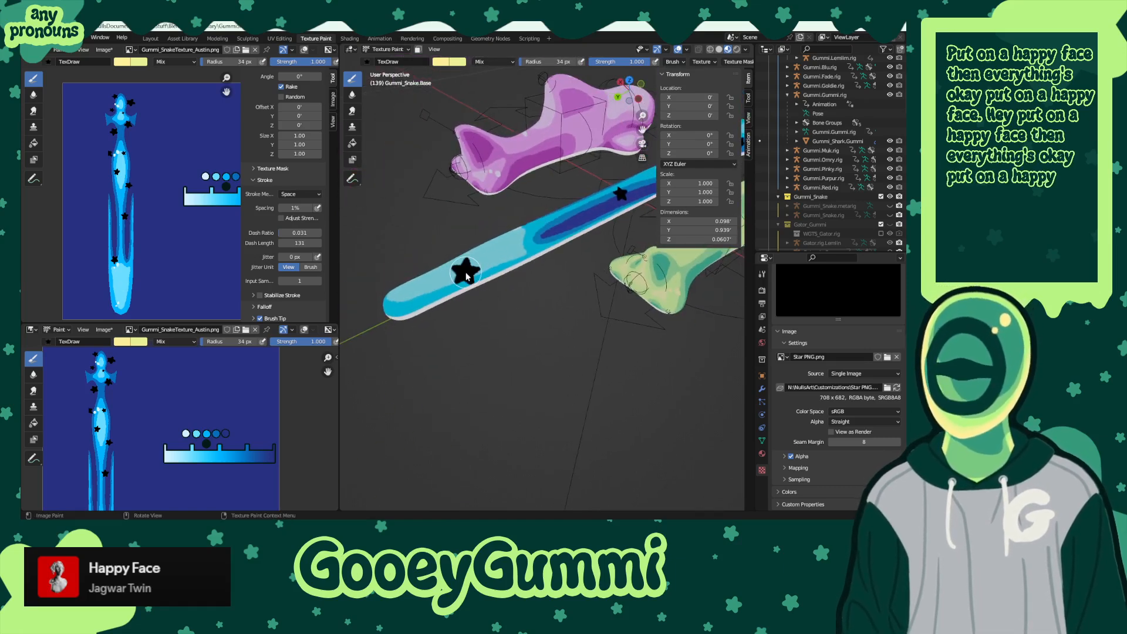
# - Increase the brush radius to 55 px and stamp a larger star at the end of the mid-body highlight, undoing trial stamps
pyautogui.moveTo(466, 276); pyautogui.dragTo(593, 320, button='middle')
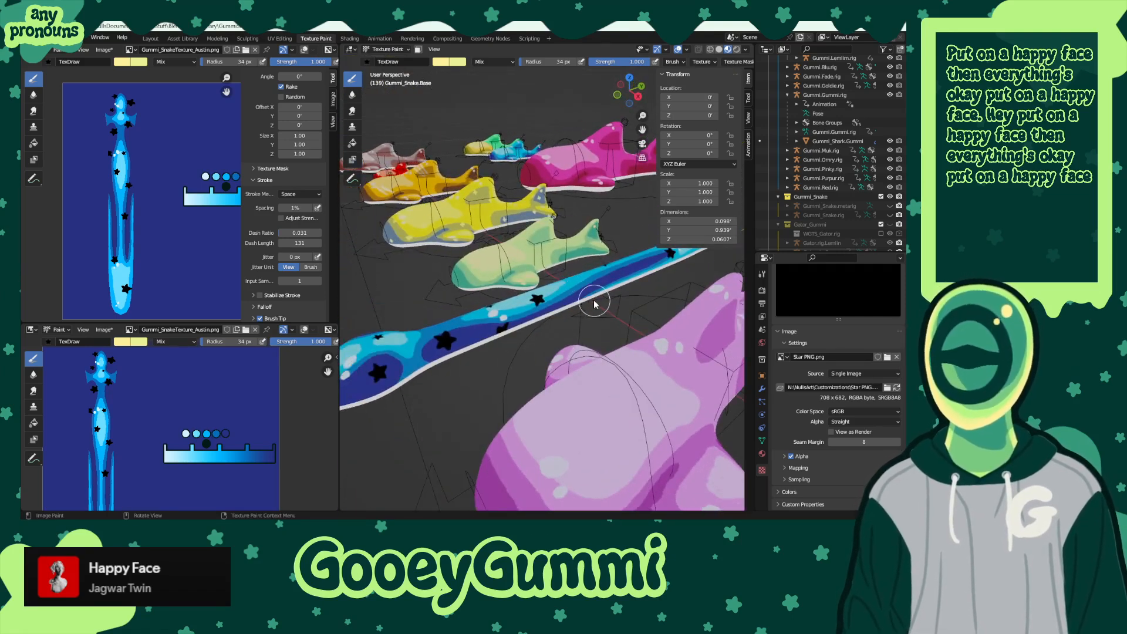
pyautogui.click(581, 288)
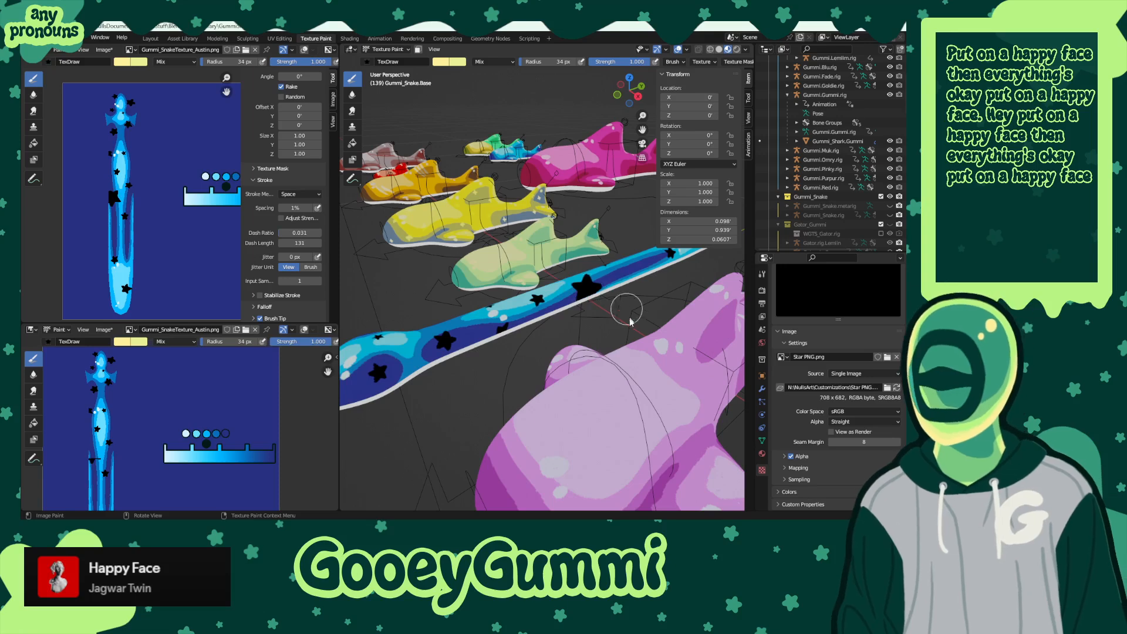
pyautogui.keyDown('shift'); pyautogui.moveTo(595, 301); pyautogui.dragTo(593, 311, button='middle'); pyautogui.keyUp('shift')
pyautogui.scroll(3, 605, 317)
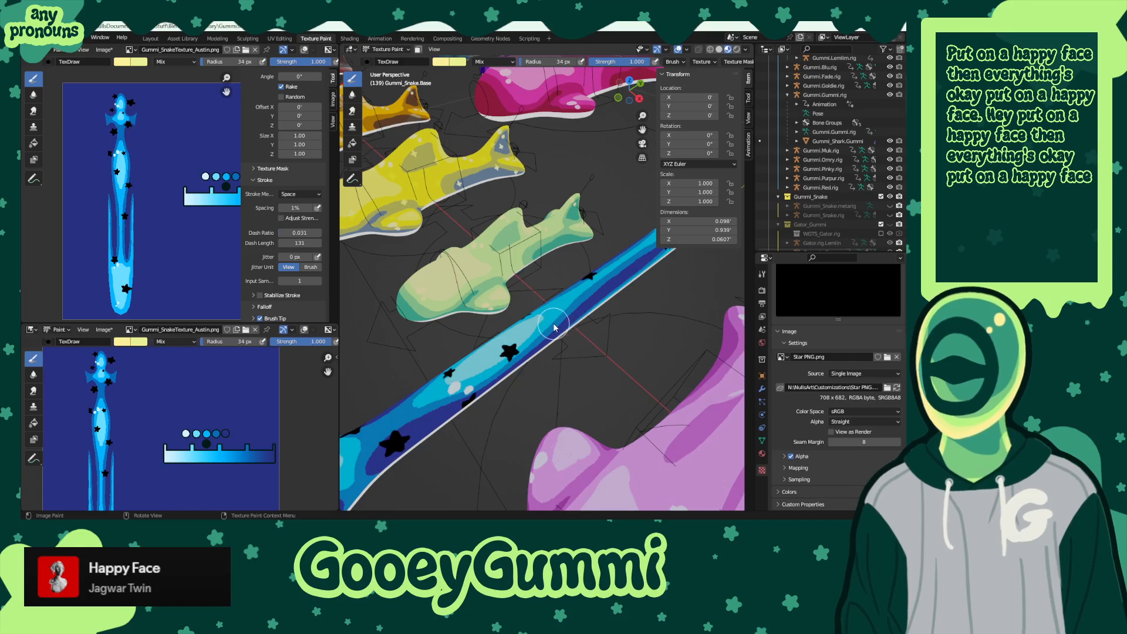
pyautogui.moveTo(586, 351)
pyautogui.mouseDown(button='middle')
pyautogui.moveTo(519, 329)
pyautogui.moveTo(491, 336)
pyautogui.moveTo(601, 346)
pyautogui.moveTo(618, 337)
pyautogui.moveTo(580, 340)
pyautogui.mouseUp(button='middle')
pyautogui.scroll(2, 569, 343)
pyautogui.hotkey('ctrl', 'z')
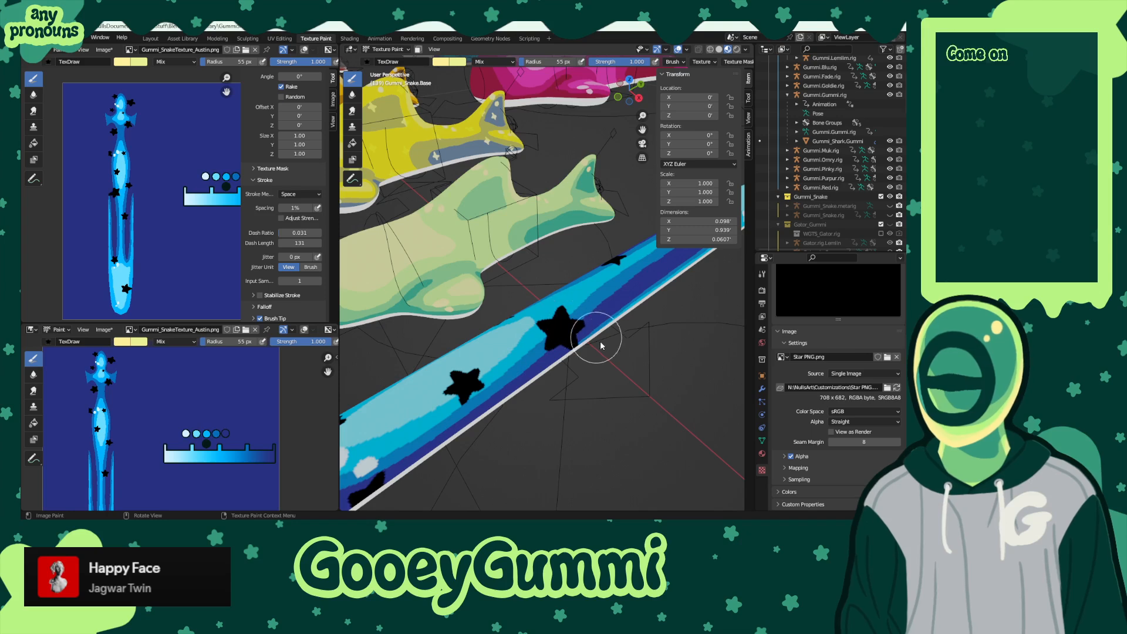
# - Stamp more large stars on the dark blue bands along both sides of the snake's body
pyautogui.moveTo(593, 331); pyautogui.dragTo(532, 368, button='middle')
pyautogui.moveTo(532, 364)
pyautogui.mouseDown()
pyautogui.moveTo(510, 324)
pyautogui.moveTo(507, 350)
pyautogui.mouseUp()
pyautogui.moveTo(568, 361); pyautogui.dragTo(533, 302, button='middle')
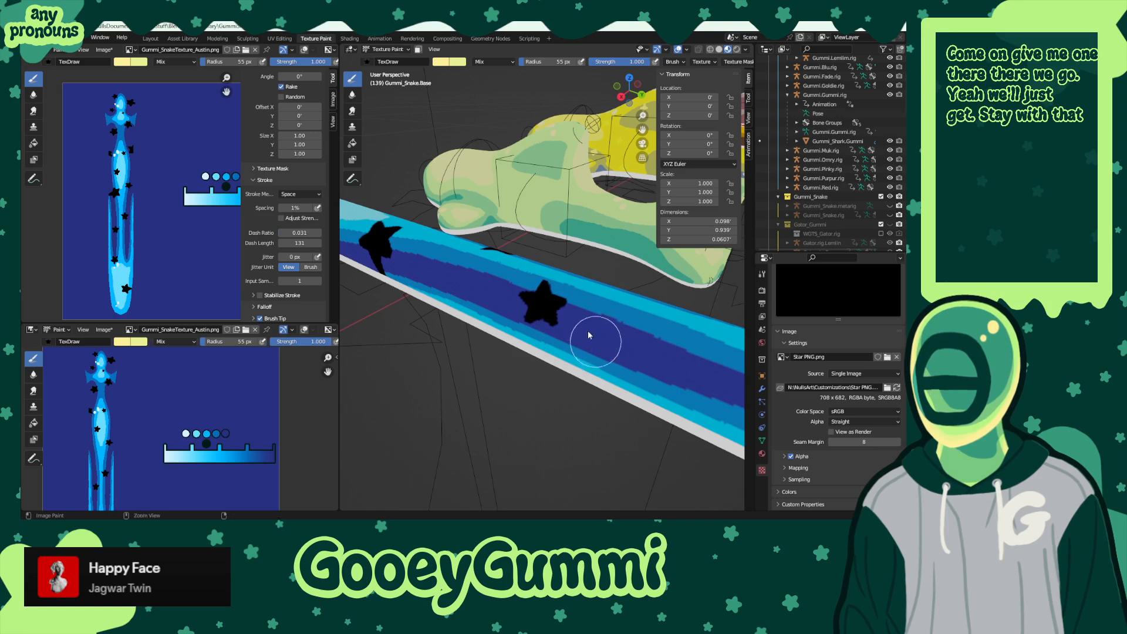
pyautogui.moveTo(511, 378)
pyautogui.mouseDown(button='middle')
pyautogui.moveTo(620, 339)
pyautogui.moveTo(570, 299)
pyautogui.moveTo(405, 357)
pyautogui.moveTo(628, 390)
pyautogui.moveTo(579, 367)
pyautogui.mouseUp(button='middle')
pyautogui.scroll(3, 625, 378)
pyautogui.scroll(3, 579, 368)
pyautogui.click(570, 414)
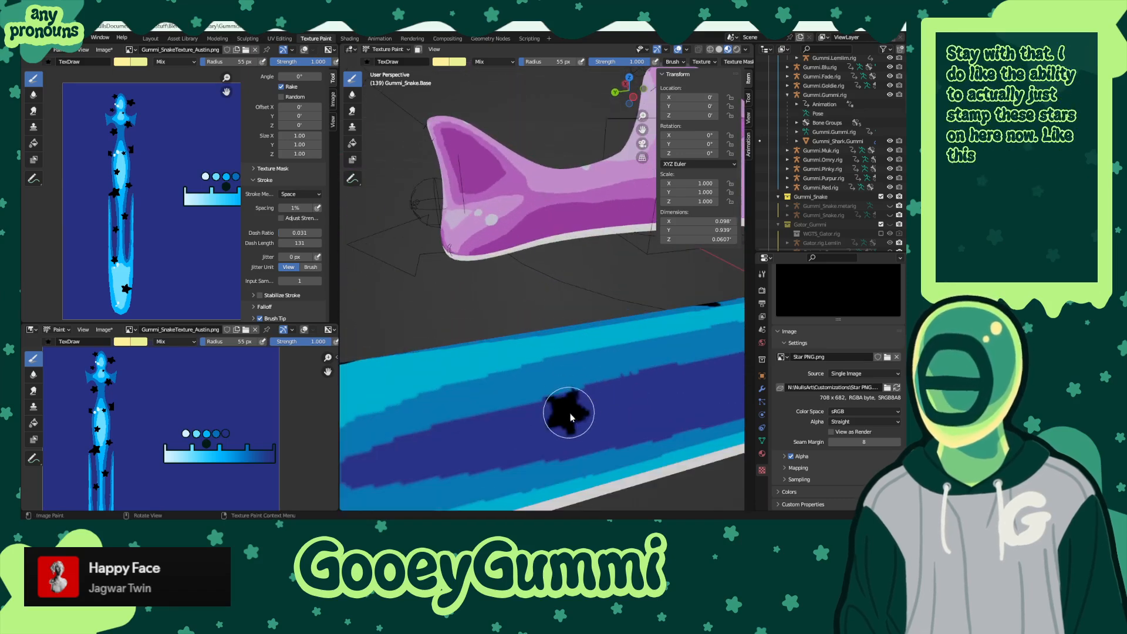
# - Stamp another 55 px star on the dark blue band along the snake's side, undoing a misplaced attempt
pyautogui.moveTo(590, 419)
pyautogui.mouseDown(button='middle')
pyautogui.moveTo(528, 415)
pyautogui.moveTo(627, 401)
pyautogui.moveTo(533, 443)
pyautogui.moveTo(608, 329)
pyautogui.moveTo(571, 398)
pyautogui.moveTo(574, 335)
pyautogui.mouseUp(button='middle')
pyautogui.click(606, 387)
pyautogui.hotkey('ctrl', 'z')
pyautogui.click(576, 371)
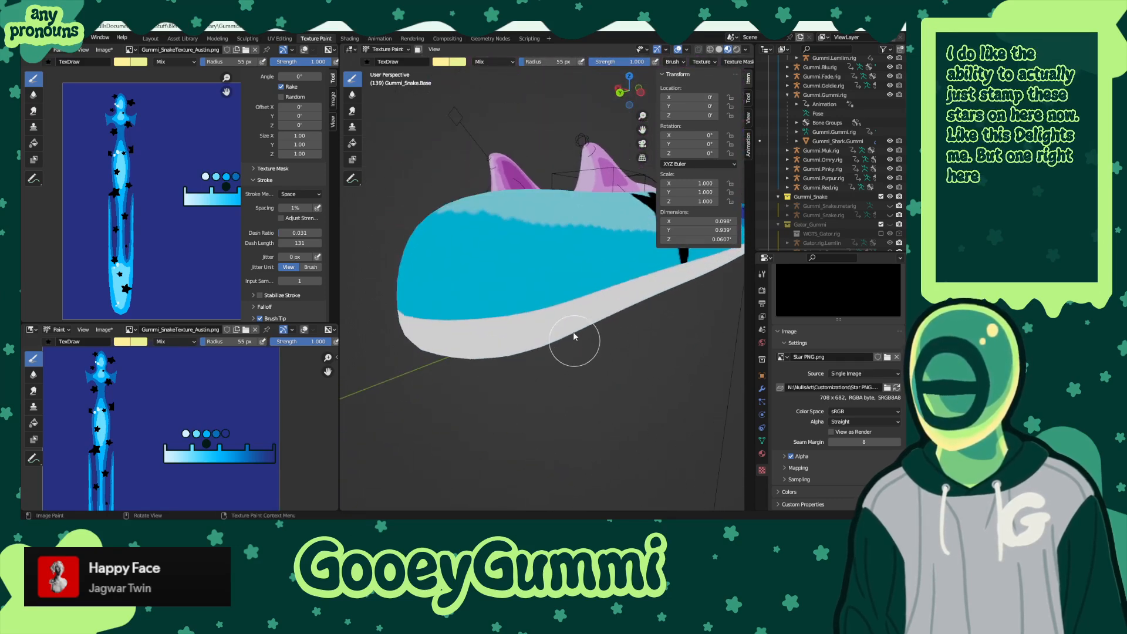
# - Stamp stars along the cyan edges on both sides of the snake's tail, undoing a misplaced attempt
pyautogui.click(516, 277)
pyautogui.moveTo(516, 277)
pyautogui.mouseDown(button='middle')
pyautogui.moveTo(551, 357)
pyautogui.moveTo(630, 378)
pyautogui.moveTo(551, 294)
pyautogui.moveTo(593, 282)
pyautogui.mouseUp(button='middle')
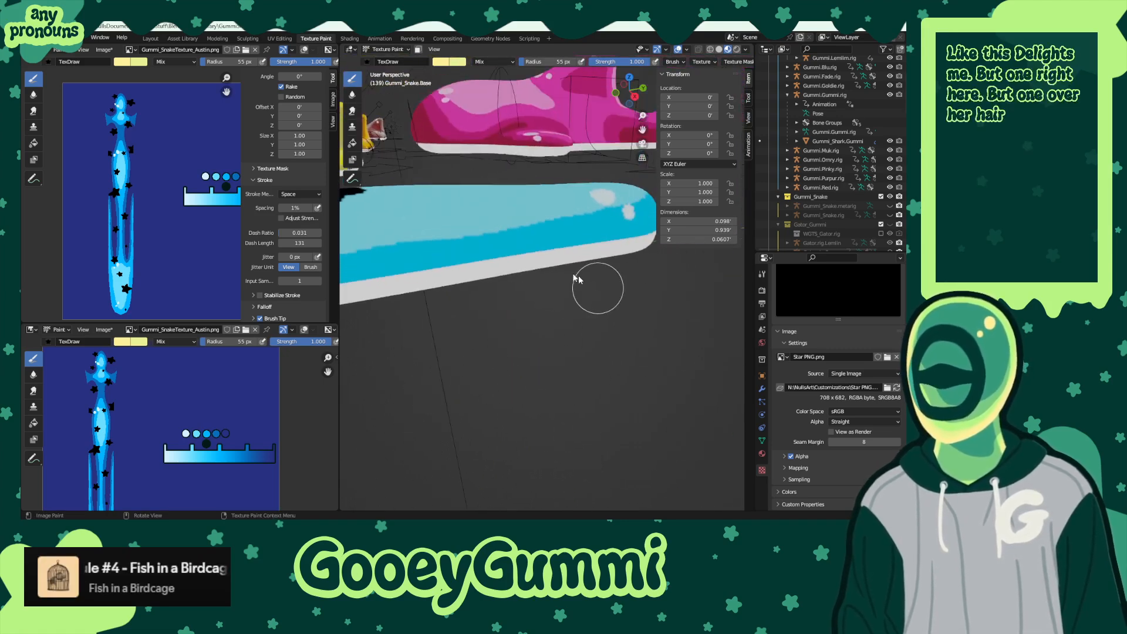
pyautogui.click(471, 228)
pyautogui.moveTo(471, 228)
pyautogui.mouseDown(button='middle')
pyautogui.moveTo(513, 294)
pyautogui.moveTo(627, 292)
pyautogui.moveTo(549, 285)
pyautogui.moveTo(546, 259)
pyautogui.moveTo(554, 282)
pyautogui.moveTo(637, 287)
pyautogui.moveTo(547, 296)
pyautogui.mouseUp(button='middle')
pyautogui.scroll(-3, 625, 292)
pyautogui.scroll(3, 543, 249)
pyautogui.click(543, 299)
pyautogui.hotkey('ctrl', 'z')
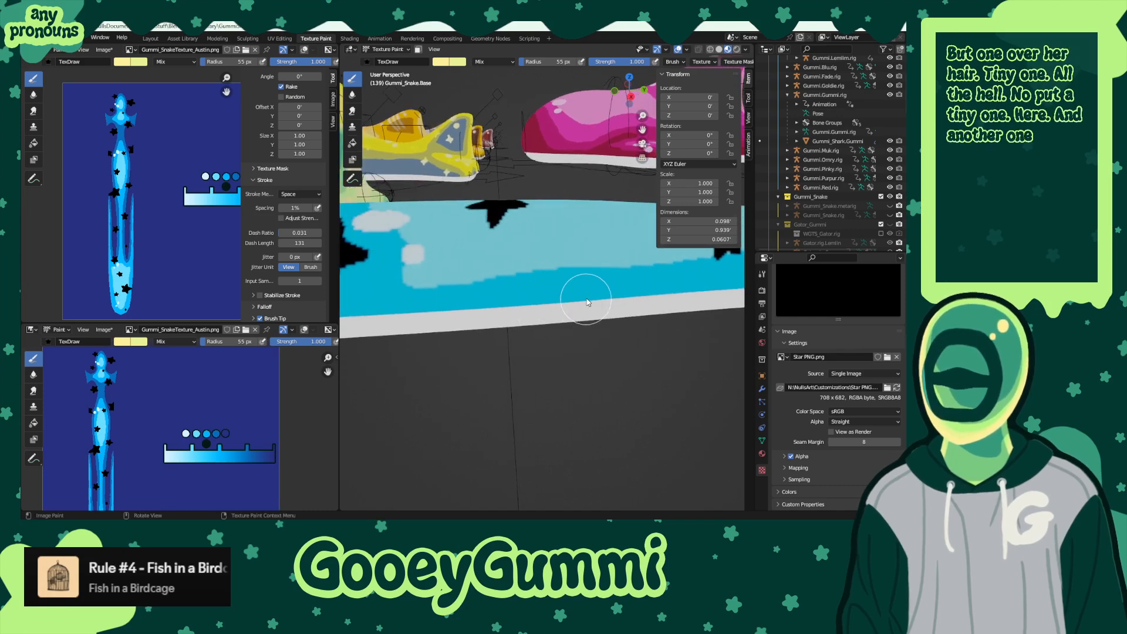
pyautogui.click(579, 288)
# - Stamp smaller stars on the snake's mid-body, including one on the lower edge of the pale highlight
pyautogui.moveTo(448, 349); pyautogui.dragTo(566, 381, button='middle')
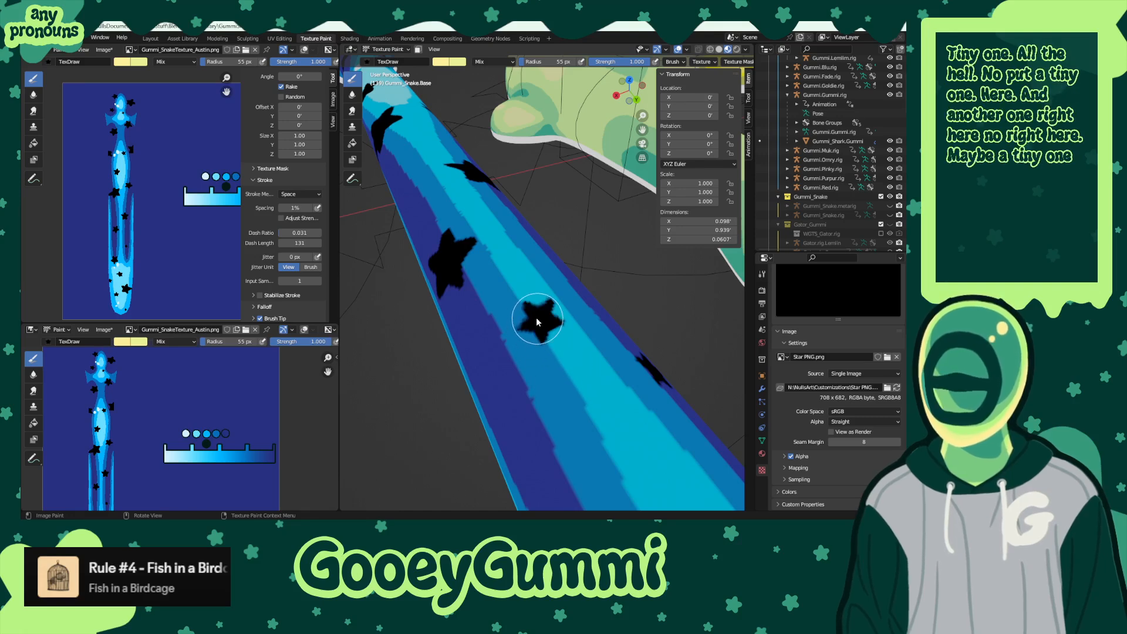
pyautogui.moveTo(536, 317); pyautogui.dragTo(341, 271, button='middle')
pyautogui.click(529, 339)
pyautogui.click(460, 337)
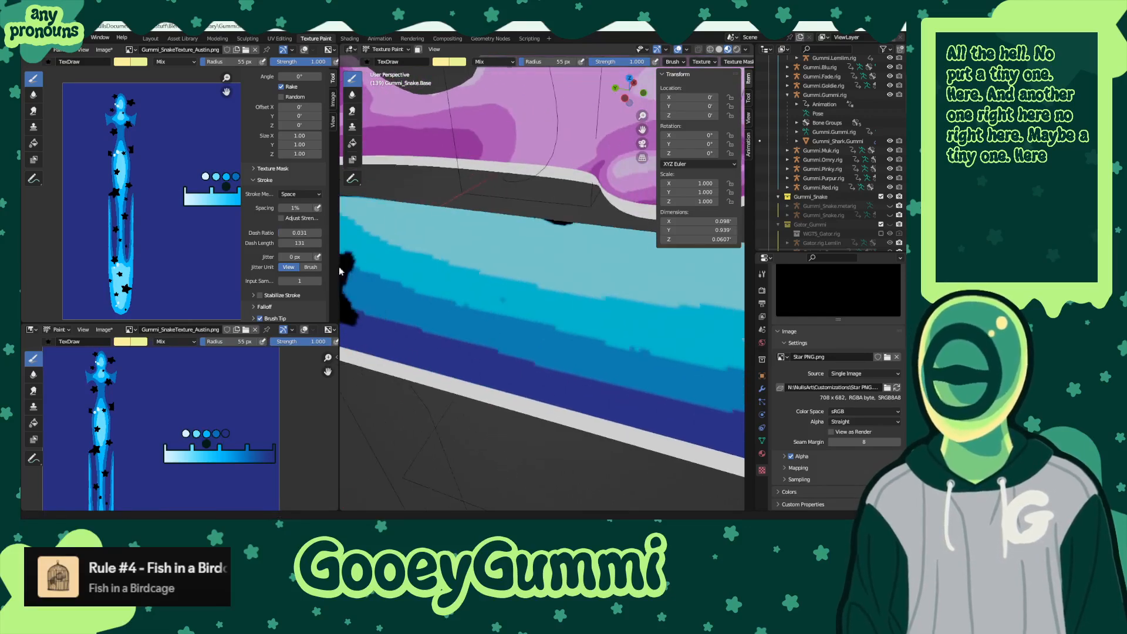
pyautogui.moveTo(624, 329)
pyautogui.mouseDown(button='middle')
pyautogui.moveTo(651, 337)
pyautogui.moveTo(548, 314)
pyautogui.mouseUp(button='middle')
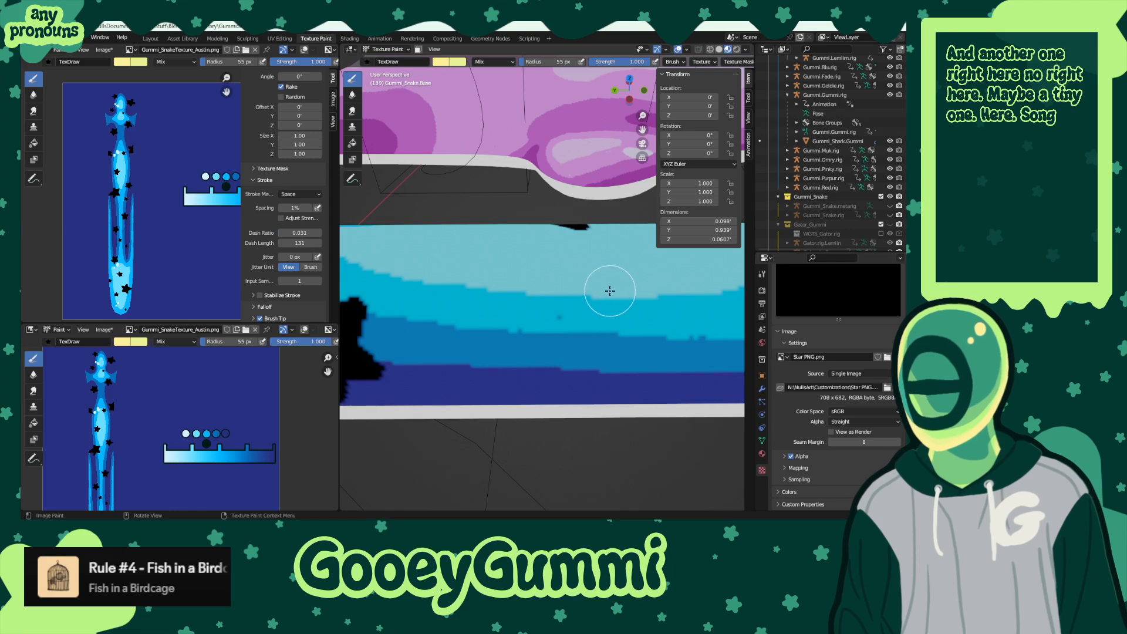
pyautogui.moveTo(609, 291); pyautogui.dragTo(597, 324, button='middle')
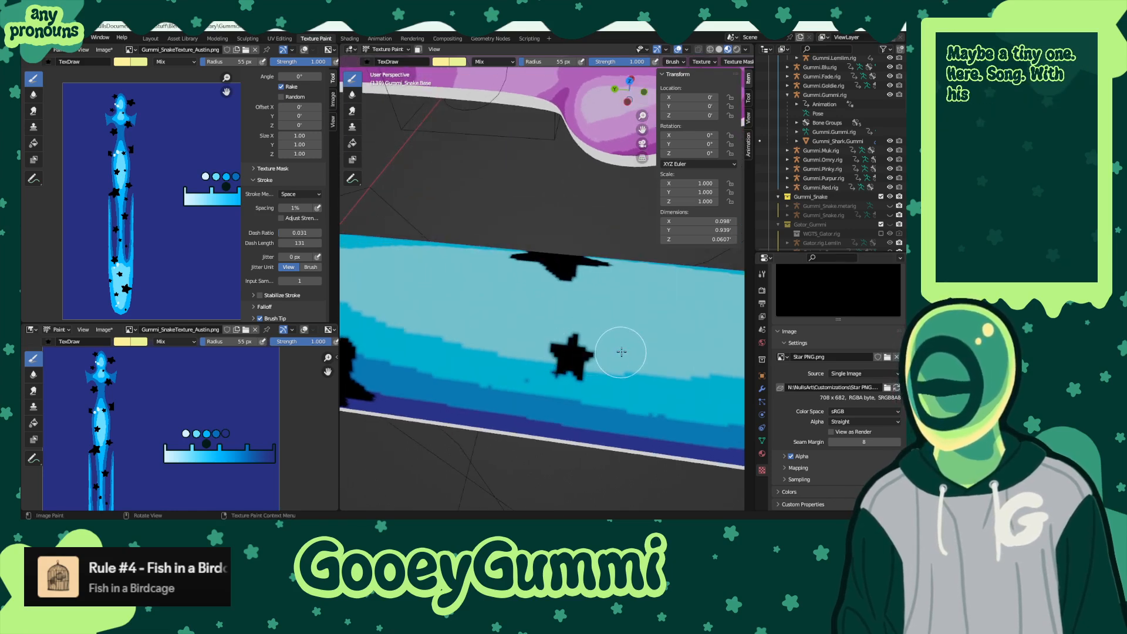
pyautogui.moveTo(621, 352)
pyautogui.mouseDown(button='middle')
pyautogui.moveTo(621, 285)
pyautogui.moveTo(631, 307)
pyautogui.moveTo(529, 307)
pyautogui.moveTo(583, 307)
pyautogui.mouseUp(button='middle')
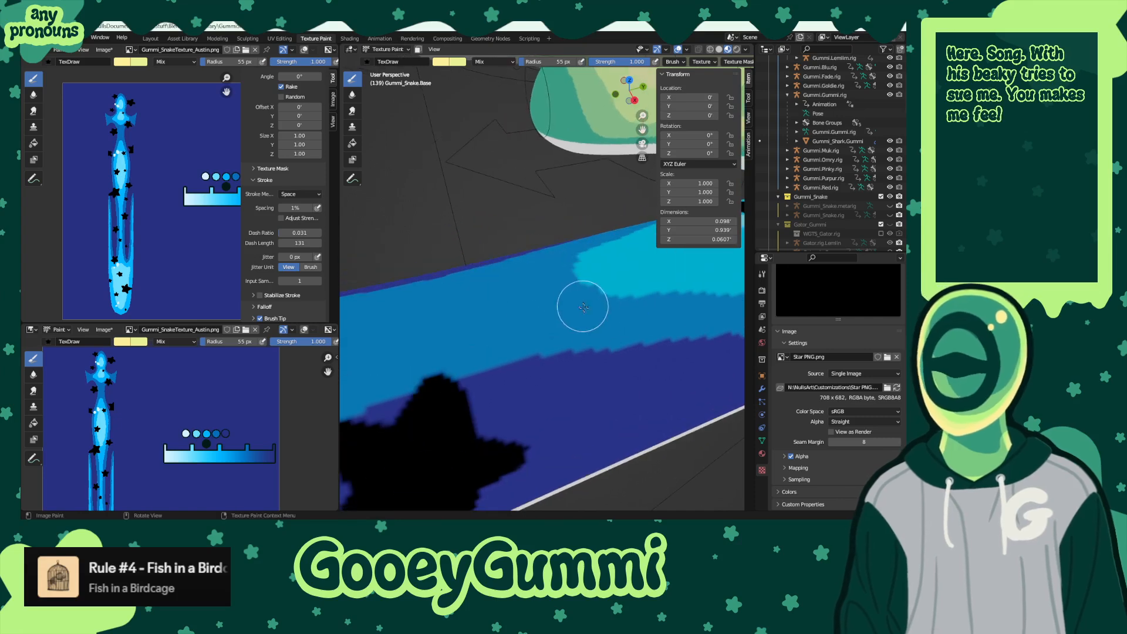
# - Stamp a star on the blue band just behind the snake's head and check the spread of stars along the body
pyautogui.click(622, 330)
pyautogui.moveTo(465, 385)
pyautogui.mouseDown(button='middle')
pyautogui.moveTo(659, 327)
pyautogui.moveTo(637, 325)
pyautogui.moveTo(649, 327)
pyautogui.moveTo(618, 293)
pyautogui.moveTo(516, 301)
pyautogui.moveTo(522, 318)
pyautogui.moveTo(604, 337)
pyautogui.mouseUp(button='middle')
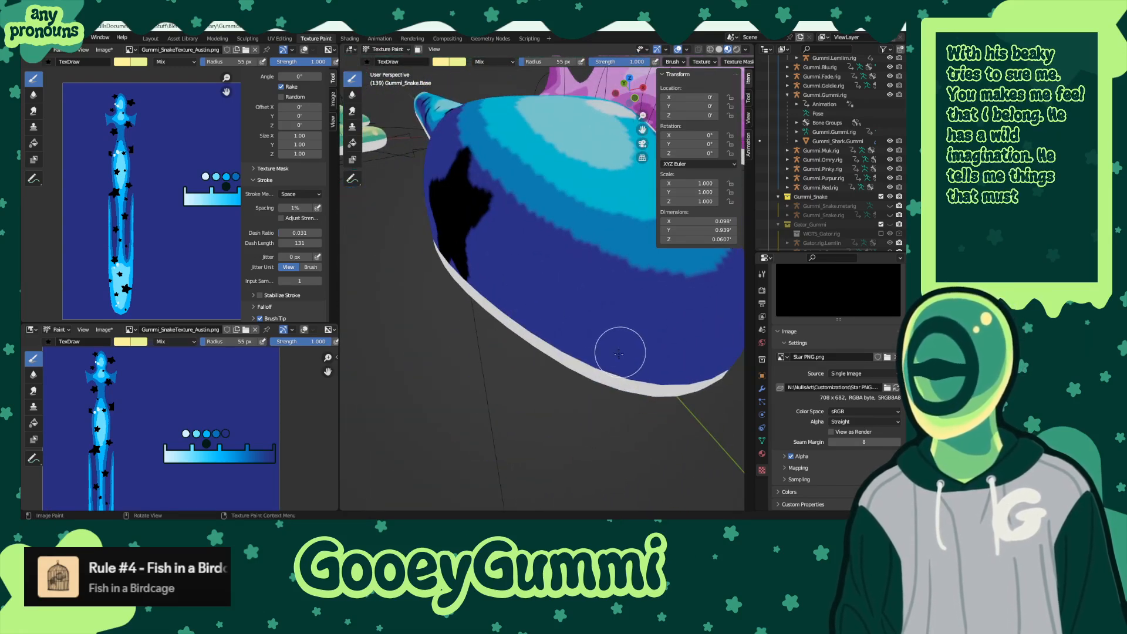
pyautogui.scroll(-5, 643, 341)
pyautogui.moveTo(643, 342); pyautogui.dragTo(536, 307, button='middle')
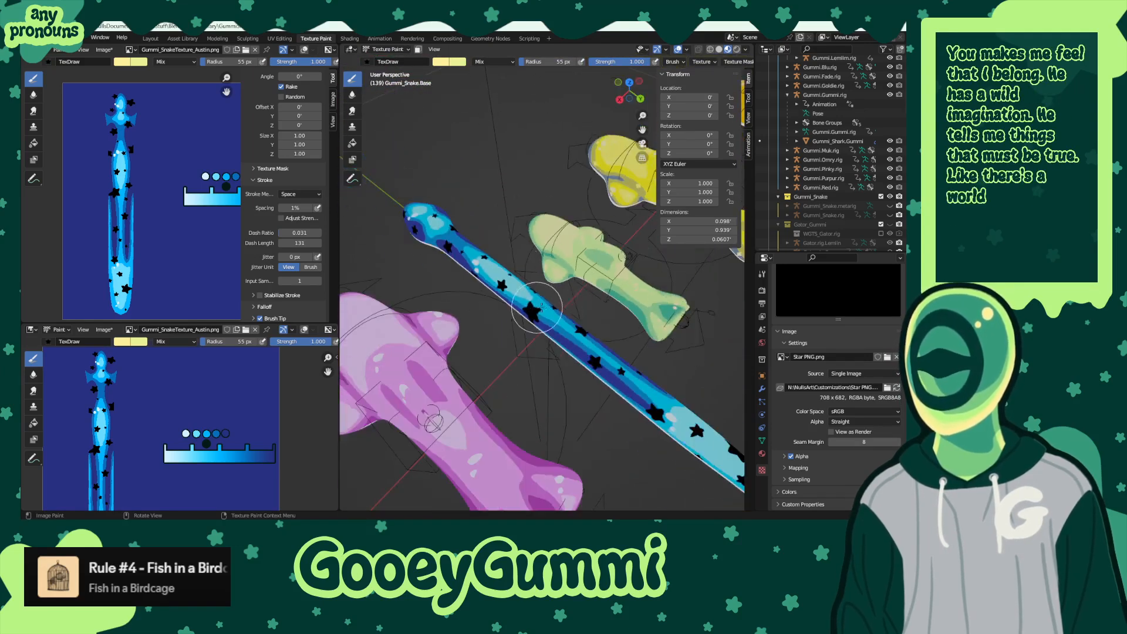
pyautogui.moveTo(595, 334); pyautogui.dragTo(558, 325, button='middle')
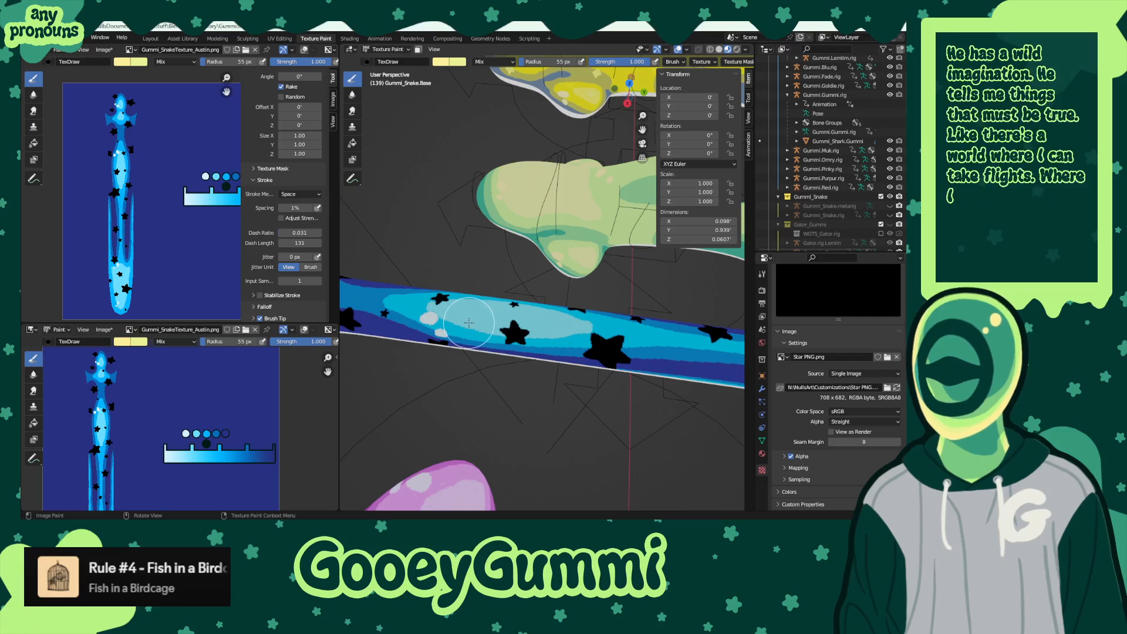
# - Increase the brush radius to 74 px and try a large star on the mid-body highlight, undoing the trial stamps
pyautogui.moveTo(472, 320)
pyautogui.mouseDown(button='middle')
pyautogui.moveTo(611, 341)
pyautogui.moveTo(573, 354)
pyautogui.mouseUp(button='middle')
pyautogui.scroll(3, 551, 332)
pyautogui.scroll(-4, 612, 341)
pyautogui.scroll(4, 573, 346)
pyautogui.scroll(-1, 569, 348)
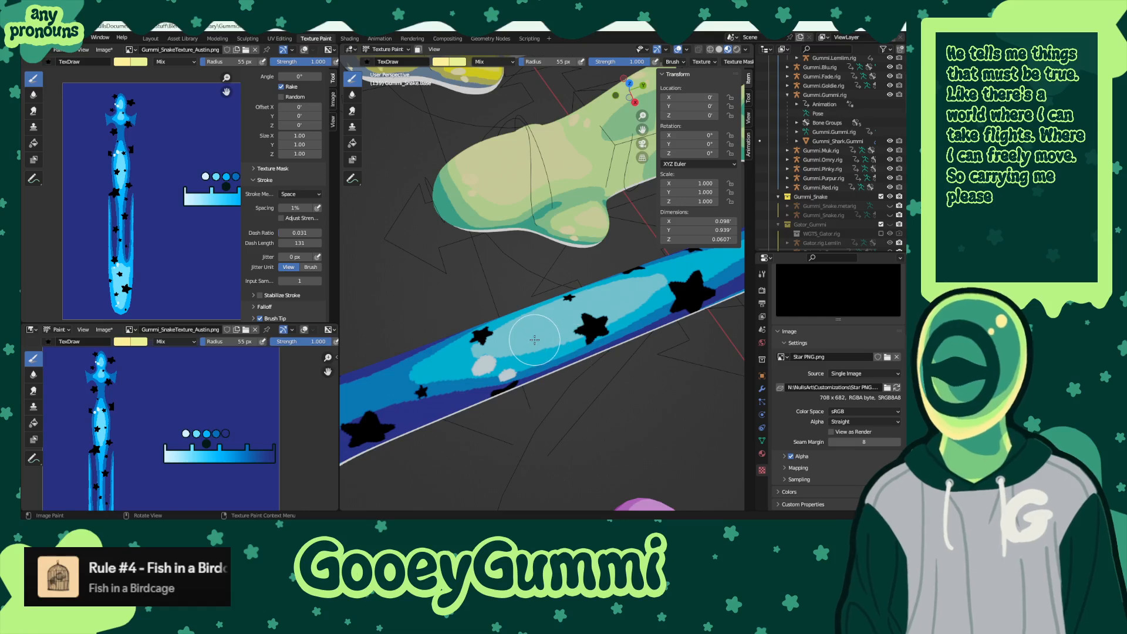
pyautogui.moveTo(540, 340); pyautogui.dragTo(535, 323, button='middle')
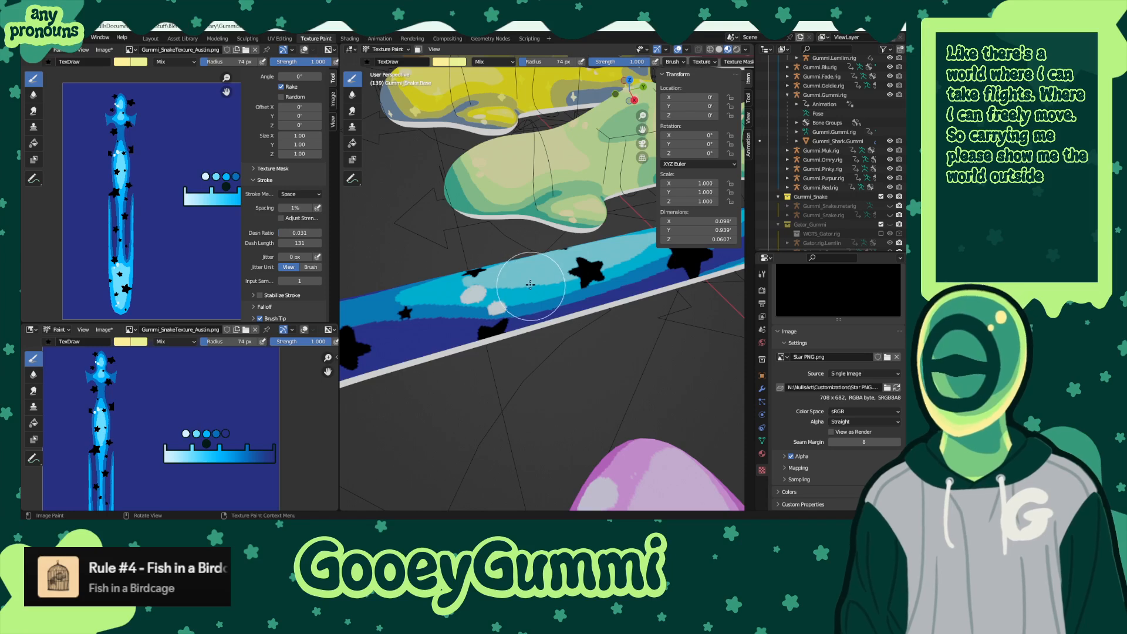
pyautogui.click(523, 288)
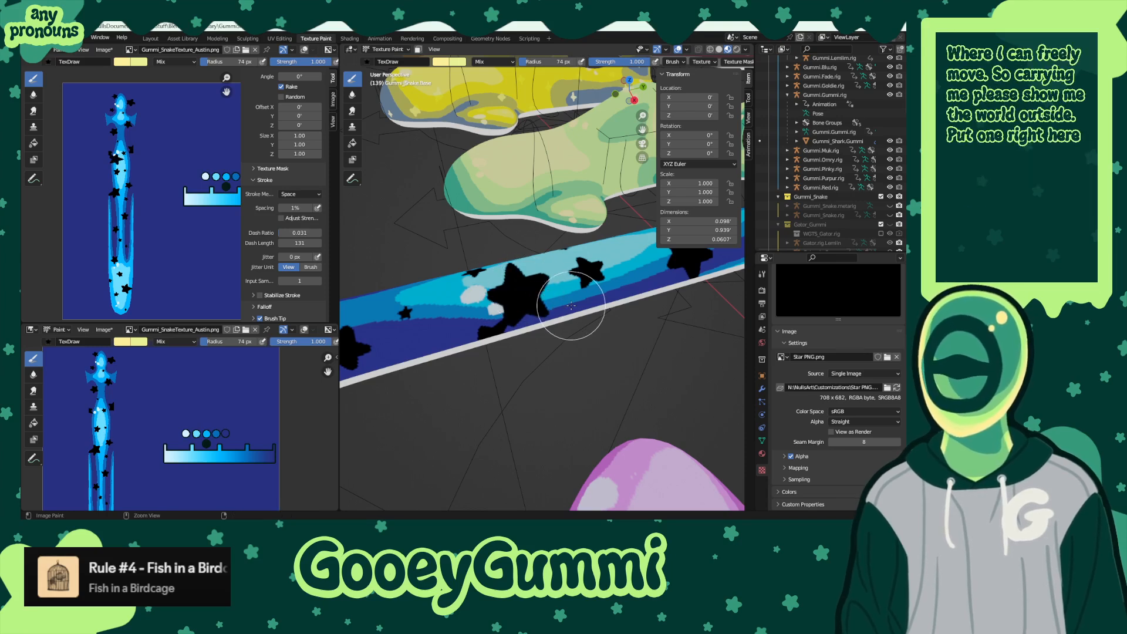
pyautogui.hotkey('ctrl', 'z')
pyautogui.scroll(2, 546, 293)
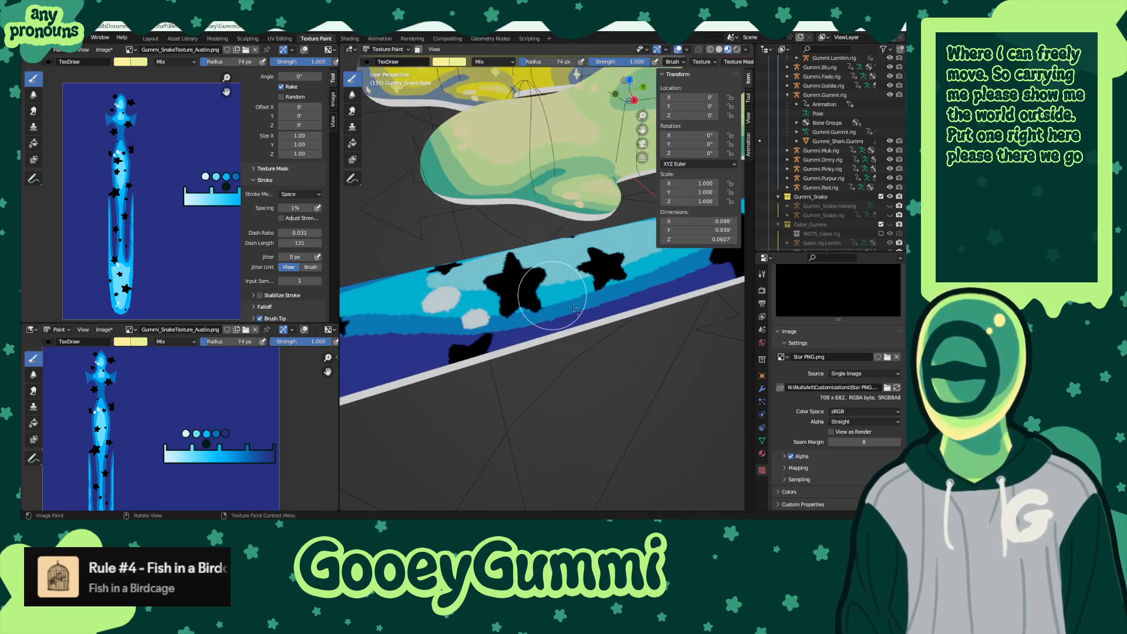
pyautogui.moveTo(573, 308); pyautogui.dragTo(536, 328, button='middle')
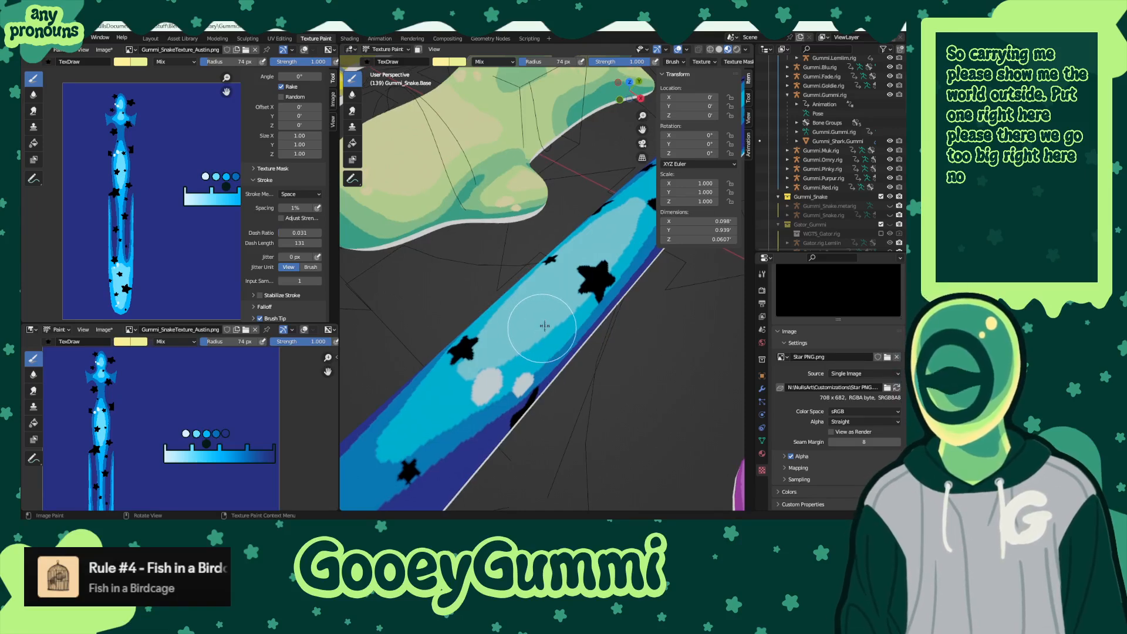
# - Stamp a large 74 px star across the end of the pale highlight near the snake's tail tip
pyautogui.moveTo(613, 363); pyautogui.dragTo(636, 341, button='middle')
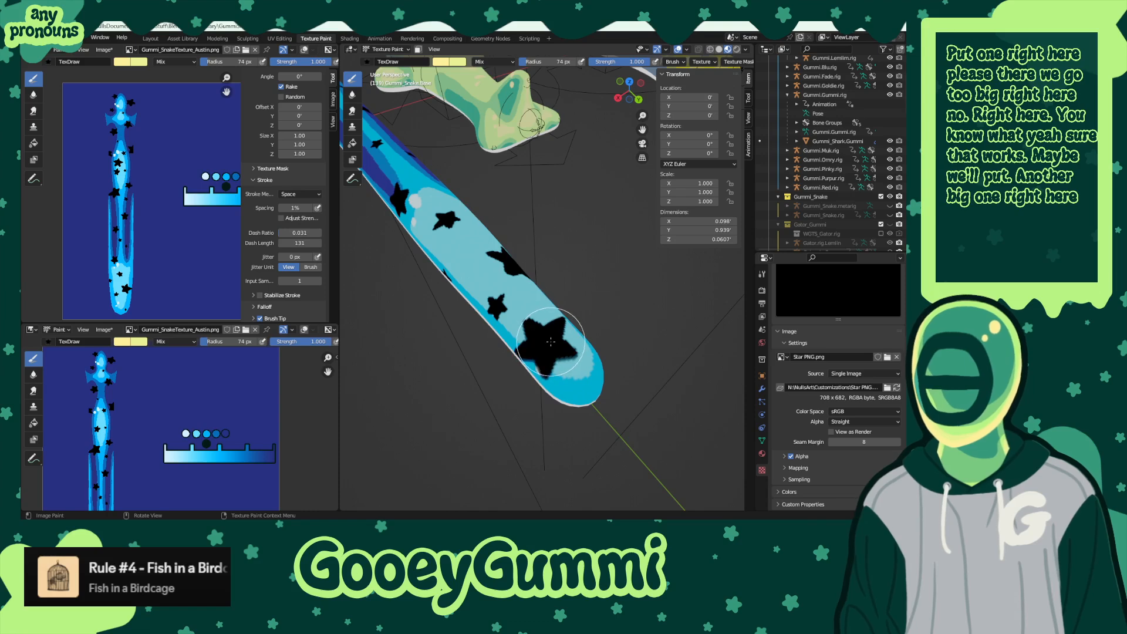
pyautogui.moveTo(551, 342)
pyautogui.mouseDown(button='middle')
pyautogui.moveTo(561, 292)
pyautogui.moveTo(554, 350)
pyautogui.mouseUp(button='middle')
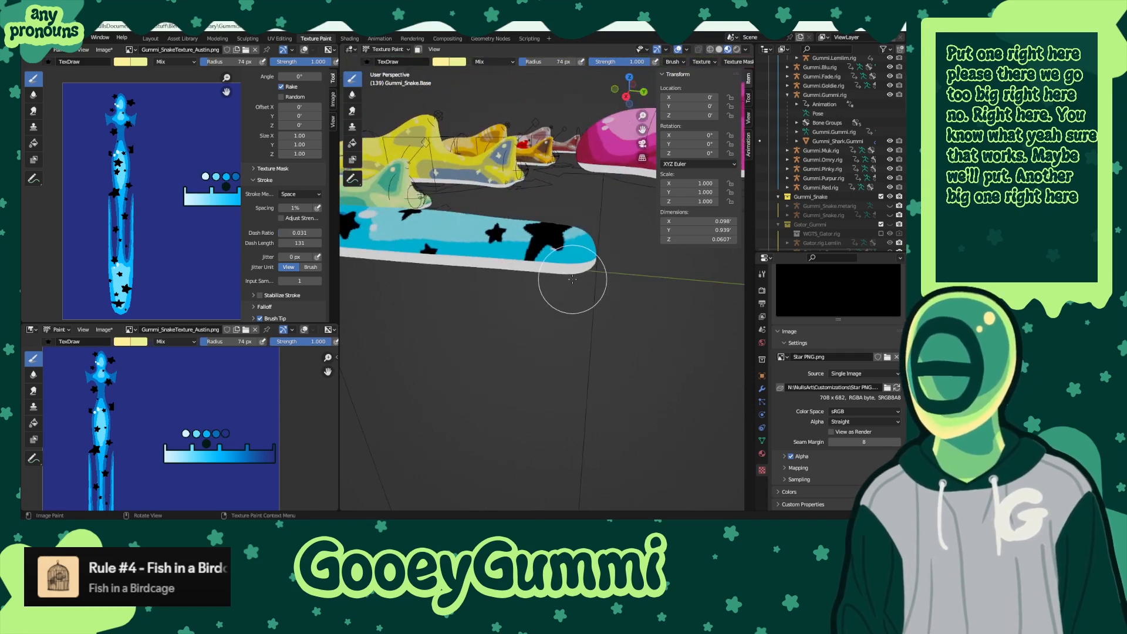
pyautogui.moveTo(572, 279)
pyautogui.mouseDown(button='middle')
pyautogui.moveTo(533, 329)
pyautogui.moveTo(551, 290)
pyautogui.moveTo(588, 281)
pyautogui.moveTo(578, 330)
pyautogui.mouseUp(button='middle')
pyautogui.scroll(5, 579, 327)
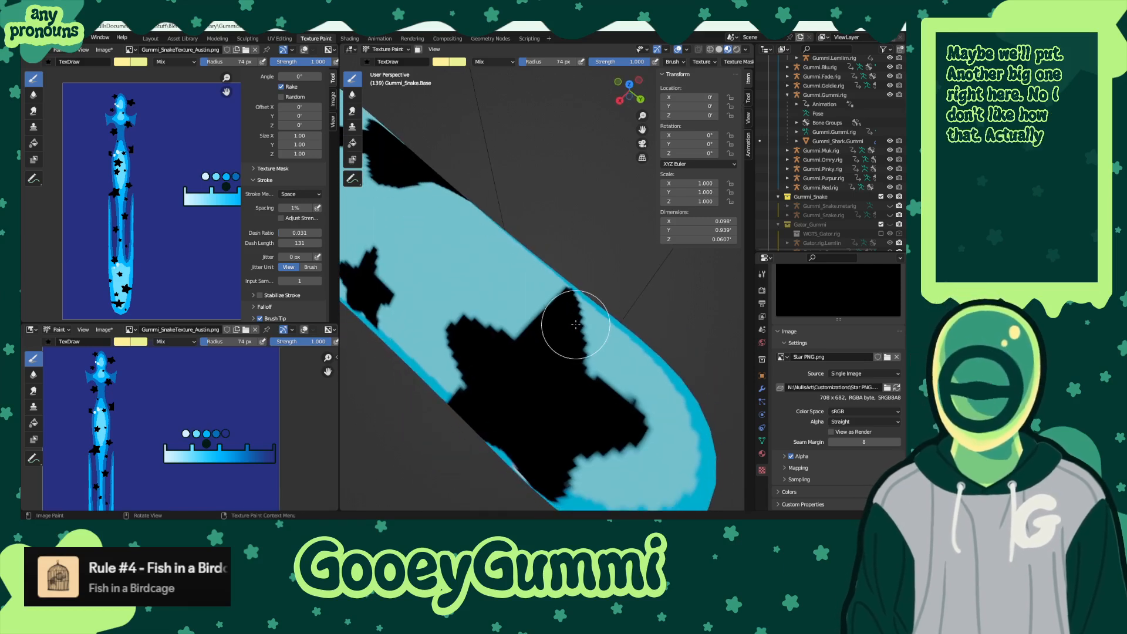
pyautogui.scroll(3, 298, 186)
pyautogui.scroll(8, 298, 185)
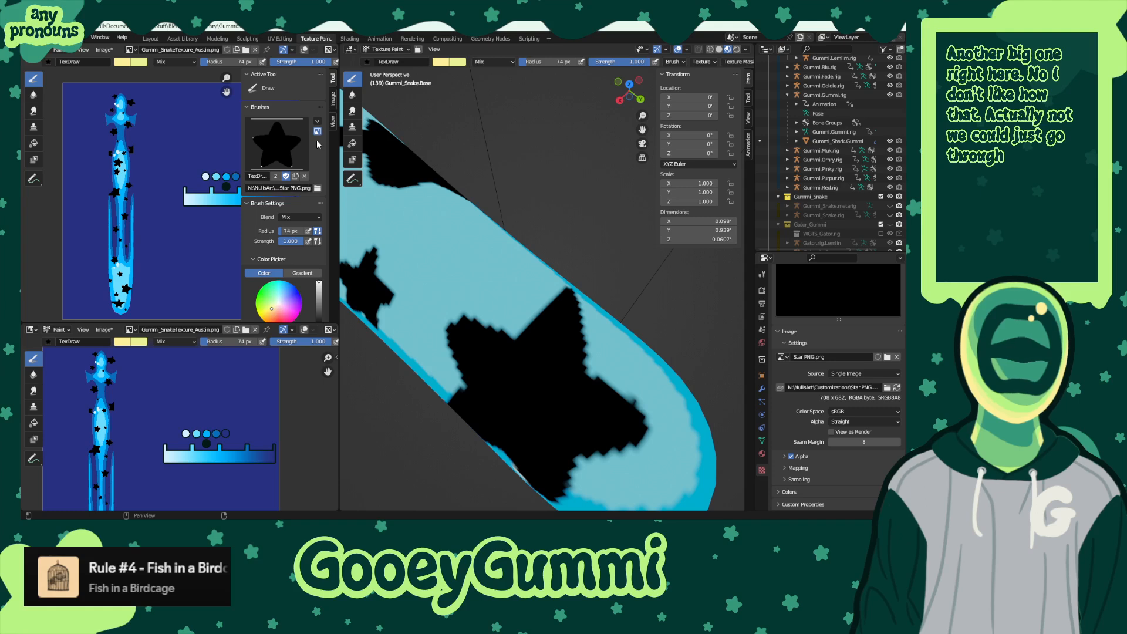
pyautogui.click(317, 131)
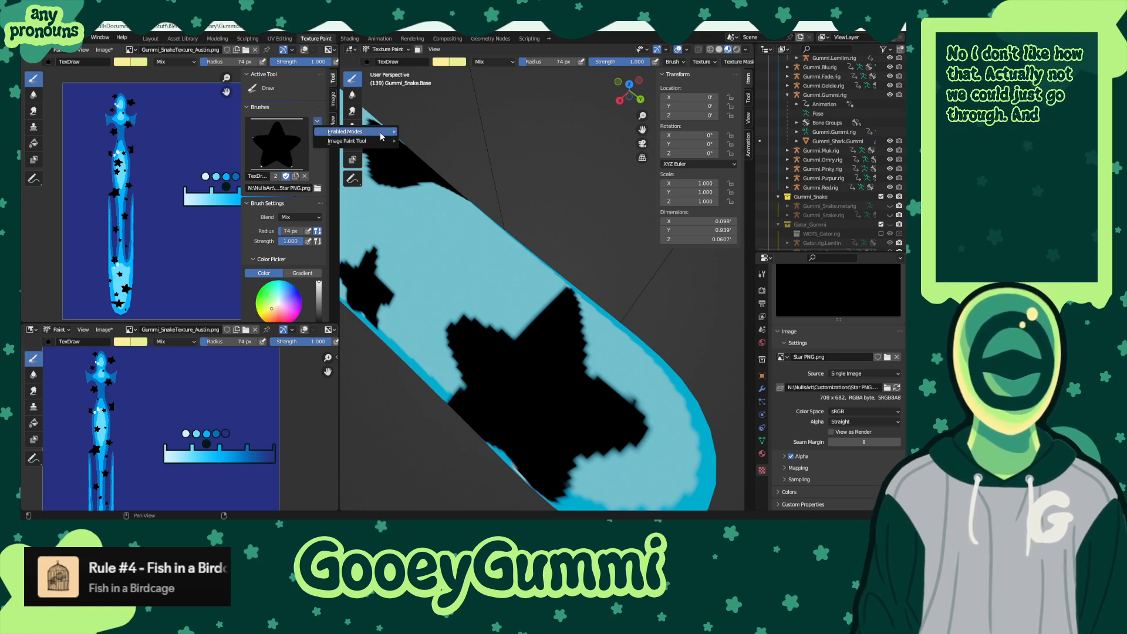
pyautogui.moveTo(382, 136)
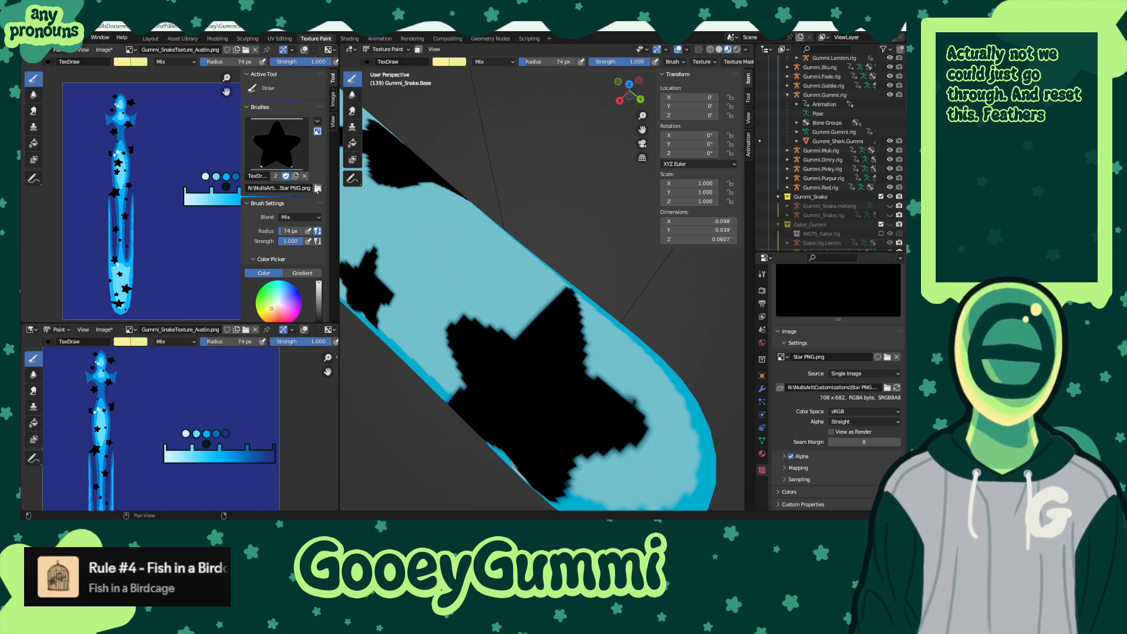
pyautogui.click(317, 188)
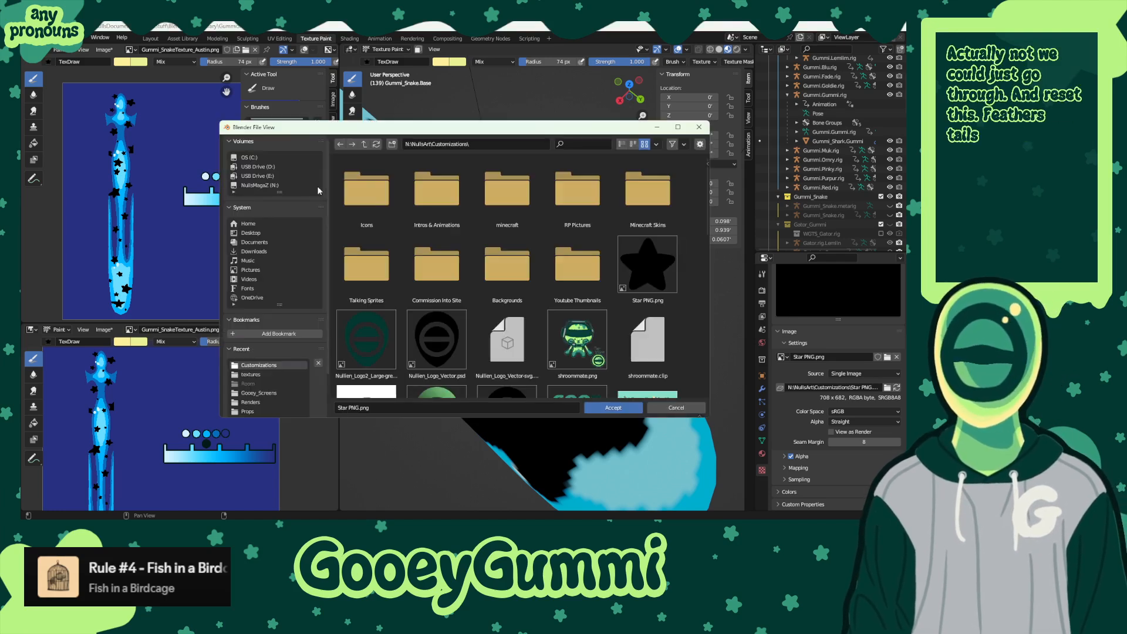
pyautogui.click(698, 128)
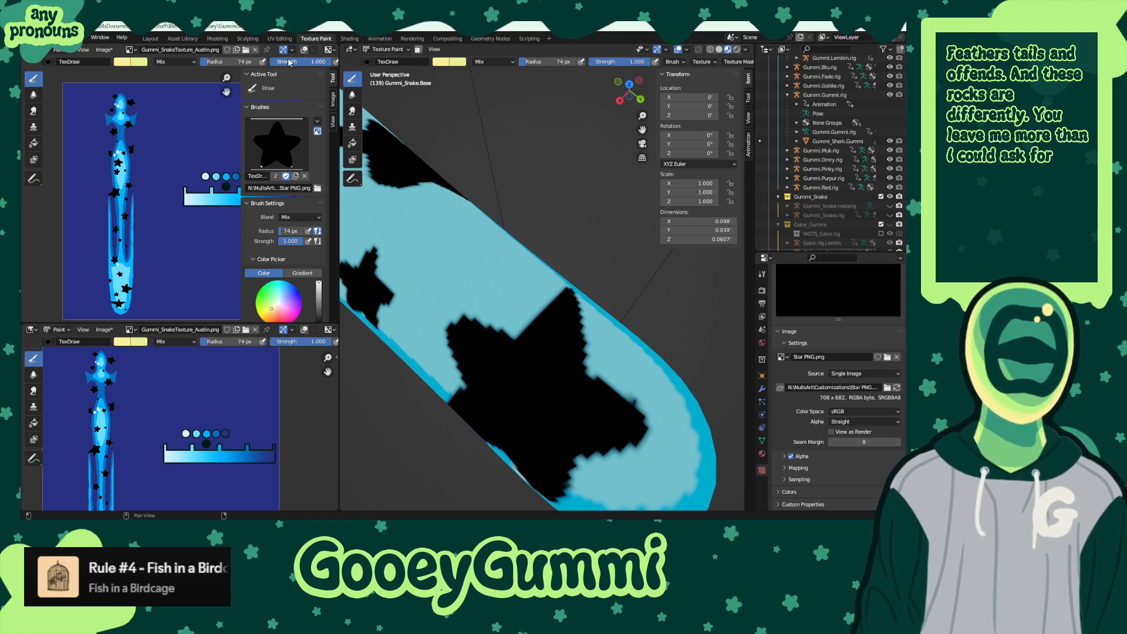
pyautogui.scroll(-5, 94, 62)
pyautogui.scroll(5, 94, 62)
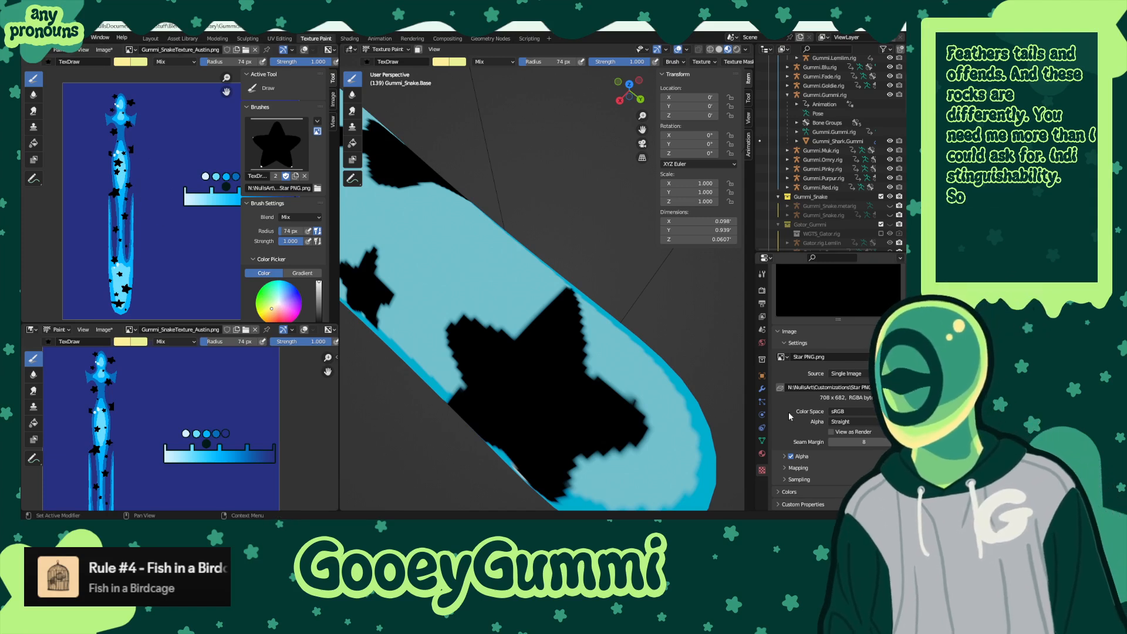
# - Unlink the Star PNG.png image from the brush's texture
pyautogui.click(858, 373)
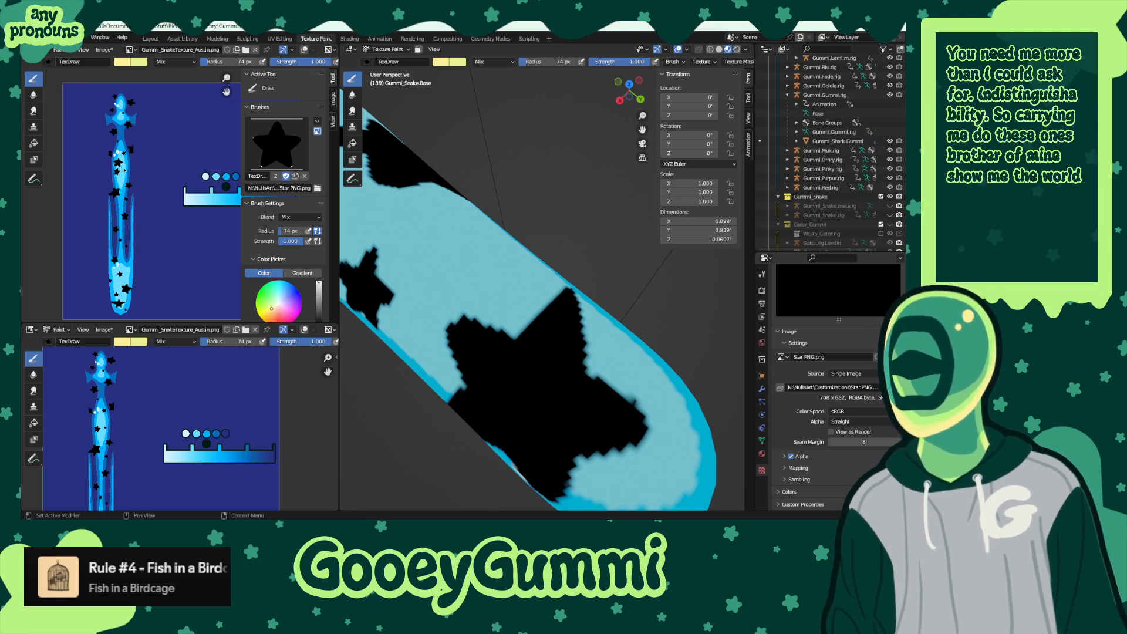
pyautogui.click(880, 356)
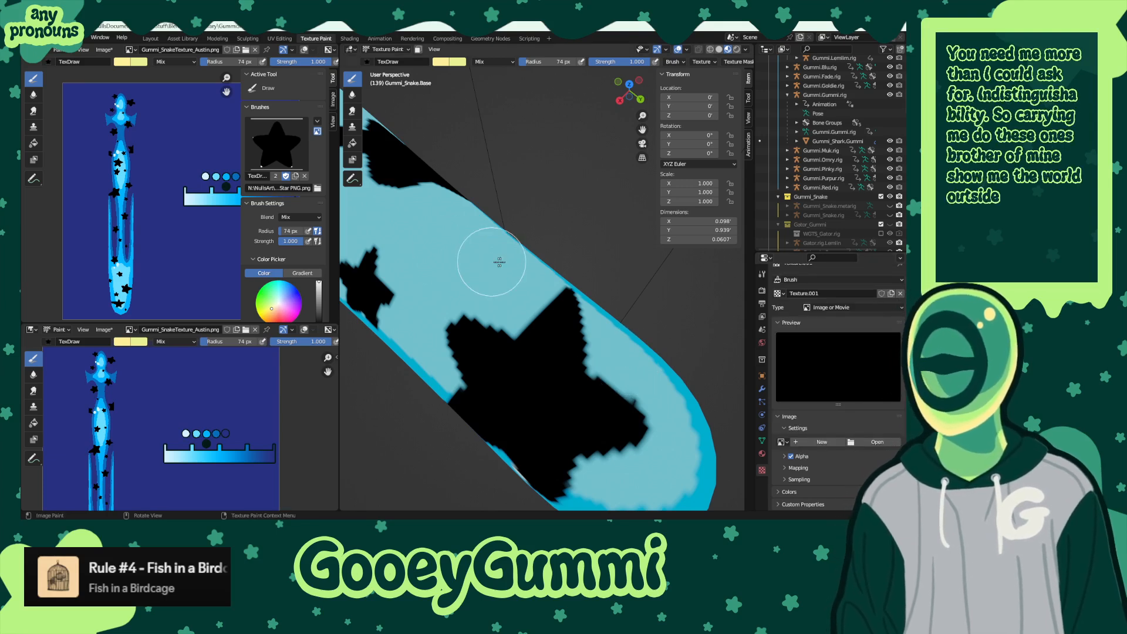
pyautogui.scroll(-5, 469, 250)
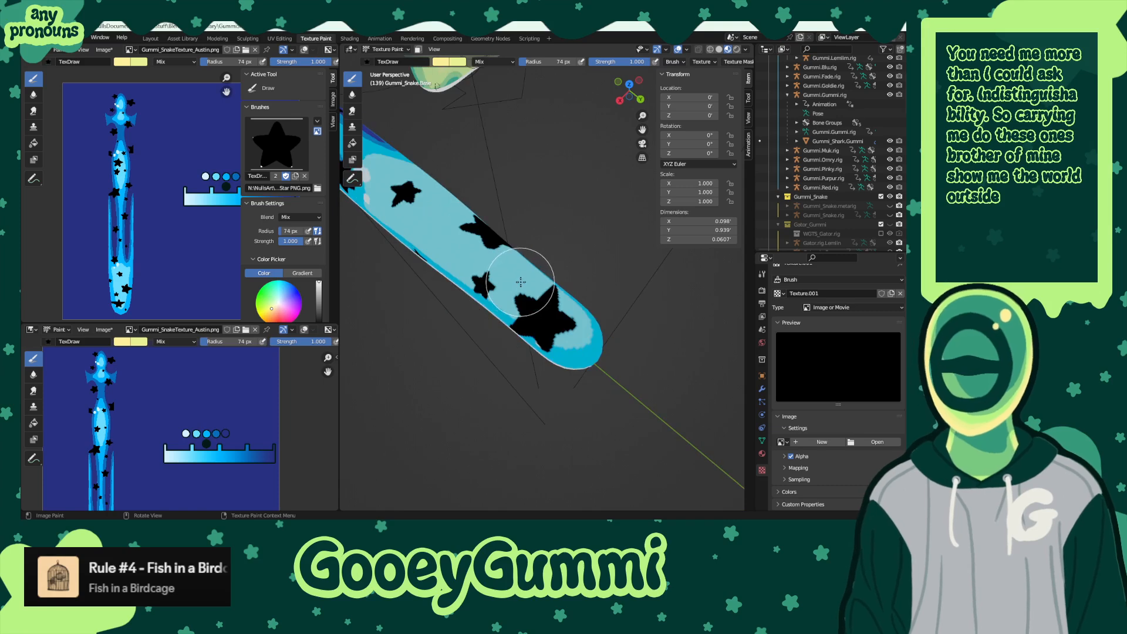
# - Reset the brush stroke's dash length to its default of 20 and its dash ratio to 1.000
pyautogui.scroll(-4, 278, 251)
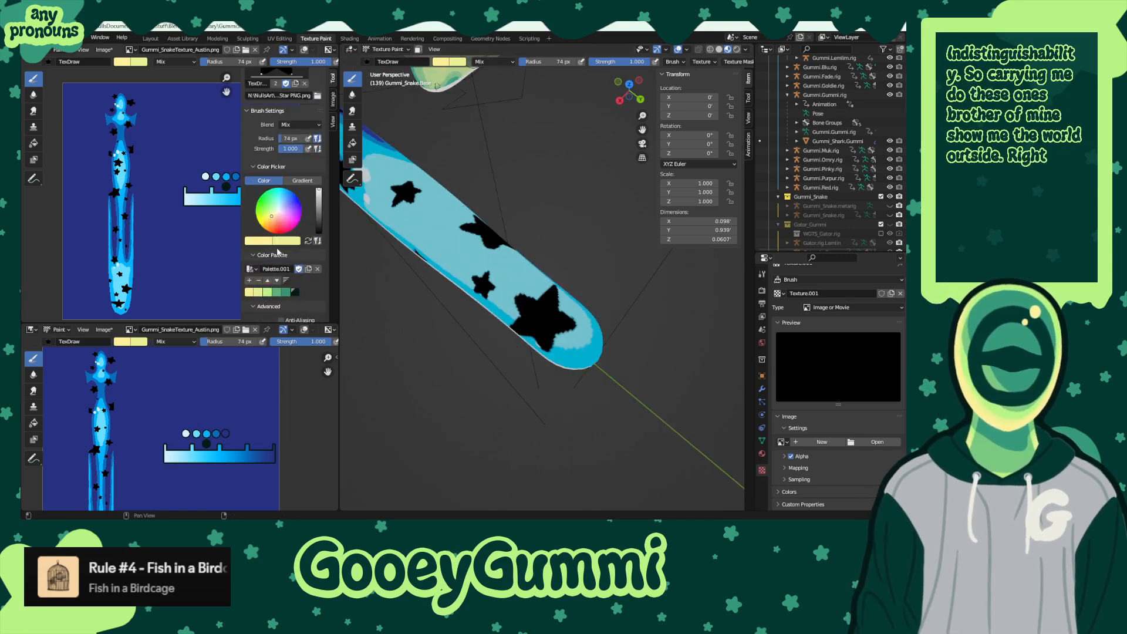
pyautogui.scroll(-10, 281, 253)
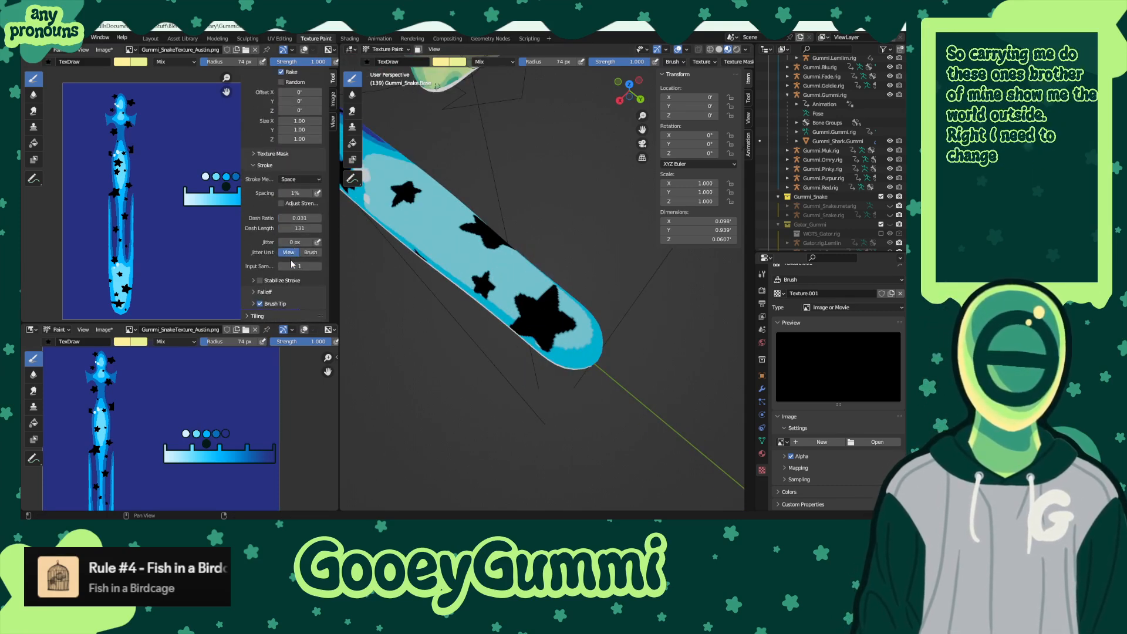
pyautogui.rightClick(312, 229)
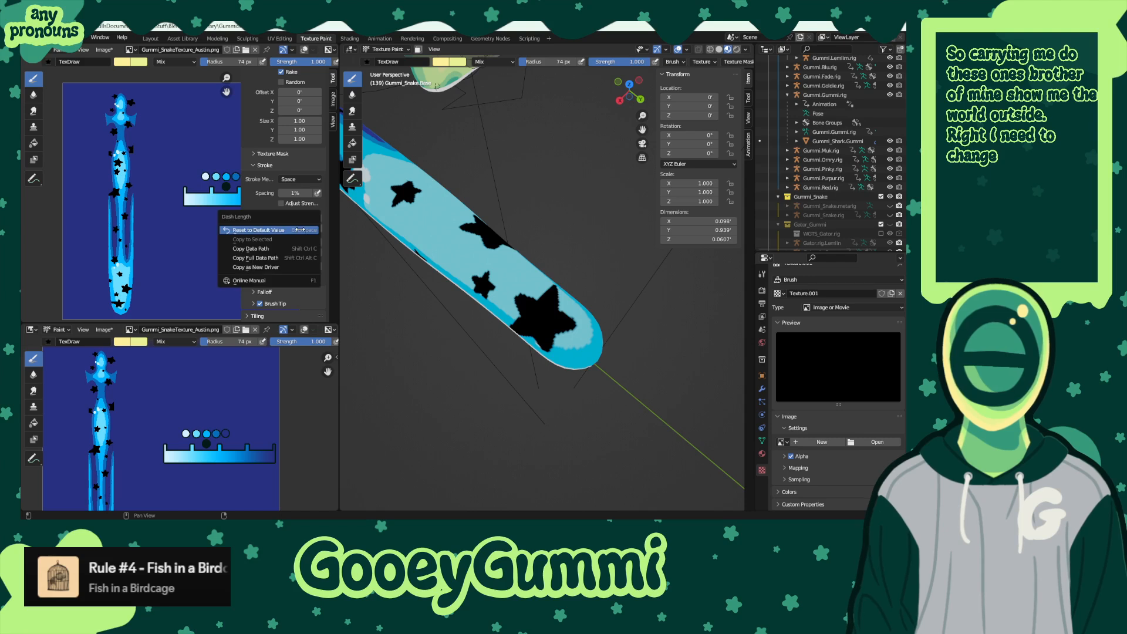
pyautogui.click(299, 230)
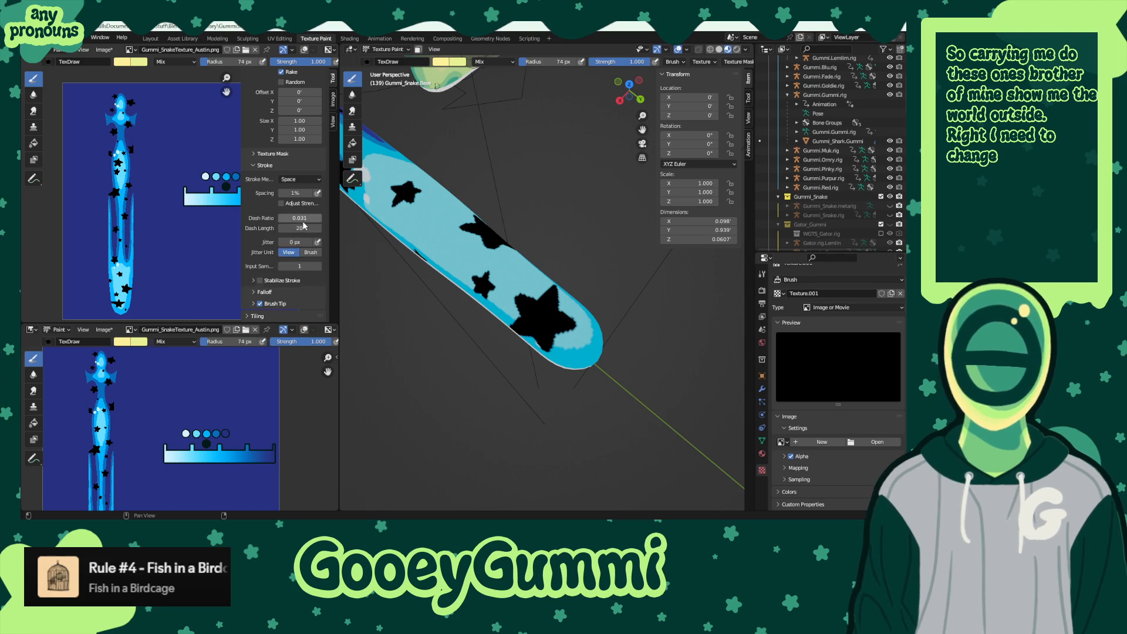
pyautogui.rightClick(305, 219)
pyautogui.click(305, 220)
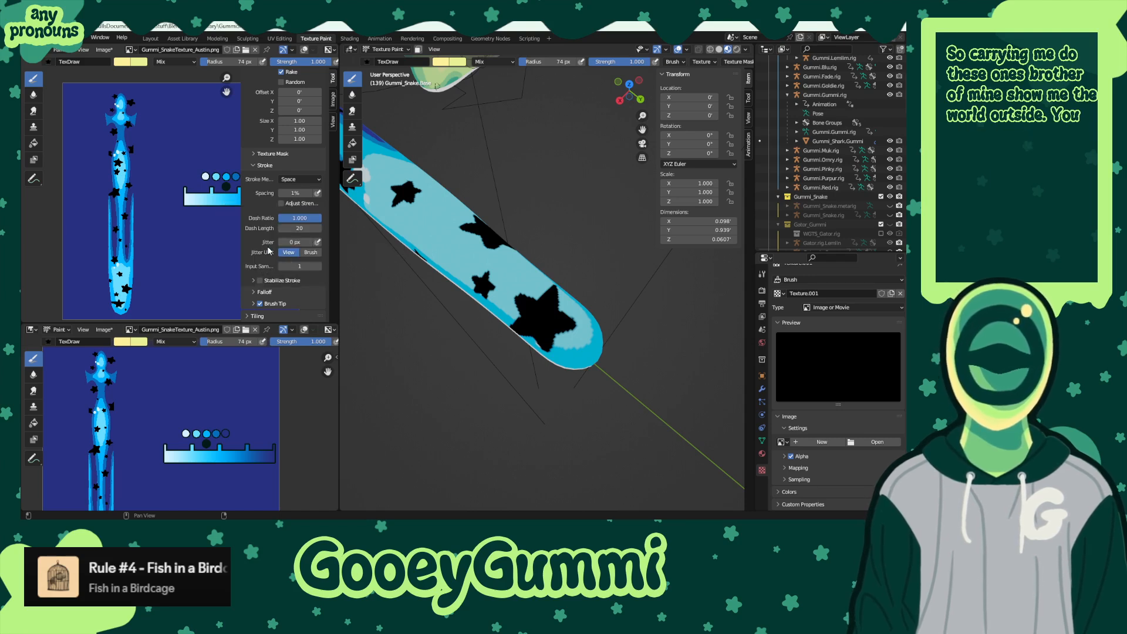
pyautogui.scroll(8, 261, 252)
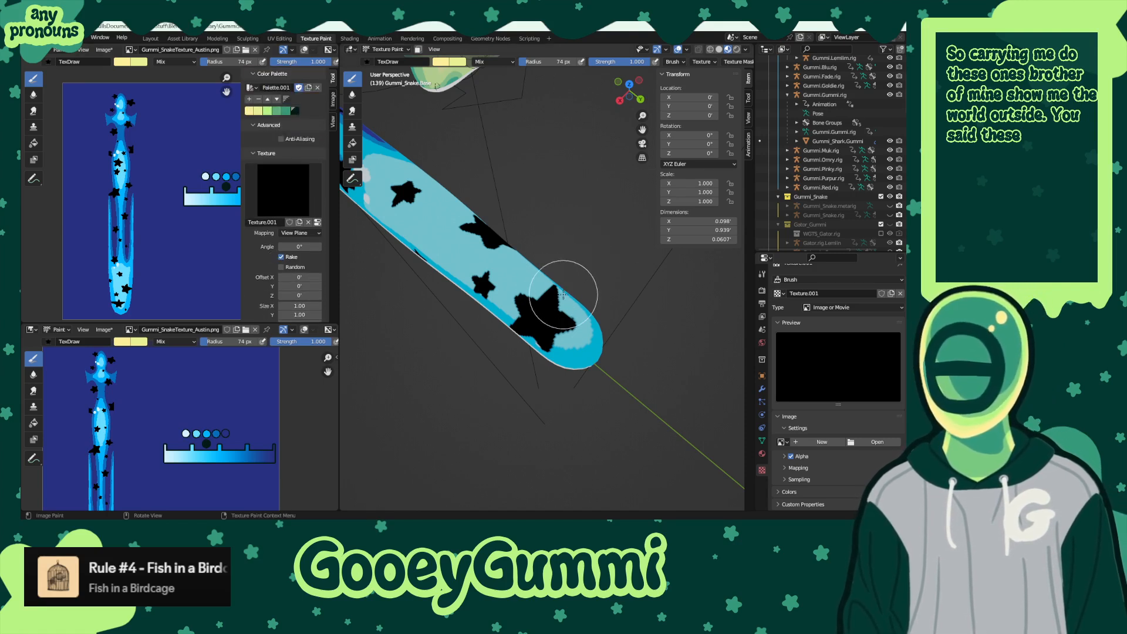
pyautogui.scroll(6, 587, 284)
pyautogui.scroll(-6, 587, 287)
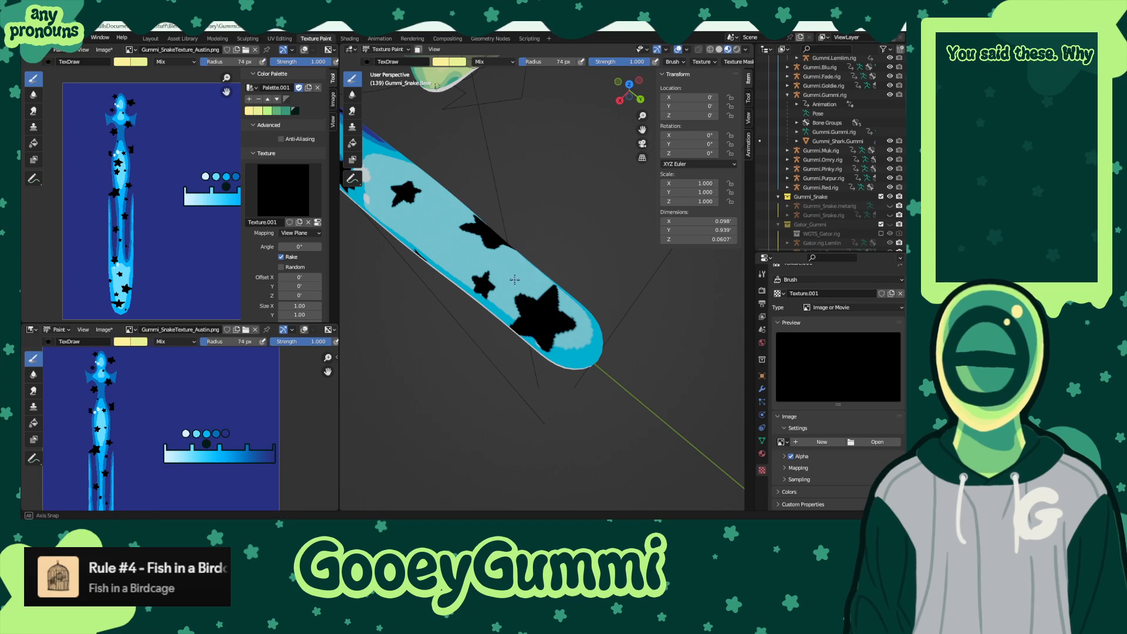
# - Review the brush's tip and texture settings, keeping View Plane mapping, and turn off Rake for the brush texture
pyautogui.keyDown('shift'); pyautogui.moveTo(554, 282); pyautogui.dragTo(605, 352, button='middle'); pyautogui.keyUp('shift')
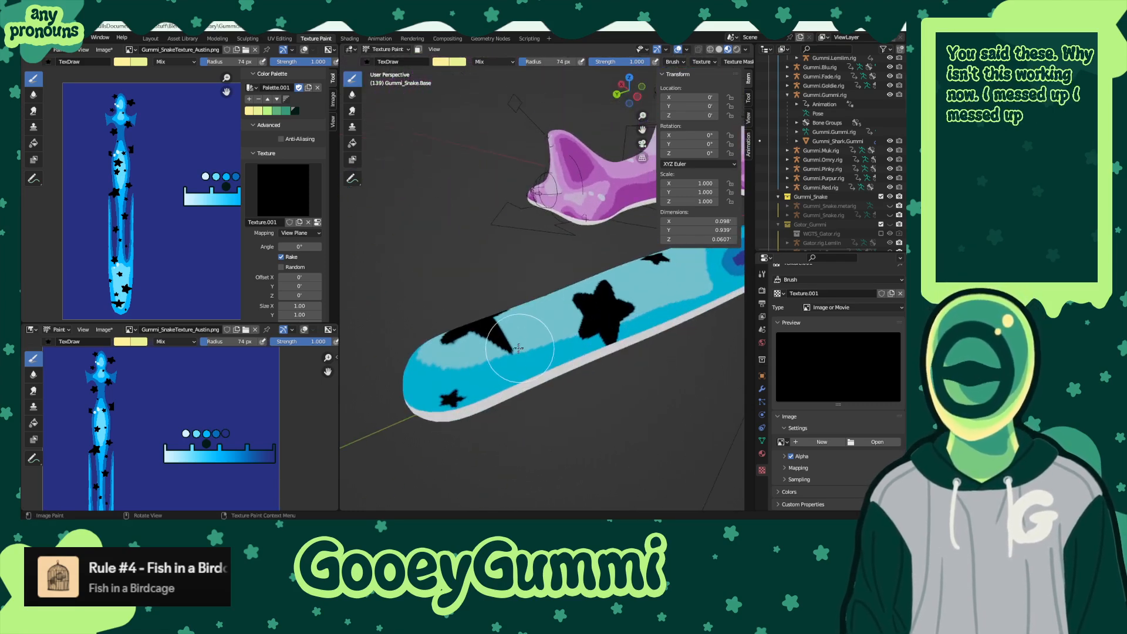
pyautogui.scroll(2, 520, 335)
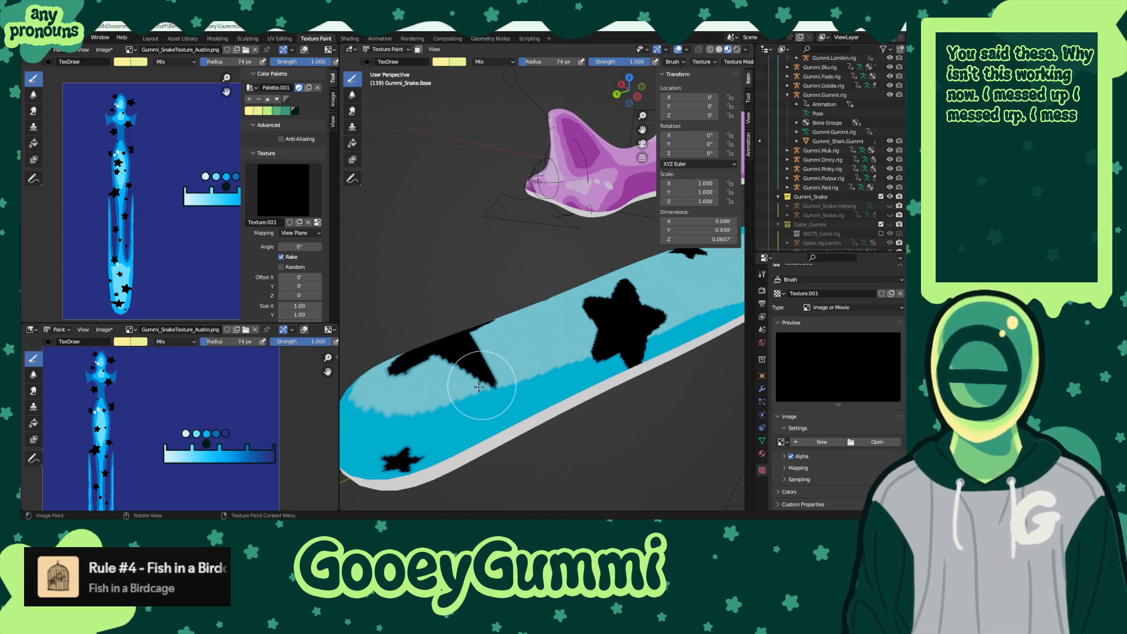
pyautogui.rightClick(36, 82)
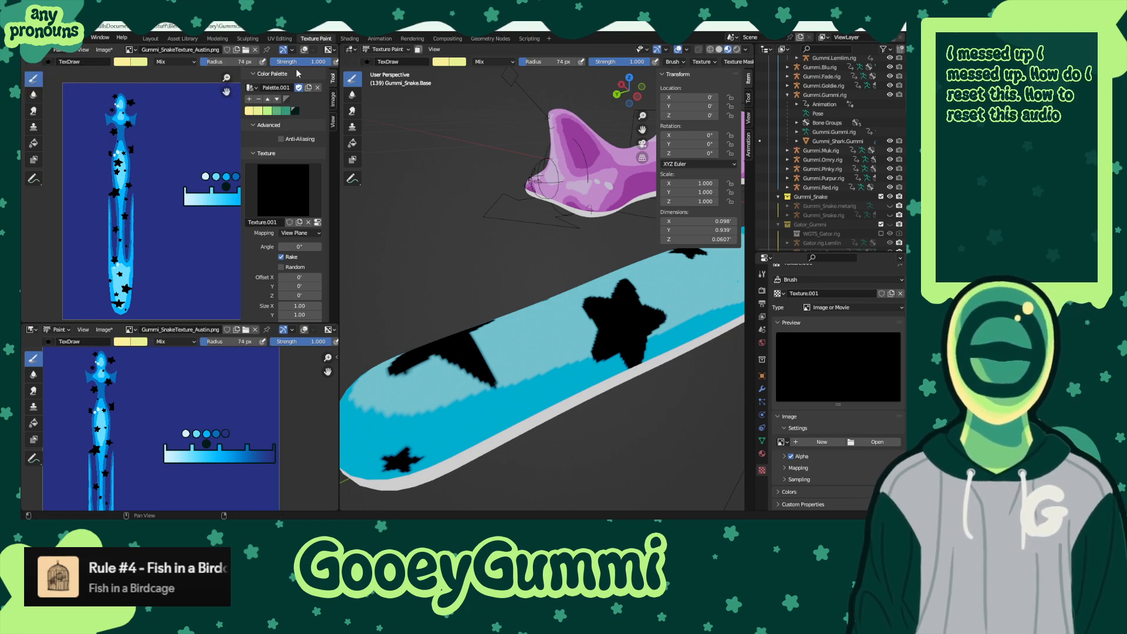
pyautogui.scroll(-6, 67, 63)
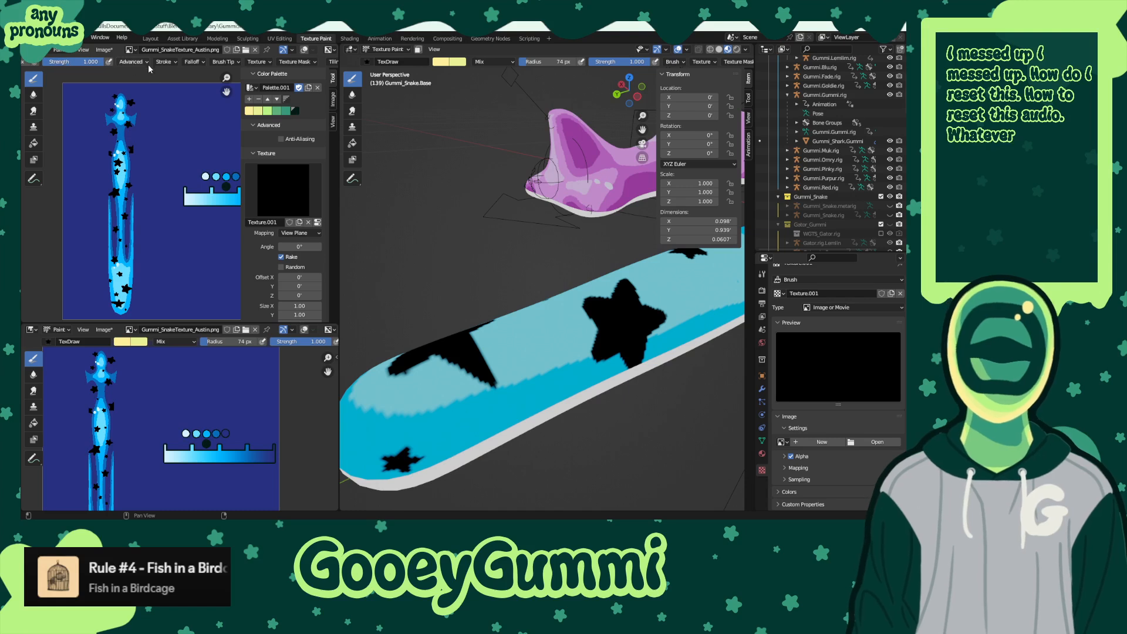
pyautogui.scroll(-1, 249, 63)
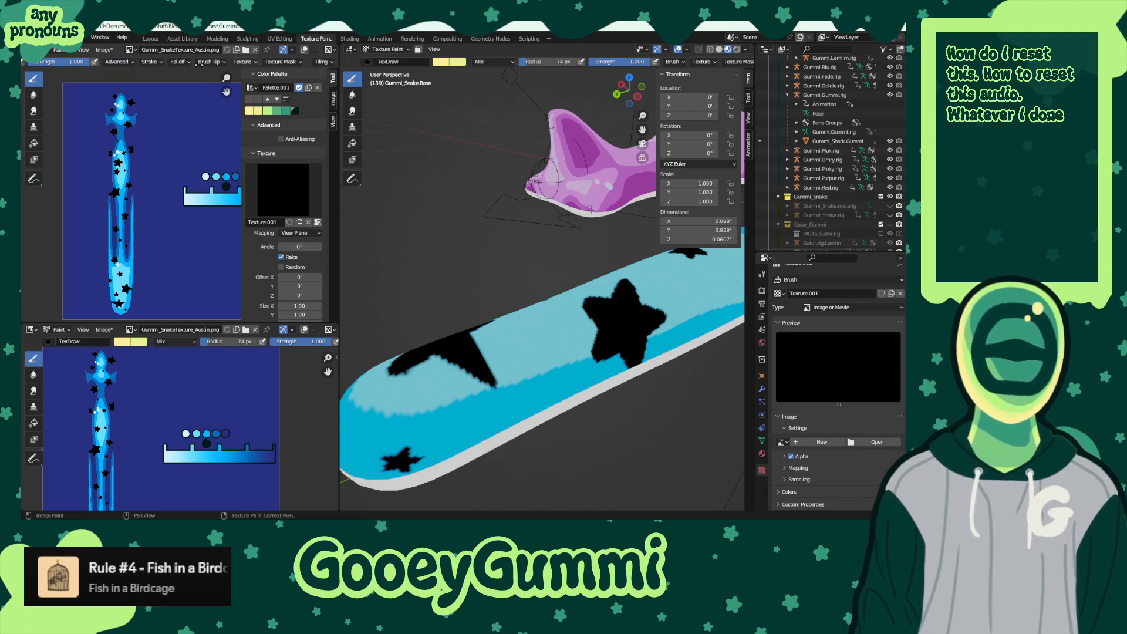
pyautogui.click(212, 62)
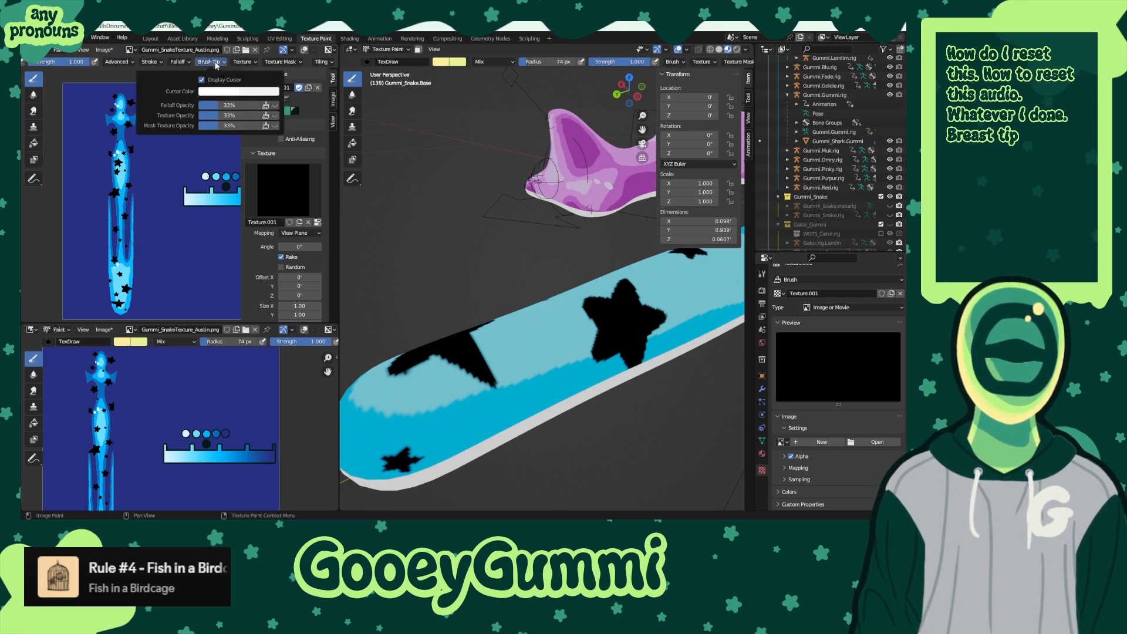
pyautogui.click(242, 61)
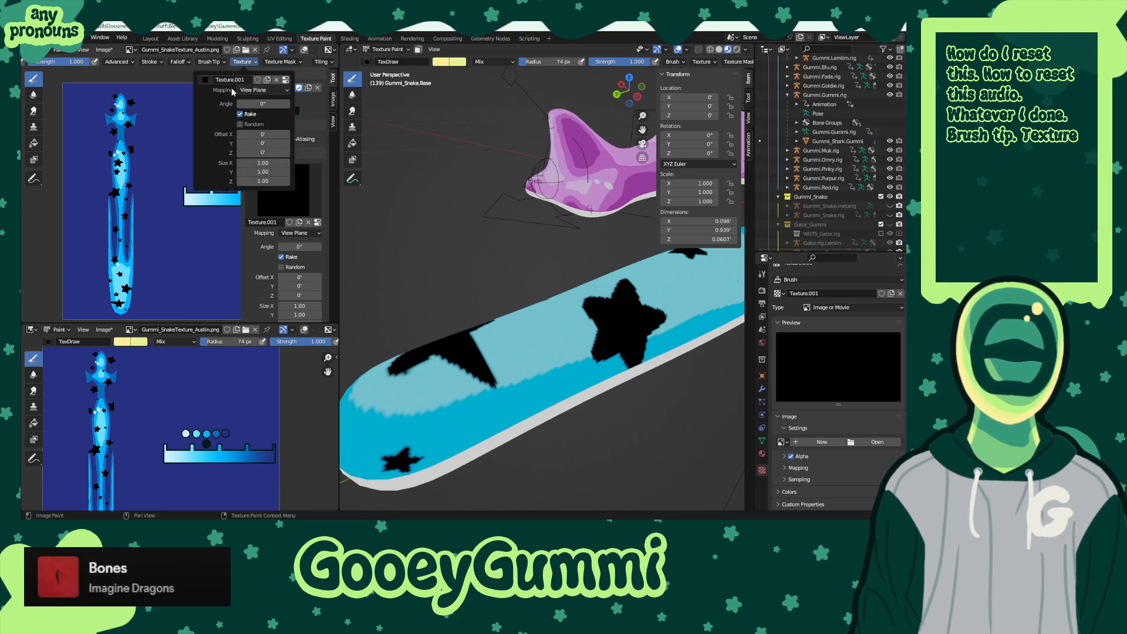
pyautogui.click(267, 90)
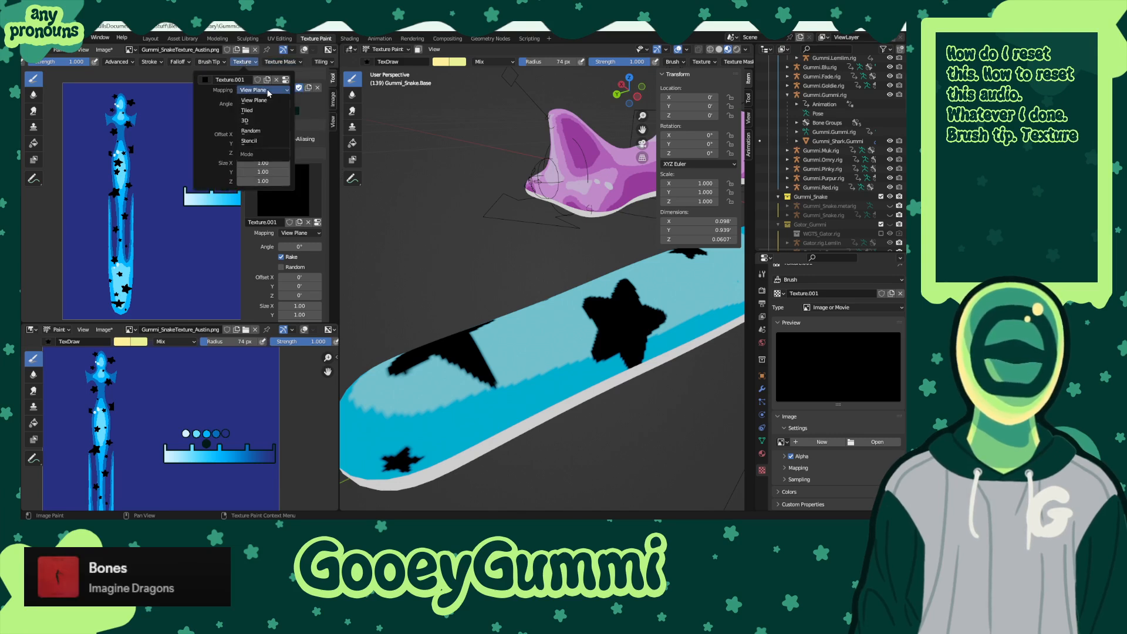
pyautogui.click(268, 93)
pyautogui.click(248, 119)
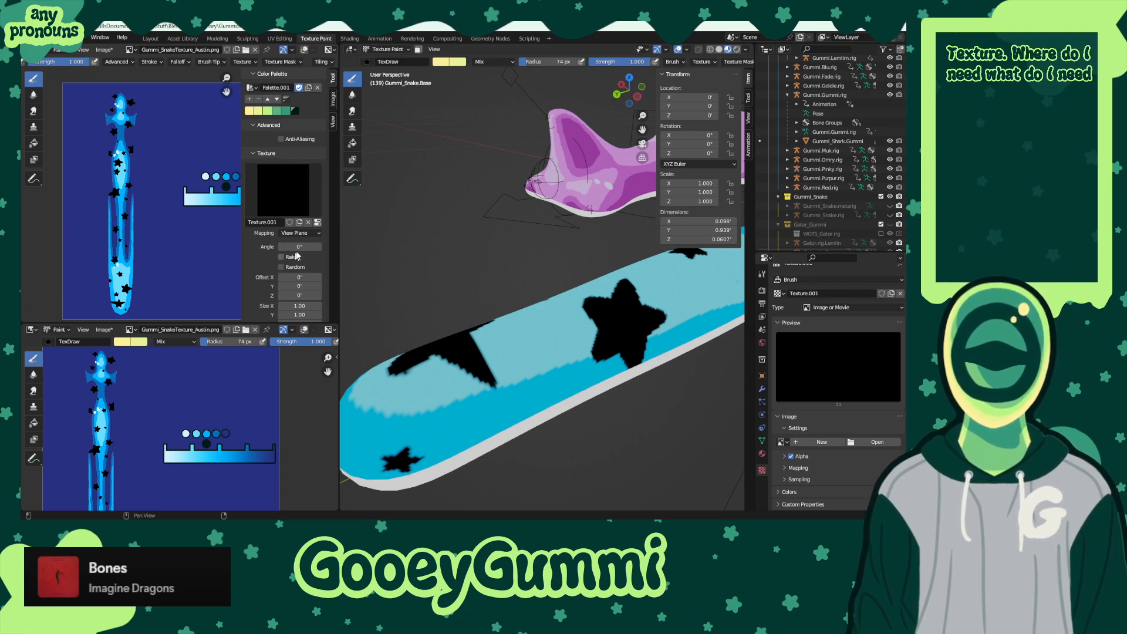
# - Set the brush stroke's spacing to 10%
pyautogui.click(254, 153)
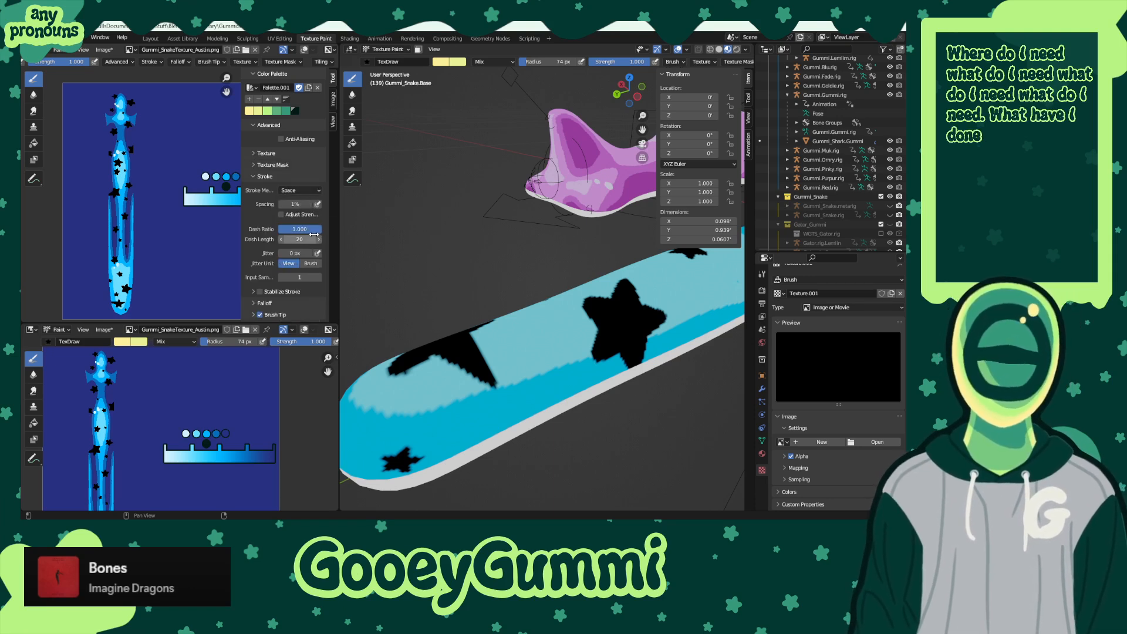
pyautogui.click(294, 204)
pyautogui.write('10')
pyautogui.press('Return')
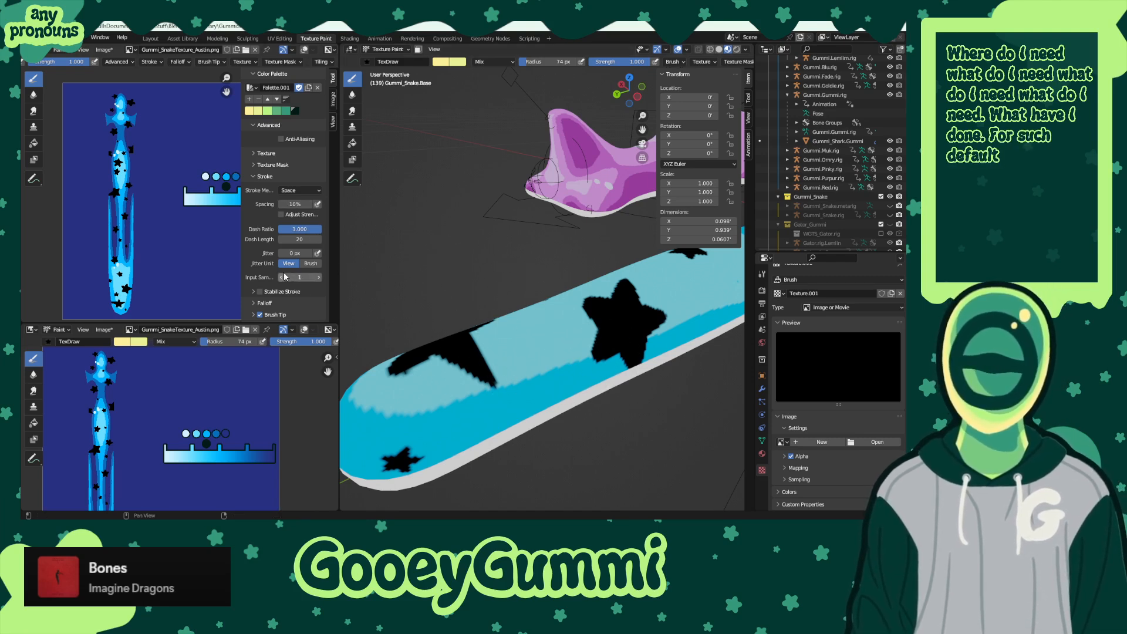
# - Check the brush tip options and lower the stroke's input samples to 0
pyautogui.scroll(-1, 295, 305)
pyautogui.click(255, 304)
pyautogui.scroll(-3, 298, 285)
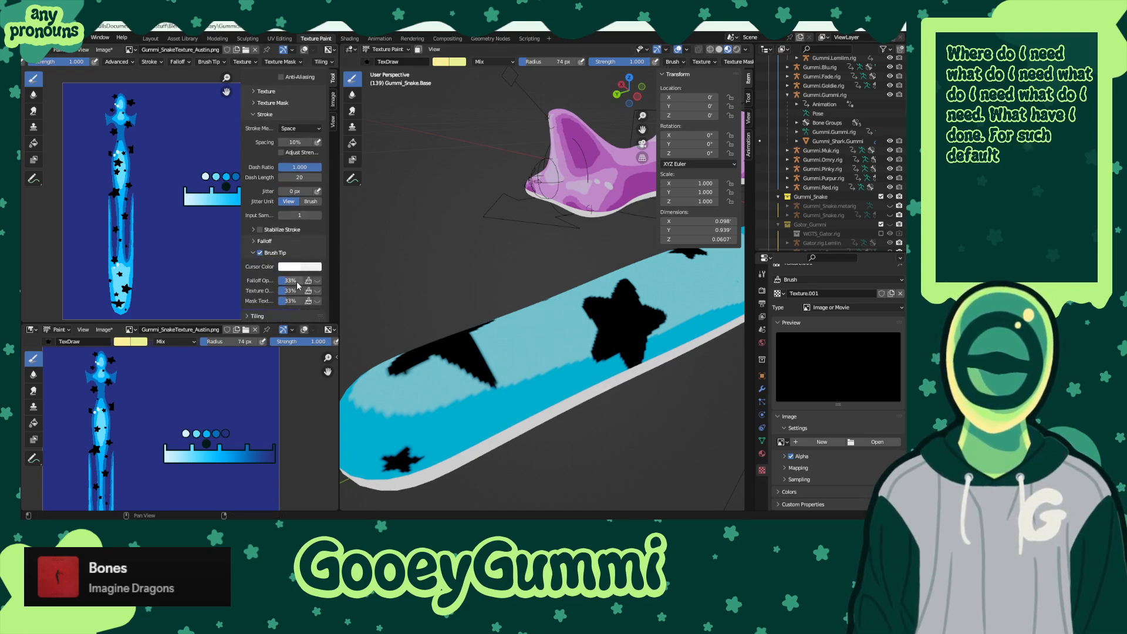
pyautogui.scroll(3, 252, 254)
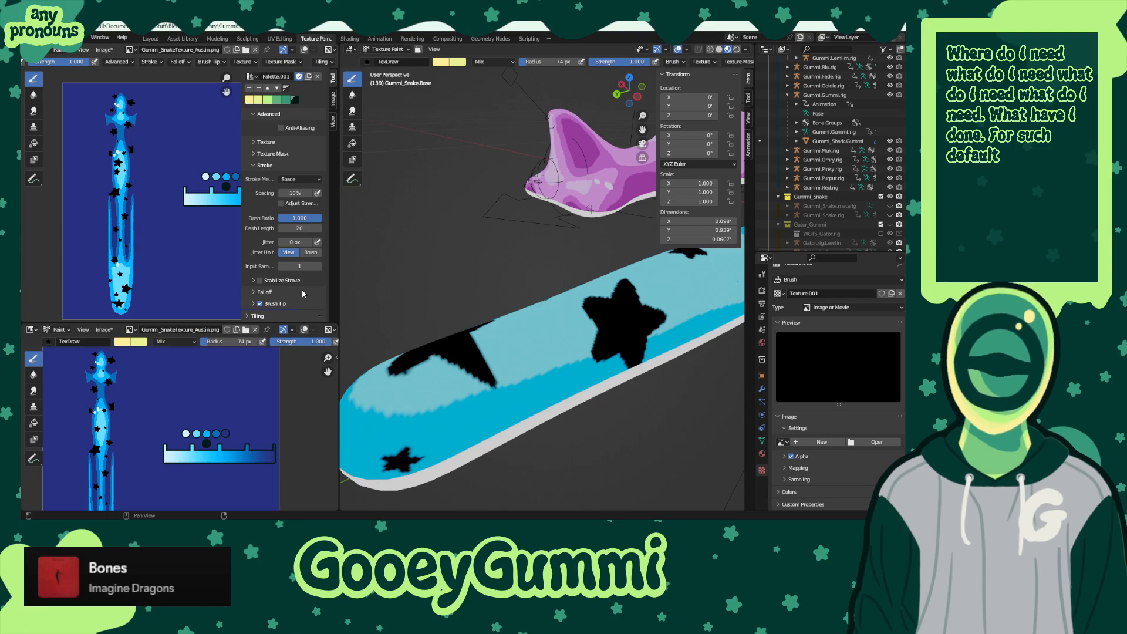
pyautogui.keyDown('ctrl'); pyautogui.scroll(-1, 300, 266); pyautogui.keyUp('ctrl')
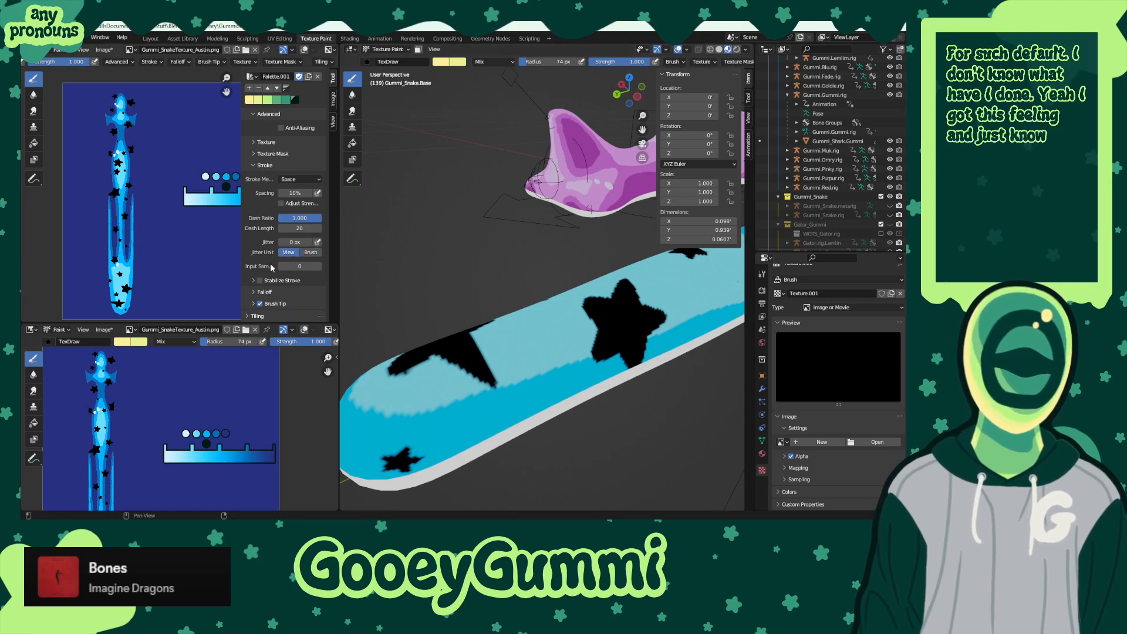
# - Unlink Texture.001 from the brush and test a plain stroke on the snake's tail, undoing the test
pyautogui.scroll(3, 266, 256)
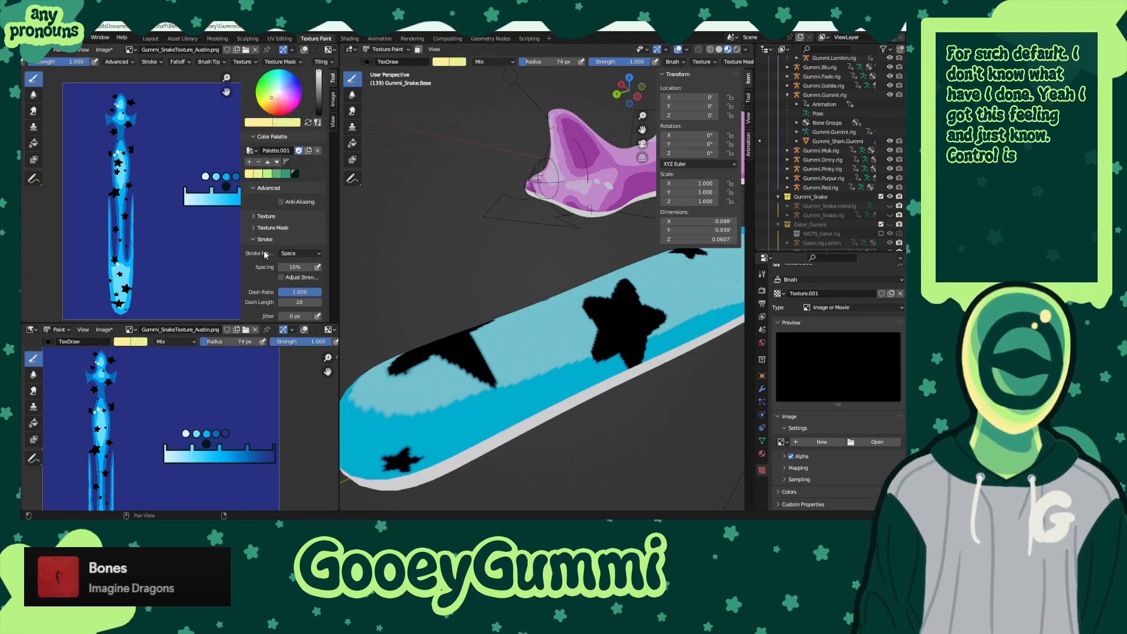
pyautogui.click(258, 216)
pyautogui.scroll(-3, 272, 248)
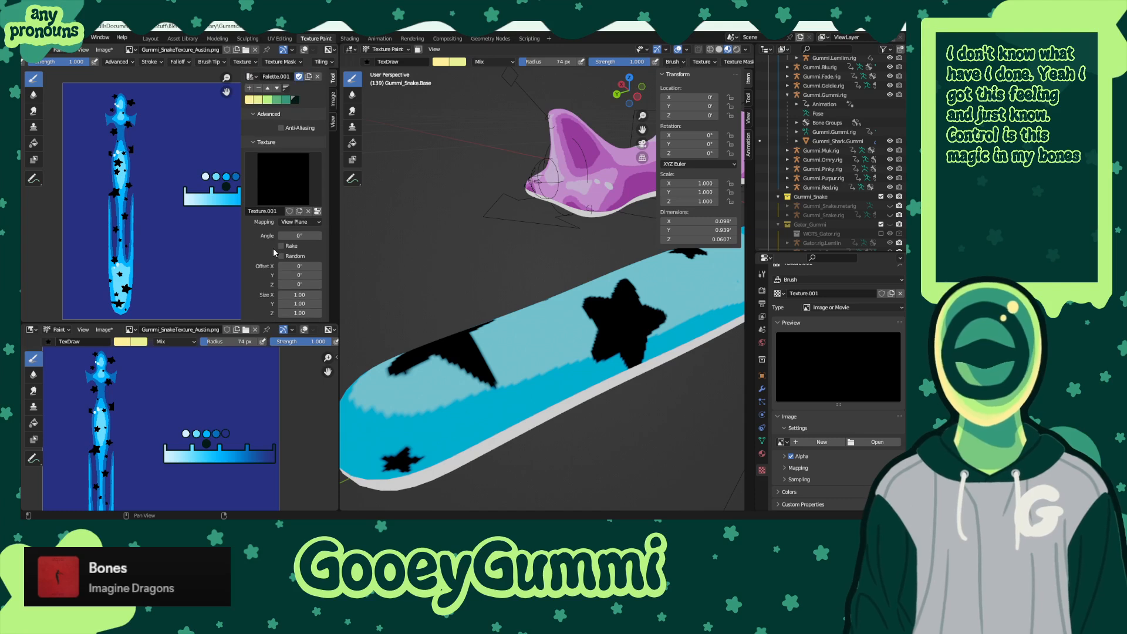
pyautogui.click(309, 210)
pyautogui.moveTo(528, 378)
pyautogui.mouseDown()
pyautogui.moveTo(470, 358)
pyautogui.moveTo(525, 361)
pyautogui.mouseUp()
pyautogui.hotkey('ctrl', 'z')
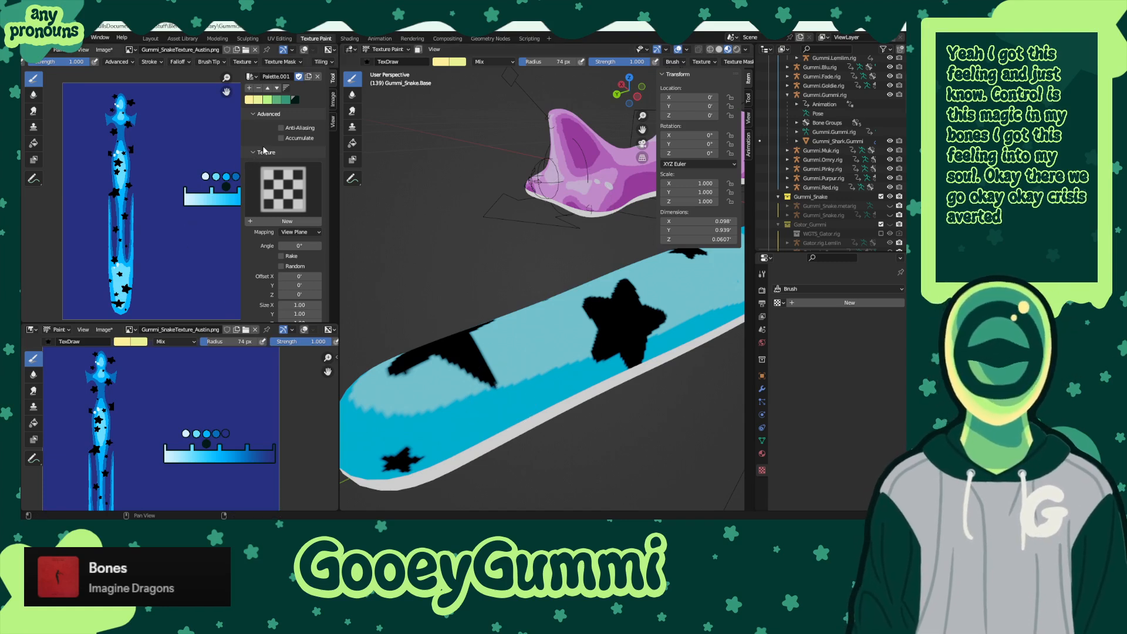
# - Sample the light blue from the snake texture's tail as brush colour and reduce the brush radius to 20 px
pyautogui.scroll(8, 270, 154)
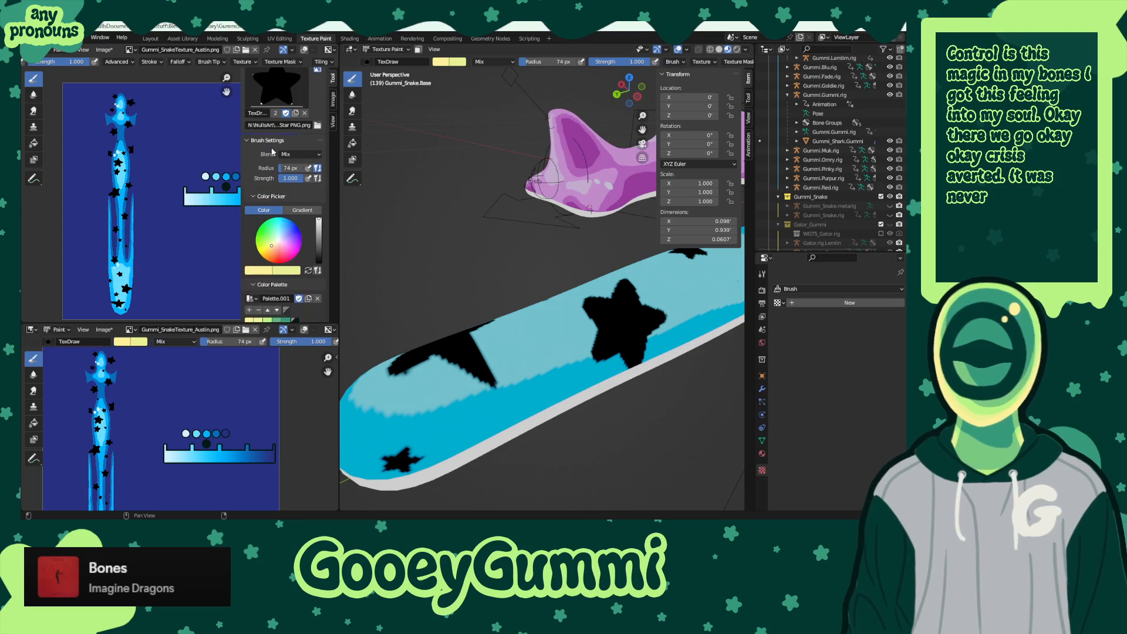
pyautogui.click(299, 271)
pyautogui.click(322, 239)
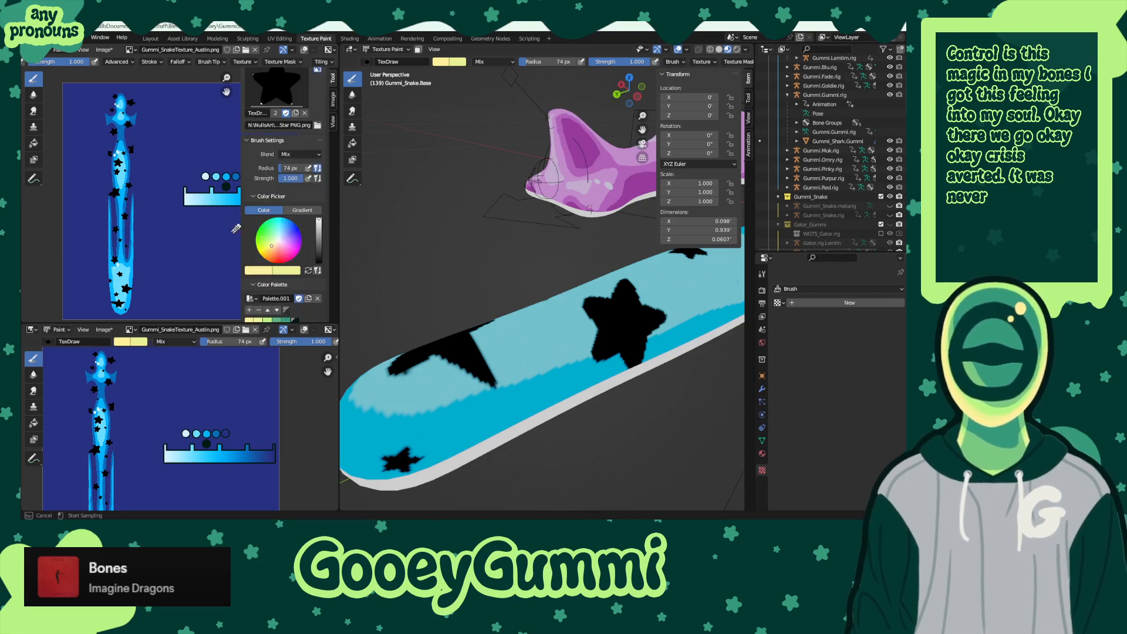
pyautogui.click(127, 275)
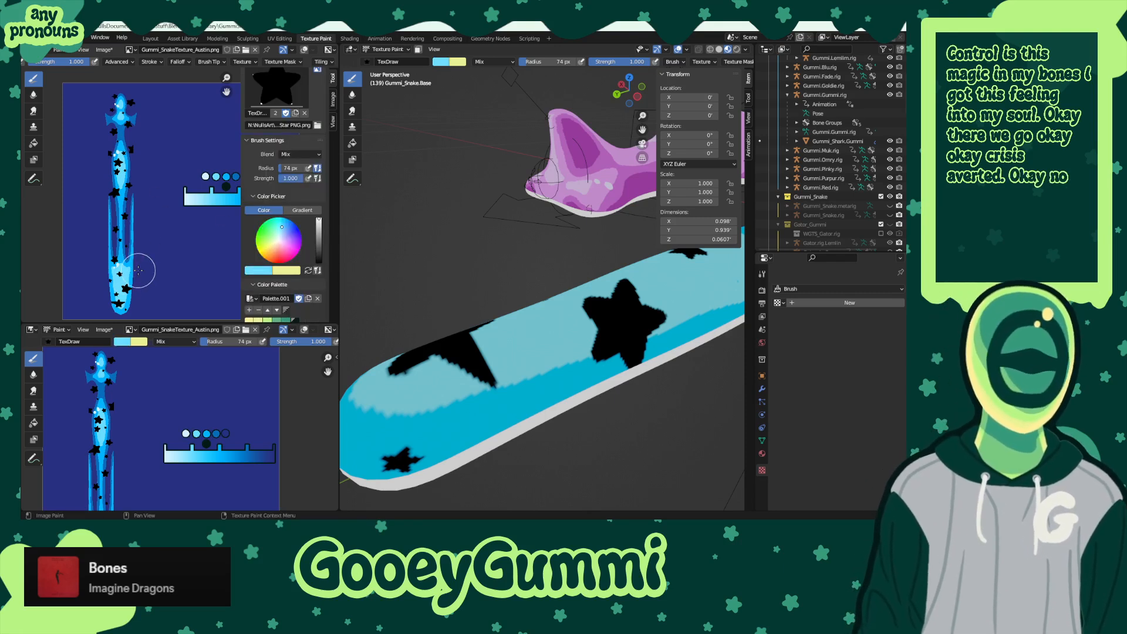
pyautogui.press('[')
pyautogui.press('[')
pyautogui.press('[')
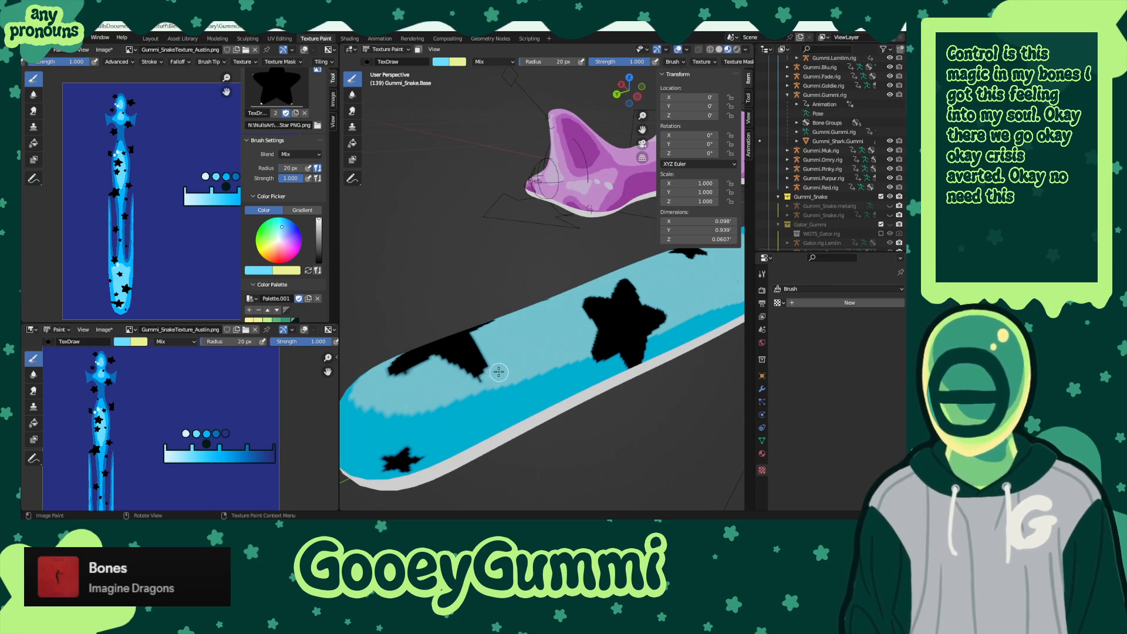
# - Sample the medium blue beside the tail highlight and paint over the large tail star's long point to shorten it
pyautogui.moveTo(496, 373)
pyautogui.mouseDown(button='middle')
pyautogui.moveTo(641, 367)
pyautogui.moveTo(543, 364)
pyautogui.moveTo(505, 320)
pyautogui.moveTo(583, 316)
pyautogui.mouseUp(button='middle')
pyautogui.scroll(1, 513, 340)
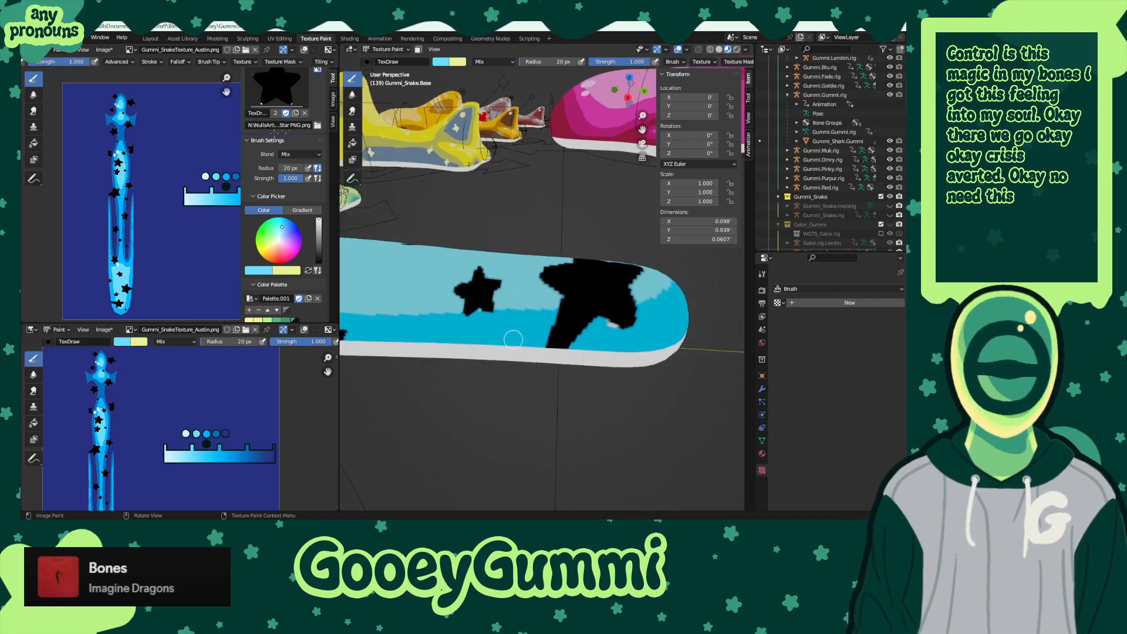
pyautogui.click(268, 272)
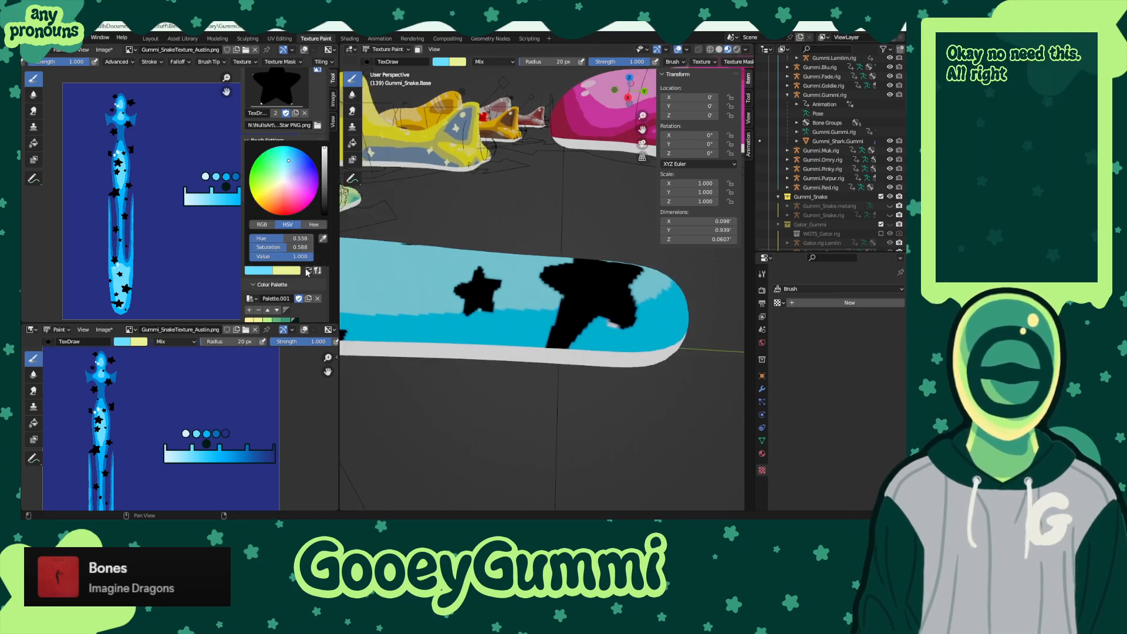
pyautogui.click(322, 238)
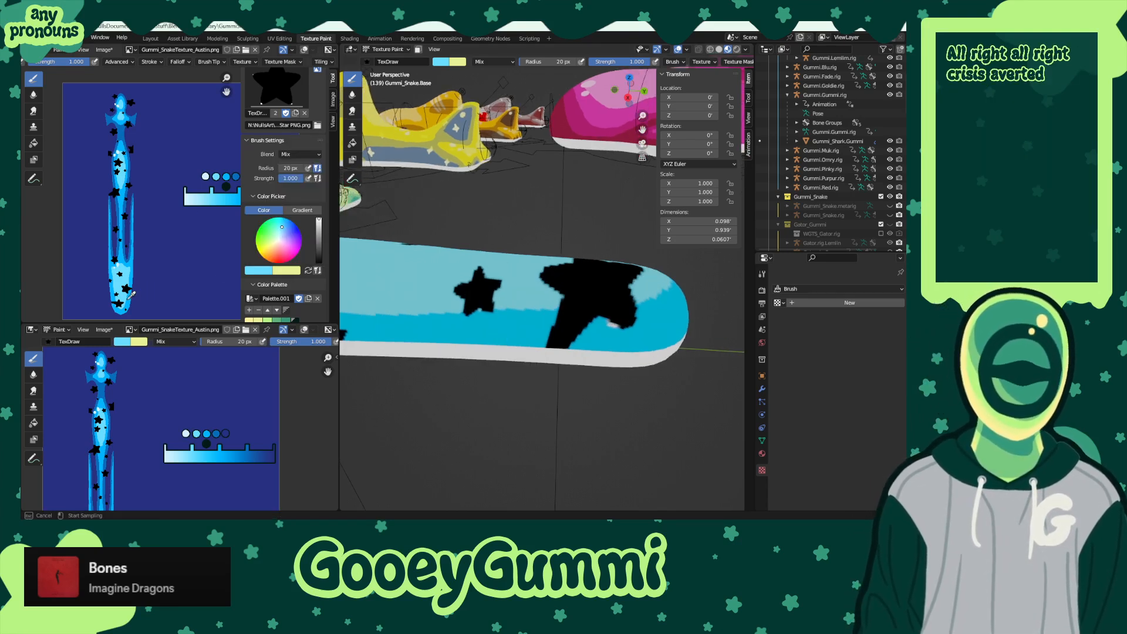
pyautogui.click(125, 298)
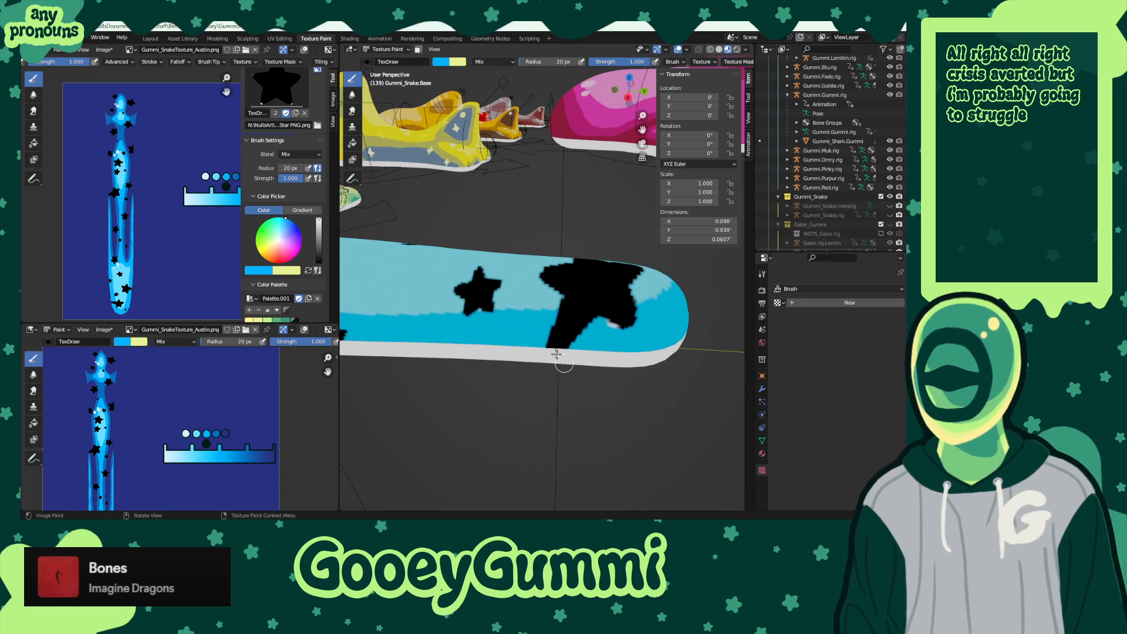
pyautogui.moveTo(583, 345); pyautogui.dragTo(546, 337)
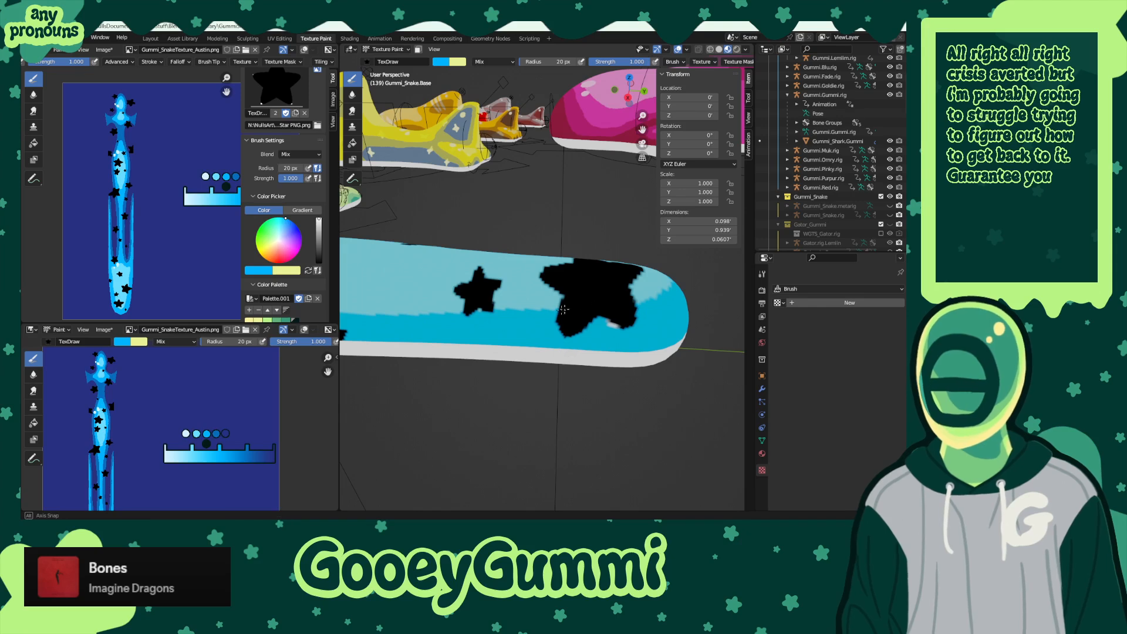
pyautogui.moveTo(569, 348)
pyautogui.mouseDown(button='middle')
pyautogui.moveTo(553, 337)
pyautogui.moveTo(547, 277)
pyautogui.moveTo(621, 295)
pyautogui.moveTo(547, 339)
pyautogui.moveTo(549, 309)
pyautogui.moveTo(531, 279)
pyautogui.mouseUp(button='middle')
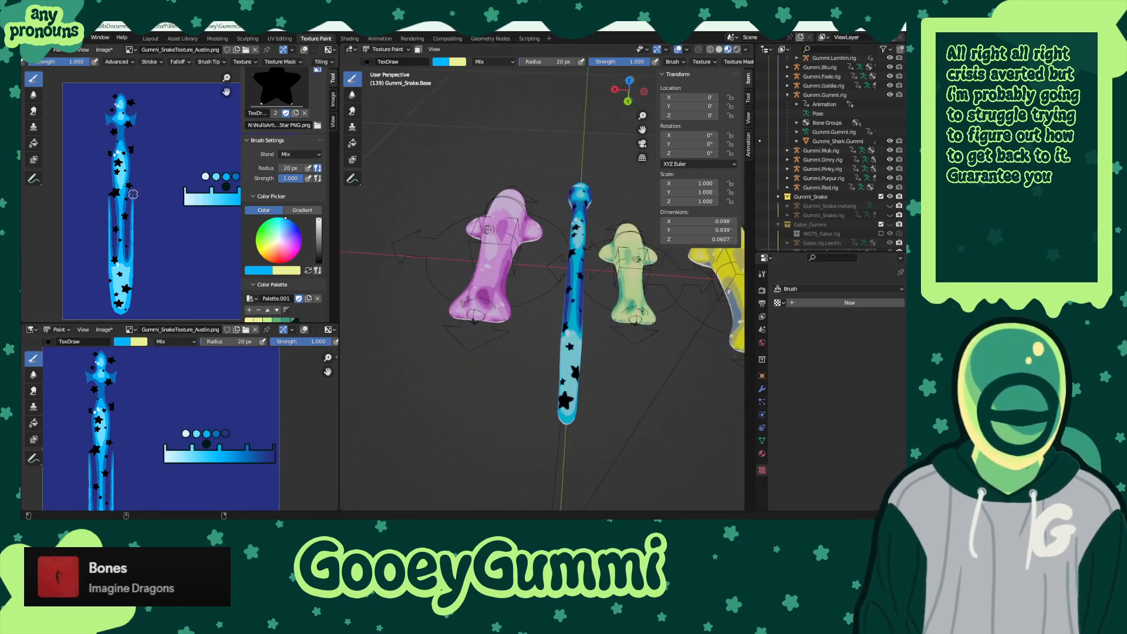
# - Save the Gummi_SnakeTexture_Austin.png texture image and the Blender project
pyautogui.hotkey('alt', 's')
pyautogui.hotkey('ctrl', 's')
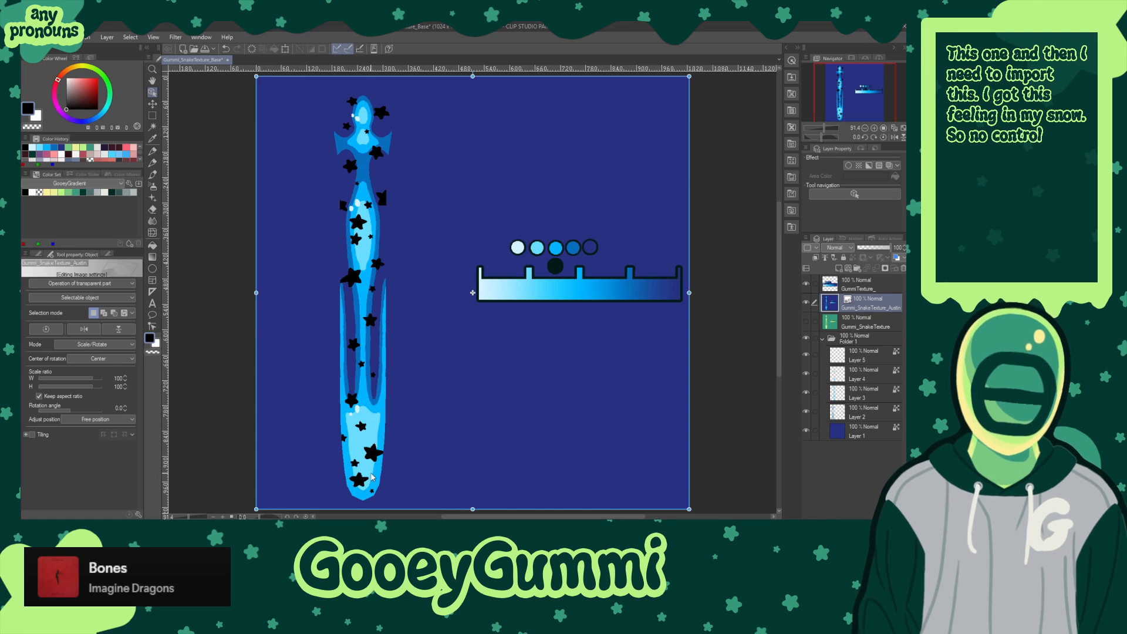
# - In Clip Studio Paint, select all the black stars on the Gummi_SnakeTexture_Austin layer and clear them from the snake
pyautogui.press('w')
pyautogui.click(377, 452)
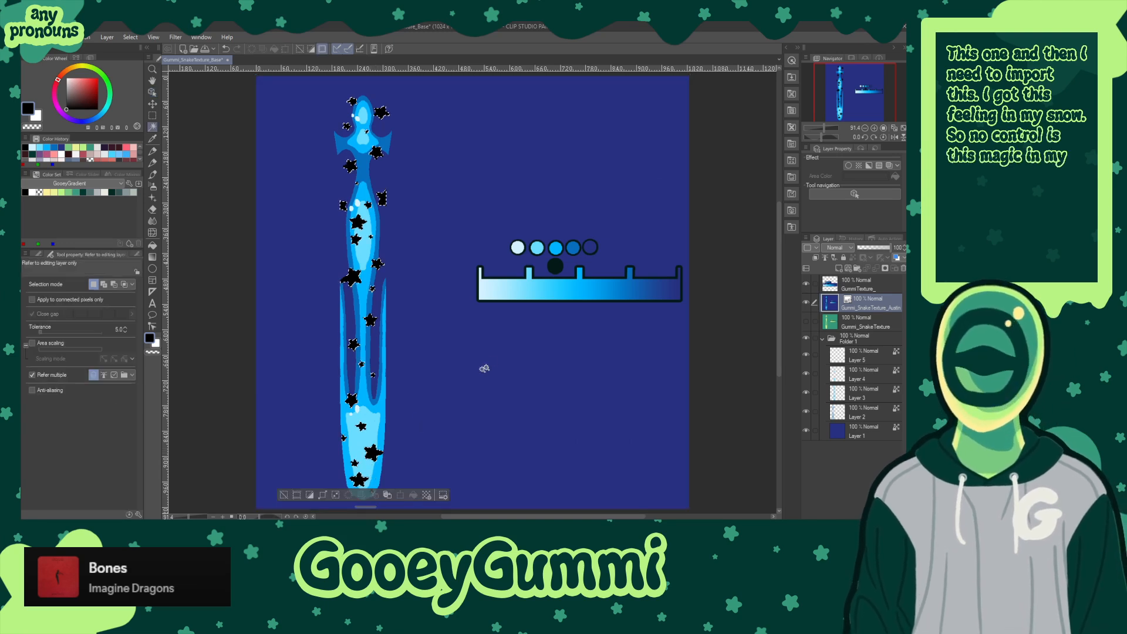
pyautogui.press('Delete')
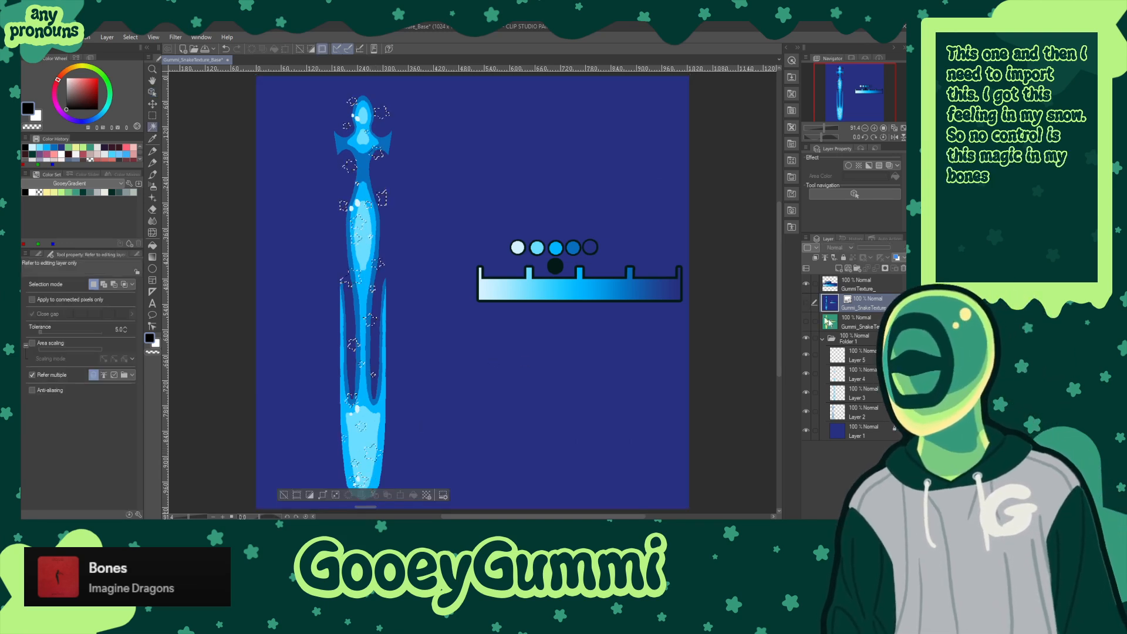
# - Fill the selected star shapes with white on a new layer above Folder 1 and clear the selection
pyautogui.click(850, 339)
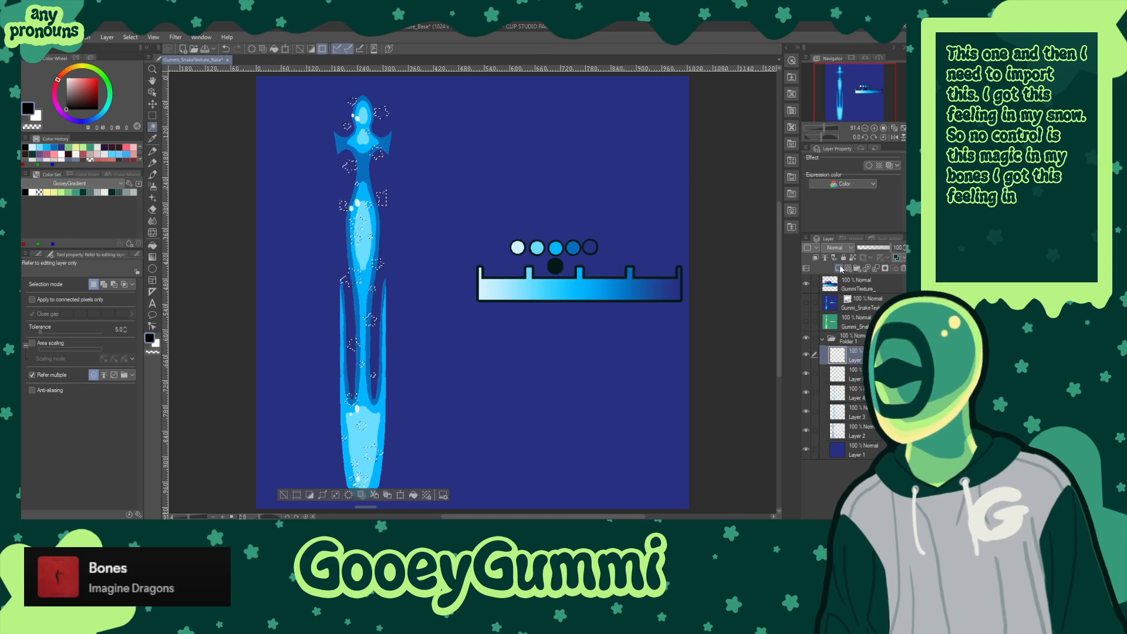
pyautogui.hotkey('ctrl', 'shift', 'n')
pyautogui.moveTo(857, 356); pyautogui.dragTo(854, 335)
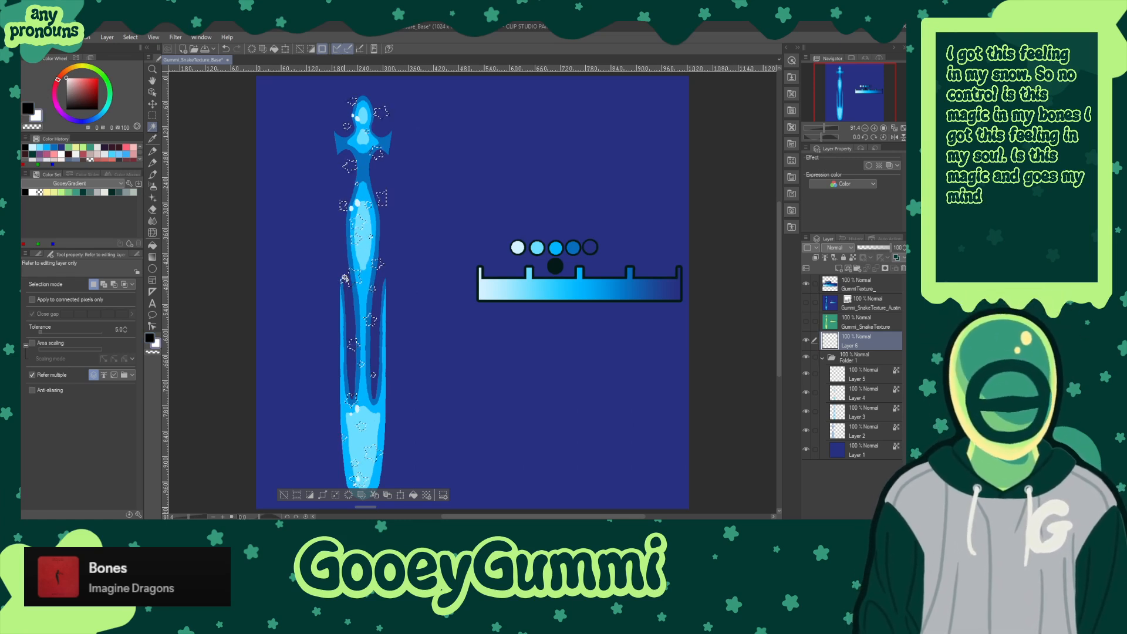
pyautogui.click(345, 278)
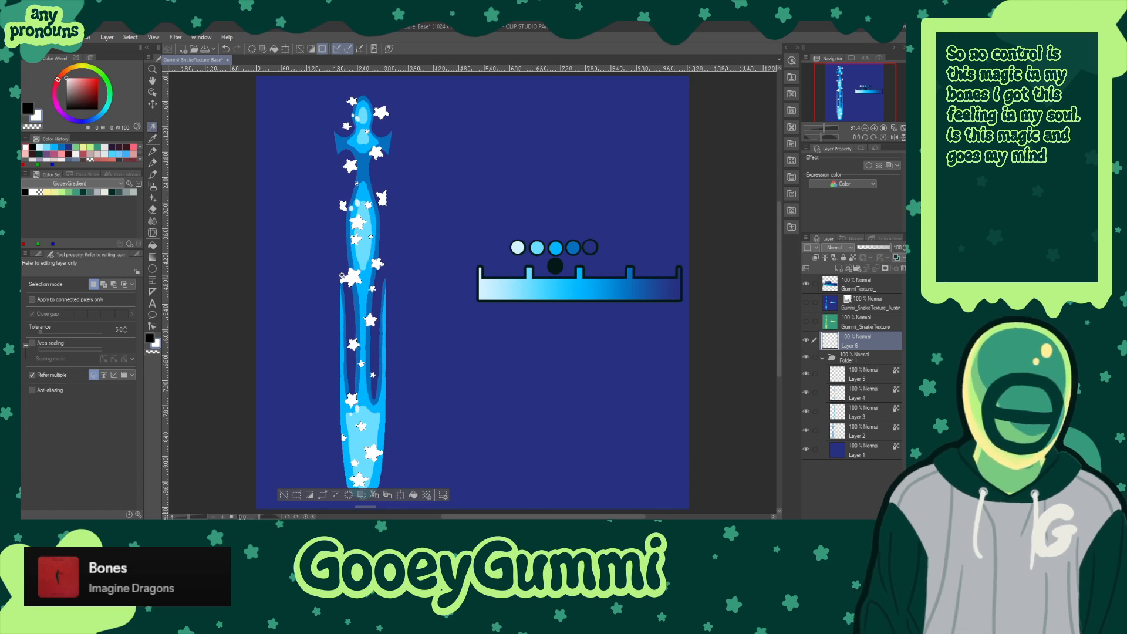
pyautogui.hotkey('ctrl', 'd')
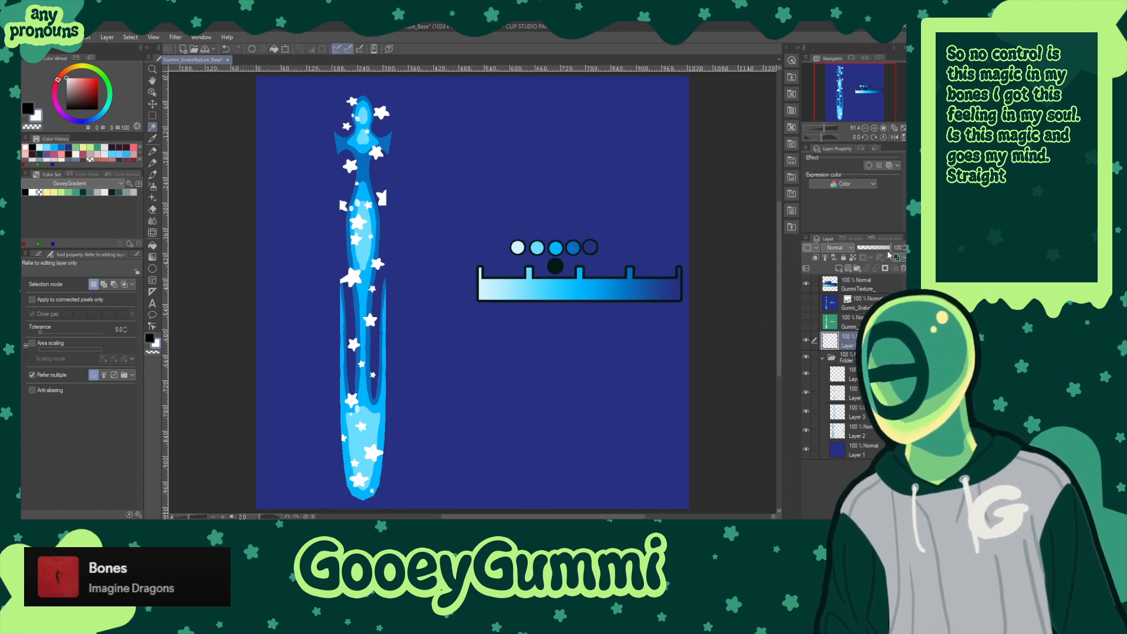
# - Try the Lighten, Multiply, Color dodge, Glow dodge, Hard mix and Lighter color blending modes on the star layer
pyautogui.click(836, 248)
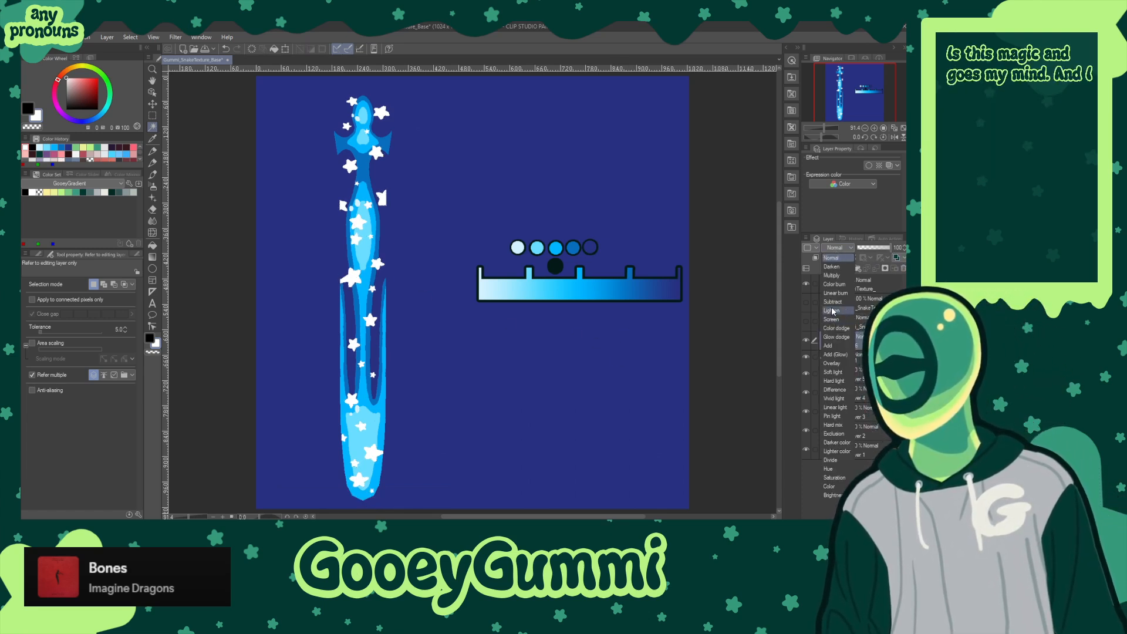
pyautogui.click(832, 311)
pyautogui.click(841, 249)
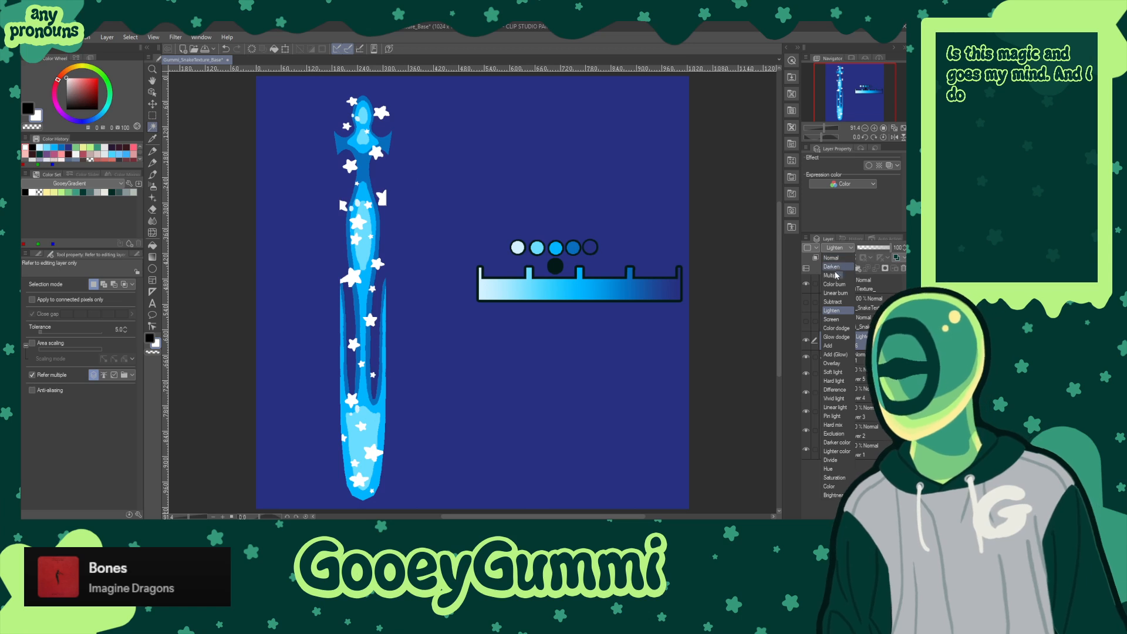
pyautogui.click(836, 275)
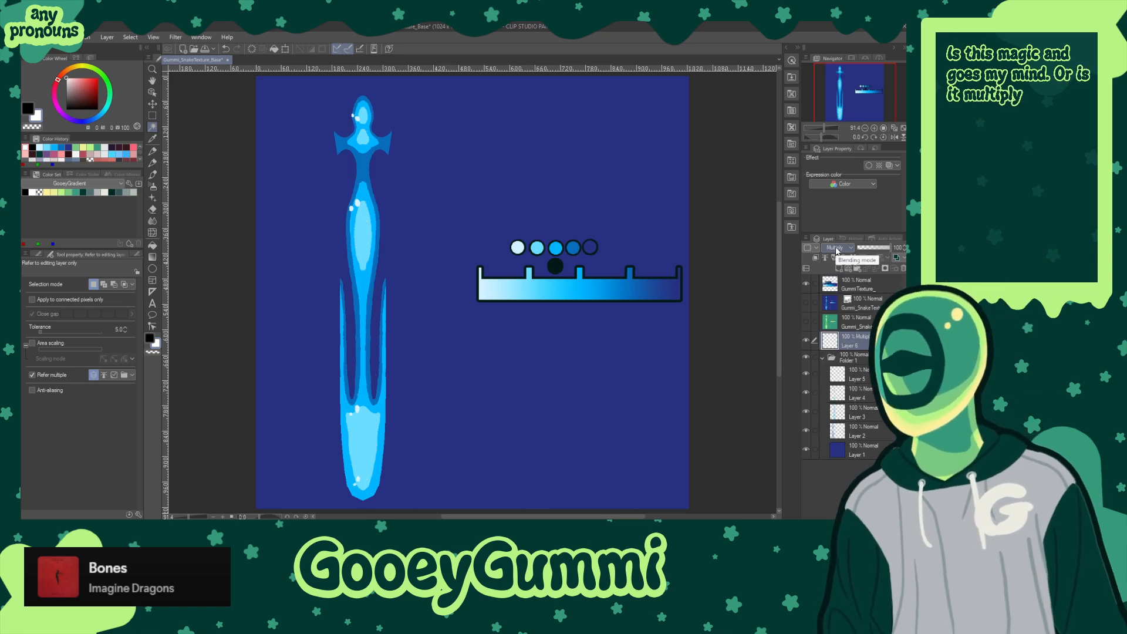
pyautogui.click(837, 252)
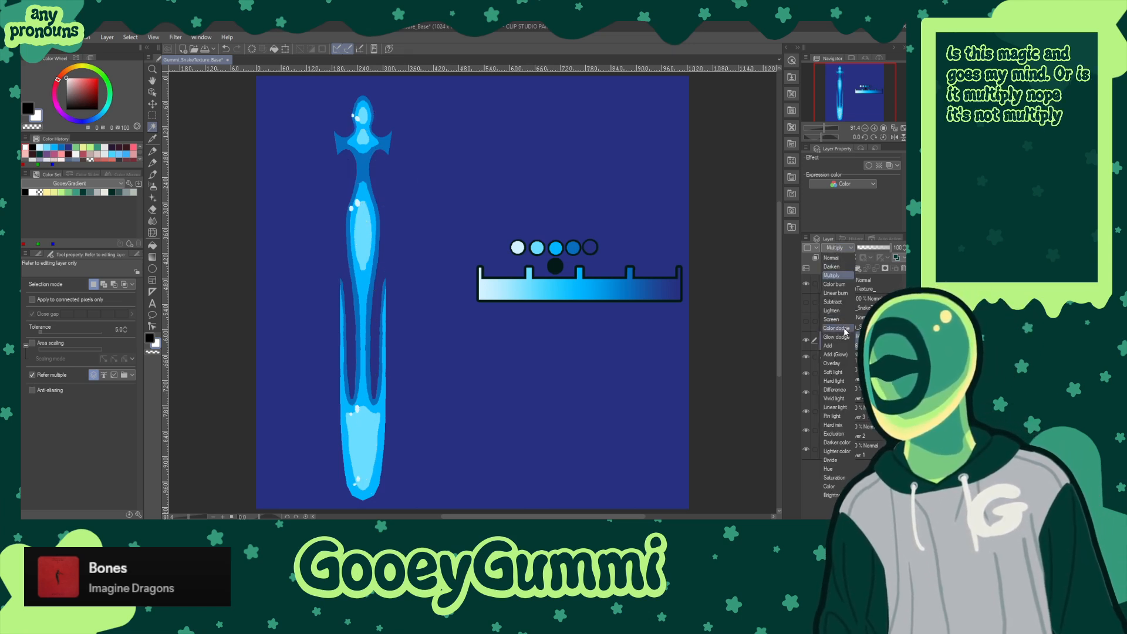
pyautogui.click(836, 328)
pyautogui.click(841, 249)
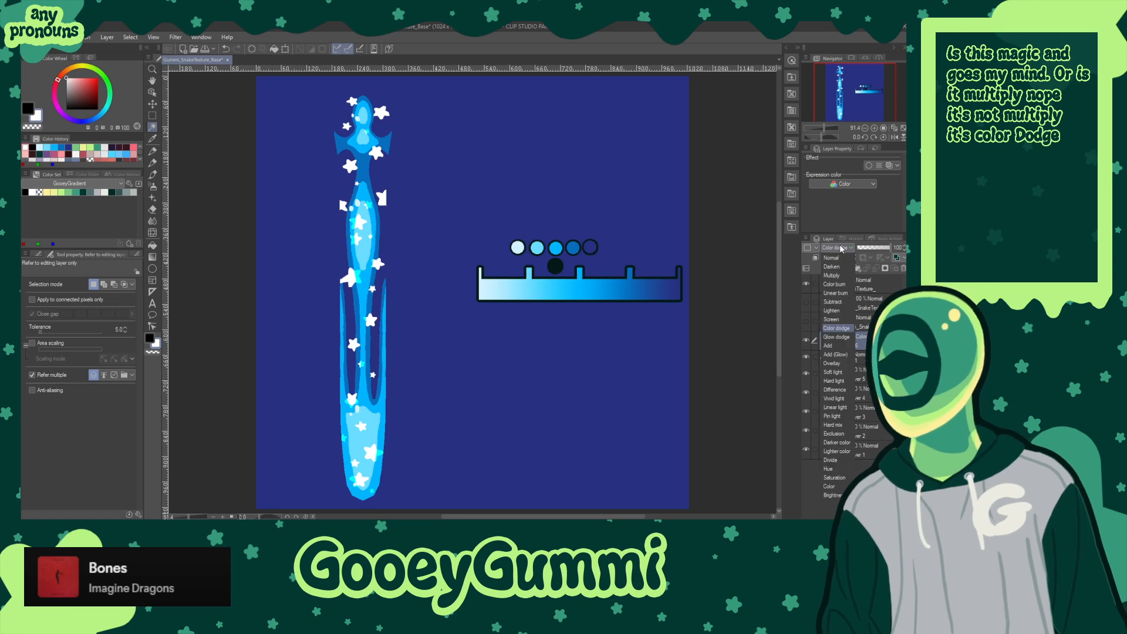
pyautogui.click(841, 338)
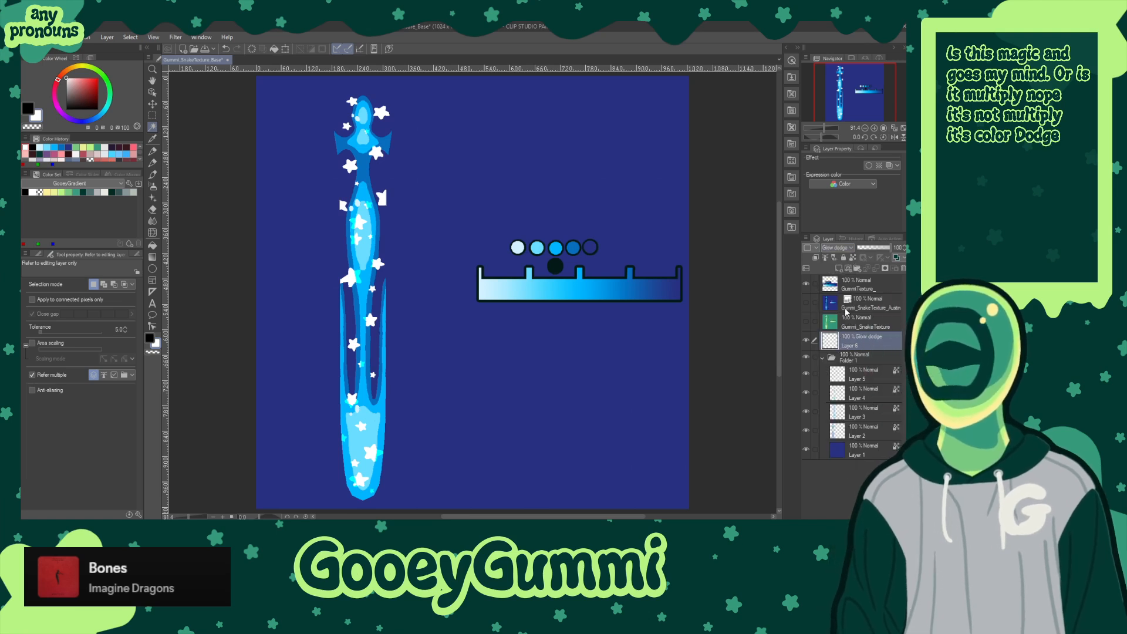
pyautogui.click(836, 247)
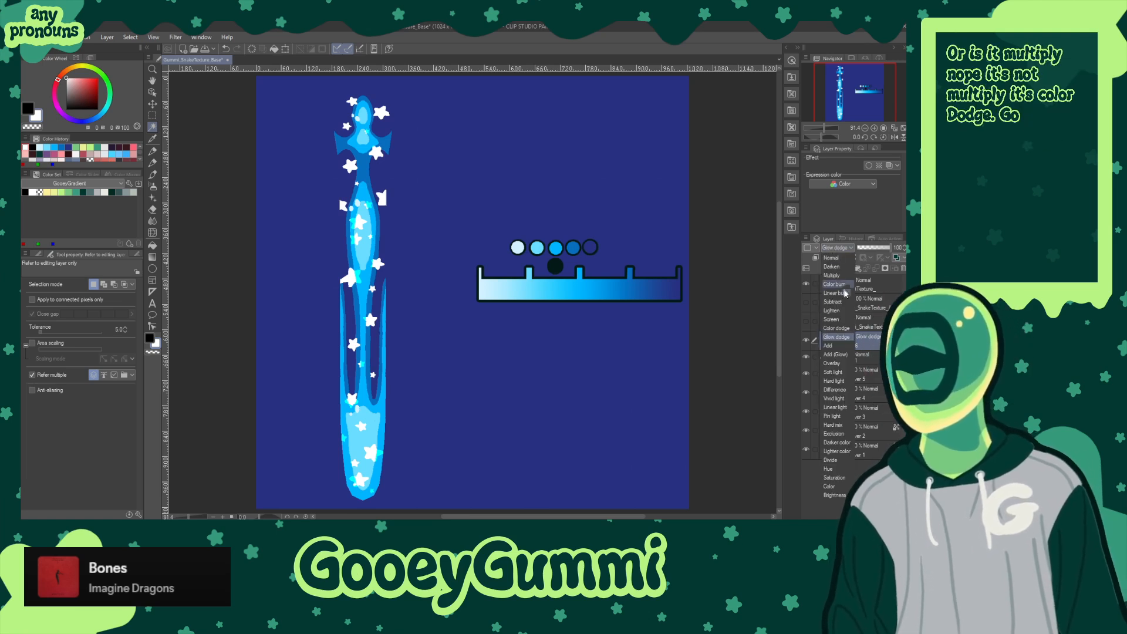
pyautogui.click(838, 330)
pyautogui.click(836, 248)
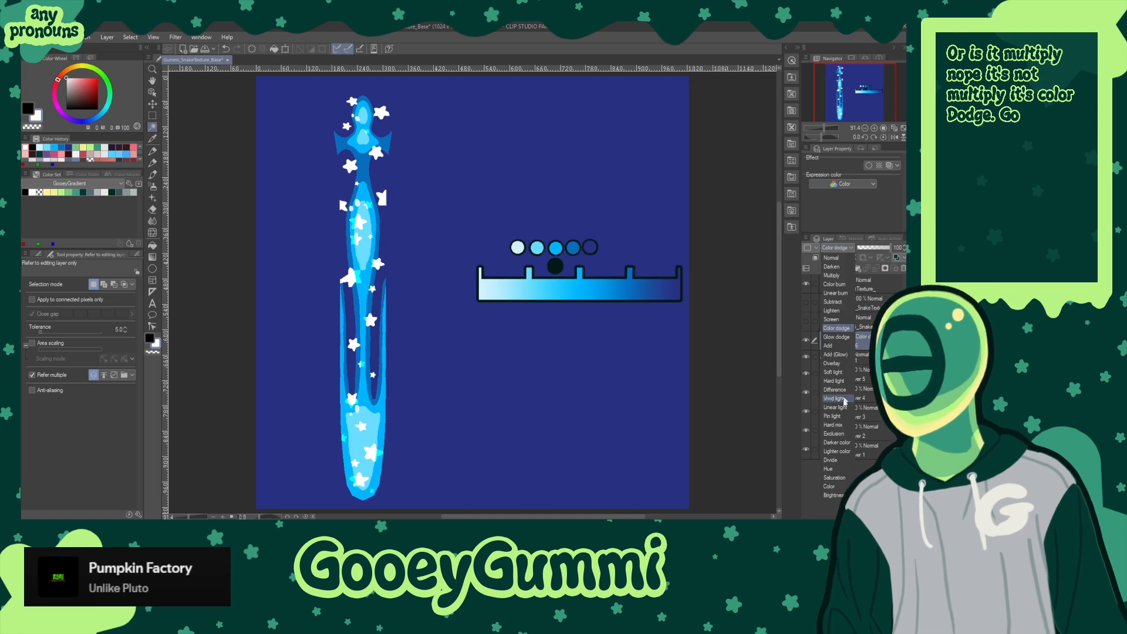
pyautogui.click(841, 426)
pyautogui.click(831, 248)
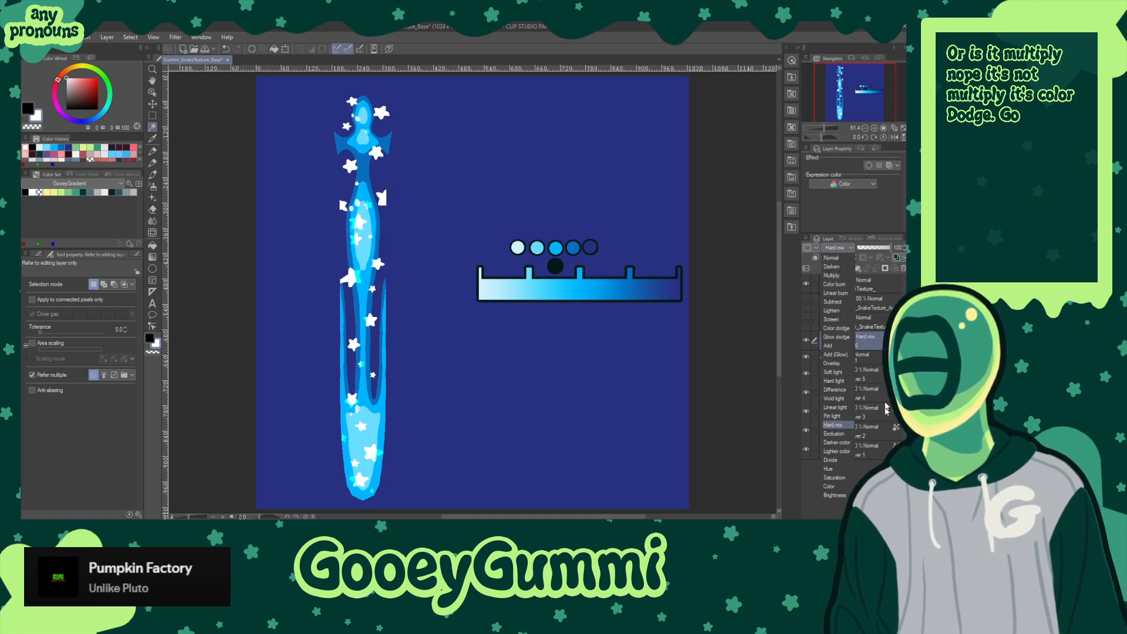
pyautogui.click(836, 451)
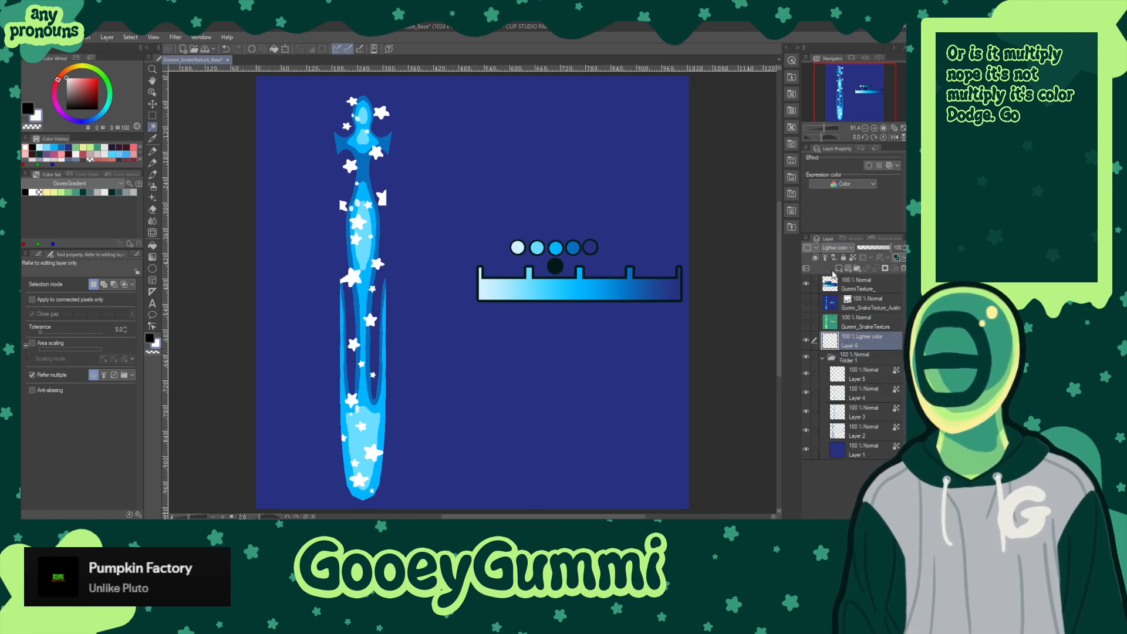
# - Set the star layer's blending mode to Normal and lower its opacity to 47%
pyautogui.click(831, 249)
pyautogui.click(835, 254)
pyautogui.click(878, 249)
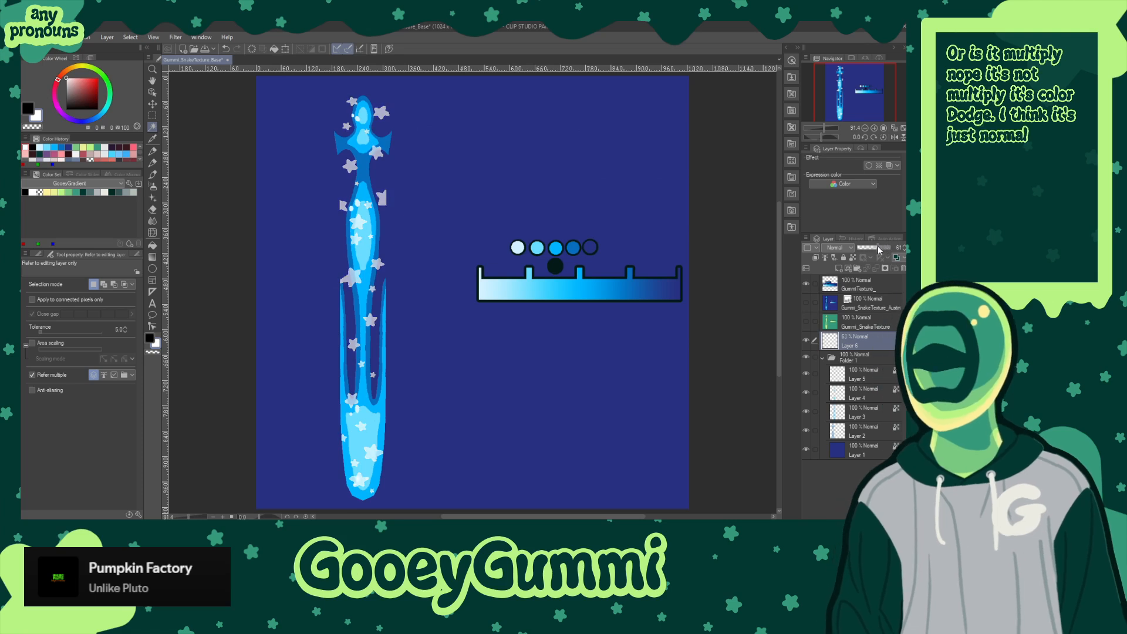
pyautogui.click(876, 249)
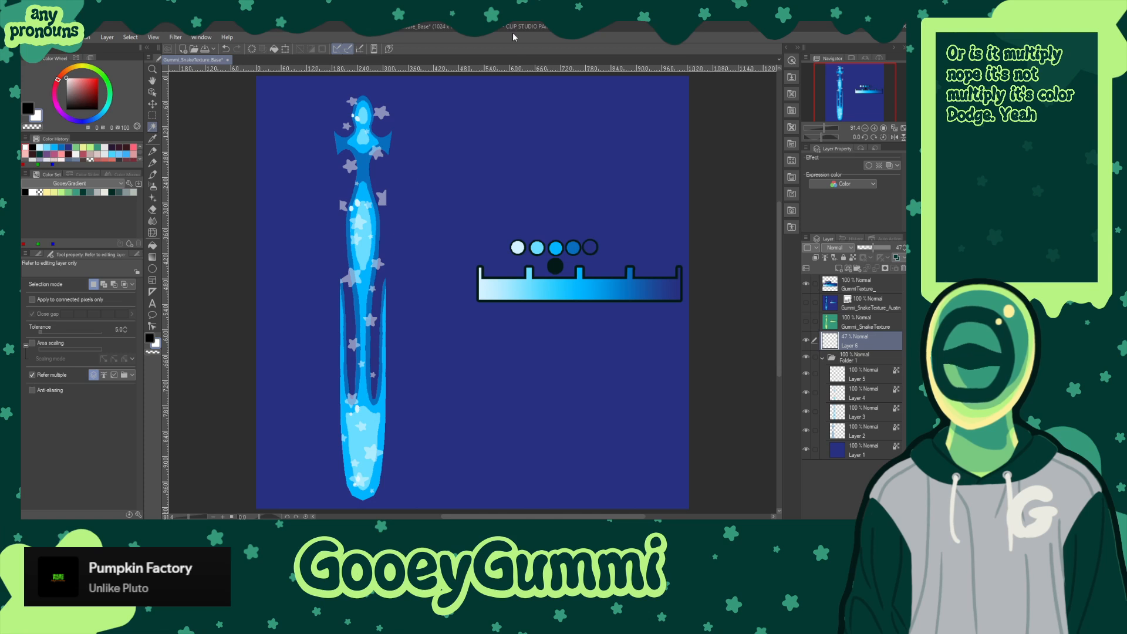
# - Save the document and hide the star layer
pyautogui.hotkey('ctrl', 's')
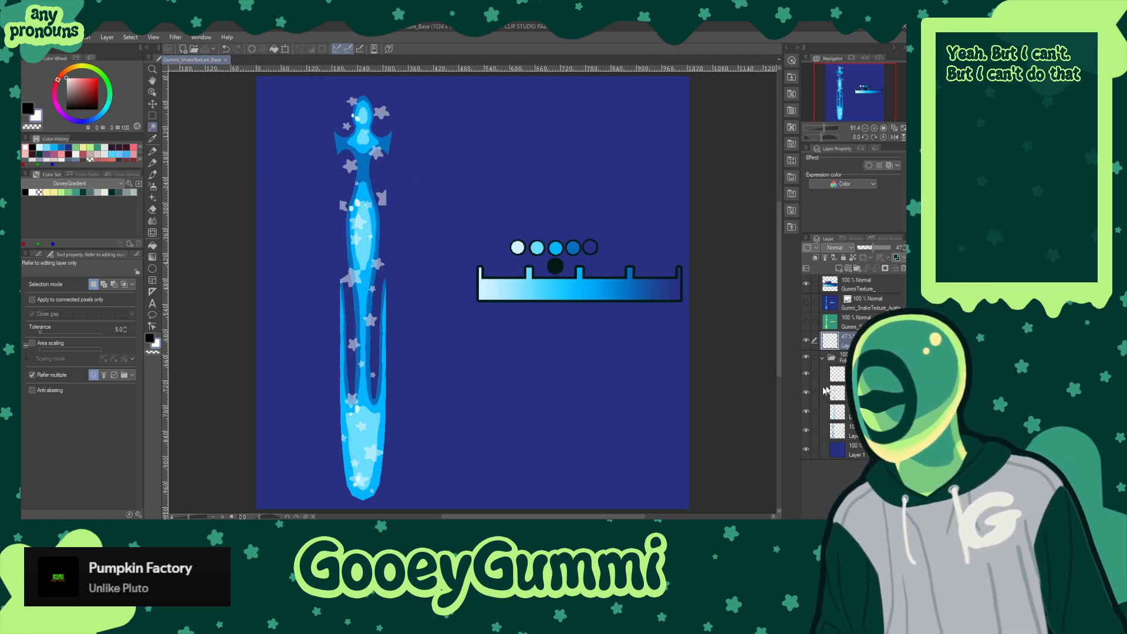
pyautogui.click(805, 340)
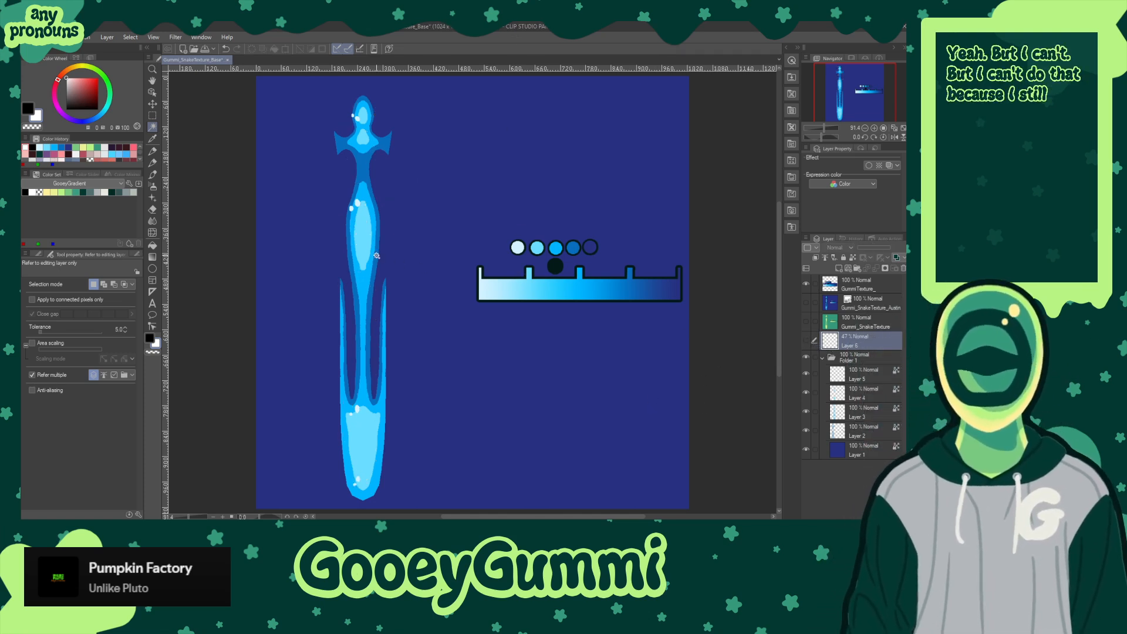
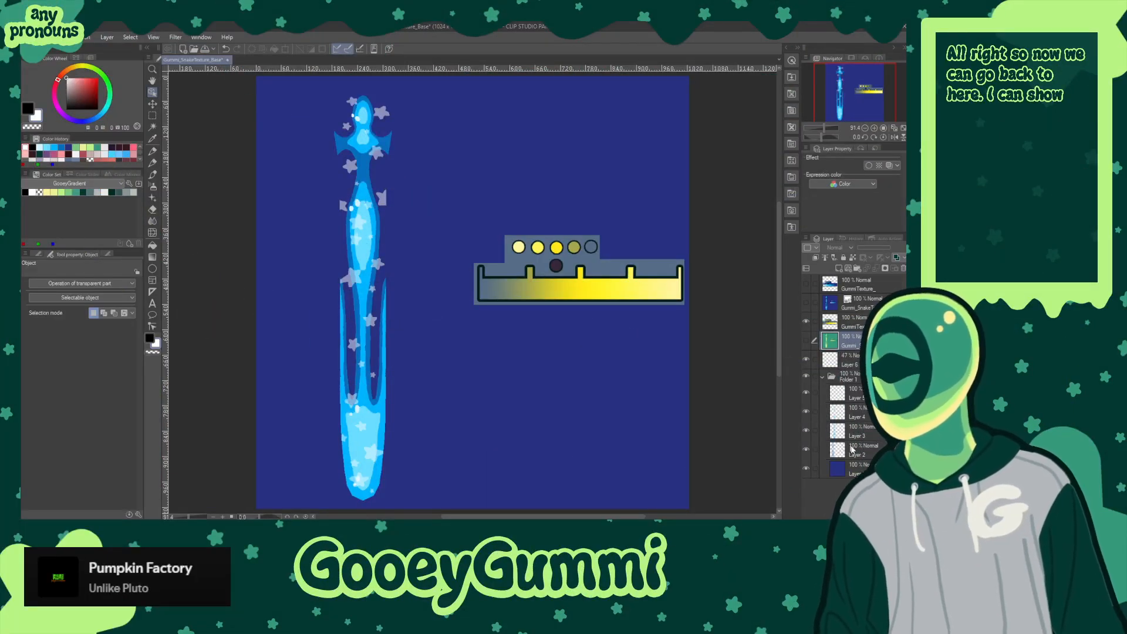
# - Fill the background on Layer 1 with the slate blue sampled from the last circle of the yellow palette reference
pyautogui.click(852, 469)
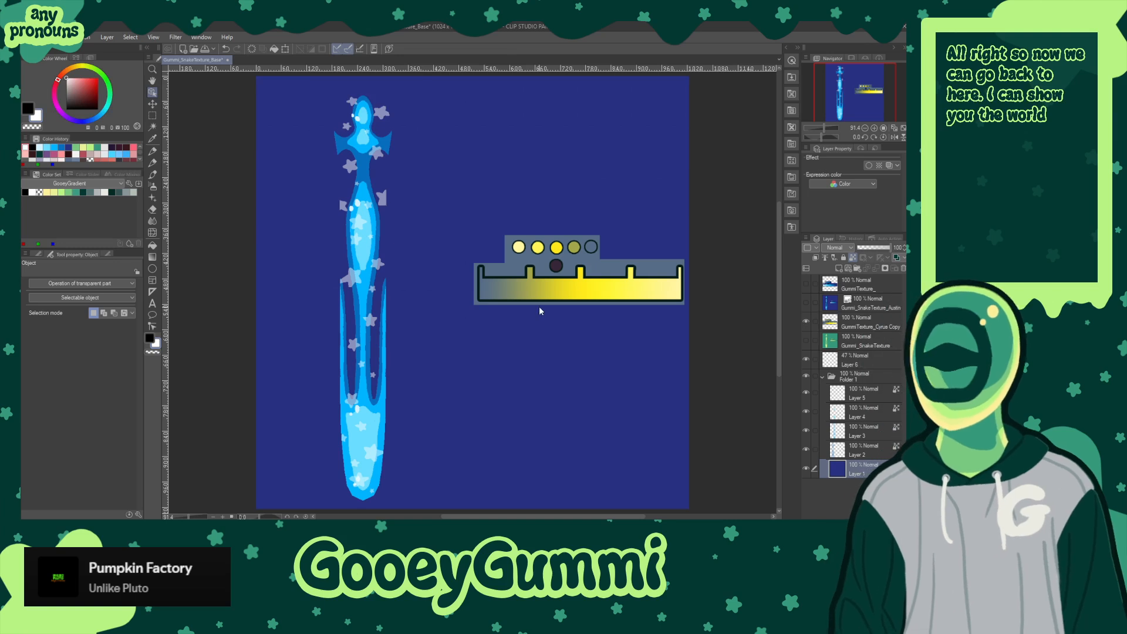
pyautogui.rightClick(590, 250)
pyautogui.press('Escape')
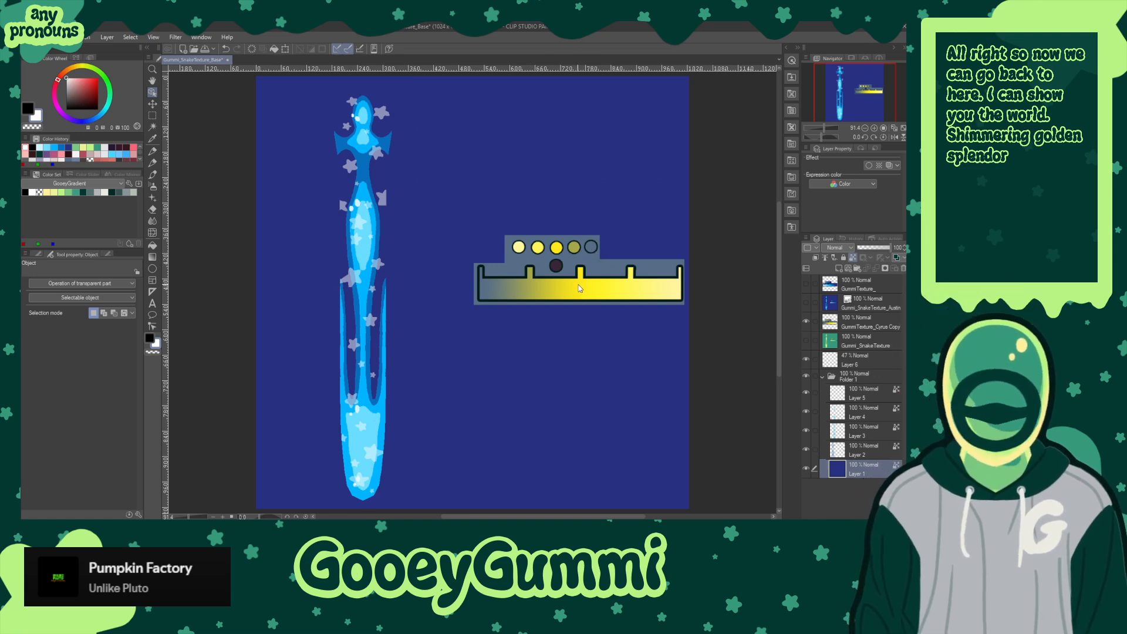
pyautogui.press('w')
pyautogui.keyDown('alt'); pyautogui.click(592, 246); pyautogui.keyUp('alt')
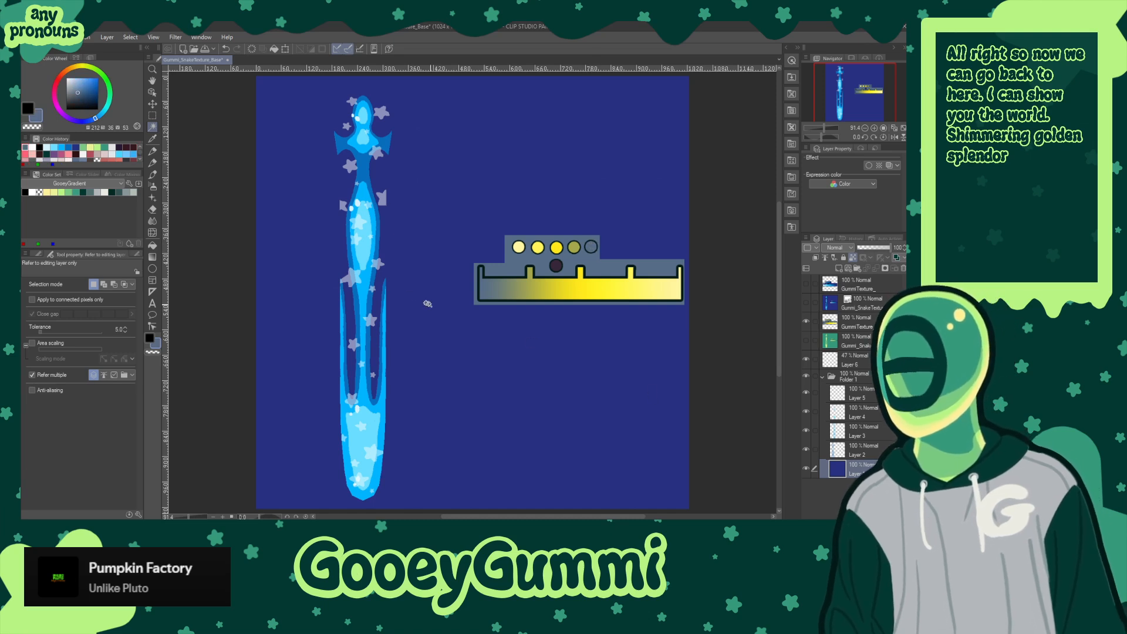
pyautogui.click(410, 295)
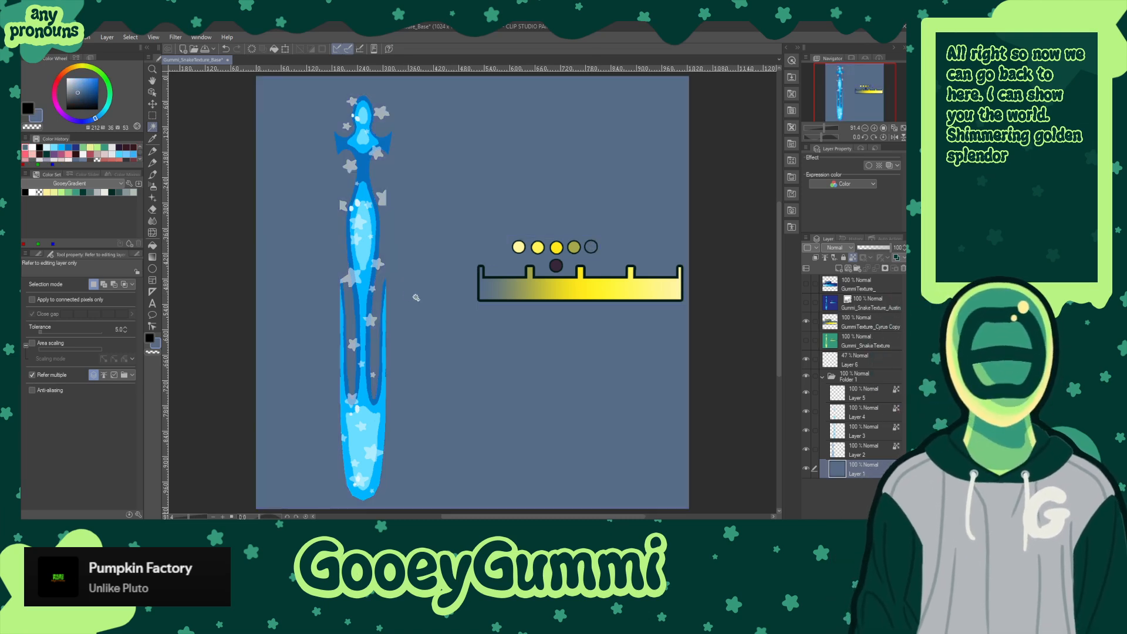
# - Recolor the shapes on Layer 2 with the palette's olive and those on Layer 3 with its saturated yellow
pyautogui.click(840, 455)
pyautogui.keyDown('alt'); pyautogui.click(574, 247); pyautogui.keyUp('alt')
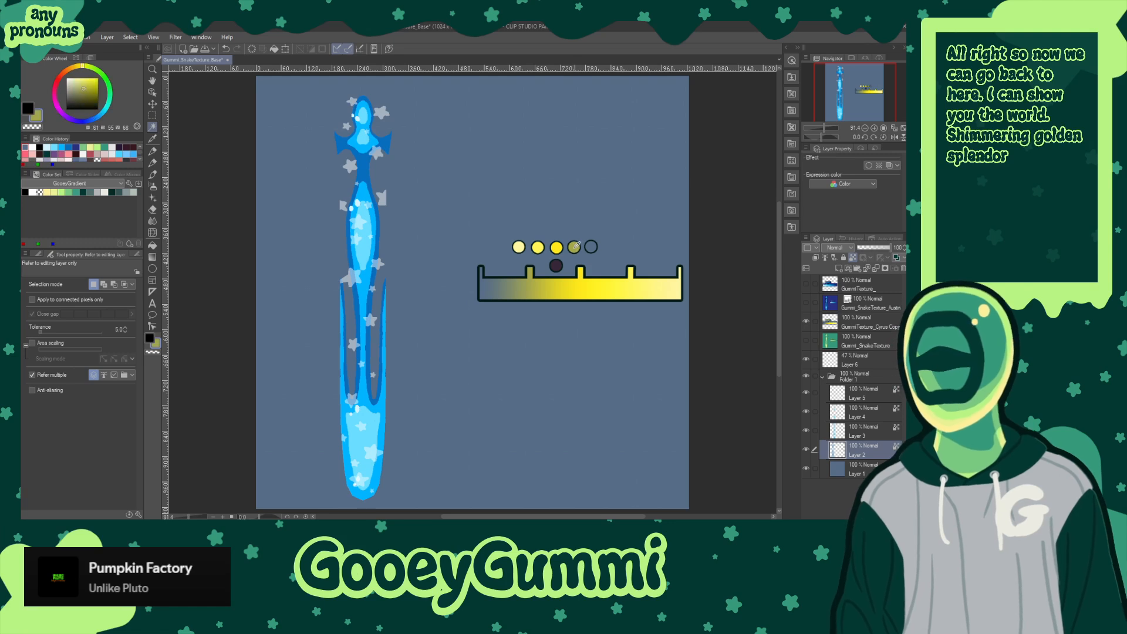
pyautogui.hotkey('alt', 'BackSpace')
pyautogui.click(827, 429)
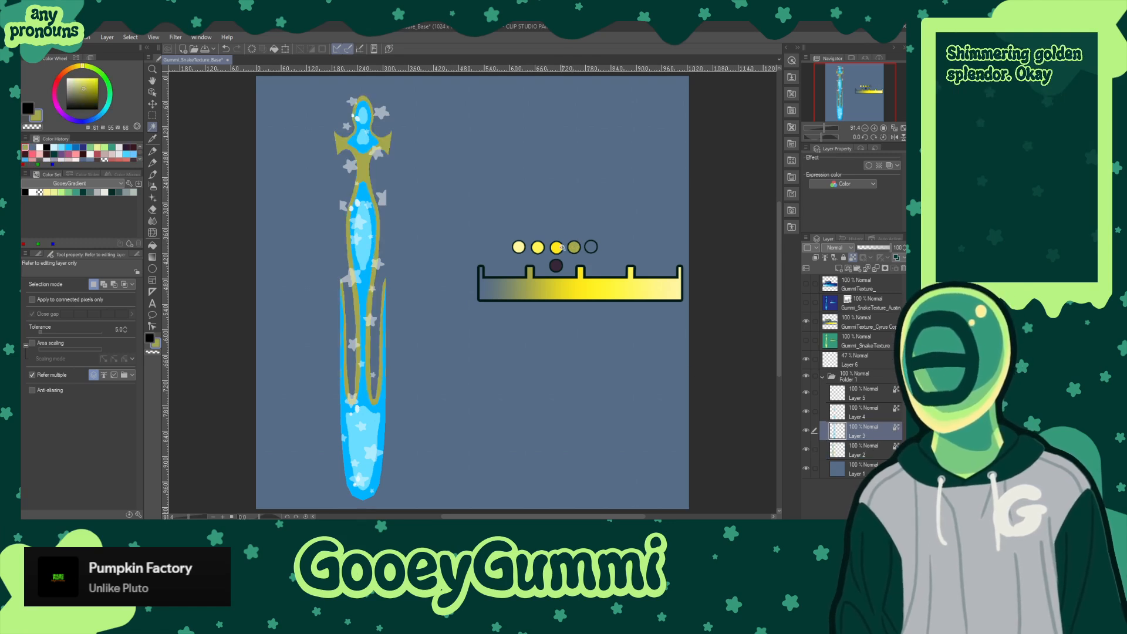
pyautogui.keyDown('alt'); pyautogui.click(560, 247); pyautogui.keyUp('alt')
pyautogui.hotkey('alt', 'BackSpace')
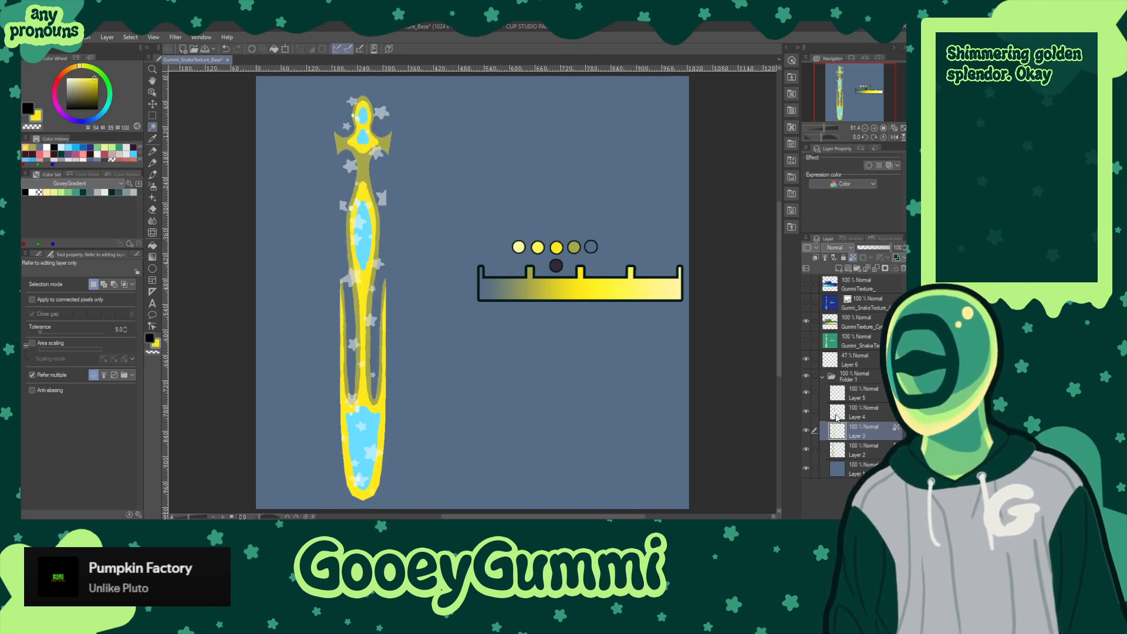
# - Recolor Layer 4 with the palette's lighter yellow and the highlights on Layer 5 with its pale yellow
pyautogui.click(836, 416)
pyautogui.keyDown('alt'); pyautogui.click(538, 247); pyautogui.keyUp('alt')
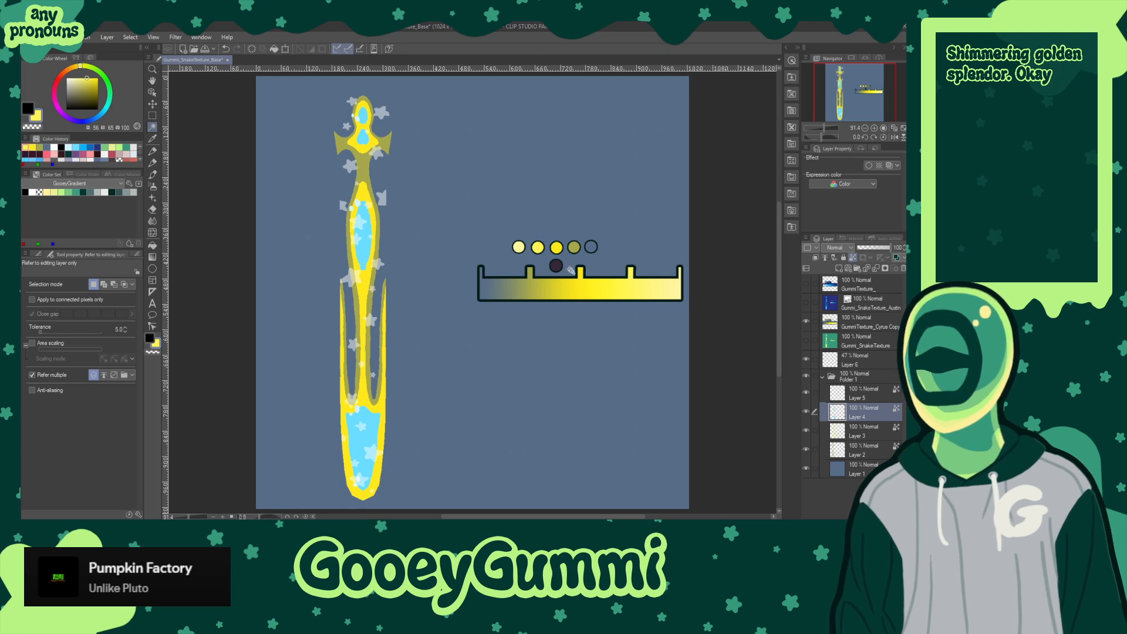
pyautogui.hotkey('alt', 'BackSpace')
pyautogui.click(841, 398)
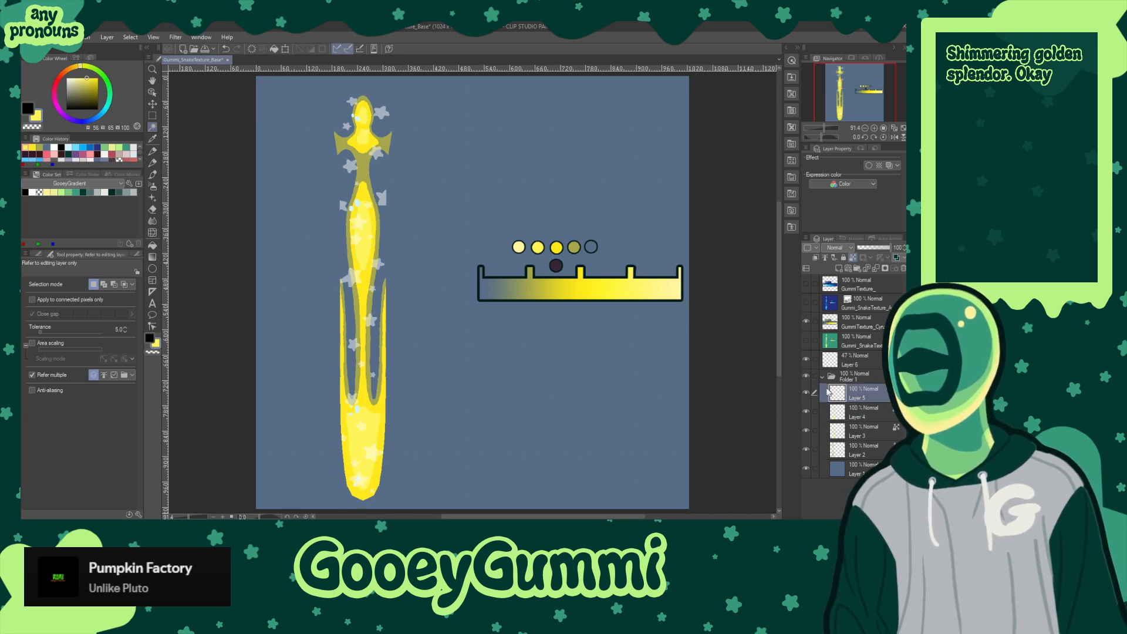
pyautogui.keyDown('alt'); pyautogui.click(520, 246); pyautogui.keyUp('alt')
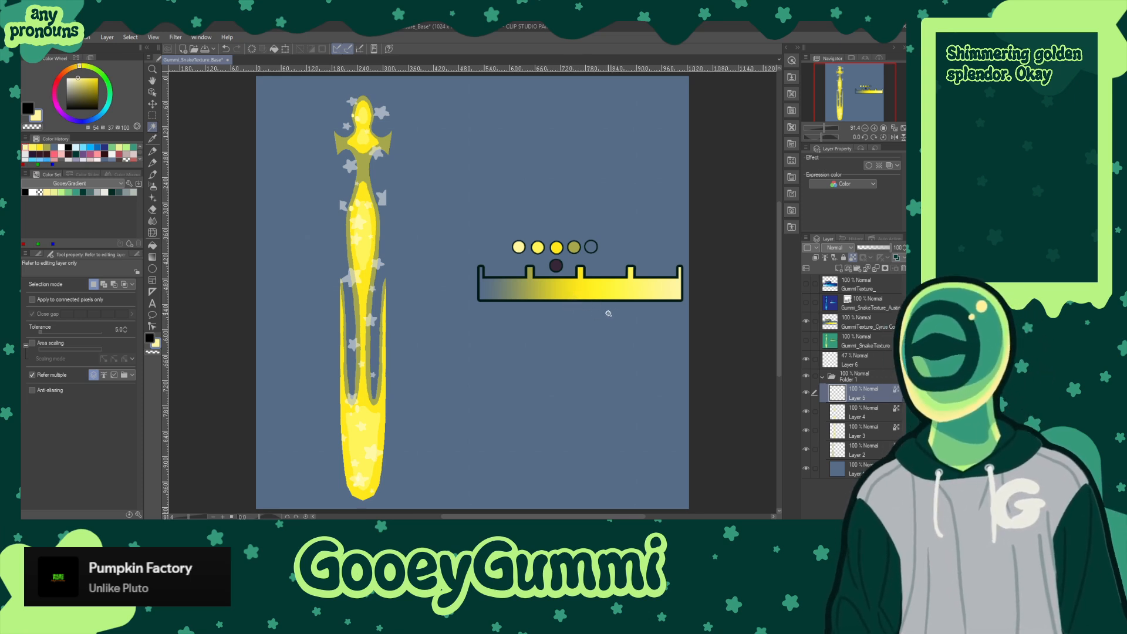
# - Try recoloring the stars on Layer 6 with a deep blue darkened from the palette's slate blue
pyautogui.click(830, 363)
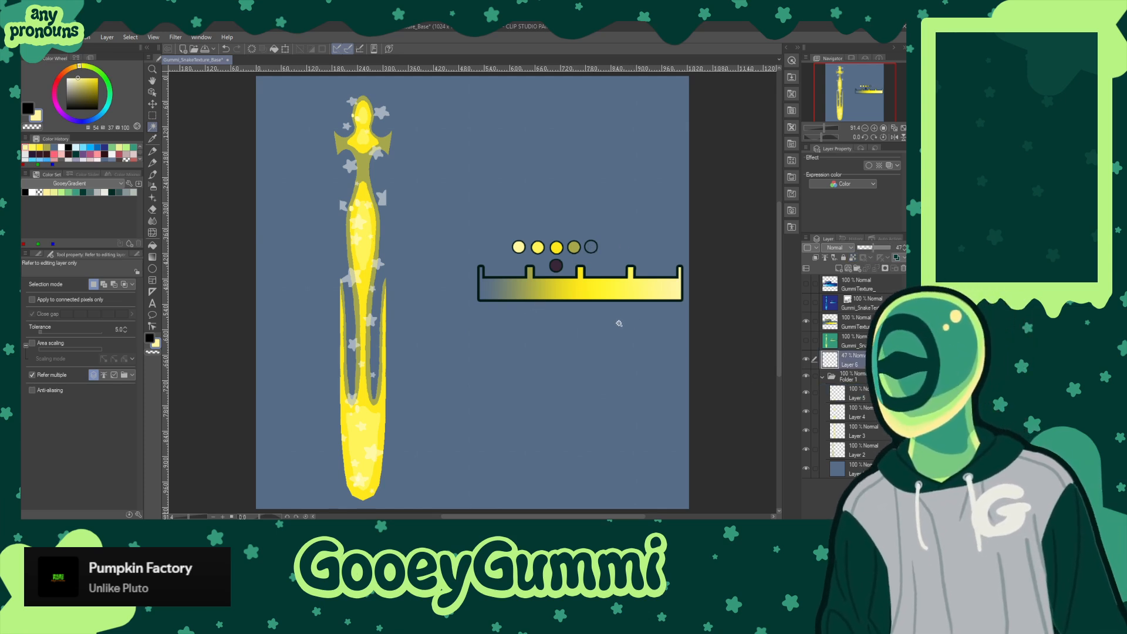
pyautogui.keyDown('alt'); pyautogui.click(591, 246); pyautogui.keyUp('alt')
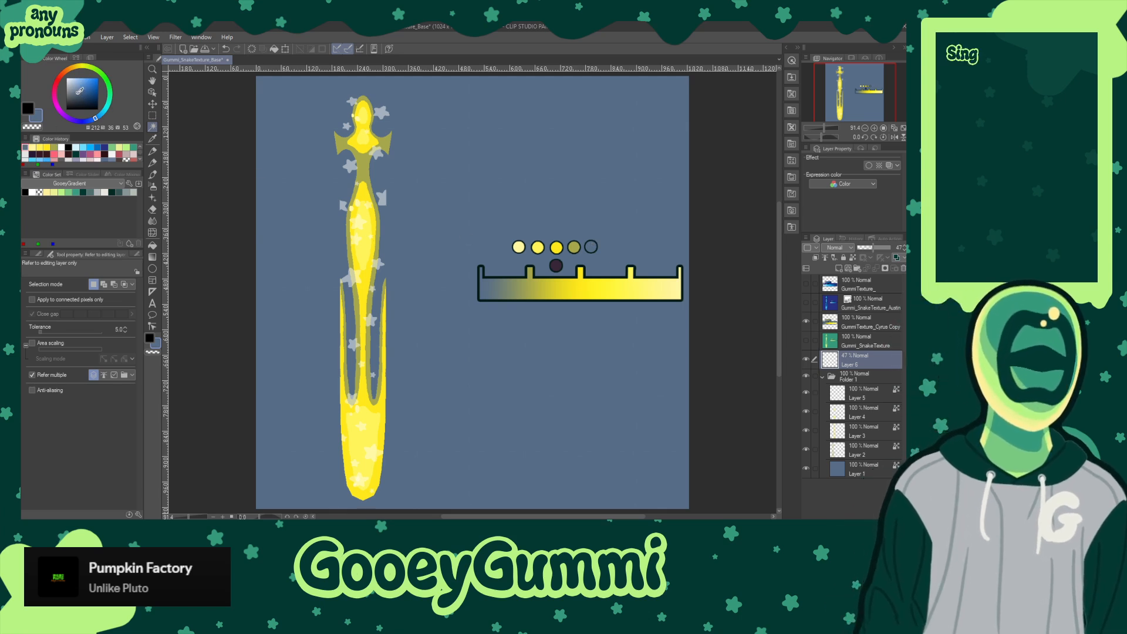
pyautogui.moveTo(80, 90); pyautogui.dragTo(88, 100)
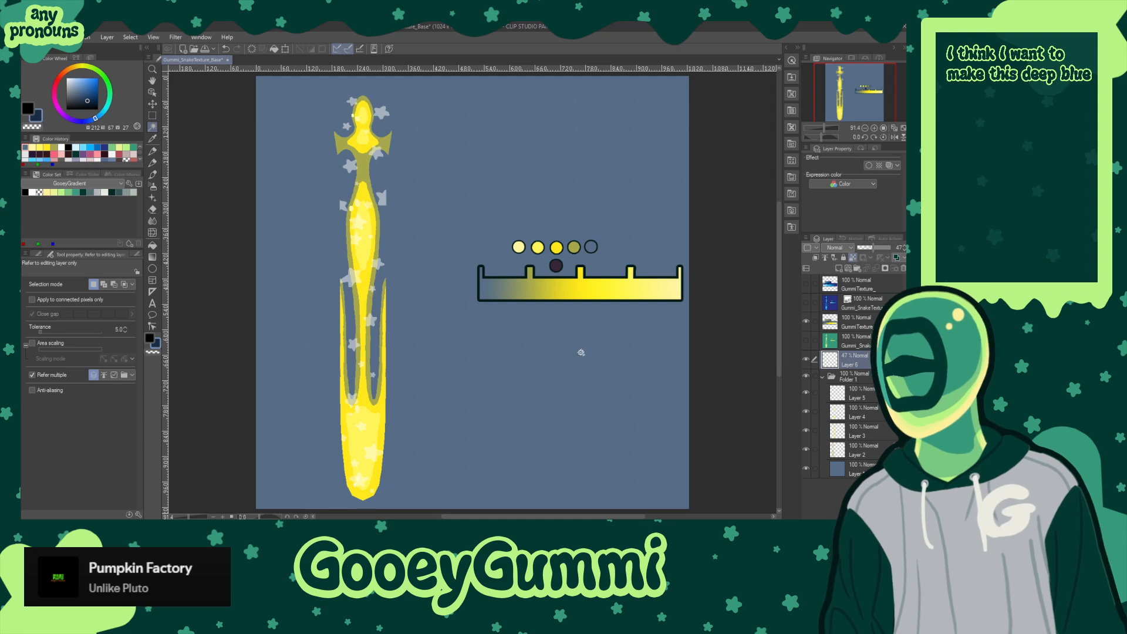
pyautogui.hotkey('alt', 'Delete')
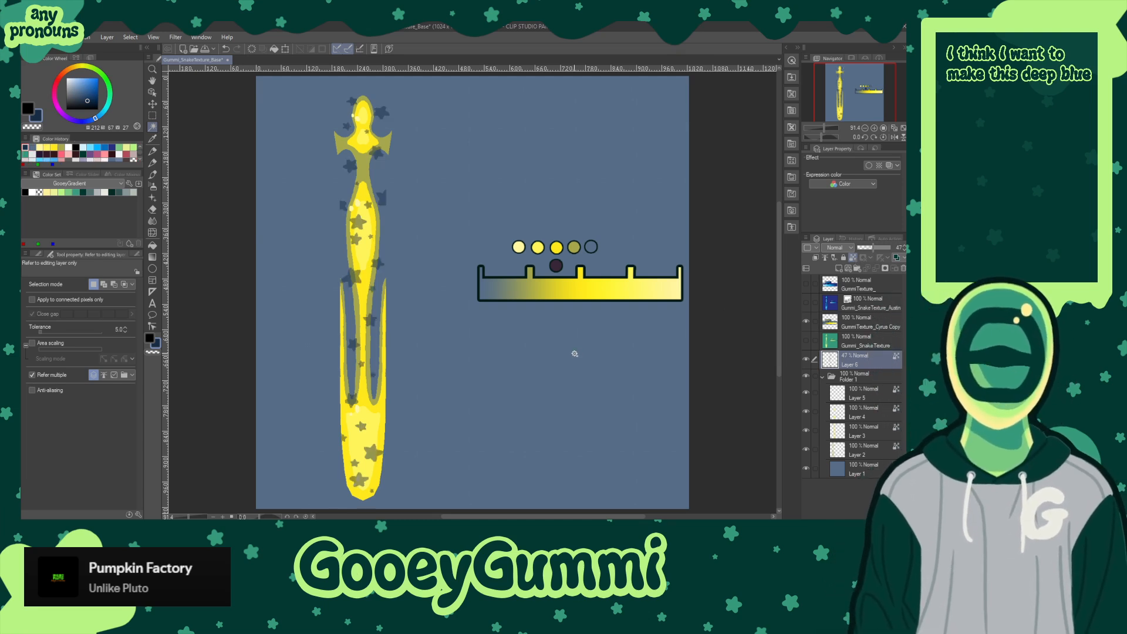
pyautogui.hotkey('ctrl', 'z')
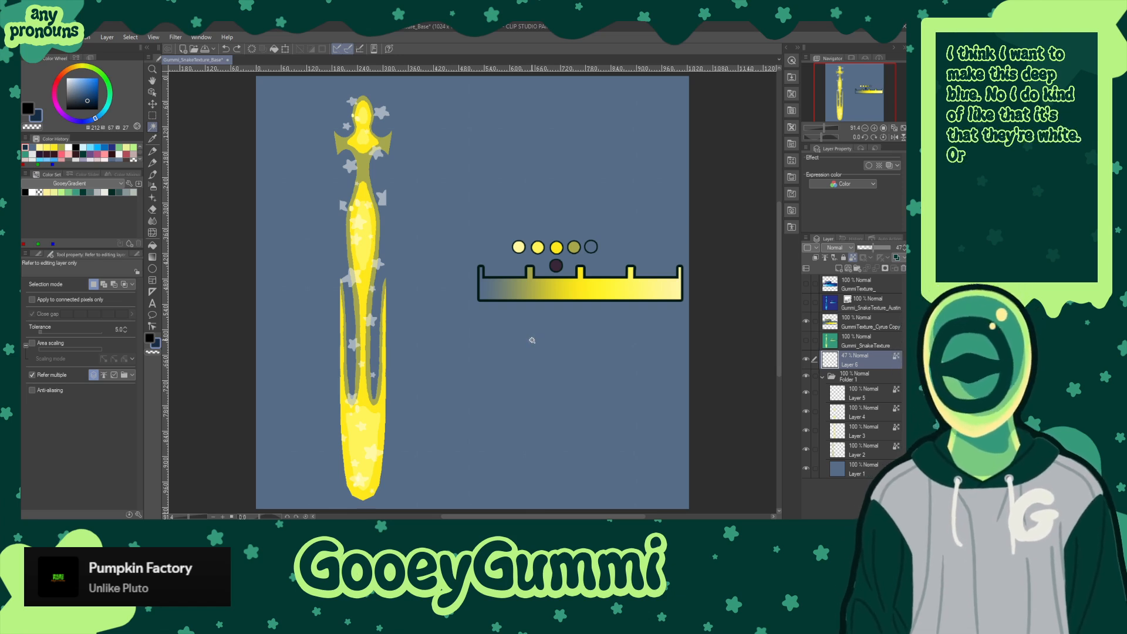
# - Recolor the stars on Layer 6 with a near-white tint of the palette's pale yellow and save the file
pyautogui.keyDown('alt'); pyautogui.click(519, 247); pyautogui.keyUp('alt')
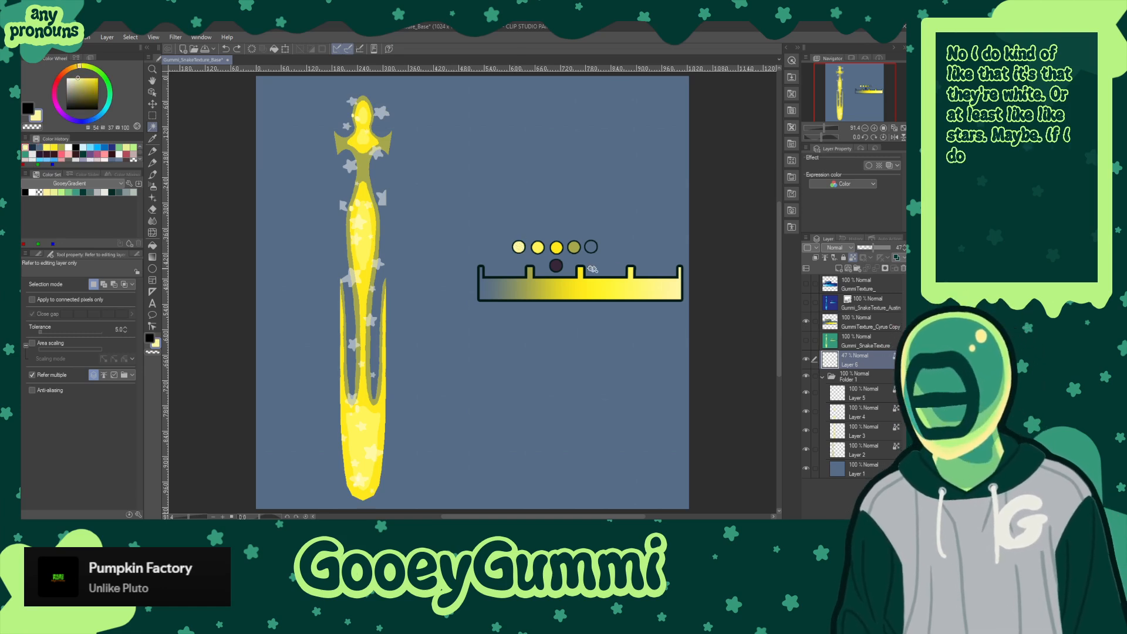
pyautogui.hotkey('alt', 'Delete')
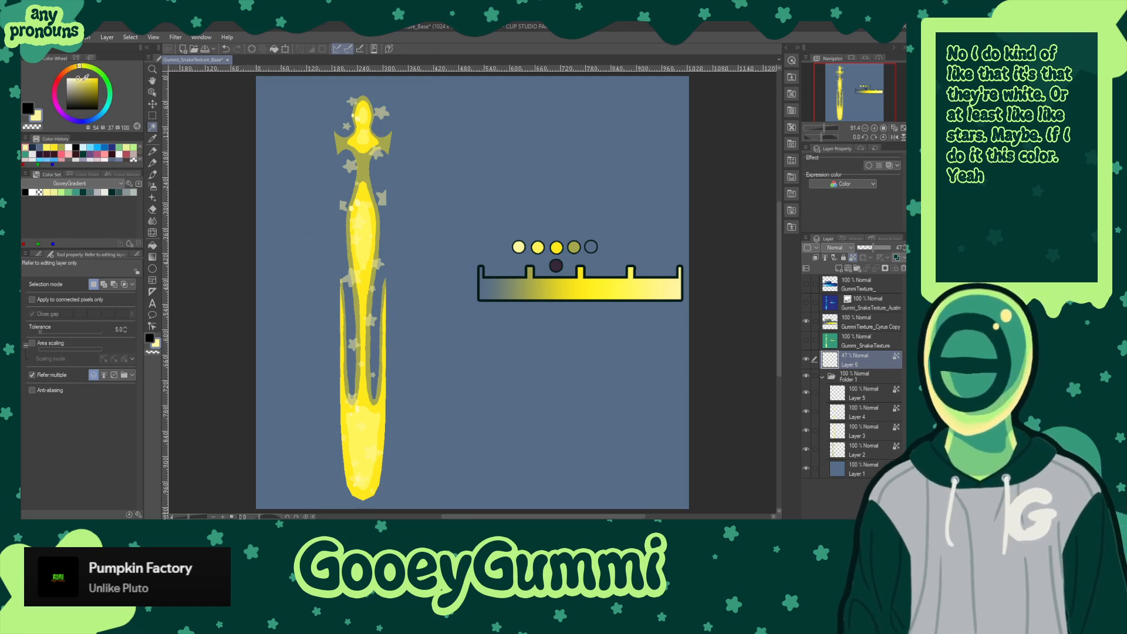
pyautogui.moveTo(76, 80); pyautogui.dragTo(74, 76)
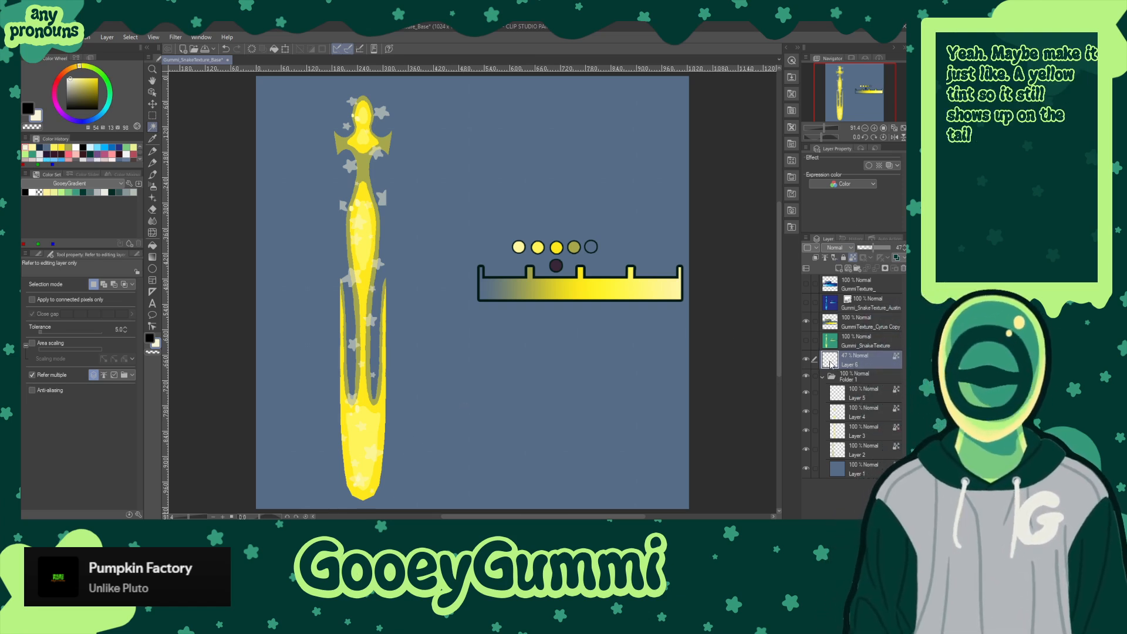
pyautogui.hotkey('ctrl', 's')
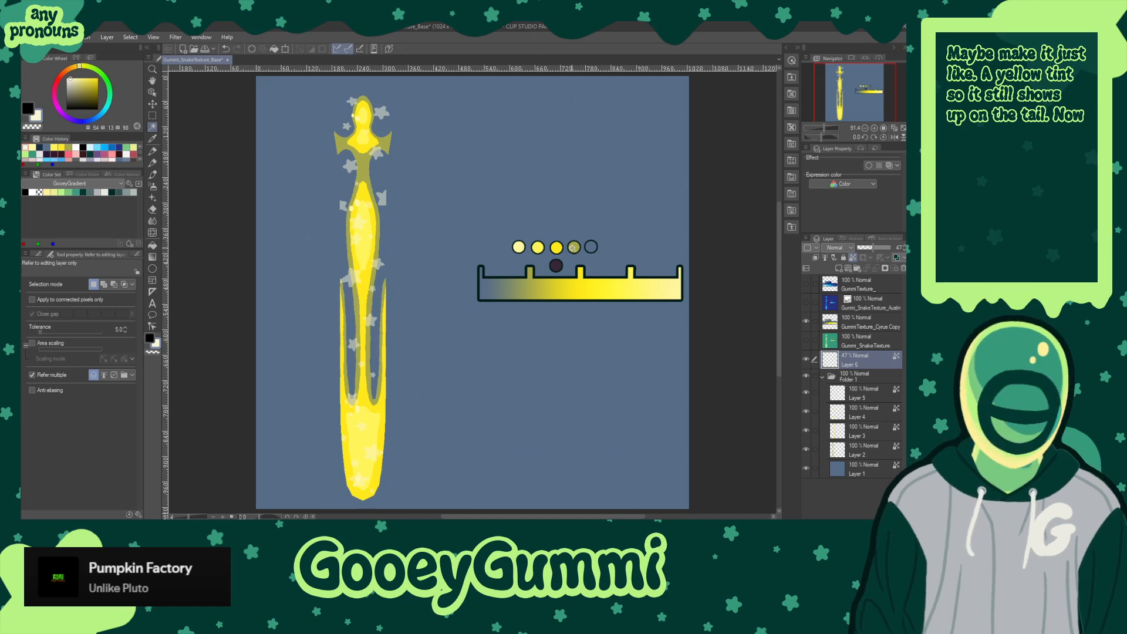
# - Try the Exclusion, Saturation, Brightness, Lighter color and Difference blending modes on the star layer, Layer 6
pyautogui.click(834, 247)
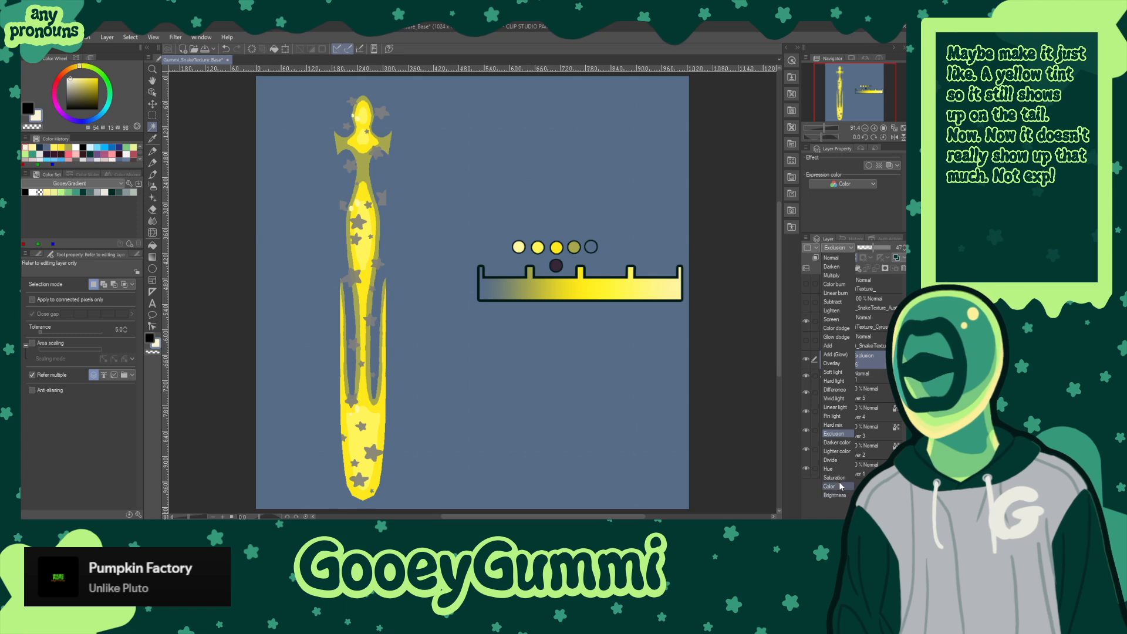
pyautogui.click(834, 477)
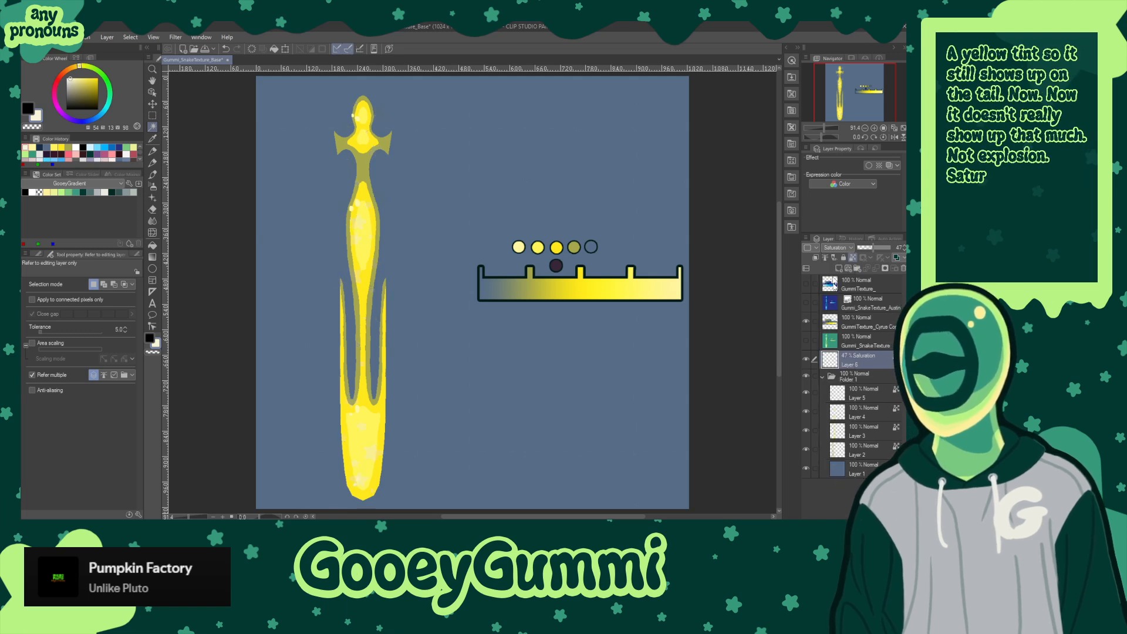
pyautogui.click(831, 248)
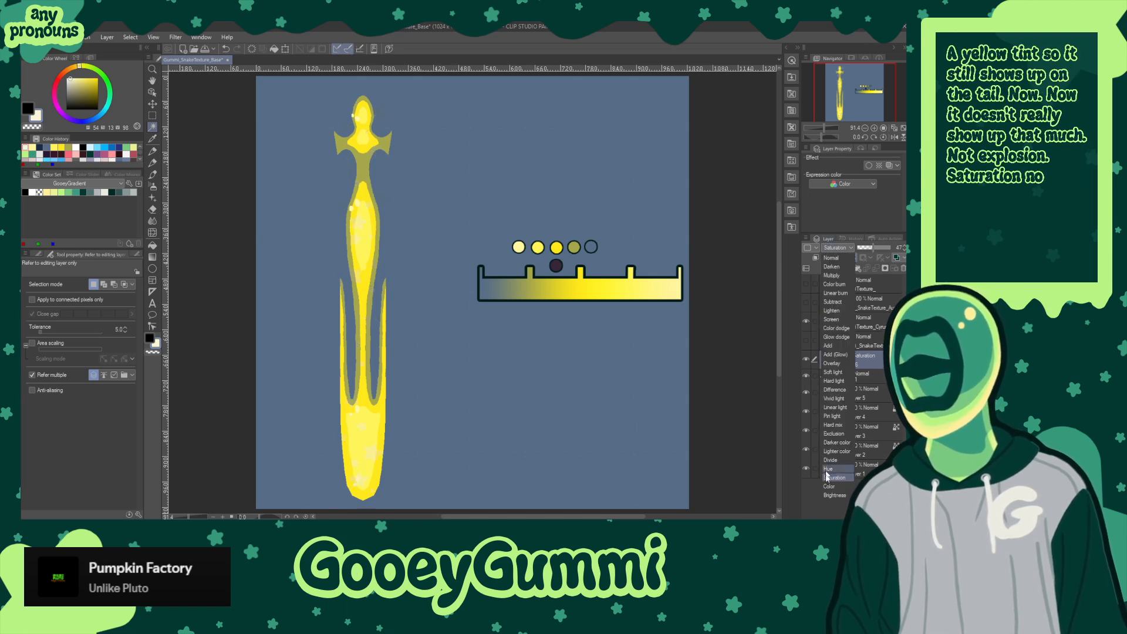
pyautogui.click(832, 495)
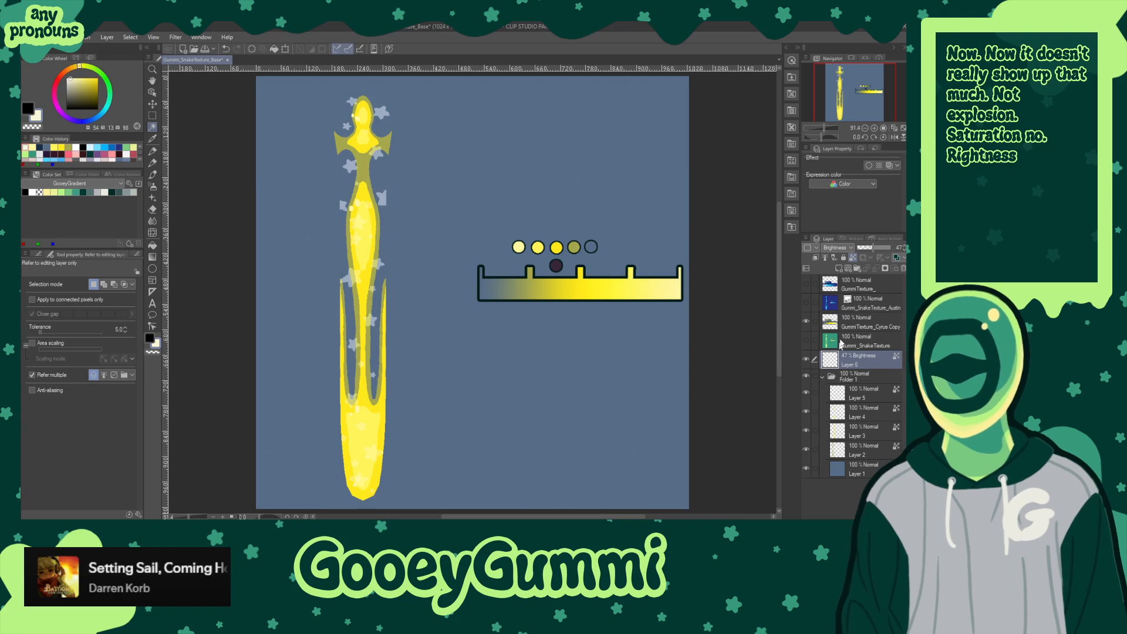
pyautogui.click(842, 247)
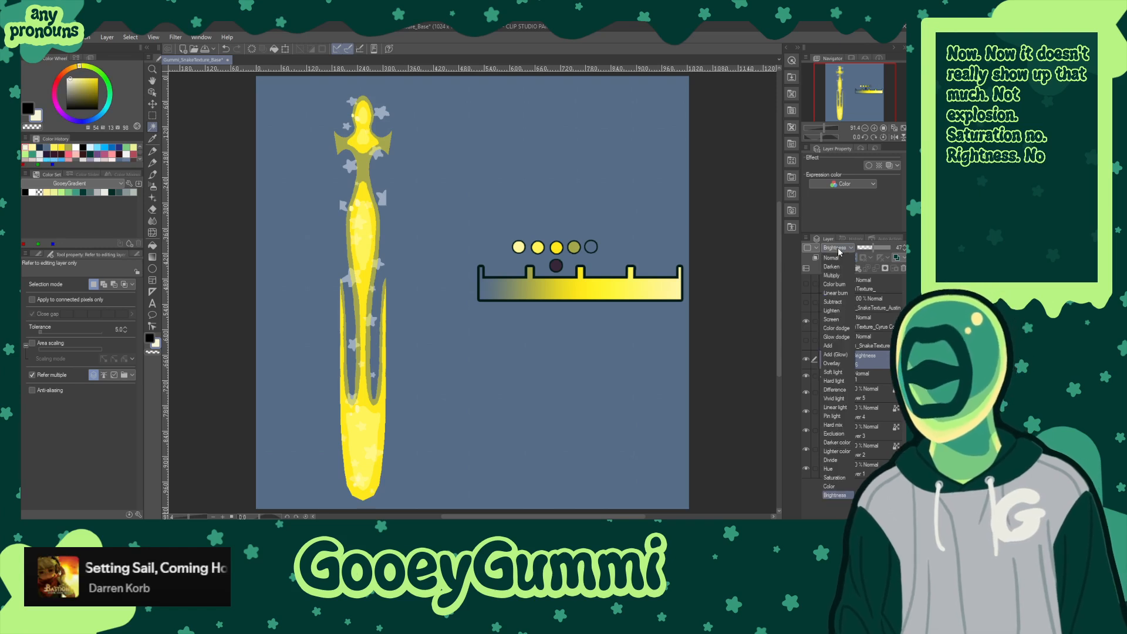
pyautogui.click(837, 452)
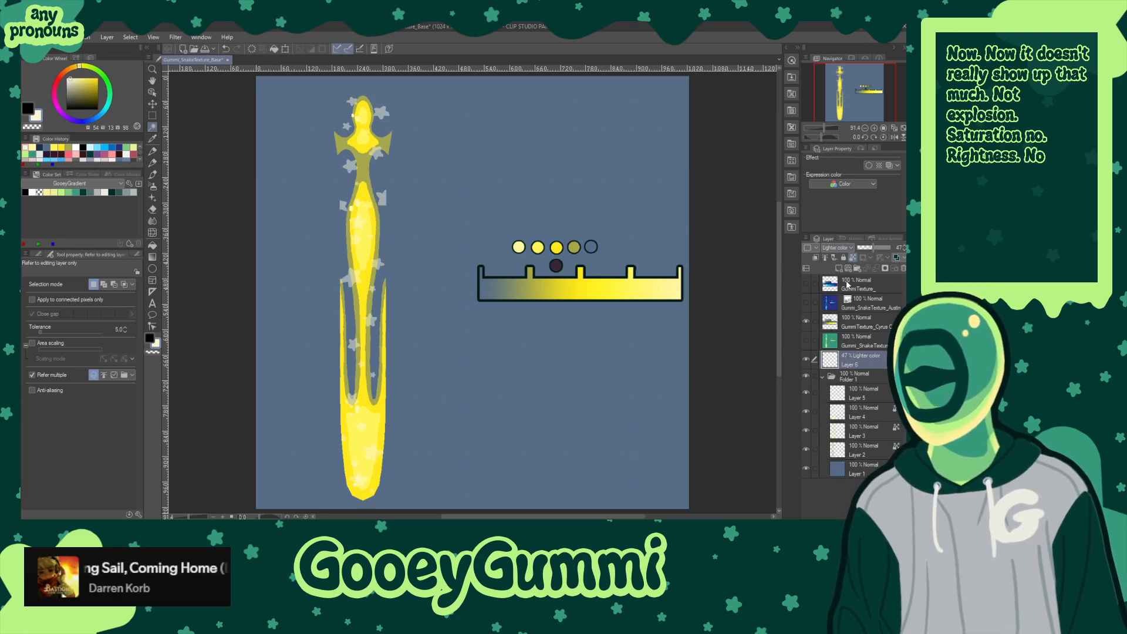
pyautogui.click(837, 247)
pyautogui.click(832, 394)
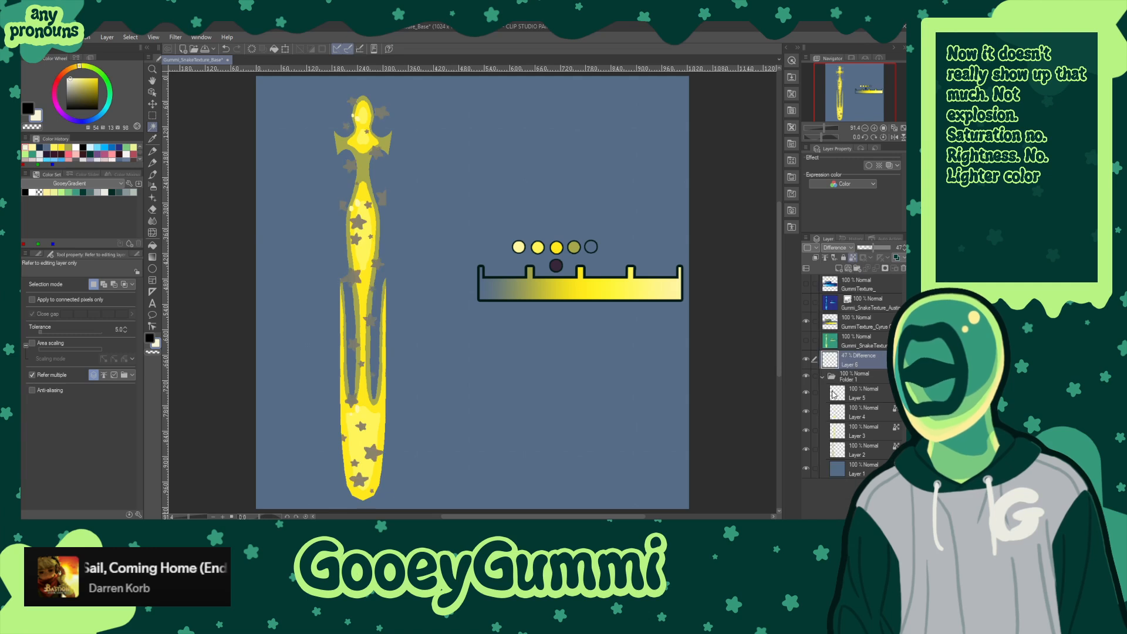
# - Try the Overlay, Color dodge, Screen and Color burn blending modes on the Layer 6 stars
pyautogui.click(836, 247)
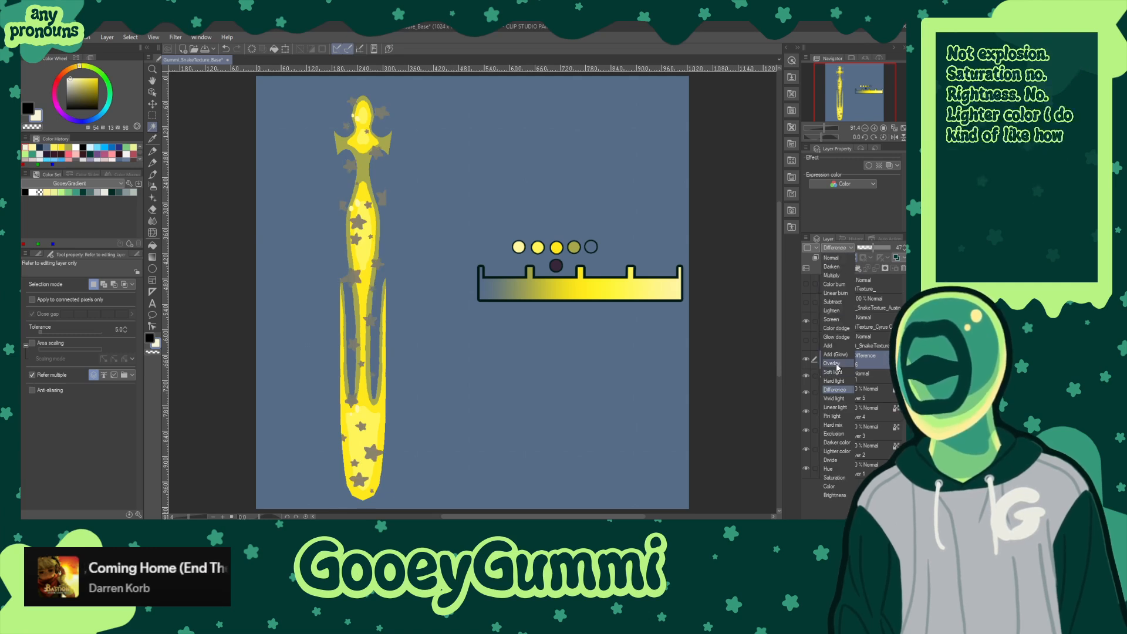
pyautogui.click(836, 364)
pyautogui.click(836, 247)
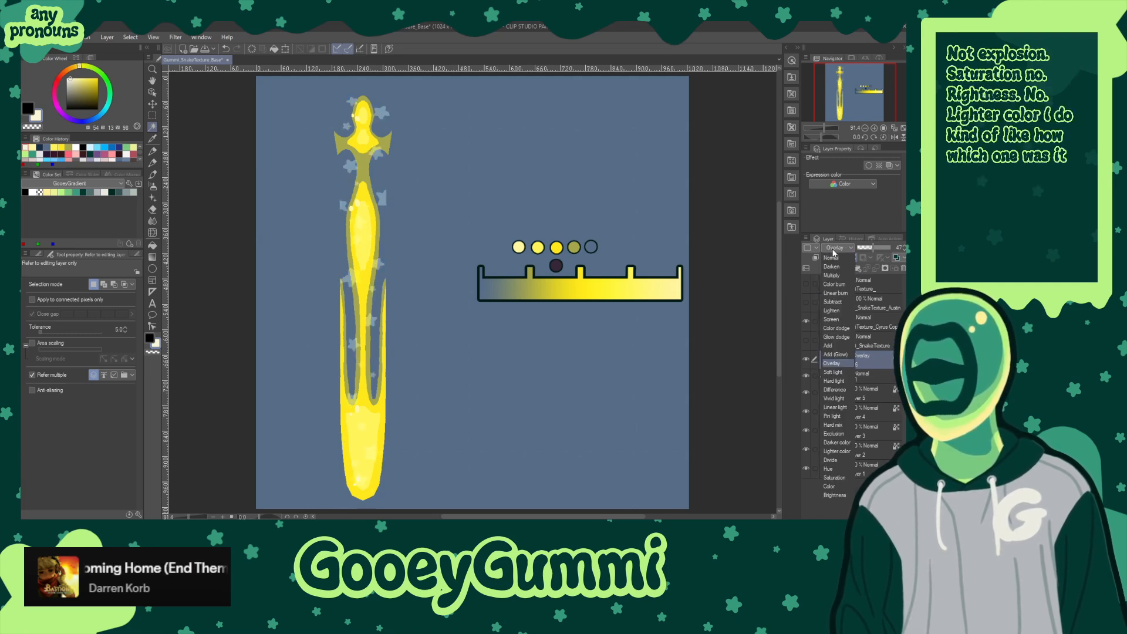
pyautogui.click(838, 328)
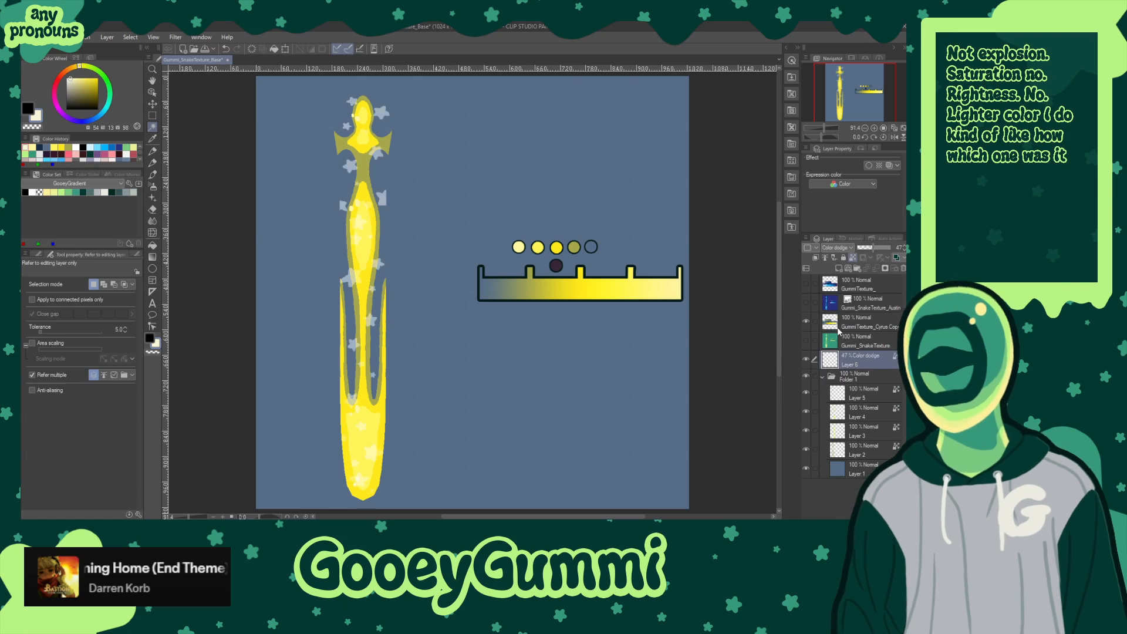
pyautogui.click(839, 247)
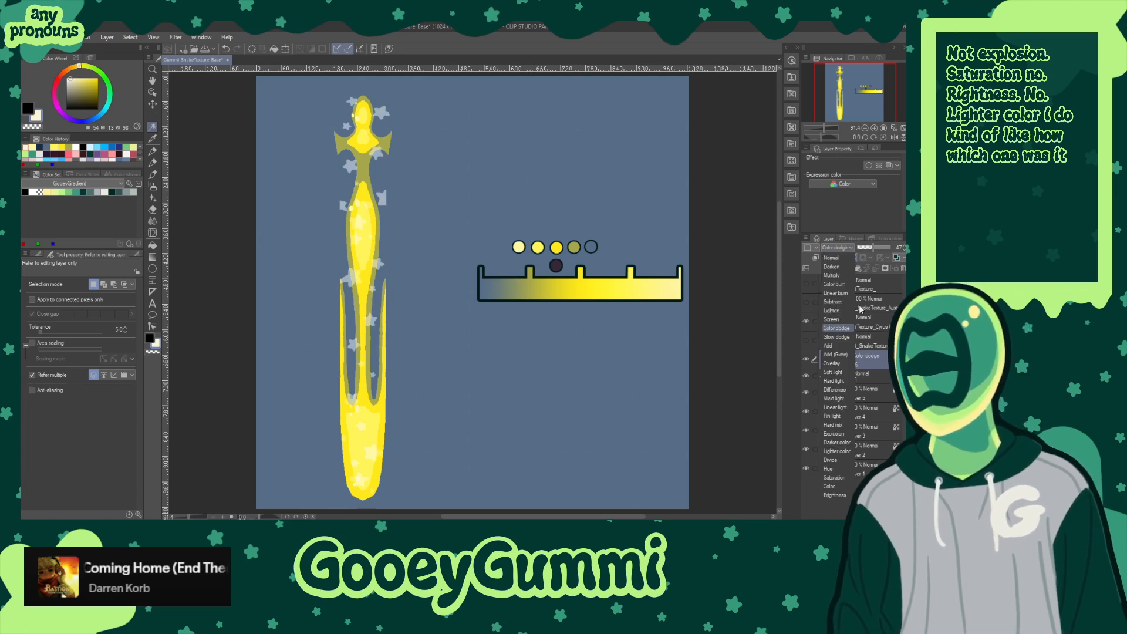
pyautogui.click(832, 320)
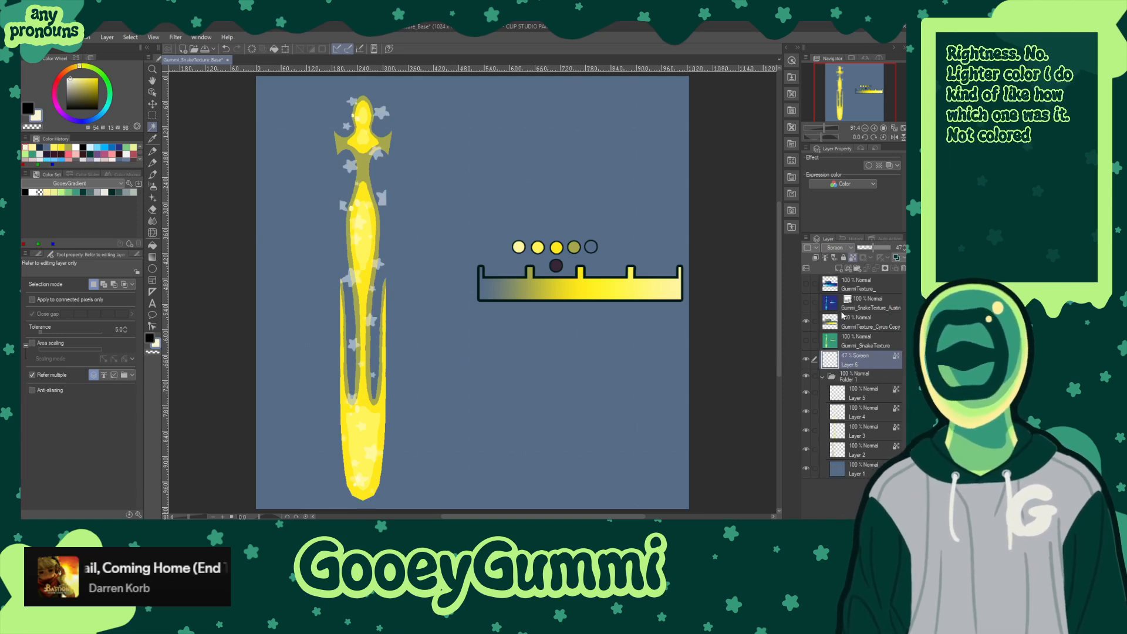
pyautogui.click(838, 247)
pyautogui.click(843, 289)
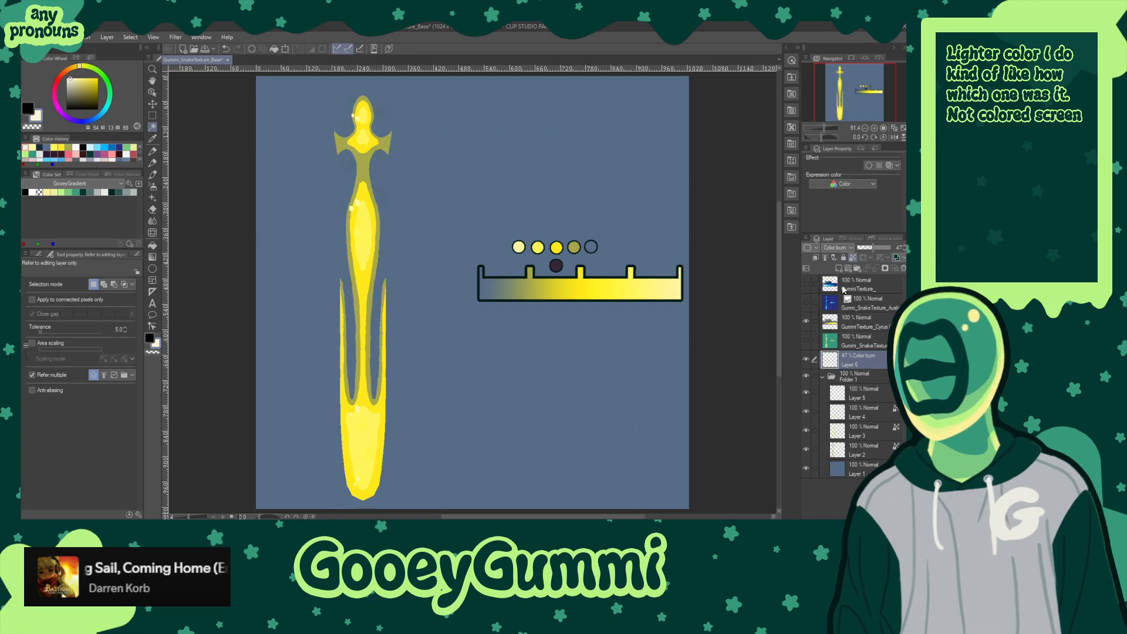
# - Try the Multiply and Soft light blending modes on Layer 6, and return the layer to Normal
pyautogui.click(839, 247)
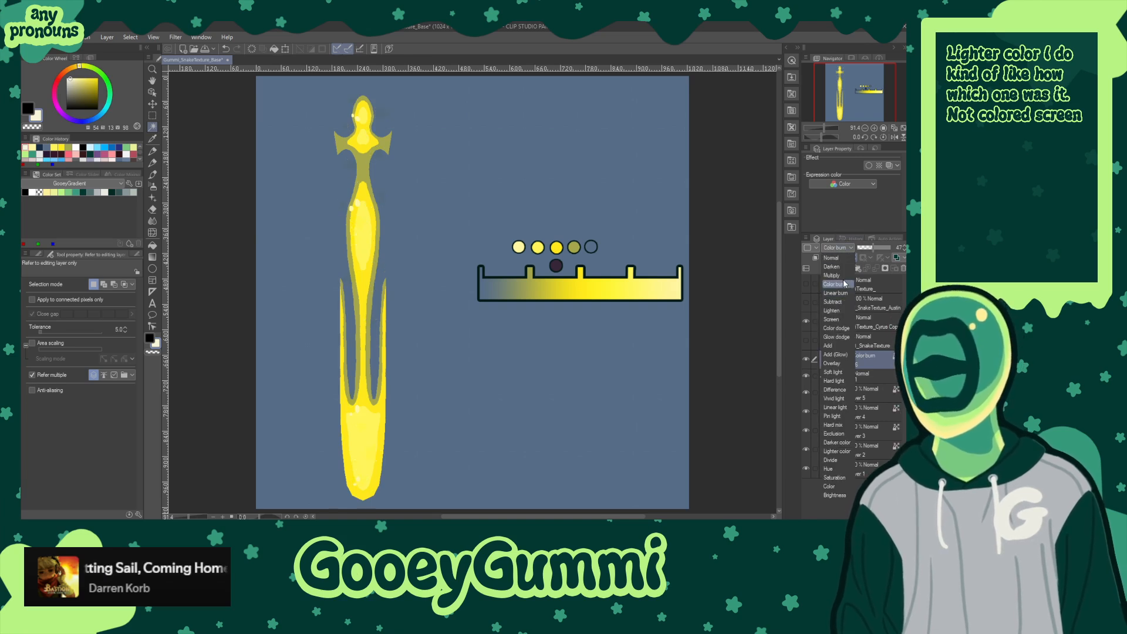
pyautogui.click(842, 279)
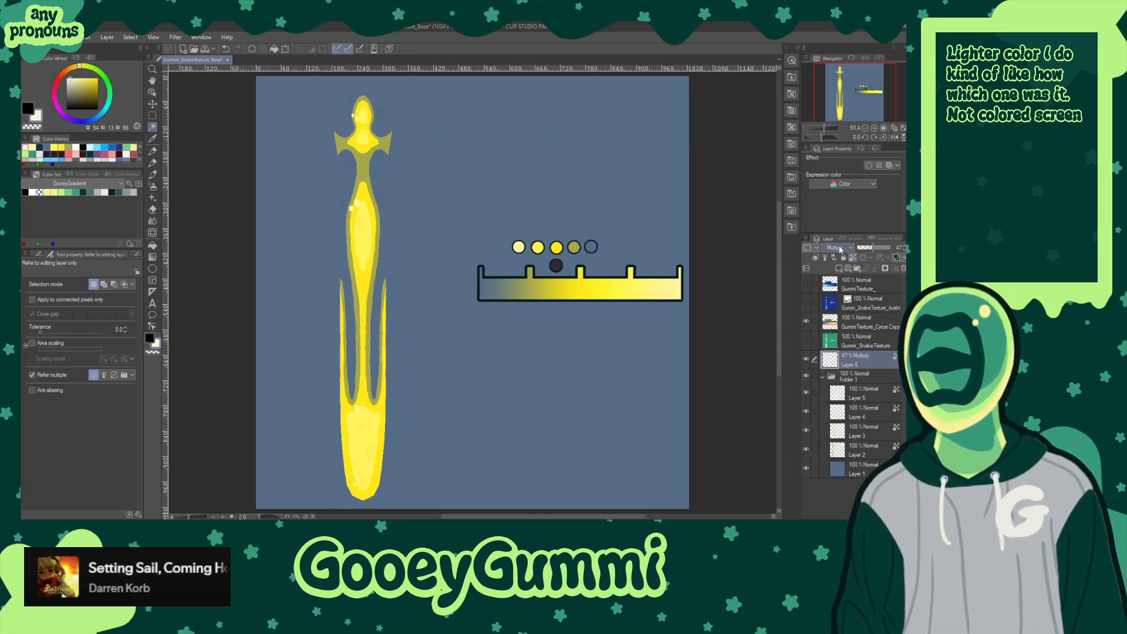
pyautogui.click(839, 248)
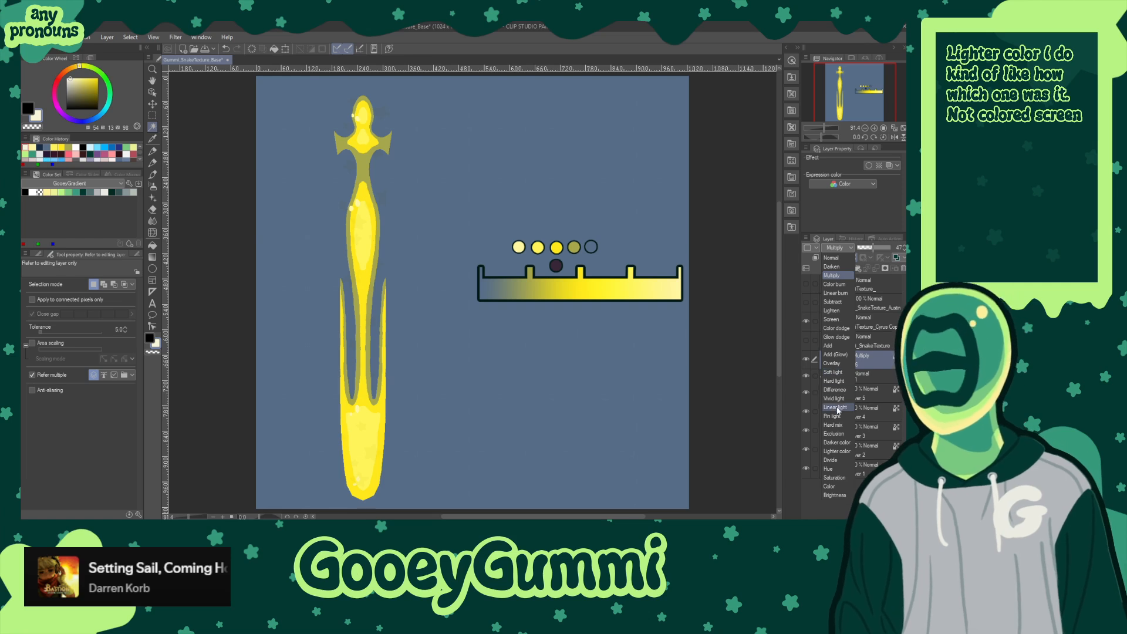
pyautogui.click(839, 373)
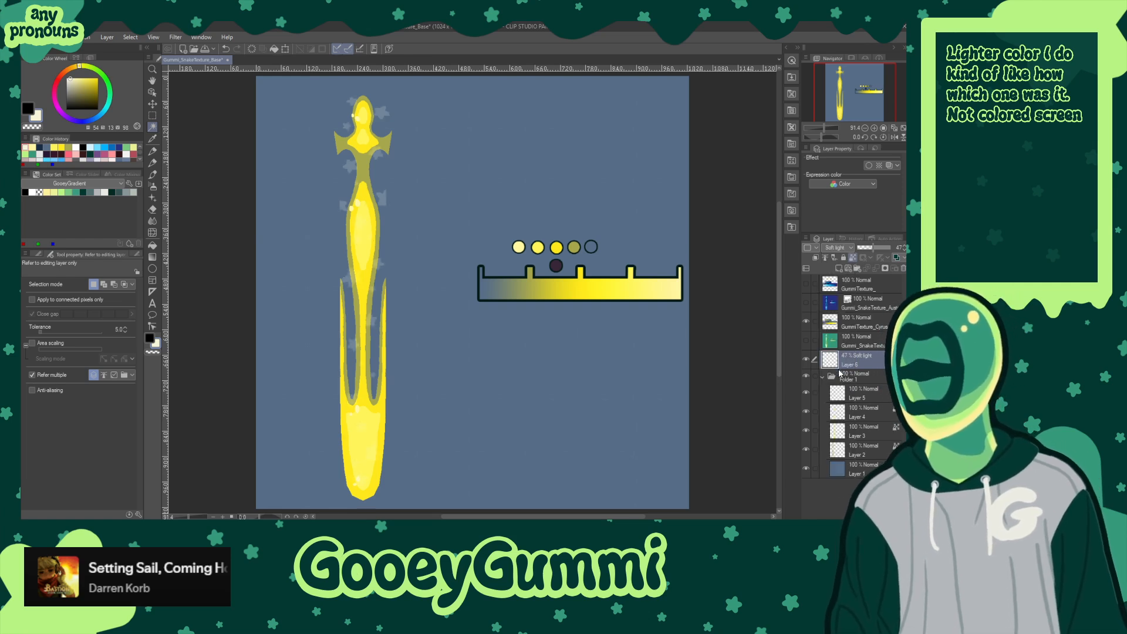
pyautogui.click(838, 248)
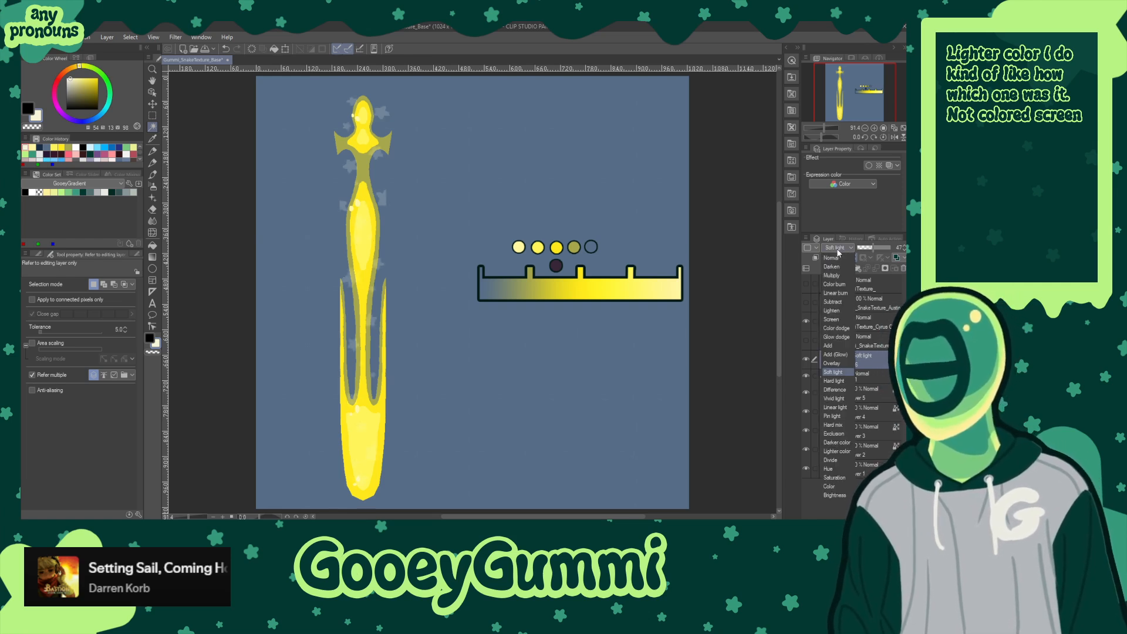
pyautogui.click(839, 258)
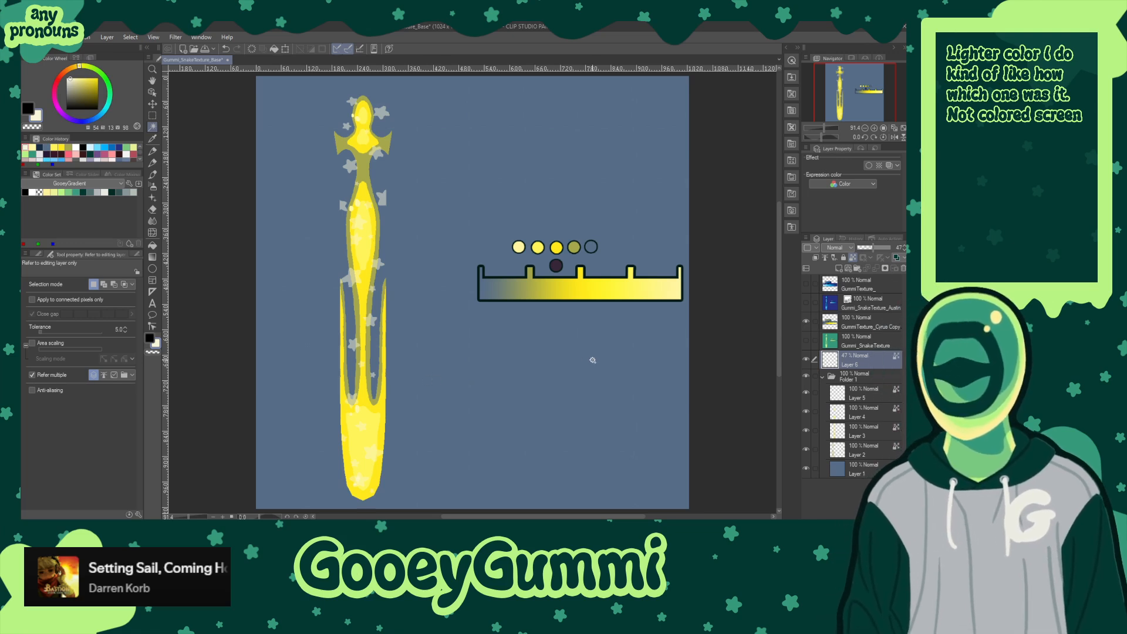
# - Set the opacity of the star layer, Layer 6, to 60%
pyautogui.moveTo(874, 247); pyautogui.dragTo(879, 251)
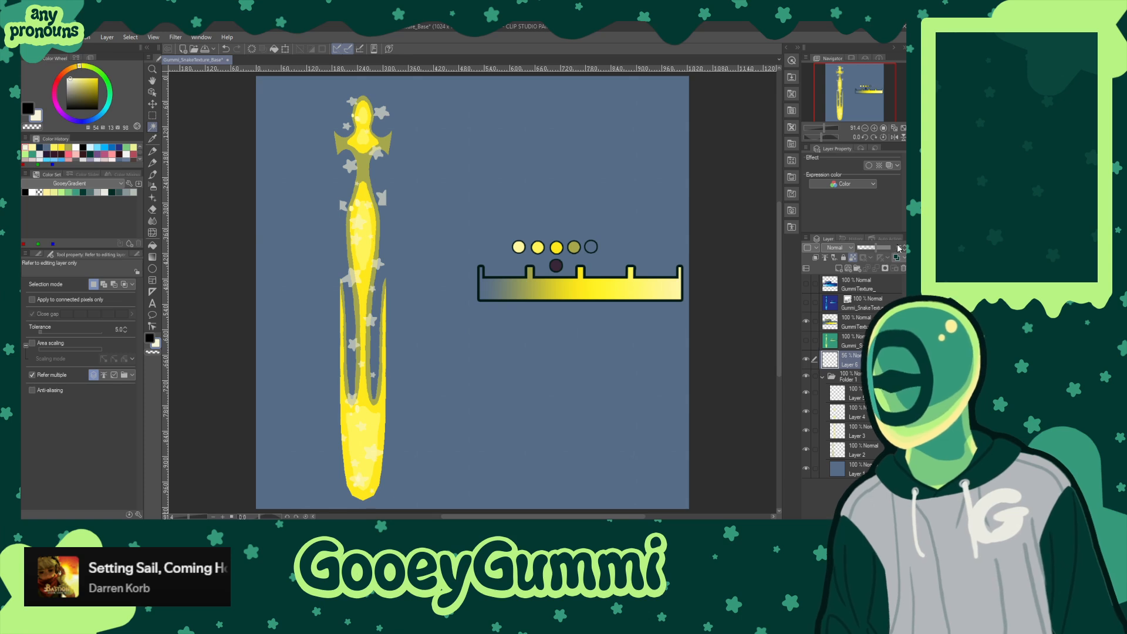
pyautogui.click(901, 247)
pyautogui.write('50')
pyautogui.press('Return')
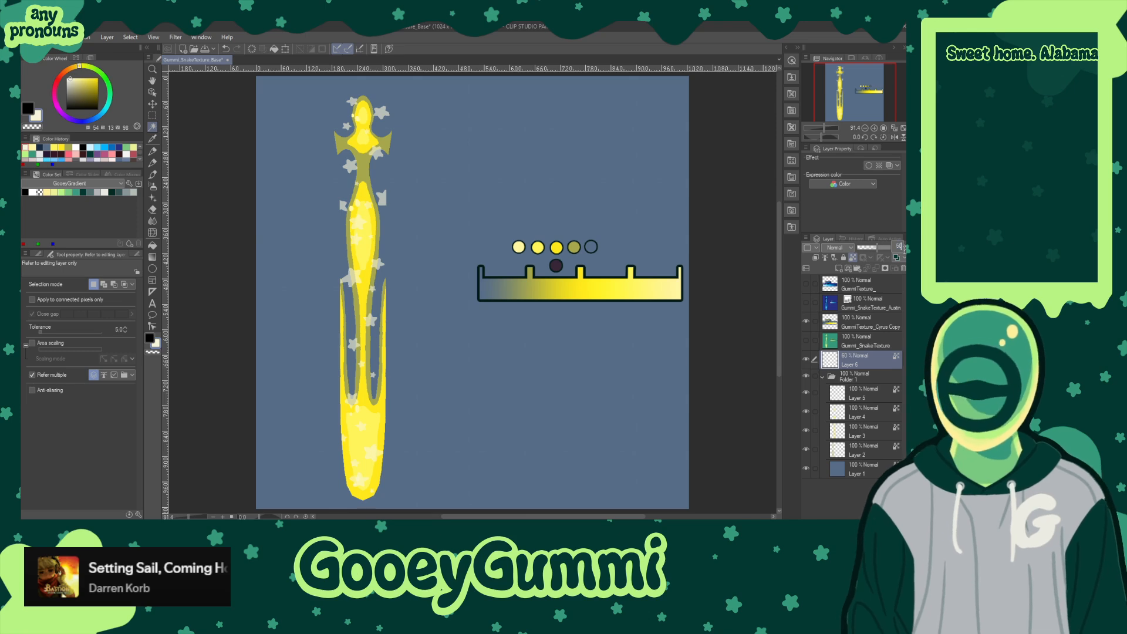
pyautogui.press('Return')
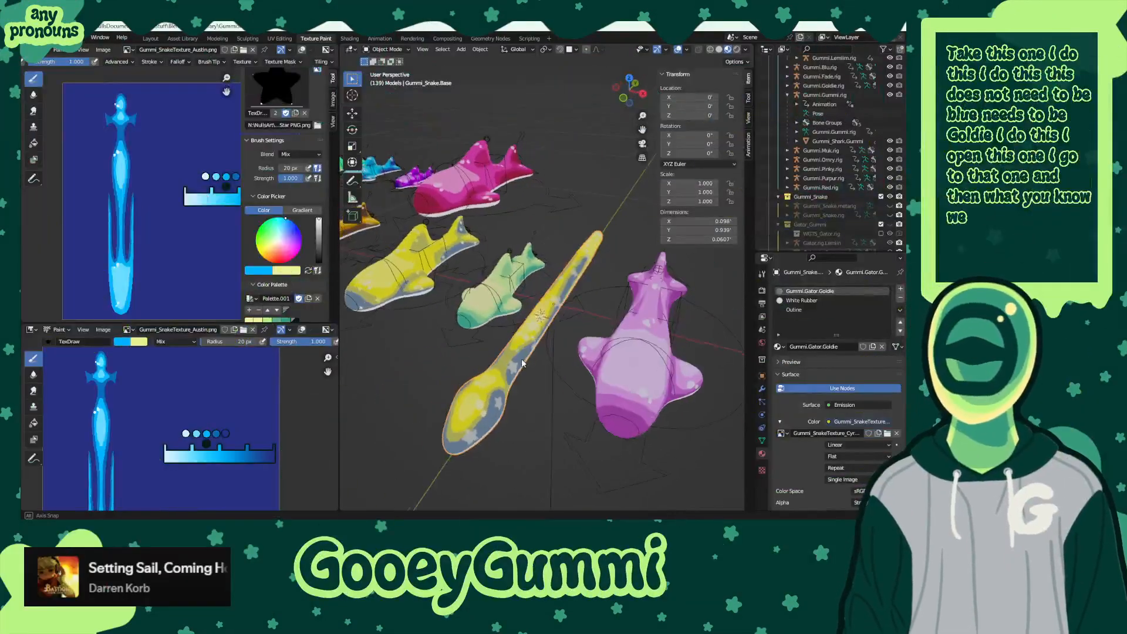
pyautogui.moveTo(522, 362); pyautogui.dragTo(565, 365, button='middle')
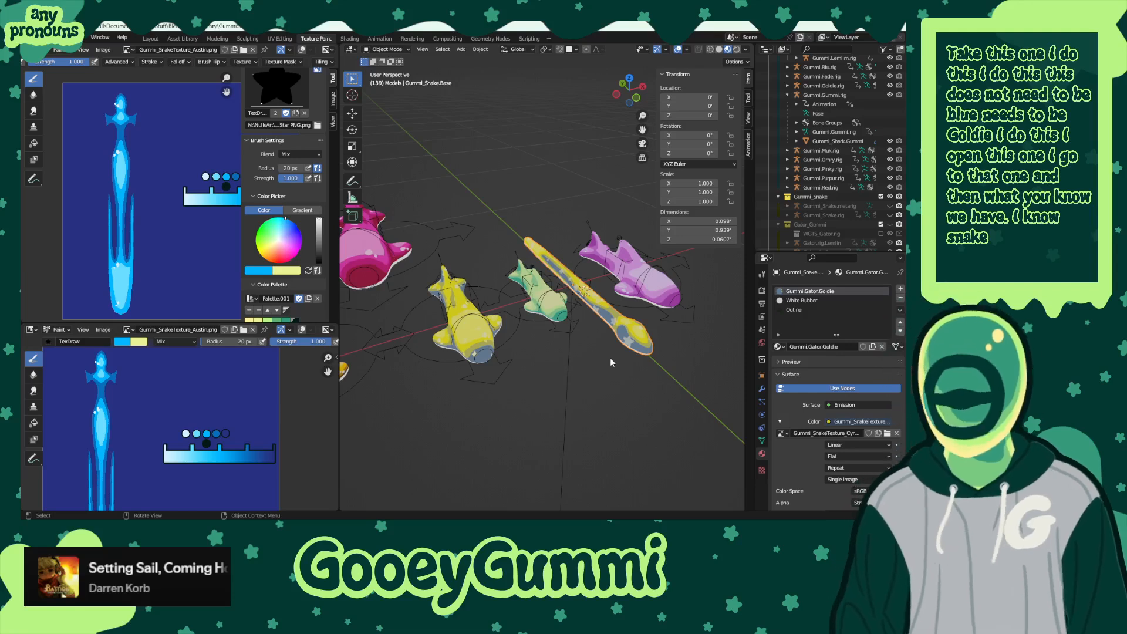
pyautogui.press('g')
pyautogui.press('Escape')
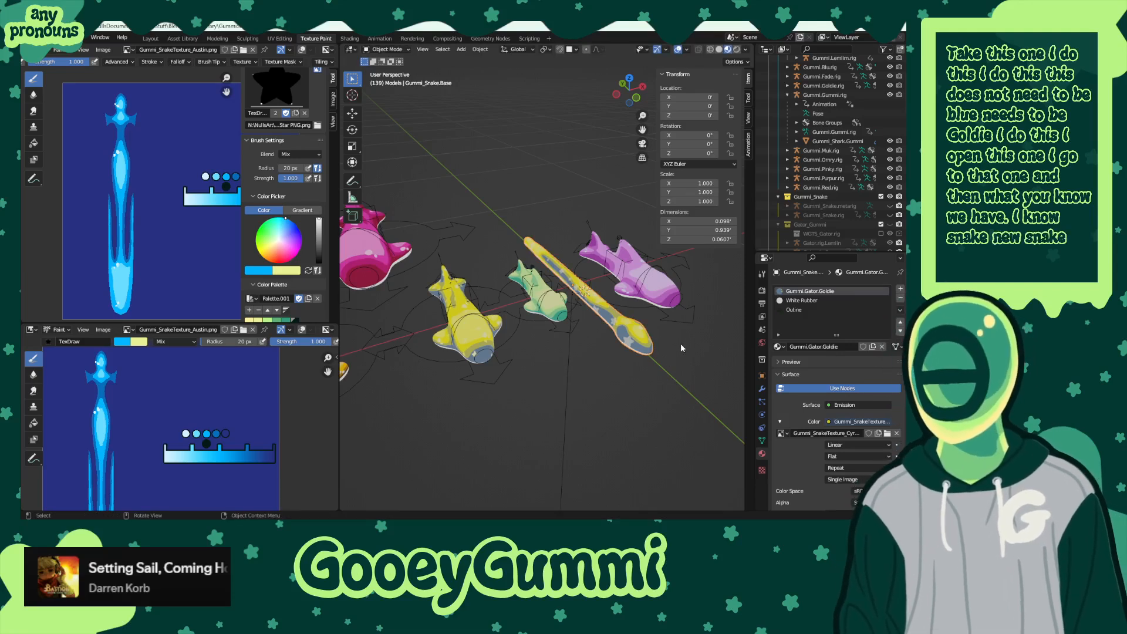
# - Move Gummi_Snake.metarig out to the Models collection and WGTS_Gummi_Snake.rig into the Gummi_Snake collection
pyautogui.scroll(-2, 863, 223)
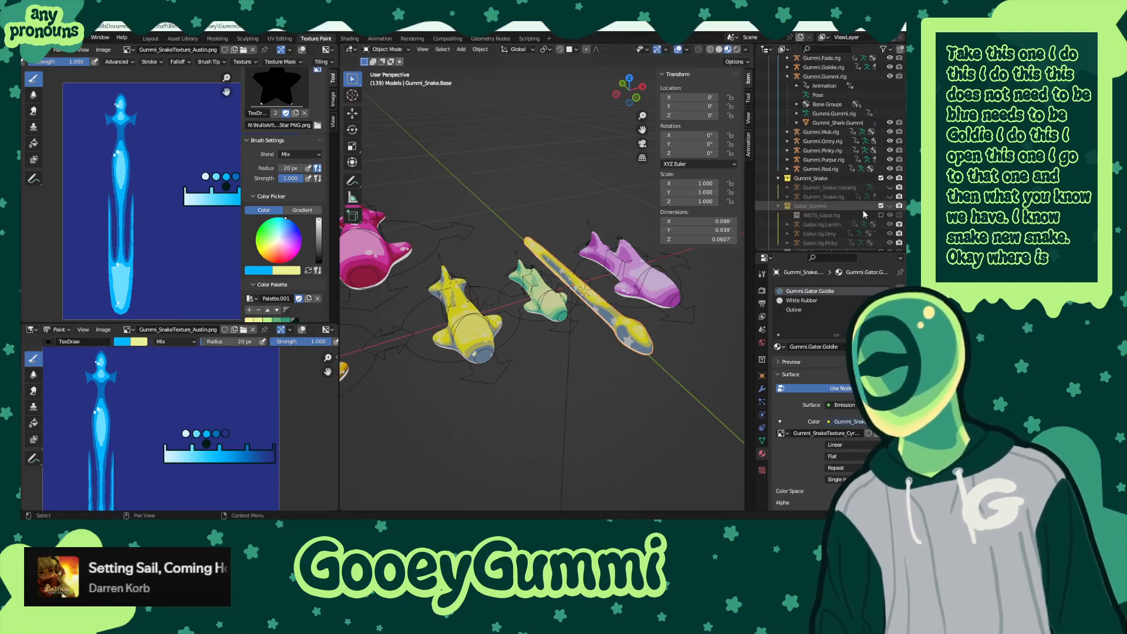
pyautogui.moveTo(816, 188); pyautogui.dragTo(800, 108)
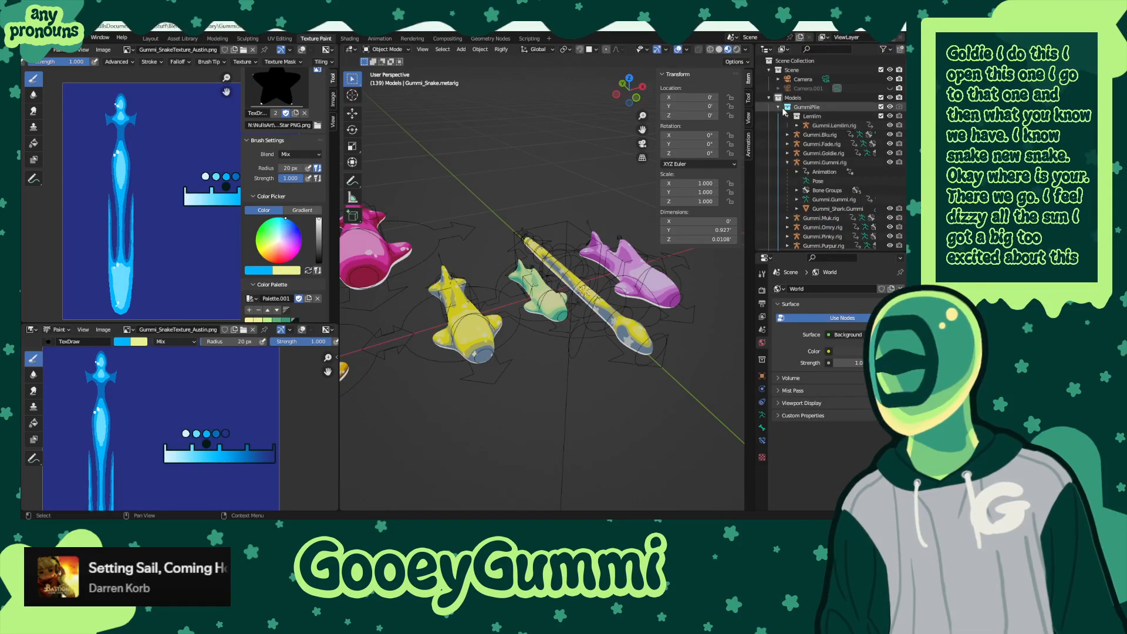
pyautogui.click(778, 107)
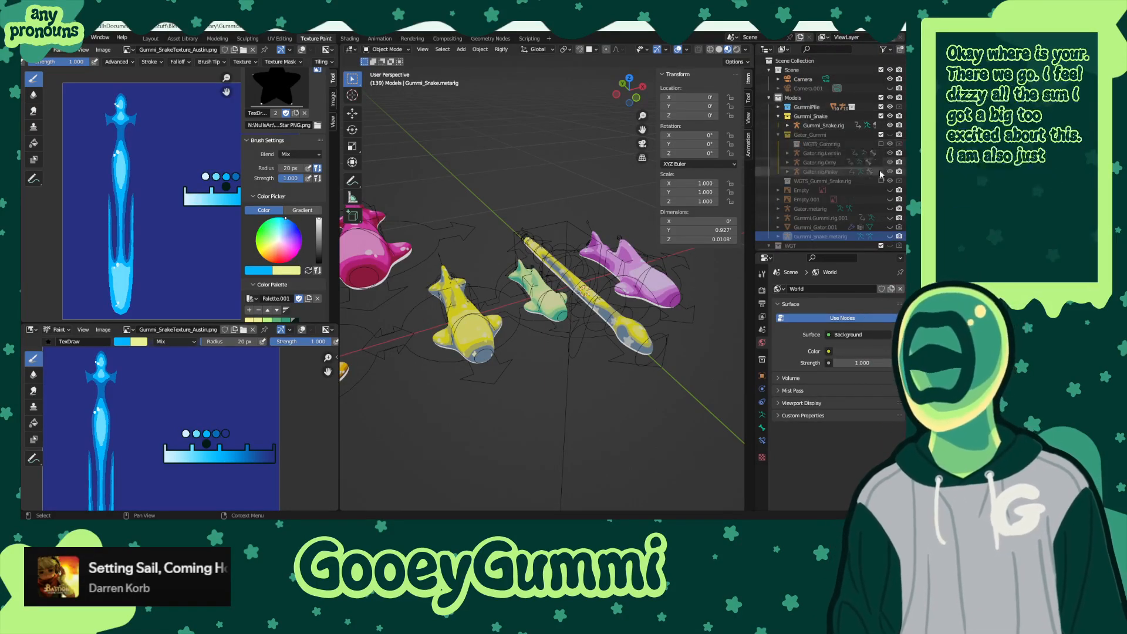
pyautogui.moveTo(829, 182); pyautogui.dragTo(832, 115)
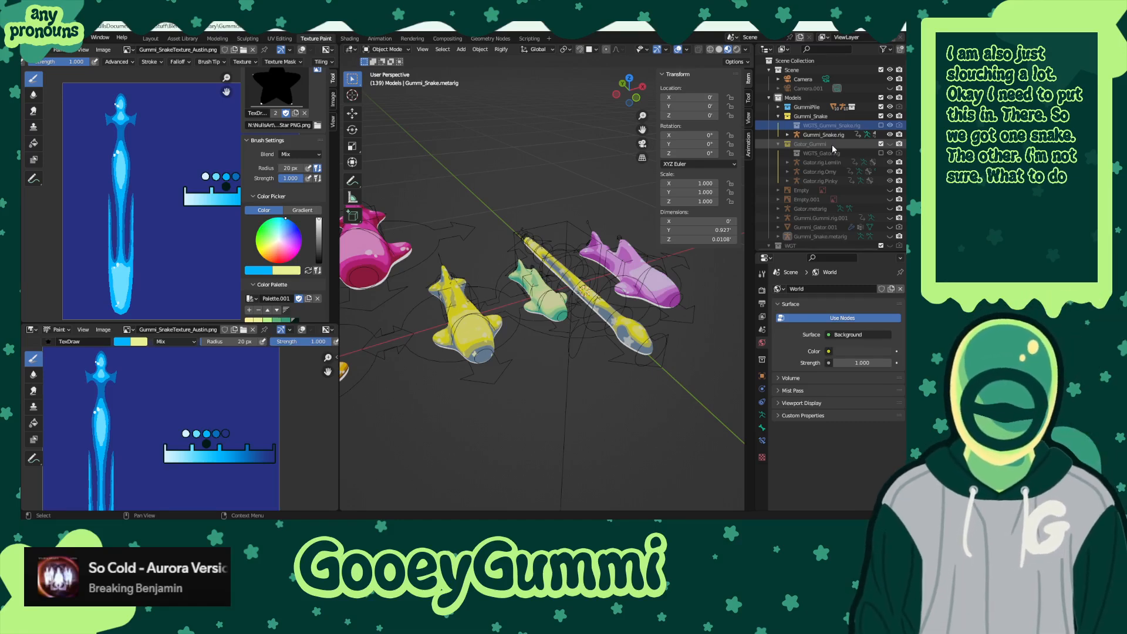
pyautogui.moveTo(670, 434); pyautogui.dragTo(573, 340, button='middle')
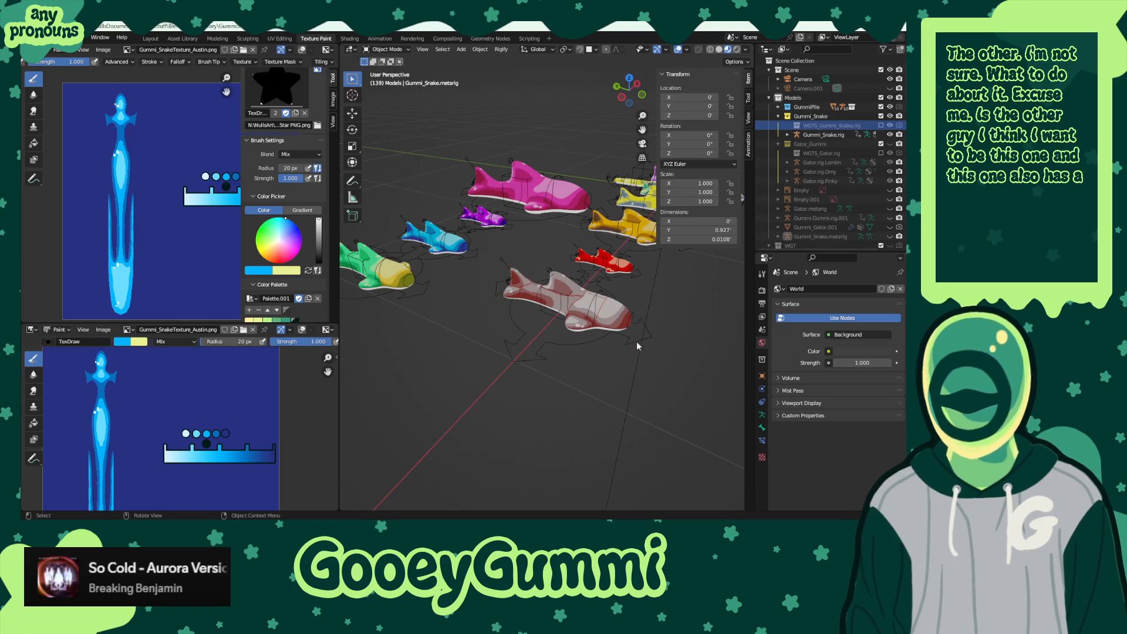
pyautogui.moveTo(653, 339); pyautogui.dragTo(617, 362, button='middle')
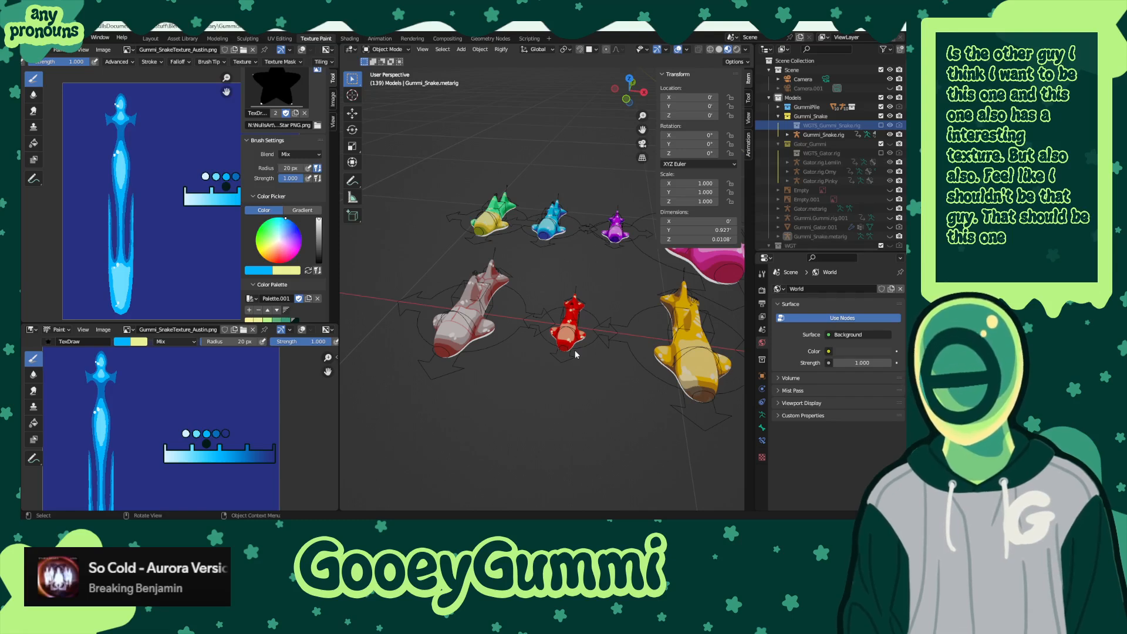
pyautogui.moveTo(575, 350)
pyautogui.mouseDown(button='middle')
pyautogui.moveTo(512, 332)
pyautogui.moveTo(593, 358)
pyautogui.moveTo(454, 337)
pyautogui.moveTo(717, 326)
pyautogui.moveTo(515, 363)
pyautogui.moveTo(594, 360)
pyautogui.mouseUp(button='middle')
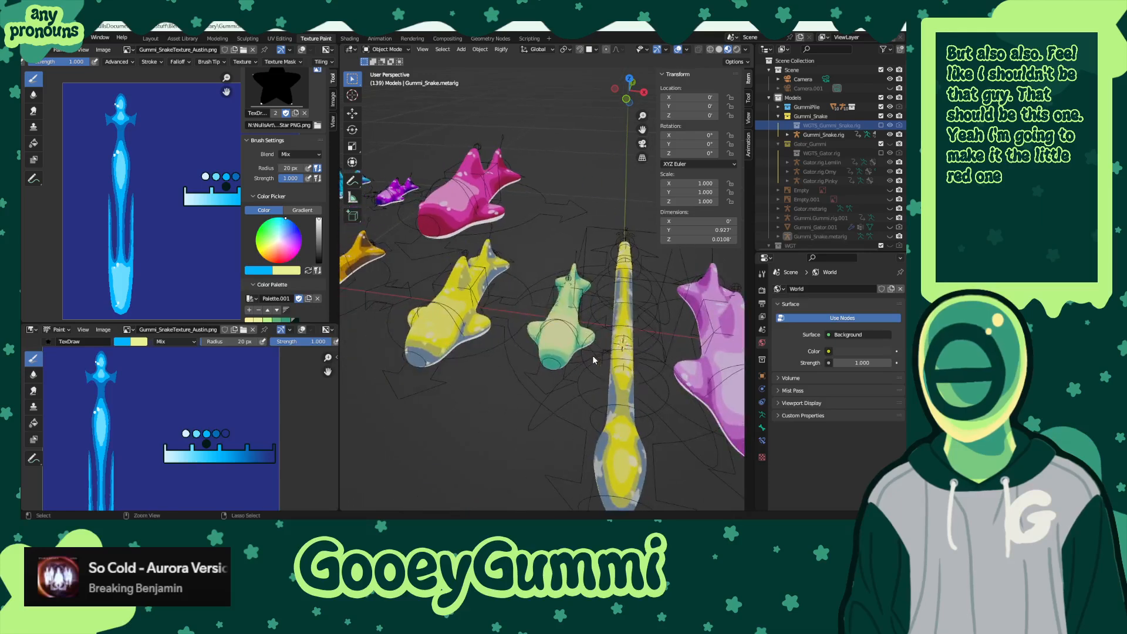
# - Save the file and duplicate the Gummi_Snake rig, placing the copy about 0.55' away along the X axis
pyautogui.hotkey('ctrl', 's')
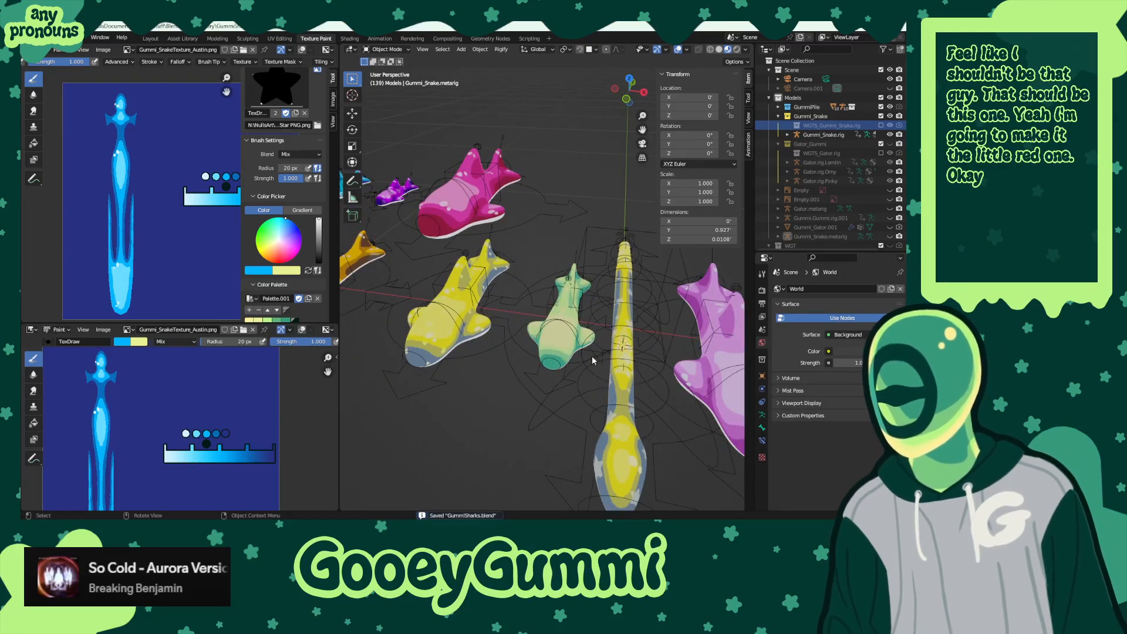
pyautogui.moveTo(344, 514)
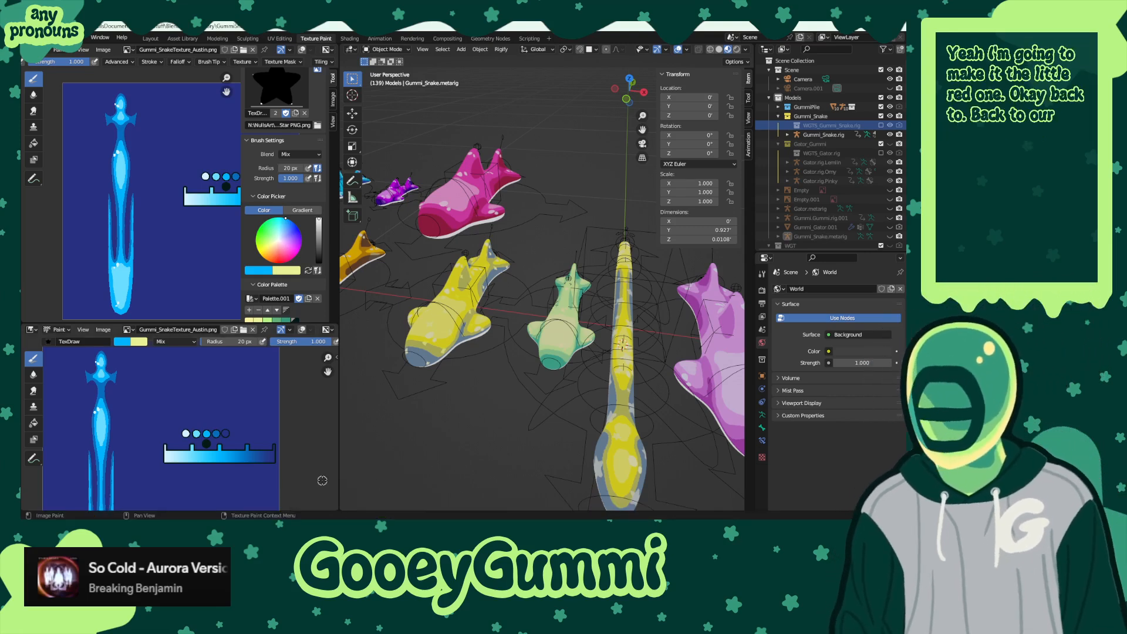
pyautogui.scroll(-6, 564, 376)
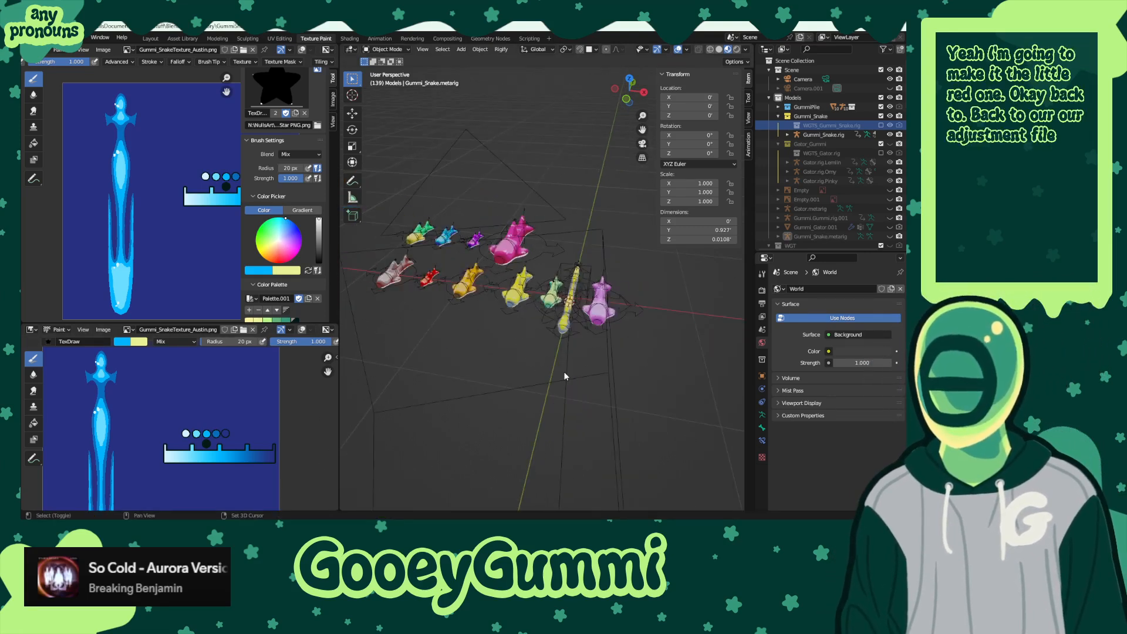
pyautogui.scroll(5, 565, 376)
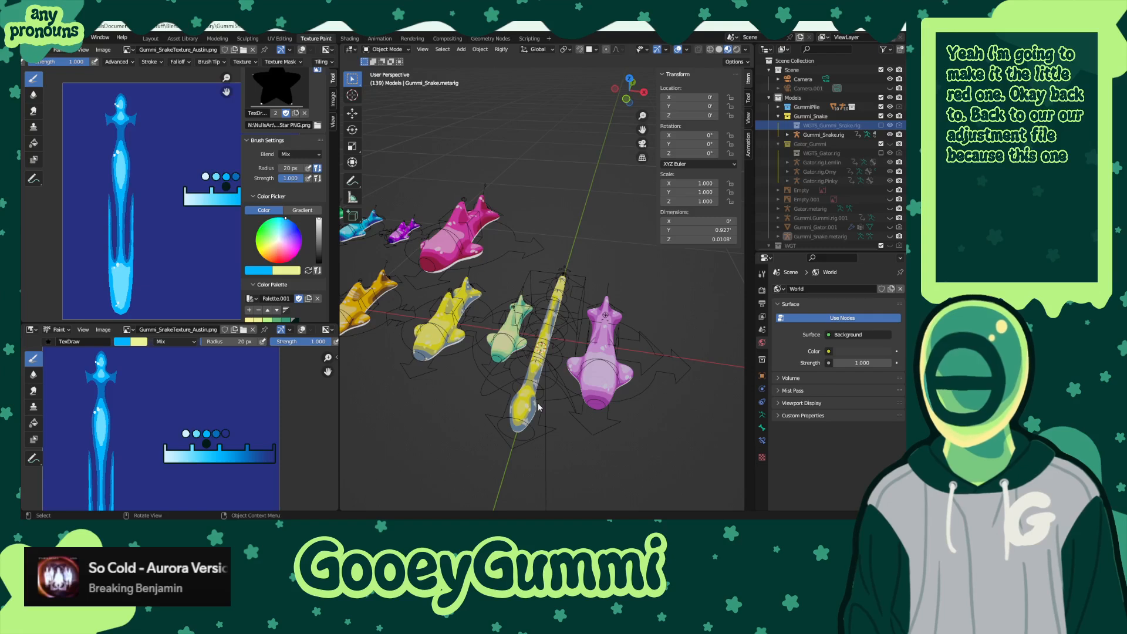
pyautogui.click(539, 390)
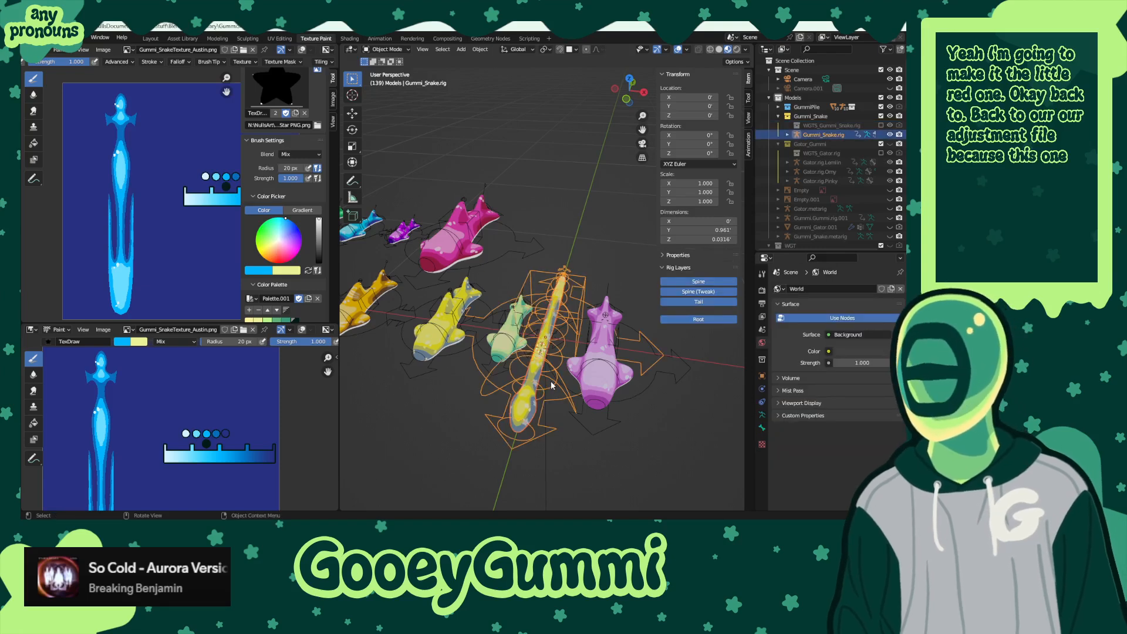
pyautogui.hotkey('shift', 'd')
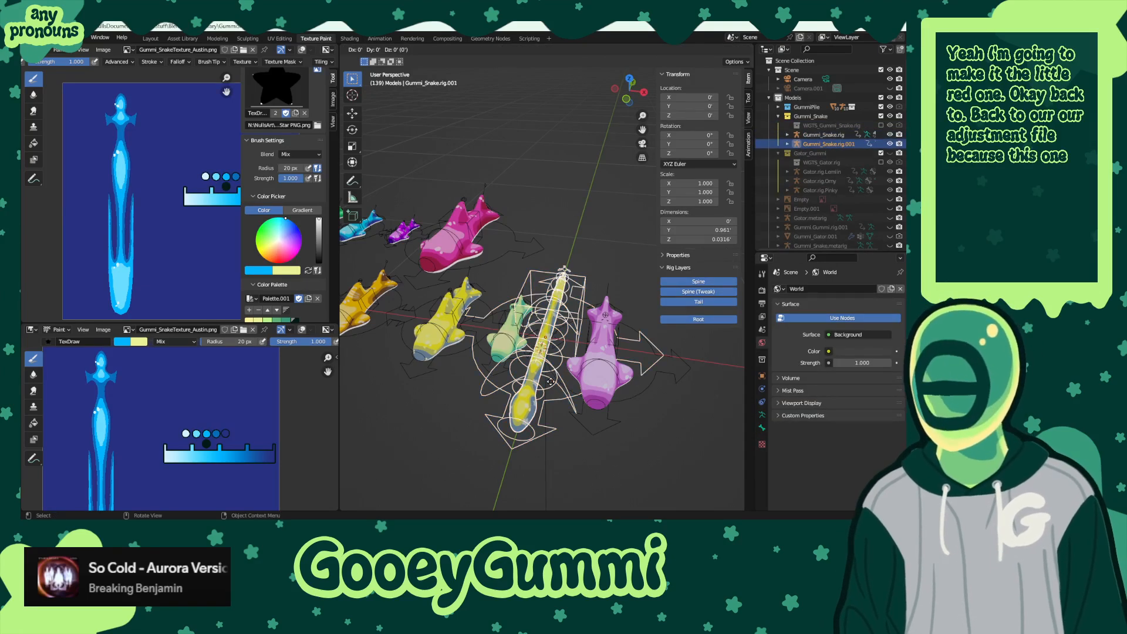
pyautogui.press('x')
pyautogui.click(662, 394)
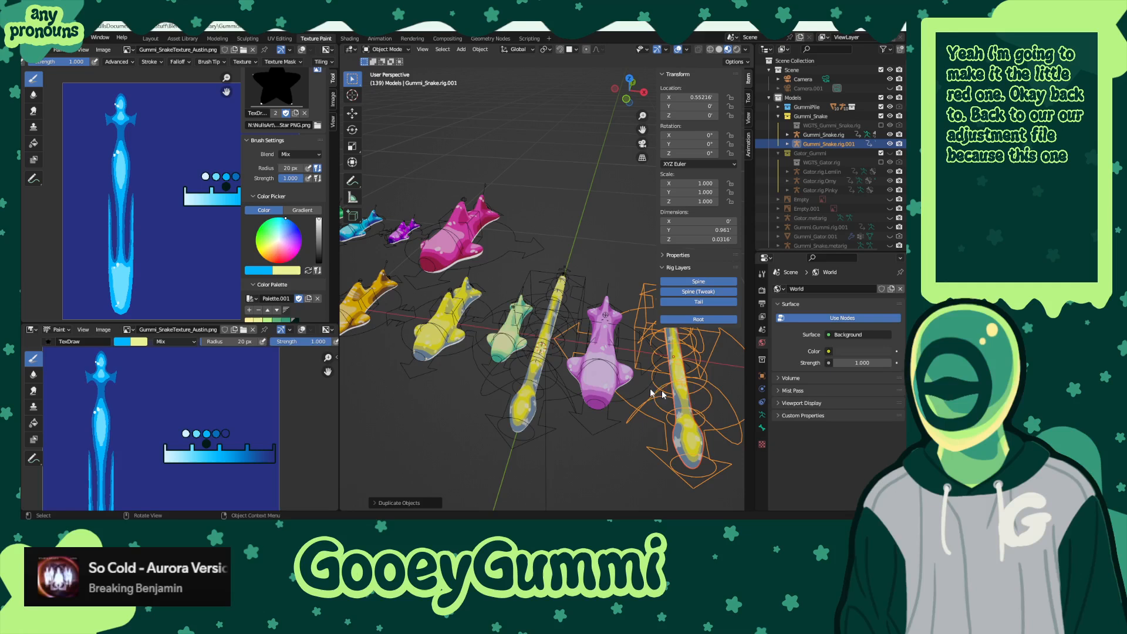
# - Rename the original snake's body material to Gummi.Snake.Goldie
pyautogui.click(537, 396)
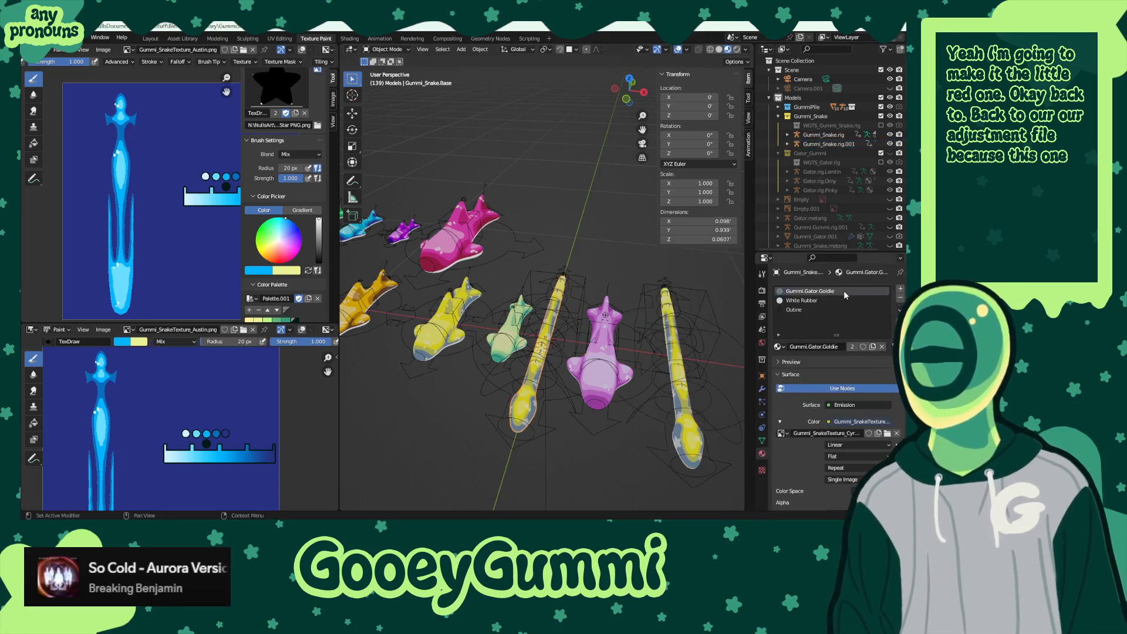
pyautogui.click(839, 346)
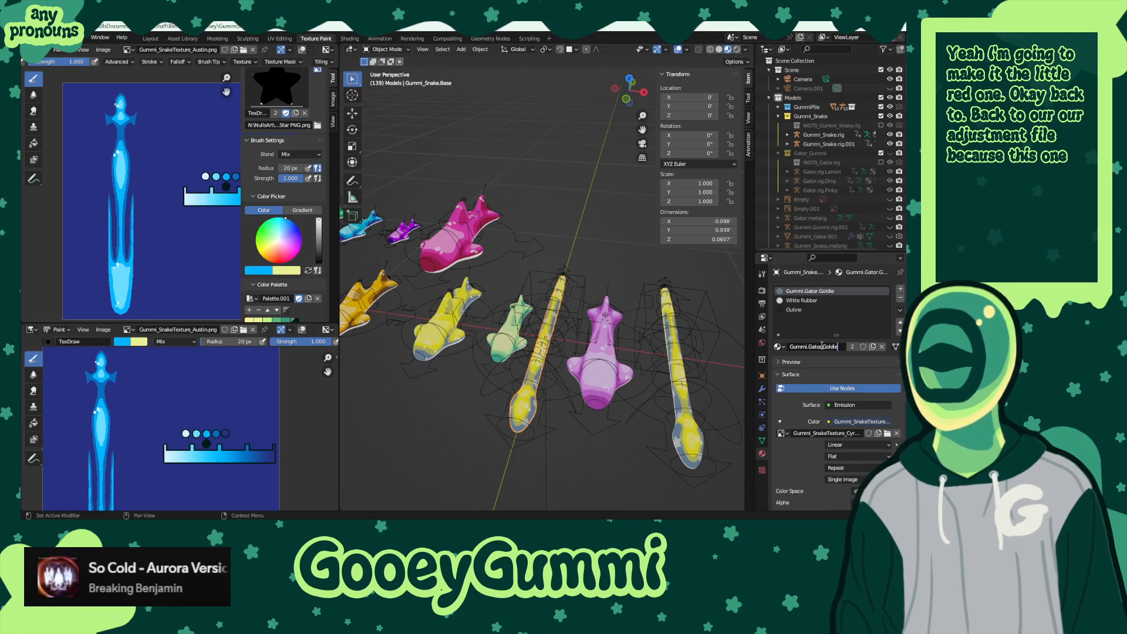
pyautogui.click(820, 346)
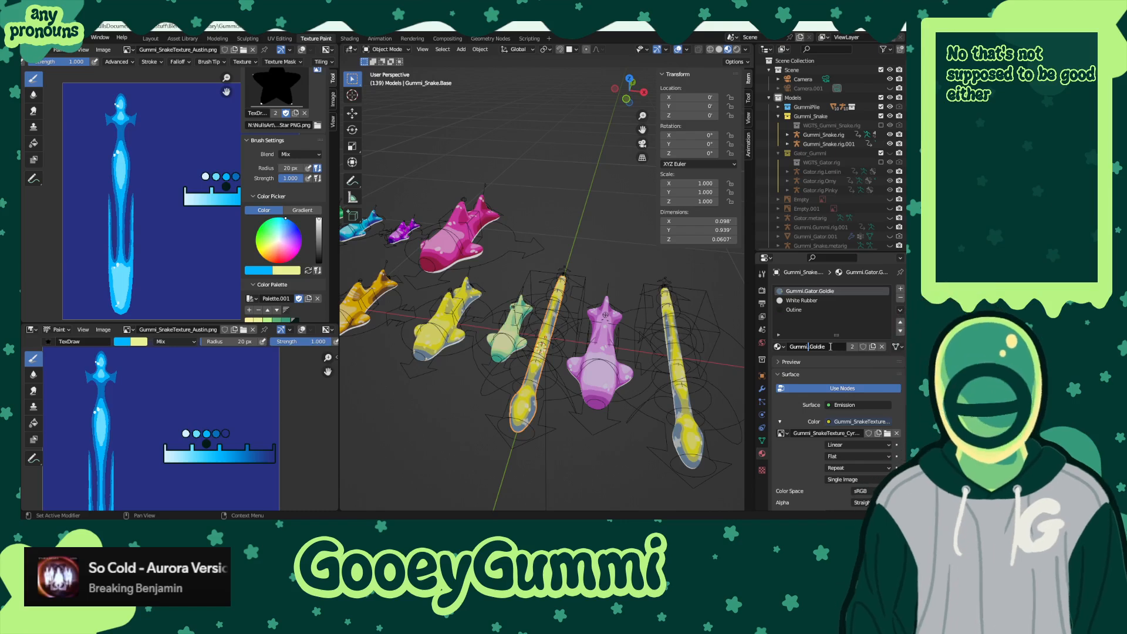
pyautogui.press('Return')
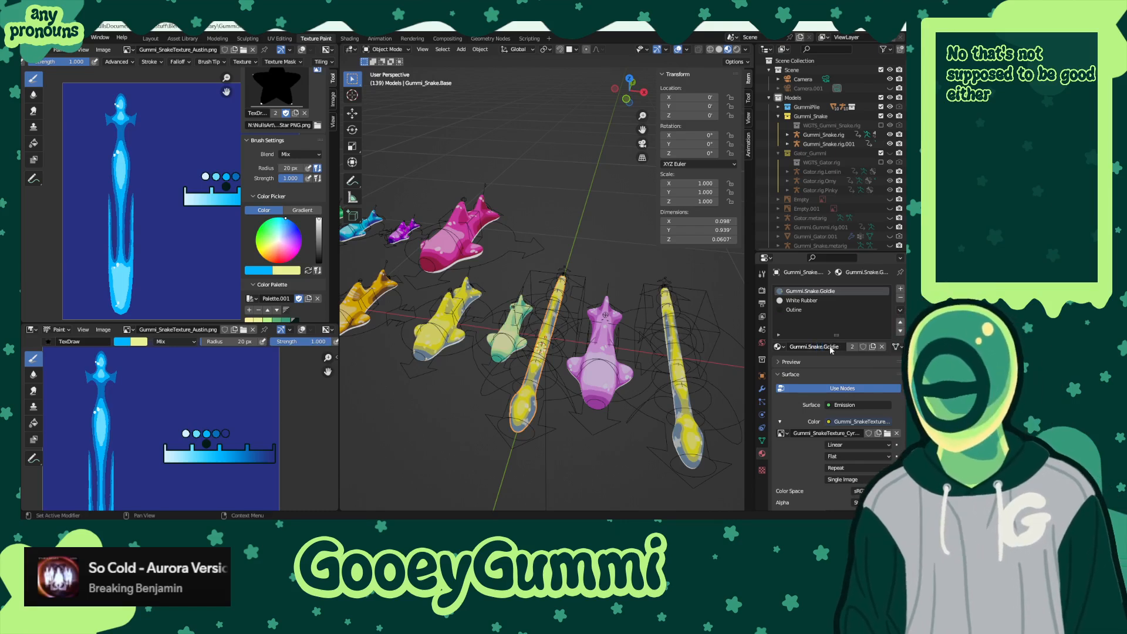
pyautogui.scroll(1, 448, 390)
pyautogui.moveTo(449, 390)
pyautogui.keyDown('shift'); pyautogui.mouseDown(button='middle')
pyautogui.moveTo(635, 409)
pyautogui.moveTo(428, 395)
pyautogui.mouseUp(button='middle'); pyautogui.keyUp('shift')
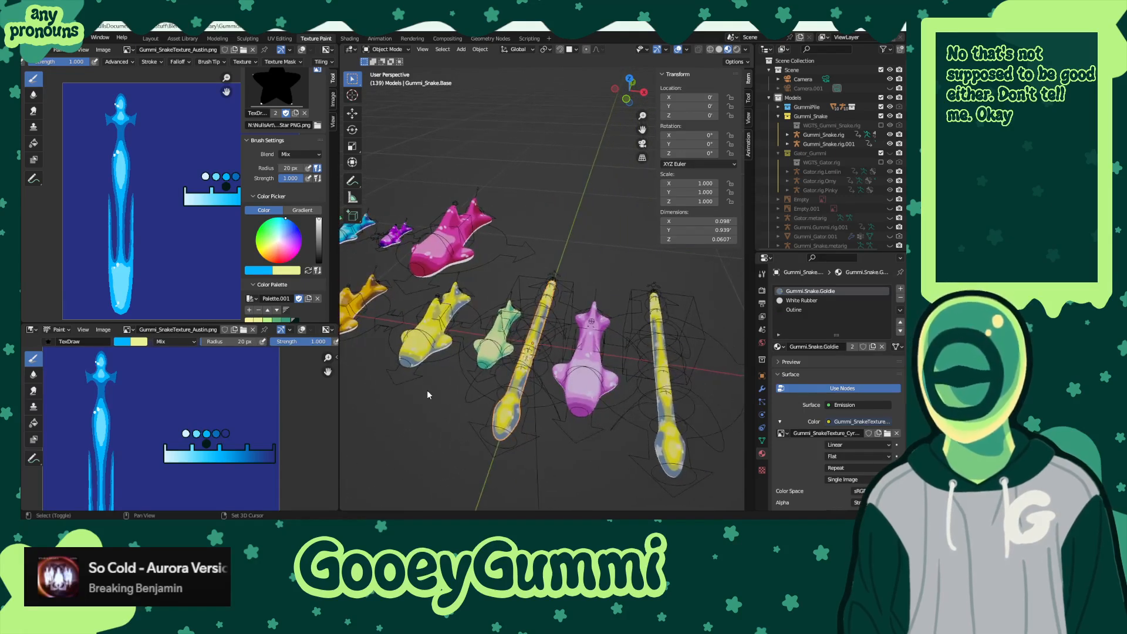
pyautogui.click(778, 346)
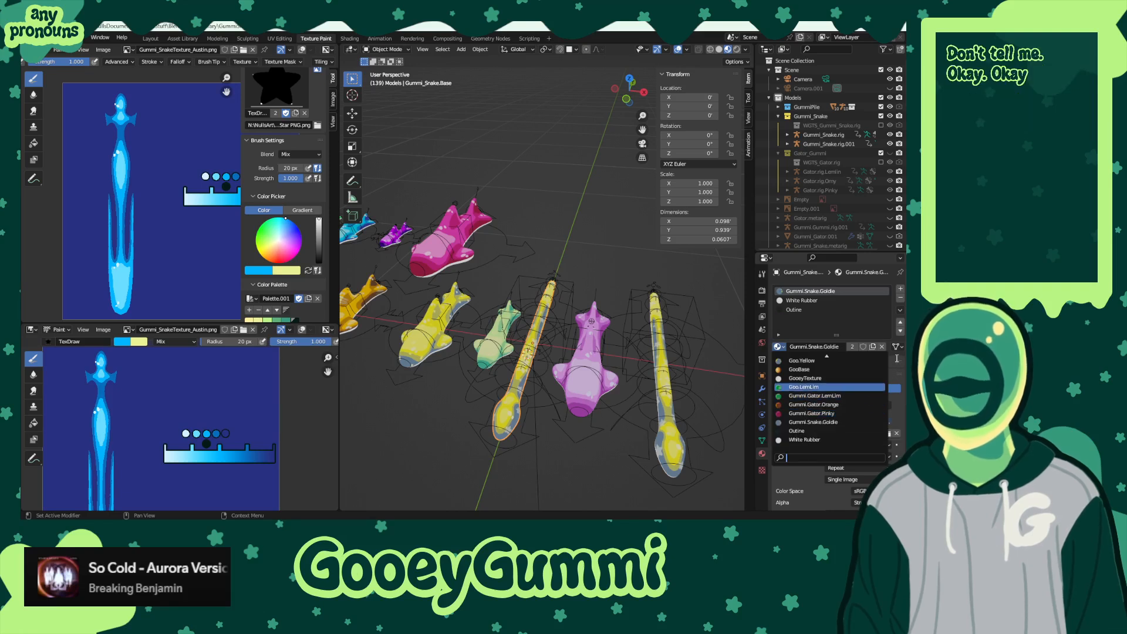
pyautogui.press('Escape')
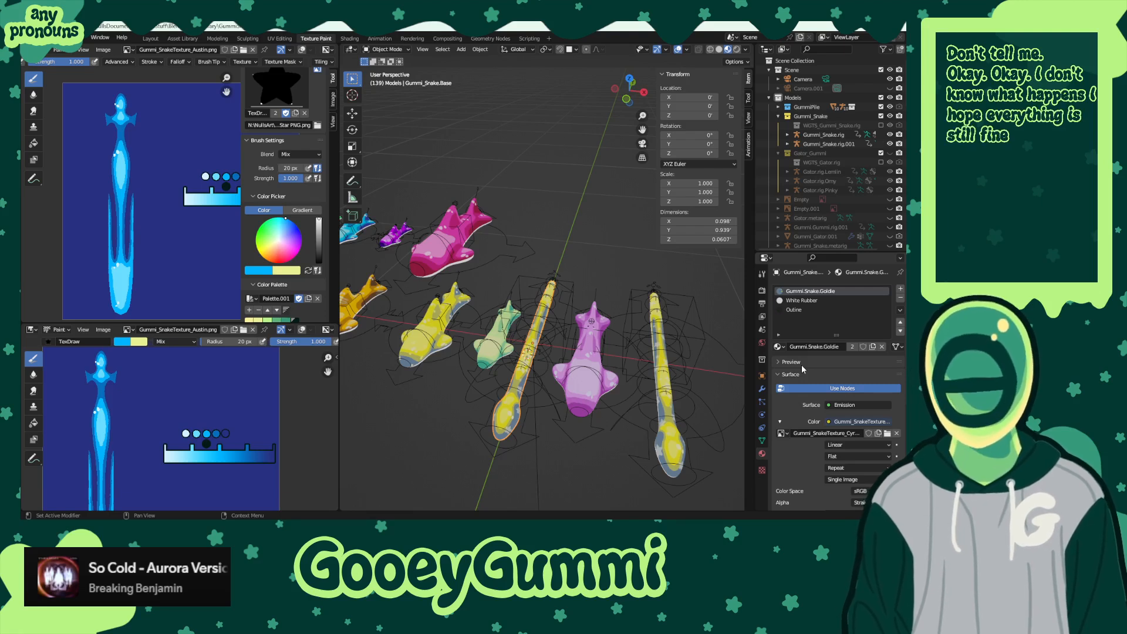
# - Move the duplicated snake rig along X to about -1.23', beside the small red shark, and scale it to about 0.41
pyautogui.moveTo(652, 358)
pyautogui.mouseDown(button='middle')
pyautogui.moveTo(640, 356)
pyautogui.moveTo(654, 365)
pyautogui.mouseUp(button='middle')
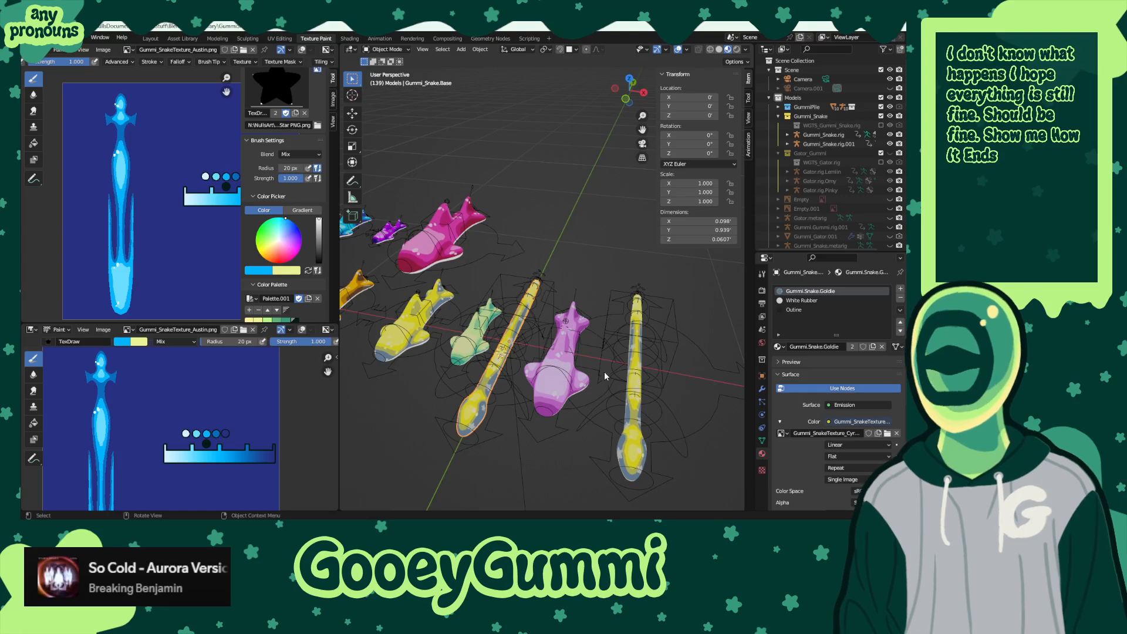
pyautogui.moveTo(584, 385); pyautogui.dragTo(663, 363, button='middle')
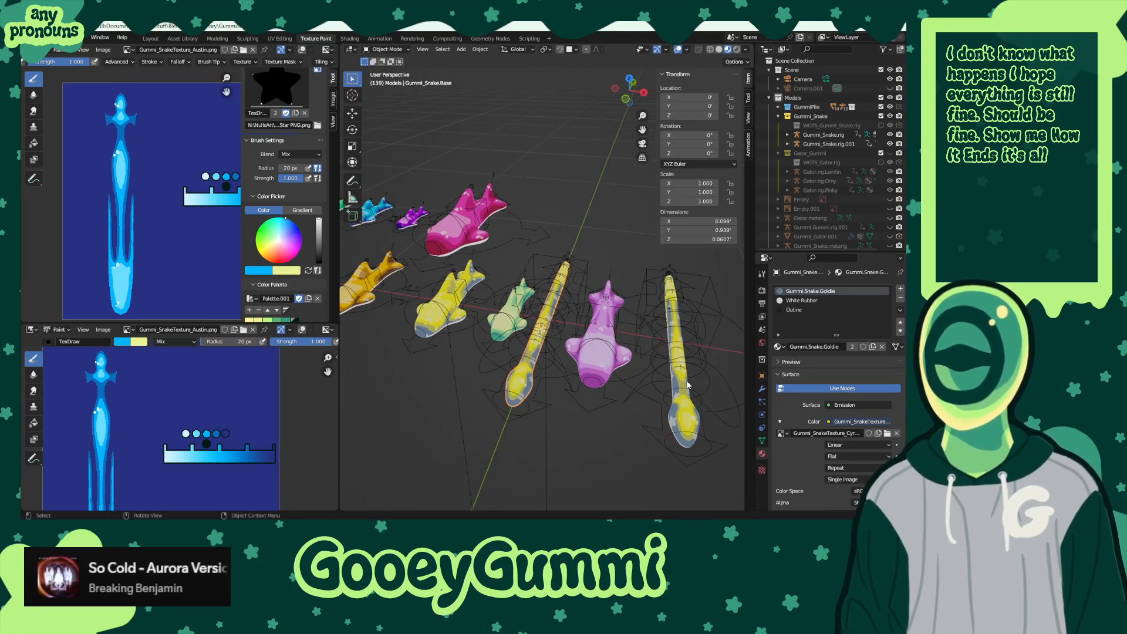
pyautogui.click(689, 365)
pyautogui.press('g')
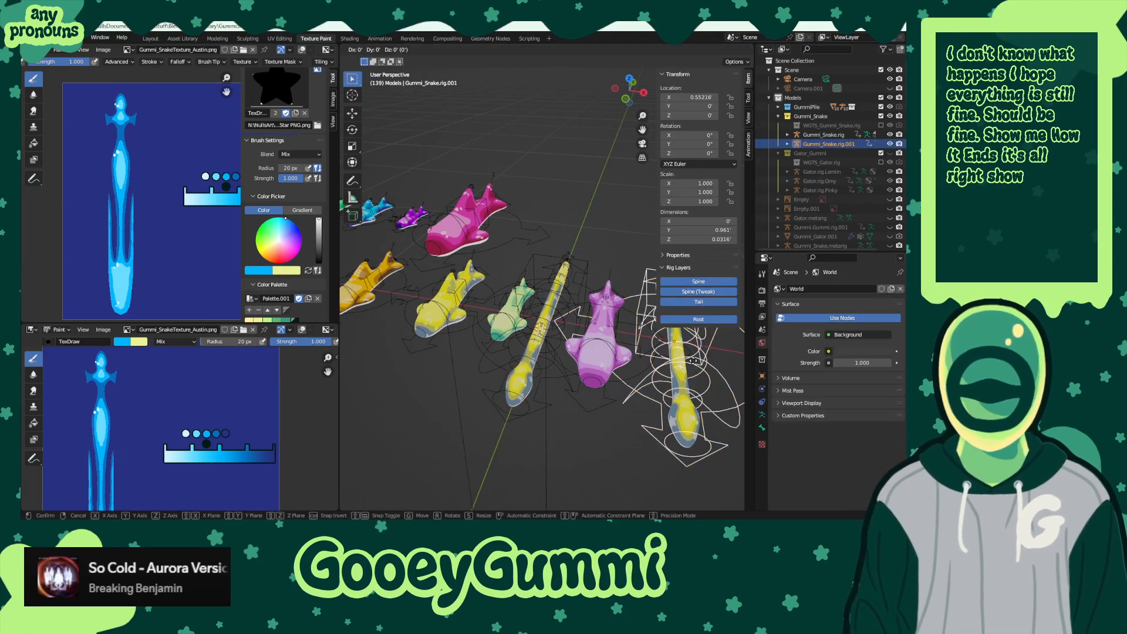
pyautogui.press('x')
pyautogui.click(498, 362)
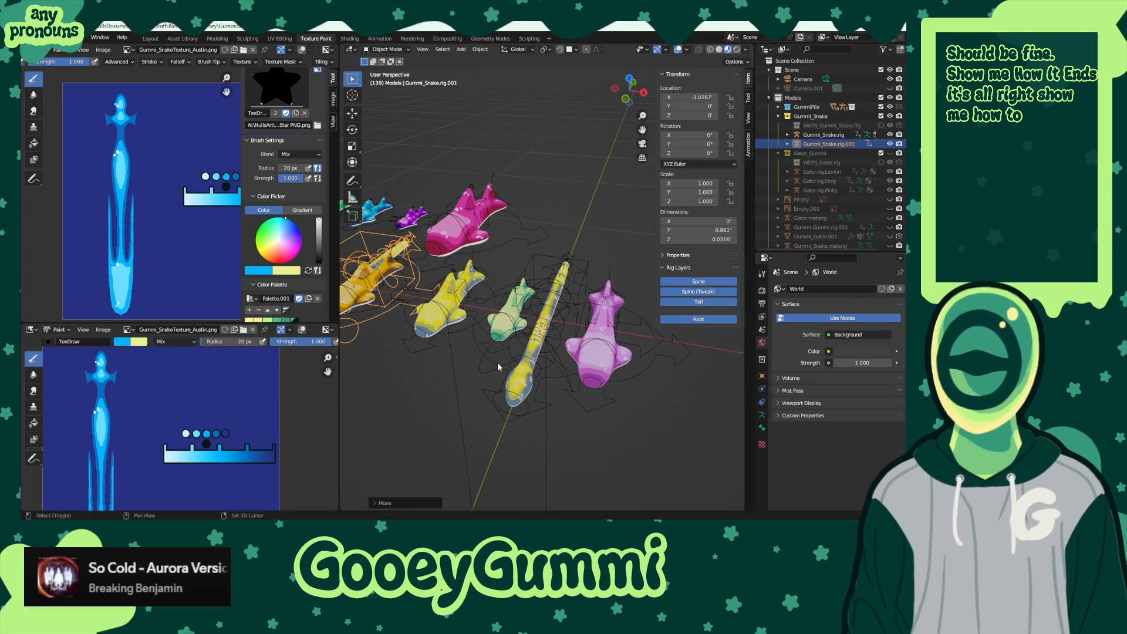
pyautogui.moveTo(497, 362); pyautogui.dragTo(600, 416, button='middle')
pyautogui.scroll(4, 601, 418)
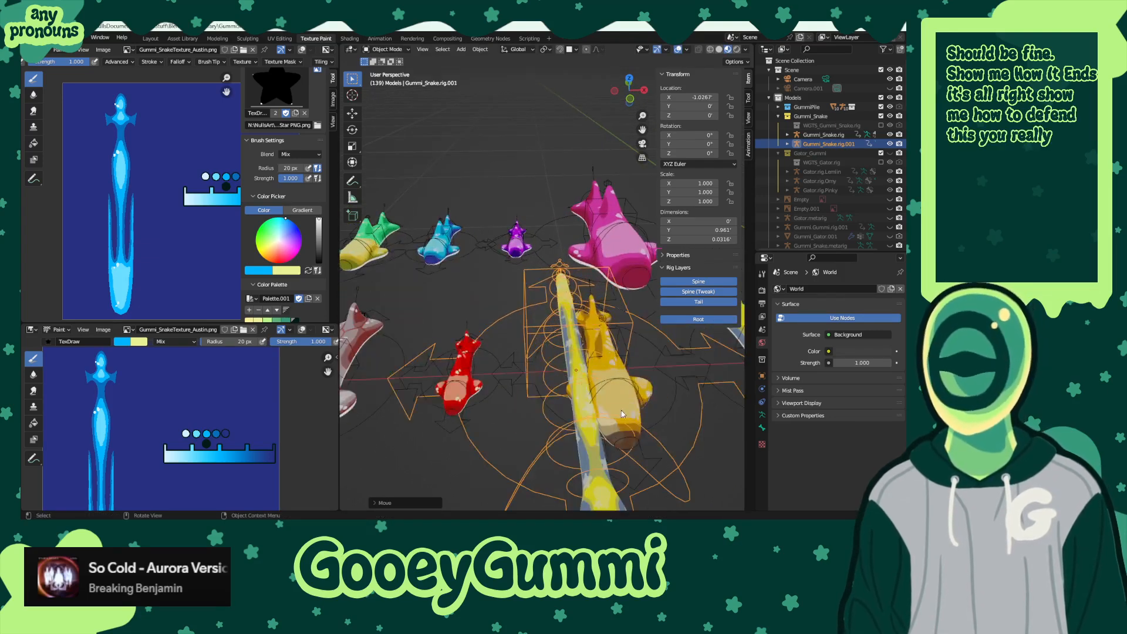
pyautogui.press('g')
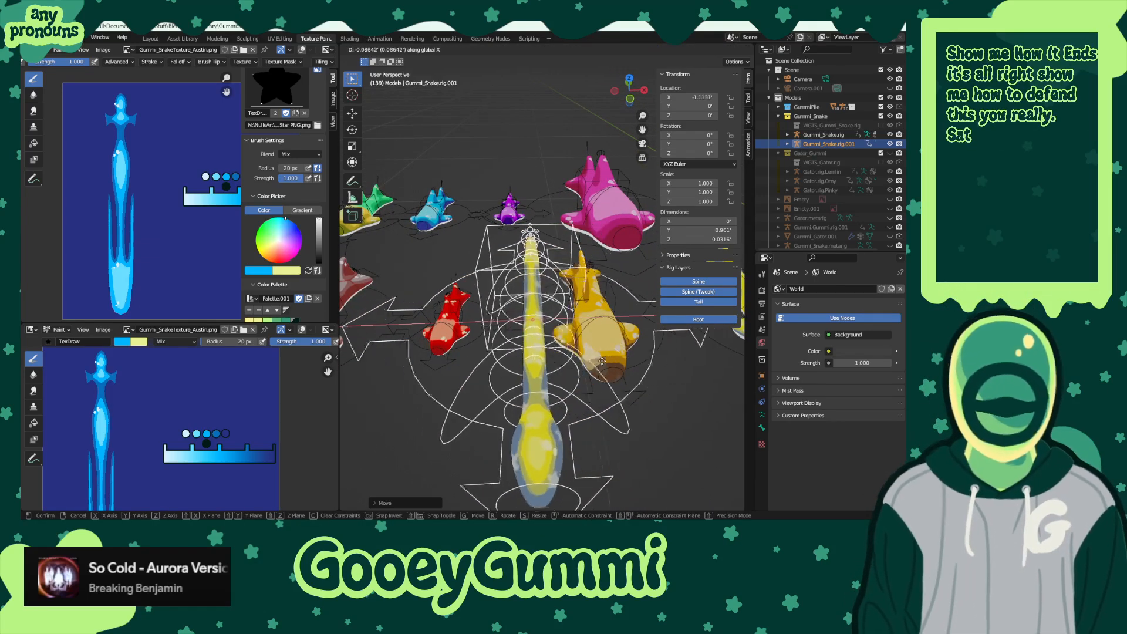
pyautogui.click(557, 339)
pyautogui.press('s')
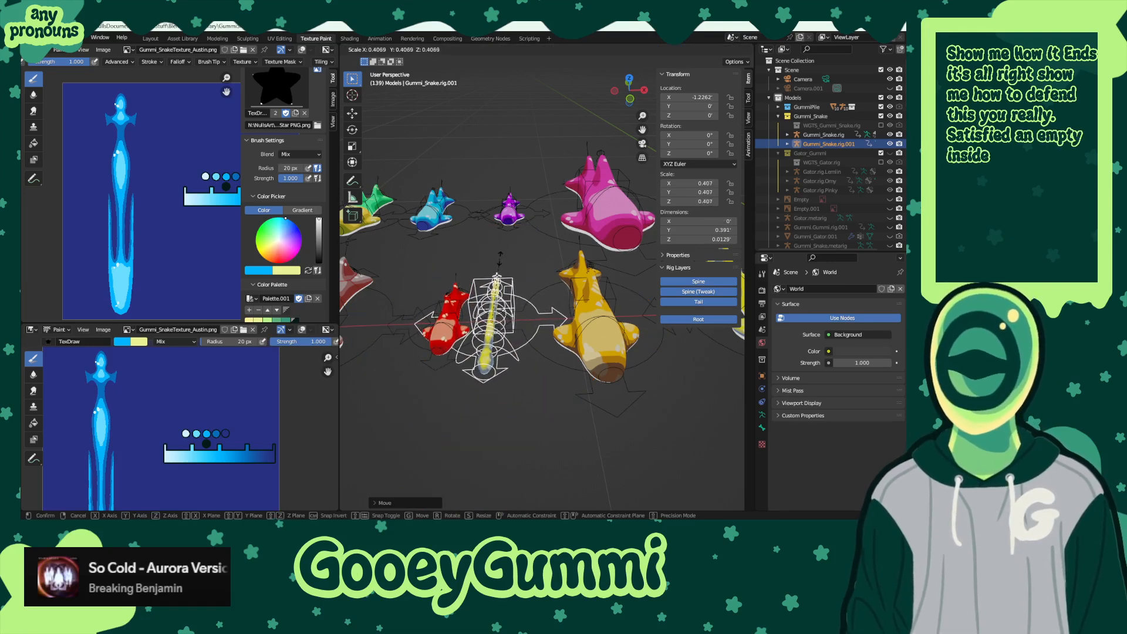
pyautogui.click(499, 261)
# - Move the small snake rig along the X axis back past the light purple shark at the other end of the row
pyautogui.scroll(-3, 563, 305)
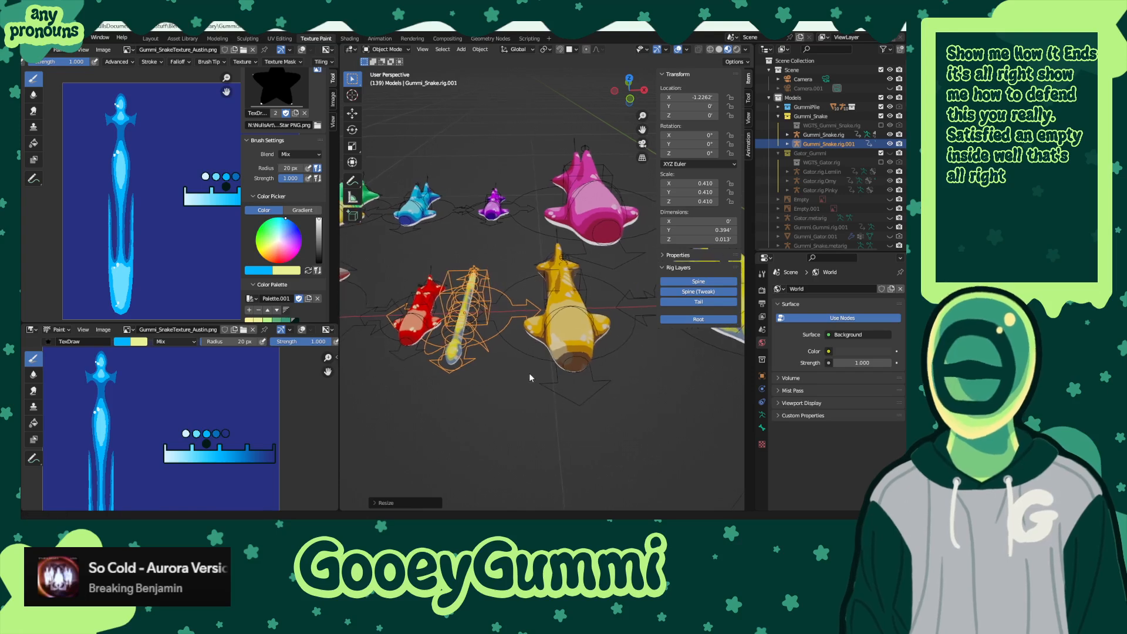
pyautogui.moveTo(593, 328); pyautogui.dragTo(485, 355, button='middle')
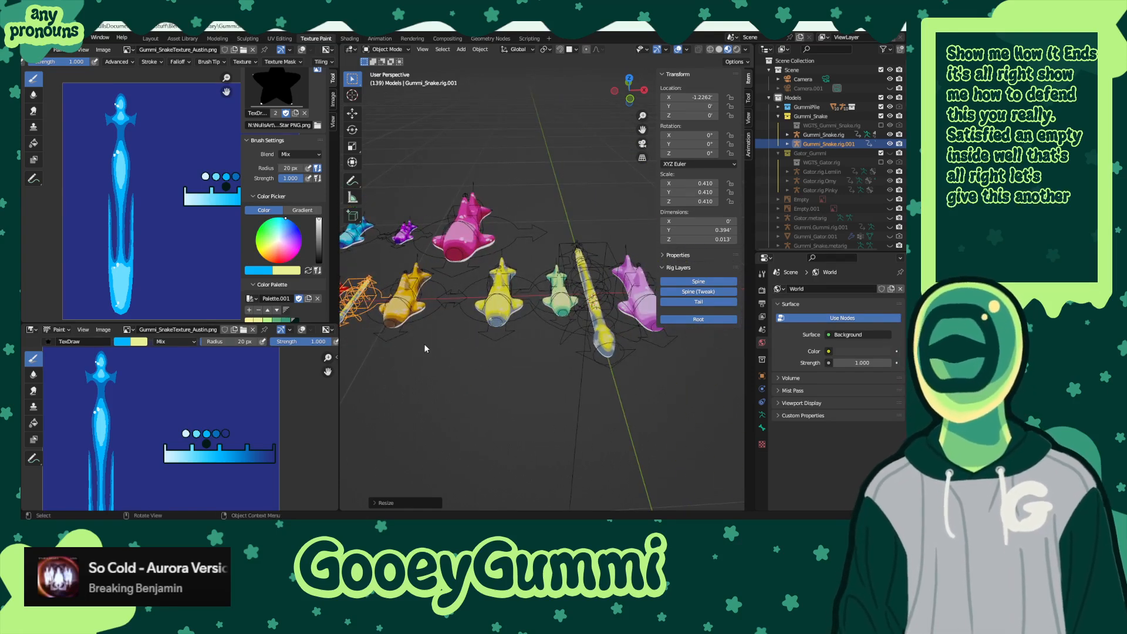
pyautogui.press('g')
pyautogui.press('x')
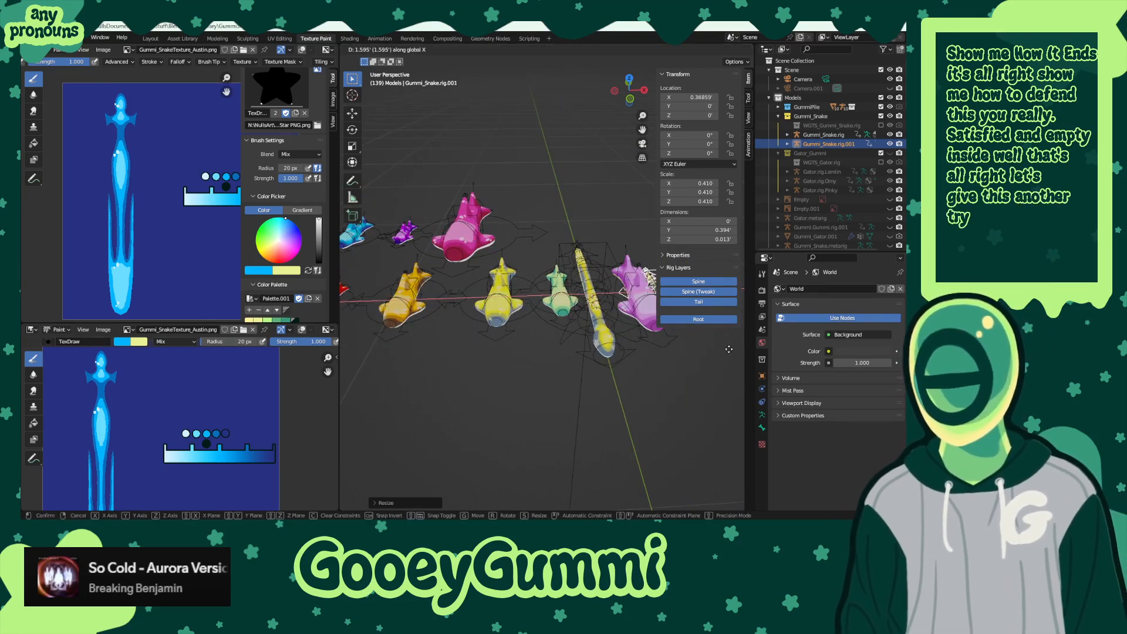
pyautogui.click(740, 346)
pyautogui.moveTo(651, 358); pyautogui.dragTo(586, 329, button='middle')
# - Compare the large and small snakes, select the small snake's body mesh and save the file
pyautogui.click(506, 275)
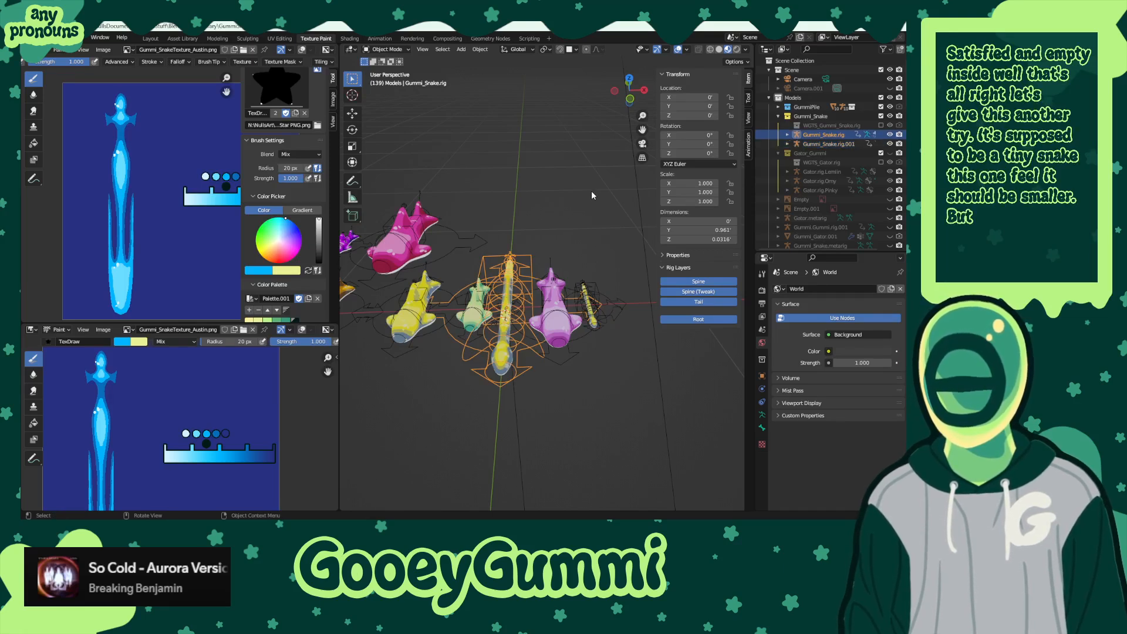
pyautogui.keyDown('shift'); pyautogui.moveTo(591, 190); pyautogui.dragTo(404, 413, button='middle'); pyautogui.keyUp('shift')
pyautogui.scroll(5, 543, 352)
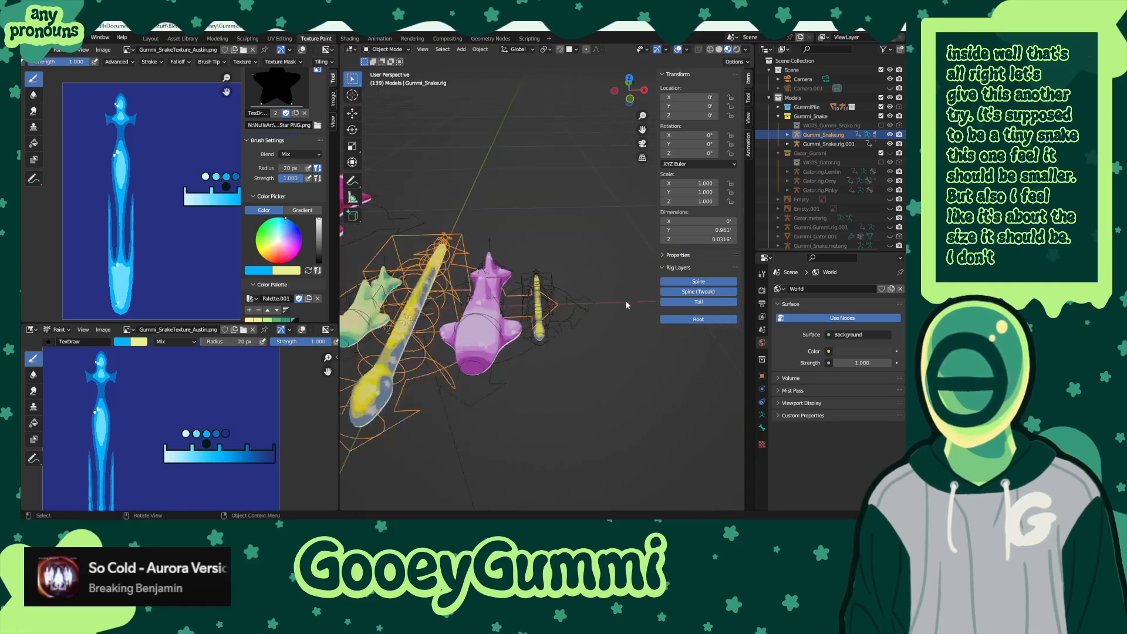
pyautogui.click(539, 347)
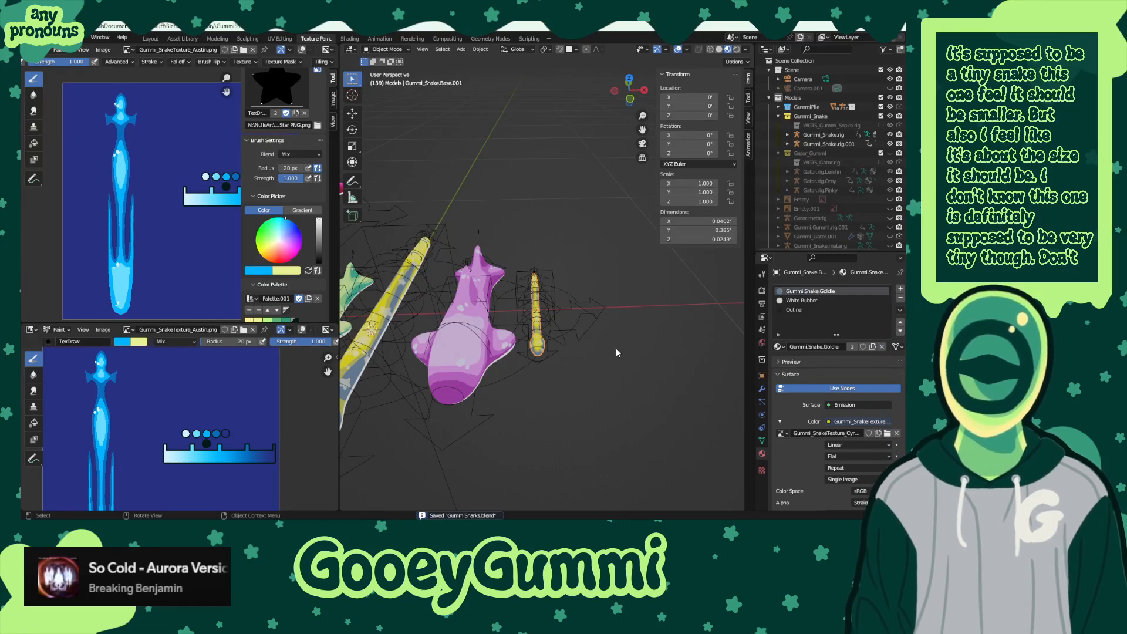
pyautogui.moveTo(605, 355); pyautogui.dragTo(563, 364, button='middle')
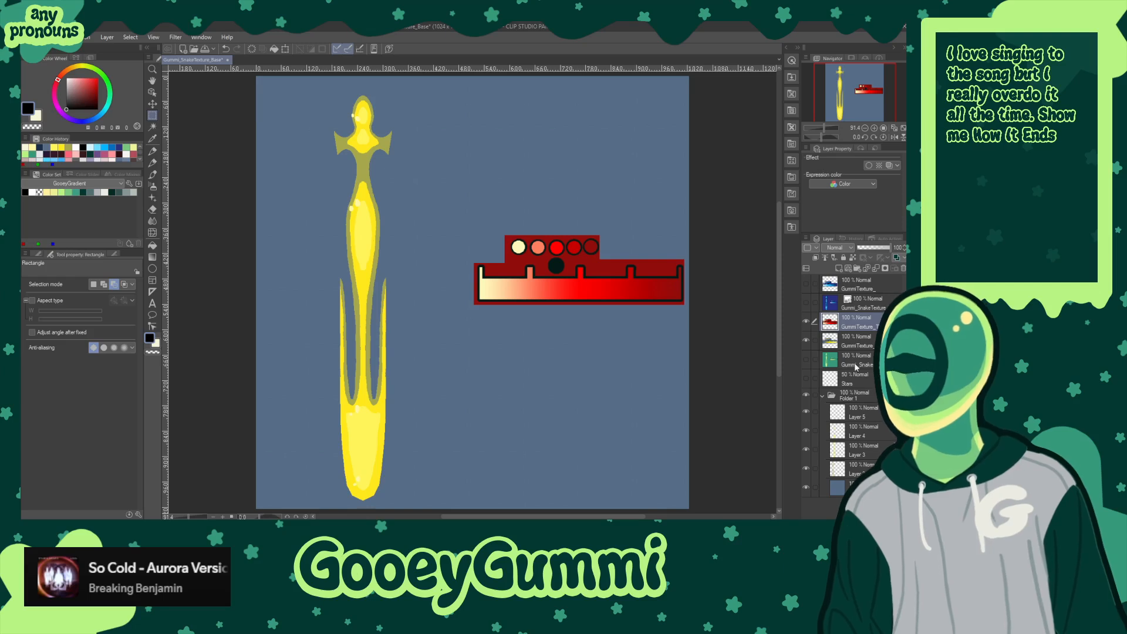
# - In Clip Studio Paint, fill the snake texture's background layer with the darkest red swatch and recolor Layer 2 with the next lighter red
pyautogui.click(853, 487)
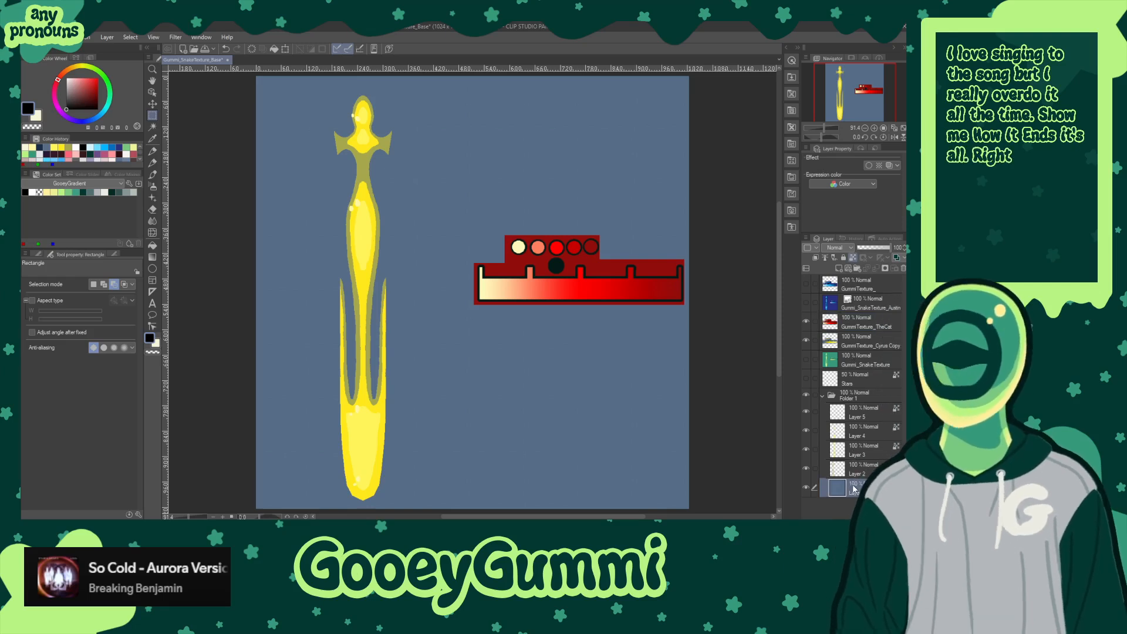
pyautogui.keyDown('alt'); pyautogui.click(594, 244); pyautogui.keyUp('alt')
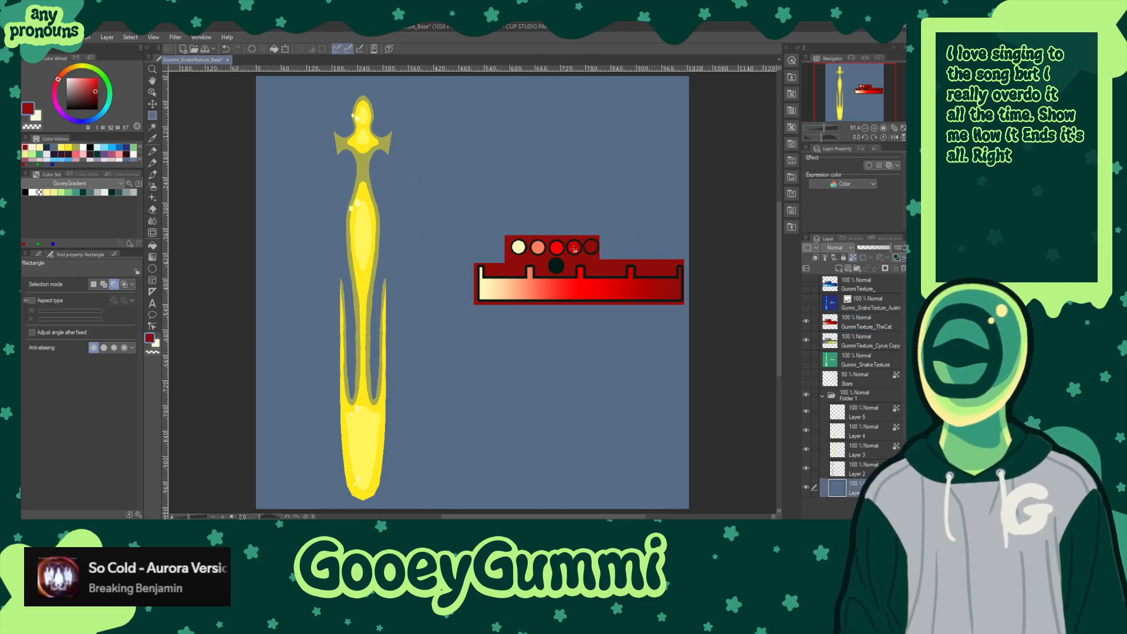
pyautogui.hotkey('alt', 'Delete')
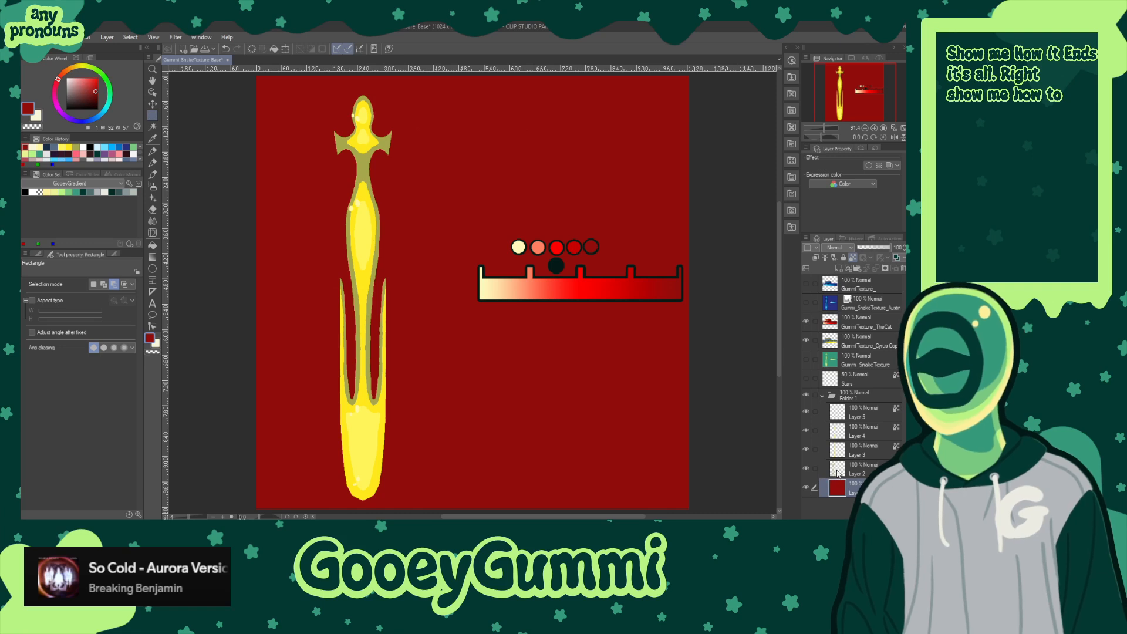
pyautogui.keyDown('alt'); pyautogui.click(575, 246); pyautogui.keyUp('alt')
pyautogui.hotkey('alt', 'Delete')
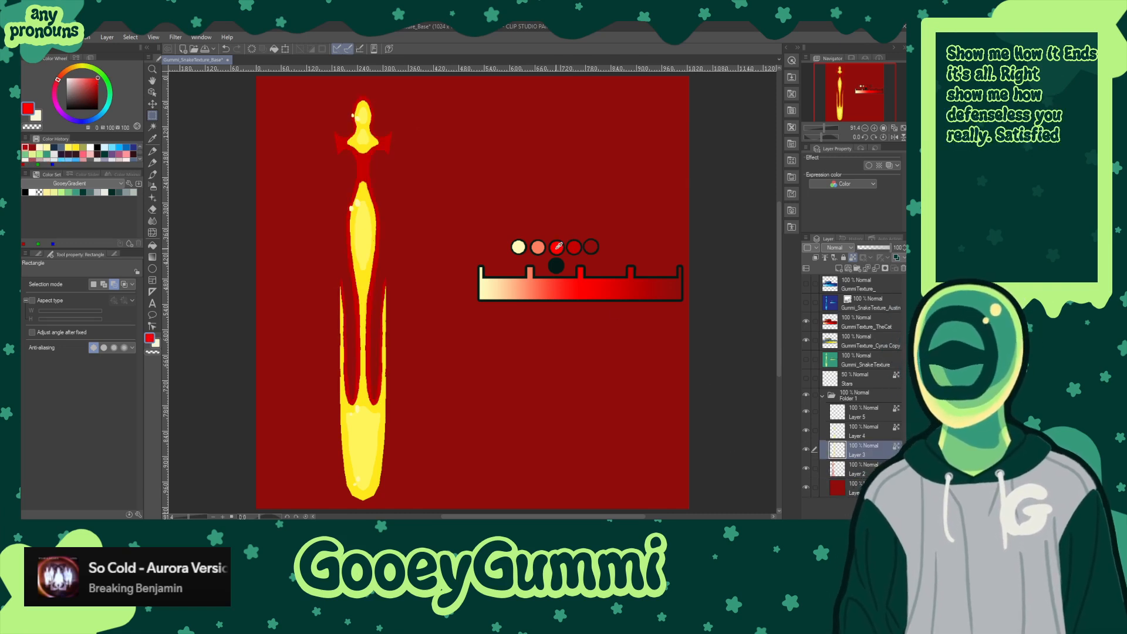
# - Recolor the snake shapes on Layer 3 with the bright red swatch and on Layer 4 with the salmon swatch
pyautogui.keyDown('alt'); pyautogui.click(556, 247); pyautogui.keyUp('alt')
pyautogui.hotkey('alt', 'Delete')
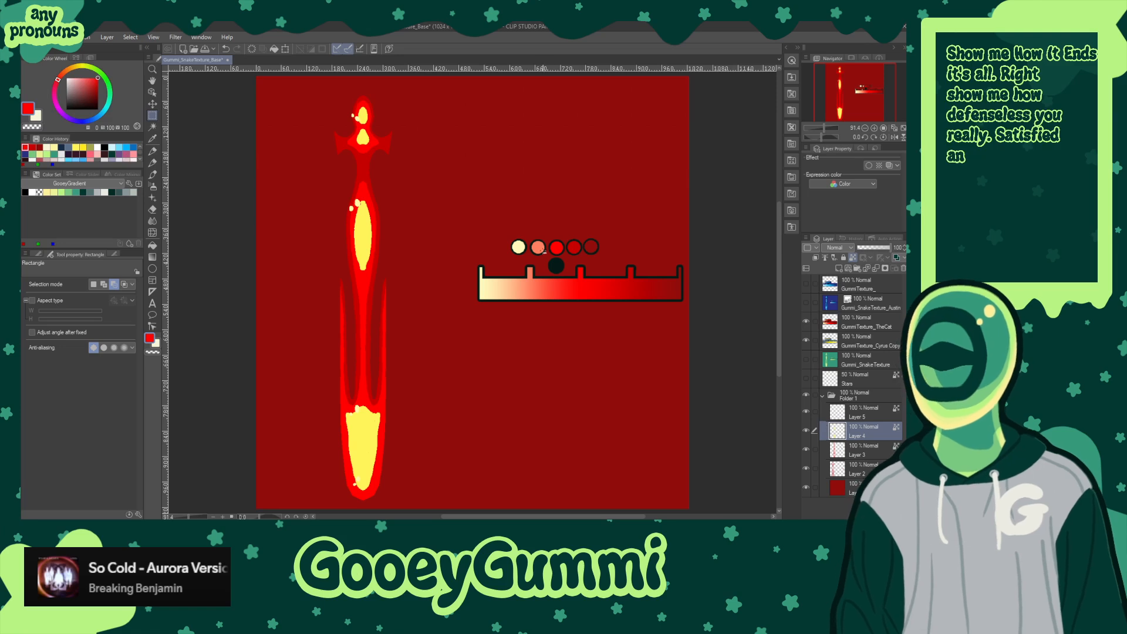
pyautogui.keyDown('alt'); pyautogui.click(541, 247); pyautogui.keyUp('alt')
pyautogui.hotkey('alt', 'Delete')
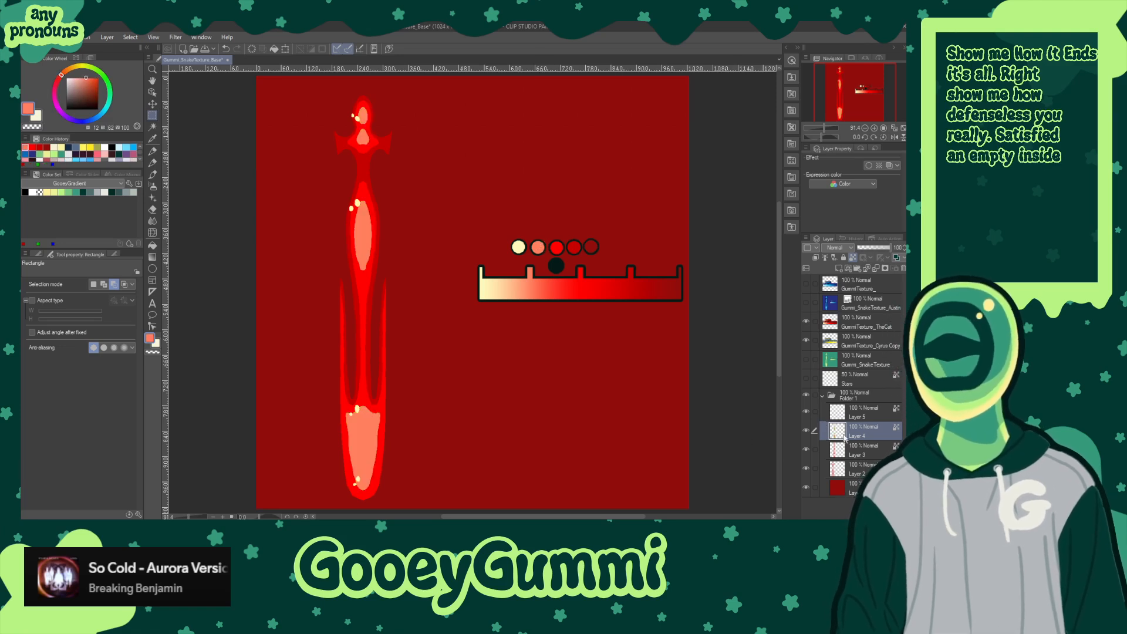
# - Select Layer 5 of the snake texture and sample the pale yellow swatch as the drawing color
pyautogui.click(845, 412)
pyautogui.keyDown('alt'); pyautogui.click(518, 246); pyautogui.keyUp('alt')
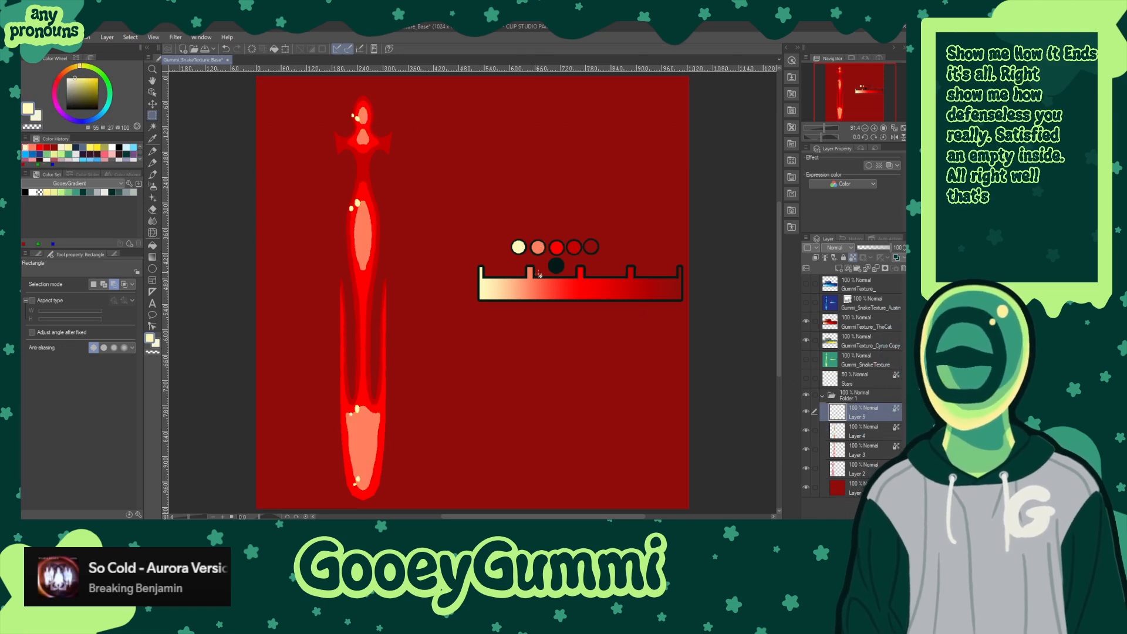
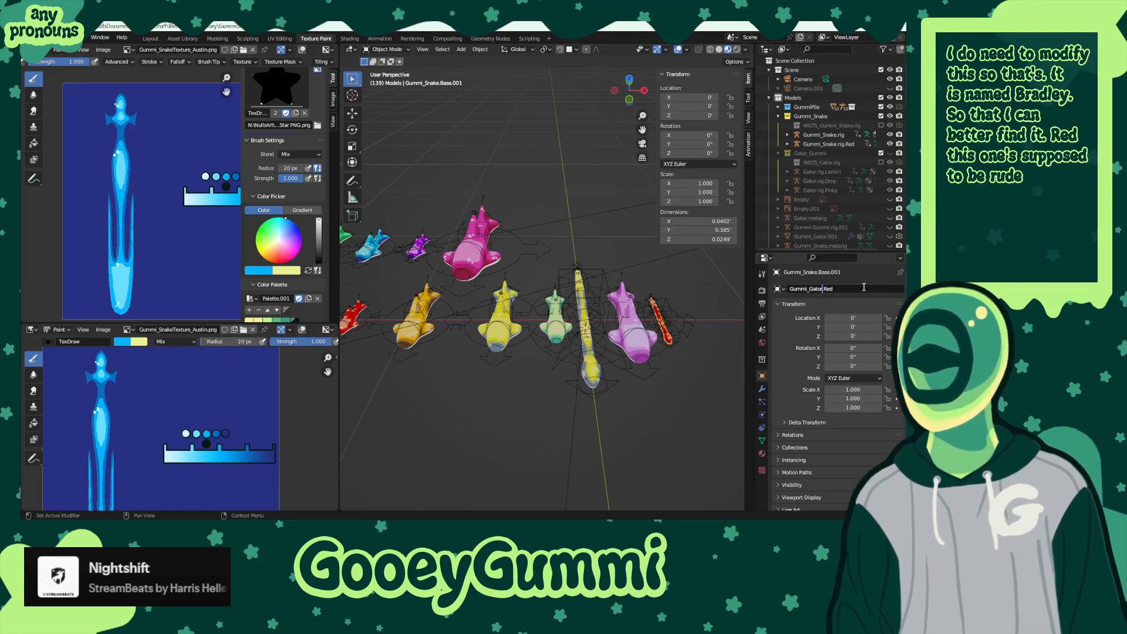
# - In Blender, rename both the small red snake's body object and its mesh data to Gummi_Snake.Red
pyautogui.press('BackSpace')
pyautogui.press('BackSpace')
pyautogui.press('BackSpace')
pyautogui.press('BackSpace')
pyautogui.press('BackSpace')
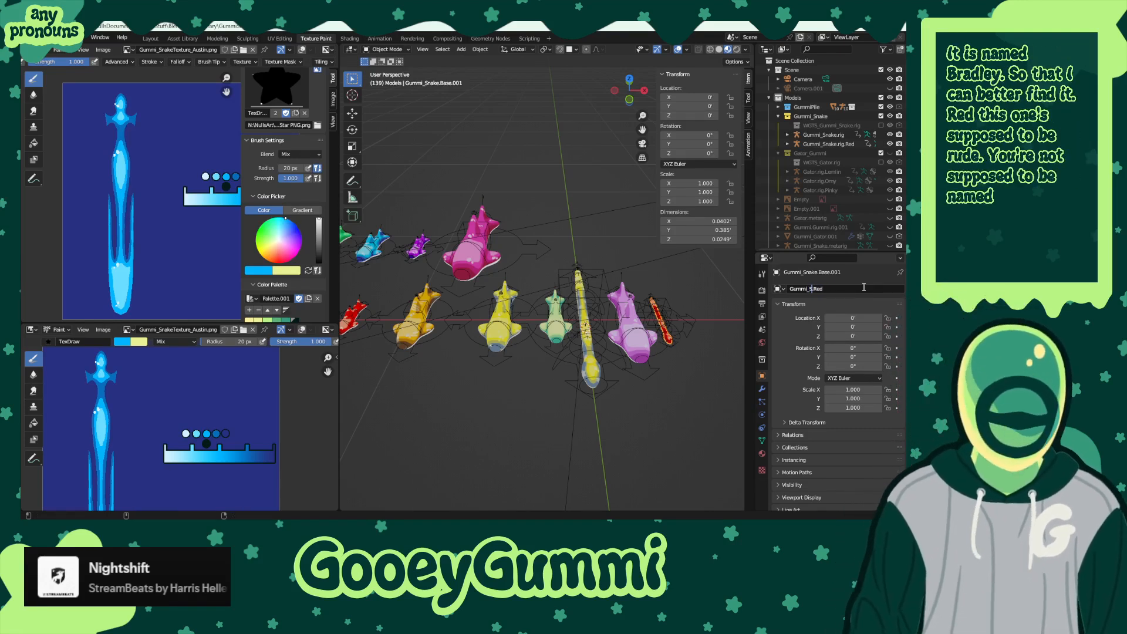
pyautogui.press('Return')
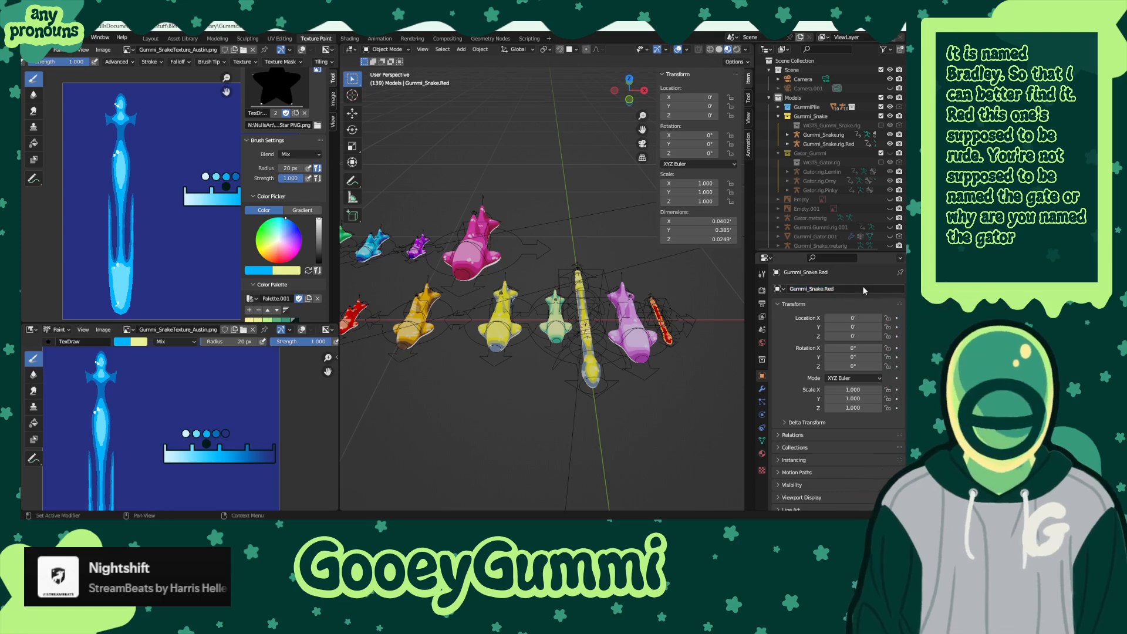
pyautogui.click(760, 442)
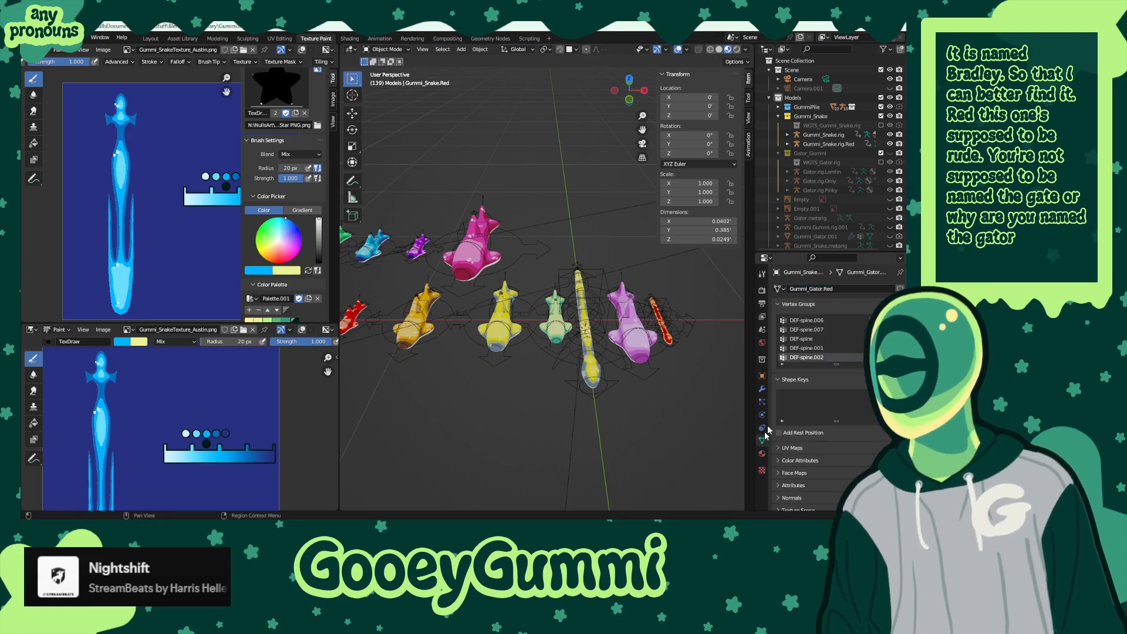
pyautogui.click(842, 289)
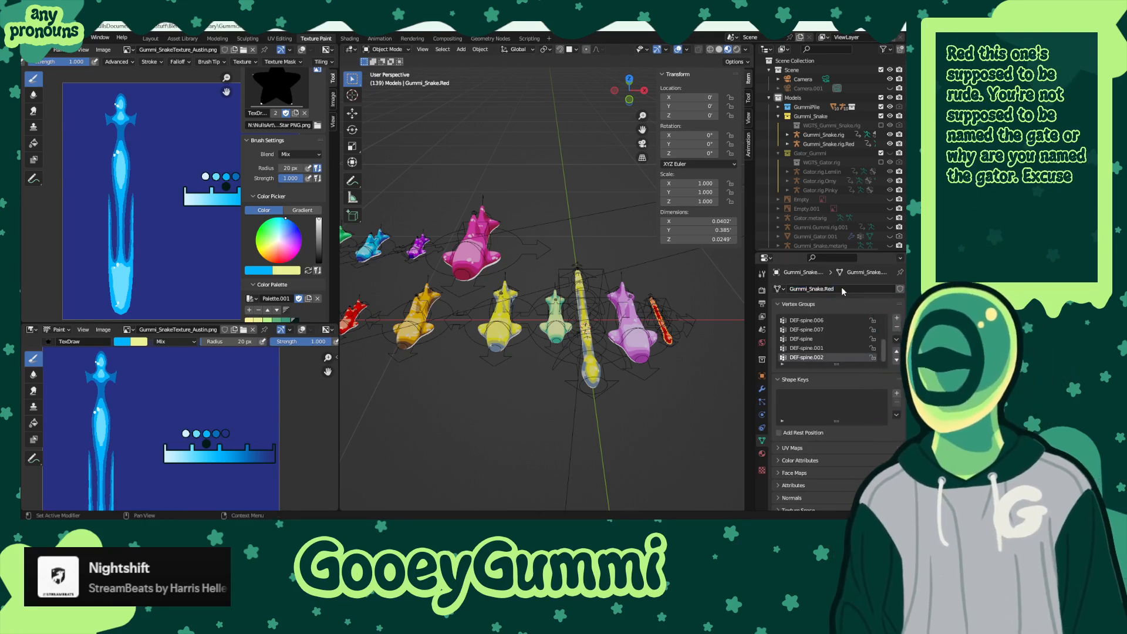
# - Rename the large yellow snake's mesh data and body object to Gummi_Snake.Goldie and save the file
pyautogui.click(763, 378)
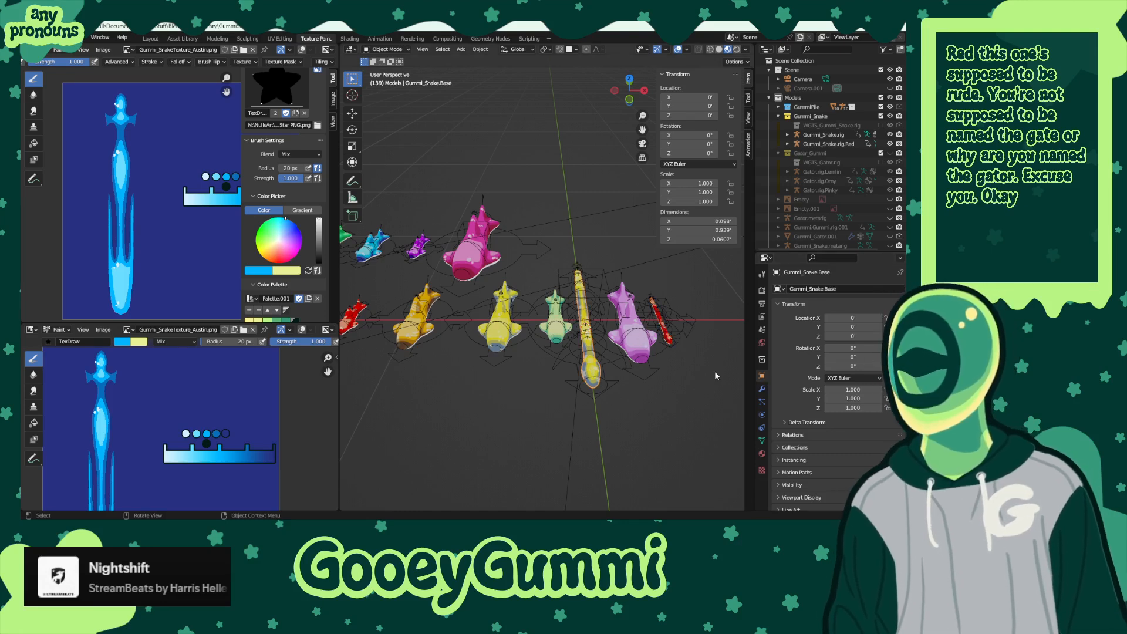
pyautogui.click(762, 442)
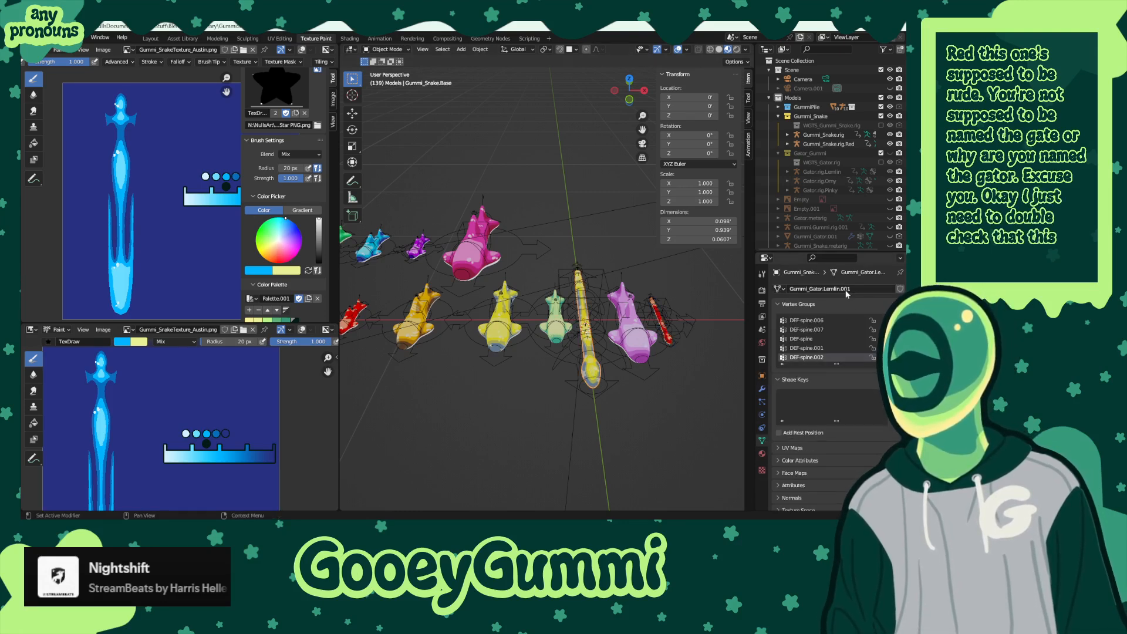
pyautogui.moveTo(861, 288); pyautogui.dragTo(811, 291)
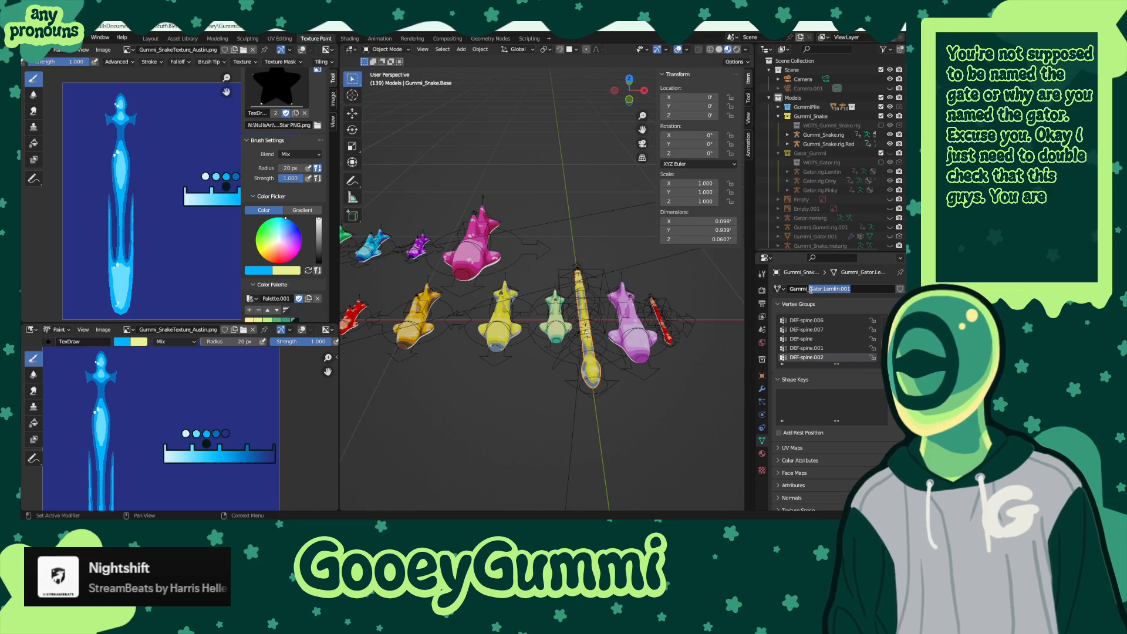
pyautogui.write('Snake.Goldie')
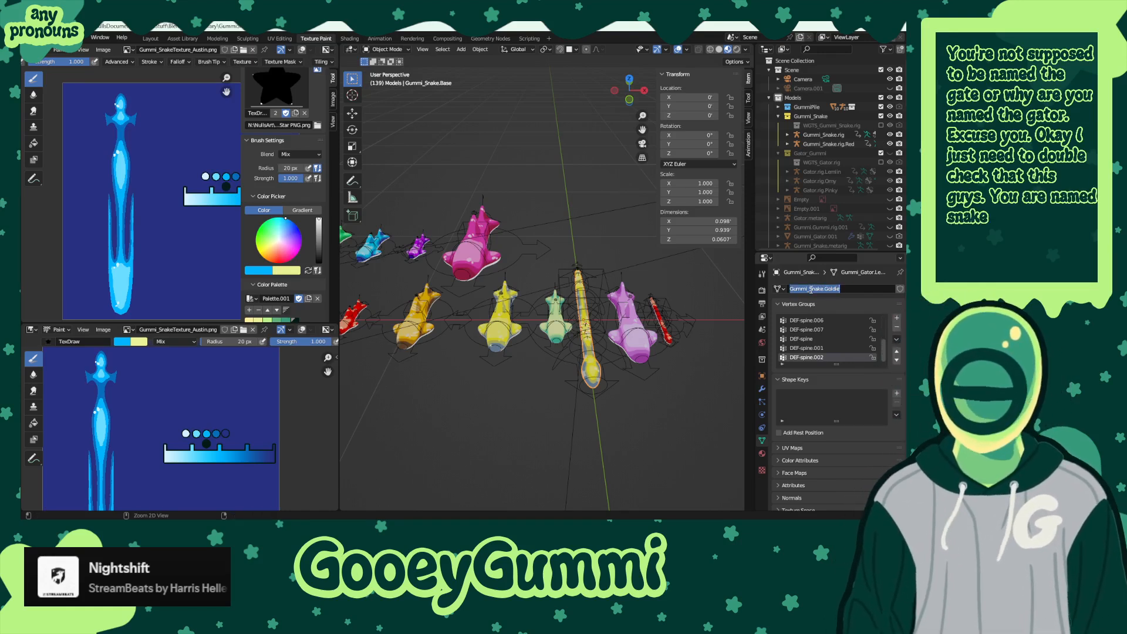
pyautogui.press('Return')
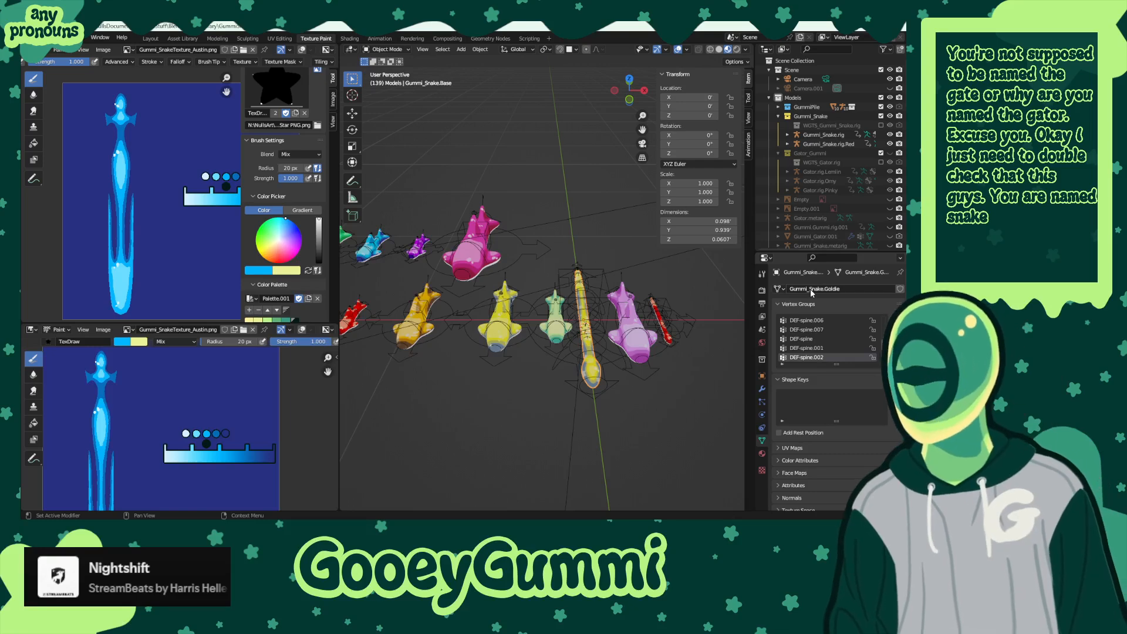
pyautogui.click(762, 376)
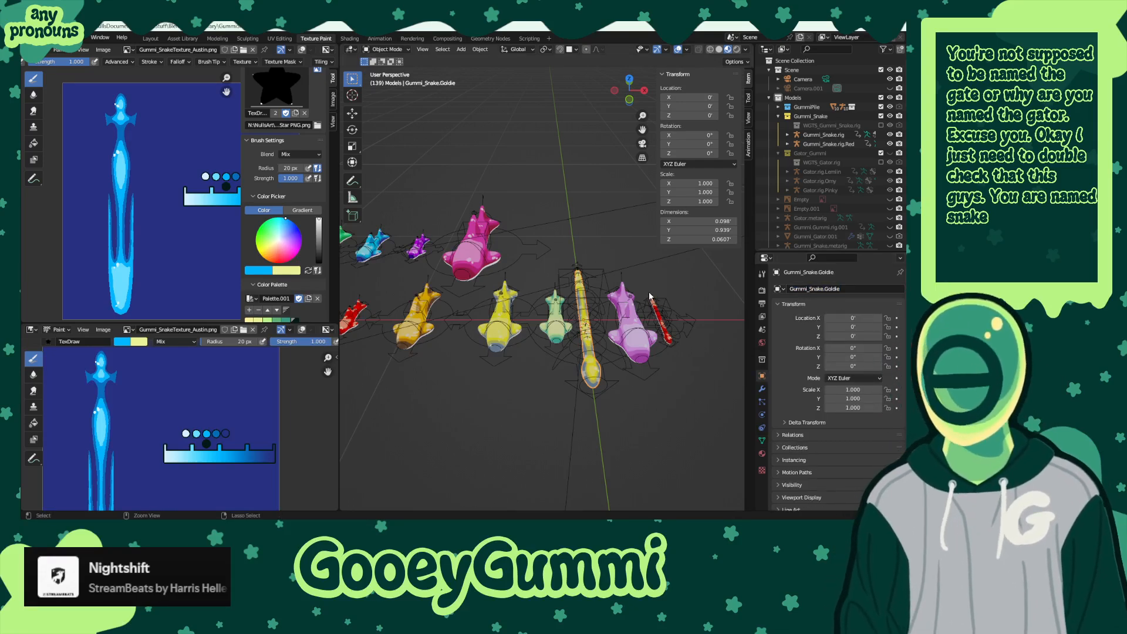
pyautogui.hotkey('ctrl', 's')
pyautogui.moveTo(650, 296); pyautogui.dragTo(505, 364, button='middle')
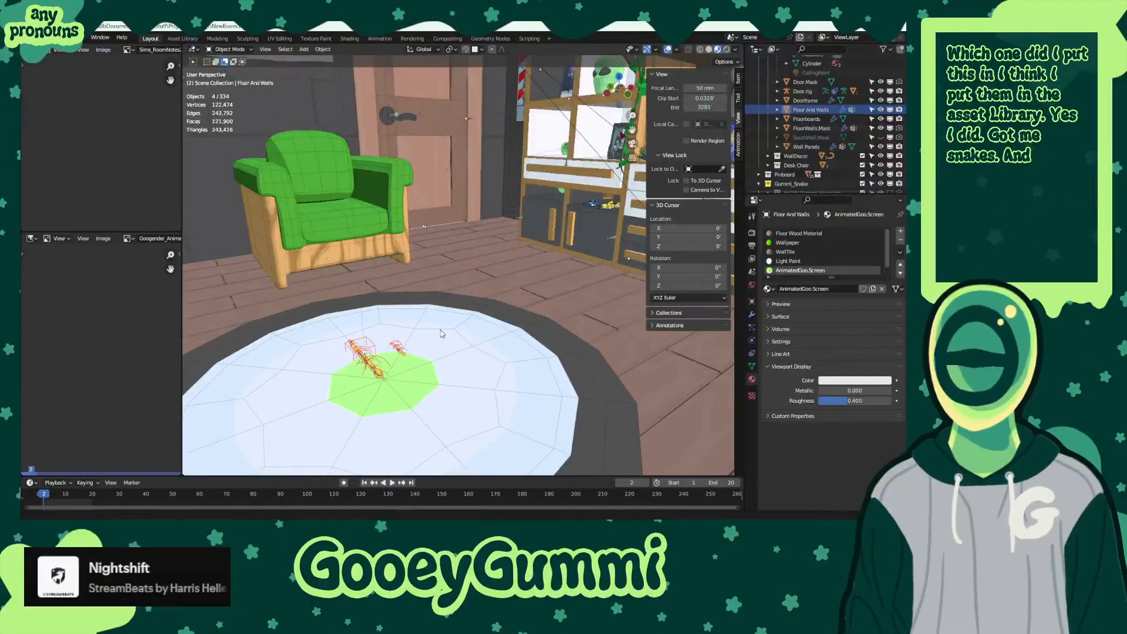
# - In the room scene, find the Gummi_Snake collection in the outliner, select it and collapse its contents
pyautogui.moveTo(441, 333); pyautogui.dragTo(460, 331, button='middle')
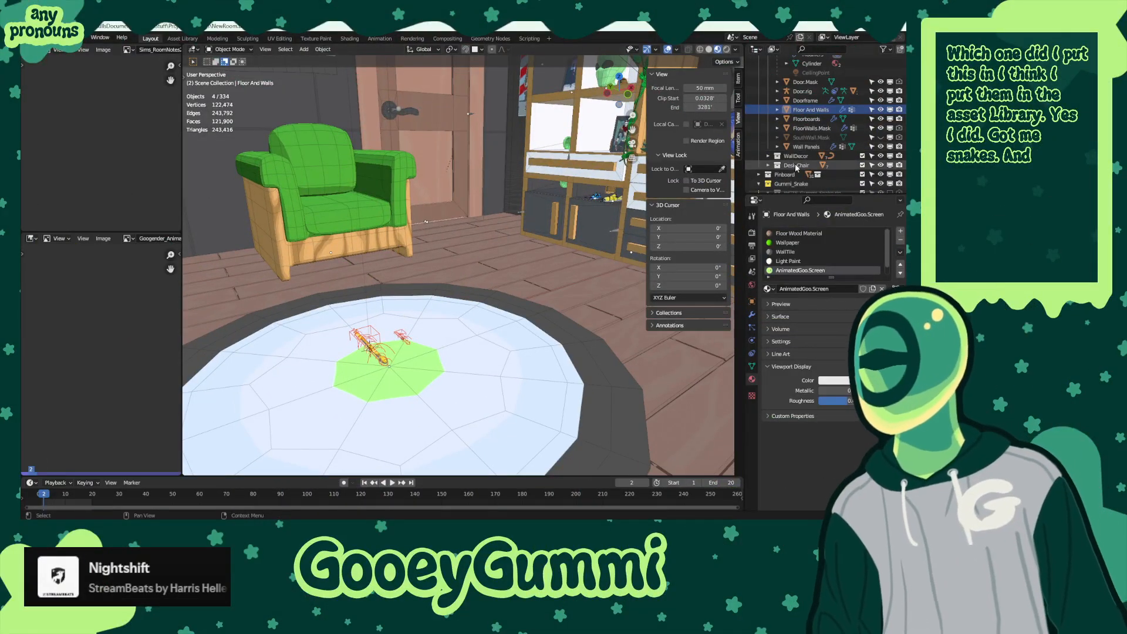
pyautogui.click(776, 110)
pyautogui.scroll(-3, 822, 147)
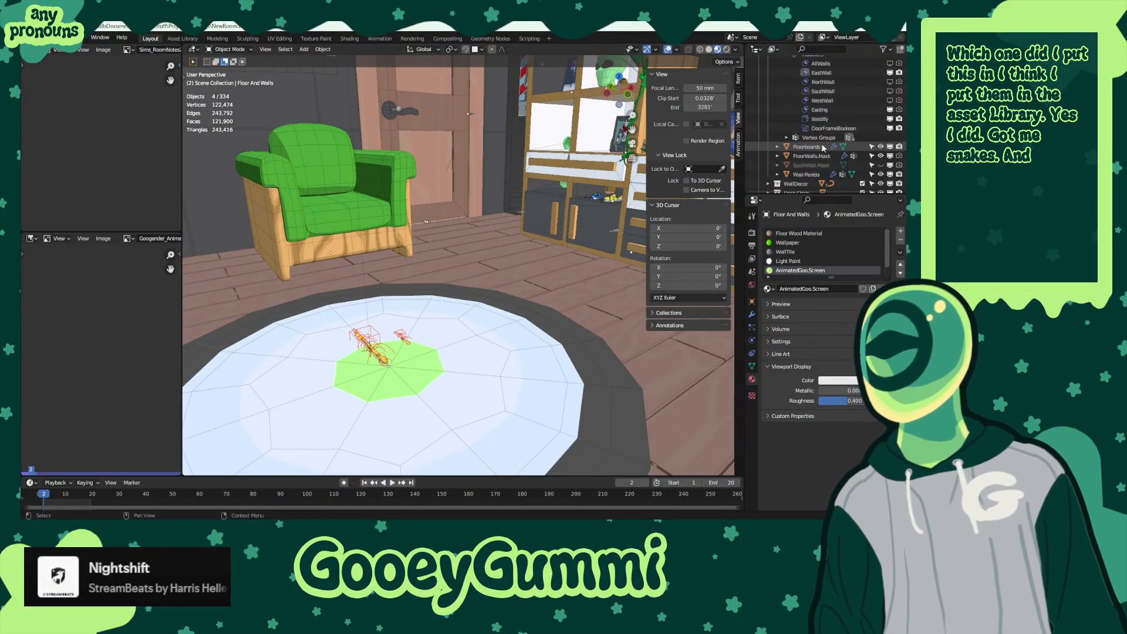
pyautogui.scroll(3, 821, 148)
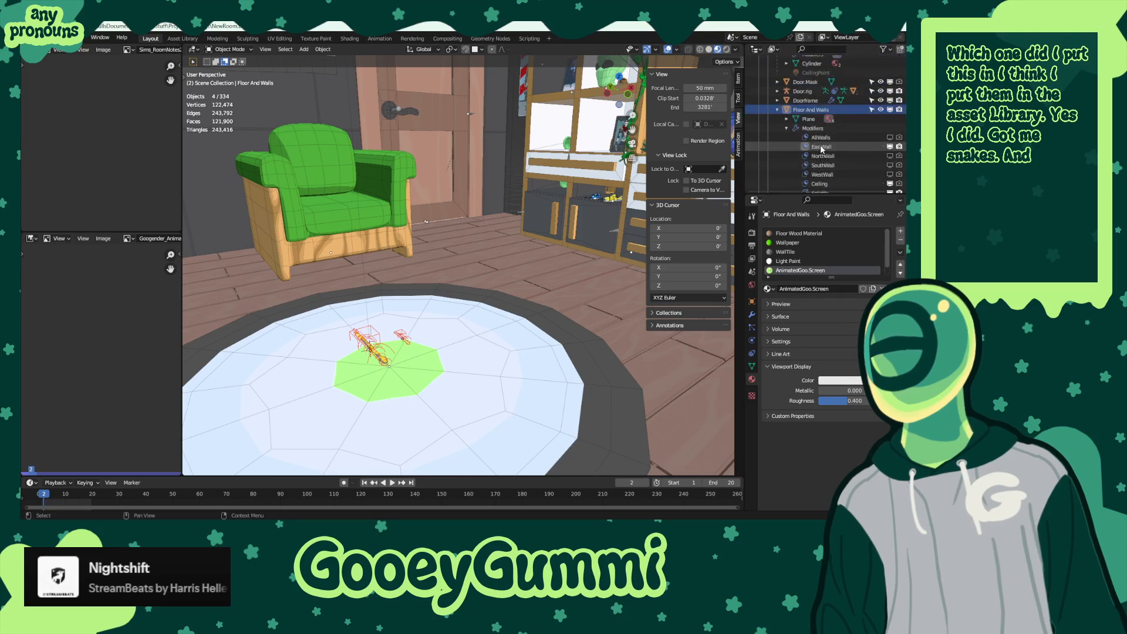
pyautogui.scroll(-2, 821, 149)
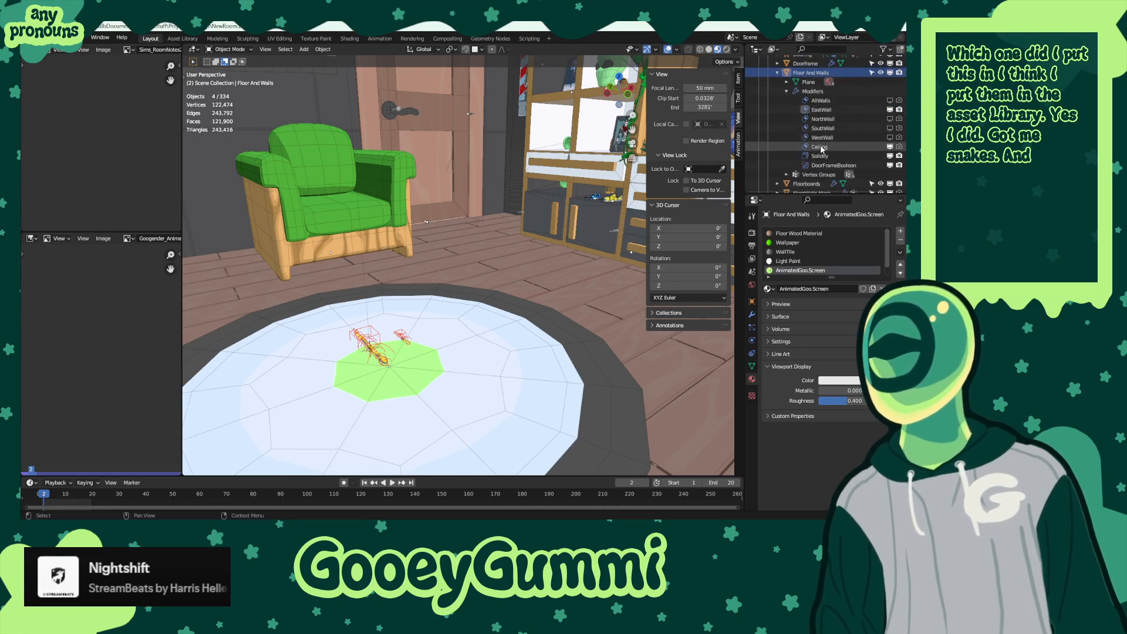
pyautogui.scroll(-3, 819, 148)
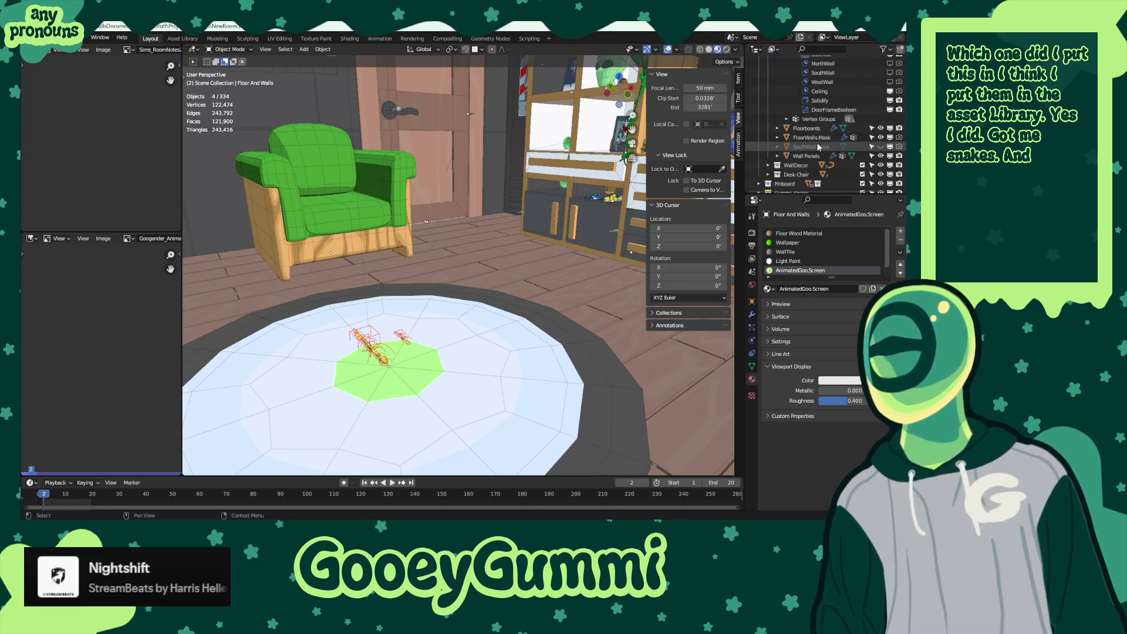
pyautogui.scroll(5, 818, 147)
pyautogui.click(777, 128)
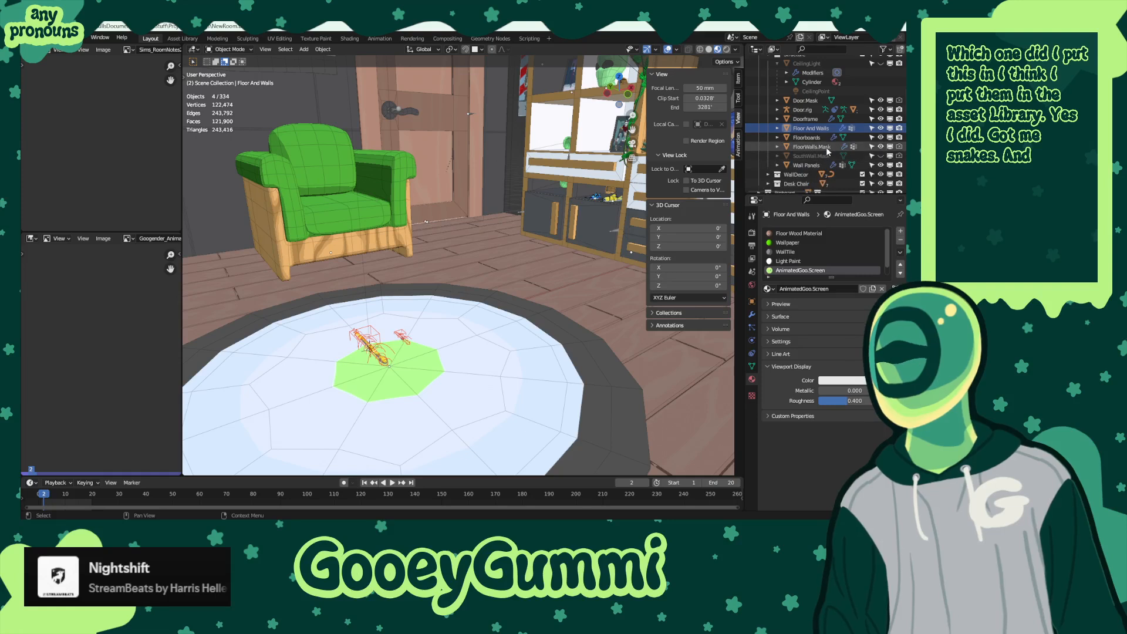
pyautogui.scroll(-6, 824, 150)
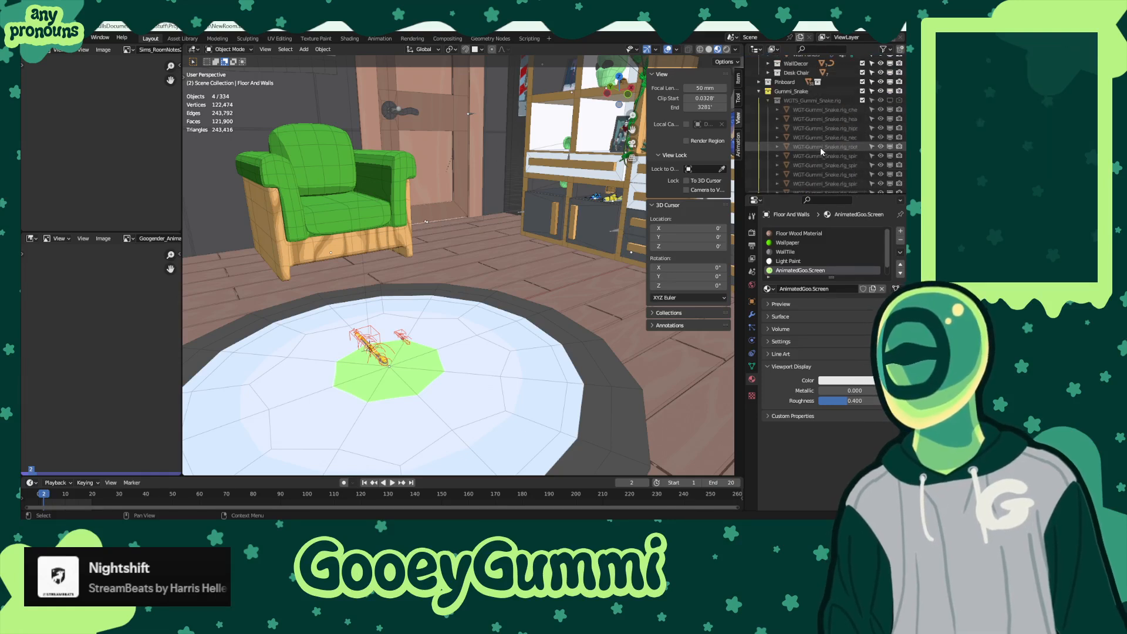
pyautogui.scroll(2, 819, 147)
pyautogui.click(768, 138)
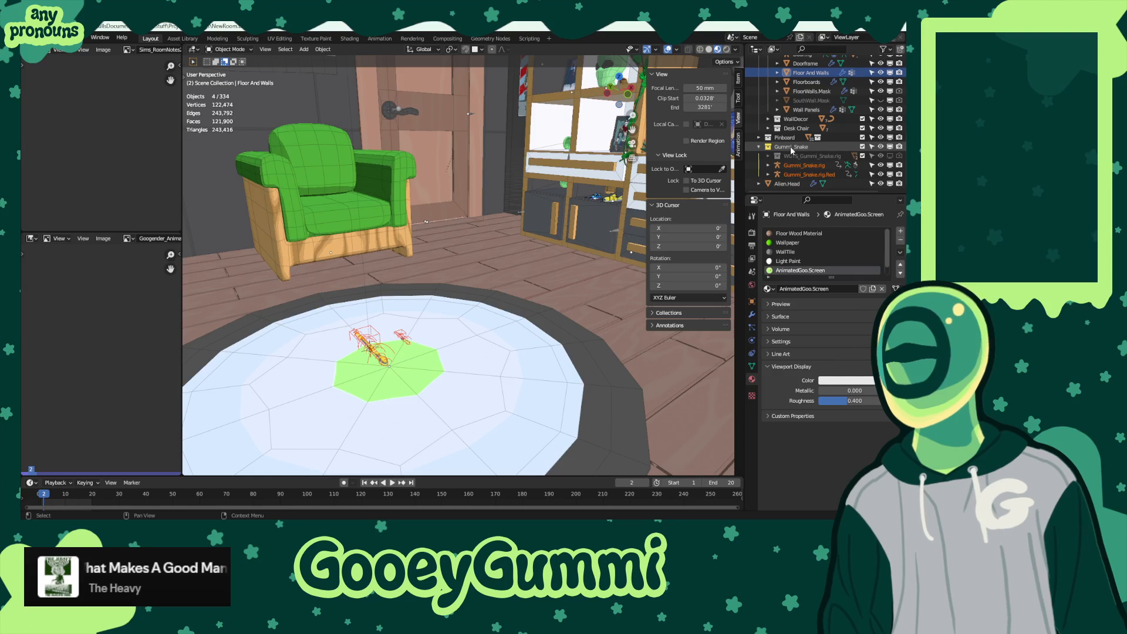
pyautogui.click(789, 146)
pyautogui.click(759, 147)
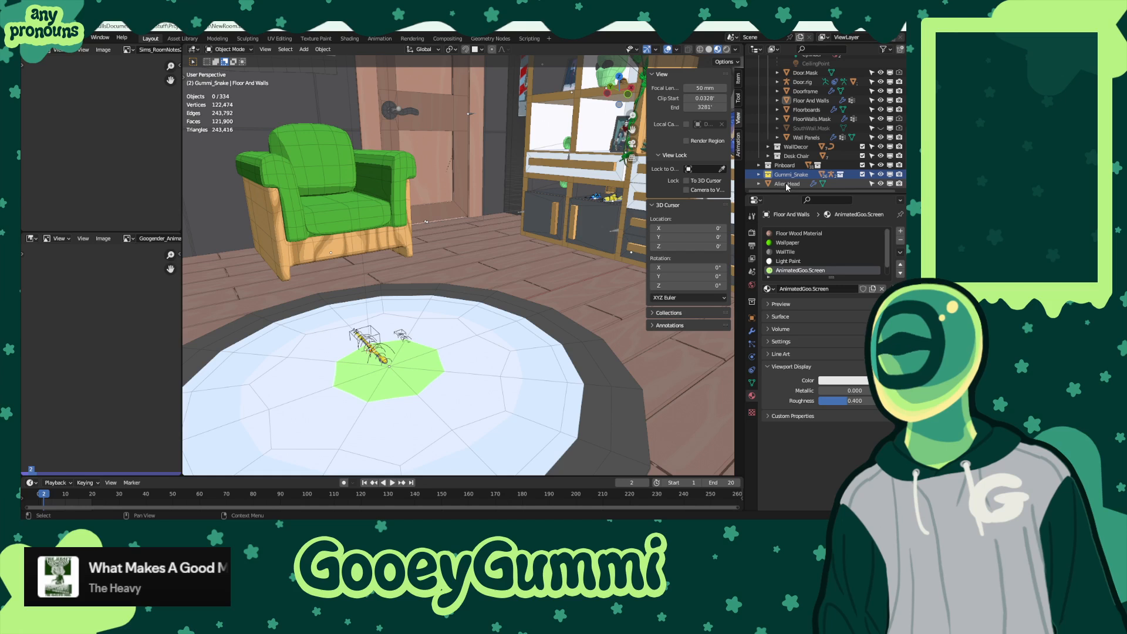
# - Move the Gummi_Snake collection into the BigShelfStuff collection inside Shelves
pyautogui.scroll(5, 786, 182)
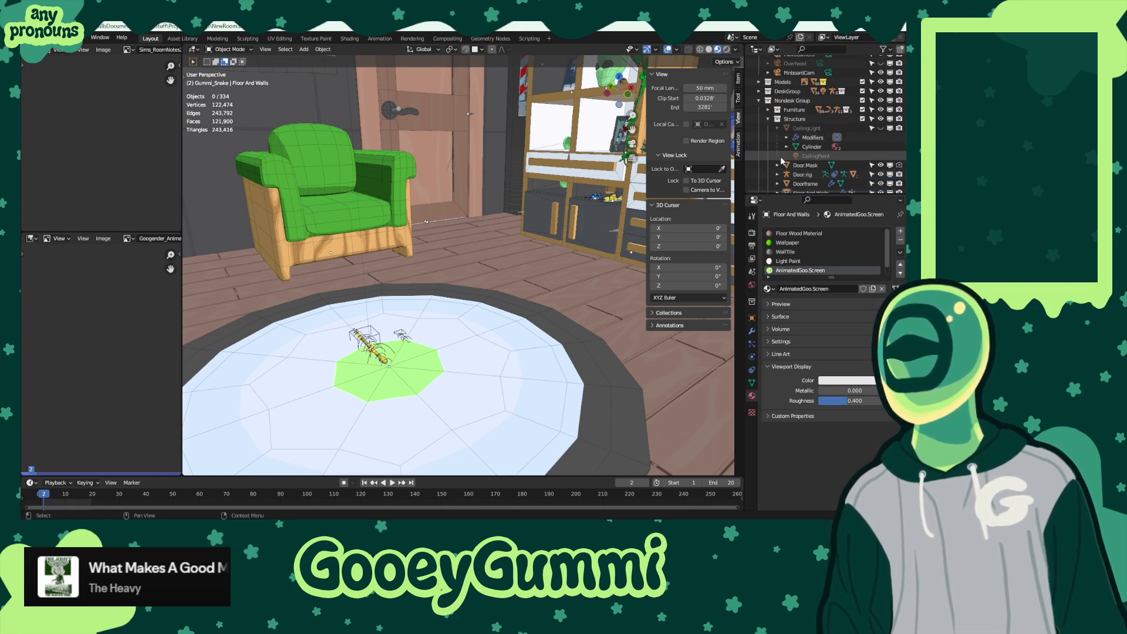
pyautogui.scroll(-5, 782, 160)
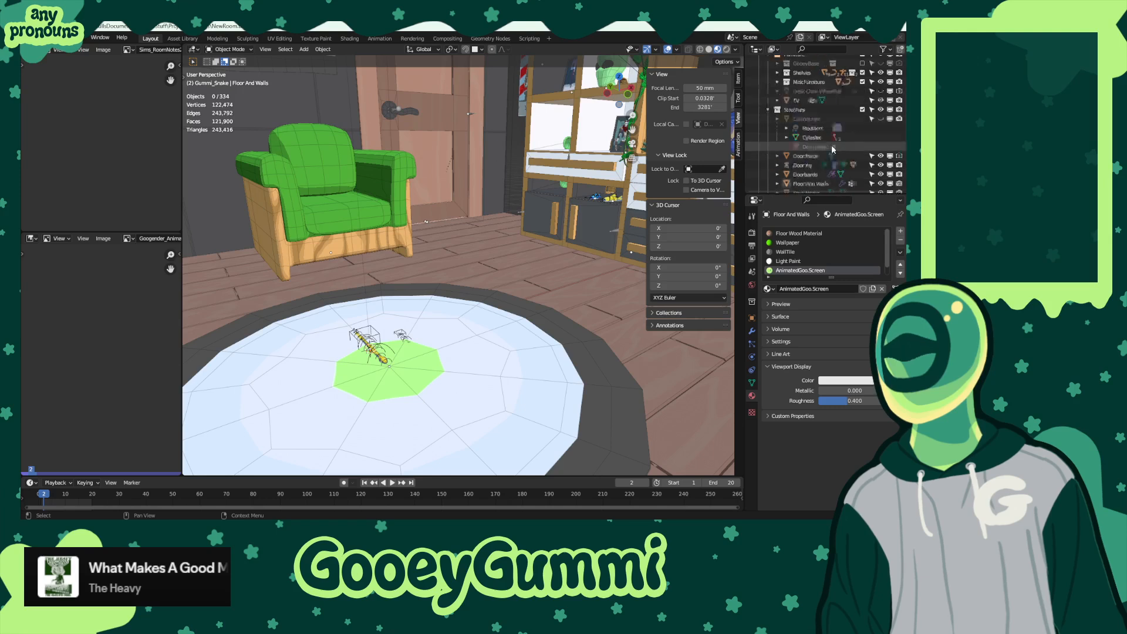
pyautogui.scroll(5, 784, 186)
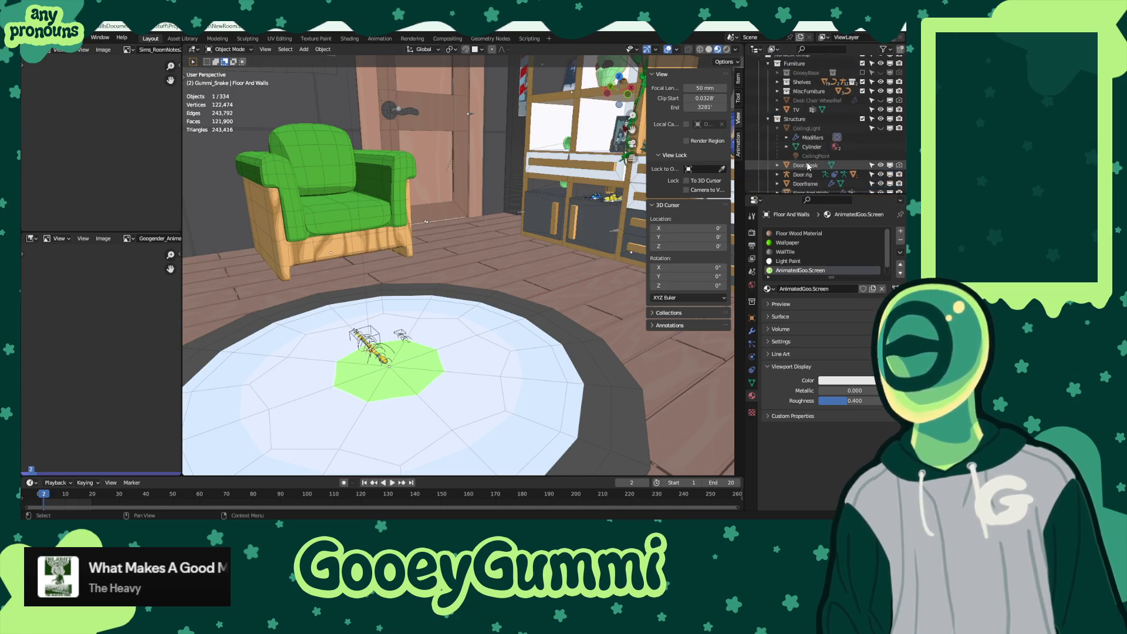
pyautogui.click(777, 81)
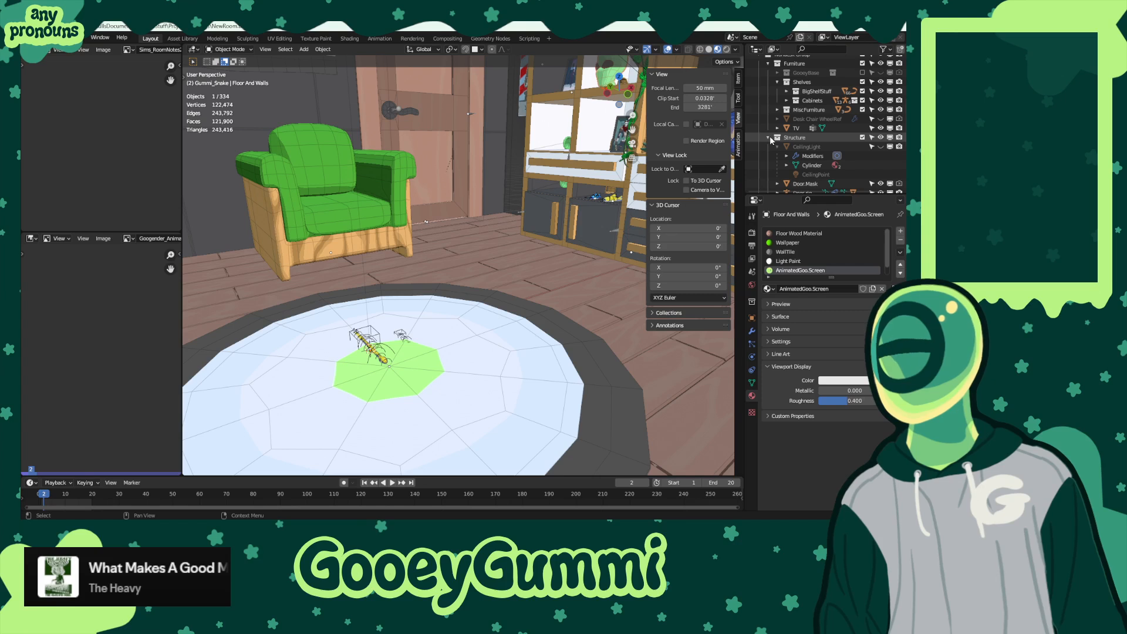
pyautogui.click(767, 137)
pyautogui.moveTo(786, 175); pyautogui.dragTo(828, 137)
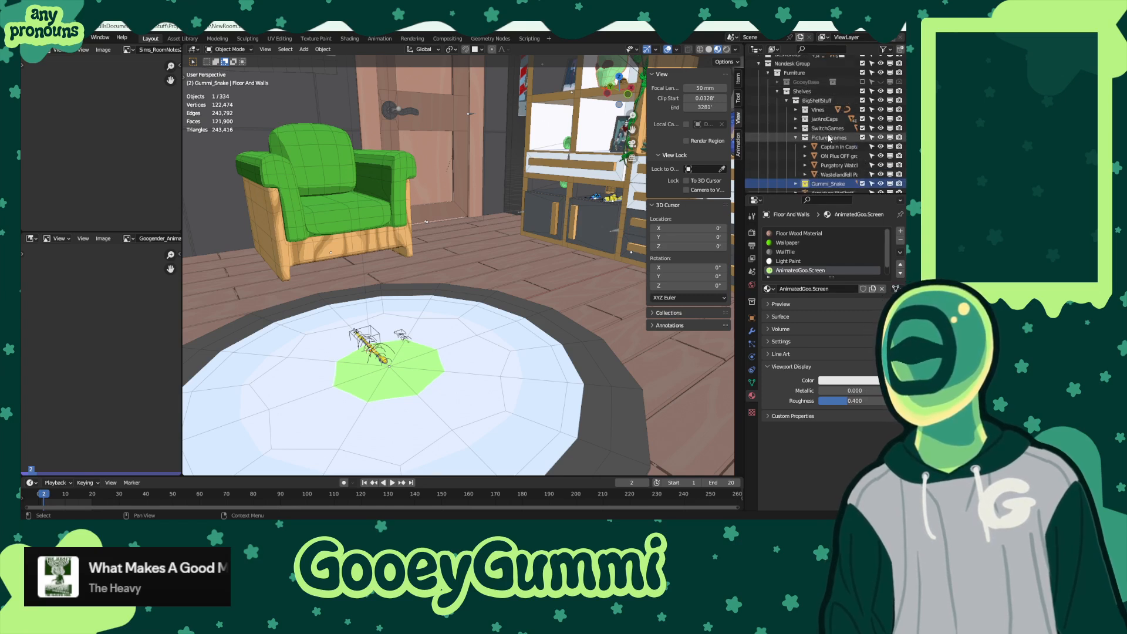
pyautogui.scroll(-3, 832, 144)
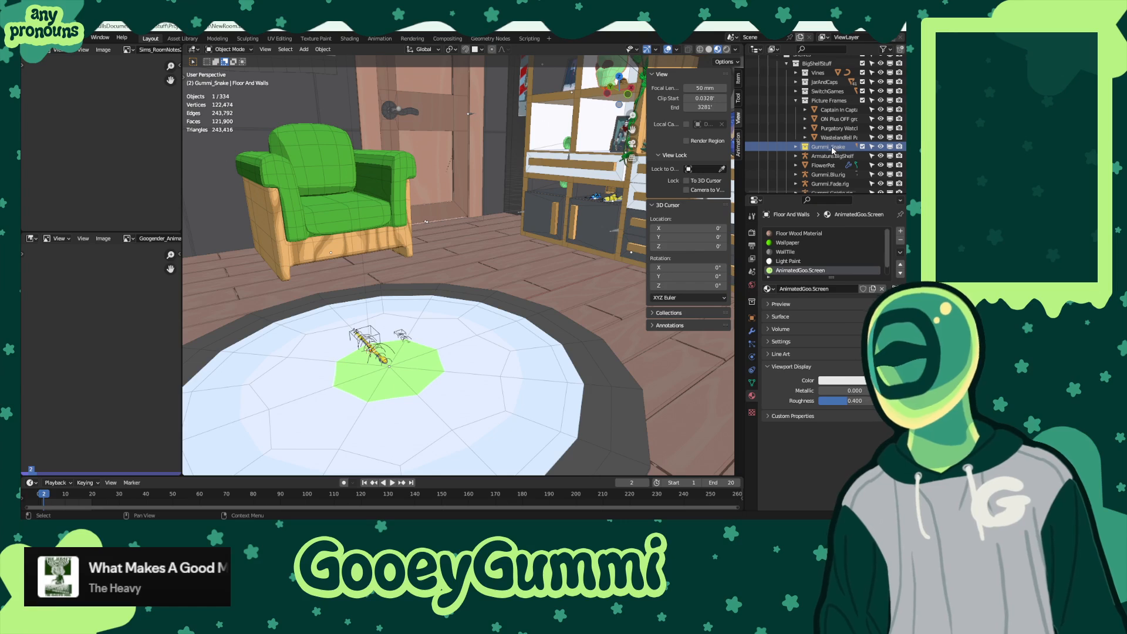
# - Move both snake rigs with snapping onto the cabinet shelf beside the blue and yellow sharks, then select only the large snake's rig
pyautogui.click(401, 337)
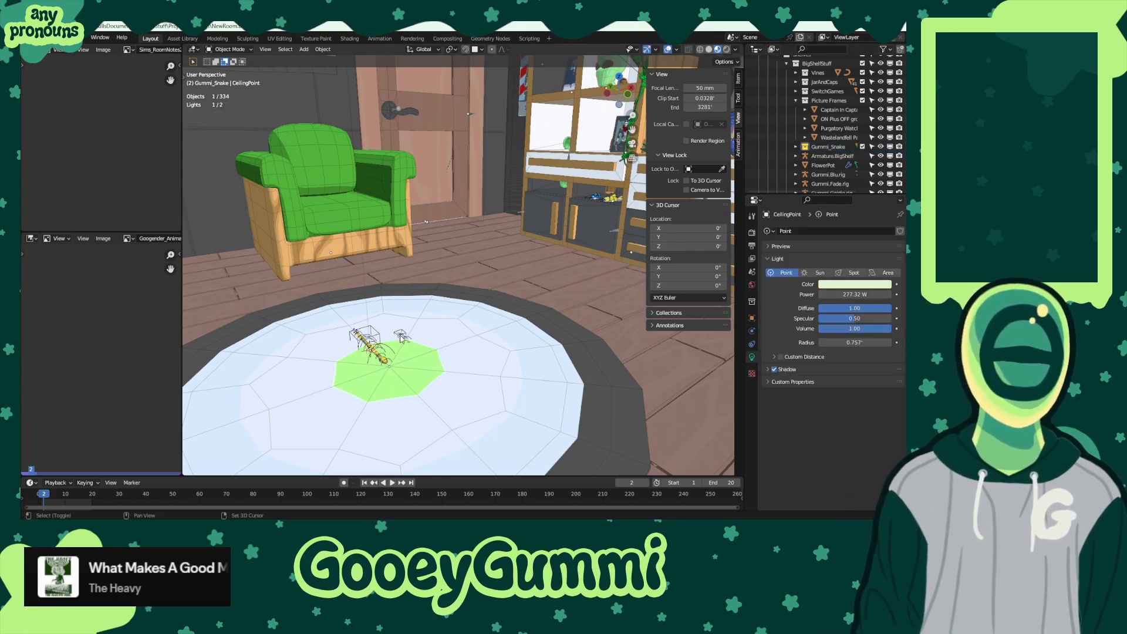
pyautogui.click(402, 338)
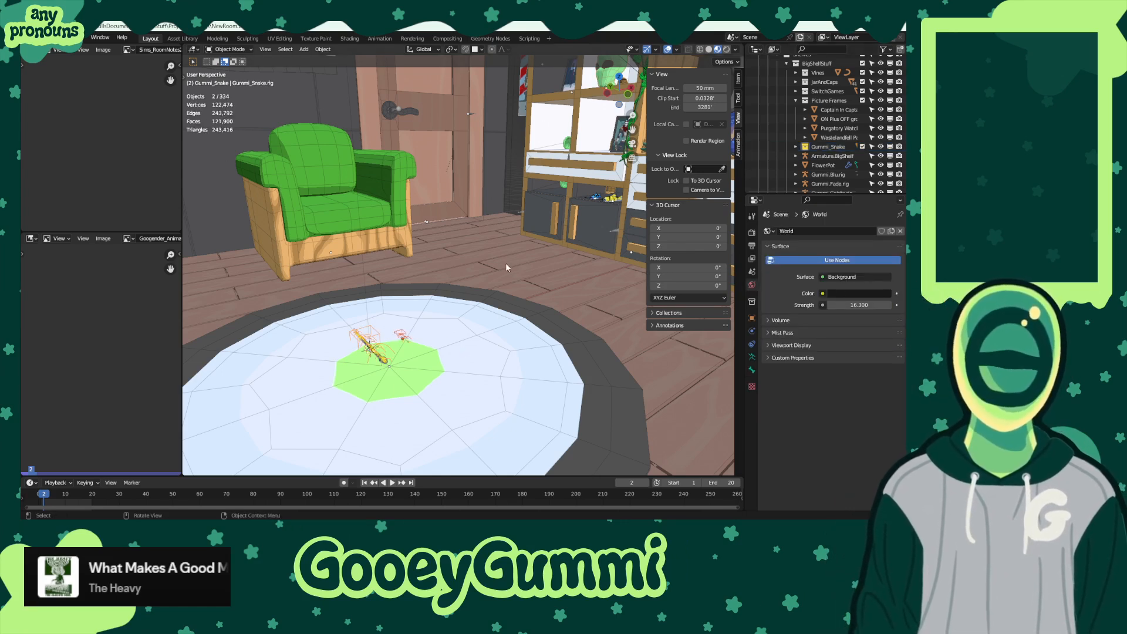
pyautogui.moveTo(510, 231); pyautogui.dragTo(349, 284, button='middle')
pyautogui.moveTo(316, 319); pyautogui.dragTo(492, 297, button='middle')
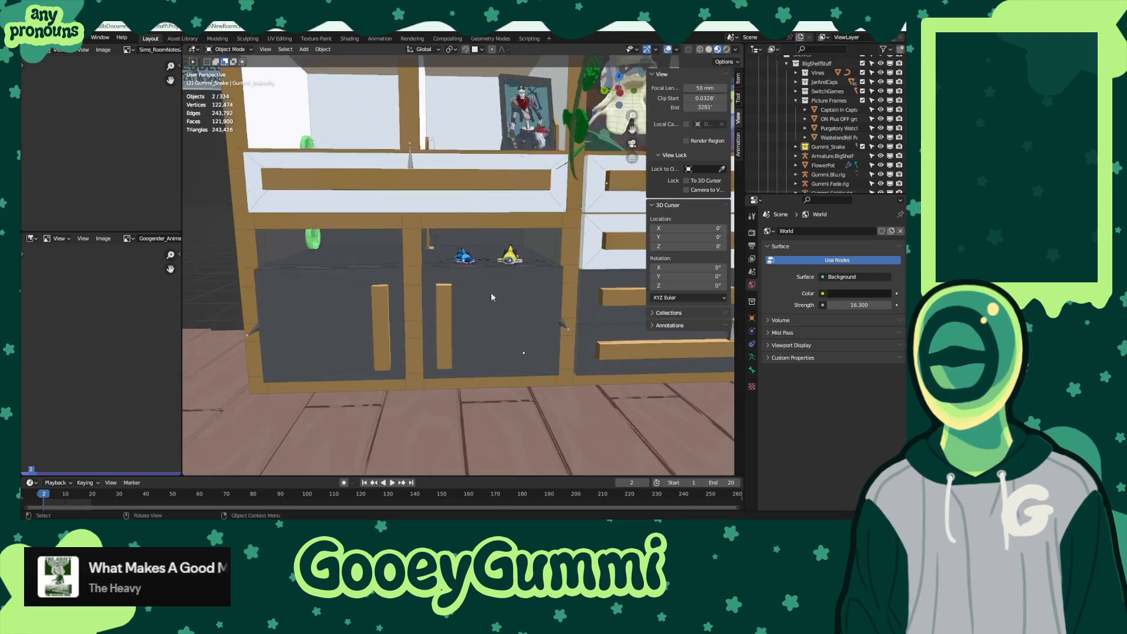
pyautogui.press('g')
pyautogui.rightClick(490, 259)
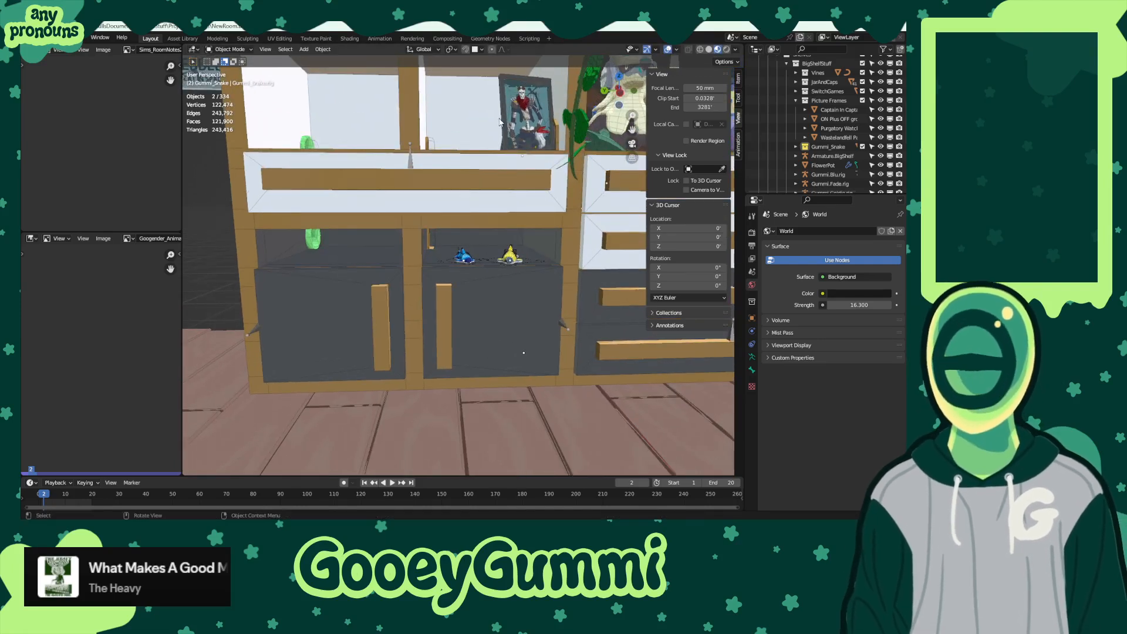
pyautogui.press('g')
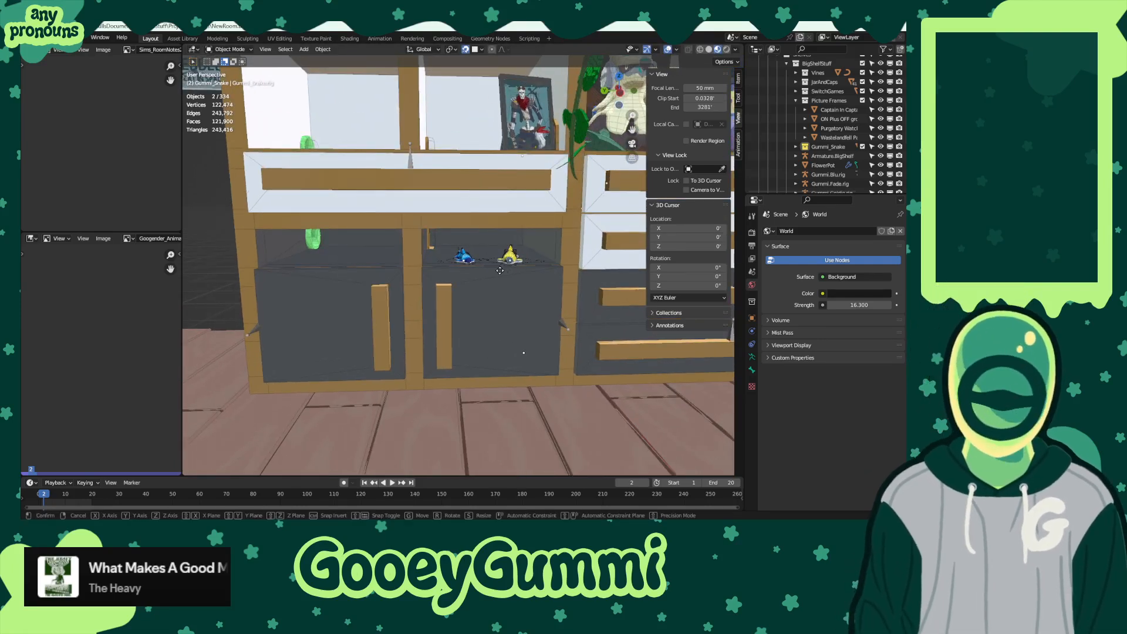
pyautogui.click(488, 257)
pyautogui.scroll(6, 536, 274)
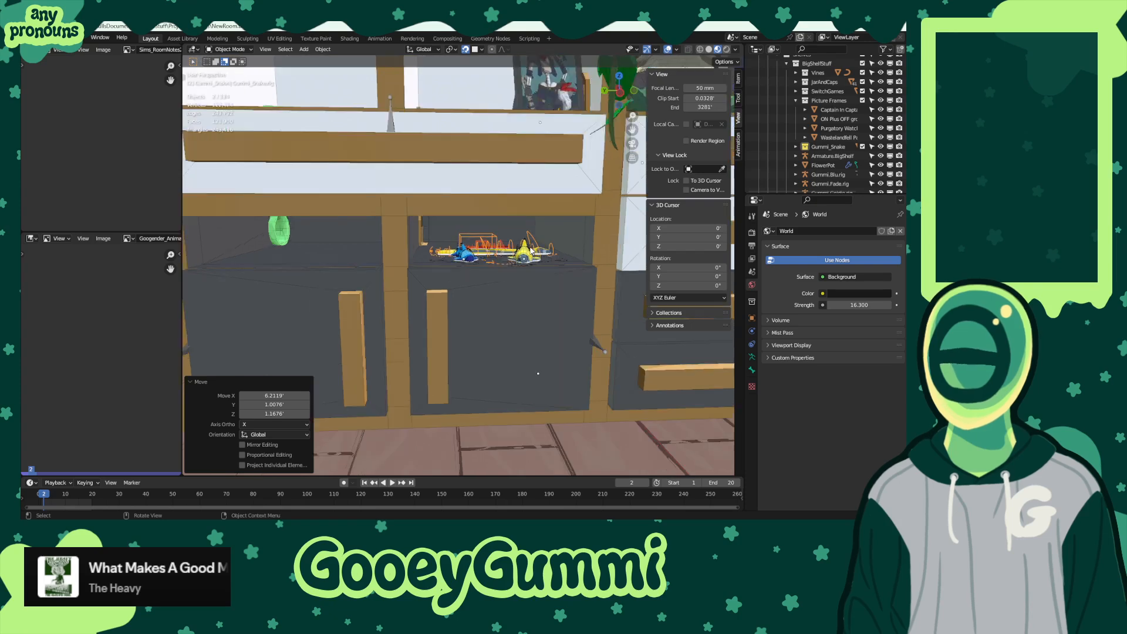
pyautogui.click(450, 276)
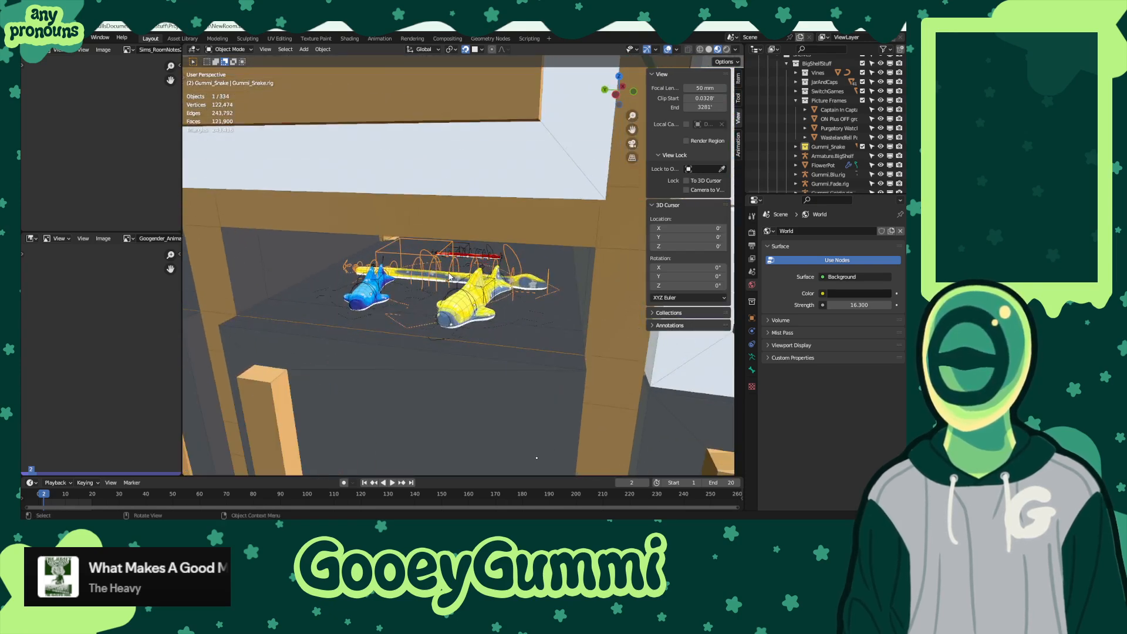
# - Move the red snake's rig with snapping up to the upper cabinet shelf beside the red shark
pyautogui.click(462, 253)
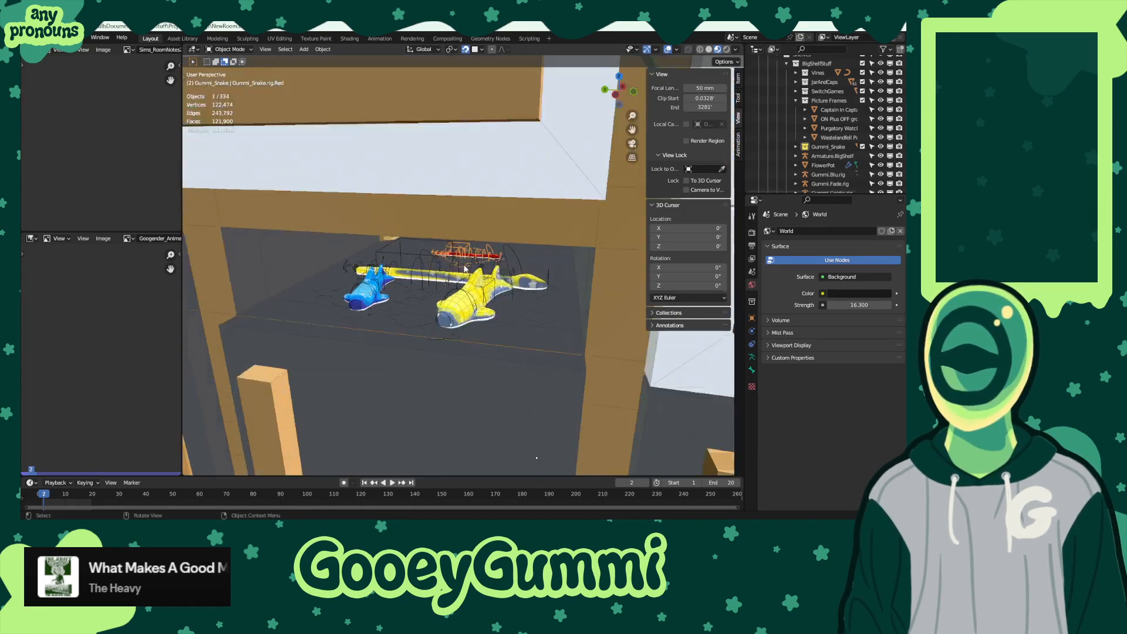
pyautogui.scroll(3, 504, 288)
pyautogui.moveTo(542, 315); pyautogui.dragTo(479, 307, button='middle')
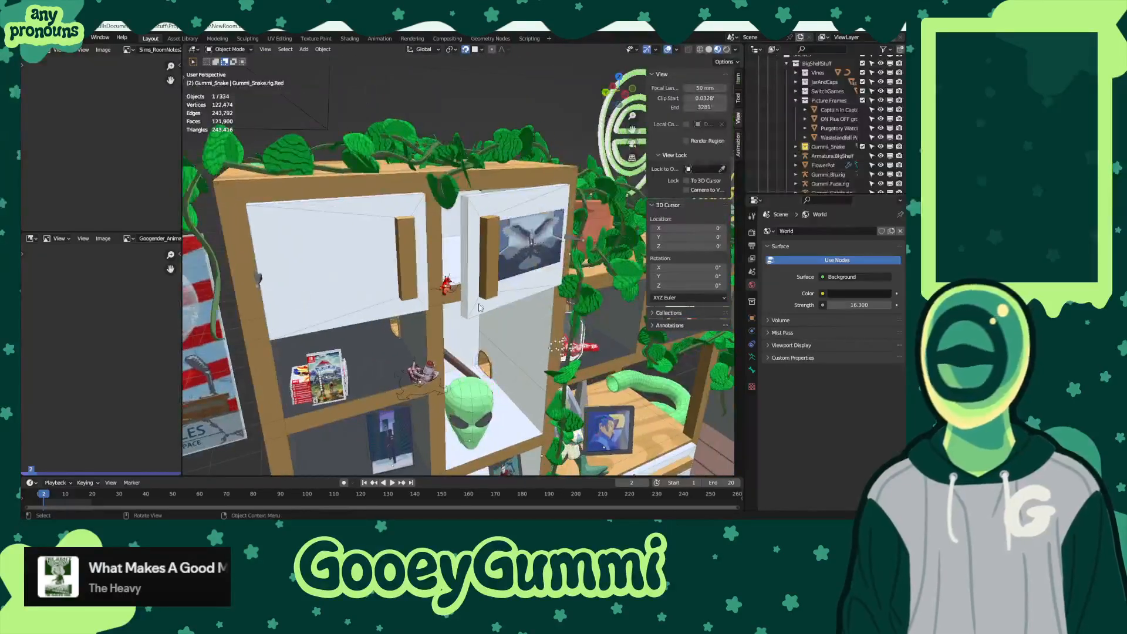
pyautogui.press('g')
pyautogui.click(452, 275)
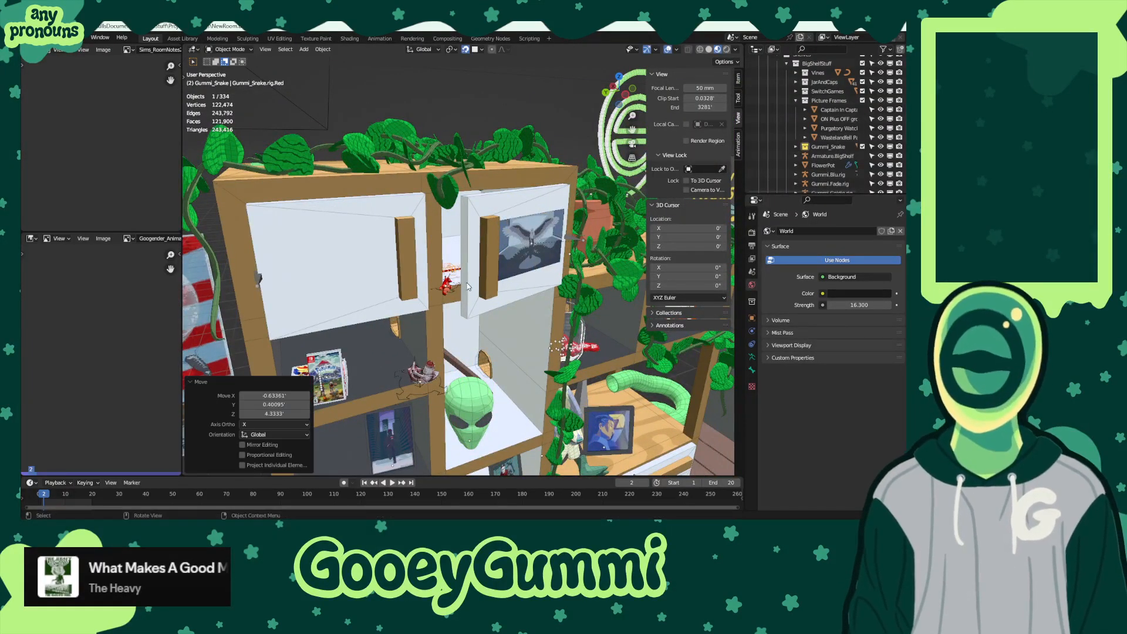
# - Slide the Wastelandfell Papyrus picture frame horizontally clear of the small doorway and rotate it -2.26° about the global Z axis
pyautogui.scroll(5, 527, 332)
pyautogui.moveTo(526, 332); pyautogui.dragTo(556, 327, button='middle')
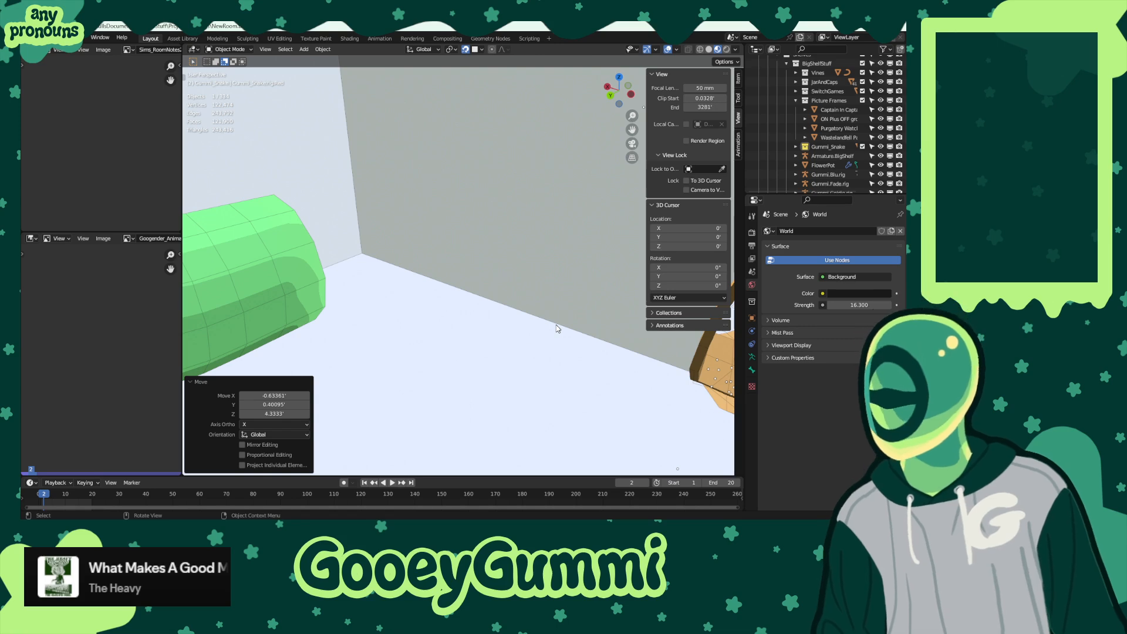
pyautogui.moveTo(557, 329); pyautogui.dragTo(364, 252, button='middle')
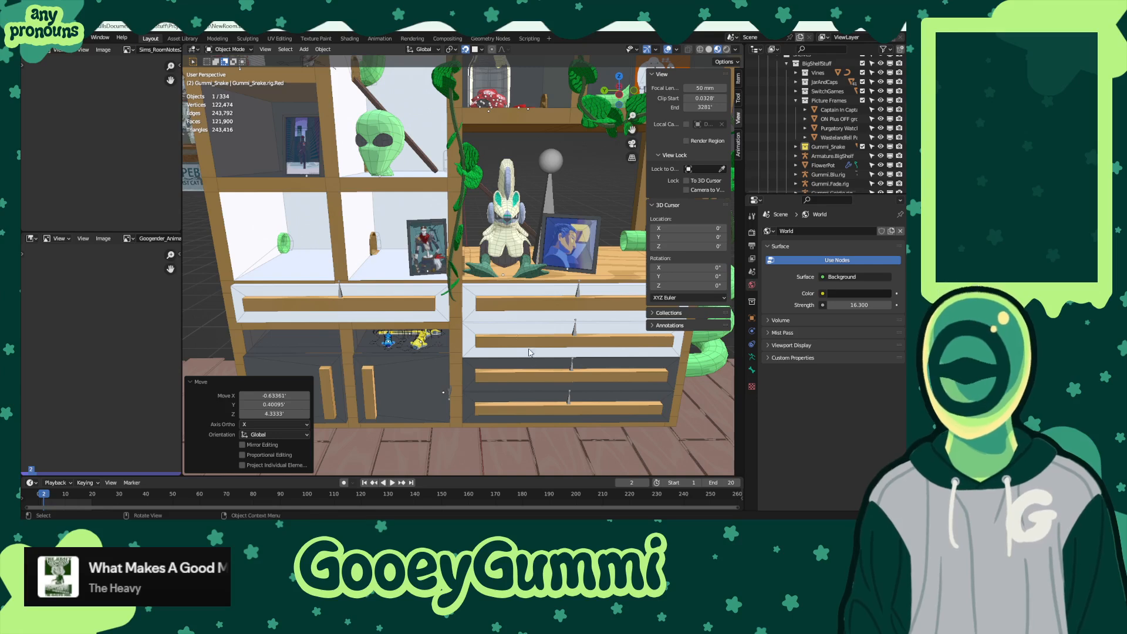
pyautogui.moveTo(529, 352); pyautogui.dragTo(543, 375, button='middle')
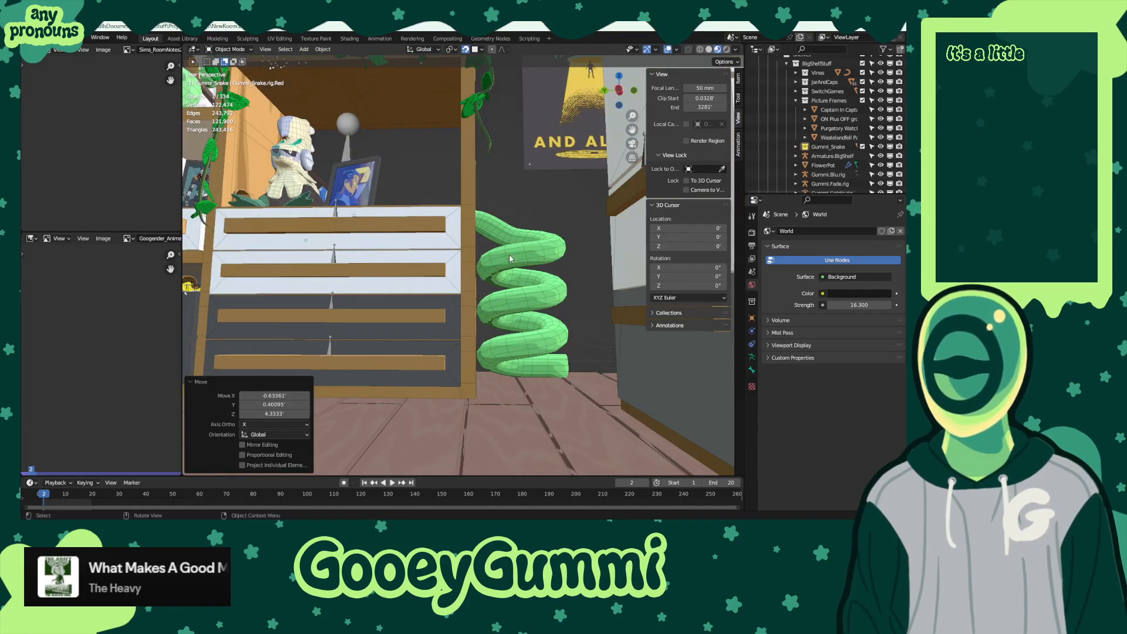
pyautogui.moveTo(465, 248); pyautogui.dragTo(446, 311, button='middle')
pyautogui.scroll(6, 446, 311)
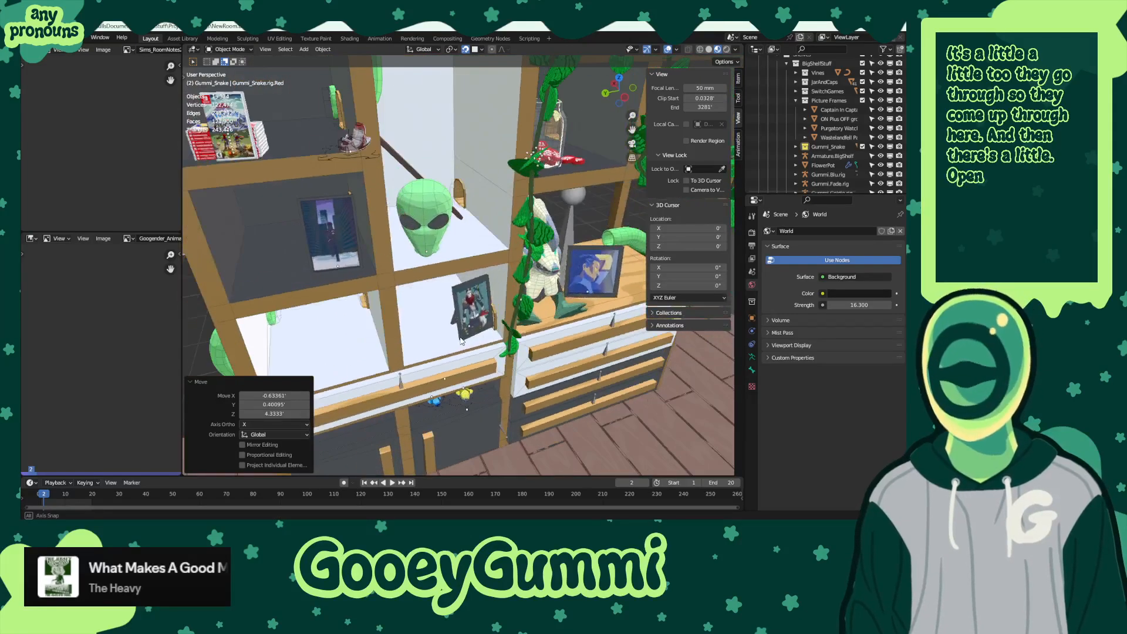
pyautogui.moveTo(521, 322); pyautogui.dragTo(530, 320, button='middle')
pyautogui.click(530, 320)
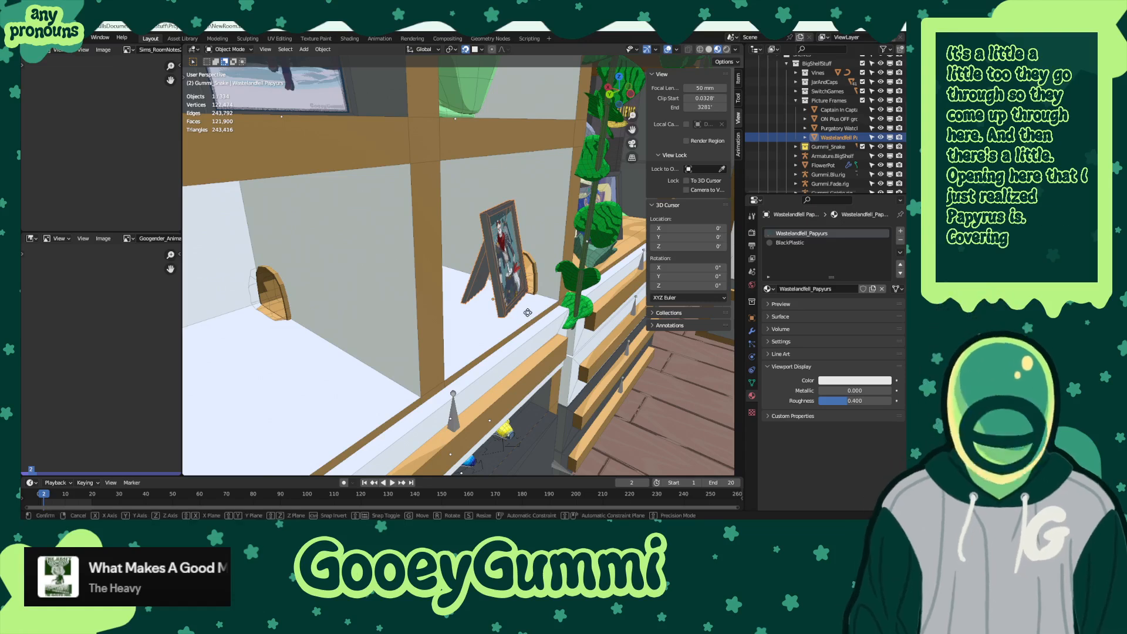
pyautogui.press('g')
pyautogui.press('z')
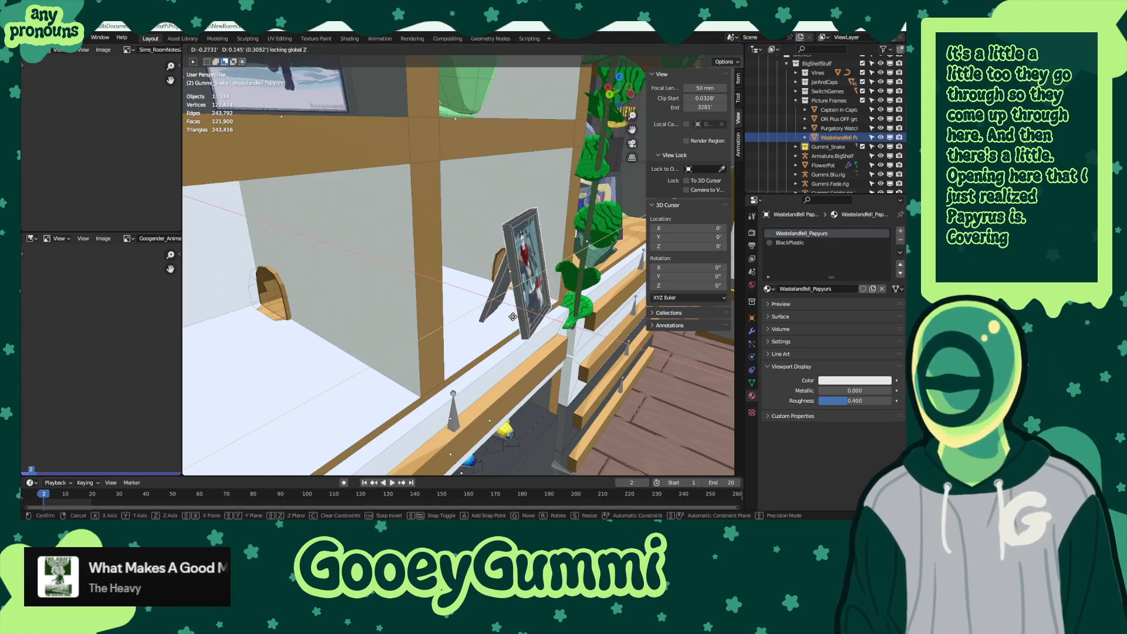
pyautogui.click(492, 315)
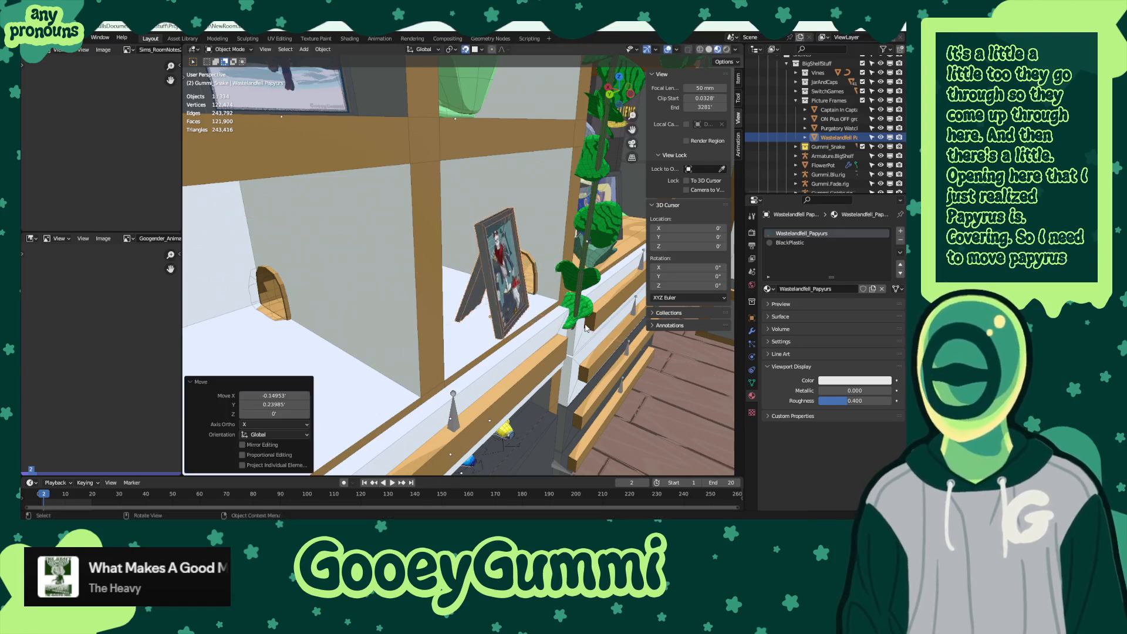
pyautogui.press('r')
pyautogui.press('z')
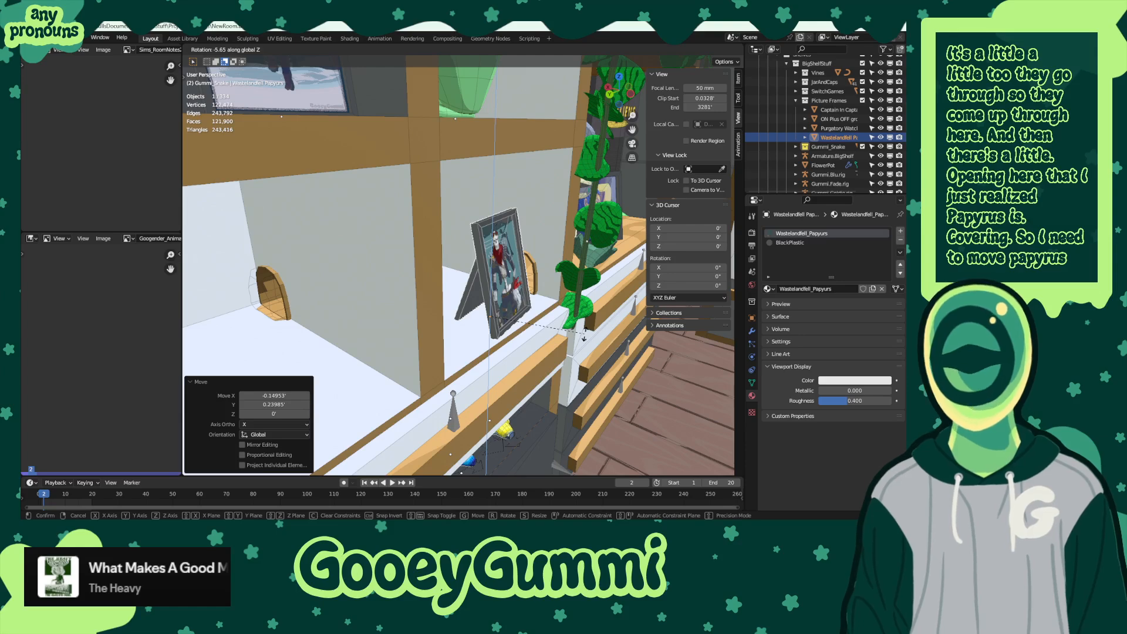
pyautogui.click(584, 336)
# - Examine the doorways, green tubes, ramps and vines that connect the shelf's compartments, from the lower cabinets to the very top
pyautogui.moveTo(583, 336); pyautogui.dragTo(536, 287, button='middle')
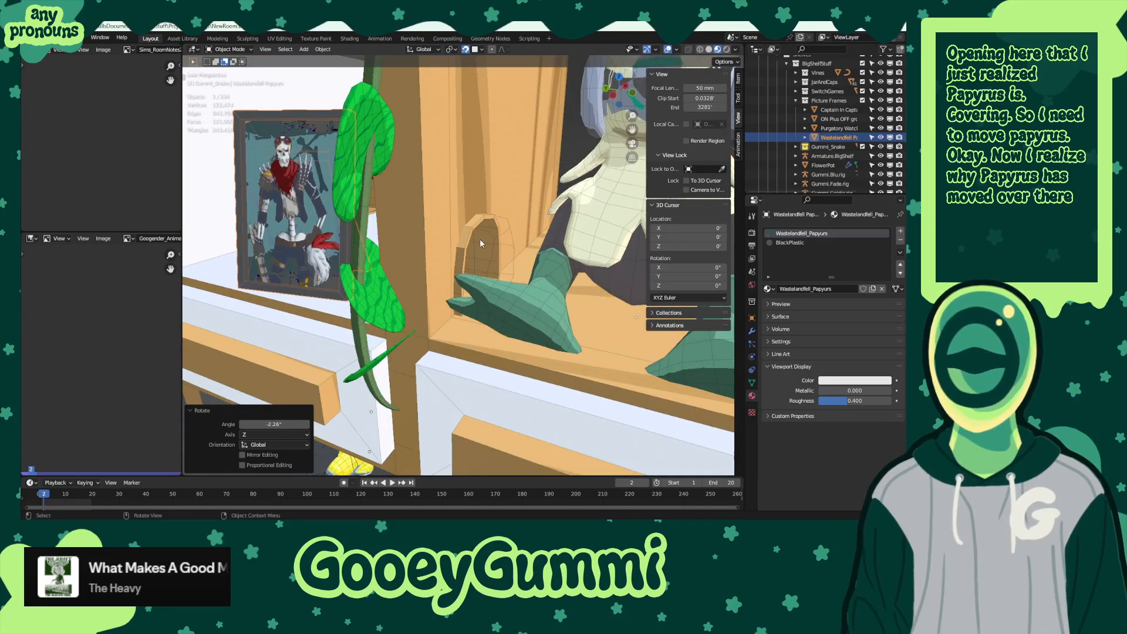
pyautogui.moveTo(480, 243)
pyautogui.mouseDown(button='middle')
pyautogui.moveTo(468, 277)
pyautogui.moveTo(484, 281)
pyautogui.moveTo(544, 227)
pyautogui.moveTo(471, 233)
pyautogui.mouseUp(button='middle')
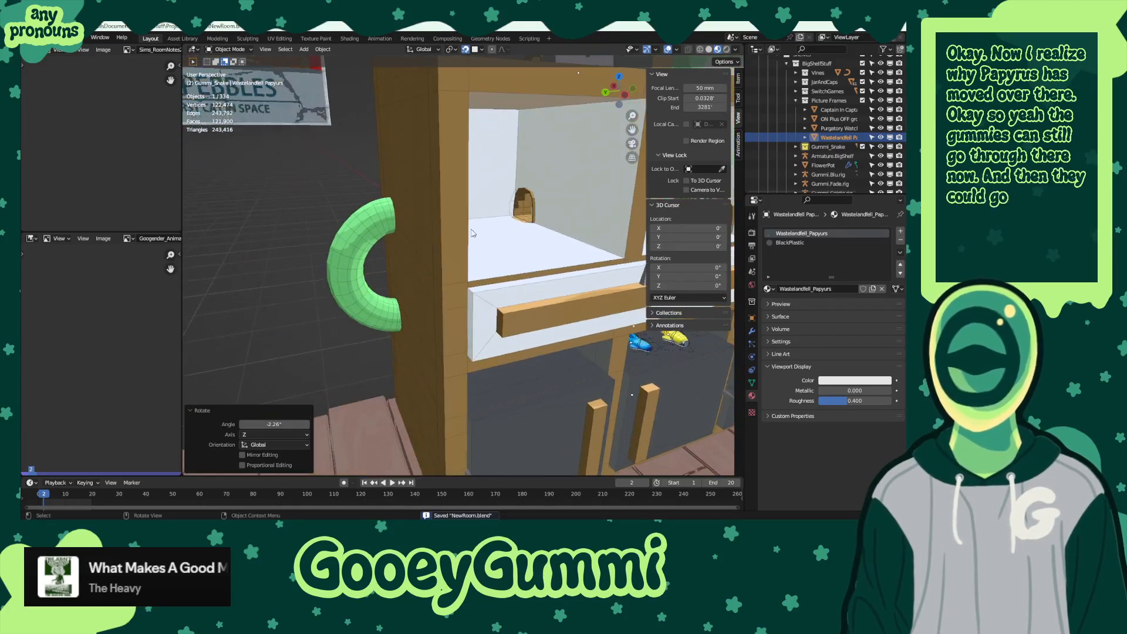
pyautogui.moveTo(345, 241); pyautogui.dragTo(493, 338, button='middle')
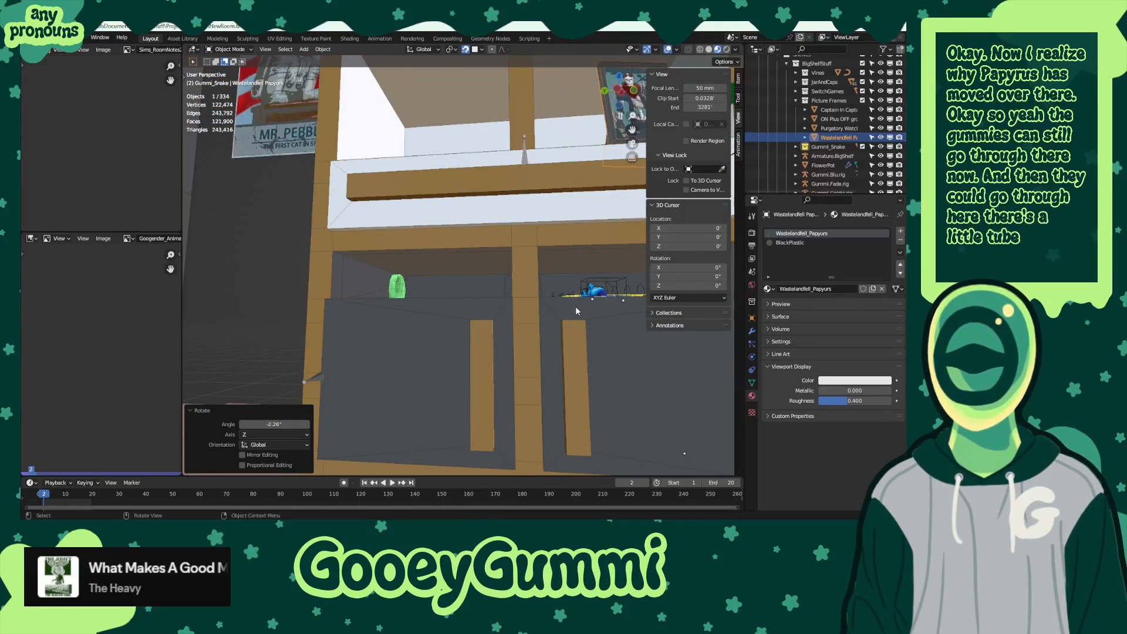
pyautogui.moveTo(576, 310); pyautogui.dragTo(303, 340, button='middle')
pyautogui.moveTo(444, 227); pyautogui.dragTo(548, 368, button='middle')
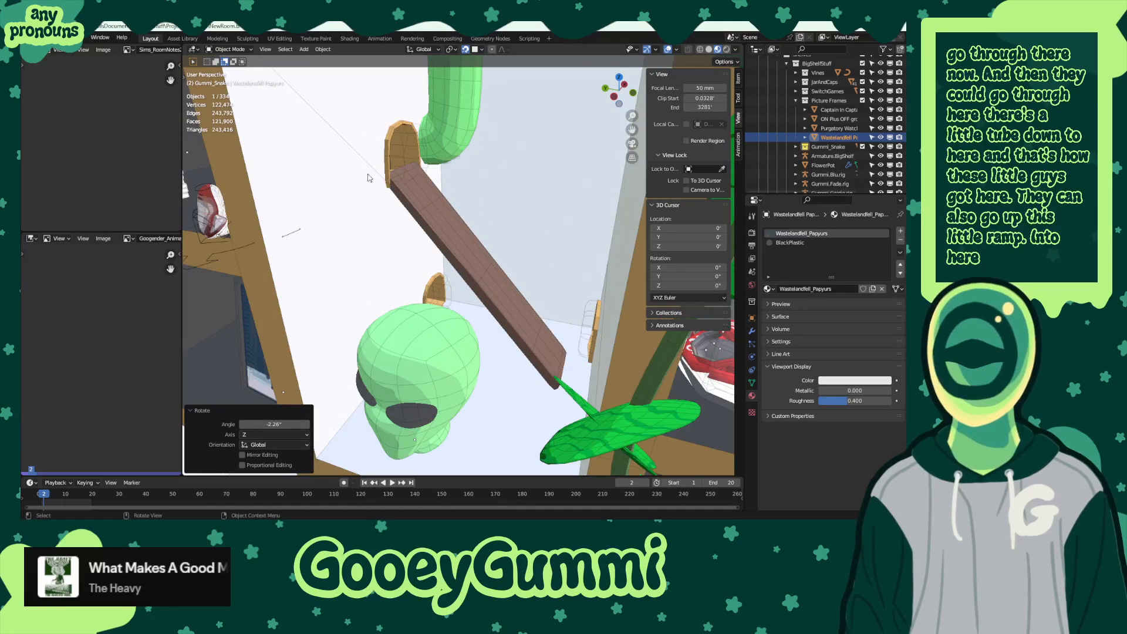
pyautogui.moveTo(368, 177); pyautogui.dragTo(466, 224, button='middle')
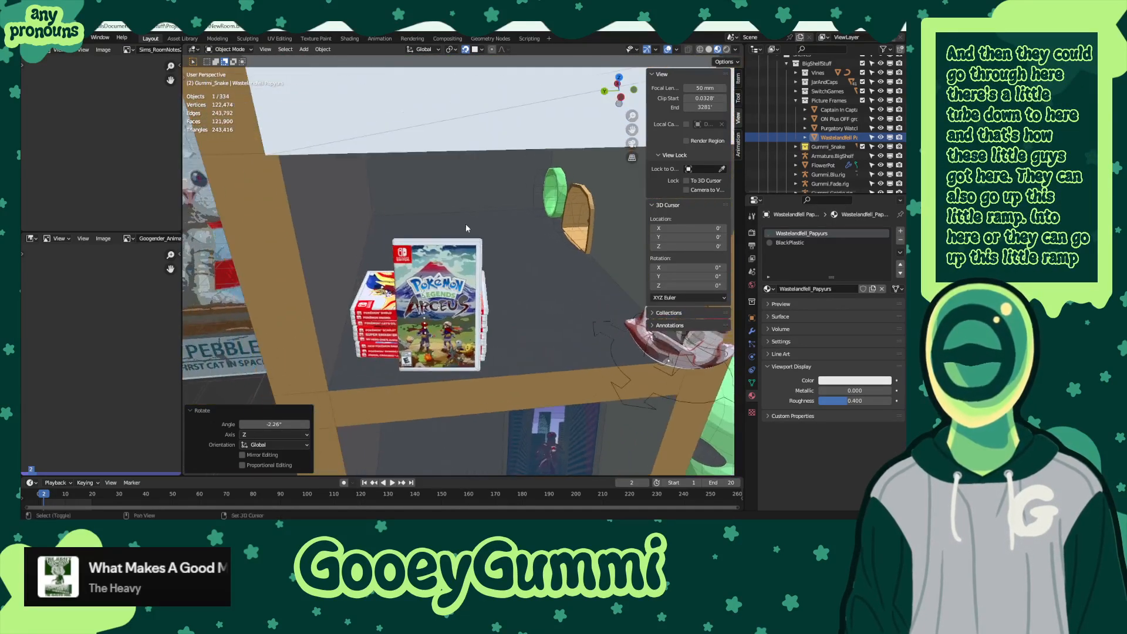
pyautogui.moveTo(562, 268); pyautogui.dragTo(431, 253, button='middle')
pyautogui.scroll(2, 530, 281)
pyautogui.scroll(-4, 530, 282)
pyautogui.scroll(5, 531, 282)
pyautogui.scroll(-3, 472, 275)
pyautogui.scroll(2, 515, 284)
pyautogui.scroll(-5, 439, 191)
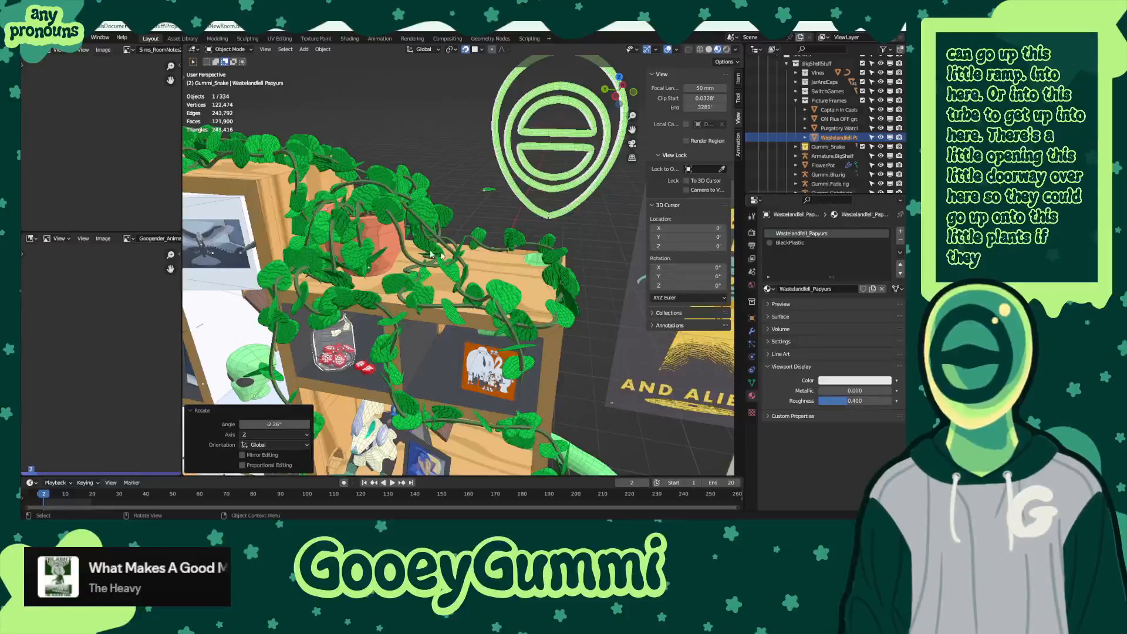
pyautogui.moveTo(494, 338); pyautogui.dragTo(422, 290, button='middle')
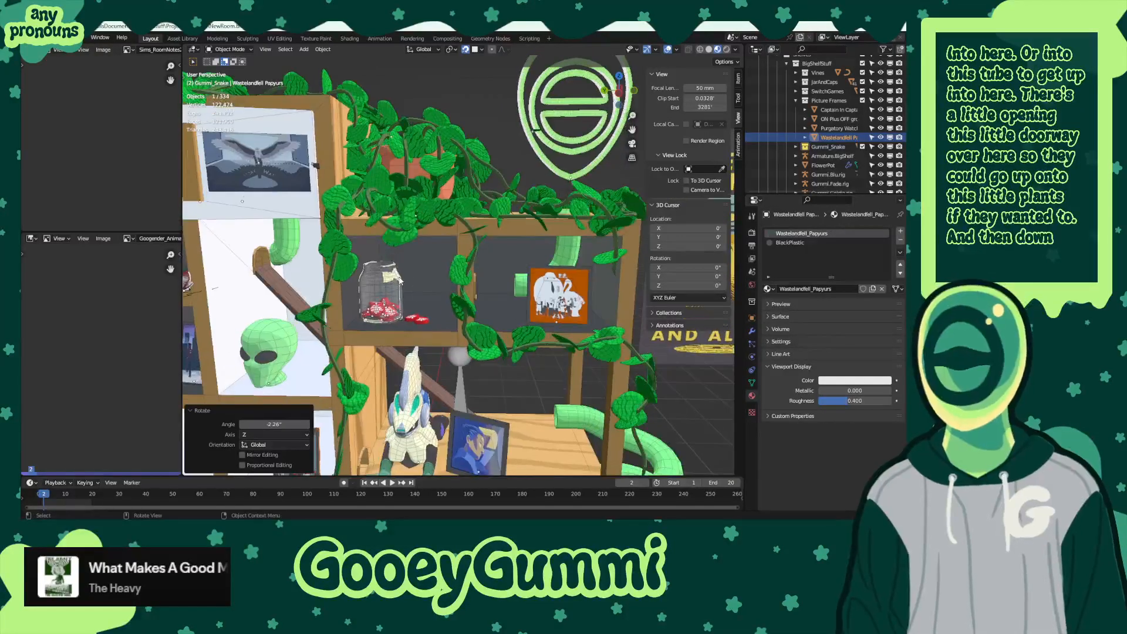
pyautogui.moveTo(273, 296); pyautogui.dragTo(476, 336, button='middle')
pyautogui.scroll(6, 476, 335)
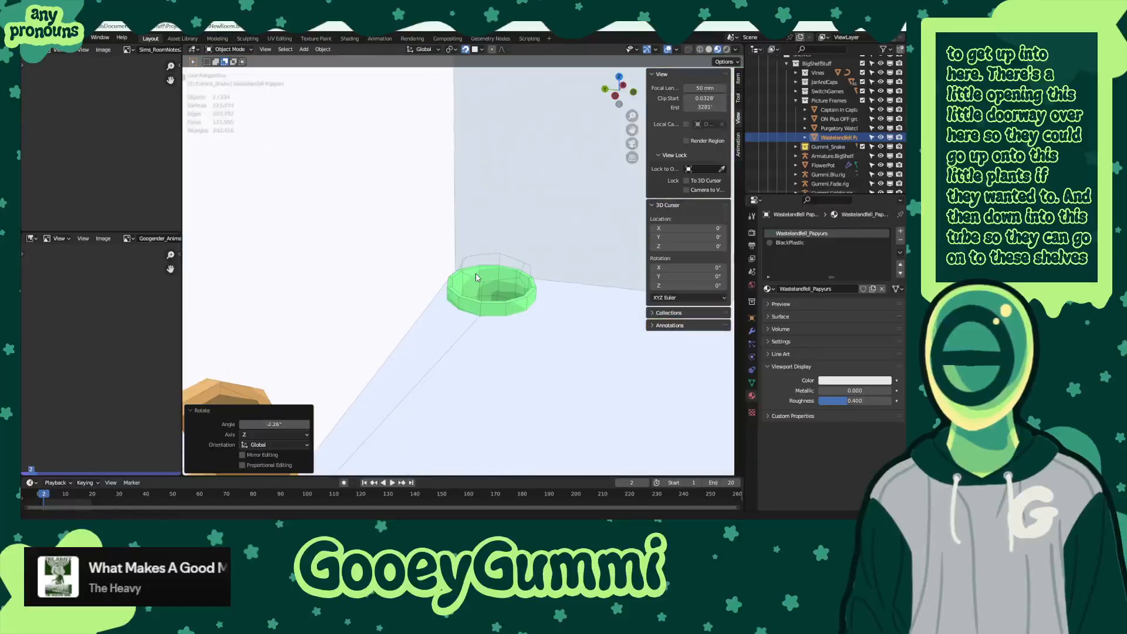
pyautogui.moveTo(334, 315); pyautogui.dragTo(473, 368, button='middle')
pyautogui.scroll(-5, 473, 368)
pyautogui.moveTo(443, 284); pyautogui.dragTo(571, 383, button='middle')
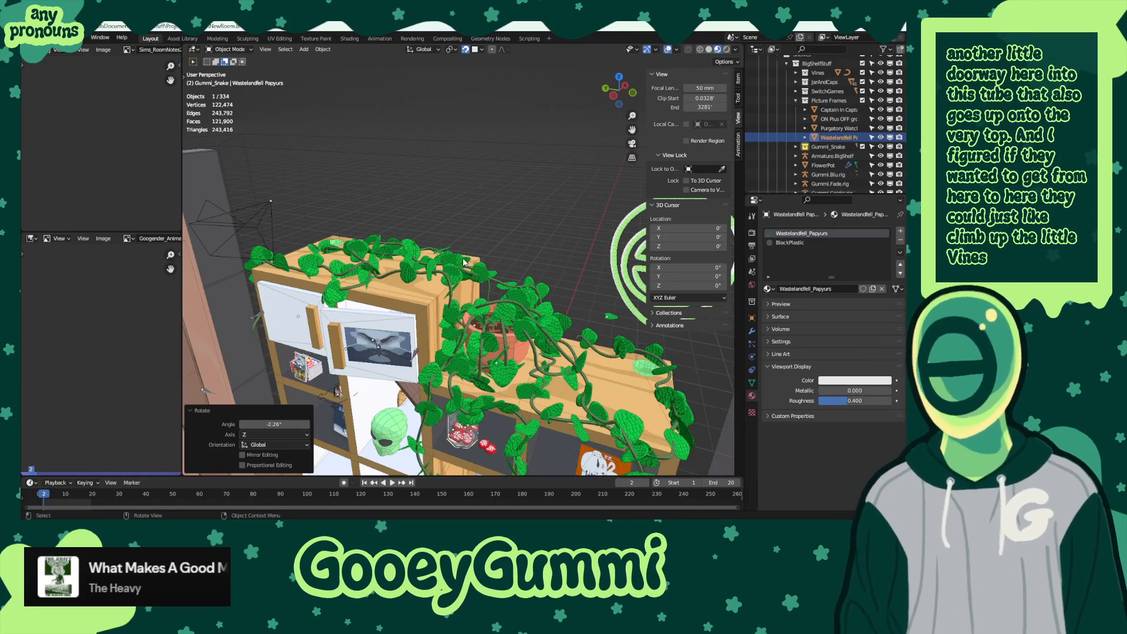
pyautogui.moveTo(473, 343); pyautogui.dragTo(567, 306, button='middle')
pyautogui.scroll(1, 493, 270)
pyautogui.scroll(-1, 496, 268)
pyautogui.scroll(1, 498, 273)
pyautogui.scroll(-4, 557, 297)
pyautogui.click(545, 282)
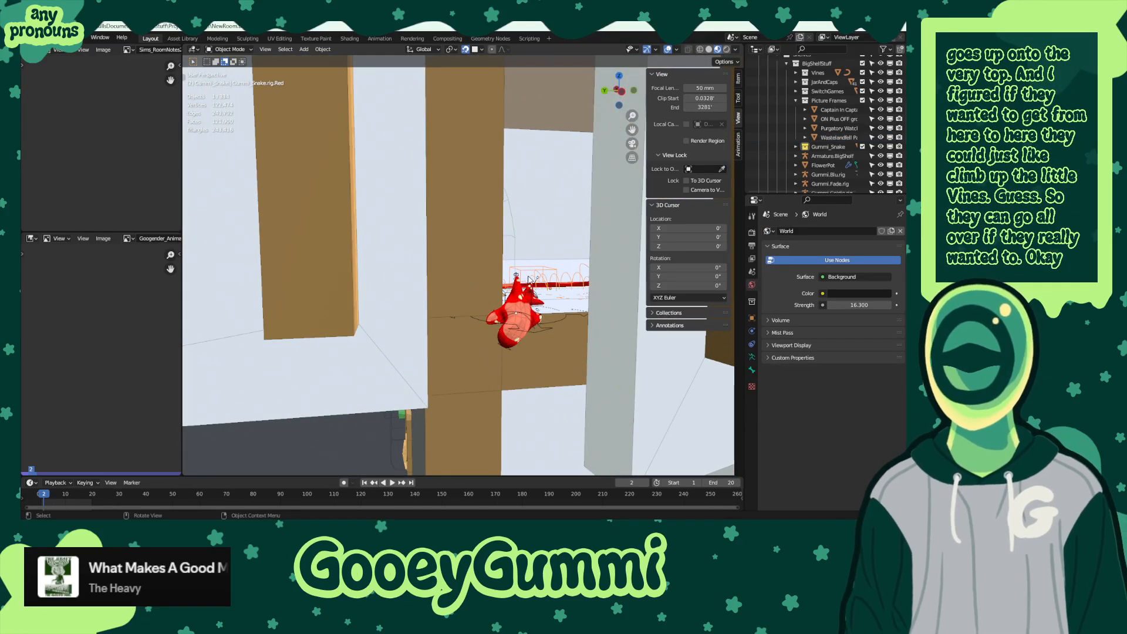
pyautogui.click(226, 49)
pyautogui.click(230, 79)
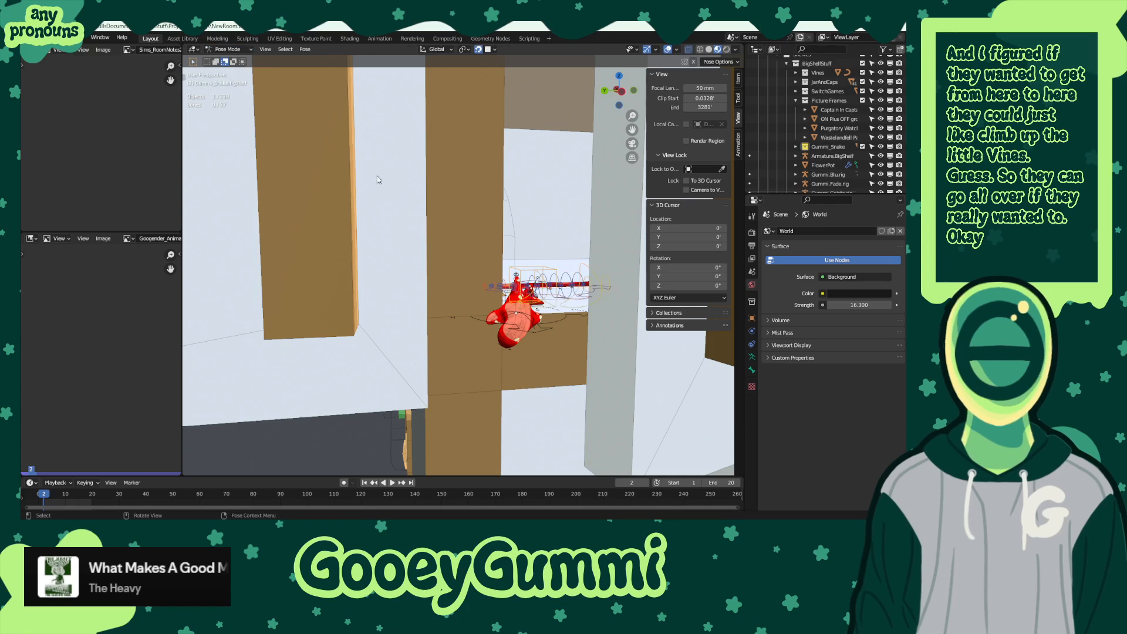
pyautogui.moveTo(561, 289)
pyautogui.keyDown('shift'); pyautogui.mouseDown(button='middle')
pyautogui.moveTo(528, 284)
pyautogui.moveTo(557, 287)
pyautogui.mouseUp(button='middle'); pyautogui.keyUp('shift')
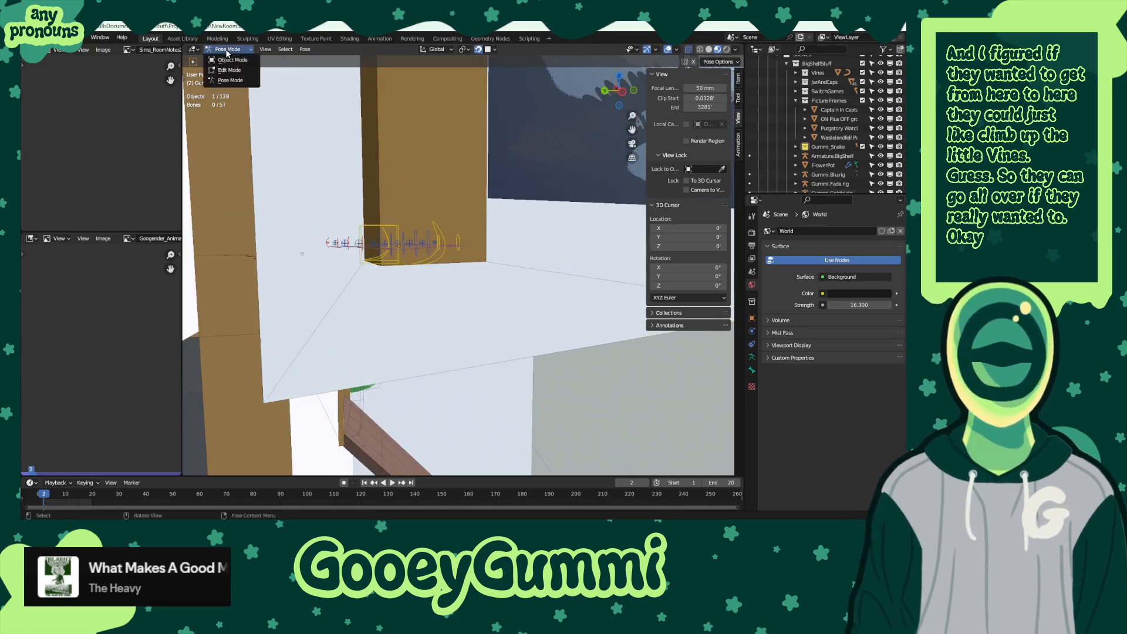
pyautogui.click(232, 60)
# - Turn on the viewport display of the BigShelf object's Mask modifier to hide the cabinet doors
pyautogui.click(397, 244)
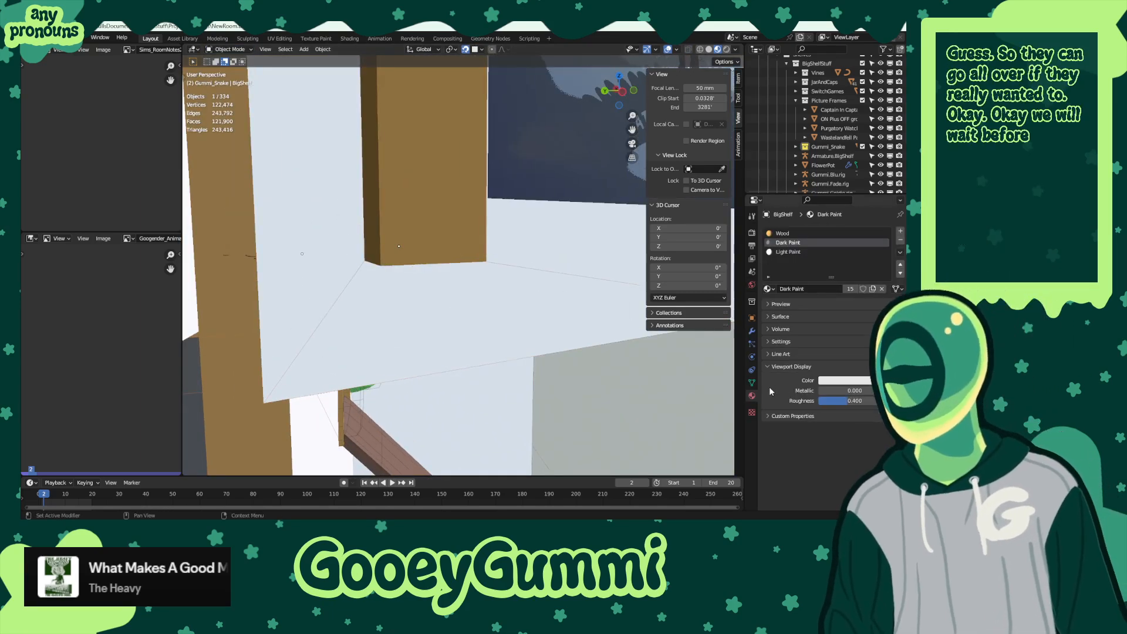
pyautogui.click(751, 384)
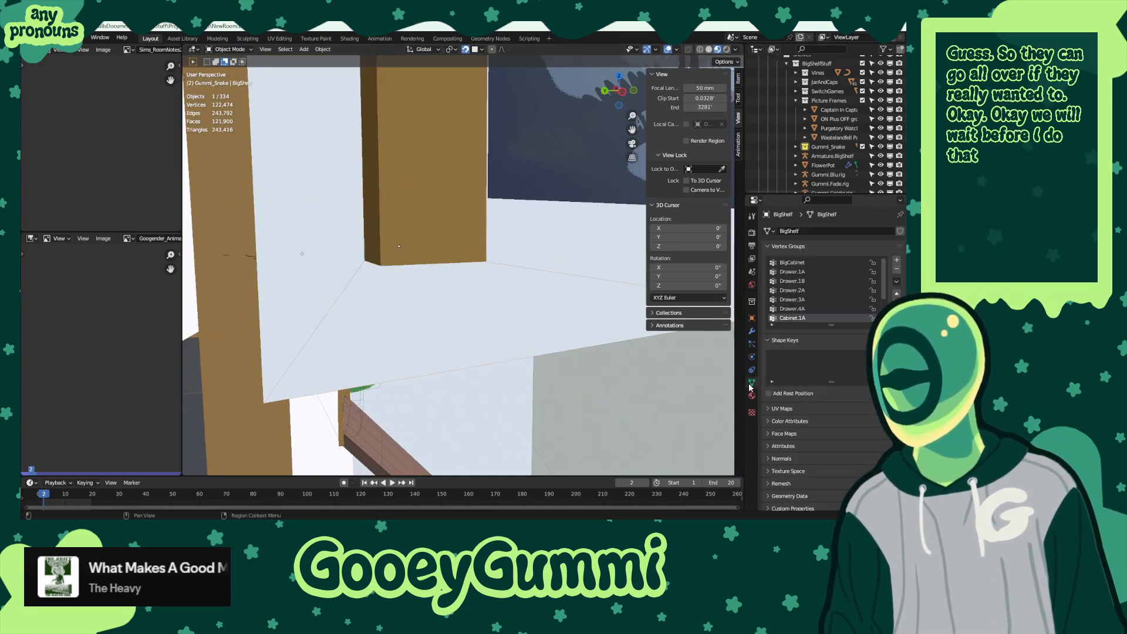
pyautogui.click(751, 330)
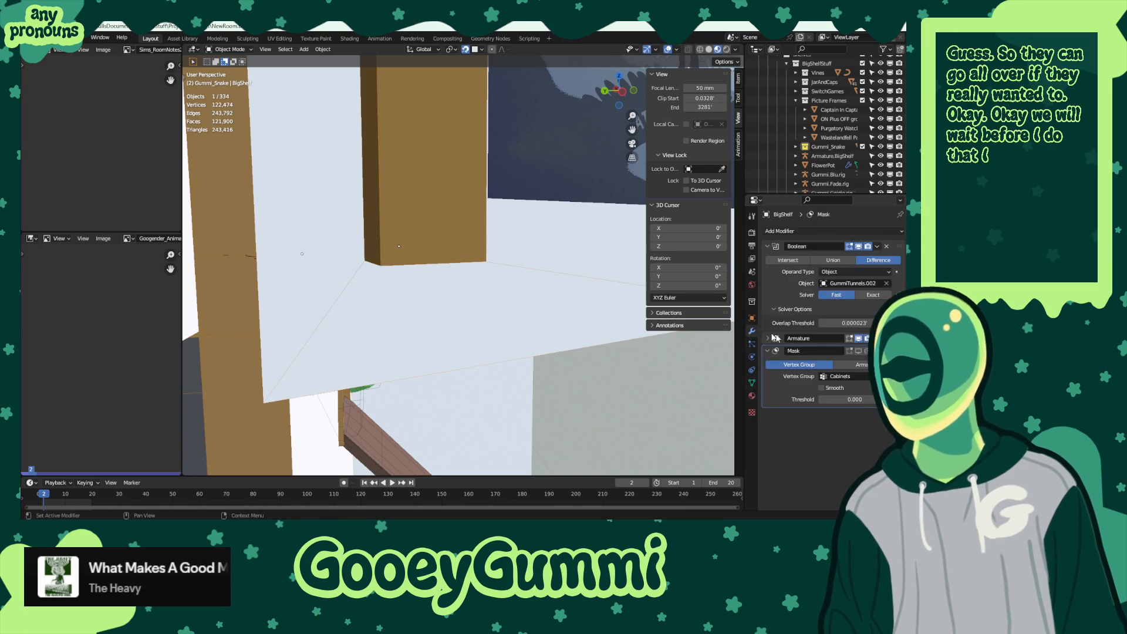
pyautogui.click(860, 351)
# - Hide the Purgatory Watcher picture in the viewport to expose the upper compartment
pyautogui.moveTo(448, 301); pyautogui.dragTo(451, 323, button='middle')
pyautogui.click(448, 295)
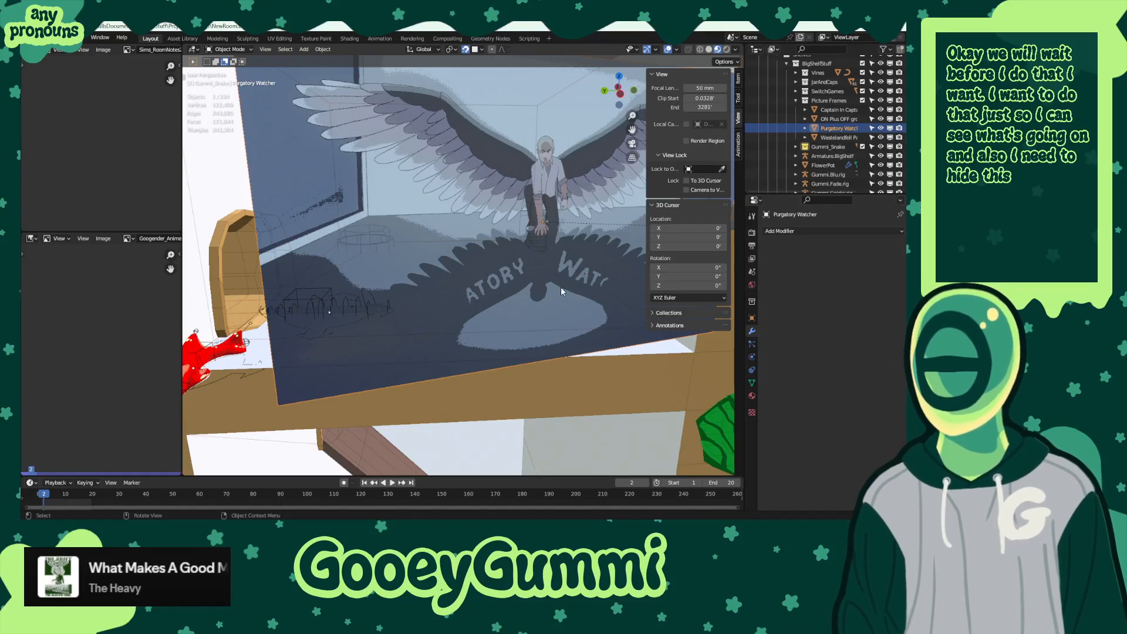
pyautogui.click(880, 128)
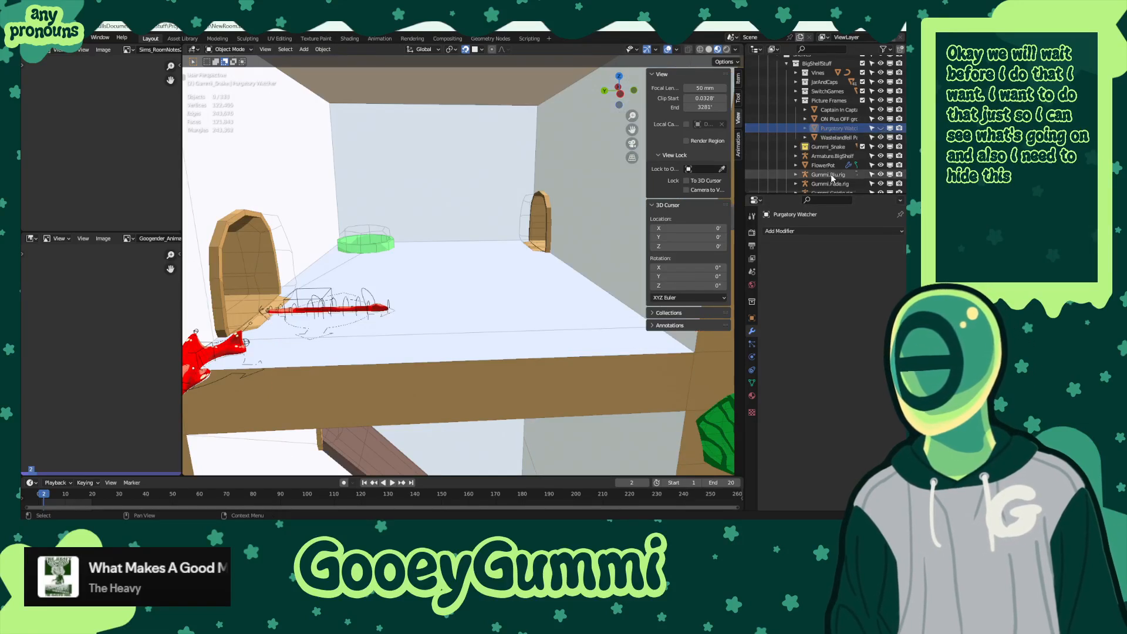
# - Scale the red snake's rig up uniformly by a factor of 1.177 and leave the rig selected
pyautogui.click(370, 303)
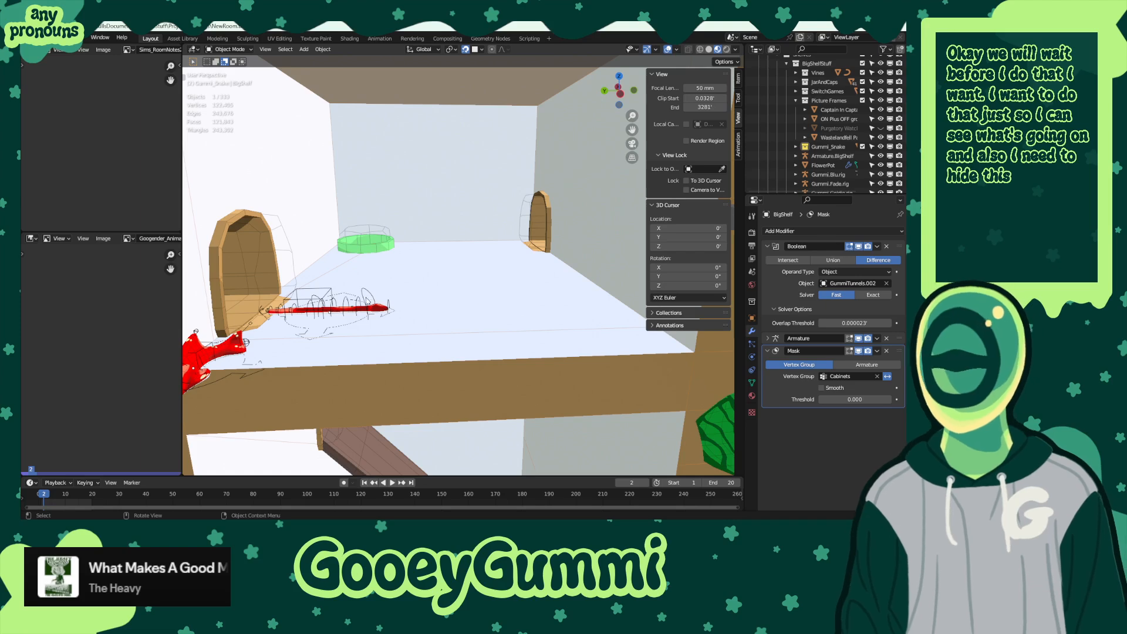
pyautogui.keyDown('shift'); pyautogui.moveTo(444, 251); pyautogui.dragTo(483, 245, button='middle'); pyautogui.keyUp('shift')
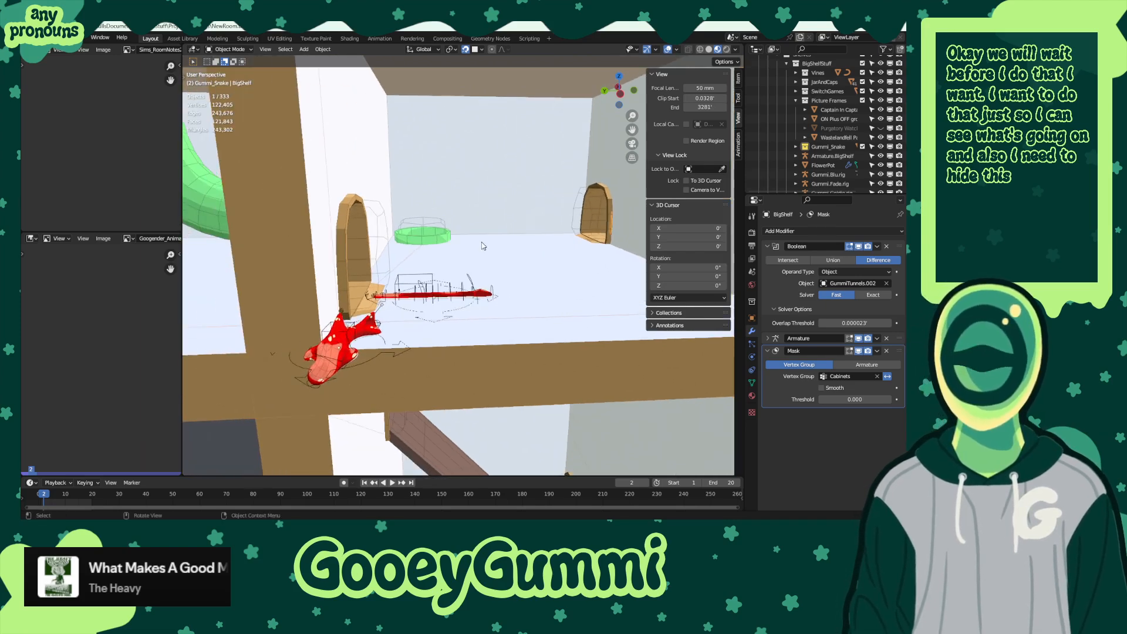
pyautogui.click(429, 290)
pyautogui.keyDown('shift'); pyautogui.moveTo(473, 330); pyautogui.dragTo(557, 307, button='middle'); pyautogui.keyUp('shift')
pyautogui.press('s')
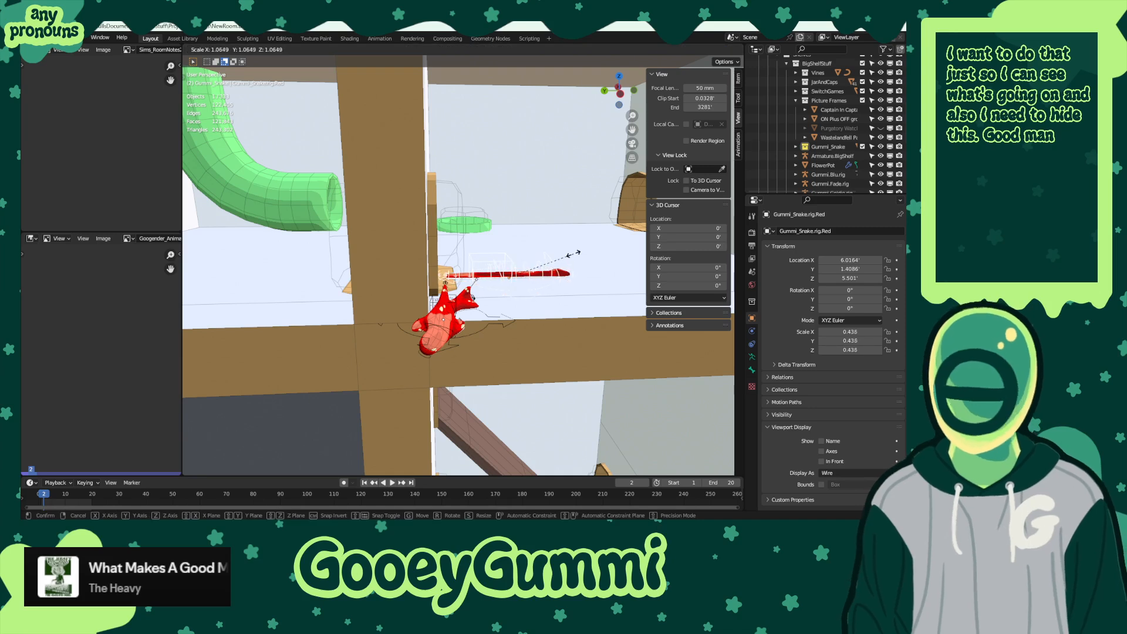
pyautogui.click(579, 248)
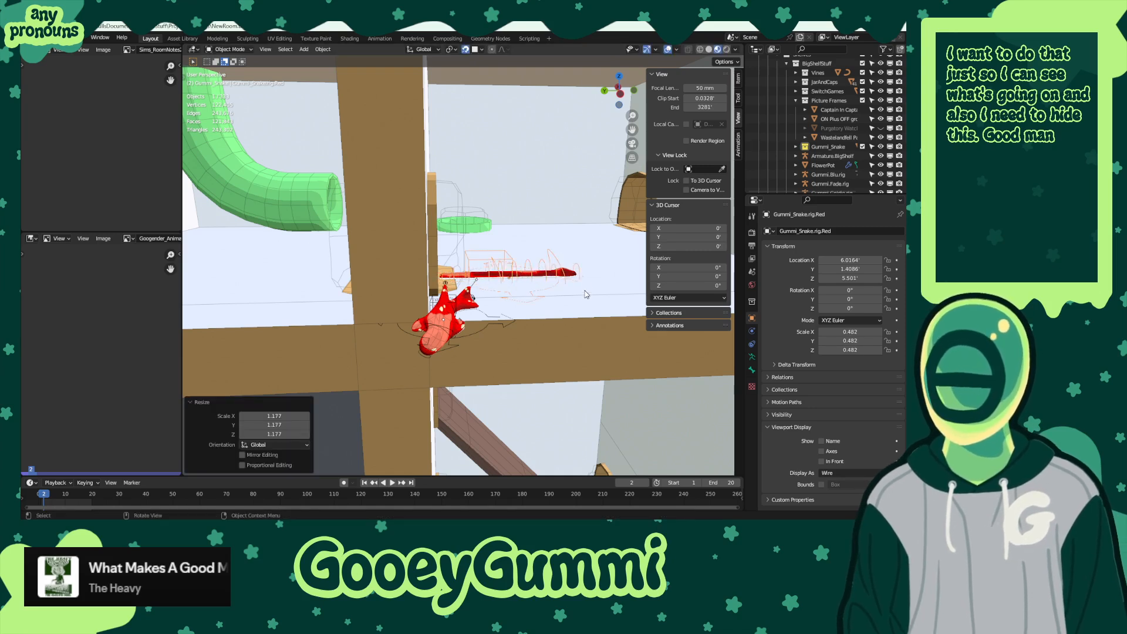
pyautogui.moveTo(586, 293); pyautogui.dragTo(562, 277, button='middle')
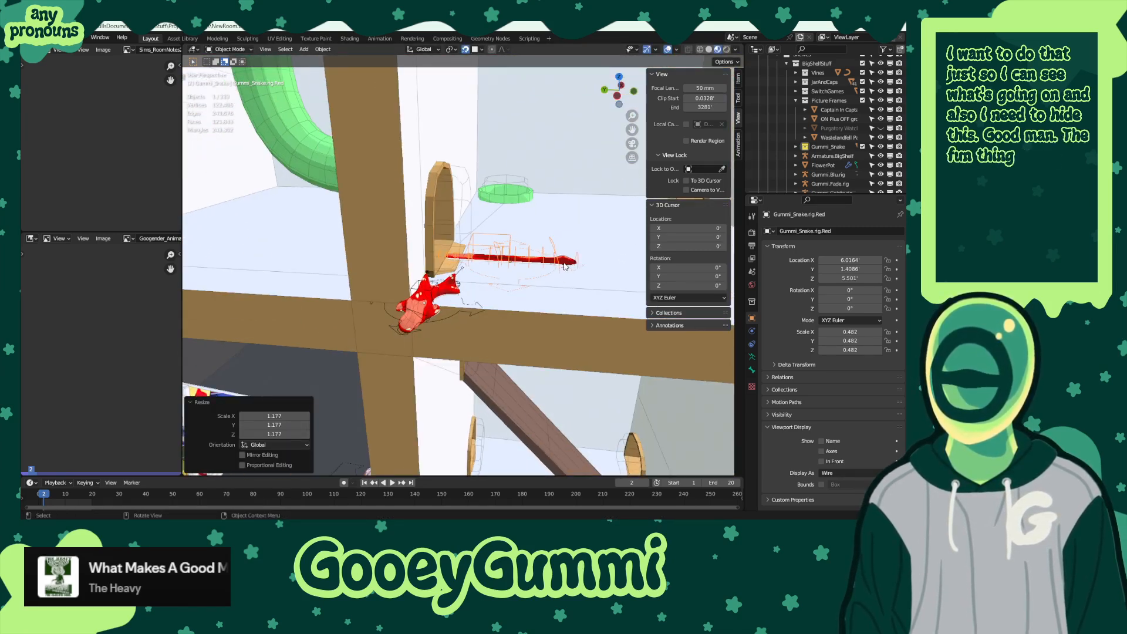
pyautogui.click(566, 267)
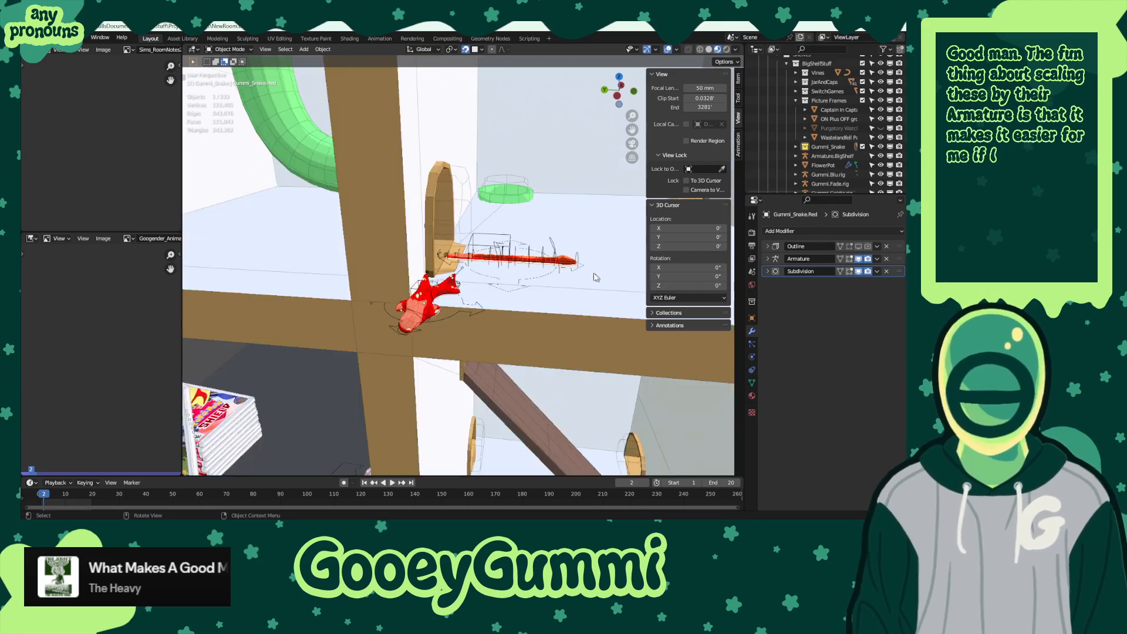
pyautogui.click(552, 250)
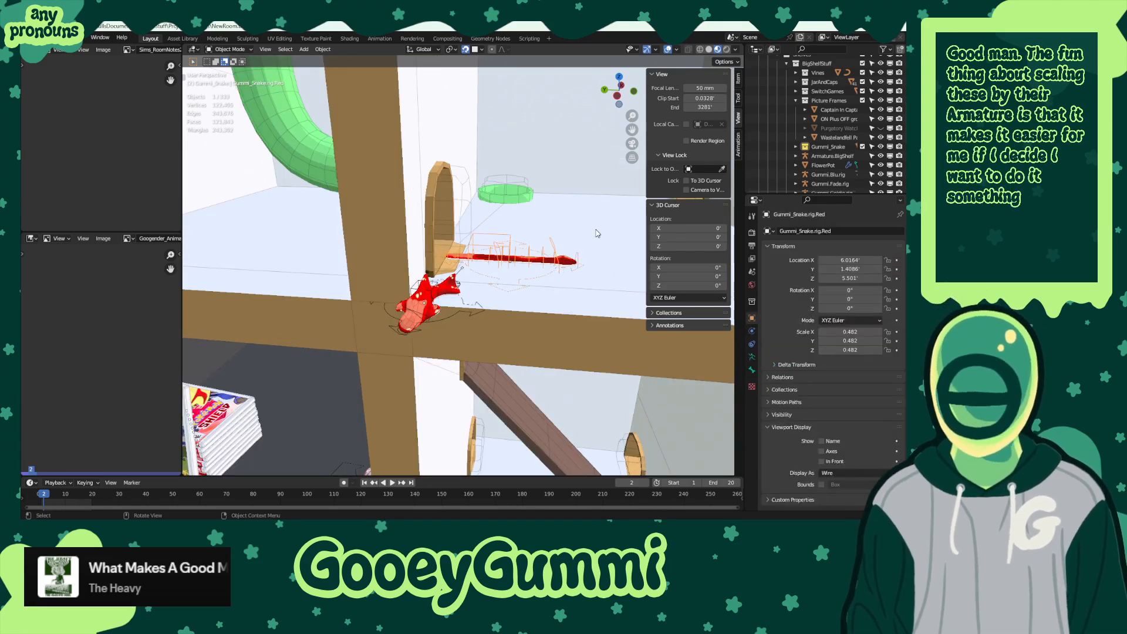
# - Rotate the red snake's rig -97.9° about the global Z axis and move it beside the red shark on the shelf edge
pyautogui.press('r')
pyautogui.press('z')
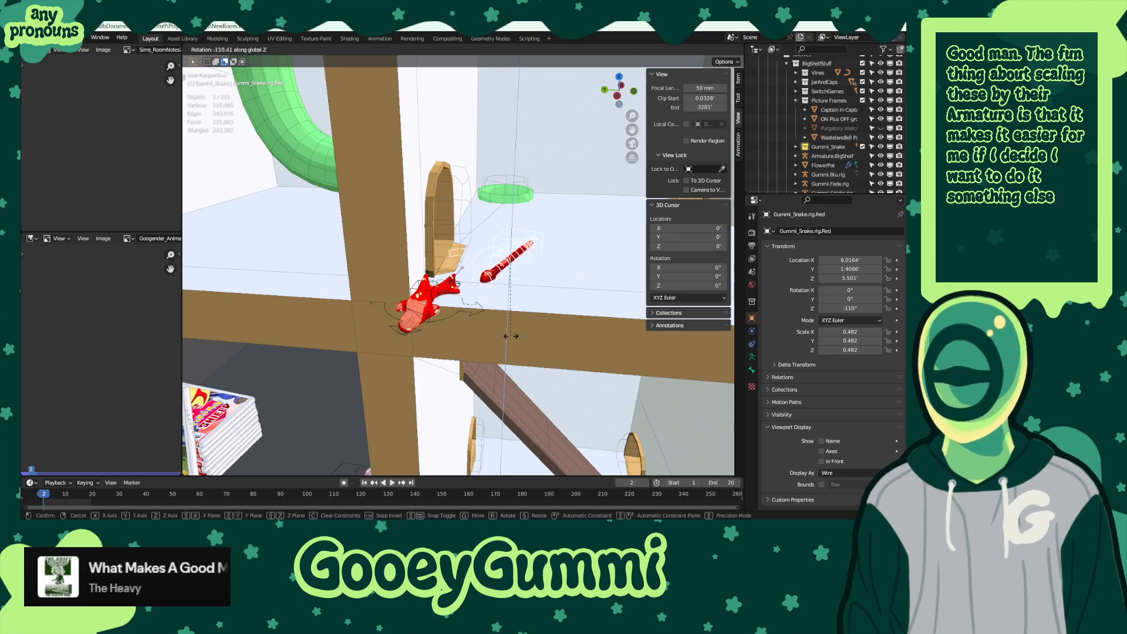
pyautogui.click(526, 334)
pyautogui.press('g')
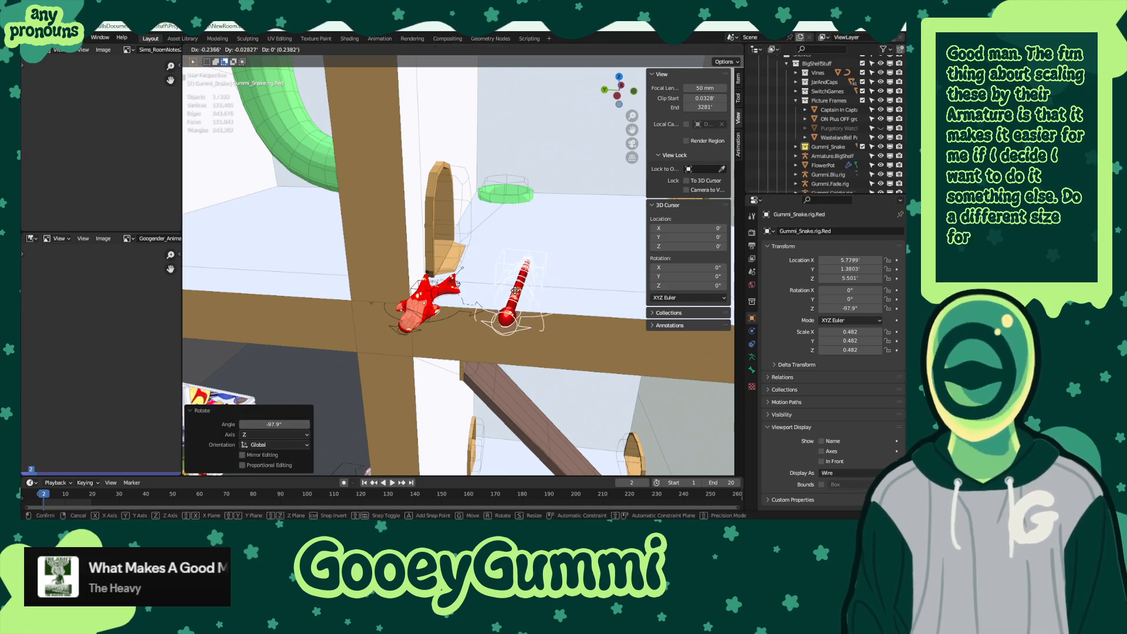
pyautogui.click(479, 306)
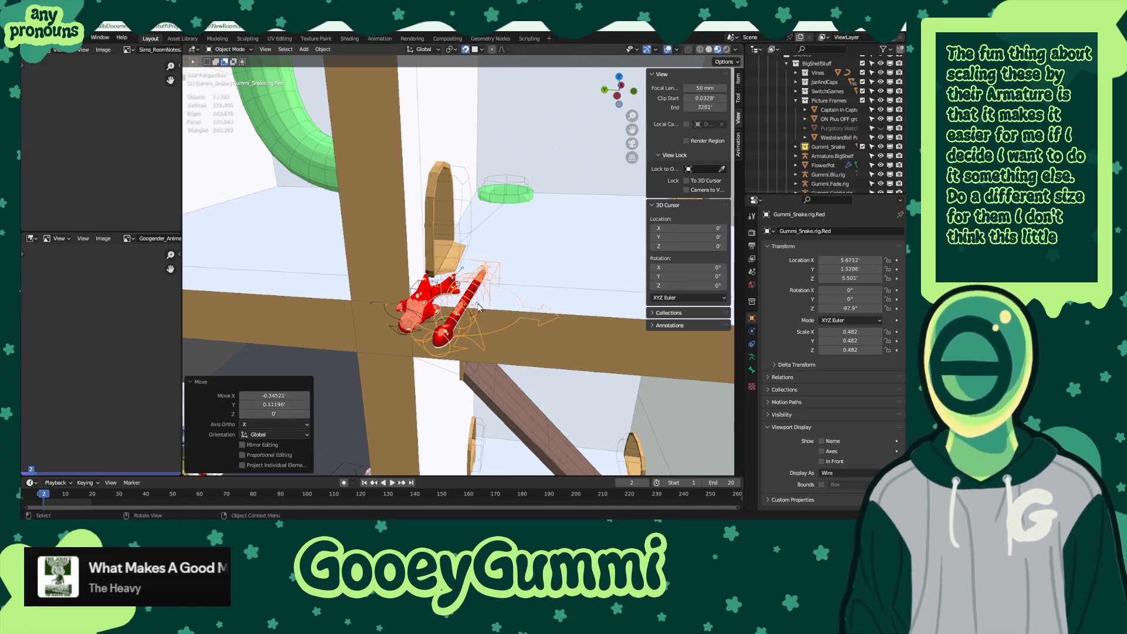
# - Switch the red snake's rig to Pose Mode and rotate its chest bone to raise the front of the body
pyautogui.scroll(5, 478, 307)
pyautogui.scroll(-5, 478, 306)
pyautogui.moveTo(478, 306); pyautogui.dragTo(534, 312, button='middle')
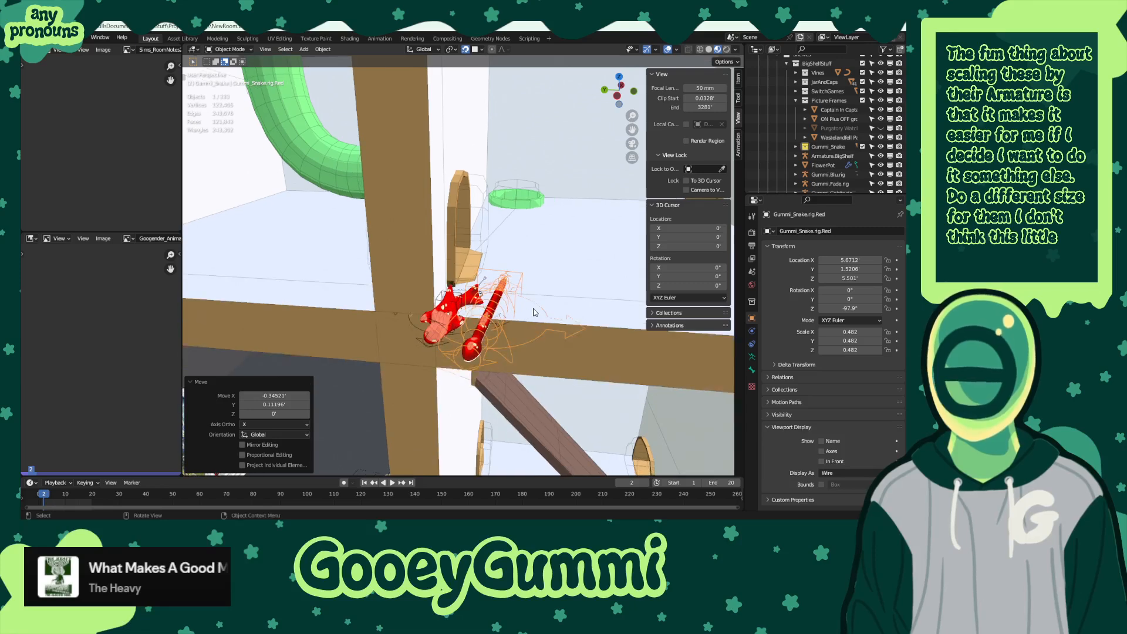
pyautogui.scroll(5, 533, 312)
pyautogui.scroll(-3, 537, 314)
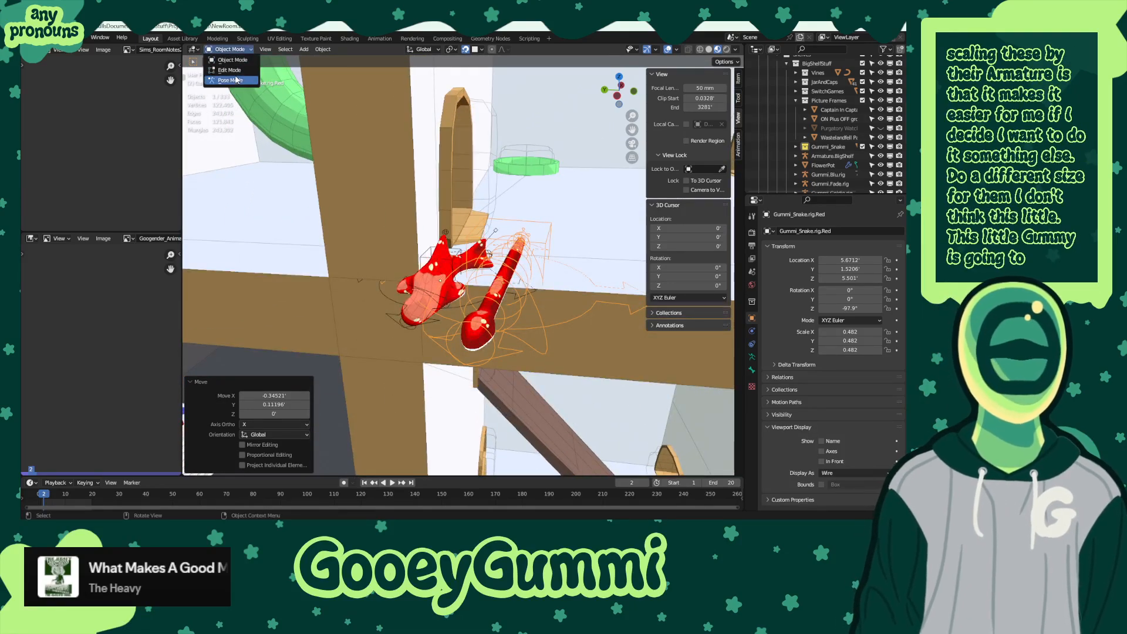
pyautogui.click(236, 80)
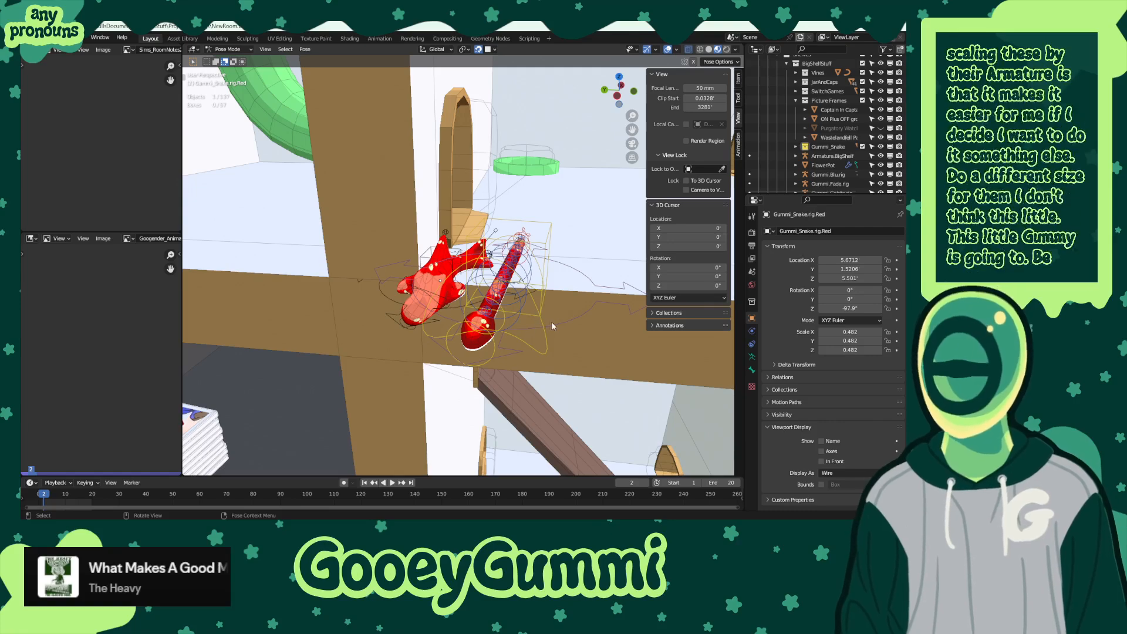
pyautogui.moveTo(551, 322); pyautogui.dragTo(509, 337, button='middle')
pyautogui.press('KP_Decimal')
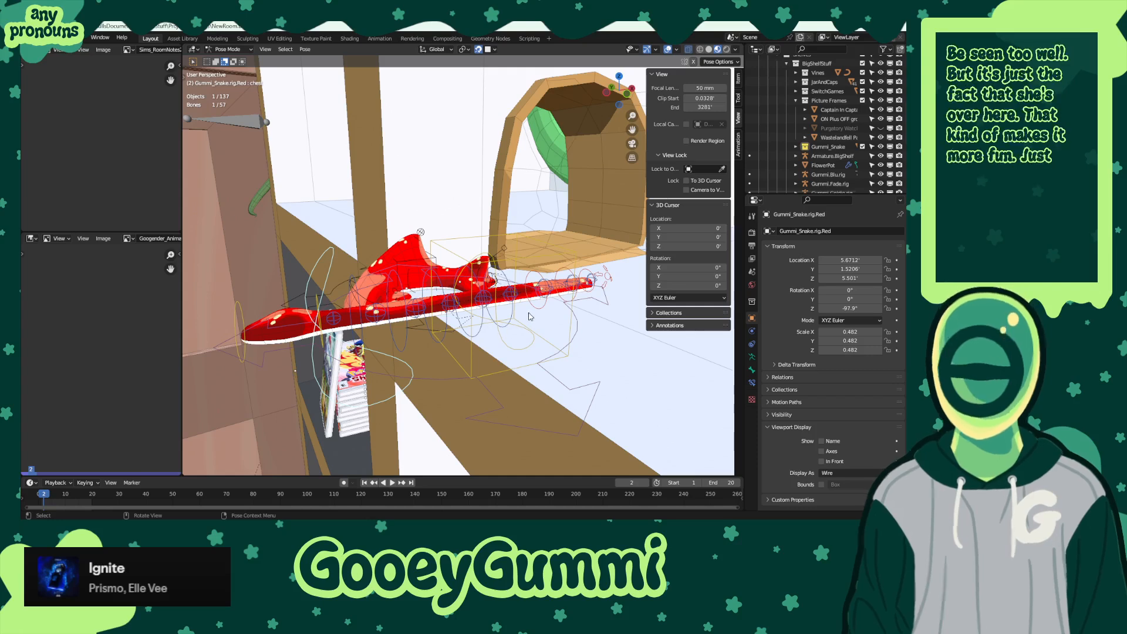
pyautogui.press('r')
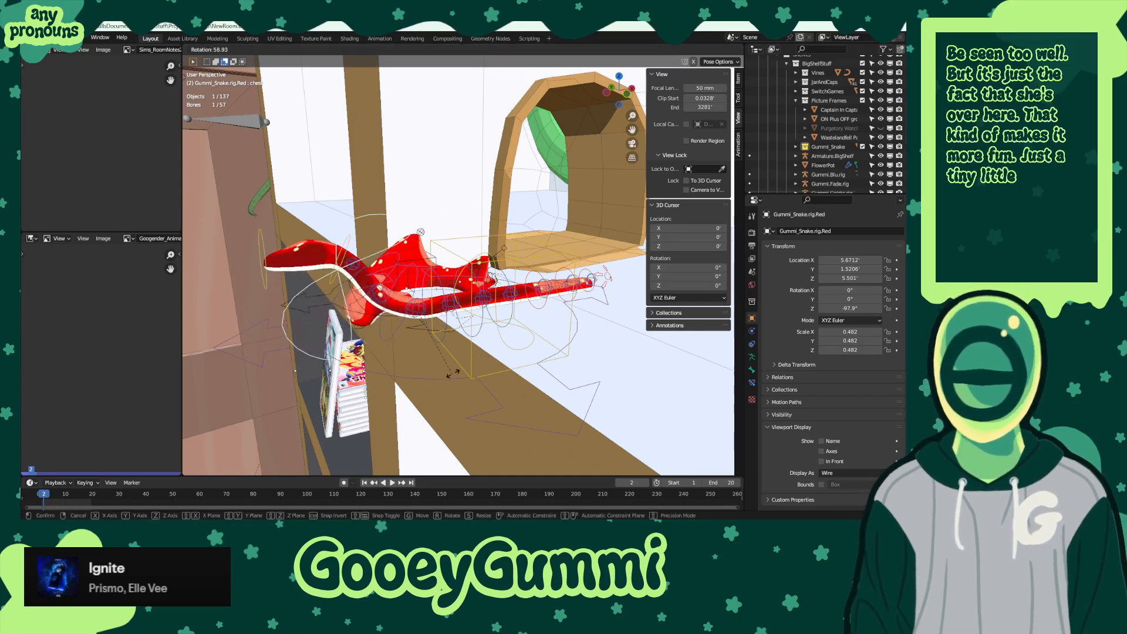
pyautogui.click(463, 346)
# - Rotate the red snake's neck bone about the global Y axis to bend the neck down over the shelf edge
pyautogui.click(455, 315)
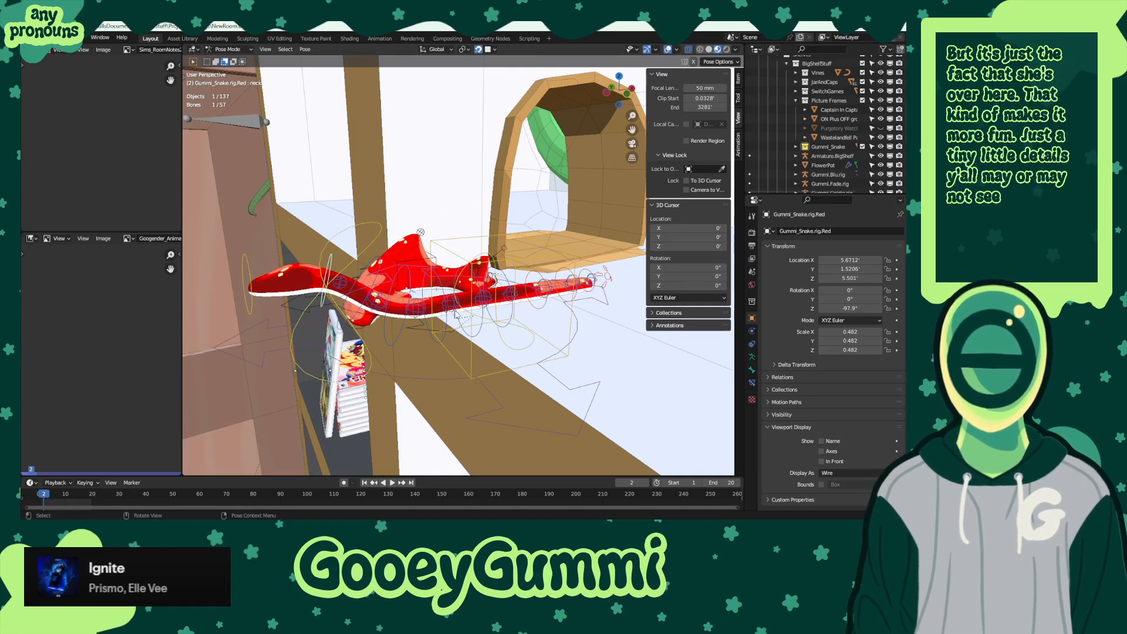
pyautogui.press('r')
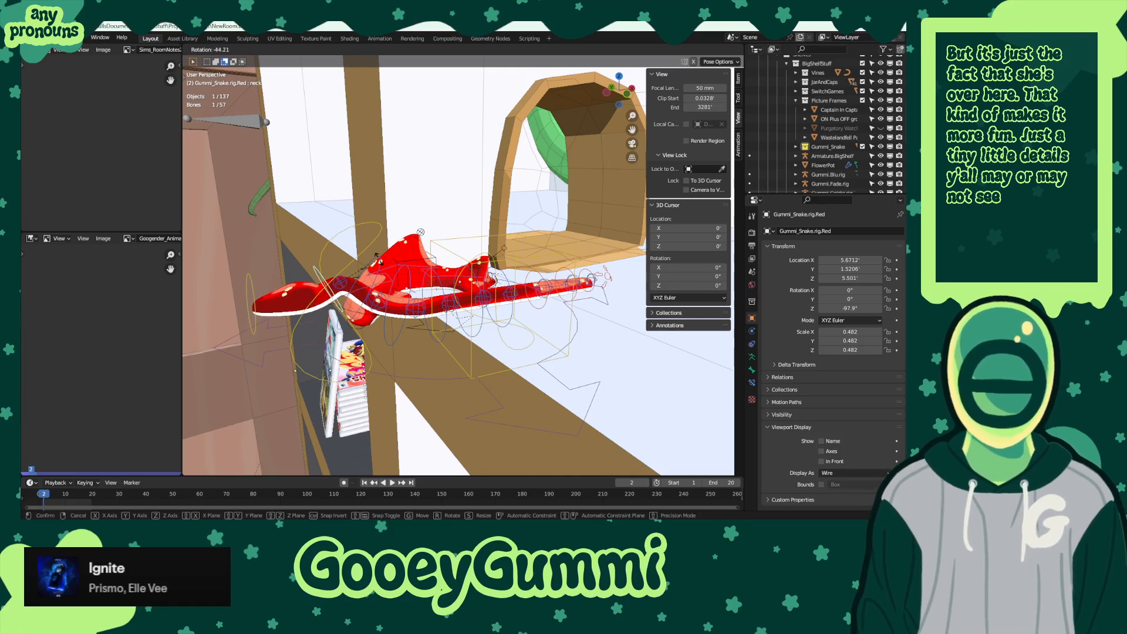
pyautogui.press('x')
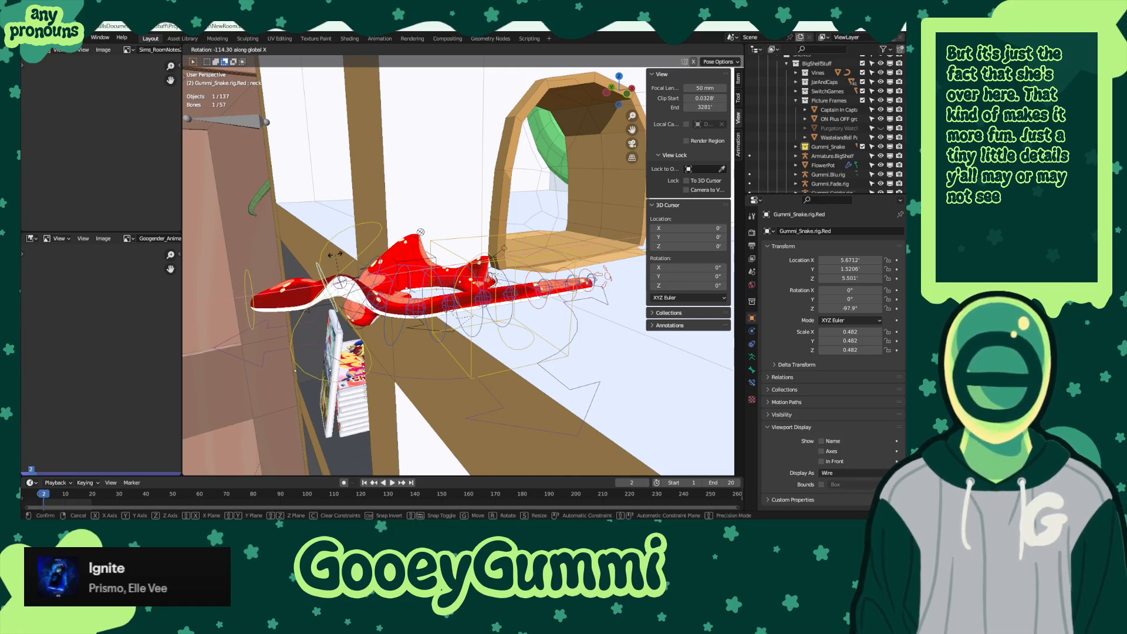
pyautogui.press('y')
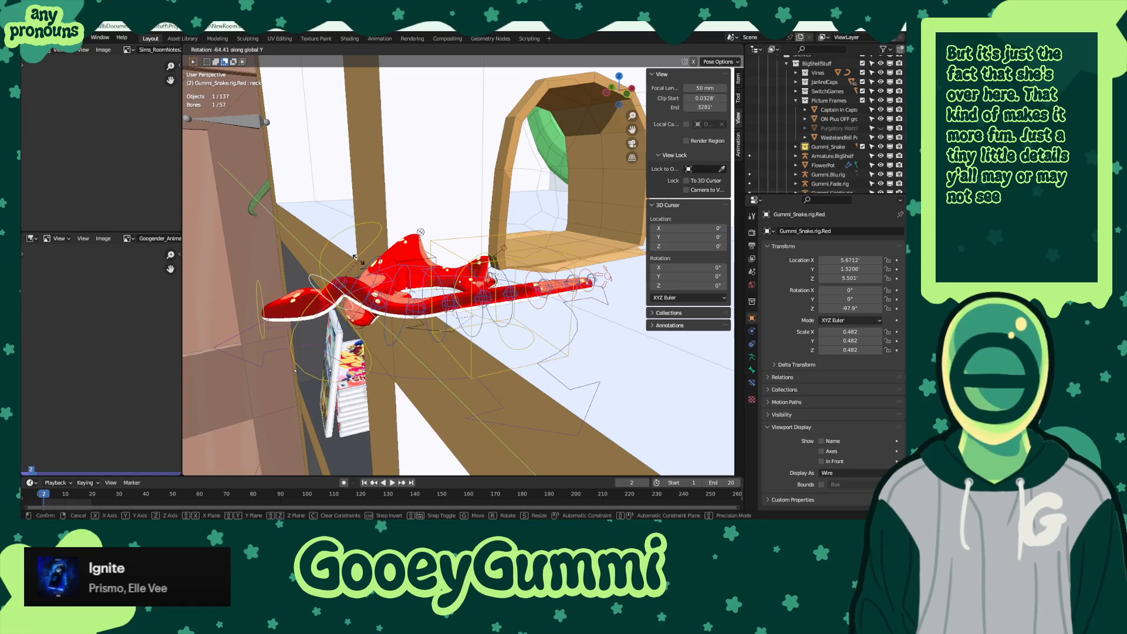
pyautogui.click(363, 263)
# - Rotate the red snake's head bone -78.2° about the global Y axis so the head hangs downward
pyautogui.click(253, 293)
pyautogui.press('r')
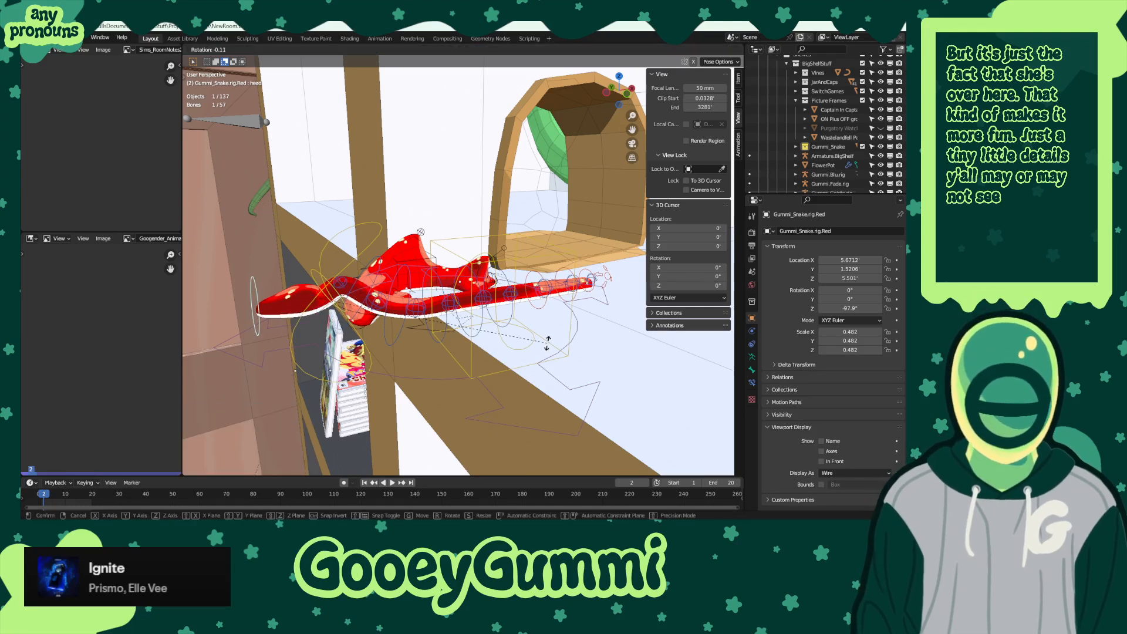
pyautogui.press('y')
pyautogui.click(457, 355)
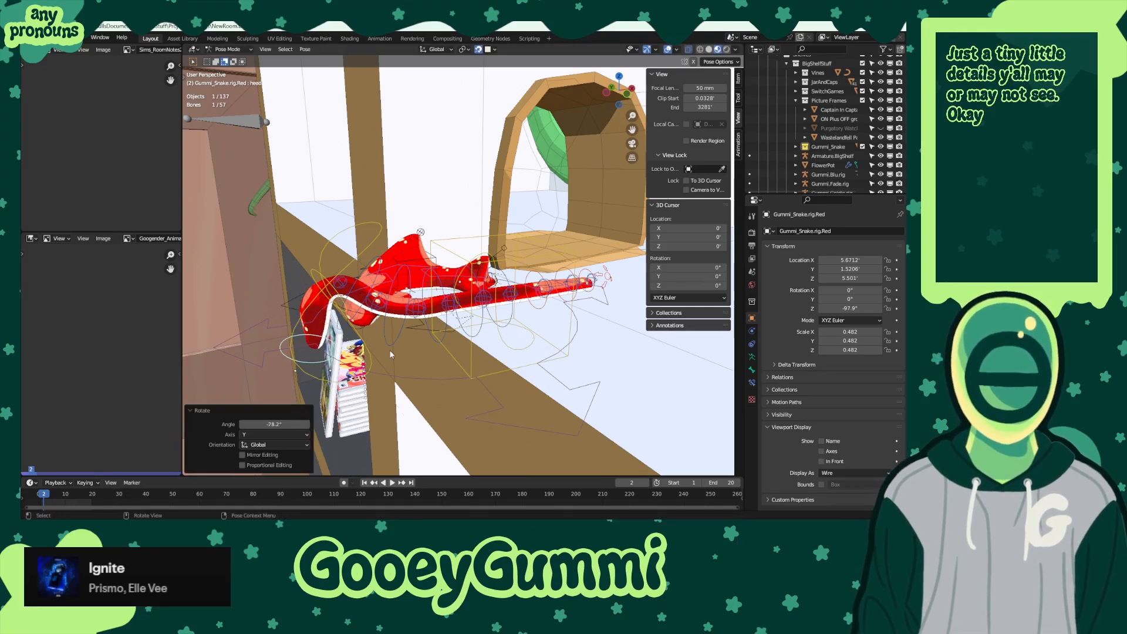
# - Rotate the spine bone behind the red snake's midsection -51.5° about the global Z axis to bend the rear body
pyautogui.press('KP_Decimal')
pyautogui.moveTo(458, 355)
pyautogui.mouseDown(button='middle')
pyautogui.moveTo(445, 333)
pyautogui.moveTo(491, 346)
pyautogui.moveTo(442, 372)
pyautogui.moveTo(428, 396)
pyautogui.moveTo(446, 346)
pyautogui.mouseUp(button='middle')
pyautogui.click(469, 333)
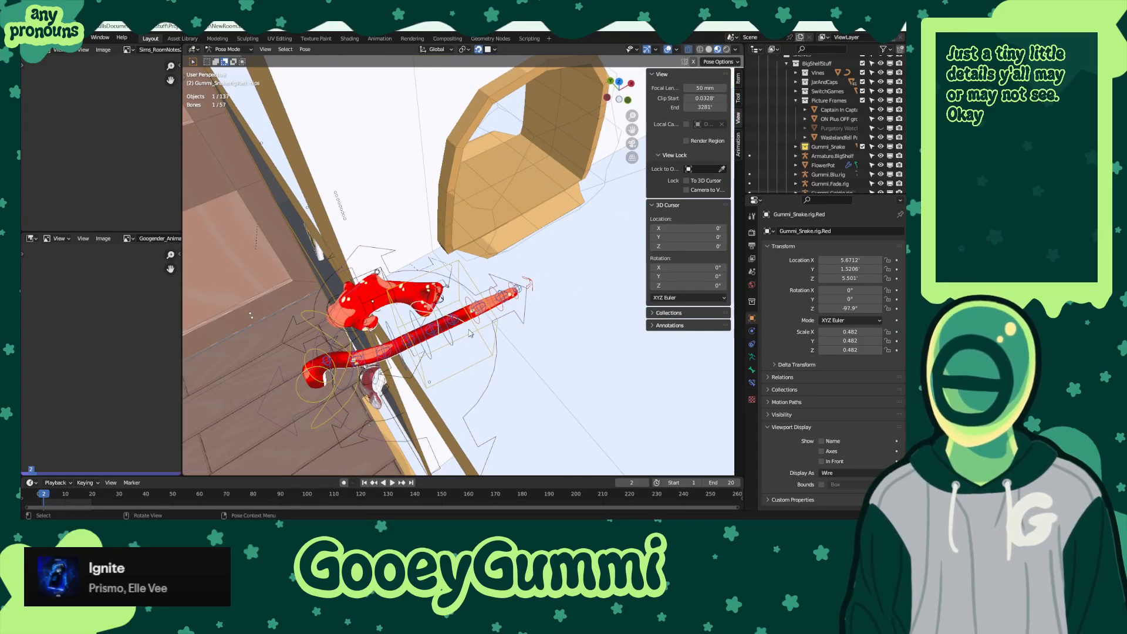
pyautogui.press('r')
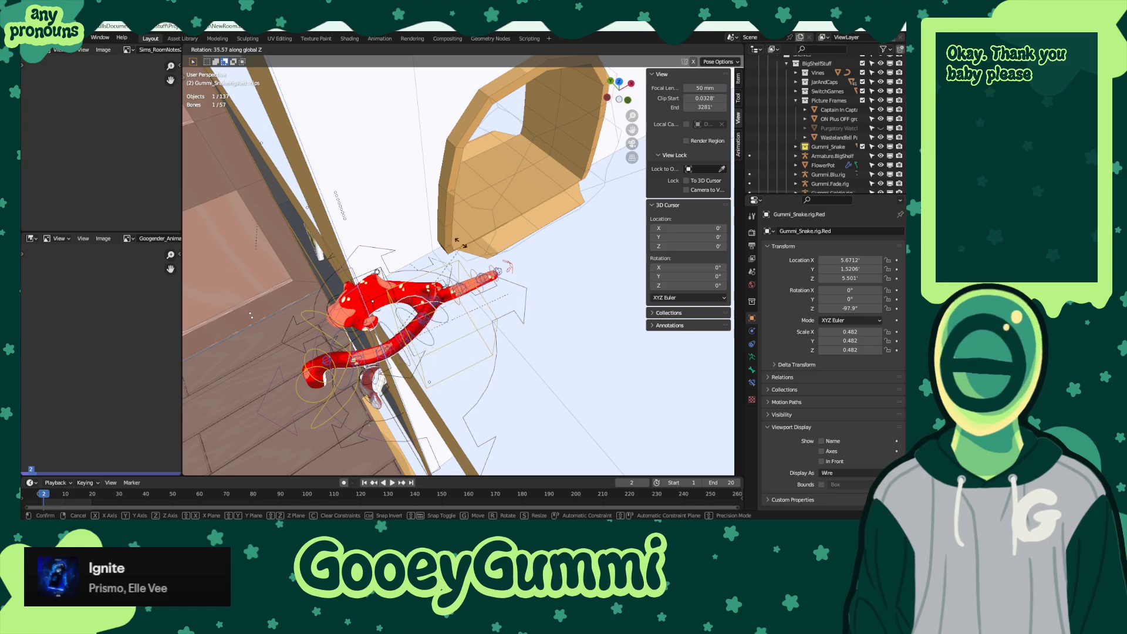
pyautogui.click(540, 362)
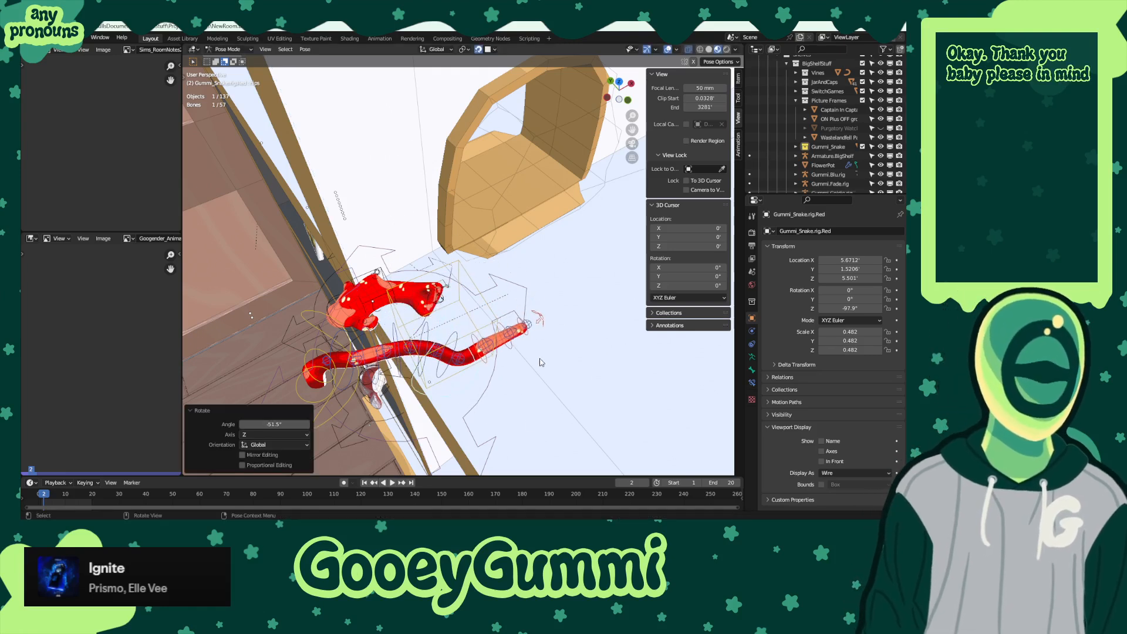
# - Curl the red snake's tail by rotating its control bone -87.5° about the global Z axis
pyautogui.click(566, 293)
pyautogui.press('r')
pyautogui.press('z')
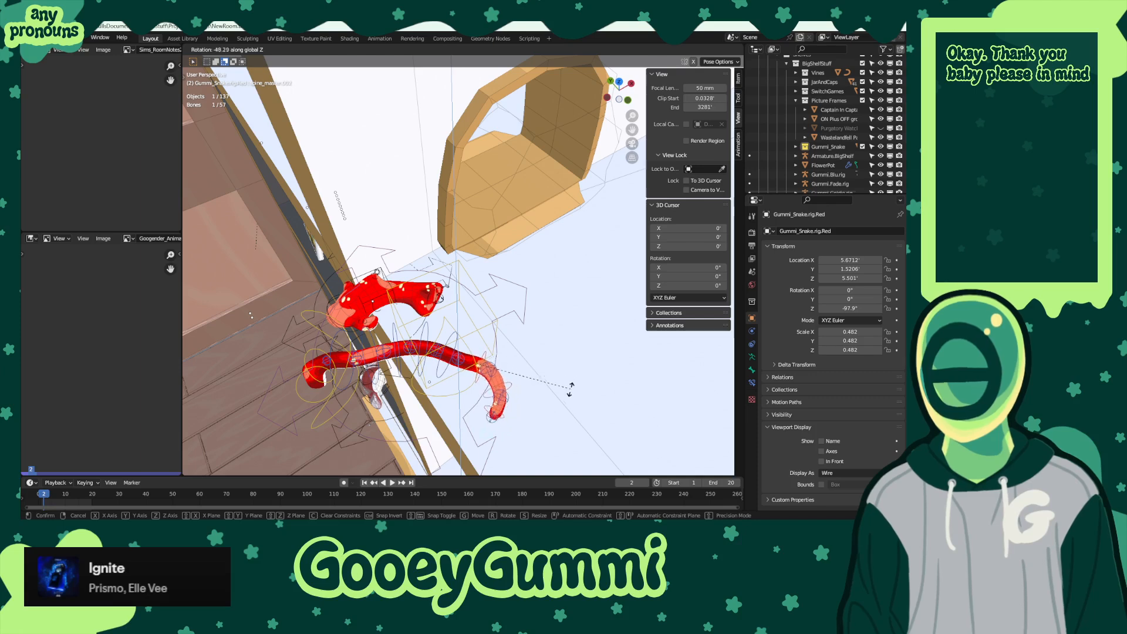
pyautogui.click(485, 413)
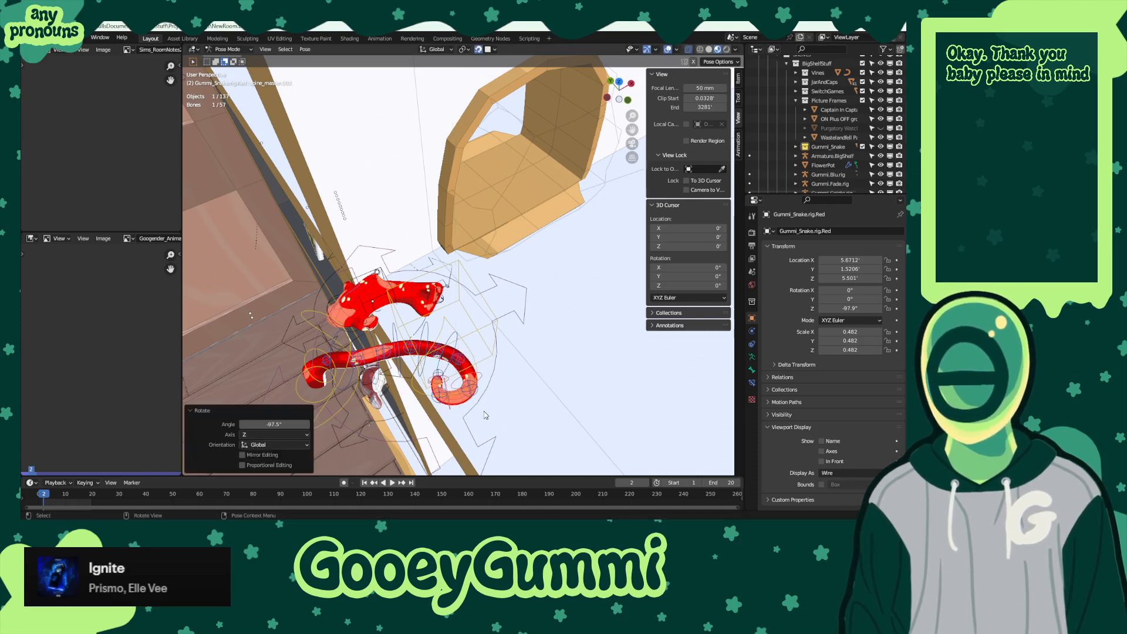
# - Rotate the red snake's chest bone -49.4° about the global Z axis to turn its front toward the shark
pyautogui.moveTo(474, 405); pyautogui.dragTo(558, 332, button='middle')
pyautogui.click(558, 331)
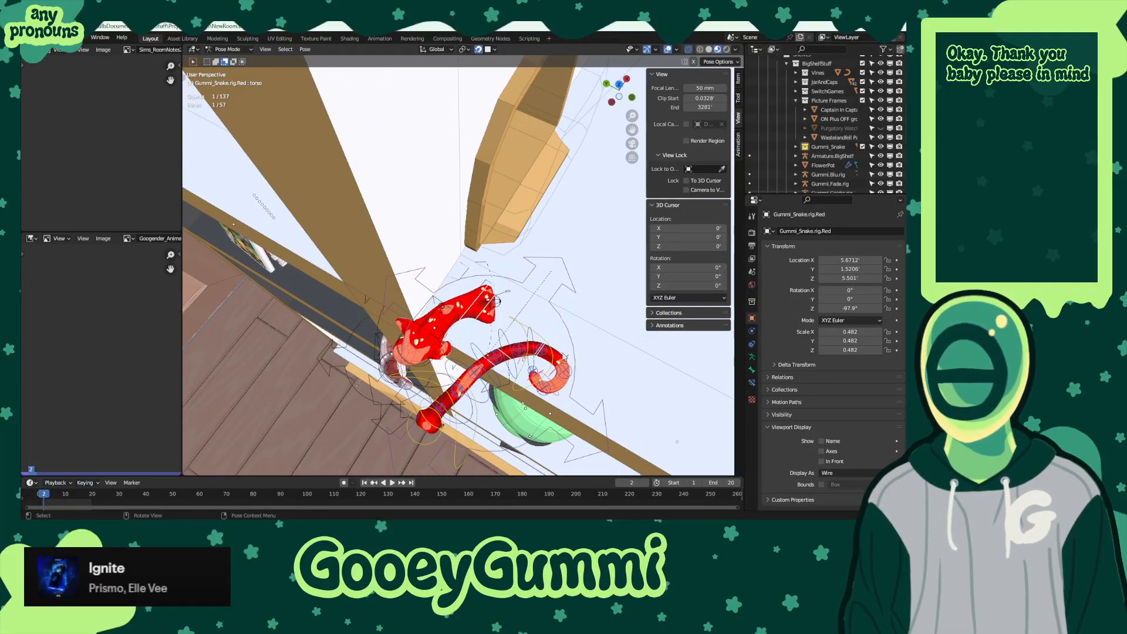
pyautogui.click(419, 376)
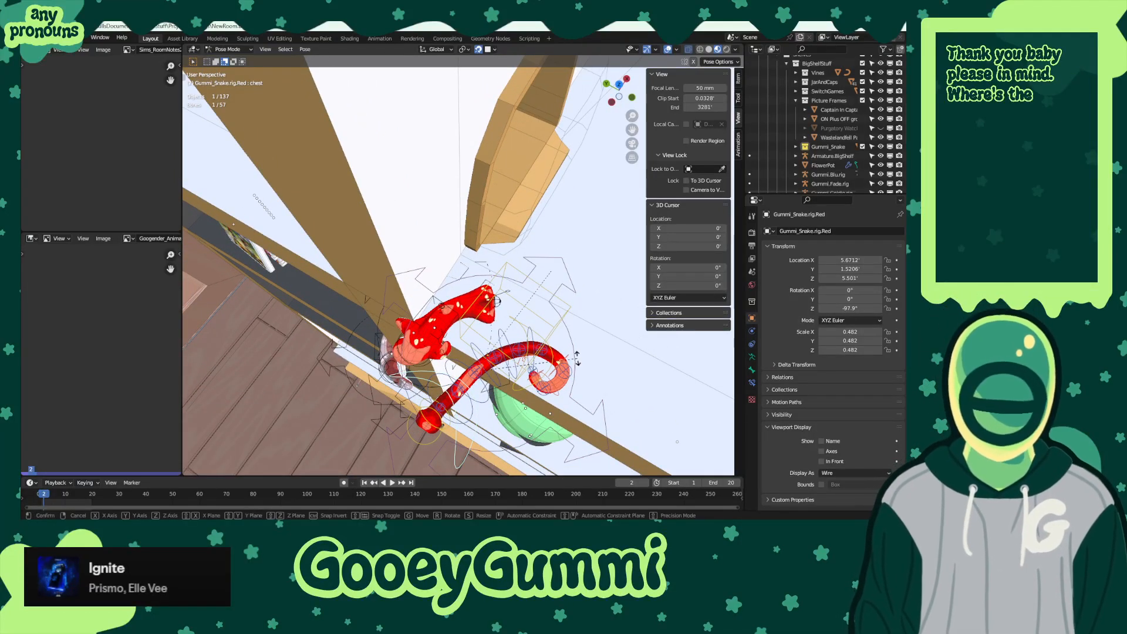
pyautogui.press('r')
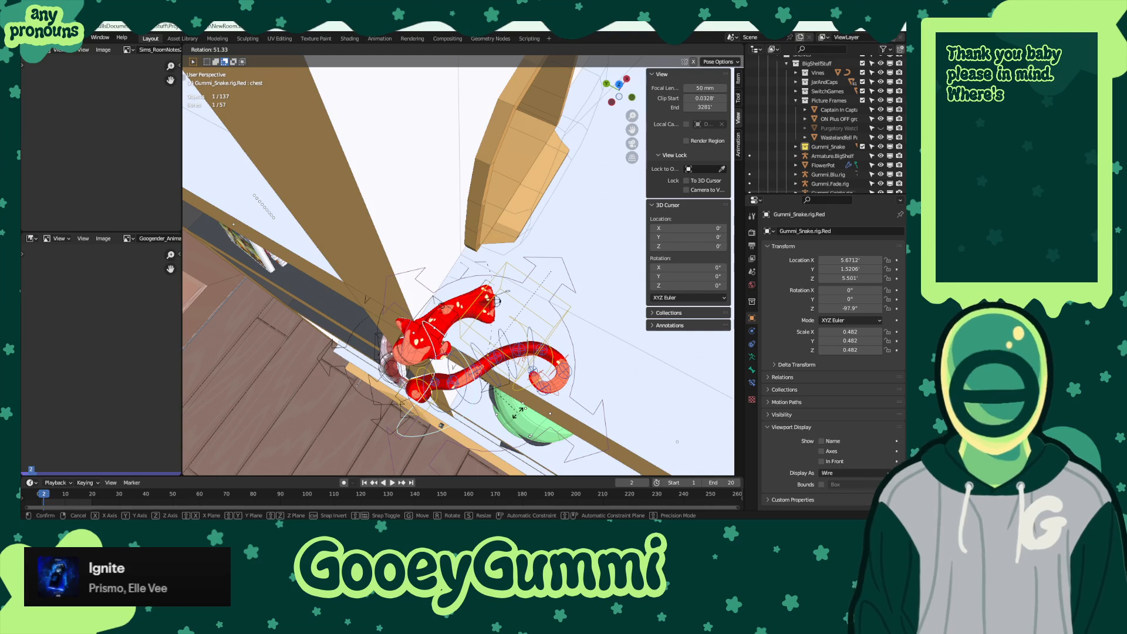
pyautogui.press('z')
pyautogui.click(521, 417)
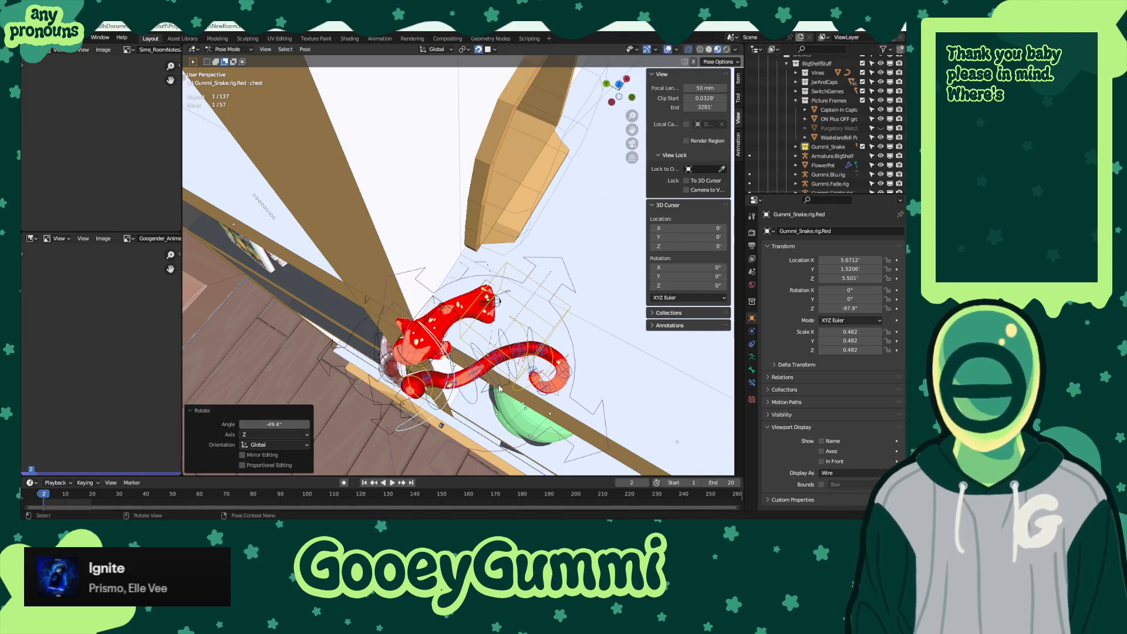
# - Rotate the spine_fk.004 bone 44.2° about the global Z axis to swing the curled tail toward the shark's tail
pyautogui.click(552, 354)
pyautogui.press('r')
pyautogui.press('z')
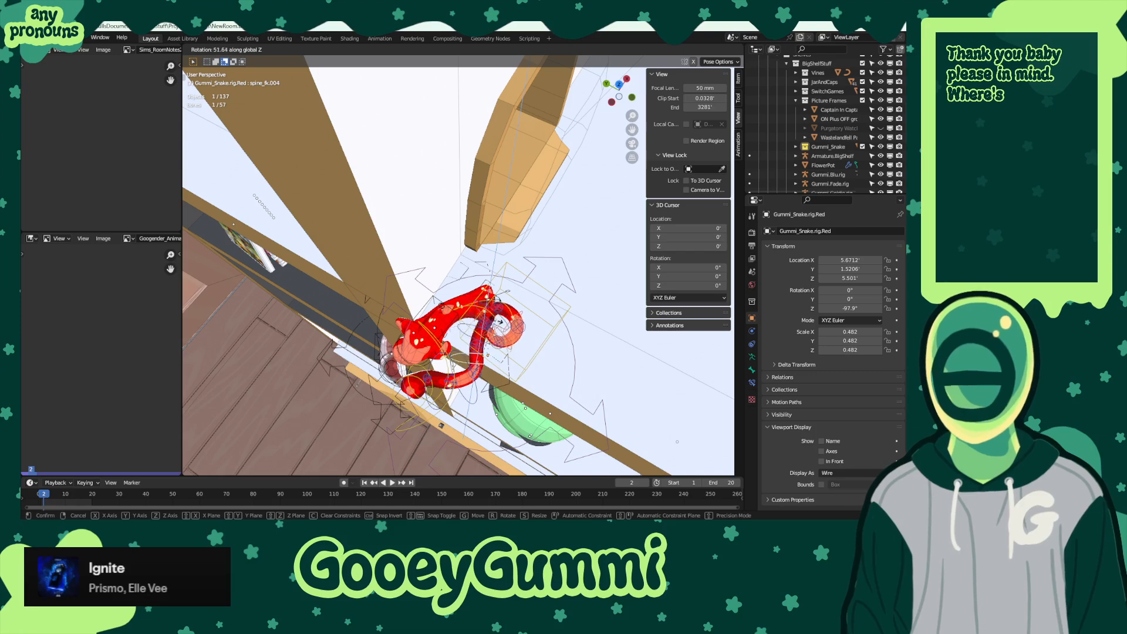
pyautogui.click(516, 349)
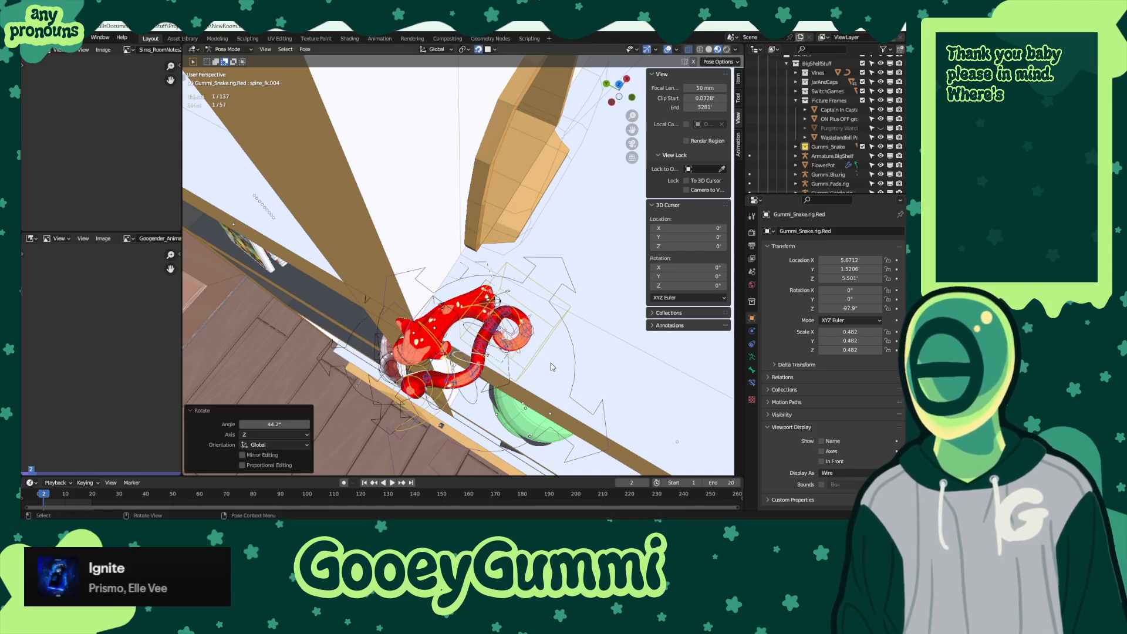
# - Shift the tweak_spine.008 bone slightly along its local X axis to reshape the body just before the tail curl
pyautogui.click(539, 351)
pyautogui.moveTo(562, 365); pyautogui.dragTo(534, 351, button='middle')
pyautogui.moveTo(463, 348); pyautogui.dragTo(513, 326, button='middle')
pyautogui.click(504, 329)
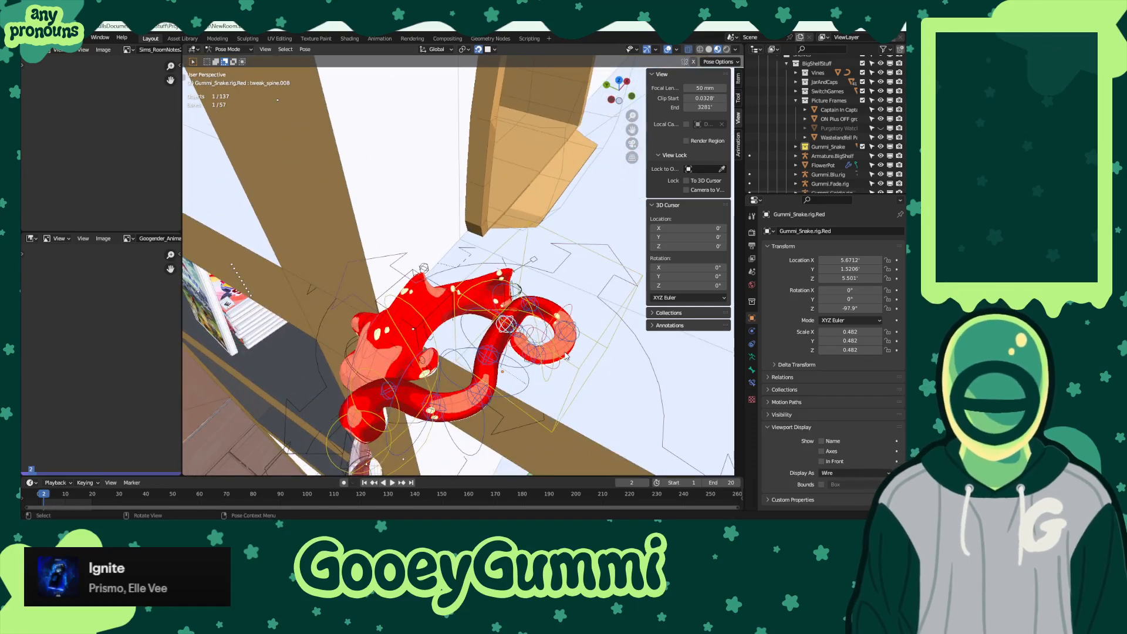
pyautogui.press('g')
pyautogui.press('x')
pyautogui.press('Escape')
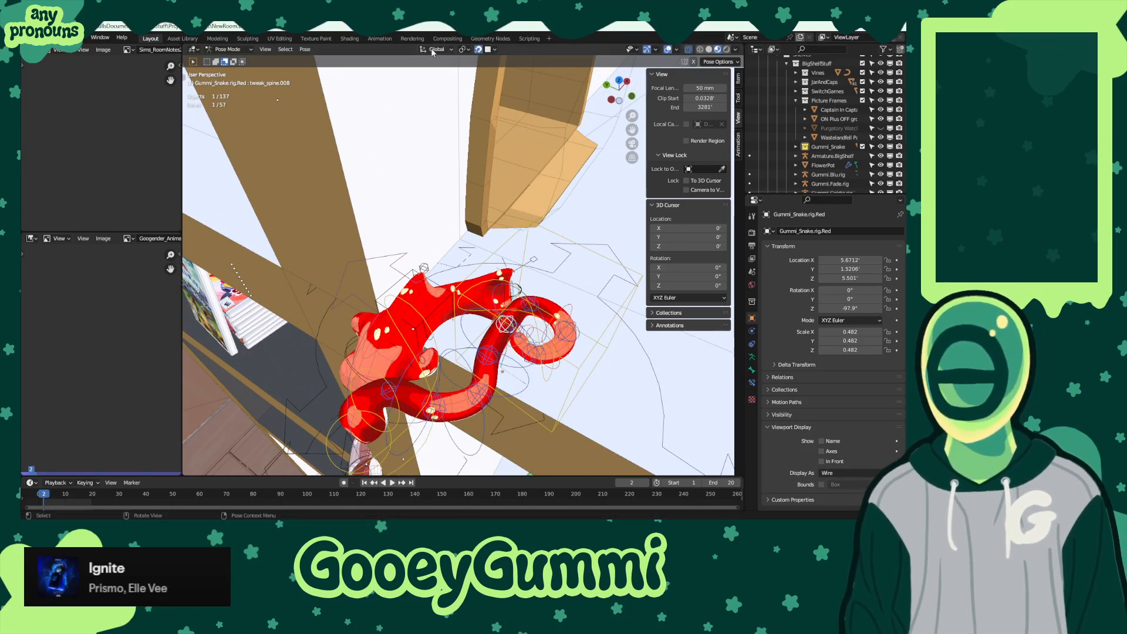
pyautogui.press('g')
pyautogui.press('x')
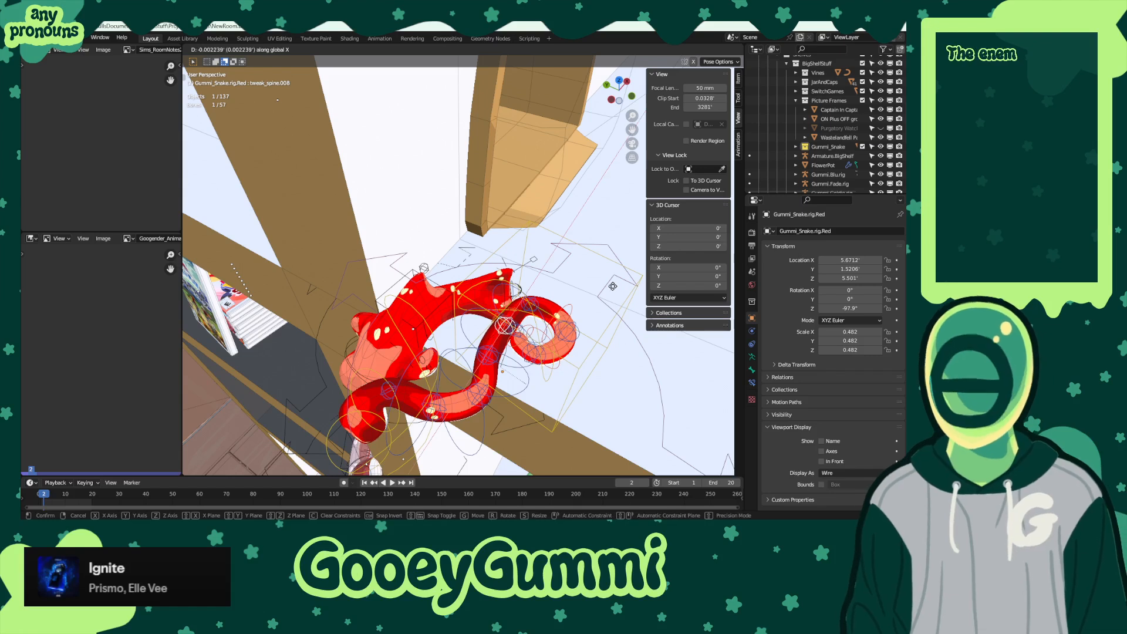
pyautogui.press('x')
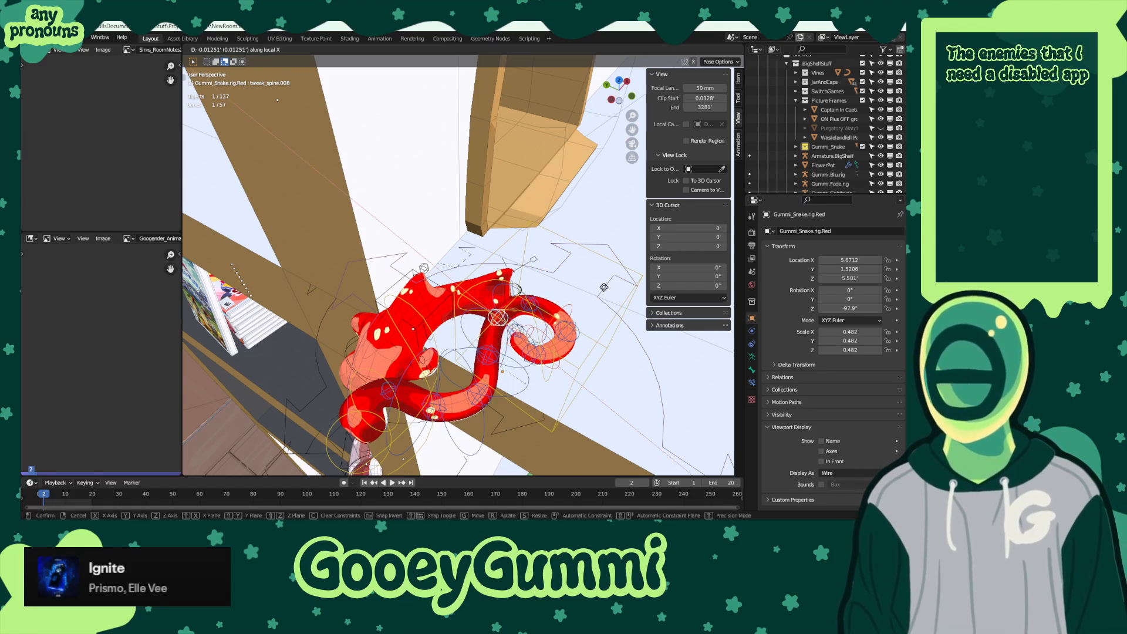
pyautogui.press('Return')
# - Shift the tweak_spine.004 bone slightly in the horizontal plane, with global Z locked, to smooth the snake's mid-body curve
pyautogui.moveTo(446, 352); pyautogui.dragTo(496, 356, button='middle')
pyautogui.click(496, 357)
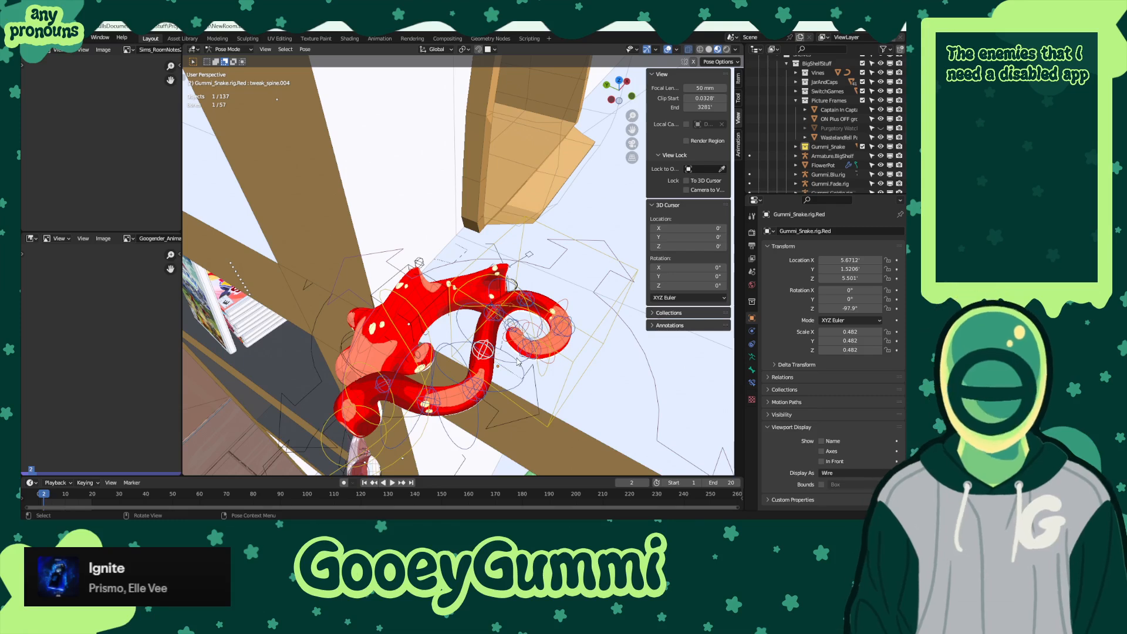
pyautogui.press('g')
pyautogui.press('x')
pyautogui.press('Return')
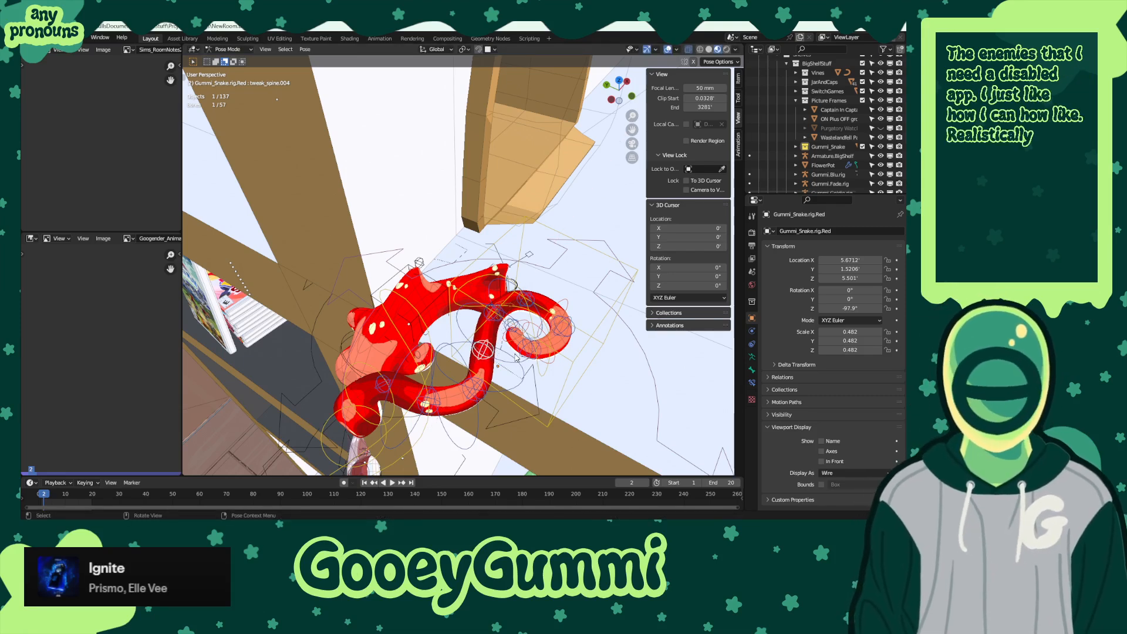
pyautogui.hotkey('shift', 'z')
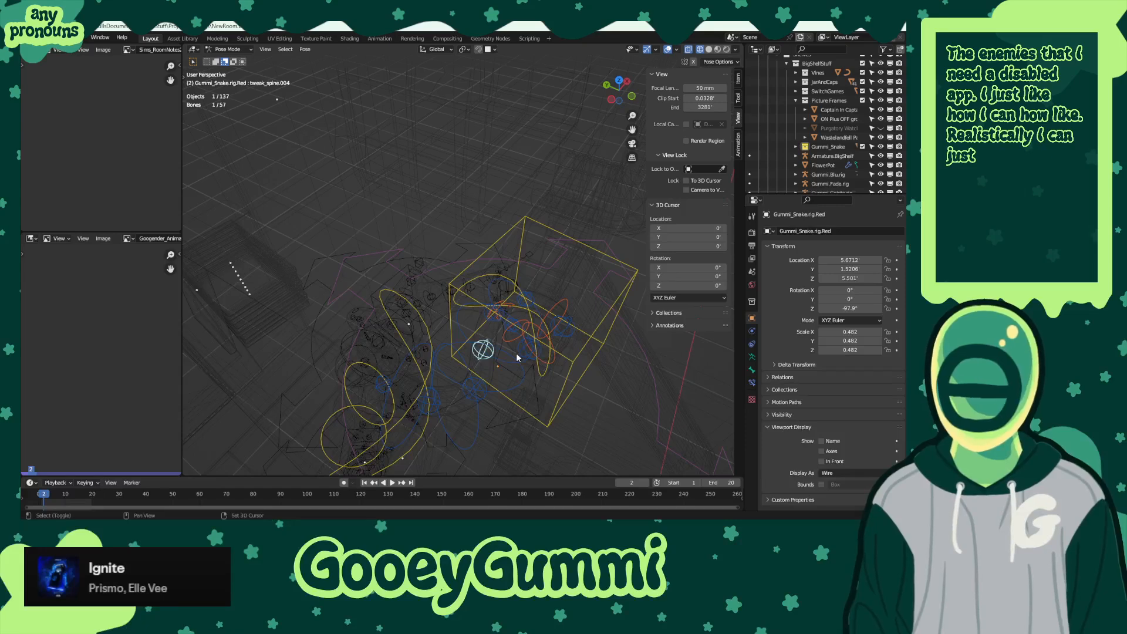
pyautogui.hotkey('shift', 'z')
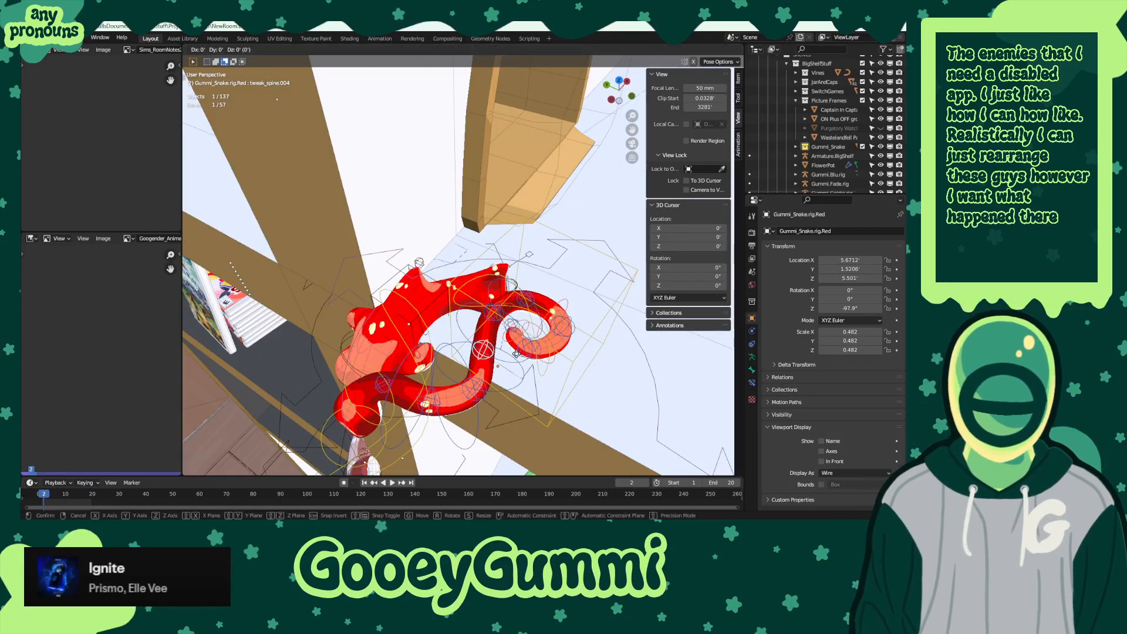
pyautogui.press('g')
pyautogui.press('z')
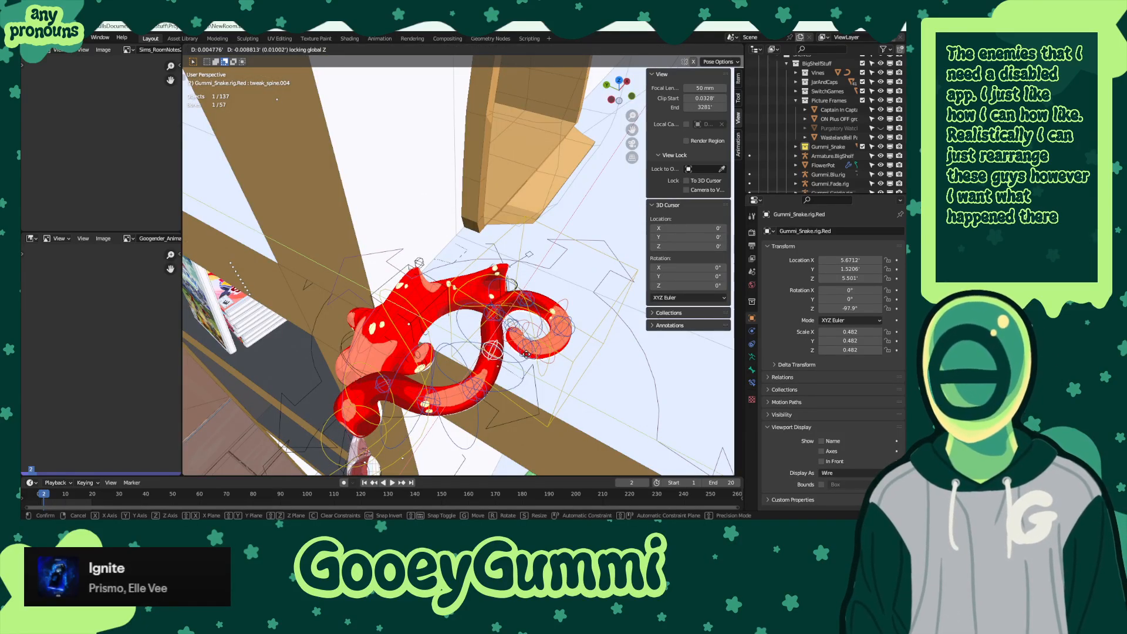
pyautogui.click(527, 355)
pyautogui.moveTo(497, 394); pyautogui.dragTo(584, 317, button='middle')
pyautogui.click(583, 325)
pyautogui.press('r')
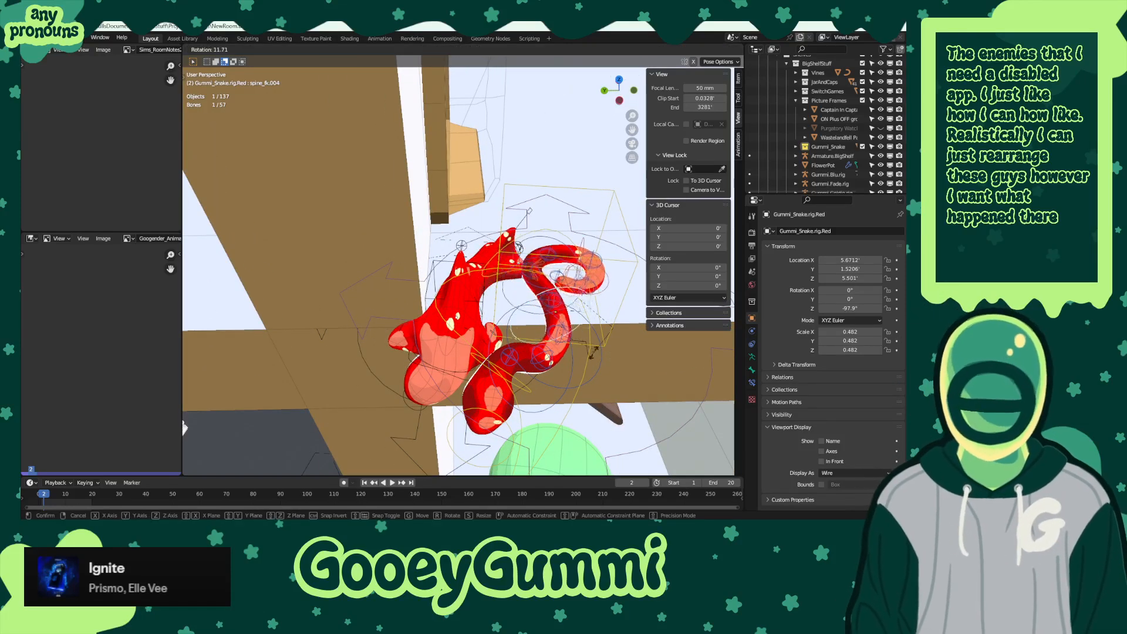
pyautogui.rightClick(592, 353)
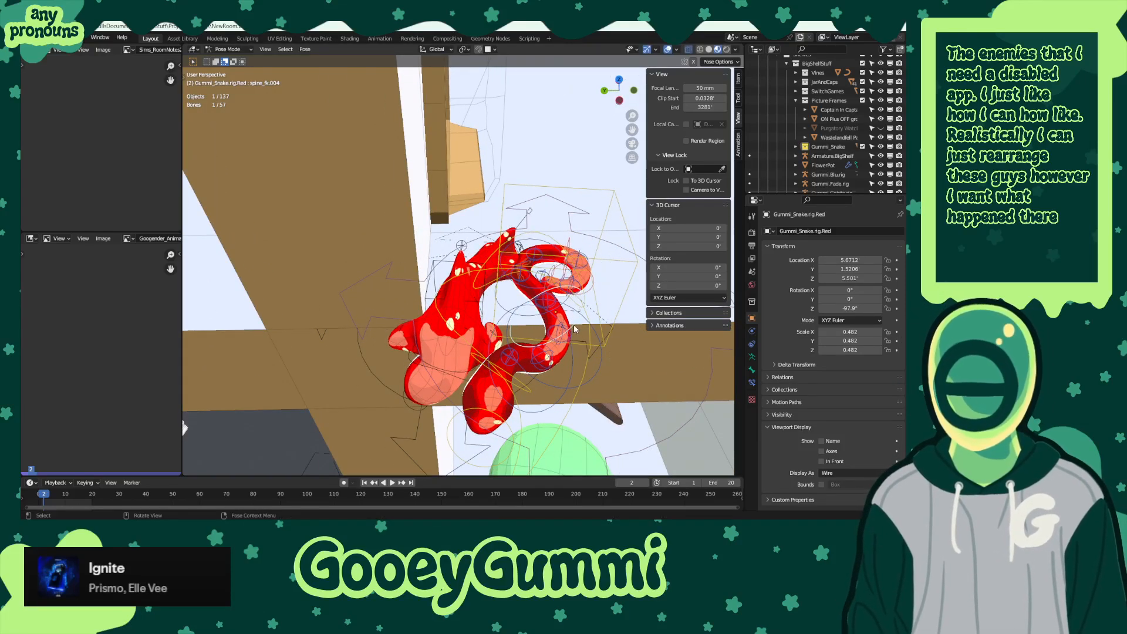
# - Rotate the red snake's spine_fk.005 bone about -26.4° around the global Z axis to swing the front of its body
pyautogui.moveTo(600, 351); pyautogui.dragTo(572, 374, button='middle')
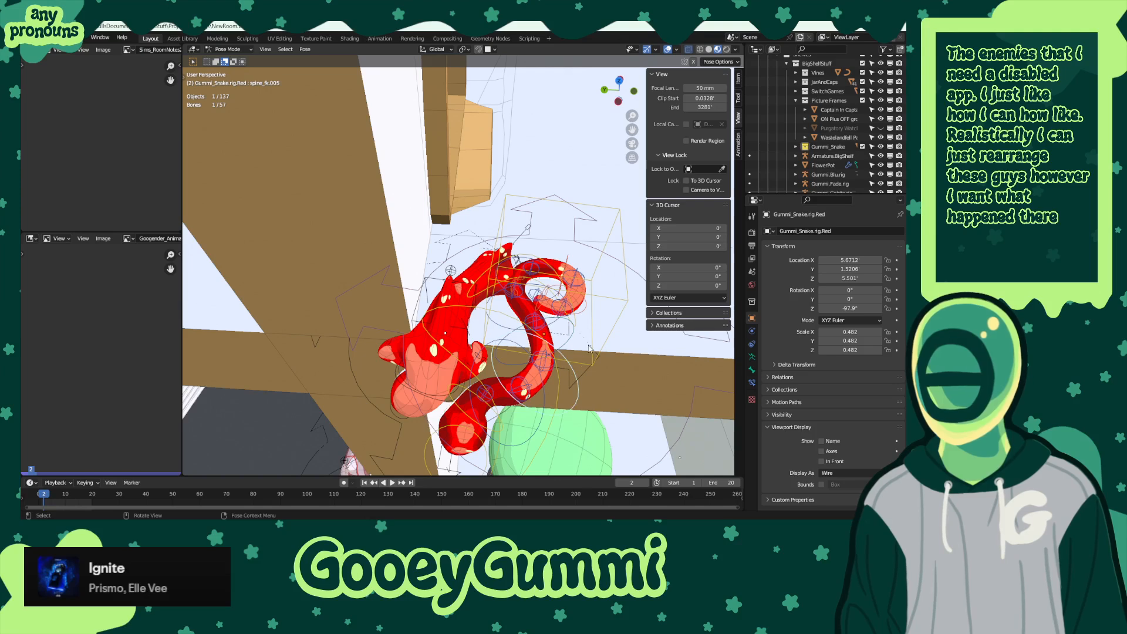
pyautogui.press('r')
pyautogui.press('z')
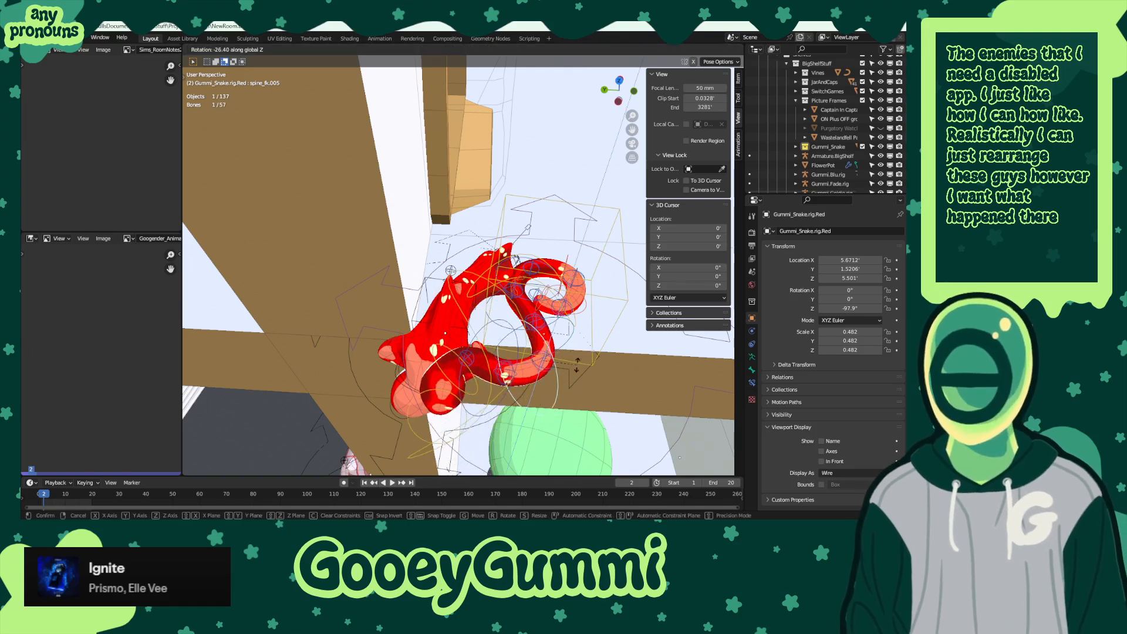
pyautogui.click(579, 363)
# - Rotate the spine_fk.005 bone -11.6° in a side view to tilt the snake's front part over the shelf edge
pyautogui.moveTo(580, 364); pyautogui.dragTo(470, 352, button='middle')
pyautogui.click(418, 316)
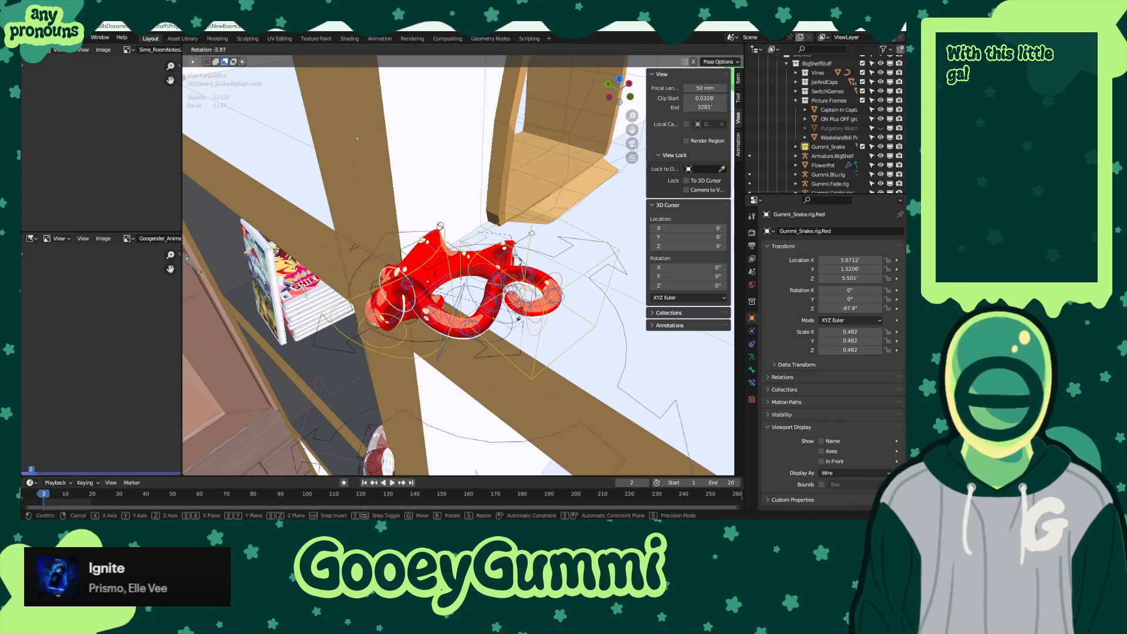
pyautogui.moveTo(524, 328); pyautogui.dragTo(507, 257, button='middle')
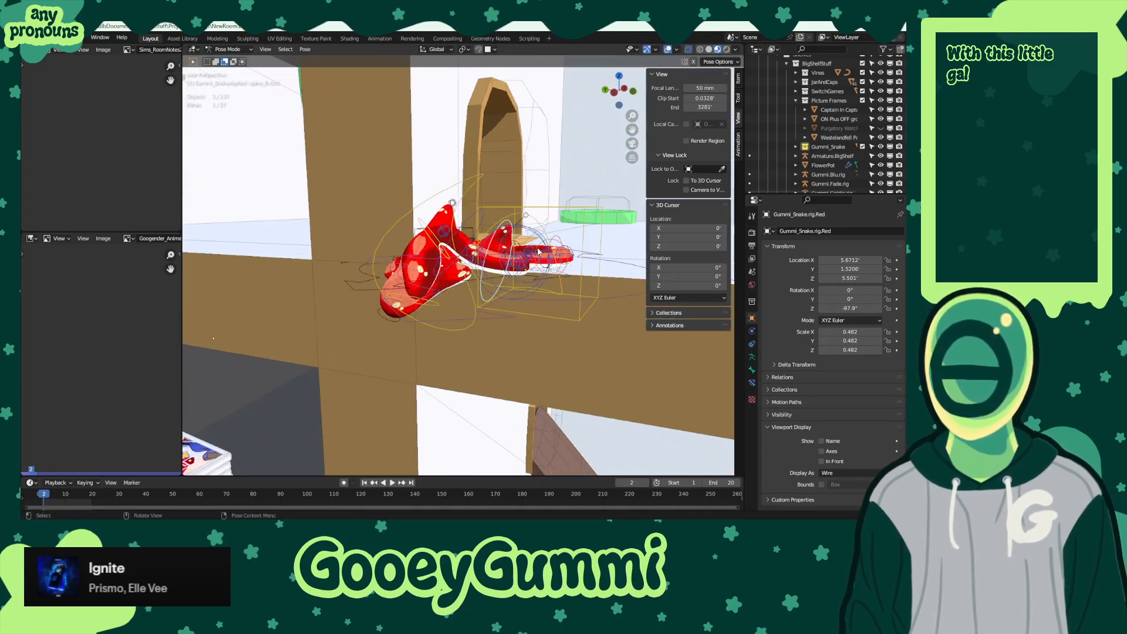
pyautogui.press('r')
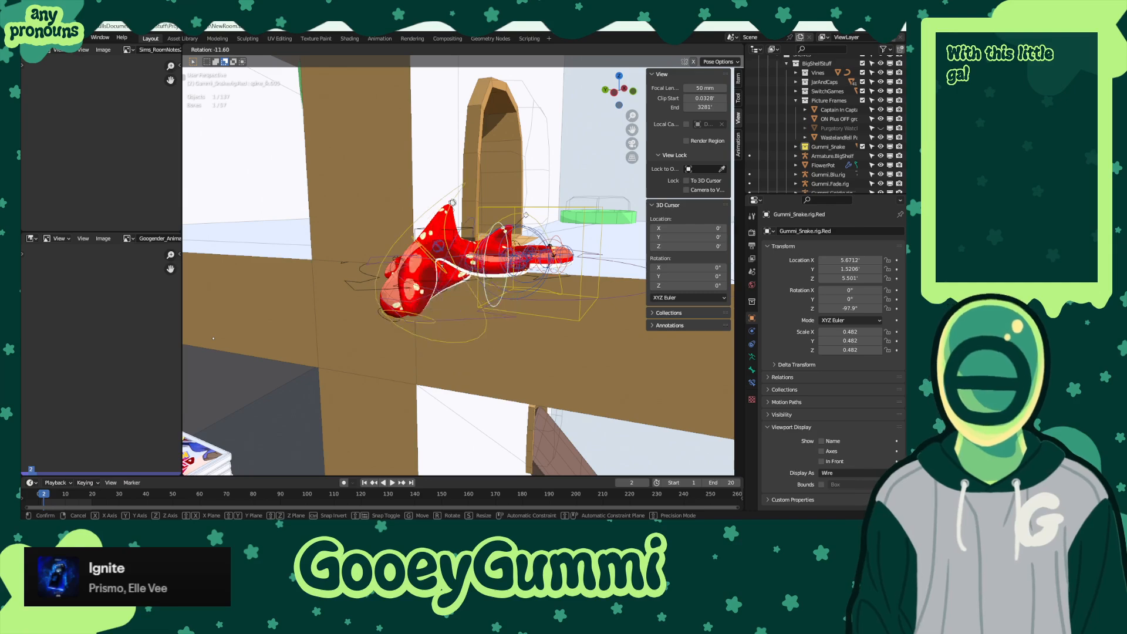
pyautogui.click(516, 317)
pyautogui.moveTo(516, 316); pyautogui.dragTo(528, 334, button='middle')
# - Rotate the snake's head bone 28° about the view axis so it looks toward the small Gummi below the shelf
pyautogui.moveTo(461, 346); pyautogui.dragTo(444, 368, button='middle')
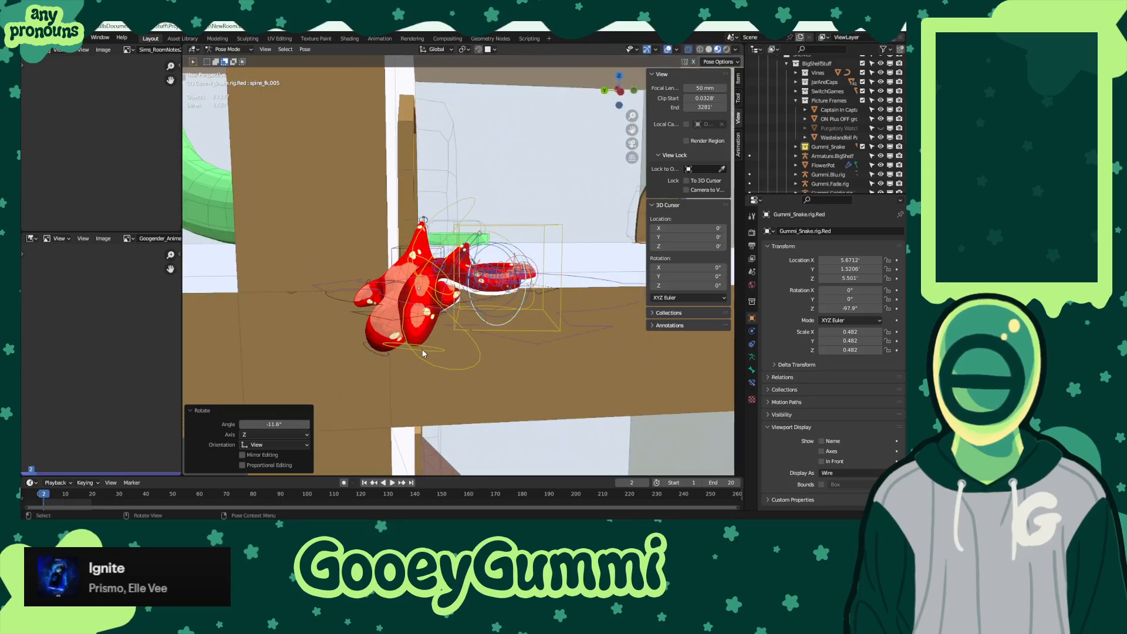
pyautogui.click(421, 350)
pyautogui.press('r')
pyautogui.click(474, 372)
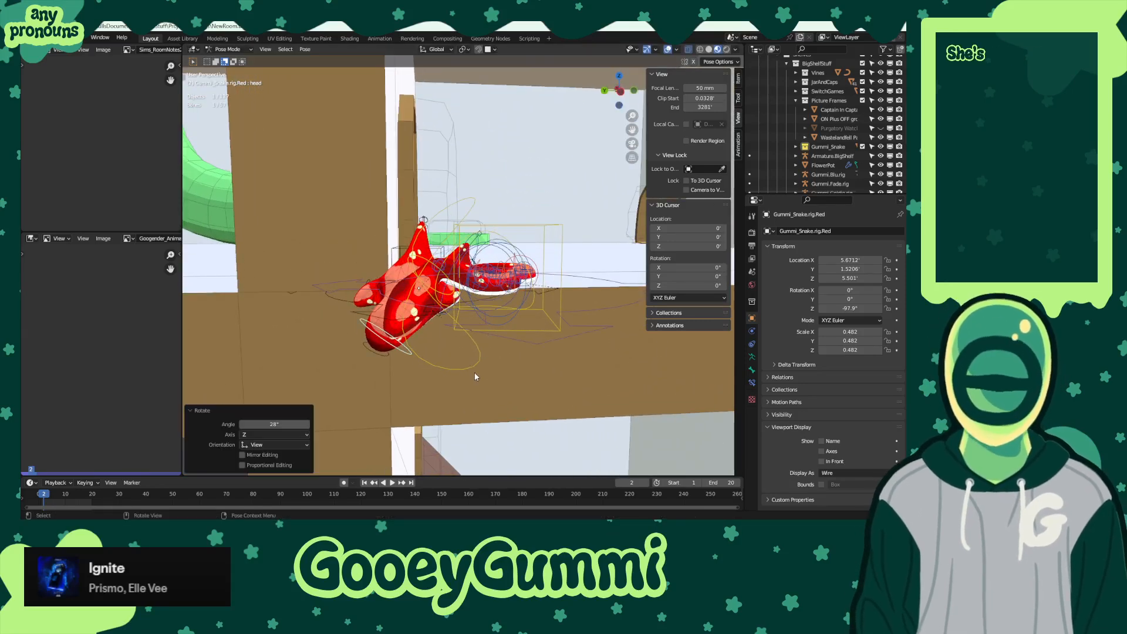
pyautogui.moveTo(475, 374); pyautogui.dragTo(512, 336, button='middle')
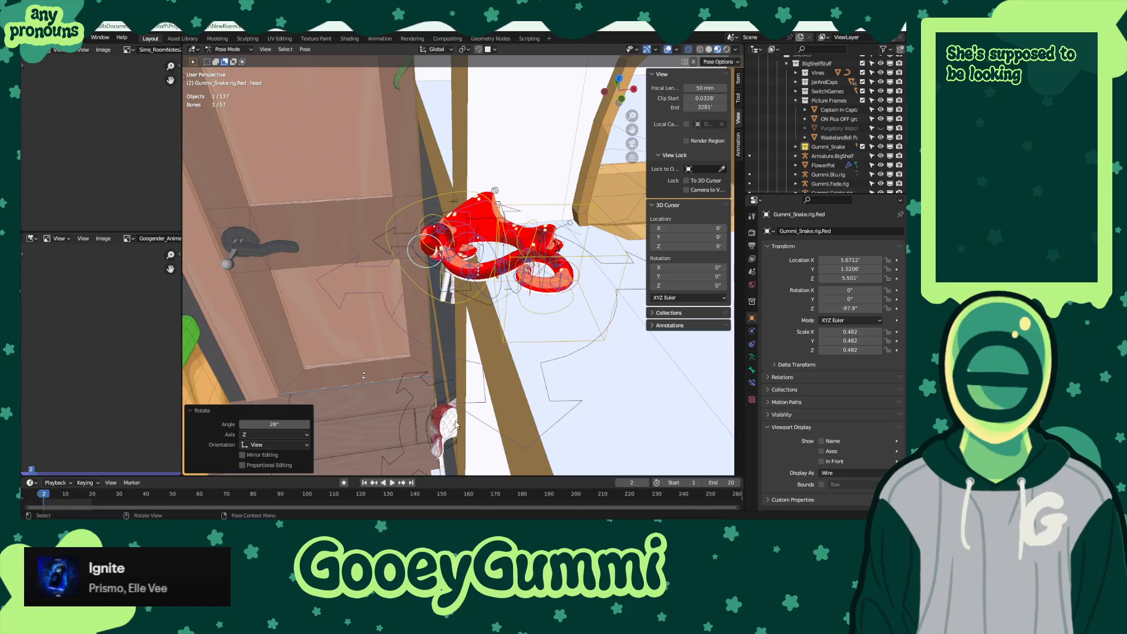
pyautogui.moveTo(456, 425); pyautogui.dragTo(416, 395, button='middle')
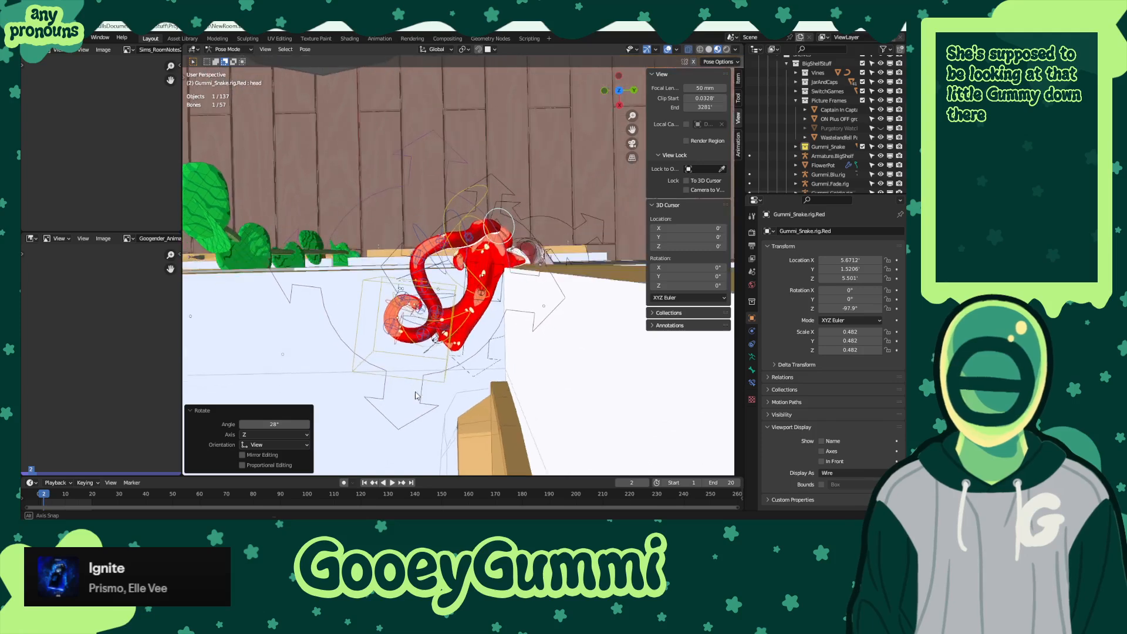
# - Return to Object Mode and delete the red shark mesh together with its Gummi.Red.rig armature
pyautogui.click(228, 50)
pyautogui.click(229, 59)
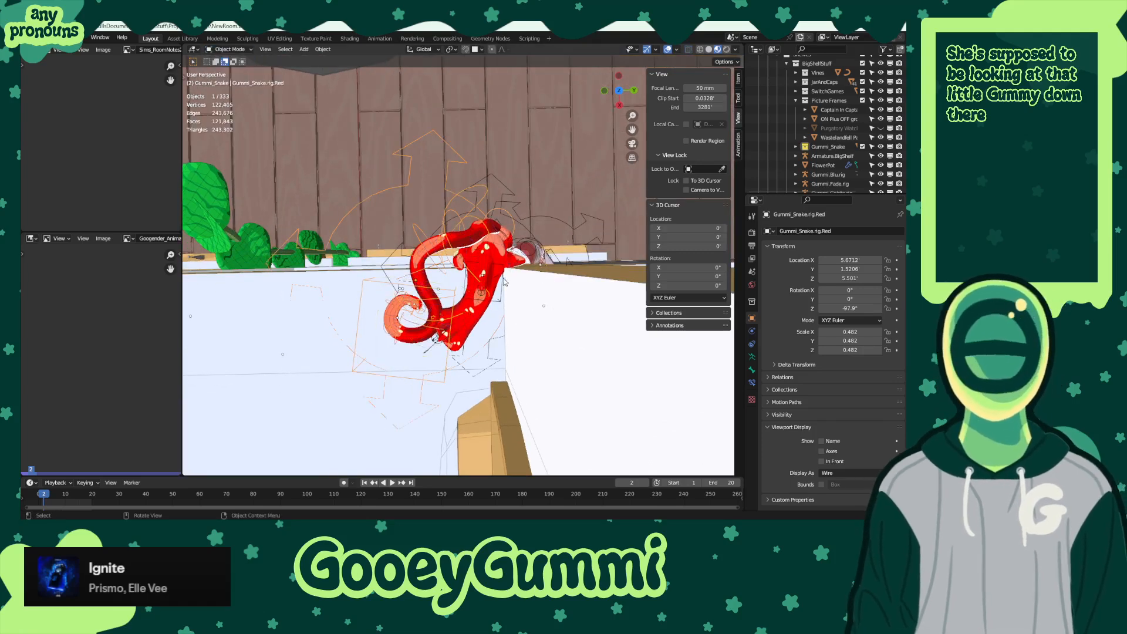
pyautogui.click(505, 267)
pyautogui.click(752, 330)
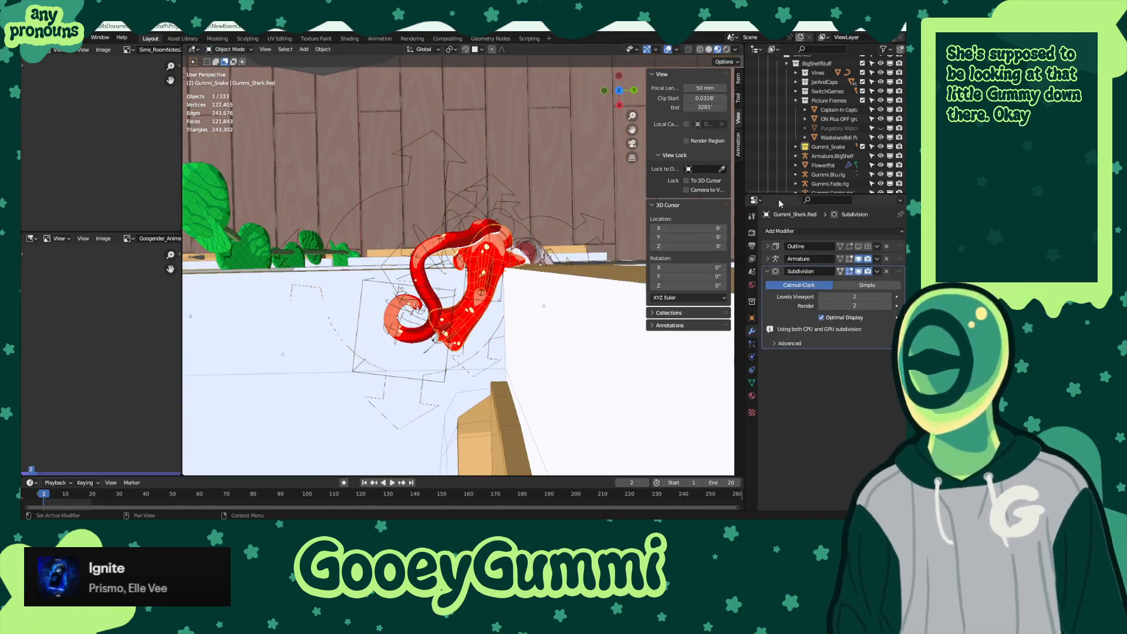
pyautogui.click(501, 270)
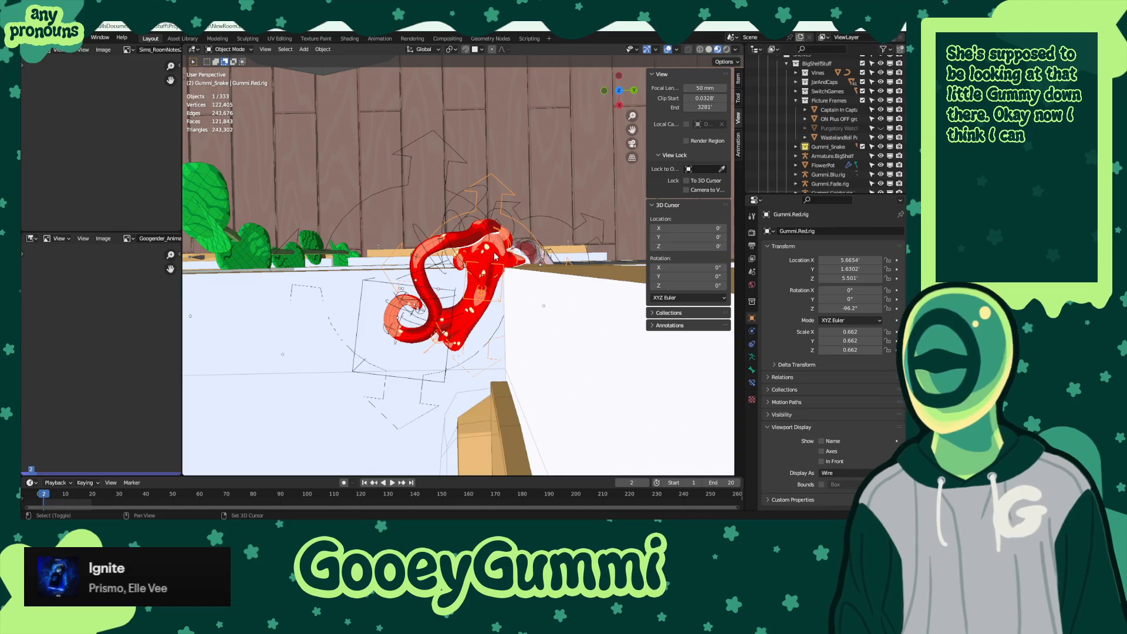
pyautogui.click(495, 257)
pyautogui.moveTo(495, 256); pyautogui.dragTo(311, 248, button='middle')
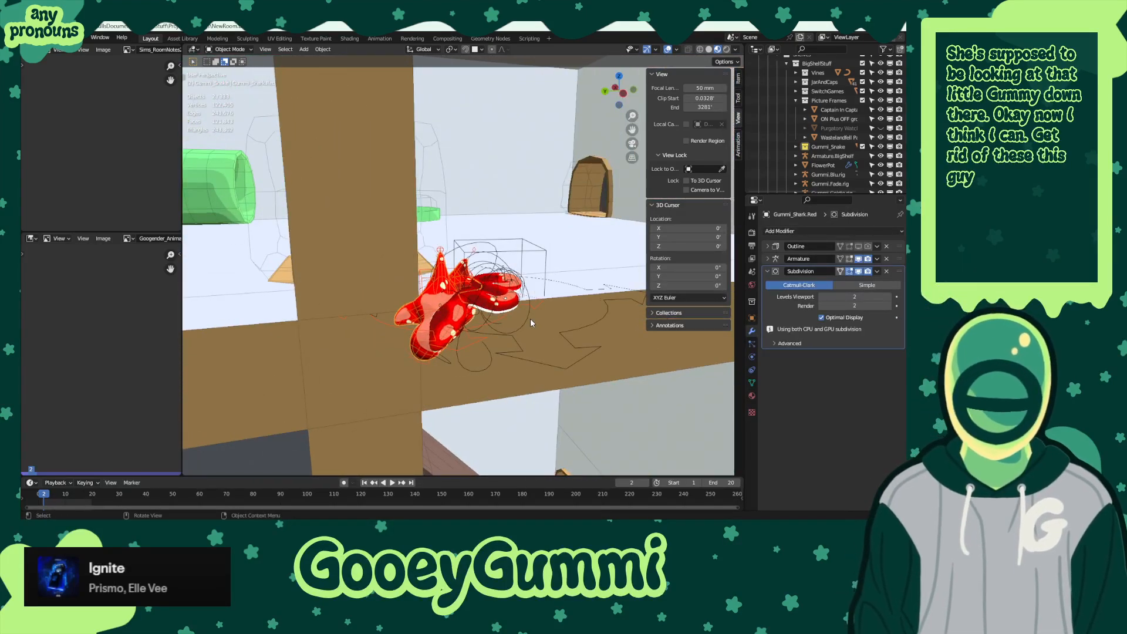
pyautogui.press('x')
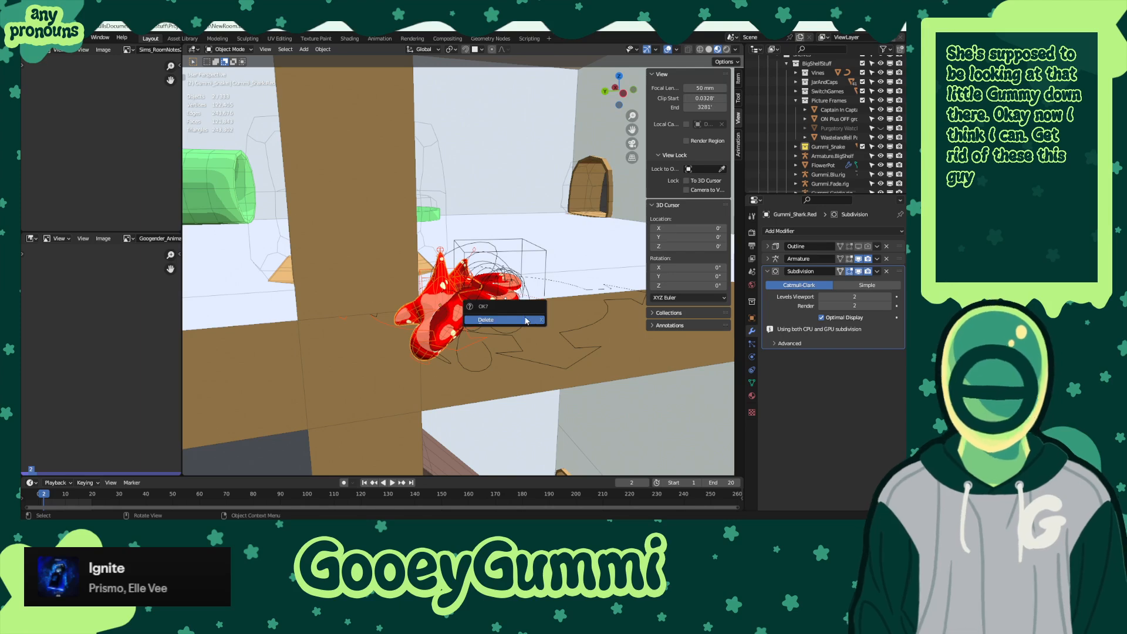
pyautogui.click(525, 322)
pyautogui.moveTo(525, 322); pyautogui.dragTo(516, 324, button='middle')
# - Move the red snake's rig with global Z locked toward the shelf post, to about X 5.6817' and Y 1.5944'
pyautogui.click(580, 293)
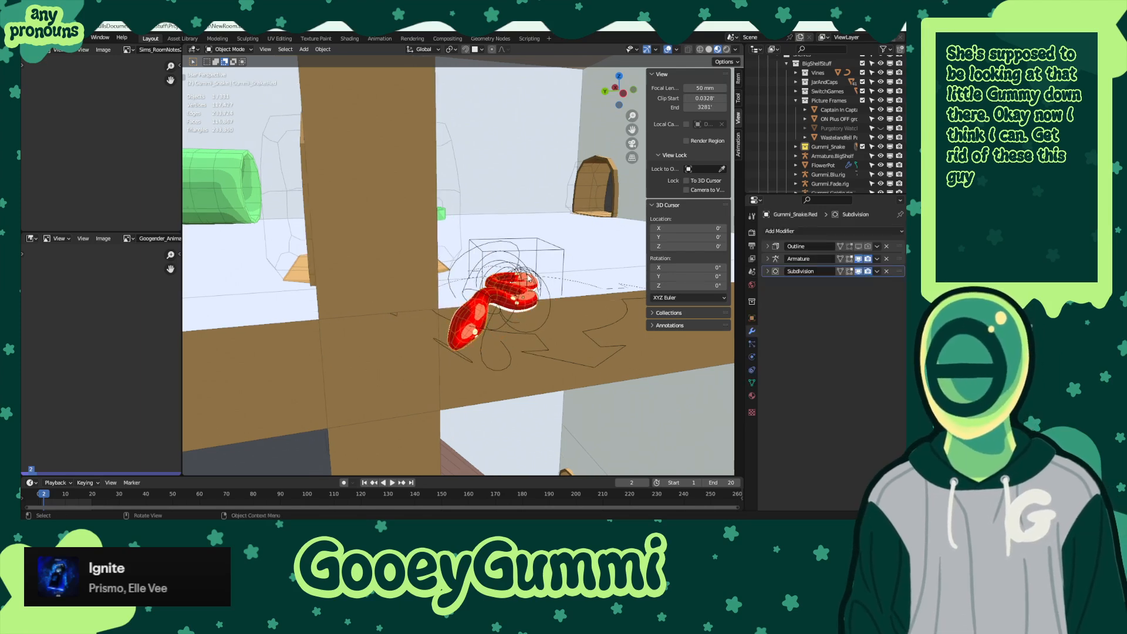
pyautogui.press('g')
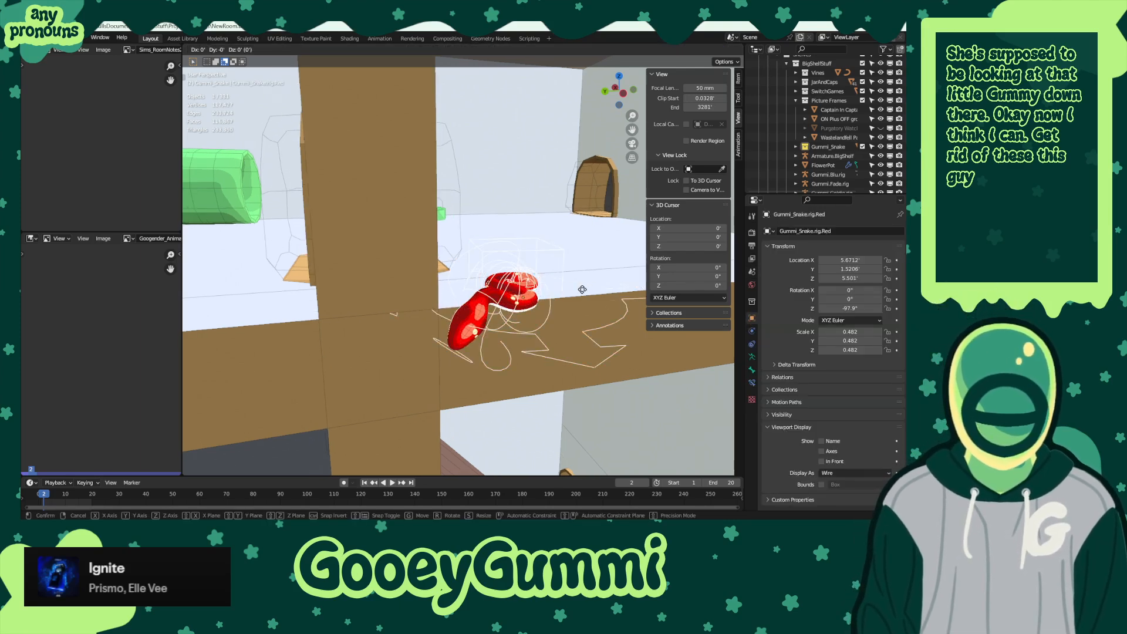
pyautogui.hotkey('shift', 'z')
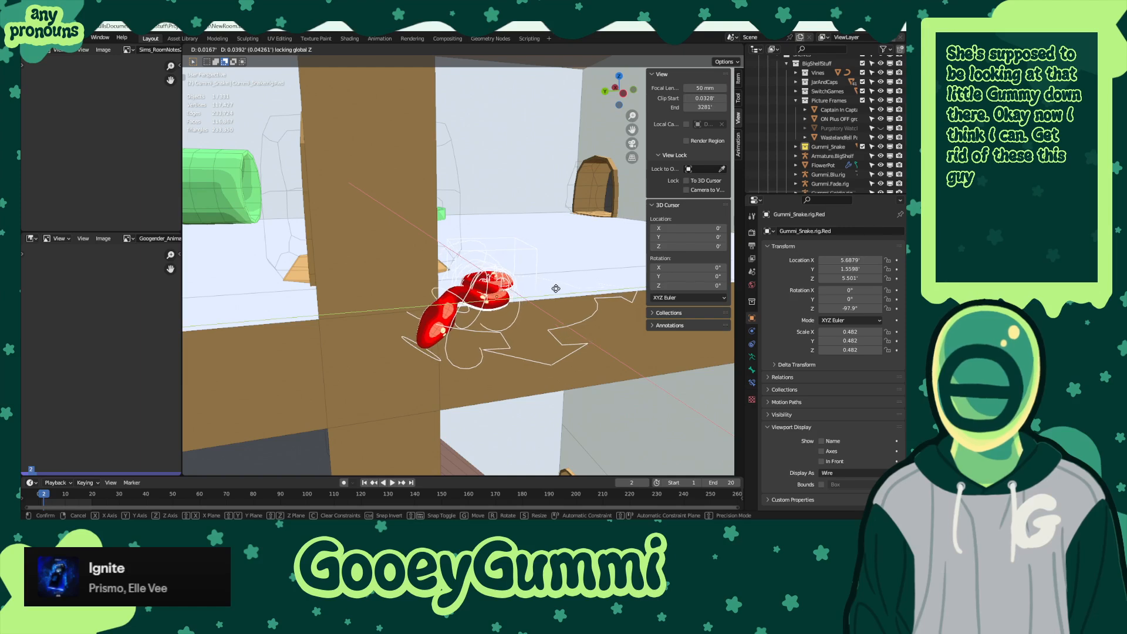
pyautogui.click(544, 294)
pyautogui.press('g')
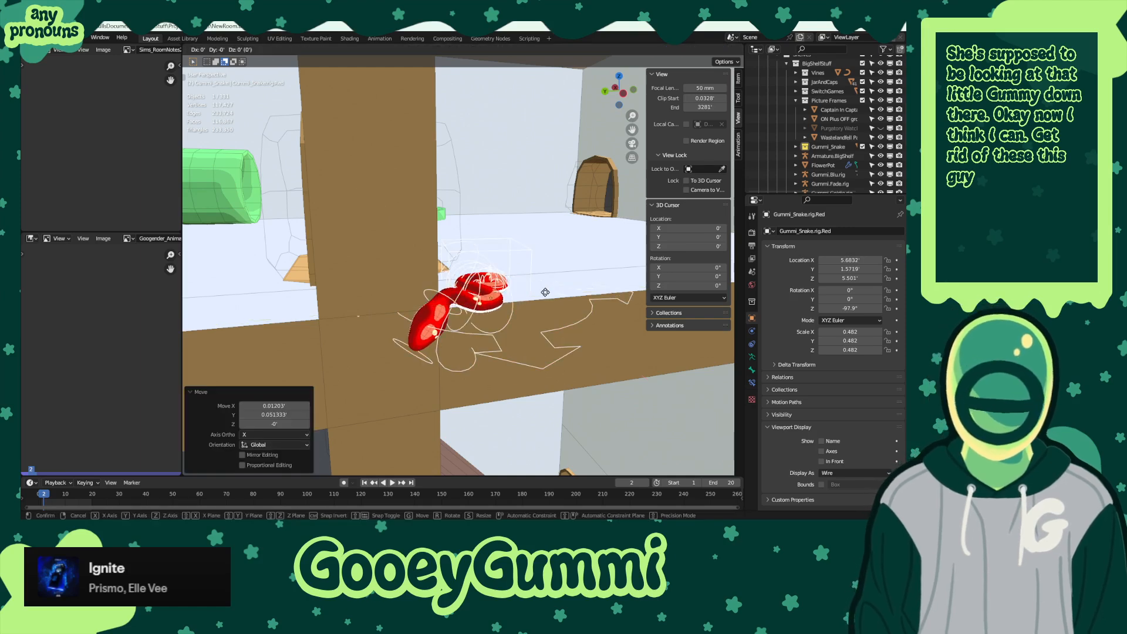
pyautogui.hotkey('shift', 'z')
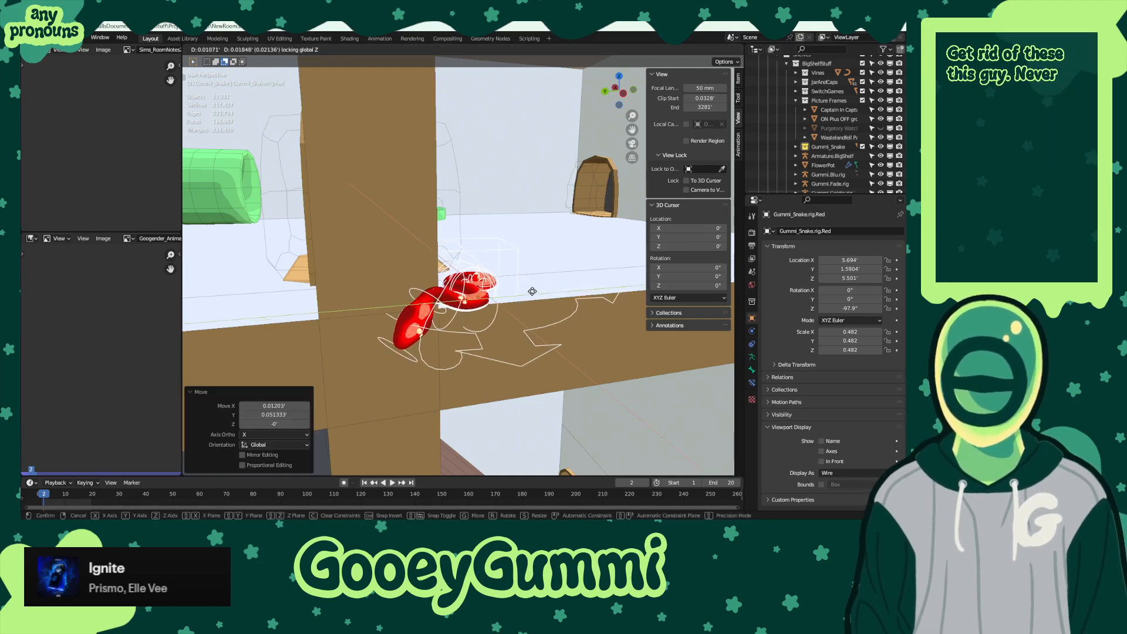
pyautogui.click(528, 292)
# - Shift the snake's rig about 0.016' in X and 0.0002' in Y, keeping global Z locked
pyautogui.moveTo(528, 292); pyautogui.dragTo(514, 352, button='middle')
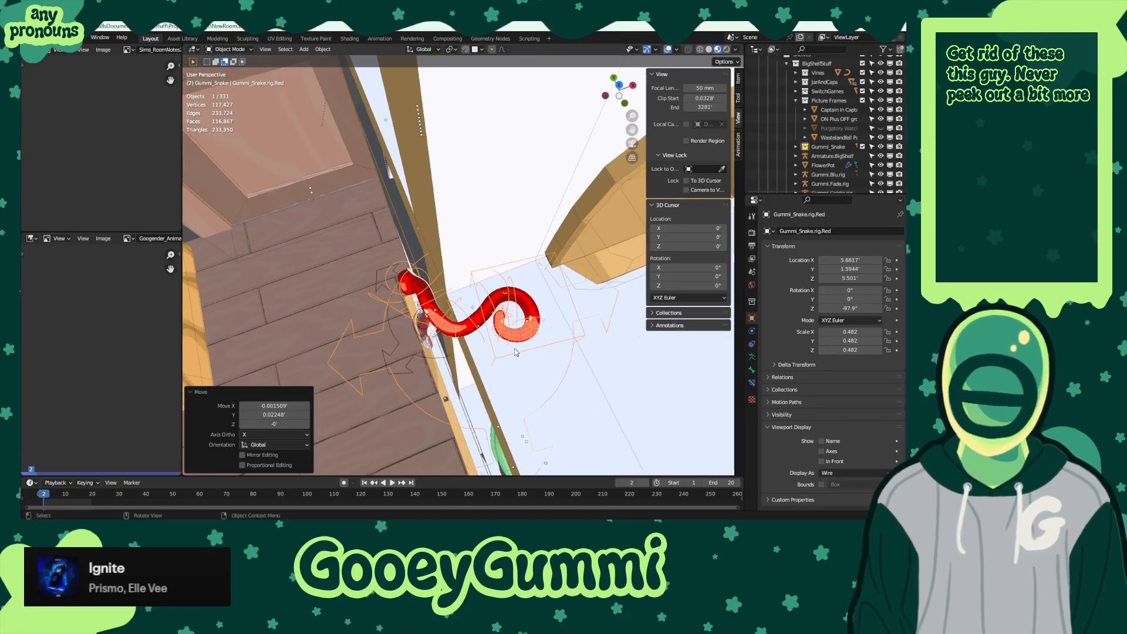
pyautogui.press('g')
pyautogui.hotkey('shift', 'z')
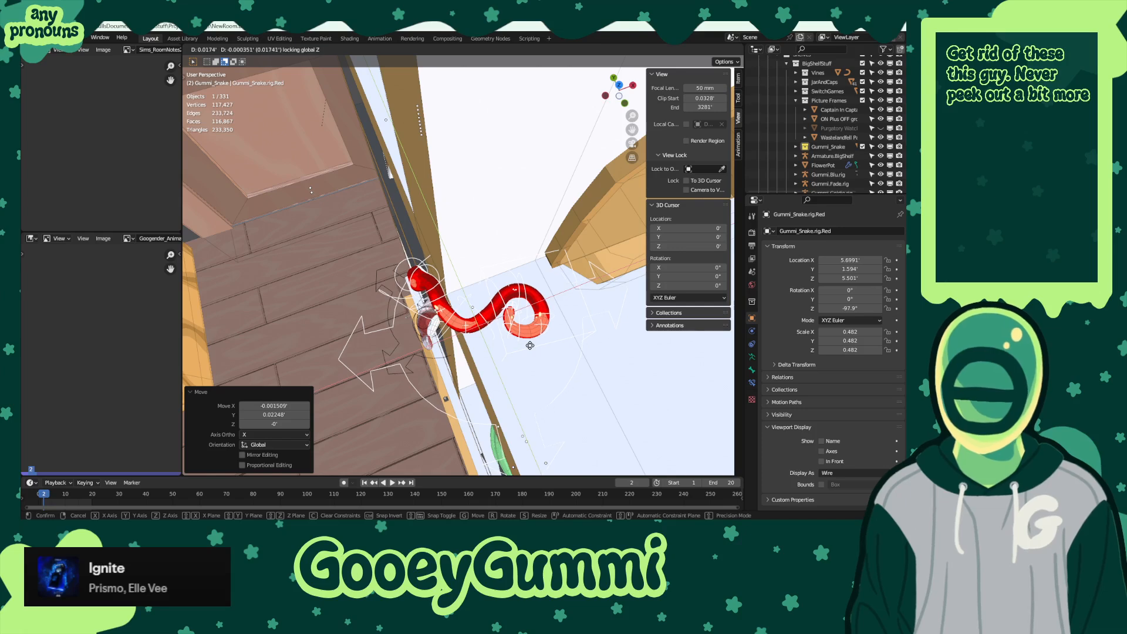
pyautogui.click(528, 346)
pyautogui.moveTo(528, 346); pyautogui.dragTo(544, 206, button='middle')
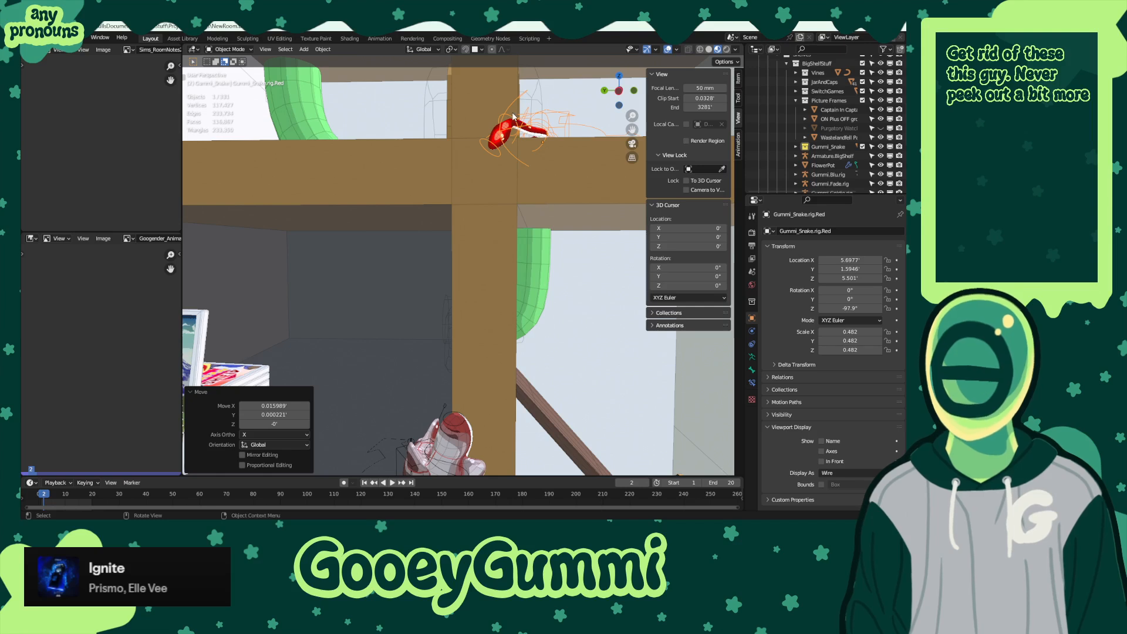
# - Put the red snake's rig in Pose Mode and rotate its head bone slightly about the view axis
pyautogui.click(477, 106)
pyautogui.click(242, 51)
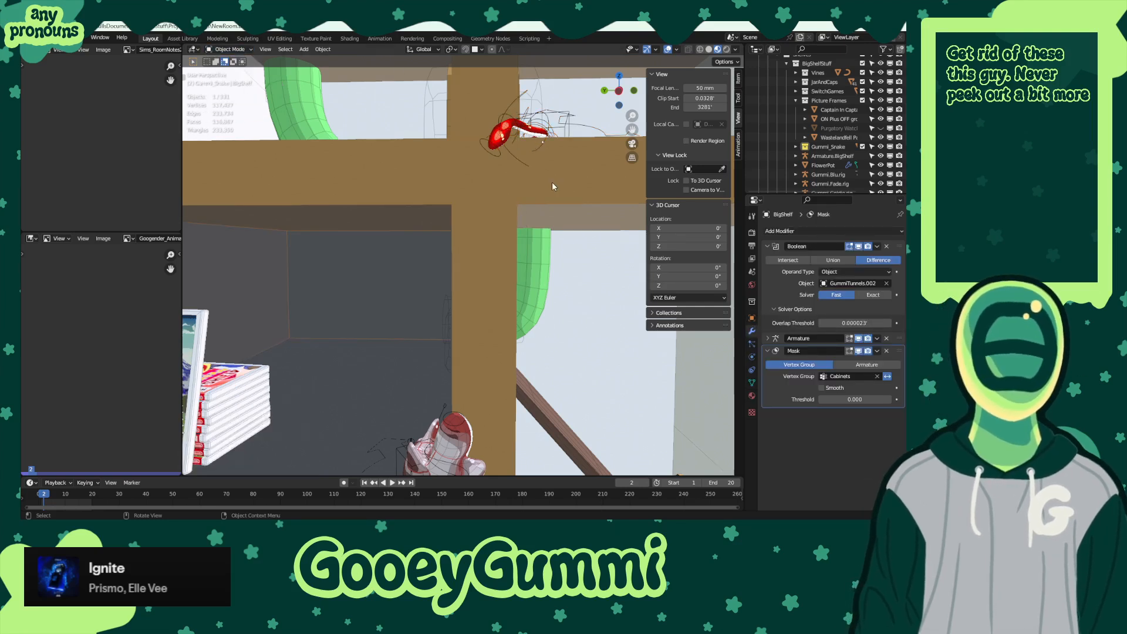
pyautogui.click(526, 125)
pyautogui.press('q')
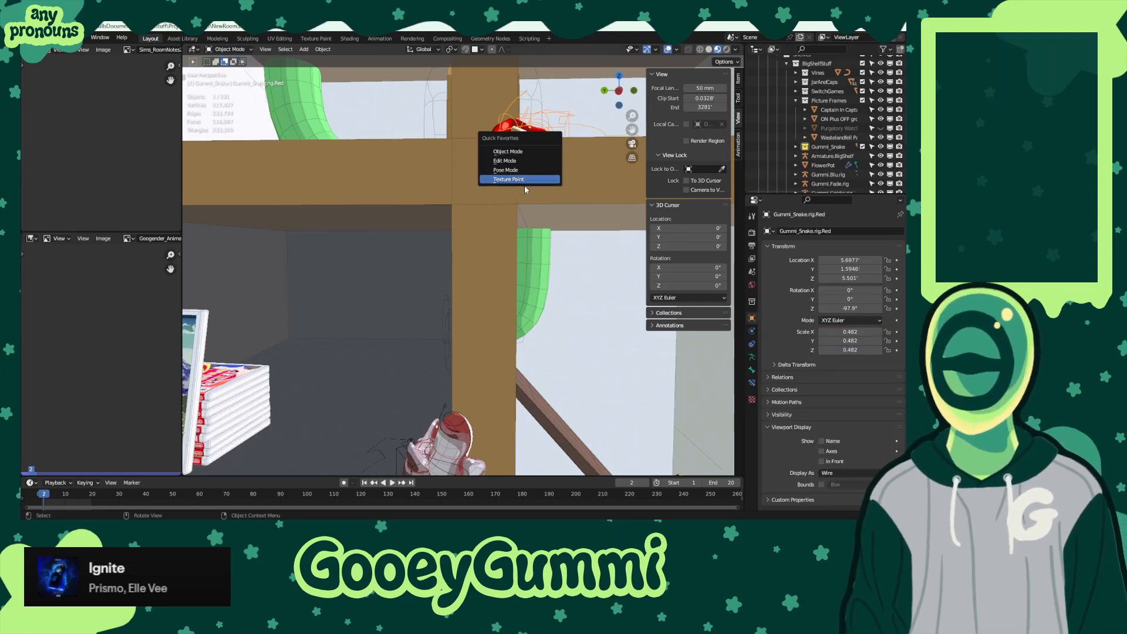
pyautogui.click(513, 171)
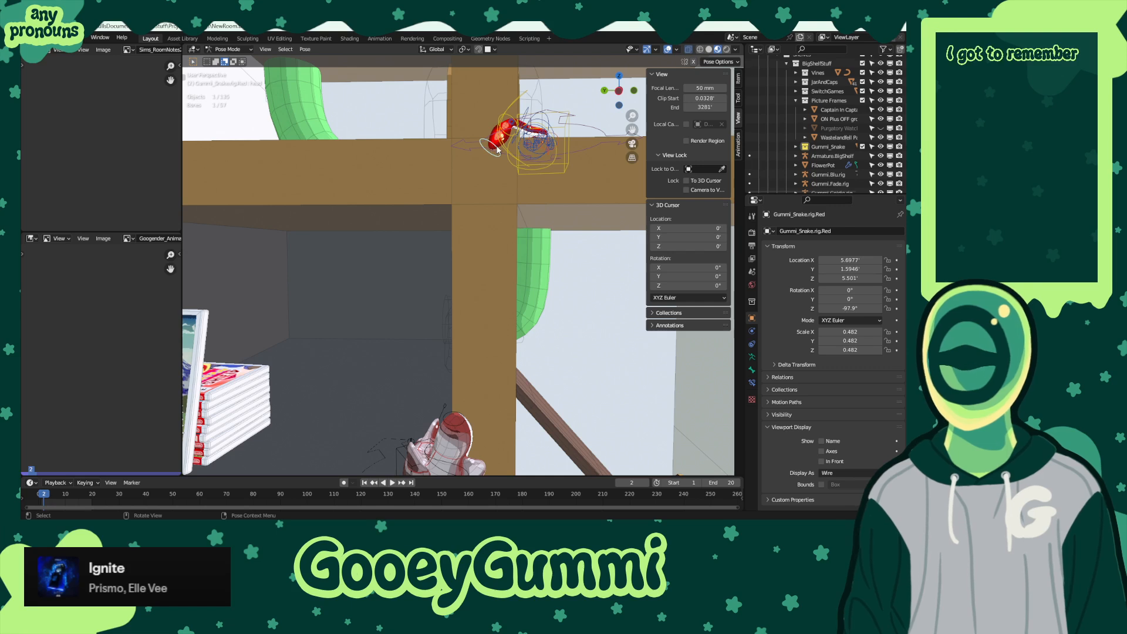
pyautogui.press('r')
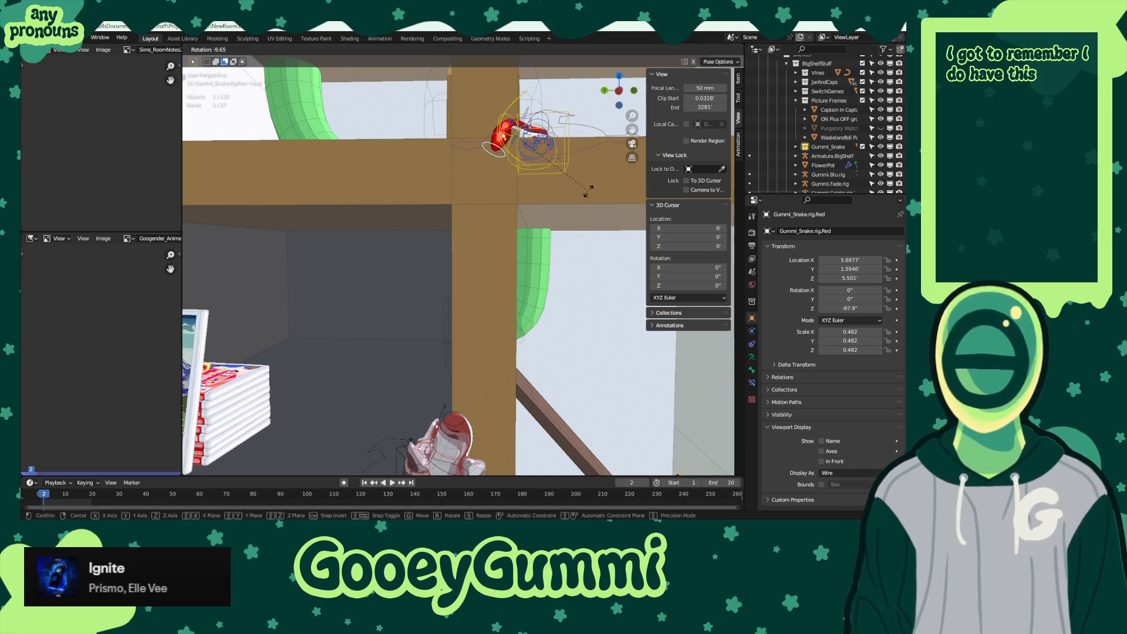
pyautogui.click(587, 190)
pyautogui.moveTo(587, 191); pyautogui.dragTo(499, 298, button='middle')
# - Return the snake's rig to Object Mode and save the file
pyautogui.click(228, 49)
pyautogui.click(232, 54)
pyautogui.hotkey('ctrl', 's')
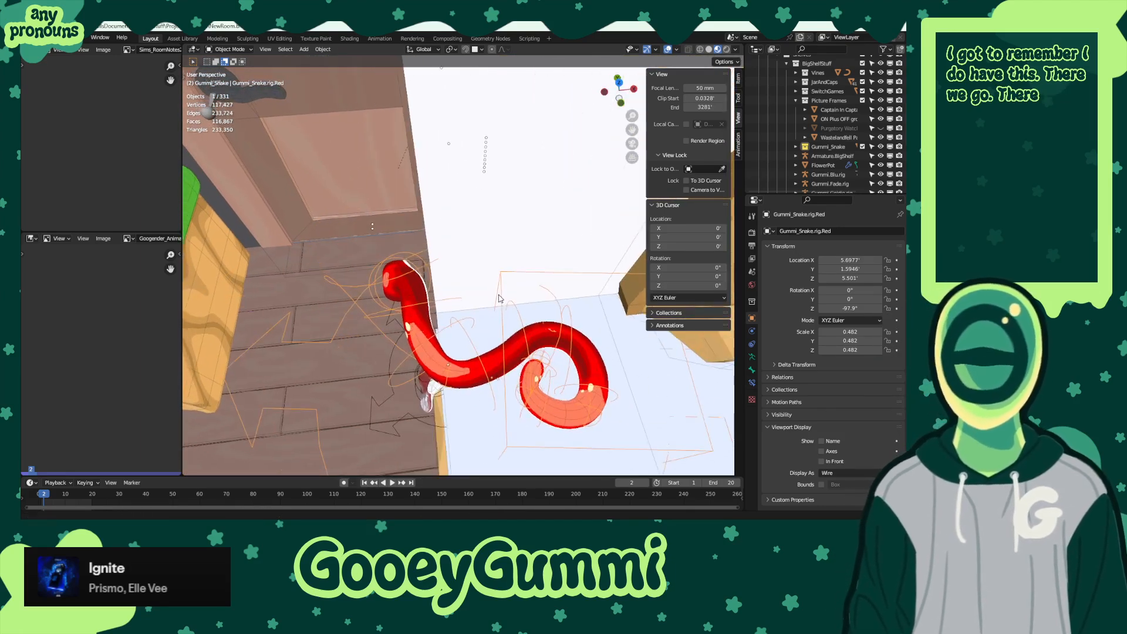
# - Move the red snake's rig 0.005634' along the global X axis
pyautogui.press('g')
pyautogui.press('y')
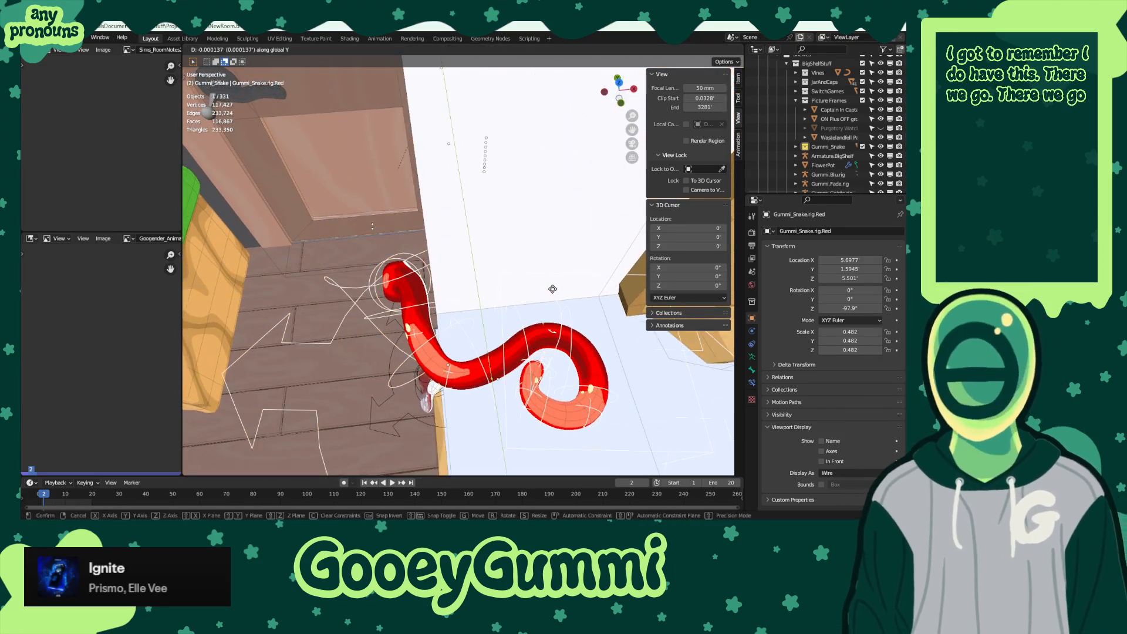
pyautogui.press('x')
pyautogui.click(558, 291)
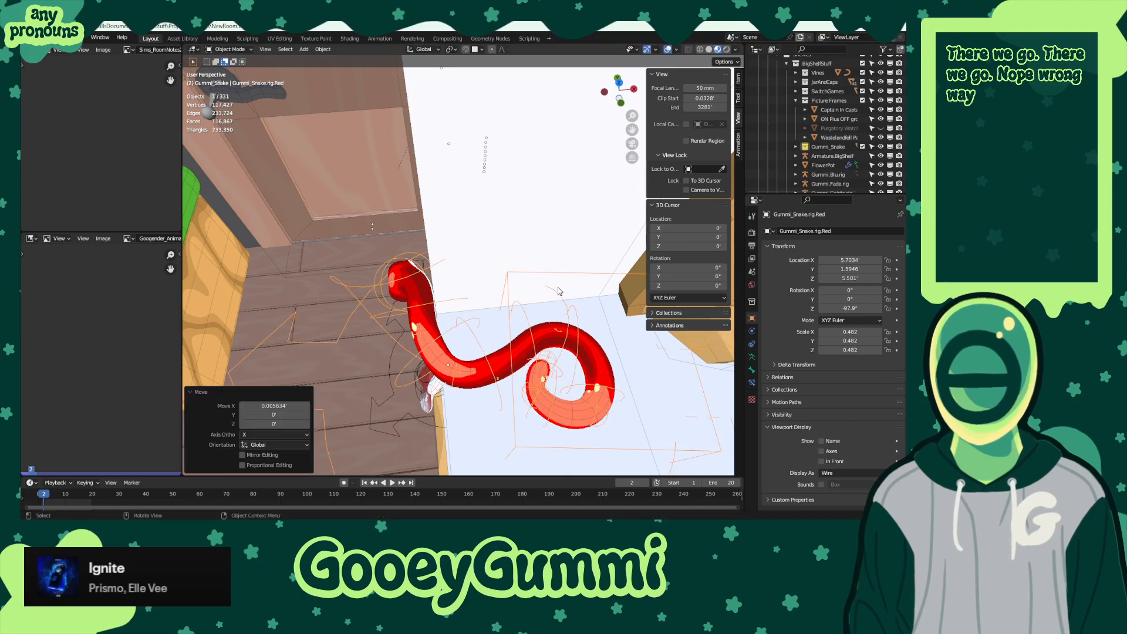
pyautogui.moveTo(558, 291); pyautogui.dragTo(479, 242, button='middle')
pyautogui.click(230, 49)
pyautogui.click(230, 68)
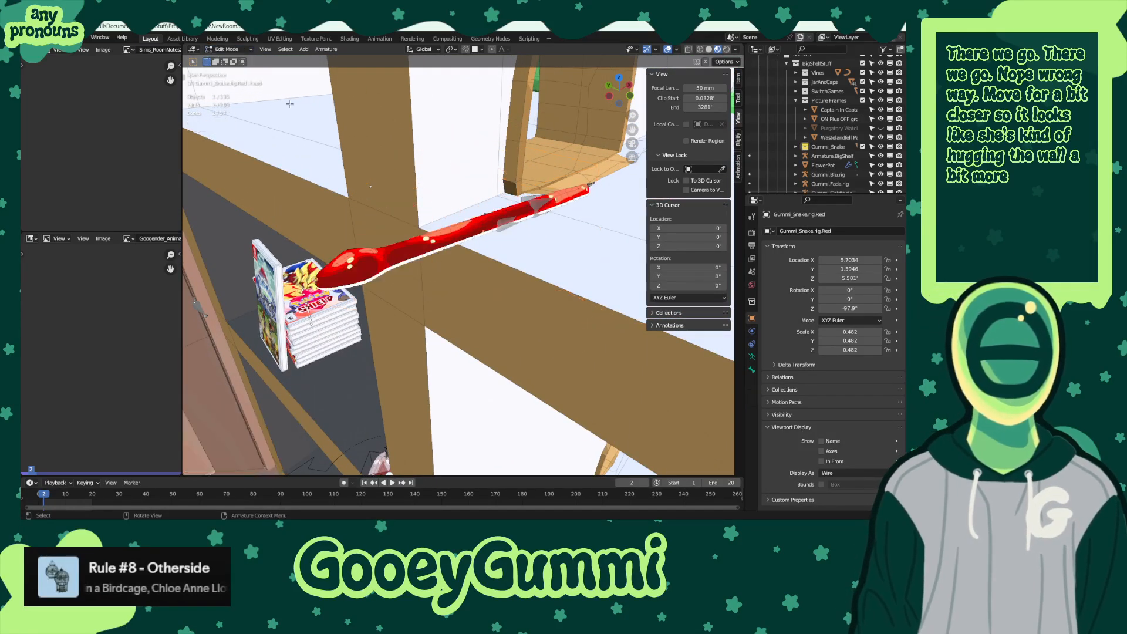
pyautogui.click(230, 50)
pyautogui.click(230, 59)
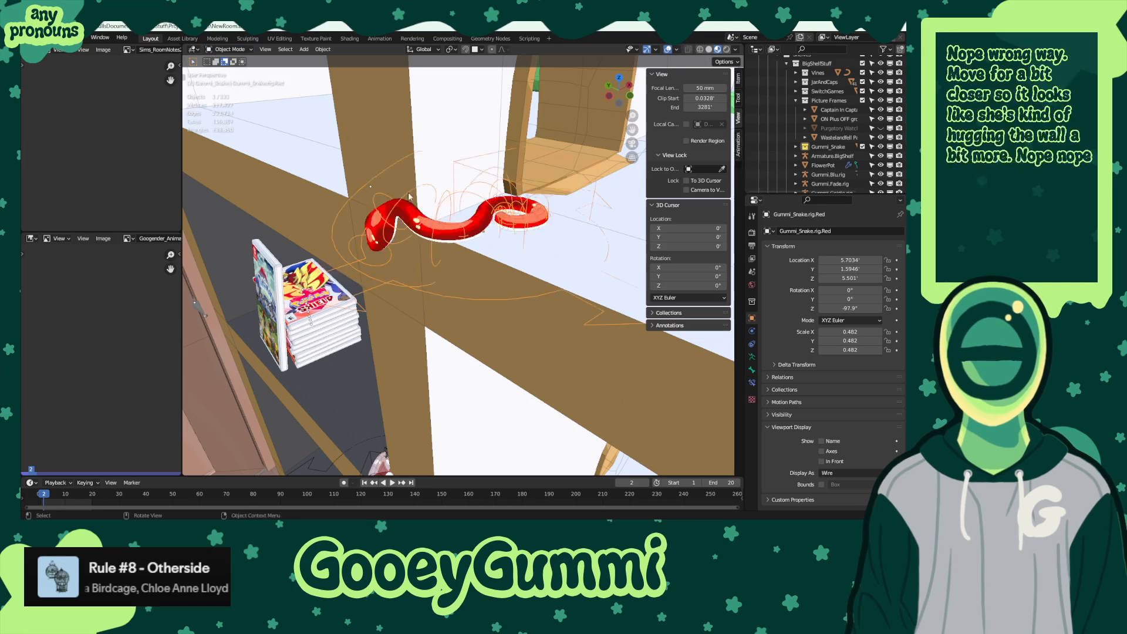
# - Put the red snake's rig in Pose Mode and rotate its tweak_spine.009 bone about the global Z axis
pyautogui.press('q')
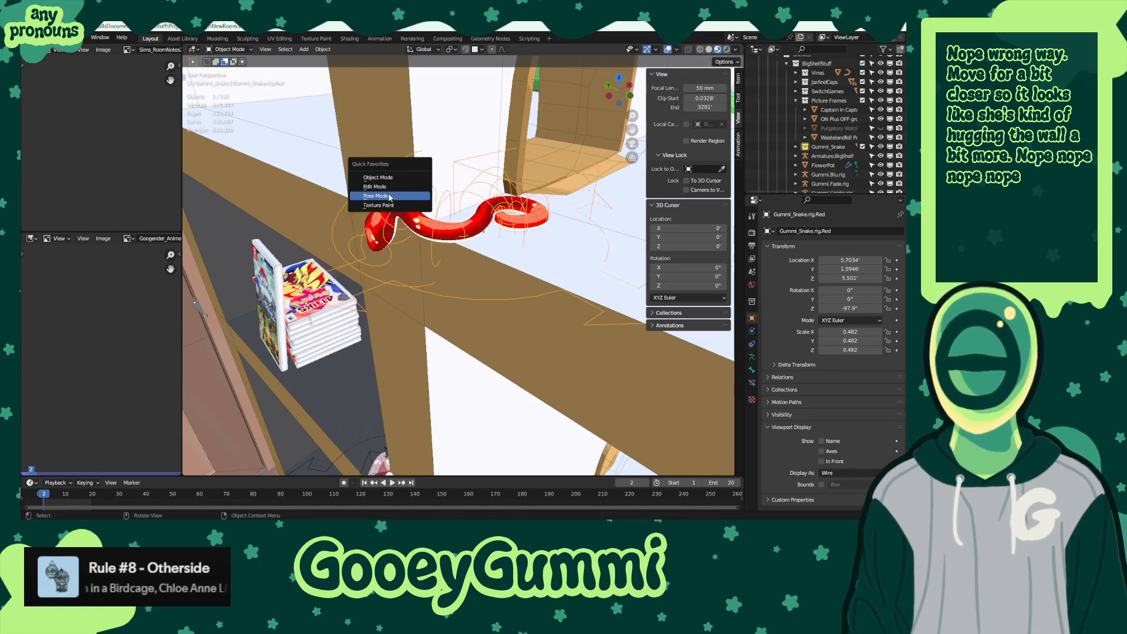
pyautogui.click(389, 196)
pyautogui.moveTo(389, 197); pyautogui.dragTo(505, 238, button='middle')
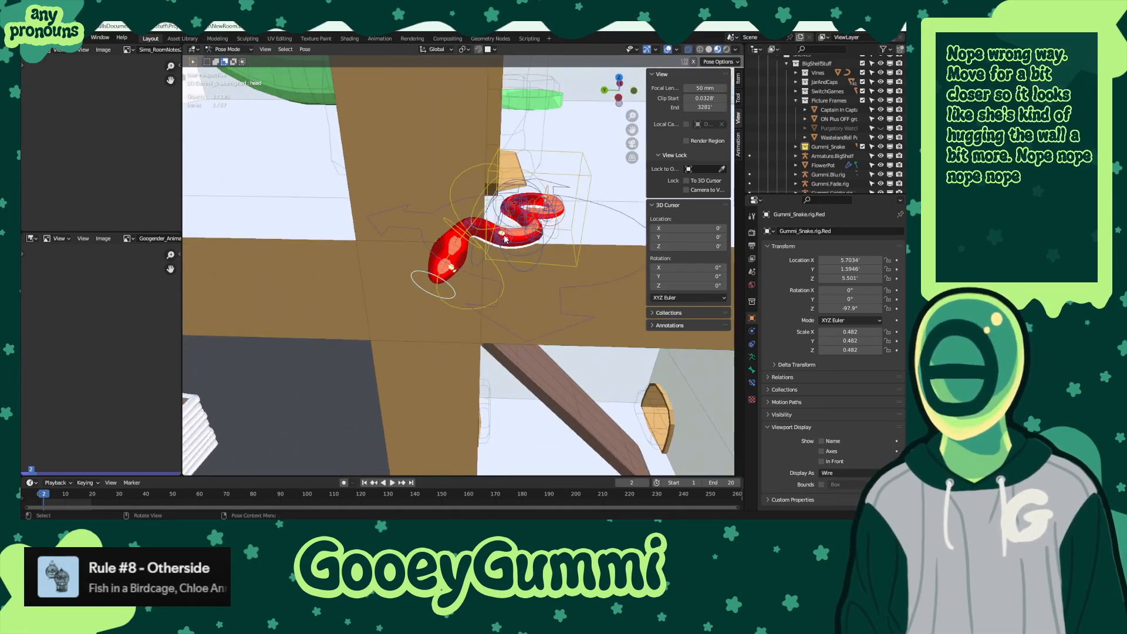
pyautogui.press('r')
pyautogui.press('z')
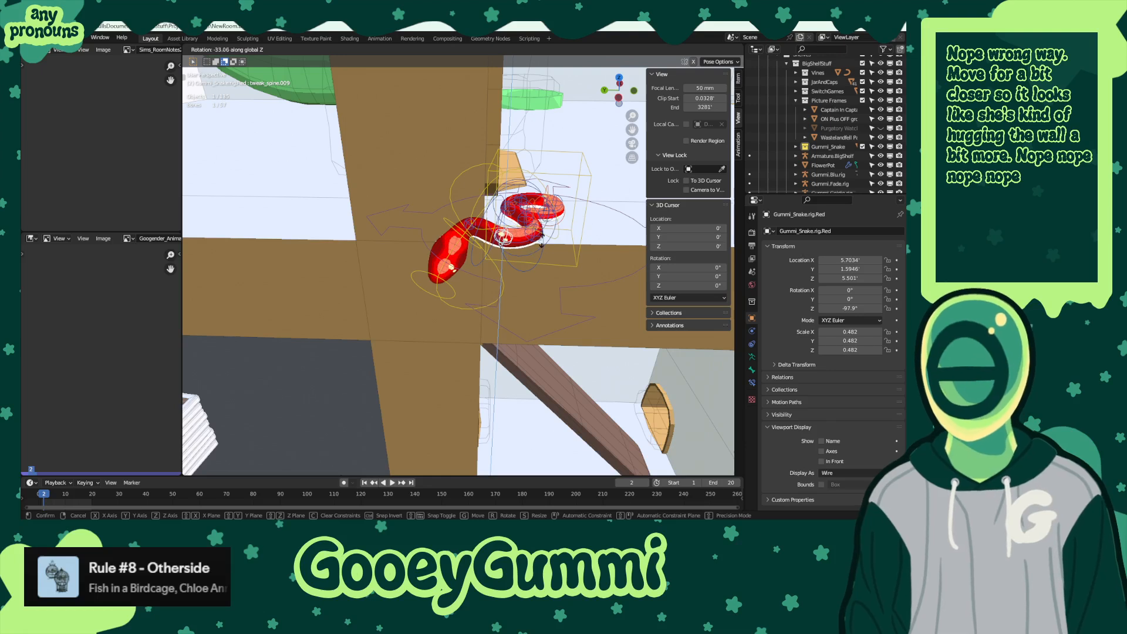
pyautogui.click(536, 259)
# - Rotate the red snake's tweak_spine.006 bone slightly about its local Y axis, after trying Z and X
pyautogui.click(477, 228)
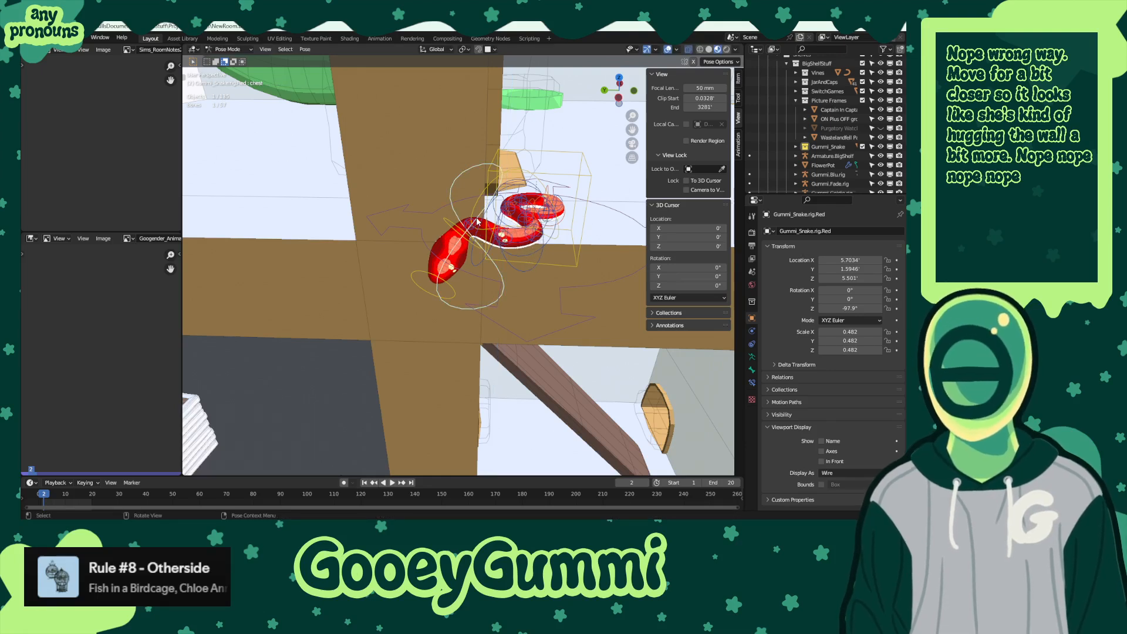
pyautogui.press('r')
pyautogui.press('z')
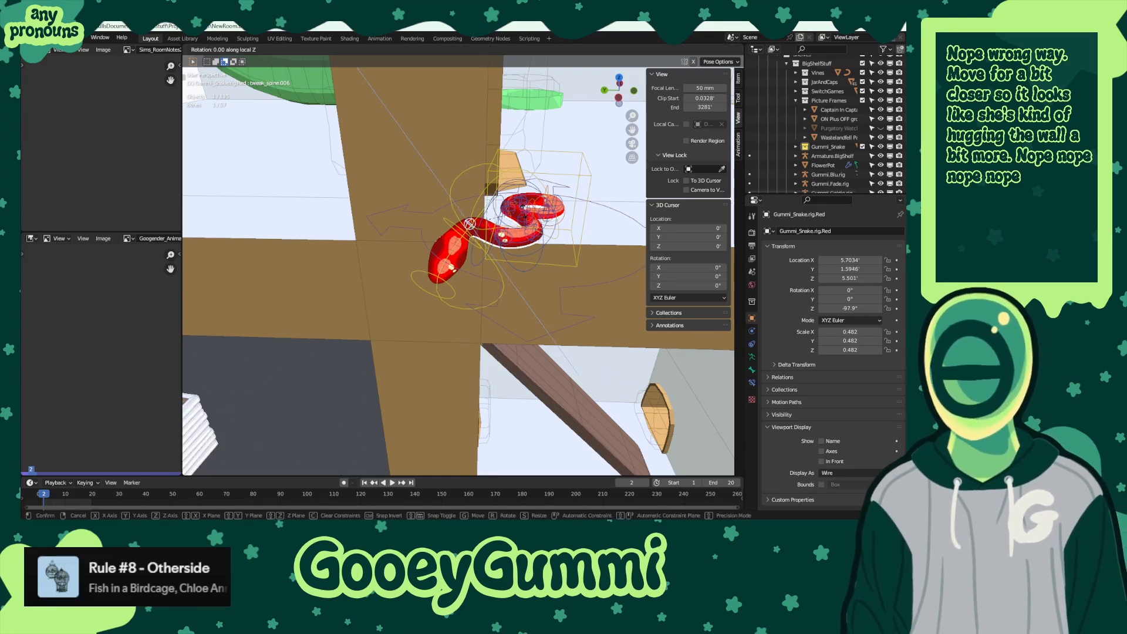
pyautogui.press('x')
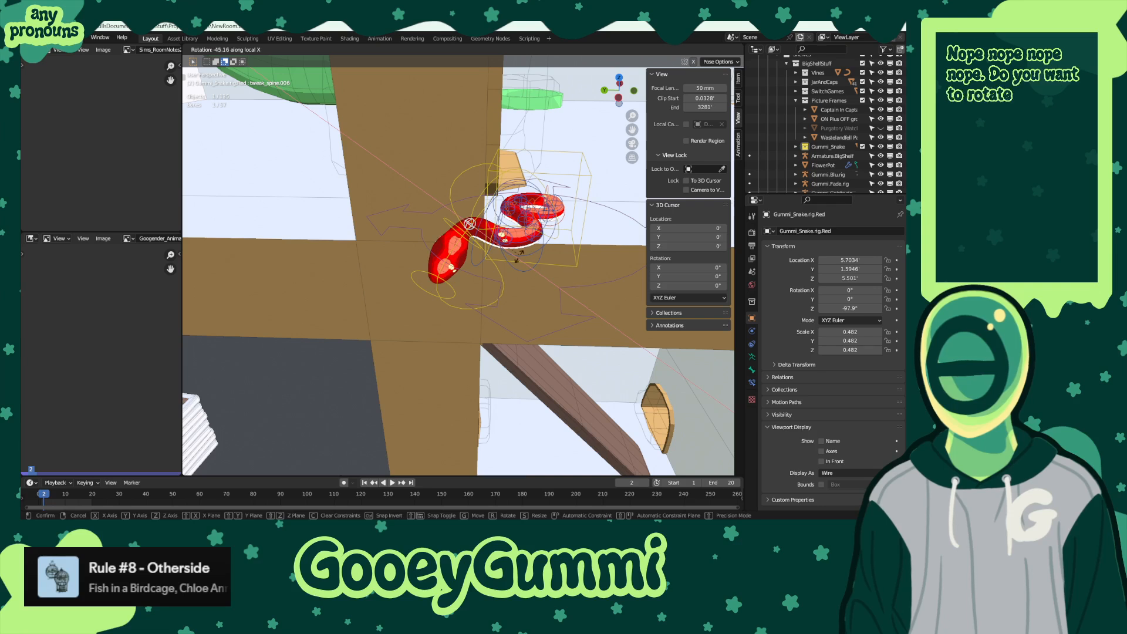
pyautogui.press('y')
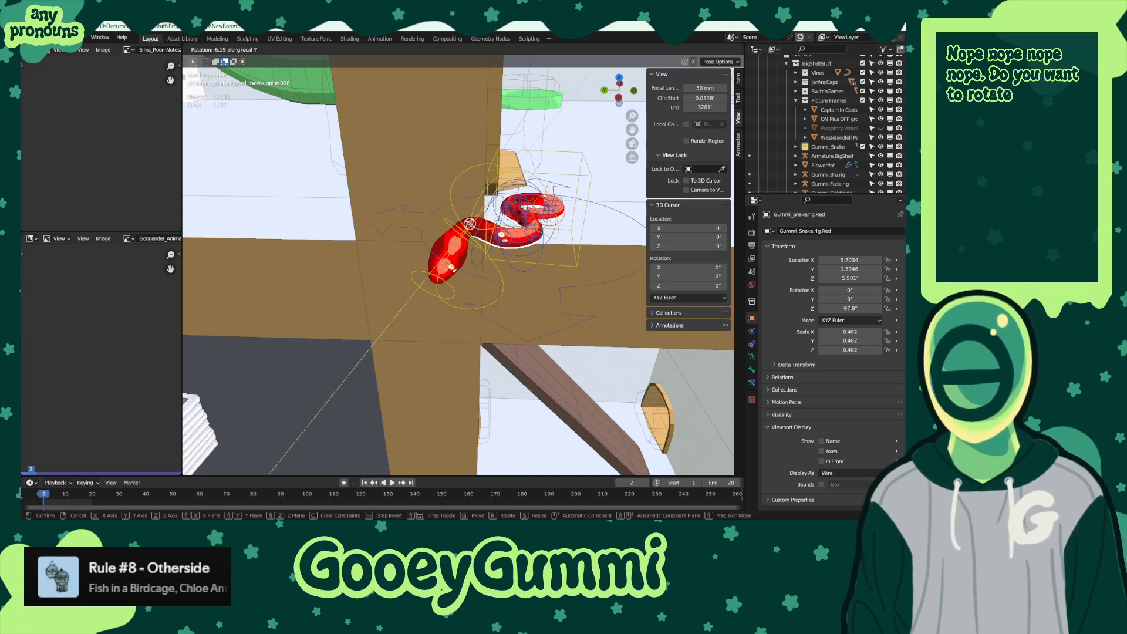
pyautogui.click(515, 251)
# - Rotate the red snake's tweak_spine.009 bone -18.4° about its local Y axis and check the pose against the post
pyautogui.click(527, 233)
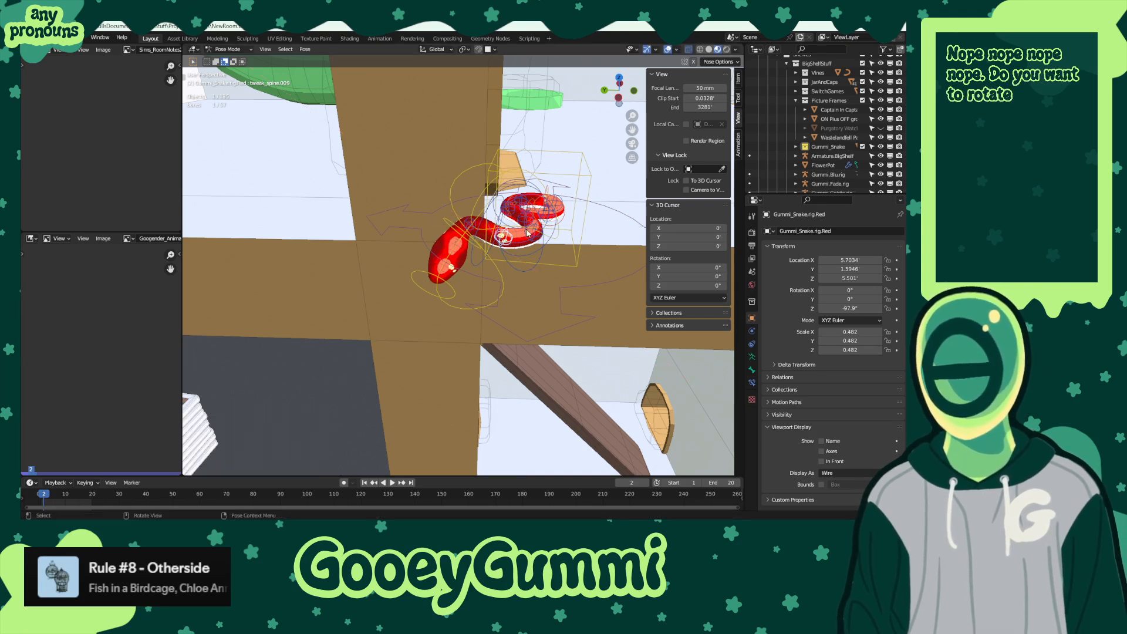
pyautogui.press('r')
pyautogui.press('y')
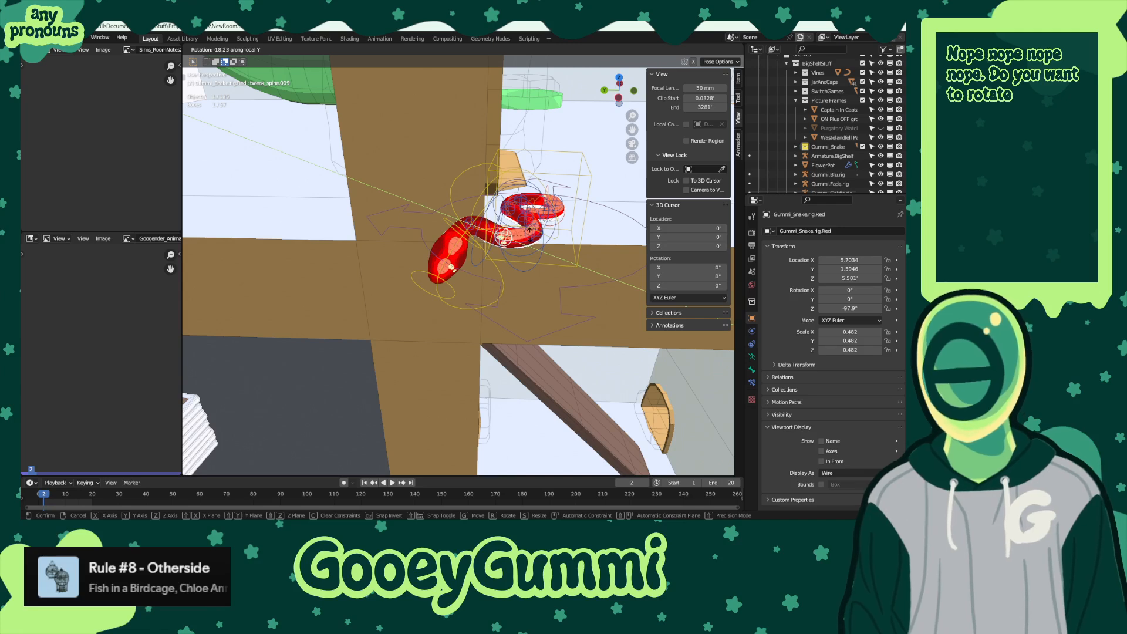
pyautogui.click(557, 252)
pyautogui.moveTo(557, 252); pyautogui.dragTo(541, 285, button='middle')
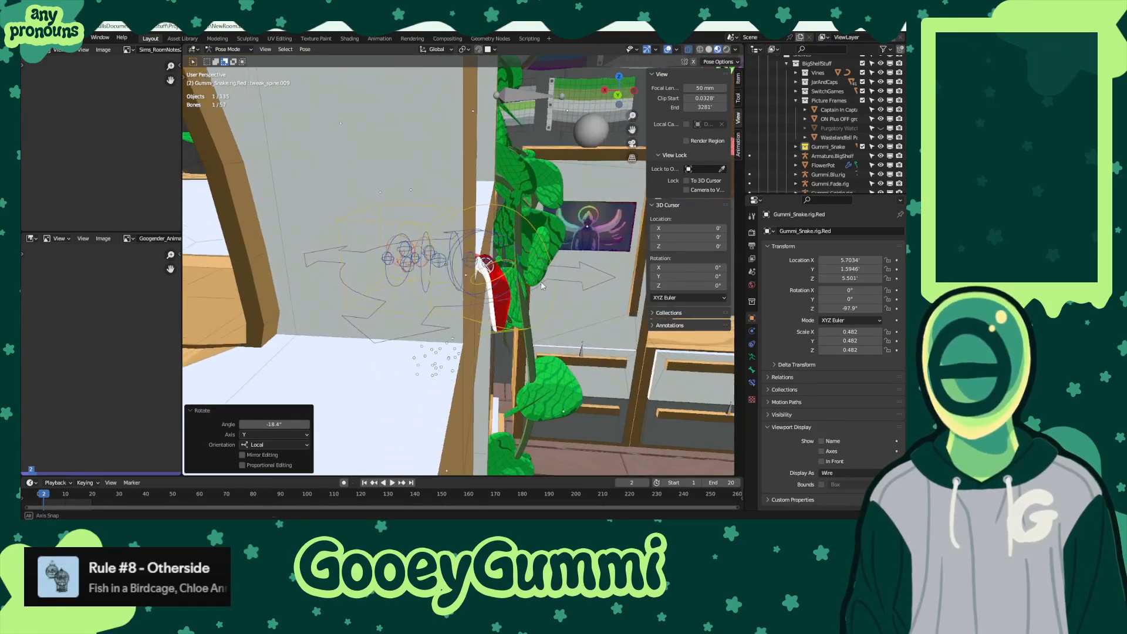
pyautogui.click(486, 264)
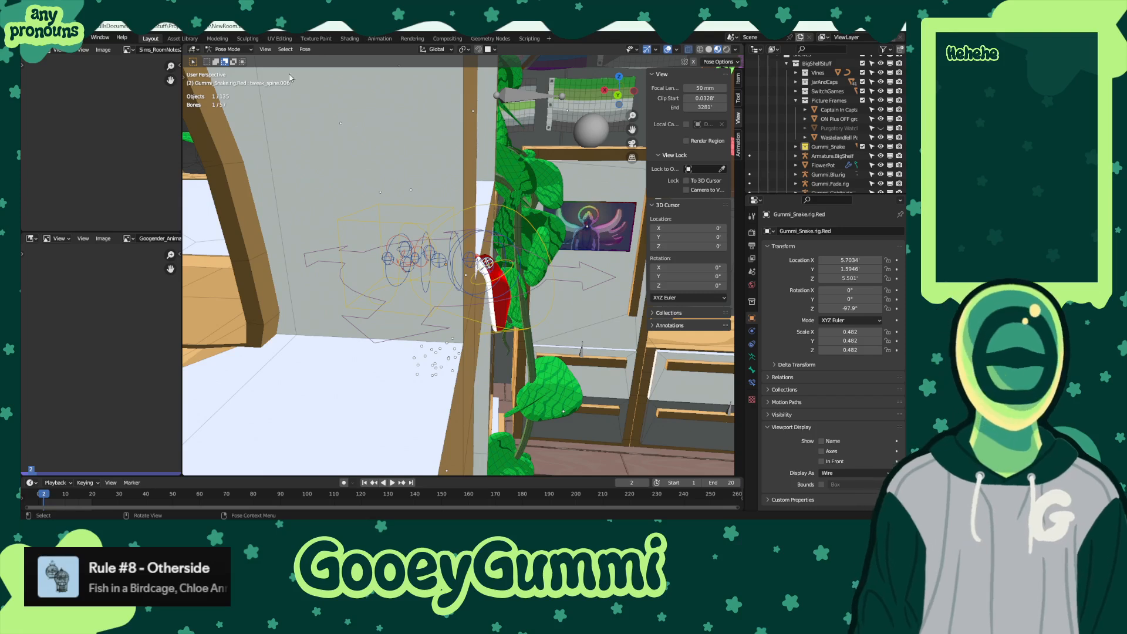
# - Return the red snake's rig to Object Mode and save the file
pyautogui.click(229, 50)
pyautogui.click(225, 59)
pyautogui.moveTo(410, 264); pyautogui.dragTo(460, 277, button='middle')
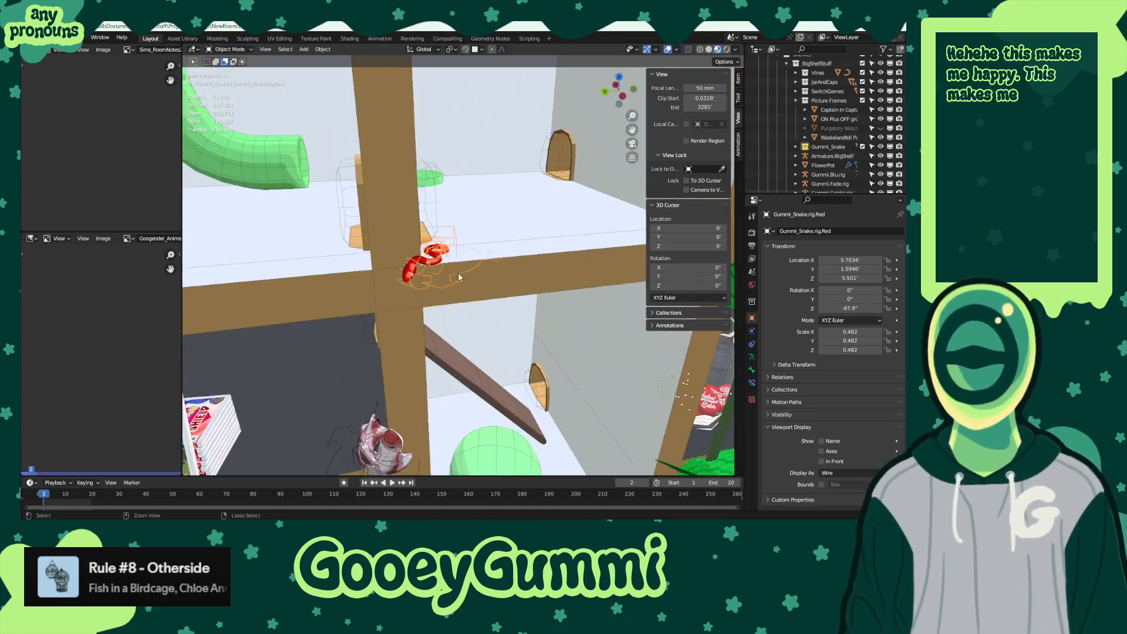
pyautogui.keyDown('shift'); pyautogui.moveTo(480, 335); pyautogui.dragTo(486, 221, button='middle'); pyautogui.keyUp('shift')
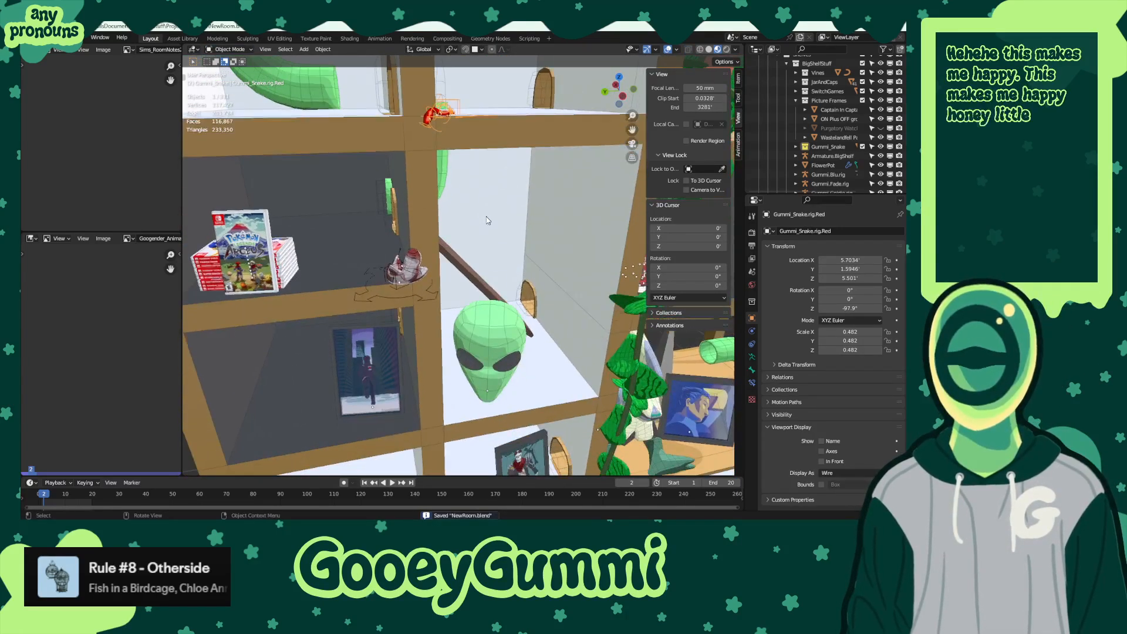
pyautogui.moveTo(474, 263); pyautogui.dragTo(484, 240, button='middle')
pyautogui.scroll(-3, 487, 258)
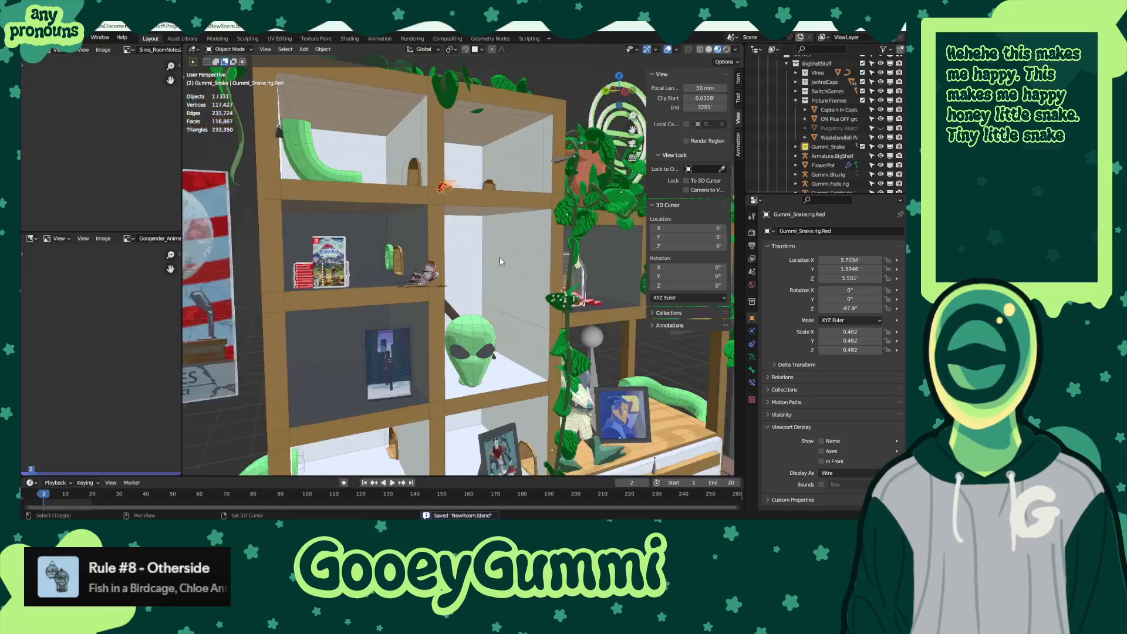
pyautogui.scroll(2, 487, 231)
# - Turn off the viewport display of the Mask modifier on BigShelf to bring back the cabinet doors
pyautogui.click(450, 195)
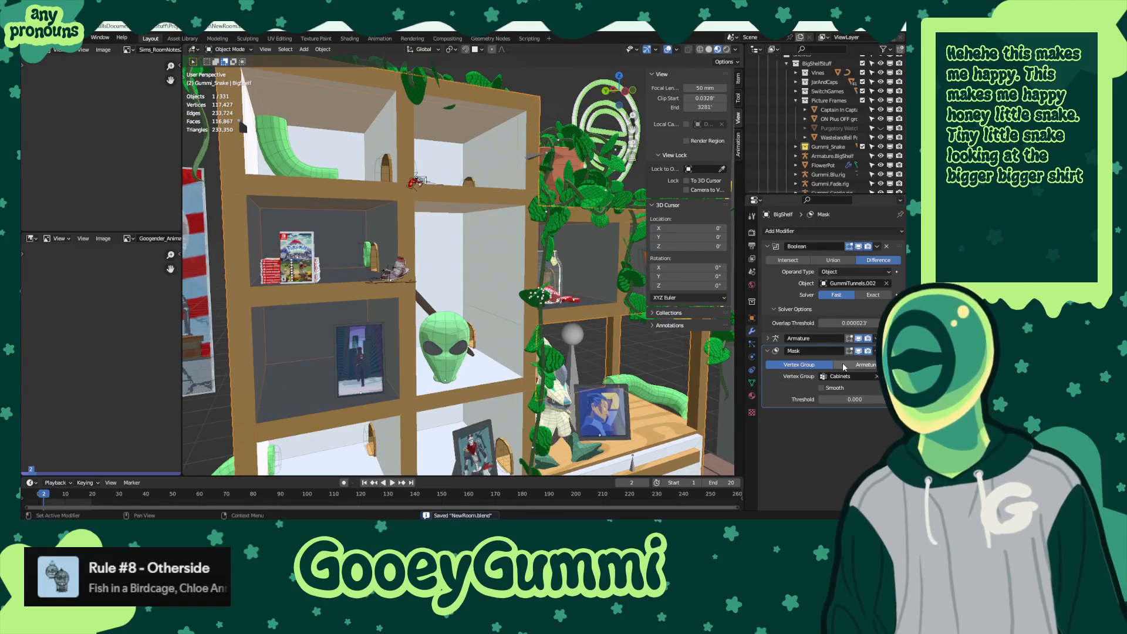
pyautogui.click(858, 350)
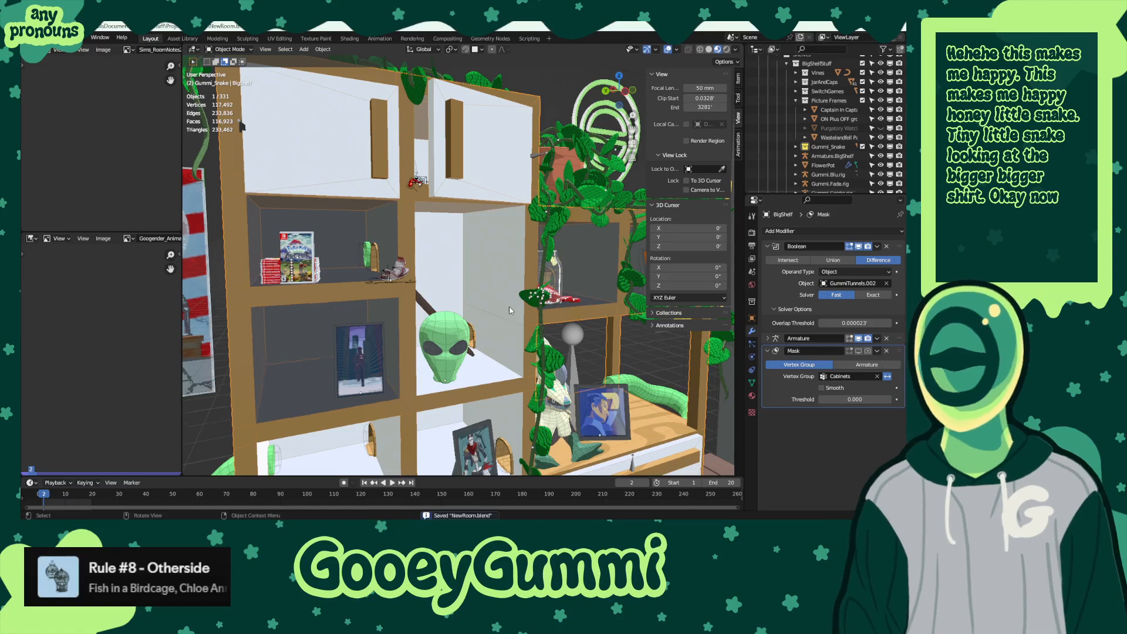
pyautogui.moveTo(509, 309); pyautogui.dragTo(531, 272, button='middle')
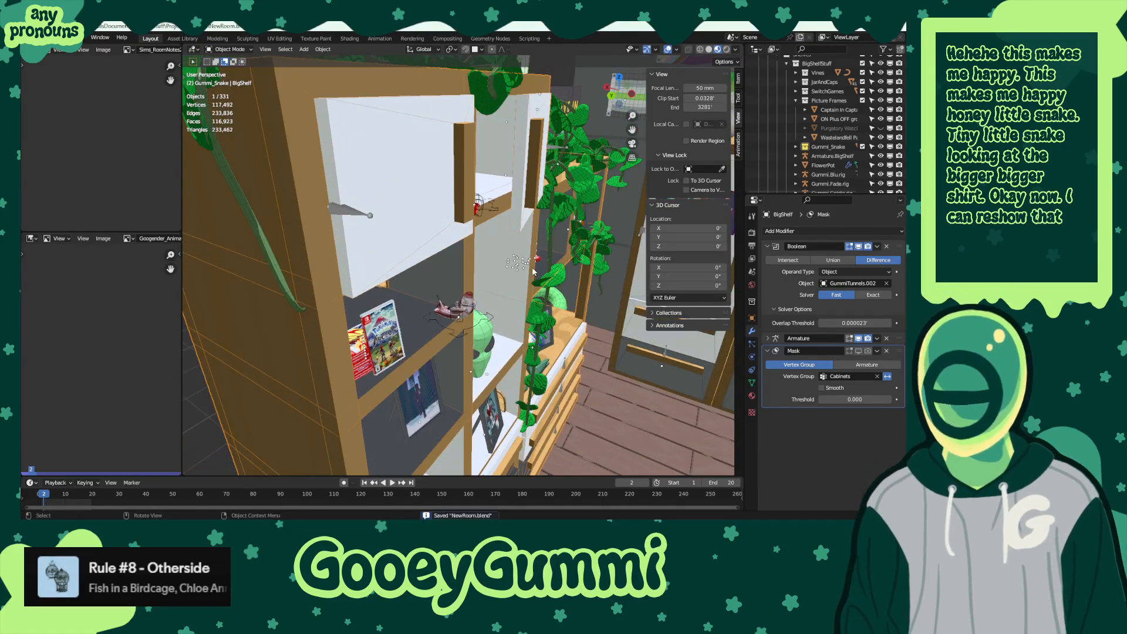
# - Render the scene image, inspect the red snake between the upper cabinet doors up close, and close the render
pyautogui.press('F12')
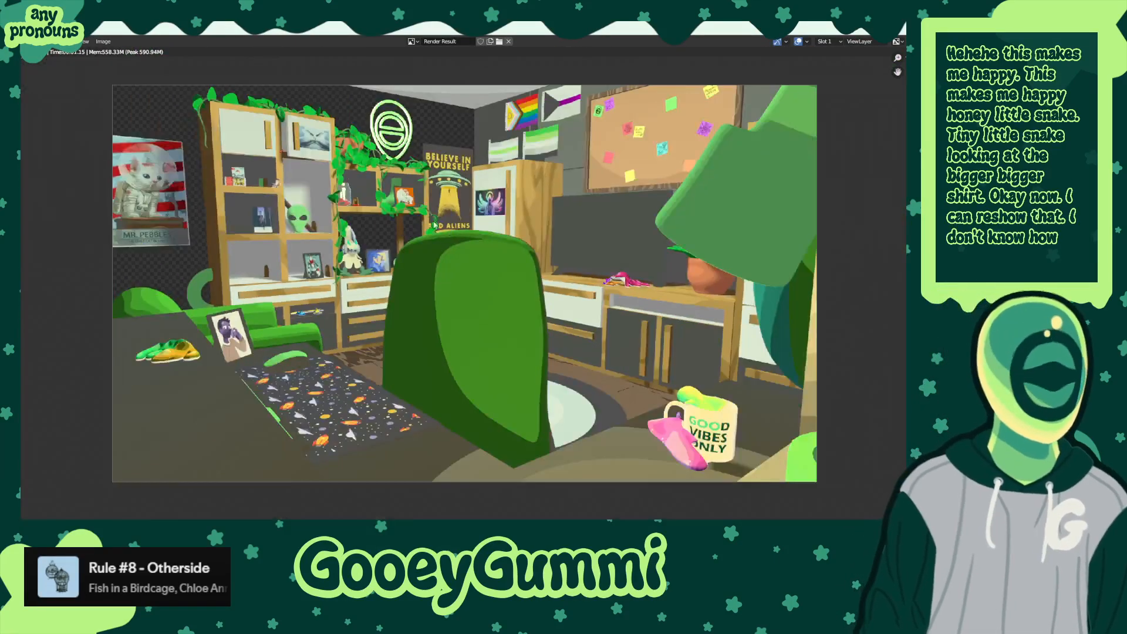
pyautogui.scroll(6, 260, 176)
pyautogui.moveTo(260, 176); pyautogui.dragTo(722, 352, button='middle')
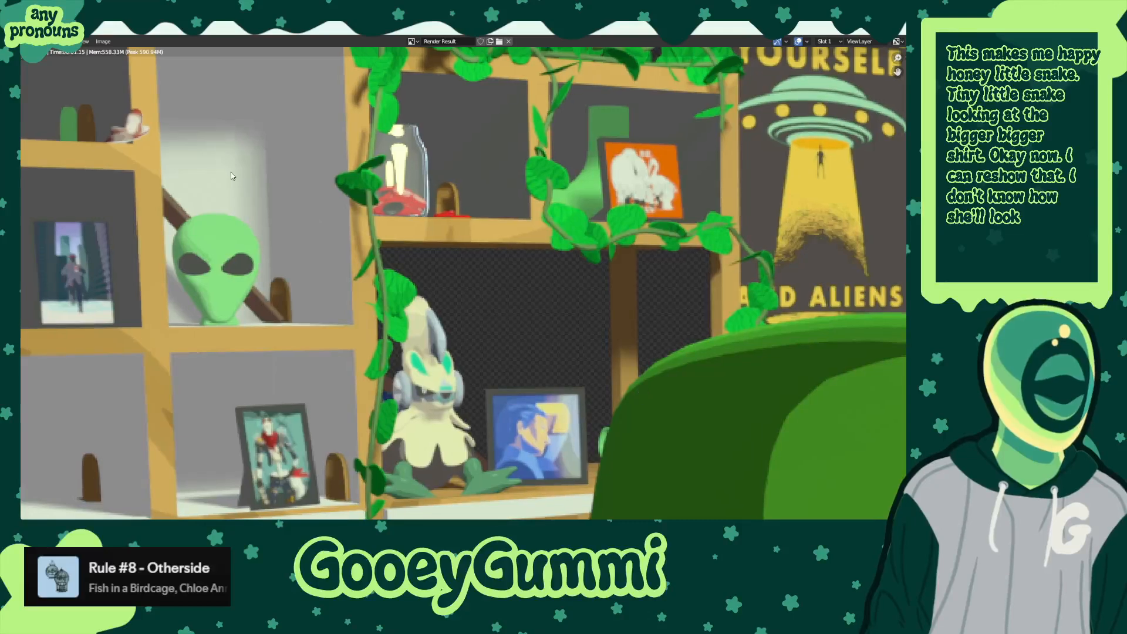
pyautogui.moveTo(247, 170); pyautogui.dragTo(481, 401, button='middle')
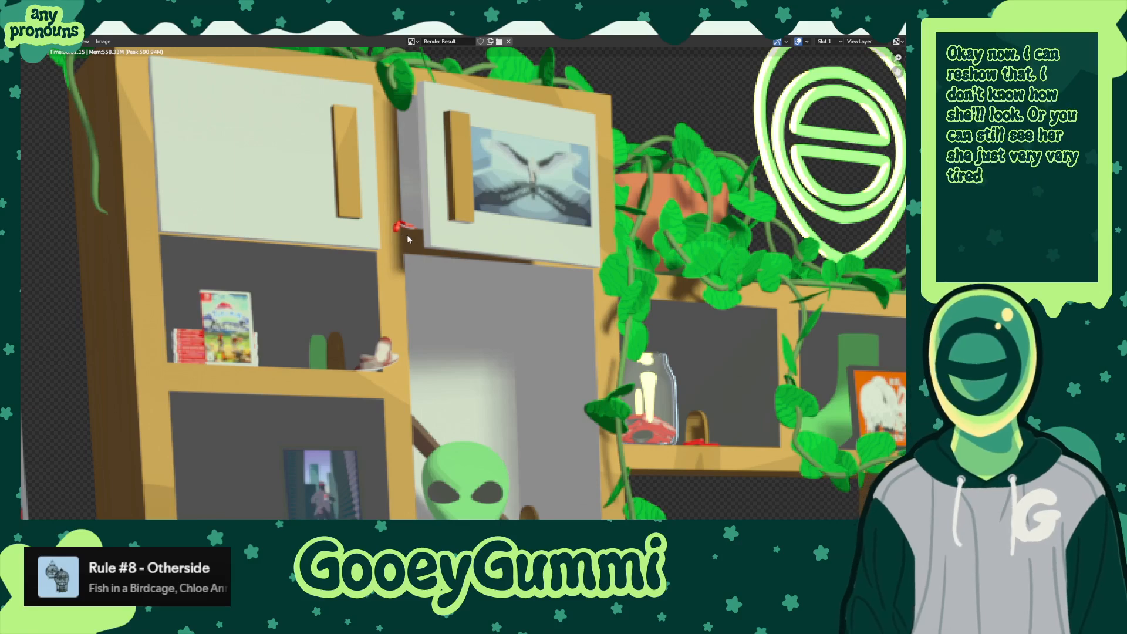
pyautogui.moveTo(402, 234); pyautogui.dragTo(480, 421, button='middle')
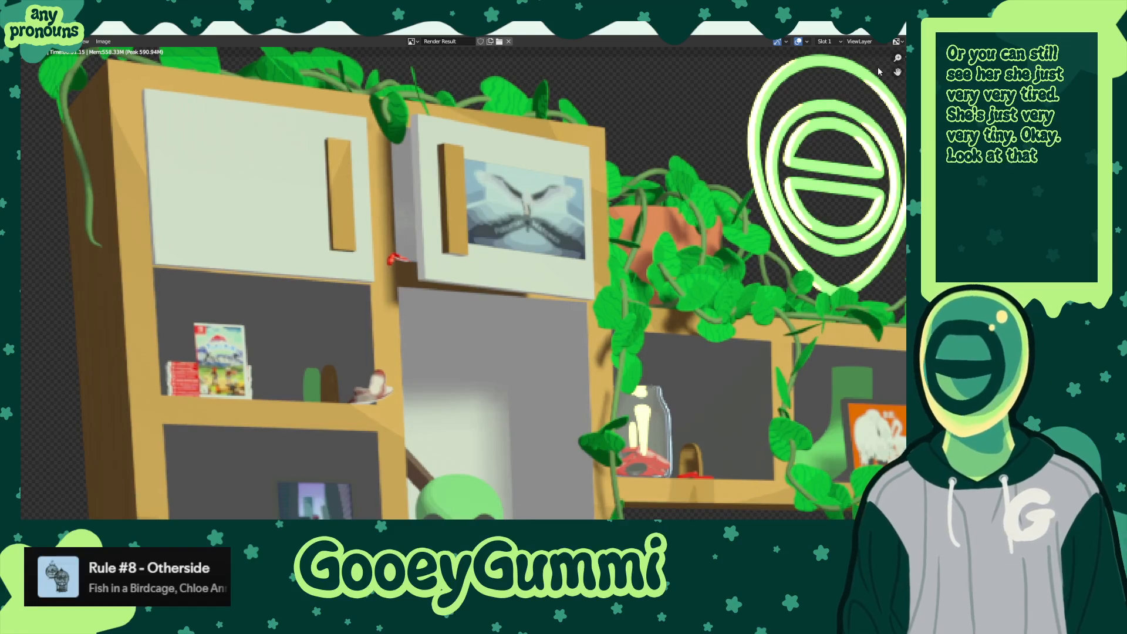
pyautogui.click(902, 28)
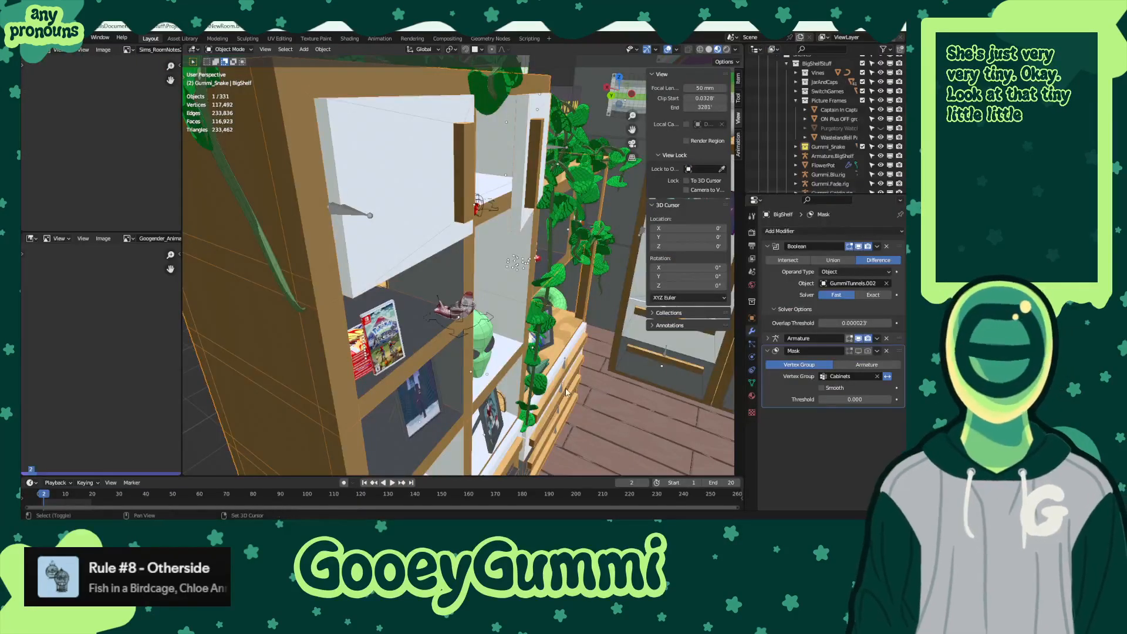
# - Delete the yellow Goldie shark together with its rig from the lower shelf compartment
pyautogui.keyDown('shift'); pyautogui.moveTo(566, 392); pyautogui.dragTo(565, 180, button='middle'); pyautogui.keyUp('shift')
pyautogui.moveTo(531, 385); pyautogui.dragTo(487, 316, button='middle')
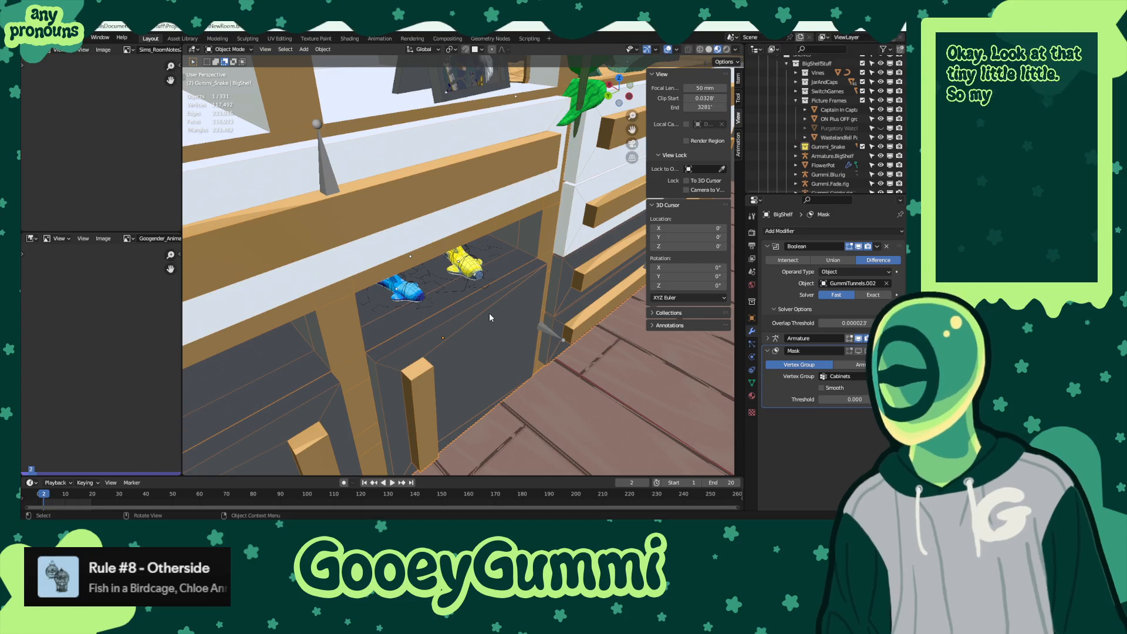
pyautogui.moveTo(488, 312); pyautogui.dragTo(489, 294, button='middle')
pyautogui.scroll(6, 490, 294)
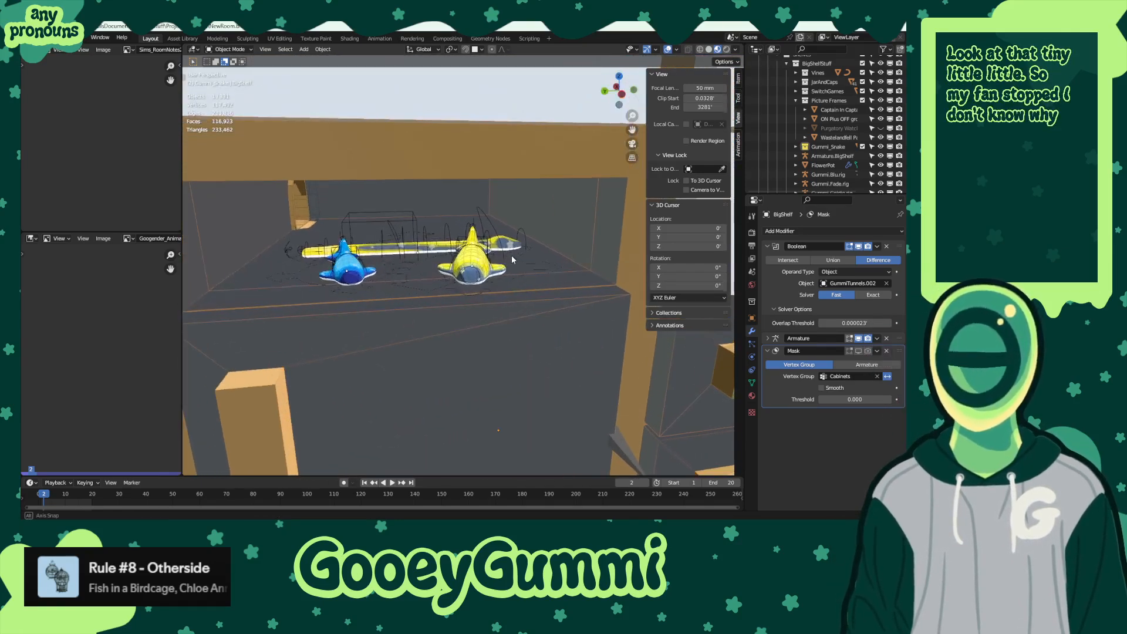
pyautogui.click(453, 252)
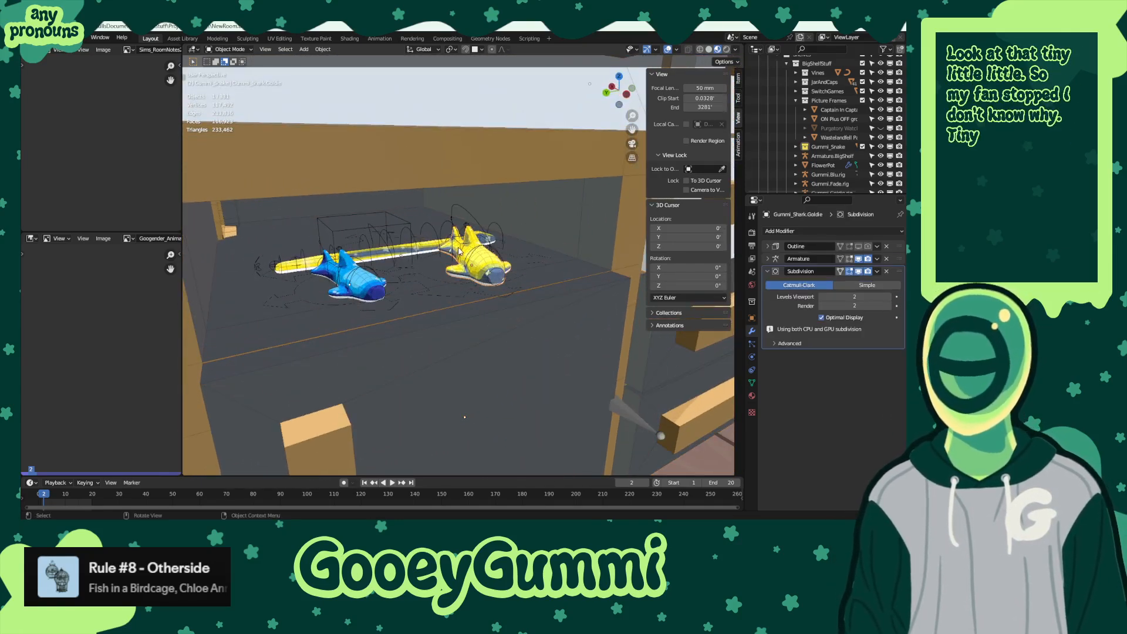
pyautogui.click(493, 275)
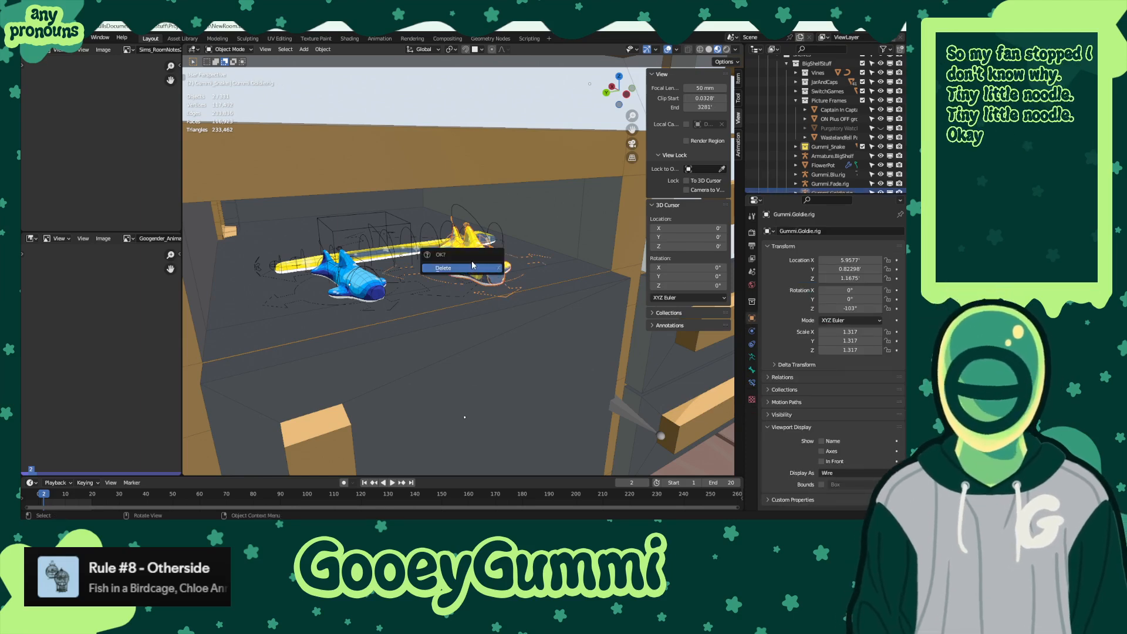
pyautogui.click(445, 268)
# - Rotate the yellow snake's rig -108° about global Z and move it about -0.26' along global Y
pyautogui.click(439, 236)
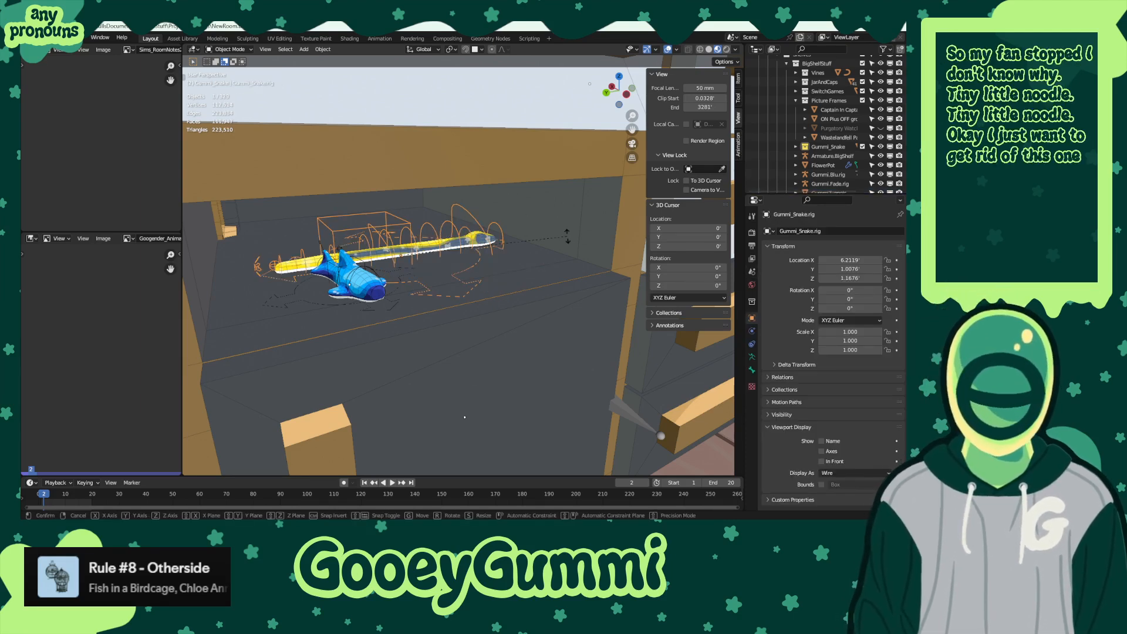
pyautogui.press('r')
pyautogui.press('z')
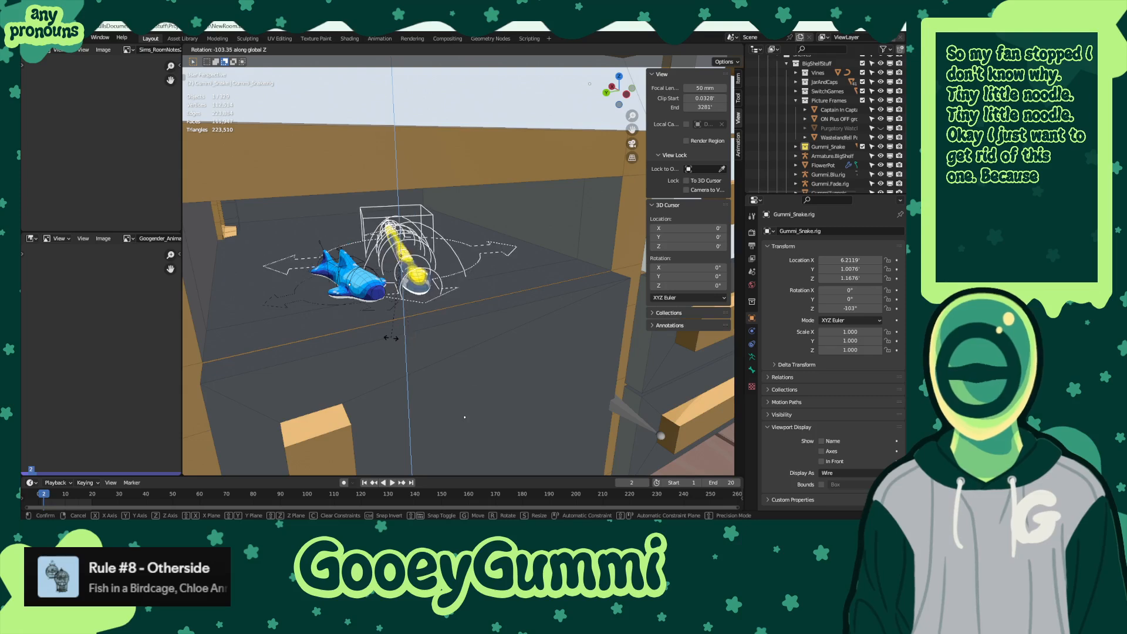
pyautogui.click(385, 341)
pyautogui.press('g')
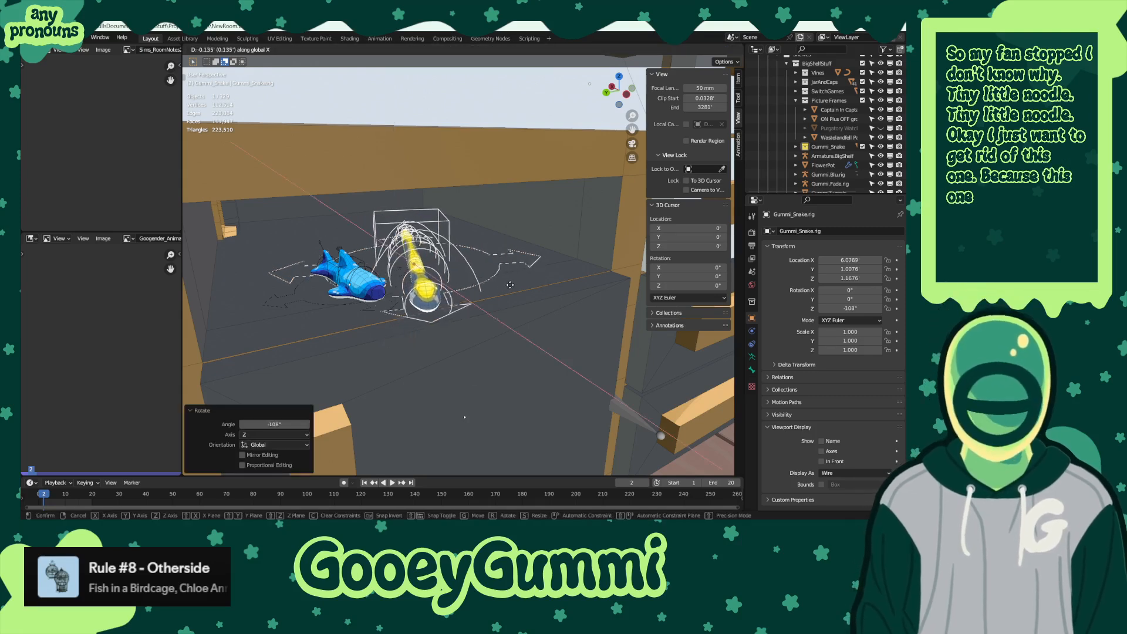
pyautogui.press('y')
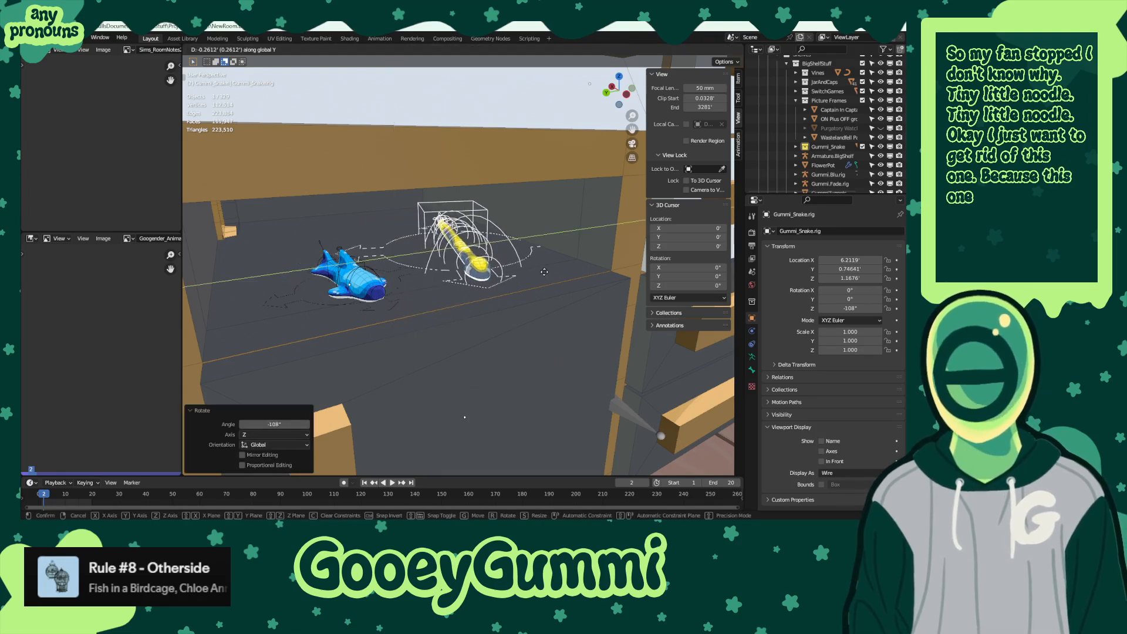
pyautogui.click(517, 270)
# - Put the yellow snake's rig in Pose Mode and rotate its spine_master.002 bone about global Z to bend the tail
pyautogui.click(230, 50)
pyautogui.click(235, 83)
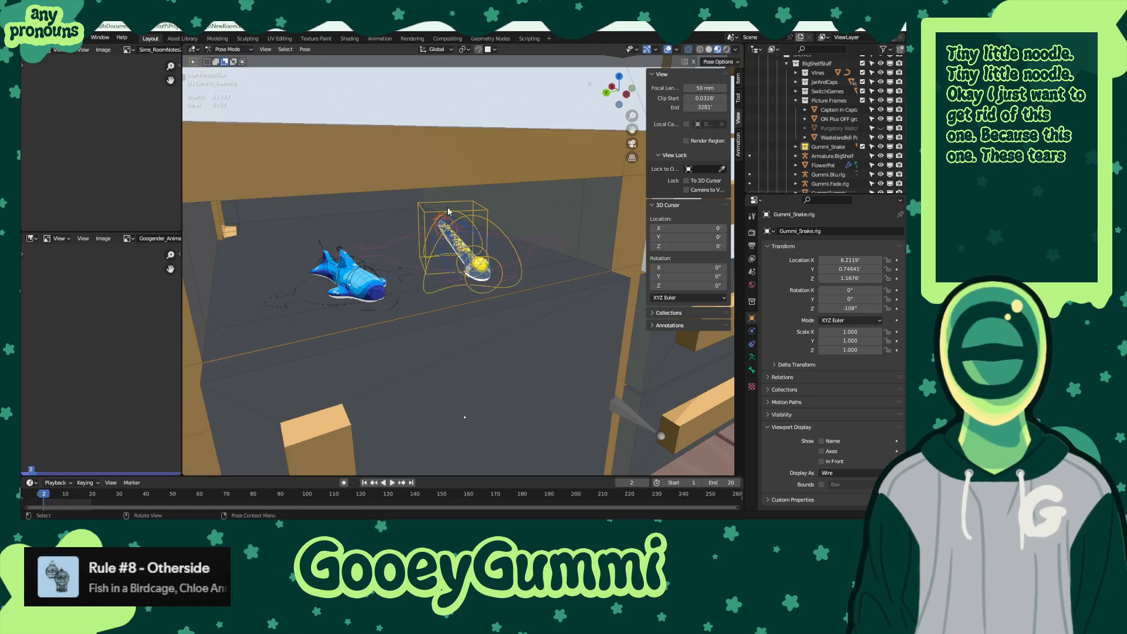
pyautogui.scroll(3, 450, 212)
pyautogui.moveTo(423, 223); pyautogui.dragTo(522, 260, button='middle')
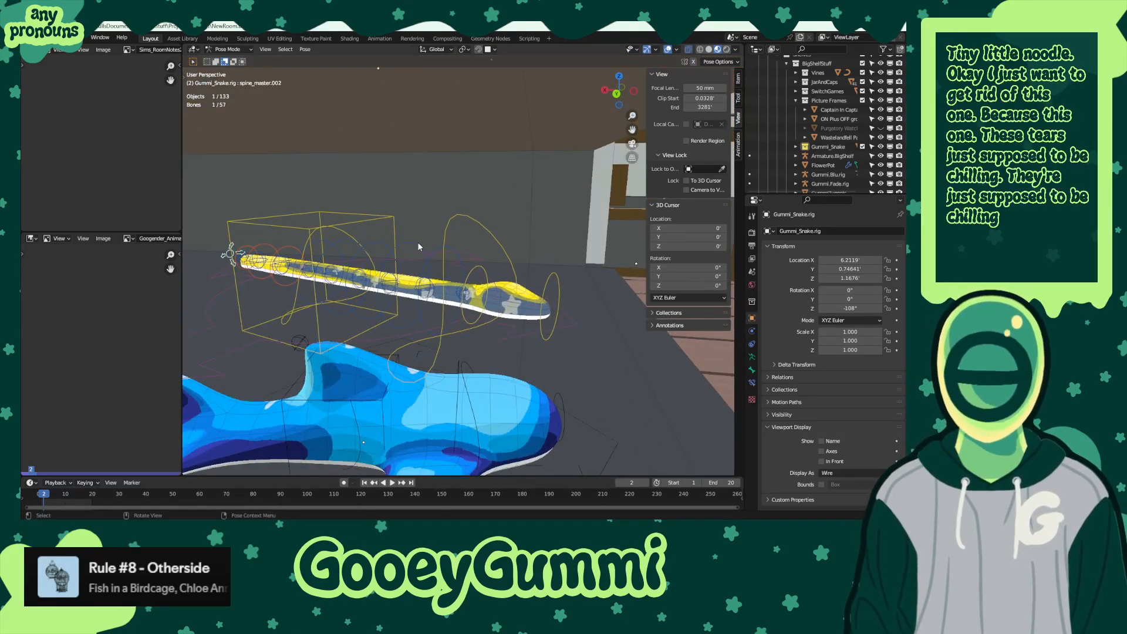
pyautogui.press('r')
pyautogui.press('z')
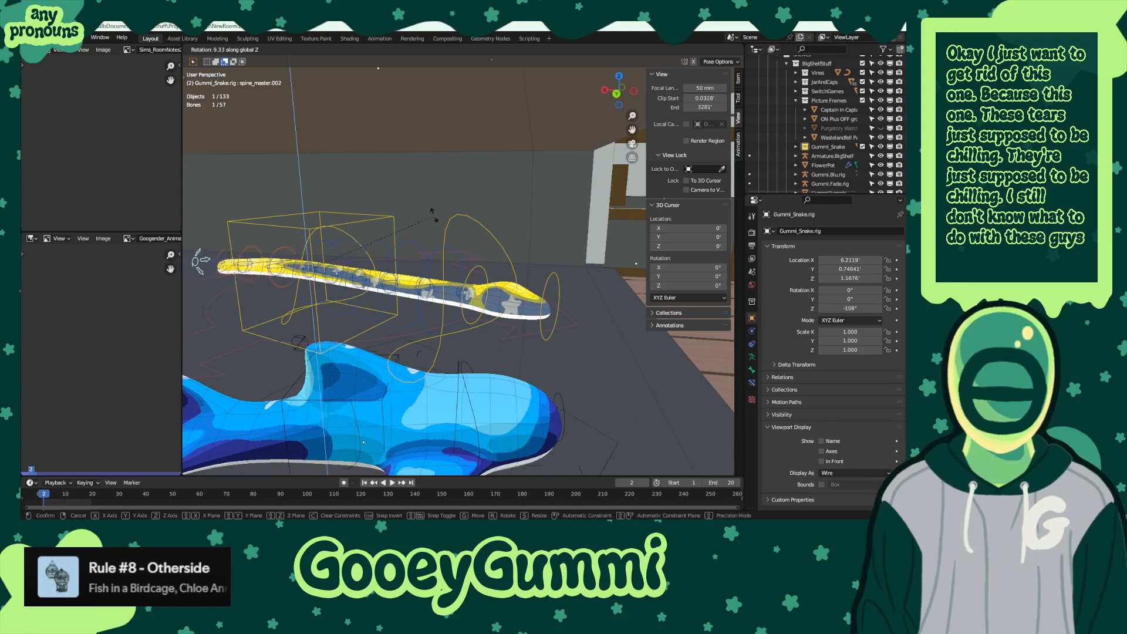
pyautogui.click(416, 144)
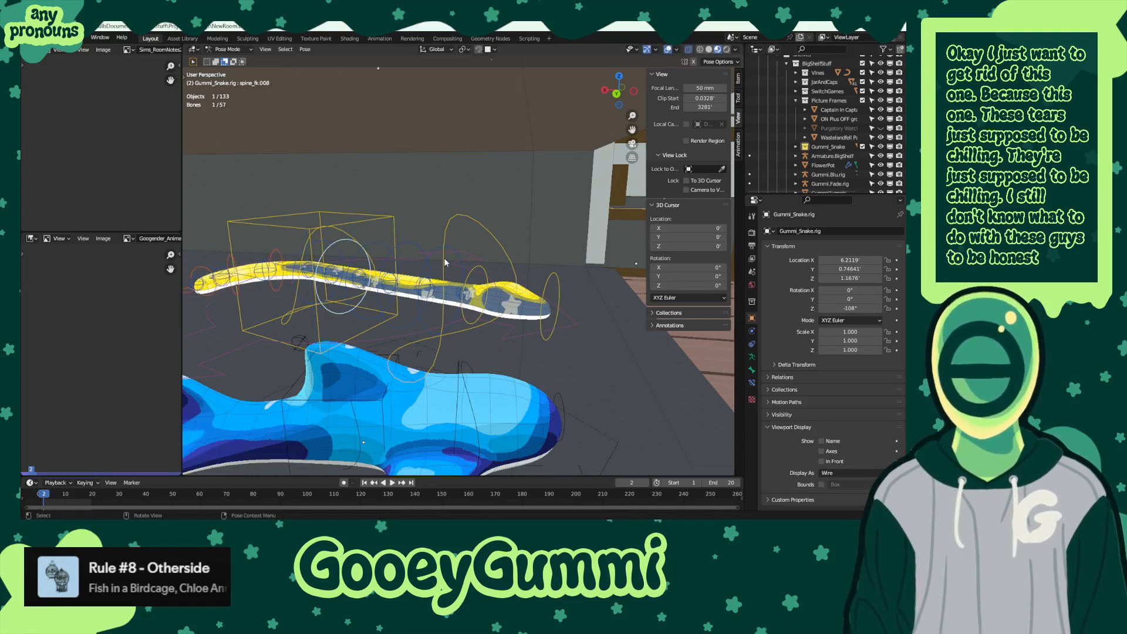
# - Rotate the yellow snake's hips bone about global Z by about -43° to bend its rear half
pyautogui.click(339, 235)
pyautogui.press('r')
pyautogui.press('z')
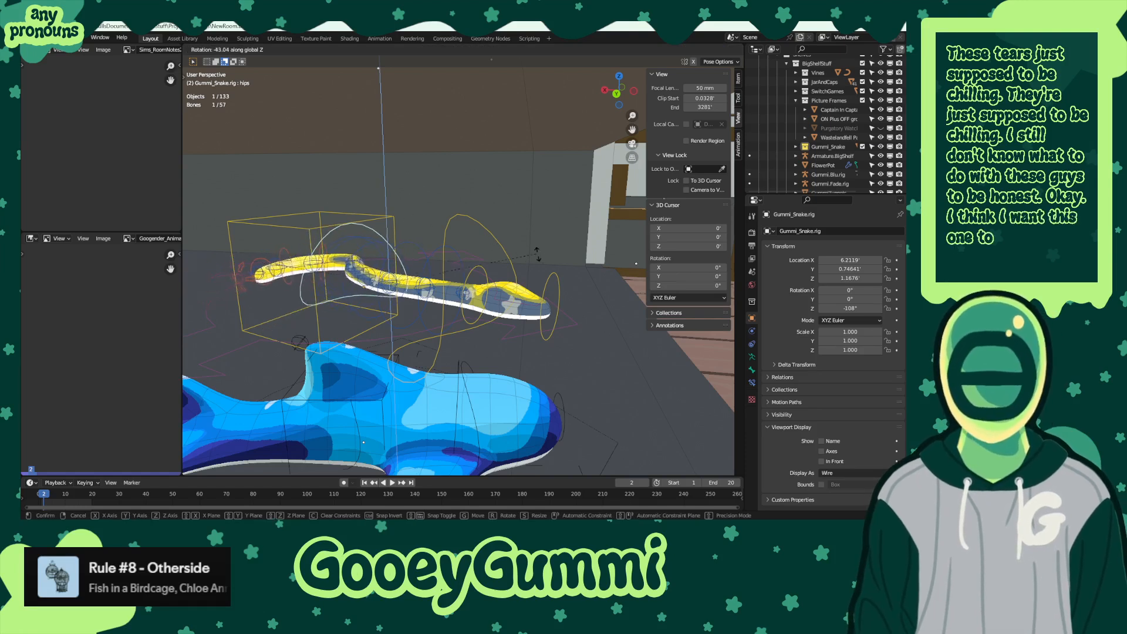
pyautogui.click(561, 264)
# - Rotate the yellow snake's chest bone 73.1° about global Z to curve the front of its body
pyautogui.click(531, 266)
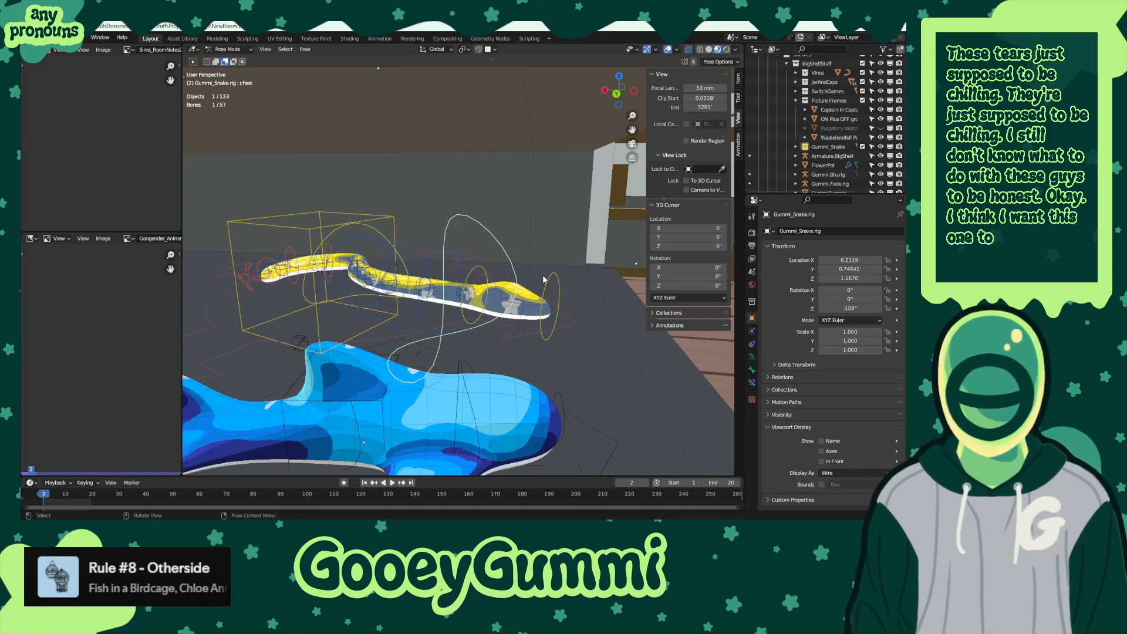
pyautogui.press('r')
pyautogui.press('z')
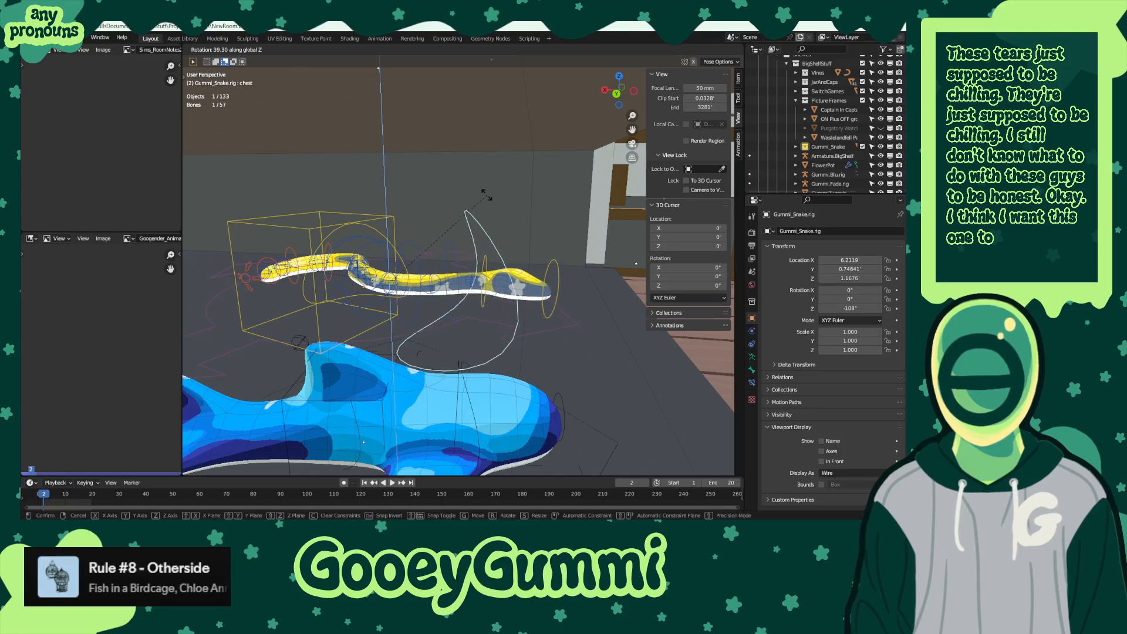
pyautogui.click(450, 202)
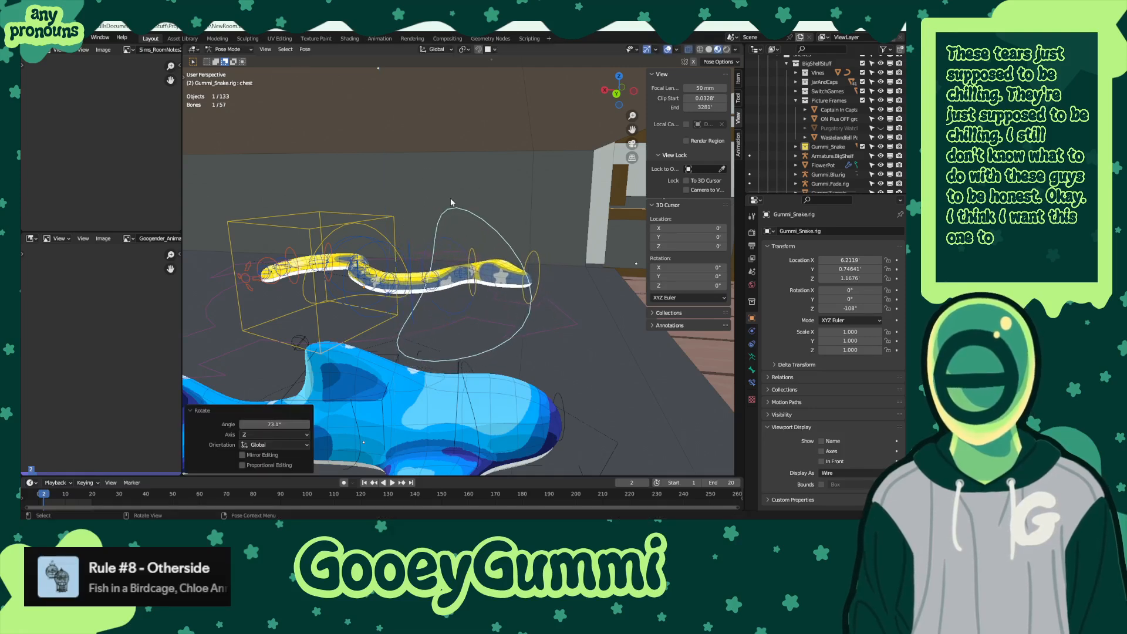
pyautogui.moveTo(451, 202); pyautogui.dragTo(432, 306, button='middle')
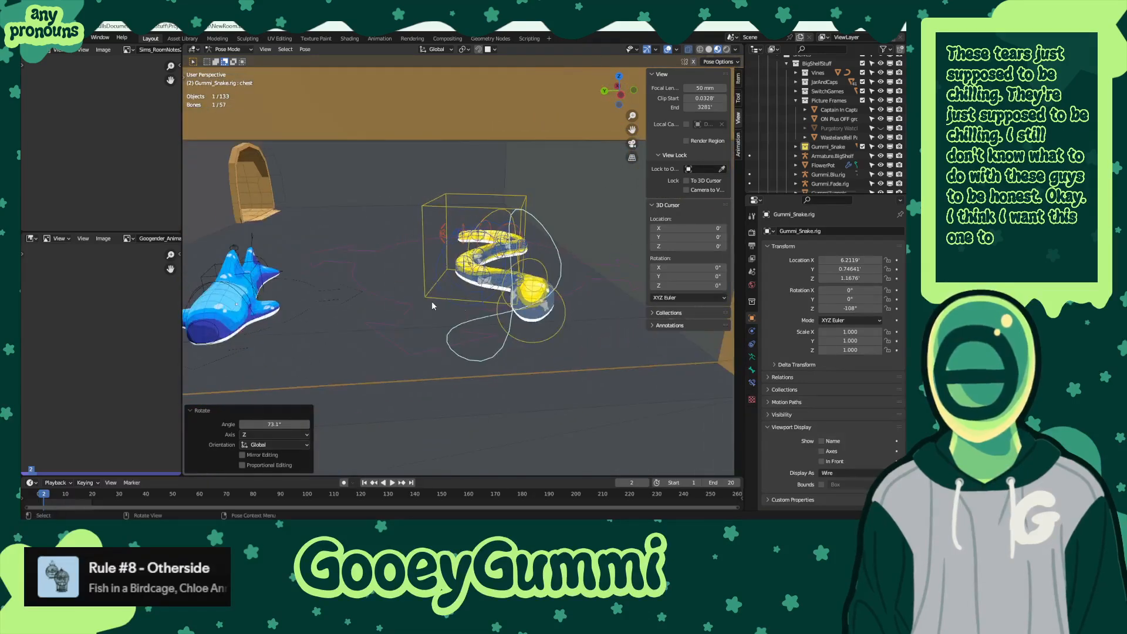
# - Rotate the yellow snake's head bone 51° about global Z to turn the head
pyautogui.click(539, 266)
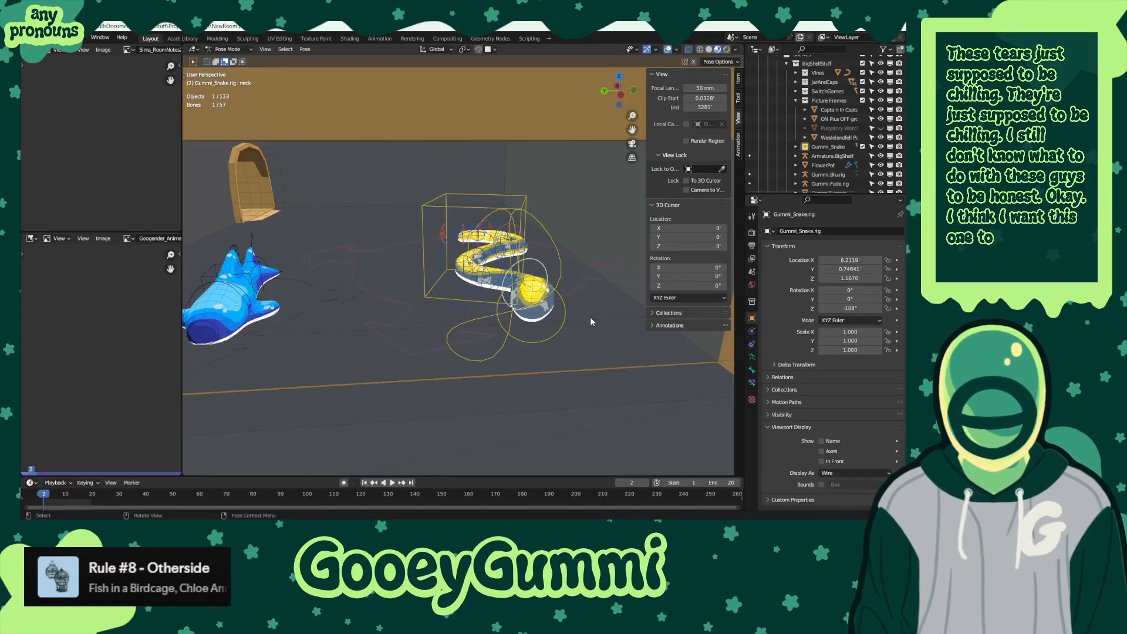
pyautogui.press('r')
pyautogui.press('z')
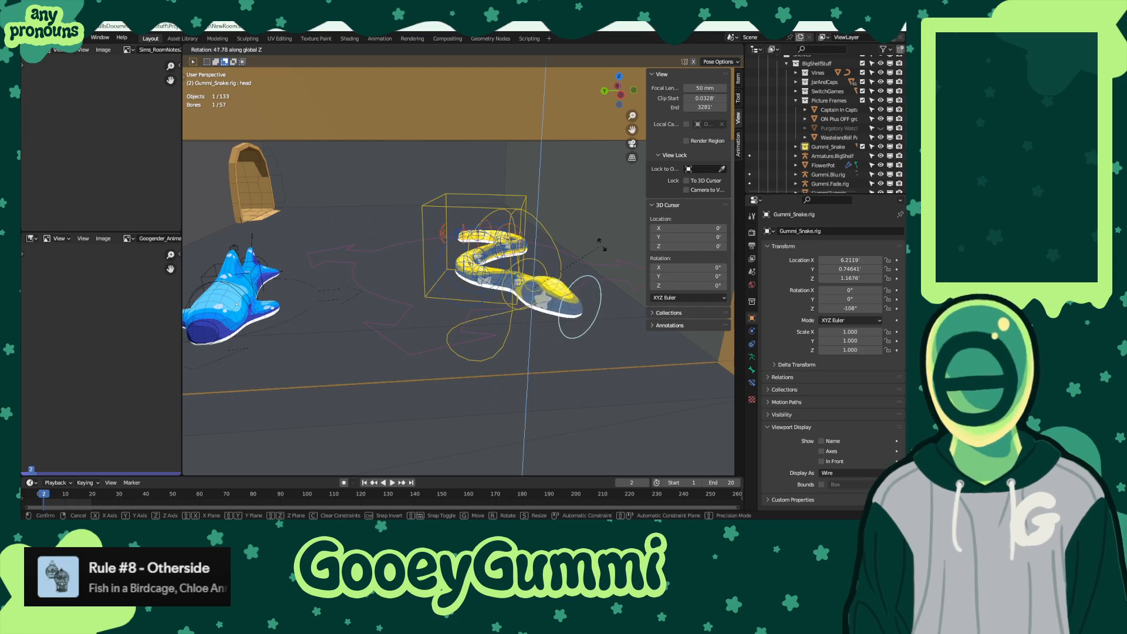
pyautogui.click(599, 245)
pyautogui.moveTo(599, 245); pyautogui.dragTo(447, 286, button='middle')
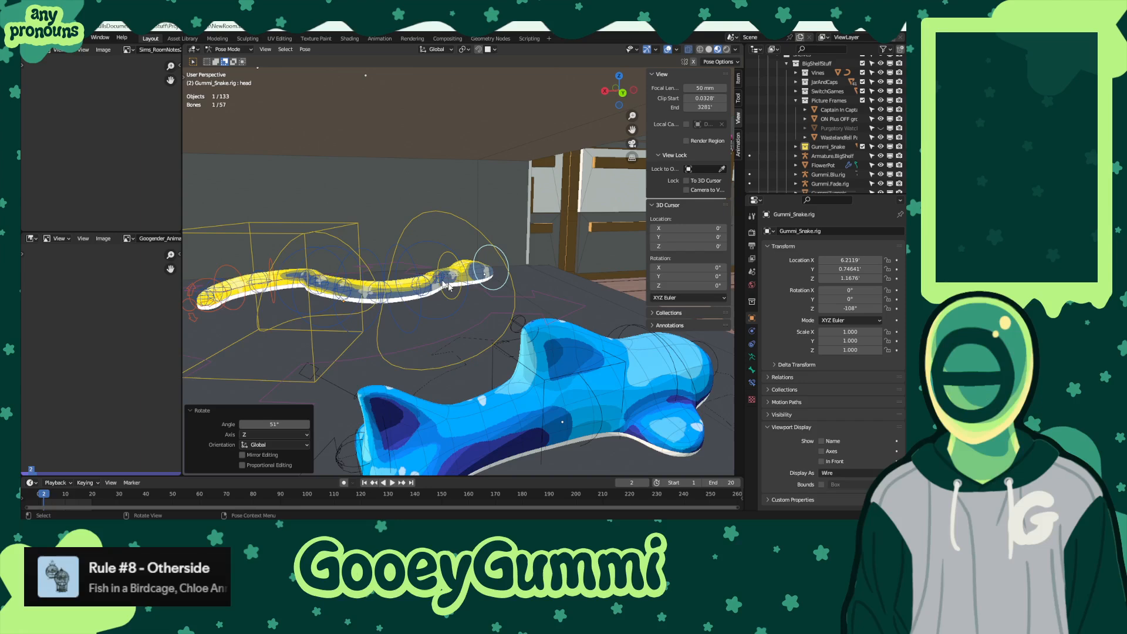
# - Rotate the yellow snake's spine_fk.009 bone 24.2° and its spine_fk.005 bone 21.3° about global Z
pyautogui.click(446, 248)
pyautogui.press('r')
pyautogui.press('z')
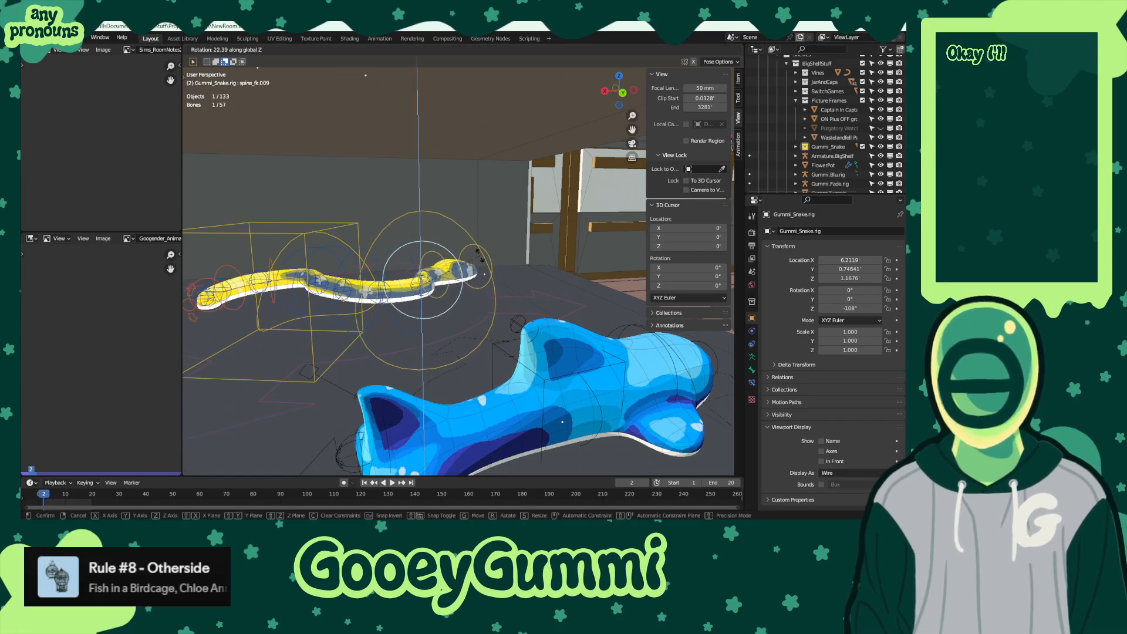
pyautogui.click(527, 307)
pyautogui.moveTo(527, 308); pyautogui.dragTo(610, 314, button='middle')
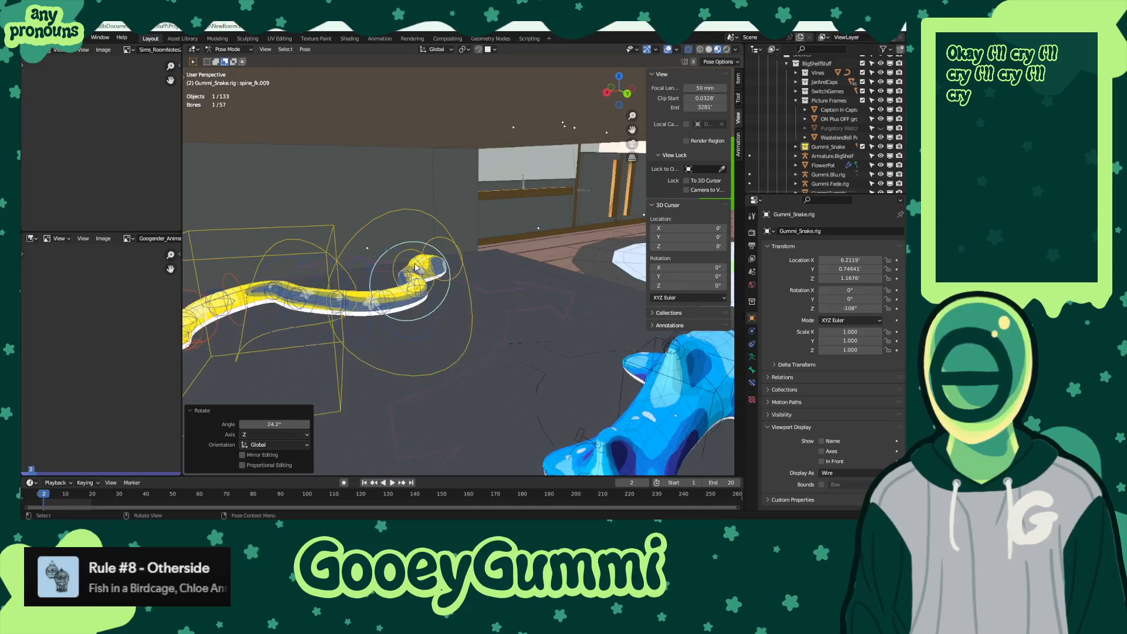
pyautogui.click(415, 268)
pyautogui.press('r')
pyautogui.press('z')
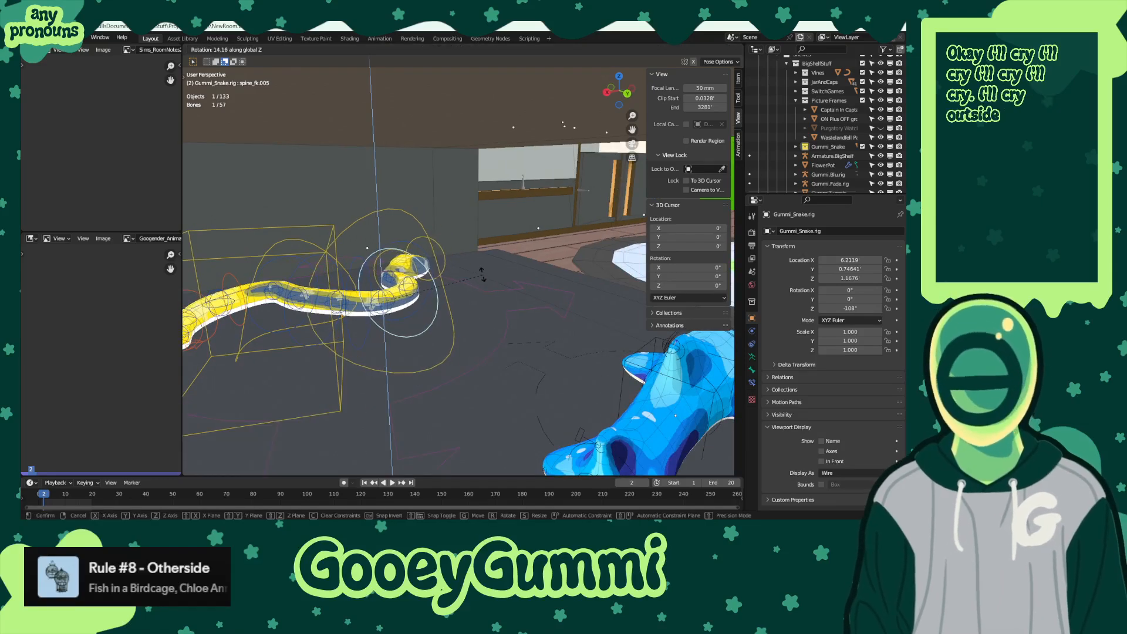
pyautogui.click(487, 269)
pyautogui.moveTo(487, 270); pyautogui.dragTo(508, 244, button='middle')
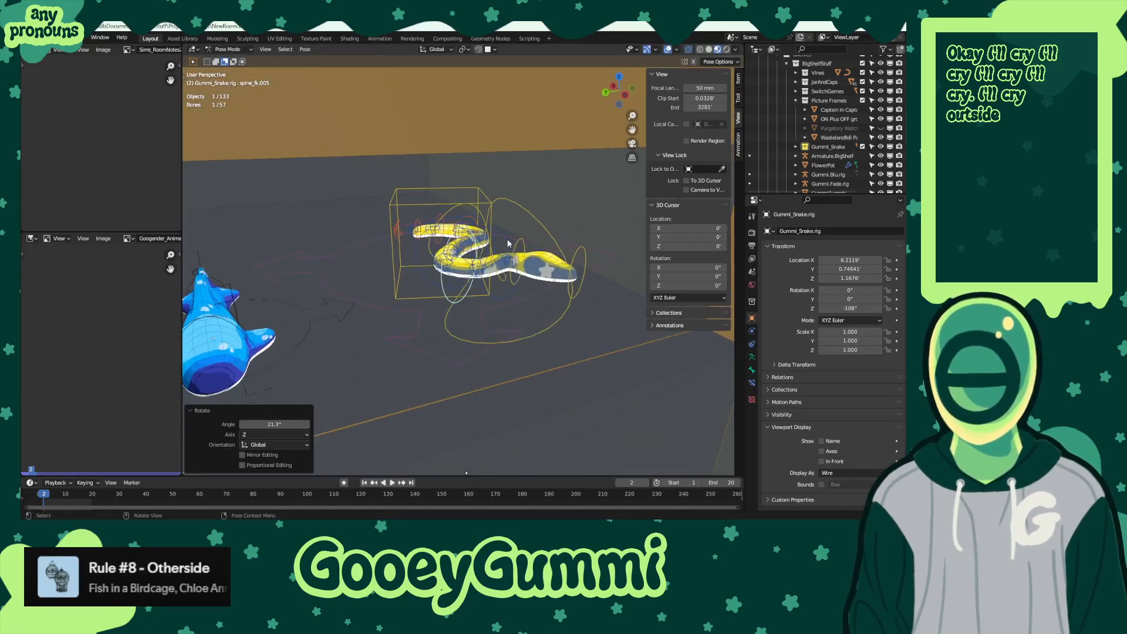
# - Rotate the yellow snake's spine_fk.009 bone -28.8° about global Z to swing the head end back
pyautogui.click(513, 264)
pyautogui.press('r')
pyautogui.press('z')
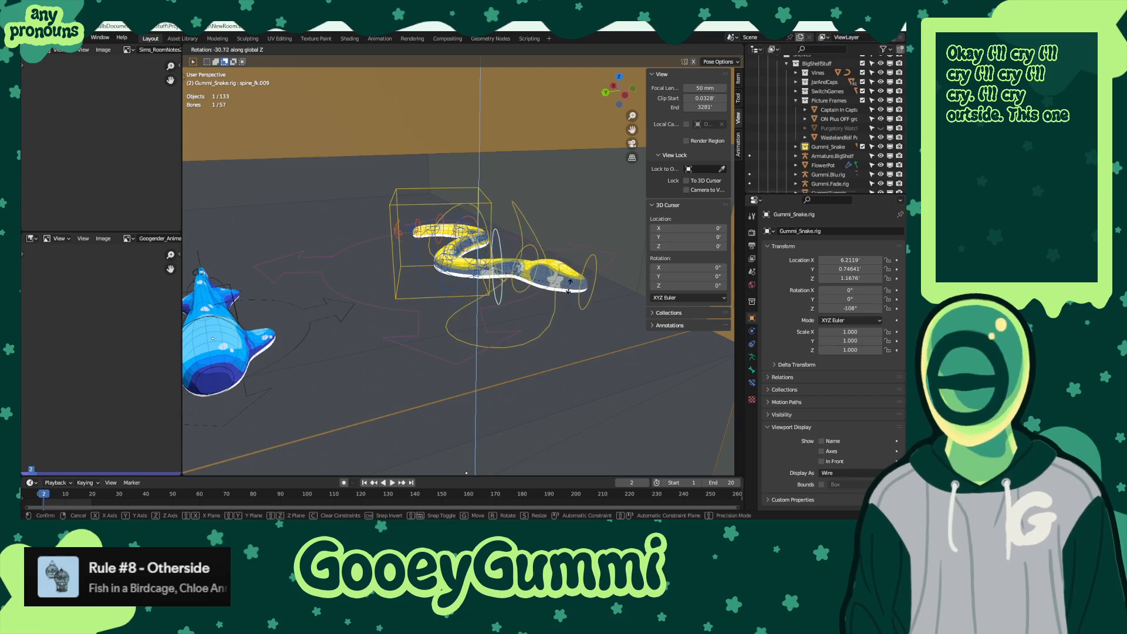
pyautogui.click(569, 288)
pyautogui.moveTo(583, 307); pyautogui.dragTo(506, 354, button='middle')
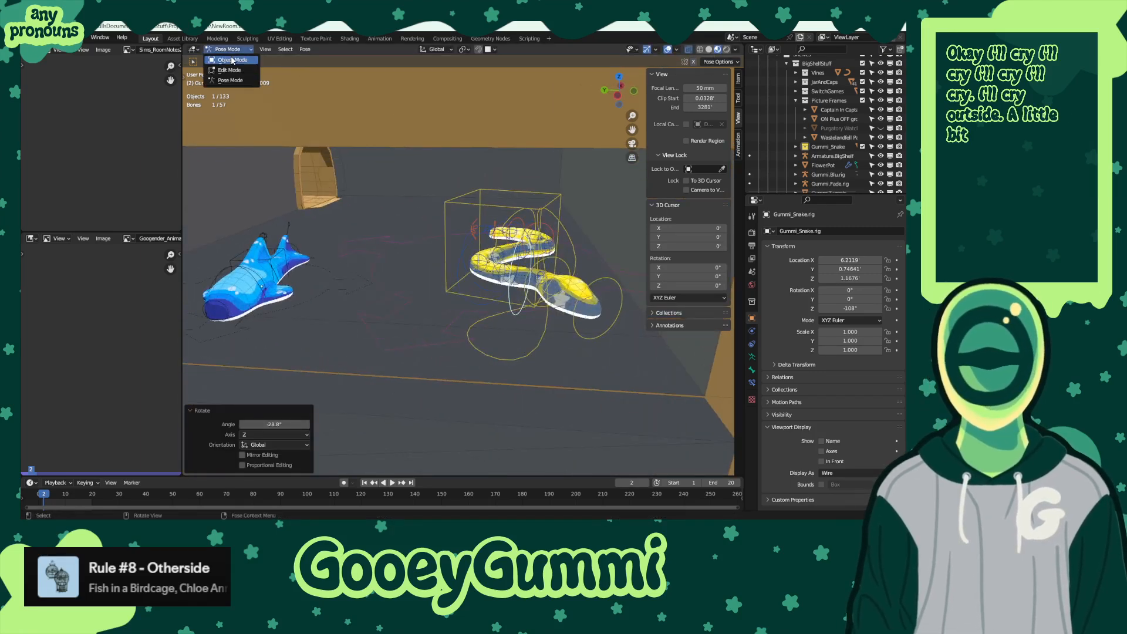
# - In Object Mode, rotate the yellow snake's rig -42.4° about global Z and move it about 0.116' along global Y
pyautogui.click(232, 61)
pyautogui.press('r')
pyautogui.press('z')
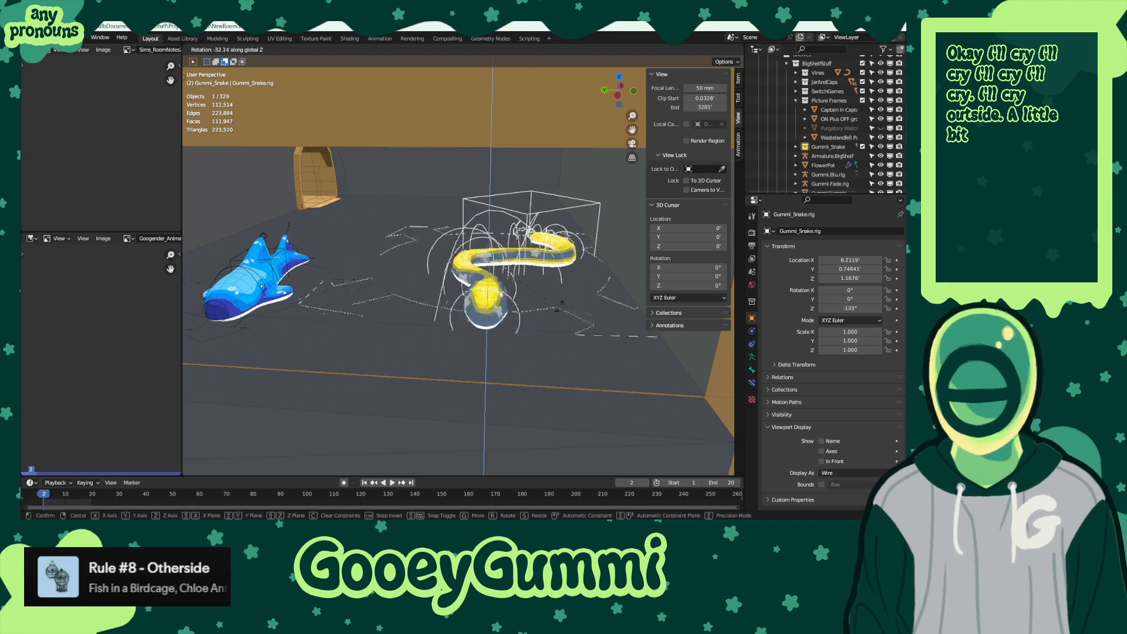
pyautogui.click(548, 316)
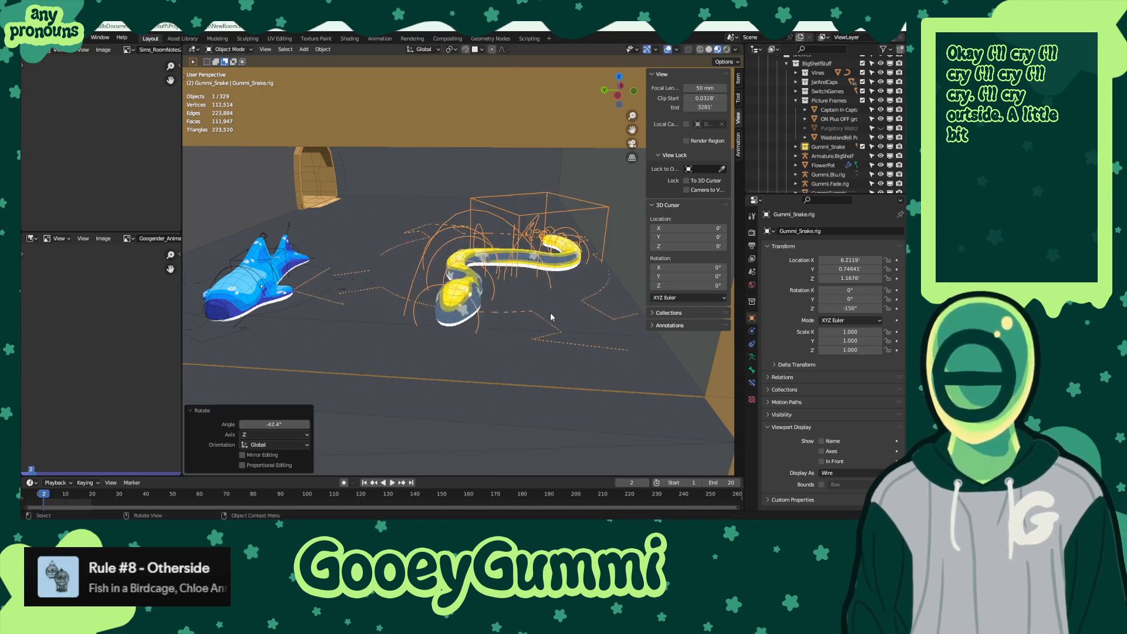
pyautogui.press('g')
pyautogui.click(536, 311)
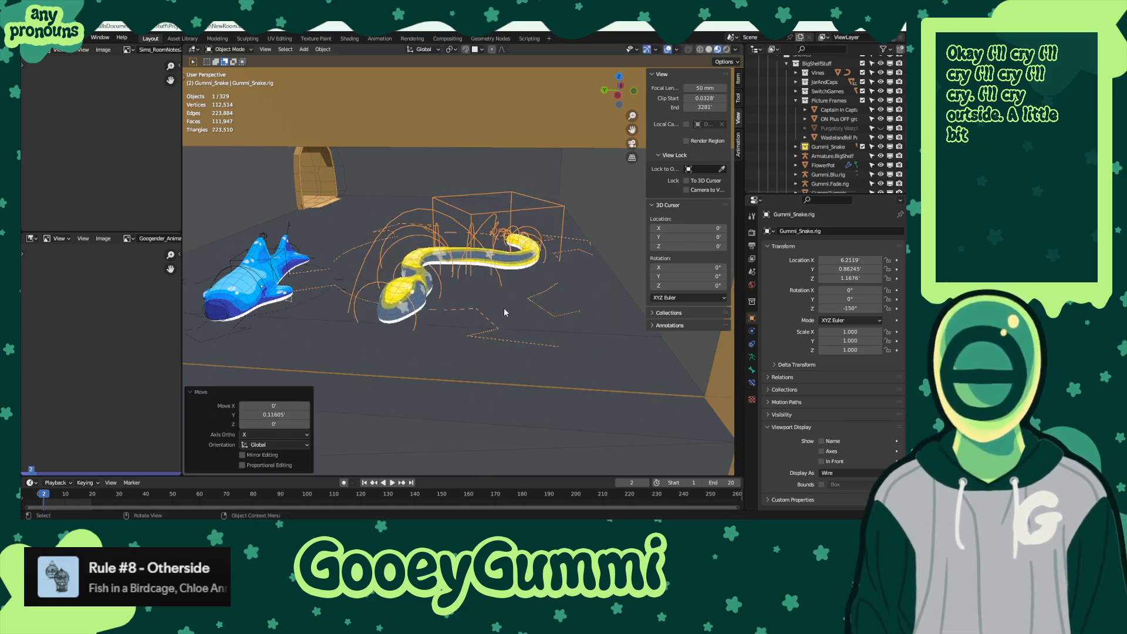
pyautogui.moveTo(537, 311); pyautogui.dragTo(534, 335, button='middle')
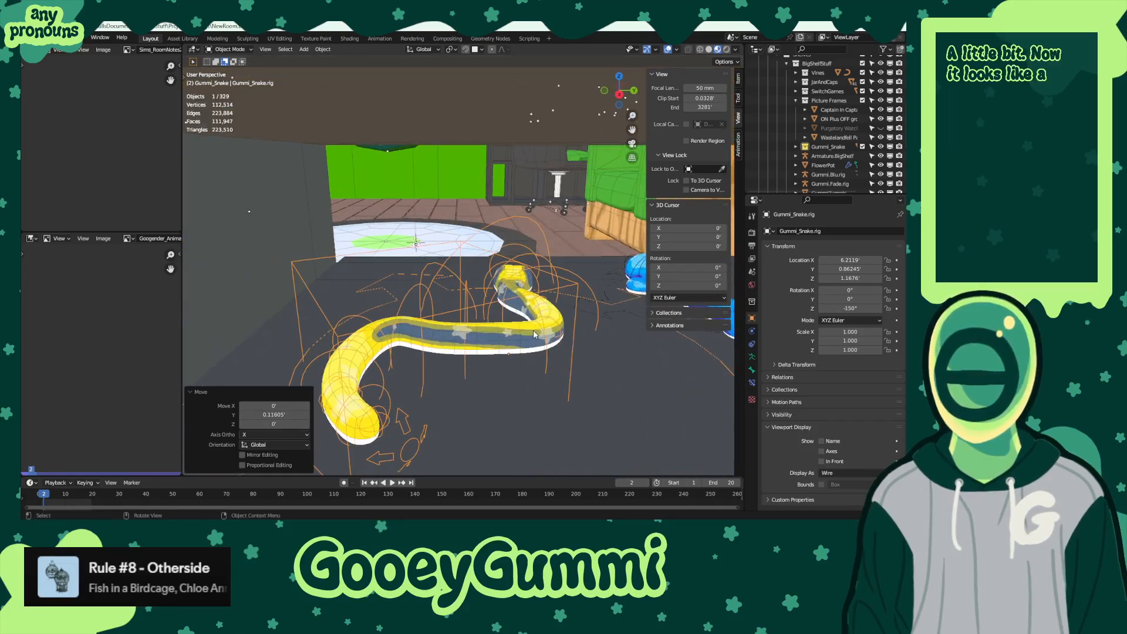
# - Put the yellow snake's rig back in Pose Mode and rotate its spine_fk.008 bone about global Z
pyautogui.click(244, 80)
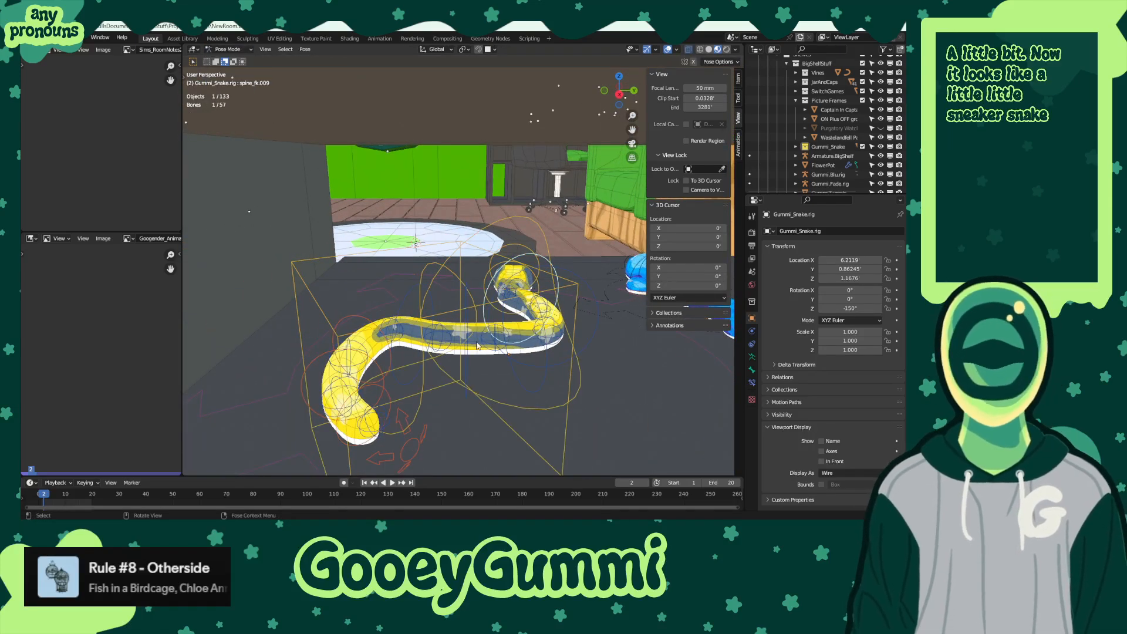
pyautogui.press('r')
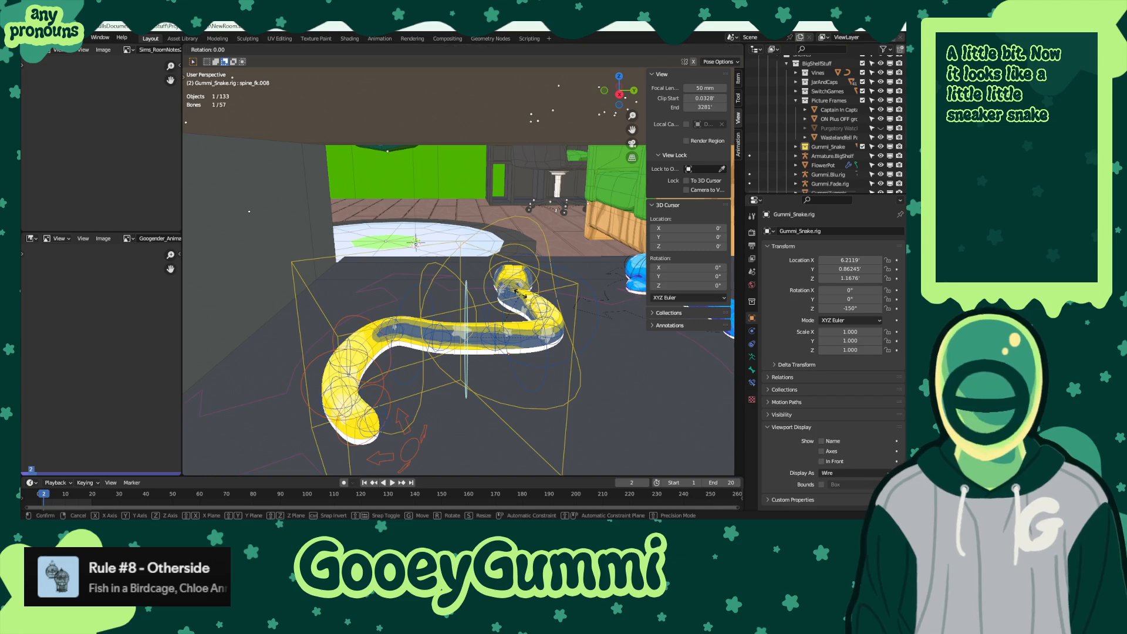
pyautogui.press('z')
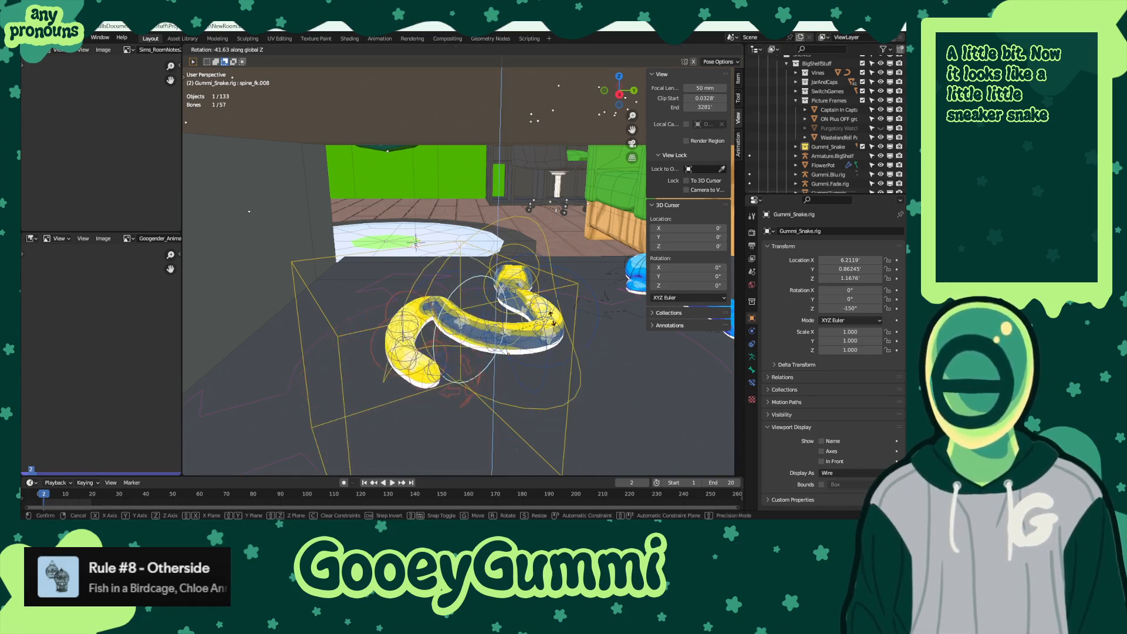
pyautogui.click(543, 302)
# - Rotate the yellow snake's spine_fk.003 bone about 40° about global Z to straighten out the rear bend
pyautogui.click(422, 283)
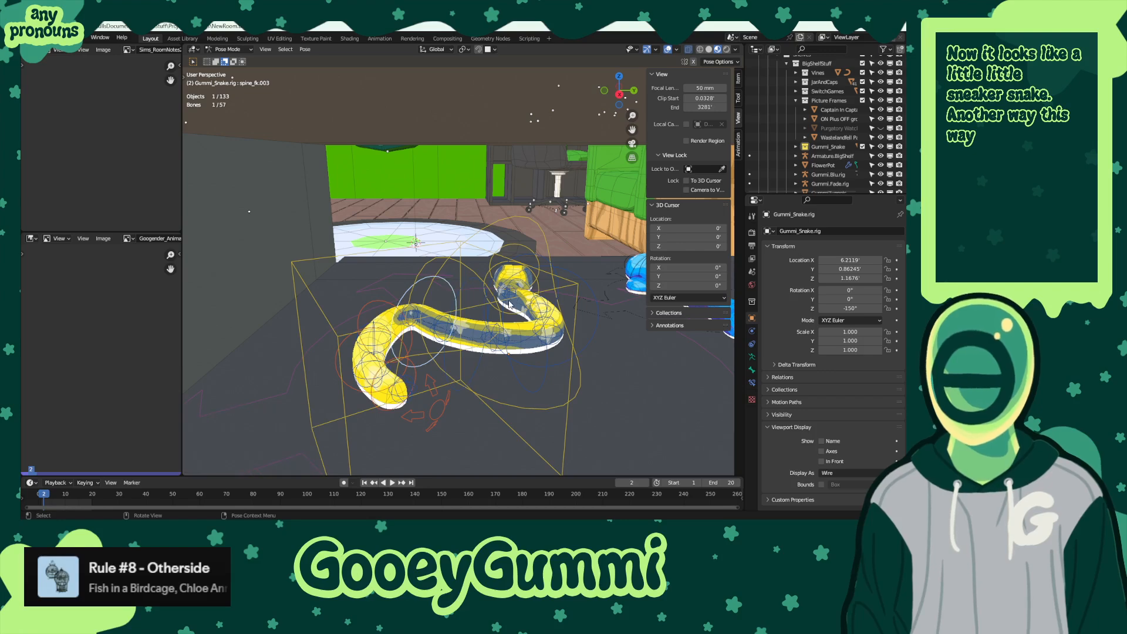
pyautogui.press('r')
pyautogui.press('z')
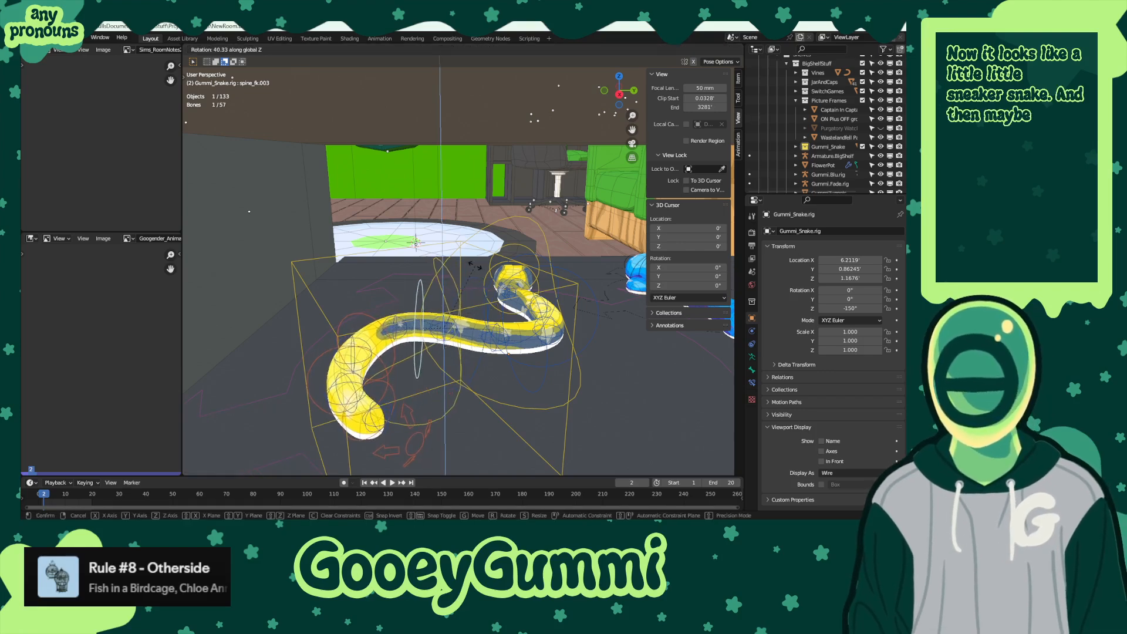
pyautogui.click(478, 268)
pyautogui.moveTo(479, 269); pyautogui.dragTo(449, 288, button='middle')
# - In Object Mode, rotate the yellow snake's rig -10.3° about global Z and move it about -0.063' along global Y
pyautogui.click(222, 59)
pyautogui.scroll(-4, 430, 274)
pyautogui.press('r')
pyautogui.press('z')
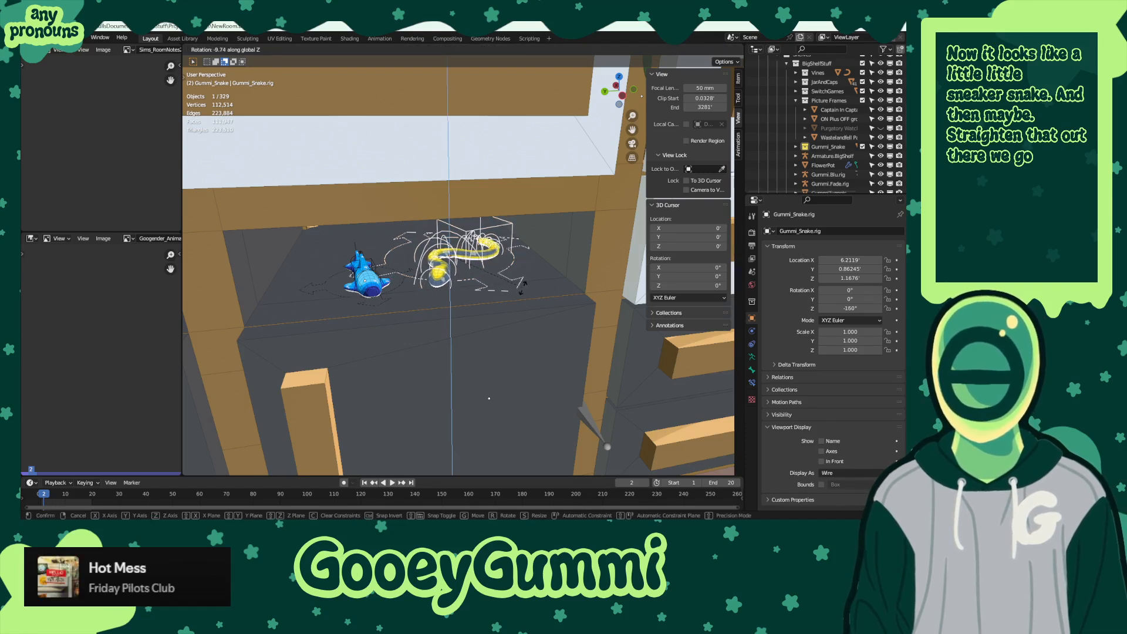
pyautogui.click(521, 286)
pyautogui.press('g')
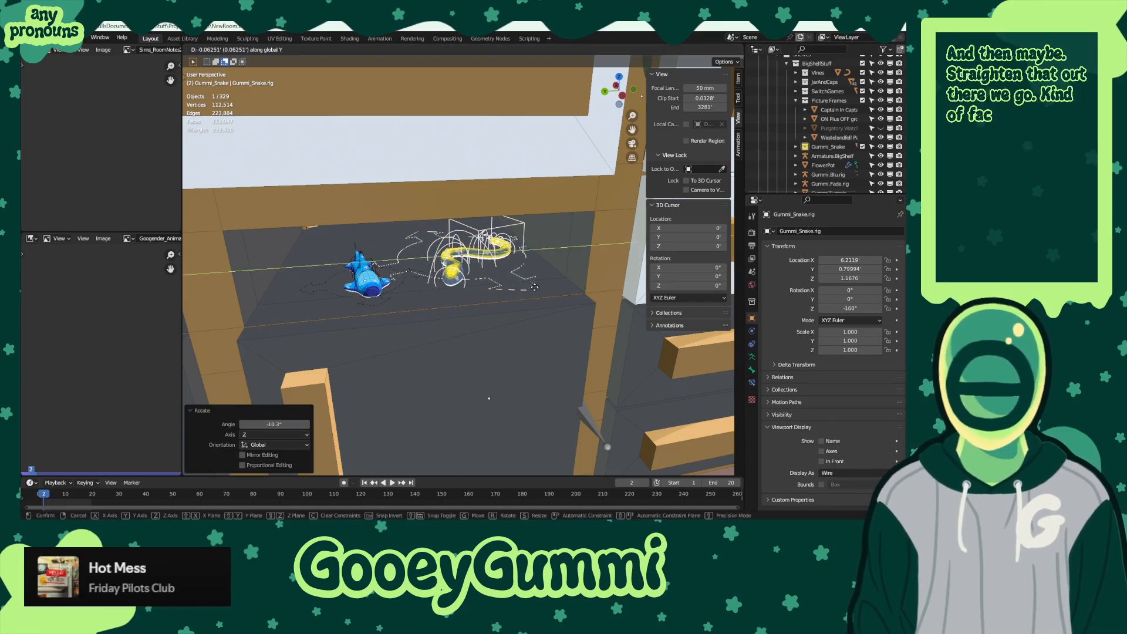
pyautogui.click(525, 288)
# - Move the yellow snake's rig about -0.031' along global X and save the file
pyautogui.press('g')
pyautogui.press('x')
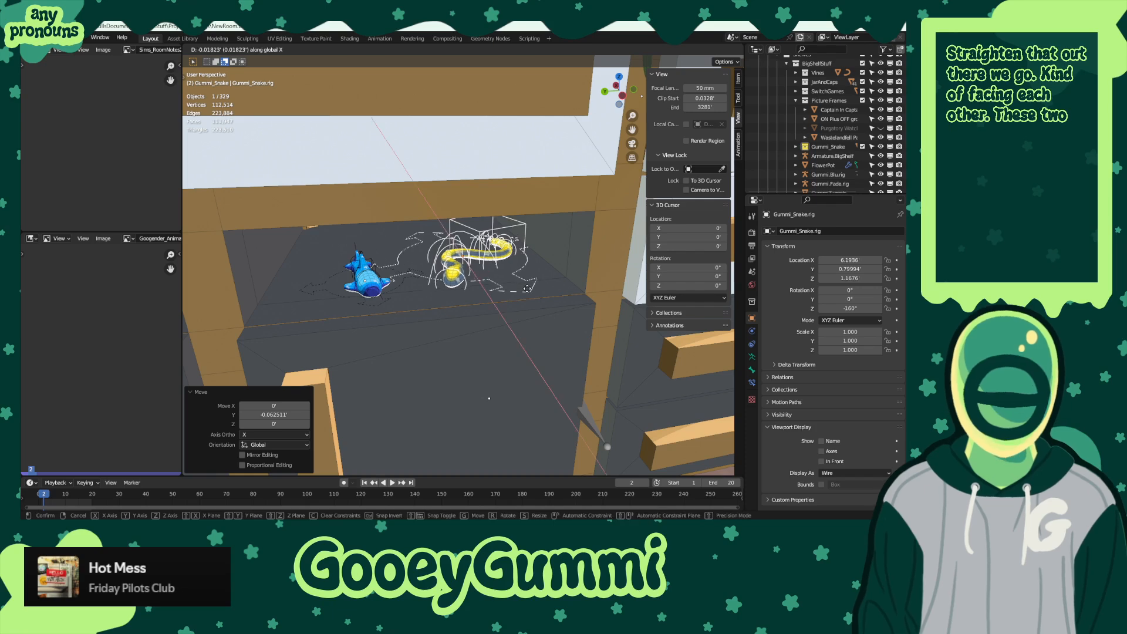
pyautogui.click(516, 288)
pyautogui.moveTo(516, 287); pyautogui.dragTo(484, 293, button='middle')
pyautogui.hotkey('ctrl', 's')
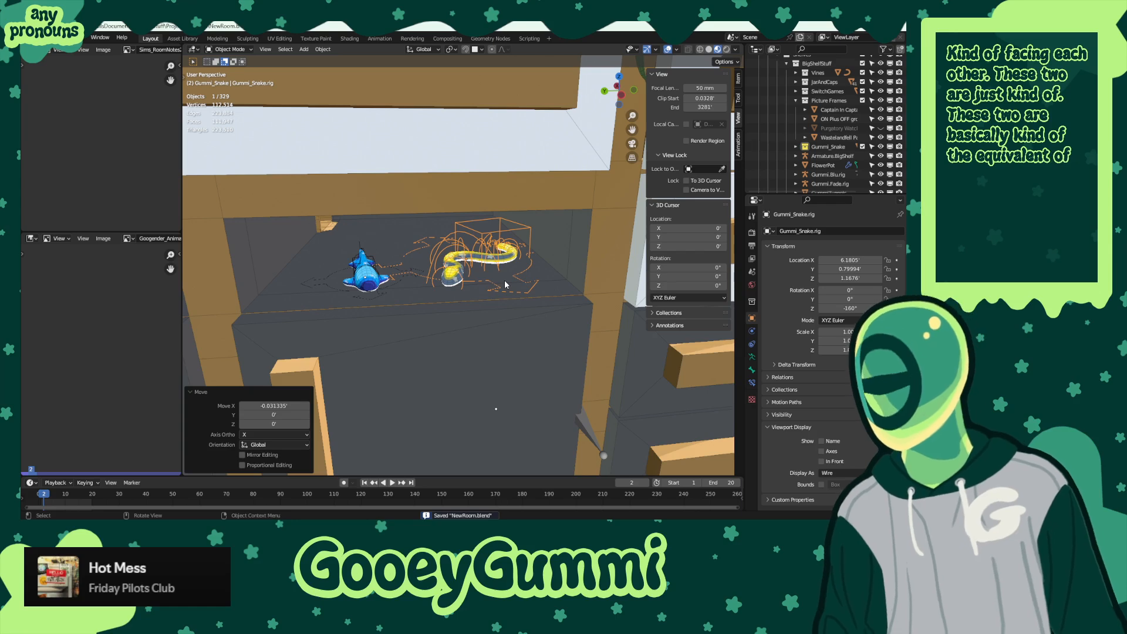
# - Put the blue shark's rig in Pose Mode and select its spine_master.002 bone at the tail
pyautogui.moveTo(511, 233); pyautogui.dragTo(412, 249, button='middle')
pyautogui.click(411, 246)
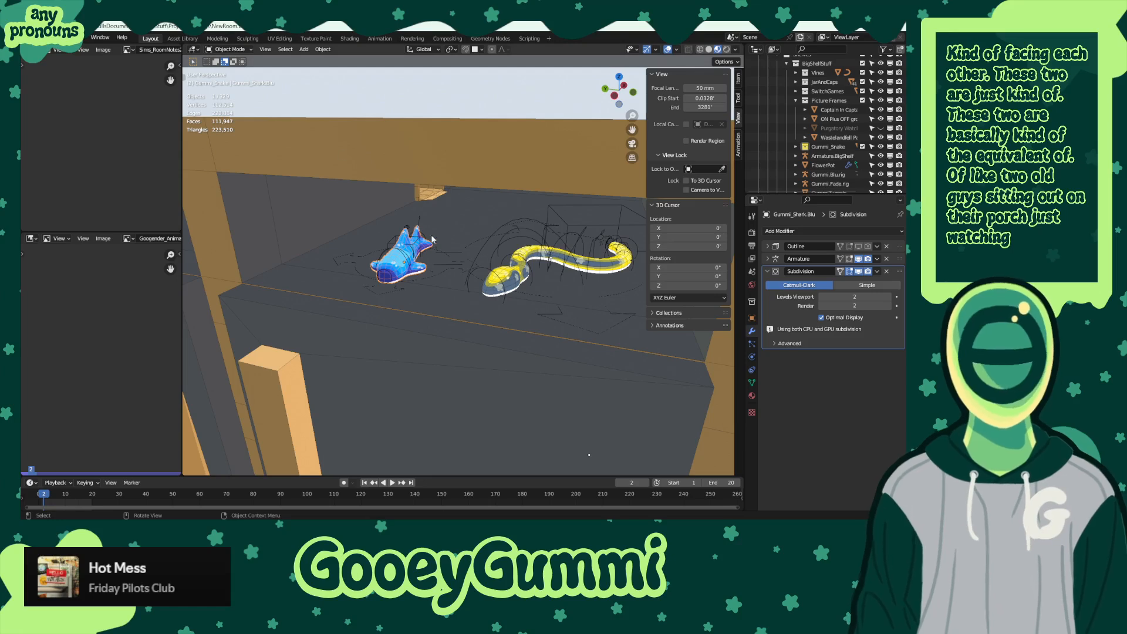
pyautogui.click(413, 247)
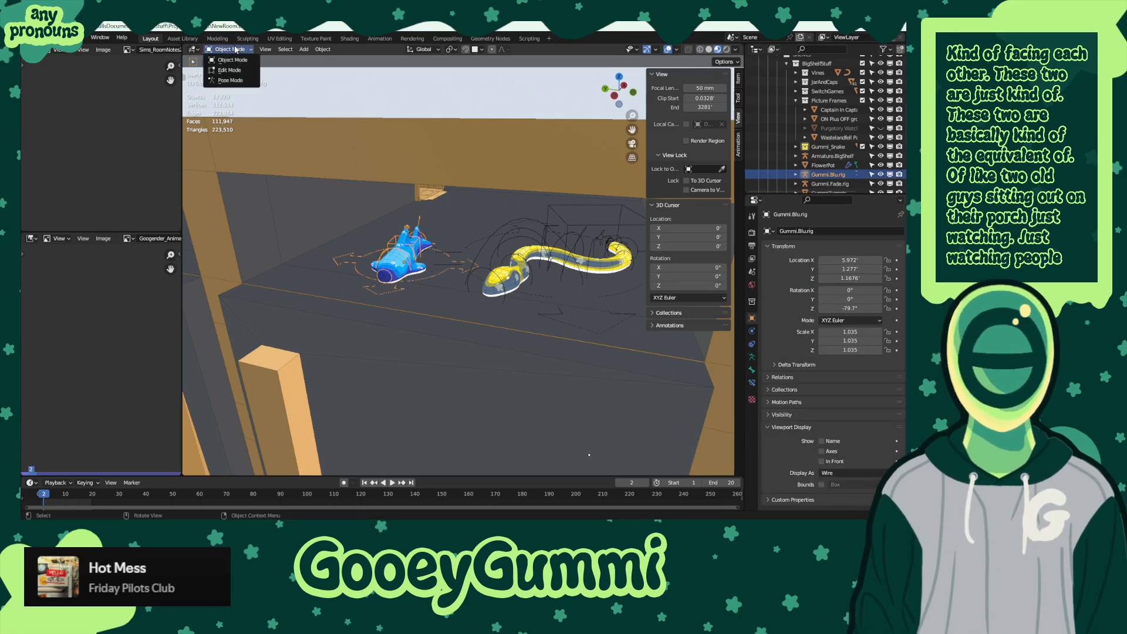
pyautogui.click(230, 80)
pyautogui.press('KP_Decimal')
pyautogui.moveTo(498, 263); pyautogui.dragTo(556, 278, button='middle')
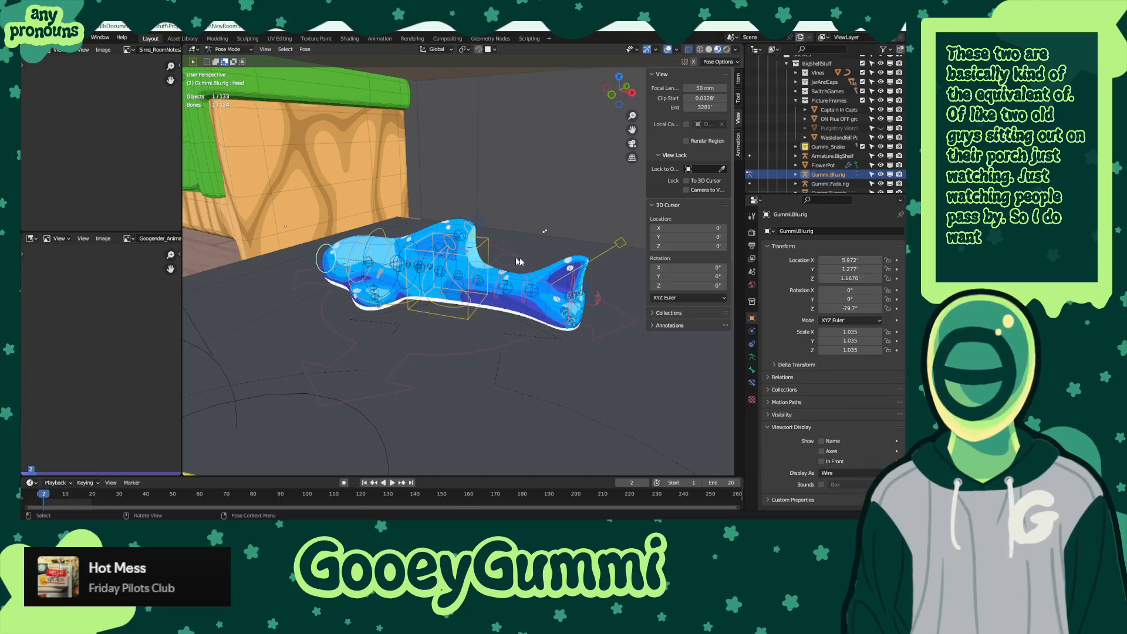
pyautogui.click(601, 302)
pyautogui.click(600, 301)
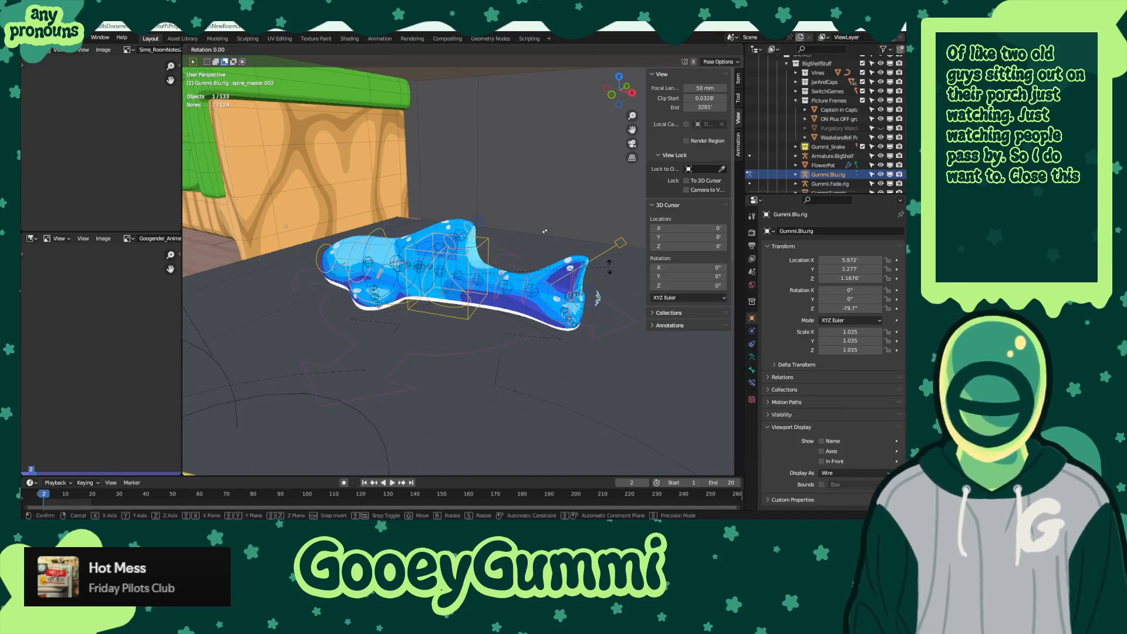
# - Try rotating the blue shark's spine_master.002 bone about global Z, and undo the rotation
pyautogui.press('r')
pyautogui.press('z')
pyautogui.click(599, 297)
pyautogui.moveTo(600, 296); pyautogui.dragTo(543, 241, button='middle')
pyautogui.hotkey('ctrl', 'z')
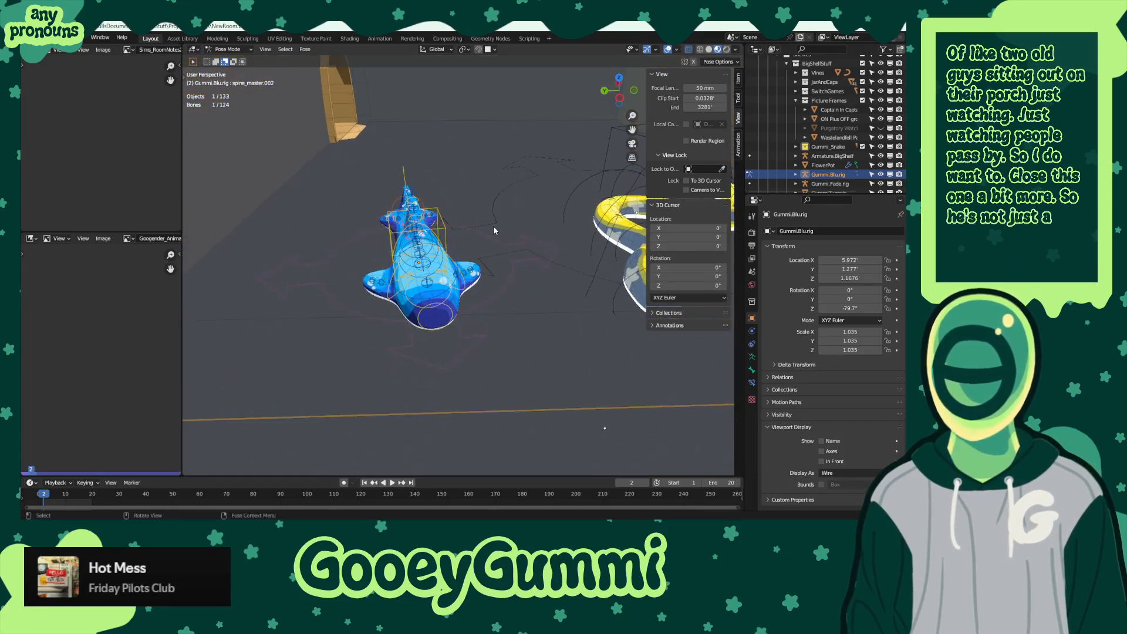
# - Rotate the blue shark's spine_master.002 bone 13.1° about global Z to swing the tail sideways
pyautogui.press('r')
pyautogui.press('z')
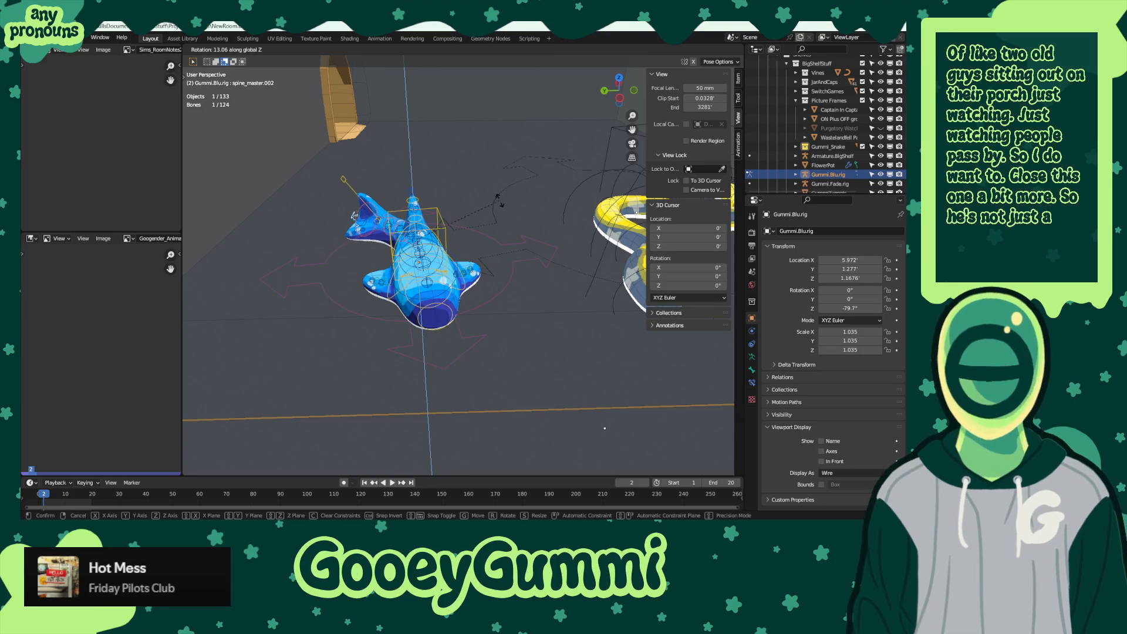
pyautogui.click(498, 197)
pyautogui.moveTo(485, 285); pyautogui.dragTo(554, 281, button='middle')
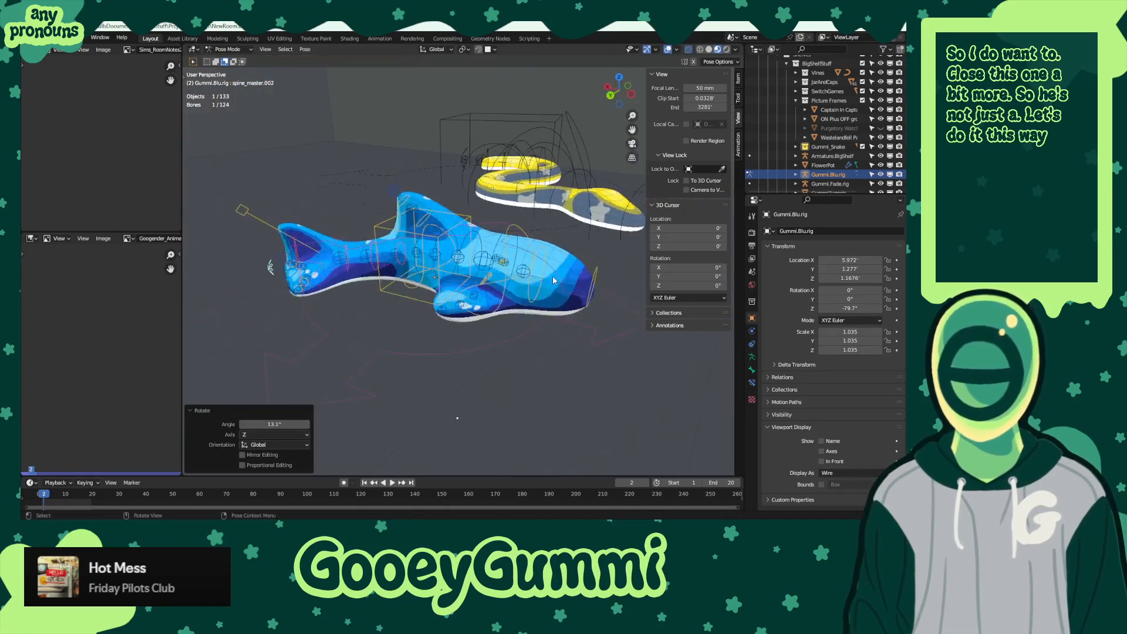
# - Rotate the blue shark's chest bone -23.5° about global Z to bend the front of its body
pyautogui.click(512, 227)
pyautogui.press('r')
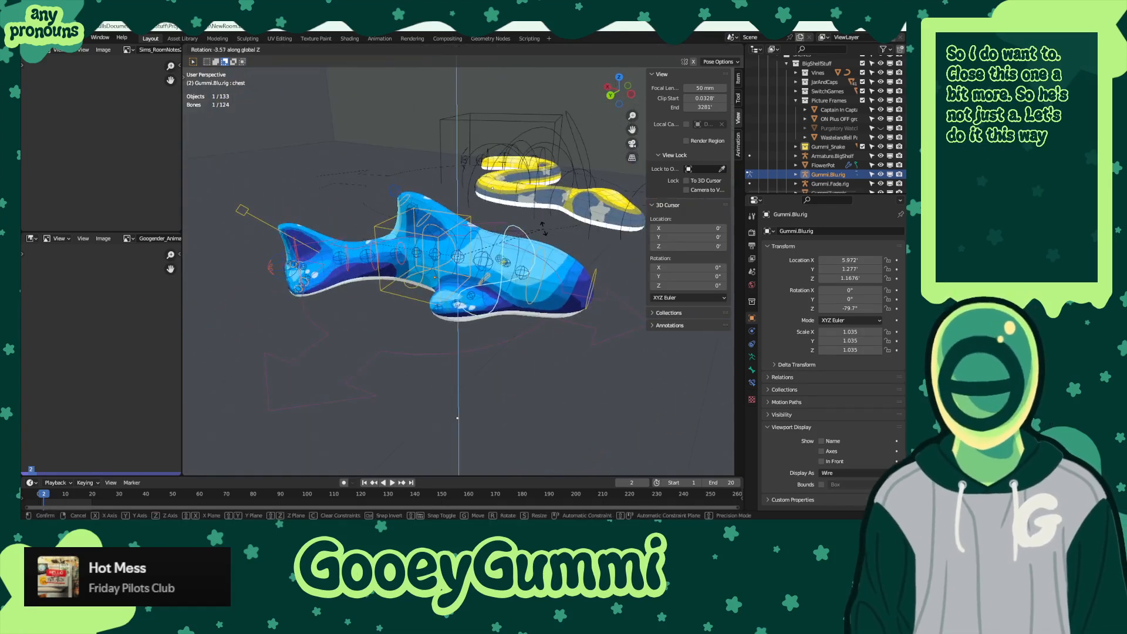
pyautogui.press('z')
pyautogui.click(531, 259)
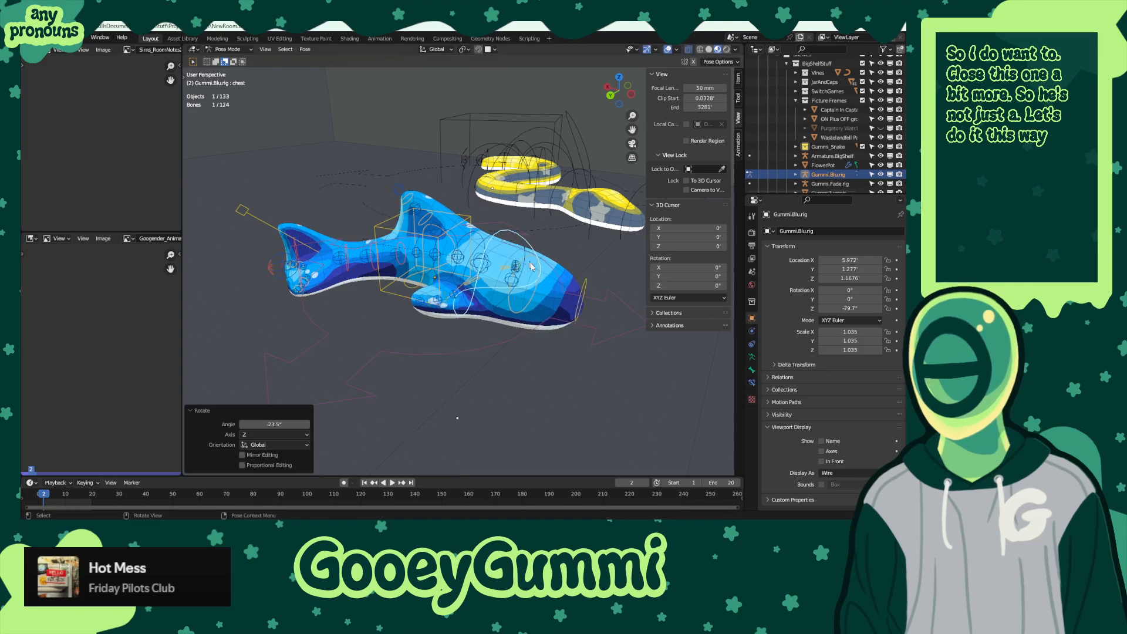
pyautogui.moveTo(531, 258); pyautogui.dragTo(440, 254, button='middle')
# - Rotate the blue shark's left shoulder bone -32.6° about global Z and check the fin without viewport overlays
pyautogui.click(453, 250)
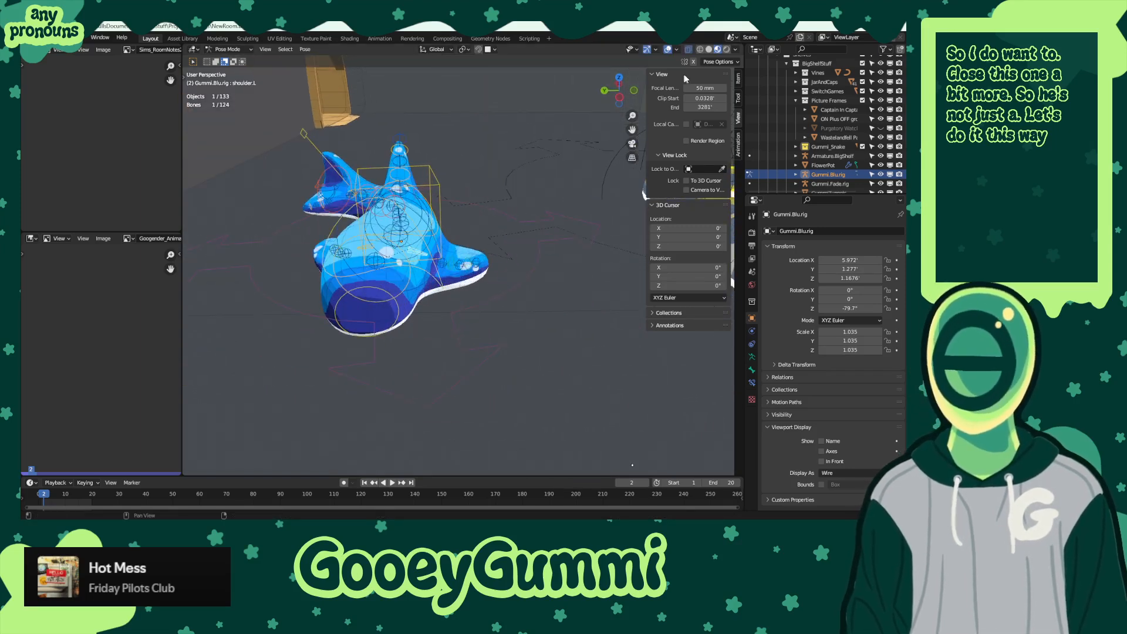
pyautogui.press('r')
pyautogui.press('z')
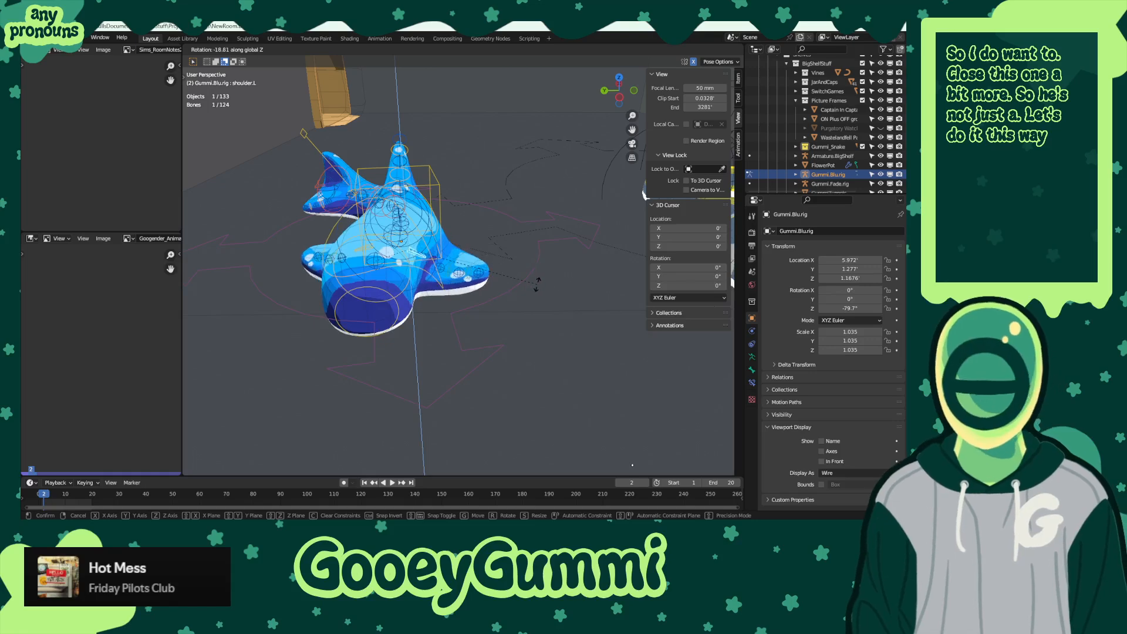
pyautogui.click(534, 320)
pyautogui.moveTo(534, 320); pyautogui.dragTo(470, 284, button='middle')
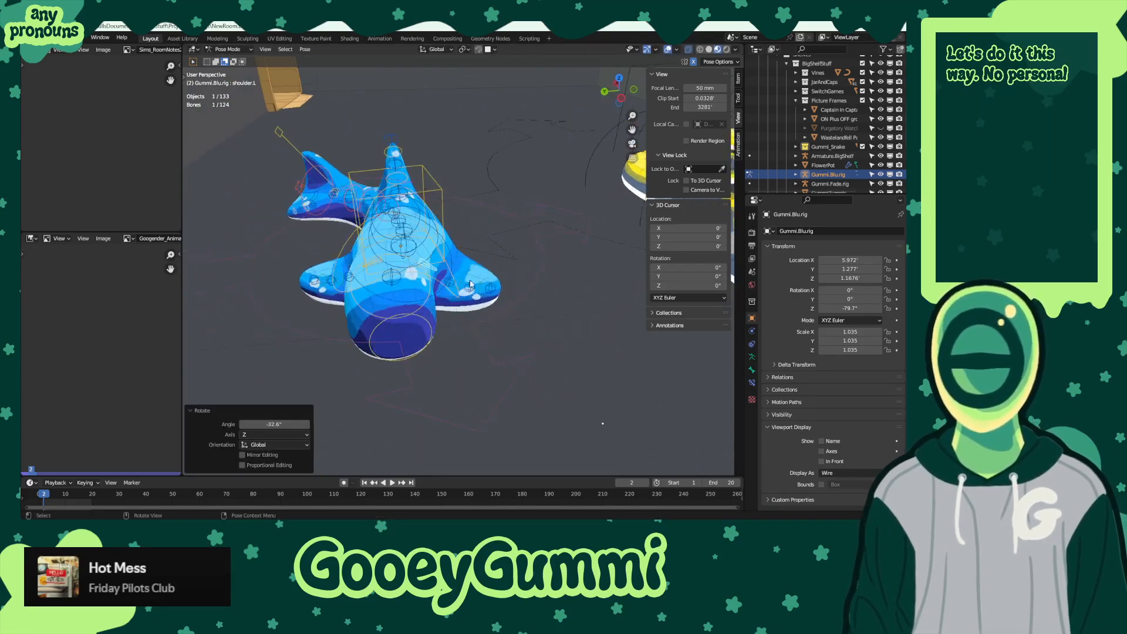
pyautogui.click(669, 50)
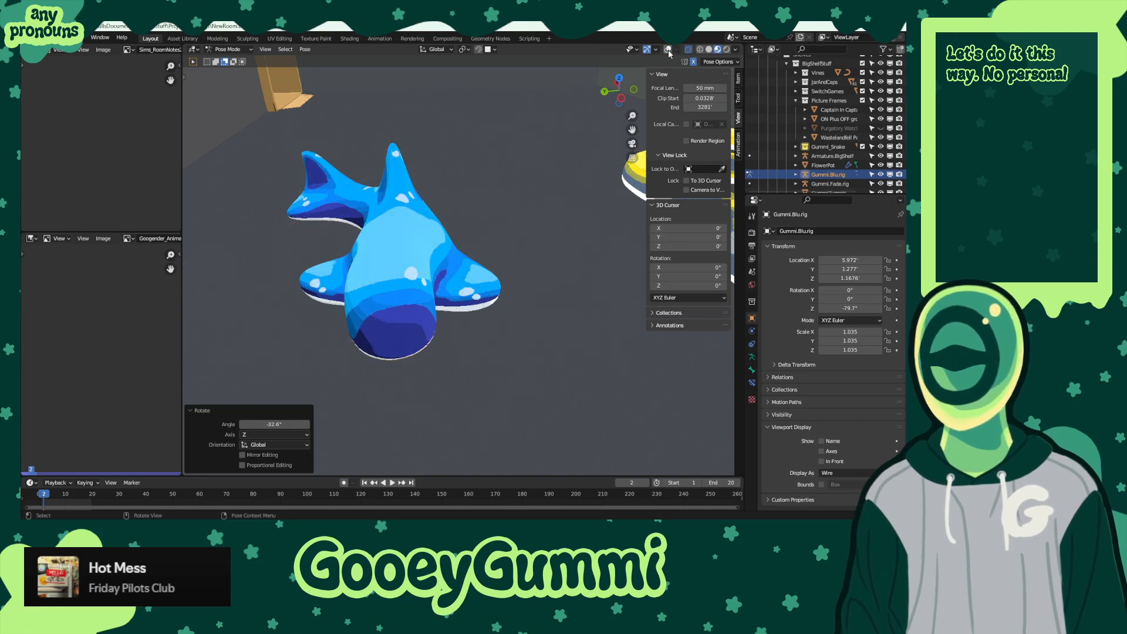
pyautogui.click(669, 50)
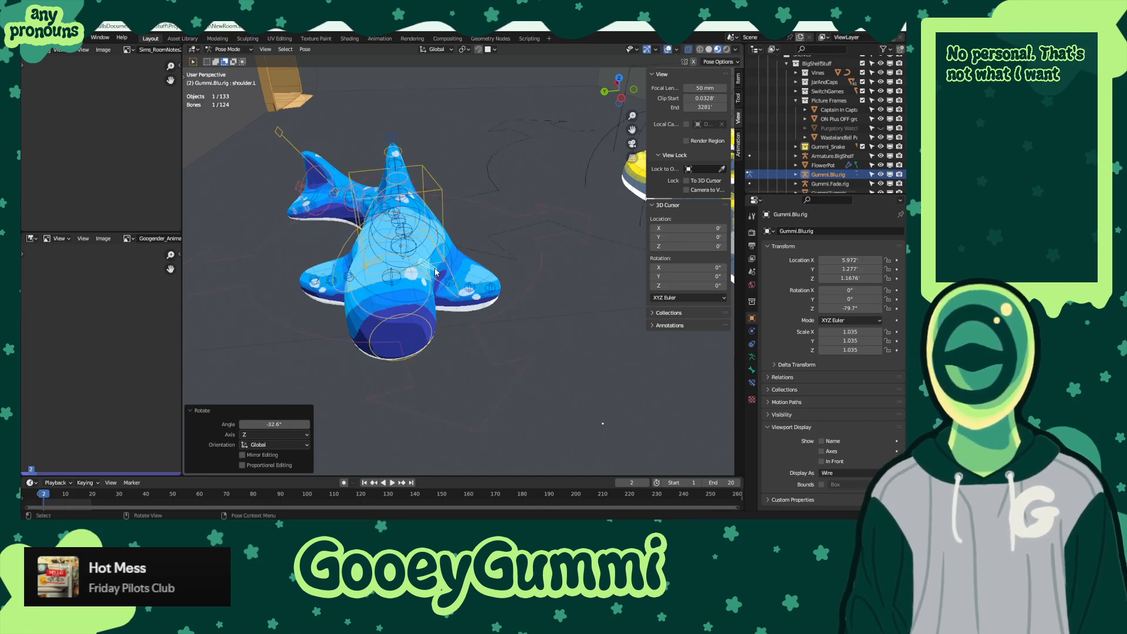
# - Move the blue shark's left shoulder bone about 0.020' in X and -0.013' in Y, with global Z locked
pyautogui.press('g')
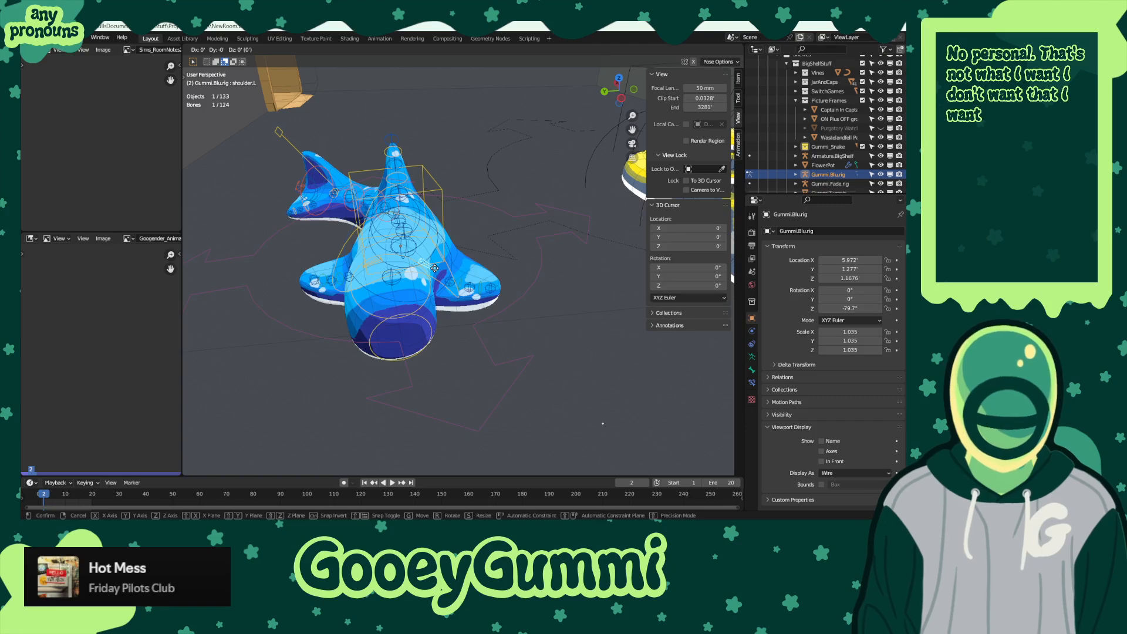
pyautogui.hotkey('shift', 'z')
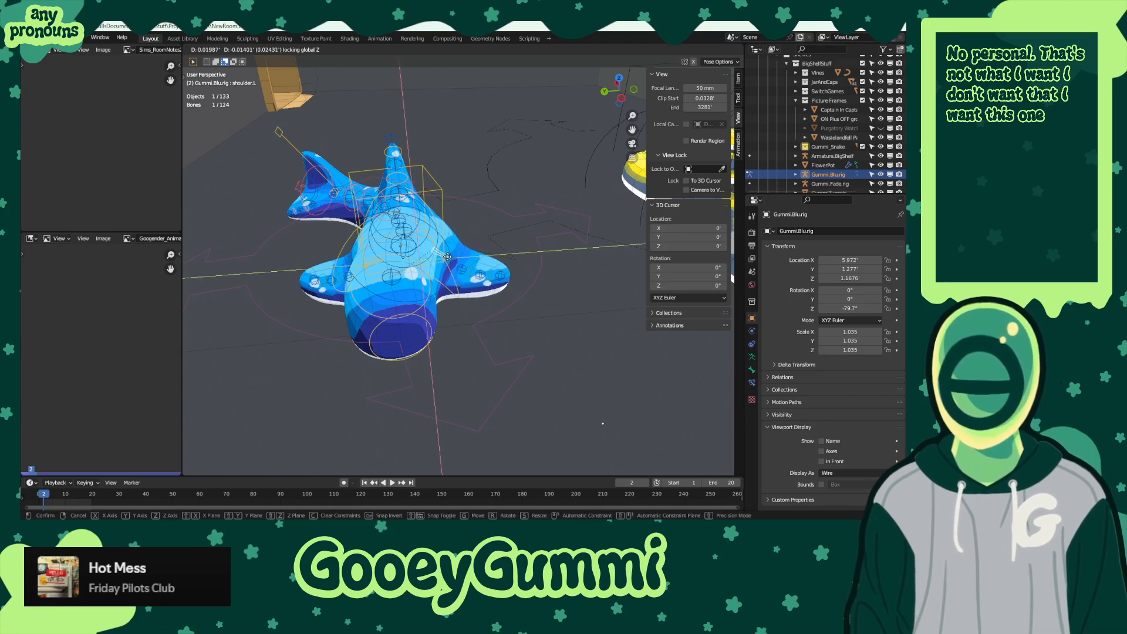
pyautogui.click(446, 257)
pyautogui.moveTo(446, 257); pyautogui.dragTo(503, 322, button='middle')
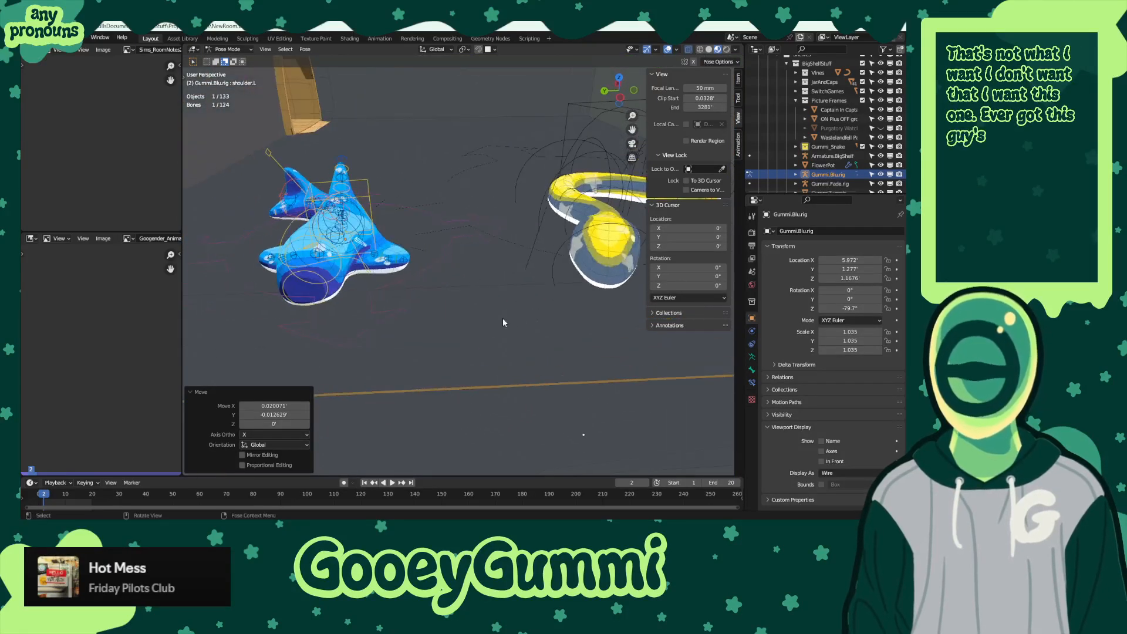
# - Rotate the blue shark's head bone -12.9° about global Z
pyautogui.click(330, 295)
pyautogui.press('r')
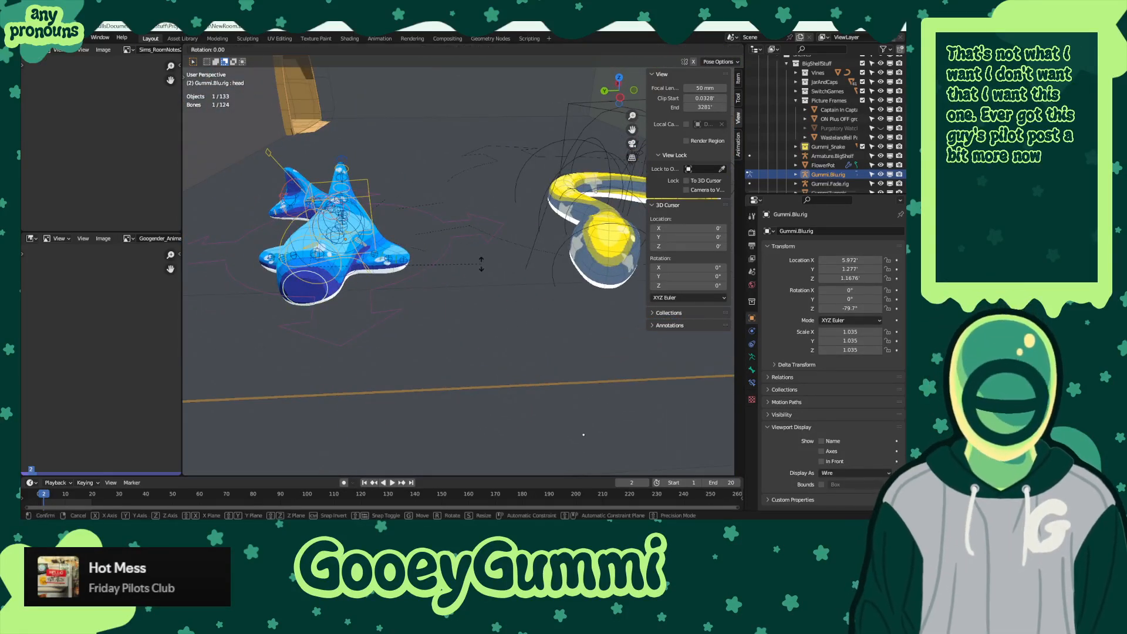
pyautogui.press('z')
pyautogui.click(469, 302)
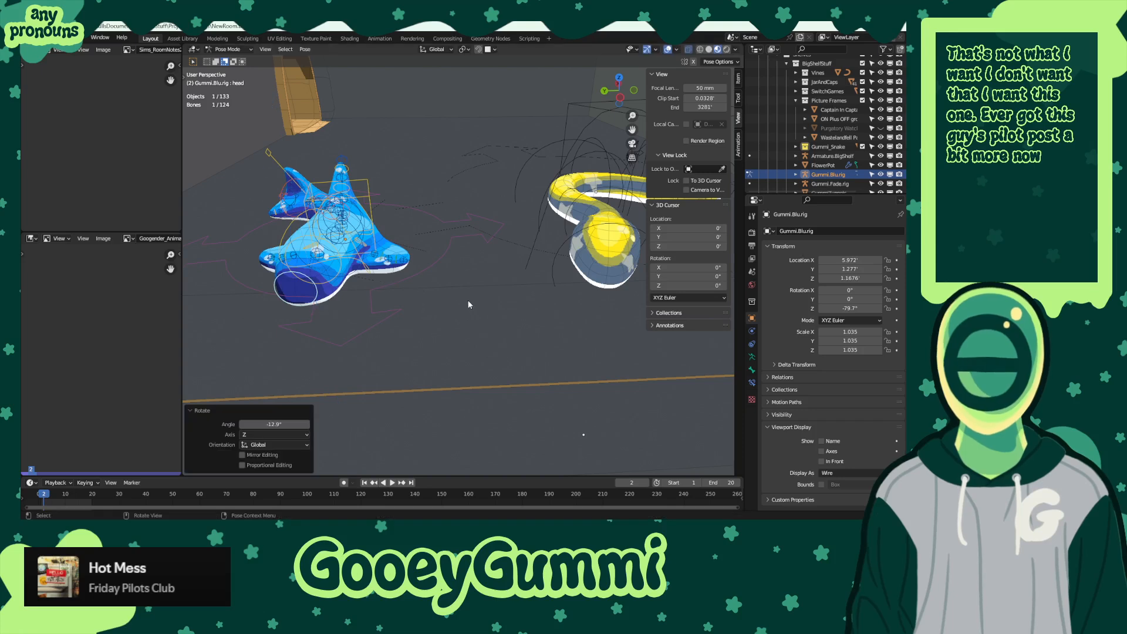
# - Return to Object Mode and rotate the blue shark's whole rig 29.6° about global Z
pyautogui.click(231, 60)
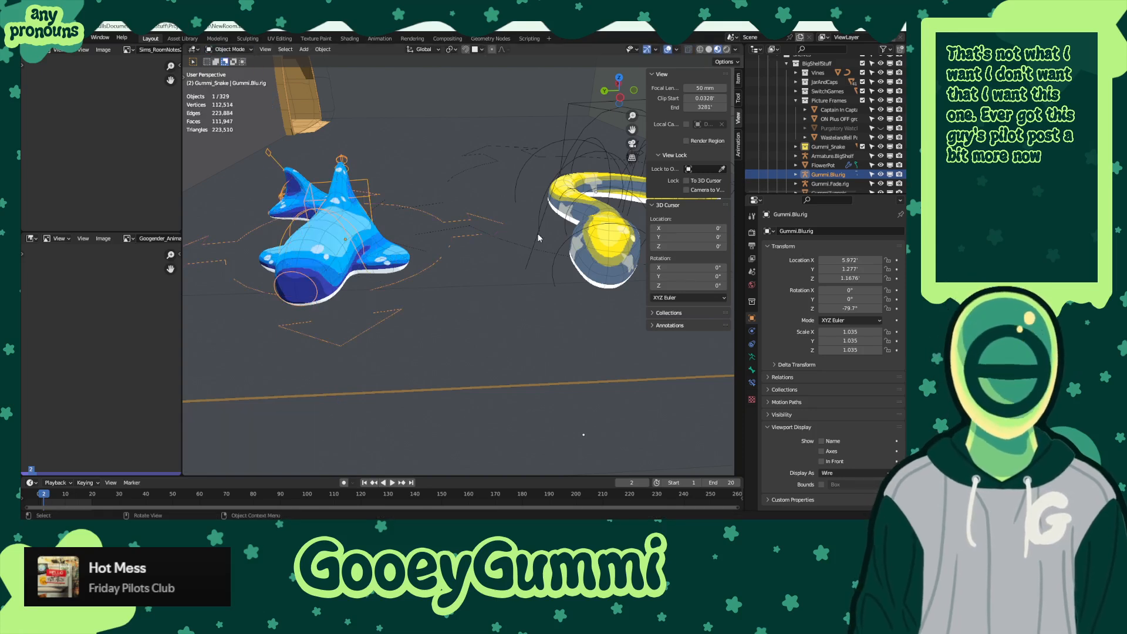
pyautogui.press('r')
pyautogui.press('z')
pyautogui.click(499, 223)
pyautogui.moveTo(499, 223)
pyautogui.mouseDown(button='middle')
pyautogui.moveTo(494, 177)
pyautogui.moveTo(477, 227)
pyautogui.moveTo(570, 209)
pyautogui.moveTo(510, 221)
pyautogui.mouseUp(button='middle')
pyautogui.moveTo(488, 219); pyautogui.dragTo(463, 277, button='middle')
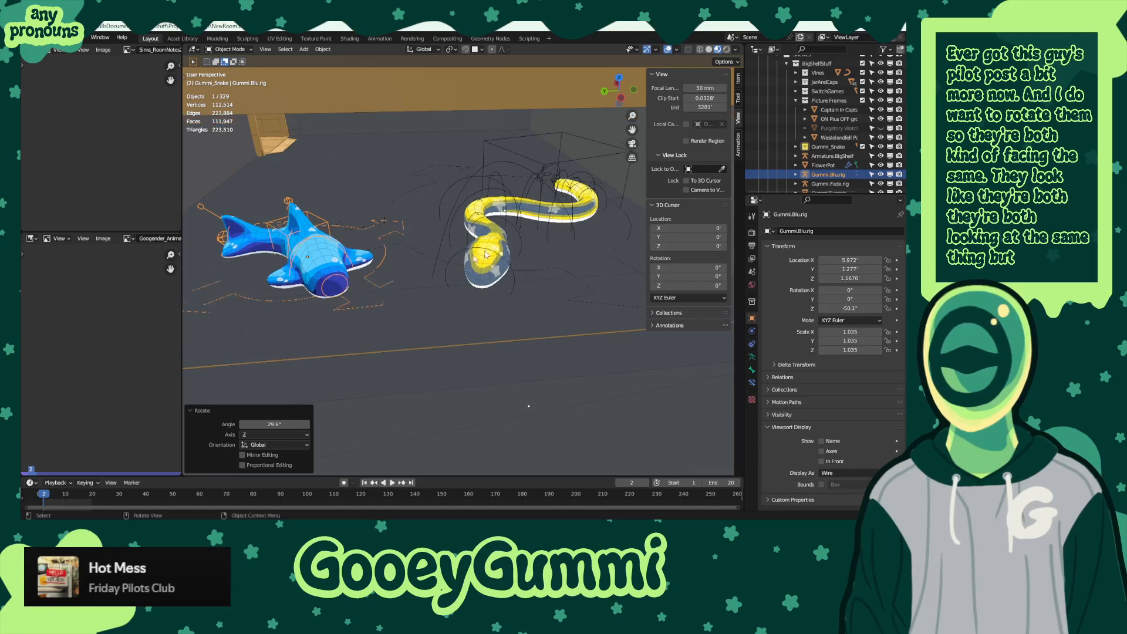
# - Save the file and render the room to check how the shark and snake look in the lower compartment
pyautogui.scroll(-8, 555, 276)
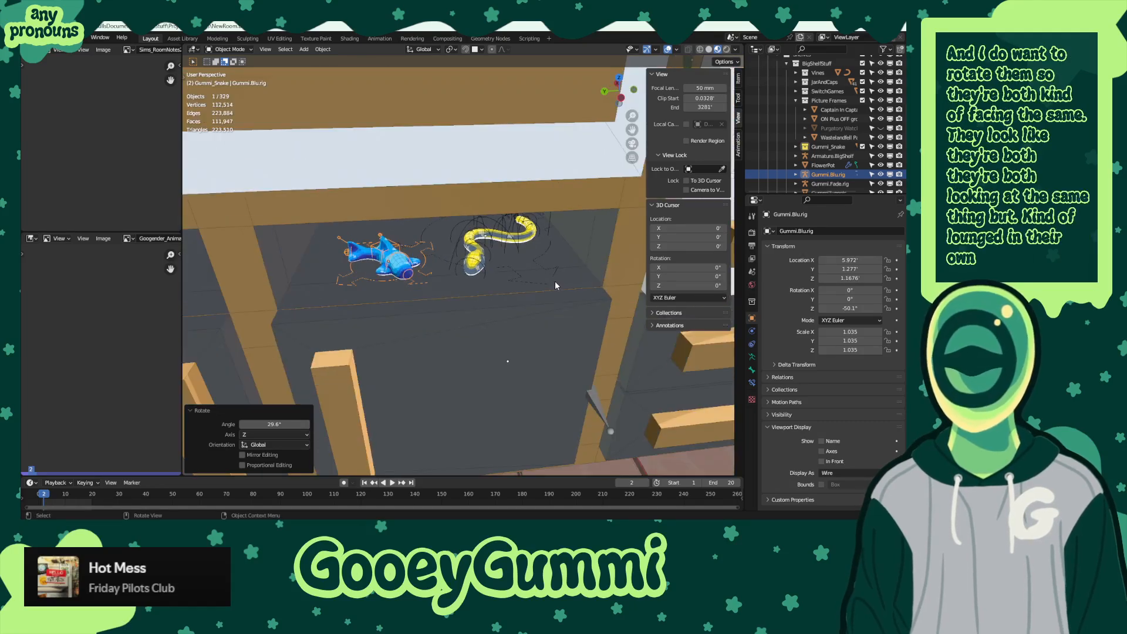
pyautogui.hotkey('ctrl', 's')
pyautogui.moveTo(548, 288)
pyautogui.mouseDown(button='middle')
pyautogui.moveTo(484, 276)
pyautogui.moveTo(579, 266)
pyautogui.moveTo(604, 276)
pyautogui.moveTo(560, 286)
pyautogui.mouseUp(button='middle')
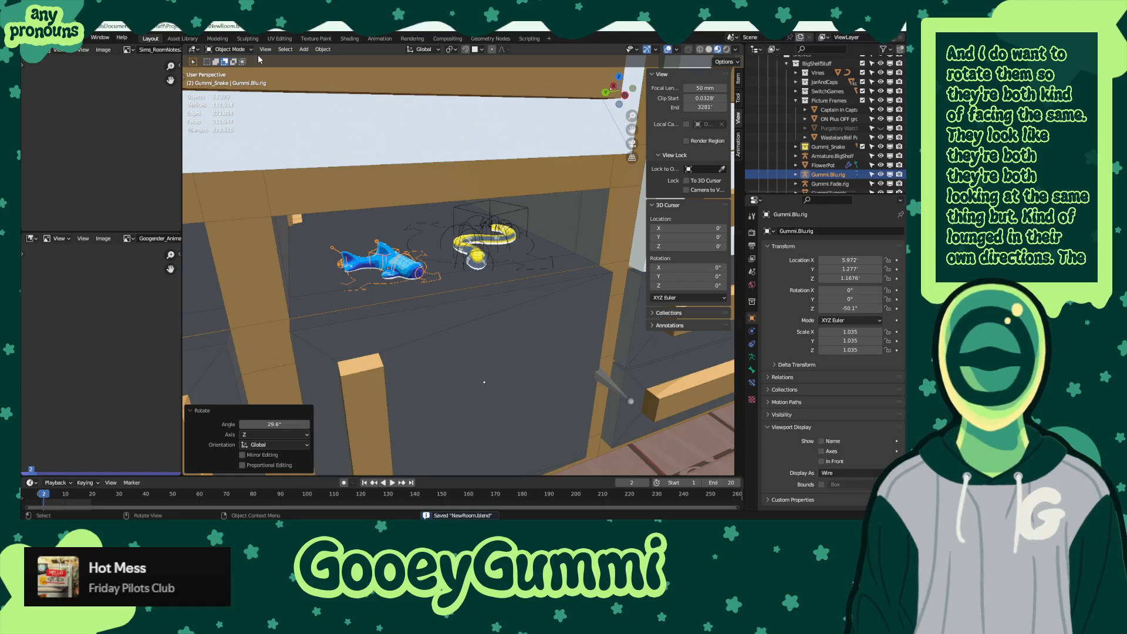
pyautogui.click(238, 49)
pyautogui.click(237, 60)
pyautogui.scroll(-4, 465, 244)
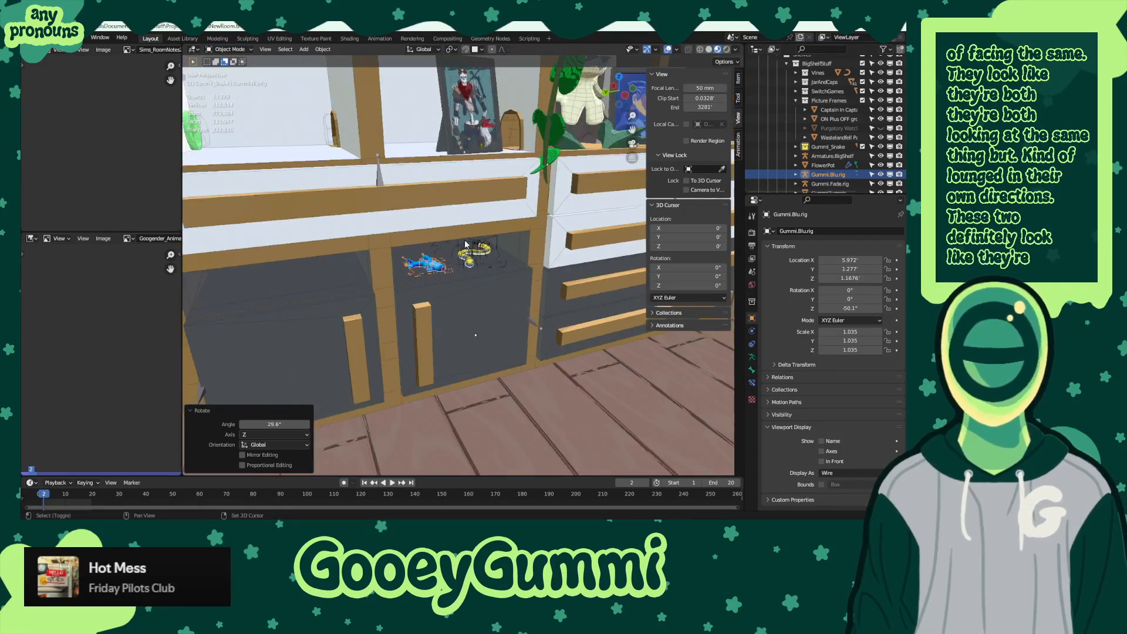
pyautogui.keyDown('shift'); pyautogui.moveTo(465, 244); pyautogui.dragTo(384, 290, button='middle'); pyautogui.keyUp('shift')
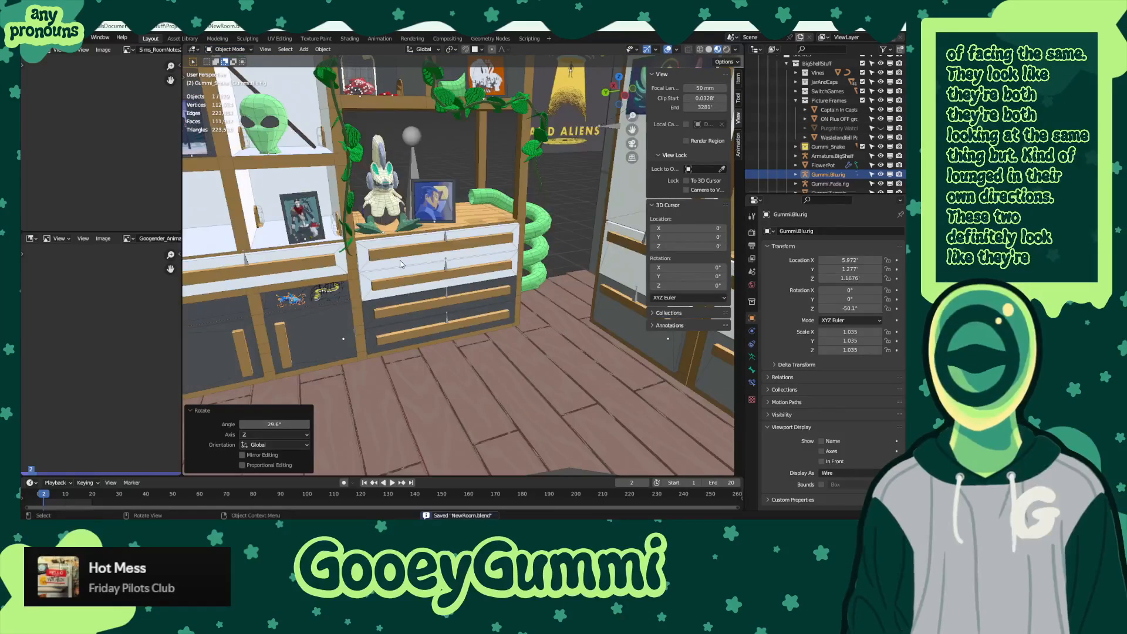
pyautogui.press('F12')
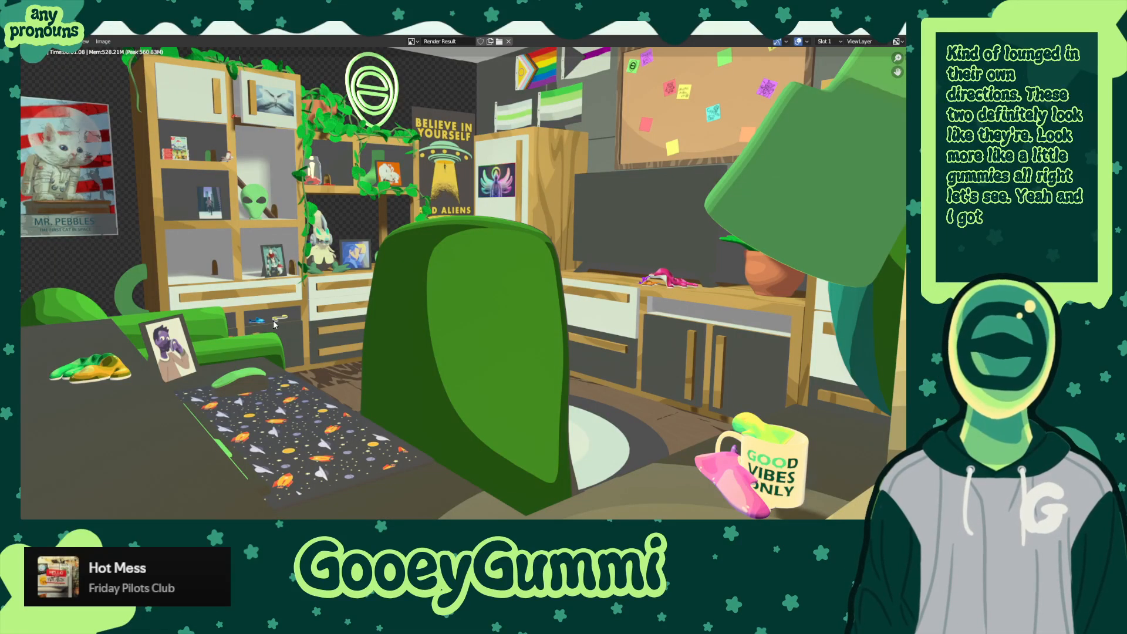
pyautogui.press('Escape')
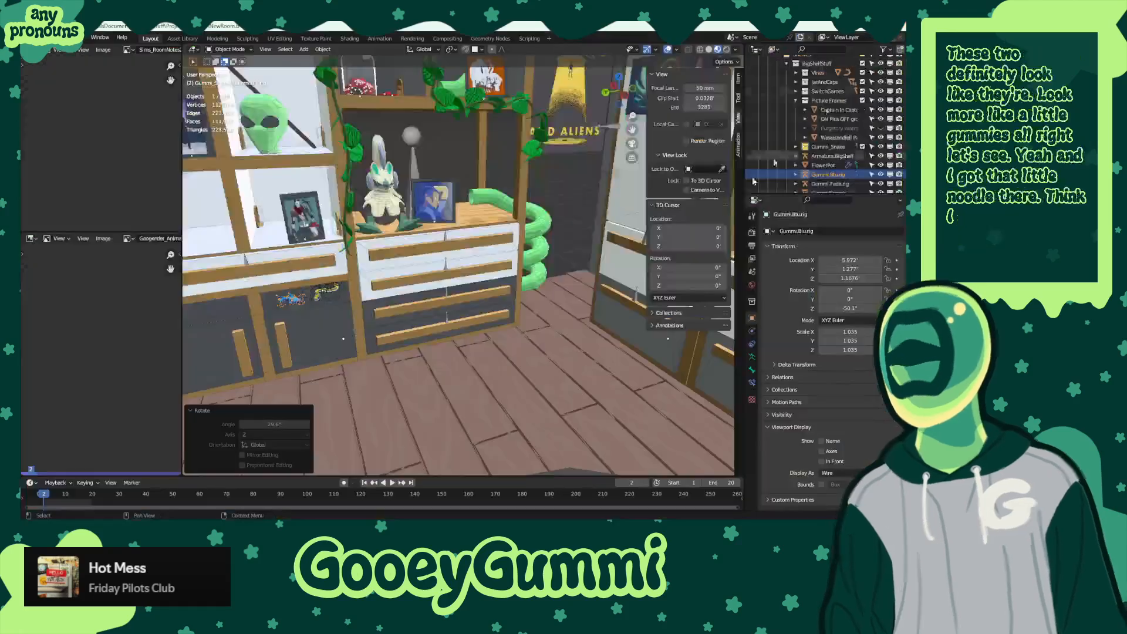
# - Select the yellow snake's and blue shark's rigs together and move them about 0.141' along global X, deeper into the compartment
pyautogui.moveTo(338, 331); pyautogui.dragTo(517, 335, button='middle')
pyautogui.scroll(5, 374, 358)
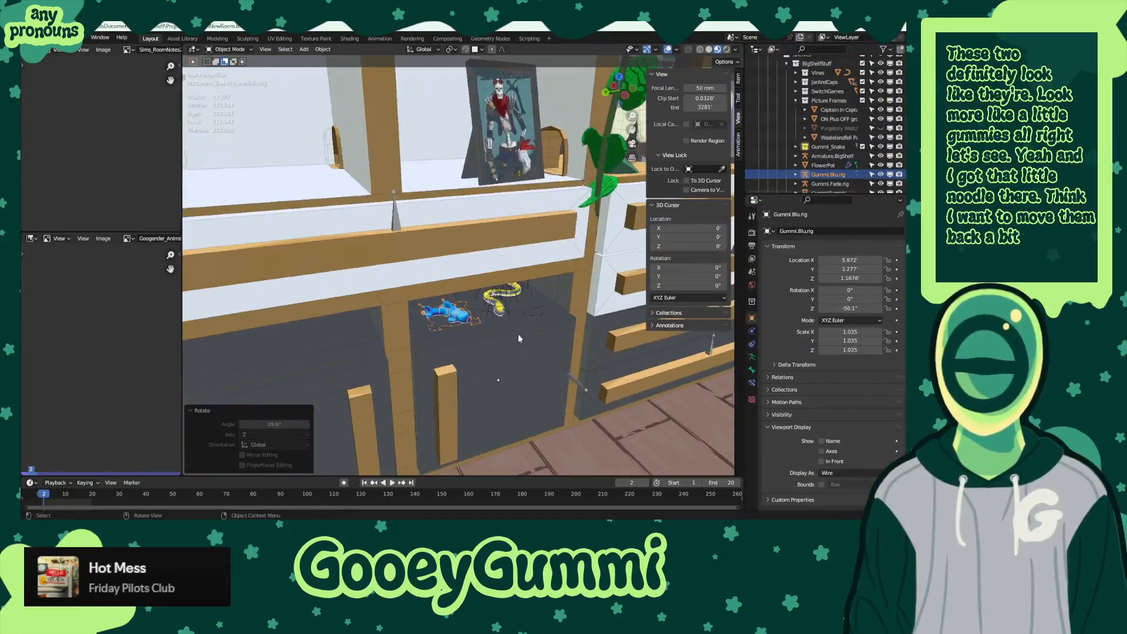
pyautogui.scroll(4, 518, 336)
pyautogui.moveTo(554, 420)
pyautogui.mouseDown(button='middle')
pyautogui.moveTo(561, 390)
pyautogui.moveTo(570, 404)
pyautogui.mouseUp(button='middle')
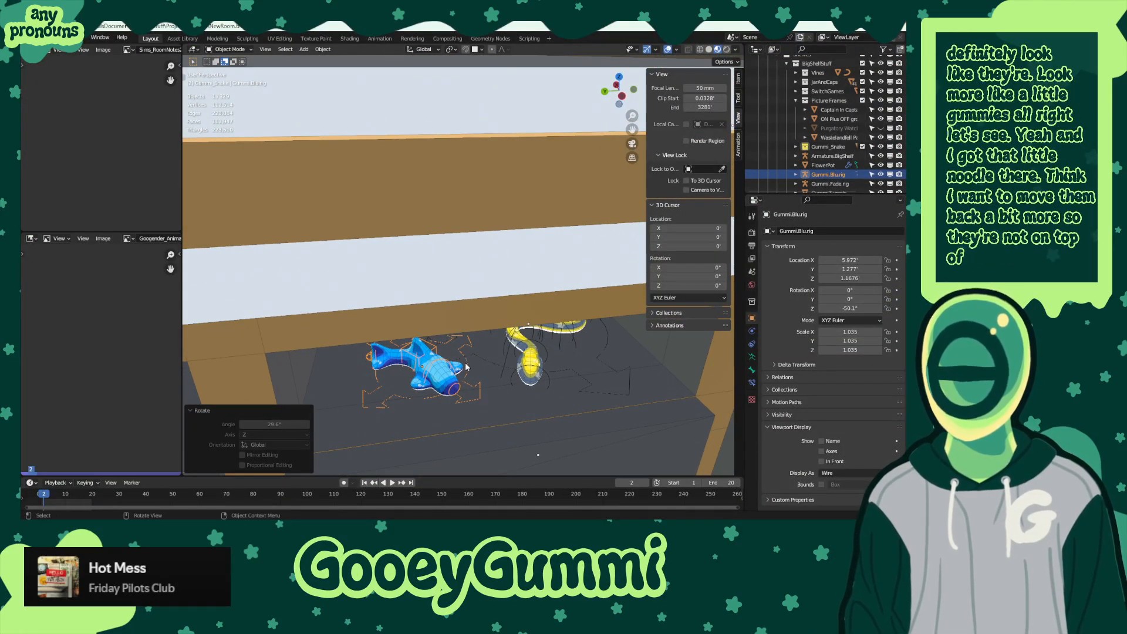
pyautogui.click(542, 347)
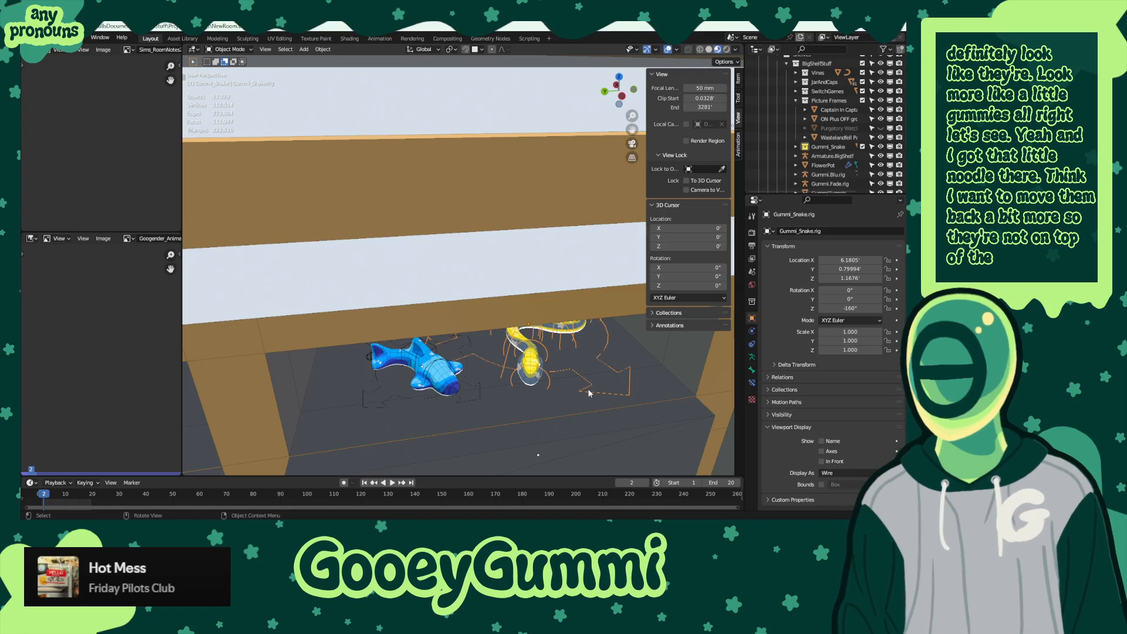
pyautogui.keyDown('shift'); pyautogui.click(446, 363); pyautogui.keyUp('shift')
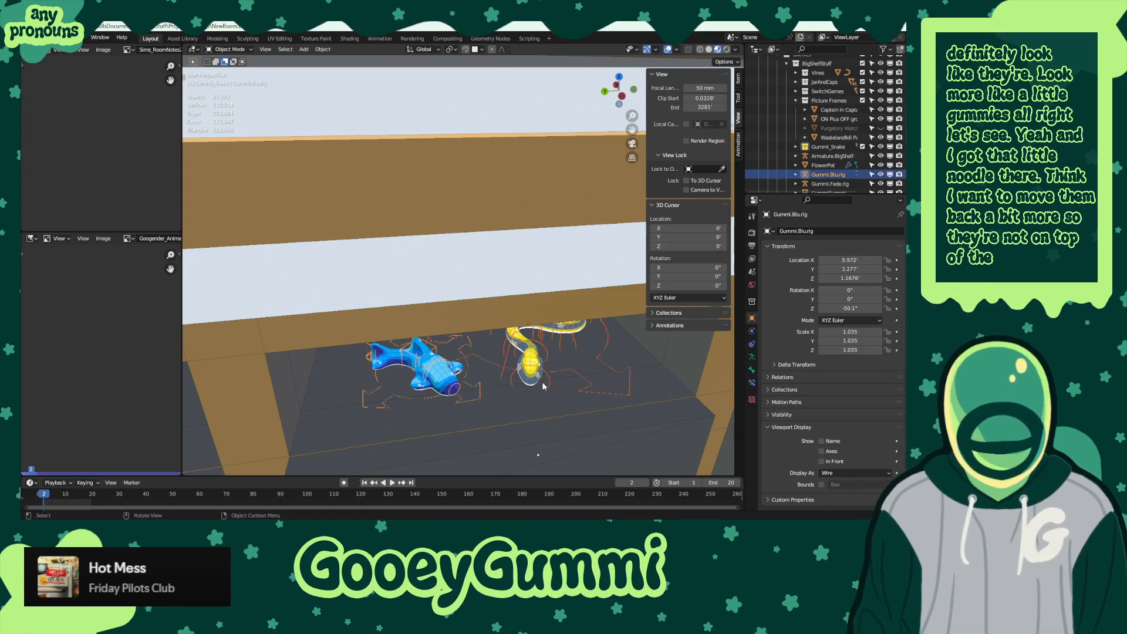
pyautogui.press('g')
pyautogui.press('x')
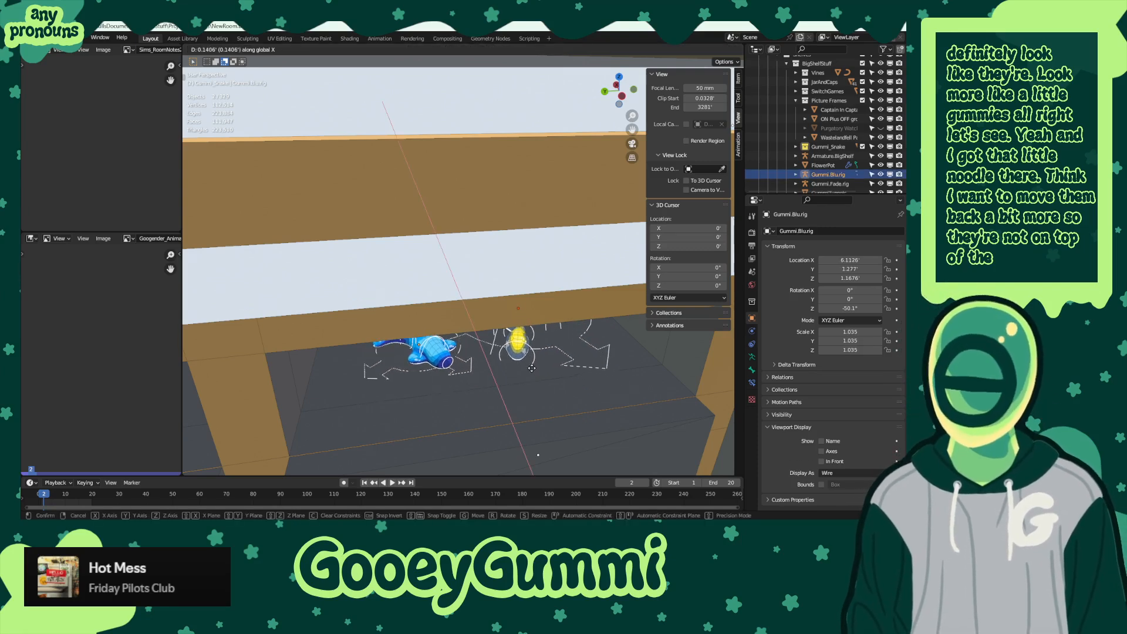
pyautogui.click(531, 368)
# - Save the file and render again to check the new depth of the two creatures
pyautogui.hotkey('ctrl', 's')
pyautogui.moveTo(555, 381); pyautogui.dragTo(524, 299, button='middle')
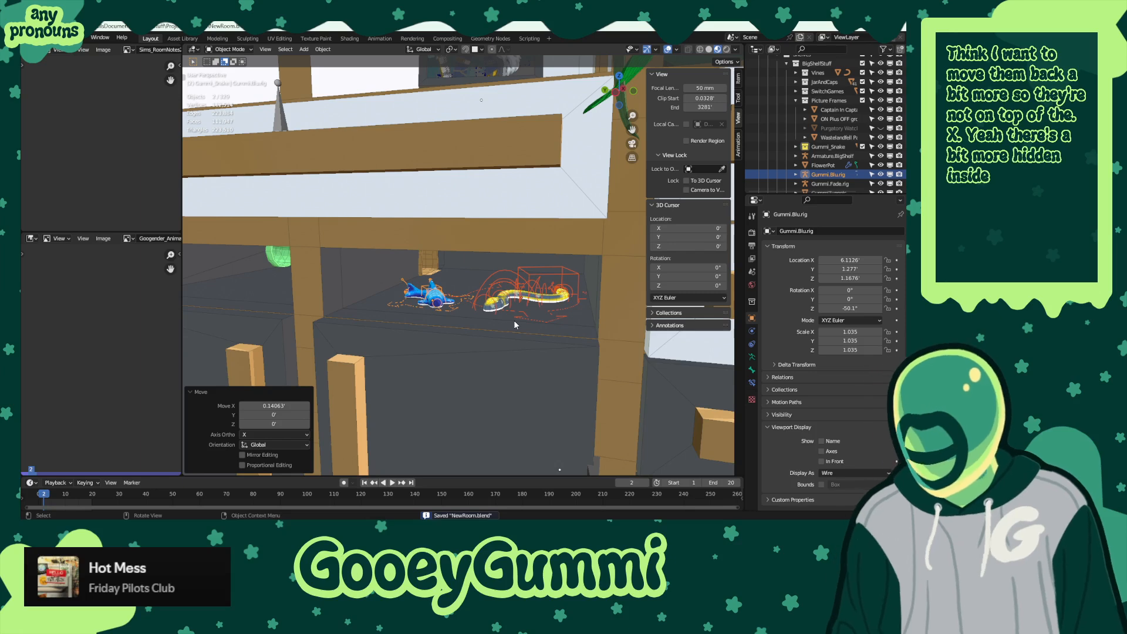
pyautogui.press('F12')
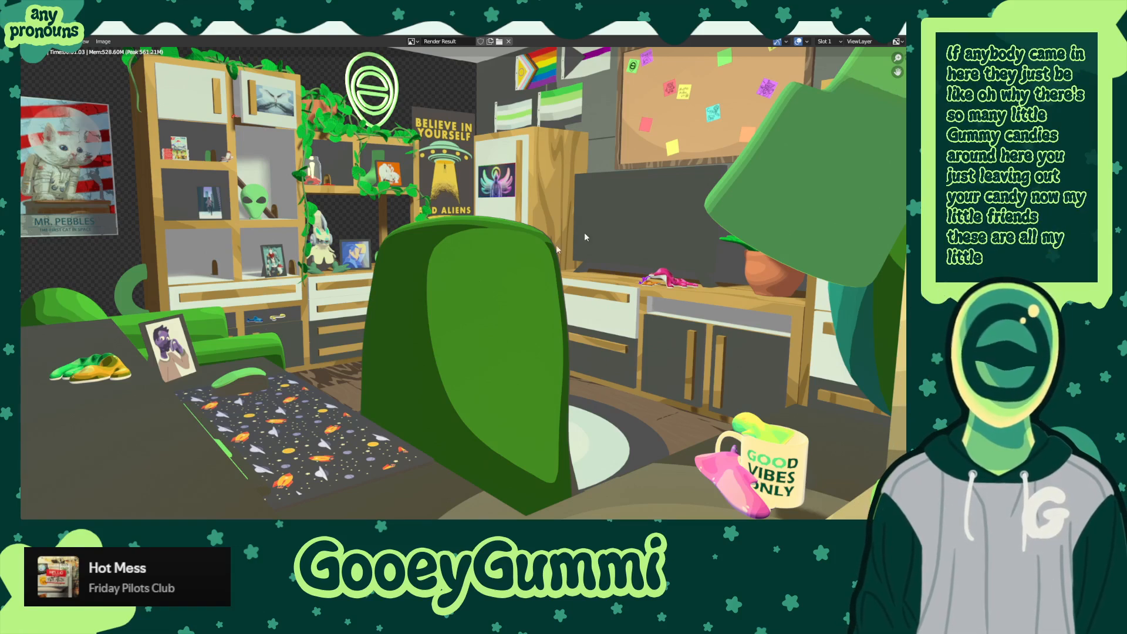
pyautogui.press('Escape')
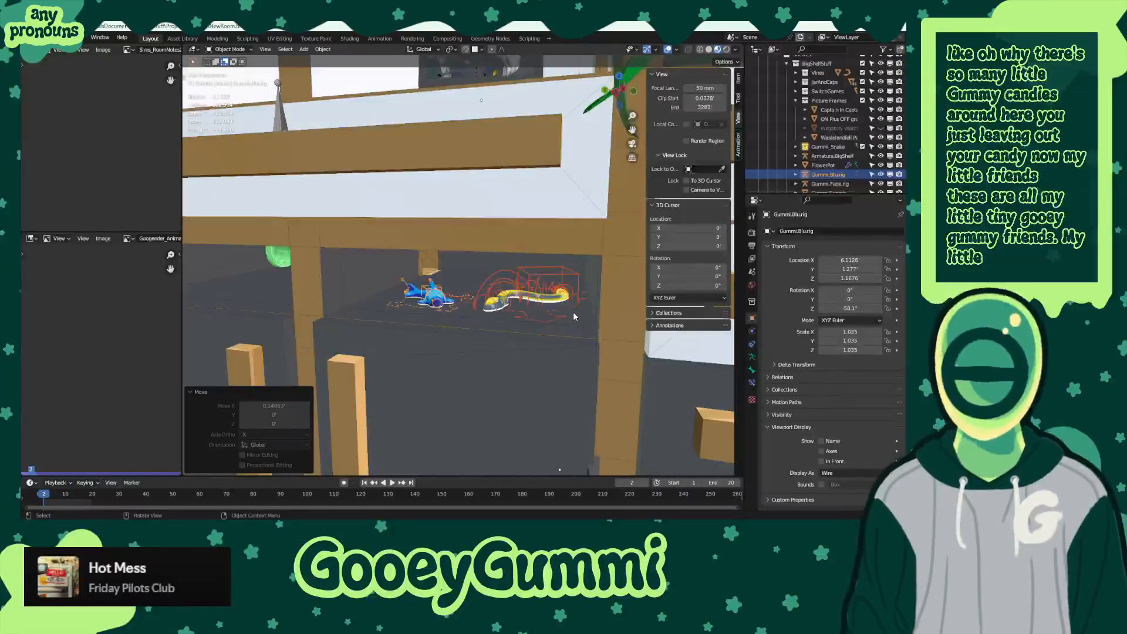
# - In the camera view with overlays hidden, move both rigs along global Y by about -0.098' and another -0.039'
pyautogui.press('KP_0')
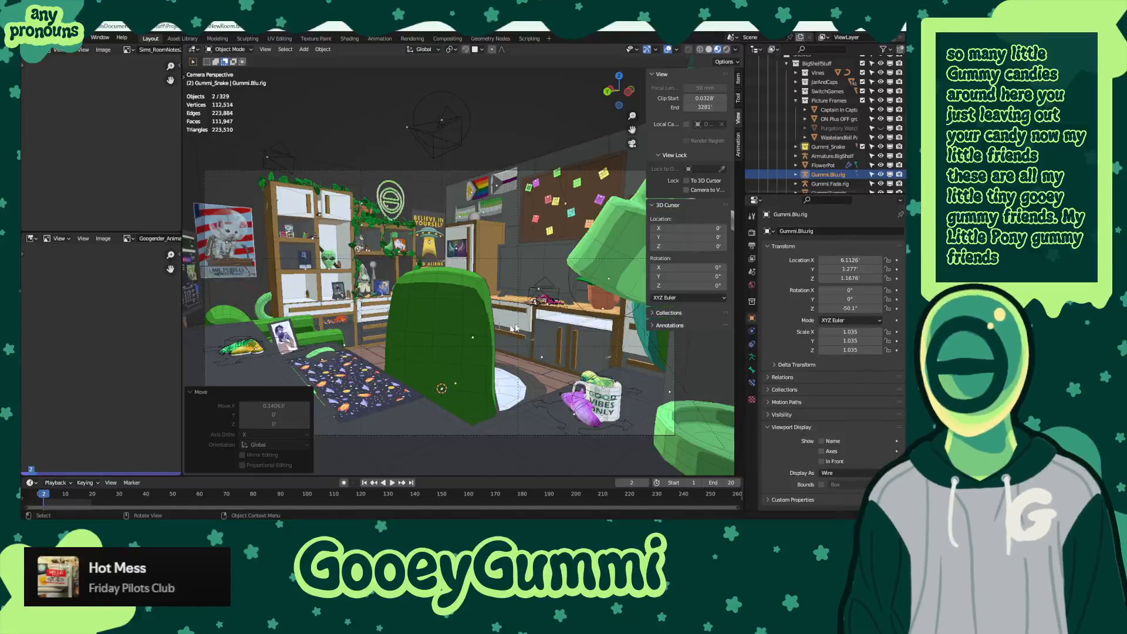
pyautogui.hotkey('shift', 'alt', 'z')
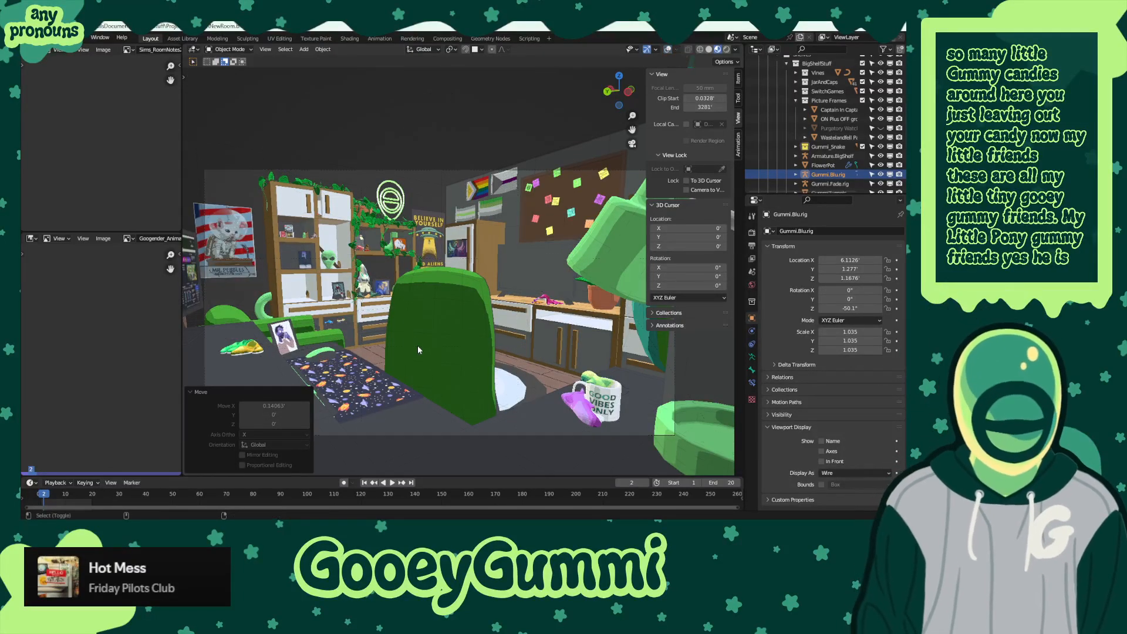
pyautogui.press('g')
pyautogui.press('y')
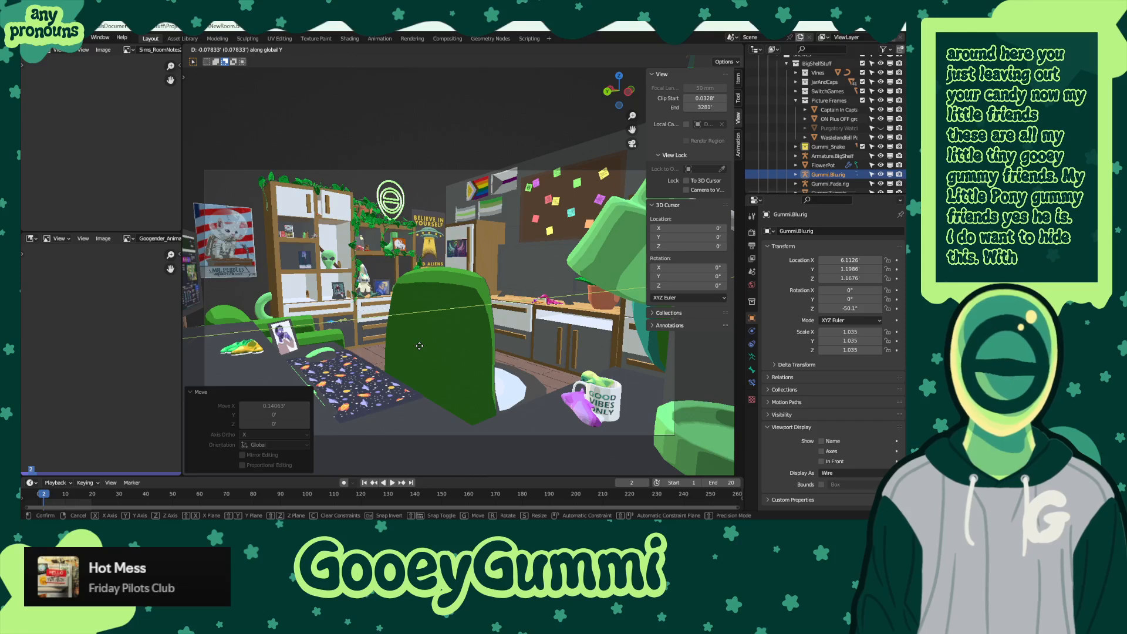
pyautogui.click(420, 350)
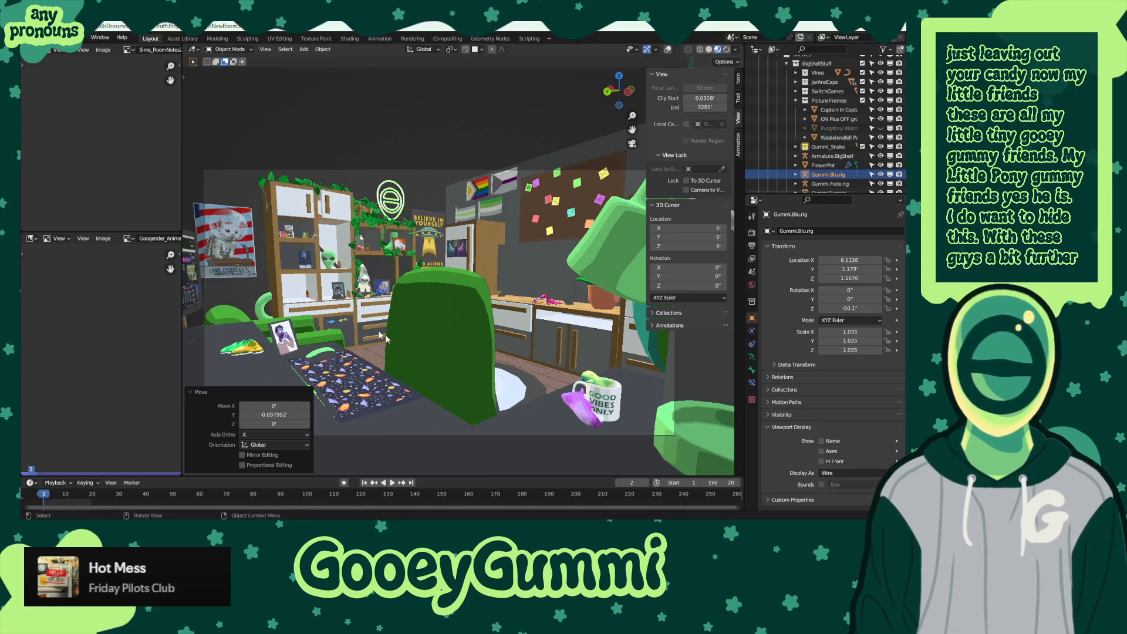
pyautogui.press('g')
pyautogui.press('y')
pyautogui.click(441, 360)
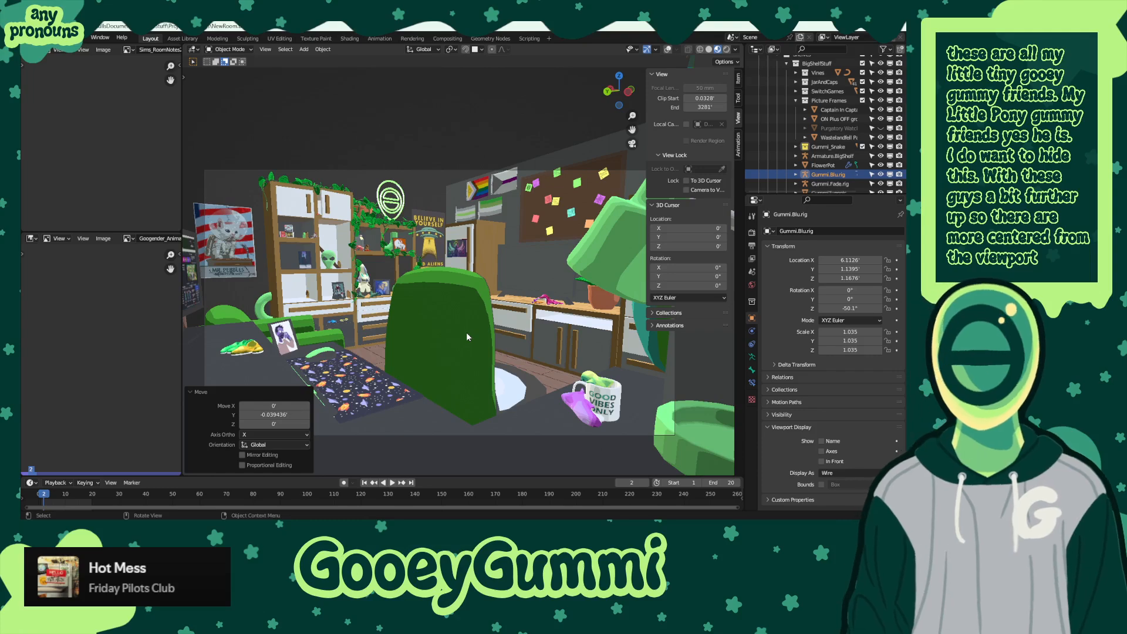
# - Inspect the yellow snake's tail up close for clipping into the compartment wall, and show the viewport overlays again
pyautogui.moveTo(416, 328); pyautogui.dragTo(509, 359, button='middle')
pyautogui.scroll(6, 435, 358)
pyautogui.scroll(2, 487, 337)
pyautogui.scroll(3, 501, 354)
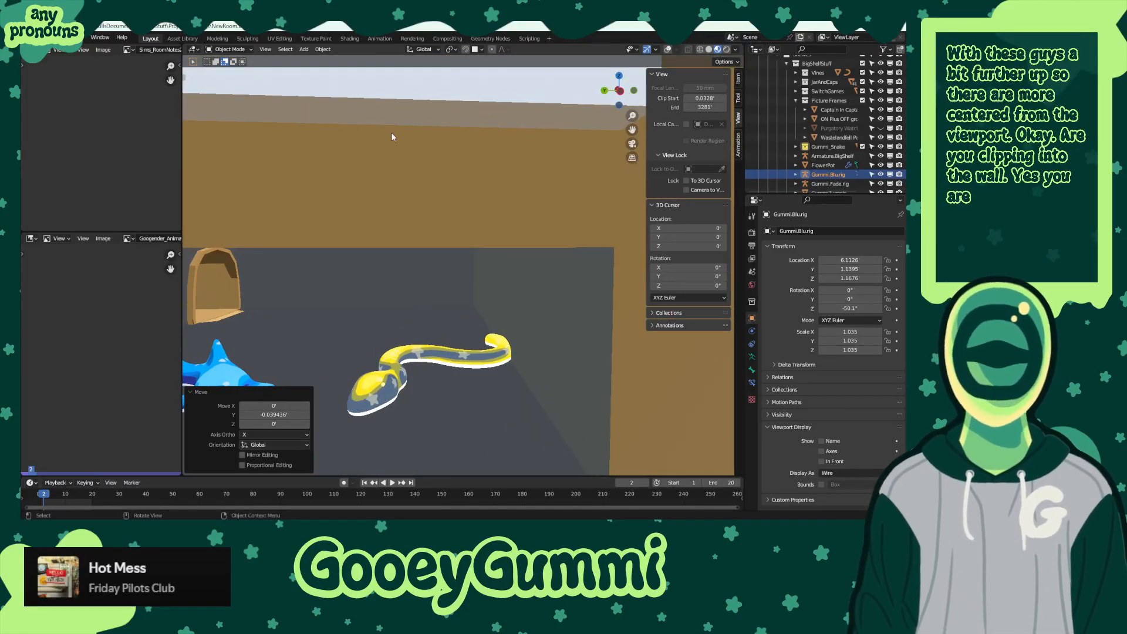
pyautogui.hotkey('shift', 'alt', 'z')
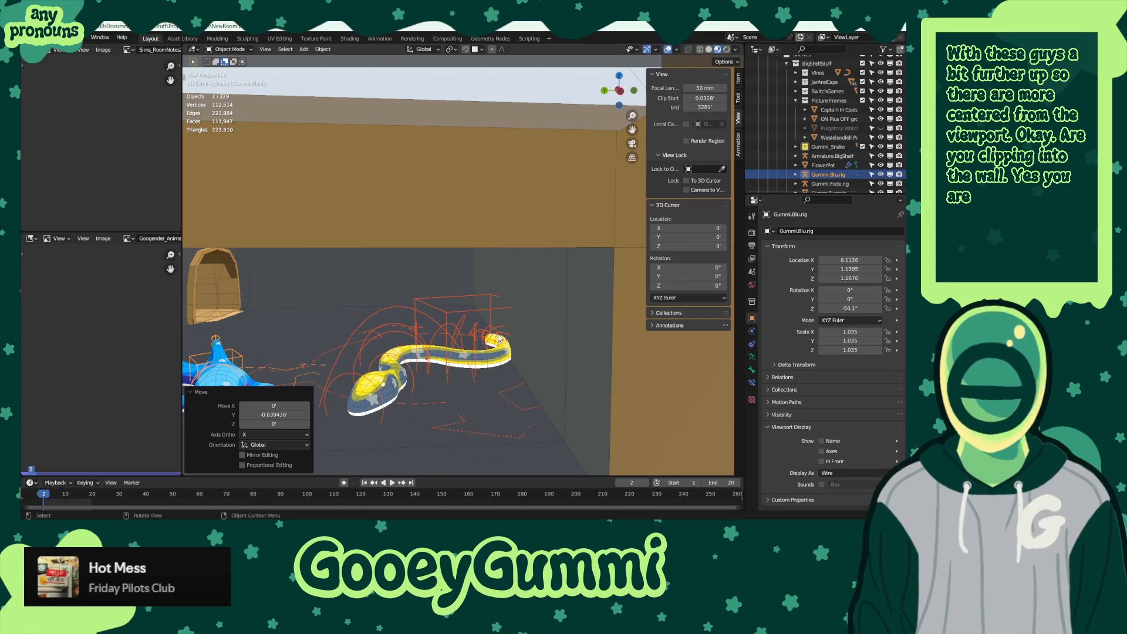
# - Move the yellow snake's and blue shark's rigs about 0.028' along global Y, away from the compartment wall, and save the file
pyautogui.press('g')
pyautogui.press('y')
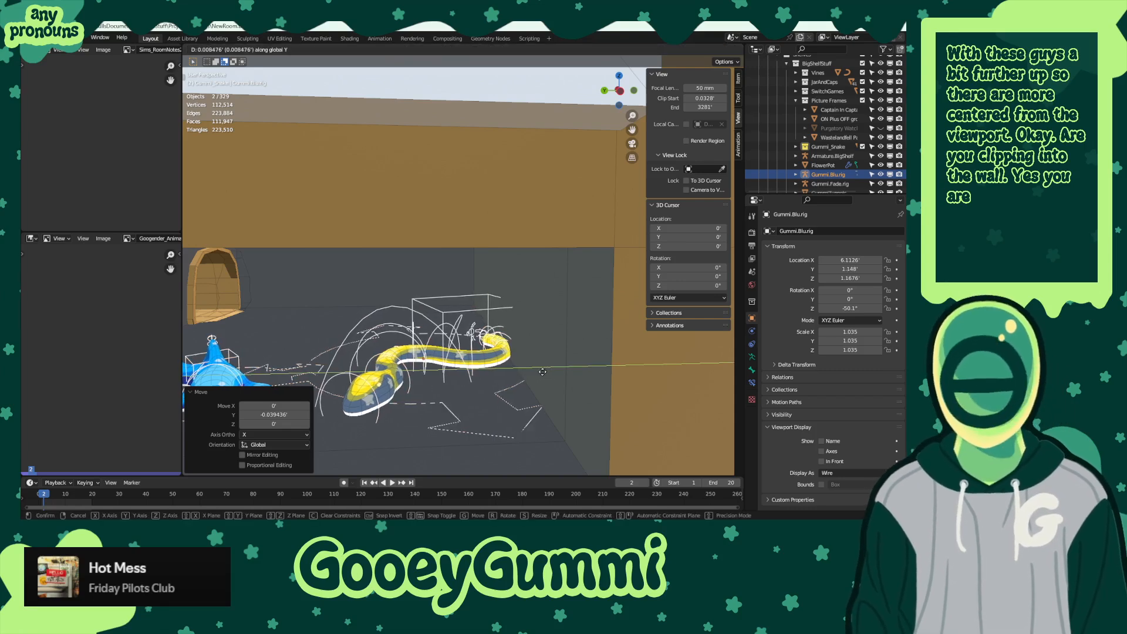
pyautogui.click(536, 374)
pyautogui.moveTo(535, 373); pyautogui.dragTo(375, 278, button='middle')
pyautogui.scroll(-4, 519, 355)
pyautogui.hotkey('ctrl', 's')
# - Review the Gummi creatures placed around the room's shelf, cabinets and desk, with nothing selected, and save the file
pyautogui.scroll(-1, 528, 337)
pyautogui.scroll(-2, 527, 334)
pyautogui.scroll(-2, 497, 337)
pyautogui.moveTo(532, 325); pyautogui.dragTo(396, 319, button='middle')
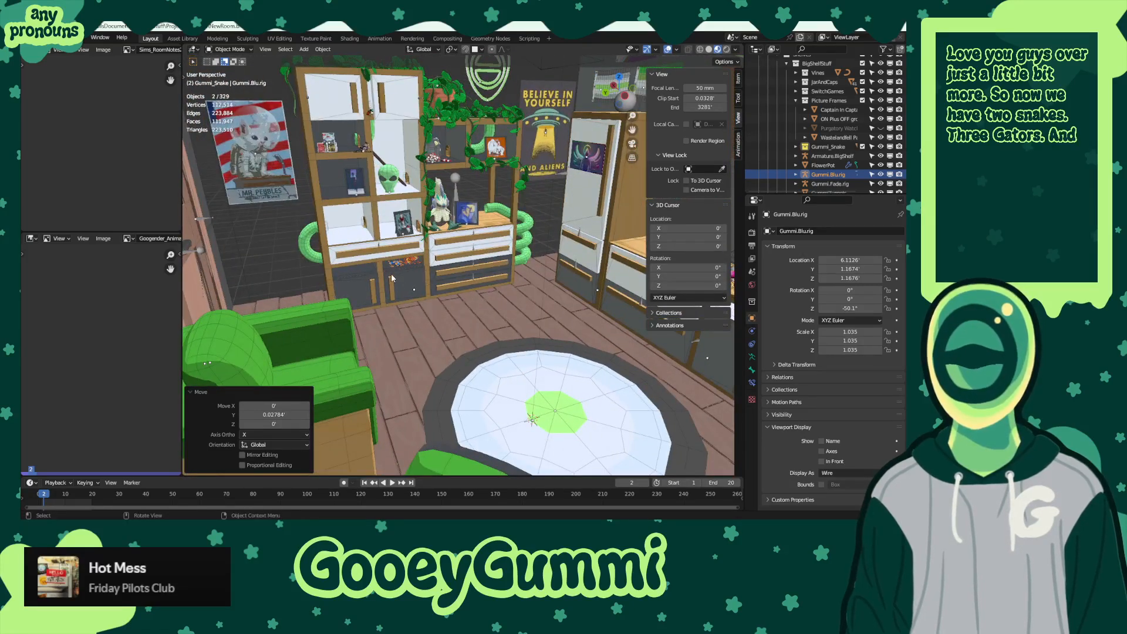
pyautogui.moveTo(584, 316); pyautogui.dragTo(516, 284, button='middle')
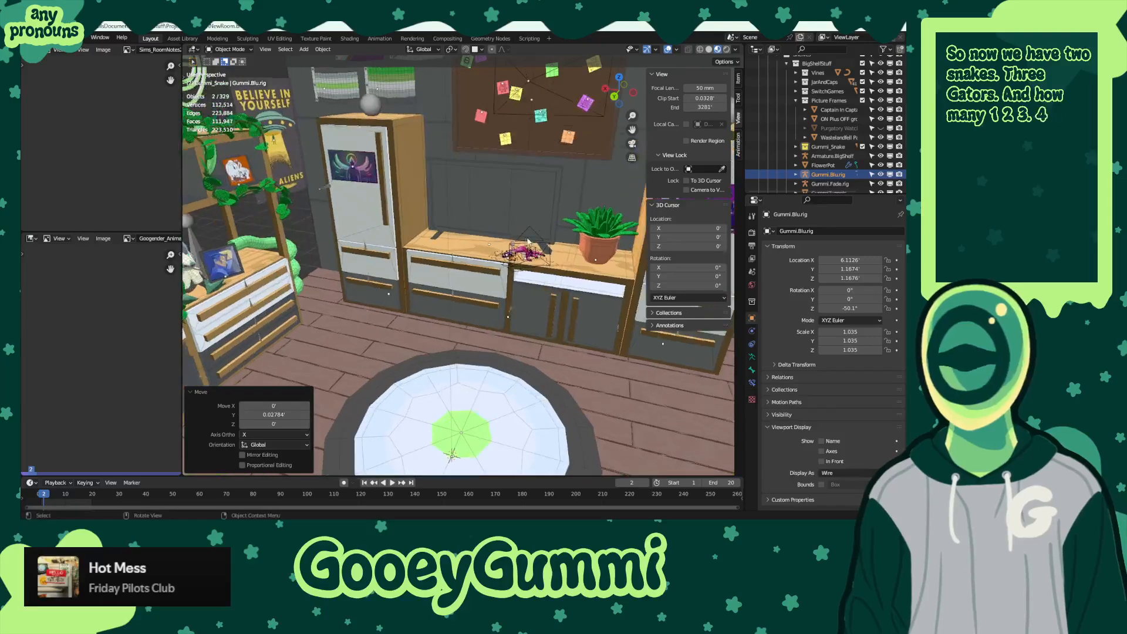
pyautogui.moveTo(563, 322); pyautogui.dragTo(388, 193, button='middle')
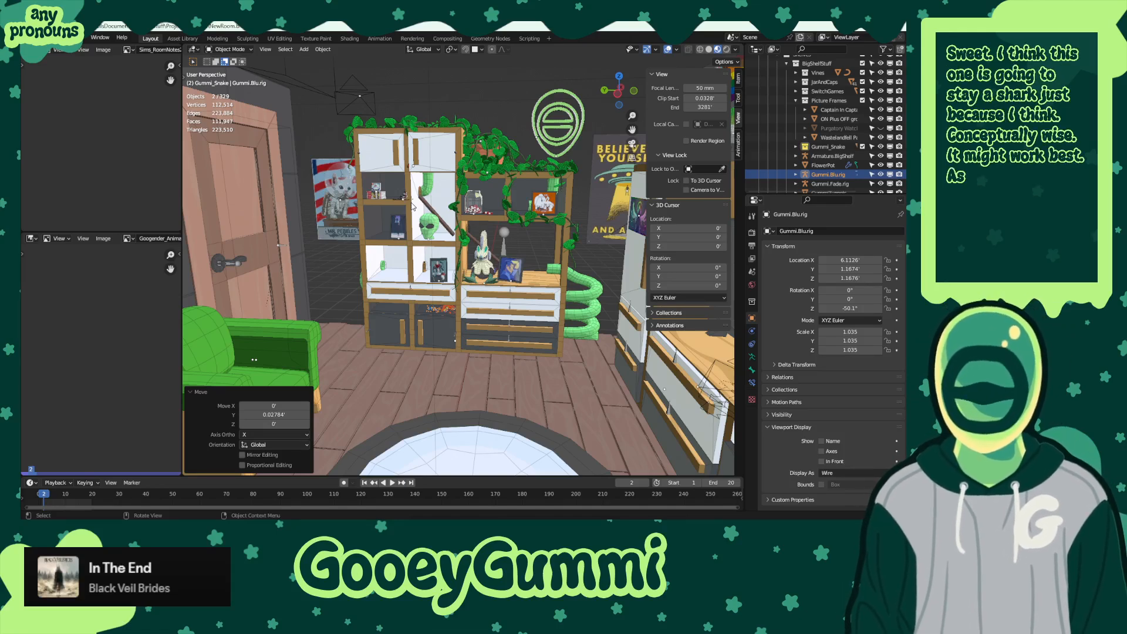
pyautogui.moveTo(412, 206); pyautogui.dragTo(465, 302, button='middle')
pyautogui.click(552, 137)
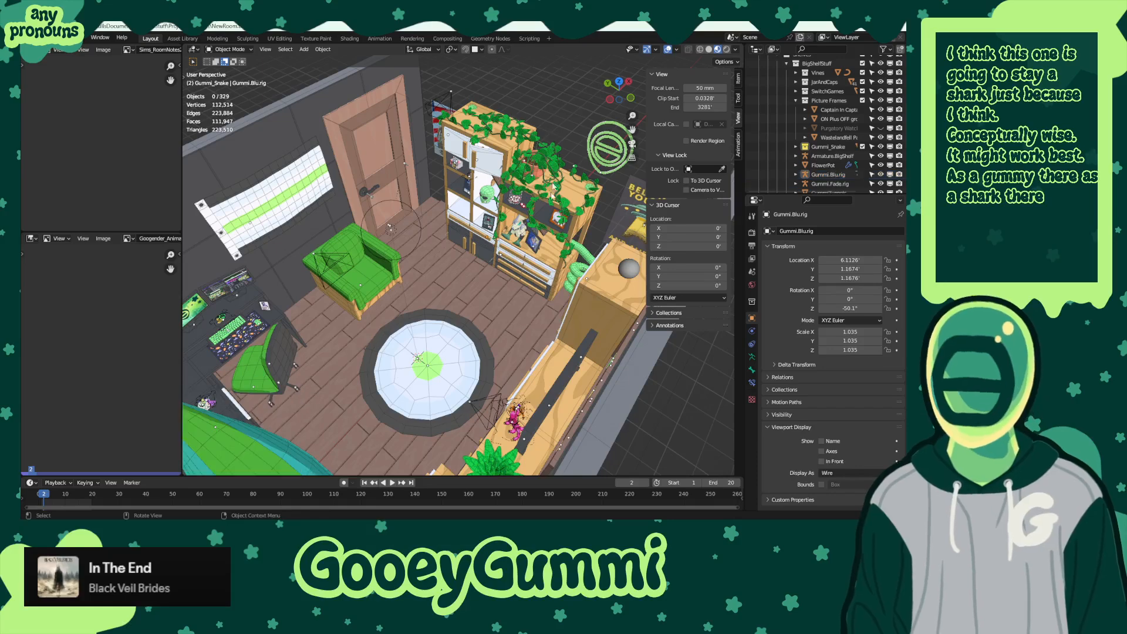
pyautogui.moveTo(553, 196); pyautogui.dragTo(398, 260, button='middle')
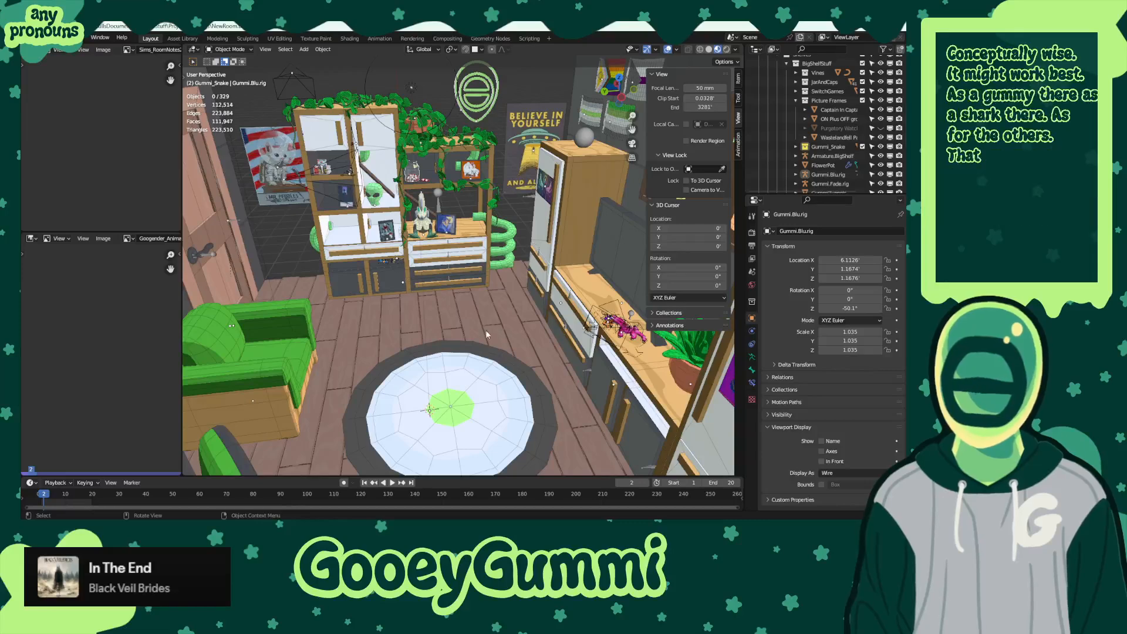
pyautogui.moveTo(523, 351); pyautogui.dragTo(474, 357, button='middle')
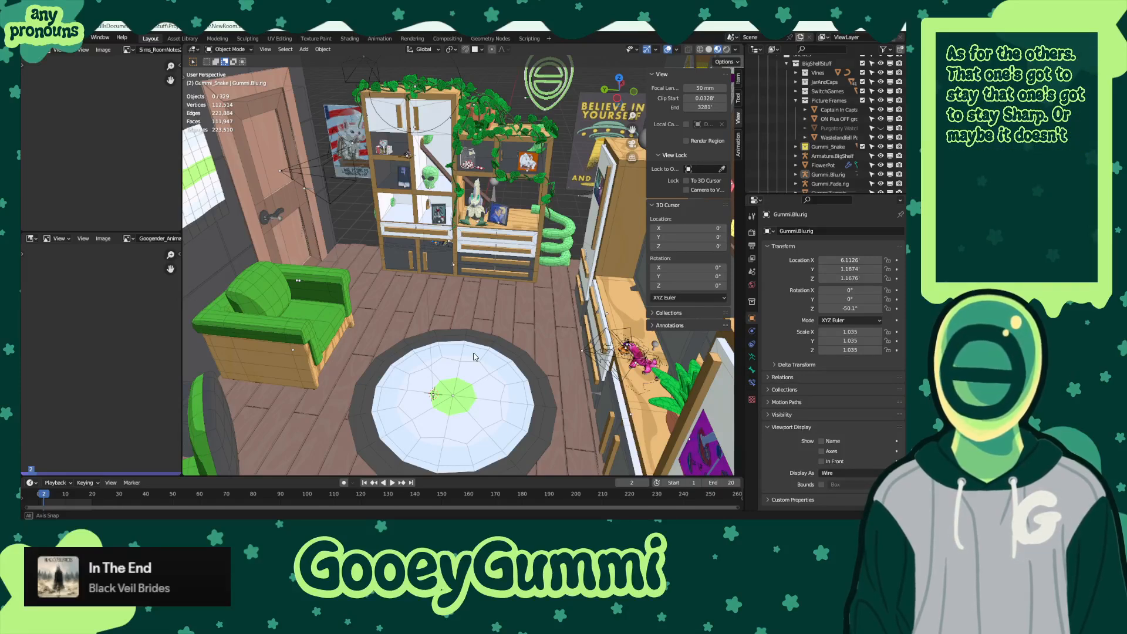
pyautogui.moveTo(475, 356); pyautogui.dragTo(499, 351, button='middle')
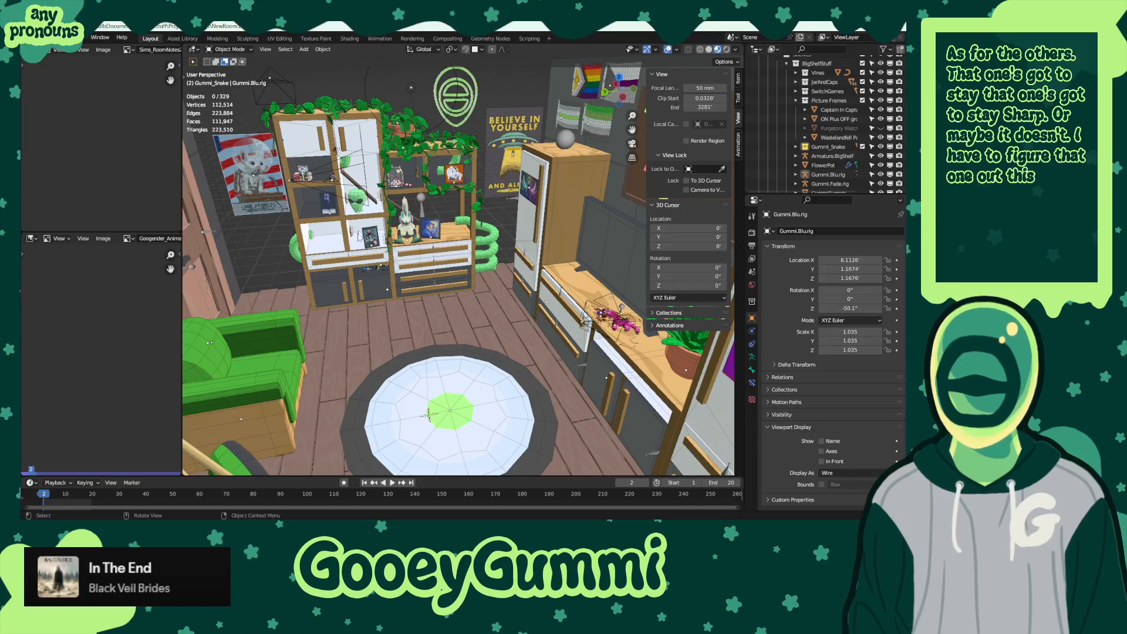
pyautogui.moveTo(359, 235); pyautogui.dragTo(490, 347, button='middle')
pyautogui.hotkey('ctrl', 's')
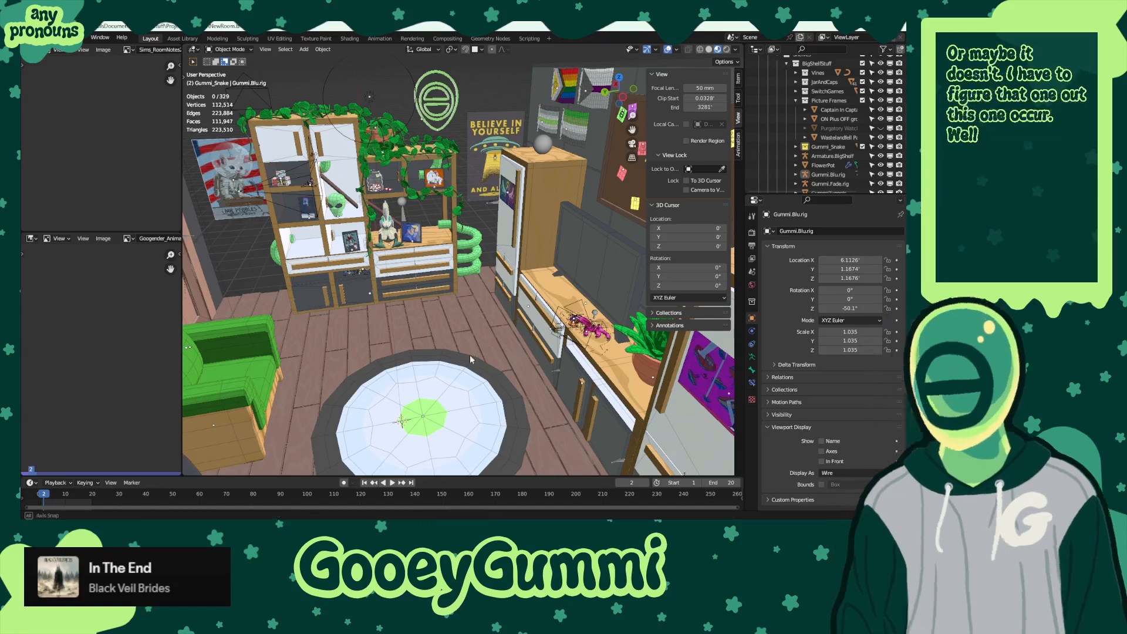
pyautogui.moveTo(469, 354)
pyautogui.mouseDown(button='middle')
pyautogui.moveTo(450, 351)
pyautogui.moveTo(483, 358)
pyautogui.mouseUp(button='middle')
pyautogui.hotkey('ctrl', 's')
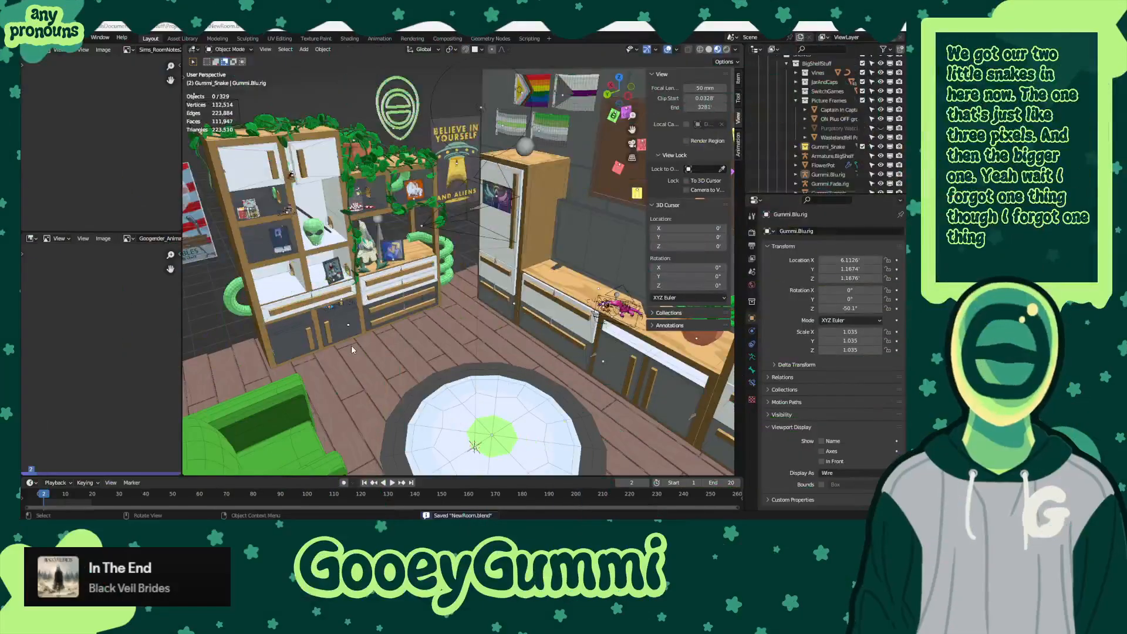
# - Replace the yellow snake's White Rubber.001 and Outine.001 materials with the shared White Rubber and Outine materials
pyautogui.moveTo(351, 345); pyautogui.dragTo(475, 376, button='middle')
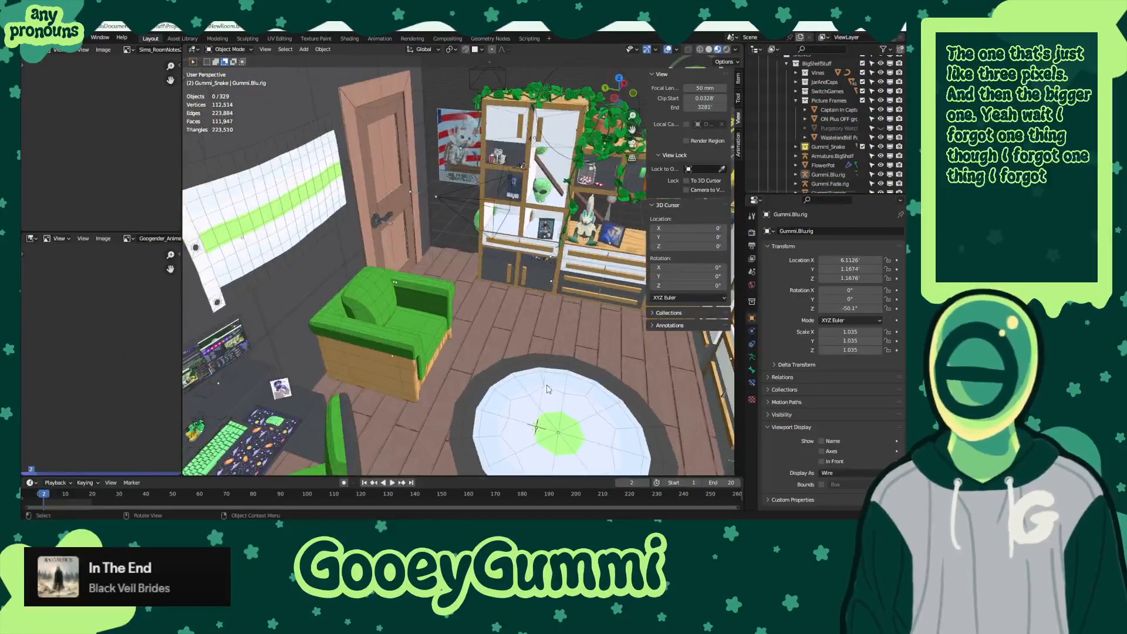
pyautogui.scroll(3, 545, 365)
pyautogui.moveTo(576, 362); pyautogui.dragTo(681, 112, button='middle')
pyautogui.moveTo(508, 273); pyautogui.dragTo(659, 331, button='middle')
pyautogui.keyDown('shift'); pyautogui.moveTo(537, 358); pyautogui.dragTo(279, 210, button='middle'); pyautogui.keyUp('shift')
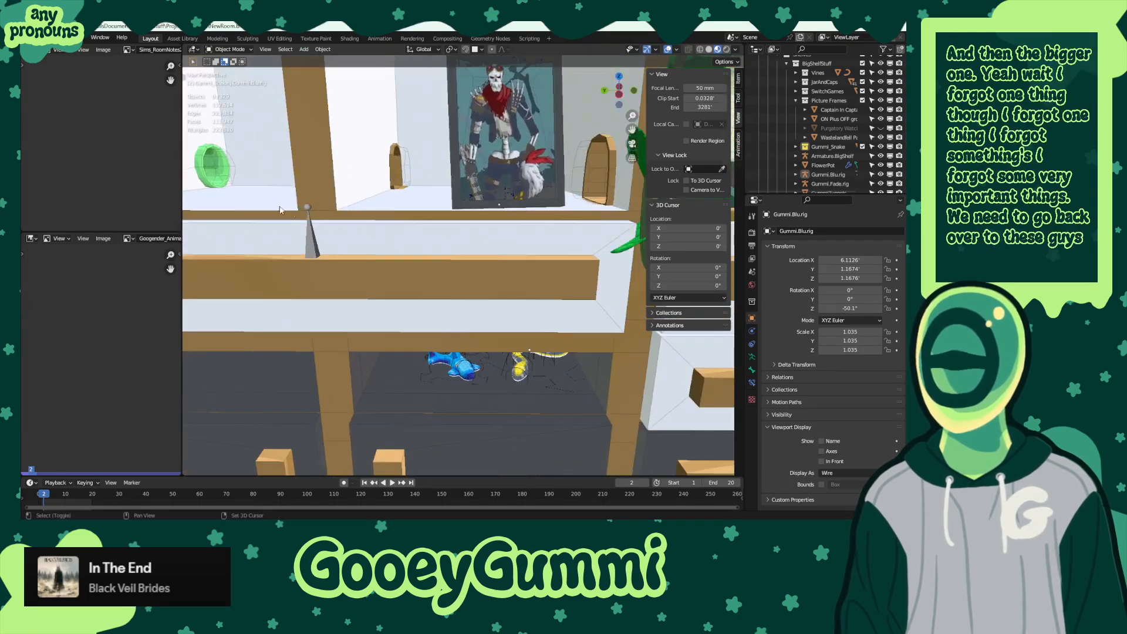
pyautogui.click(519, 369)
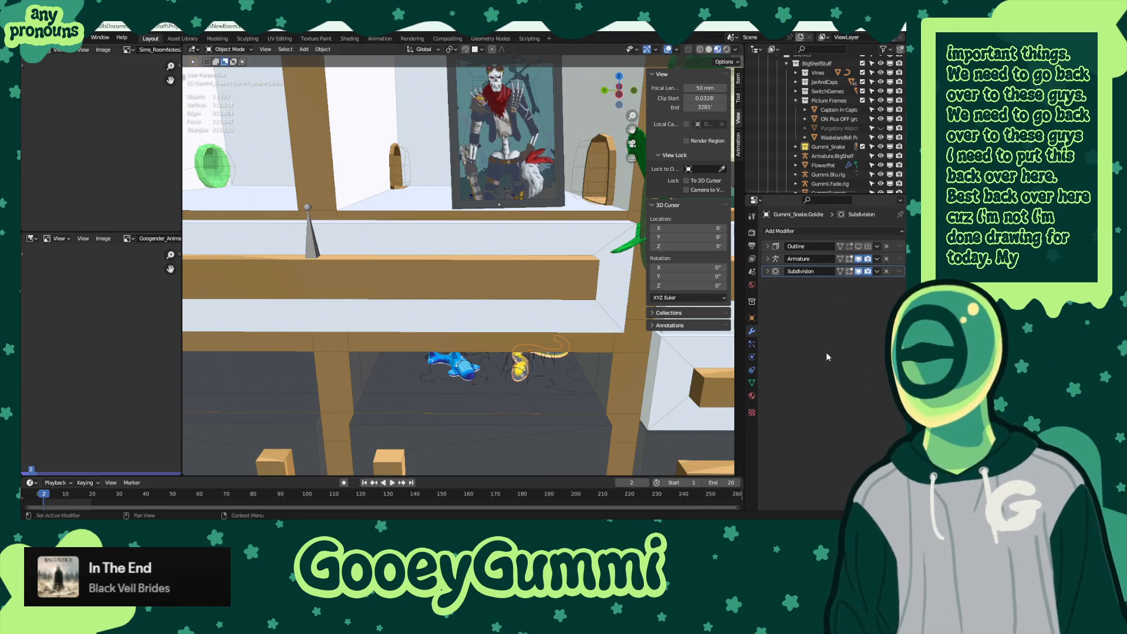
pyautogui.click(751, 395)
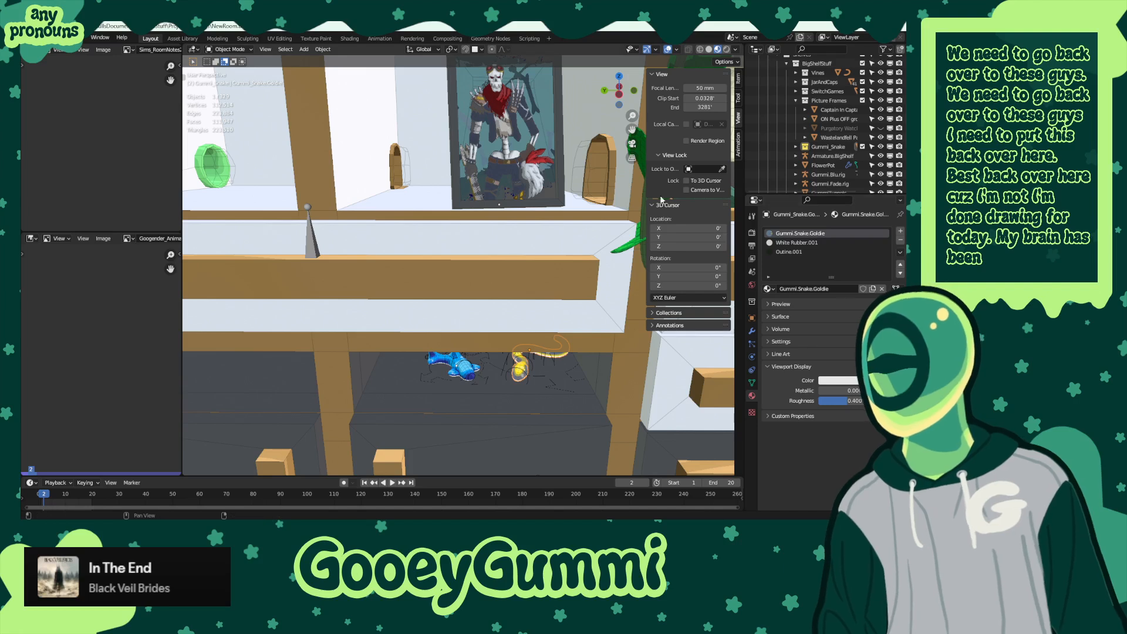
pyautogui.click(770, 288)
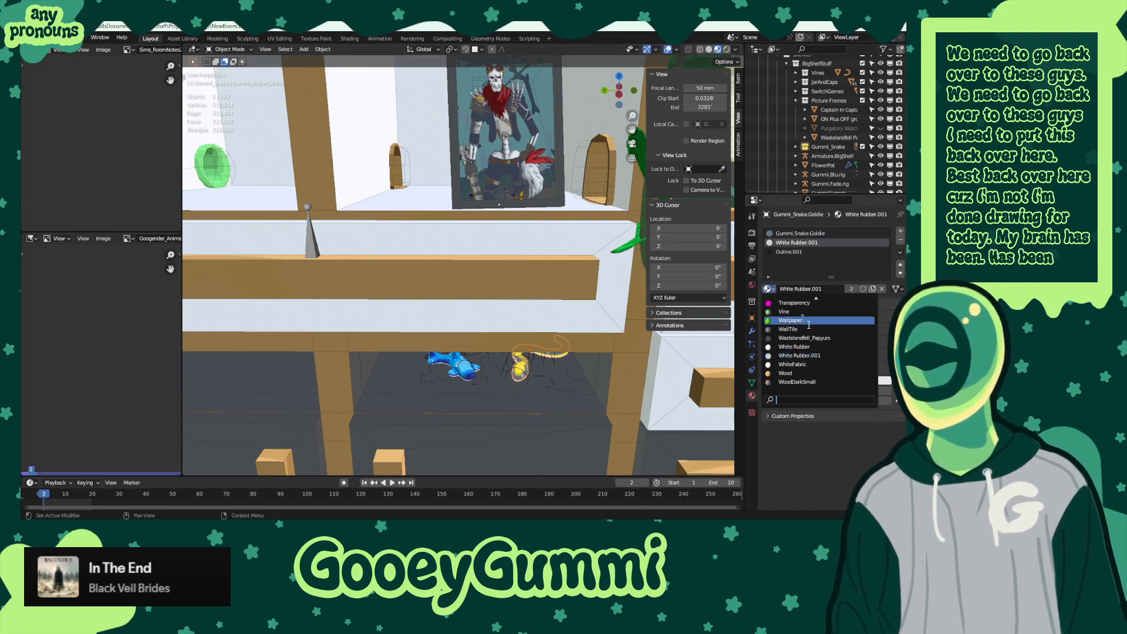
pyautogui.click(820, 345)
pyautogui.click(795, 253)
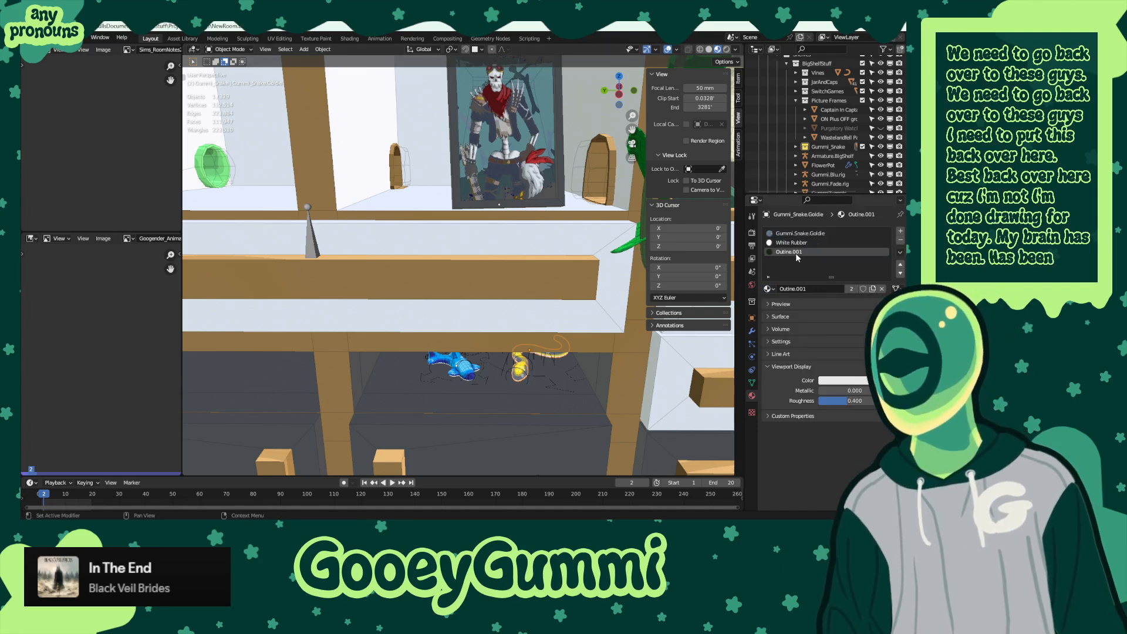
pyautogui.click(771, 288)
pyautogui.click(820, 321)
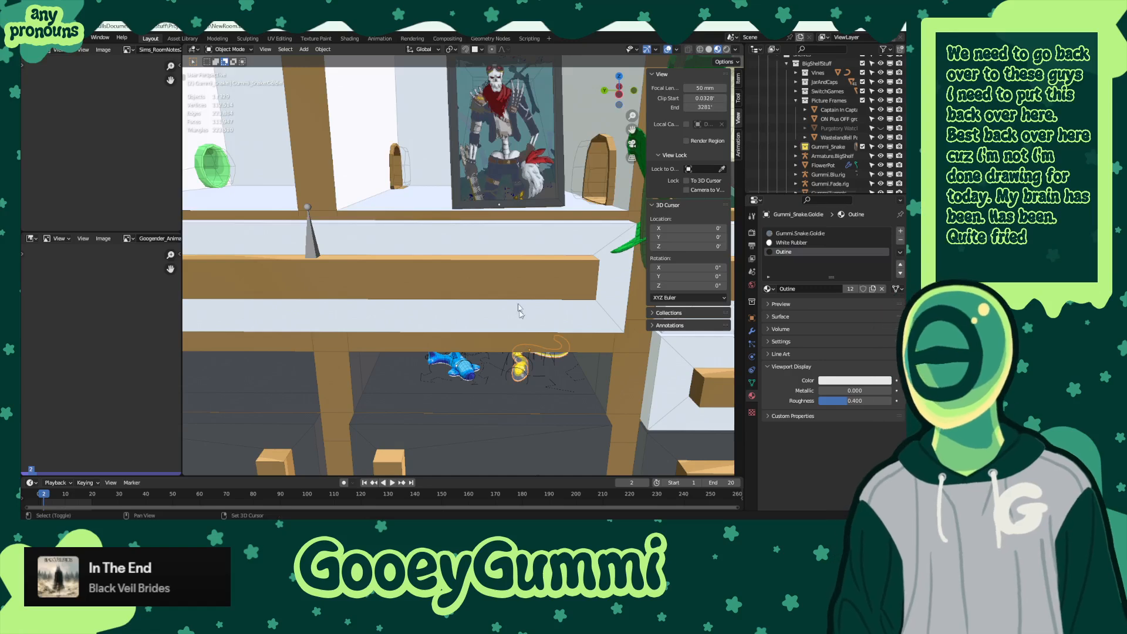
# - Assign the shared White Rubber and Outine materials to the red snake in place of its .001 duplicates, and save the file
pyautogui.moveTo(514, 189); pyautogui.dragTo(417, 237, button='middle')
pyautogui.click(381, 212)
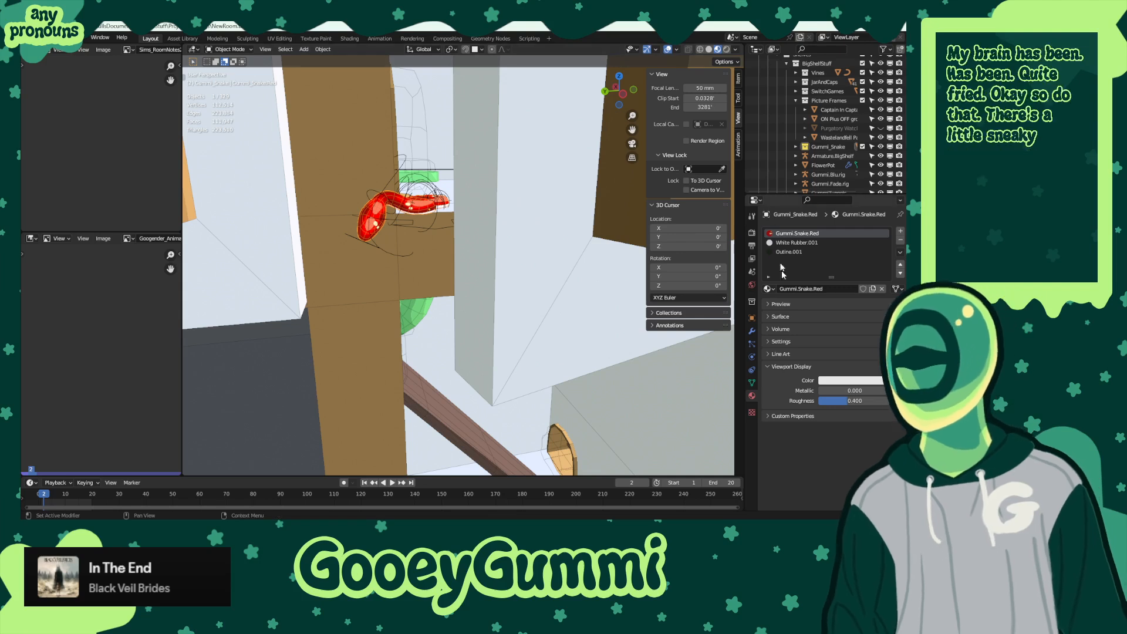
pyautogui.click(789, 243)
pyautogui.click(768, 289)
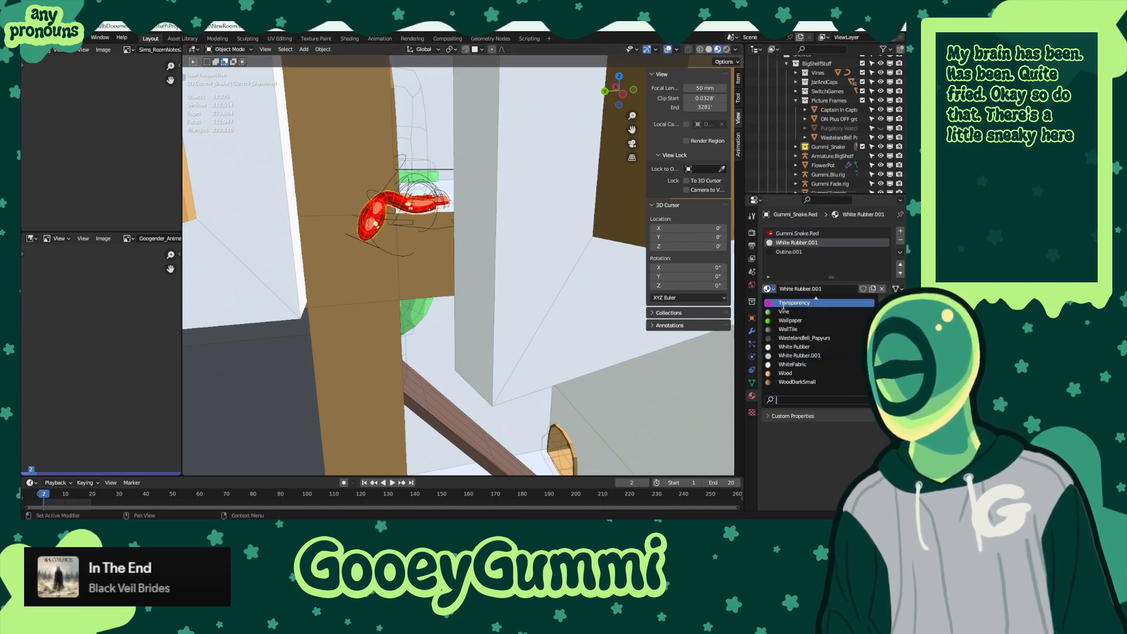
pyautogui.click(813, 347)
pyautogui.click(771, 252)
pyautogui.click(768, 289)
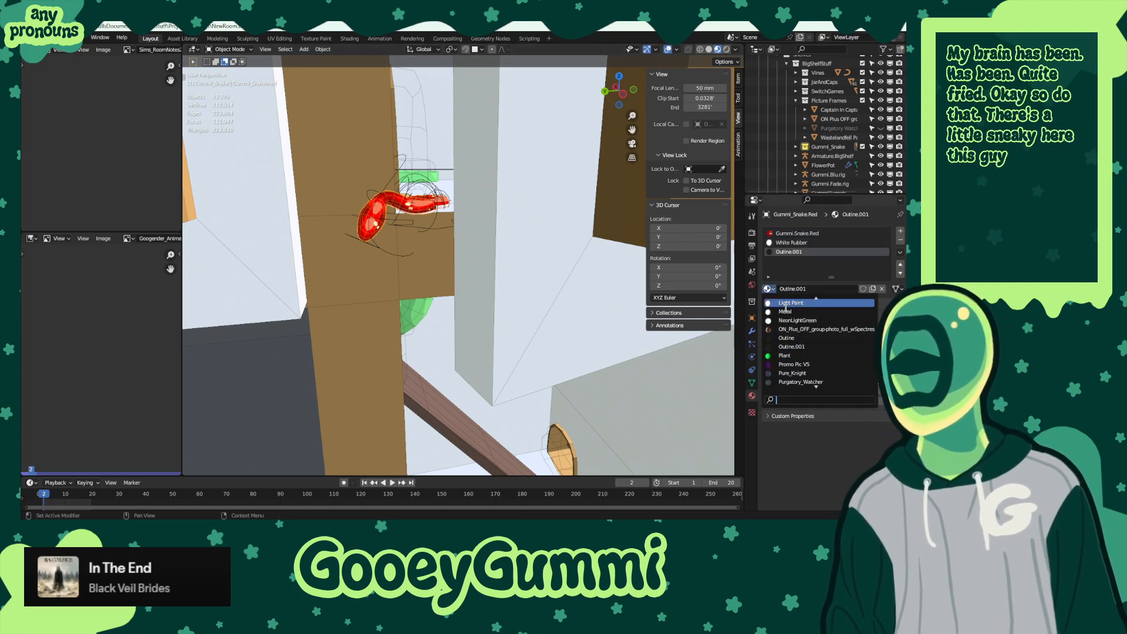
pyautogui.click(787, 333)
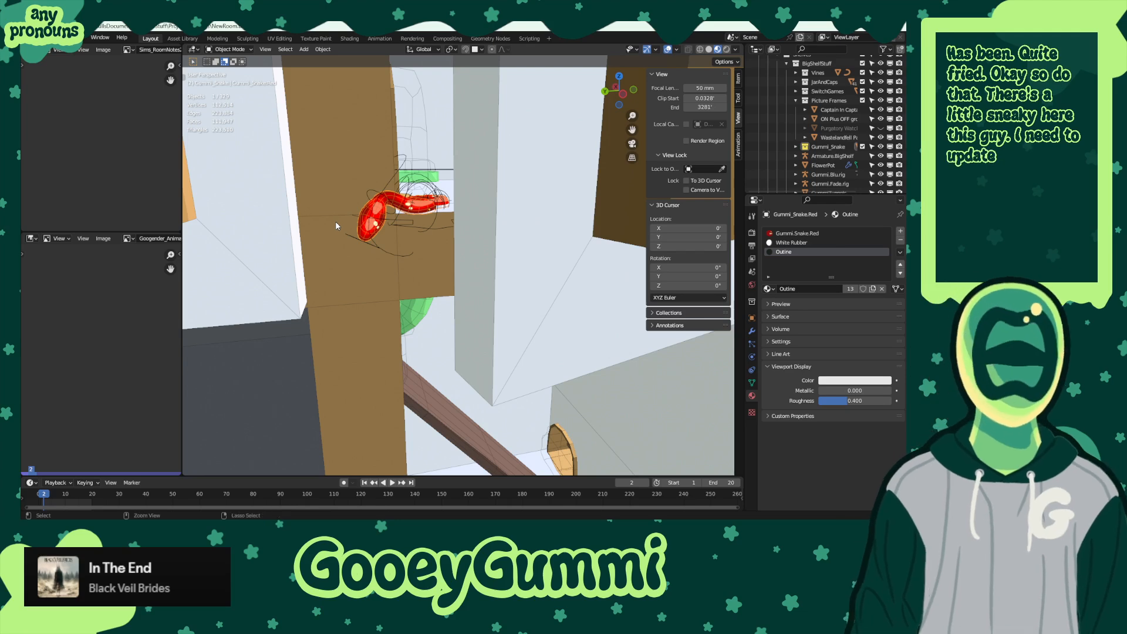
pyautogui.hotkey('ctrl', 's')
# - In the Shading workspace, copy White Rubber's node group into the Gummi.Snake.Red material and delete its Emission and Principled BSDF nodes
pyautogui.click(350, 38)
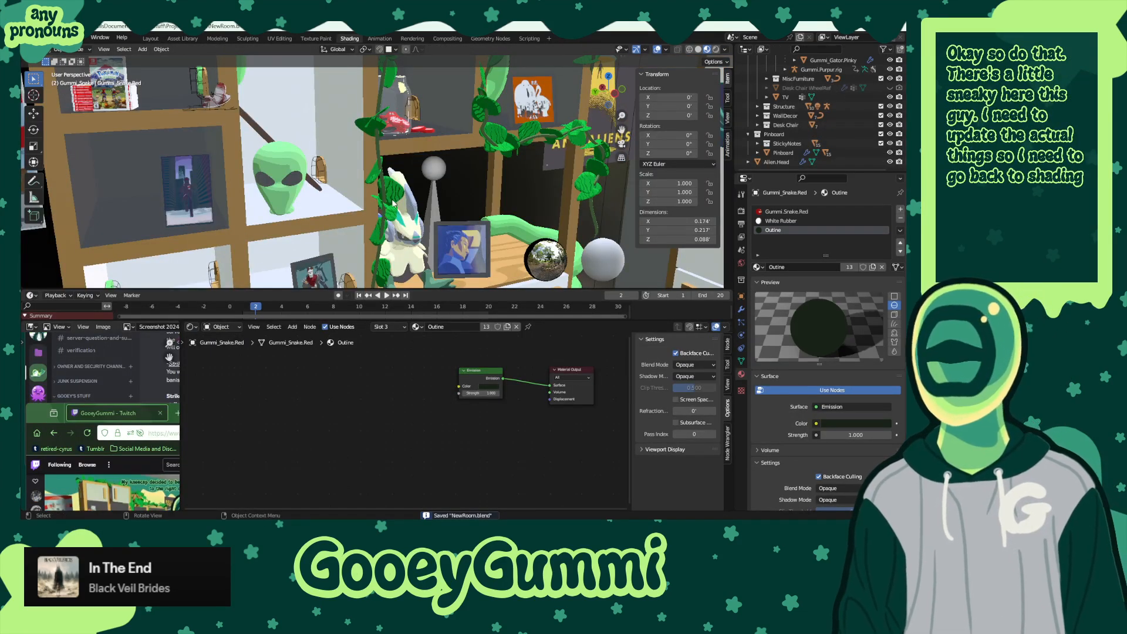
pyautogui.click(791, 220)
pyautogui.moveTo(535, 395); pyautogui.dragTo(525, 431, button='middle')
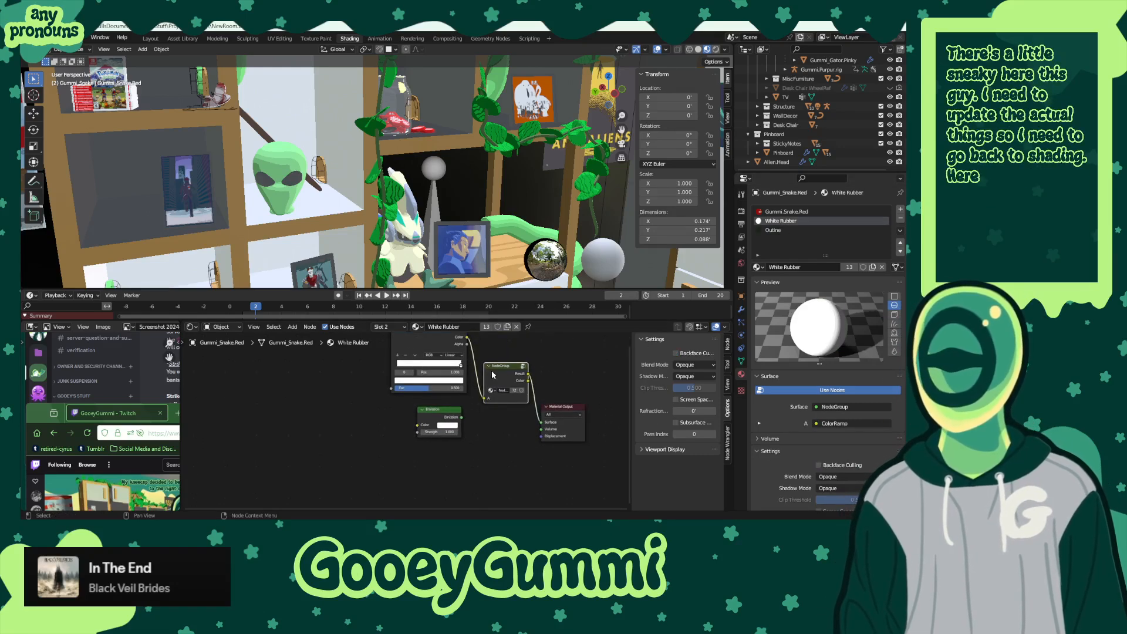
pyautogui.click(786, 211)
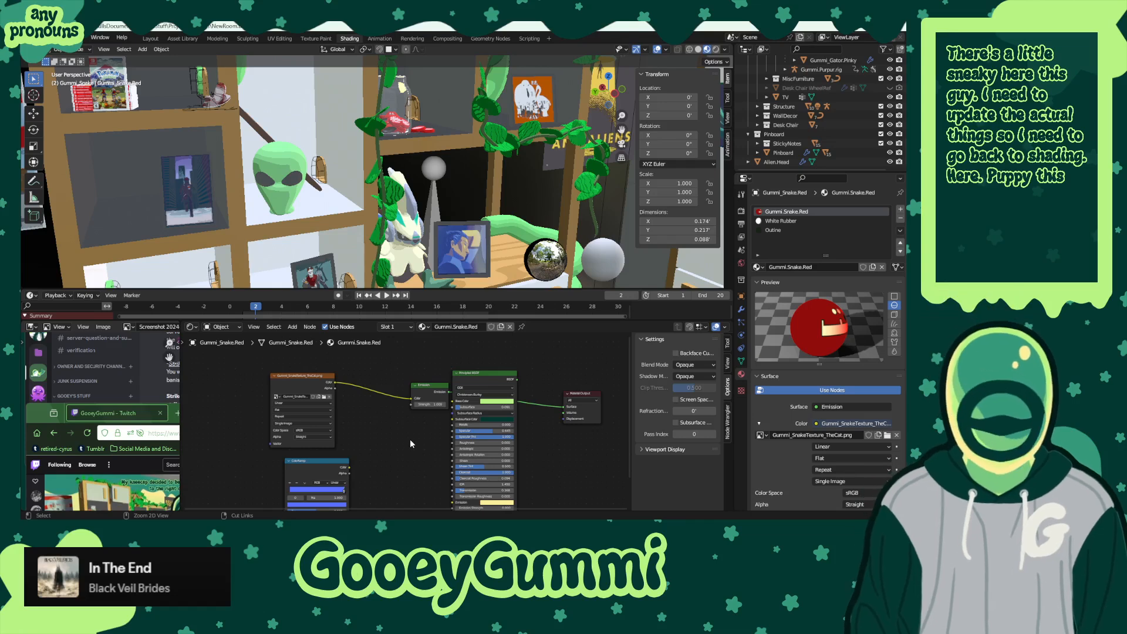
pyautogui.hotkey('ctrl', 'v')
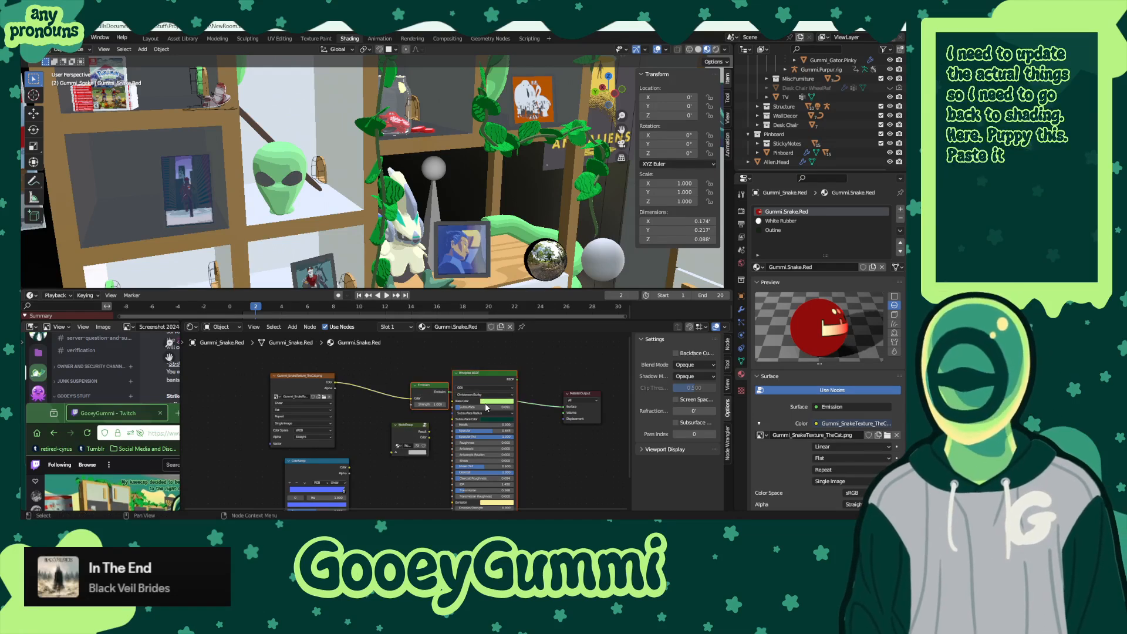
pyautogui.press('Delete')
# - Bring the node group and Material Output beside the red snake's image texture and connect the texture through the group to the output
pyautogui.moveTo(418, 431); pyautogui.dragTo(380, 379)
pyautogui.moveTo(590, 396); pyautogui.dragTo(441, 388)
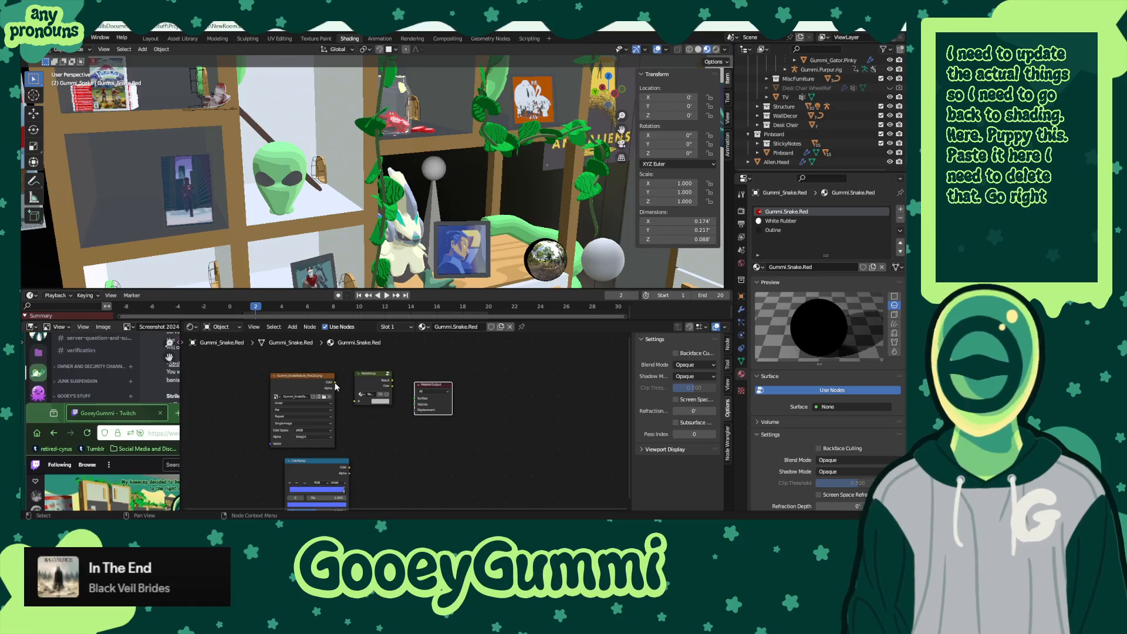
pyautogui.moveTo(334, 383); pyautogui.dragTo(427, 403)
# - In the yellow snake's Gummi.Snake.Goldie material, delete the Emission and Principled BSDF nodes and paste the node group between texture and output
pyautogui.keyDown('shift'); pyautogui.moveTo(462, 237); pyautogui.dragTo(499, 80, button='middle'); pyautogui.keyUp('shift')
pyautogui.click(366, 210)
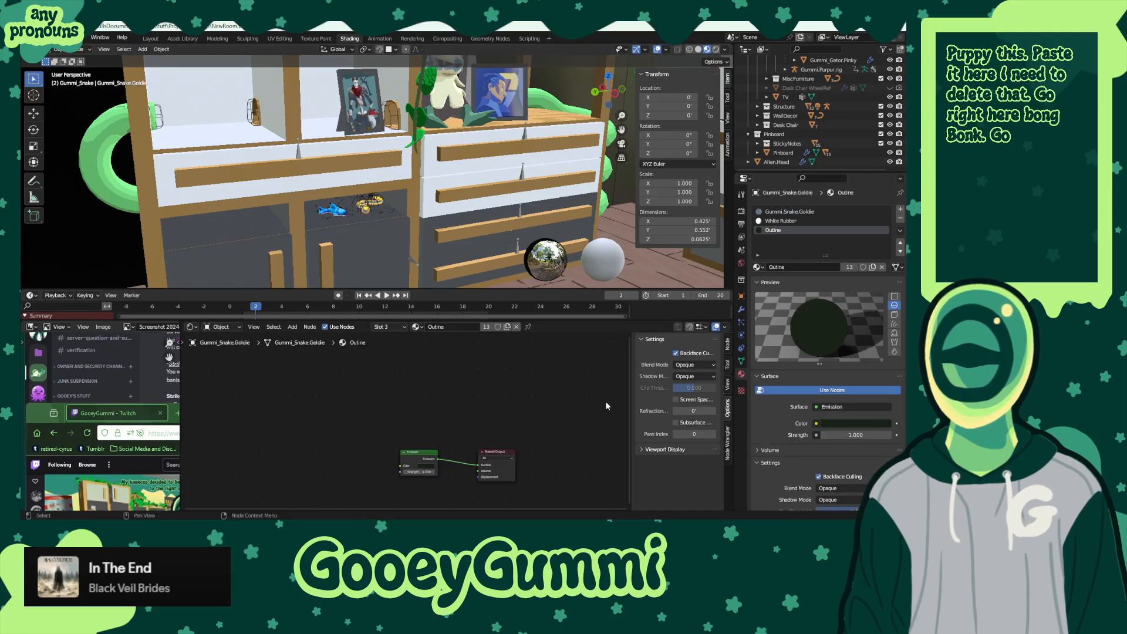
pyautogui.click(790, 212)
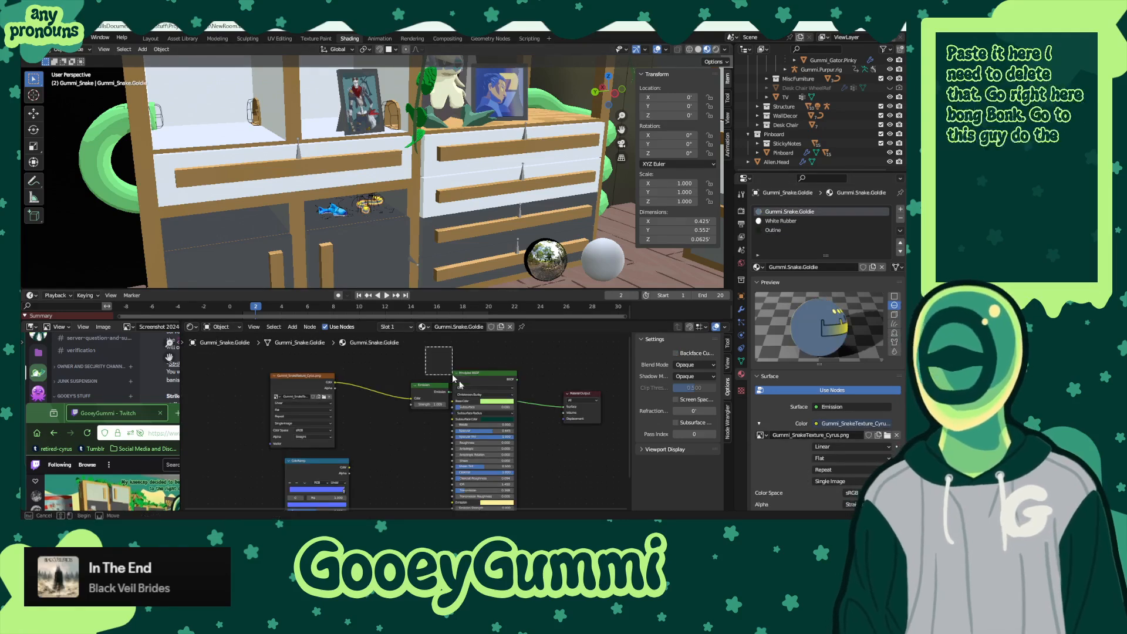
pyautogui.moveTo(452, 374); pyautogui.dragTo(516, 438)
pyautogui.press('x')
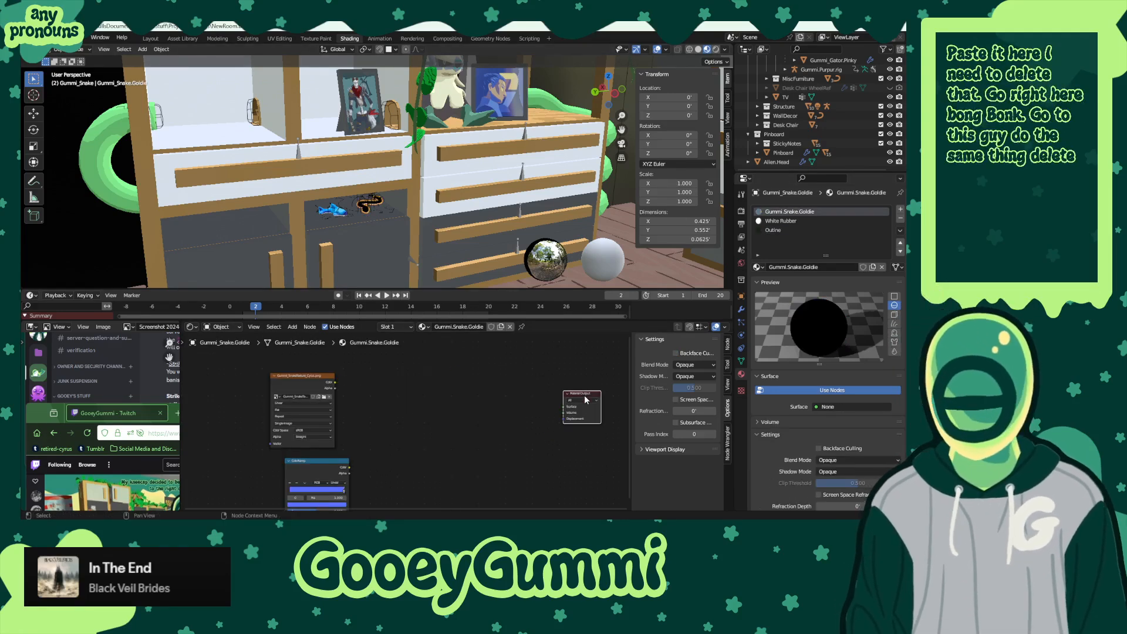
pyautogui.moveTo(585, 400); pyautogui.dragTo(373, 384)
pyautogui.hotkey('ctrl', 'v')
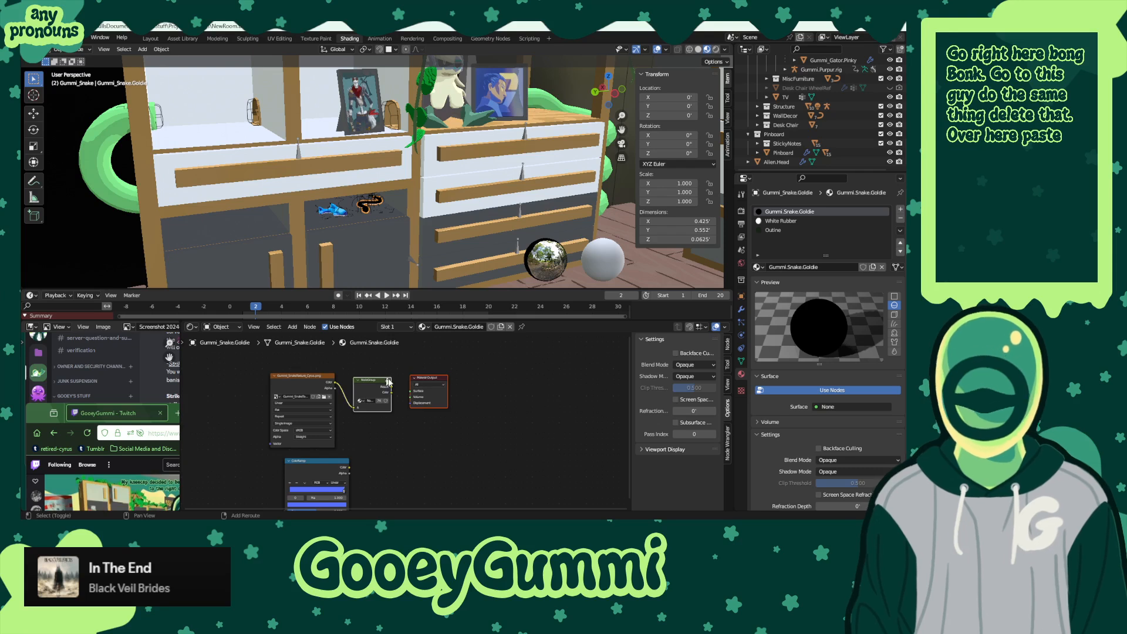
# - Link the yellow snake's node group result to the Material Output's surface, save the file and render the scene
pyautogui.click(368, 384)
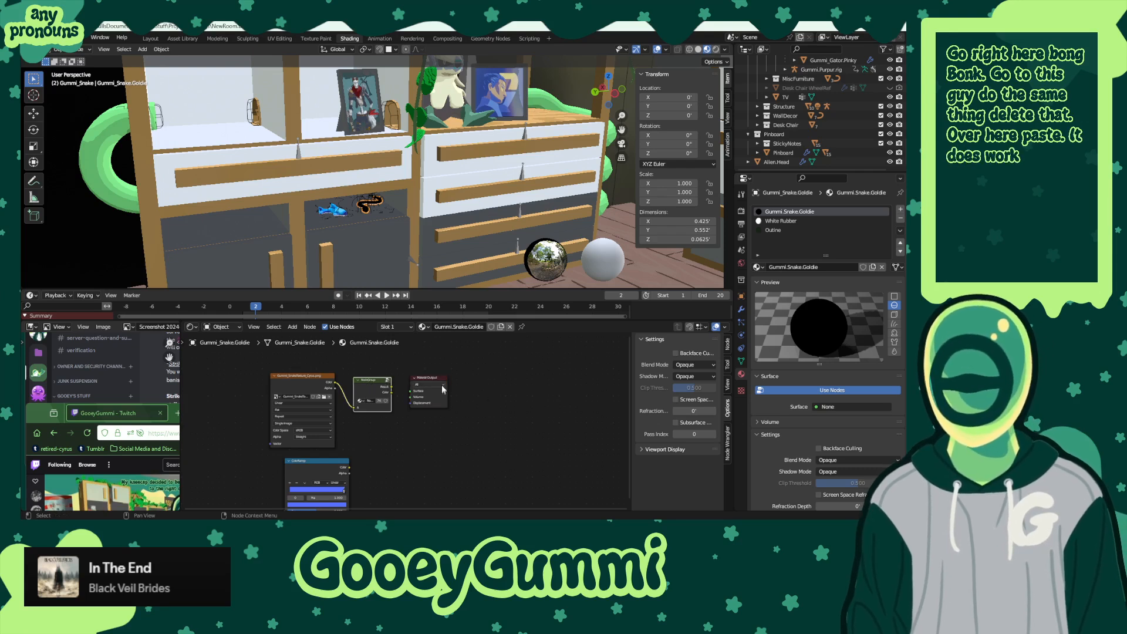
pyautogui.moveTo(392, 391); pyautogui.dragTo(413, 392)
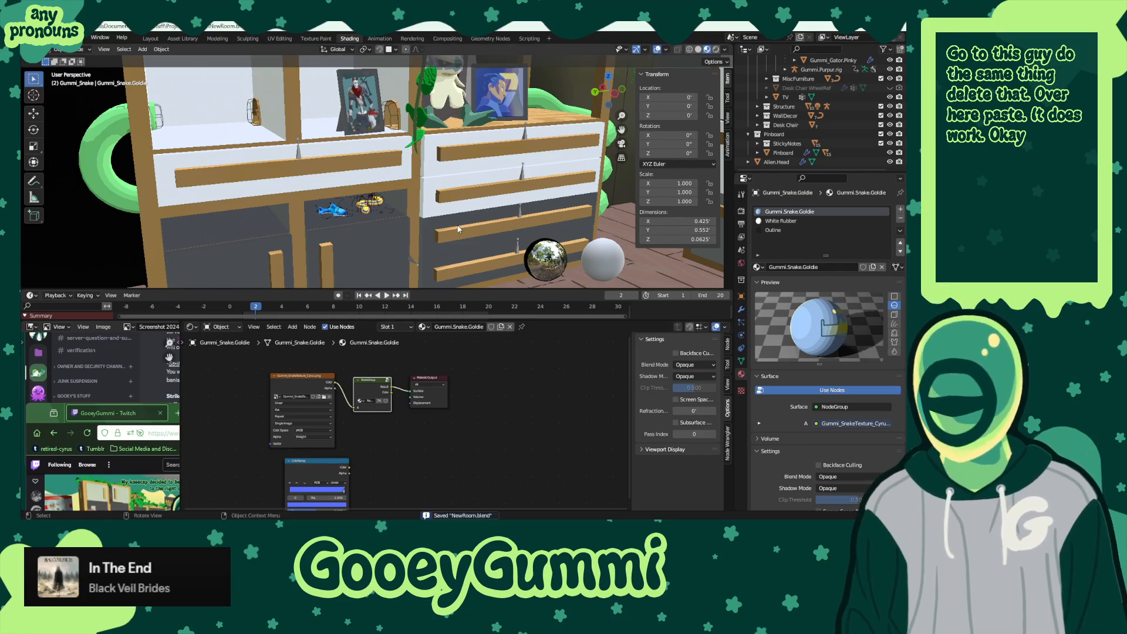
pyautogui.press('F12')
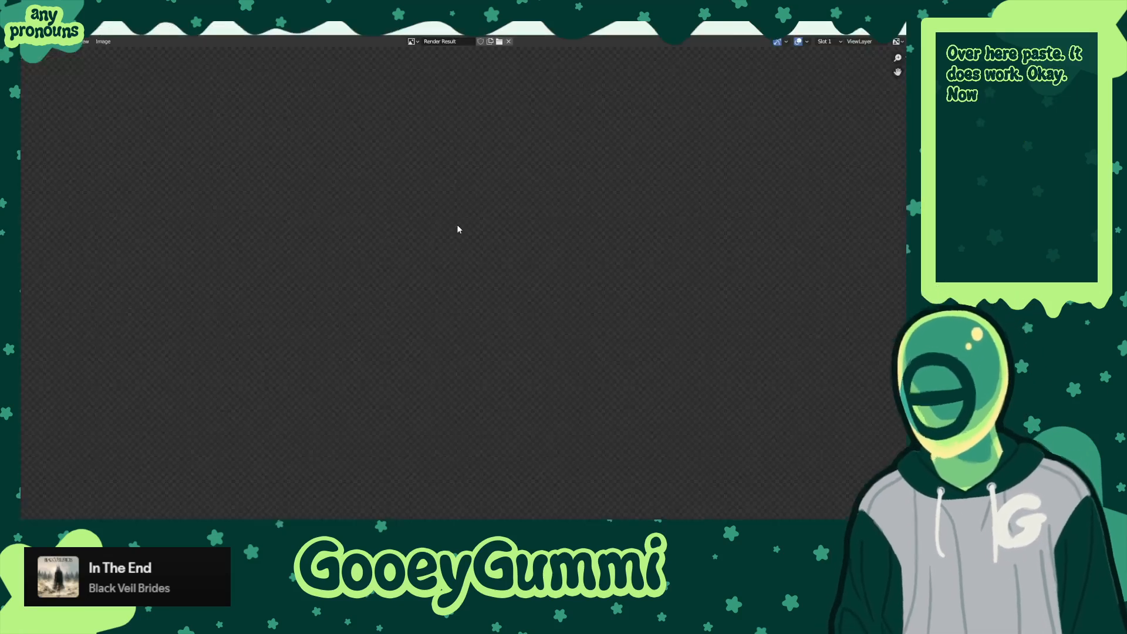